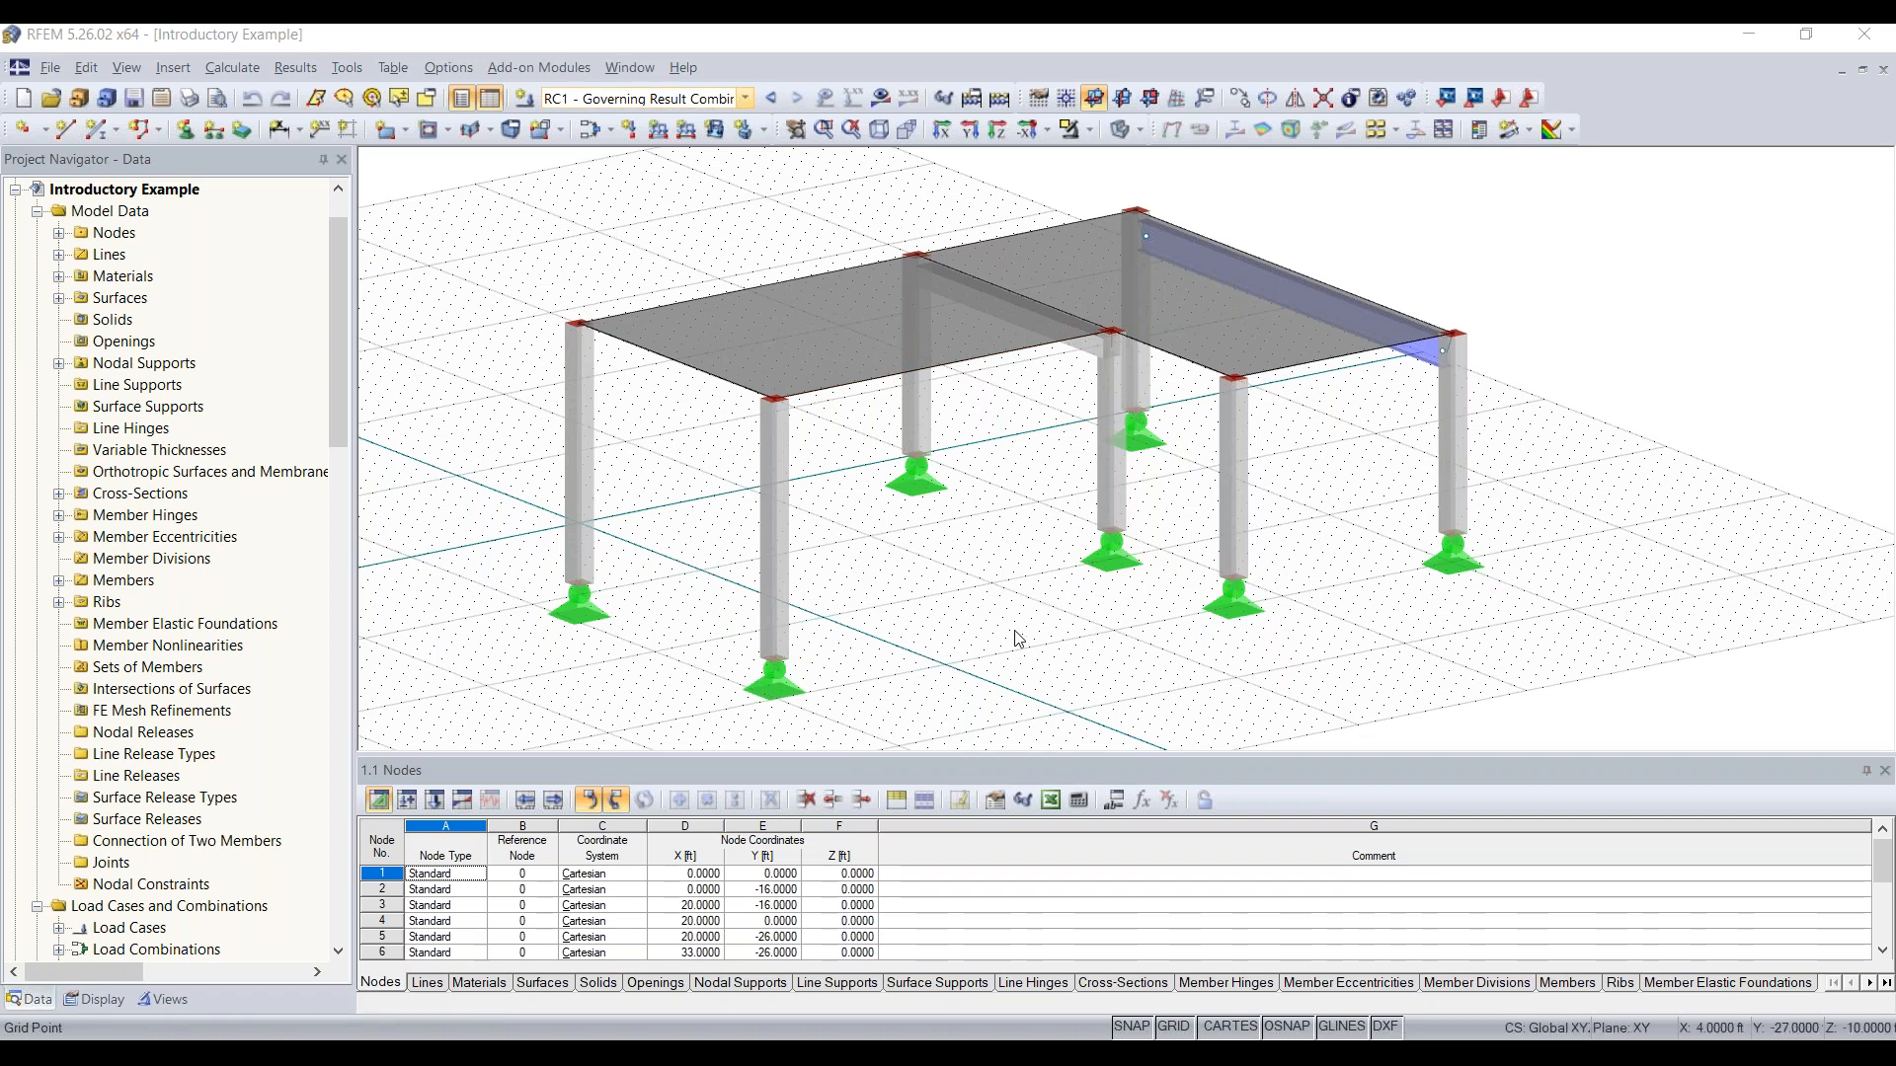
Step: Inspect the model's materials by highlighting the objects made of Concrete f'c = 4000 psi and of Steel A992
middle_drag(1012, 550, 1081, 546)
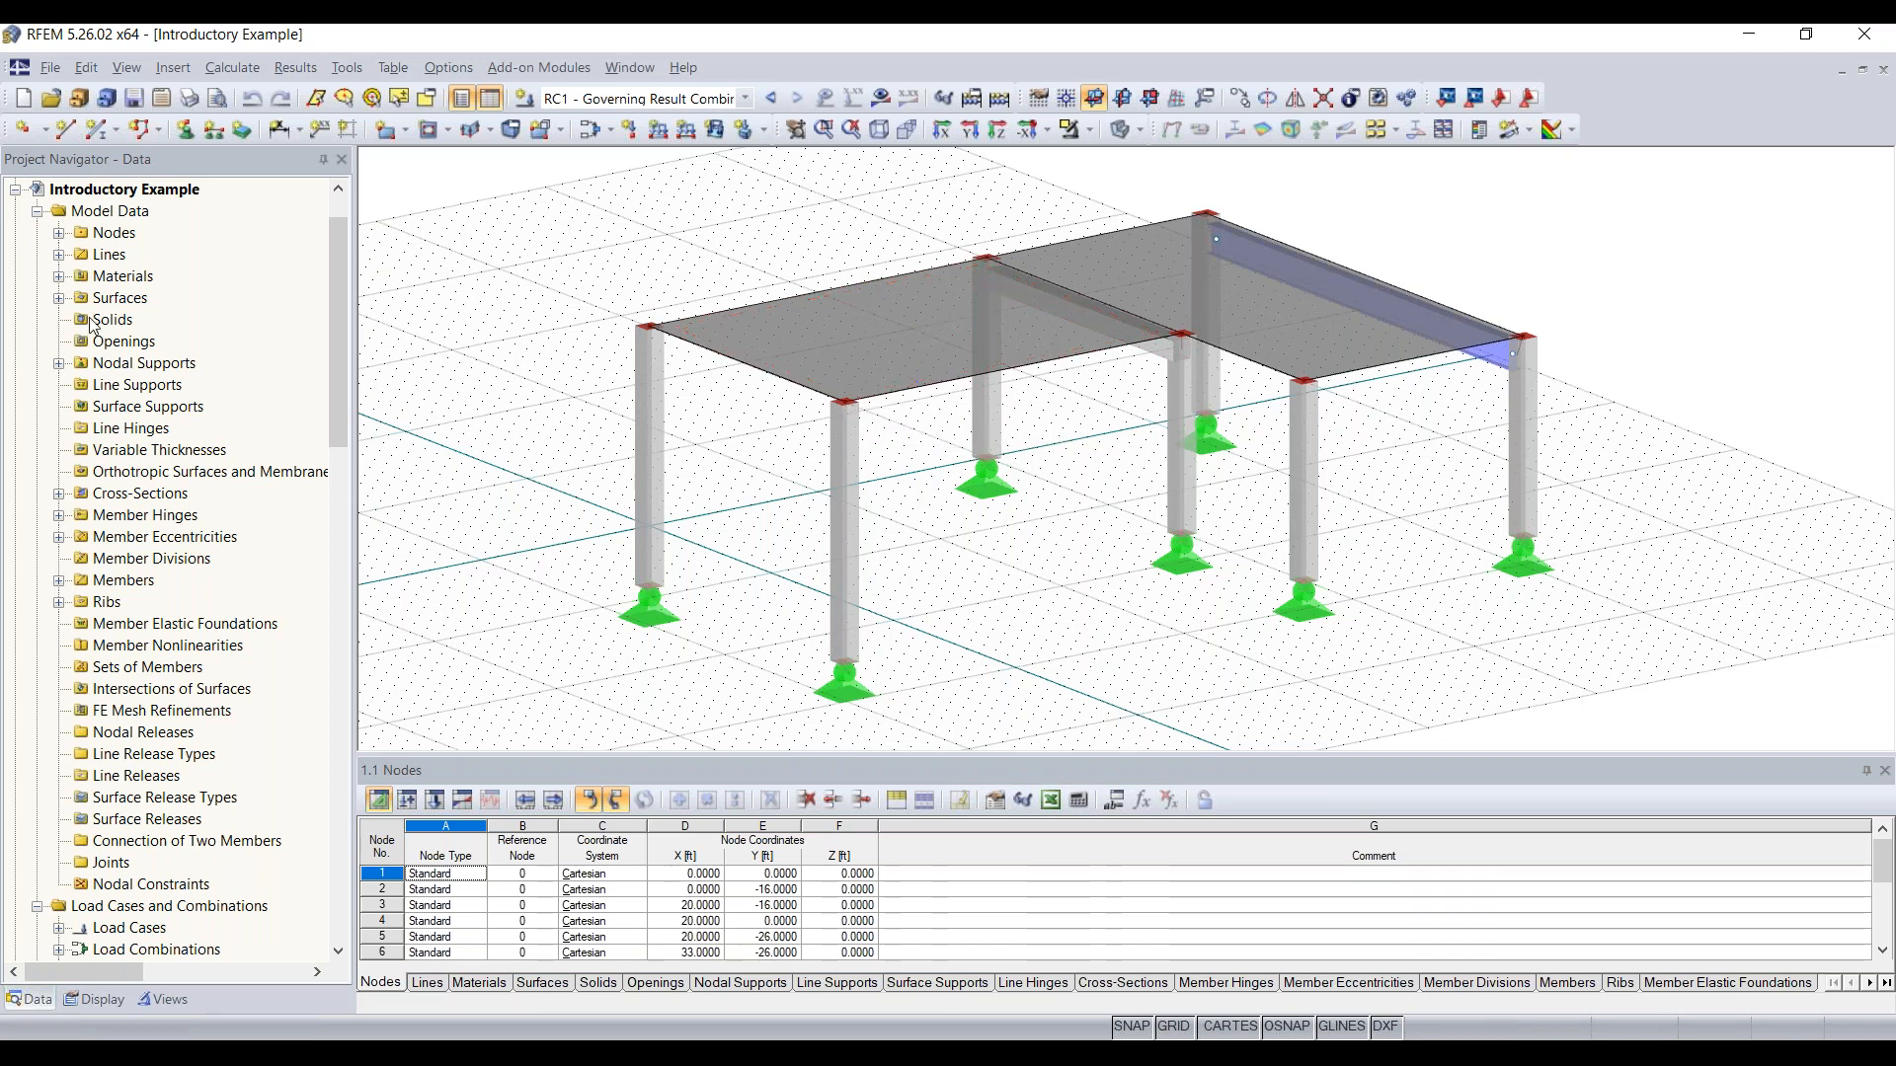
click(132, 194)
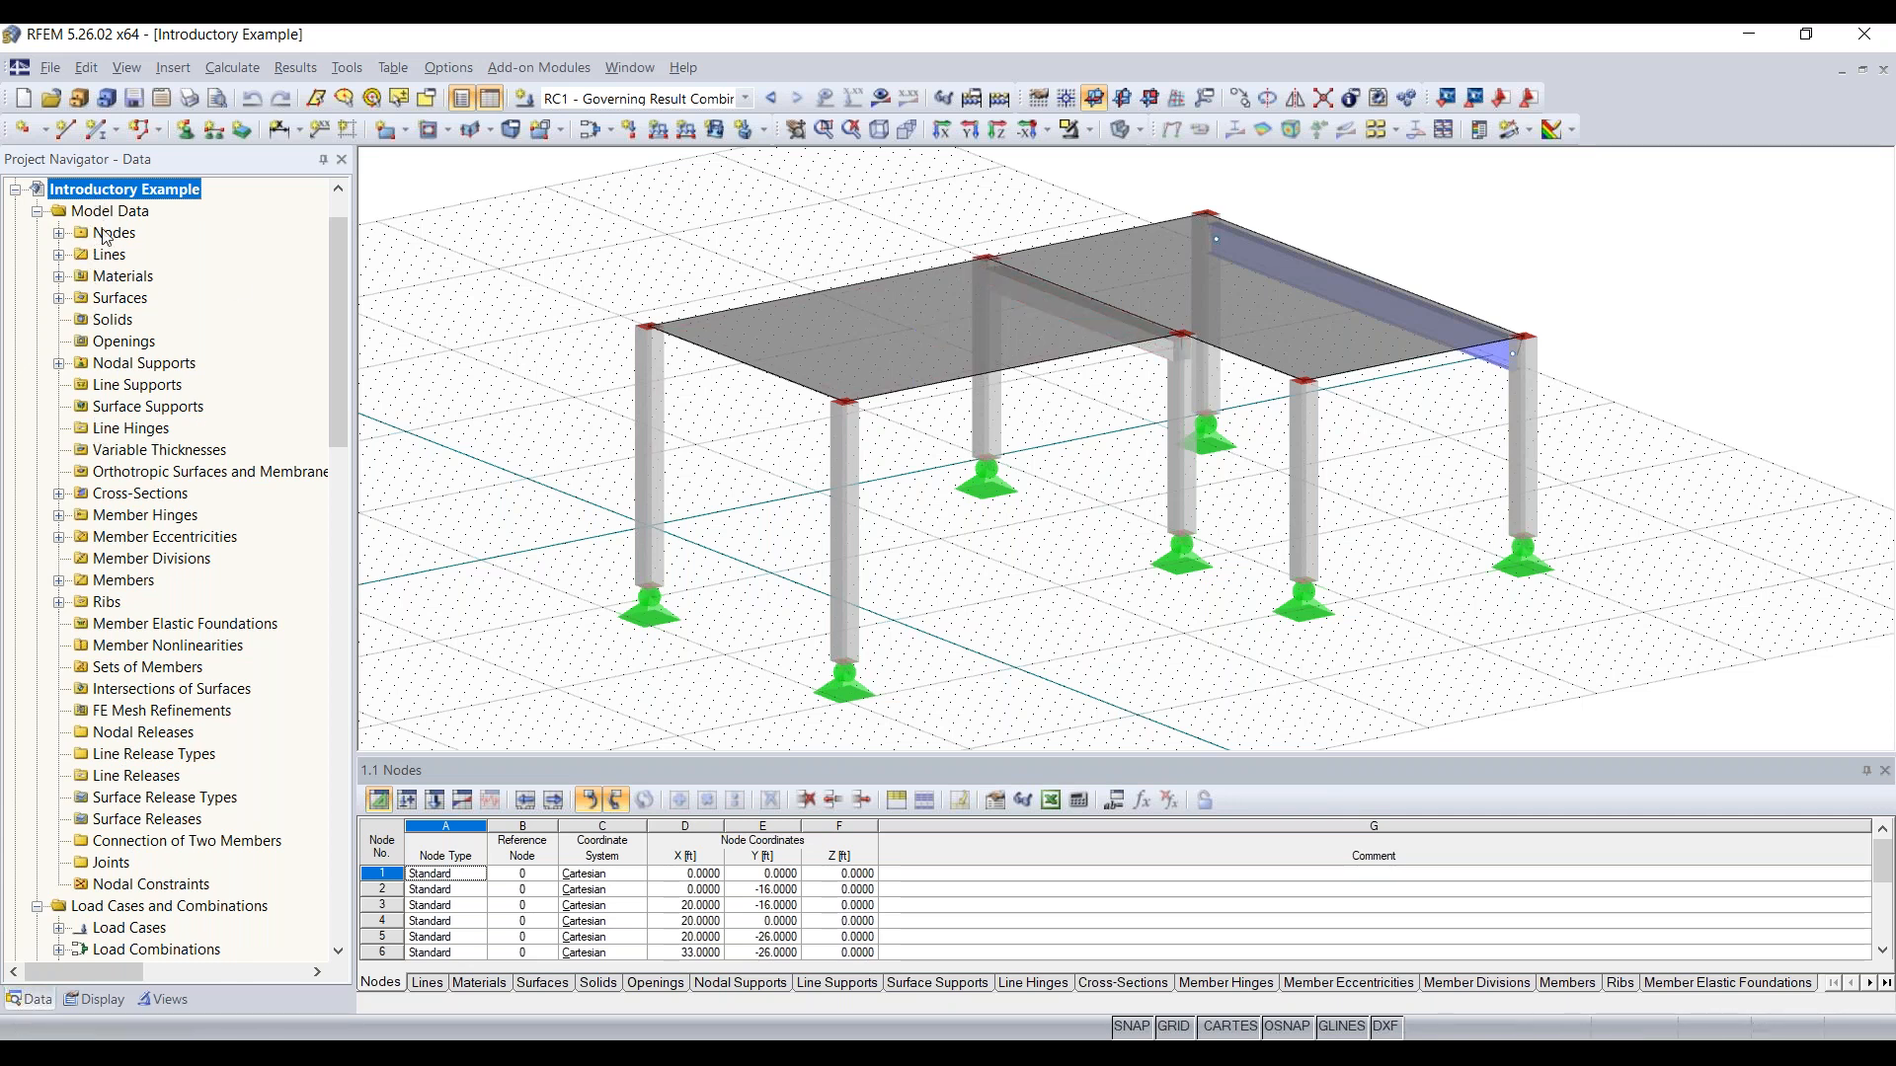
click(60, 234)
click(59, 234)
click(59, 276)
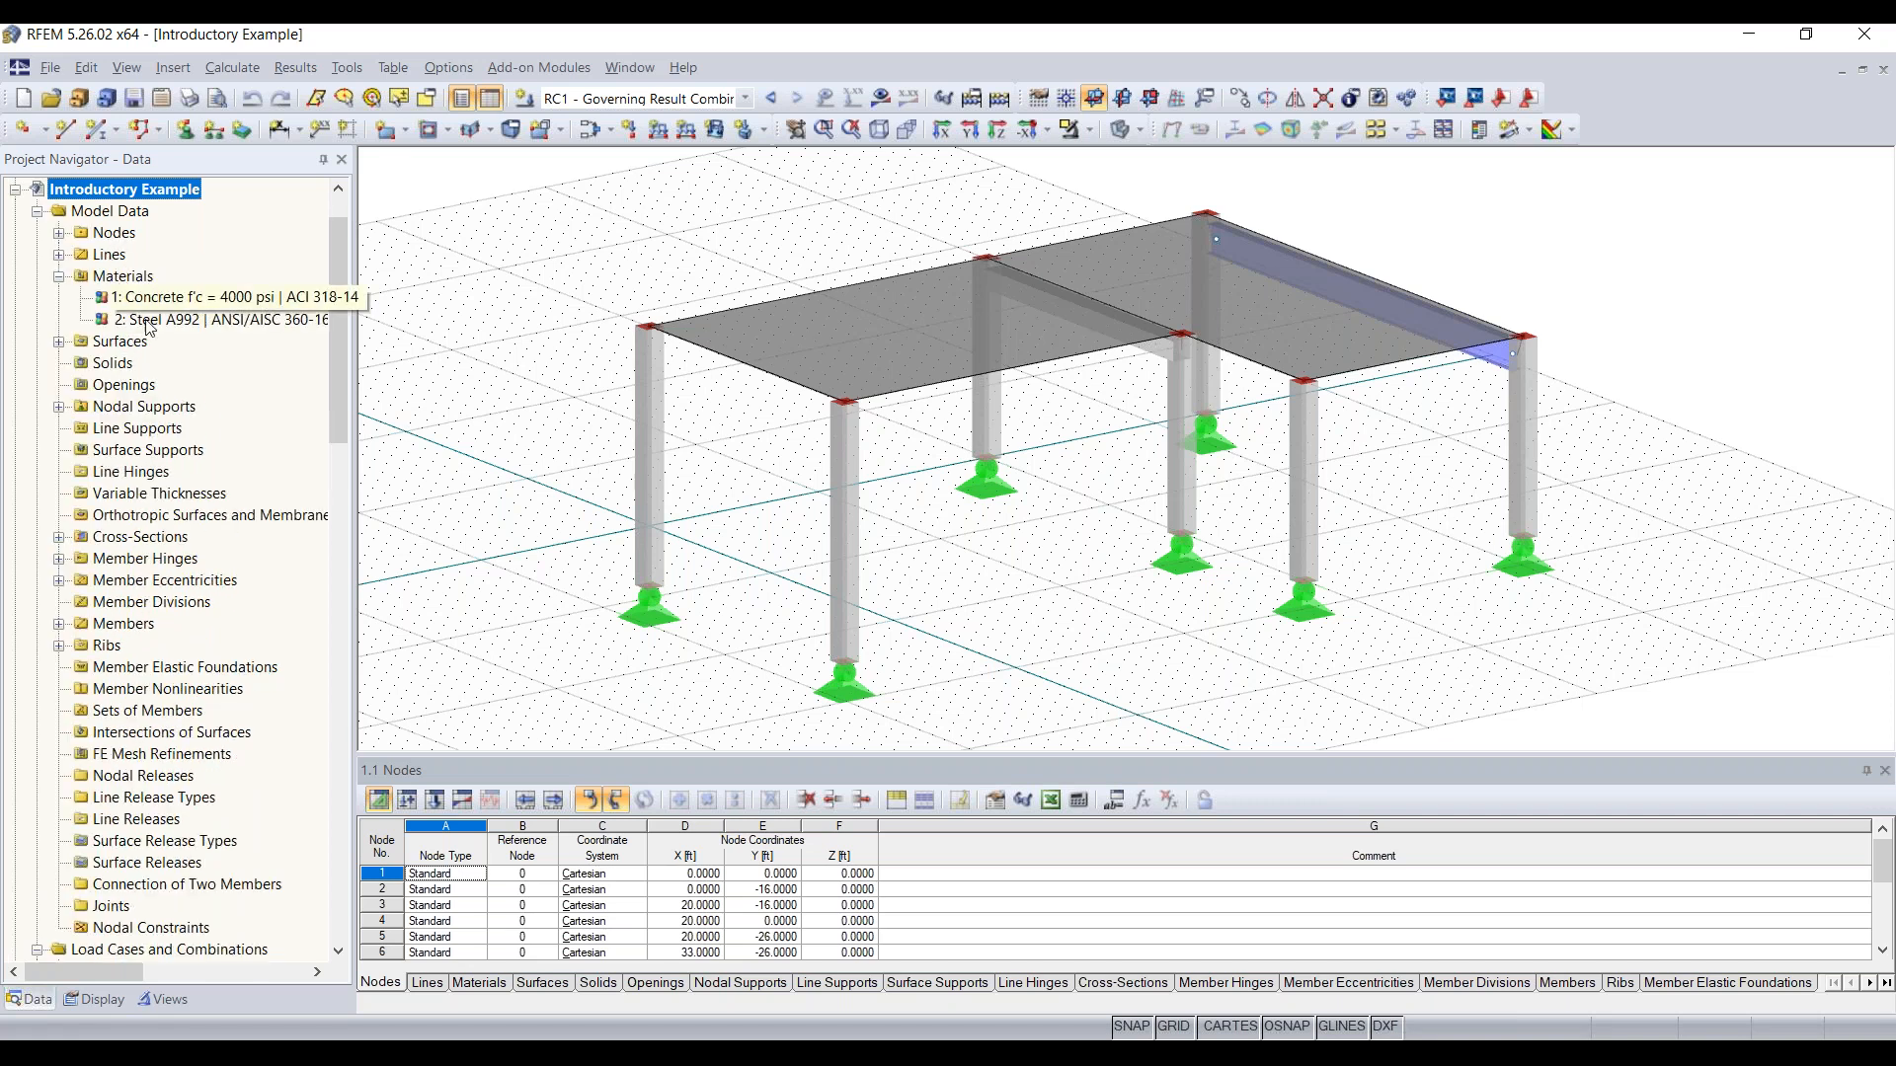
click(178, 299)
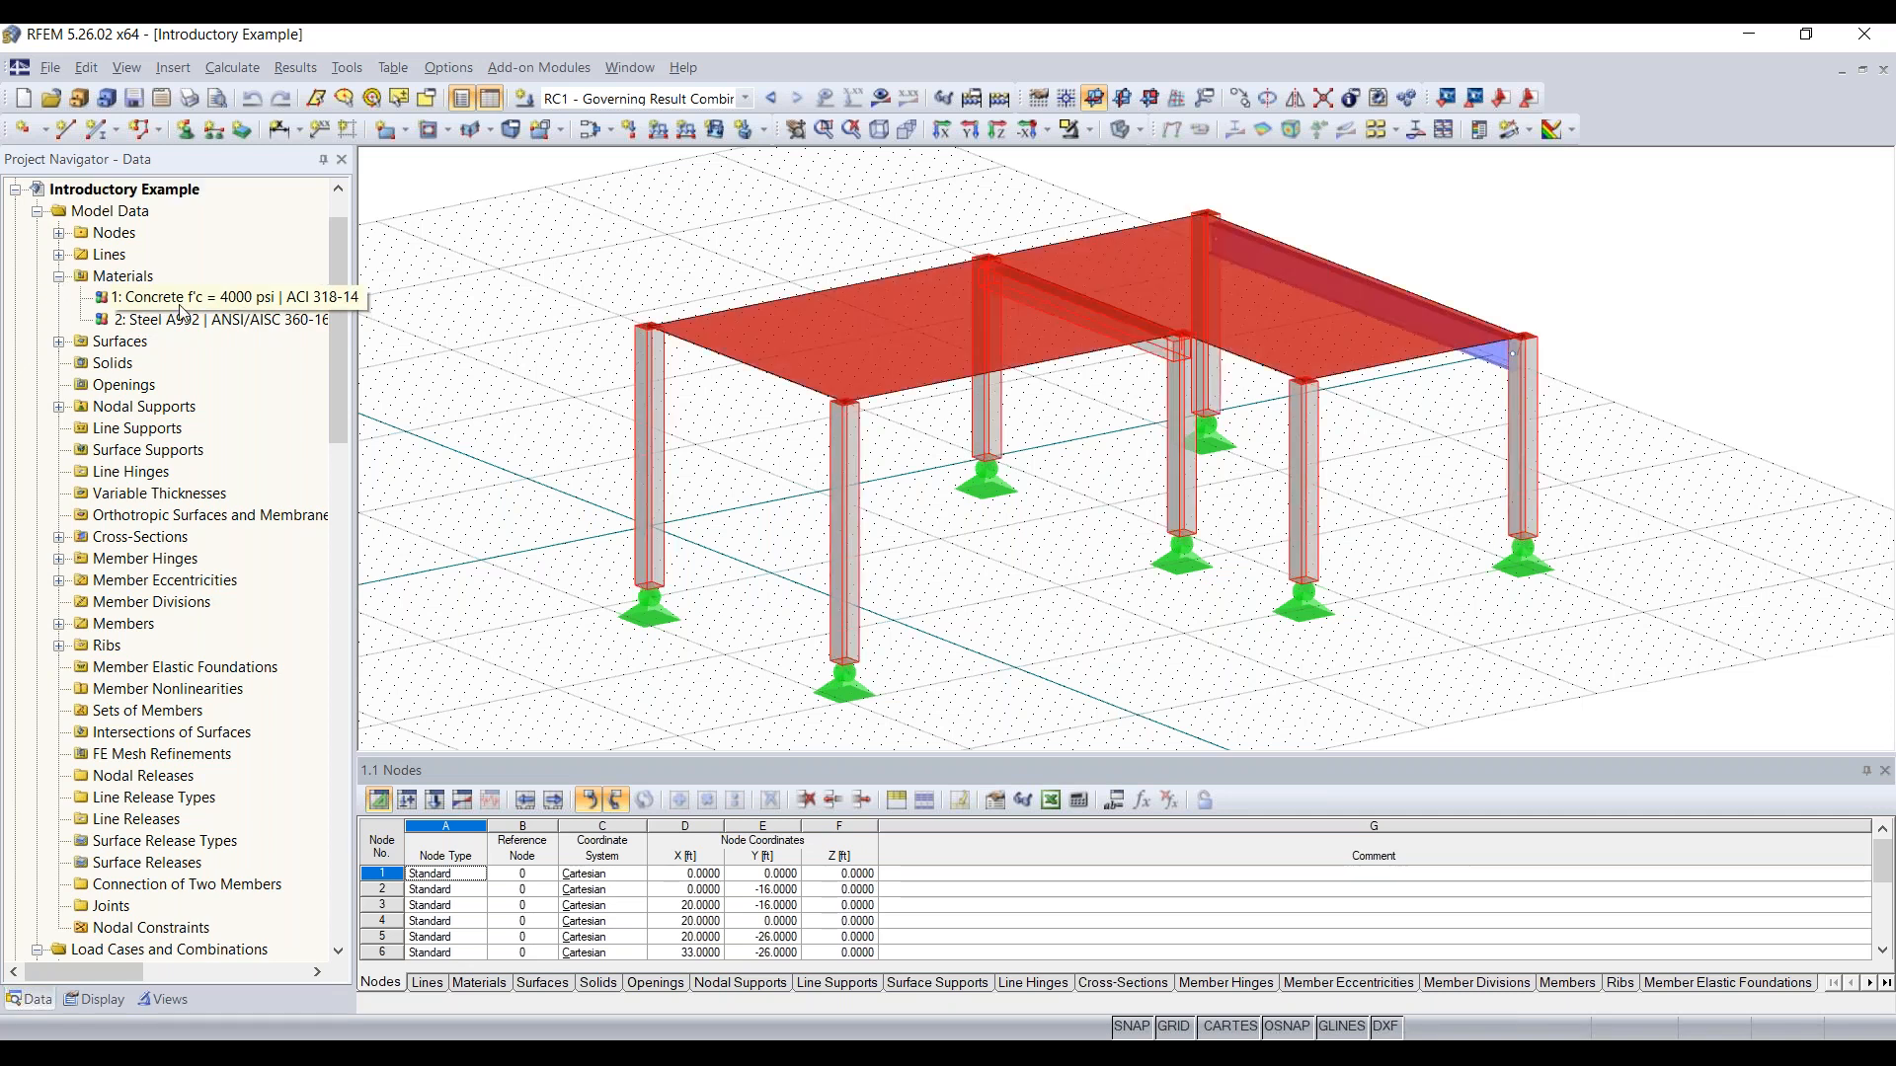
click(192, 320)
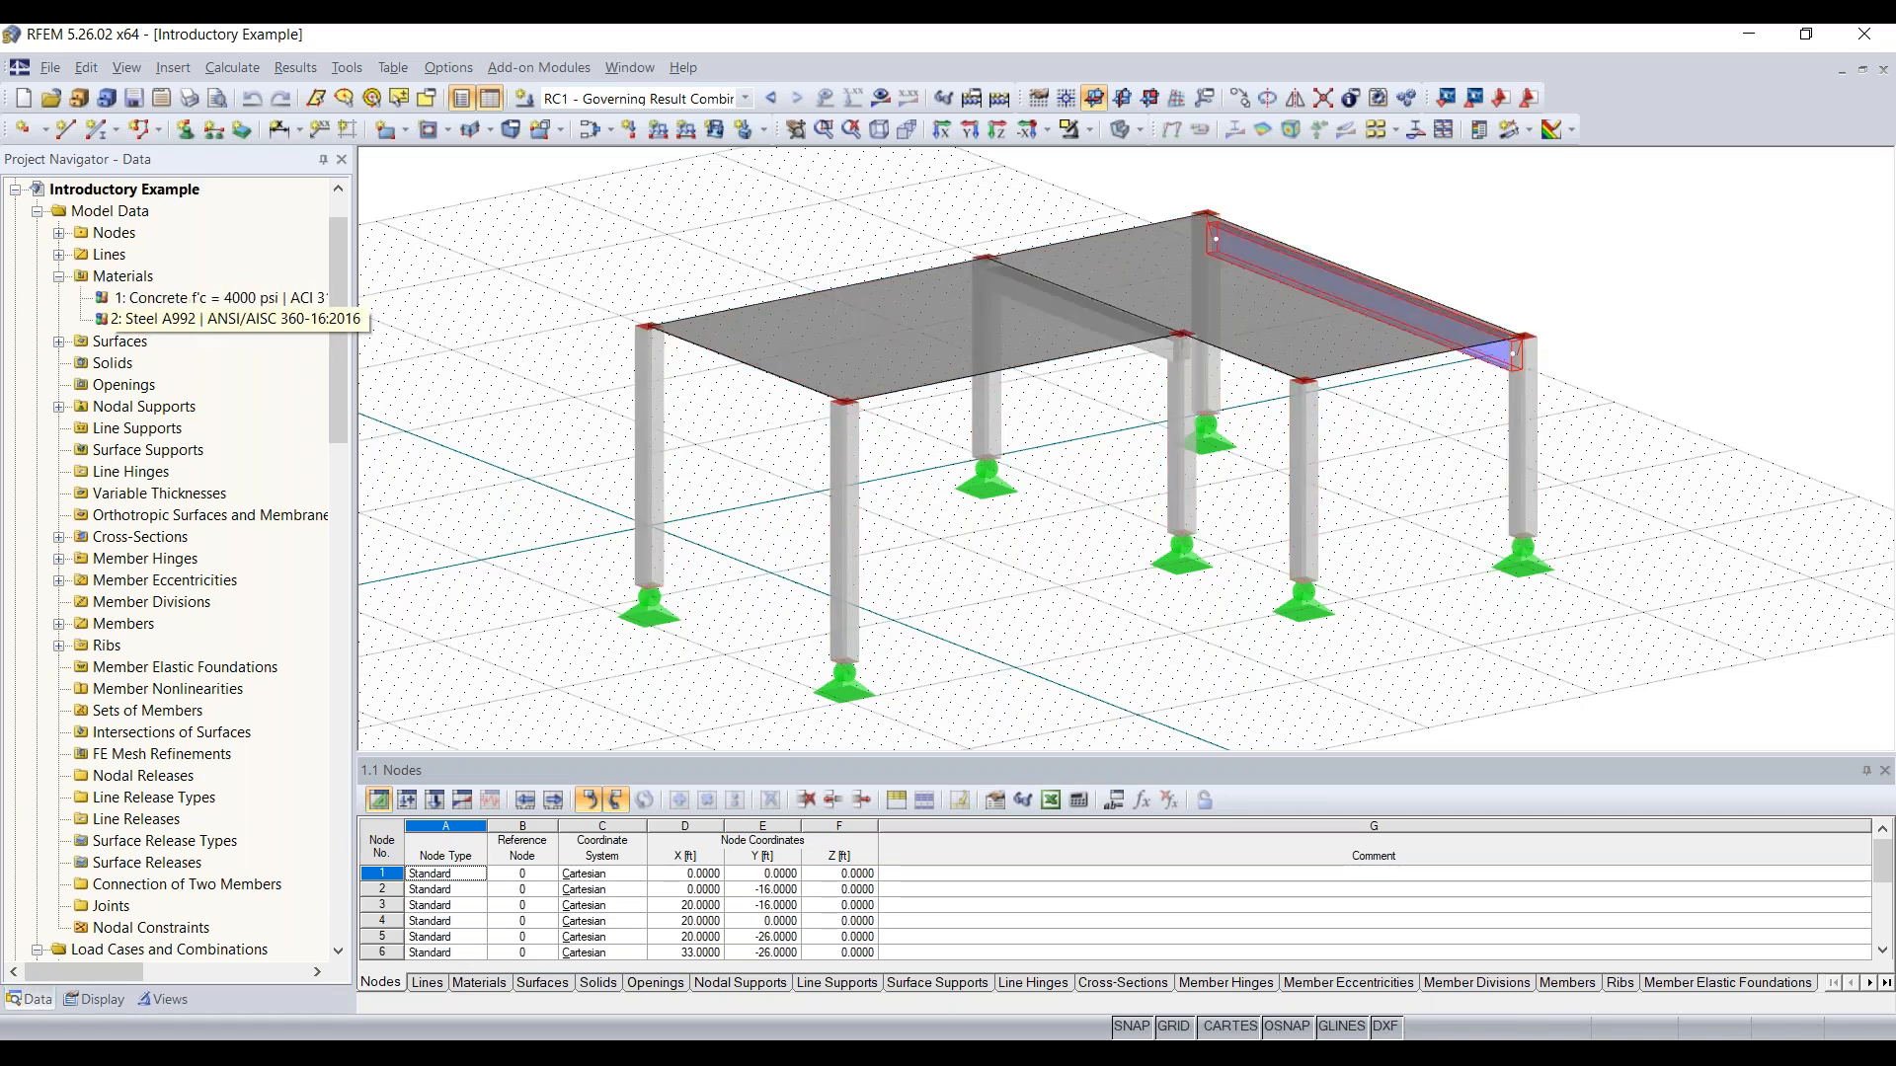
click(59, 276)
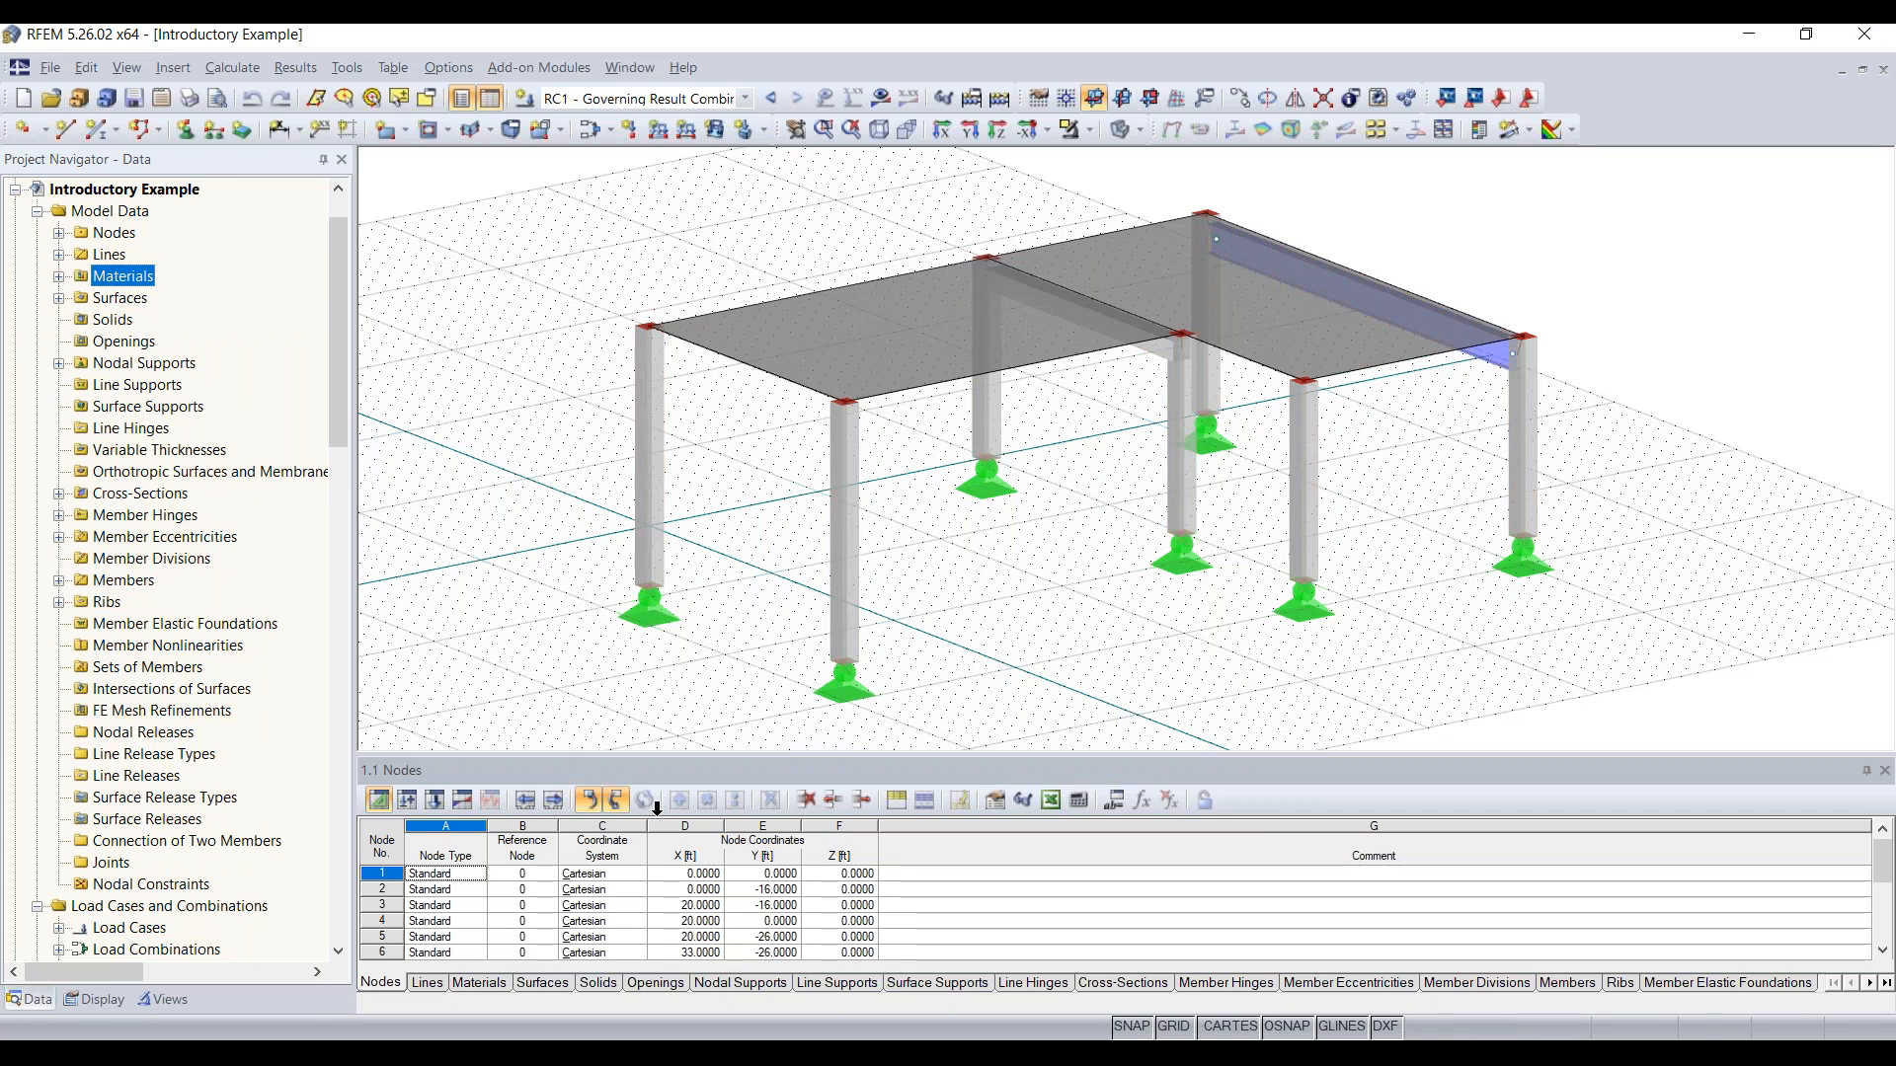
Step: Enlarge the table area to list all node coordinates while keeping the whole frame in view above it
drag(648, 752, 649, 546)
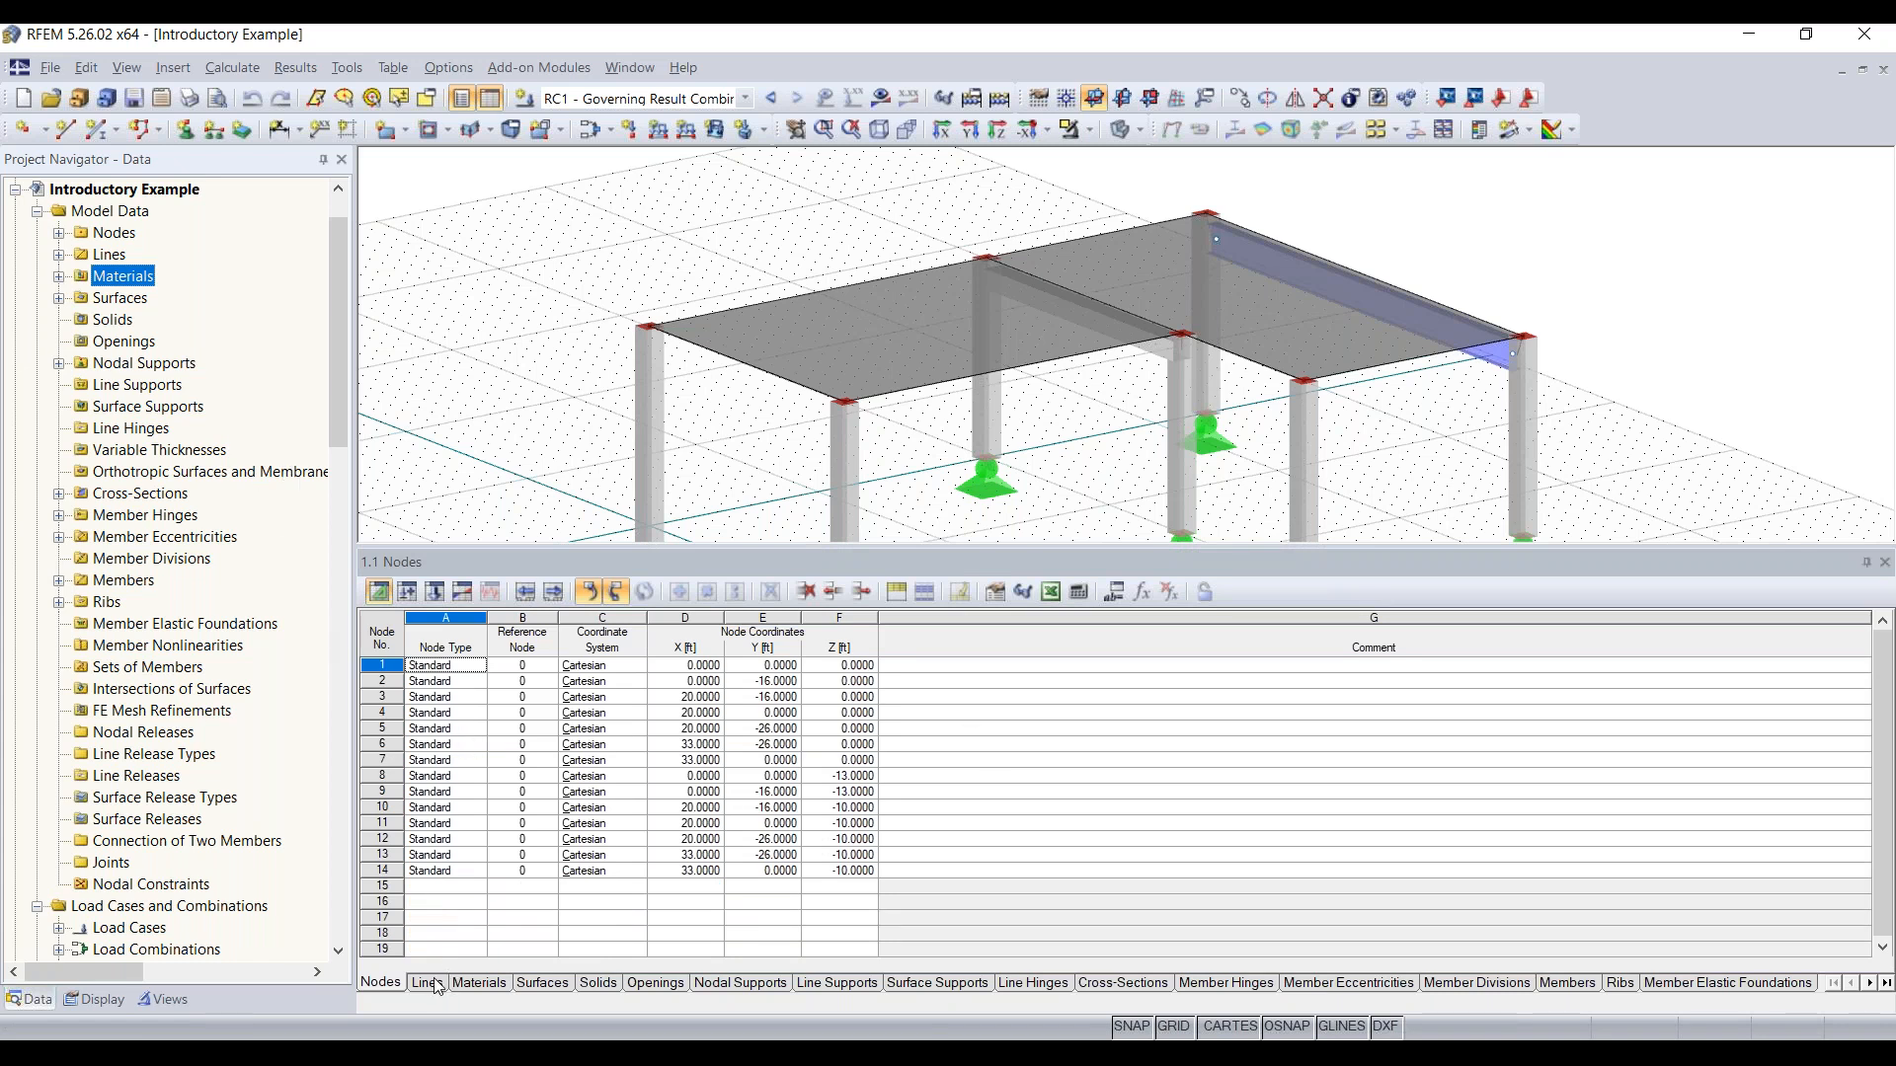
click(806, 982)
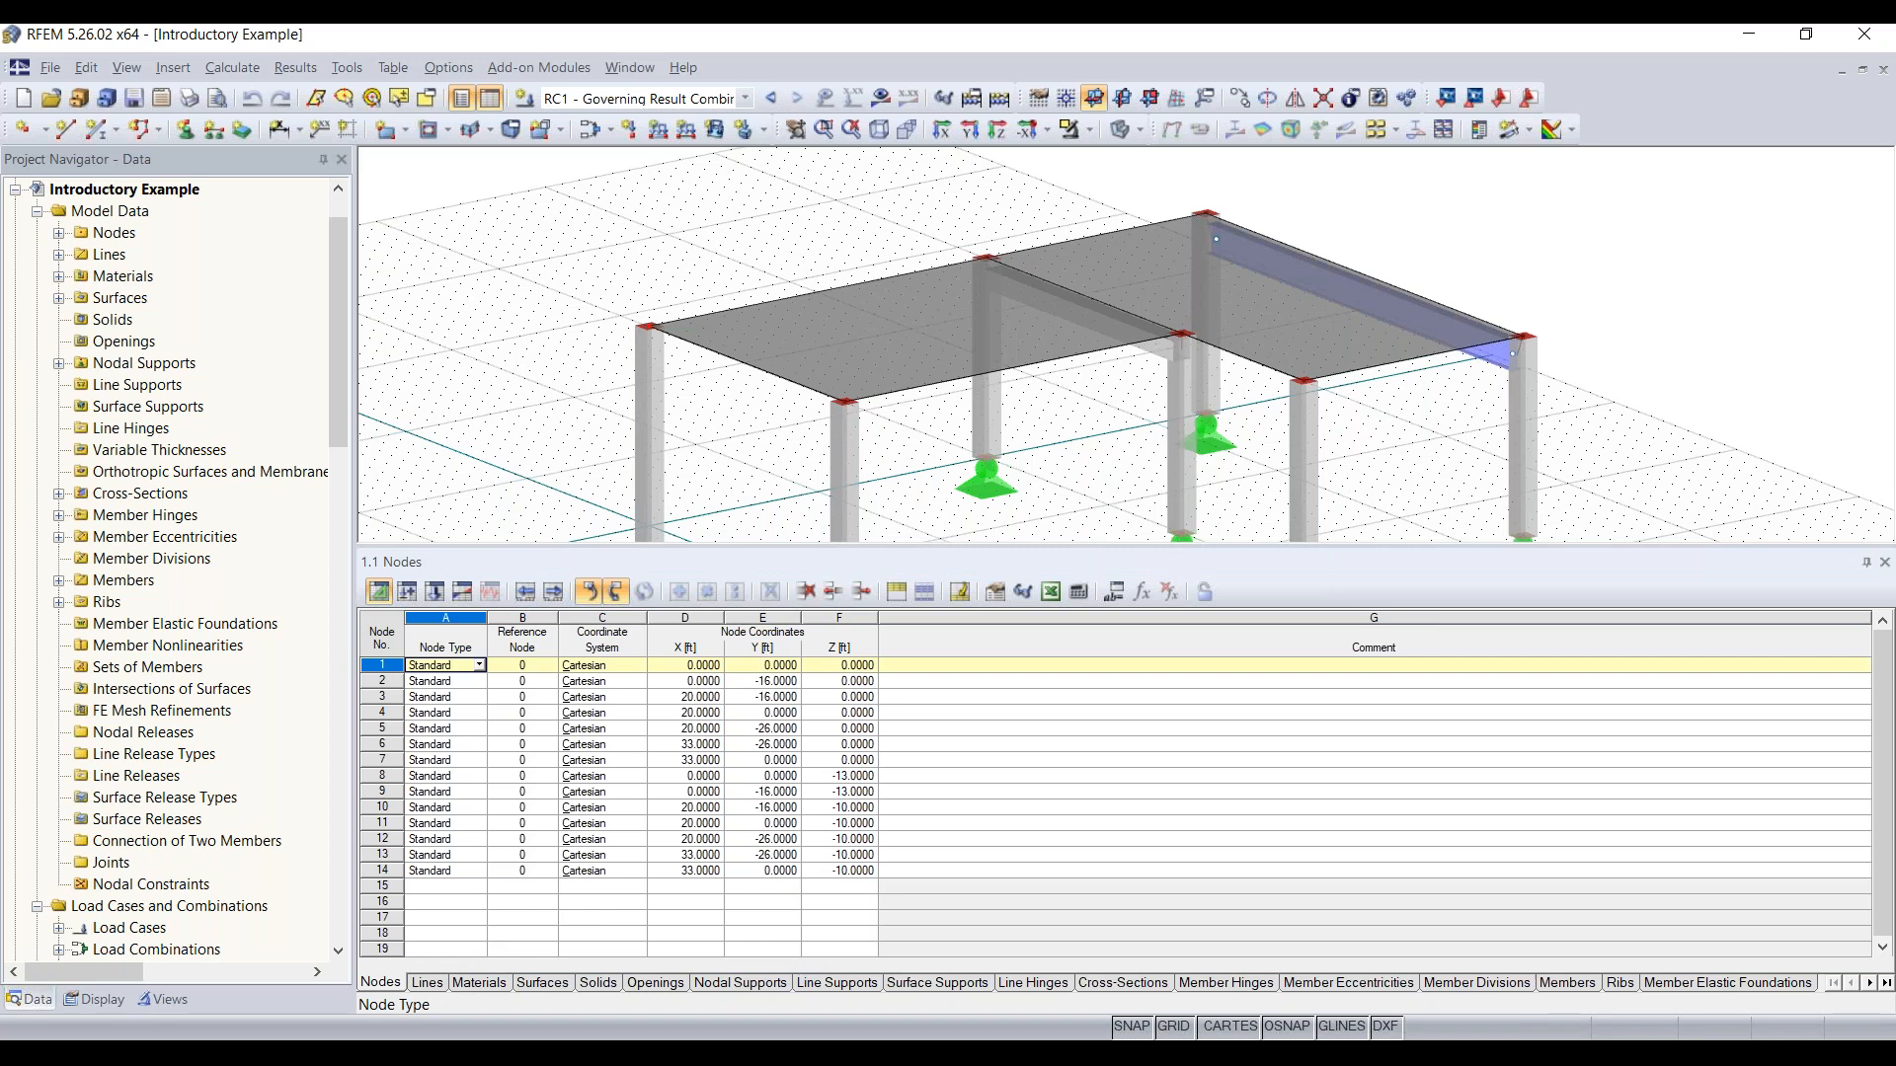
click(379, 983)
scroll(901, 451, down, 1)
middle_drag(902, 451, 857, 340)
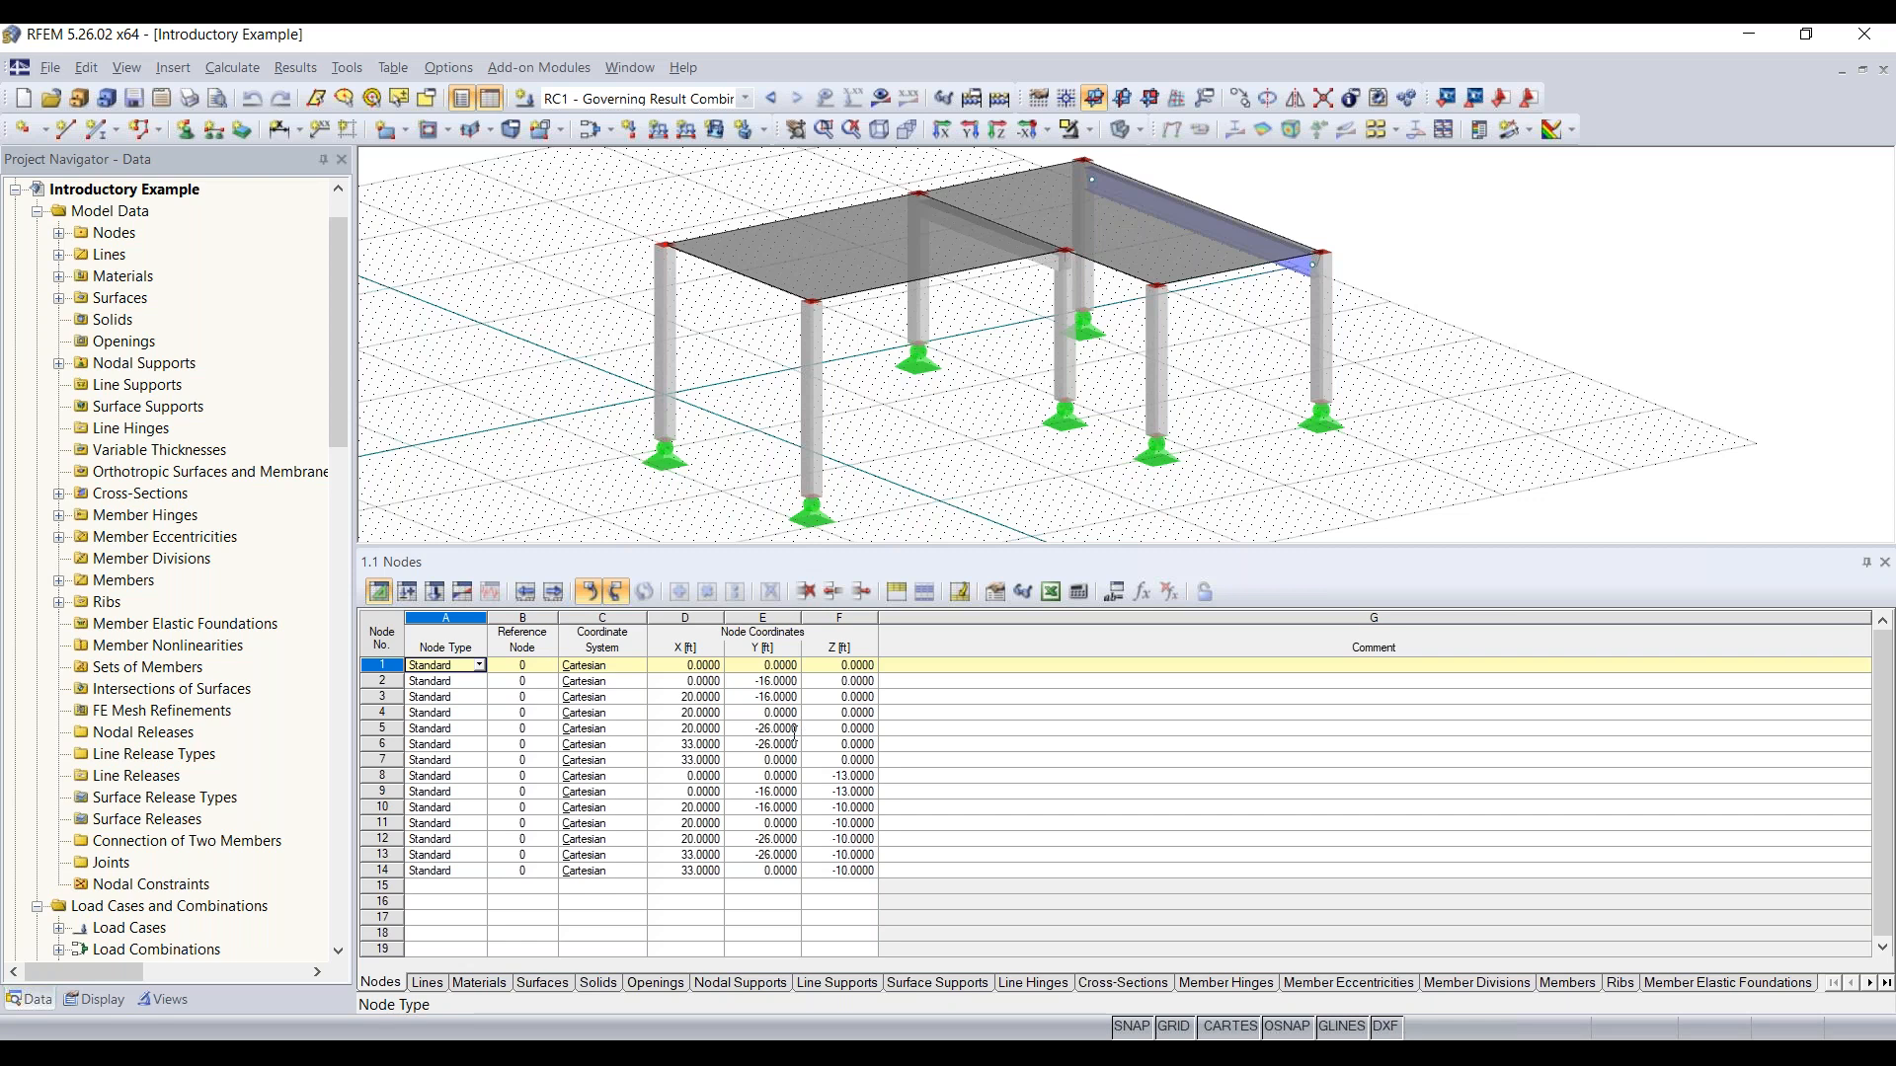
scroll(1217, 345, down, 1)
middle_drag(1056, 422, 1130, 444)
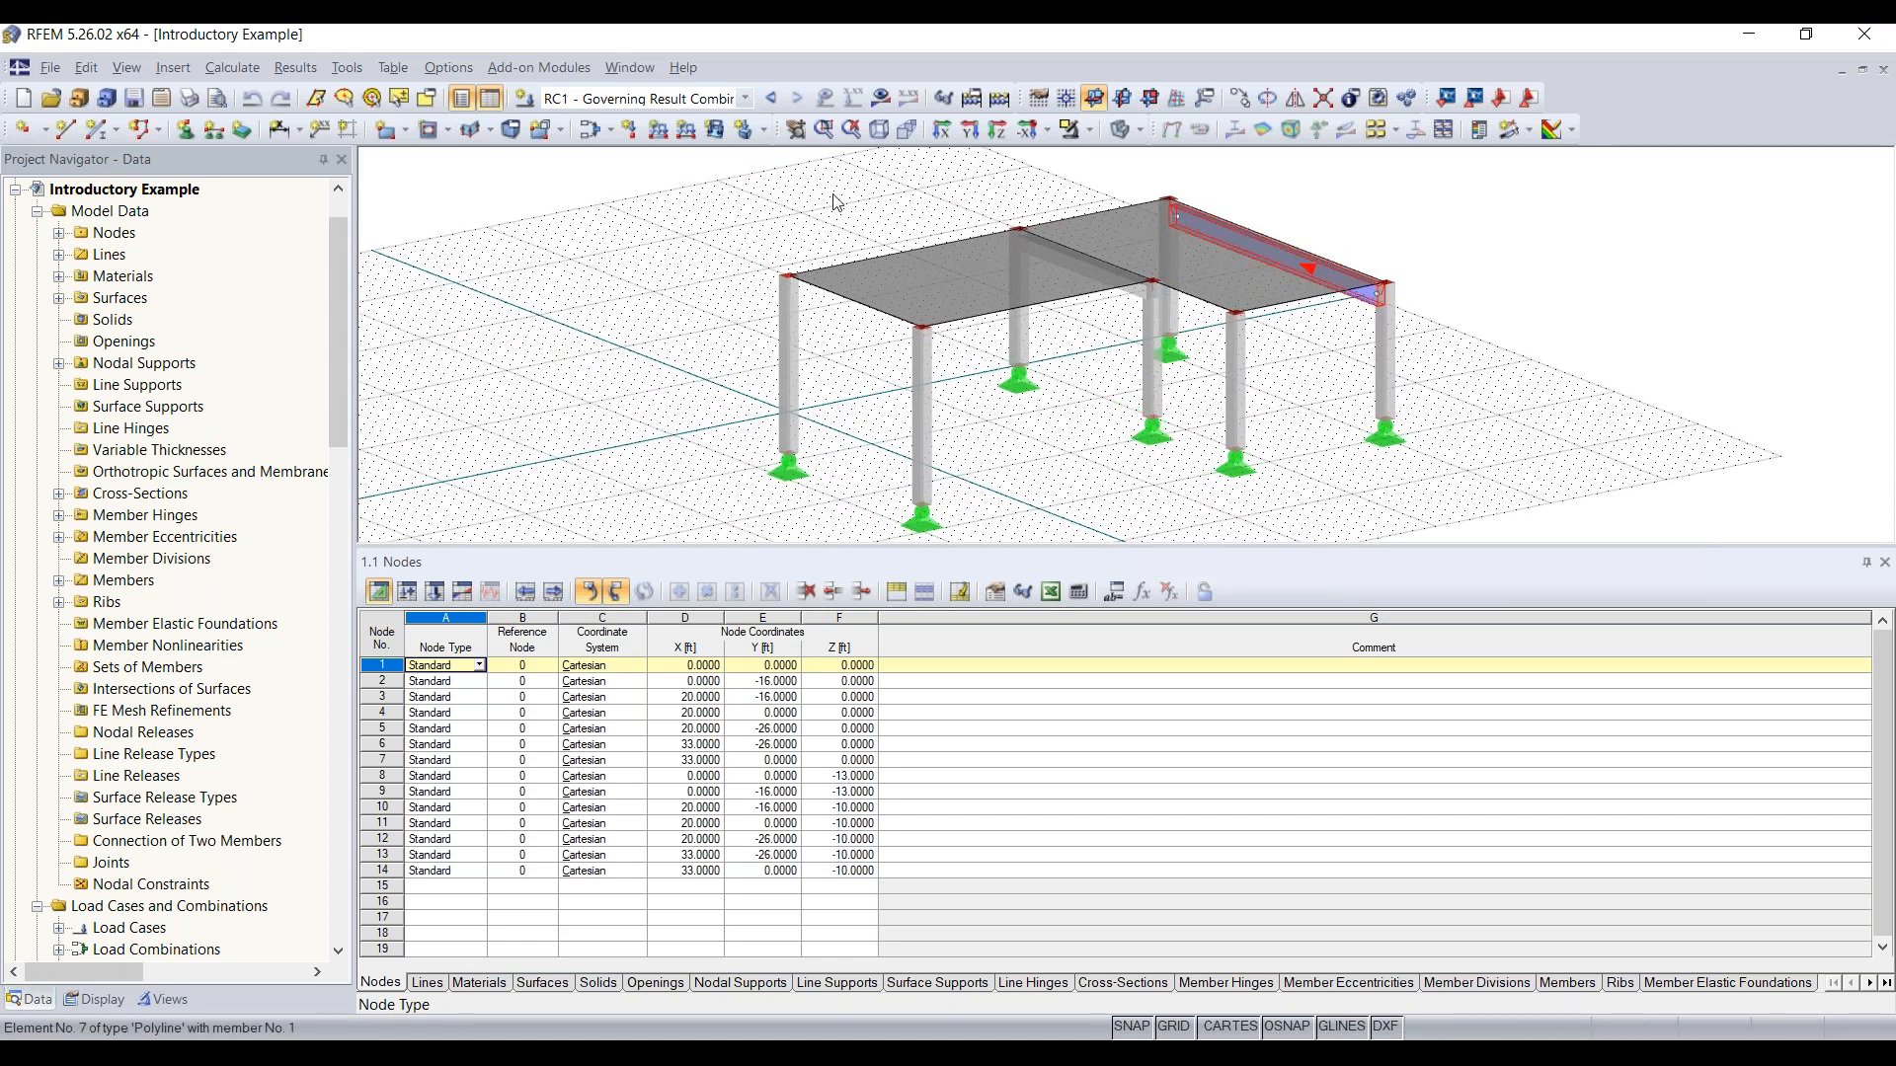
Step: Apply the Standard with black background configuration to the program display, and restore the Standard - White configuration
click(456, 69)
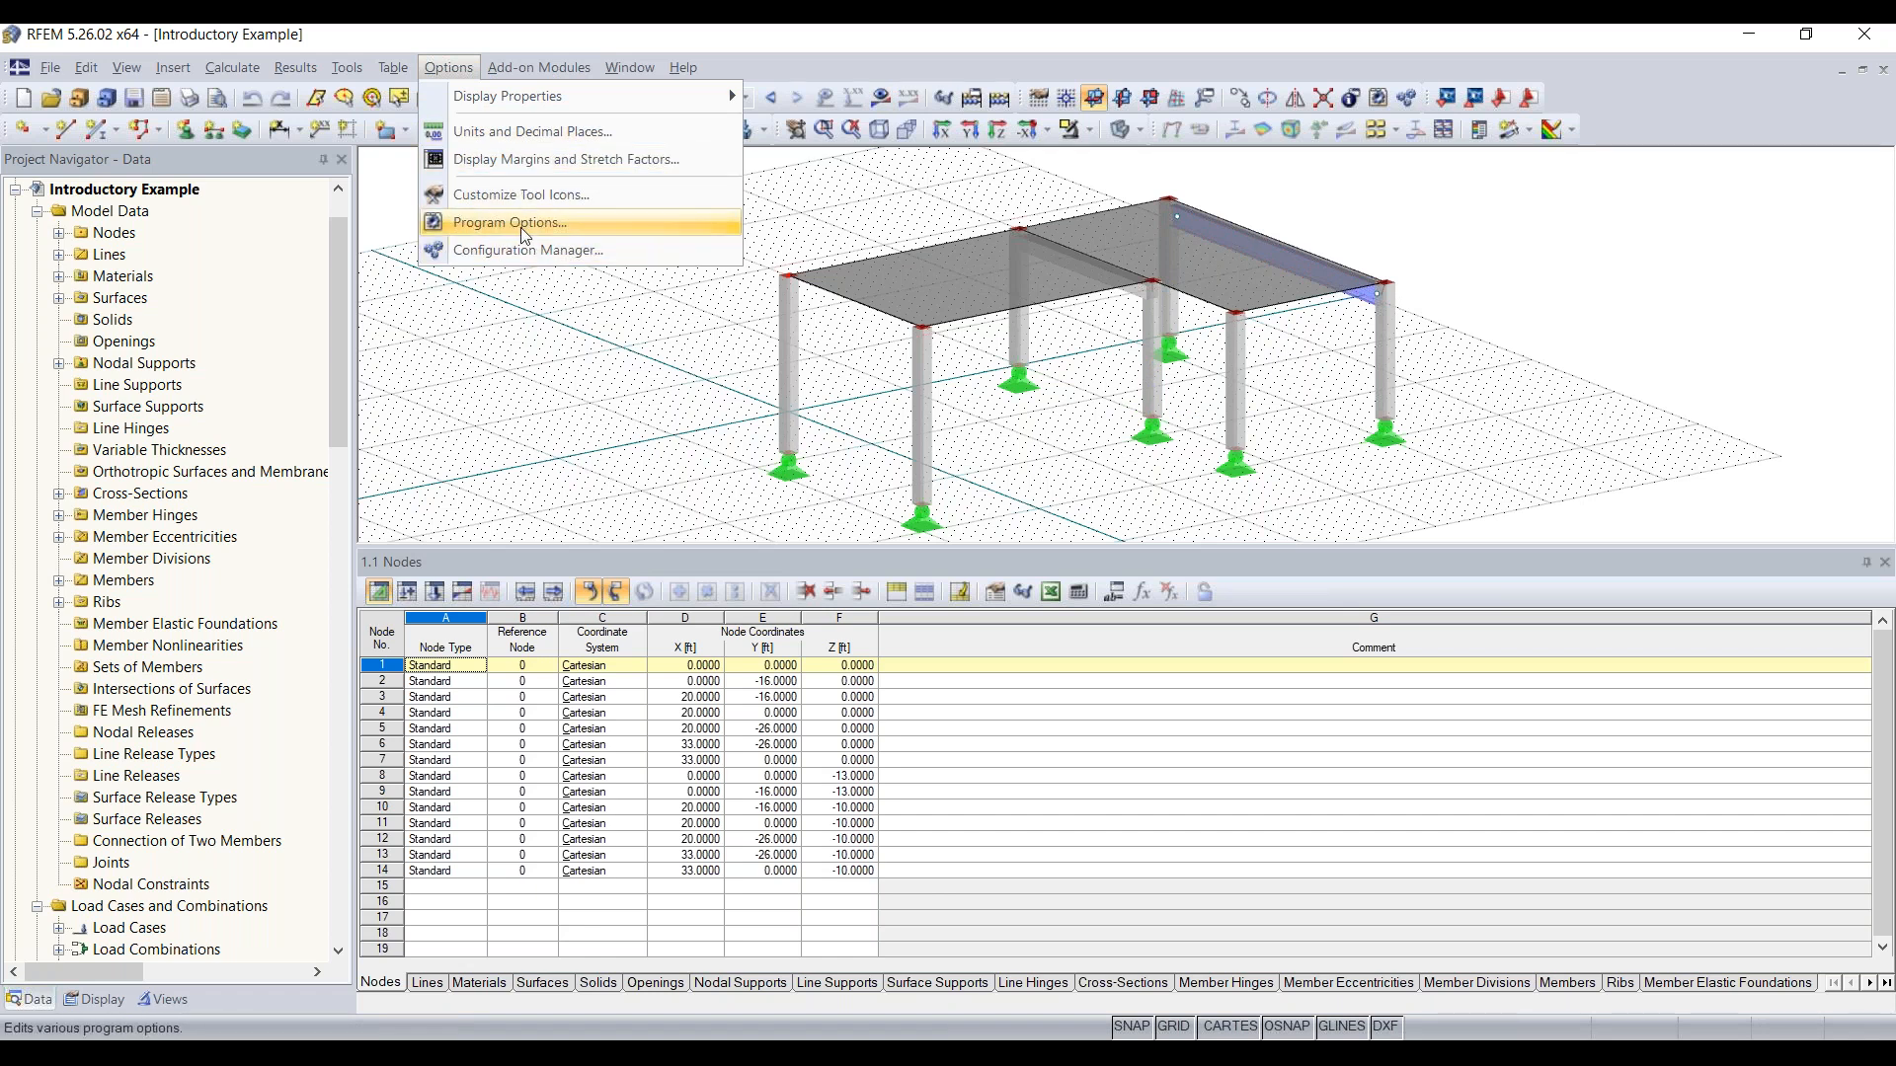
click(523, 255)
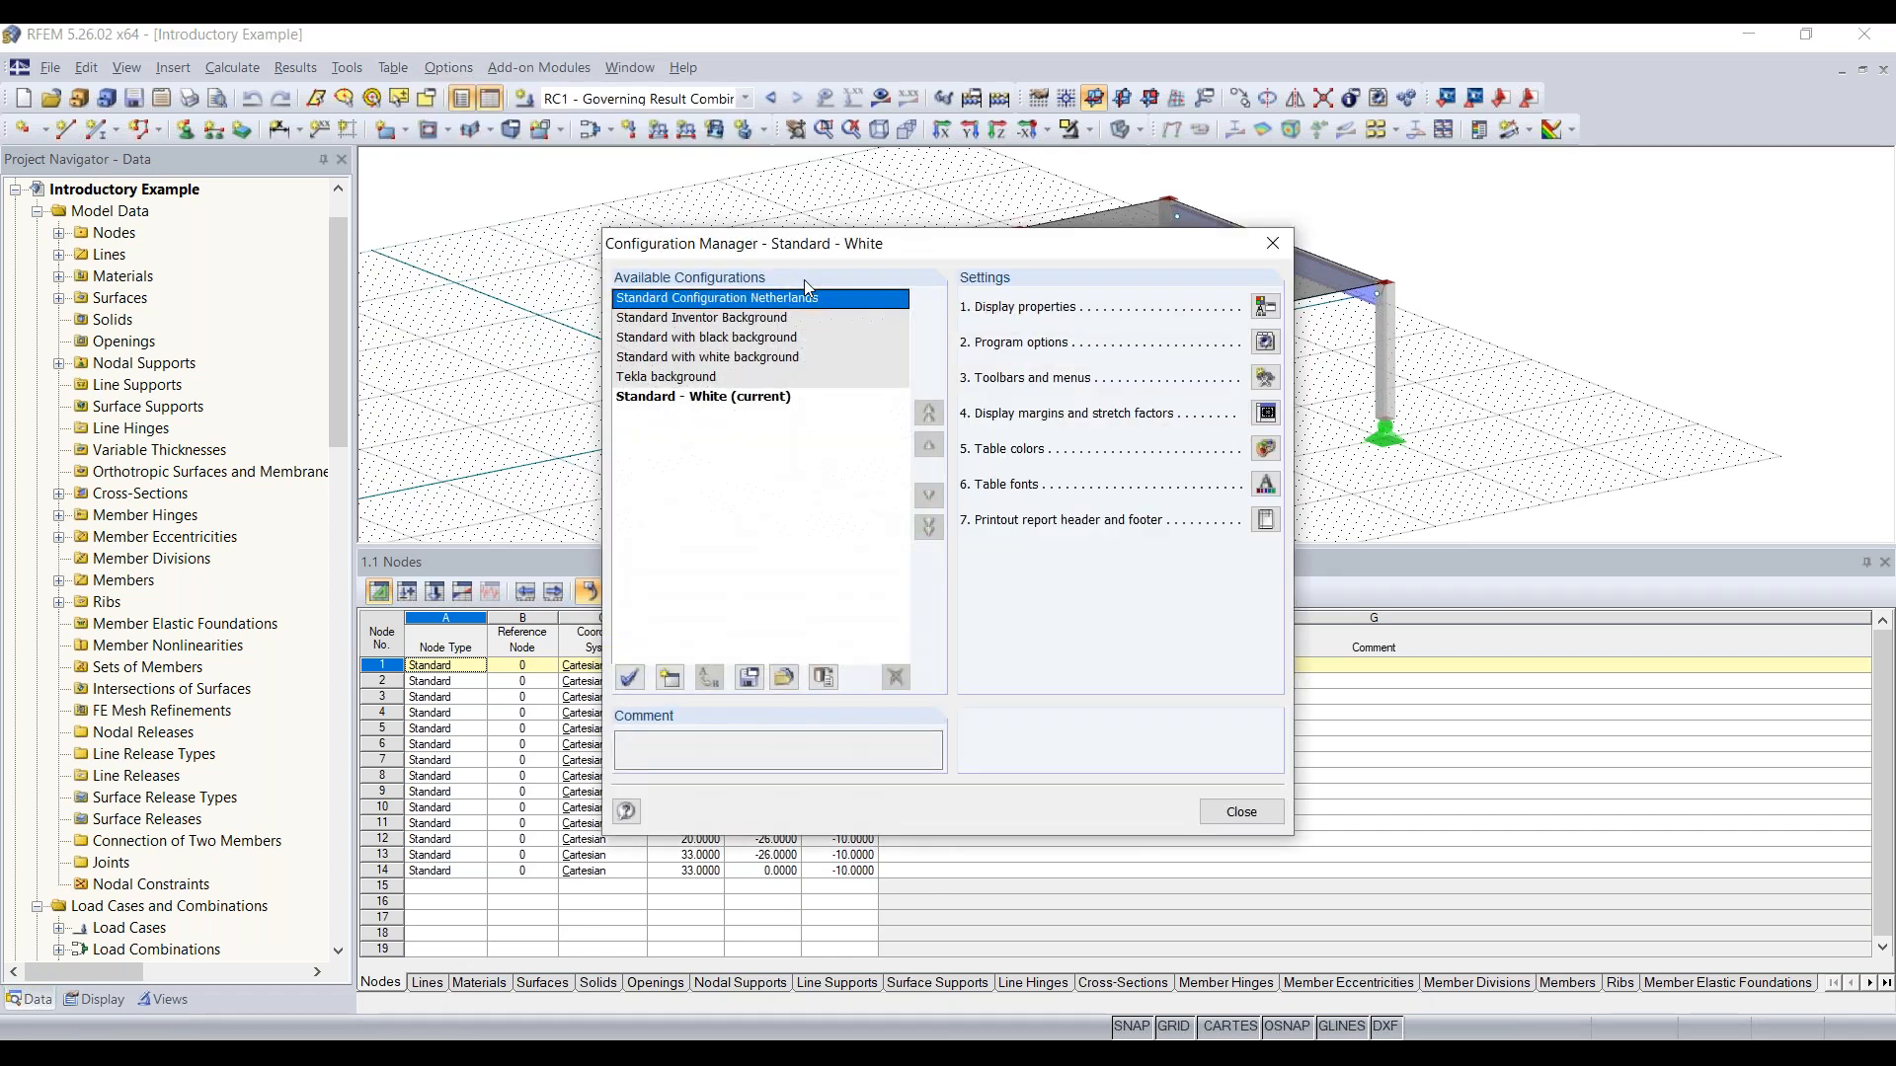
click(722, 339)
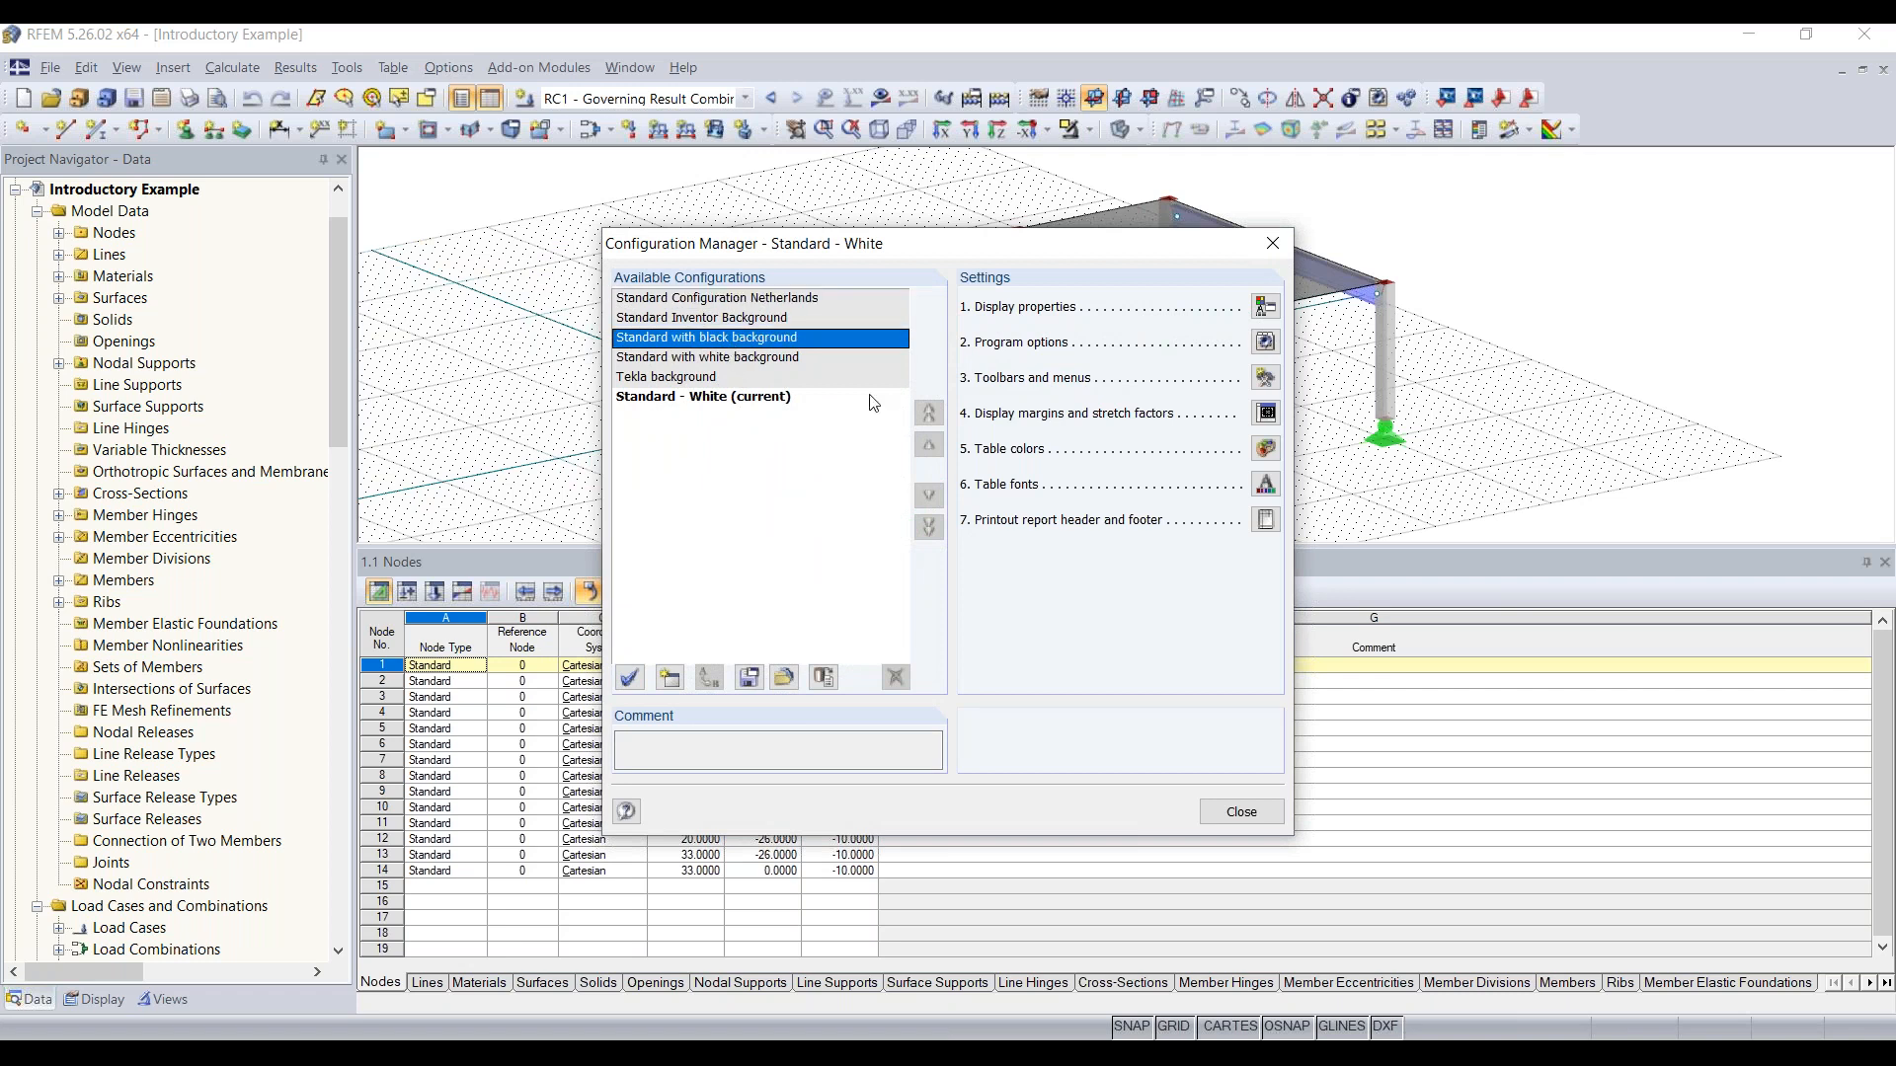
click(630, 677)
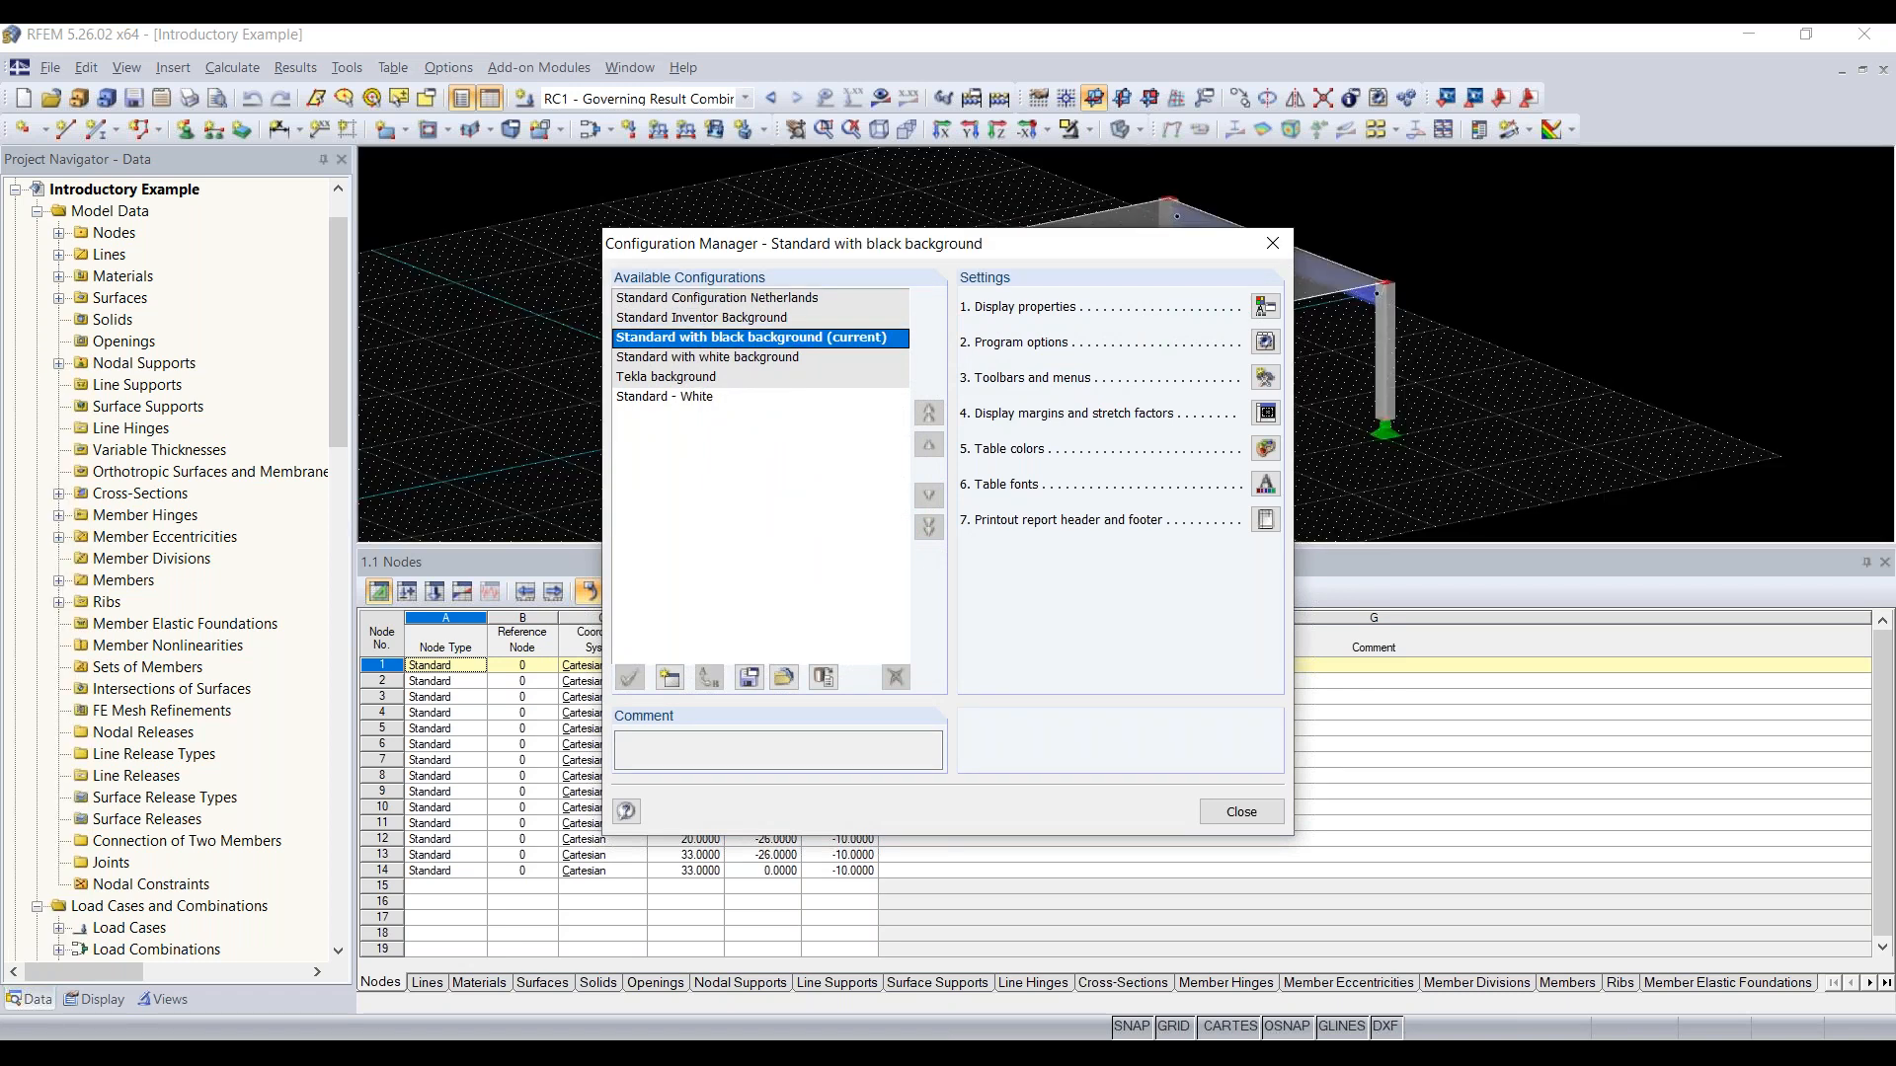
click(650, 397)
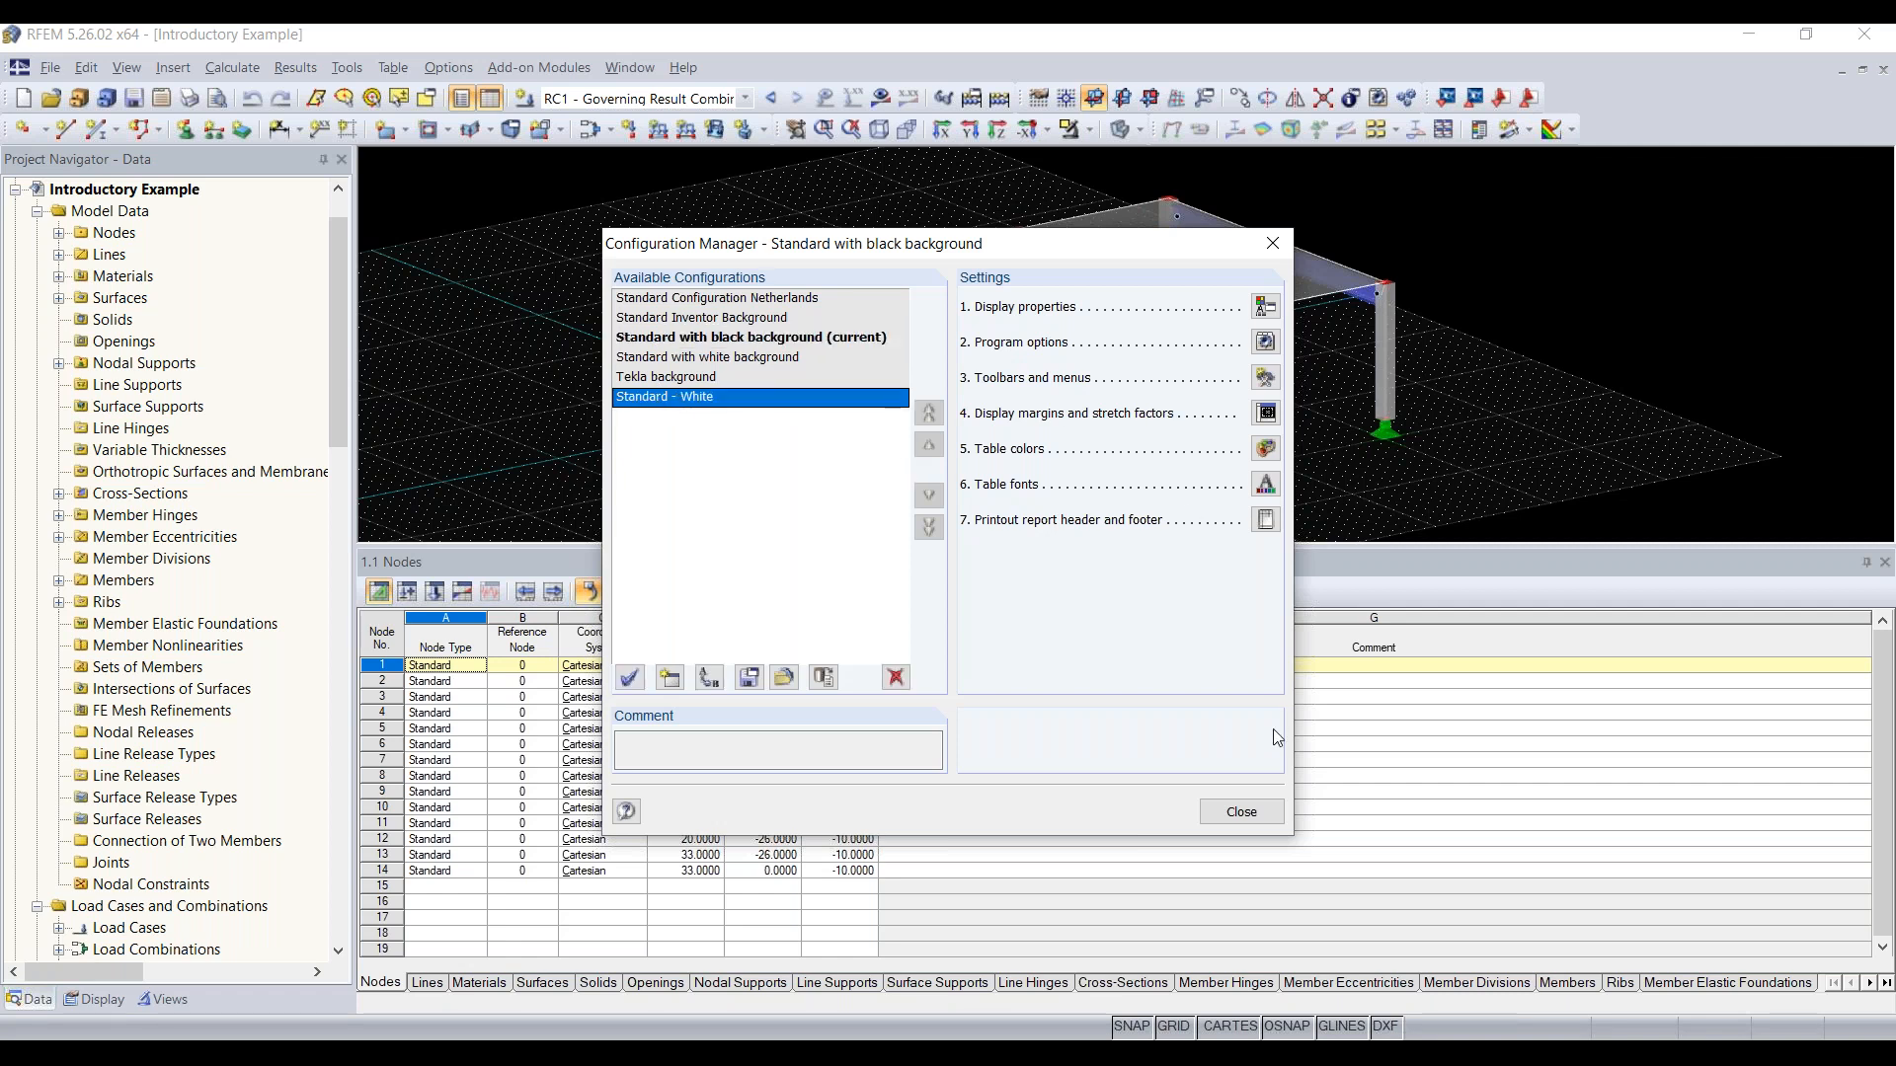
click(1239, 811)
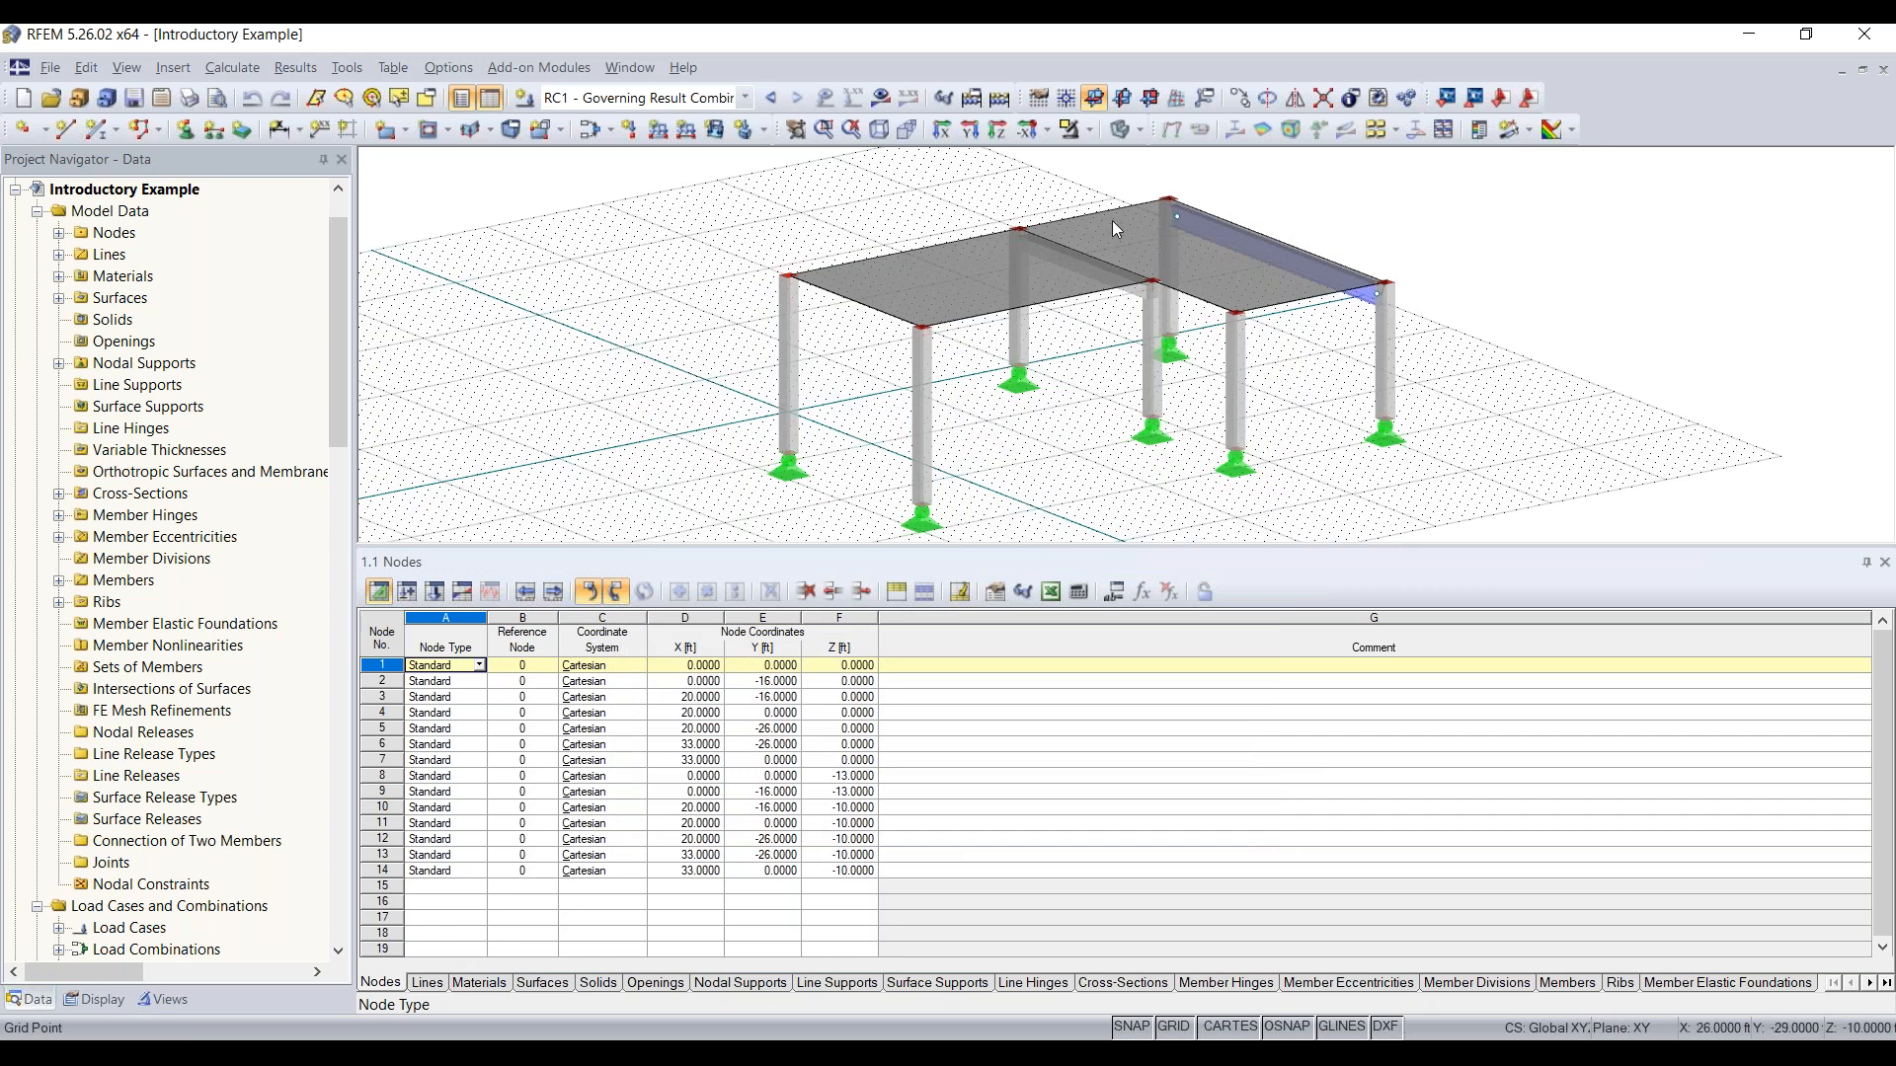
click(163, 69)
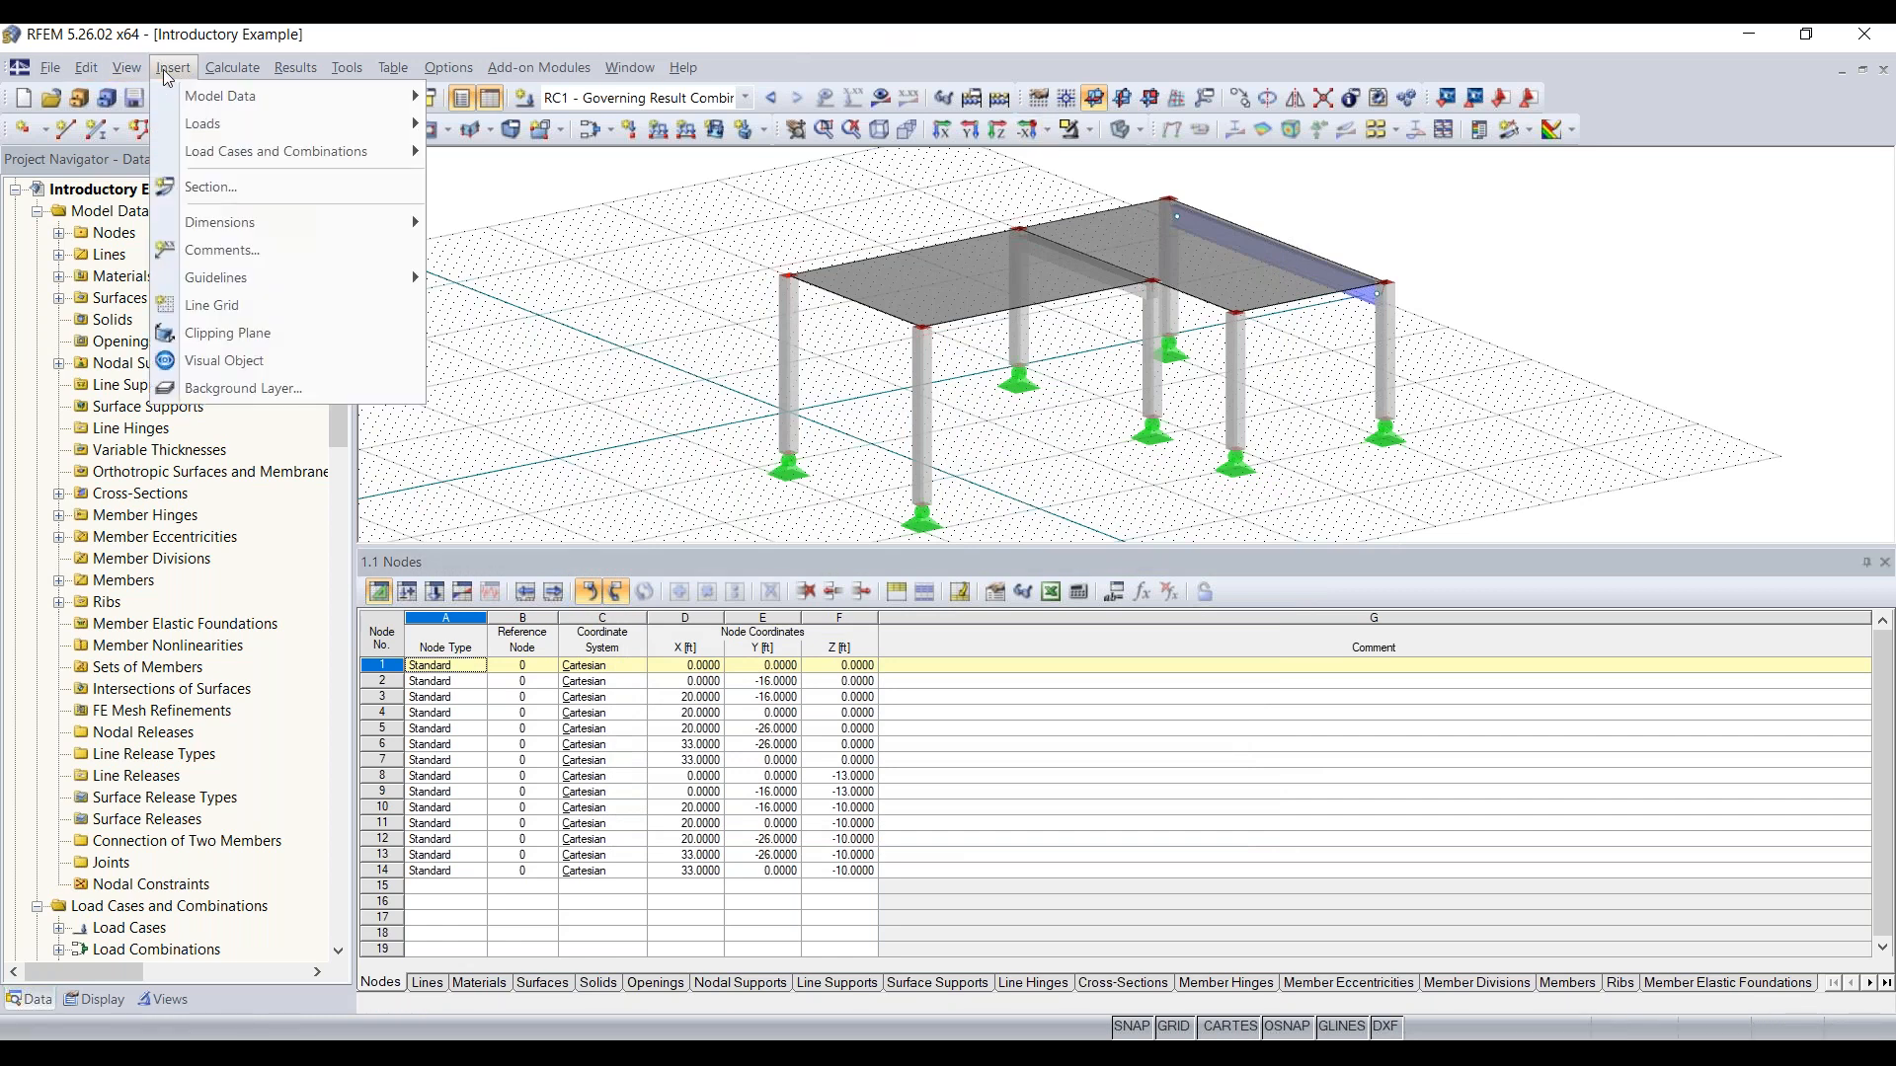
mouse_move(200, 96)
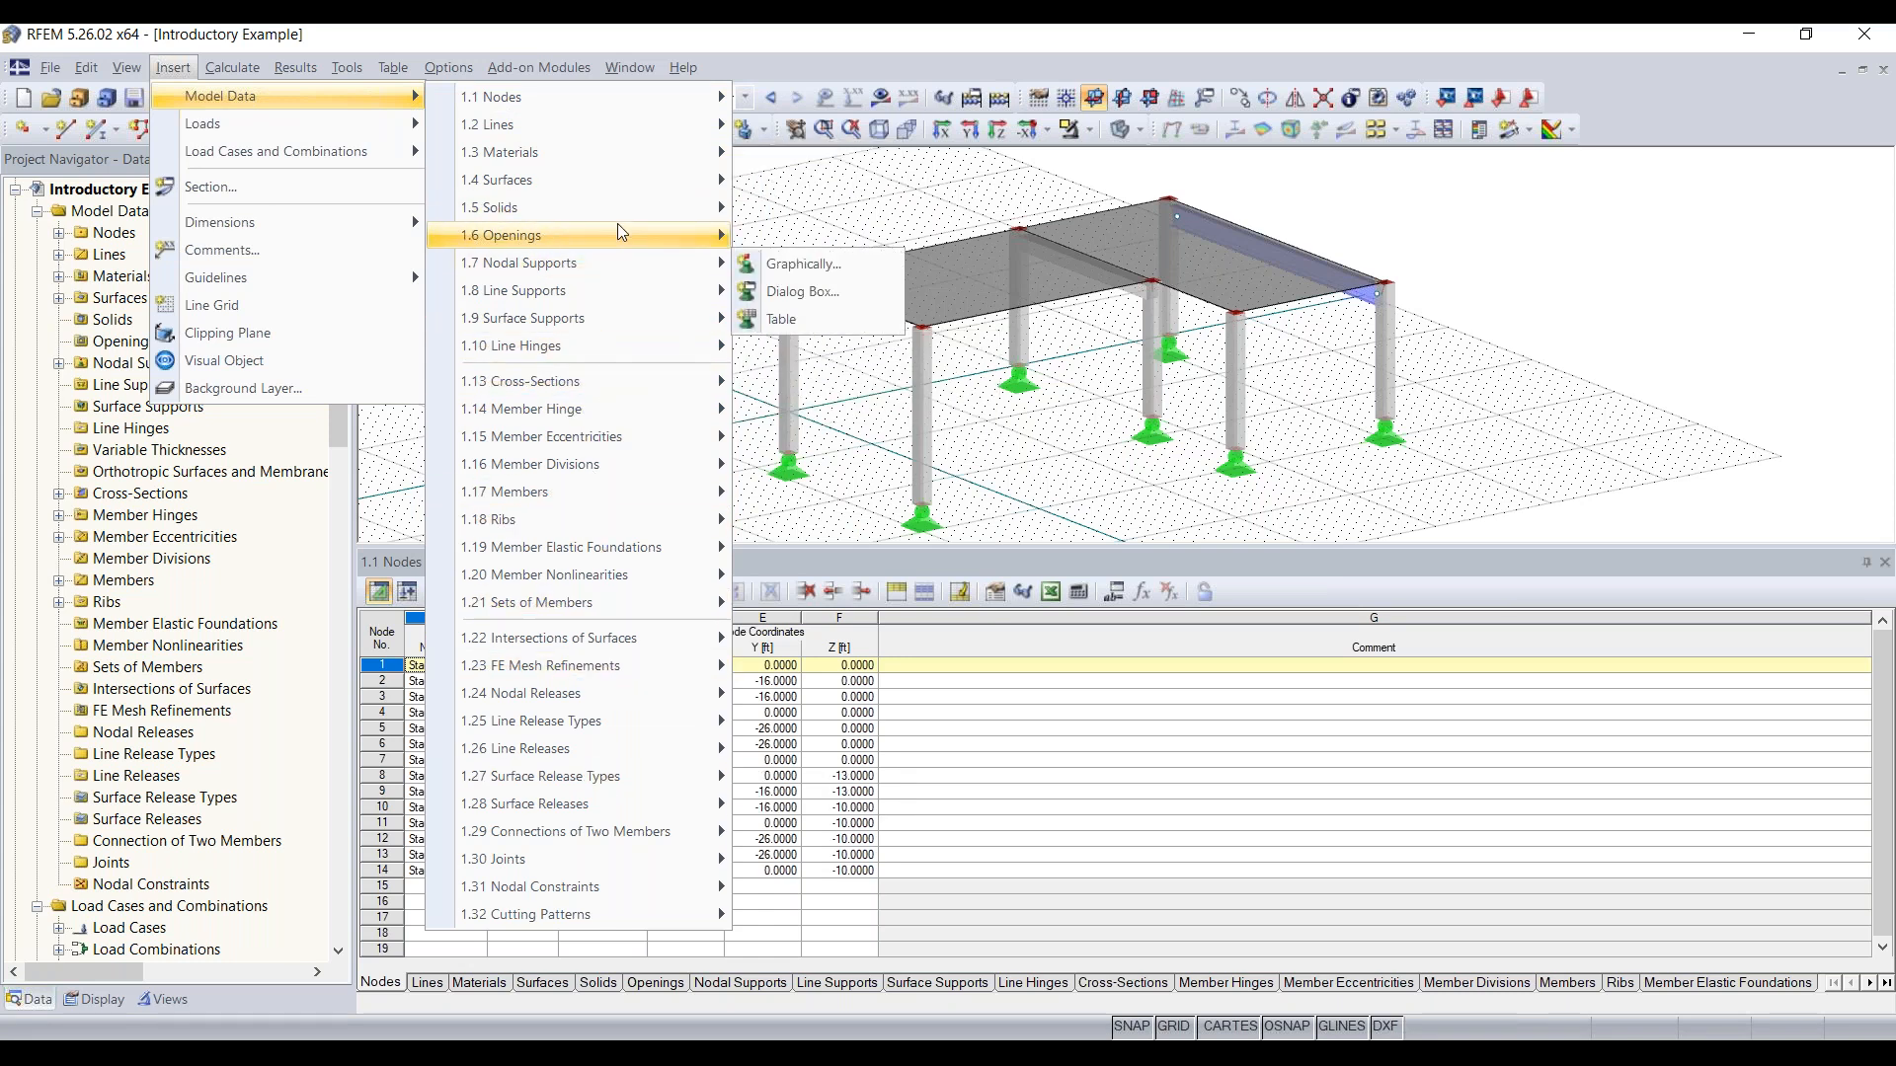
mouse_move(593, 180)
mouse_move(850, 374)
click(874, 486)
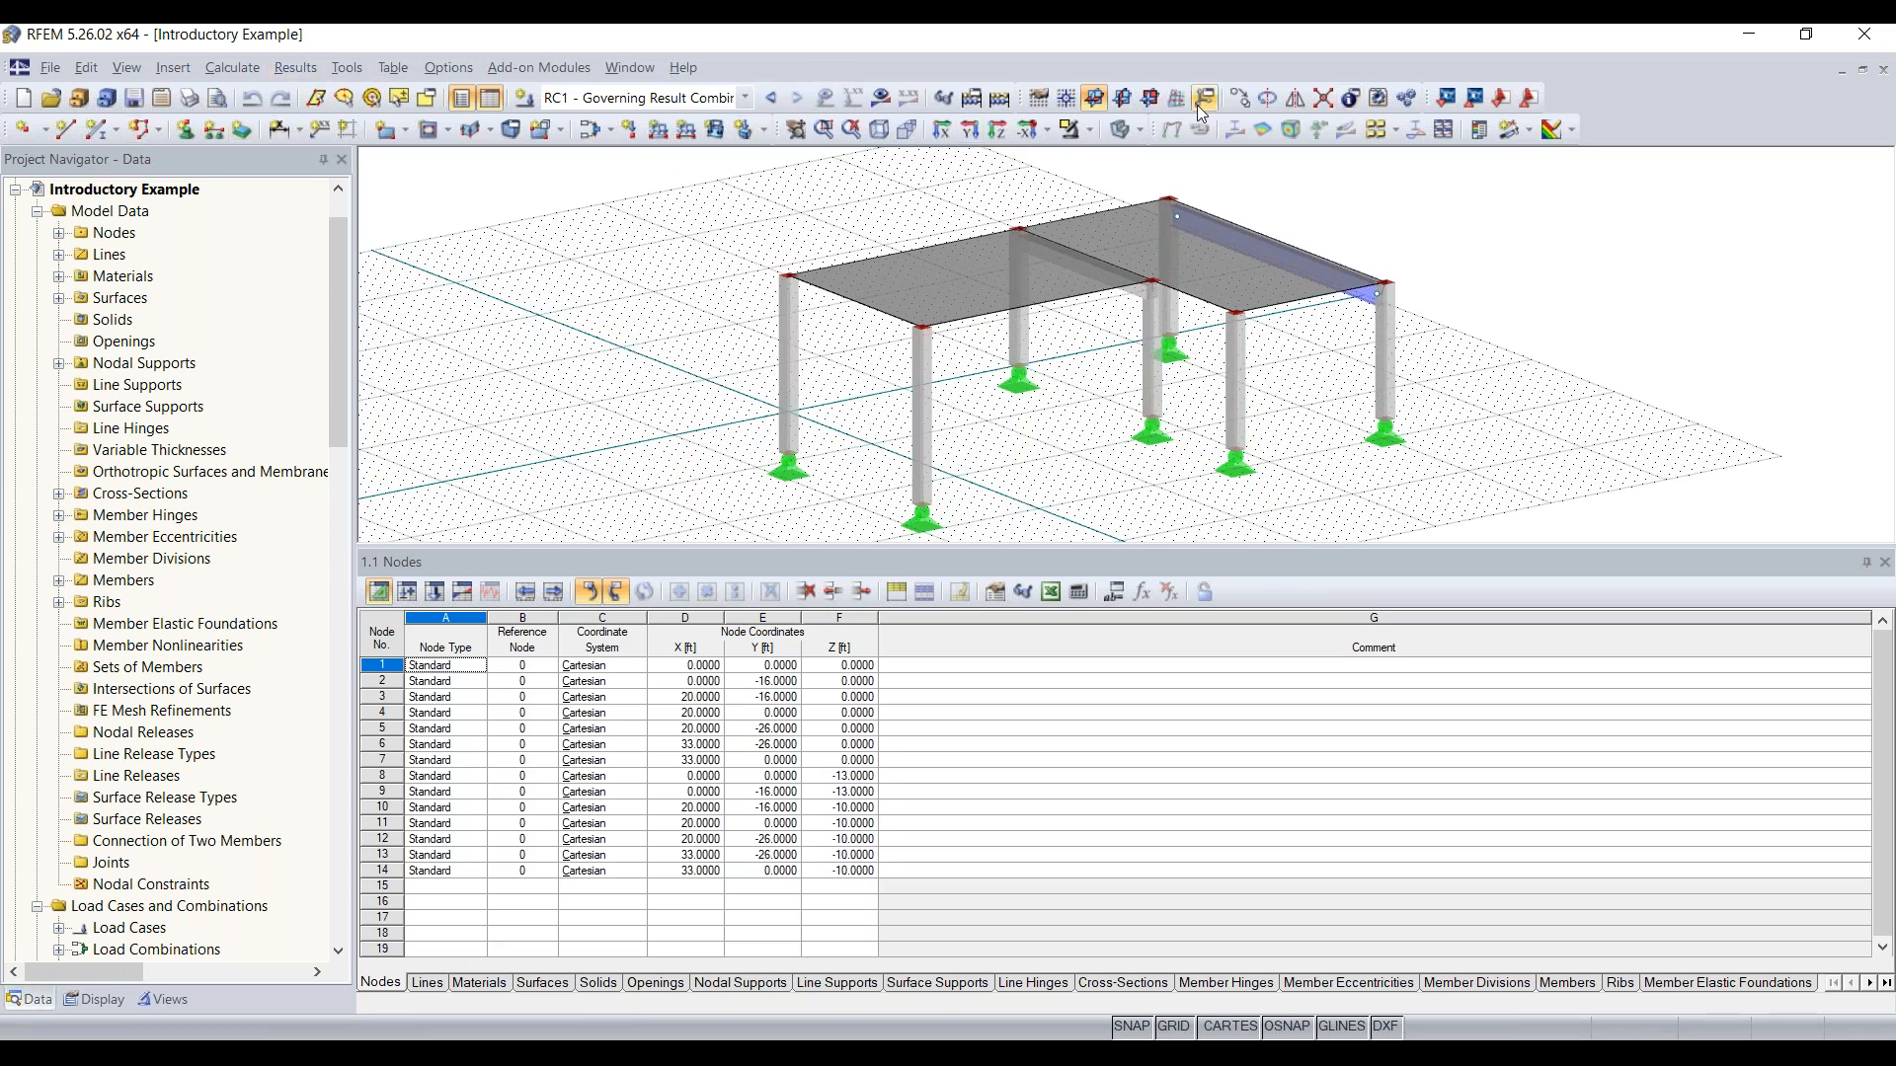
click(1039, 103)
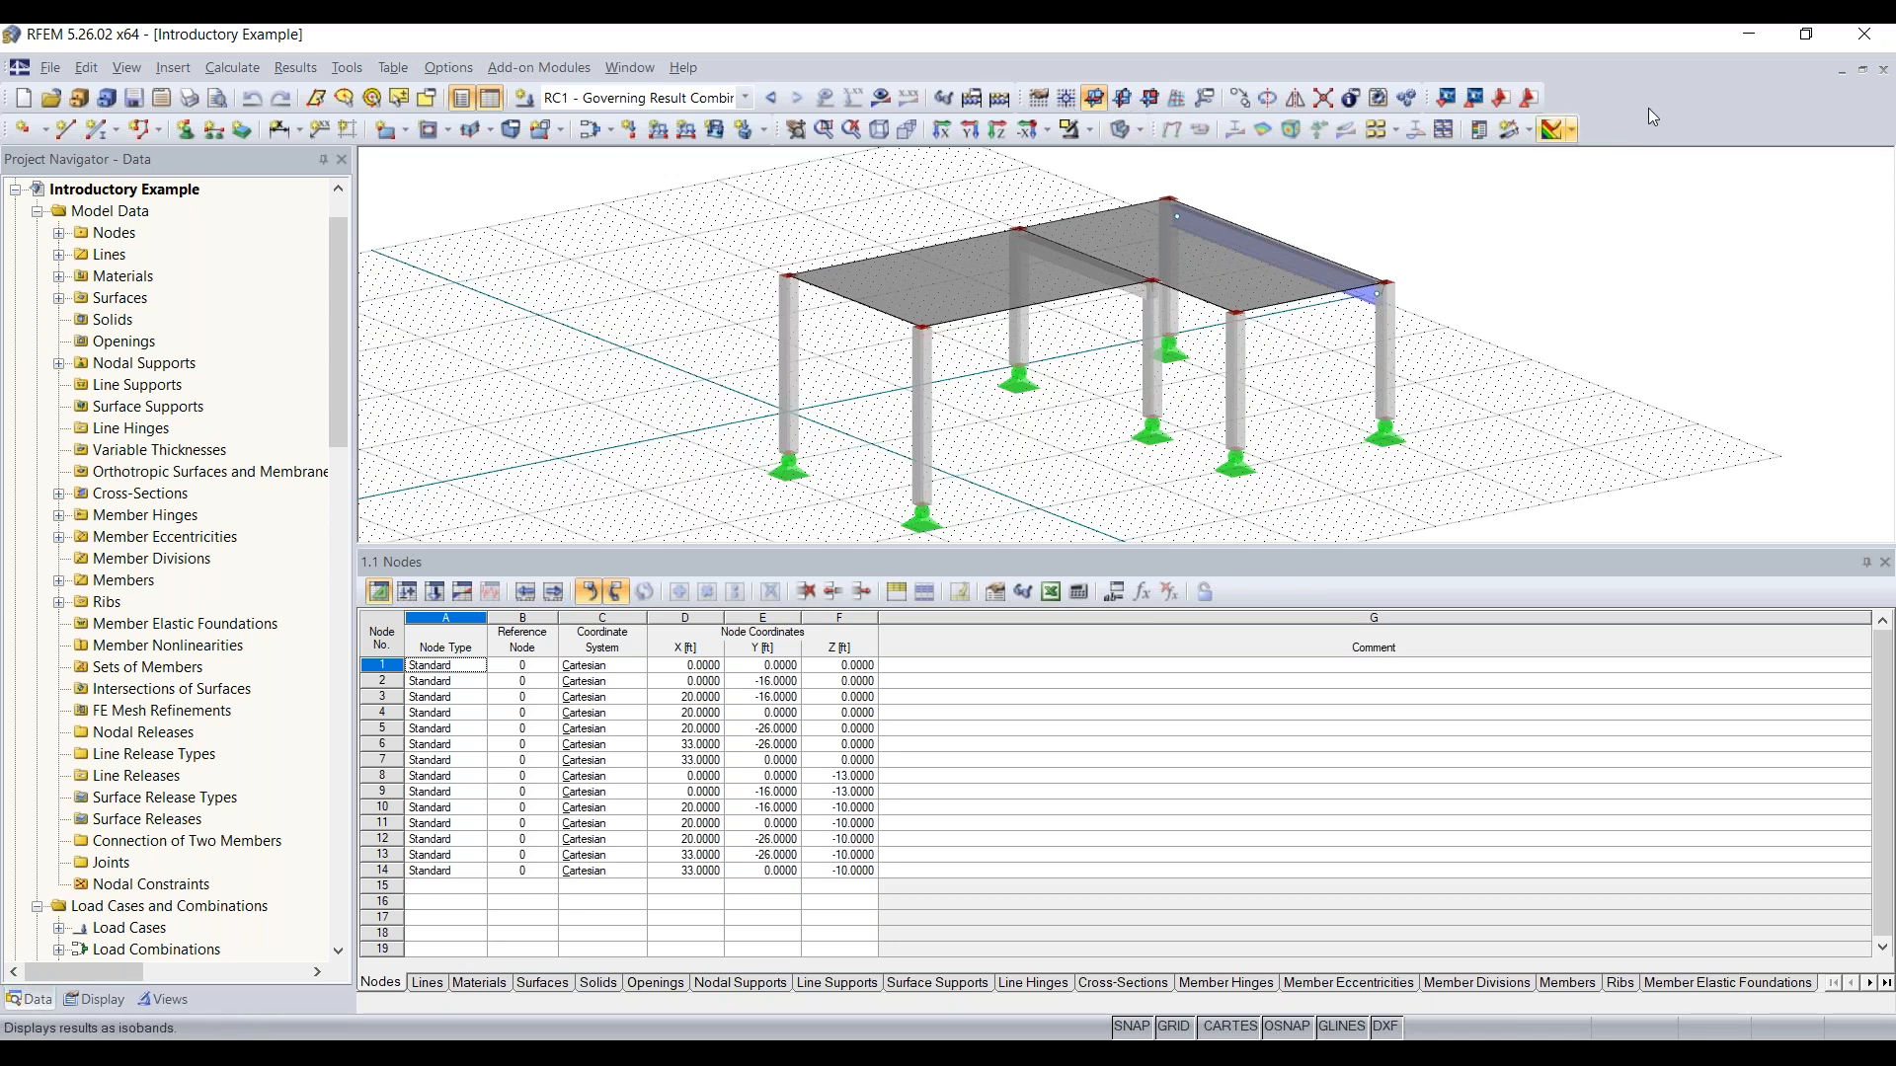
right_click(1621, 105)
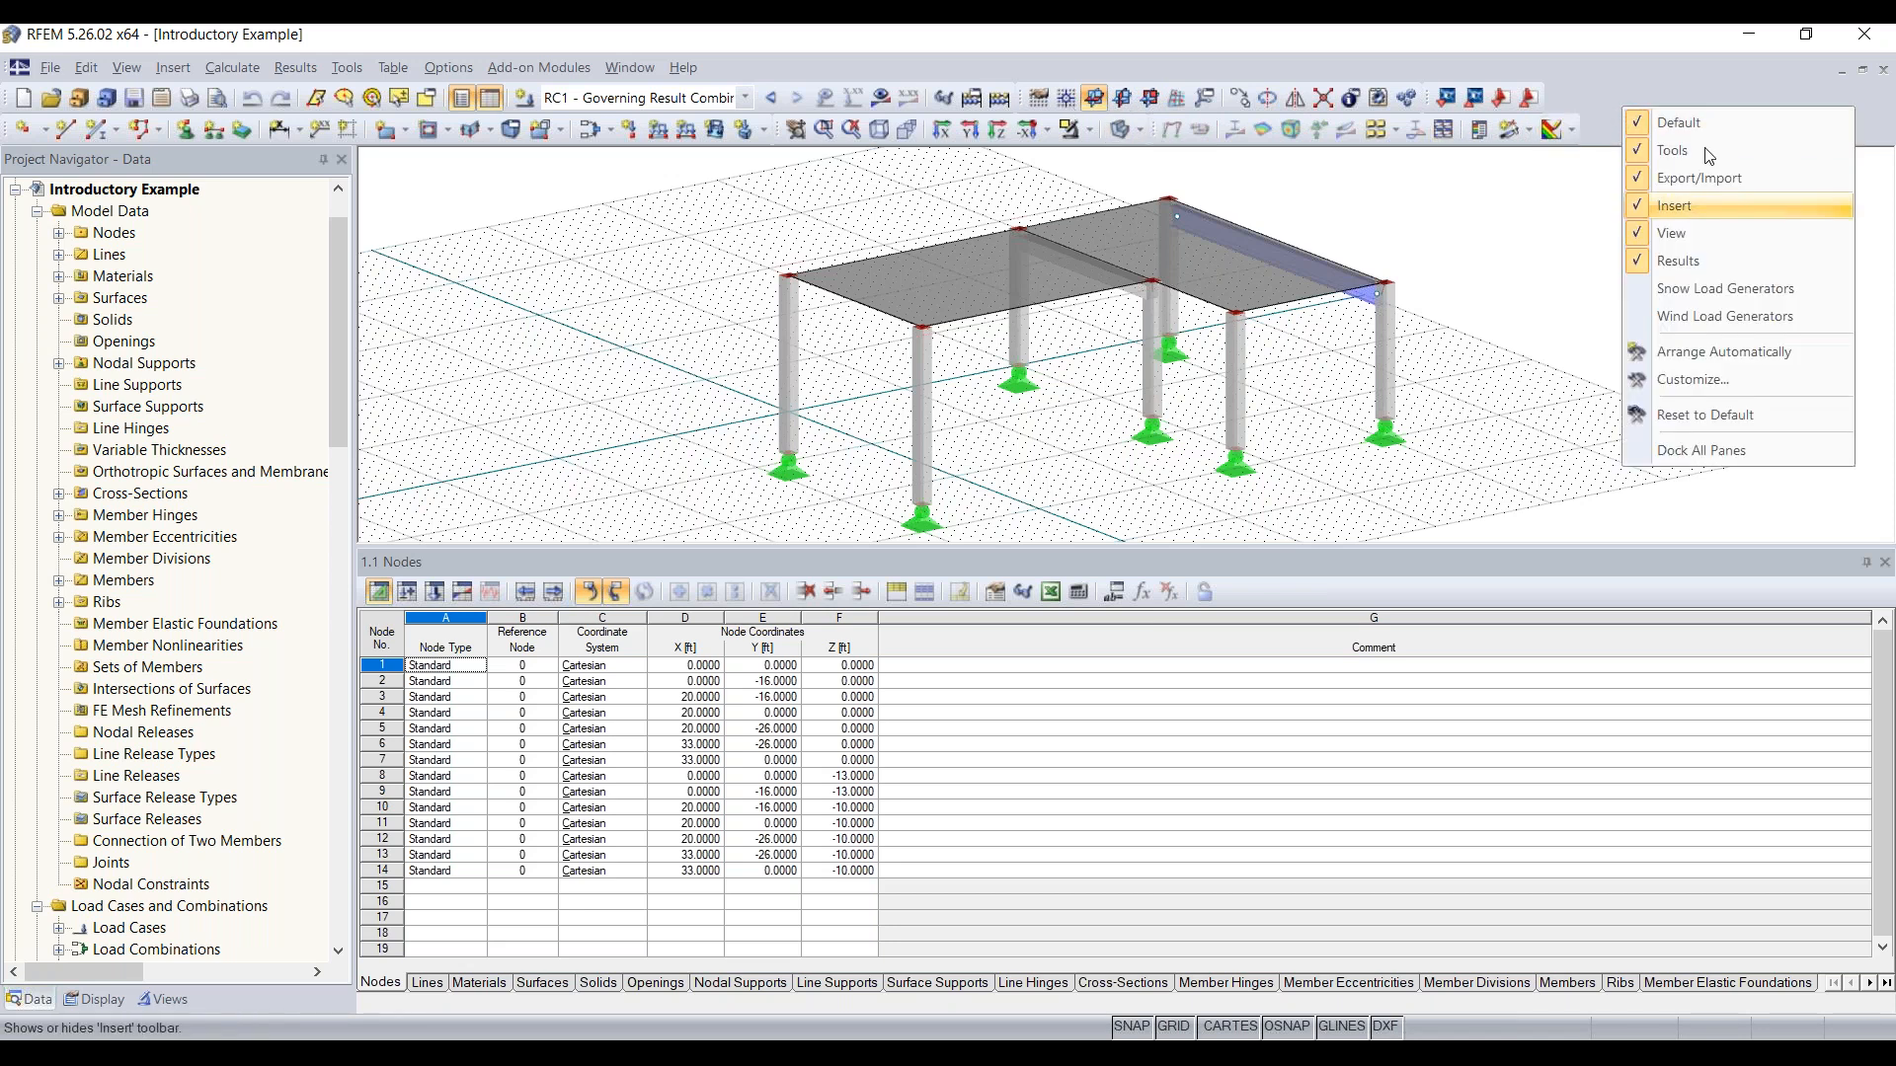
click(1720, 412)
click(908, 583)
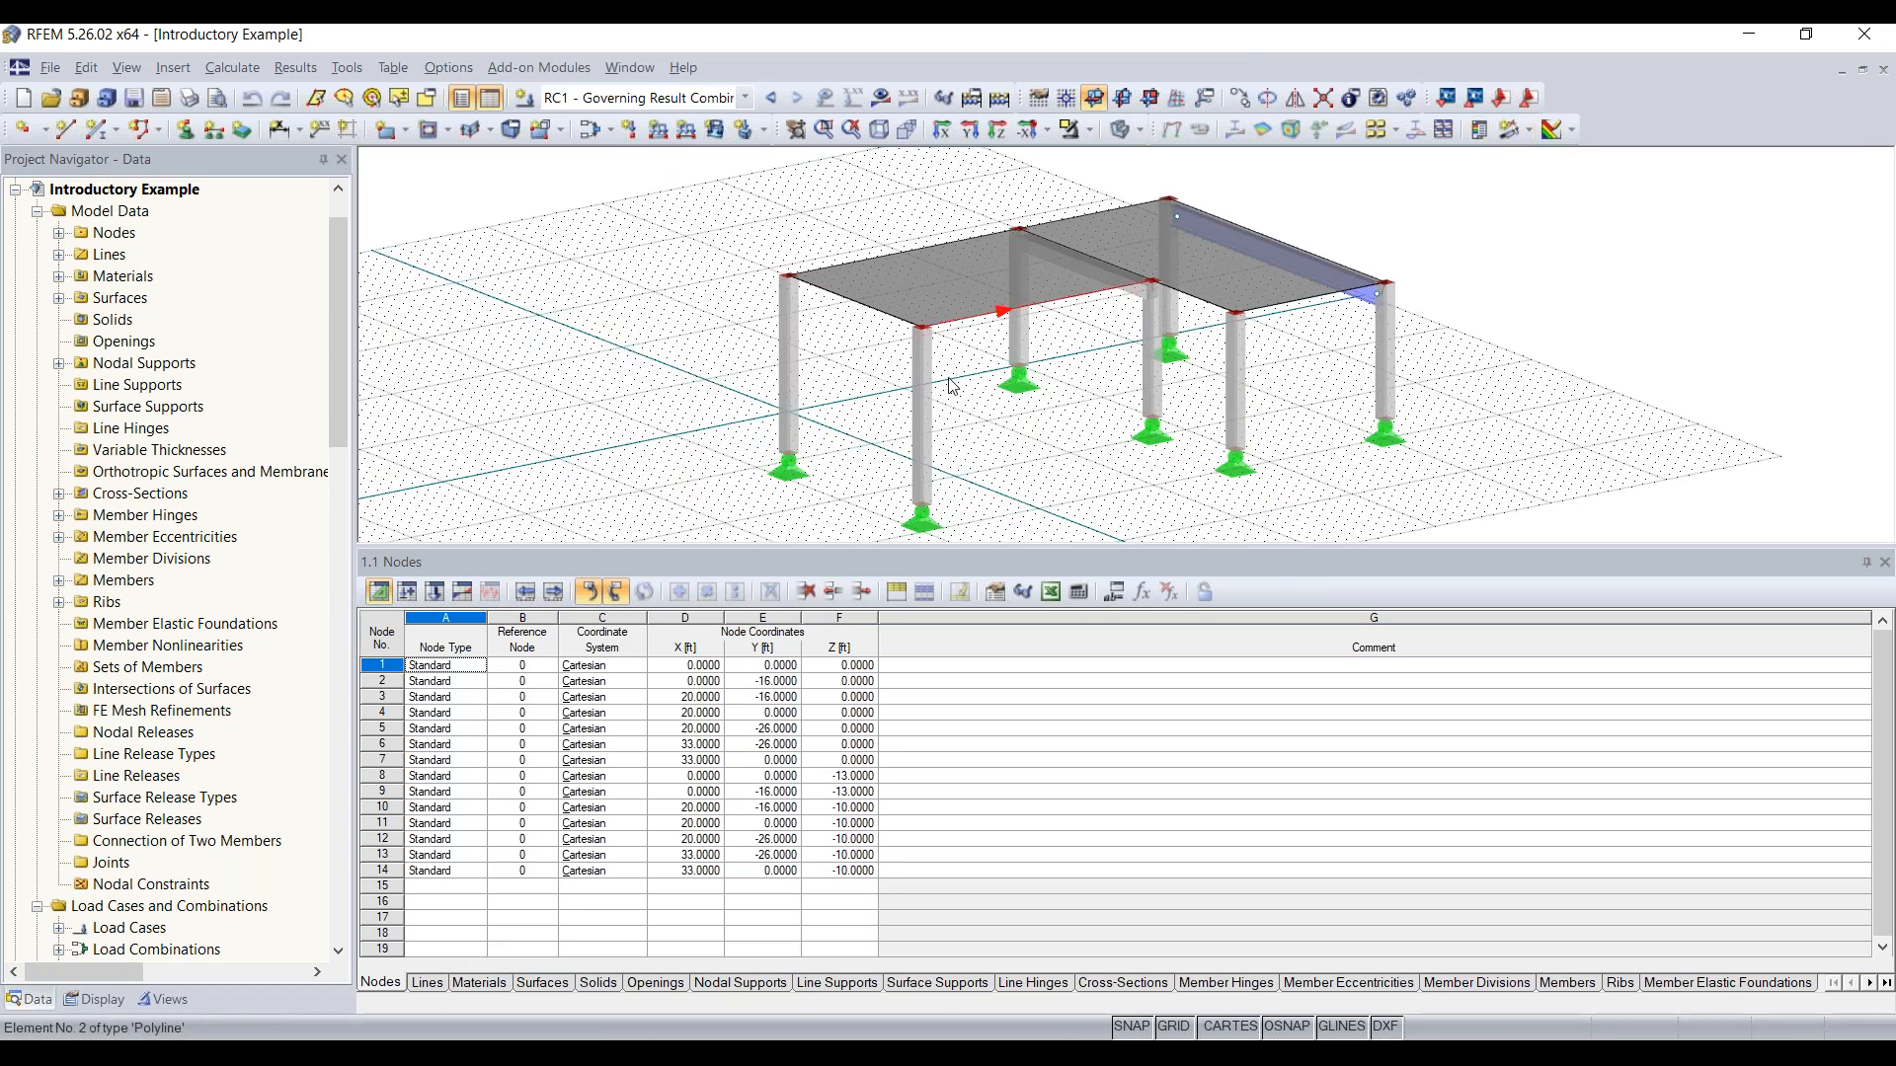
Step: View the frame model in the Y-direction and Z-direction, and switch it to the isometric view
drag(871, 563, 871, 723)
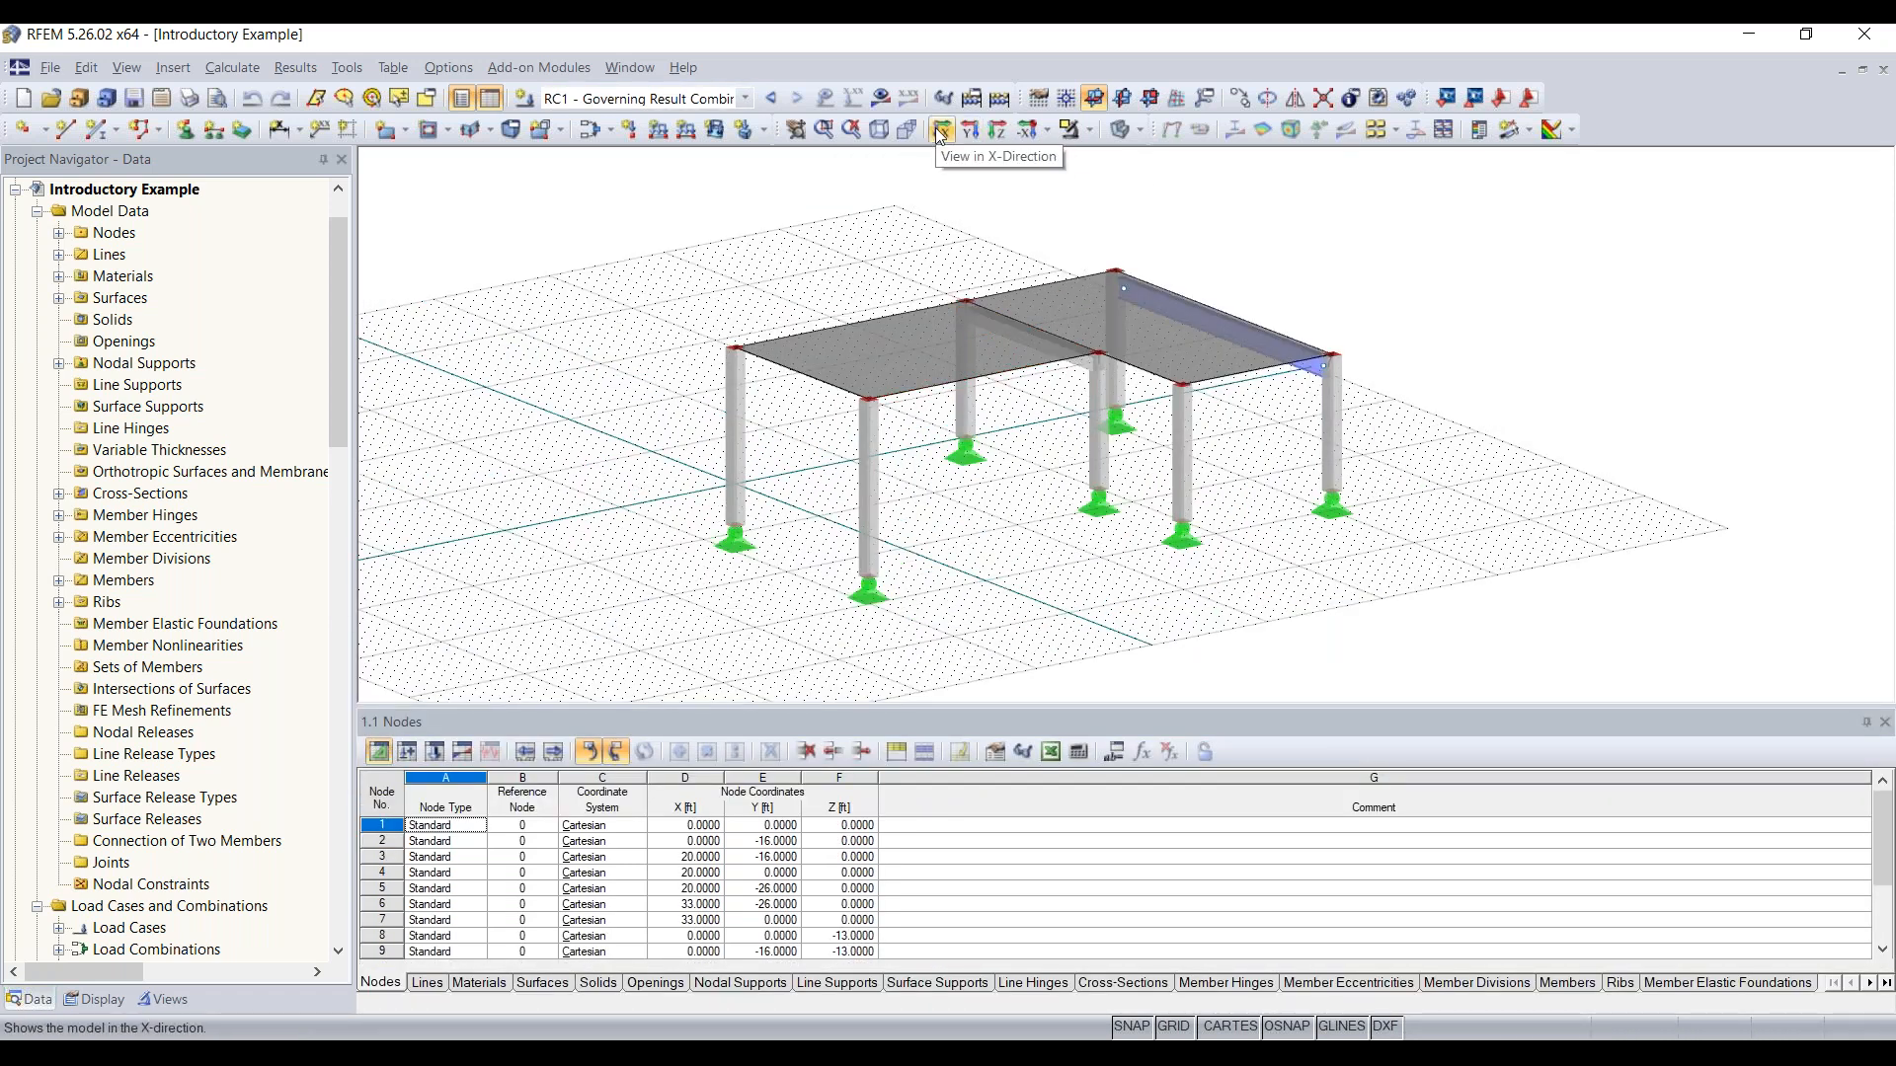
click(954, 132)
click(1002, 136)
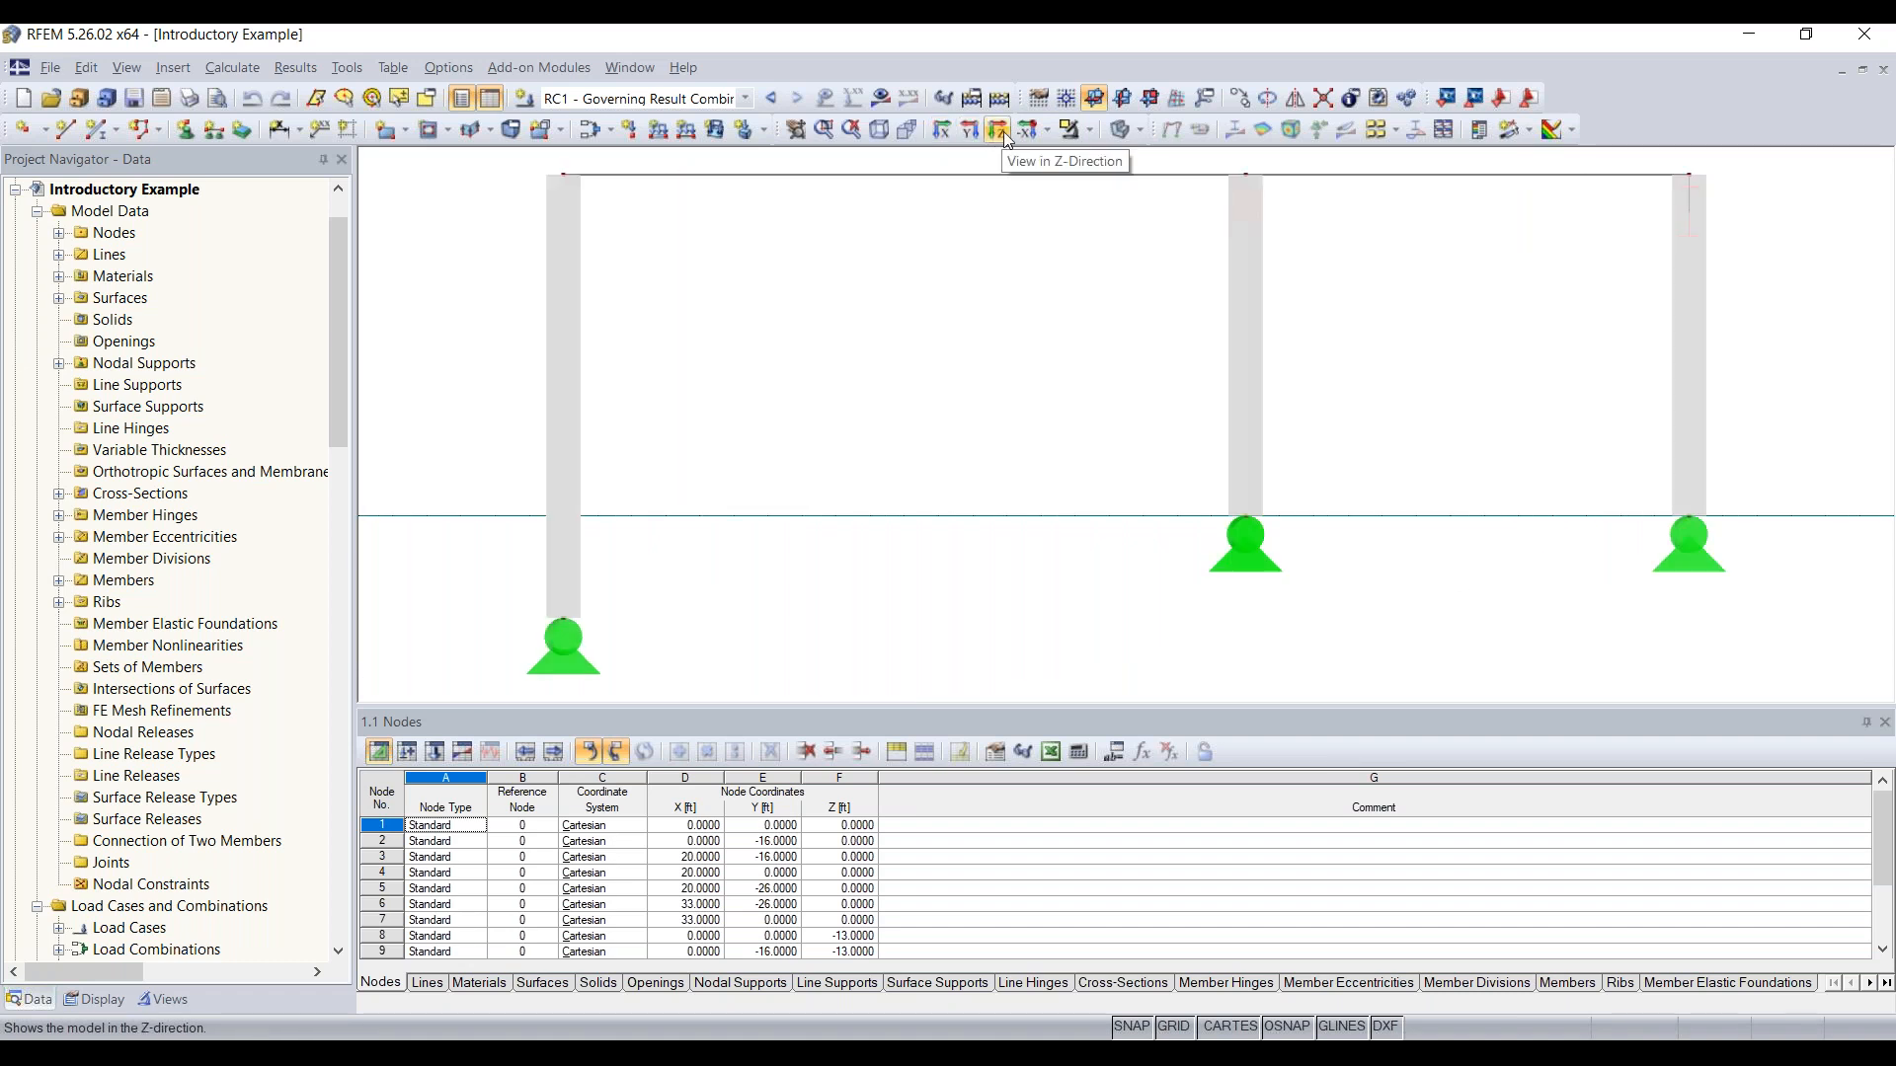
click(1005, 138)
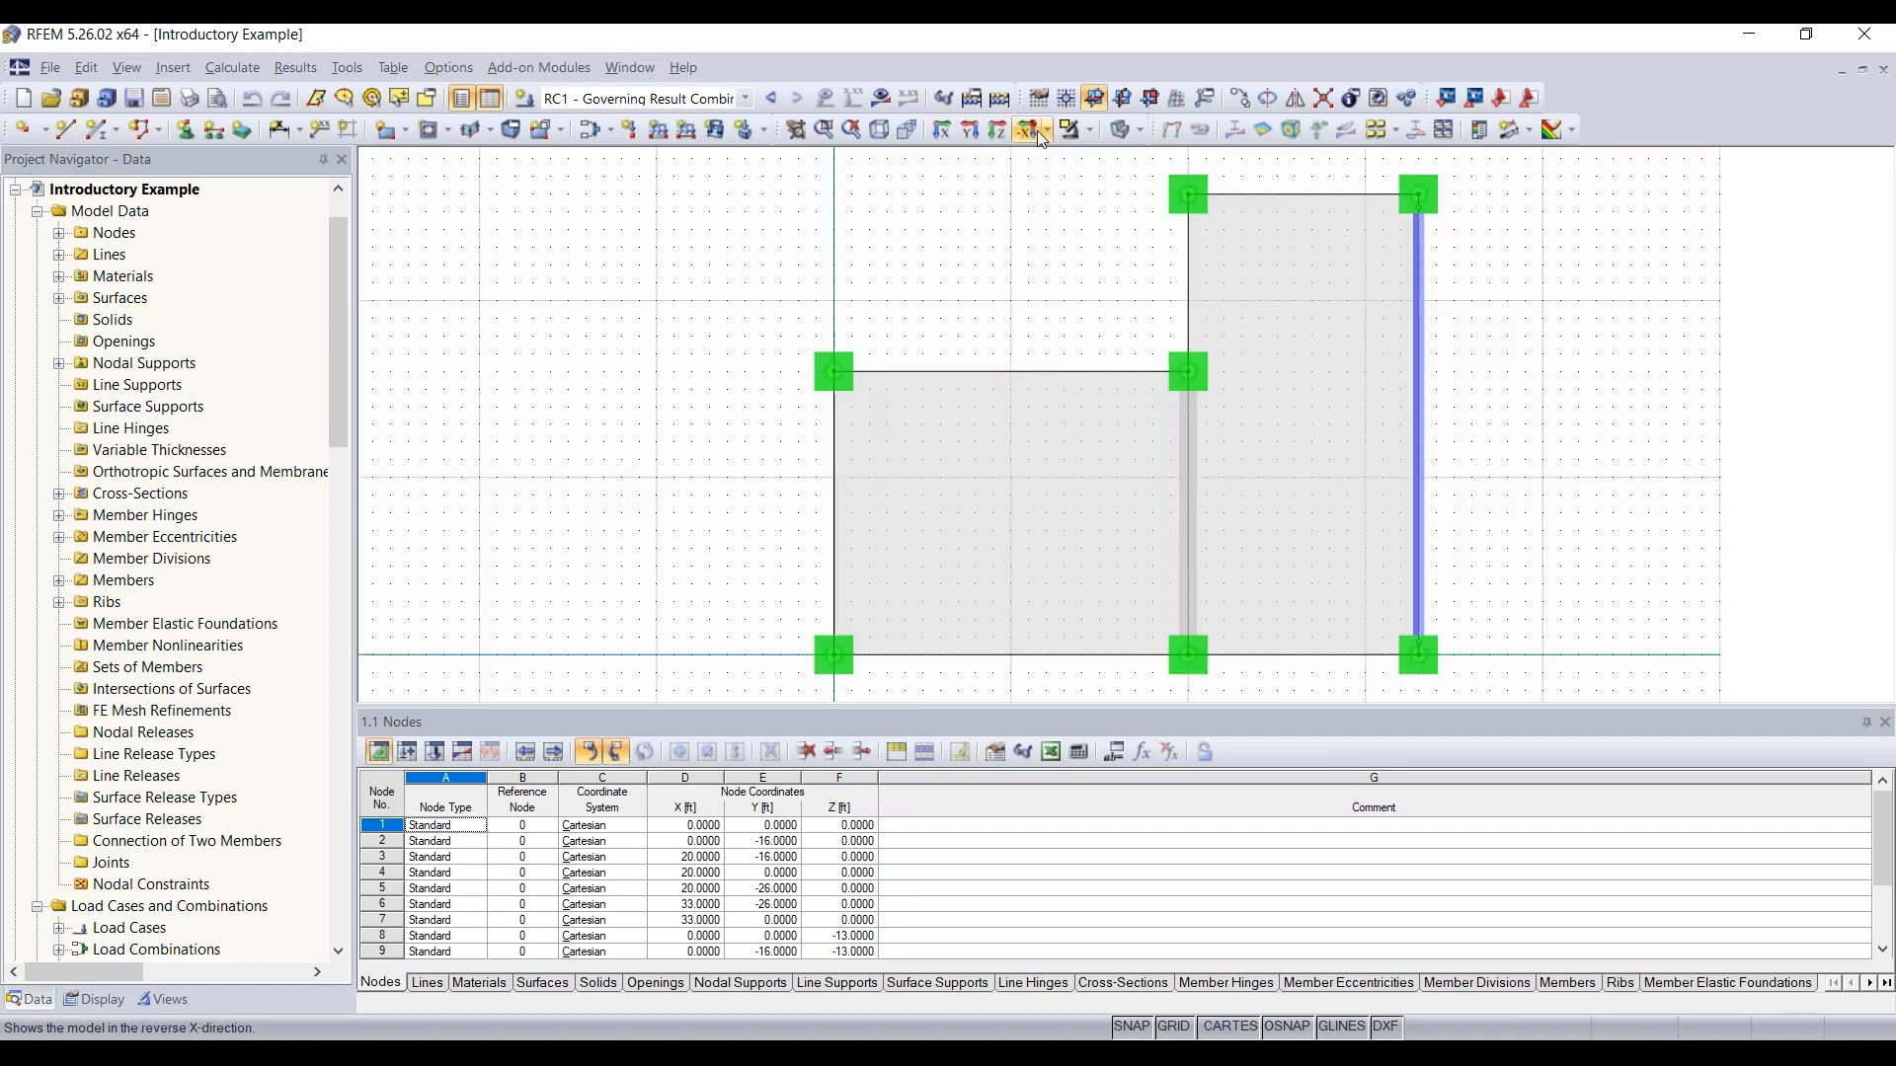
click(1049, 132)
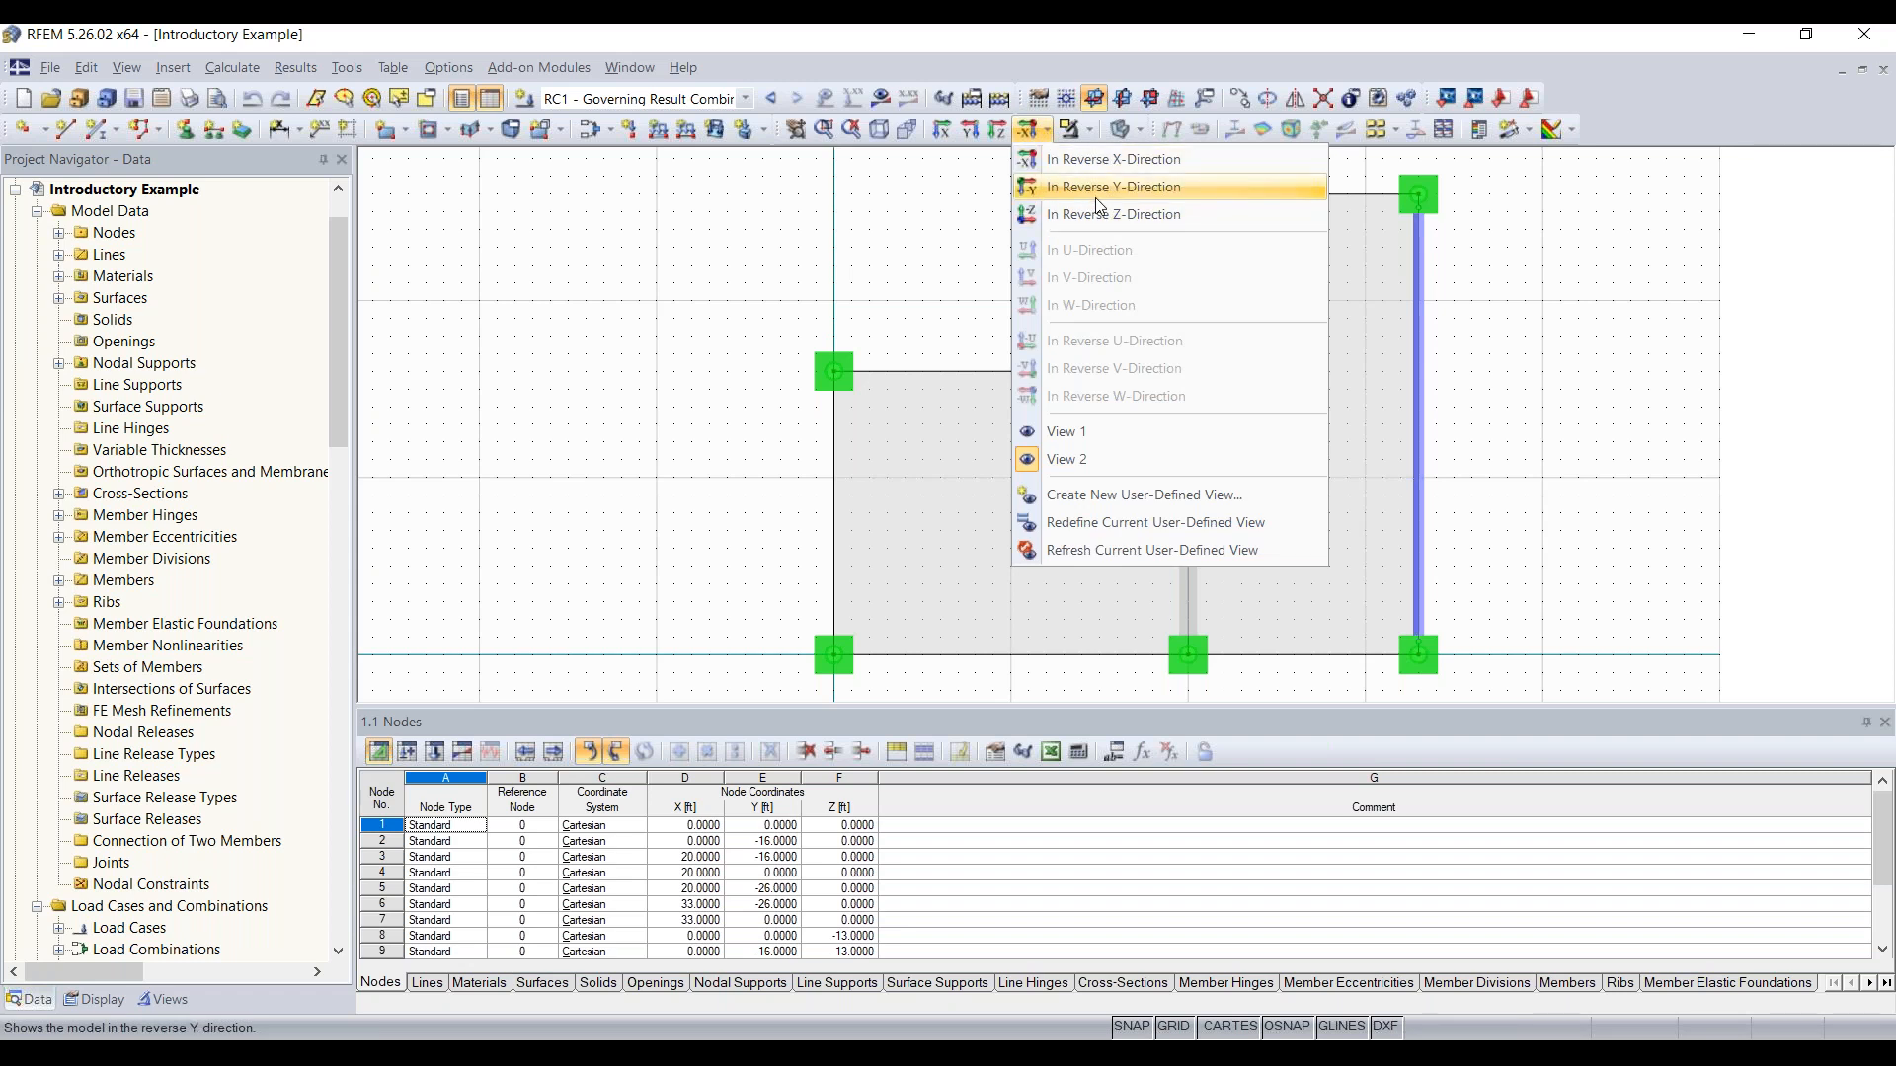
click(1053, 163)
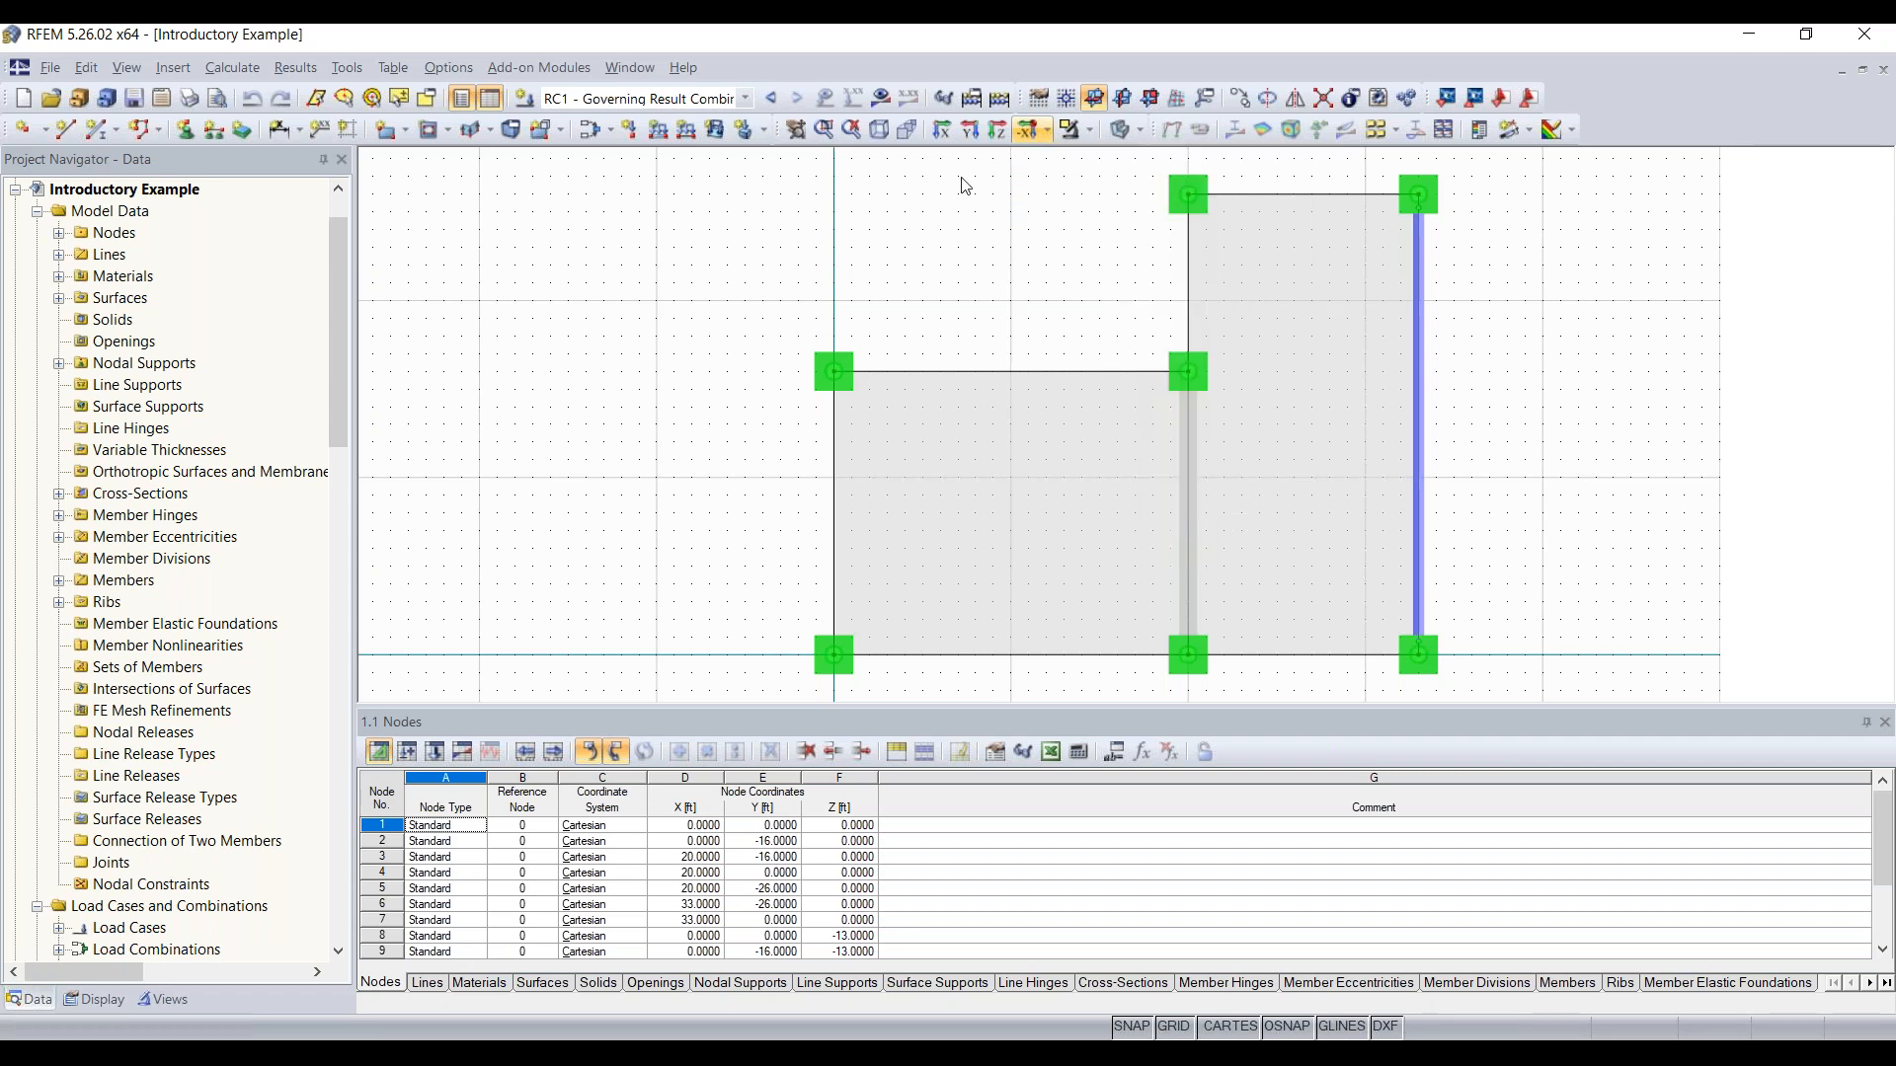
click(879, 135)
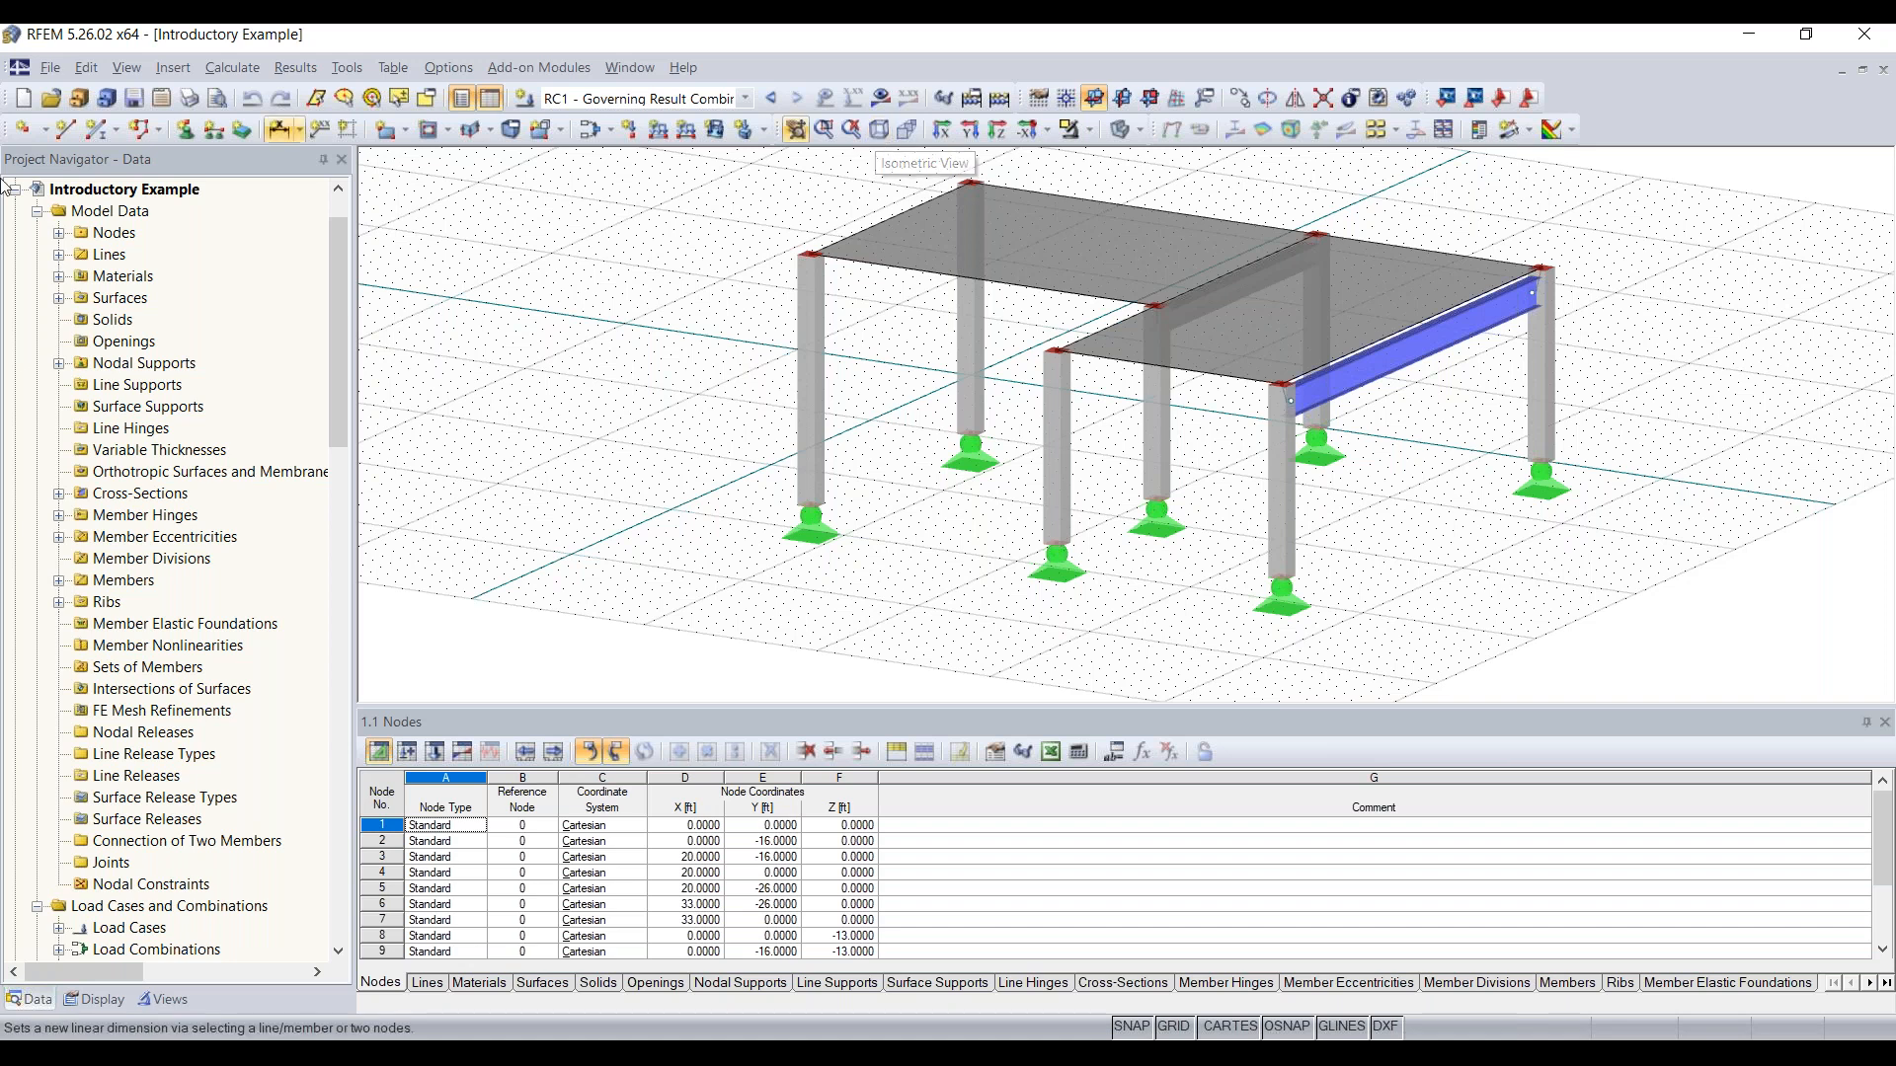
Step: Review the add-on modules available for the model, from steel and aluminum to concrete and timber design
scroll(188, 398, down, 11)
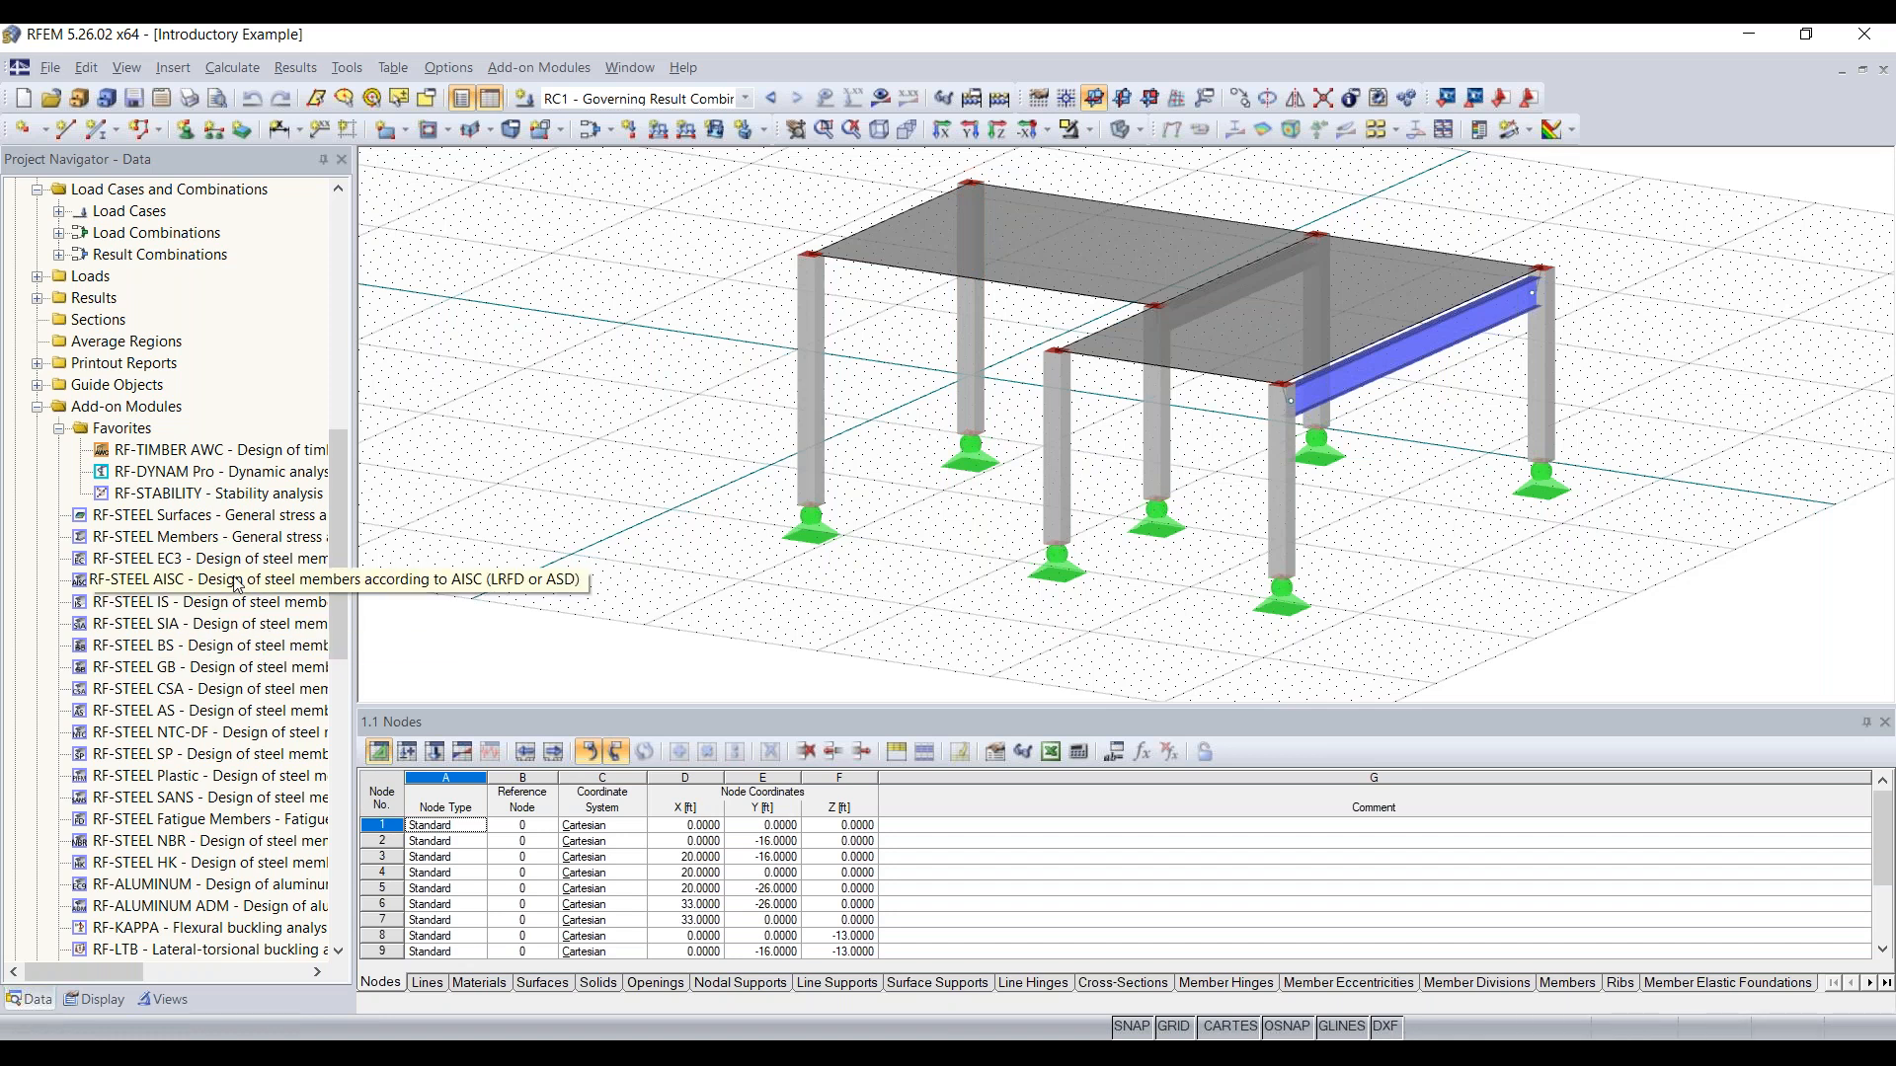
scroll(237, 582, down, 3)
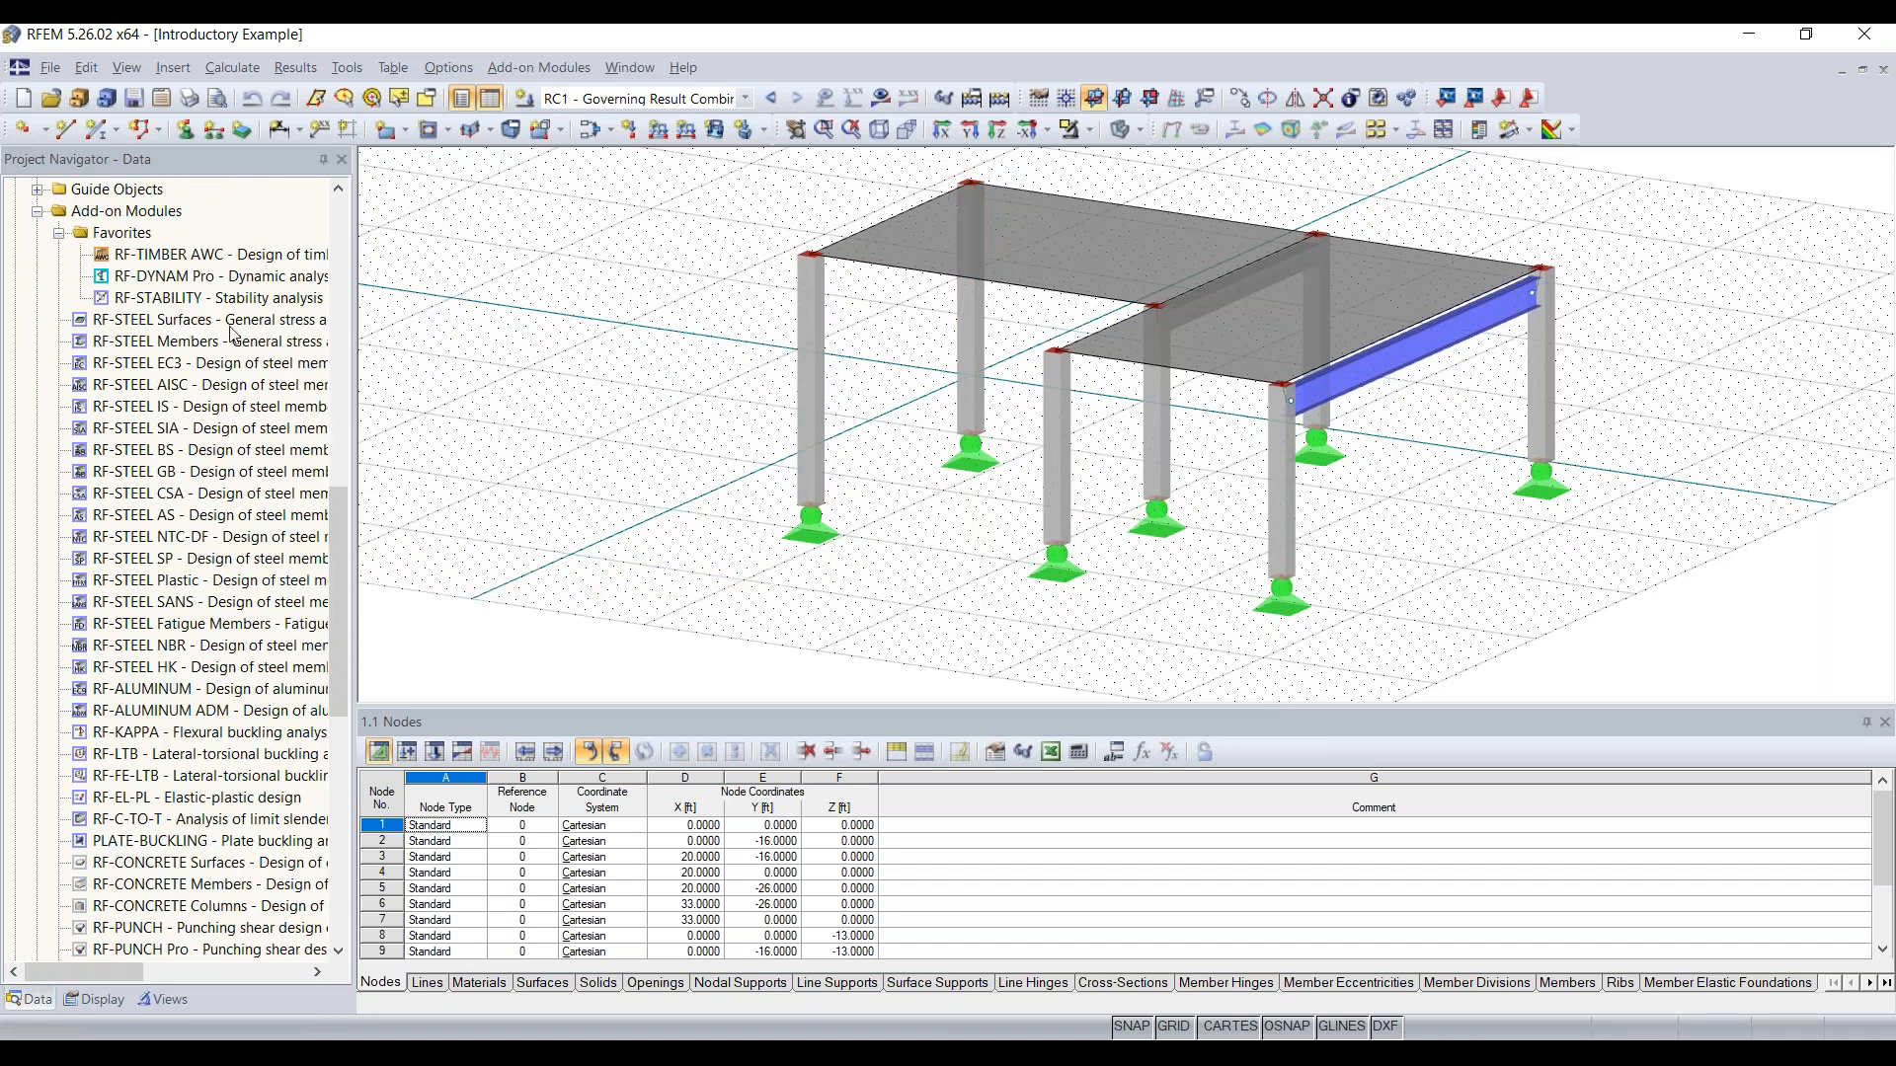
scroll(232, 332, down, 1)
scroll(232, 333, down, 2)
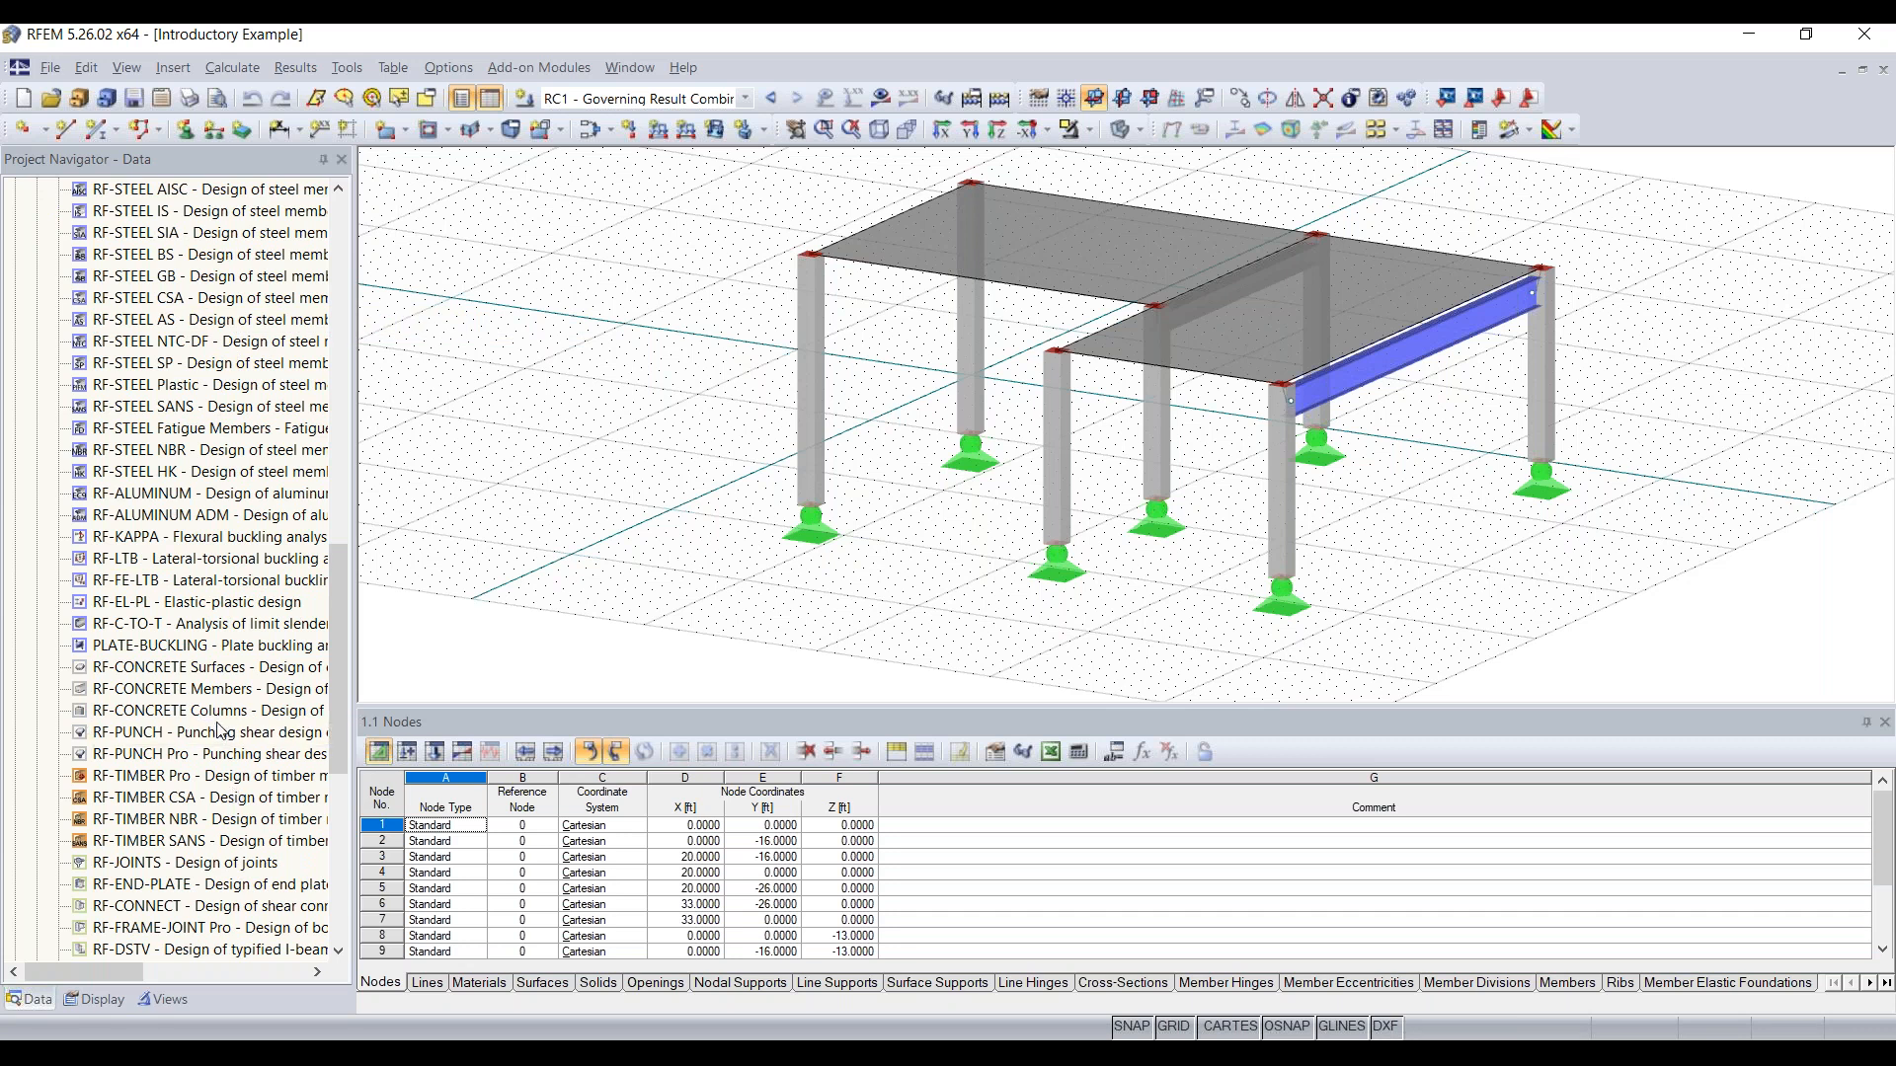
scroll(225, 732, down, 2)
scroll(205, 540, up, 4)
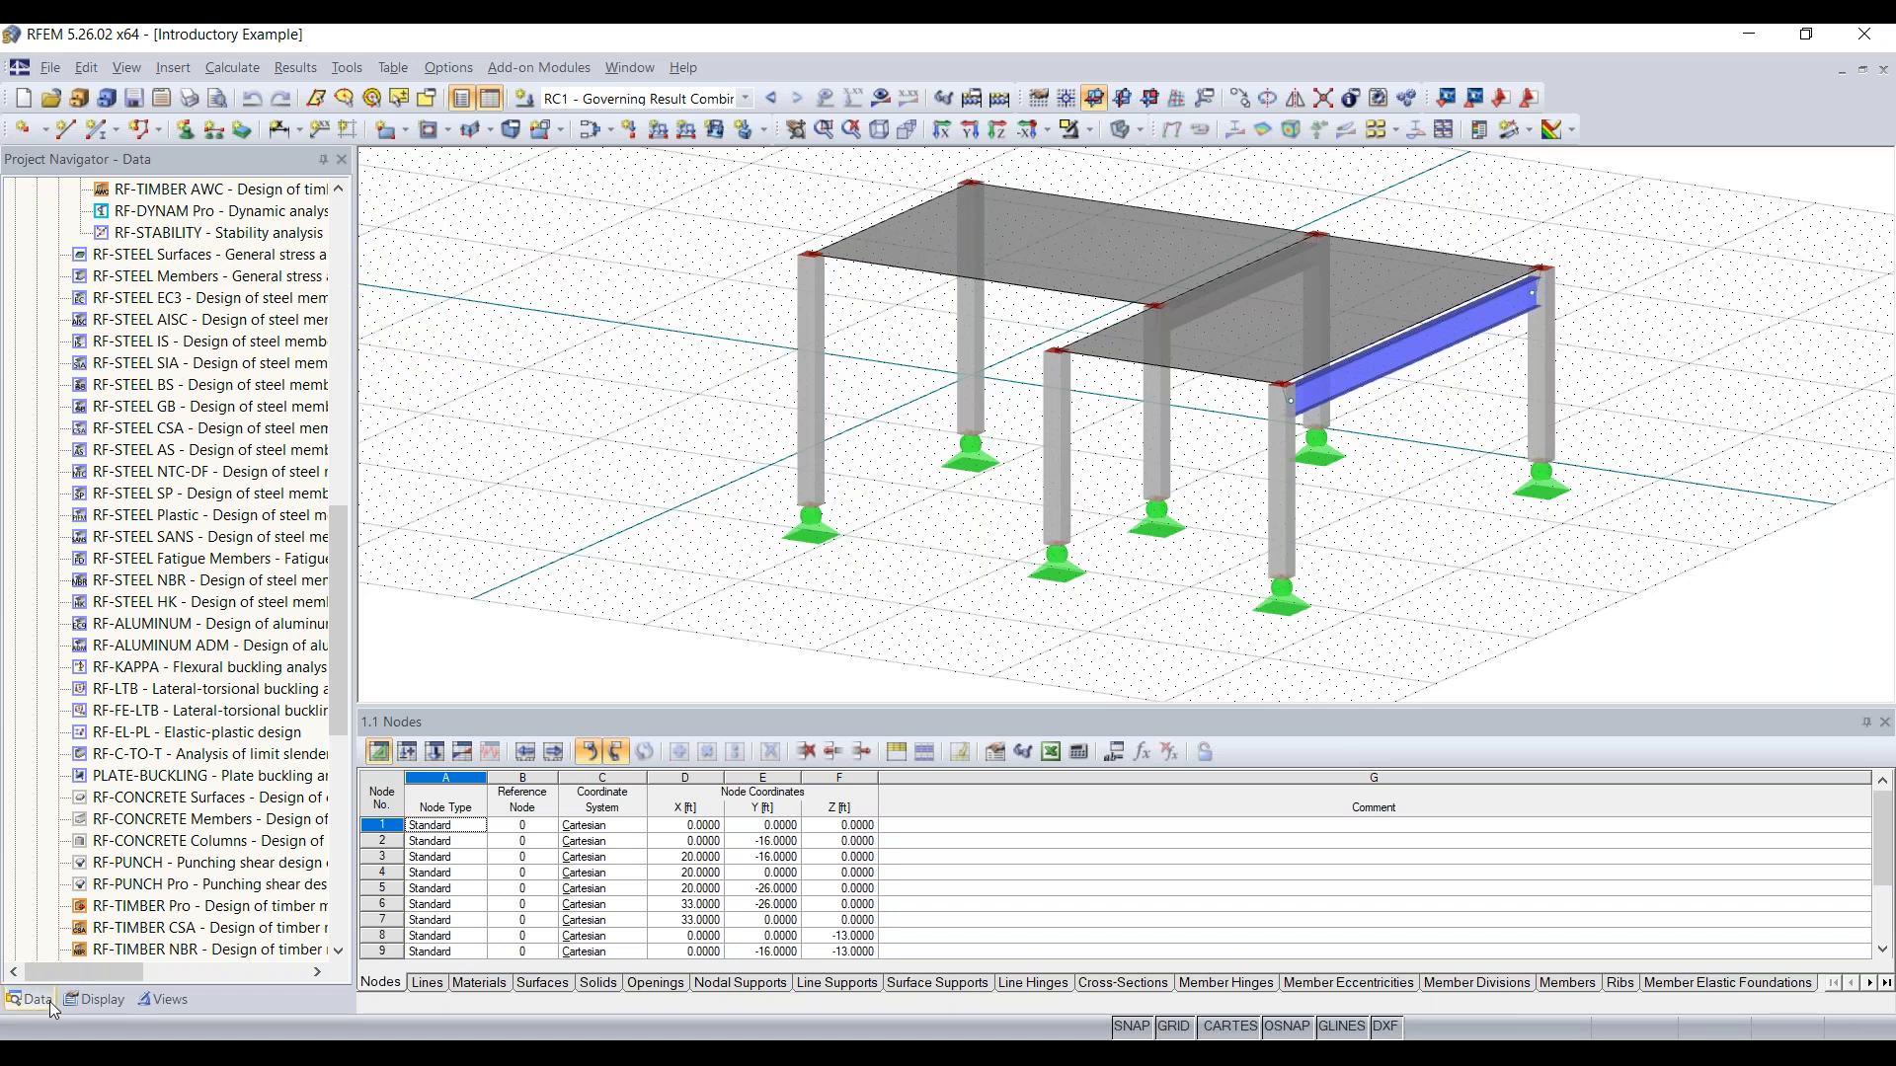
Step: Review the display settings that control the visibility of model objects, loads and results
click(96, 1000)
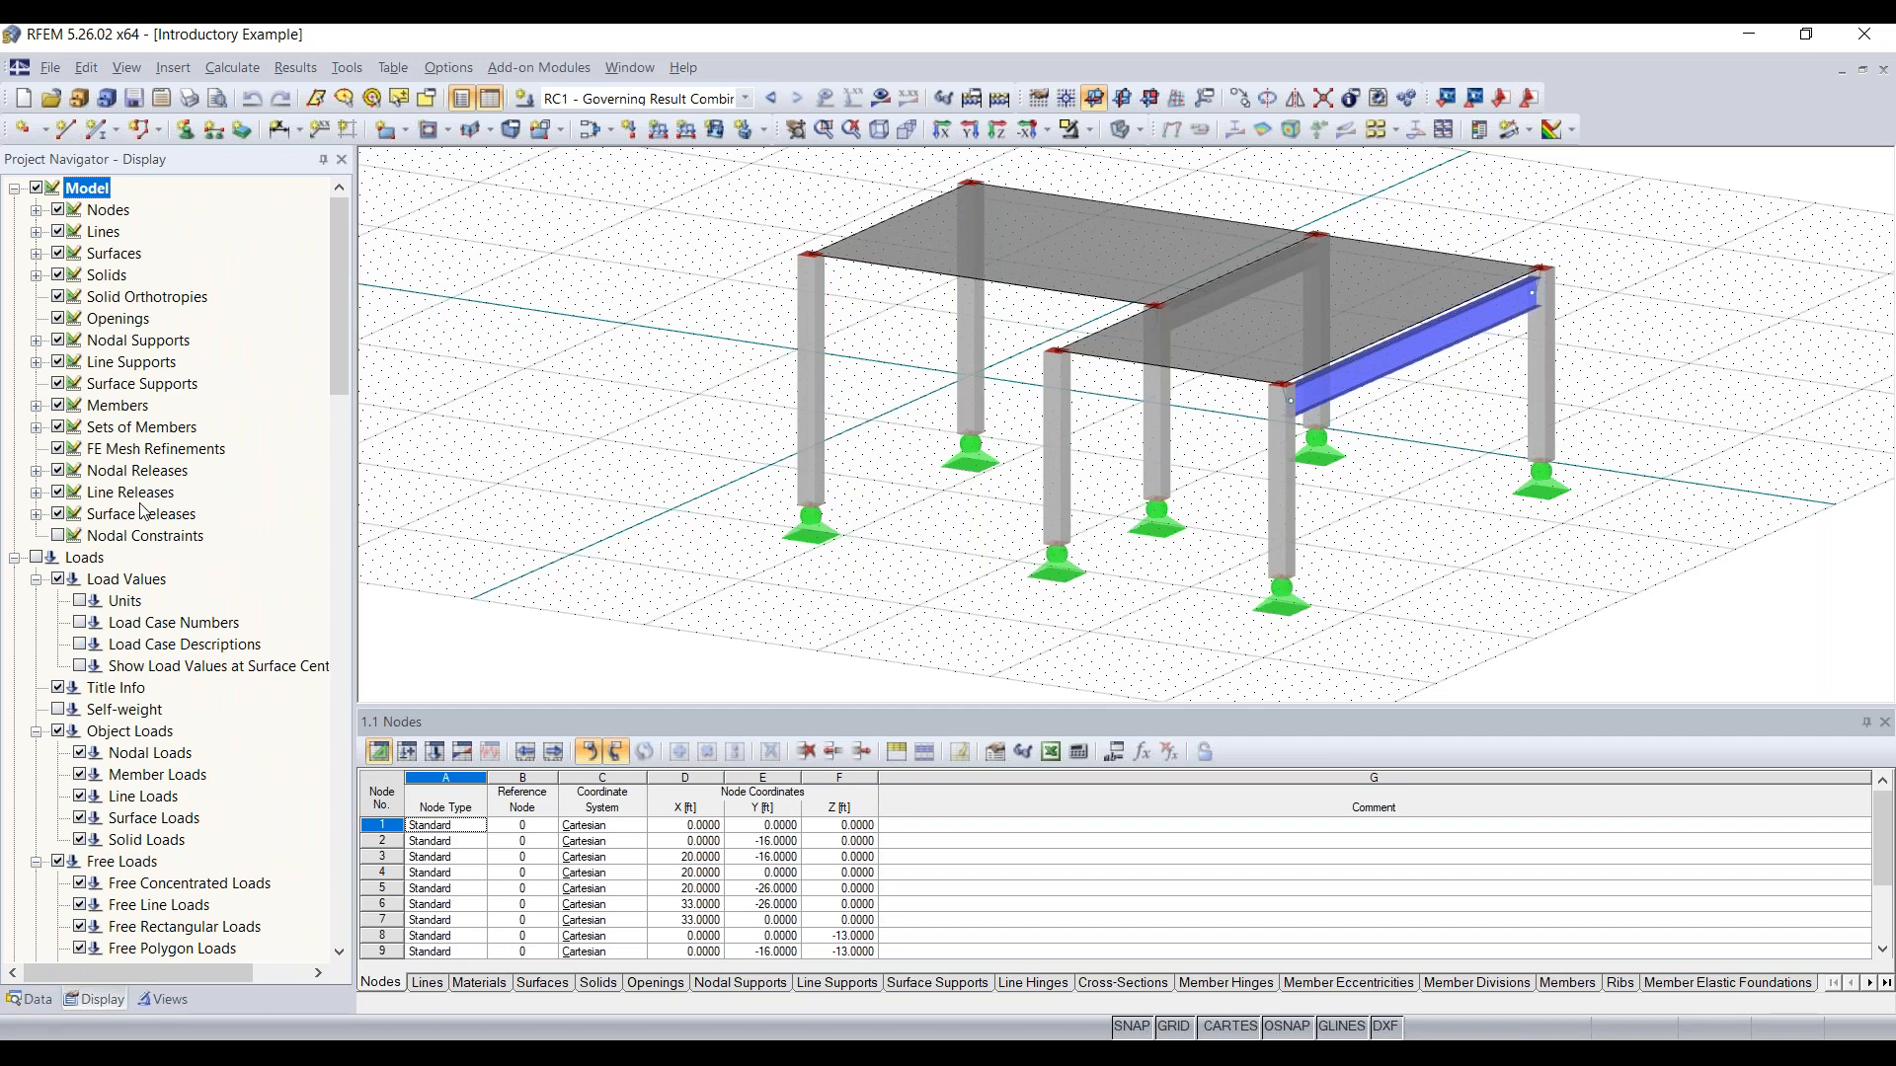
scroll(193, 422, down, 5)
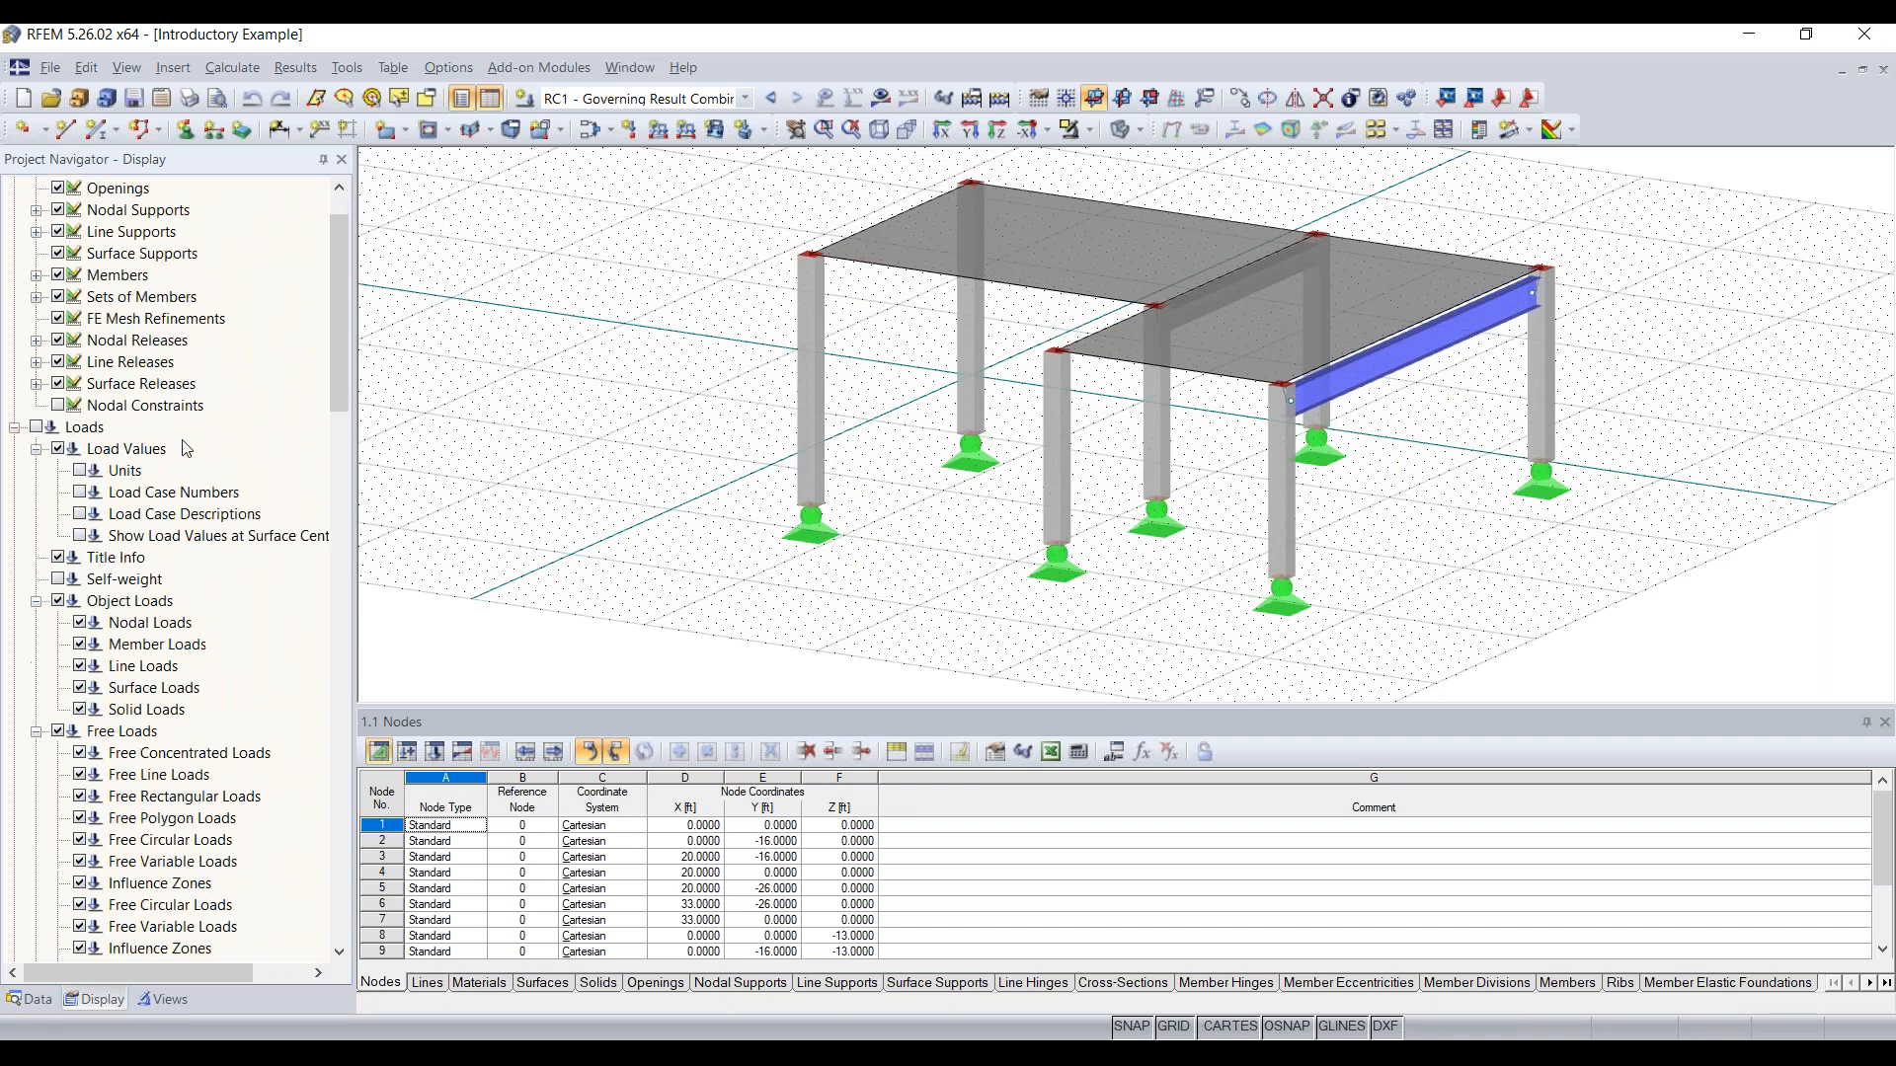
scroll(125, 829, down, 3)
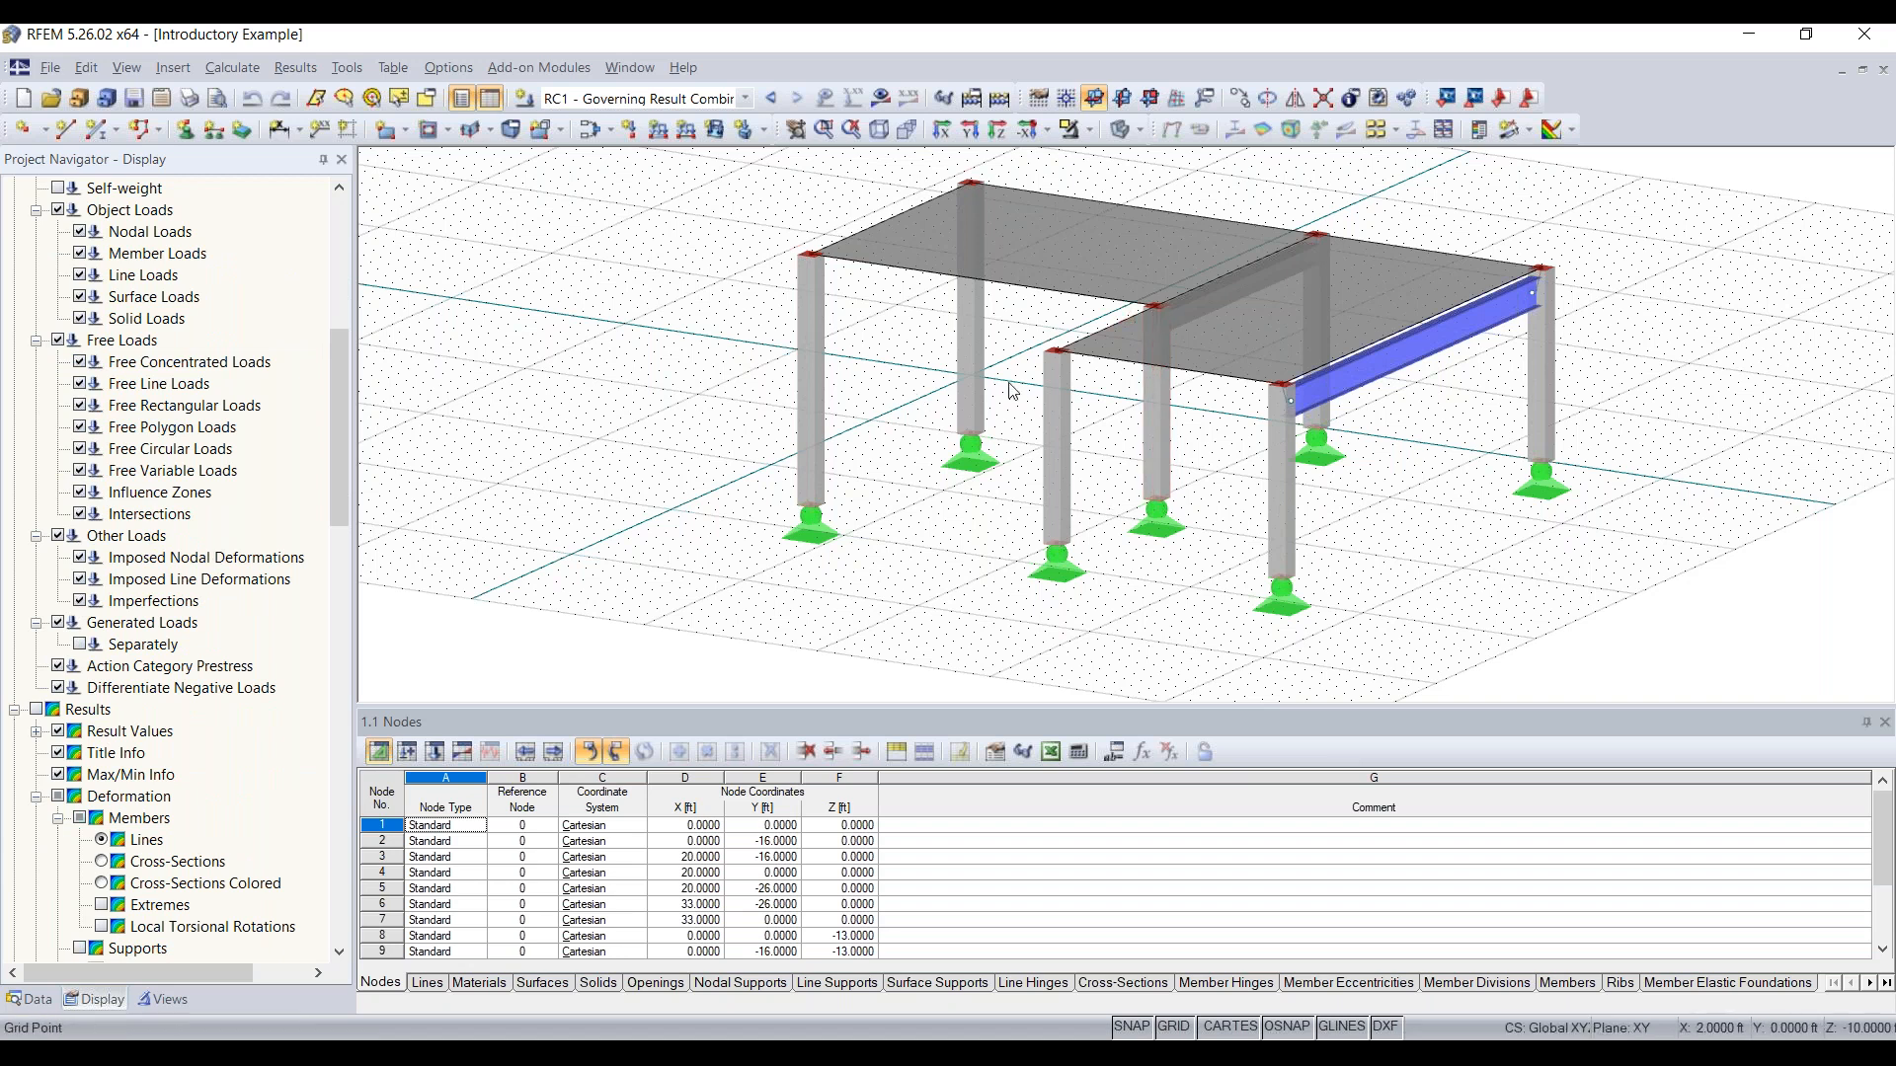
Step: Hide the surfaces in the model's display settings and show them again
scroll(130, 605, down, 2)
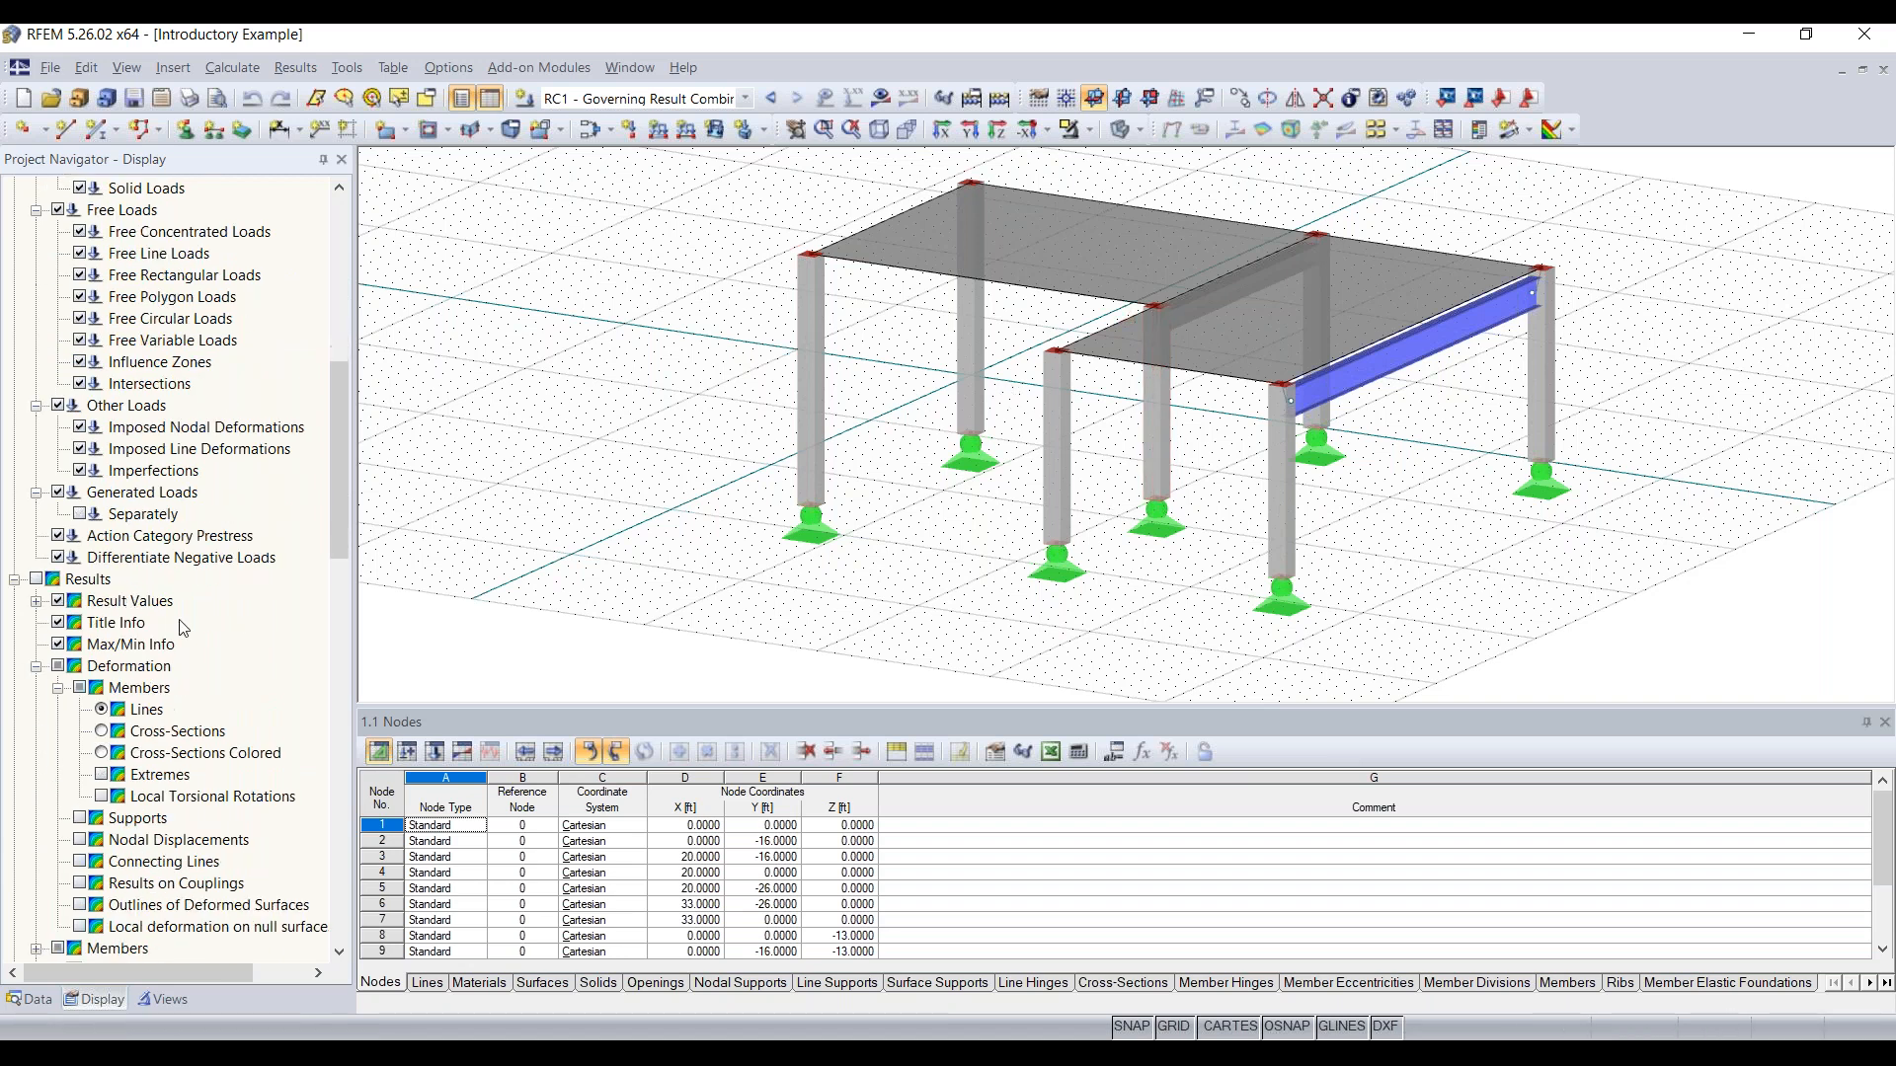
scroll(146, 598, up, 9)
scroll(146, 598, up, 1)
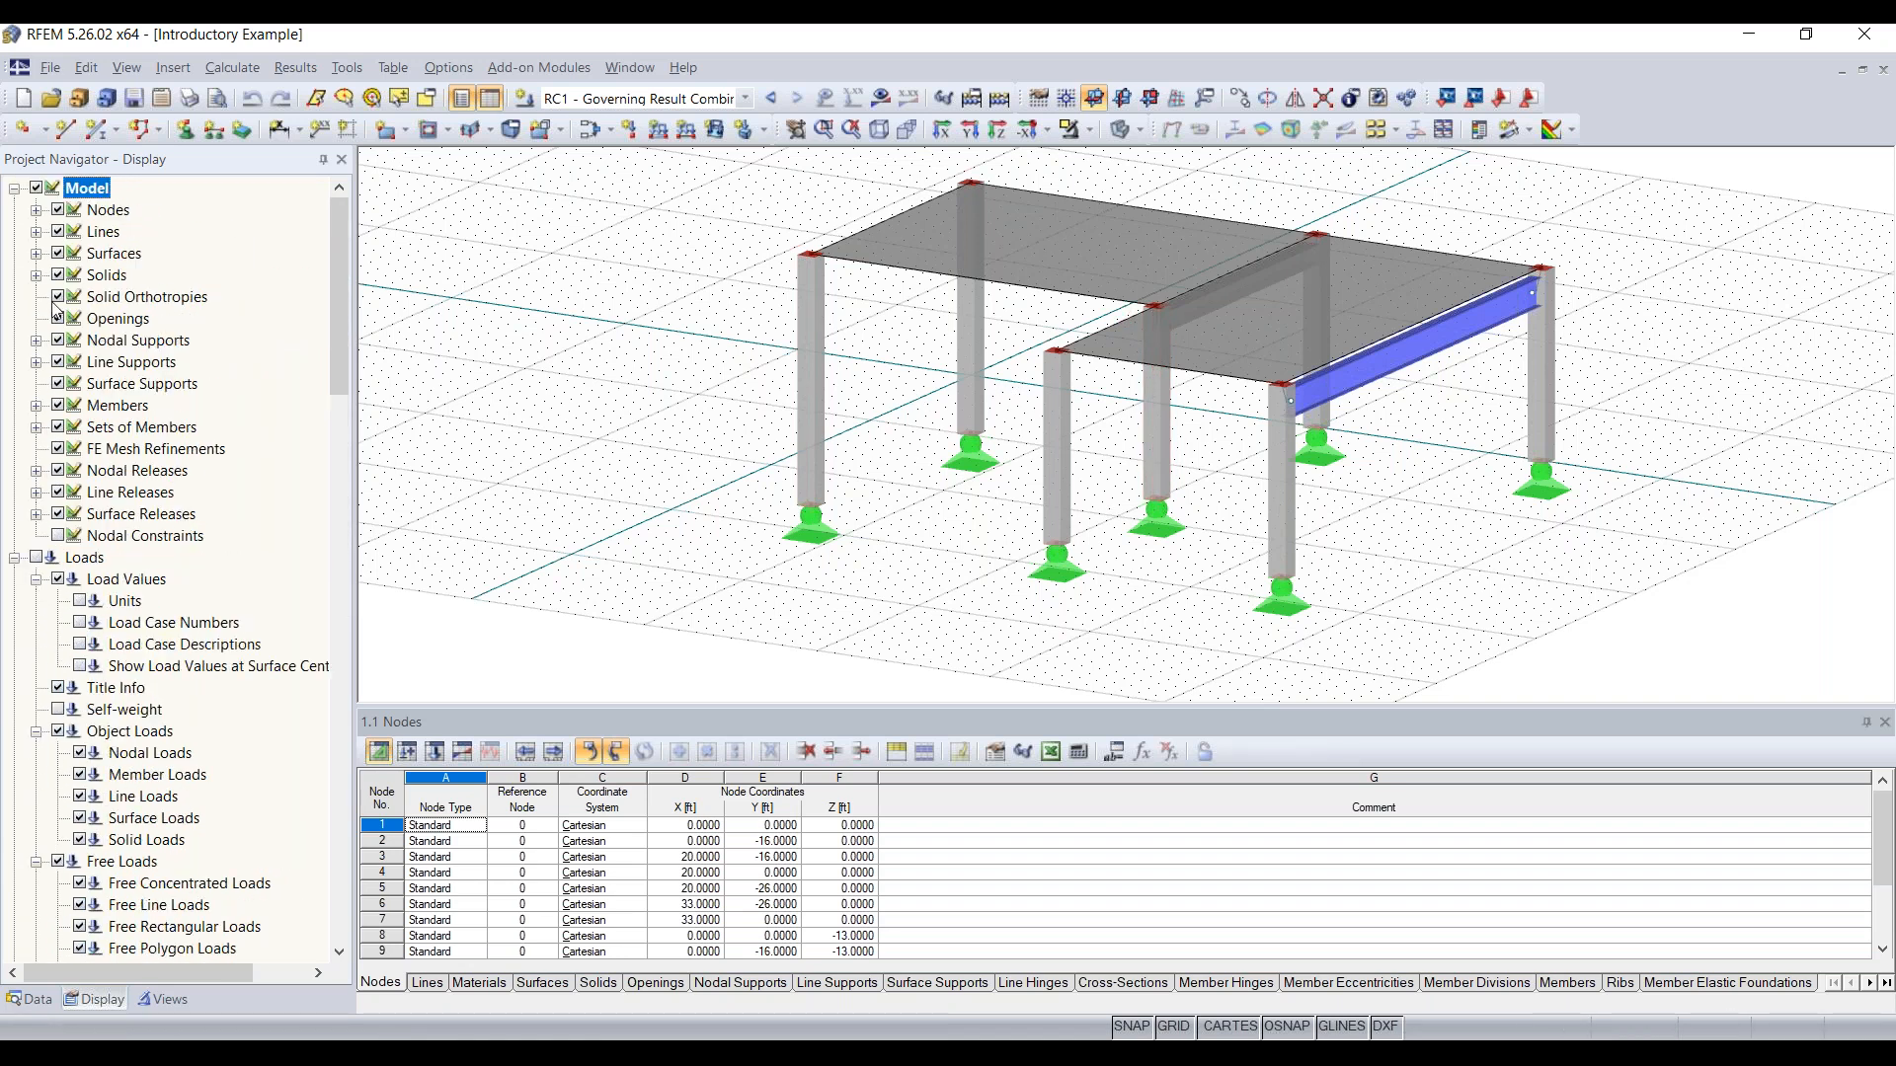
click(58, 253)
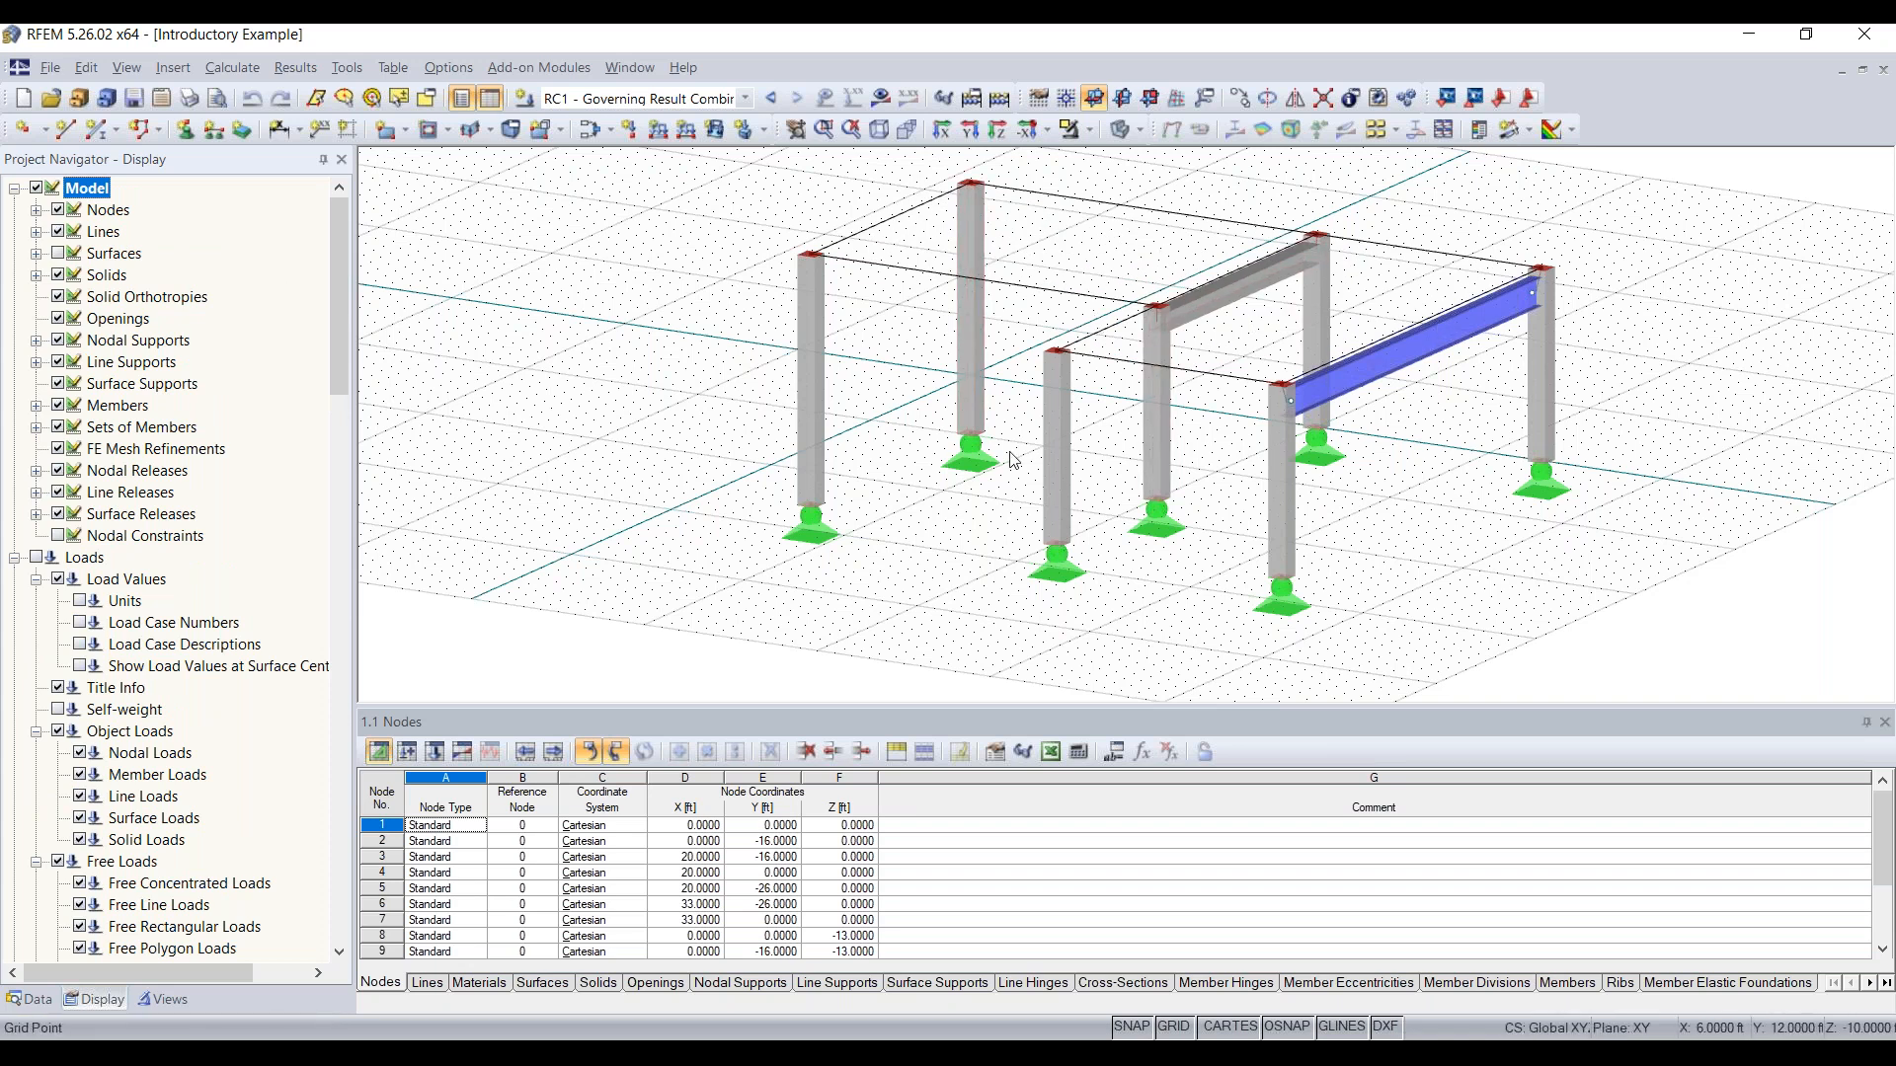
middle_drag(993, 267, 792, 296)
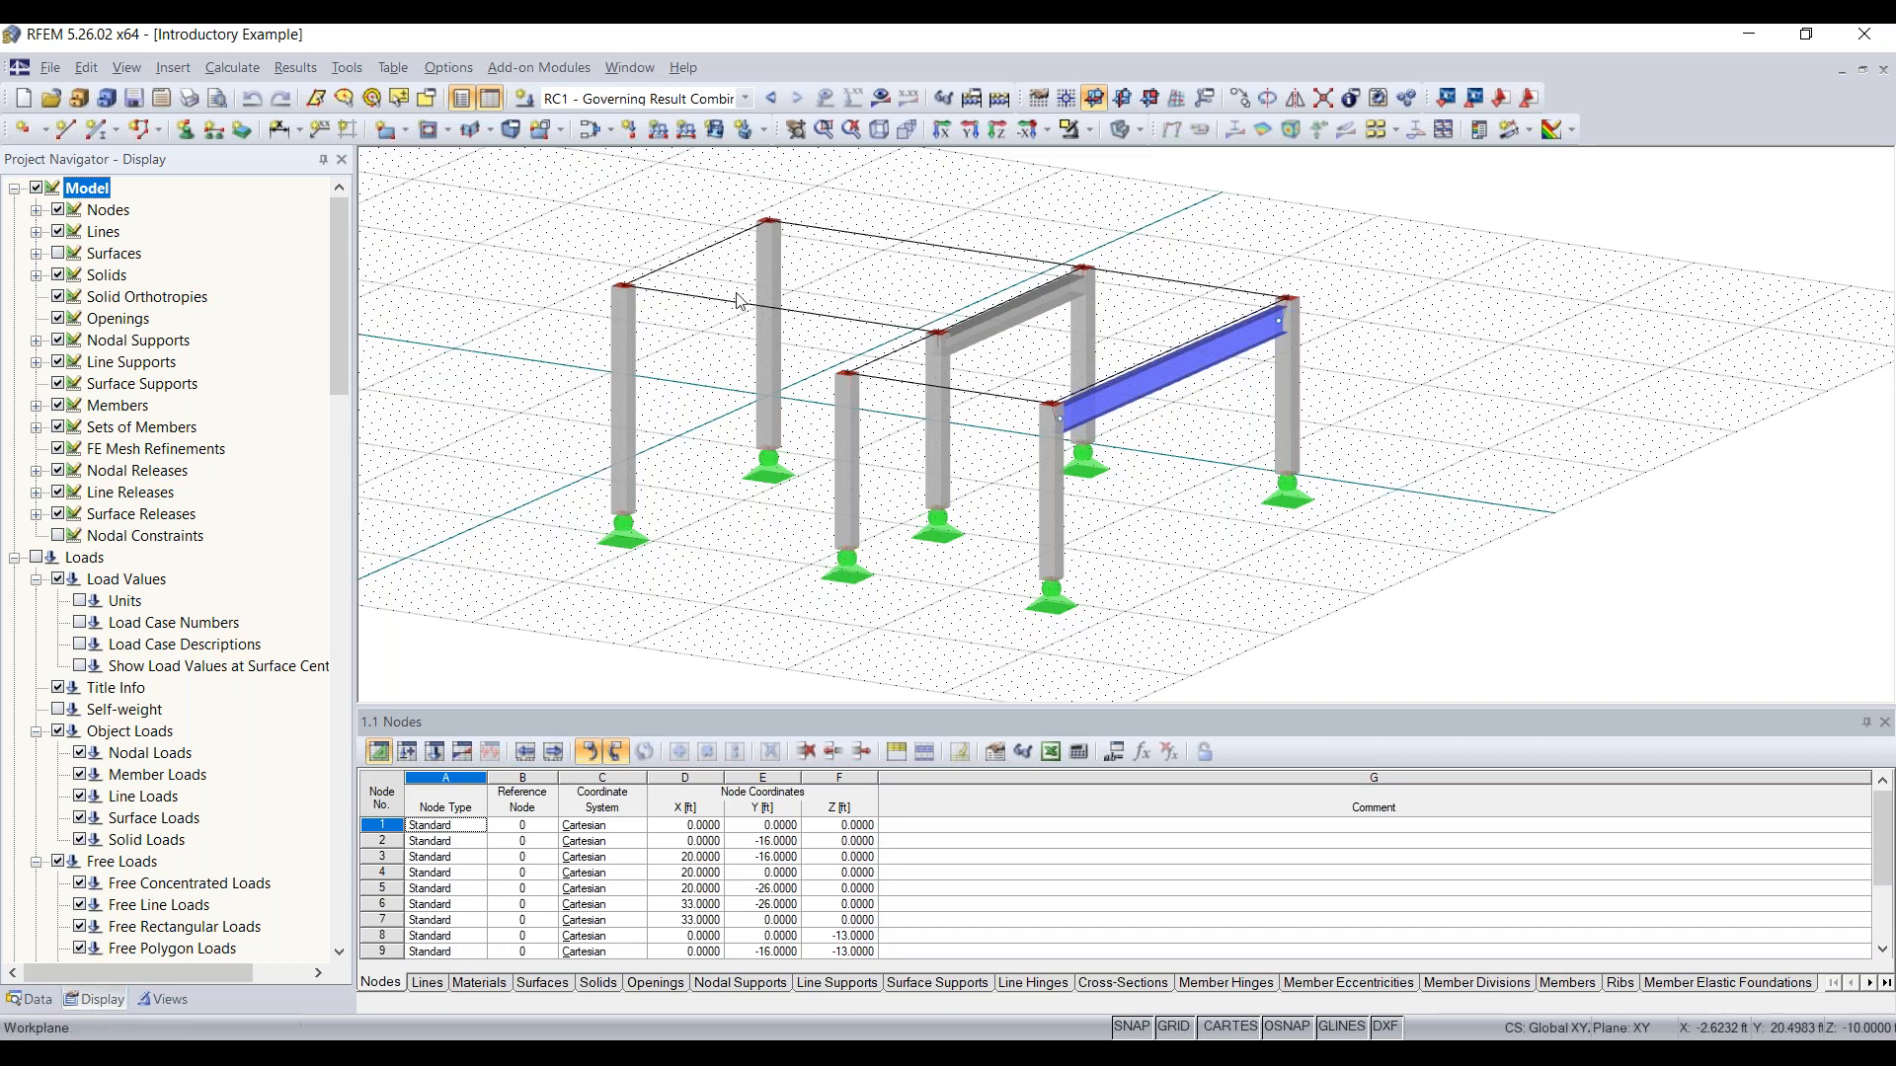
click(57, 254)
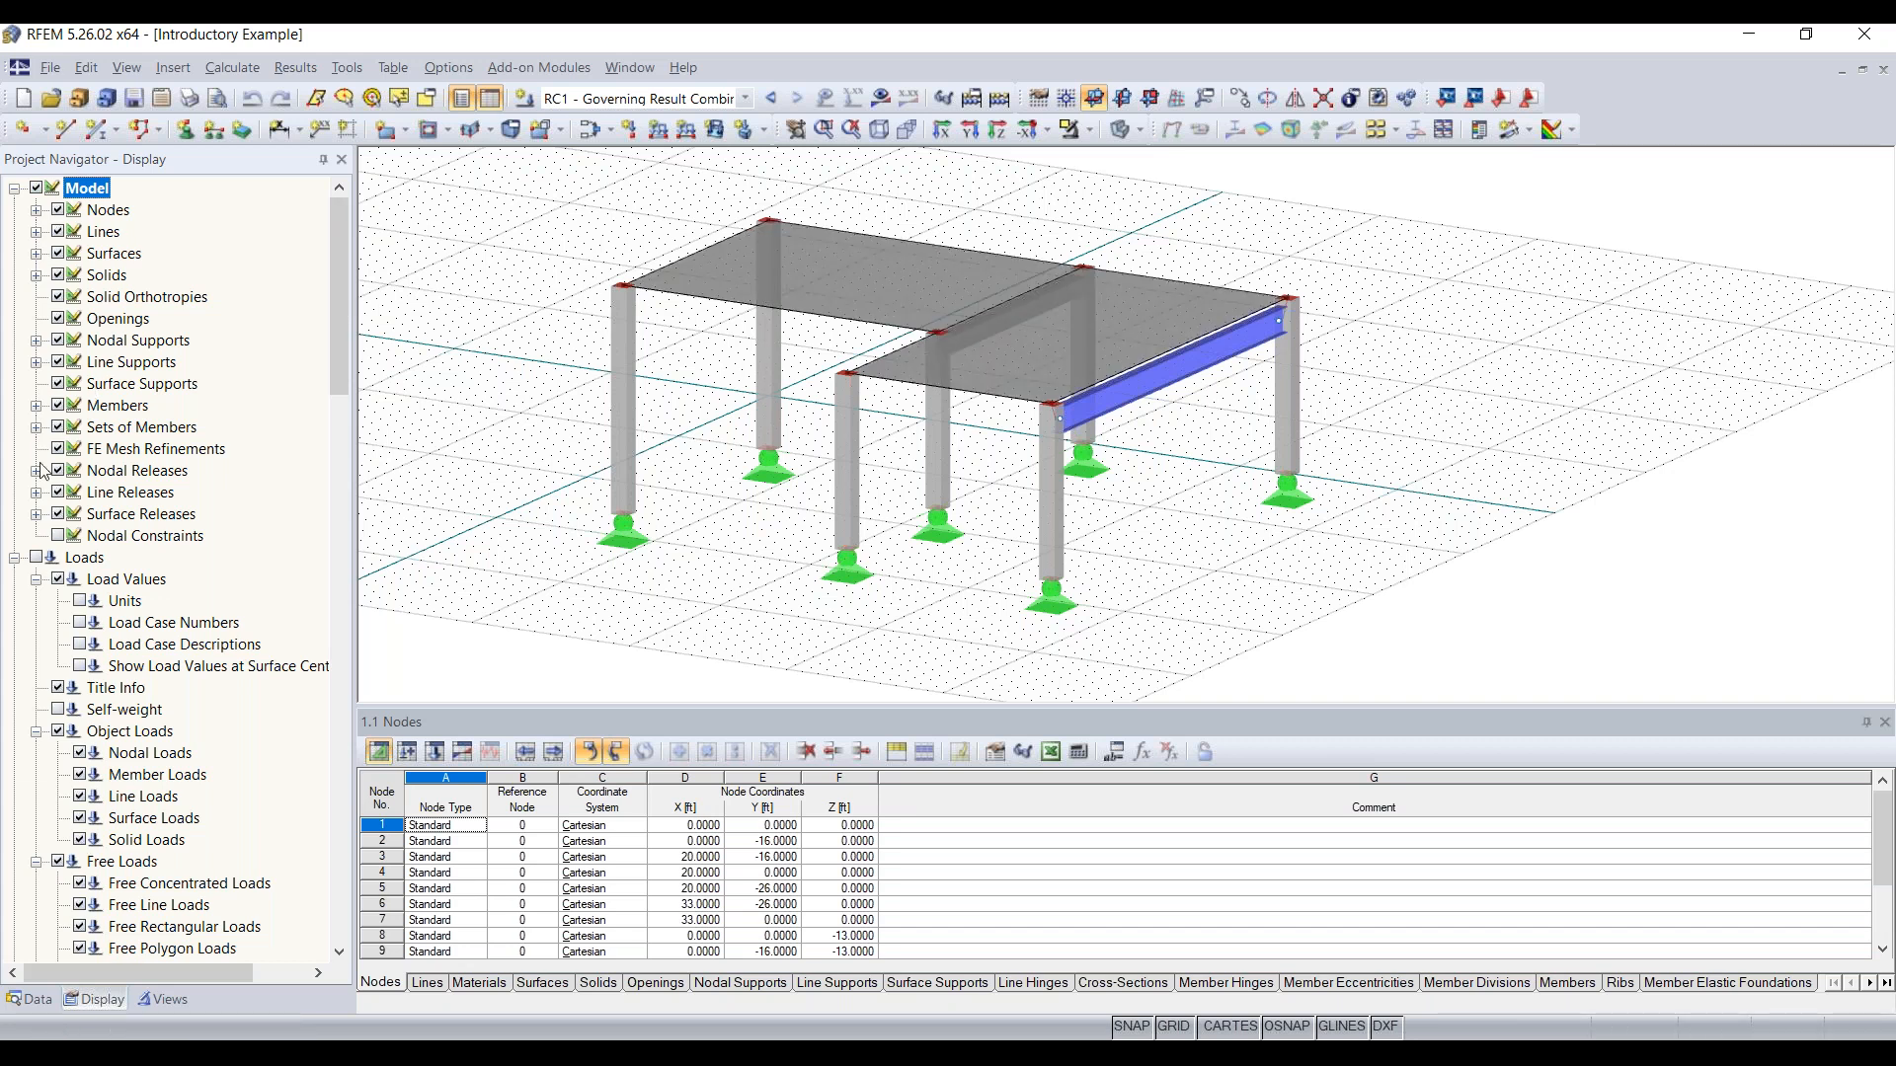
Step: Turn on the visibilities to isolate the W 18x50 beam, and expand the Members by Cross-Section group
scroll(158, 375, down, 6)
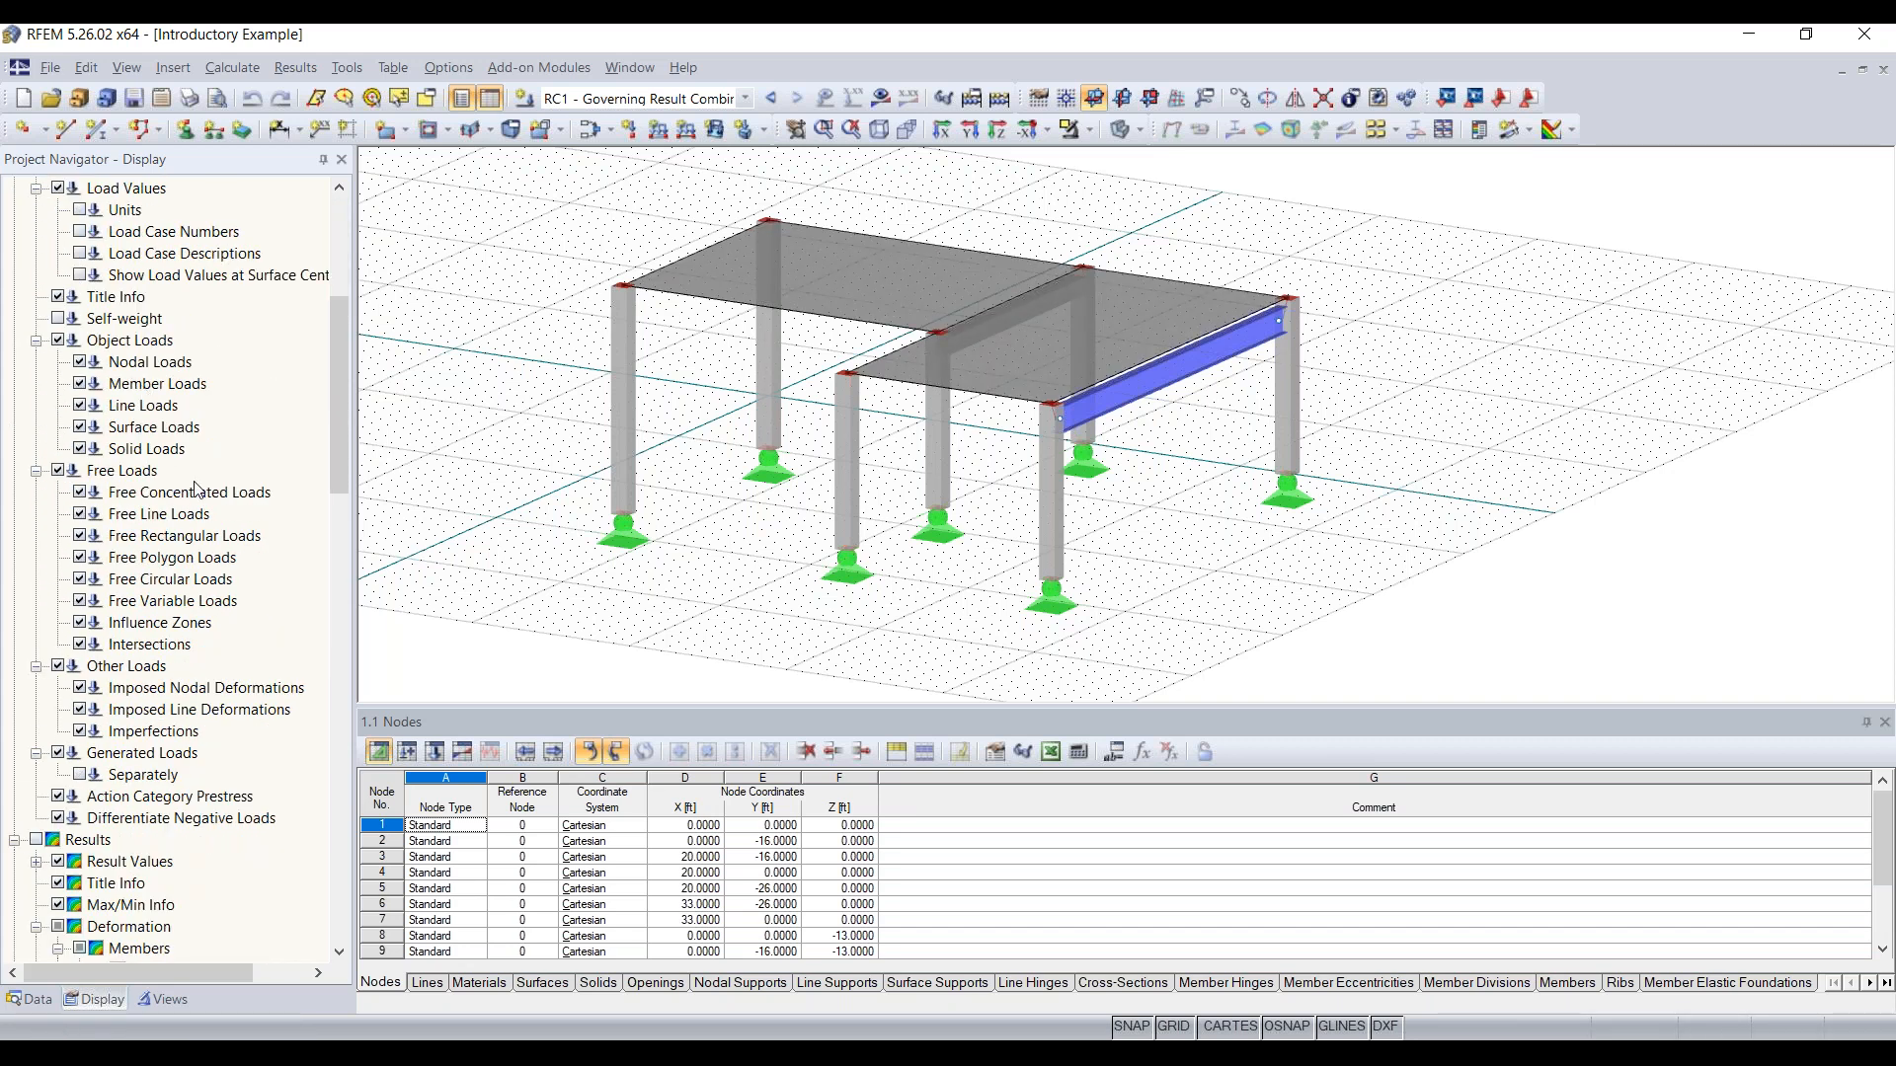
scroll(128, 513, down, 3)
scroll(165, 549, down, 3)
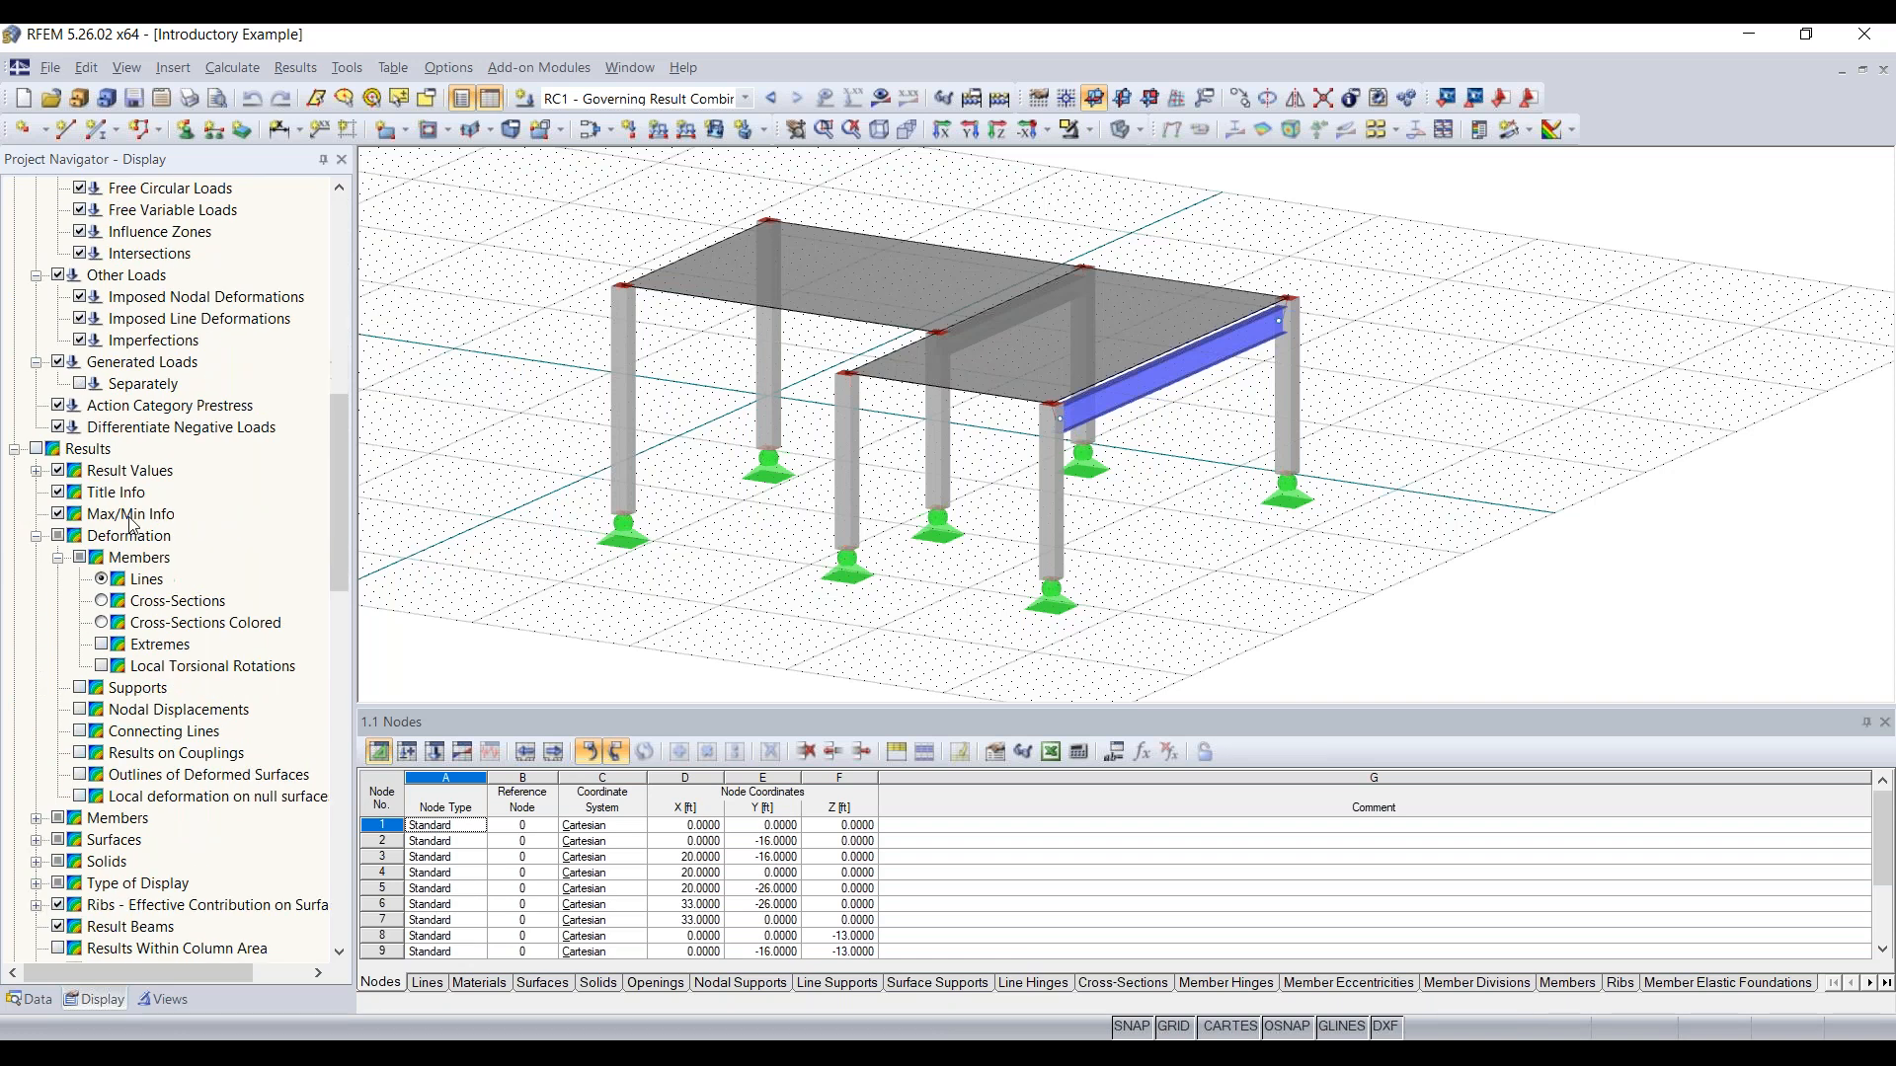
scroll(156, 580, down, 3)
scroll(76, 674, up, 15)
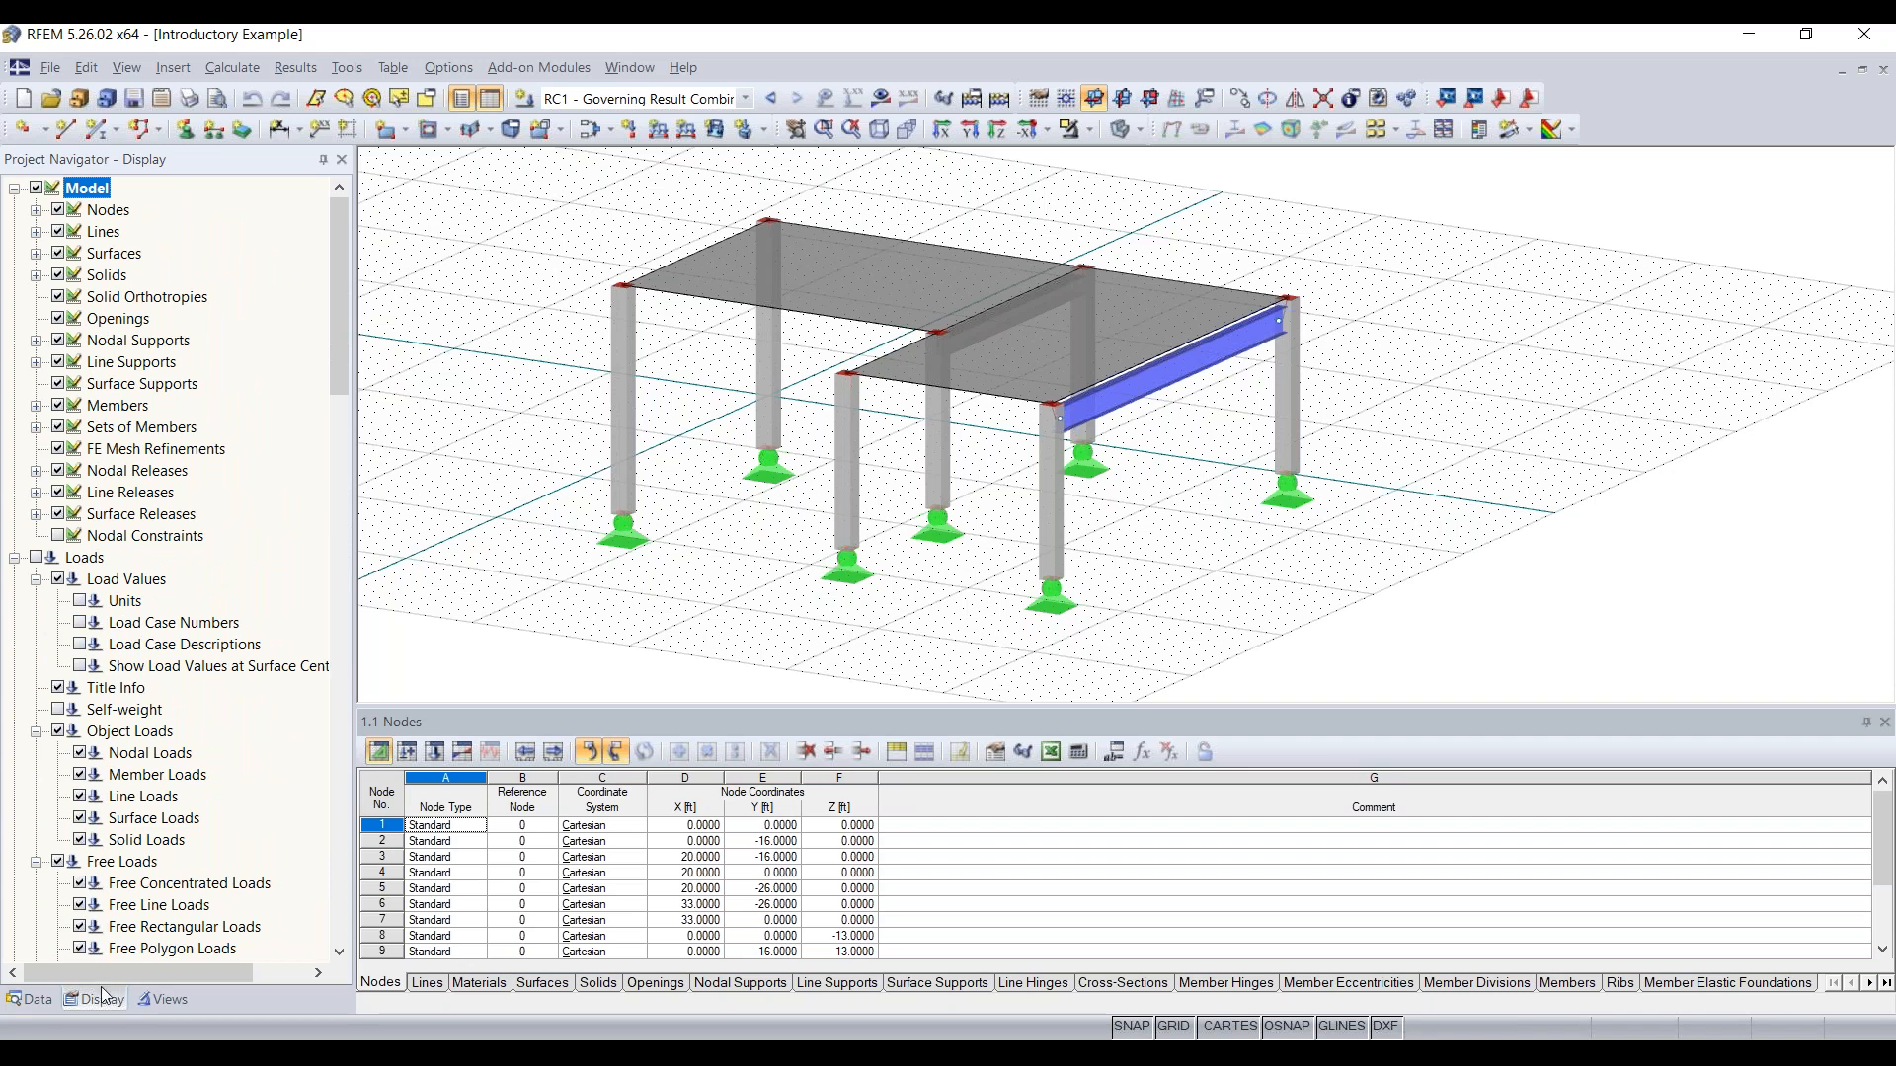
click(158, 1001)
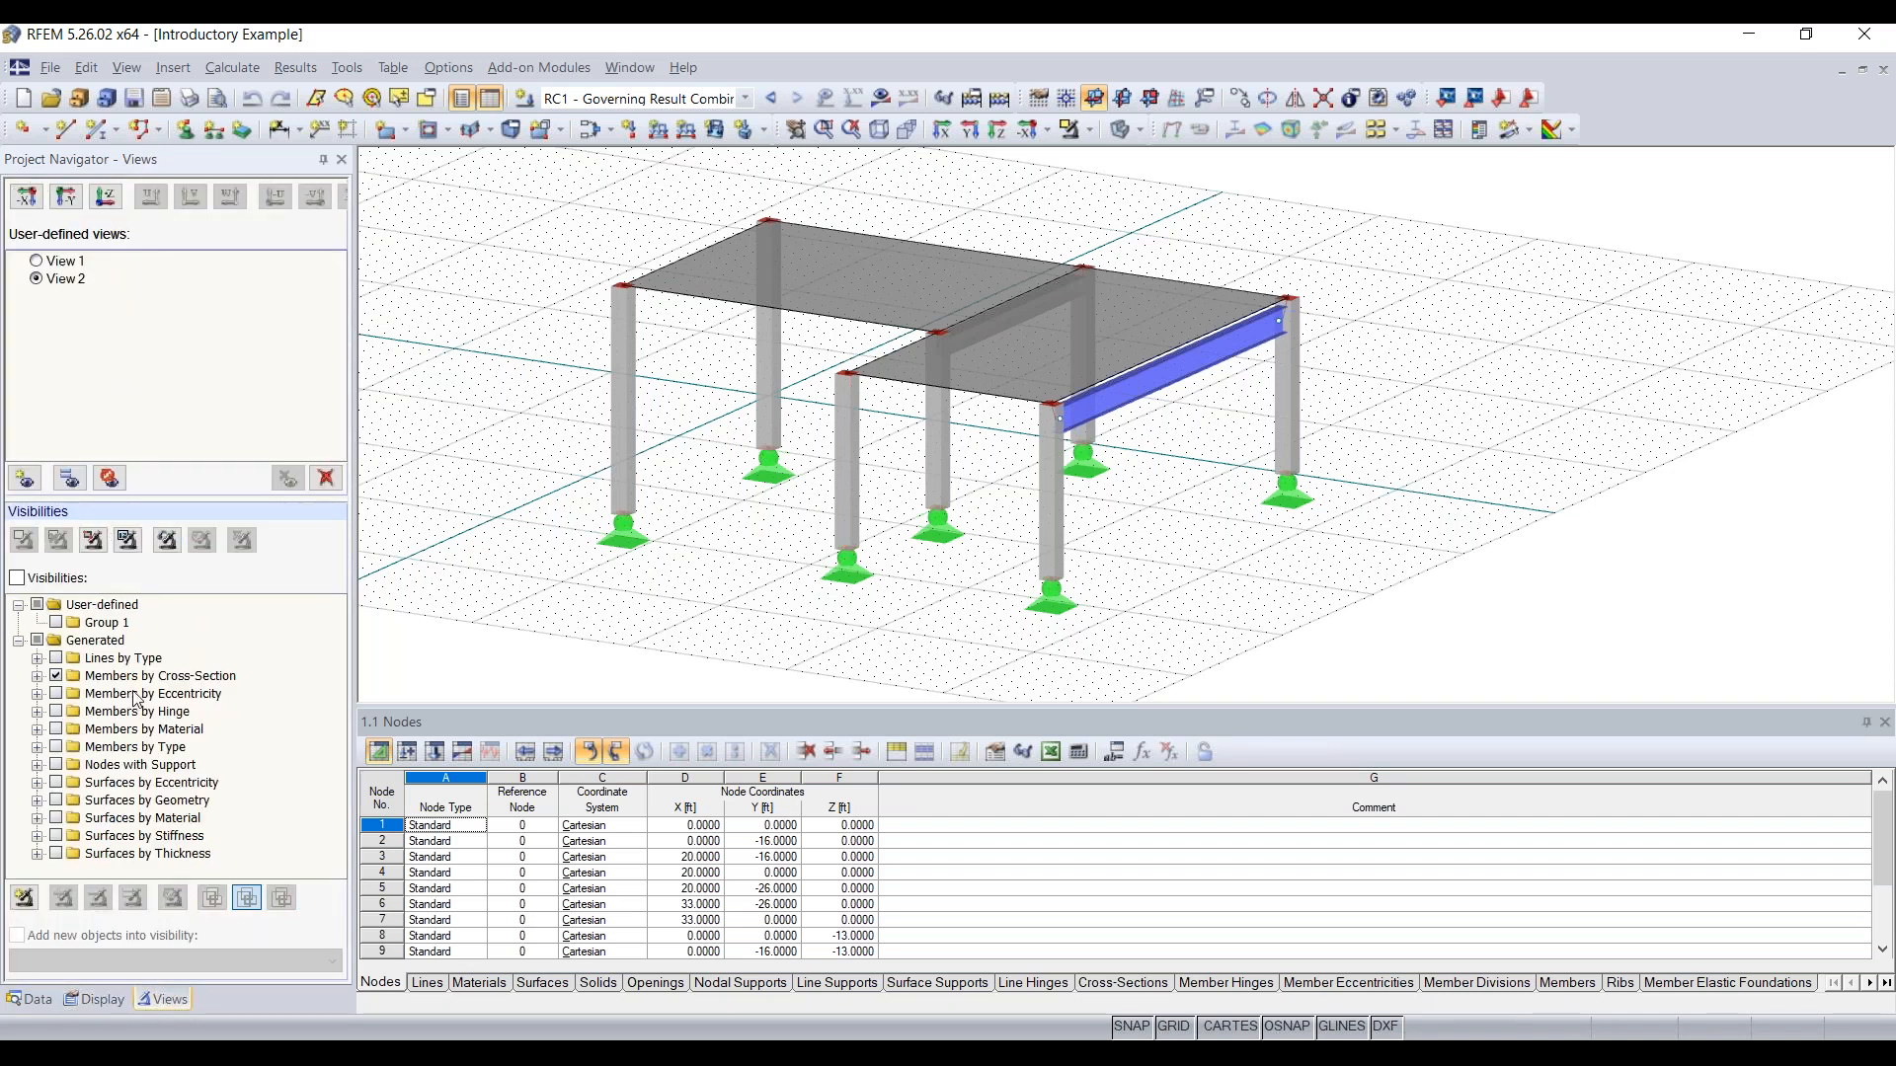
click(49, 580)
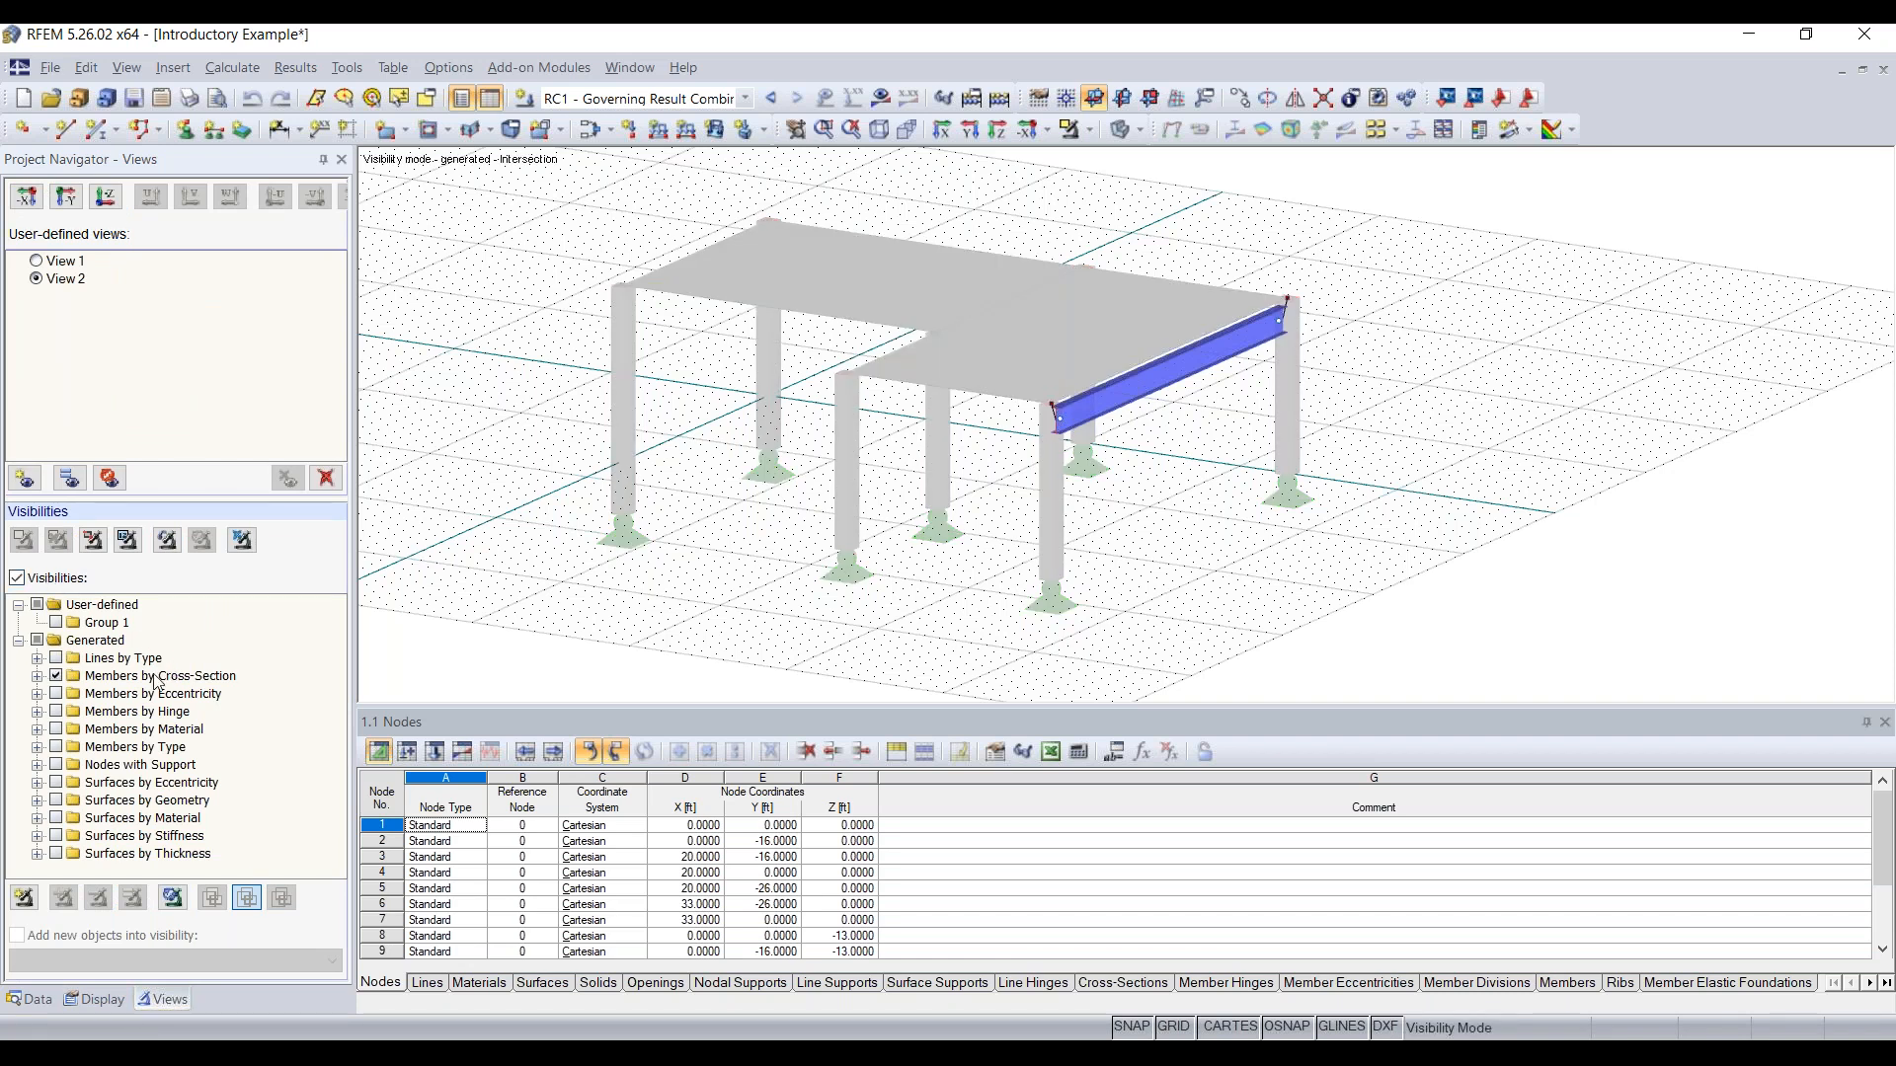
click(38, 676)
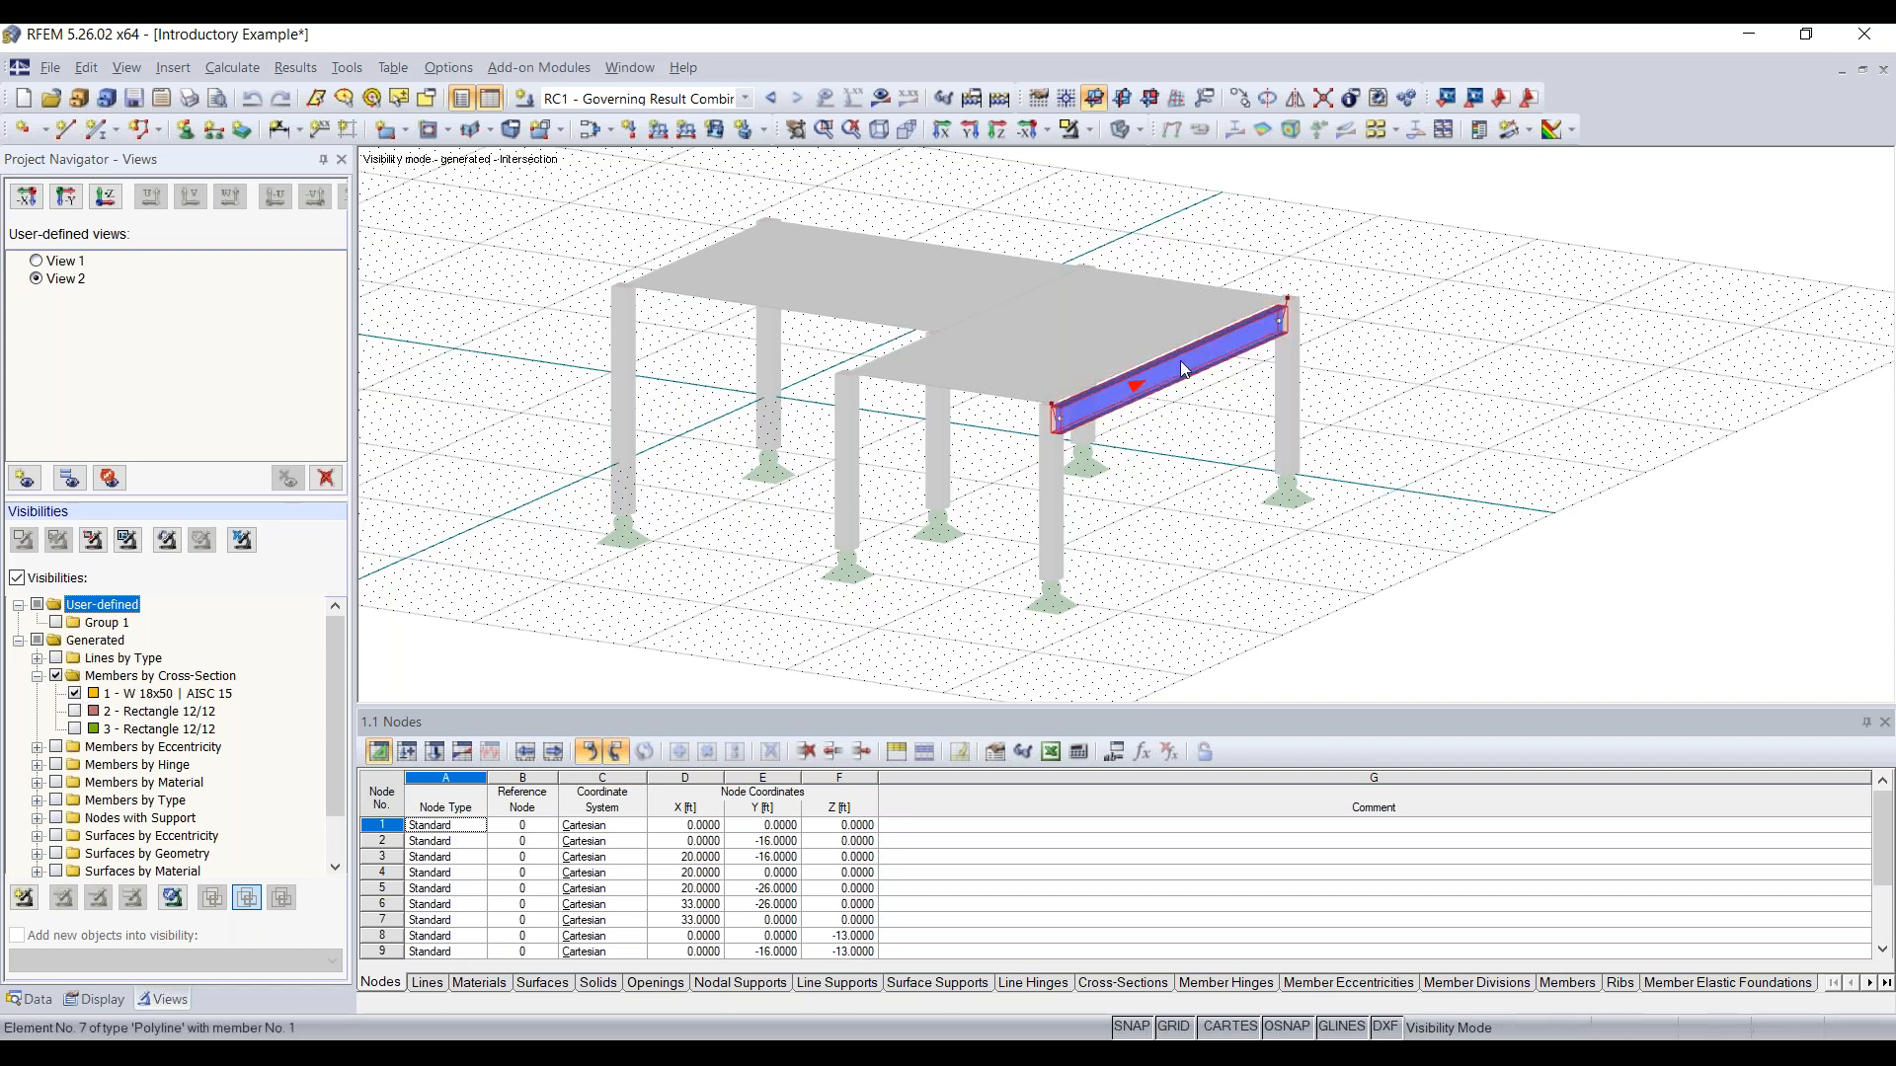
Step: Display the calculated results on the isolated W 18x50 beam, and turn off the visibilities to include the whole model
ctrl+middle_drag(1236, 453, 1283, 402)
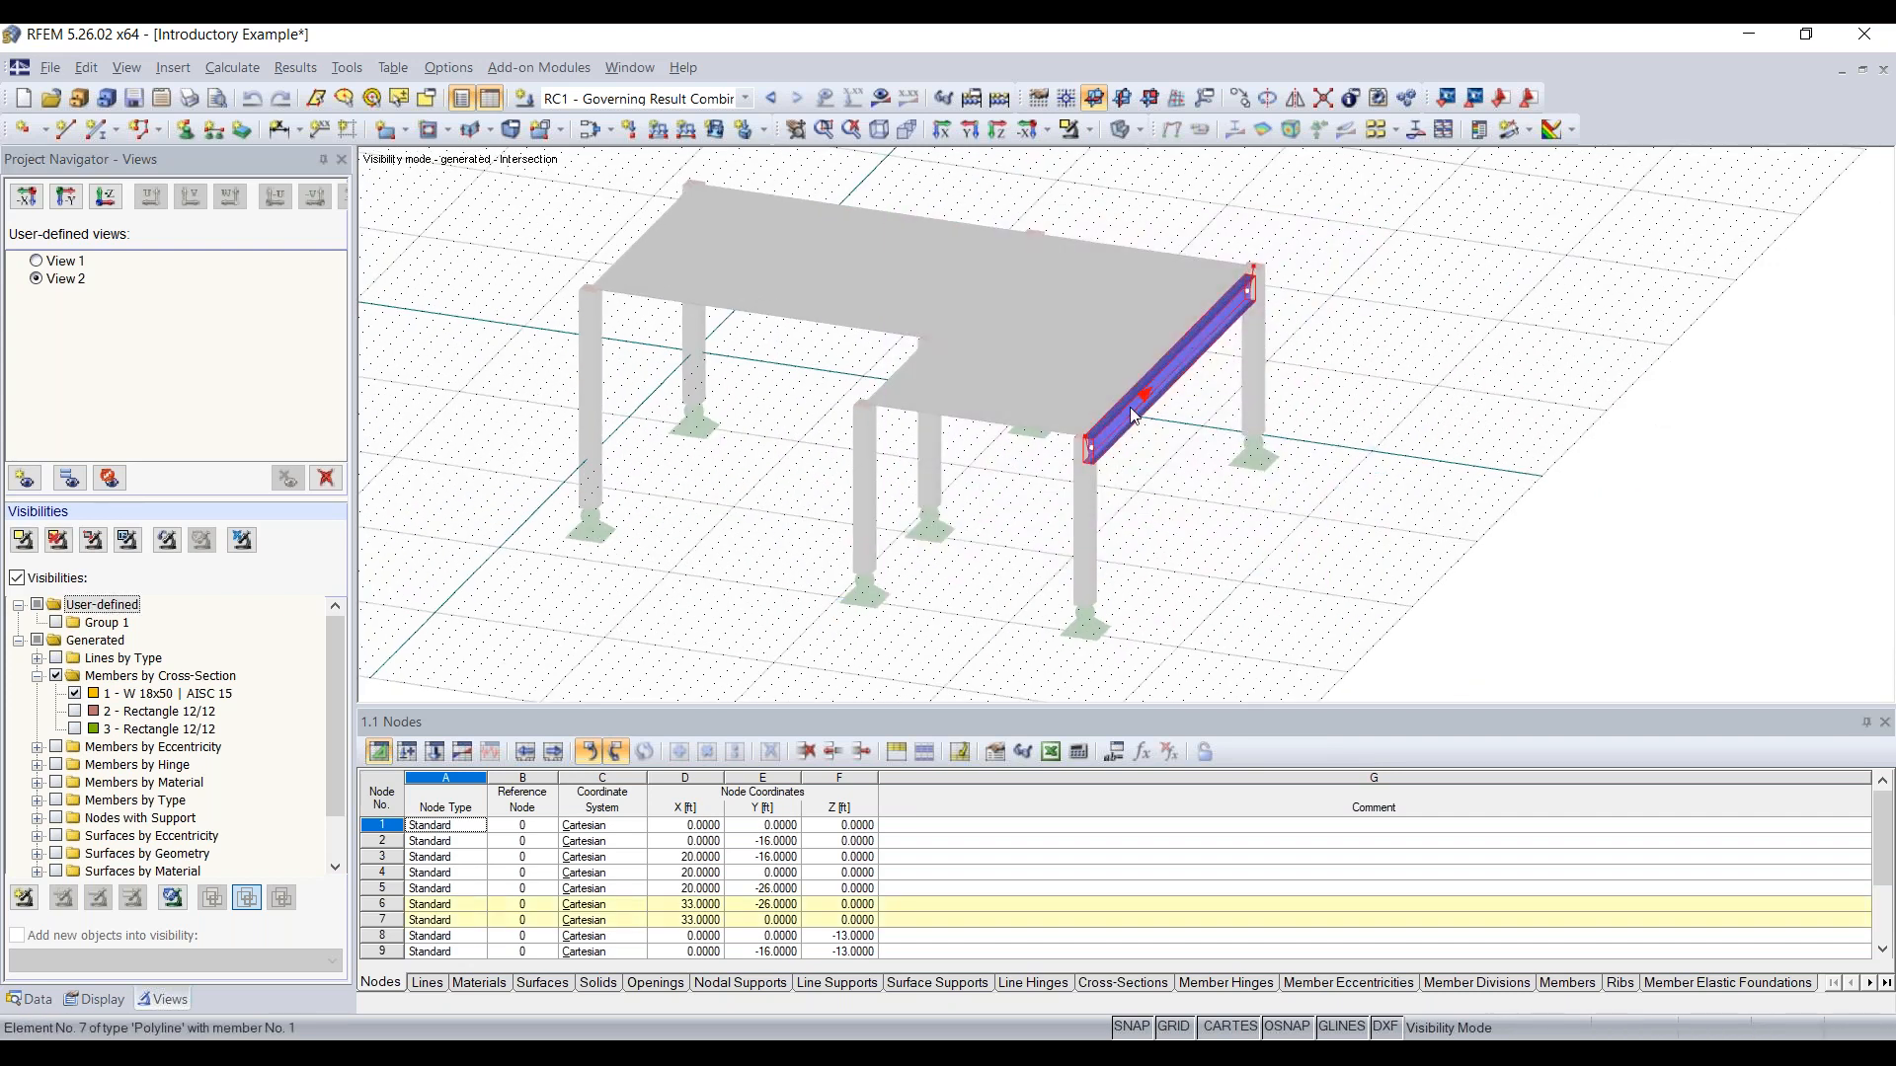
ctrl+middle_drag(1348, 424, 1283, 355)
right_click(1284, 370)
click(1140, 440)
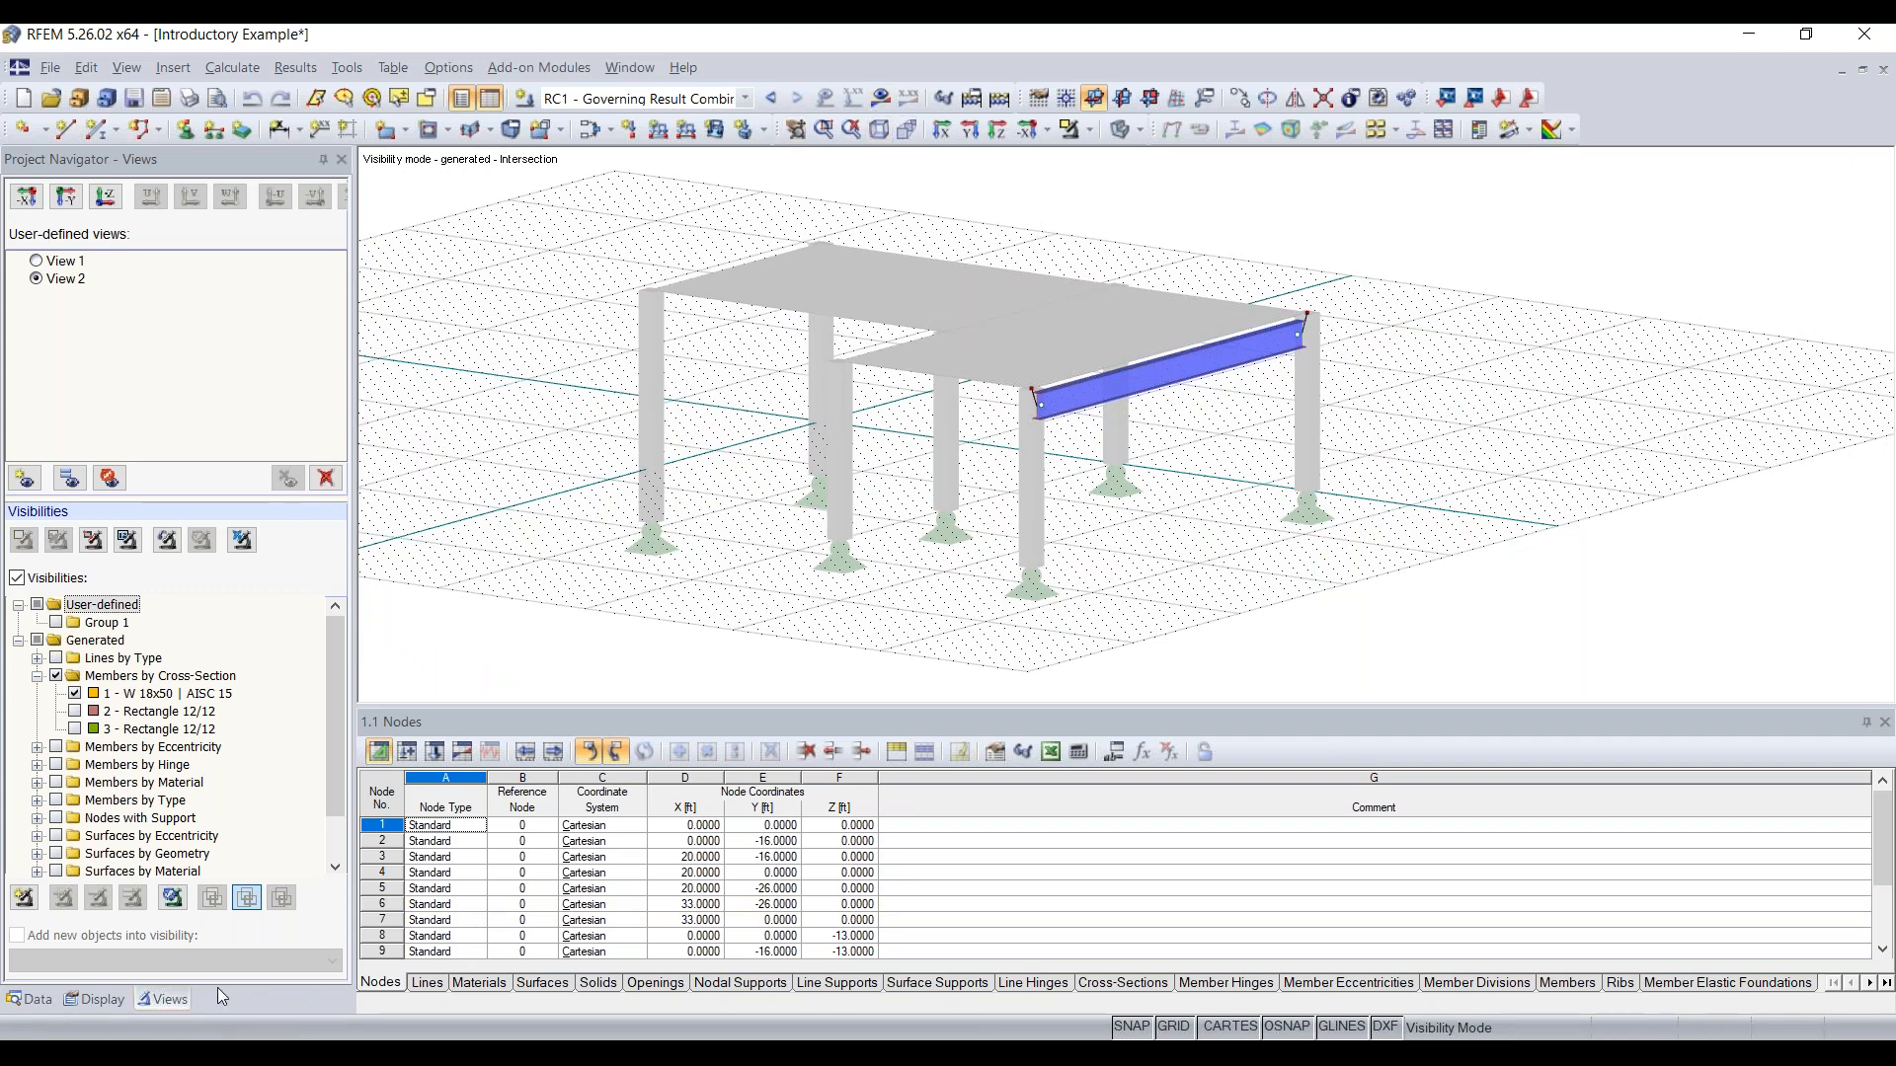
click(882, 98)
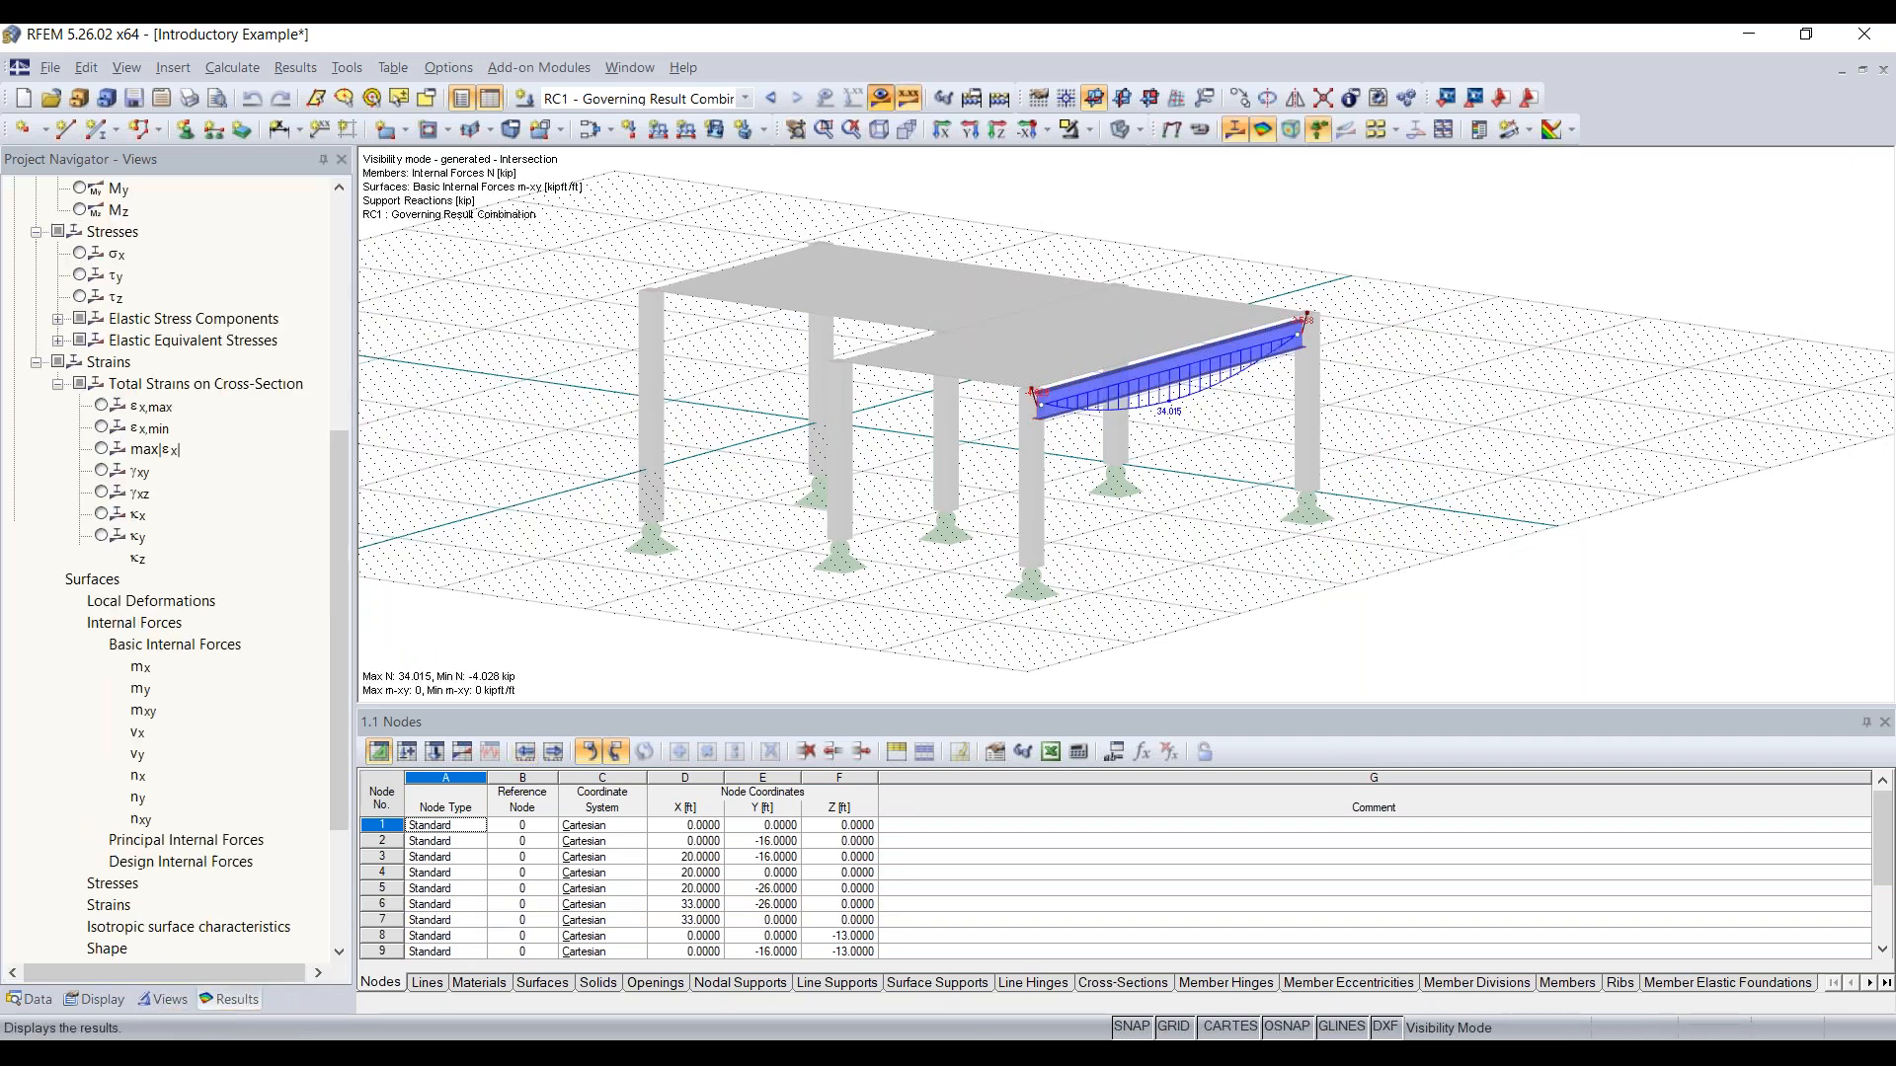
click(164, 999)
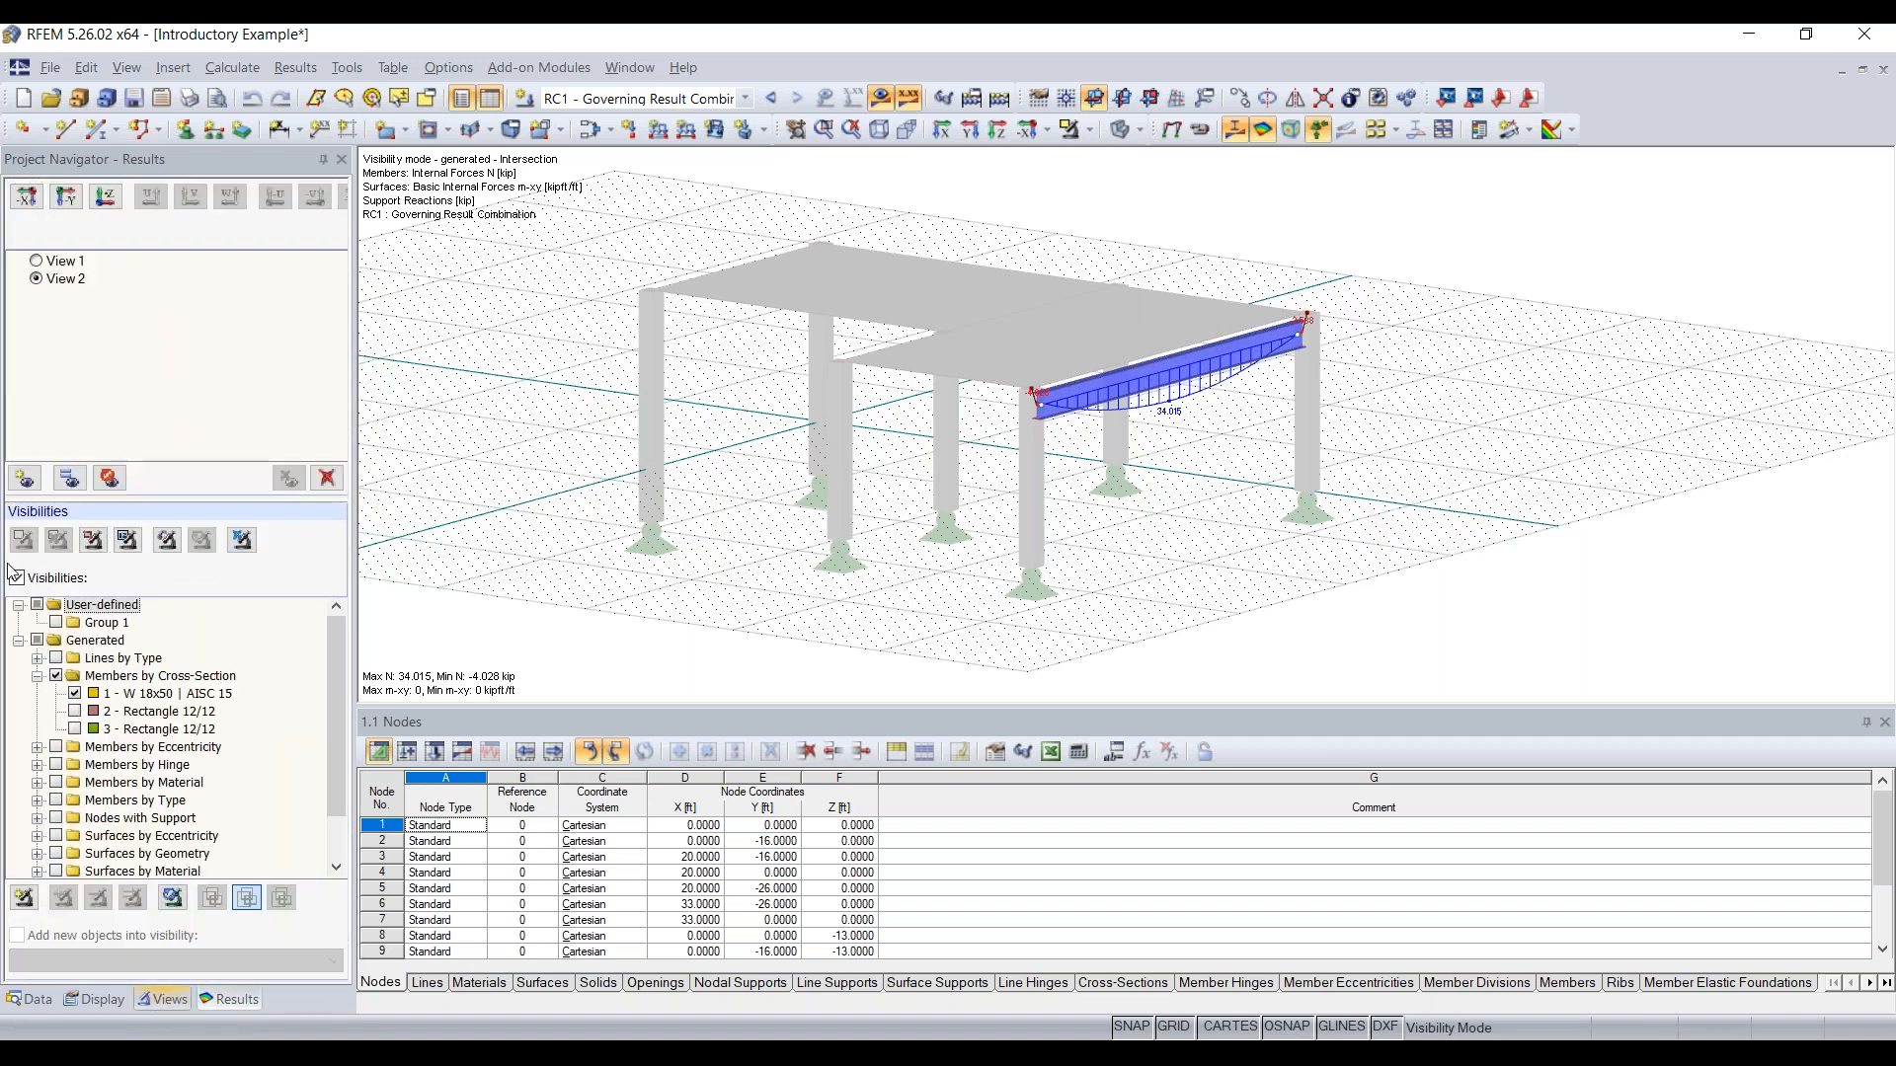
click(17, 579)
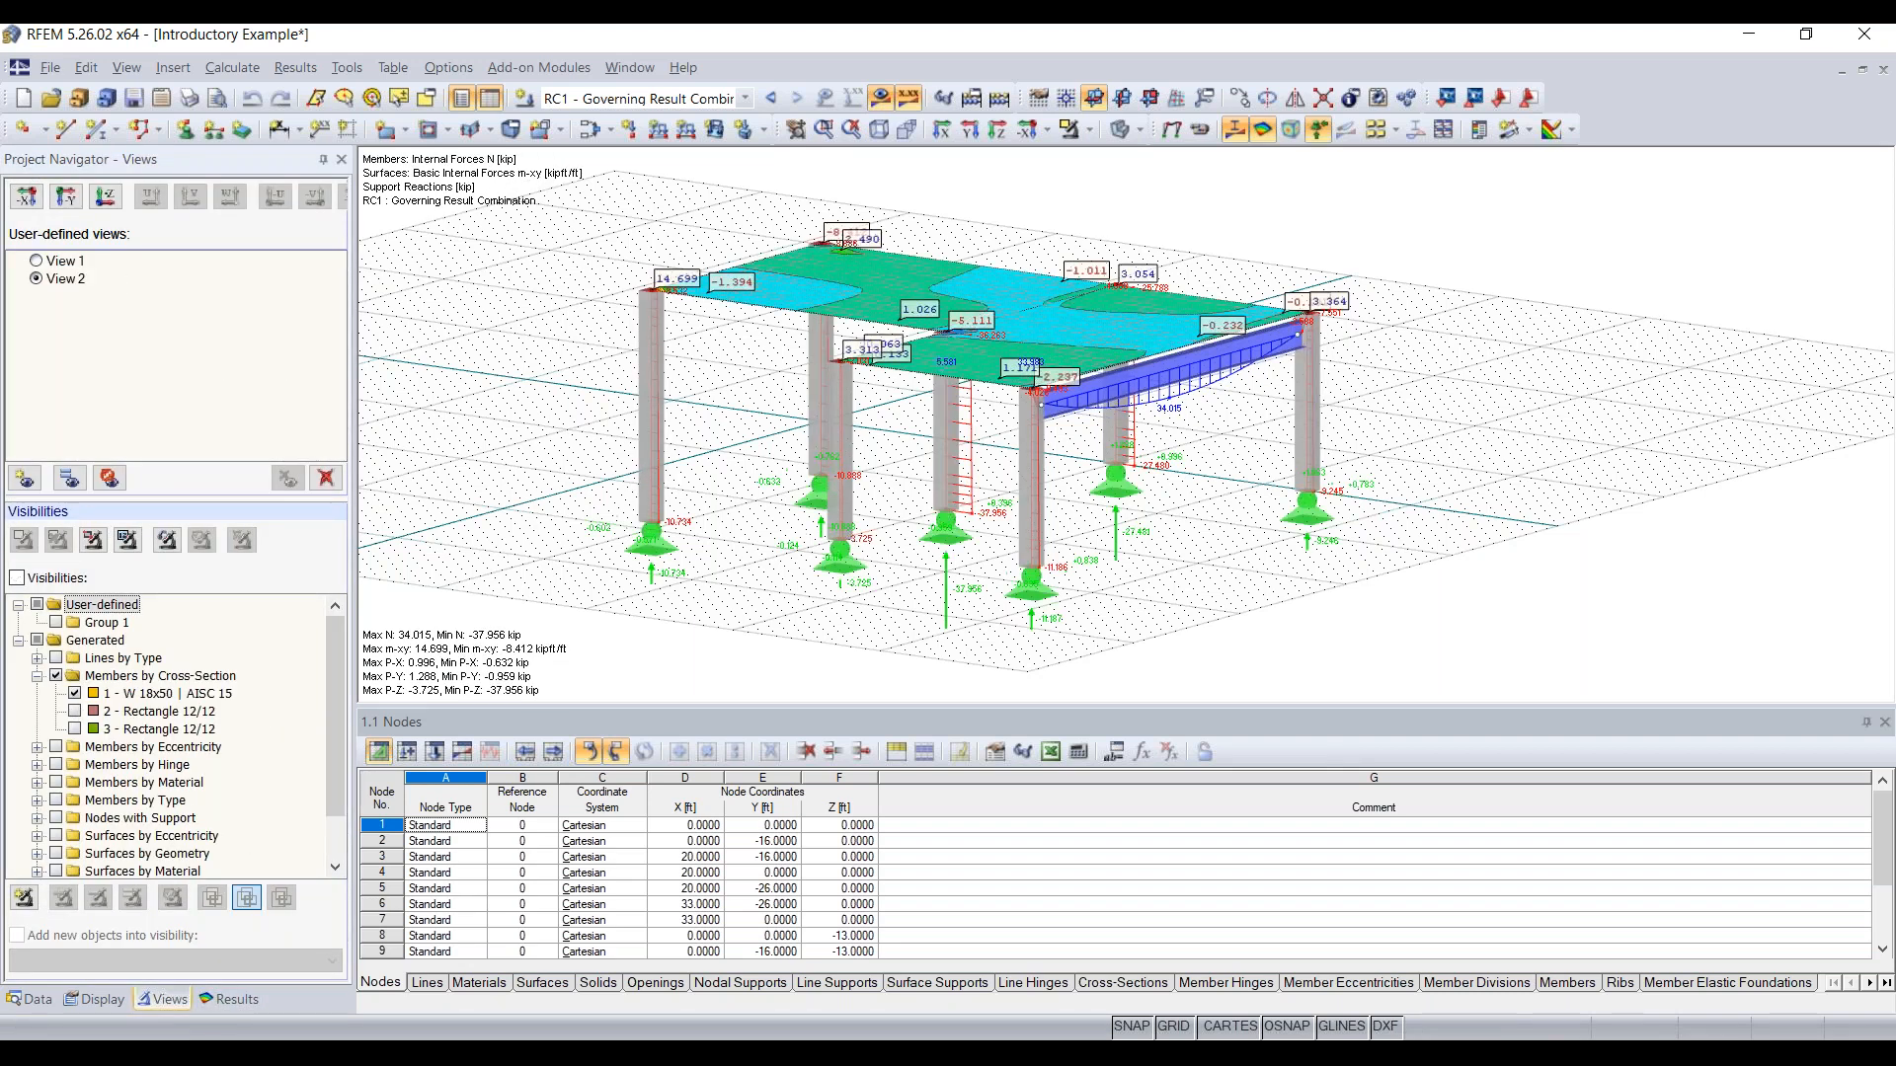
Step: Expand the member results and display the global deformations u of the frame for result combination RC1
click(229, 999)
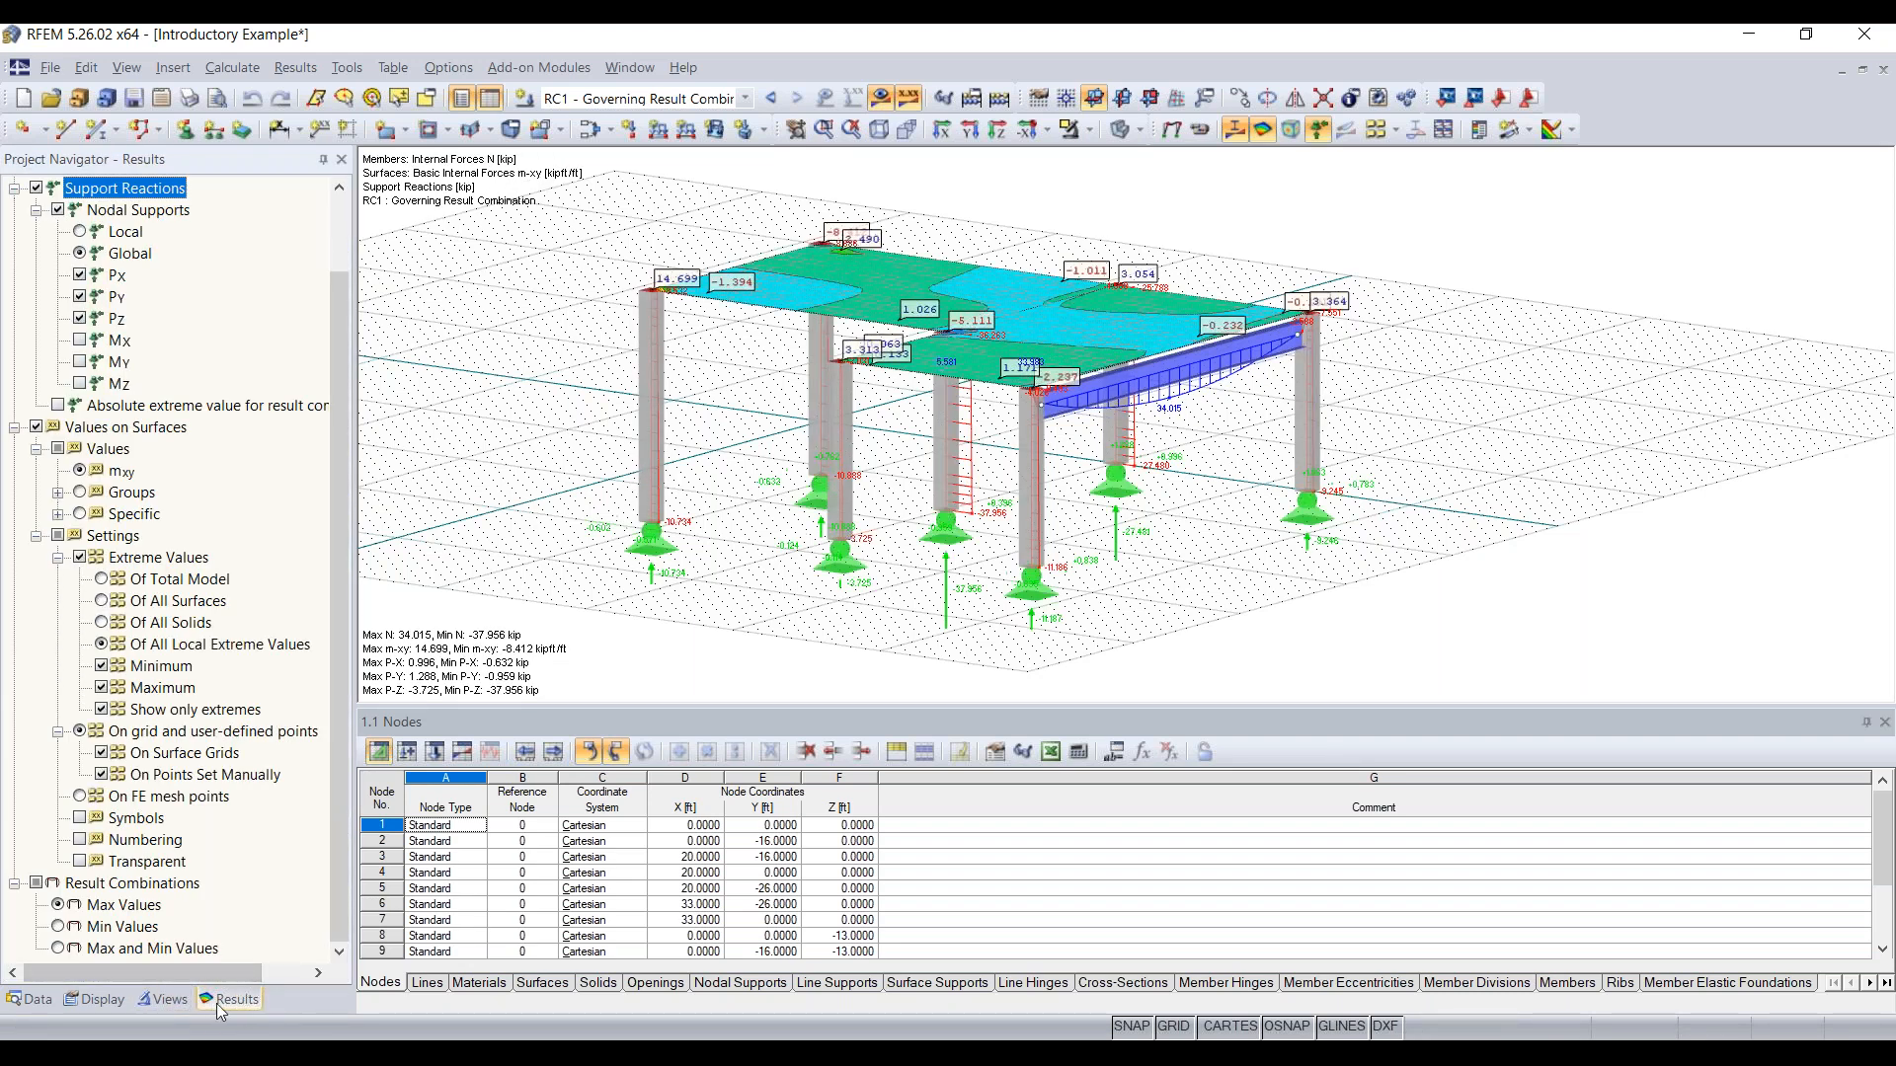
scroll(140, 593, up, 2)
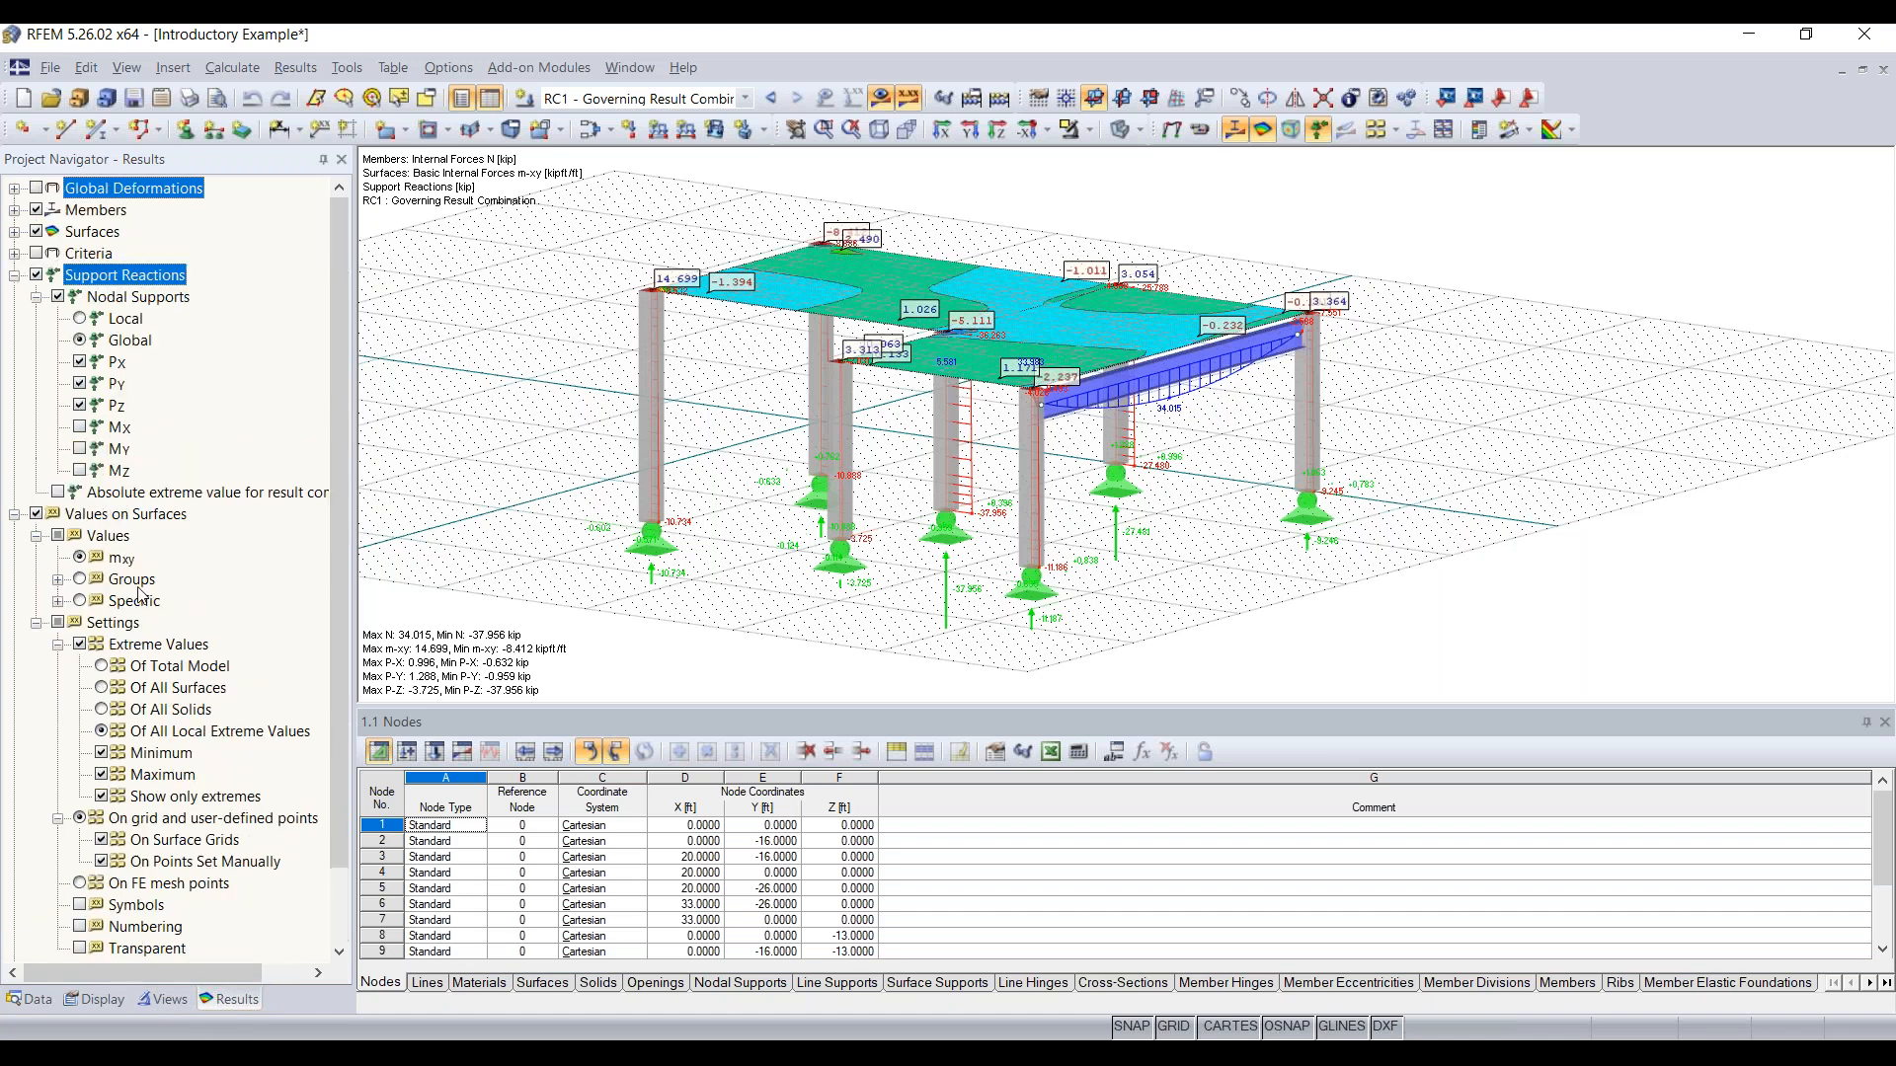
click(15, 211)
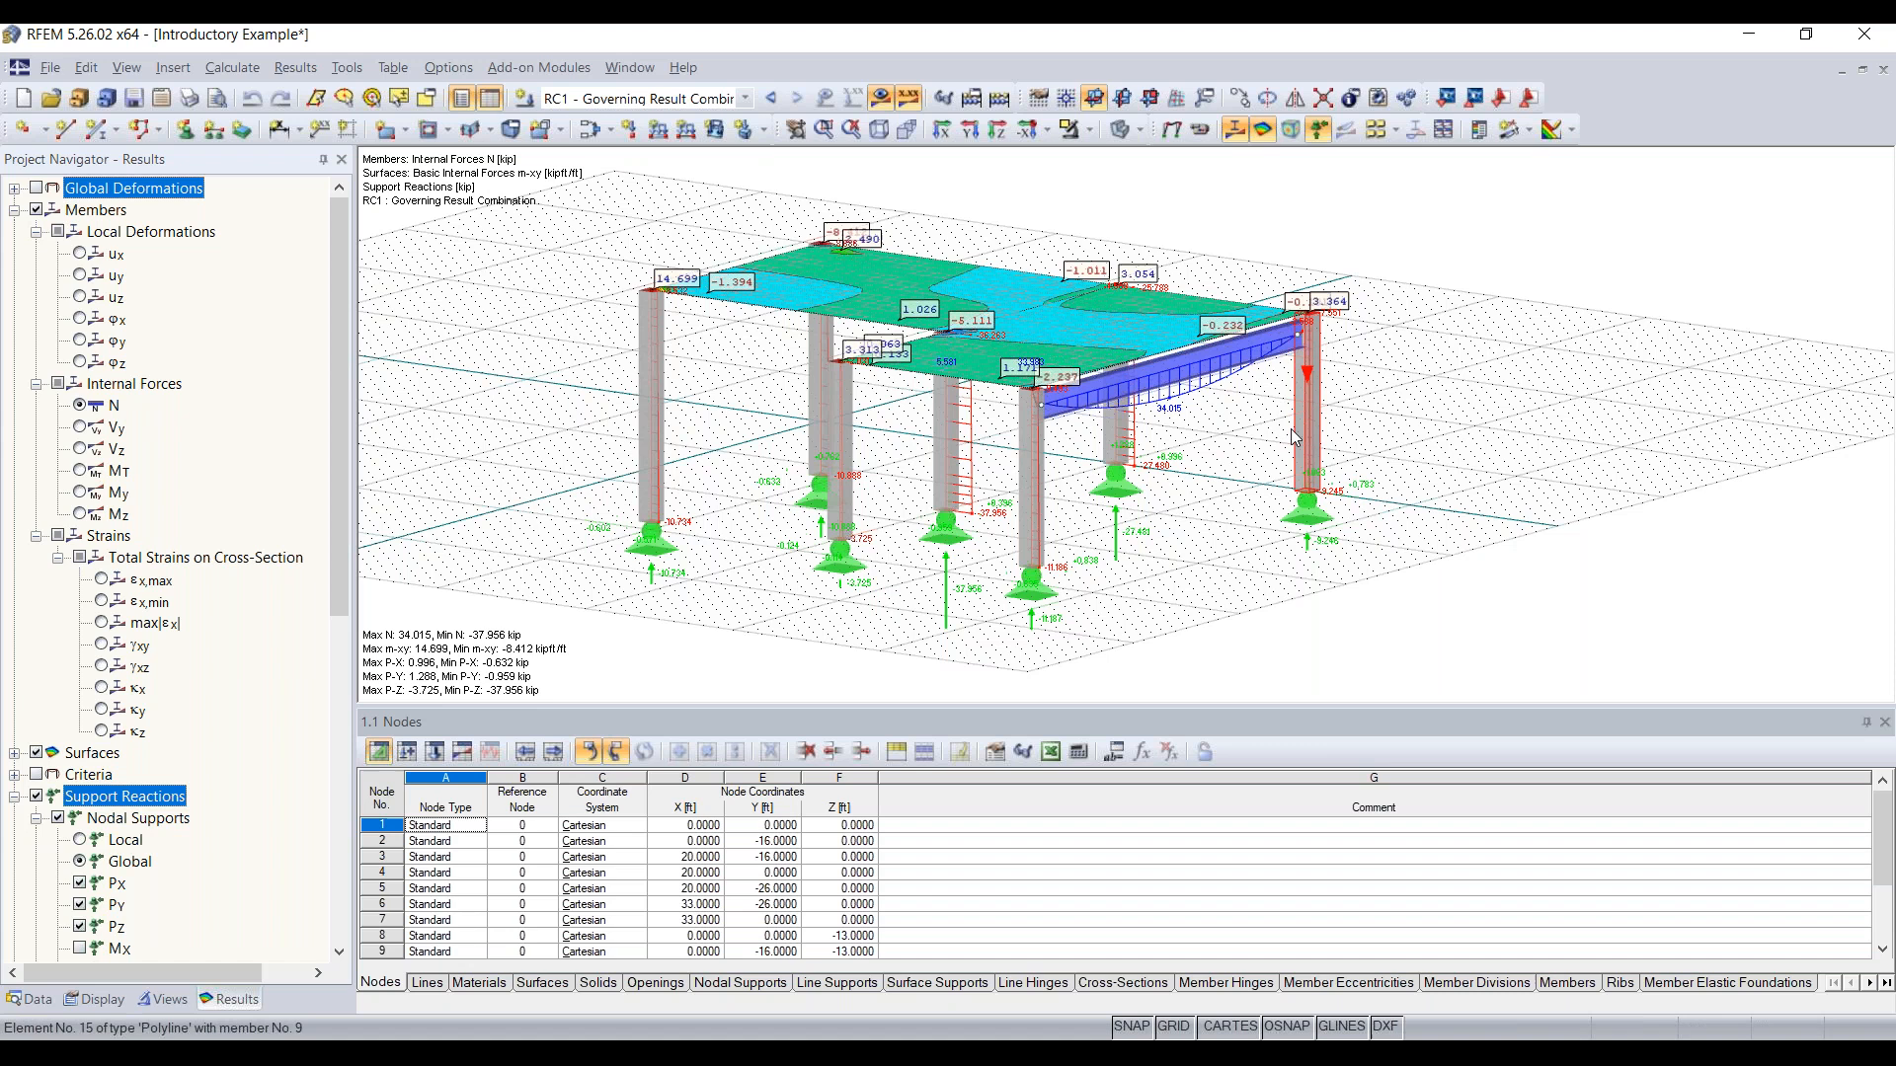
ctrl+middle_drag(1244, 438, 1201, 474)
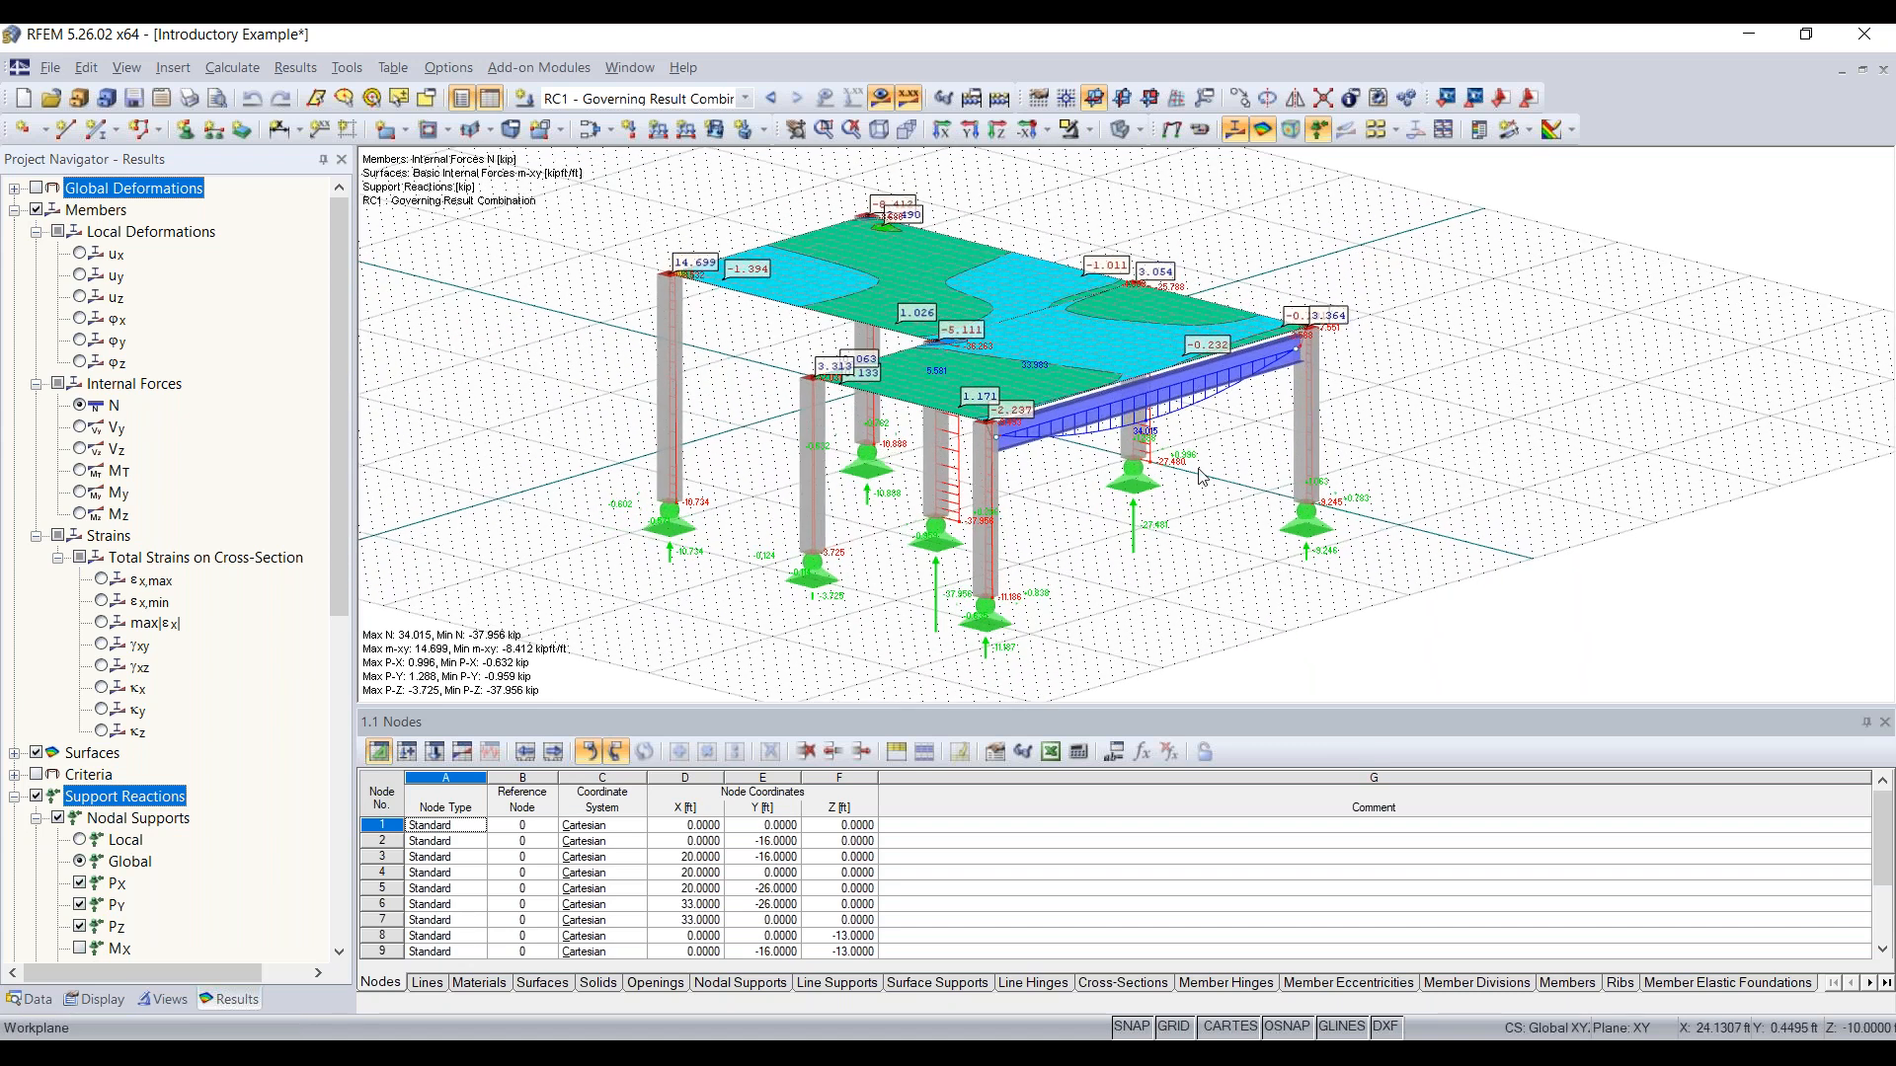
click(37, 189)
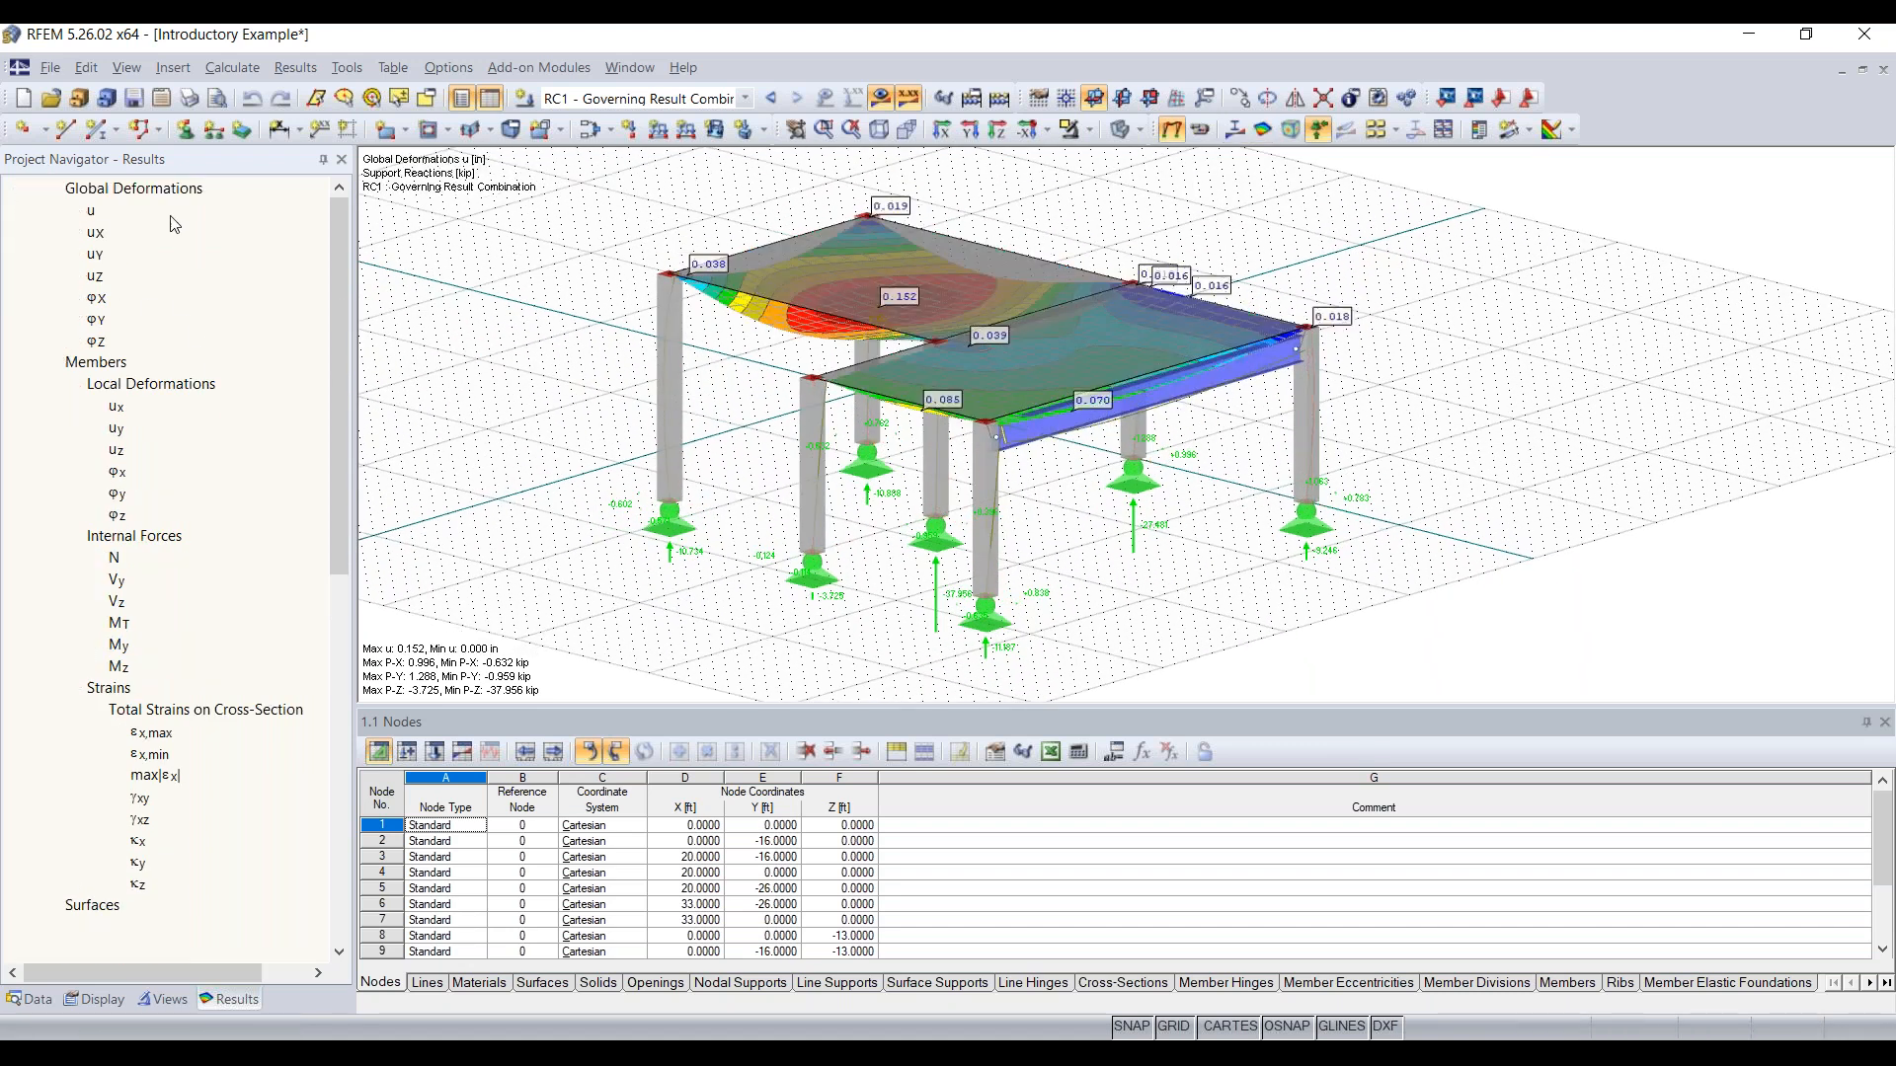
ctrl+middle_drag(1166, 583, 1244, 505)
right_click(1210, 495)
click(583, 235)
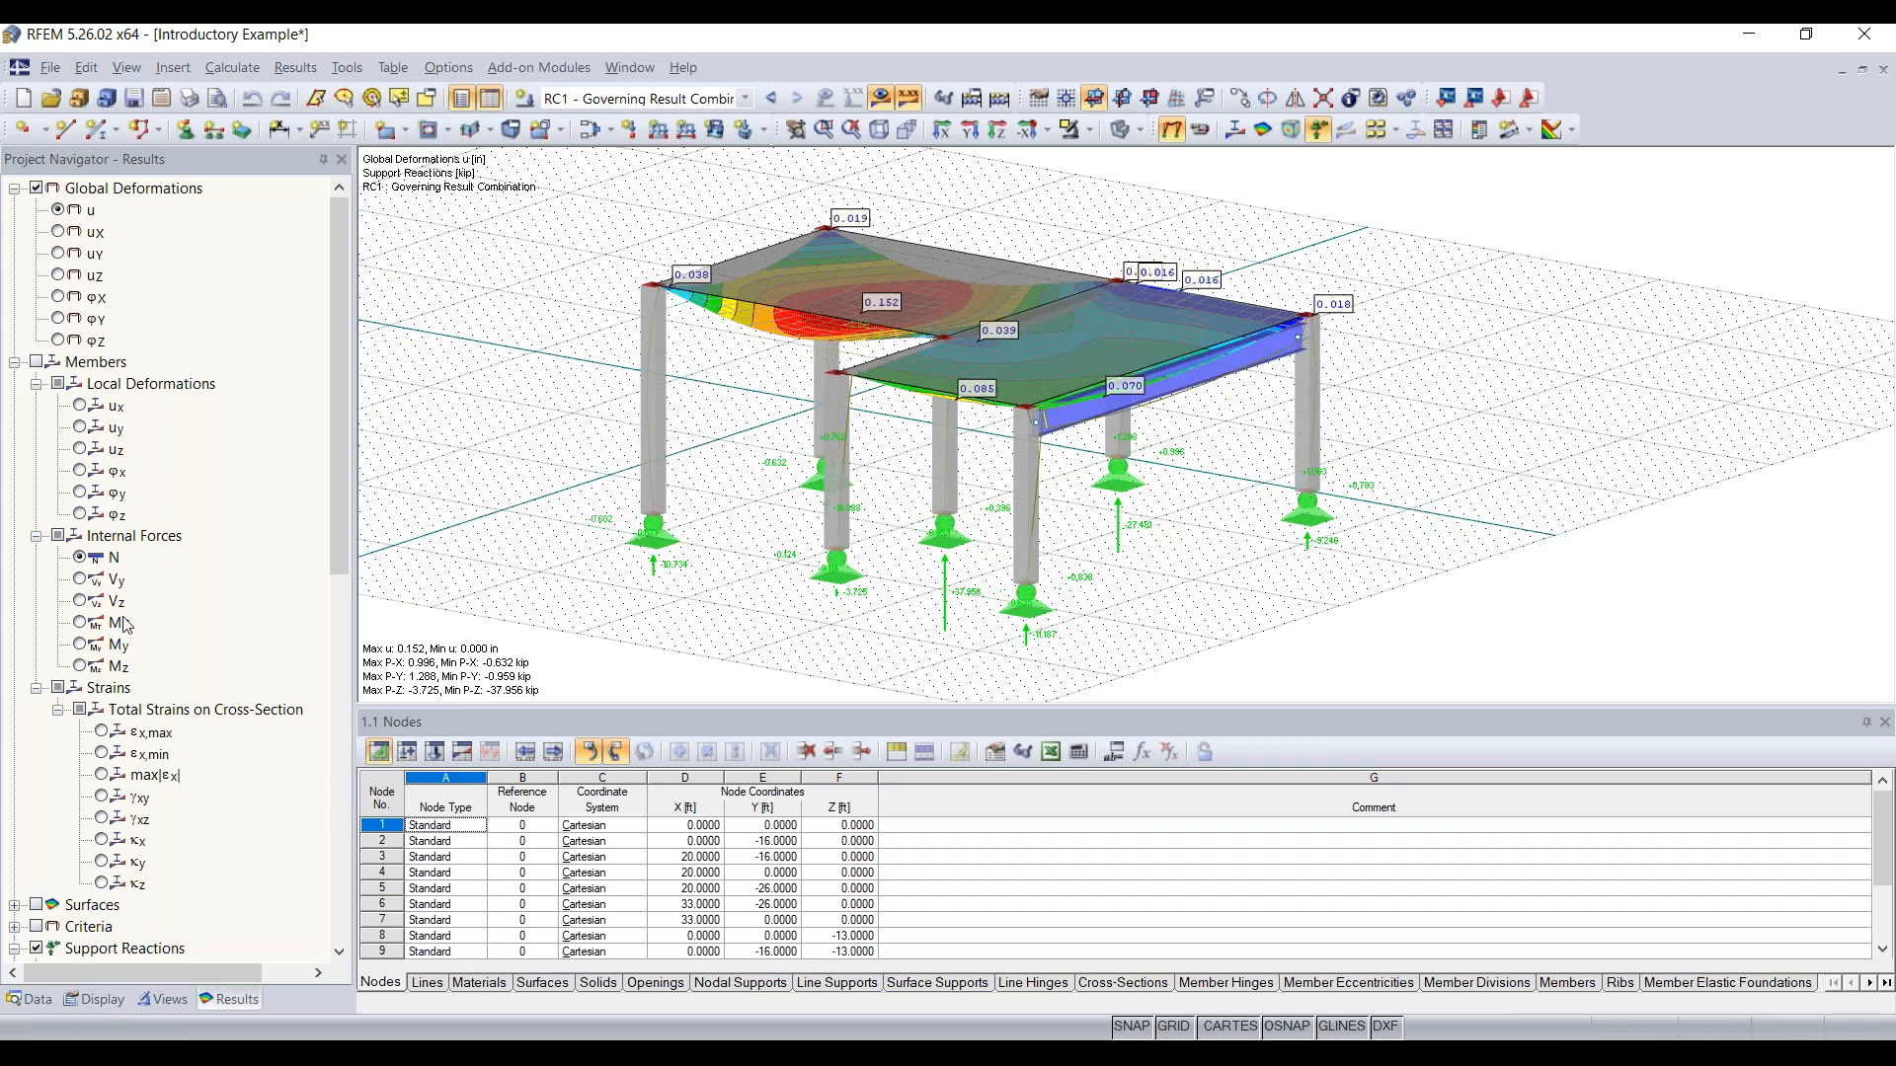
scroll(126, 642, down, 2)
scroll(143, 553, up, 2)
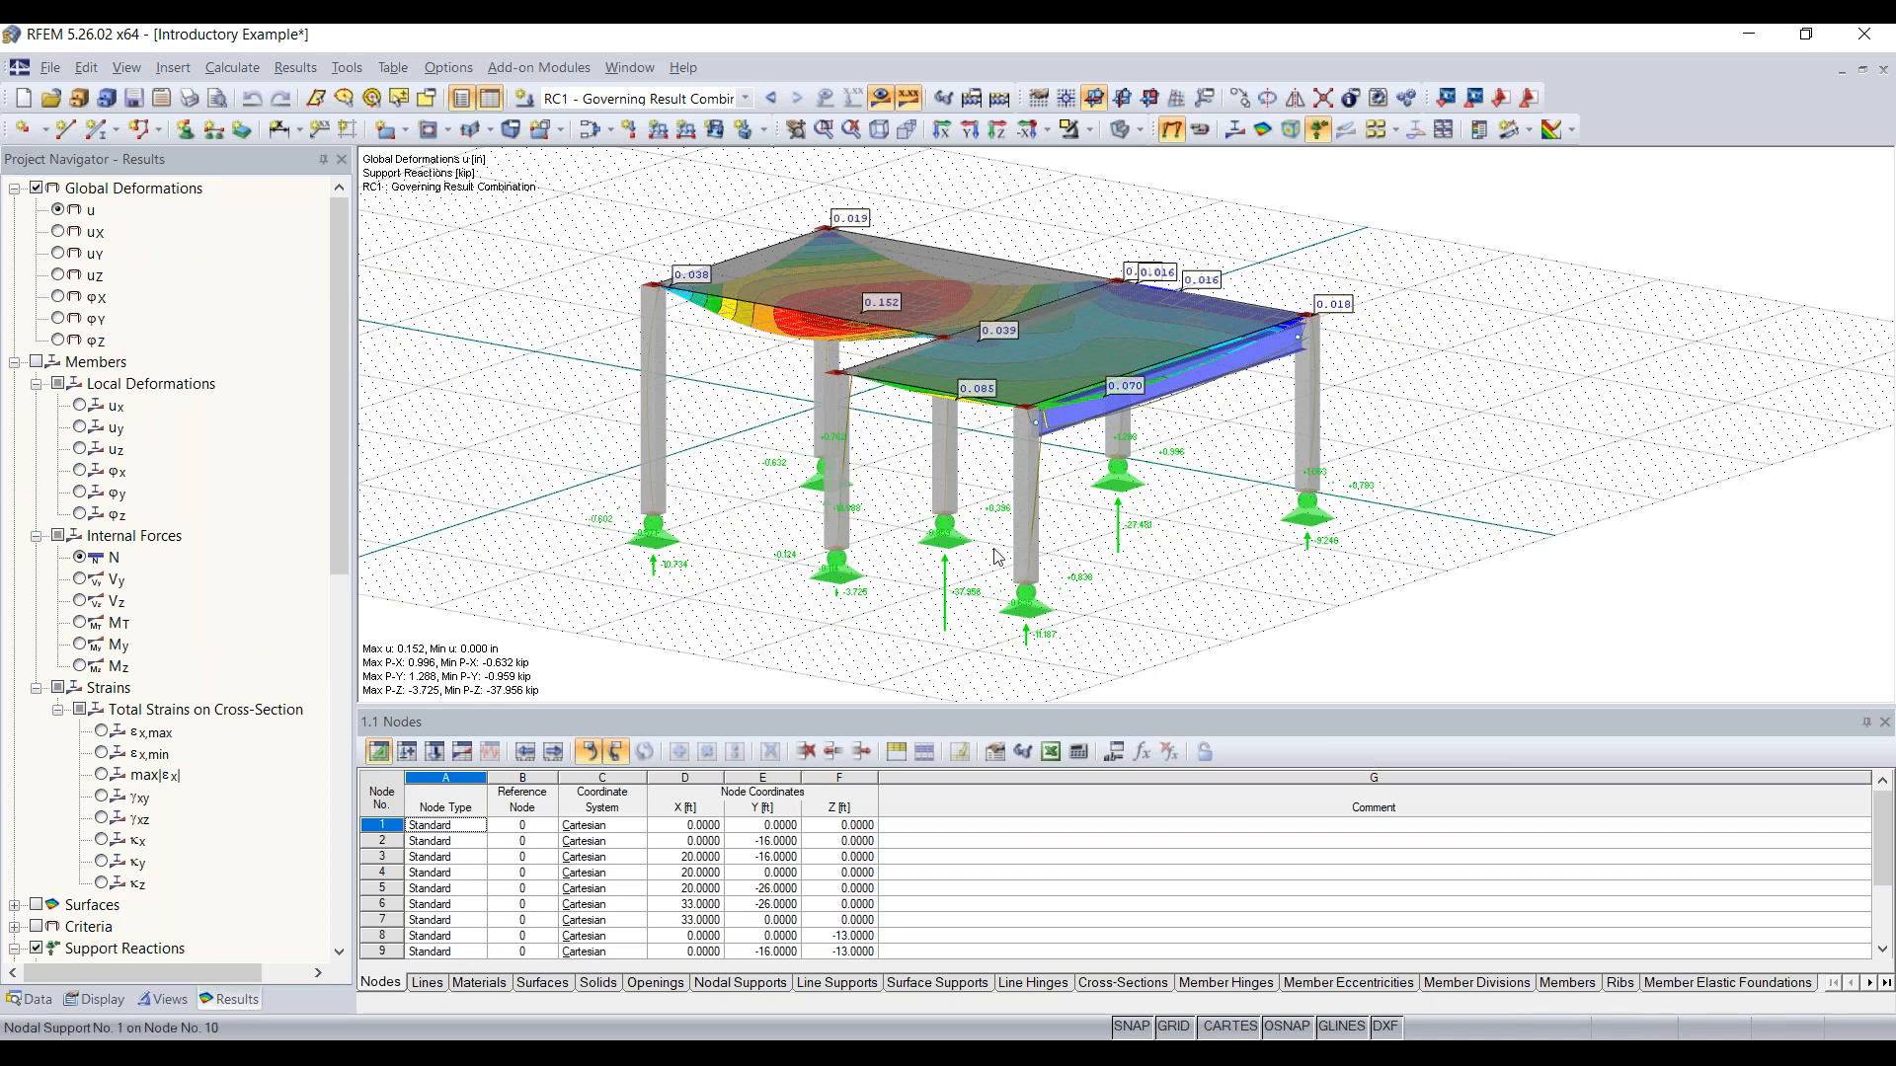
Step: Pan, zoom and orbit around the deformed frame to examine it from different positions
middle_drag(1265, 541, 1126, 553)
scroll(1125, 554, down, 1)
scroll(1129, 559, up, 1)
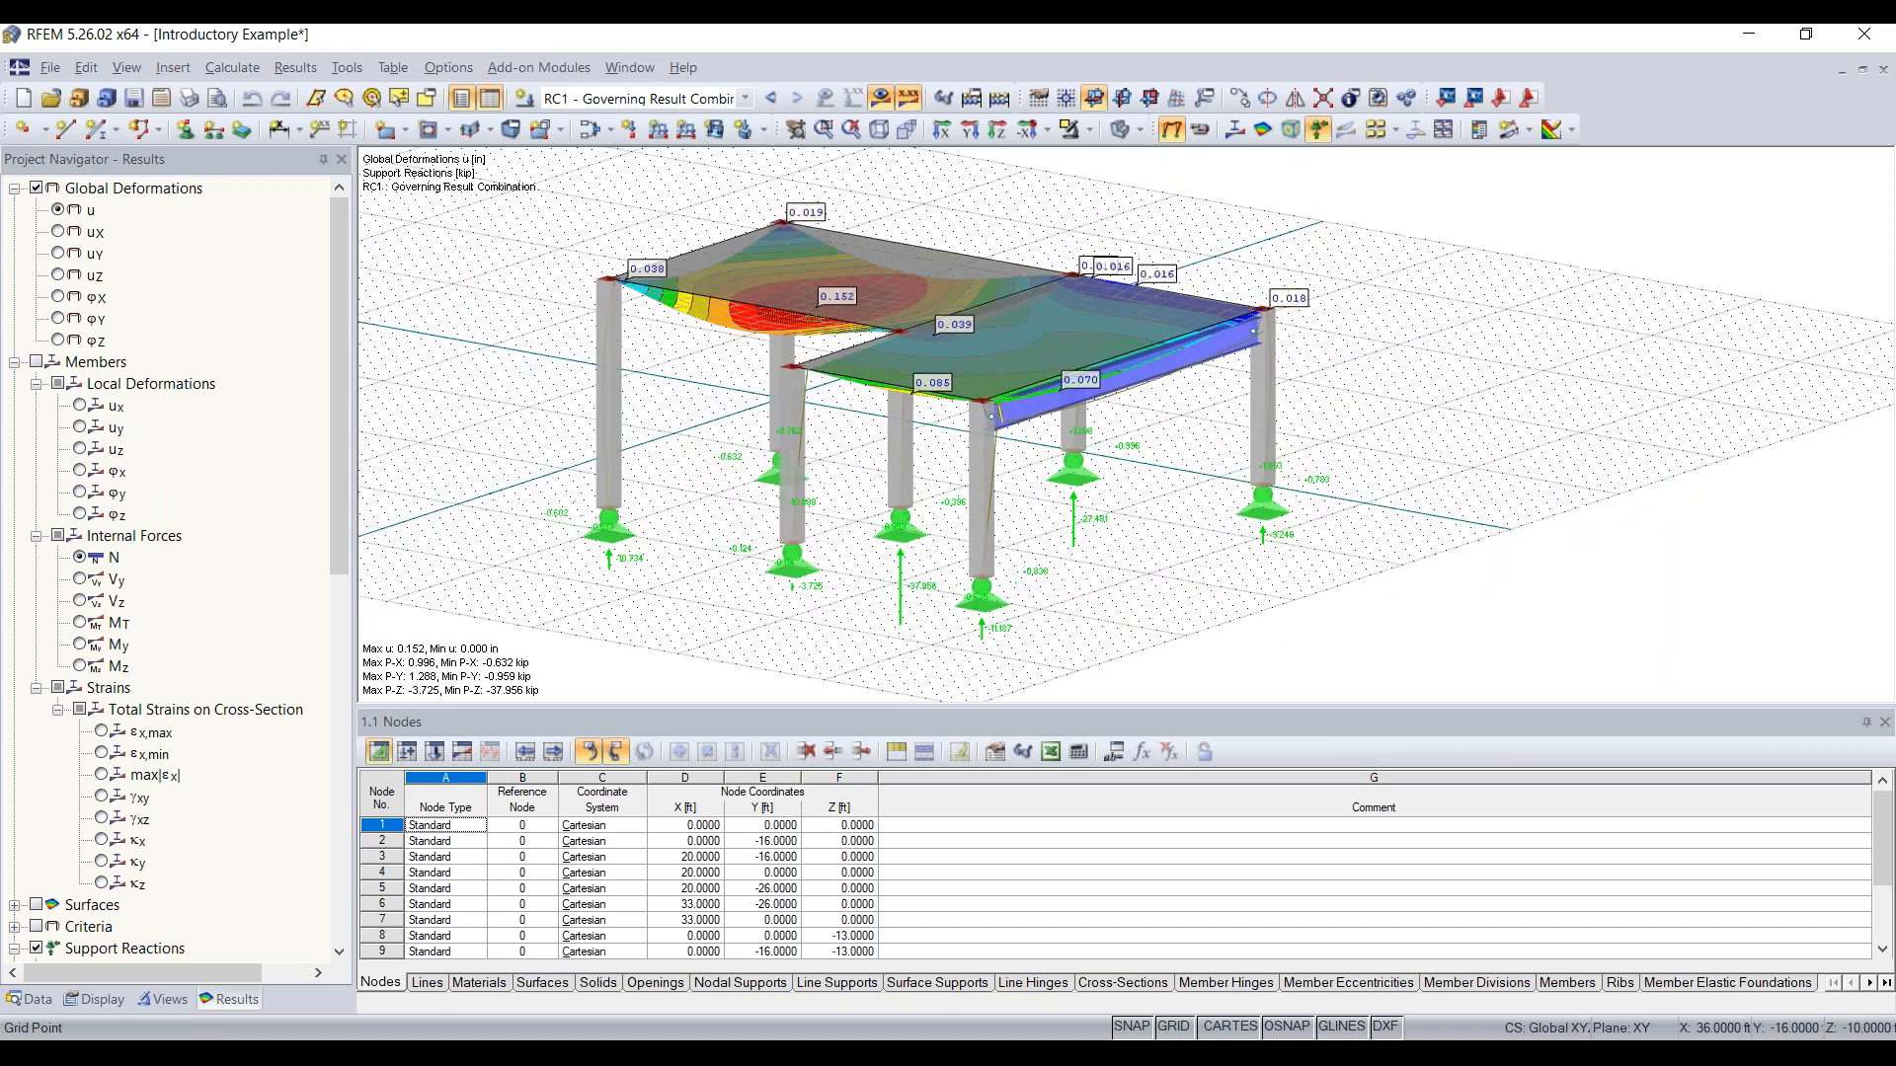
middle_drag(1130, 559, 1205, 514)
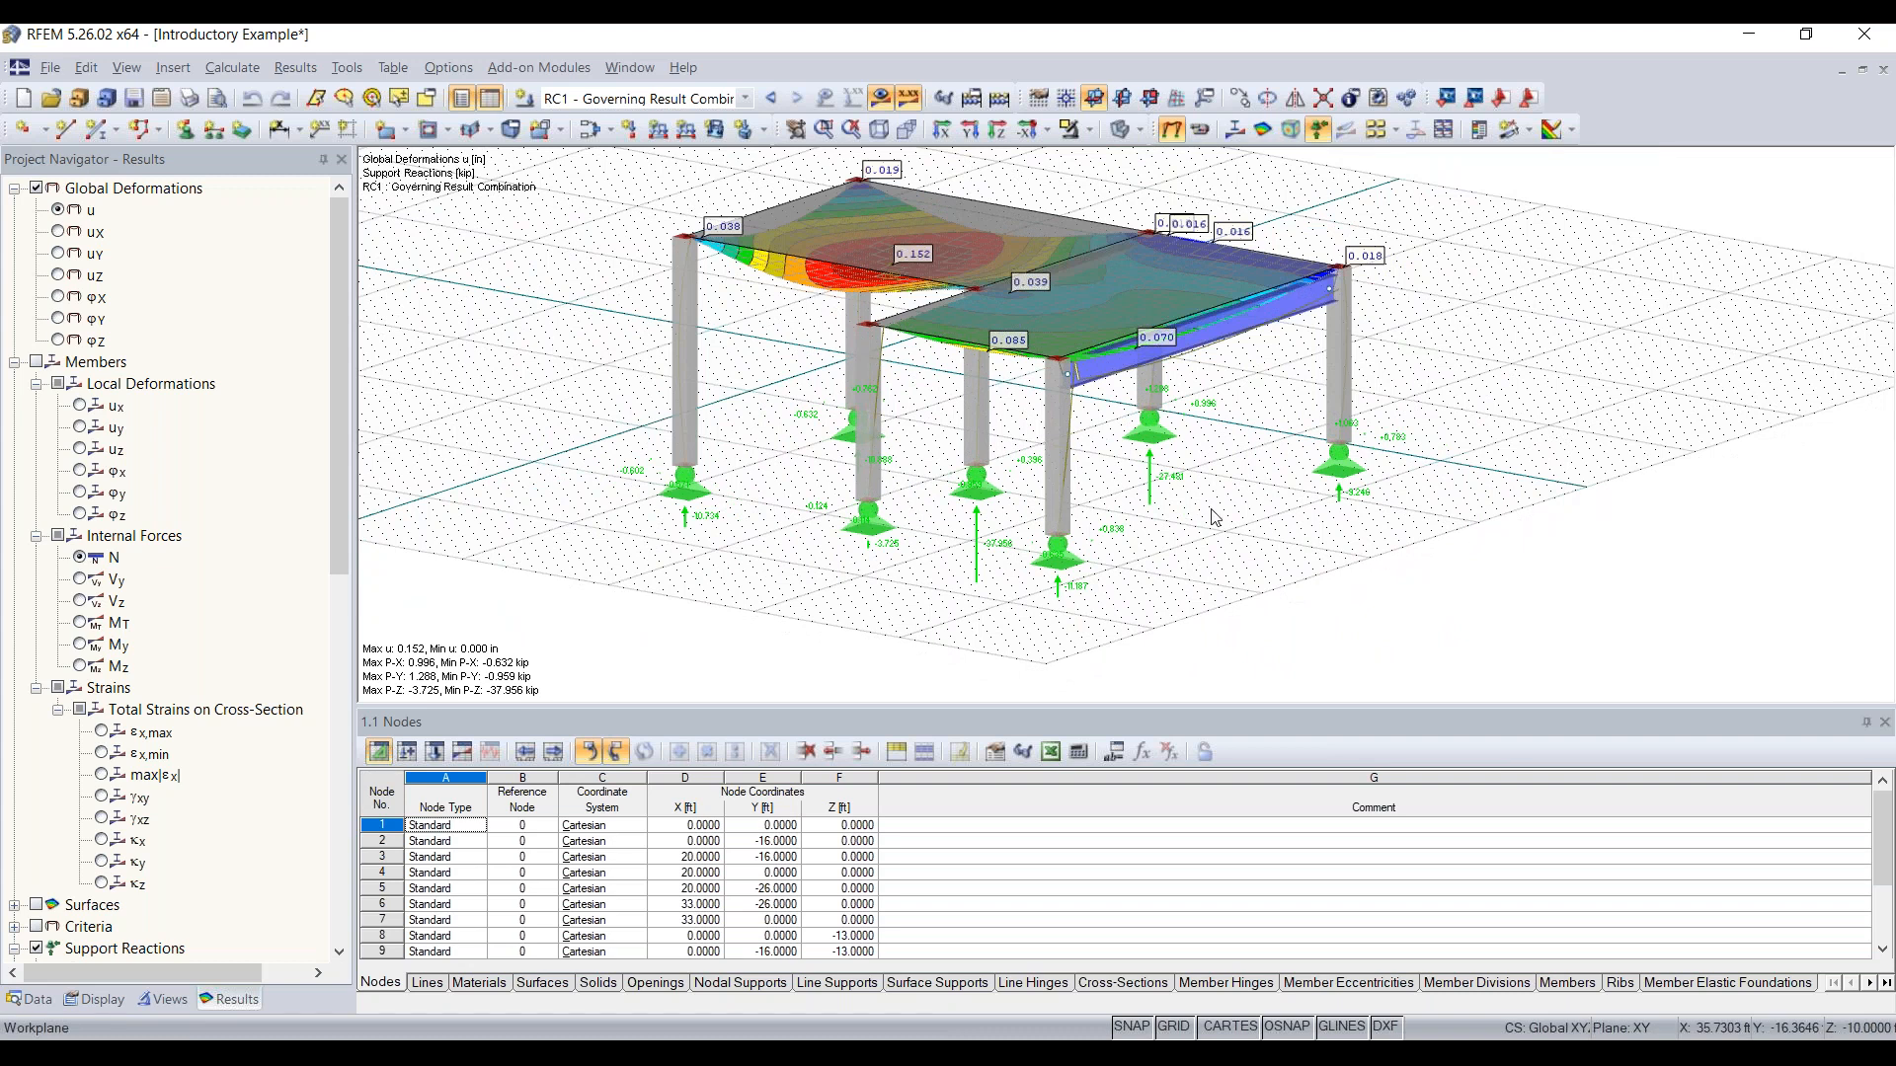
scroll(1262, 521, down, 6)
scroll(1264, 528, up, 5)
scroll(1250, 514, down, 3)
scroll(1231, 496, up, 3)
scroll(1232, 496, down, 3)
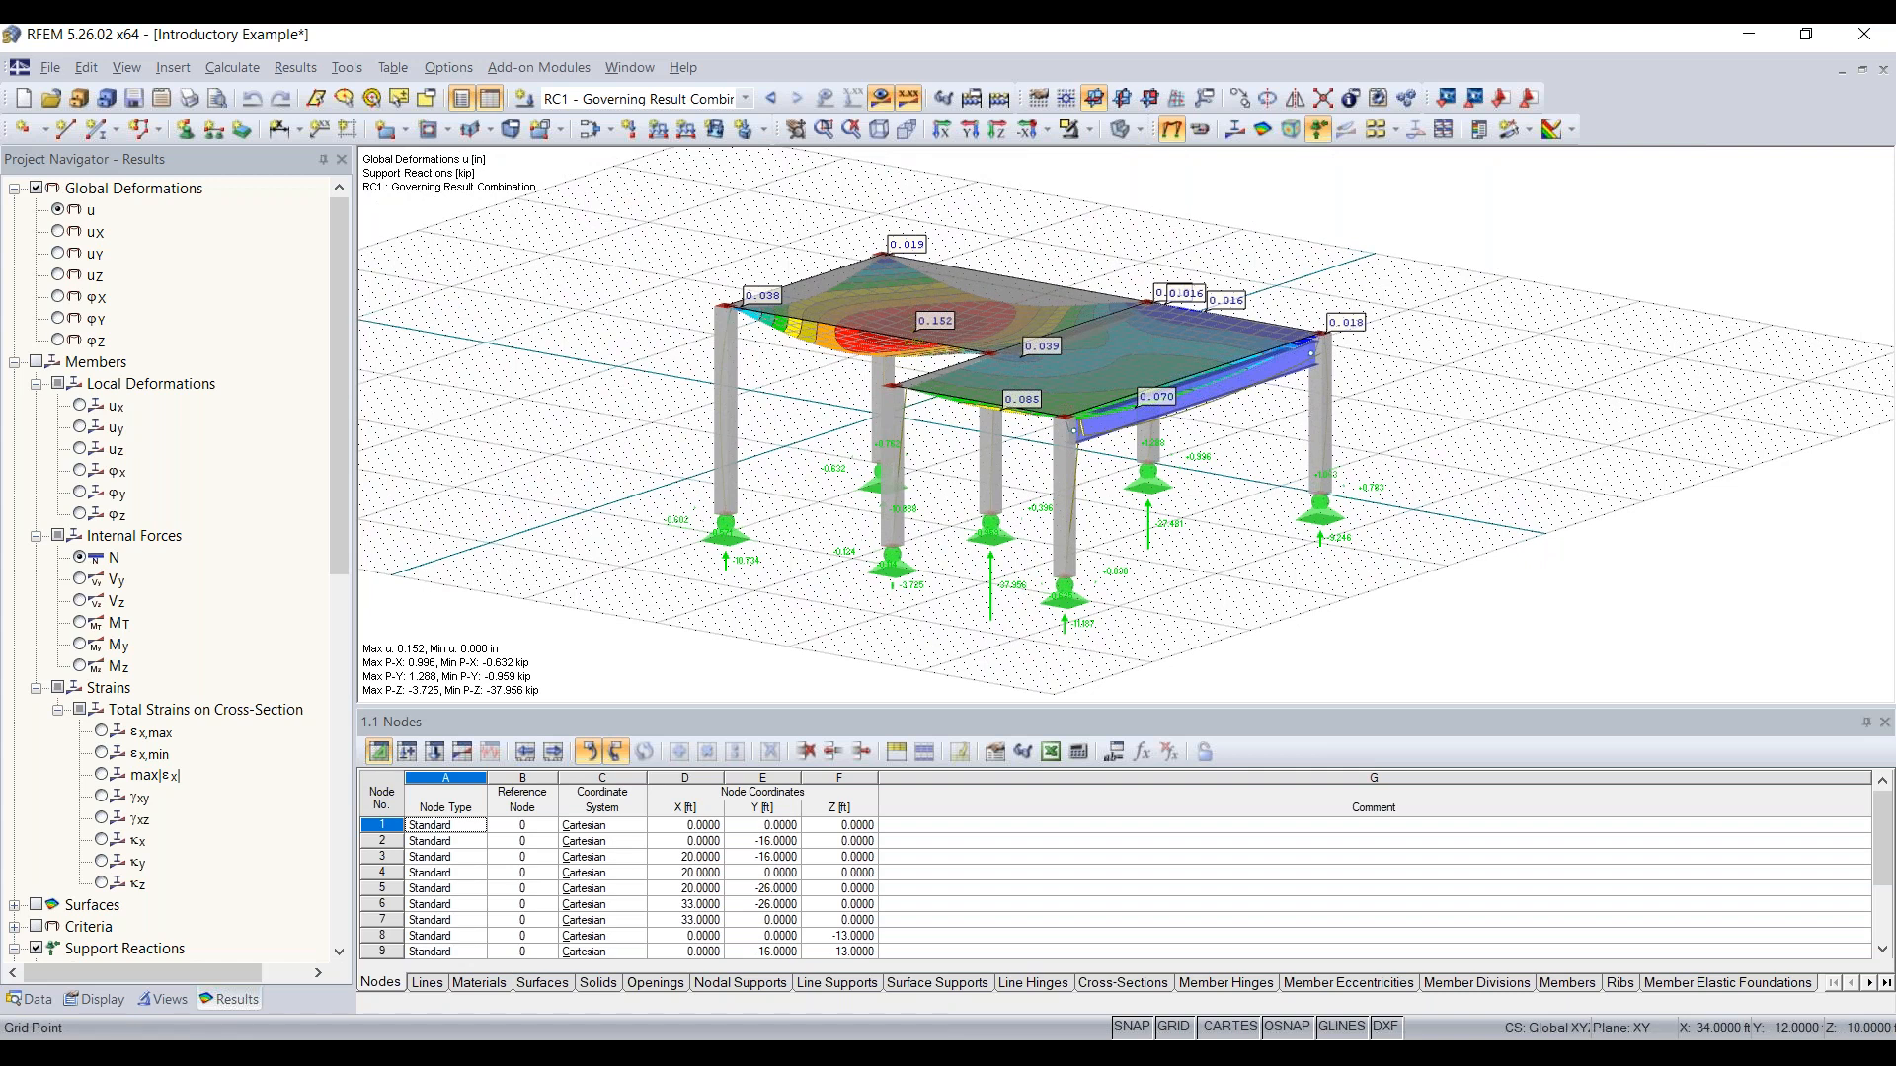
mouse_move(1233, 534)
ctrl+middle_down()
mouse_move(1350, 389)
mouse_move(1199, 537)
ctrl+middle_up()
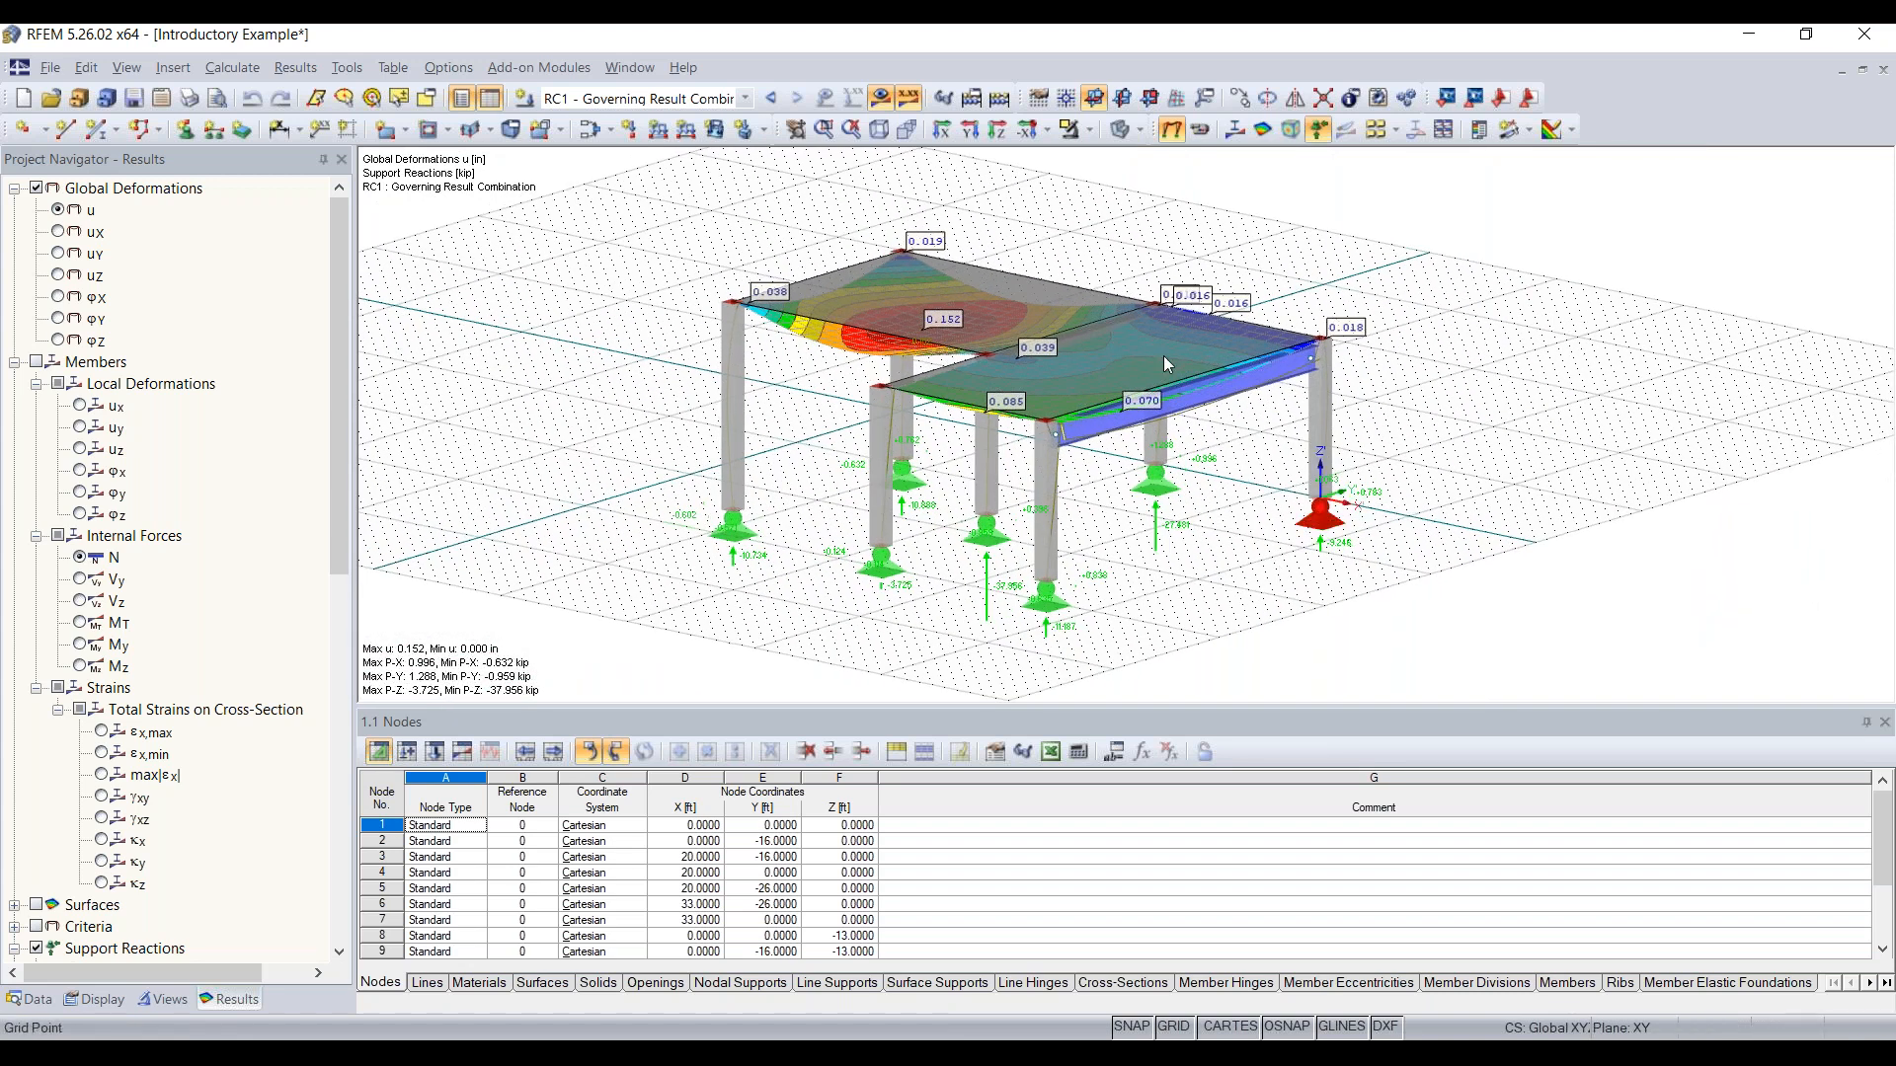
Step: Shift the model view in increments sideways and vertically to examine the deformed frame
key(Left)
key(Left)
key(Right)
key(Right)
key(Right)
key(Right)
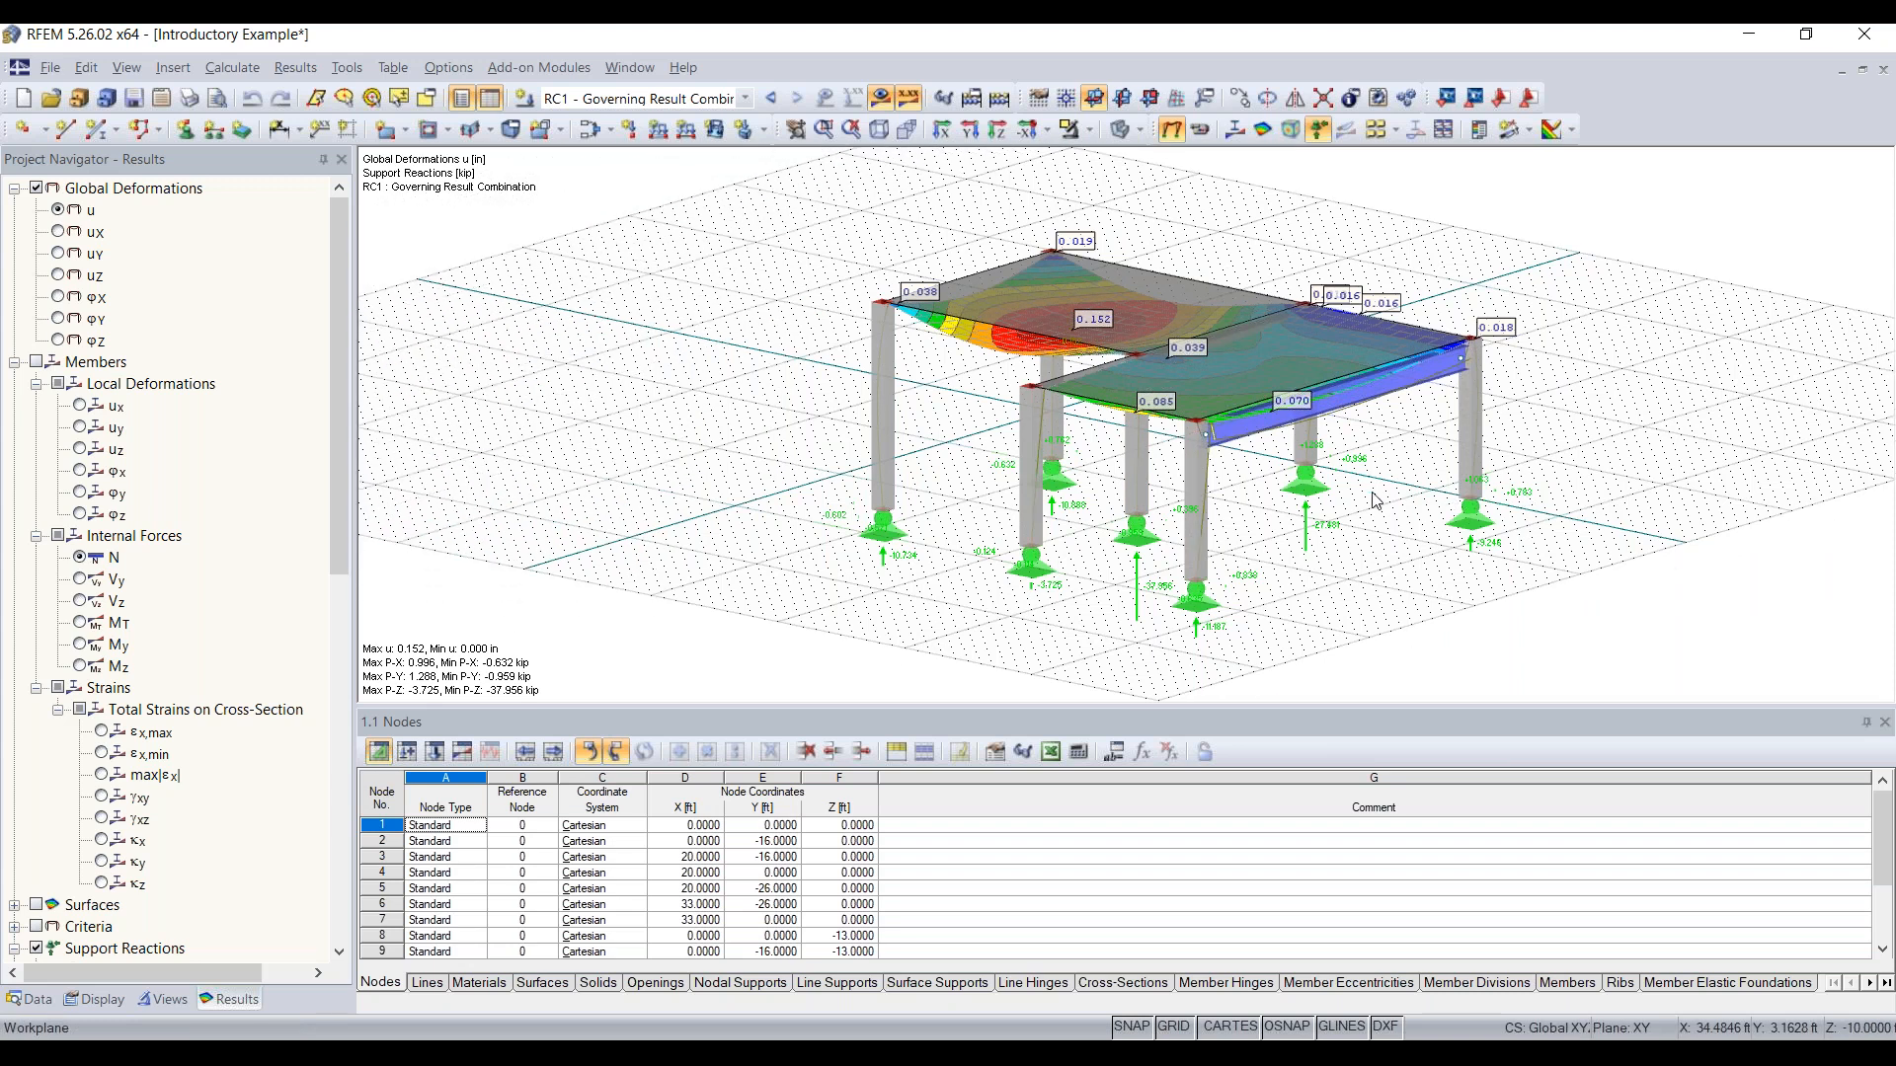
key(Left)
key(Left)
key(Left)
key(Left)
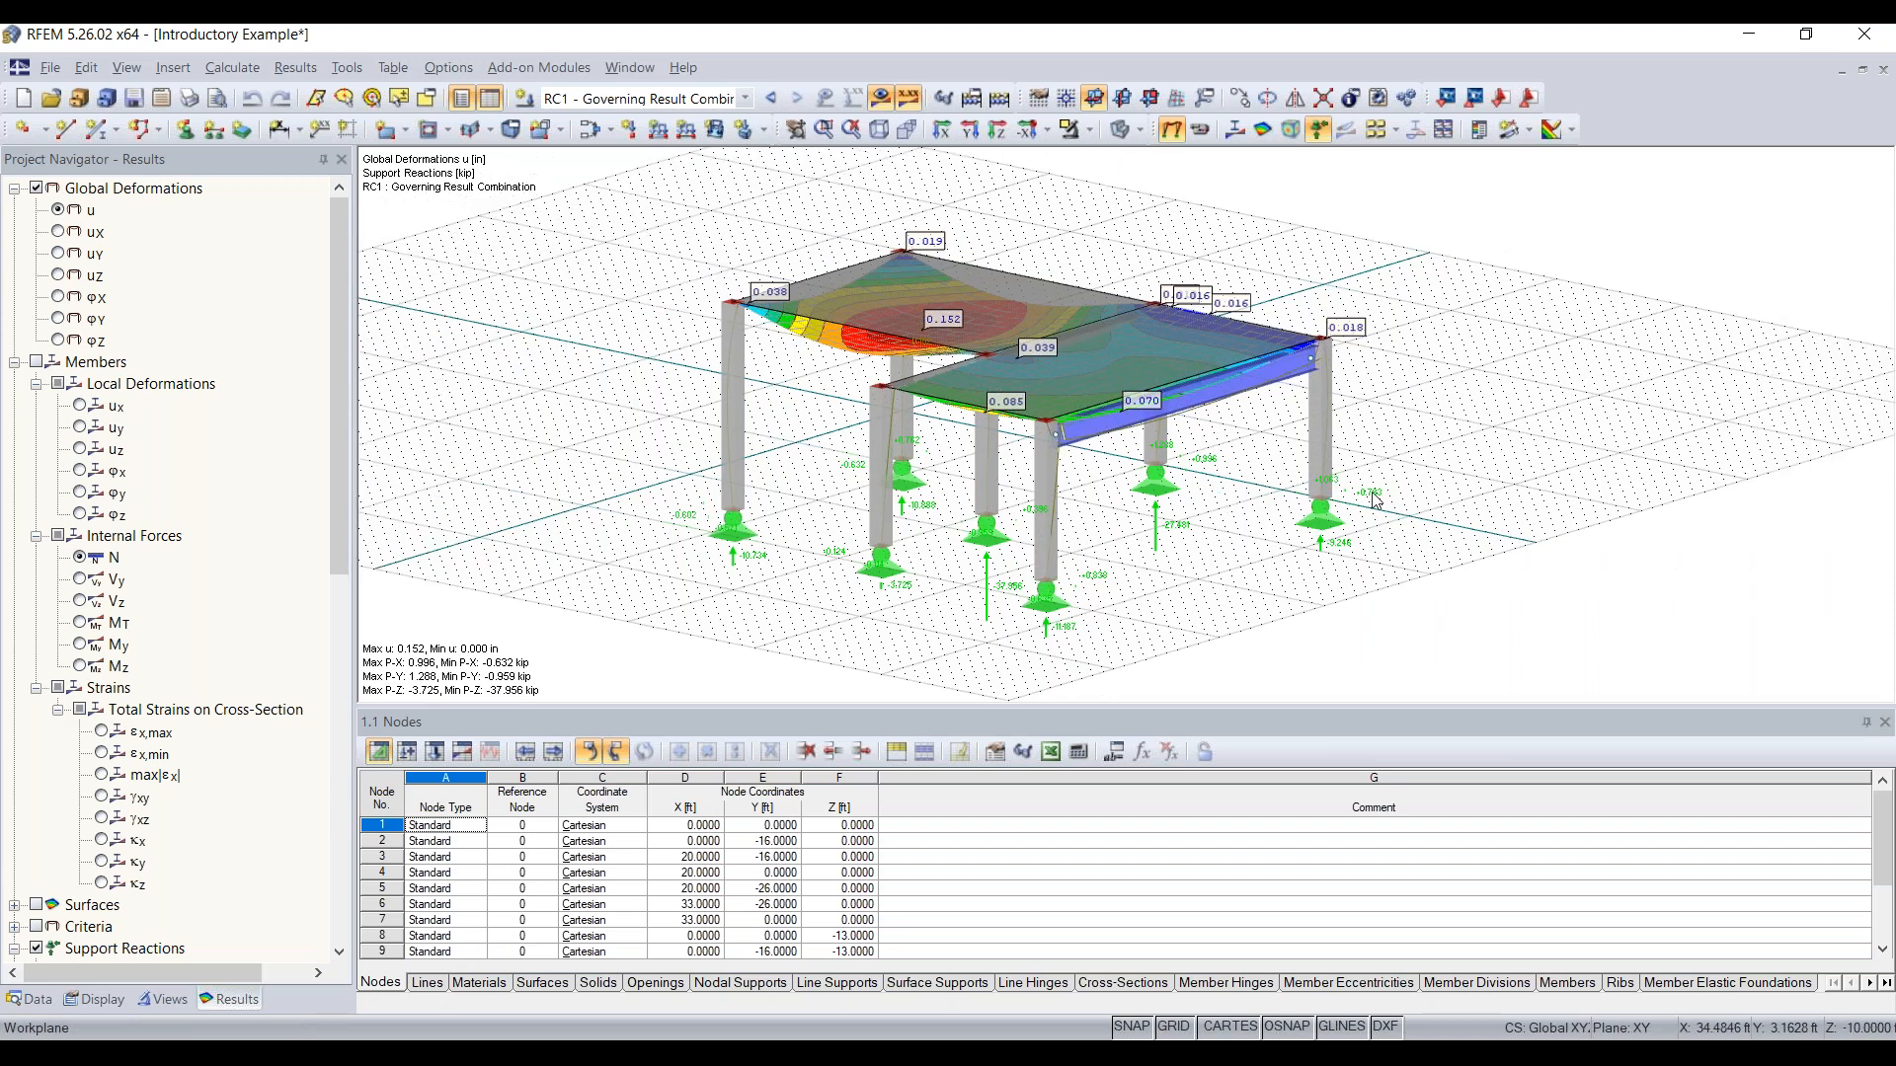
key(Up)
key(Right)
key(Right)
key(Left)
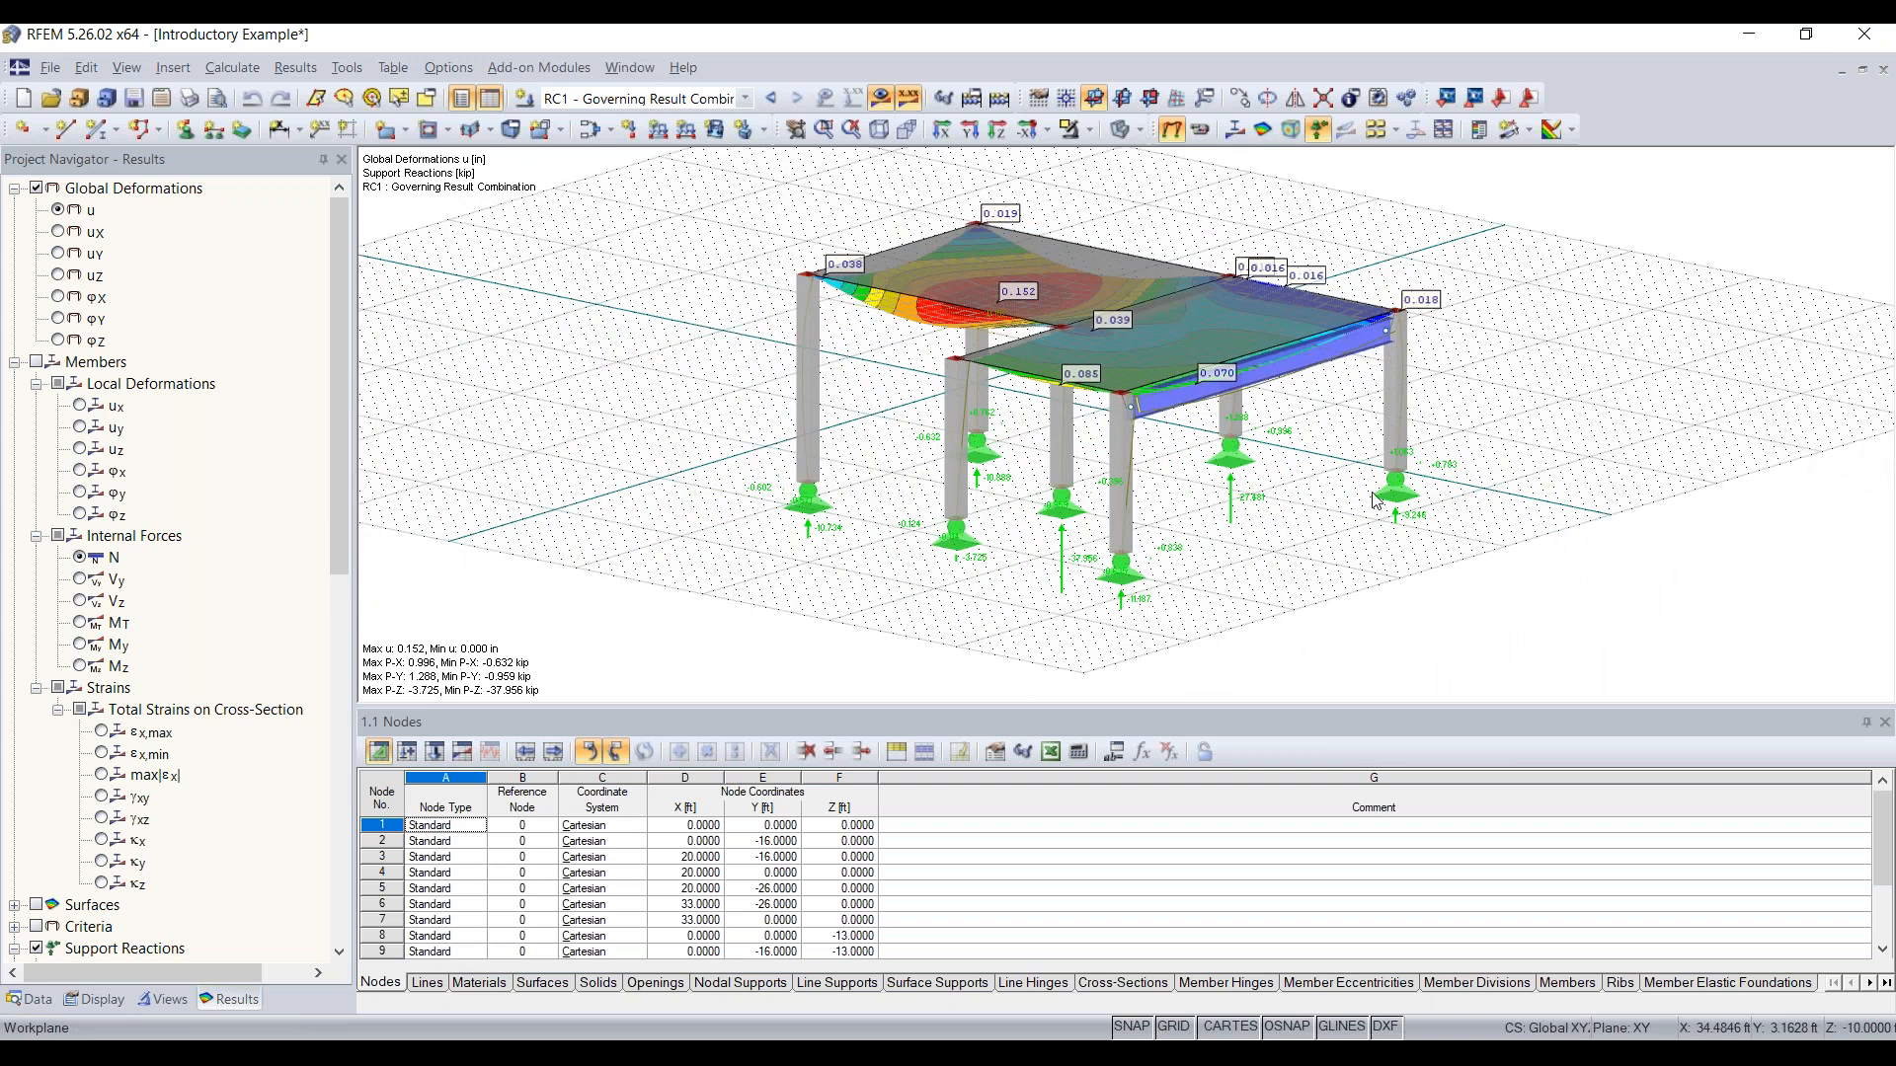
Step: Rotate the model view in increments about its vertical and horizontal axes to examine the deformed frame
key(ctrl+Right)
key(ctrl+Right)
key(ctrl+Right)
key(ctrl+Right)
key(ctrl+Right)
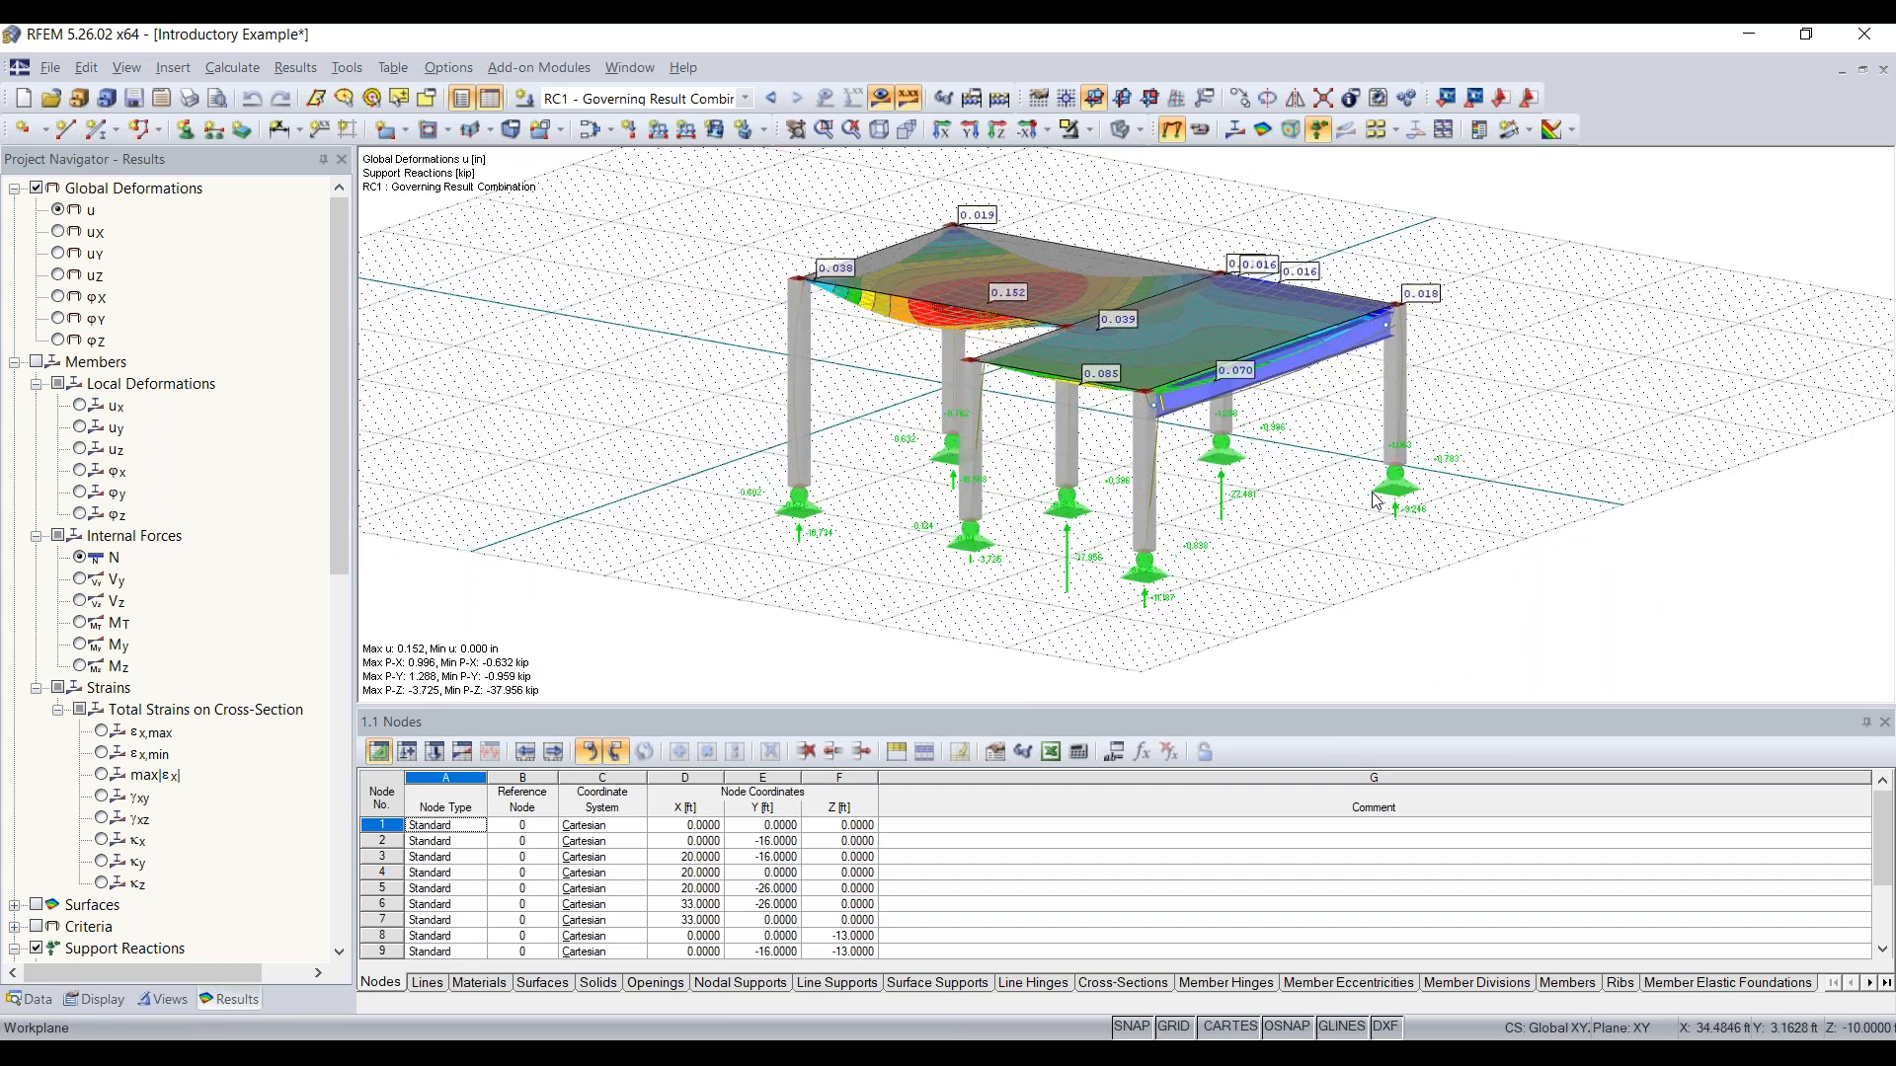
key(ctrl+Up)
key(ctrl+Left)
key(ctrl+Left)
key(ctrl+Down)
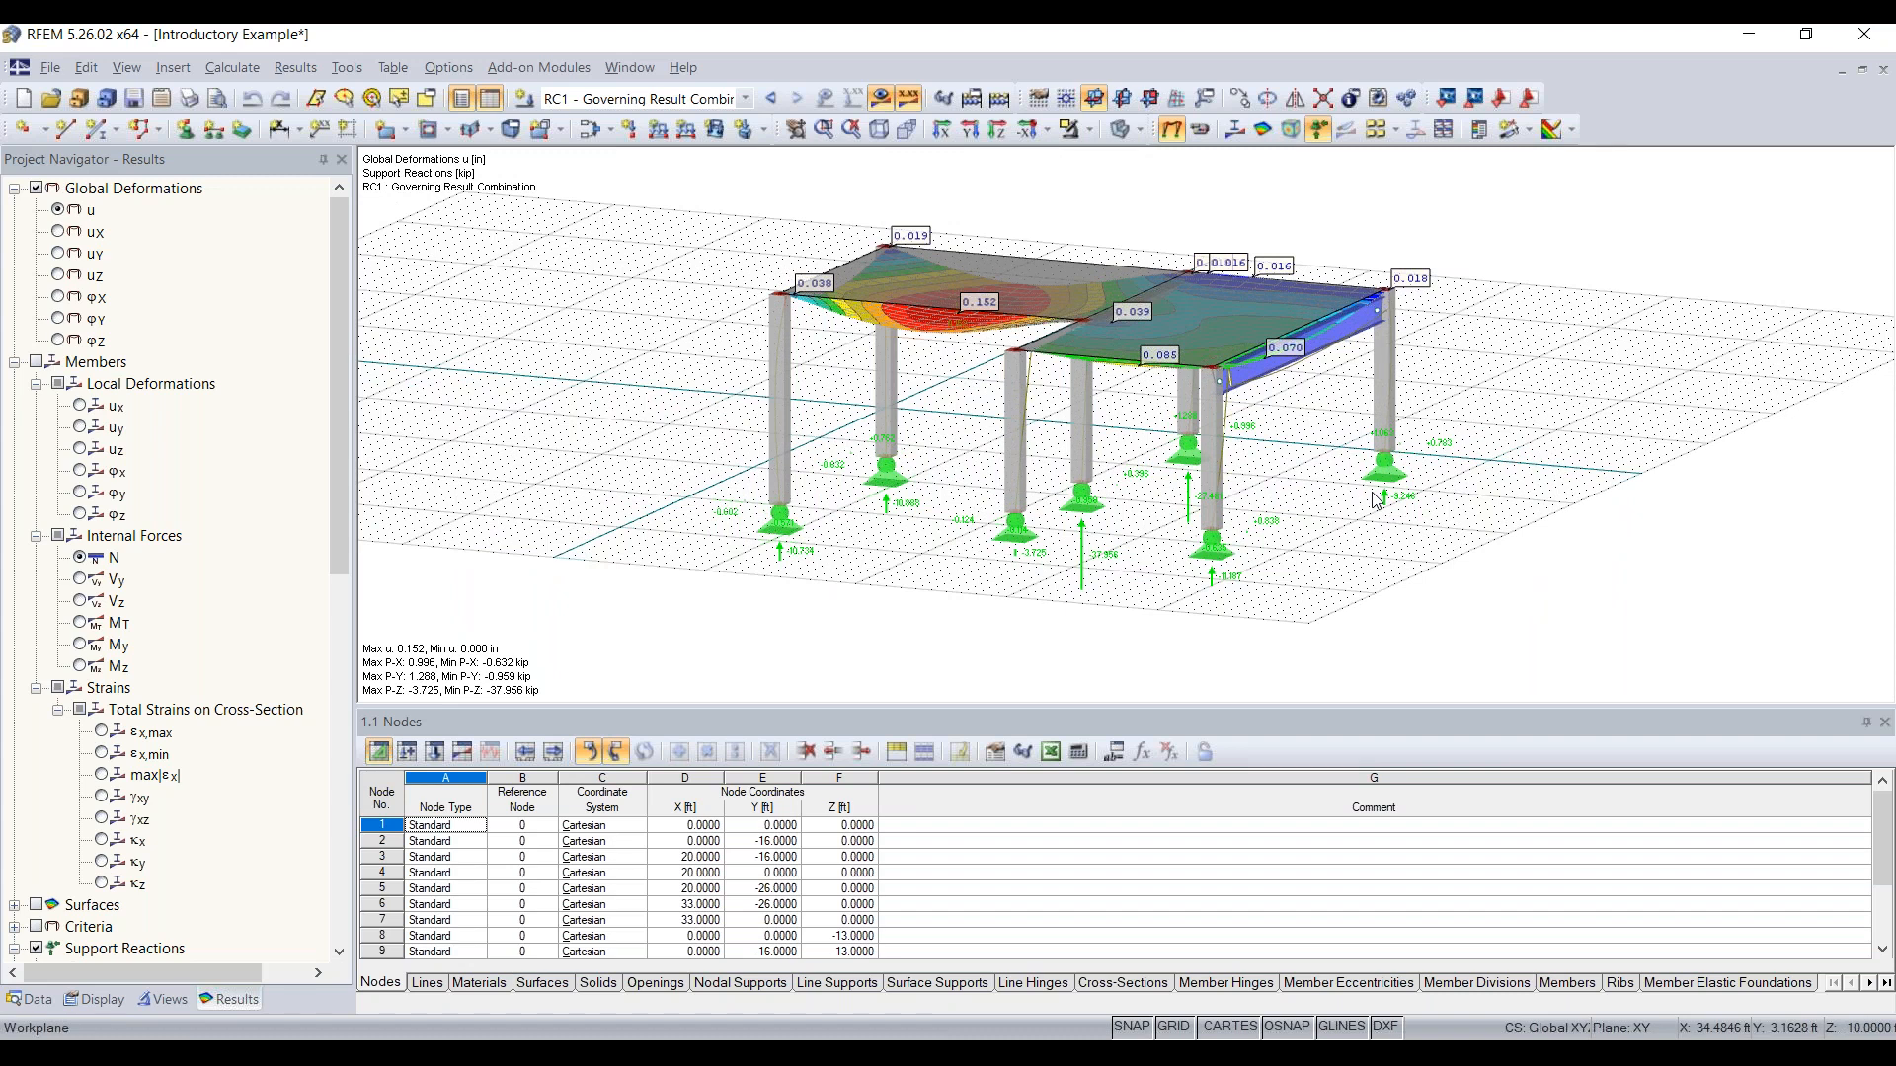
key(ctrl+Up)
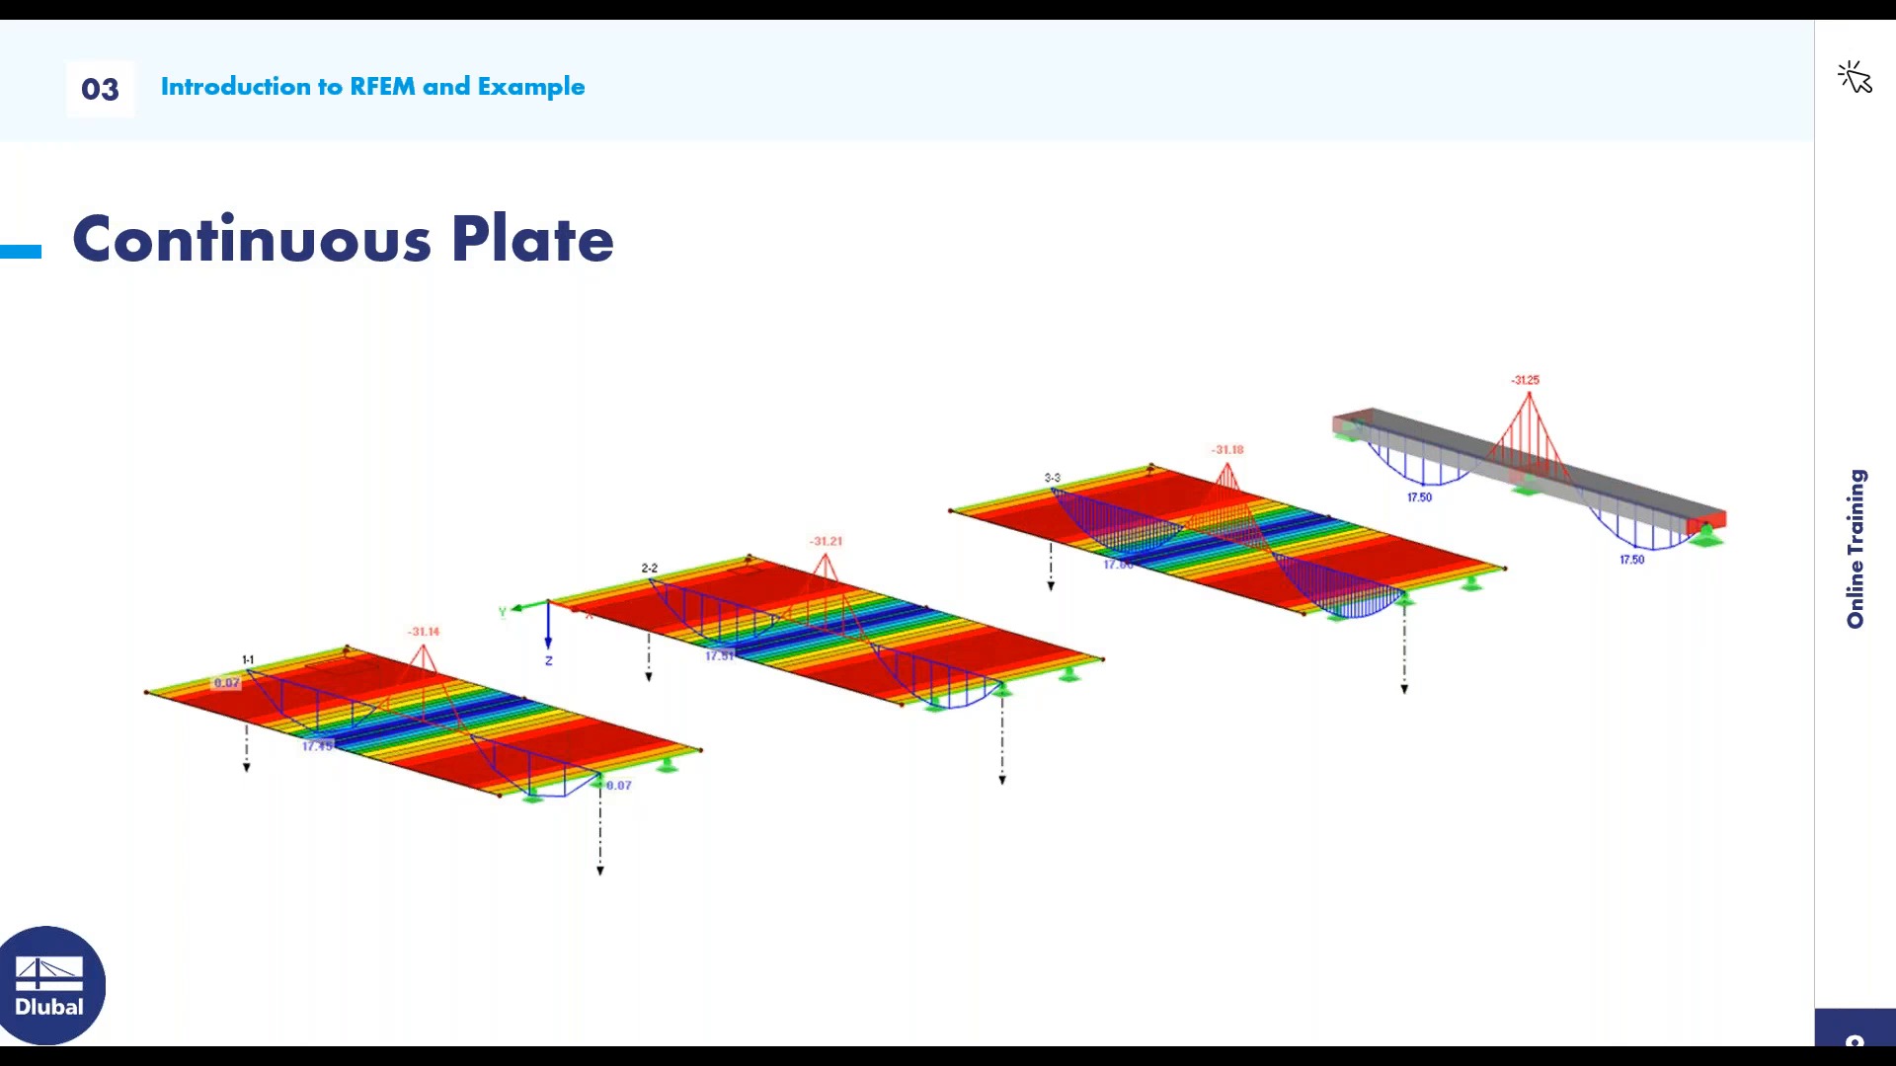
key(Right)
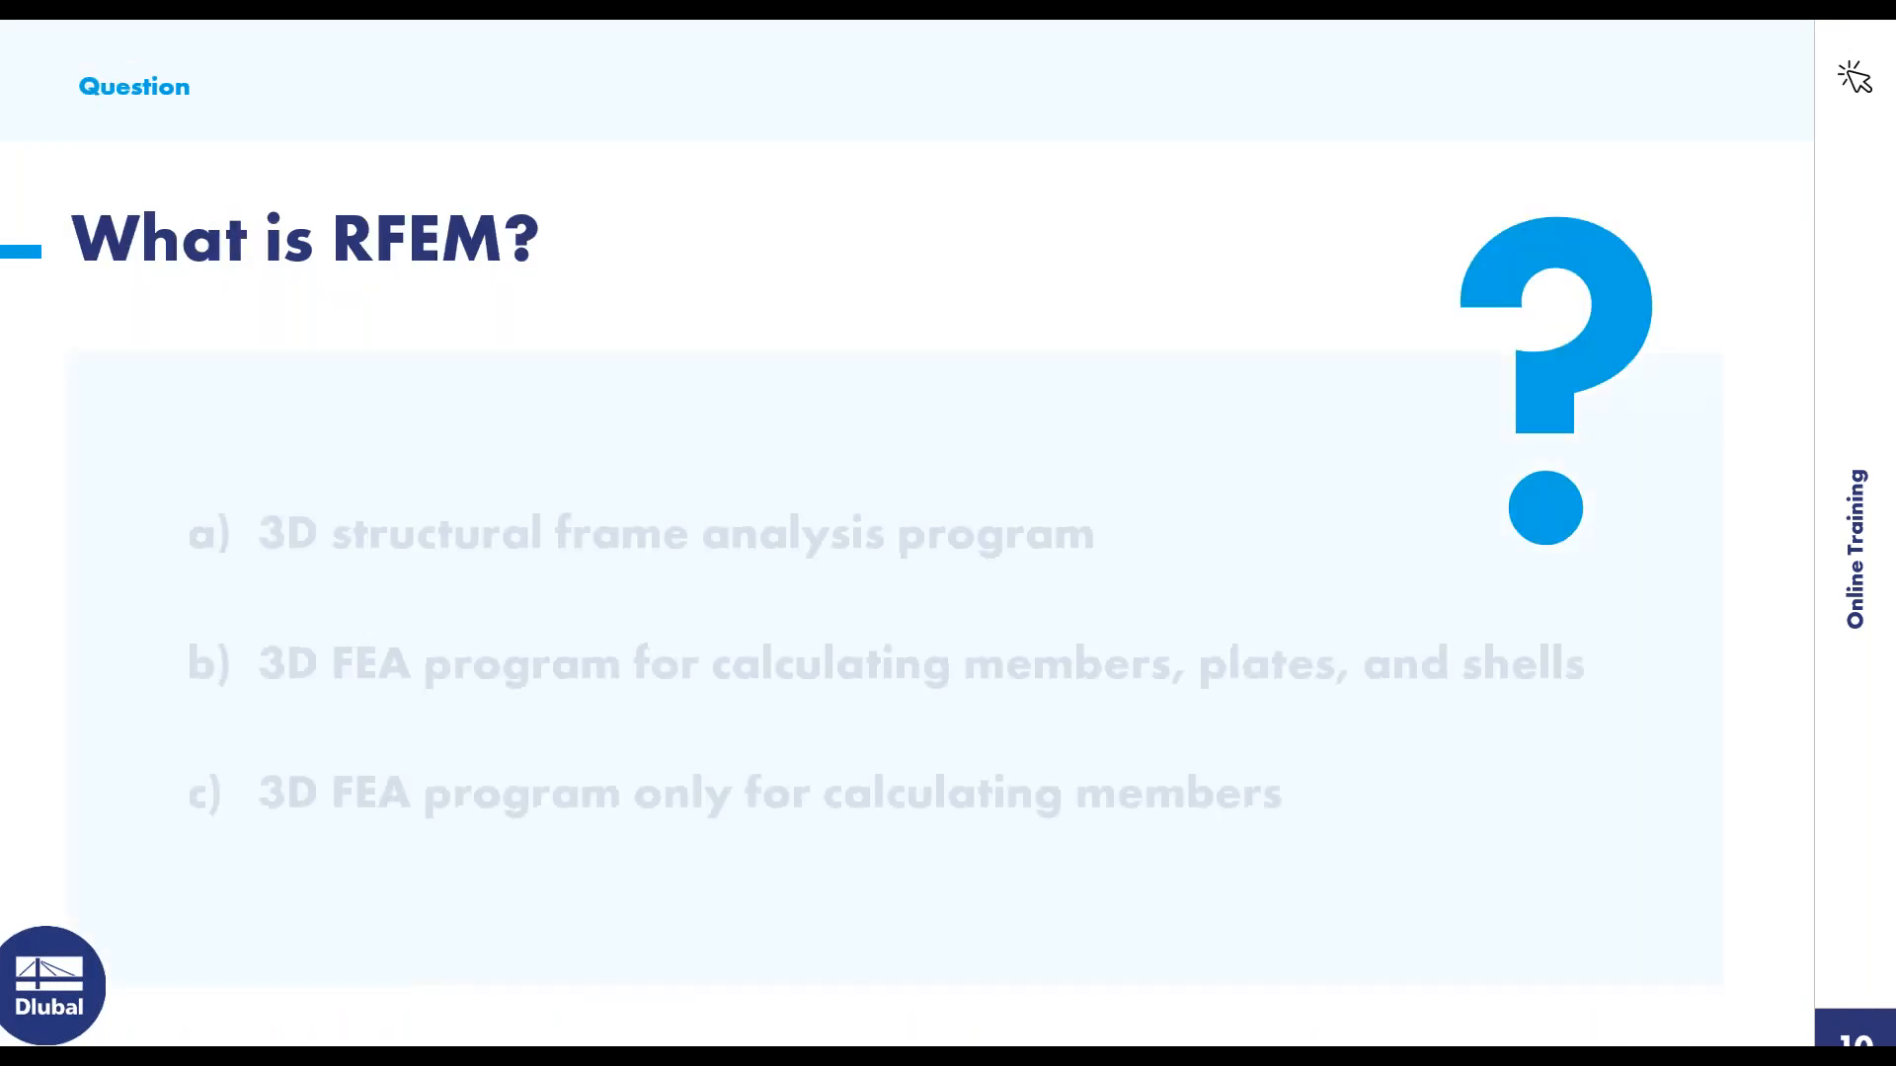
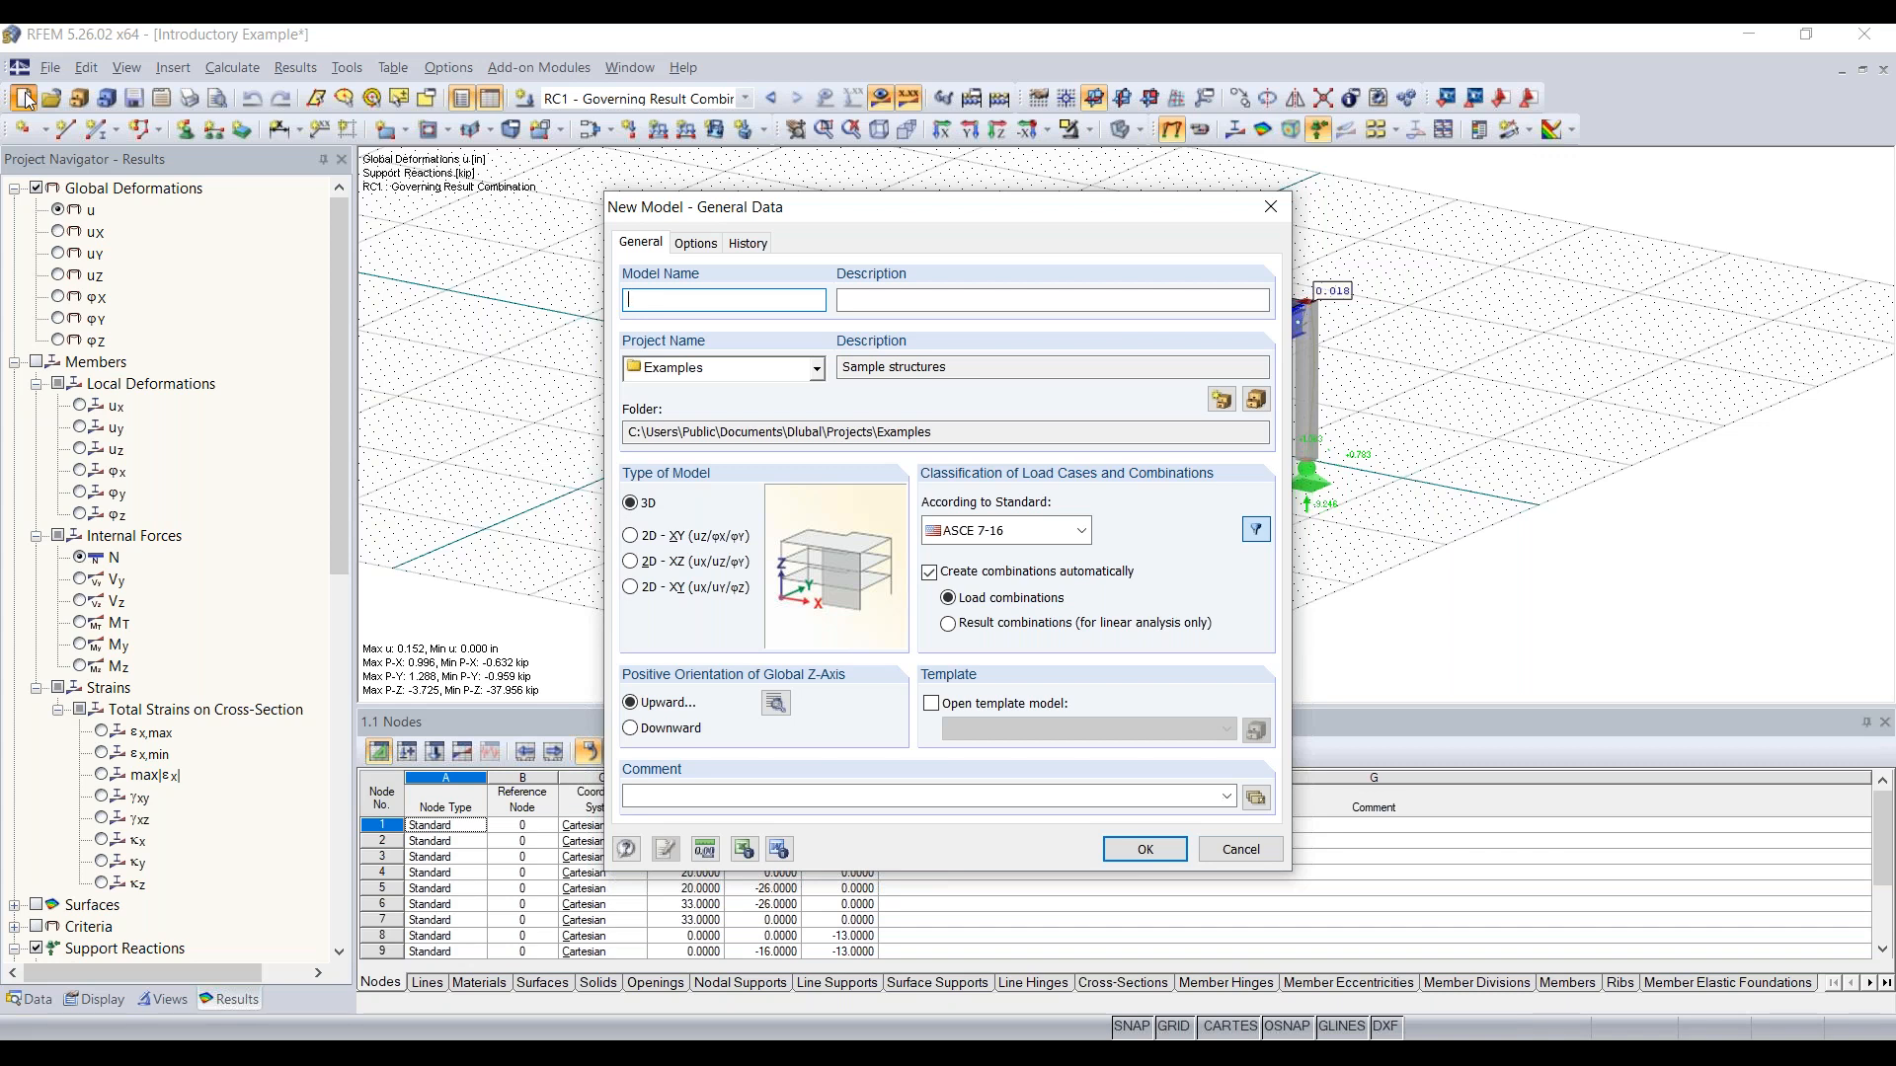
Step: Name the new model "Continous Plate 20" and classify its load cases and combinations according to ASCE 7-16
text(Continous Plate 20)
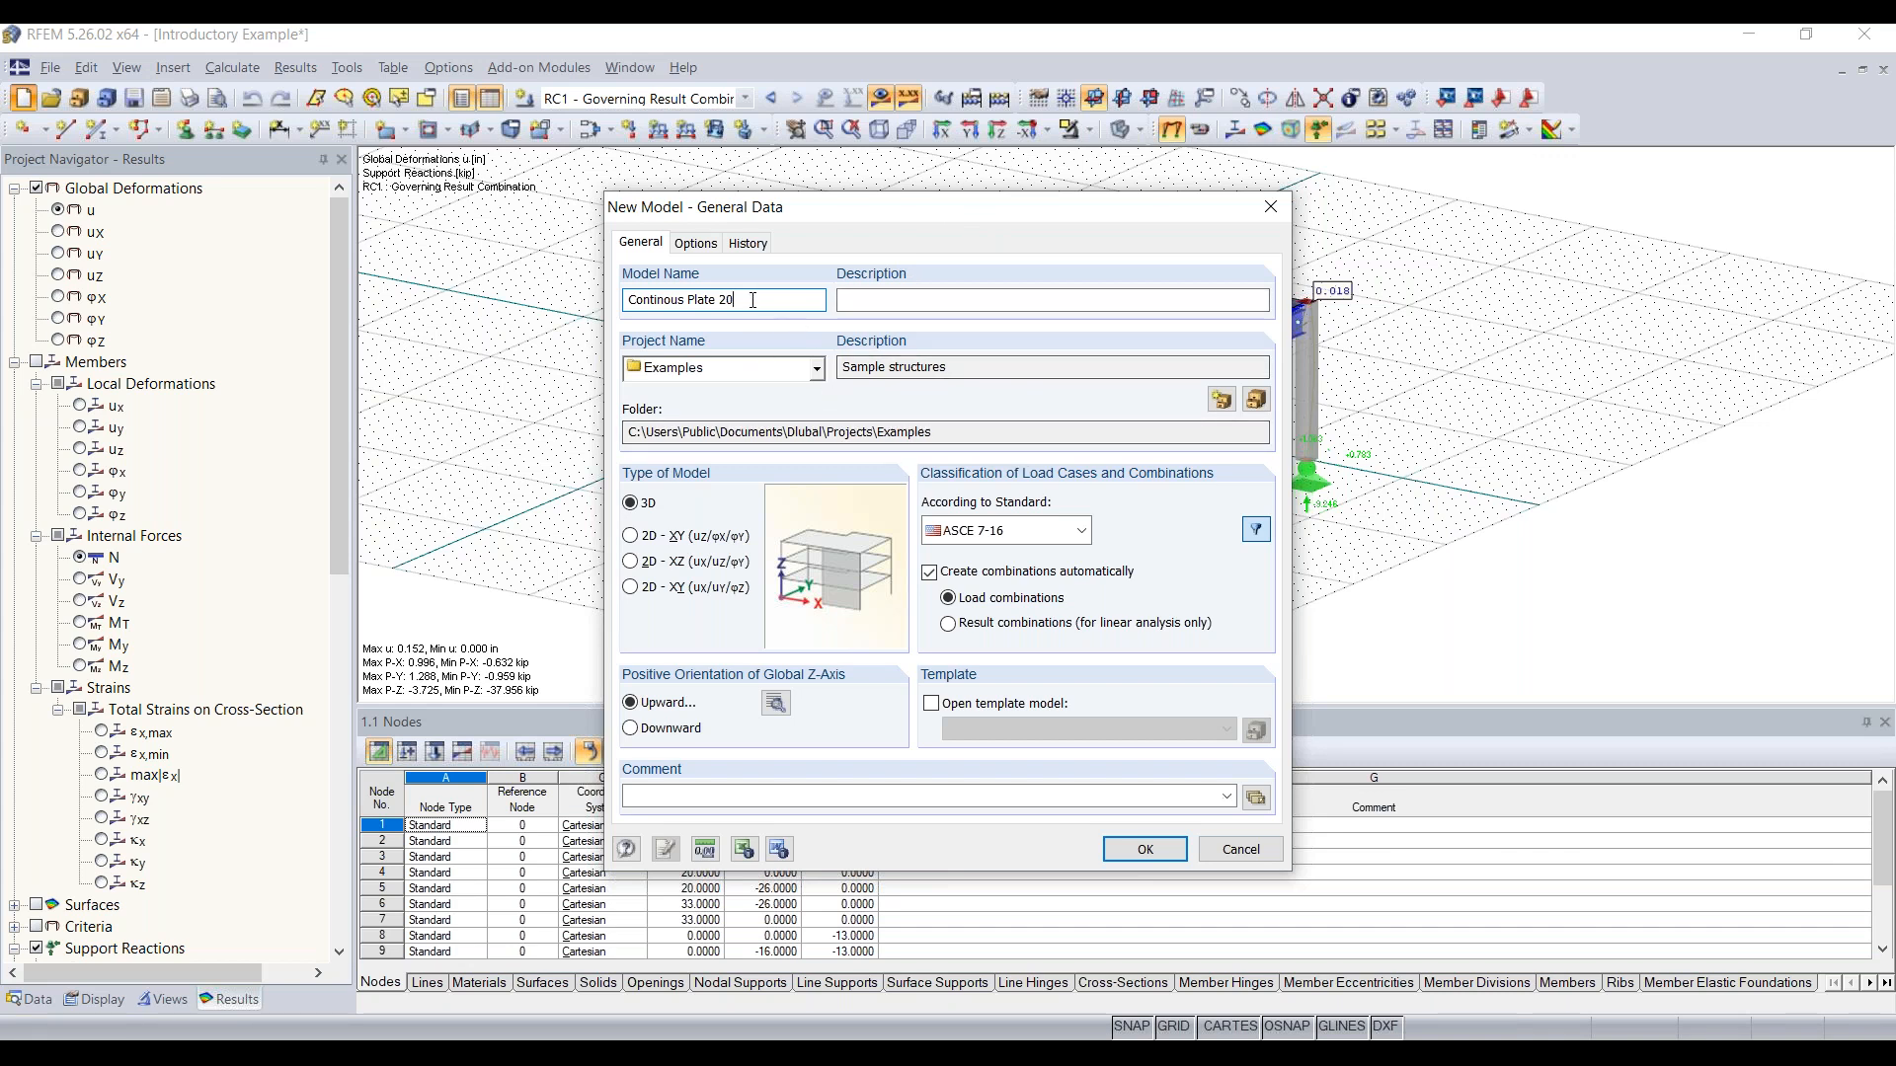
click(893, 298)
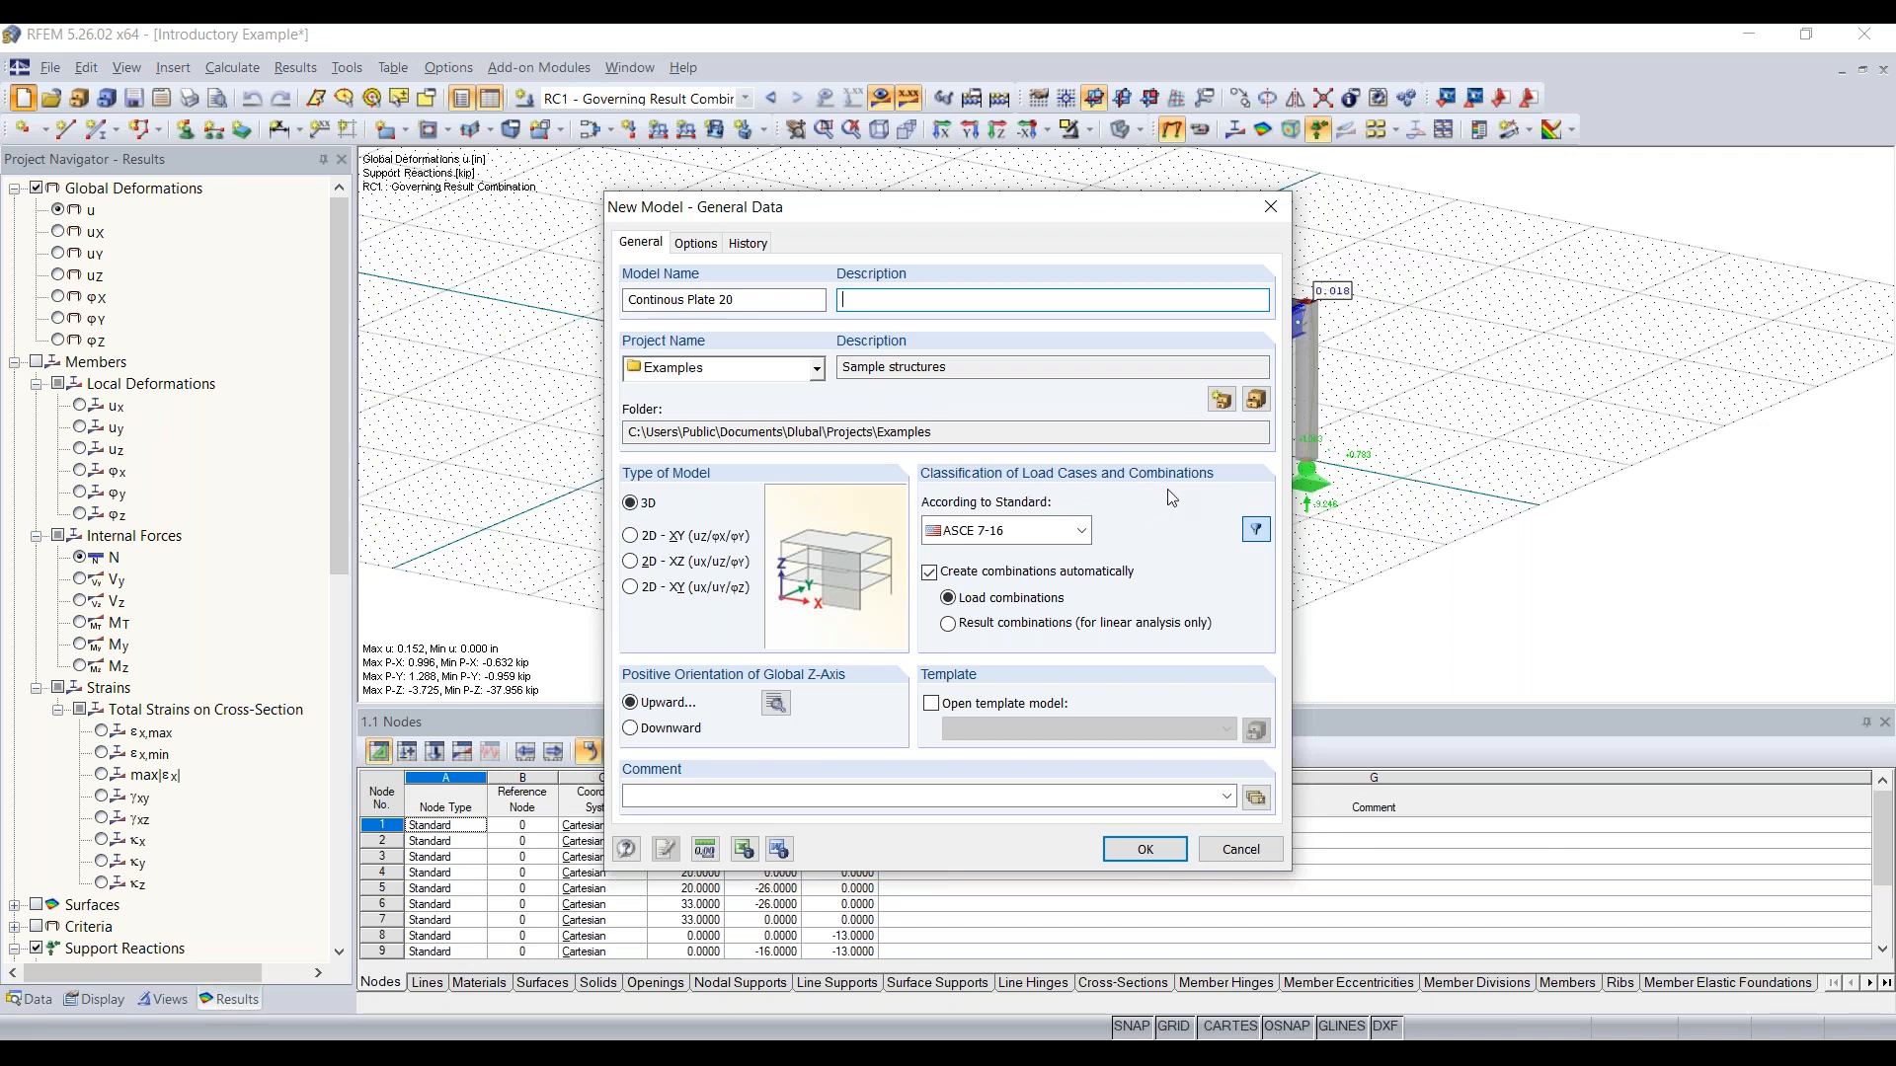
click(1083, 533)
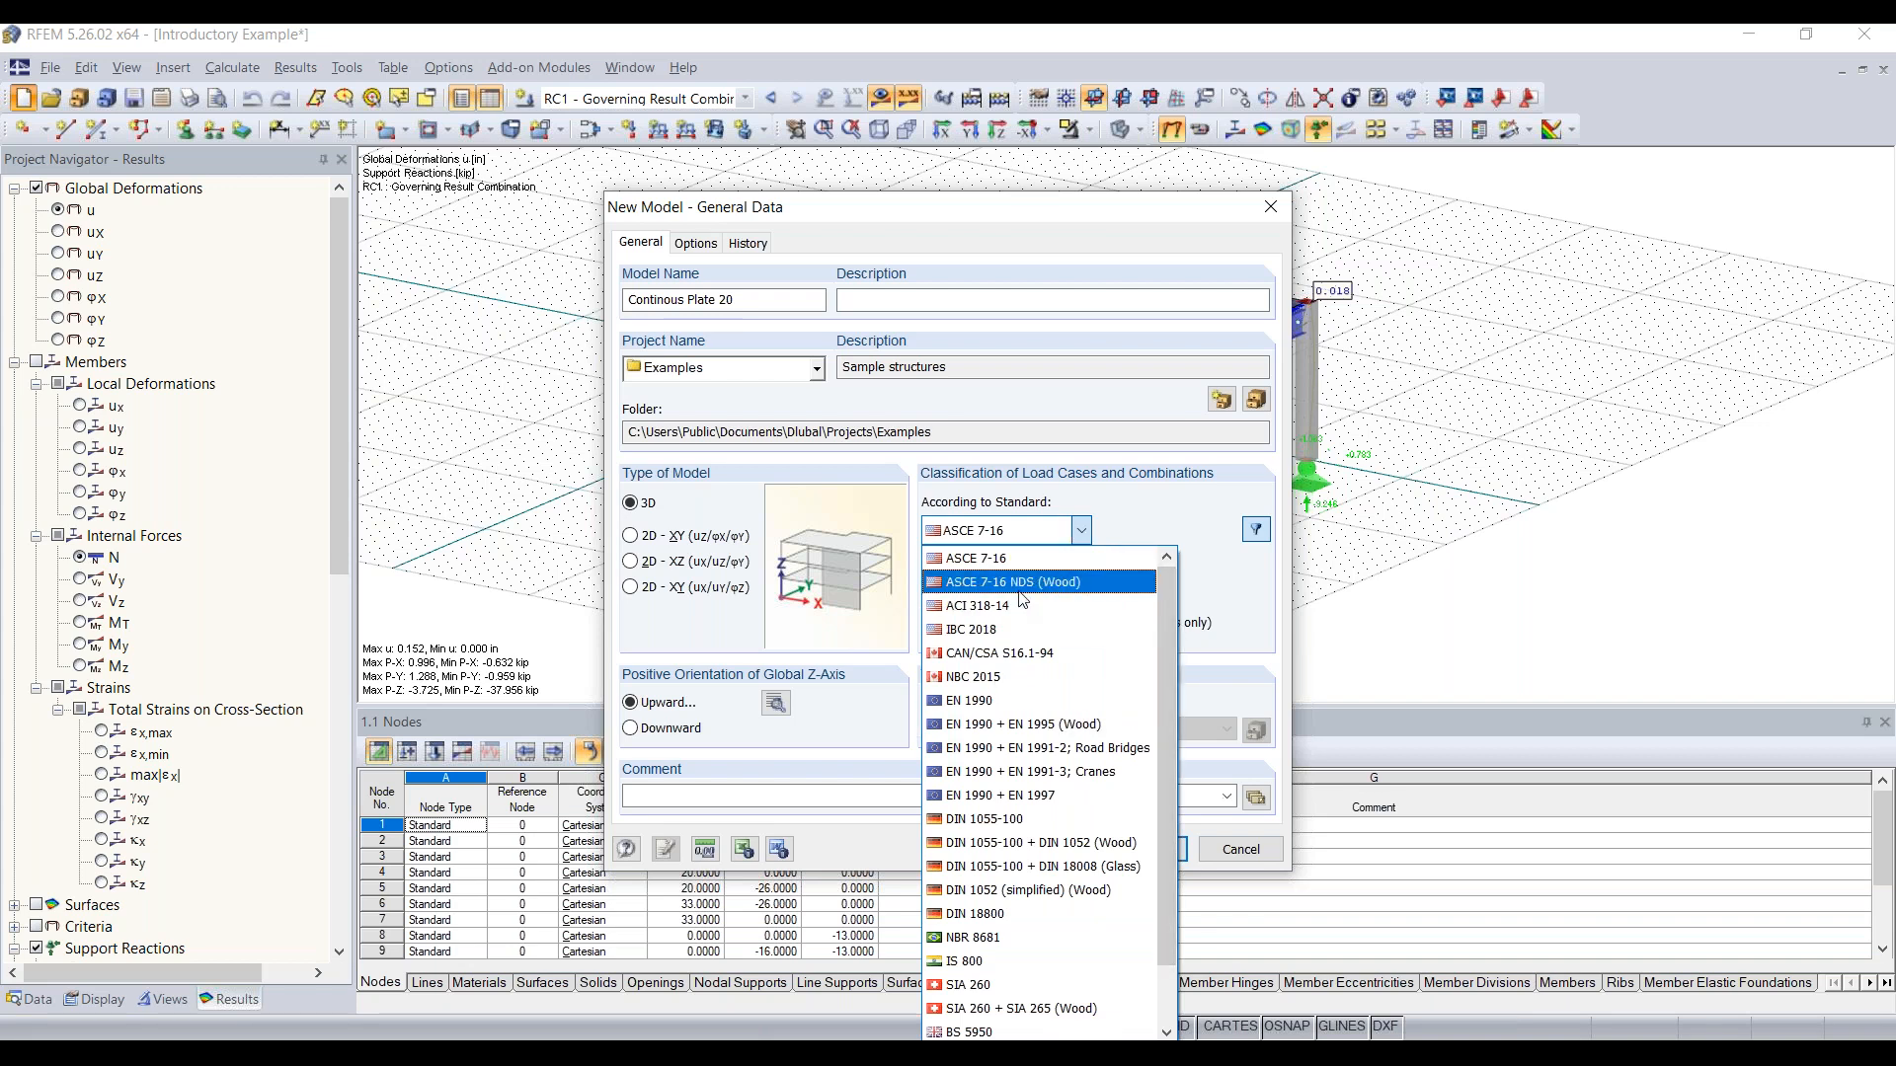
scroll(1027, 599, down, 1)
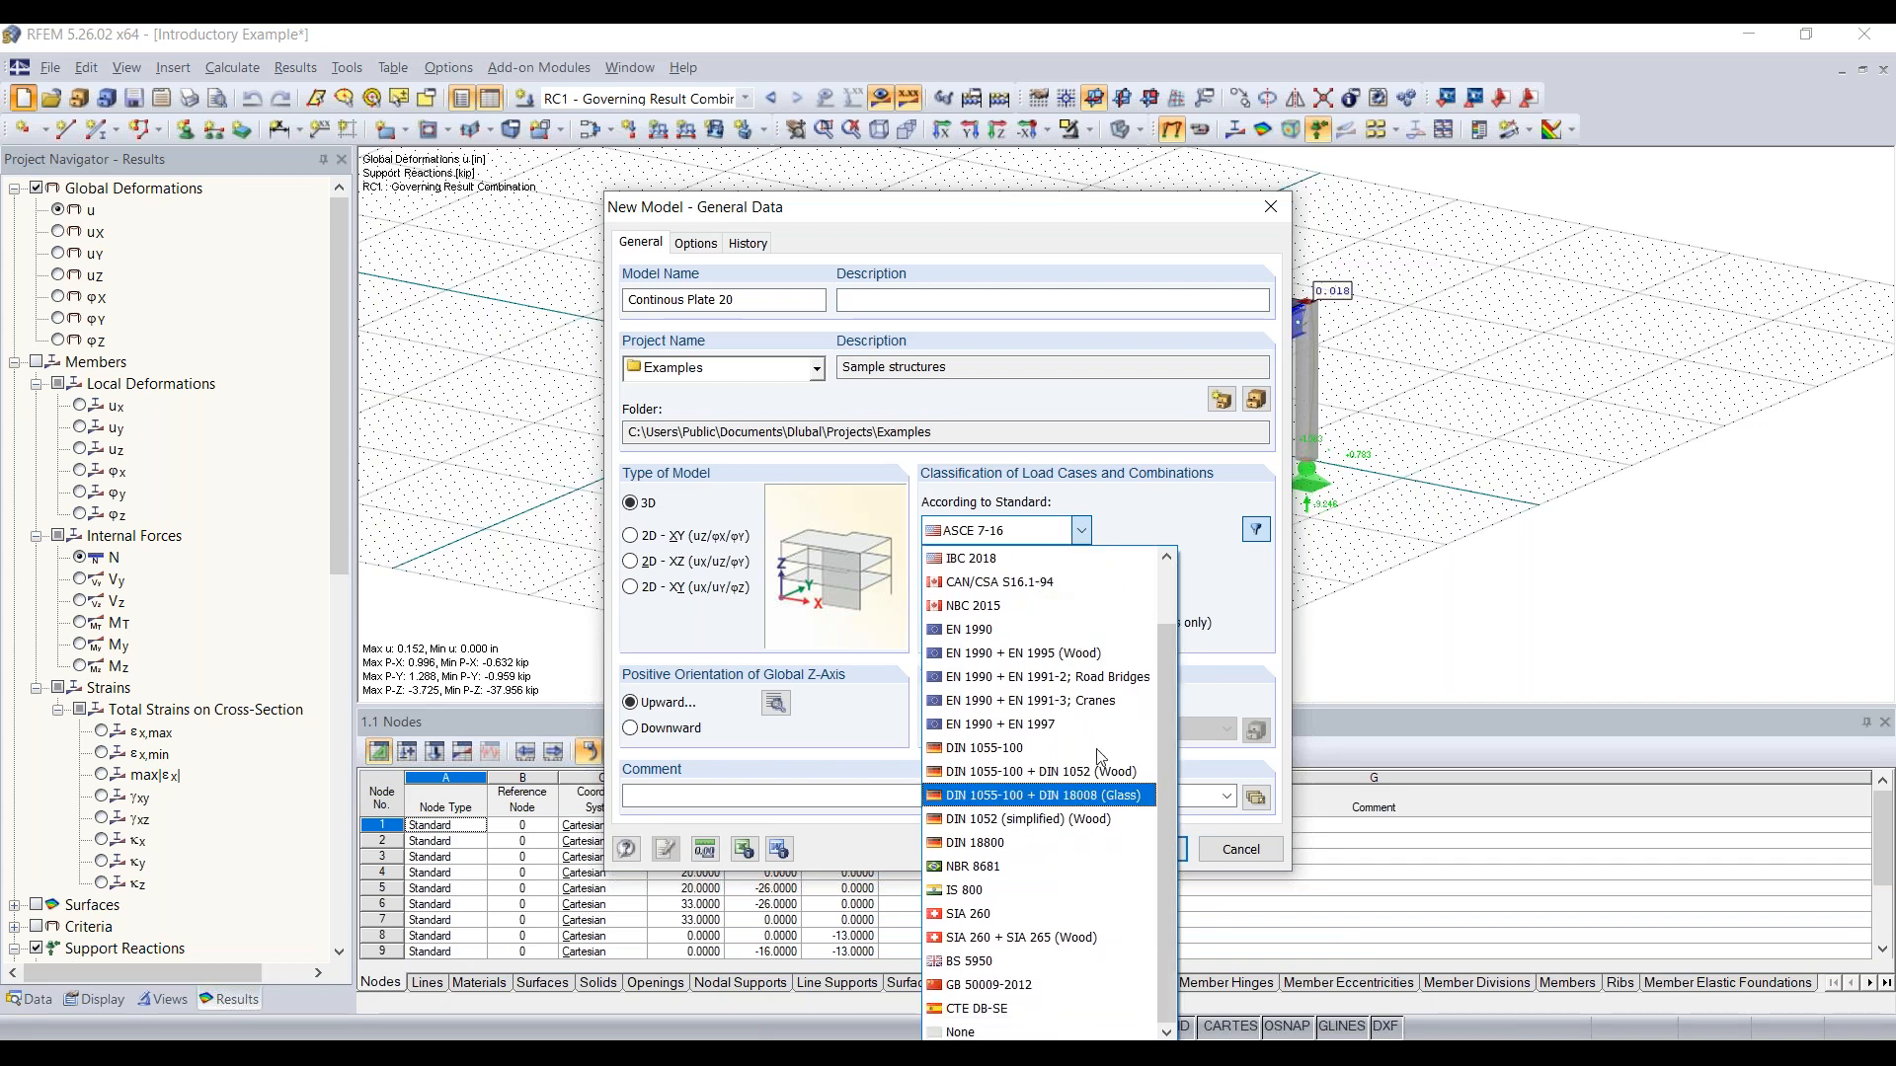
scroll(1047, 691, up, 1)
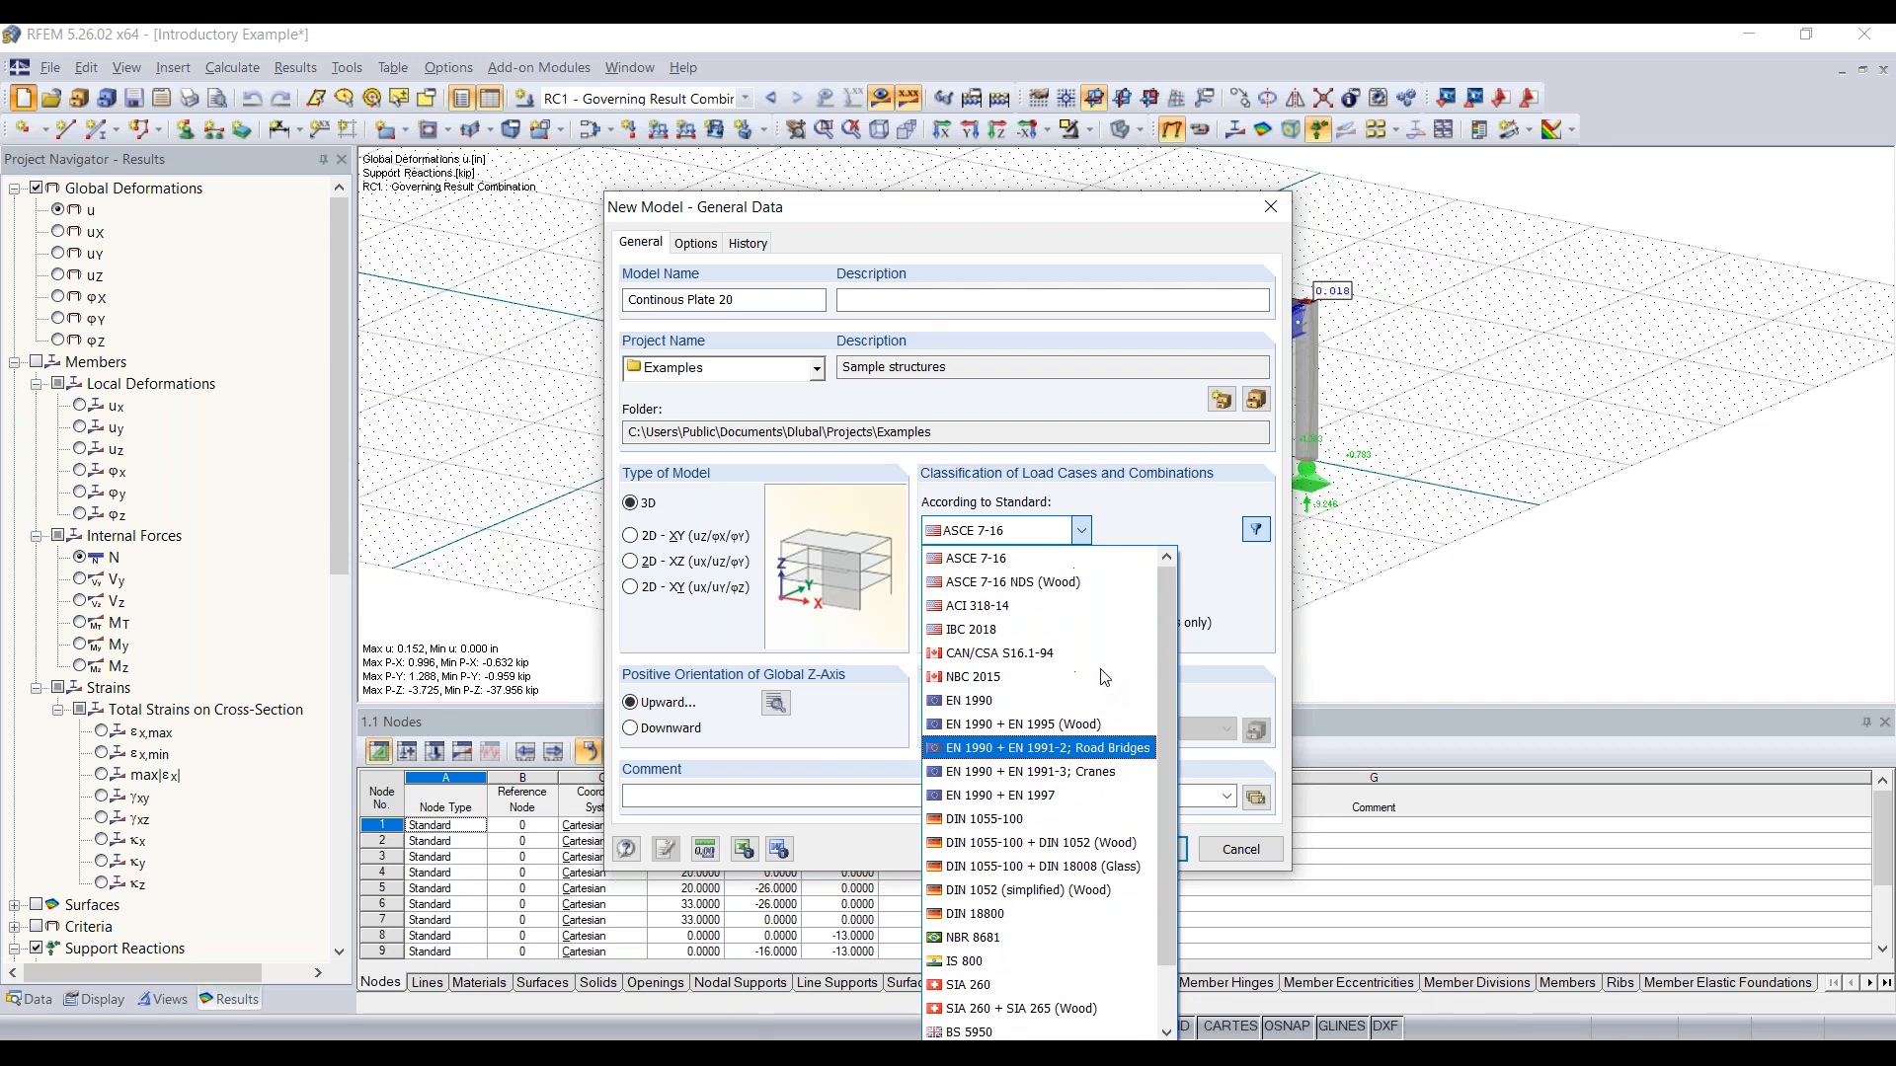
click(1020, 564)
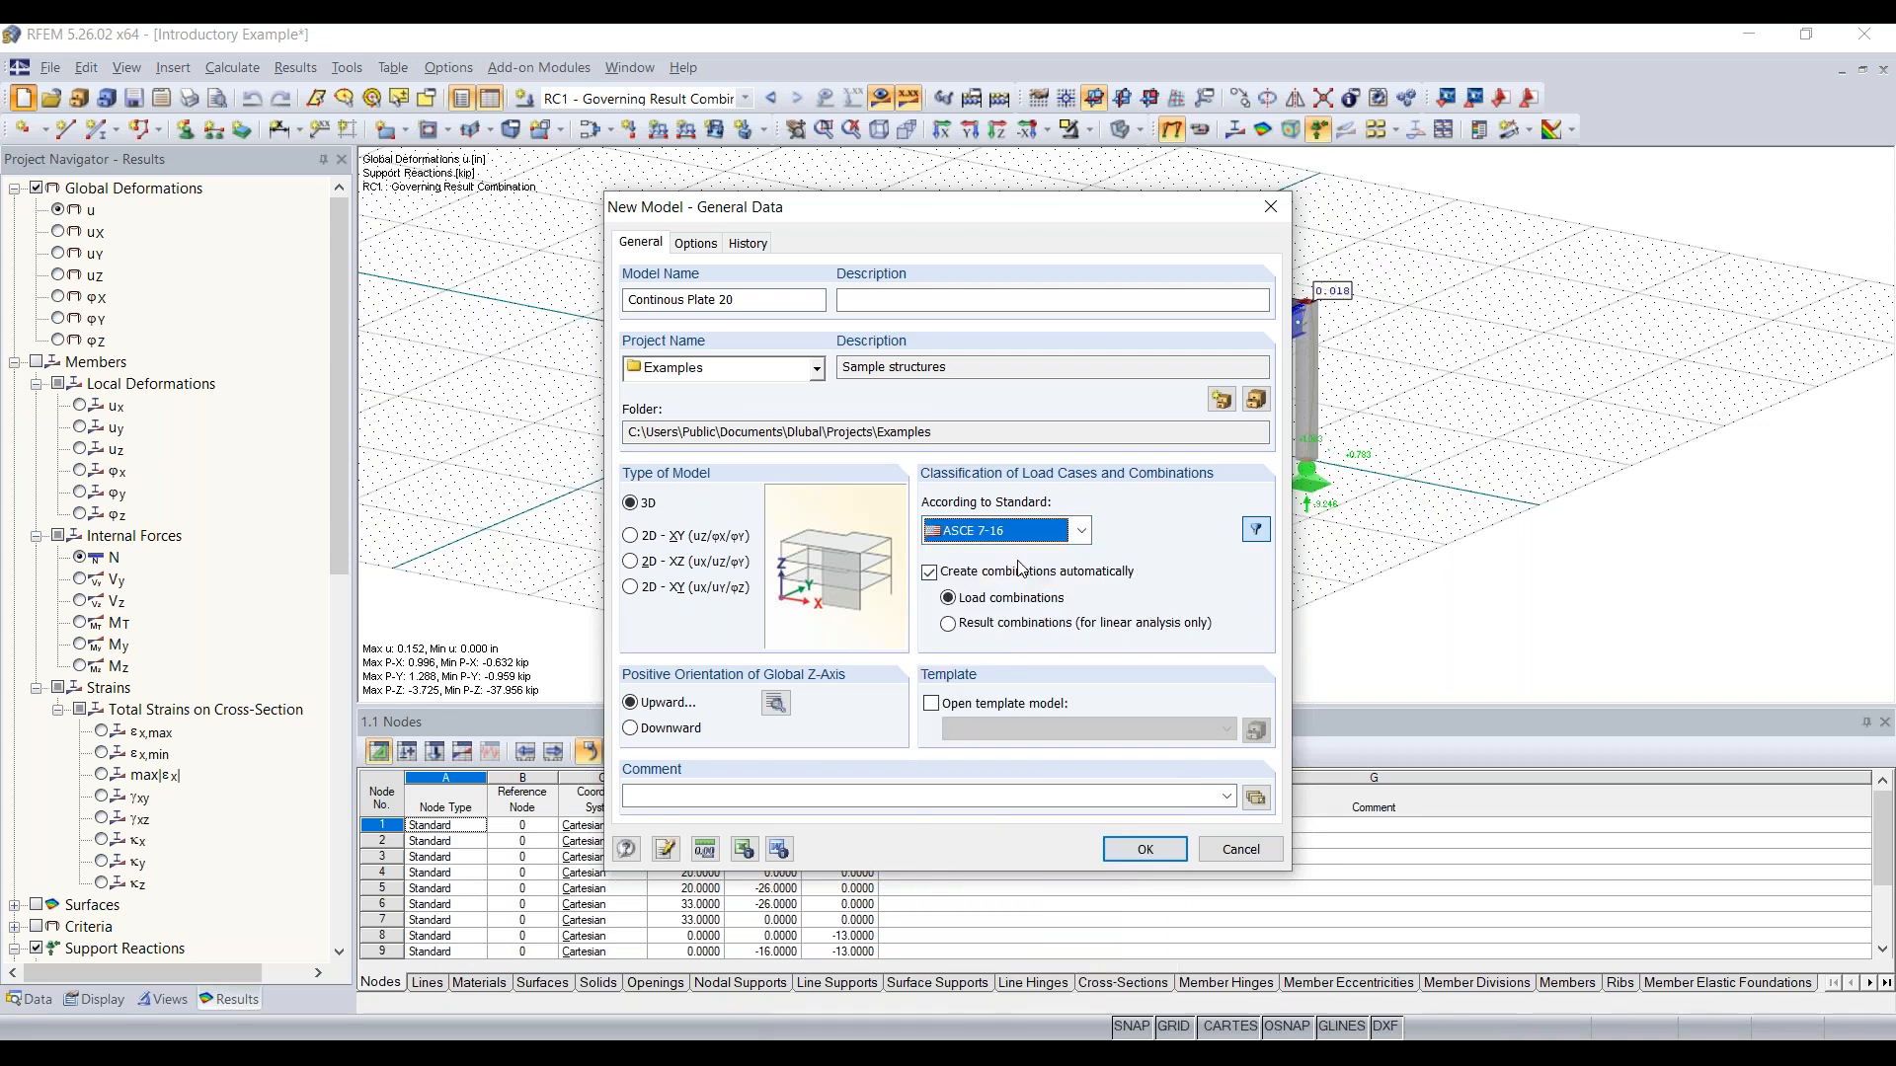
click(1078, 532)
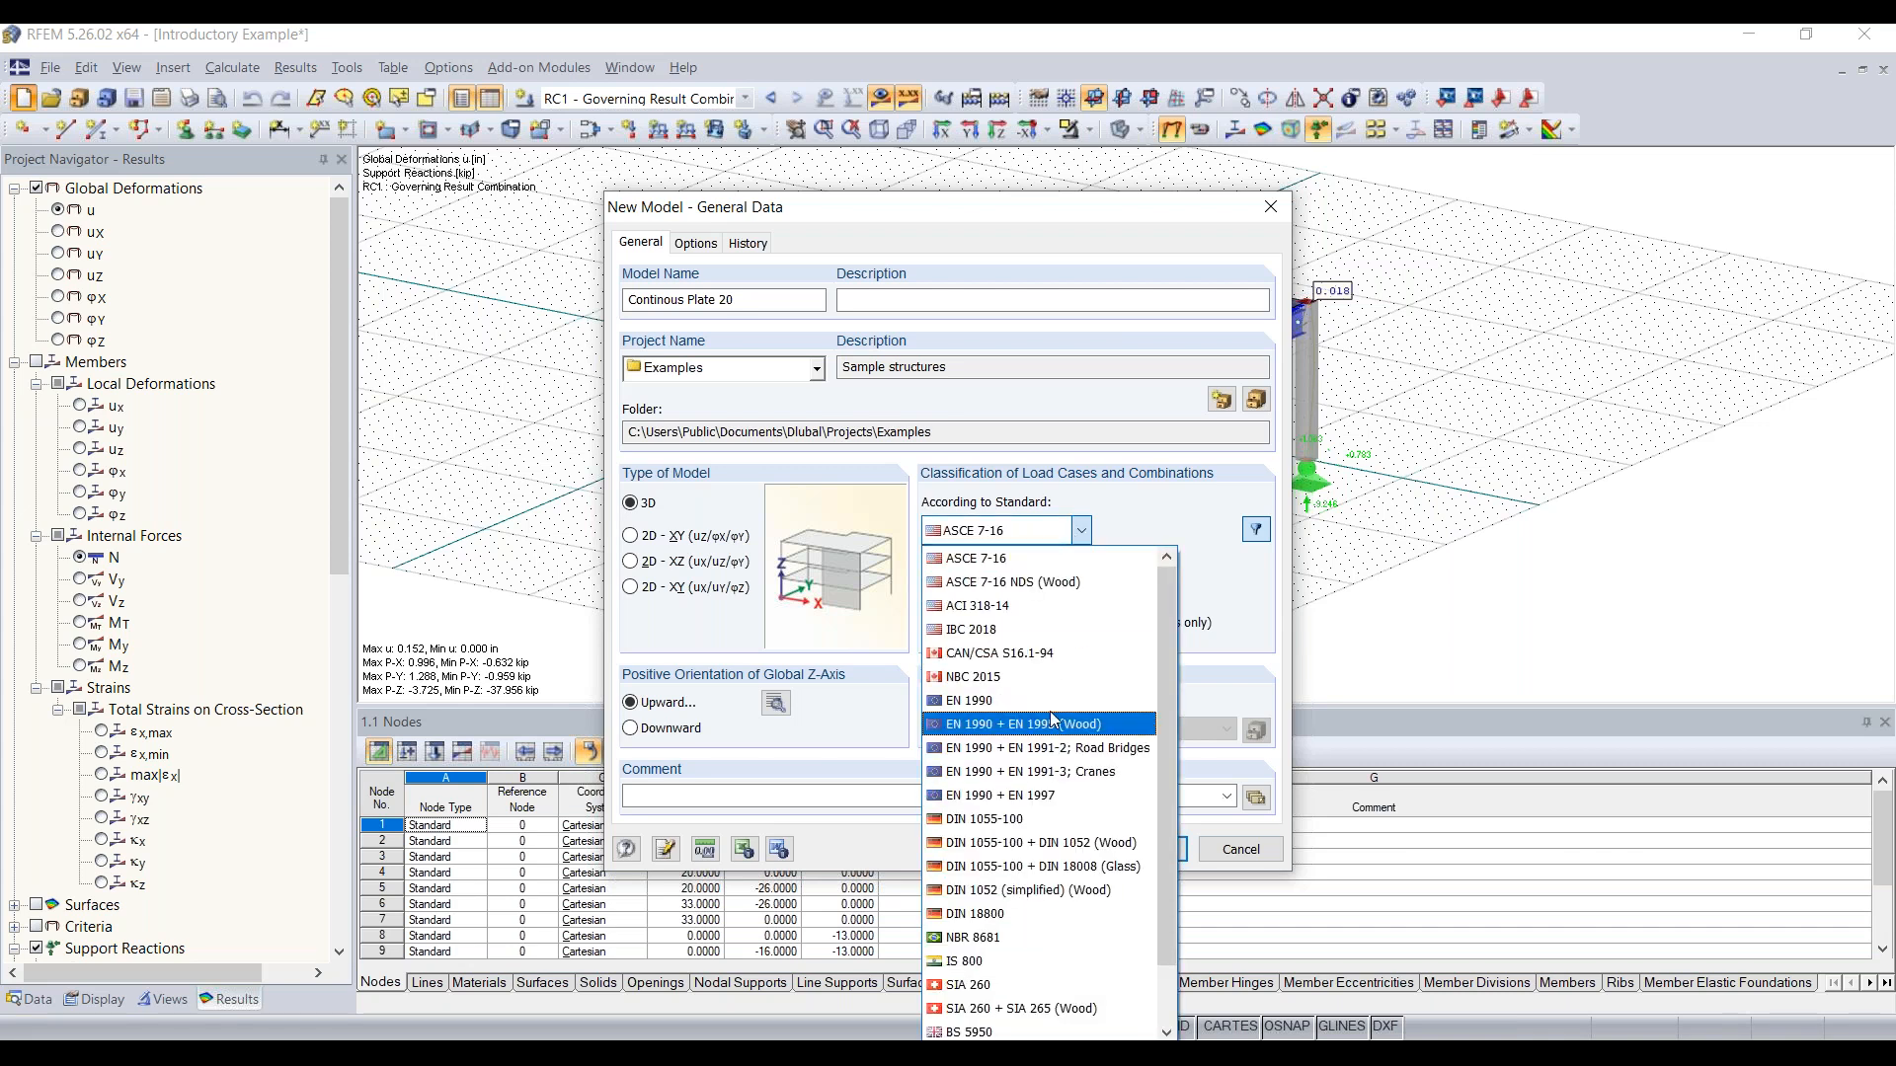
click(1082, 532)
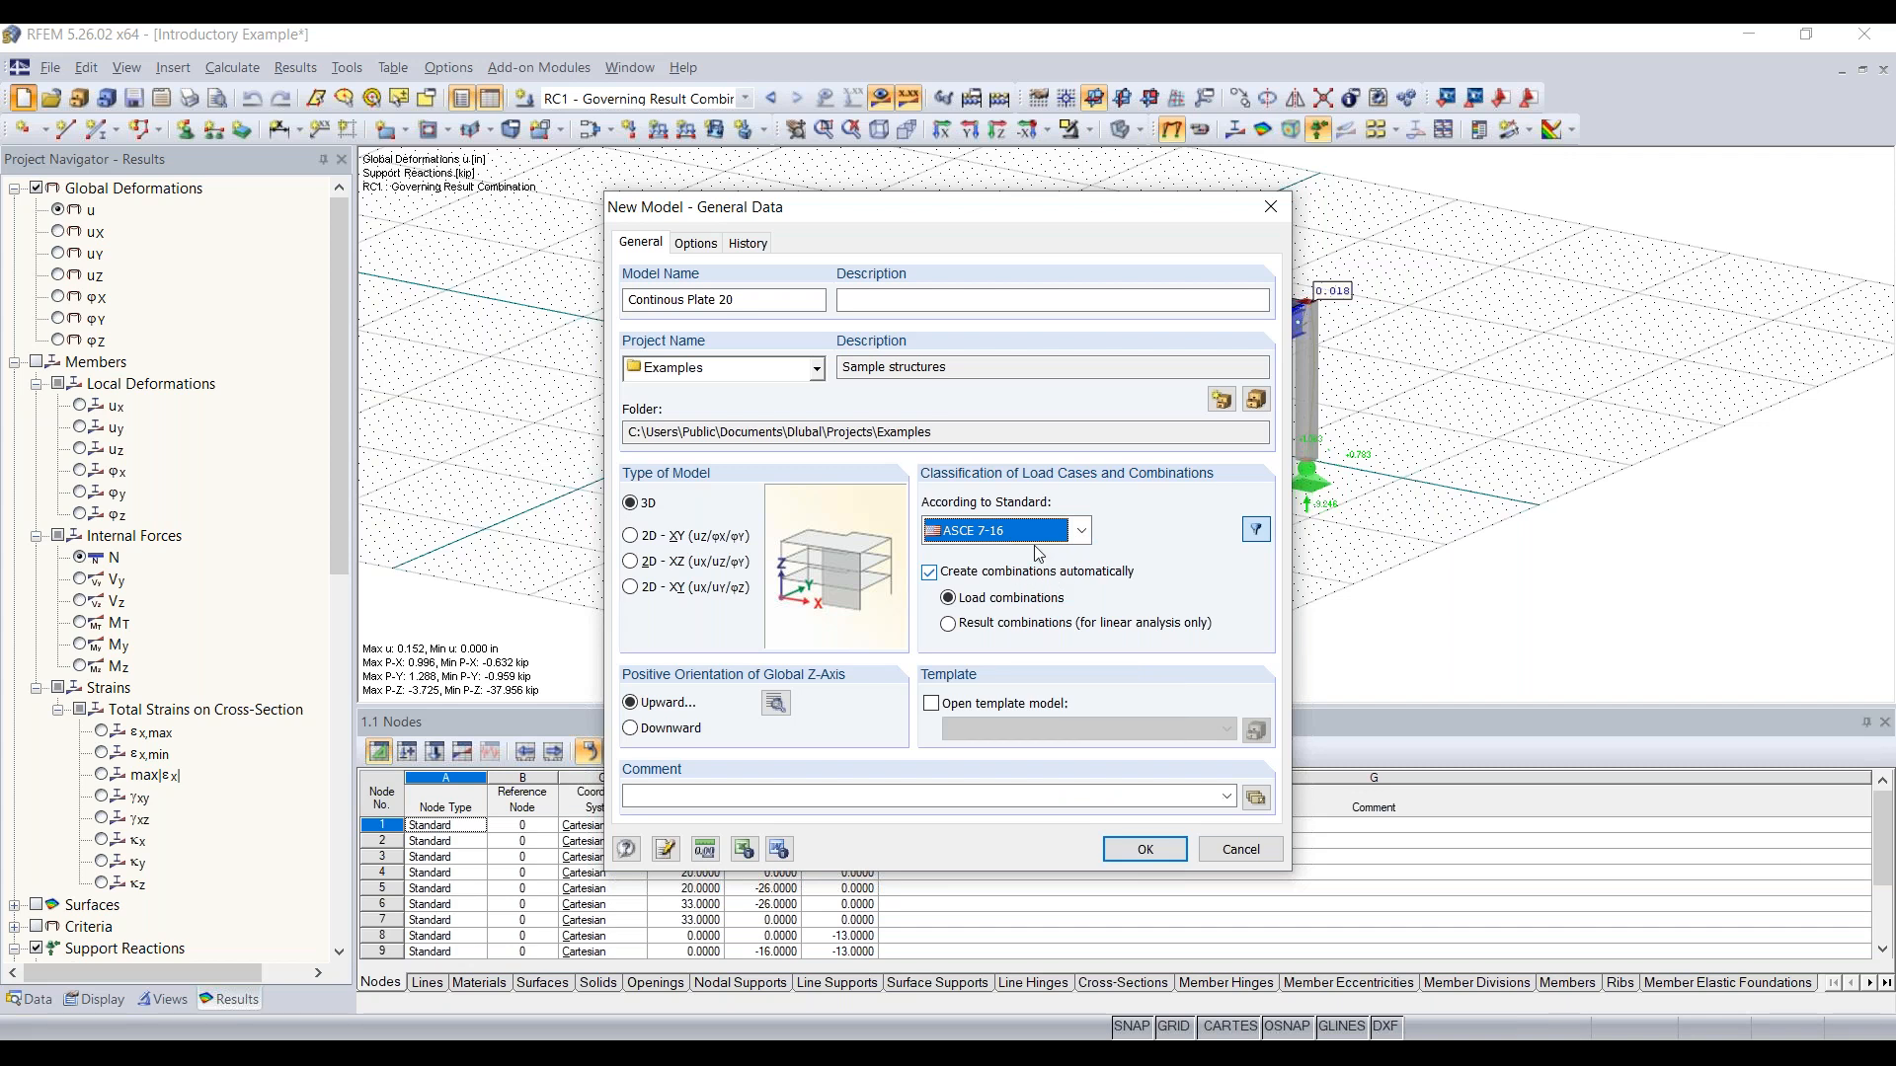
Step: Confirm the Downward local z-axis orientation for the upward global Z-axis and create the new model
drag(977, 215, 926, 155)
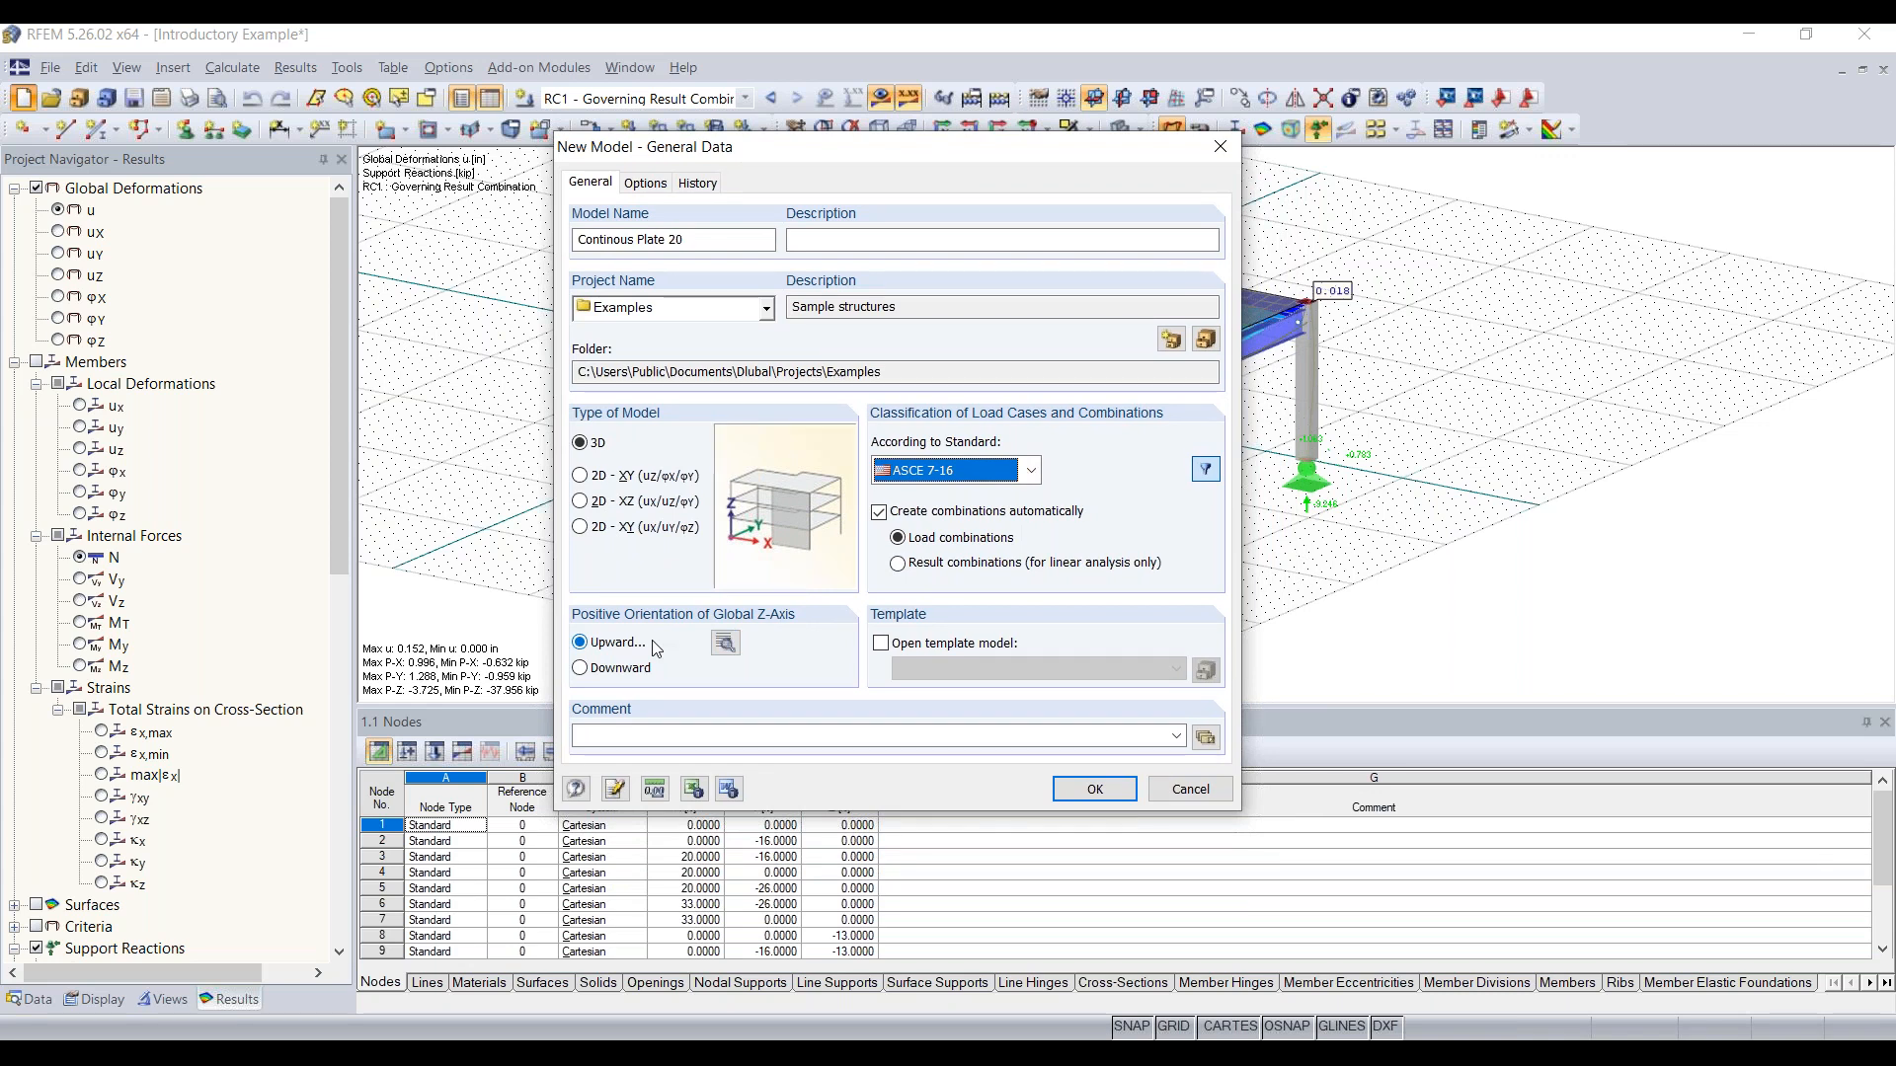
click(727, 644)
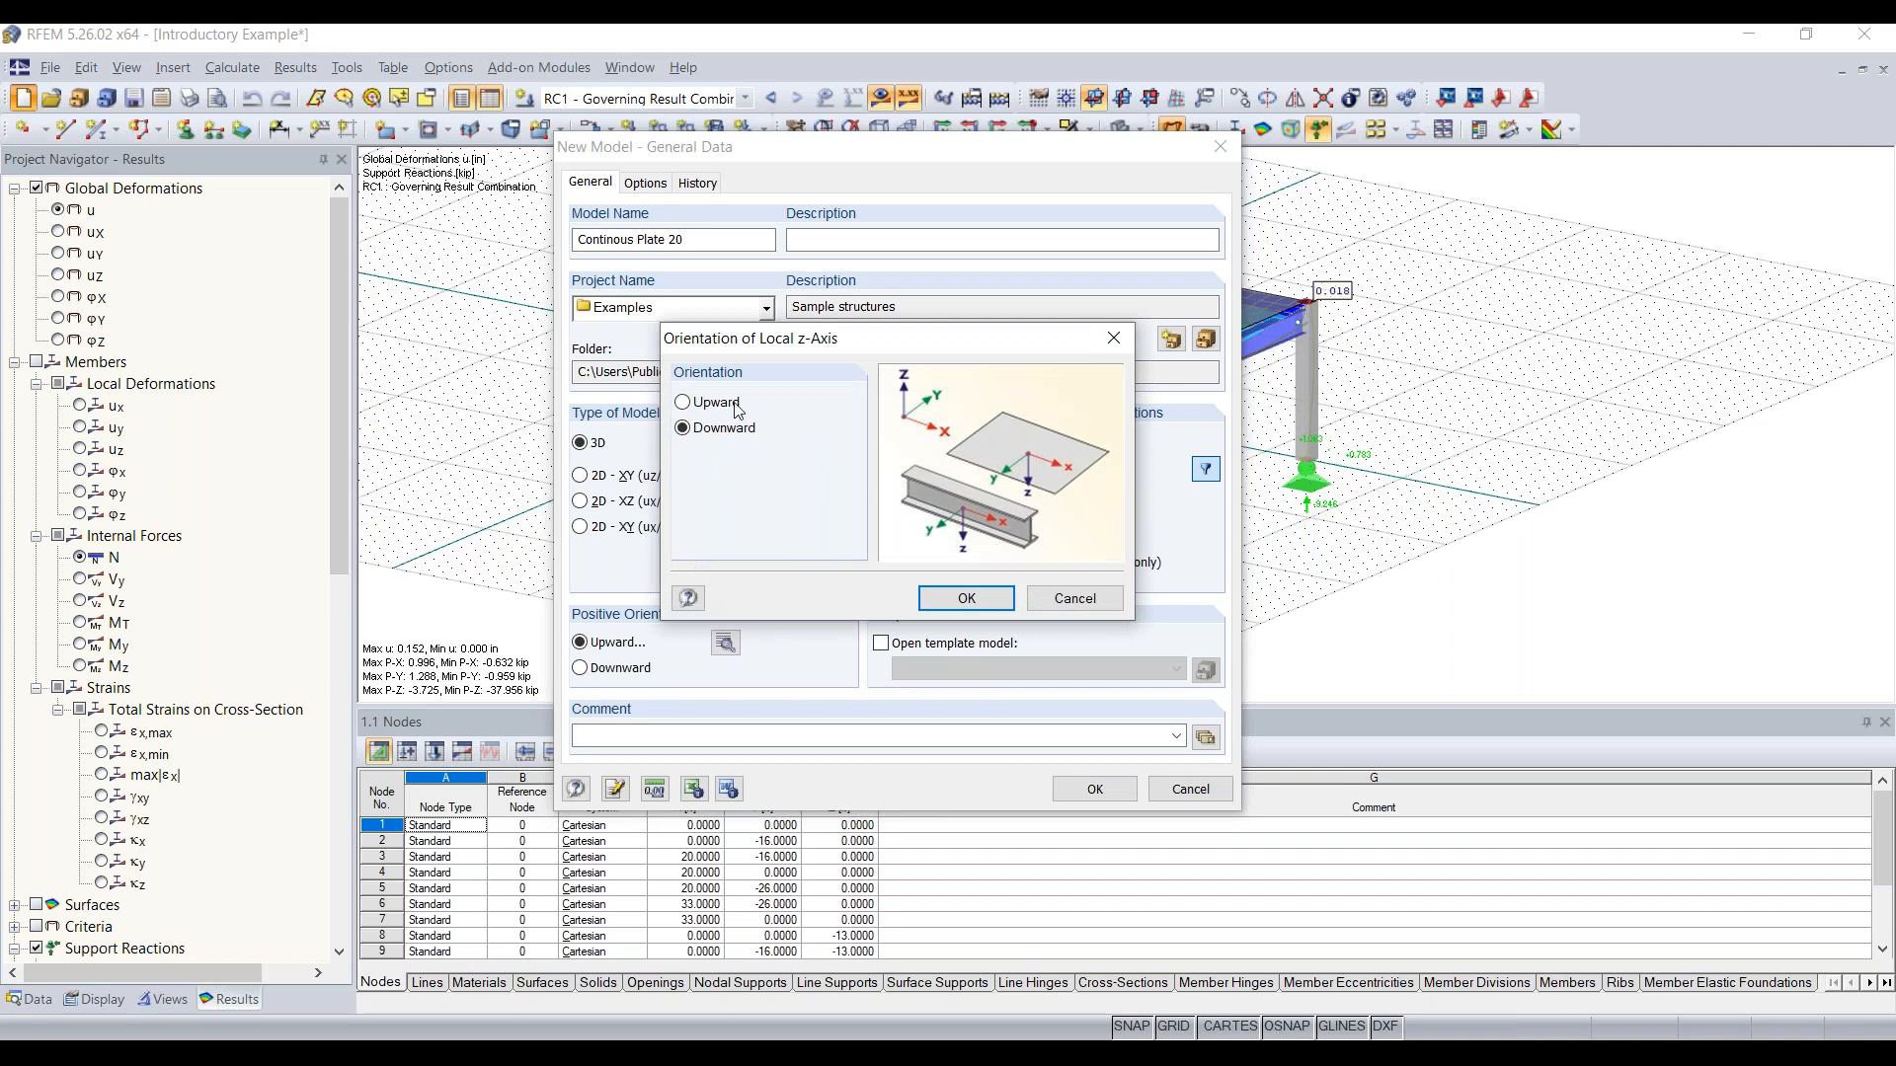
drag(855, 342, 827, 354)
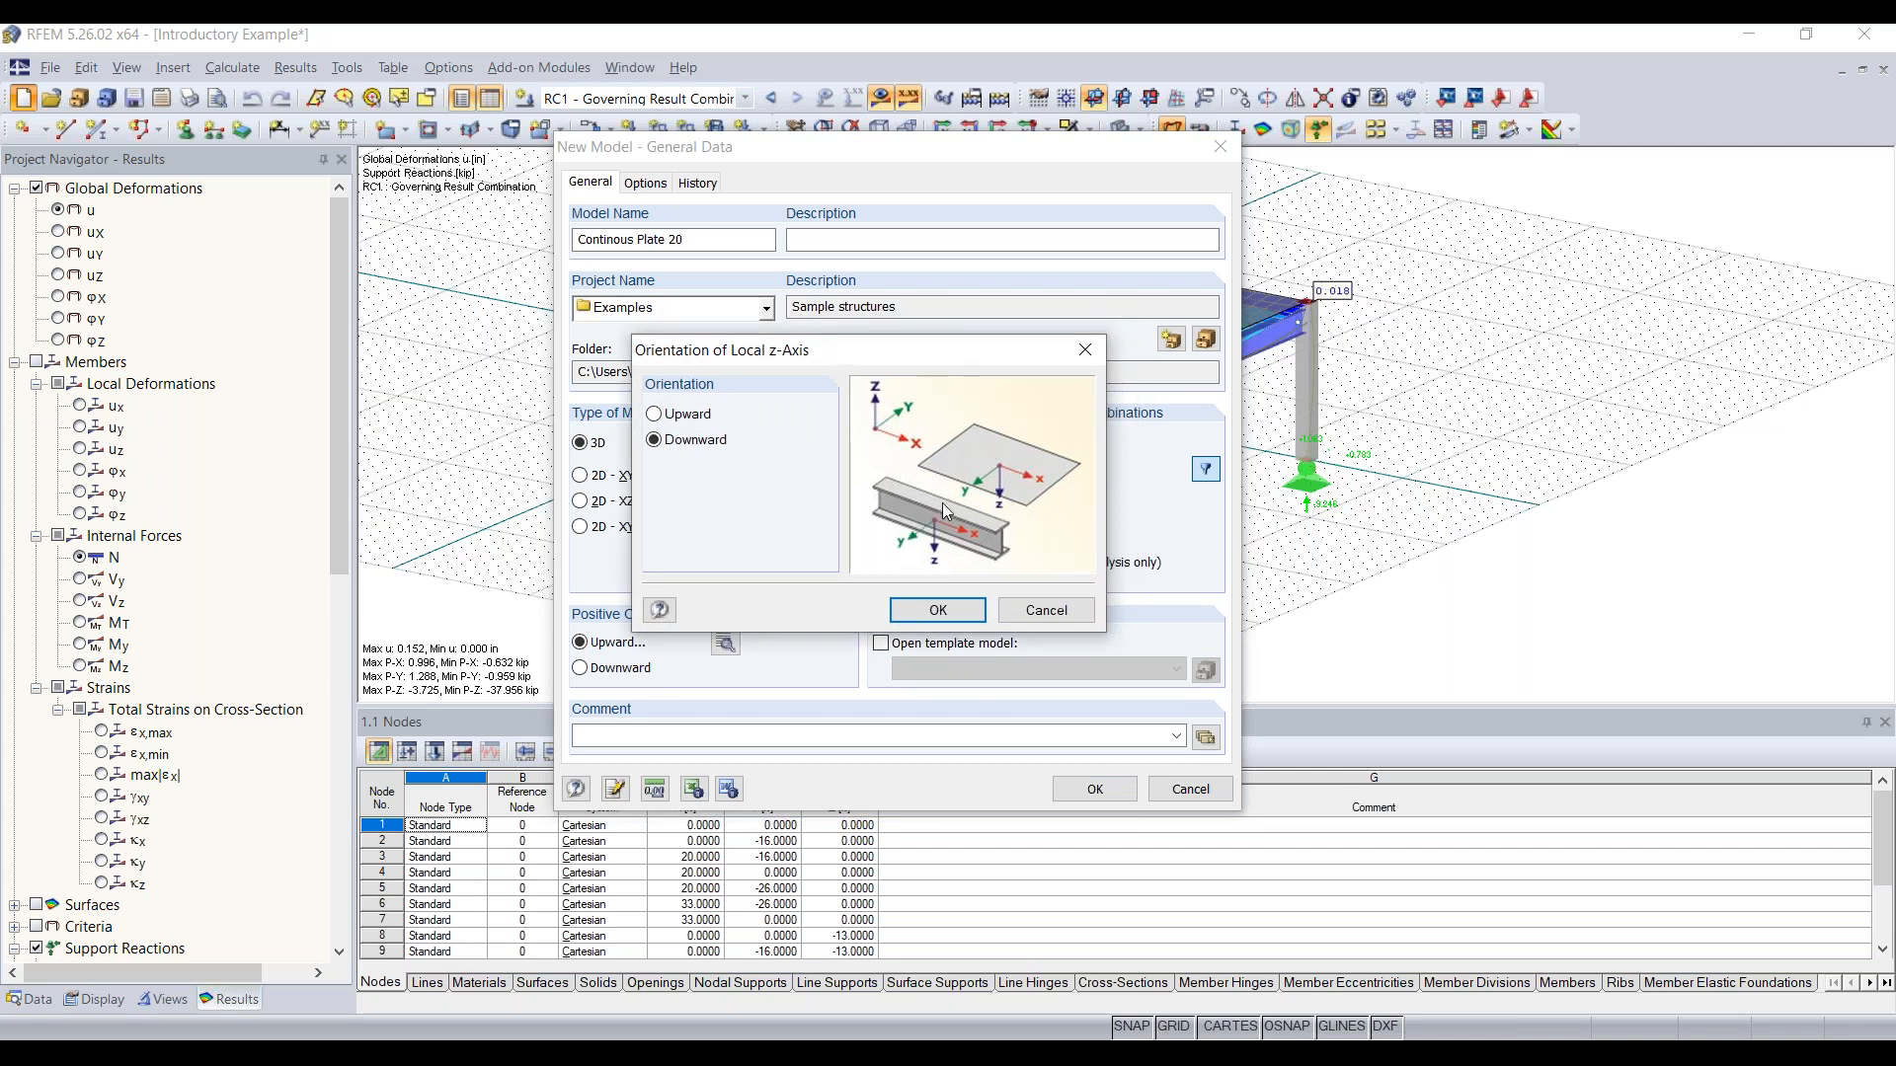
click(943, 605)
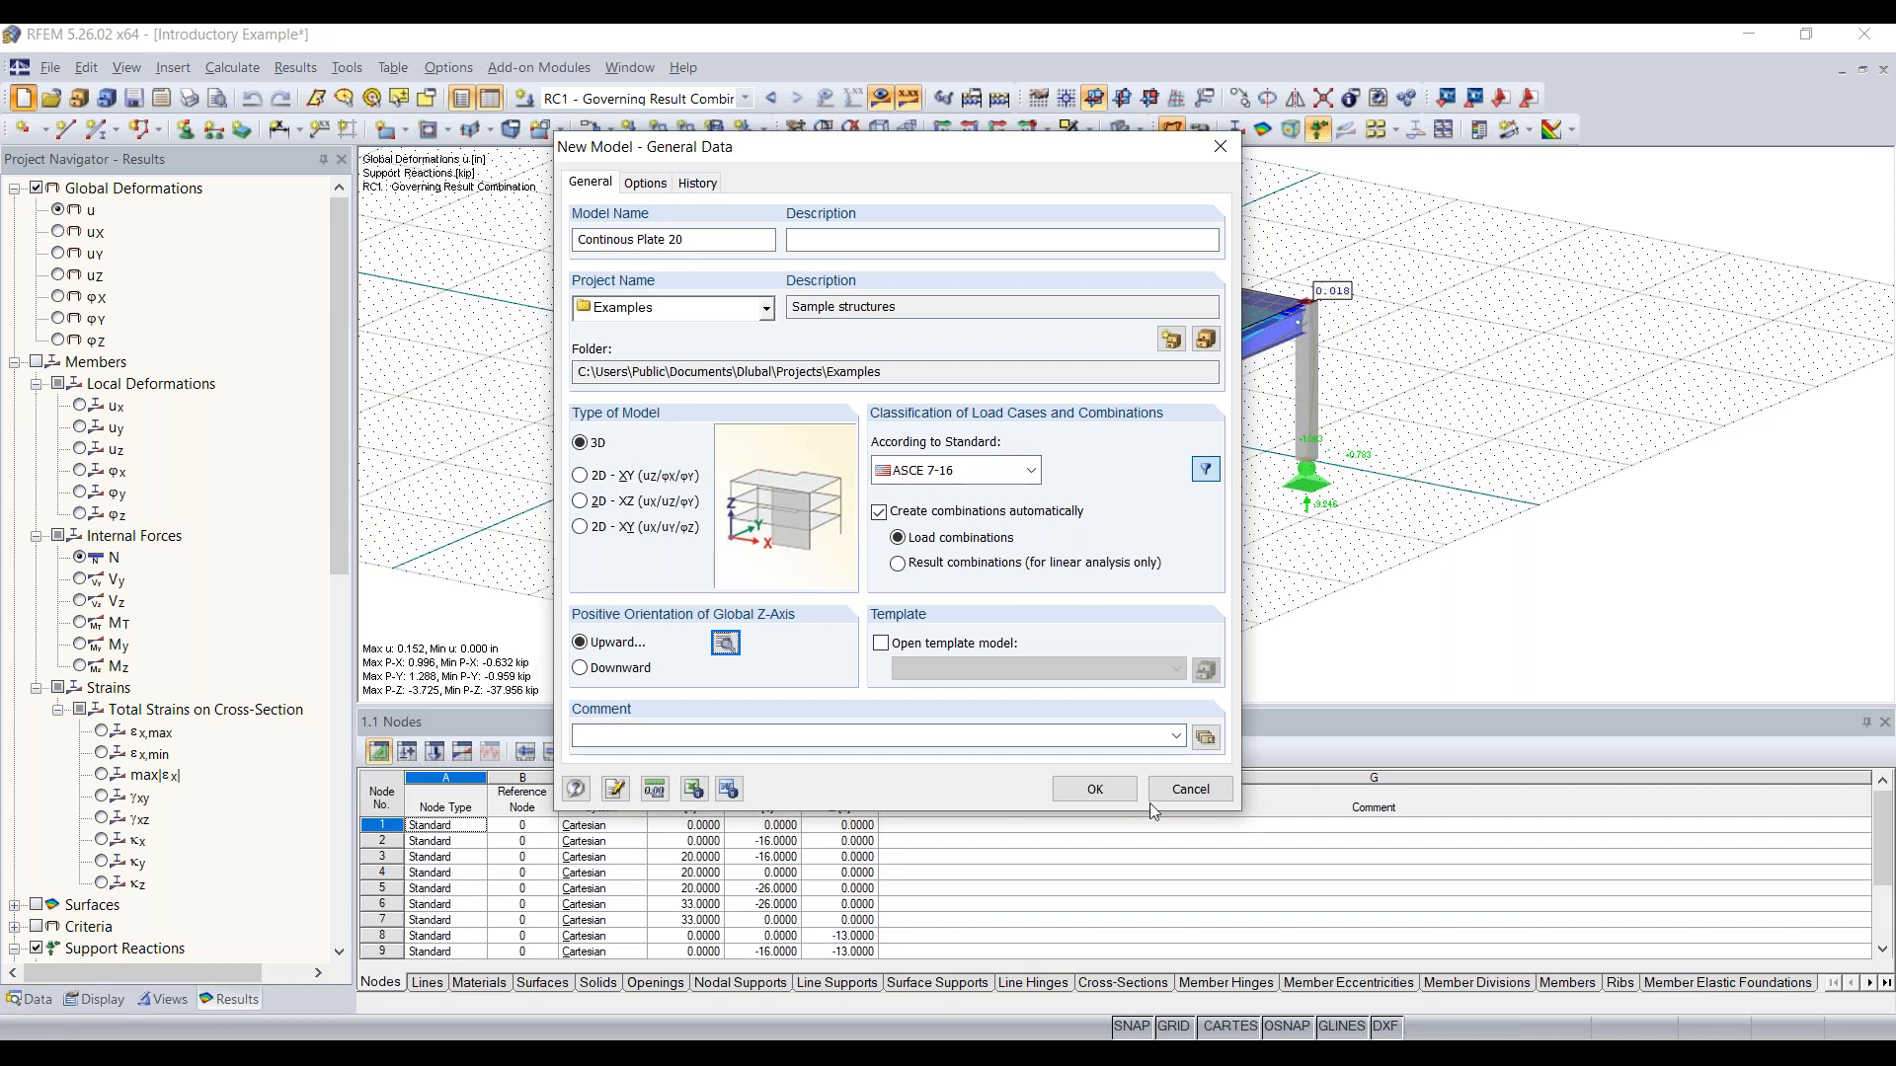
click(1094, 788)
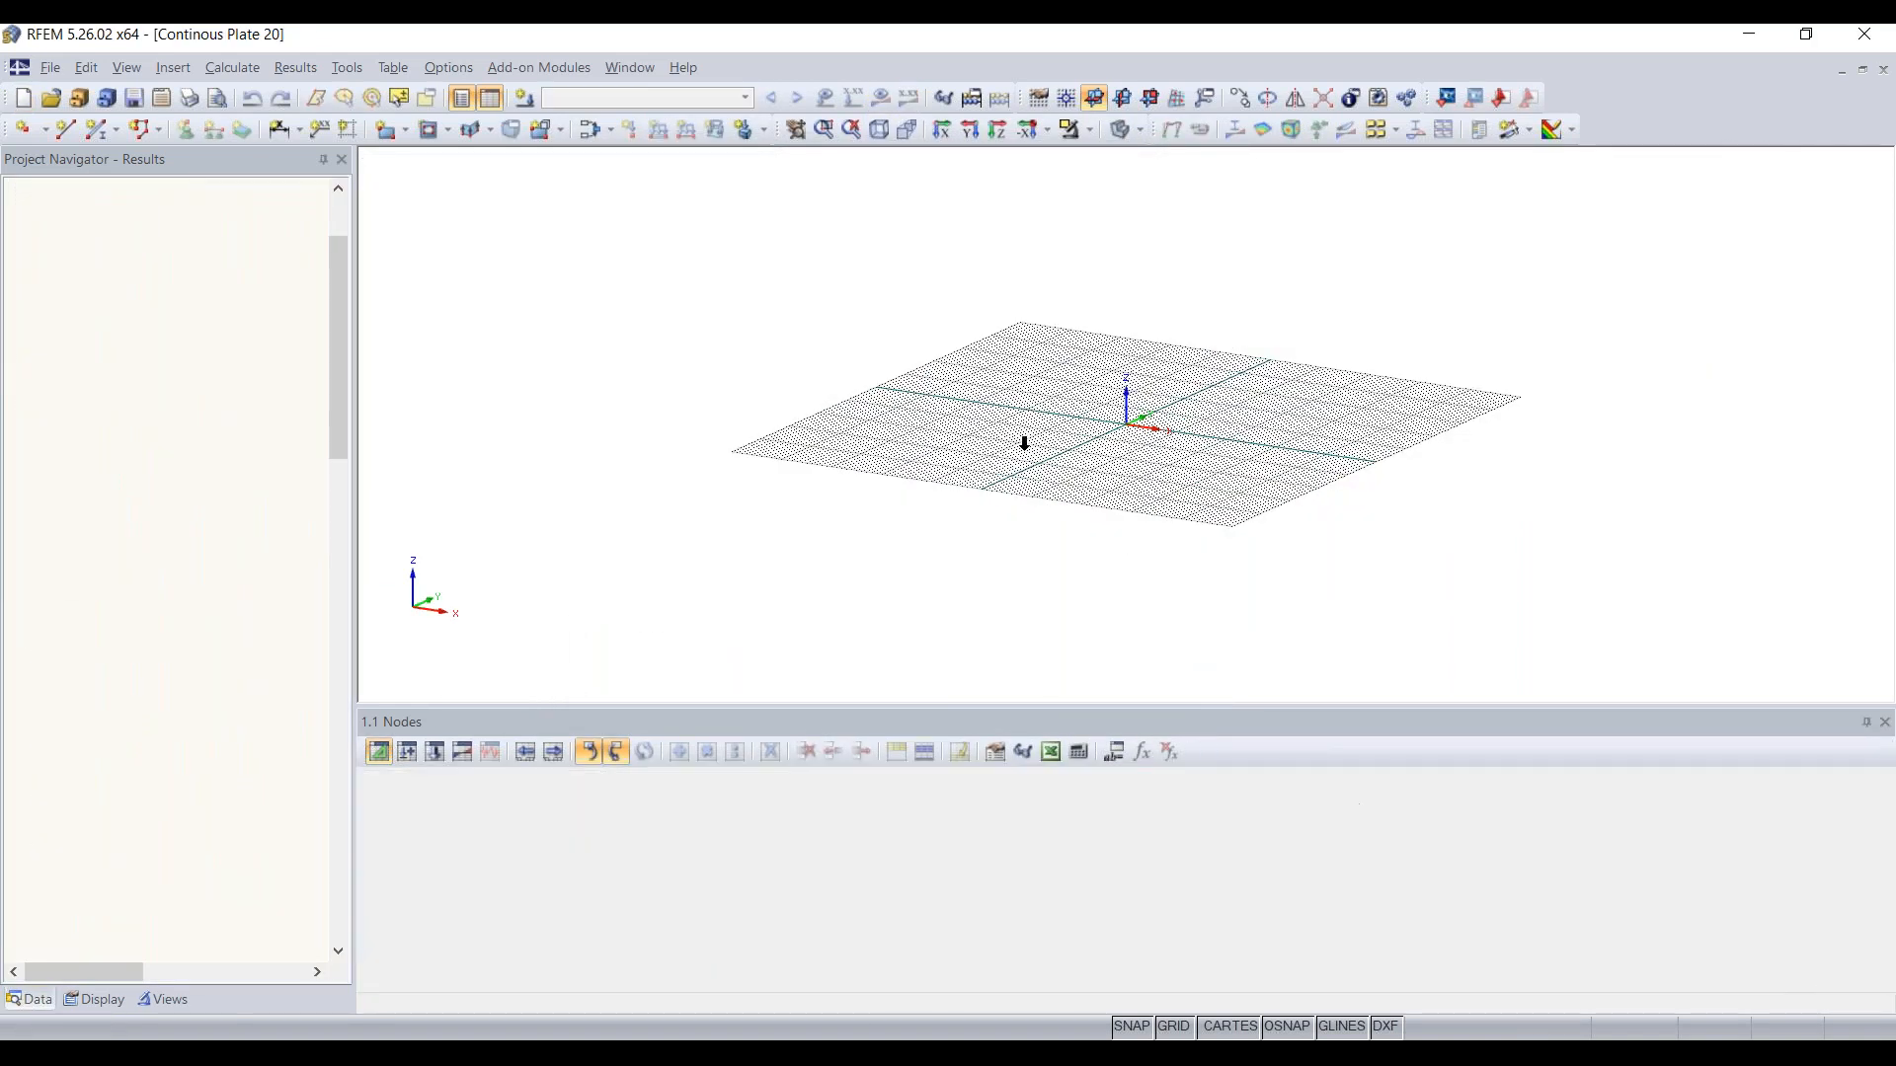
Step: Load the Metric profile in the units and decimal places settings, switch back to the Imperial profile and apply it
scroll(1135, 423, down, 6)
mouse_move(1066, 412)
middle_down()
mouse_move(1004, 419)
mouse_move(1075, 449)
middle_up()
scroll(1076, 448, down, 2)
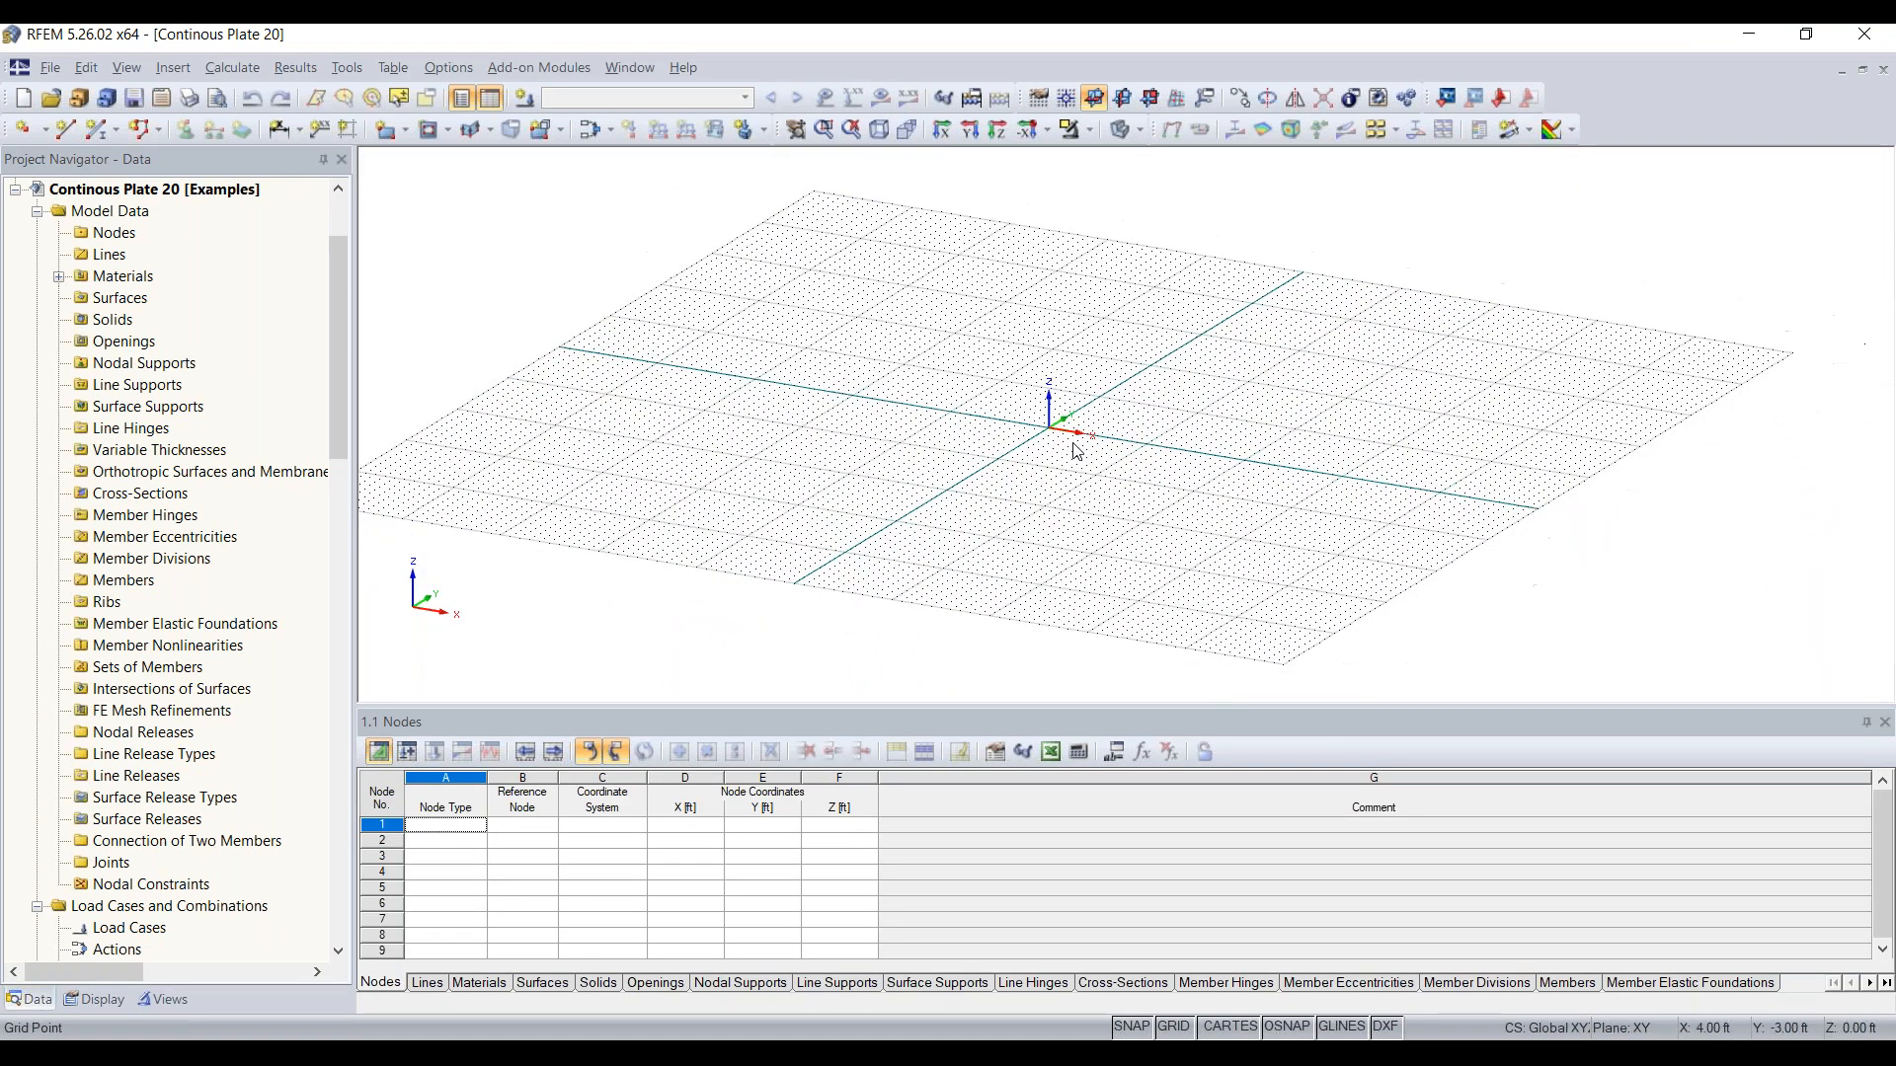
click(452, 69)
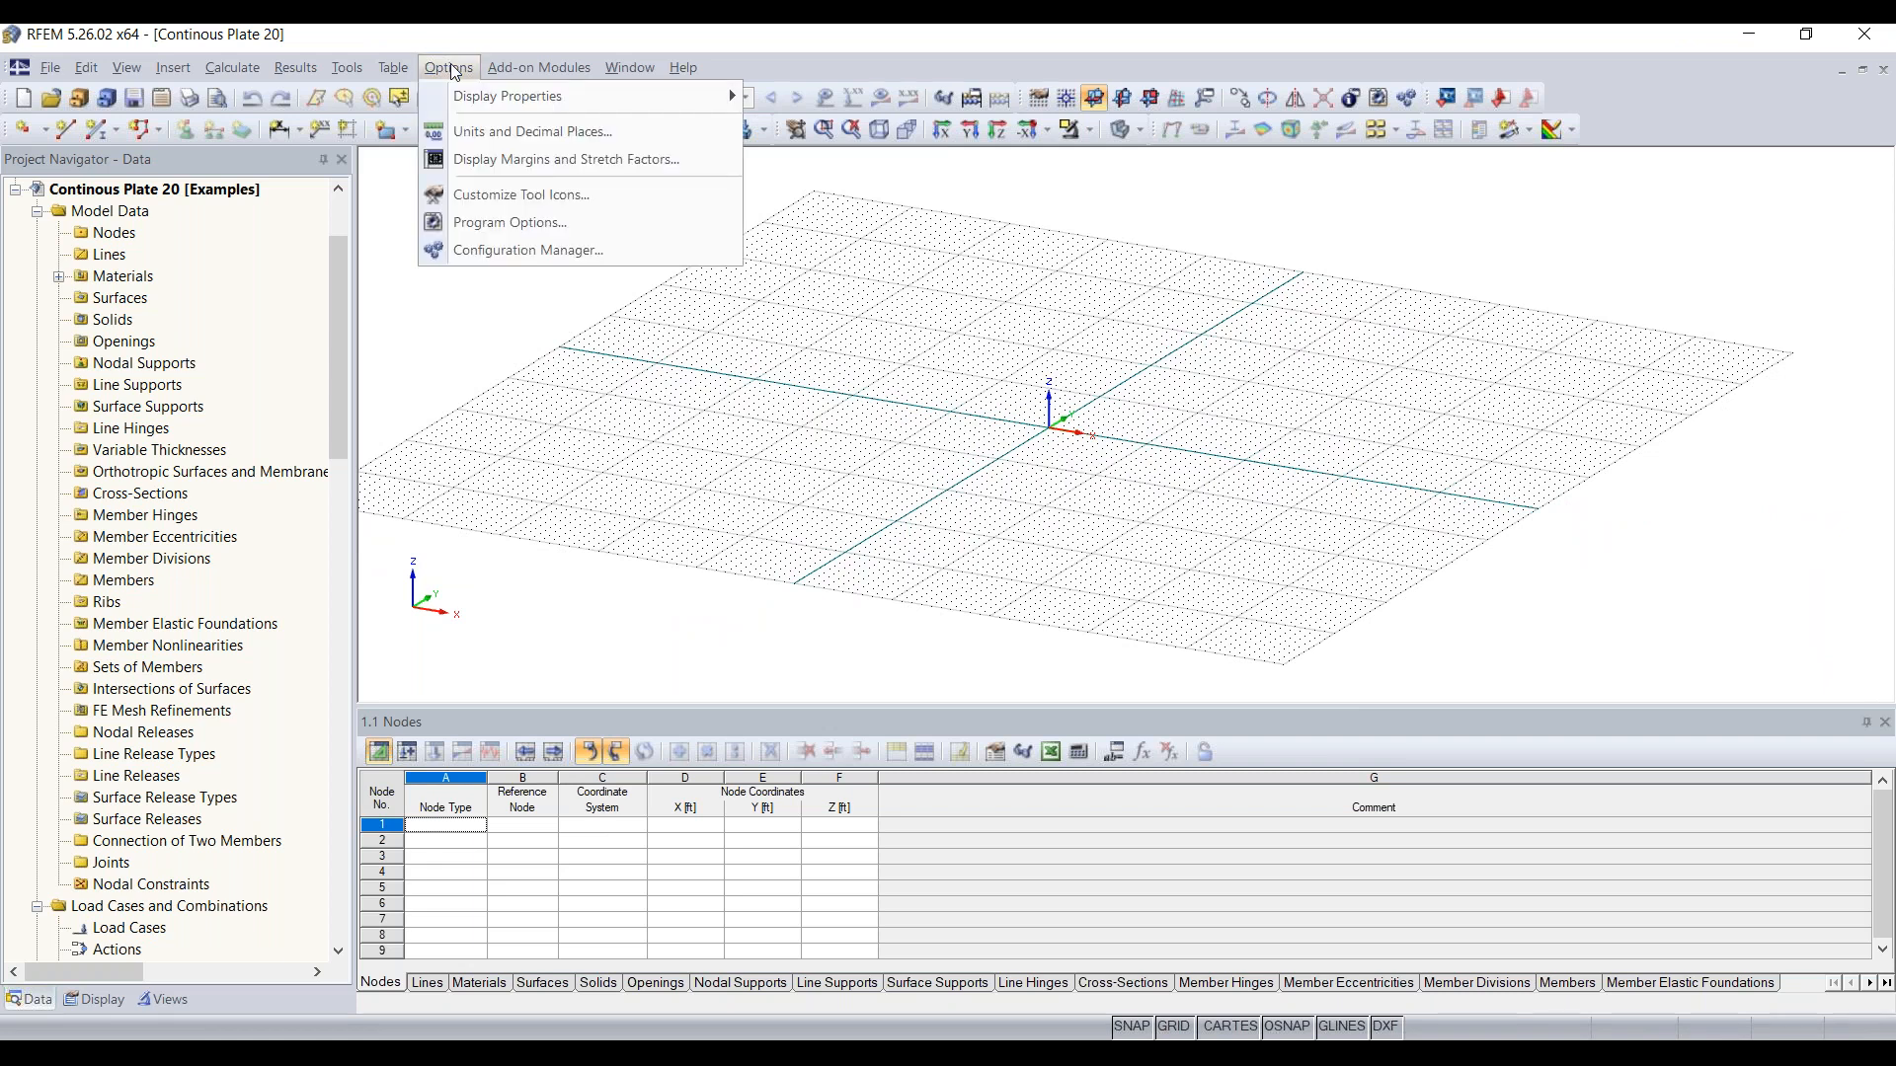
click(523, 135)
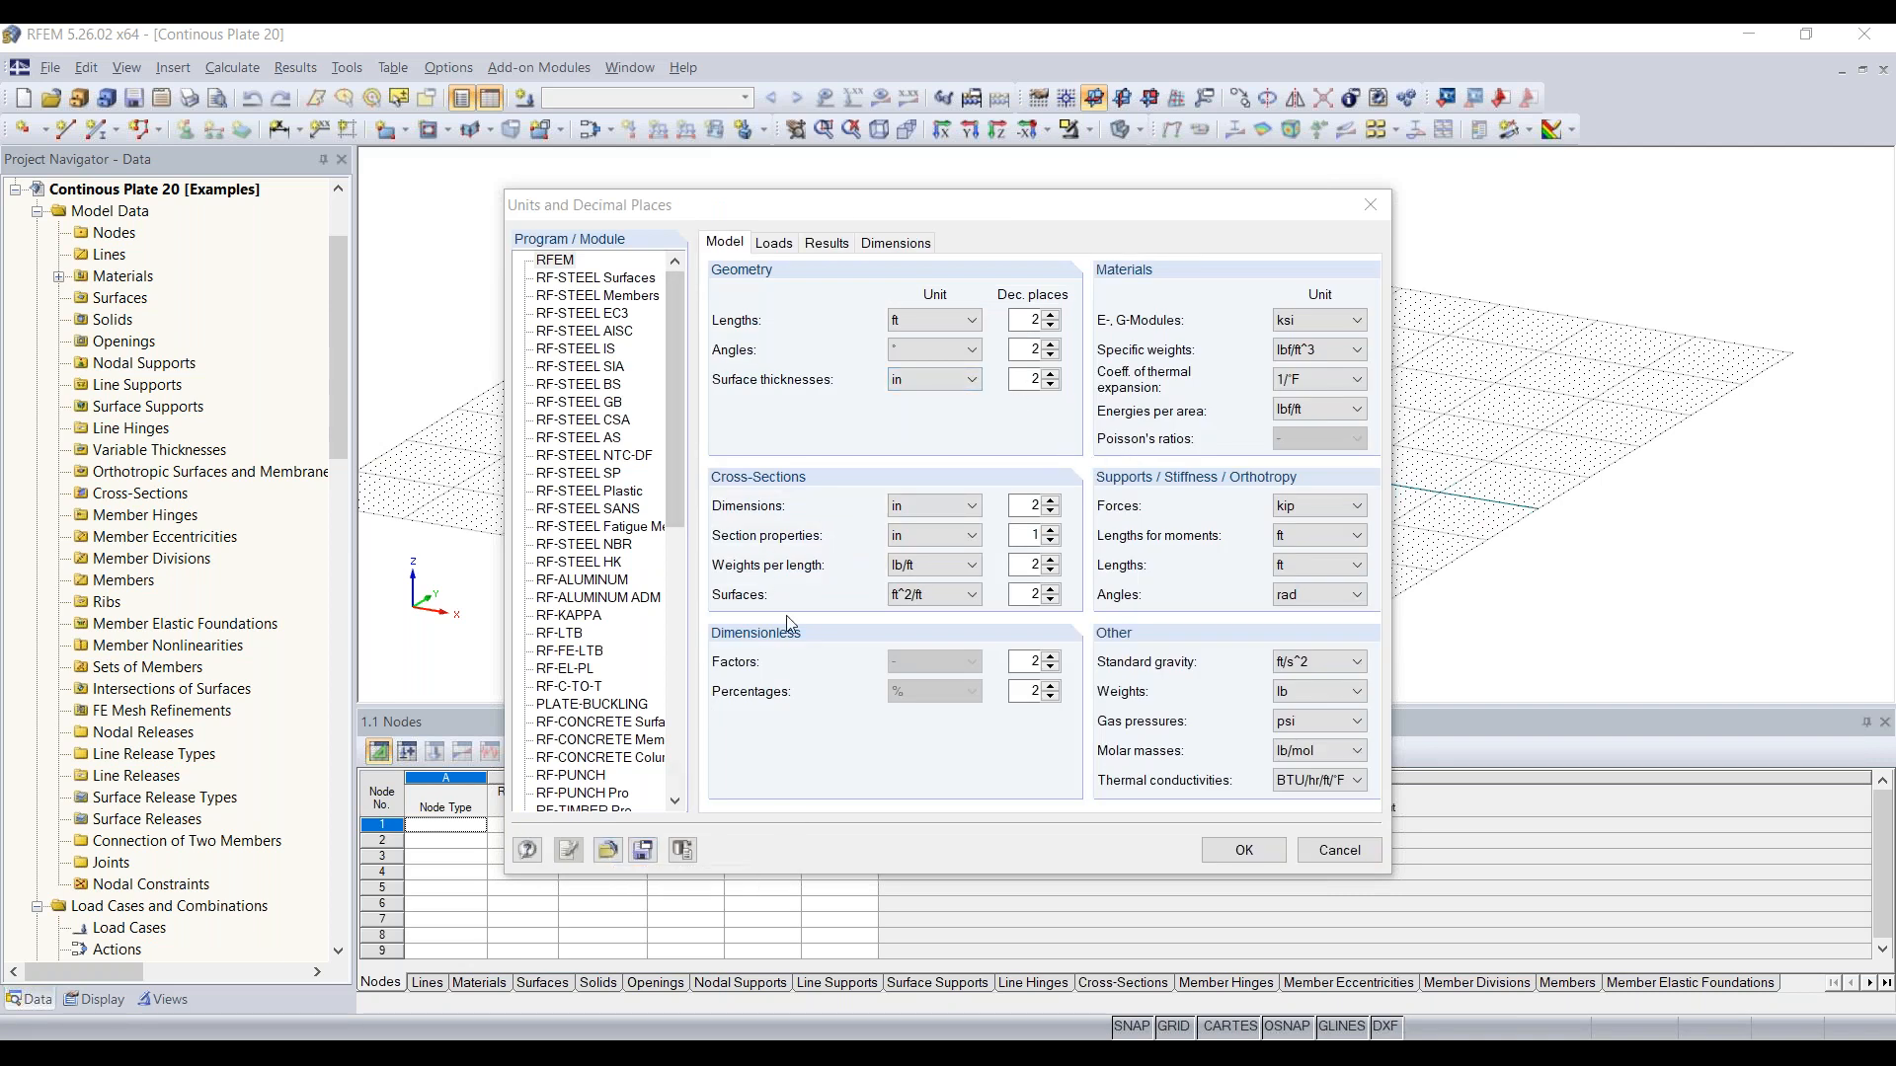
click(608, 851)
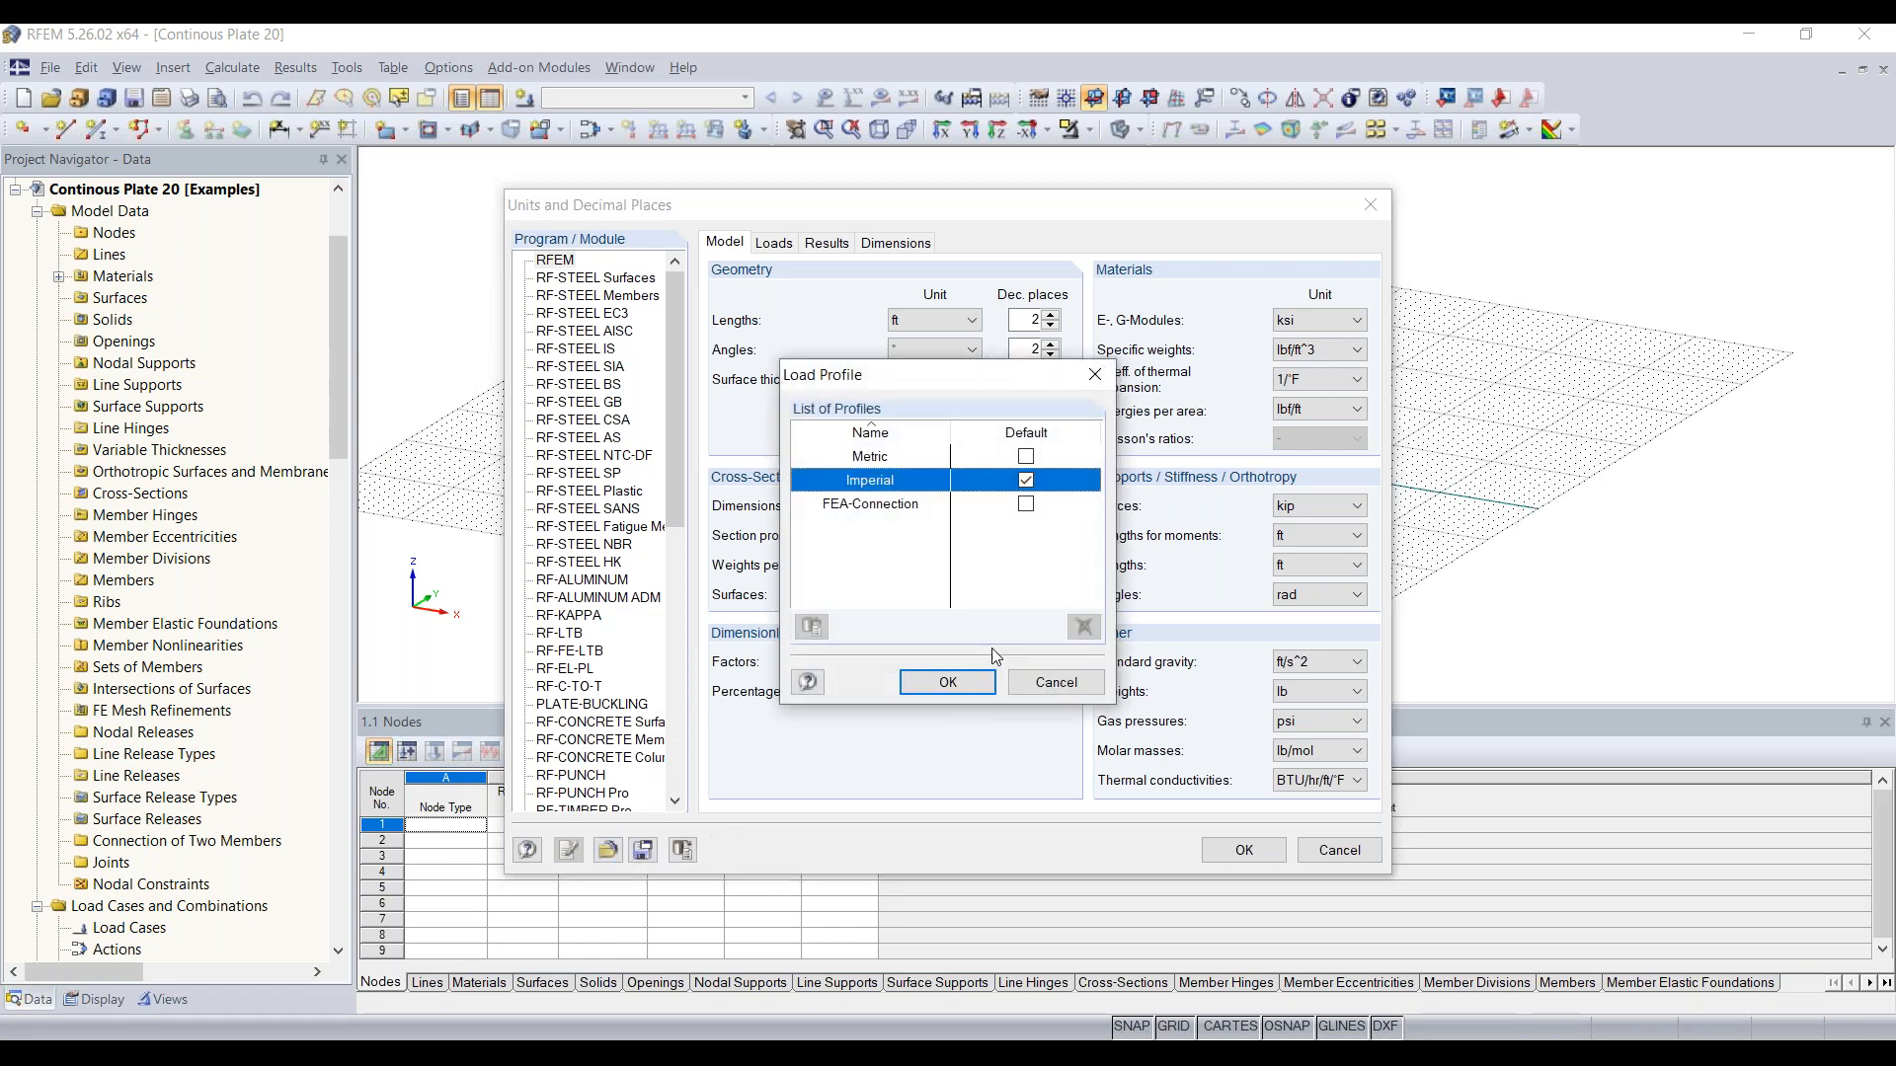
double_click(875, 457)
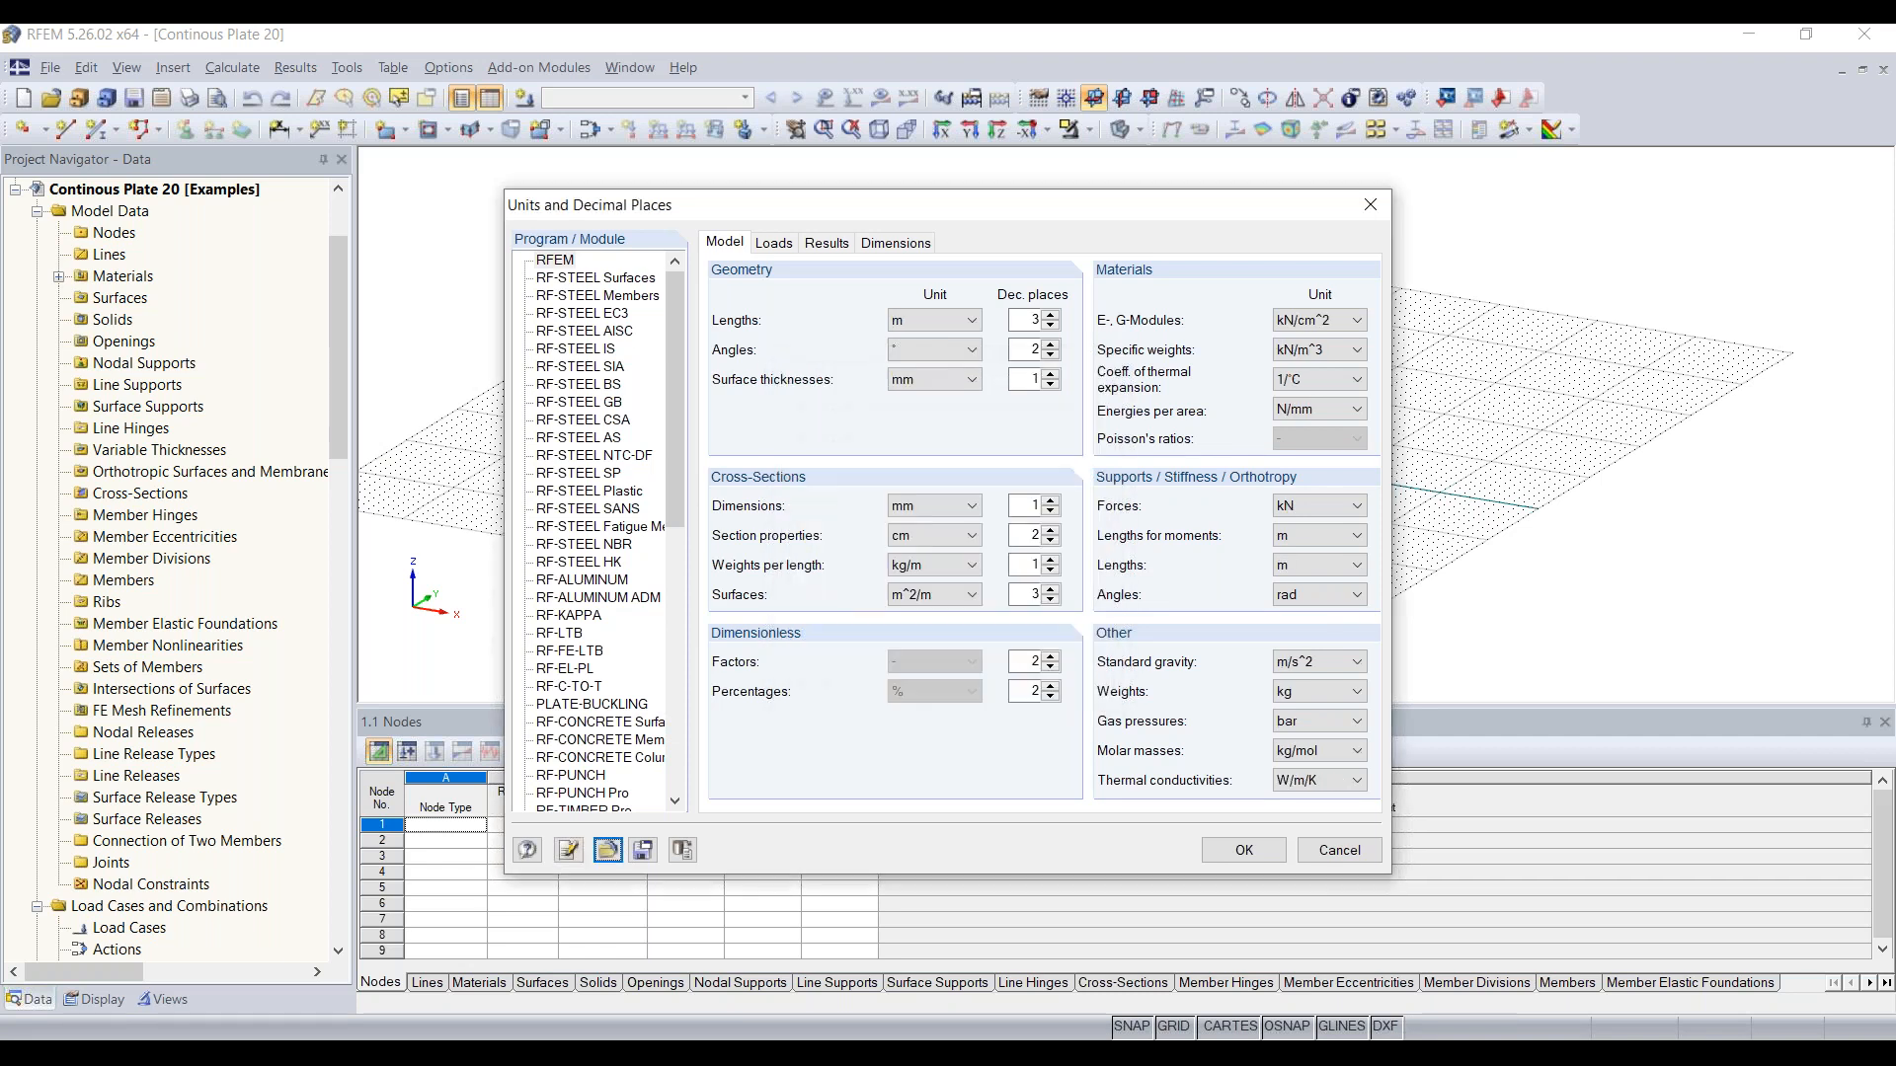
click(611, 850)
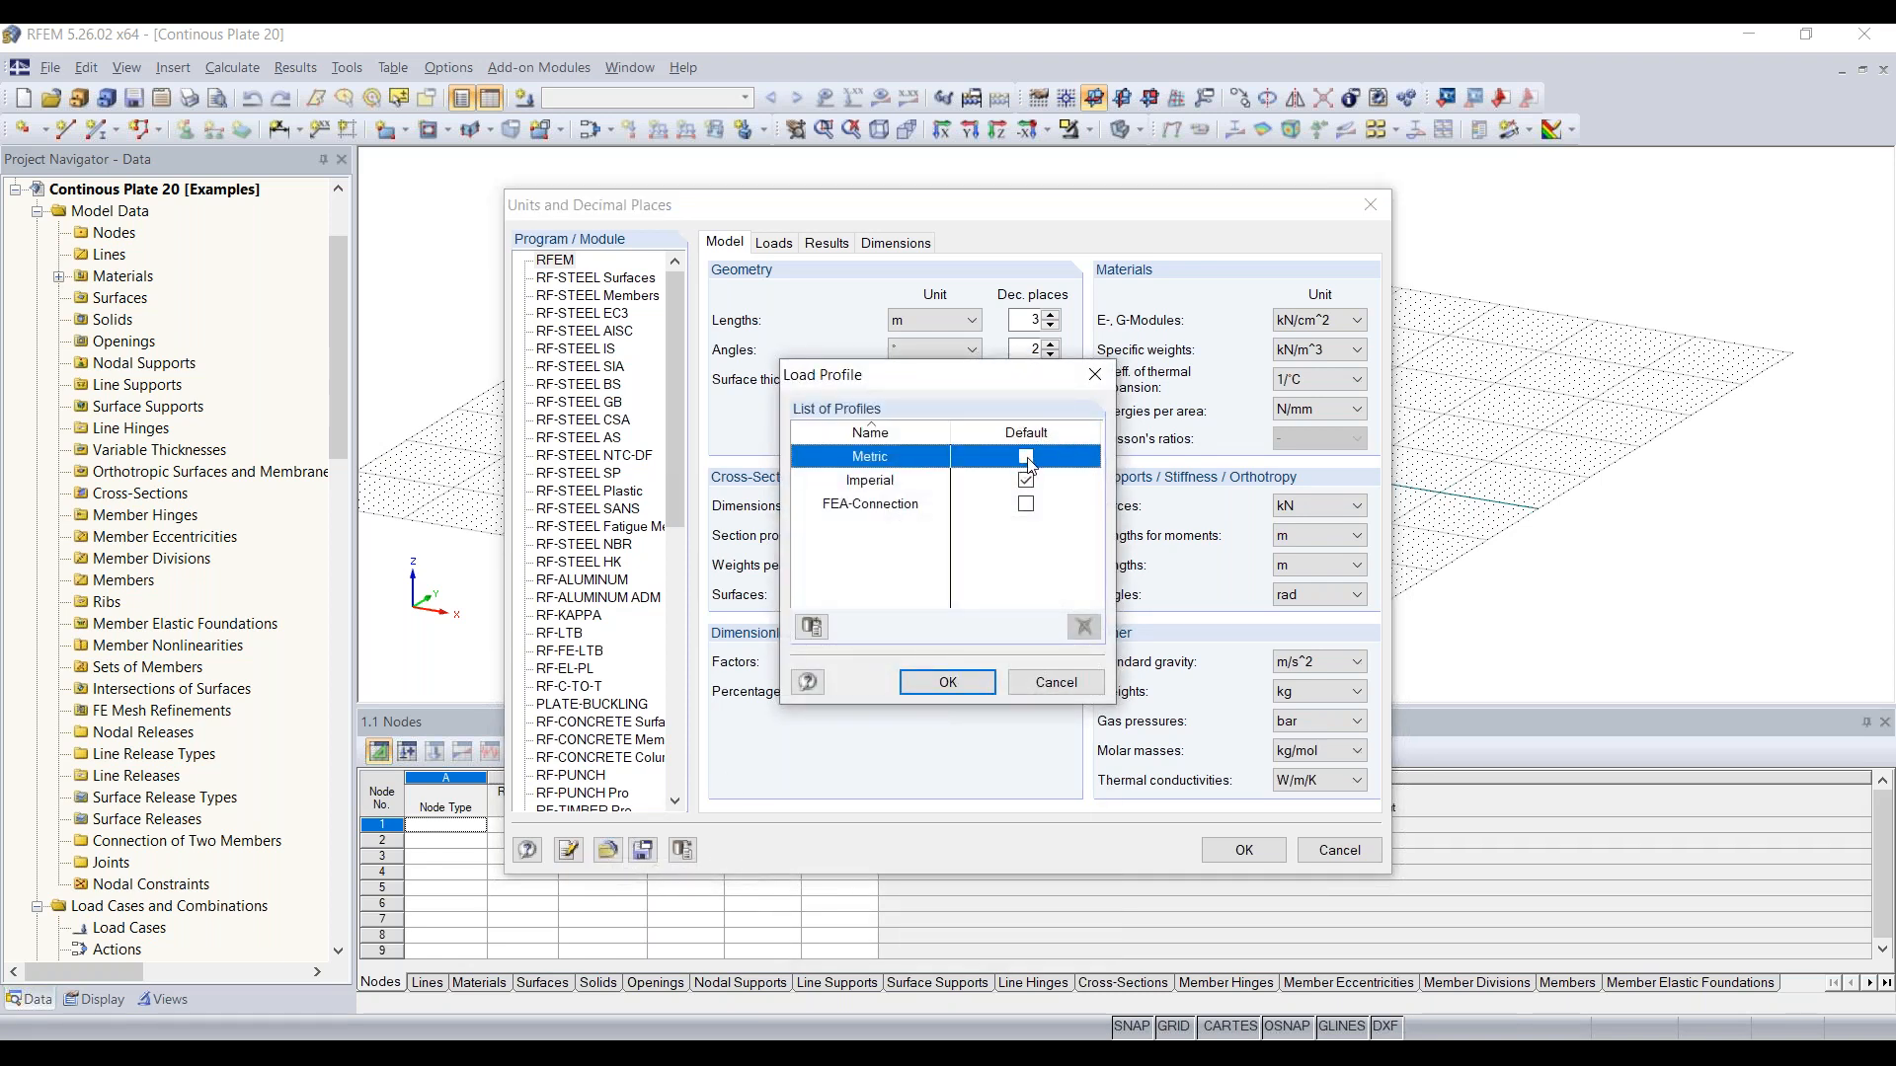
double_click(882, 484)
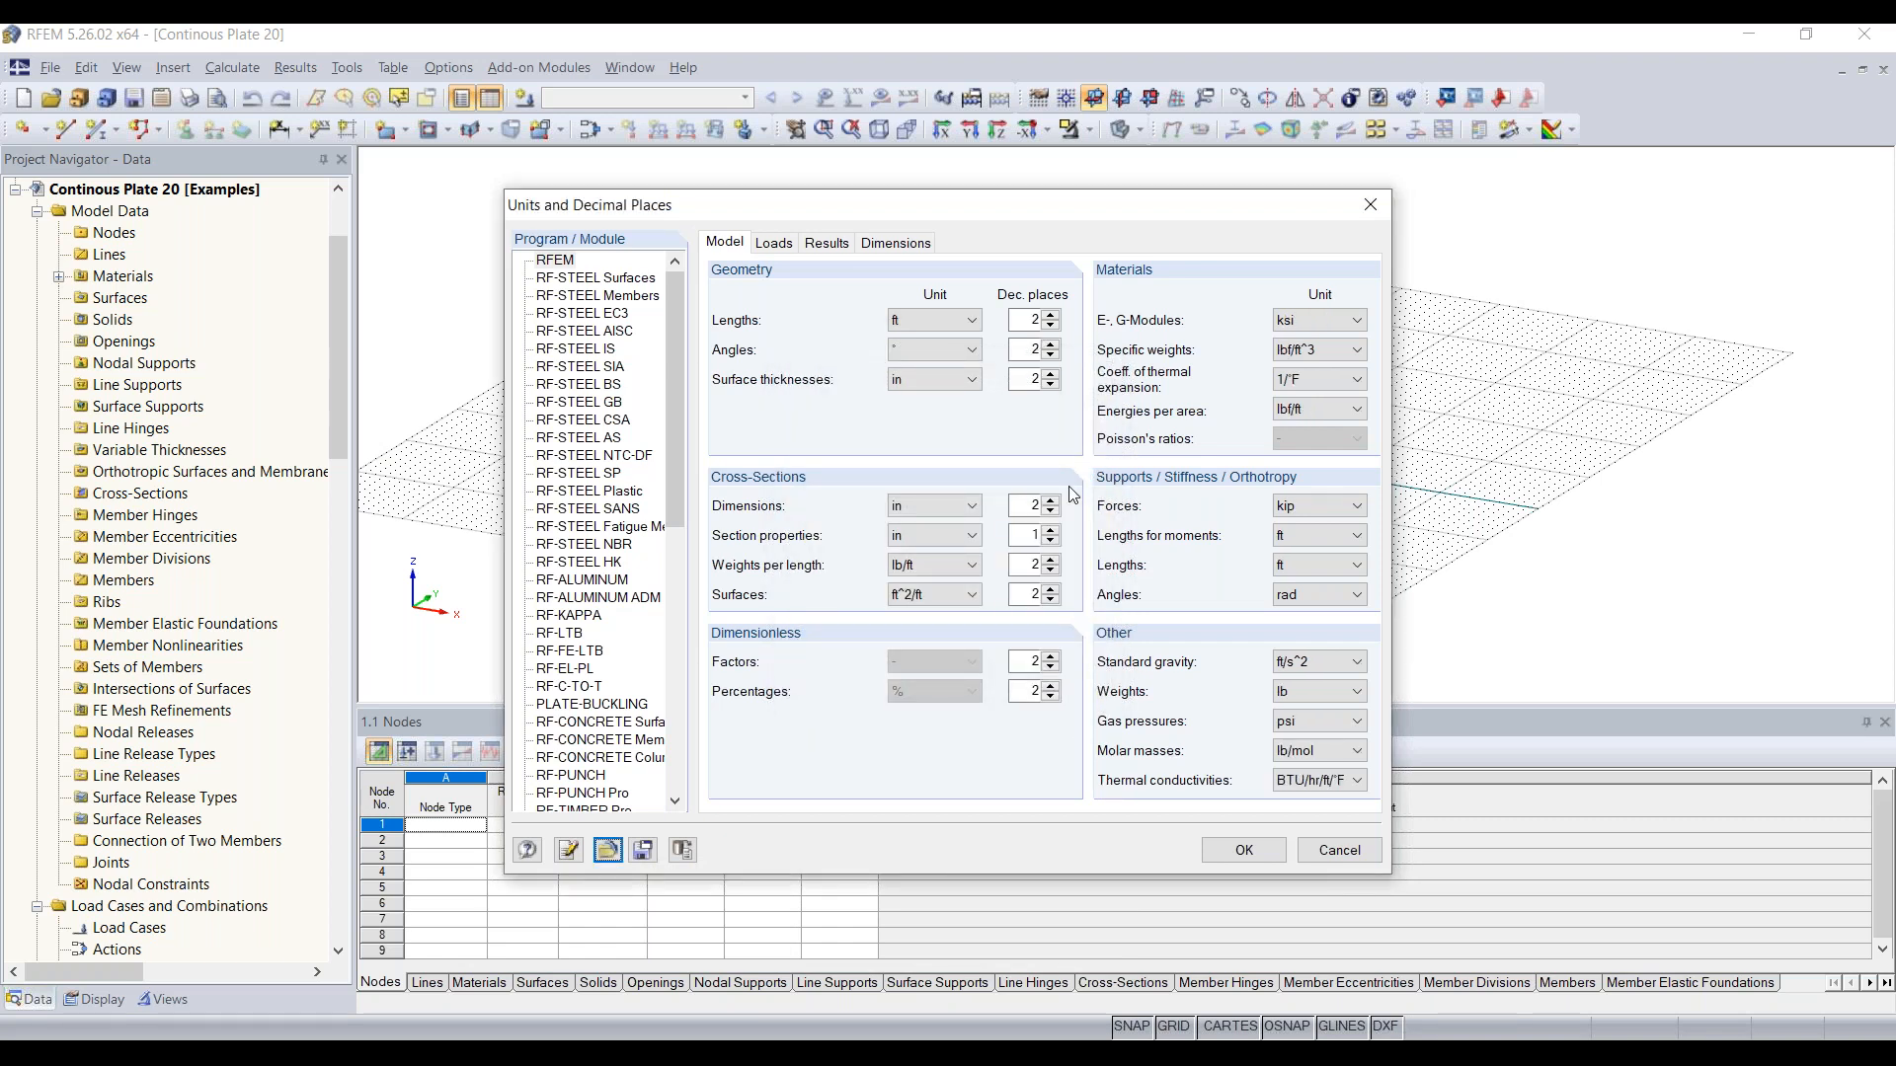
click(1246, 852)
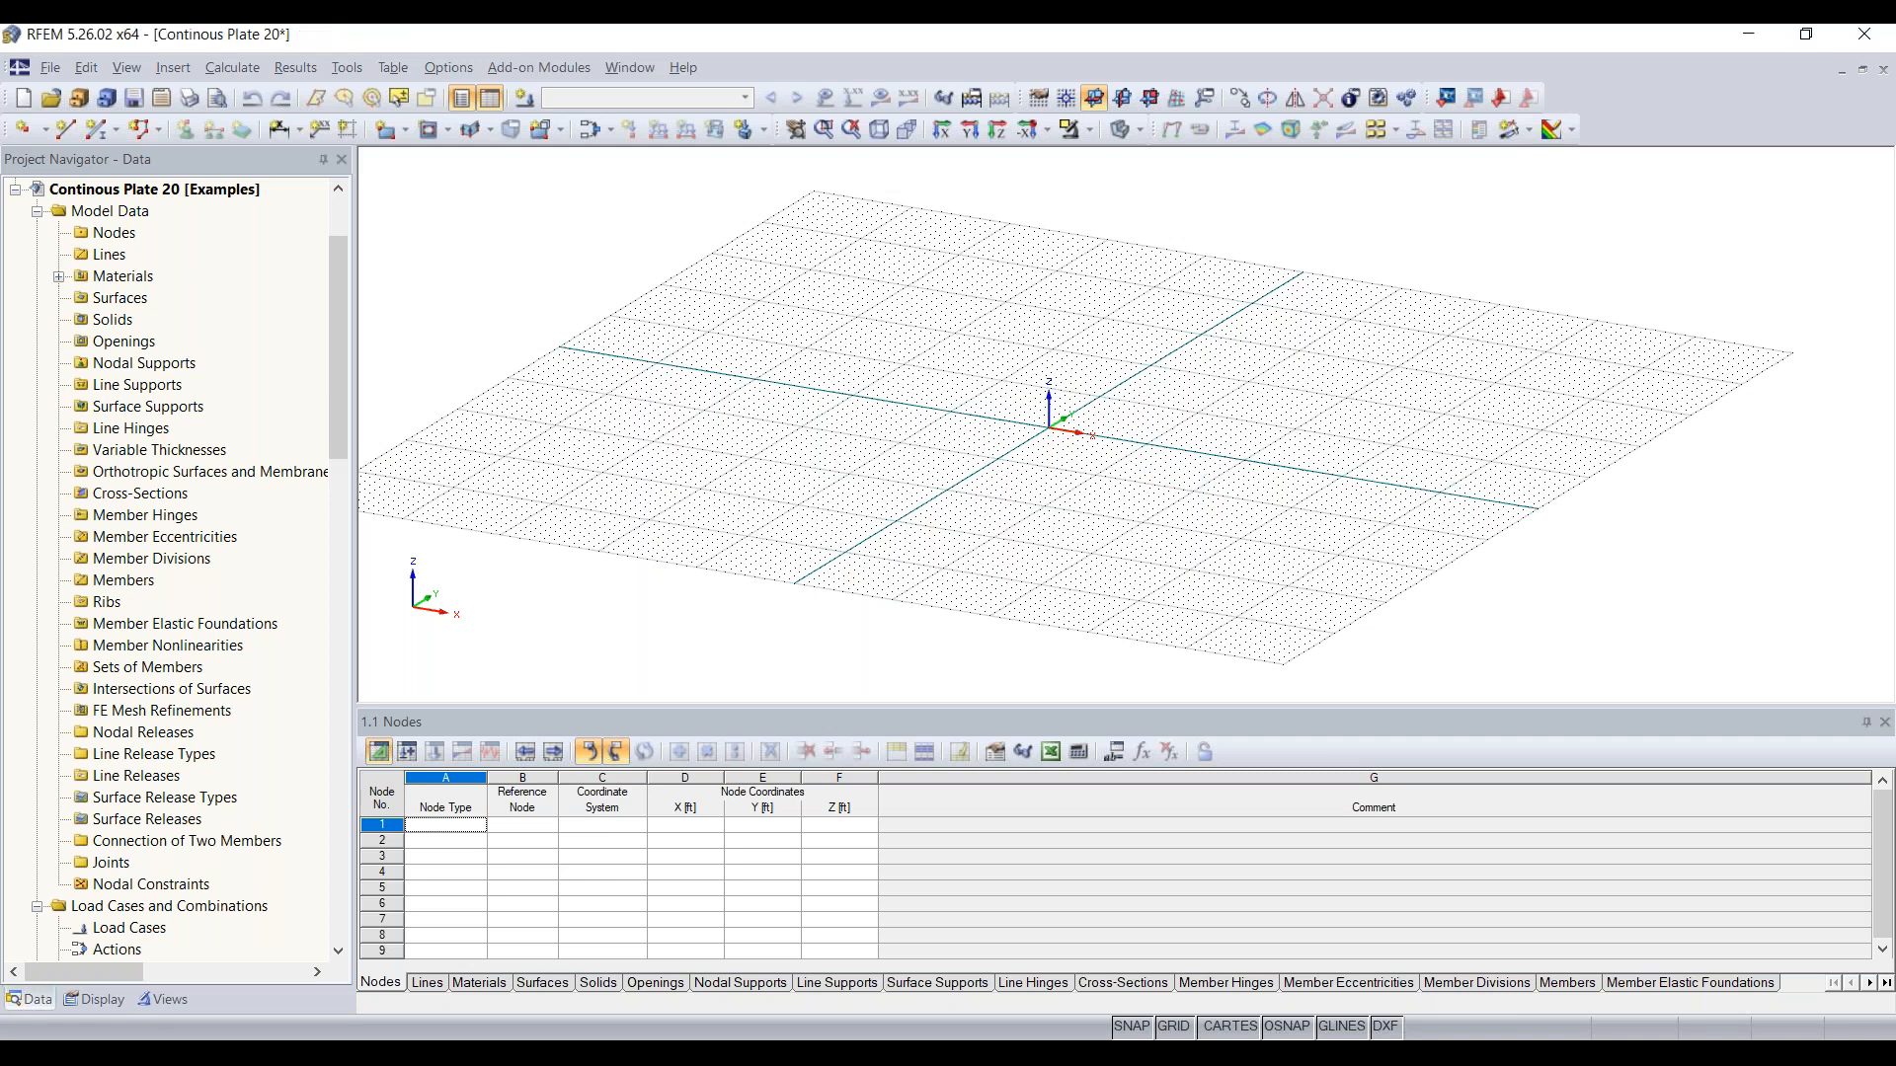
Step: Examine the grid point spacing and number of grid points in the work plane and grid/snap settings
middle_drag(1100, 473, 1169, 506)
scroll(1261, 385, down, 5)
scroll(1128, 430, up, 5)
middle_drag(1259, 444, 1086, 528)
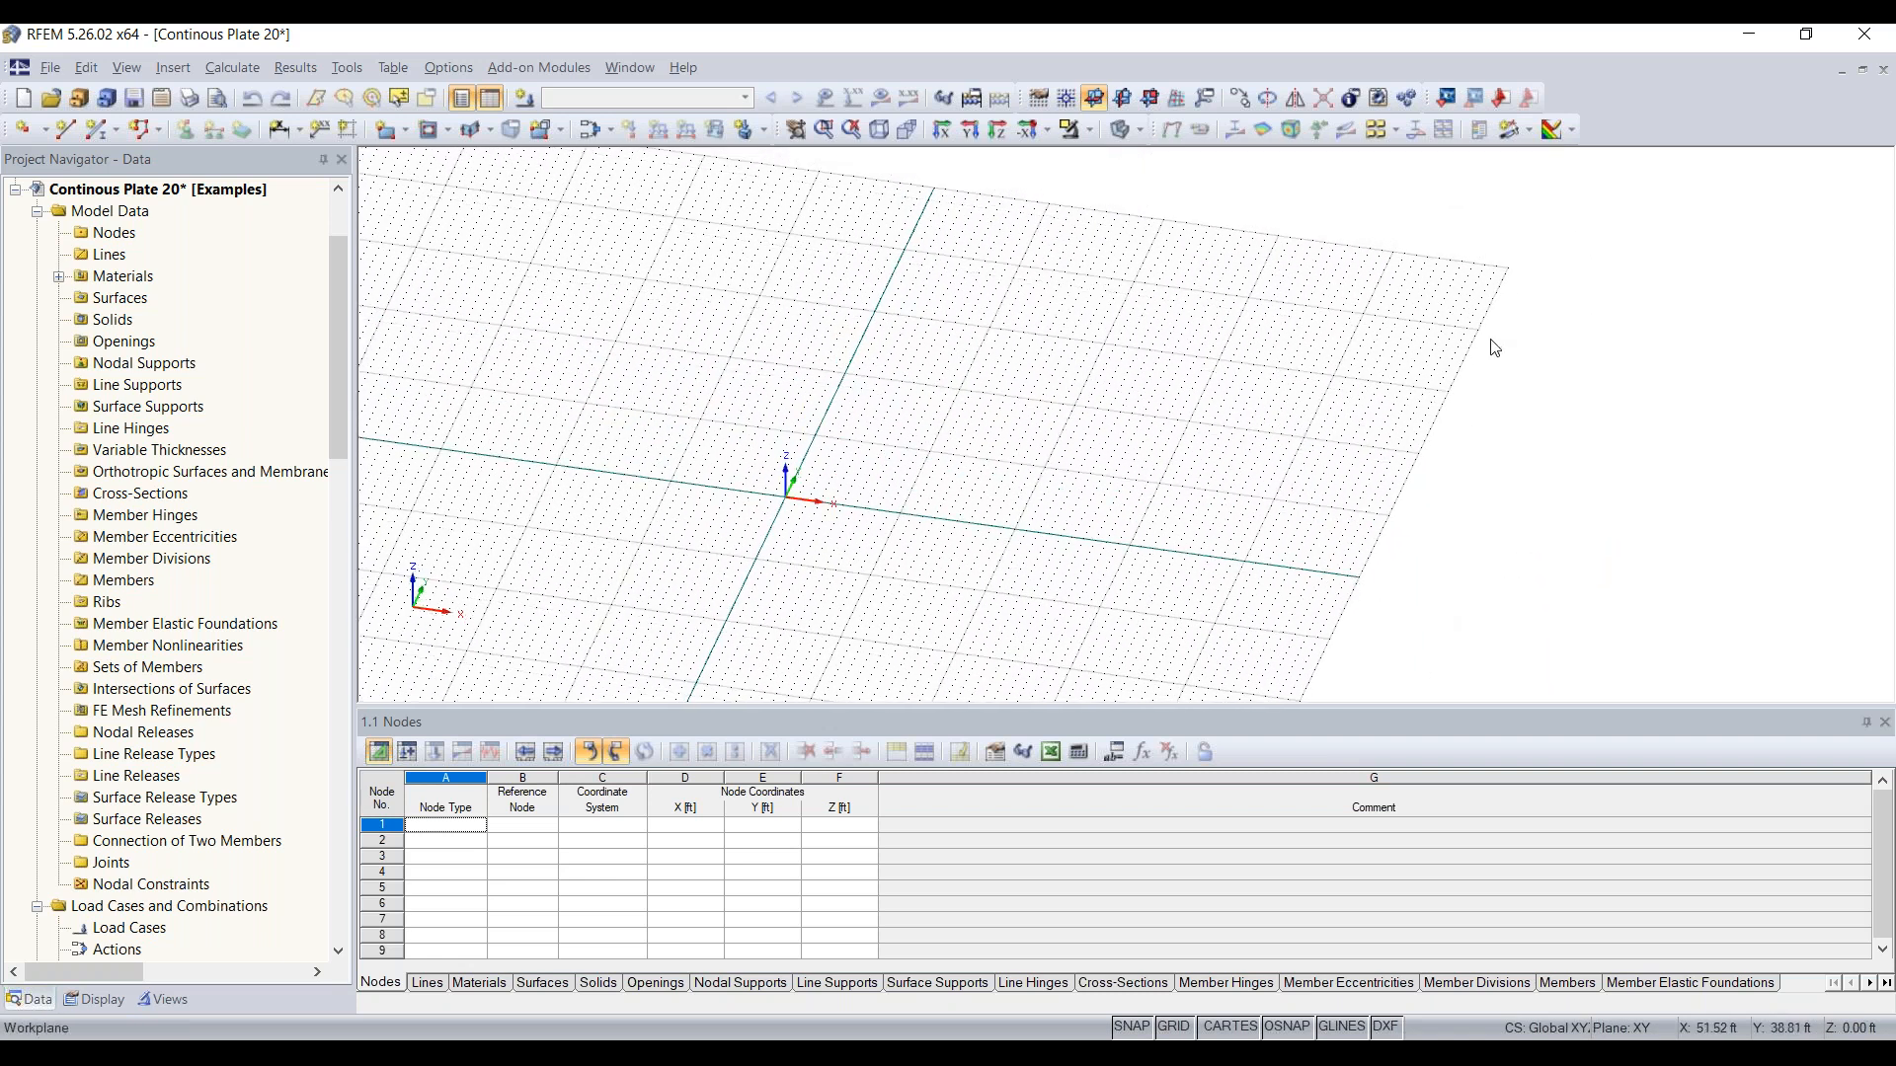
scroll(847, 521, up, 4)
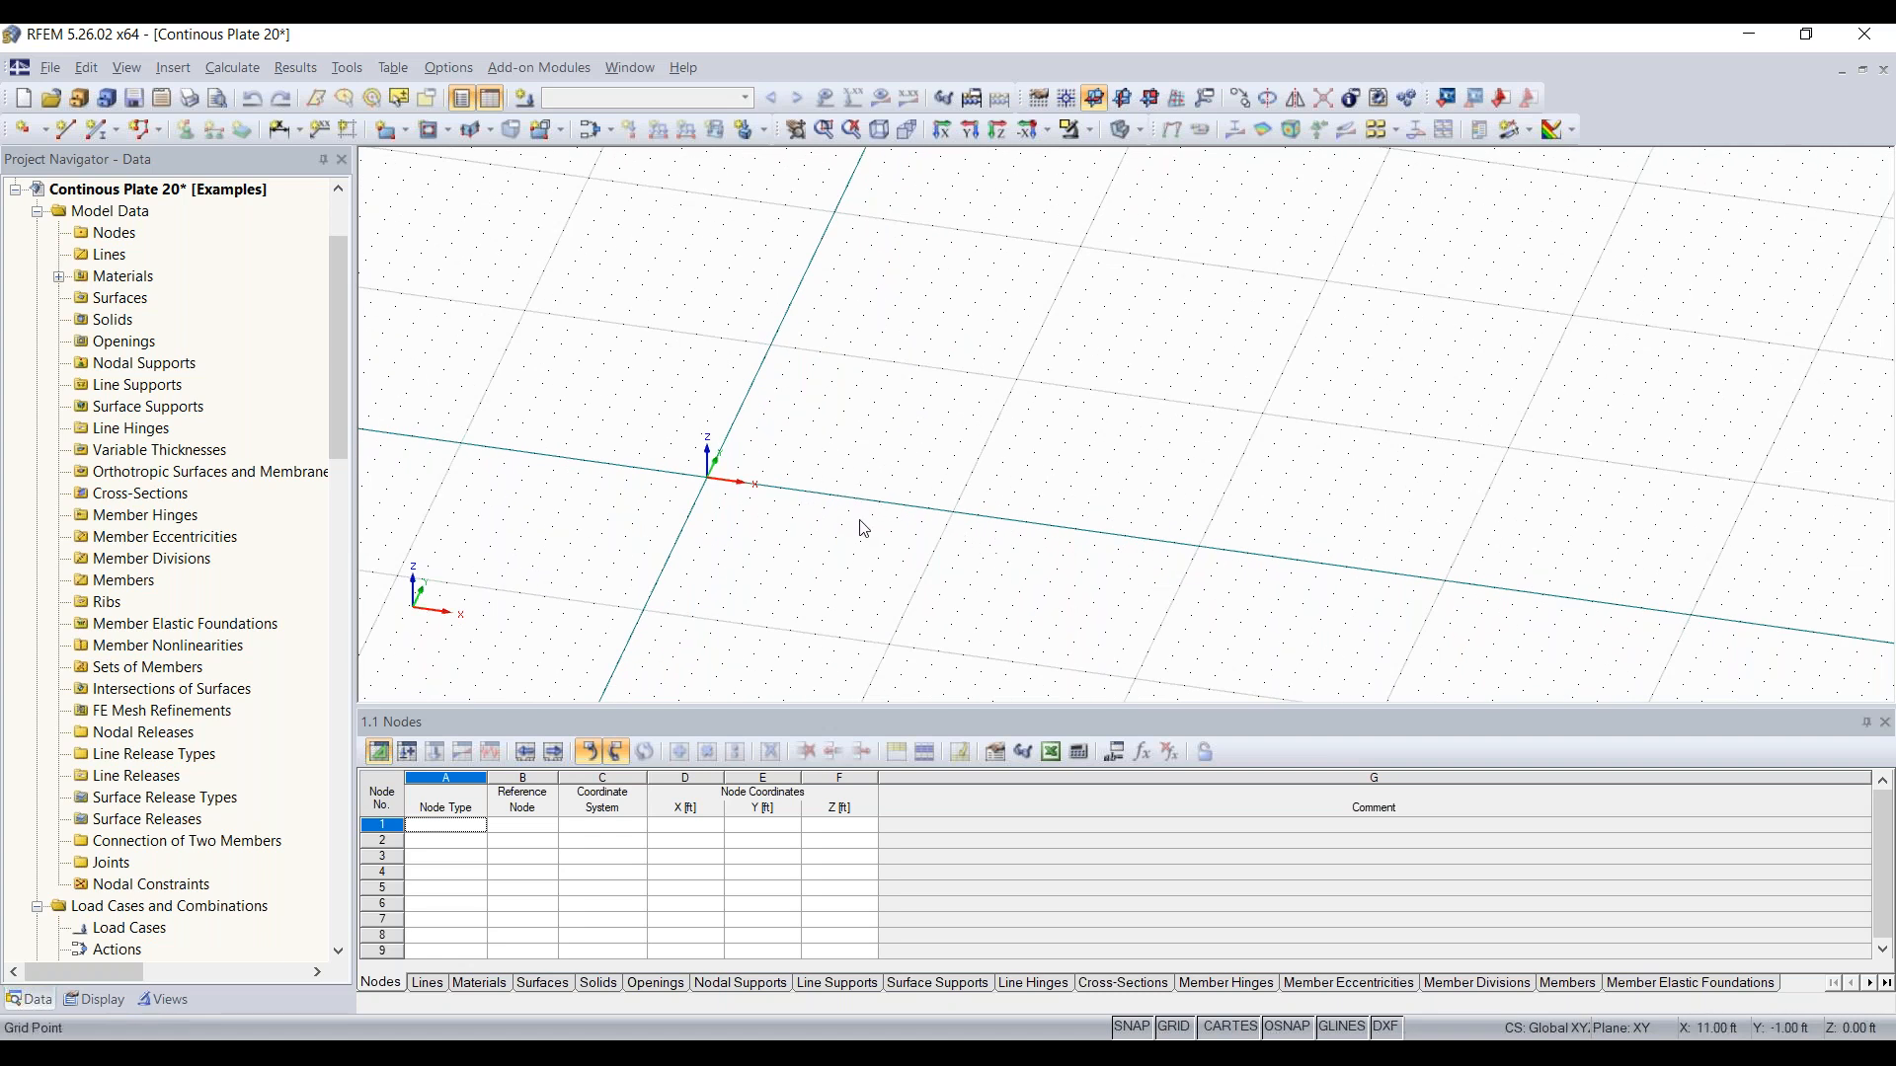
click(1038, 103)
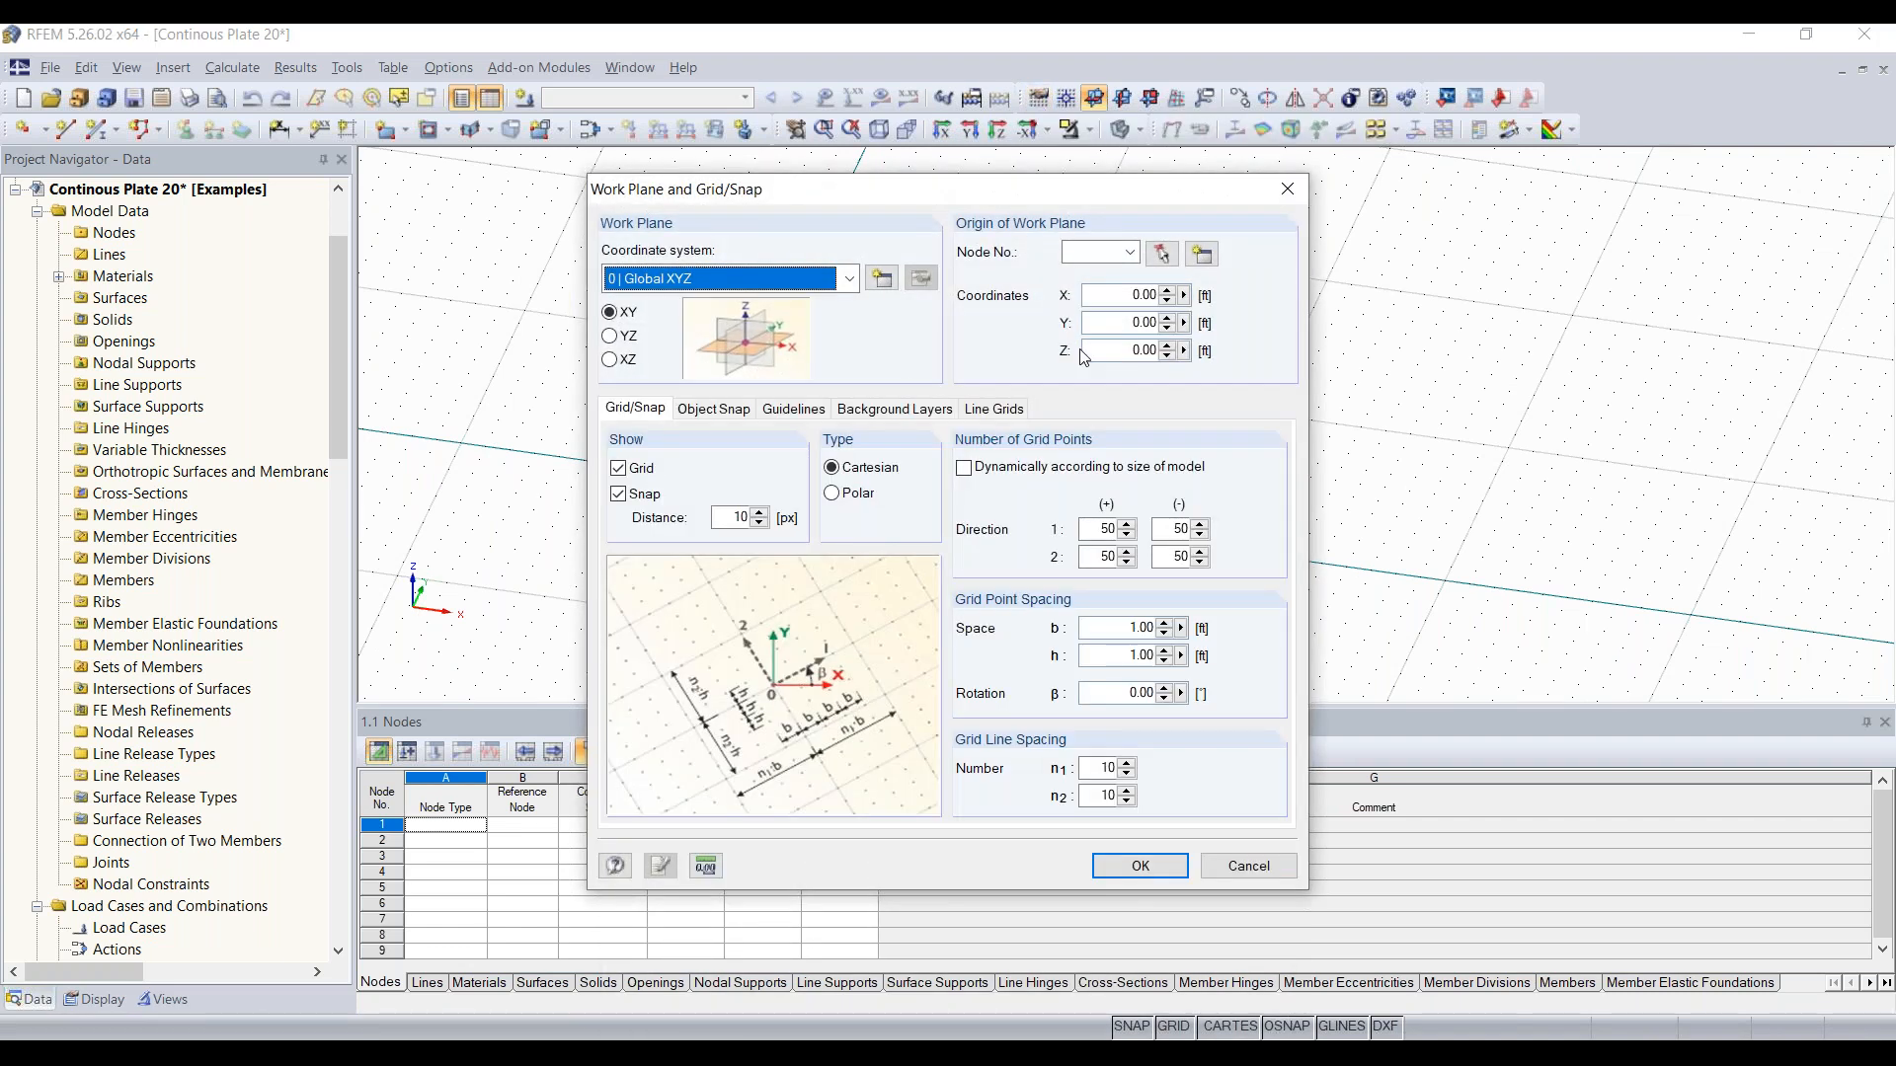
drag(1062, 179, 988, 168)
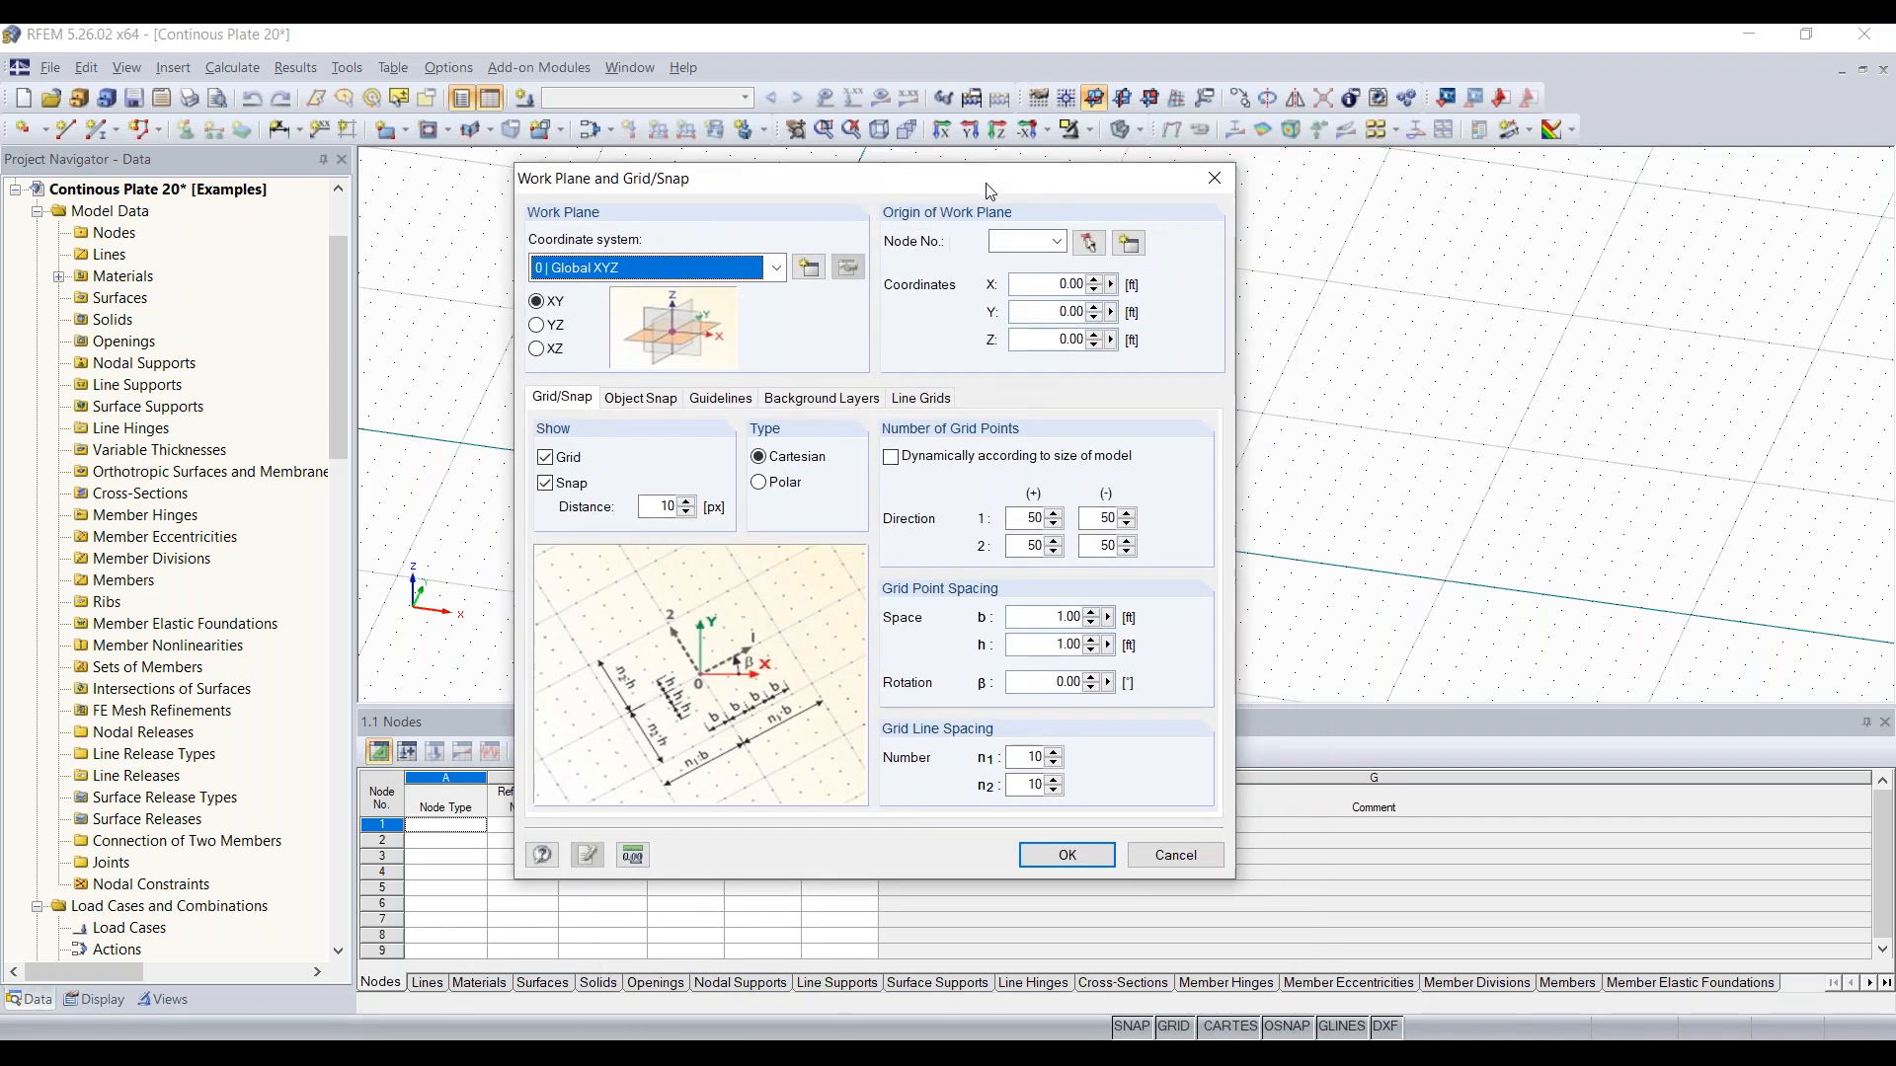
click(1058, 617)
double_click(1057, 617)
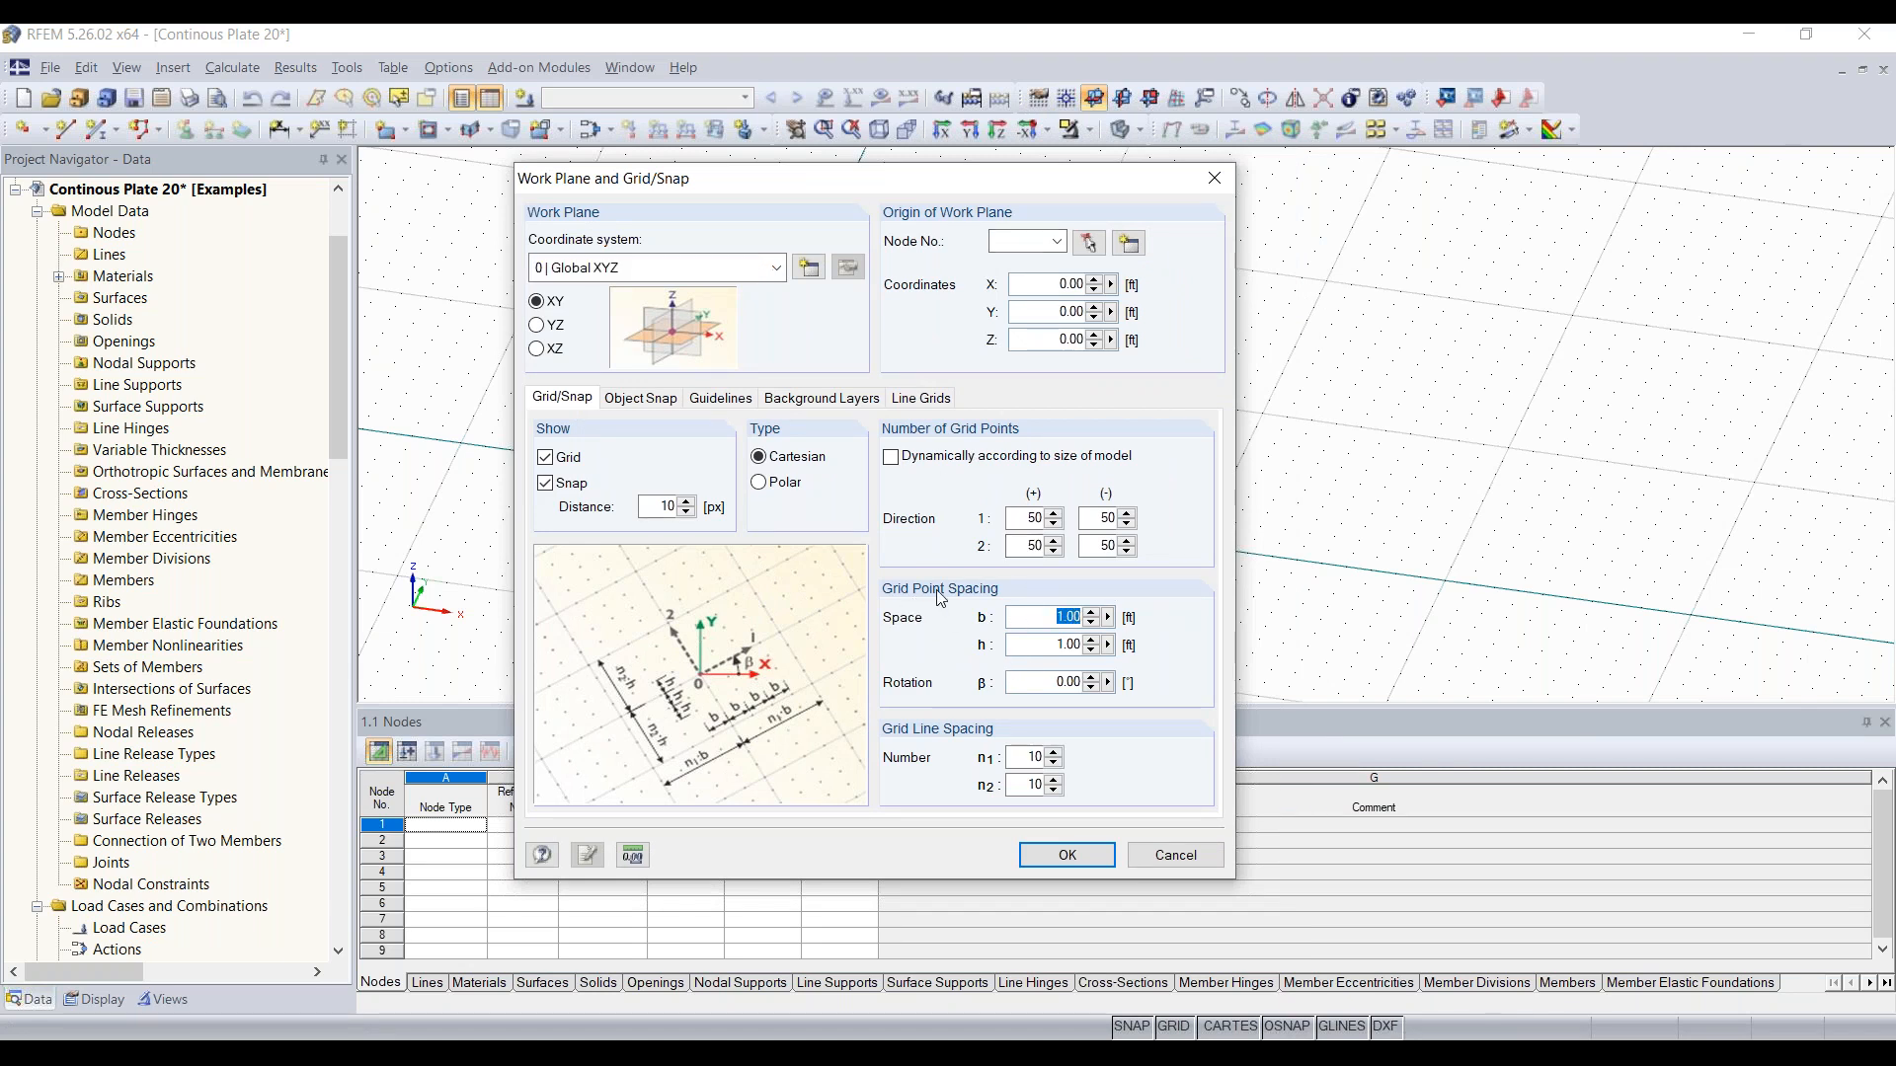
key(Tab)
drag(1027, 519, 1043, 519)
click(1216, 179)
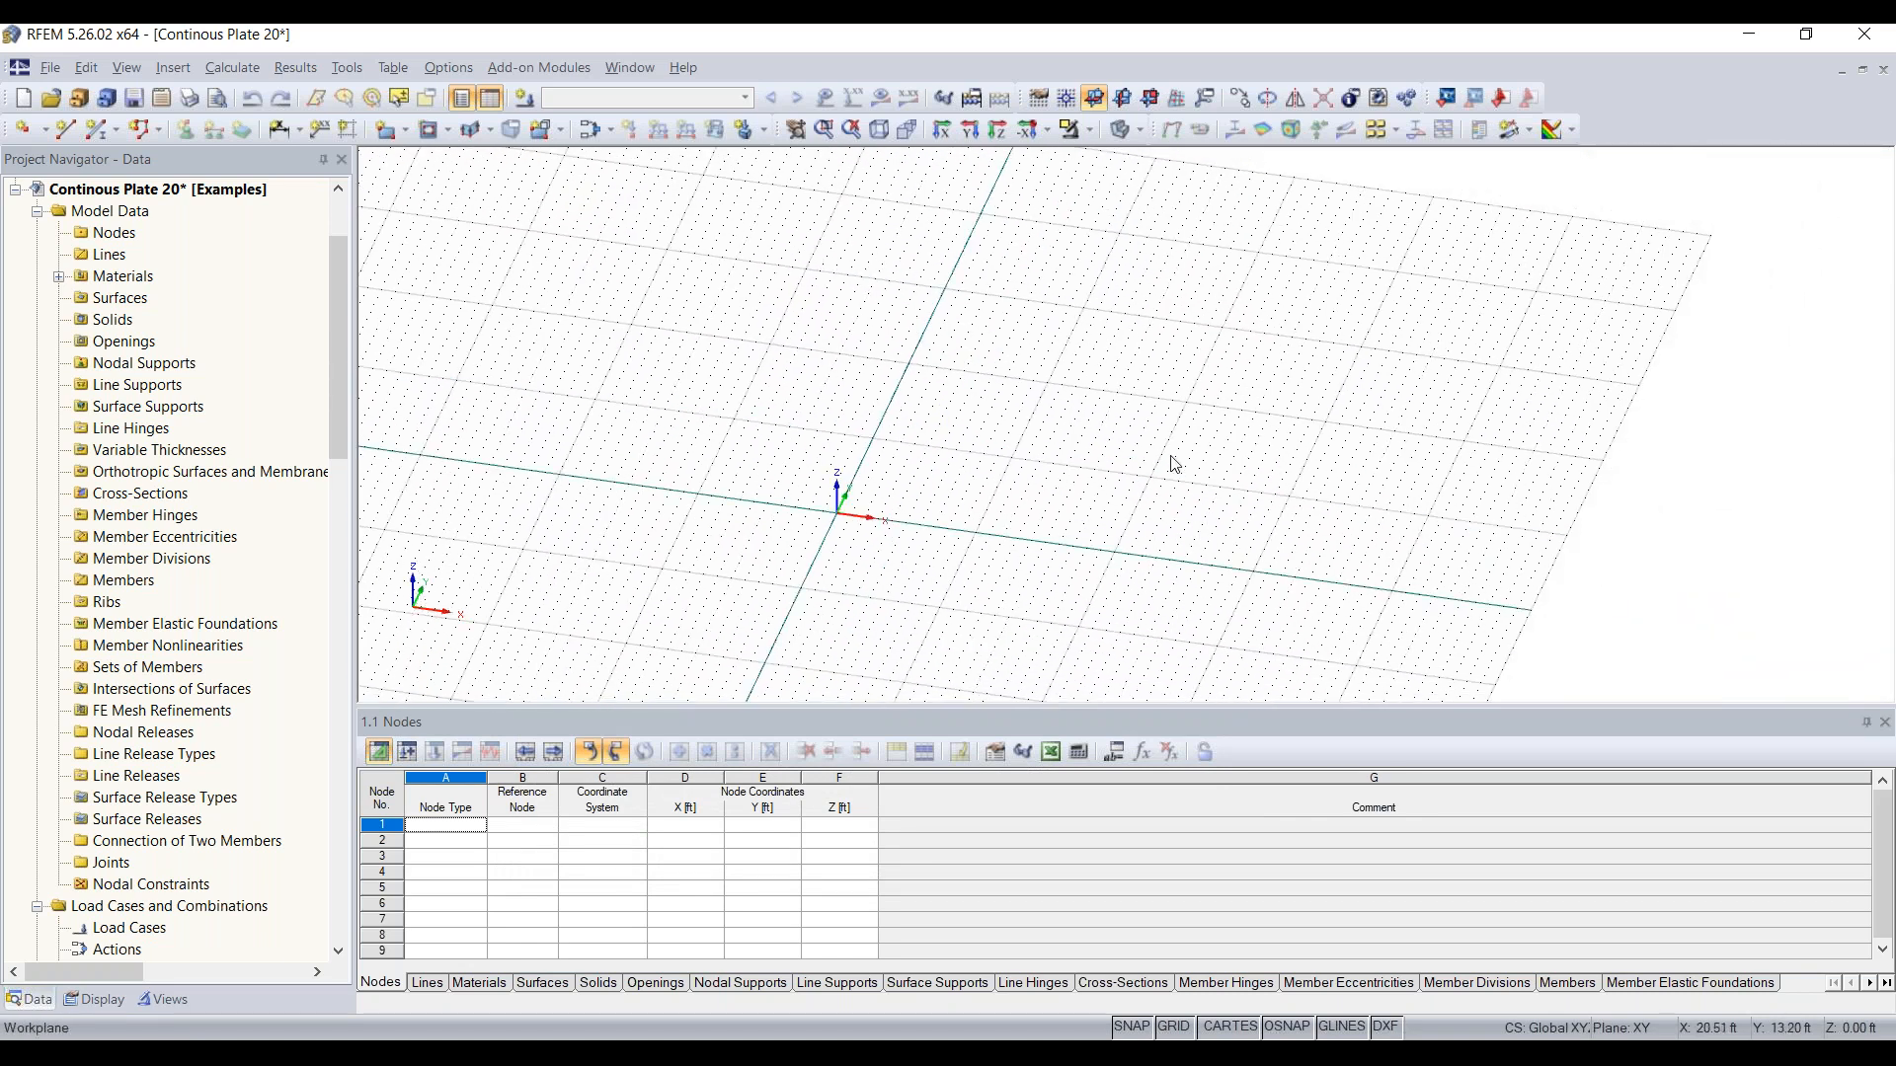
Step: Start a new rectangular surface and select Concrete f'c = 4000 psi (ACI 318-19) as its material
ctrl+middle_drag(974, 478, 713, 450)
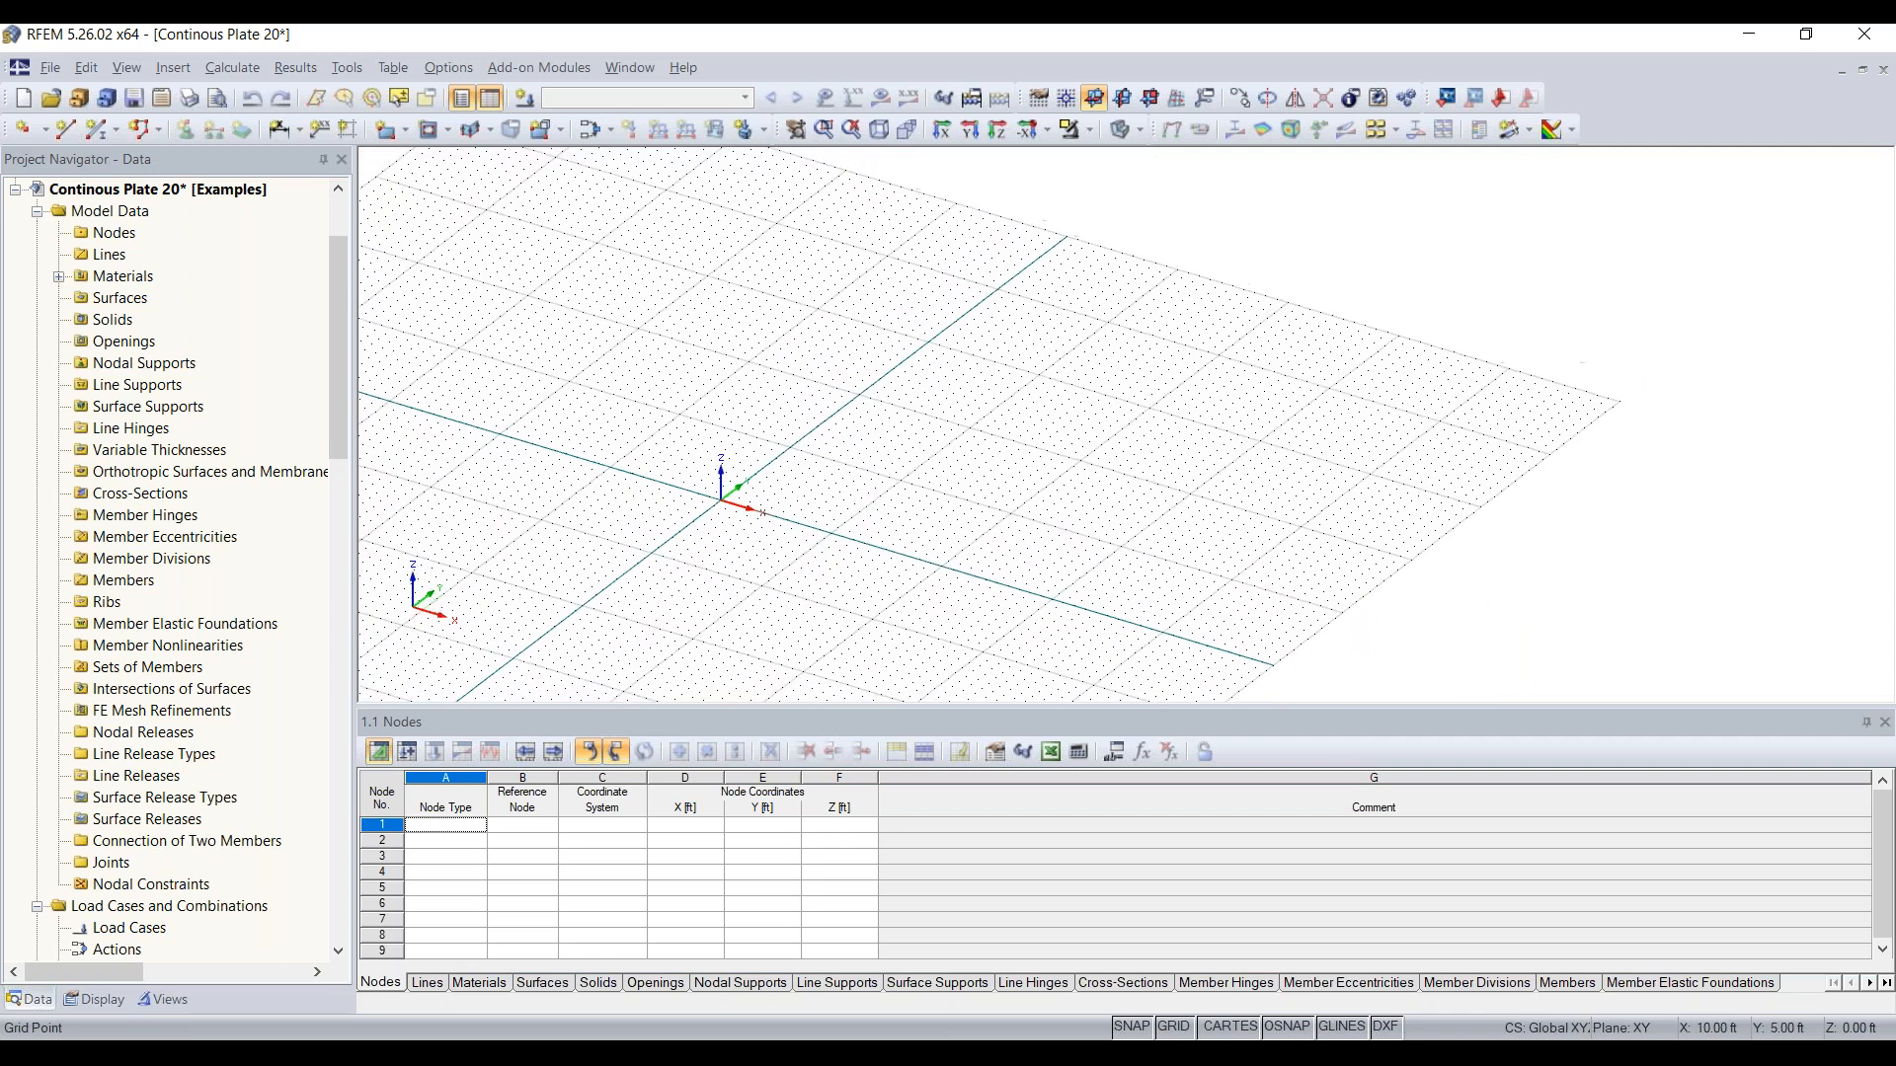
scroll(790, 538, up, 3)
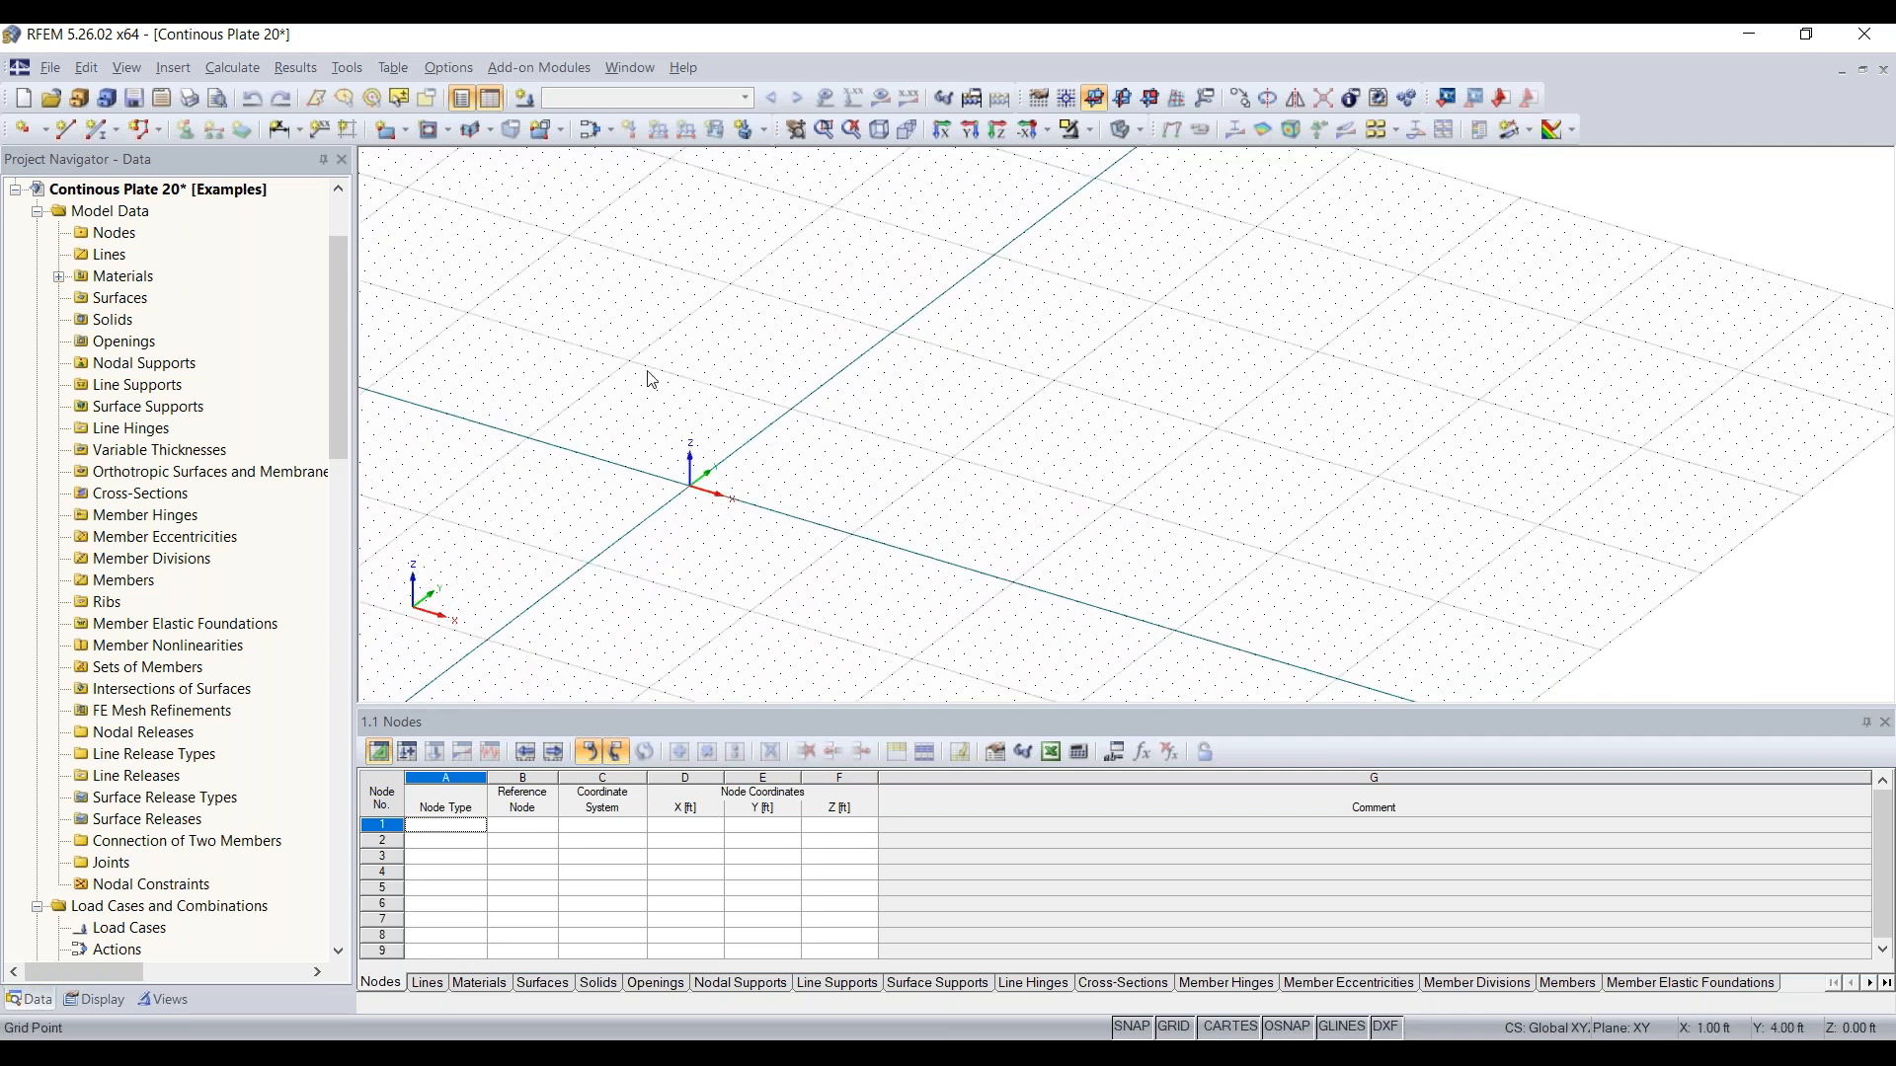
click(388, 133)
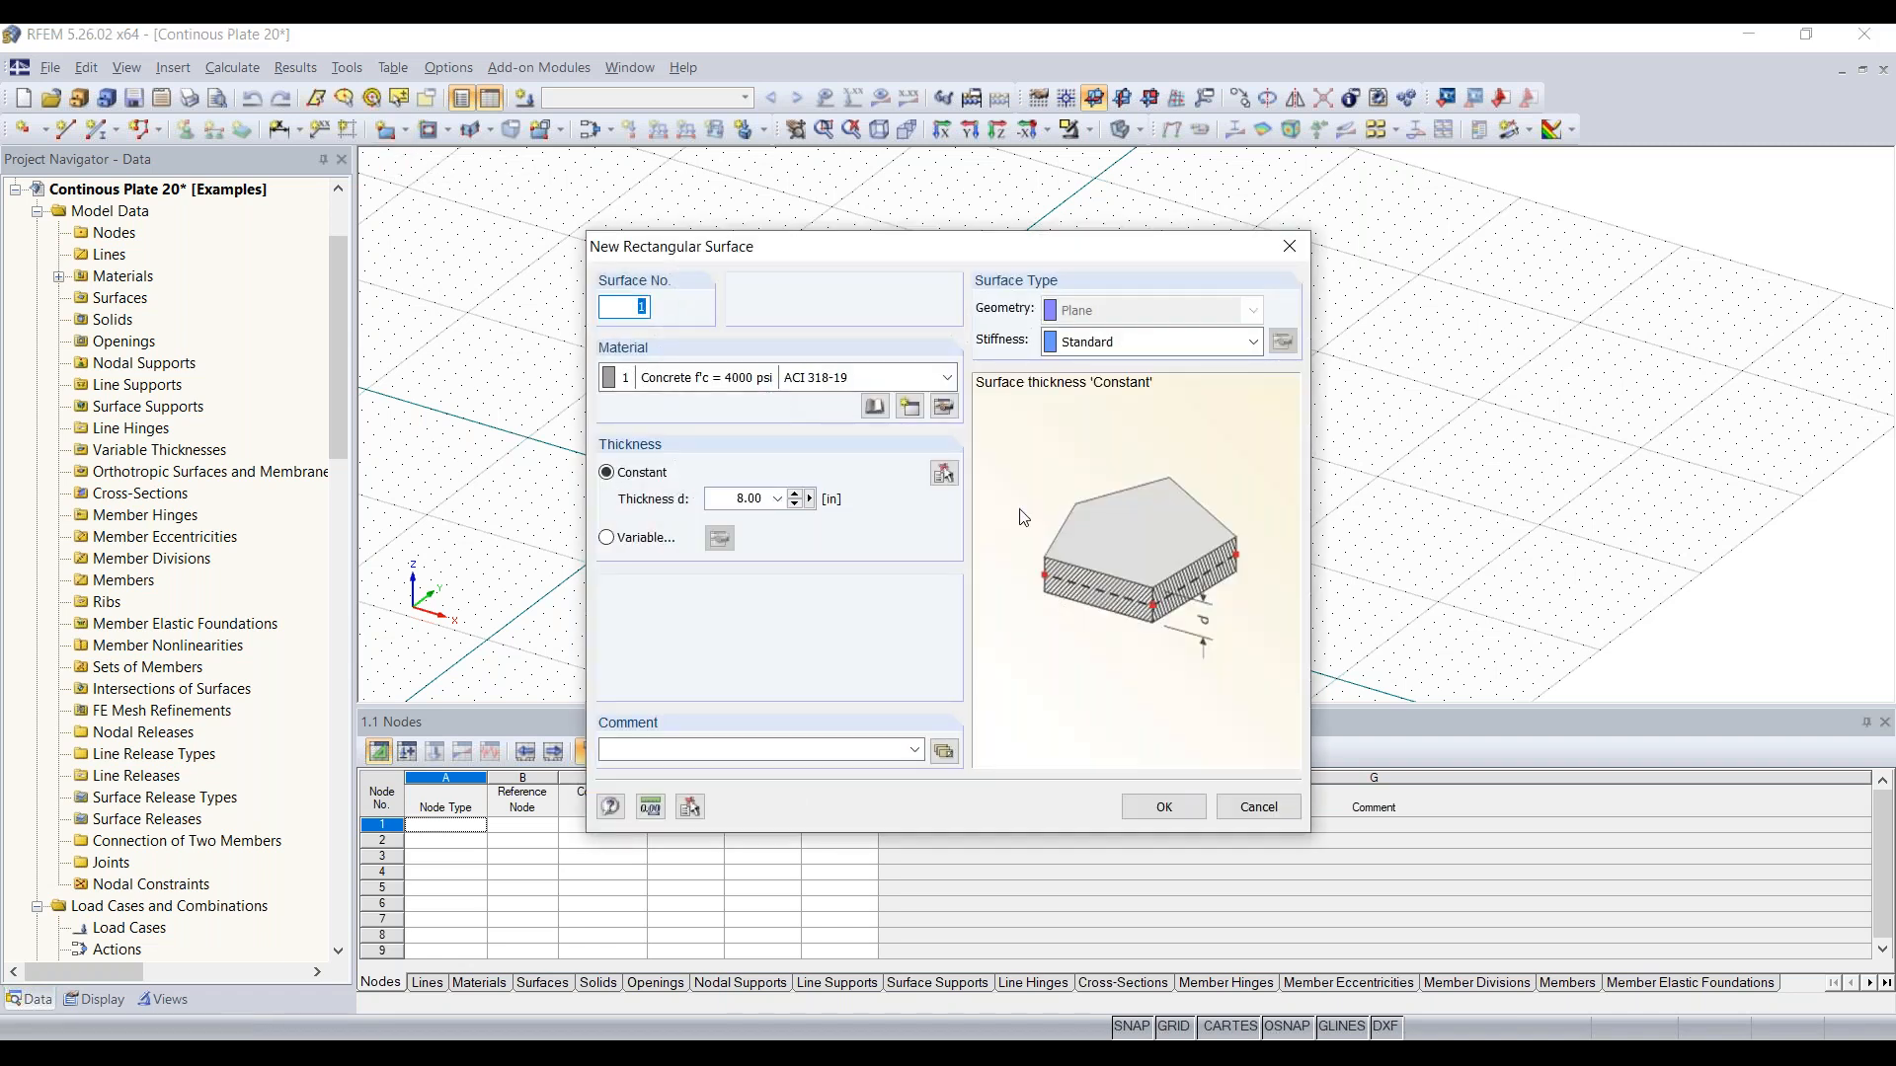
mouse_move(916, 247)
mouse_down()
mouse_move(872, 204)
mouse_move(891, 224)
mouse_up()
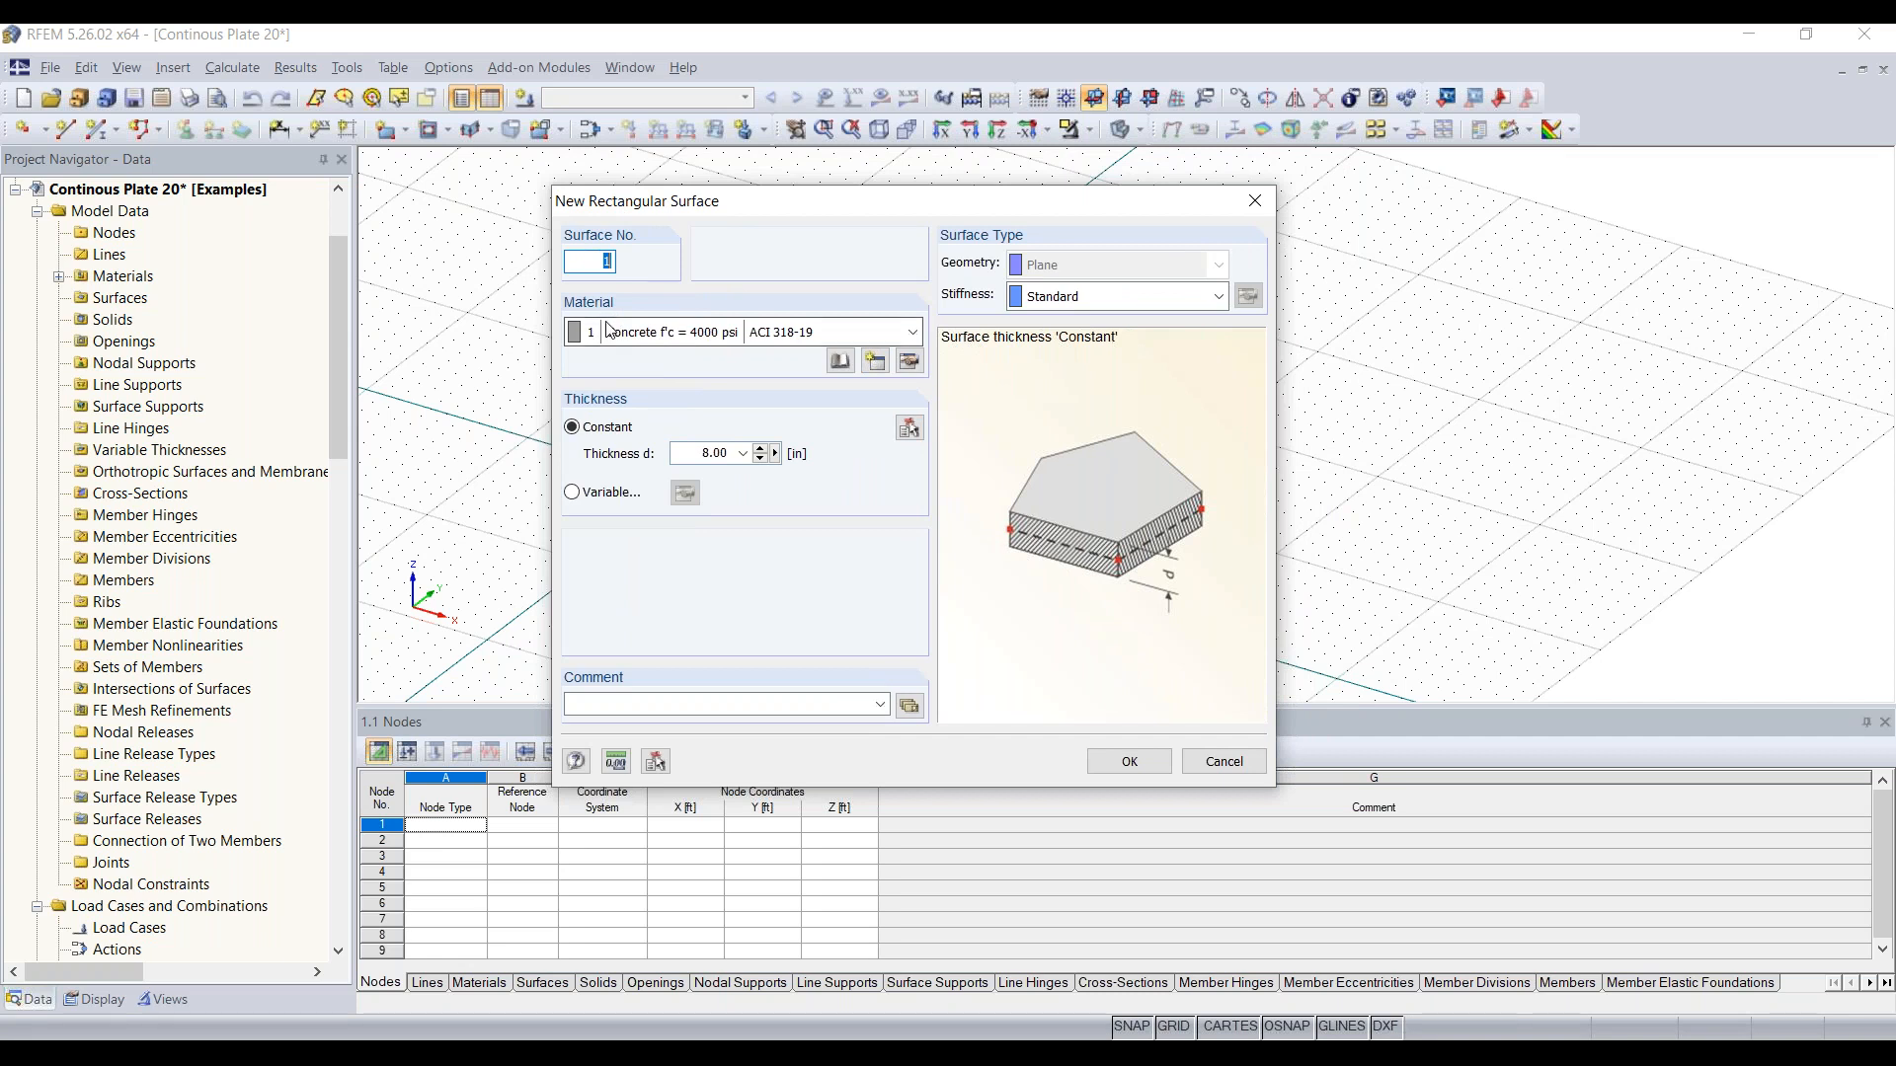
click(781, 341)
click(775, 355)
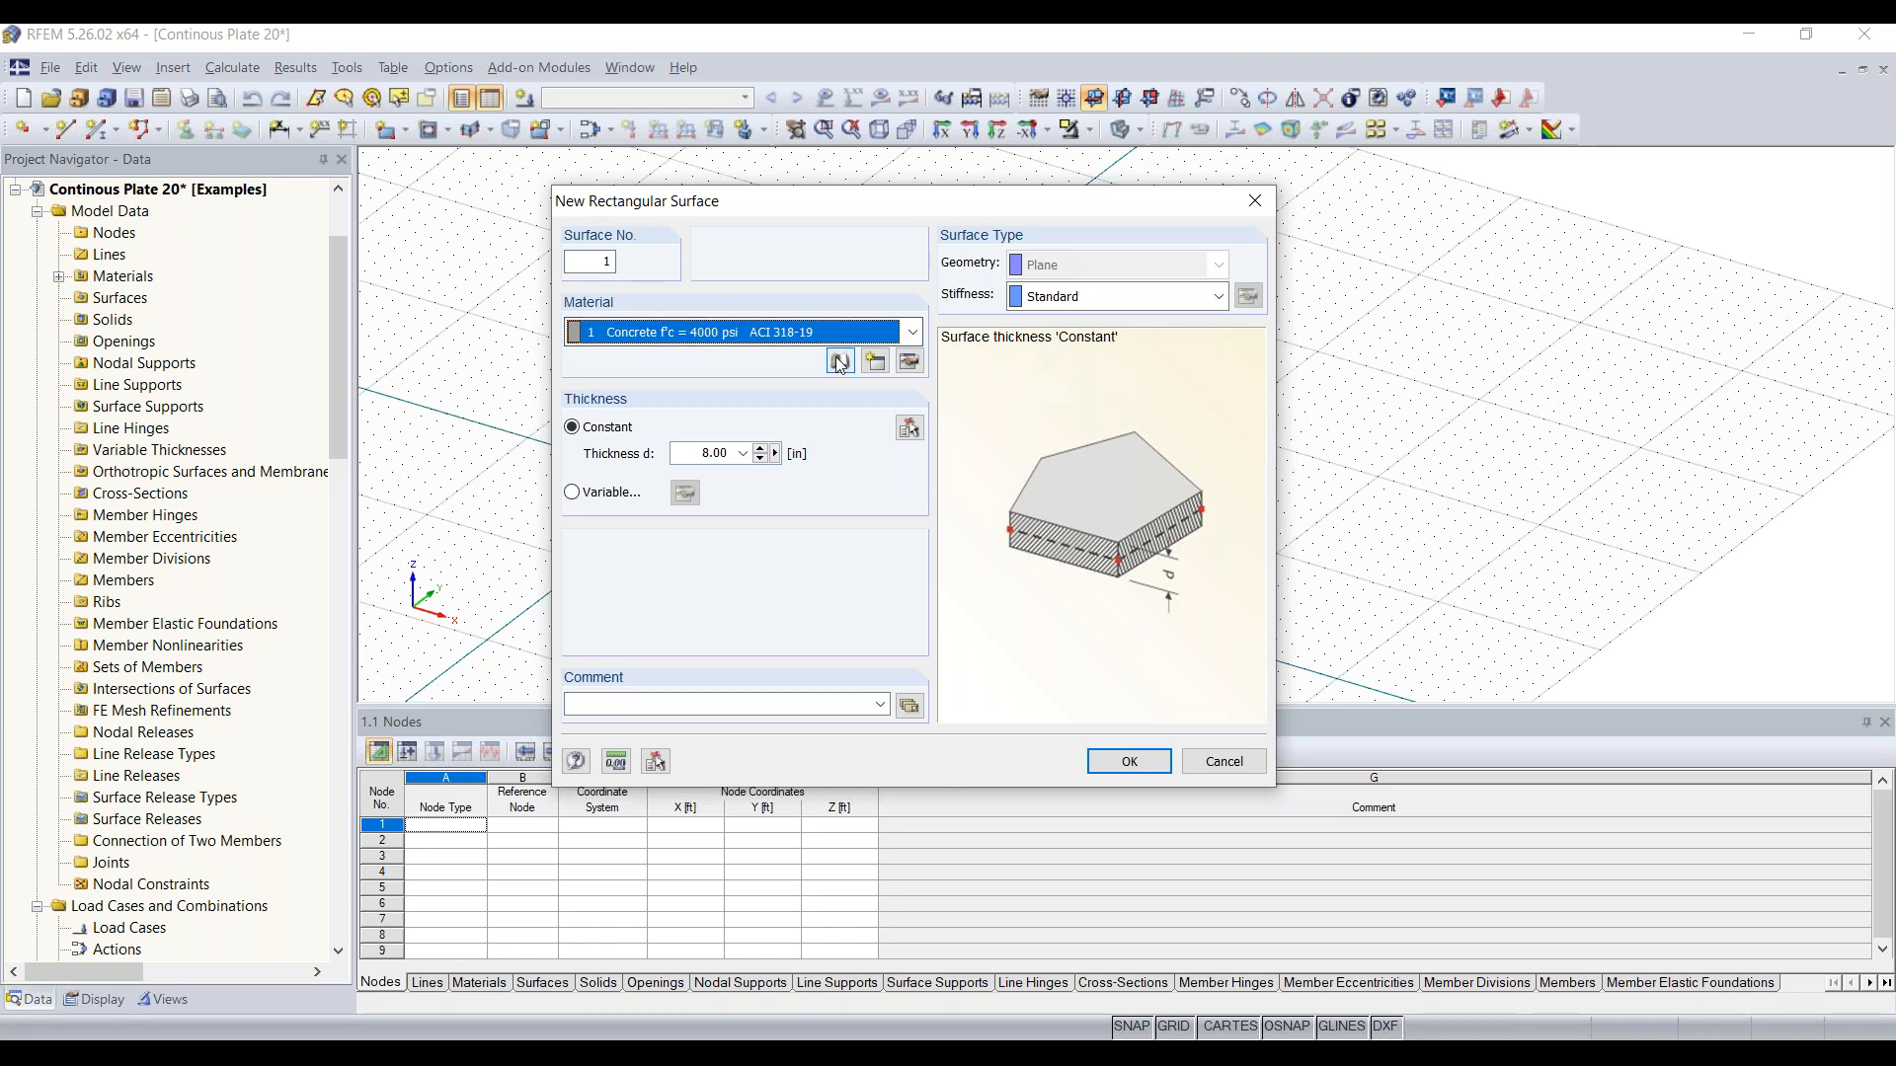
Step: Create a new material from the material library and filter for the Concrete category group and Concrete category
click(874, 363)
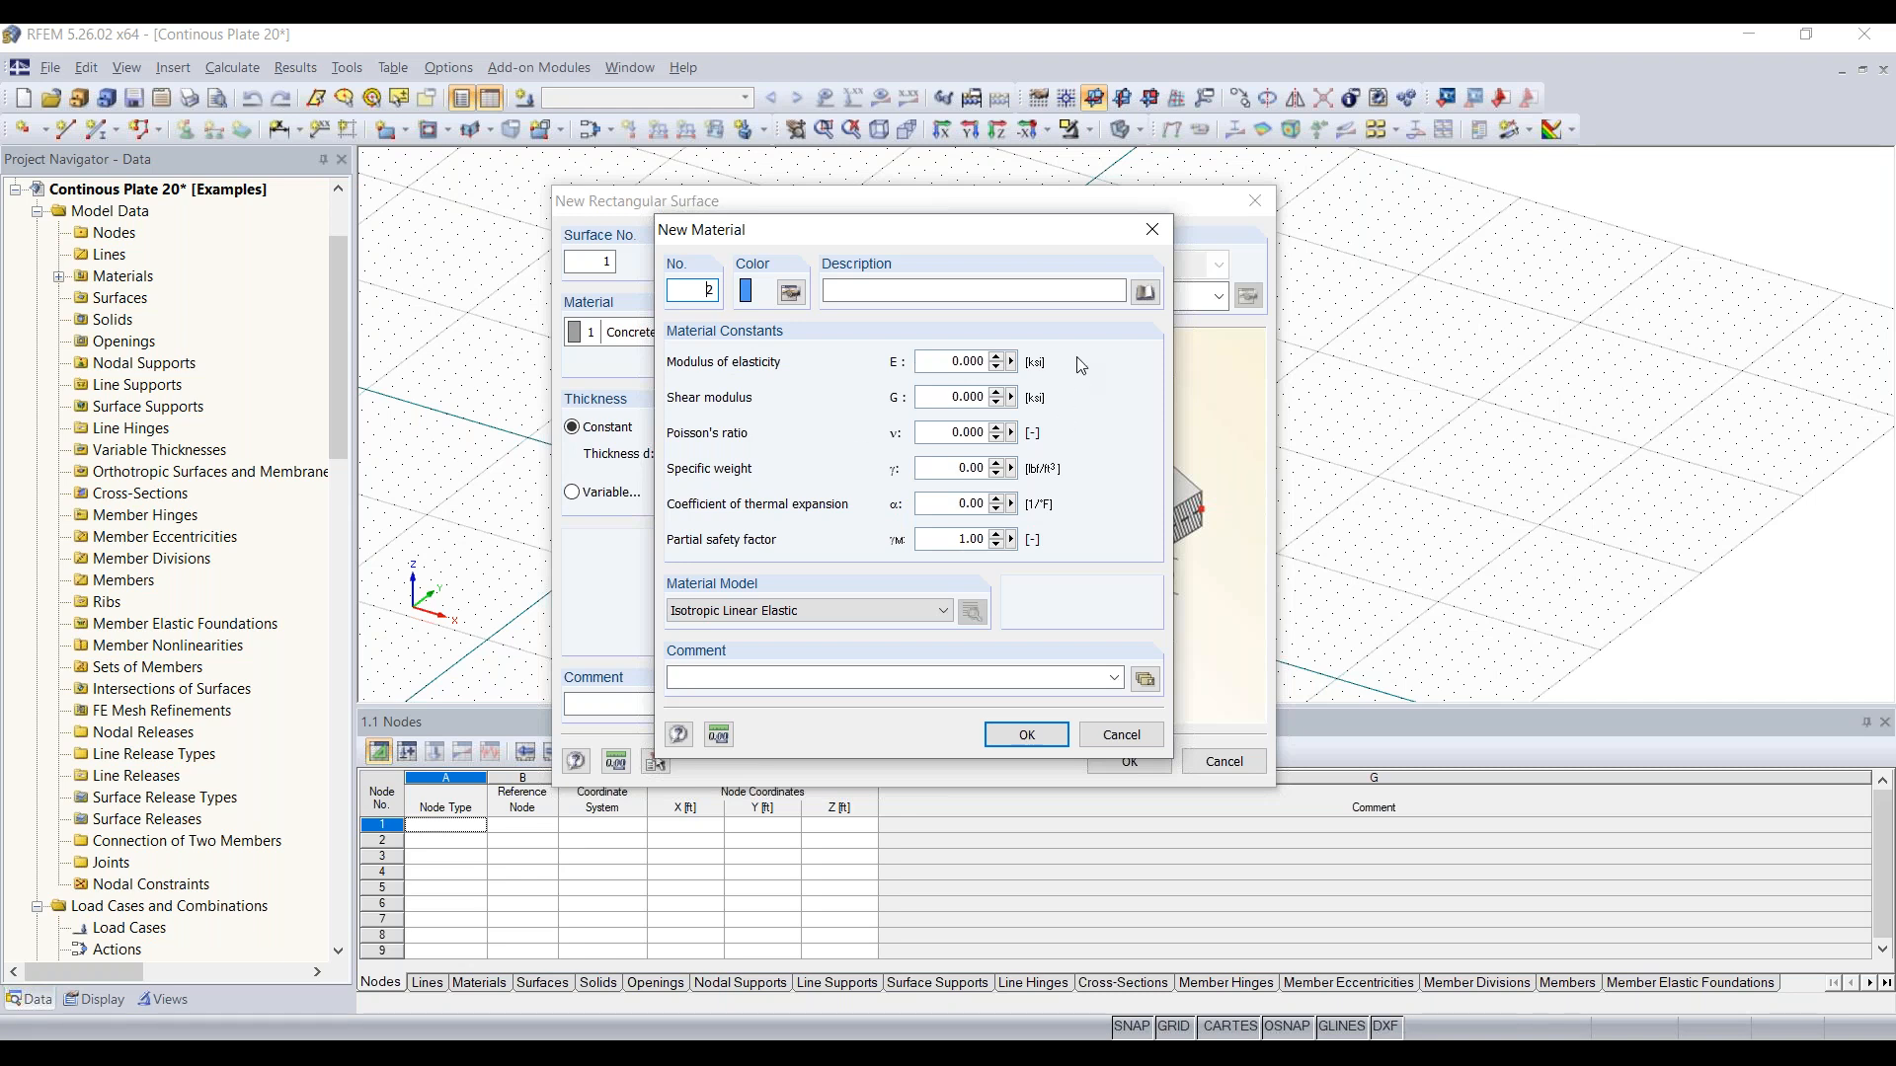
click(1152, 301)
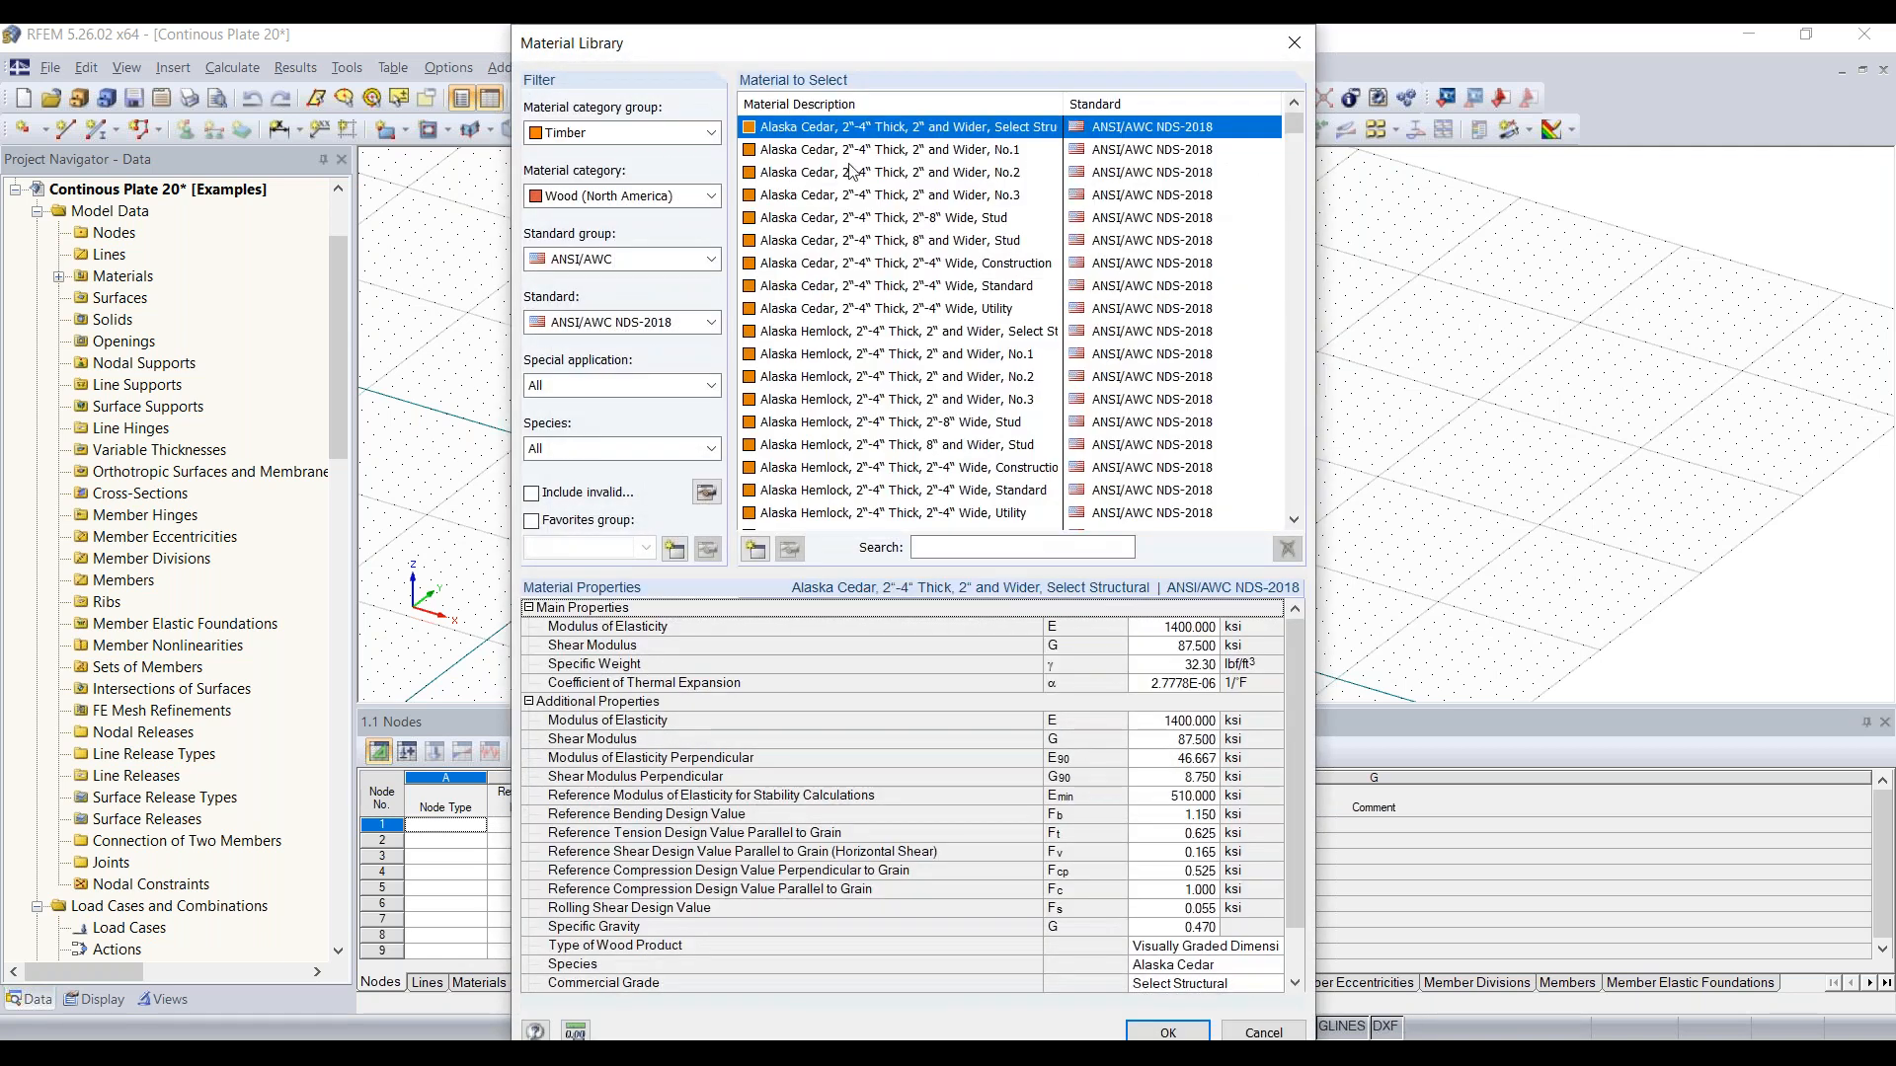
click(709, 136)
click(709, 136)
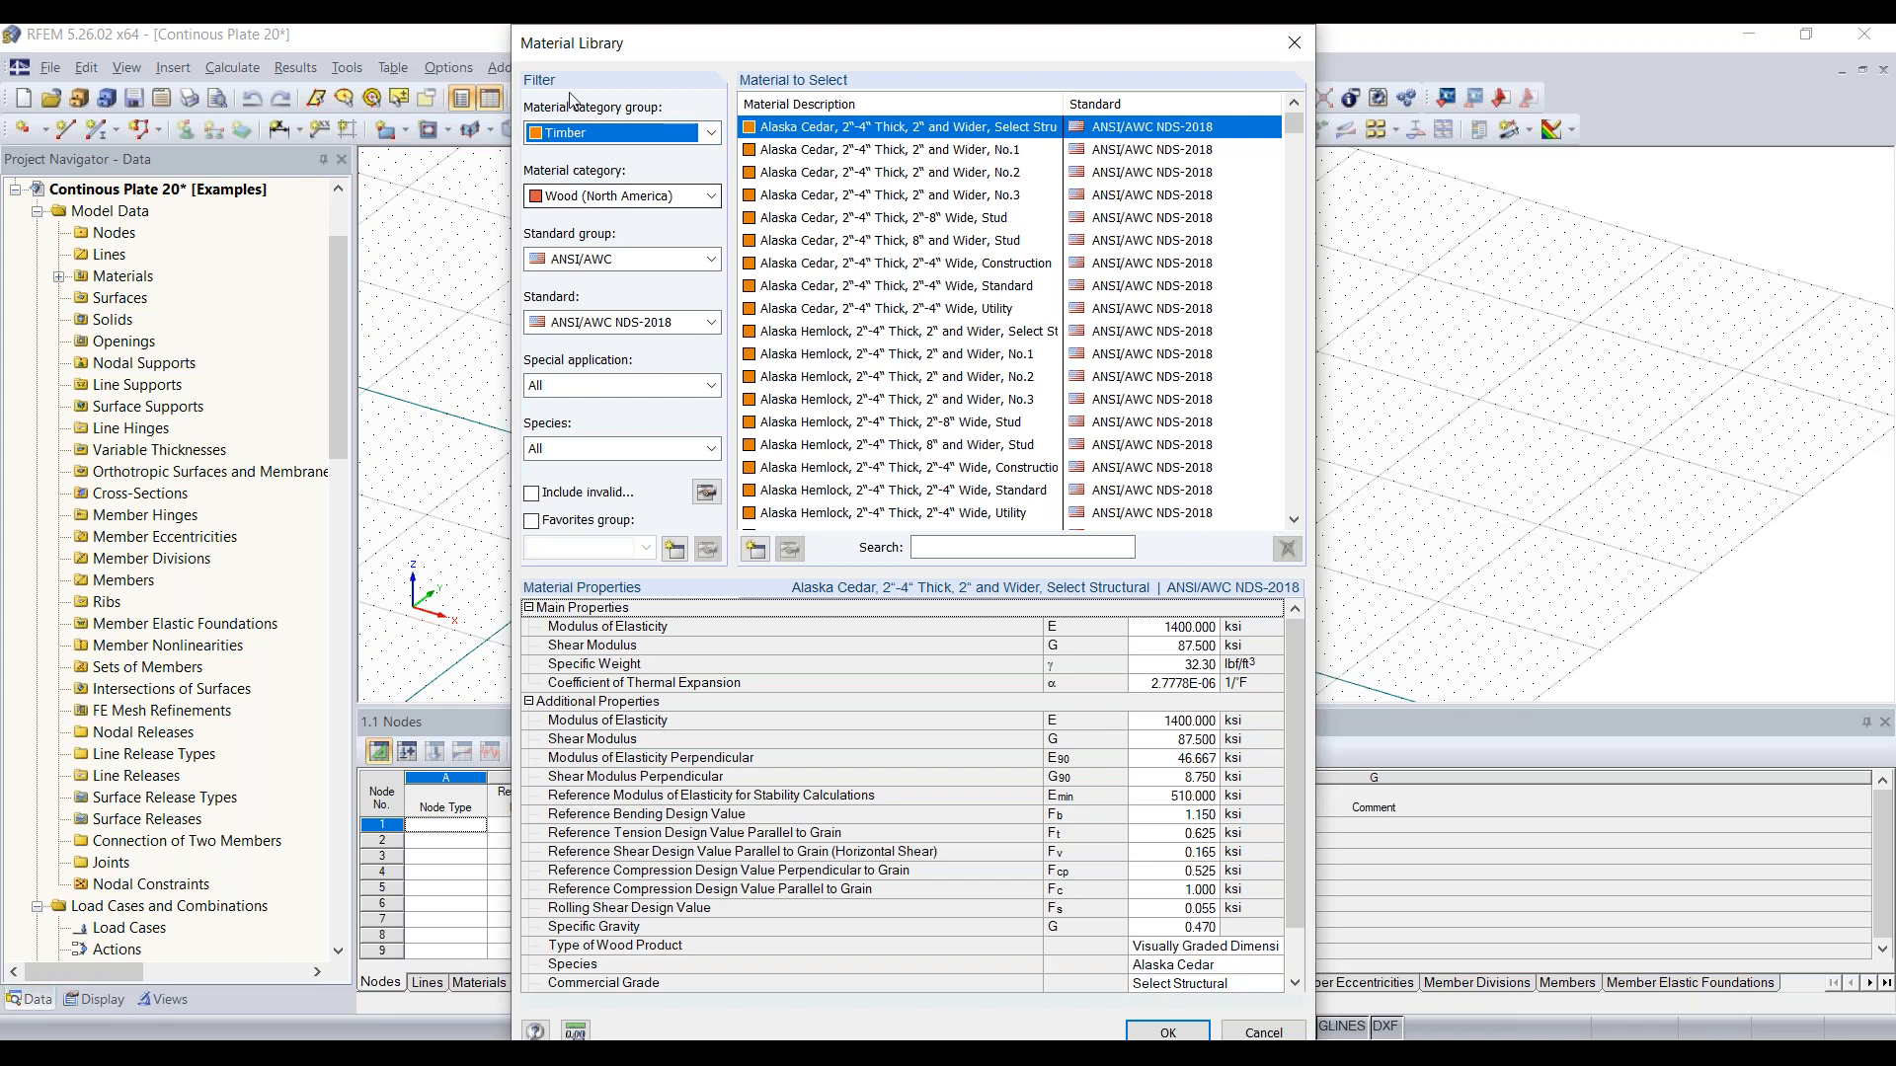
click(709, 136)
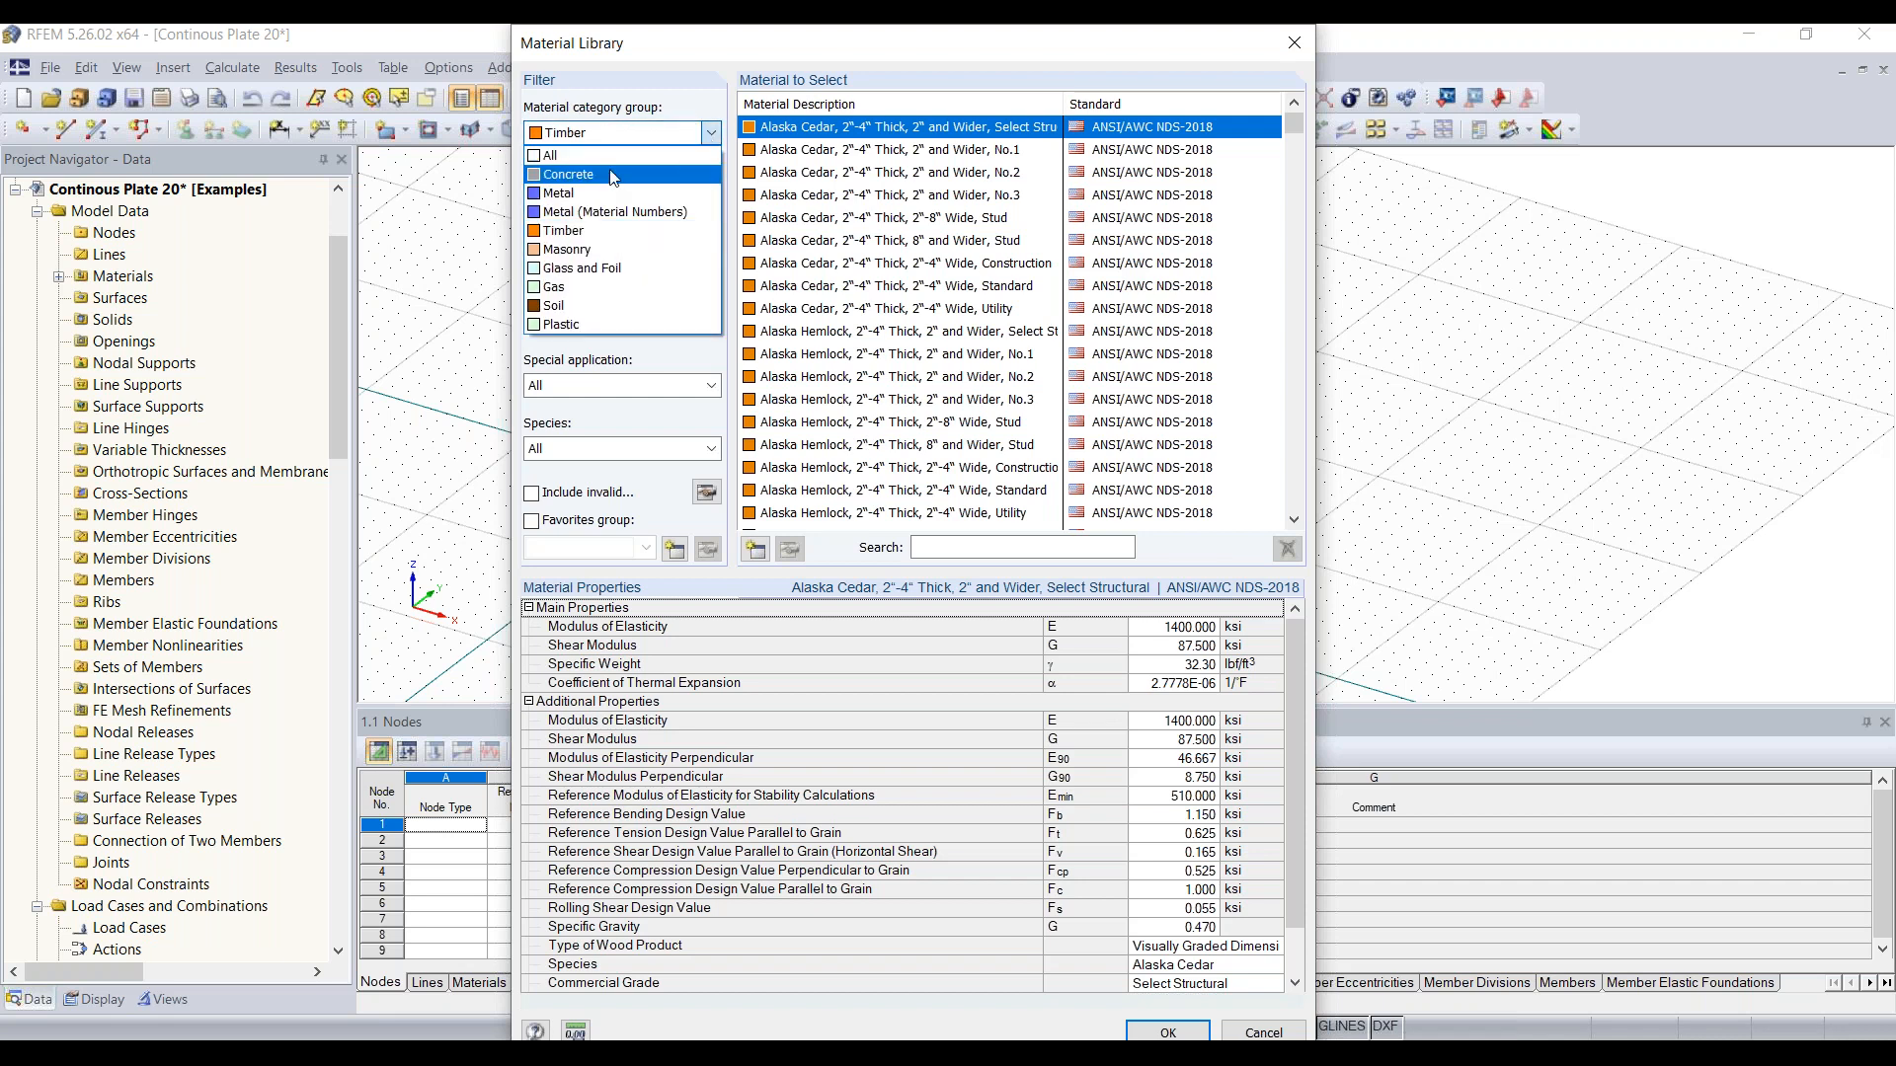
click(660, 174)
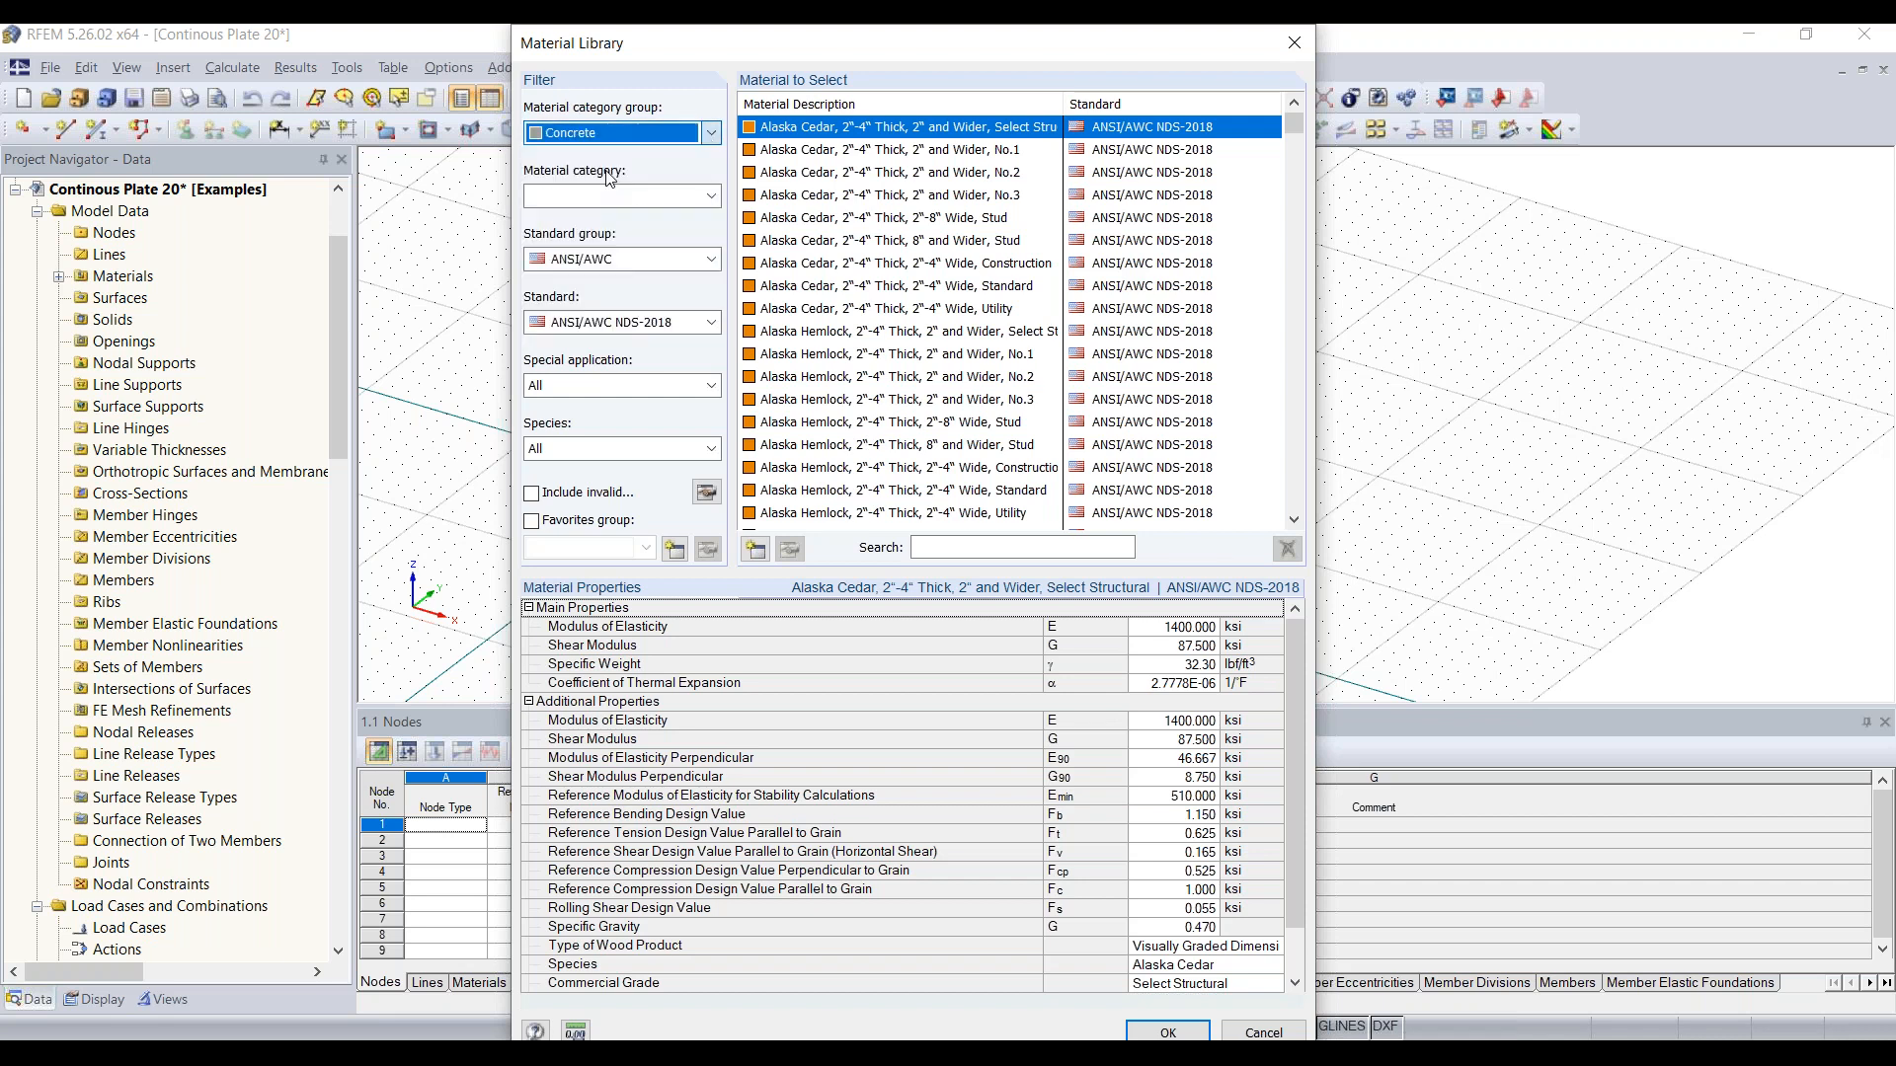
click(656, 198)
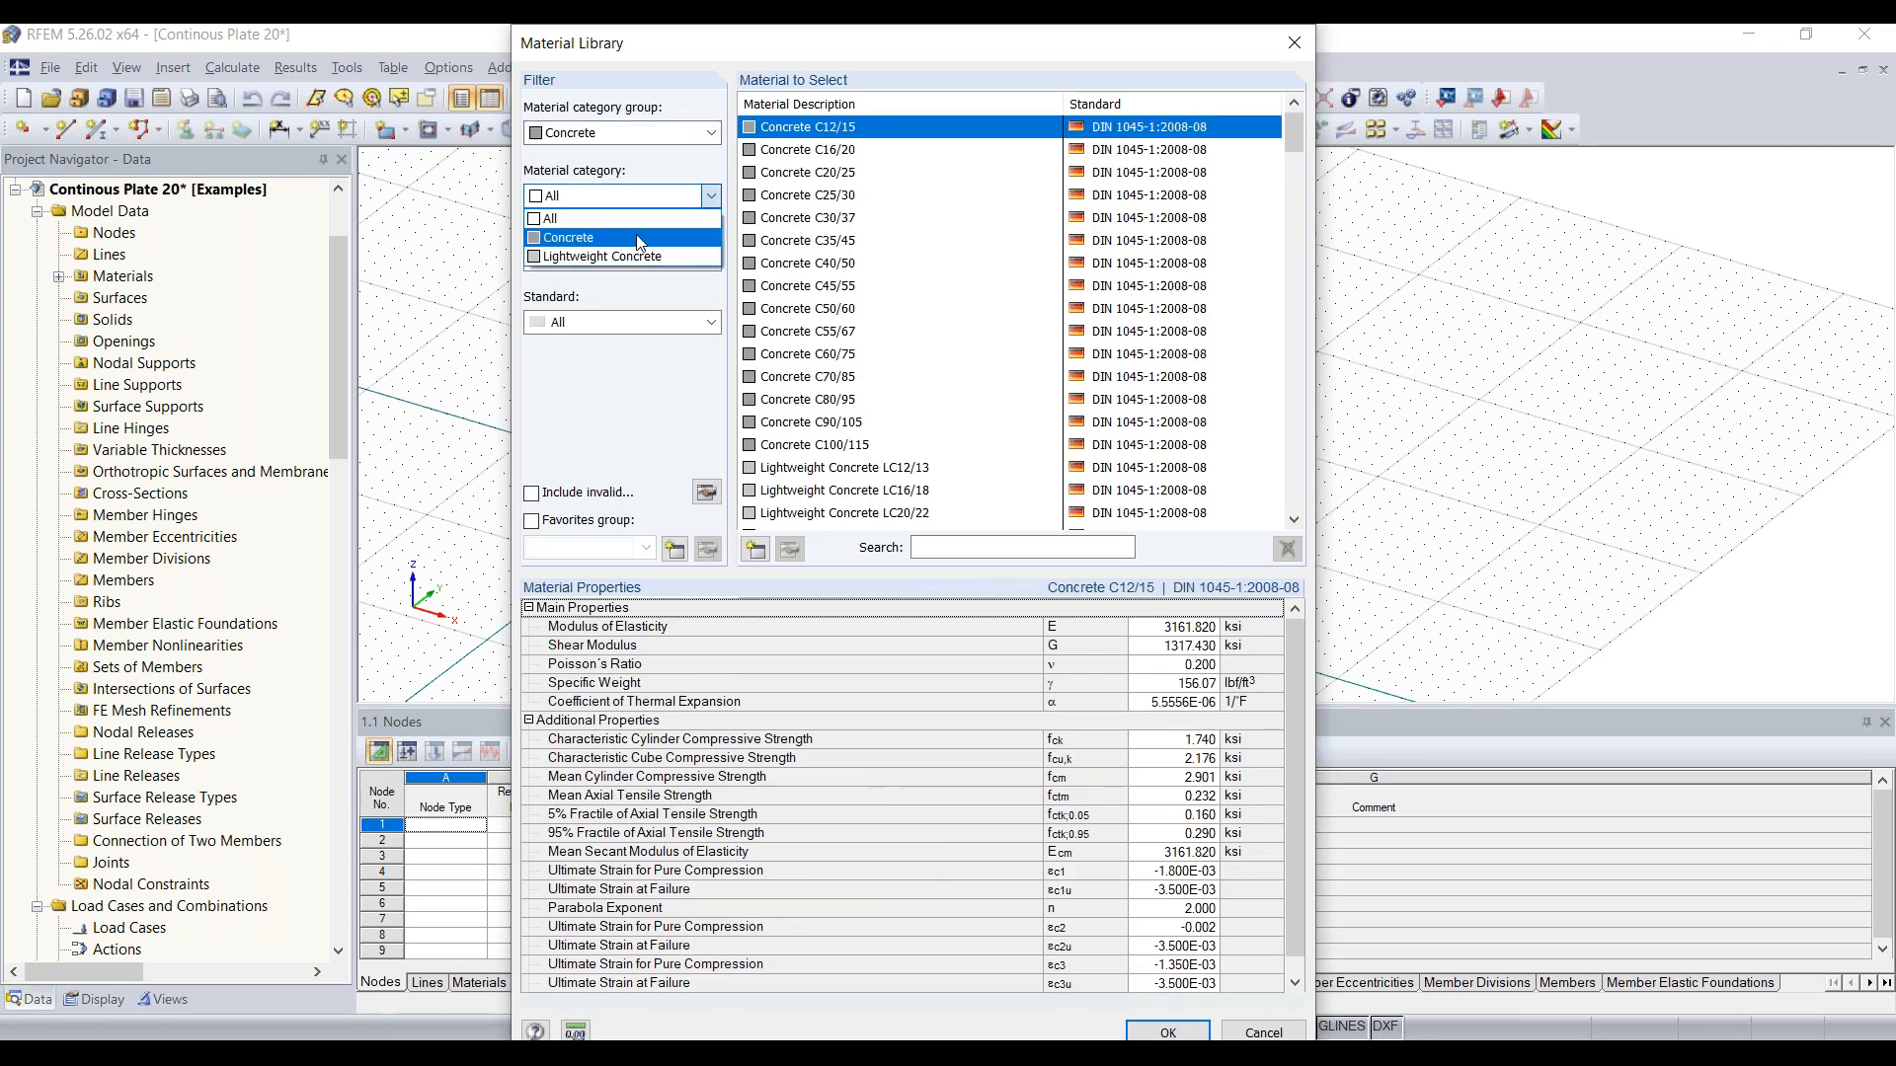
click(637, 237)
Step: Restrict the library to the ACI standard group and ACI 318-19, and assign Concrete f'c = 4000 psi as the new material
click(635, 260)
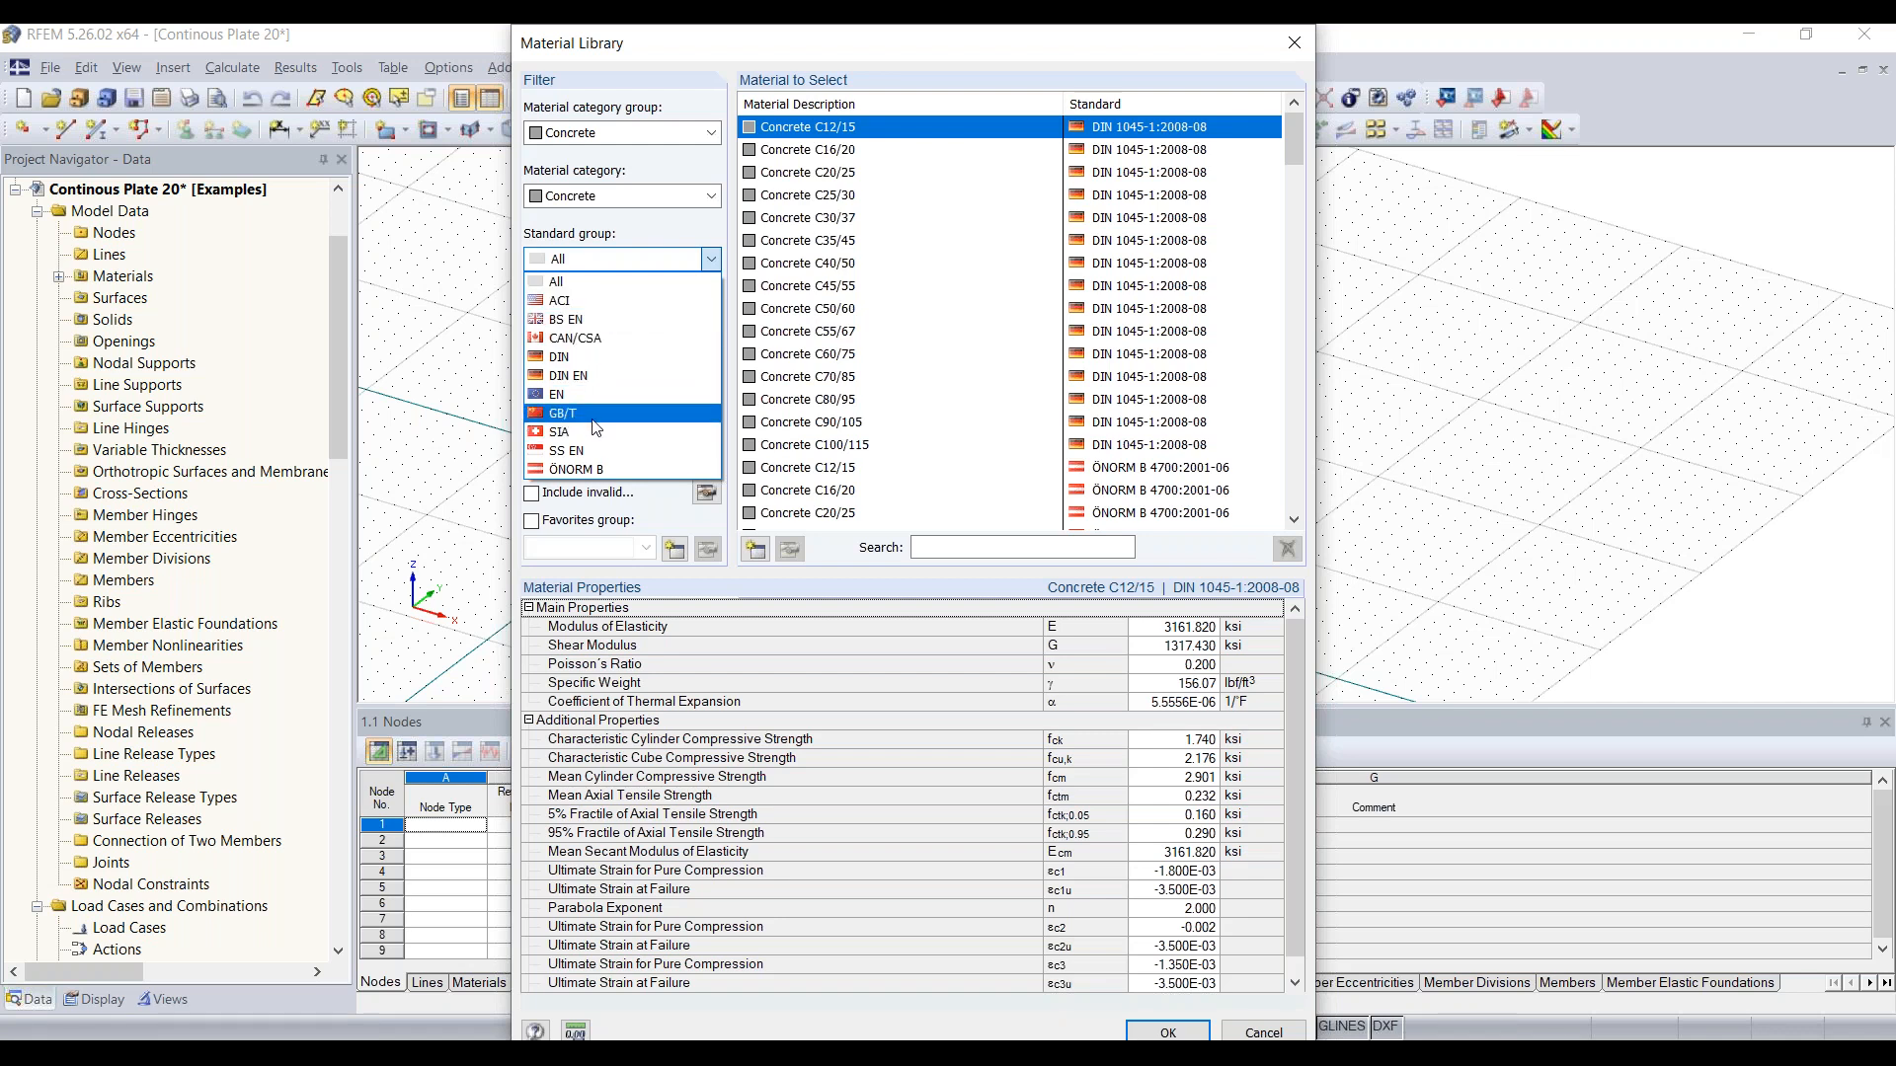
click(600, 301)
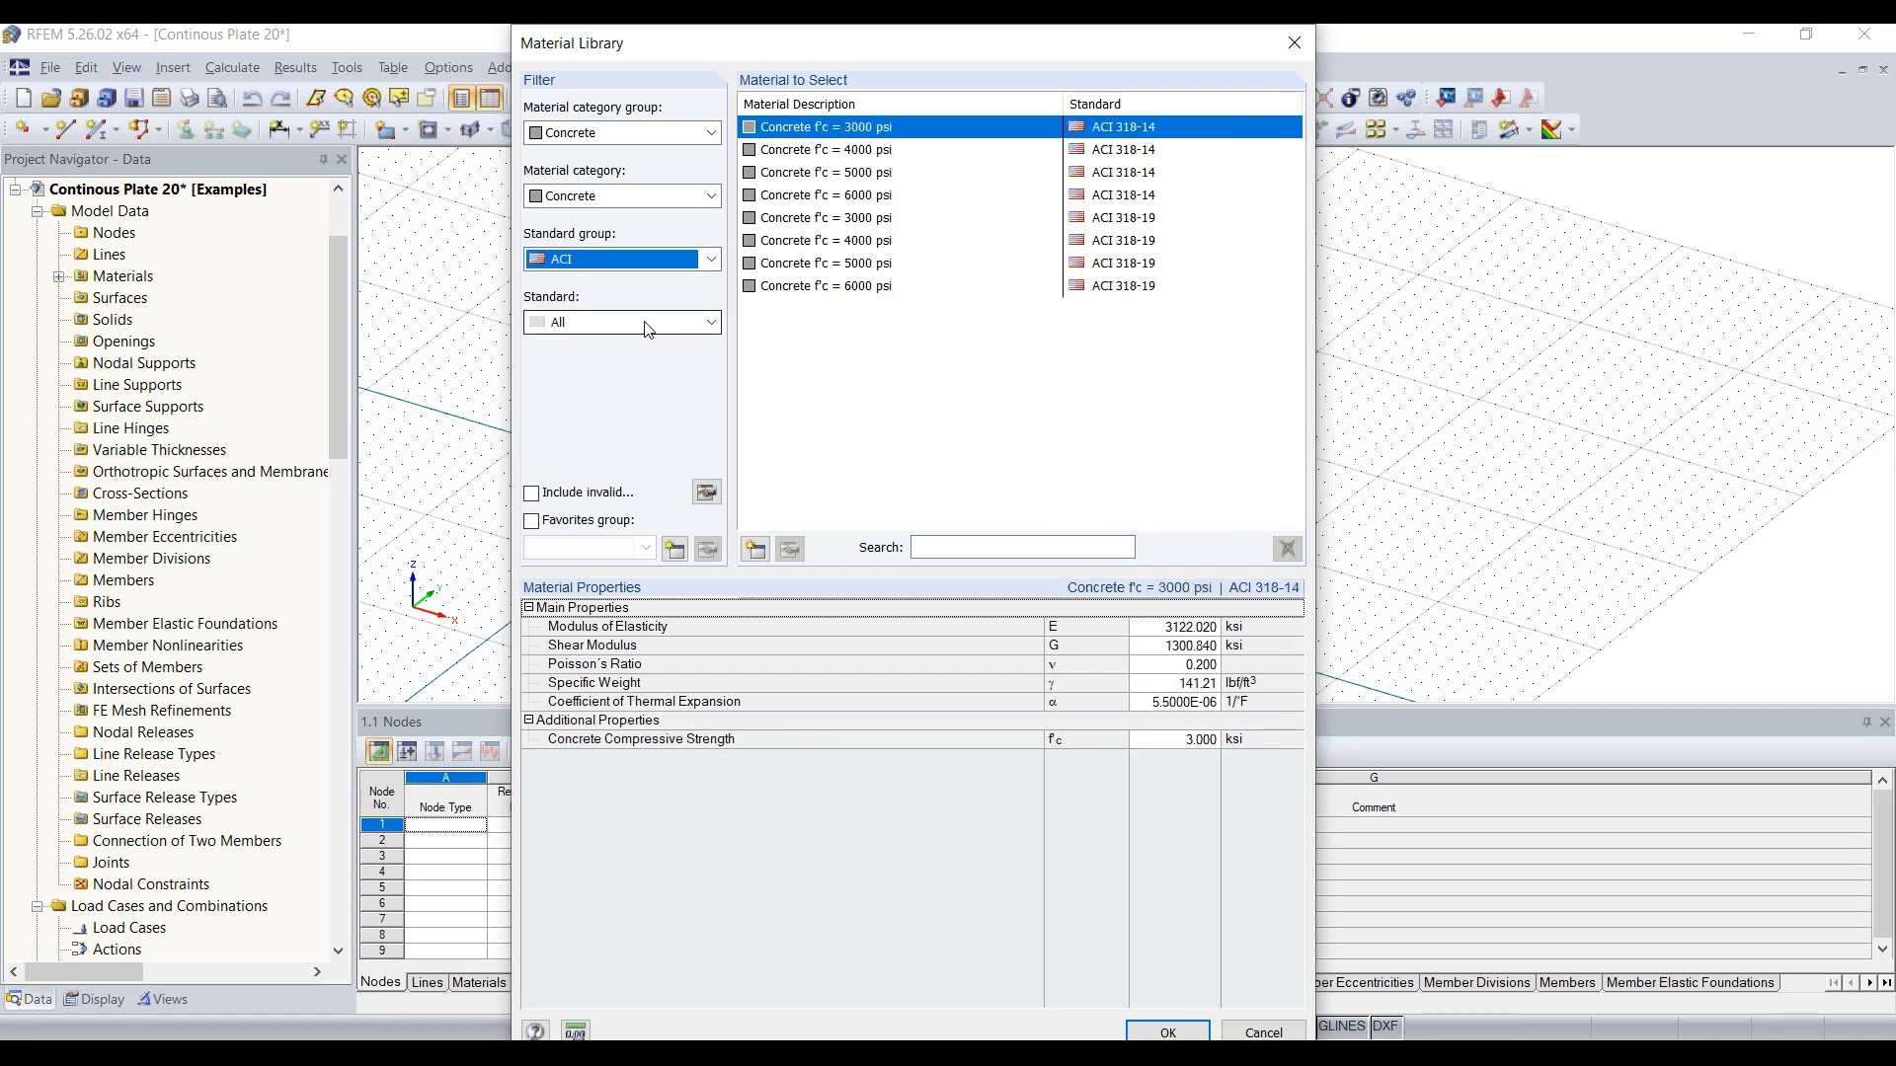
click(683, 323)
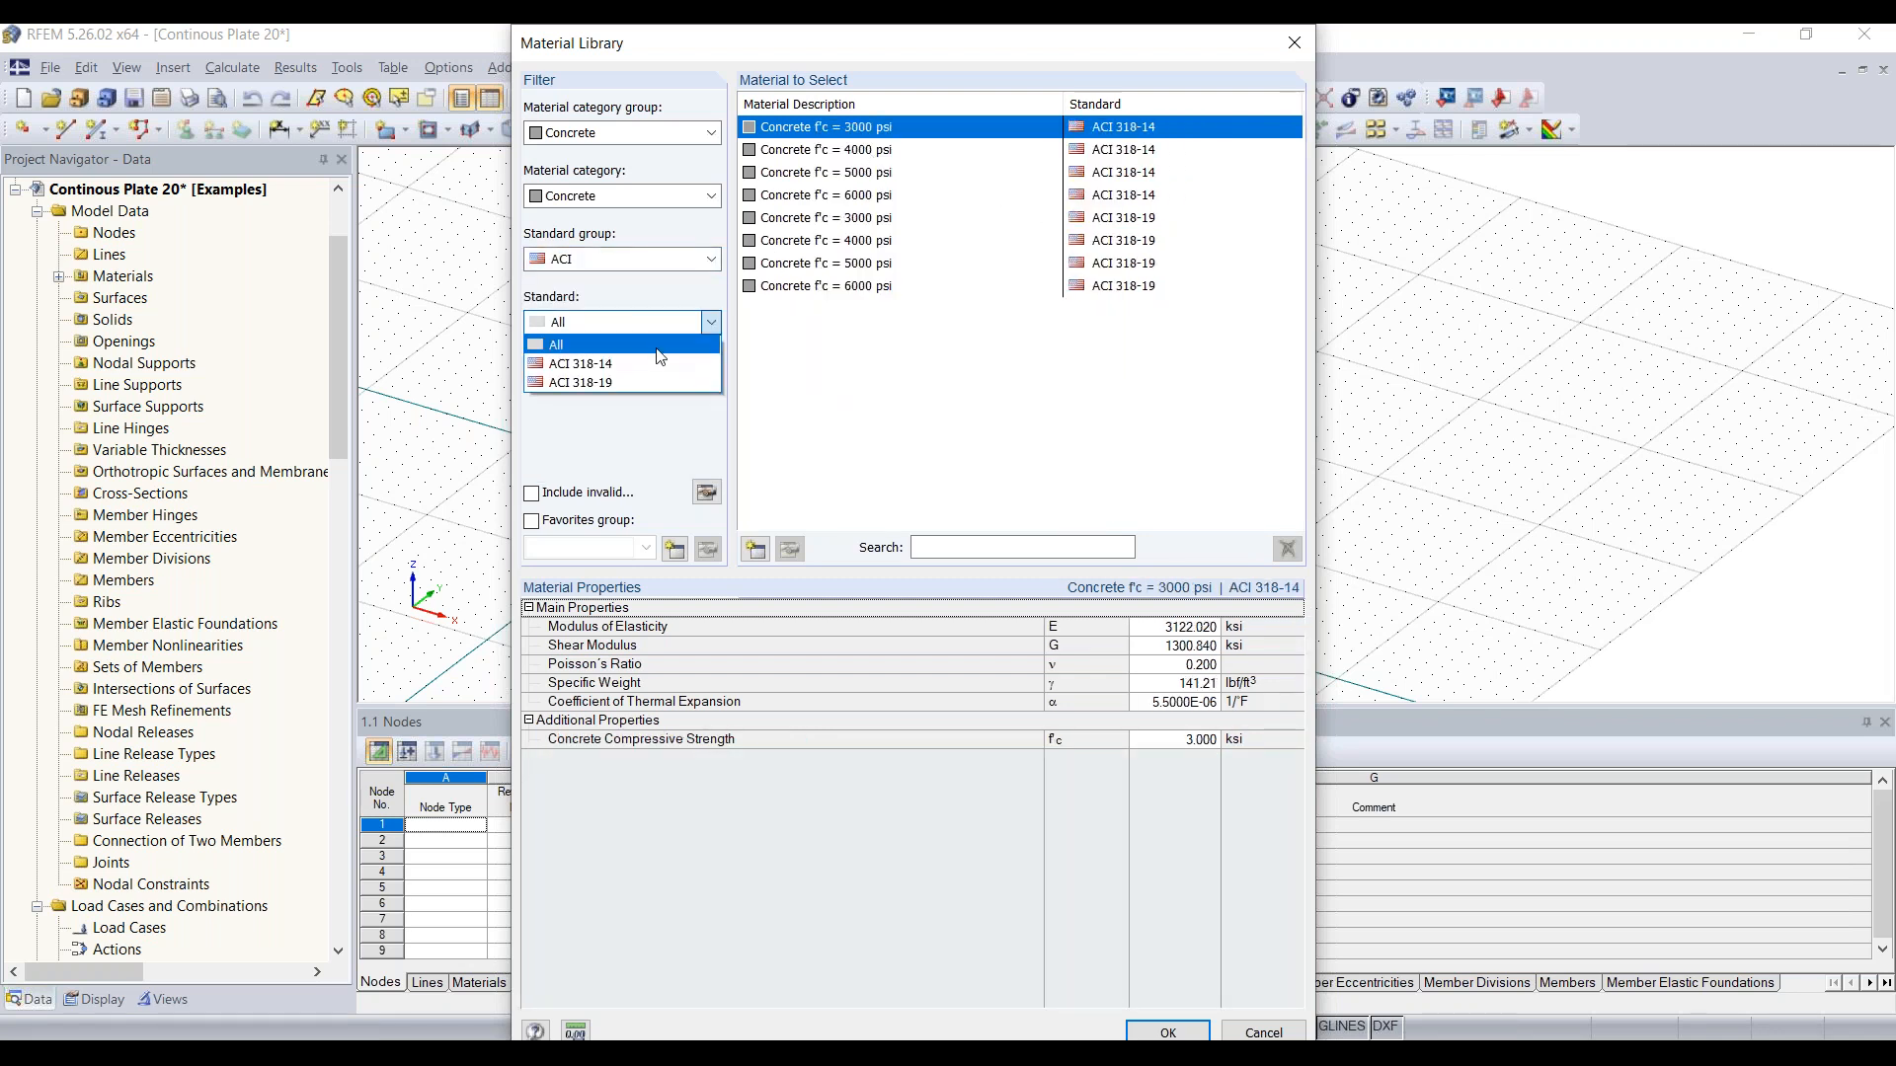
click(659, 384)
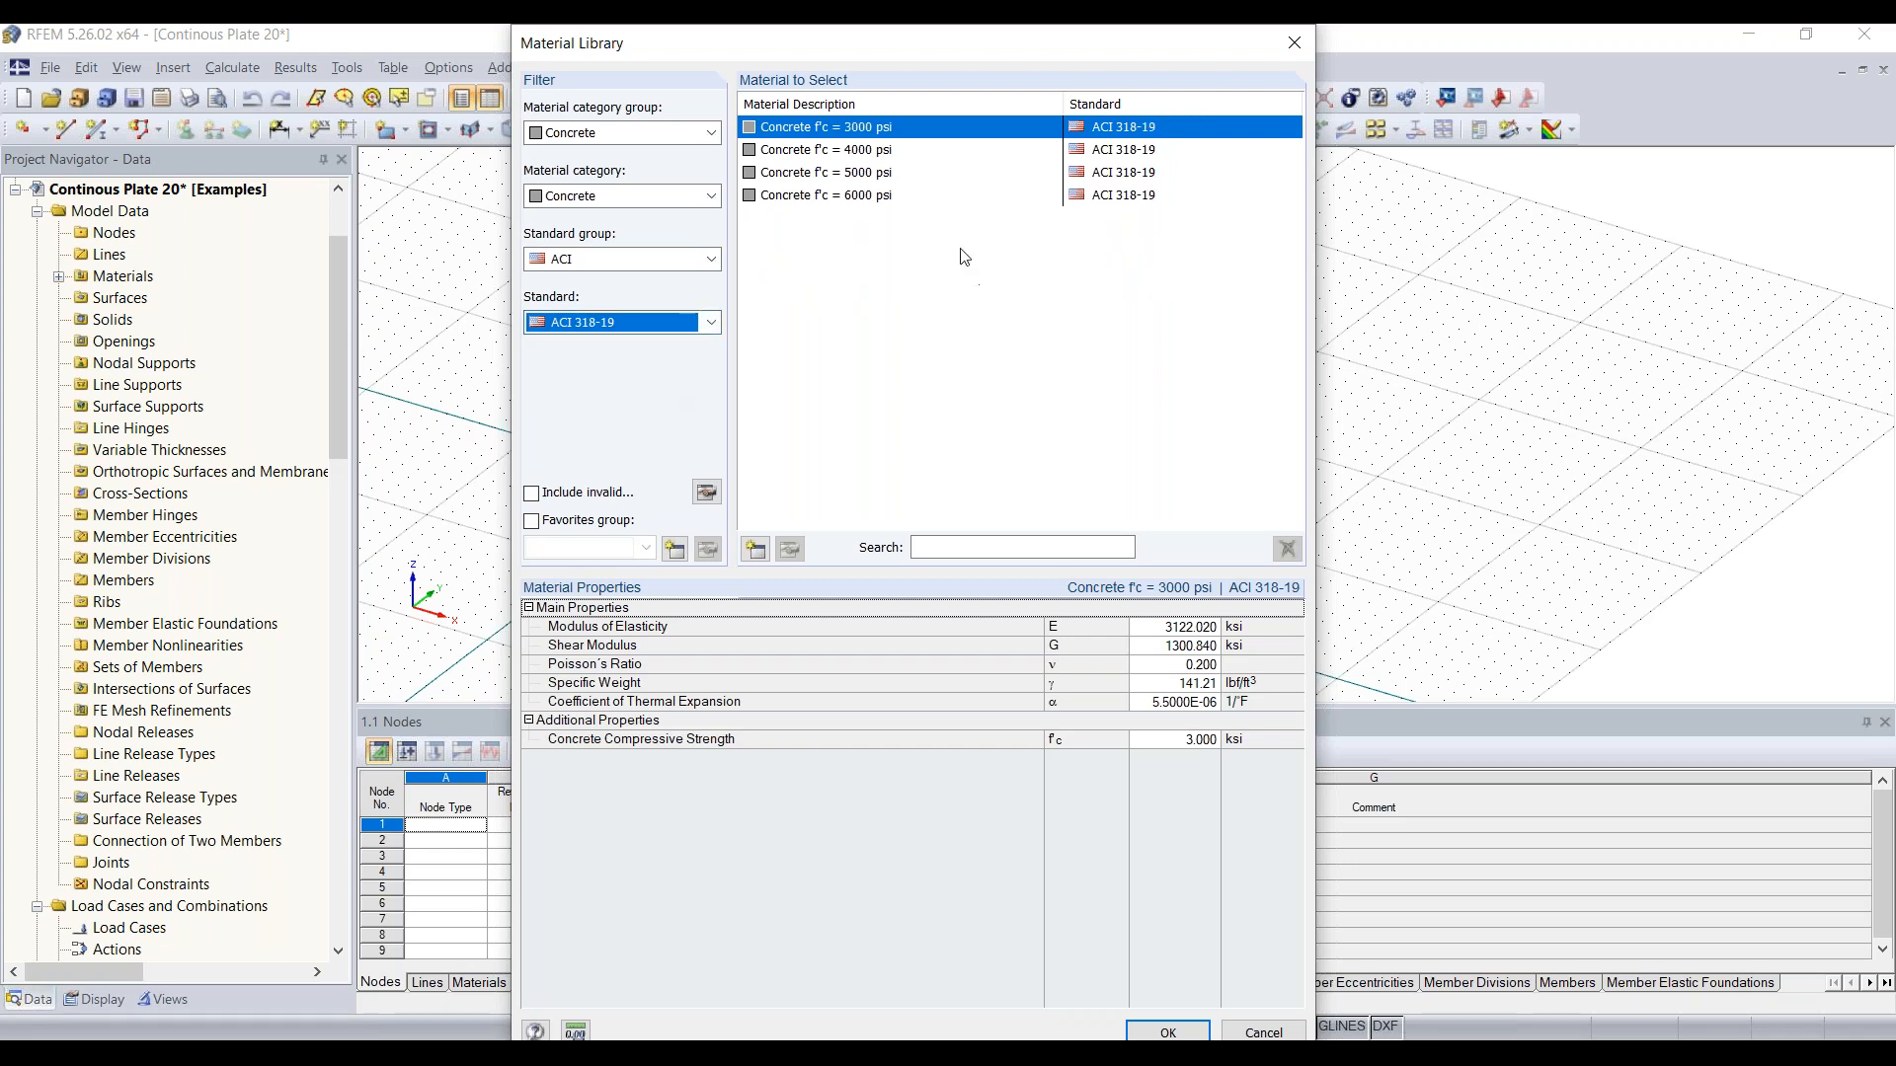
click(878, 150)
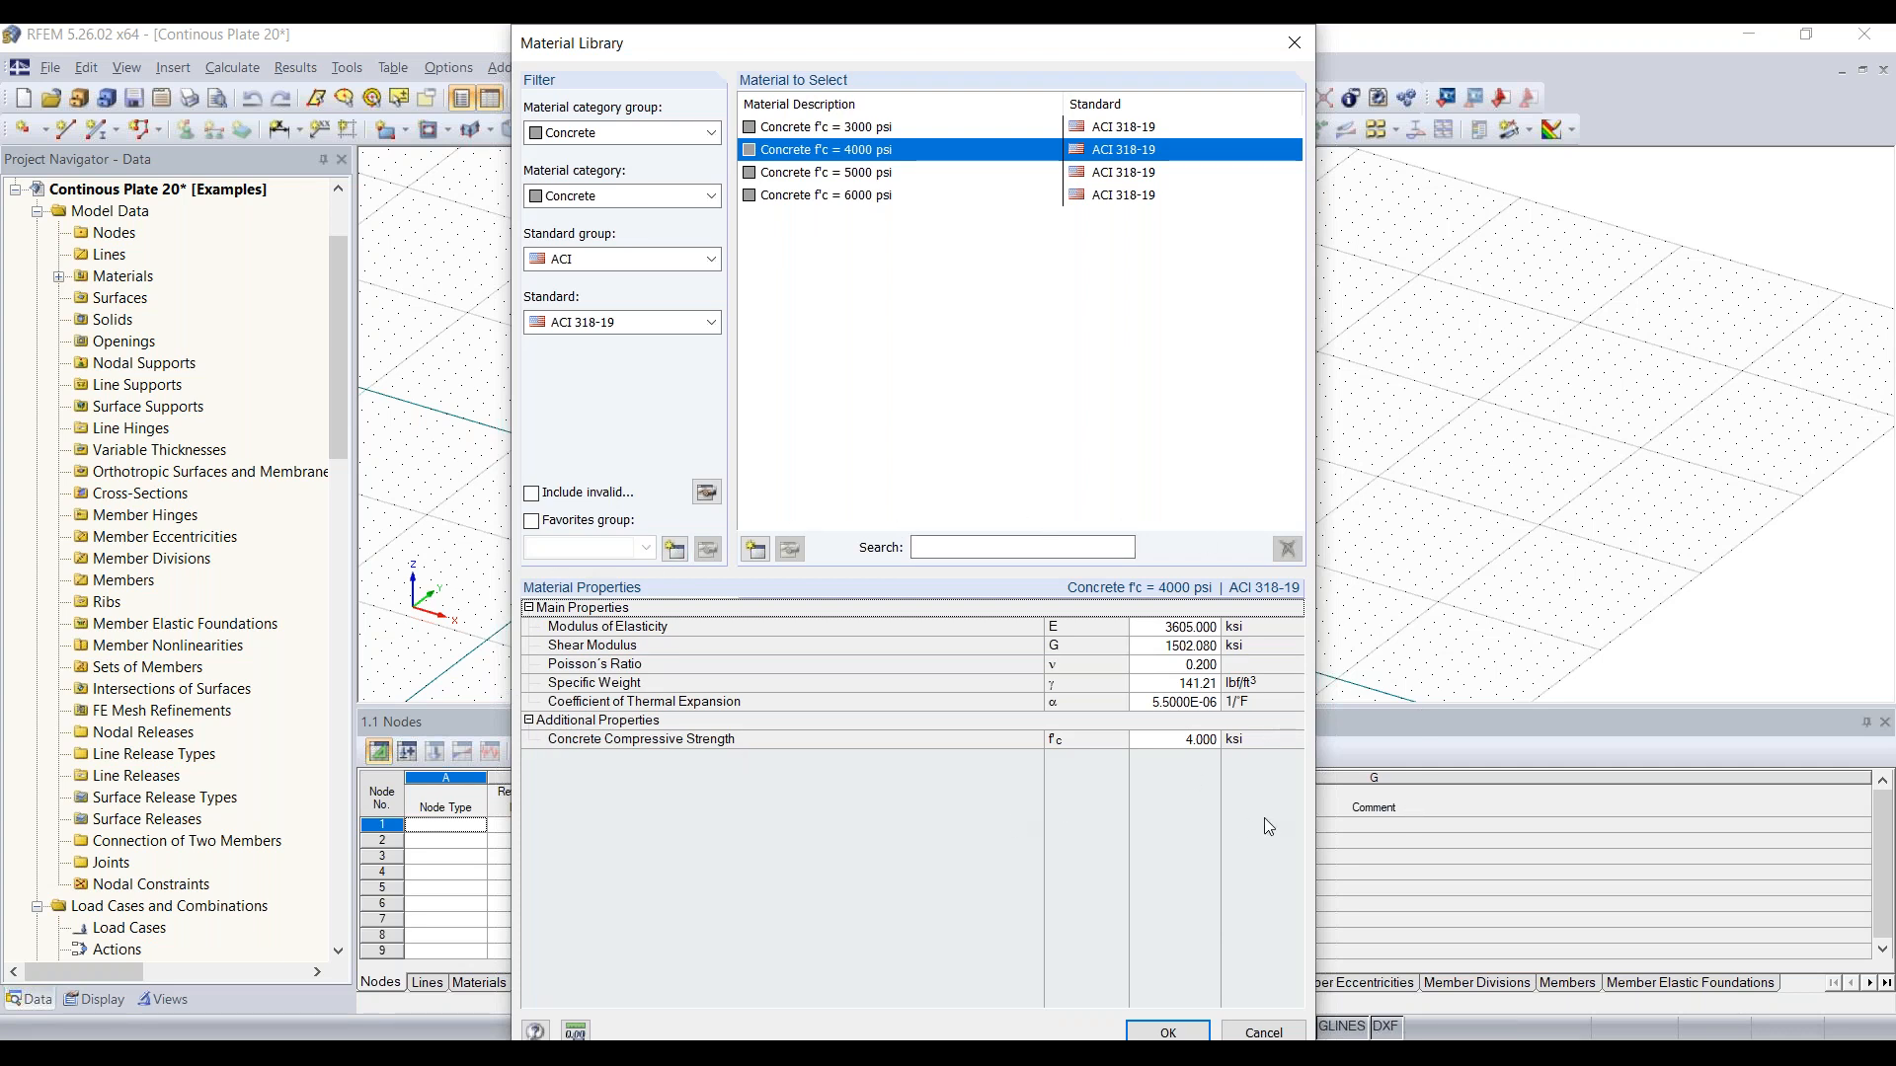
click(1168, 1030)
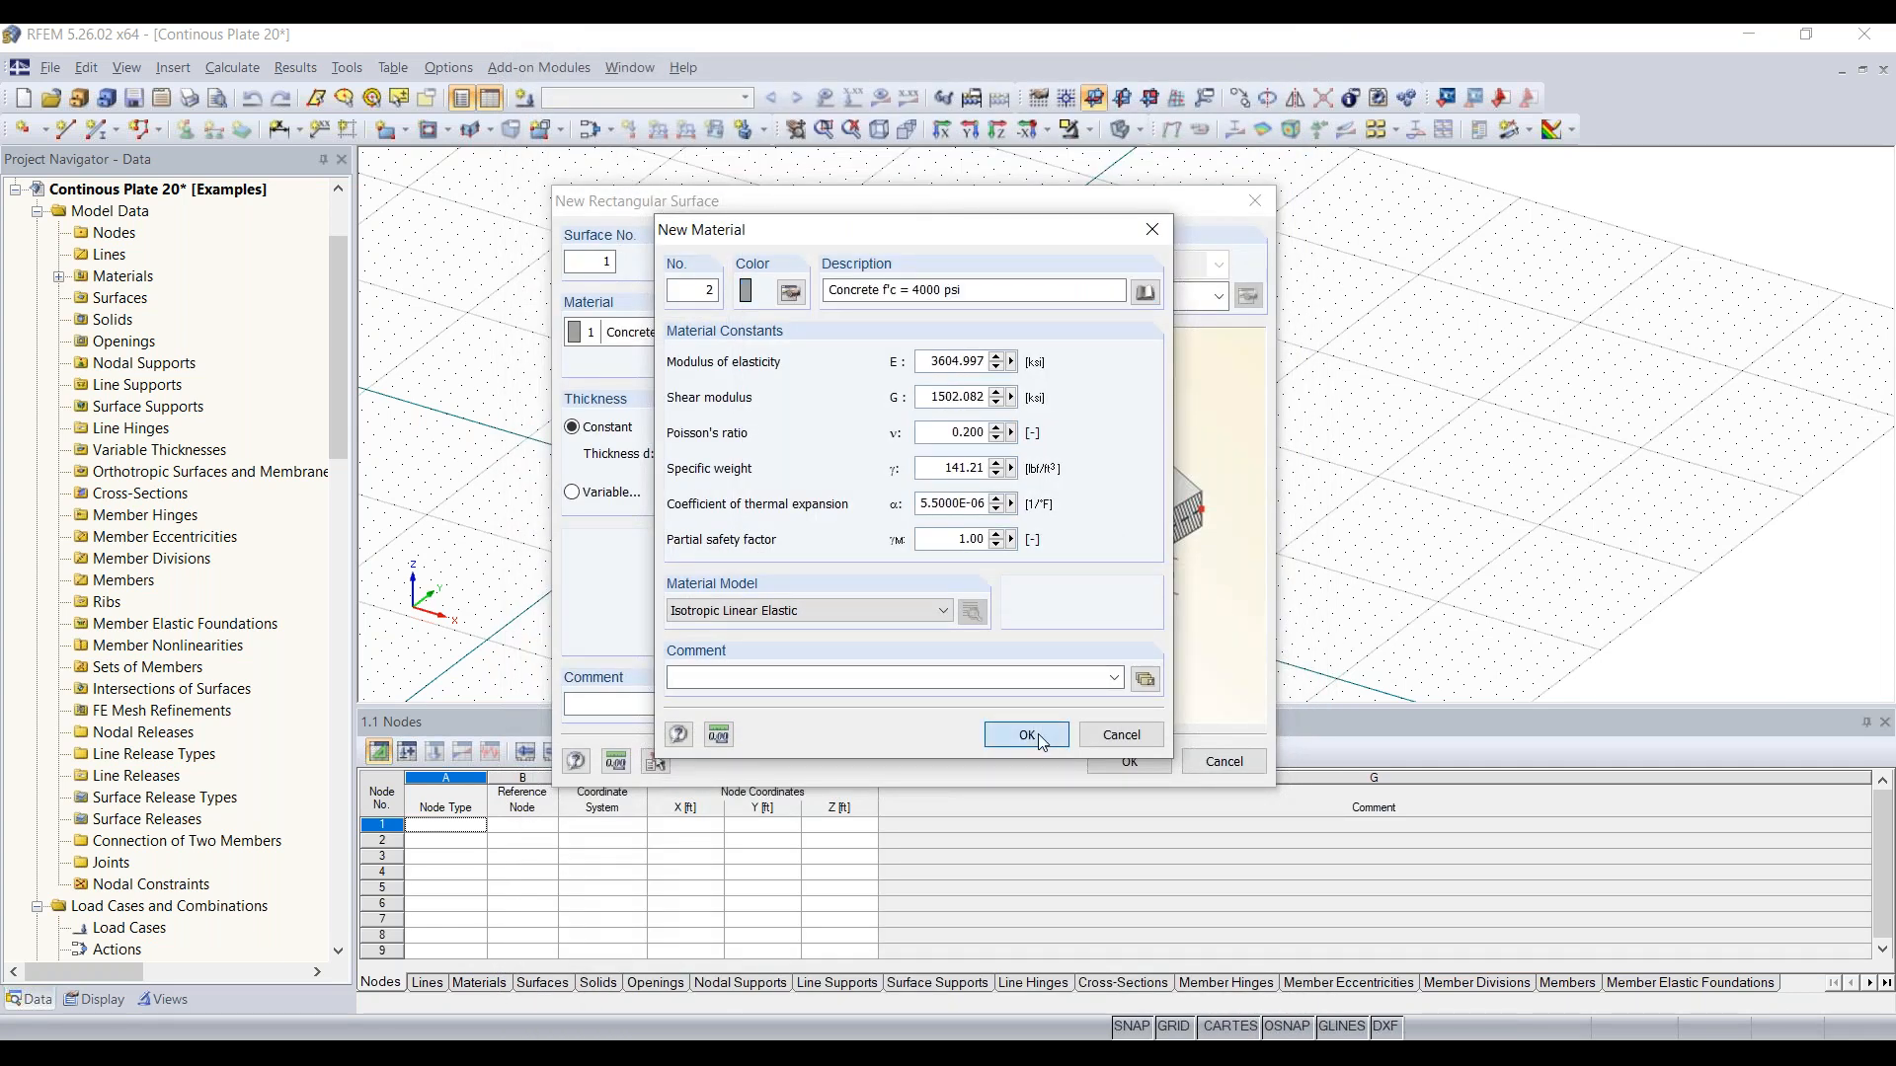
click(1039, 734)
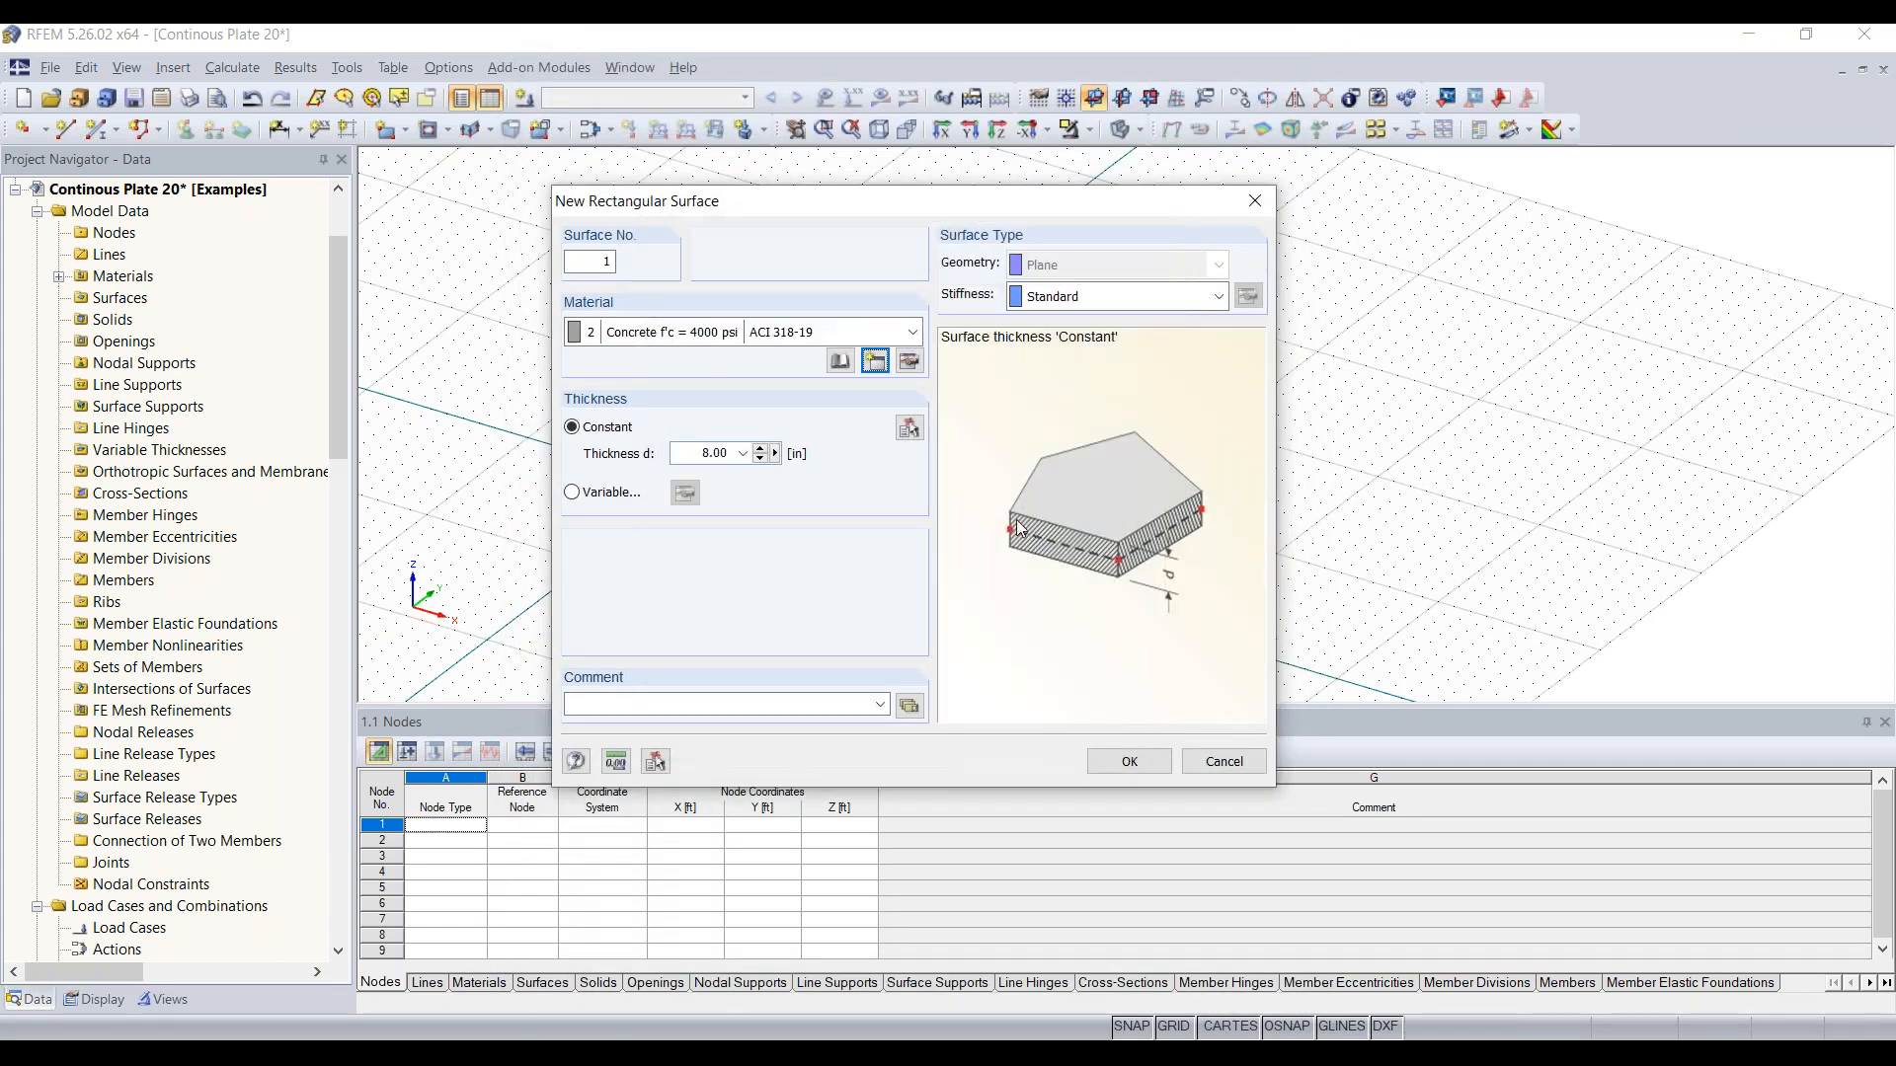
Step: Set the rectangular surface's constant thickness to 12 in and confirm its definition
double_click(694, 451)
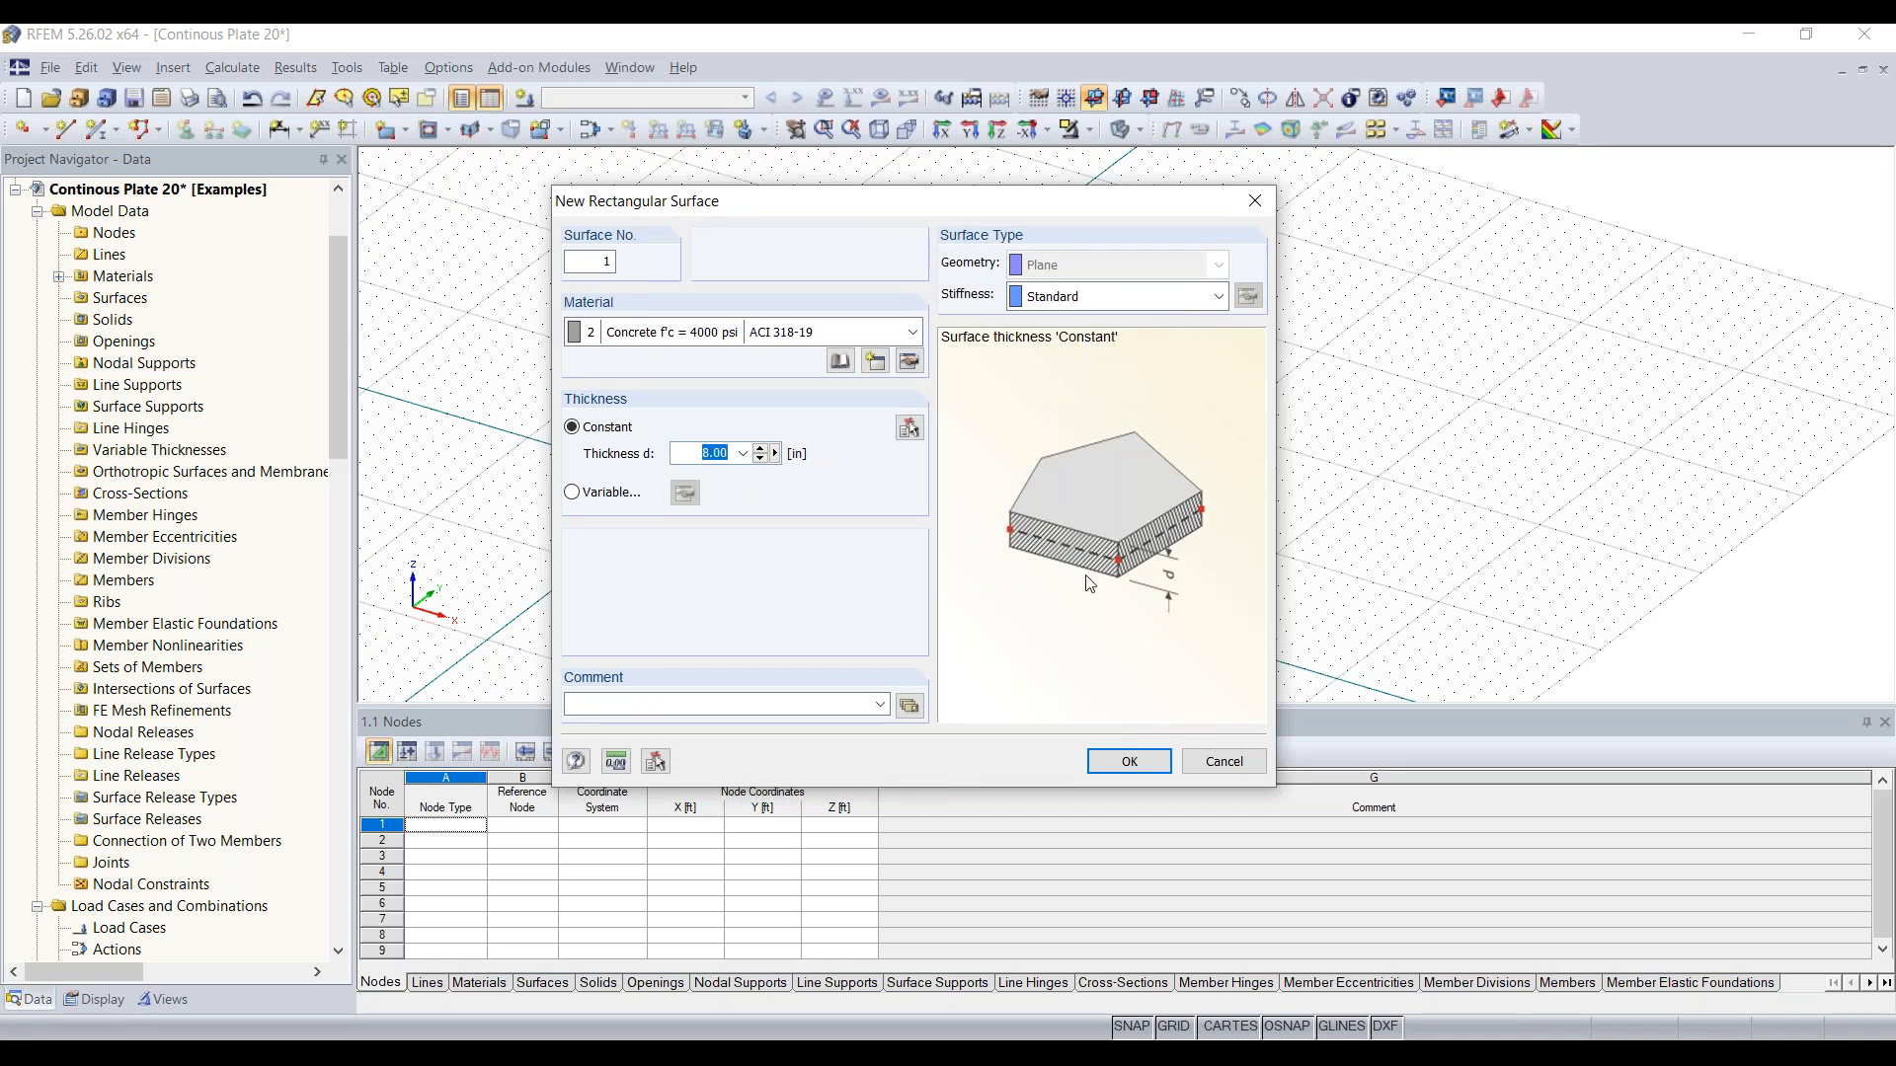
text(12)
click(1131, 763)
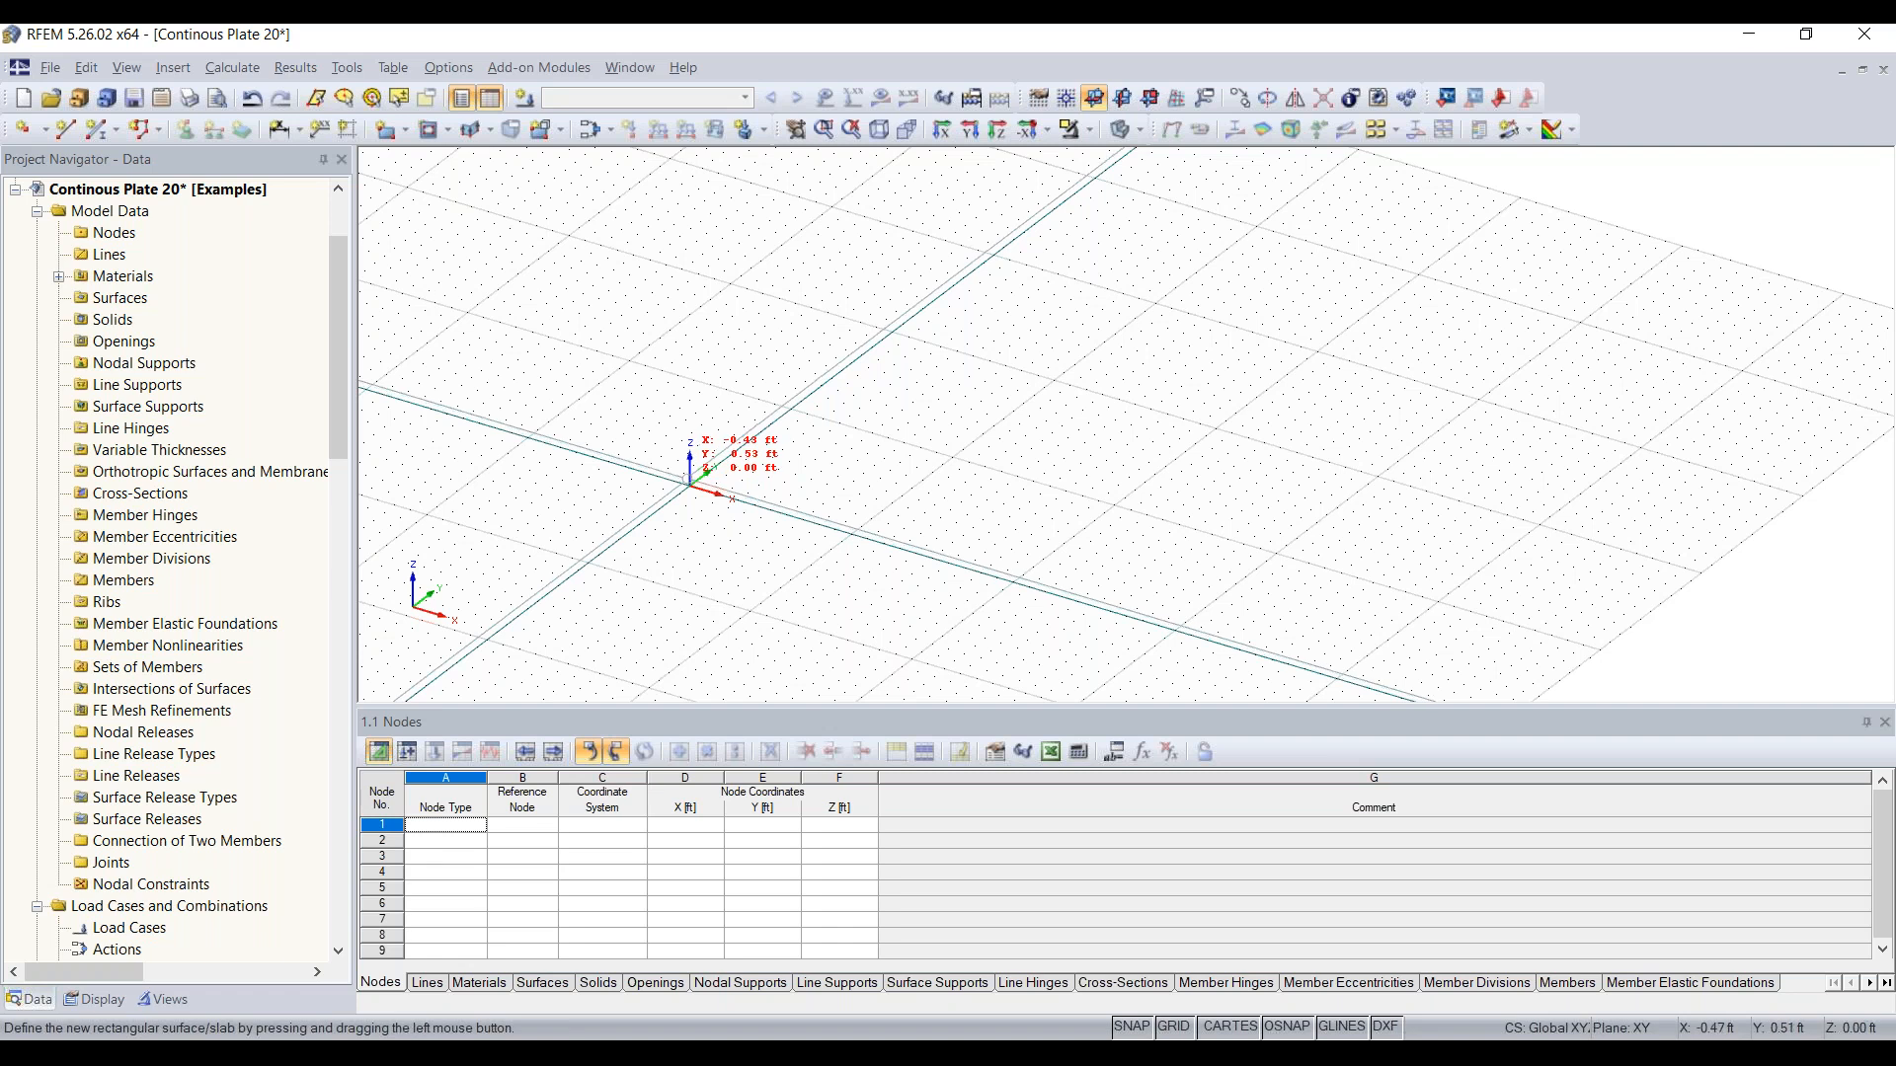
Step: Draw the rectangular plate from the origin to X 32 ft, Y 16 ft and end surface placement
click(689, 486)
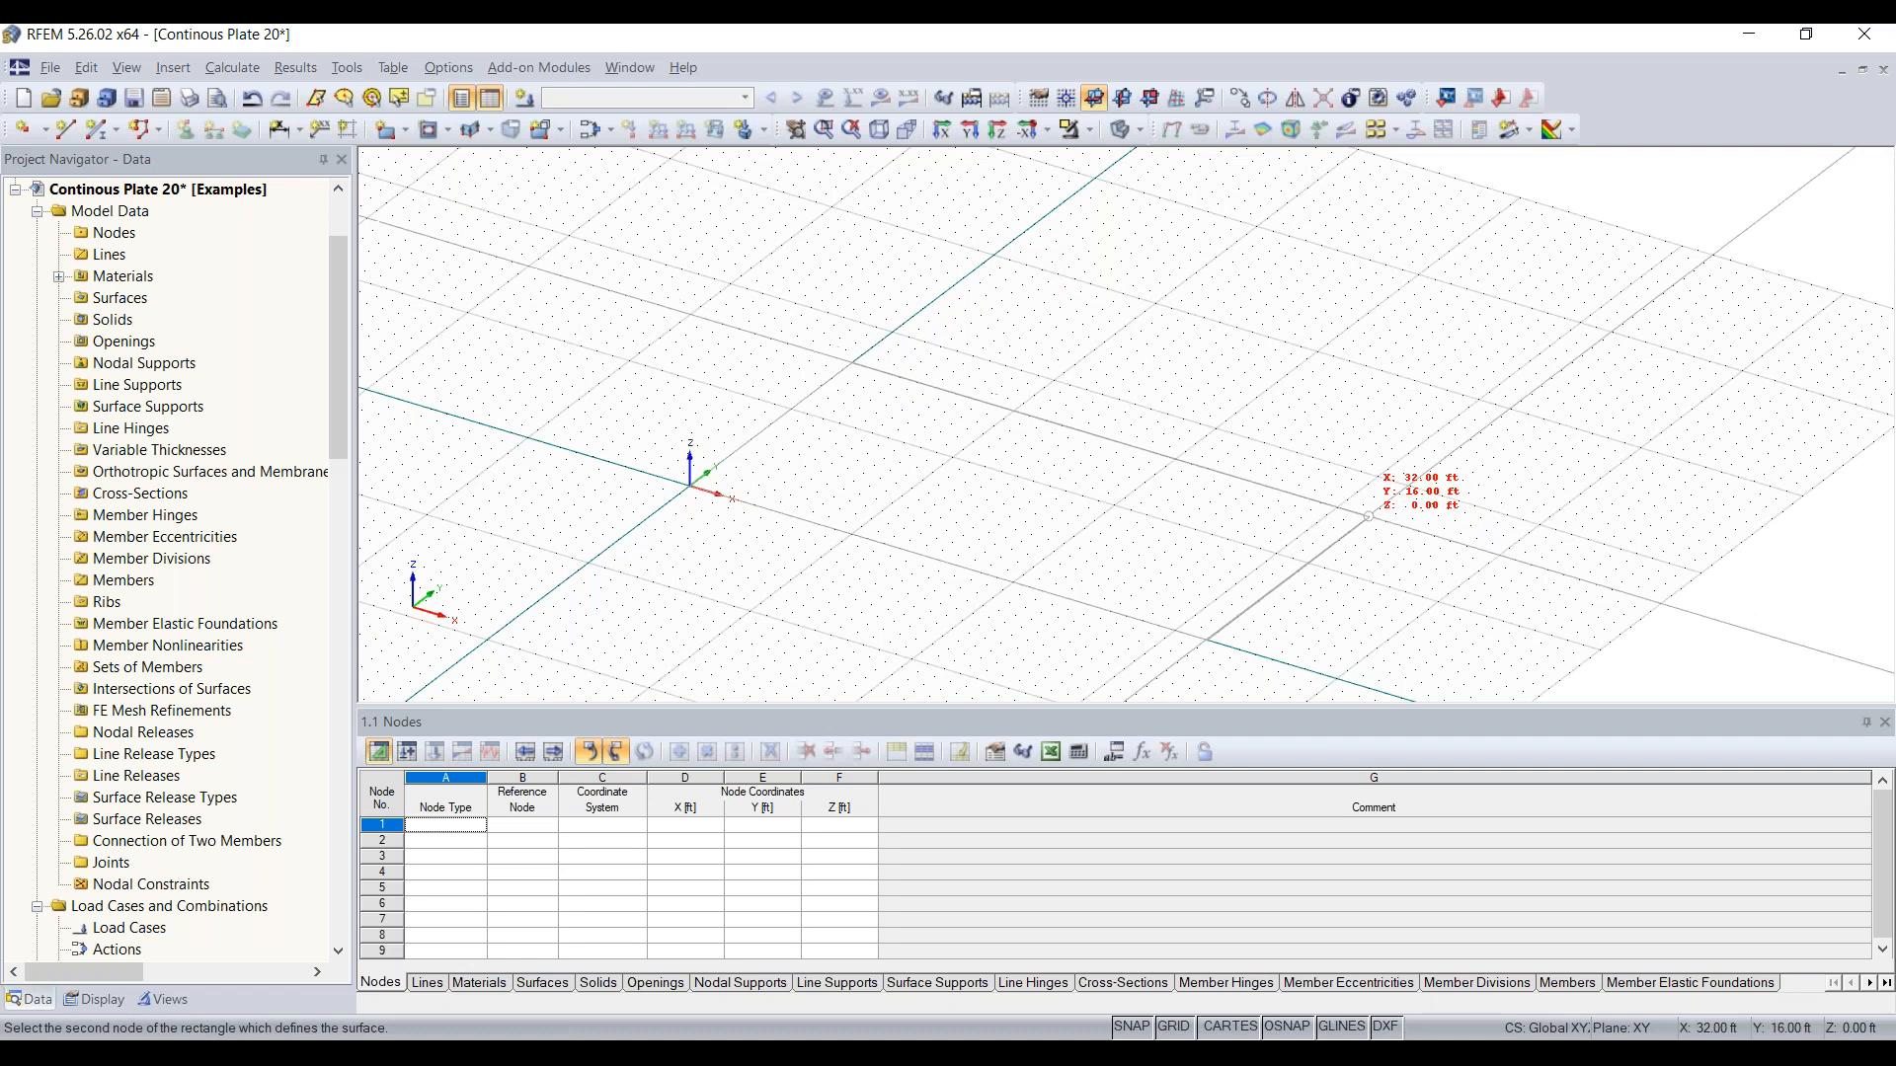
click(1369, 515)
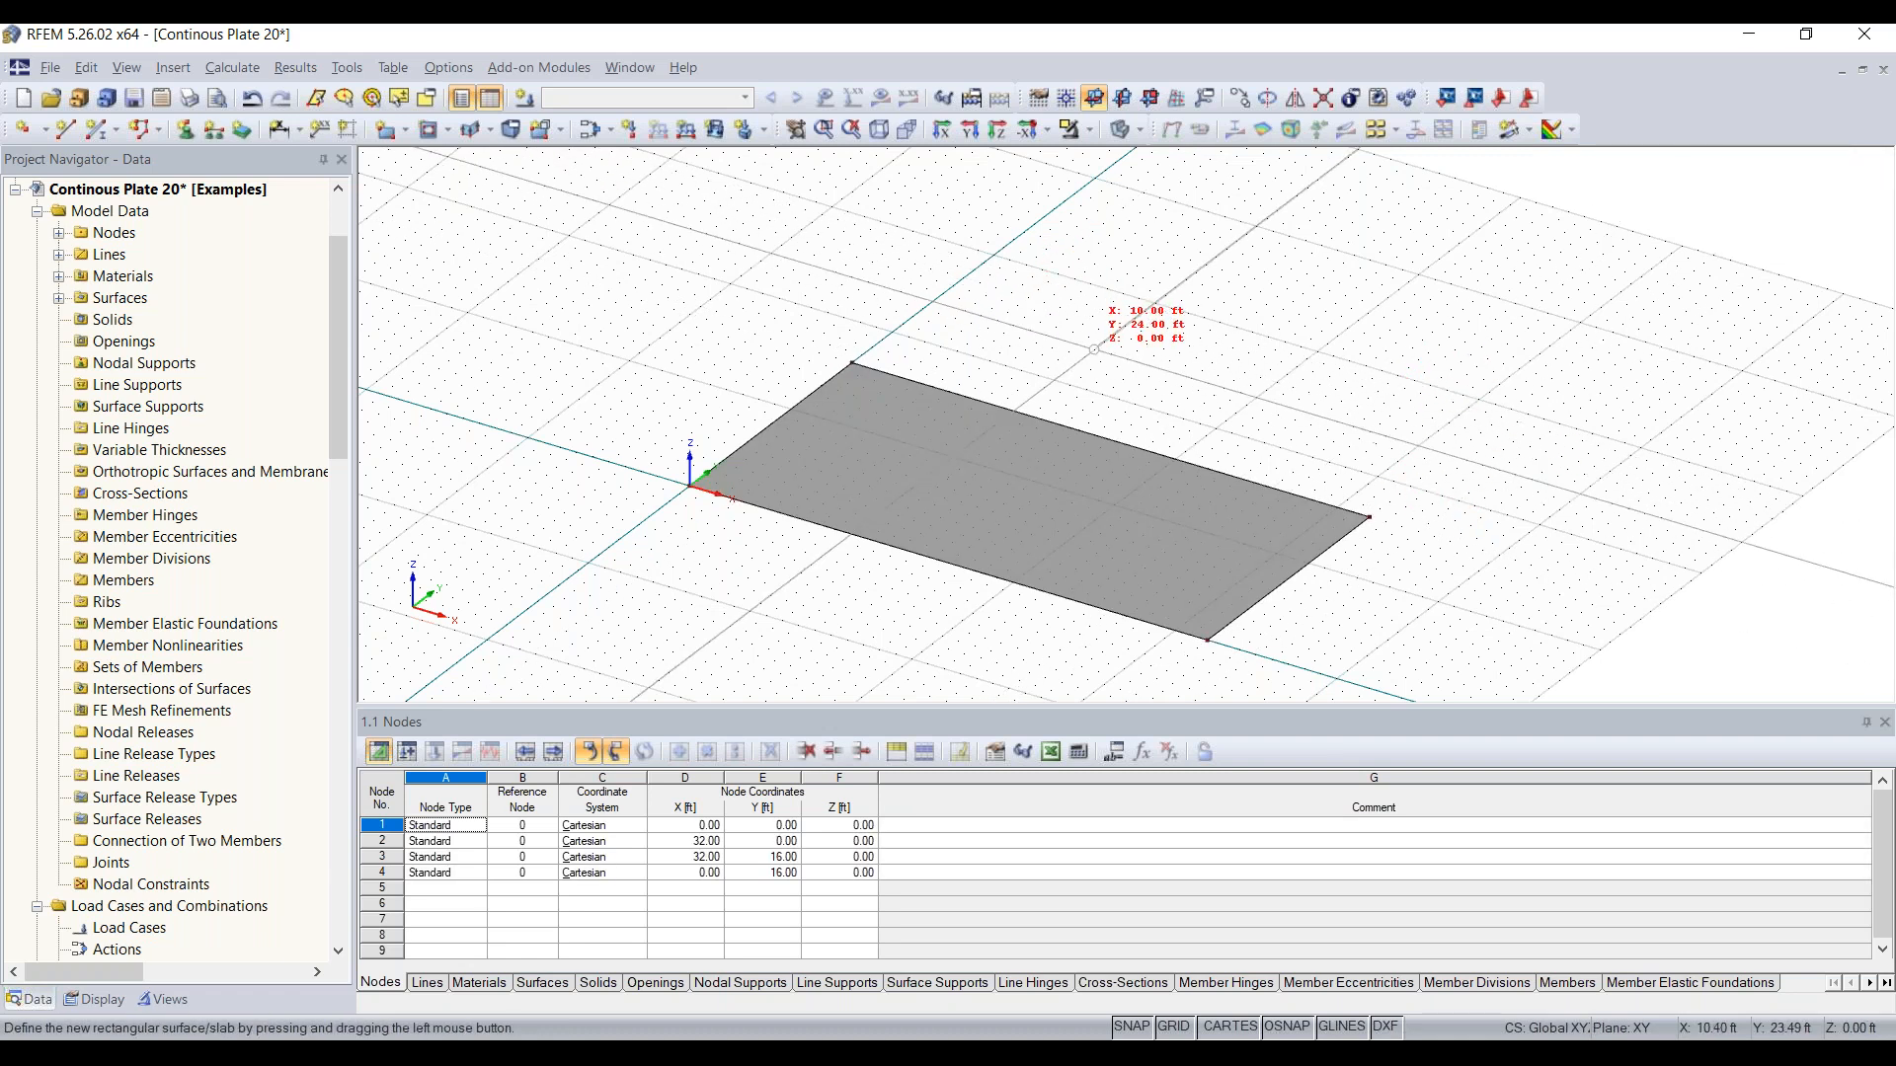
scroll(1196, 390, down, 2)
middle_drag(1197, 390, 1005, 393)
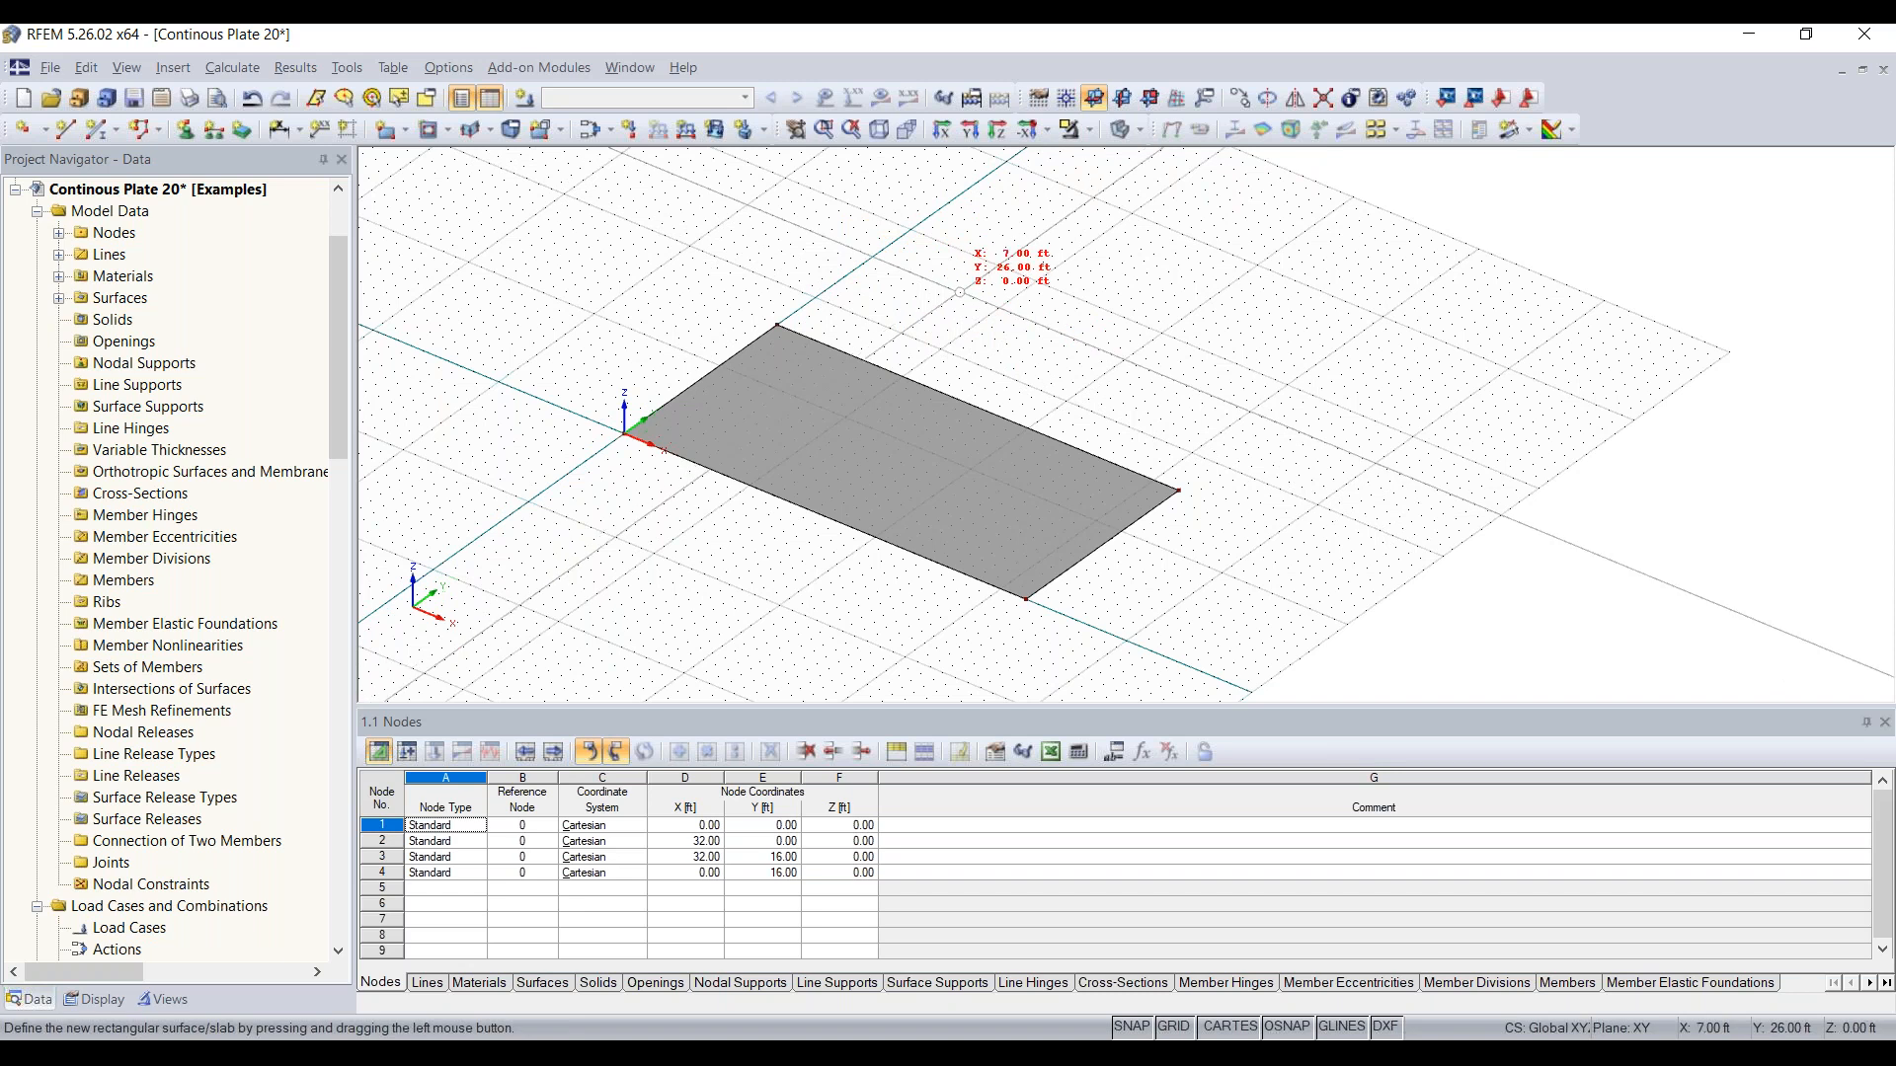
key(Escape)
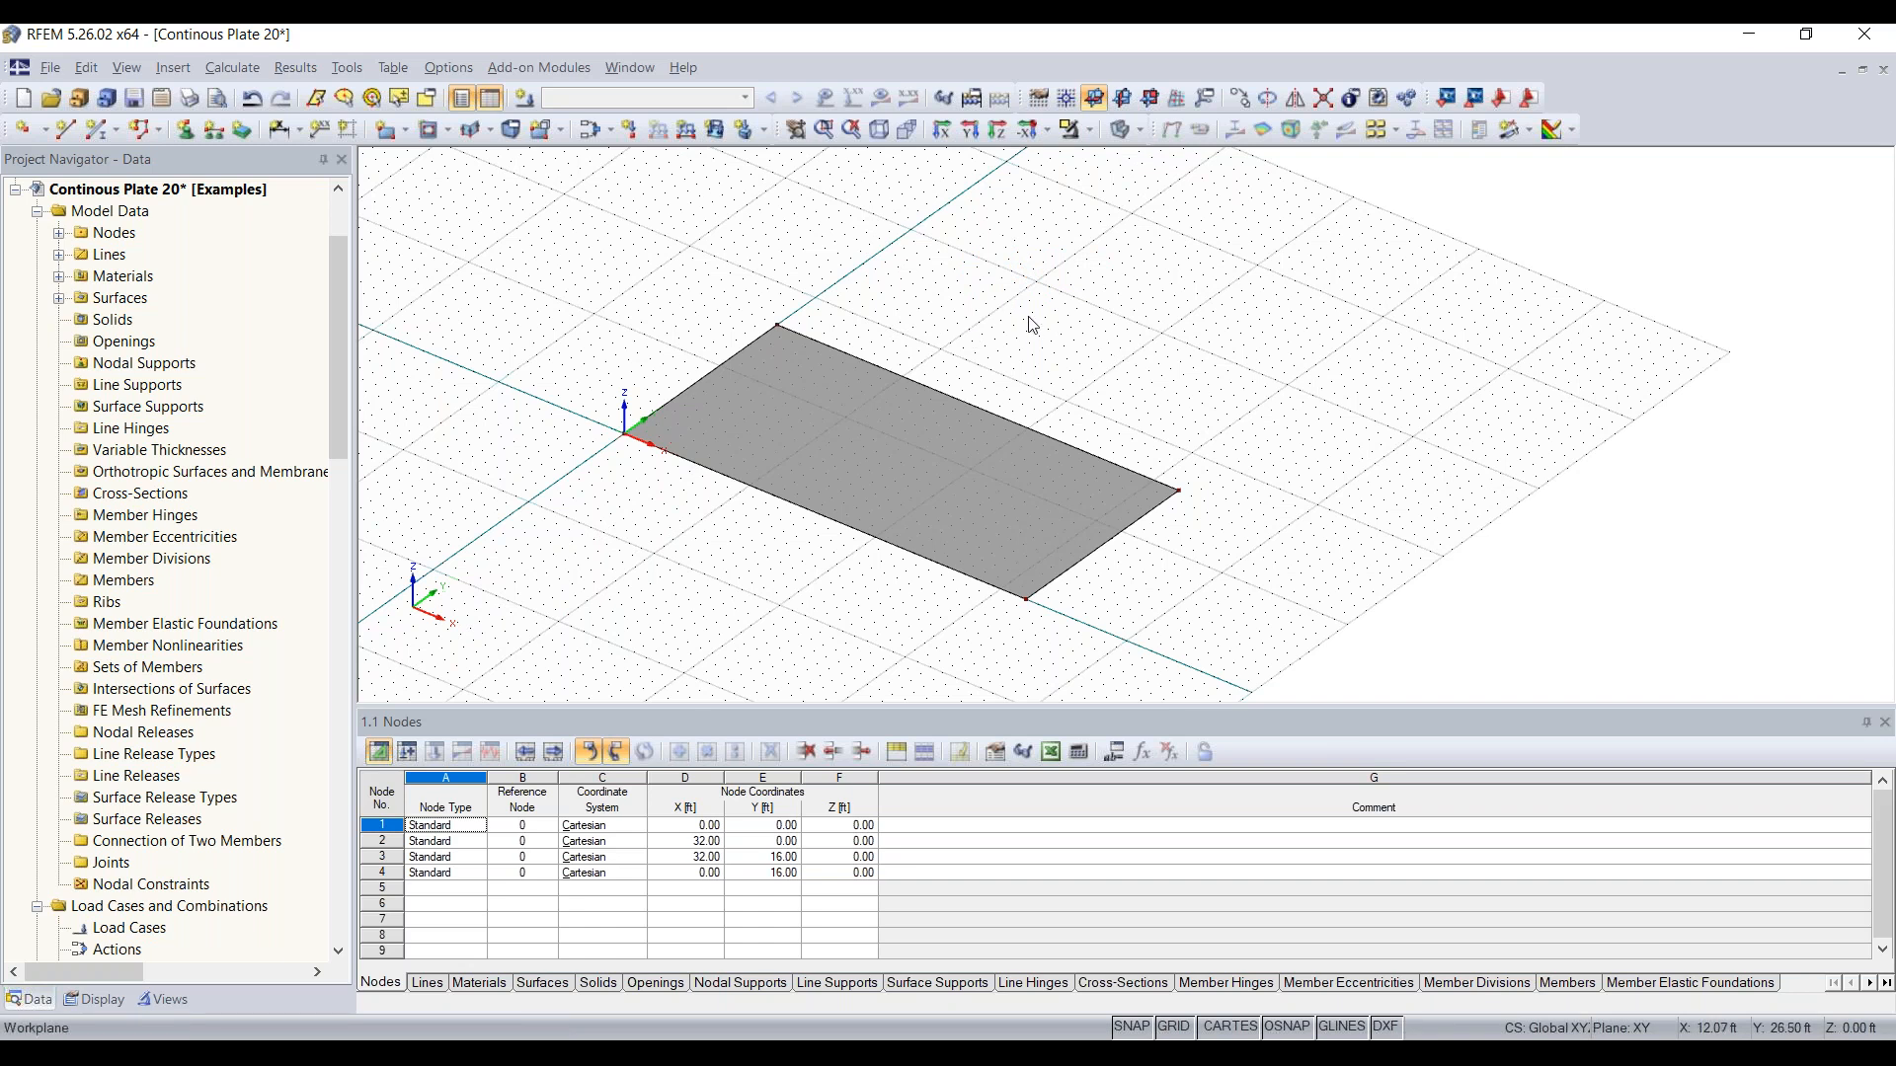
Step: Select the whole plate and copy it along the Y-axis so the copy's origin corner lands at X 0, Y 21 ft
scroll(1136, 365, down, 1)
drag(1277, 295, 557, 625)
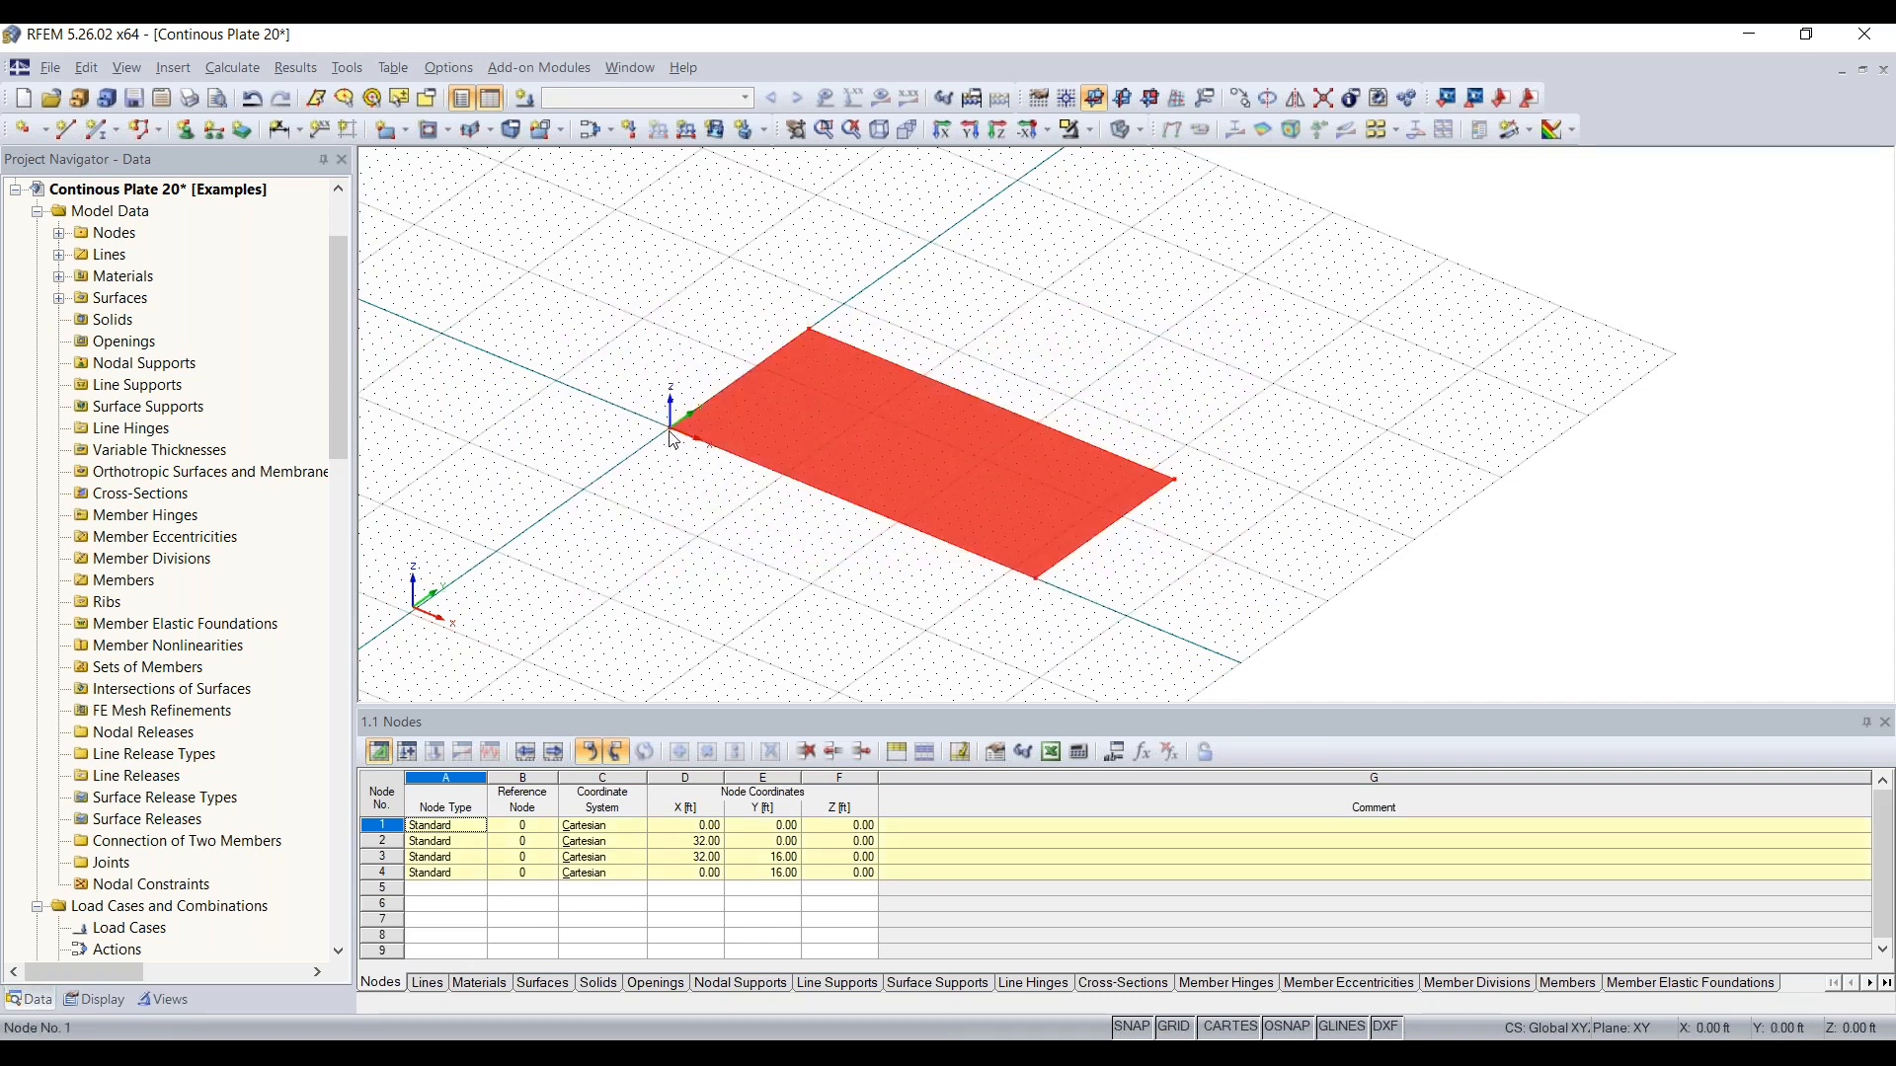
ctrl+drag(670, 435, 853, 300)
ctrl+drag(854, 301, 854, 301)
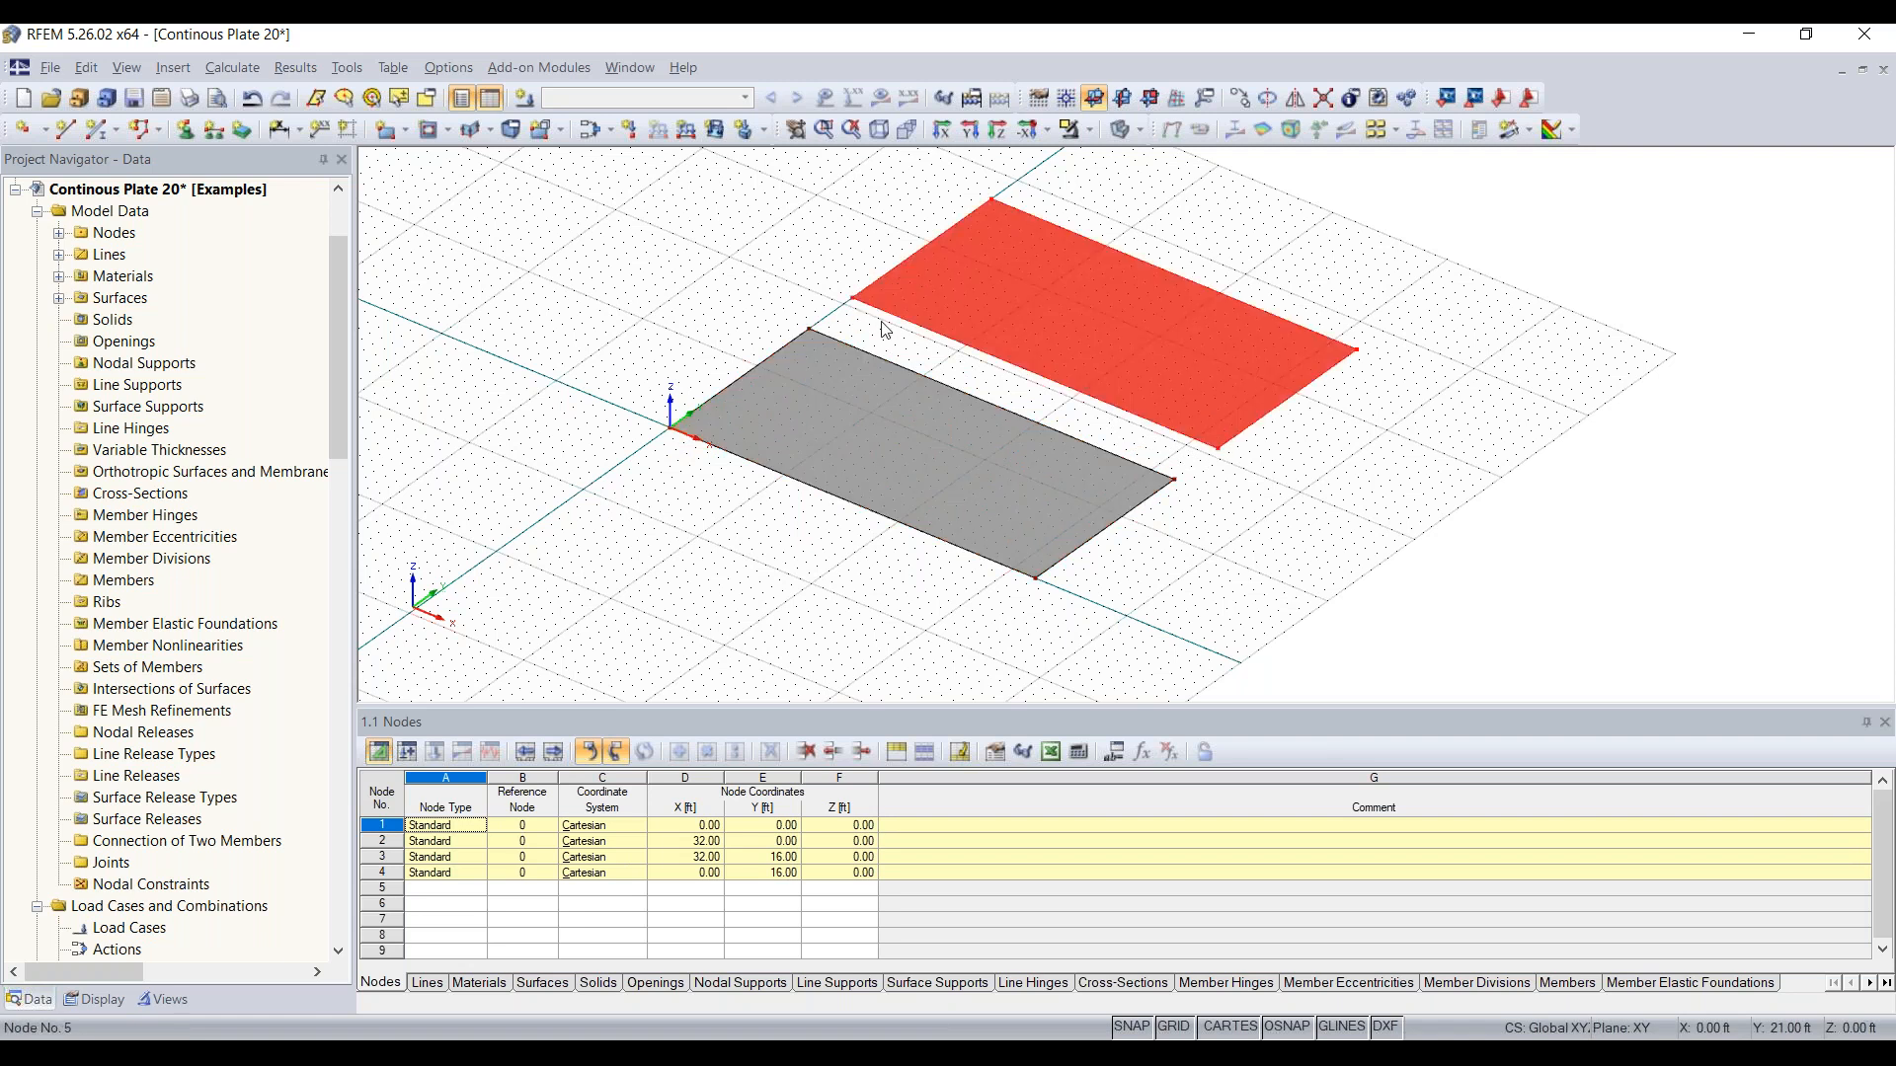
click(1025, 395)
Step: Make one copy of the second plate with a displacement dY of 21 ft
middle_drag(1363, 518, 1163, 575)
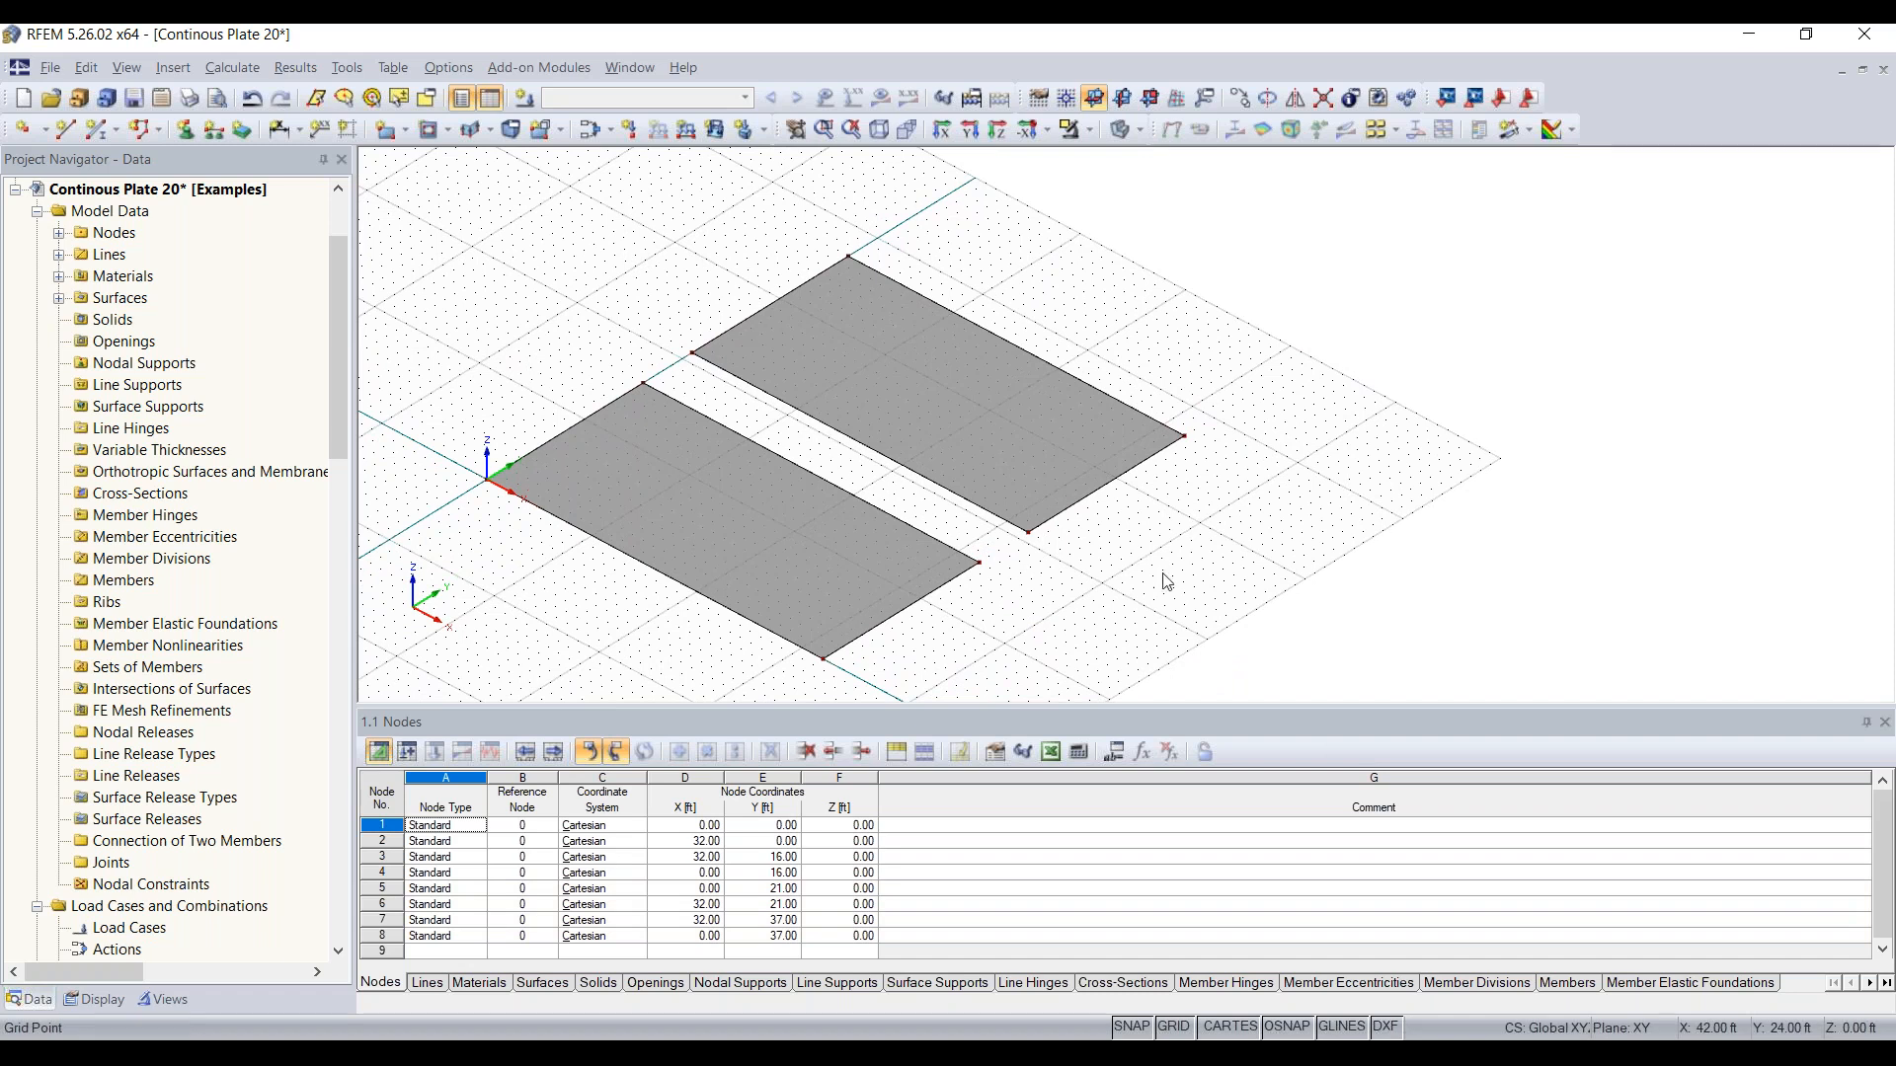
ctrl+middle_drag(792, 480, 1013, 565)
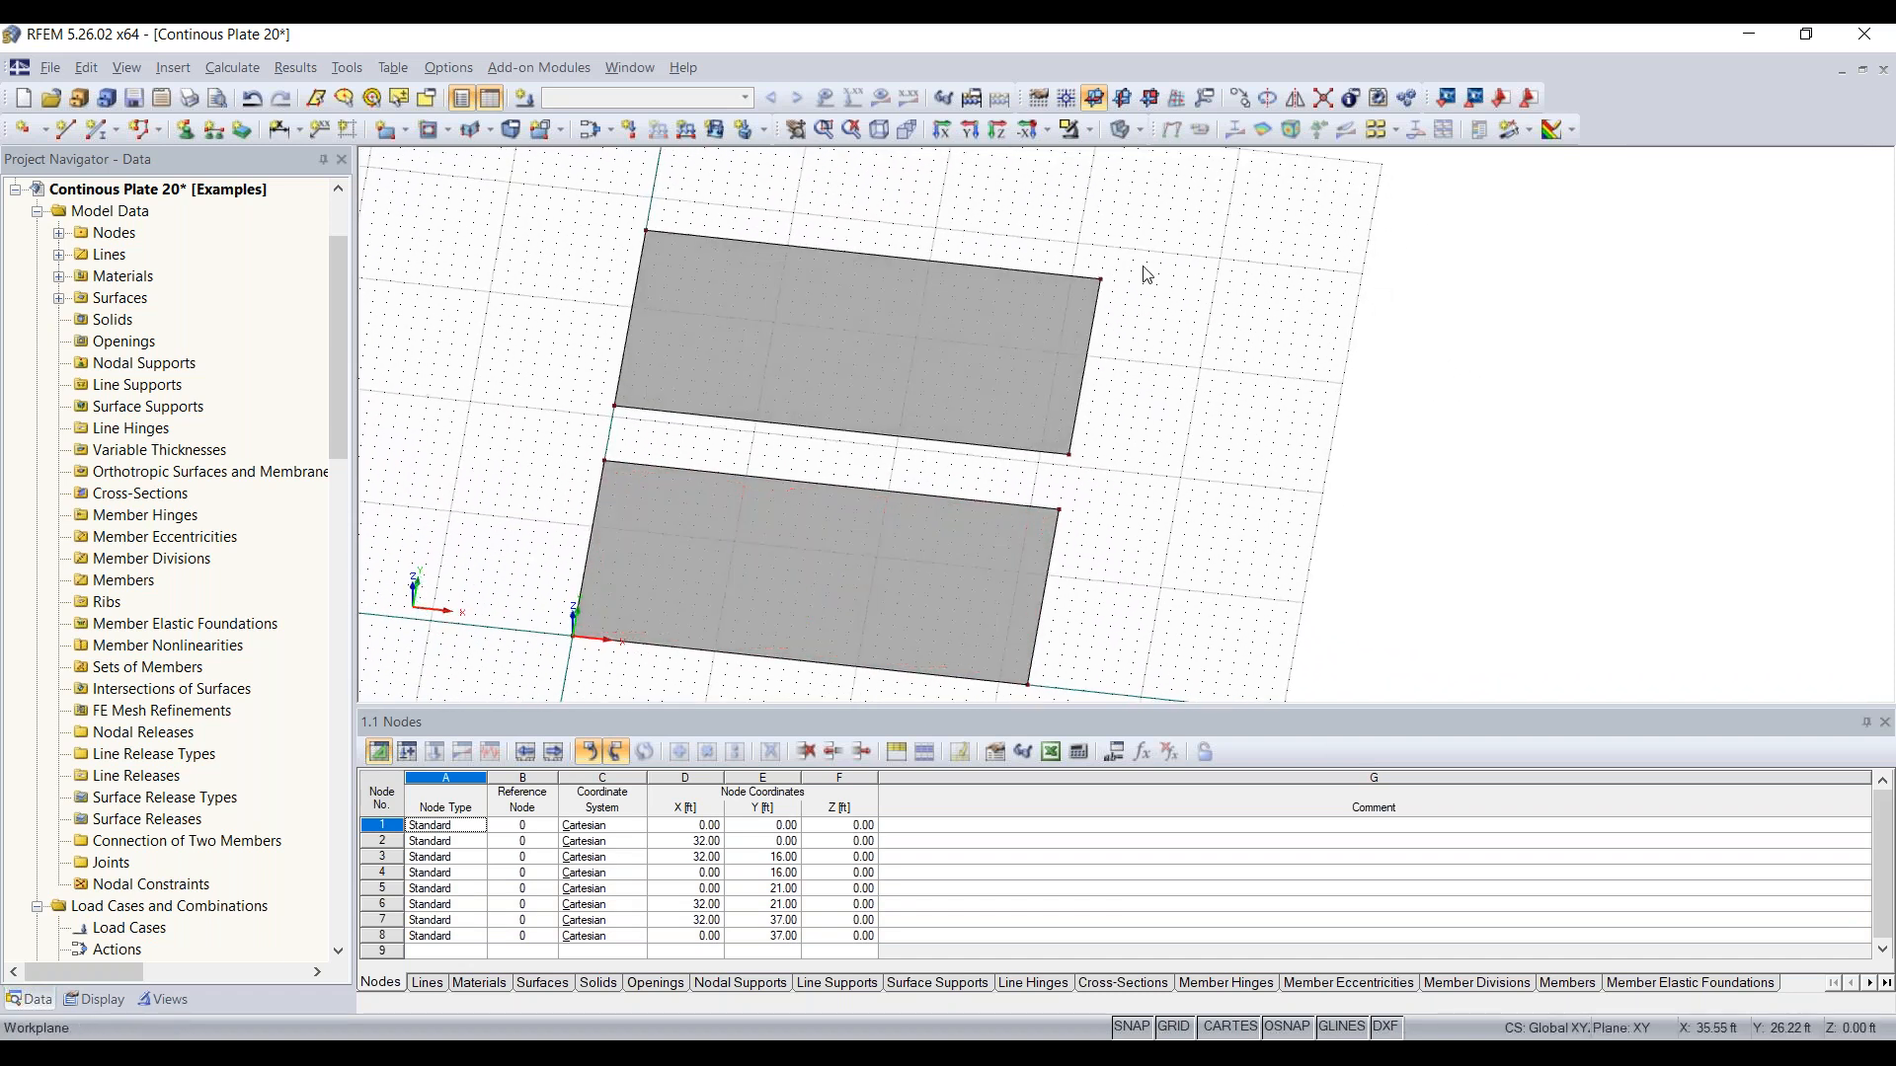
ctrl+middle_drag(1143, 337, 1230, 316)
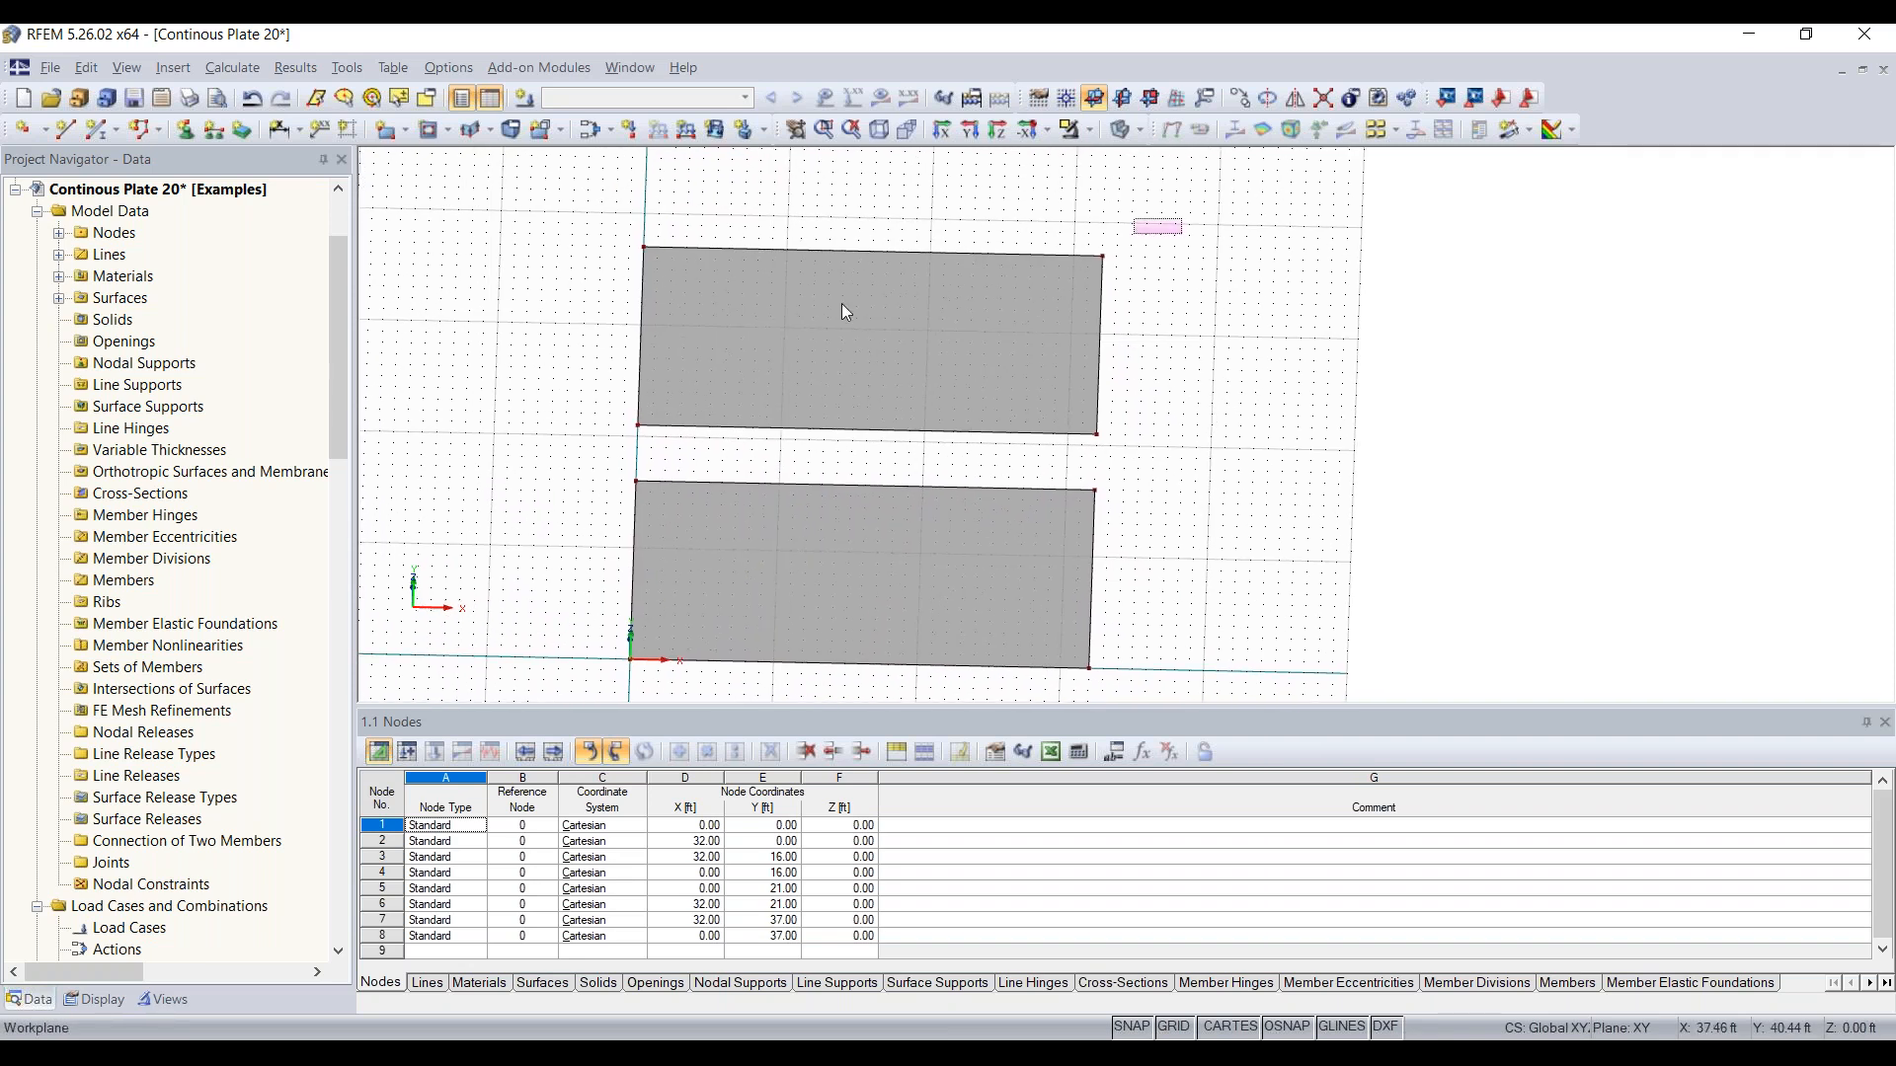
click(924, 367)
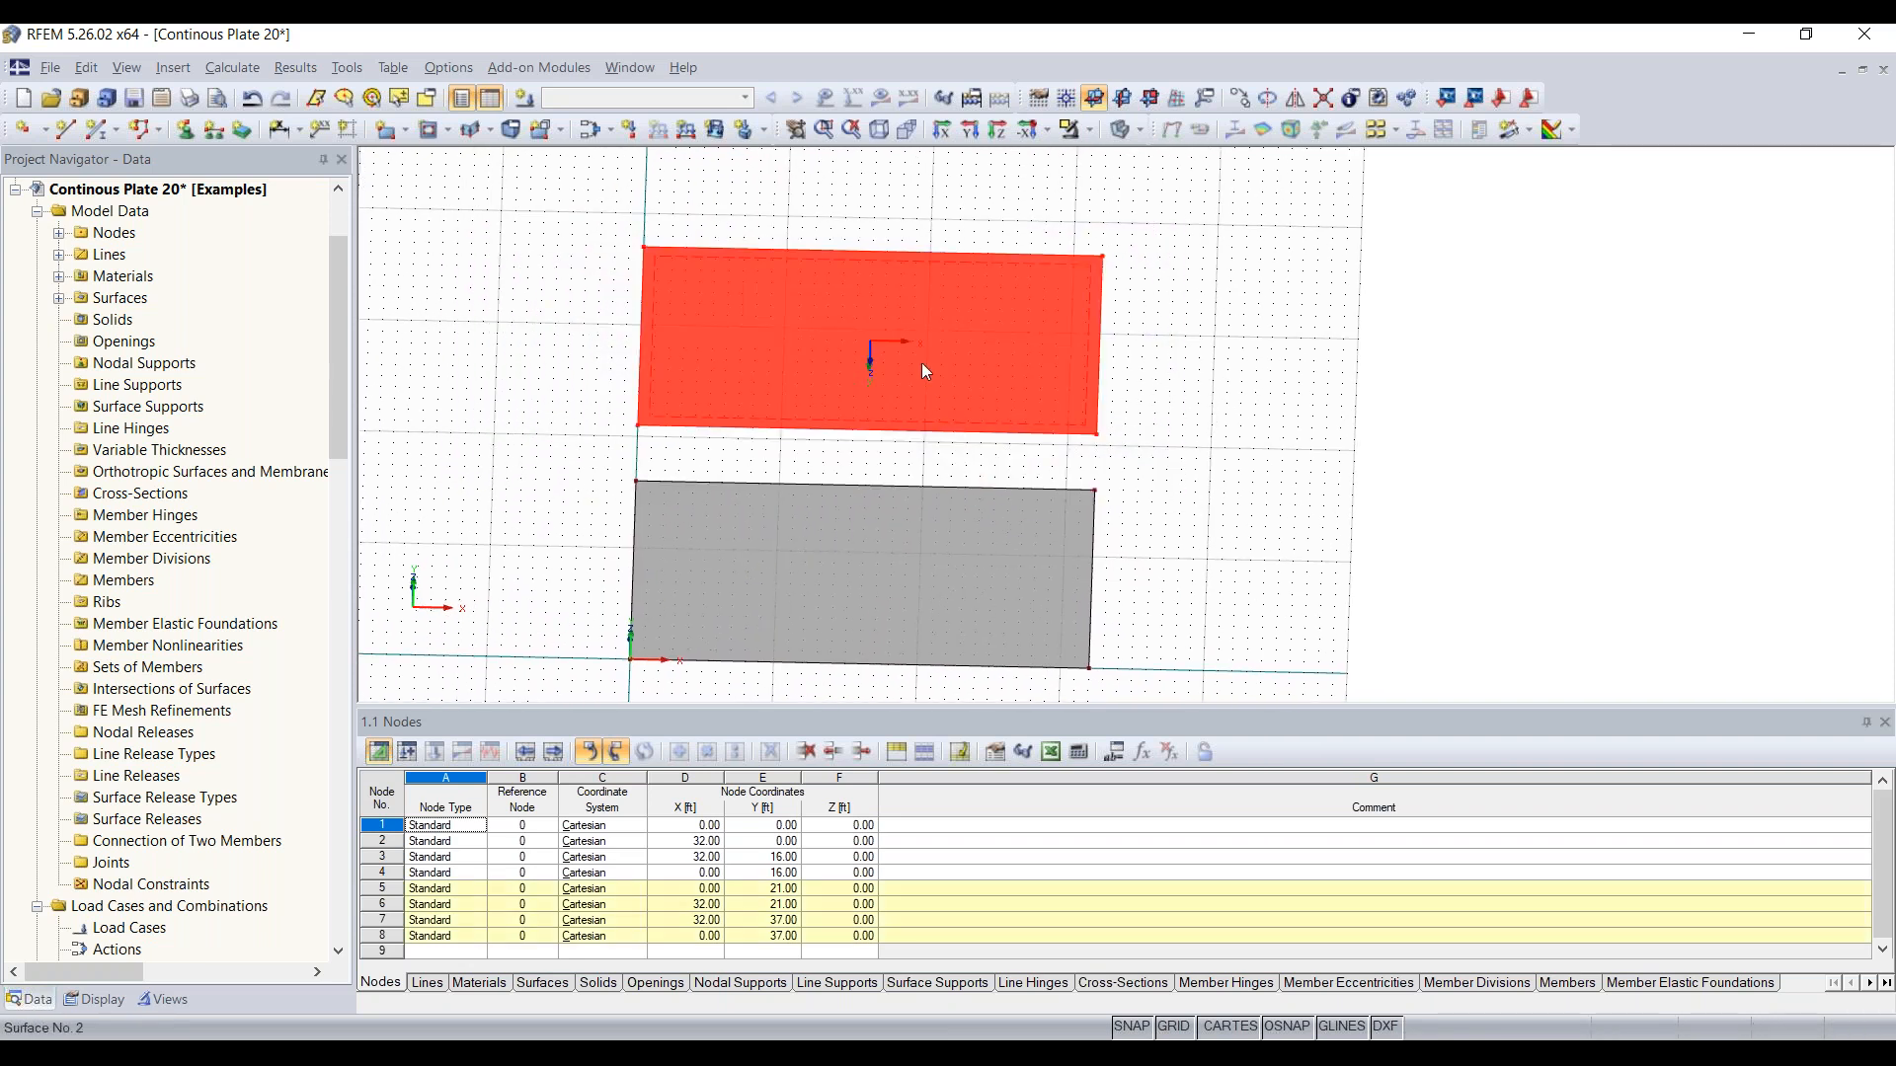
click(1240, 98)
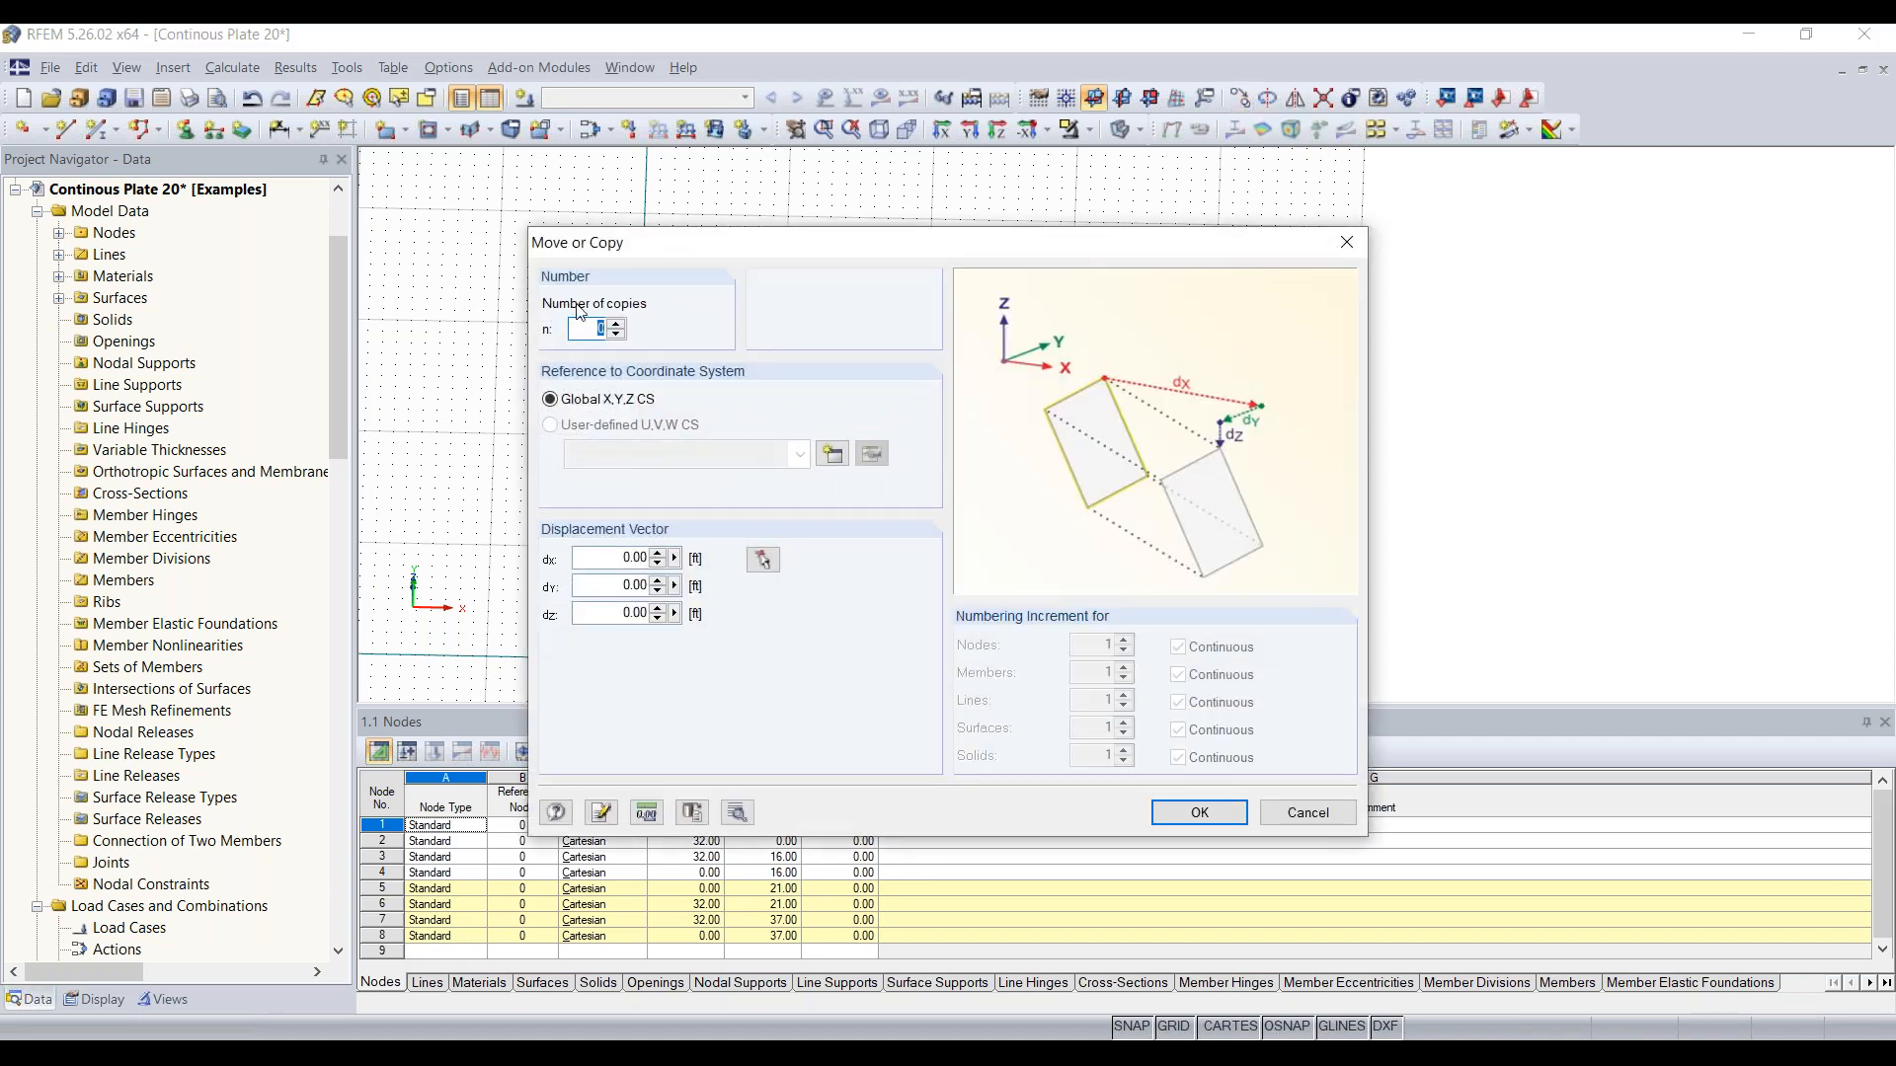
text(1)
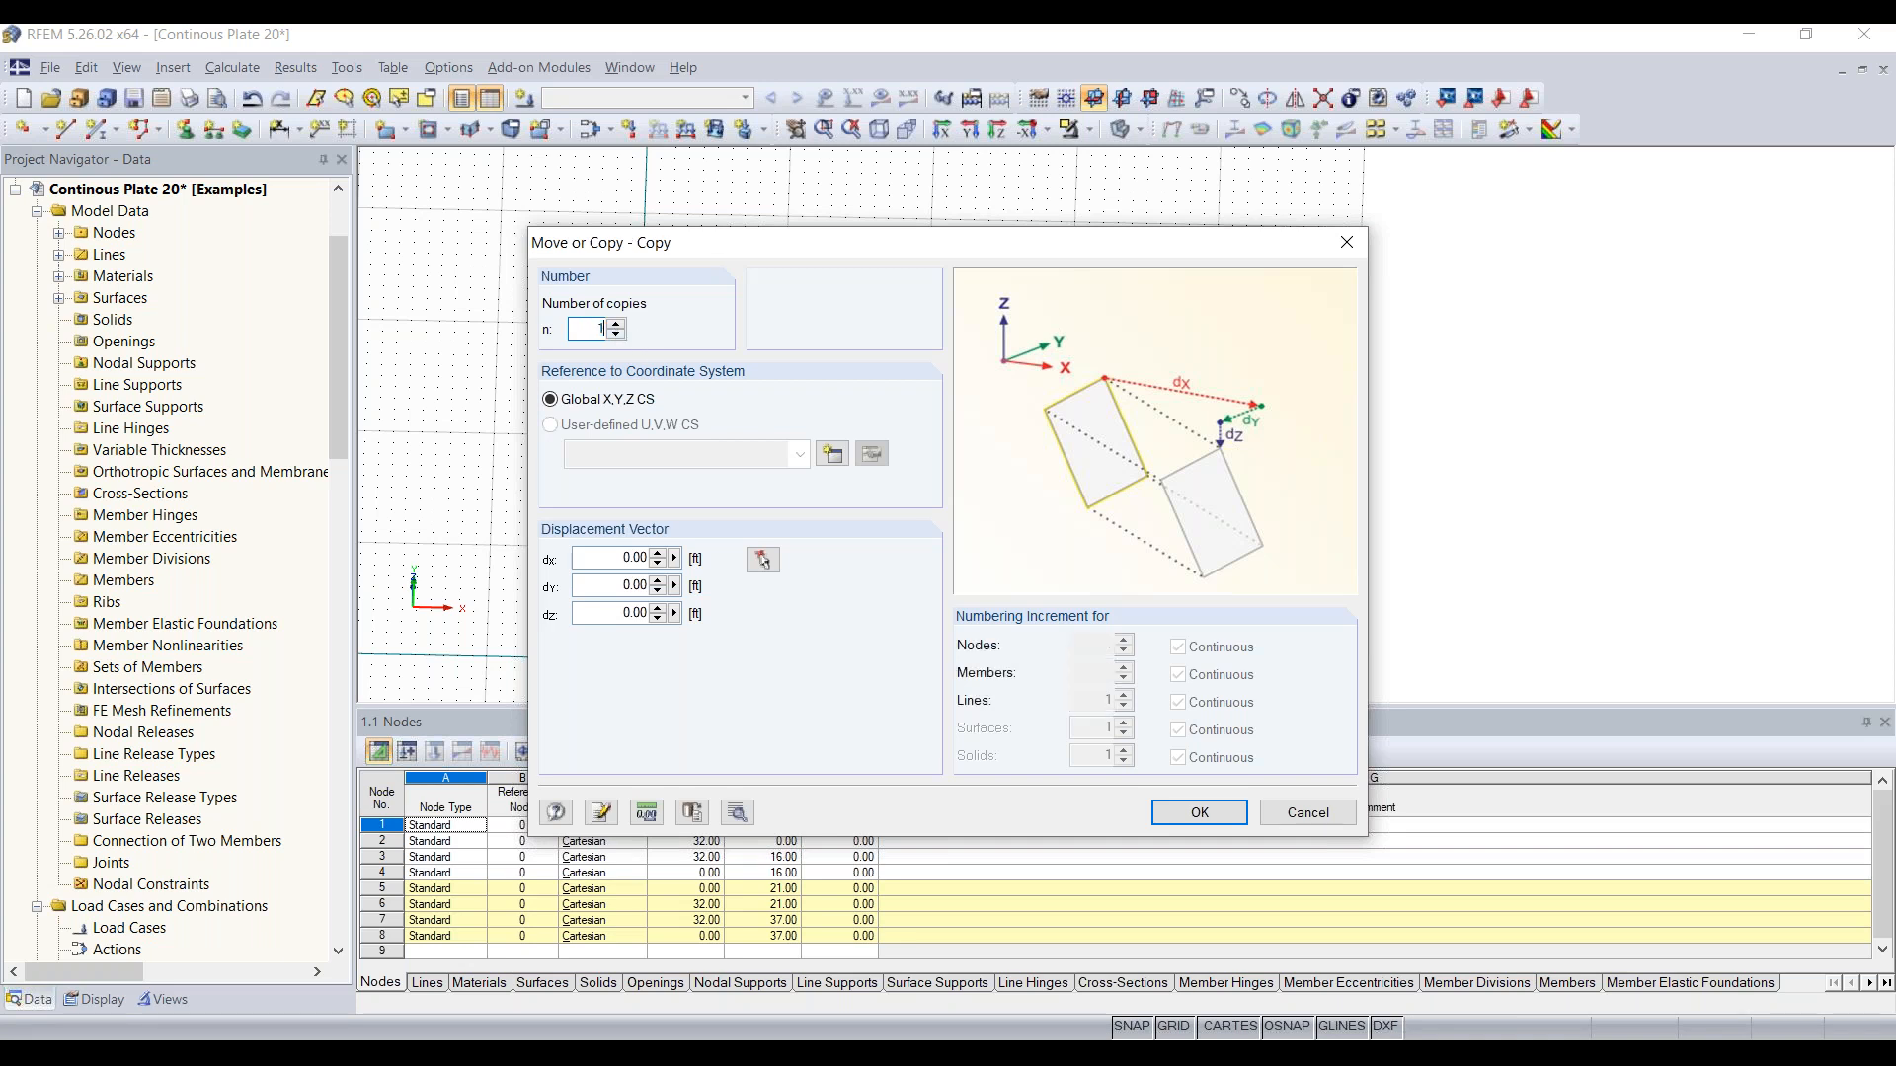
click(605, 587)
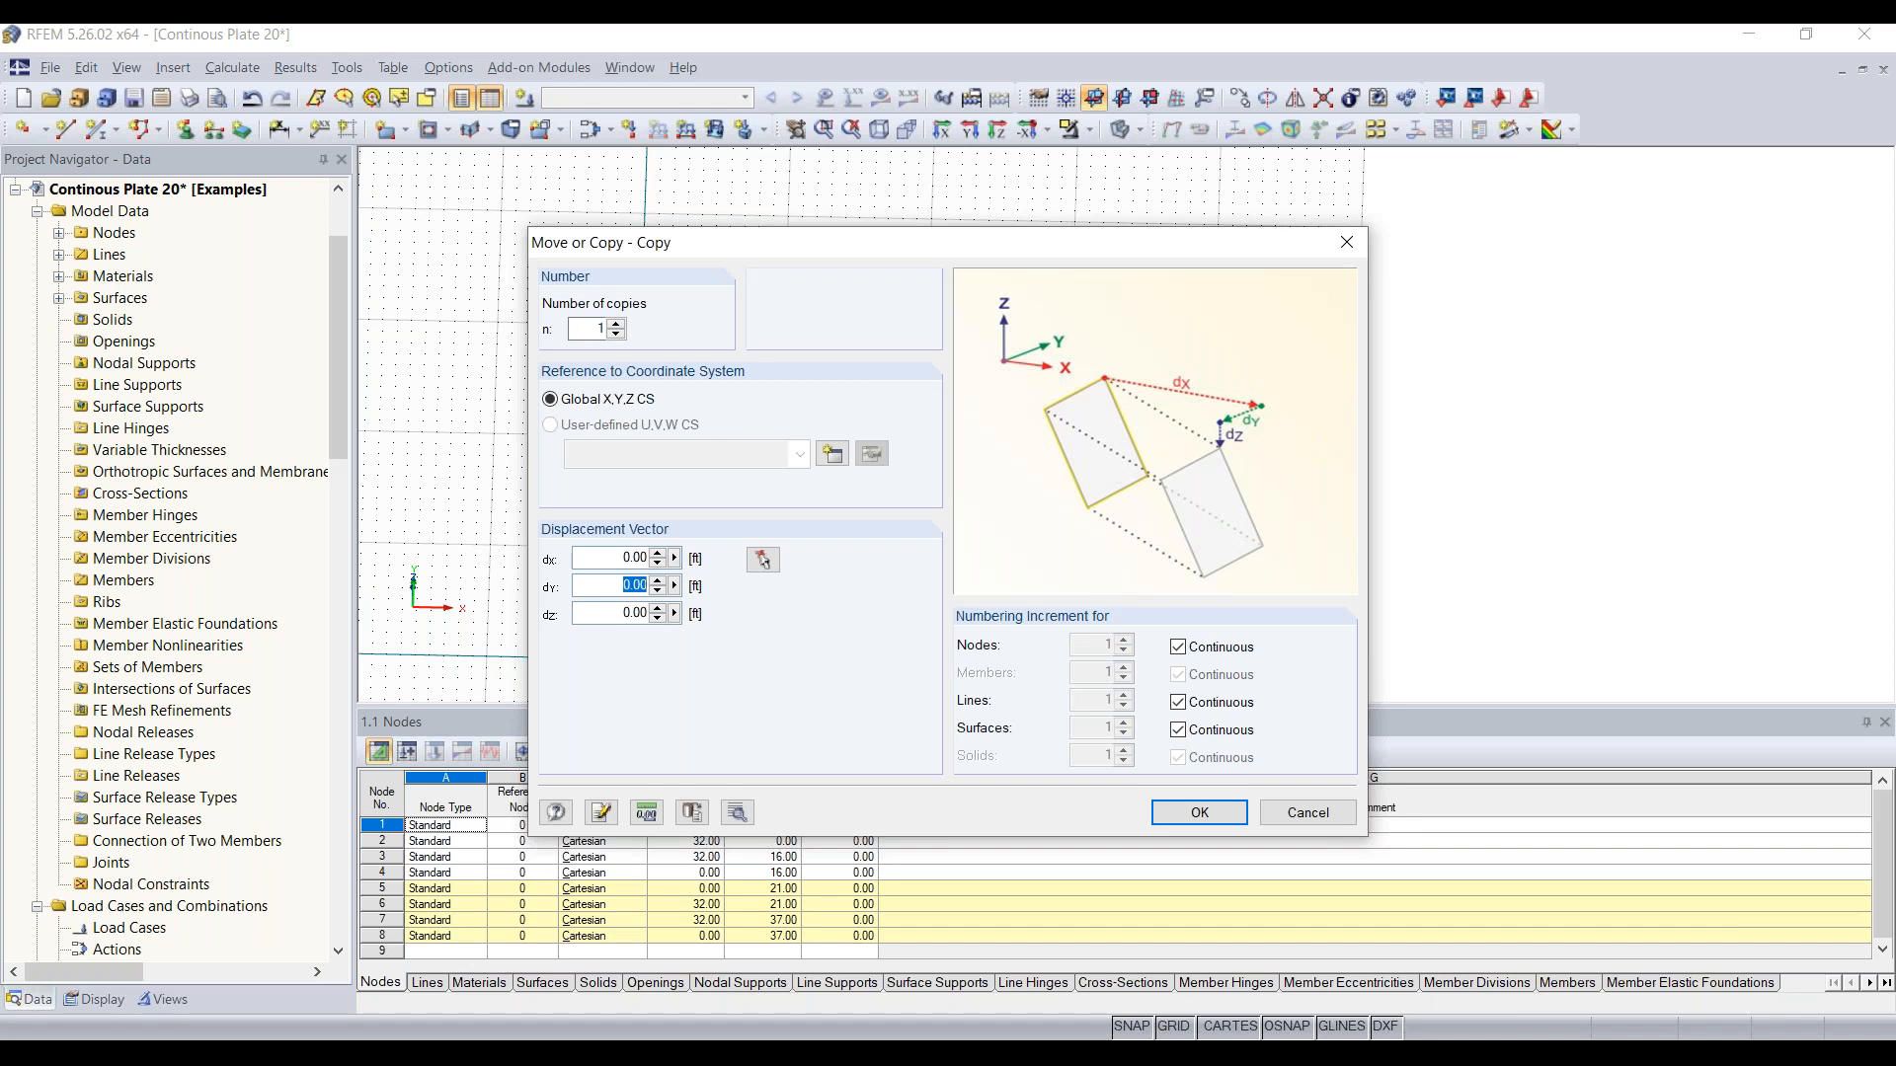
text(21)
click(1223, 822)
ctrl+middle_drag(1215, 561, 926, 390)
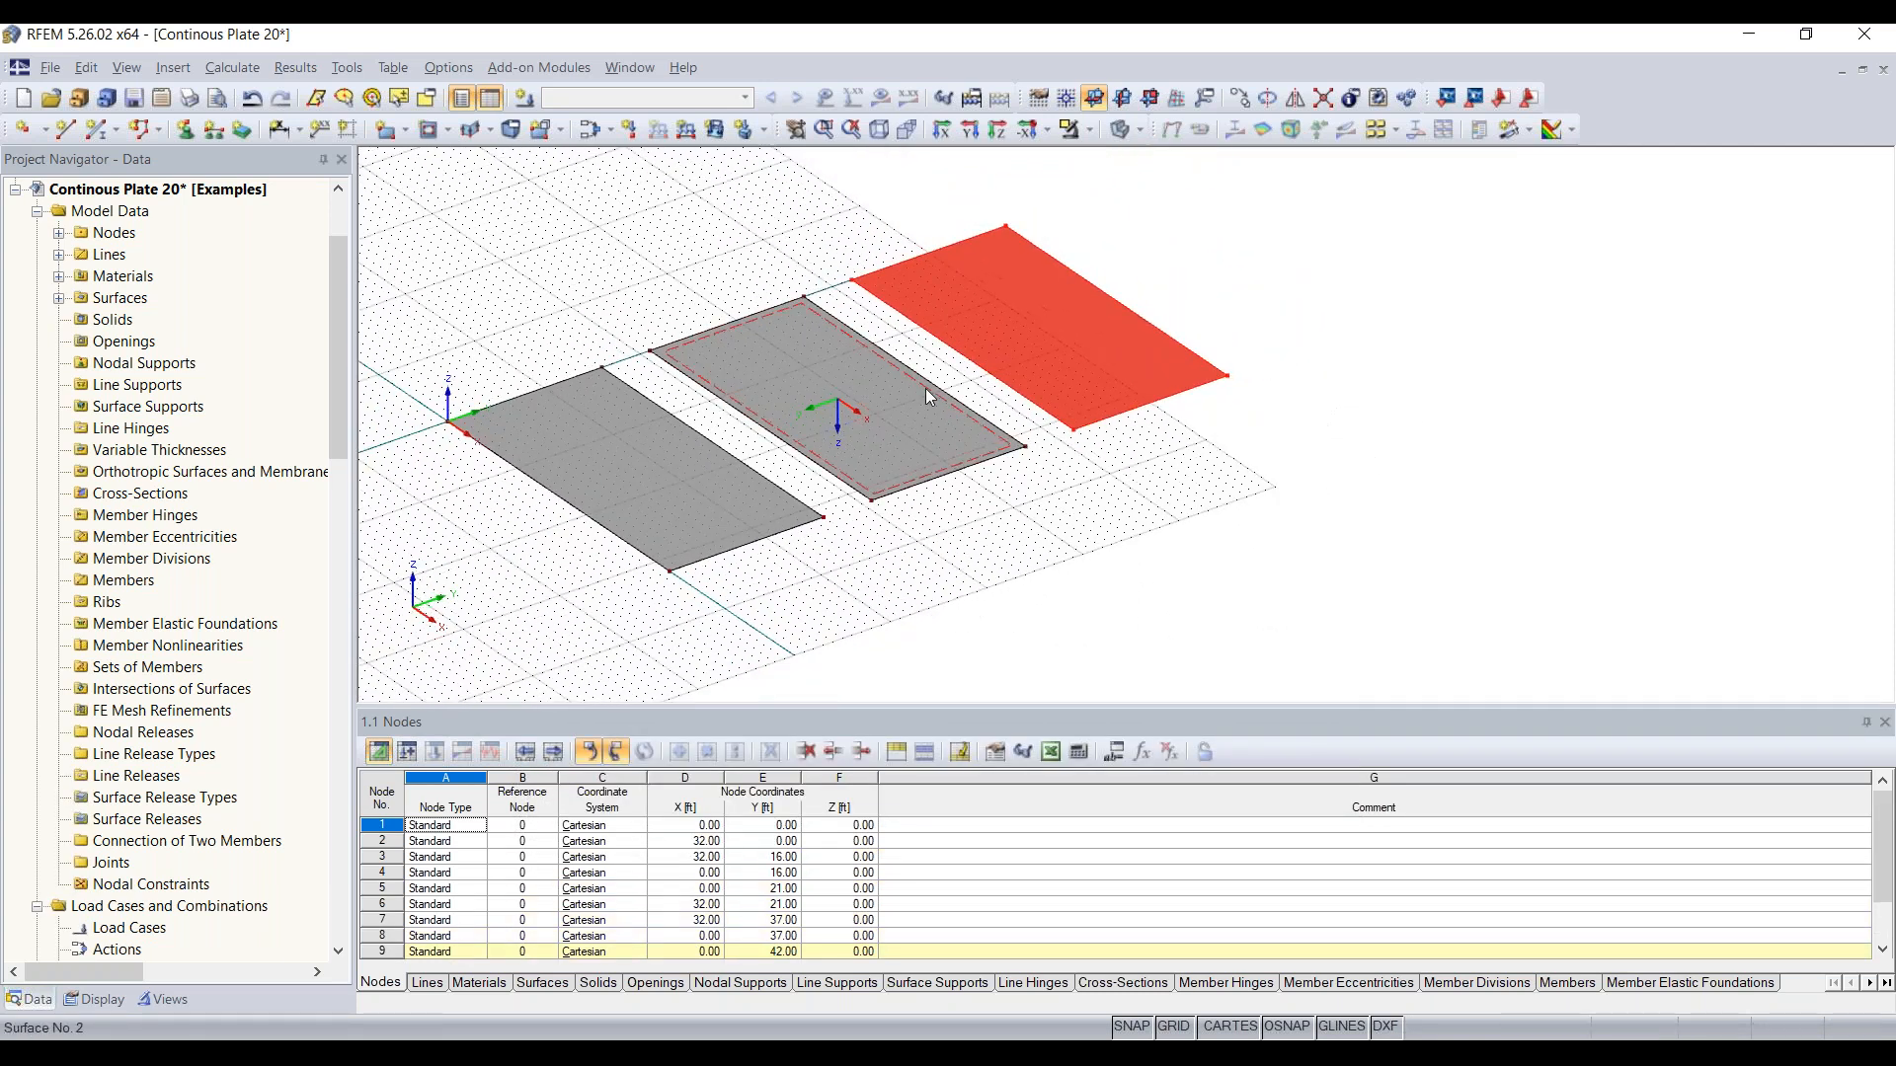
click(1133, 415)
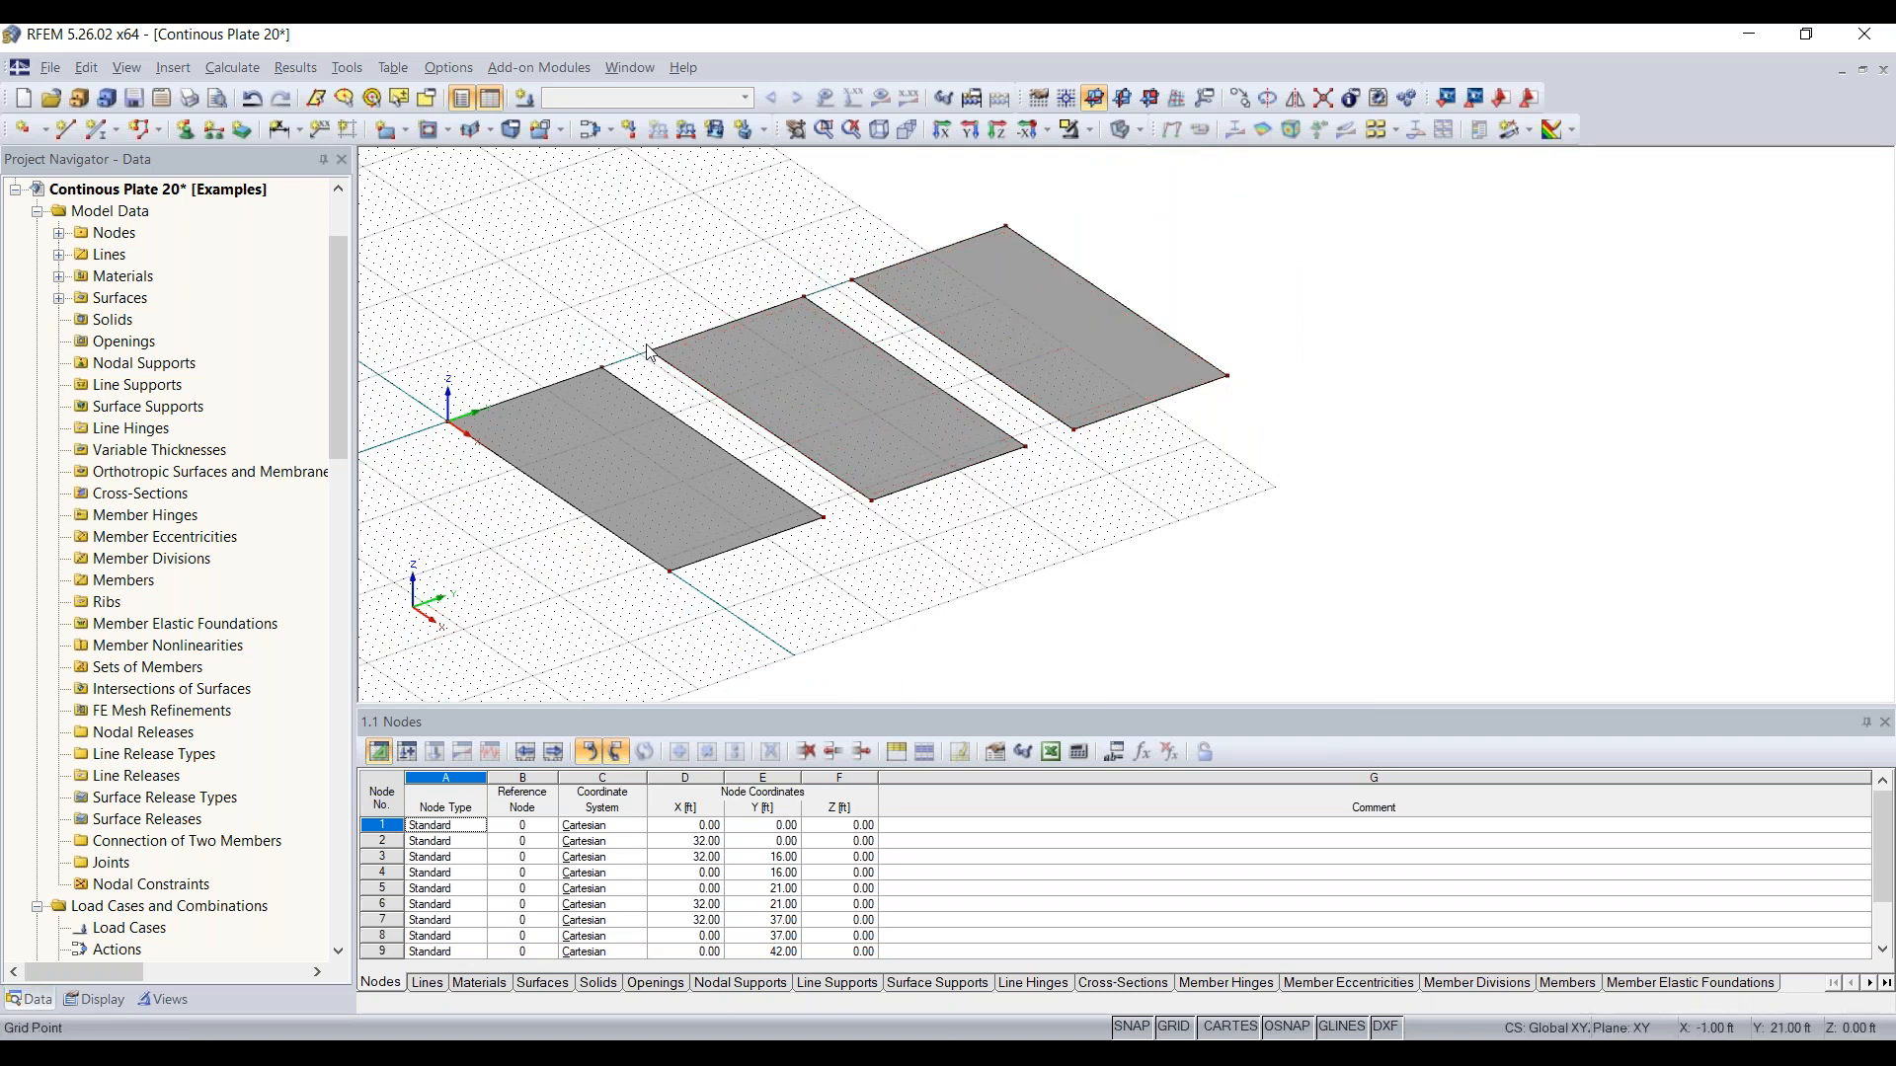
Step: Select all three plates and move them together so the middle plate's corner at Y 21 ft lands on the origin
scroll(651, 358, up, 1)
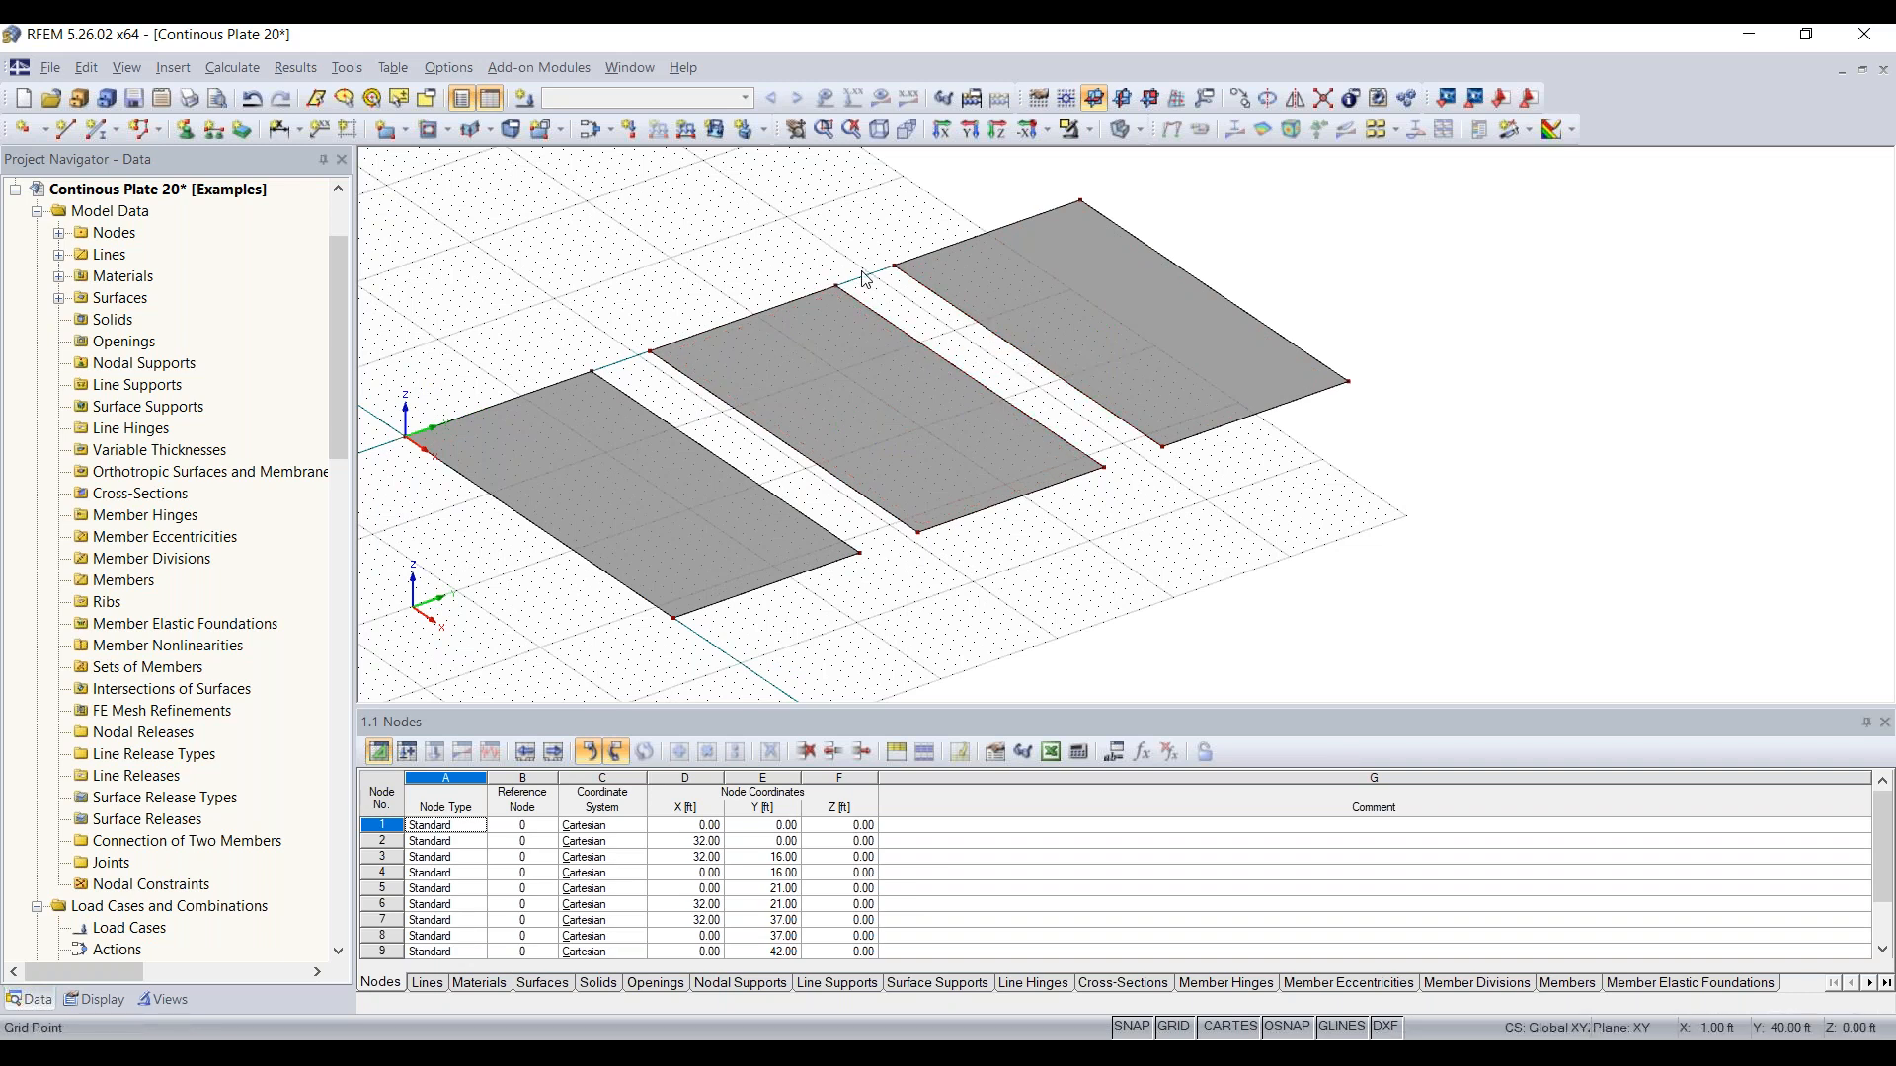
ctrl+middle_drag(1100, 600, 1033, 314)
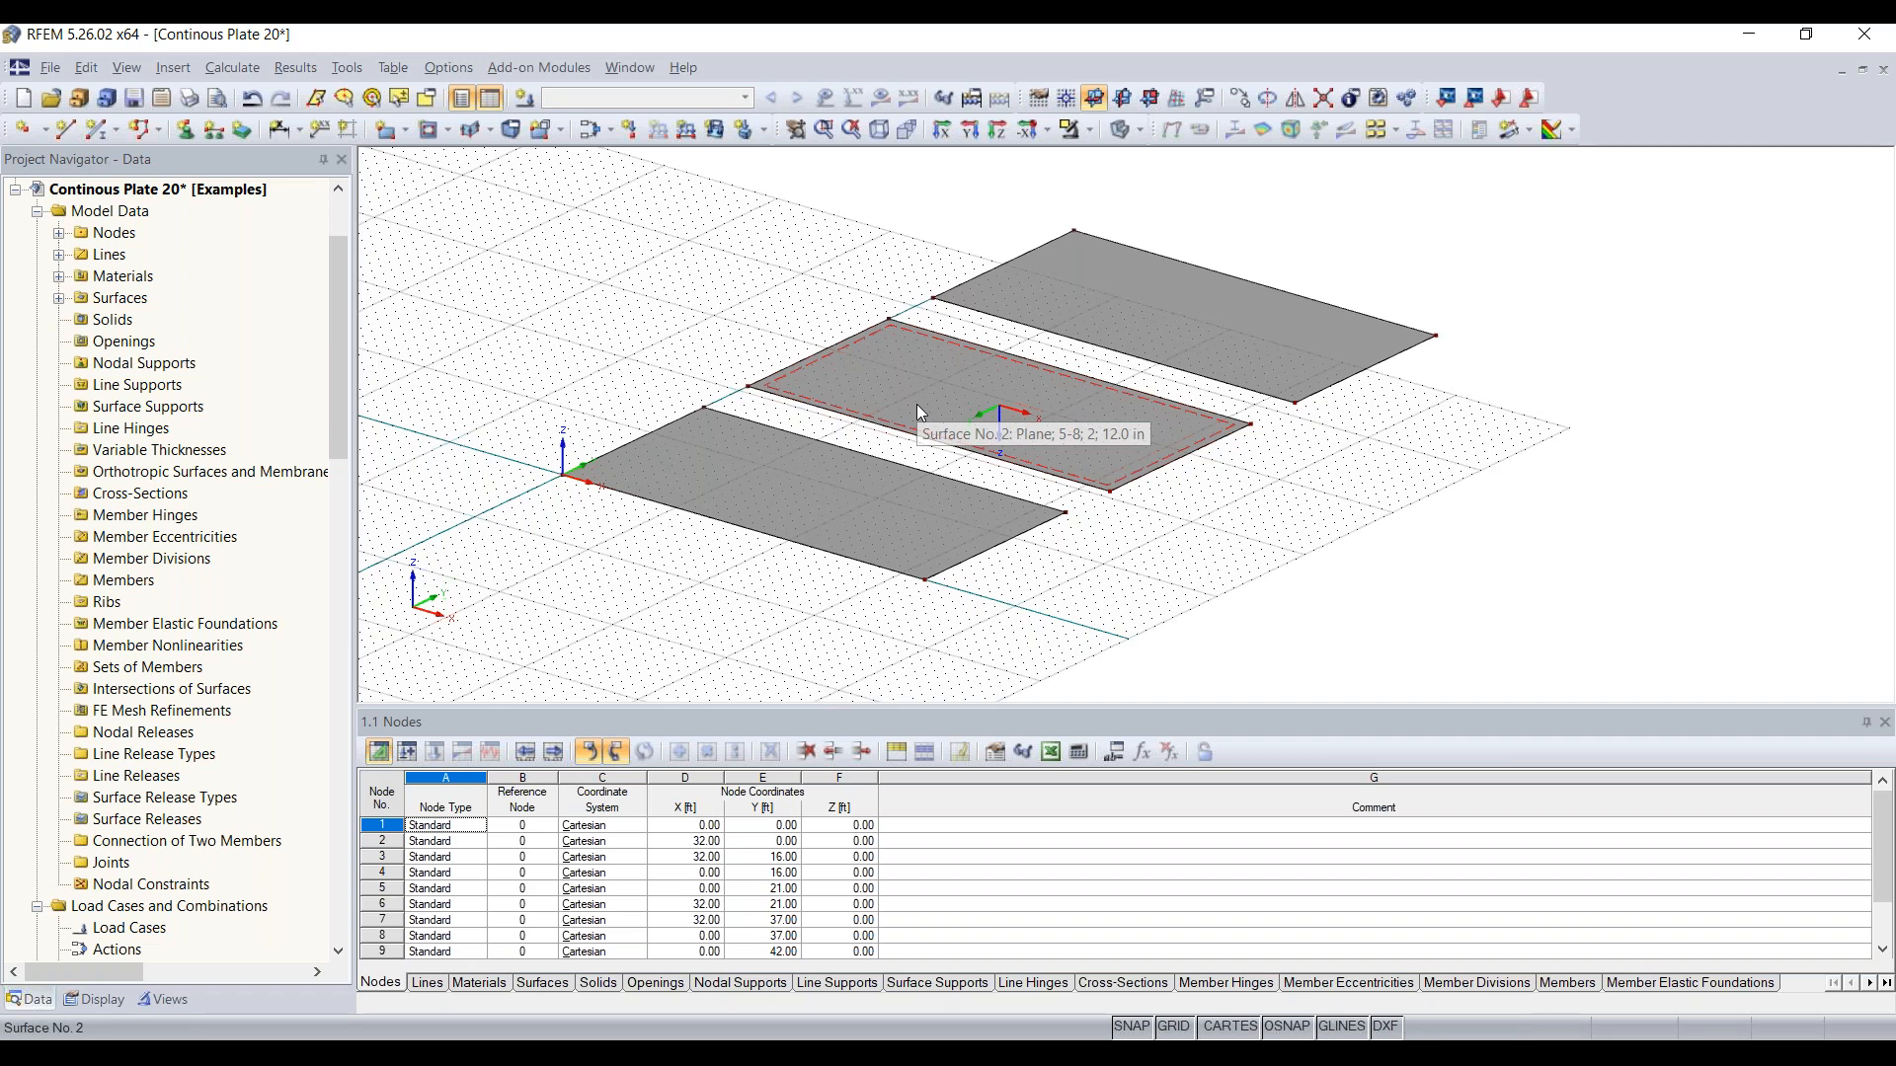
ctrl+middle_drag(916, 405, 978, 492)
scroll(1003, 448, down, 1)
scroll(1004, 447, down, 2)
scroll(1299, 334, up, 1)
drag(1412, 240, 612, 669)
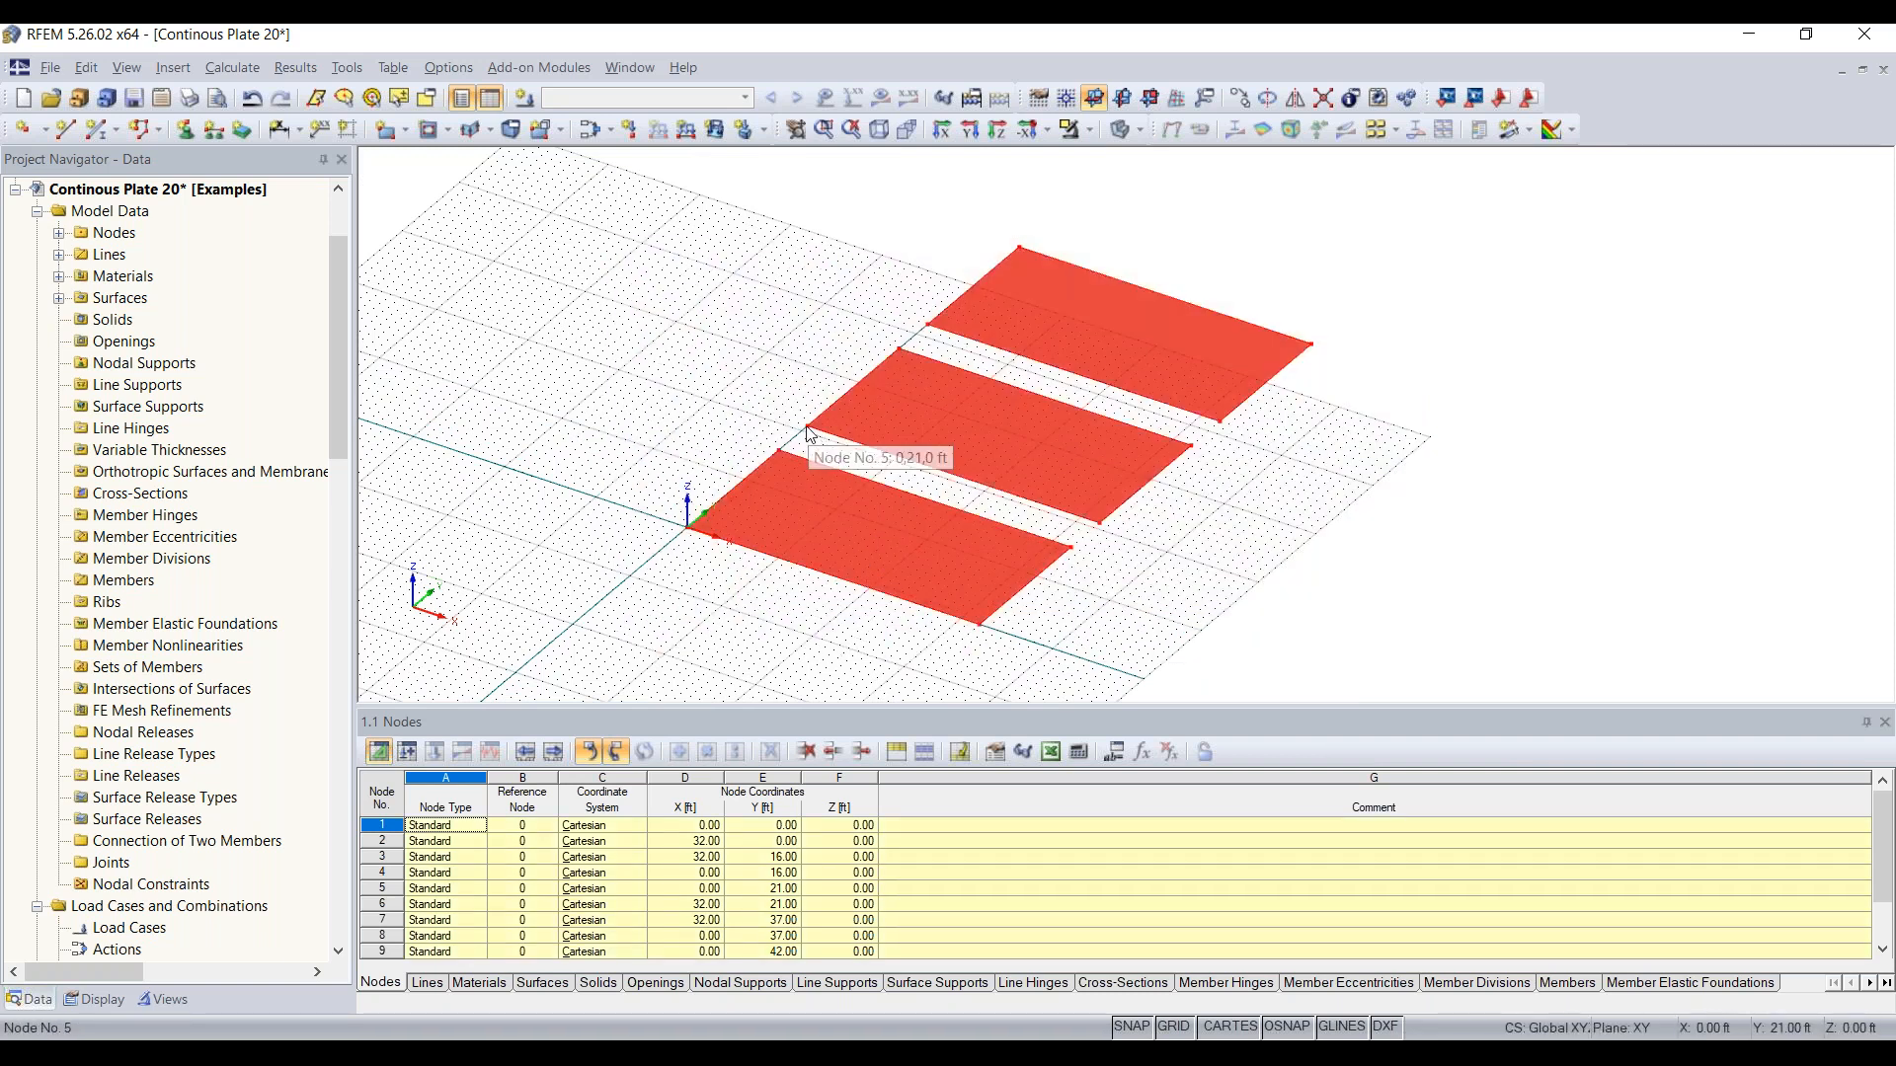
drag(808, 426, 688, 528)
middle_drag(597, 463, 712, 369)
scroll(710, 371, down, 1)
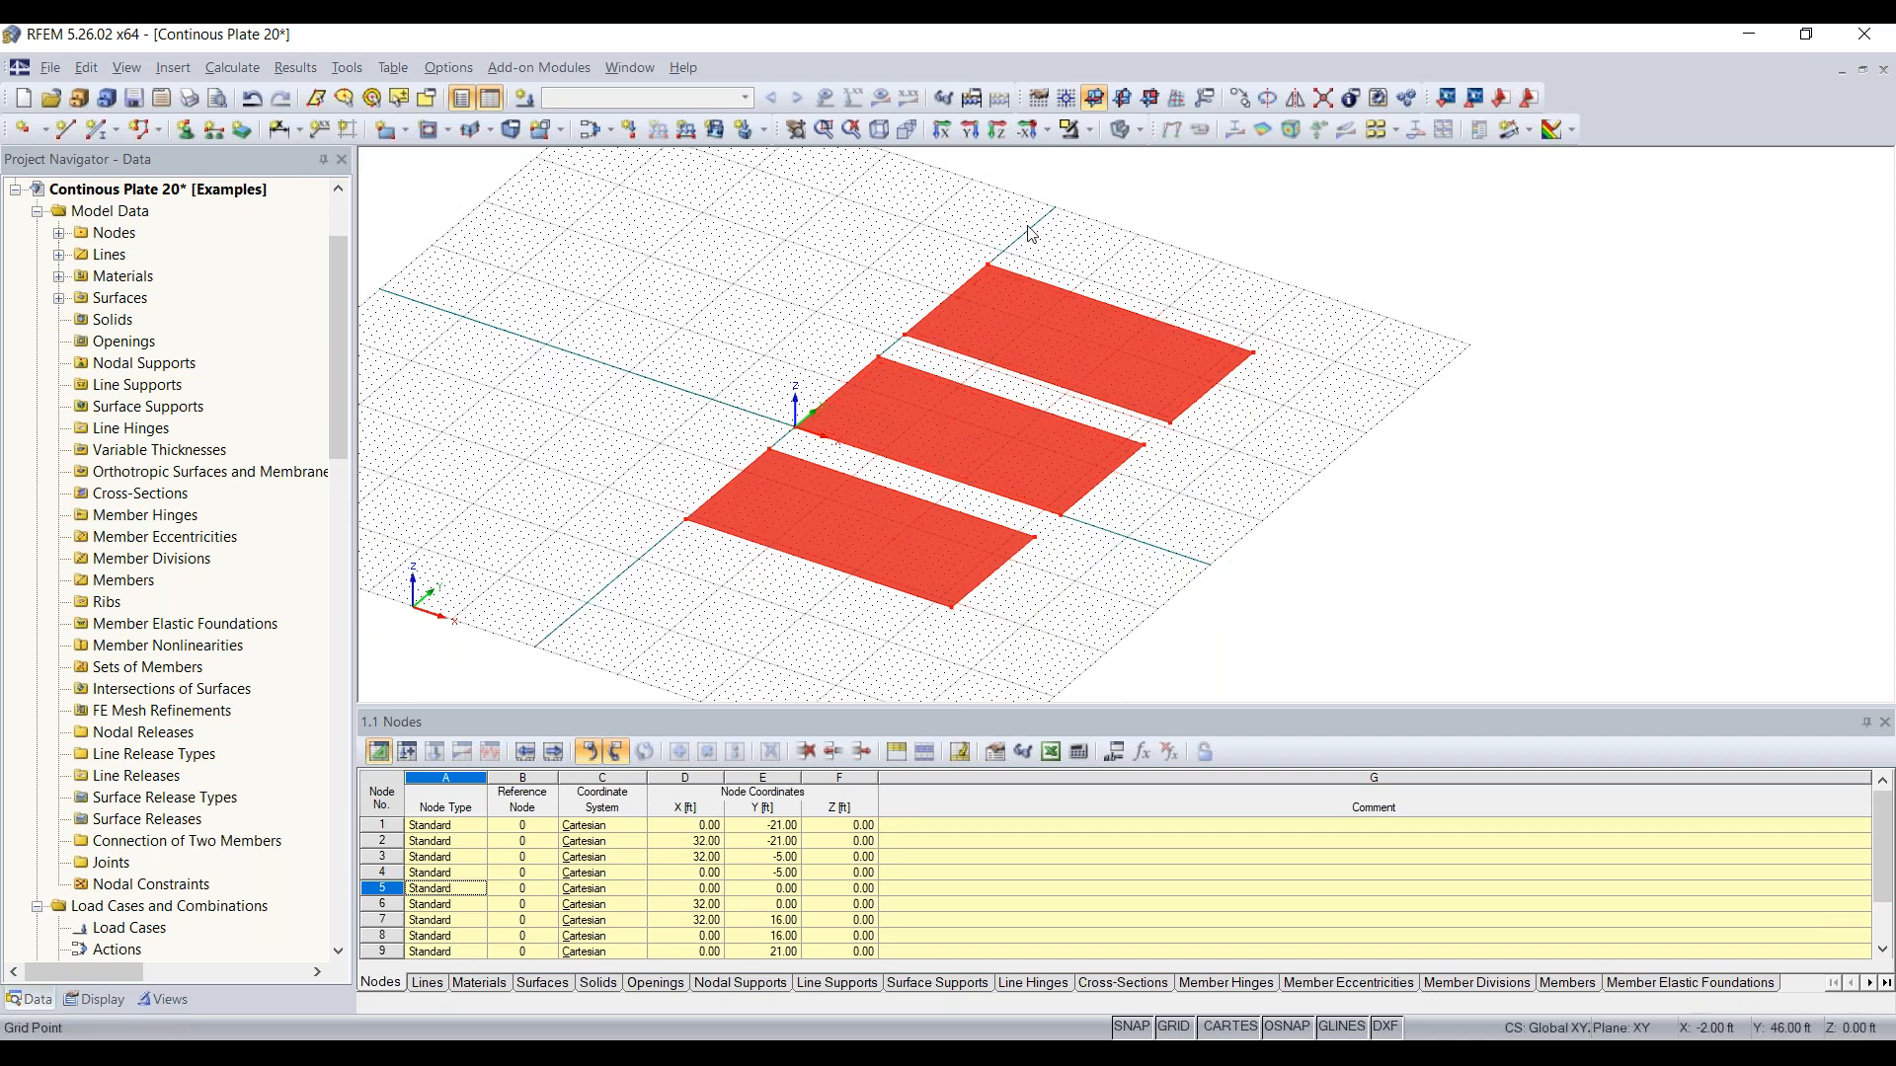
click(1325, 357)
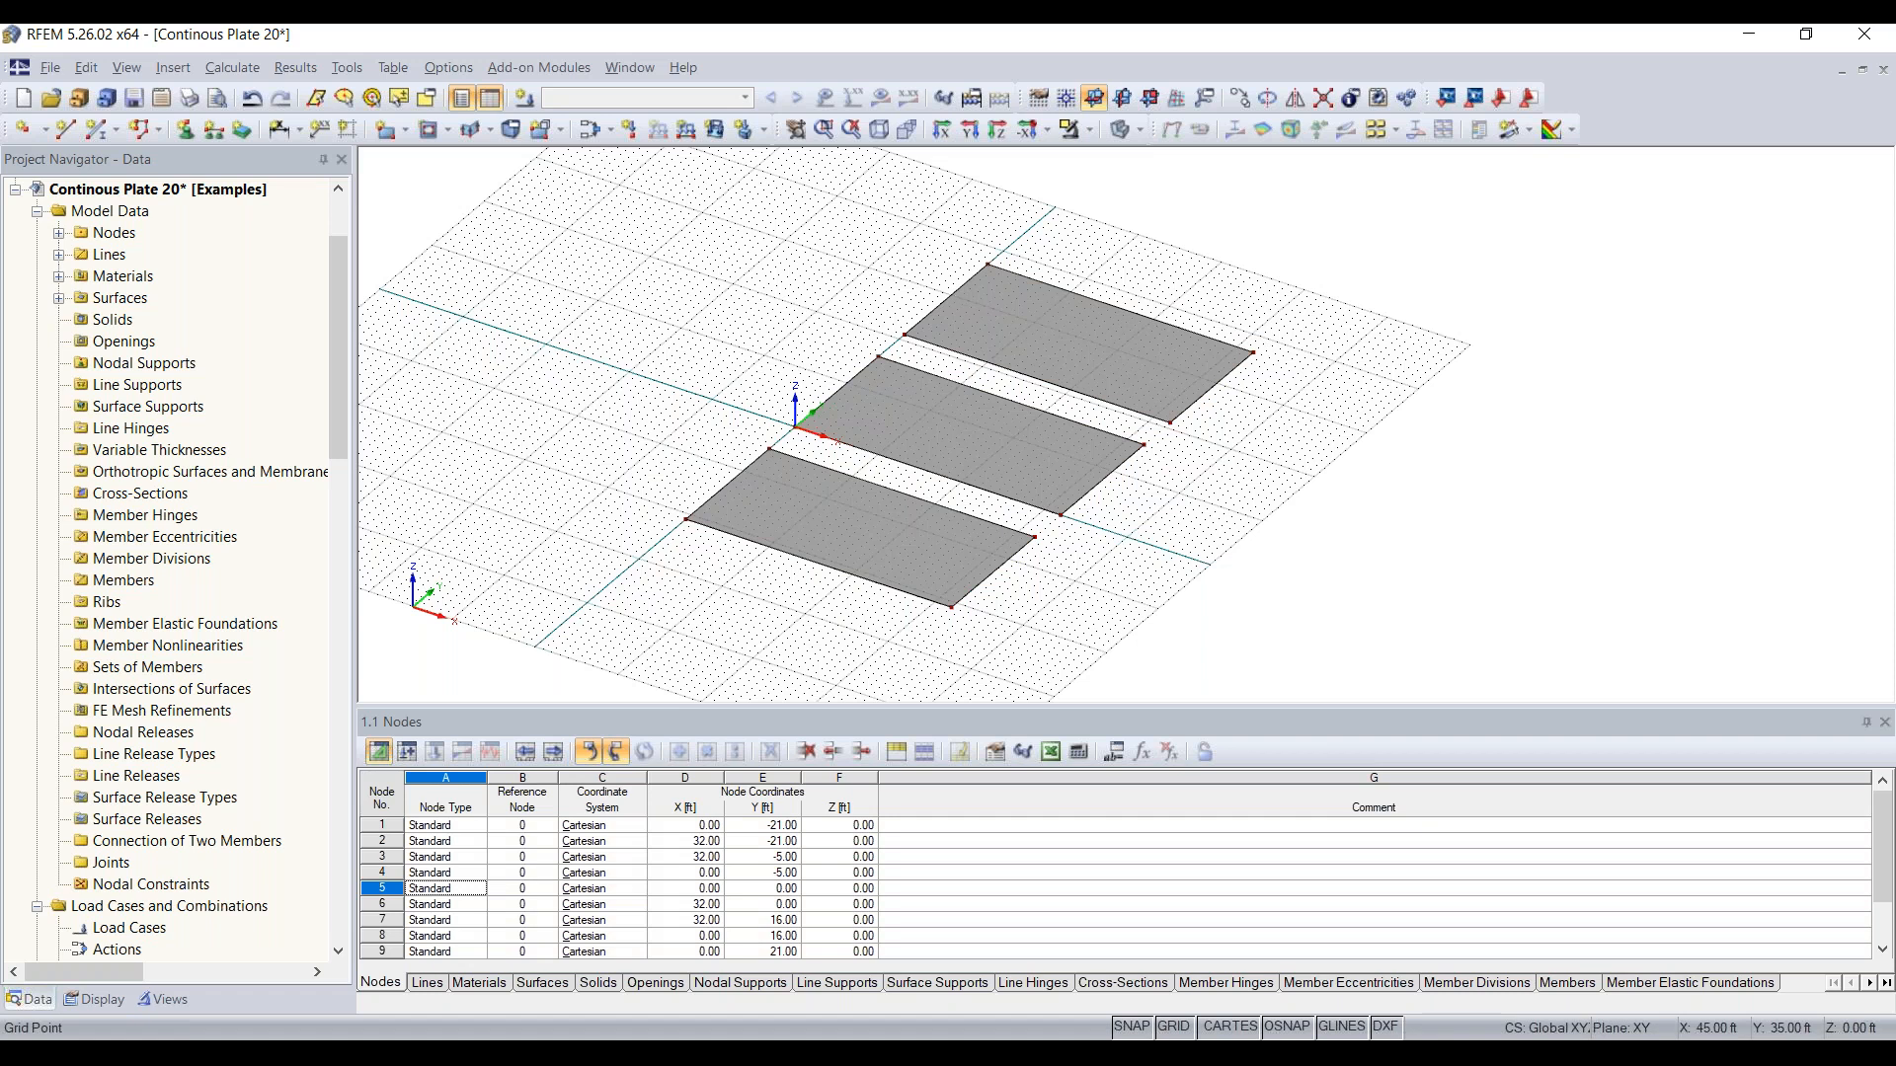
Step: Set up a new beam member with a massive rectangular cross-section, b 40 in and h 12 in, in Concrete f'c = 4000 psi
click(105, 131)
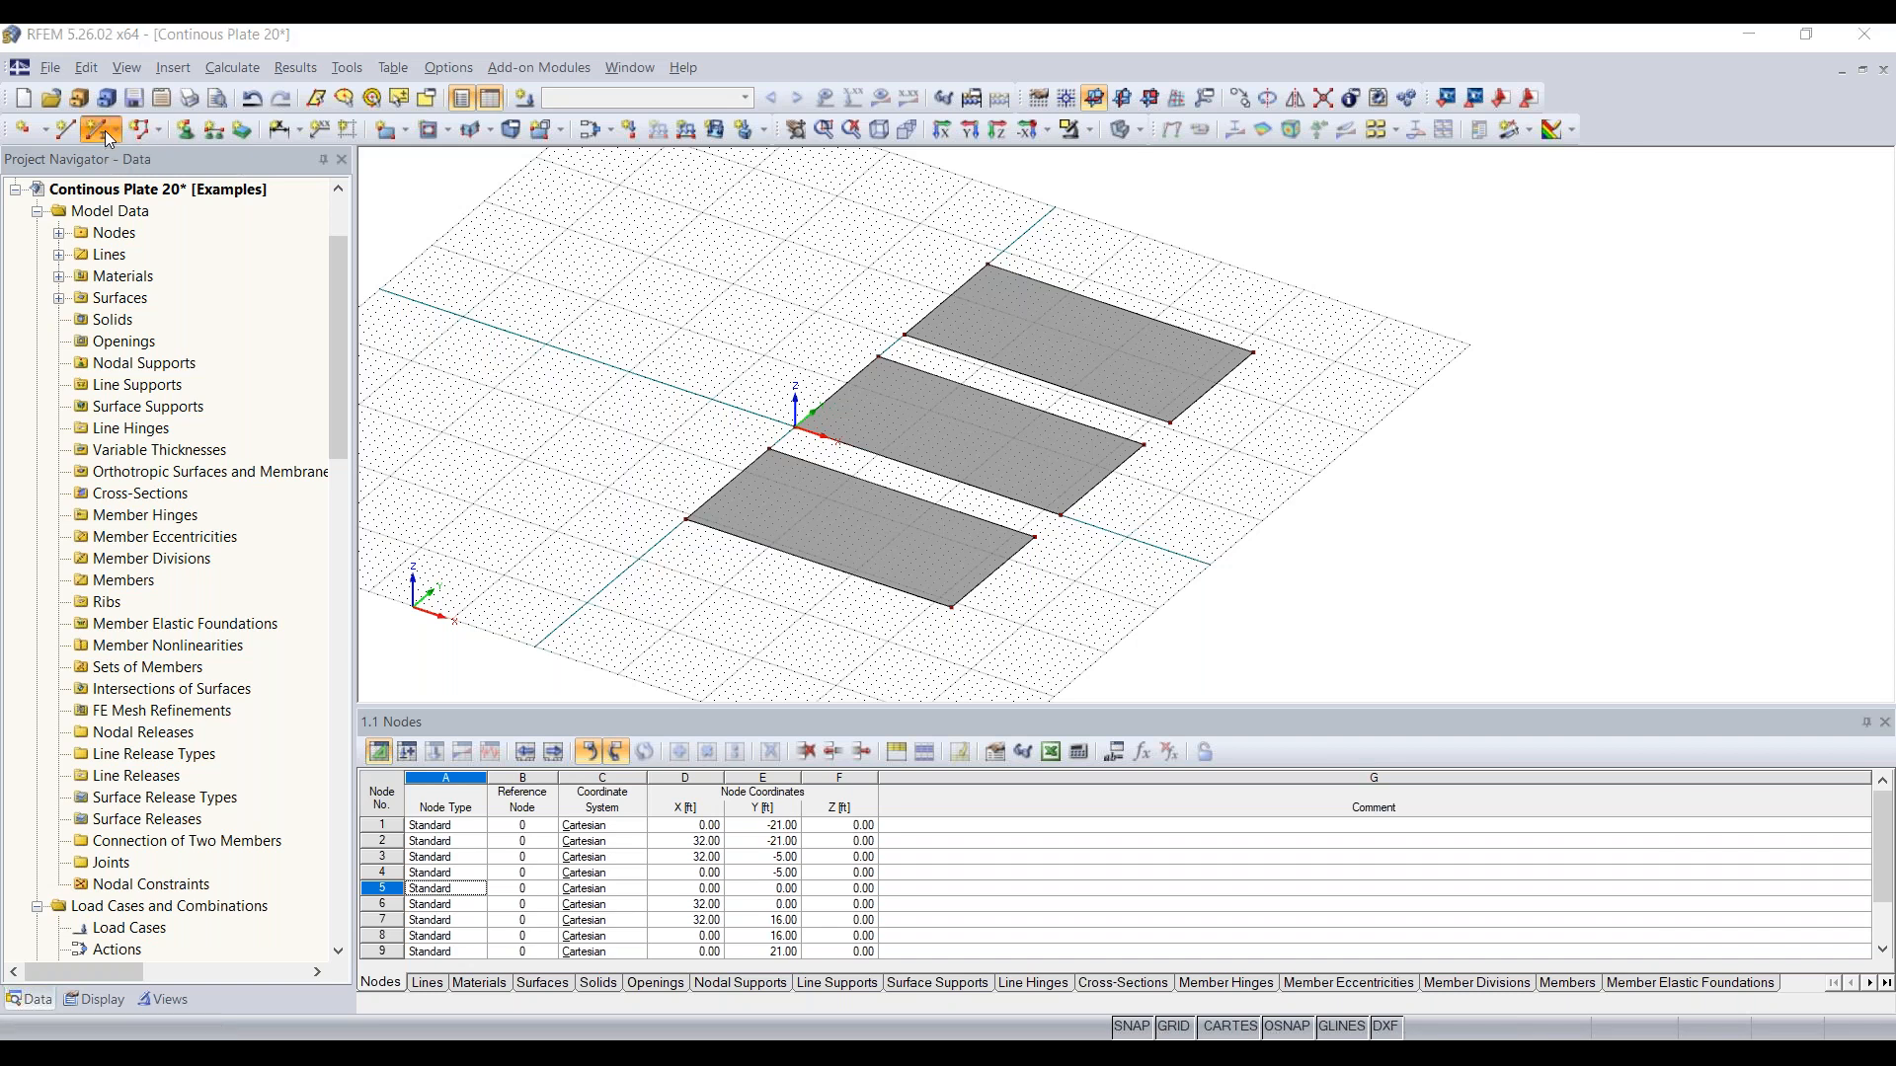
mouse_move(836, 241)
mouse_down()
mouse_move(851, 249)
mouse_move(812, 246)
mouse_move(847, 248)
mouse_up()
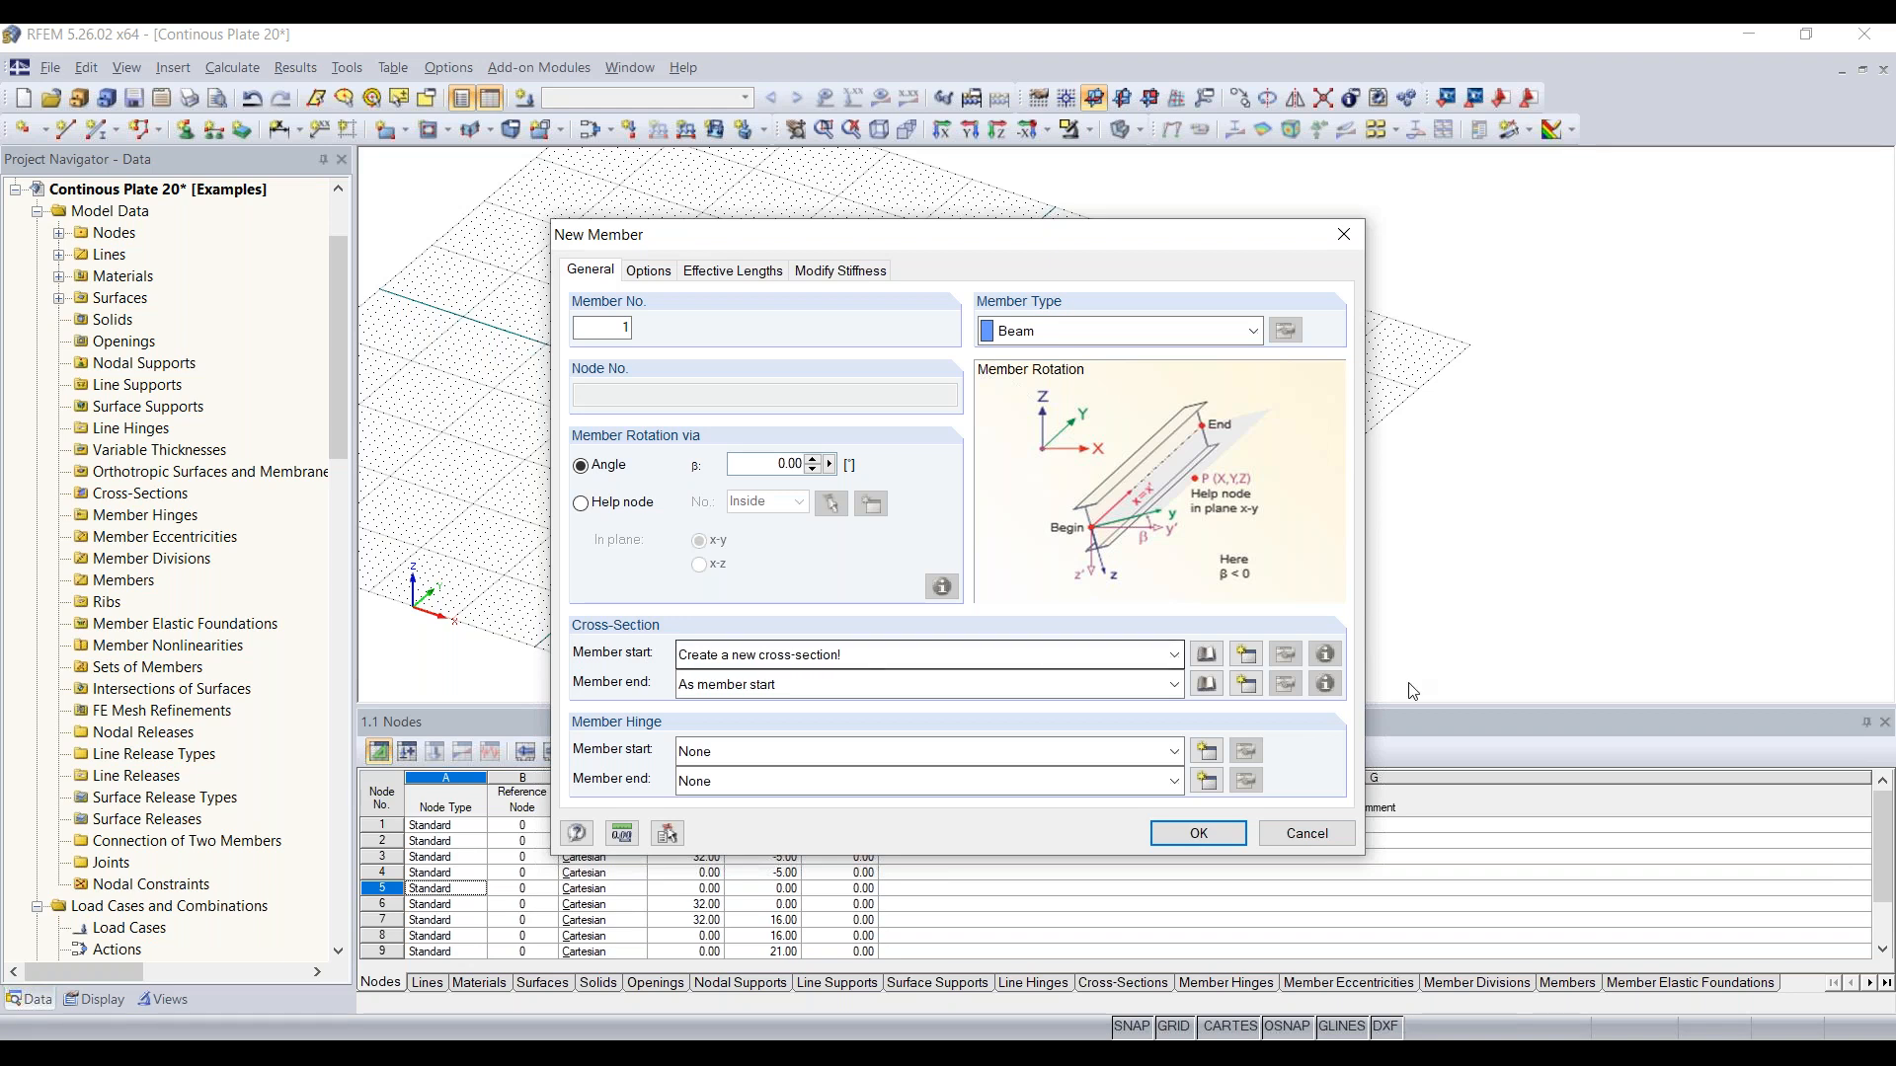
click(1249, 657)
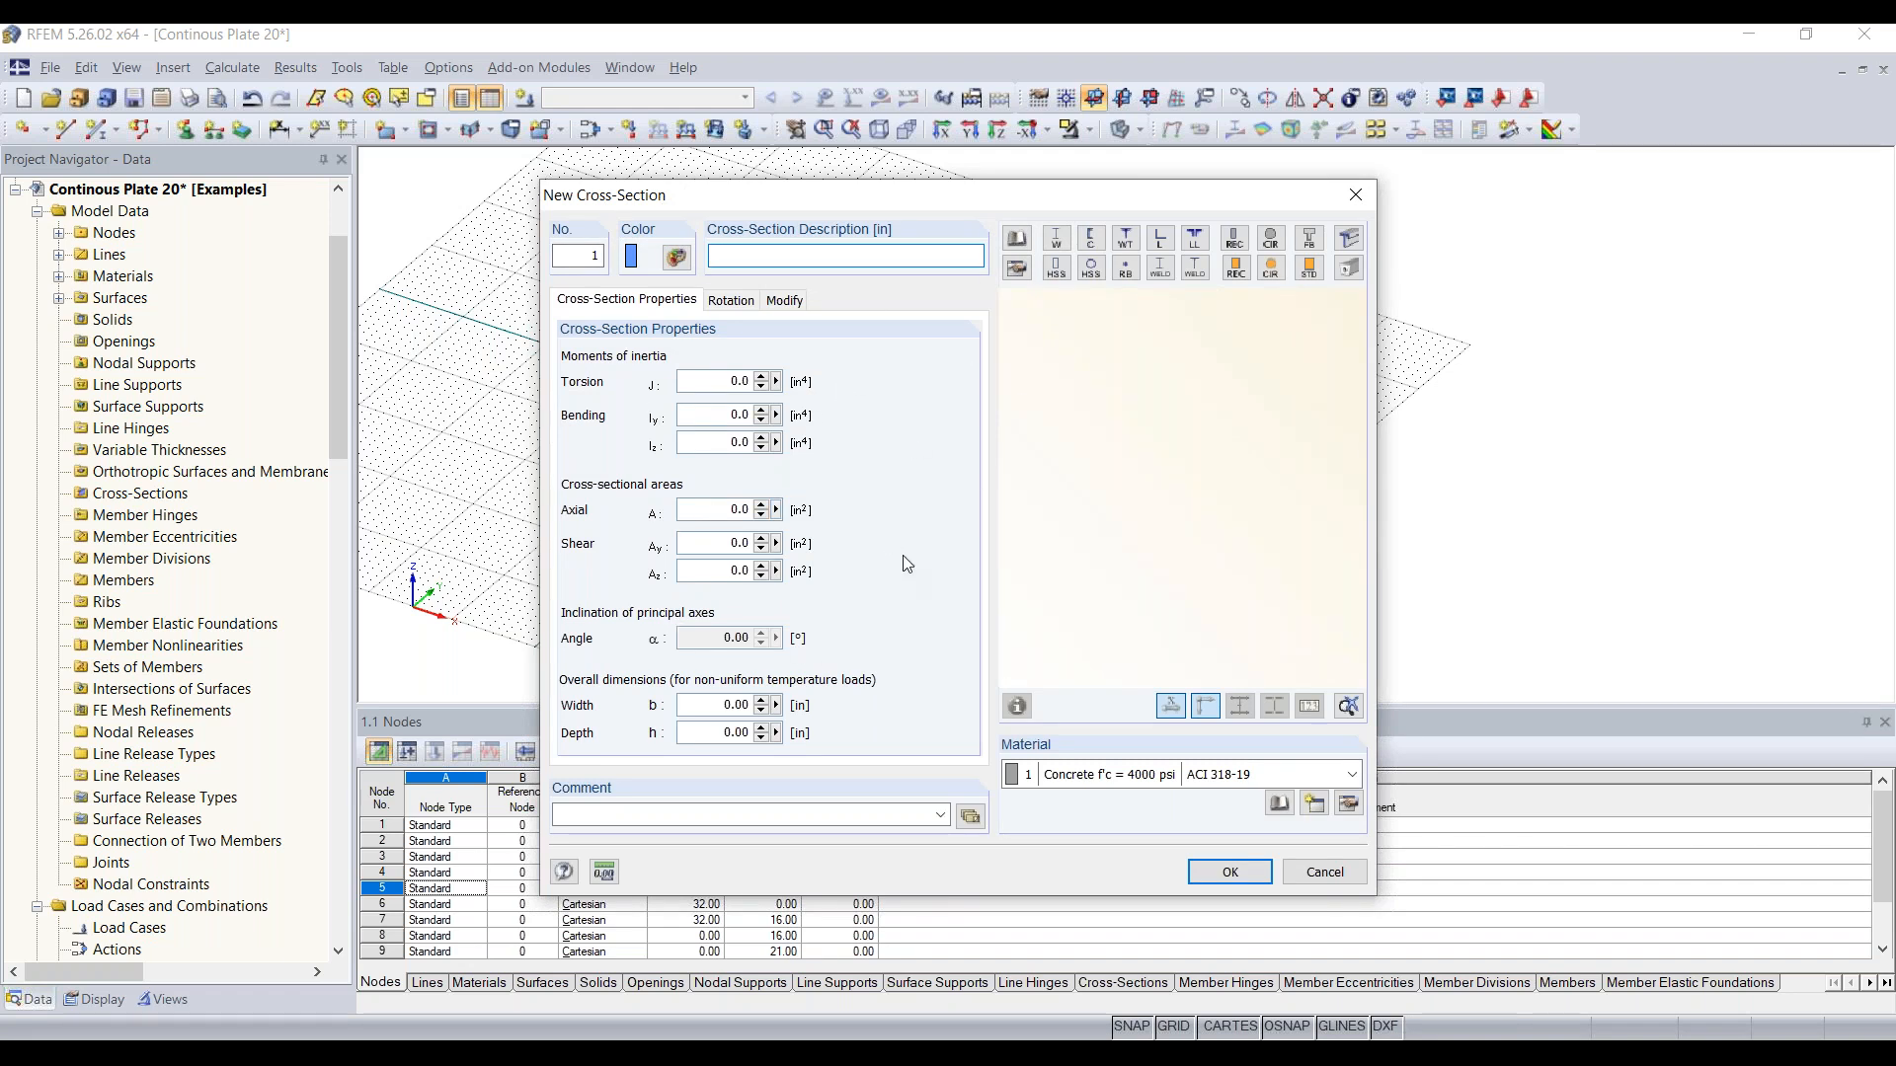
click(1014, 235)
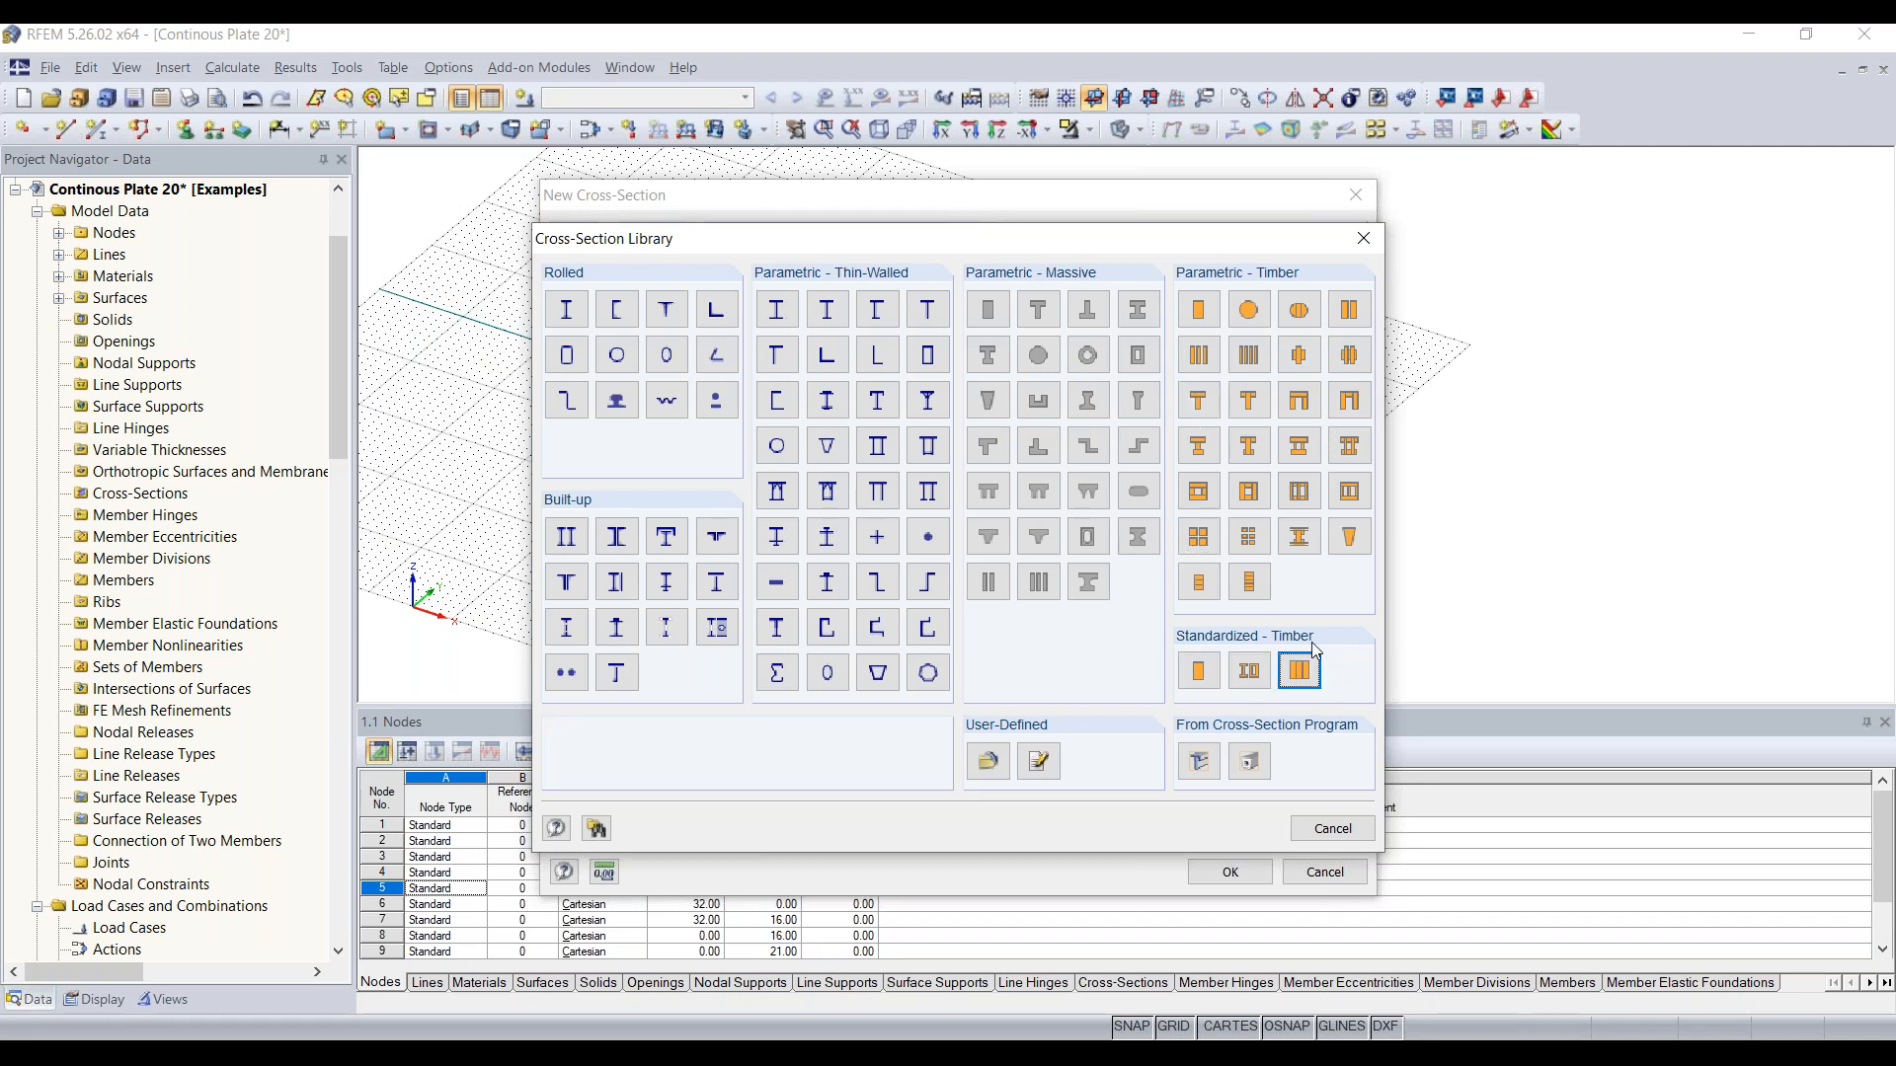
click(988, 312)
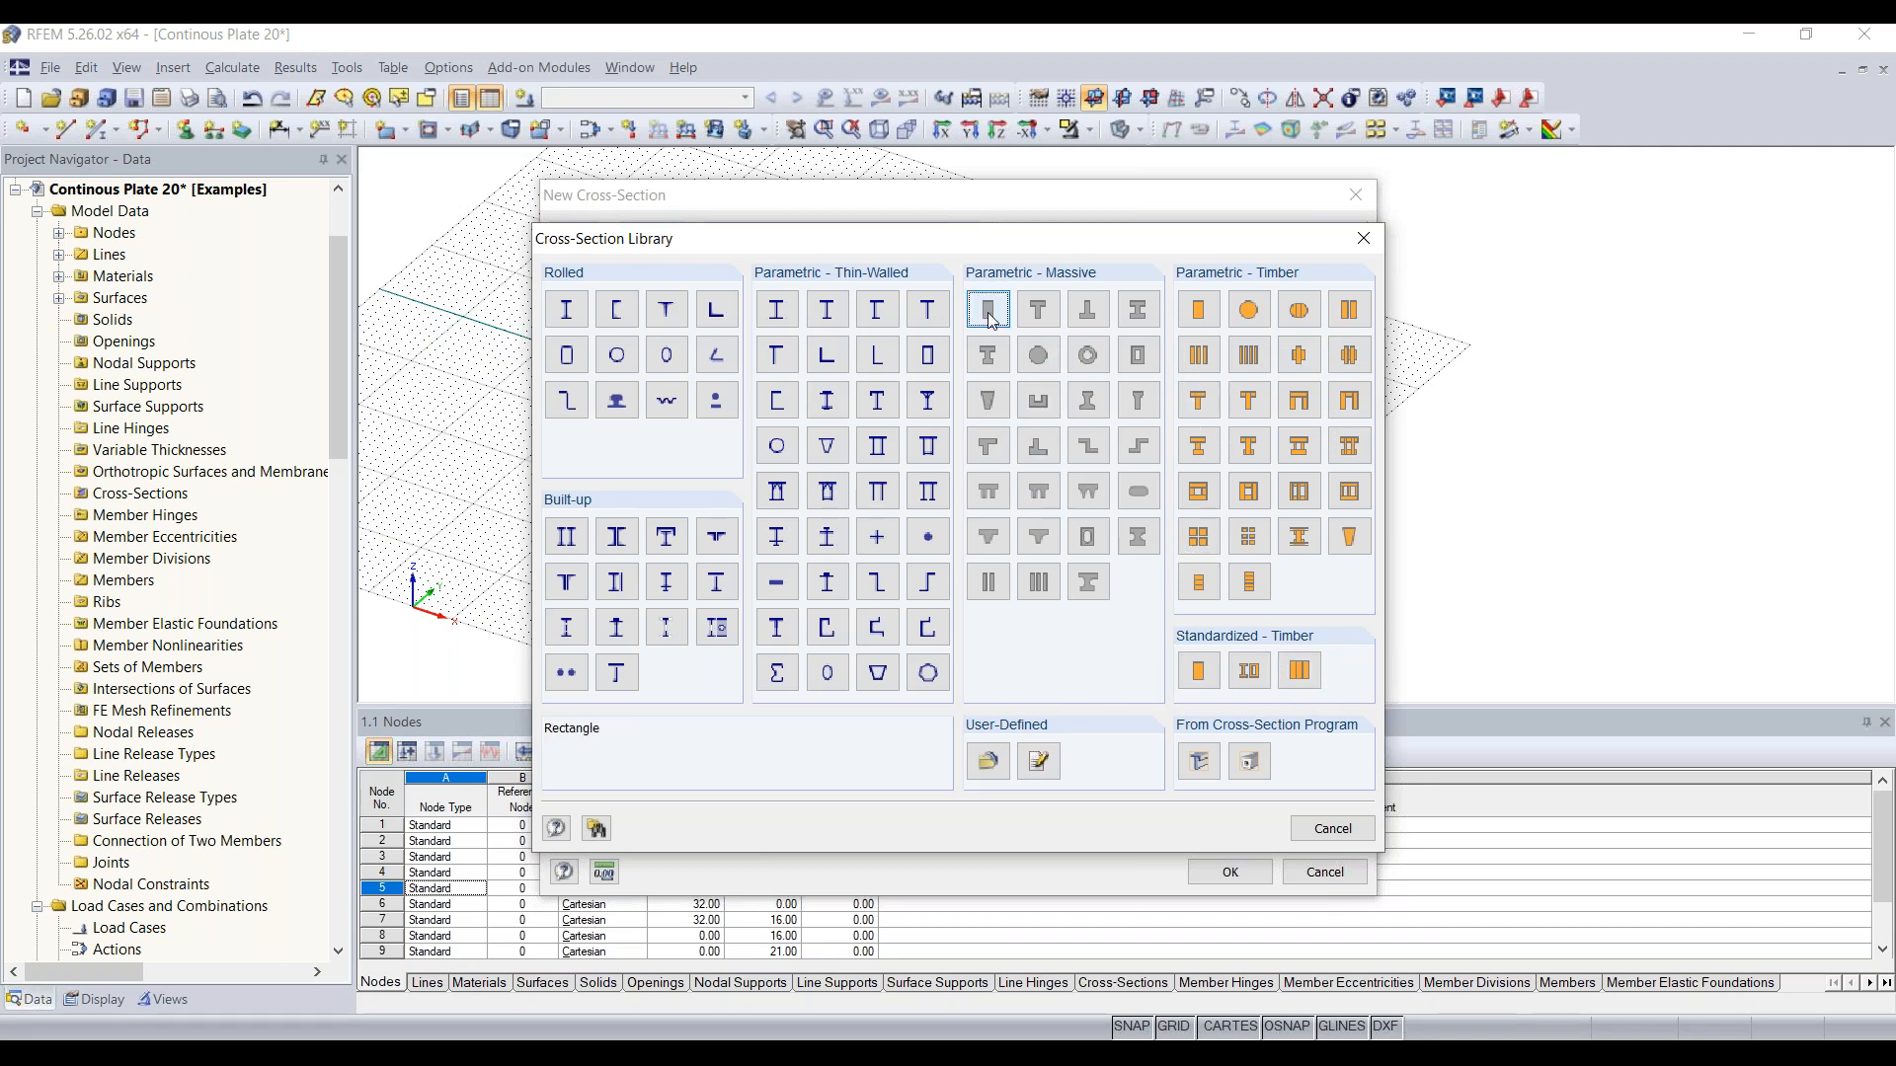
click(992, 321)
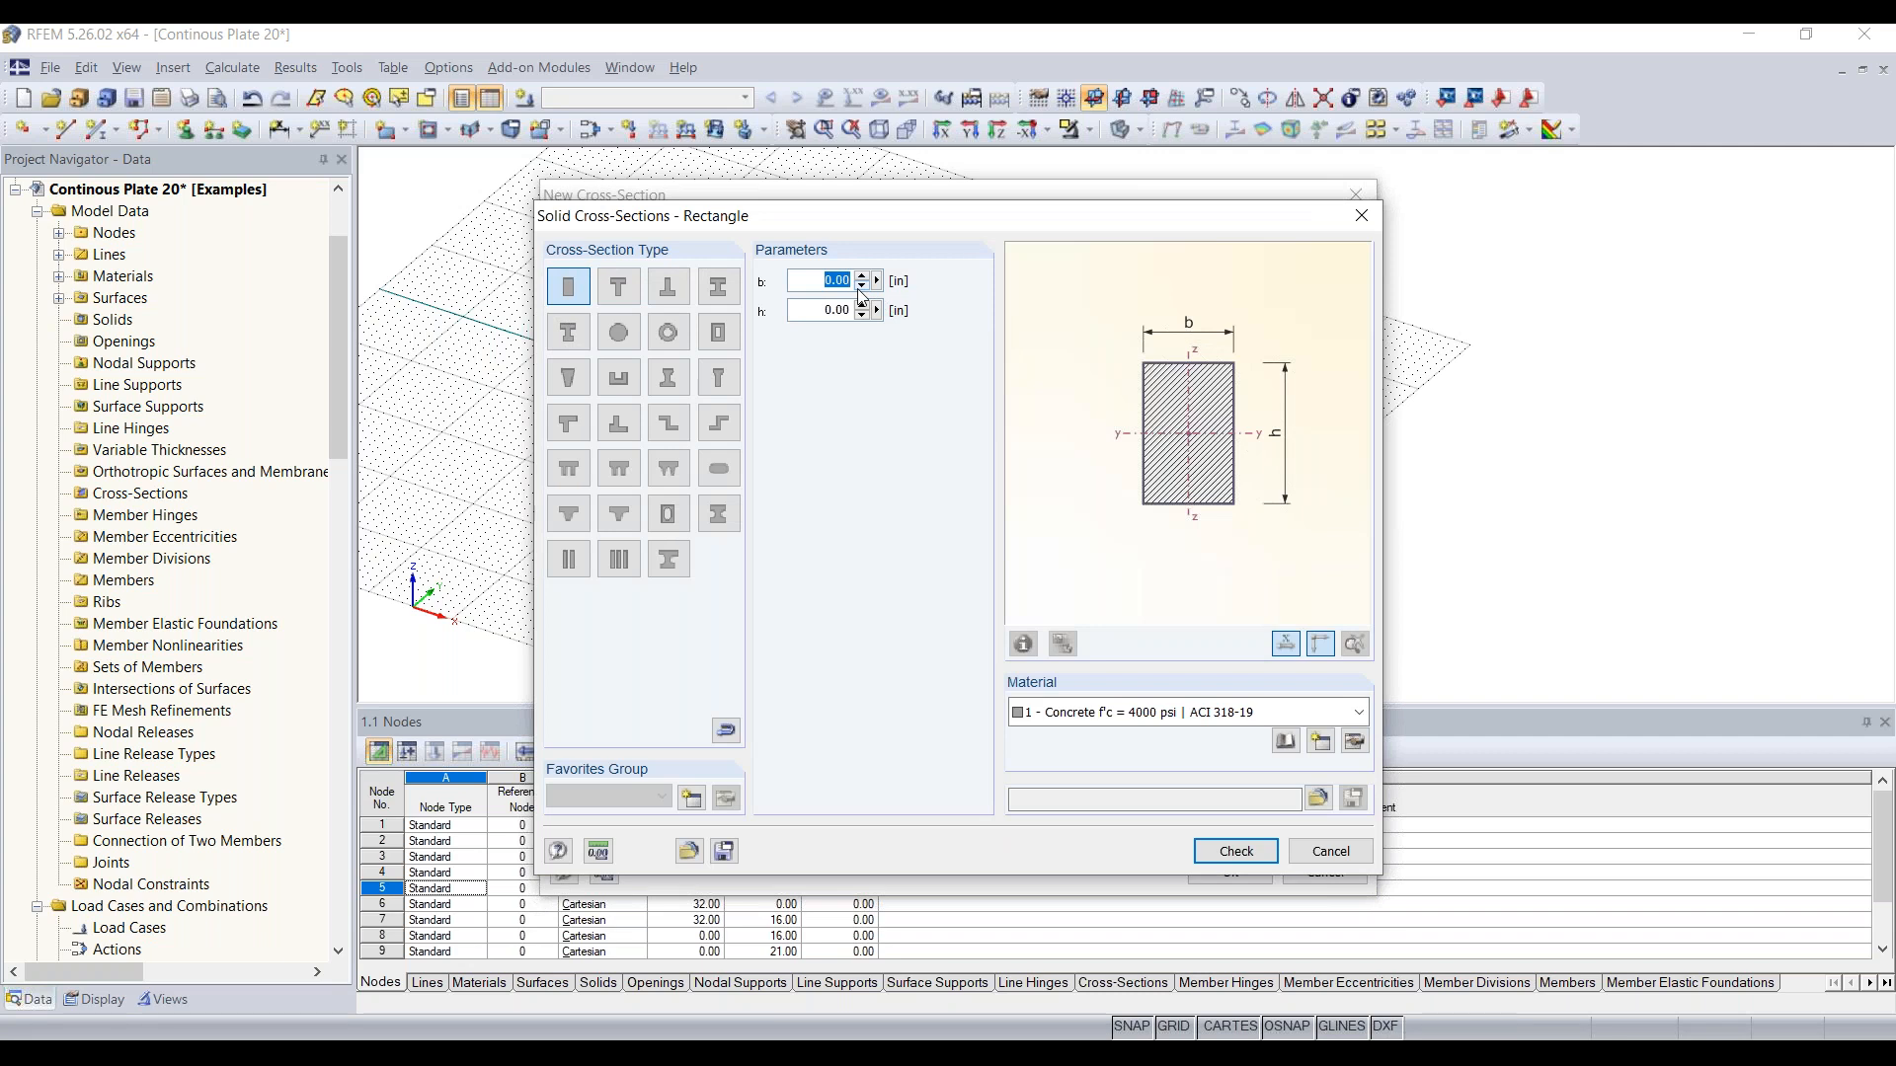
text(40)
key(Tab)
text(1)
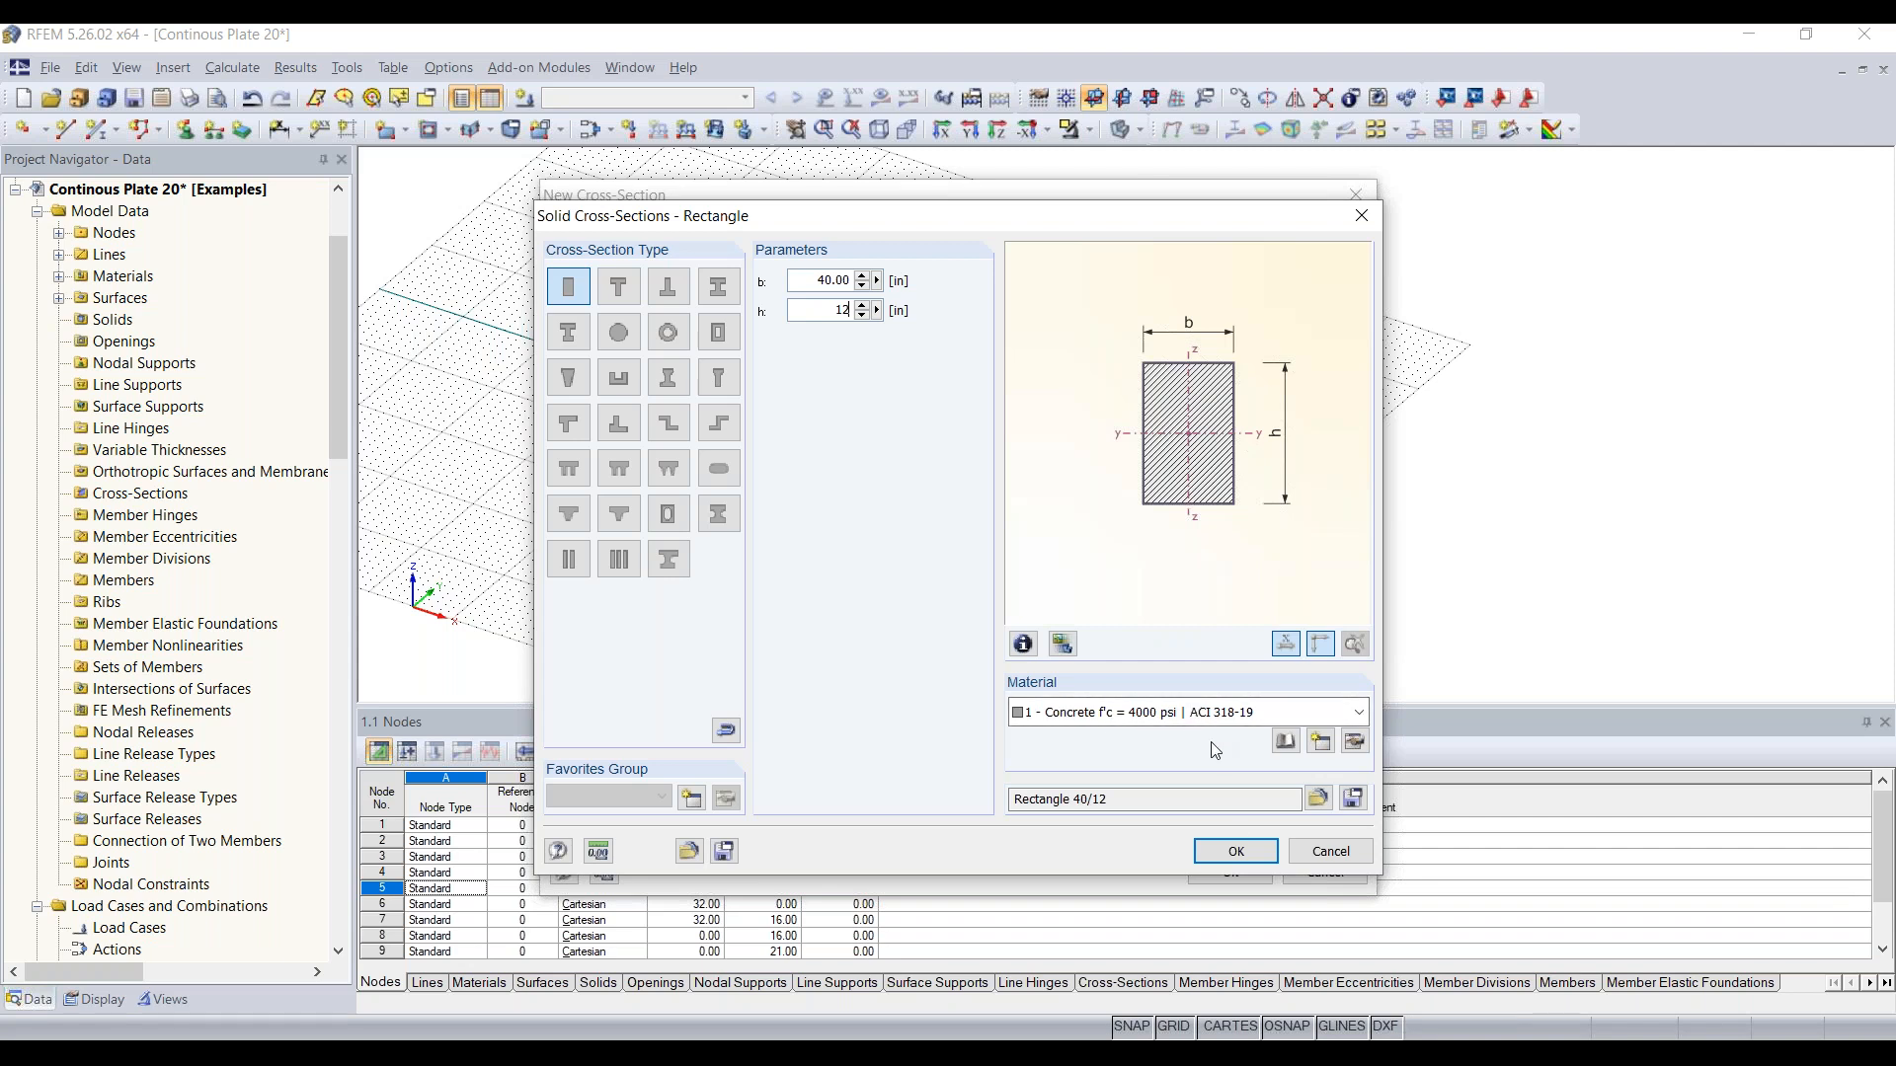
click(1234, 851)
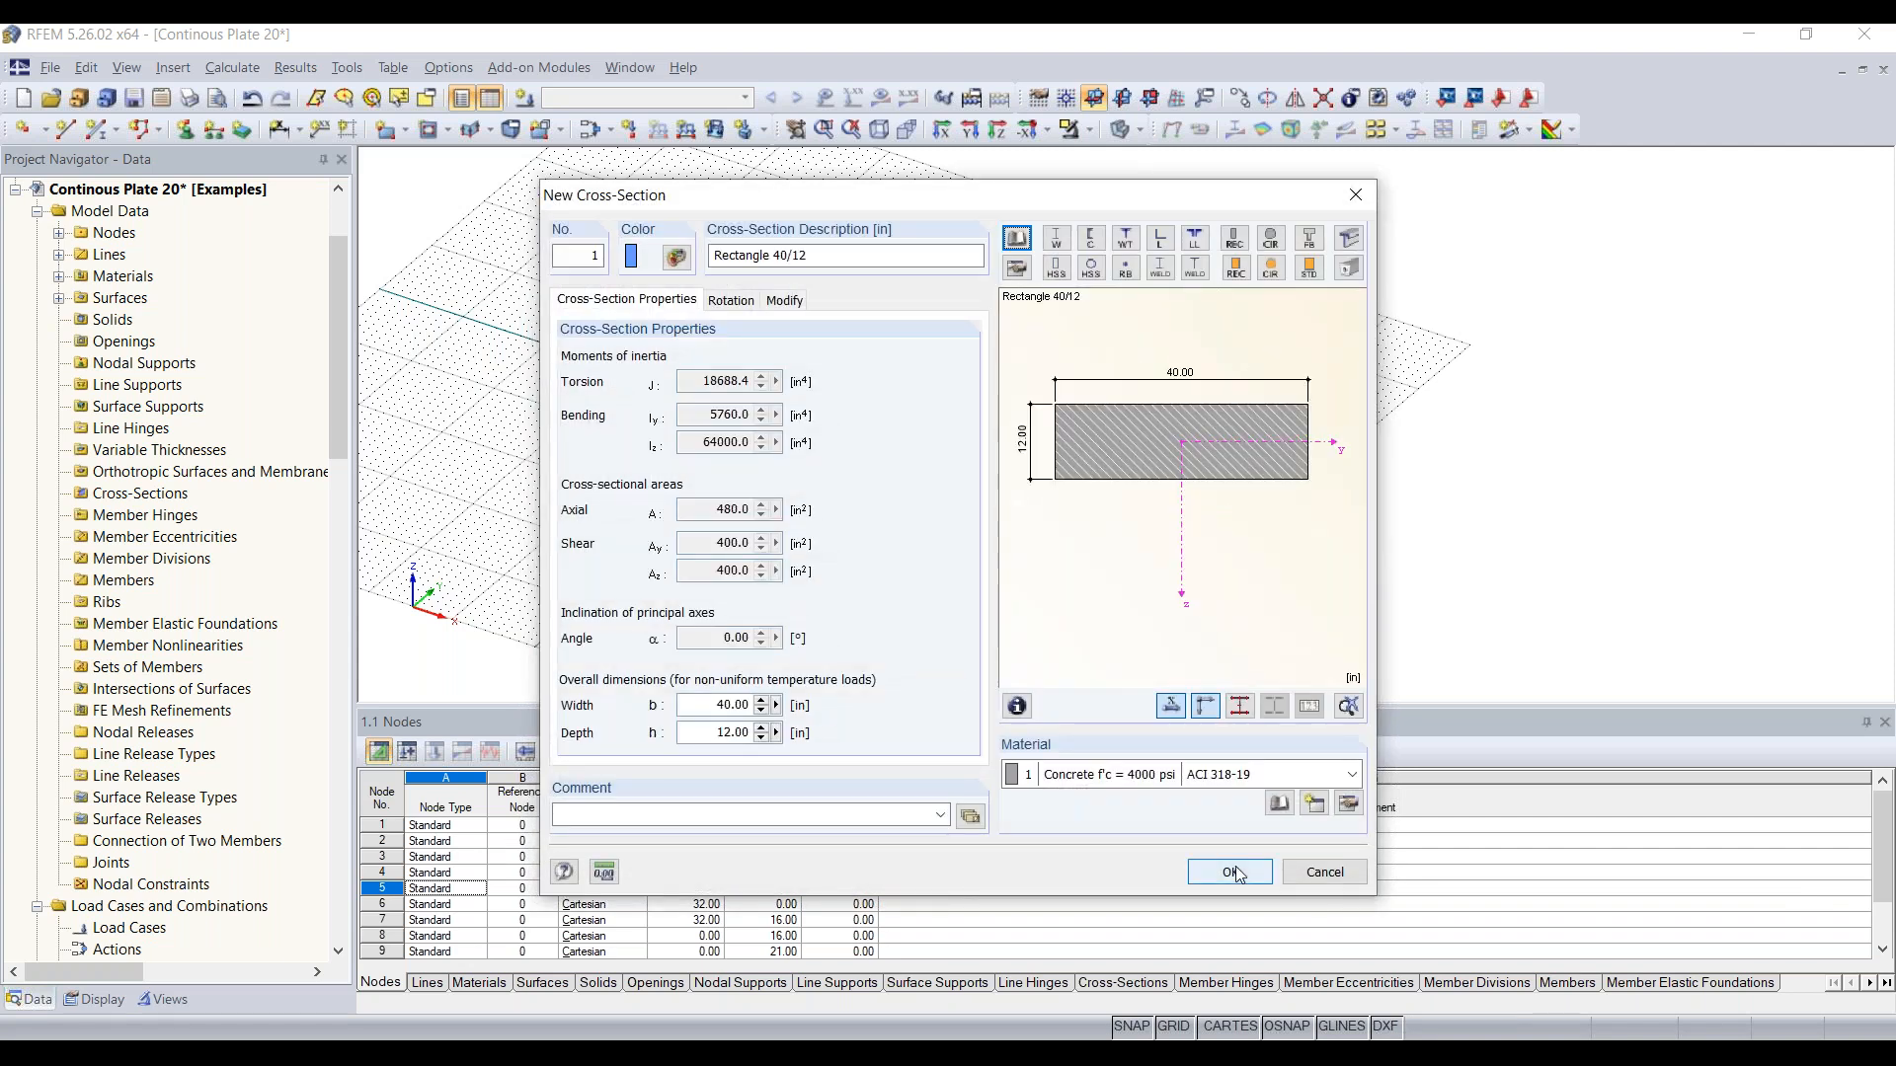
click(1234, 871)
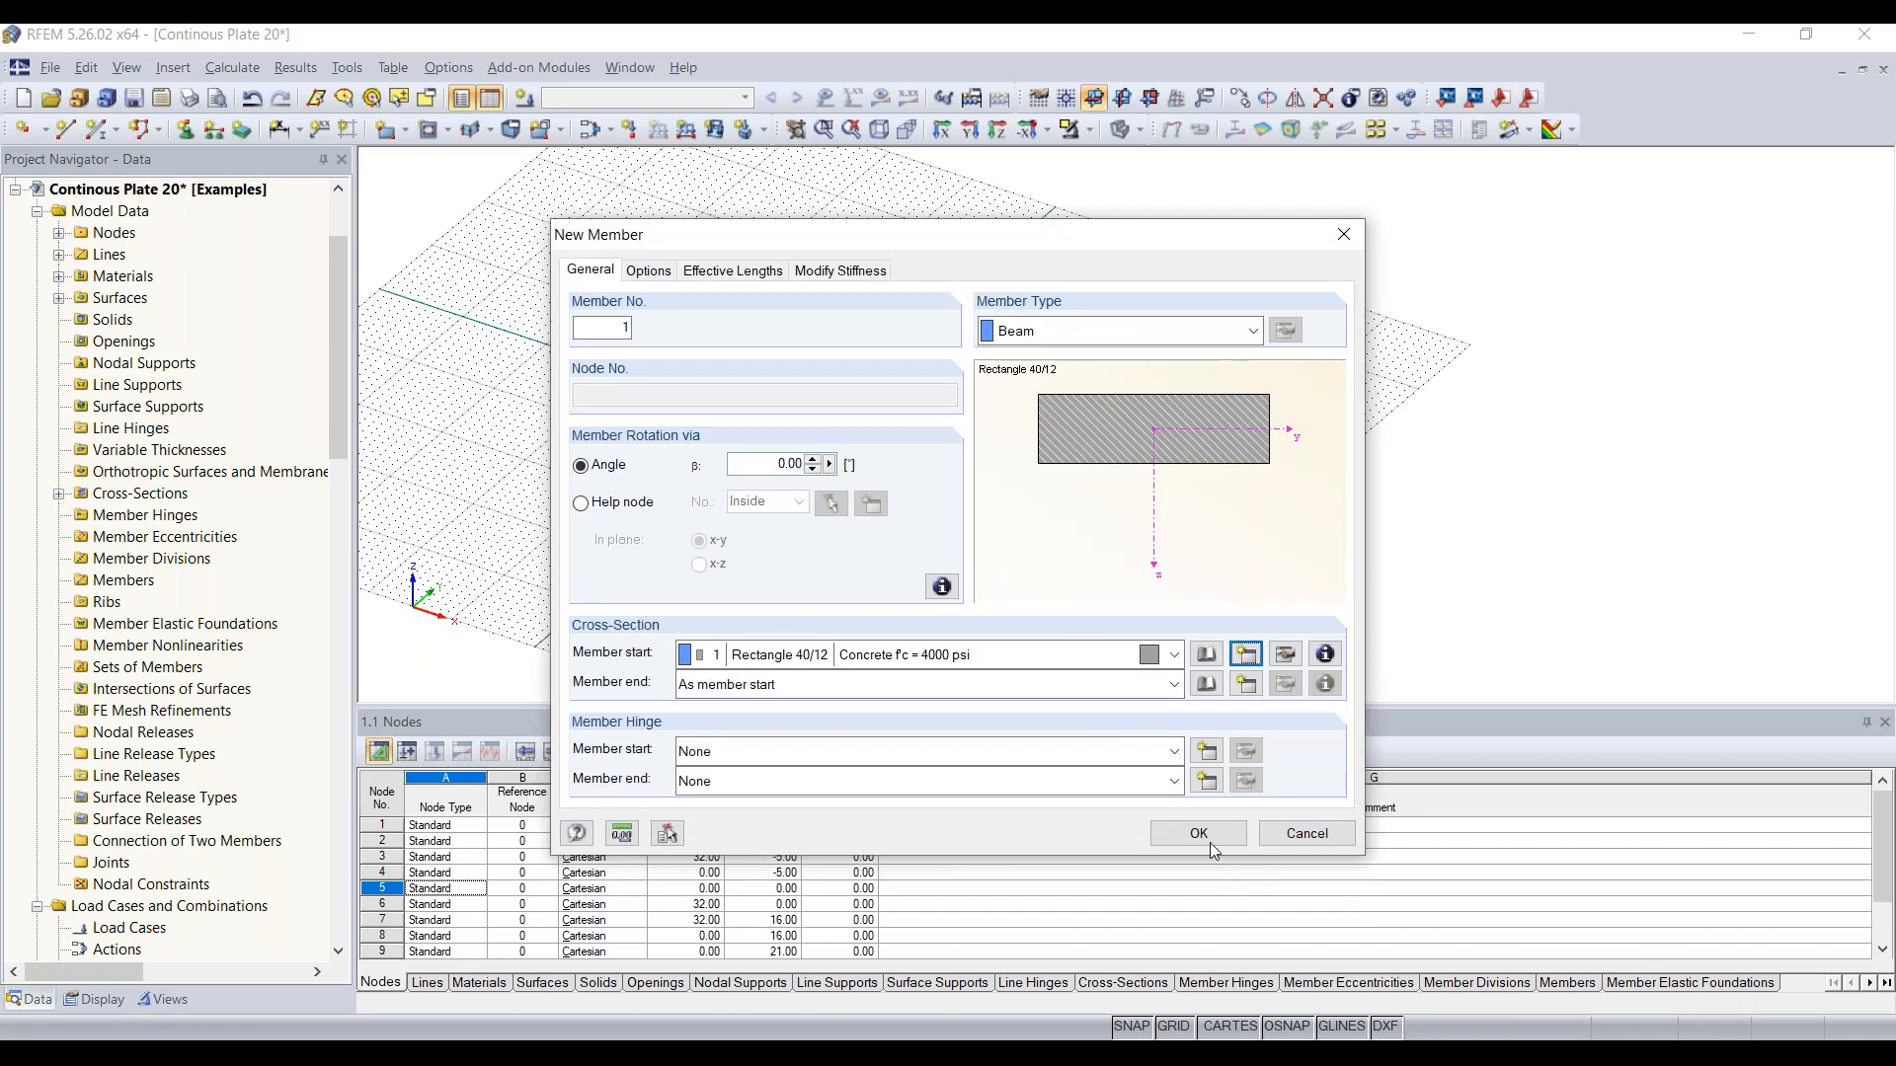
click(1200, 834)
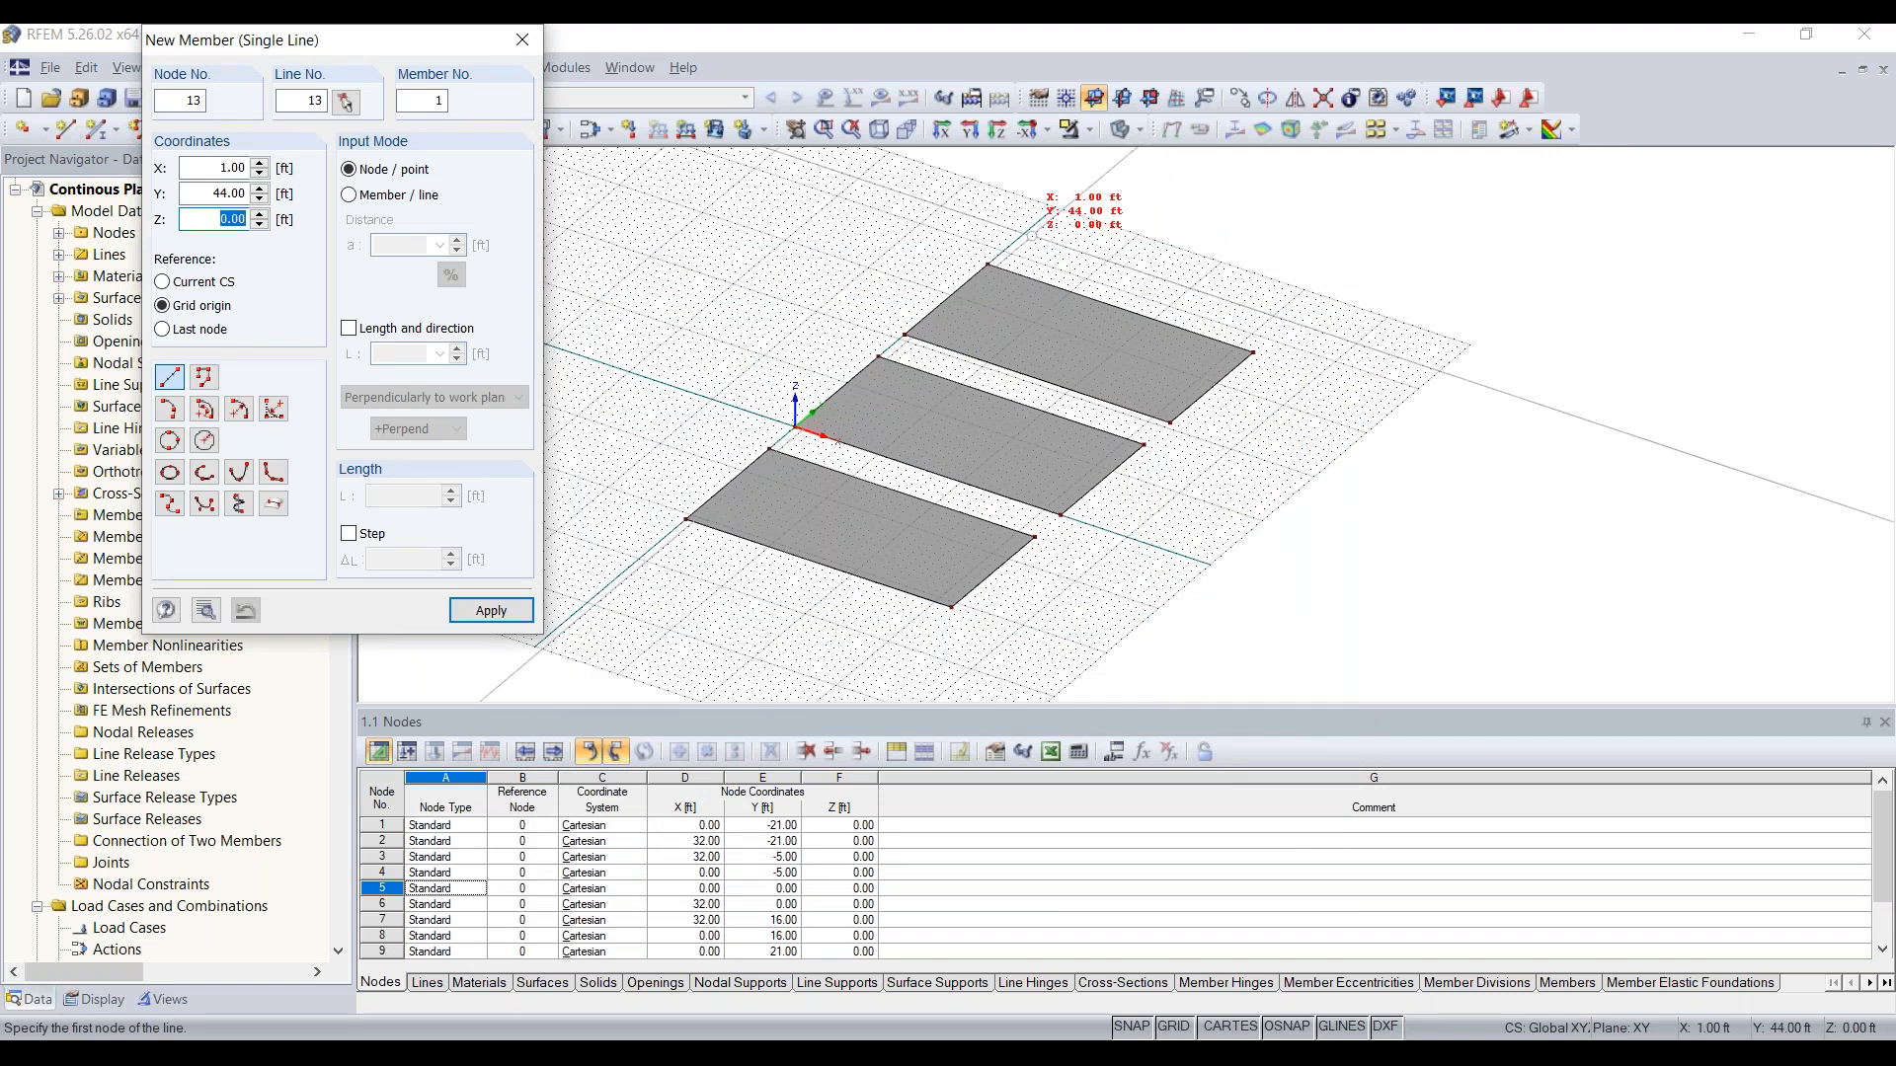
Step: Draw the beam member beyond the third plate, from X 0, Y 42 ft to X 32 ft, Y 42 ft
middle_drag(1040, 239, 974, 292)
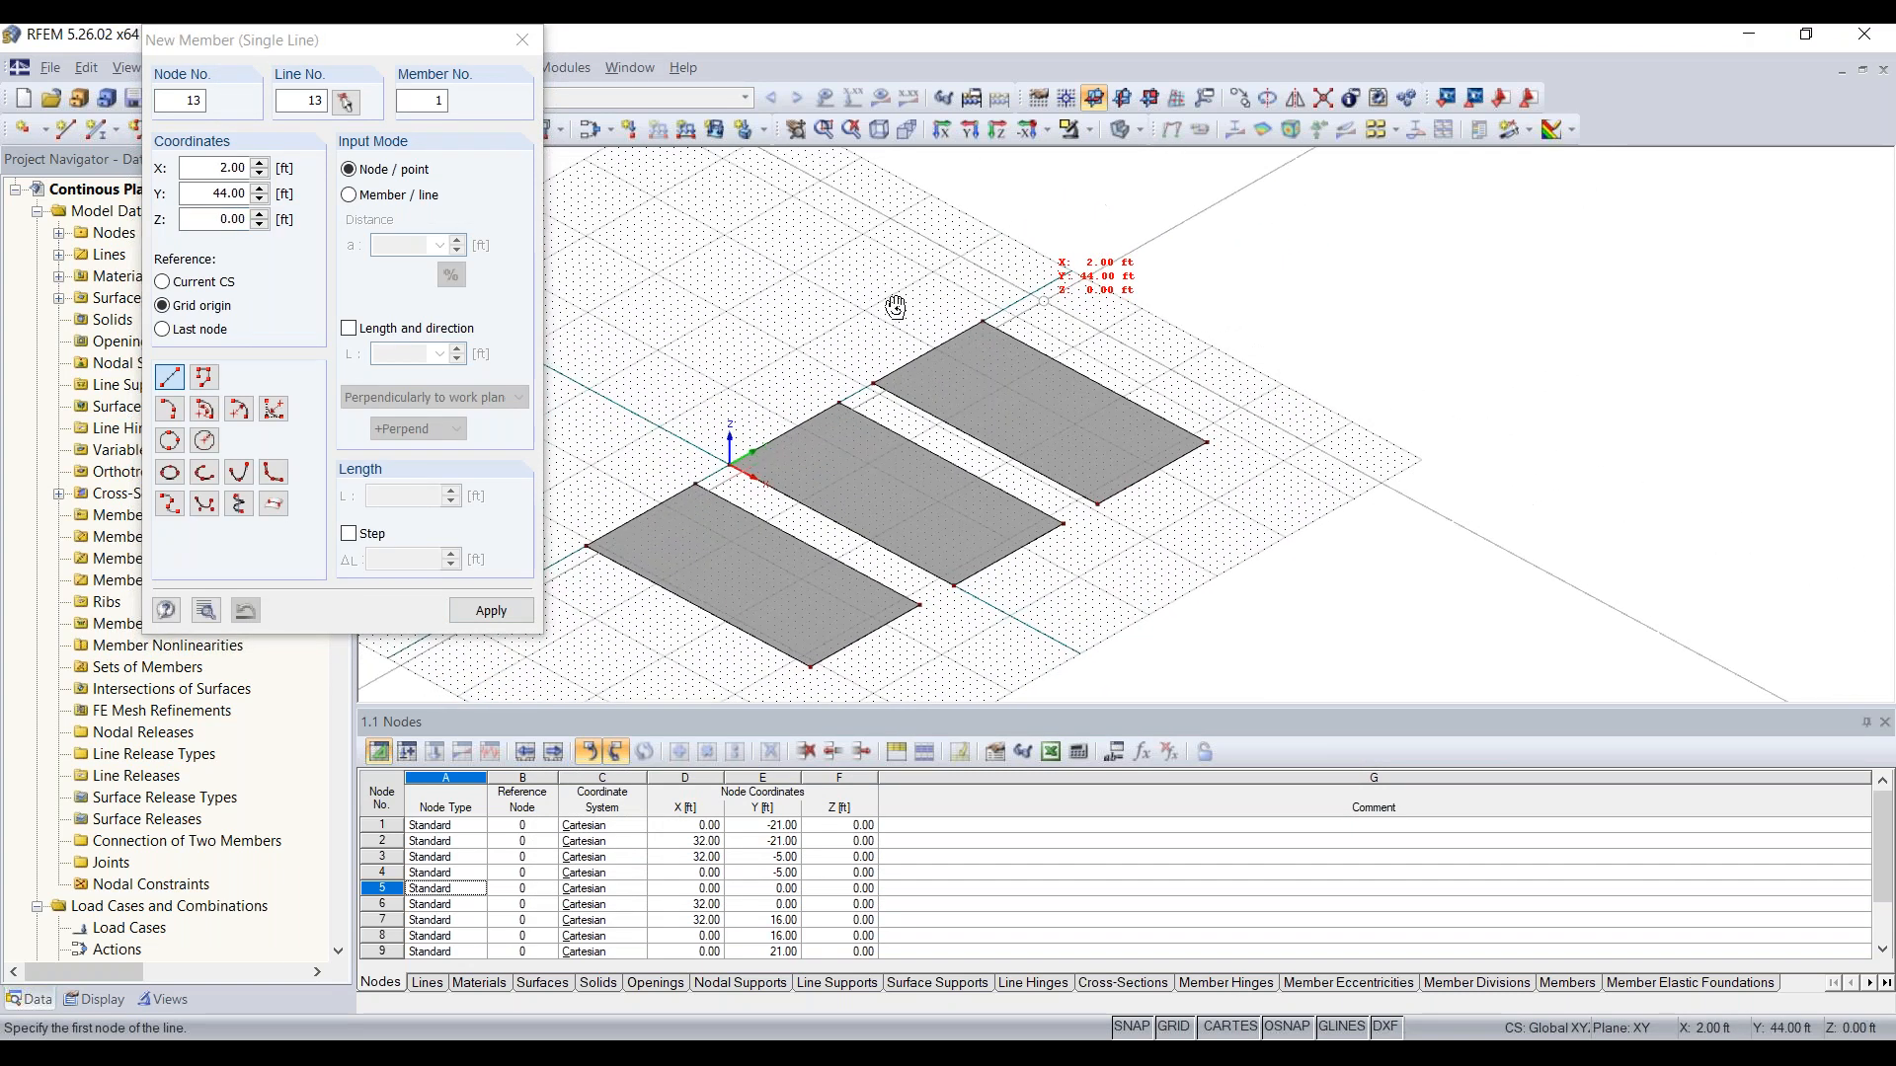
scroll(939, 362, up, 4)
scroll(939, 361, up, 3)
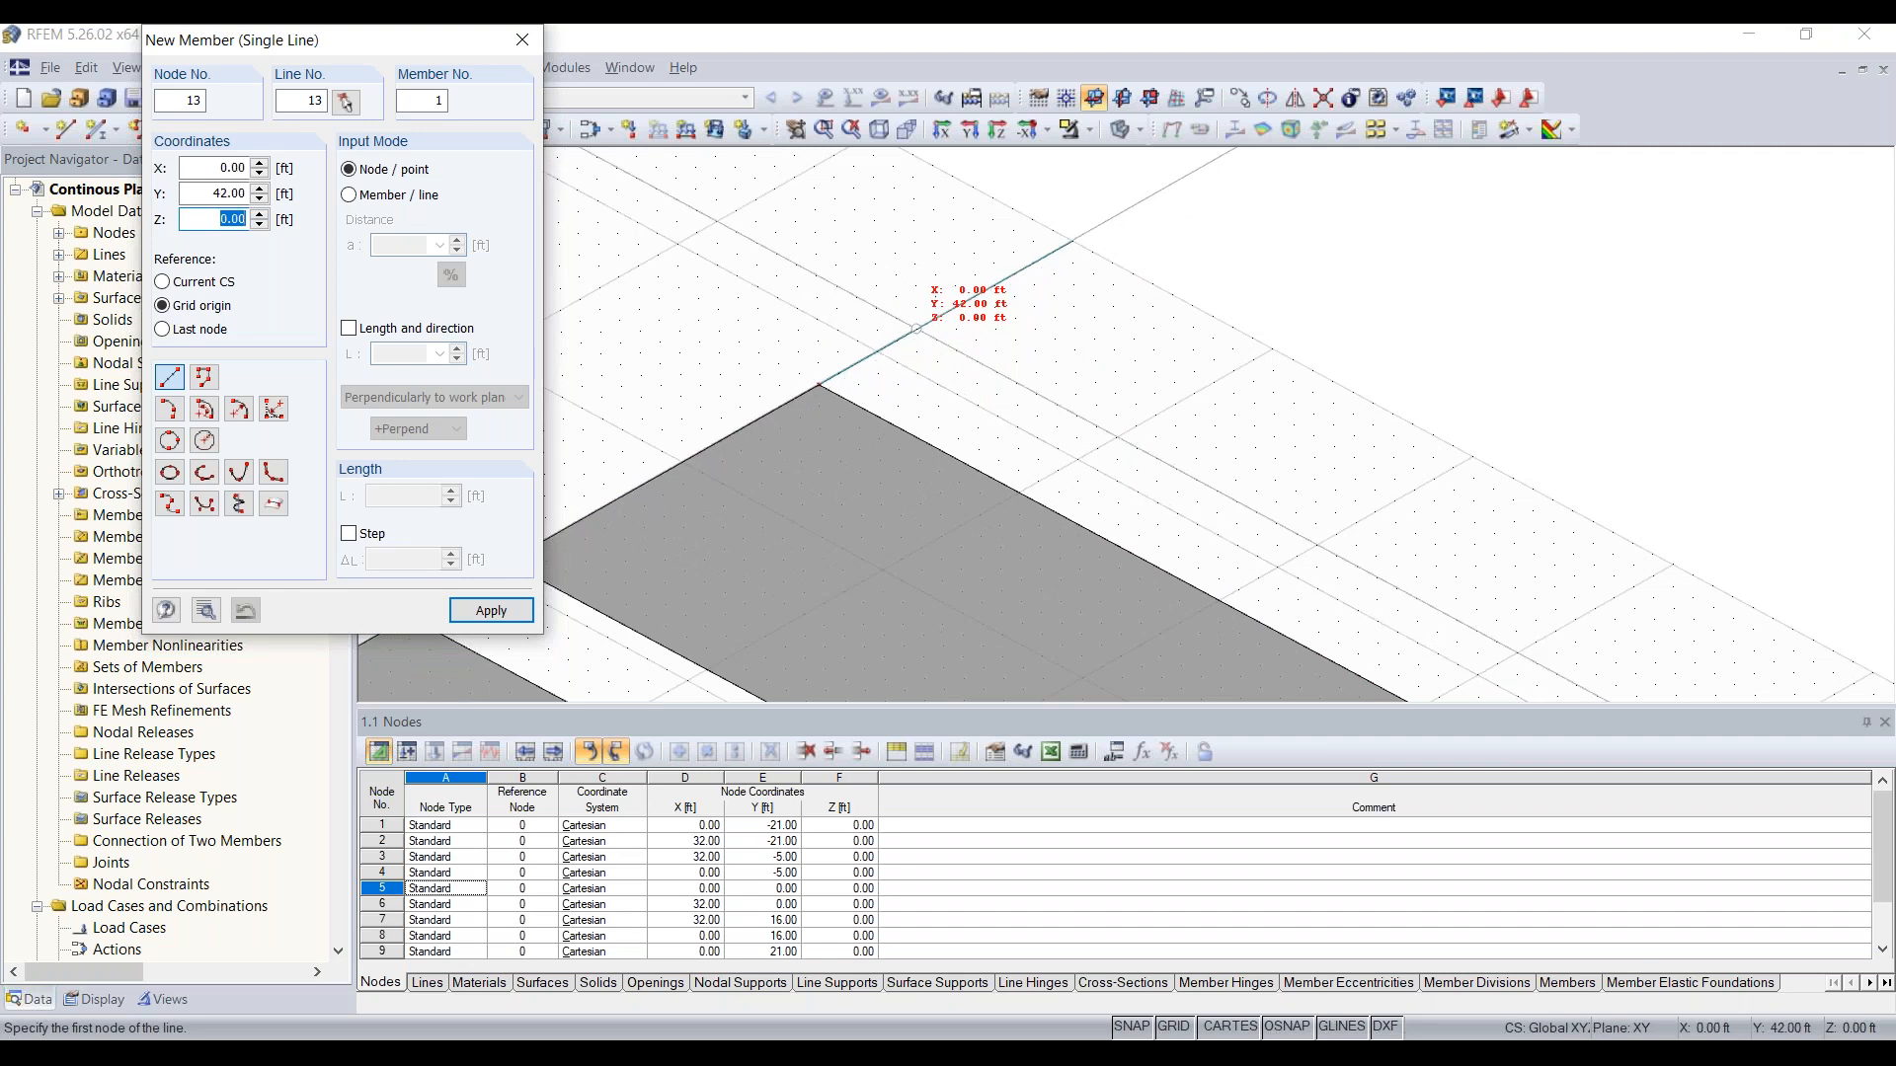
click(916, 328)
scroll(1136, 455, down, 3)
middle_drag(1144, 469, 820, 367)
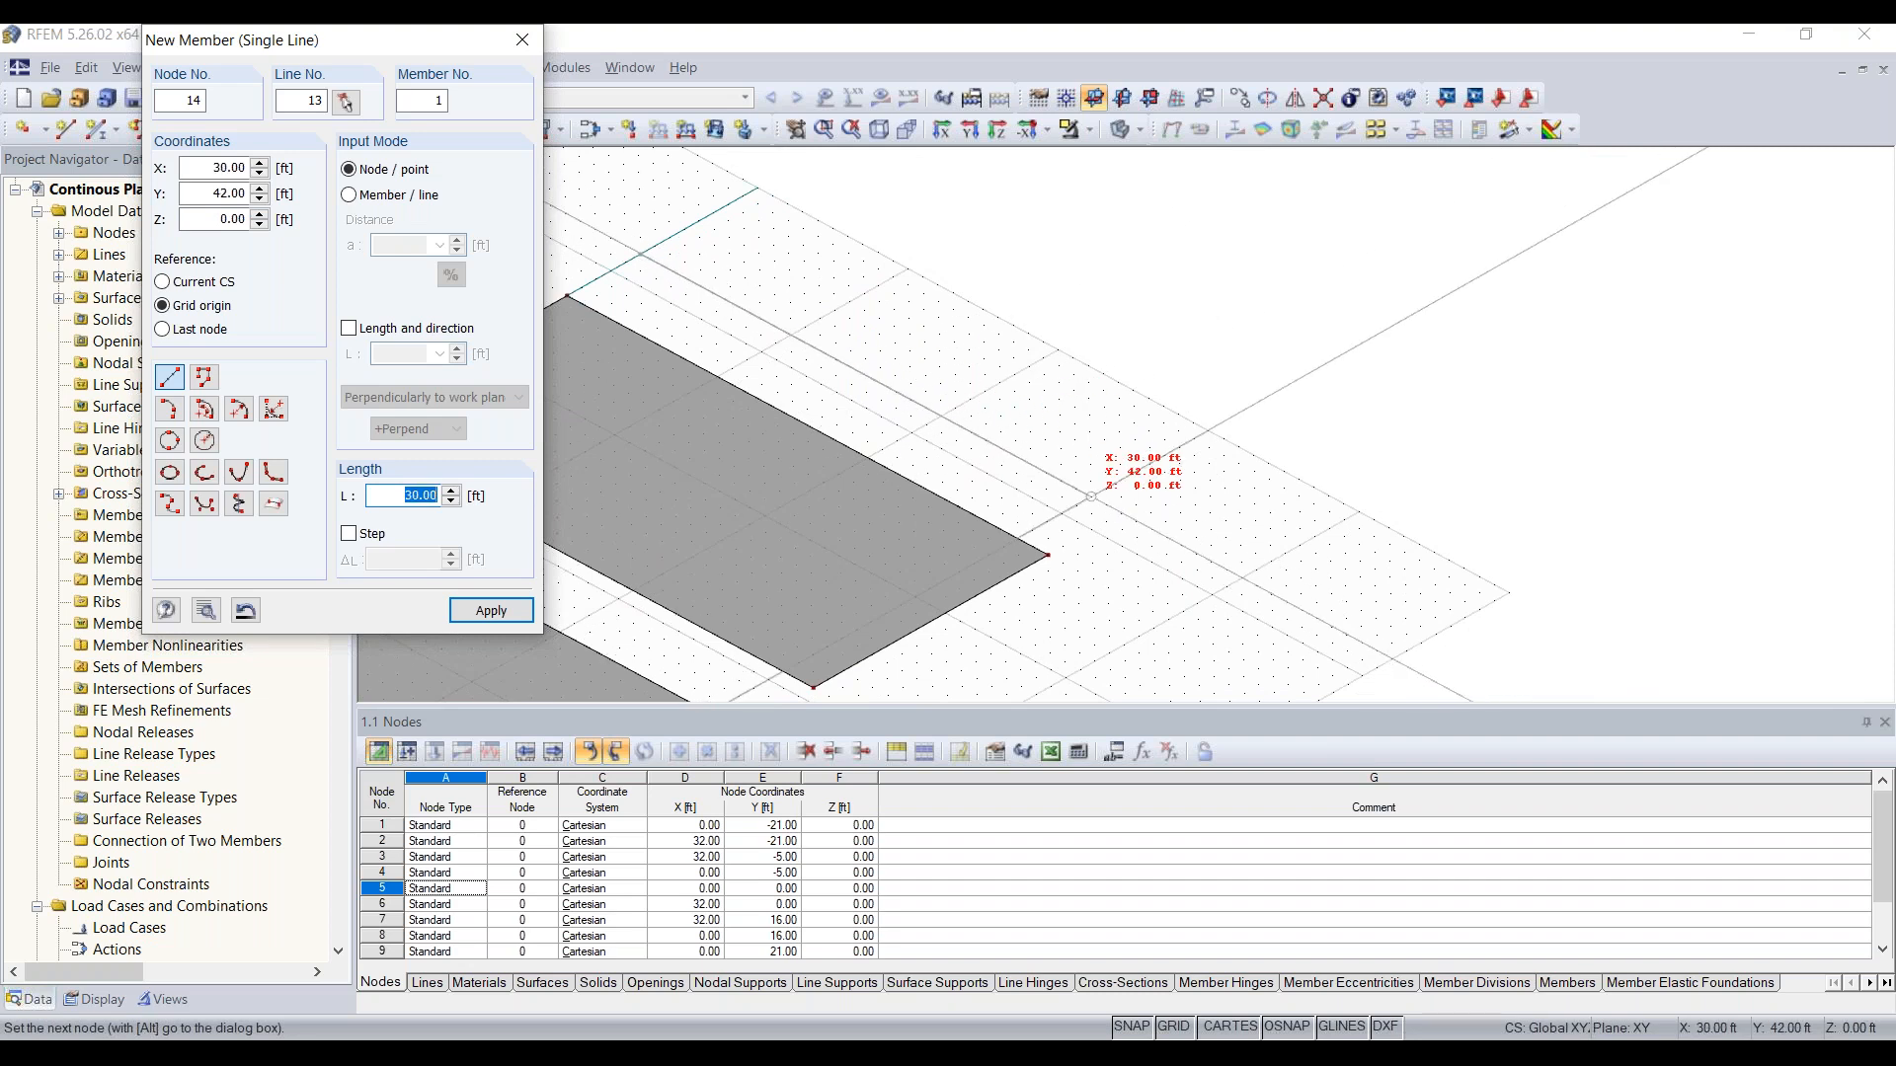
click(1120, 512)
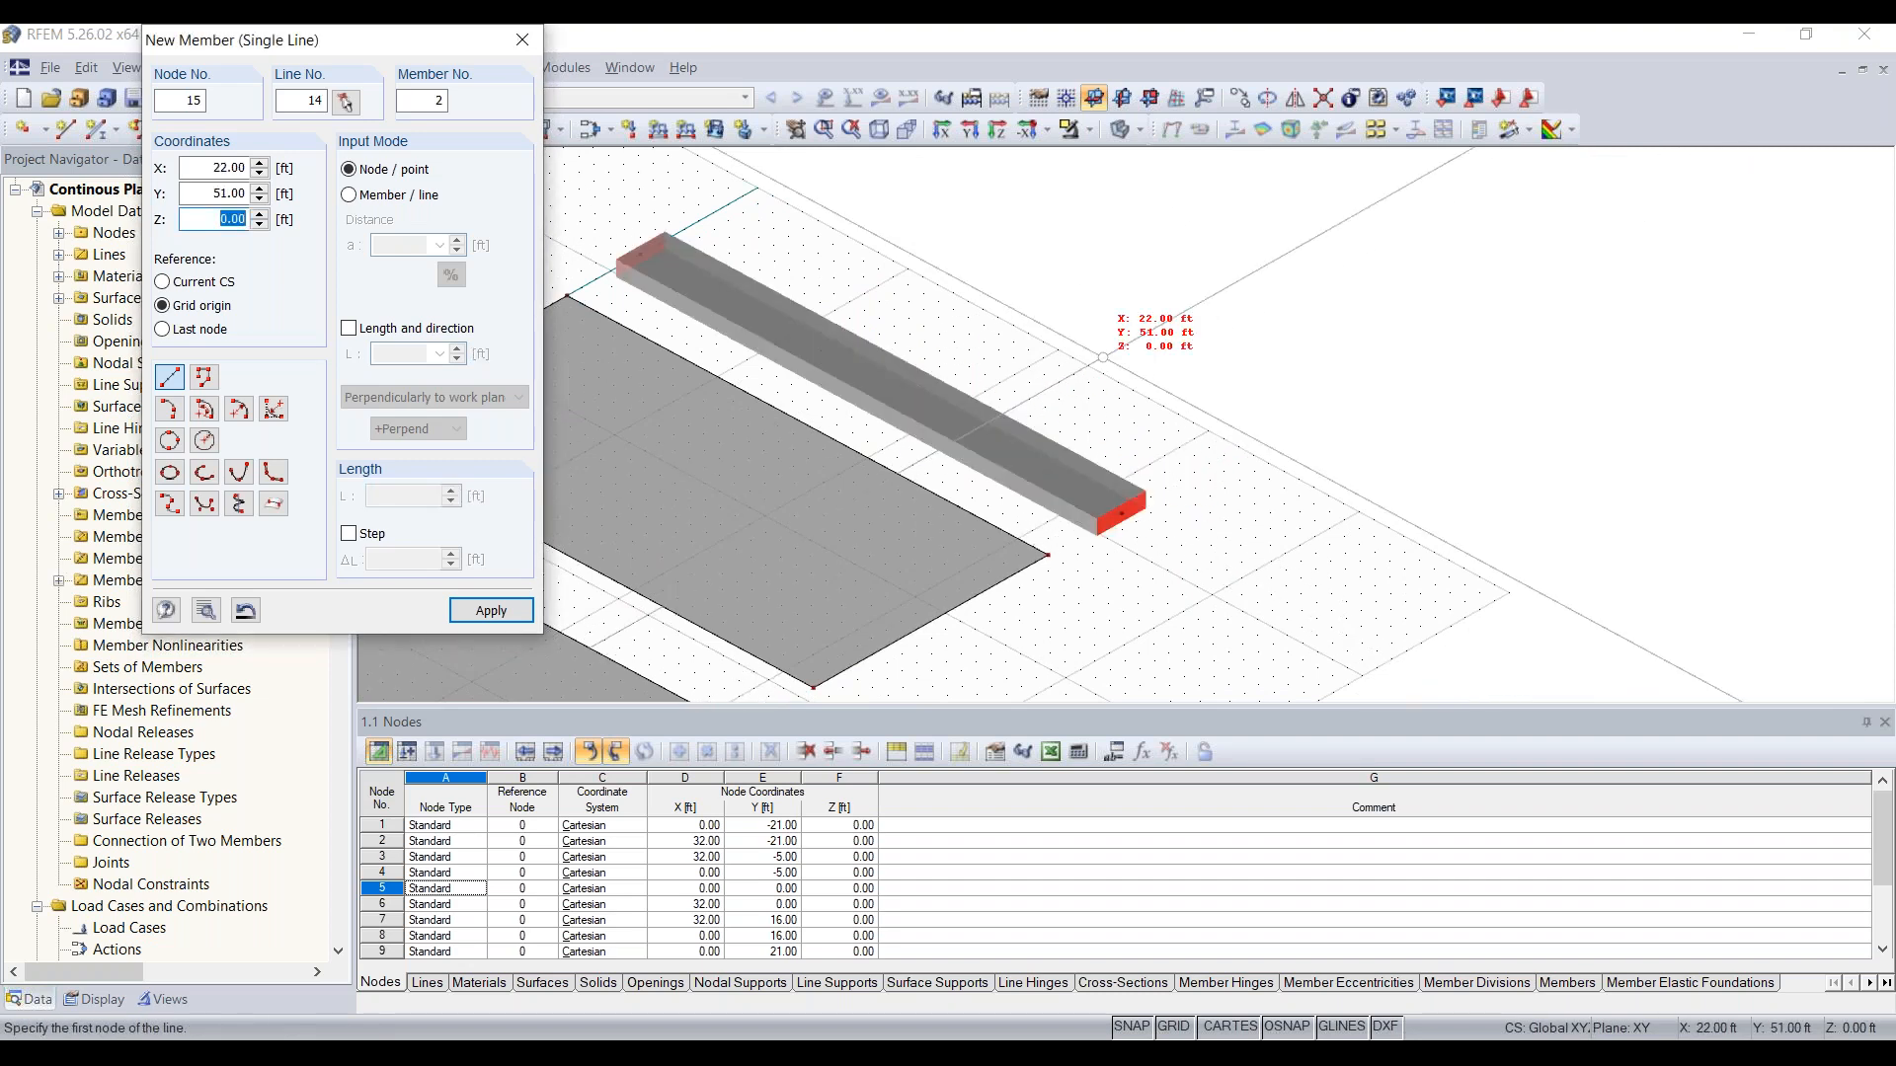
key(Escape)
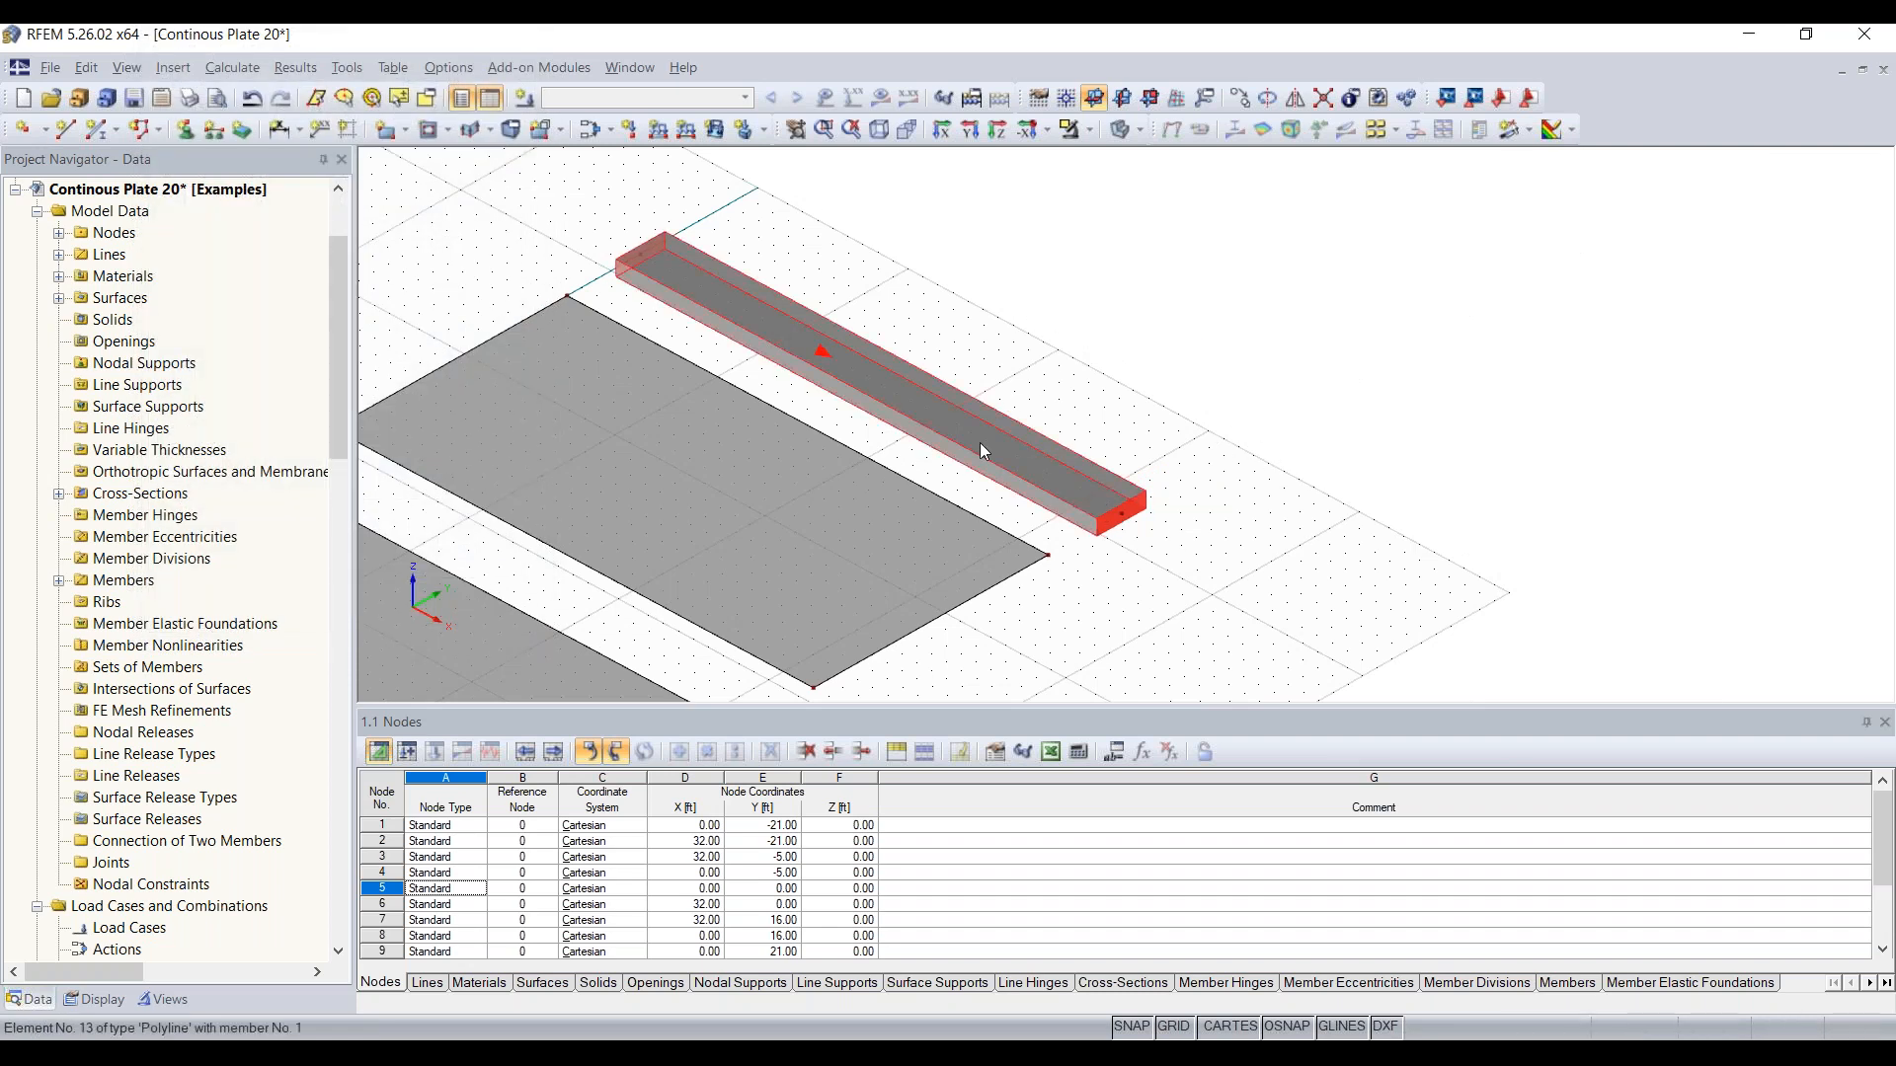
Step: Graphically divide both 32 ft edges of the plate on the negative Y side at a spacing of 16 ft
ctrl+middle_drag(1164, 429, 988, 423)
scroll(988, 428, down, 3)
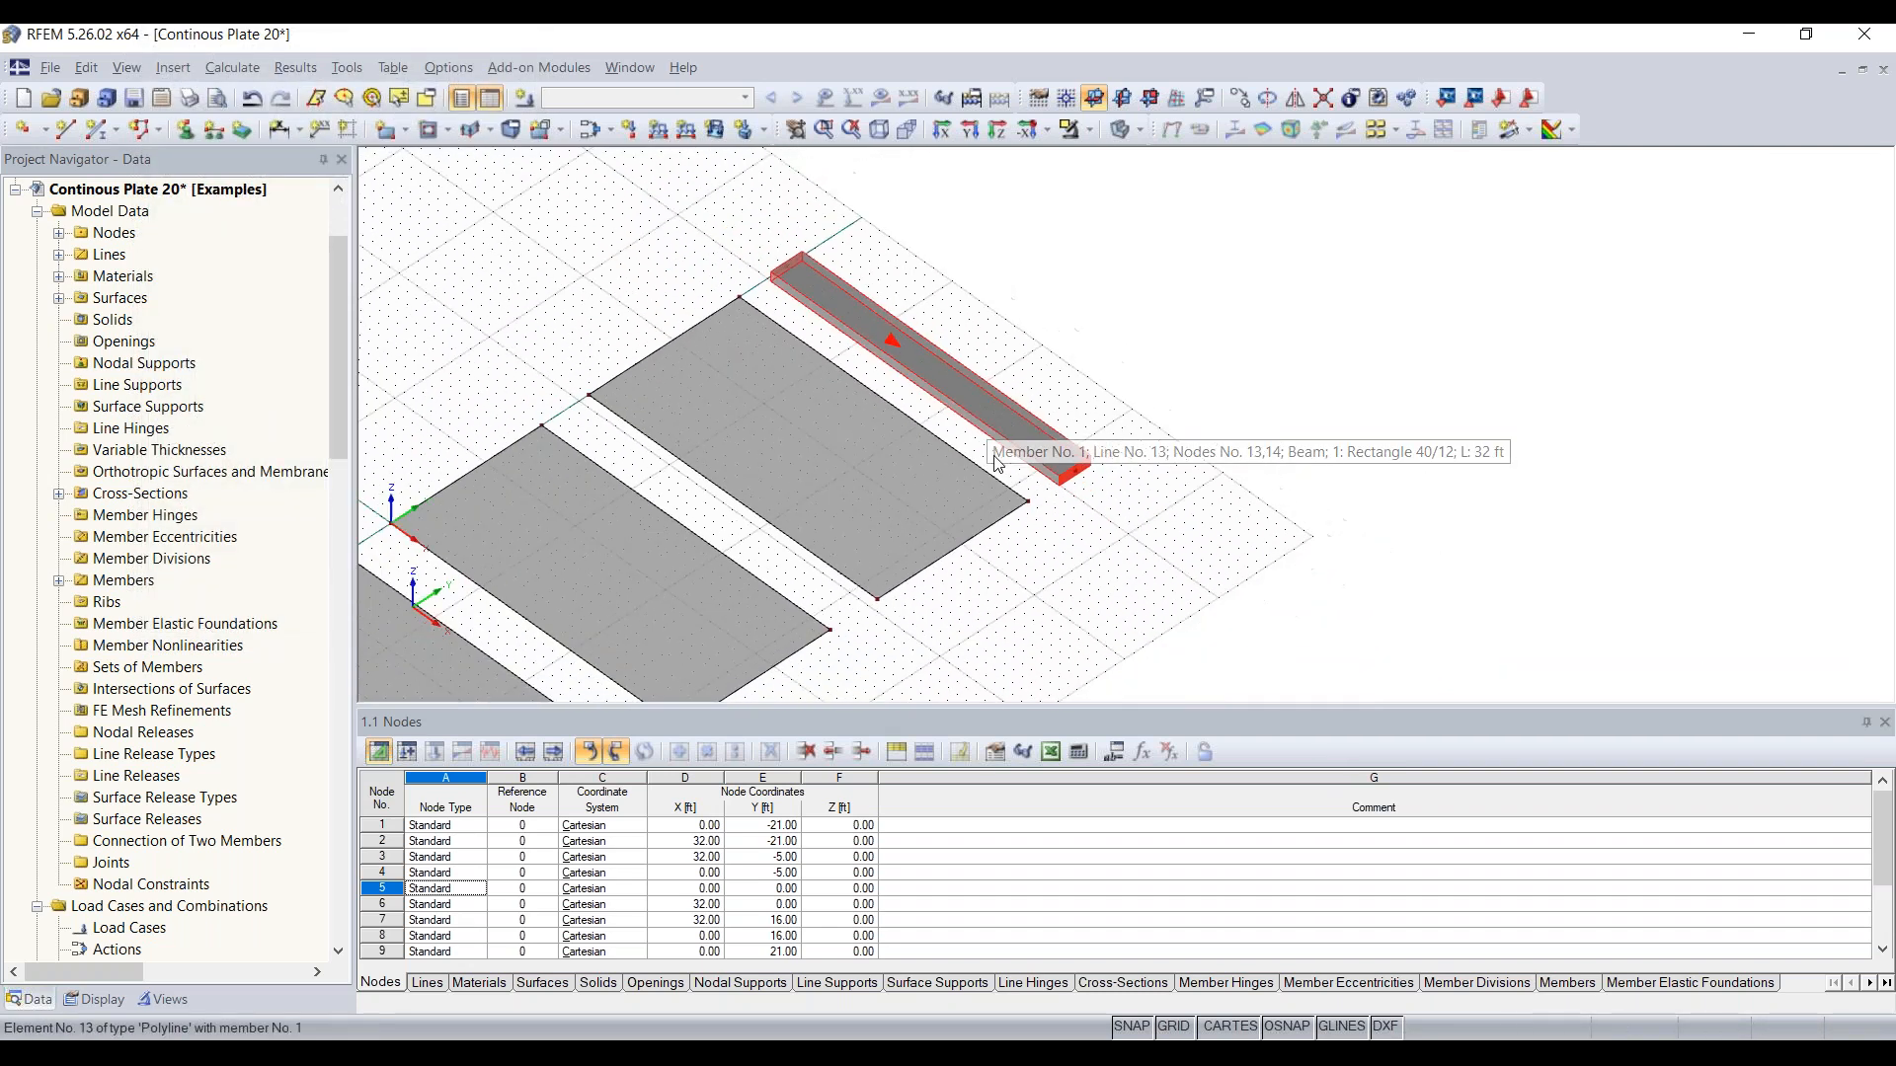
middle_drag(1055, 582, 1135, 385)
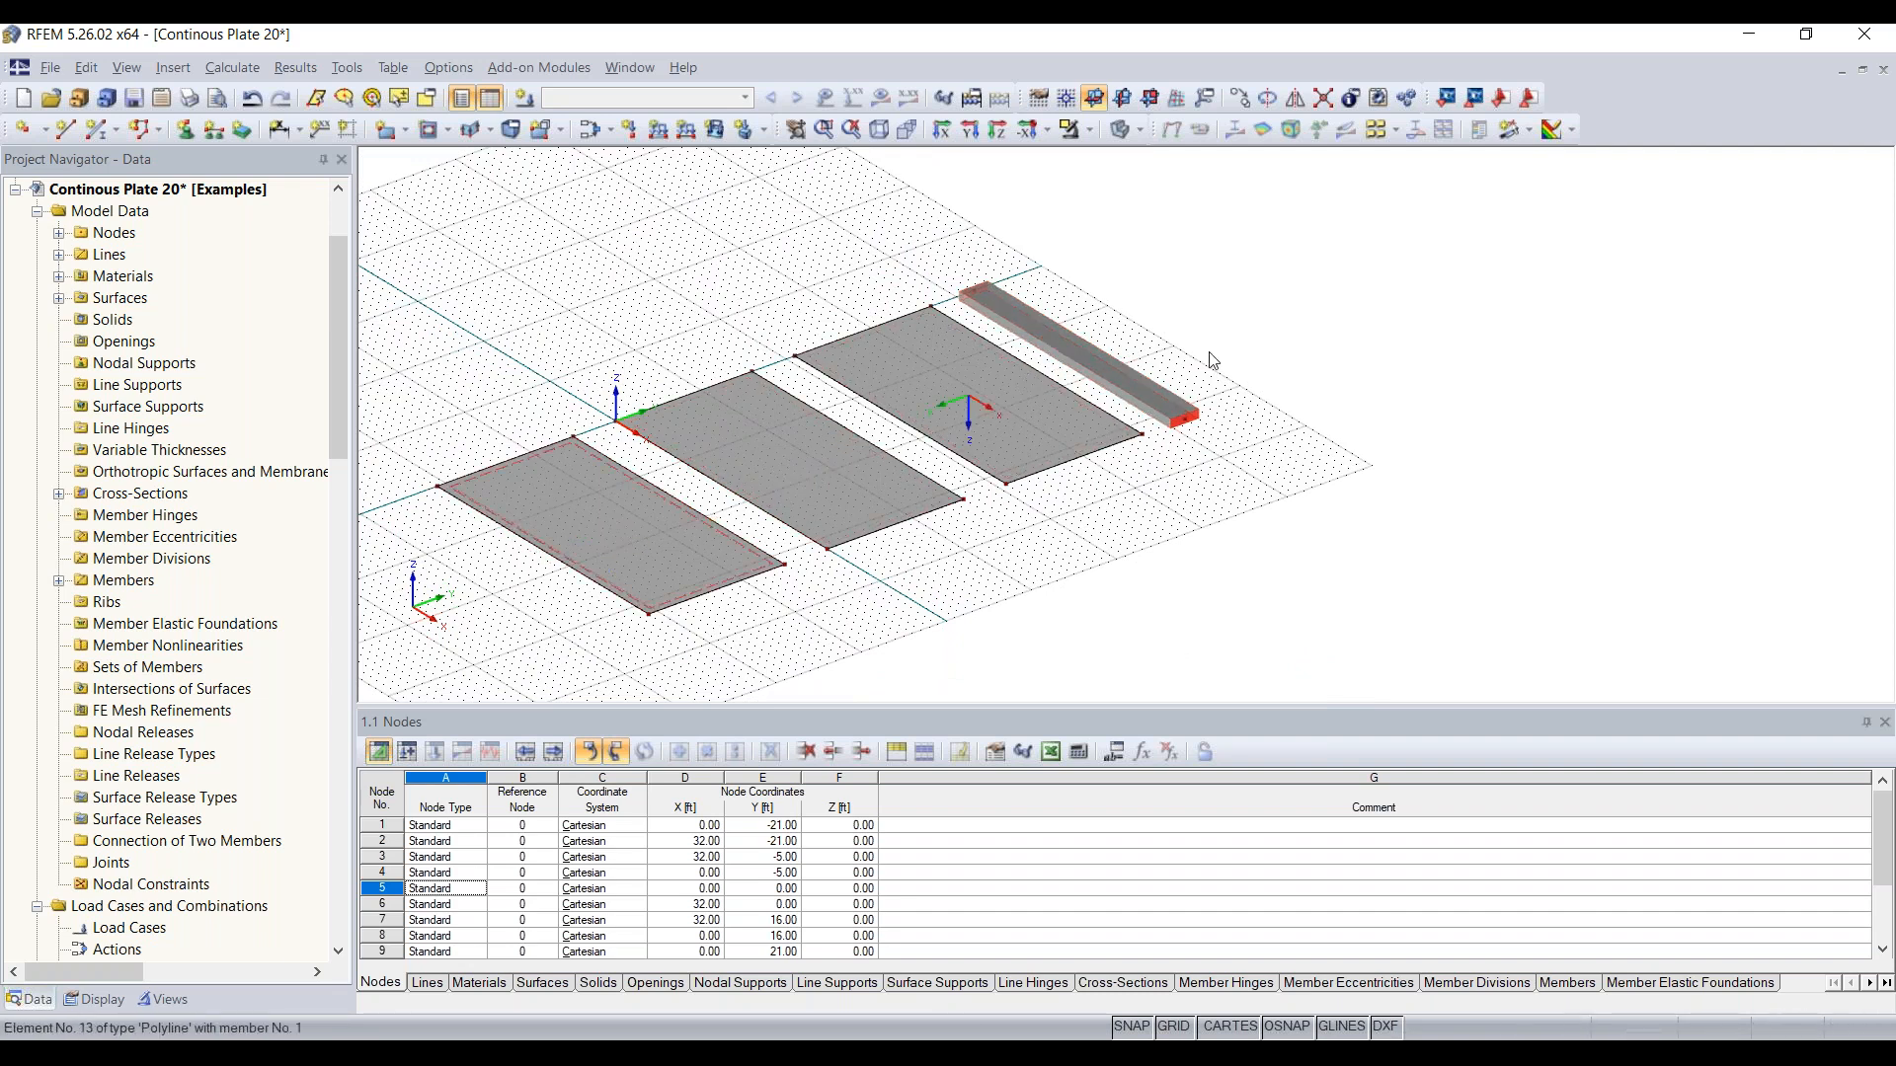
ctrl+middle_drag(995, 589, 1122, 563)
middle_drag(1121, 563, 1284, 546)
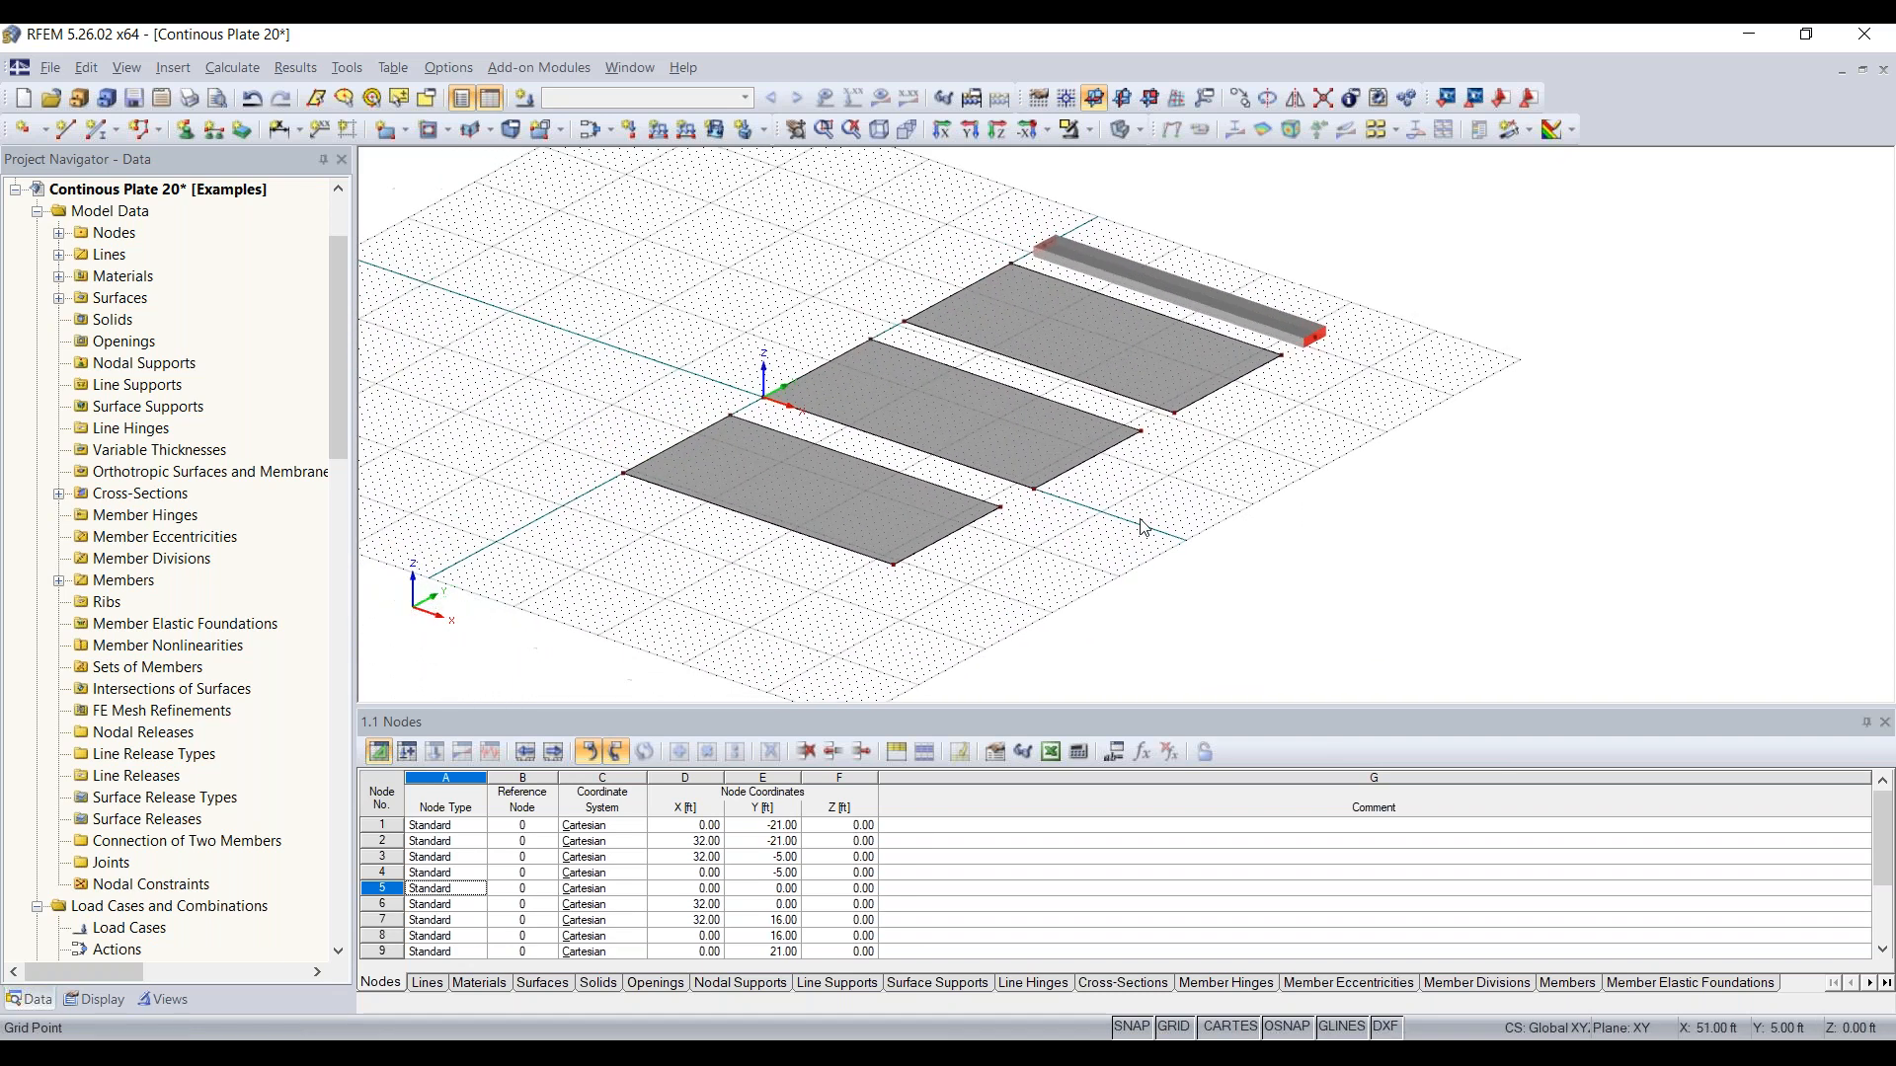
scroll(778, 503, up, 3)
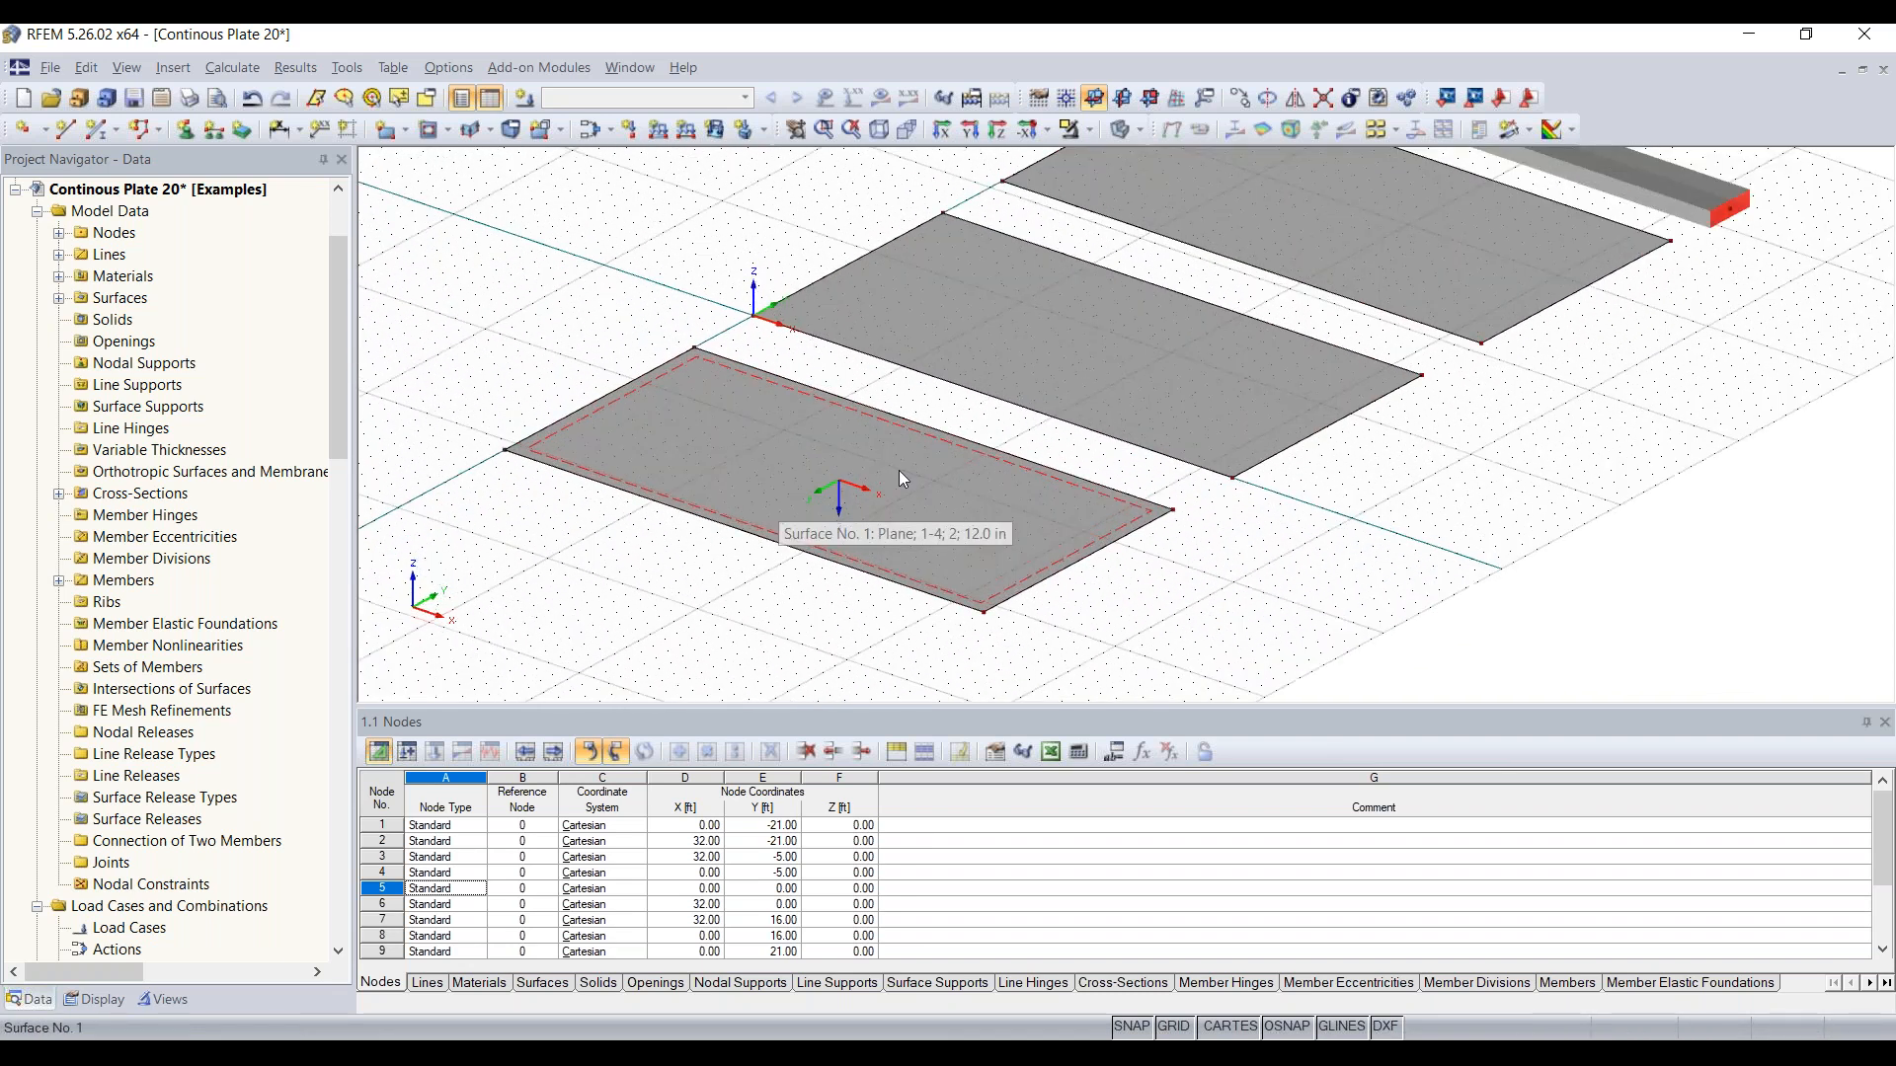
right_click(754, 539)
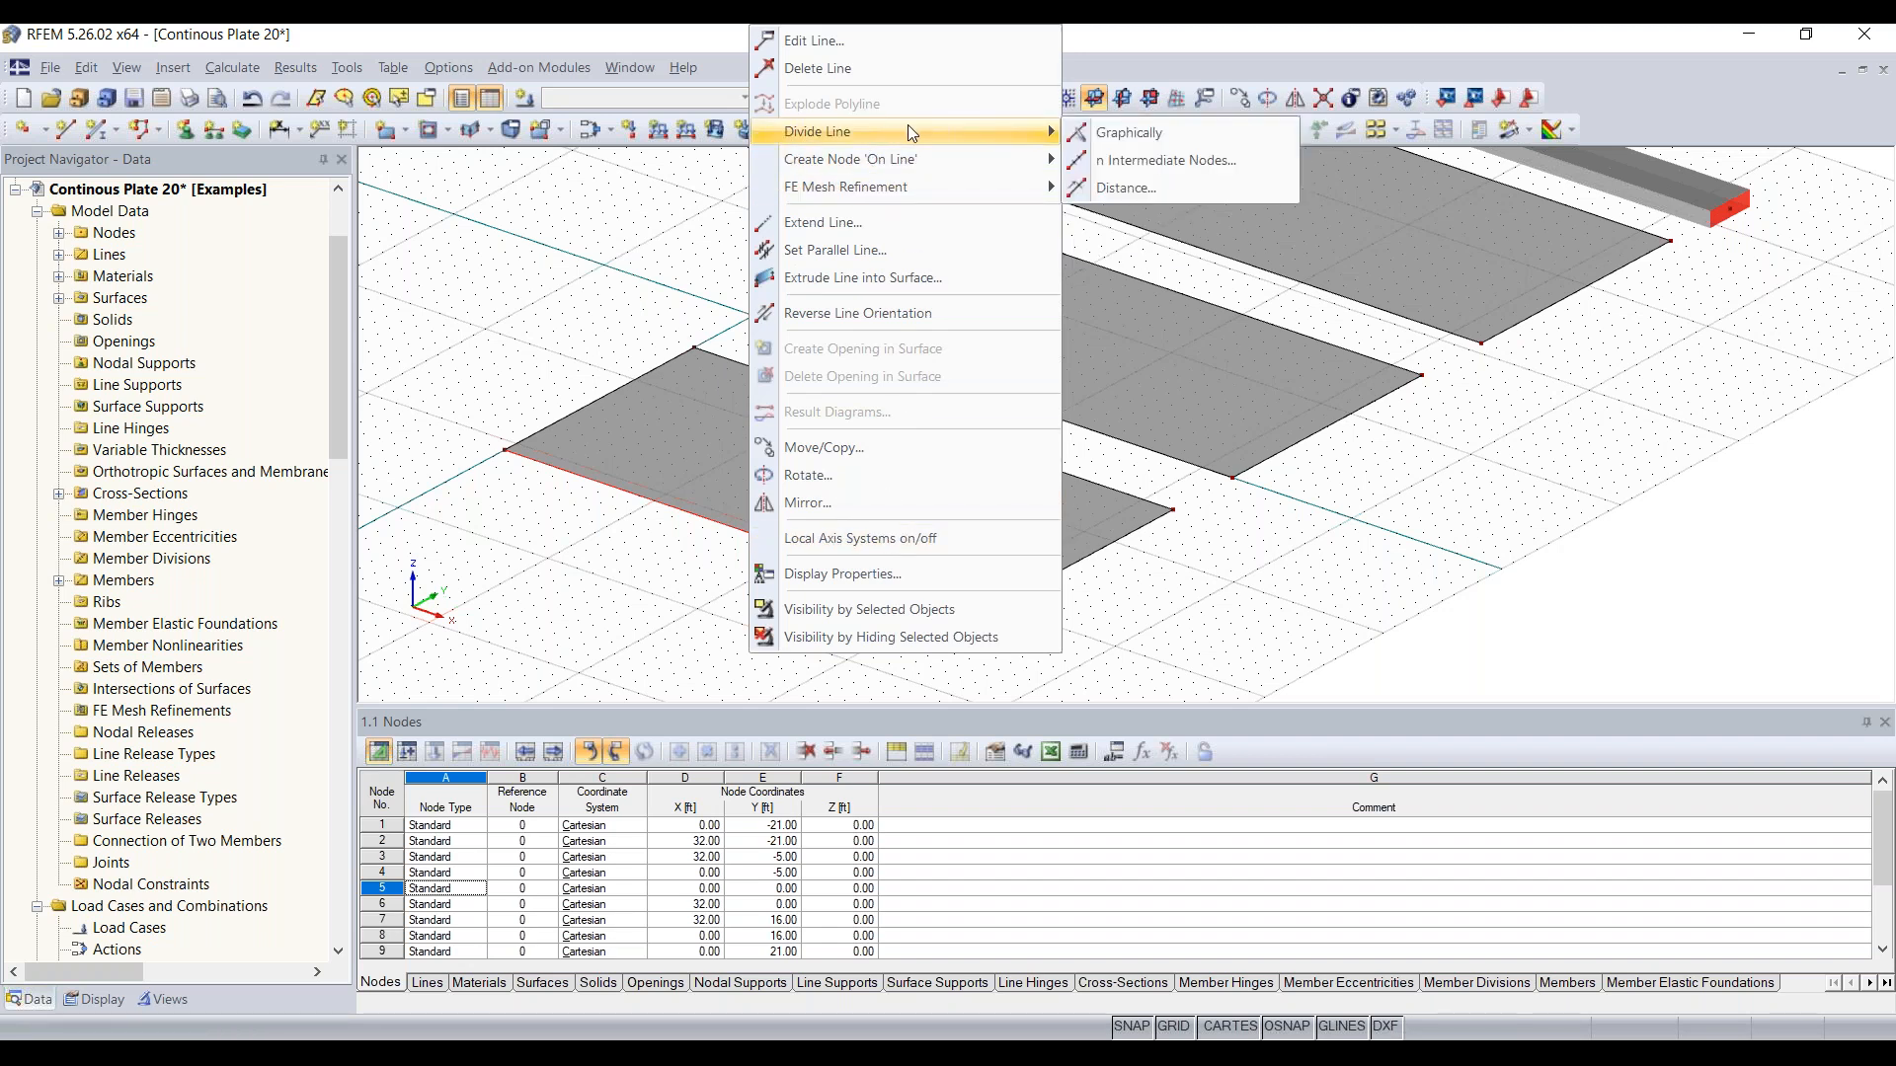
click(1212, 131)
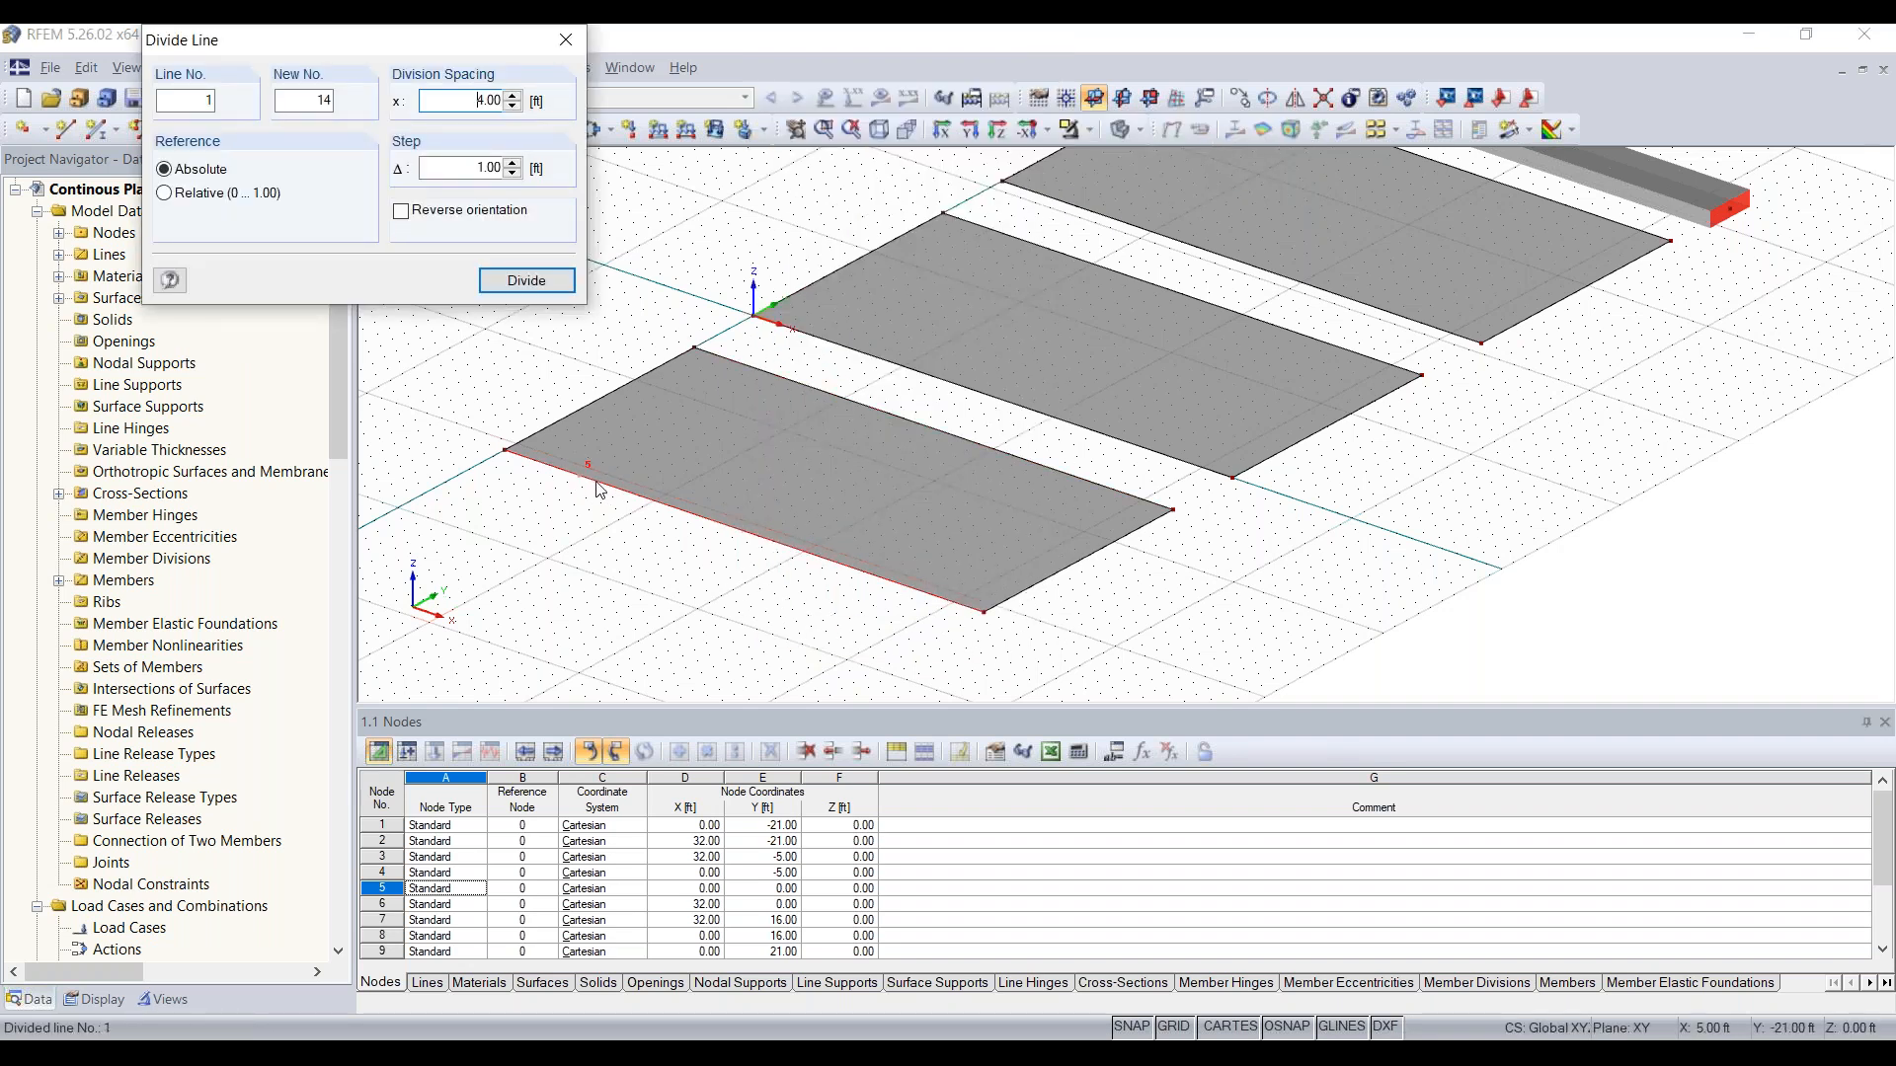
click(743, 537)
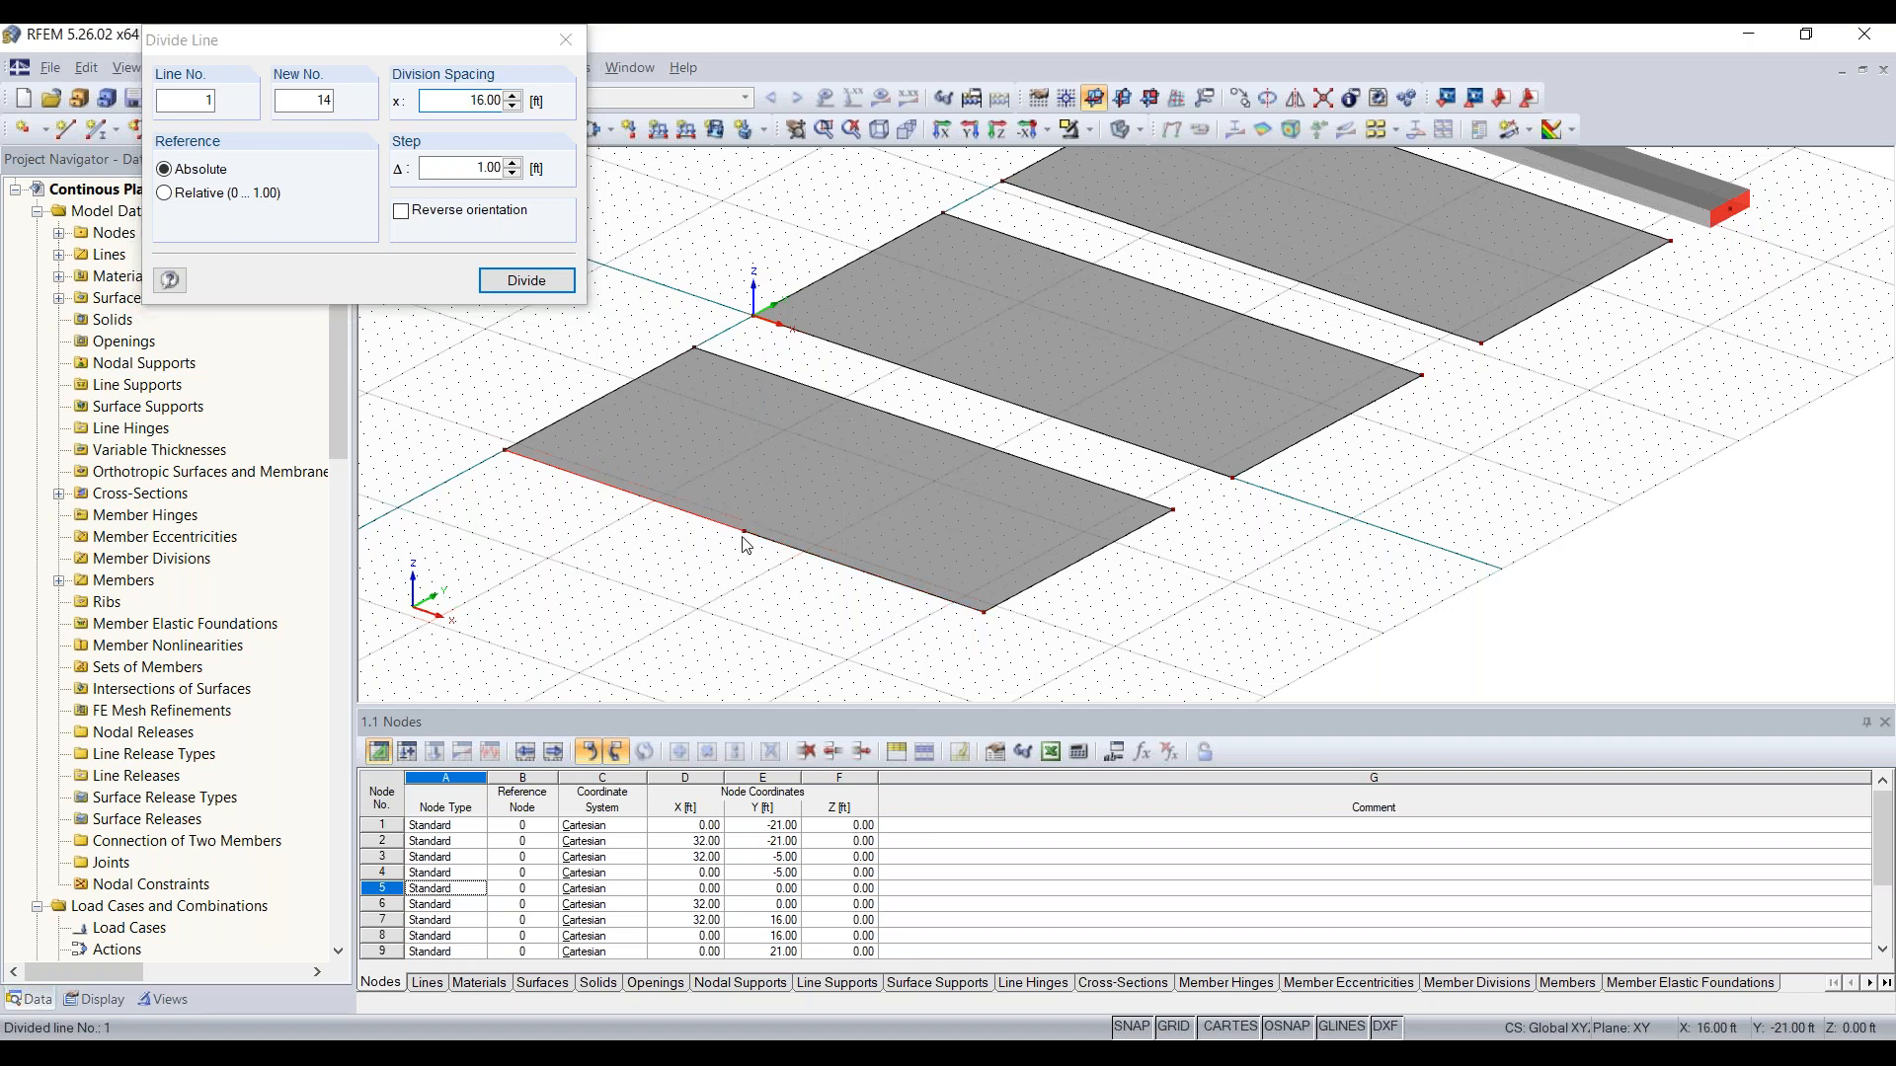
click(926, 424)
mouse_move(1004, 423)
ctrl+middle_down()
mouse_move(952, 451)
mouse_move(970, 408)
ctrl+middle_up()
click(970, 409)
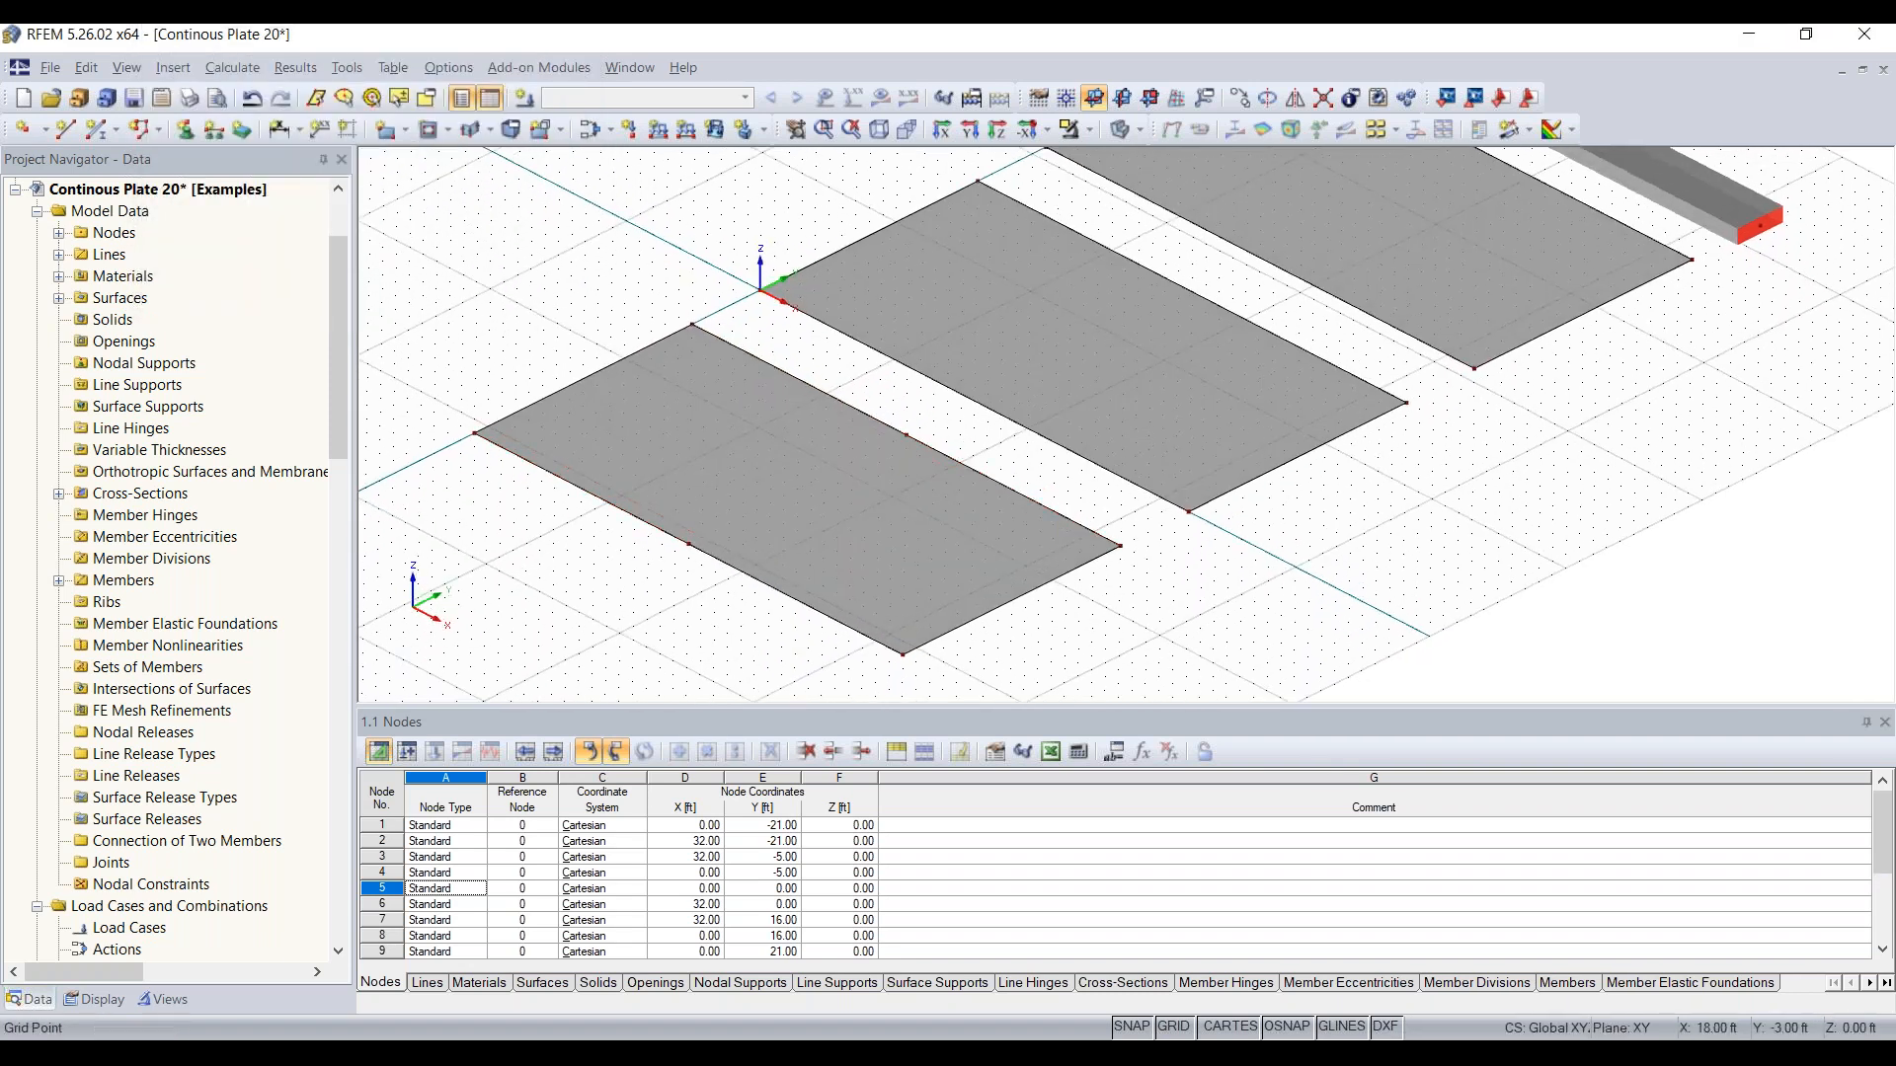
Step: Divide the middle plate's long edge along the X-axis with one intermediate node
right_click(973, 406)
mouse_move(1102, 506)
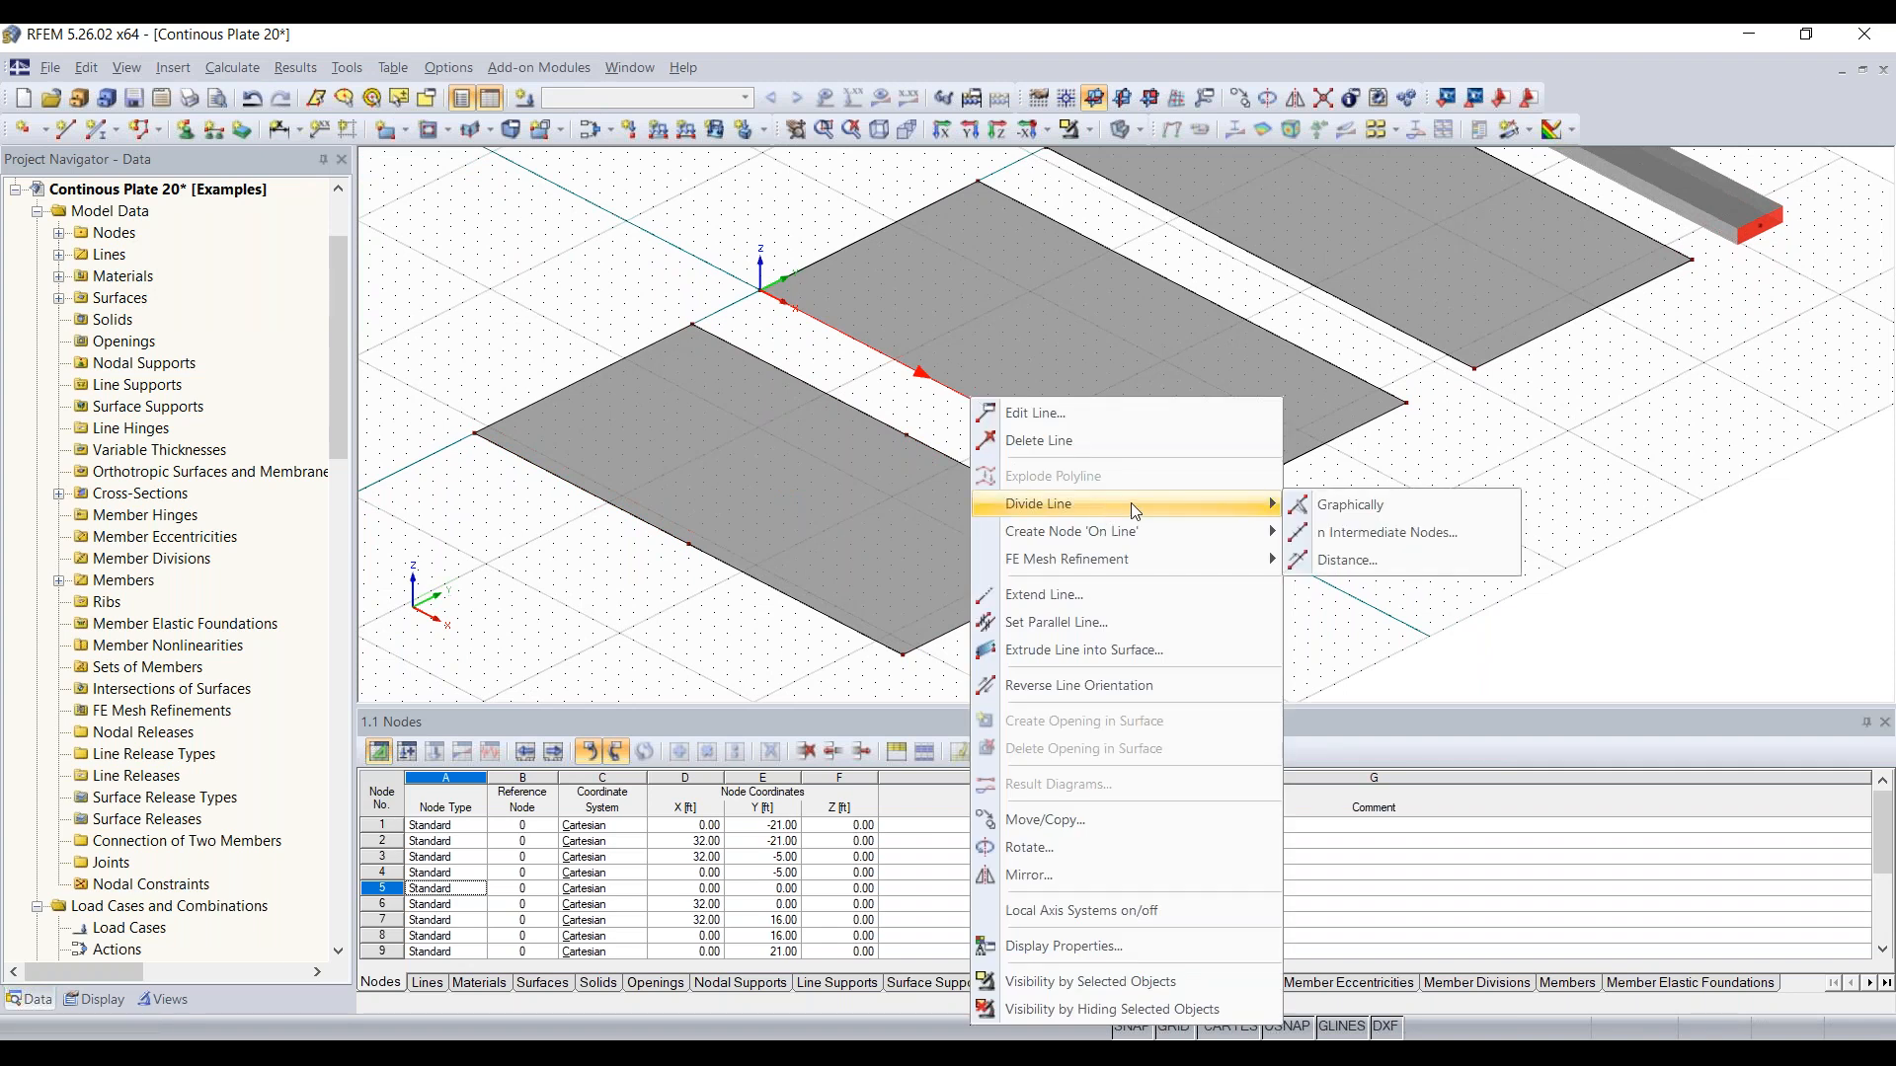
click(1363, 529)
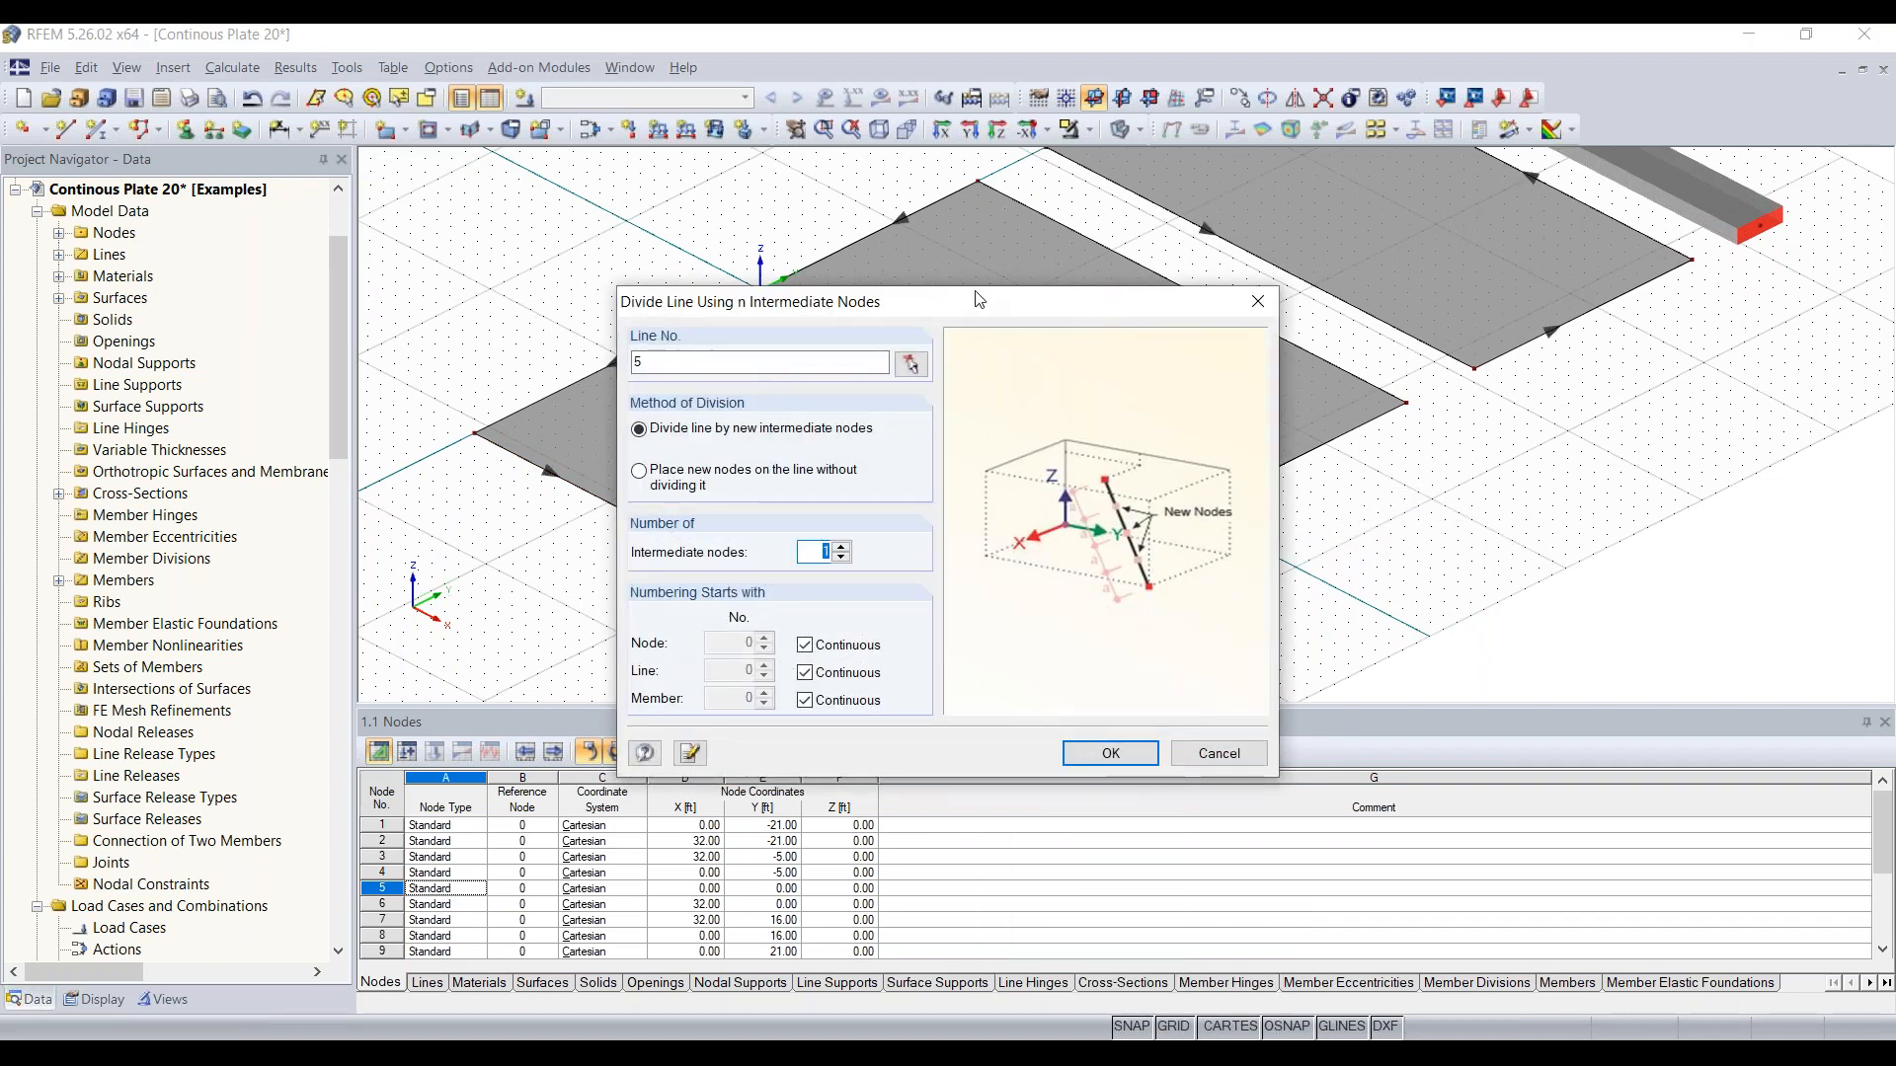
drag(978, 300, 476, 208)
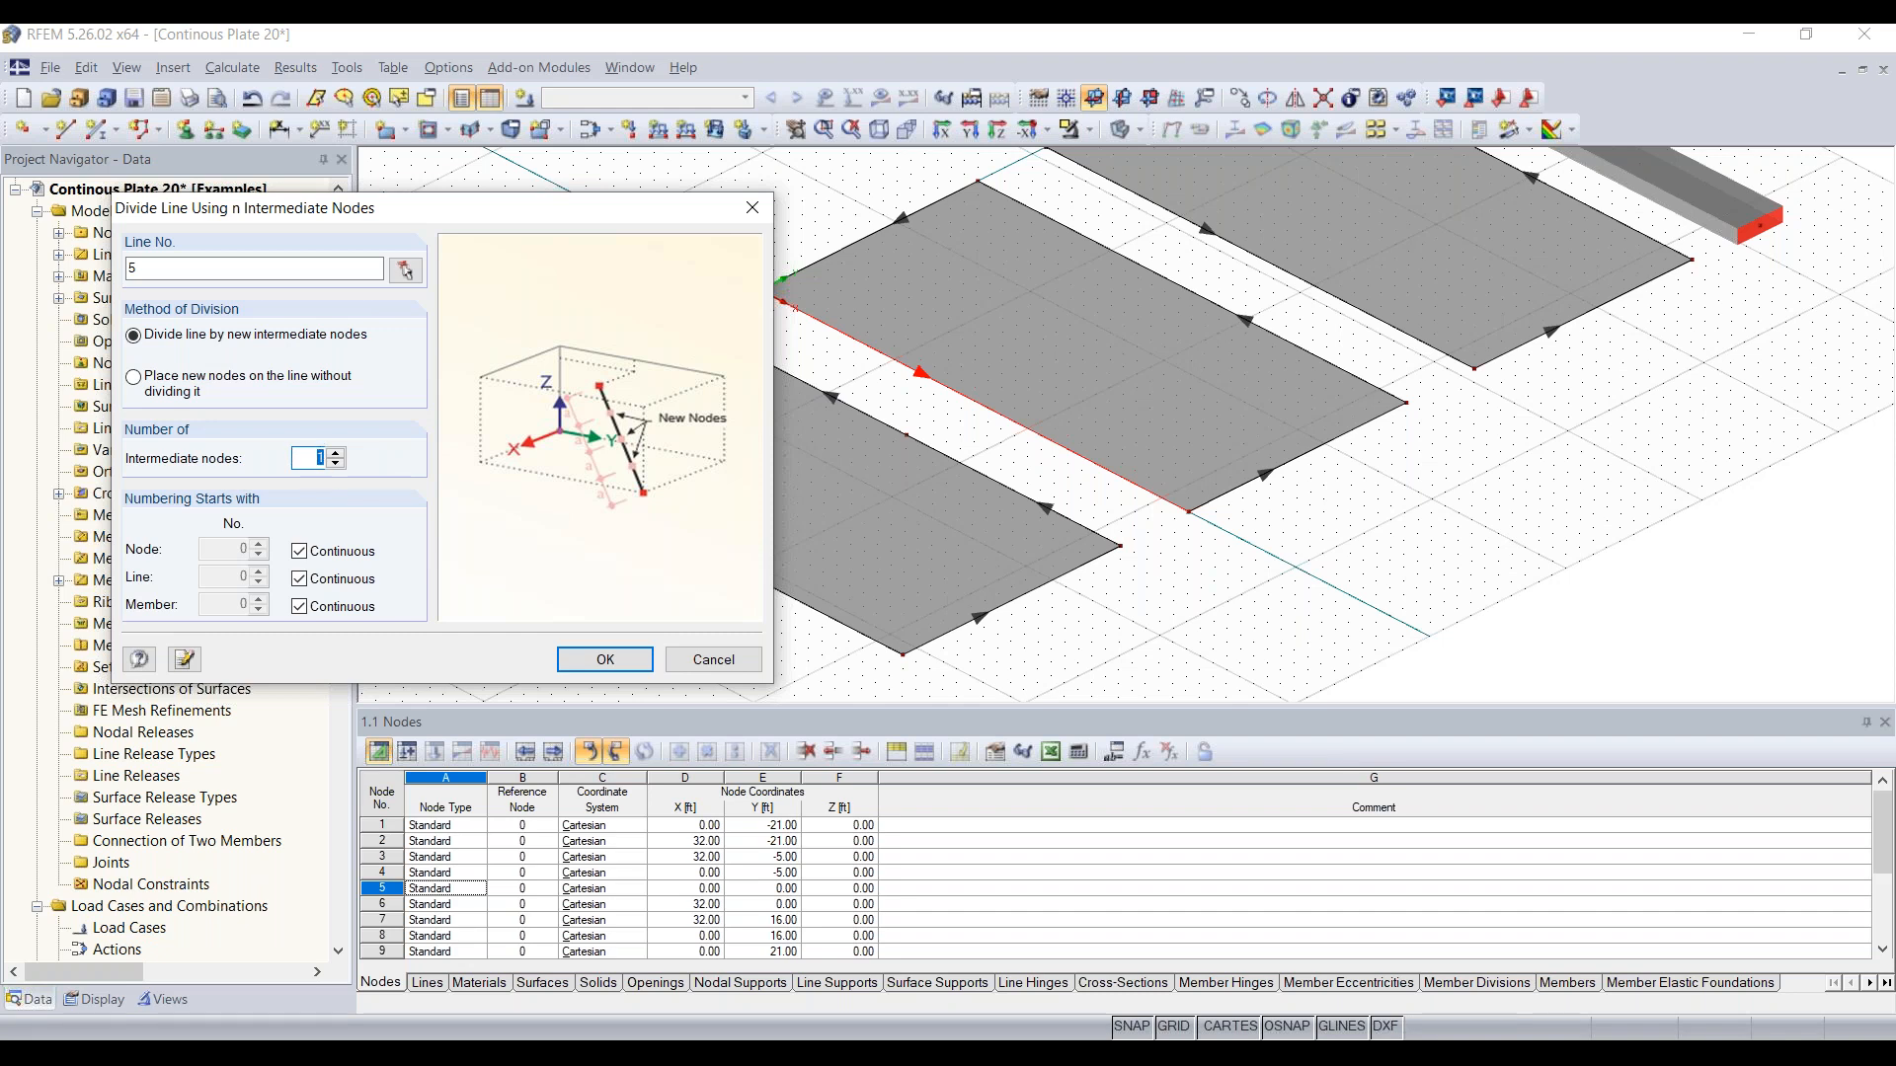
click(606, 661)
Step: Divide the middle plate's other long edge by distance, placing the new node 16 ft (50%) from the line start
middle_drag(1125, 446, 909, 557)
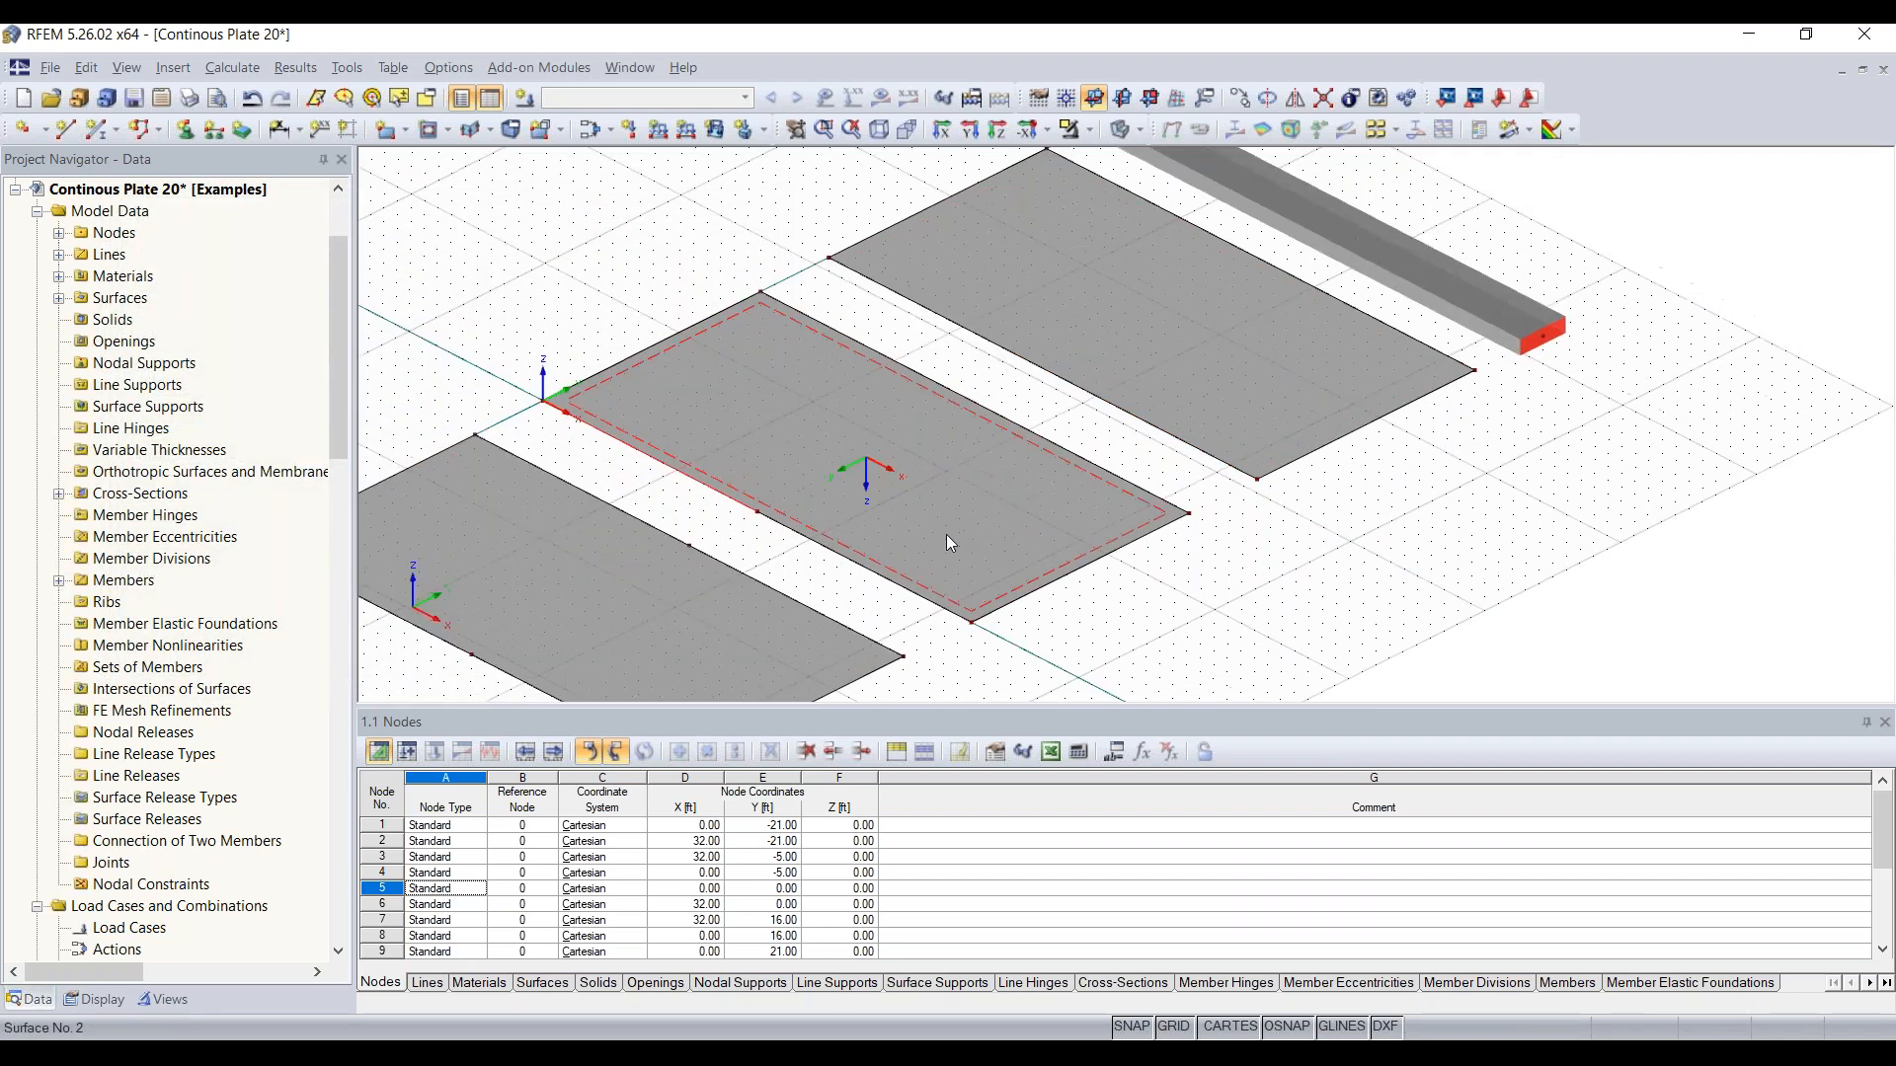
right_click(979, 400)
mouse_move(1240, 506)
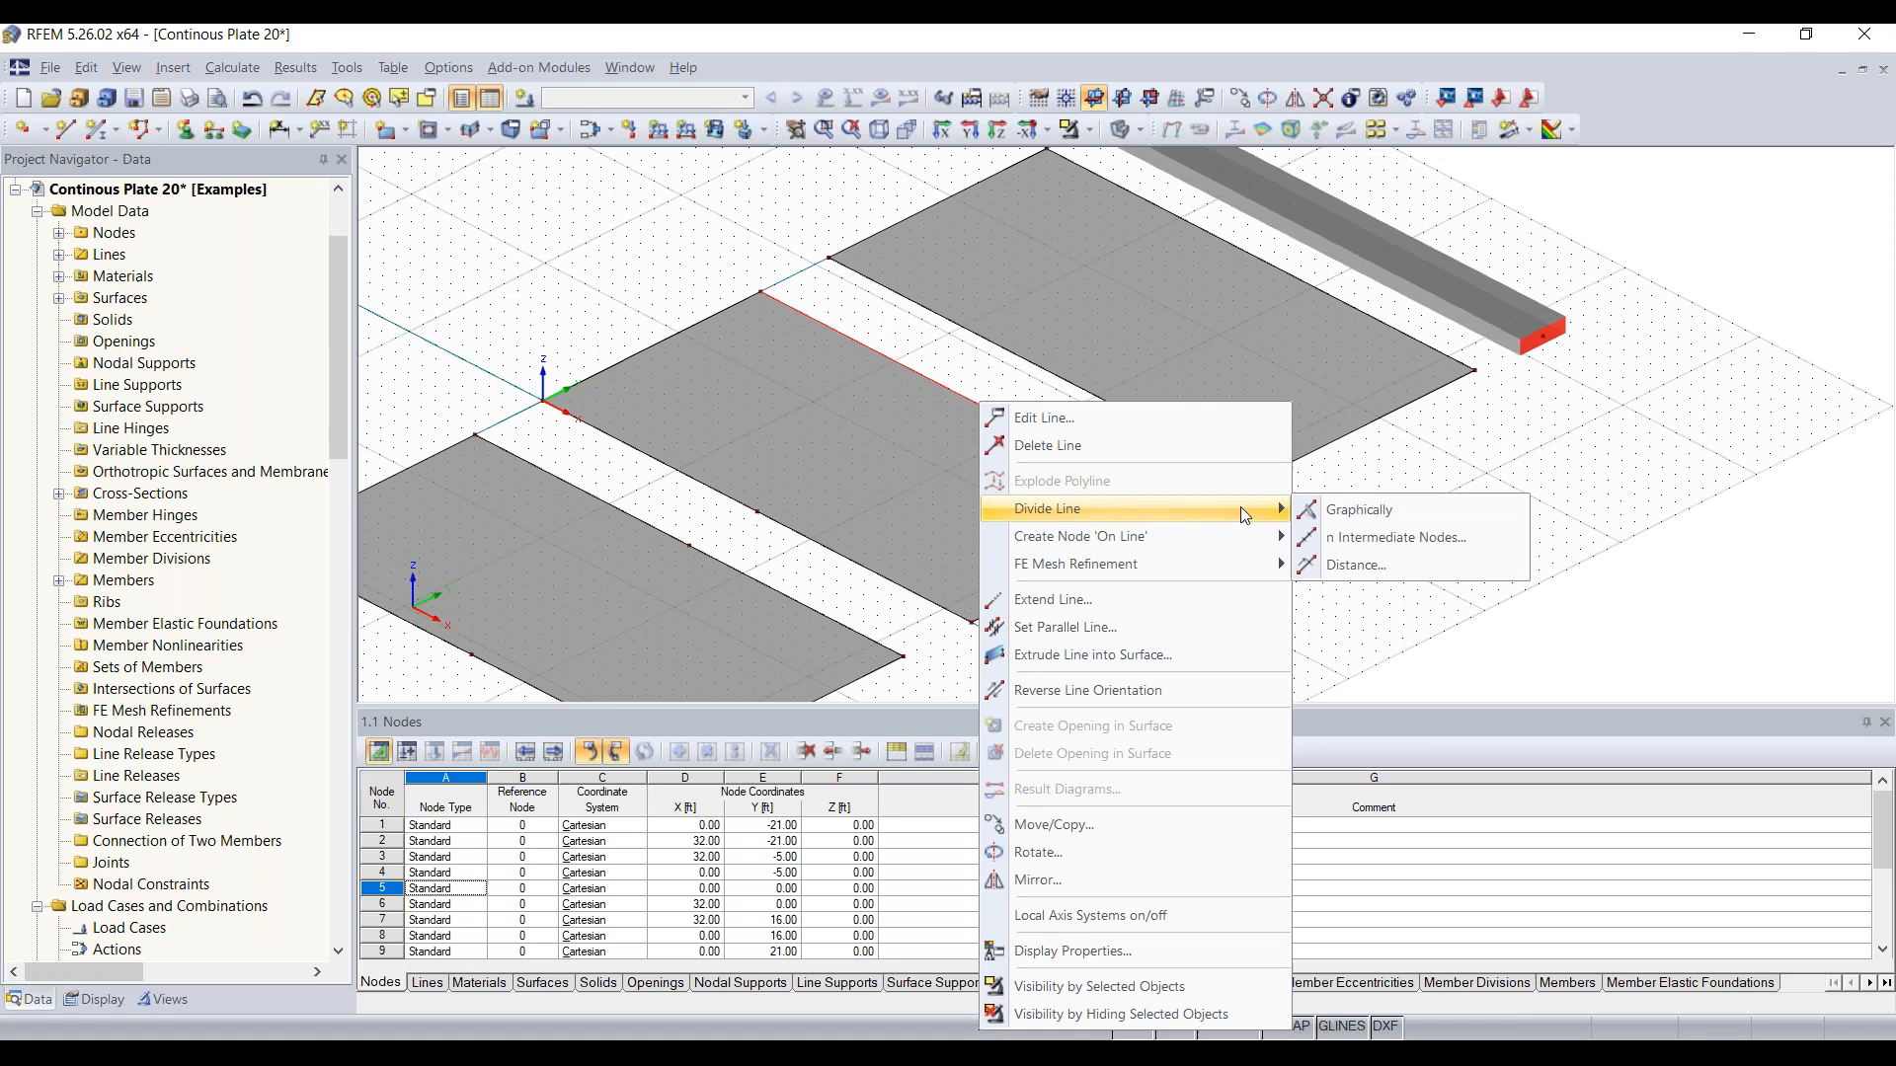
click(1376, 567)
drag(1038, 251, 513, 203)
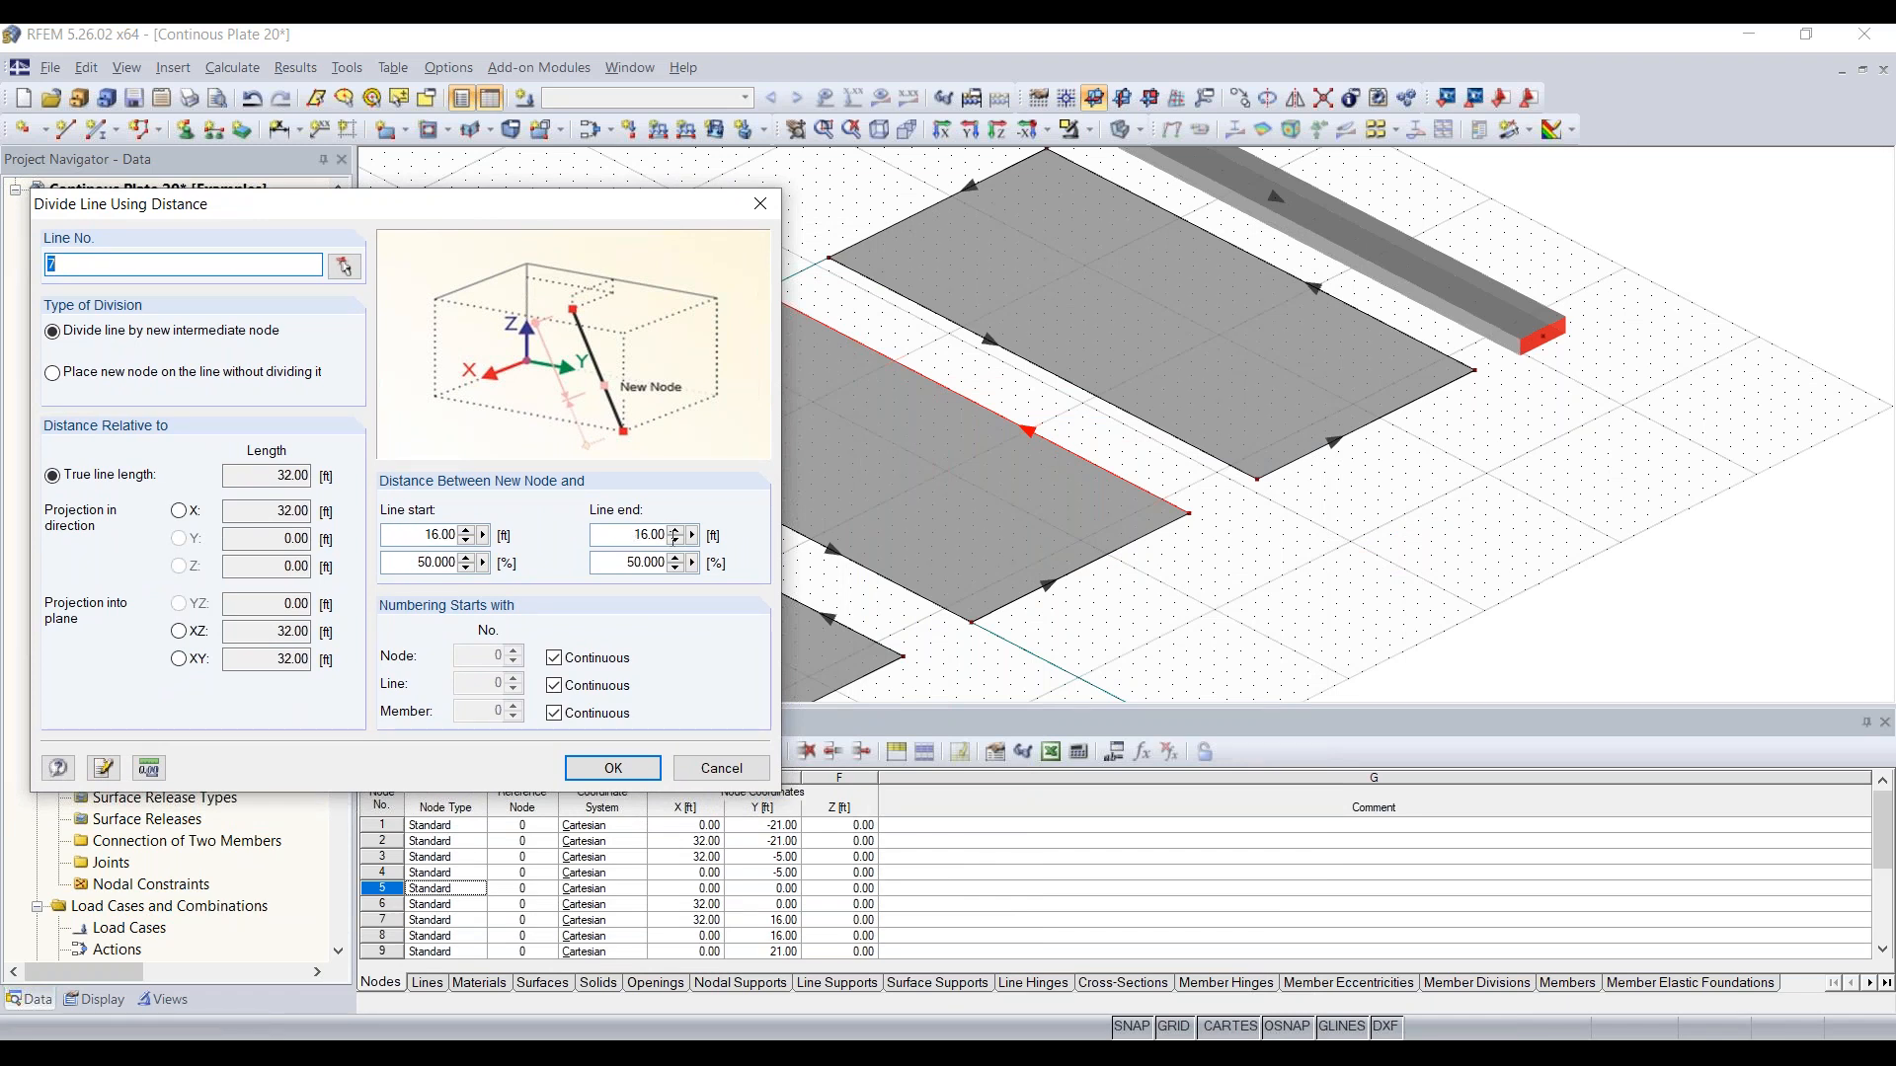
click(405, 559)
click(614, 769)
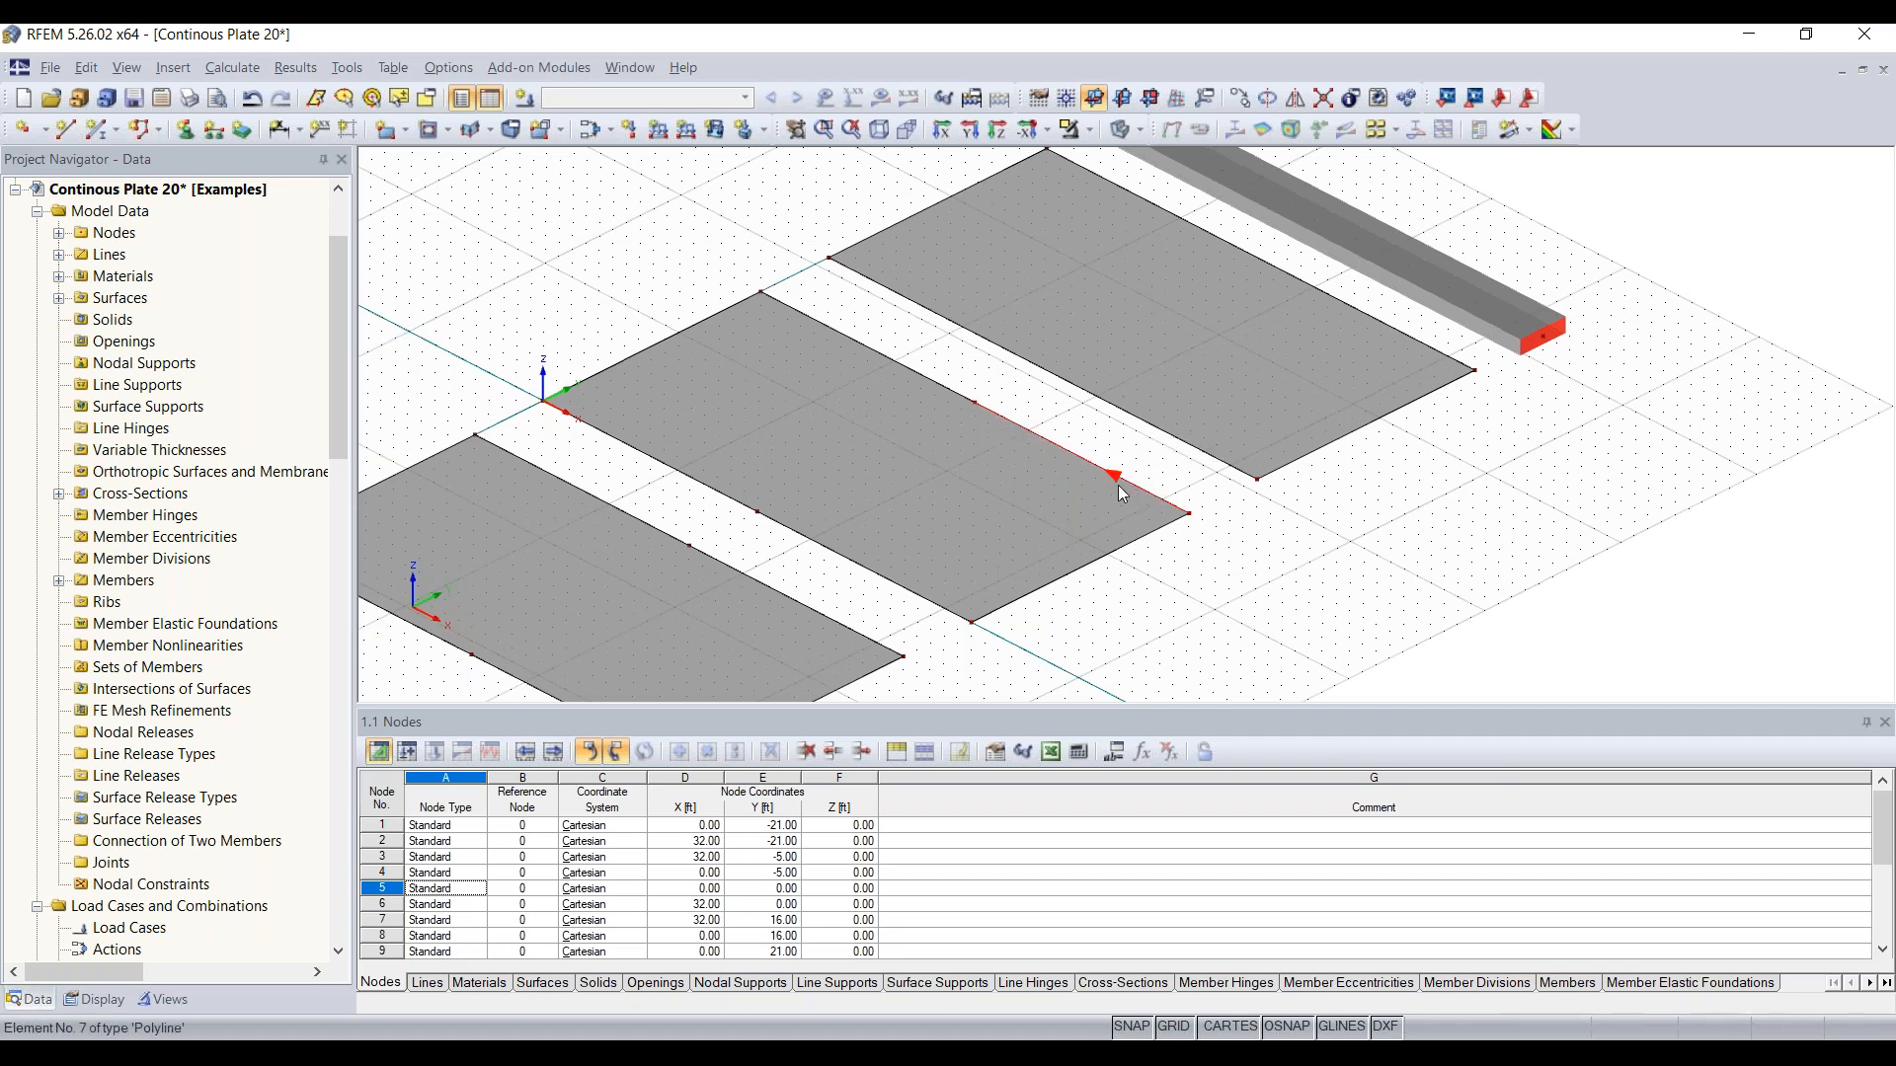
Step: Graphically divide both long edges of the plate nearest the beam at a spacing of 16 ft
scroll(1120, 472, up, 2)
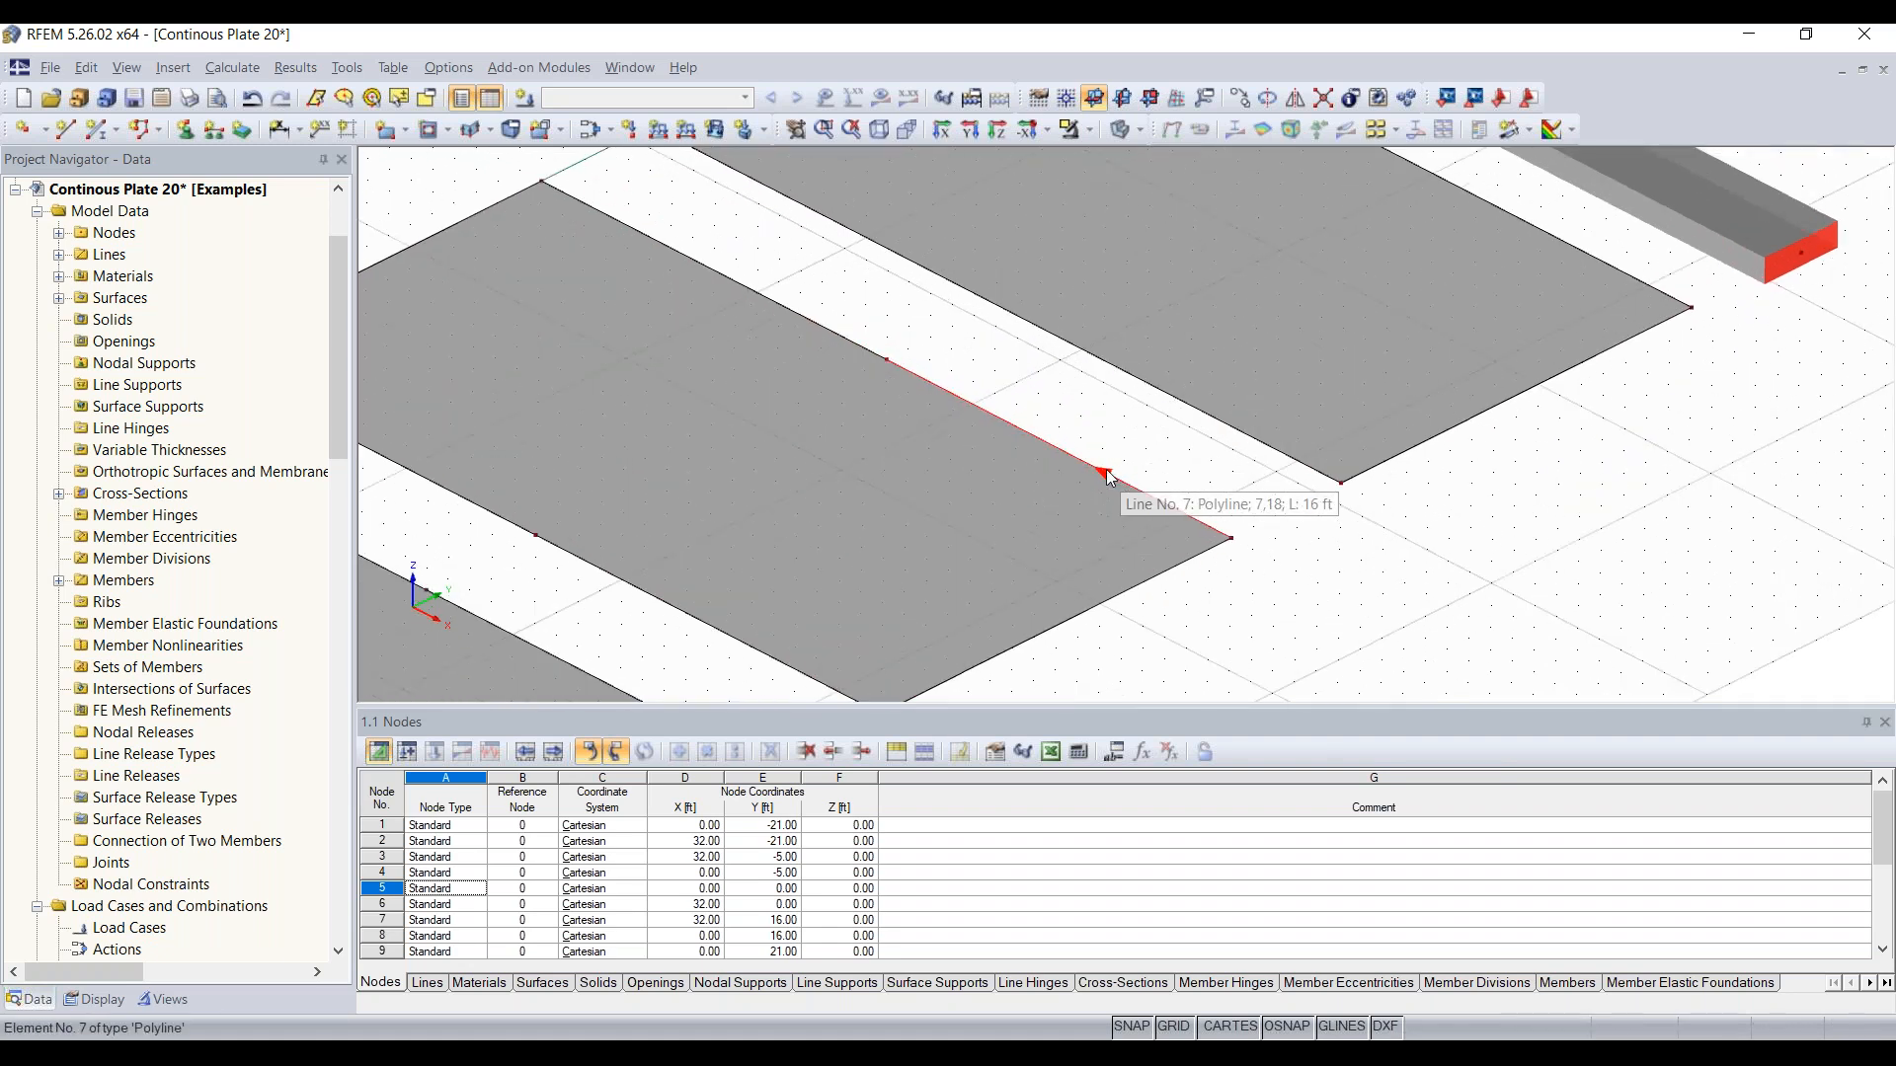
scroll(973, 528, down, 3)
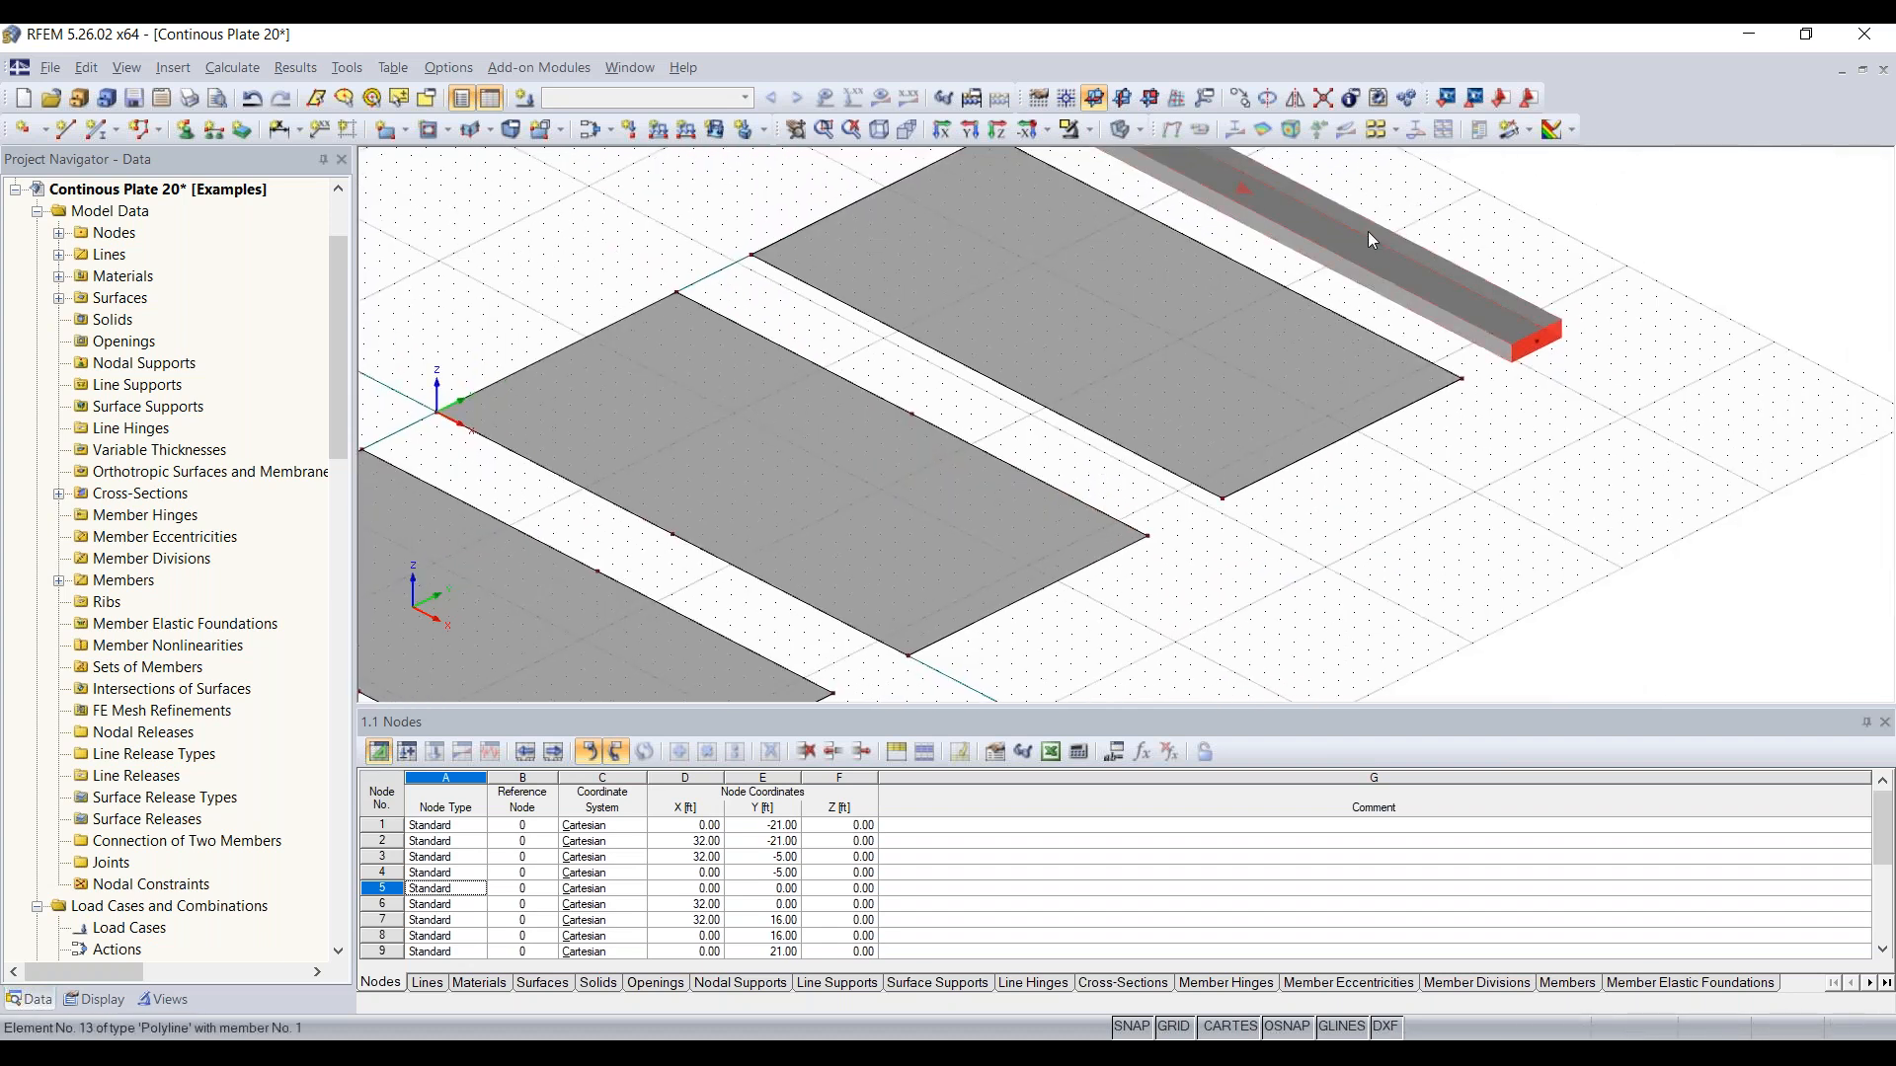
scroll(1370, 237, down, 3)
scroll(1132, 284, up, 2)
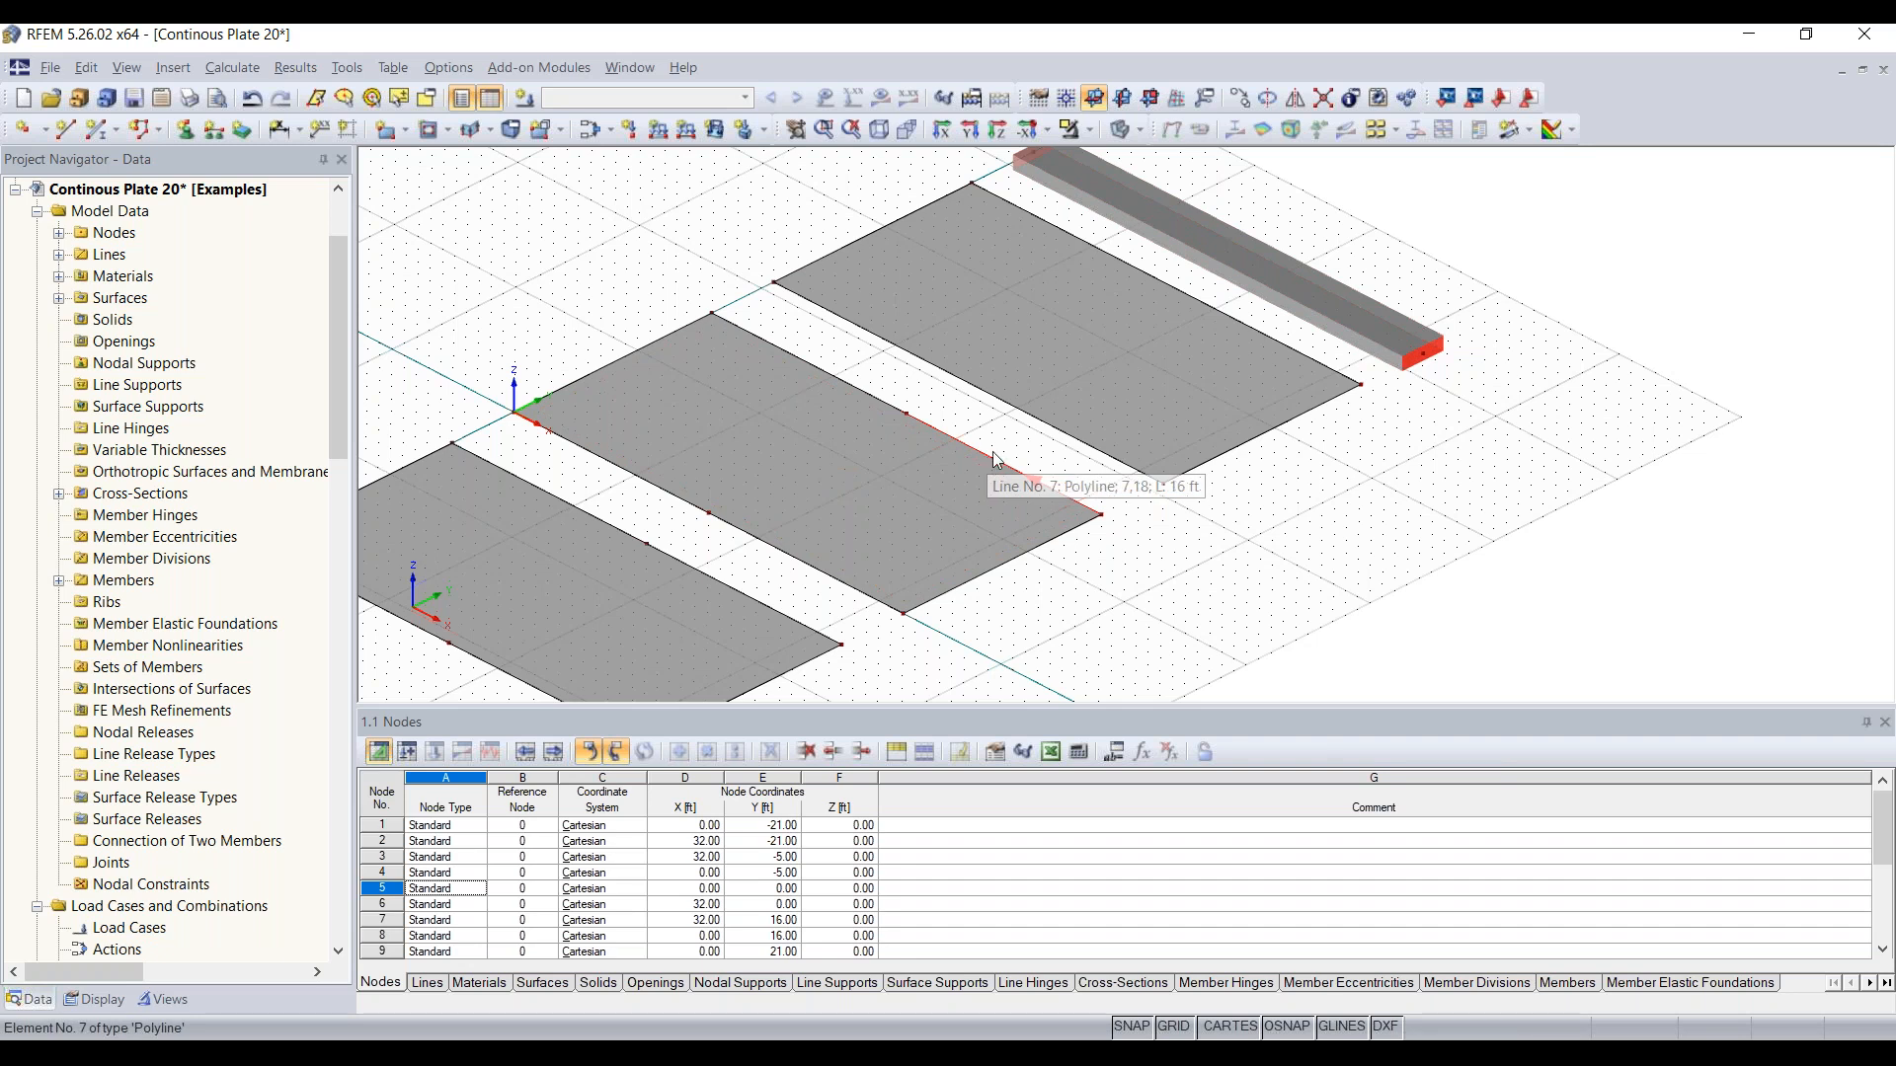
right_click(1020, 411)
mouse_move(1106, 518)
click(1432, 517)
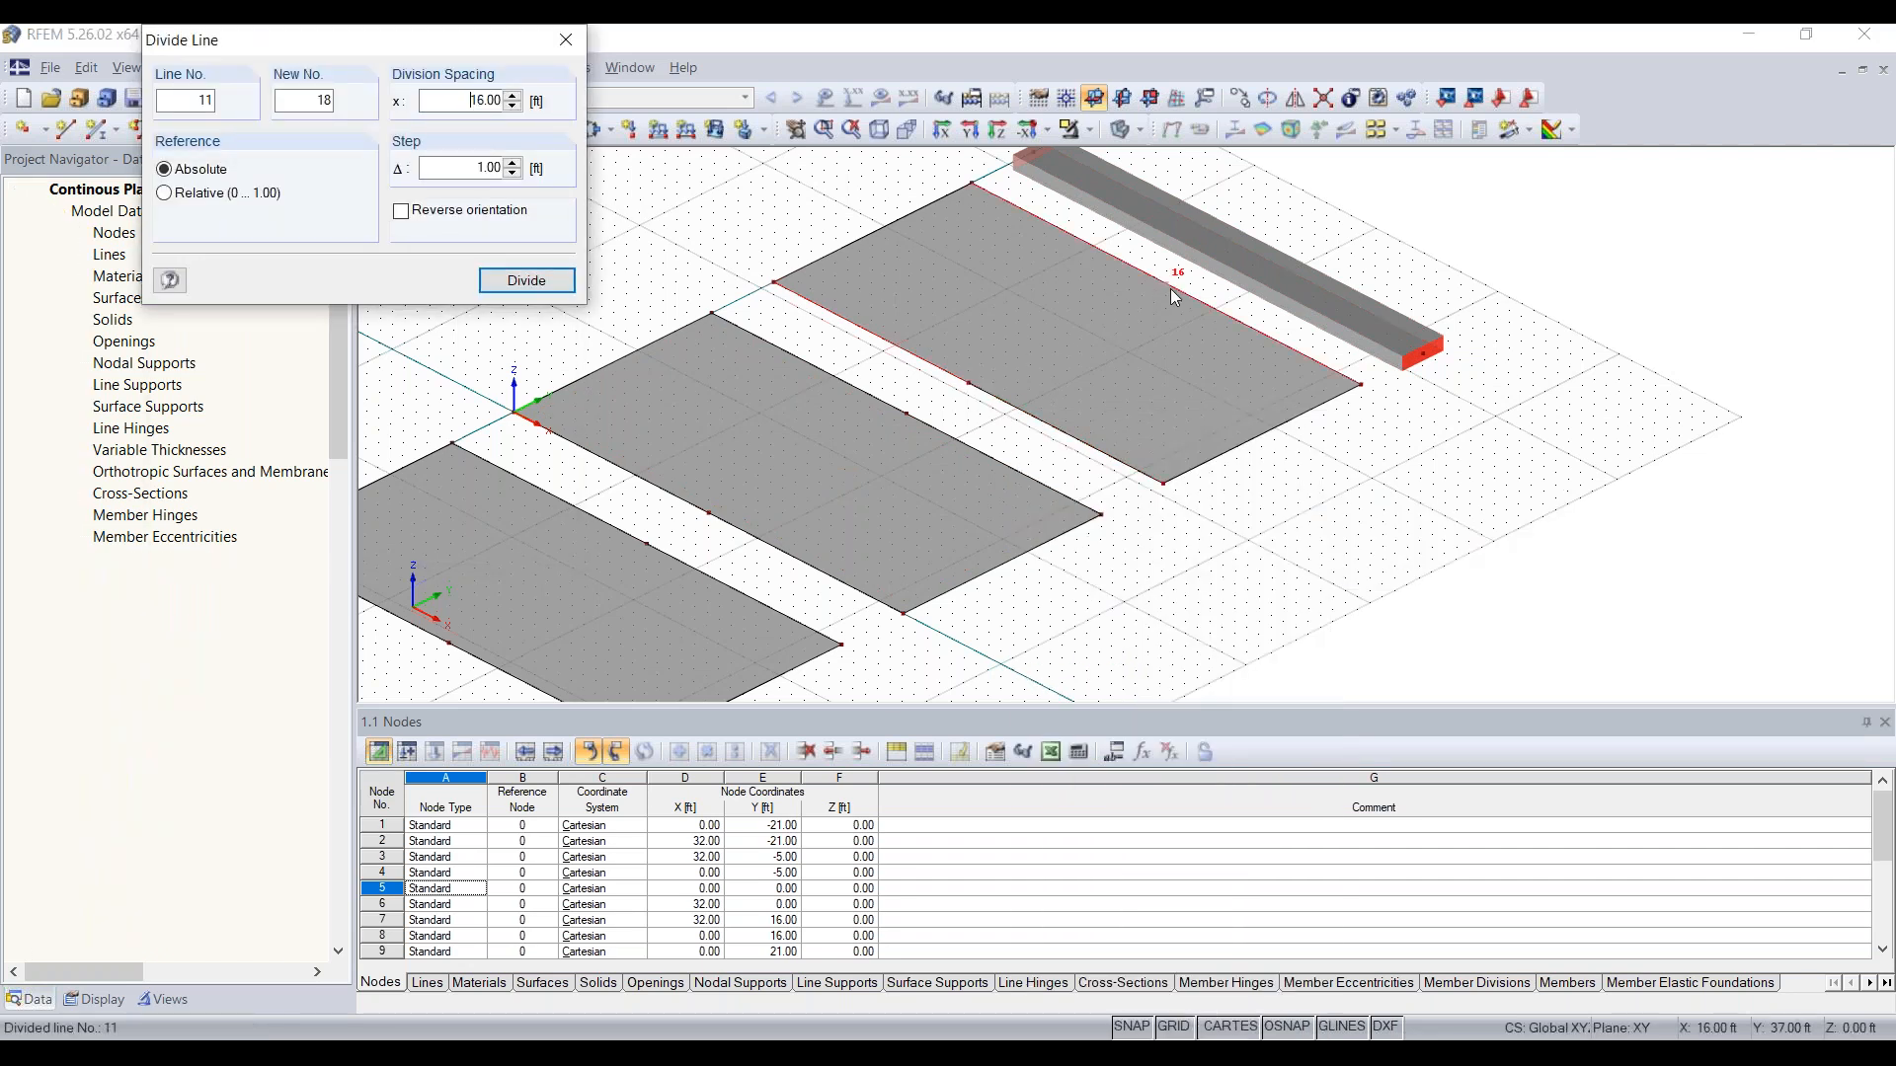
key(Escape)
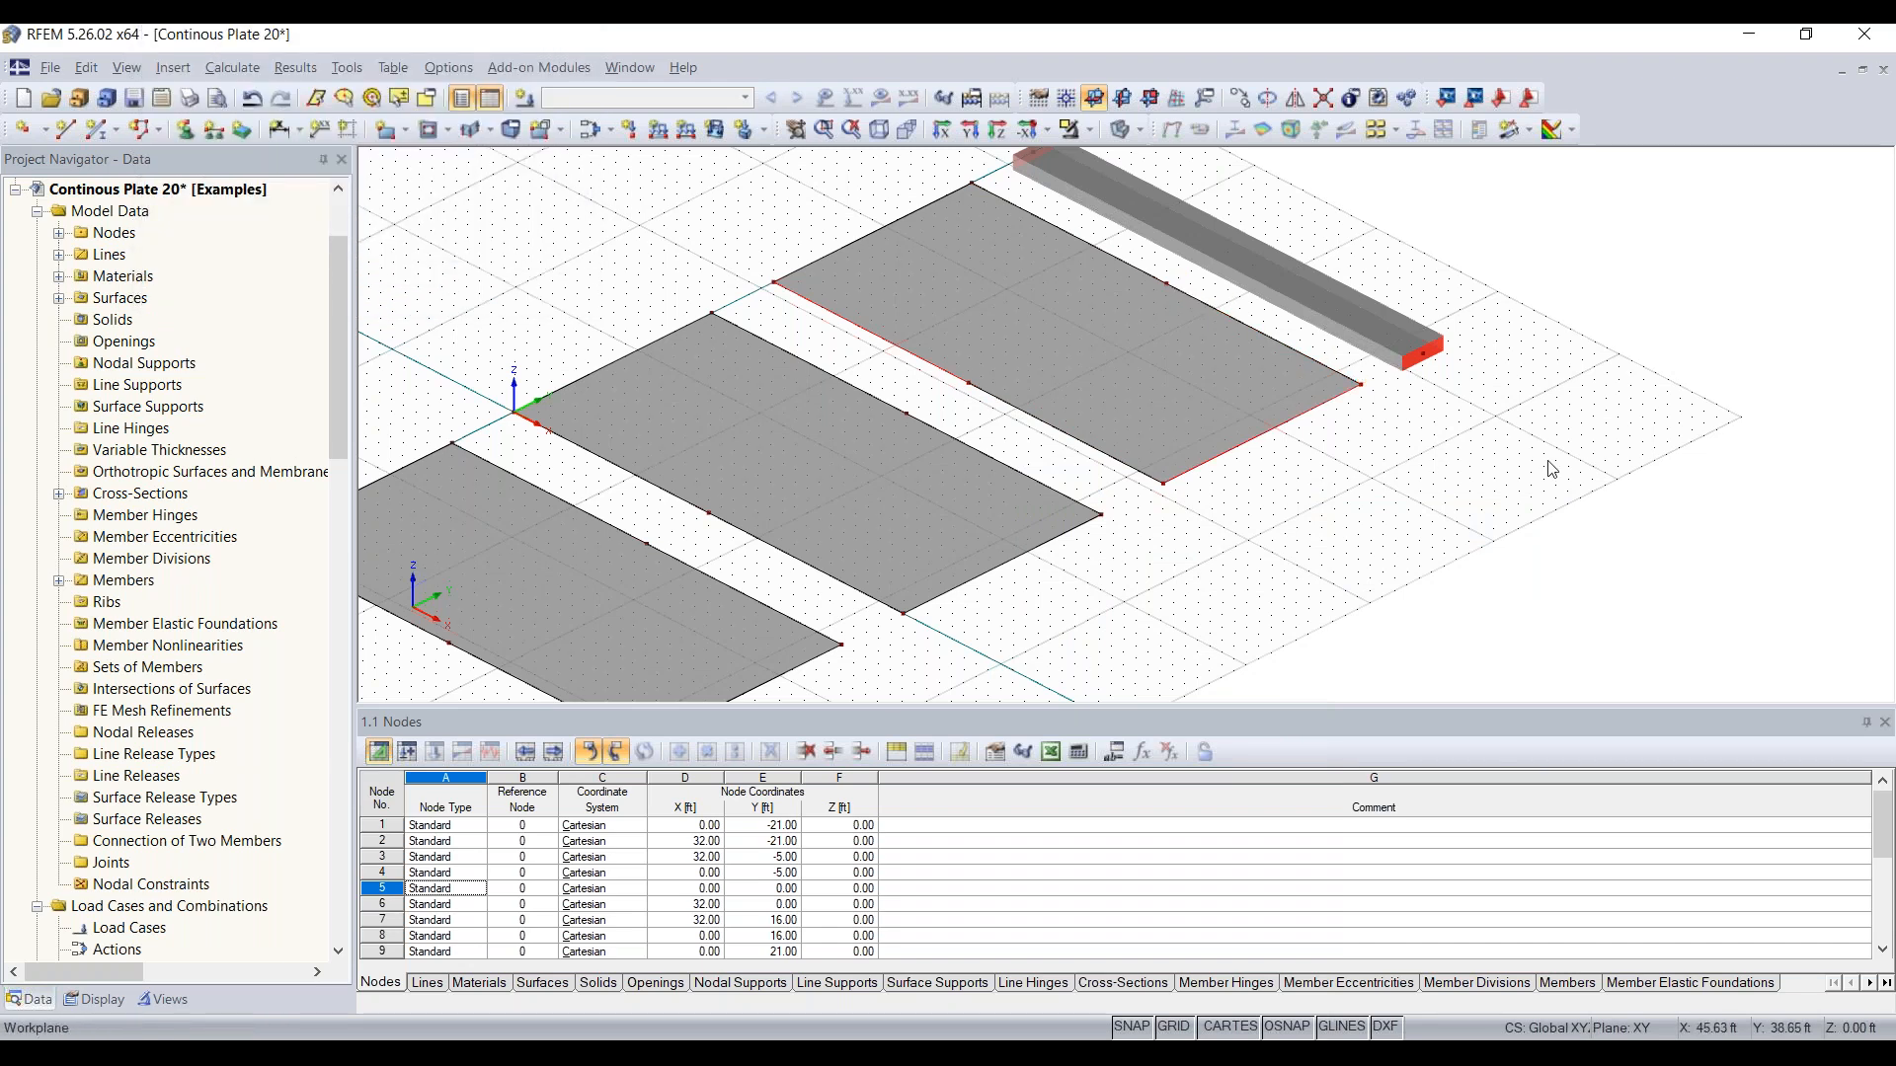
Step: Divide the concrete beam into two members using one intermediate node
right_click(1202, 251)
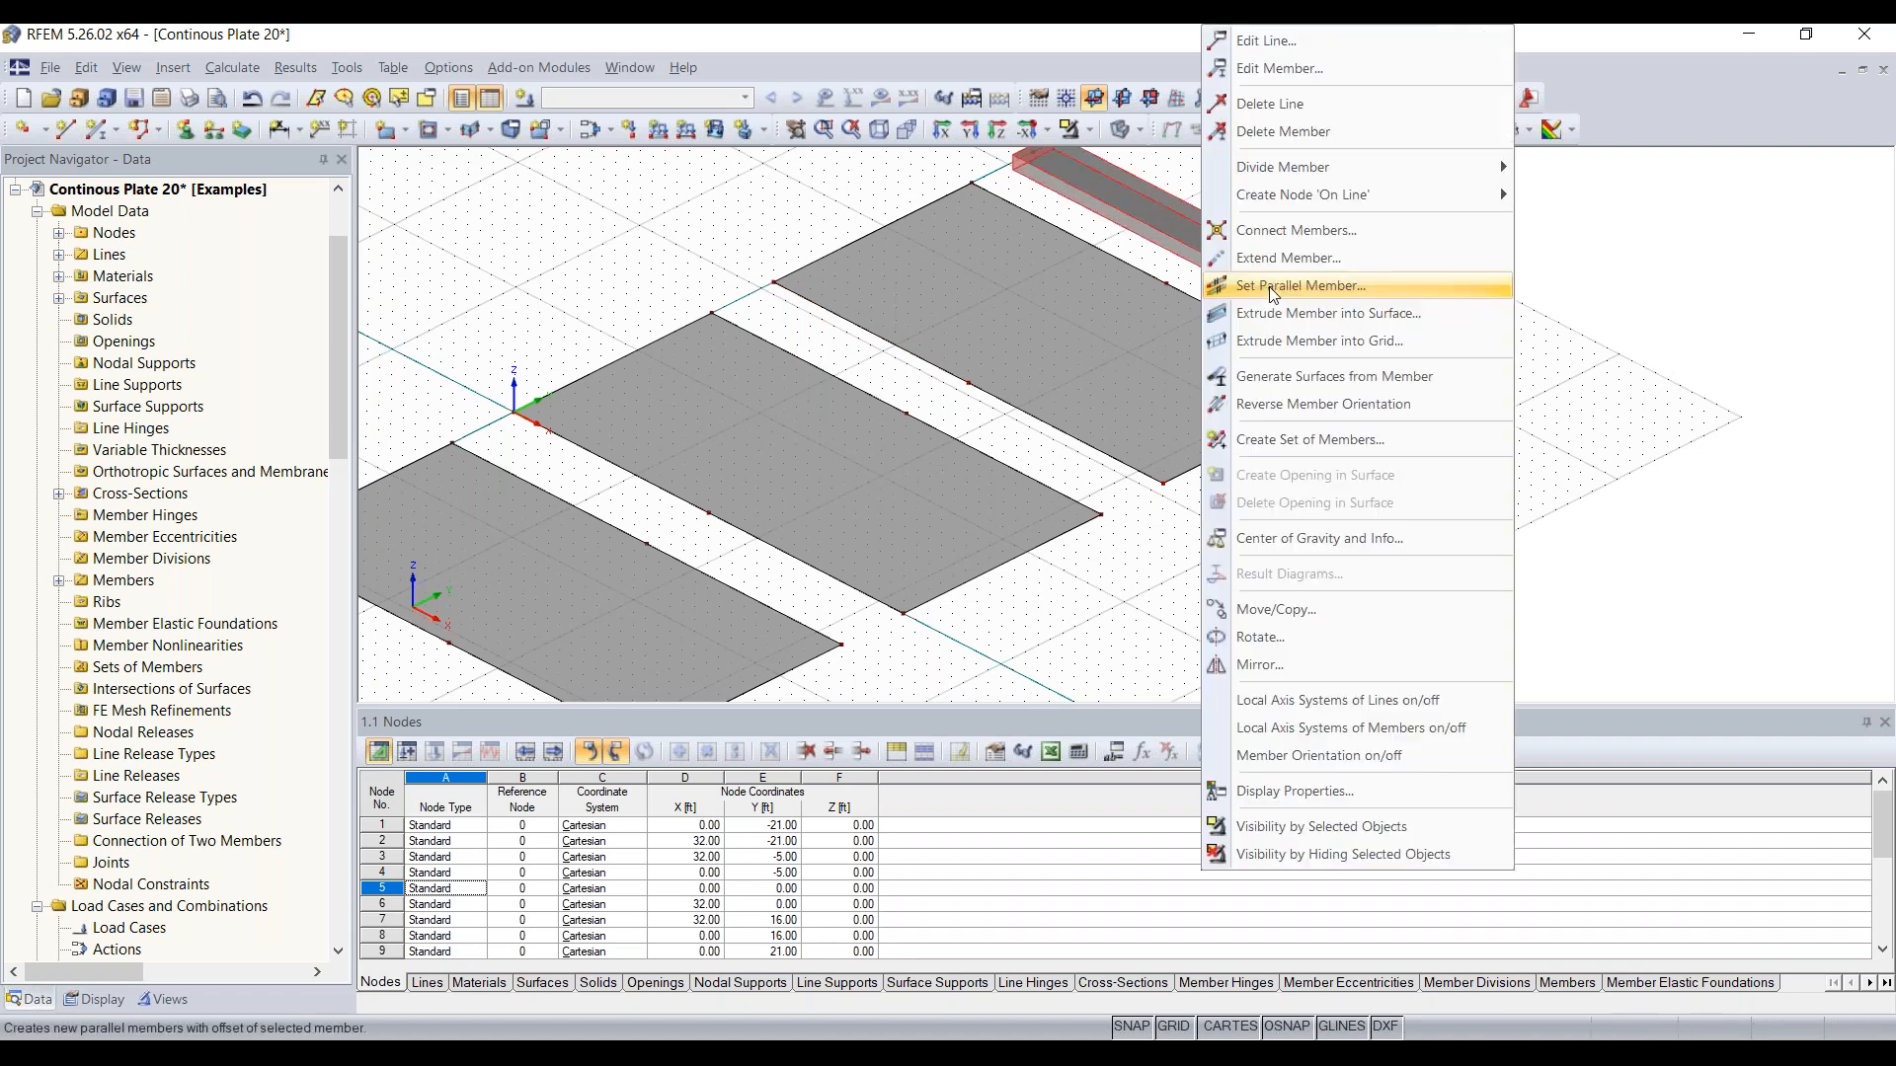
mouse_move(1333, 166)
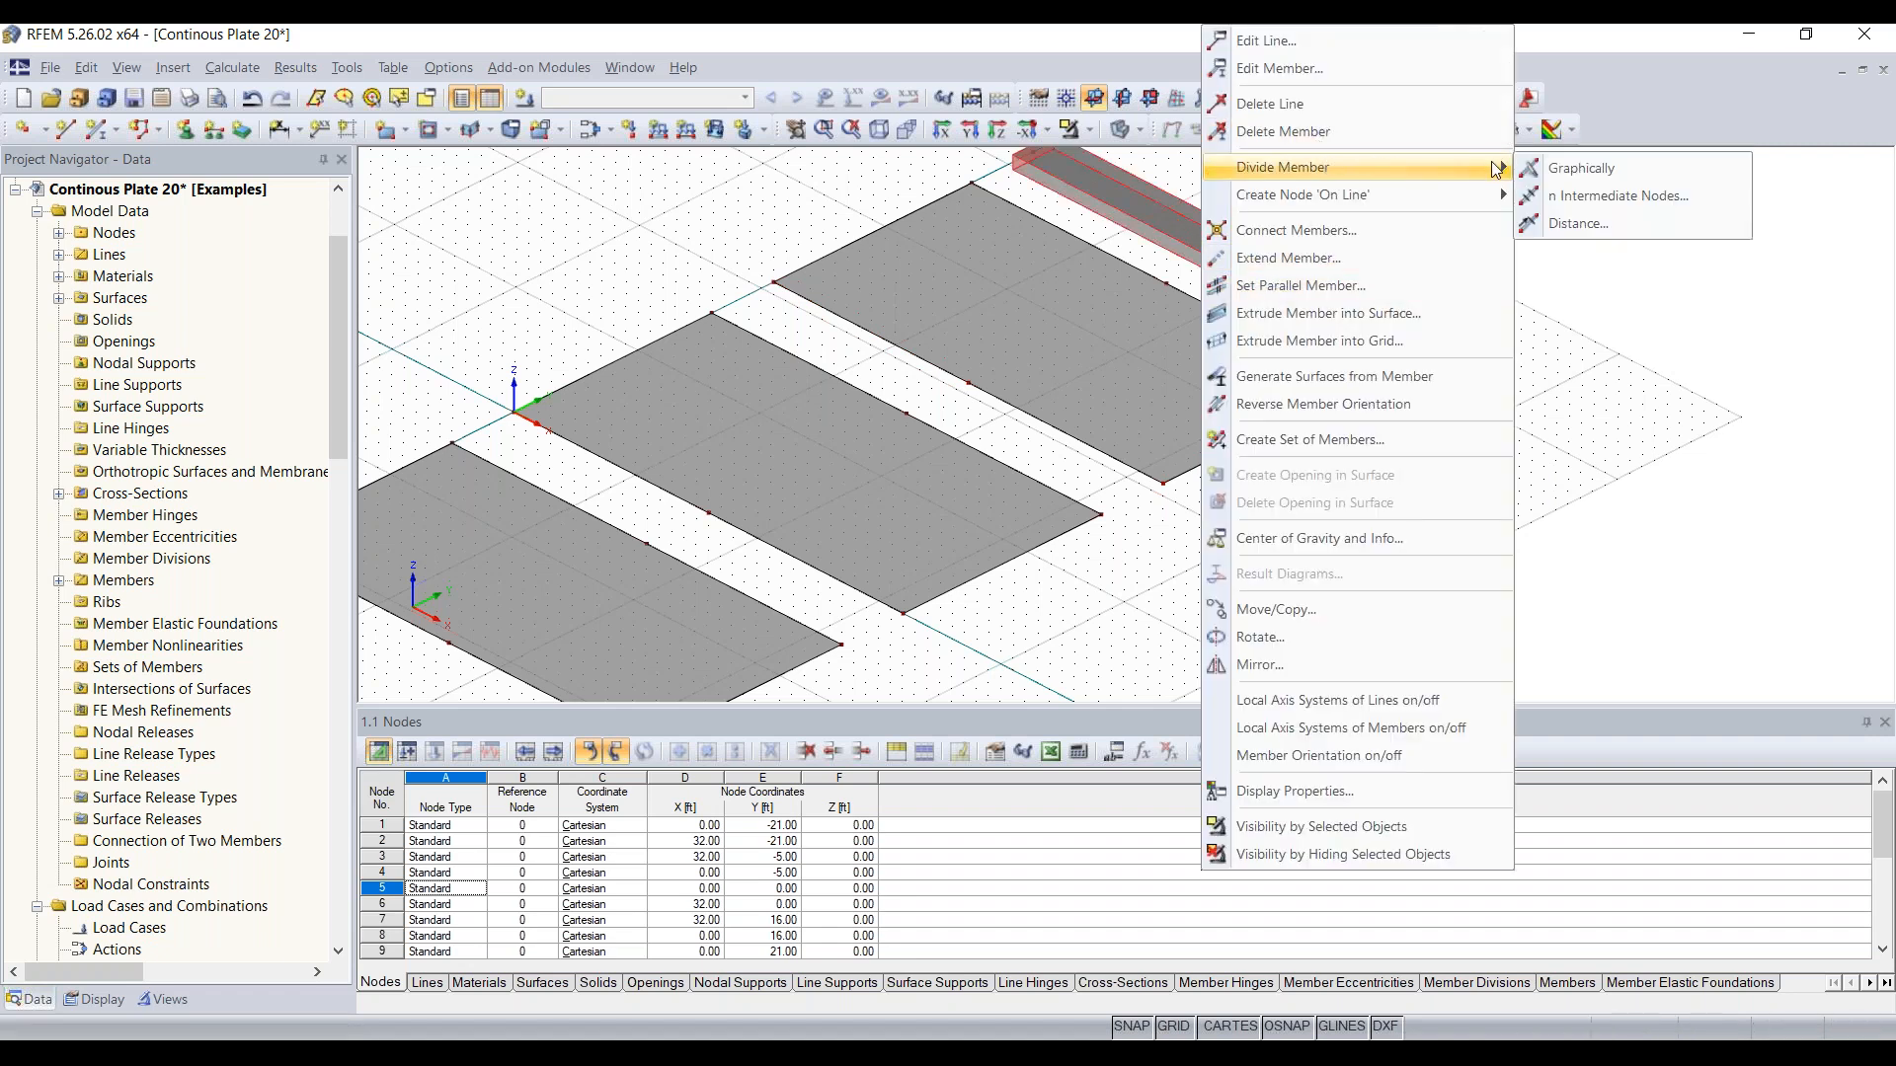
click(1605, 195)
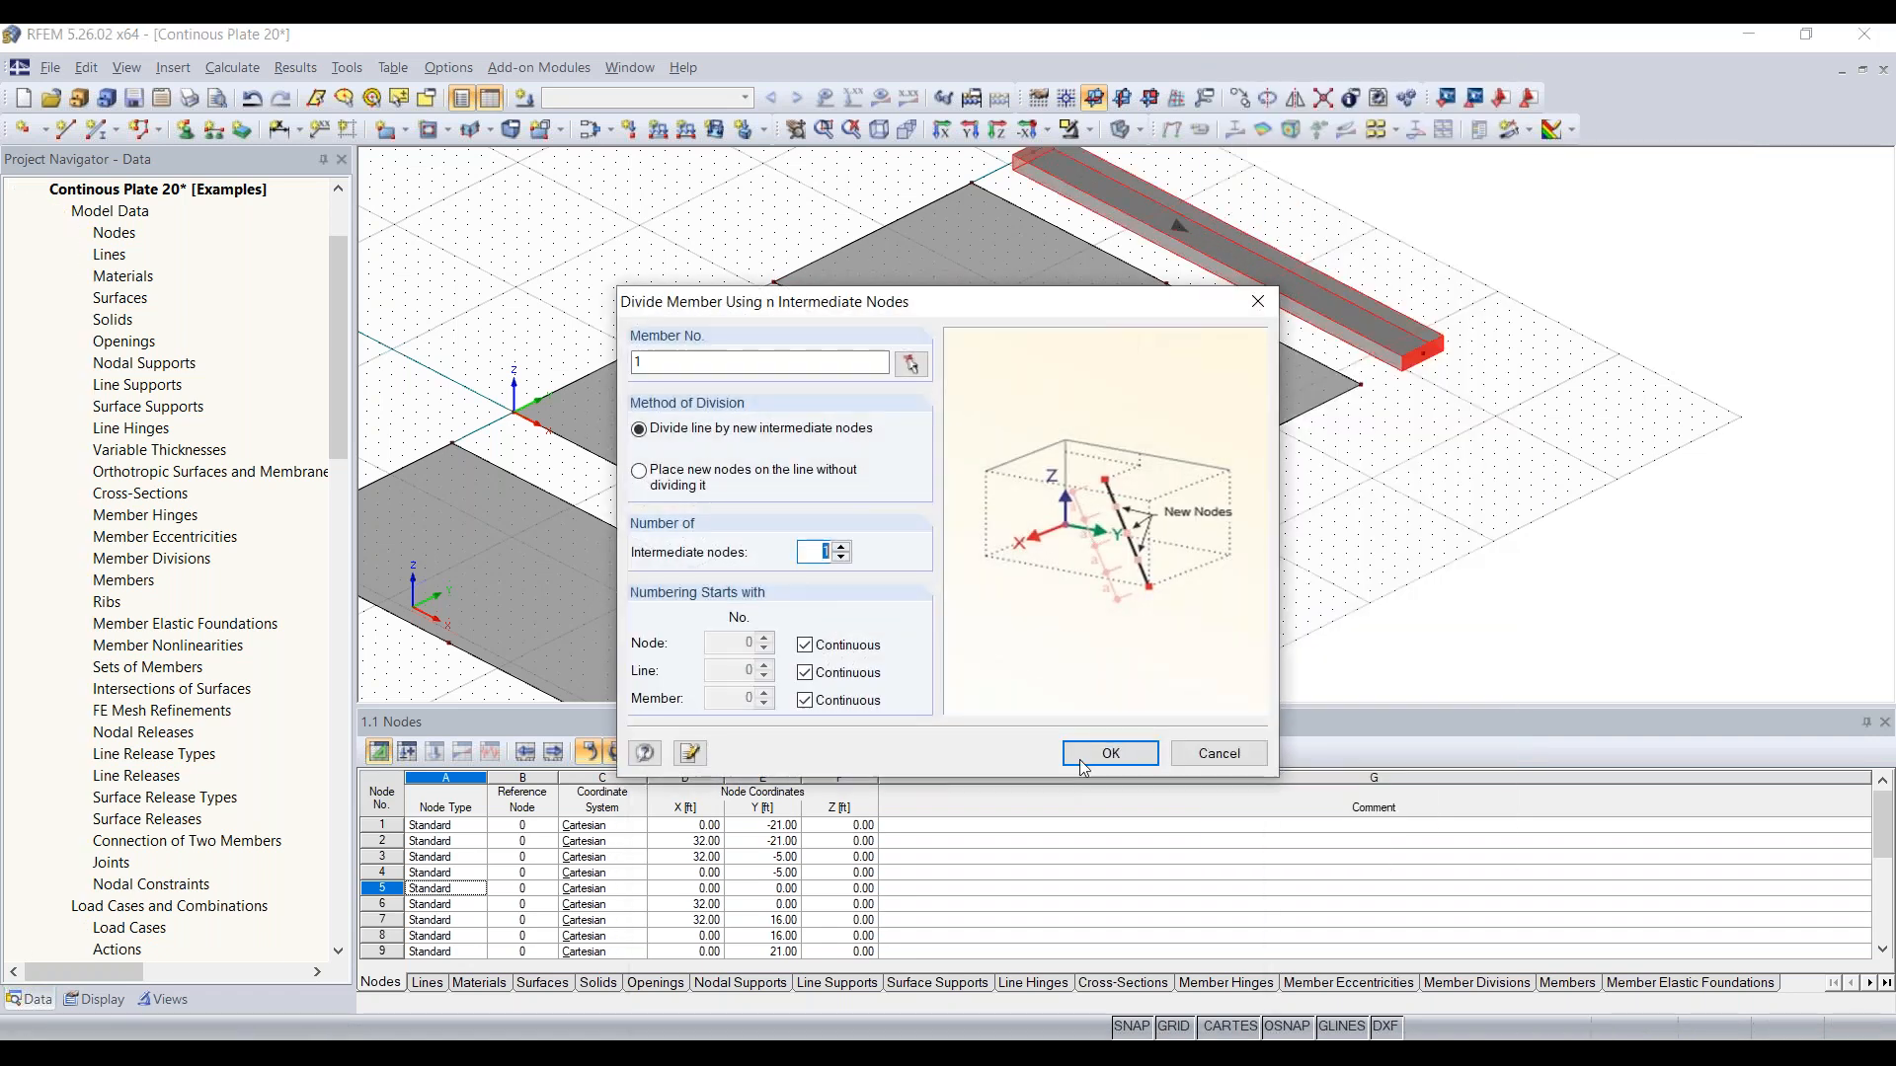
click(1108, 754)
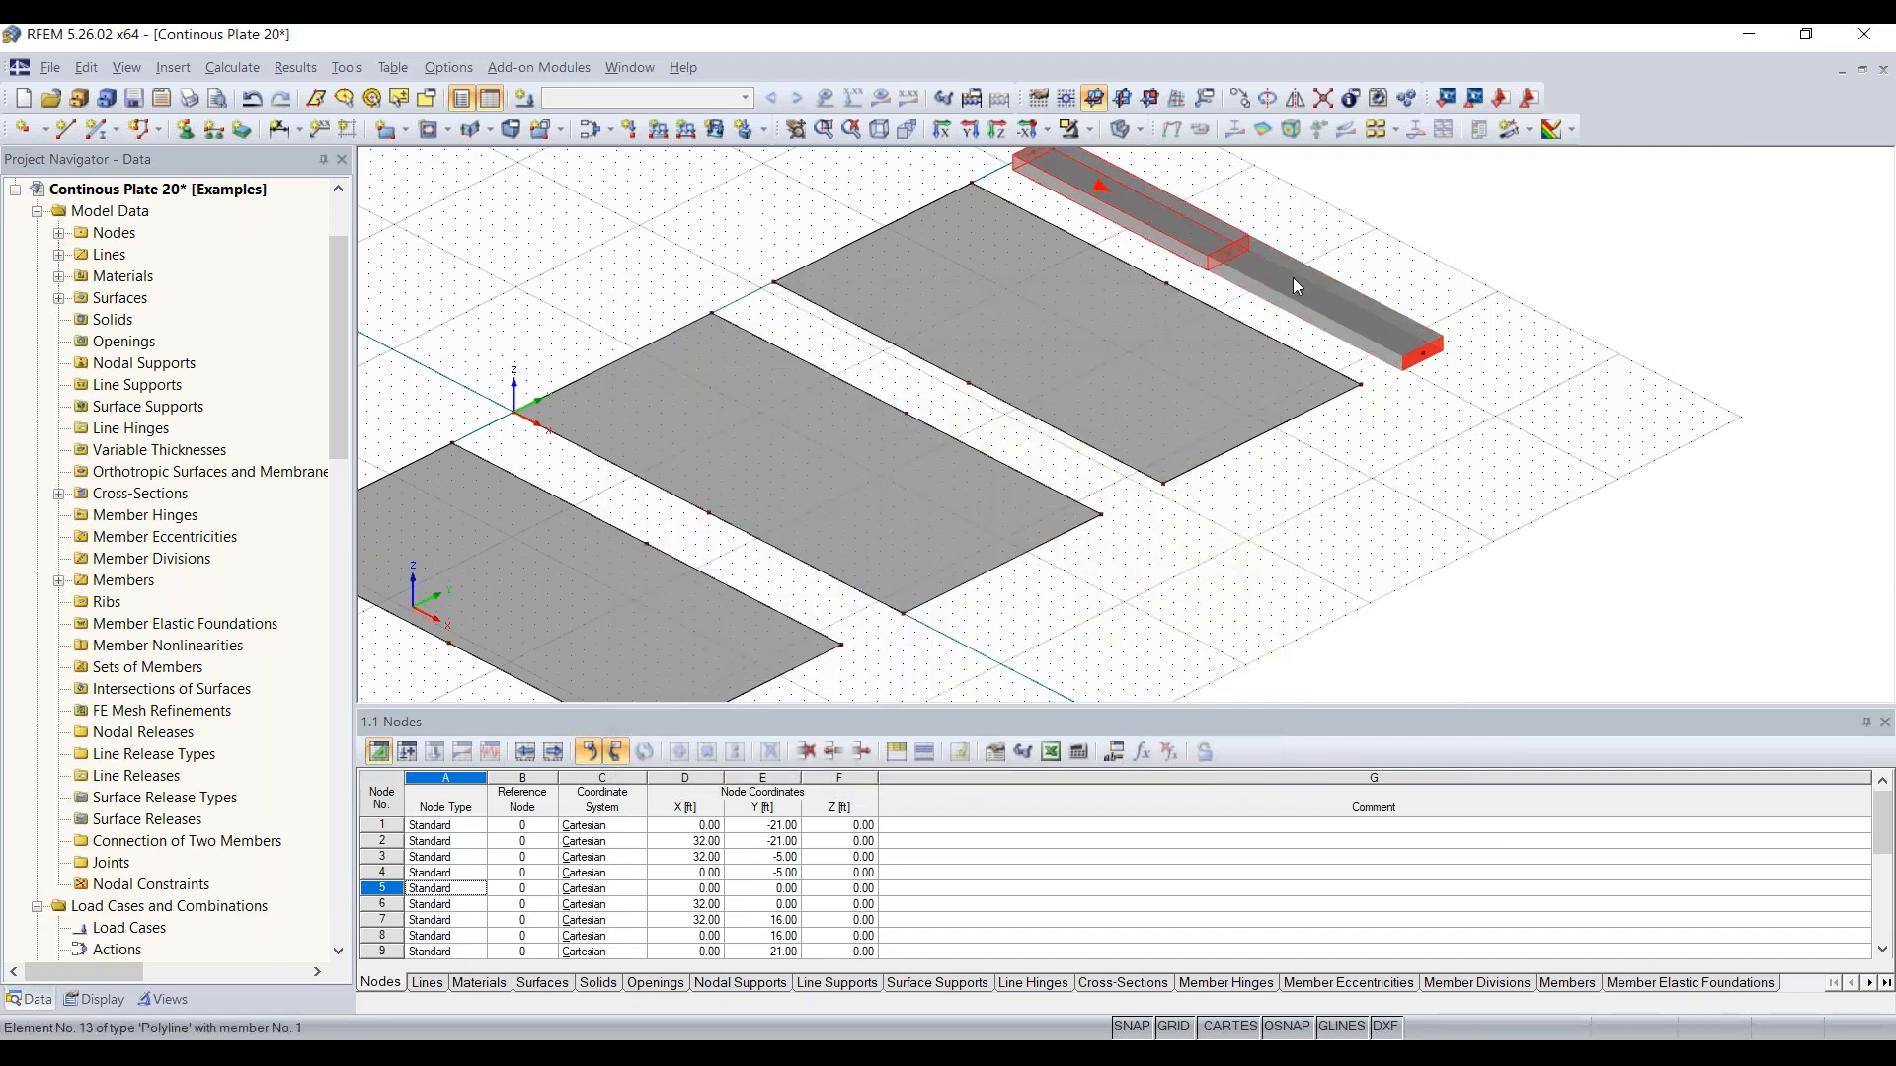
mouse_move(1190, 227)
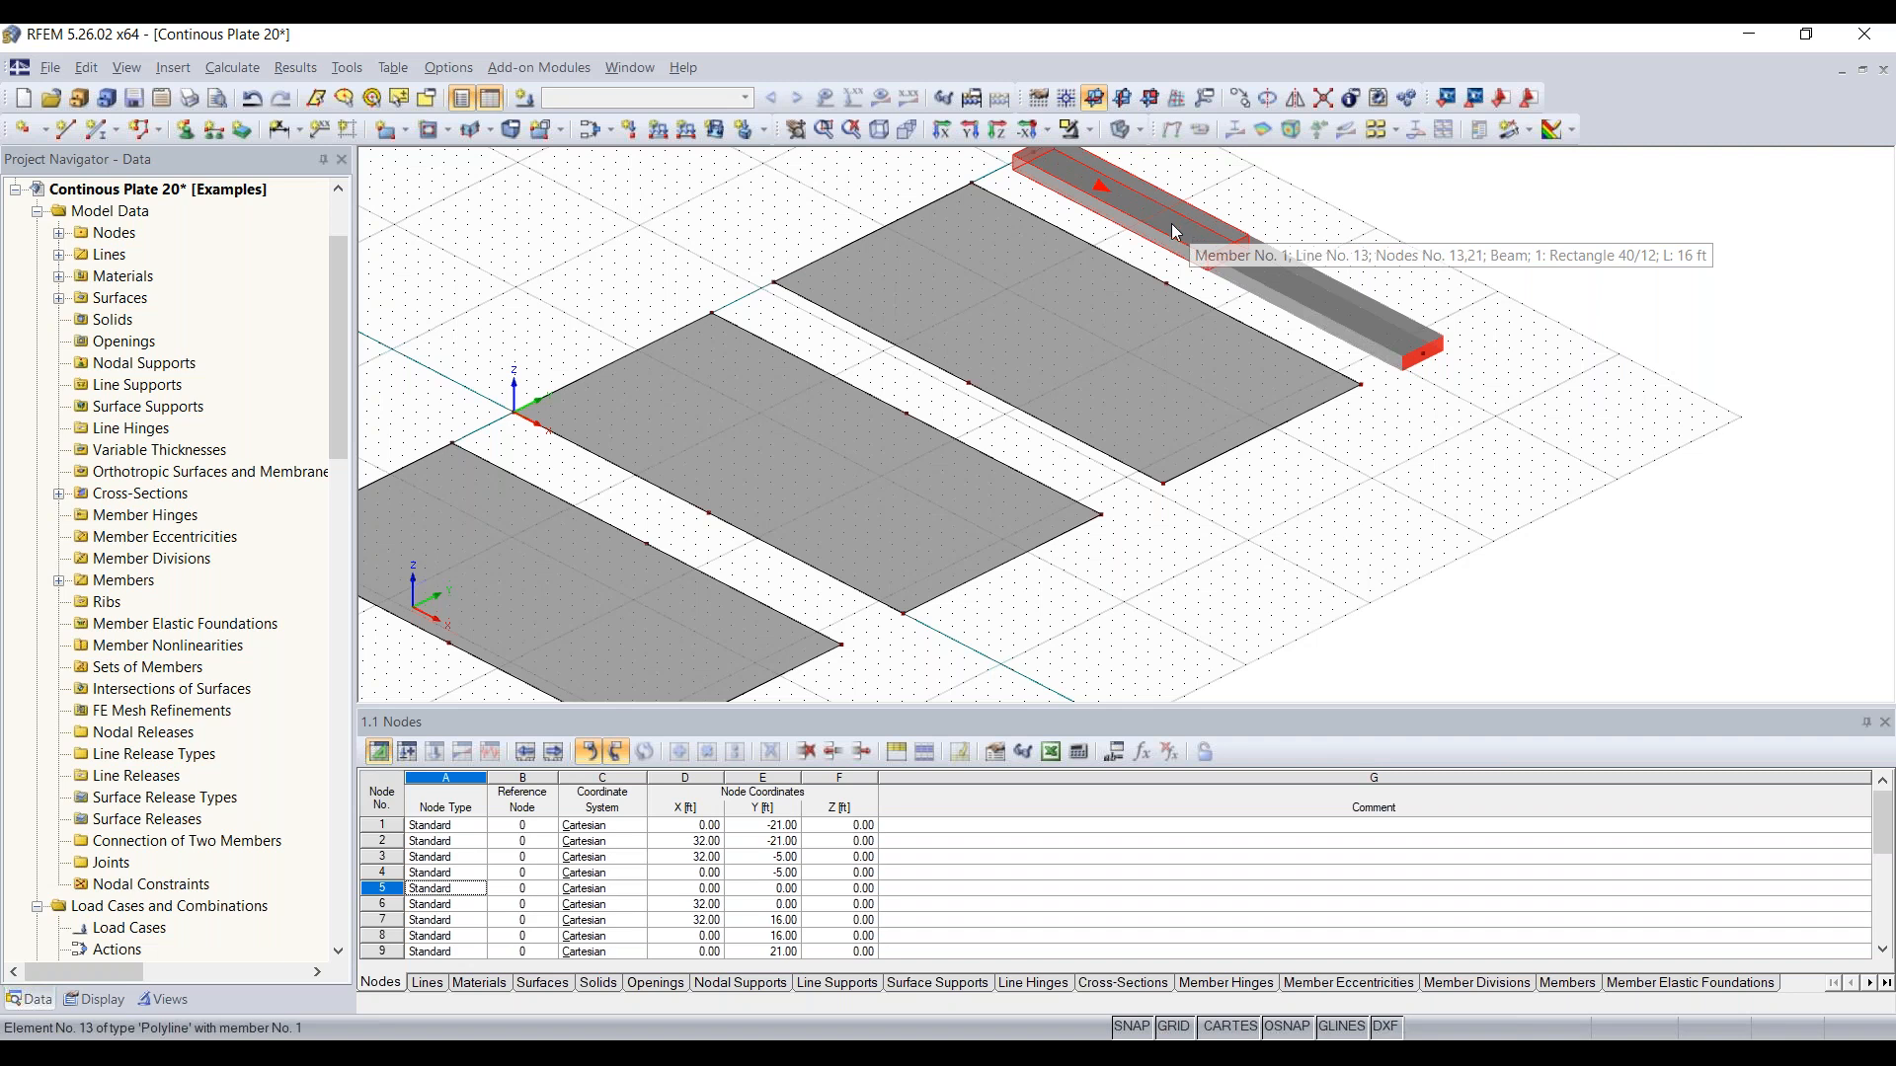
Step: Draw a line across each of the three plates, connecting the midpoint nodes of its long edges at X = 16 ft
scroll(1004, 620, down, 1)
ctrl+middle_drag(1005, 620, 1083, 557)
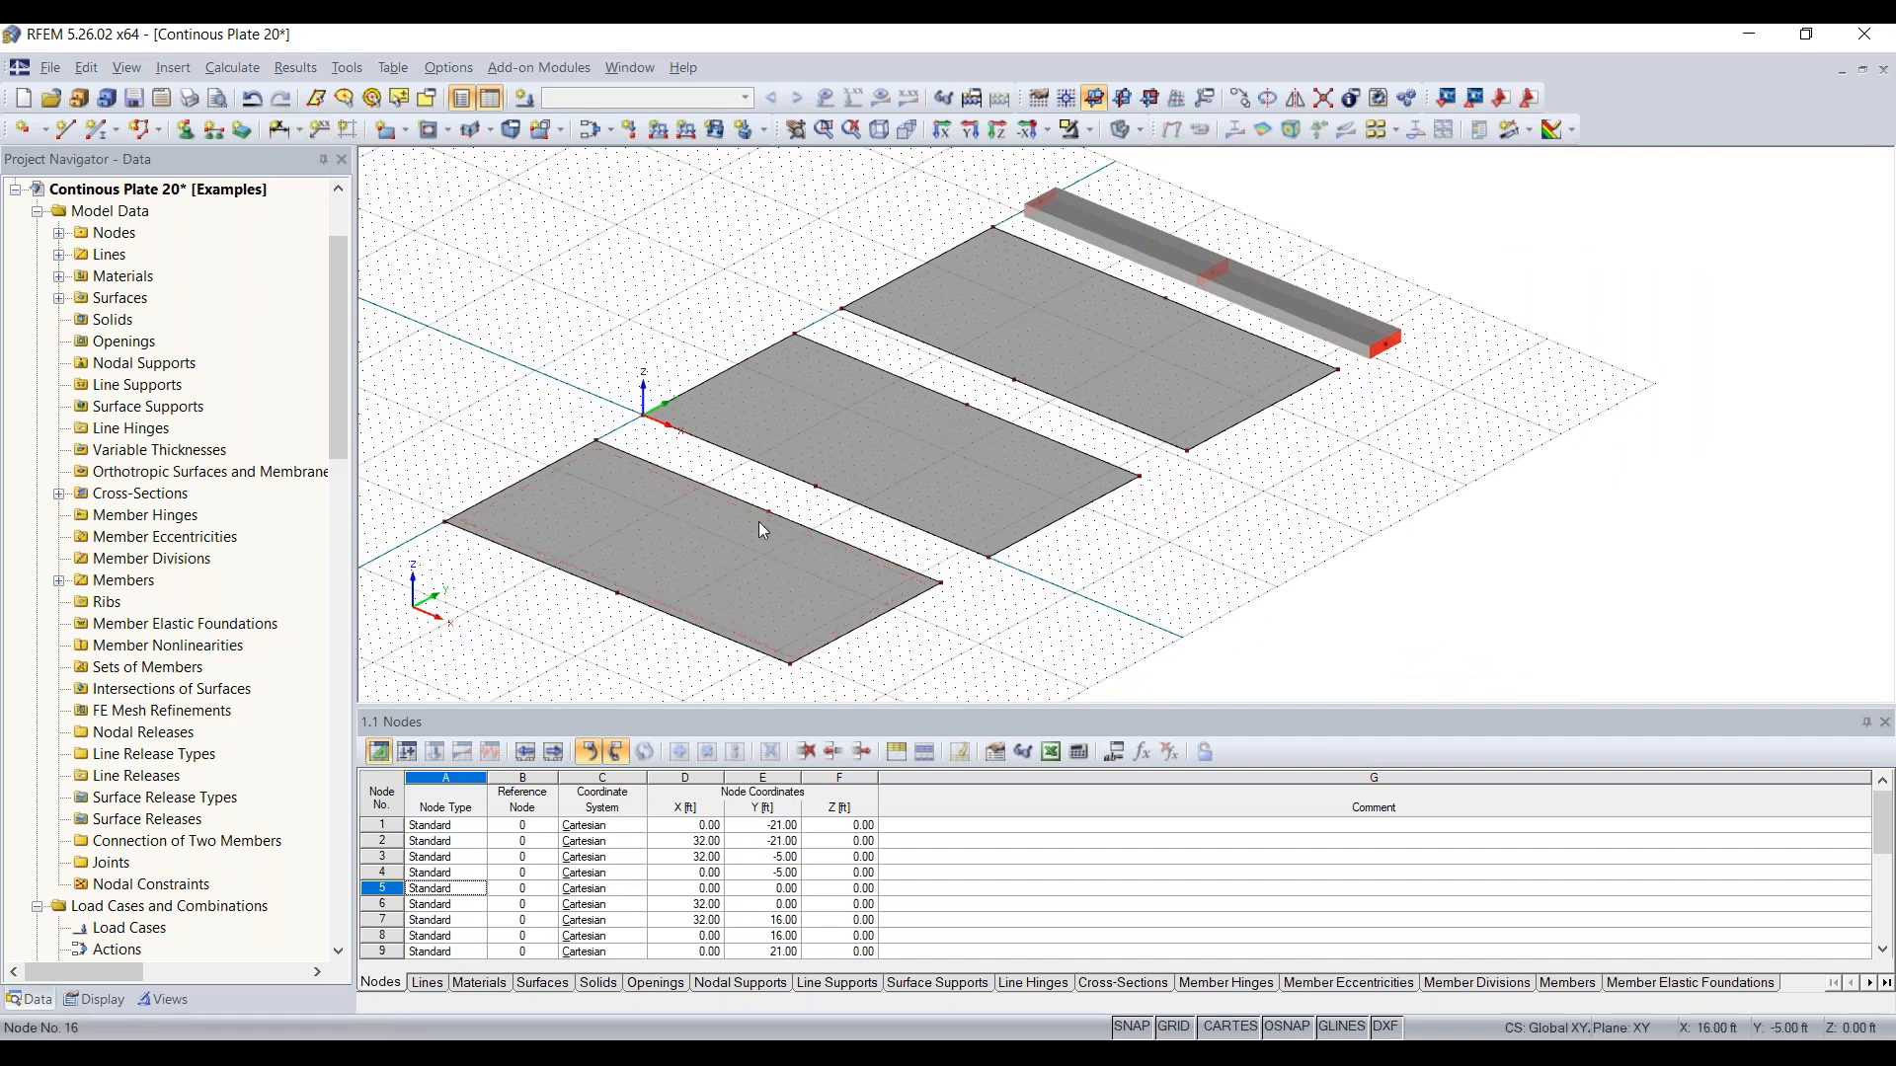
click(66, 129)
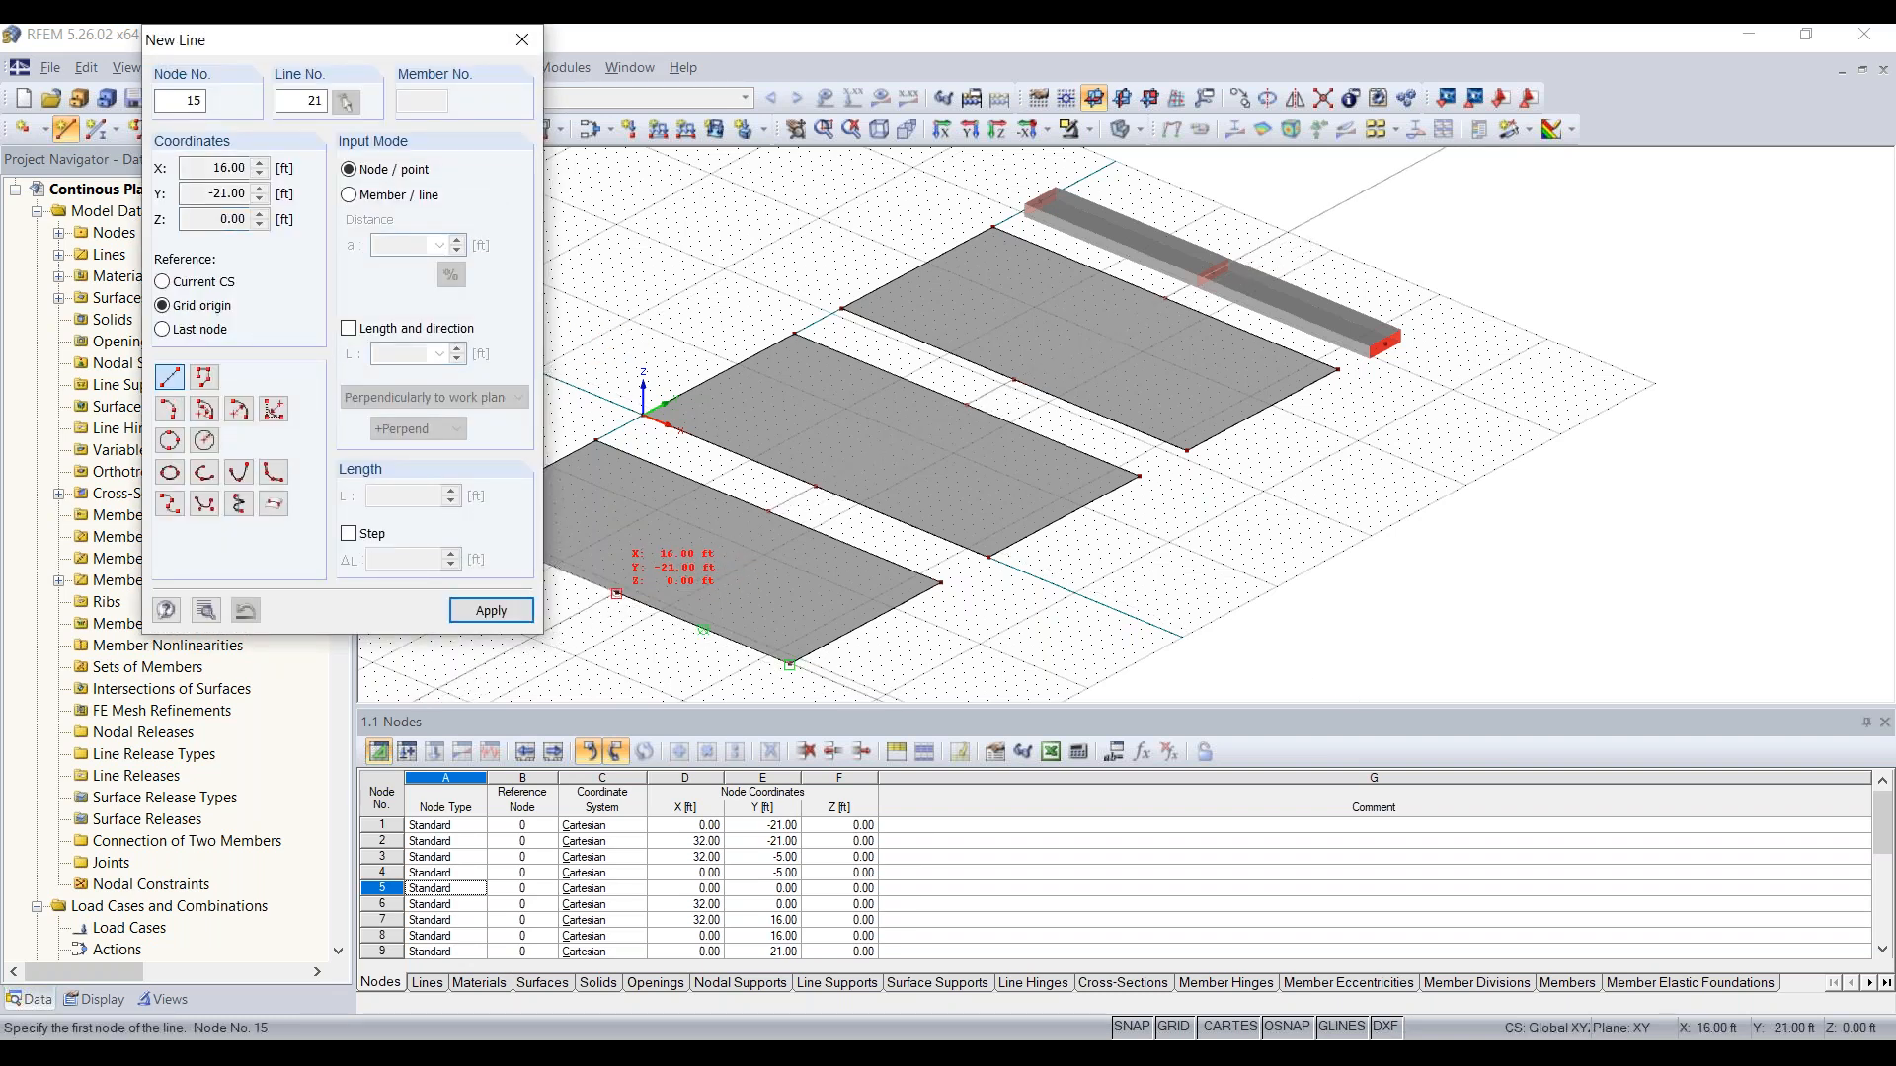
click(616, 594)
click(767, 512)
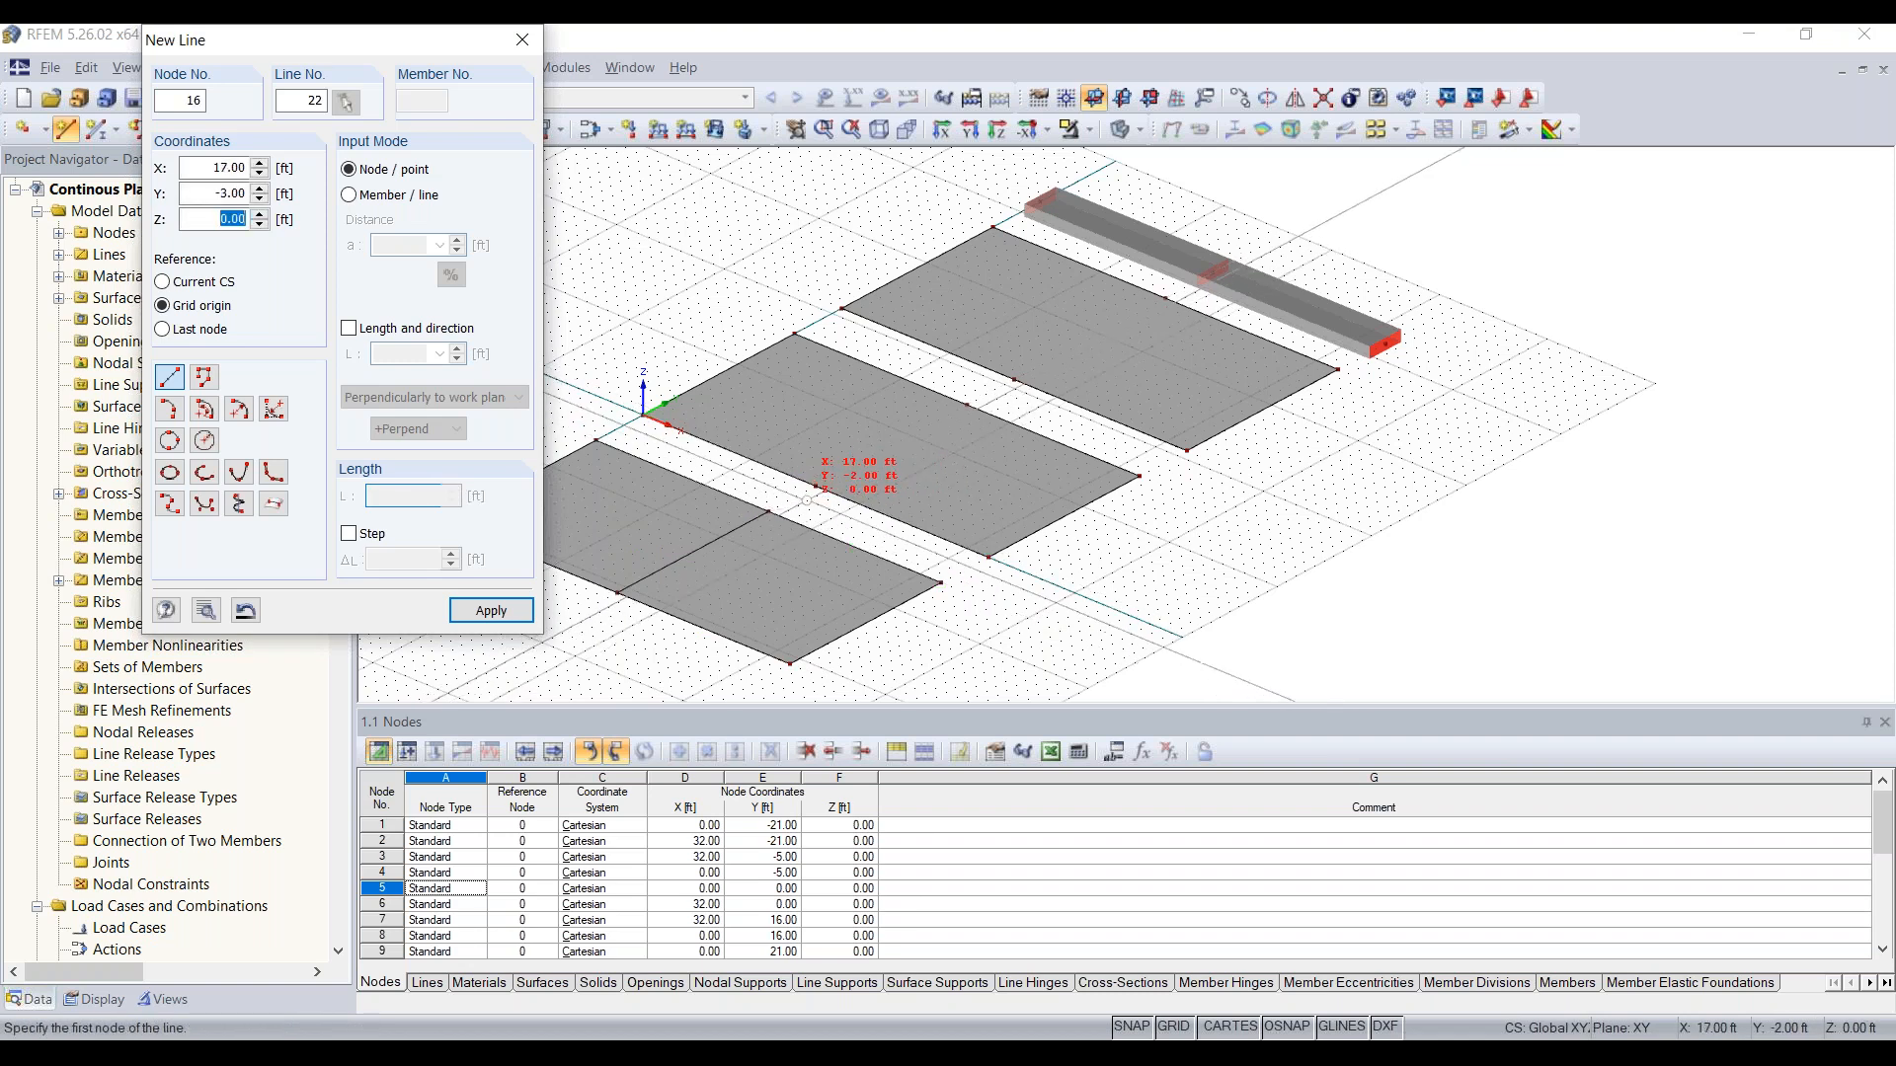
click(815, 486)
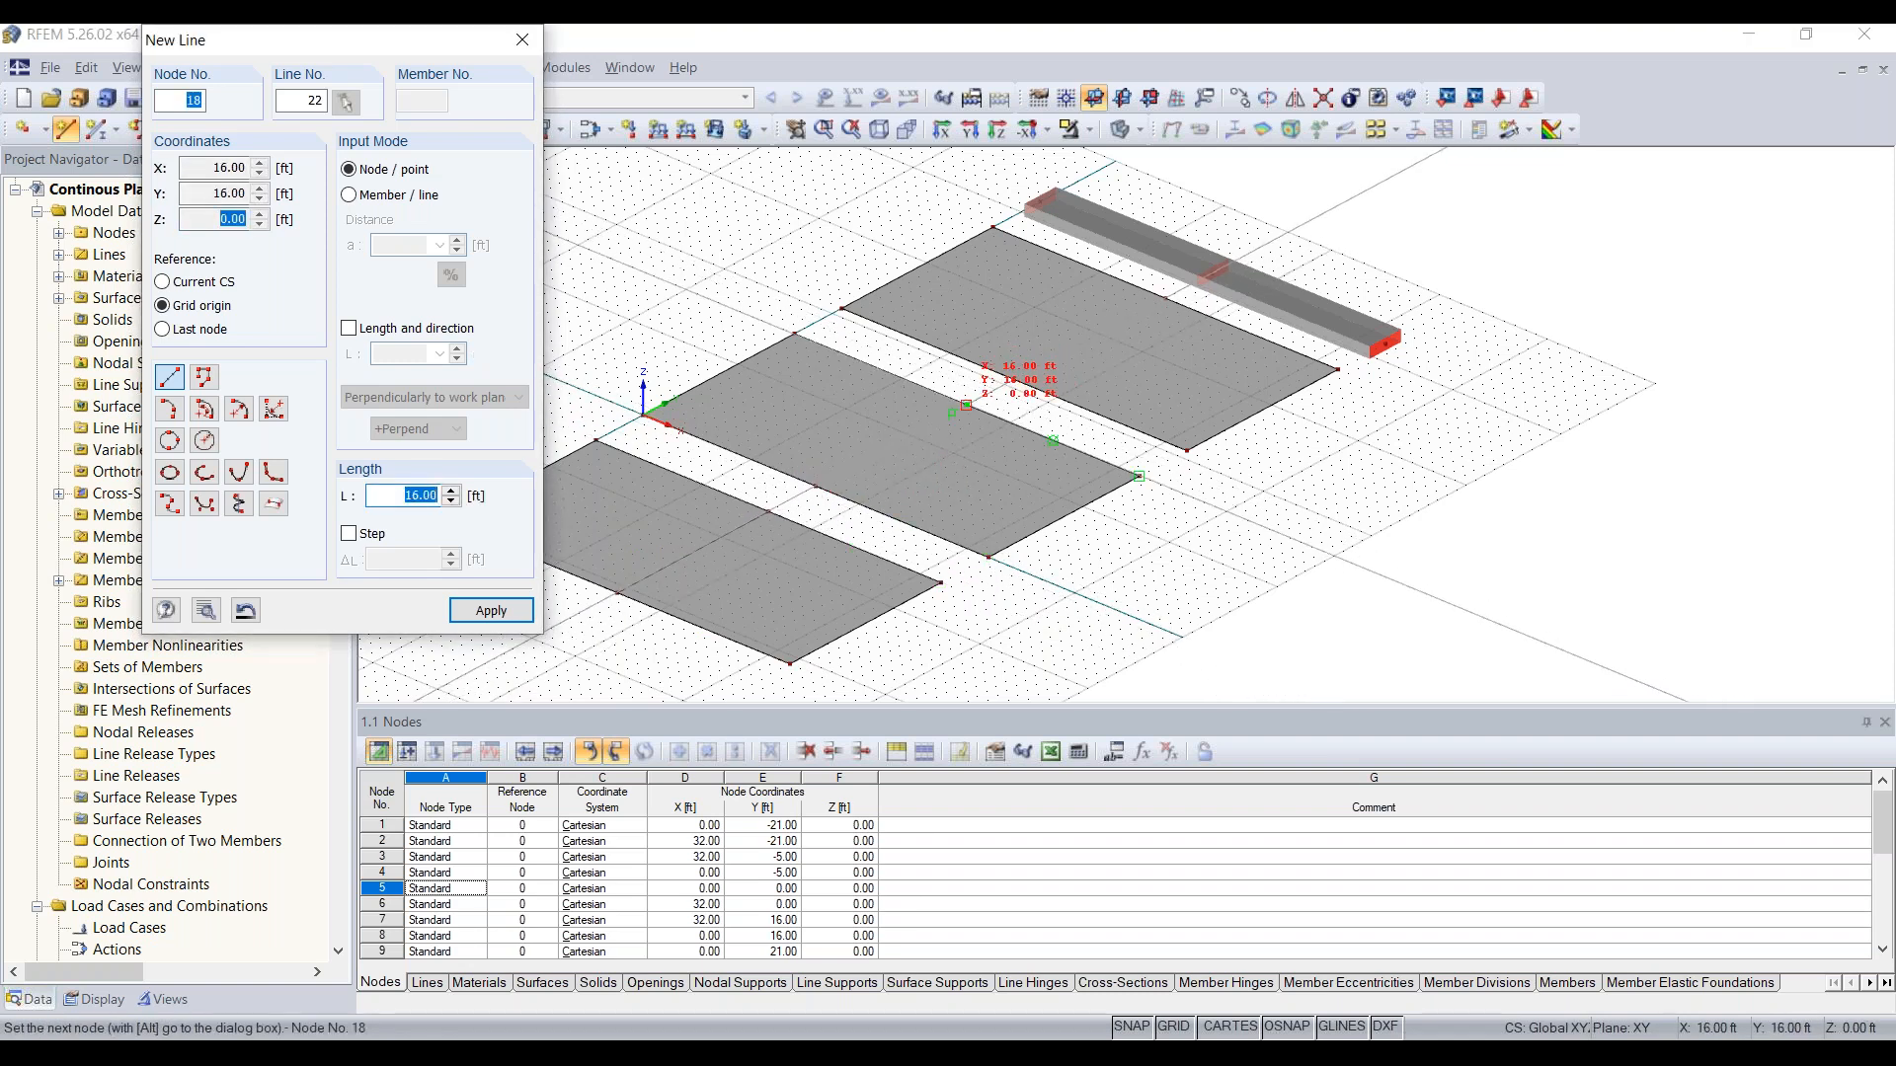
click(966, 405)
click(1014, 380)
click(1165, 297)
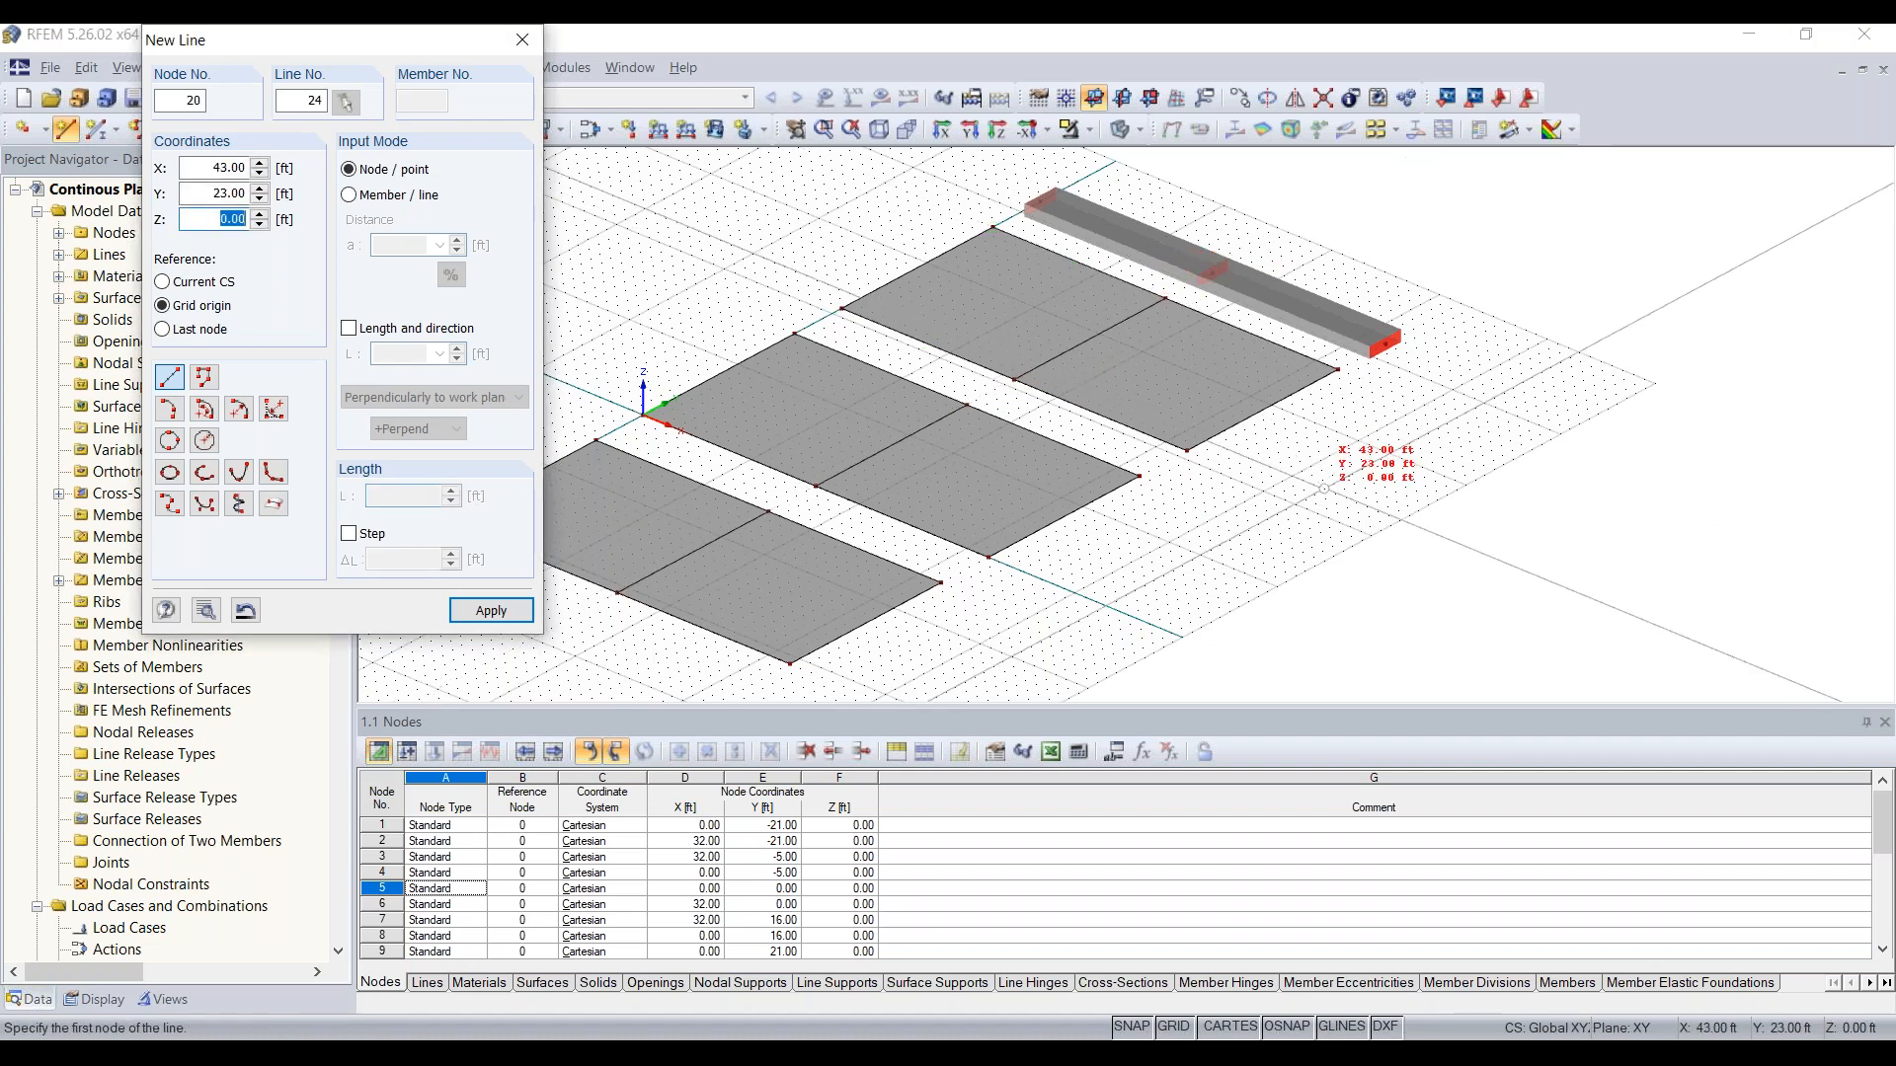
key(Escape)
Step: Define a new line support type in global axes with X, Y and Z displacements fixed and all rotations free
middle_drag(507, 362, 527, 317)
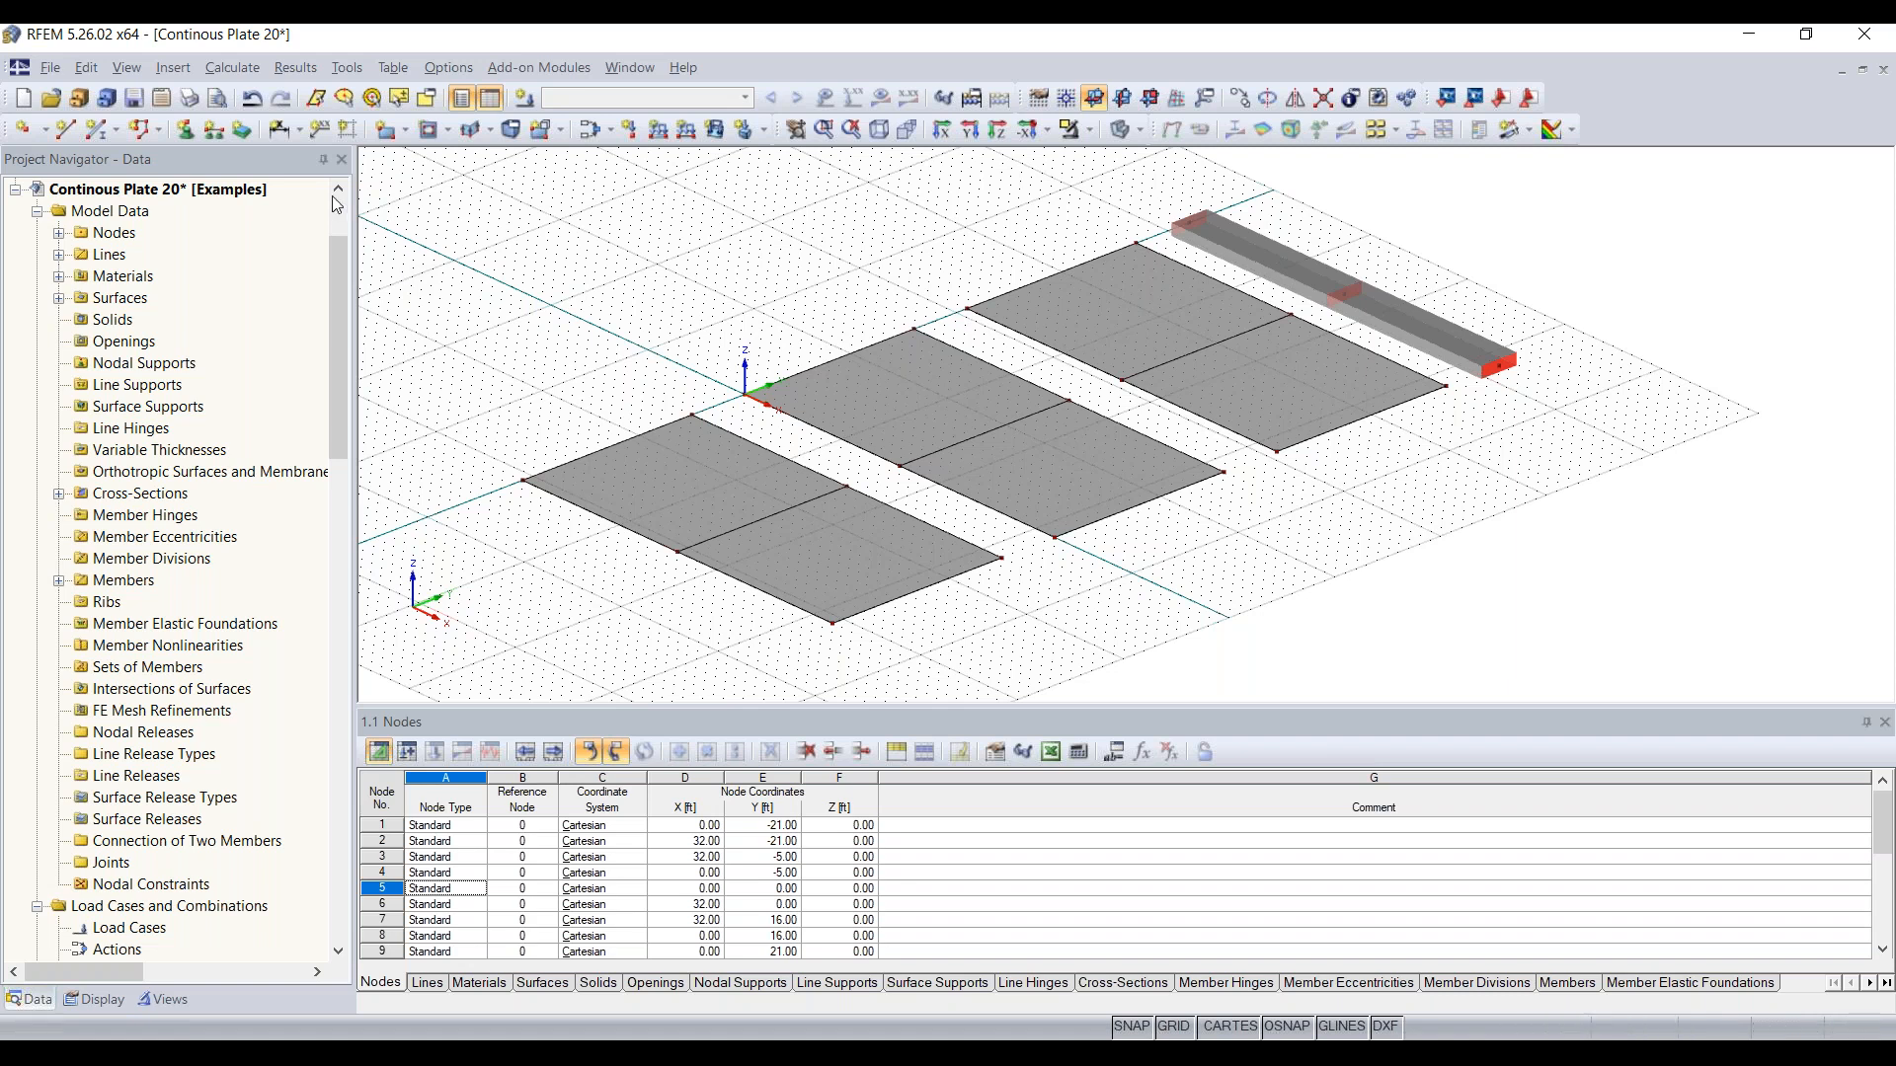
click(215, 133)
click(211, 130)
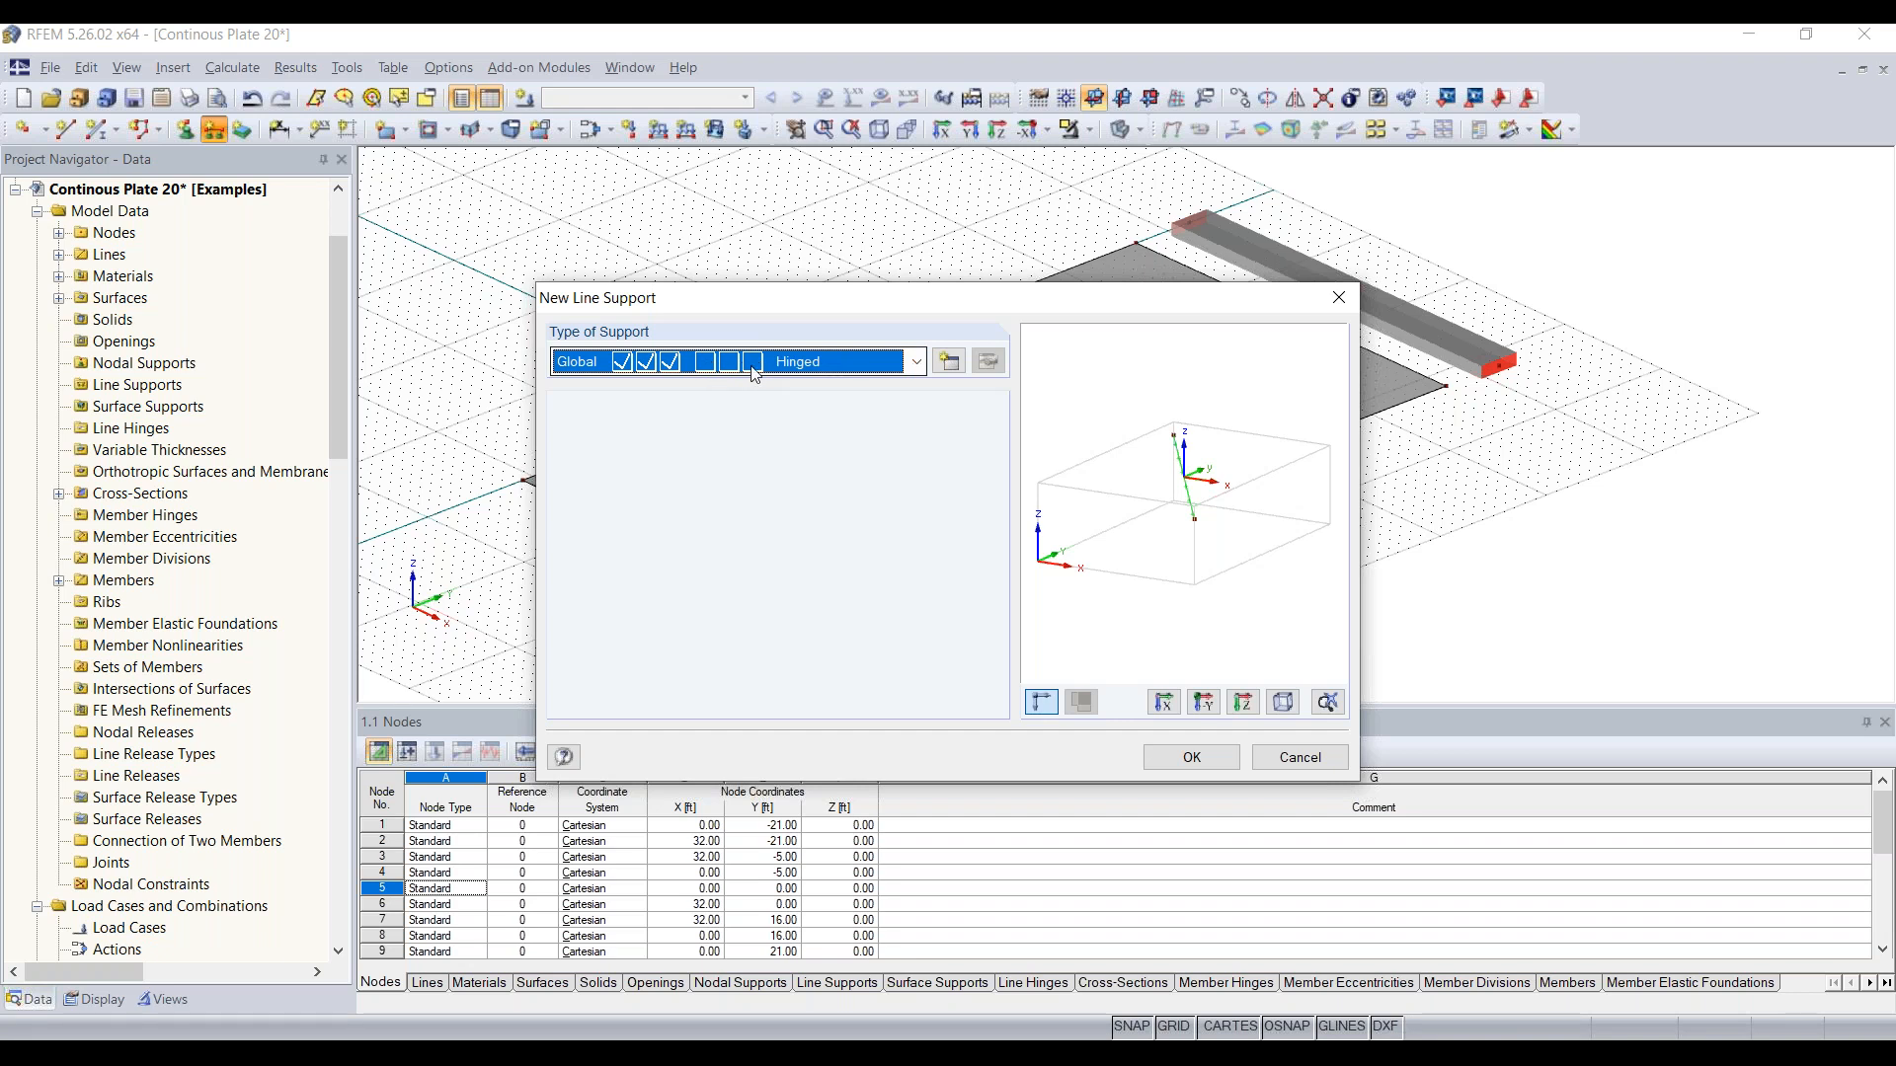
click(915, 364)
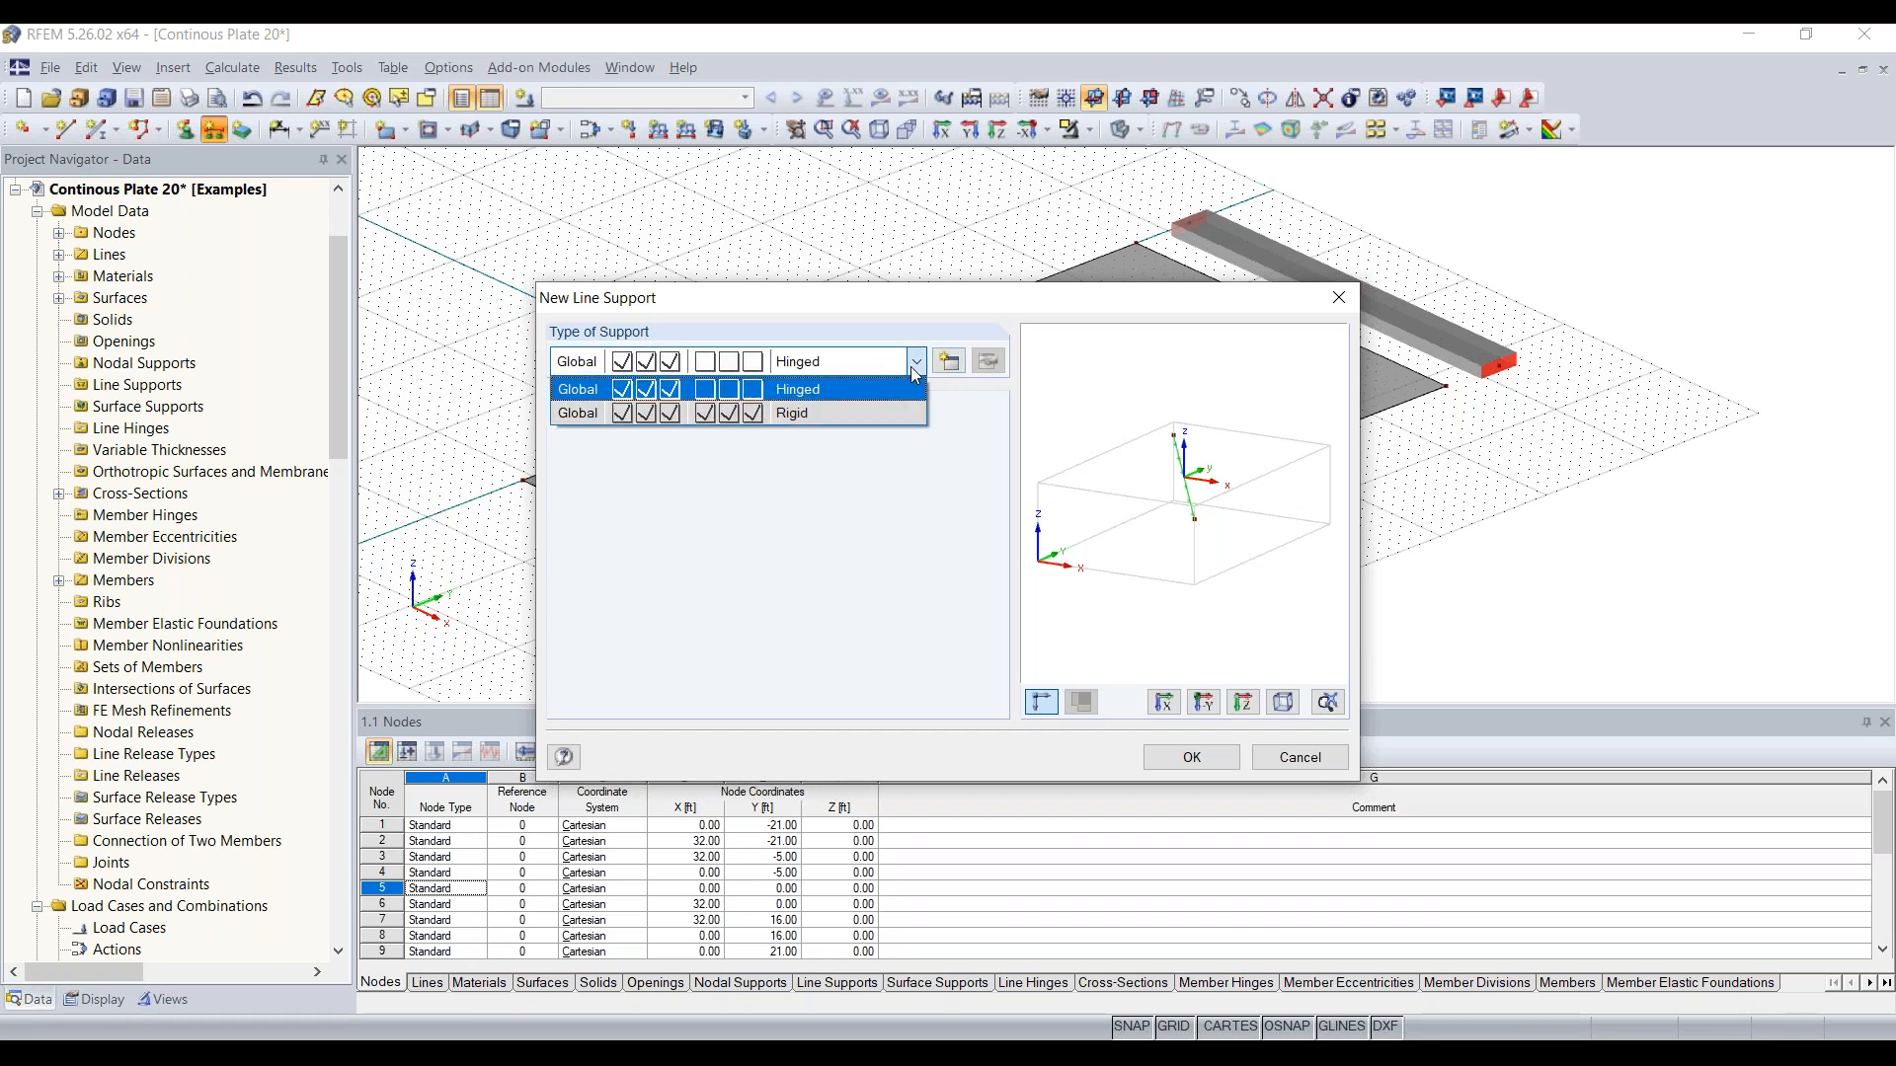
click(914, 363)
click(907, 363)
click(855, 390)
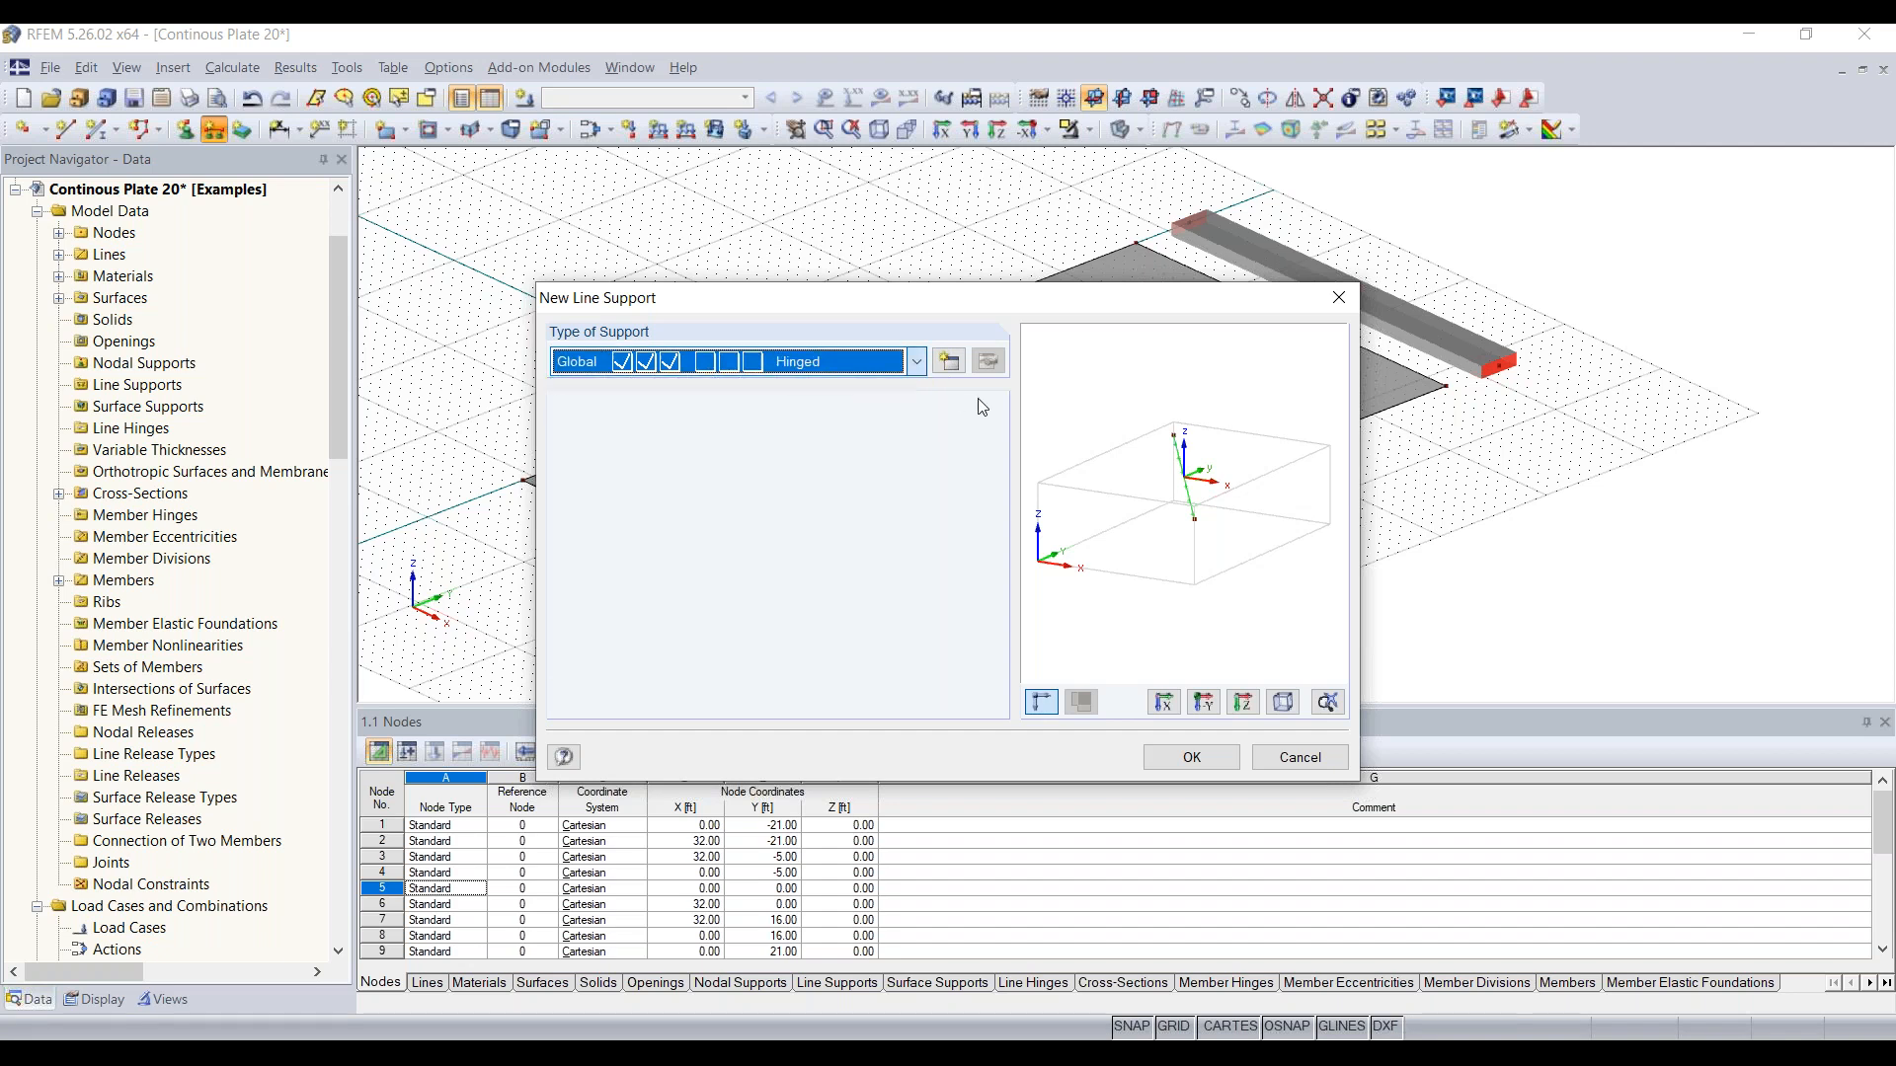
click(953, 369)
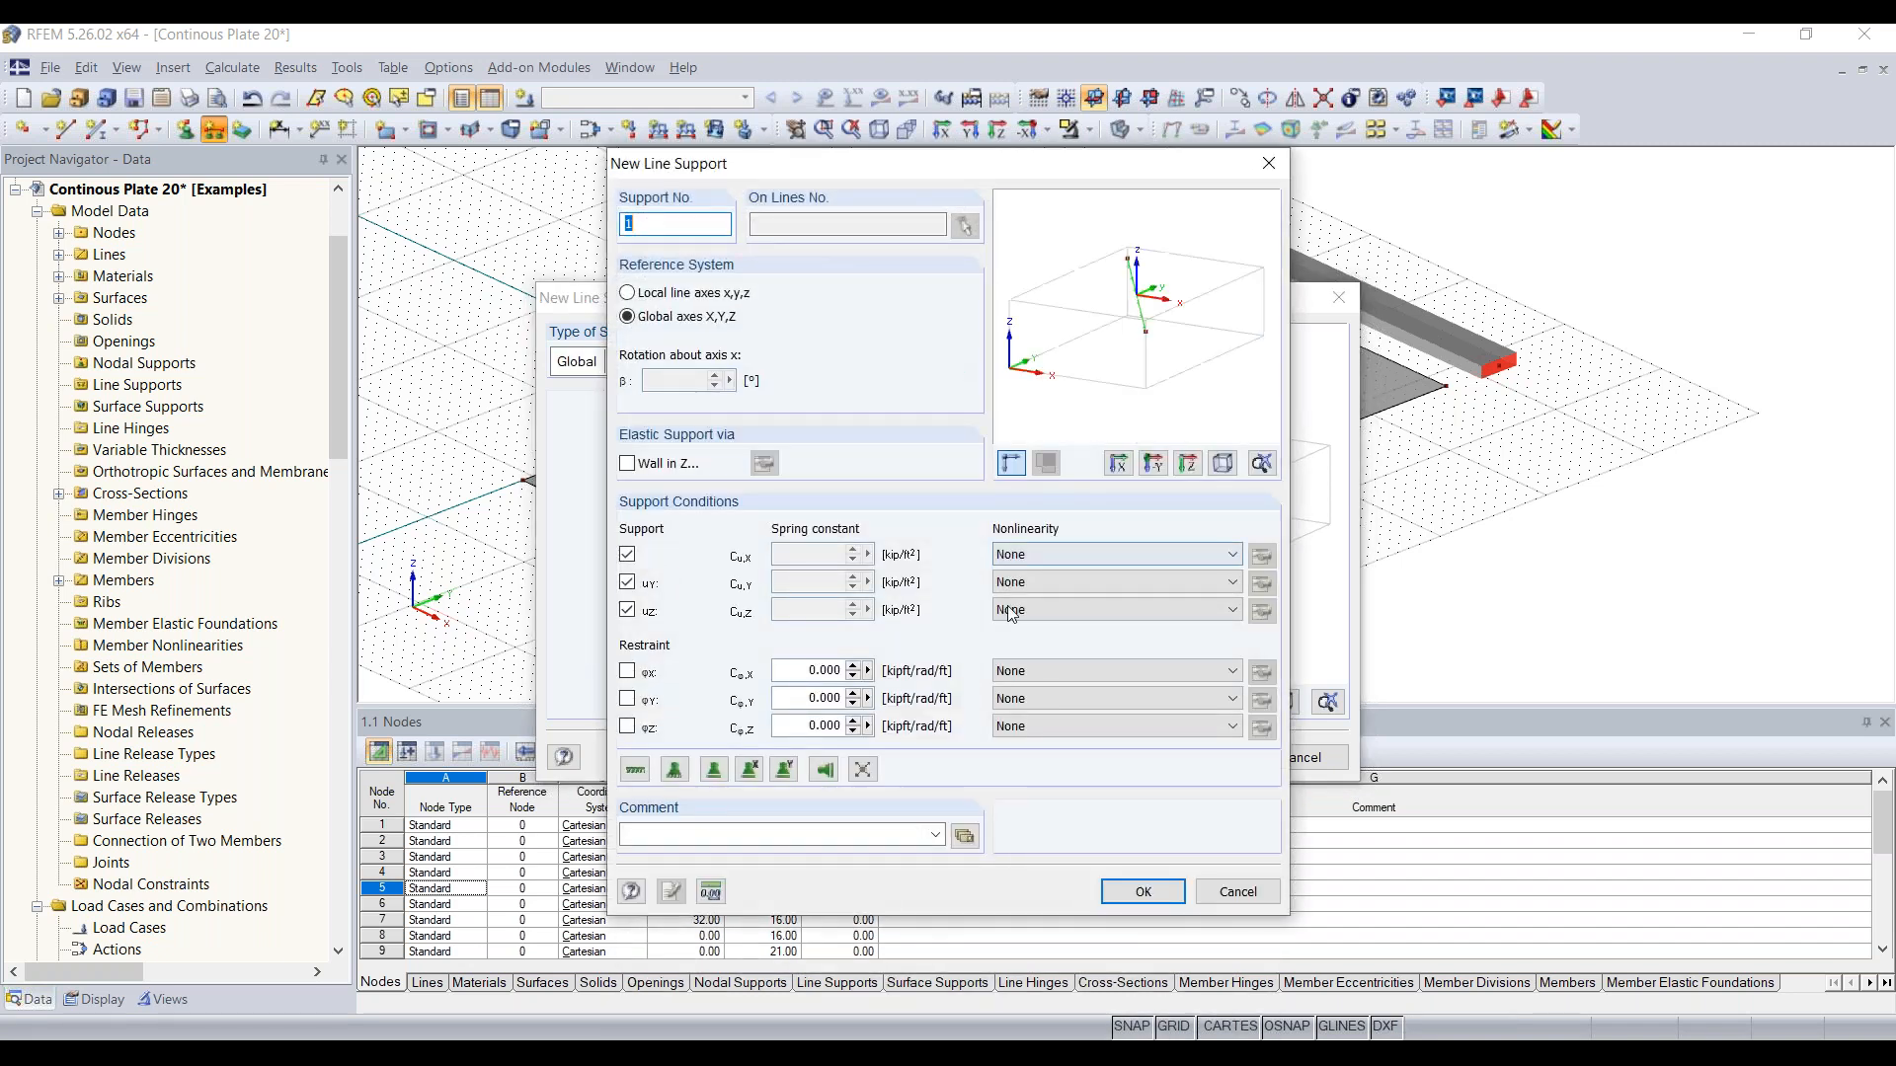
click(627, 556)
click(627, 556)
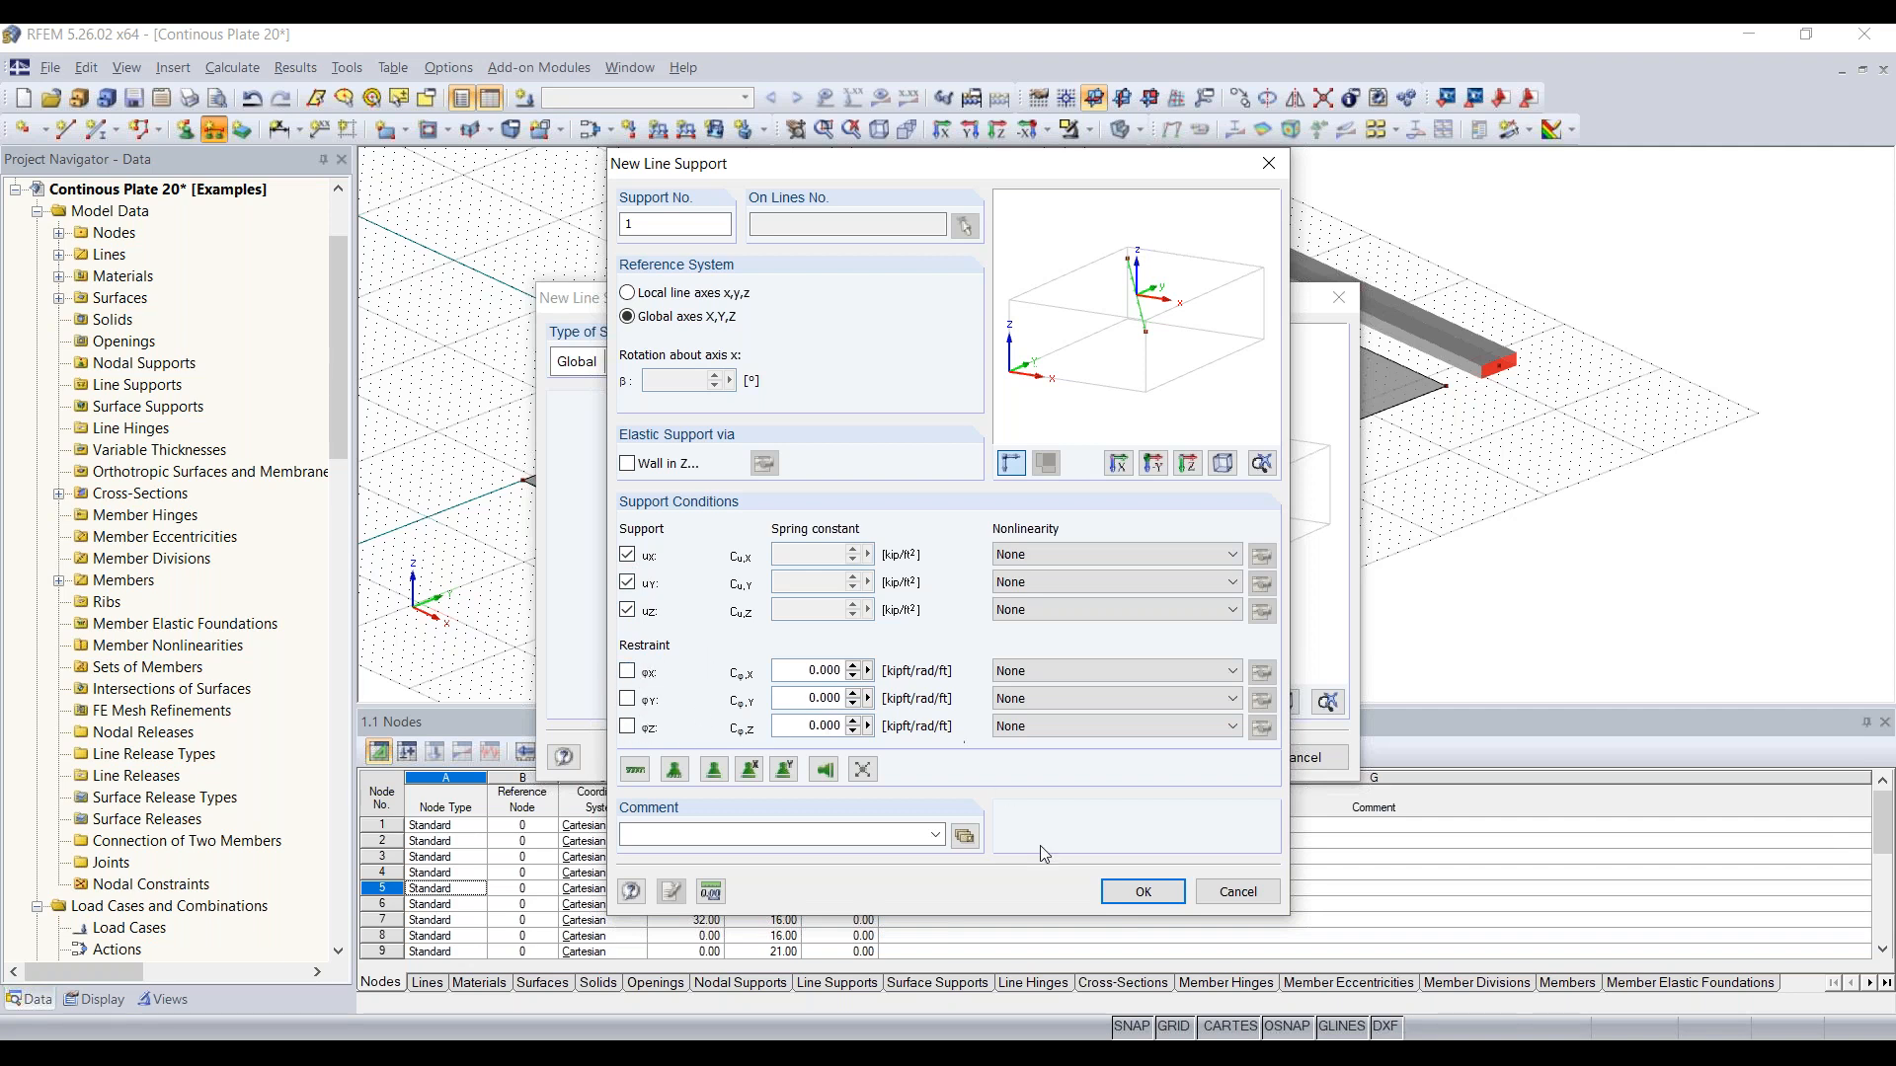
click(1145, 893)
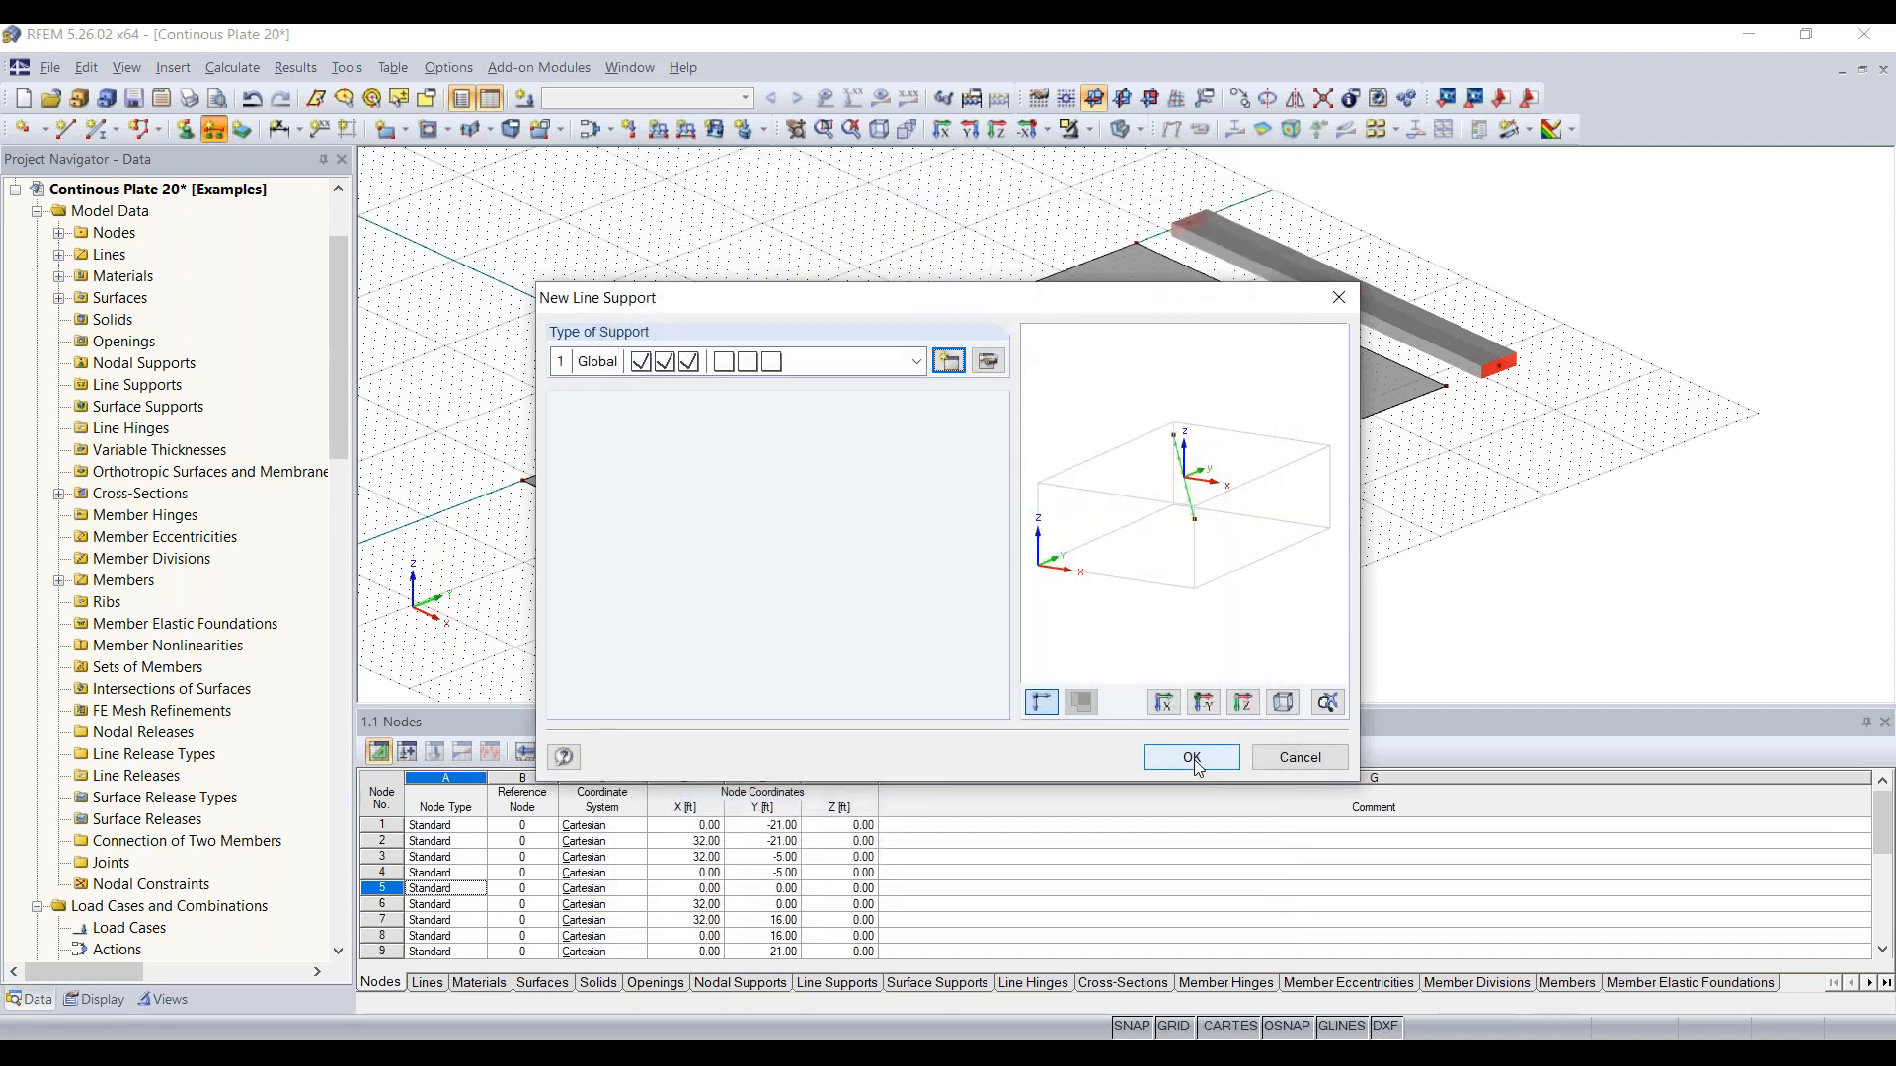
click(1192, 758)
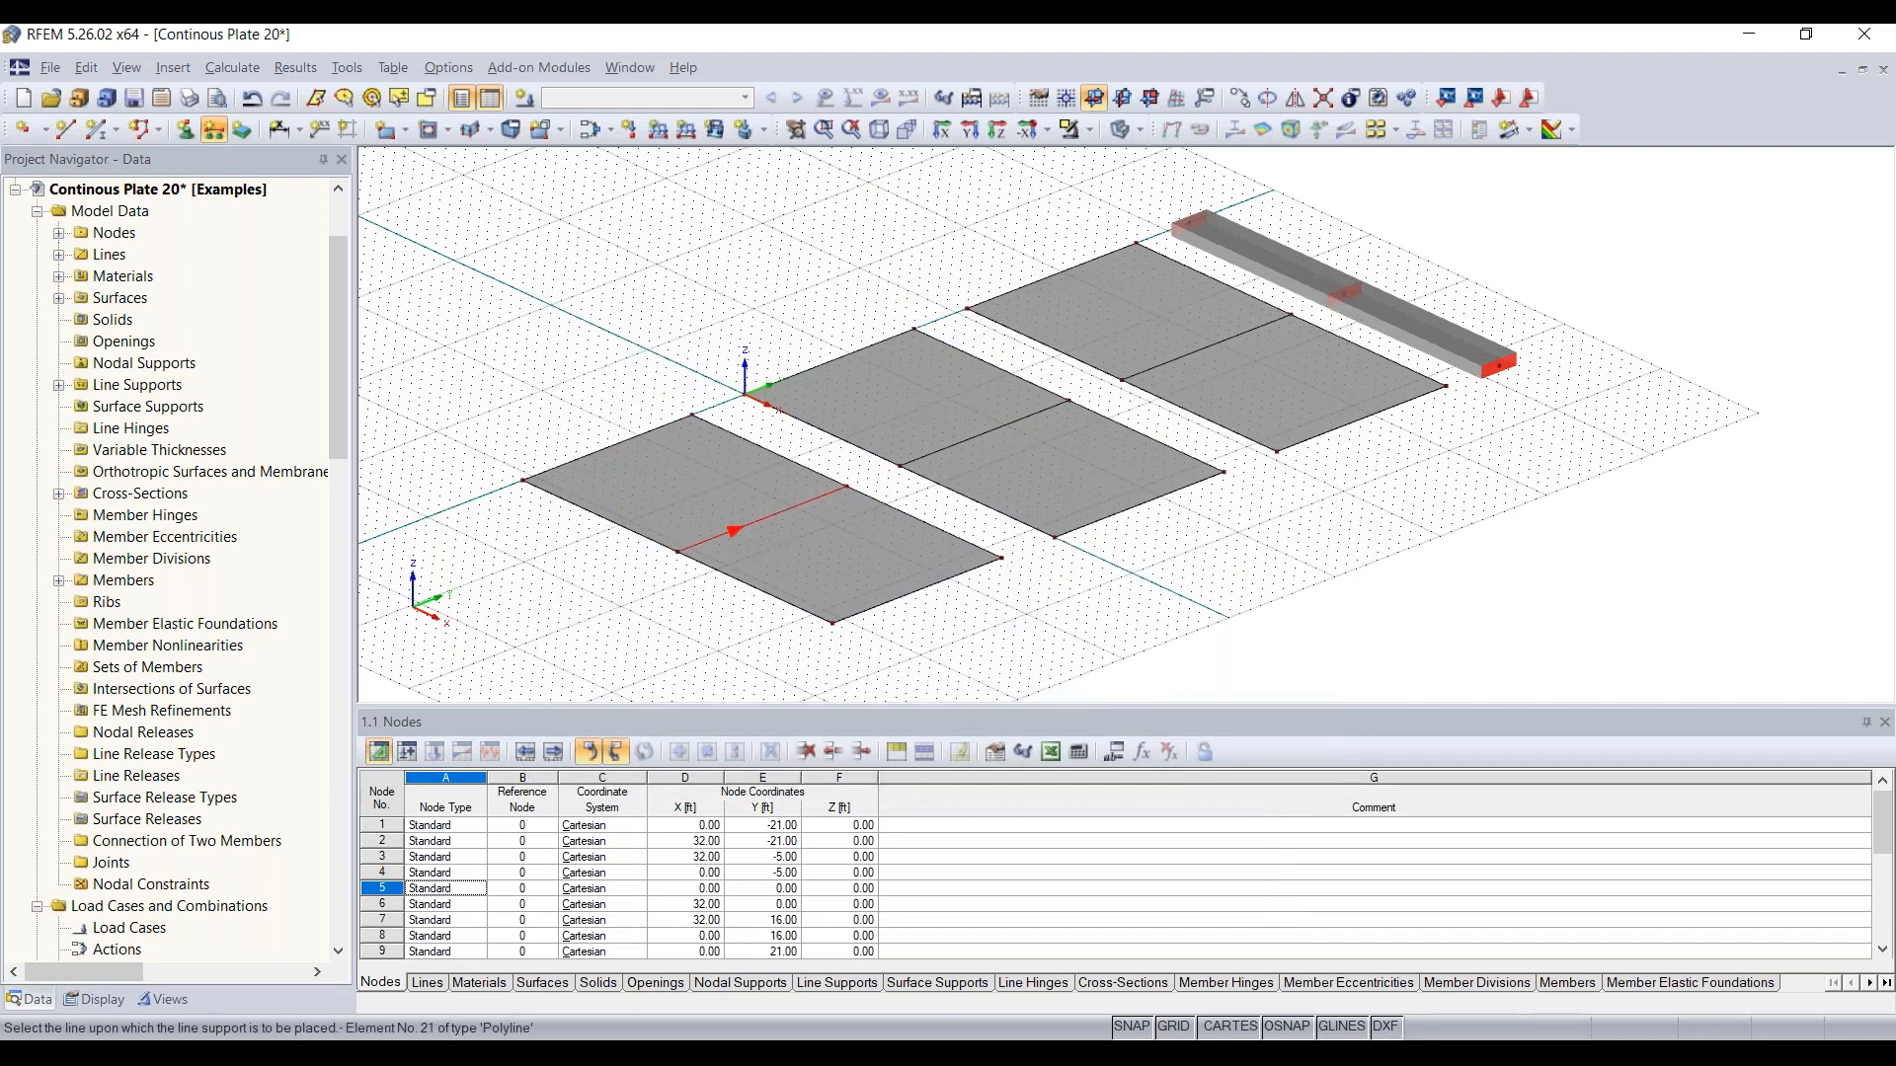
Step: Place the new line support on the midspan line and both short edges of all three plates
click(762, 524)
click(1206, 345)
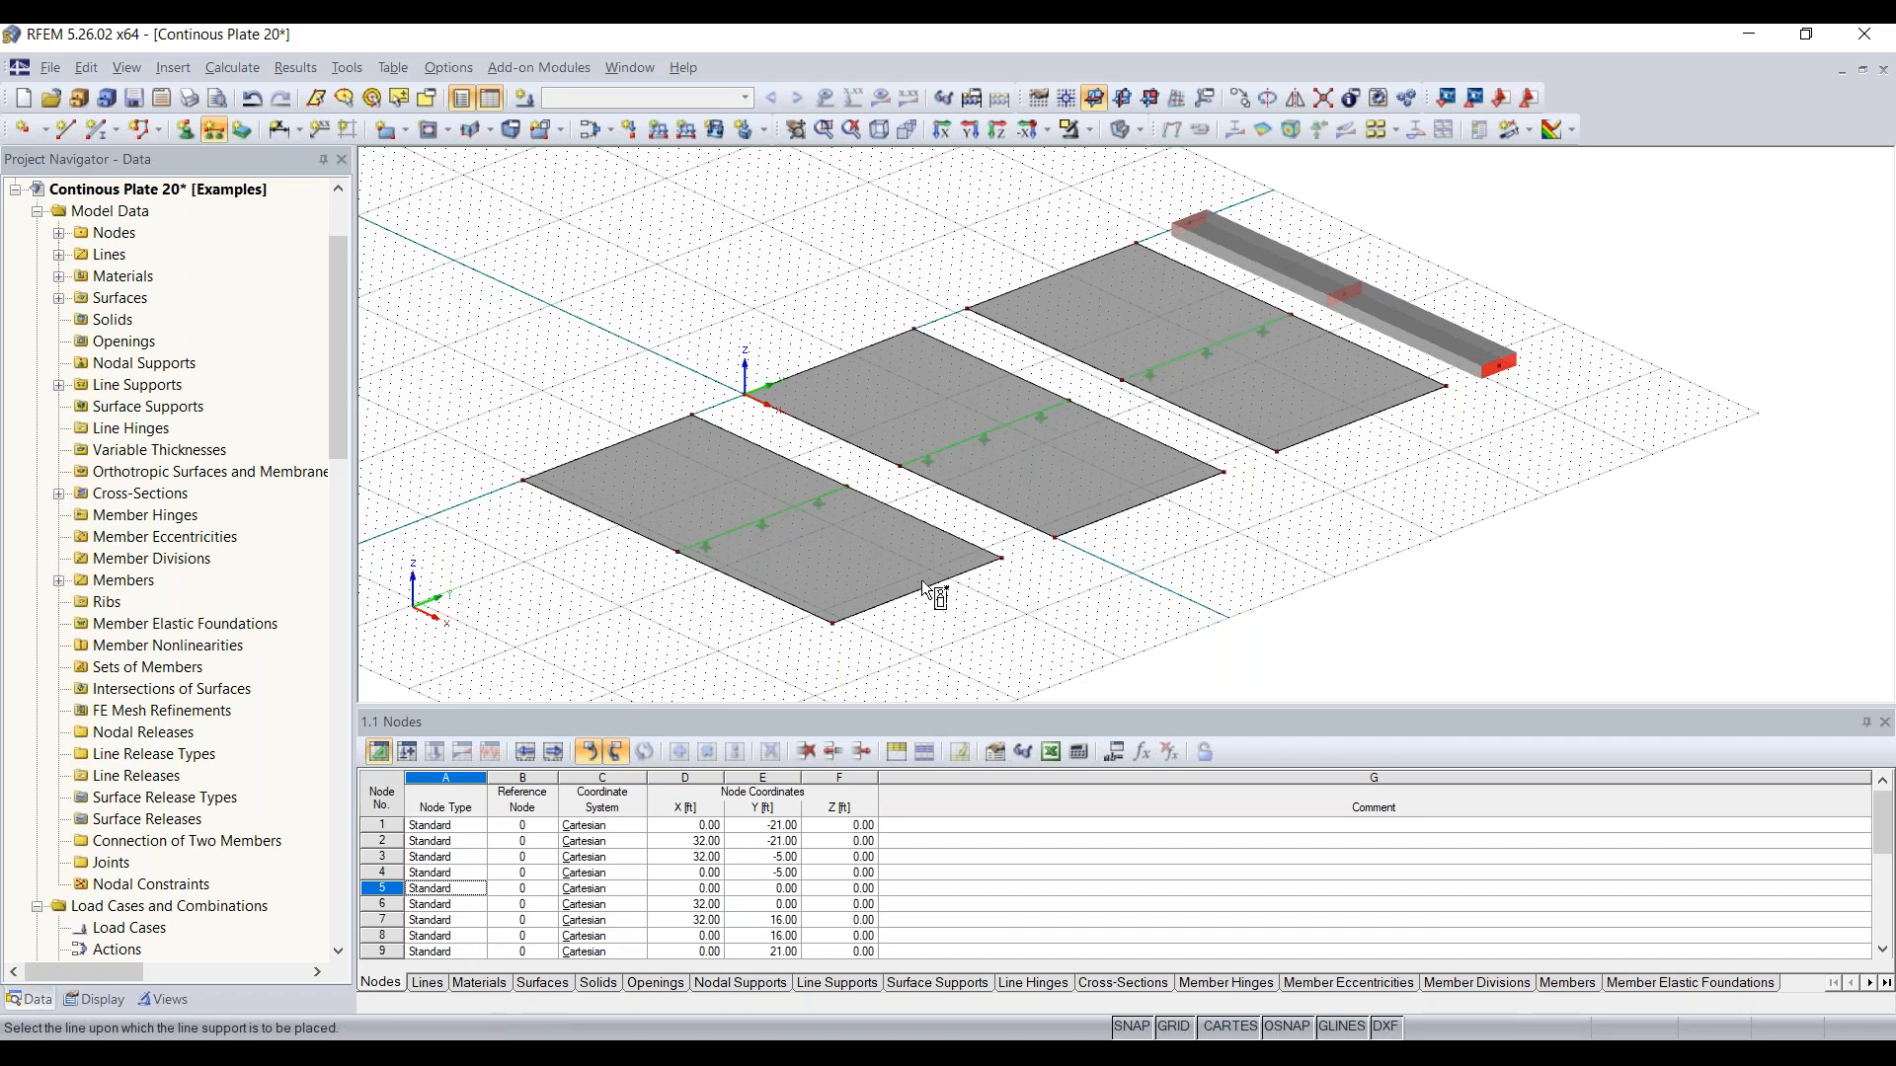
click(634, 440)
click(804, 372)
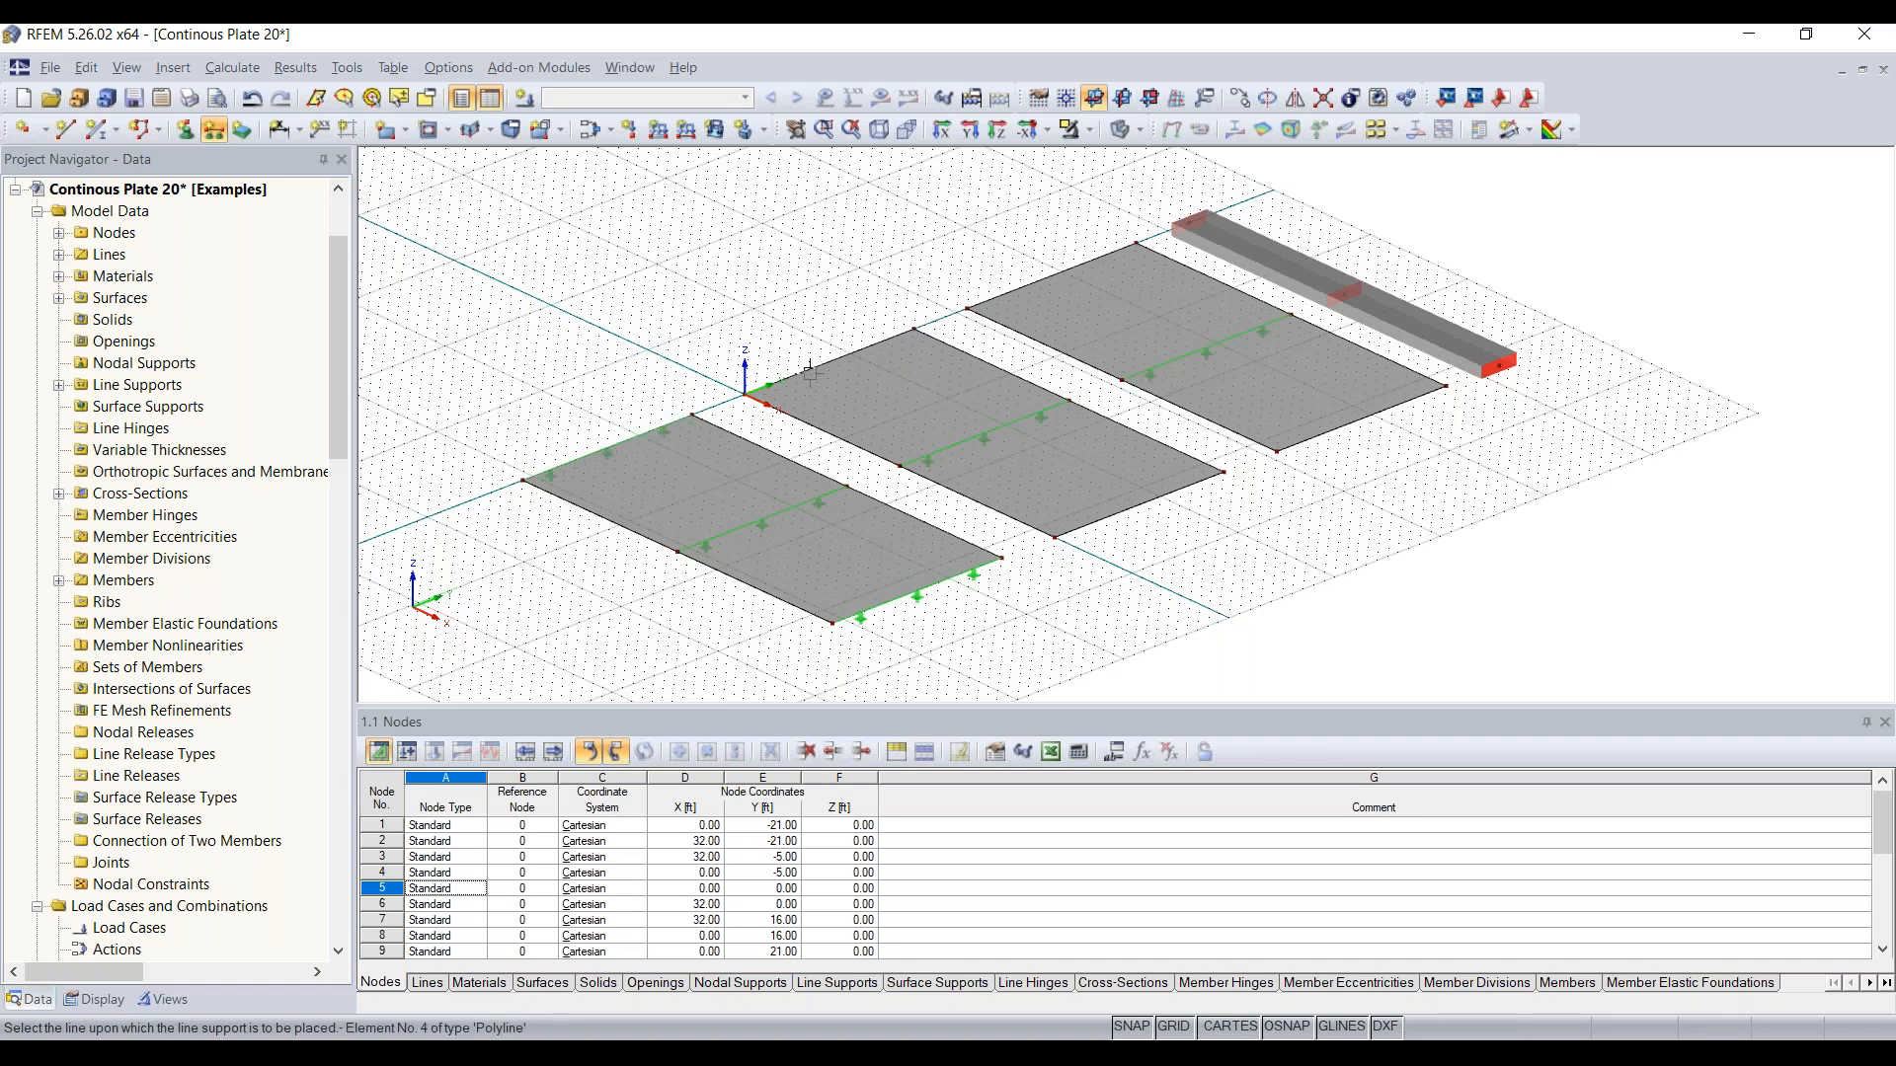
click(1136, 507)
click(1373, 415)
click(1357, 563)
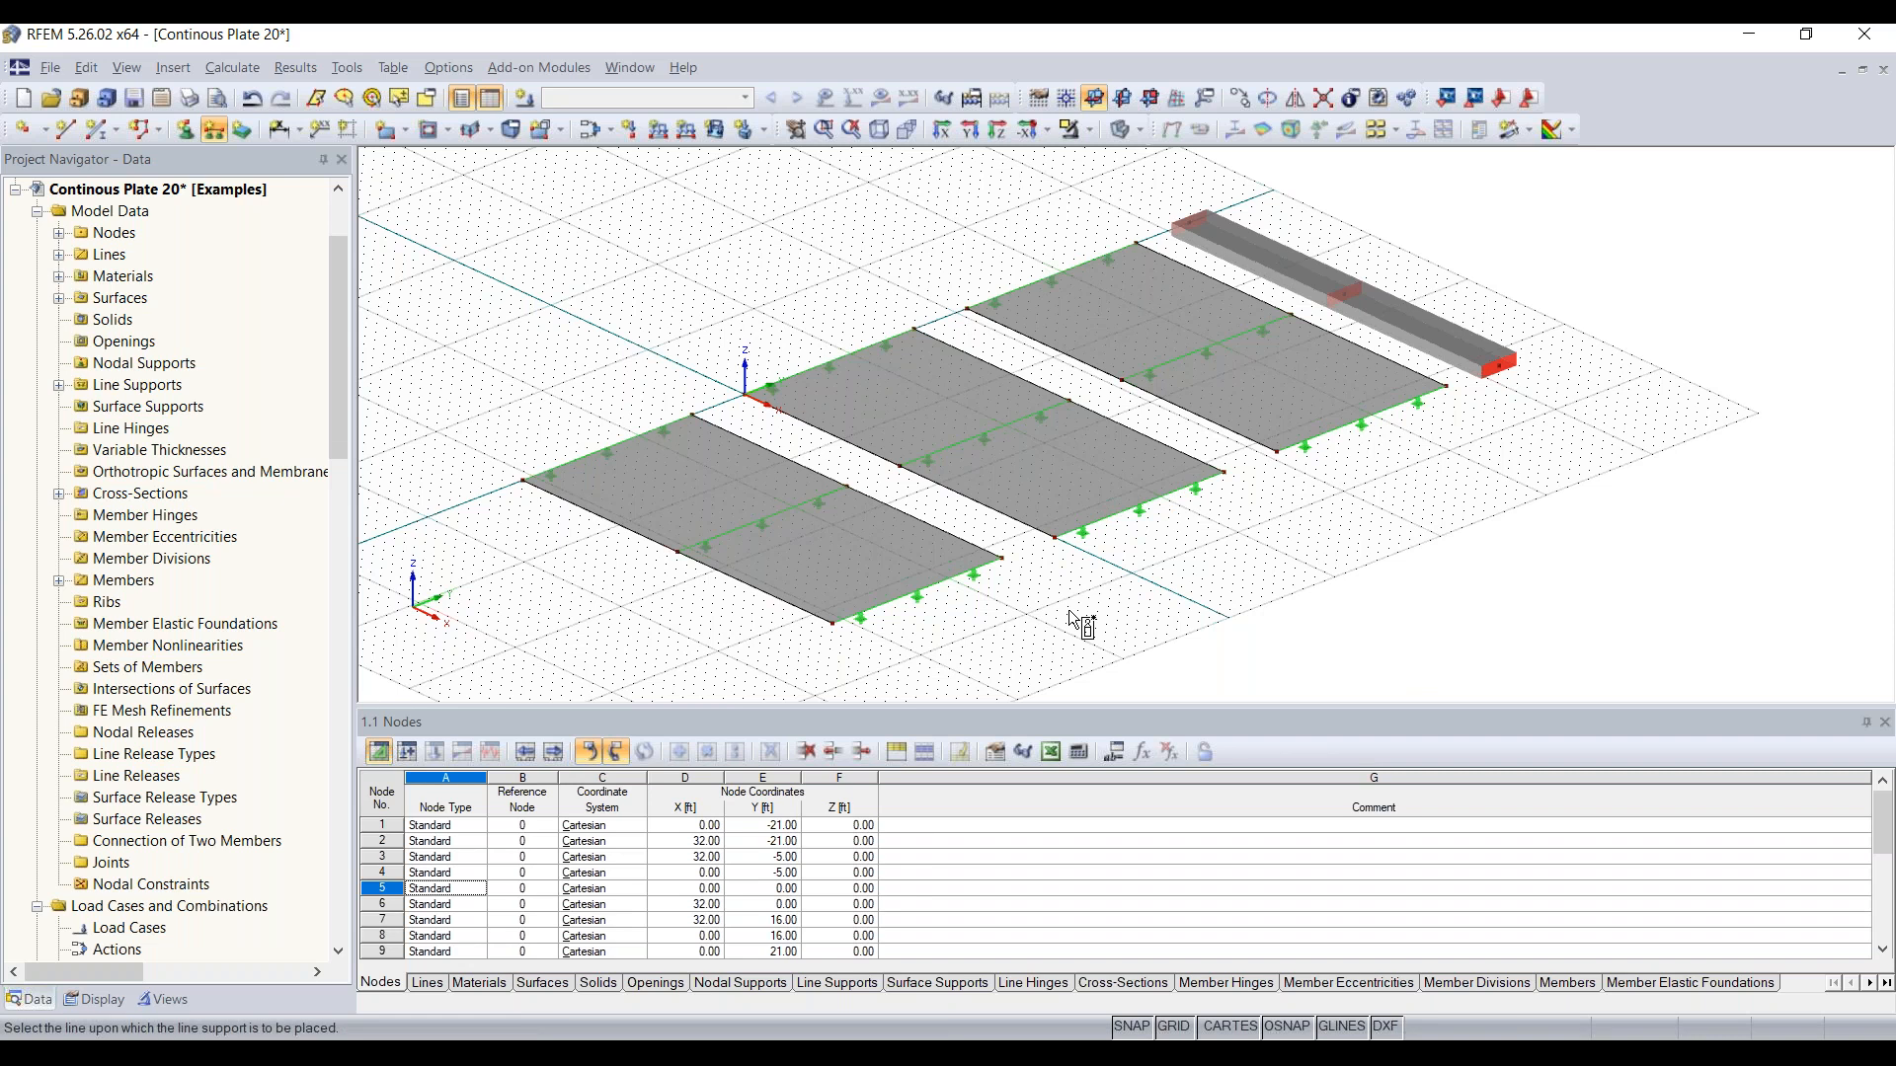
Step: Place hinged nodal supports on the beam's start node at X = 0 and on its midpoint node
middle_drag(1470, 500, 1296, 579)
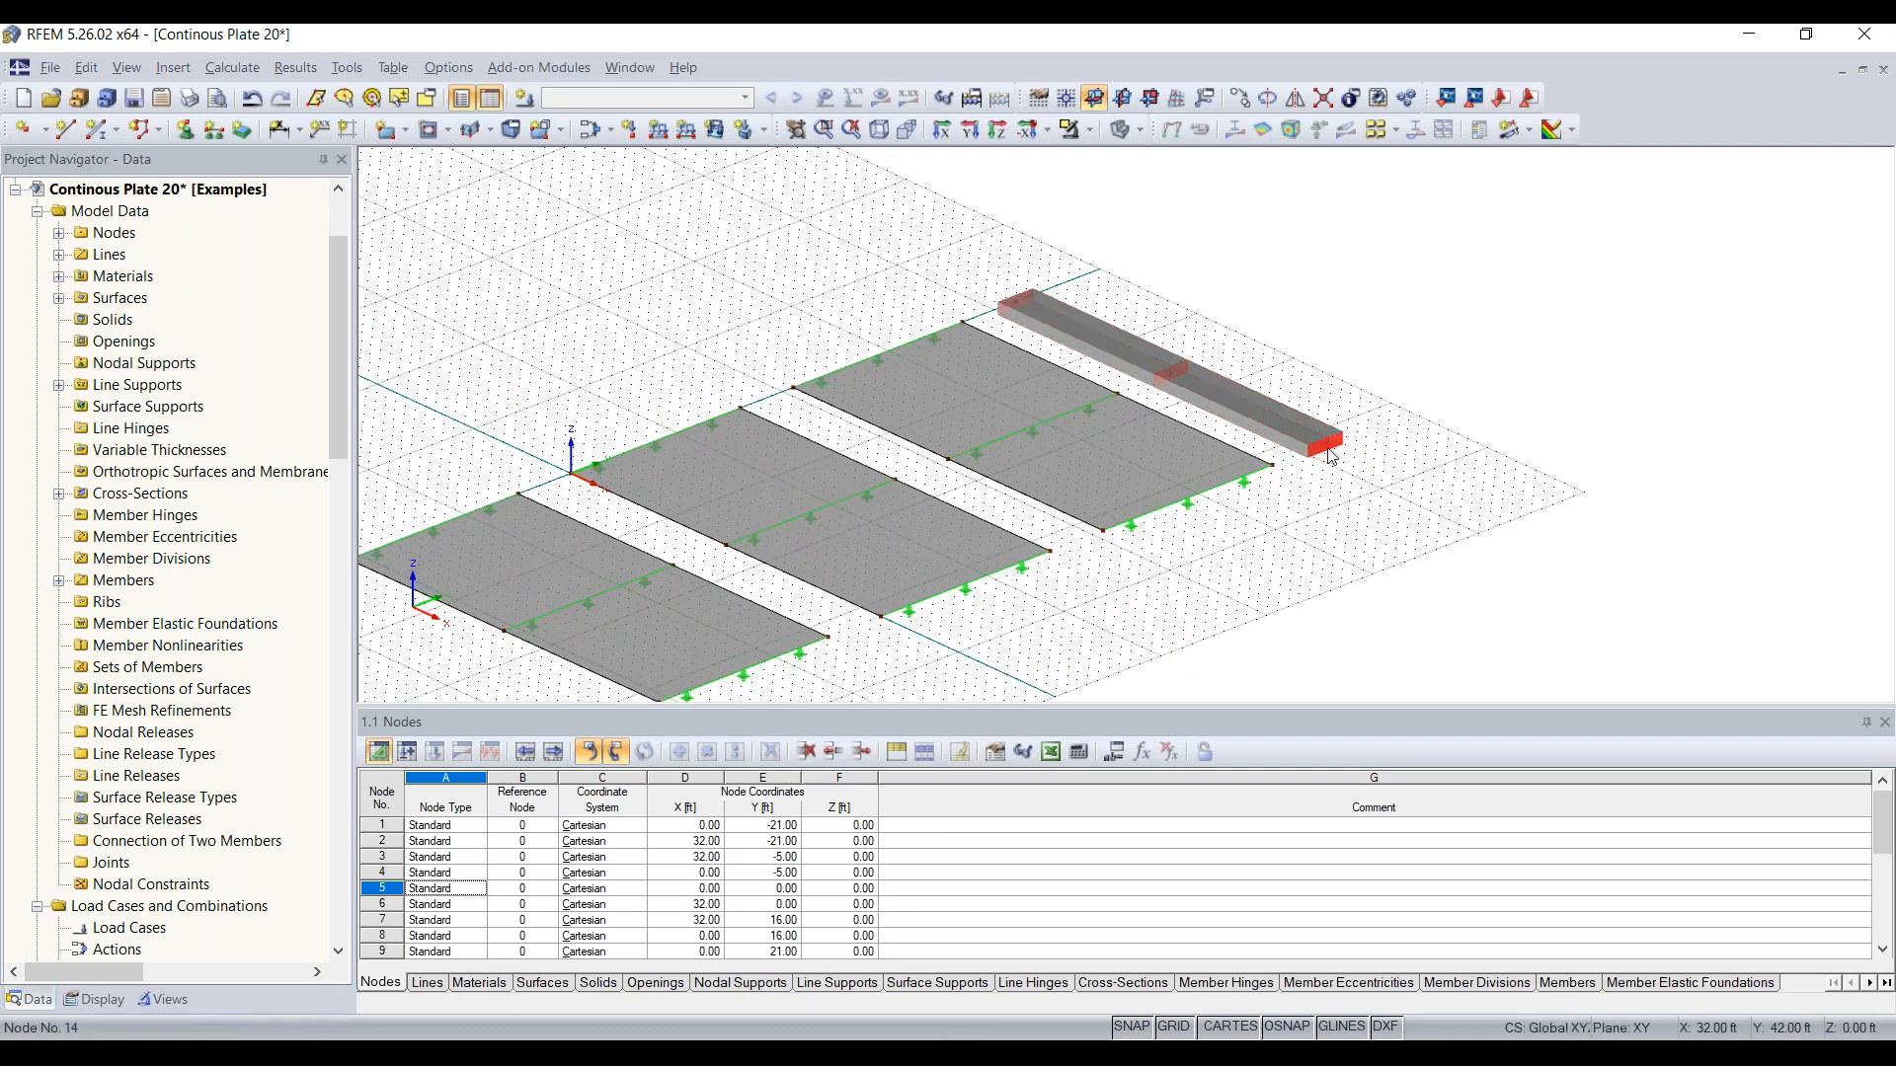
click(188, 131)
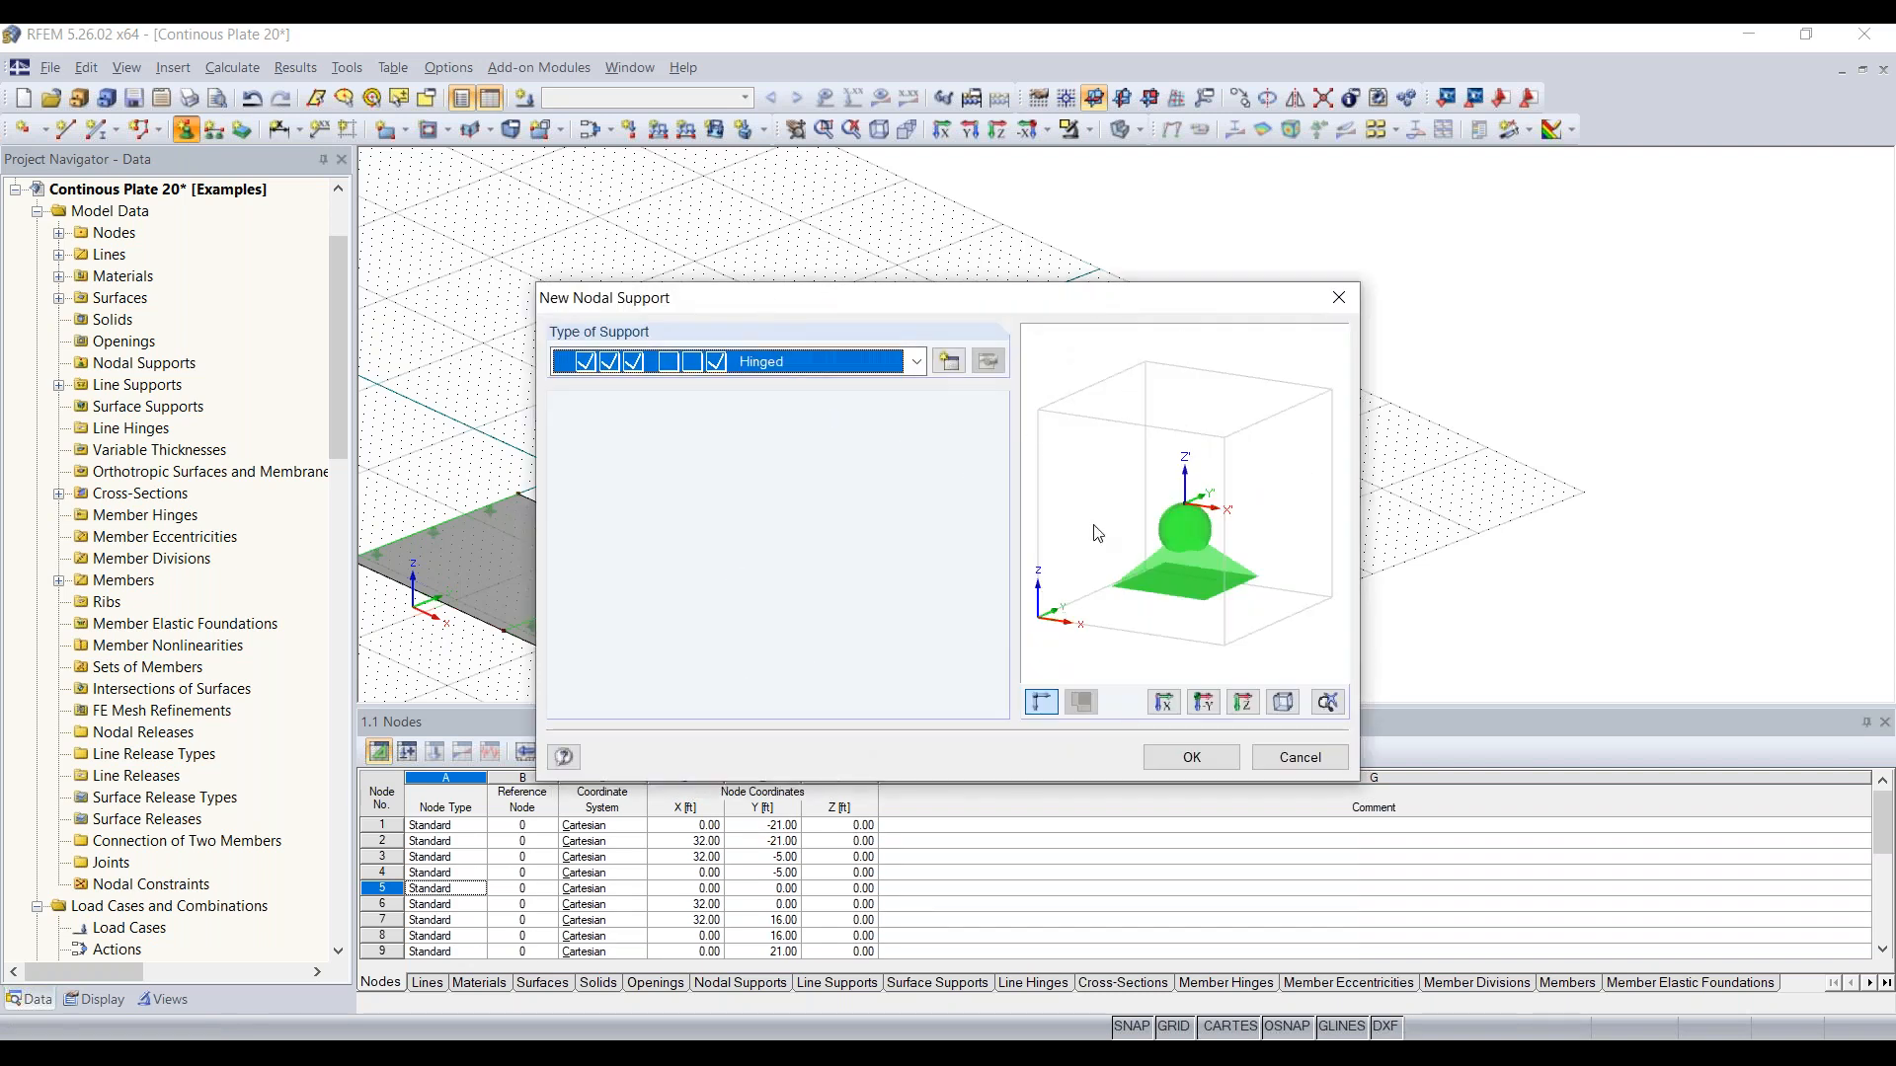
click(1190, 758)
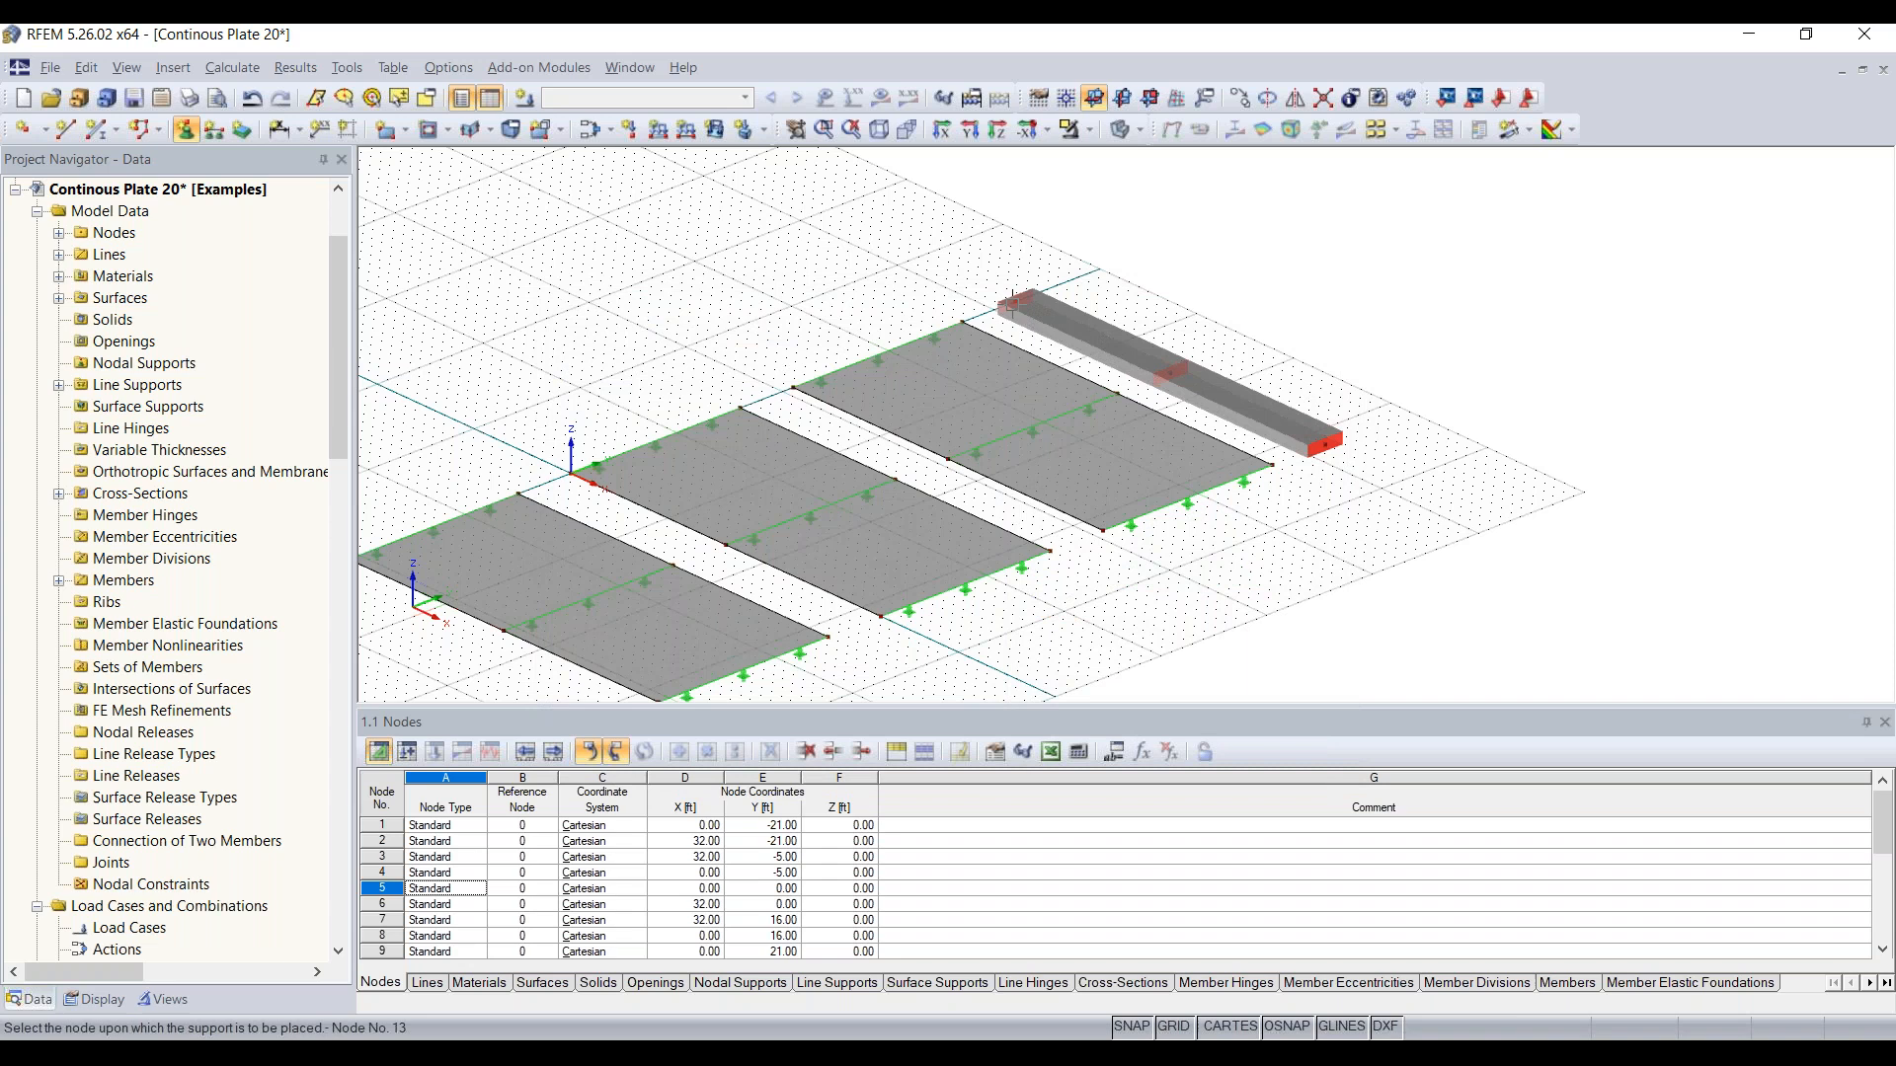
click(1011, 300)
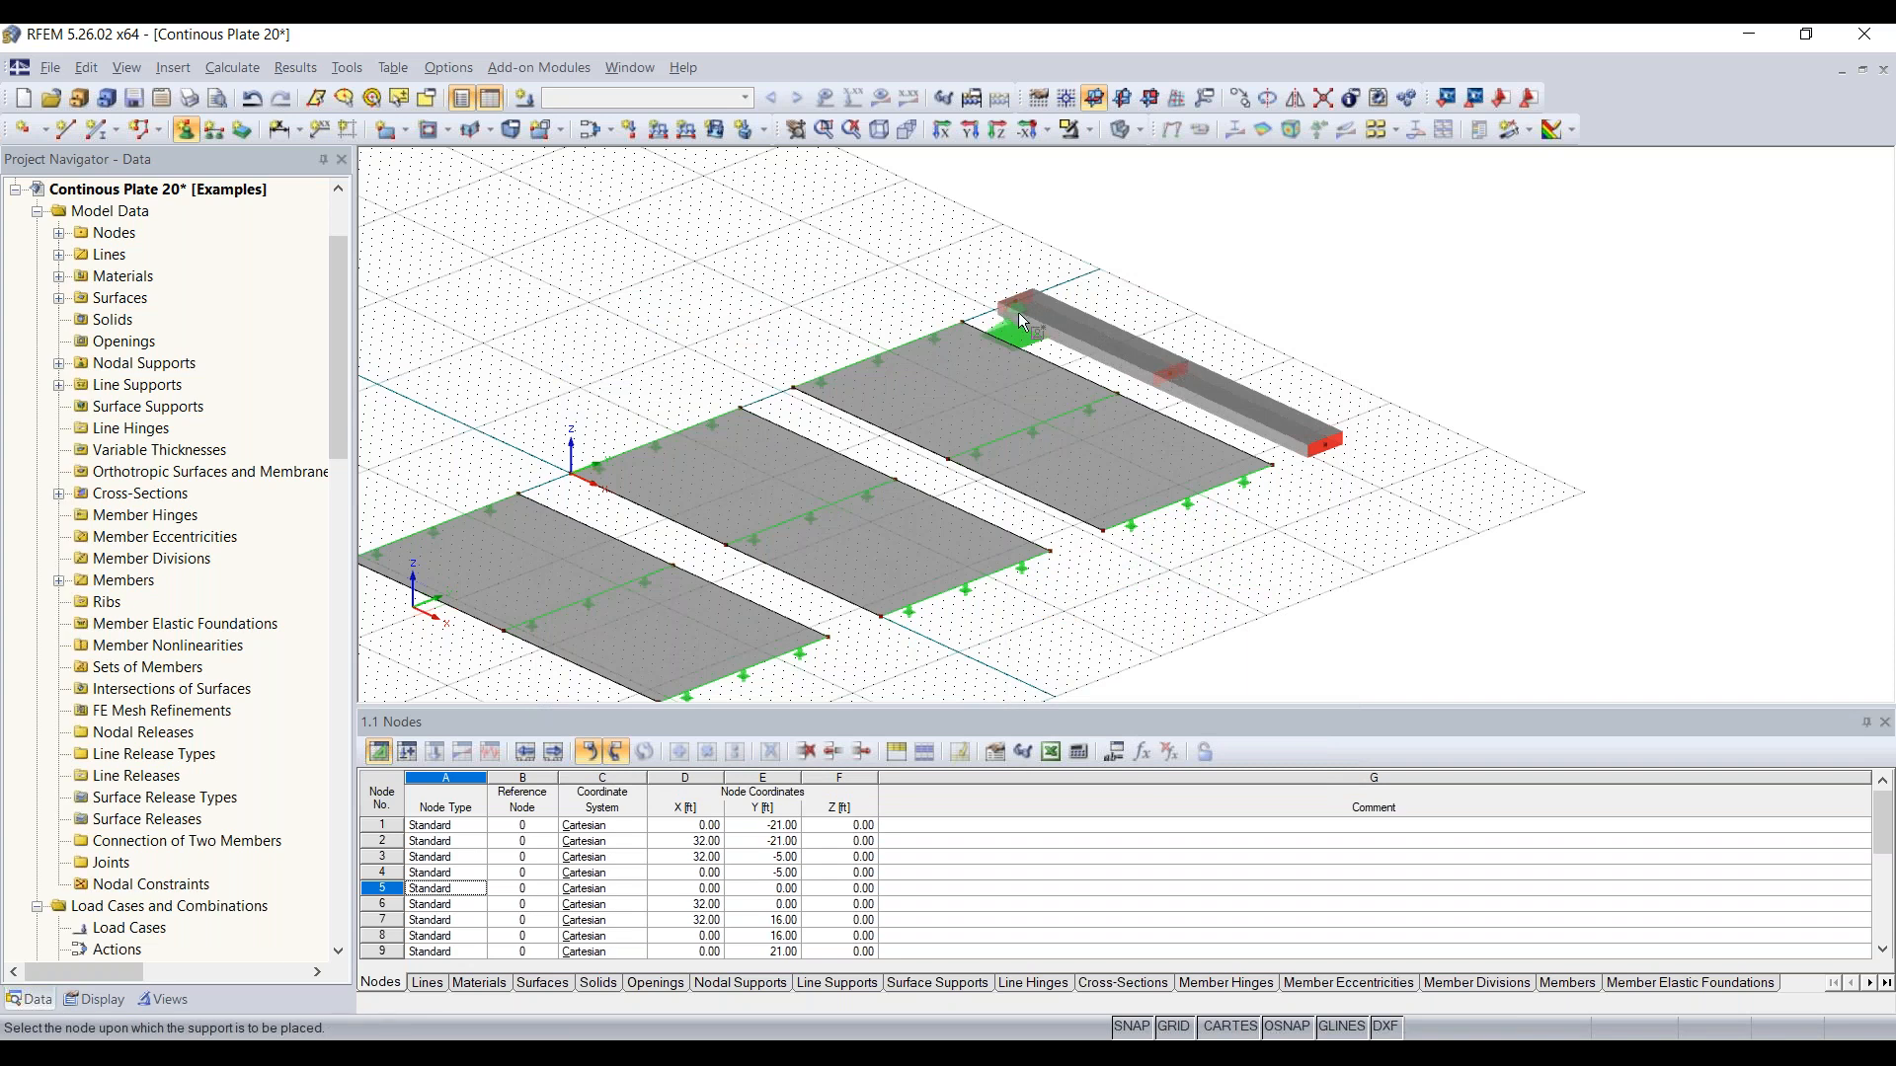
click(1171, 373)
key(Escape)
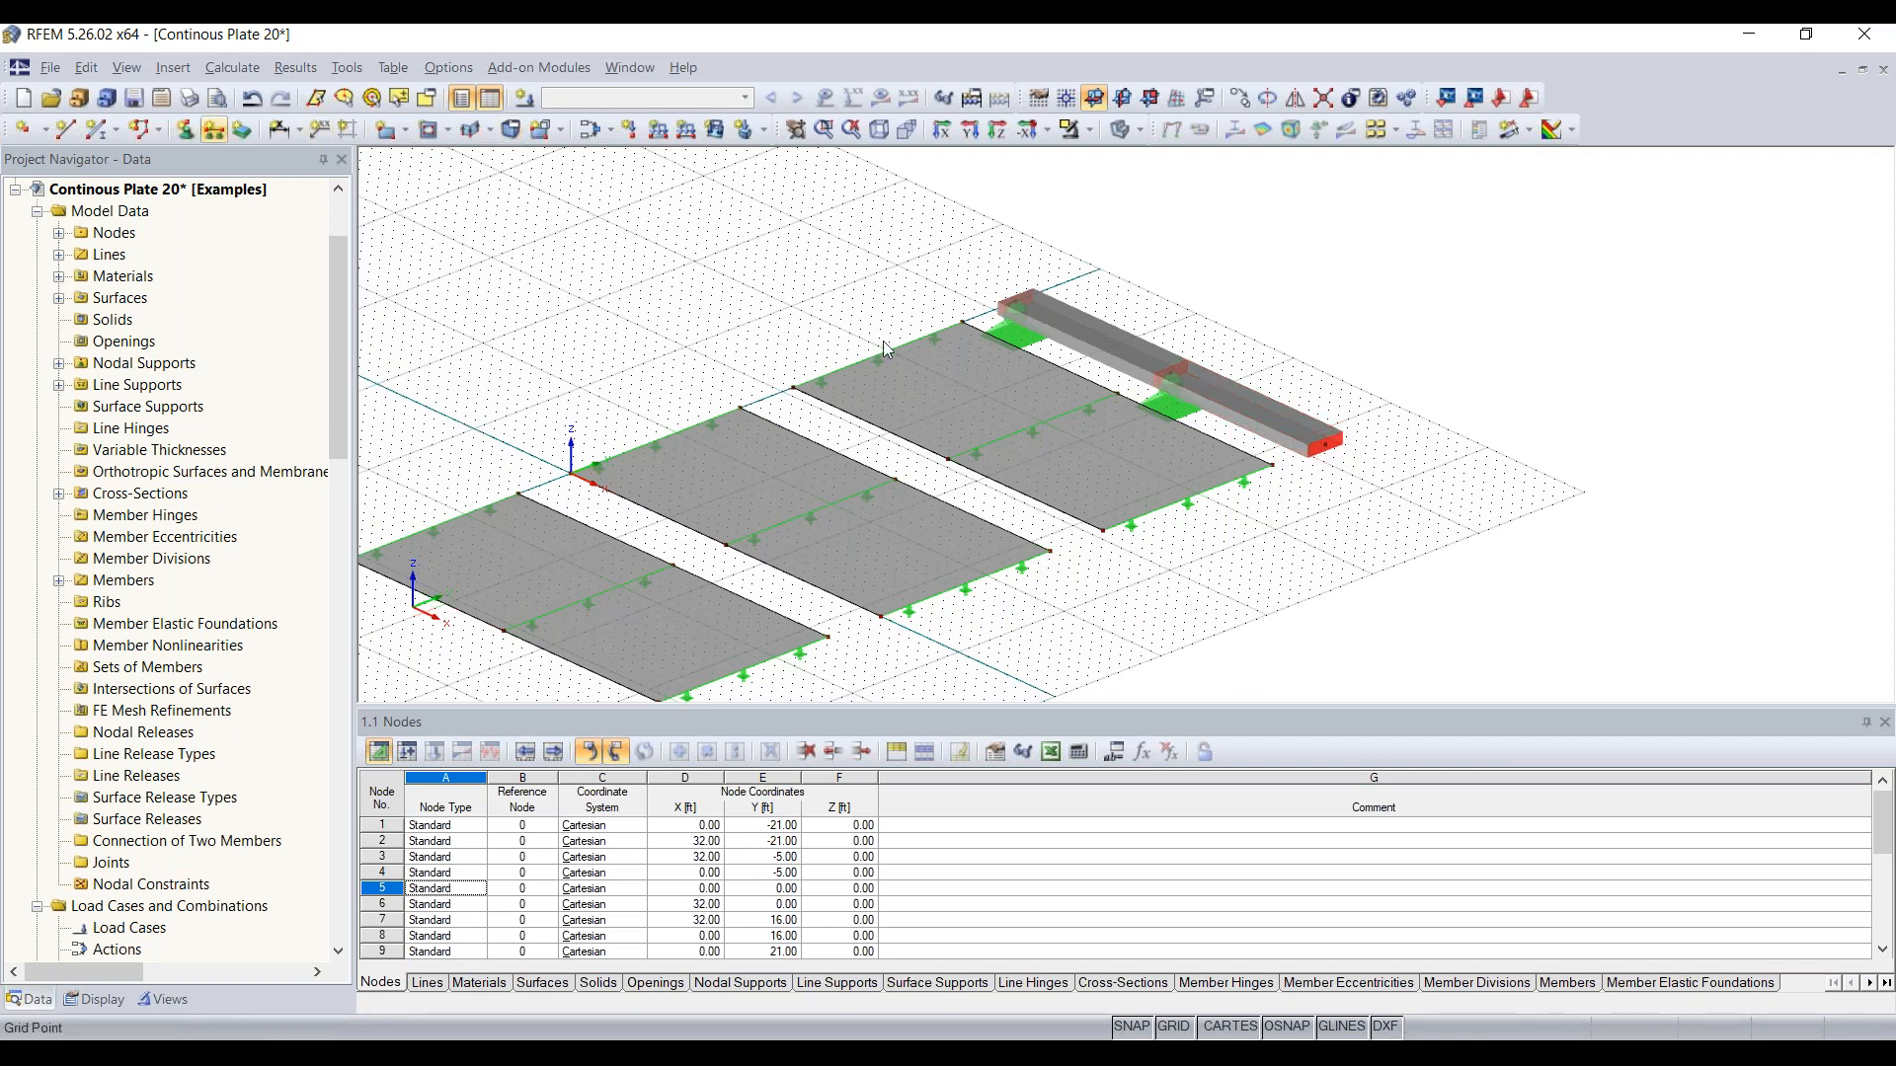
Step: Turn on the local axis systems of members for the beam and switch the local axis systems of lines back off
scroll(1357, 477, up, 2)
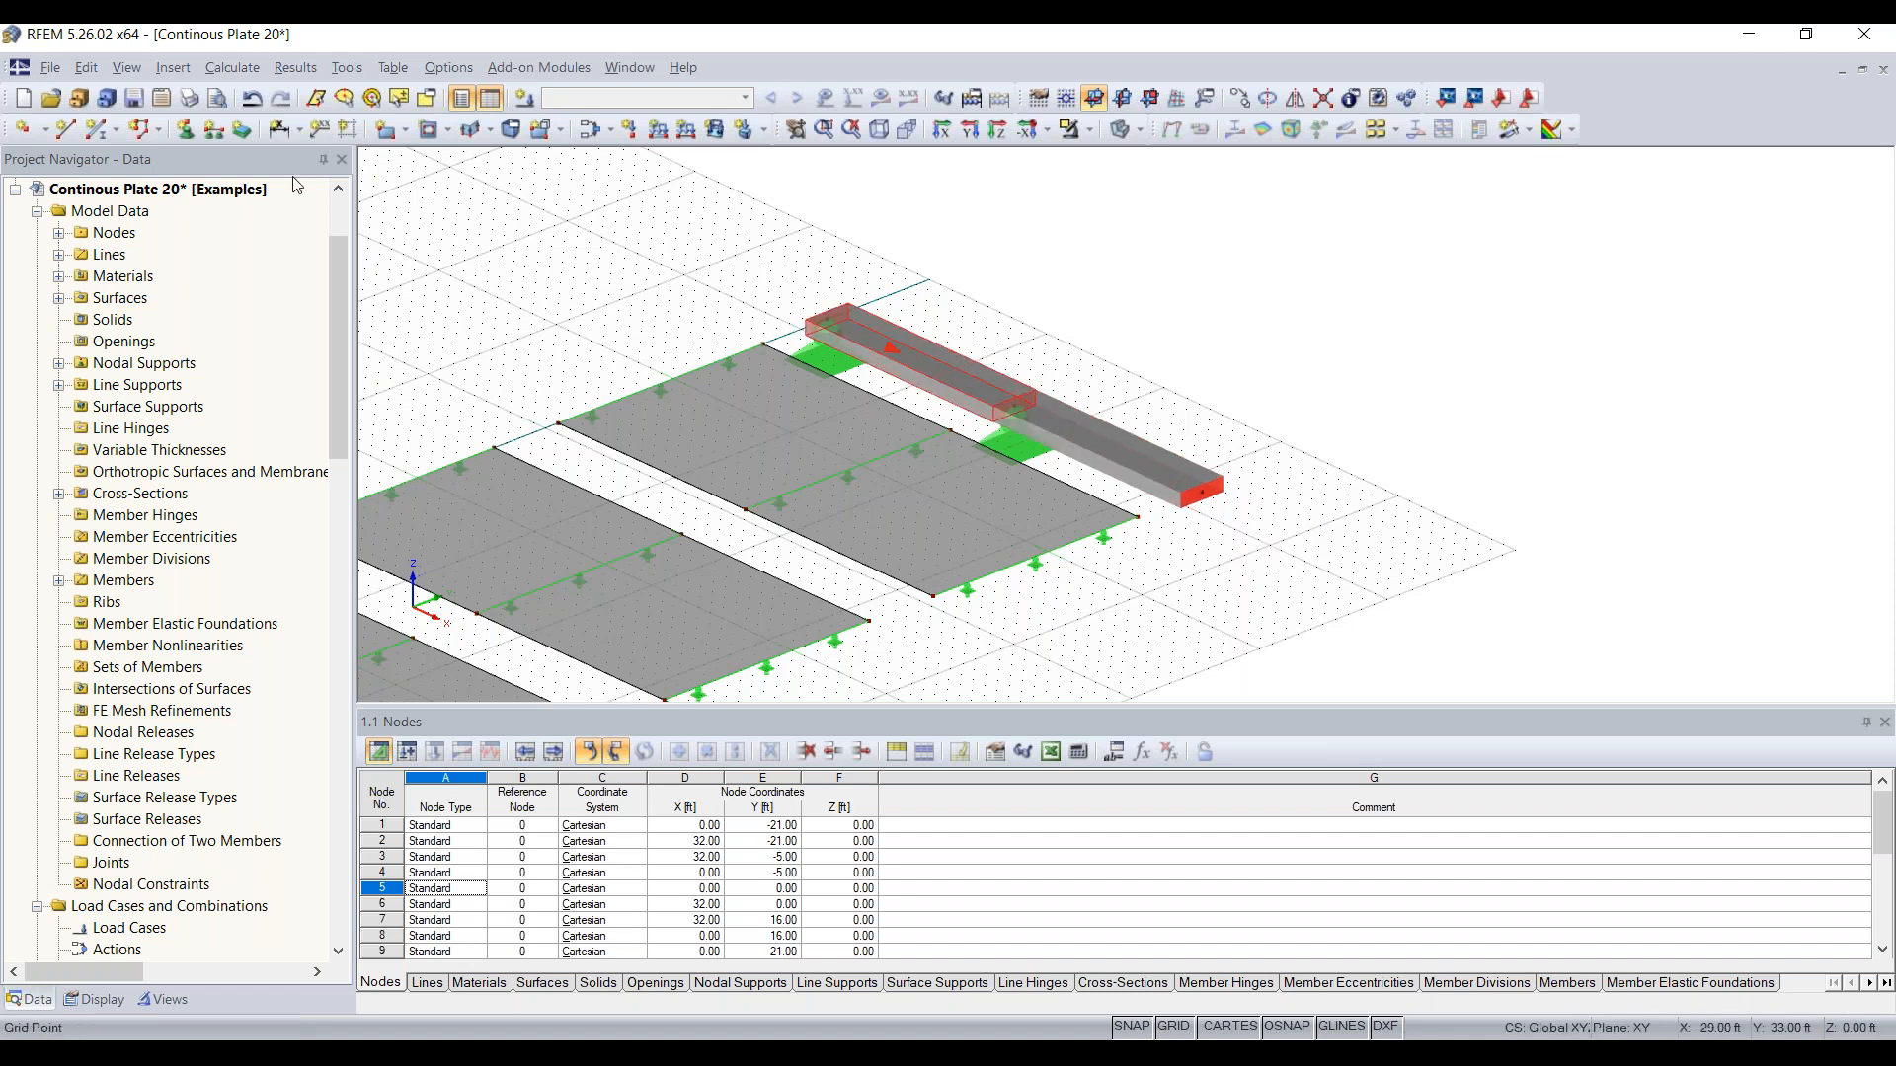
right_click(1153, 460)
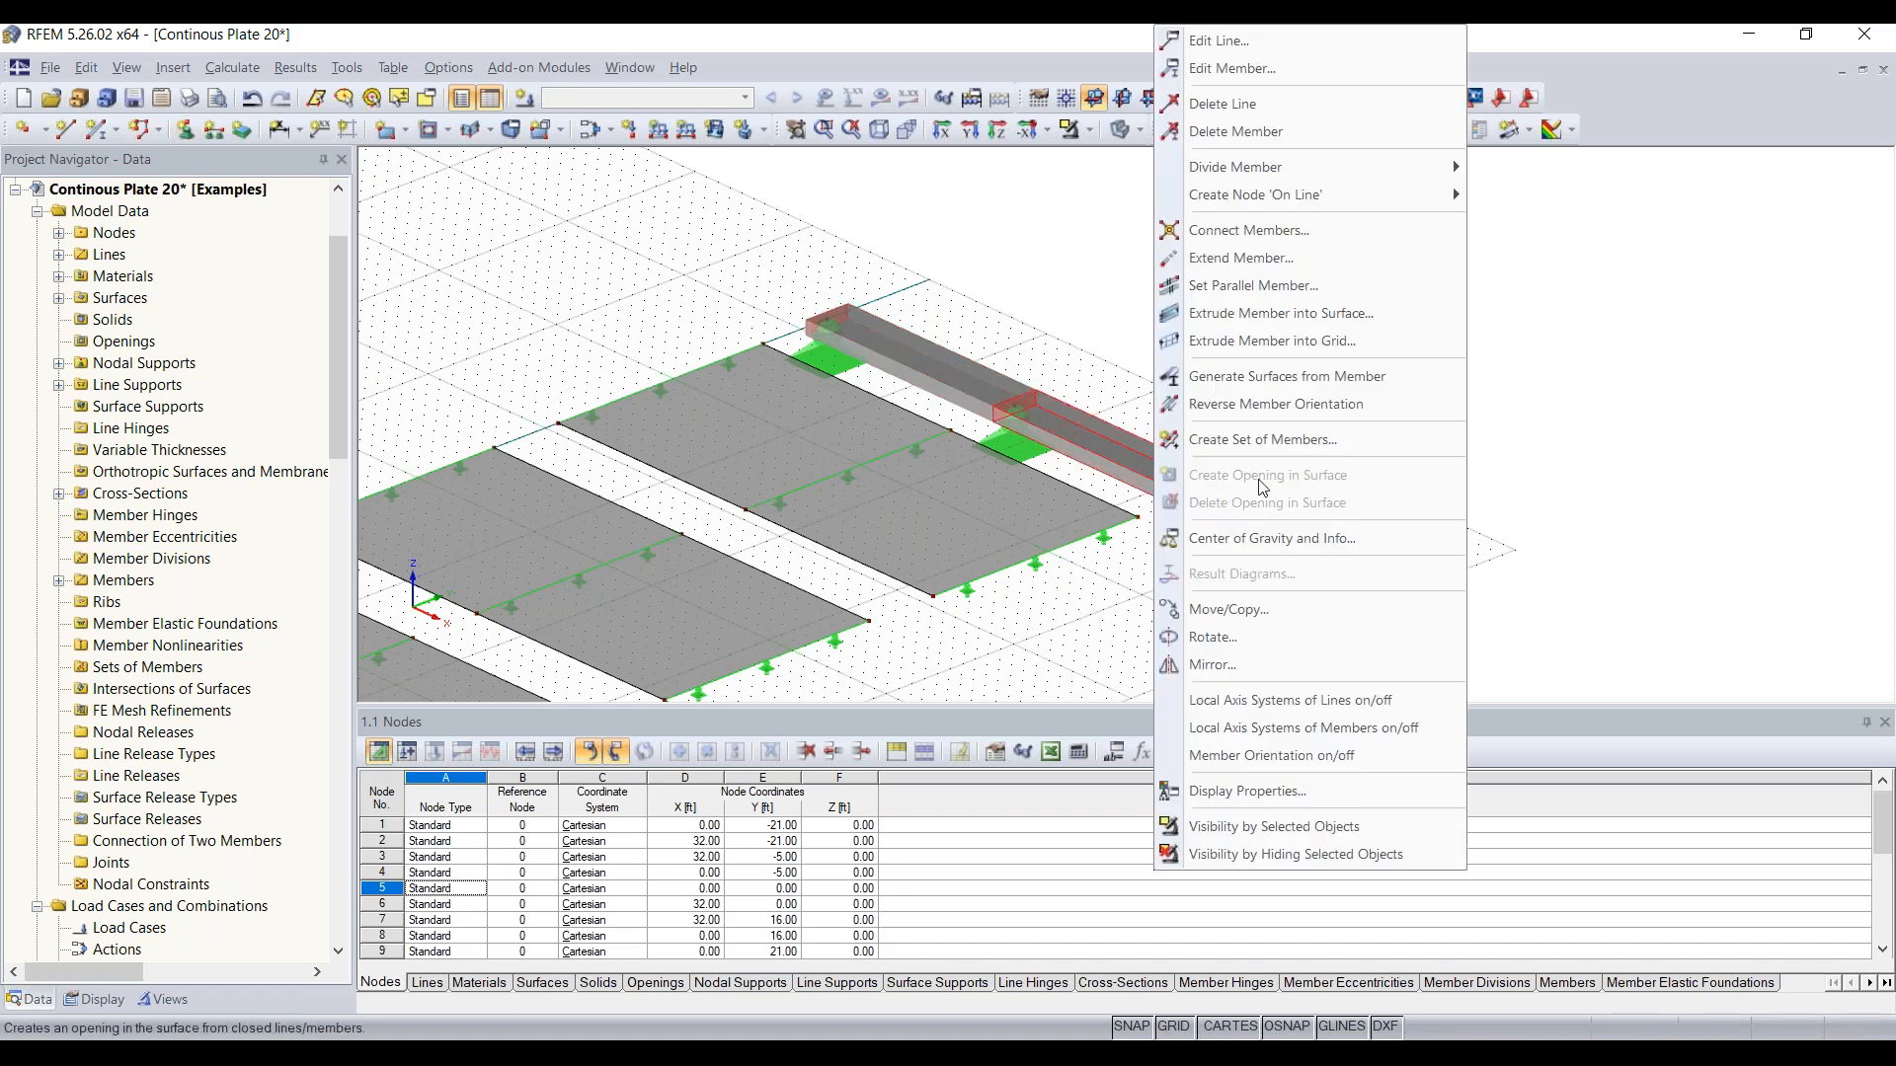
click(1294, 711)
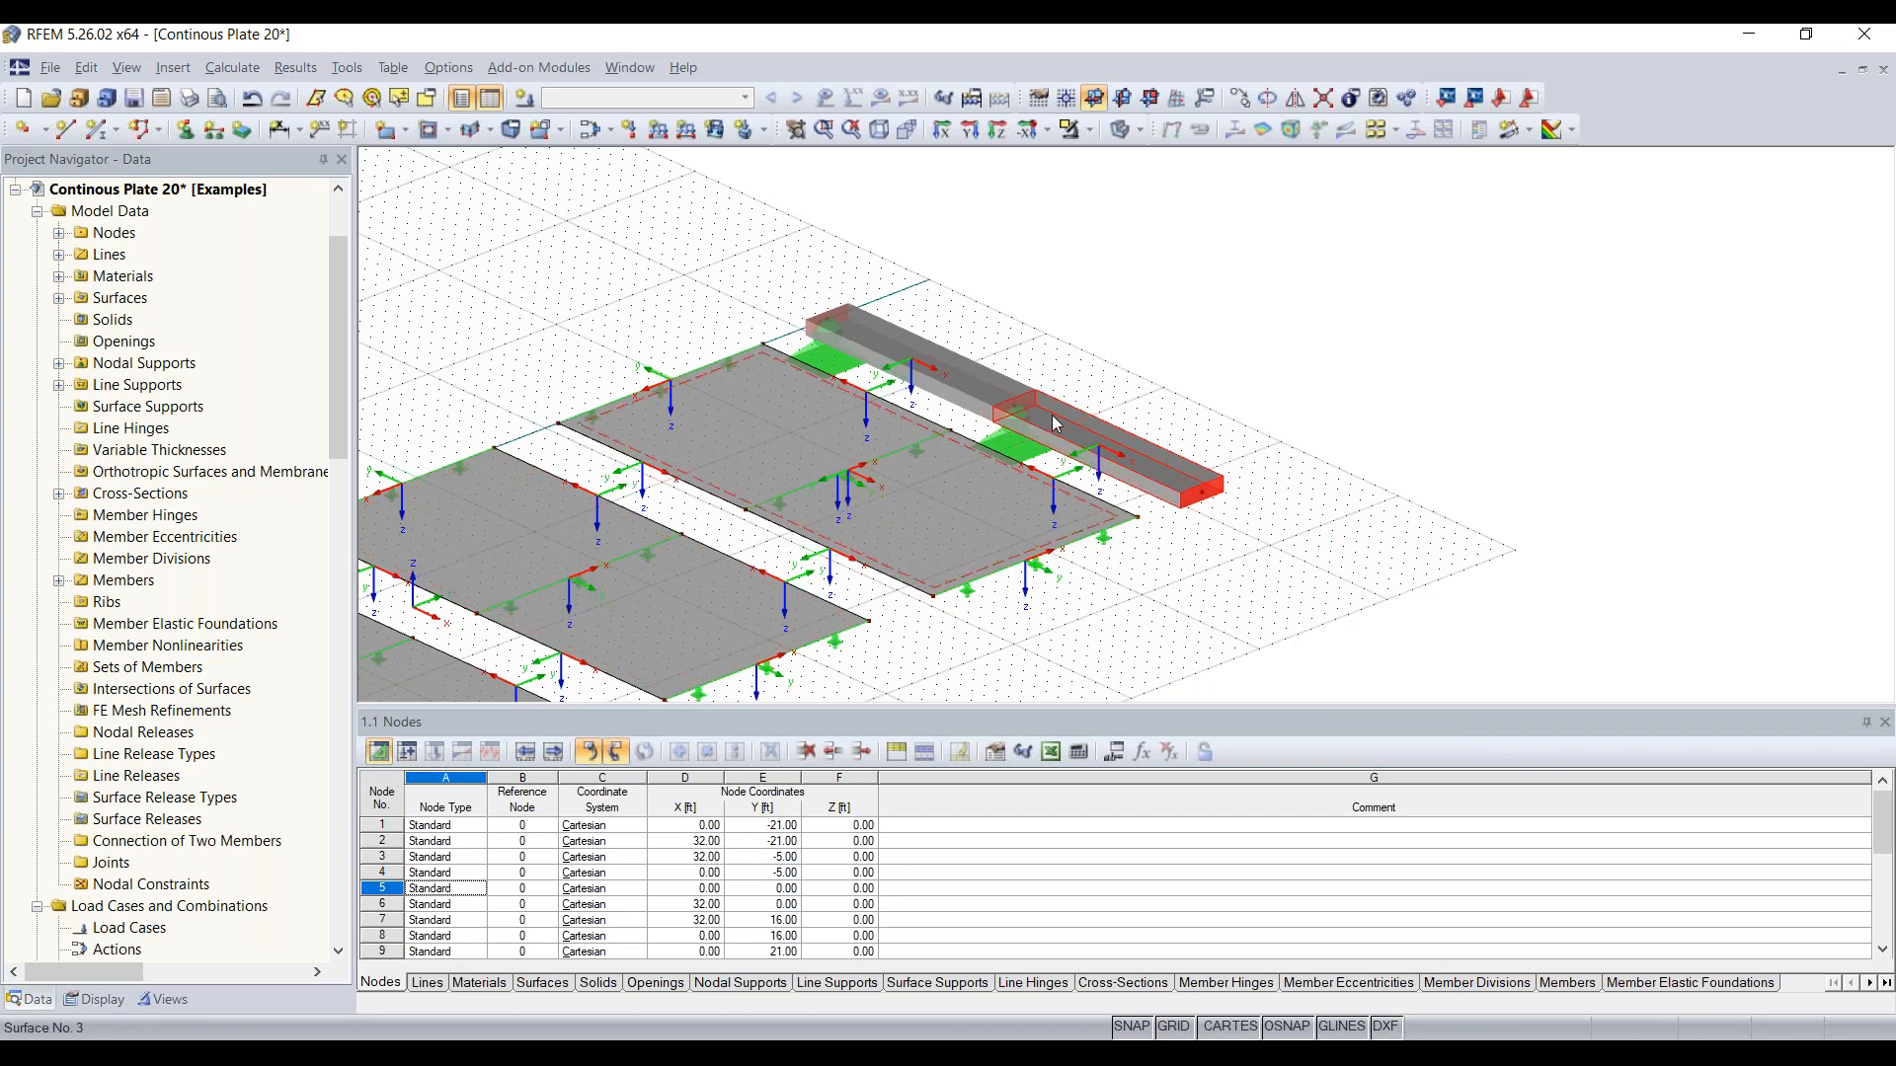
right_click(1136, 467)
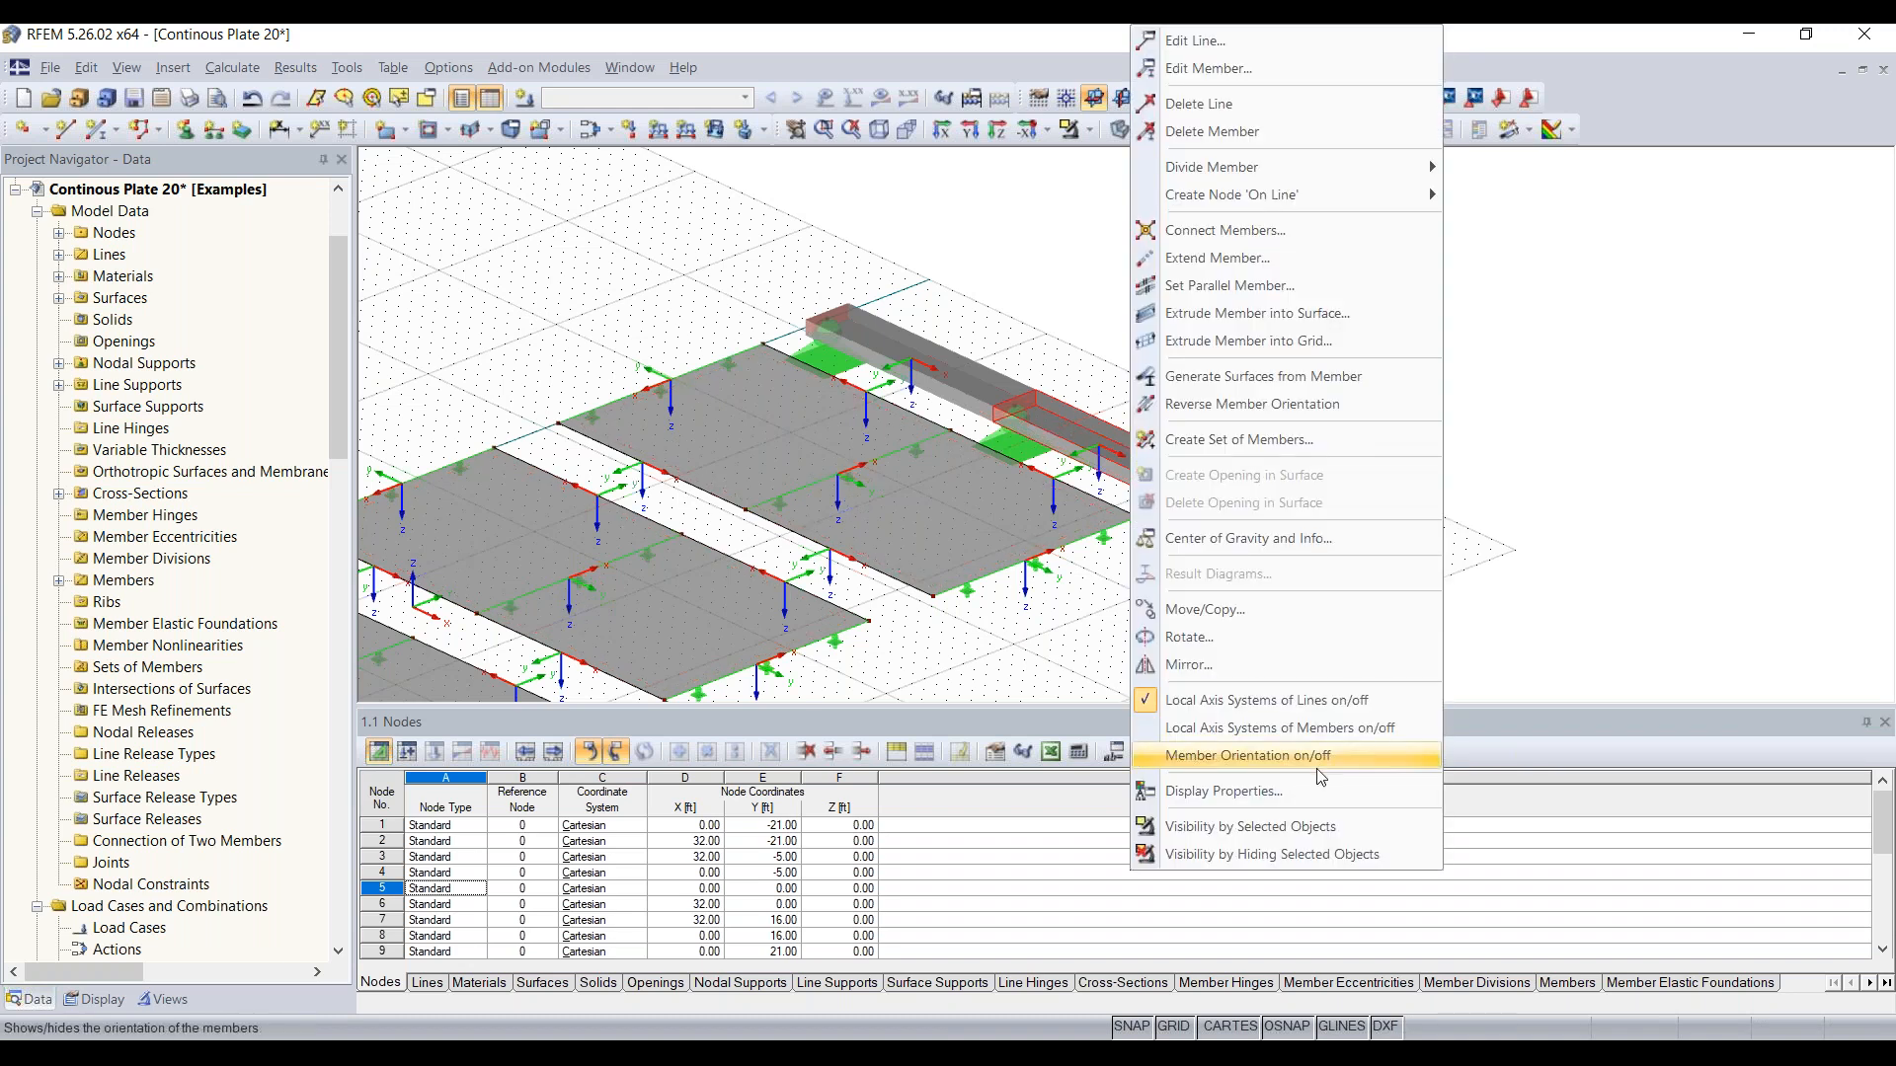
click(1284, 727)
right_click(1141, 502)
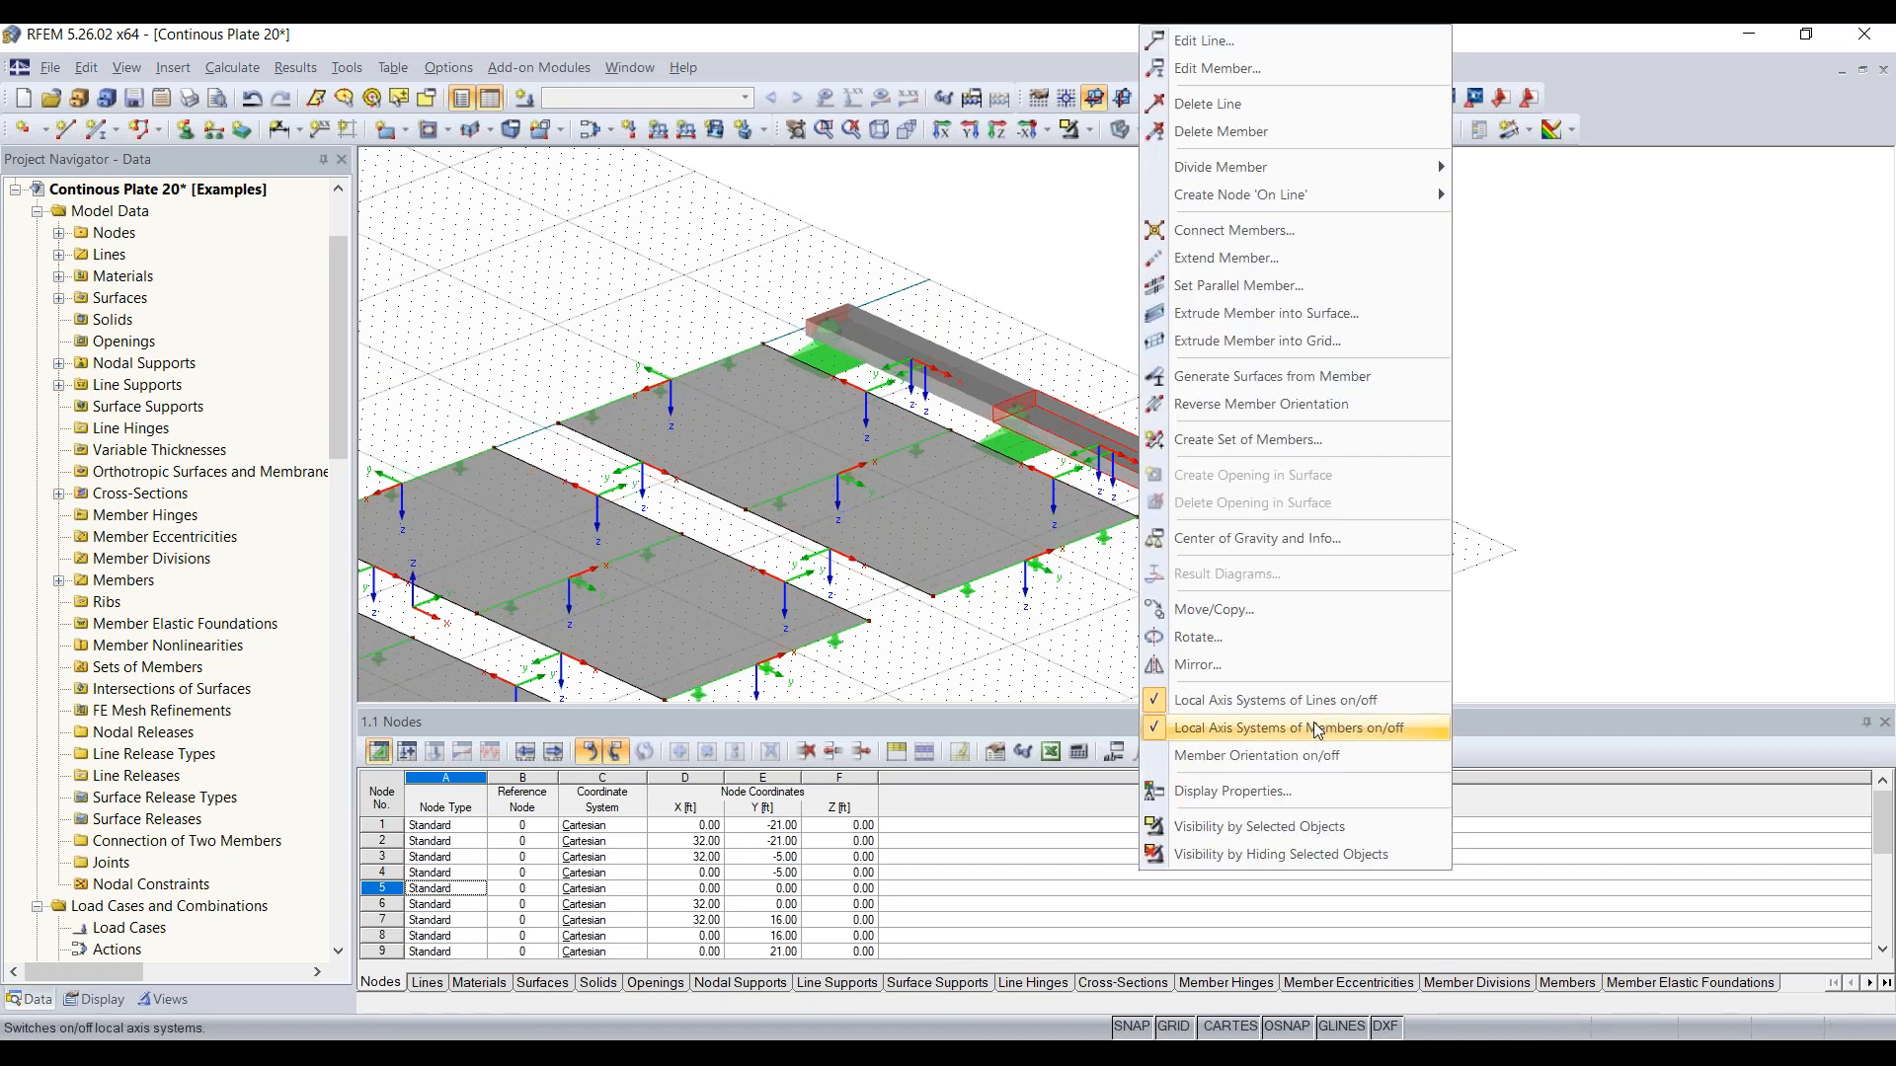
click(1284, 699)
scroll(1121, 481, up, 5)
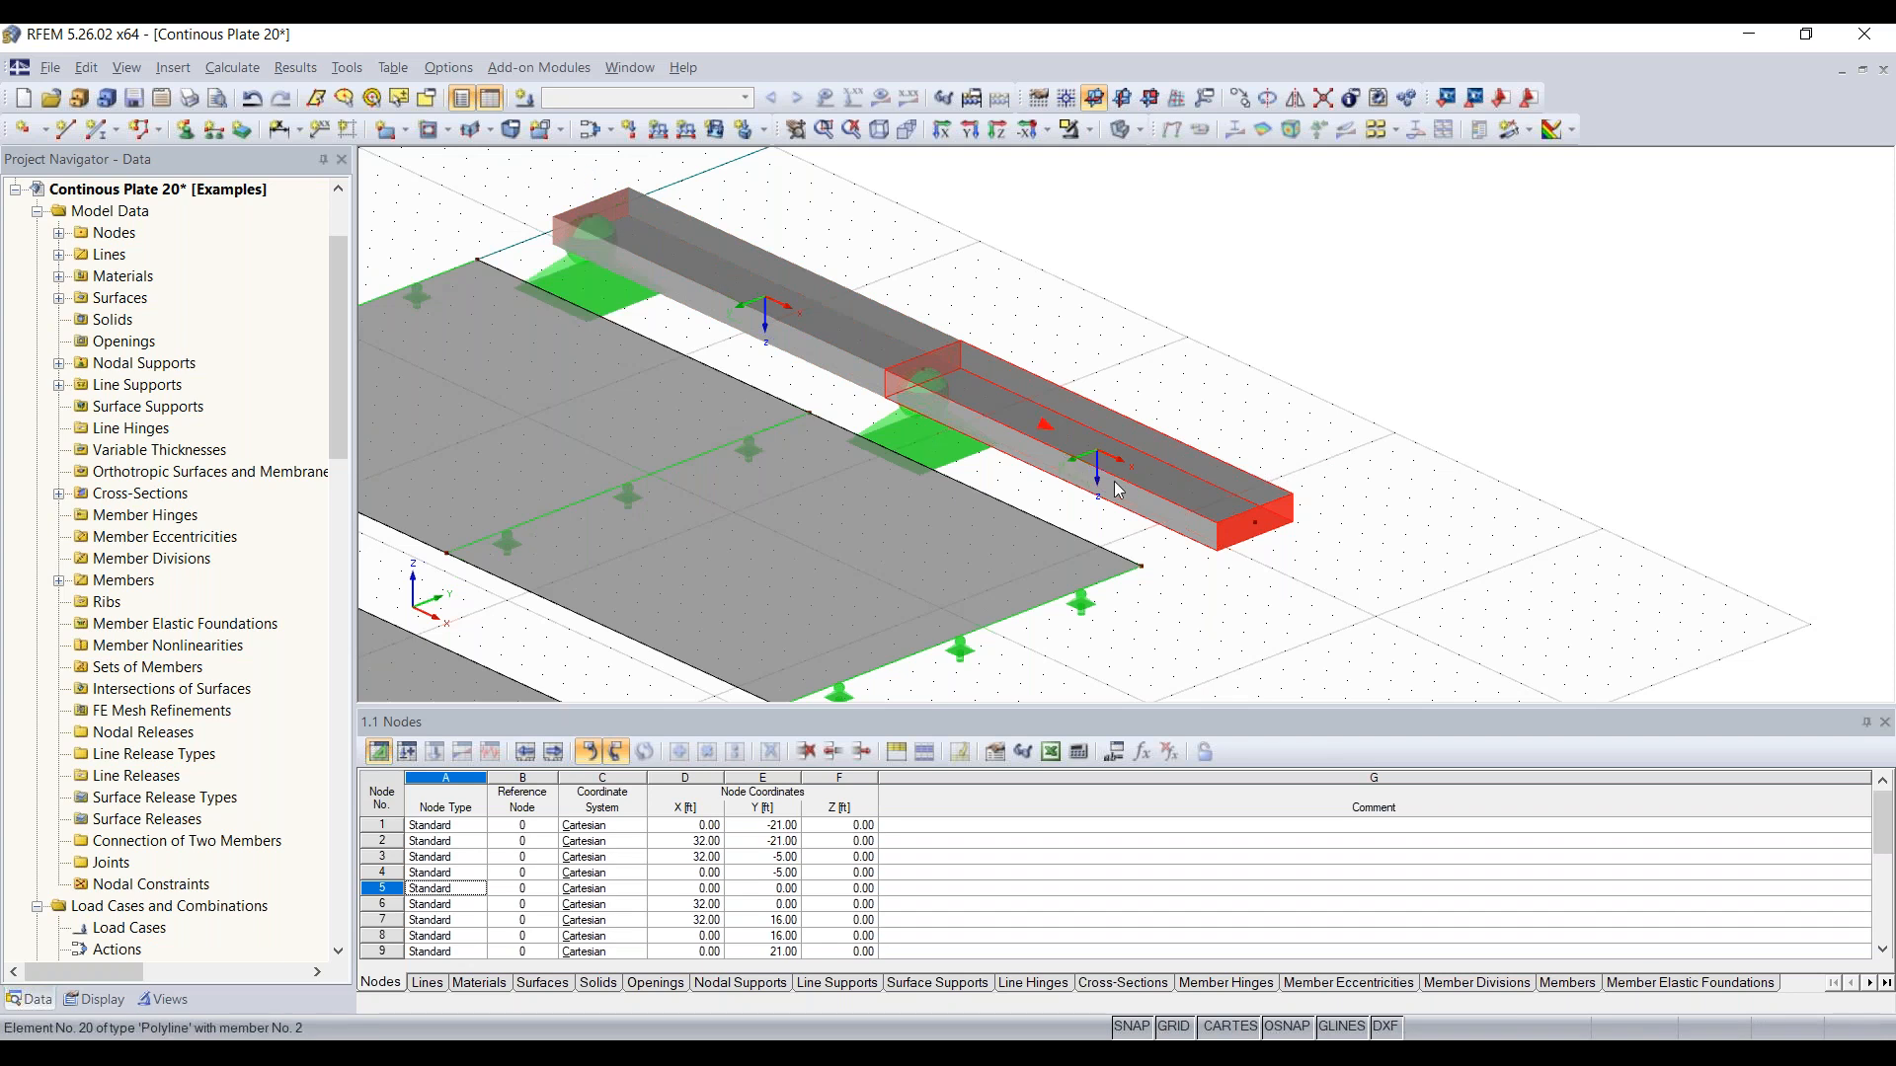
Step: Define a new nodal support type in global axes with all displacements and the X and Z rotations fixed, leaving the Y rotation free
scroll(877, 342, down, 2)
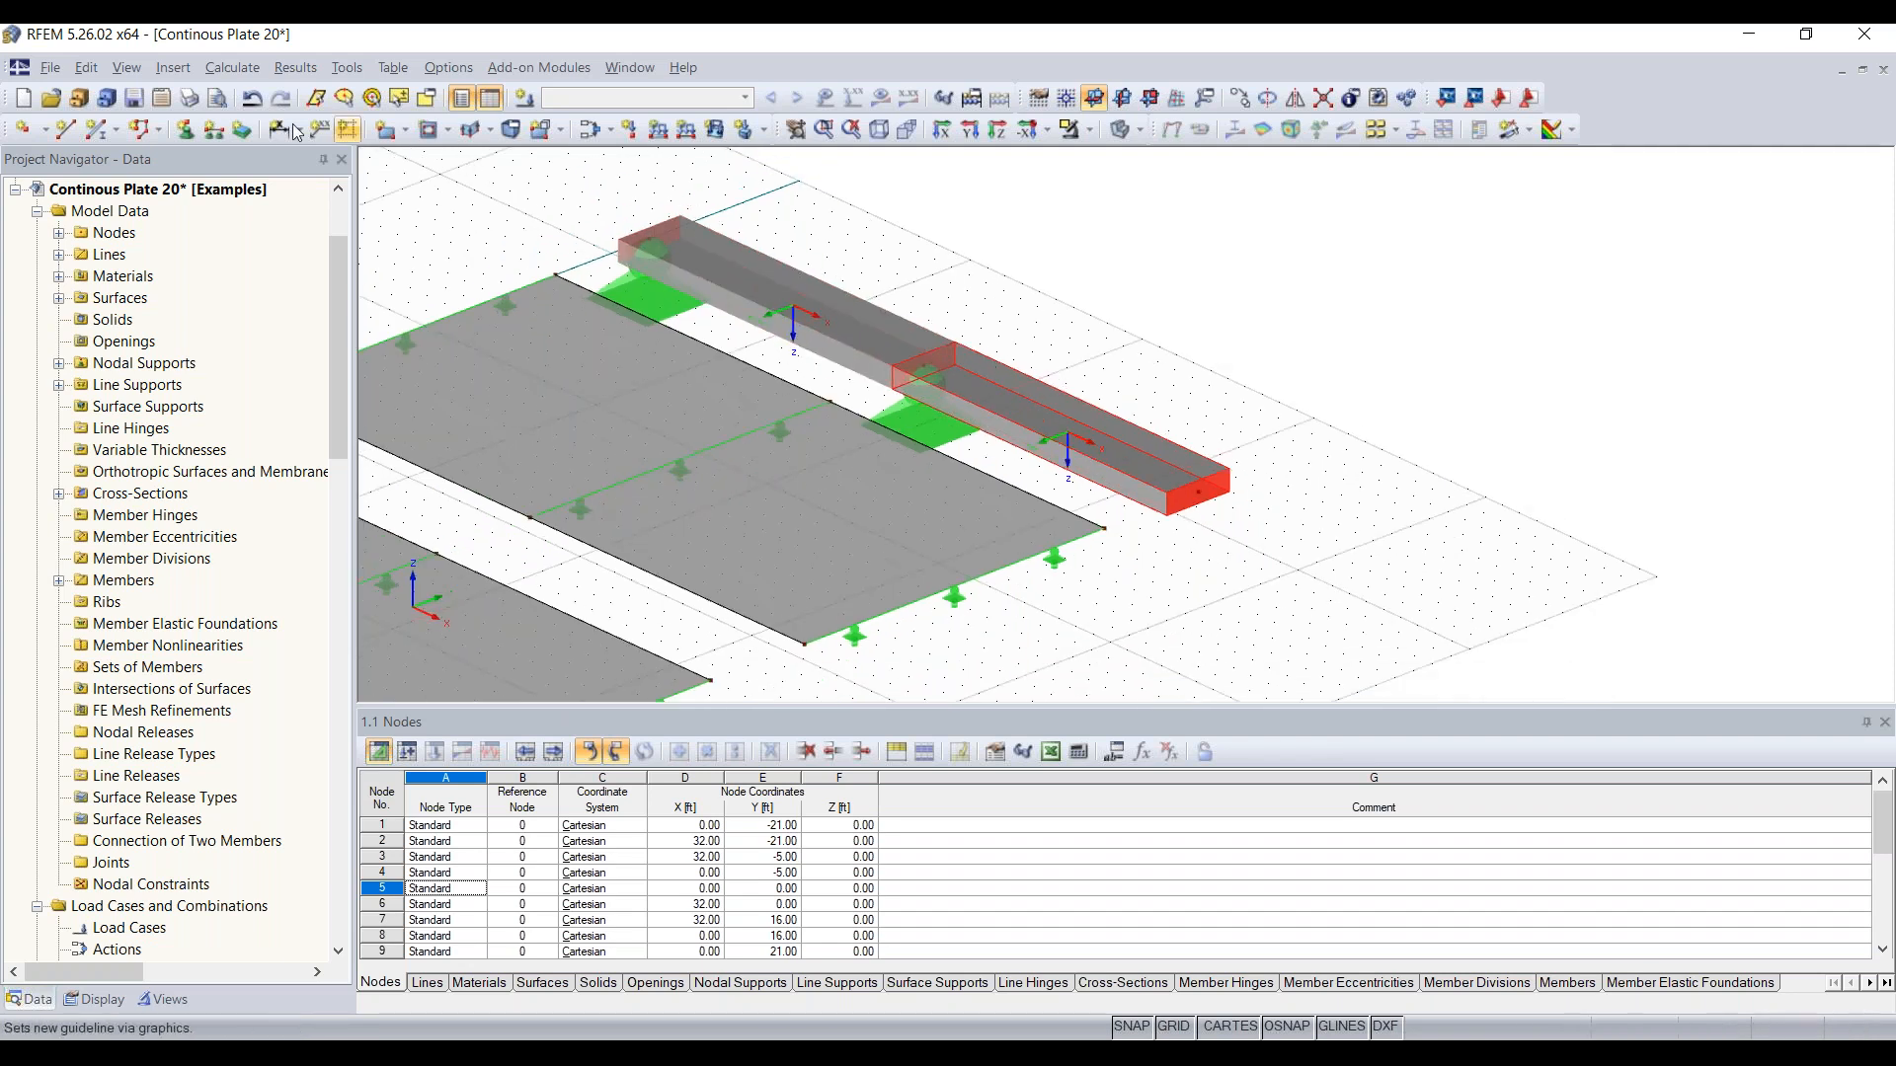
click(183, 131)
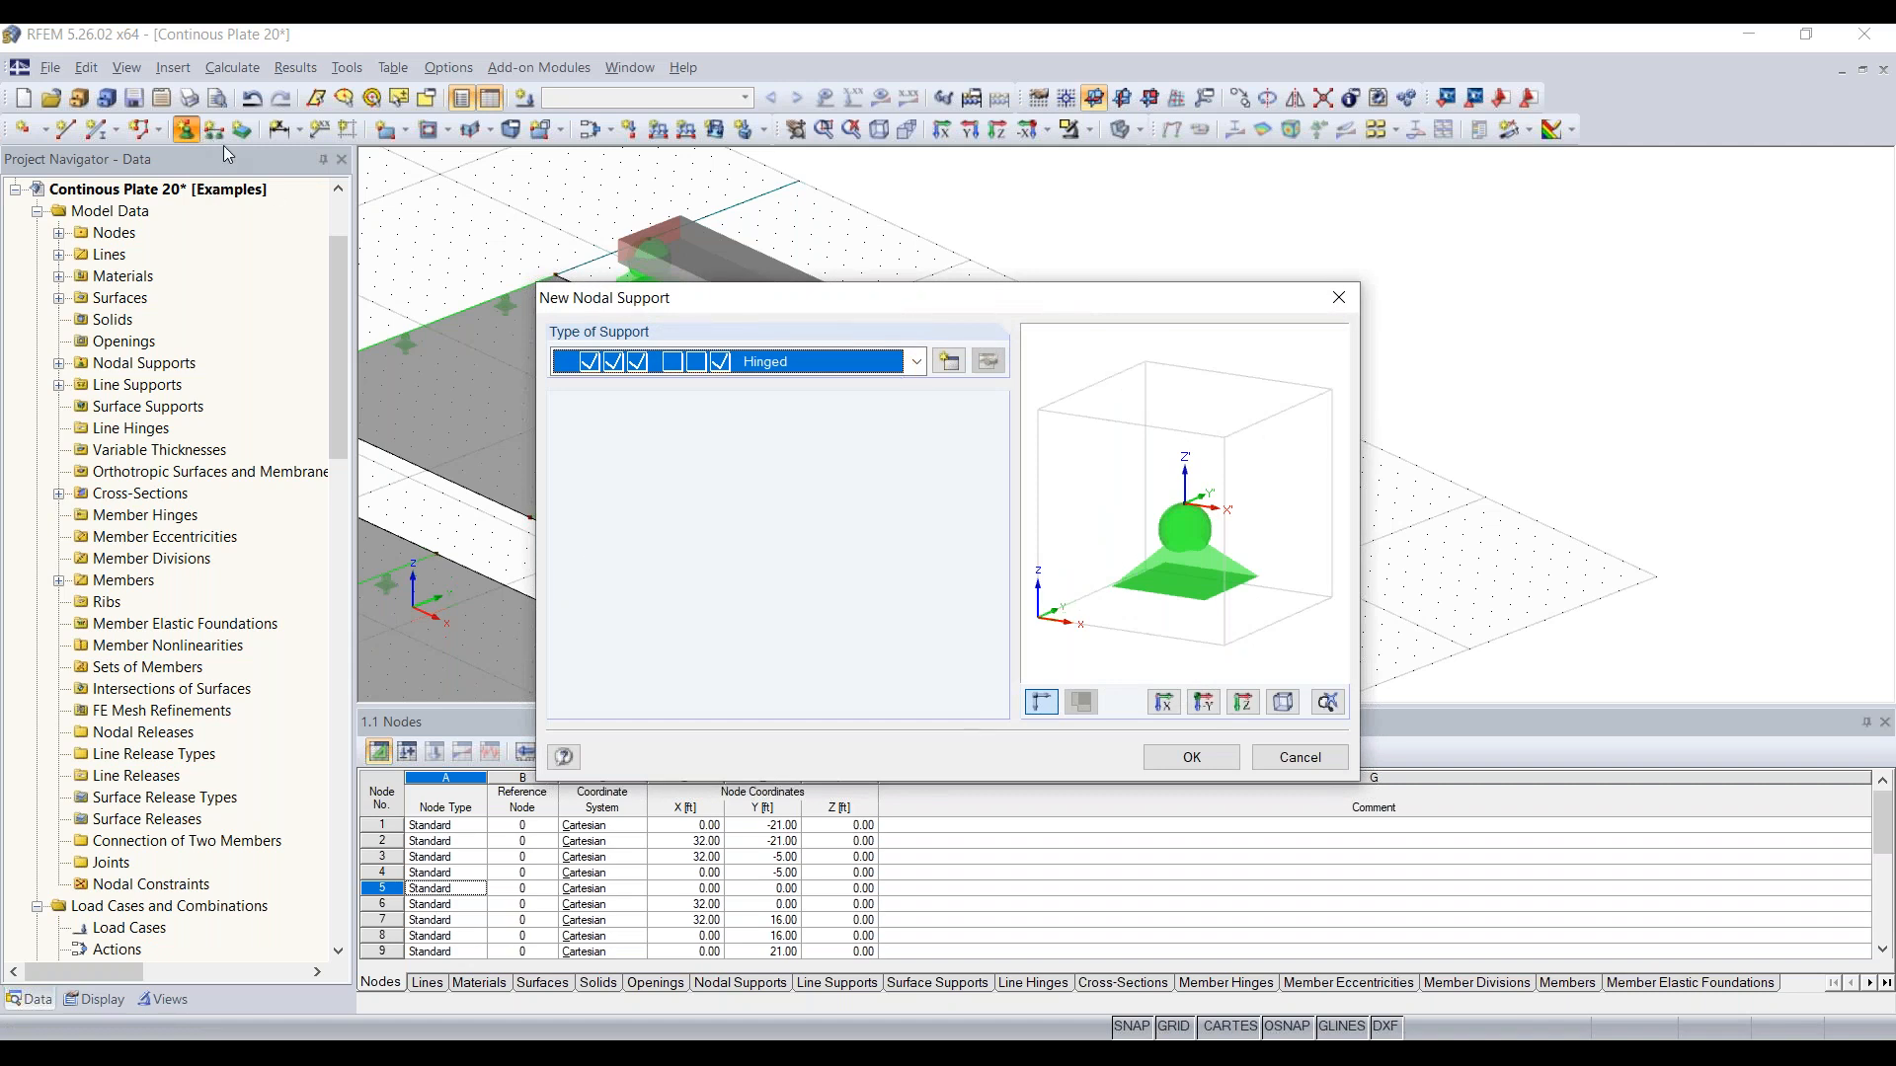
click(951, 363)
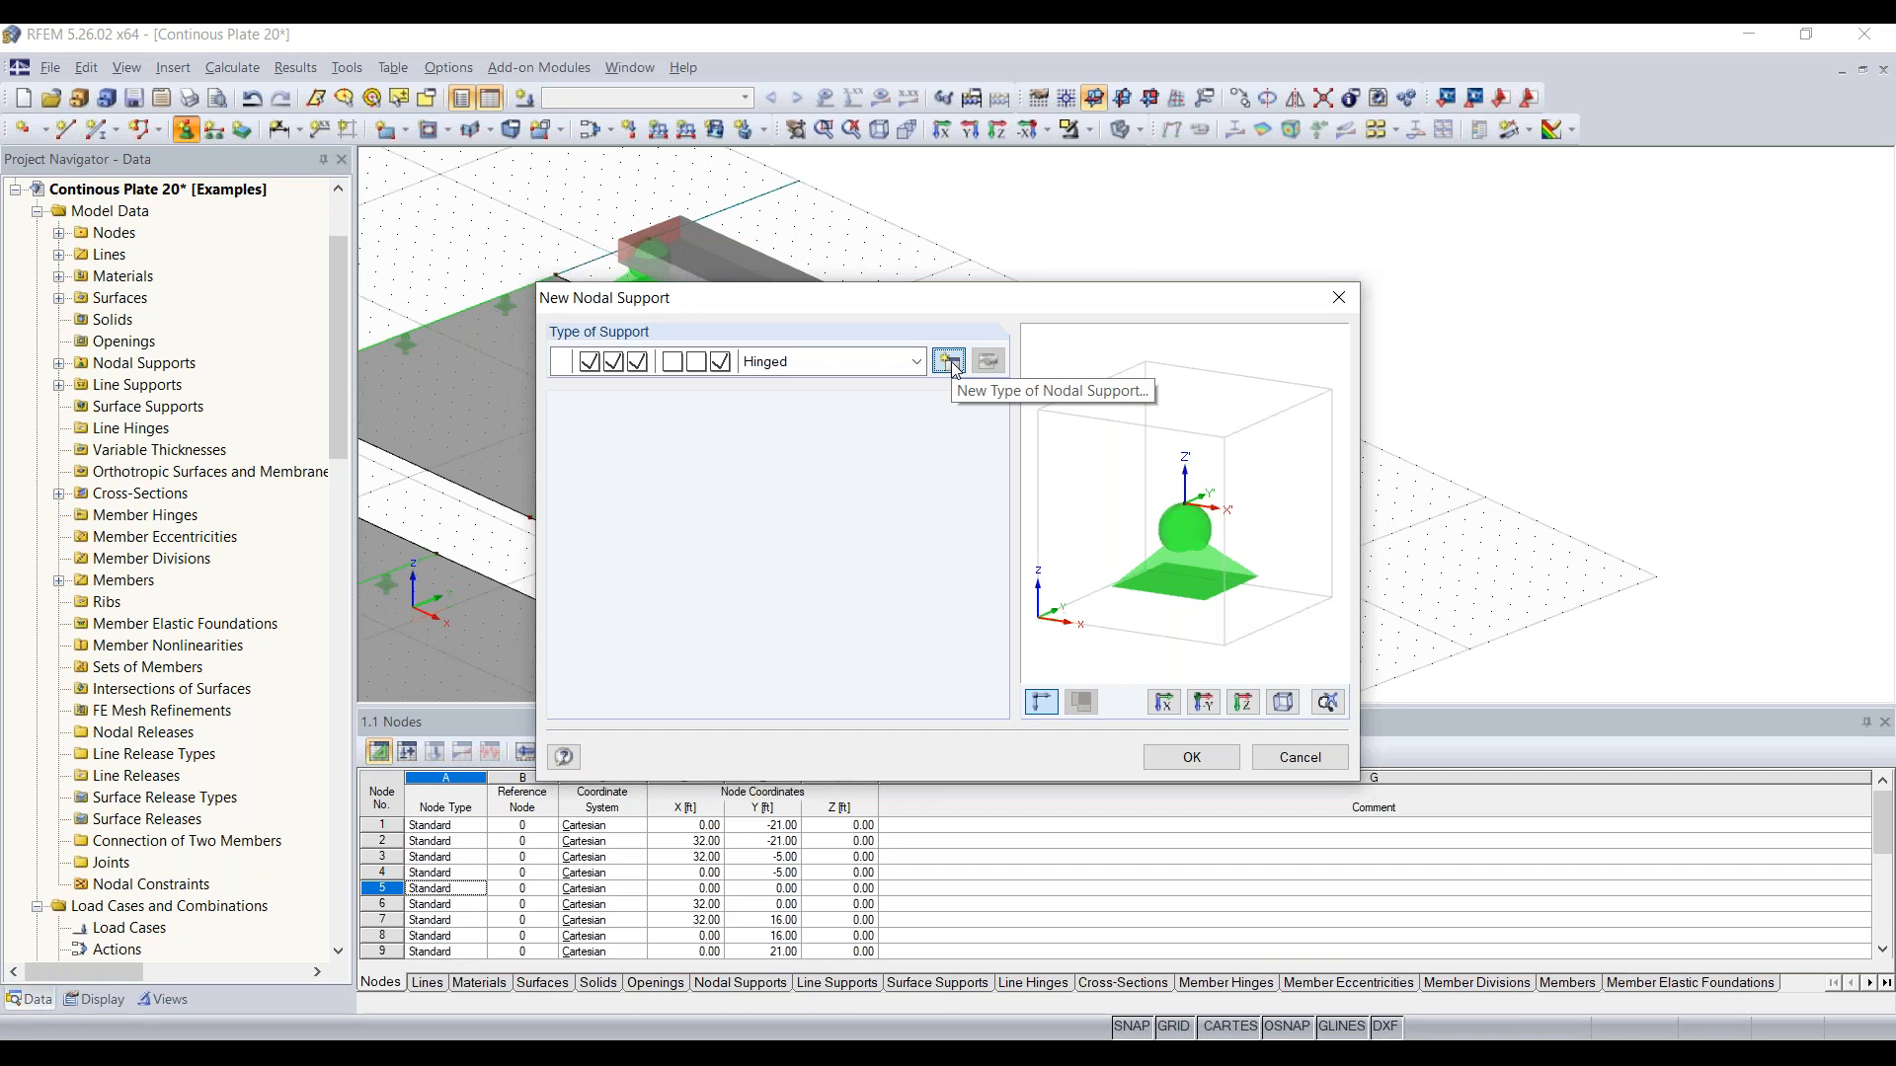
click(949, 362)
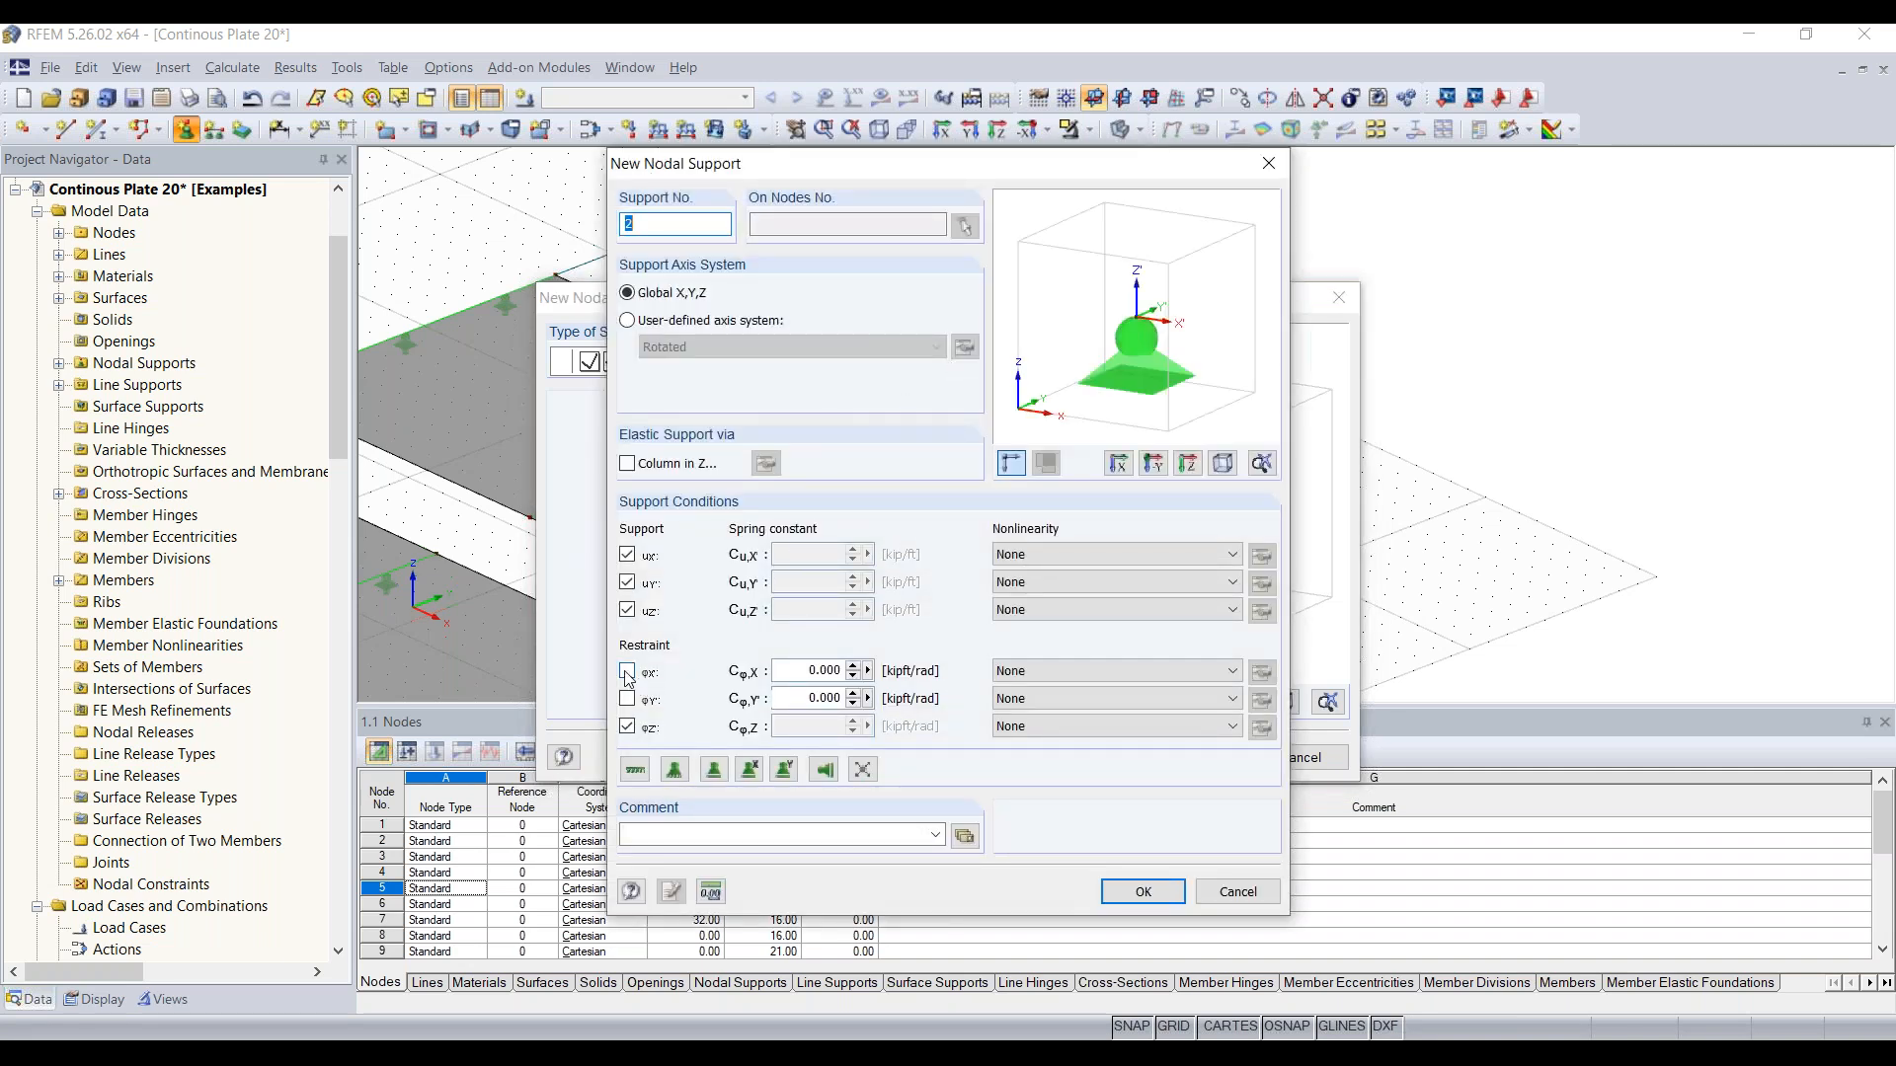
click(627, 672)
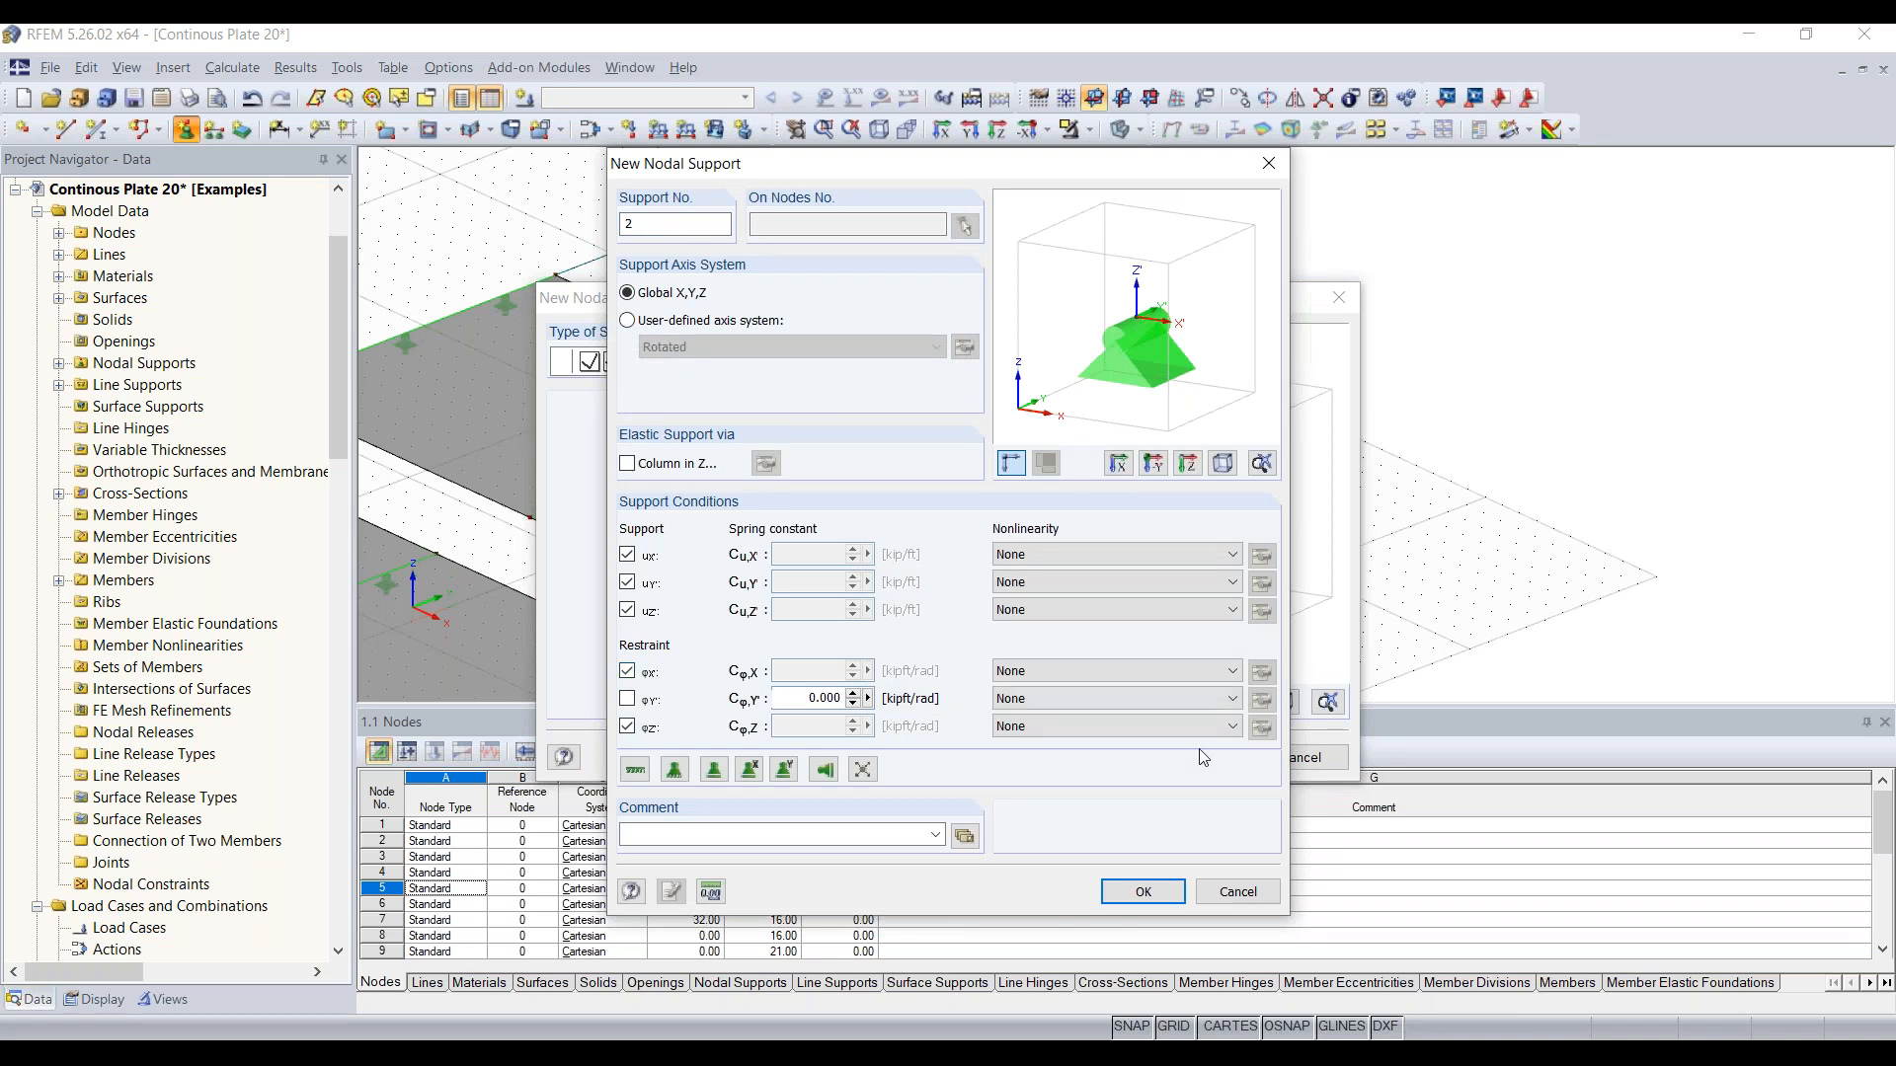
click(1151, 891)
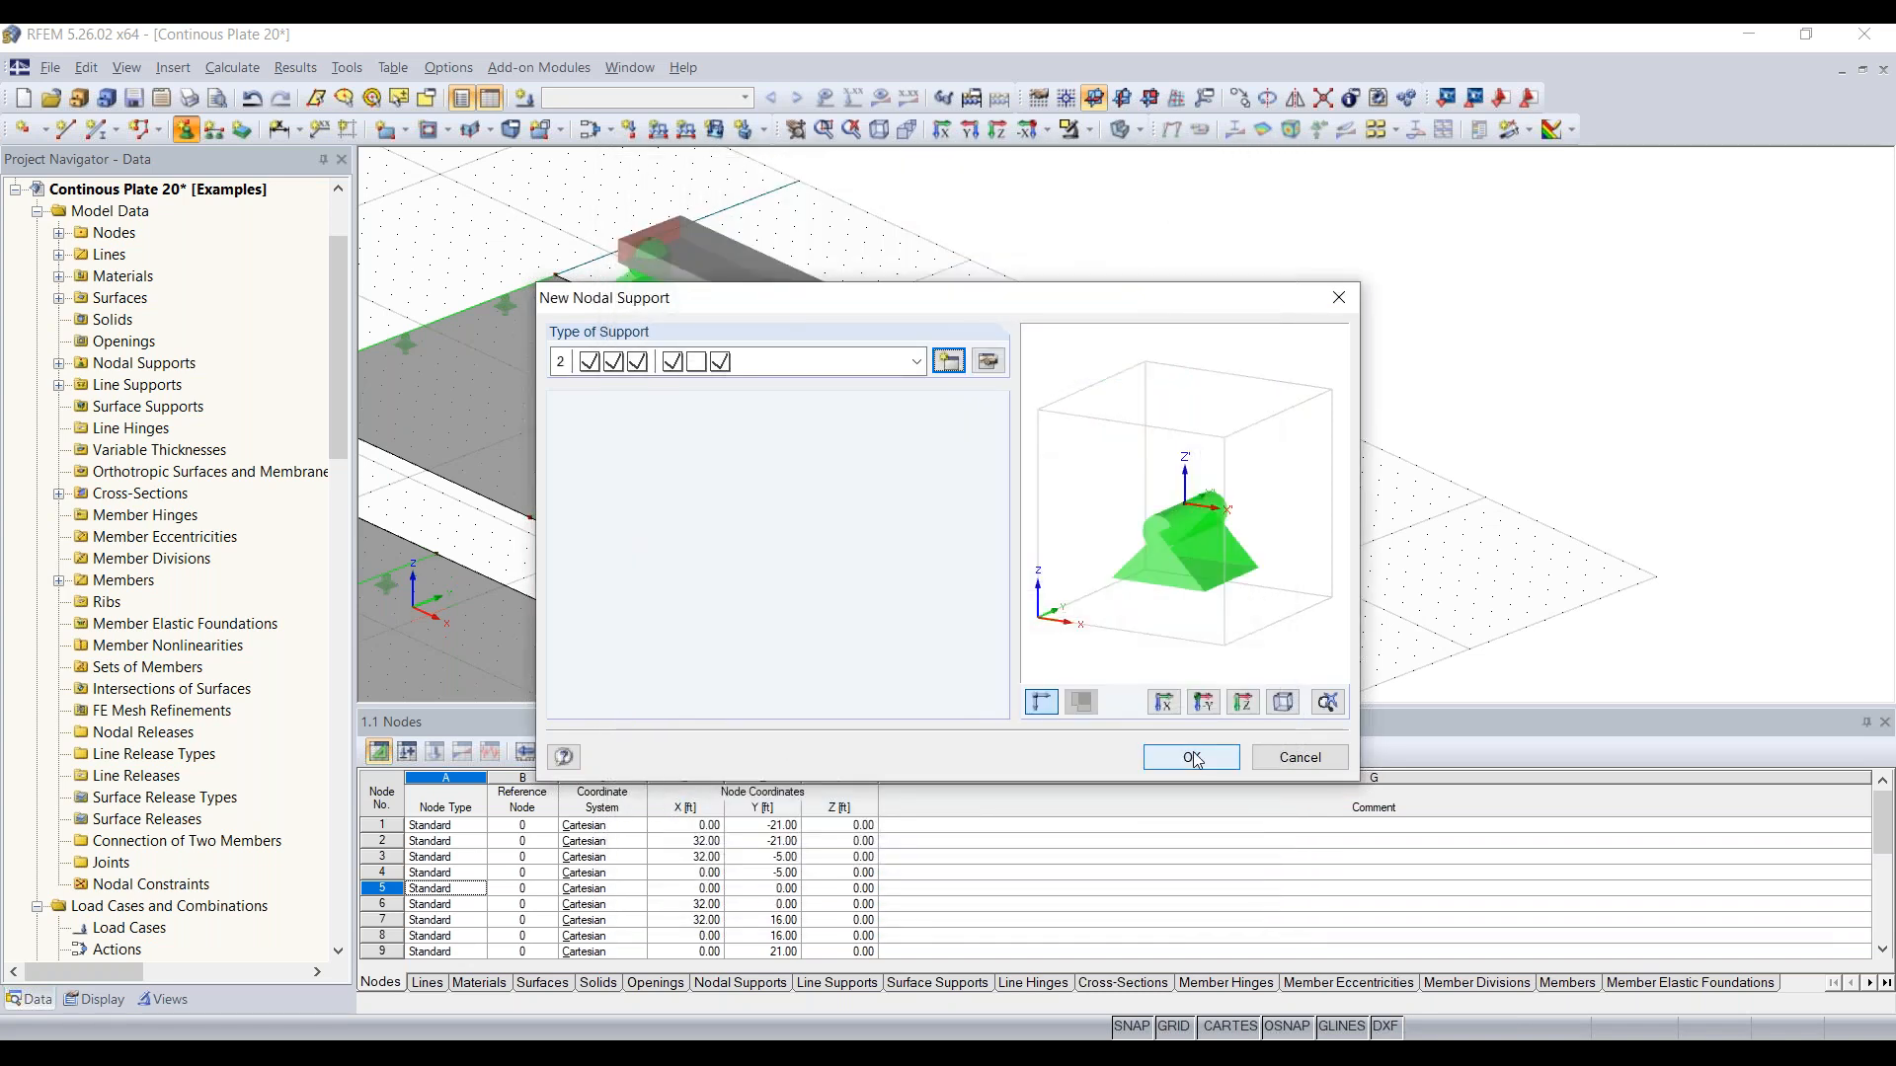
Step: Place the new nodal support on the beam's remaining unsupported end node
click(1193, 759)
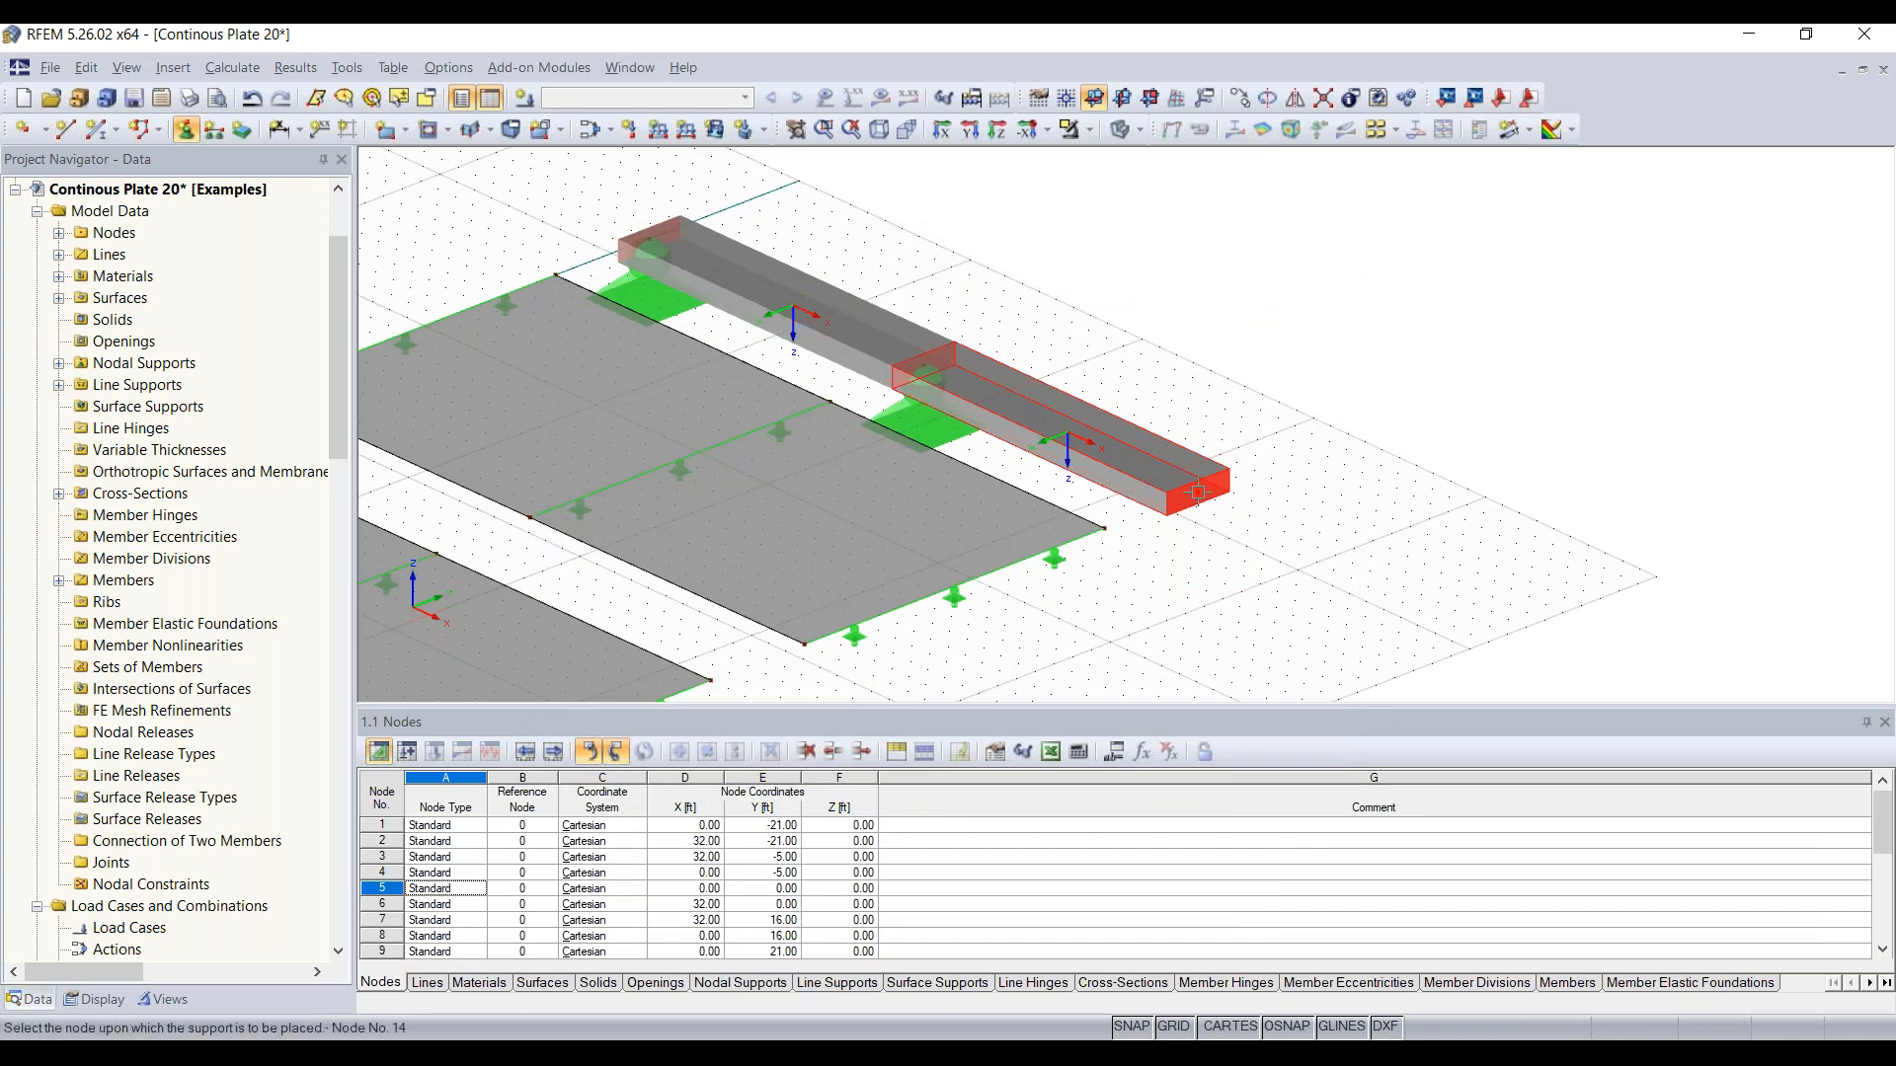
click(1198, 493)
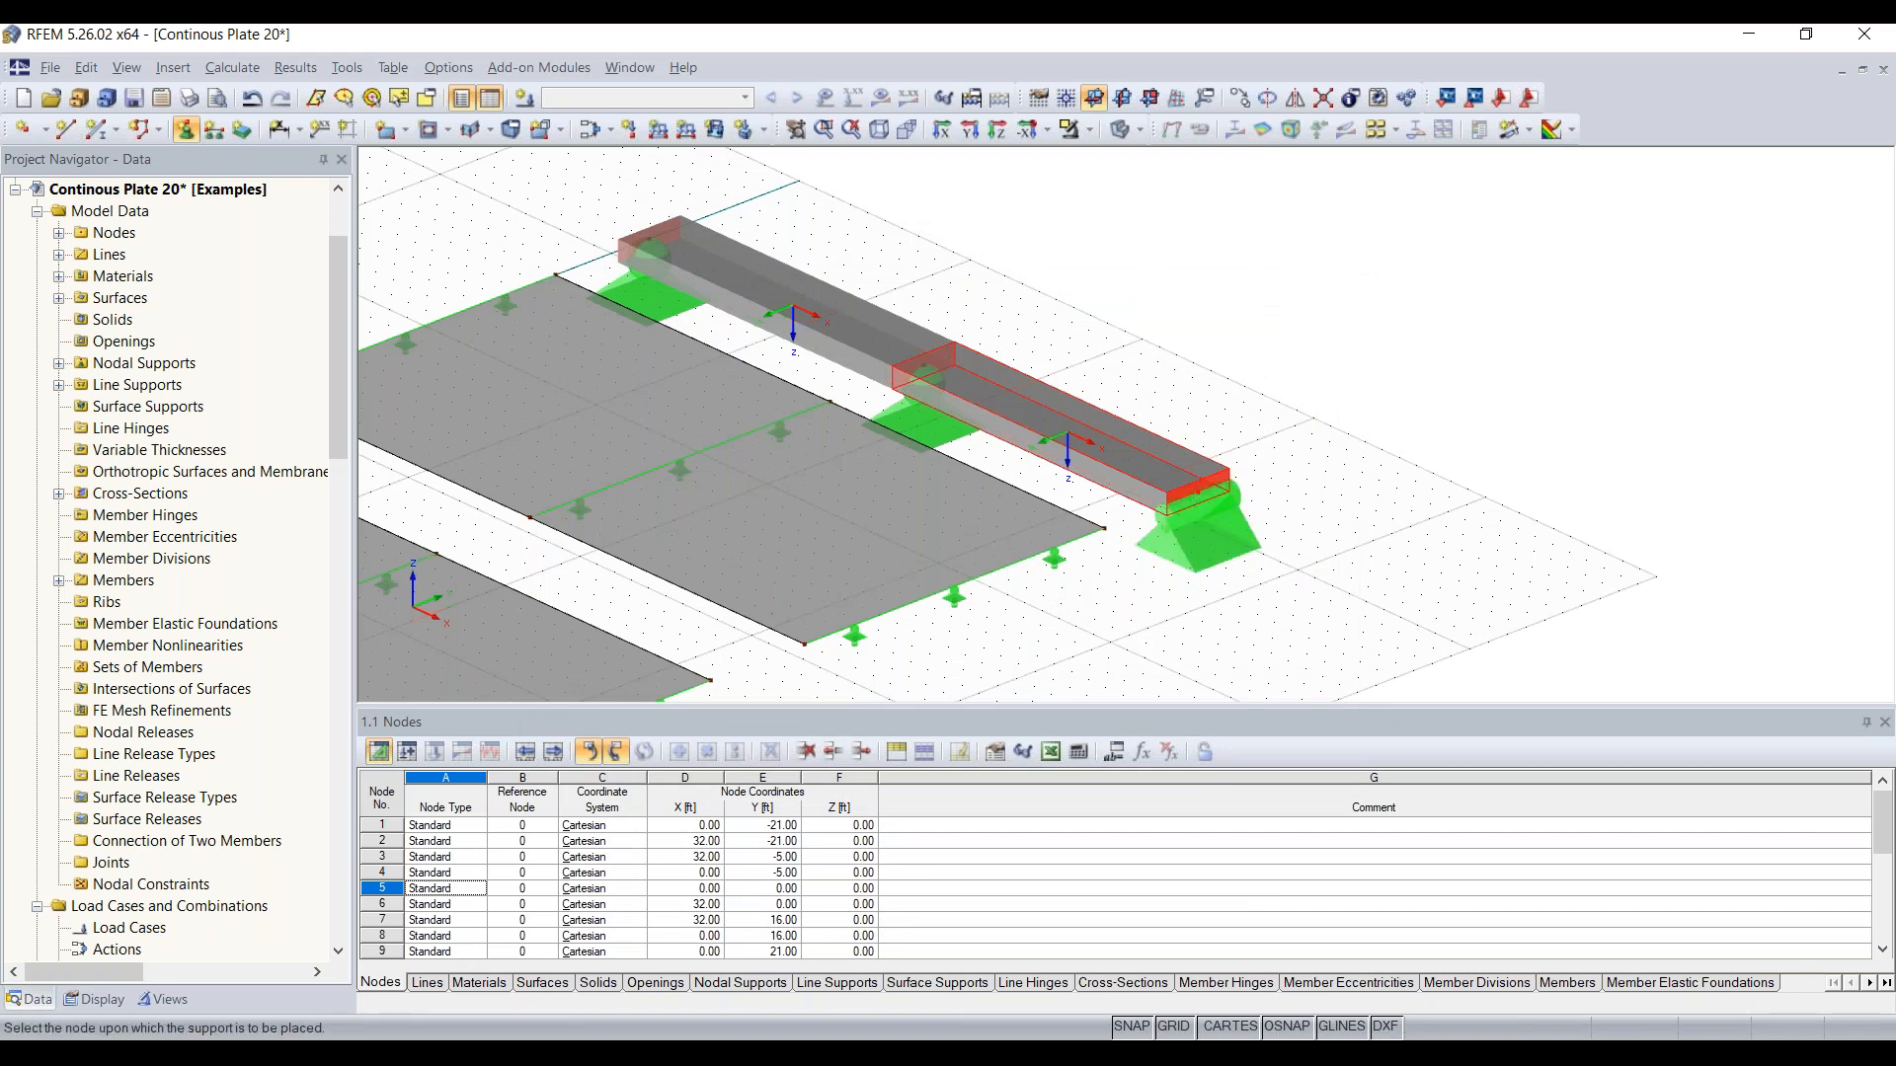
right_click(1247, 614)
ctrl+middle_drag(1392, 526, 682, 380)
middle_drag(874, 378, 974, 114)
scroll(982, 535, up, 3)
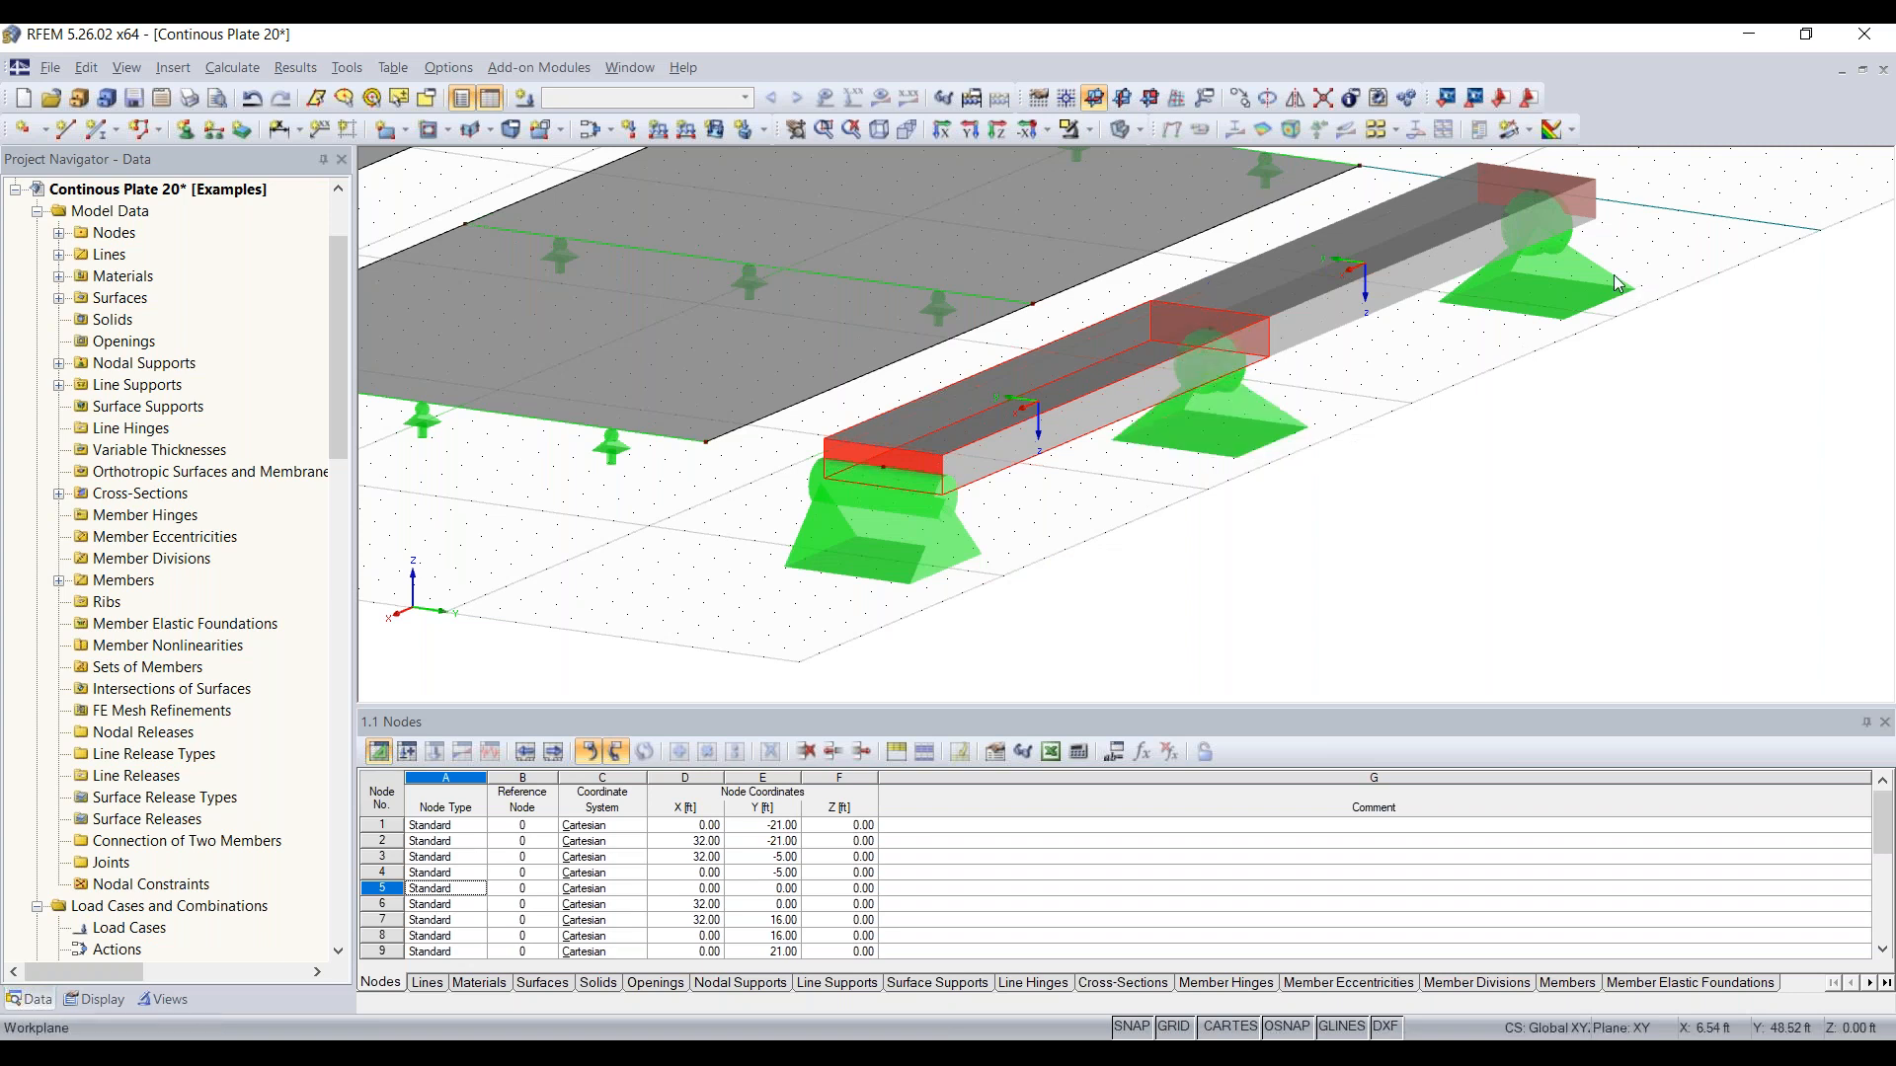
scroll(1219, 416, down, 5)
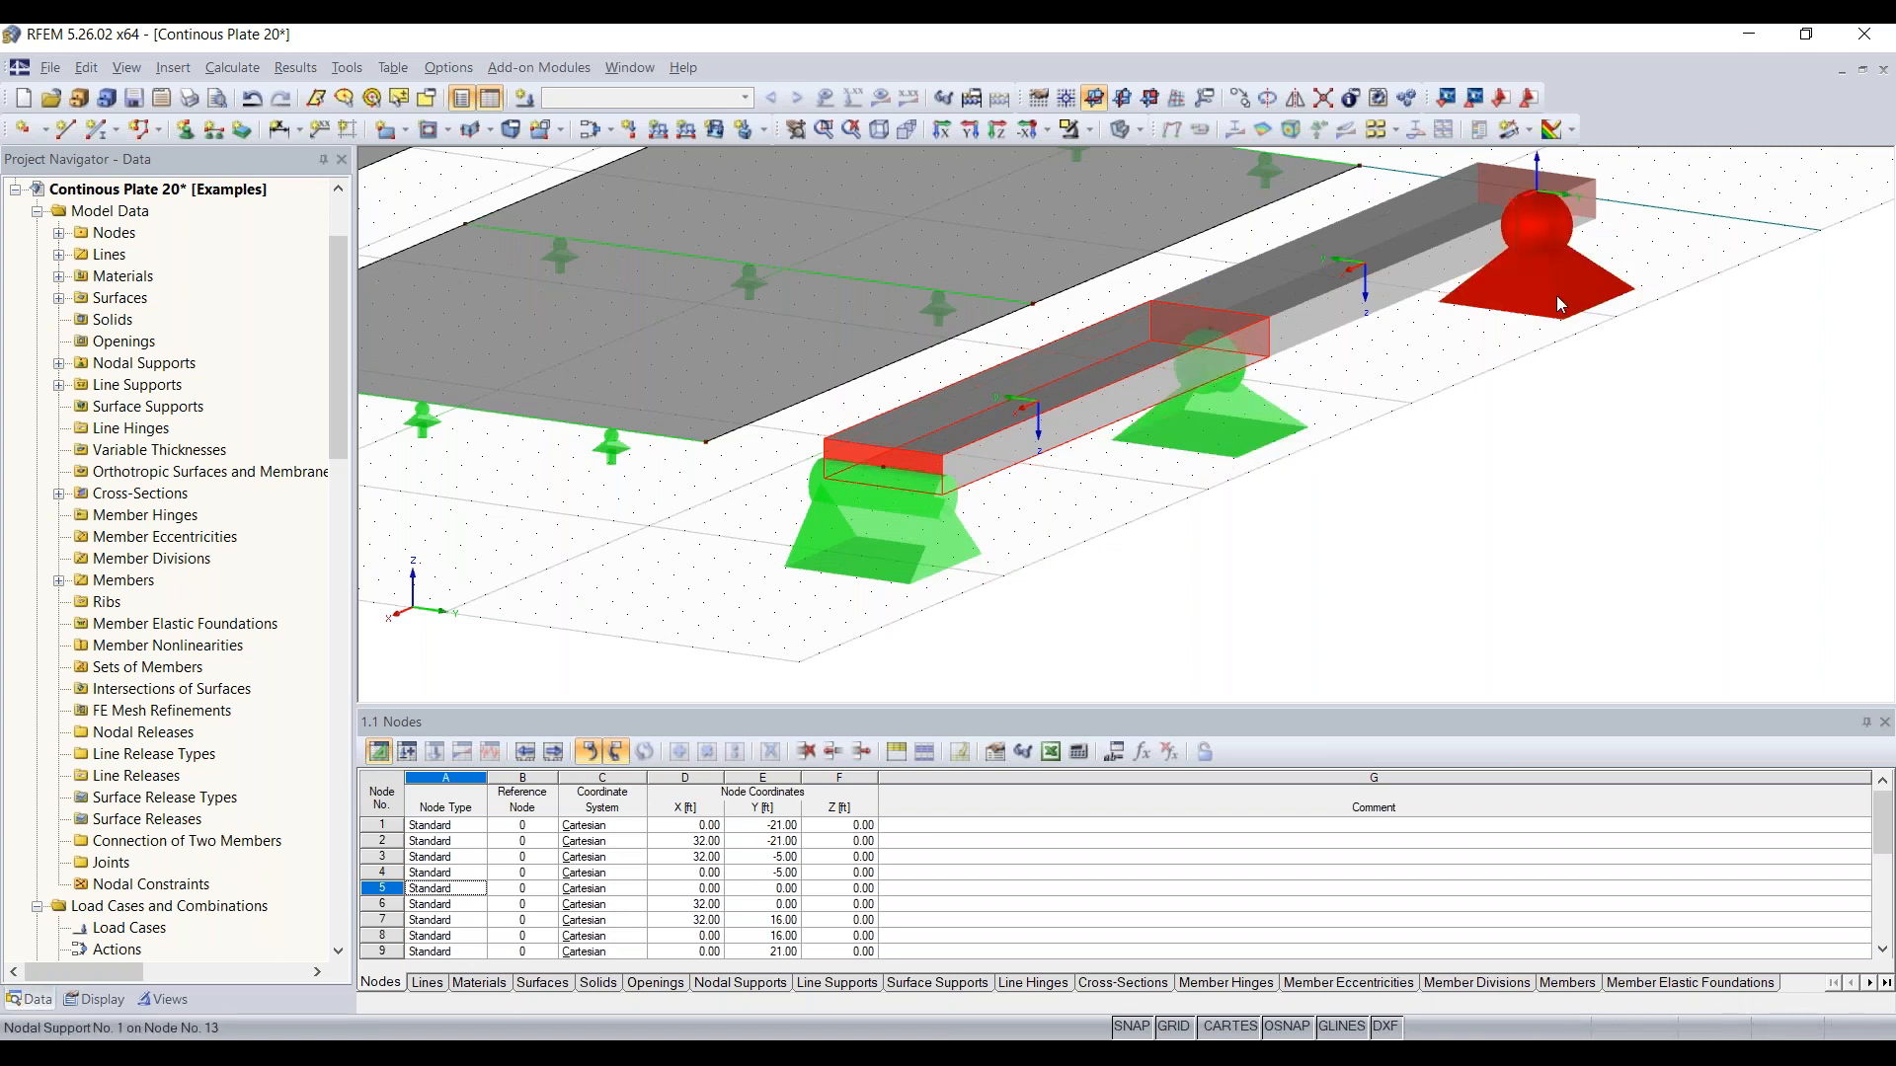
Step: Create load case LC1 named Test in the Dead action category with self-weight deactivated
middle_drag(859, 553, 1757, 627)
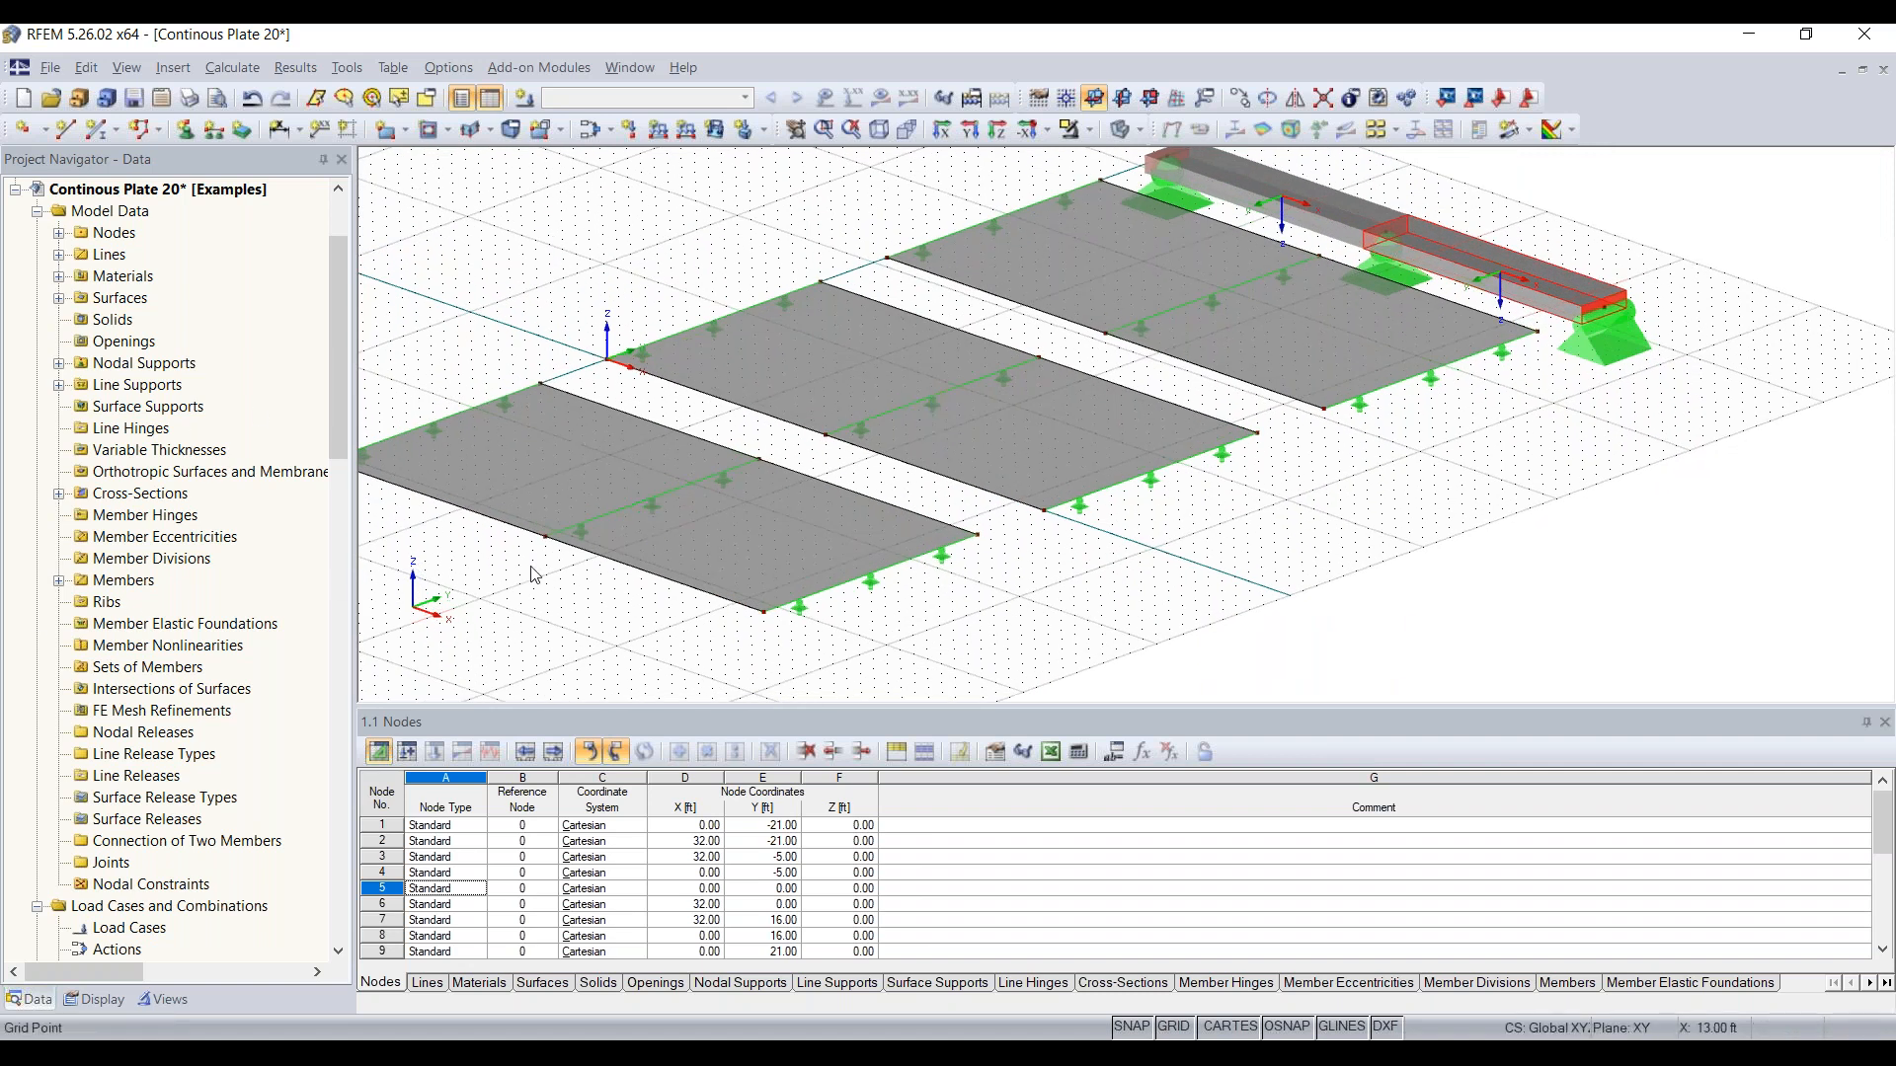
scroll(995, 514, down, 2)
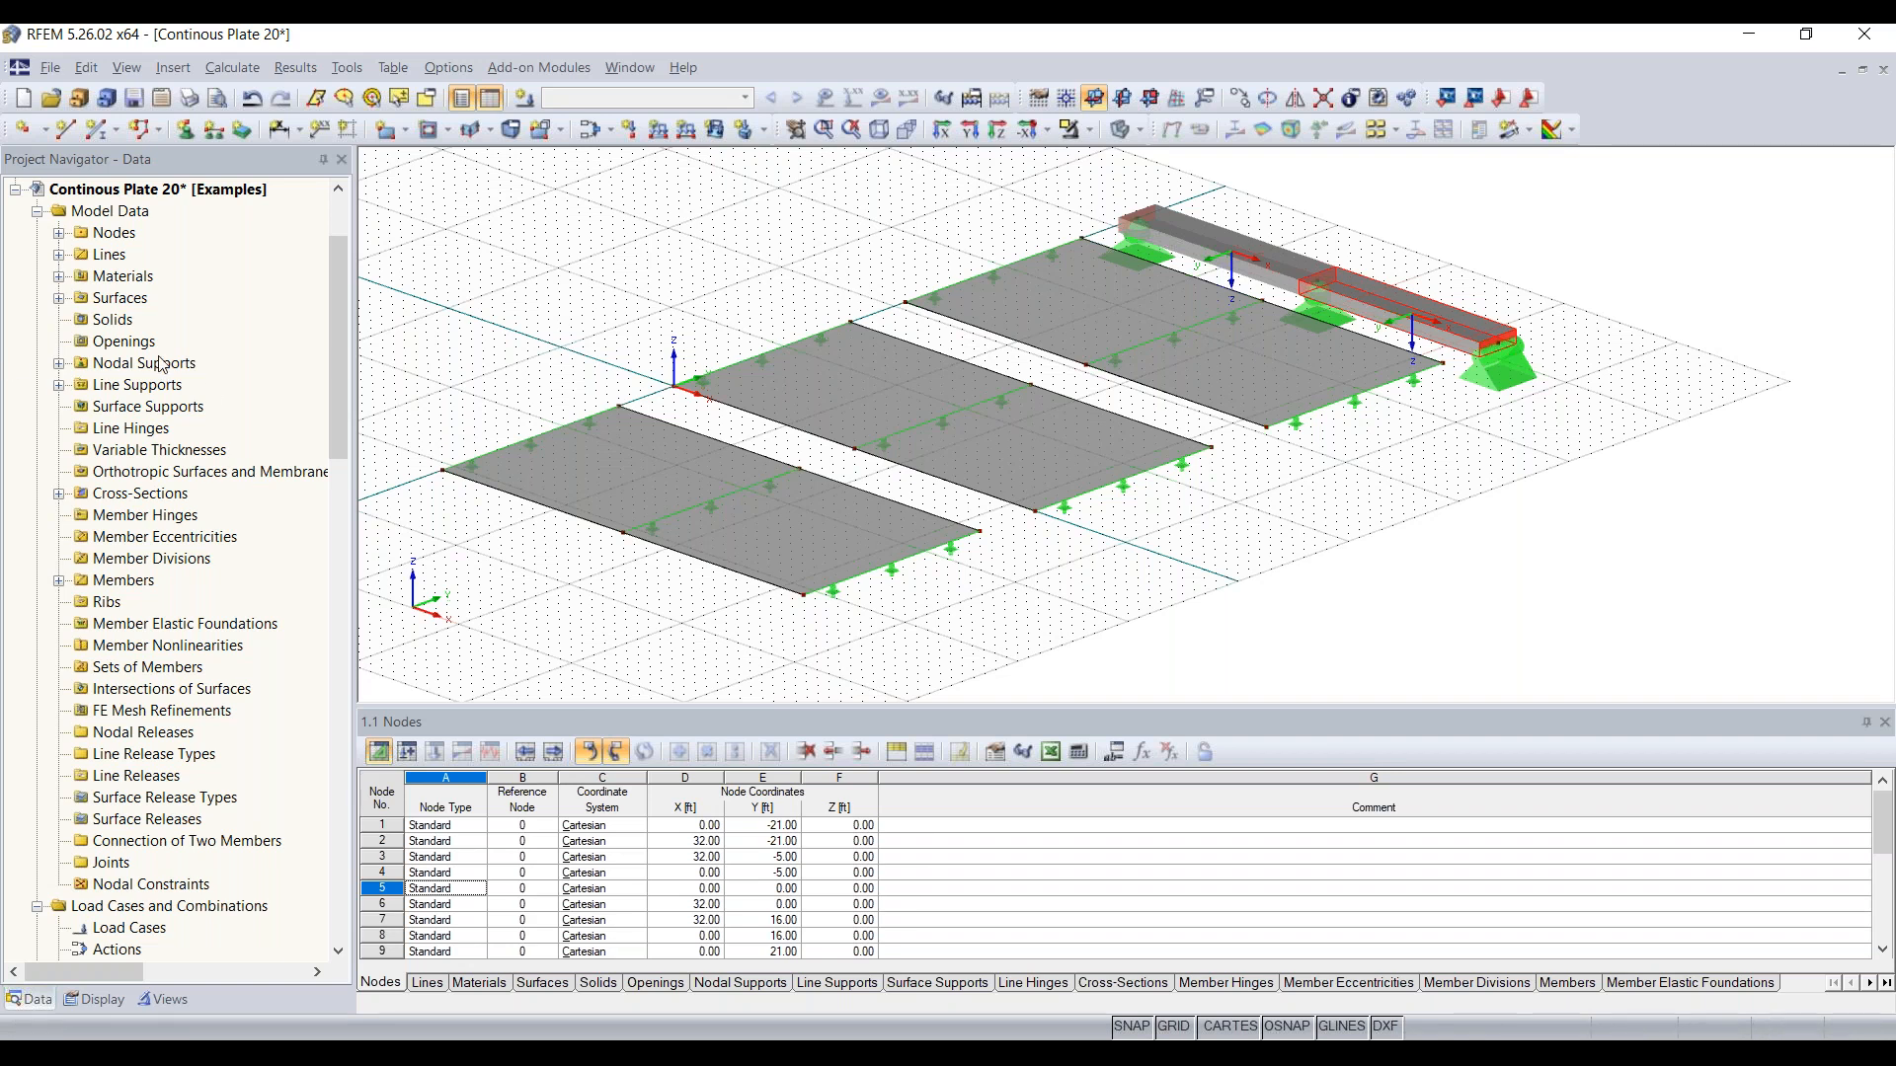
click(524, 99)
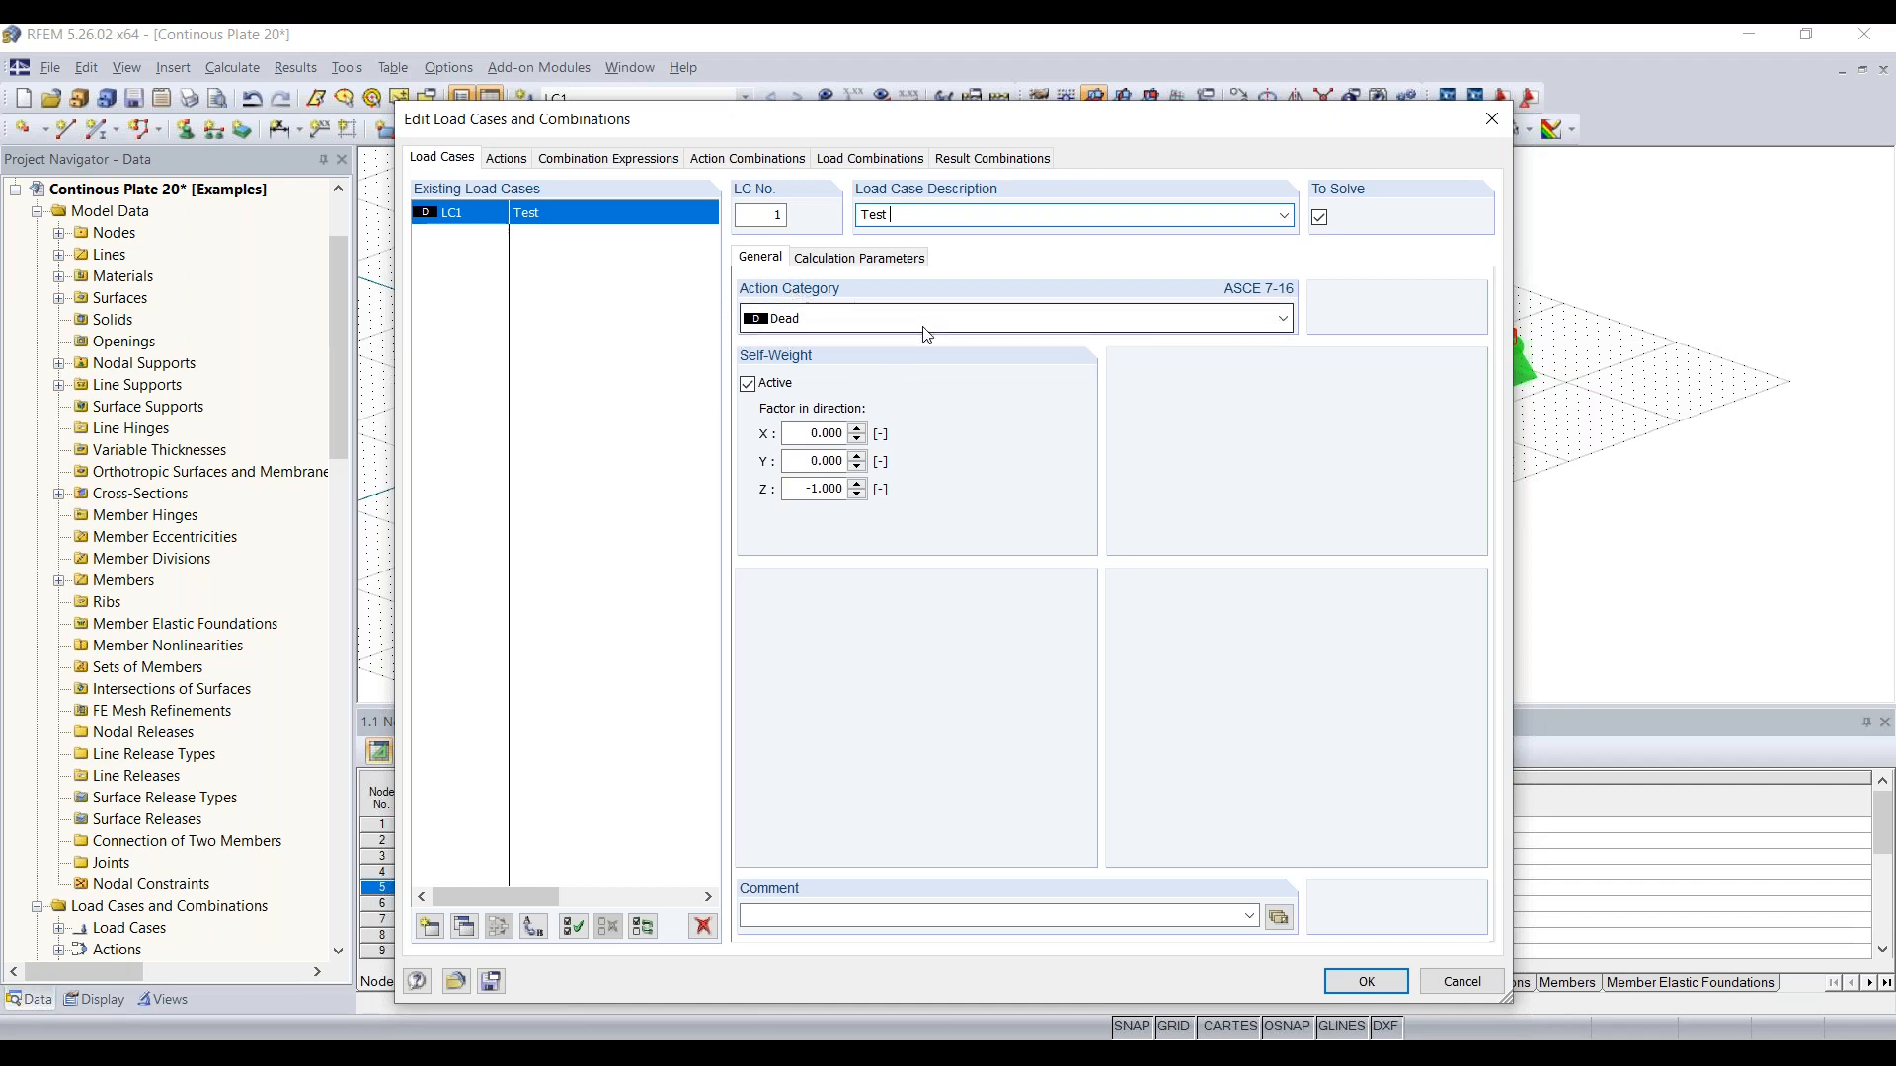
mouse_move(823, 121)
mouse_down()
mouse_move(822, 443)
mouse_move(804, 112)
mouse_move(822, 112)
mouse_up()
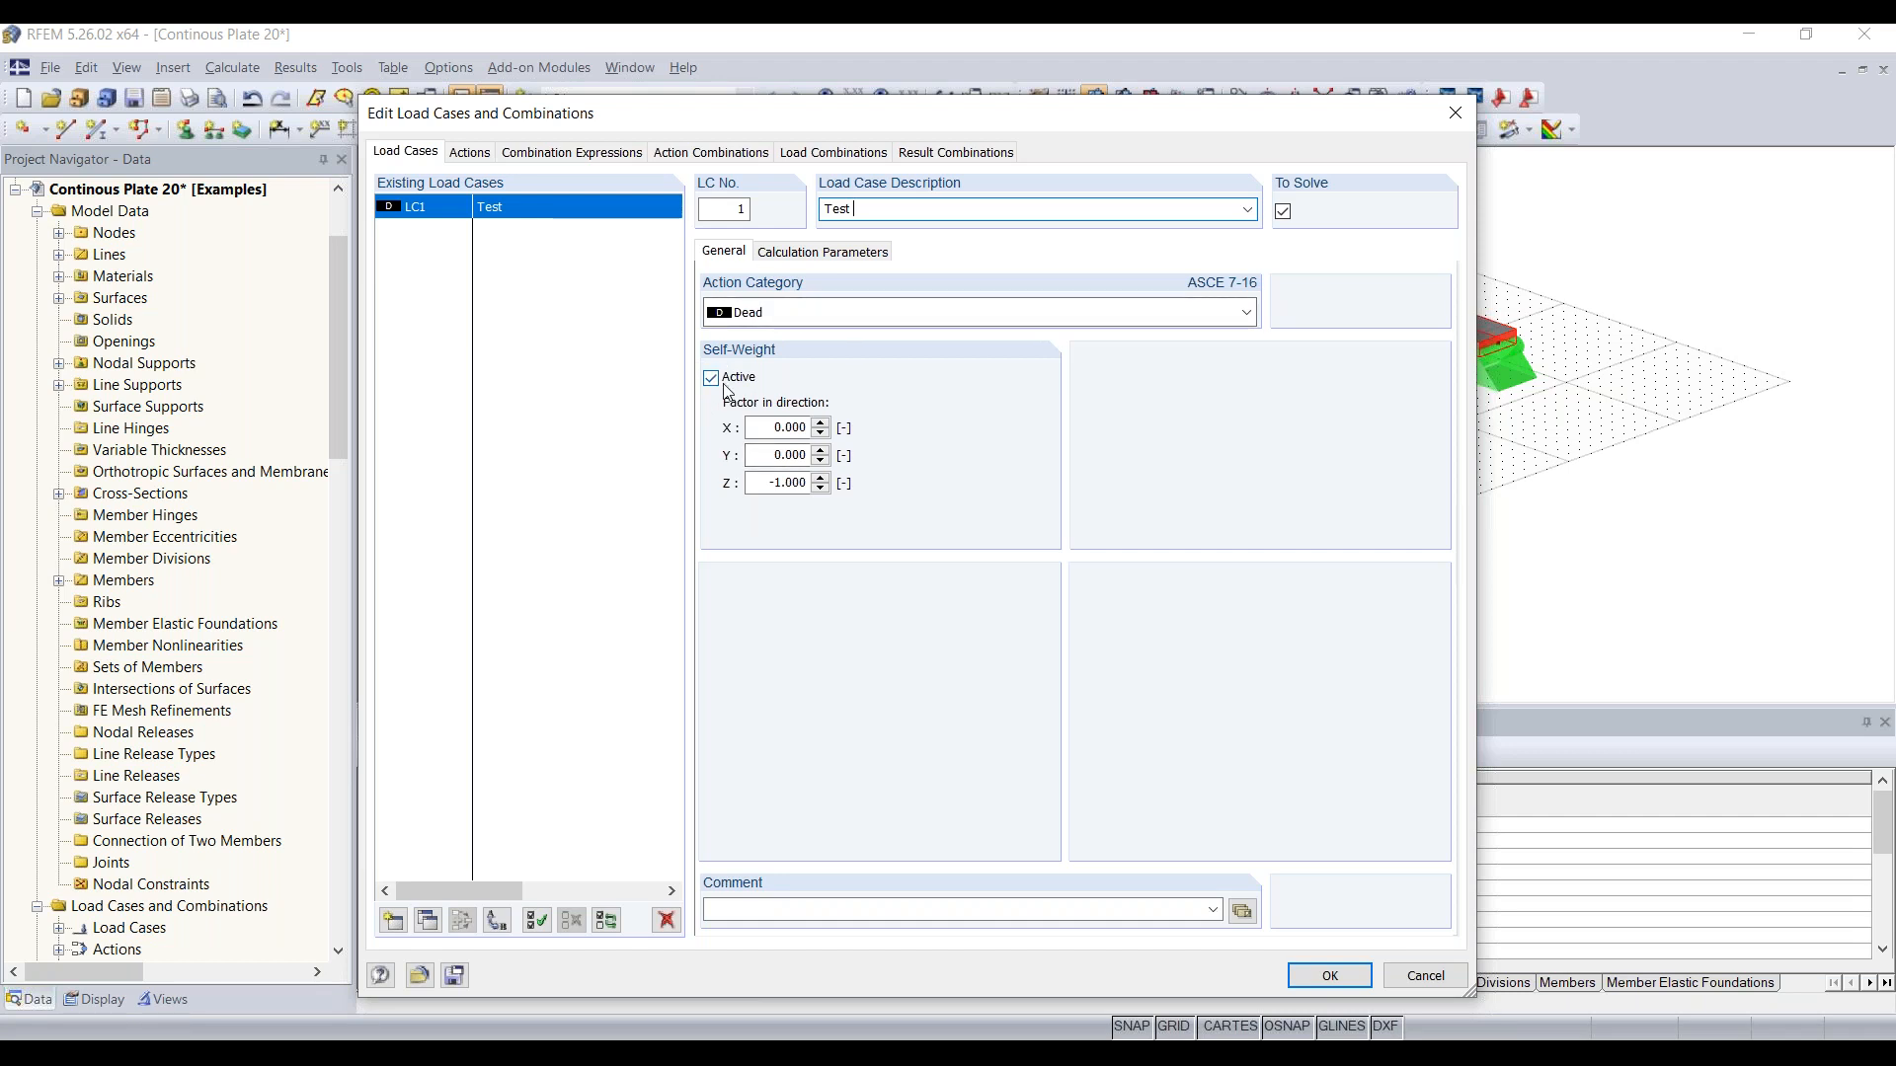
drag(1073, 98, 984, 123)
click(693, 386)
click(694, 388)
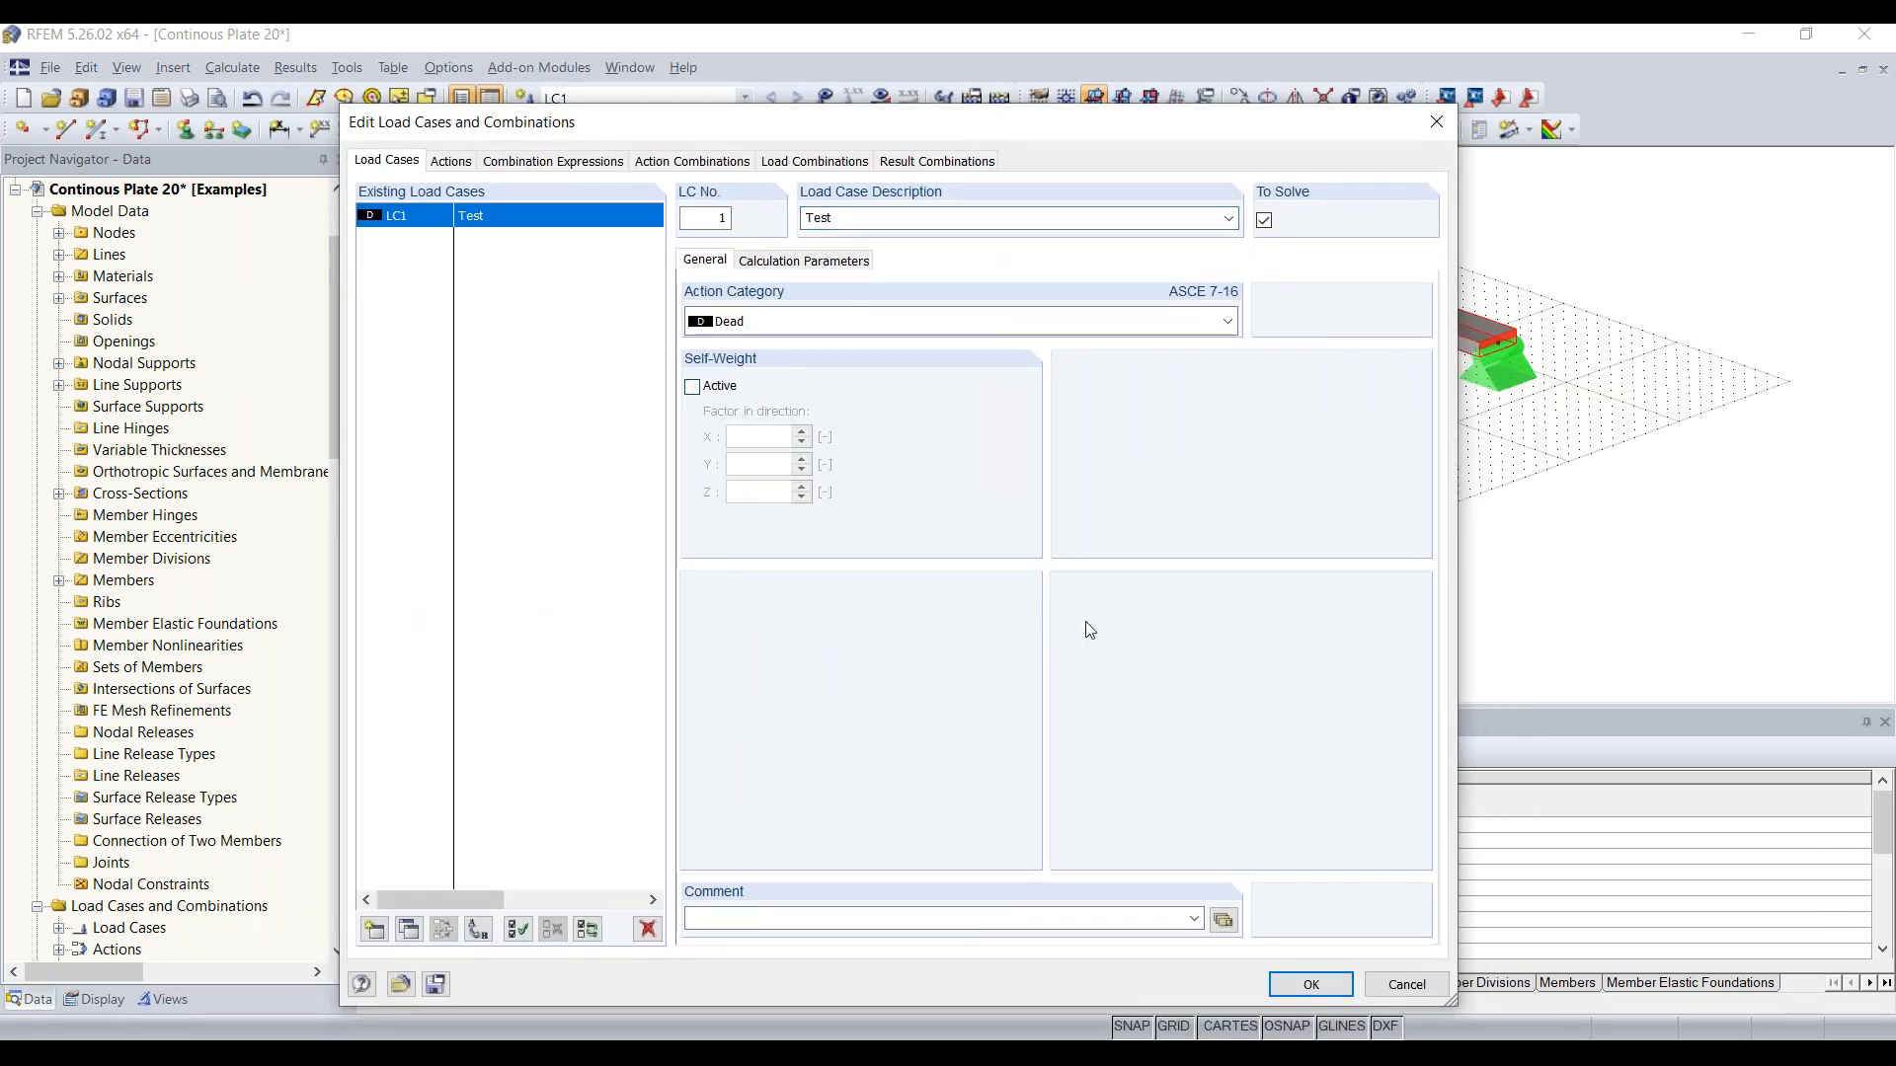
click(1312, 984)
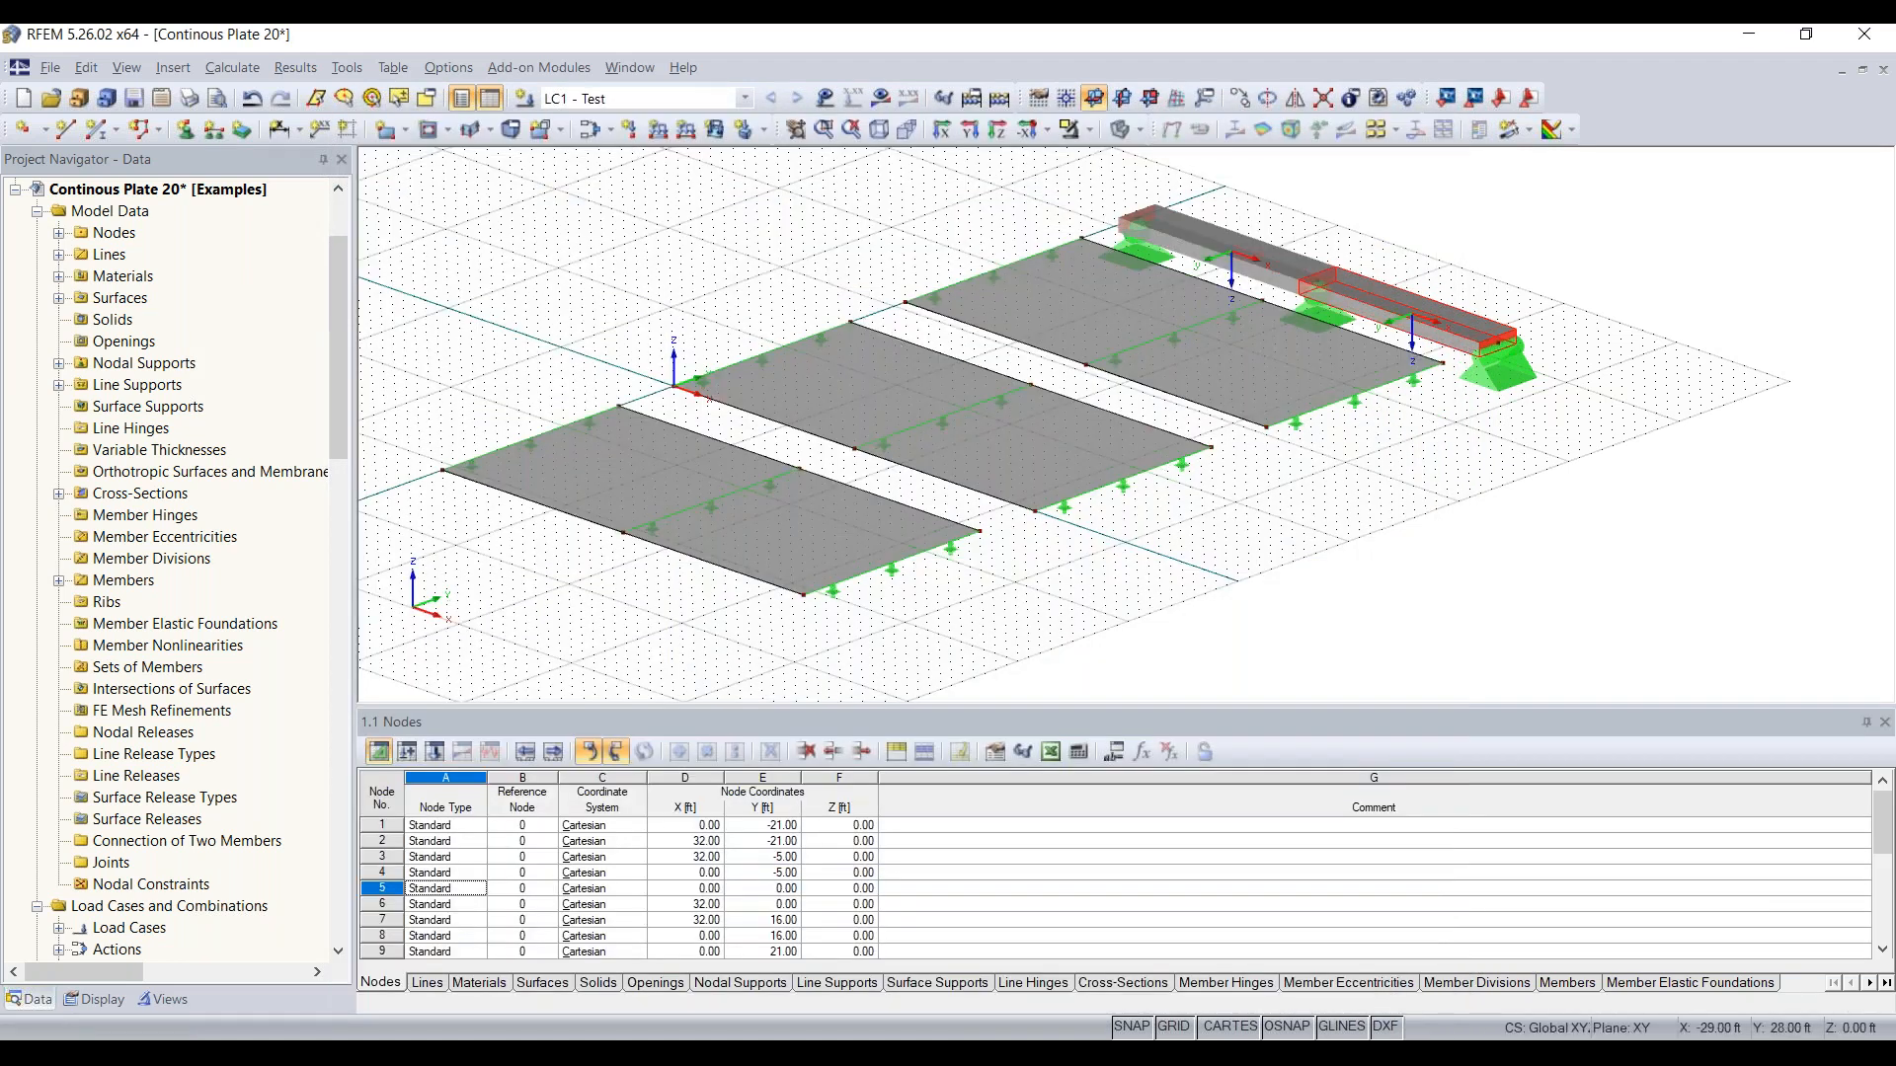
click(646, 103)
click(646, 104)
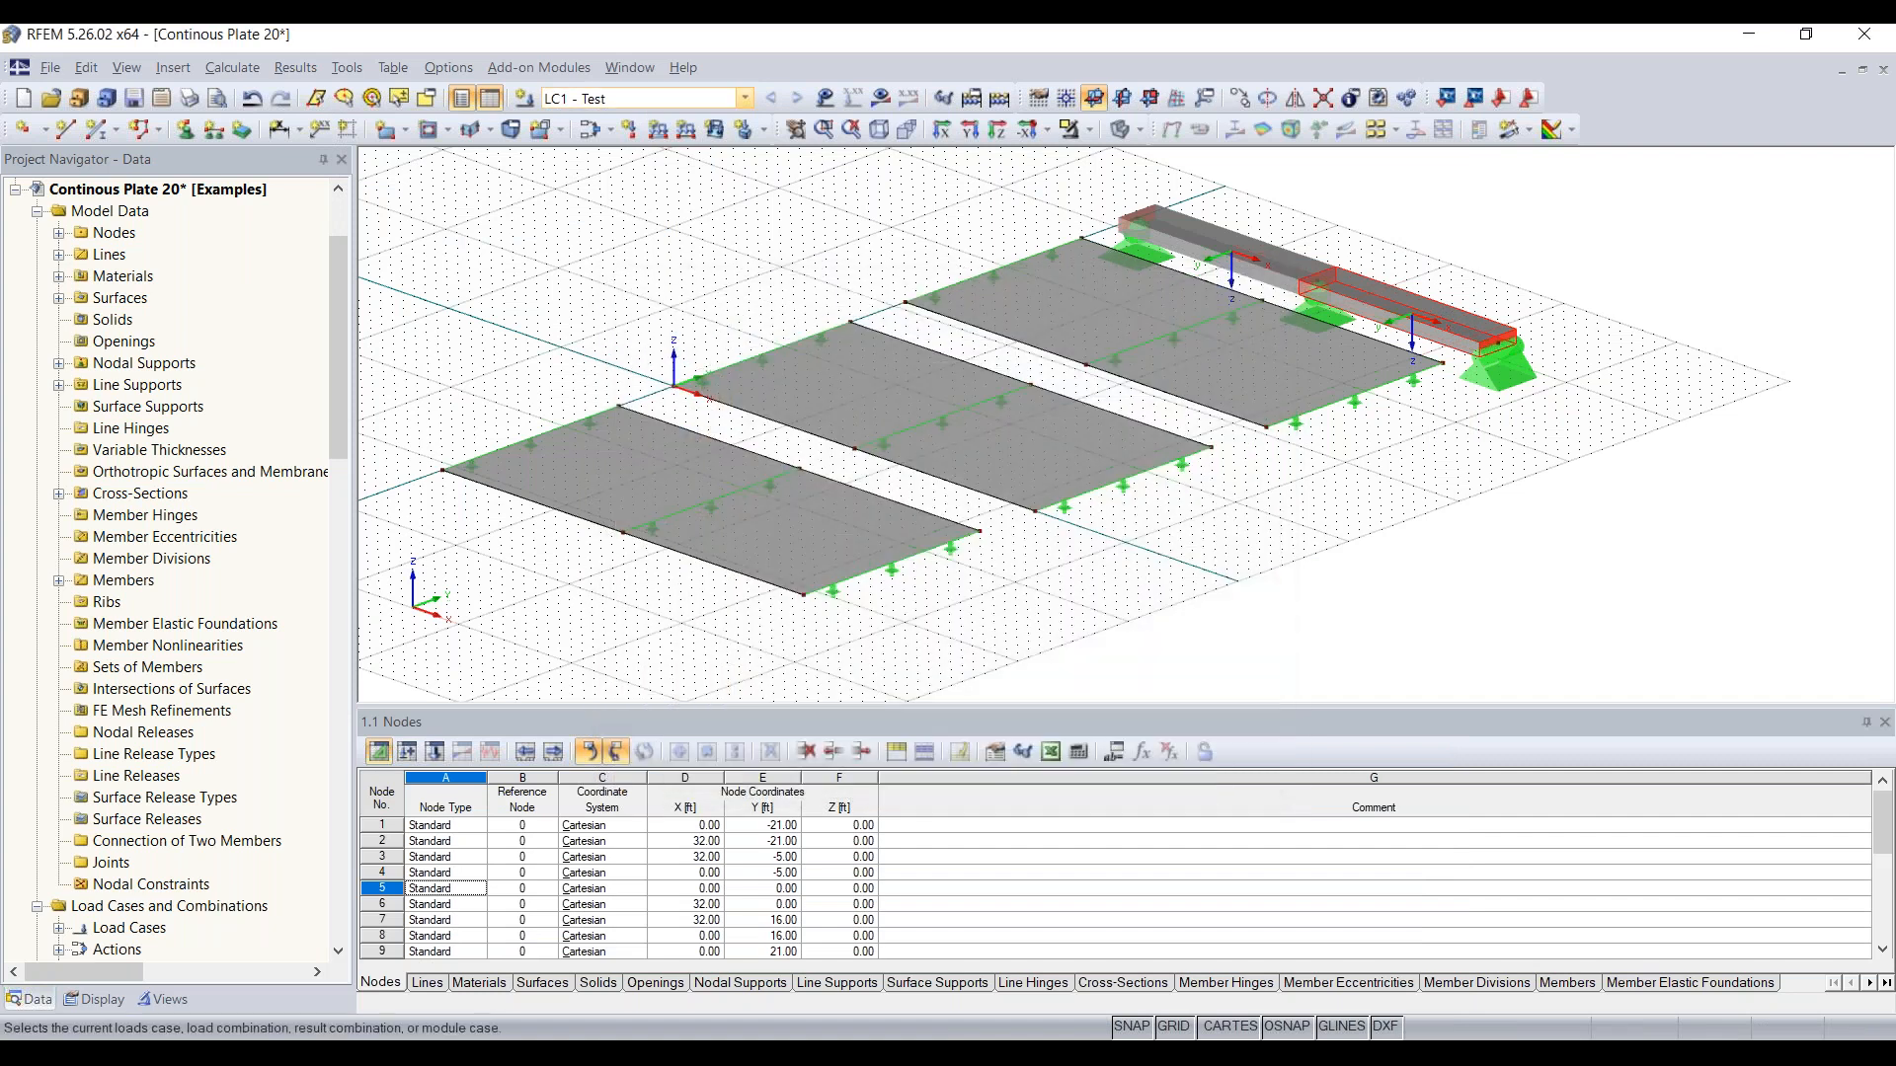
click(610, 103)
click(610, 103)
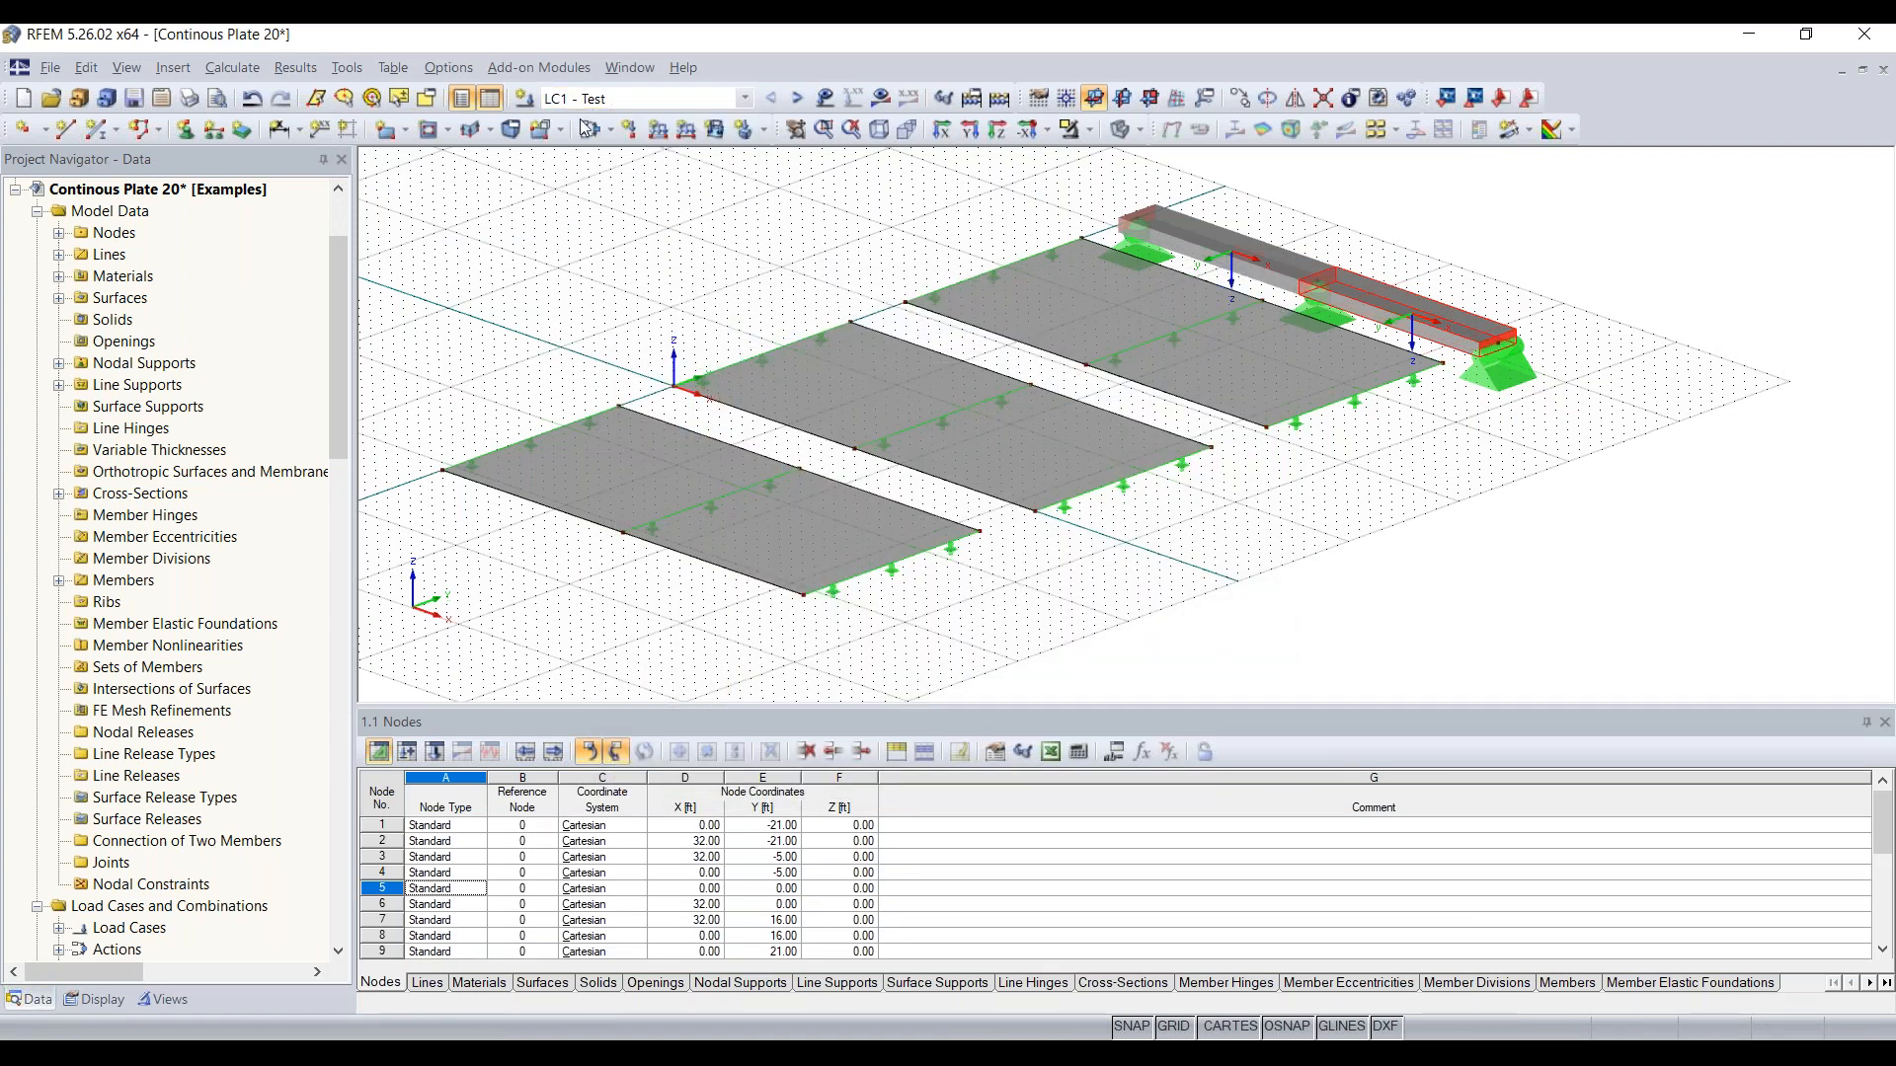
Step: Define a uniform surface force load of -0.210 ksf in the global ZL direction for LC1
ctrl+middle_drag(719, 295, 780, 312)
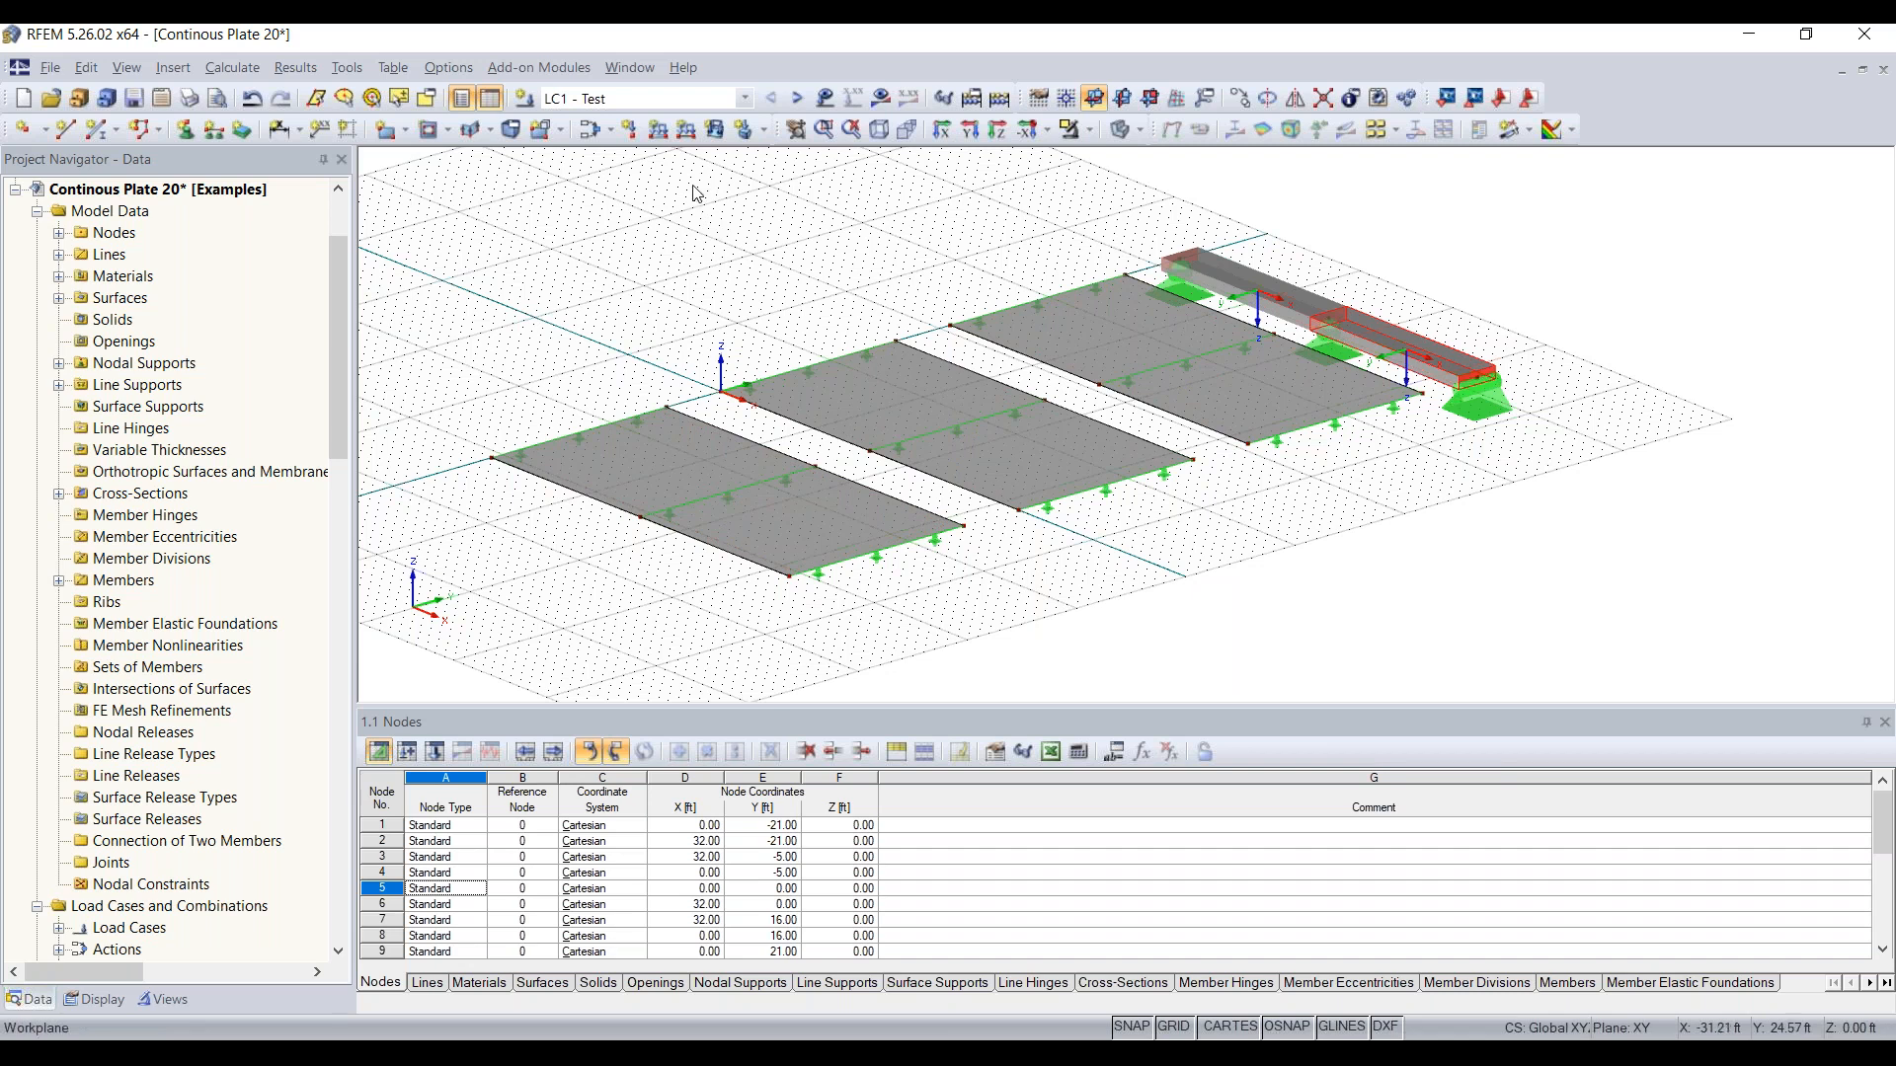
click(714, 130)
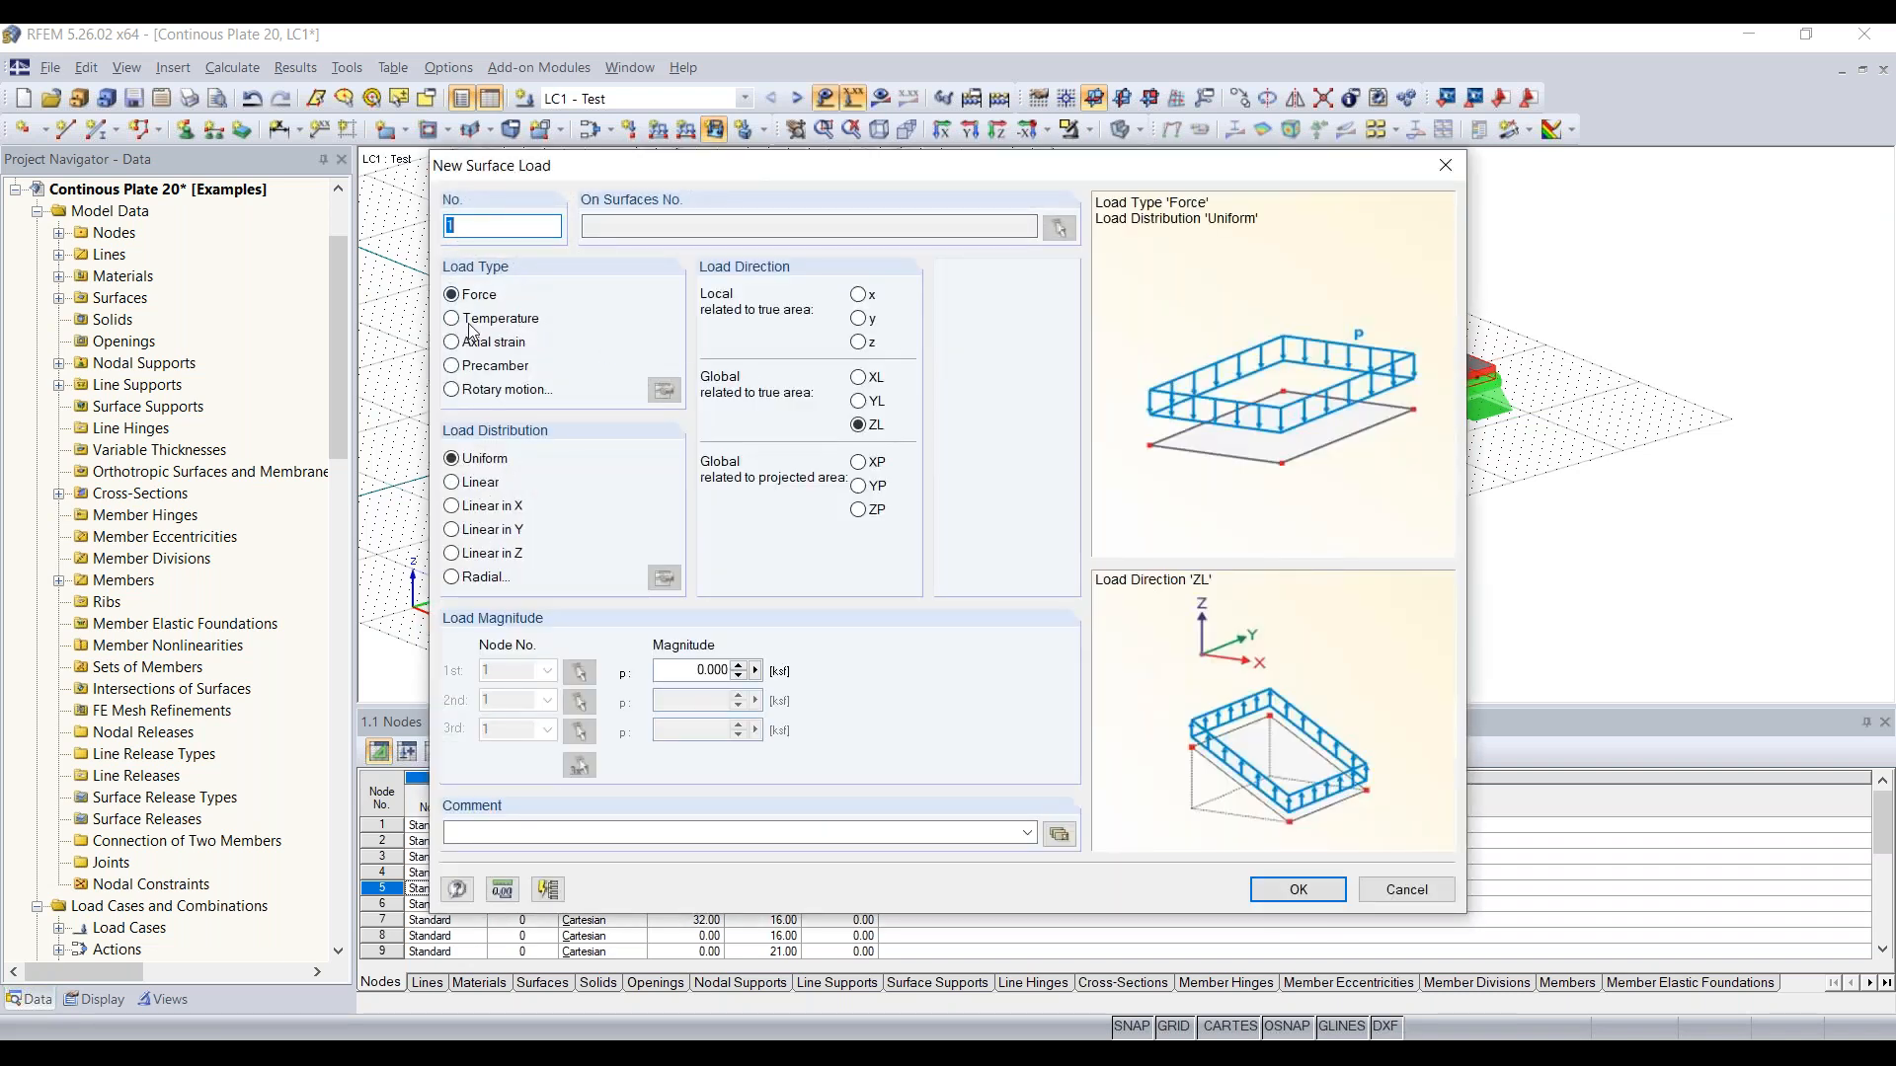
drag(702, 182, 694, 193)
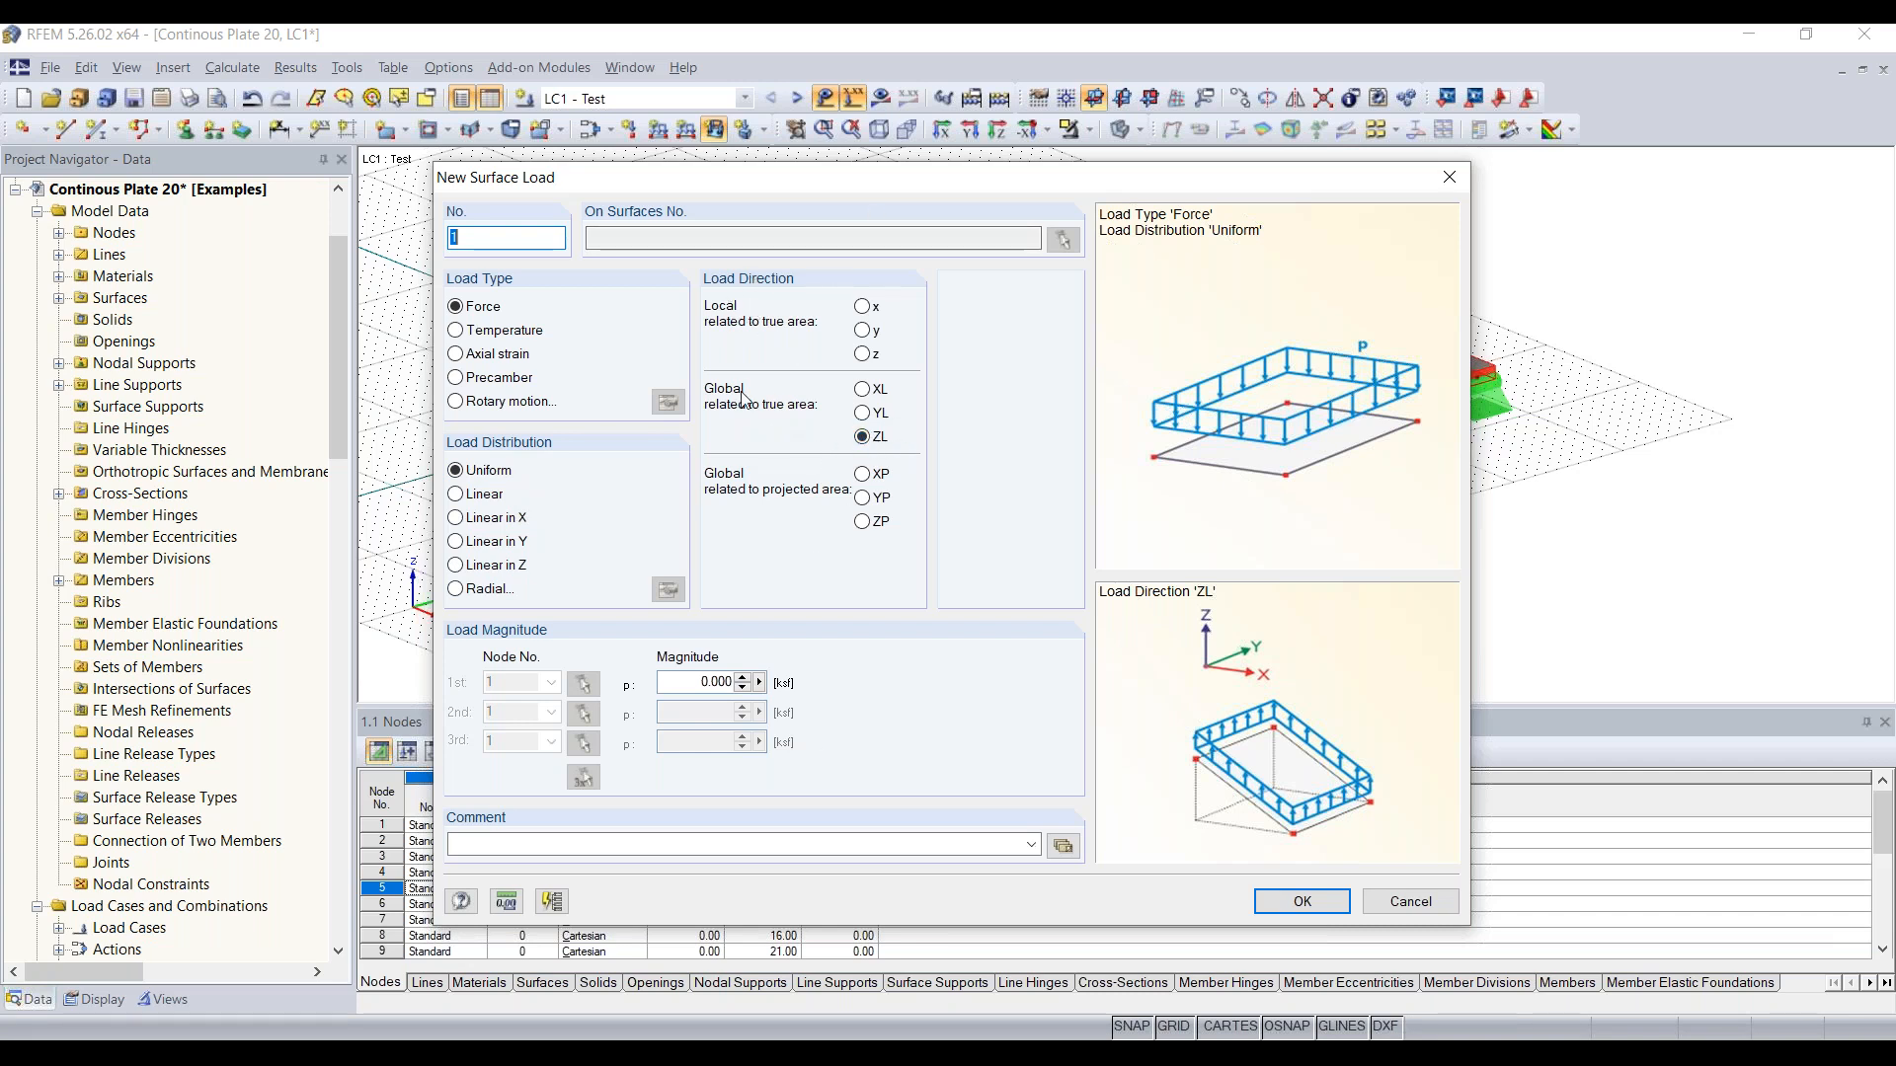
click(709, 683)
key(BackSpace)
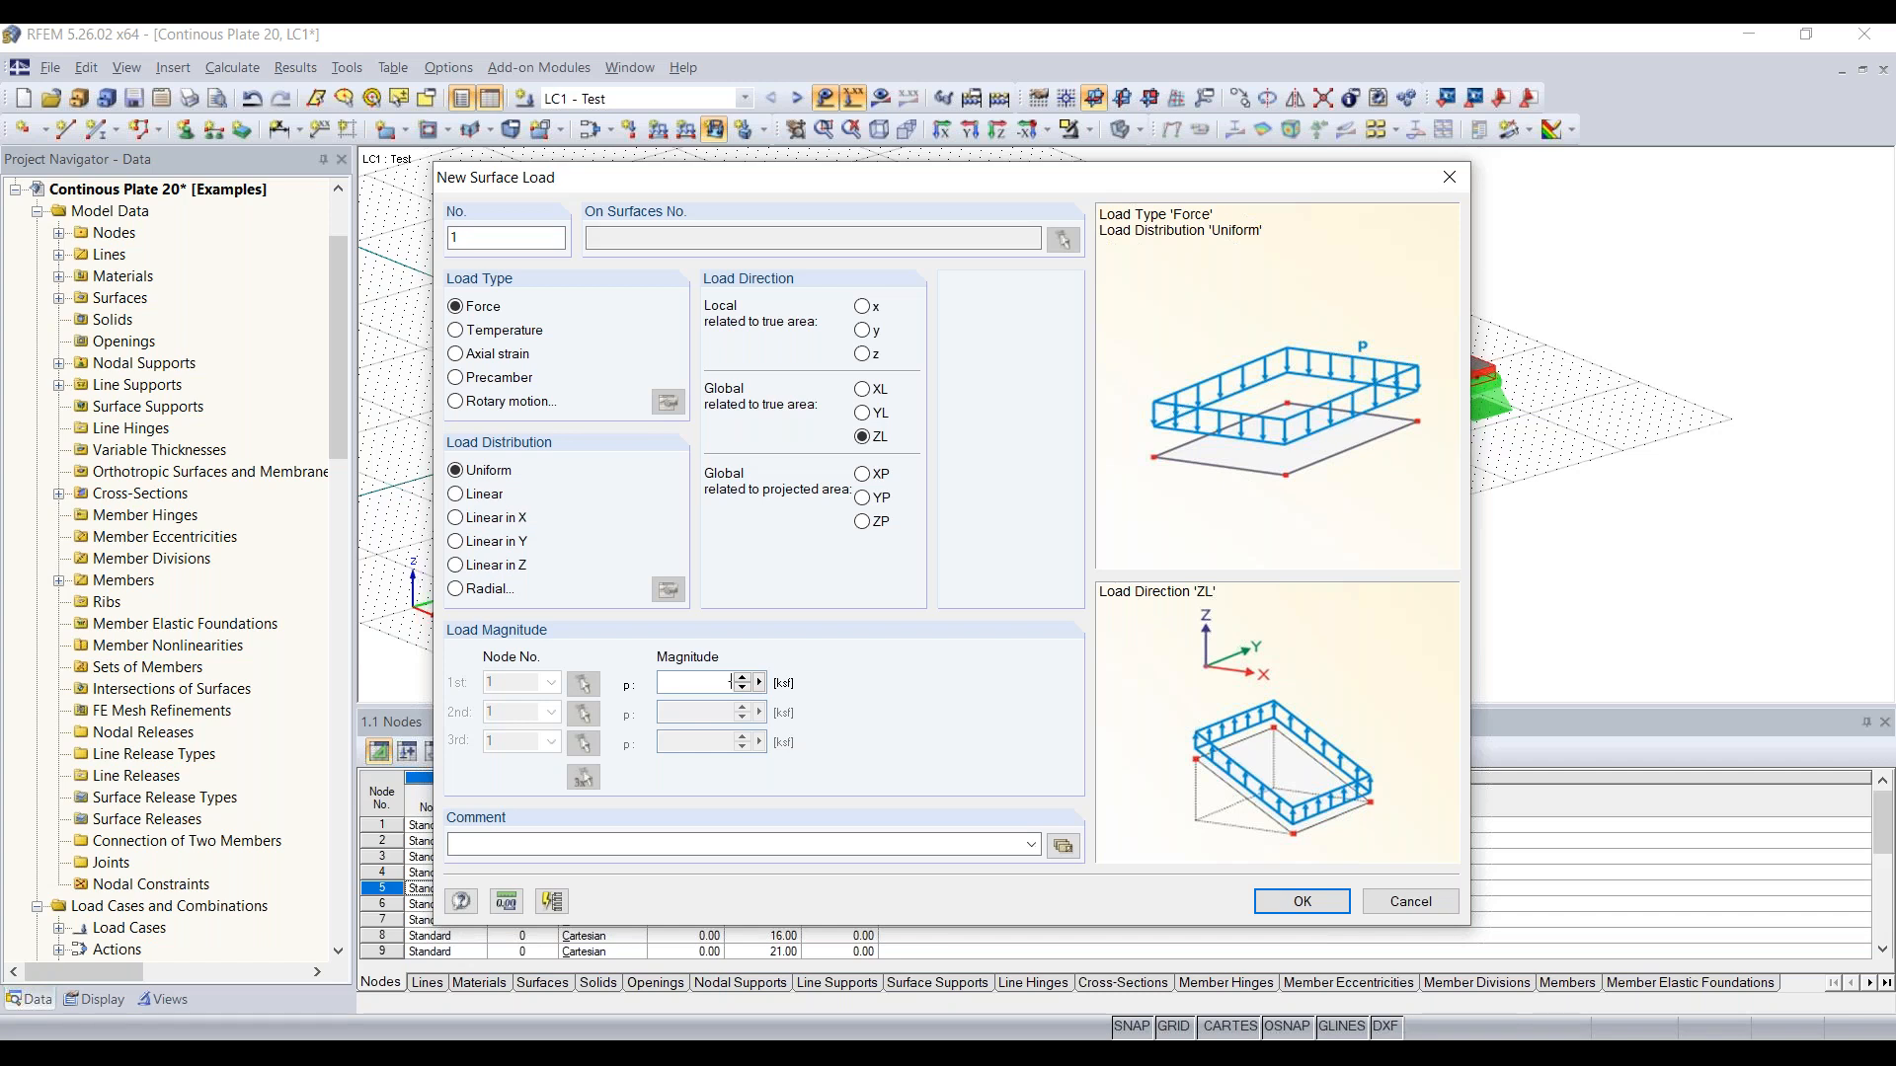
text(210)
click(1283, 903)
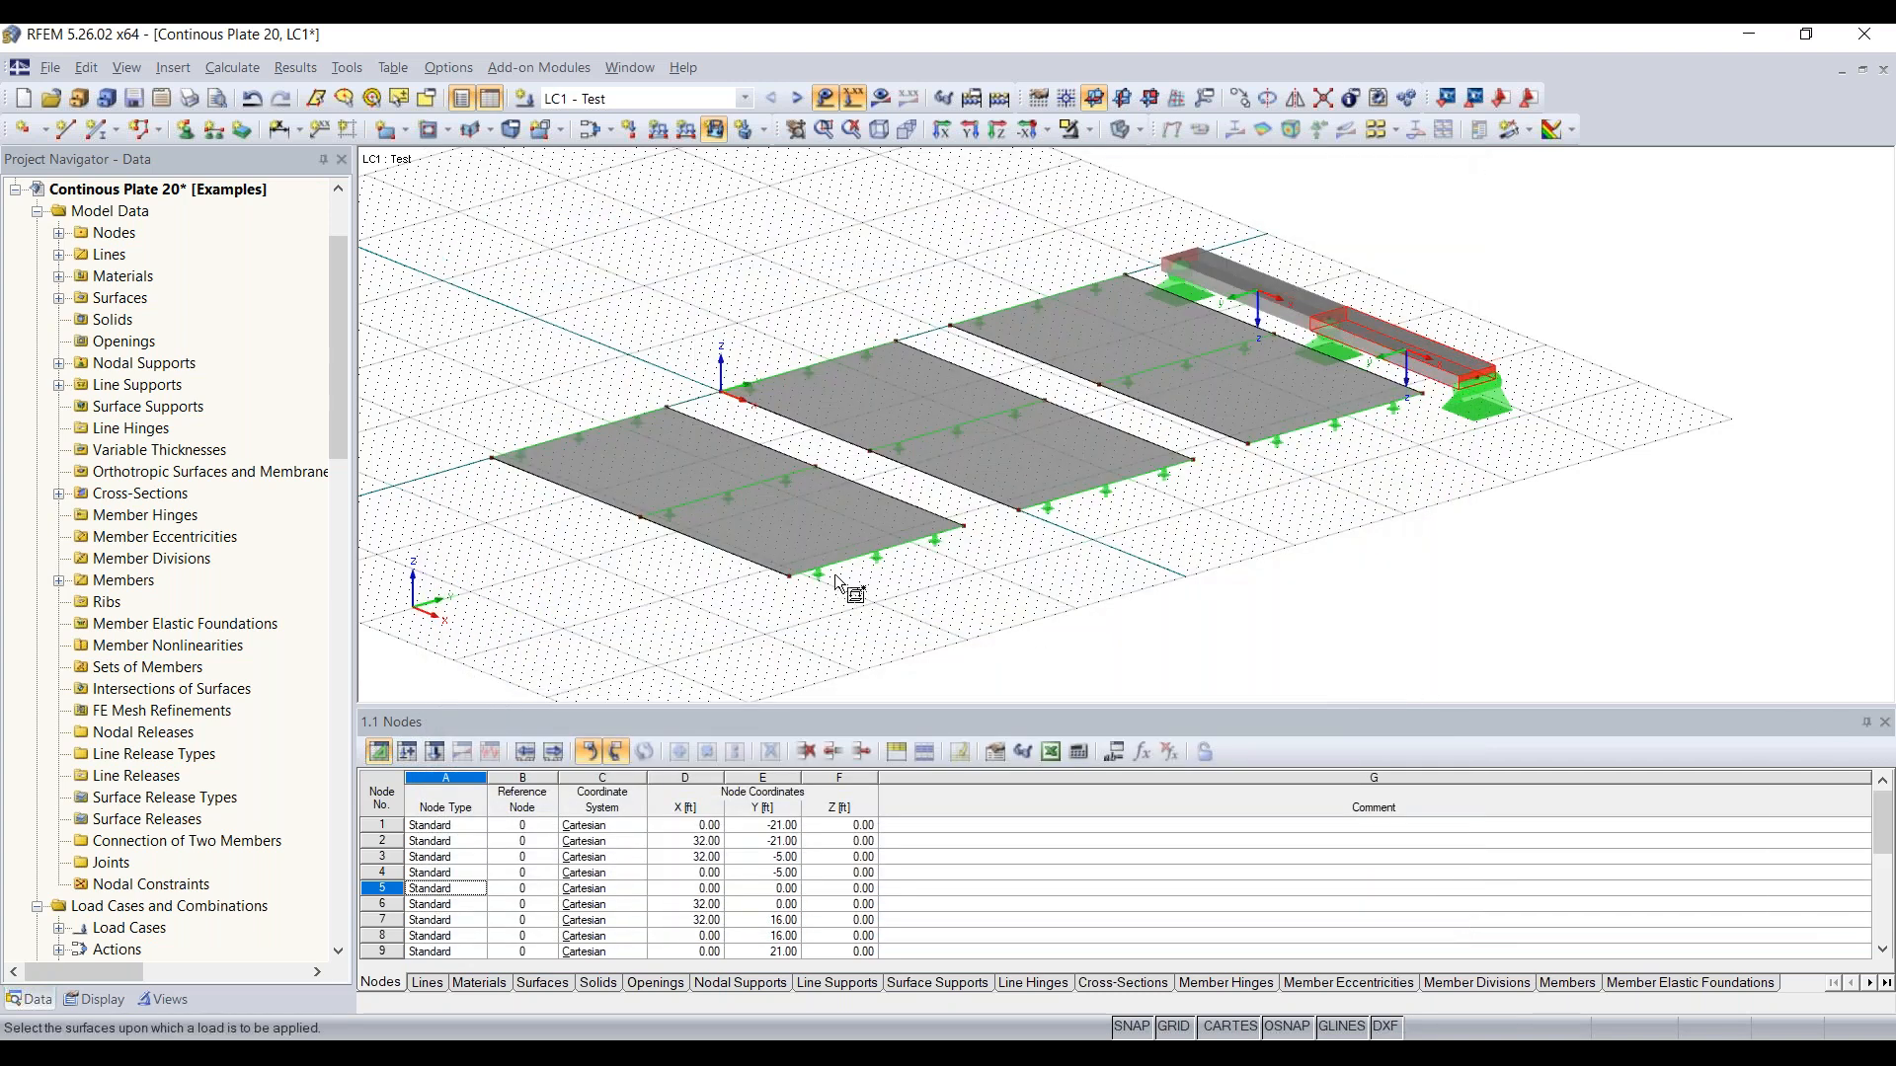
Step: Apply the surface load to all three concrete plates and end the load placement
click(801, 502)
click(1072, 480)
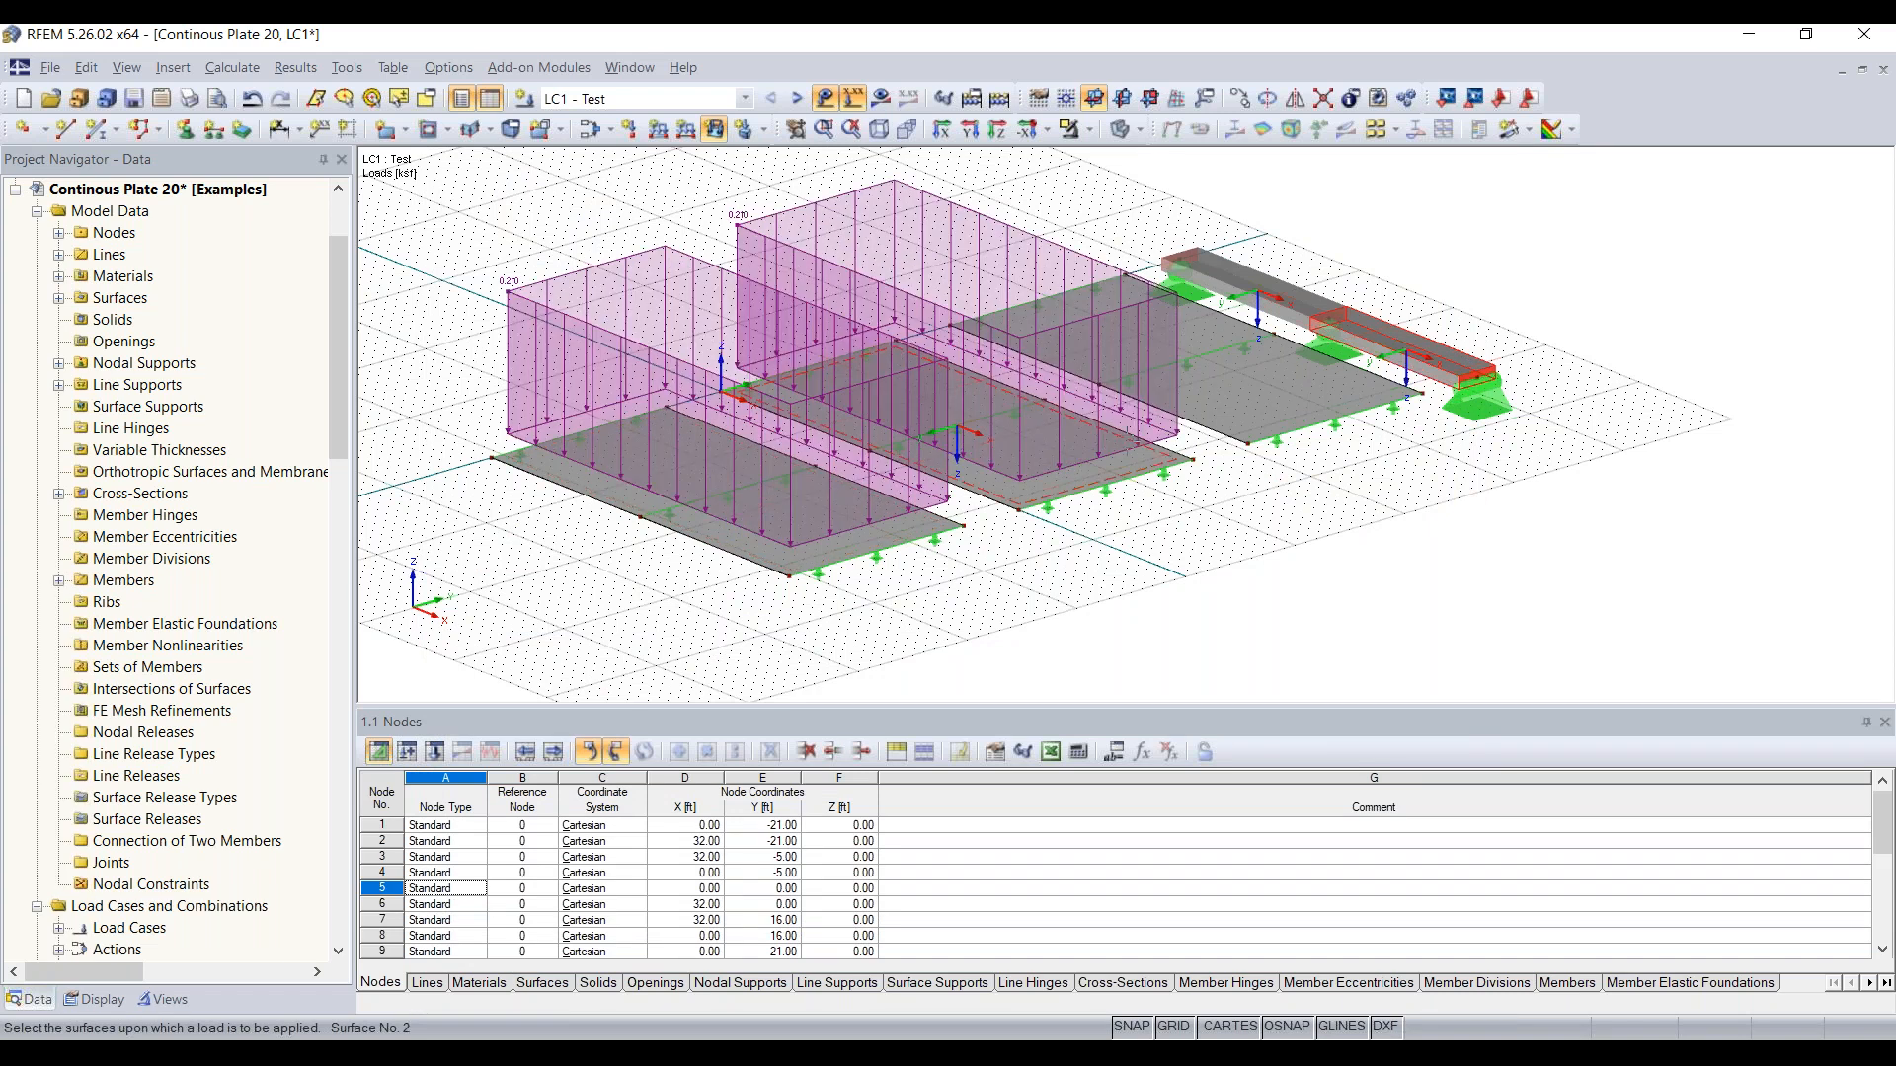
click(1253, 398)
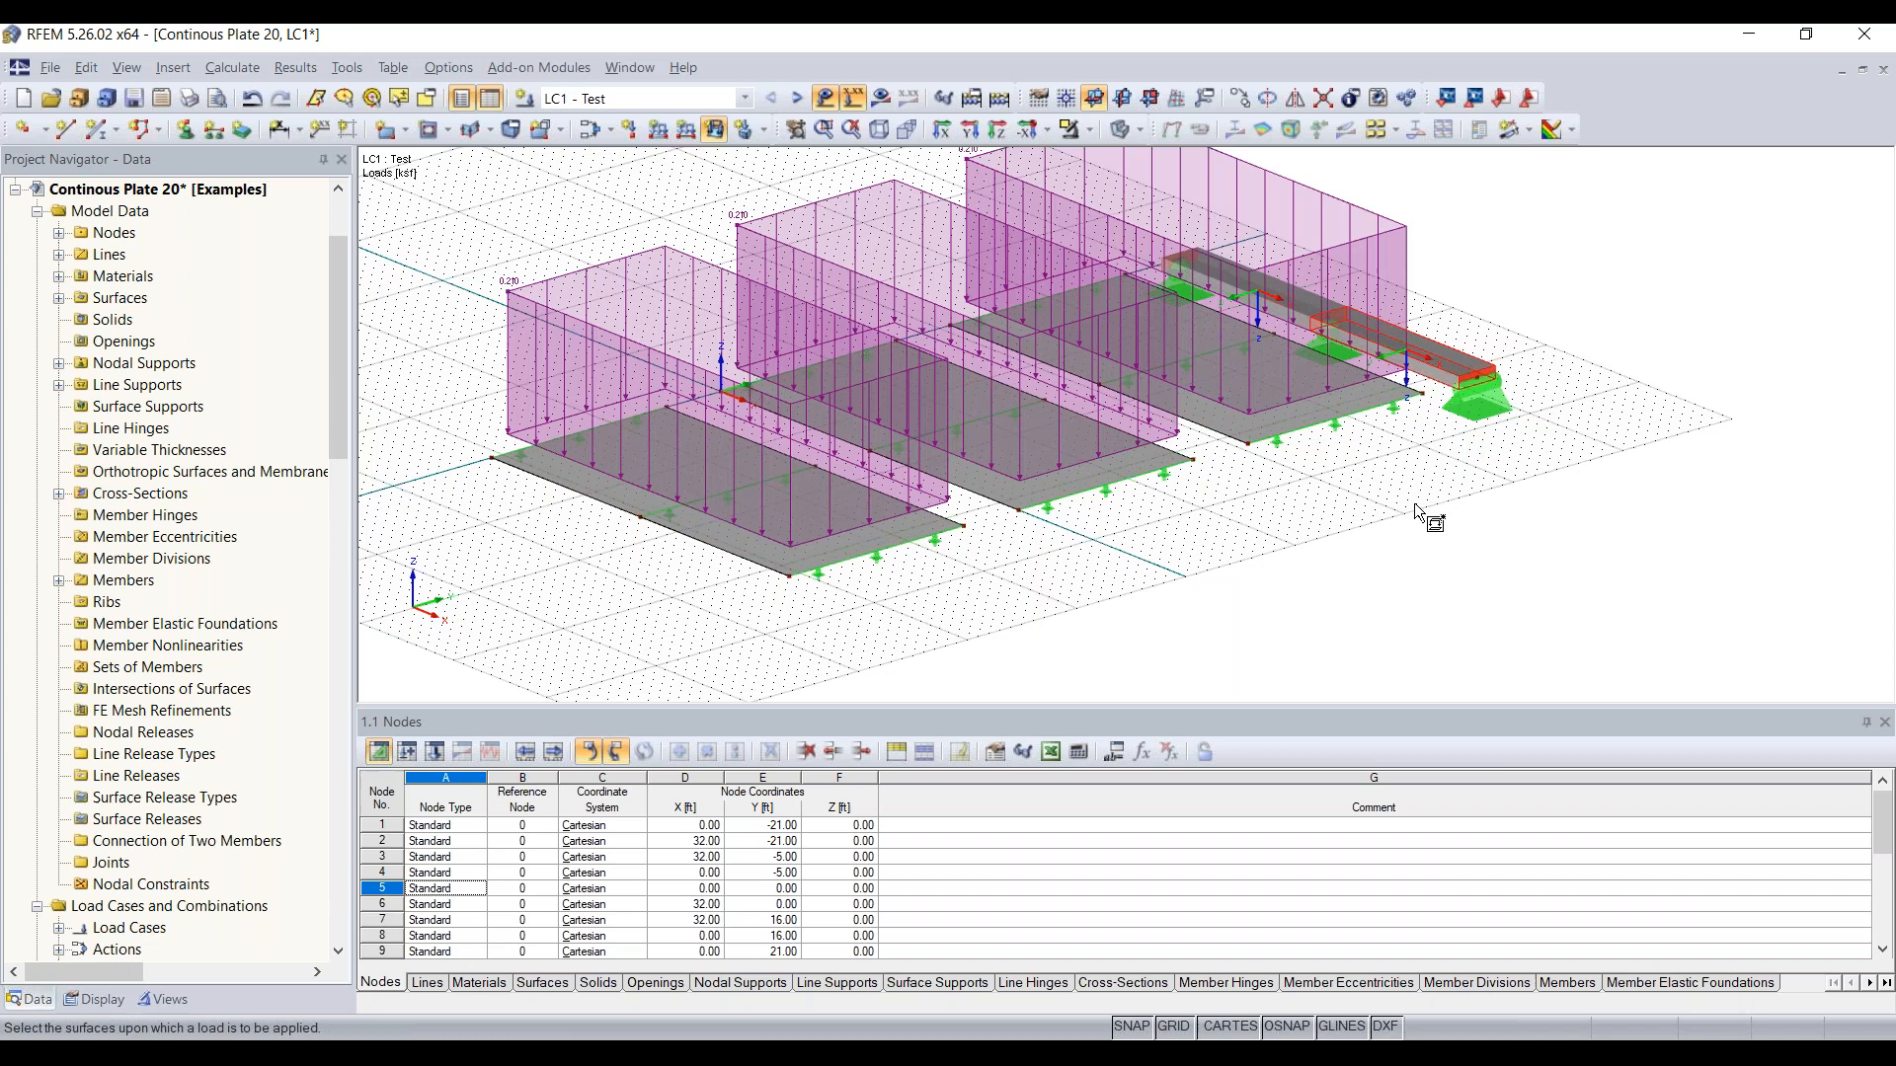
key(Escape)
ctrl+middle_drag(1580, 473, 763, 533)
right_click(761, 530)
click(1362, 660)
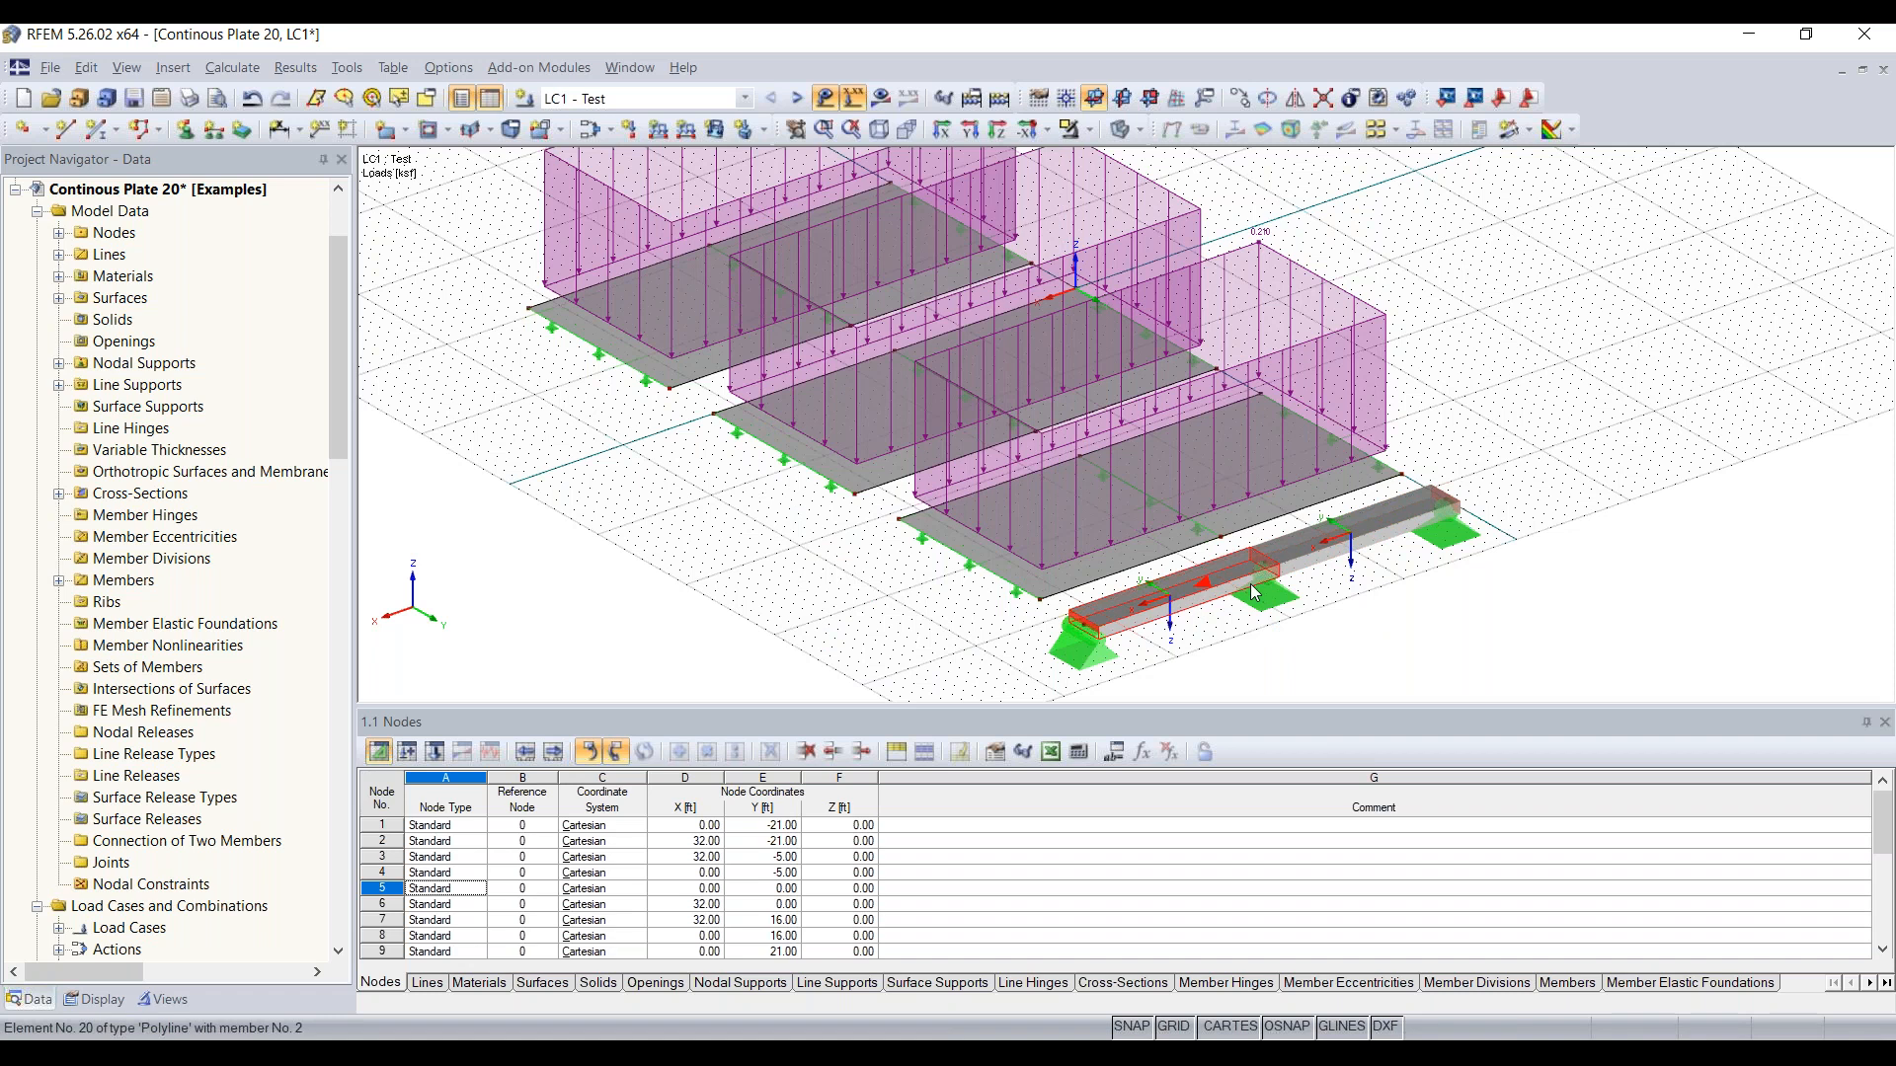
Step: Define a uniform member force load of -0.210 kip/ft in the global ZL direction
scroll(1324, 575, up, 2)
middle_drag(1335, 583, 1296, 529)
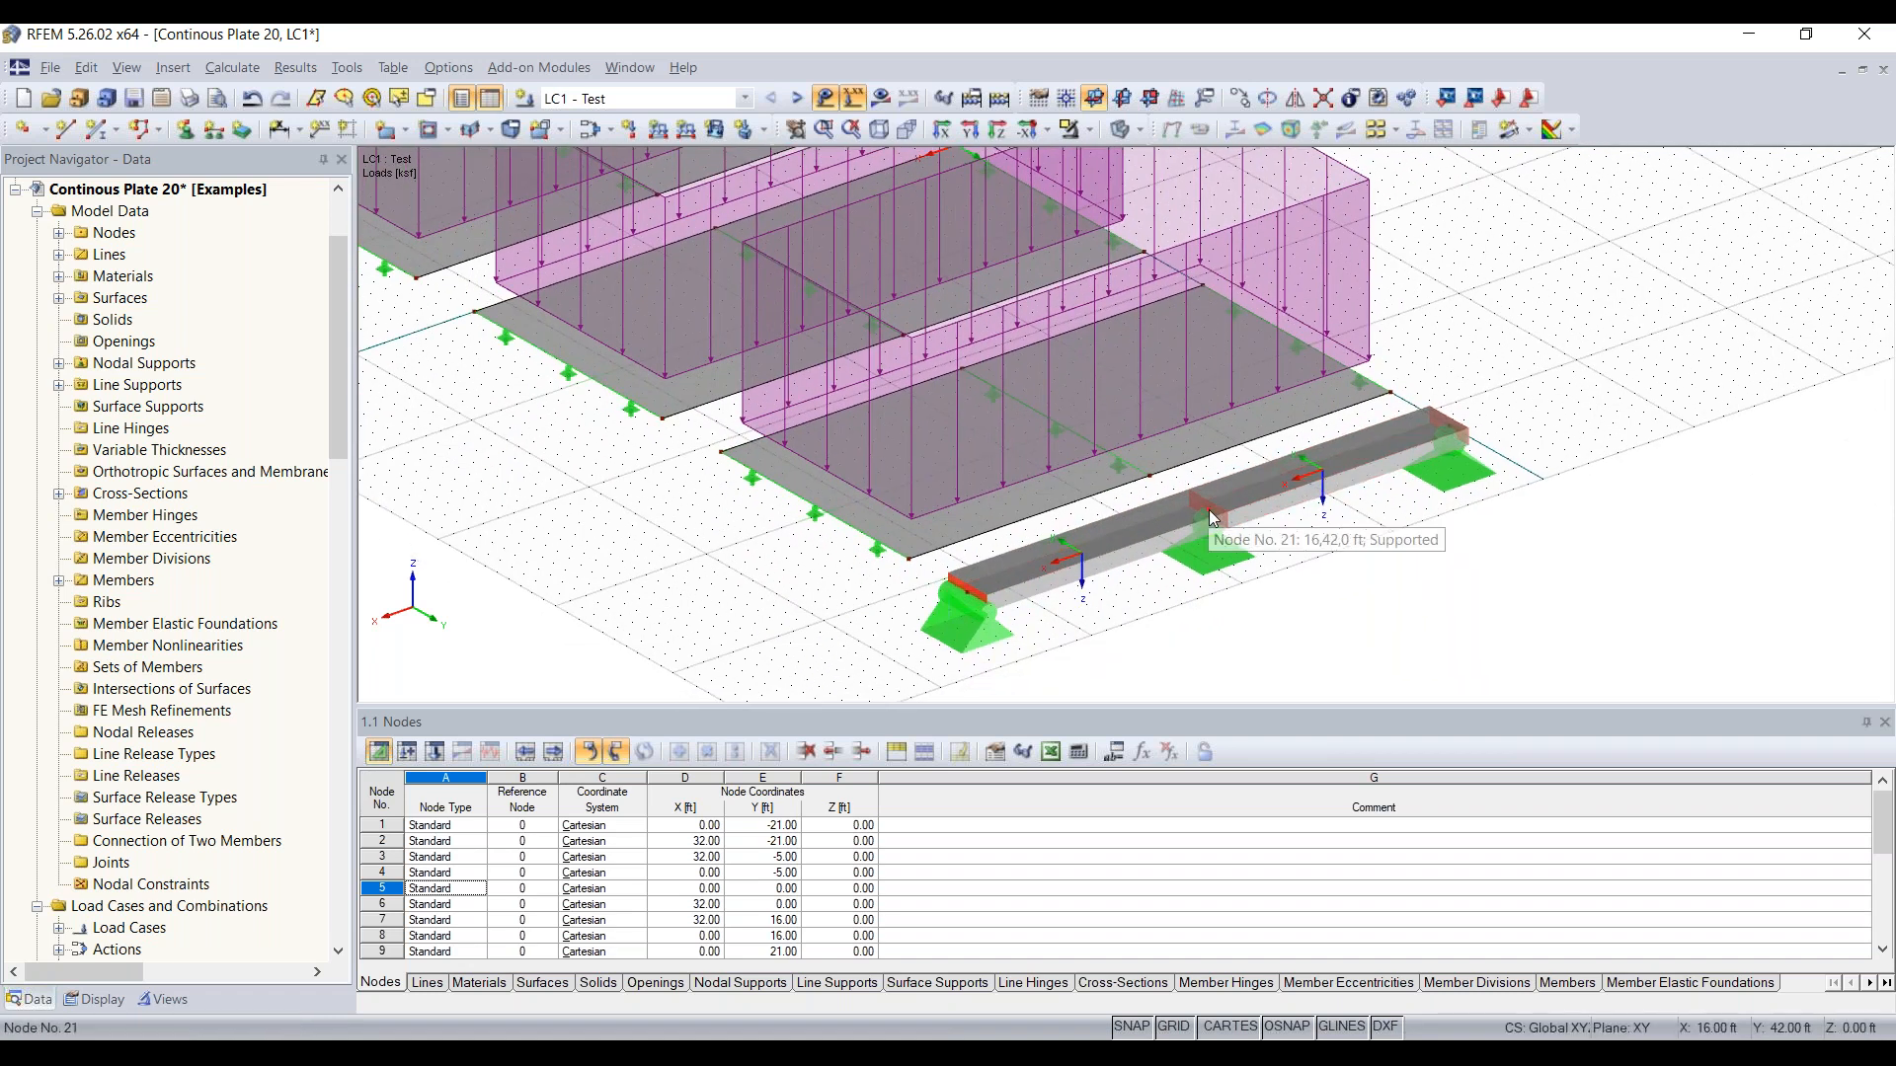
click(660, 133)
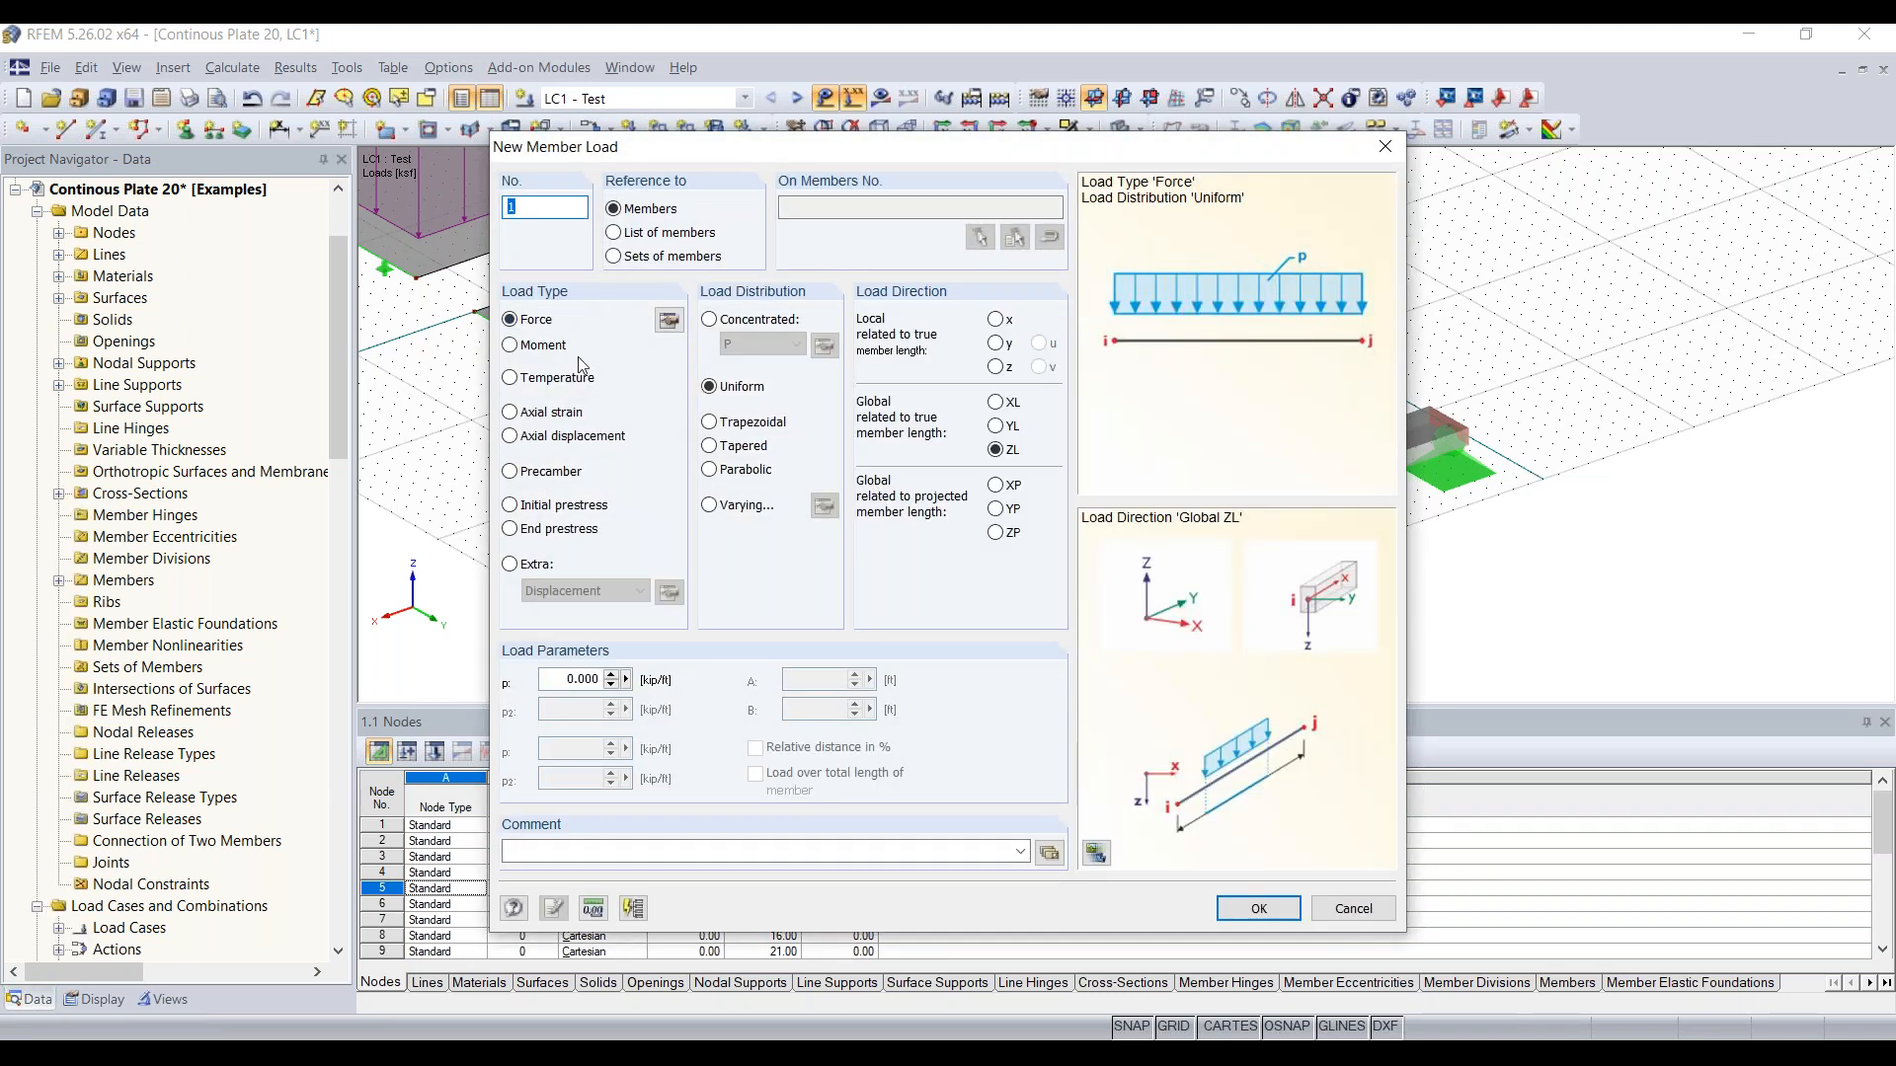
mouse_move(804, 148)
mouse_down()
mouse_move(787, 324)
mouse_move(782, 144)
mouse_up()
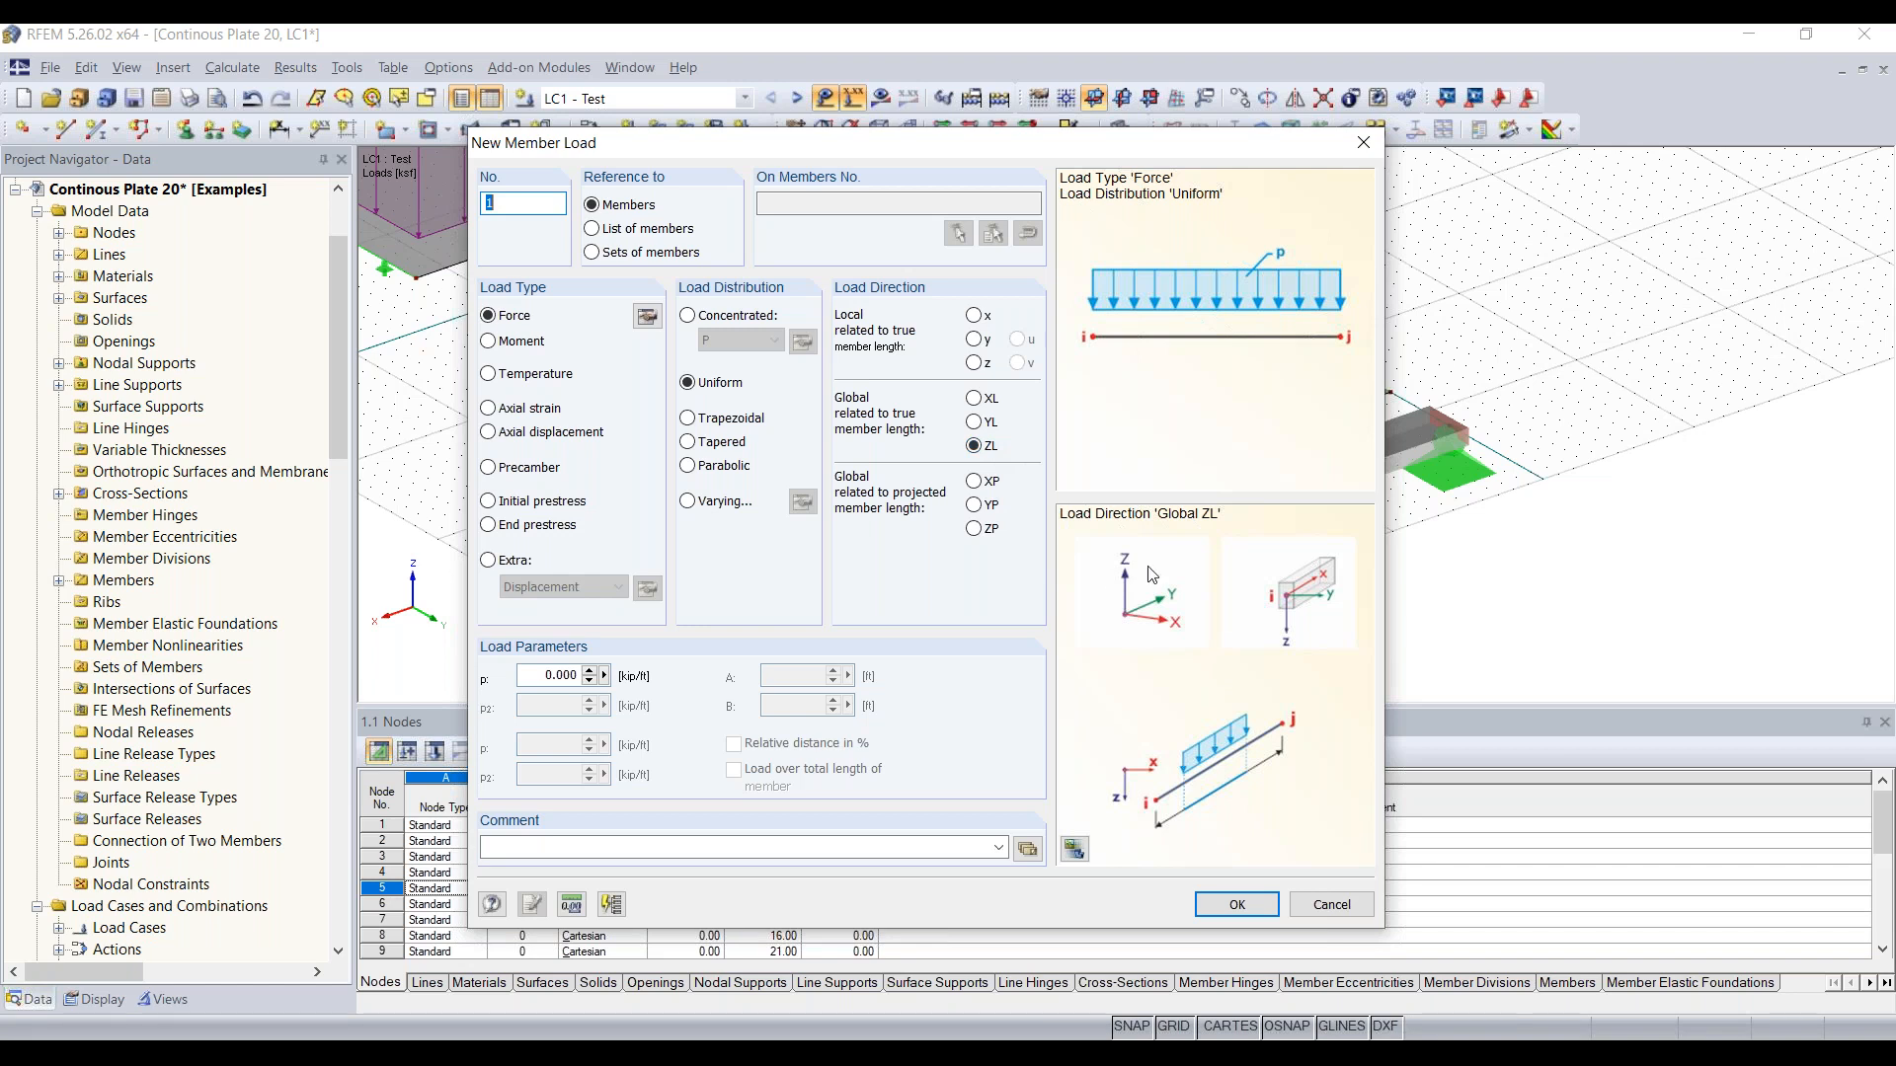
click(553, 676)
text(-)
text(0.210)
click(1240, 905)
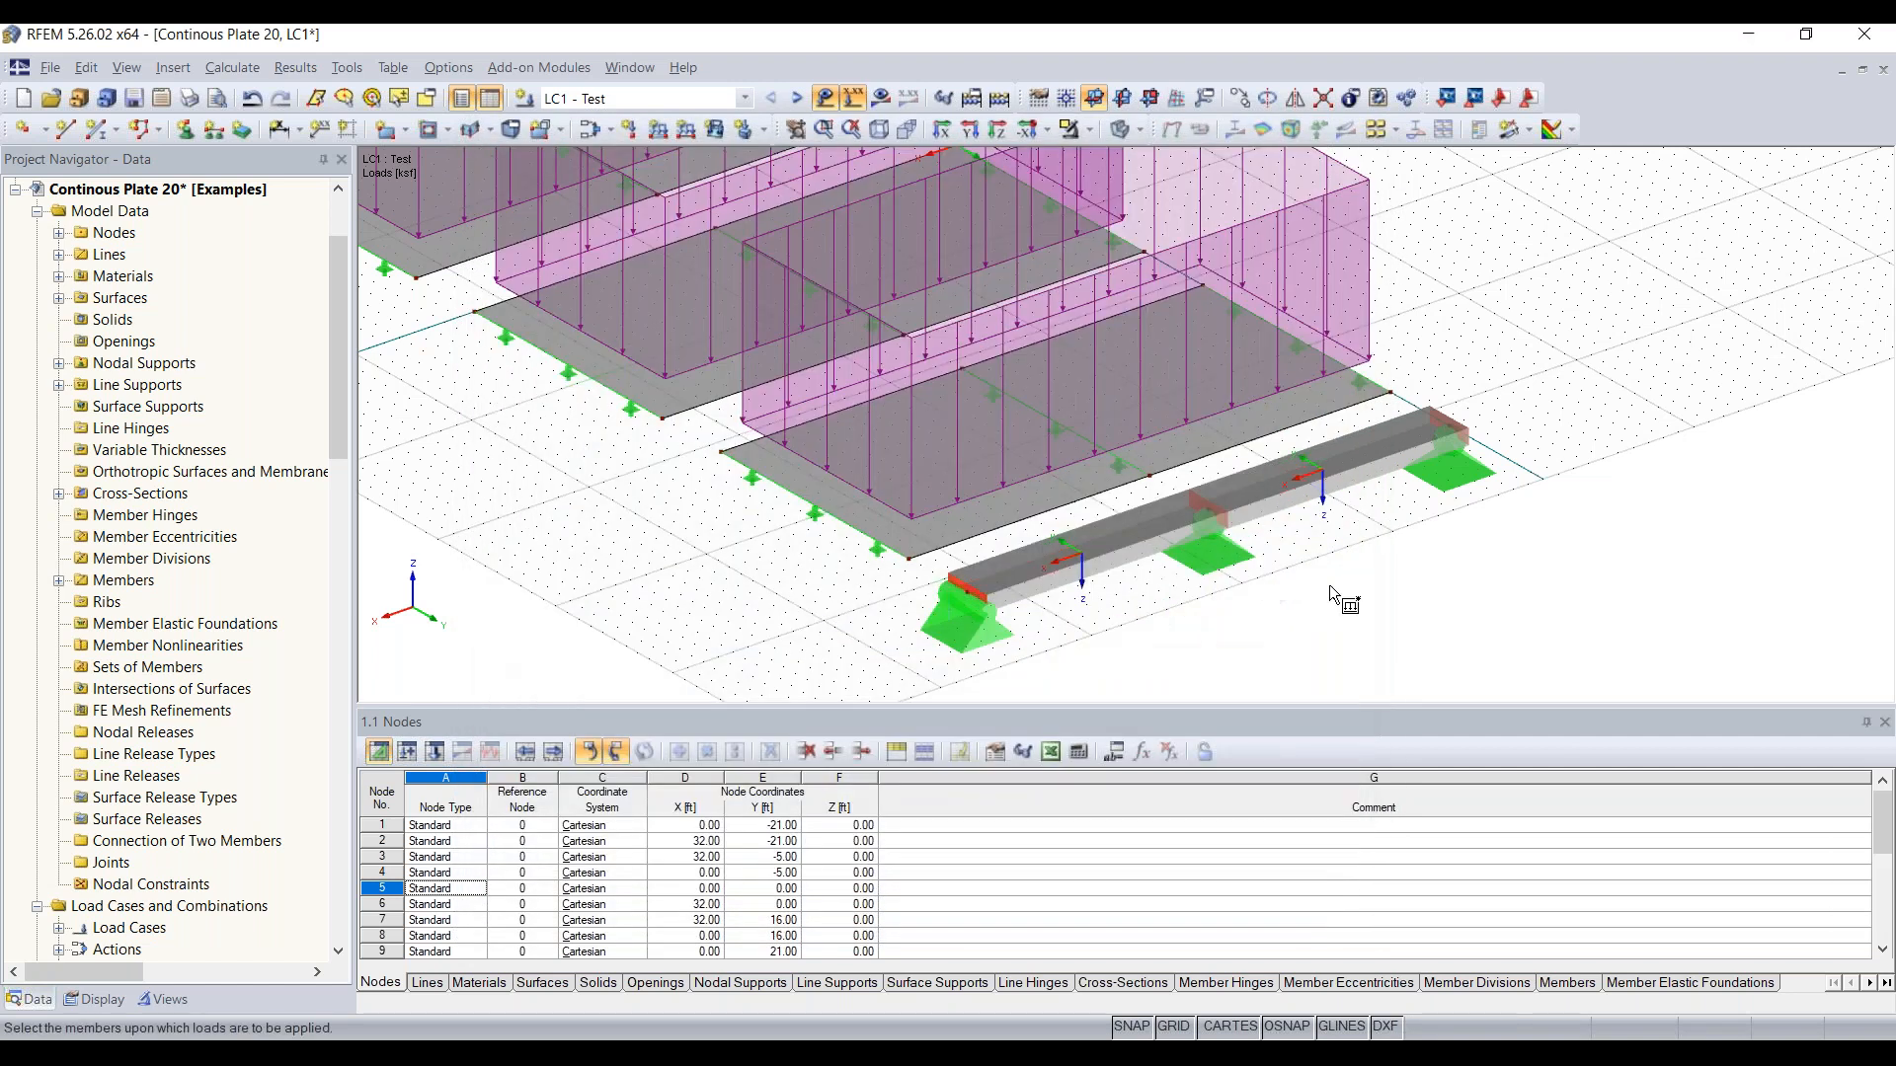
Step: Apply the member load to both spans of the beam and end the load placement
click(1265, 489)
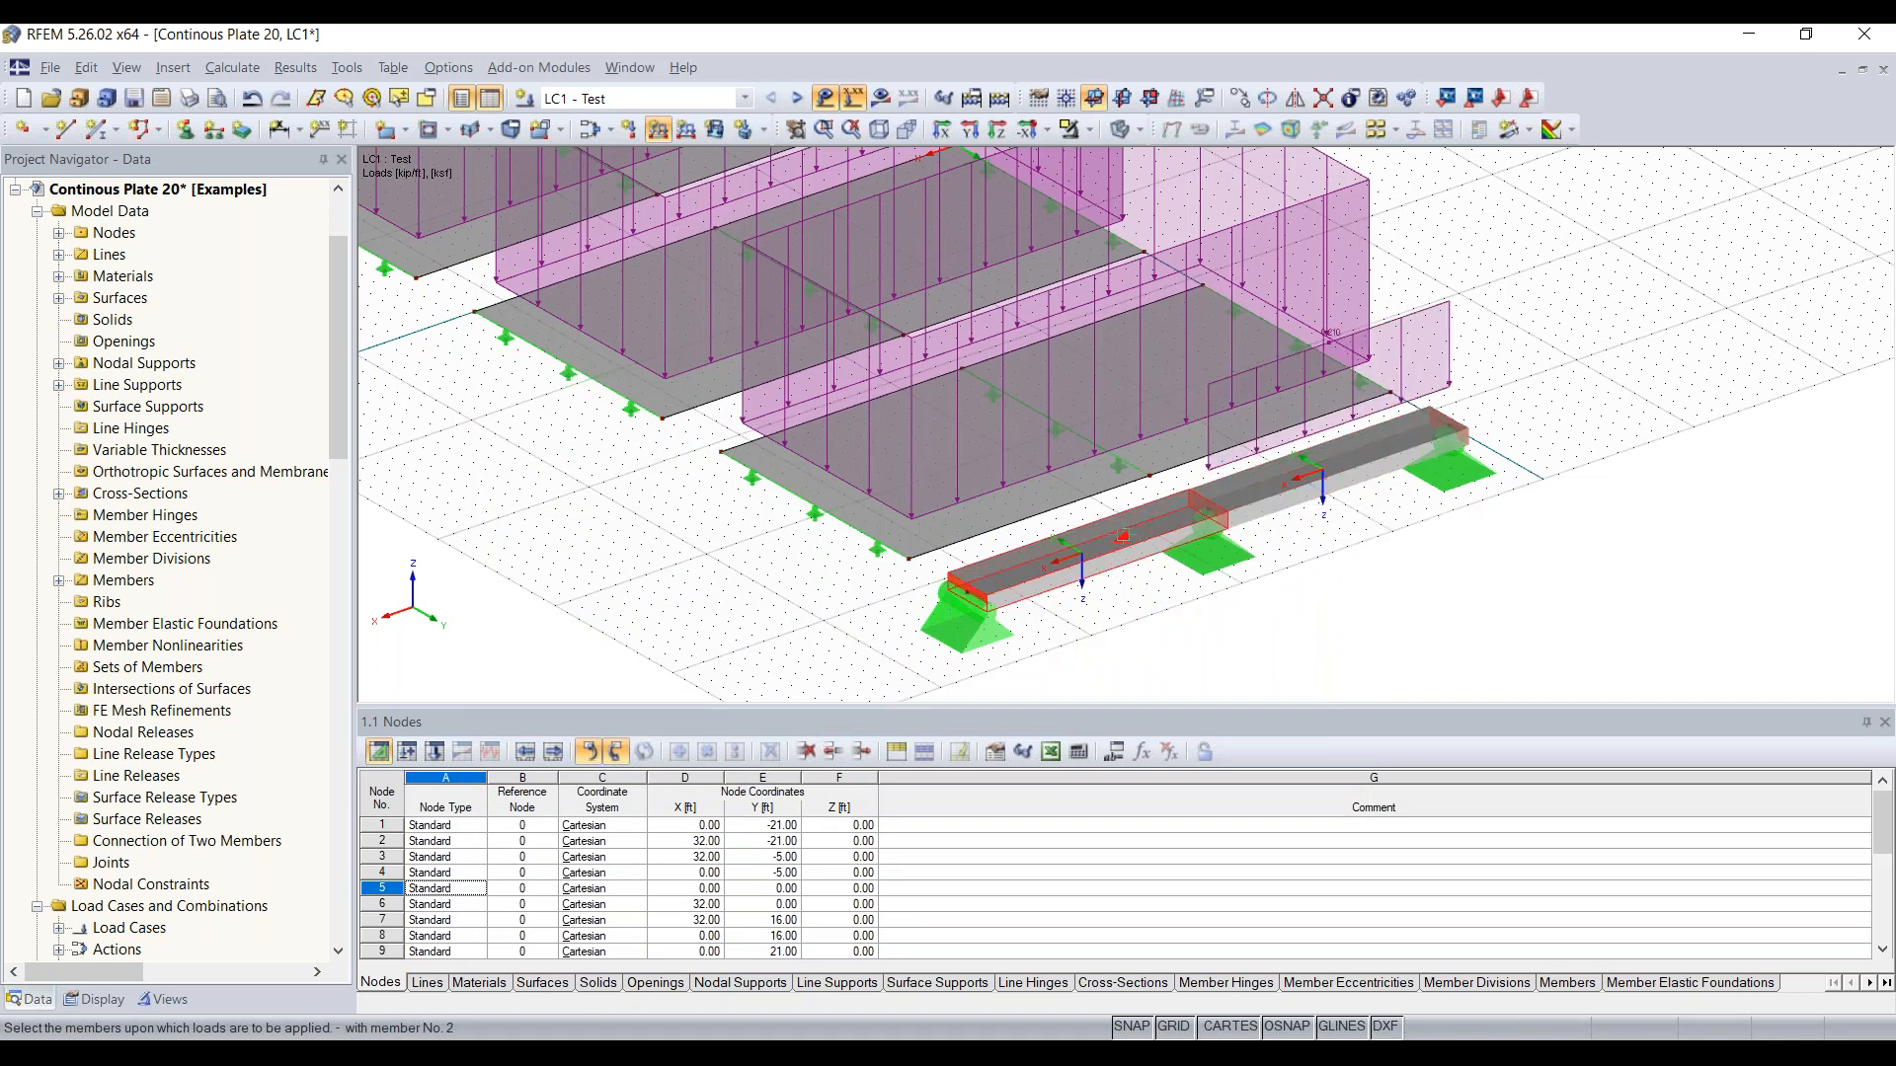
click(1123, 536)
key(Escape)
ctrl+middle_drag(1198, 628, 1224, 464)
scroll(1243, 471, up, 2)
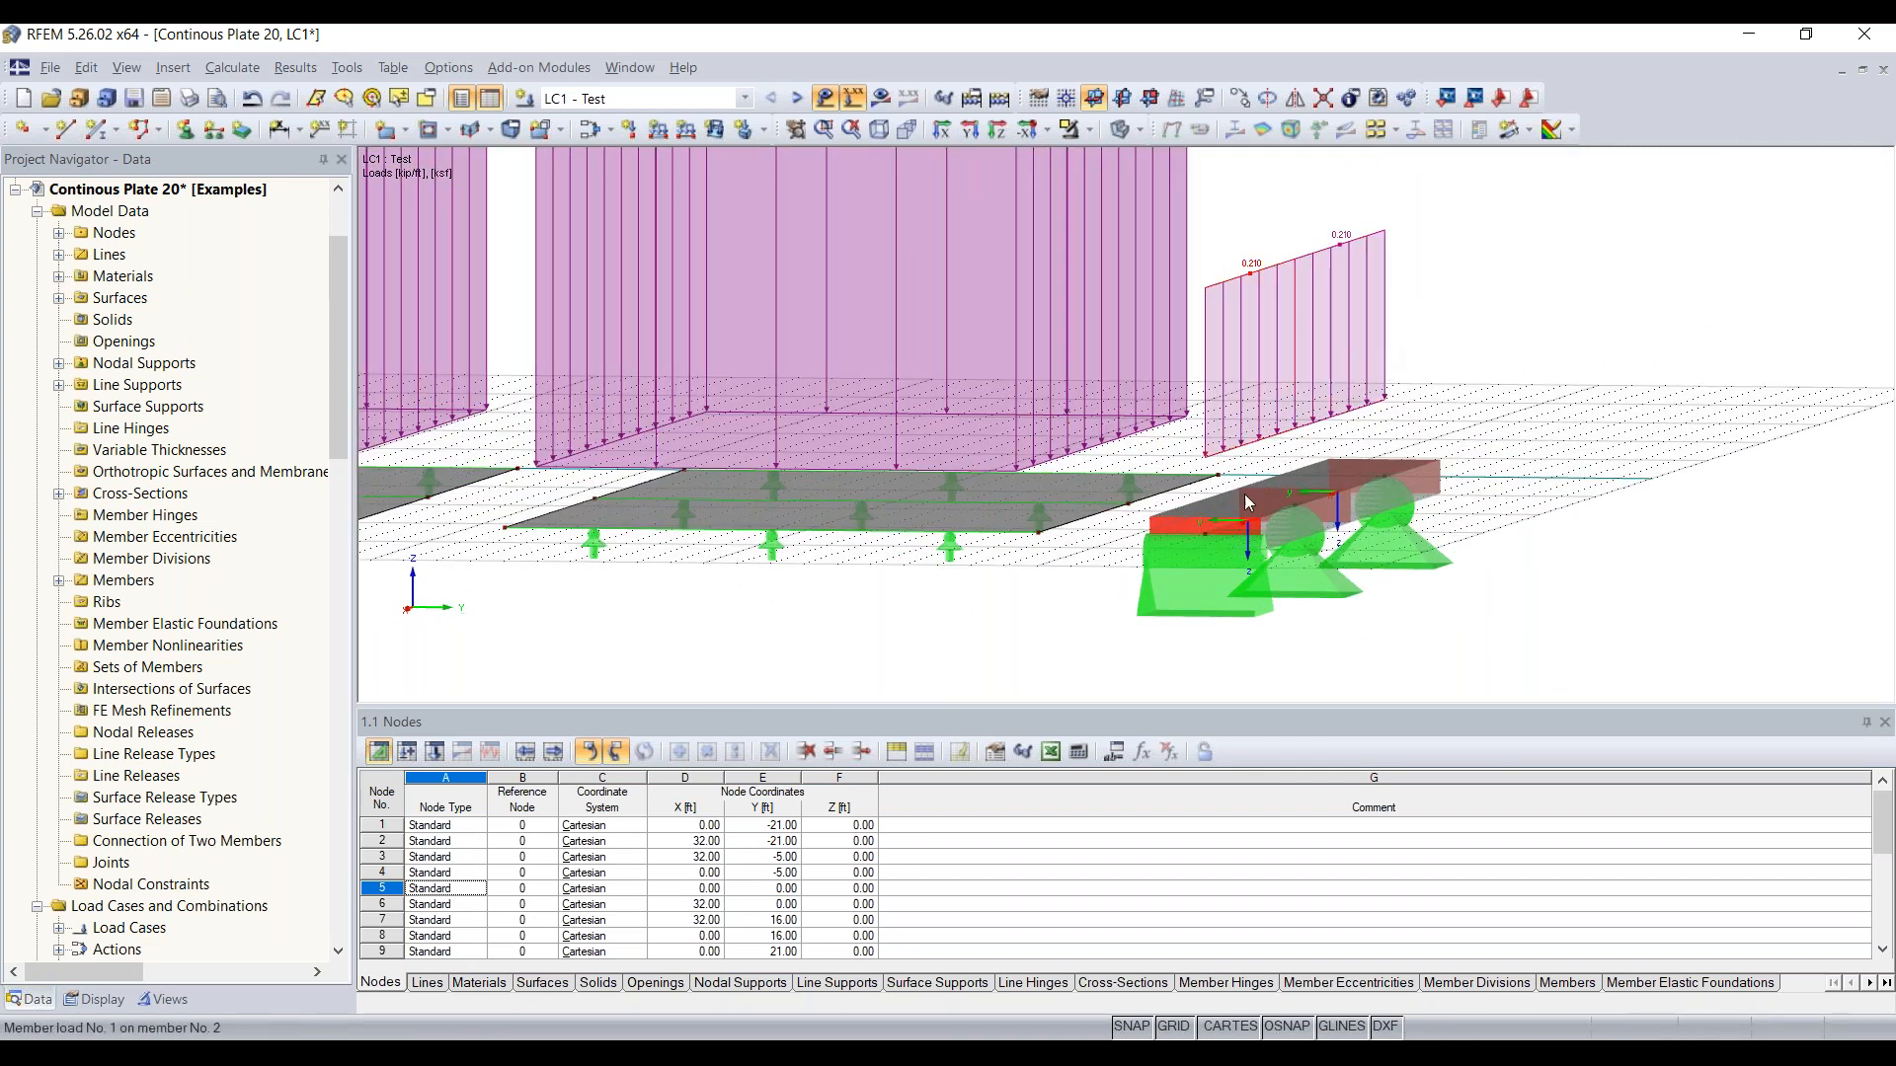
Step: Turn off the display of loads in the model view
scroll(1556, 557, down, 1)
ctrl+middle_drag(1556, 563, 1452, 602)
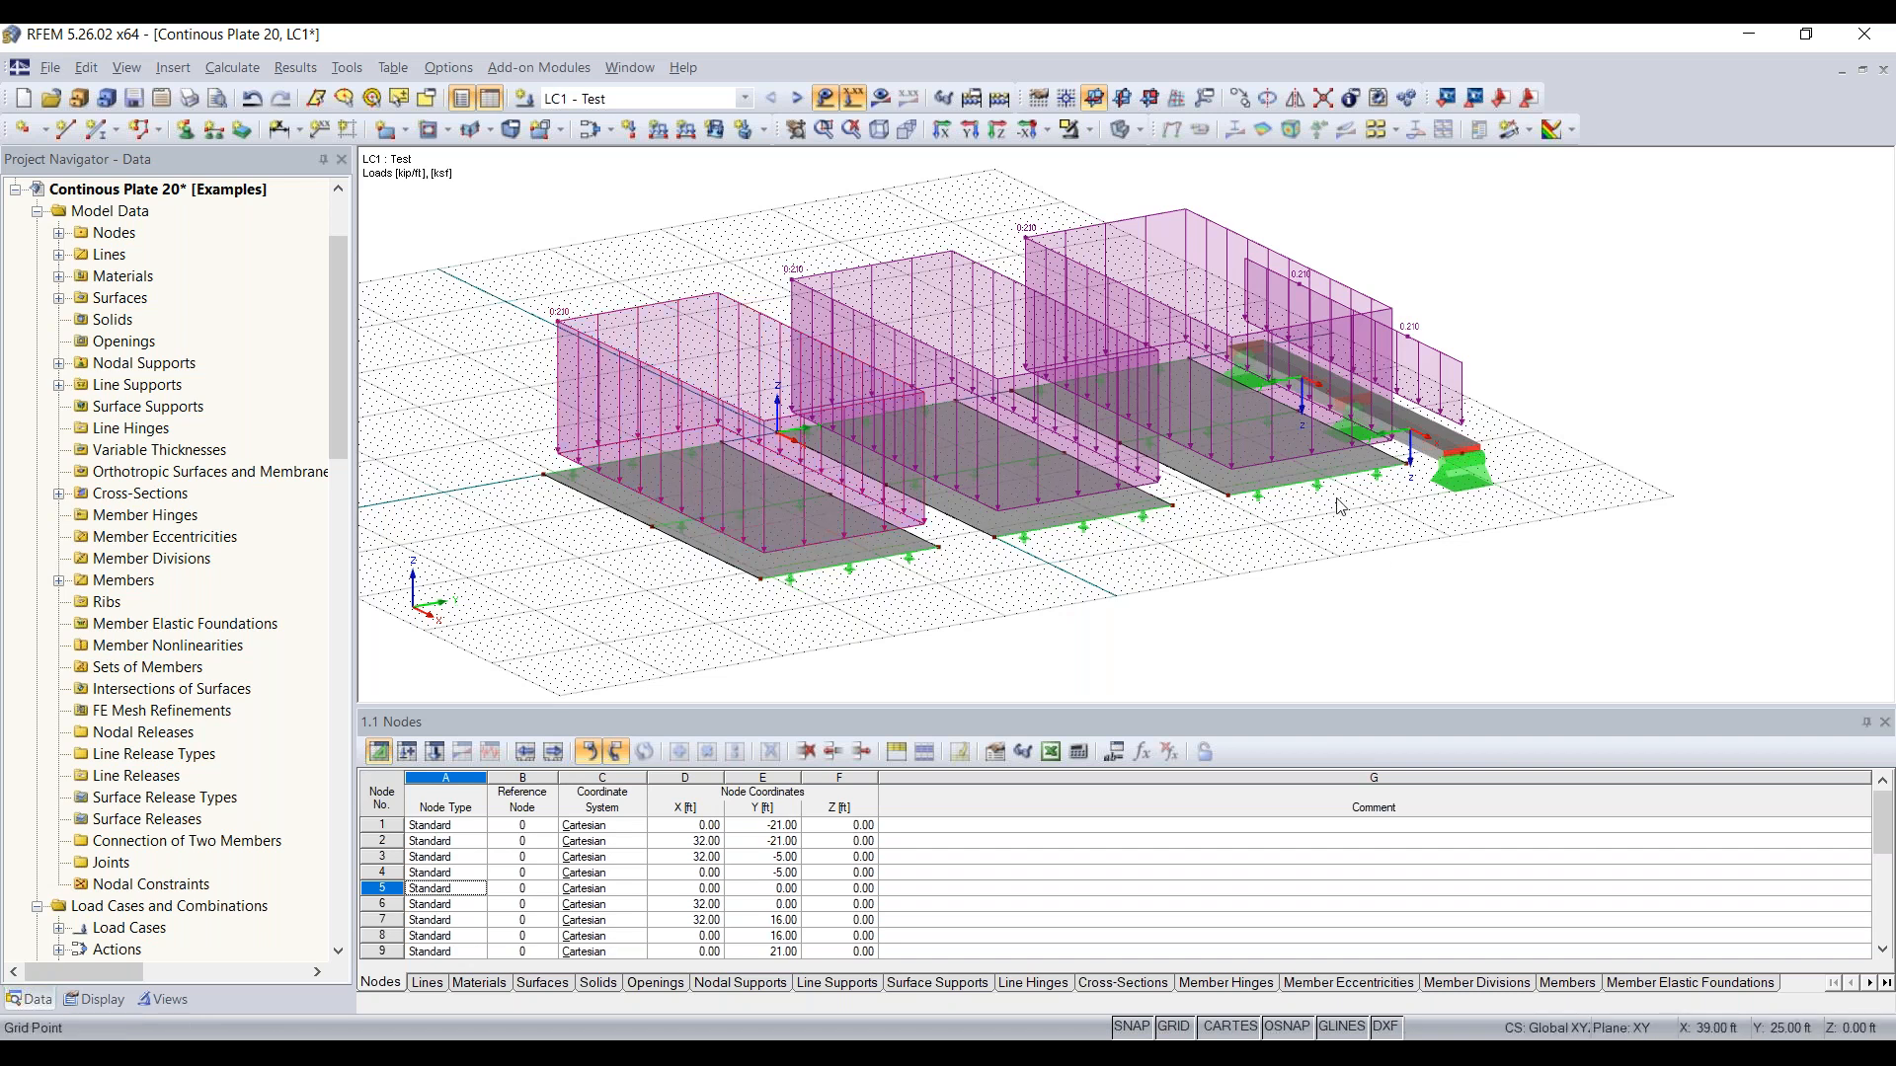
click(826, 99)
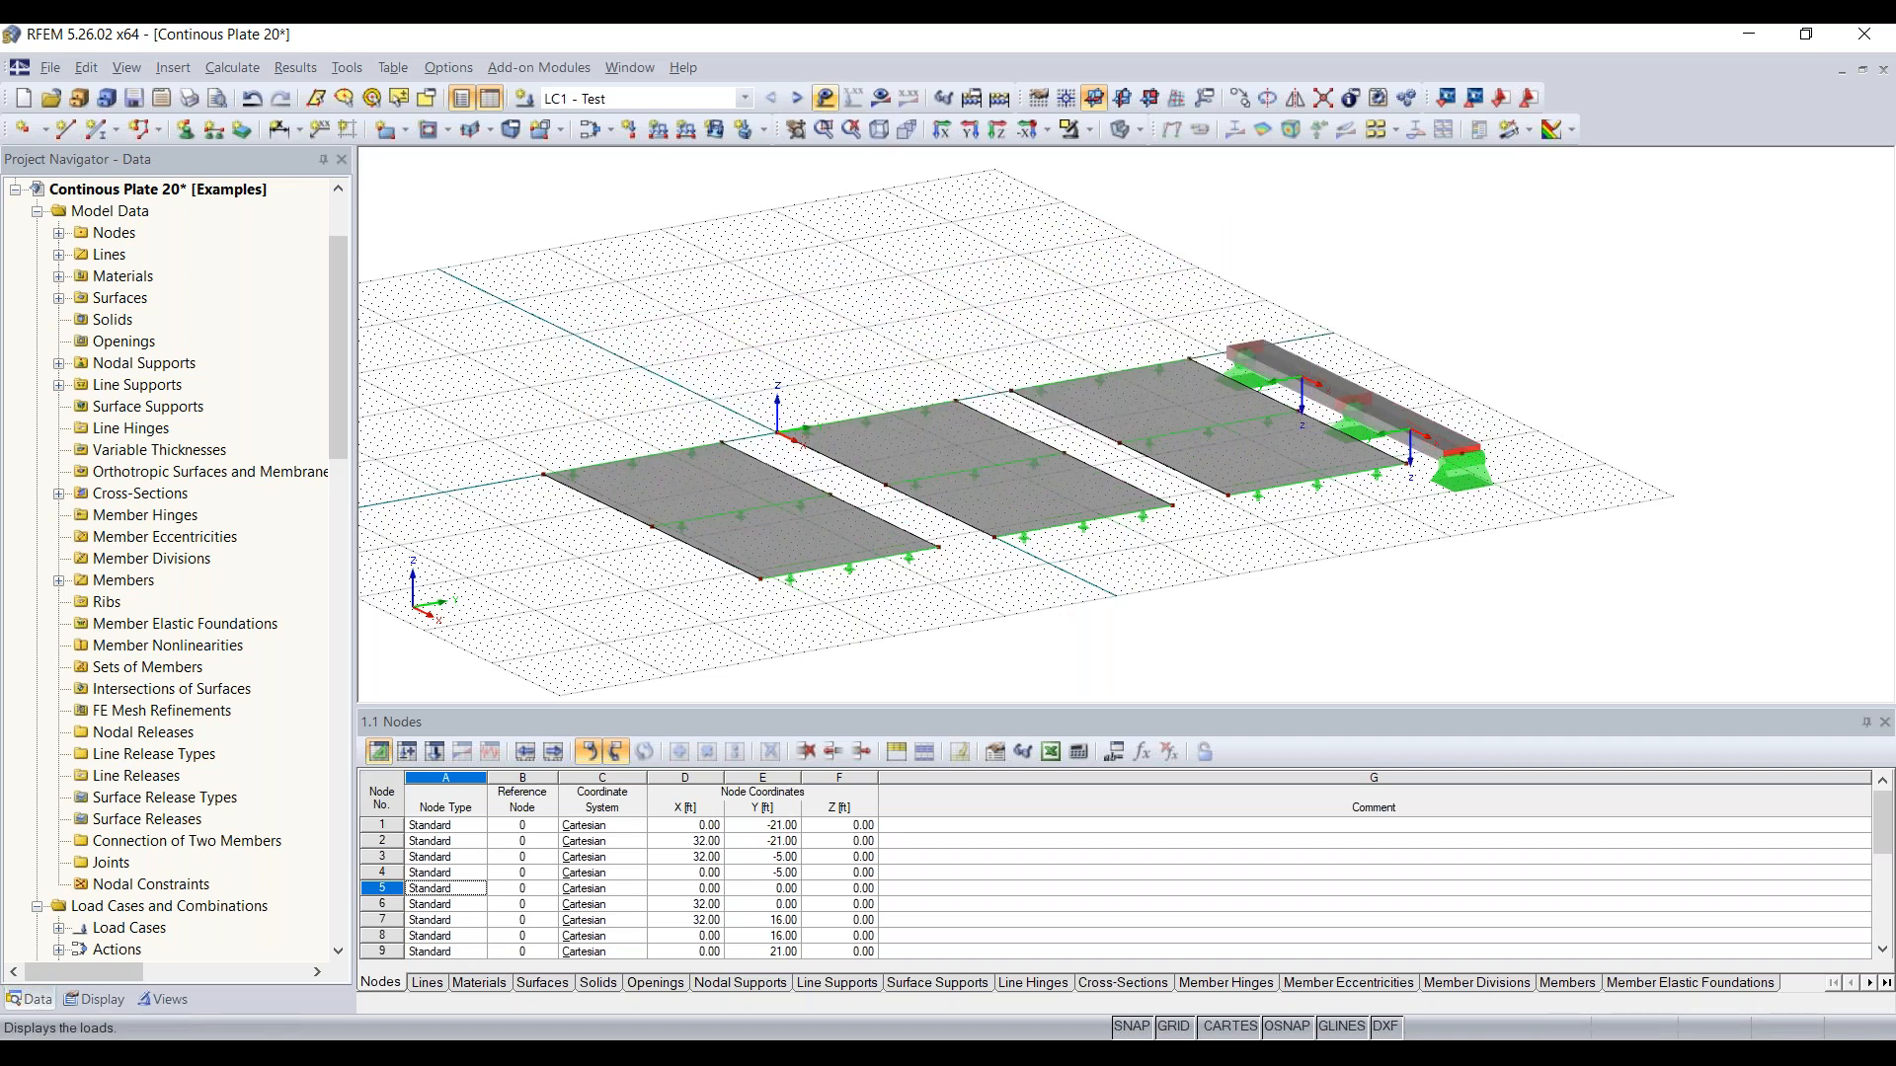
ctrl+middle_drag(1206, 581, 1289, 581)
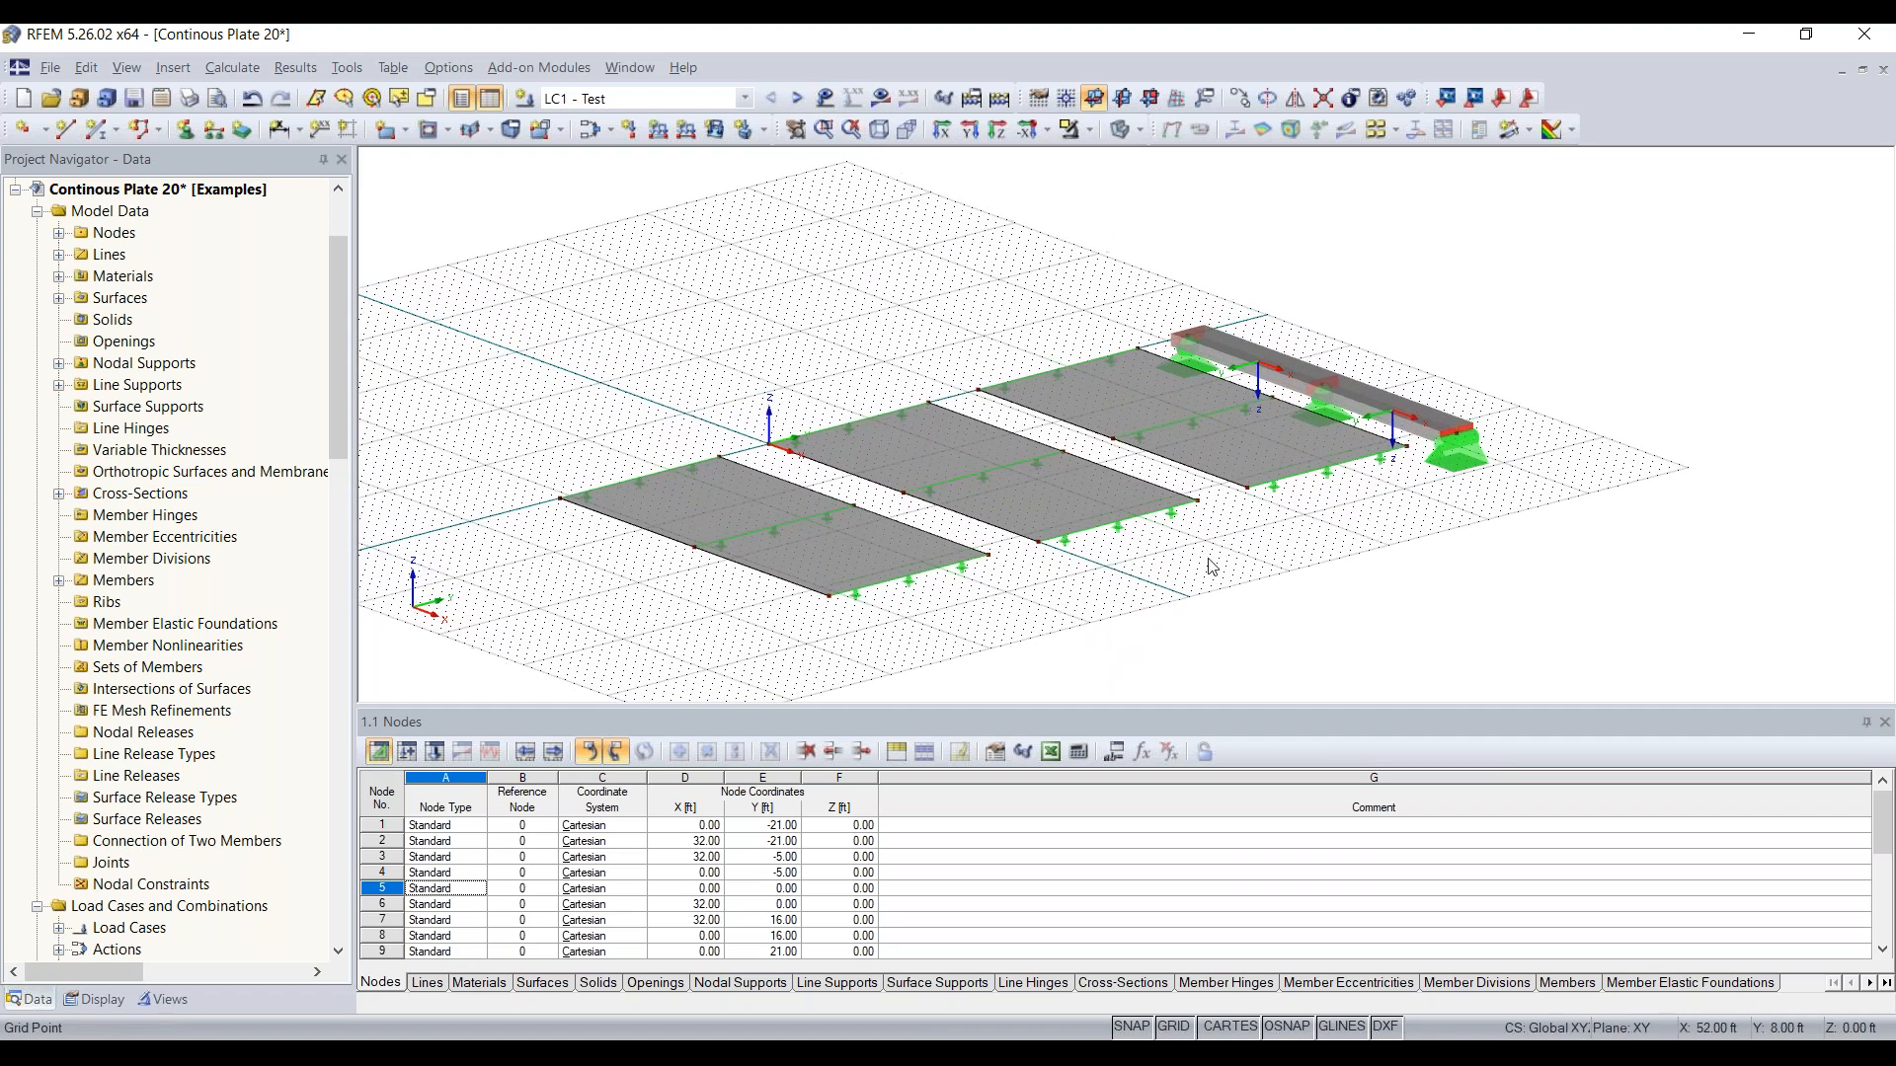
Step: Create a surface FE mesh refinement with a target FE length of 0.20 ft and assign it to surface 1
scroll(839, 539, up, 5)
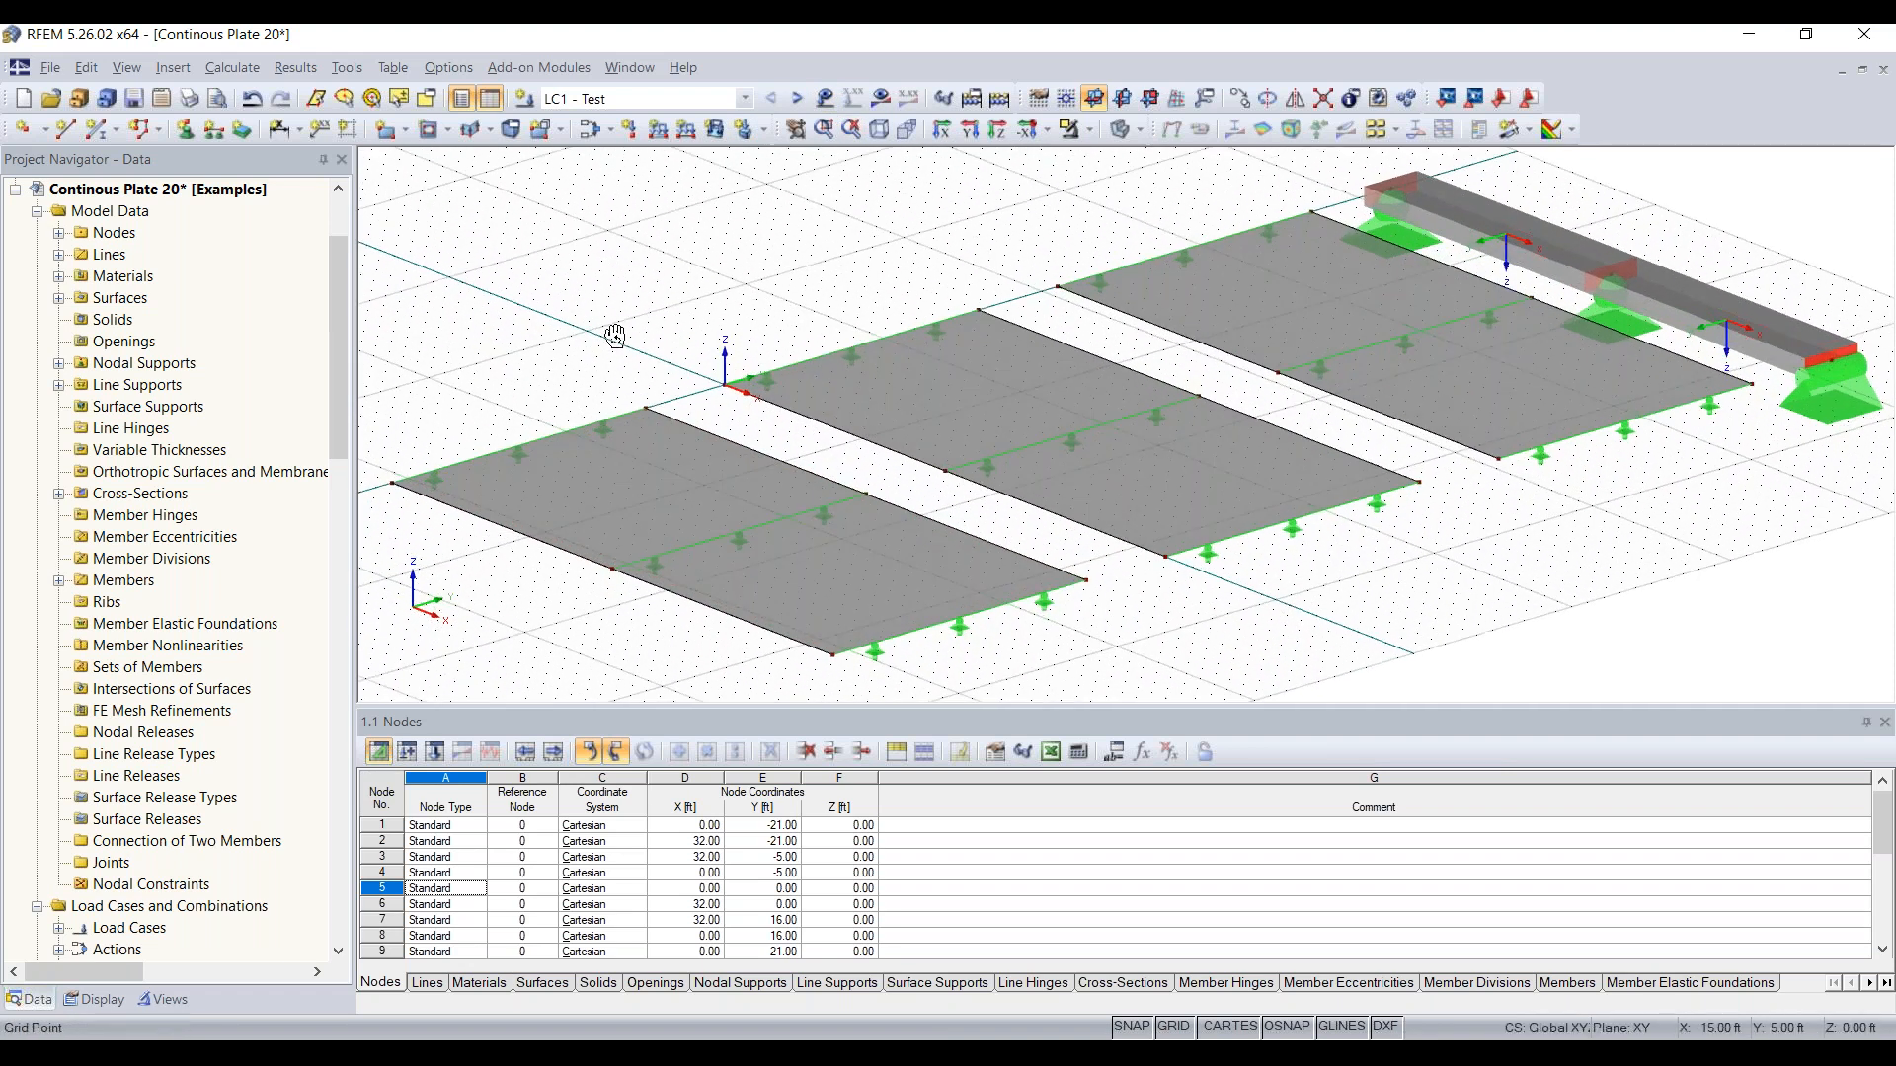
scroll(614, 340, down, 3)
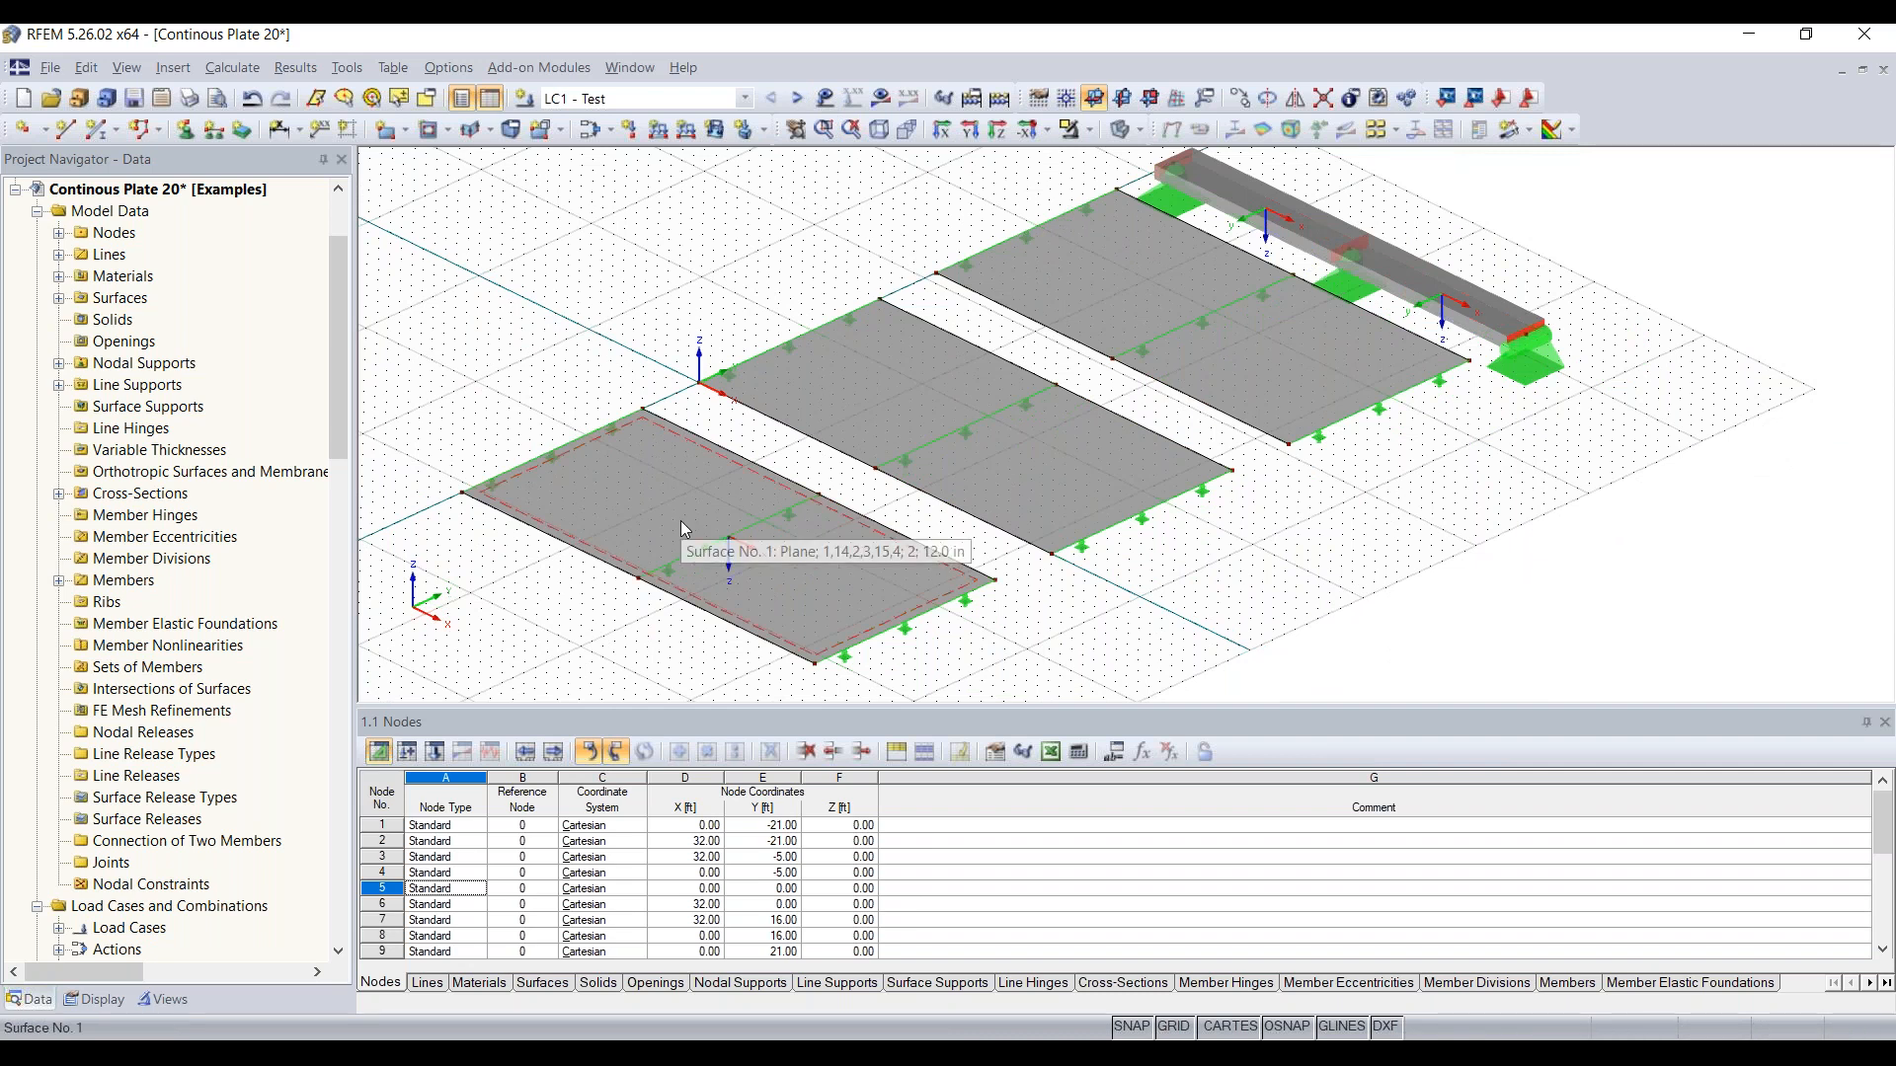
right_click(634, 492)
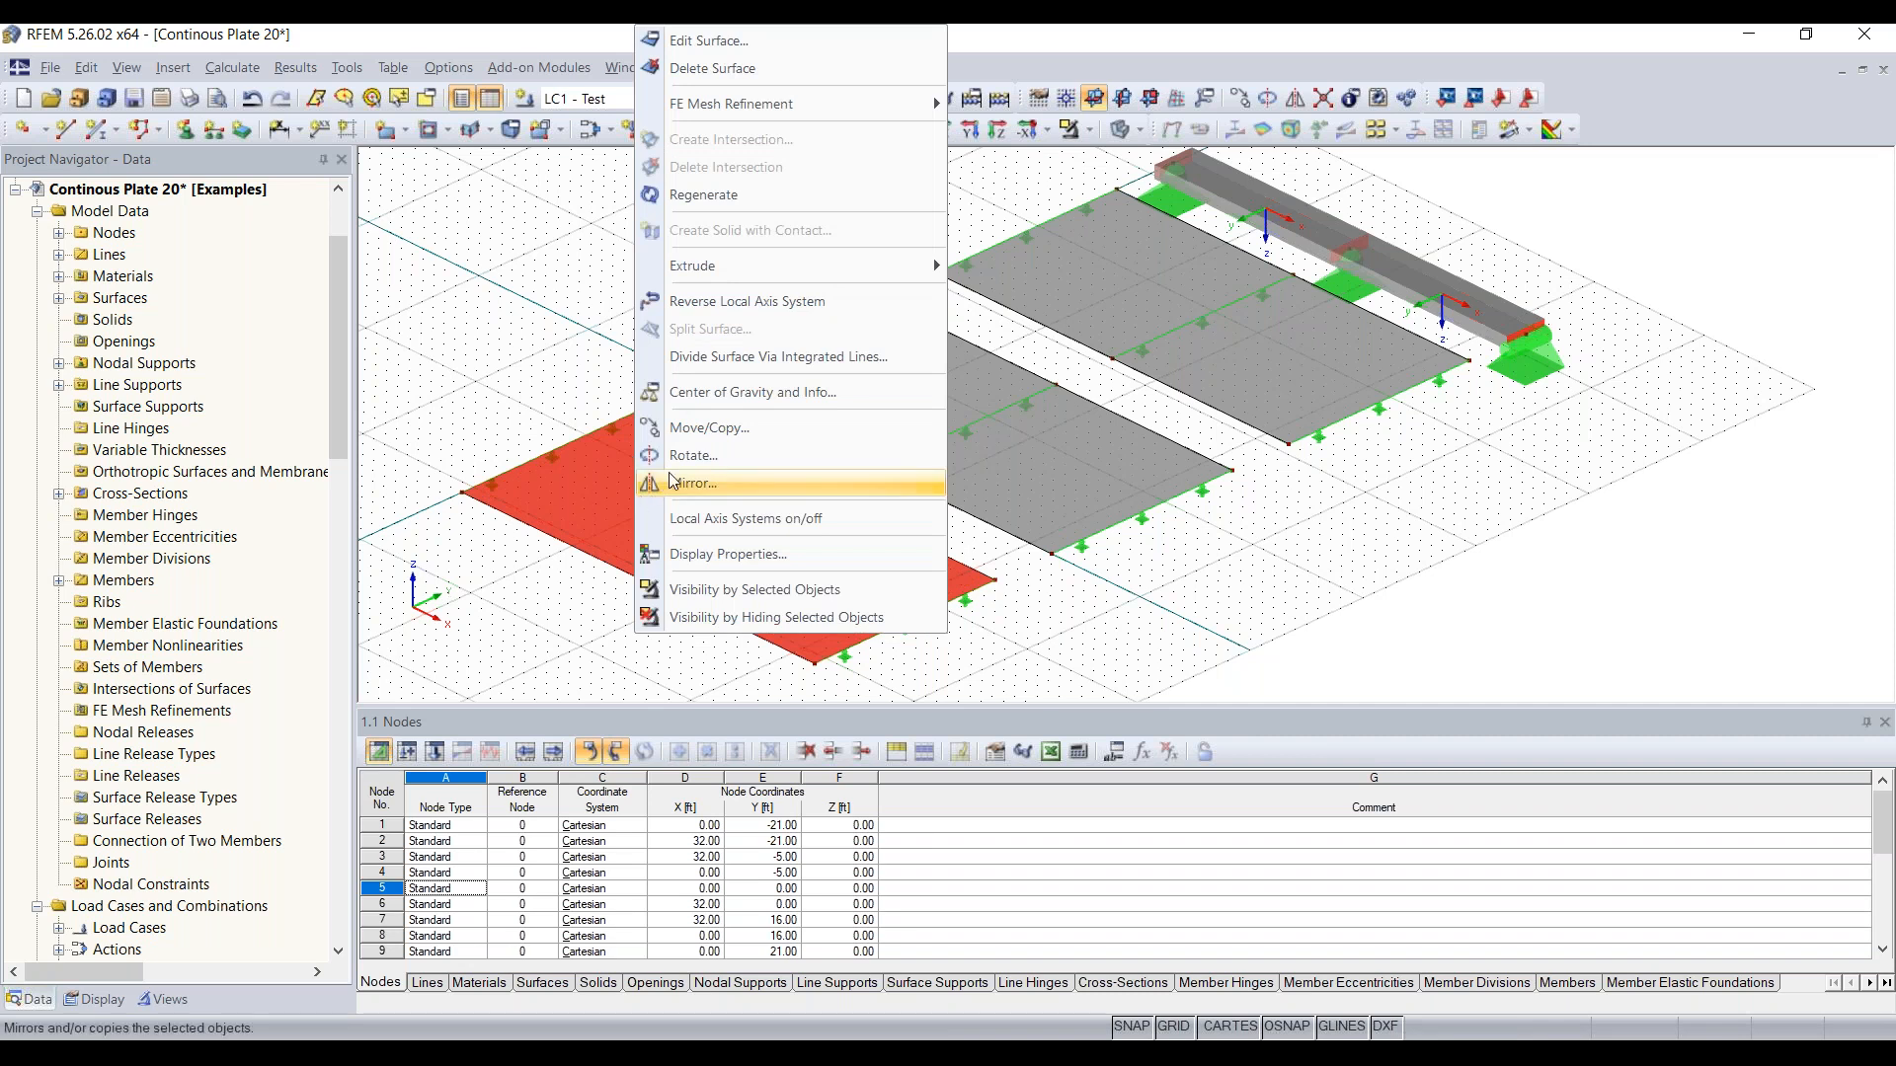
mouse_move(744, 107)
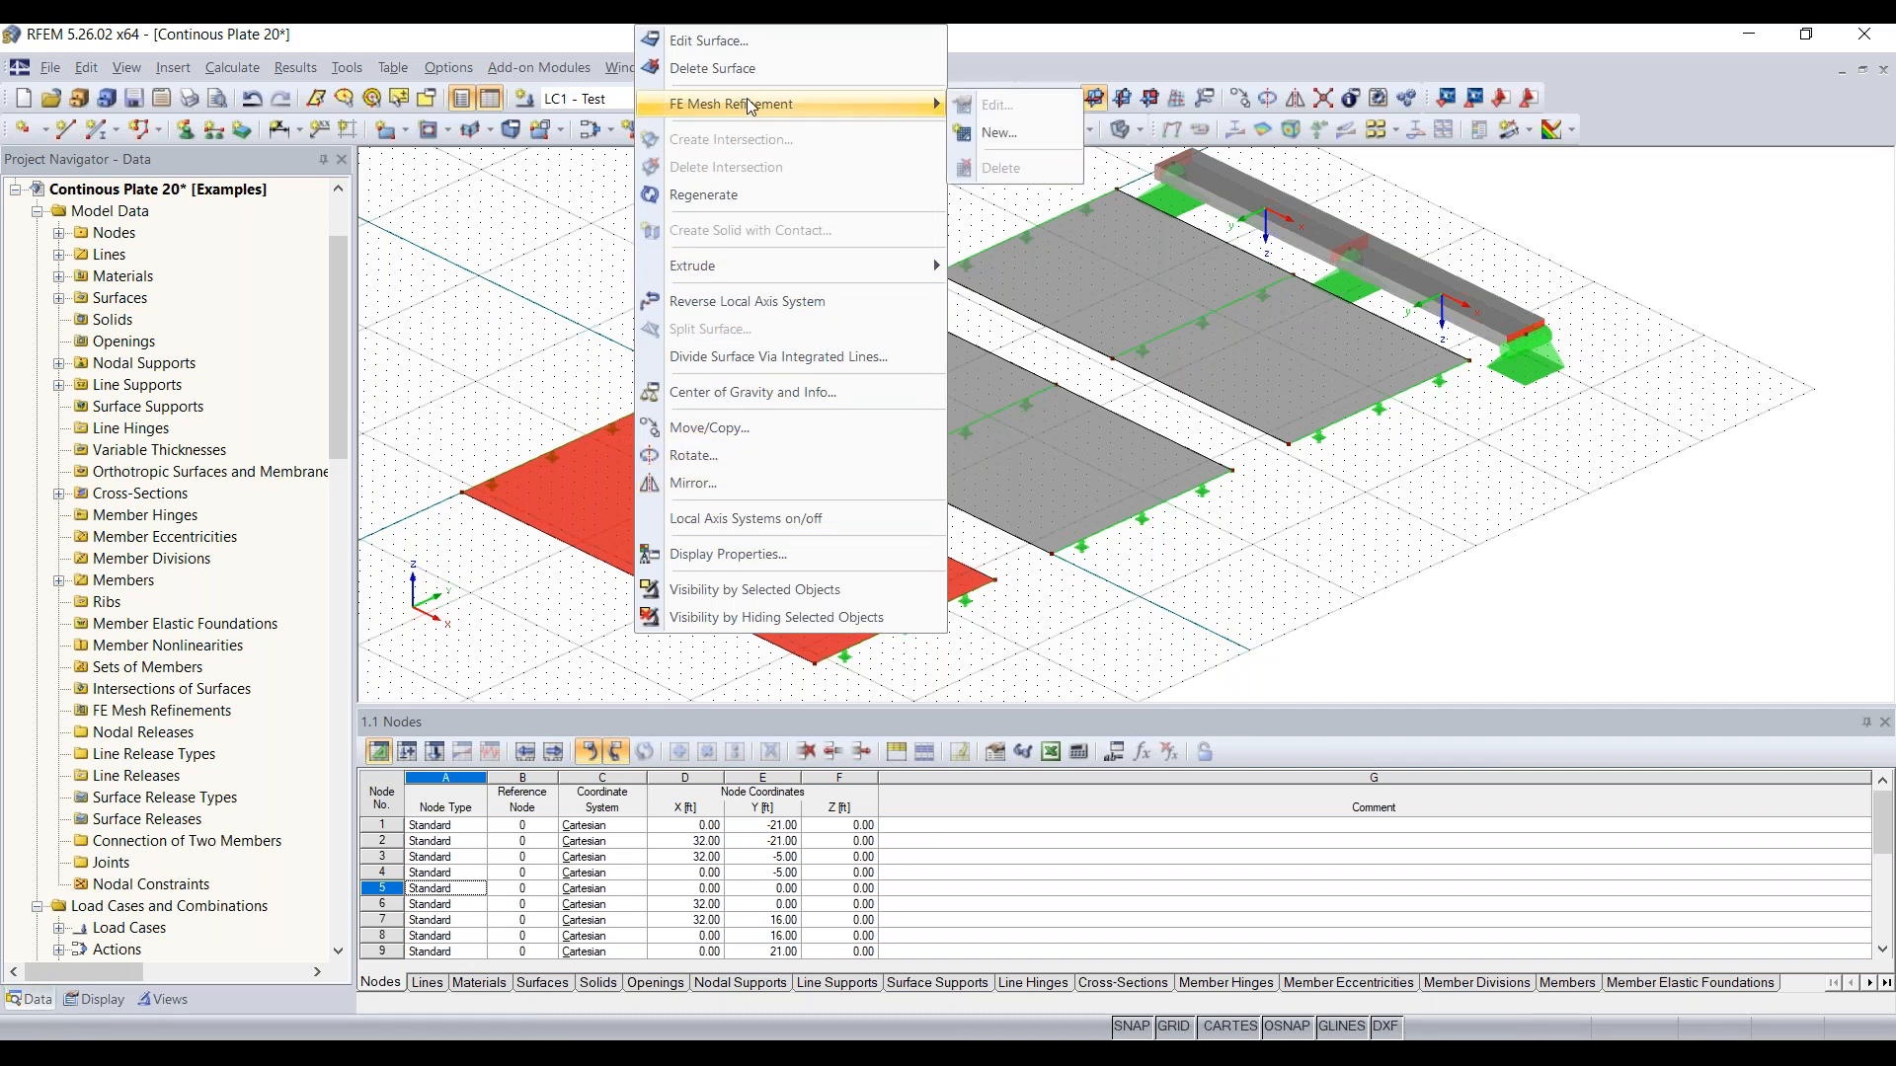
click(1031, 130)
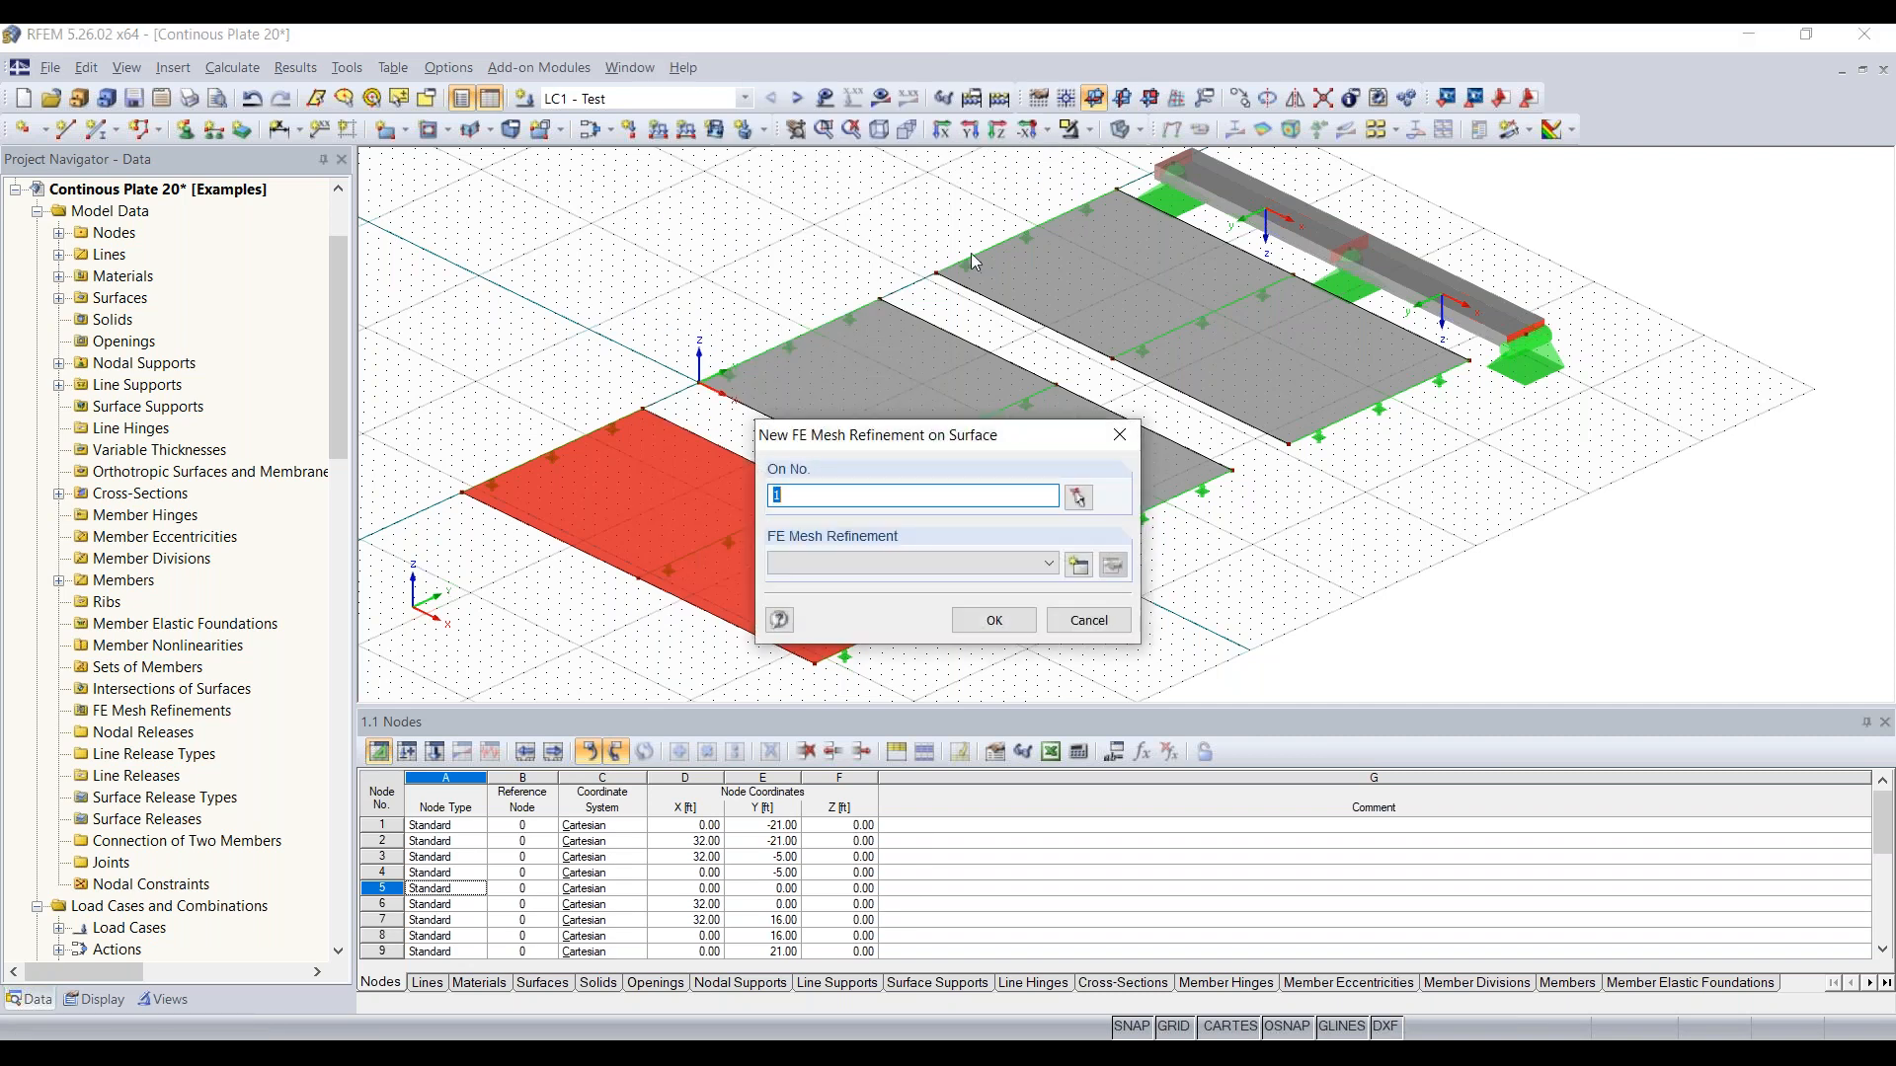
drag(930, 431, 955, 389)
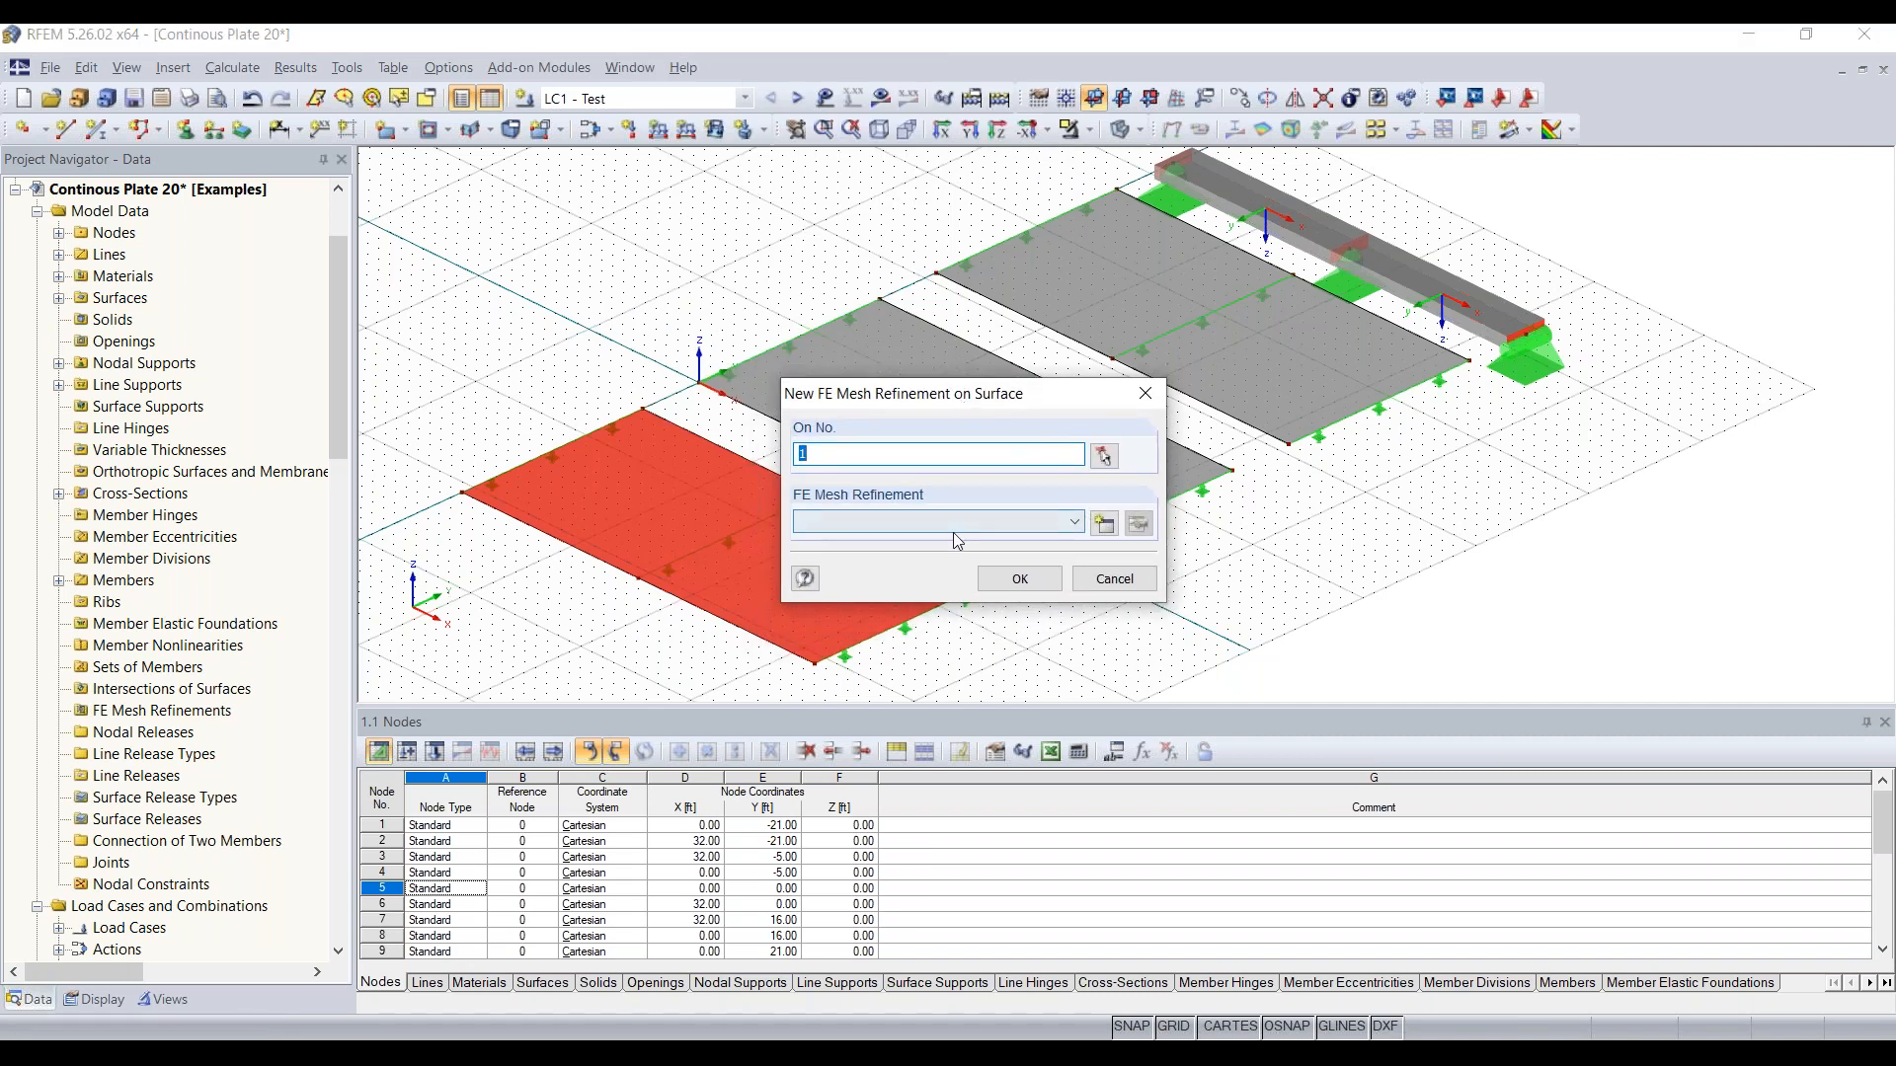
click(1108, 528)
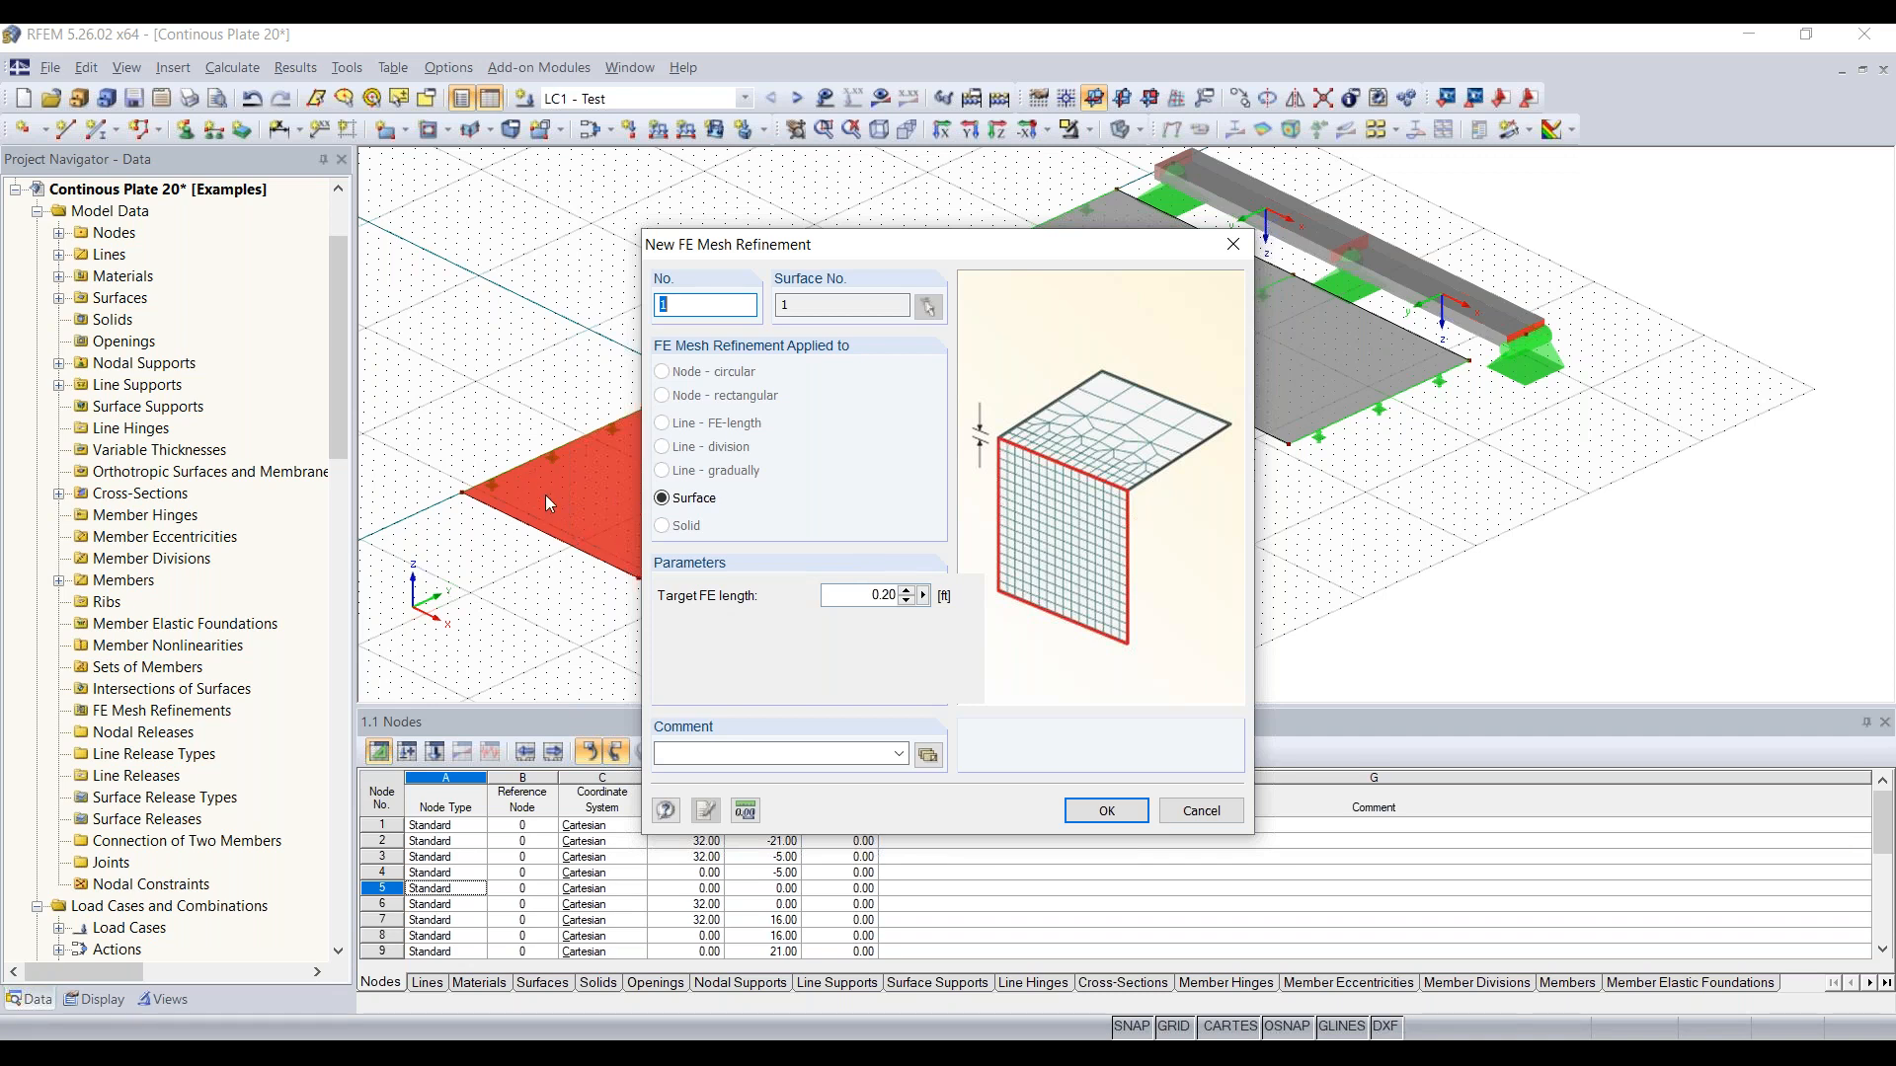
drag(865, 595, 1002, 596)
click(1107, 811)
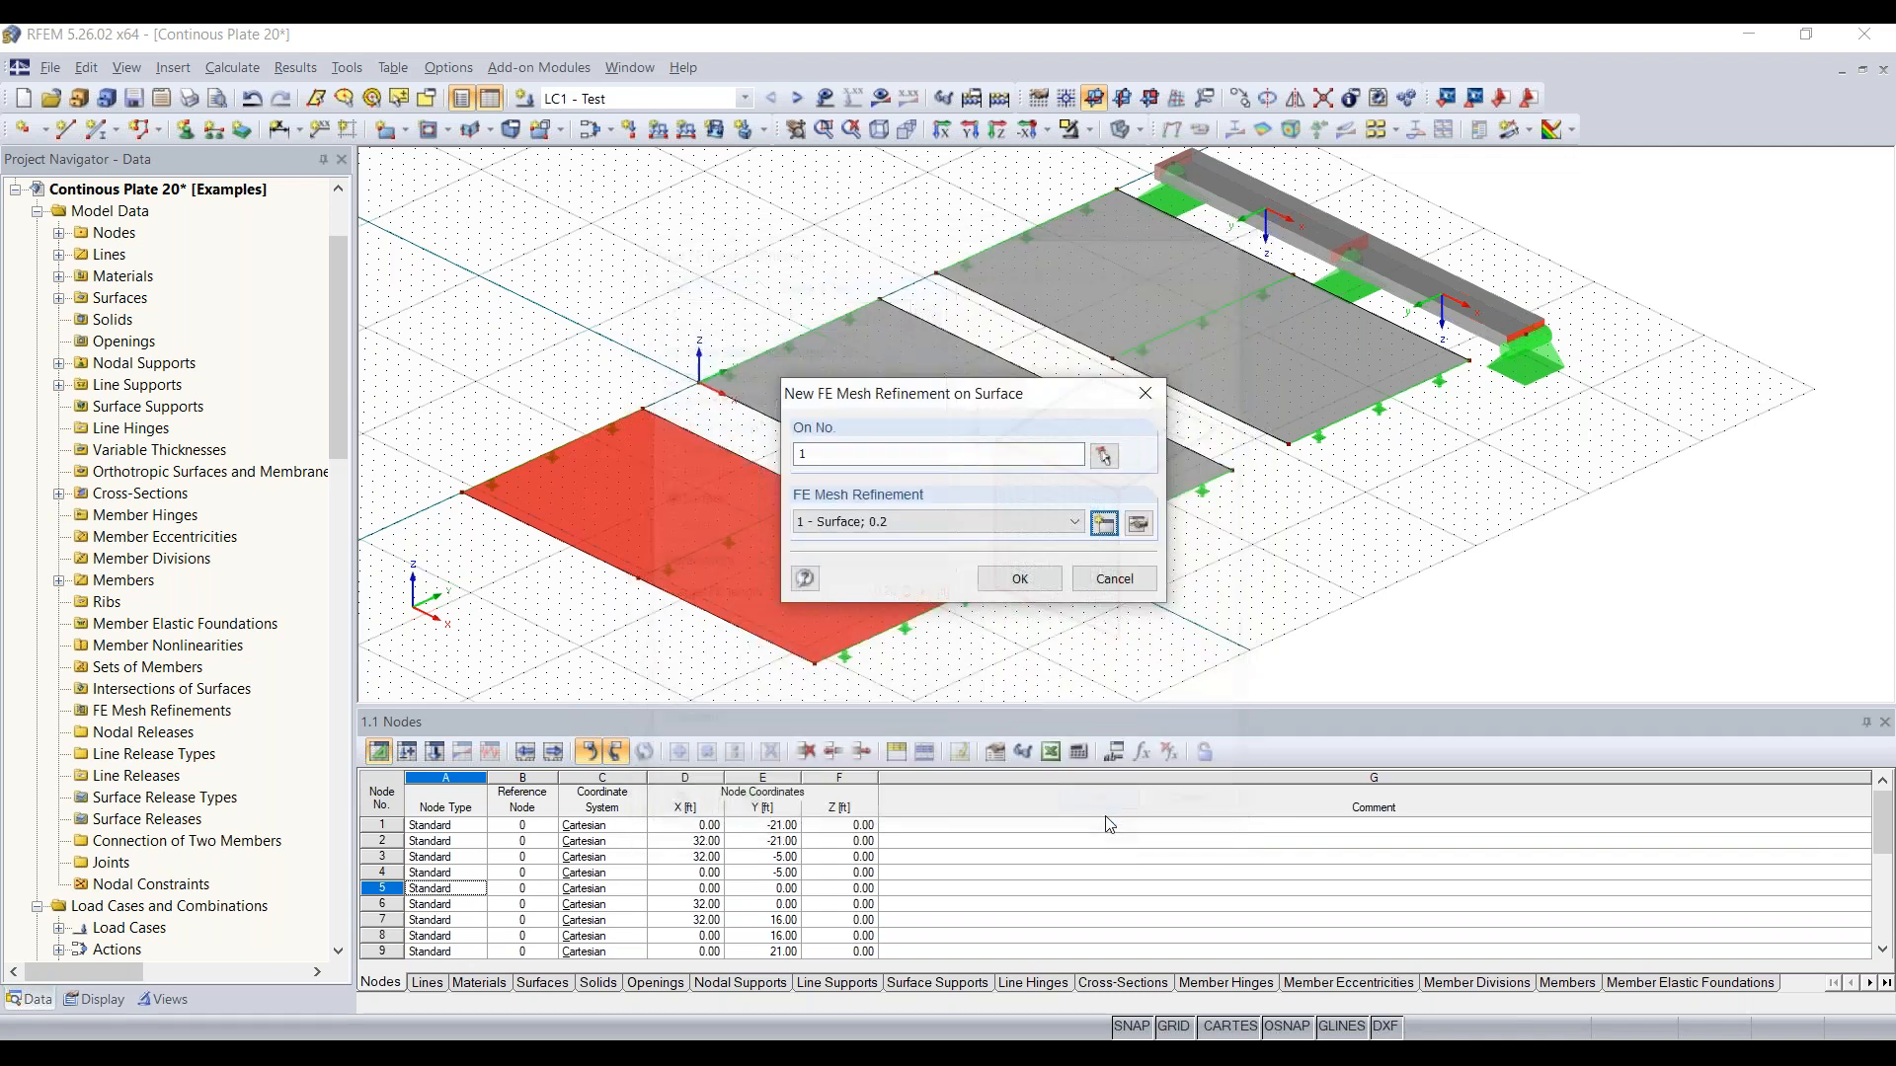
click(1020, 579)
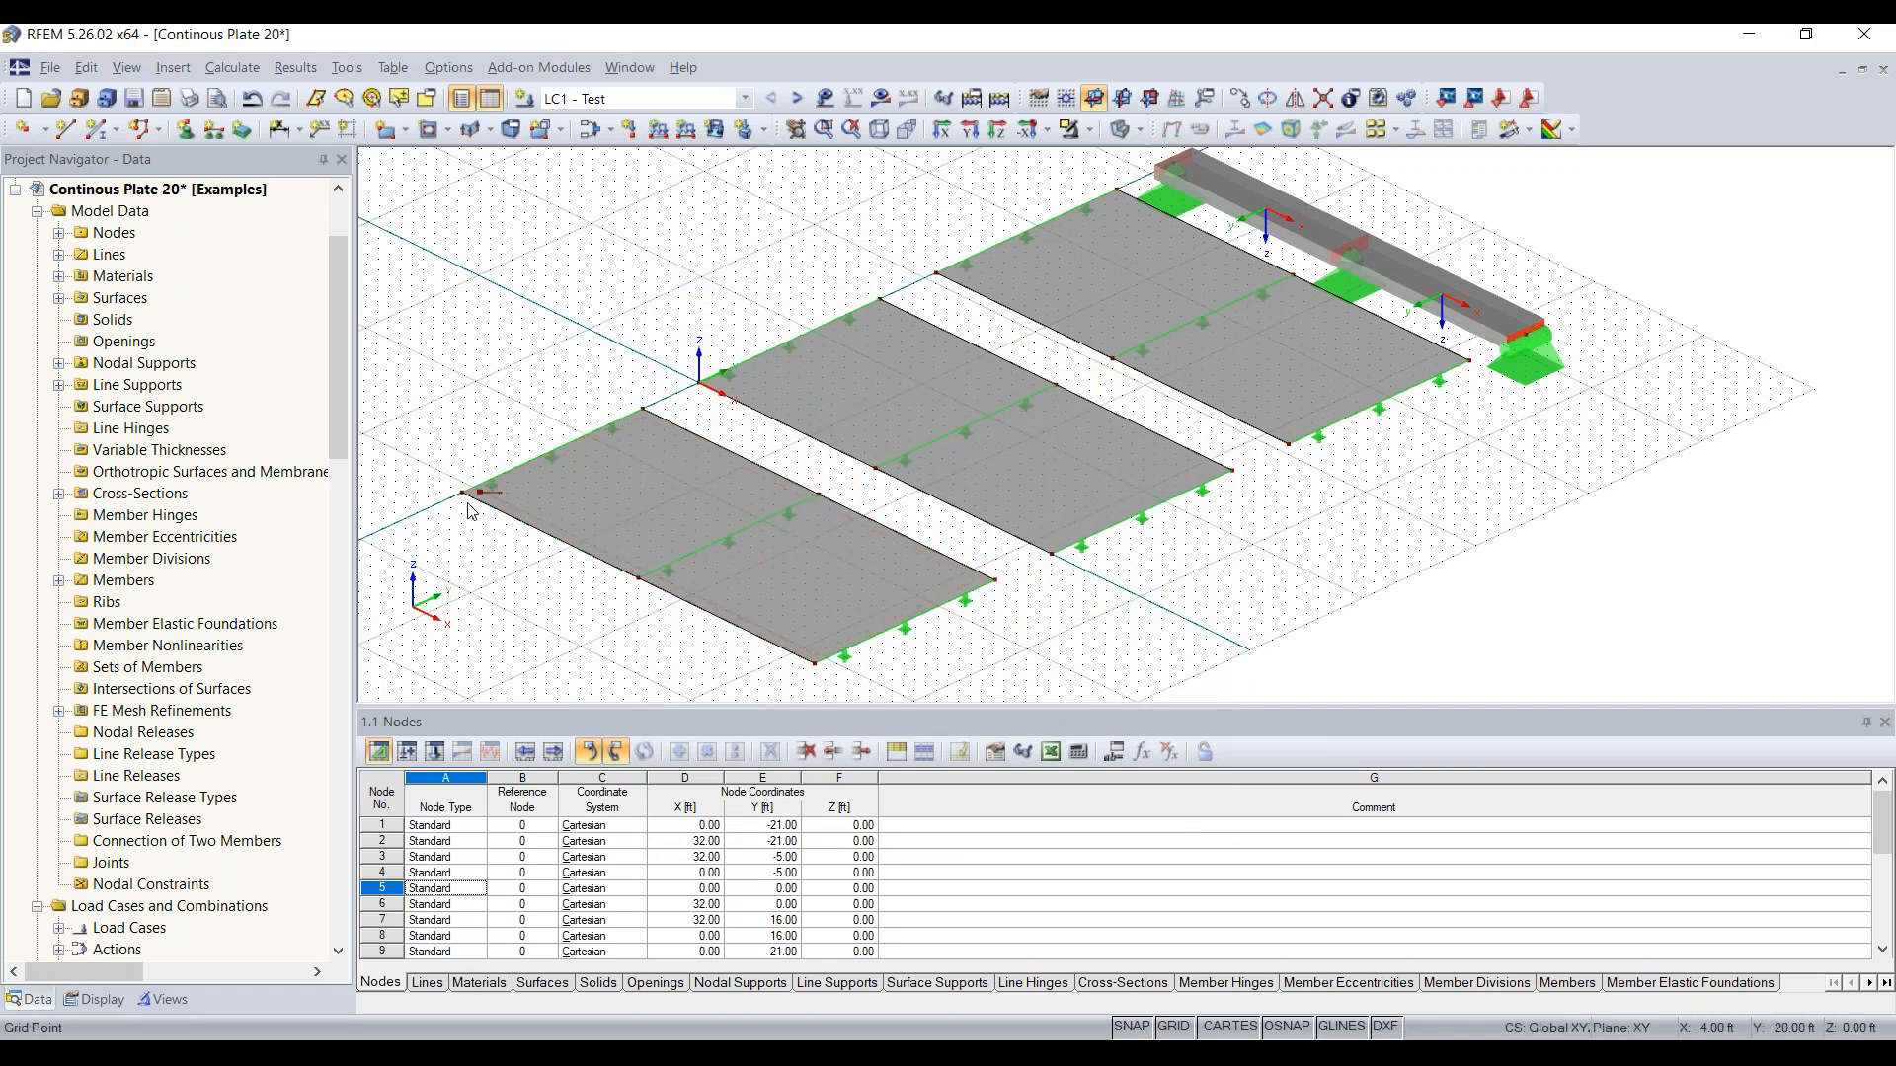
Step: Create a second surface FE mesh refinement with a target FE length of 0.4 ft and assign it to the middle plate, surface 2
scroll(471, 512, up, 6)
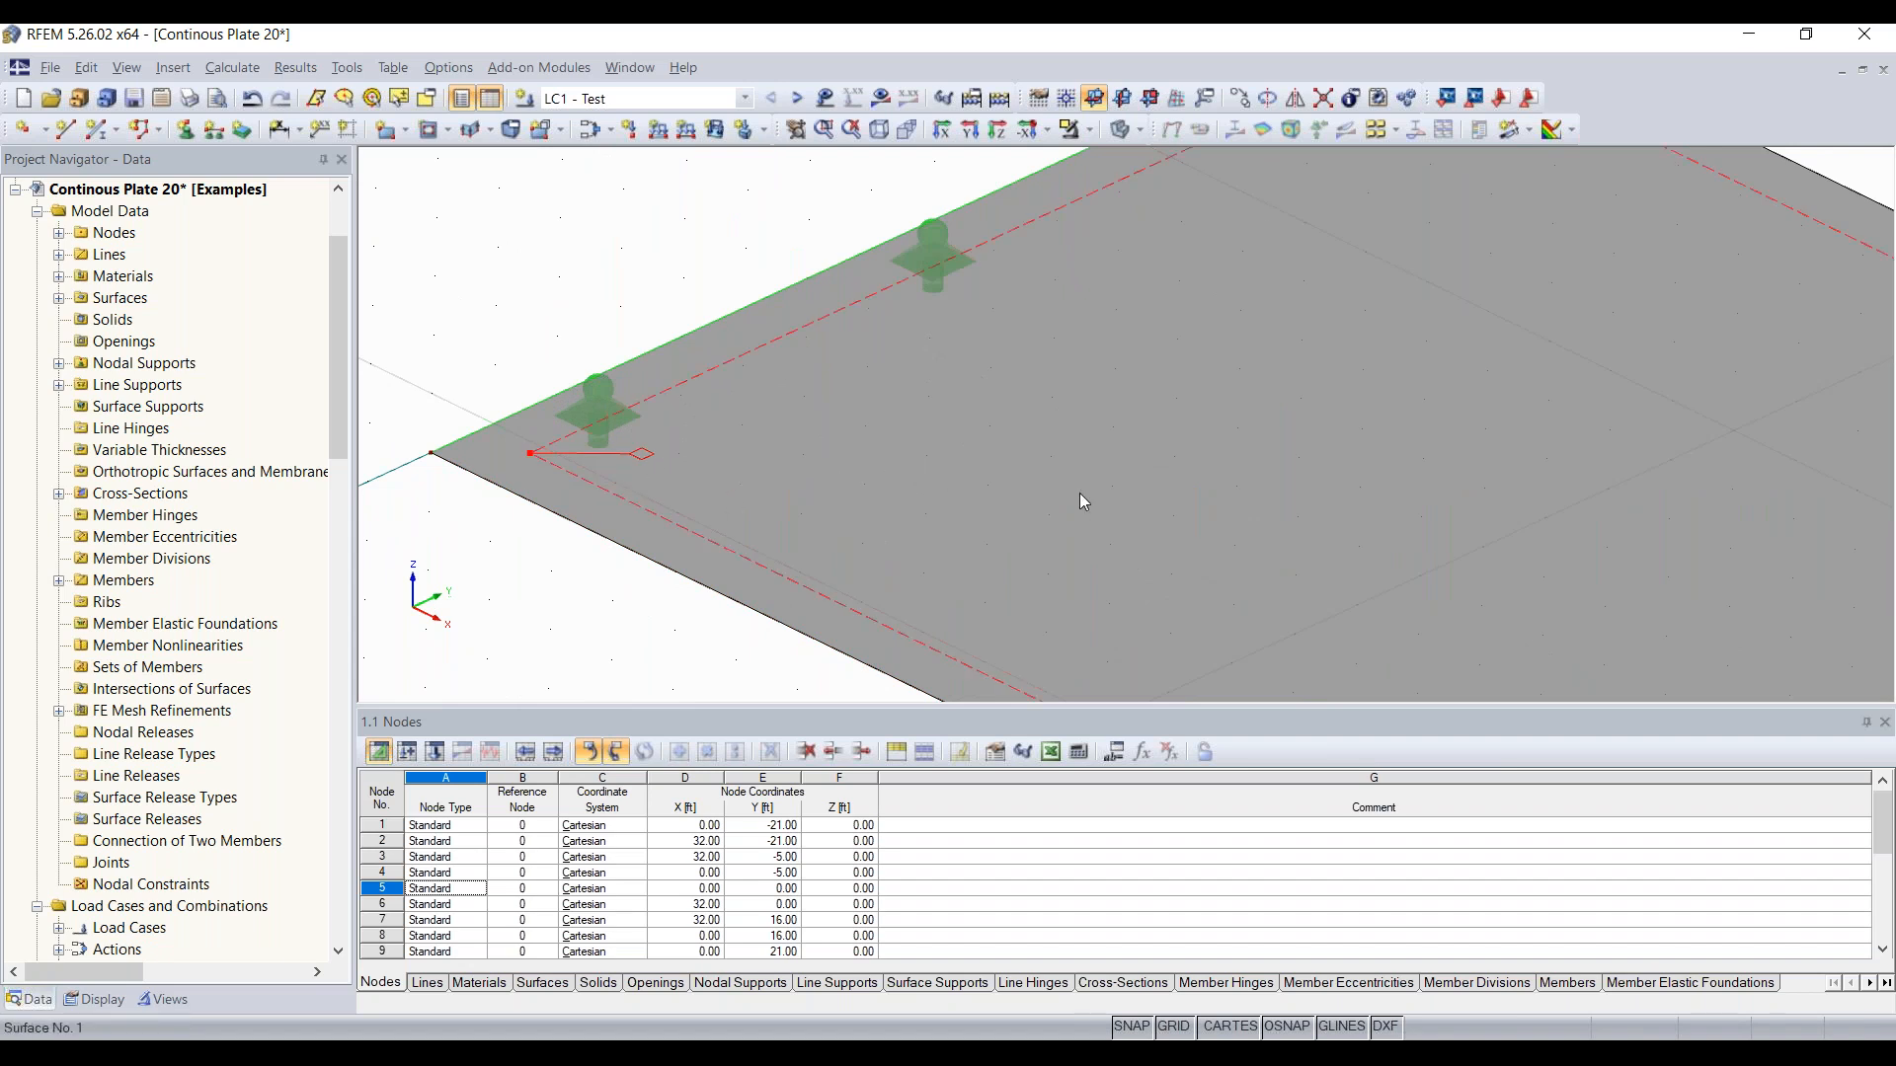
scroll(874, 464, down, 3)
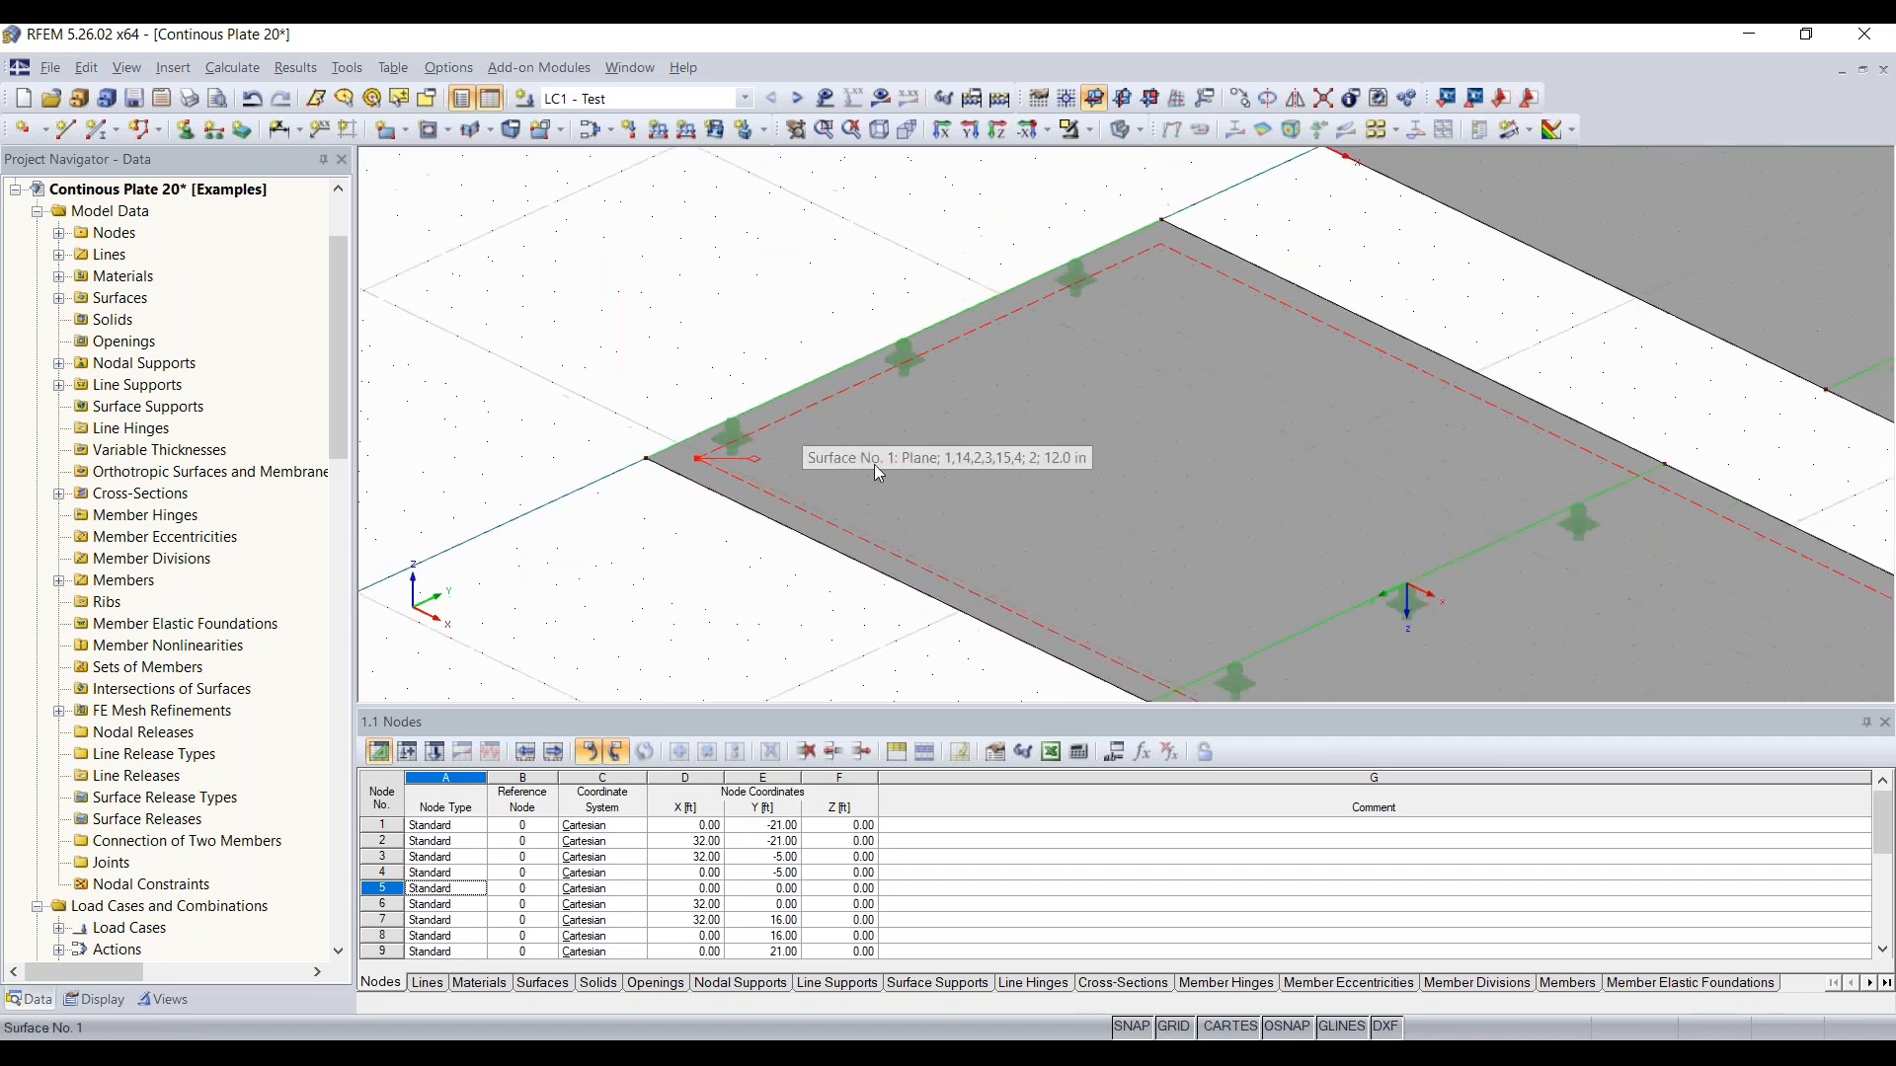
scroll(883, 462, down, 5)
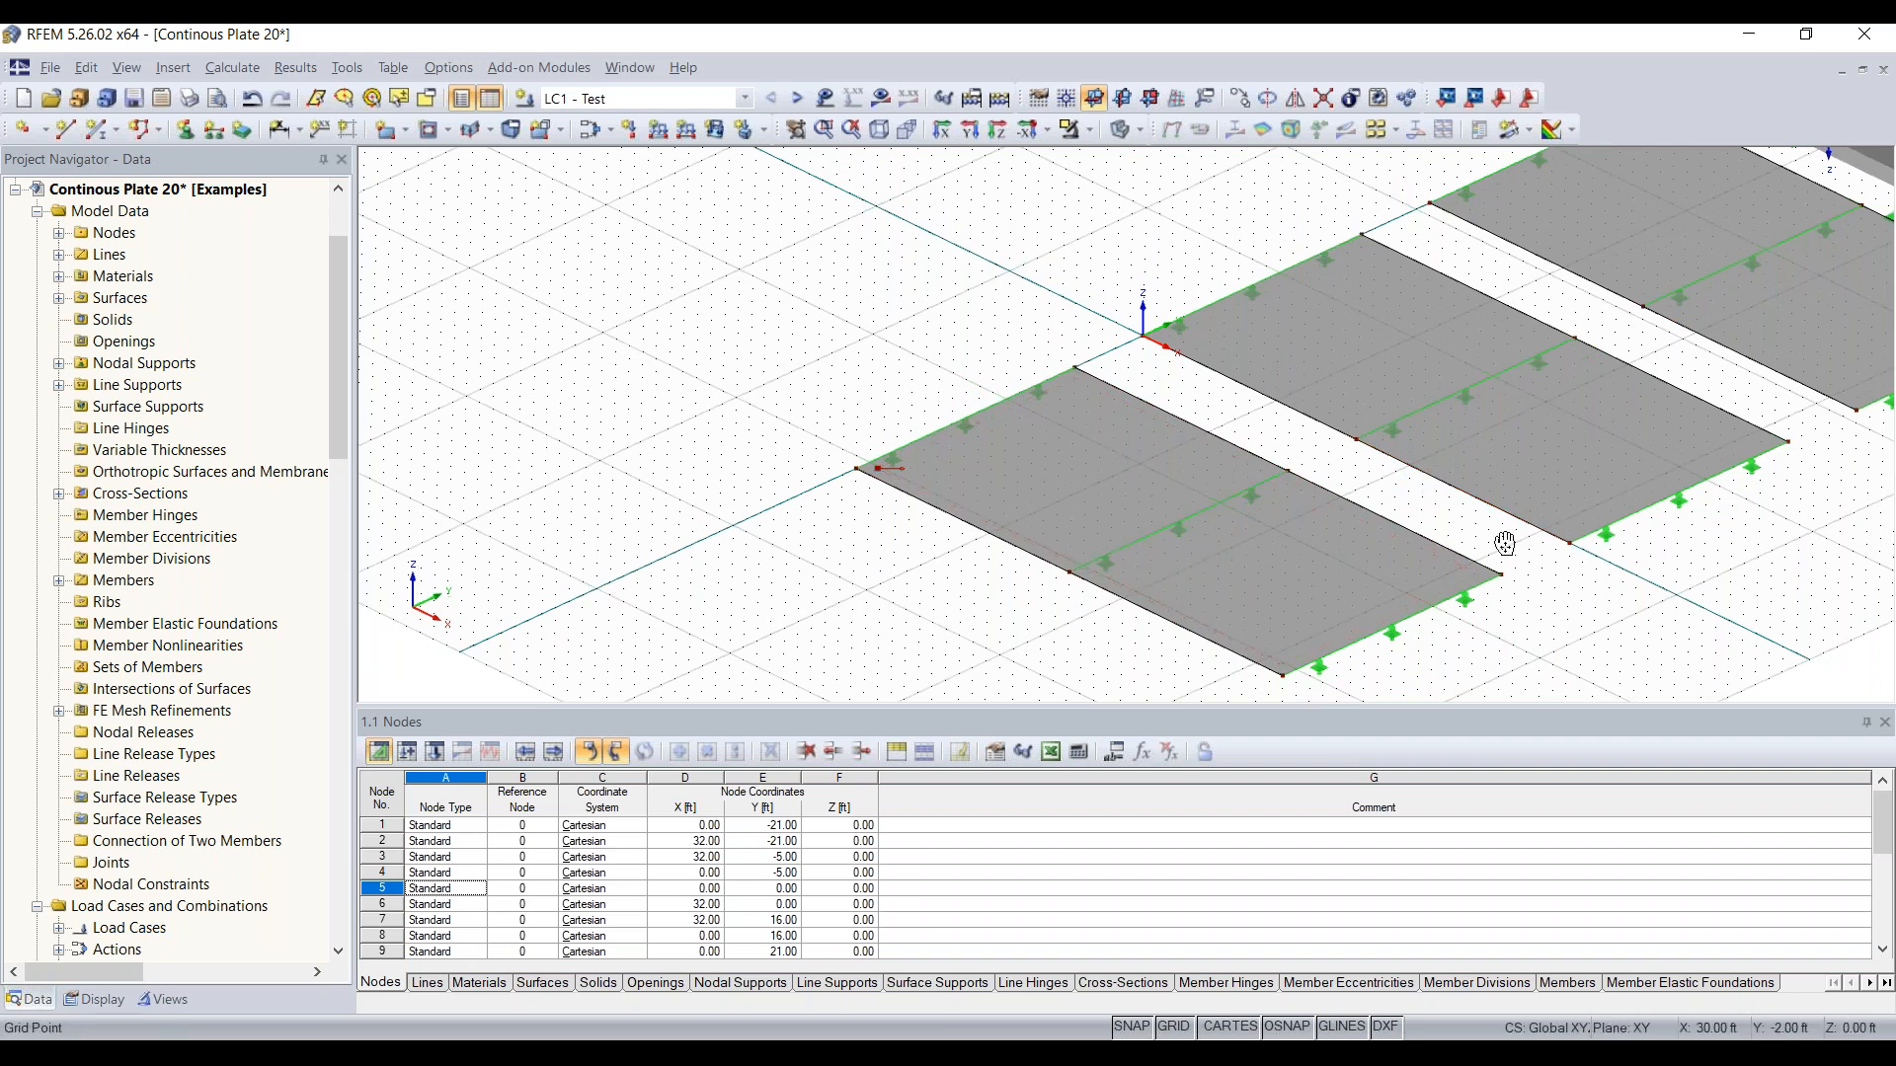
middle_drag(1504, 543, 1052, 545)
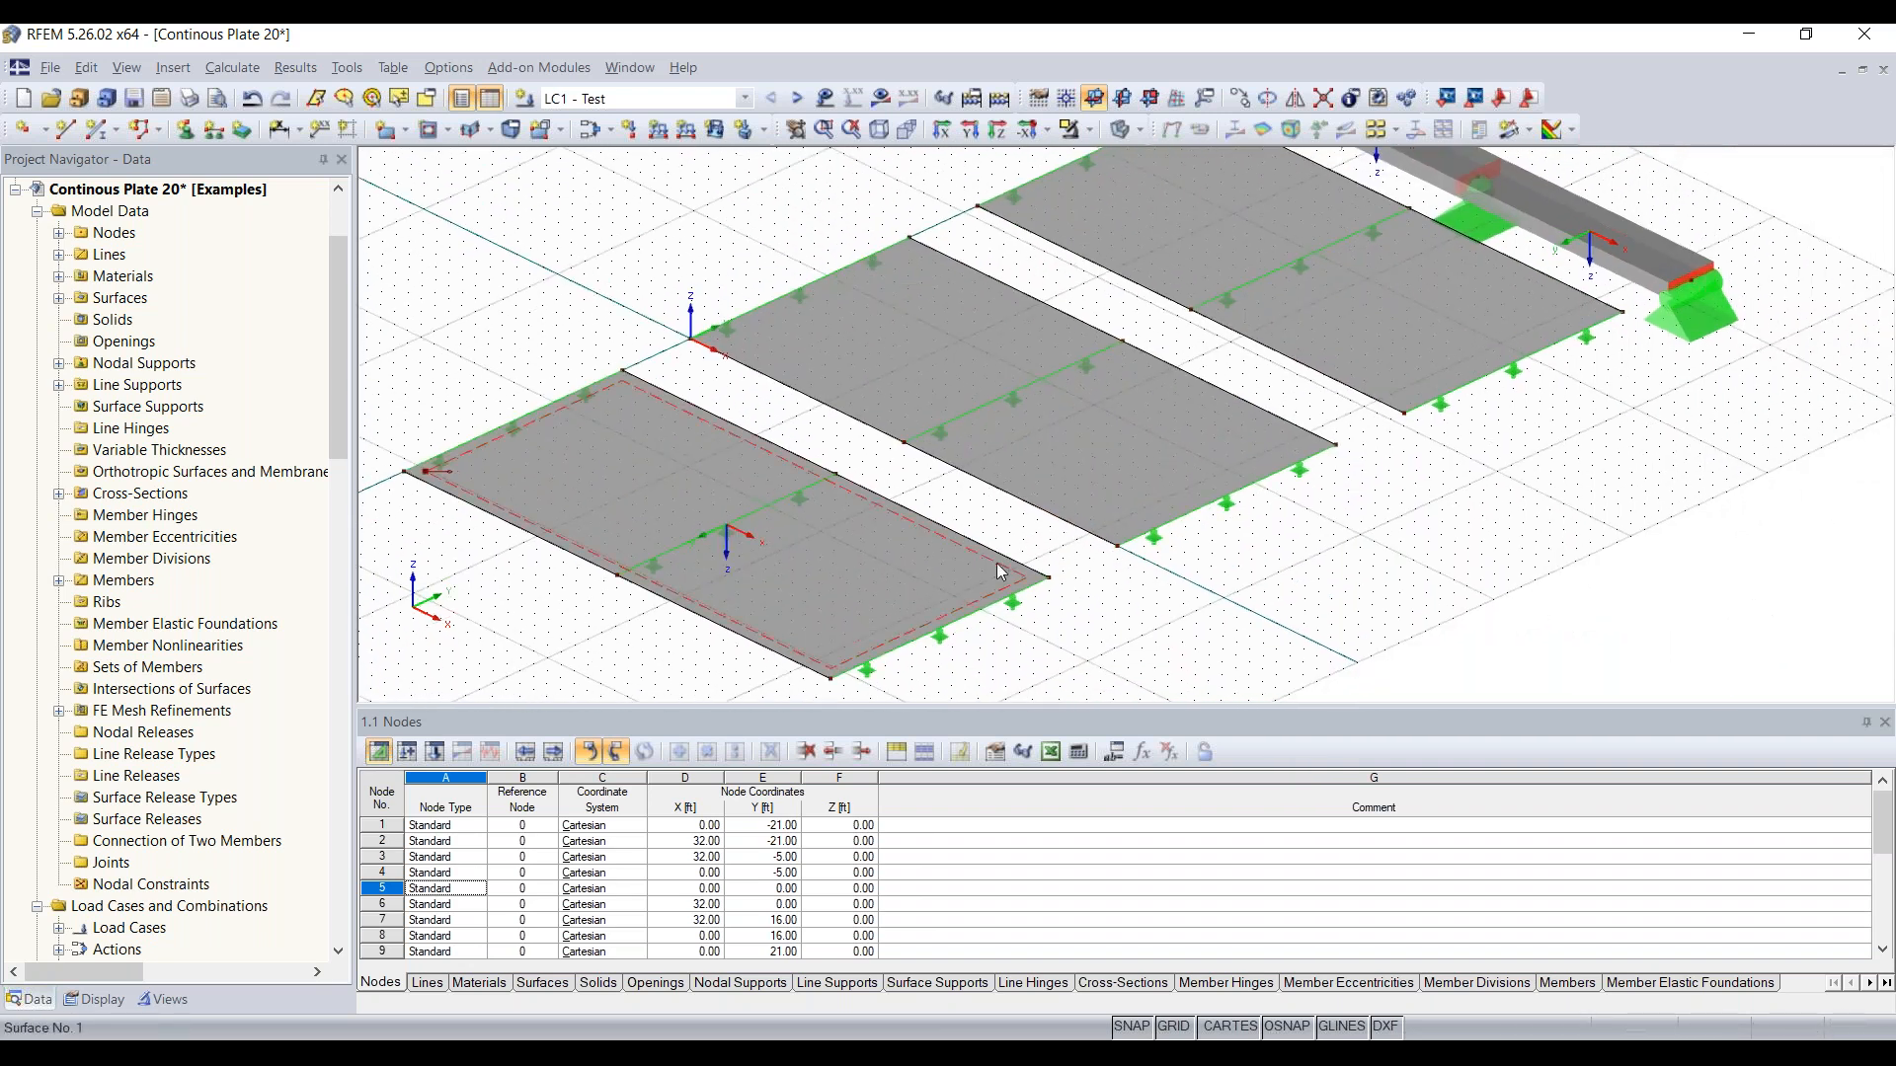
ctrl+middle_drag(1348, 565, 1294, 551)
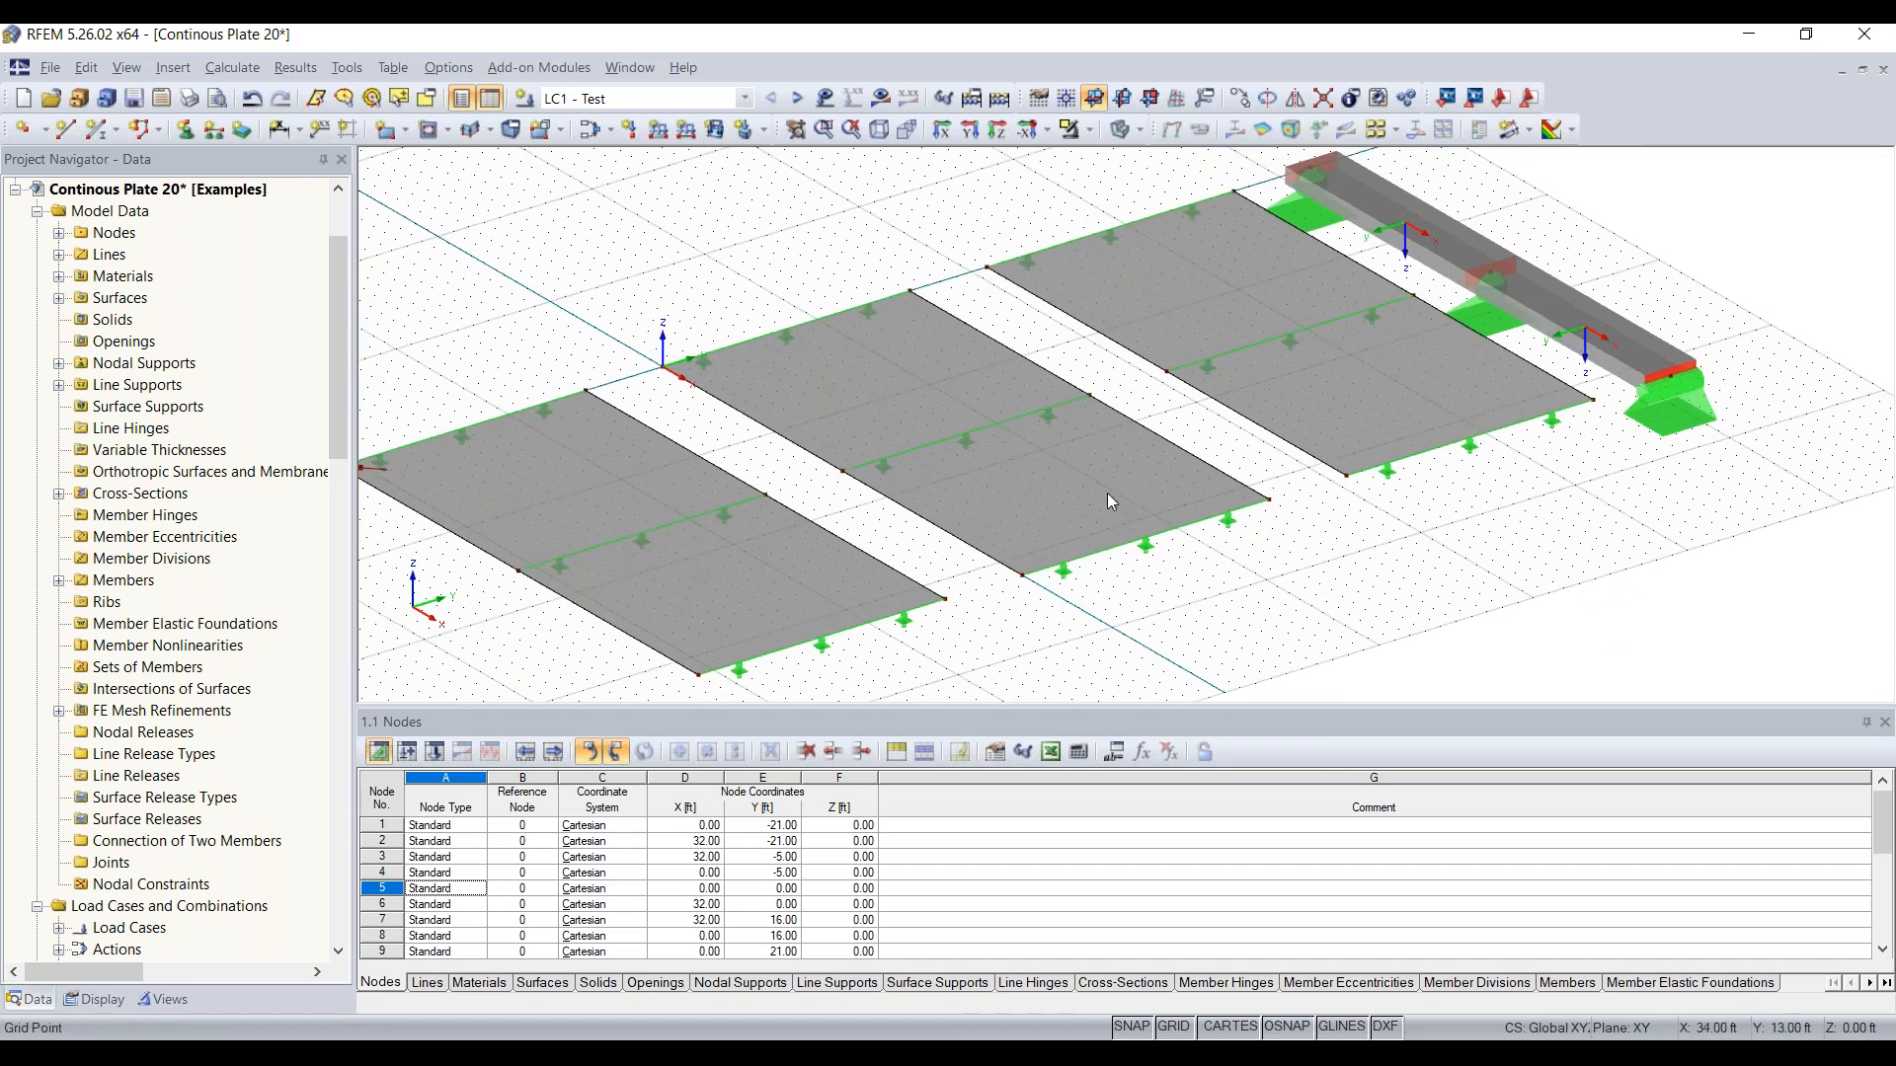
right_click(1041, 468)
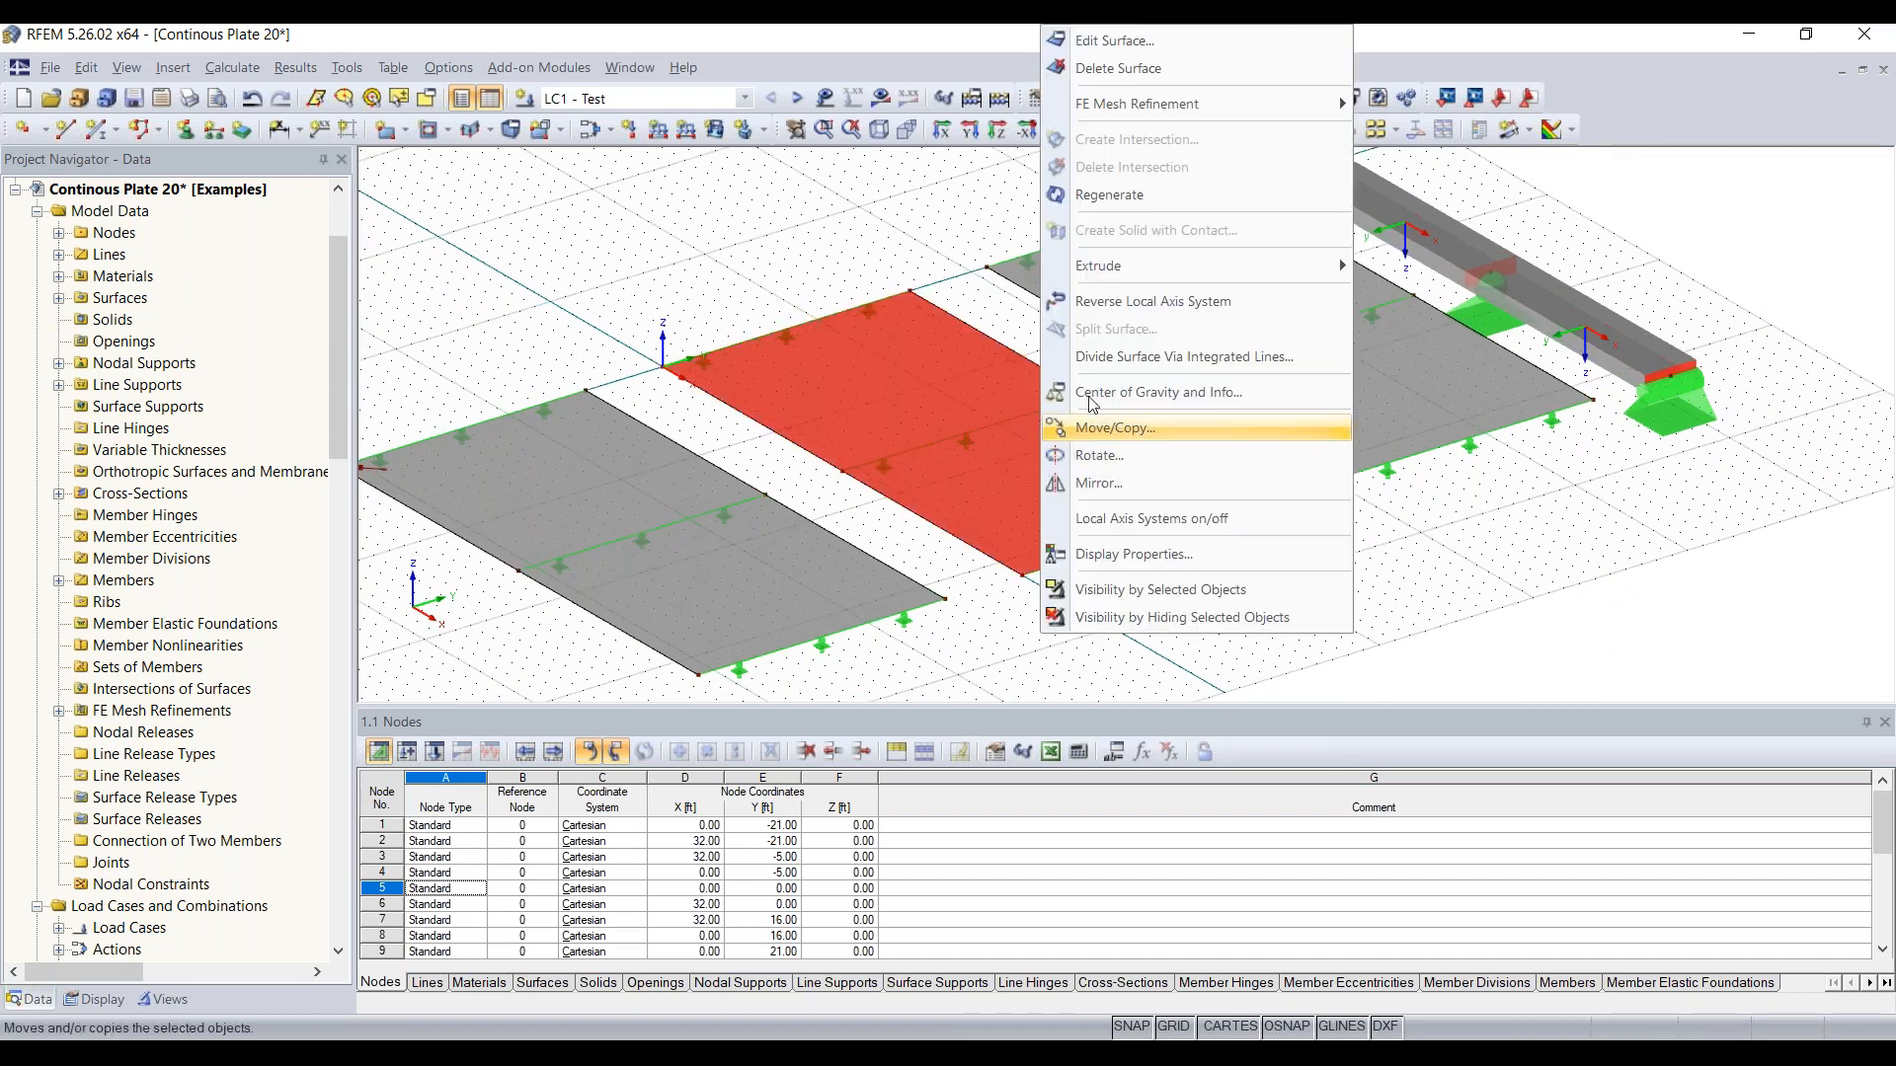
mouse_move(1159, 104)
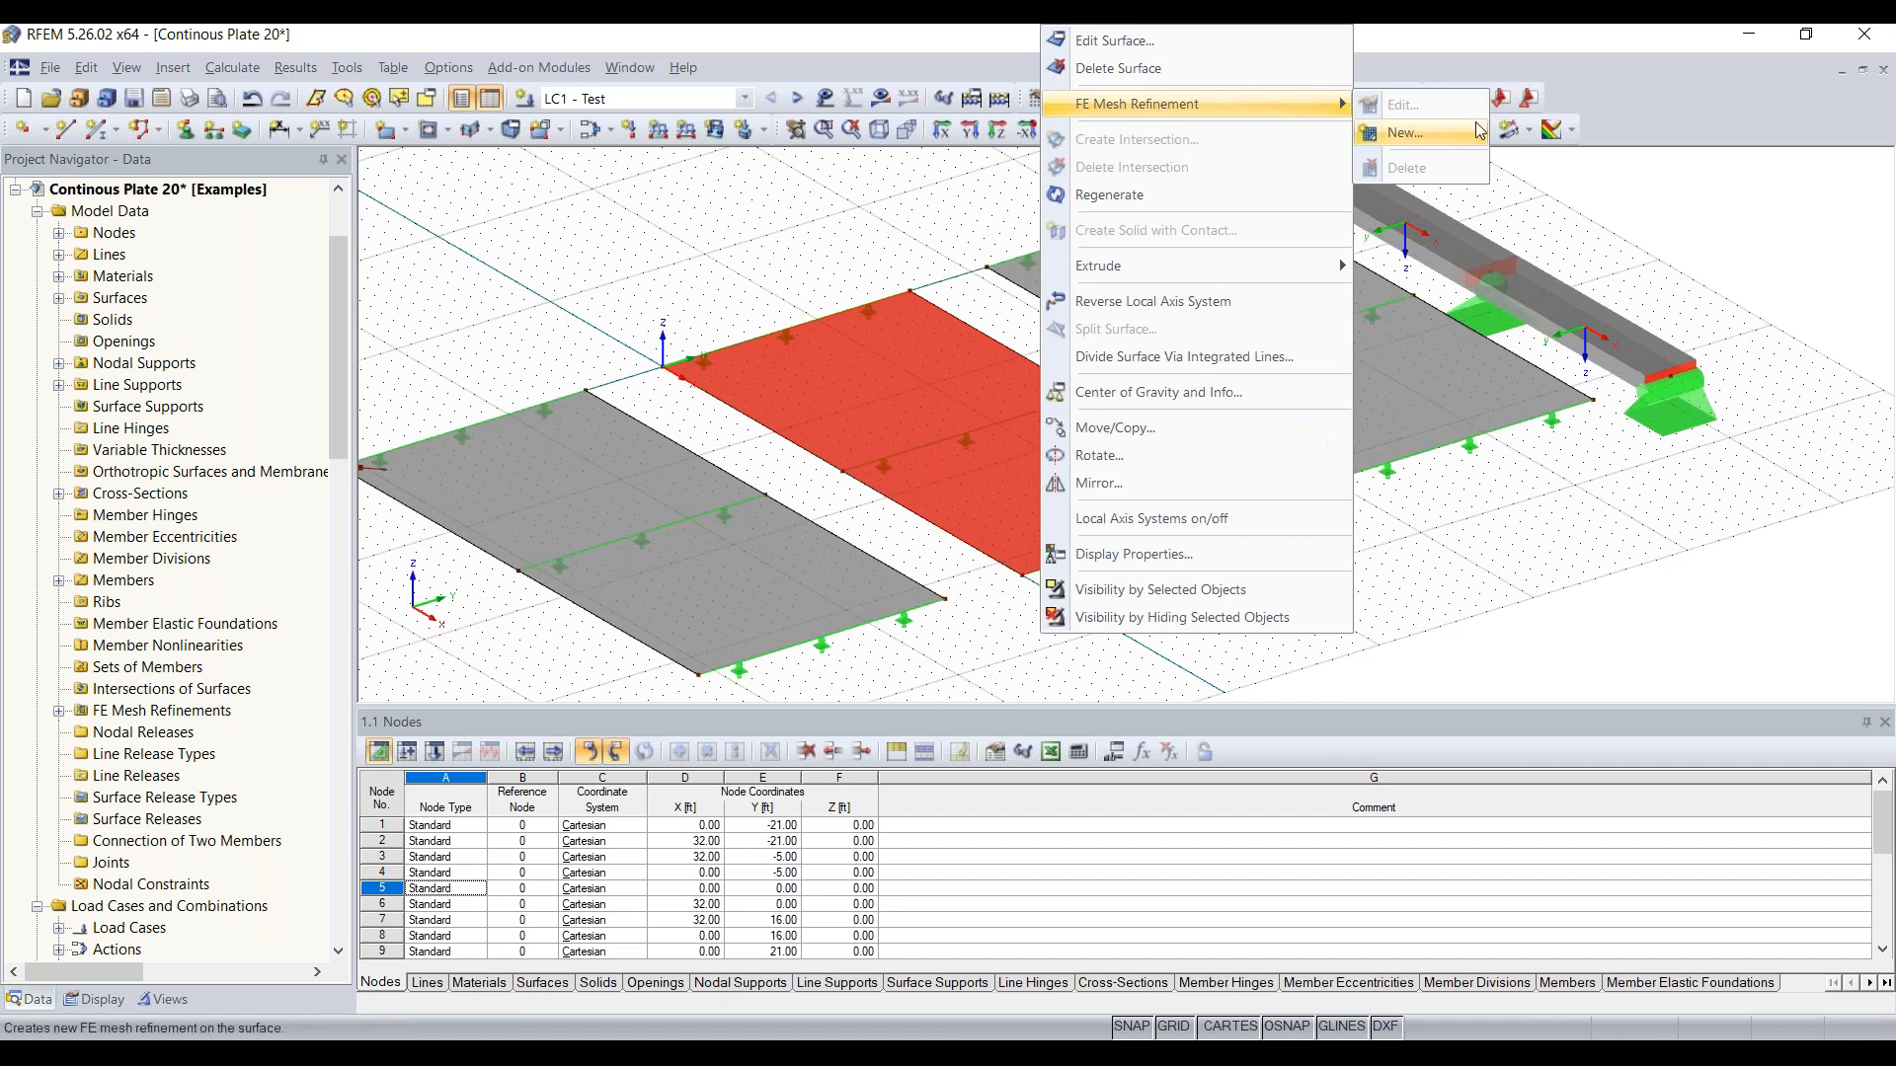
click(1441, 132)
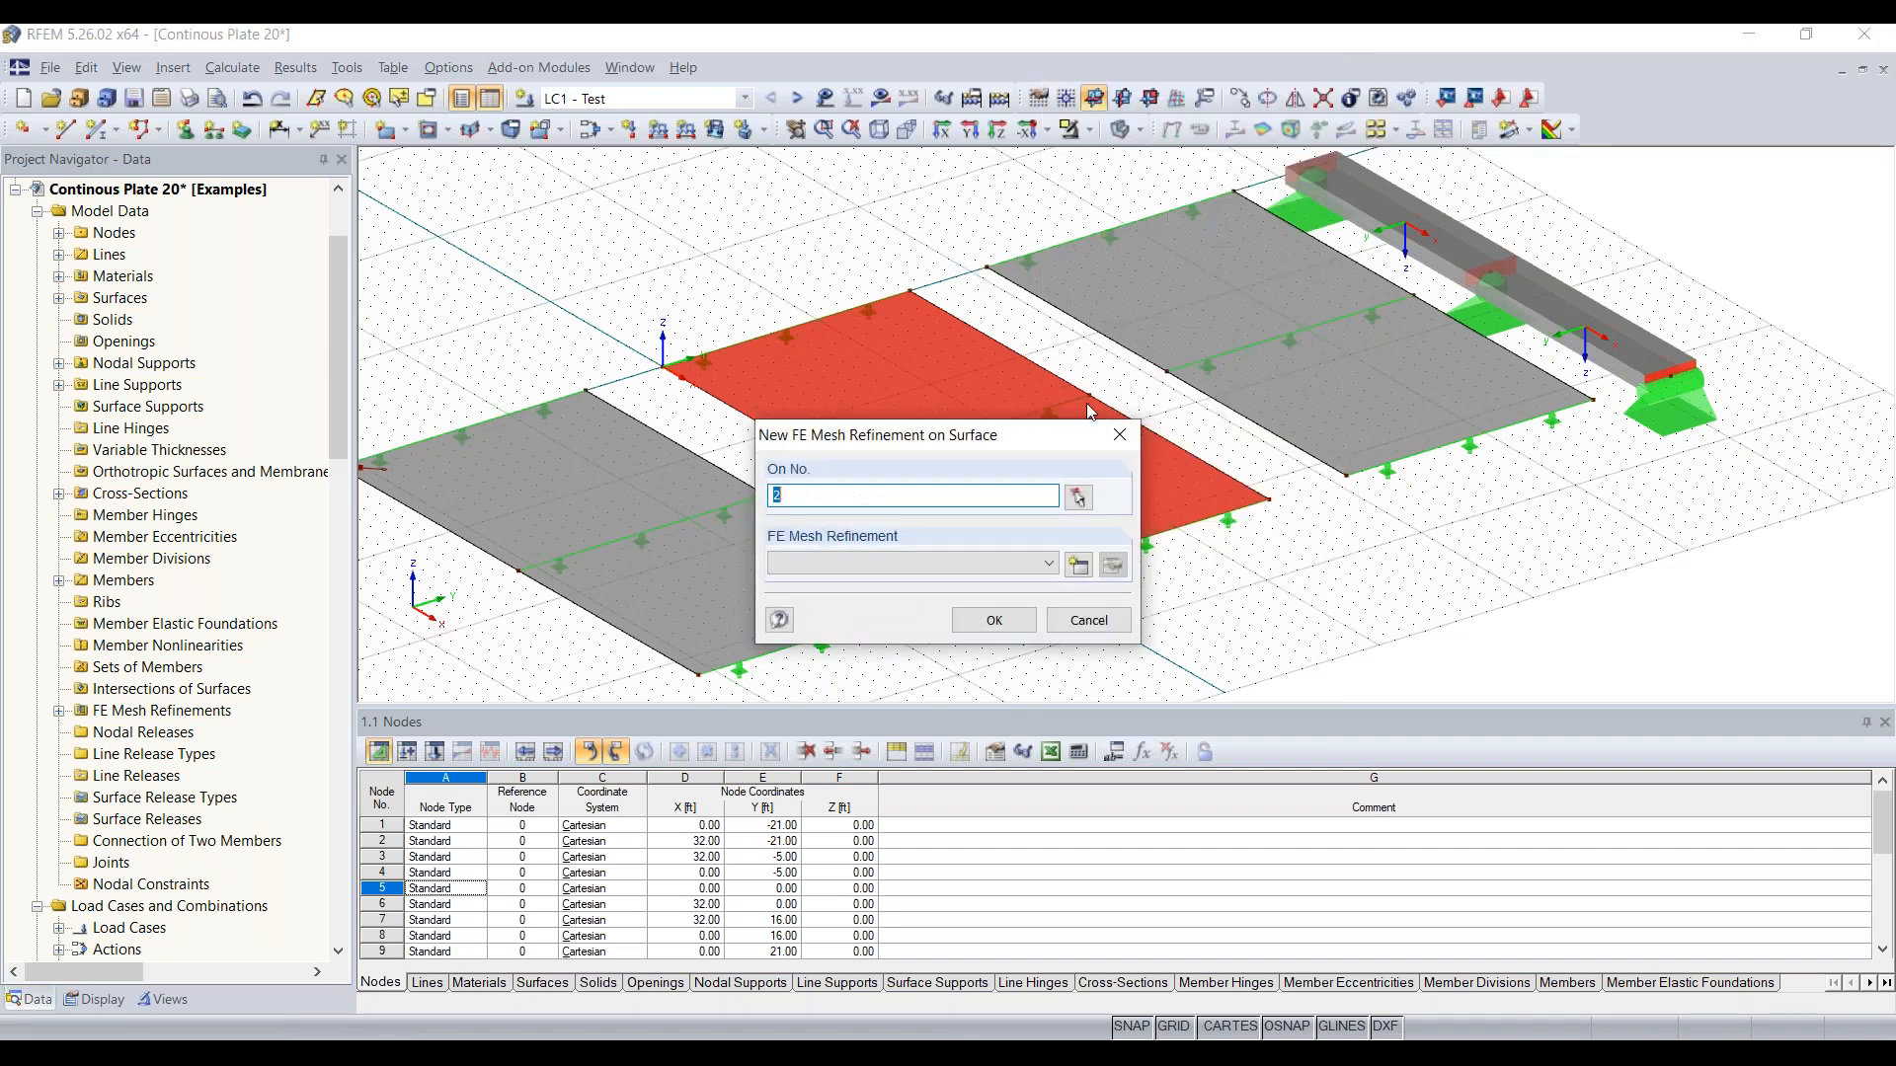
click(1048, 565)
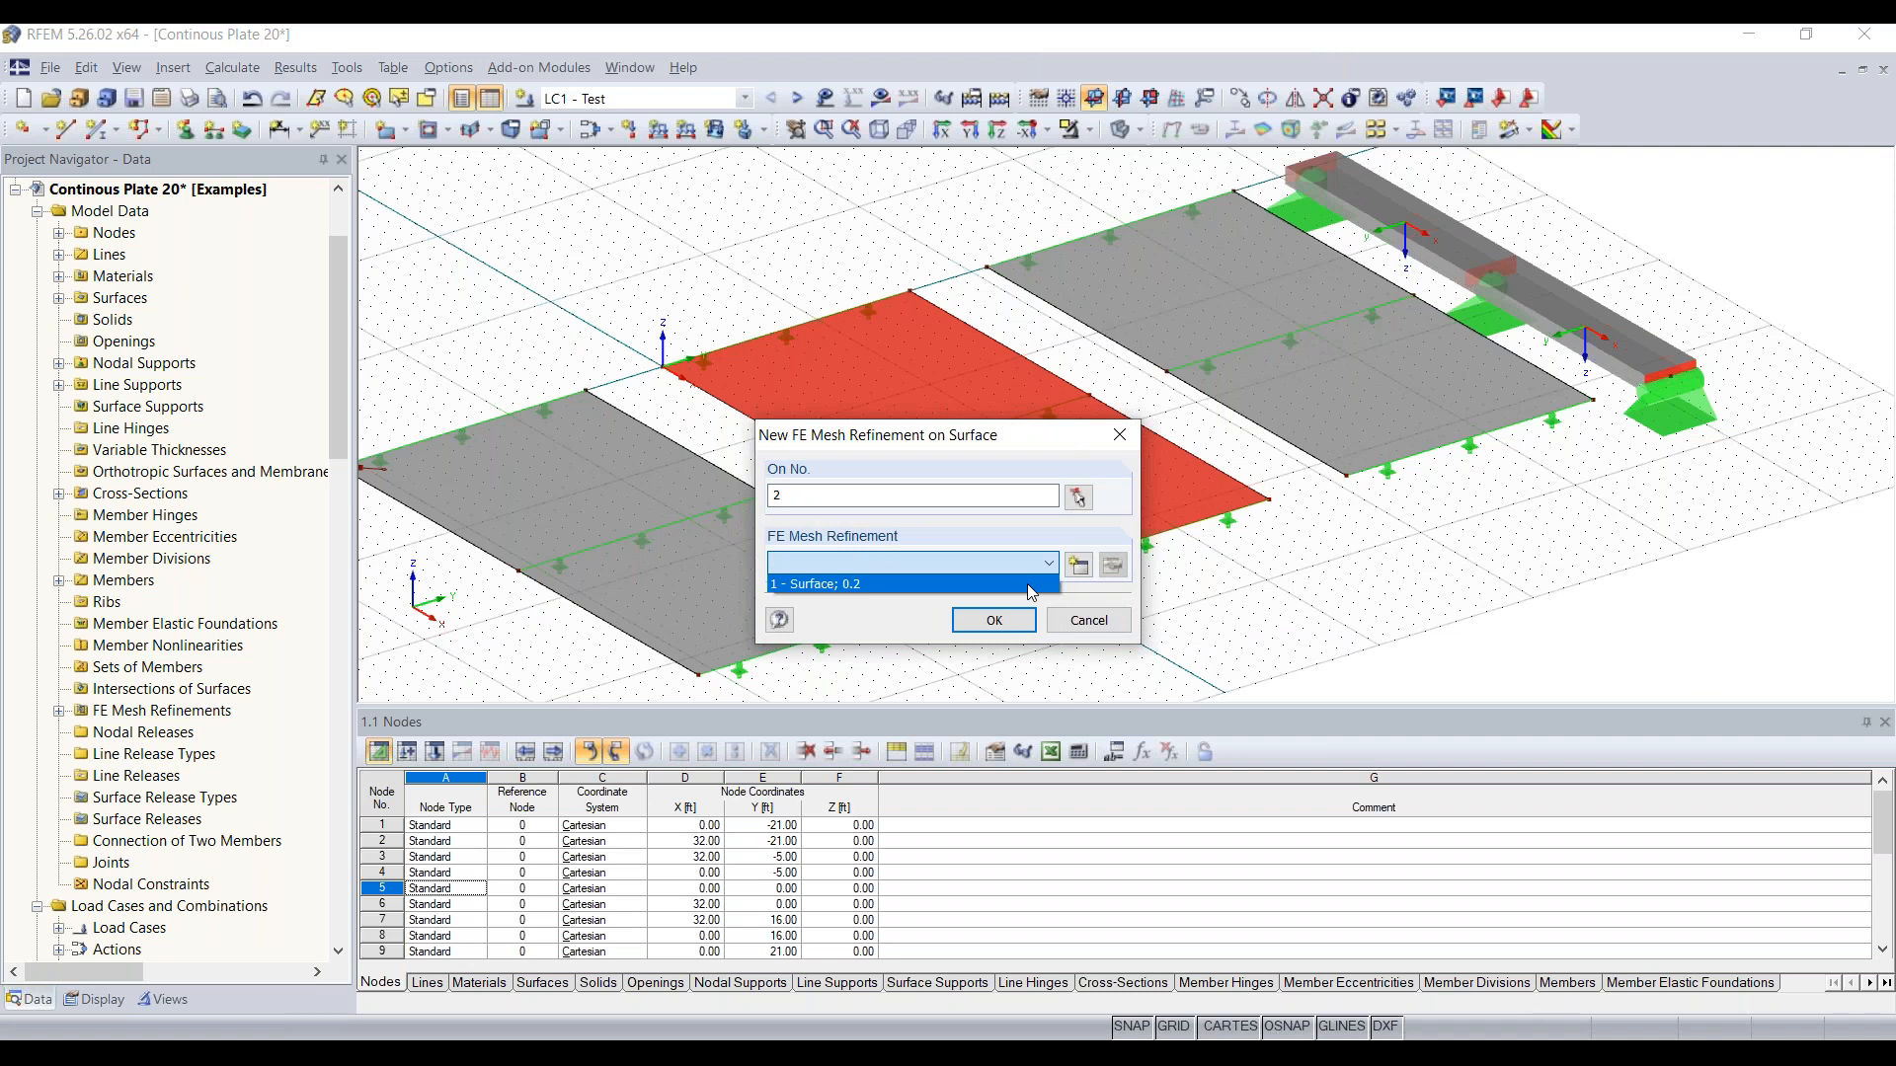
click(1048, 565)
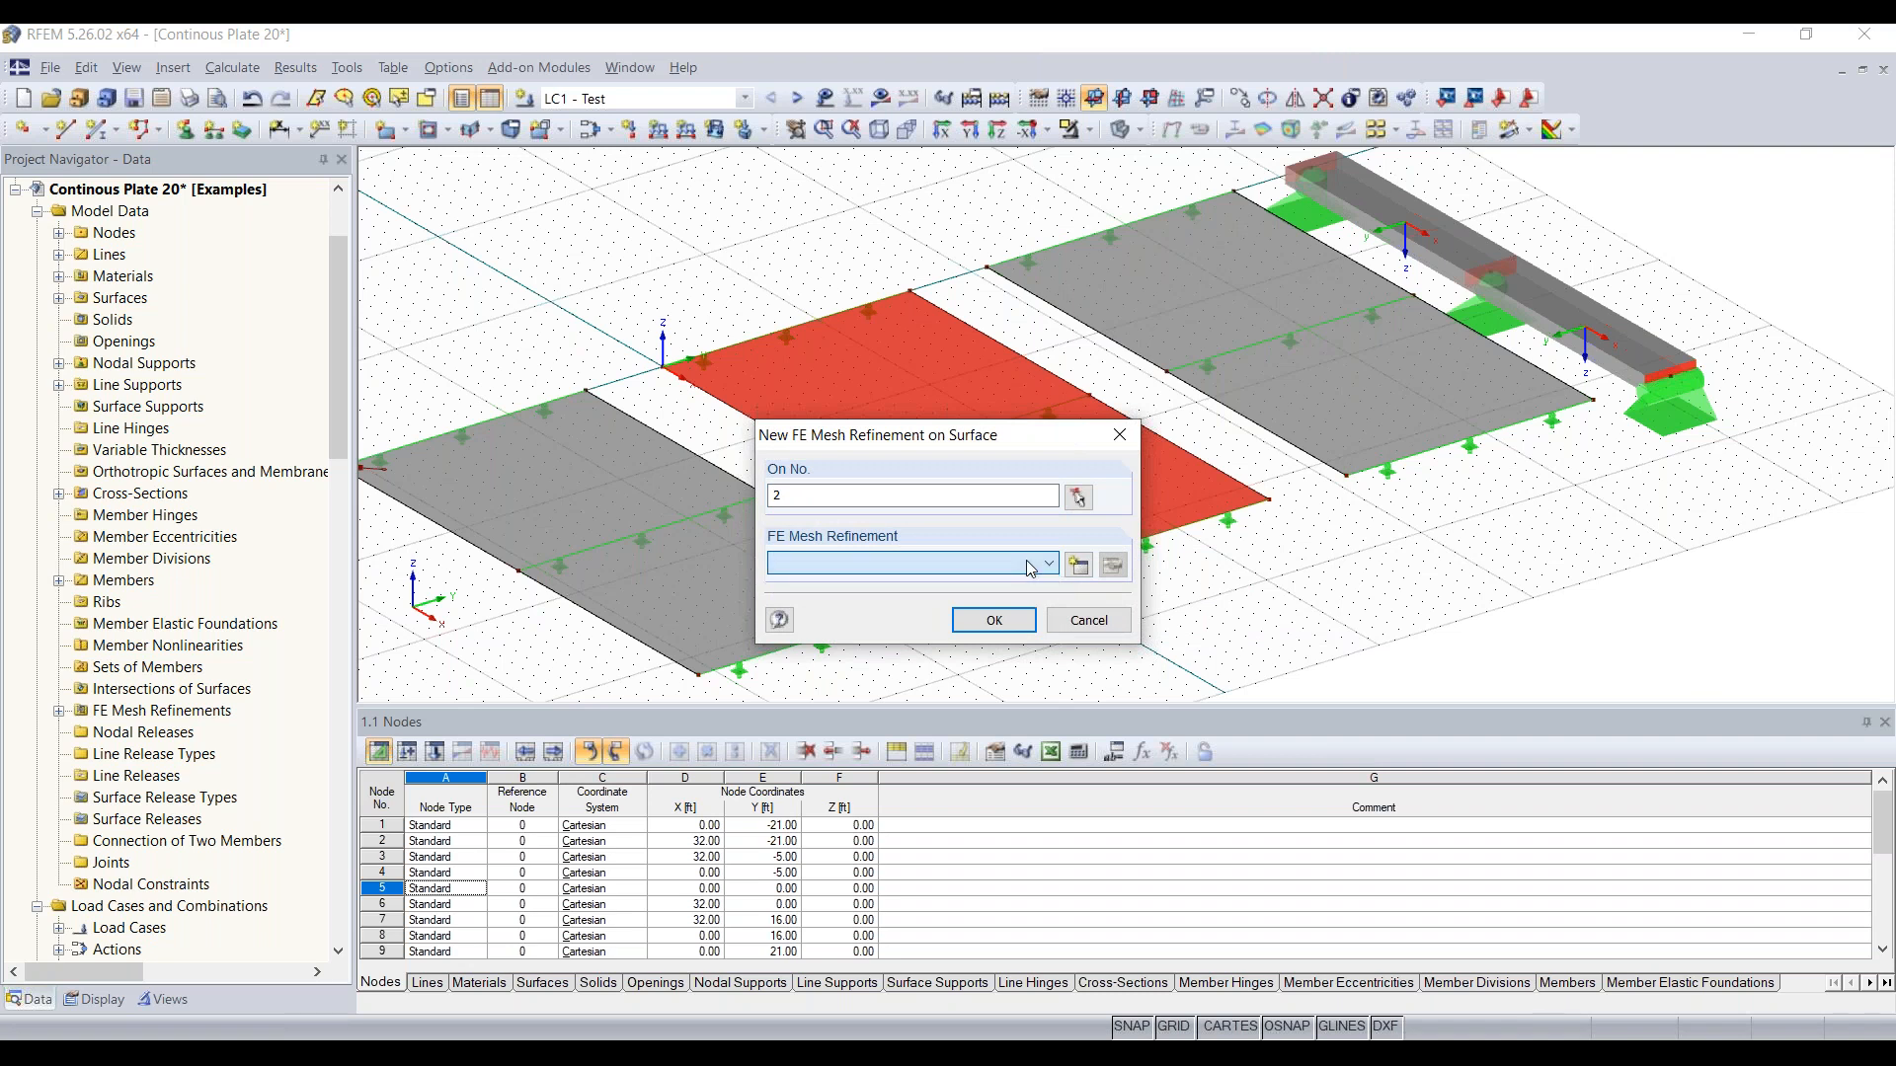
click(1112, 565)
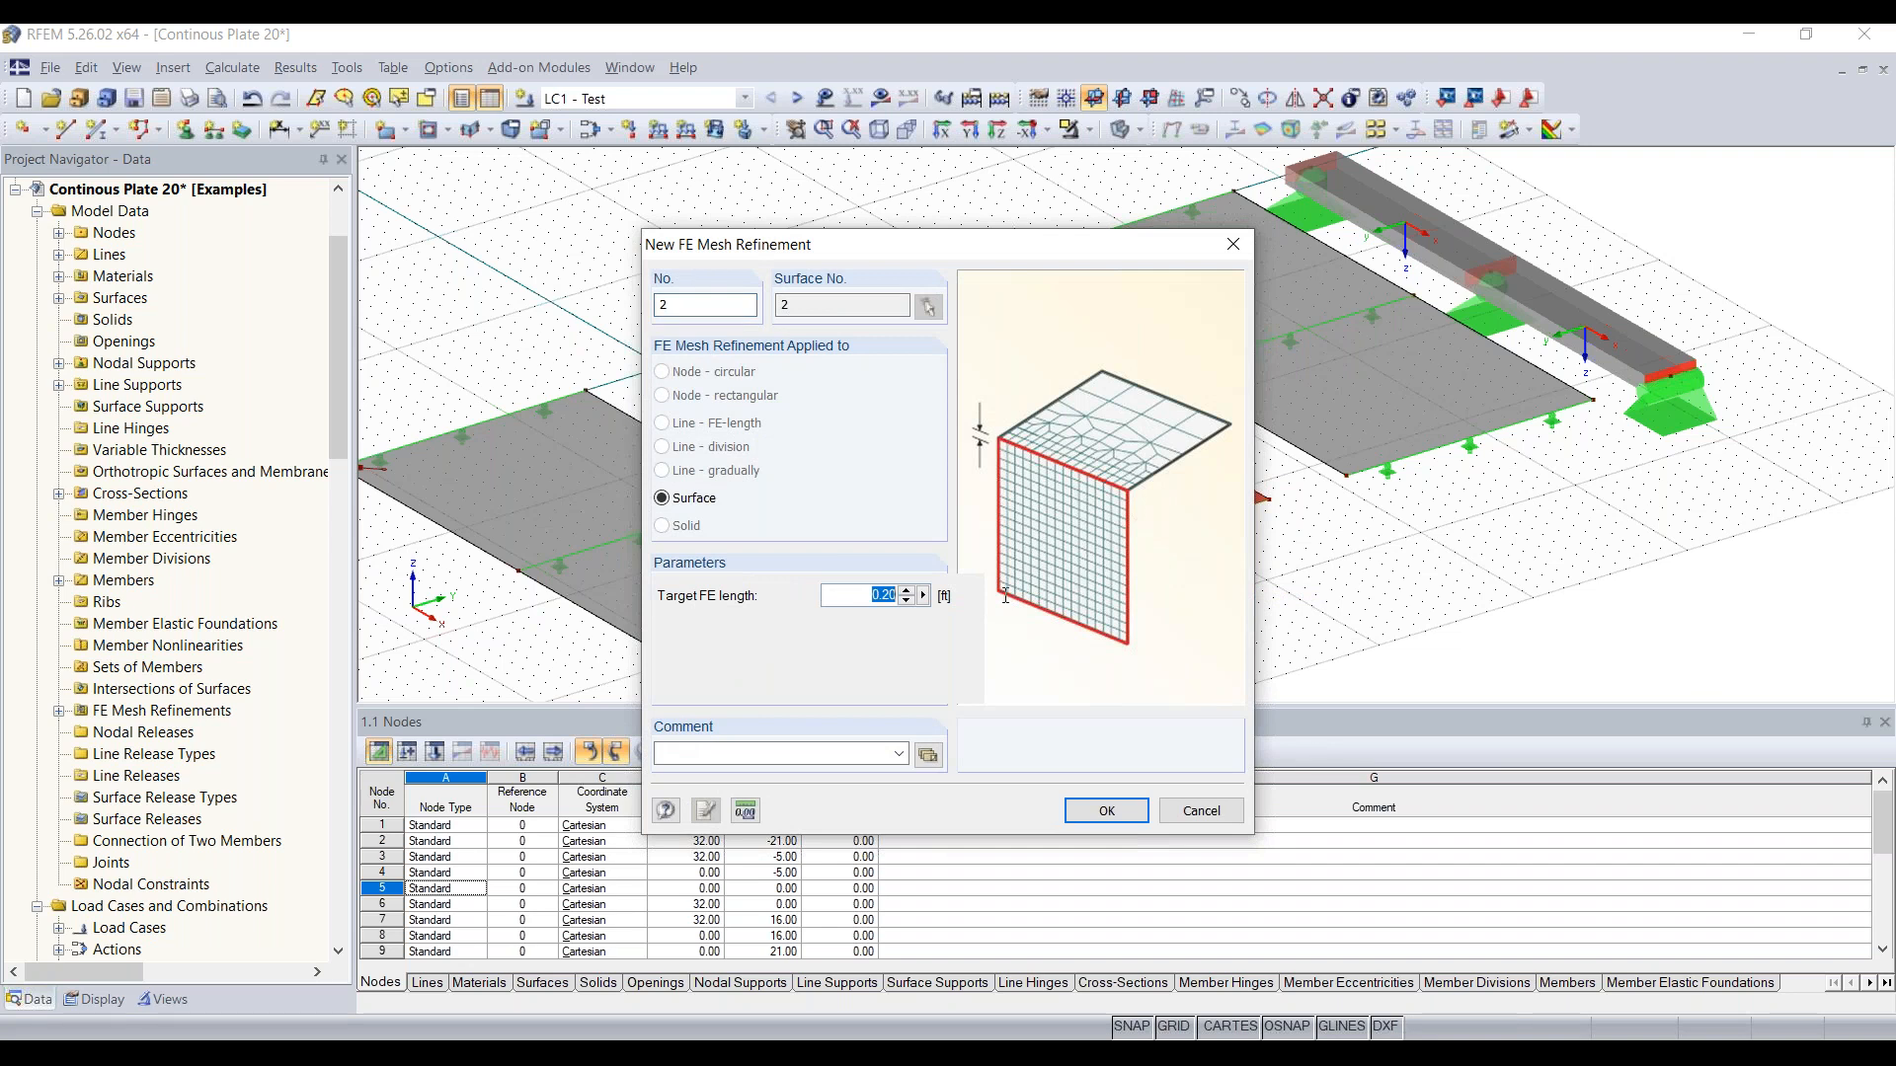
text(0.4)
click(1126, 810)
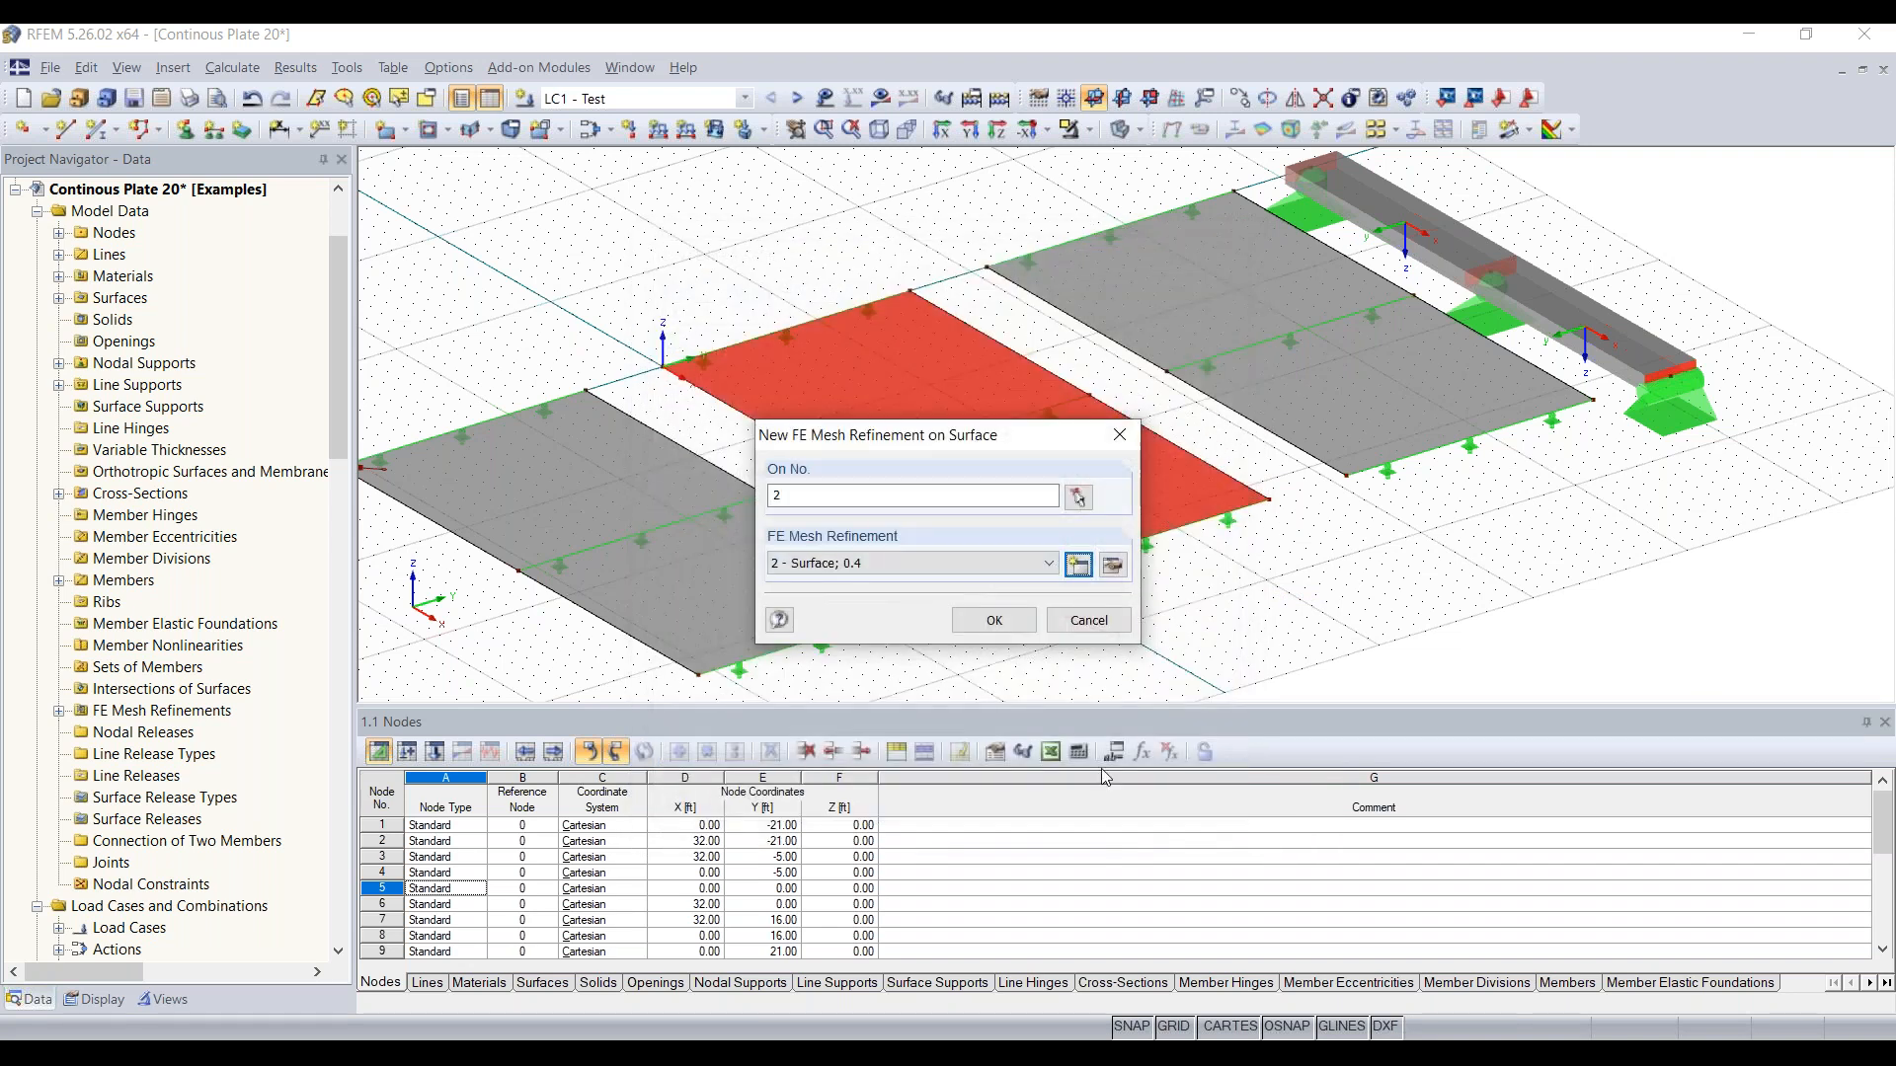
click(995, 619)
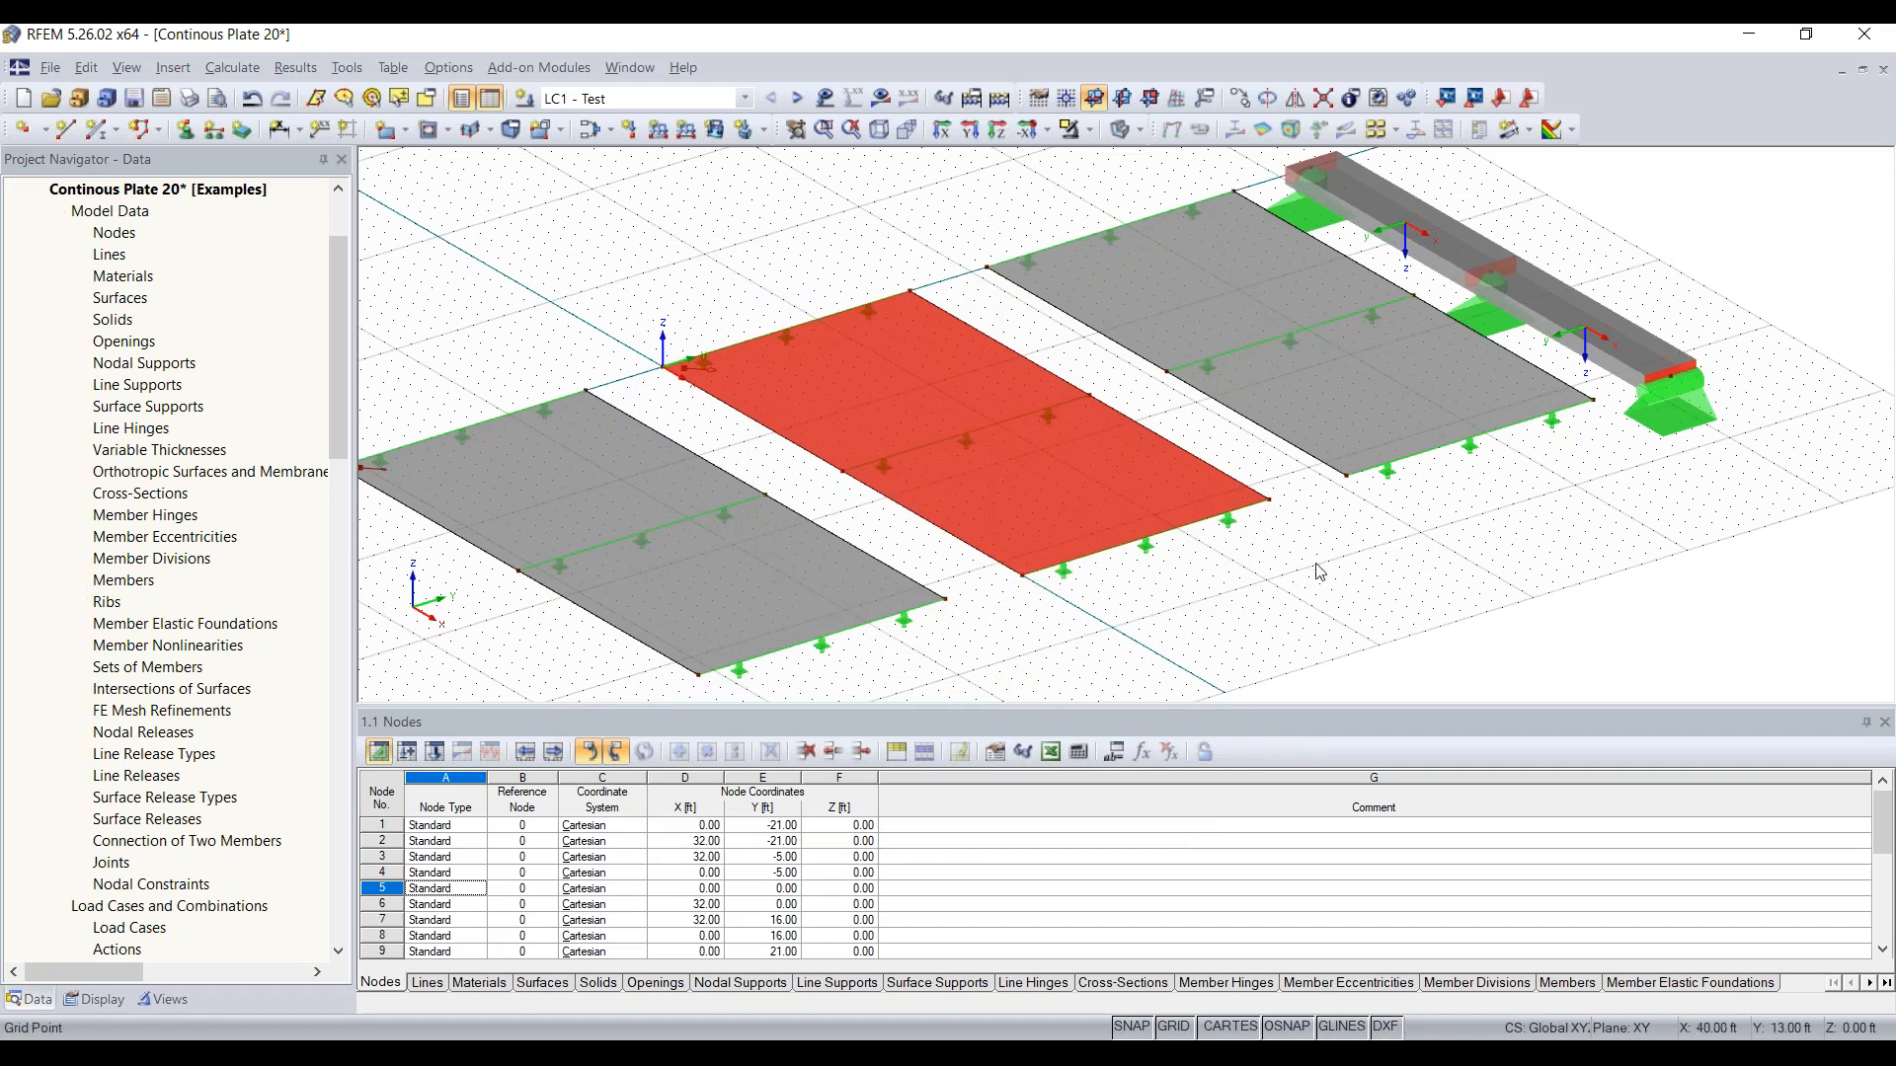
Step: Expand the FE mesh refinements in the project data to list the ones already defined
right_click(1362, 395)
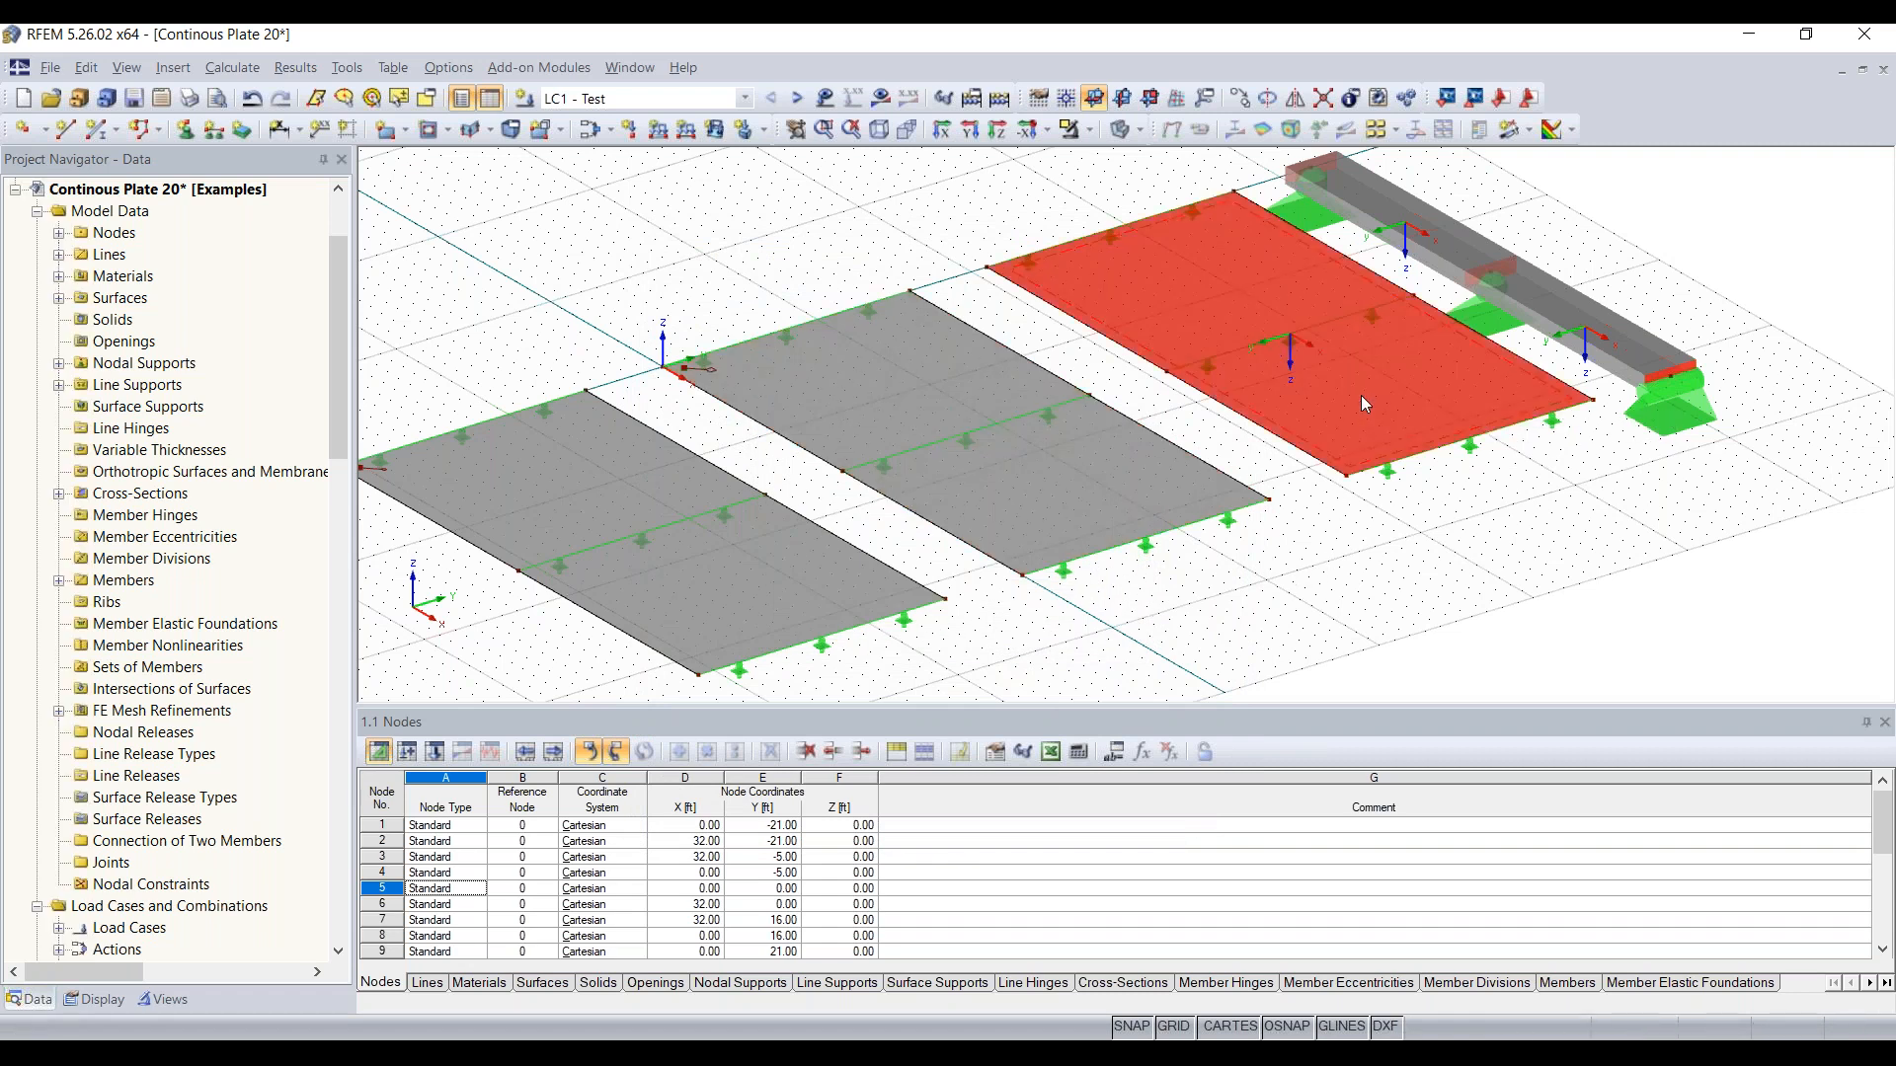
click(1337, 518)
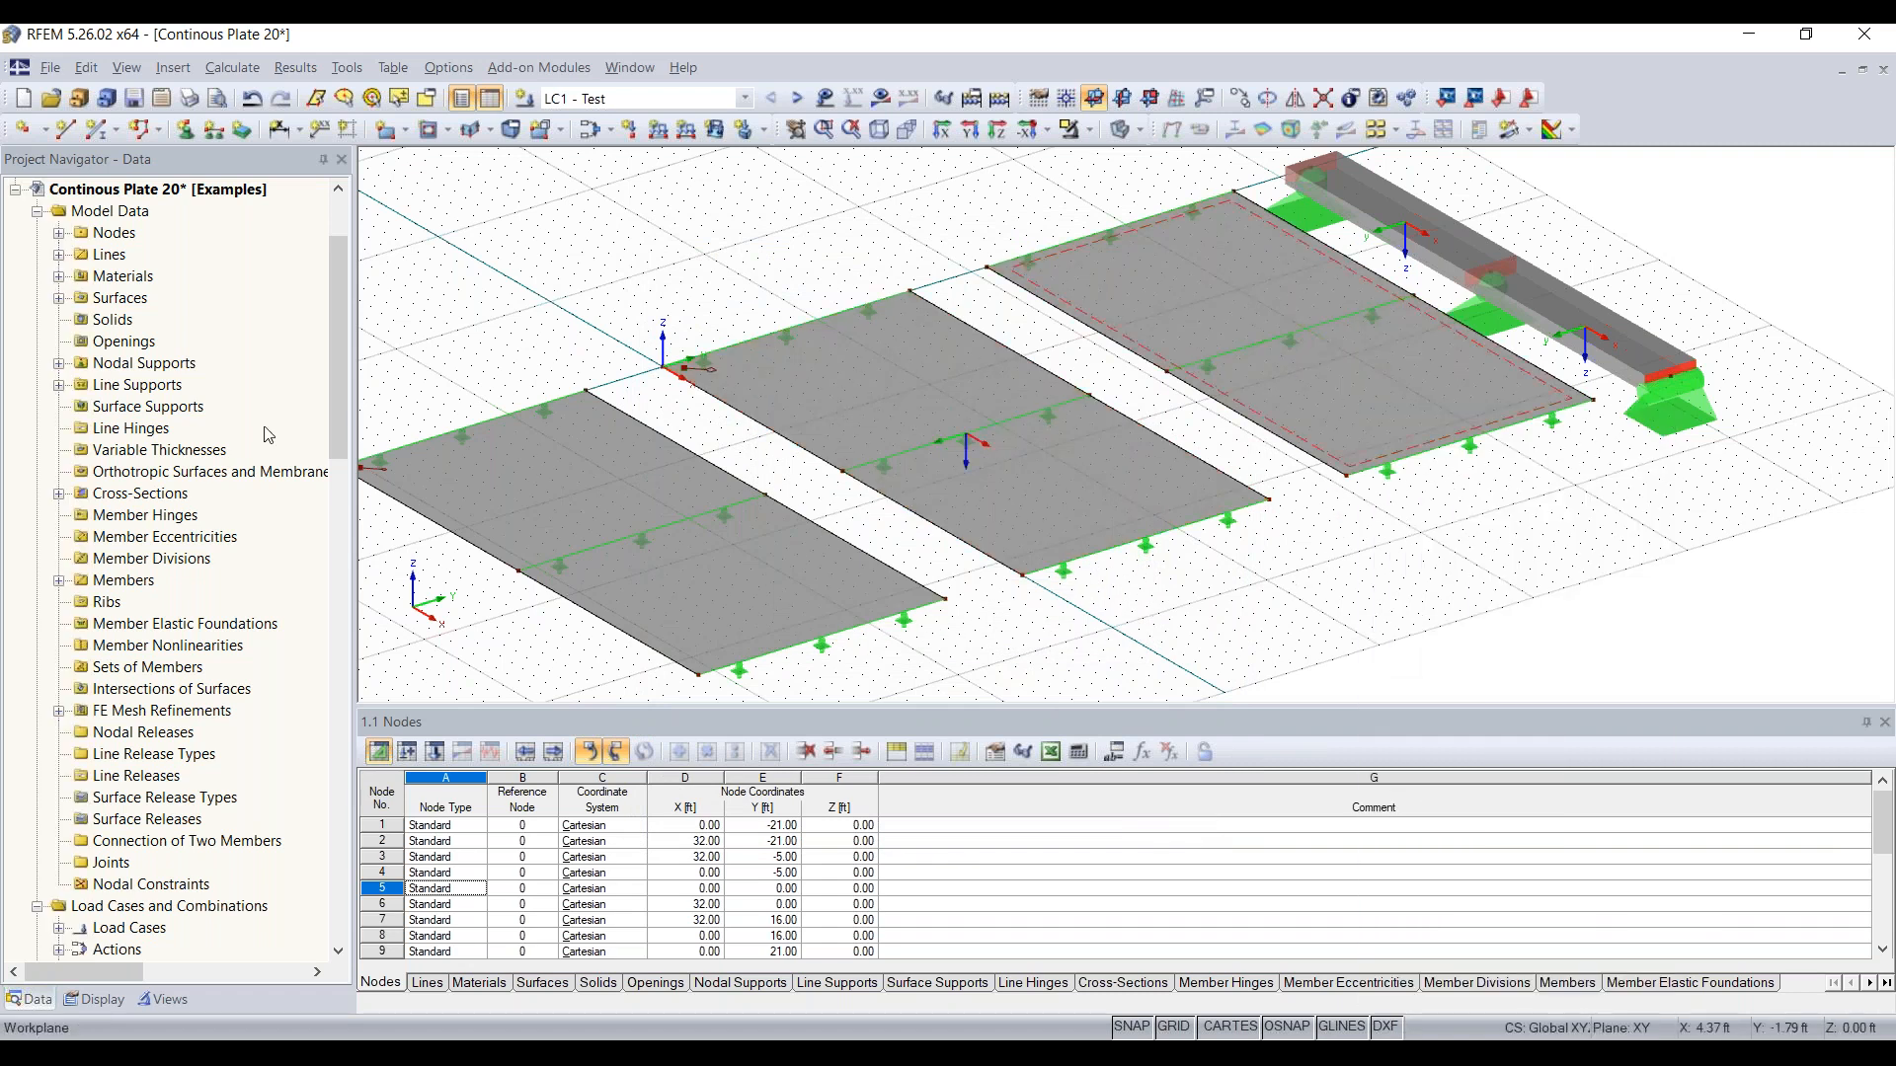
scroll(137, 544, down, 1)
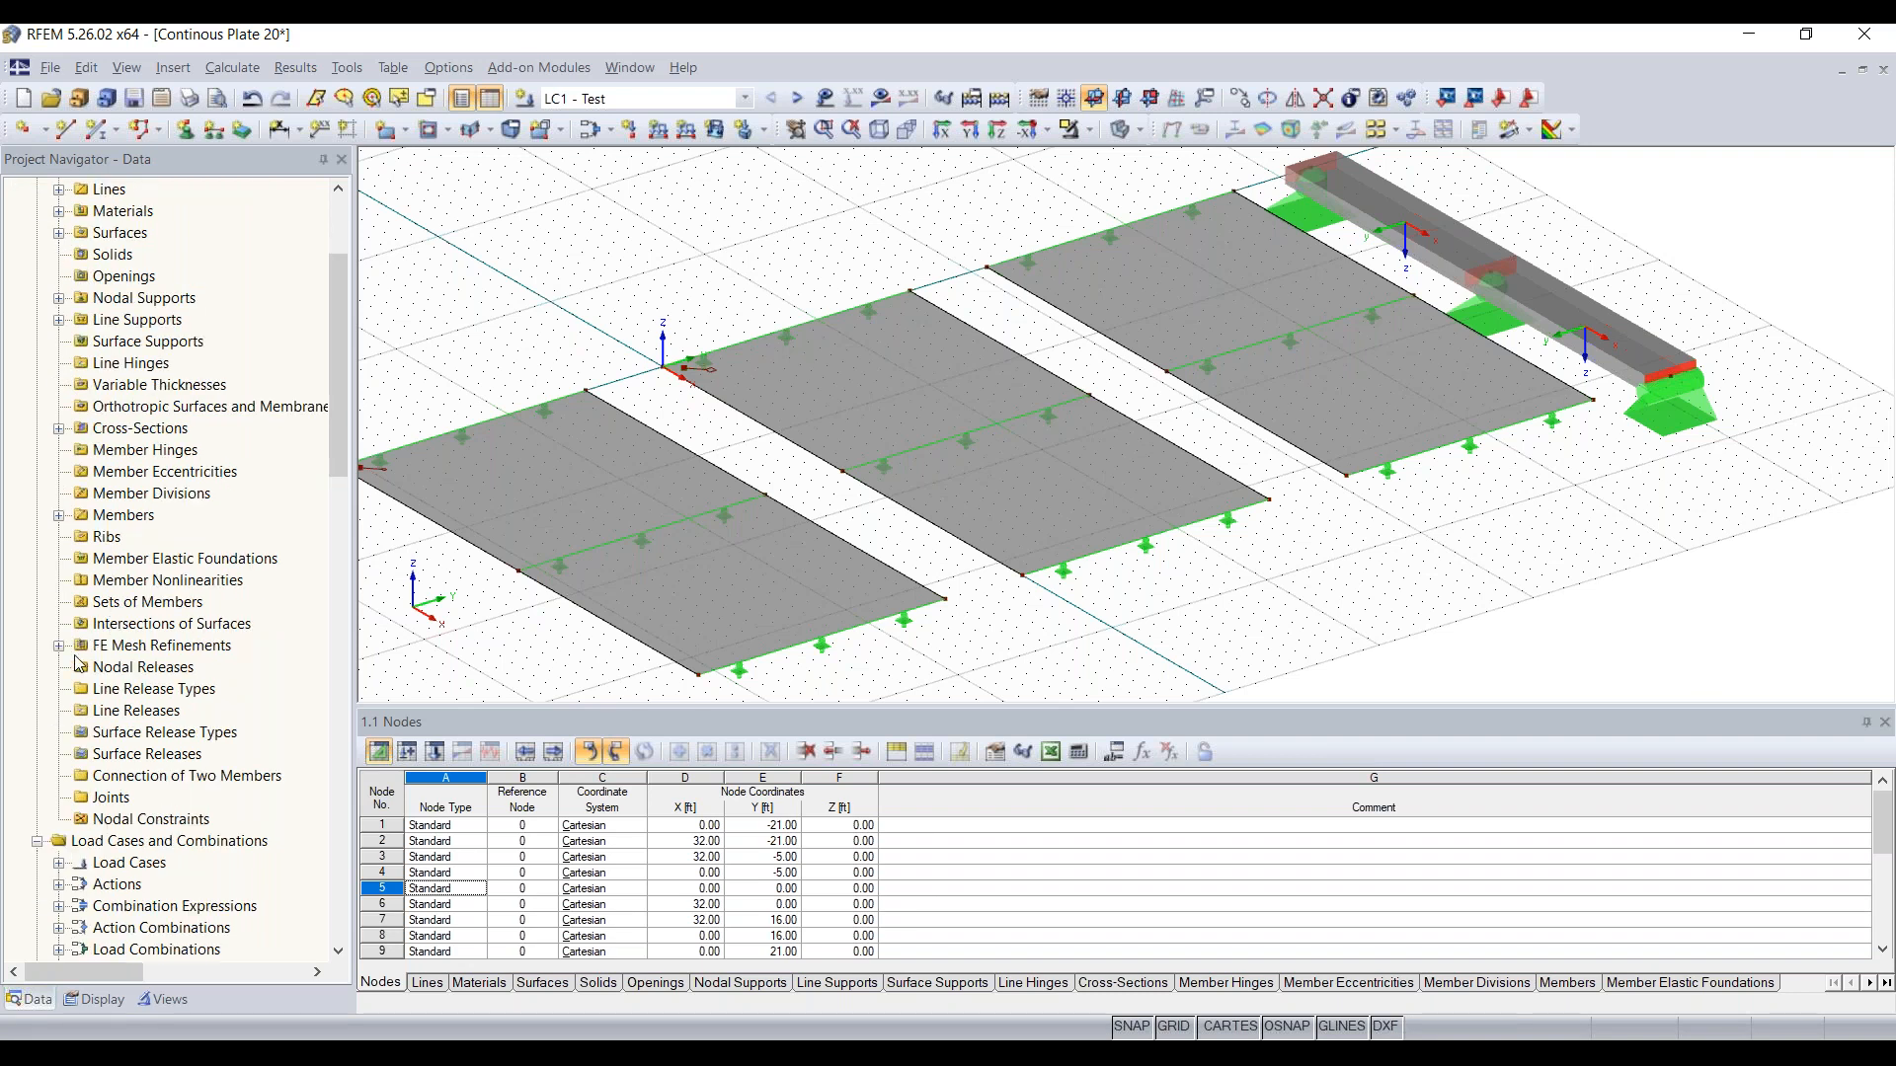
click(138, 647)
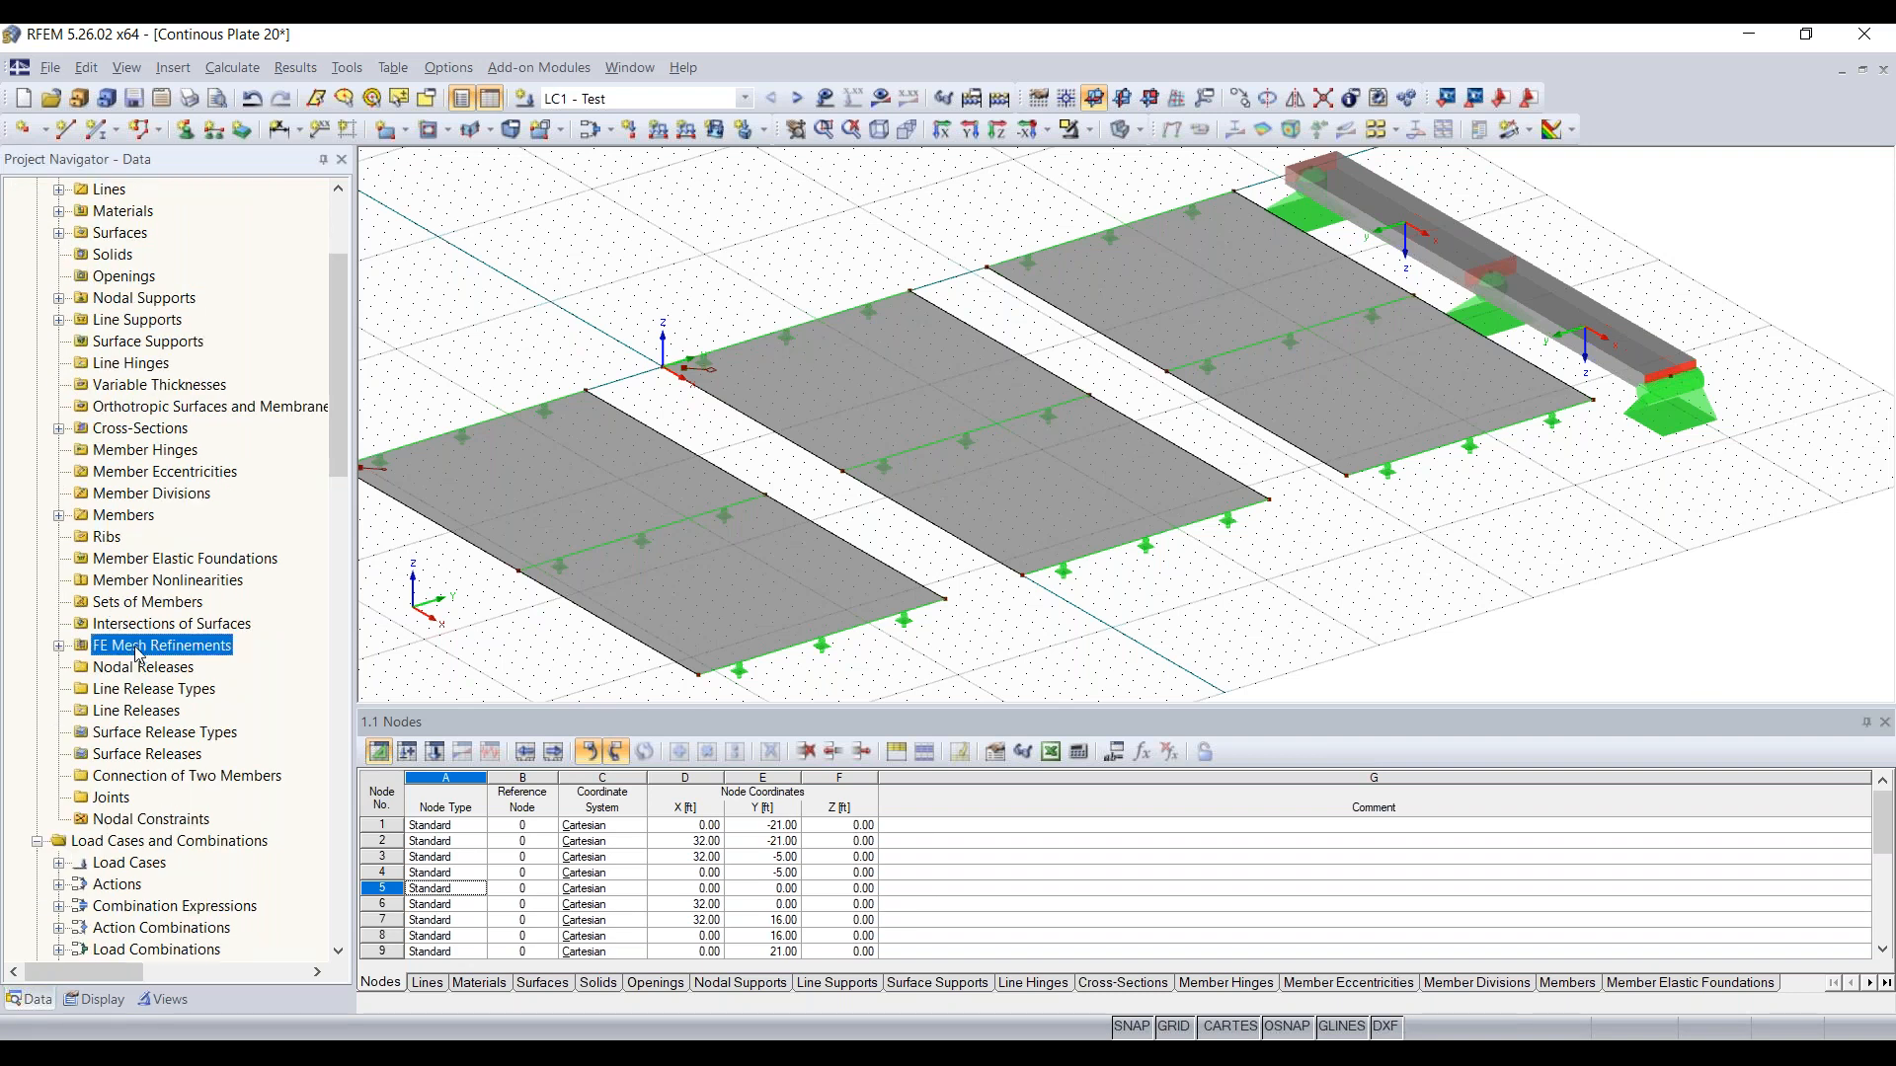
click(60, 646)
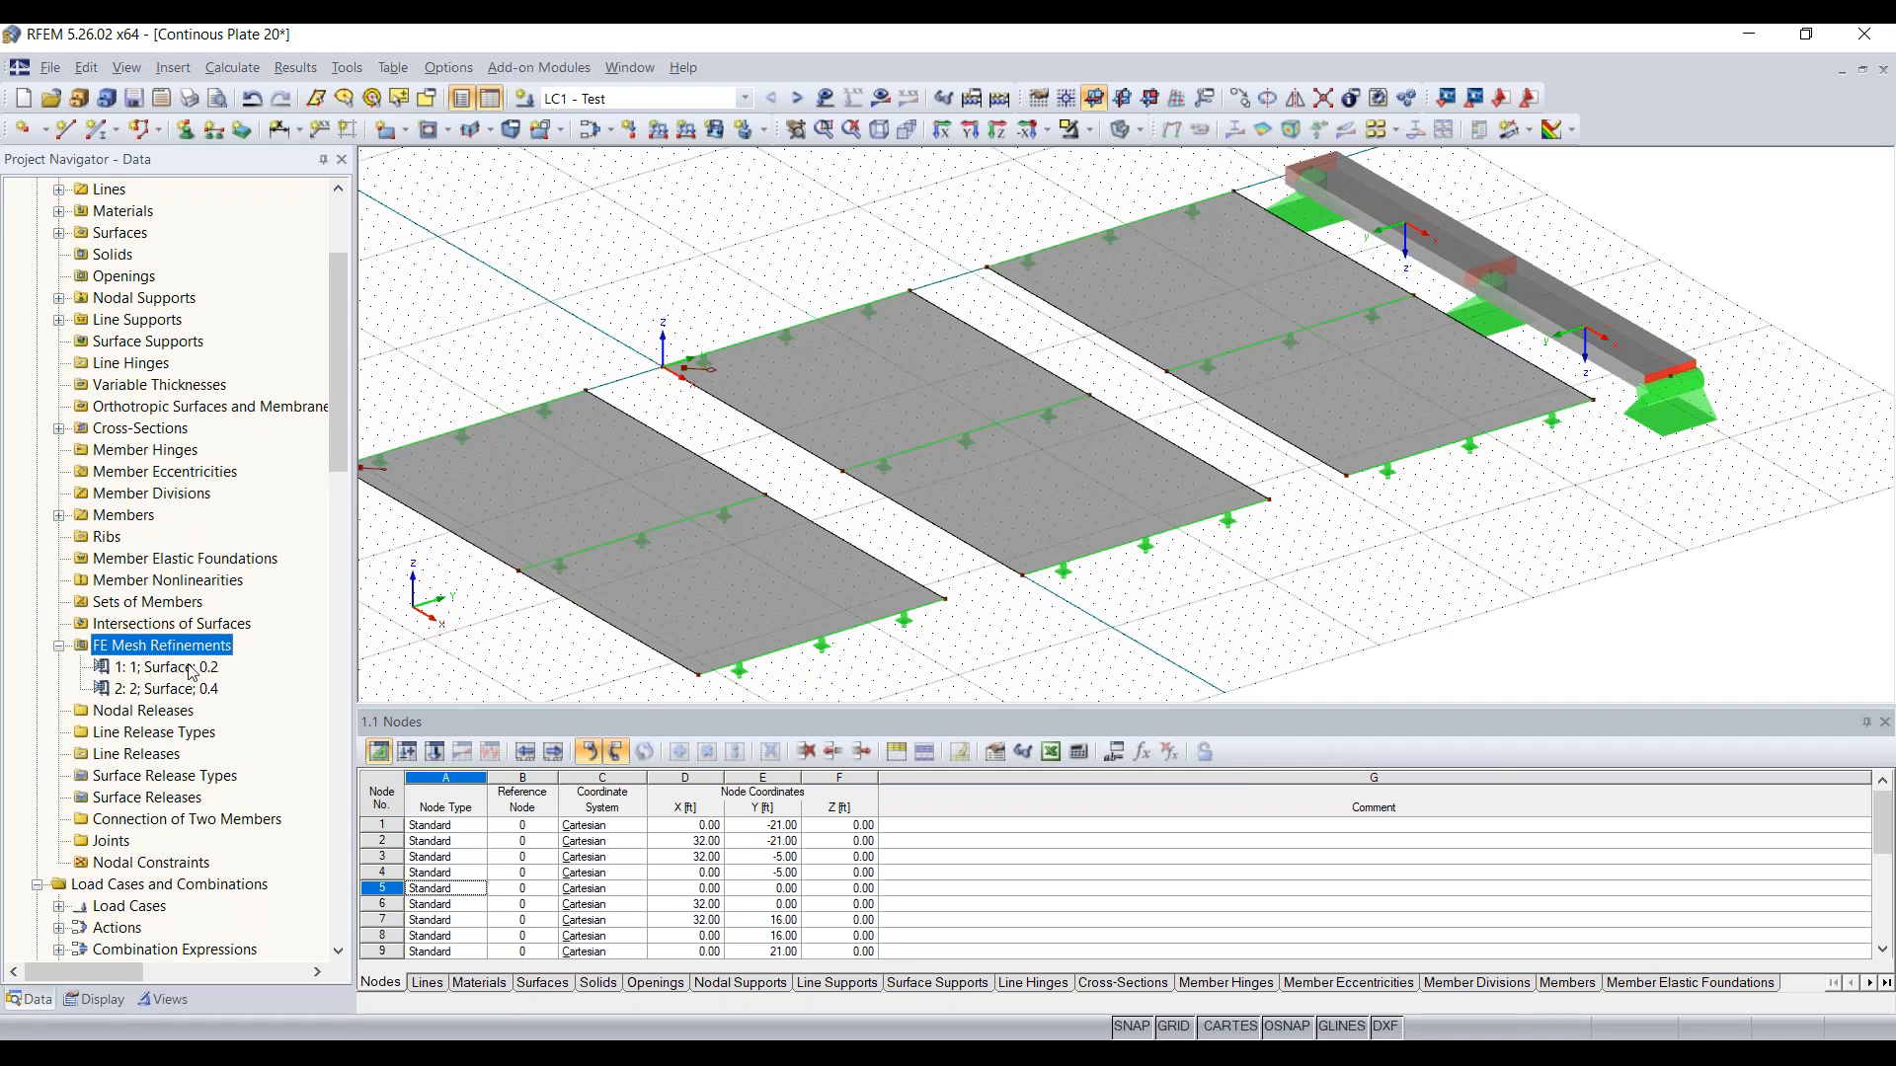
Step: Add a new surface-type FE mesh refinement from the project data and set its target FE length to 0.6 ft
right_click(179, 652)
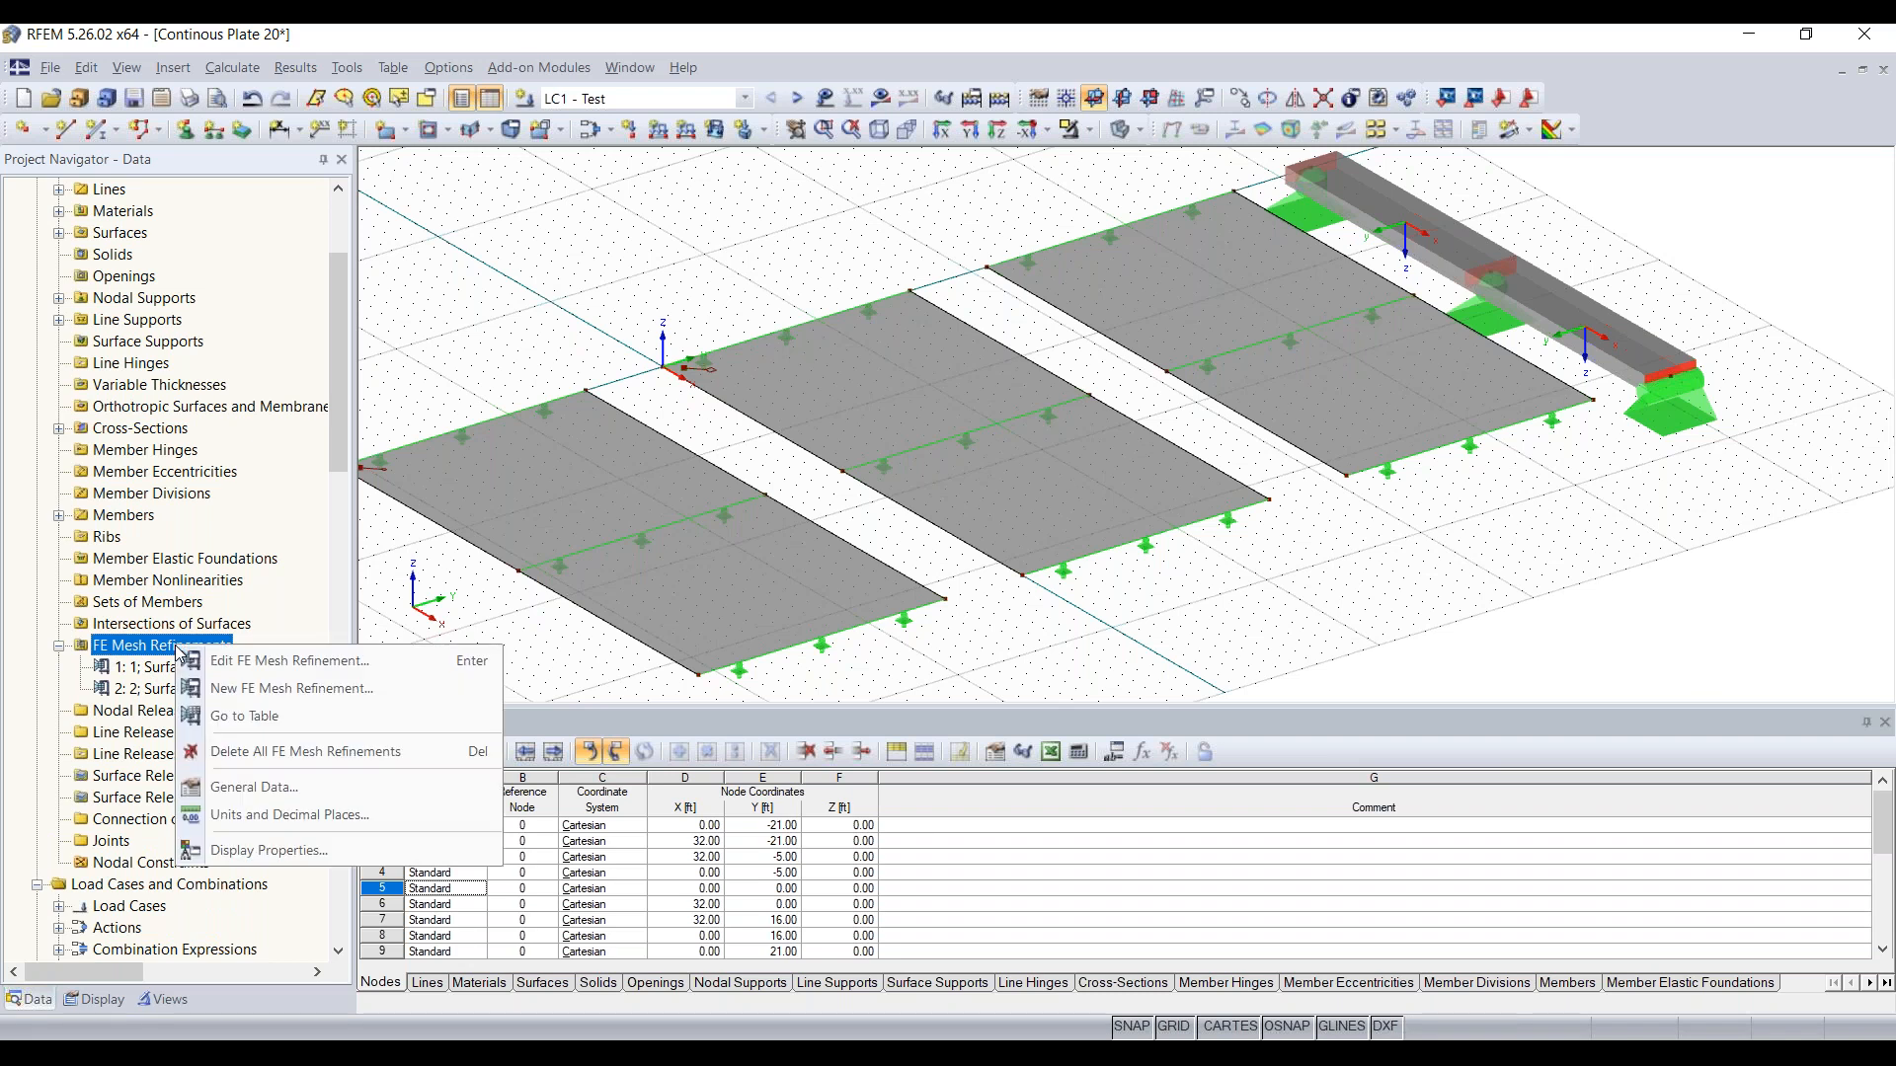
click(287, 689)
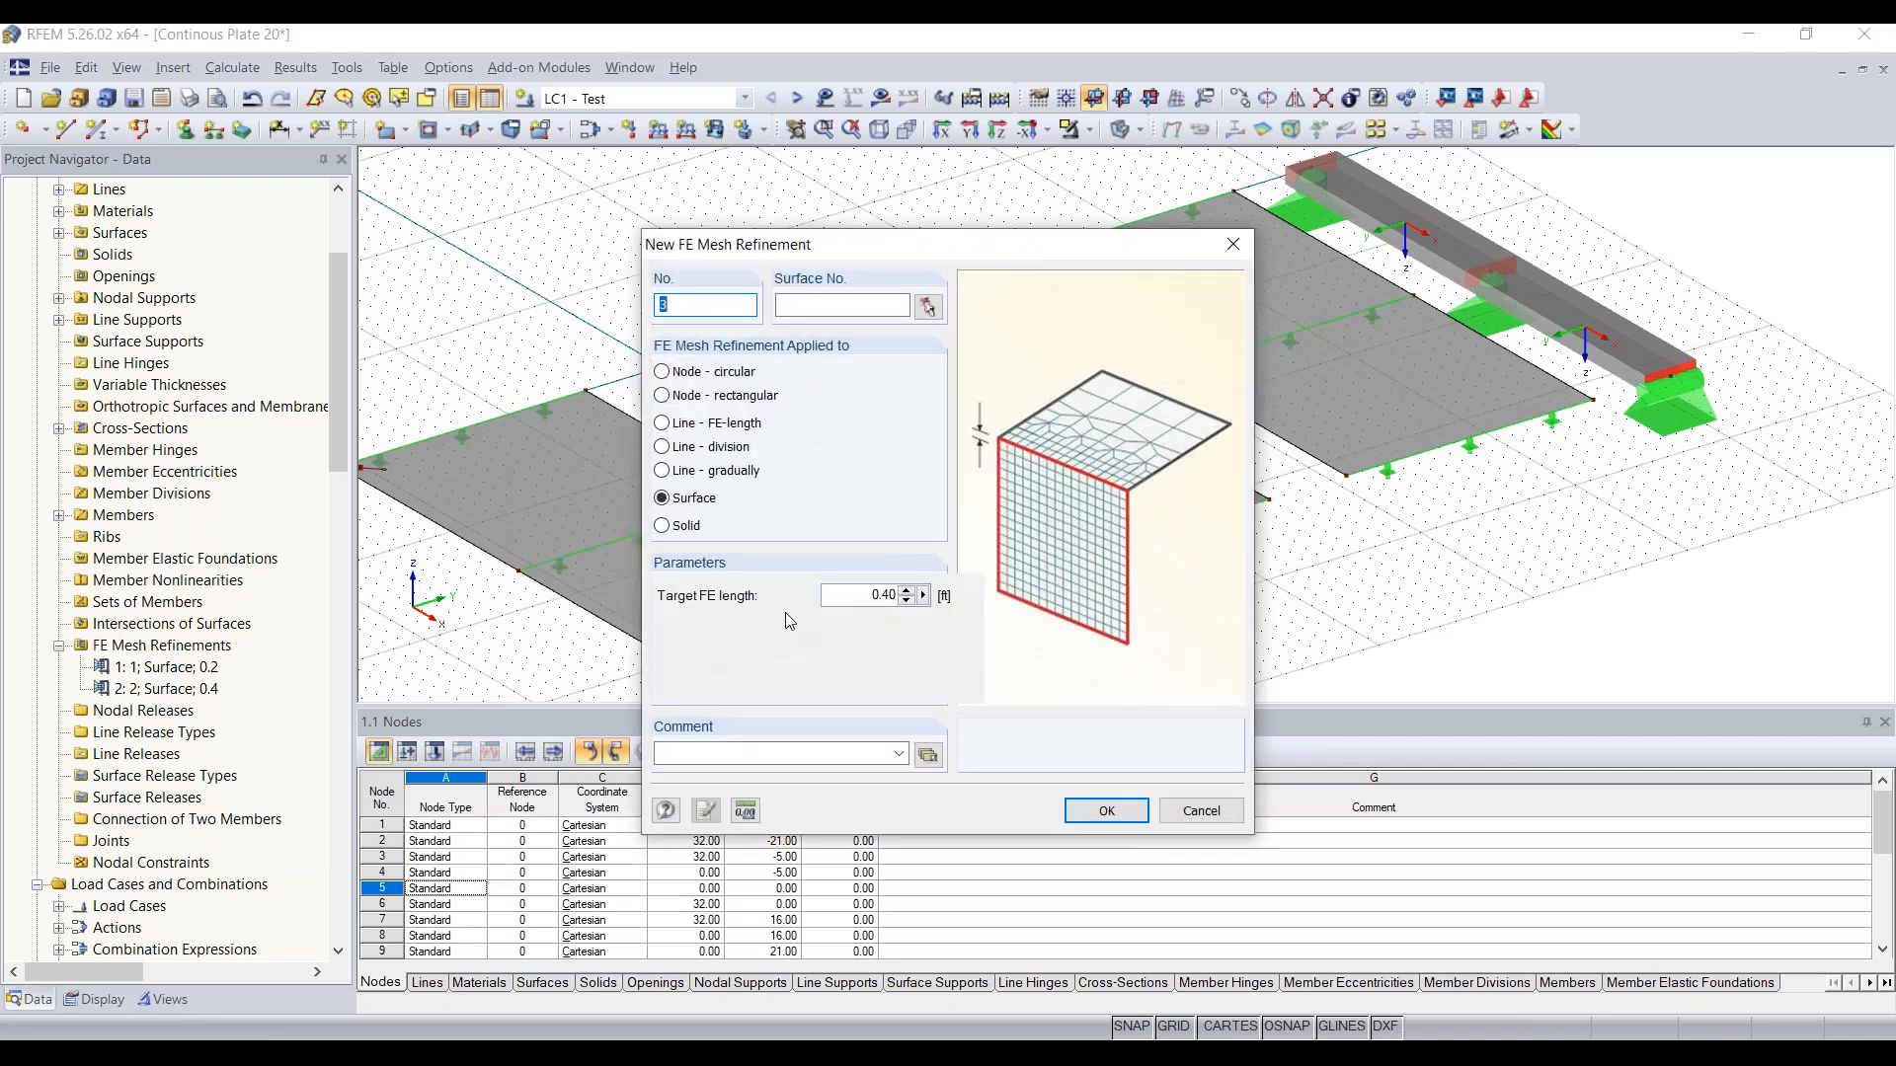
drag(865, 595, 950, 597)
text(0.6)
click(1122, 818)
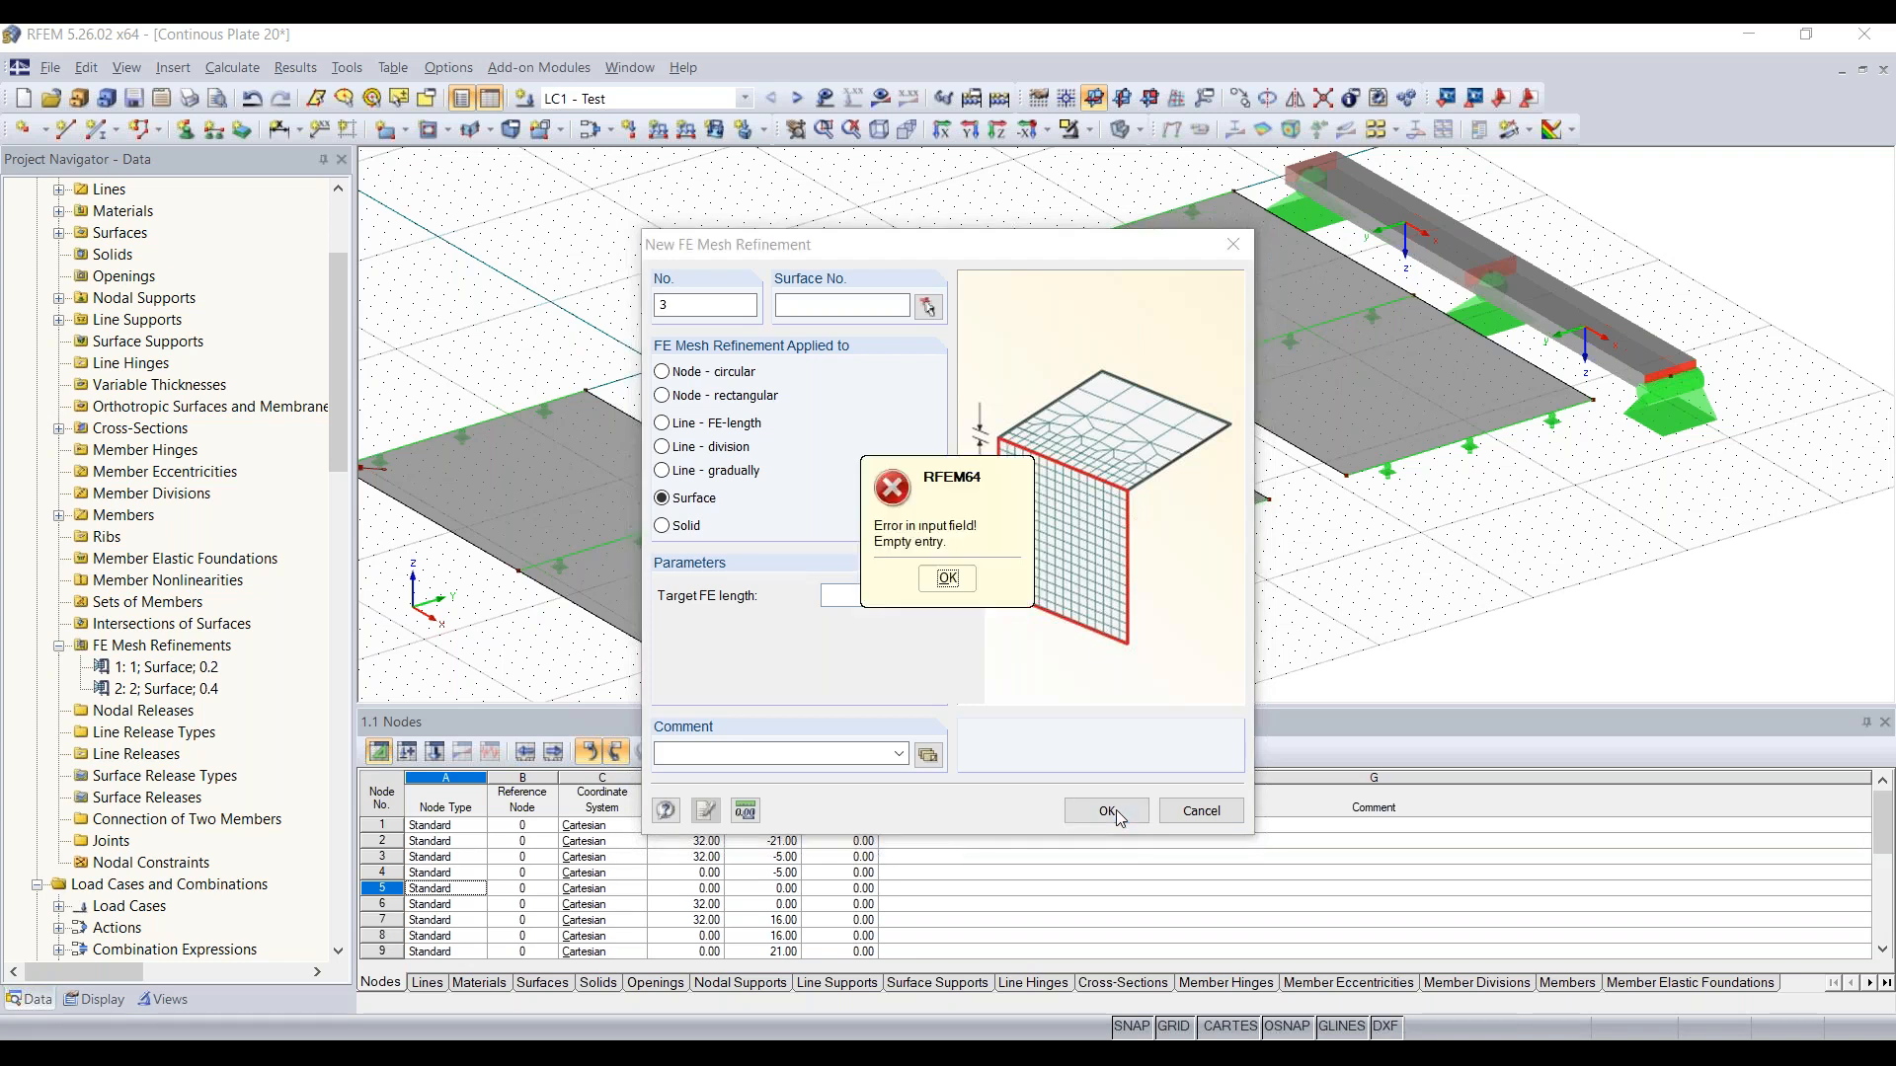
click(967, 591)
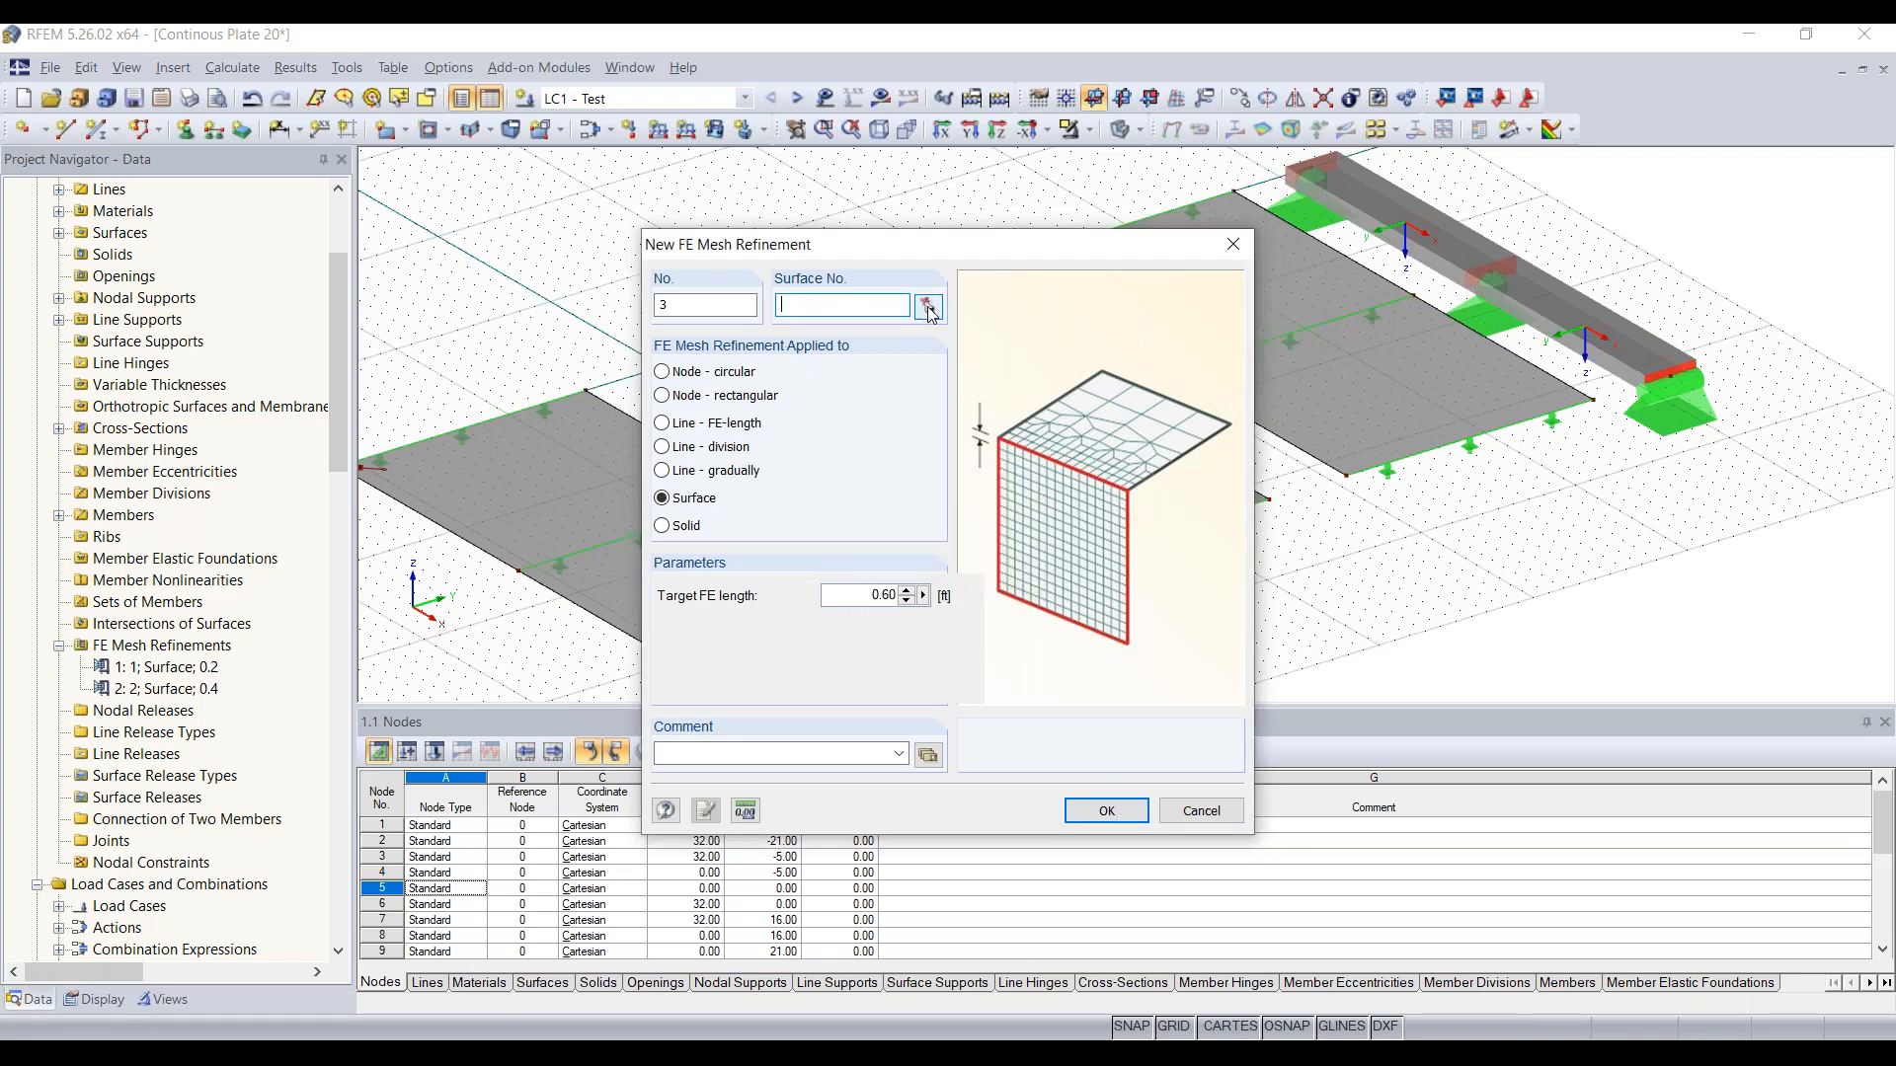
Step: Assign the 0.6 ft FE mesh refinement to the third plate, surface 3, and create it
click(872, 307)
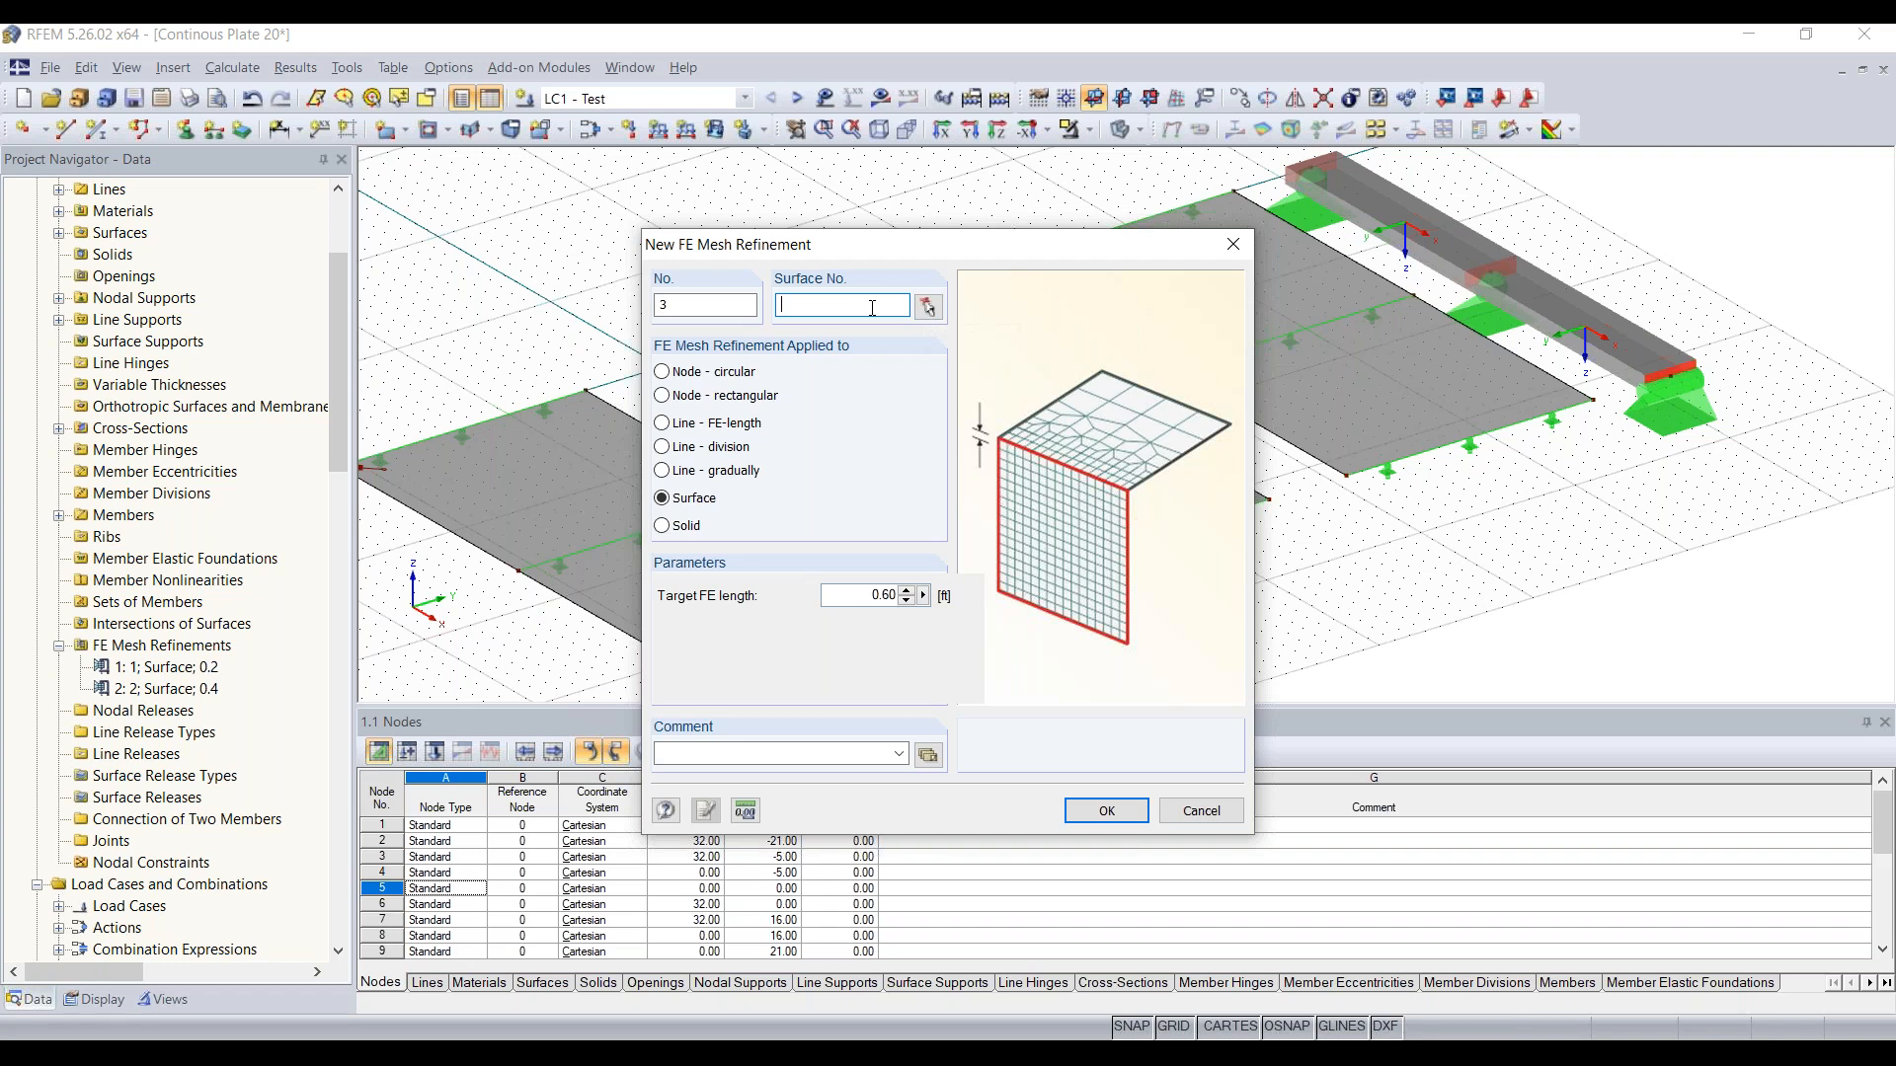
click(929, 308)
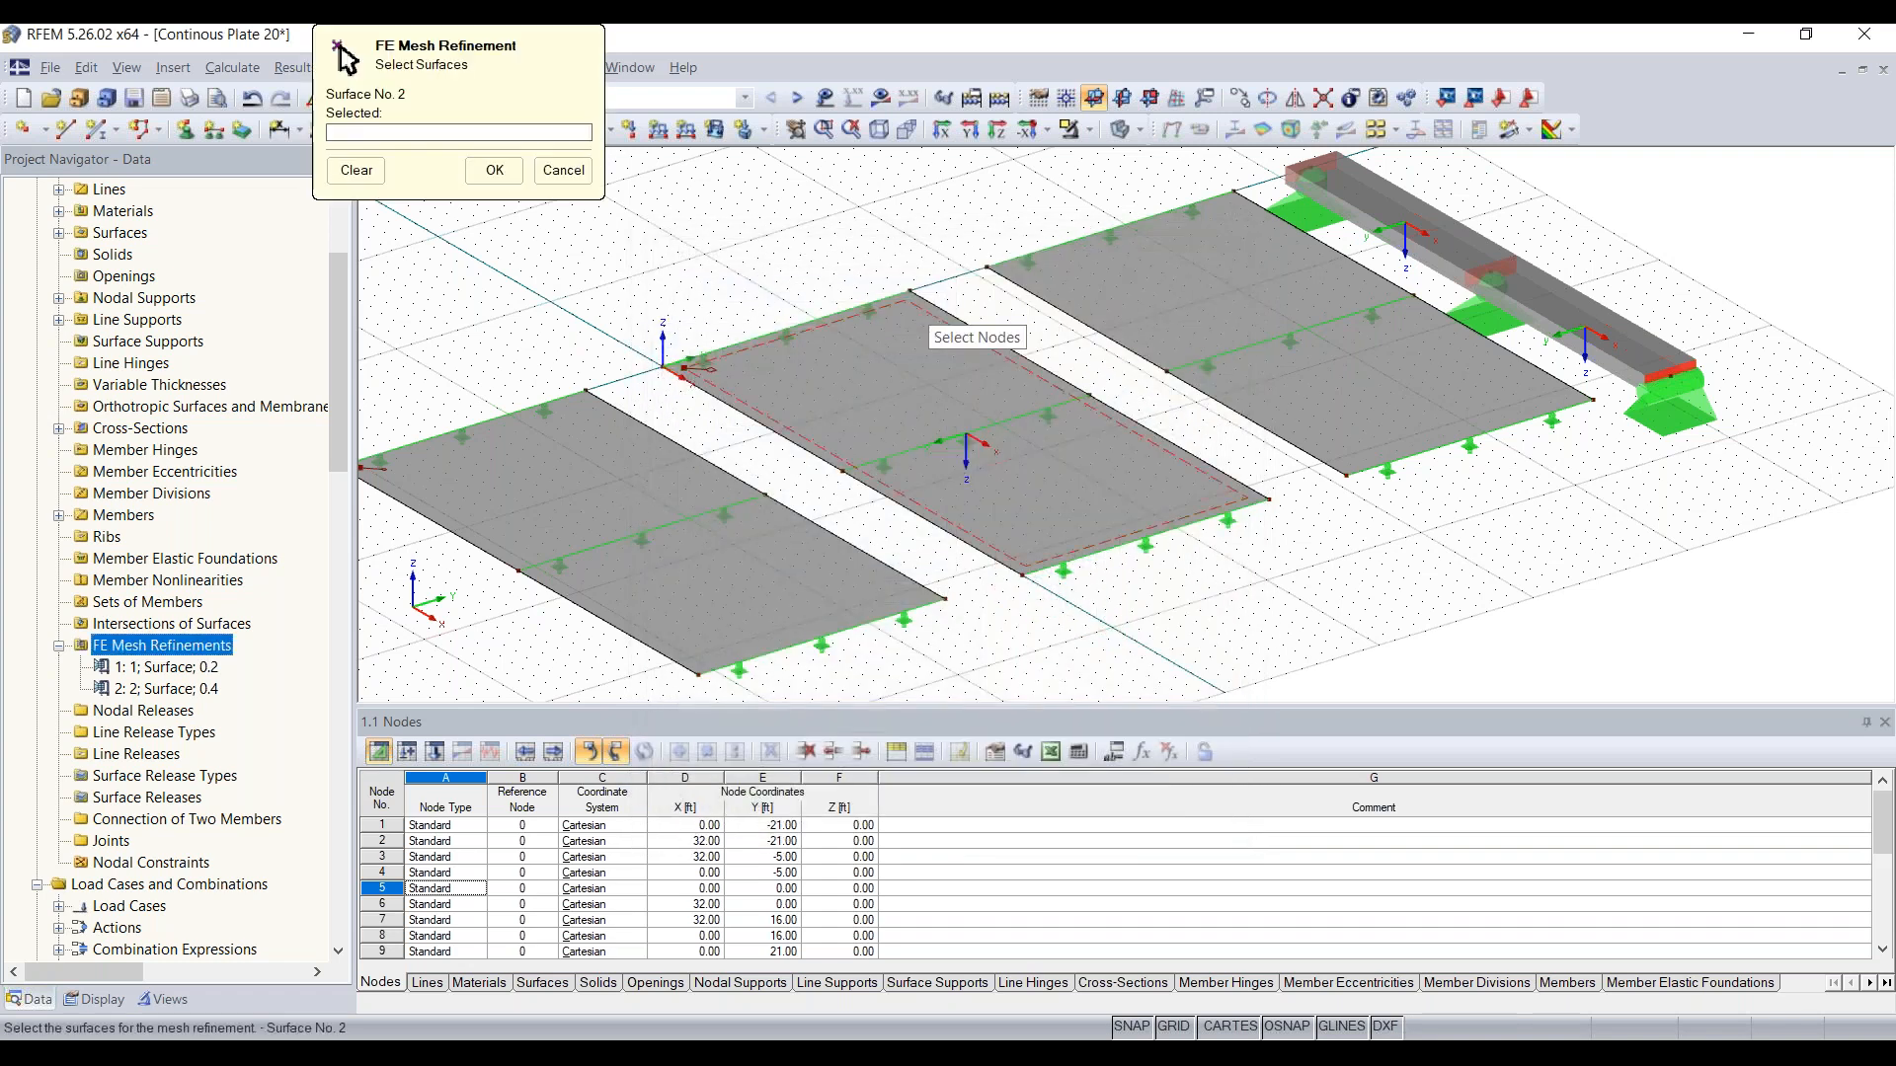
click(1372, 395)
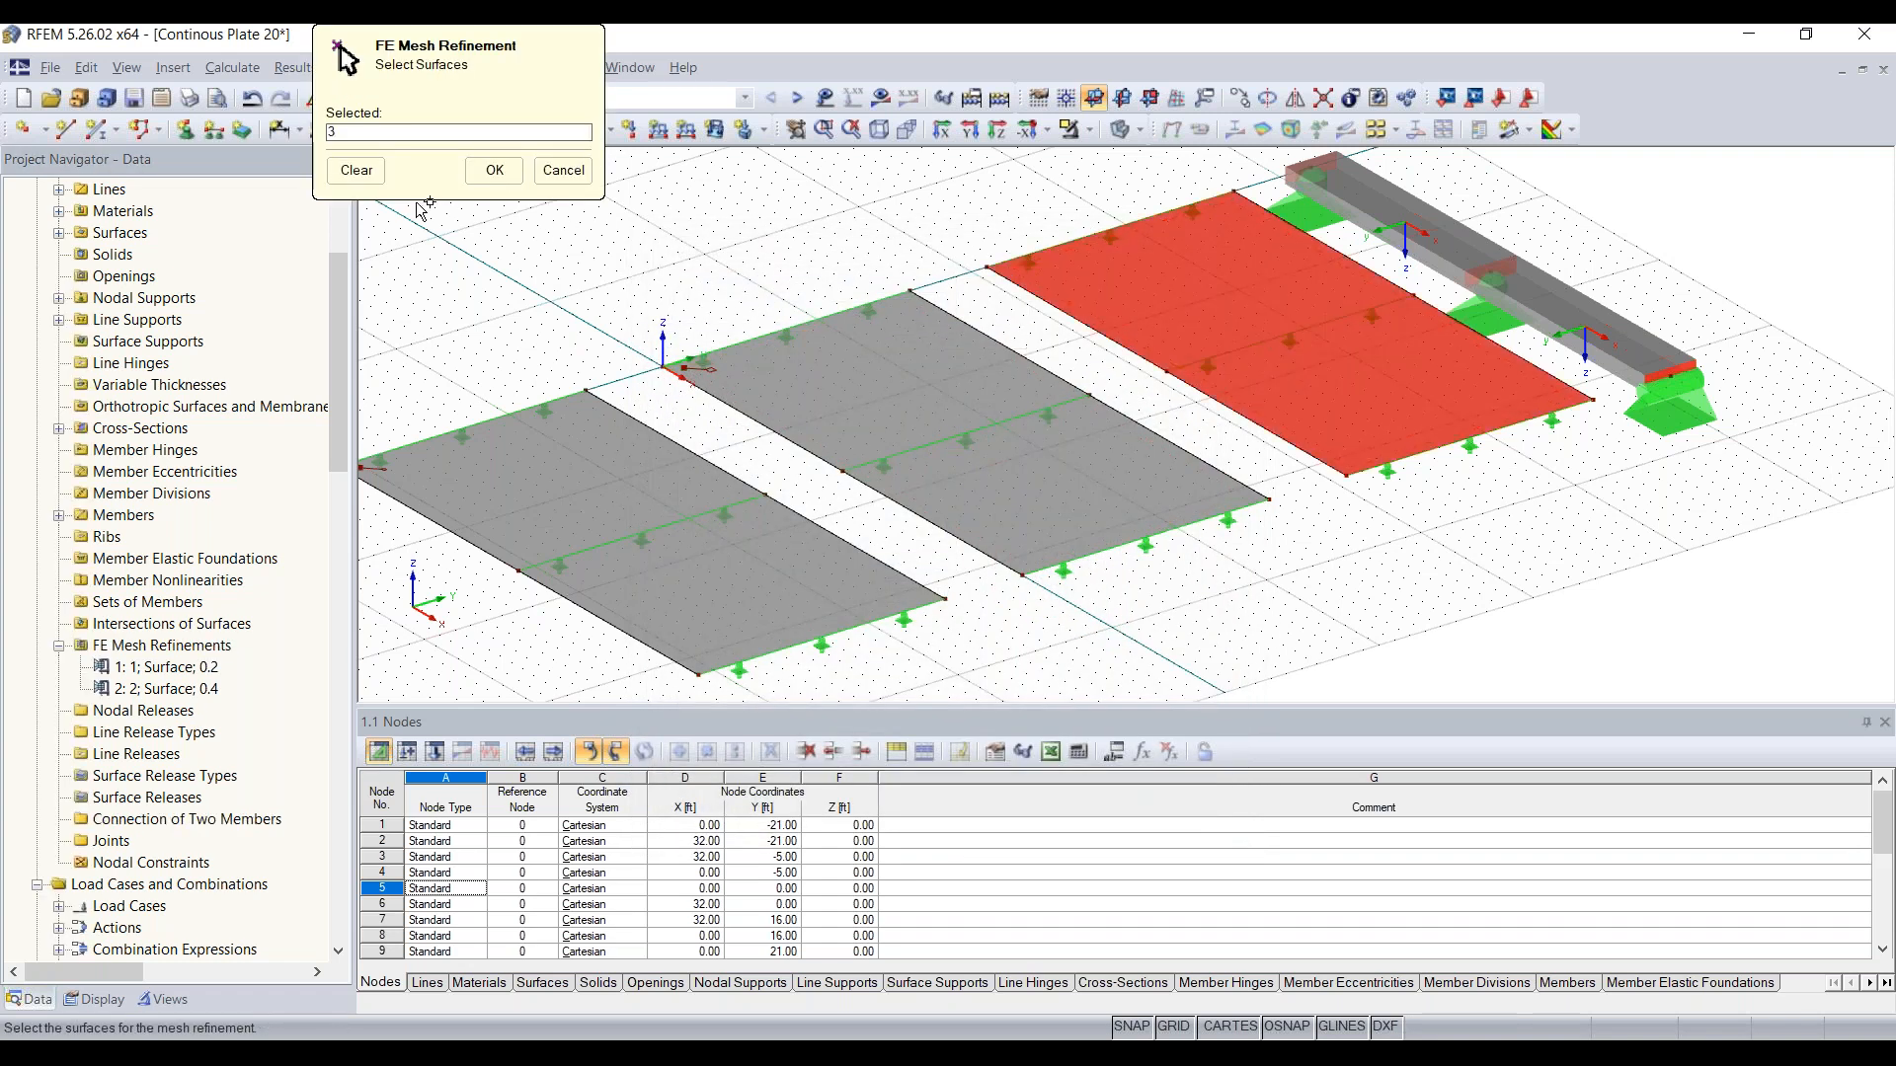
click(495, 170)
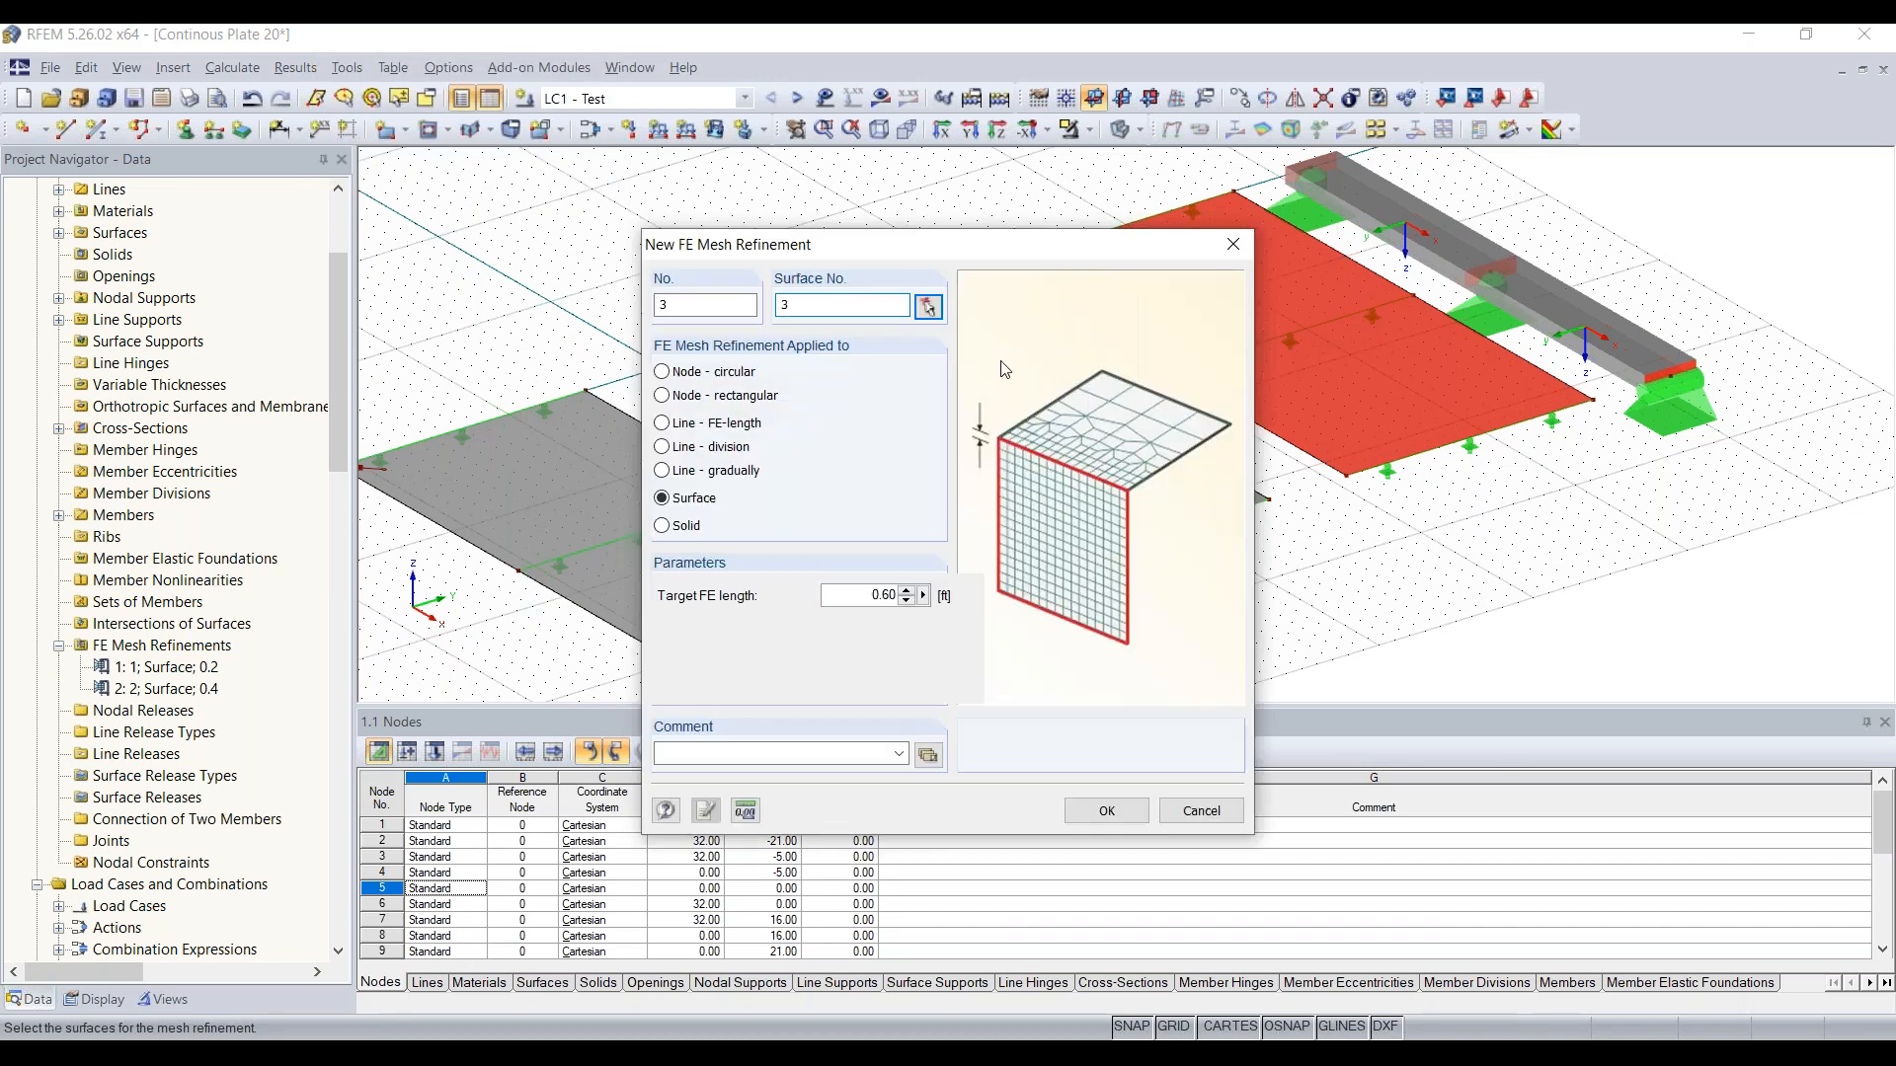
click(1107, 812)
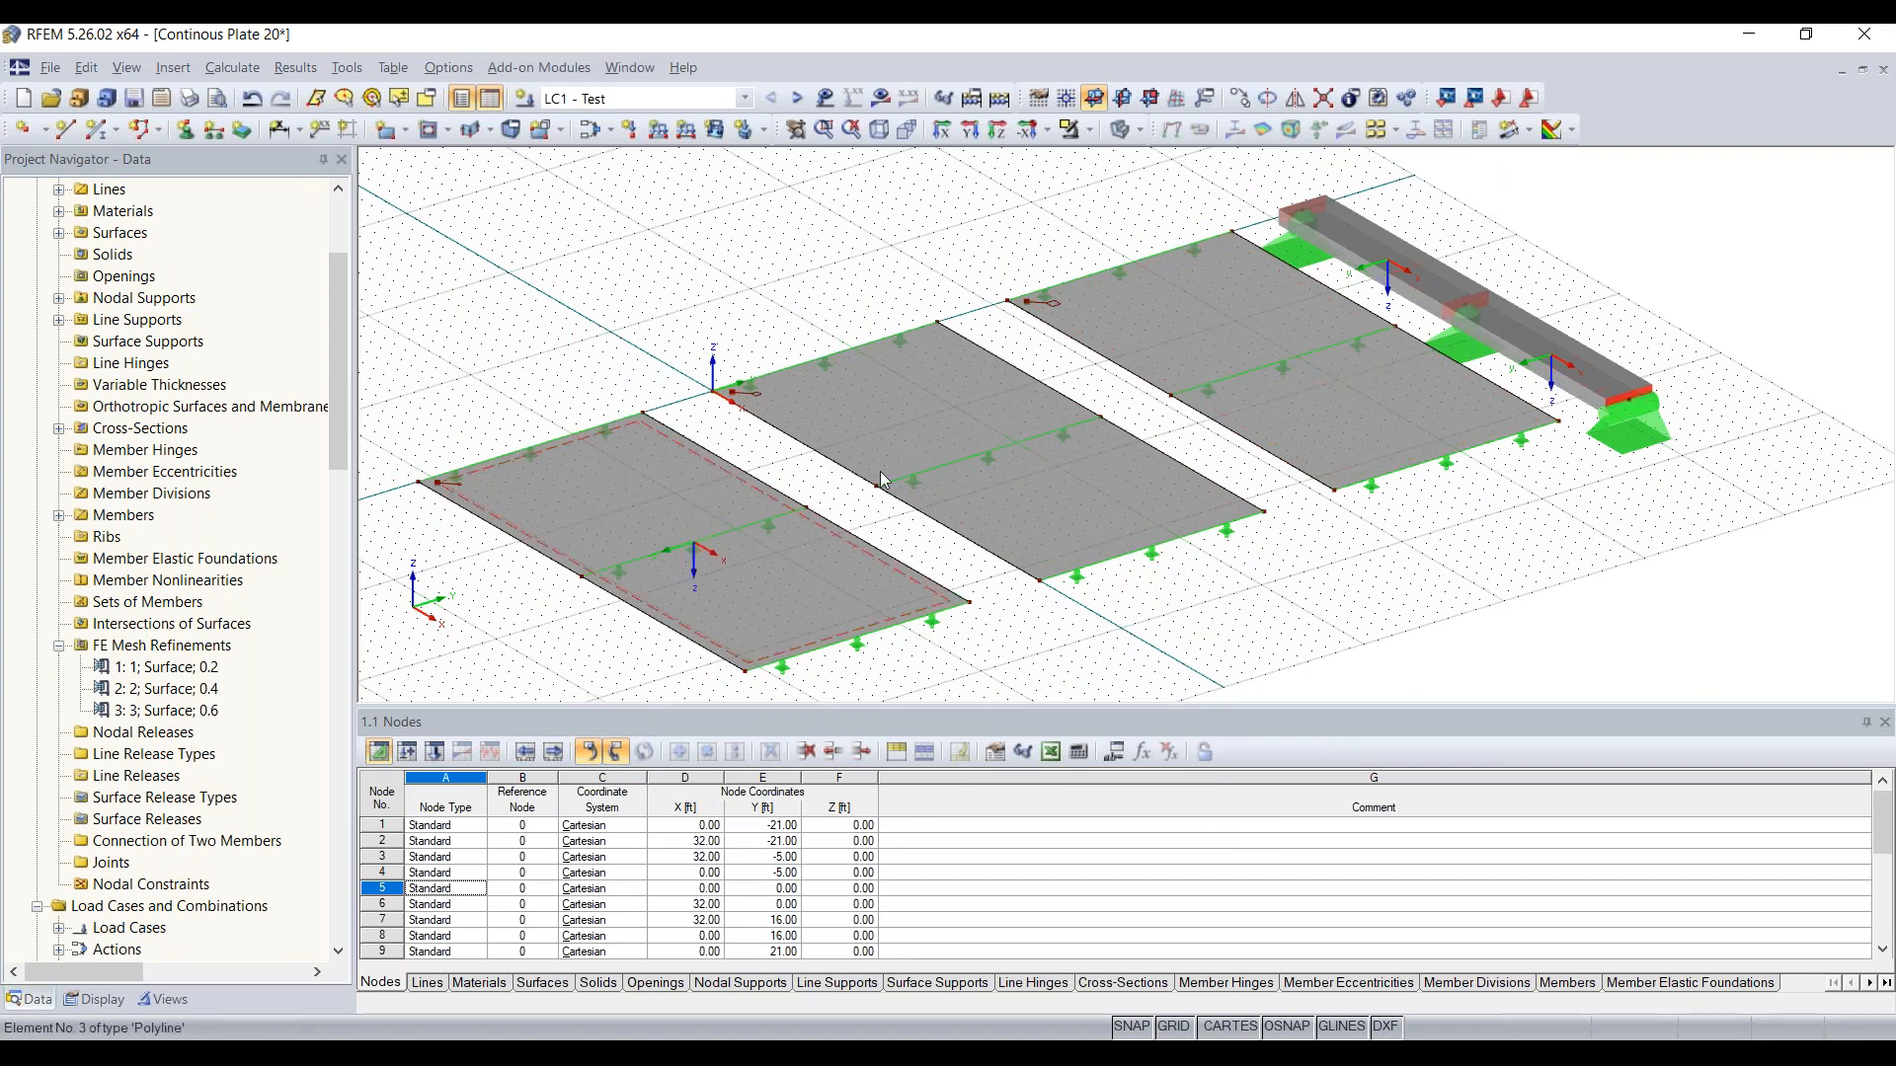
Step: Start a new numerically defined section through the surfaces and name it AA
ctrl+middle_drag(1251, 606, 1292, 577)
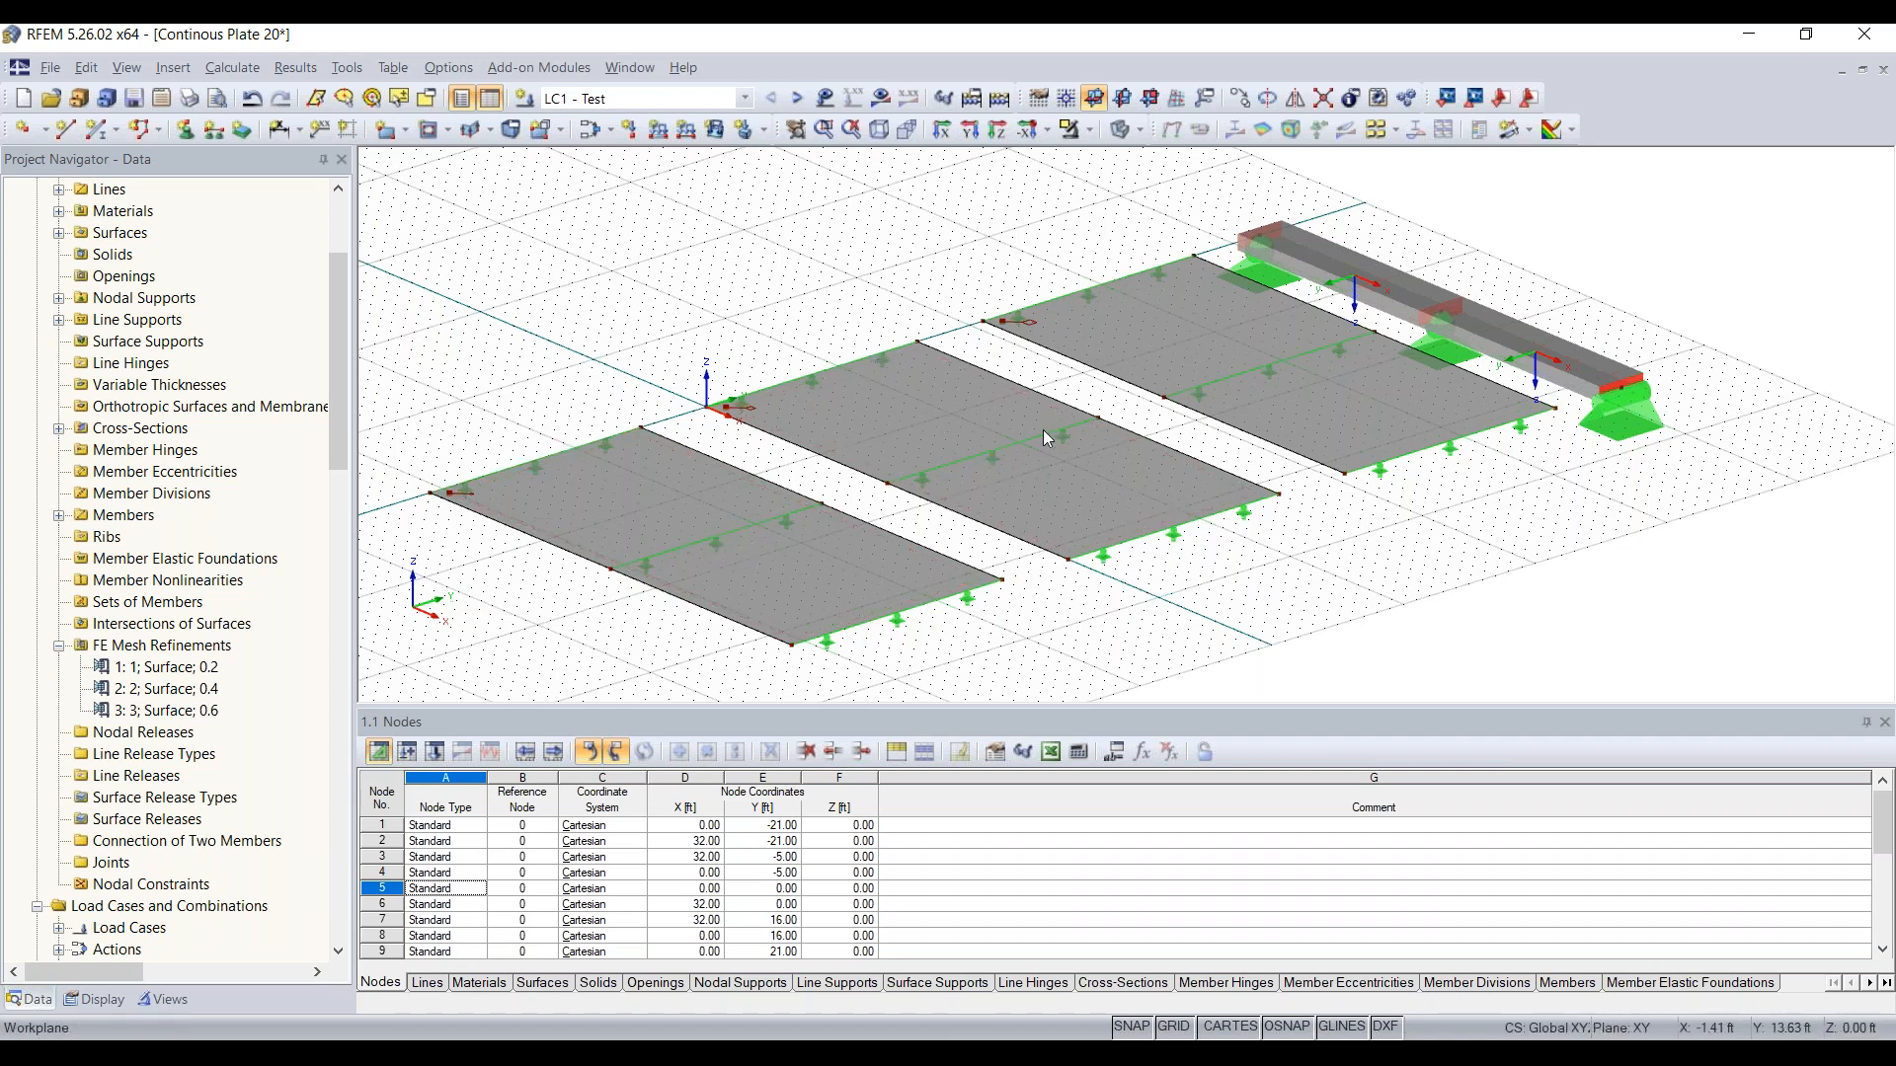
mouse_move(857, 257)
middle_down()
mouse_move(928, 244)
mouse_move(890, 243)
middle_up()
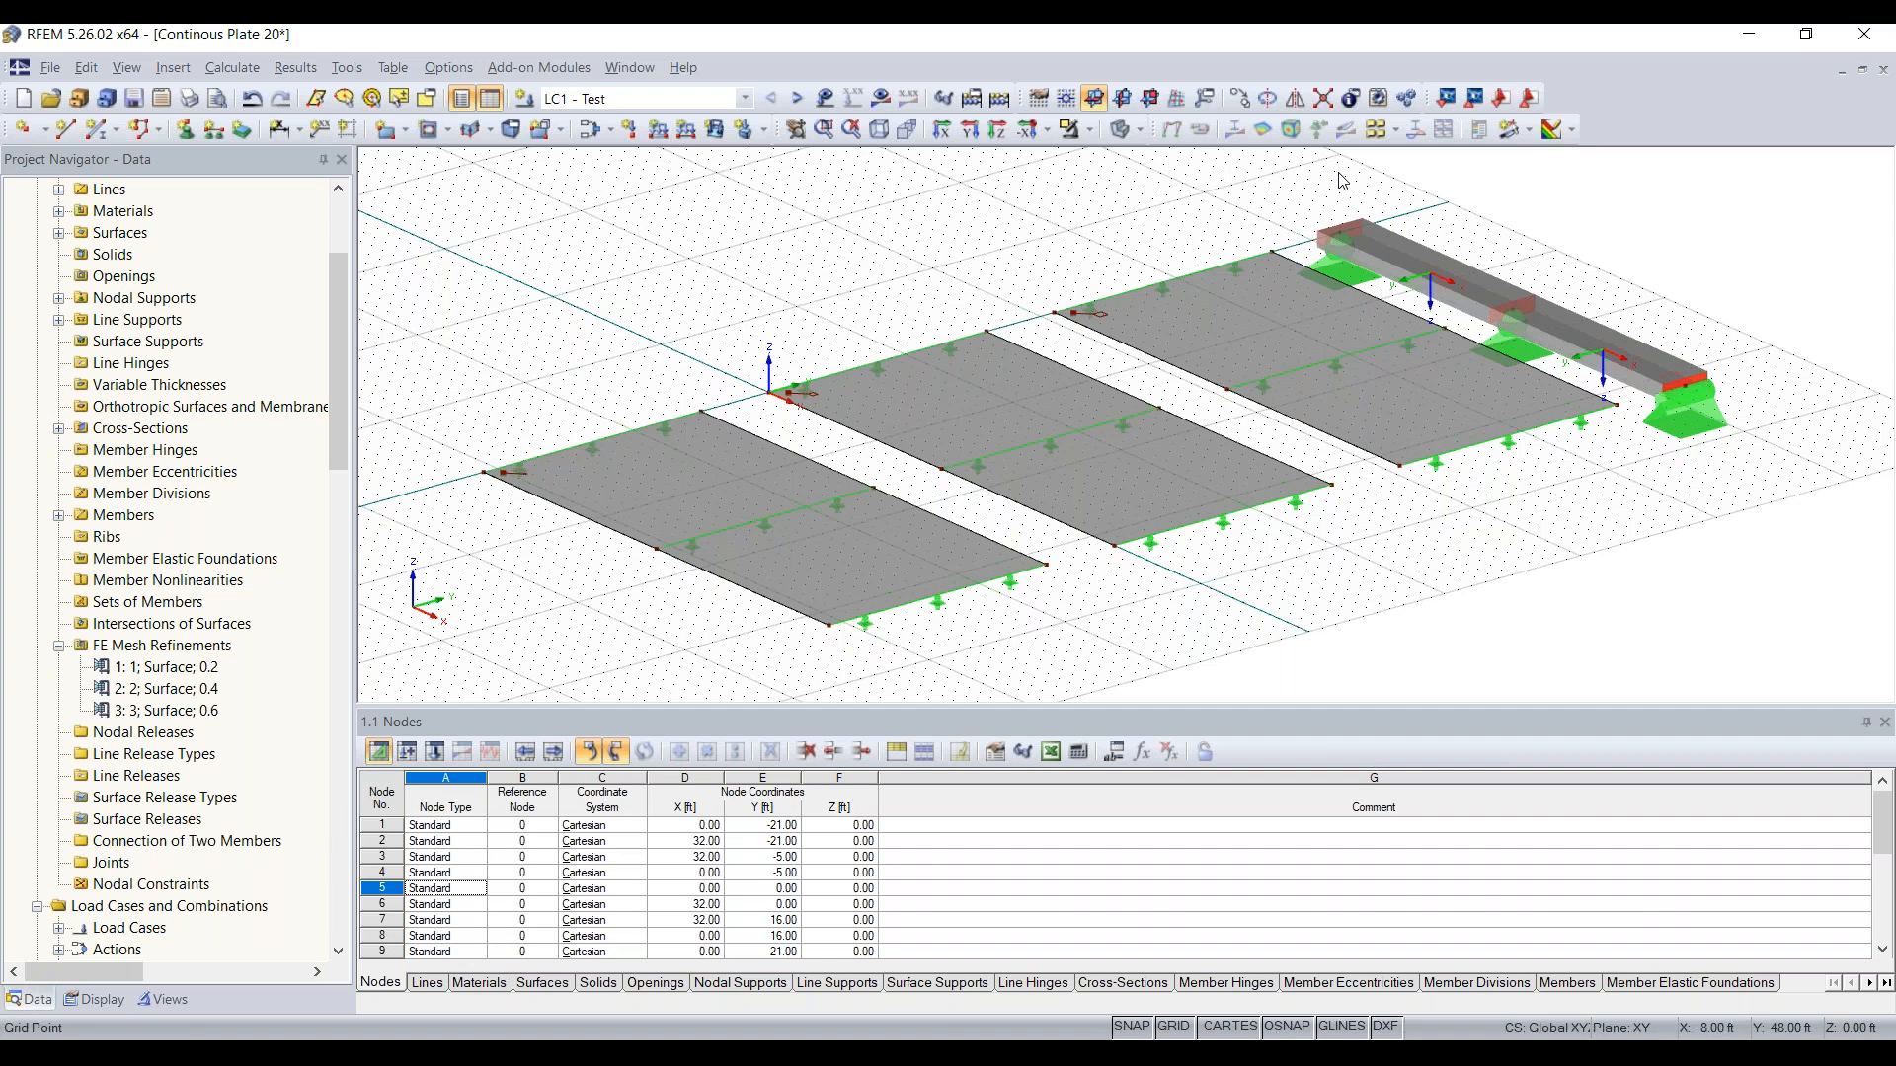
click(1531, 131)
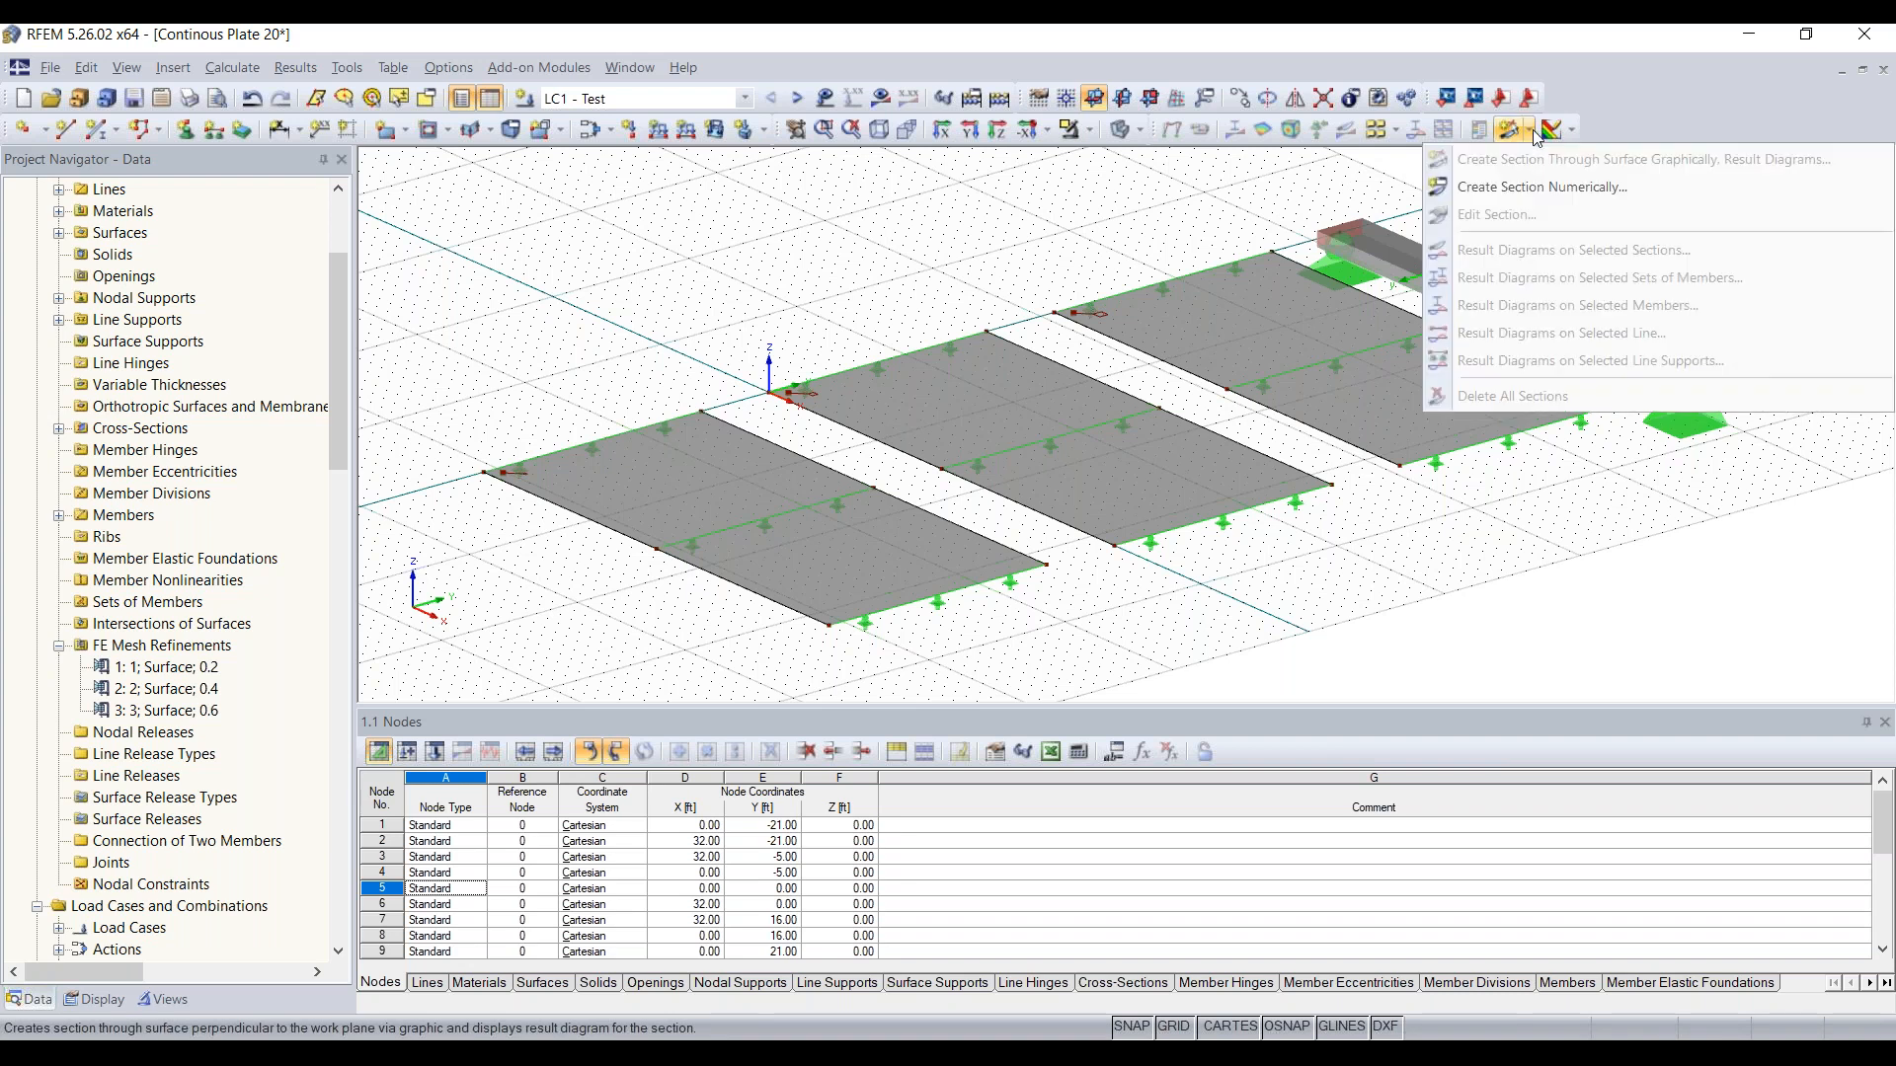
click(1532, 187)
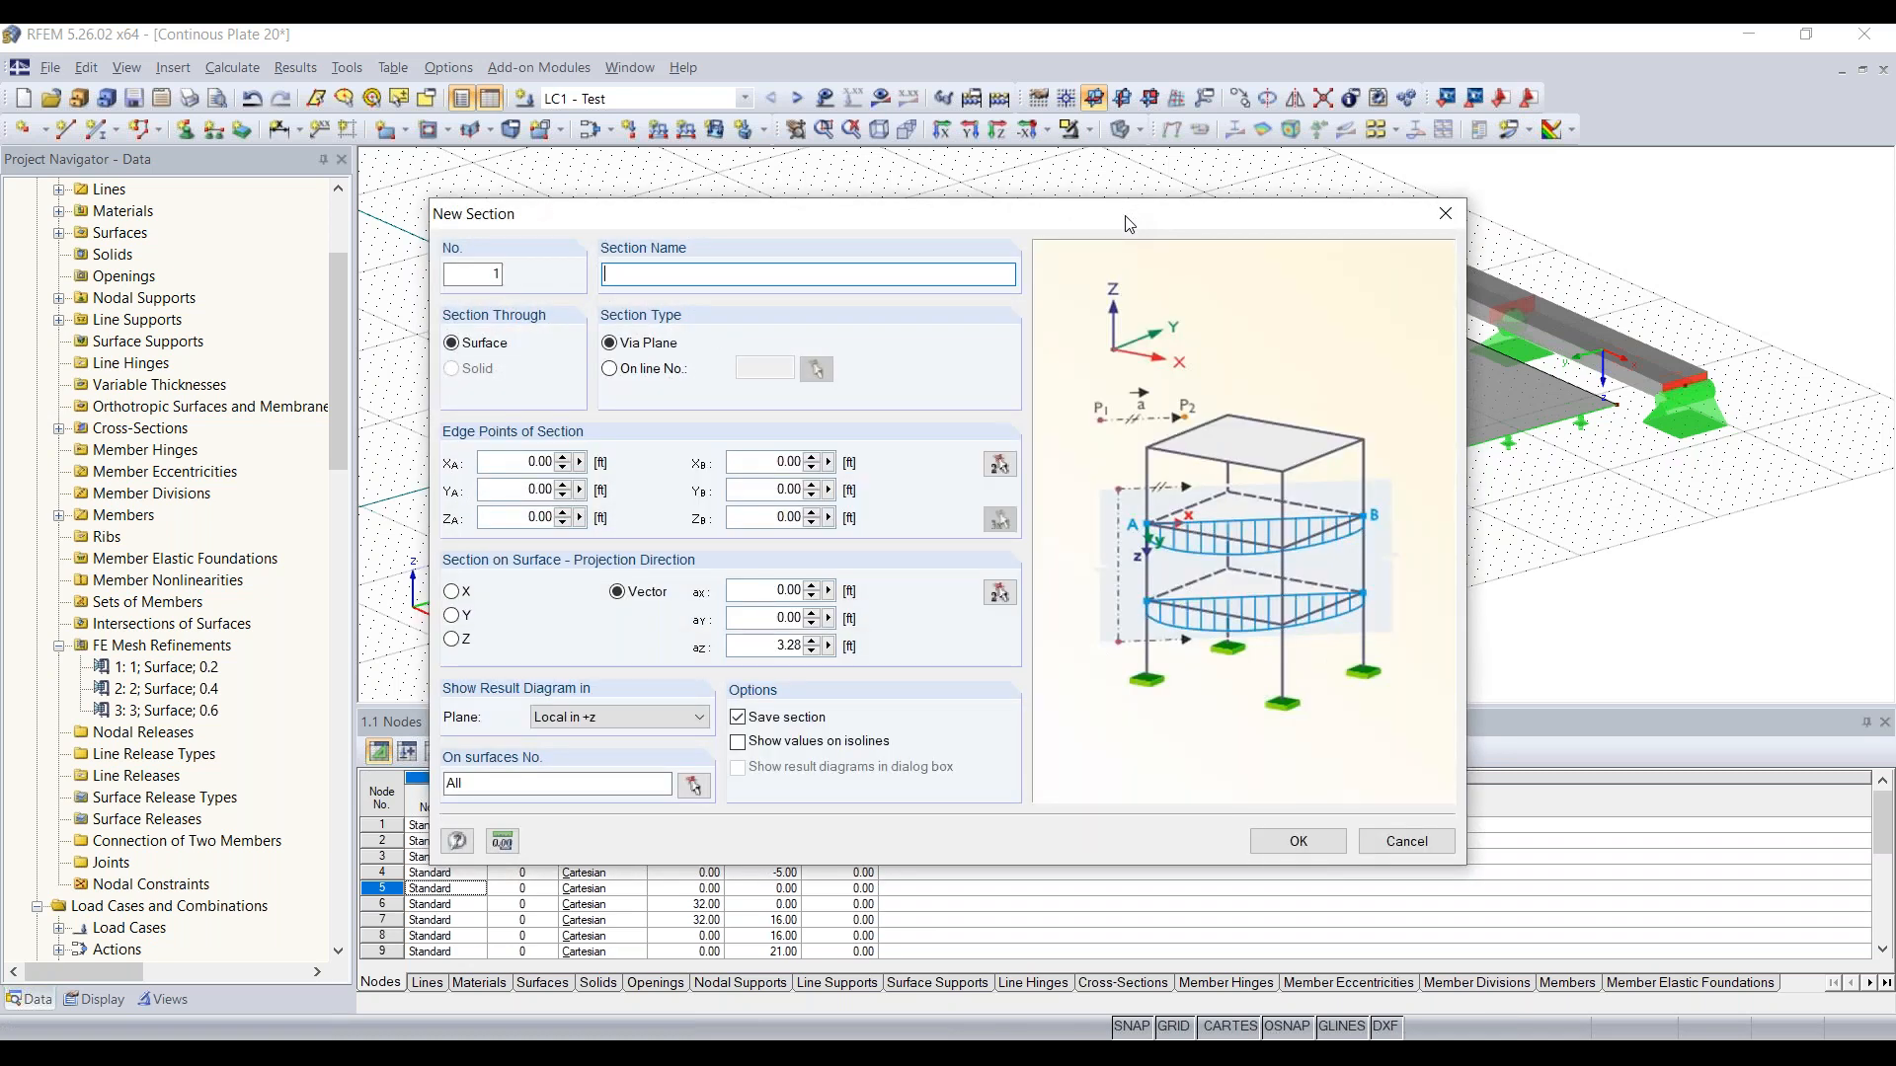
click(788, 277)
text(AA)
Step: Run section AA lengthwise through the middle of the first plate, from X 0, Y -13 ft to X 32, Y -13 ft, and create it
click(1000, 464)
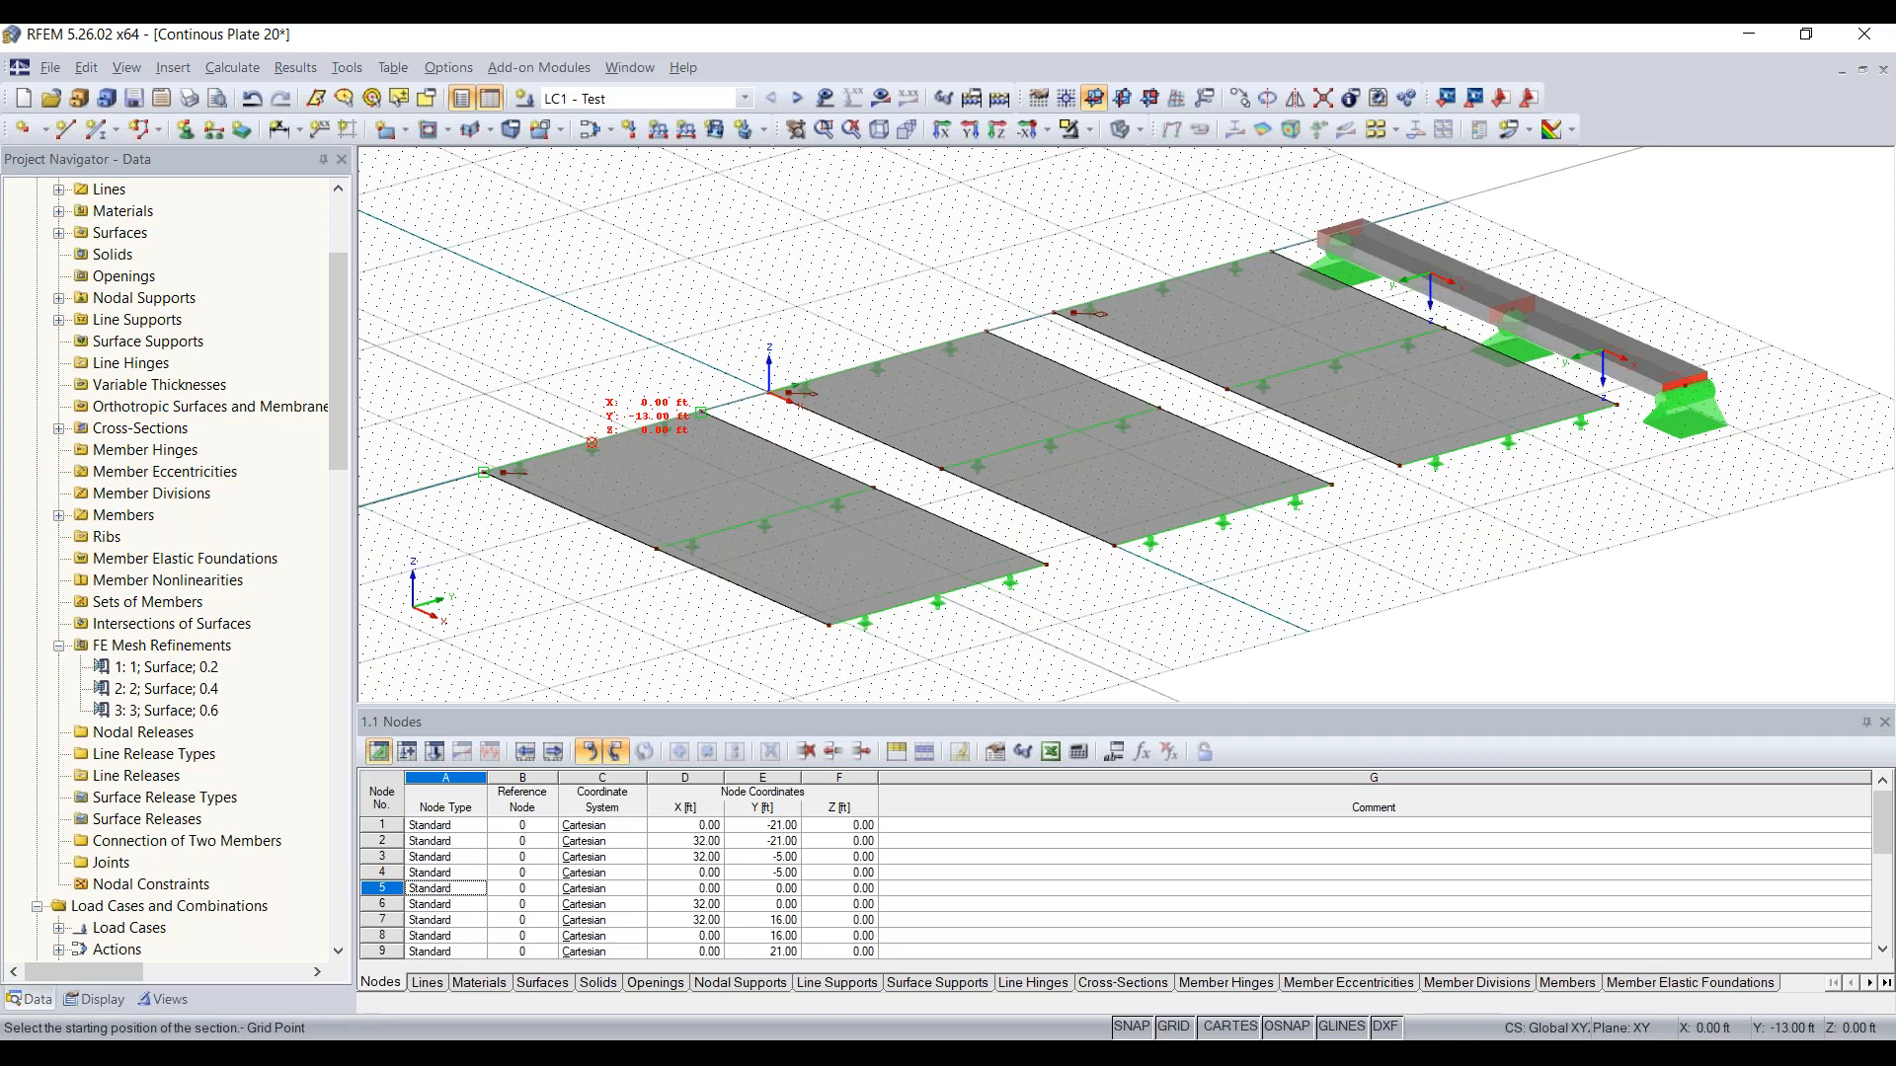
click(592, 443)
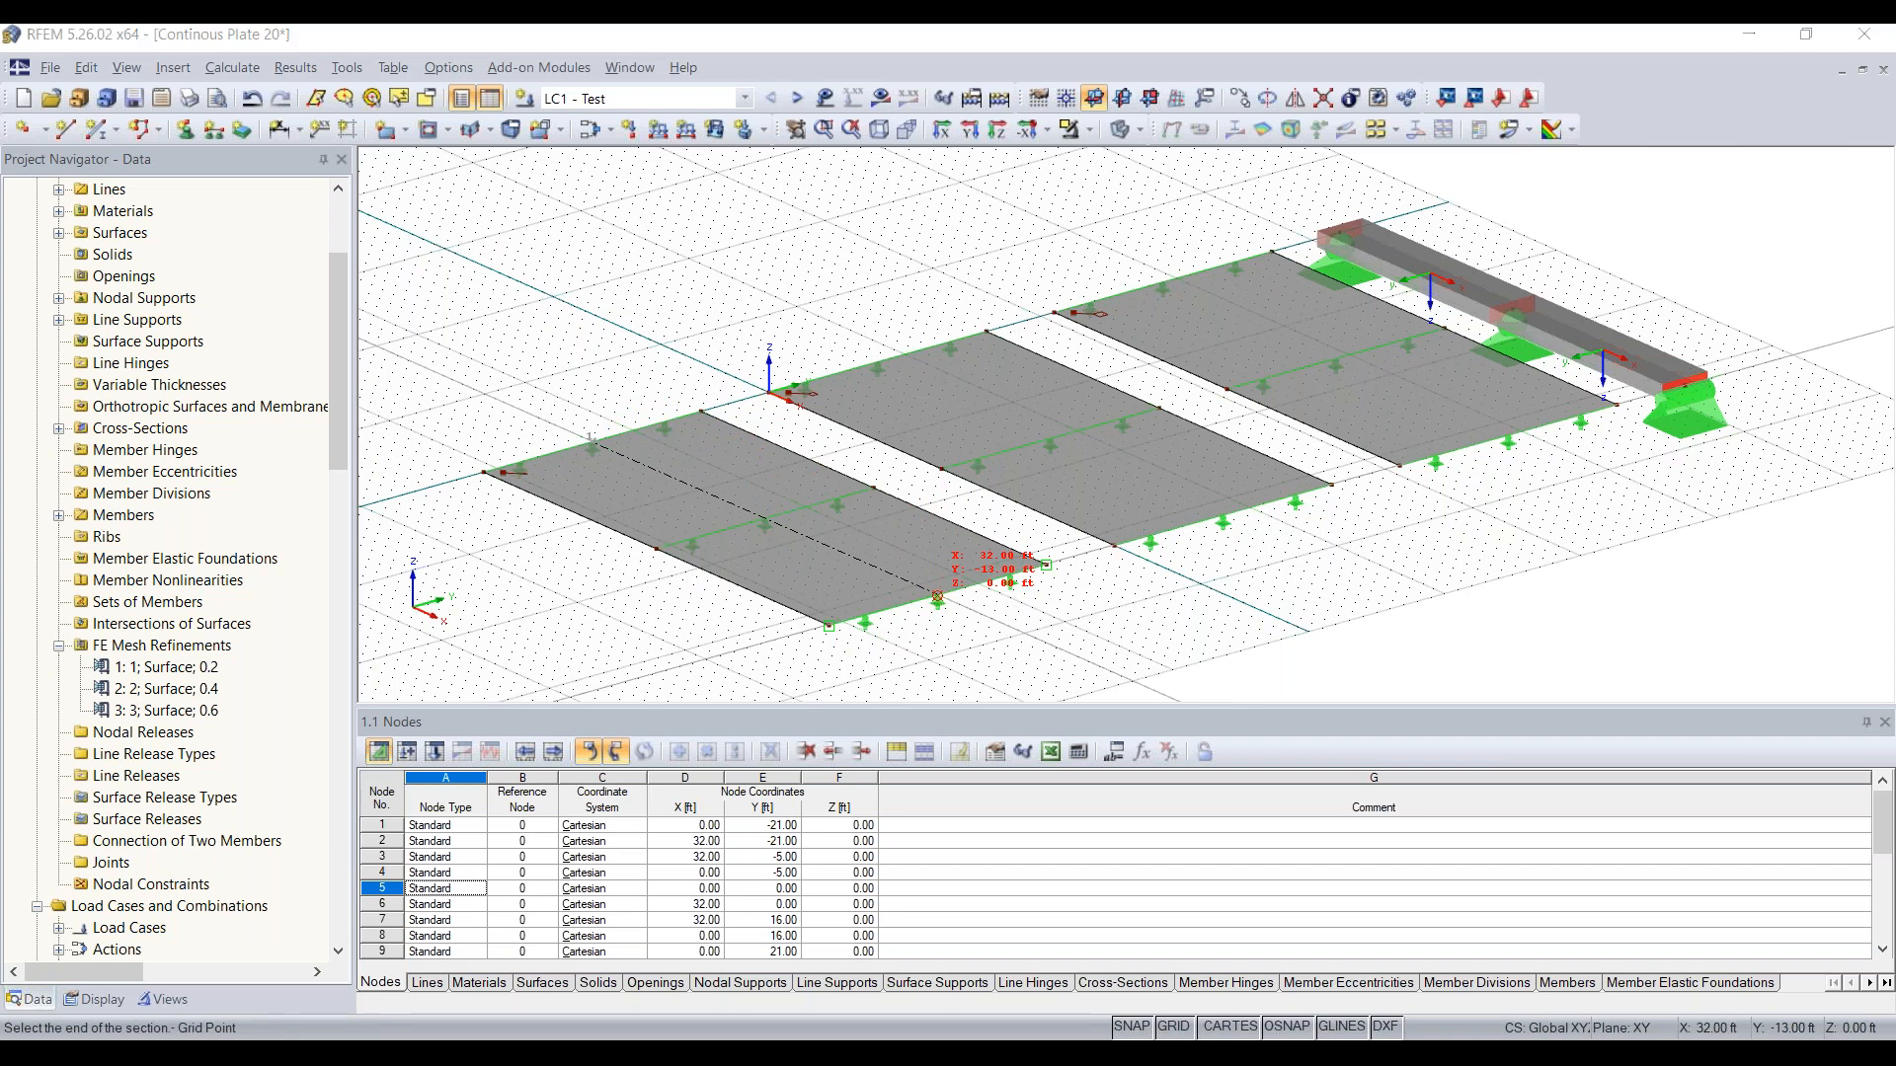
click(937, 598)
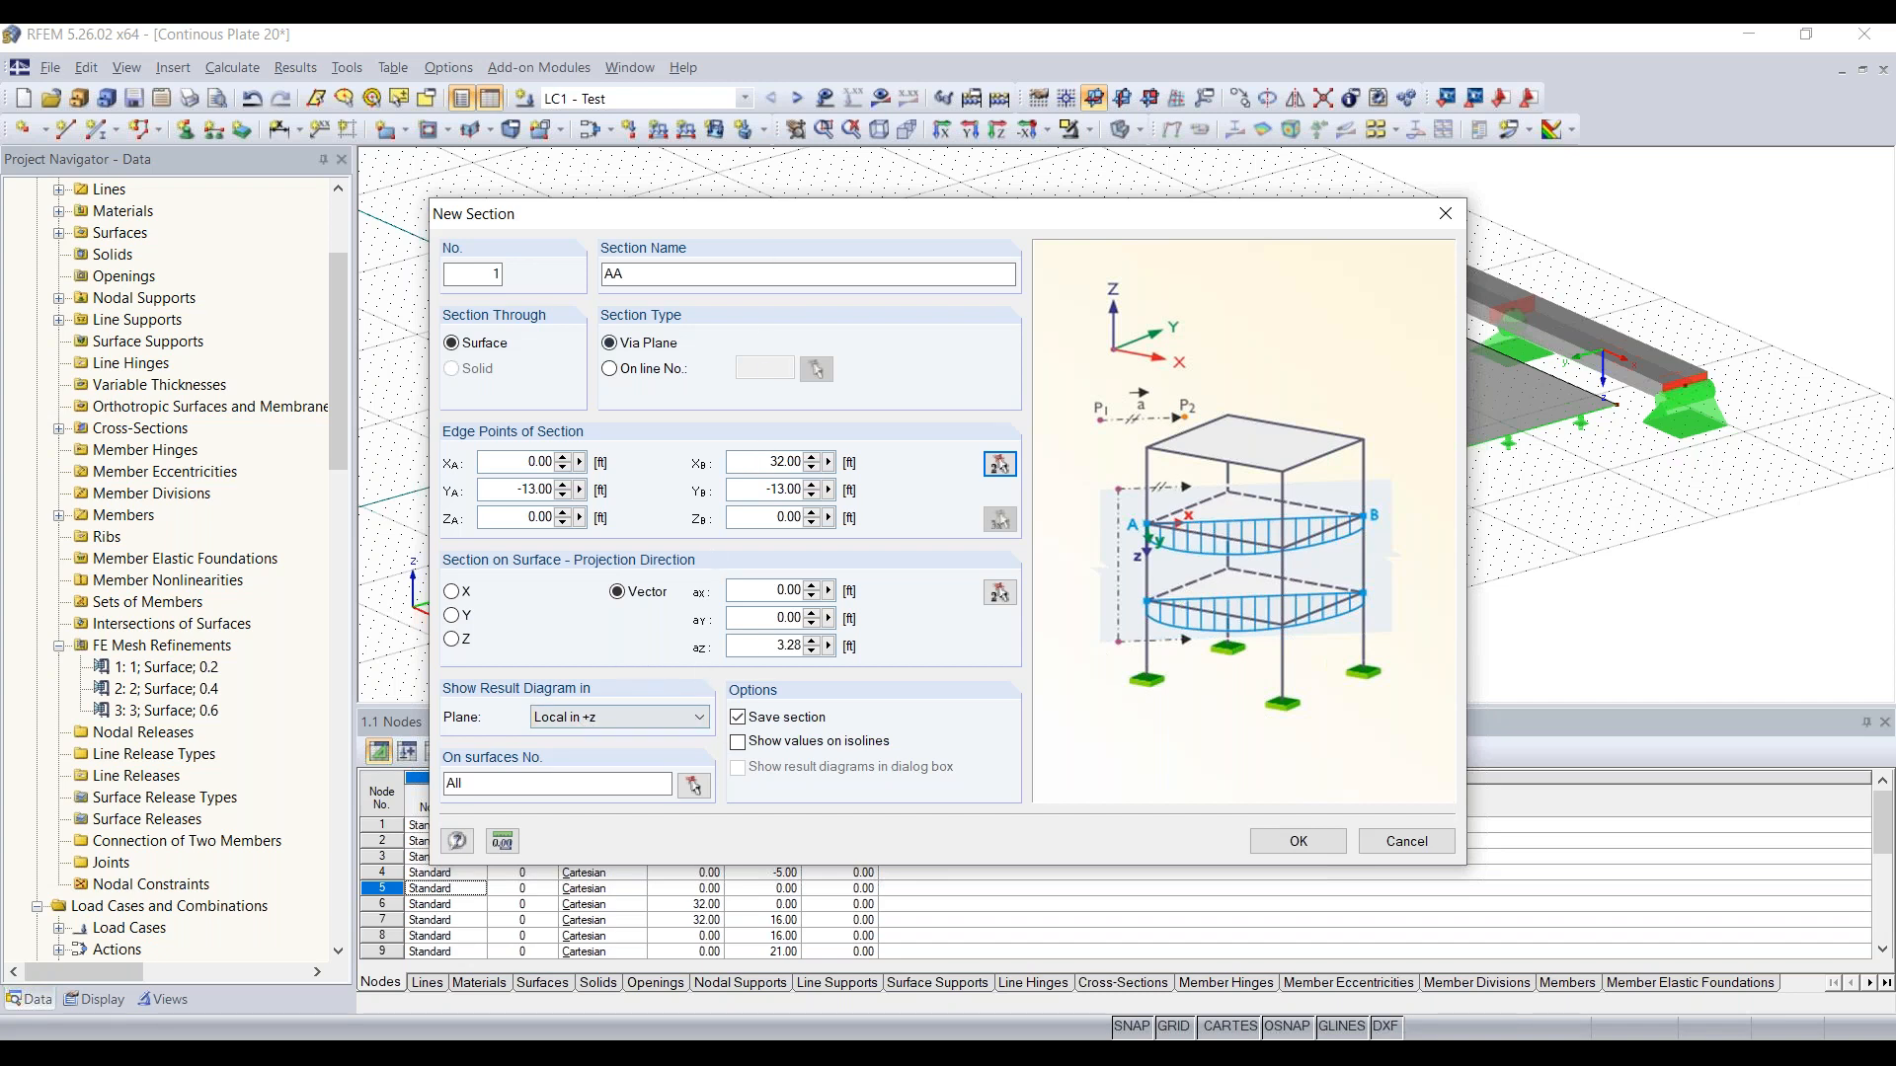
click(1299, 841)
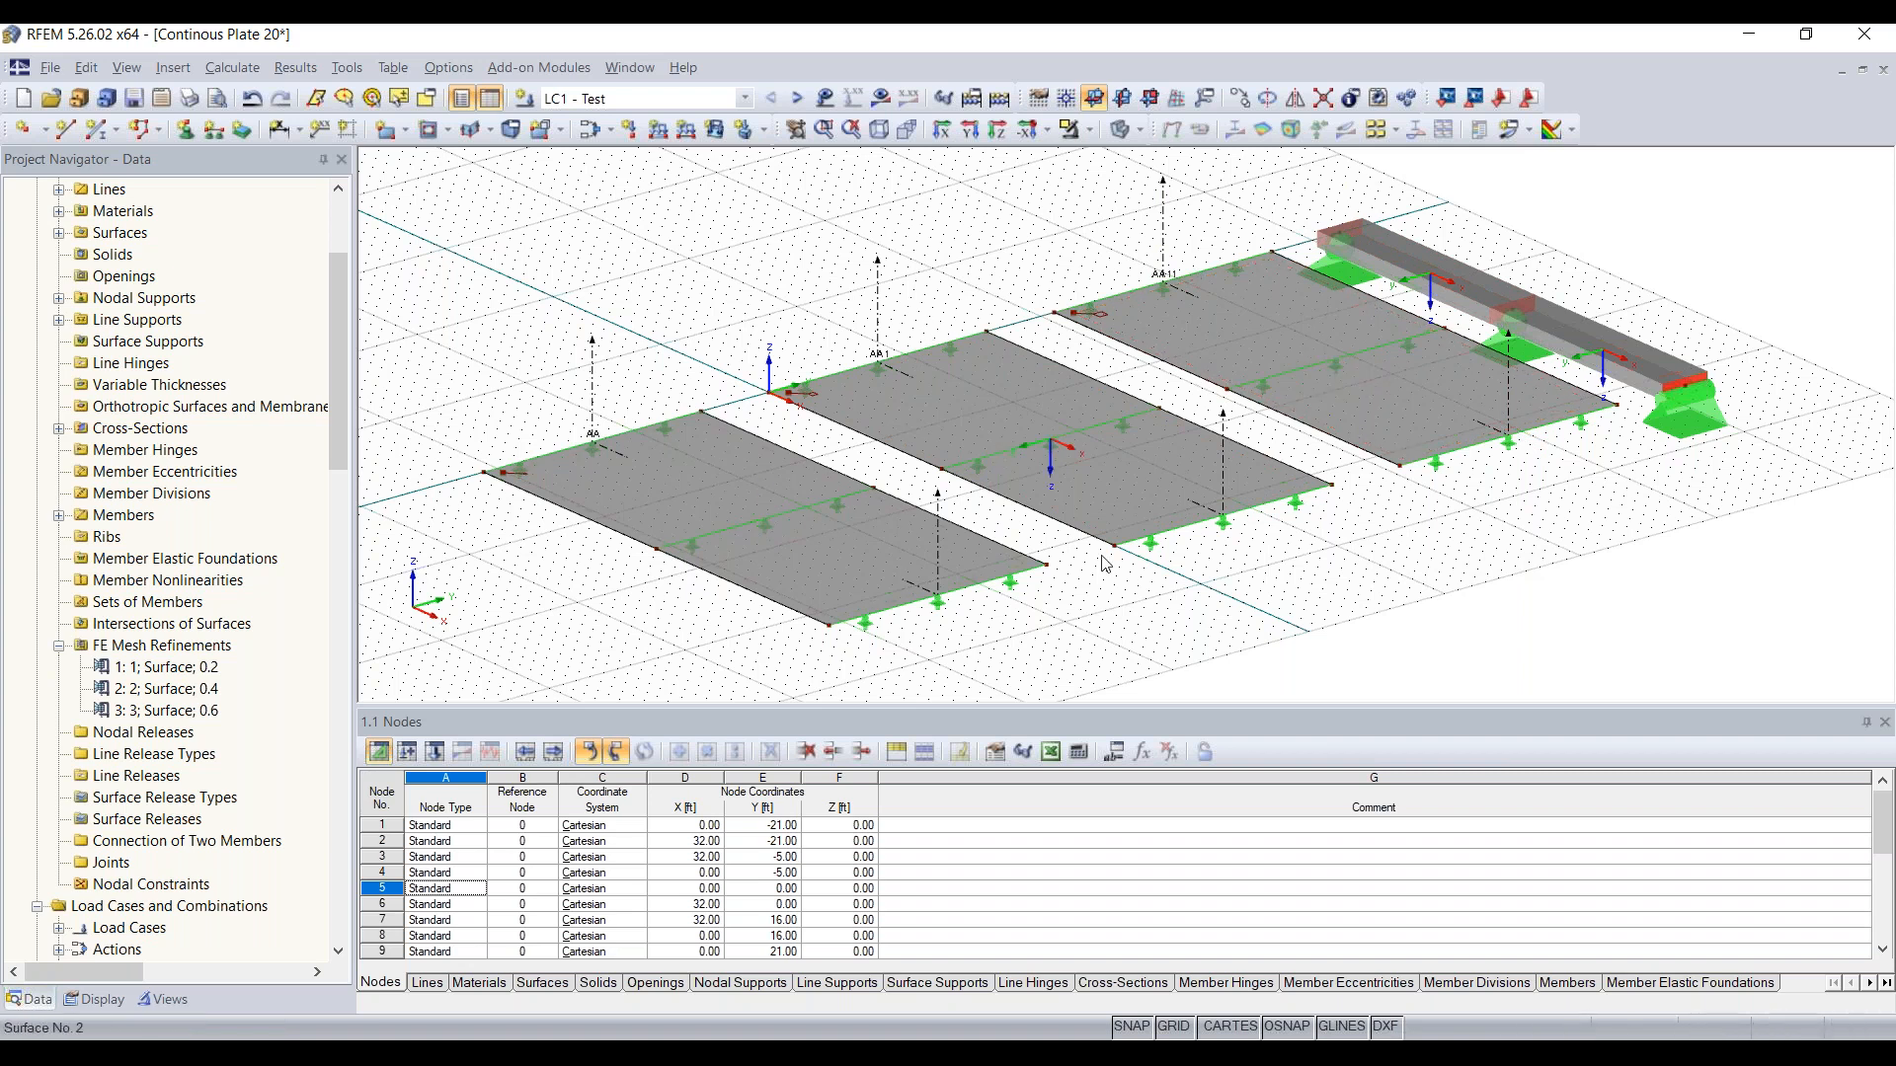
Step: Rename the second saved section, AA 1, through the middle plate as AB
scroll(905, 376, up, 4)
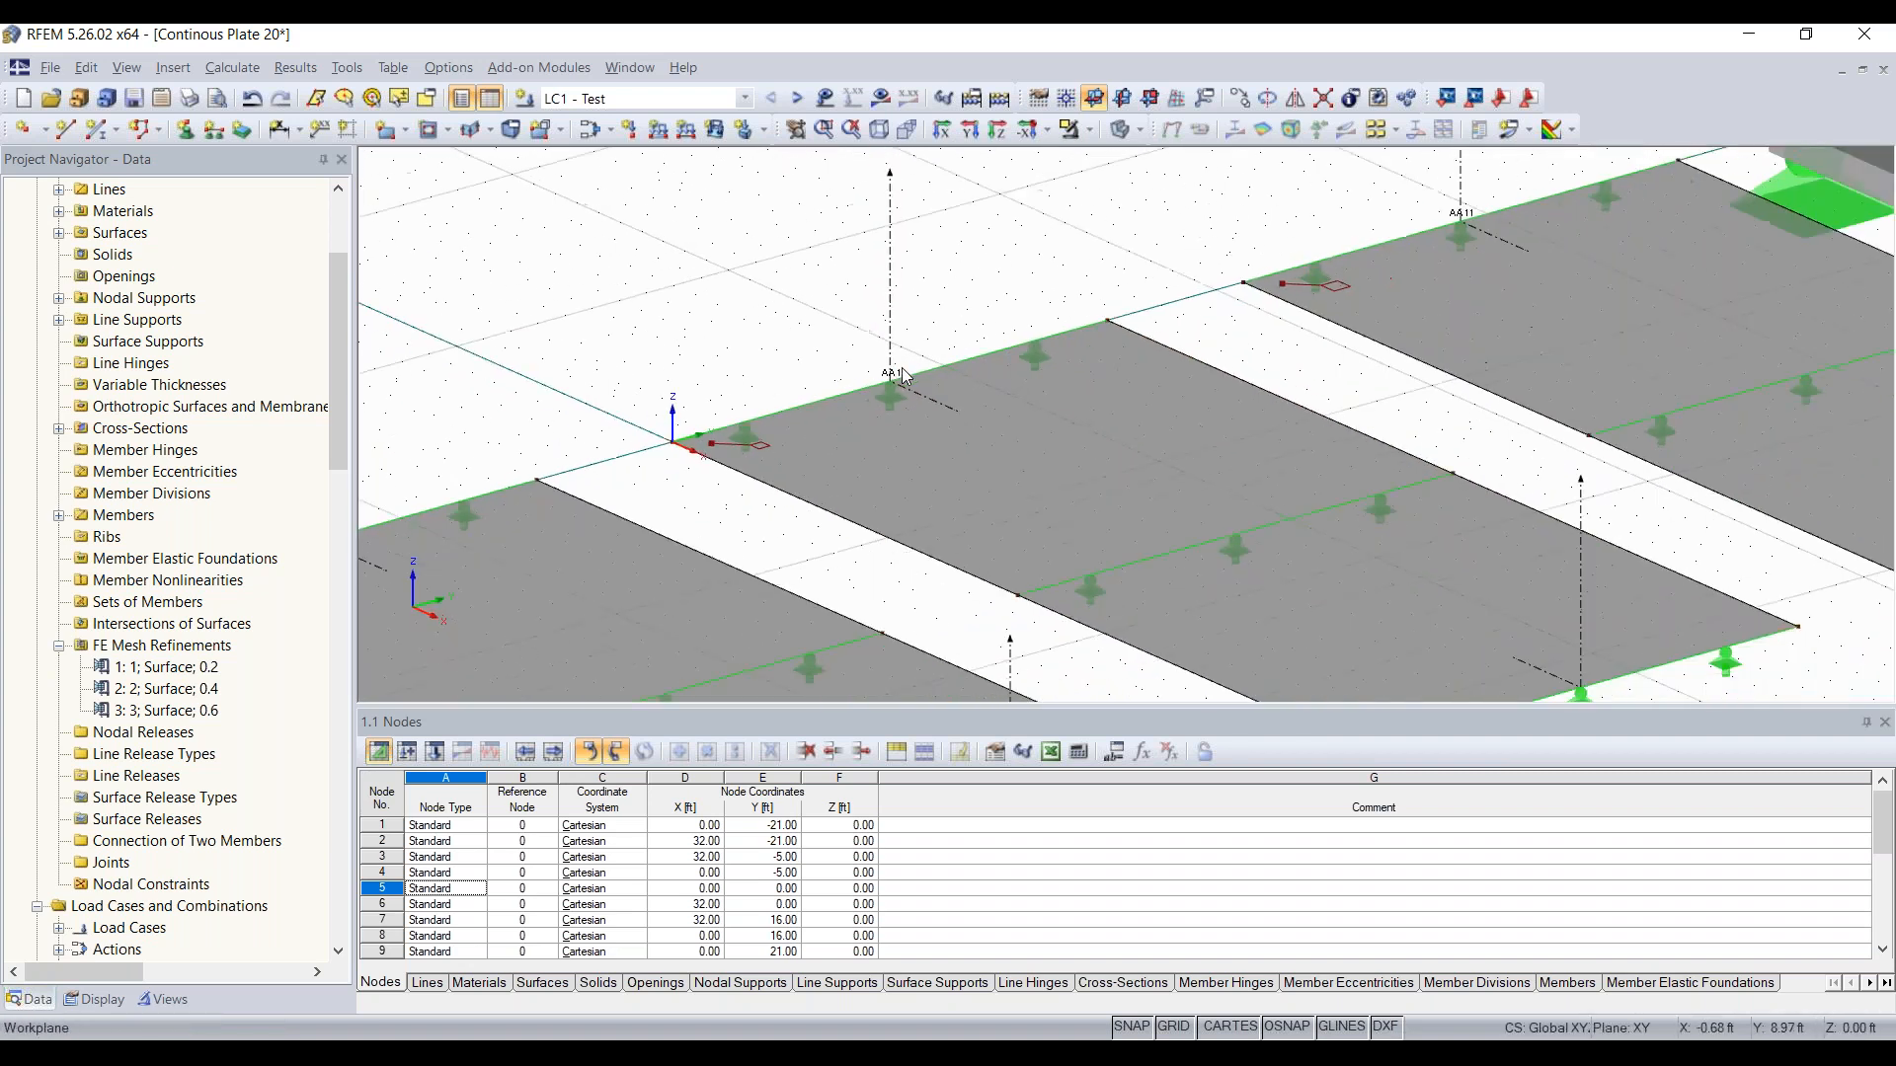
scroll(905, 376, down, 4)
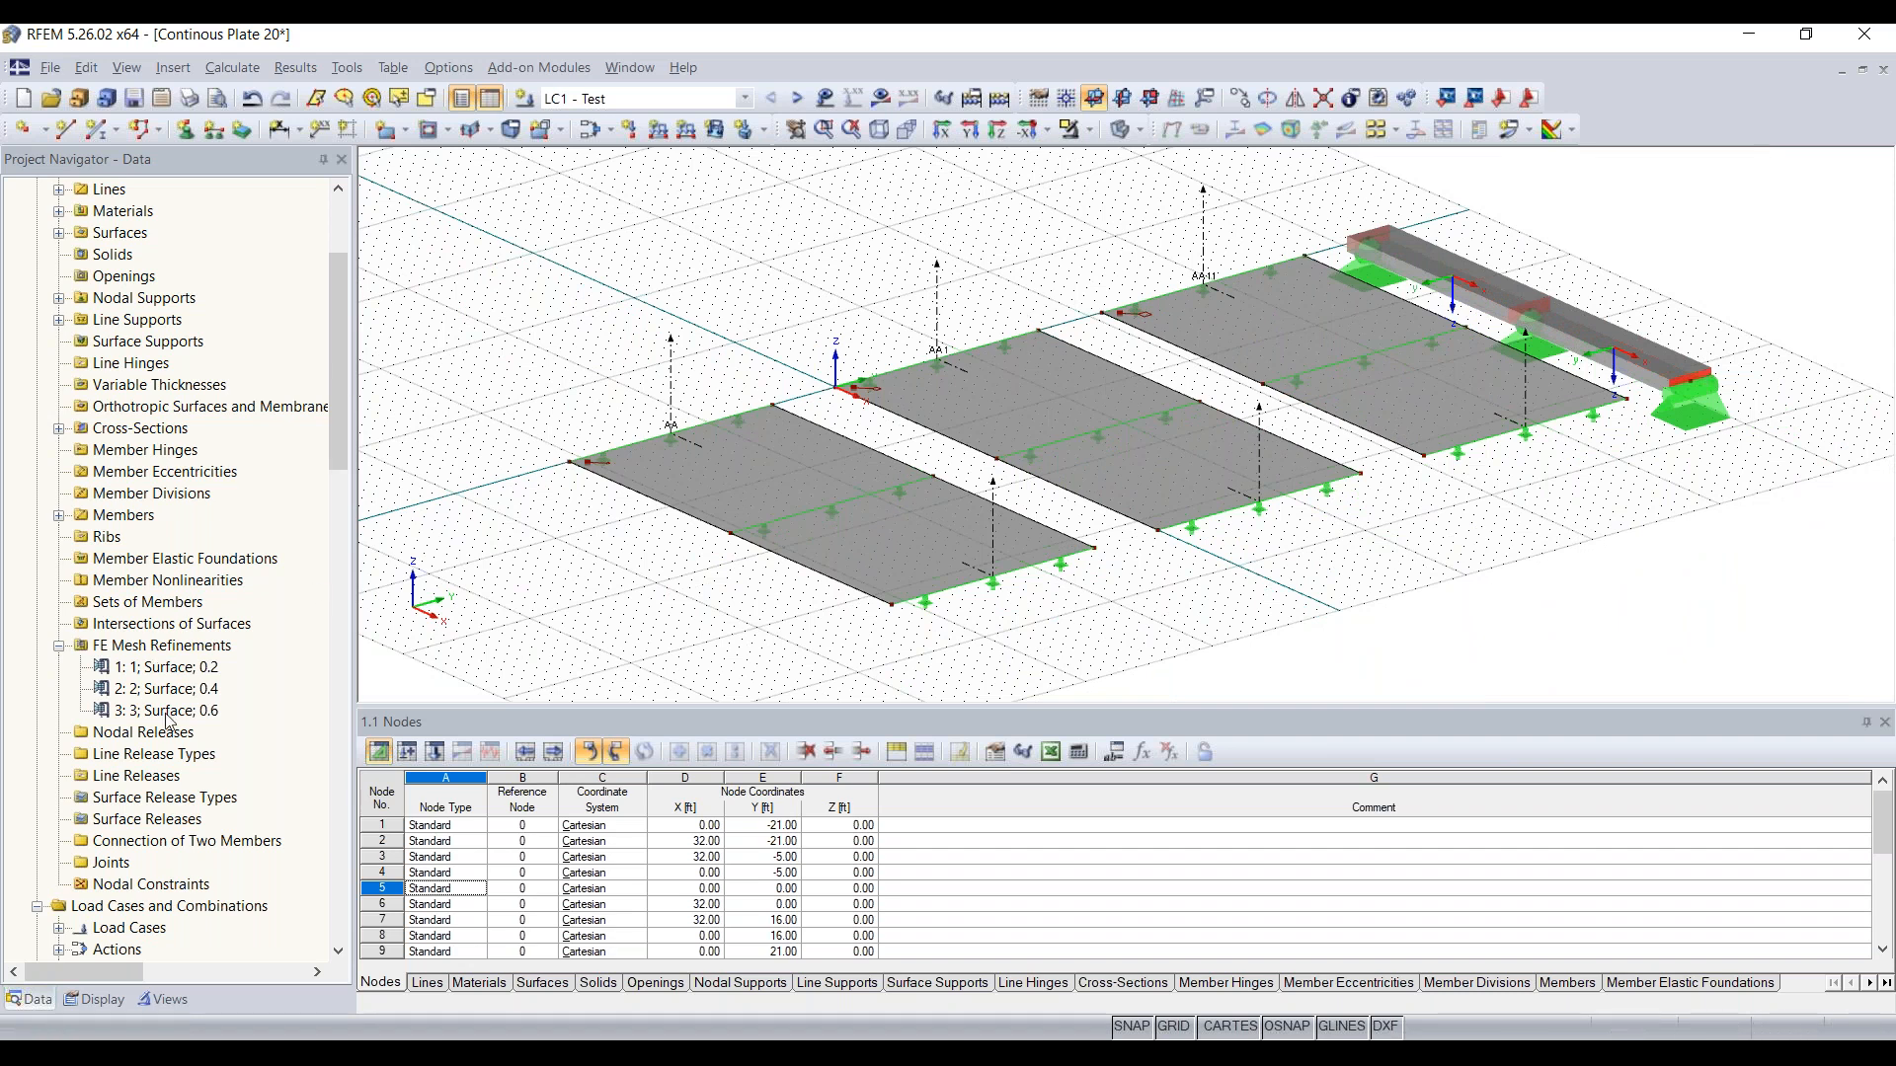
scroll(168, 724, down, 4)
scroll(158, 681, up, 3)
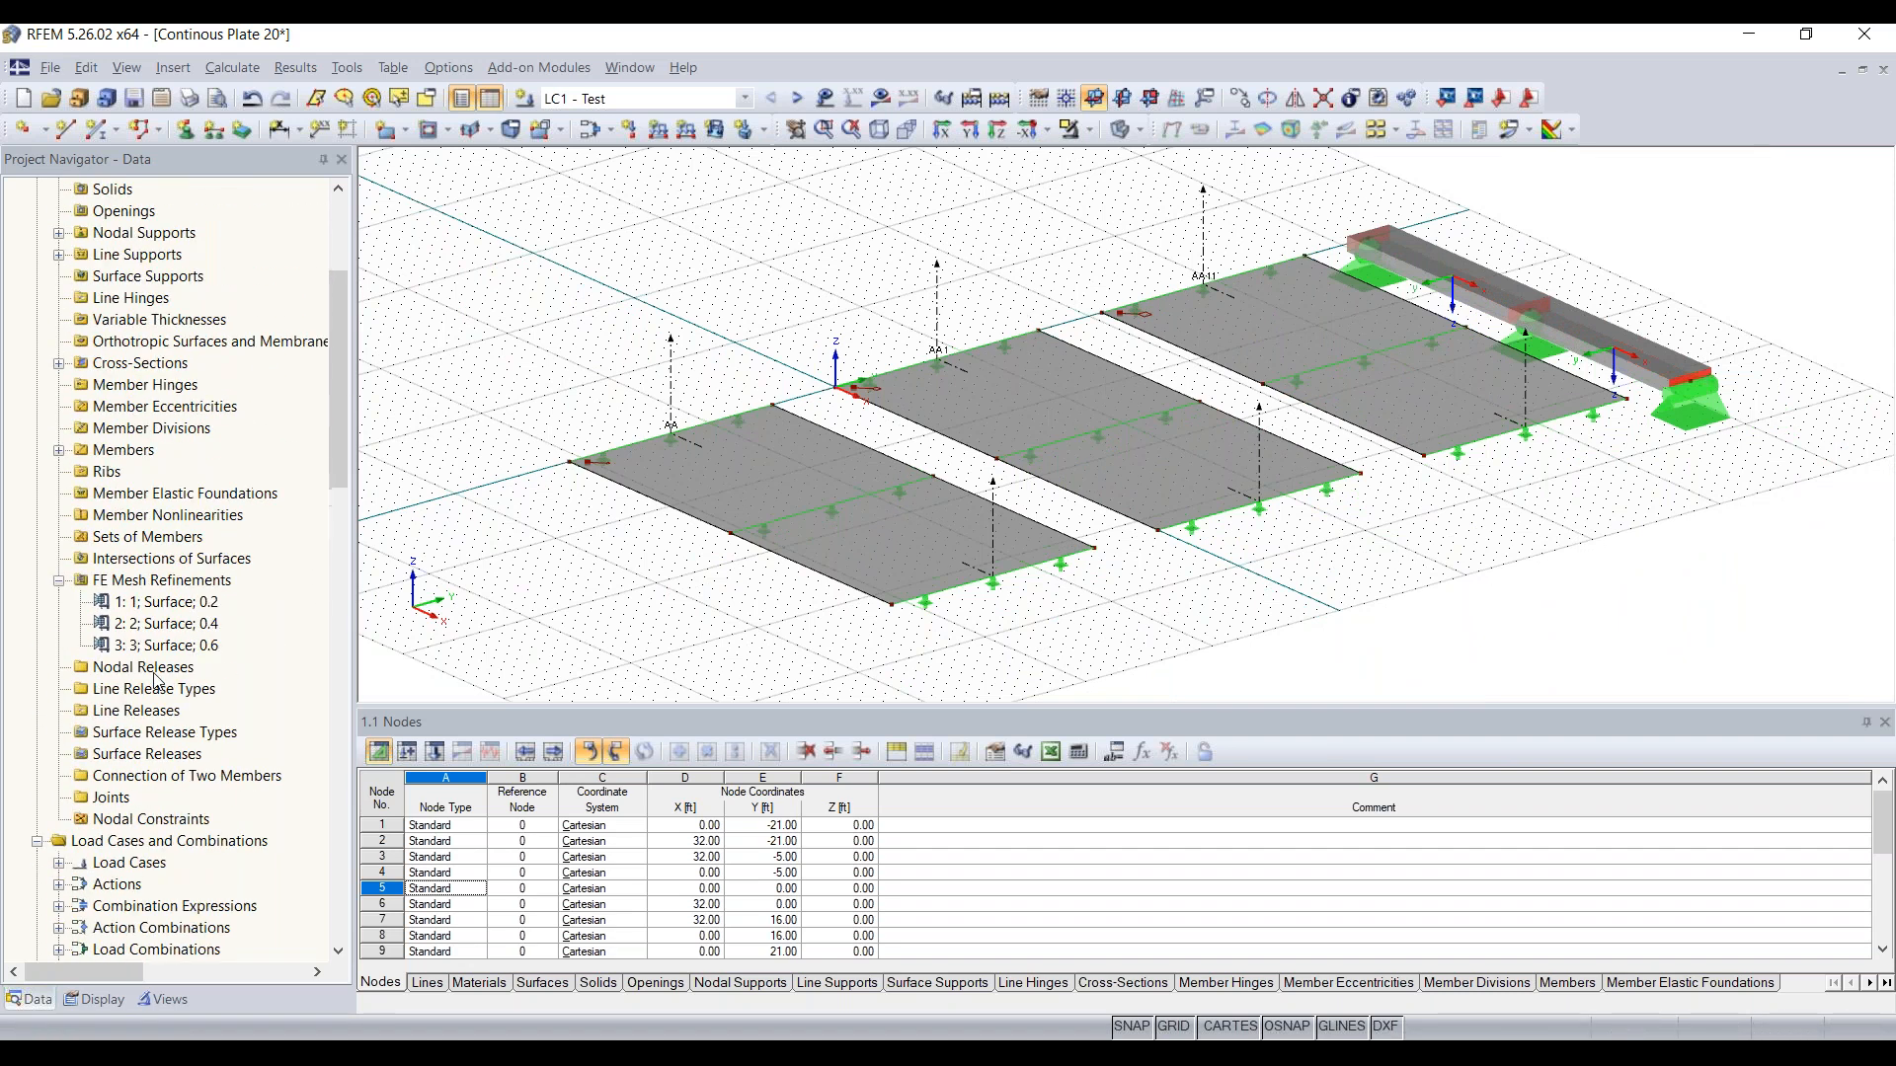
scroll(114, 460, up, 2)
scroll(133, 444, down, 7)
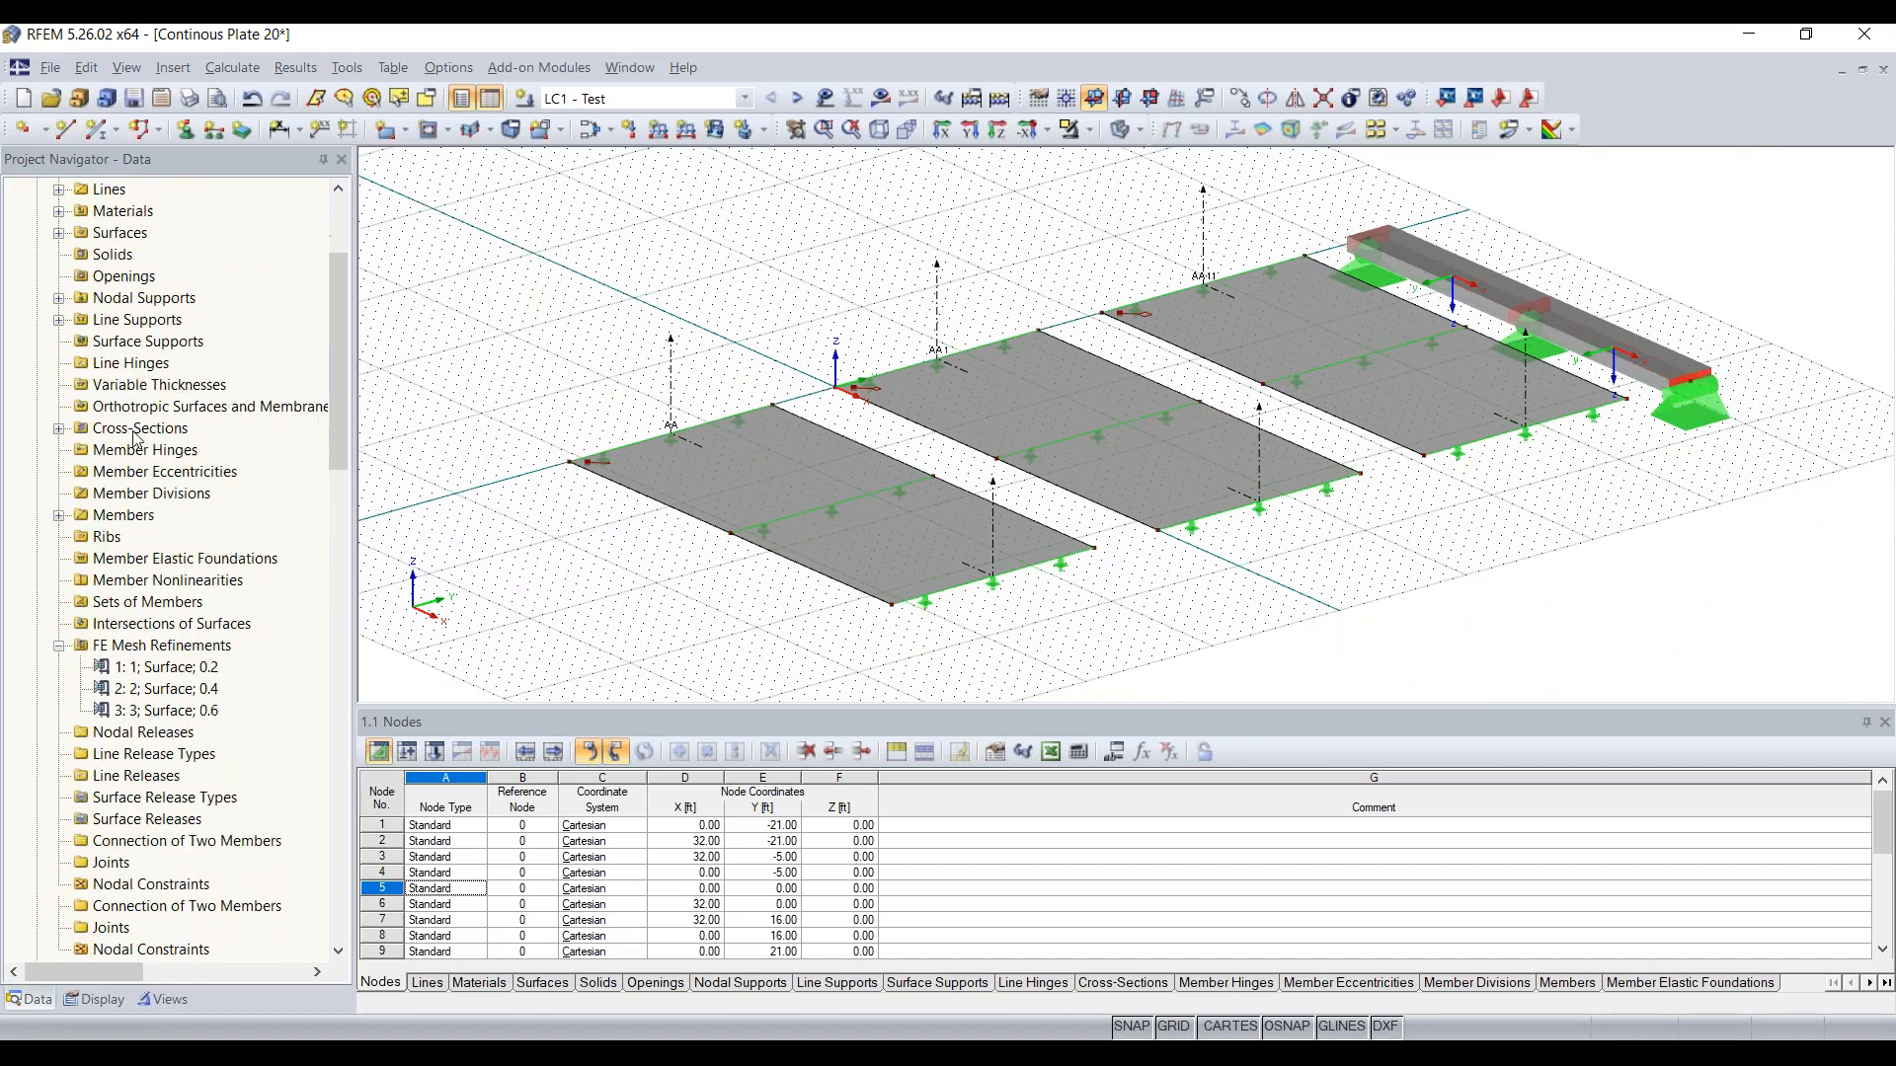
scroll(135, 442, down, 2)
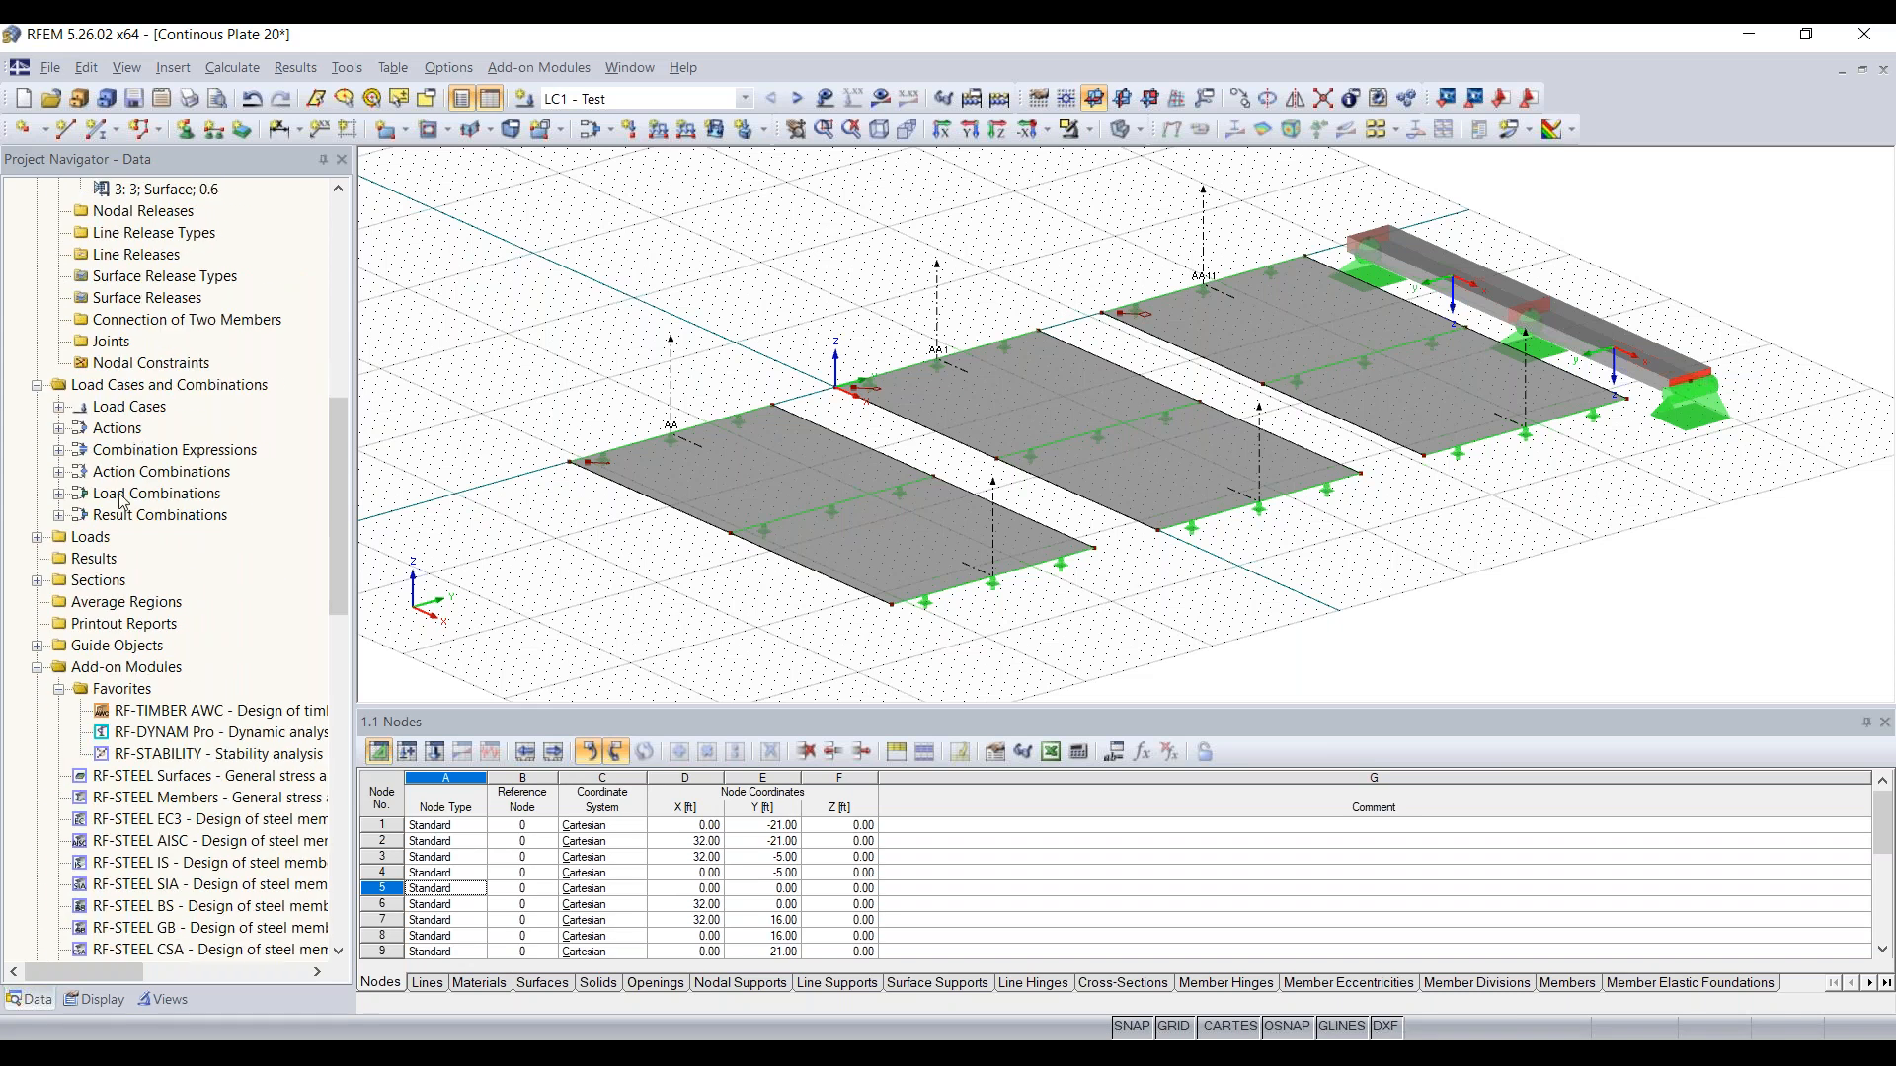
click(37, 581)
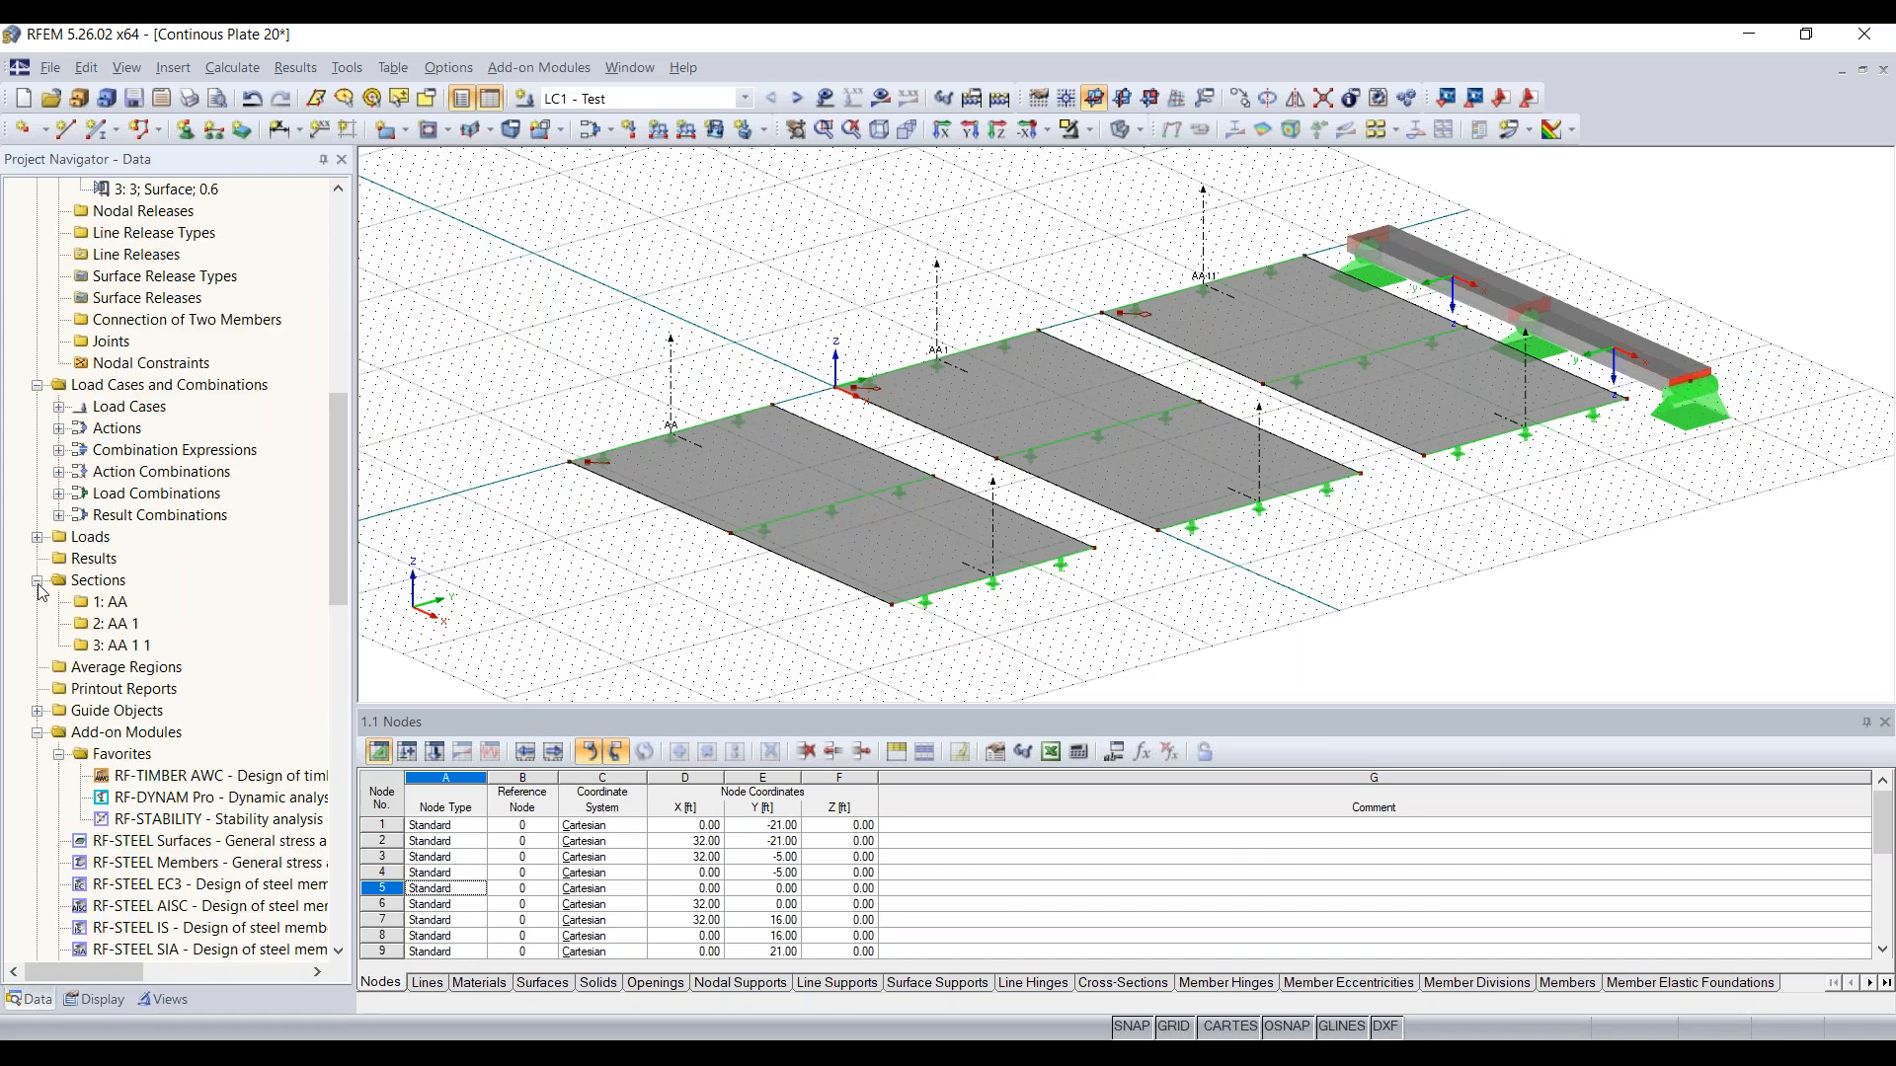
click(116, 623)
double_click(116, 623)
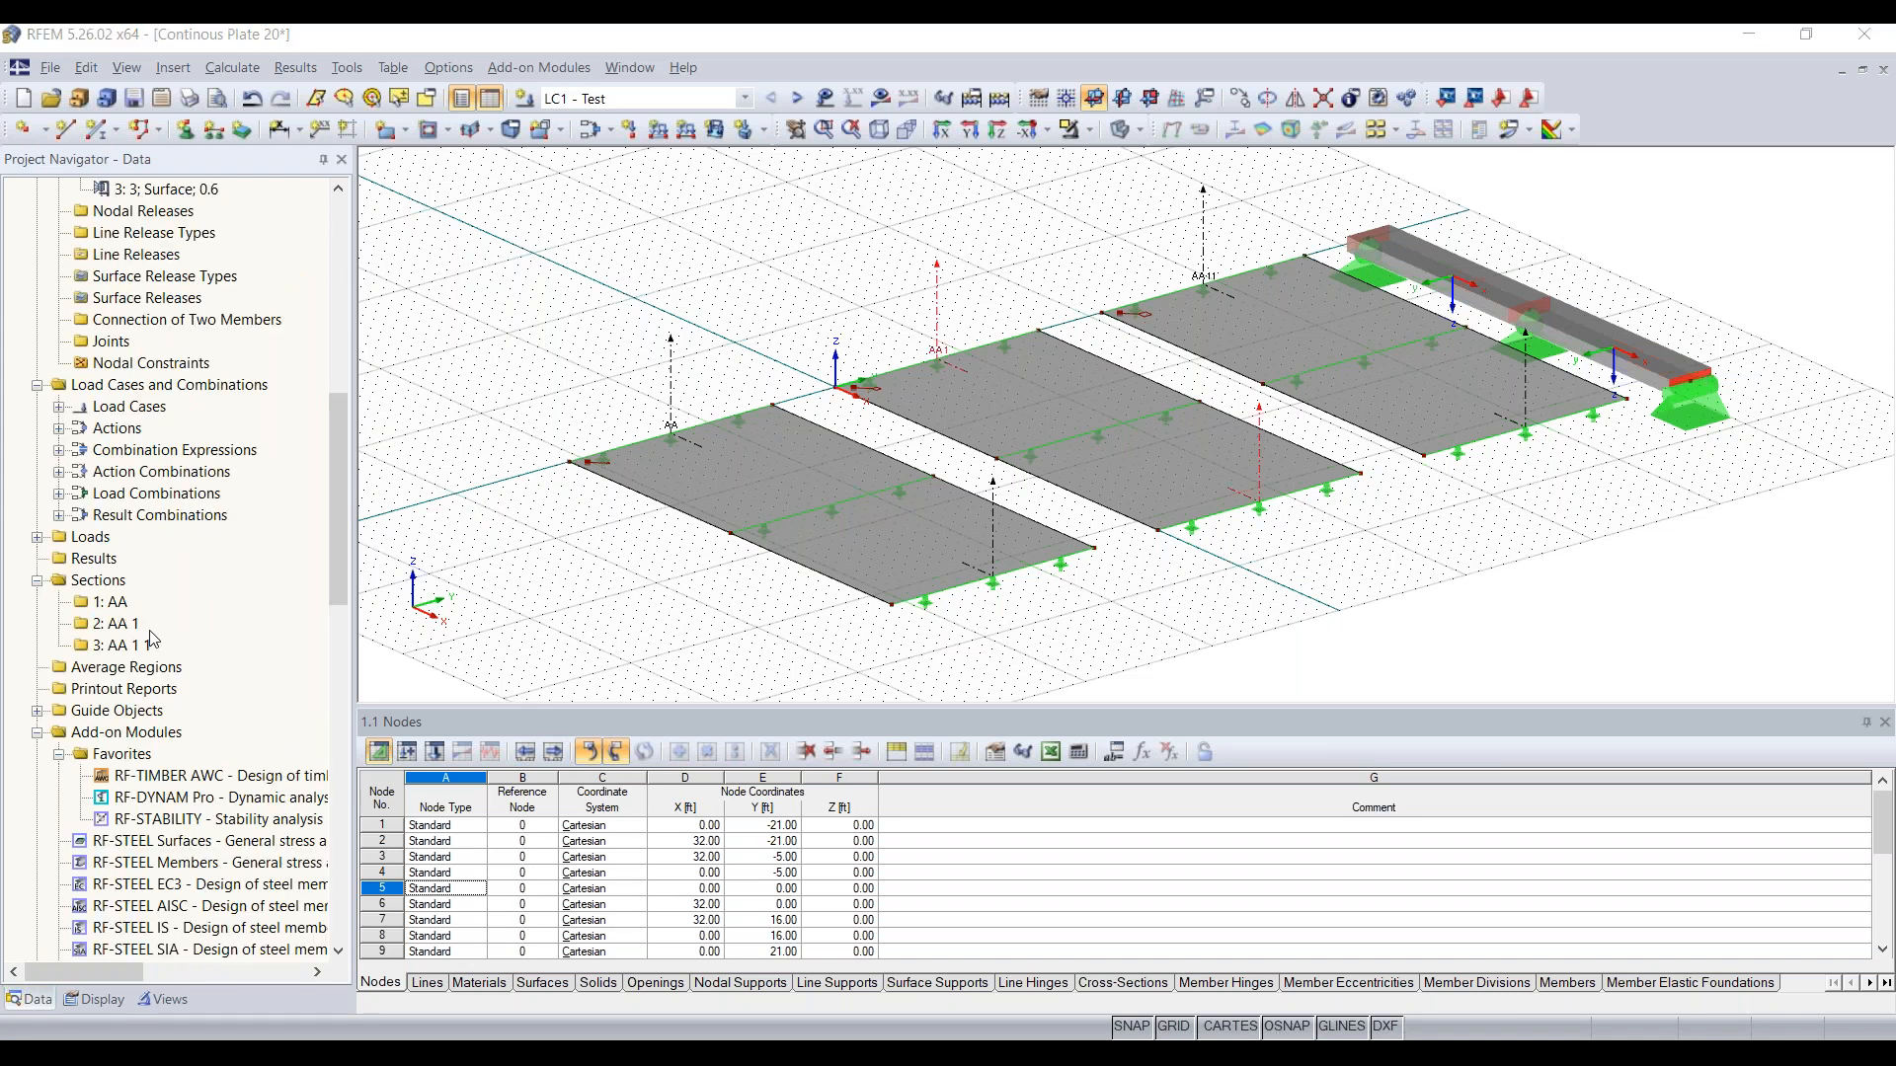
click(732, 278)
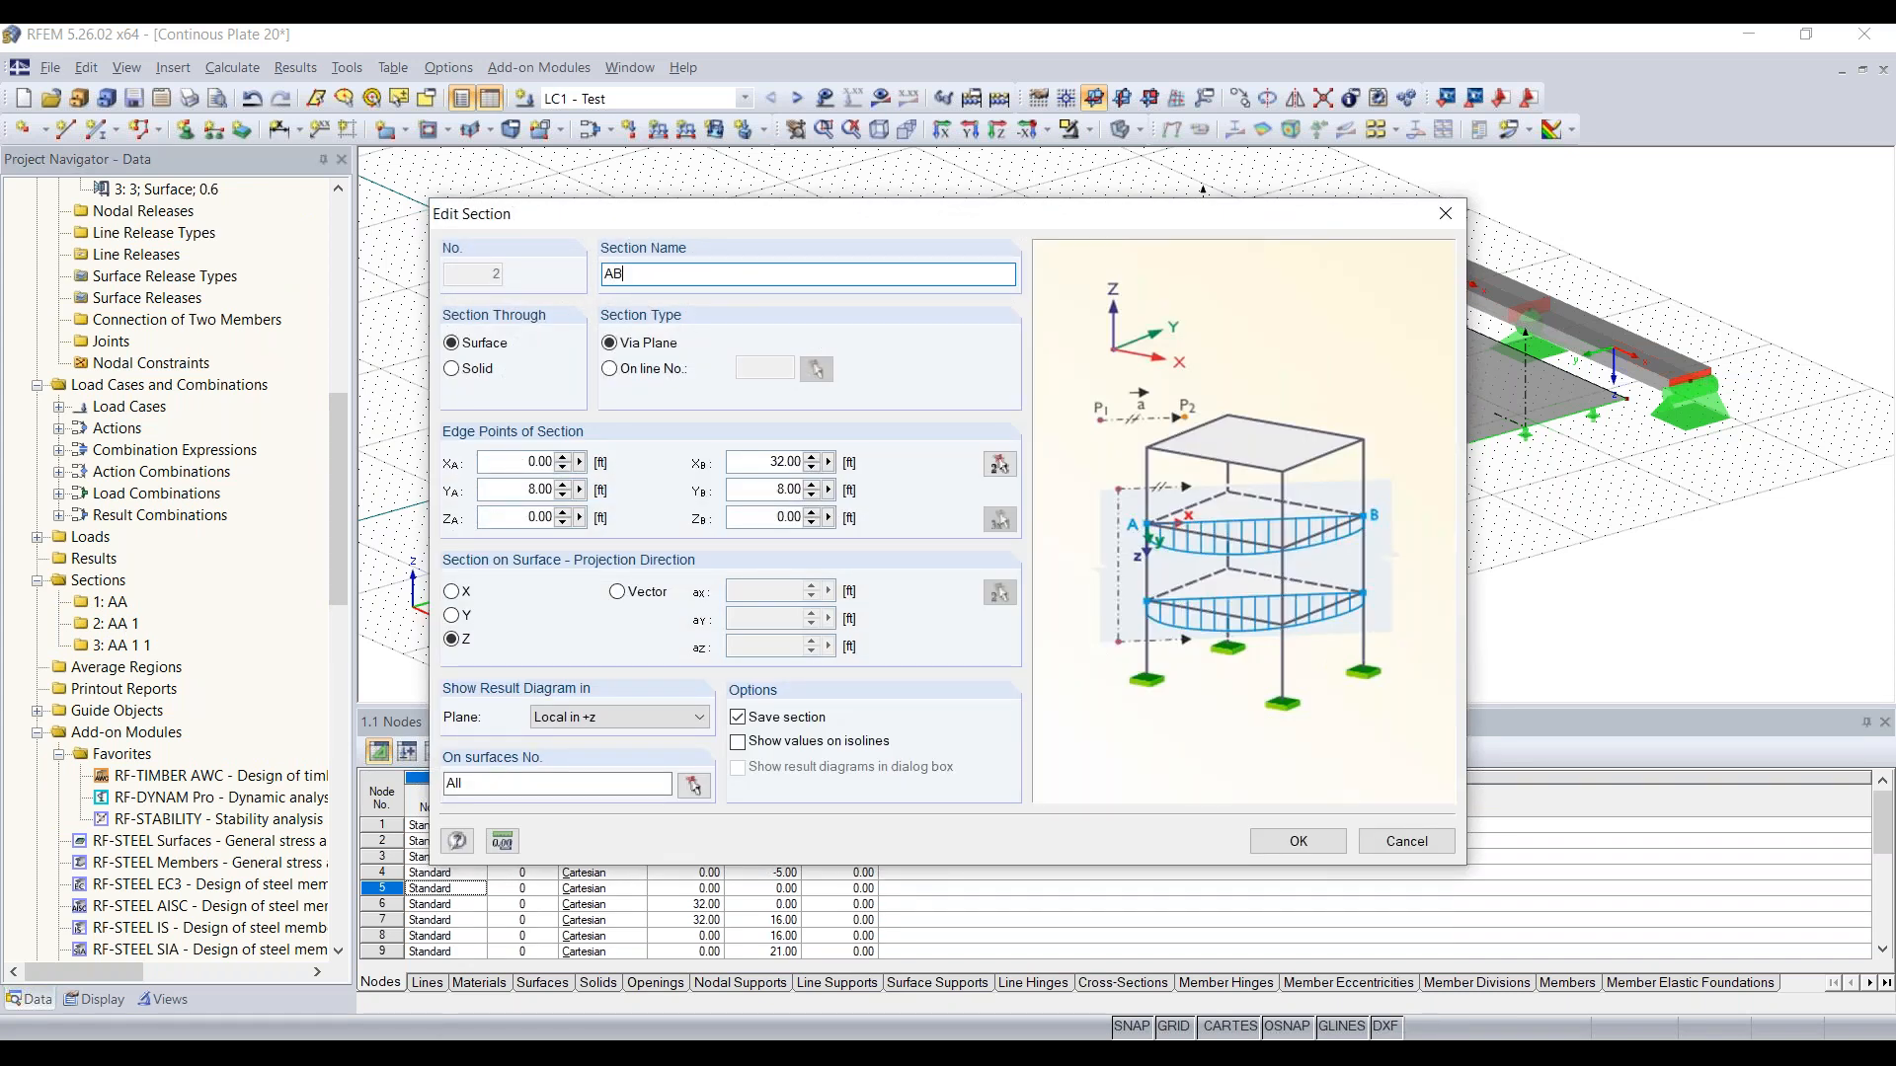
click(1281, 847)
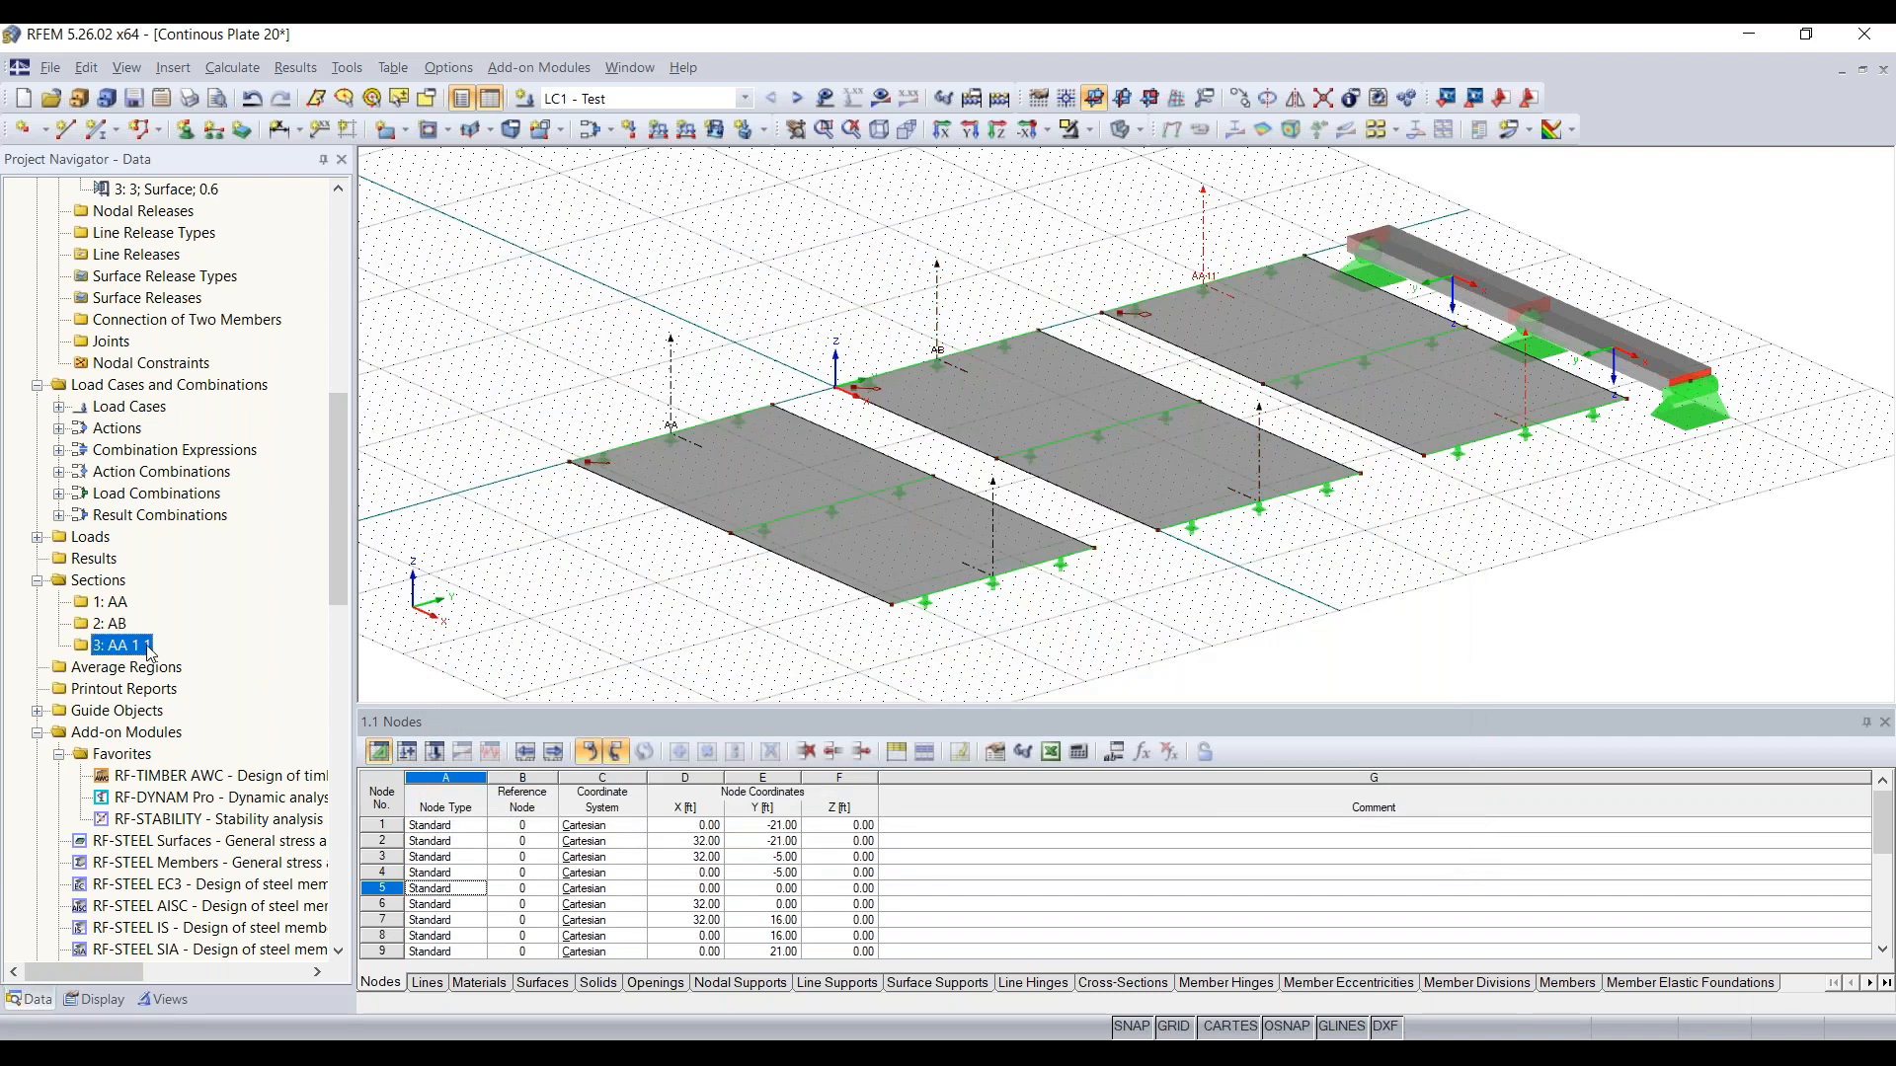
Step: Rename the third saved section, AA 1 1, through the third plate as AC
double_click(915, 397)
click(729, 281)
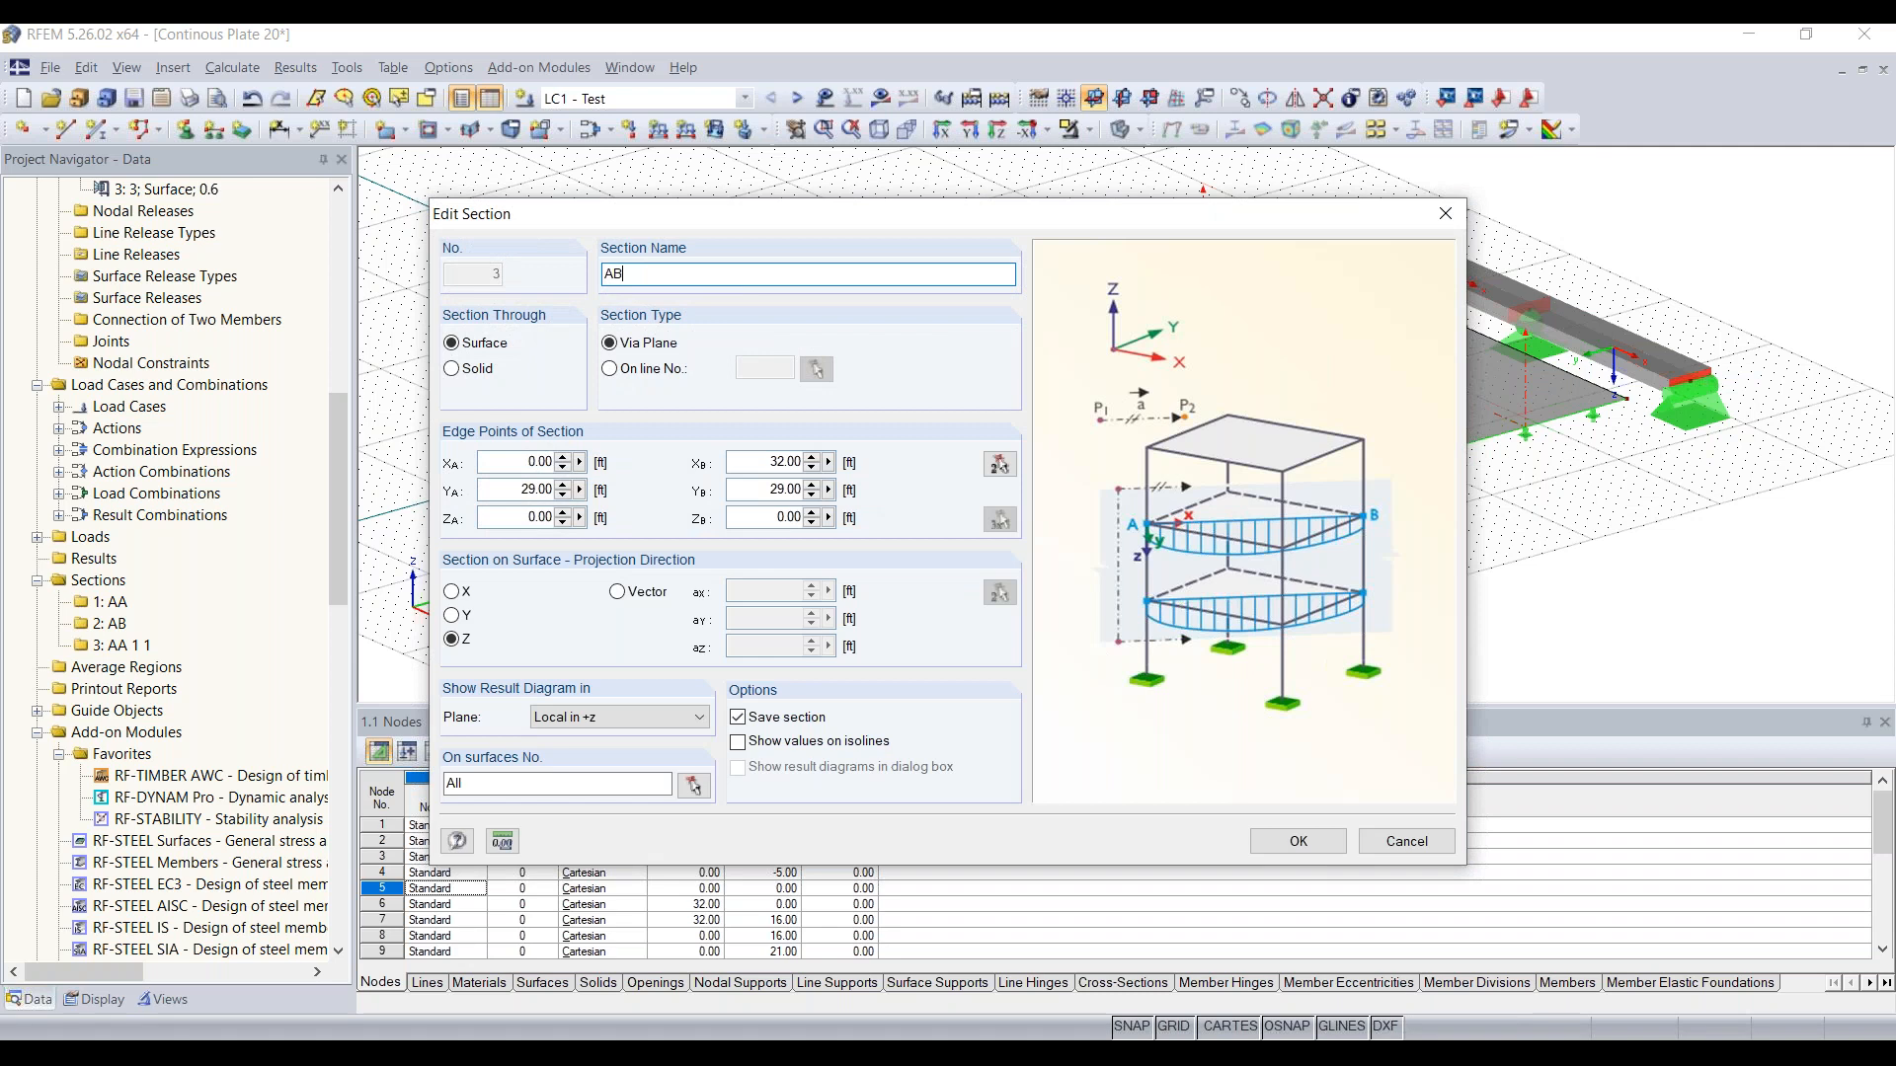
text(C)
key(Return)
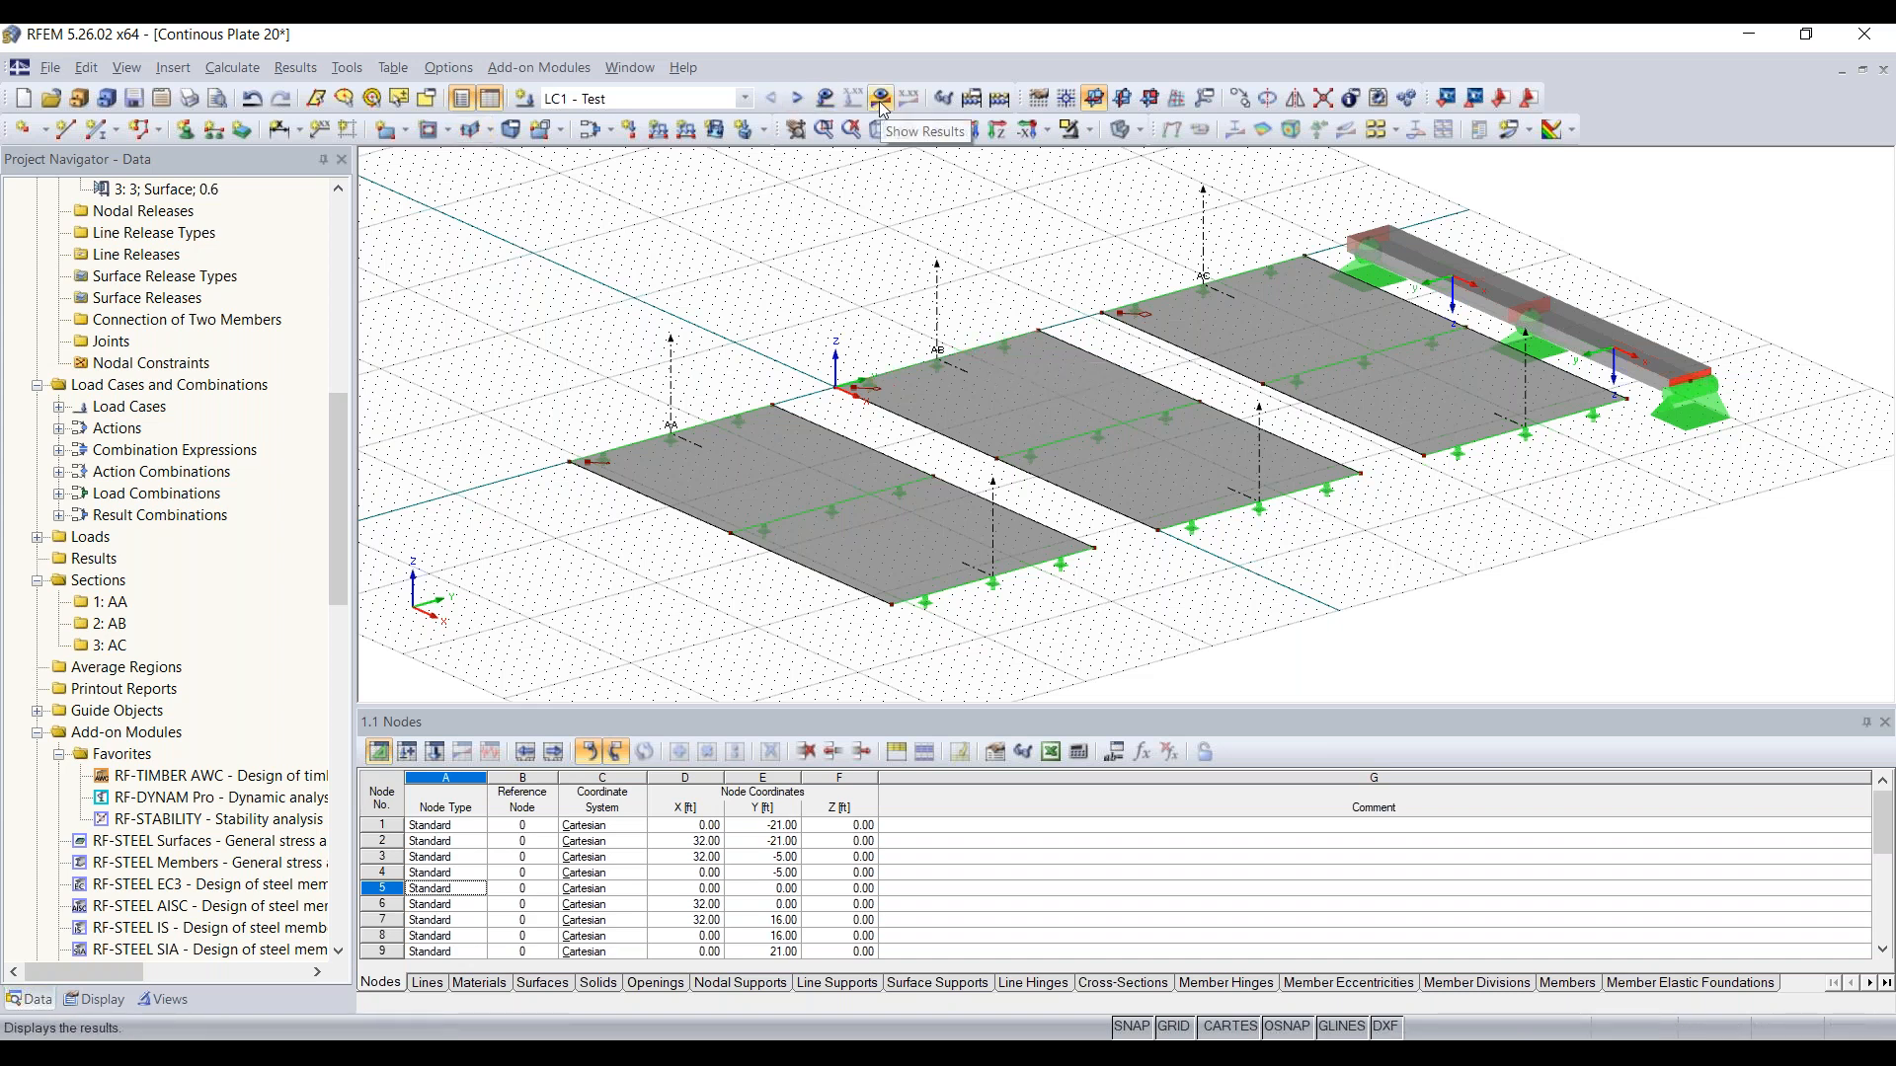
Step: Review the available load cases and combinations, keep LC1 - Test current, and calculate all of them
click(643, 98)
click(643, 99)
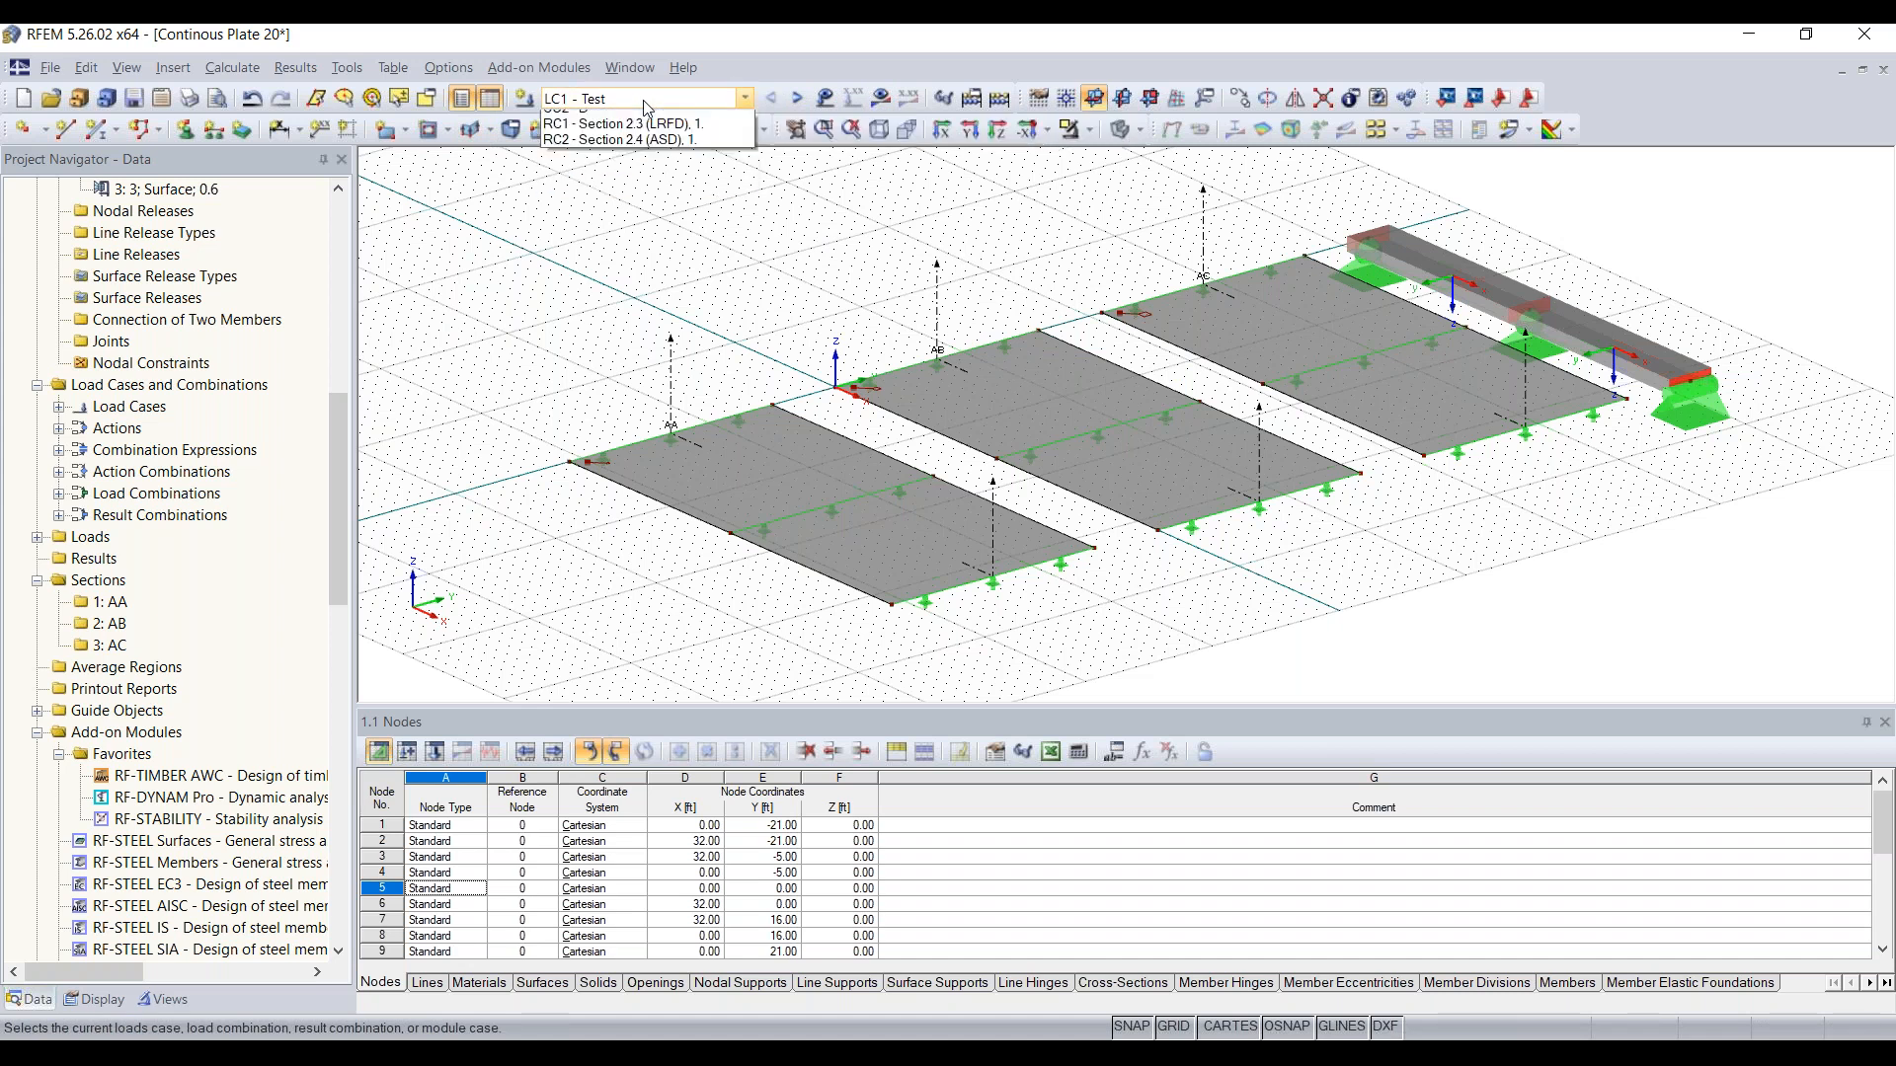
click(642, 99)
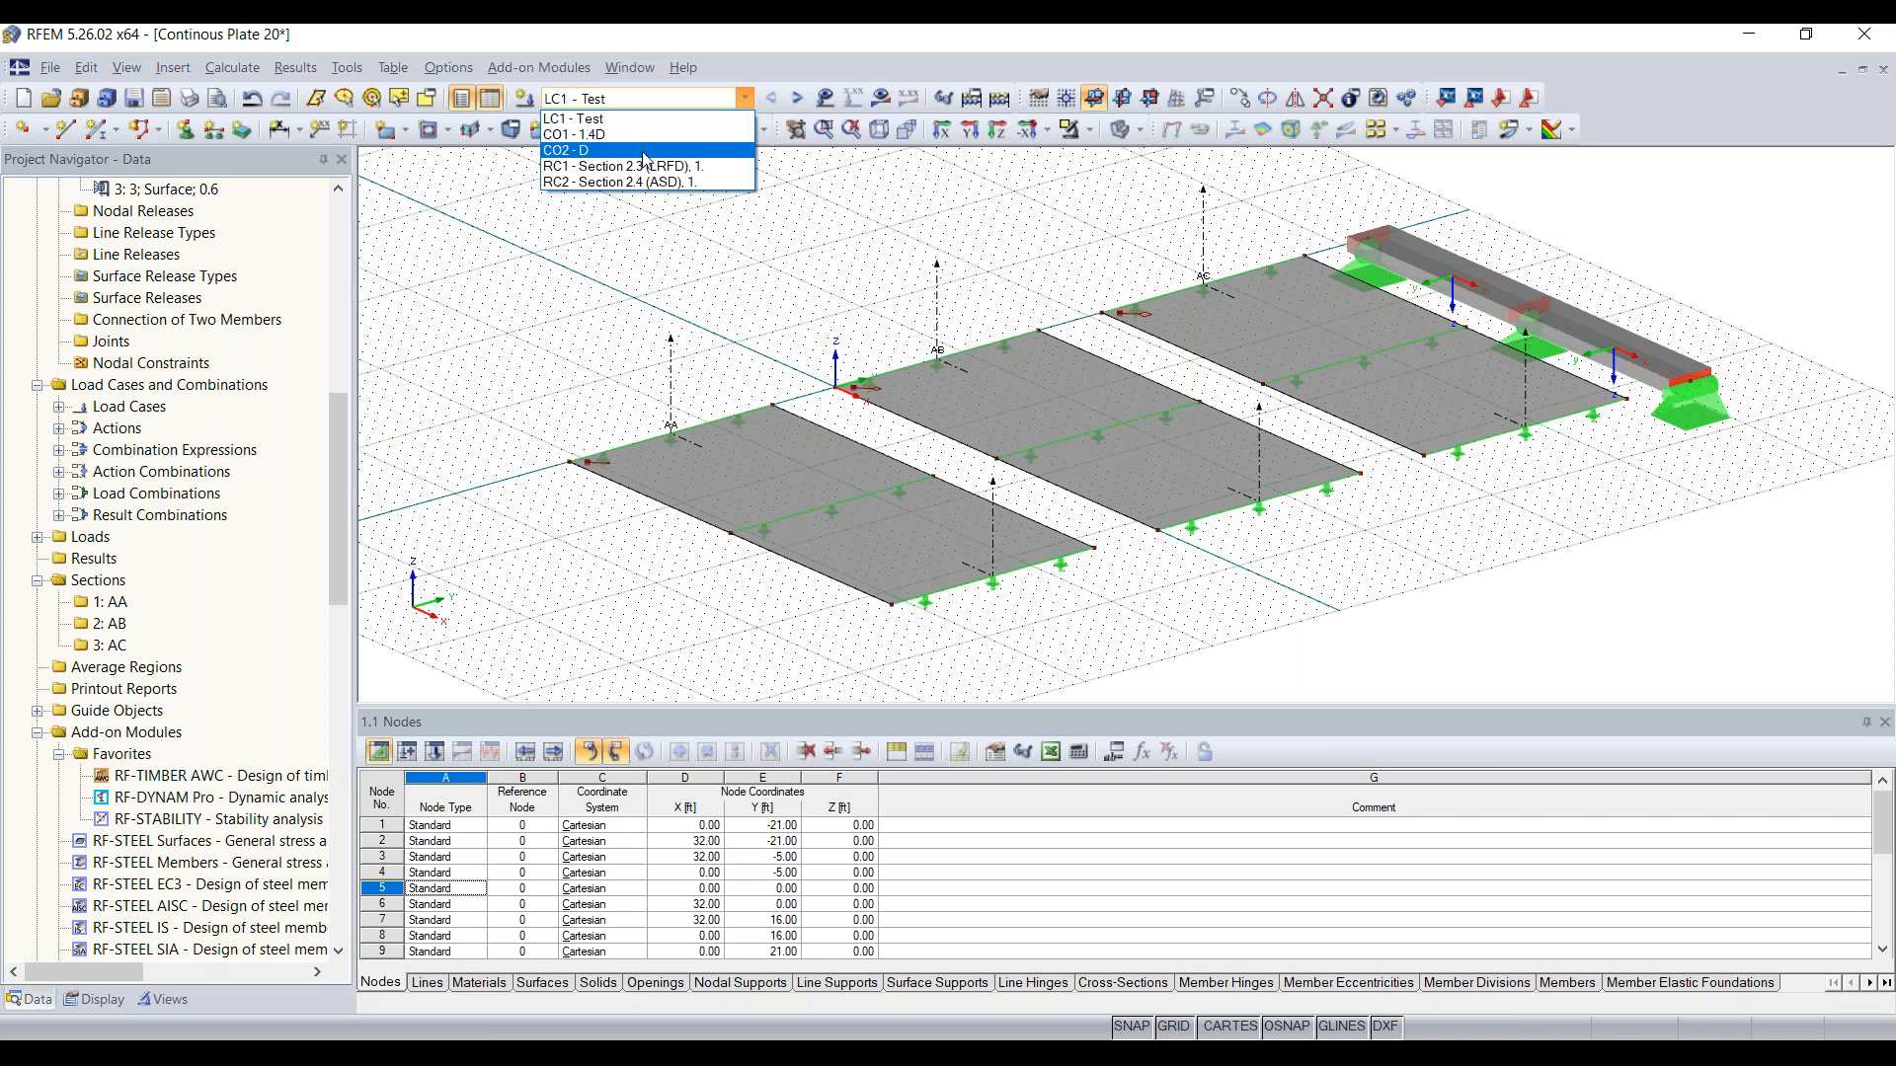
click(666, 96)
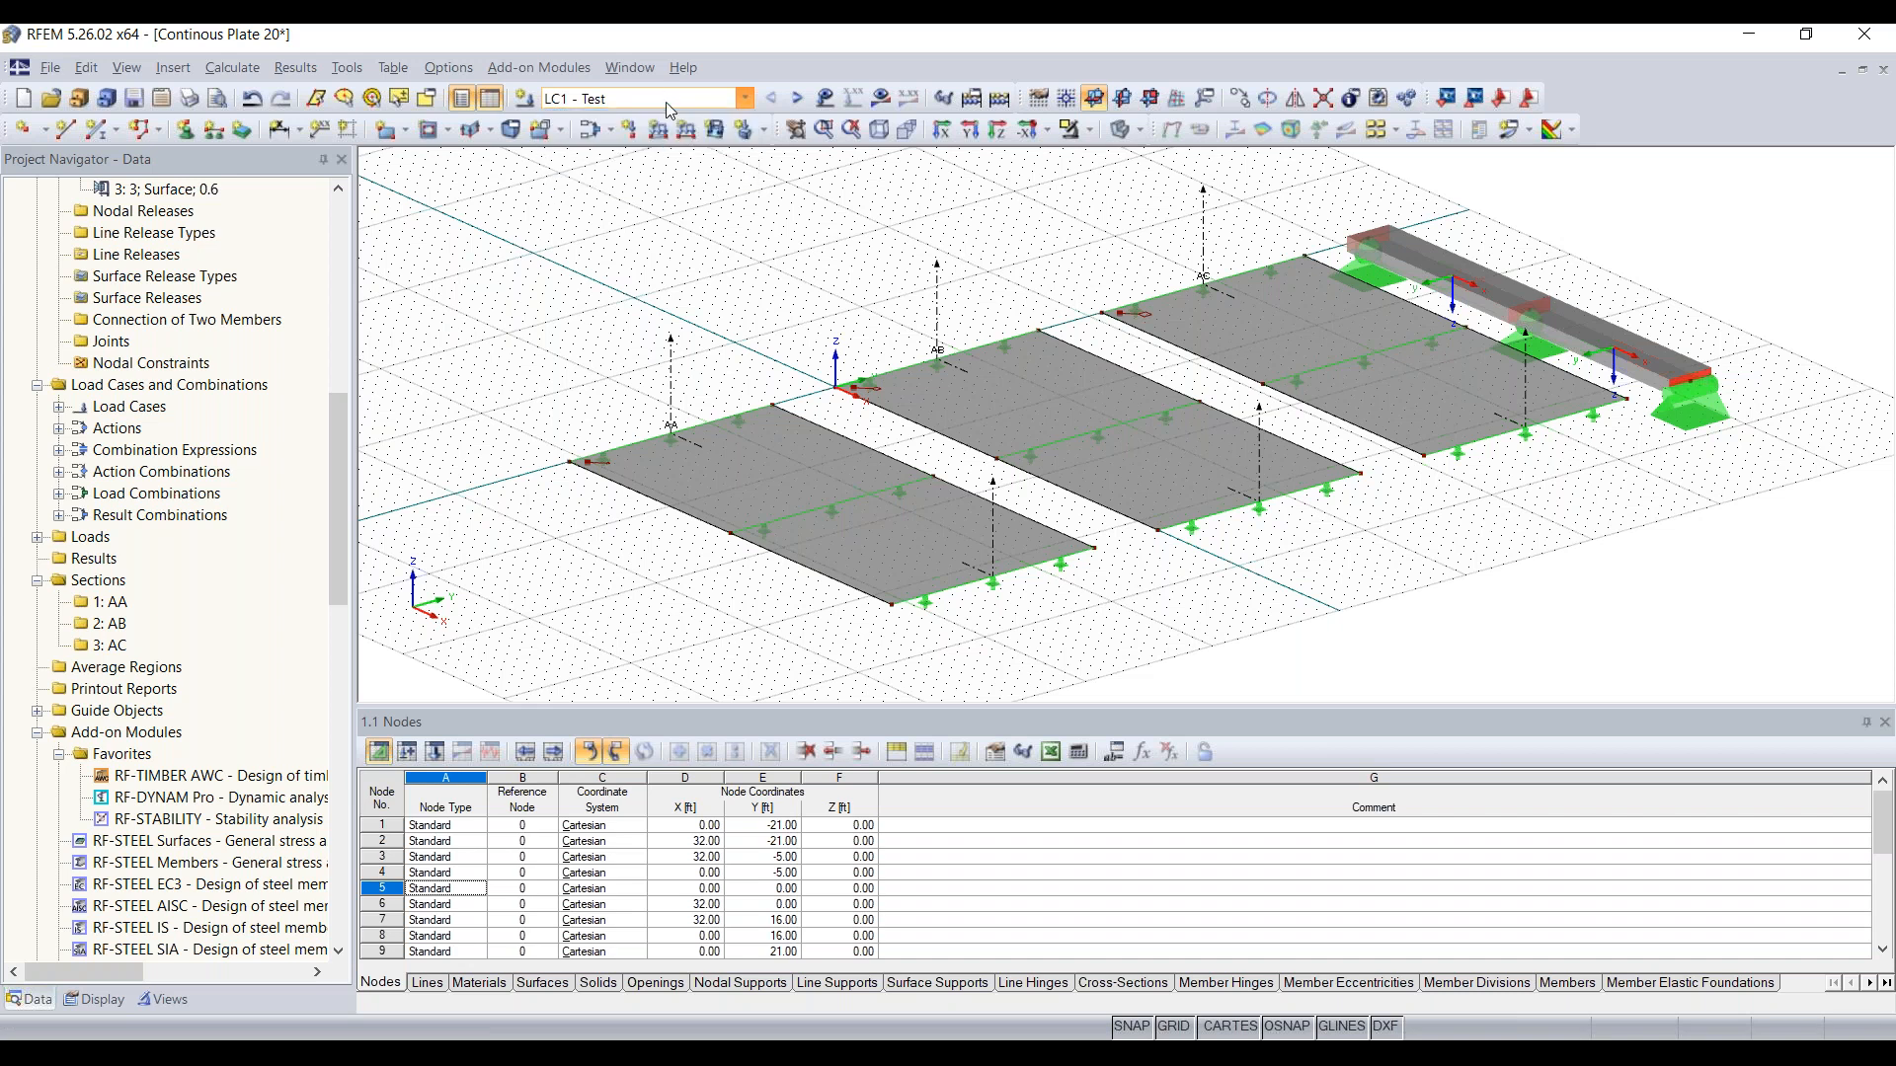
click(1001, 98)
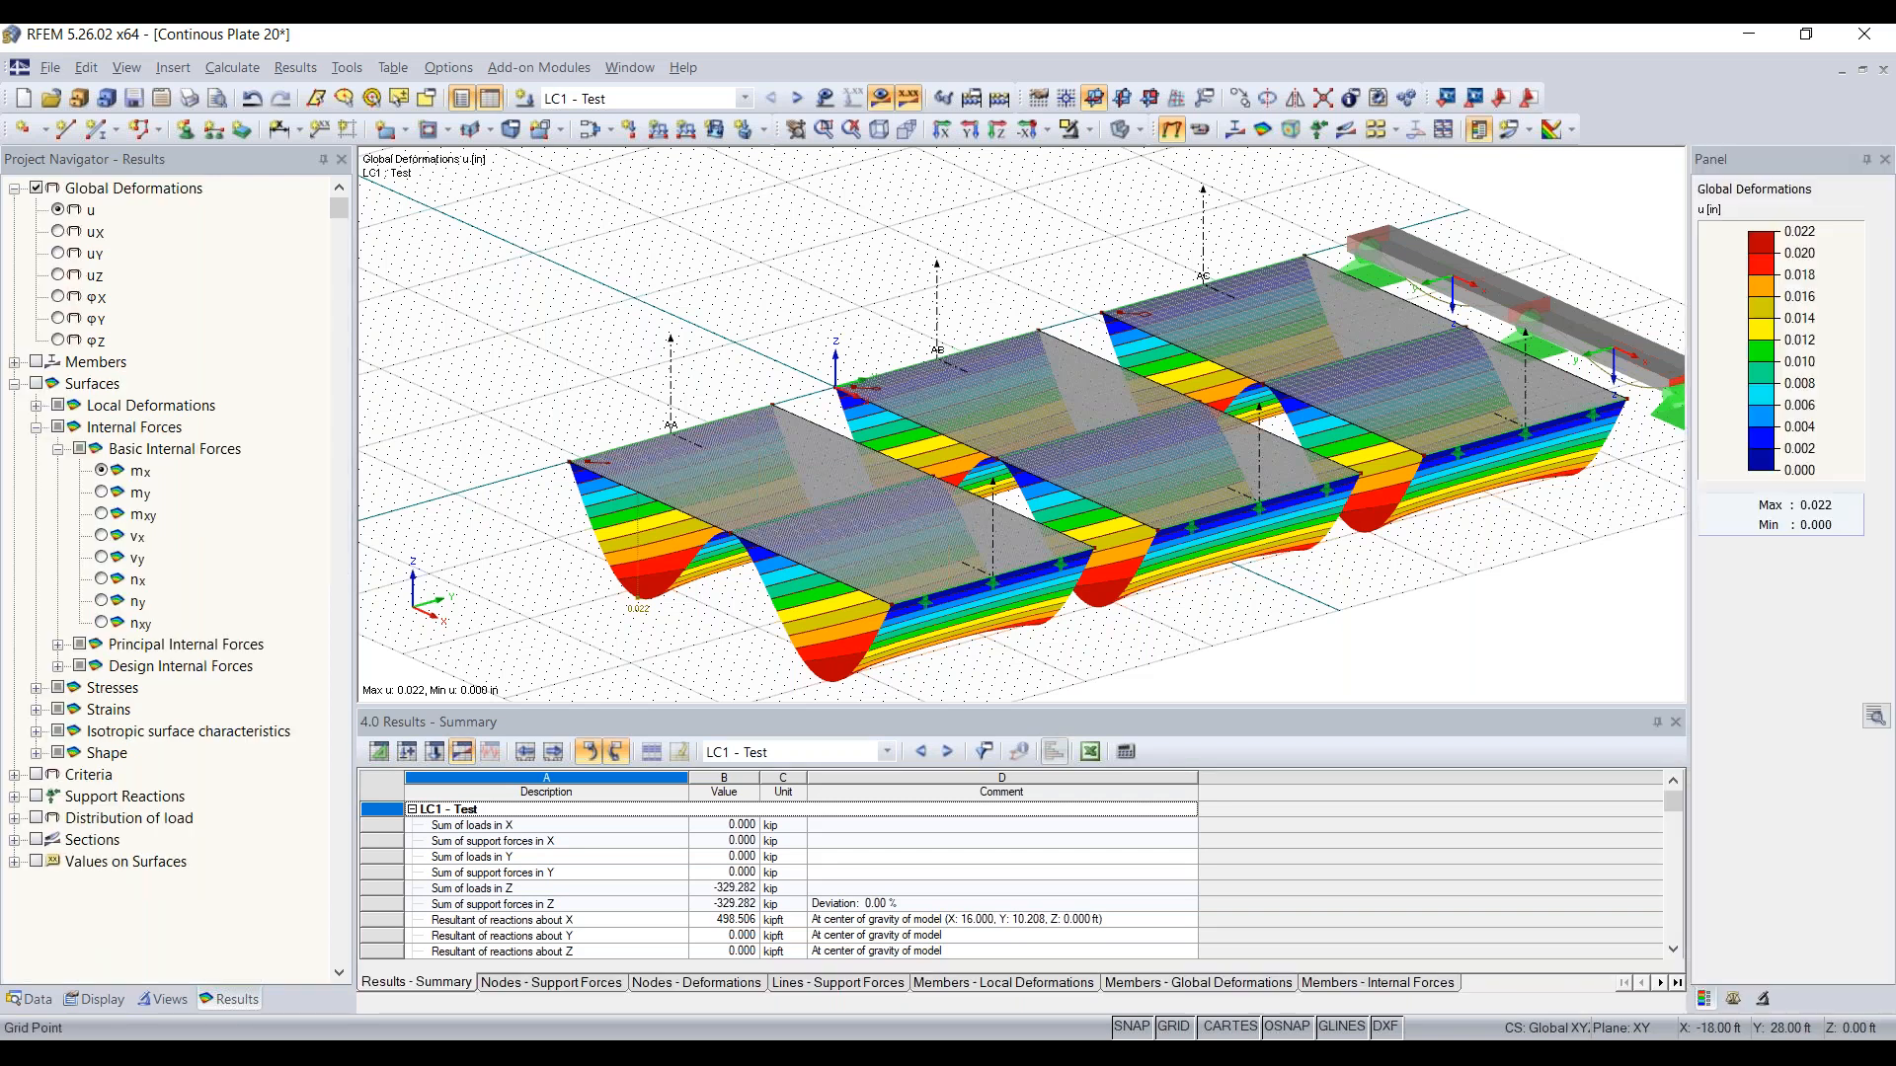
Step: Examine the global deformation u of the three plates and the beam under LC1 from close up and as a whole
scroll(1216, 432, down, 1)
middle_drag(1289, 544, 1127, 536)
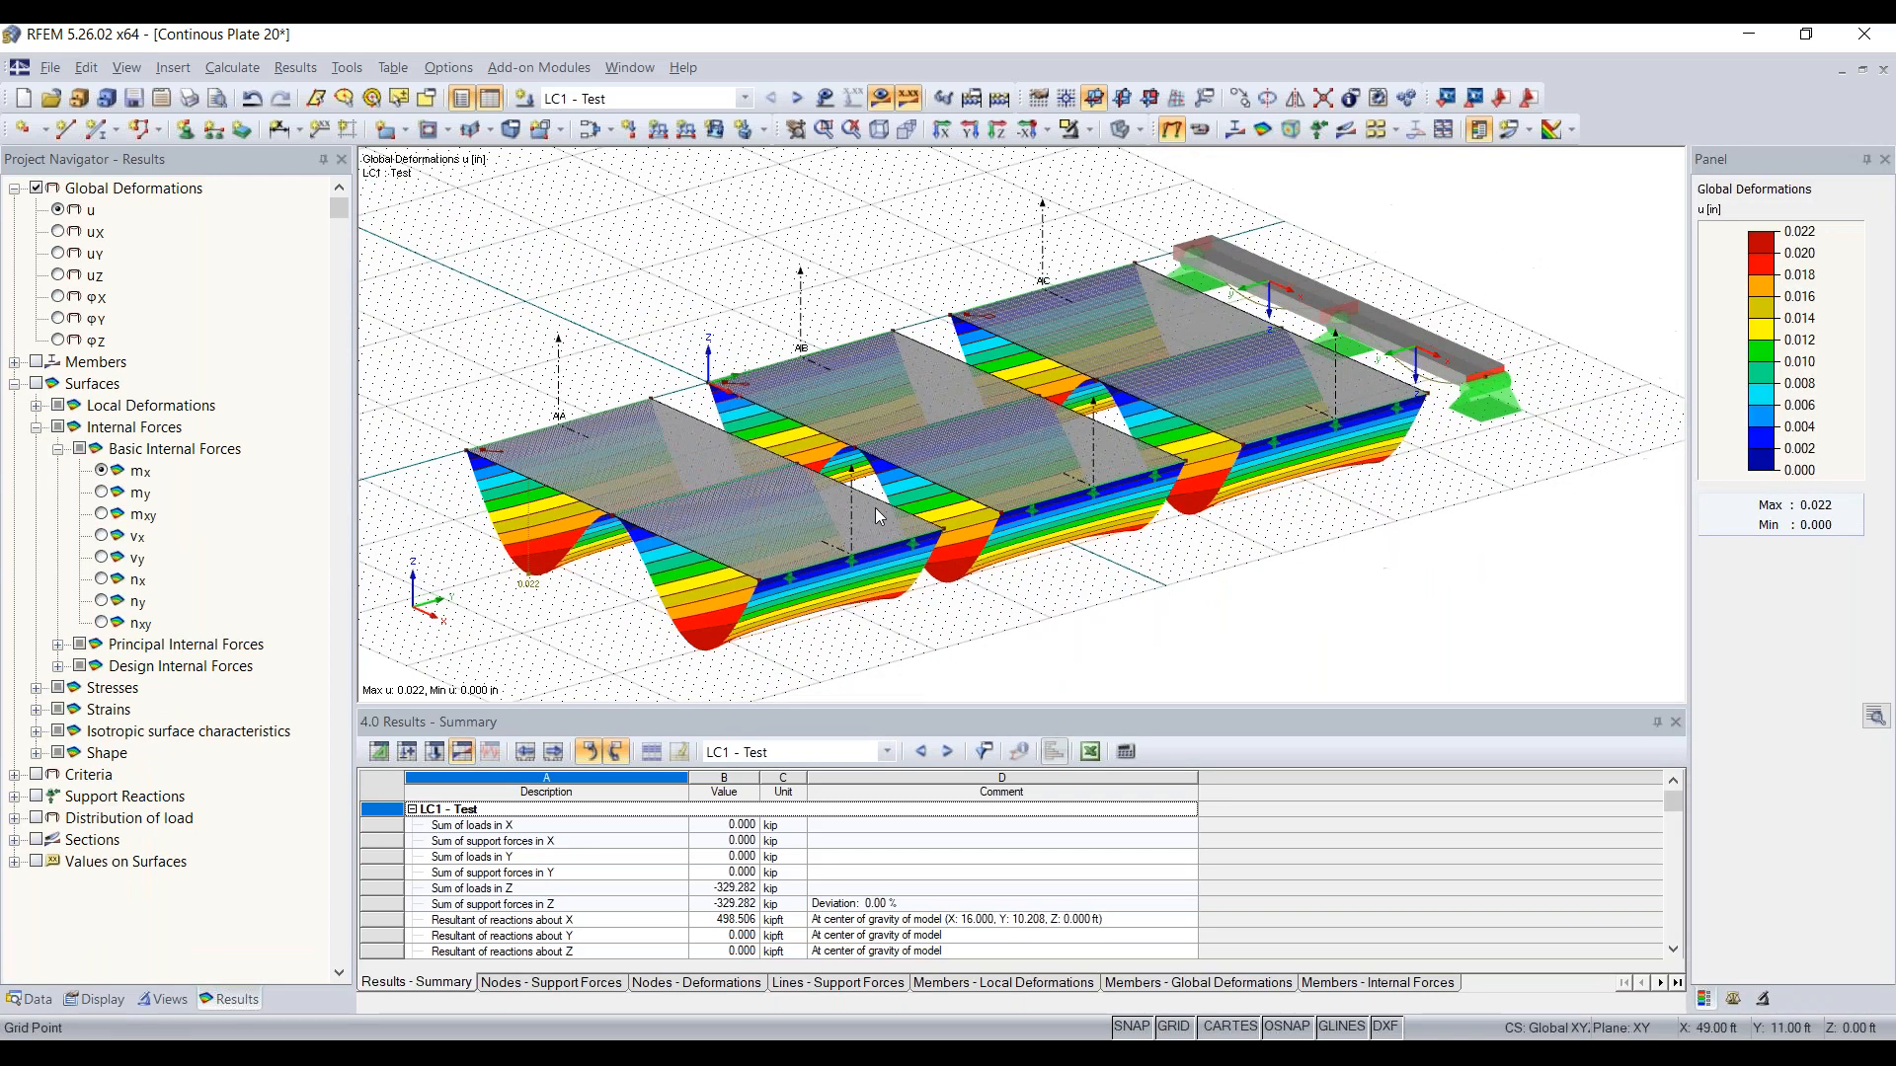
scroll(1462, 395, up, 3)
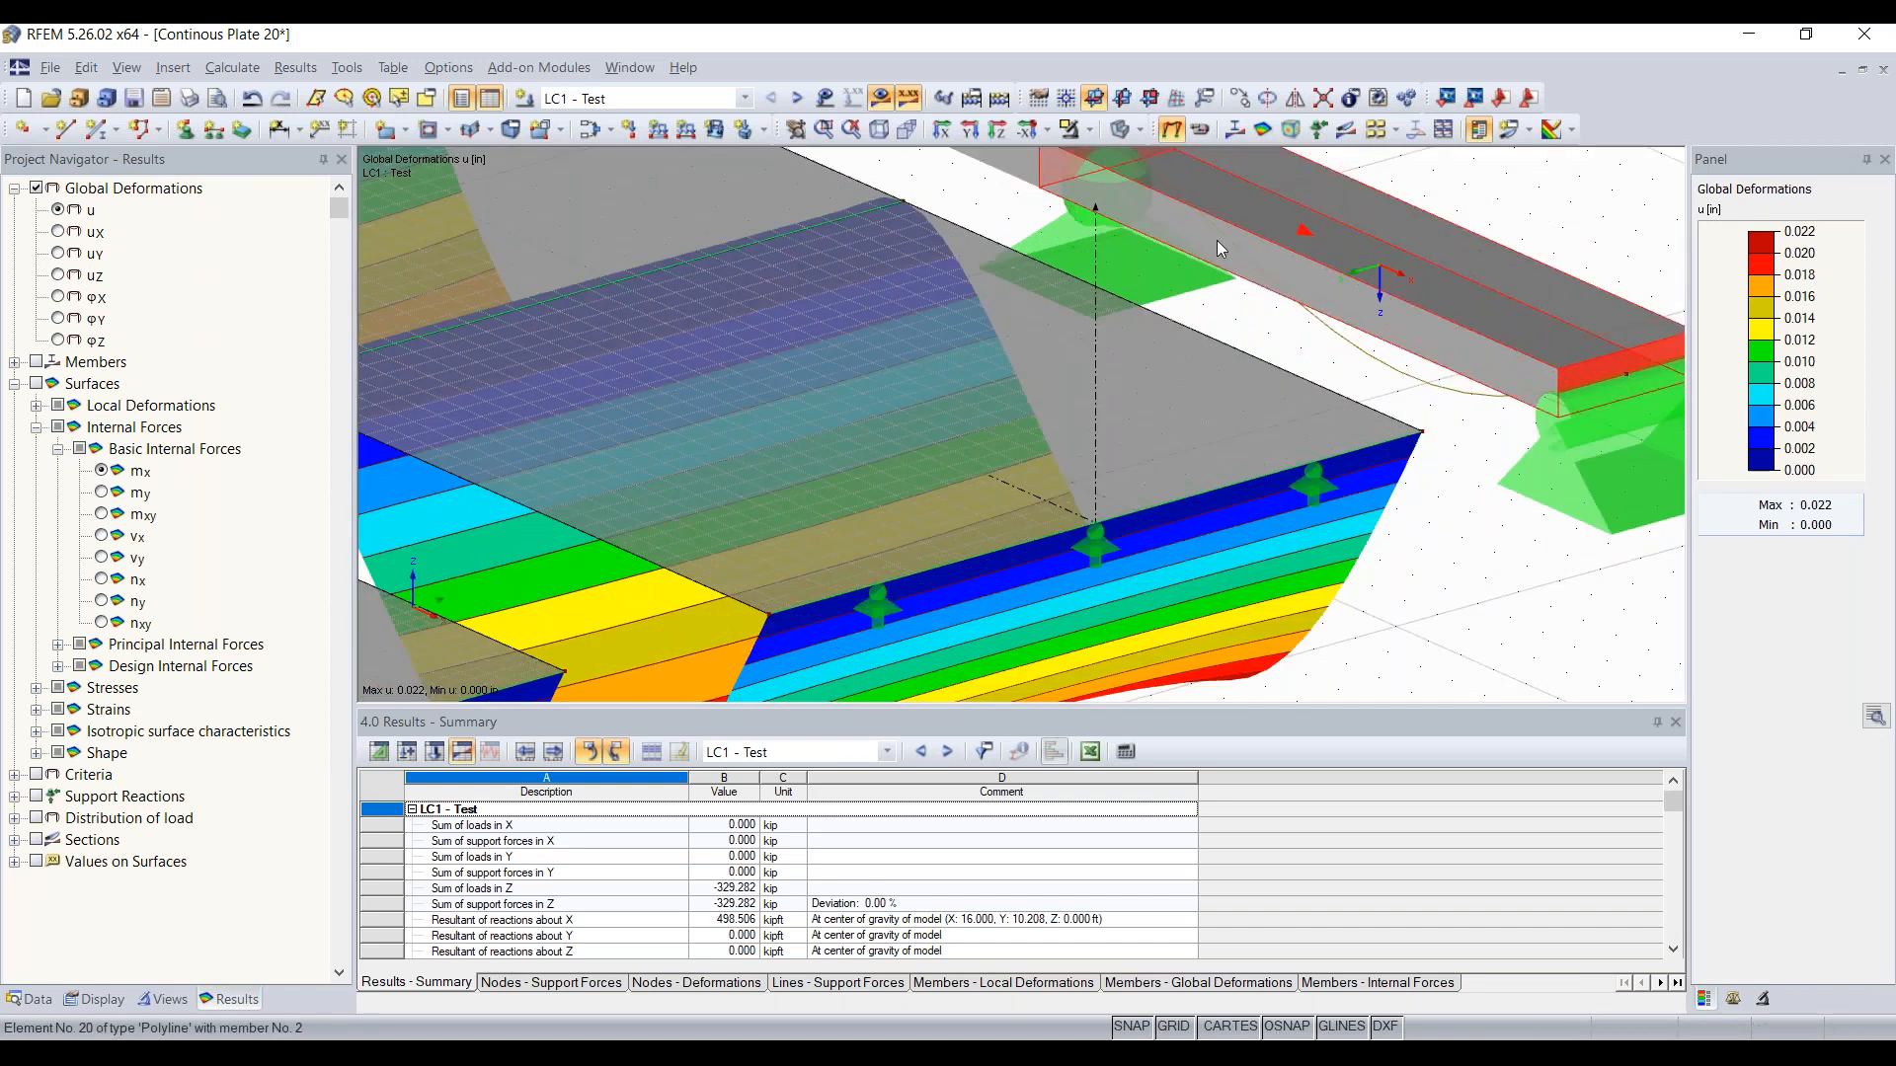
scroll(1481, 497, down, 2)
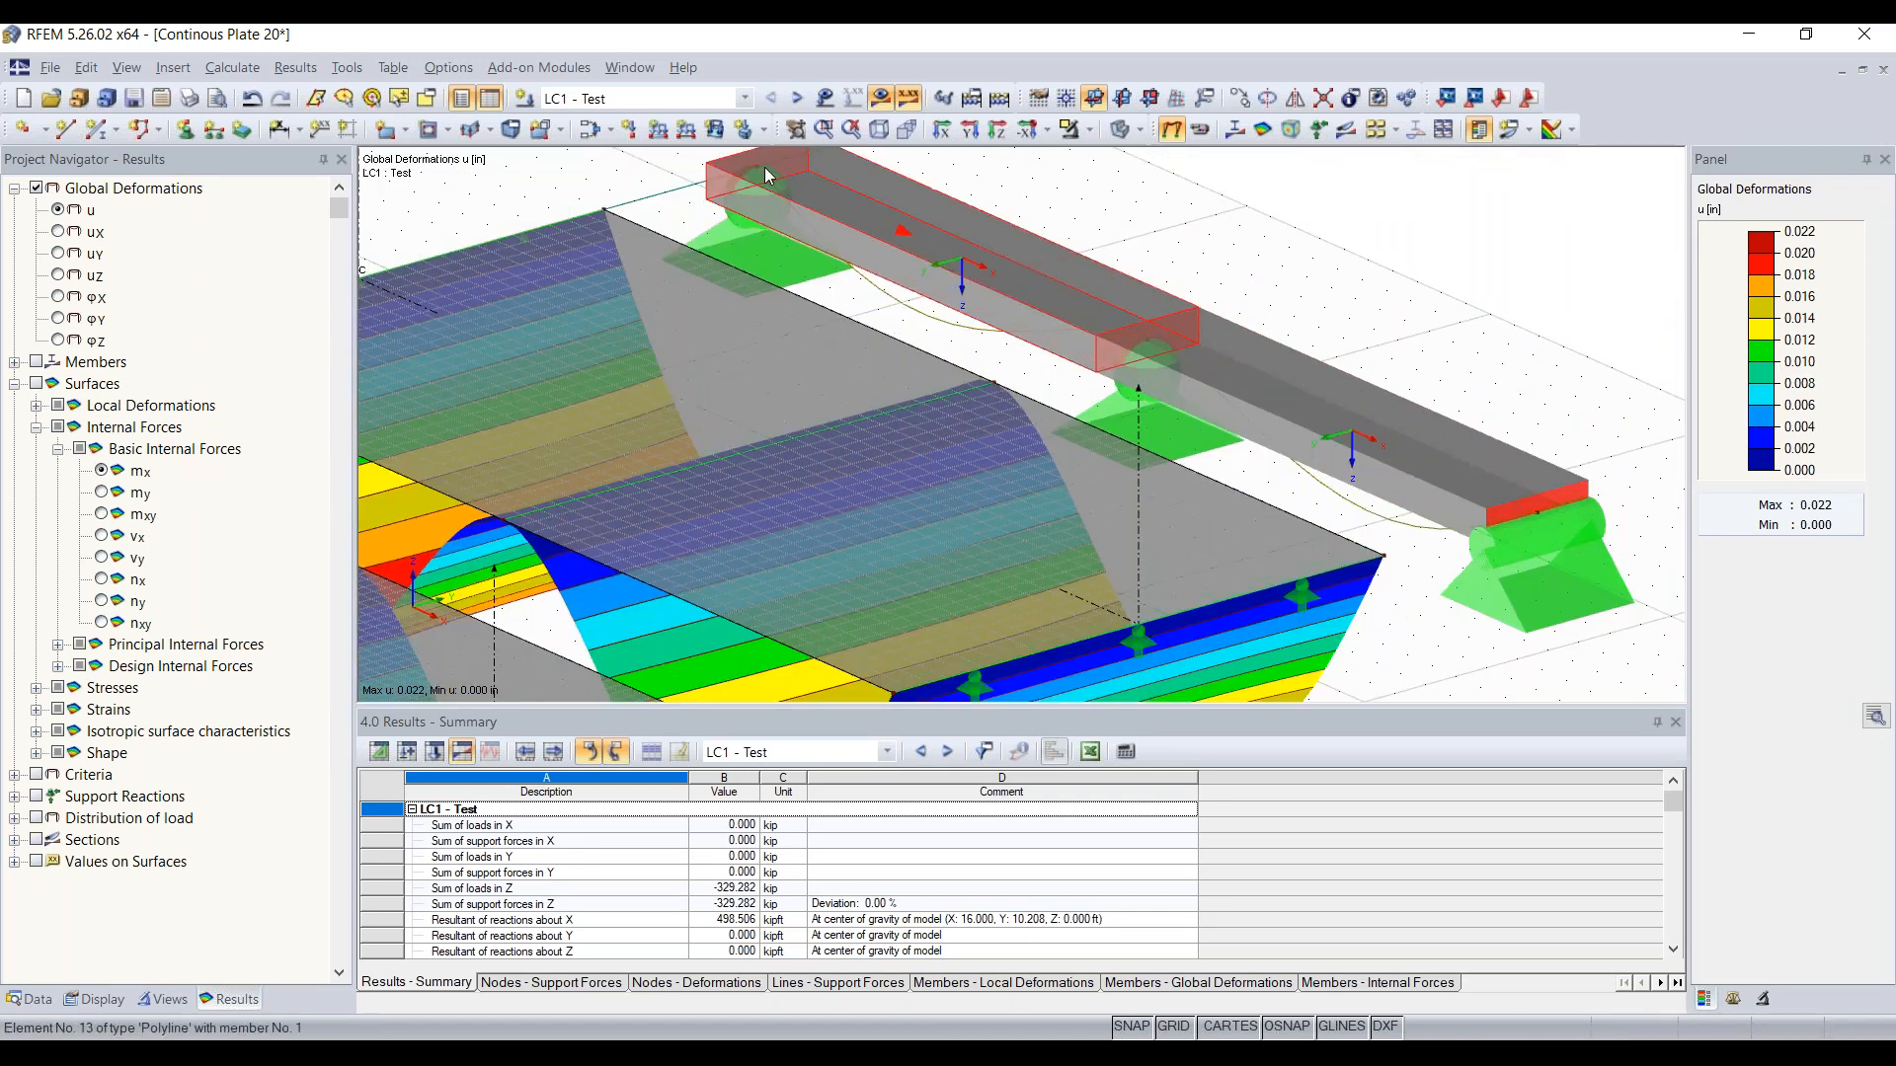
scroll(1423, 549, down, 4)
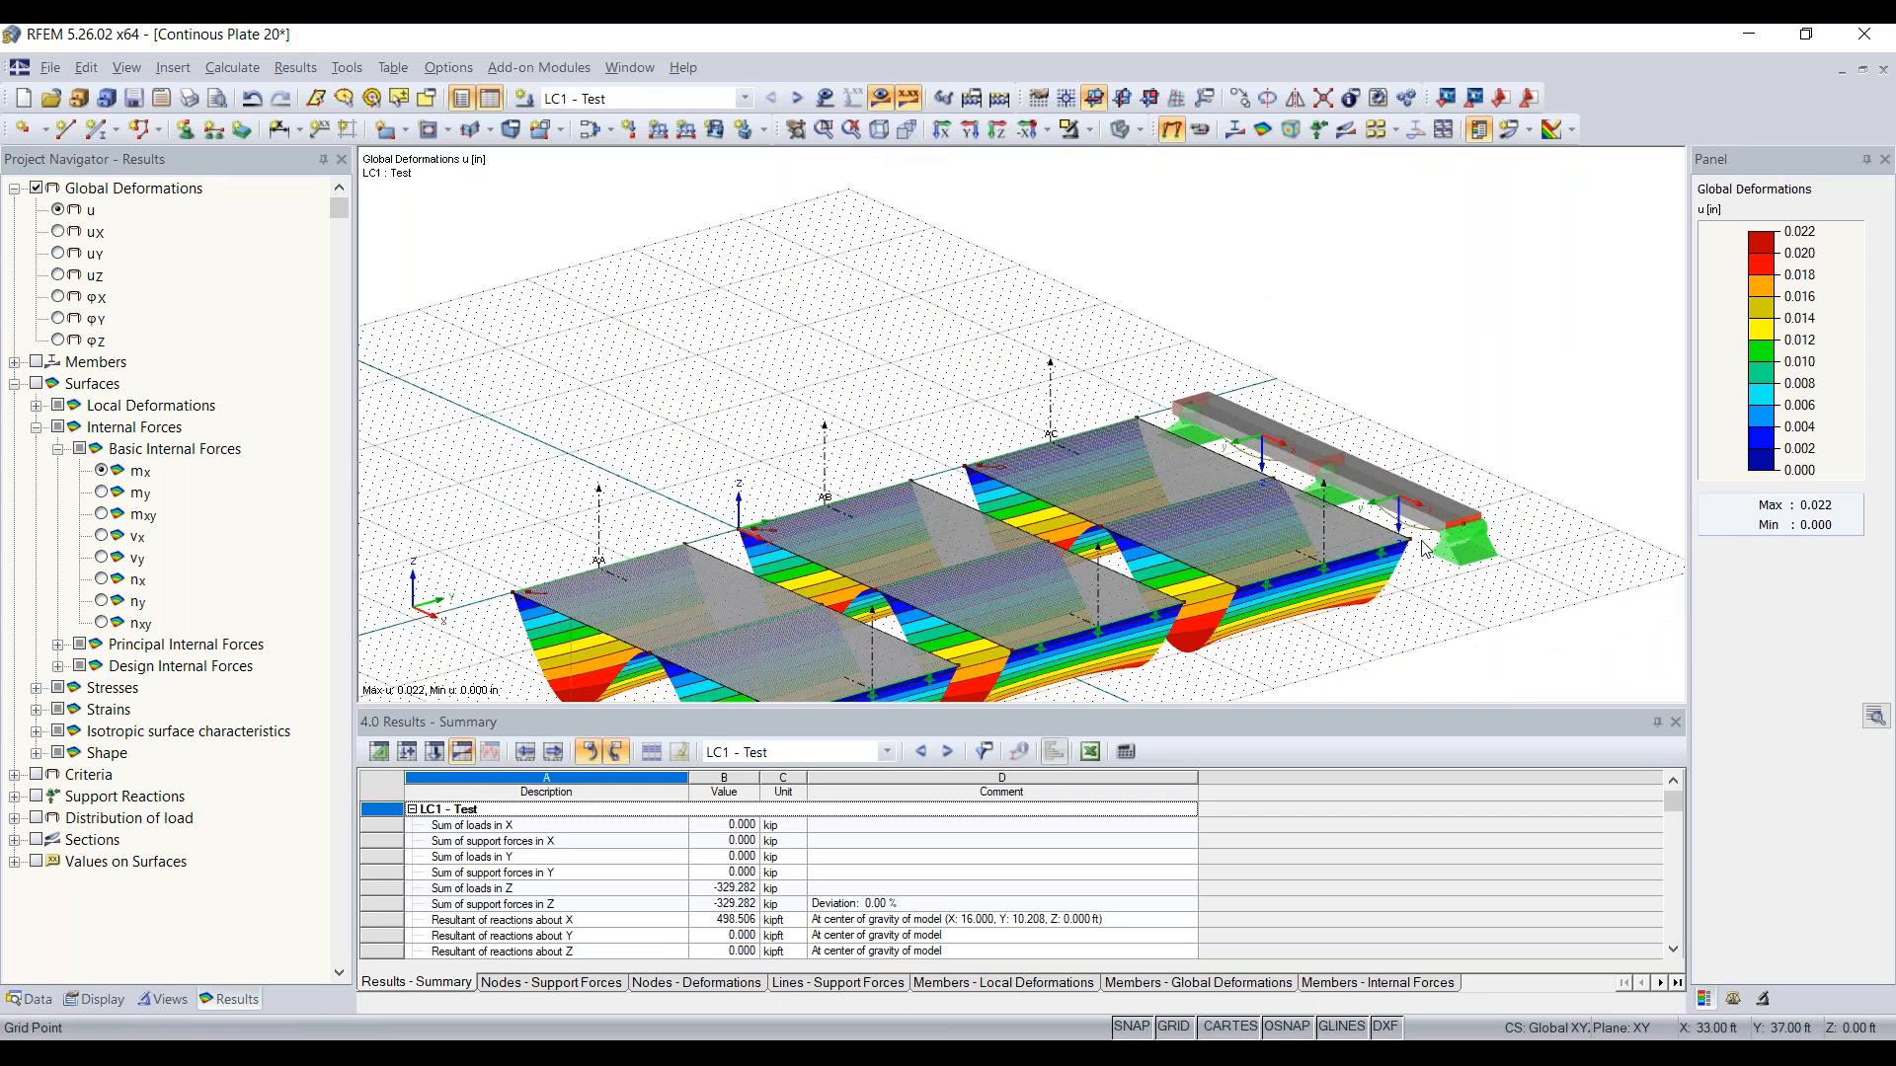
scroll(1377, 541, down, 2)
middle_drag(1023, 573, 992, 448)
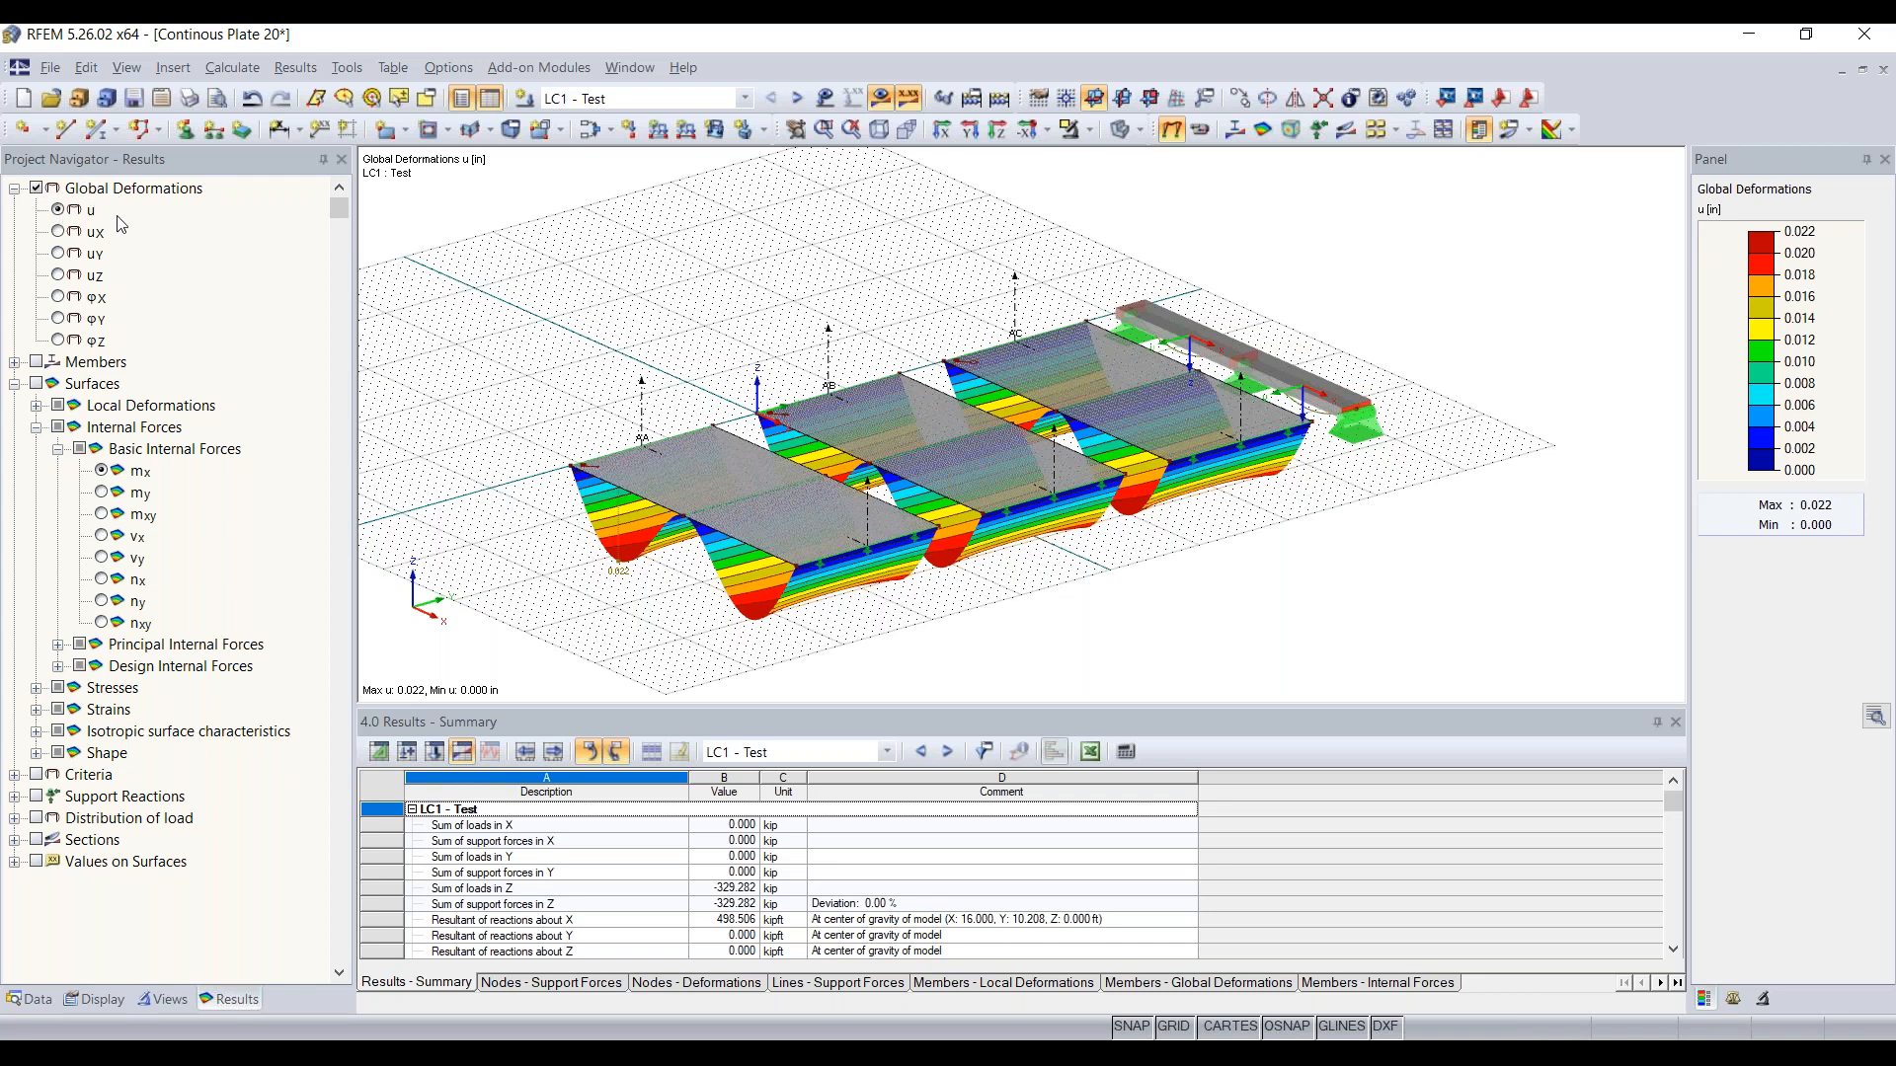
Step: Check the global deformations in the X and Y directions and return to the total deformation u
click(59, 233)
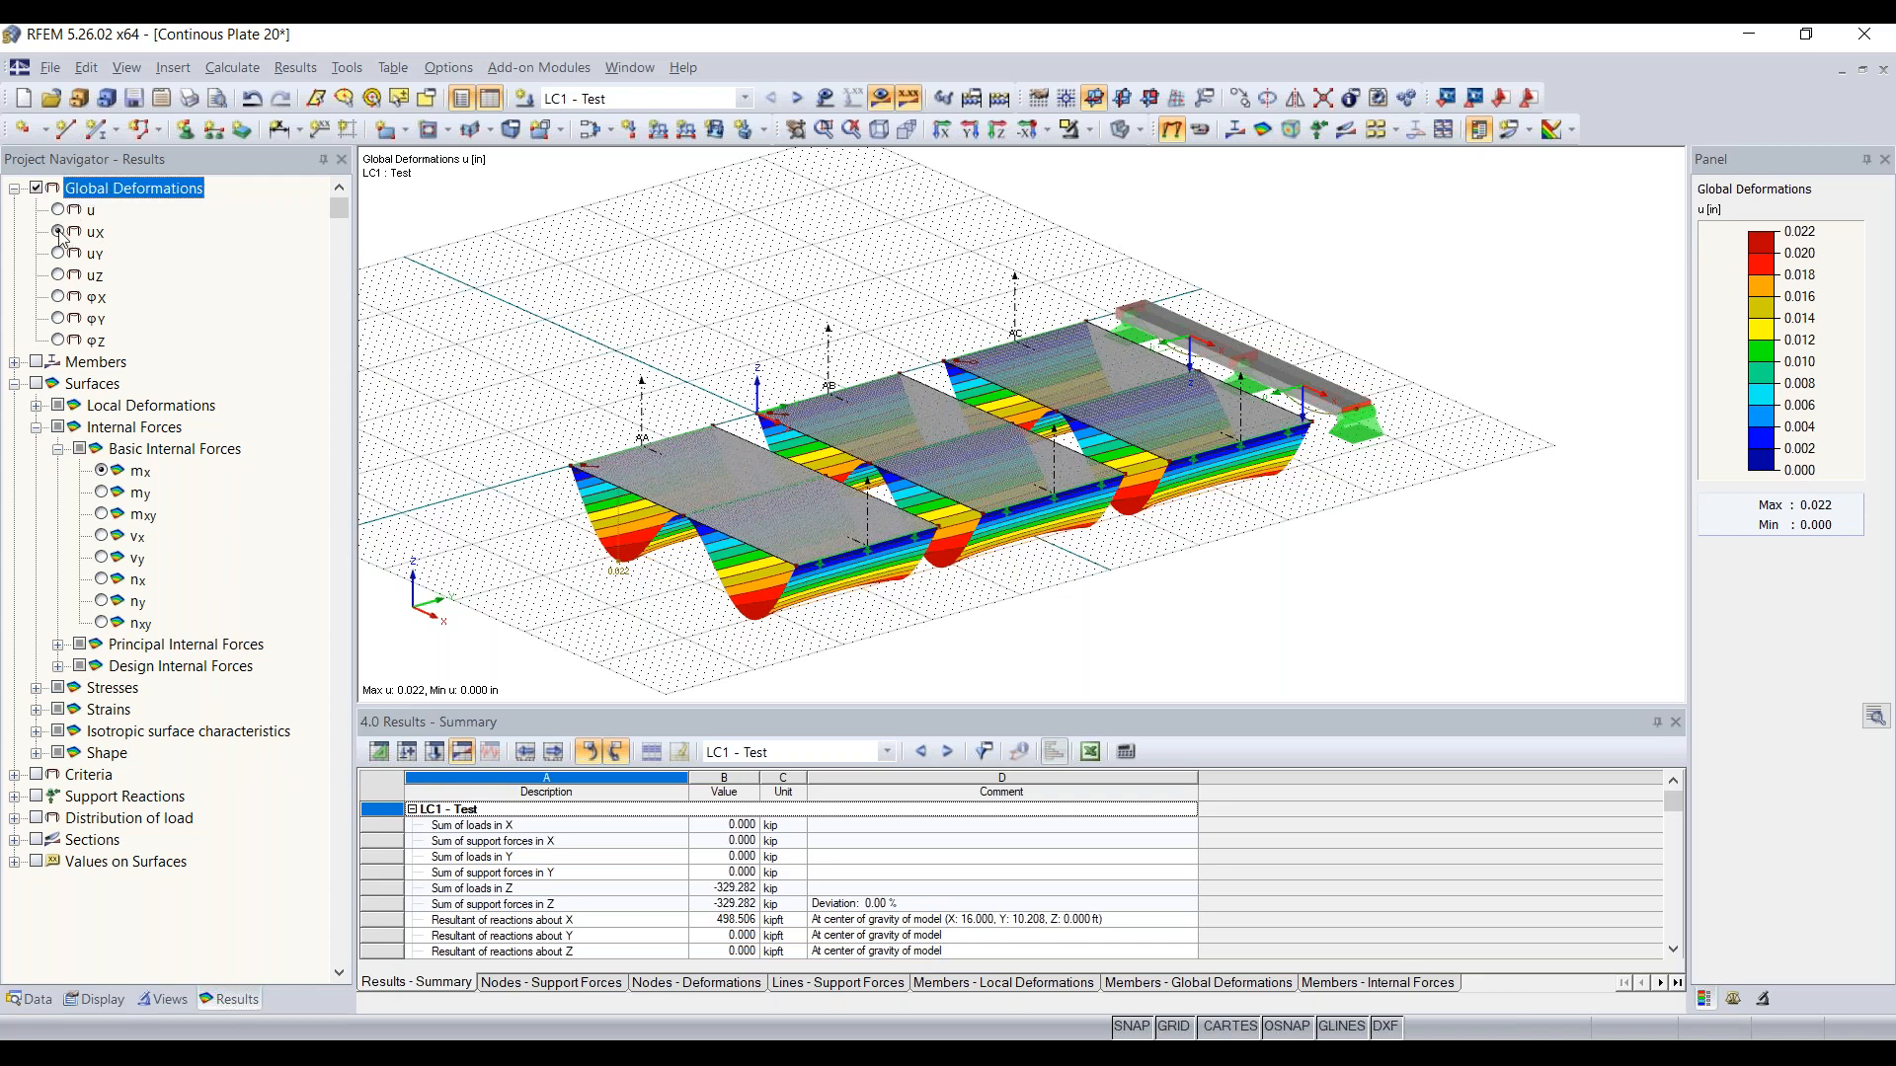
click(59, 254)
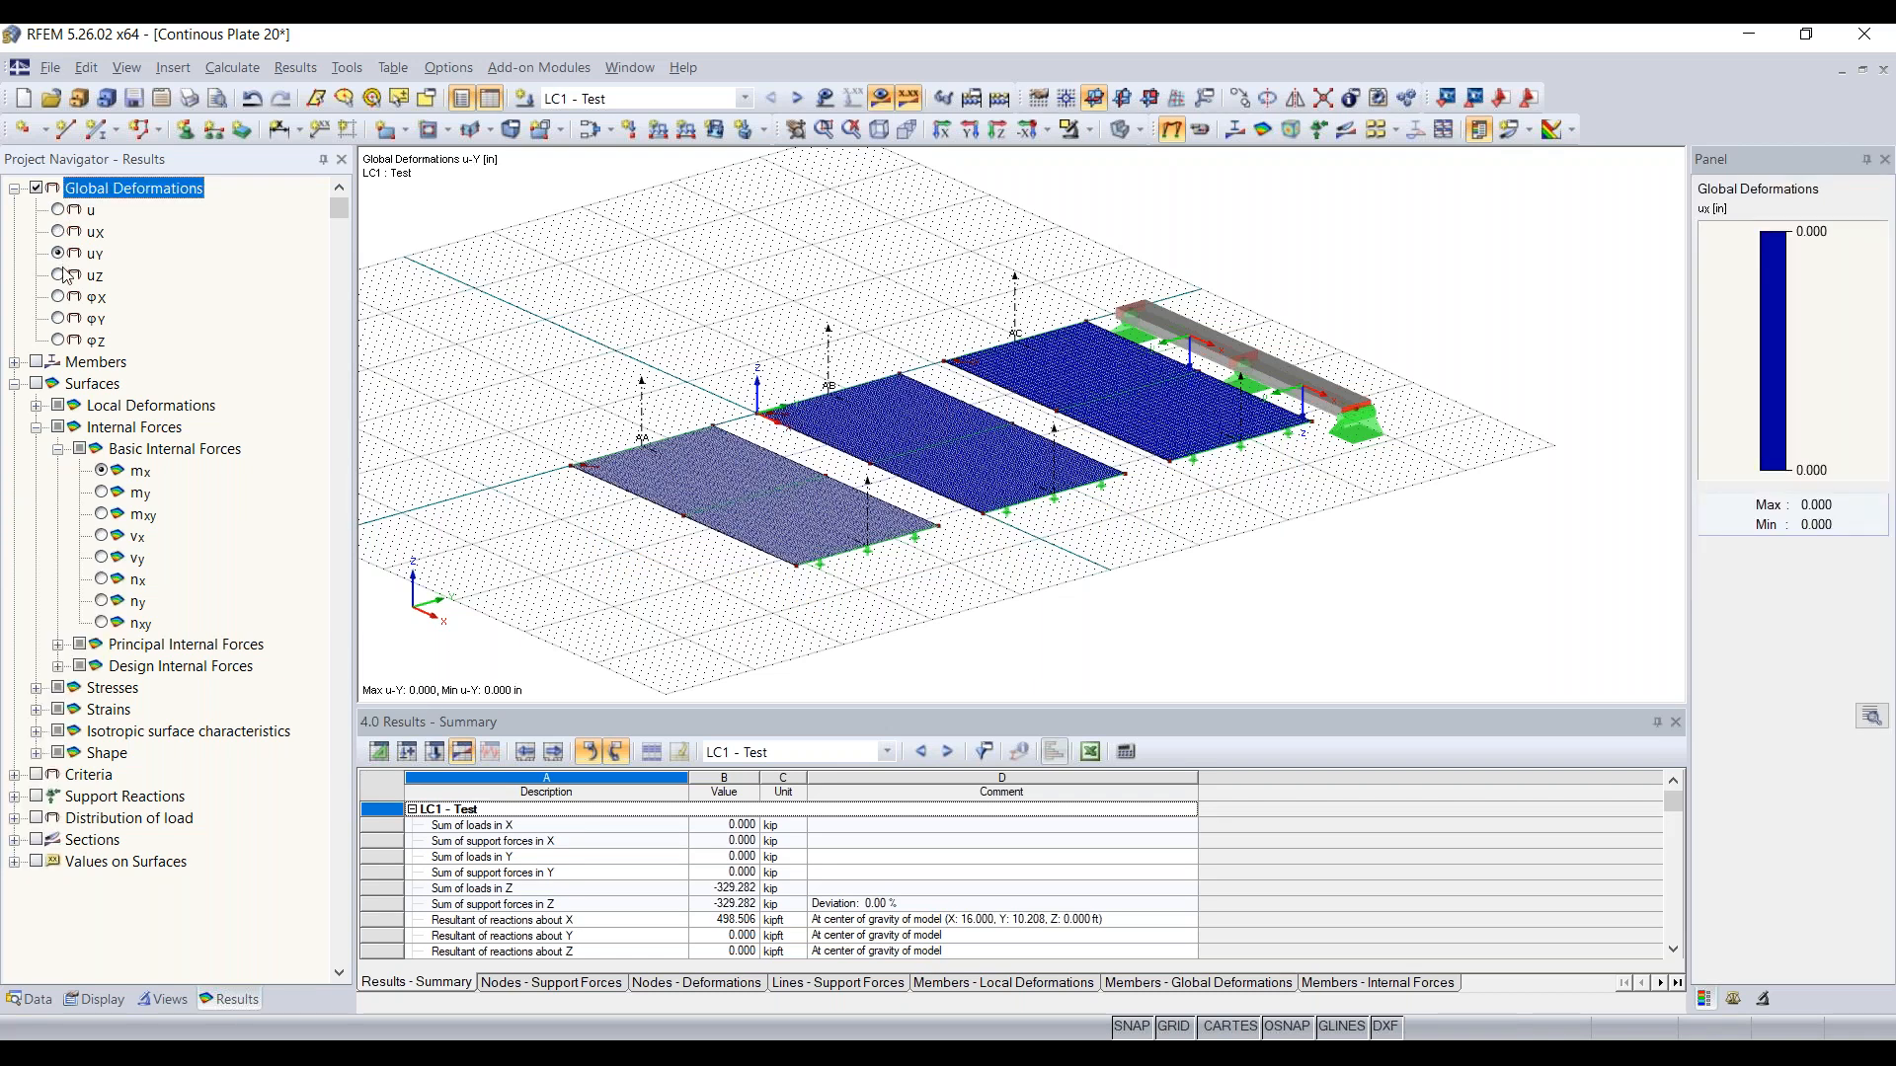
click(58, 210)
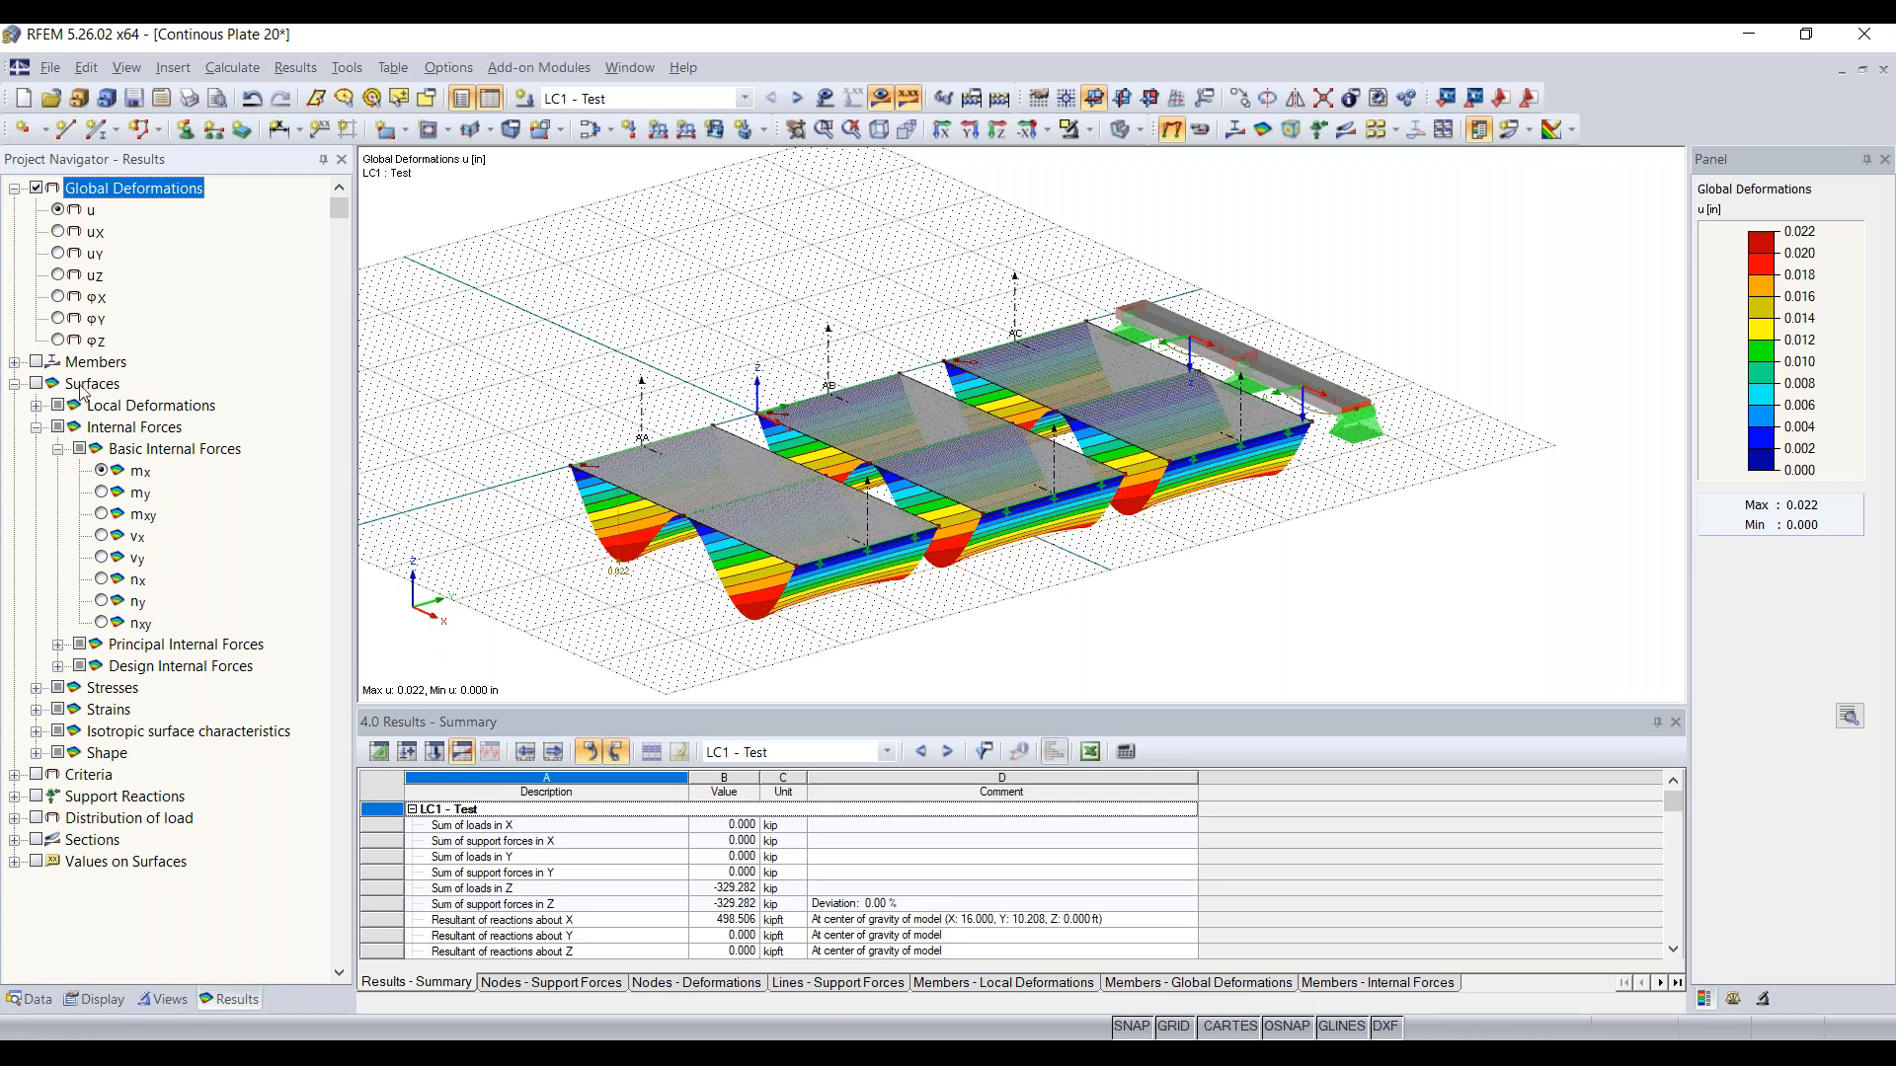
Step: Show the member results with the internal force My on the beam
click(13, 363)
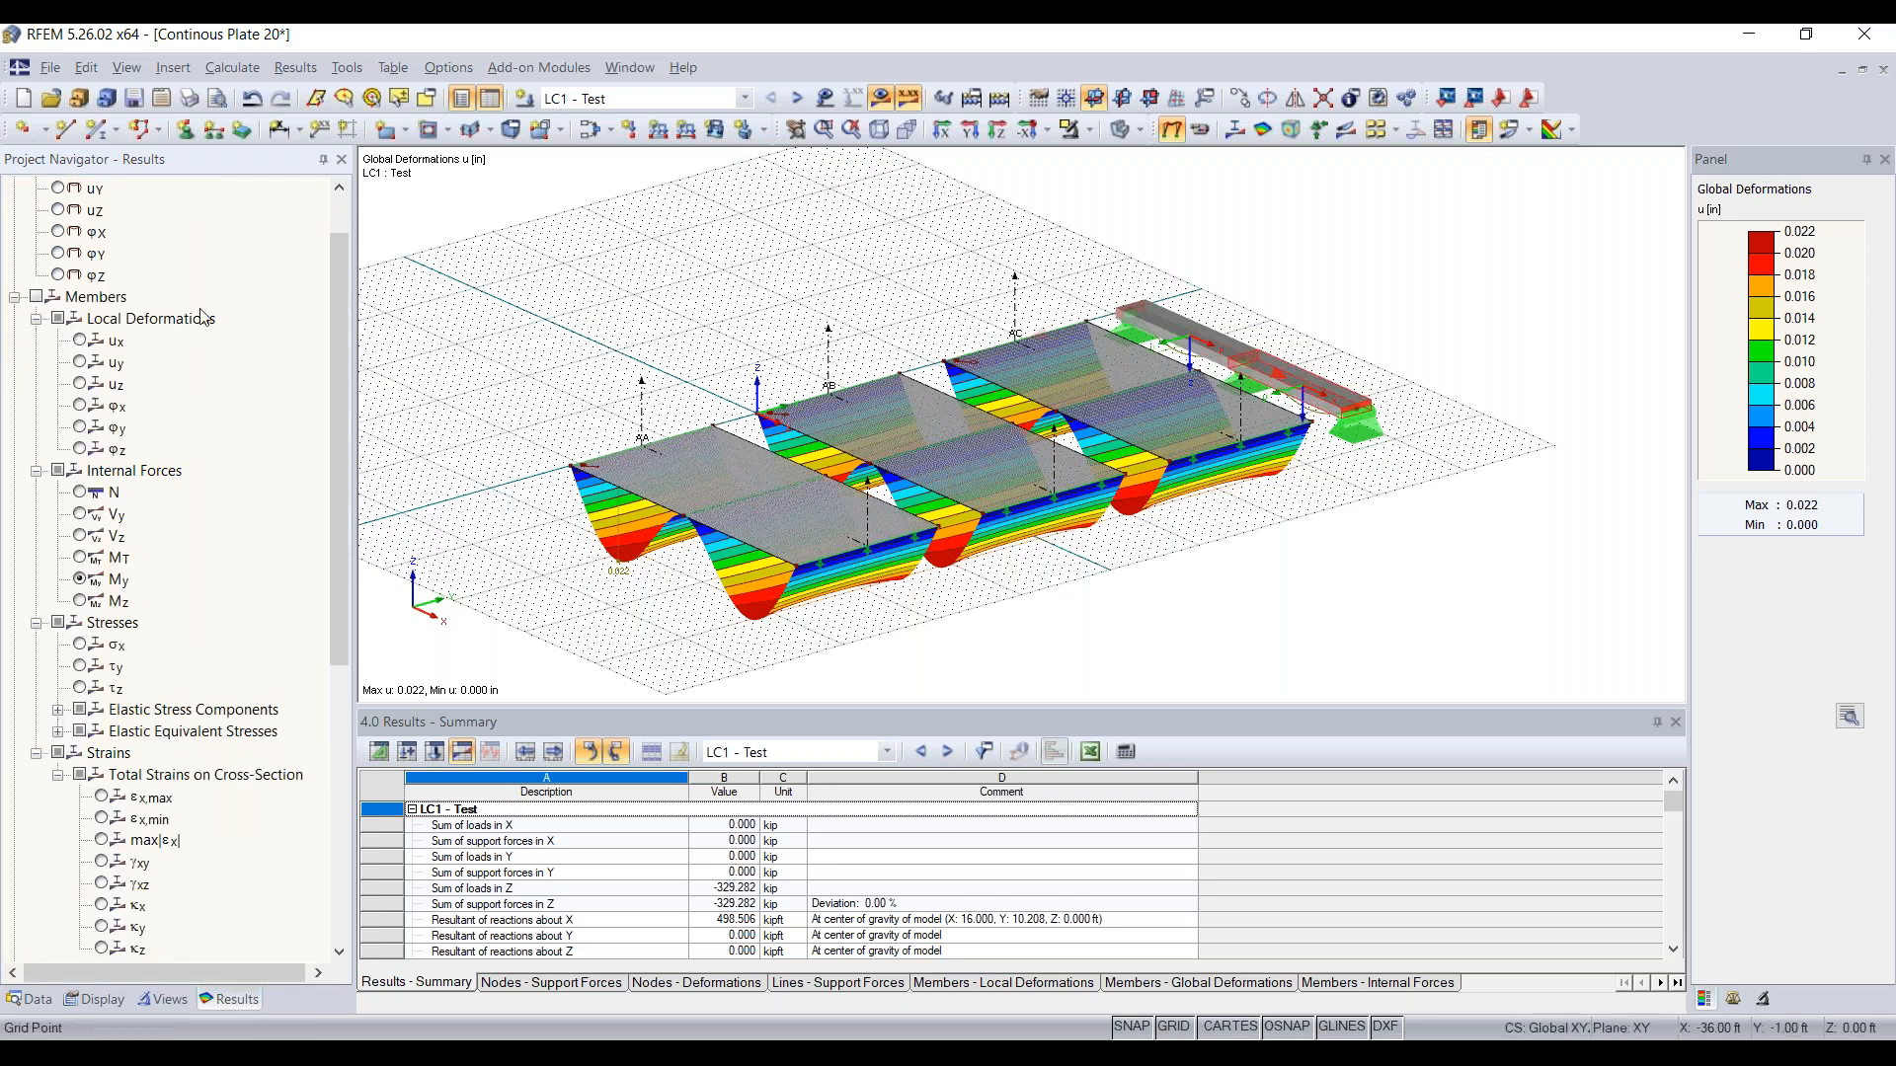
click(37, 297)
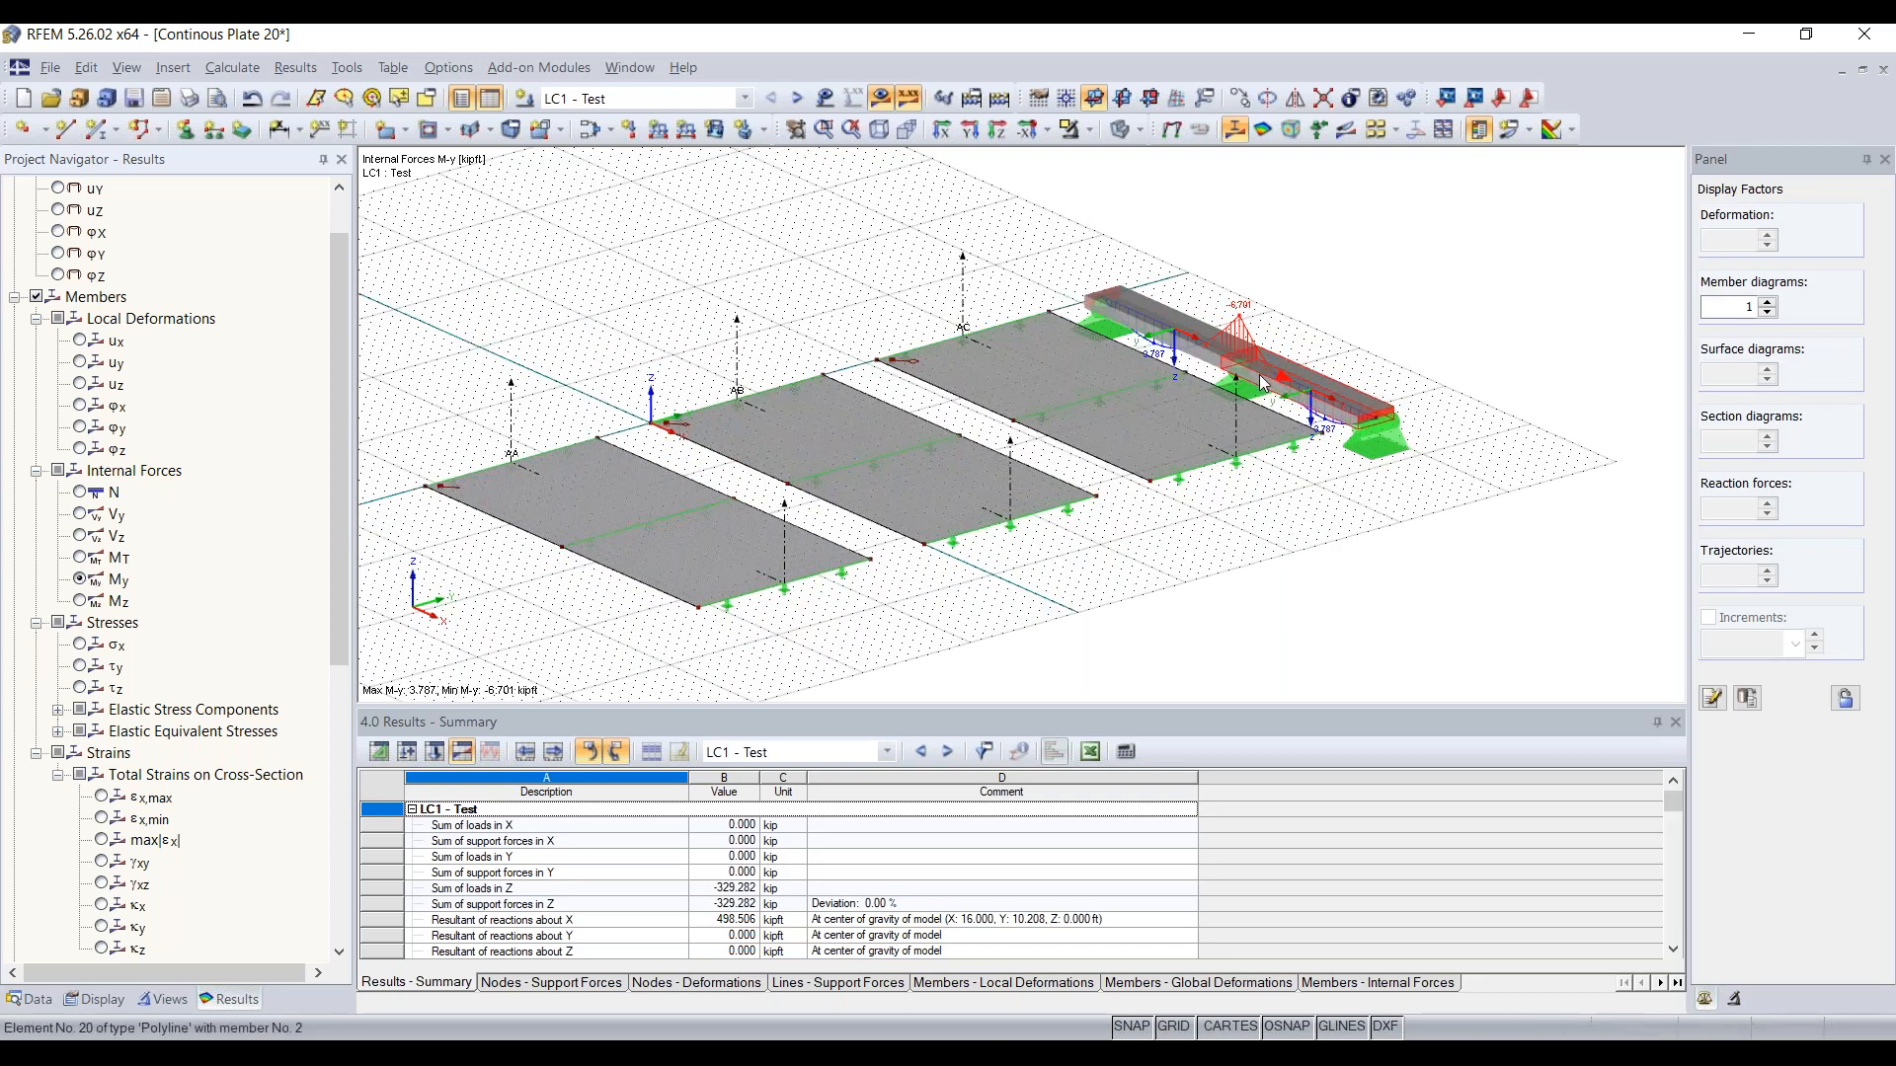
scroll(1263, 383, up, 2)
scroll(1263, 383, up, 1)
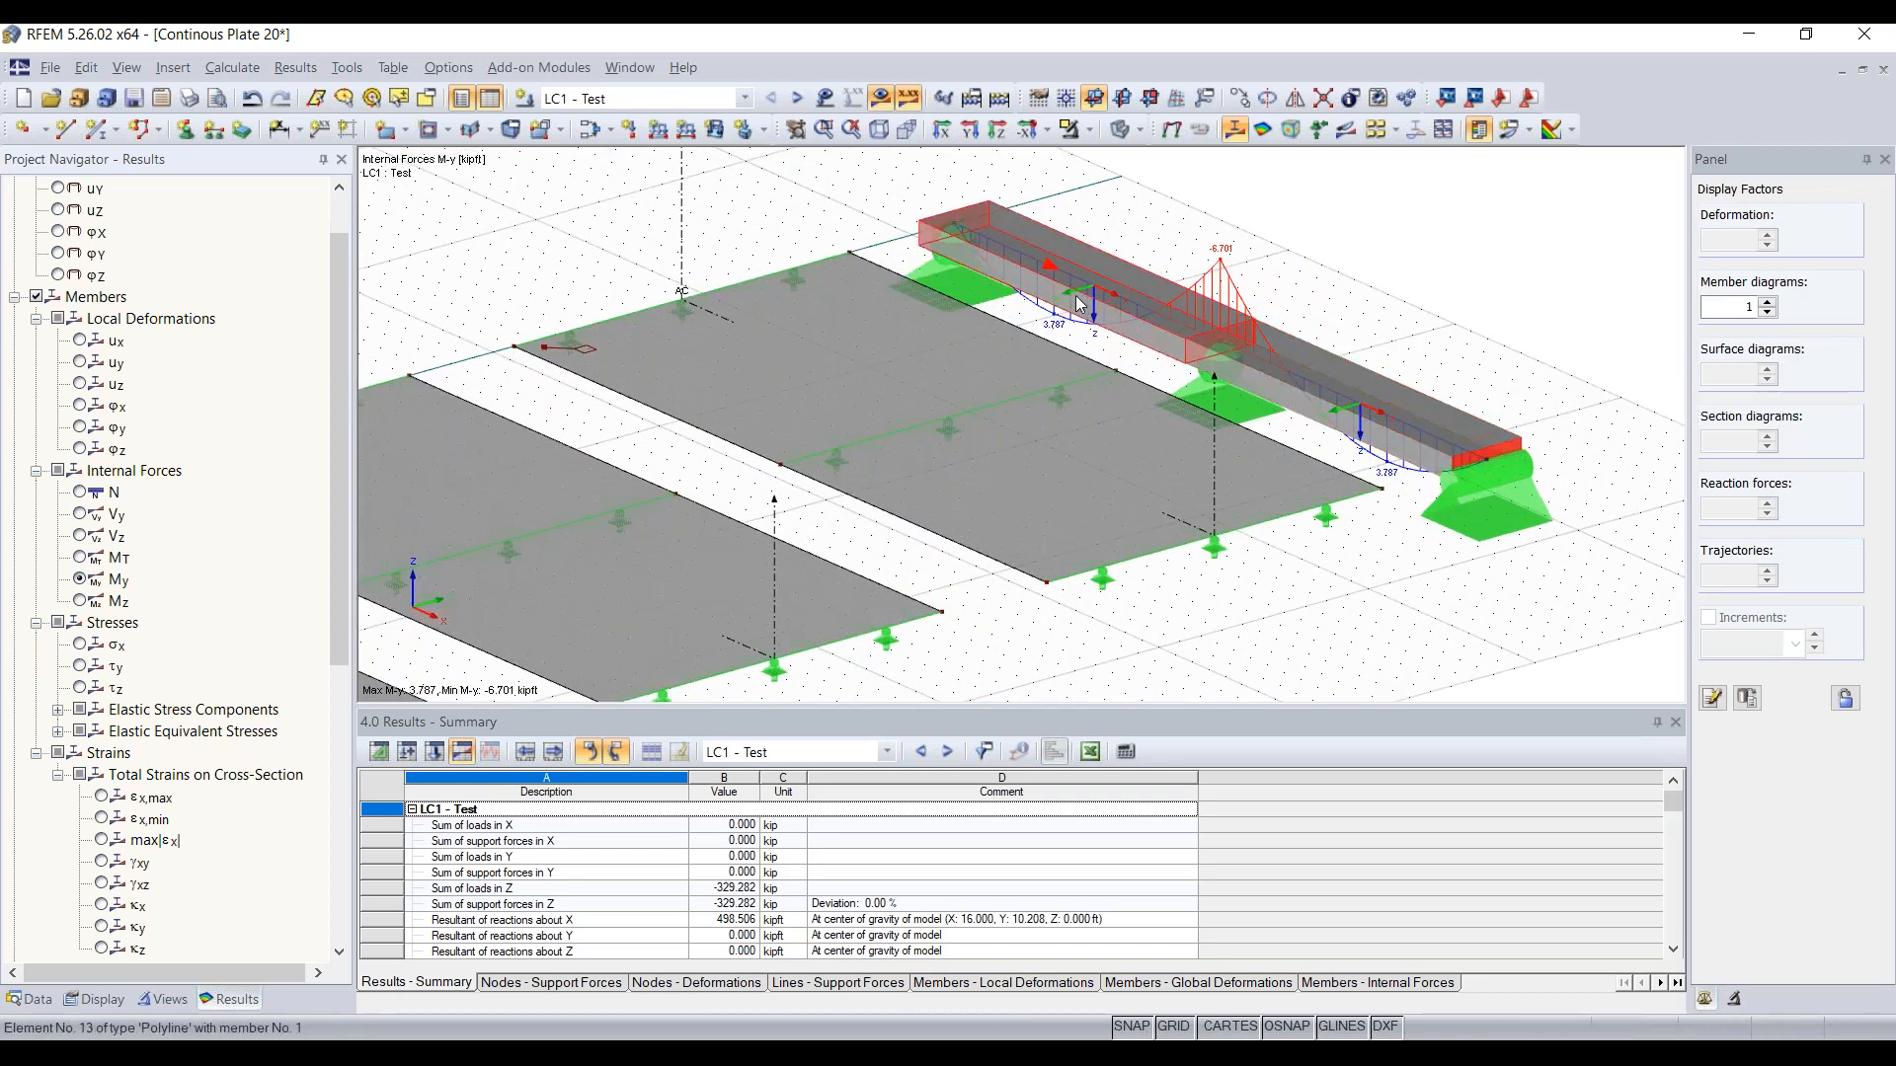
ctrl+middle_drag(1212, 352, 1299, 356)
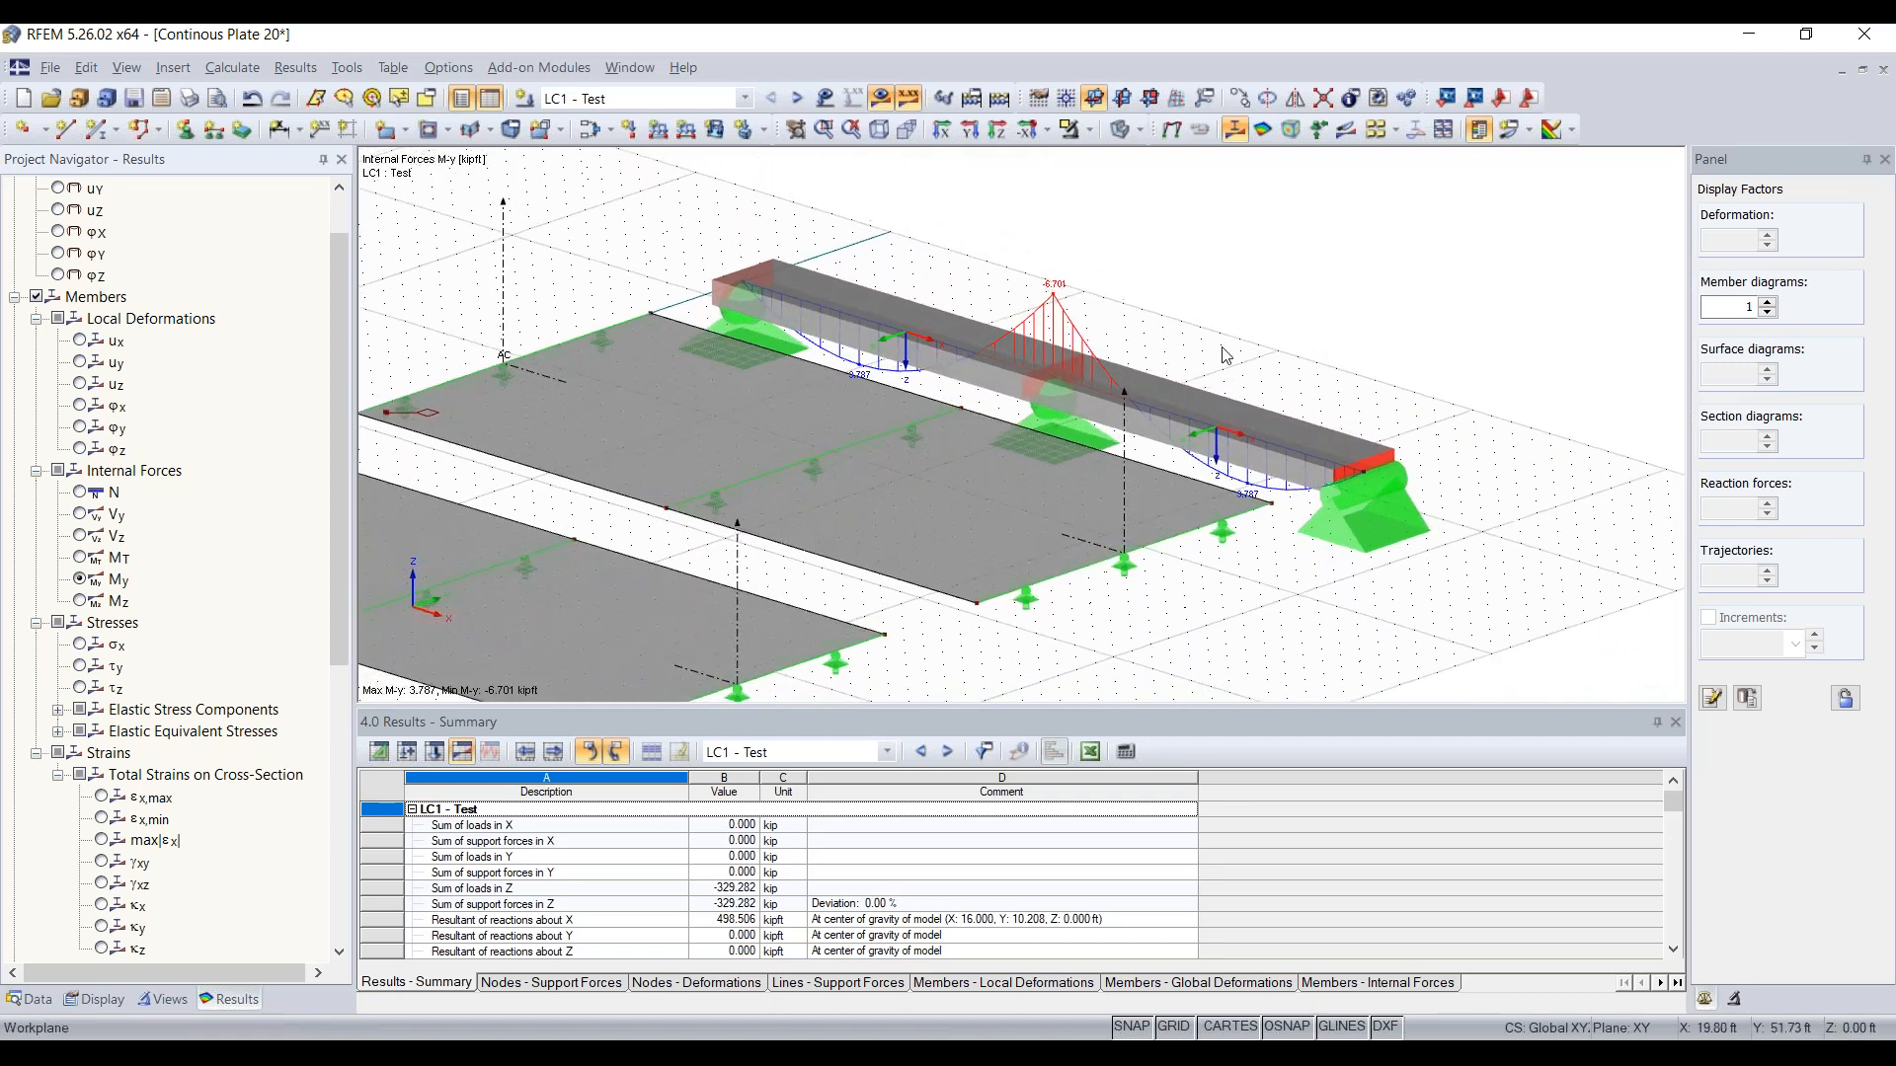
scroll(761, 291, up, 1)
scroll(1037, 341, down, 1)
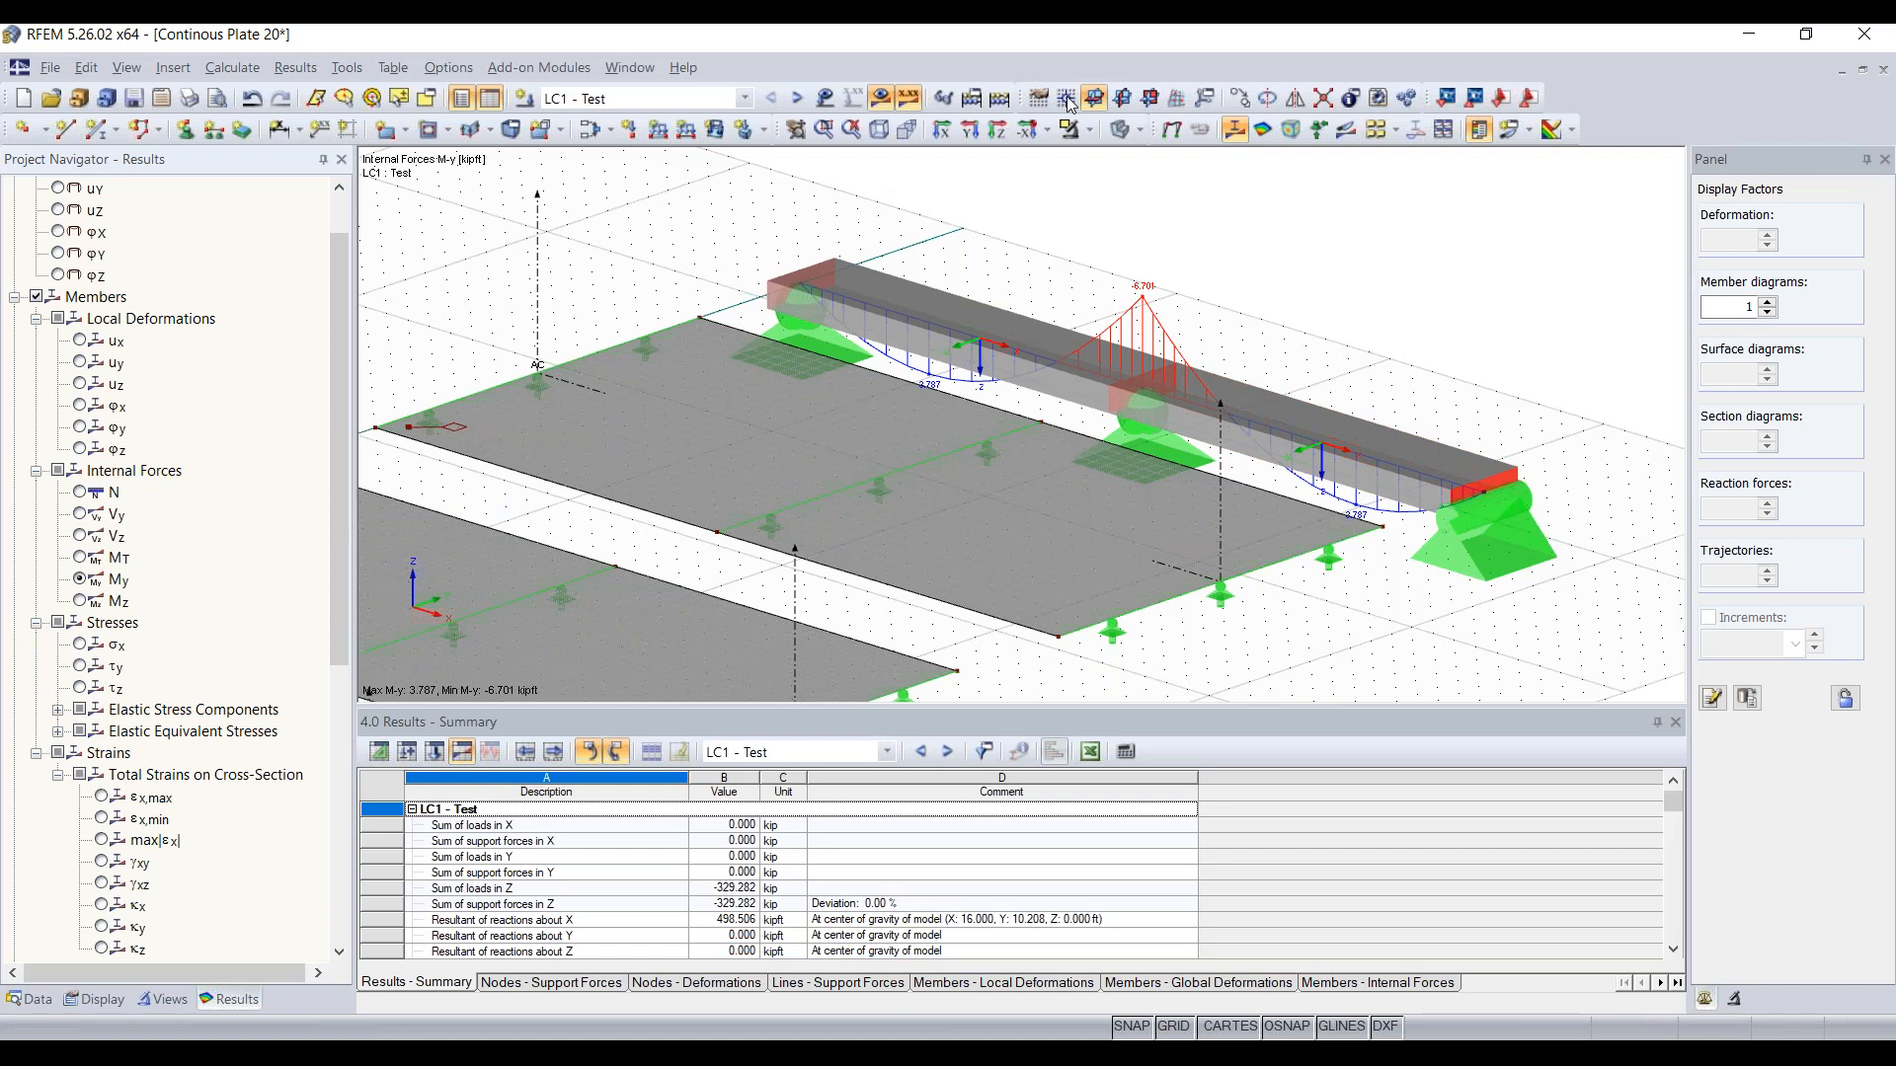
Step: Switch the model to wireframe display and inspect the beam's My diagram over the middle support
click(1119, 132)
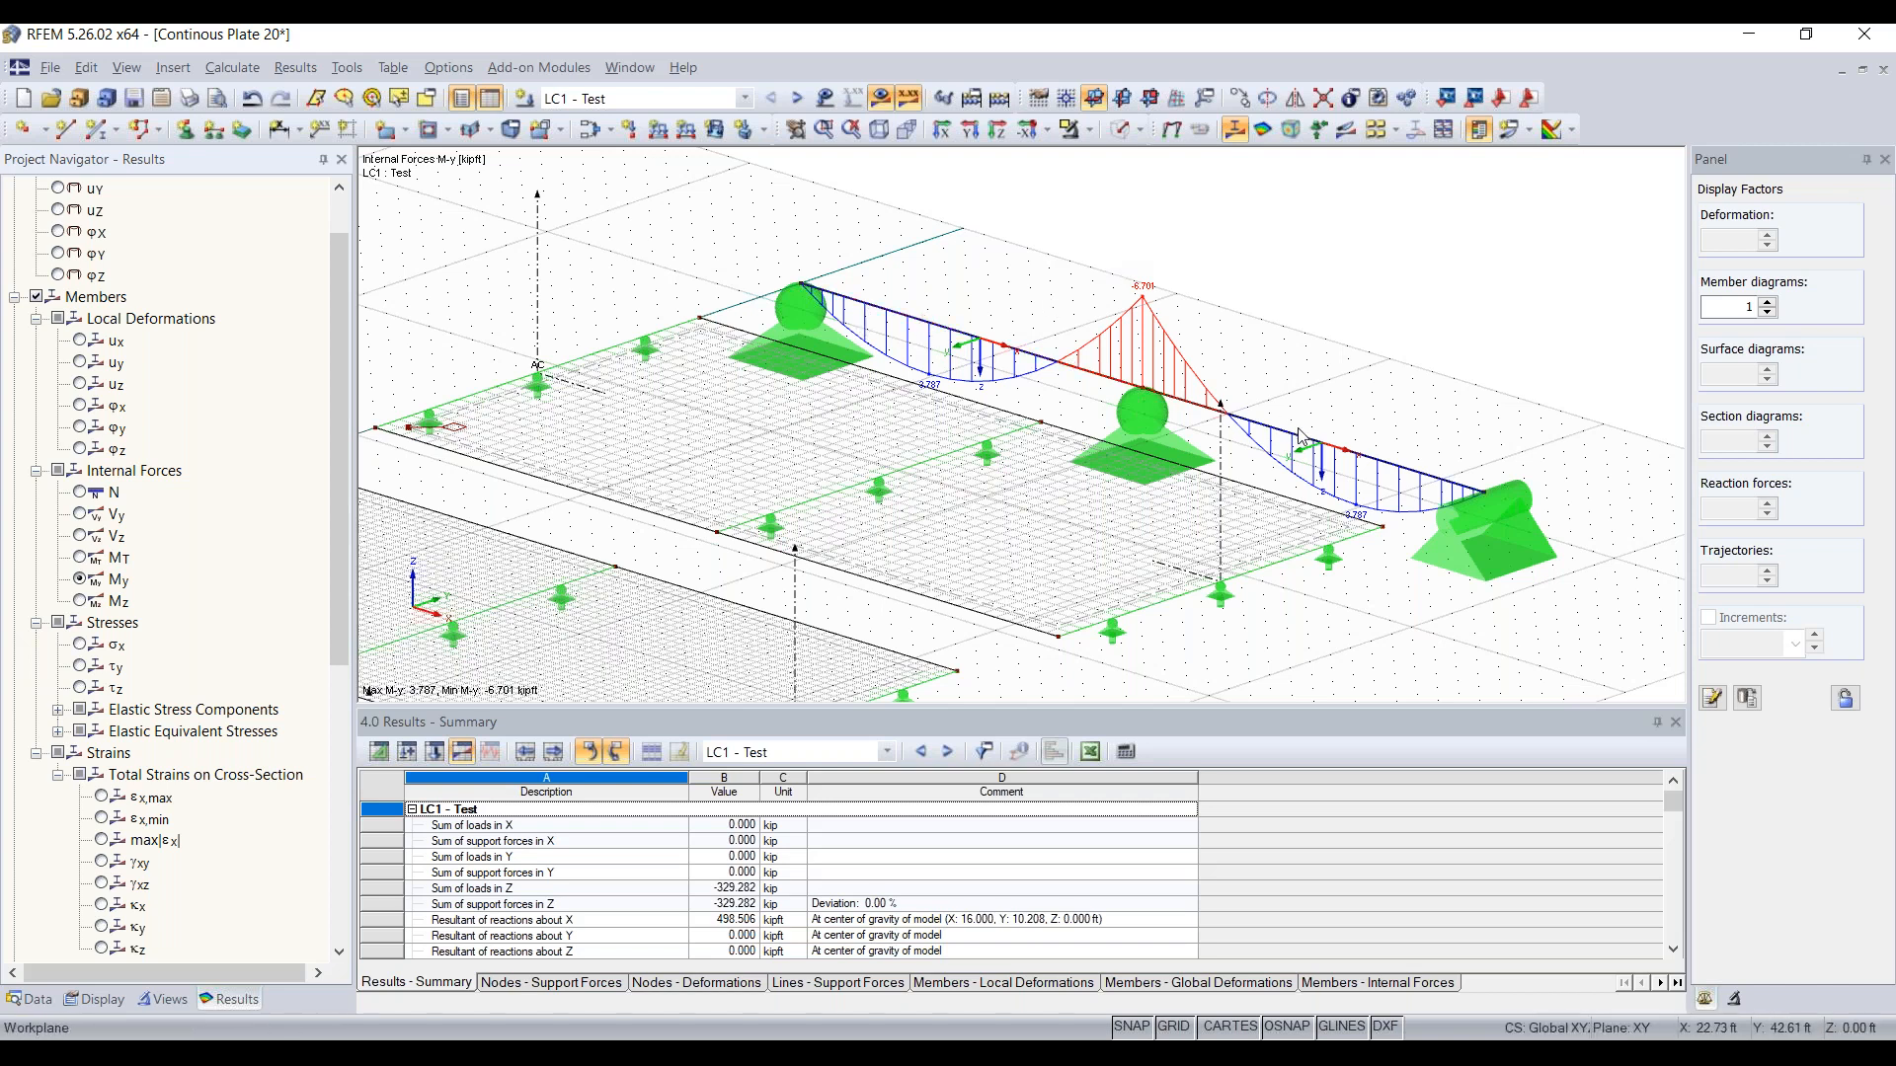
ctrl+middle_drag(1036, 399, 998, 393)
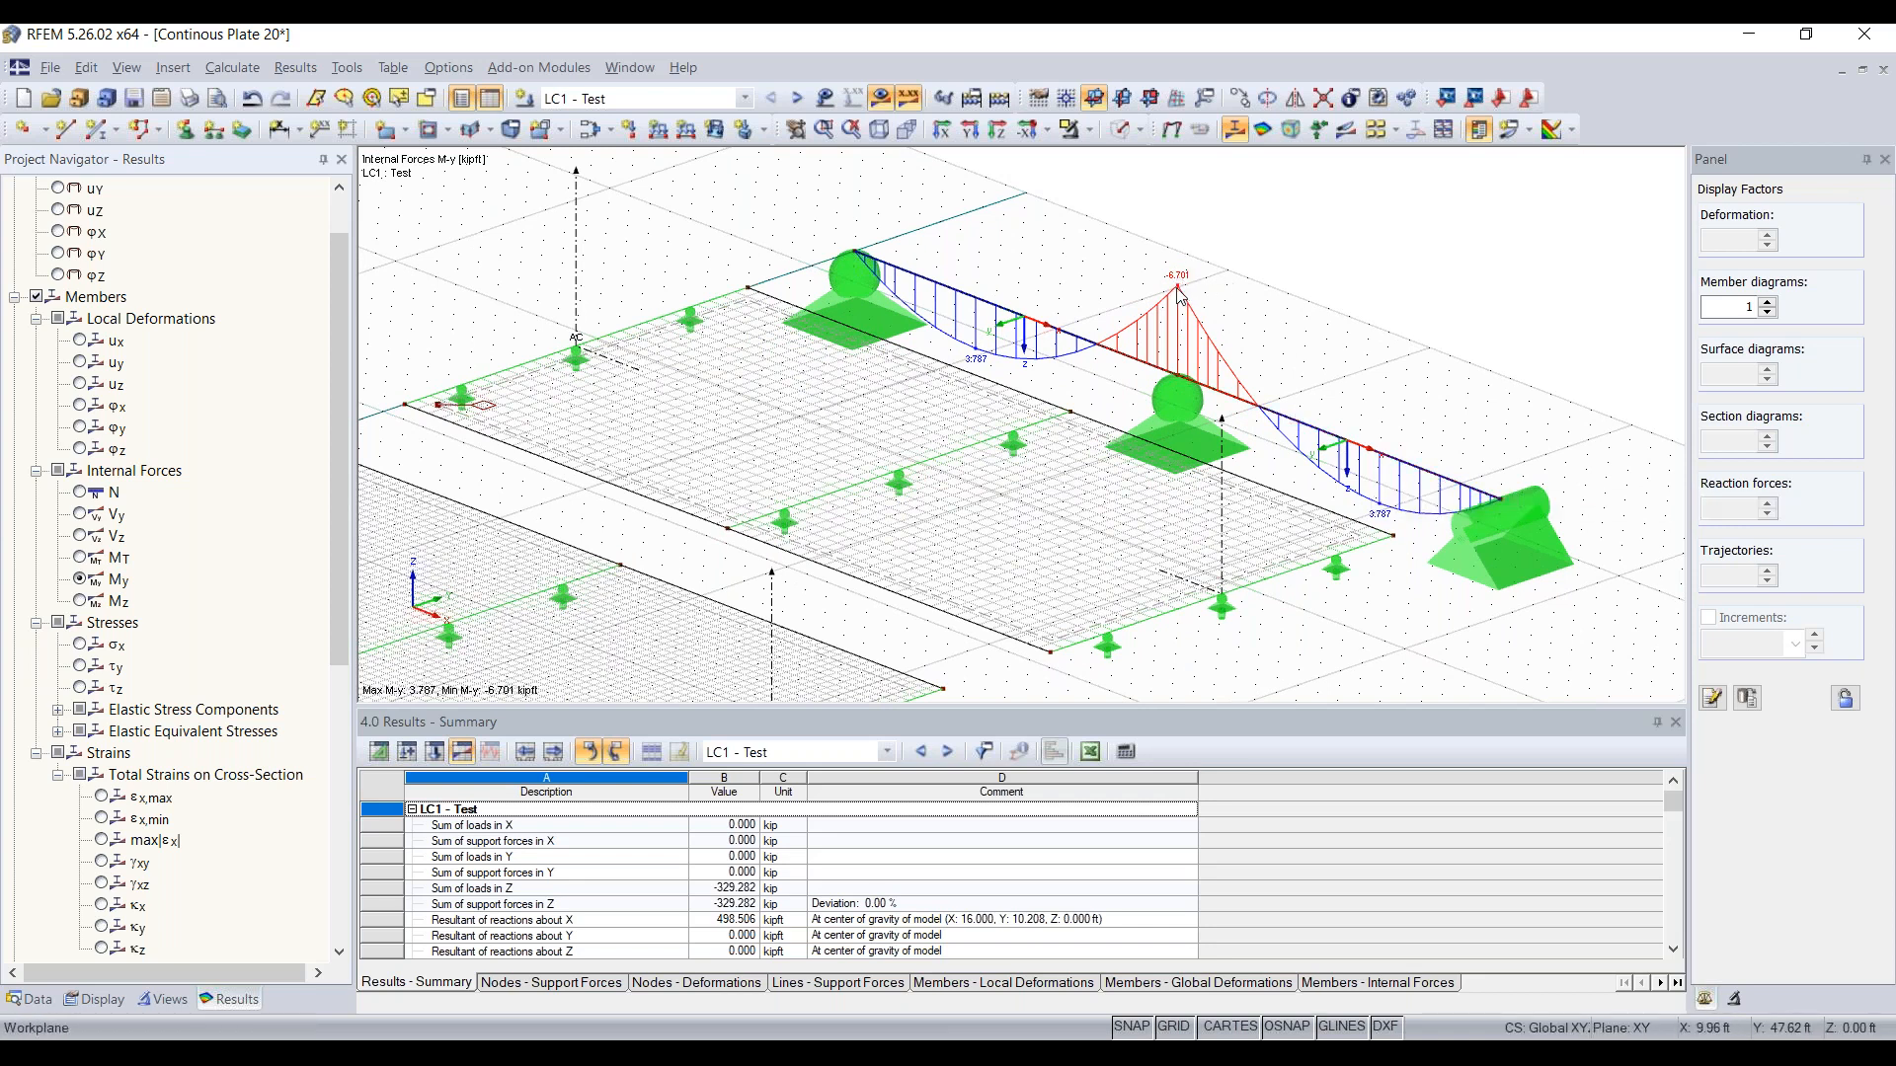
scroll(1180, 294, up, 3)
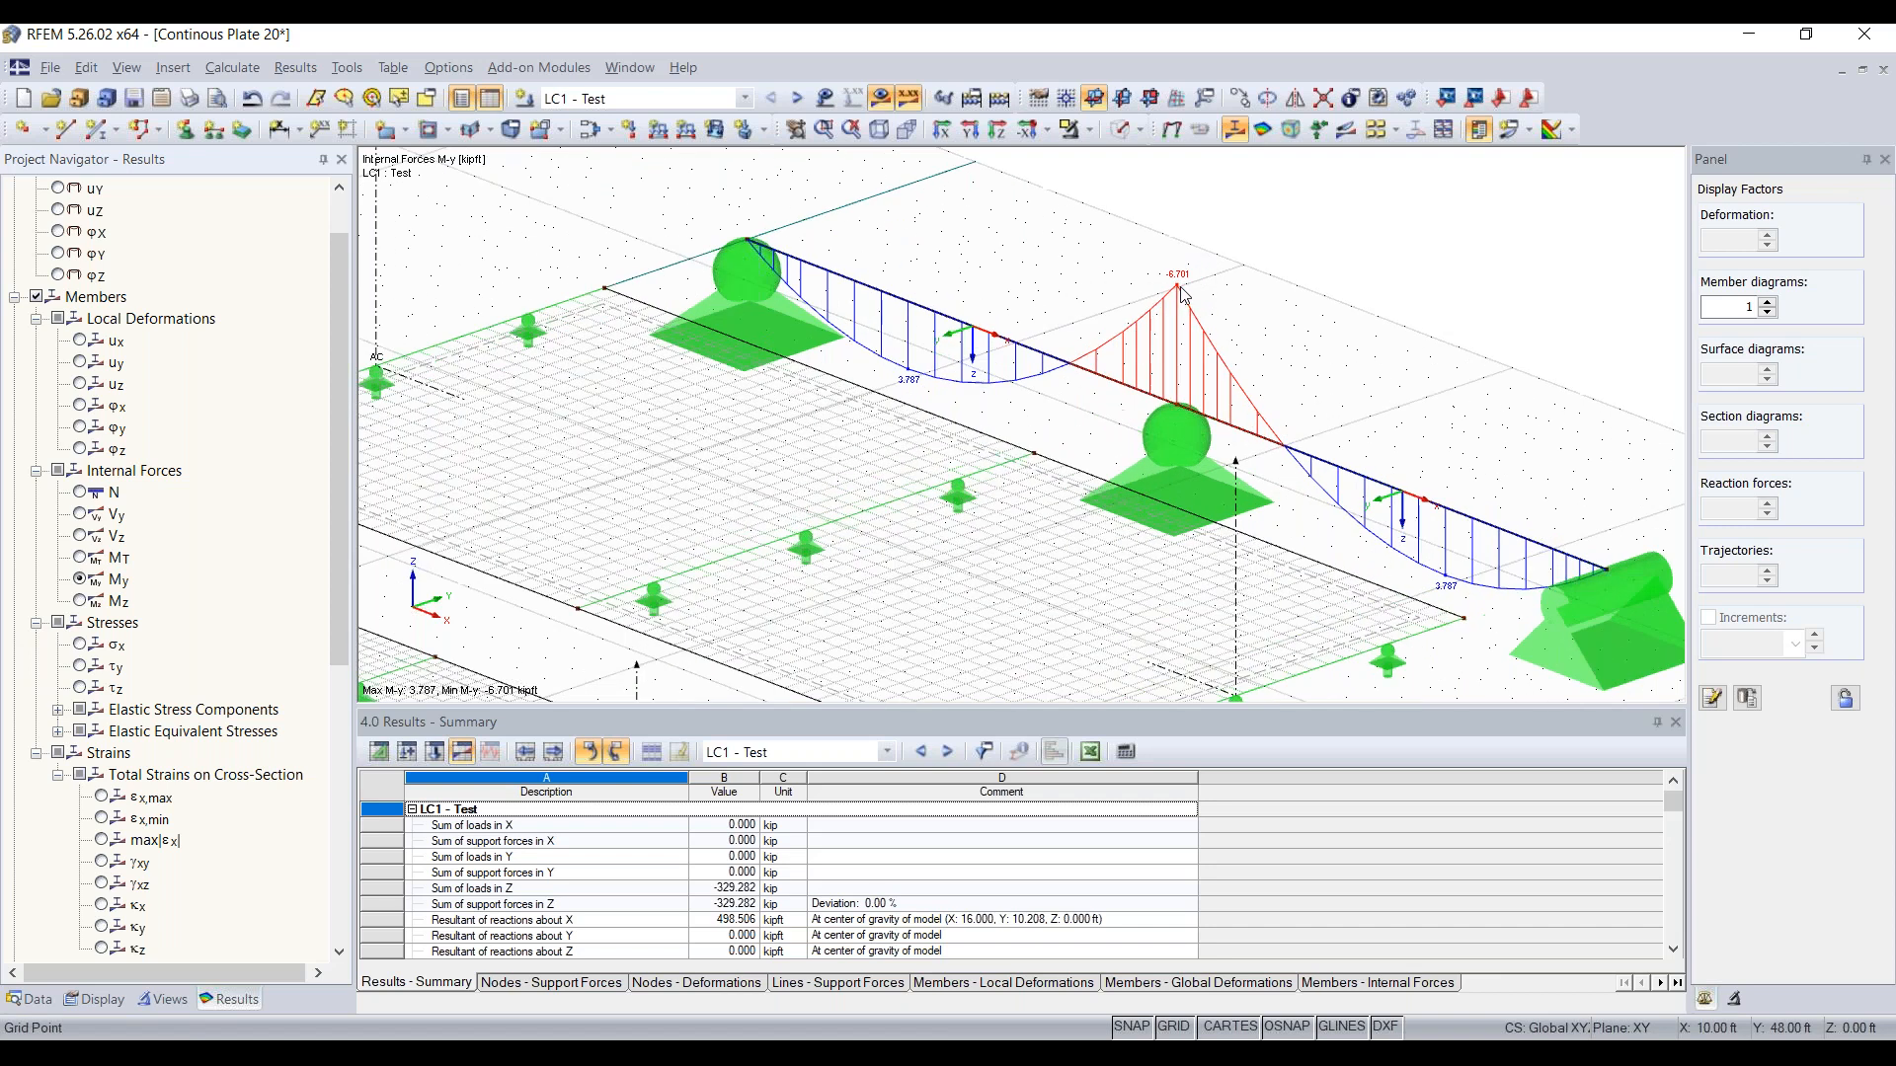
scroll(1182, 293, down, 2)
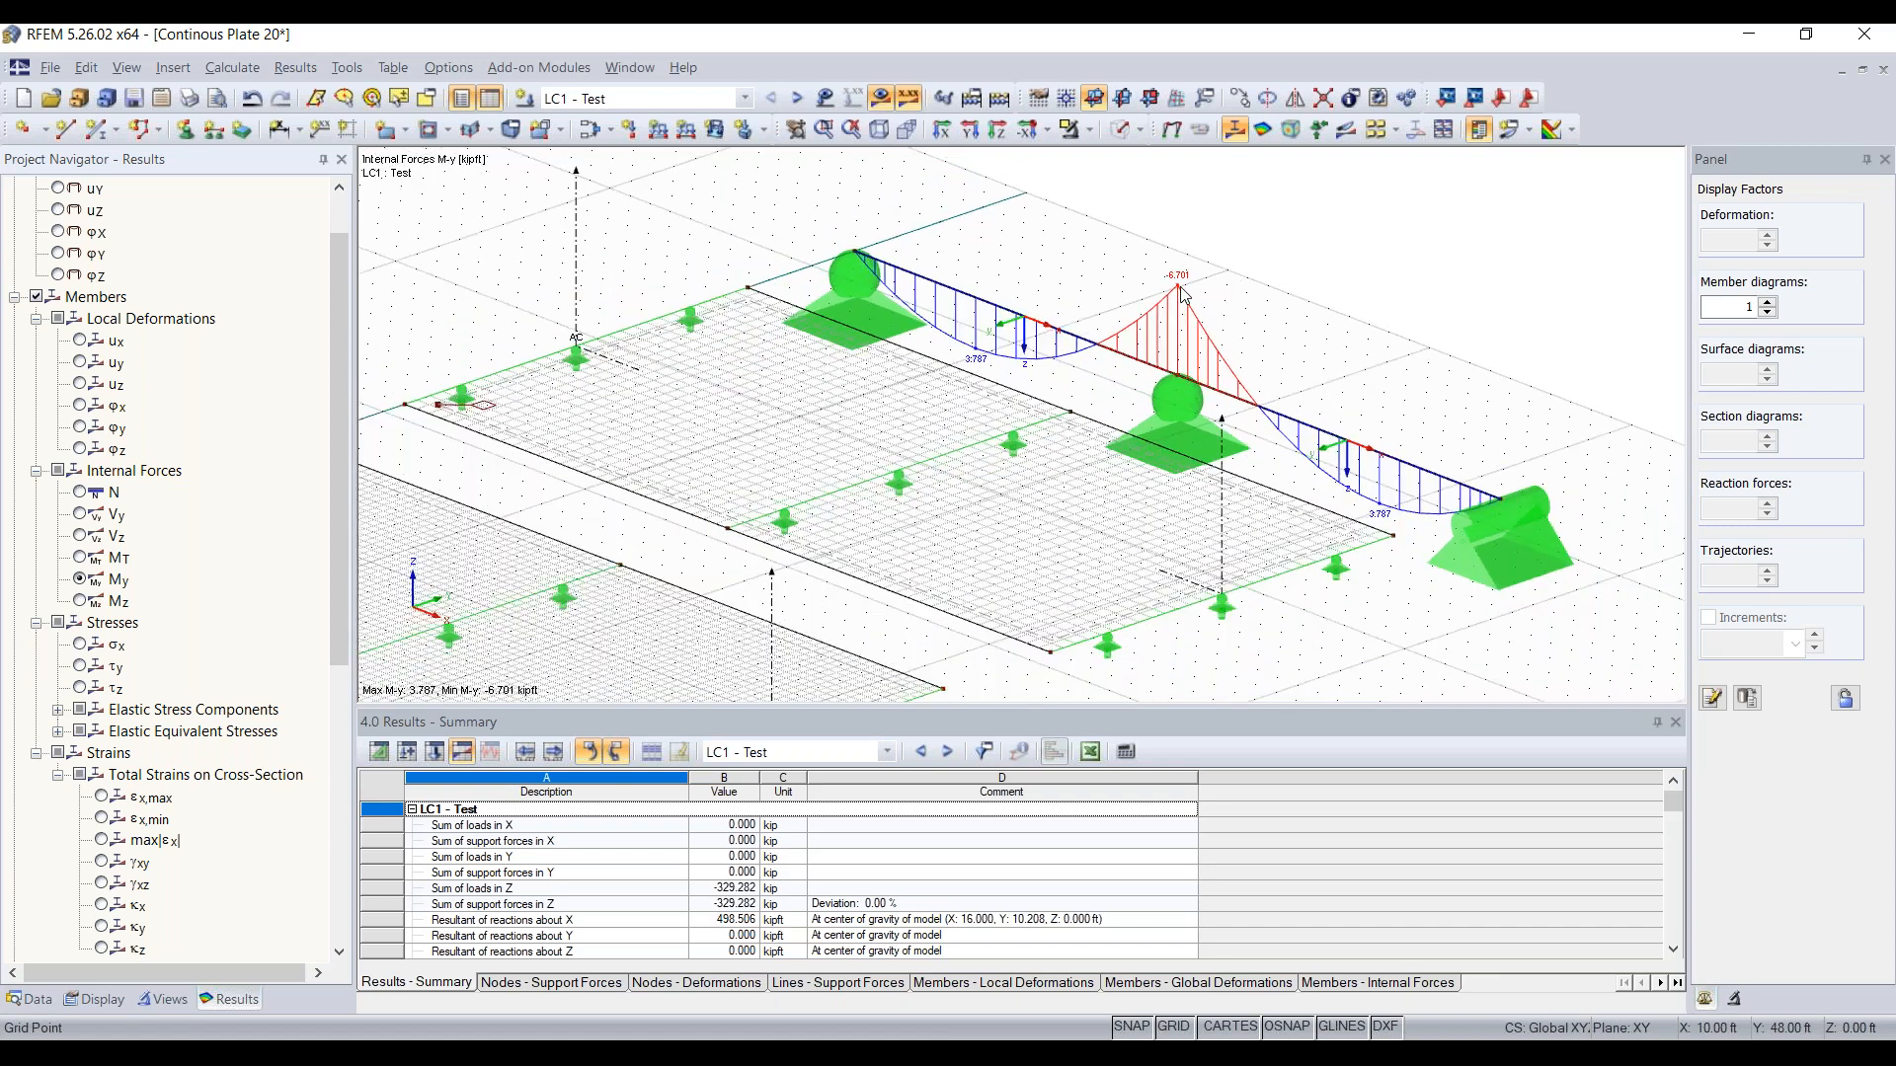
Step: Turn on the surface results to show the basic internal force mx on the plates alongside the beam's My diagram
scroll(758, 388, down, 3)
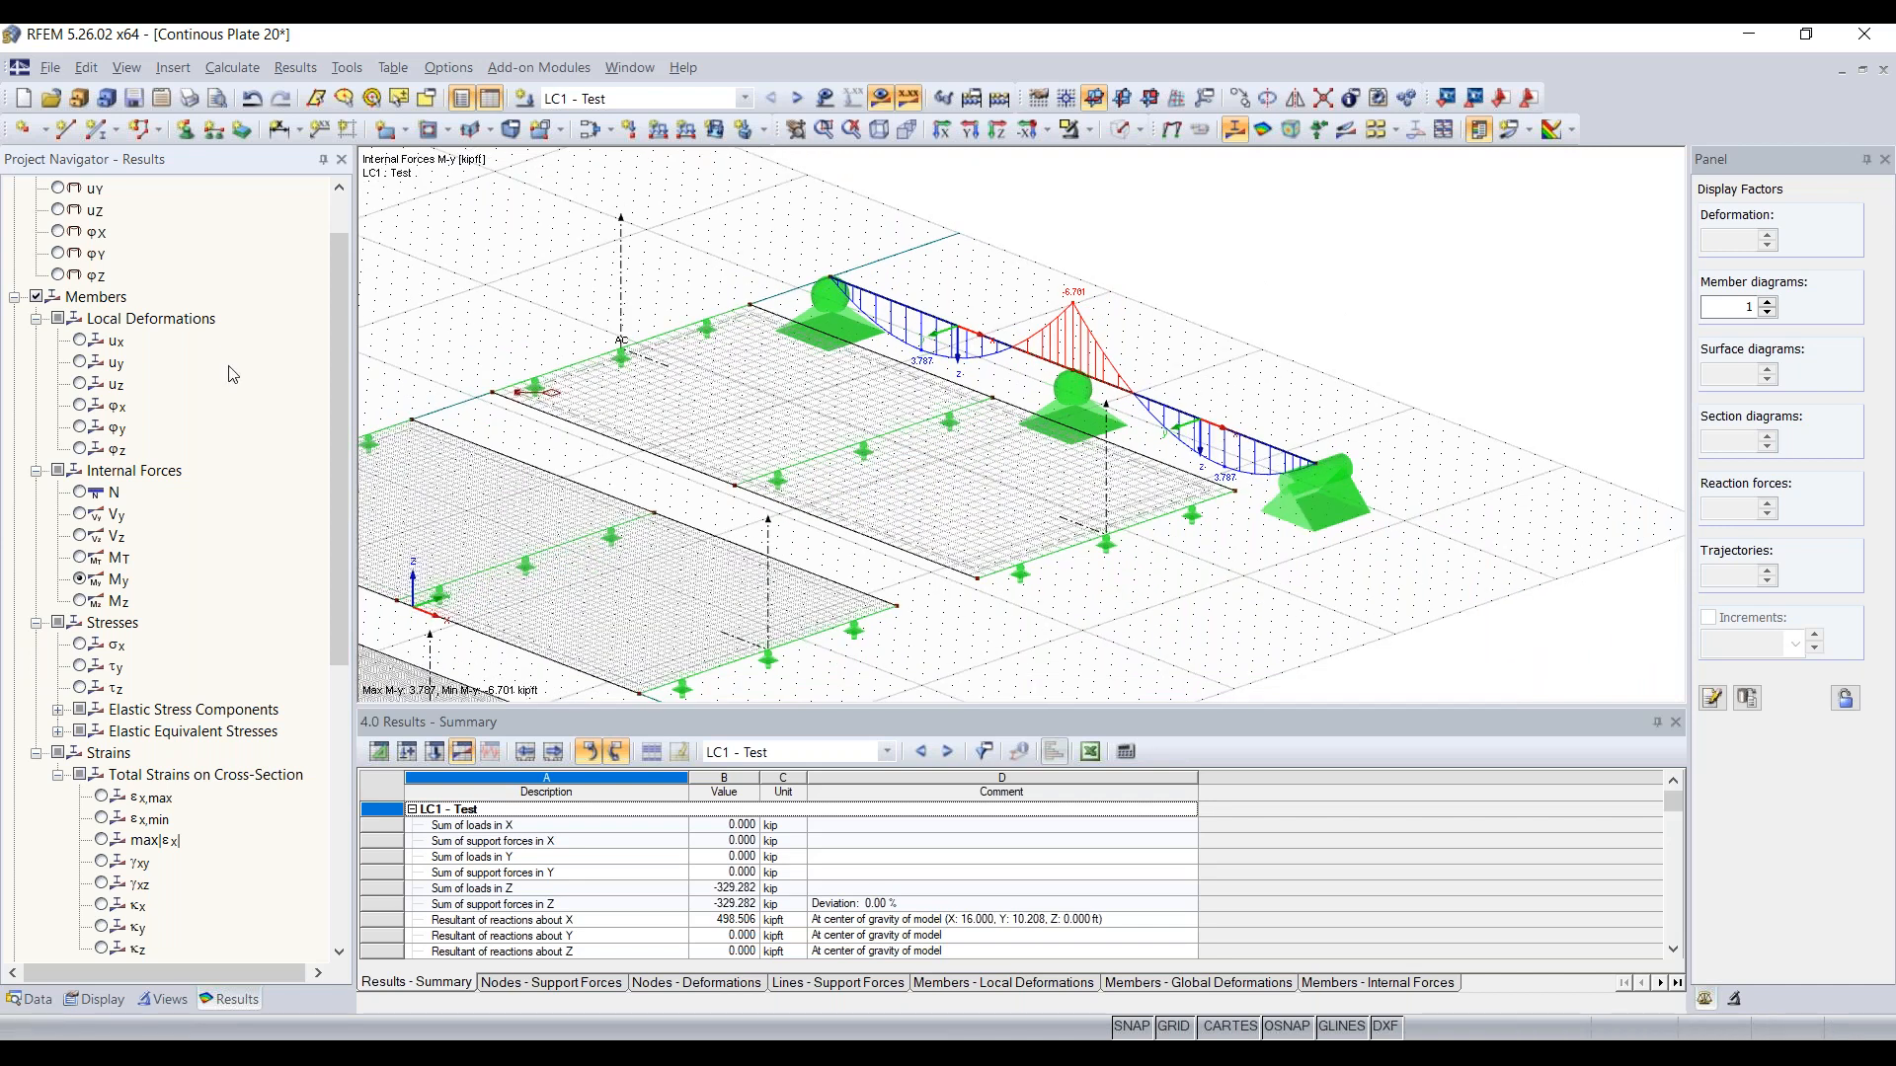
scroll(113, 365, down, 8)
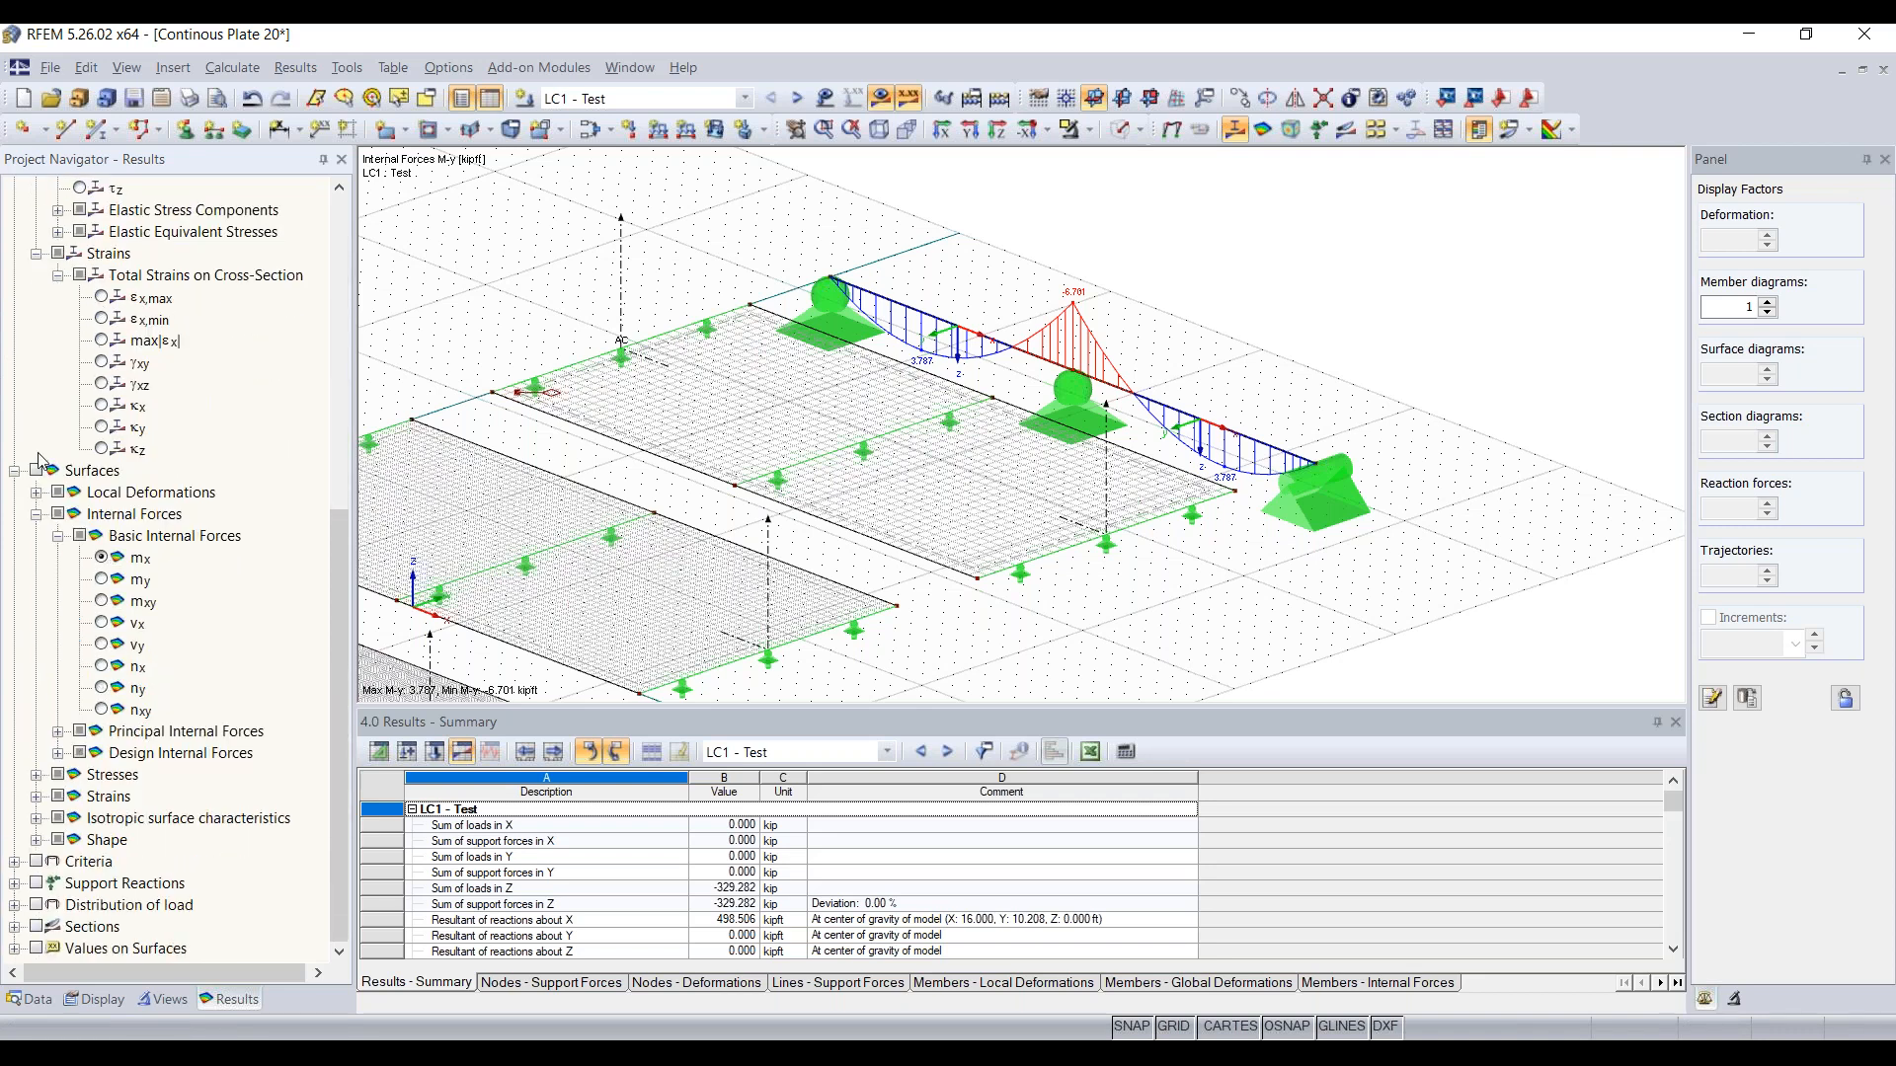
click(37, 471)
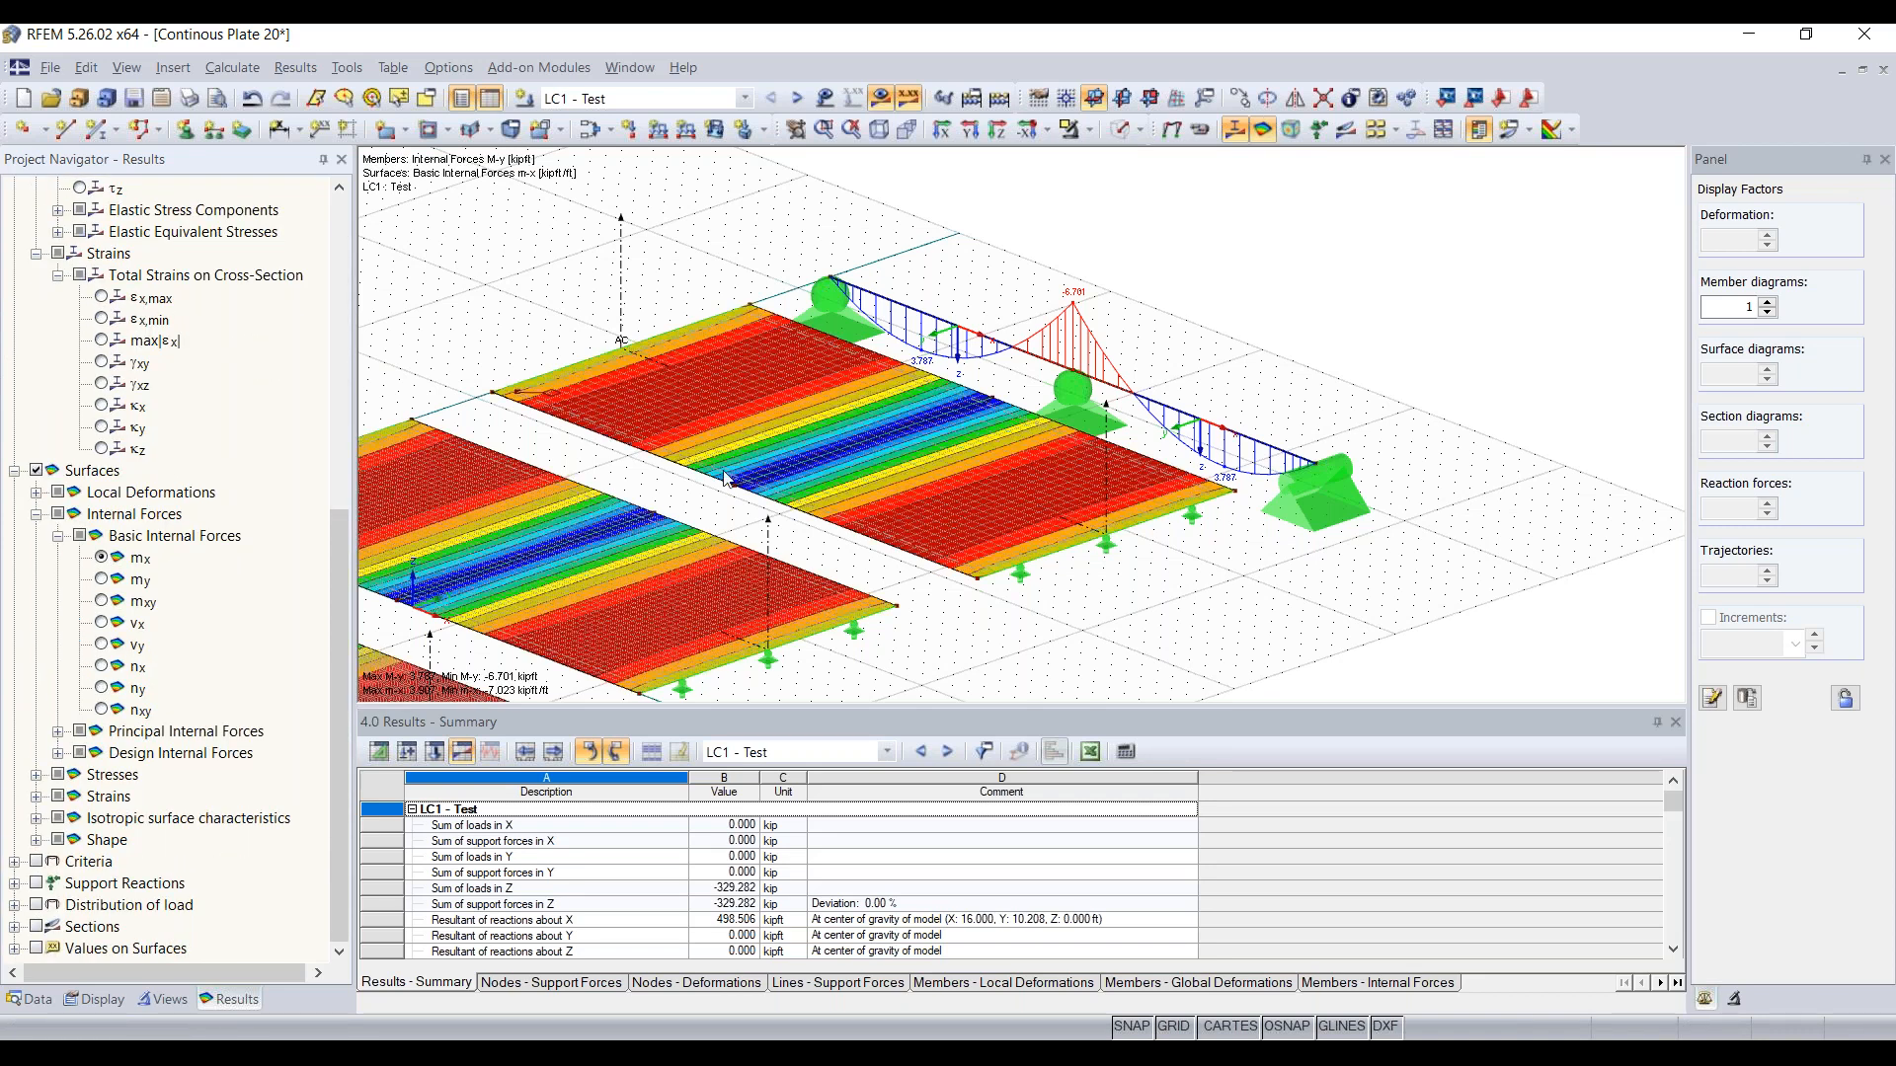
Step: Compare the mx contours on the three plates with the beam's My diagram, checking which member and surface forces are selected
scroll(697, 503, down, 6)
middle_drag(697, 504, 979, 418)
scroll(917, 457, up, 4)
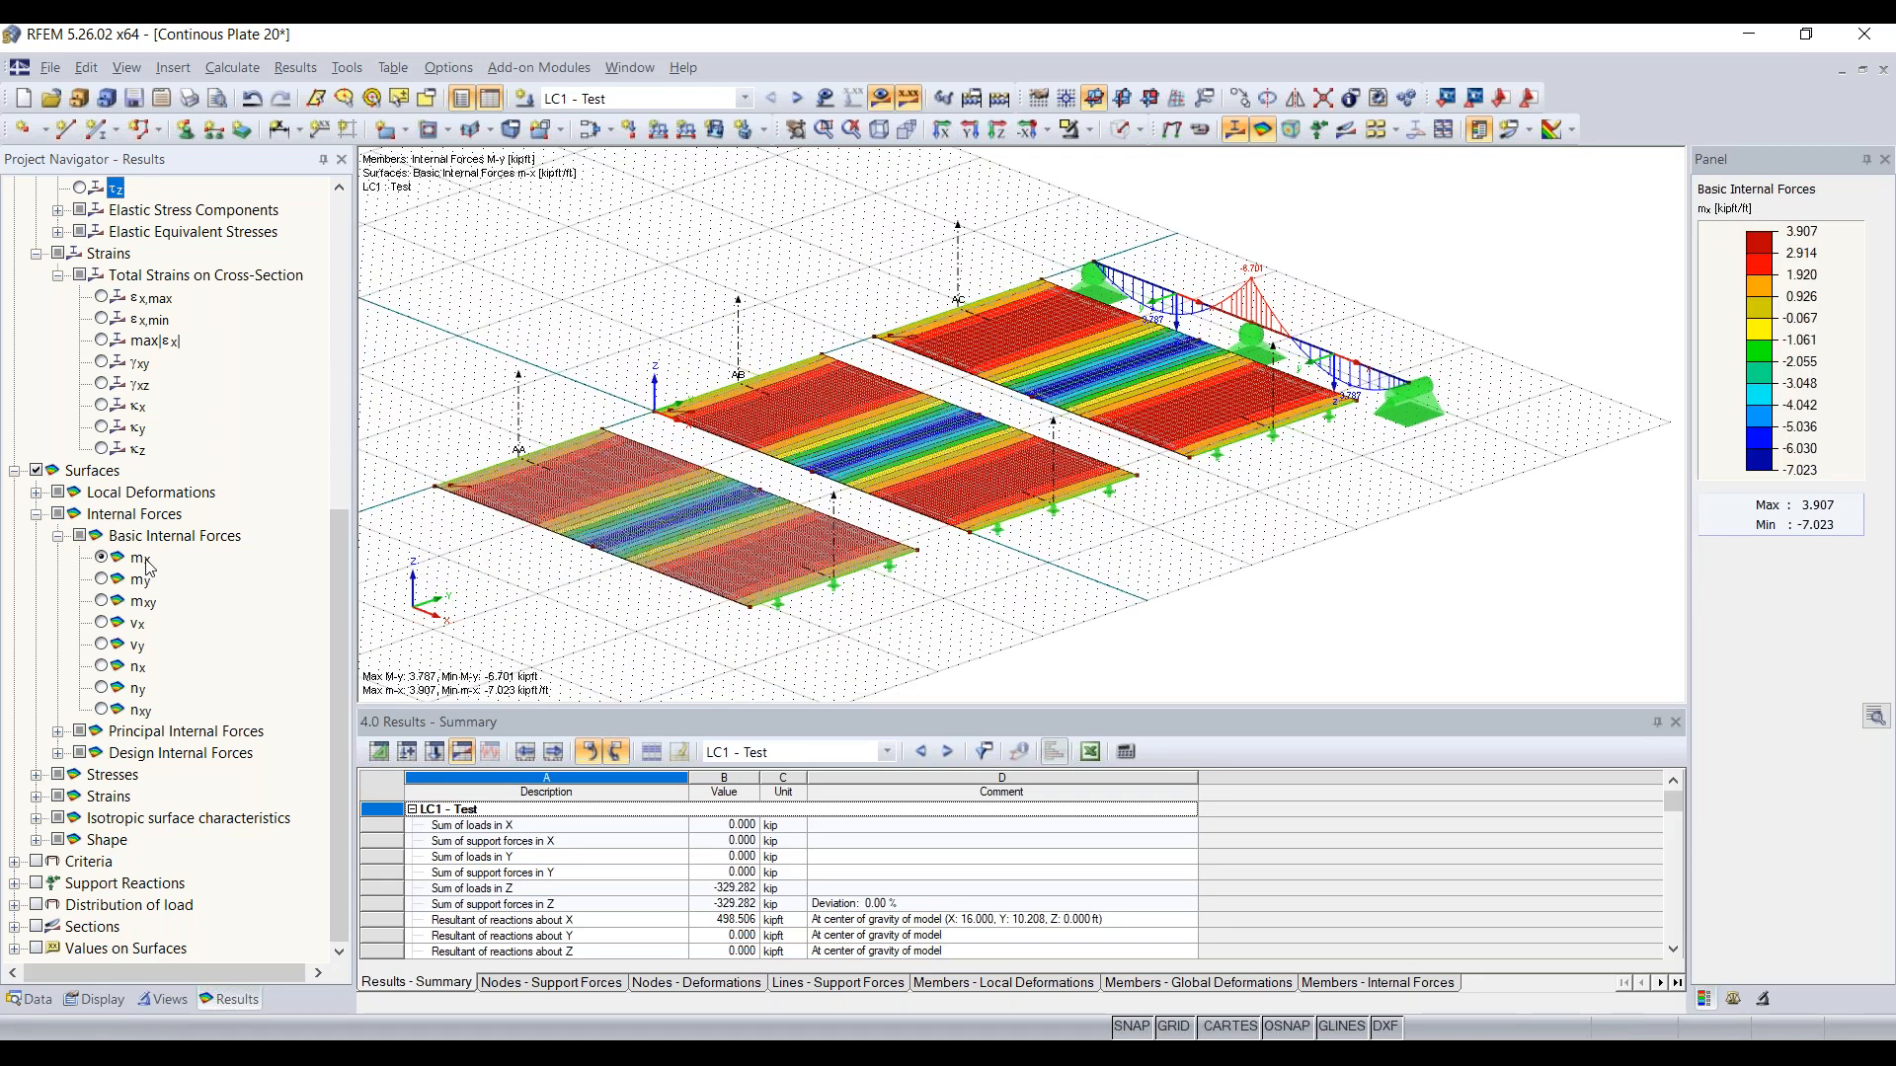
scroll(146, 566, up, 3)
scroll(146, 566, down, 3)
scroll(123, 406, up, 5)
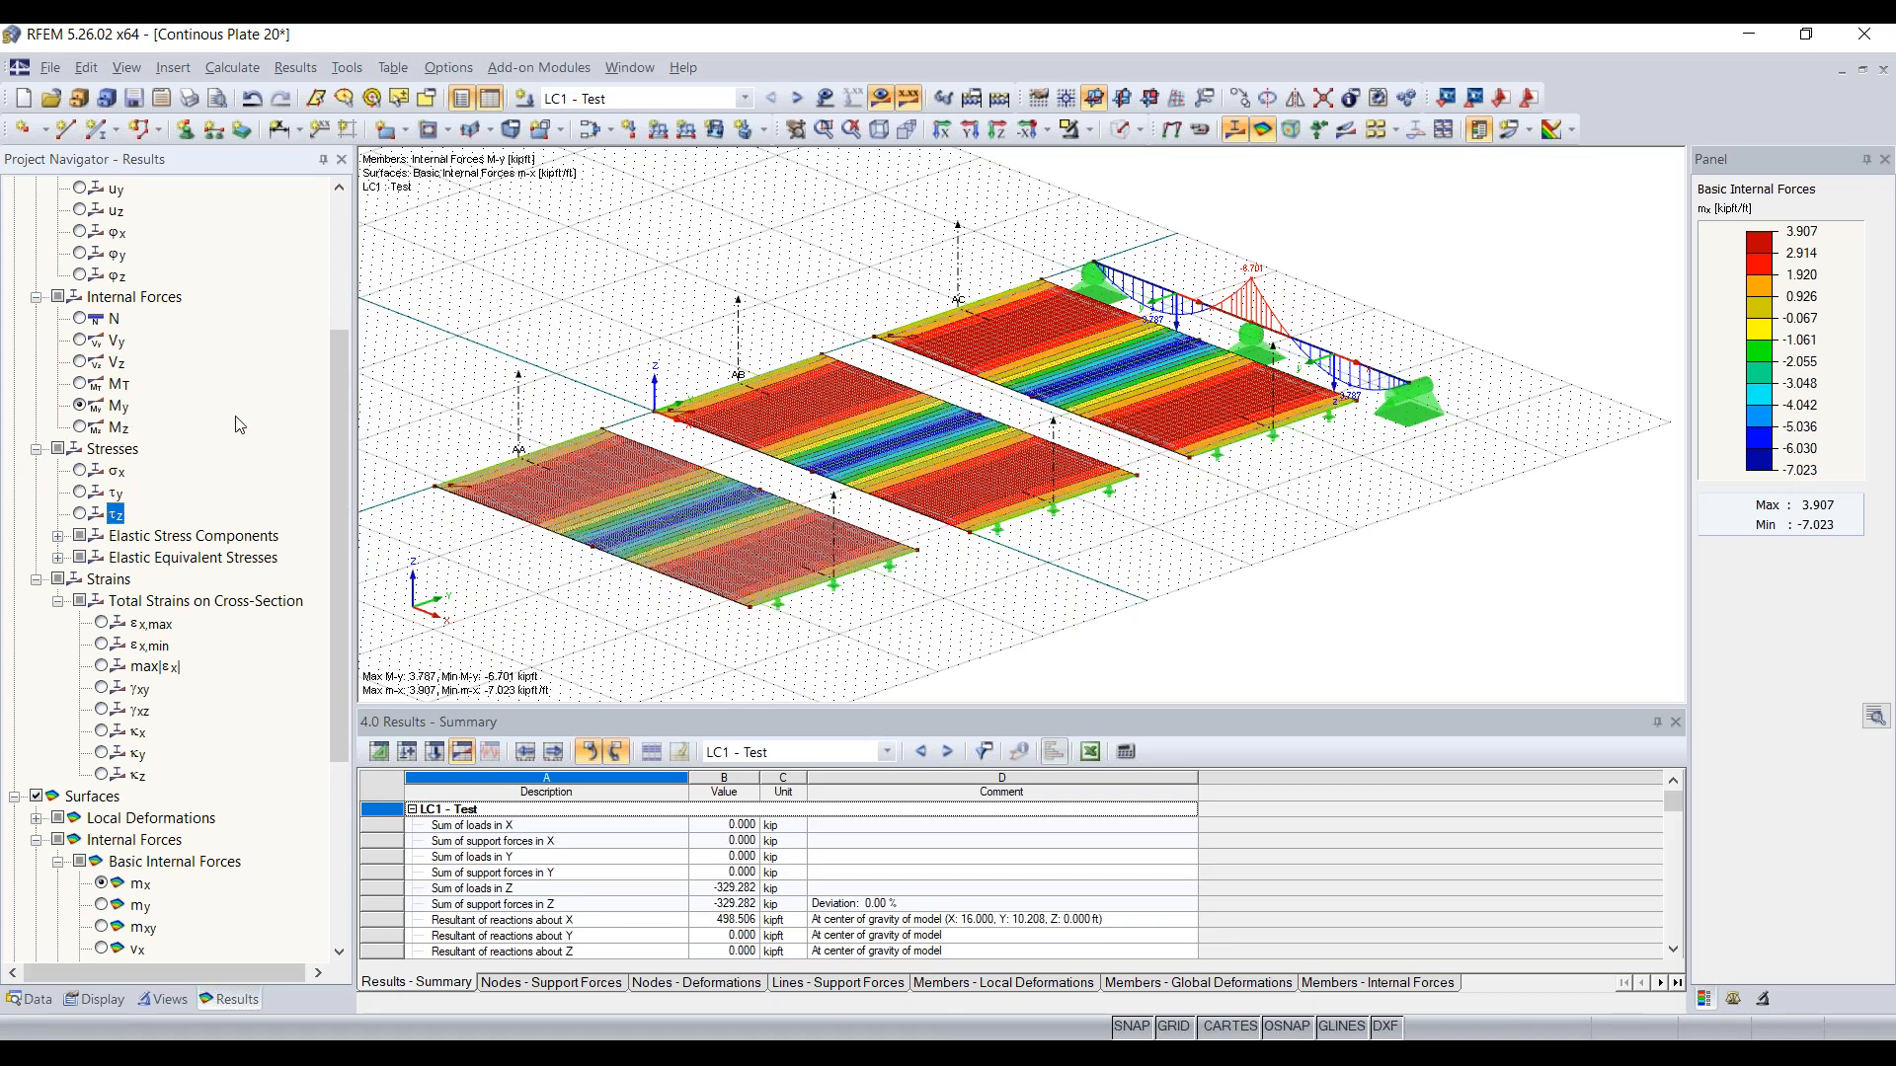
scroll(707, 530, up, 2)
Step: Switch the model from wireframe to the solid transparent display
right_click(714, 530)
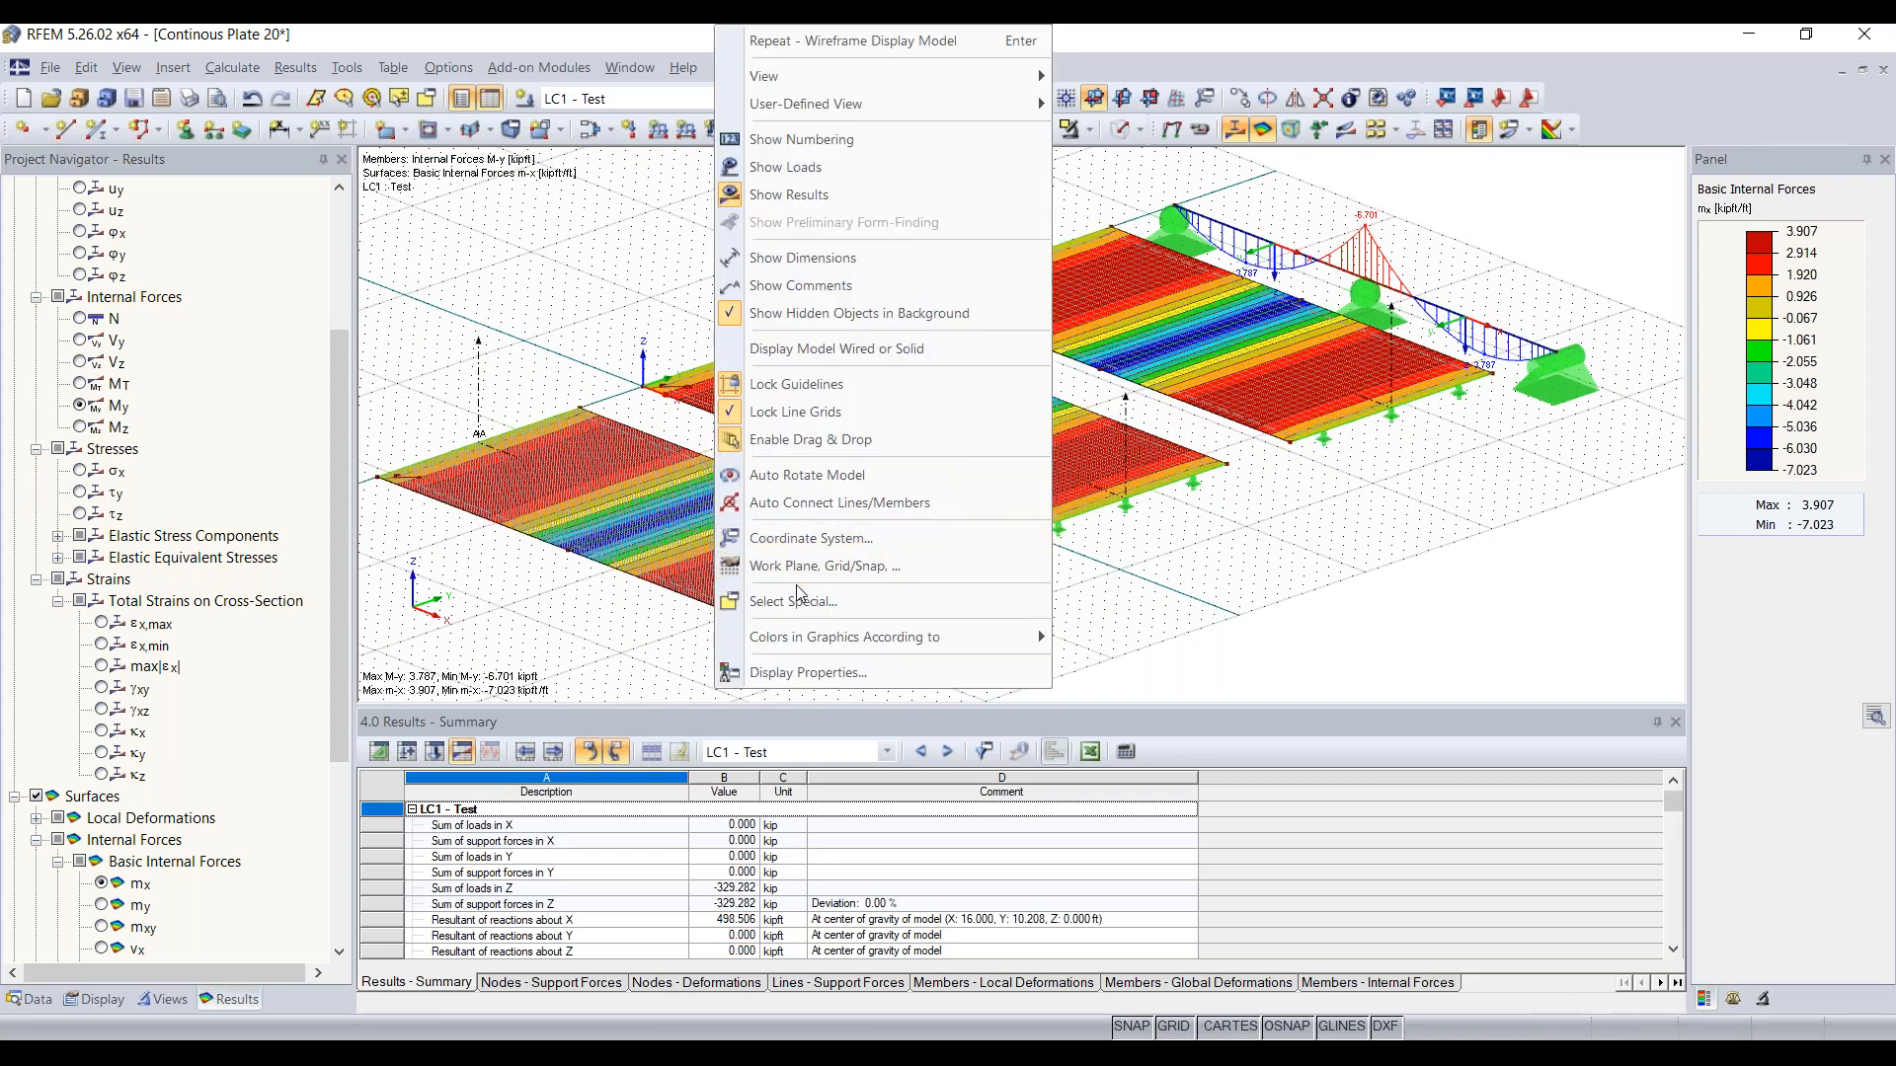
click(606, 553)
right_click(604, 554)
right_click(601, 561)
key(Escape)
click(1118, 129)
click(1118, 130)
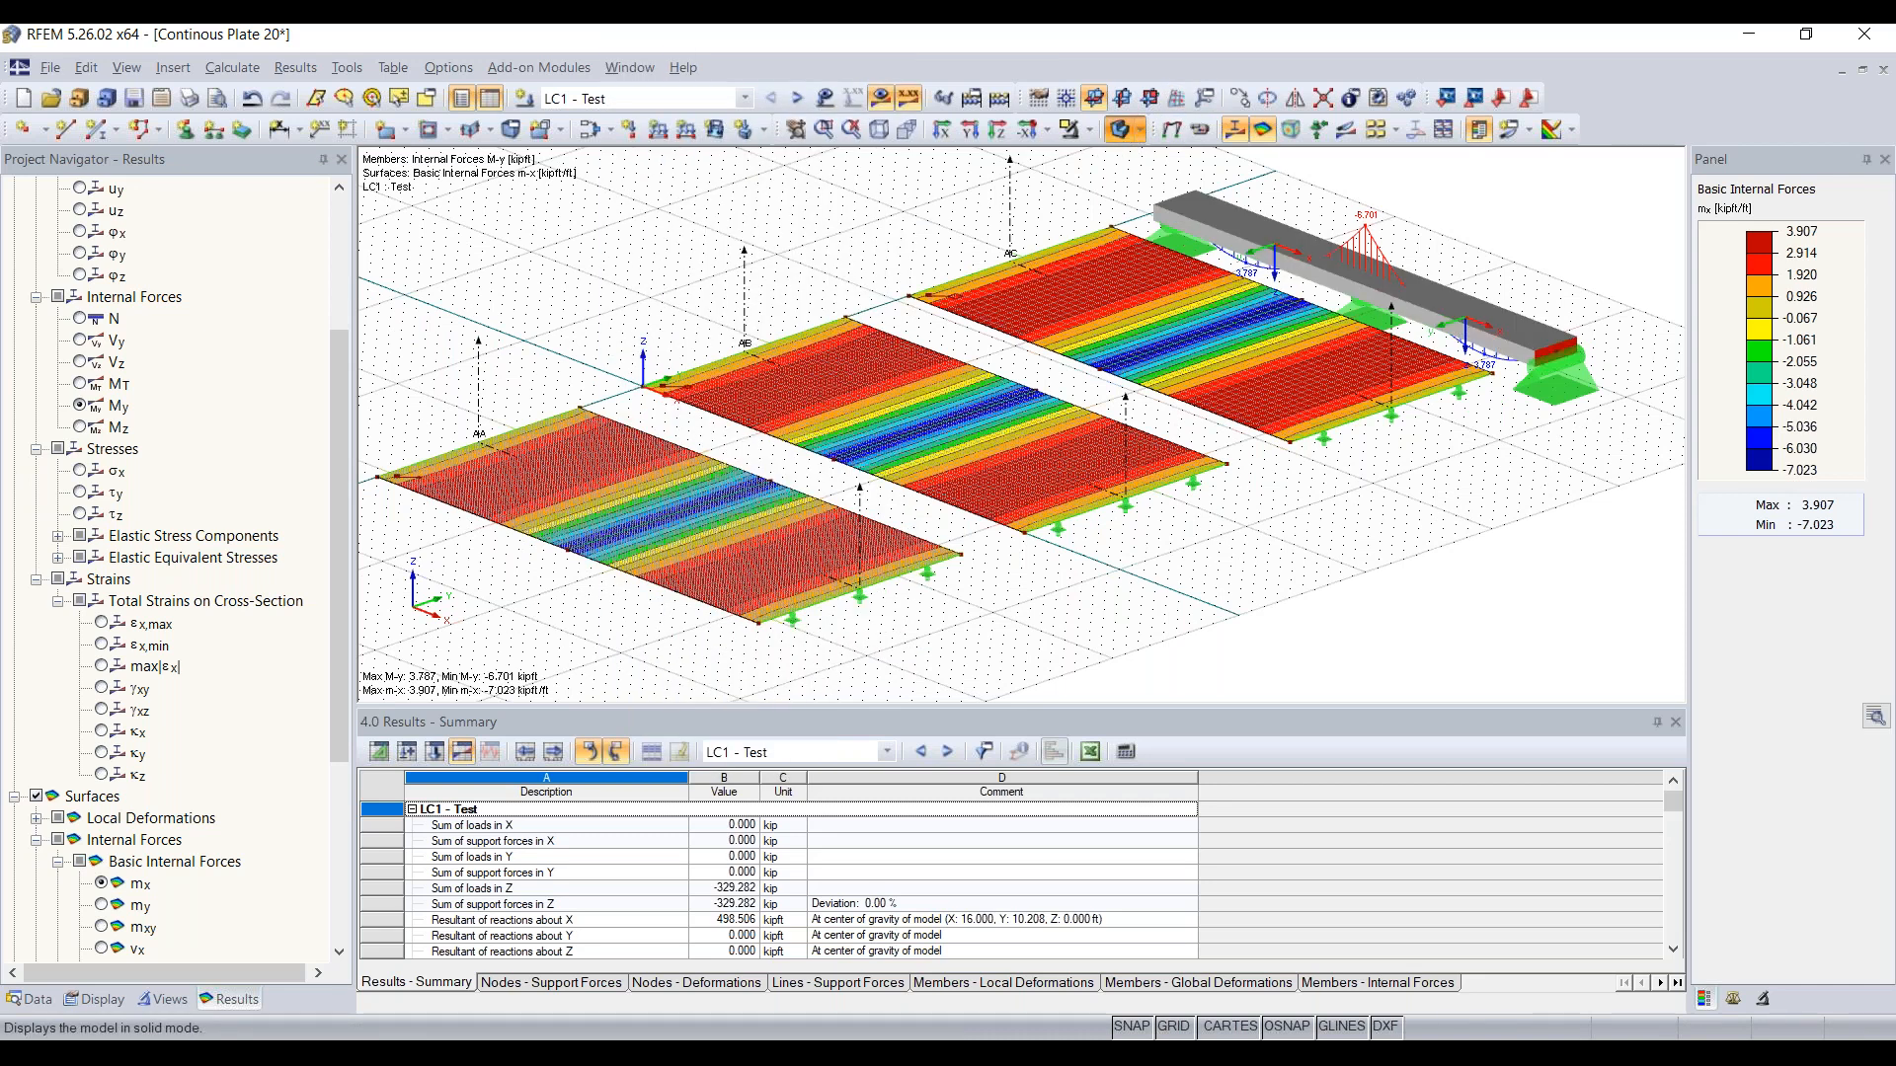
Step: Turn on the local axis systems of the plate surfaces
right_click(722, 575)
mouse_move(829, 484)
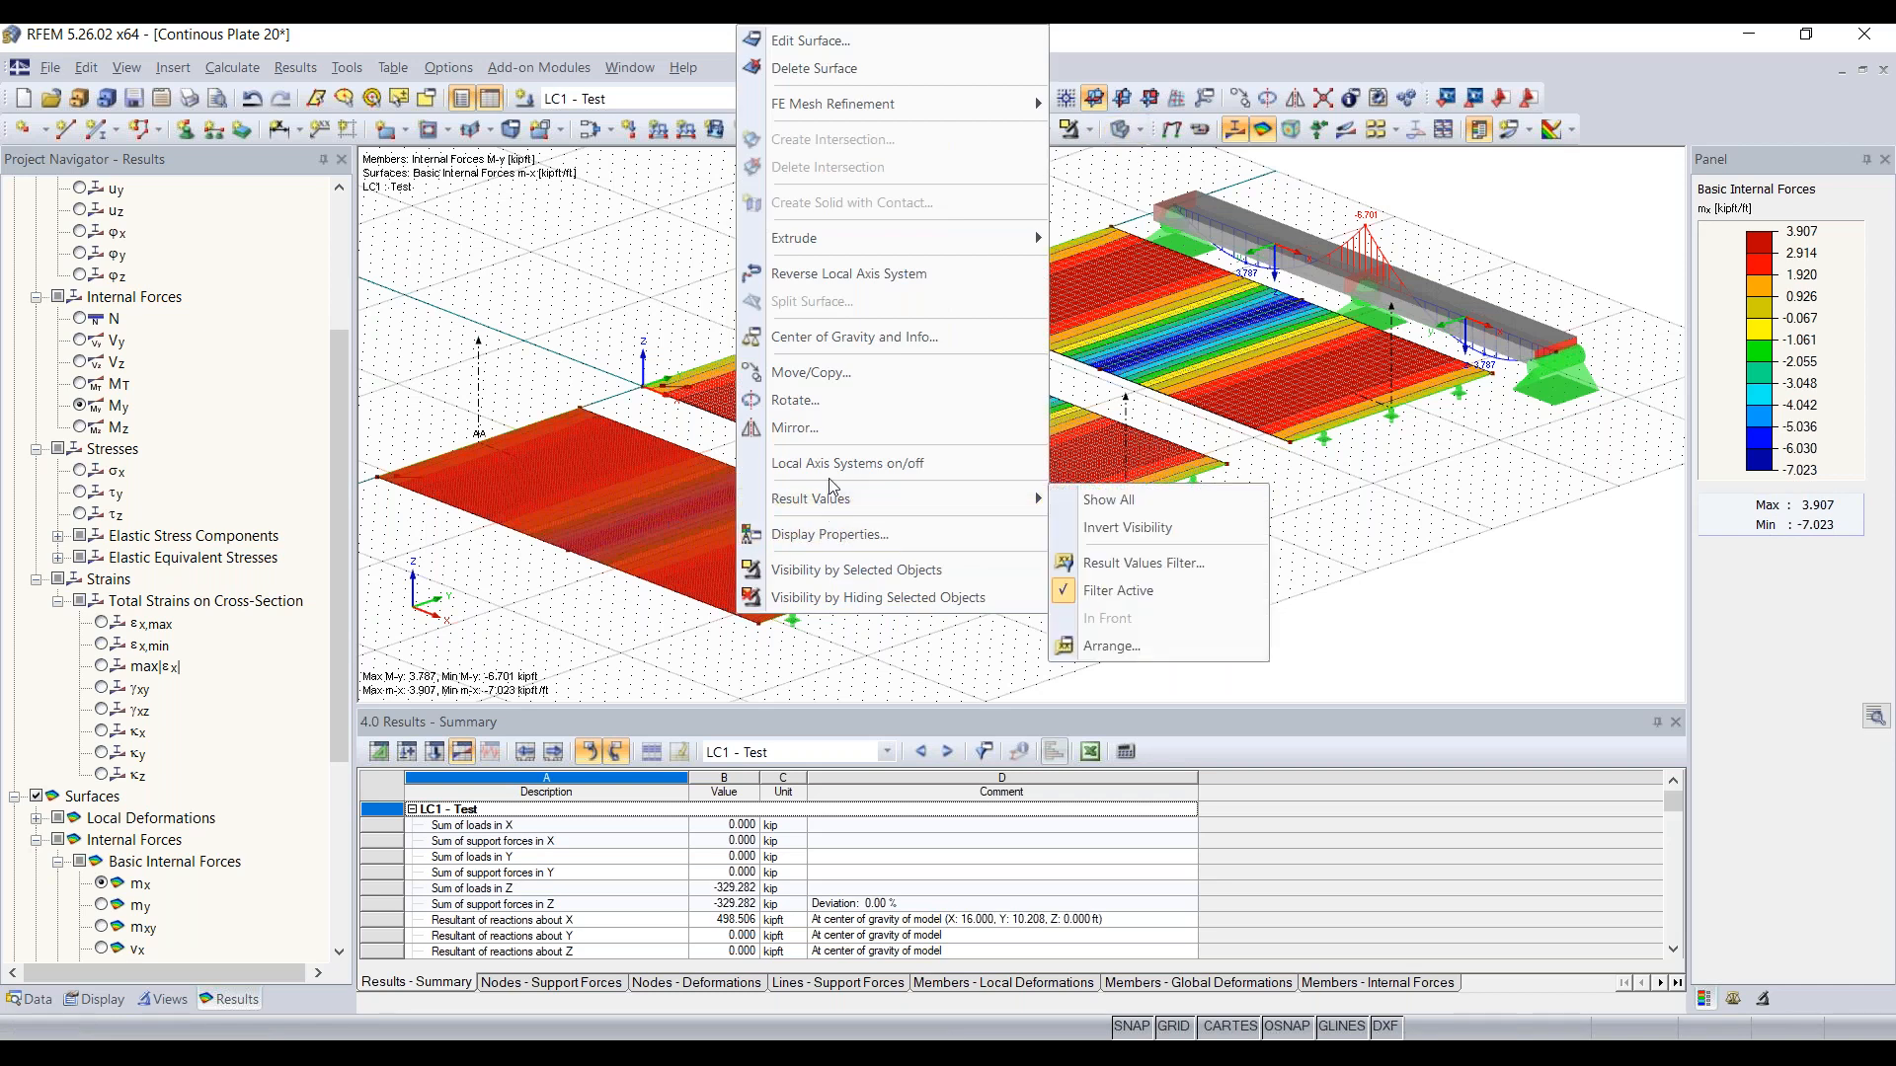
click(835, 464)
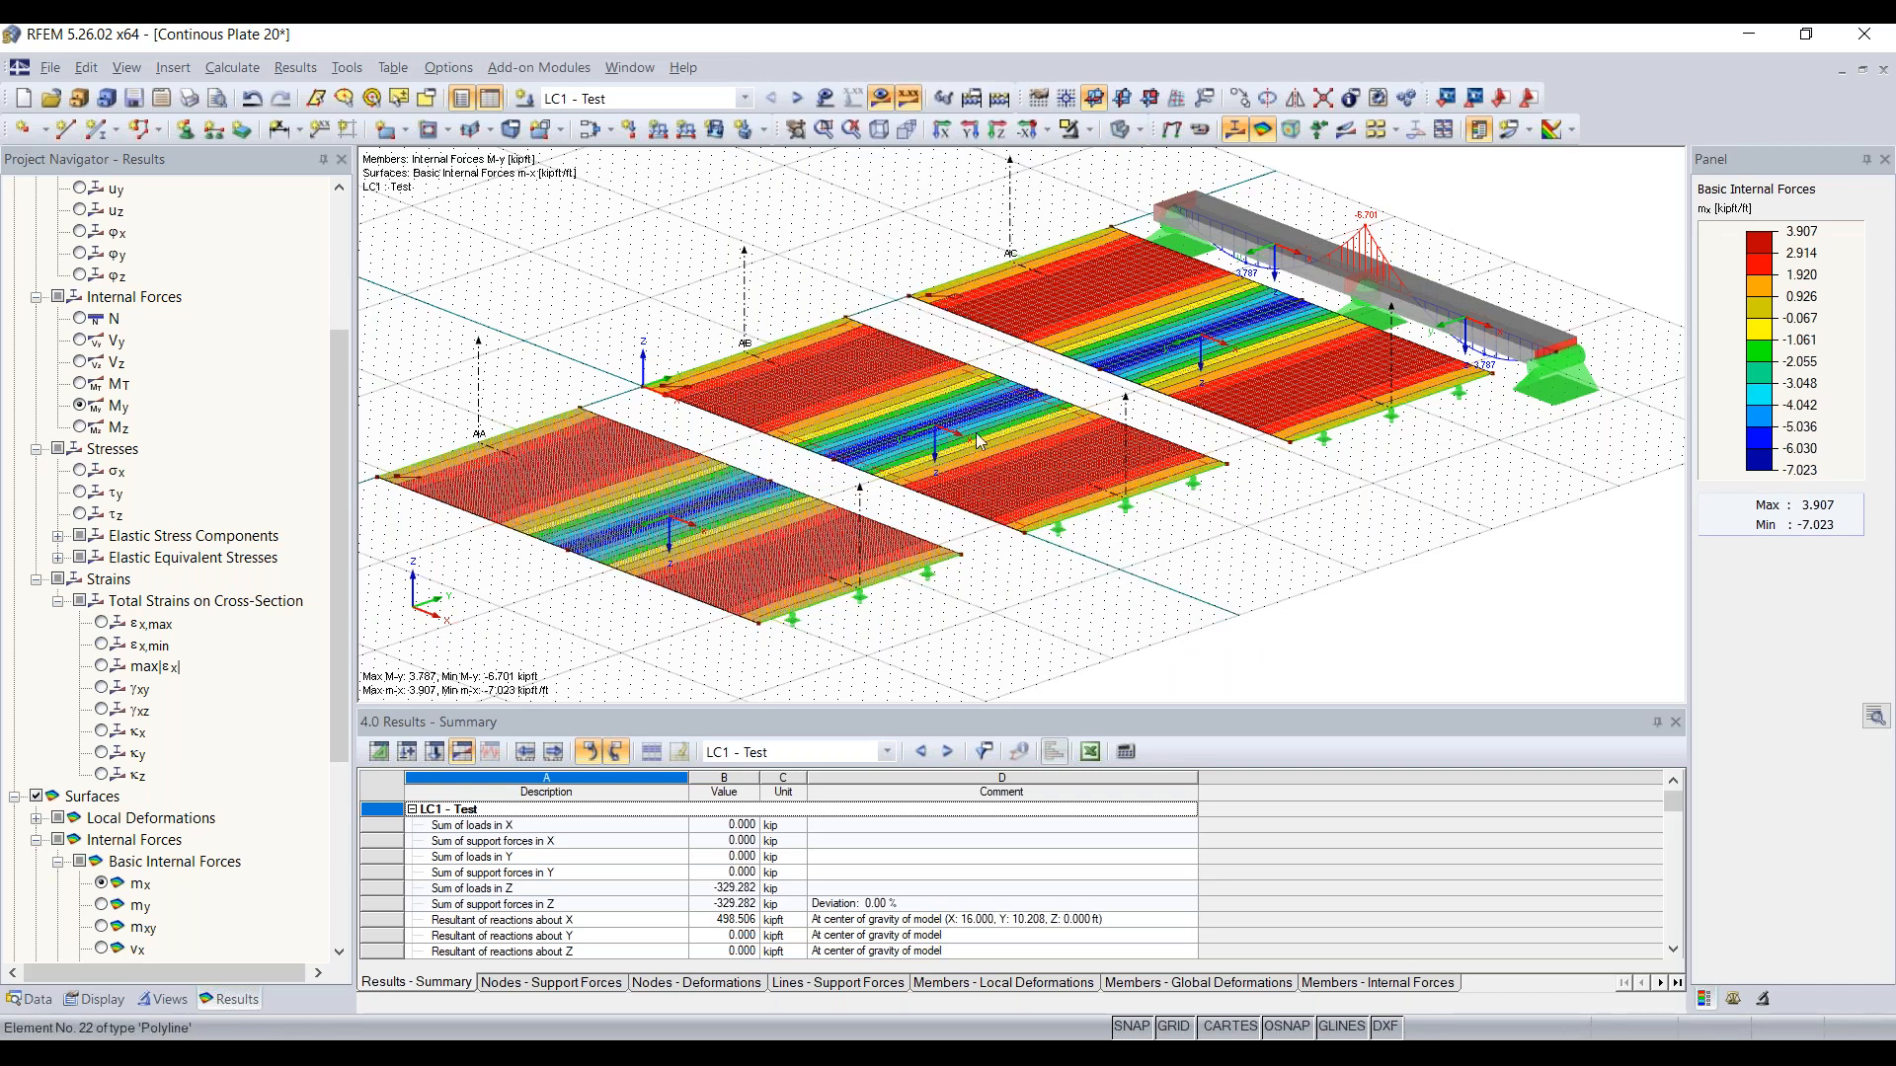
mouse_move(1058, 452)
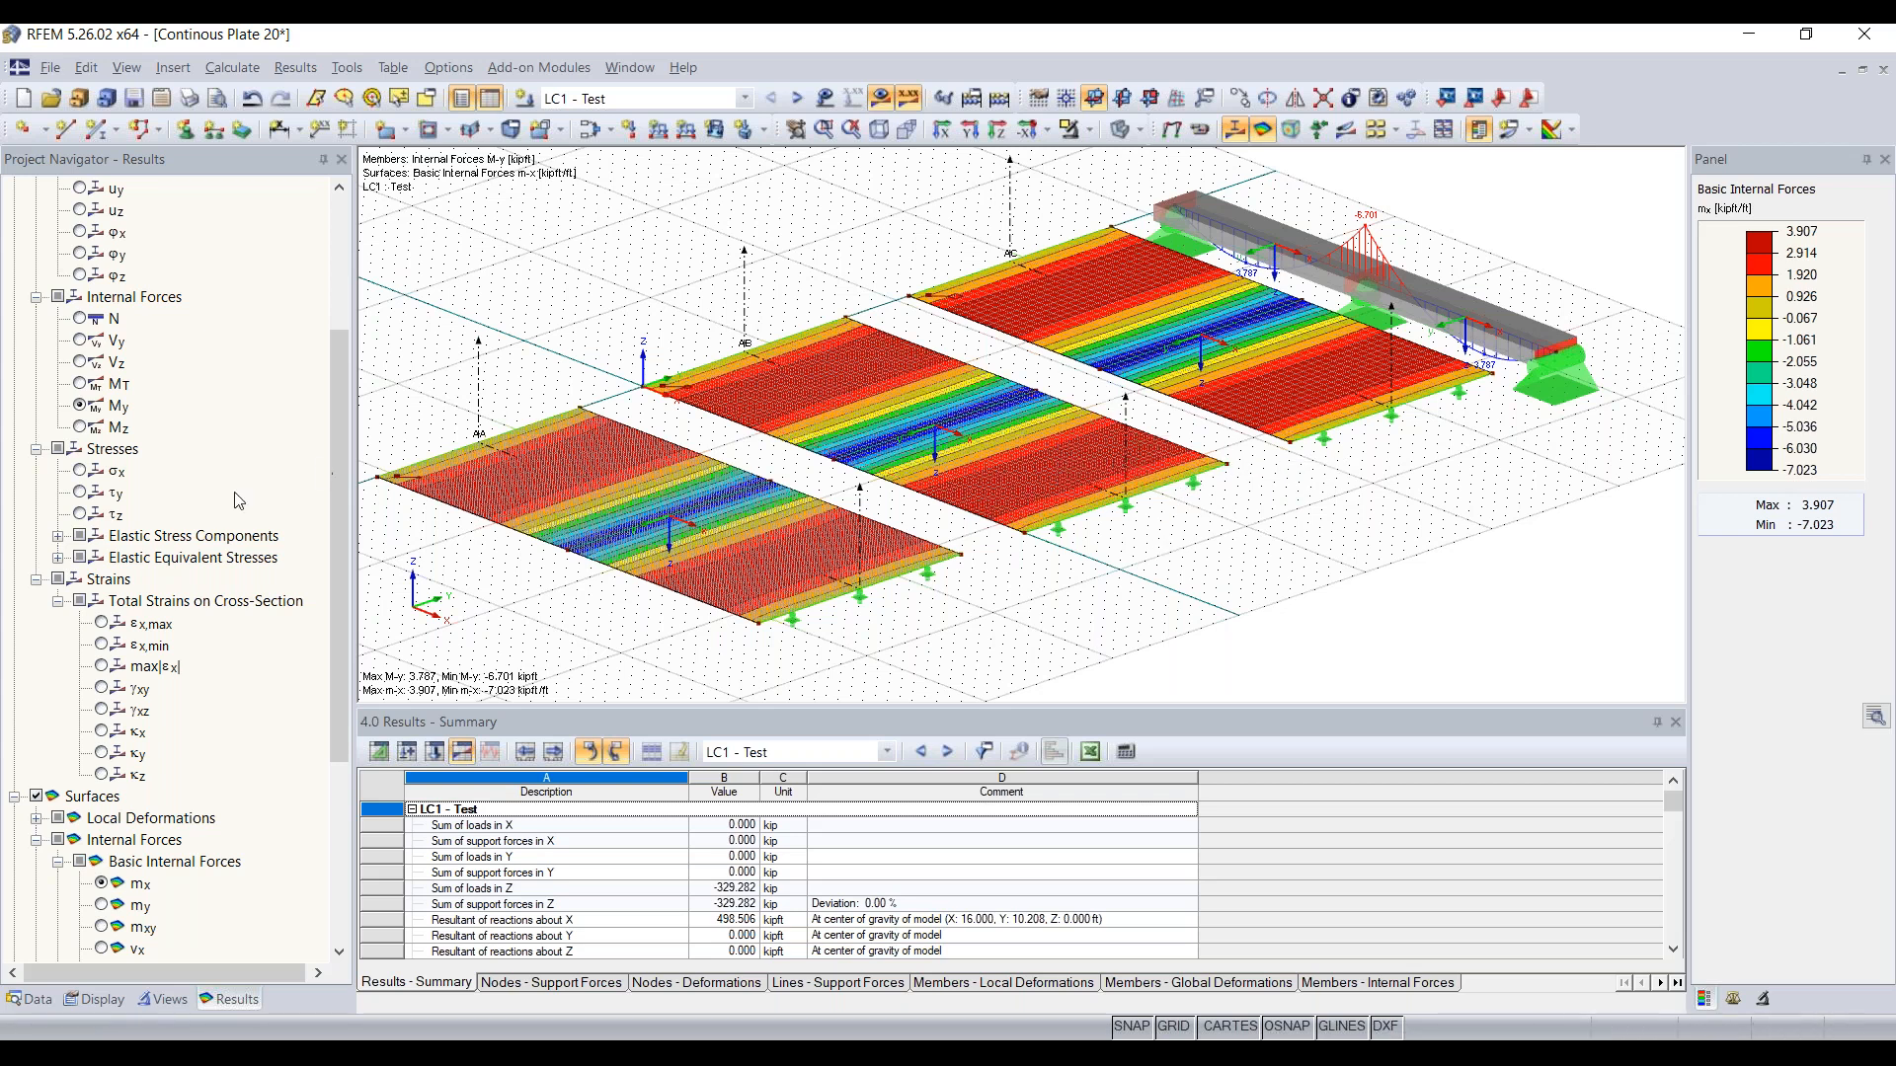
Step: Turn on the section results and compare the diagrams along AA, AB and AC with the beam's My diagram
scroll(240, 510, down, 5)
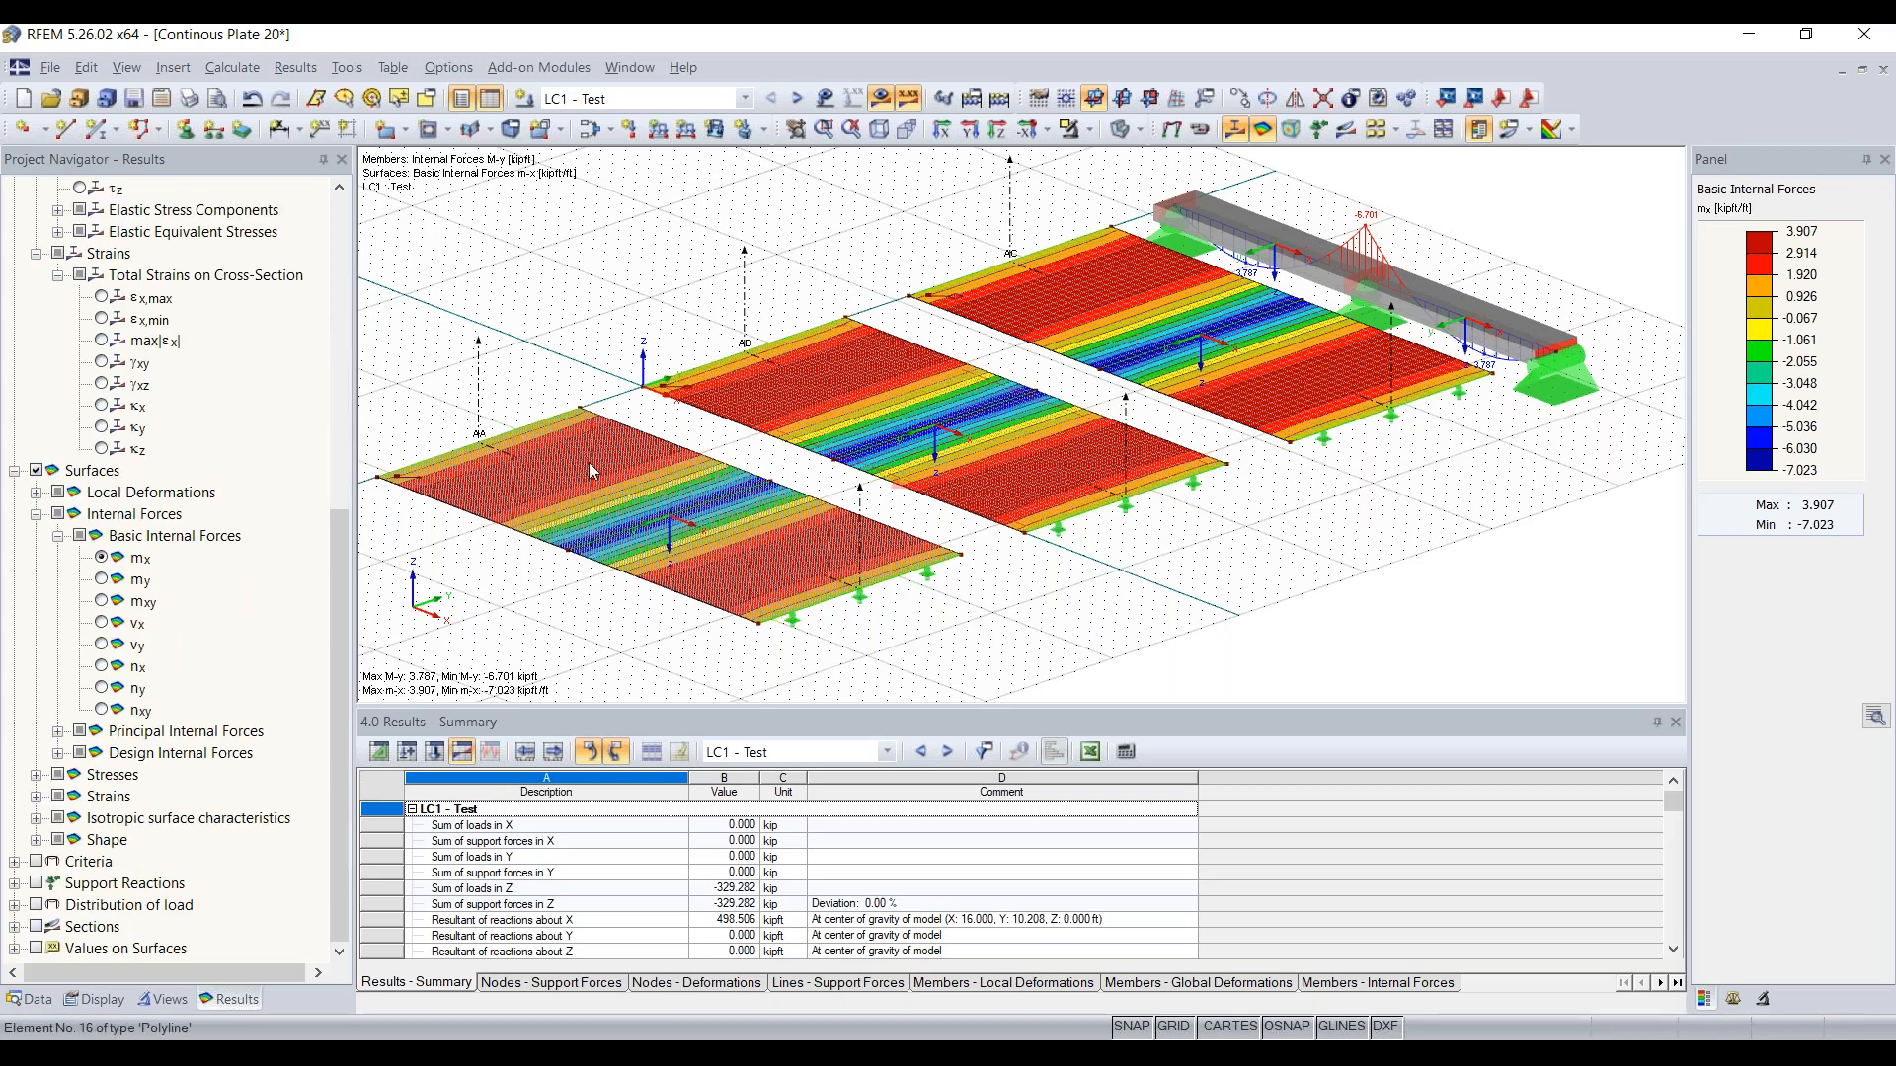
click(36, 927)
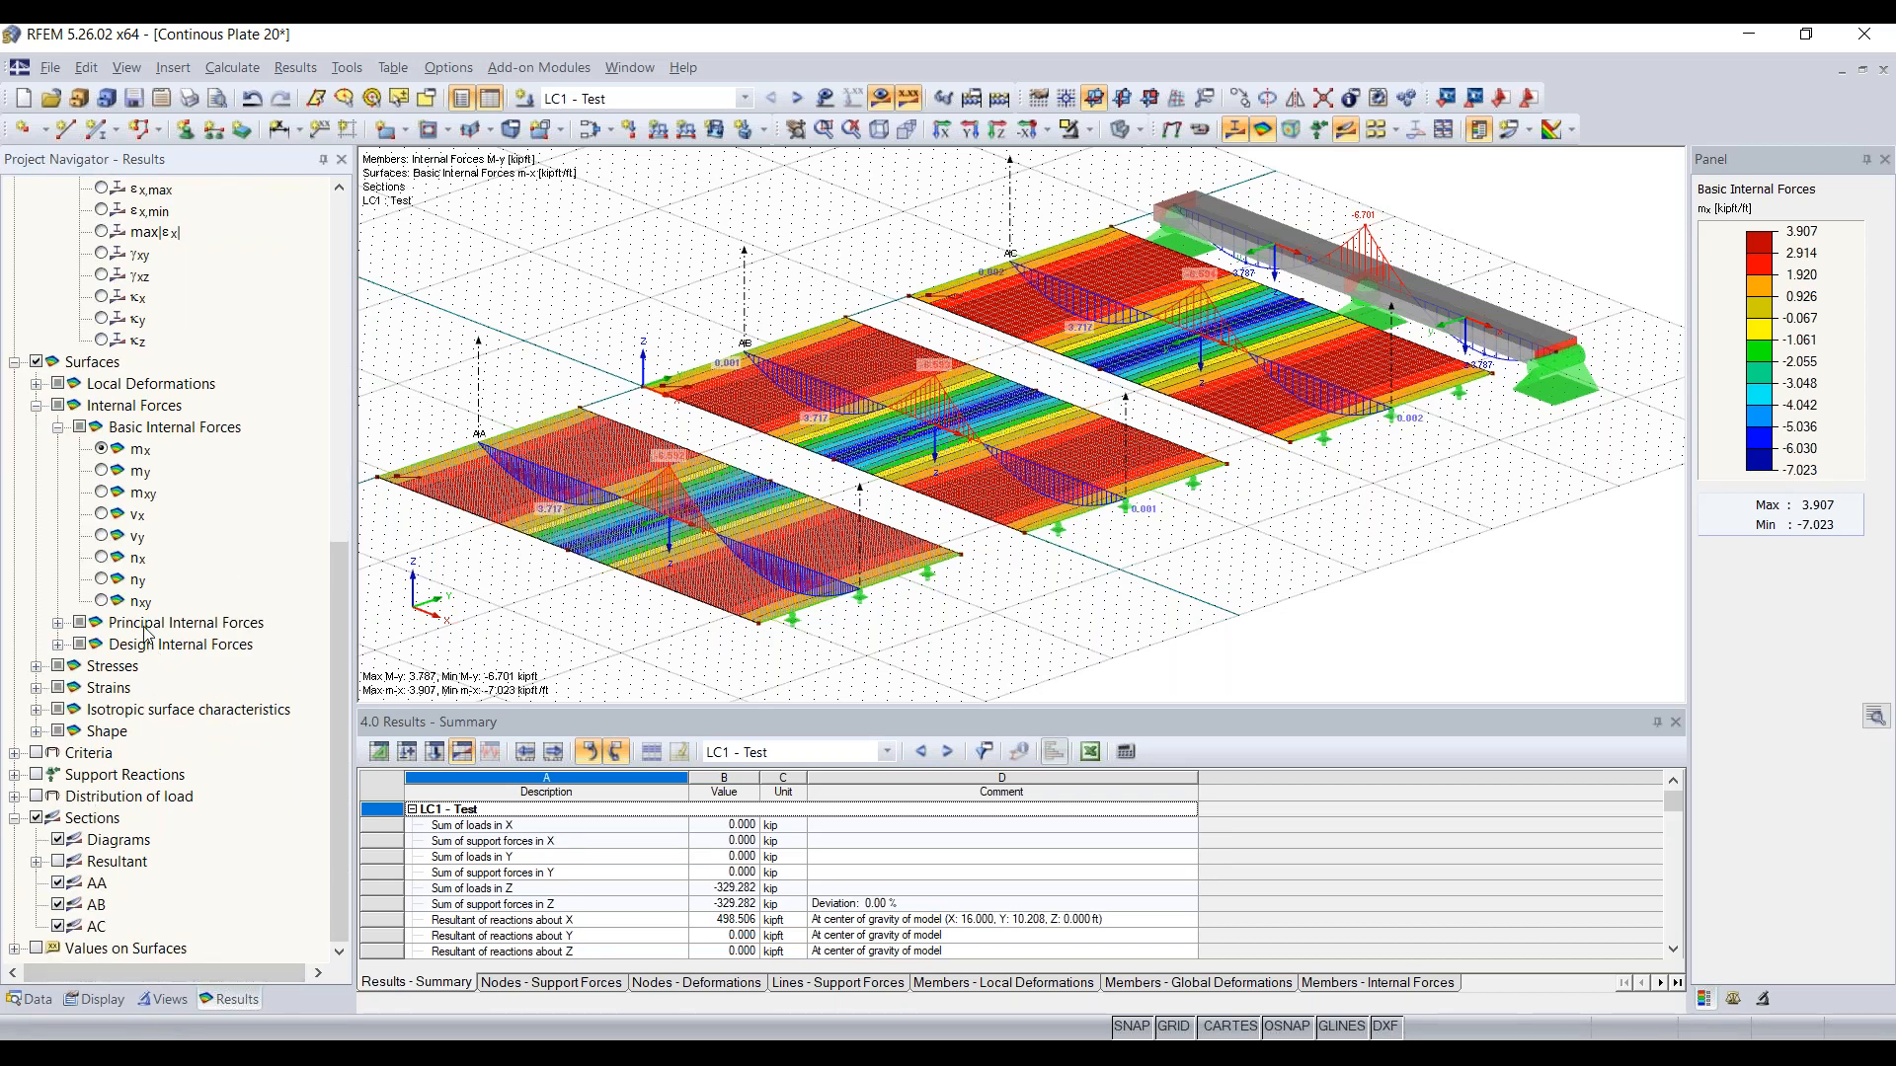
scroll(147, 633, up, 10)
scroll(146, 633, down, 10)
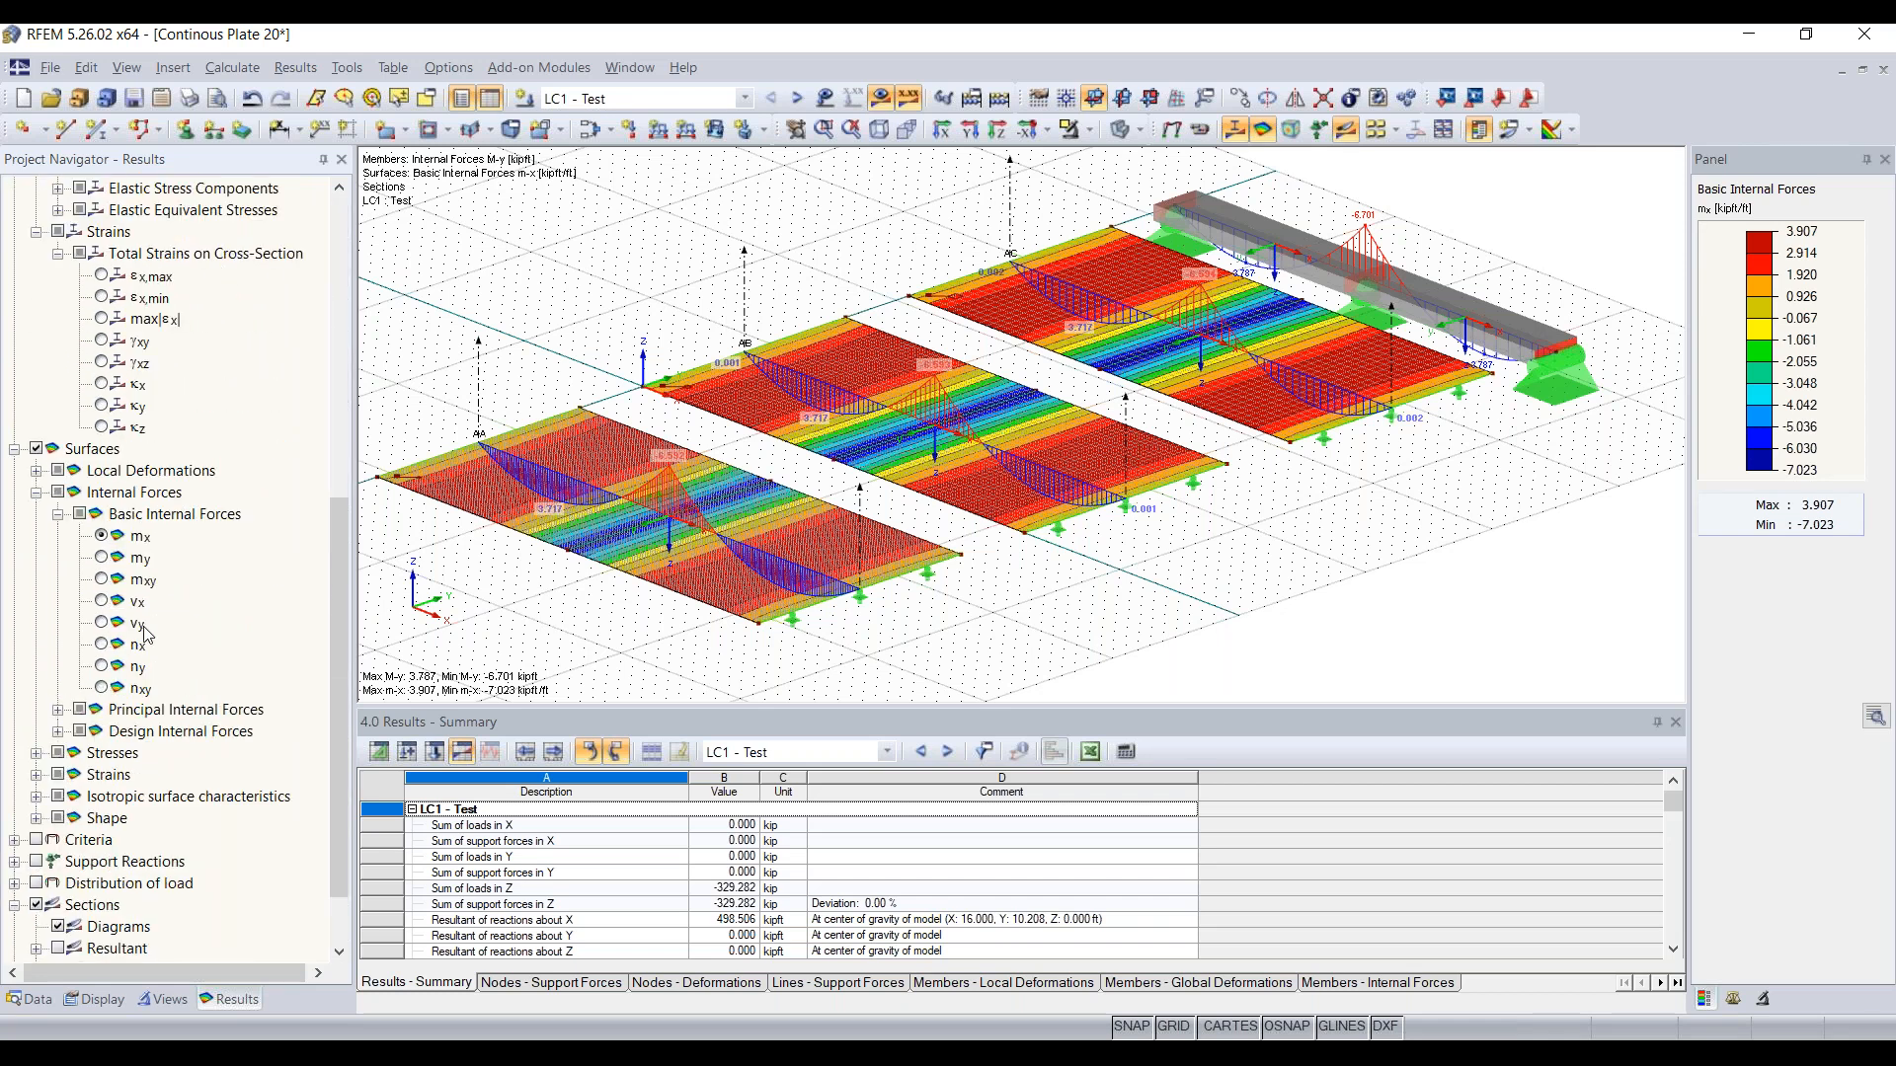
click(65, 826)
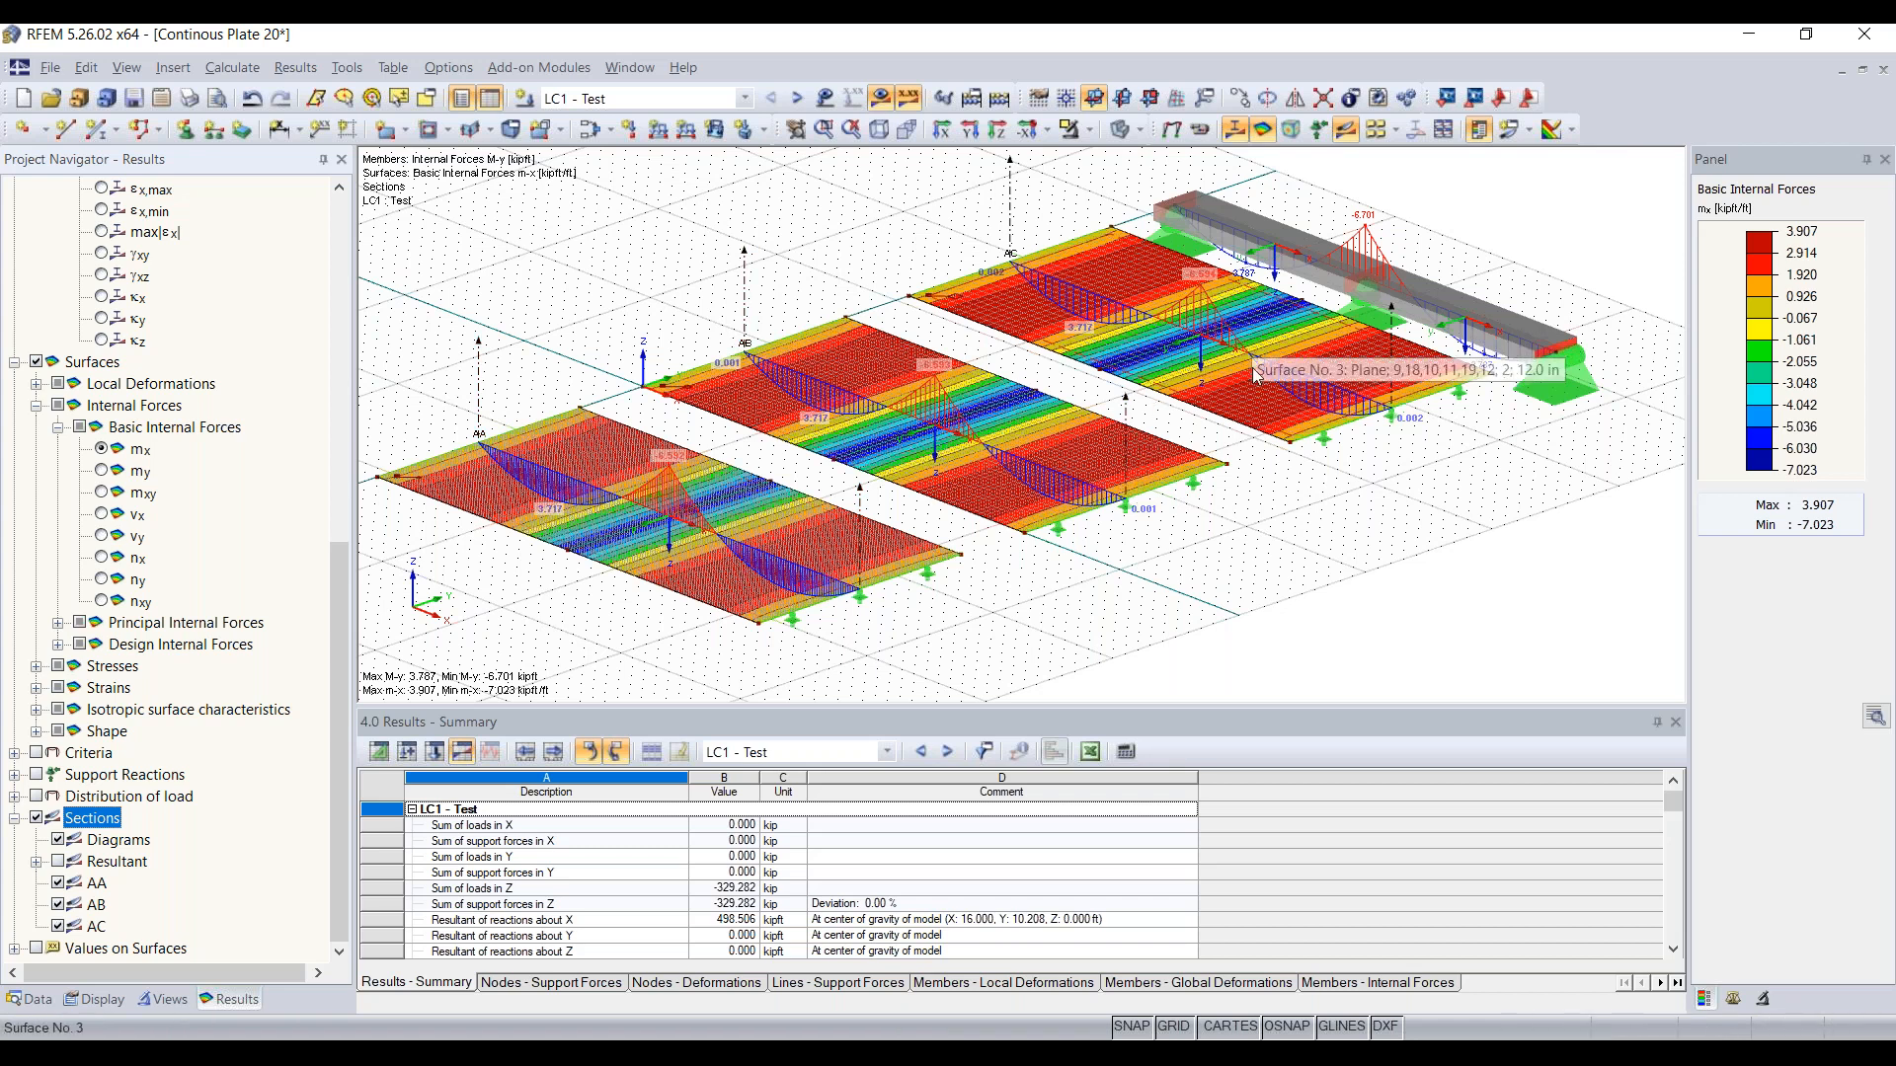
ctrl+middle_drag(1291, 531, 1201, 466)
ctrl+middle_drag(1190, 410, 1189, 401)
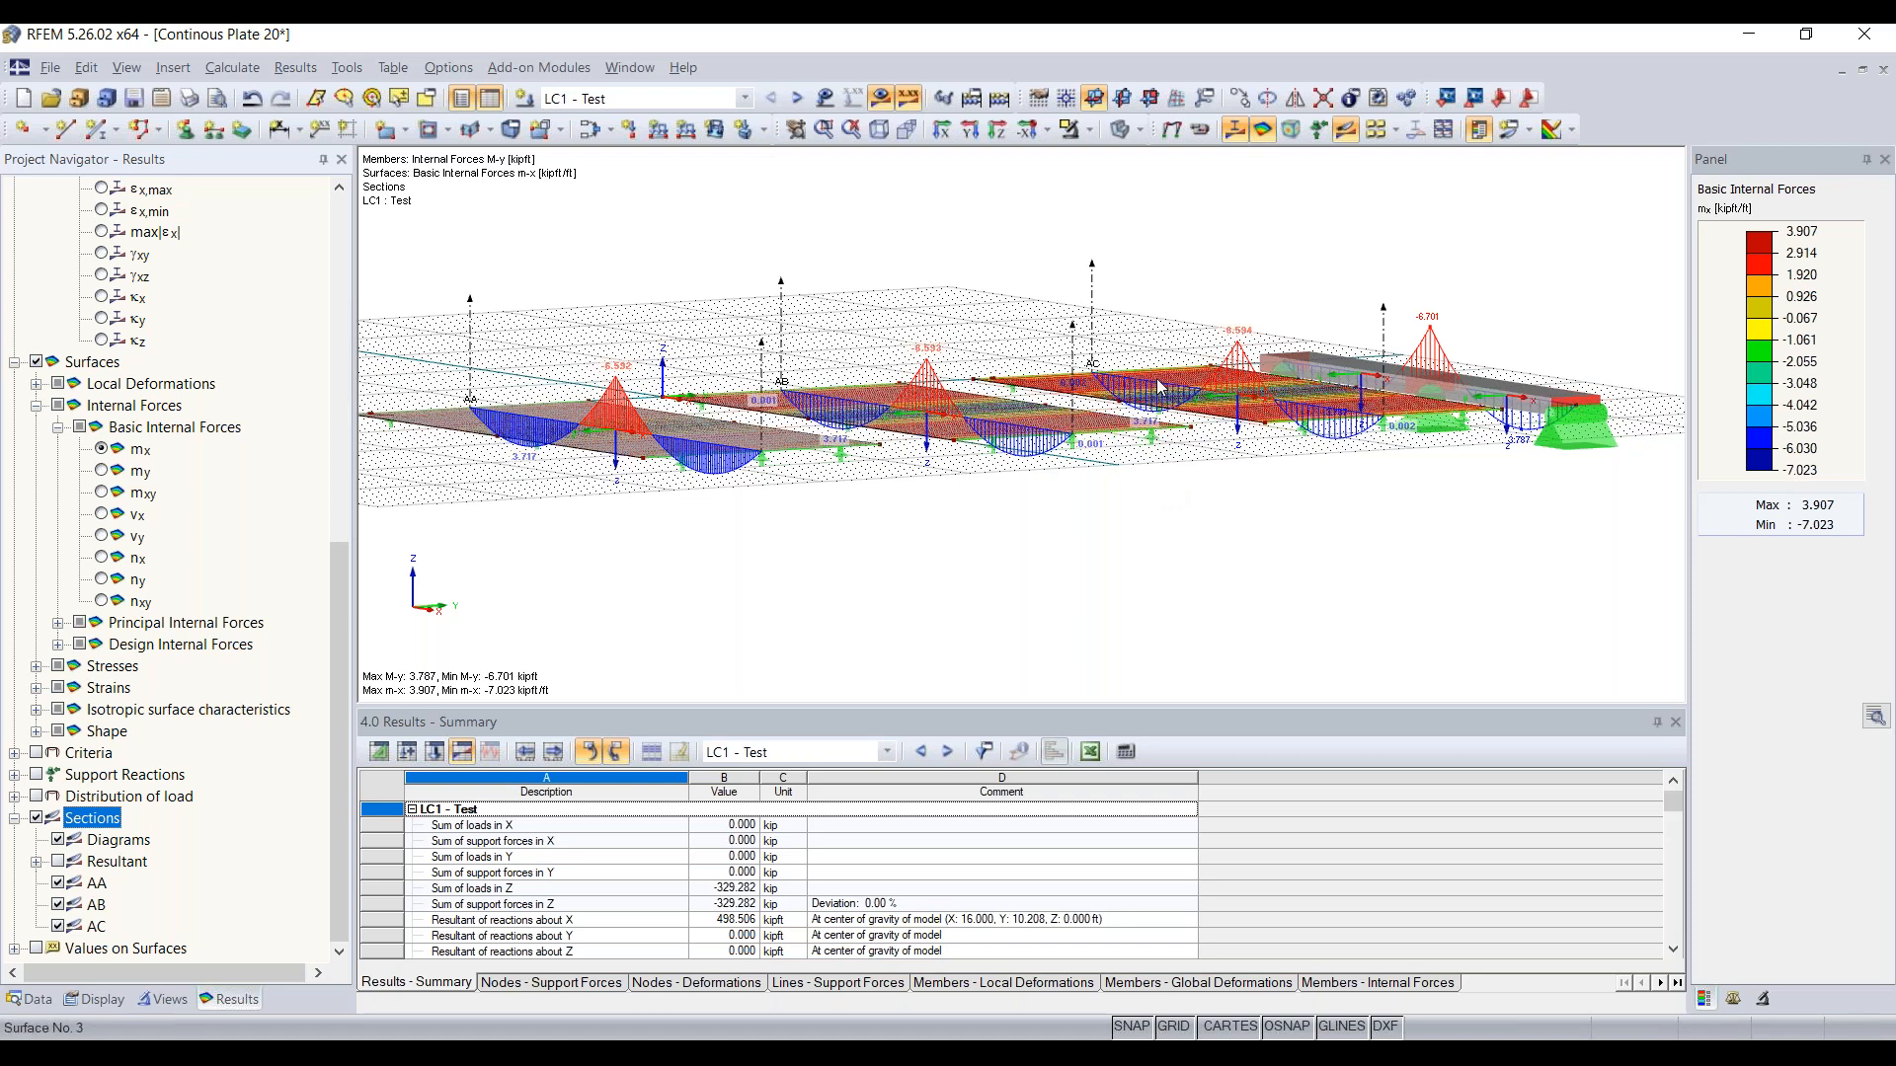
ctrl+middle_drag(874, 275, 977, 380)
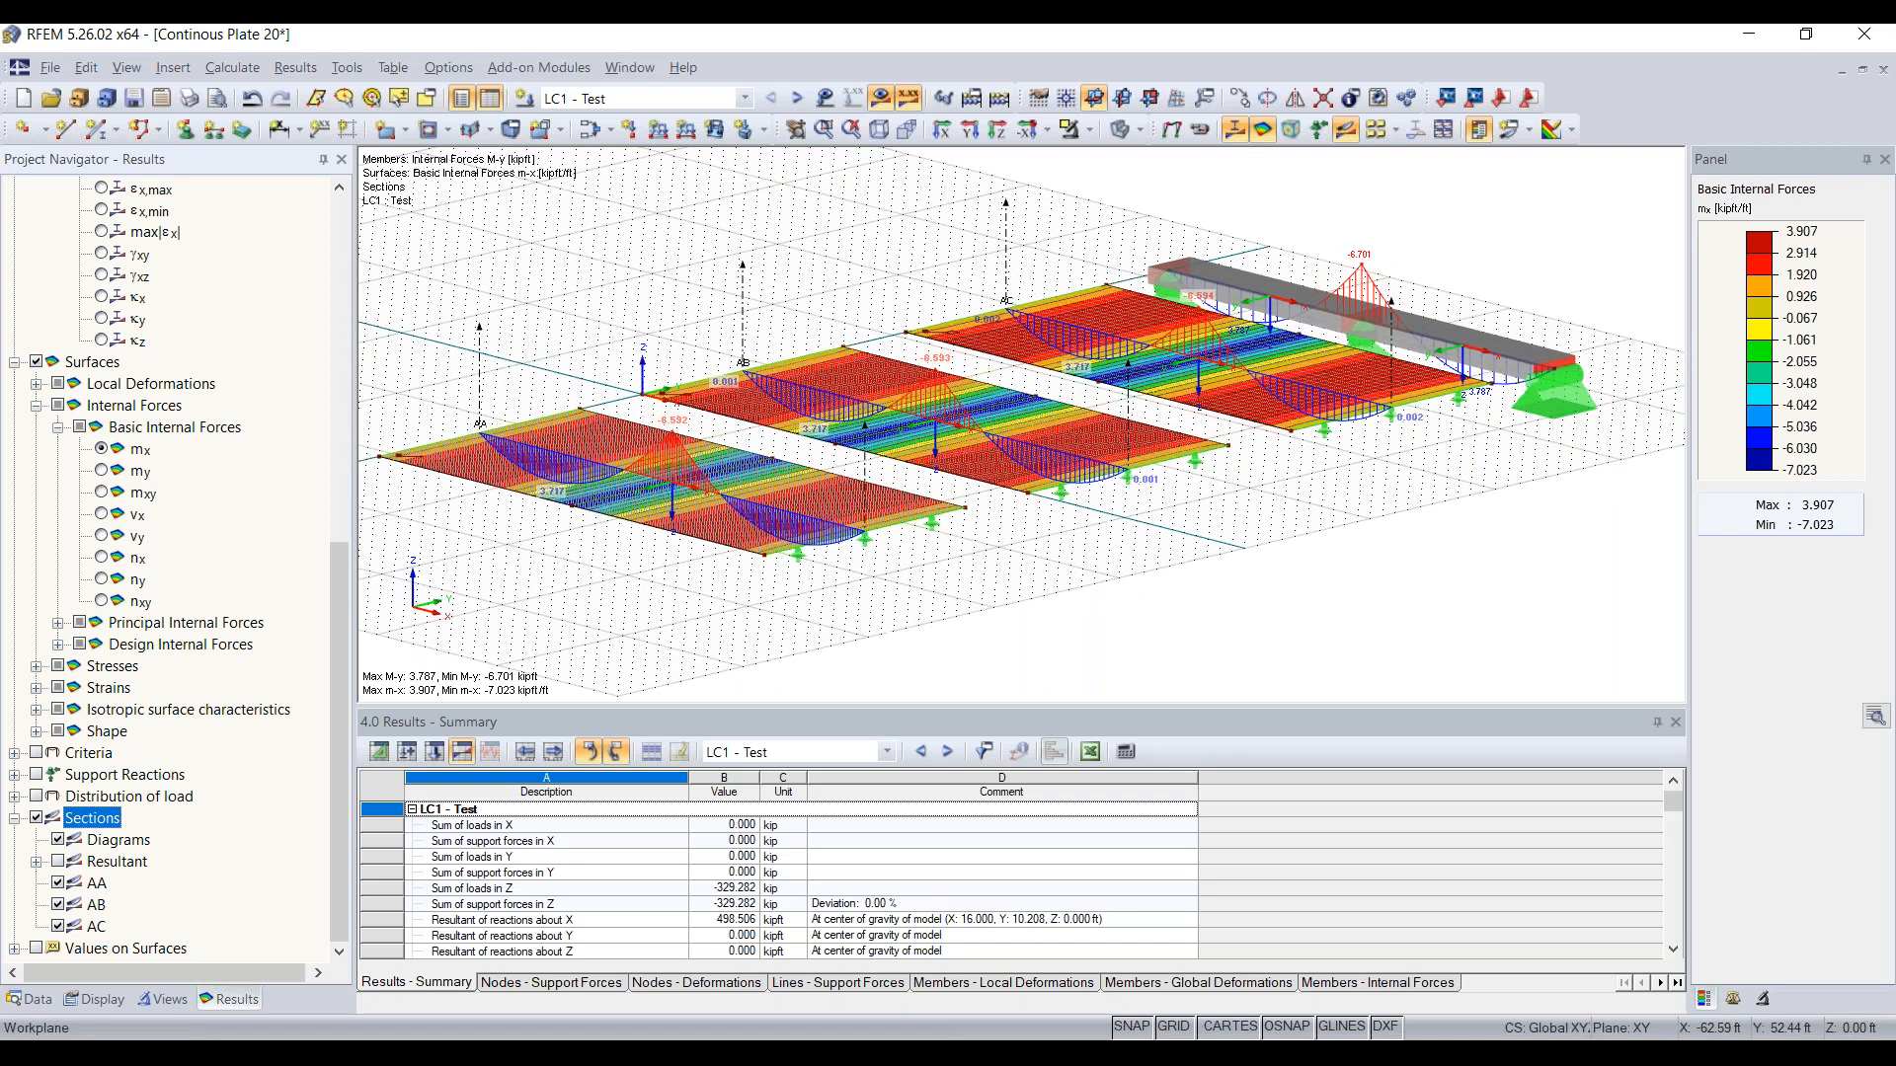
Step: Review the target length of finite elements in the FE mesh settings and leave the settings as they are
click(240, 81)
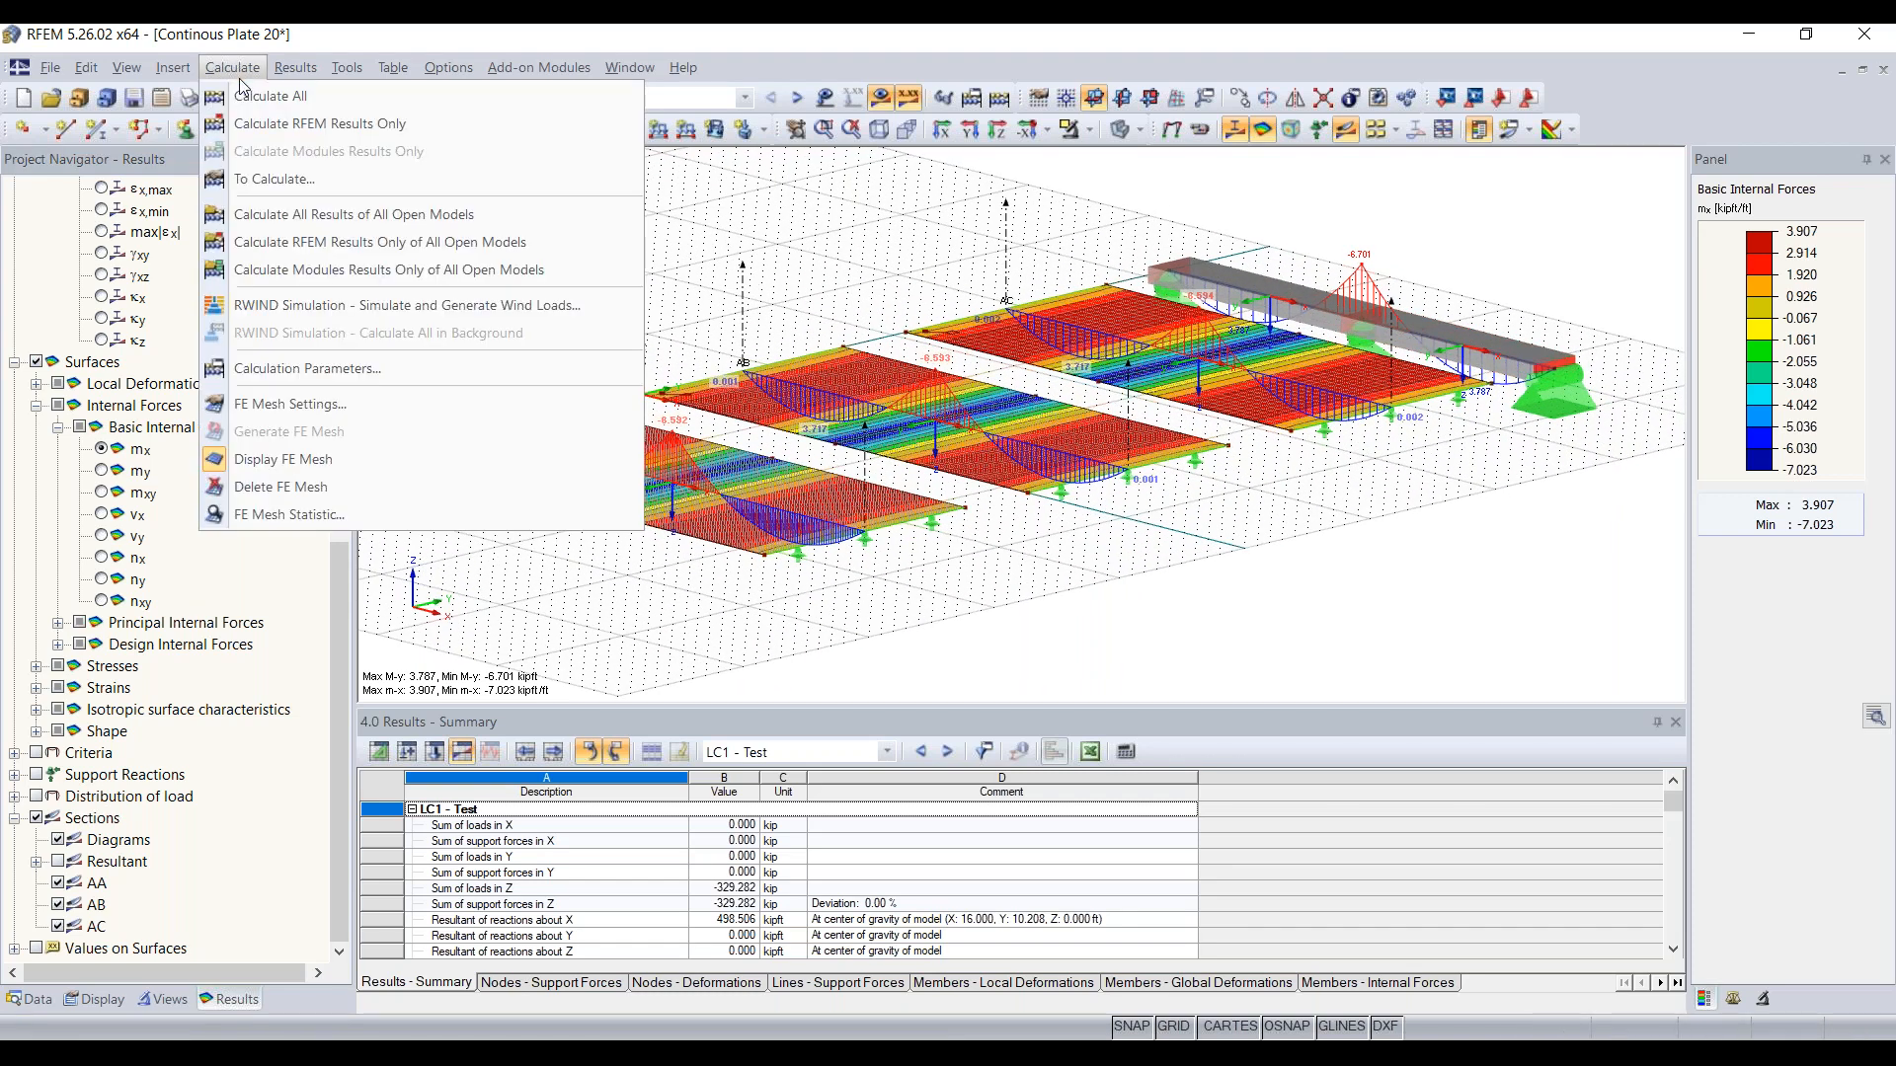
click(330, 405)
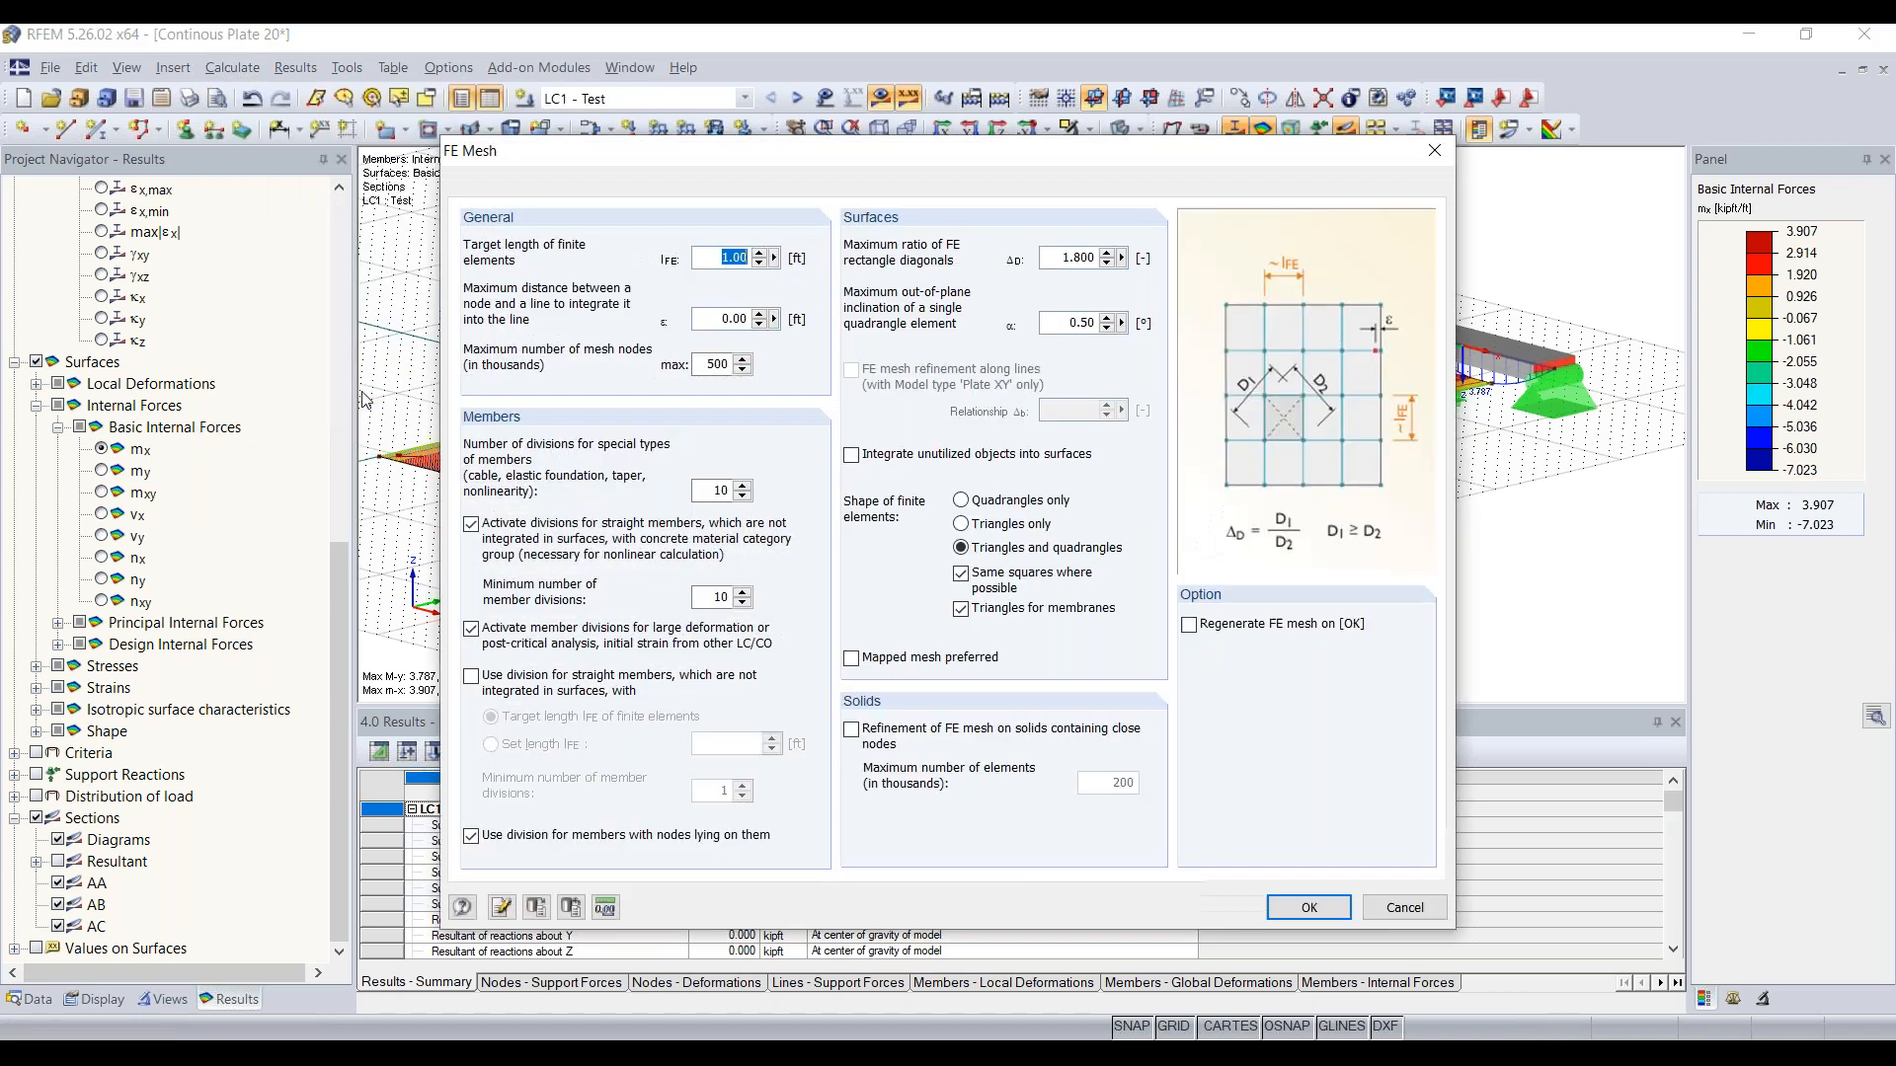
double_click(739, 259)
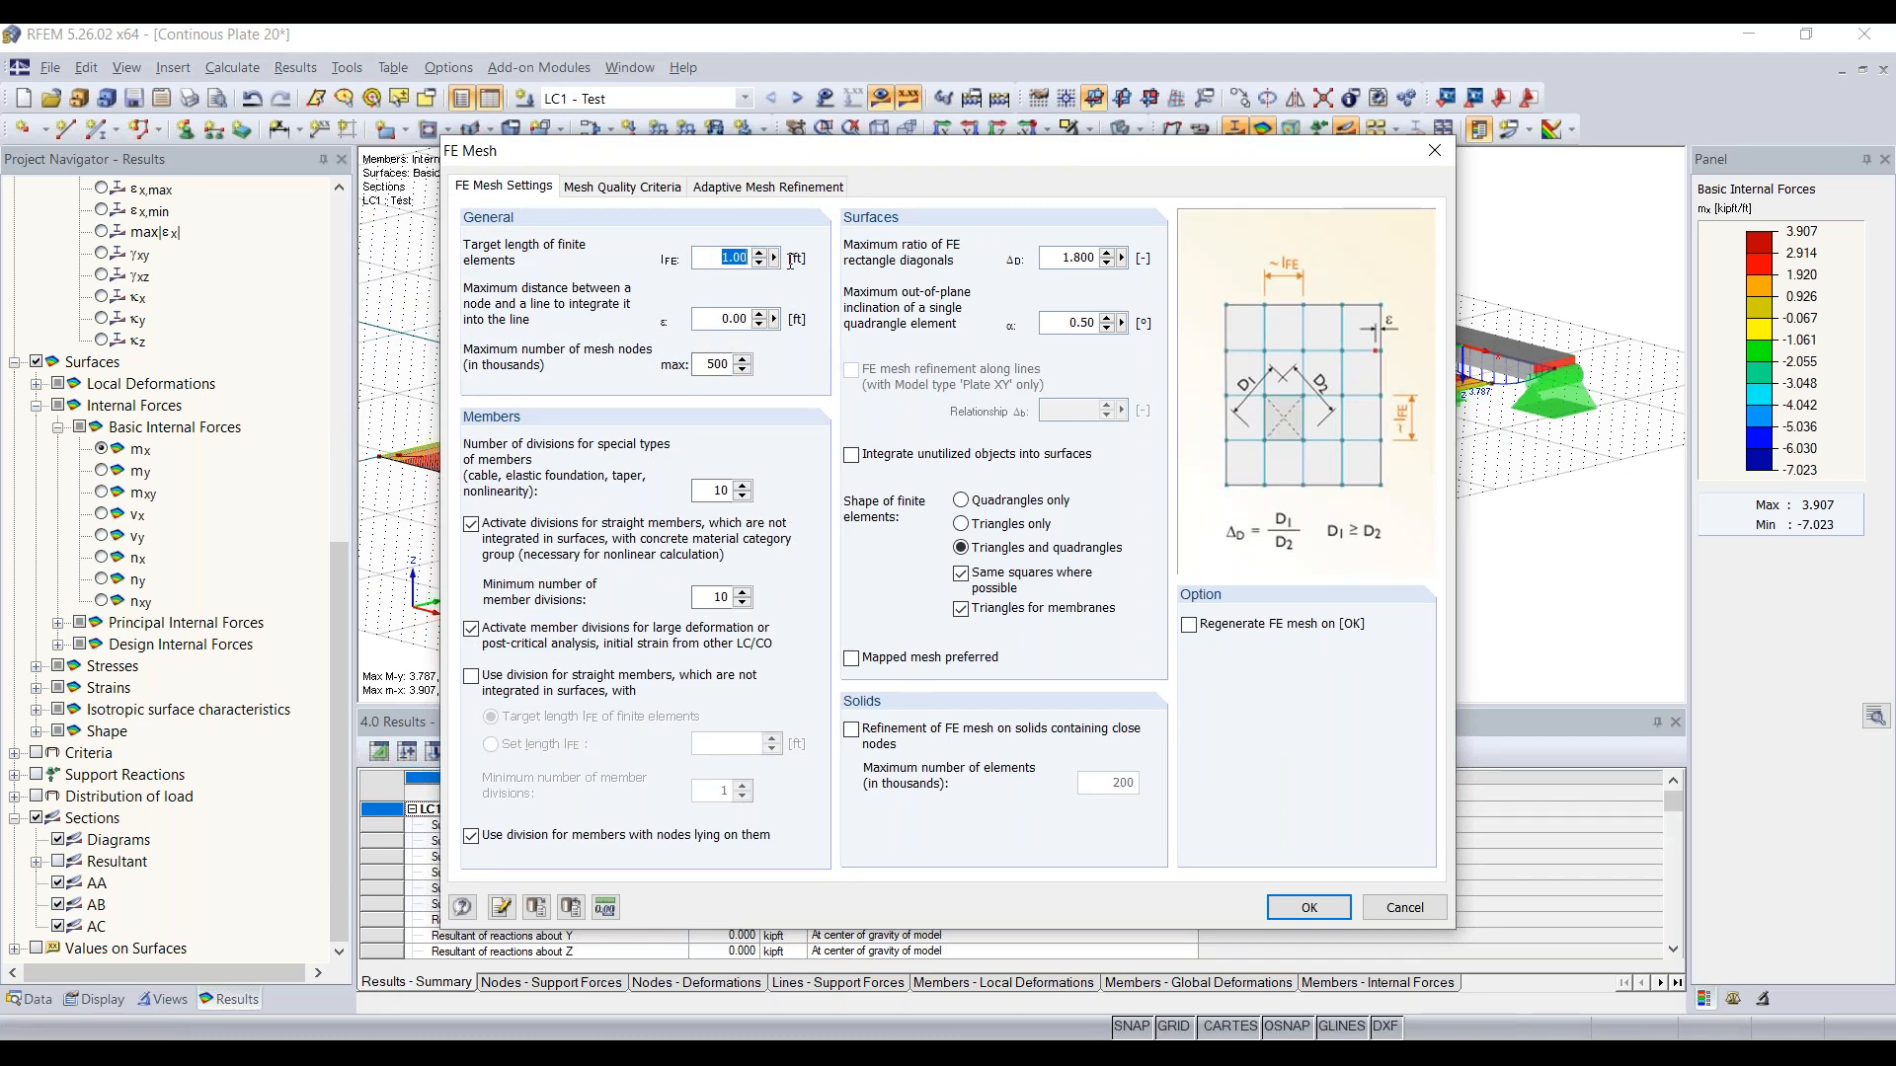
drag(846, 150, 843, 562)
drag(958, 571, 946, 321)
click(727, 423)
drag(918, 325, 849, 163)
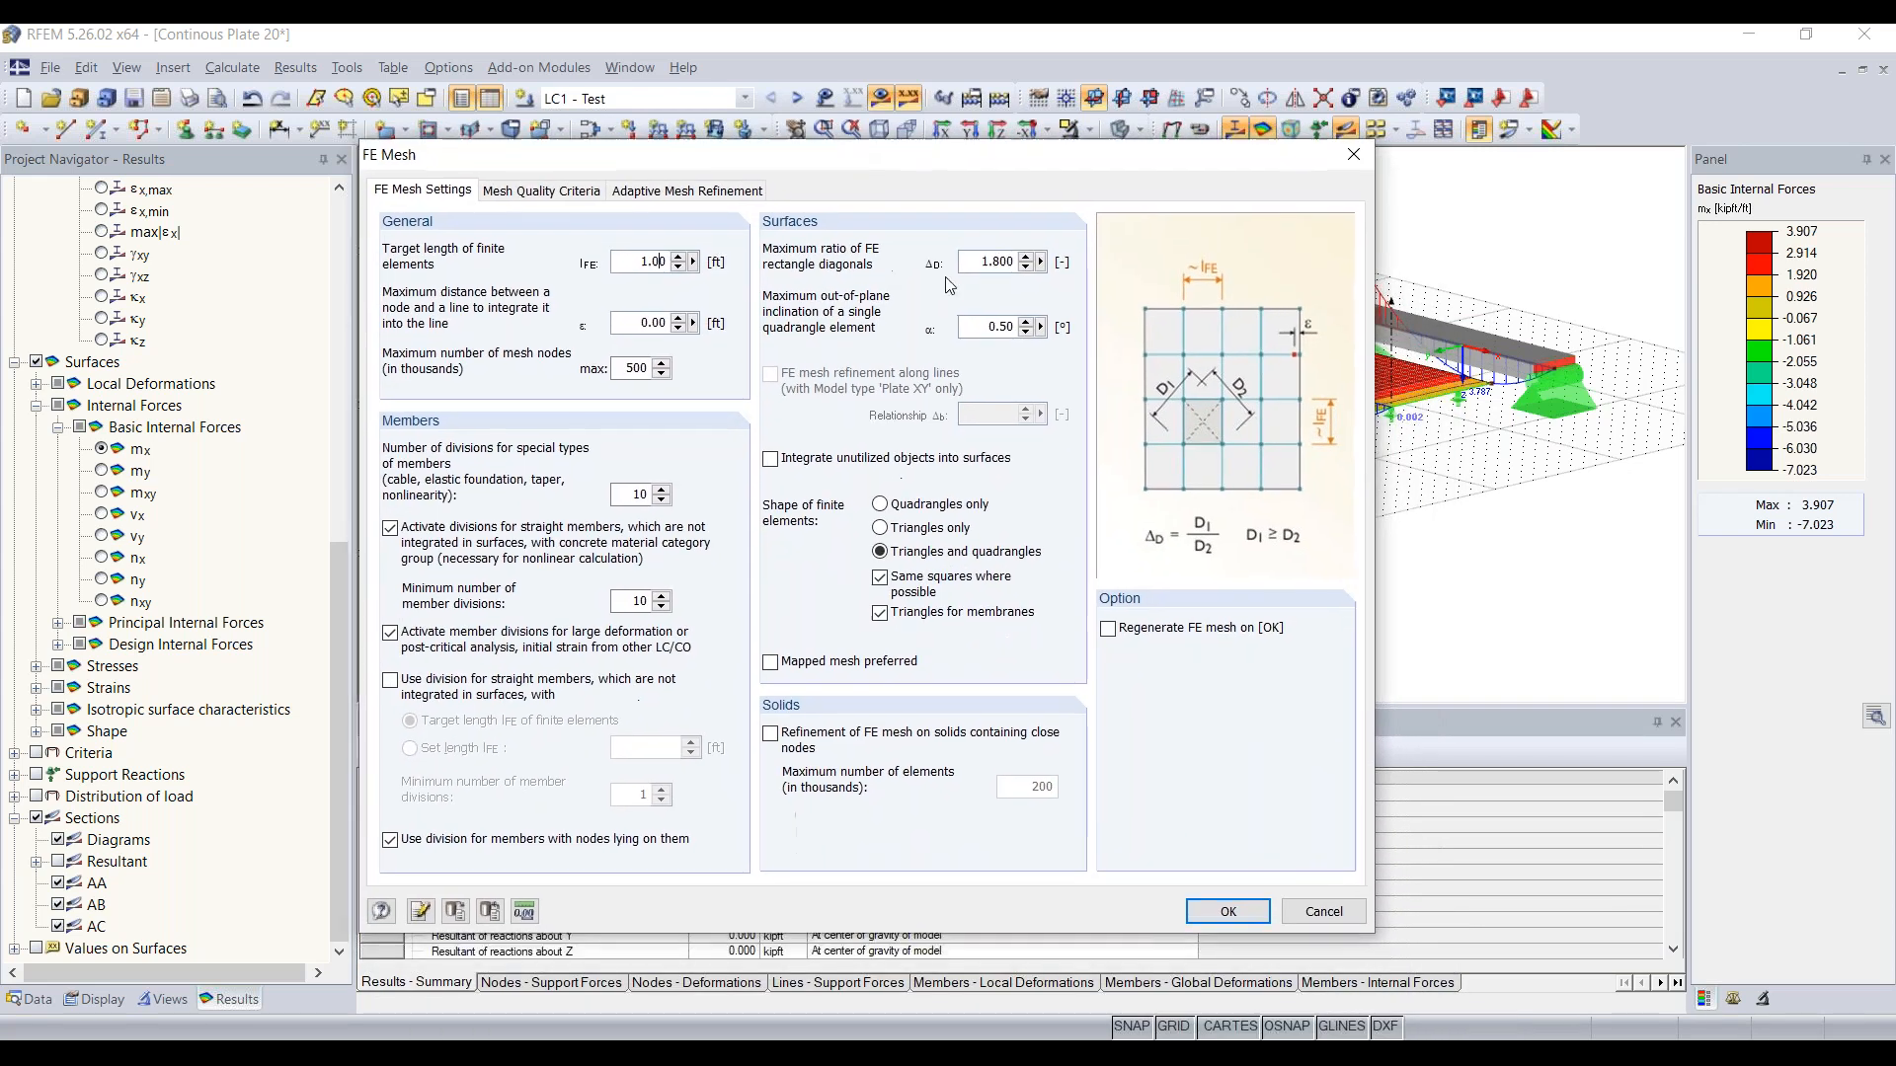
click(1235, 913)
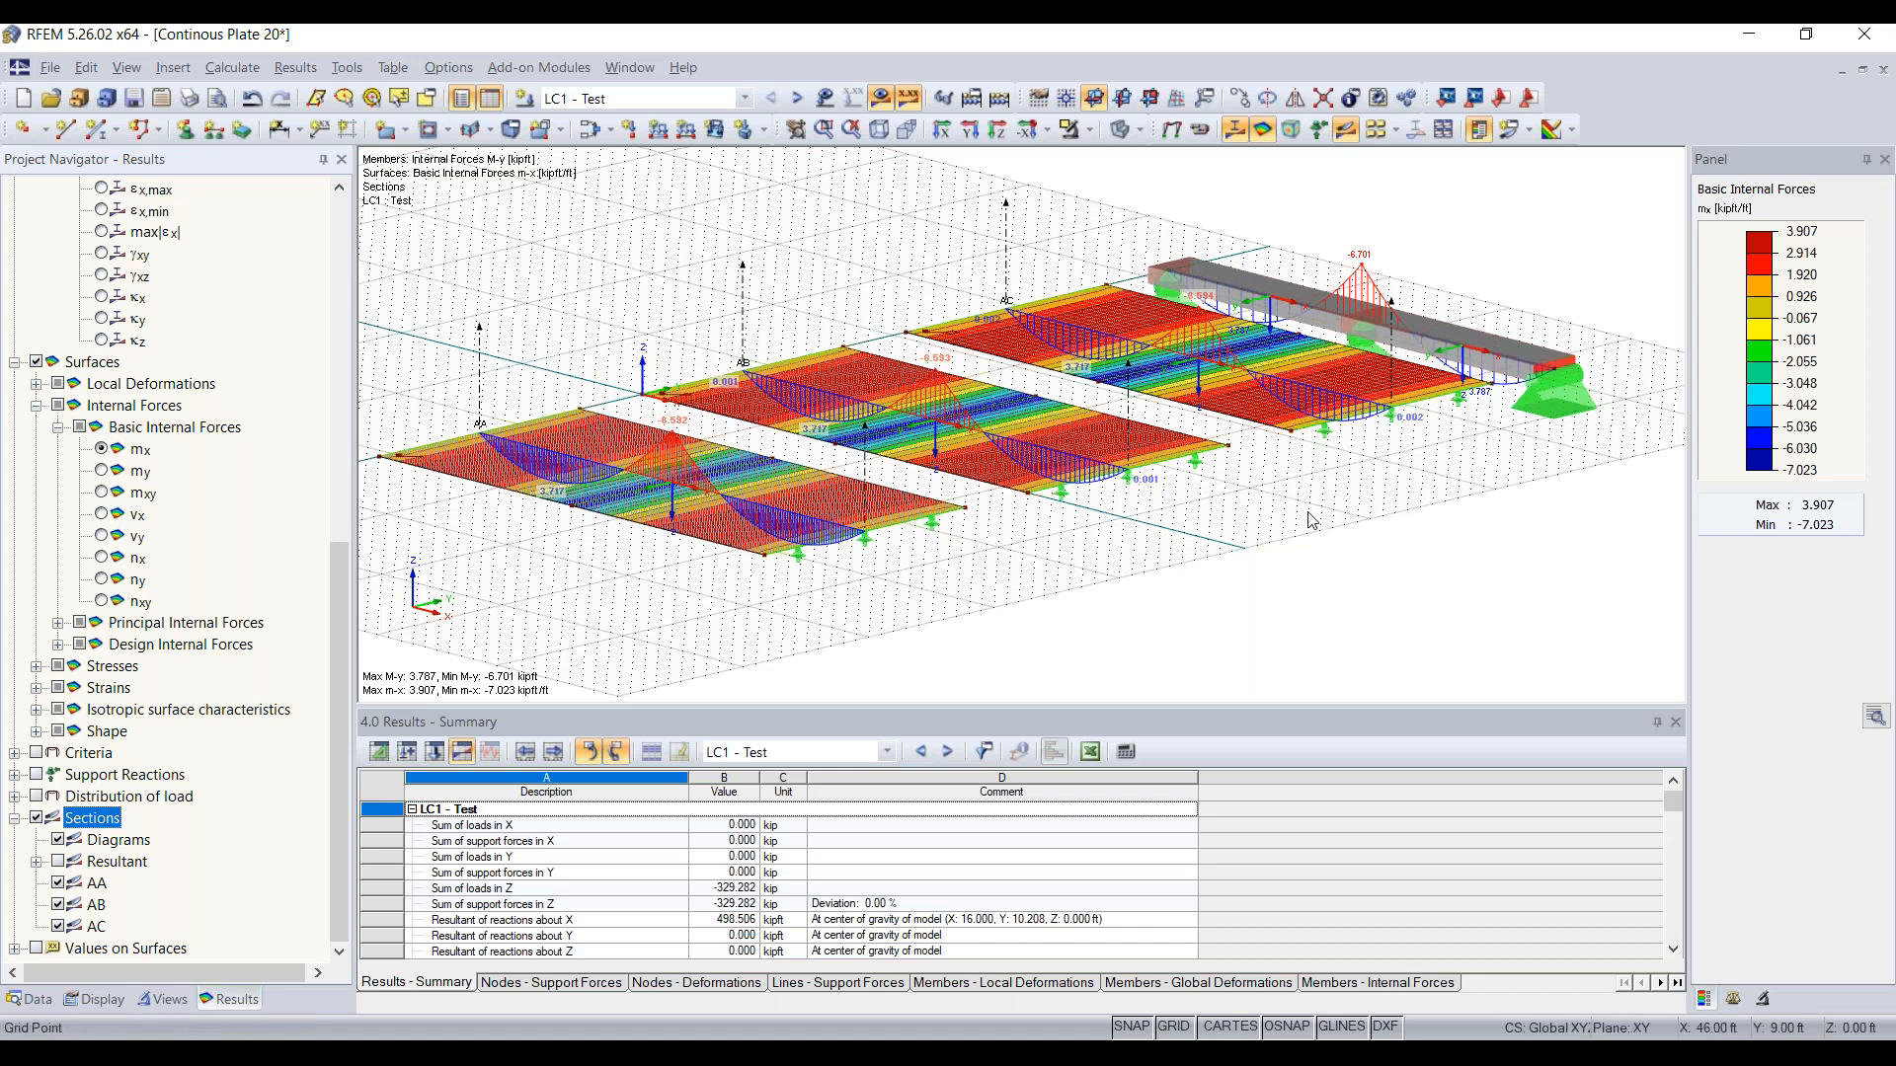
Step: Deactivate the shear stiffness of members in the global calculation parameters and accept deleting all existing results
click(251, 71)
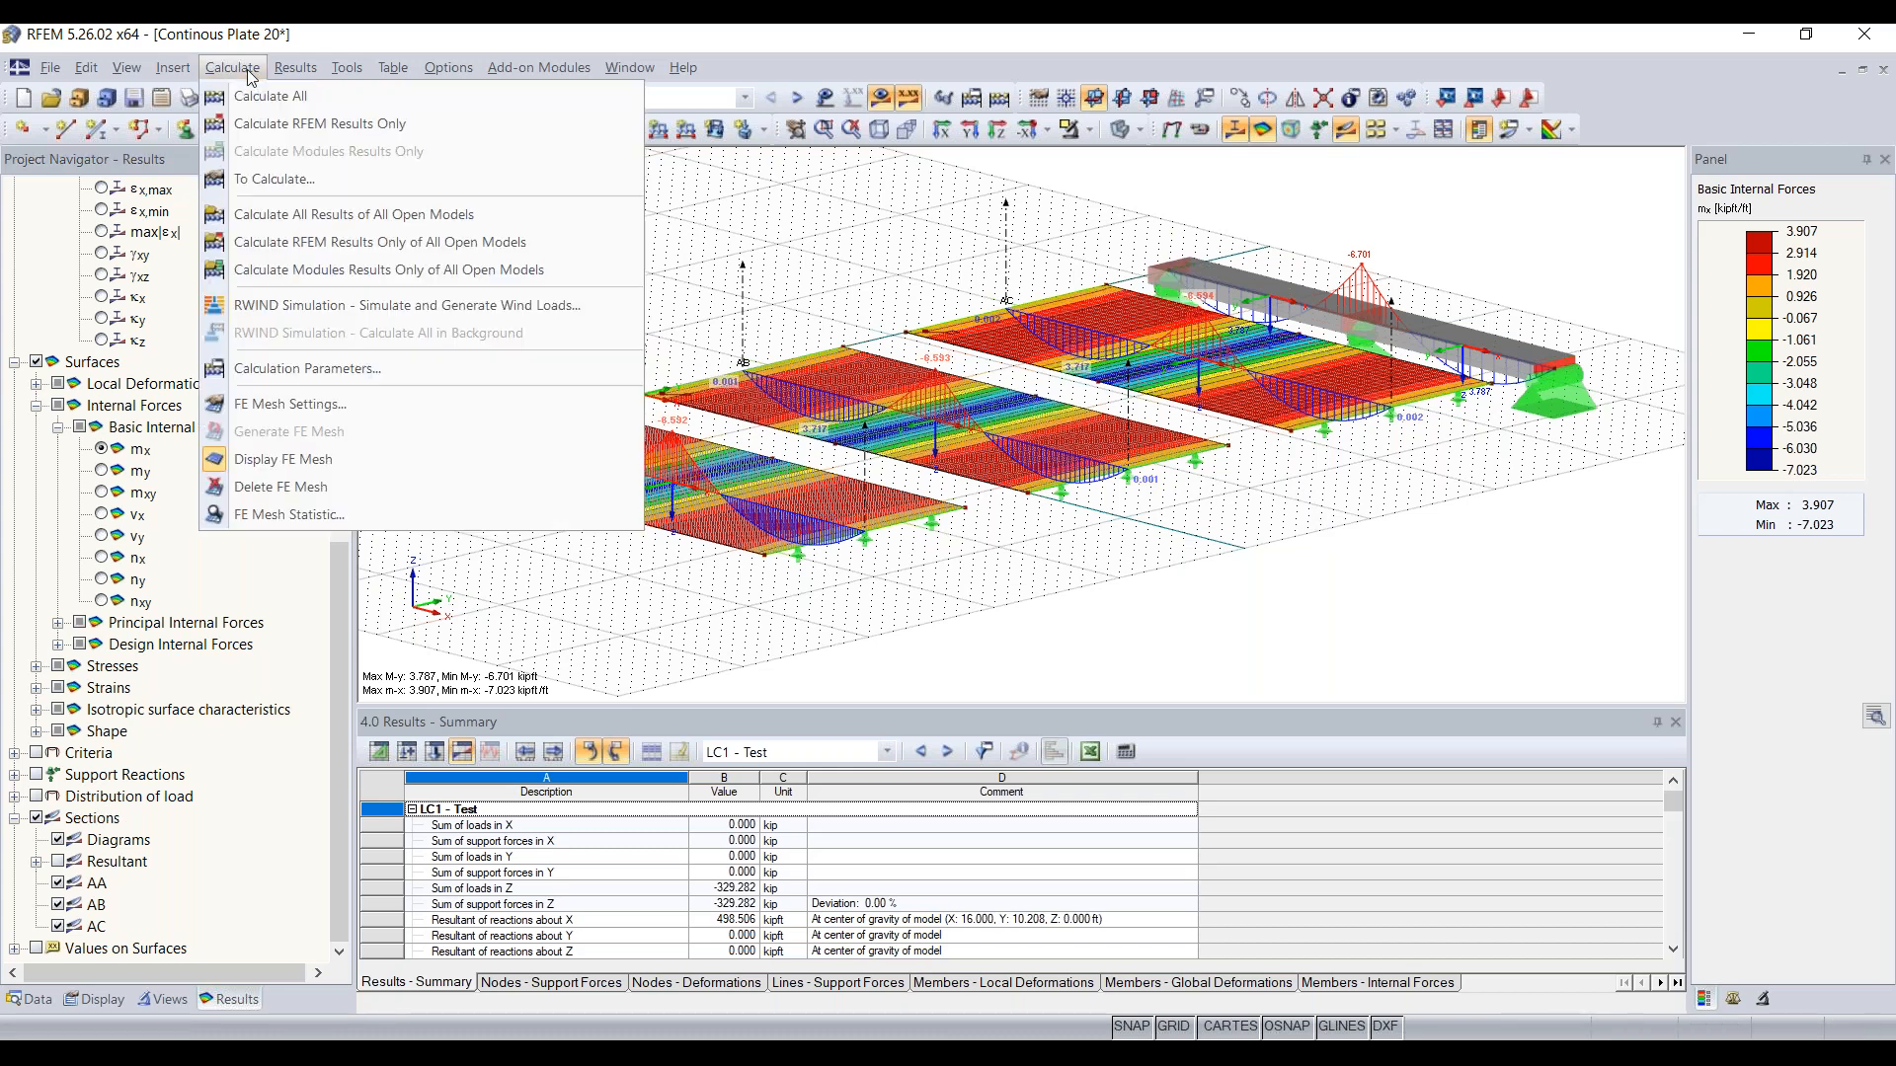
click(332, 371)
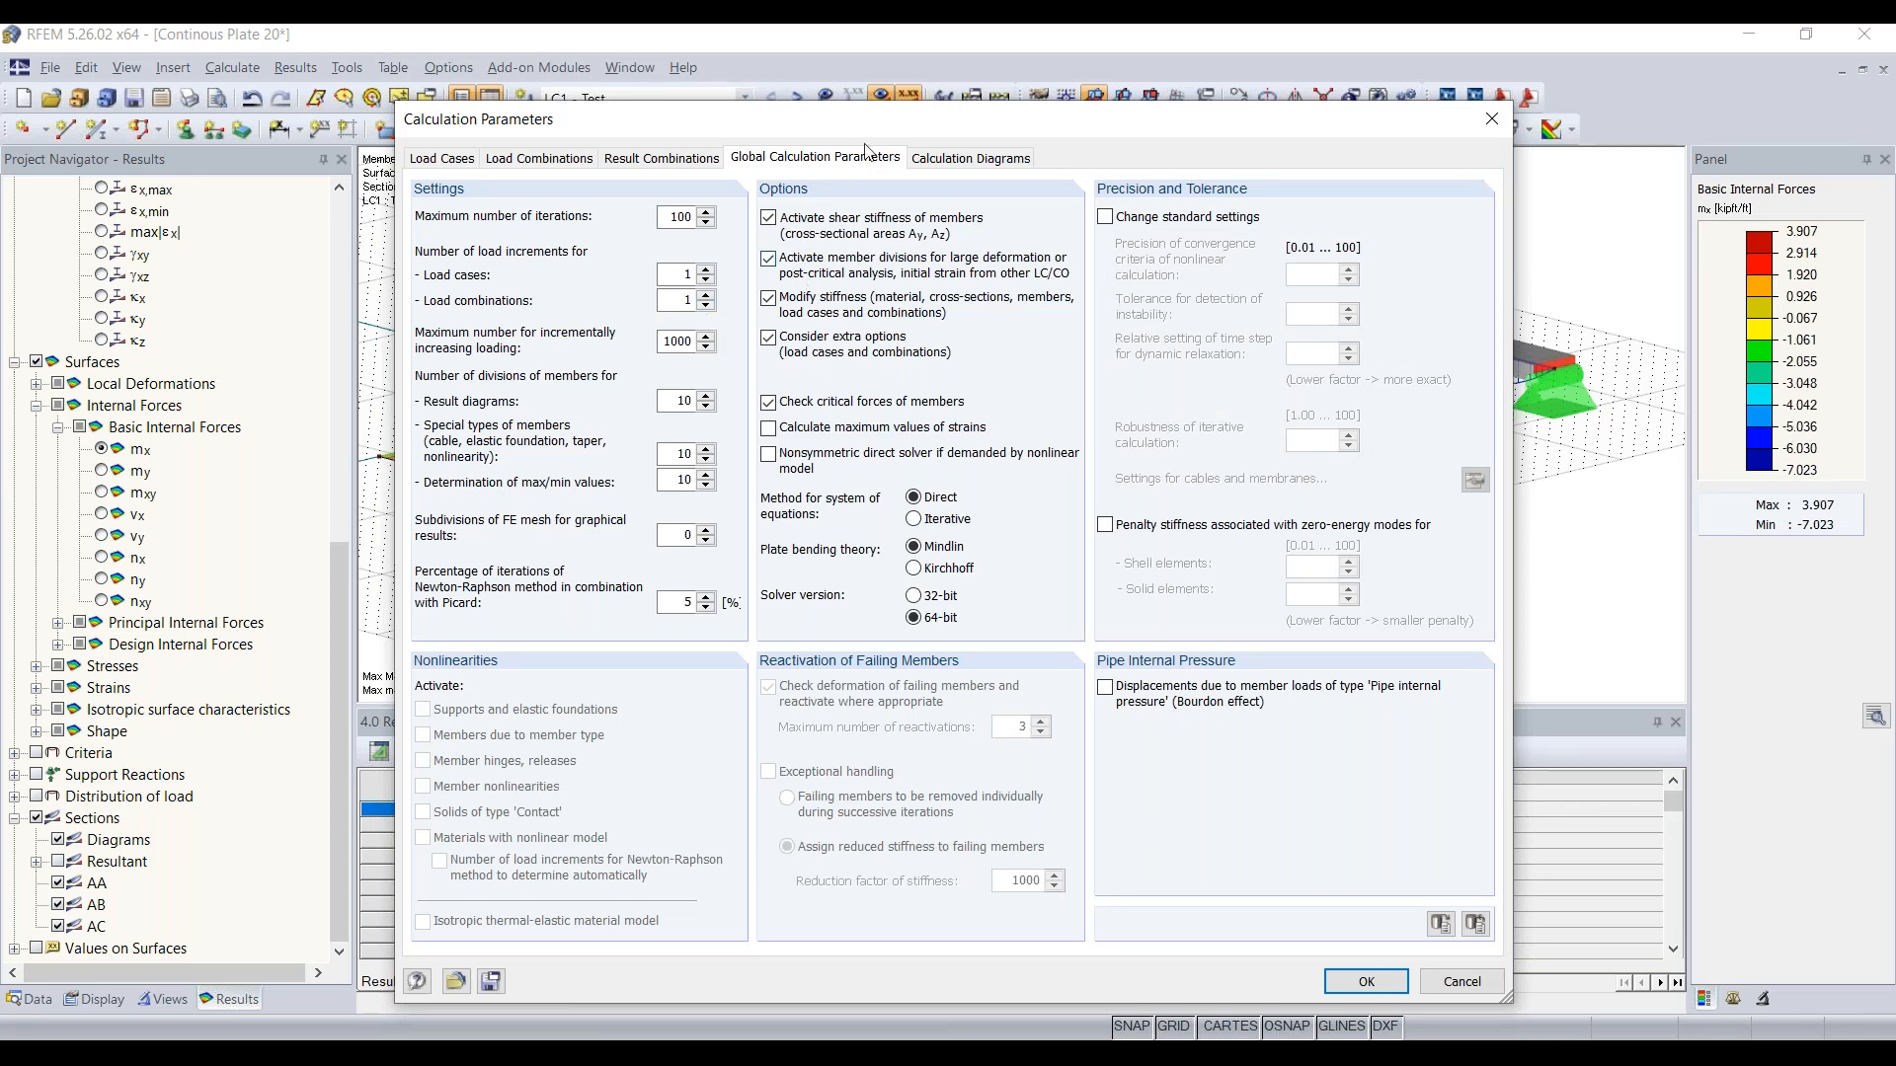
drag(860, 130, 822, 212)
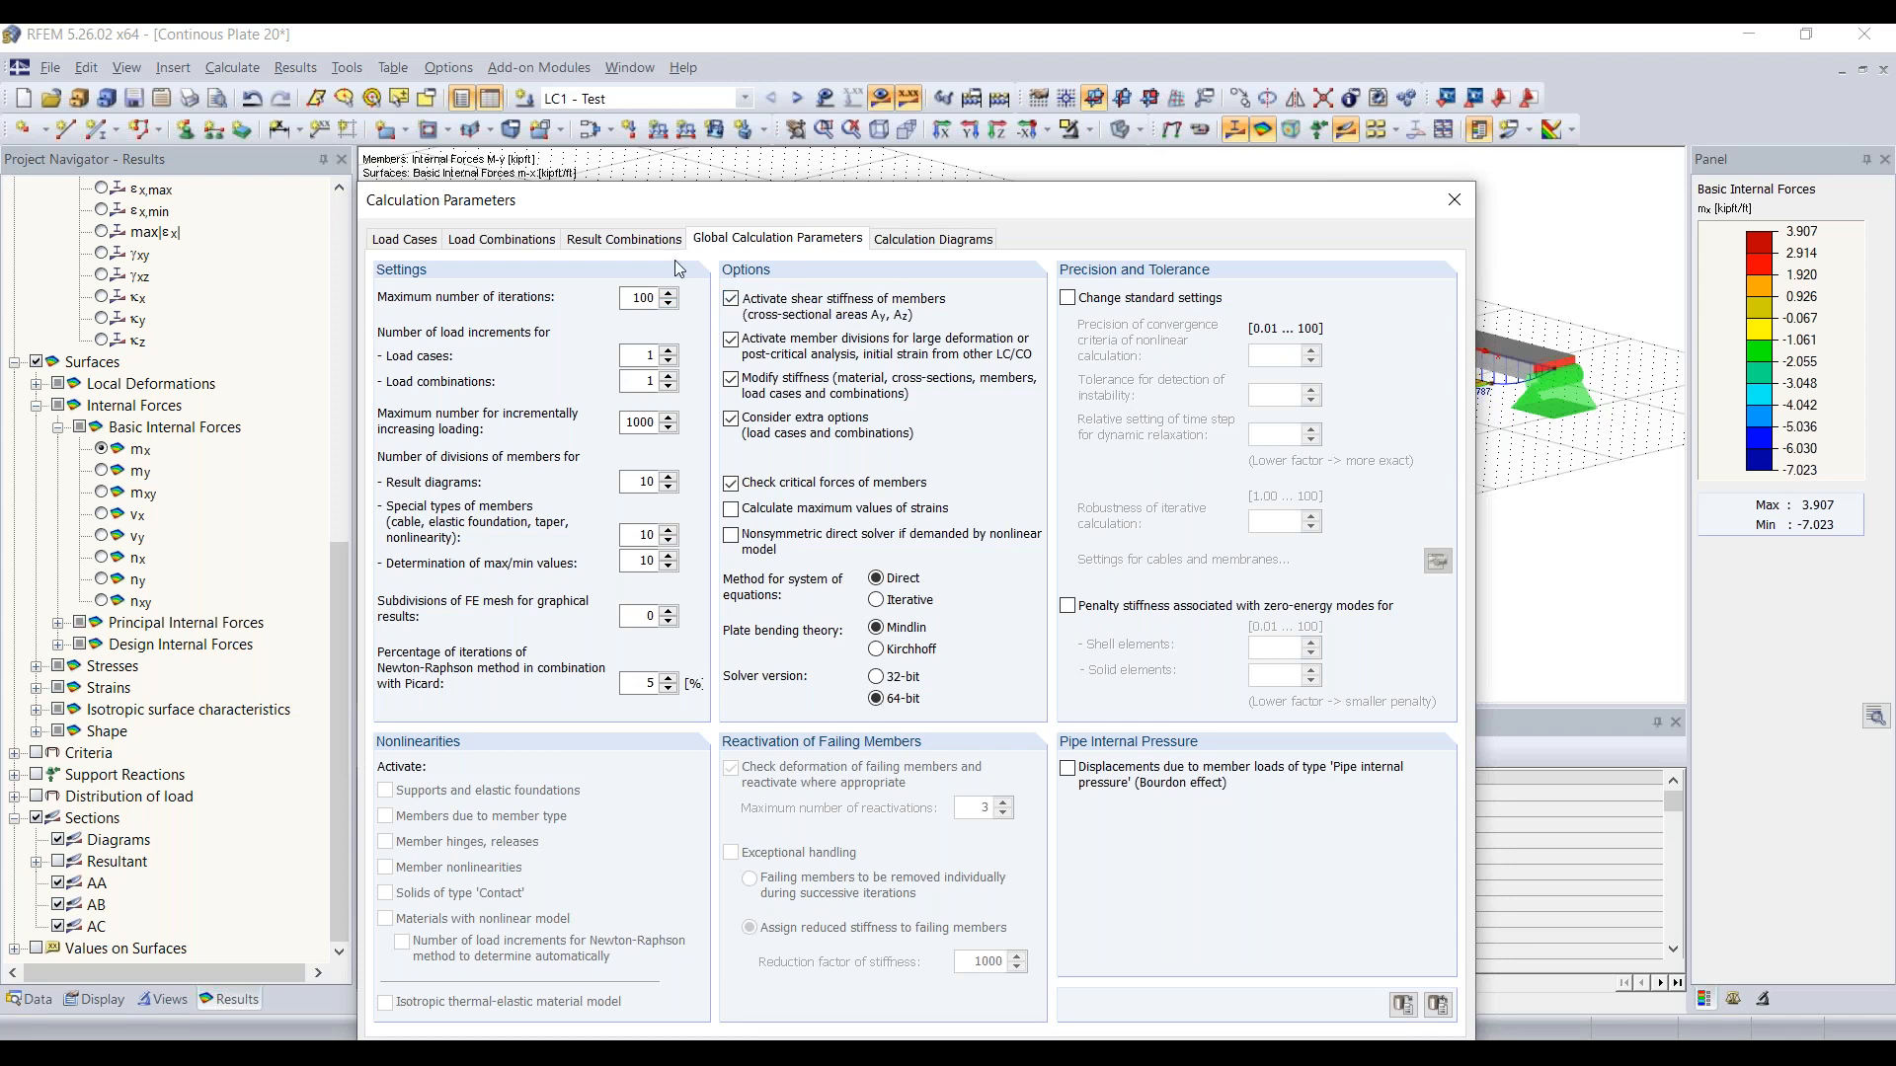
click(731, 299)
mouse_move(882, 207)
mouse_down()
mouse_move(882, 233)
mouse_move(888, 197)
mouse_up()
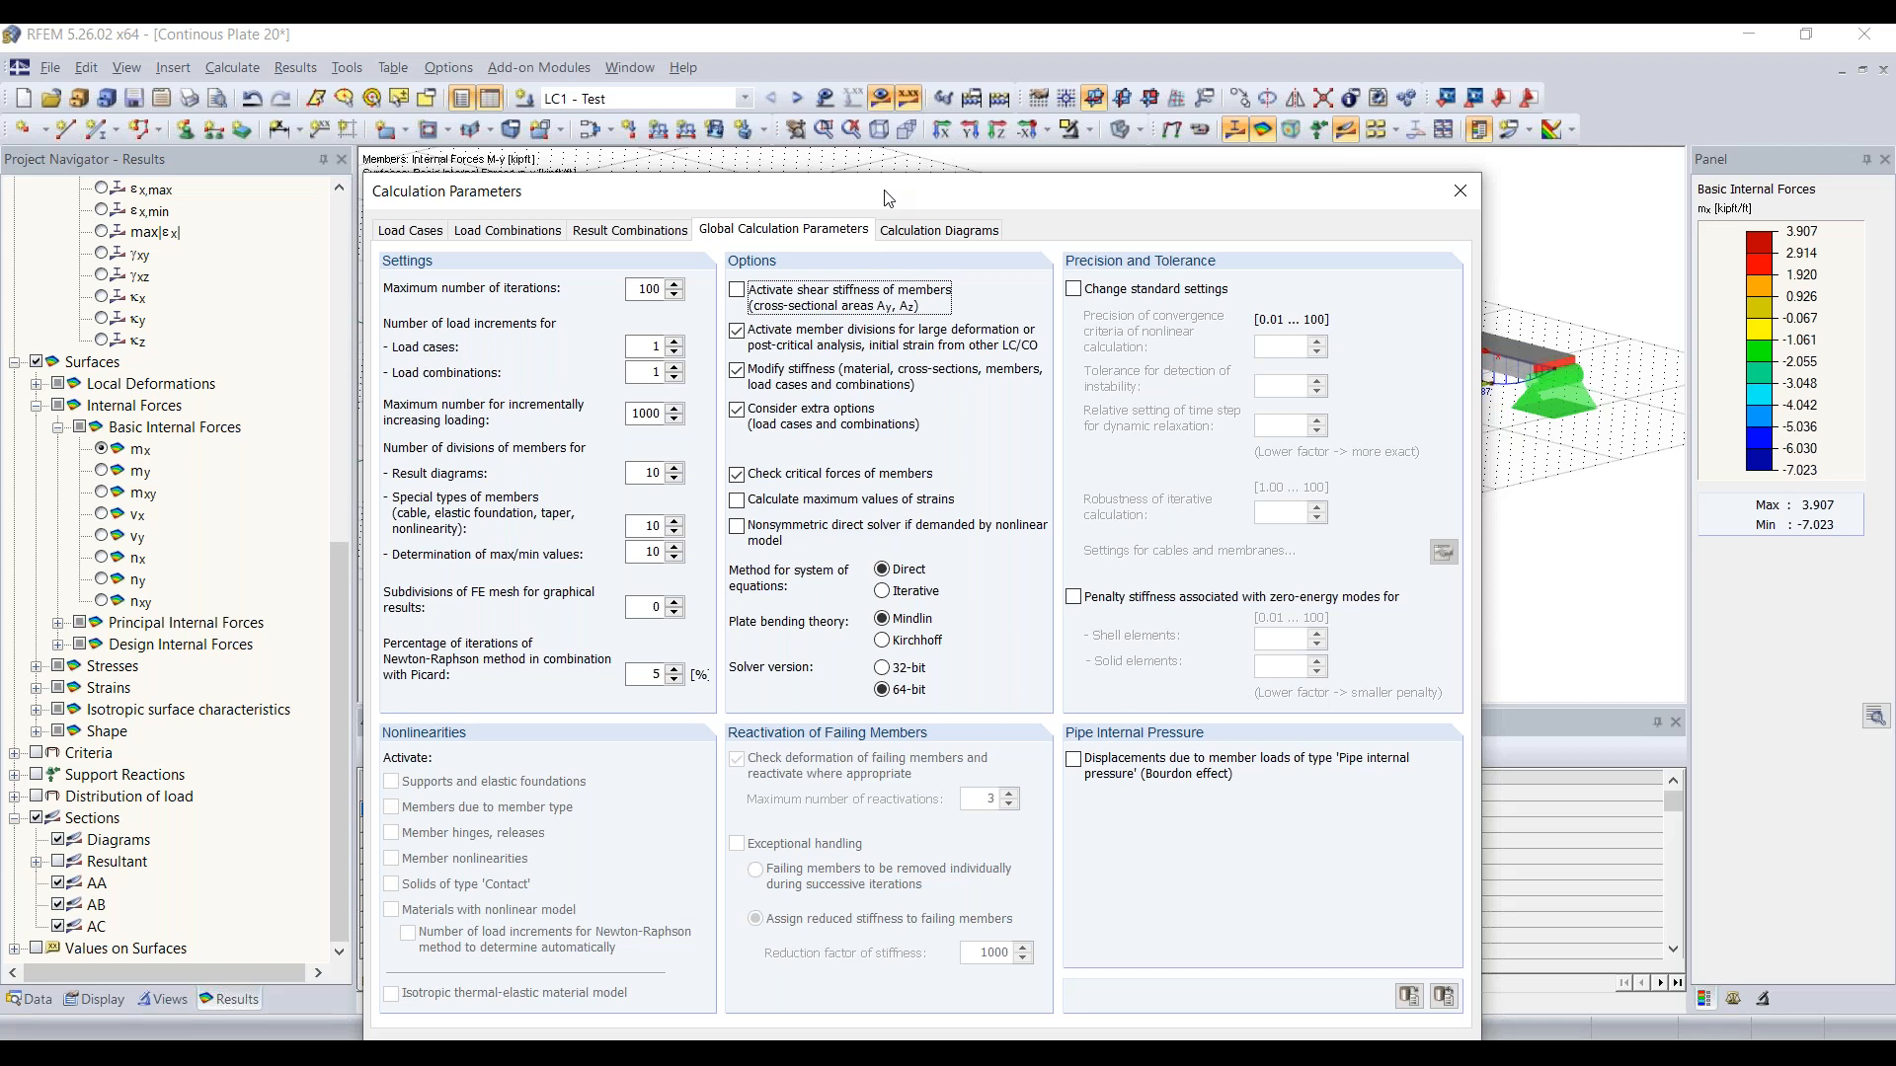
drag(888, 199, 889, 119)
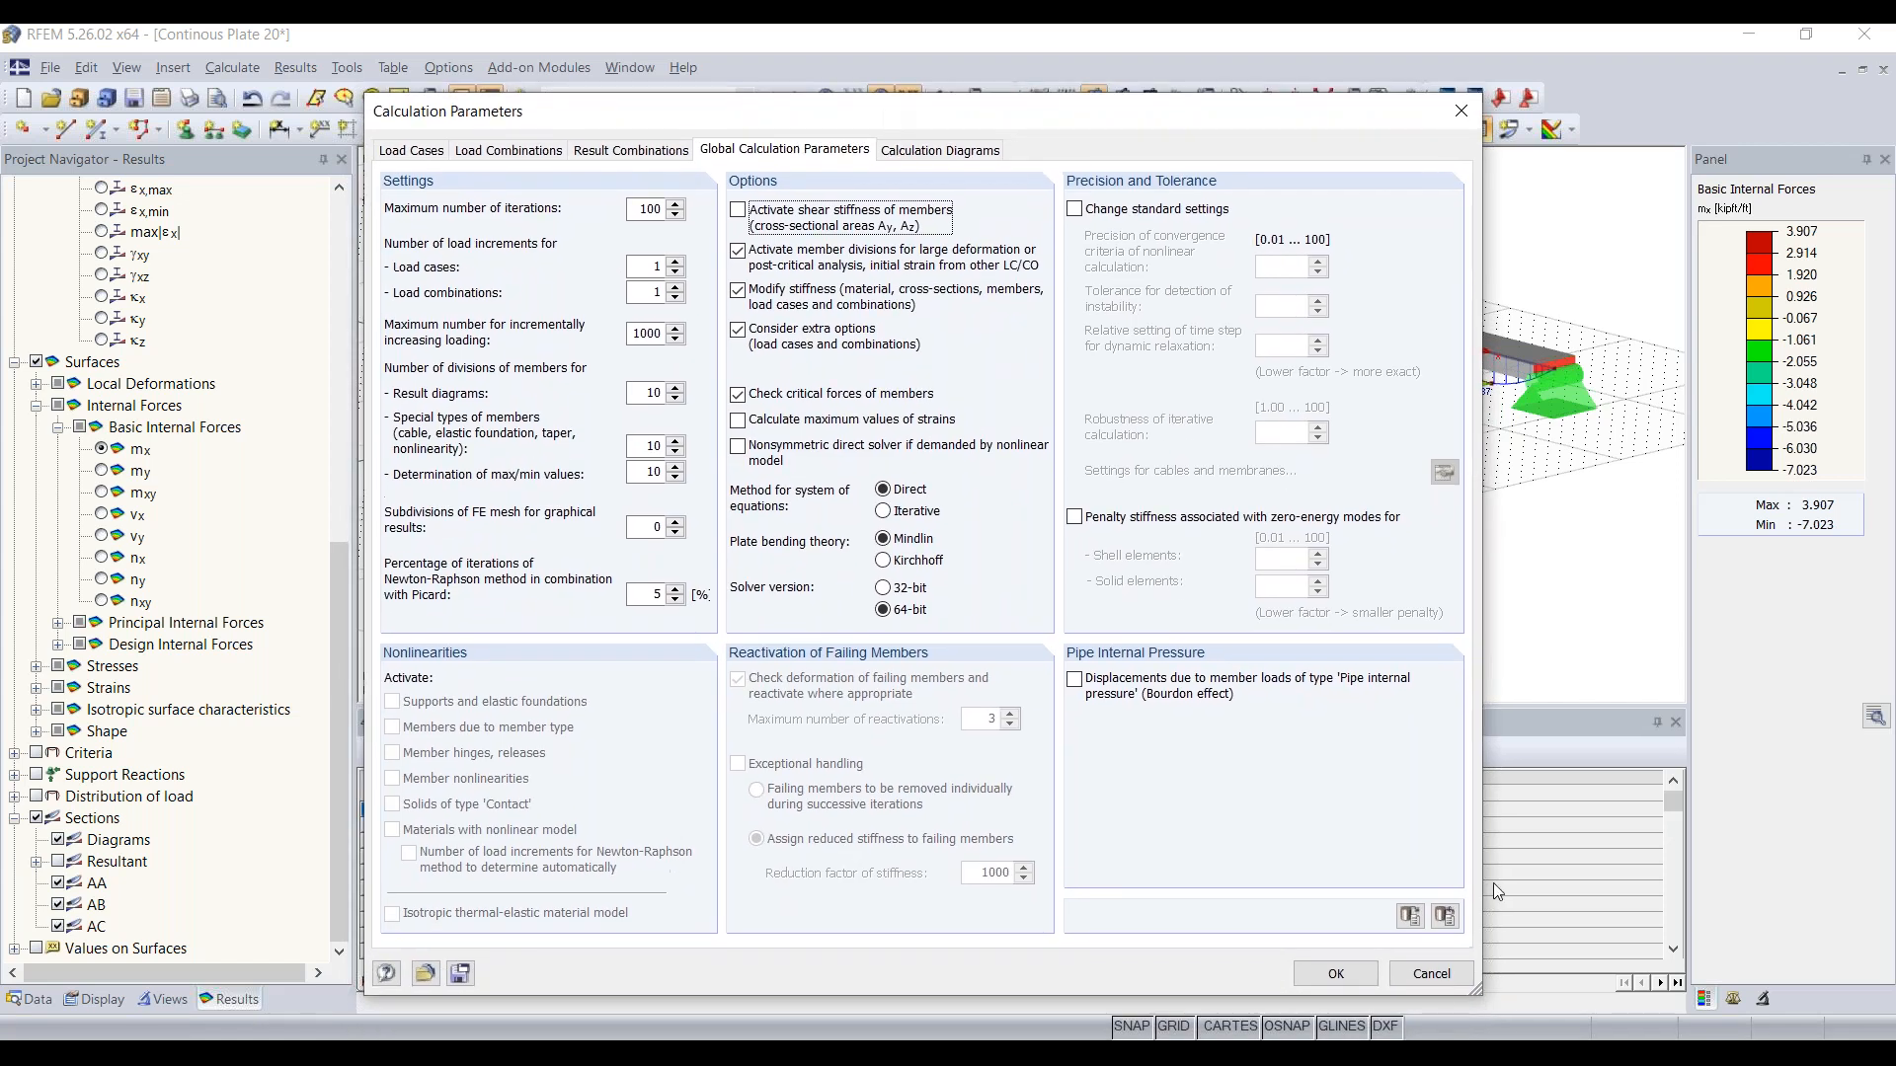
click(1339, 976)
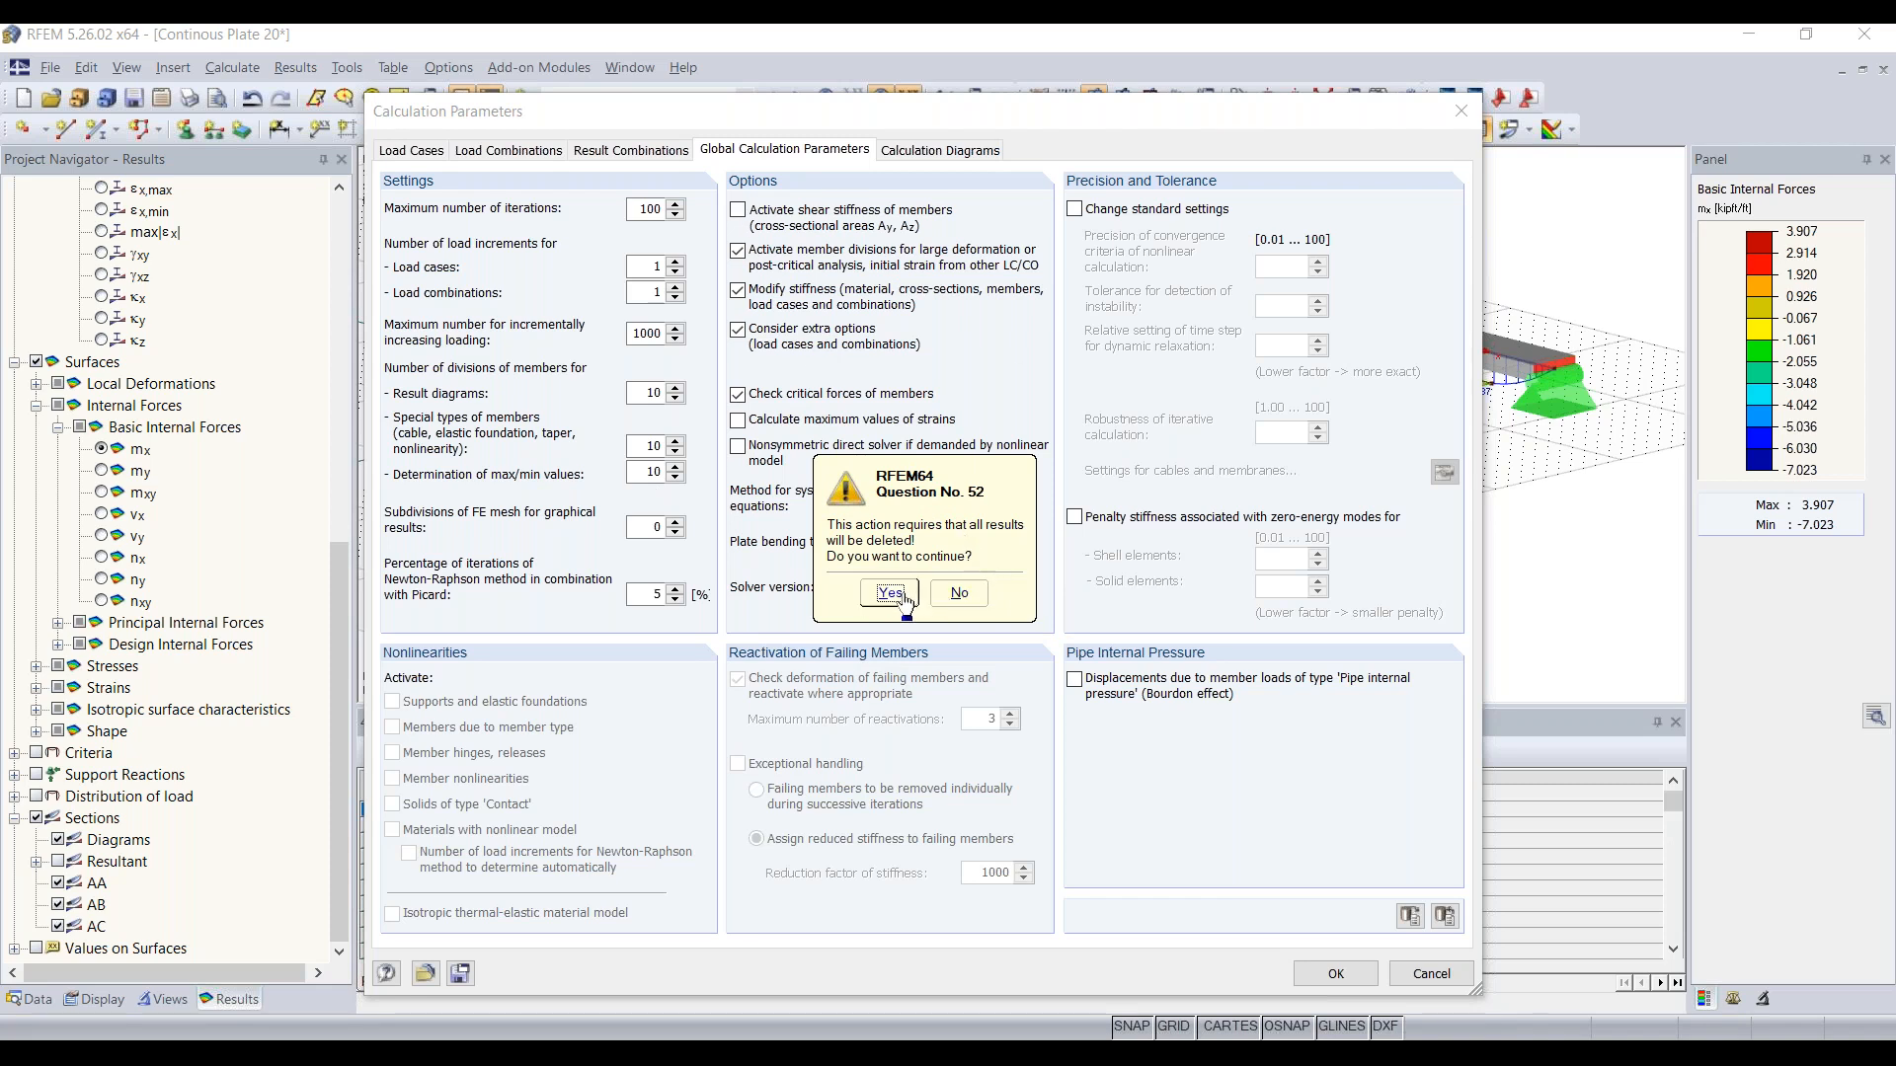
click(959, 594)
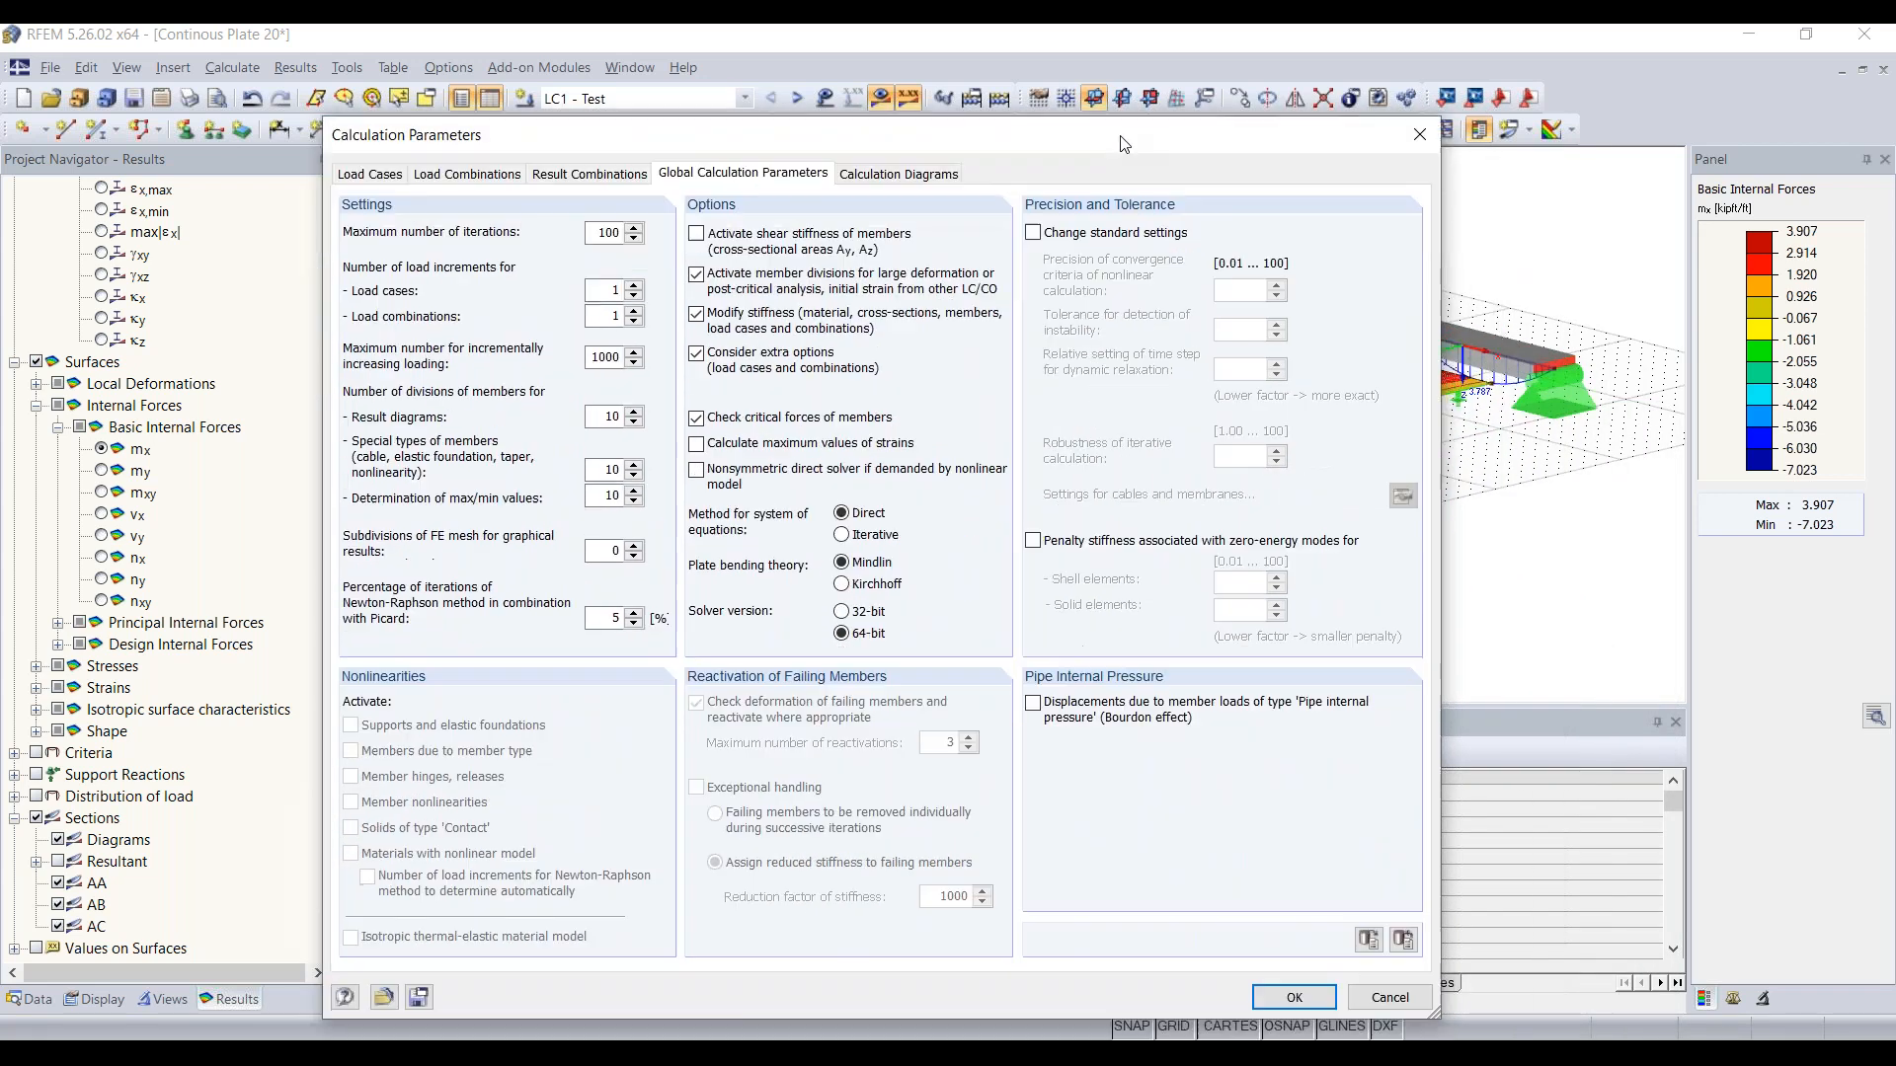
click(1296, 996)
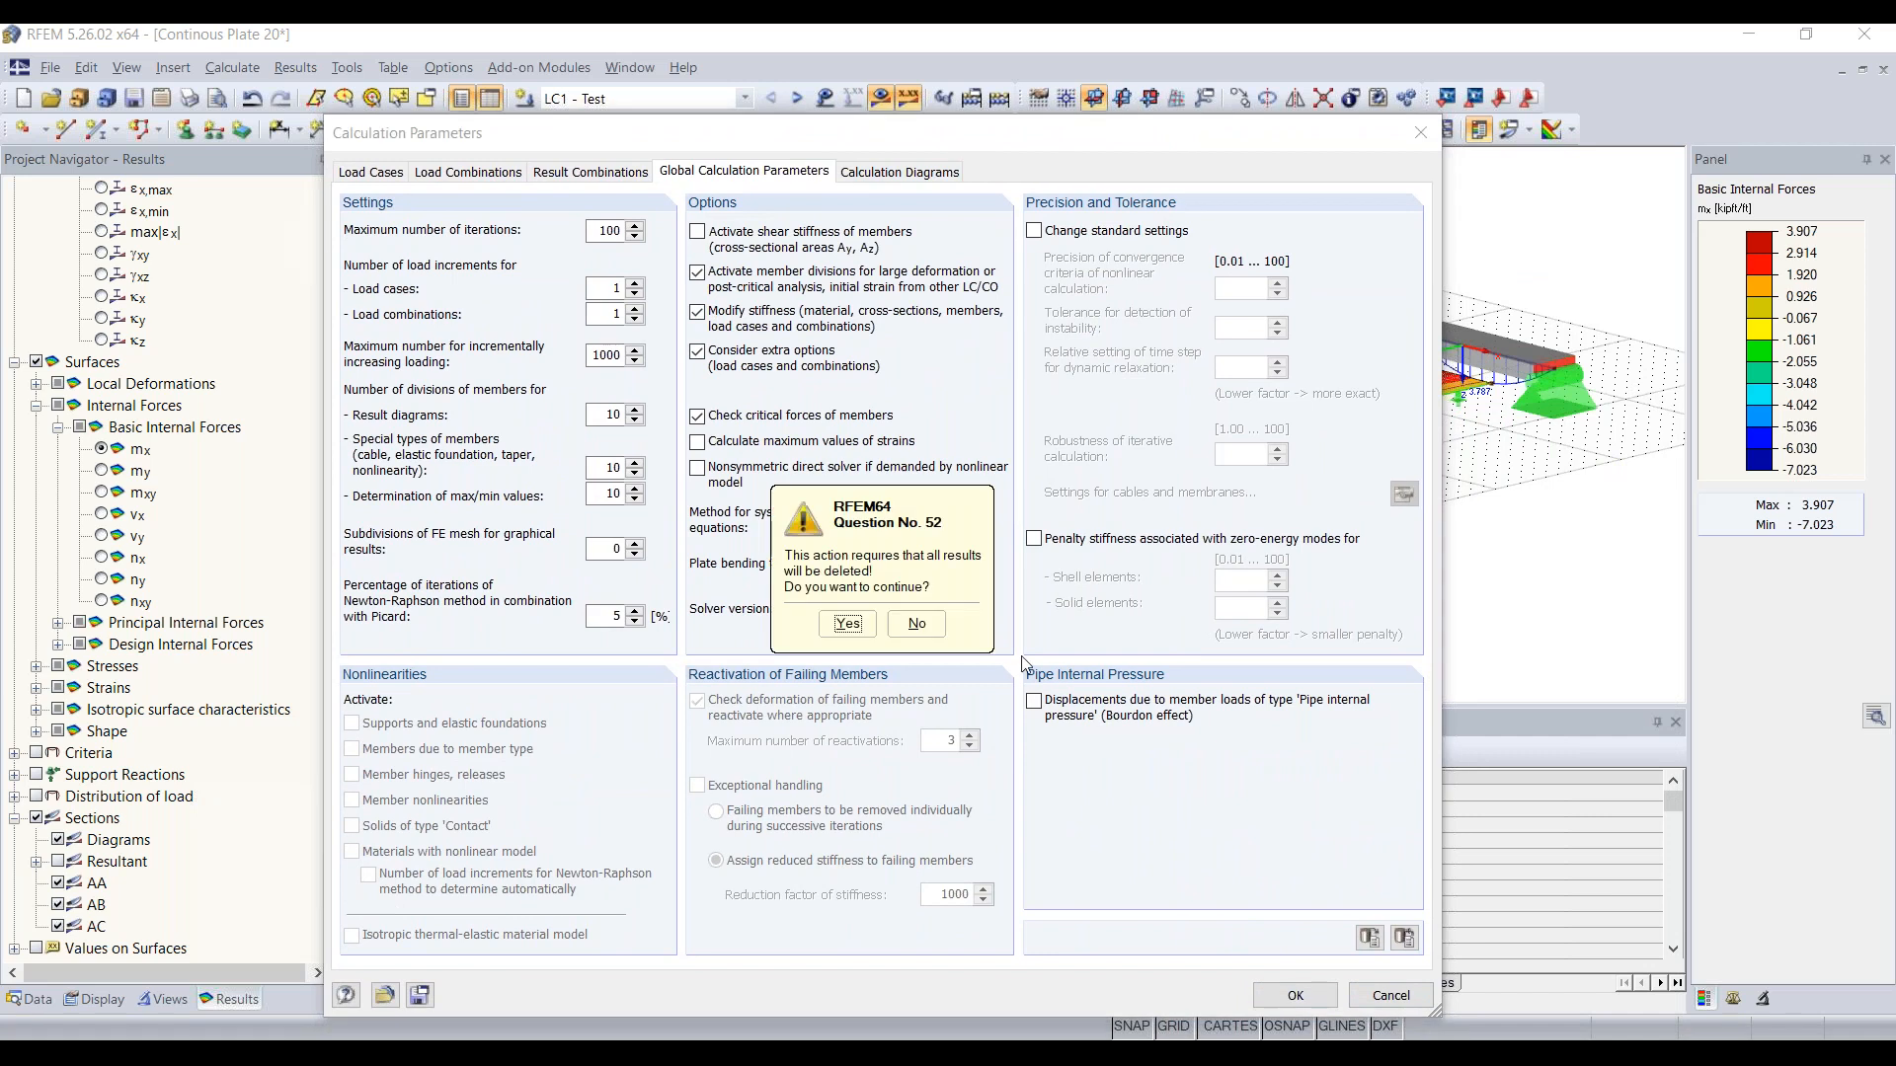
click(847, 626)
Step: Recalculate load case LC1 - Test and compare the beam's new My diagram with the plate section diagrams
click(882, 98)
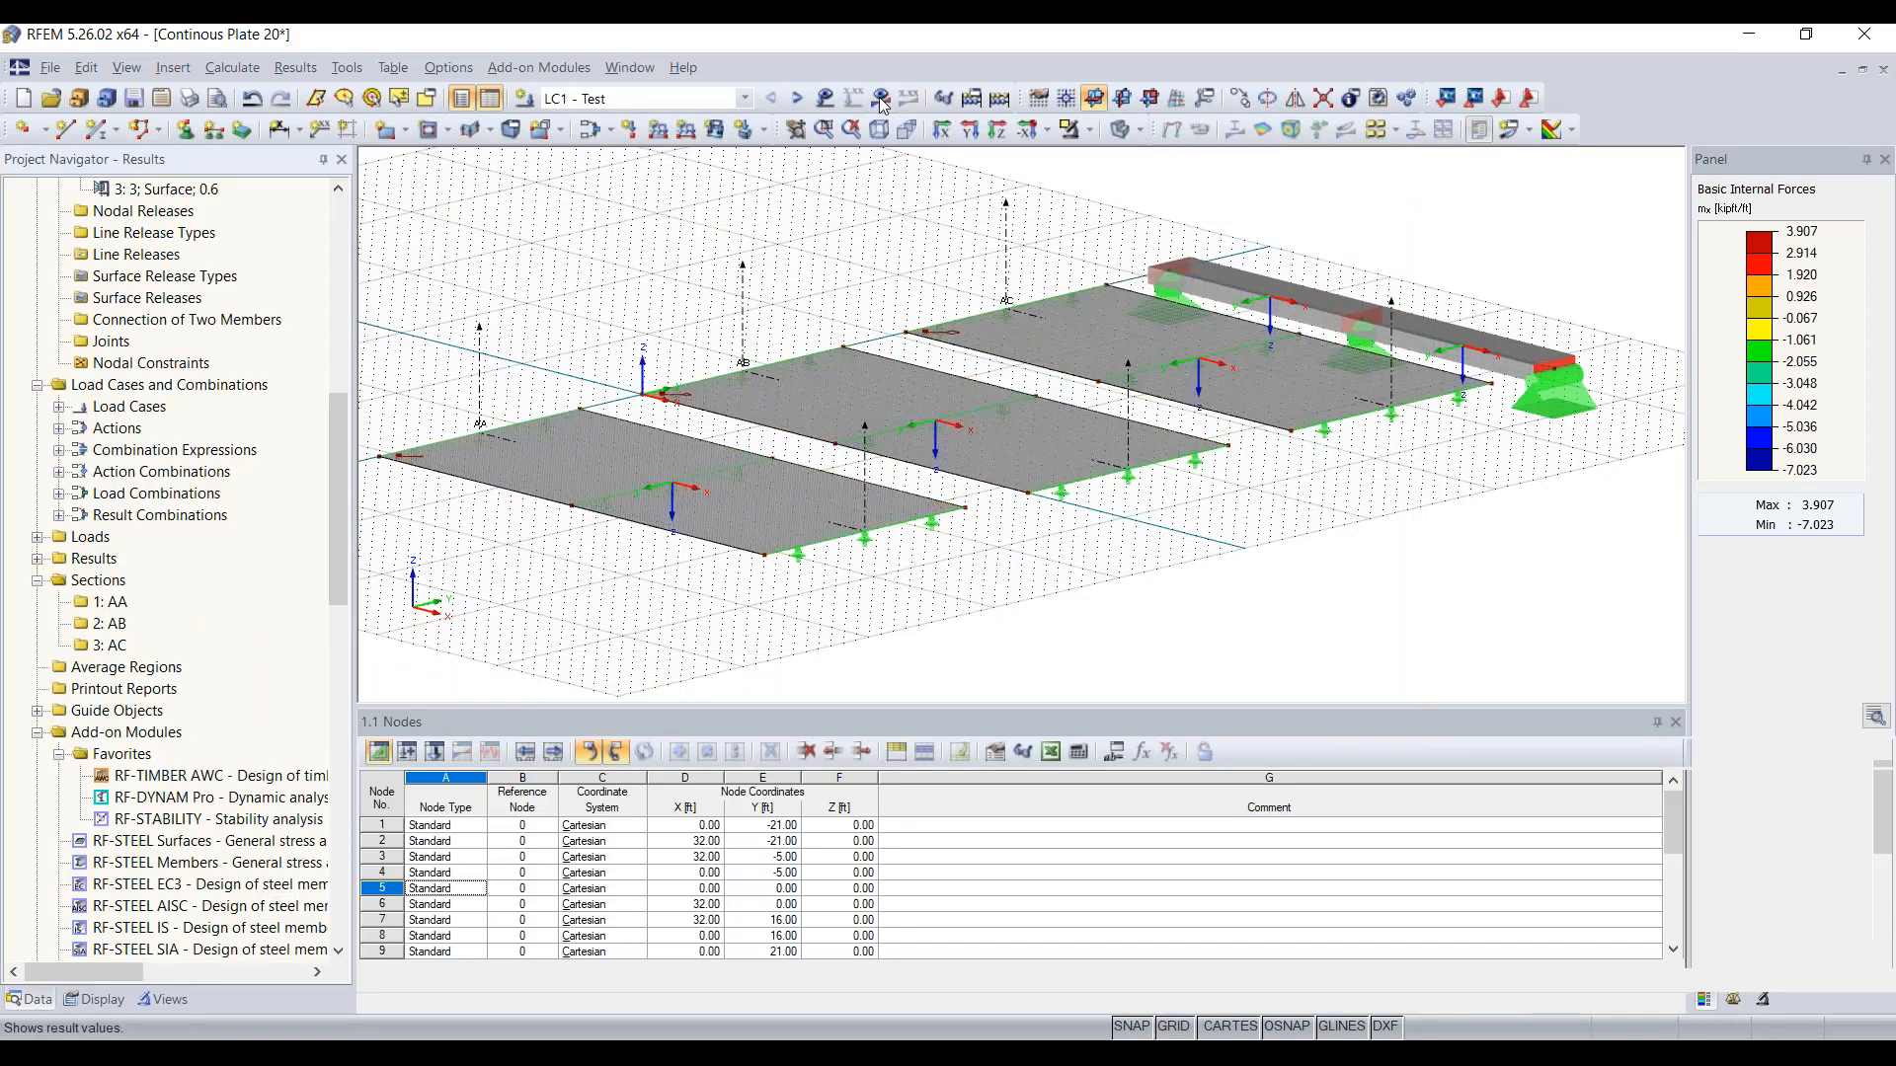
click(913, 581)
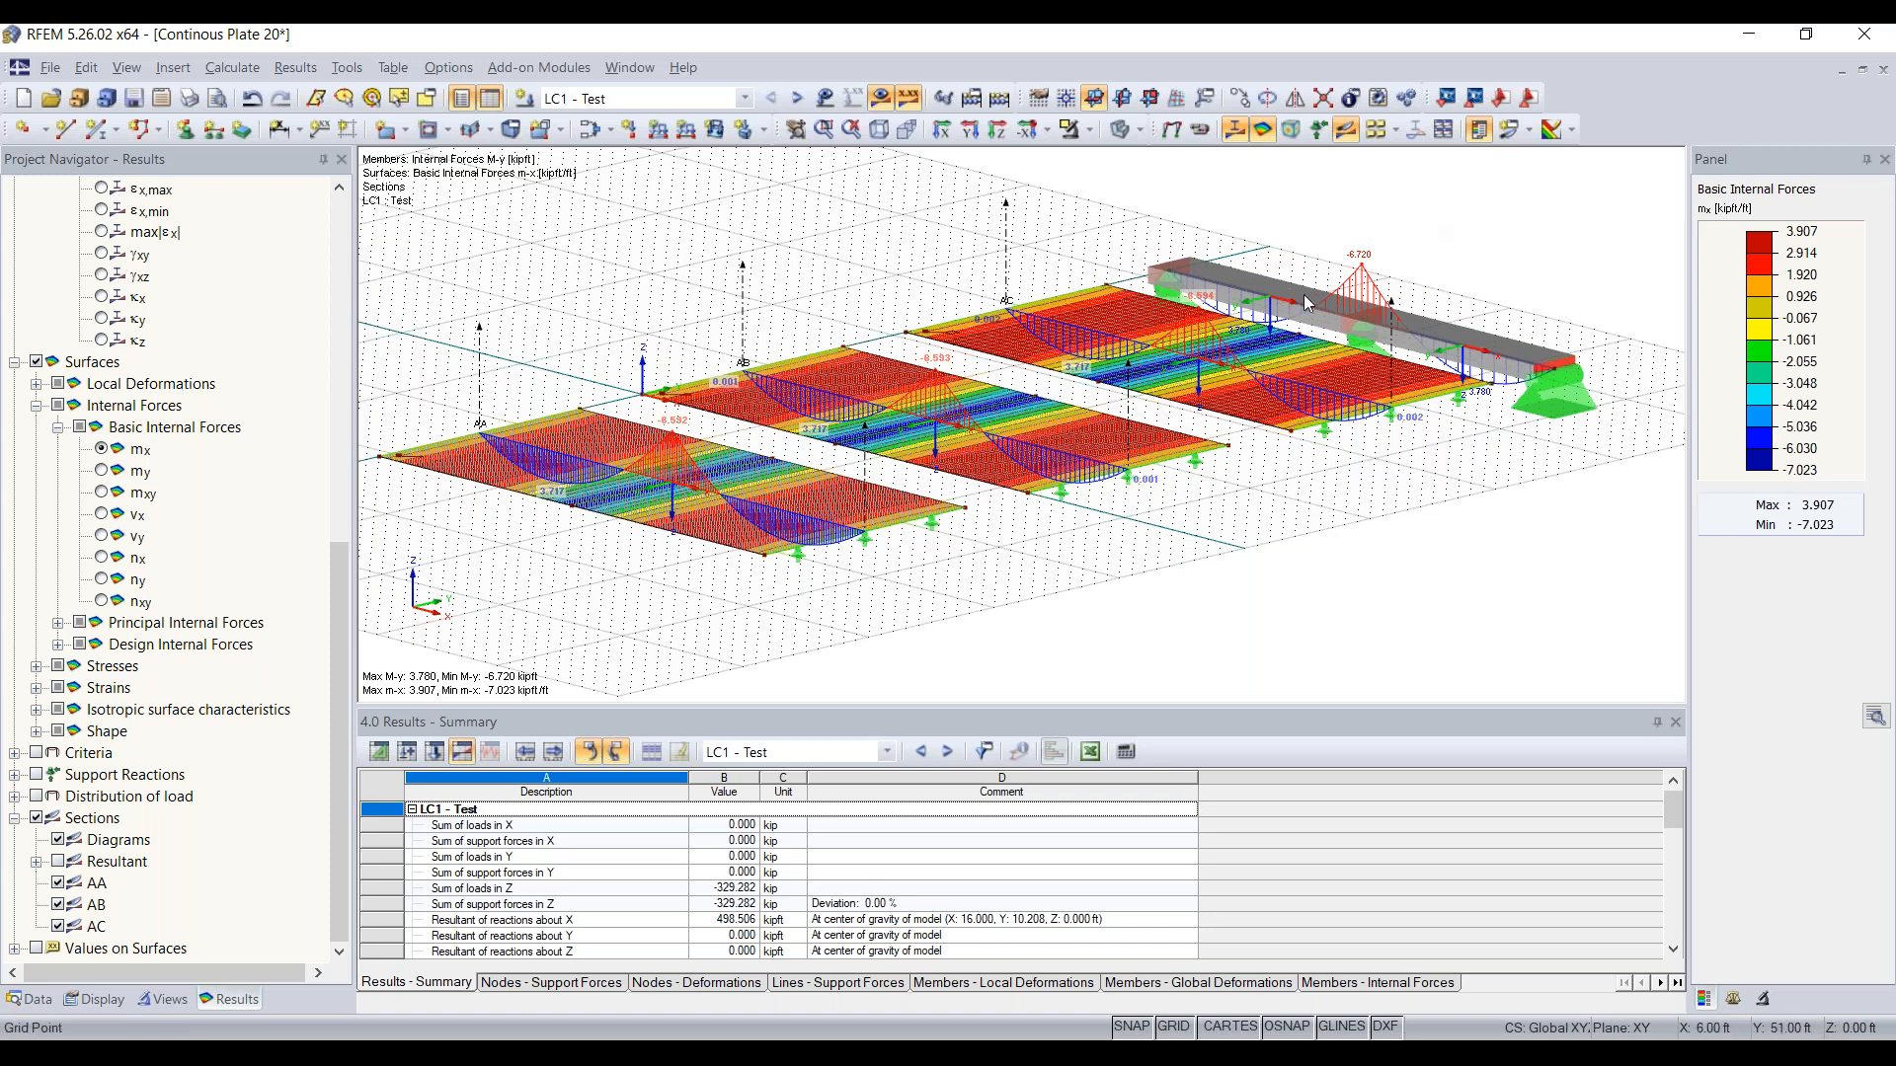
scroll(1525, 528, down, 1)
mouse_move(1504, 526)
ctrl+middle_down()
mouse_move(1389, 542)
mouse_move(1483, 522)
ctrl+middle_up()
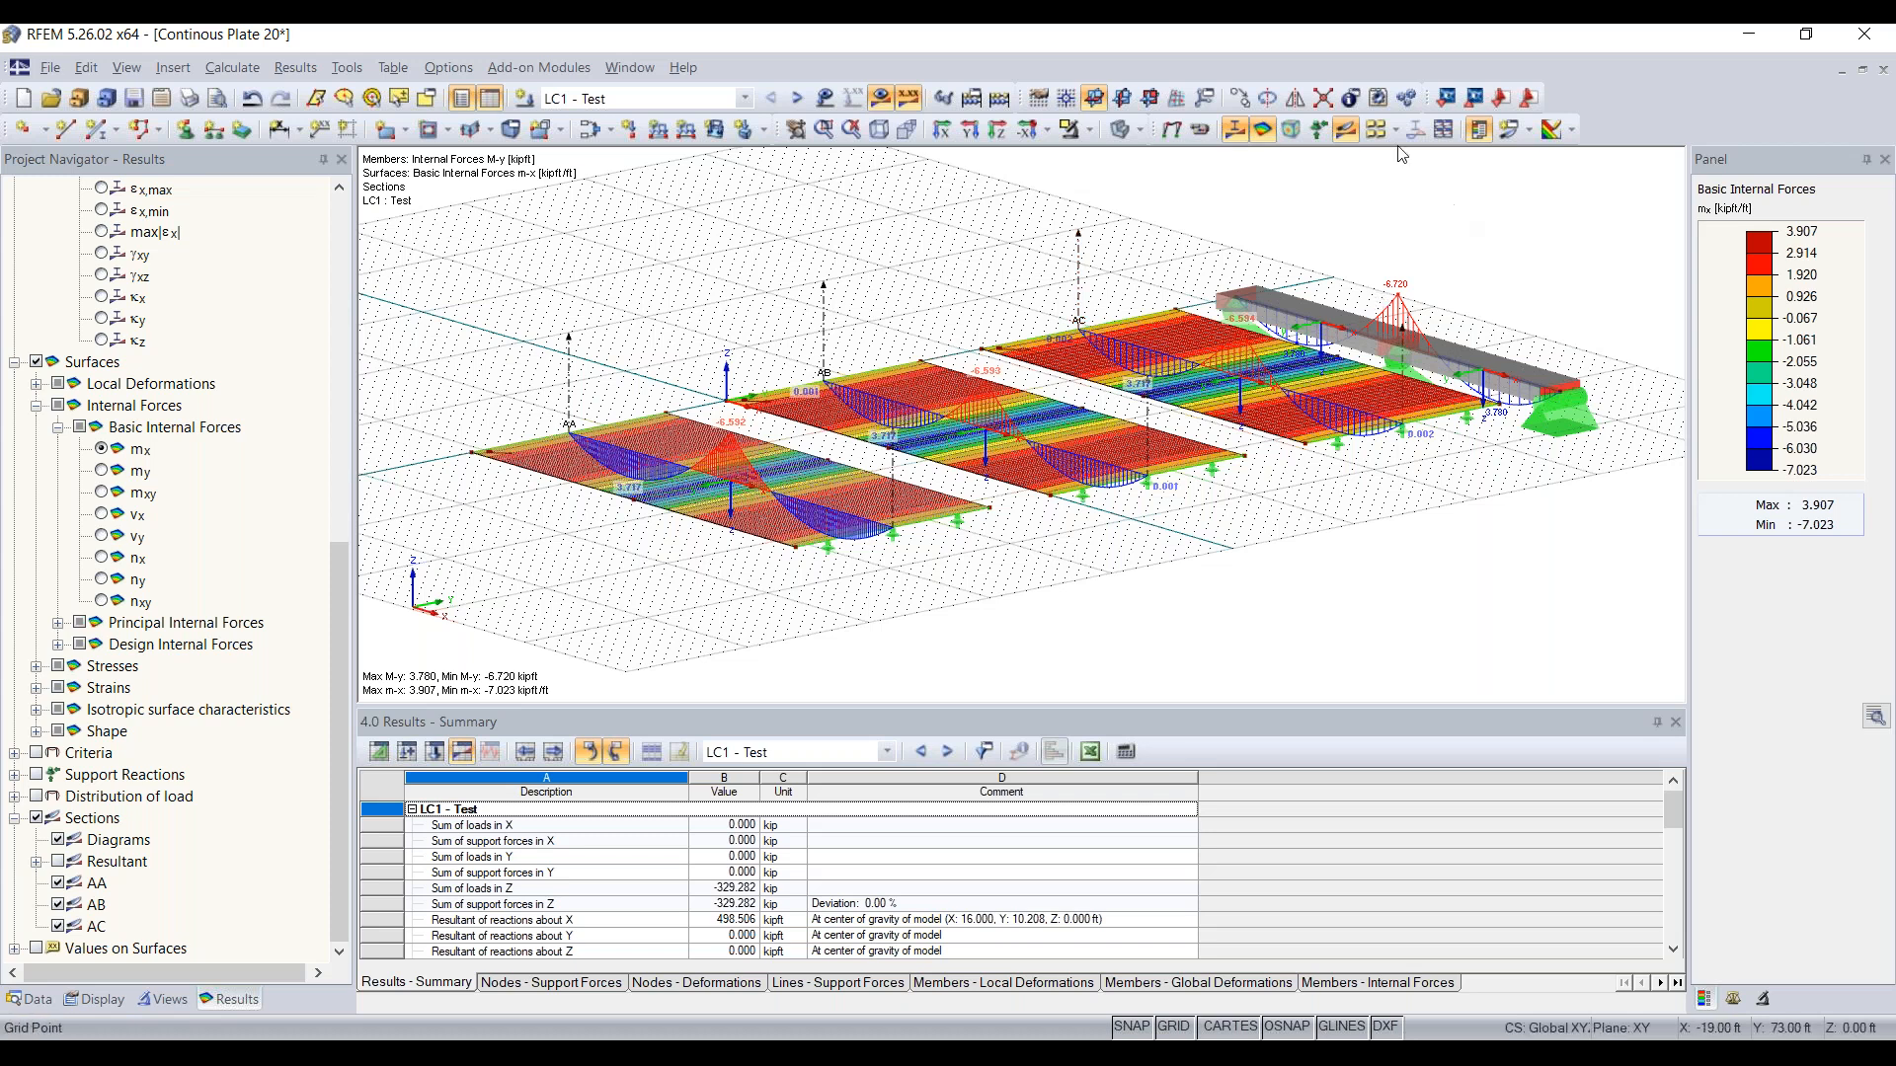
mouse_move(1389, 339)
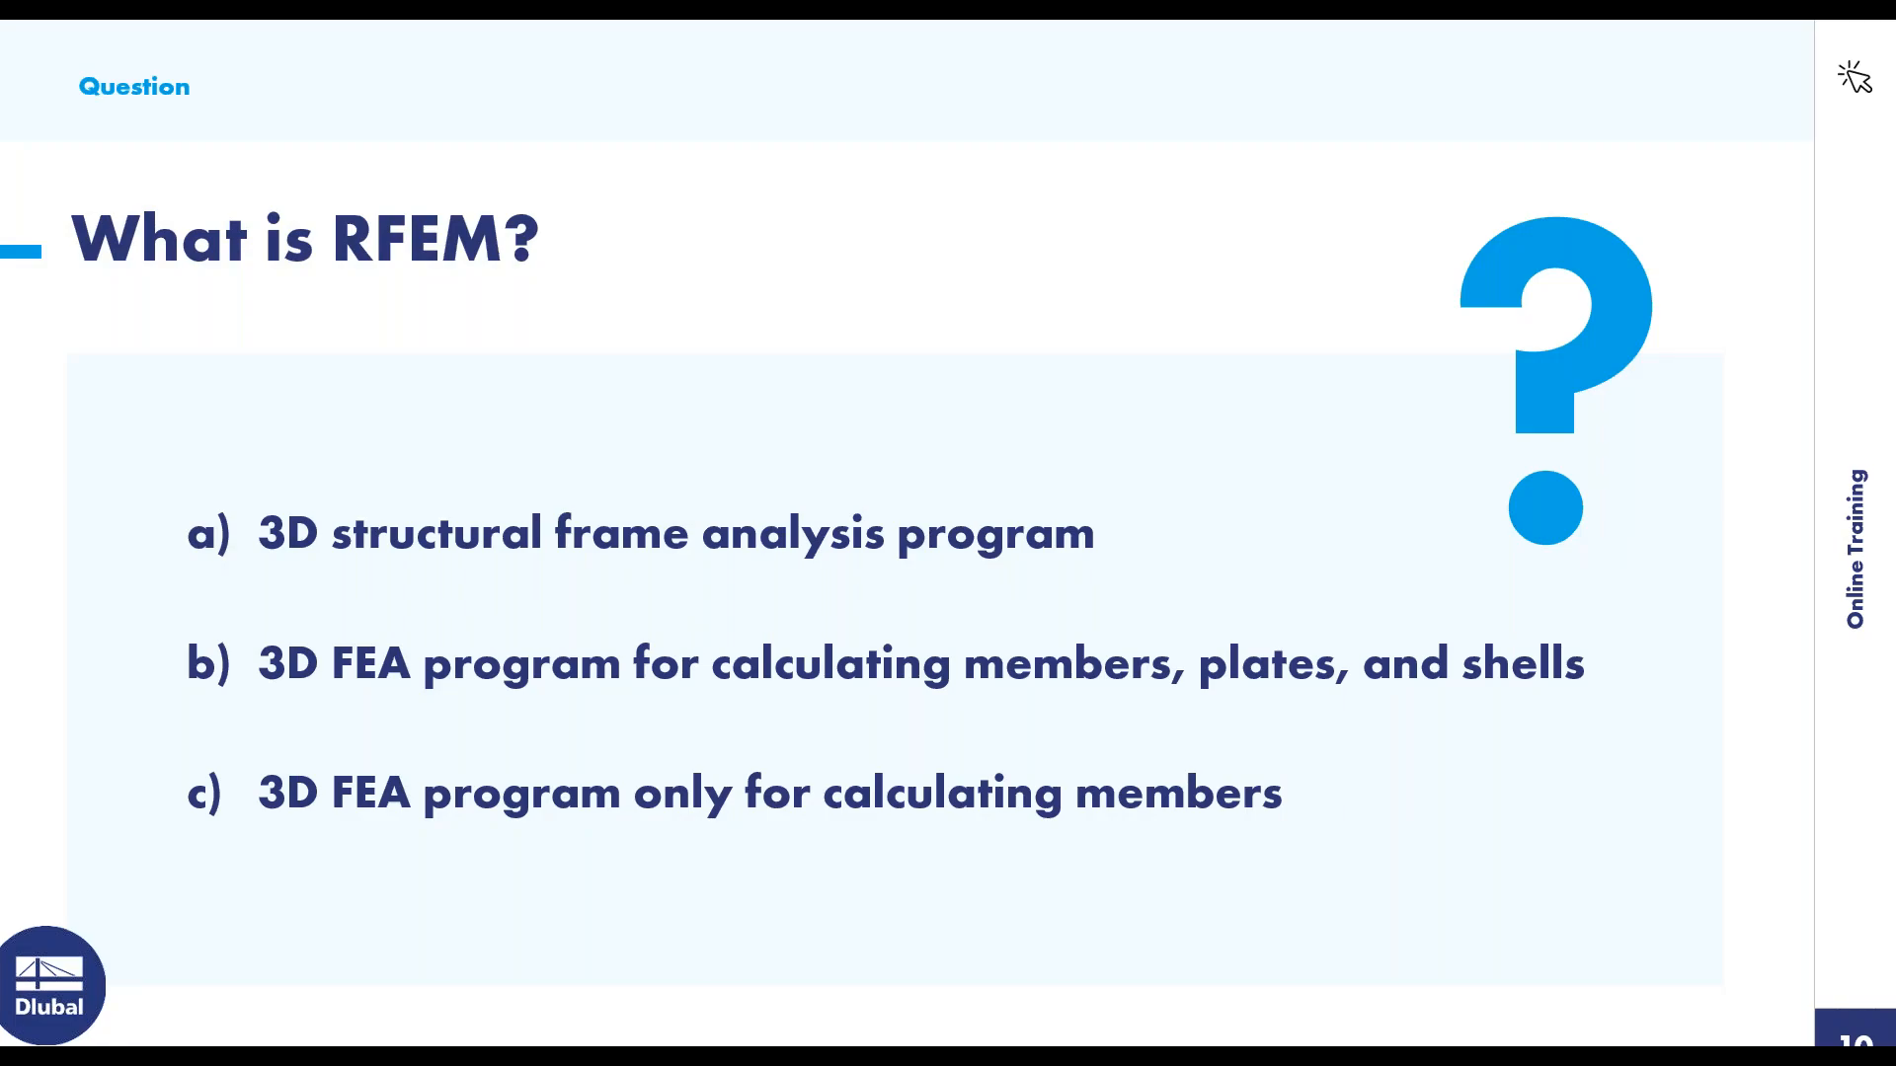
key(Right)
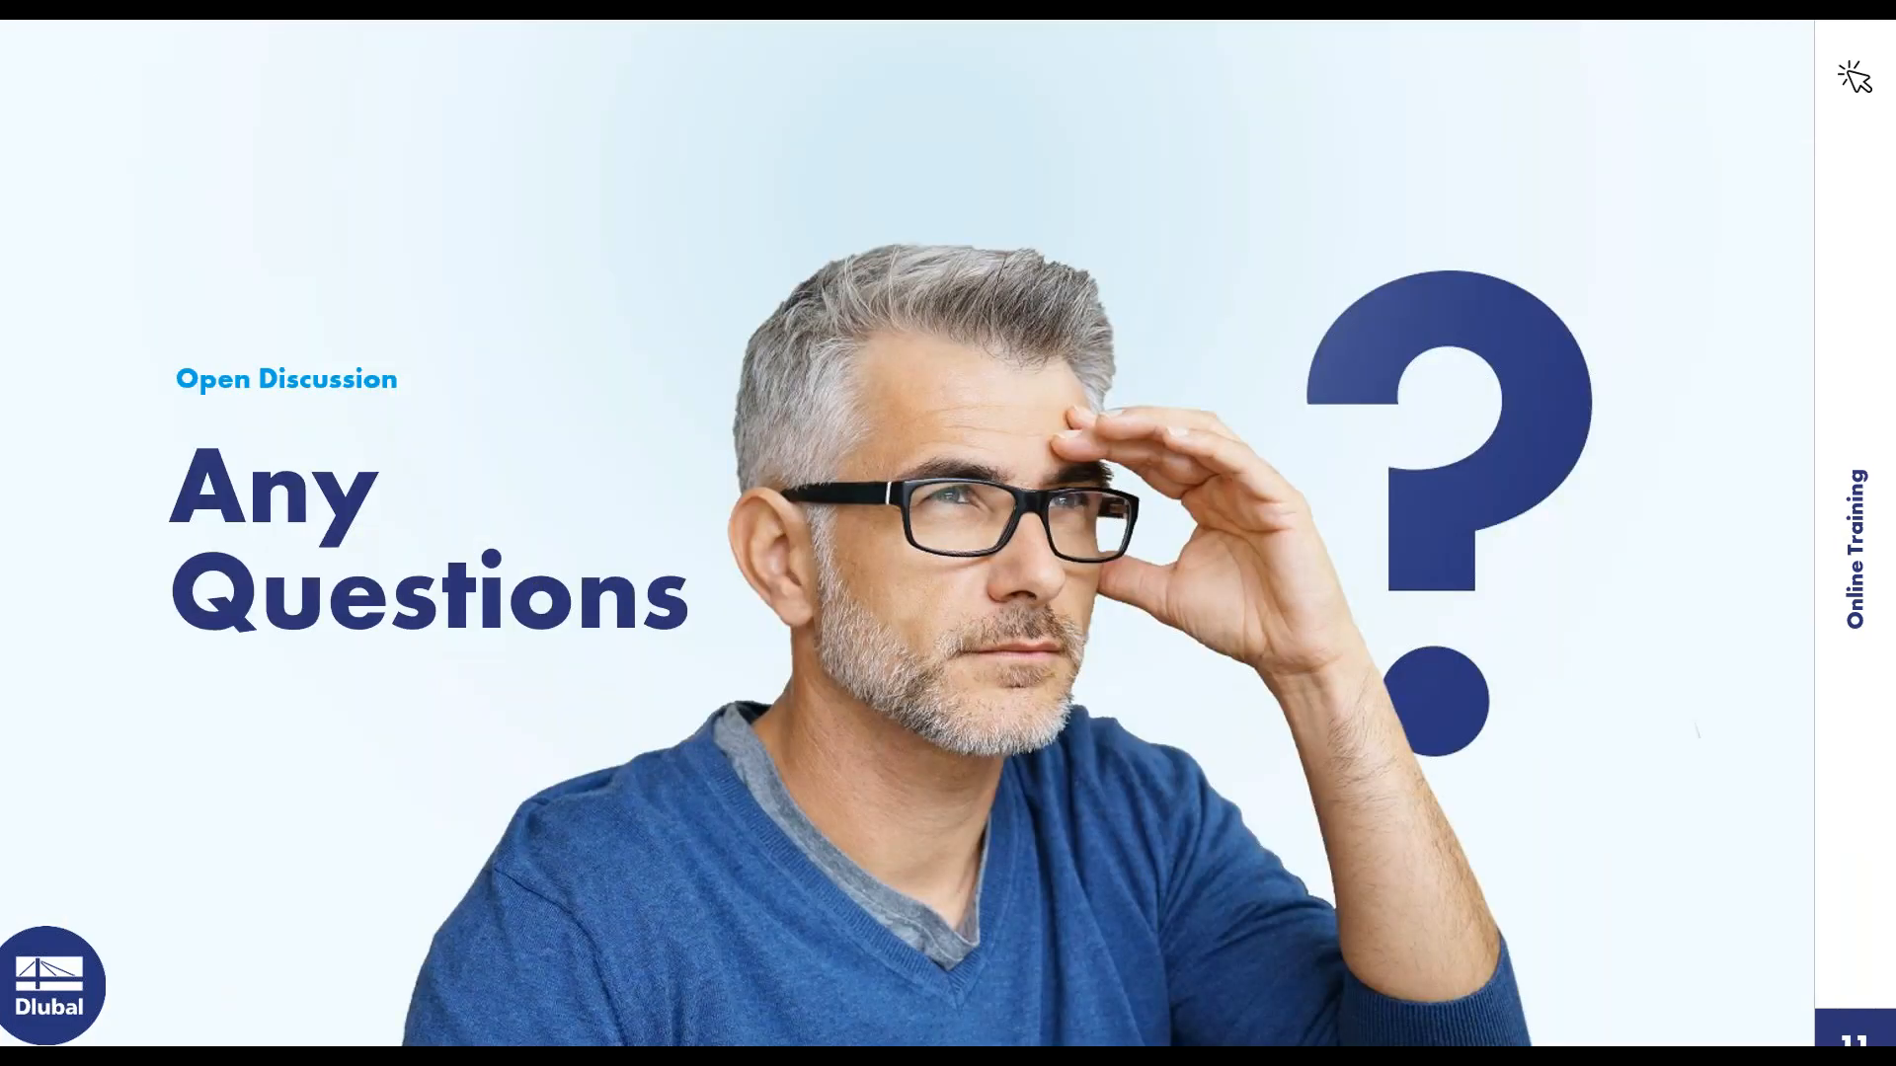
key(Right)
key(Right)
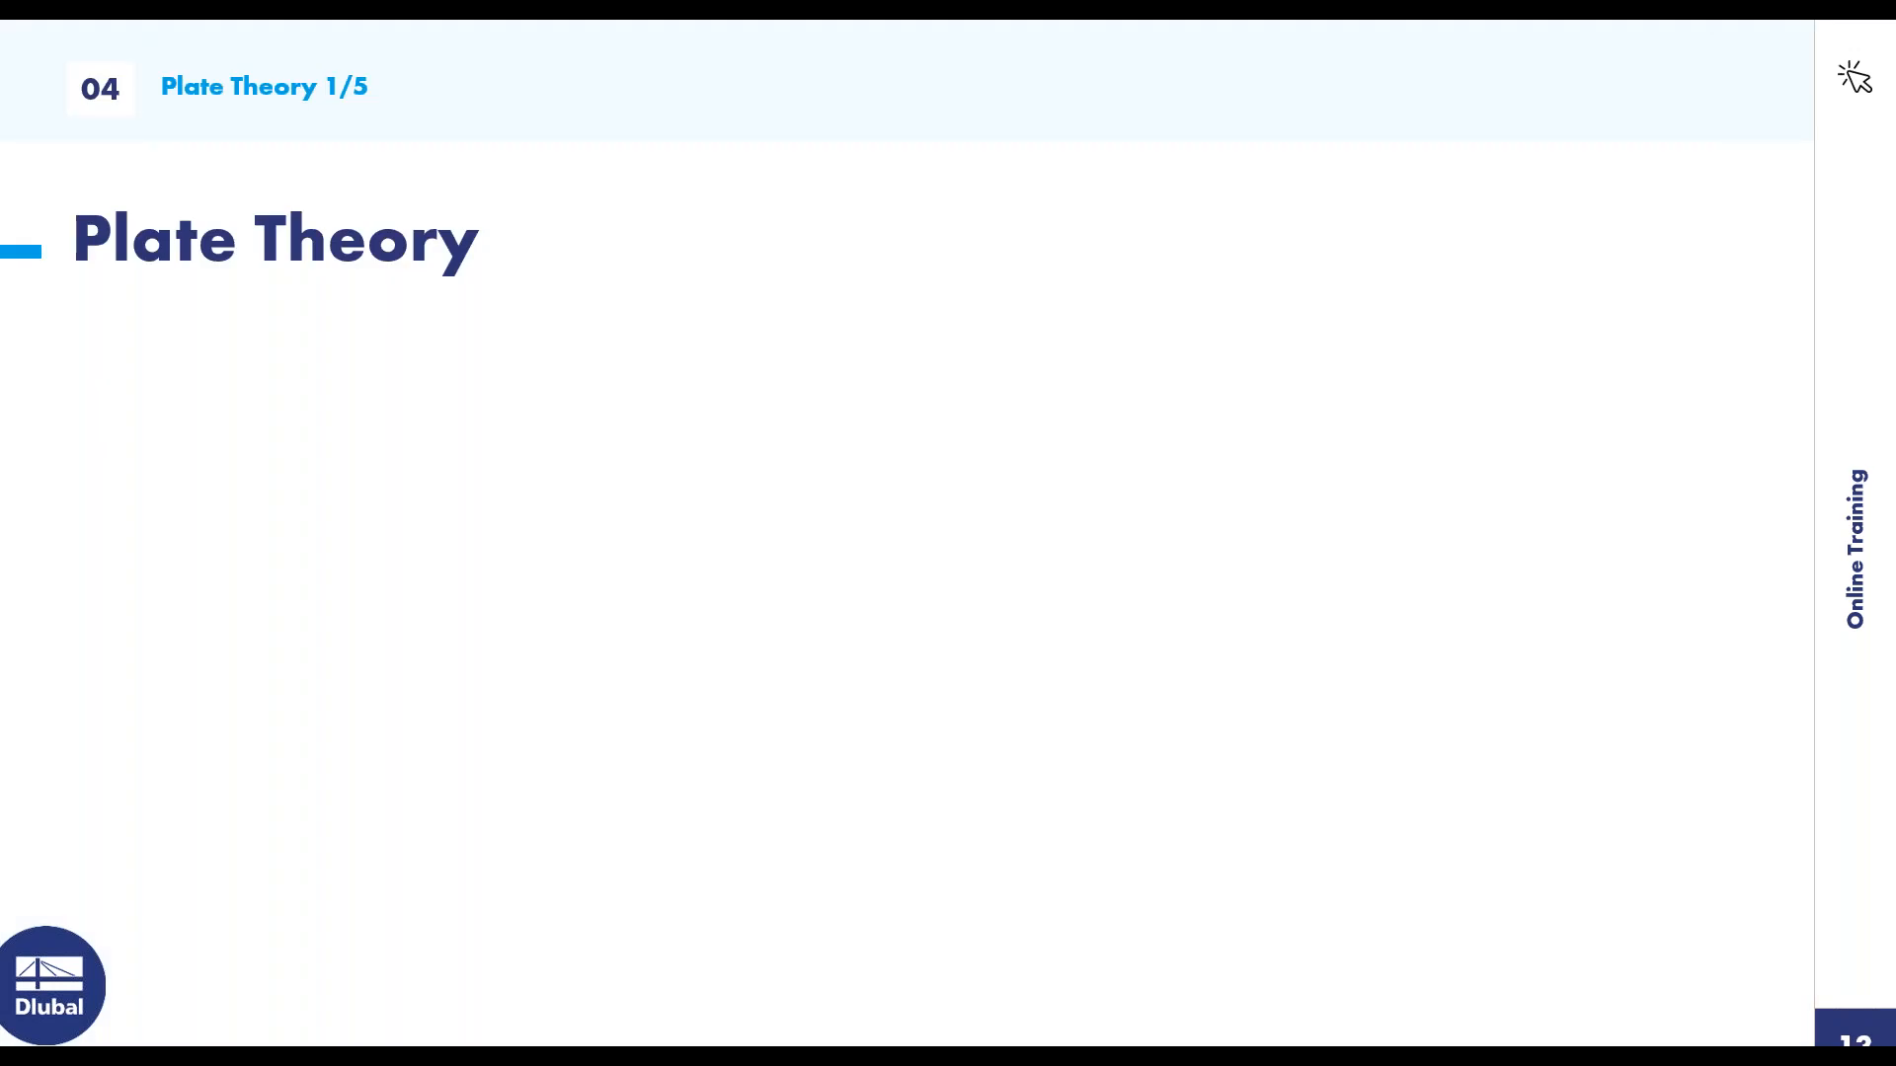
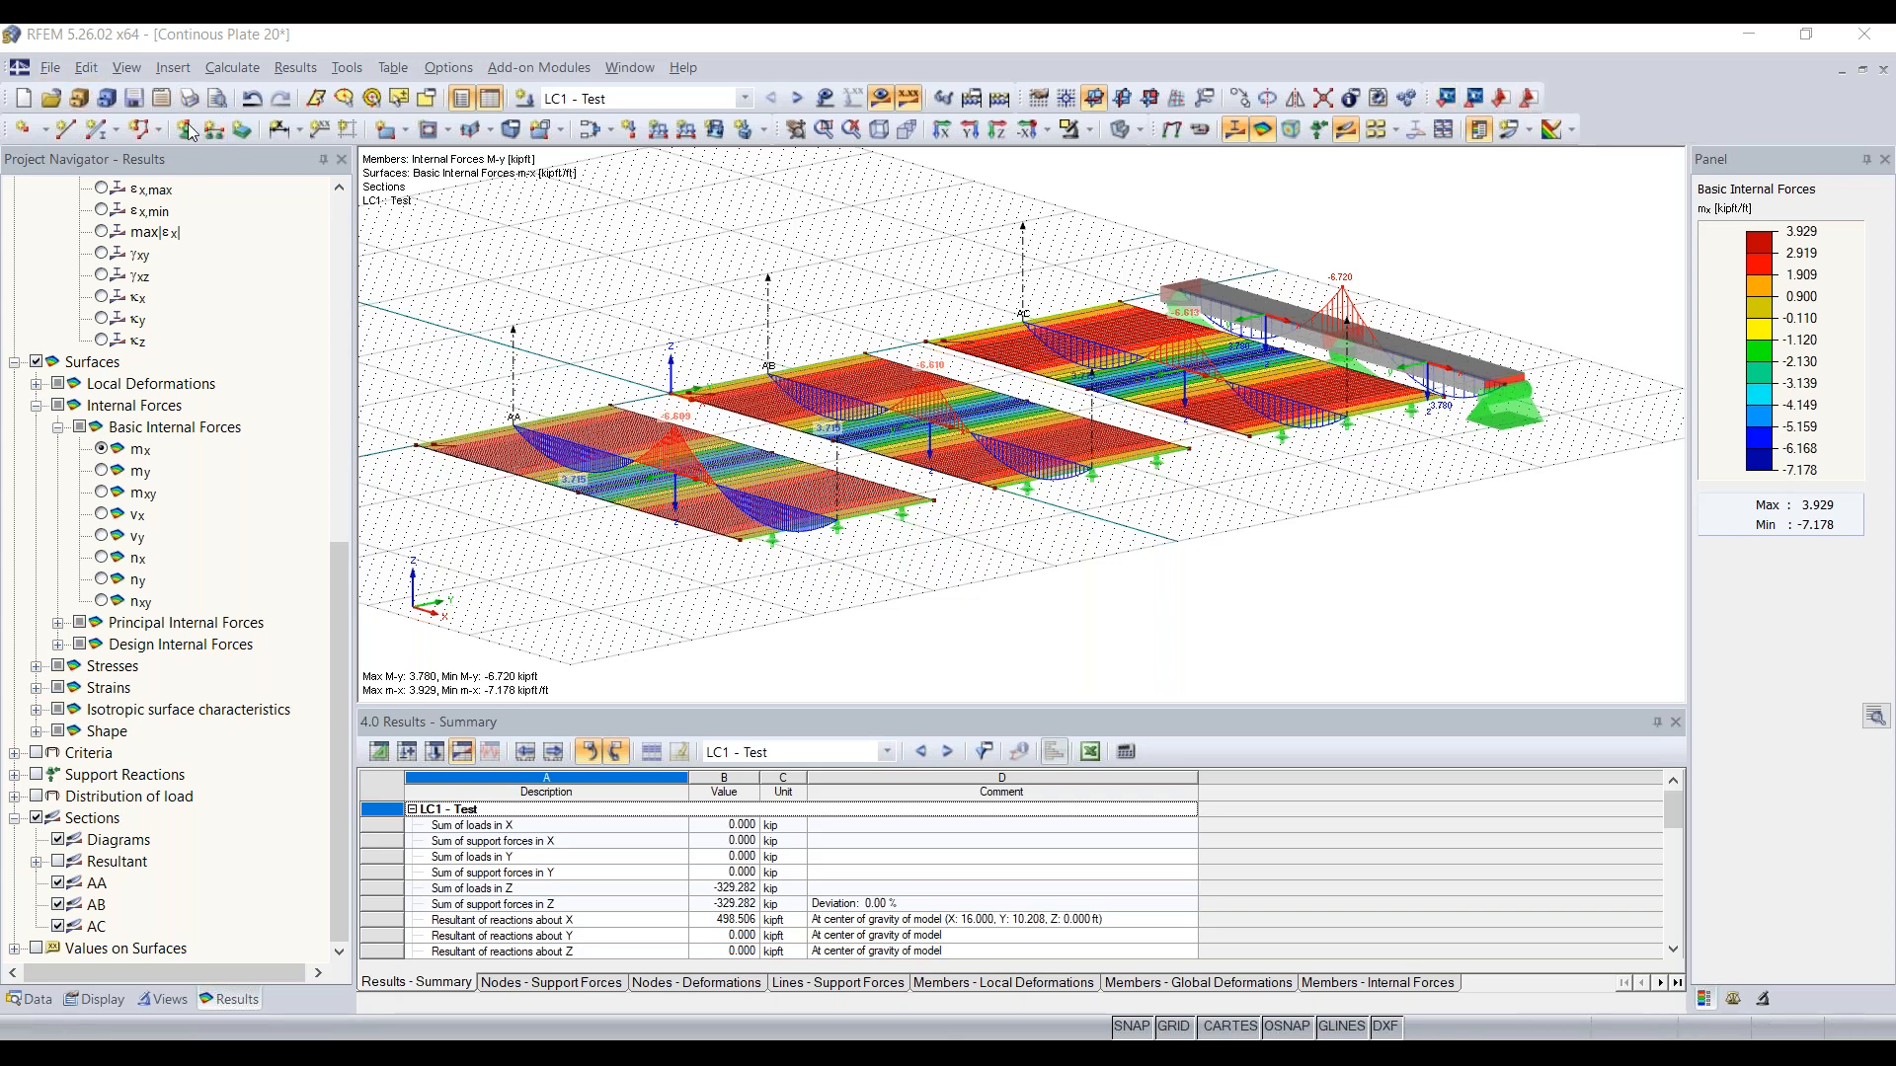
Step: Review the formats and direct interfaces offered for importing a model, including Autodesk AutoCAD, and close without importing anything
click(49, 67)
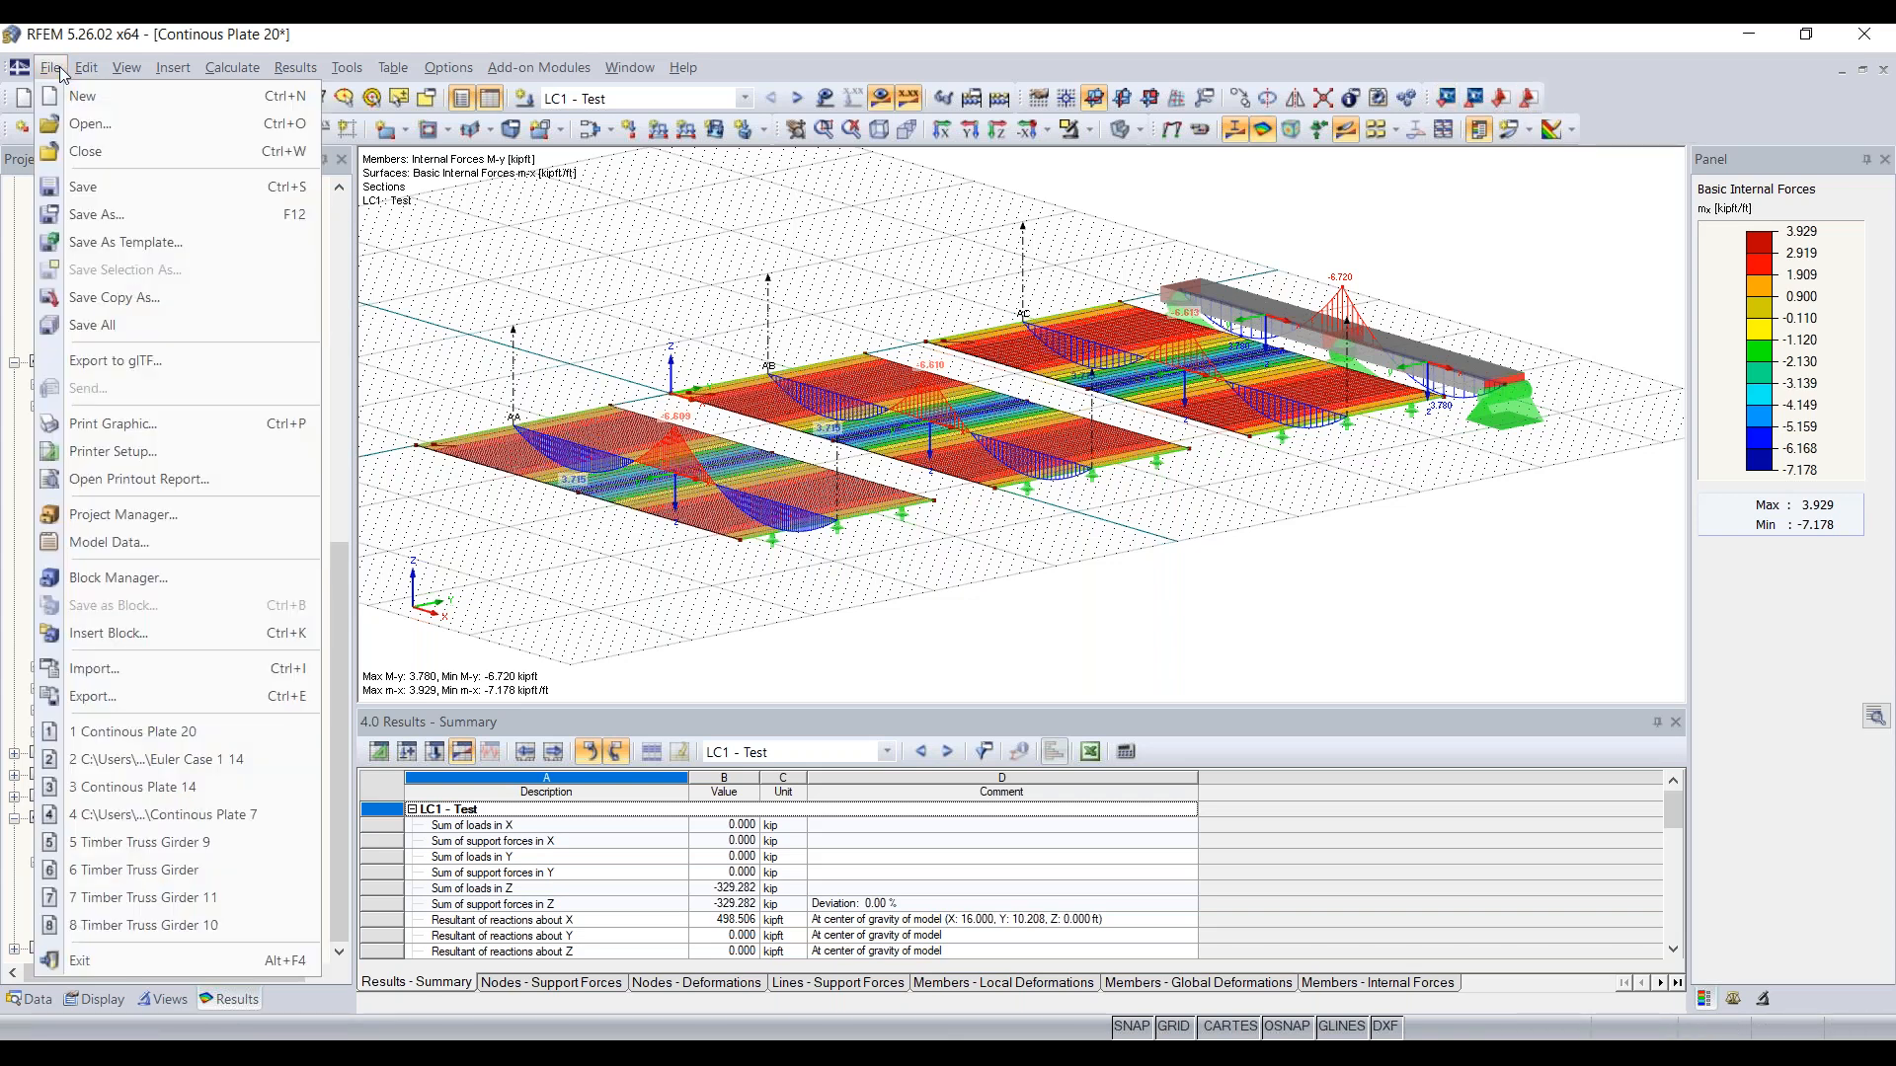
click(152, 672)
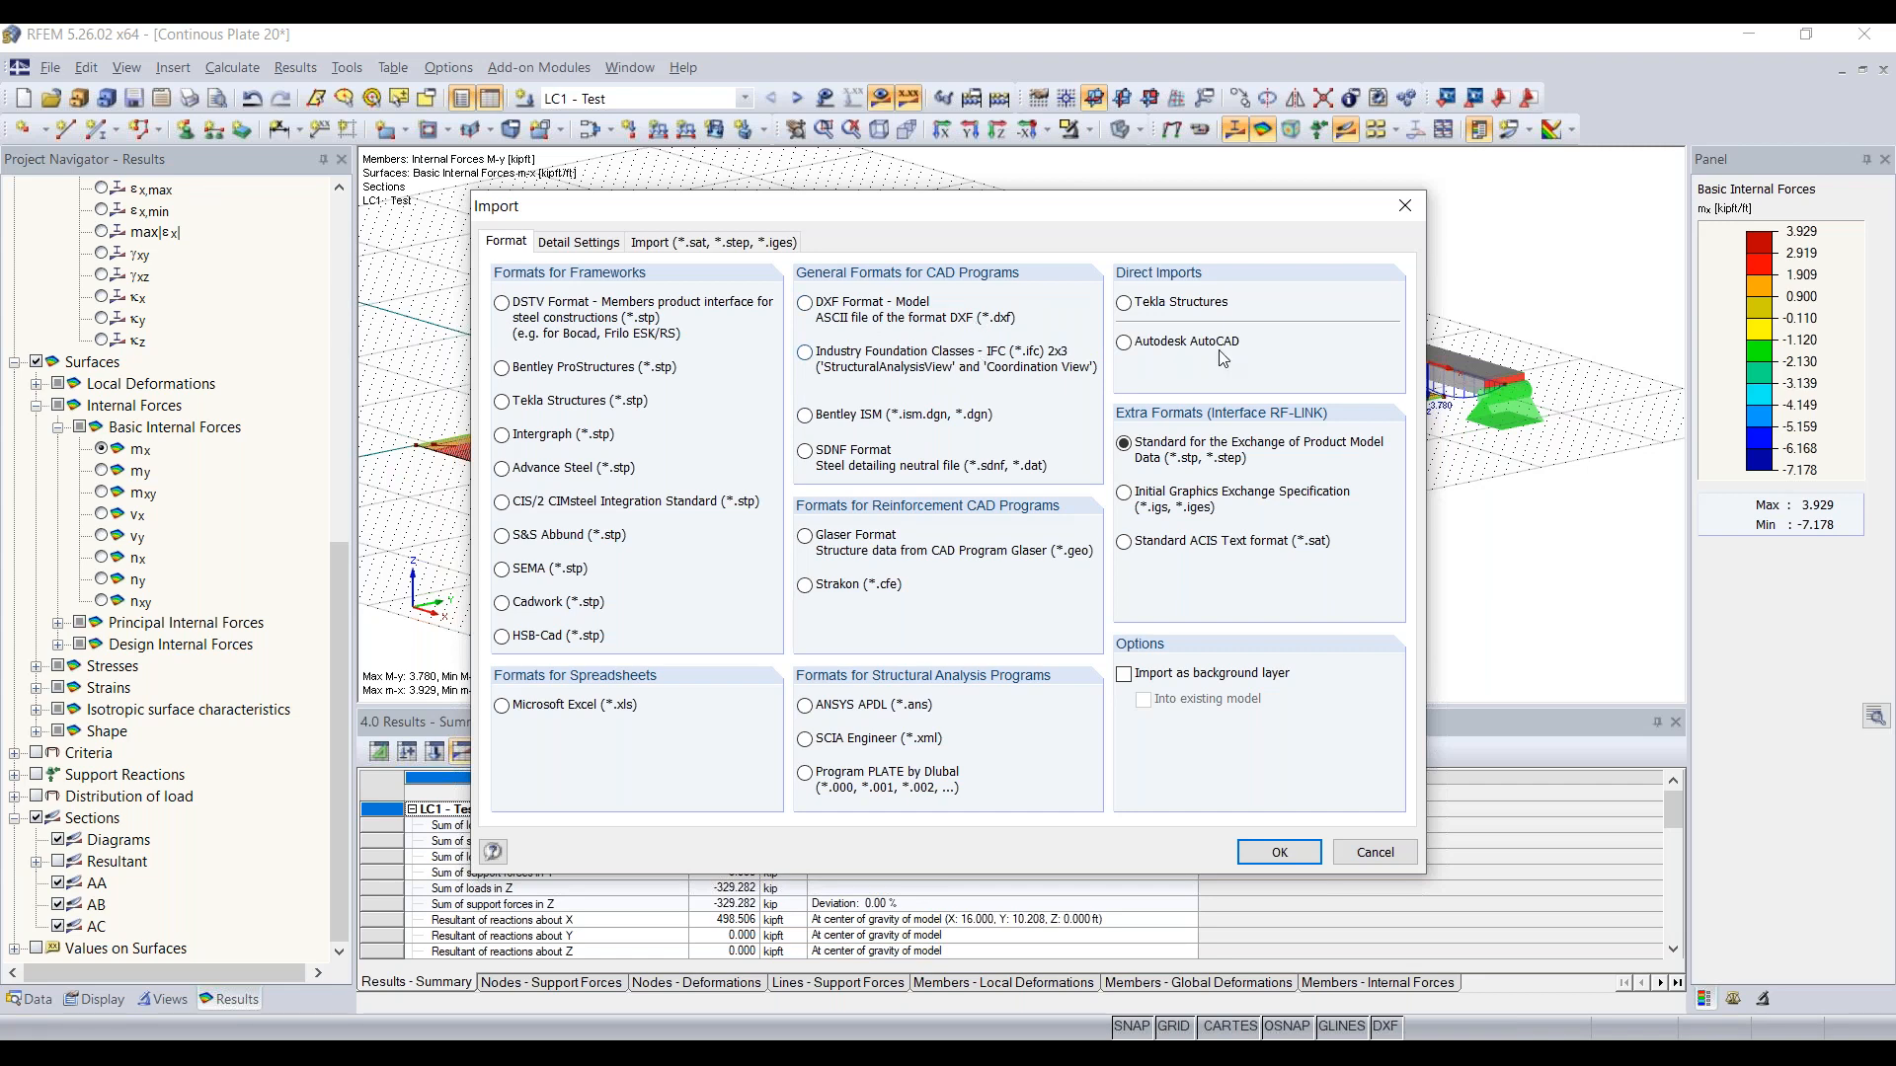
click(1403, 209)
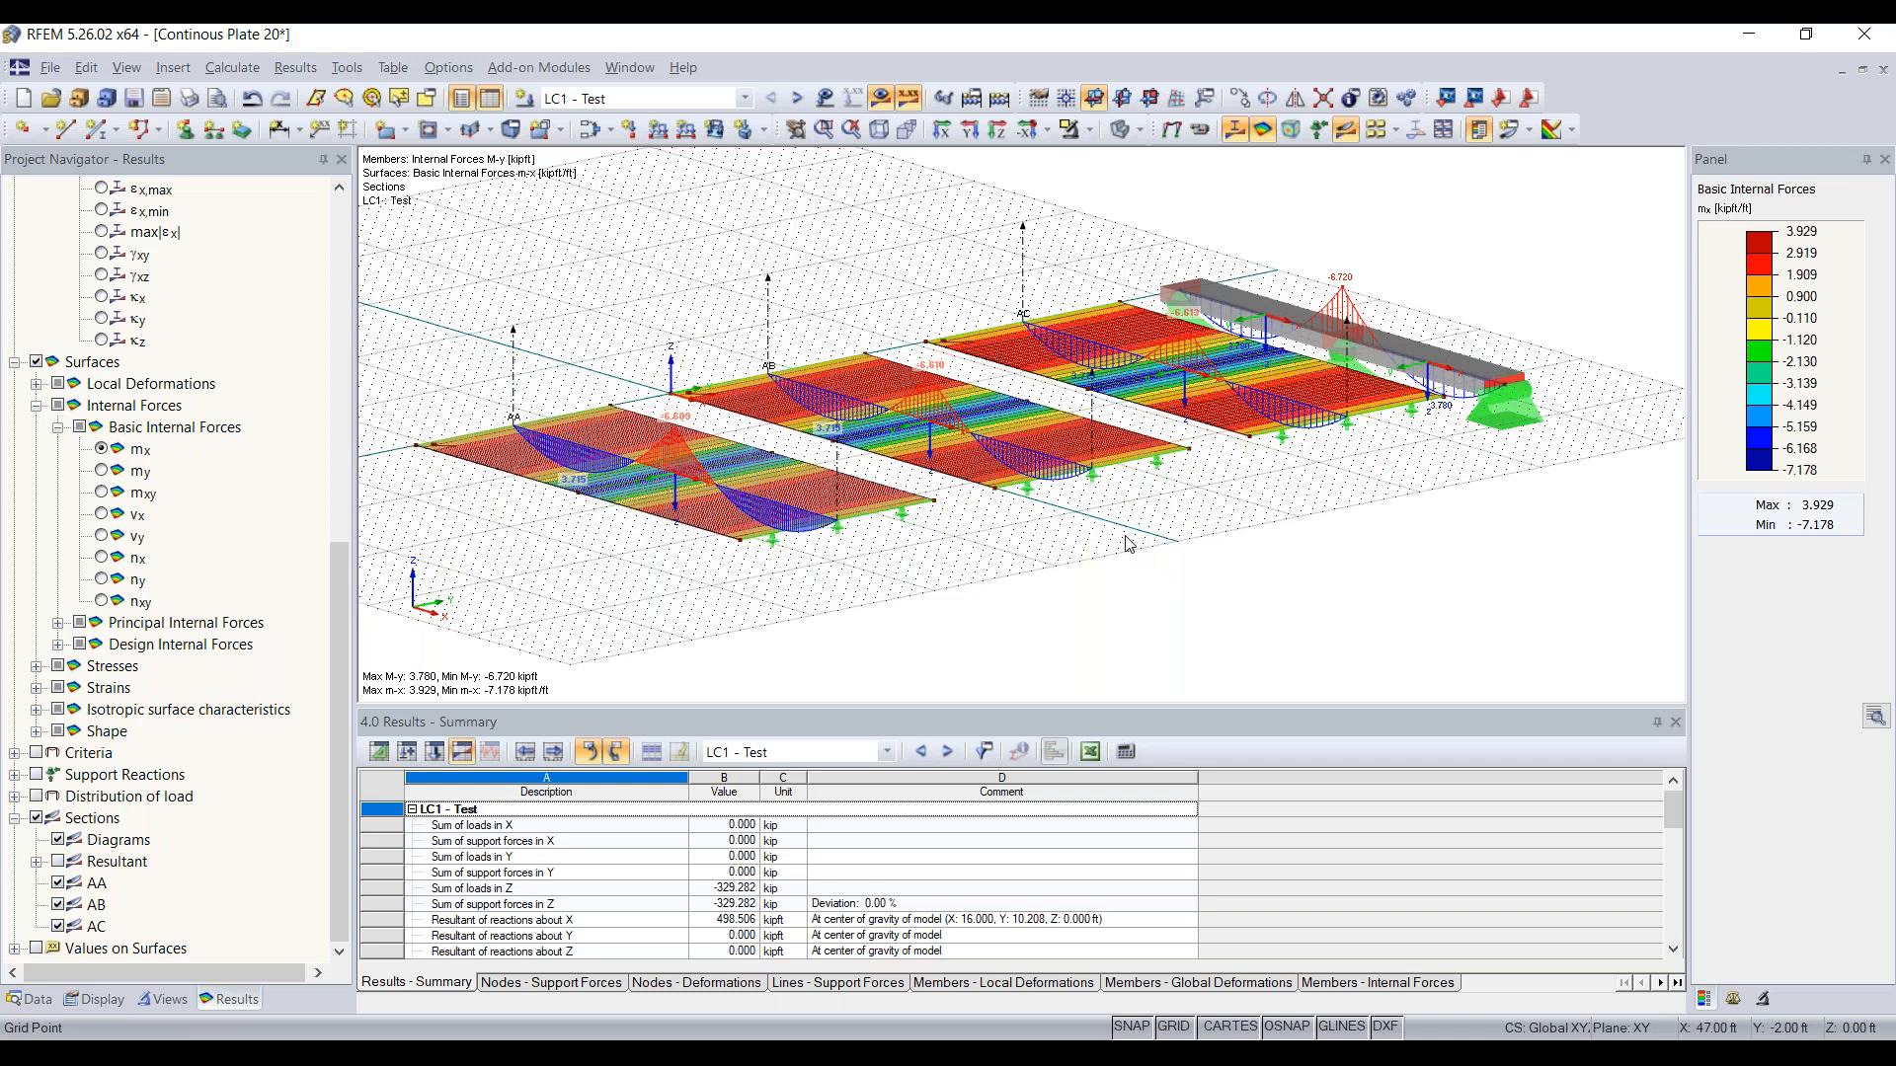
click(49, 67)
click(118, 669)
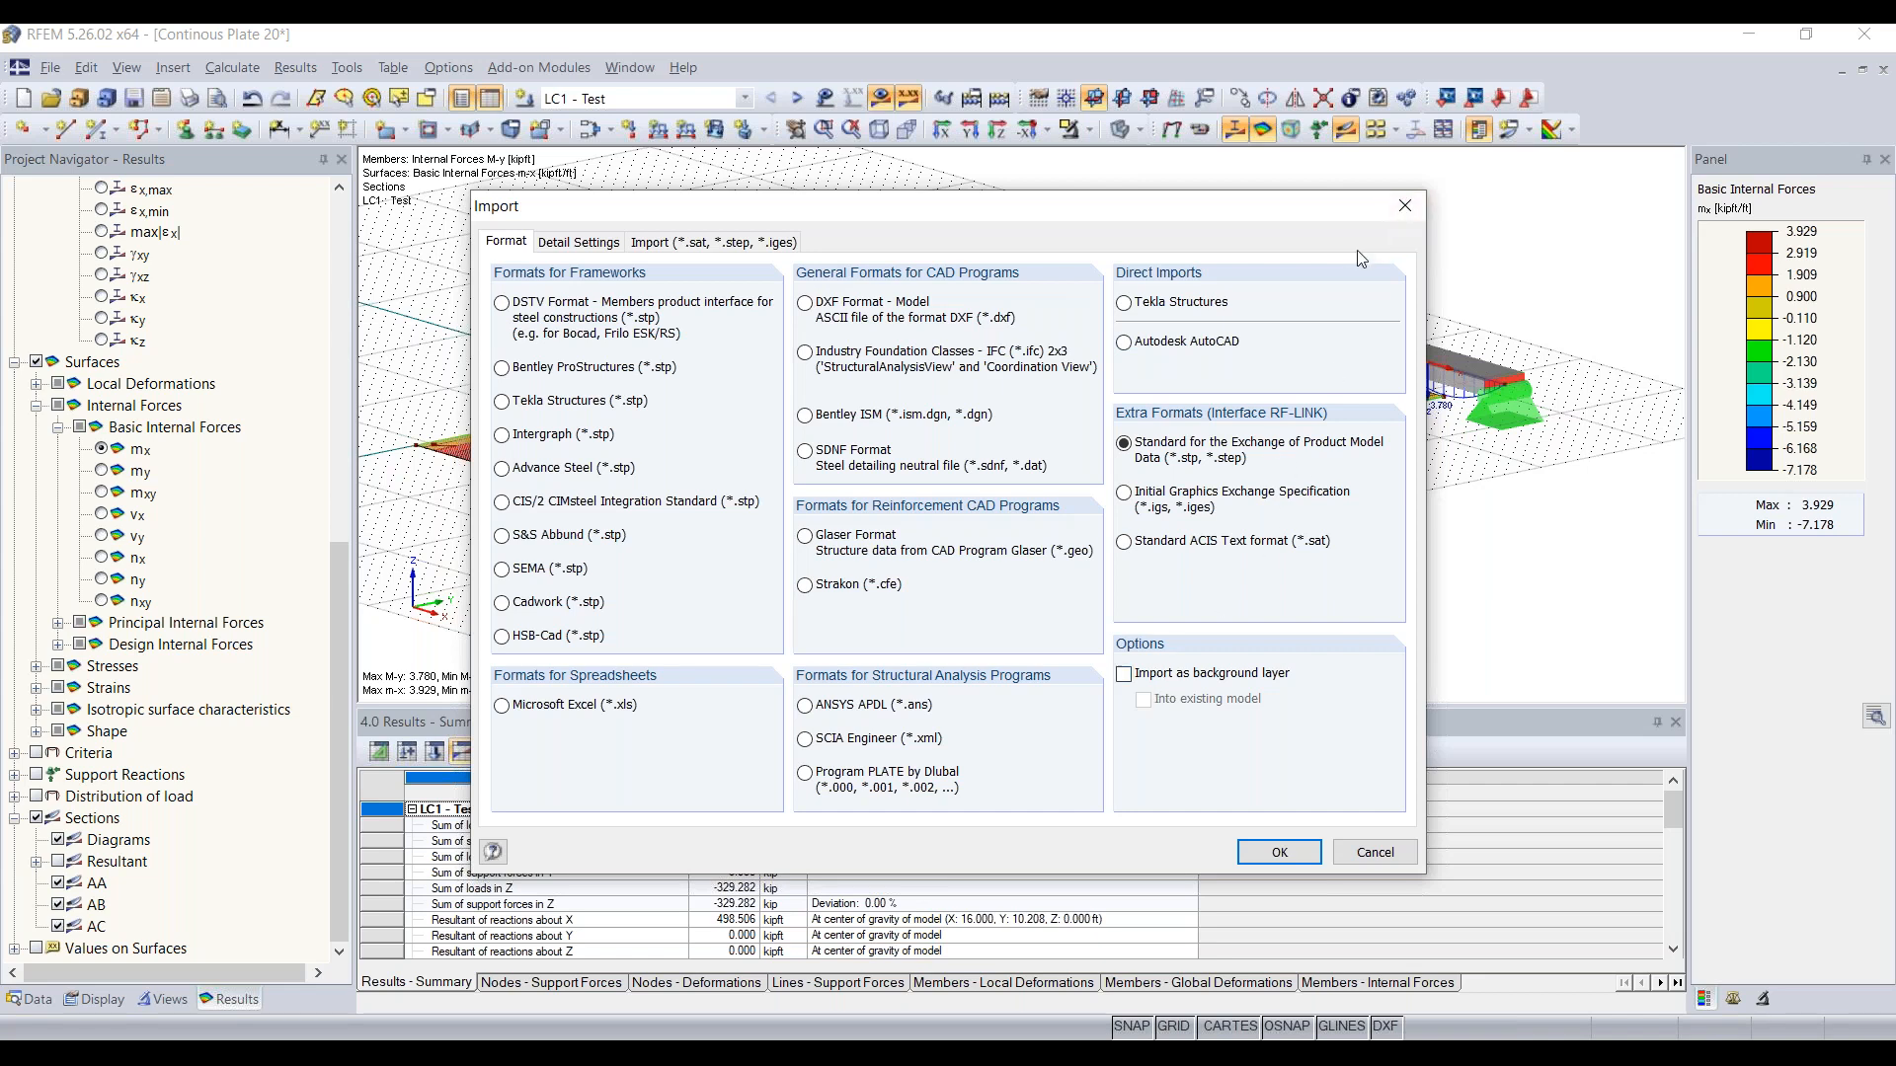
click(1402, 210)
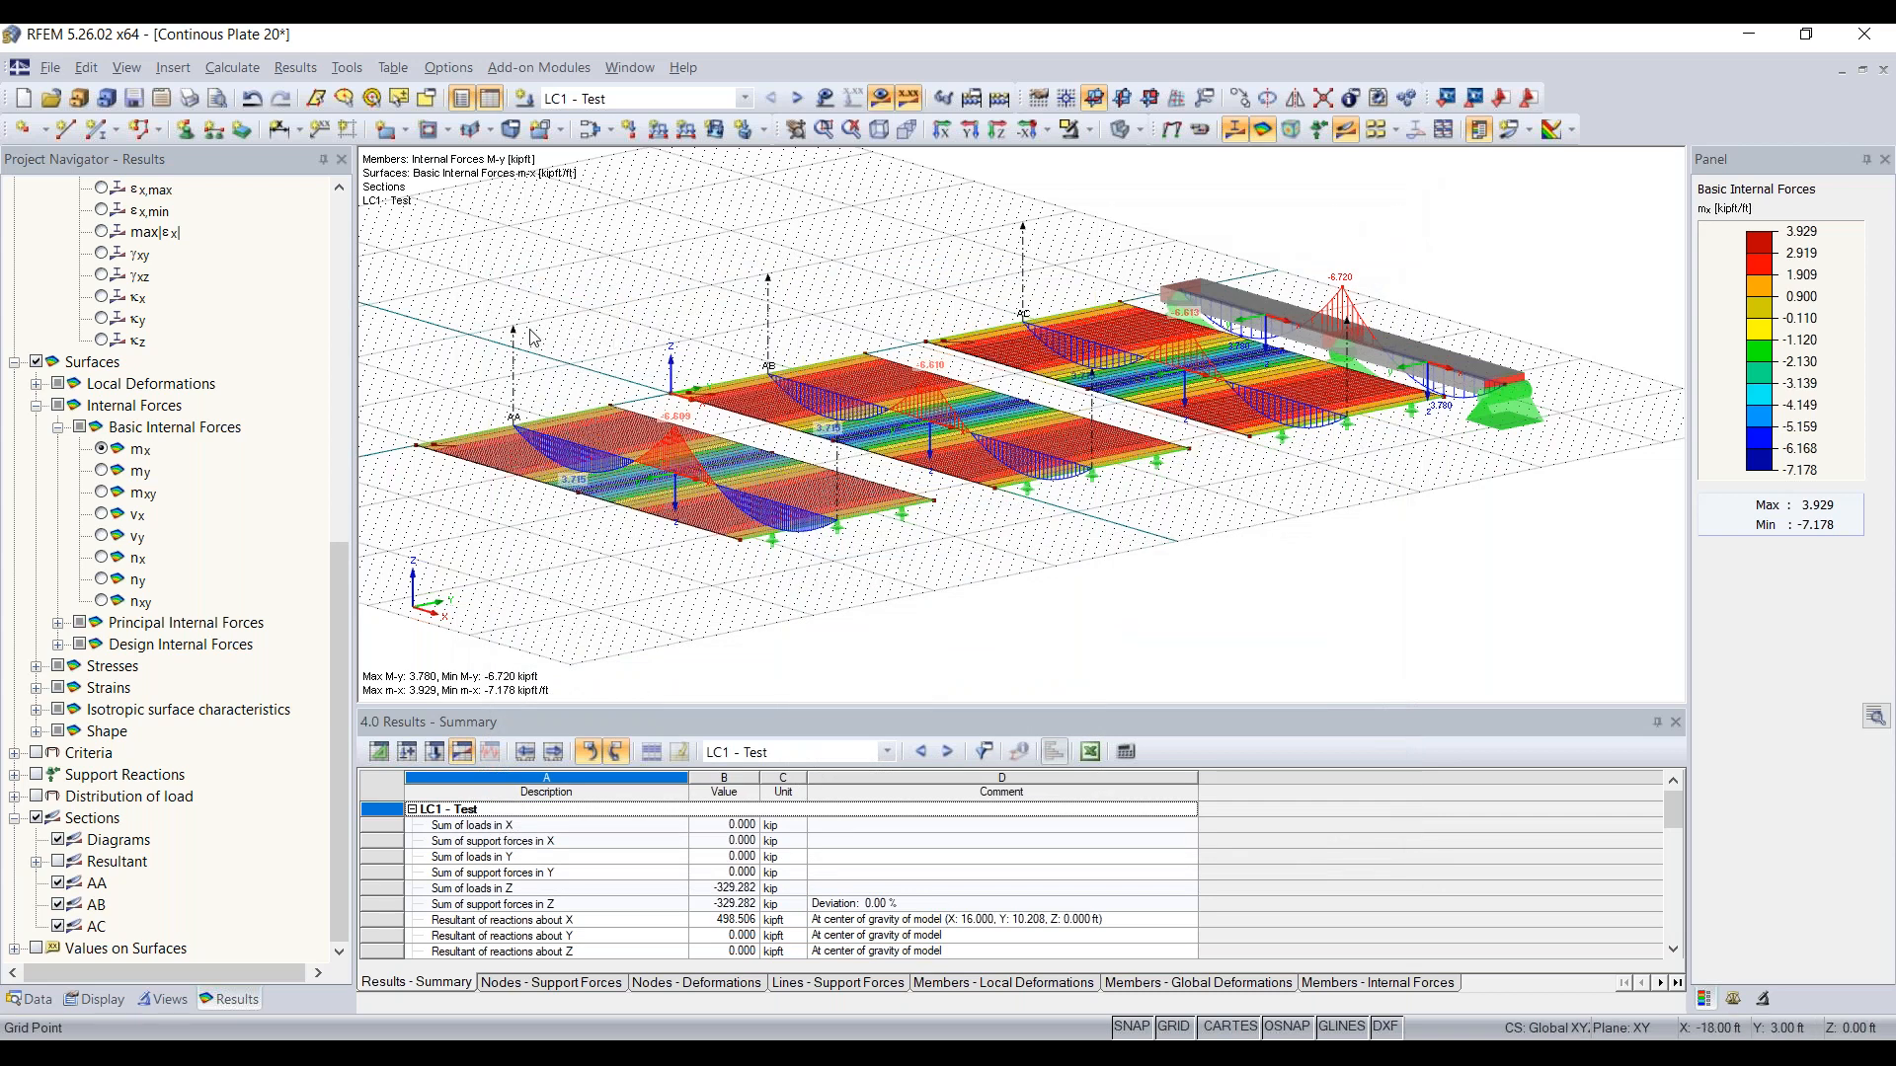
Step: Inspect the Upward and Downward local z-axis orientation options in the general data of Continous Plate 20, discarding any changes
click(31, 999)
scroll(341, 538, up, 11)
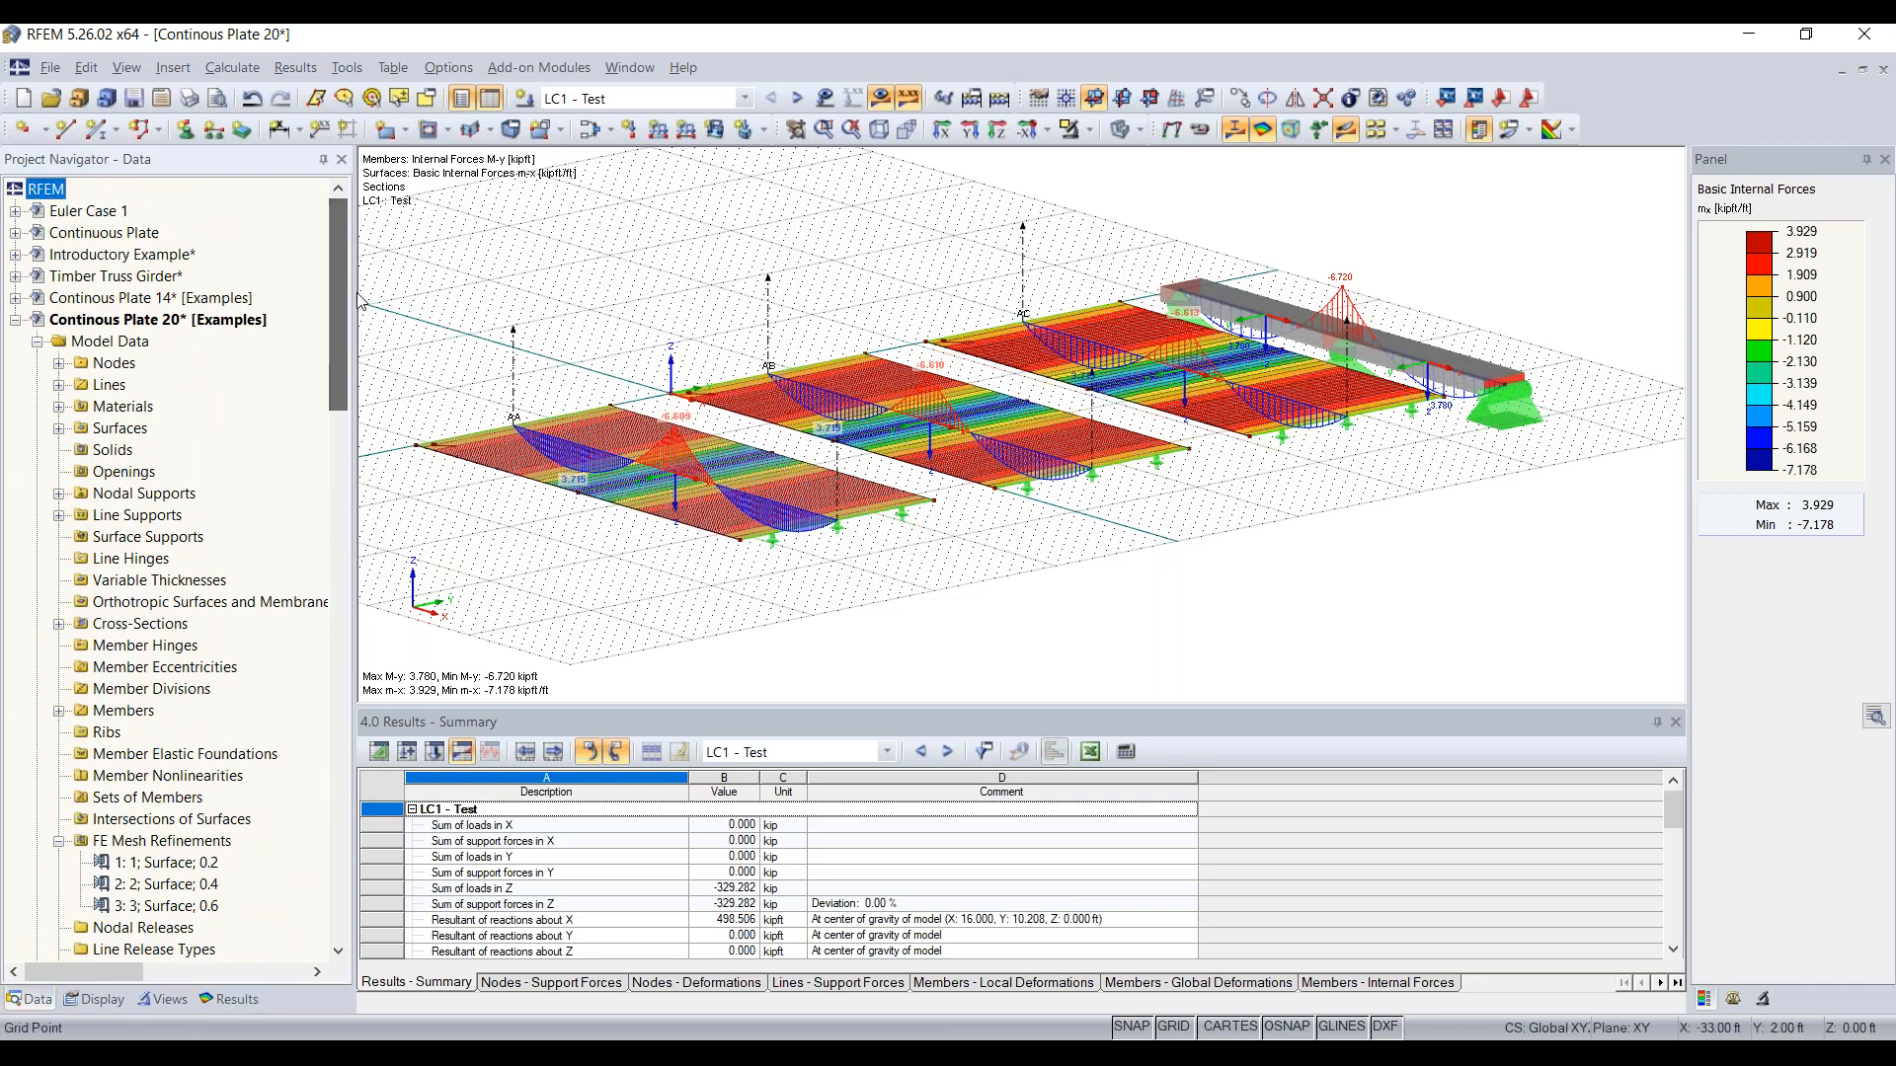
right_click(249, 319)
click(287, 332)
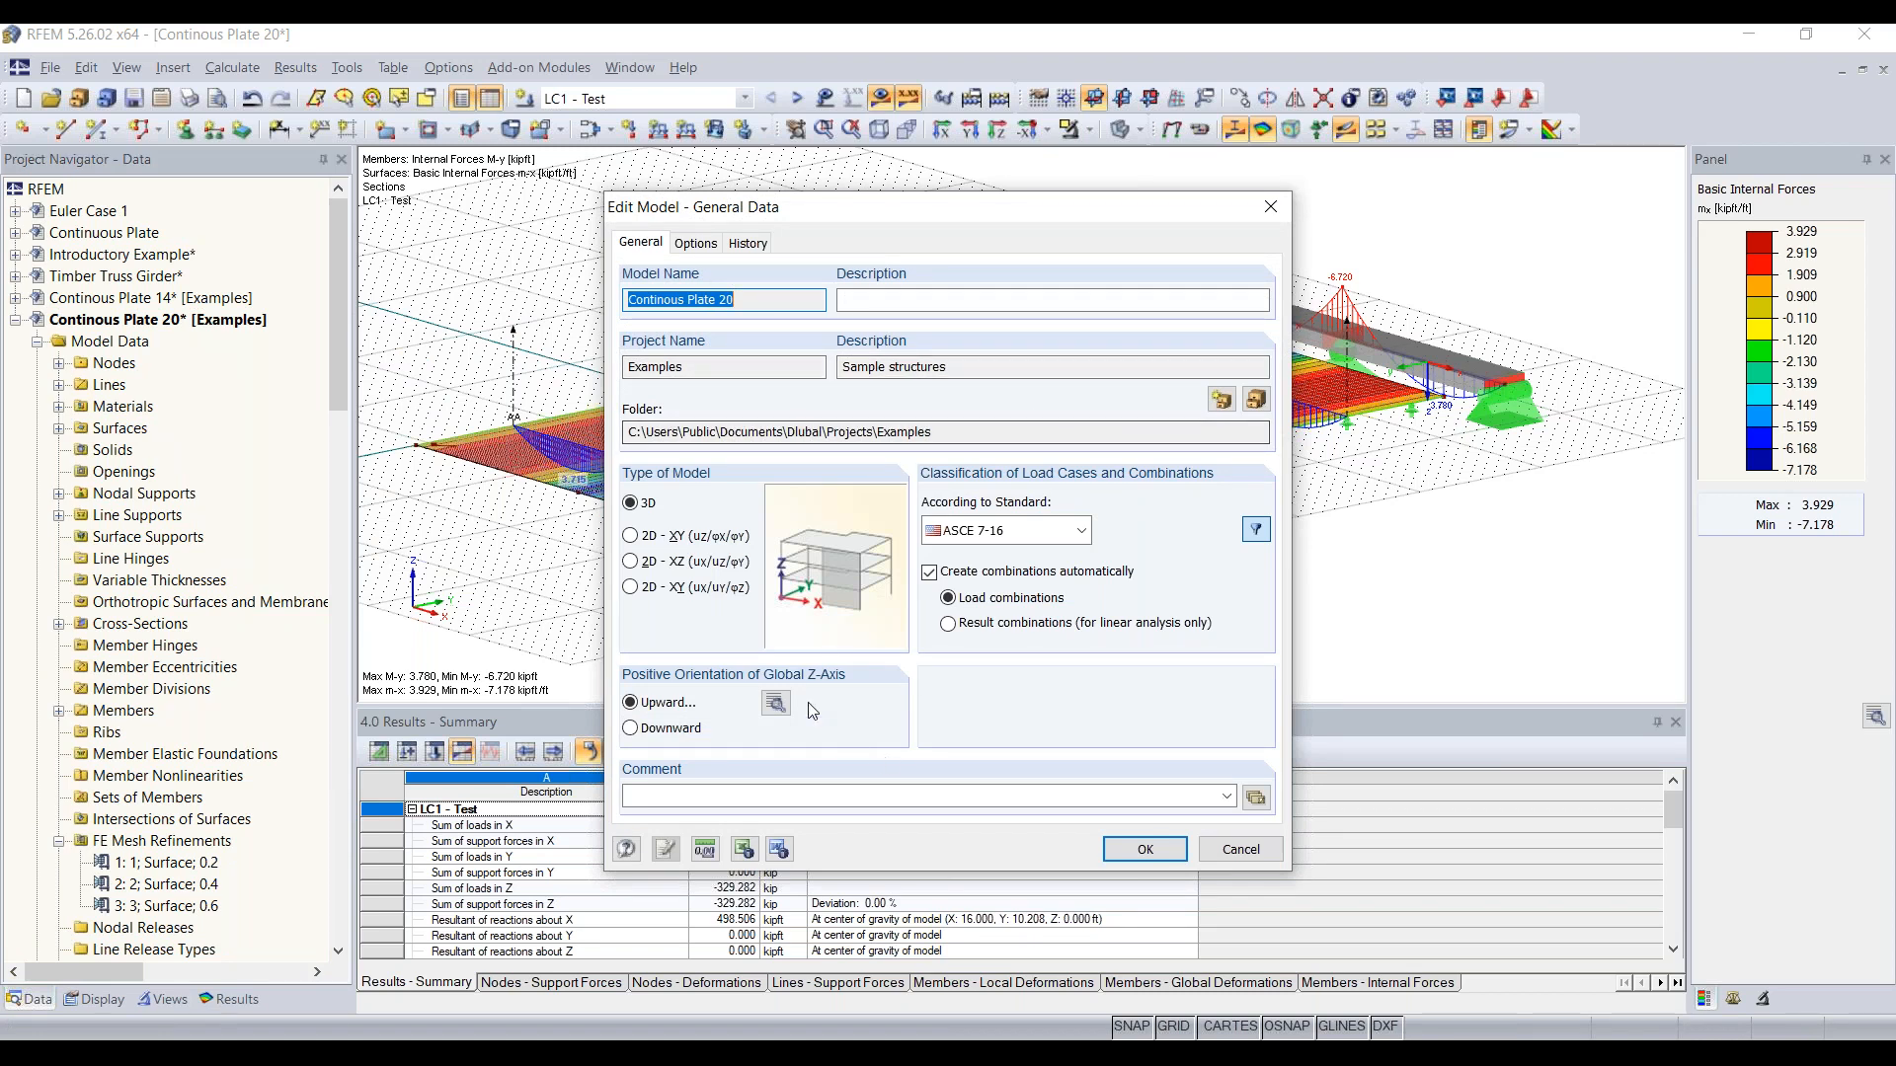
click(778, 701)
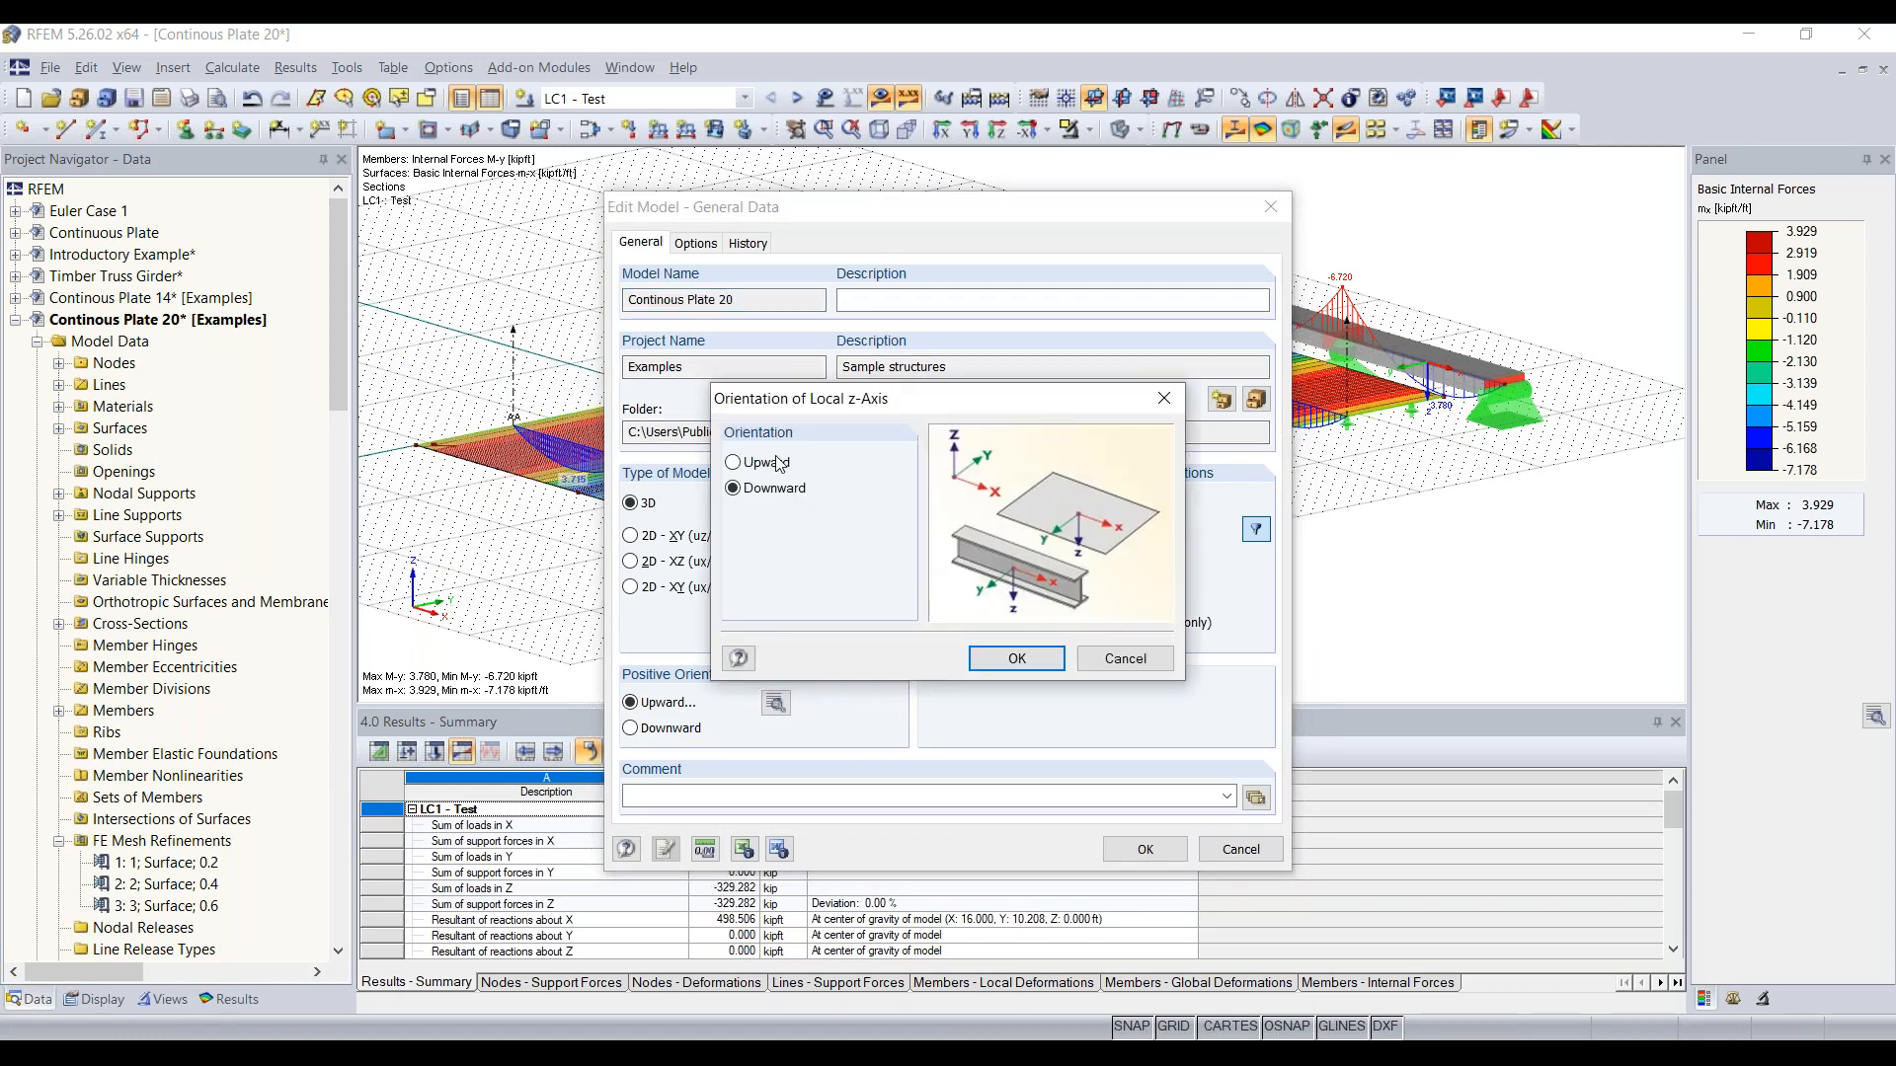
click(776, 465)
click(776, 491)
click(1165, 398)
click(1271, 216)
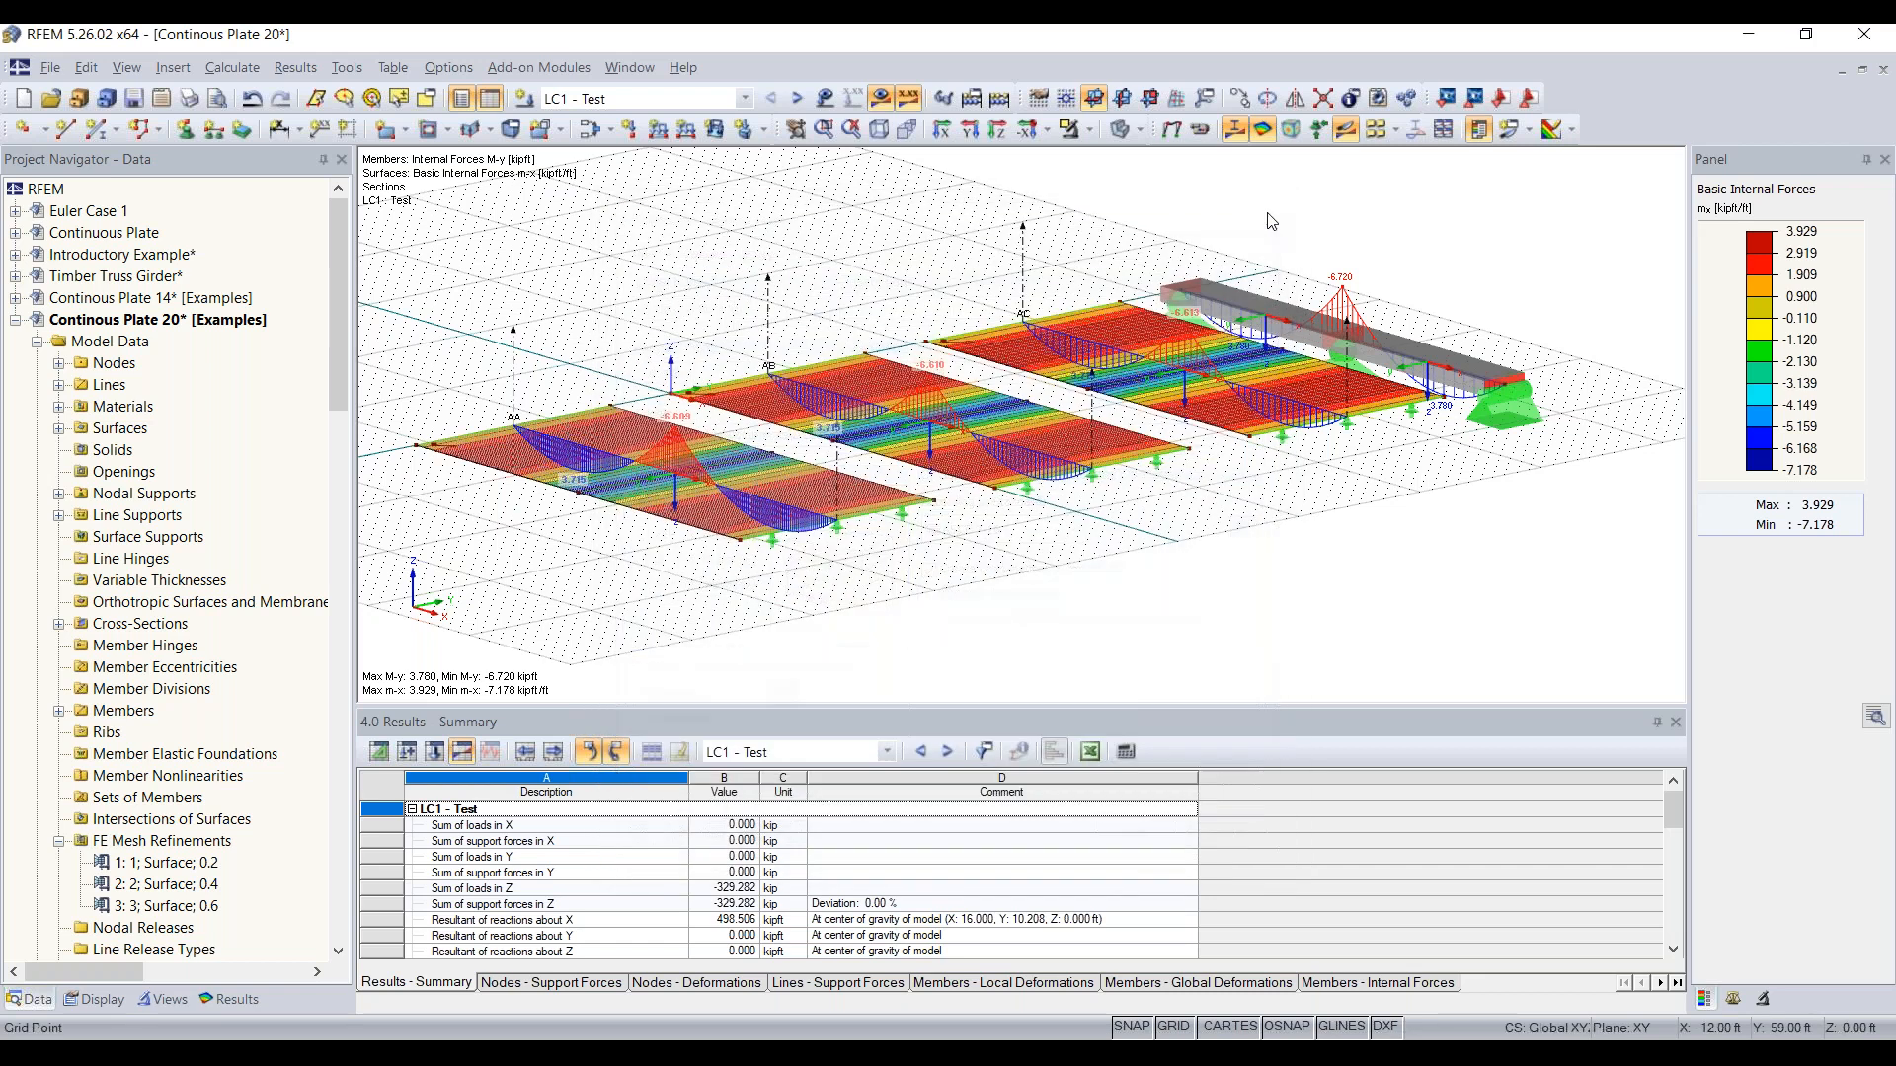
Step: Look through the add-on modules available in the project data of Continous Plate 20
scroll(295, 691, down, 3)
scroll(294, 691, down, 12)
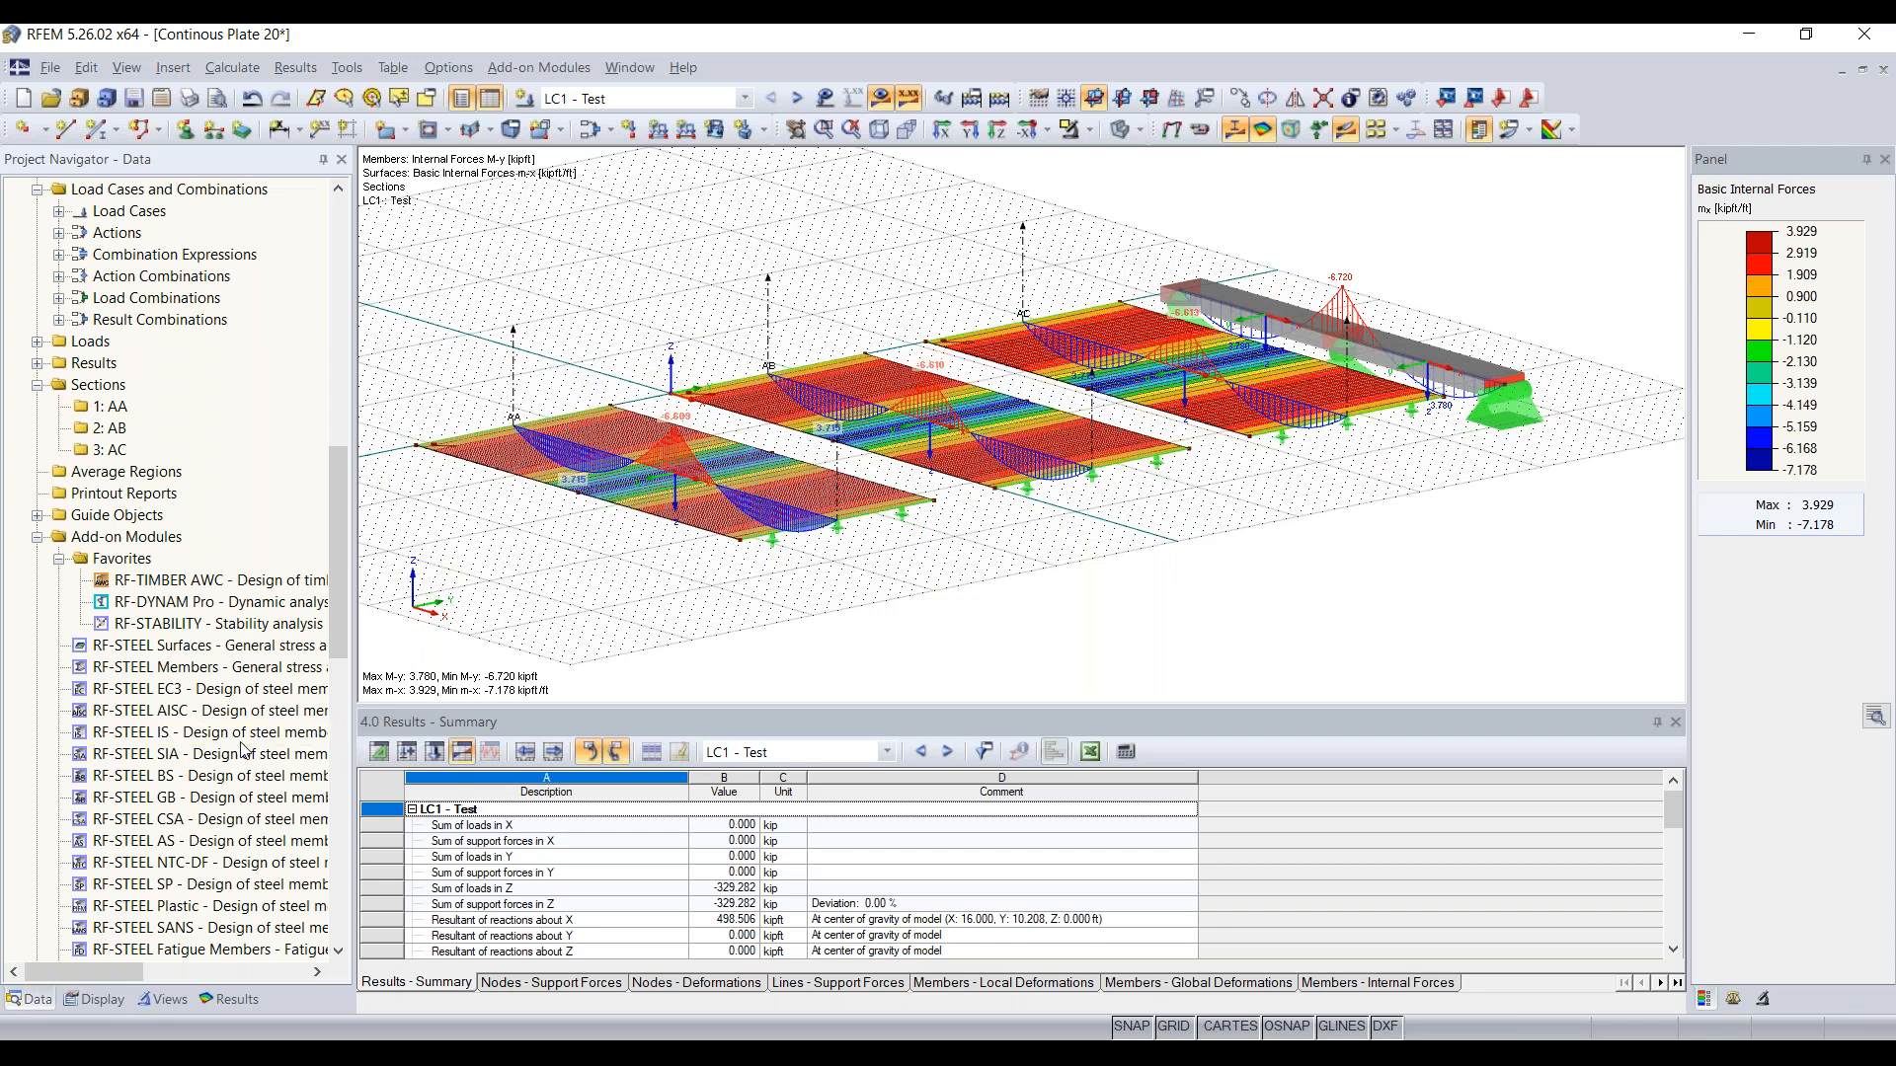
scroll(242, 751, down, 1)
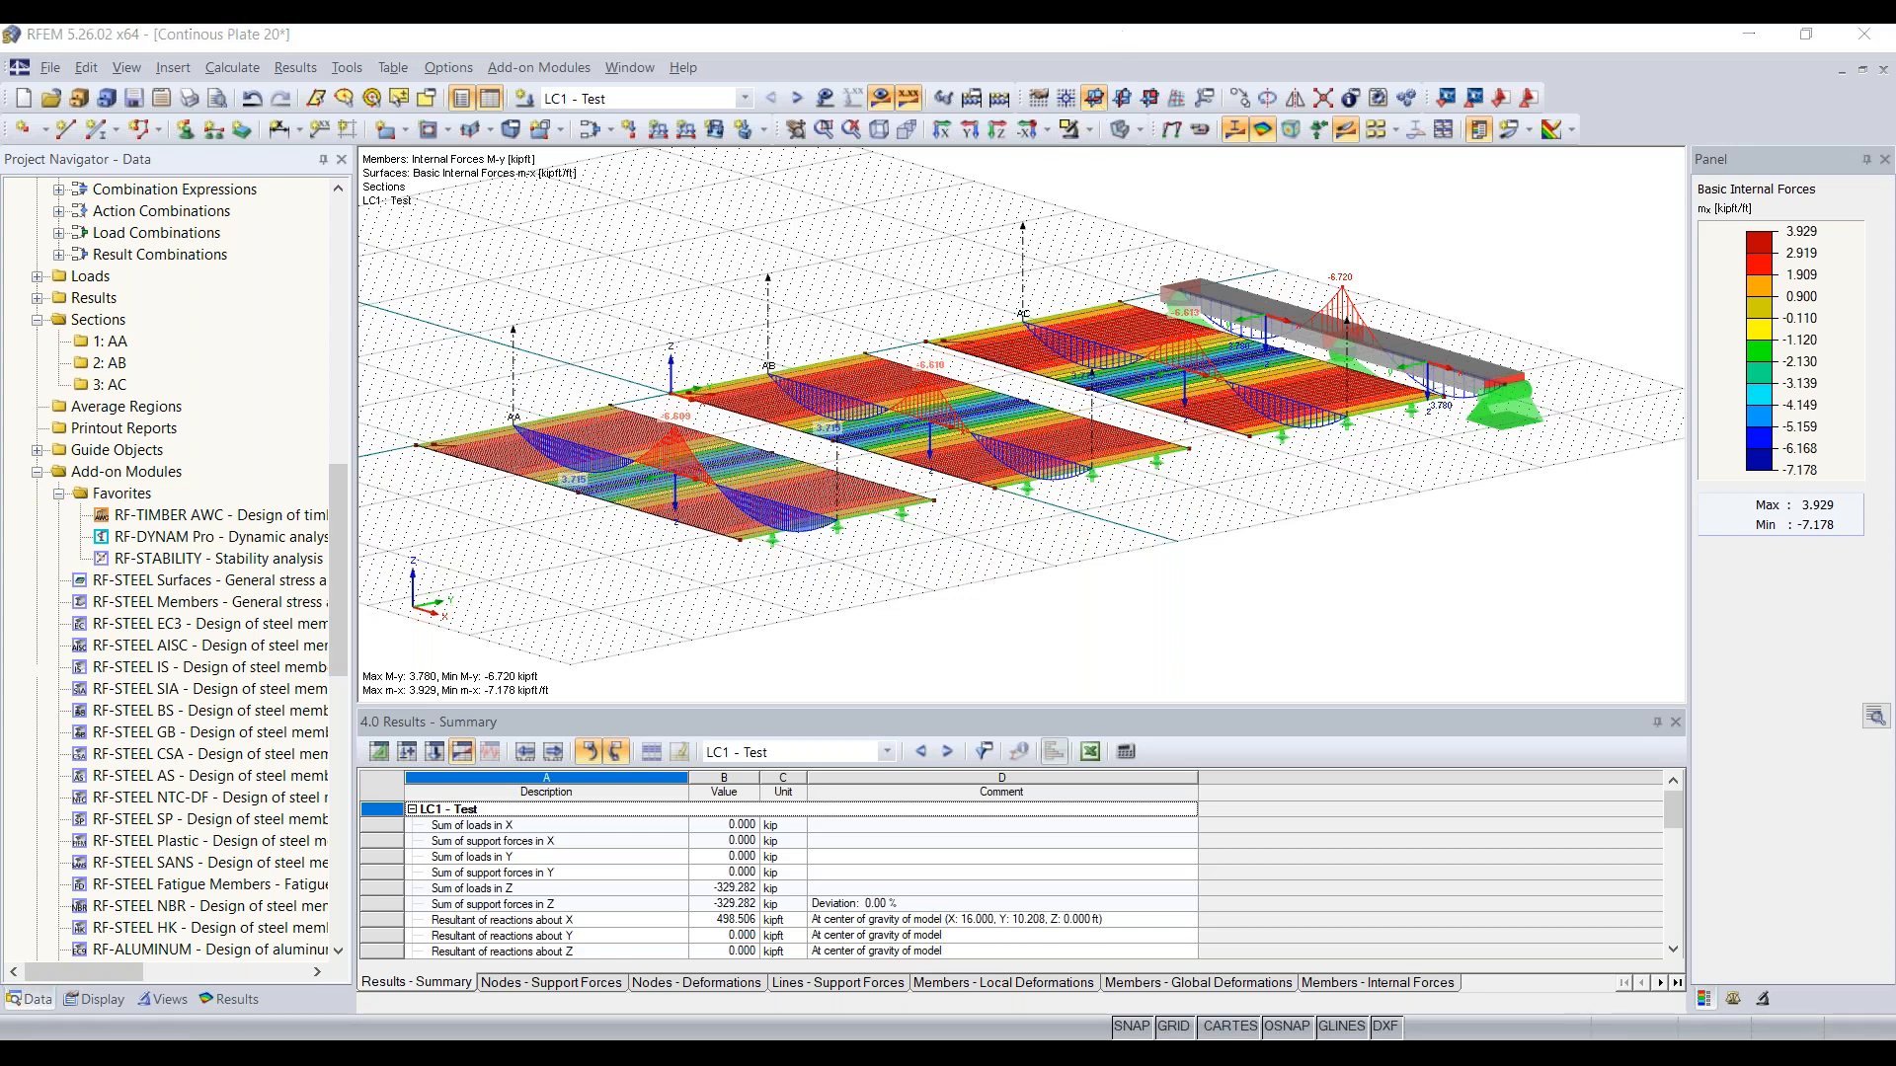
Step: Switch to the PowerPoint presenter view and advance the slide show to the Coffee Break slide
mouse_move(1252, 1037)
click(1349, 993)
click(787, 1022)
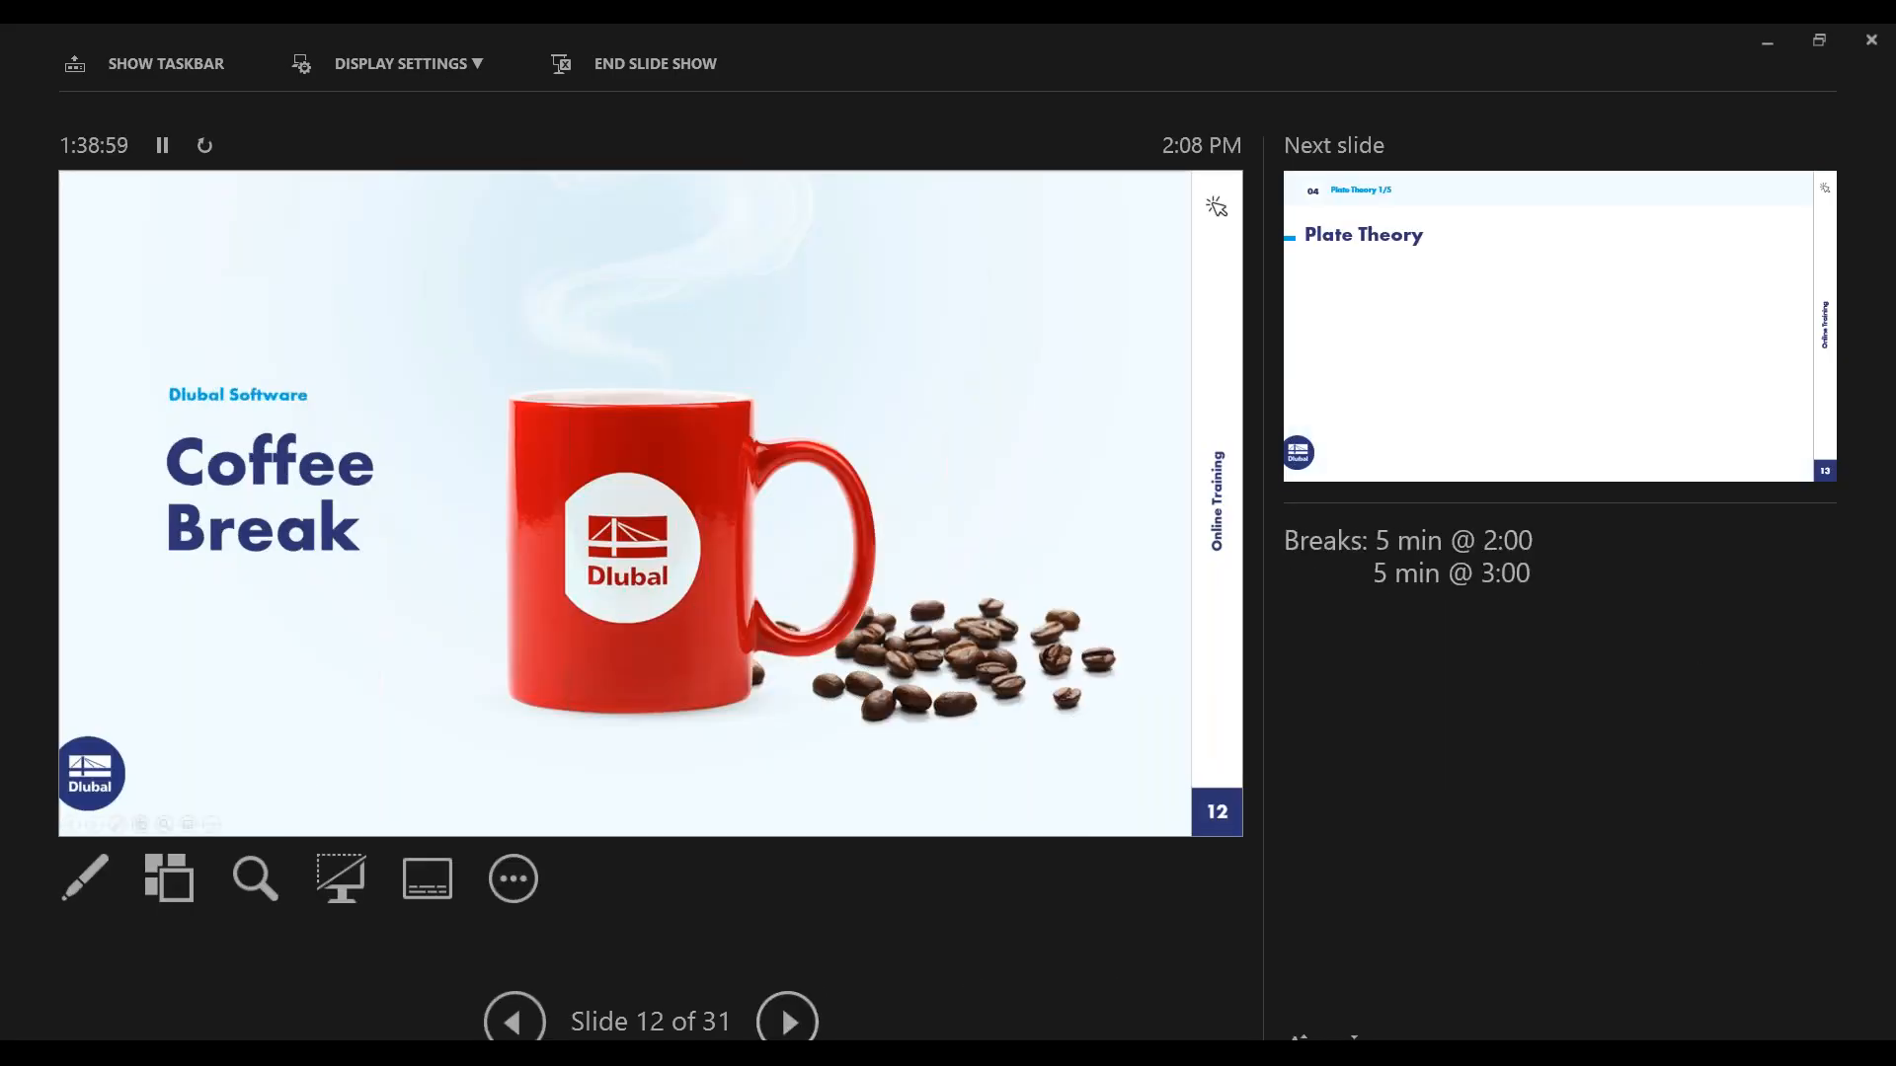
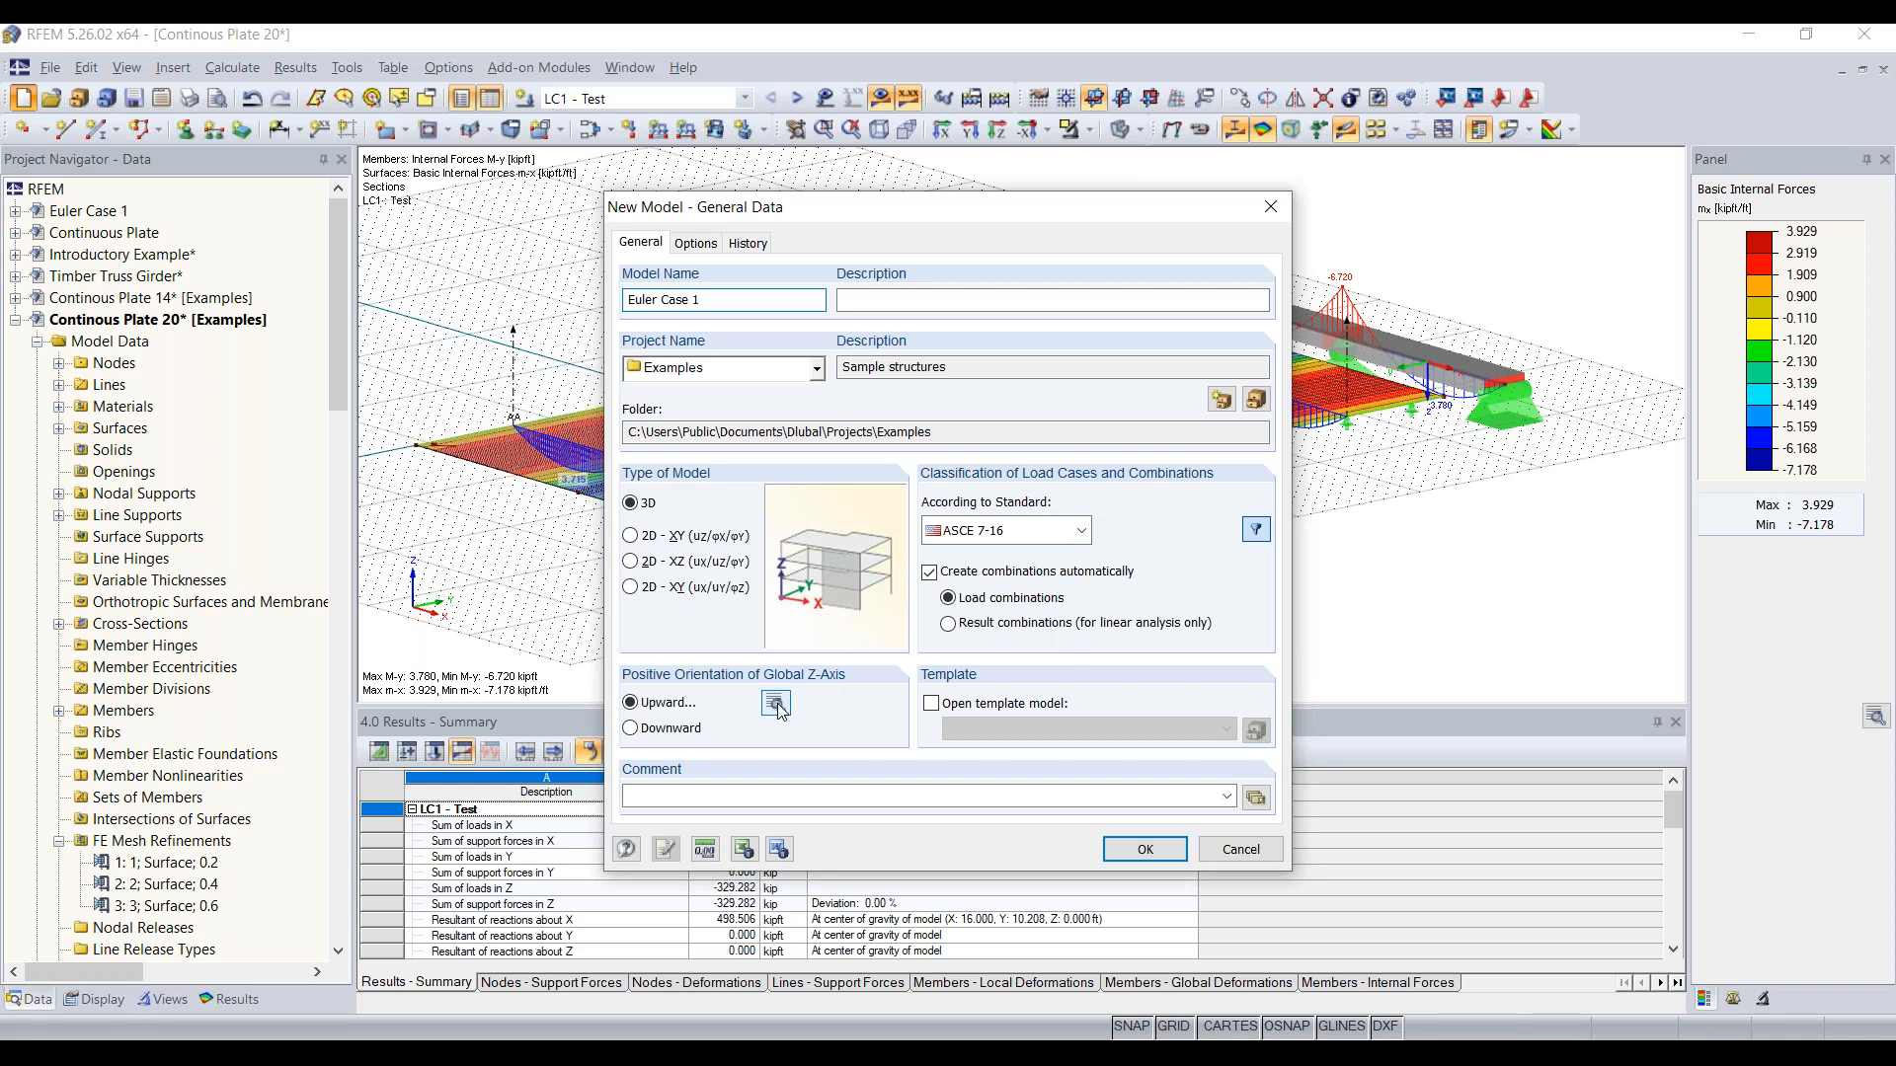
Step: Create the 3D model Euler Case 1 in the Examples project with ASCE 7-16 load combinations and an upward global Z-axis
click(1041, 668)
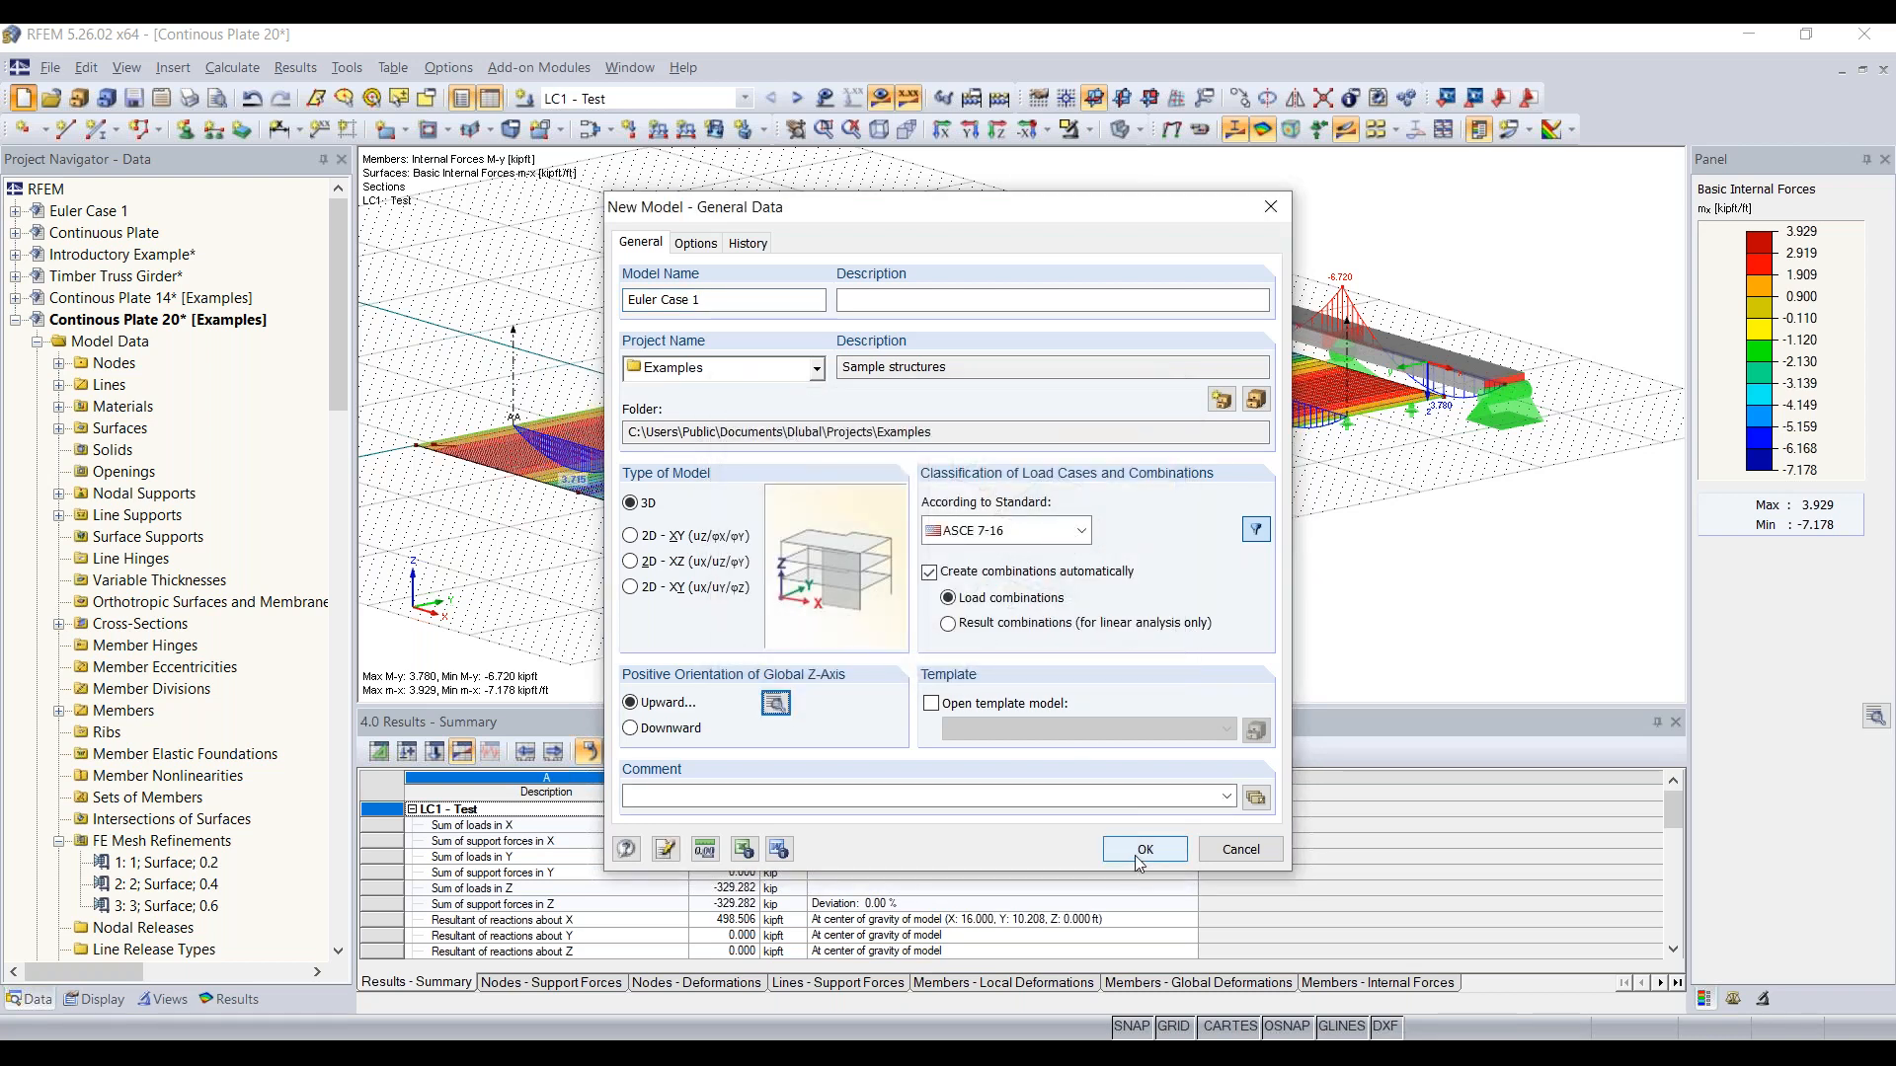
click(1128, 853)
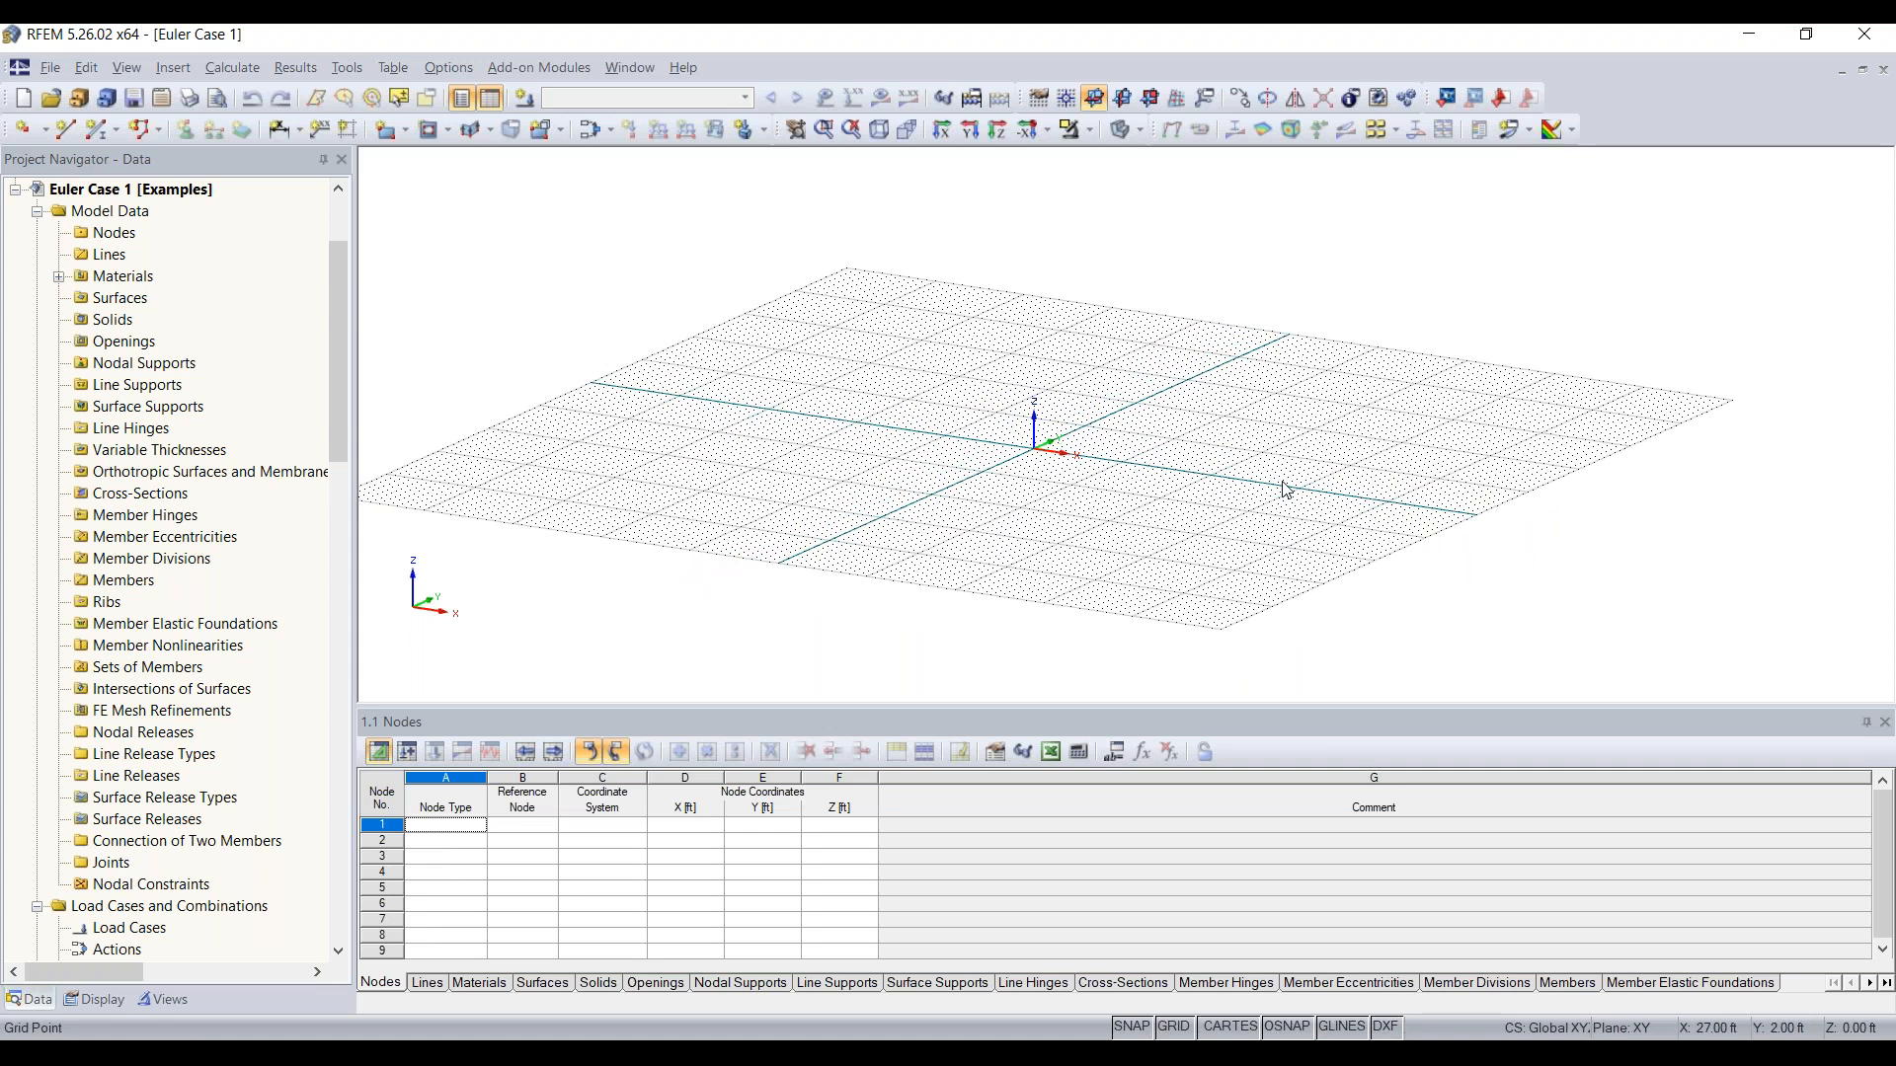
Step: Start a new single member with a new rolled I-section and filter the cross-section library to AISC 15 W shapes
click(99, 129)
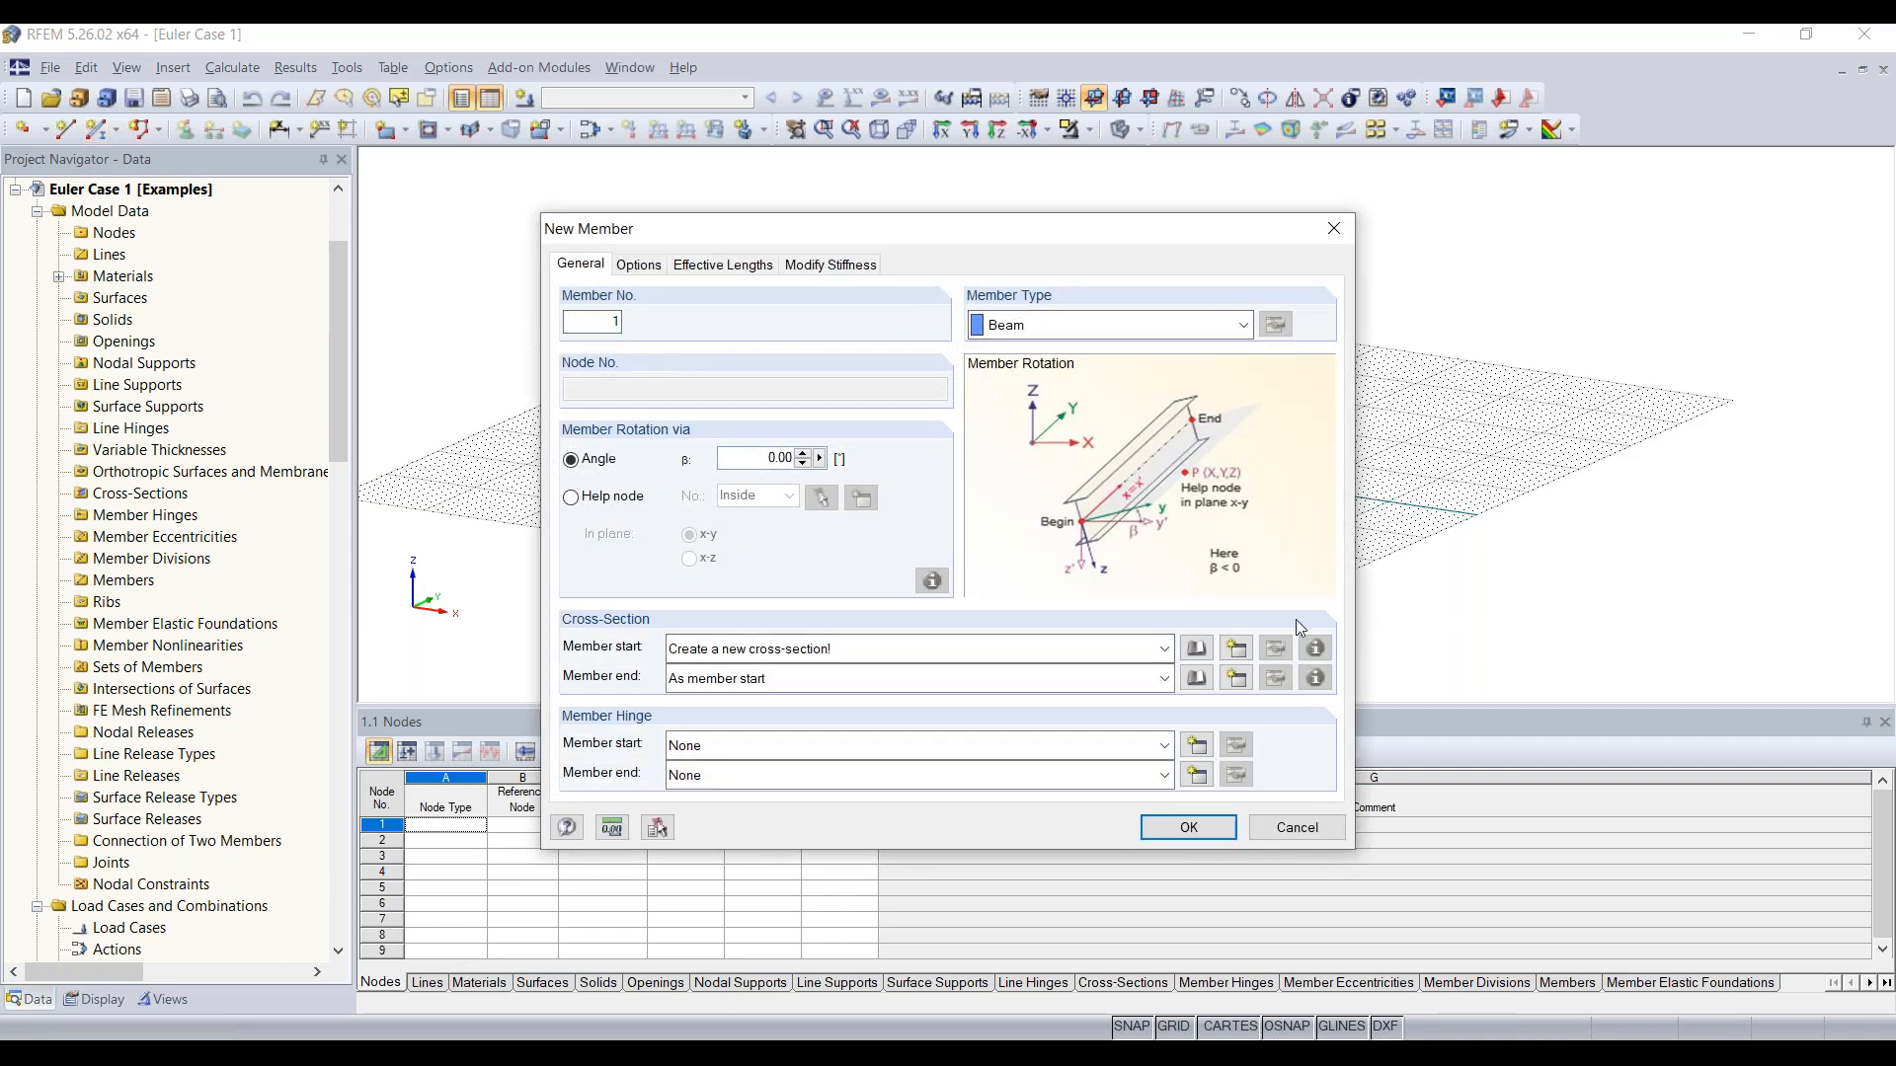
click(1237, 650)
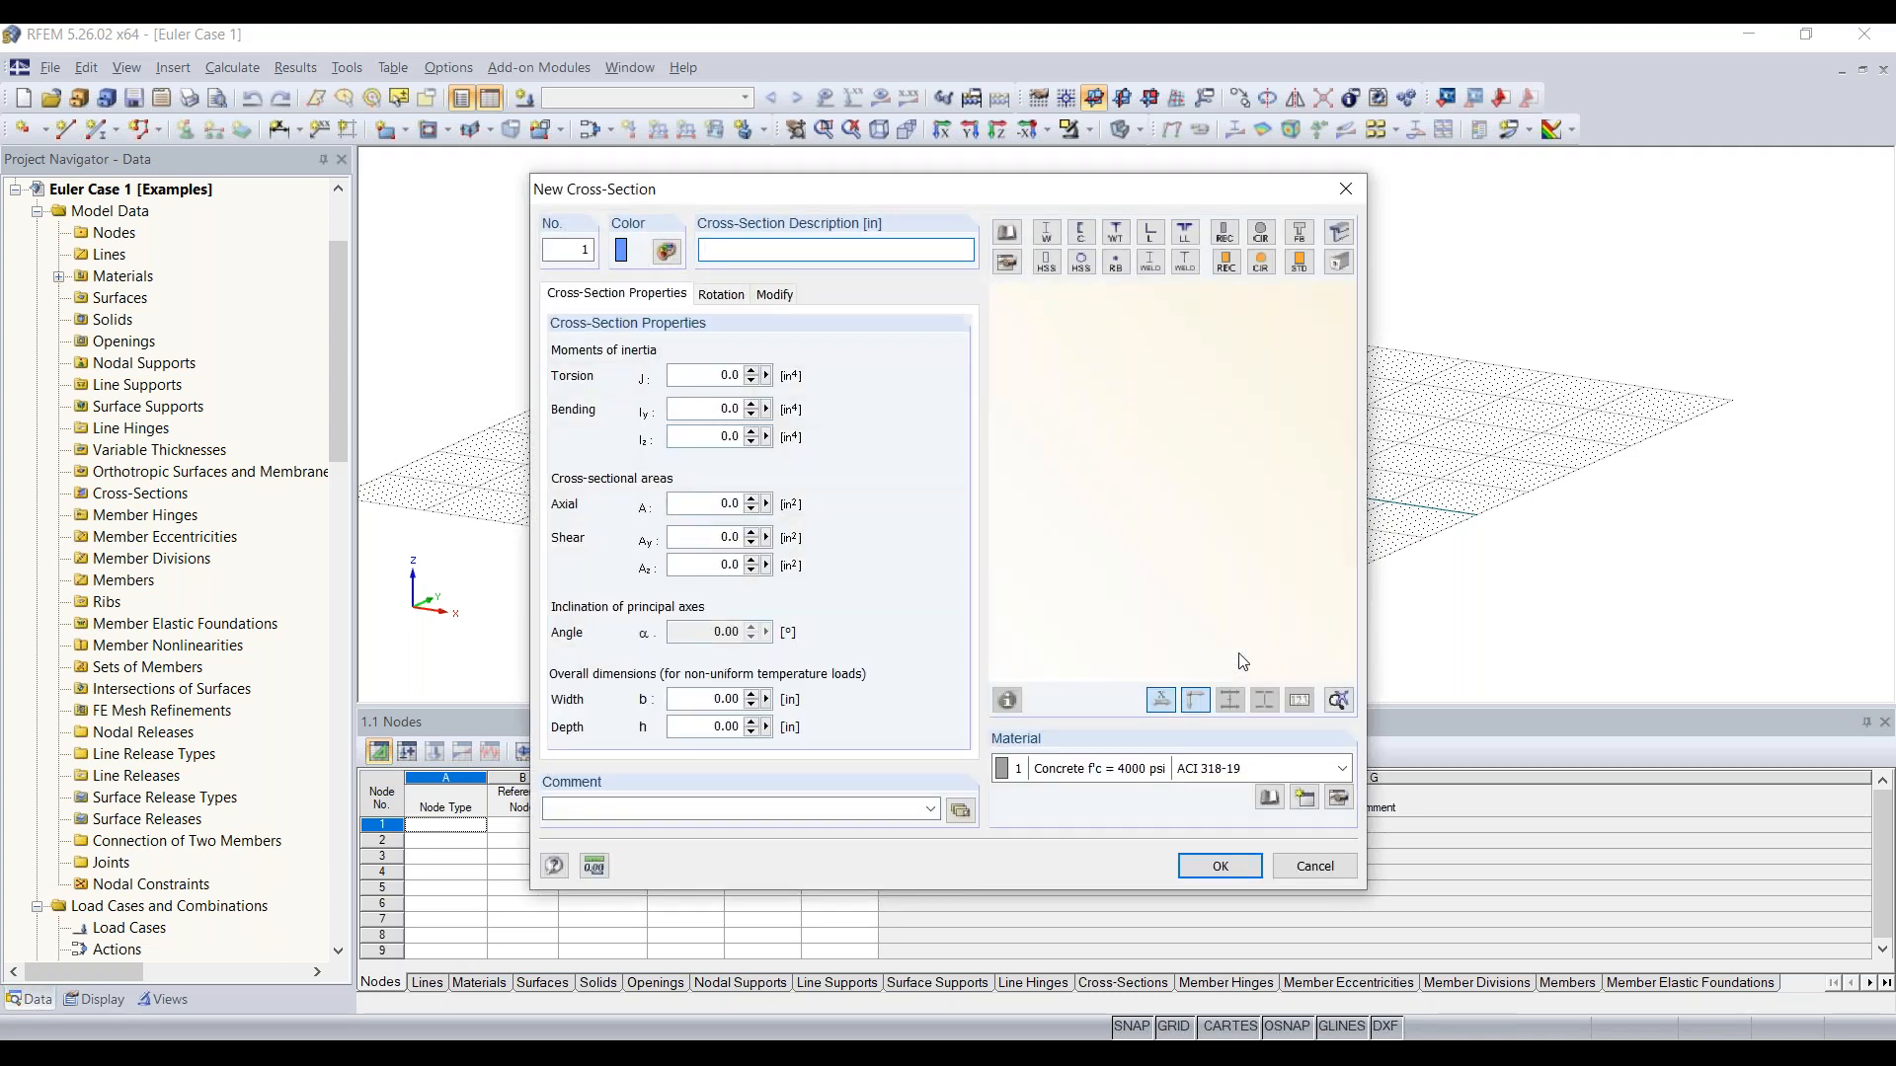
click(1050, 237)
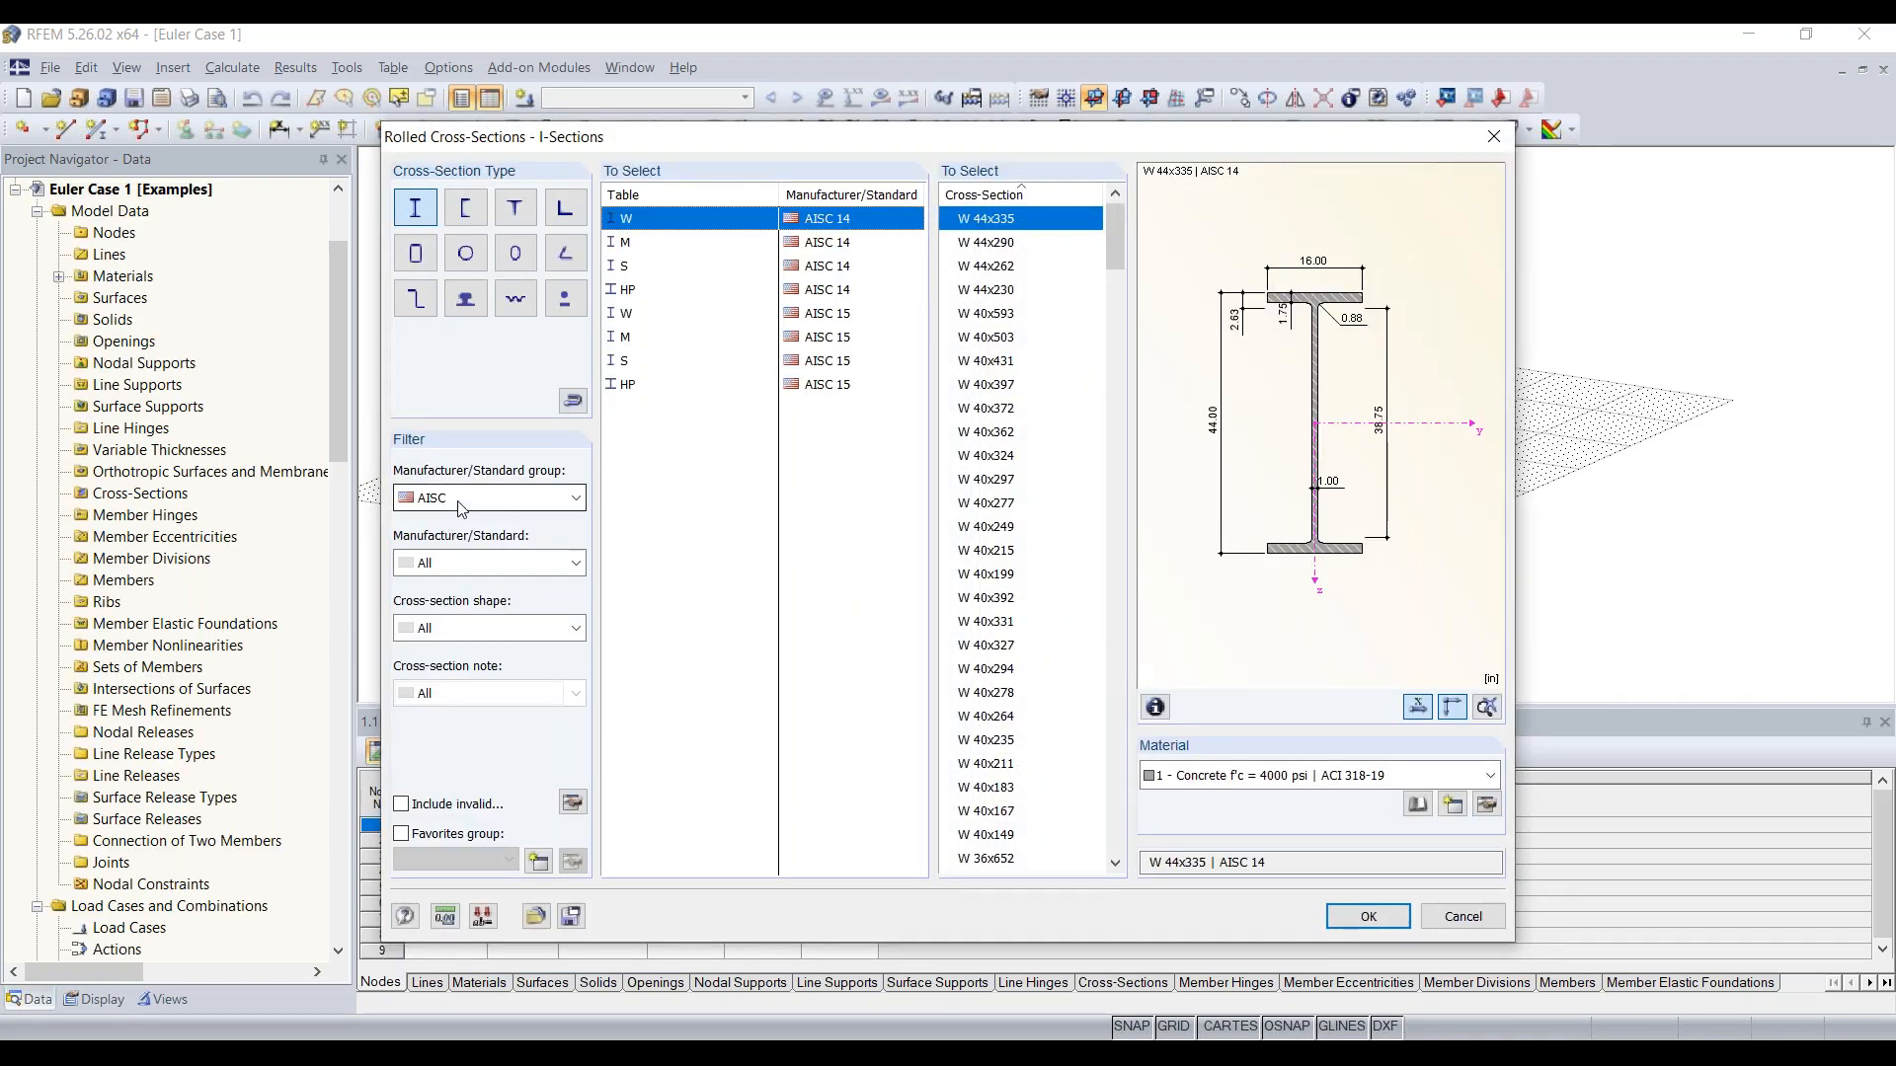
click(461, 508)
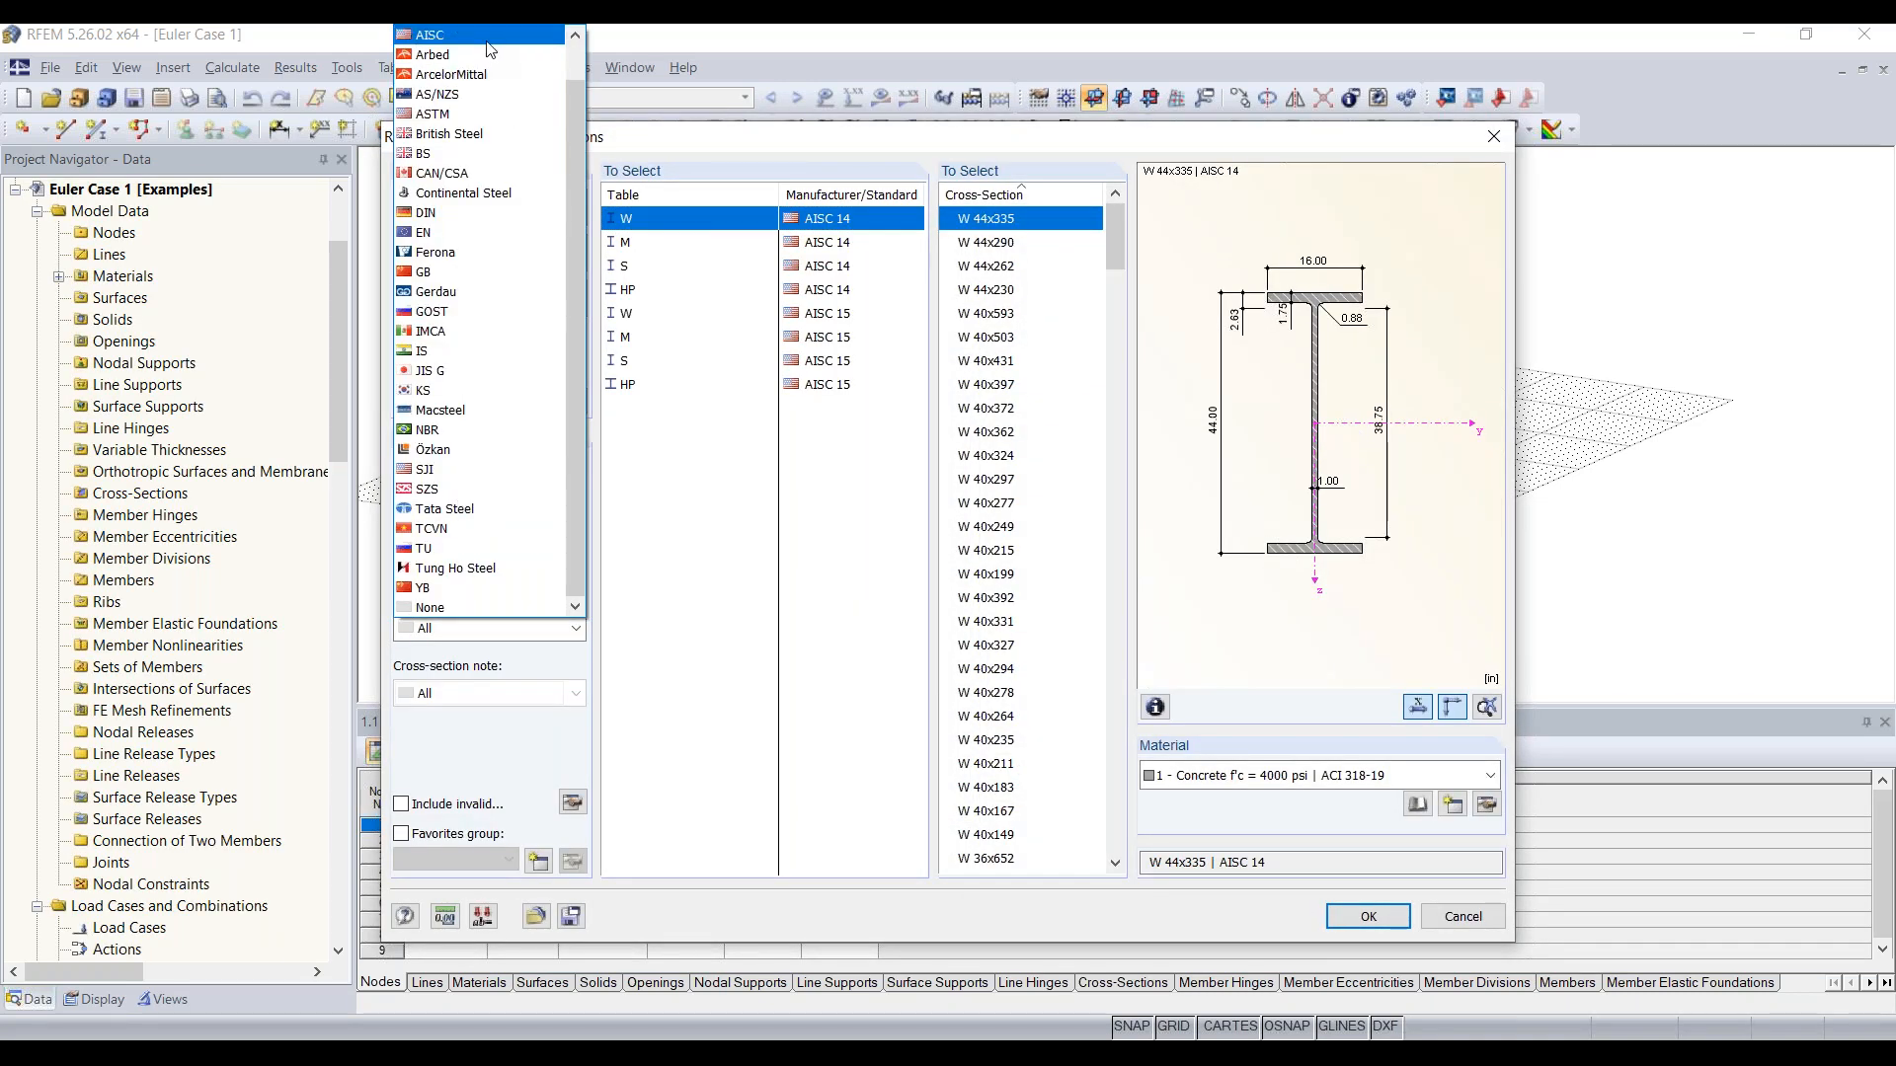
click(449, 591)
click(460, 562)
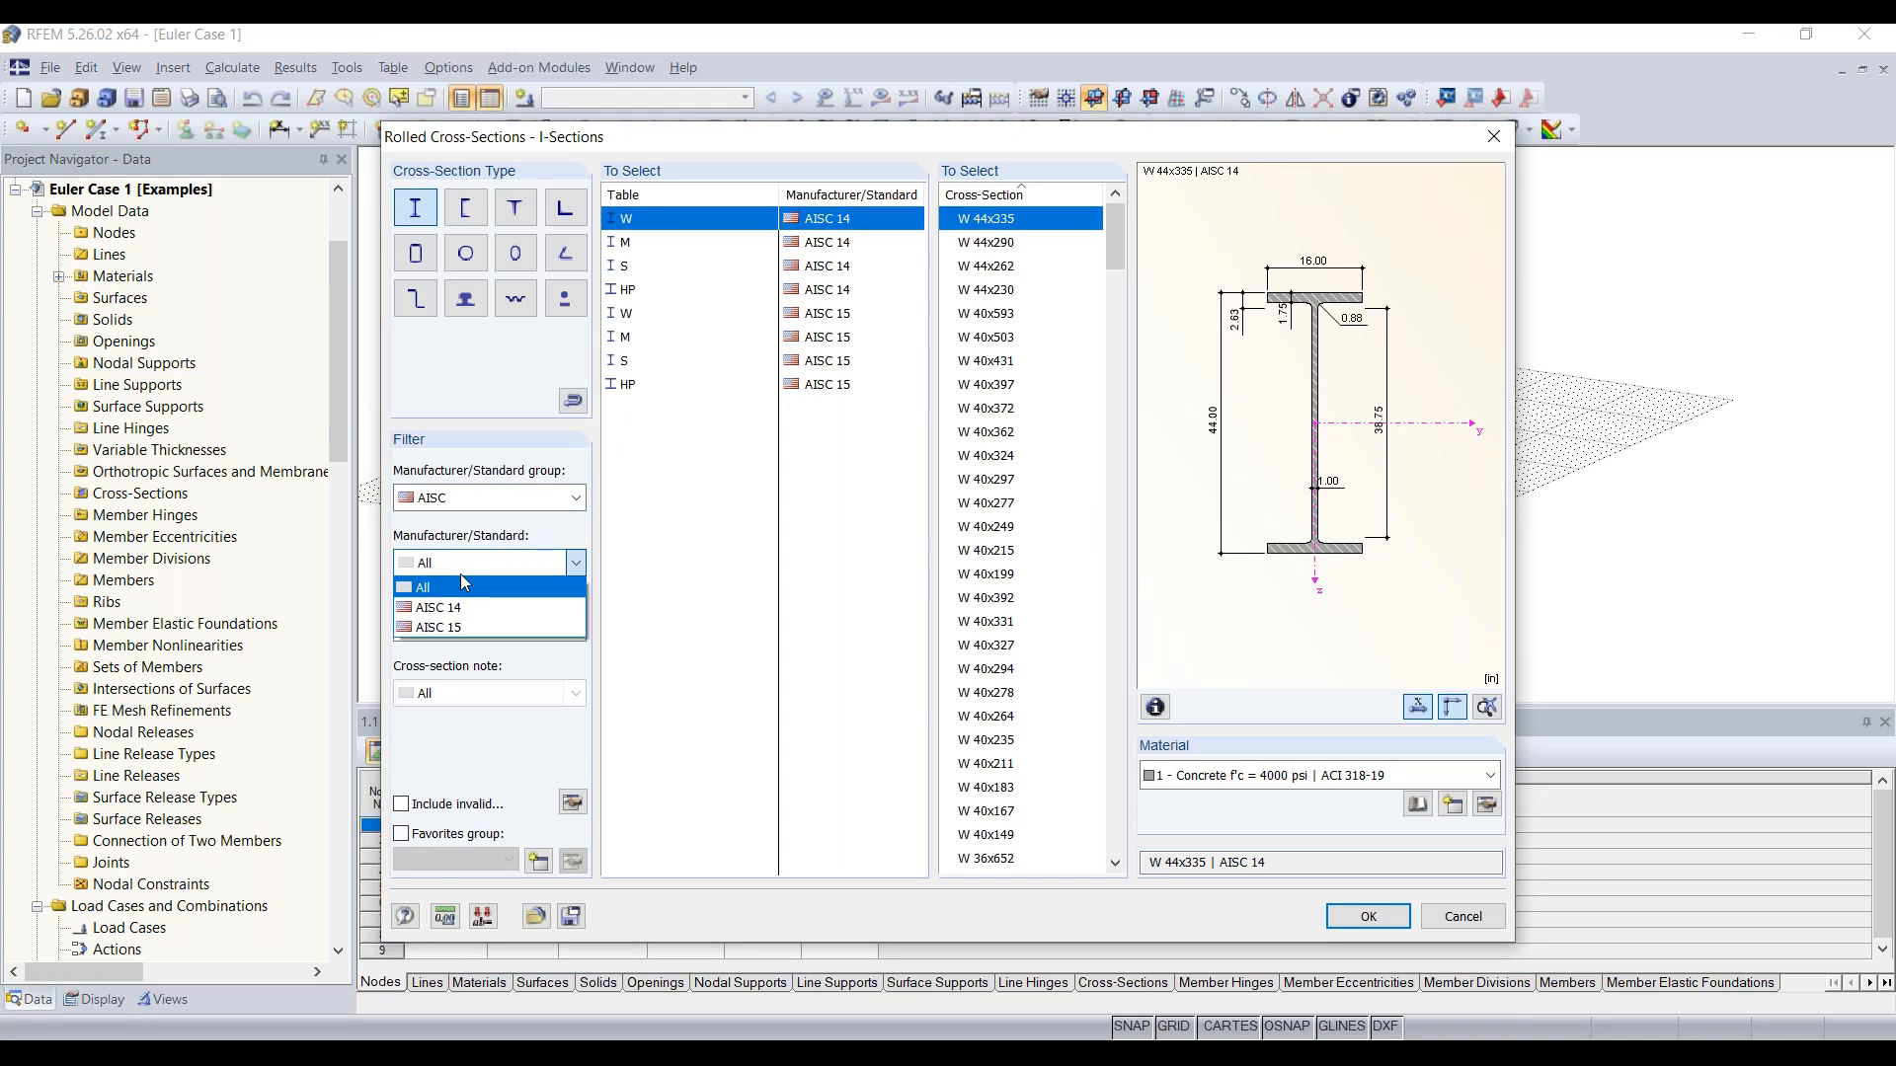
click(445, 622)
click(464, 628)
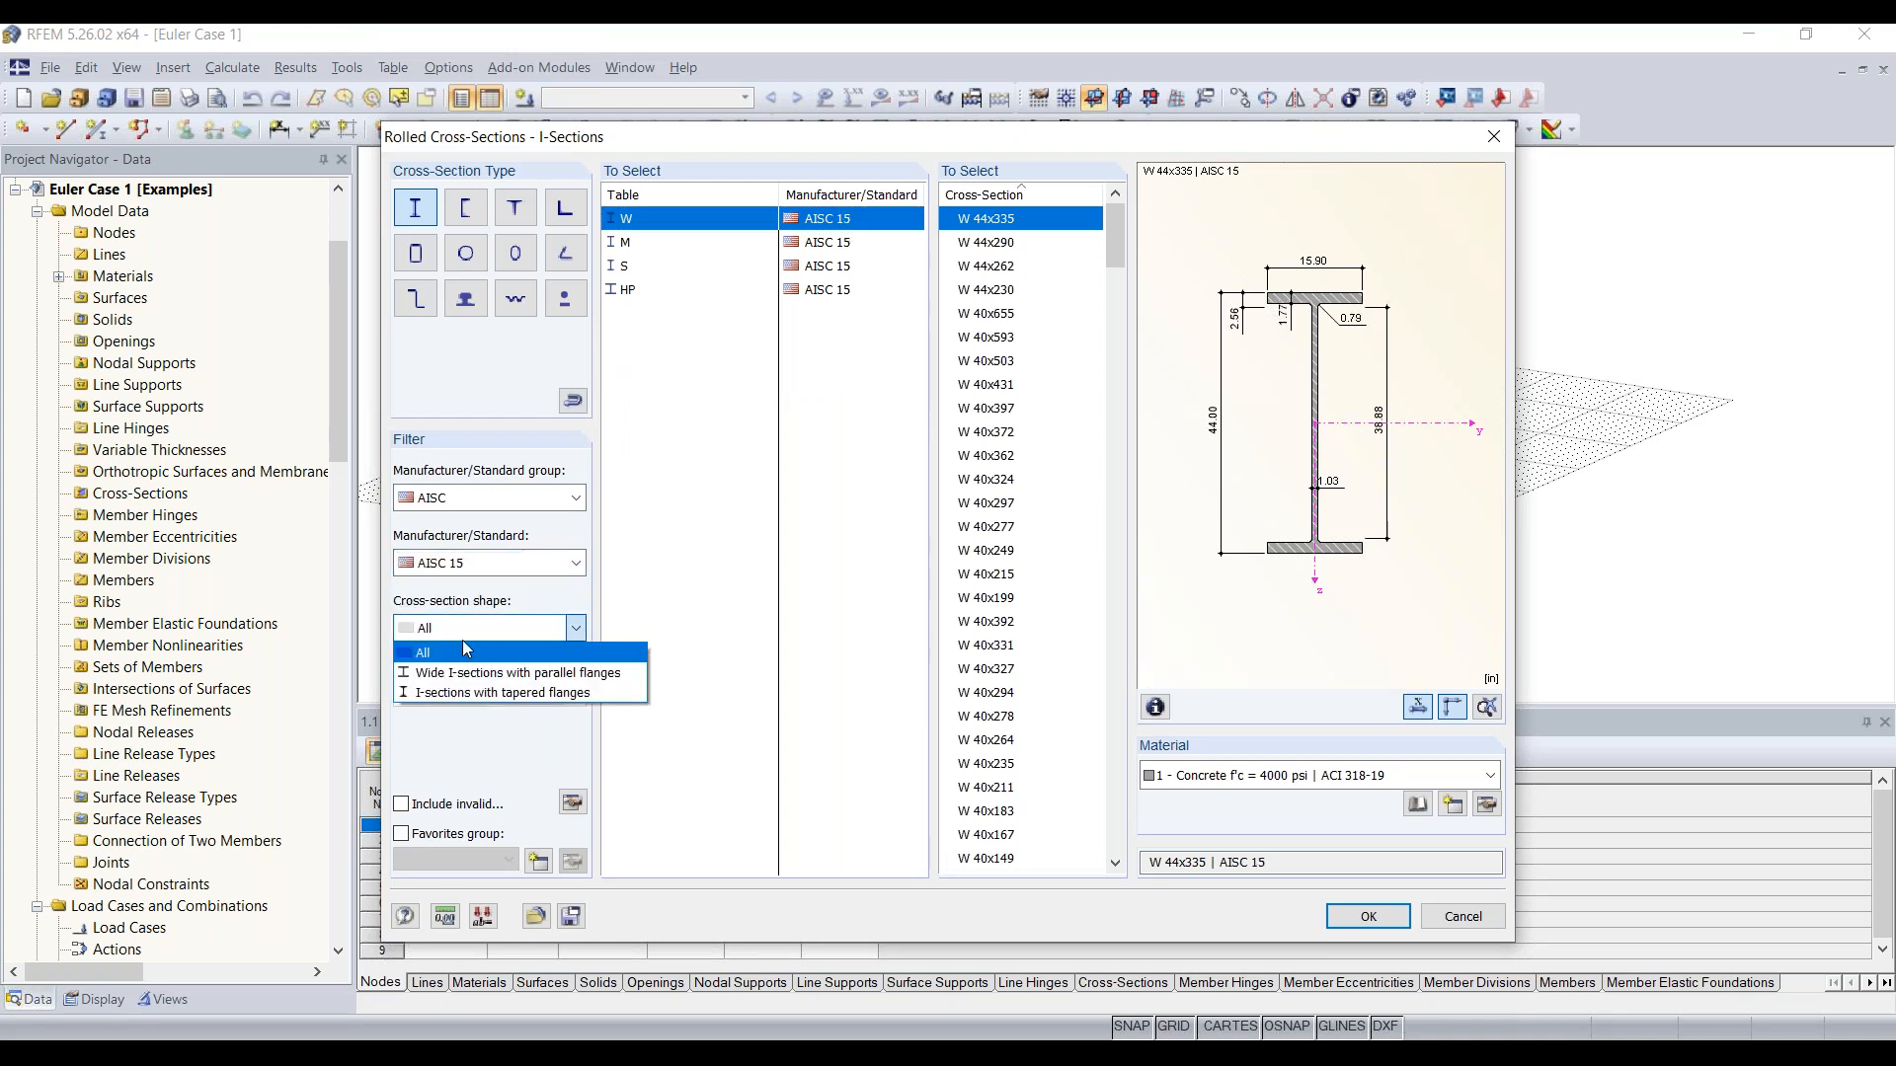
click(445, 651)
click(632, 229)
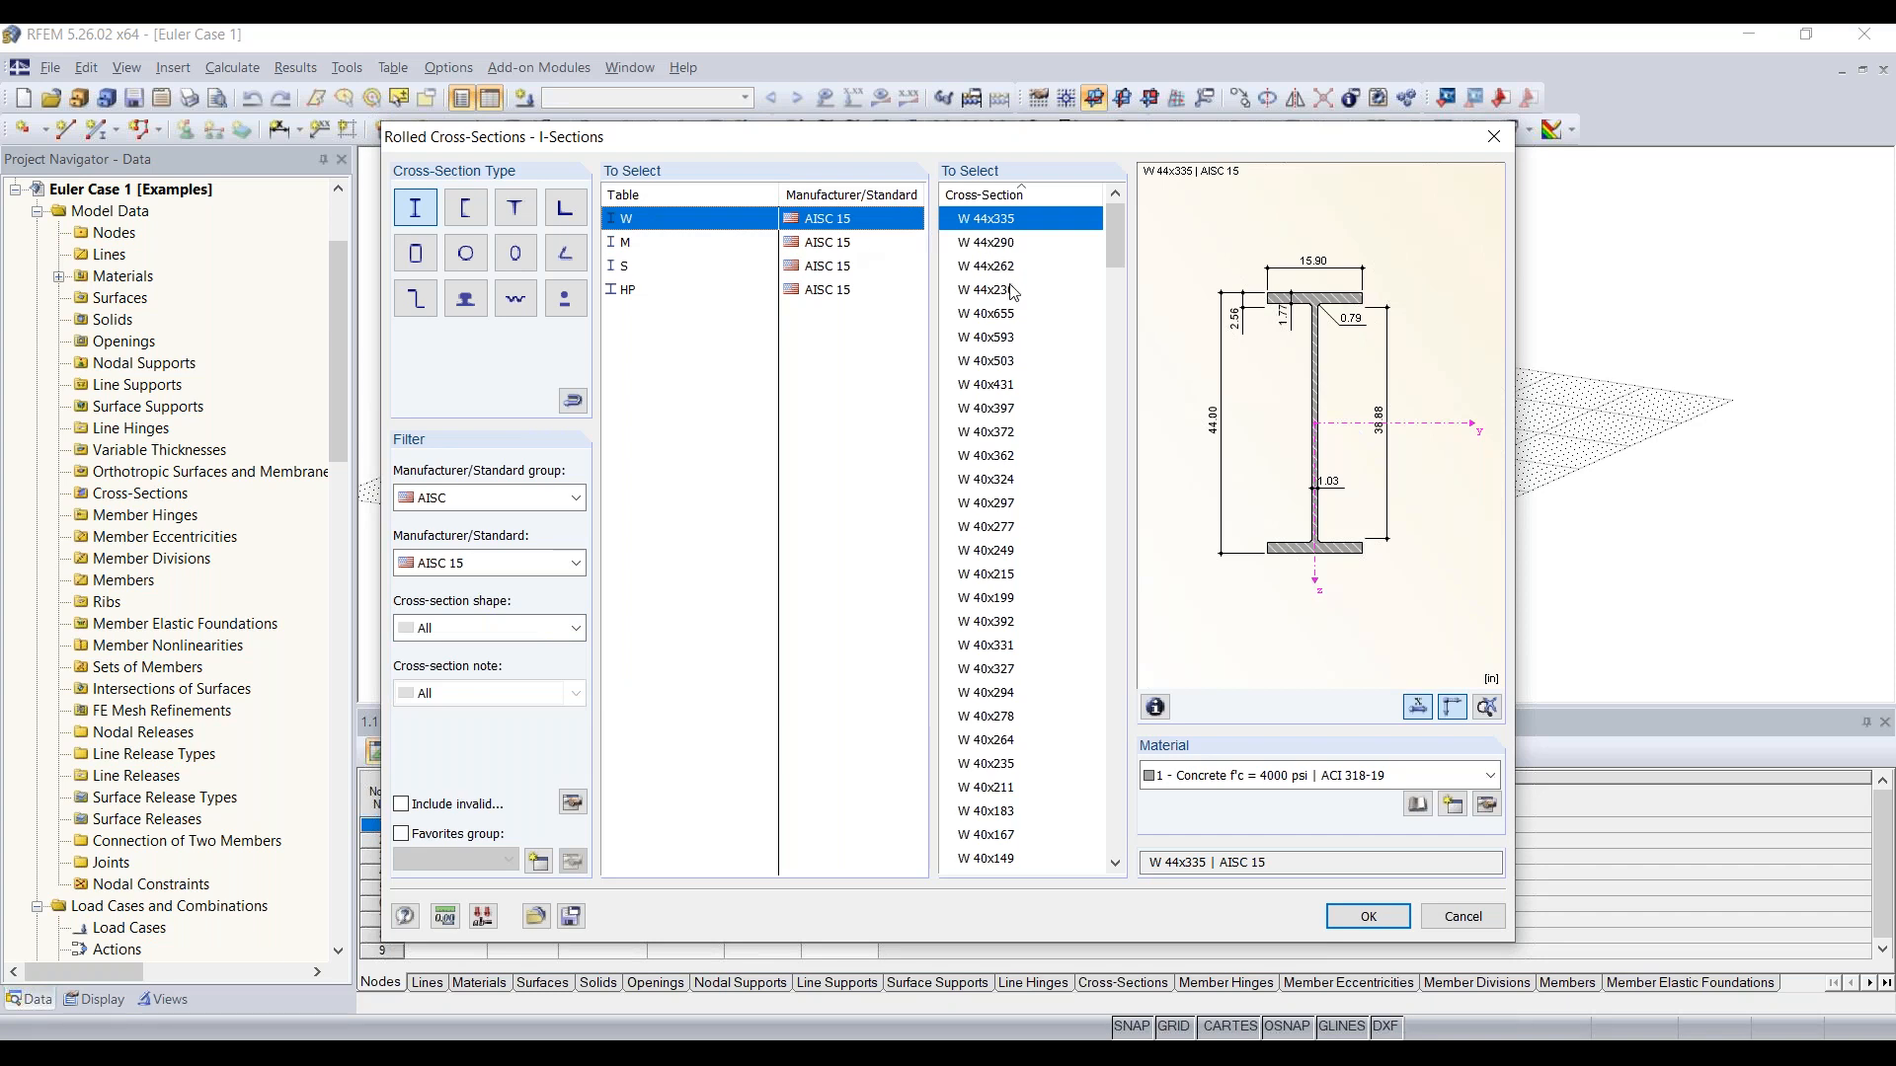
Step: Choose the W 12x35 cross-section from the AISC 15 W shapes
scroll(1017, 306, down, 15)
scroll(1022, 318, down, 20)
scroll(1022, 318, down, 20)
scroll(1027, 414, down, 1)
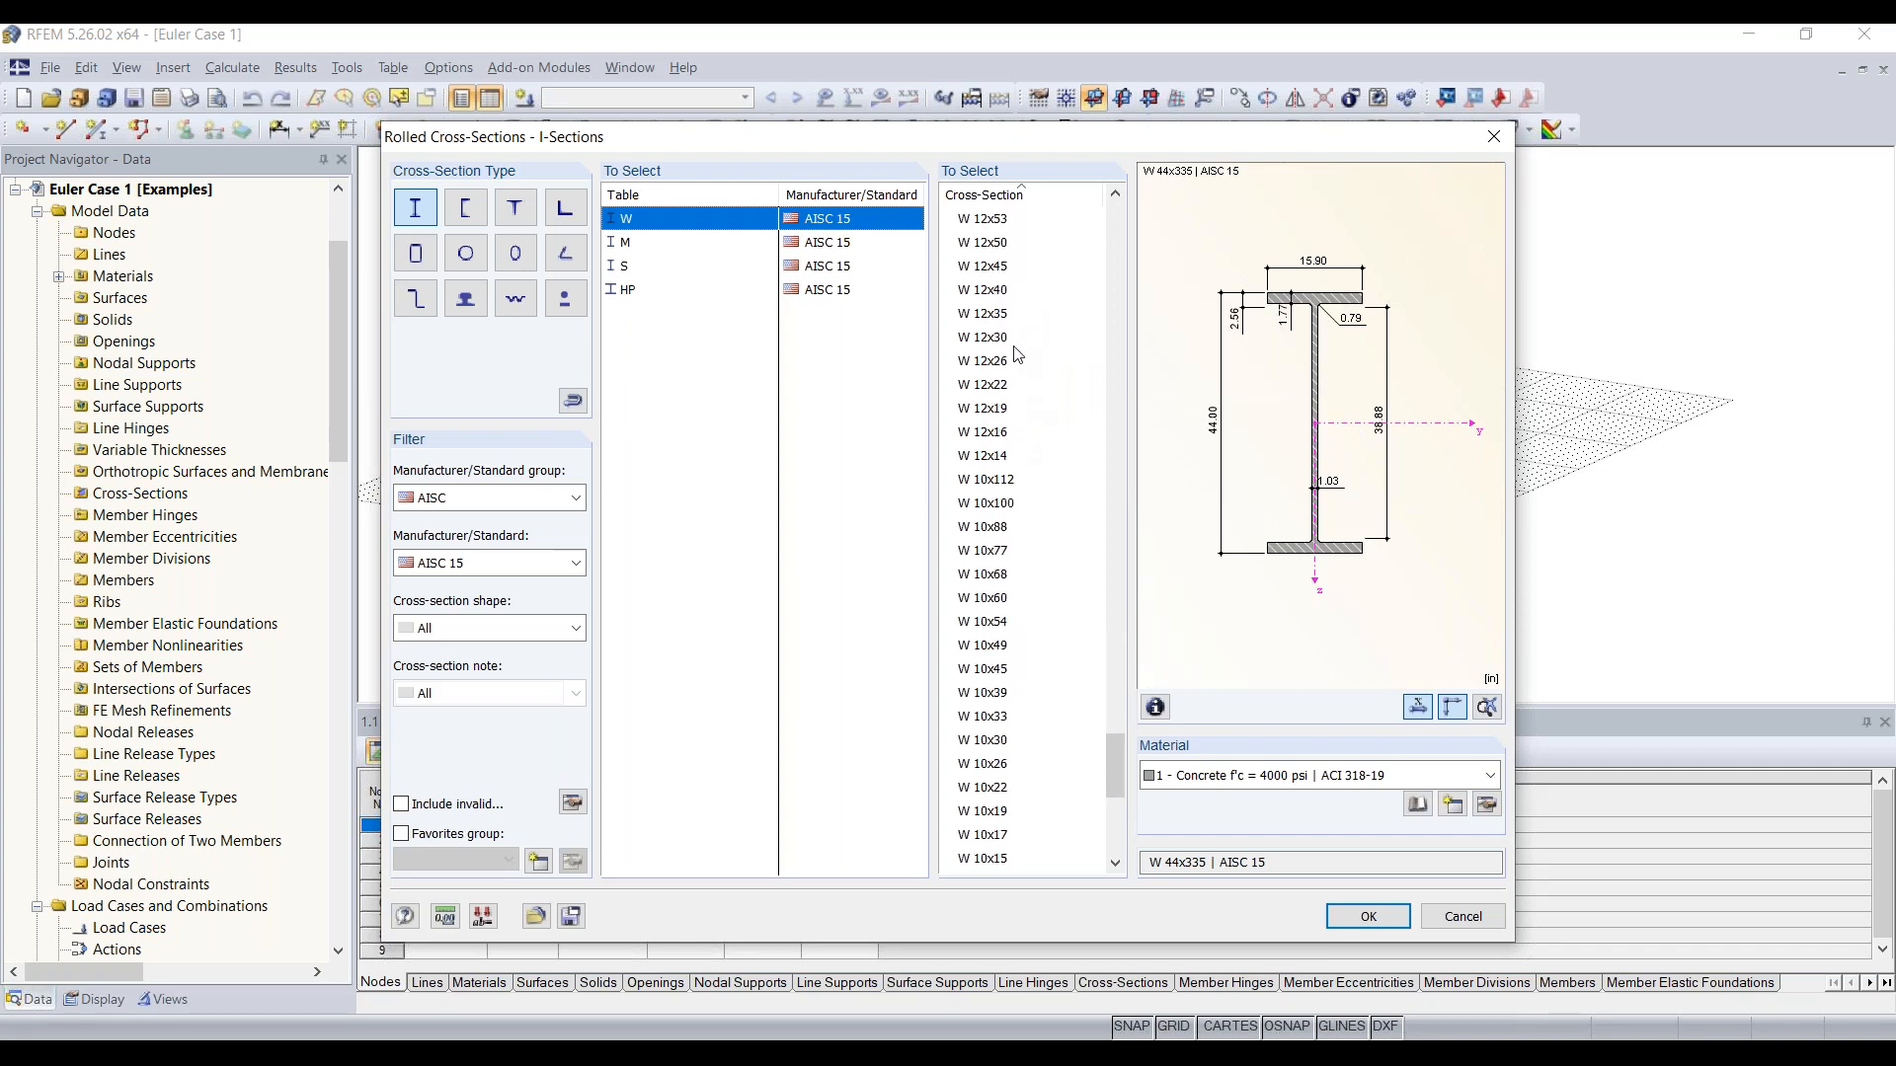
click(1012, 314)
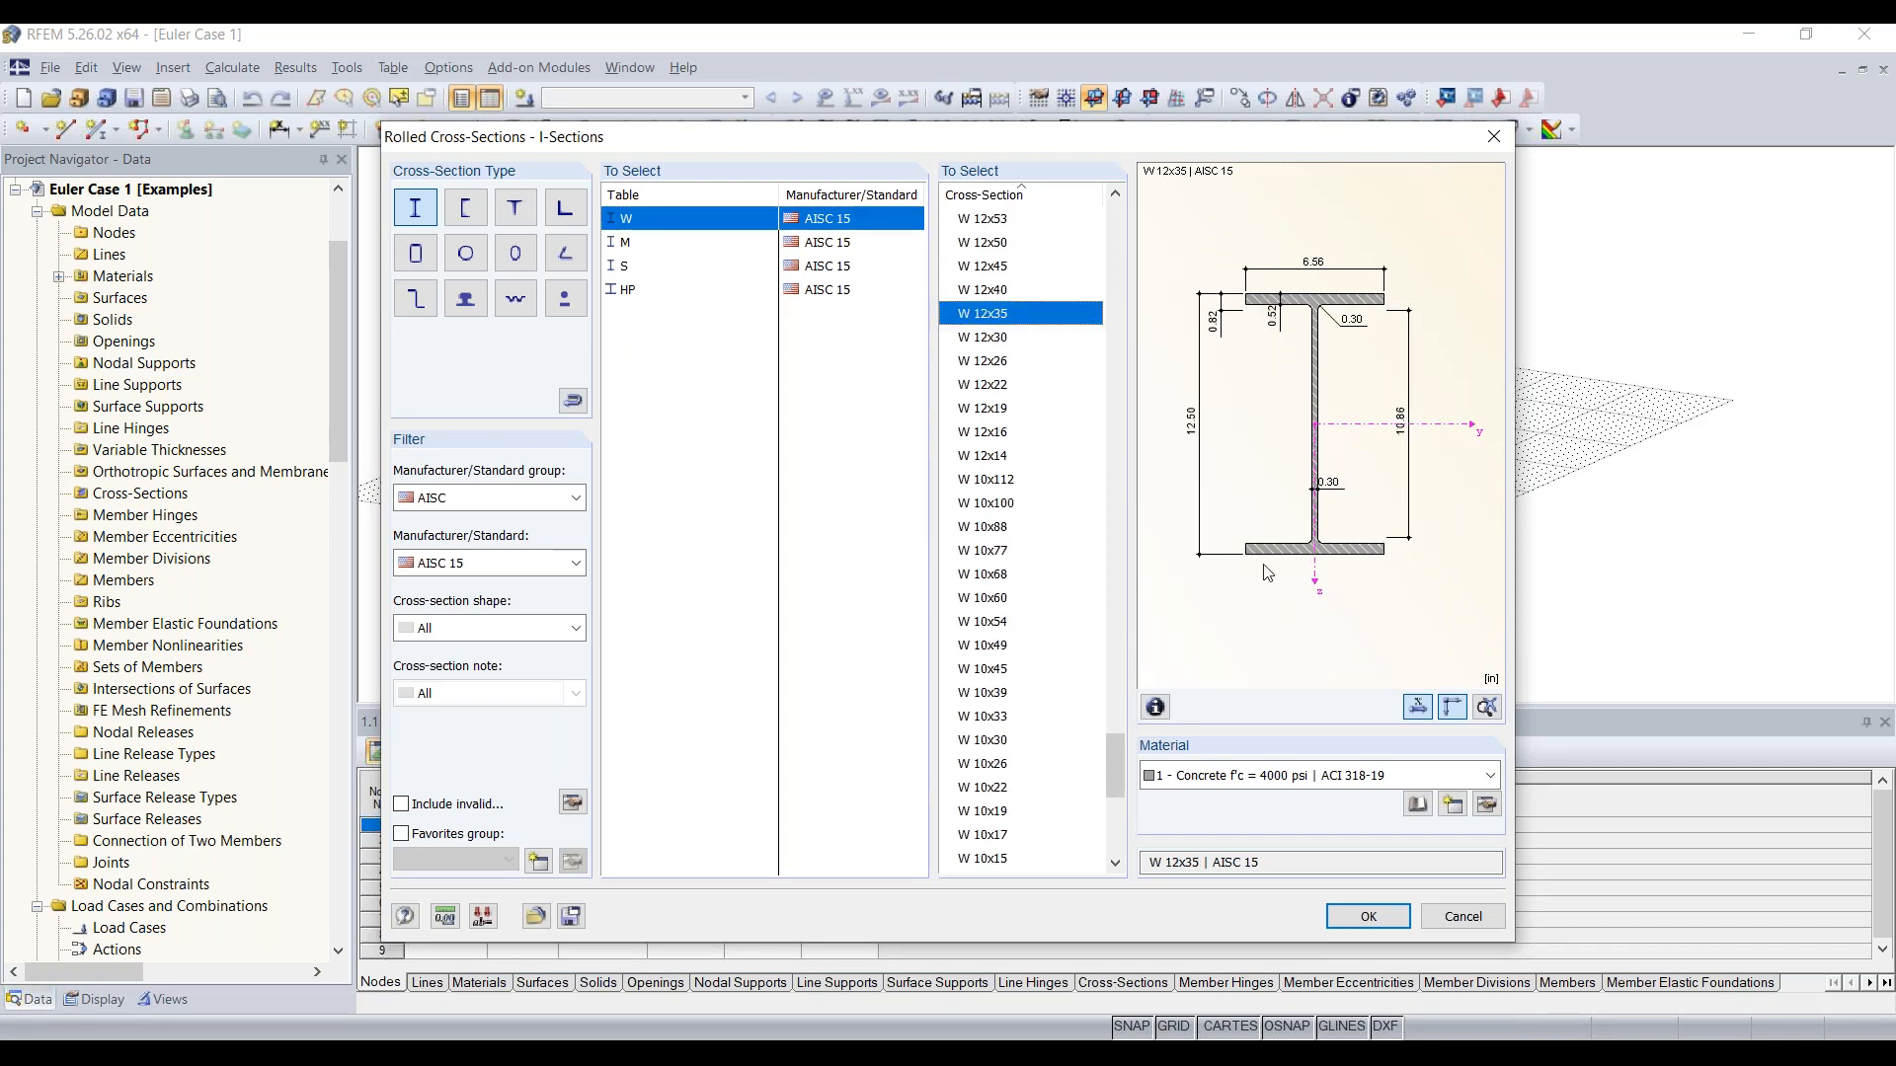
Step: Import Steel A992 as the section's material from the library, filtered to the ASTM group and ANSI/AISC 360-16:2016 standard
click(1338, 781)
click(1340, 782)
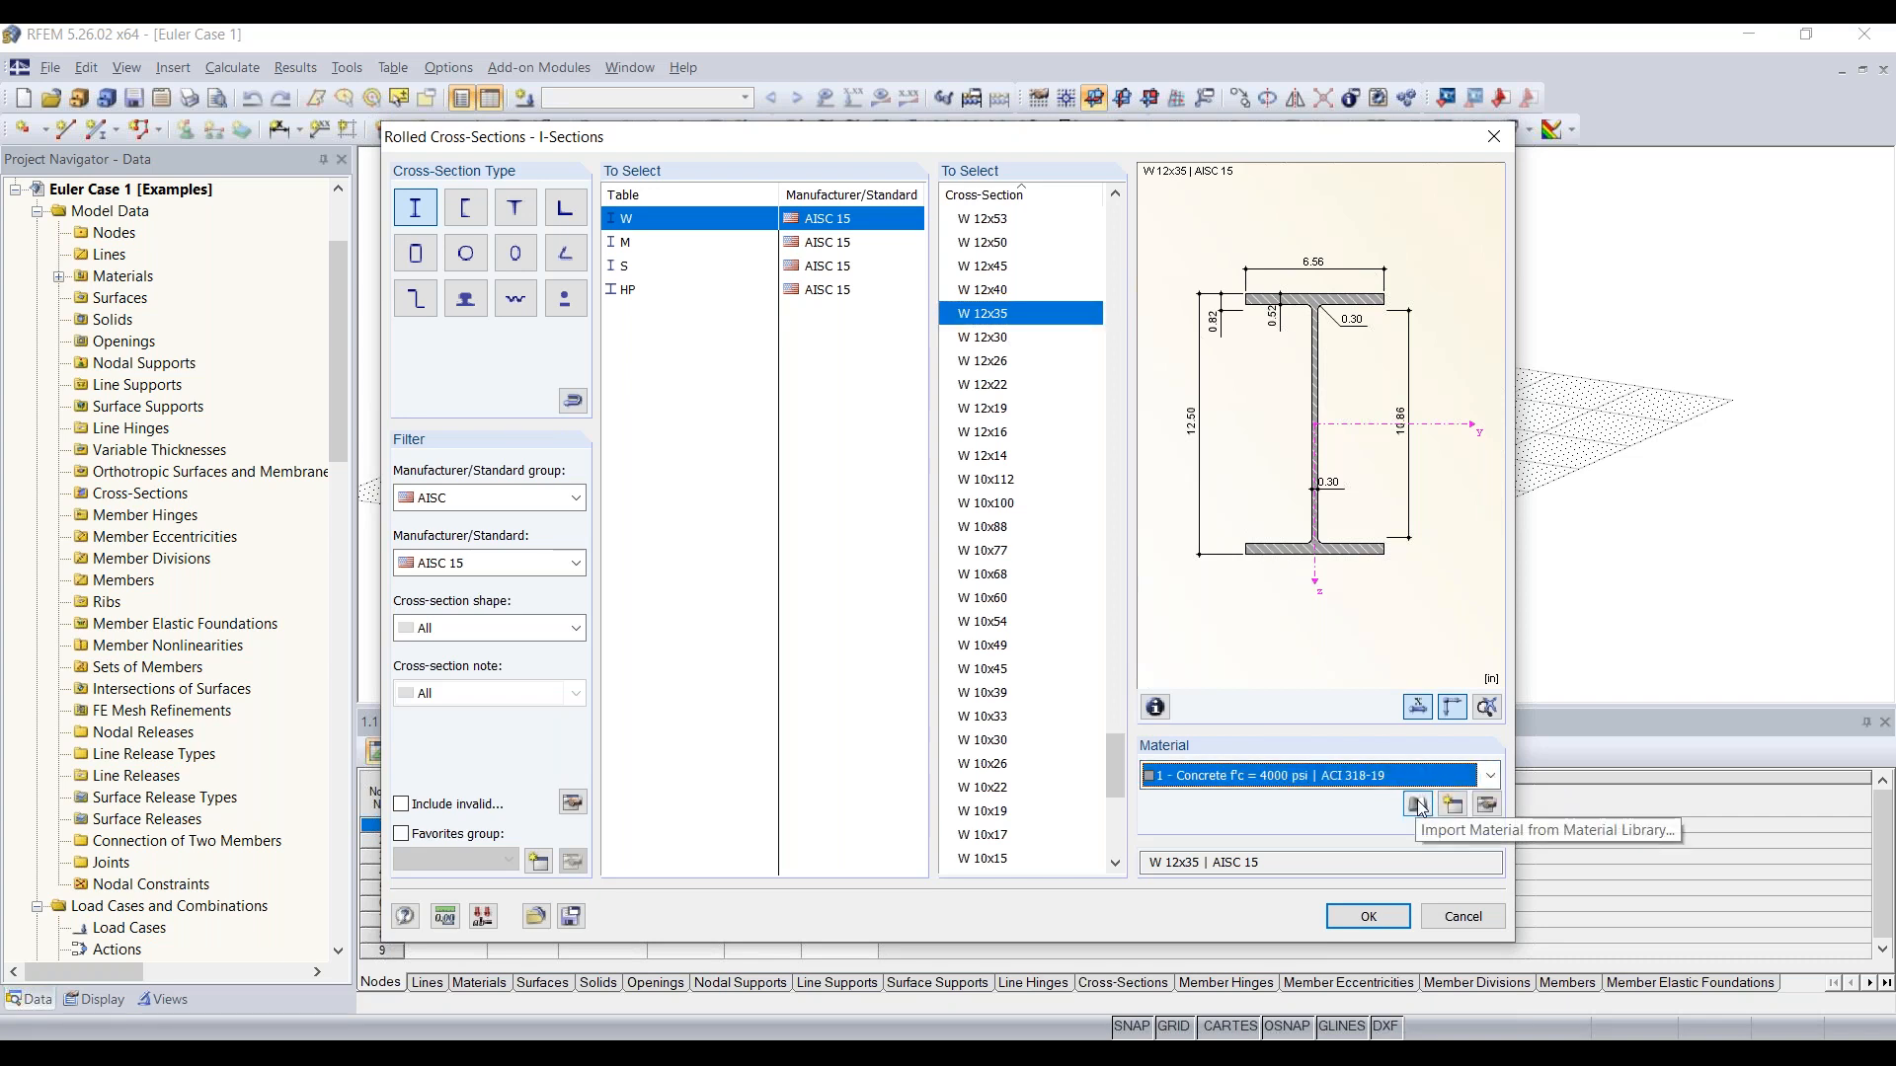
click(1419, 806)
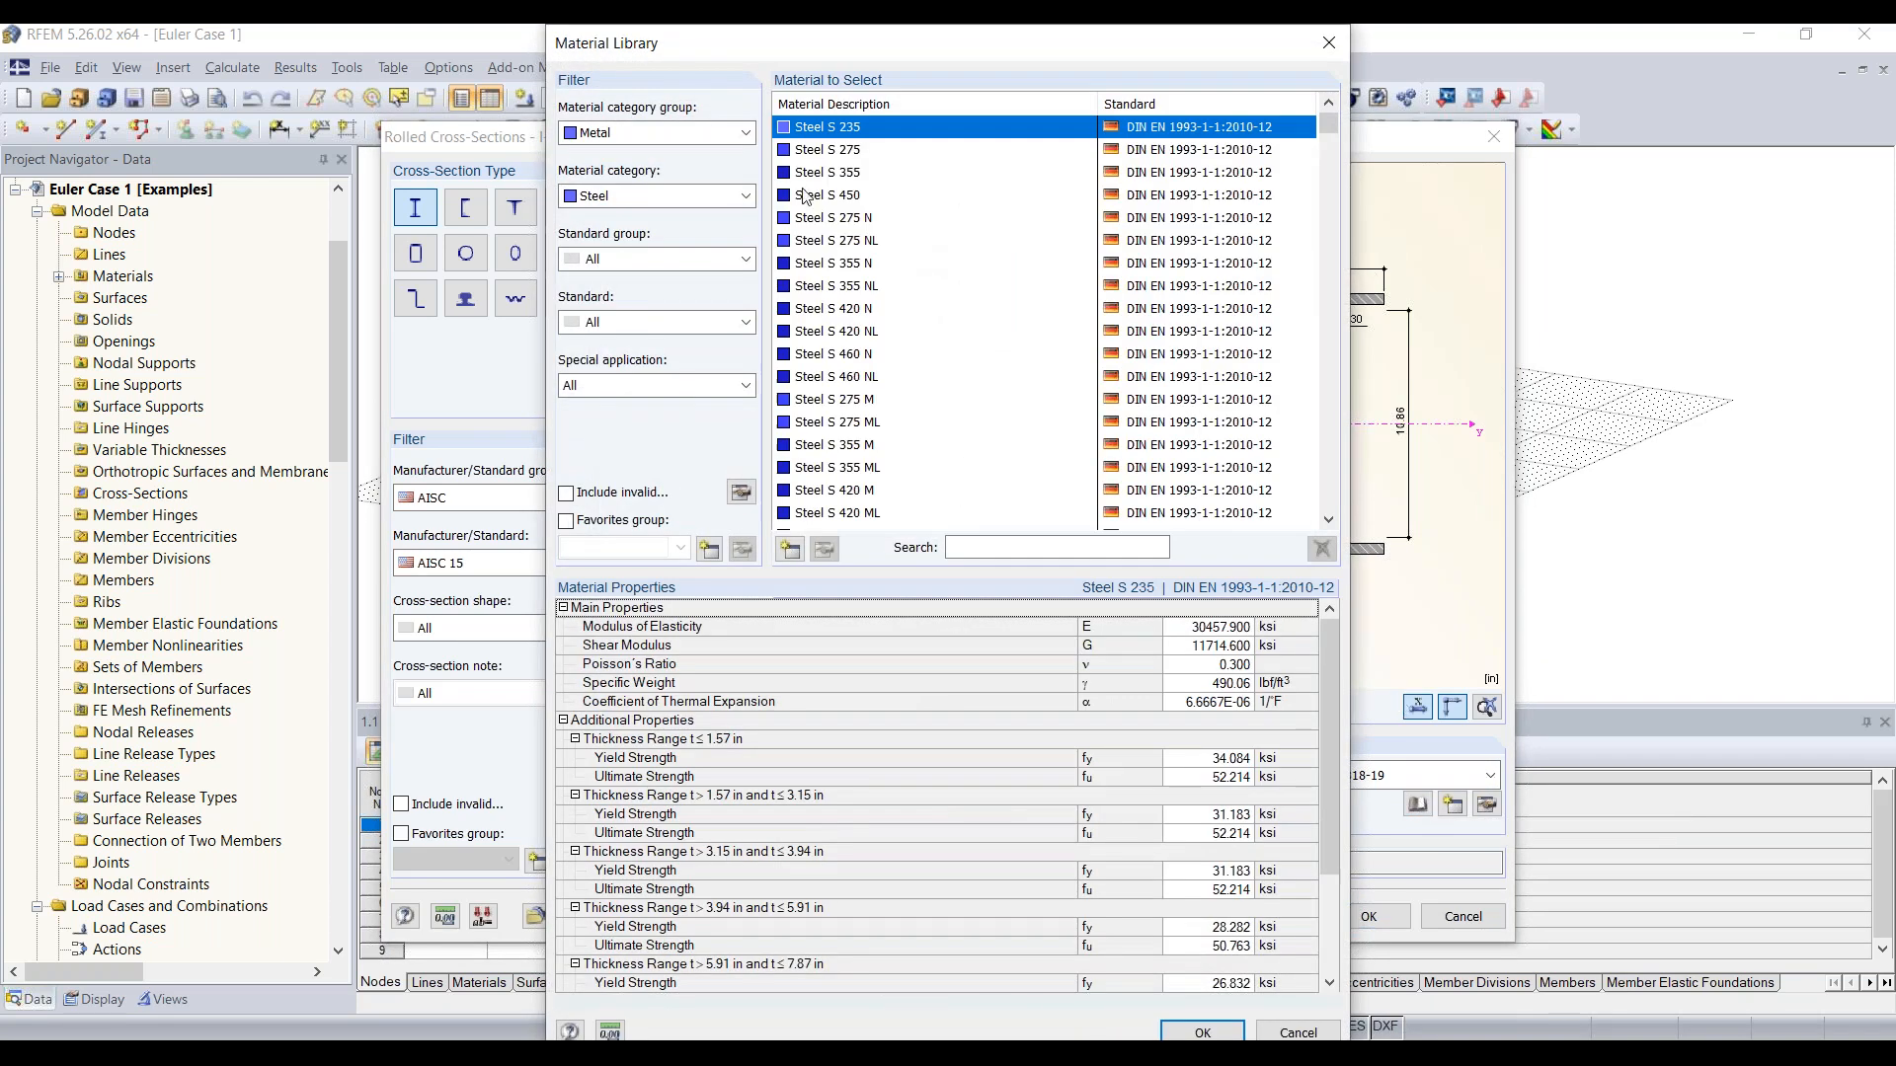
click(629, 197)
click(629, 237)
click(632, 258)
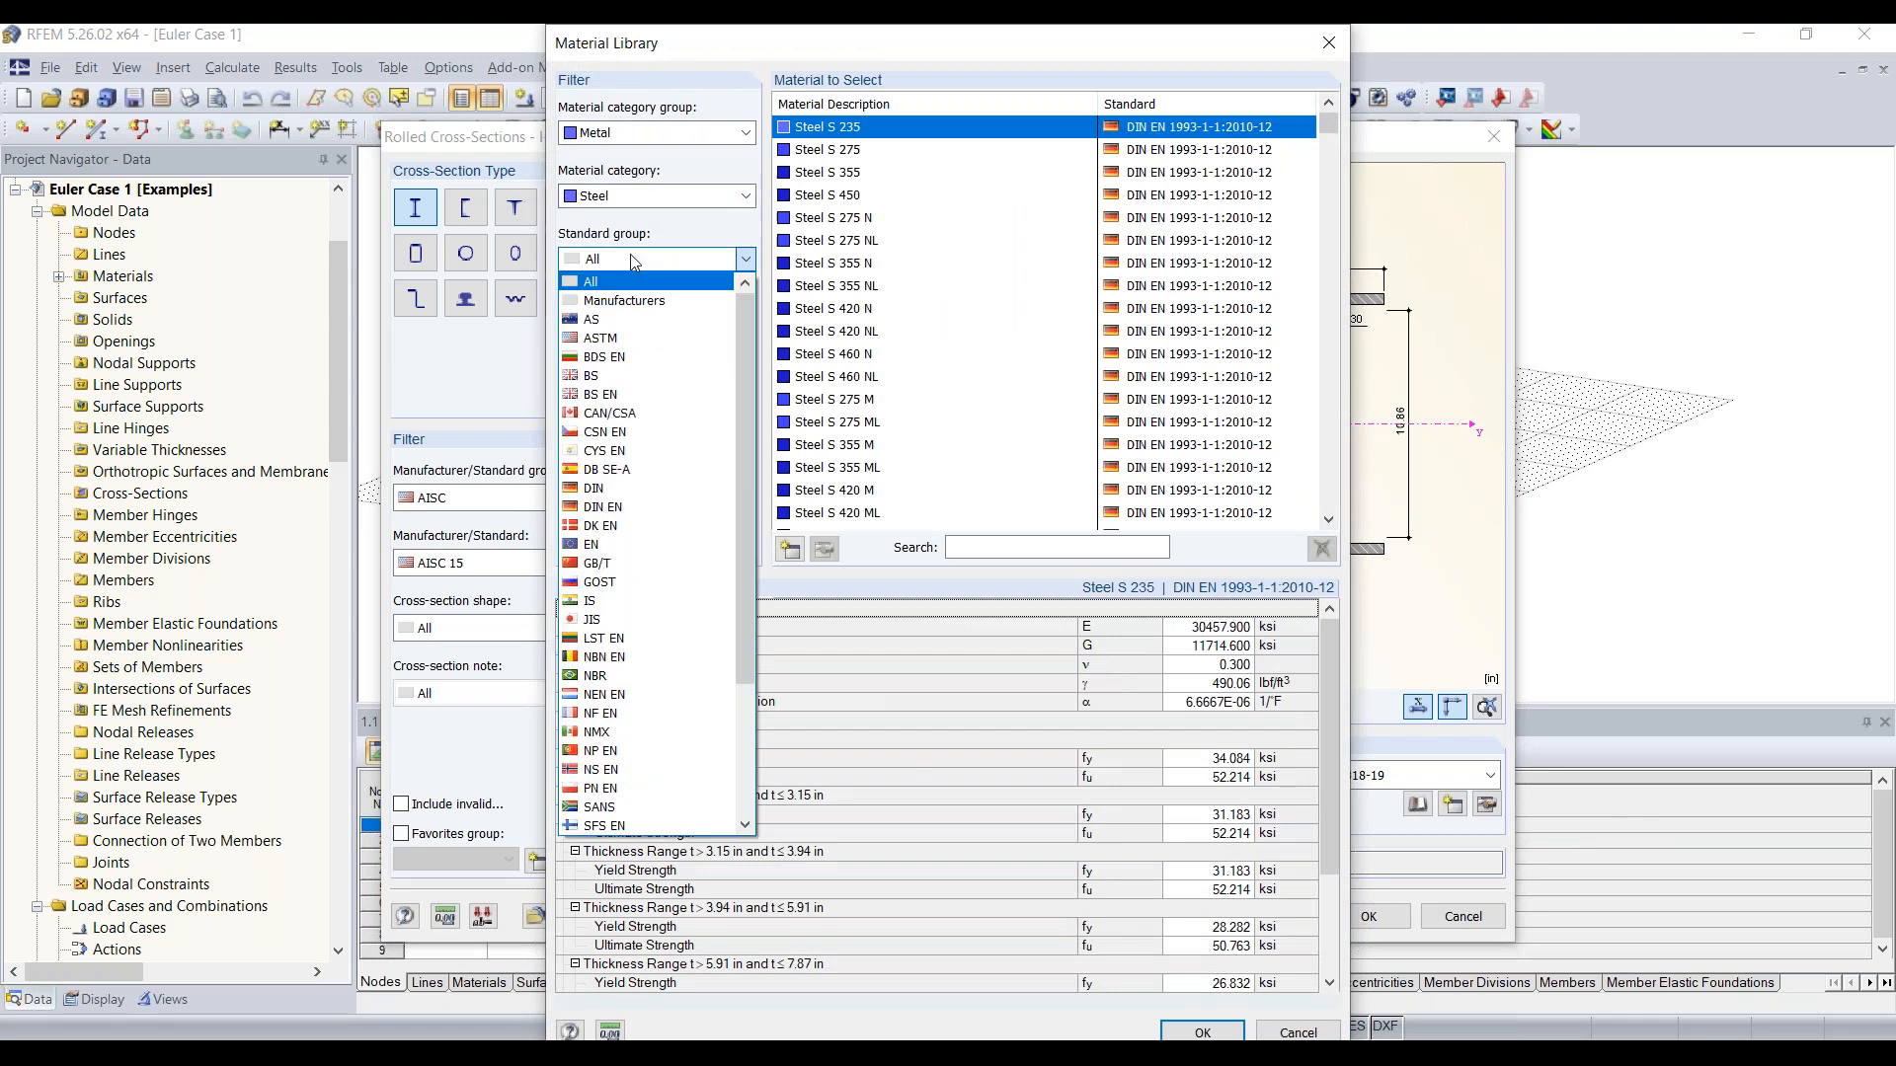
click(623, 339)
click(625, 323)
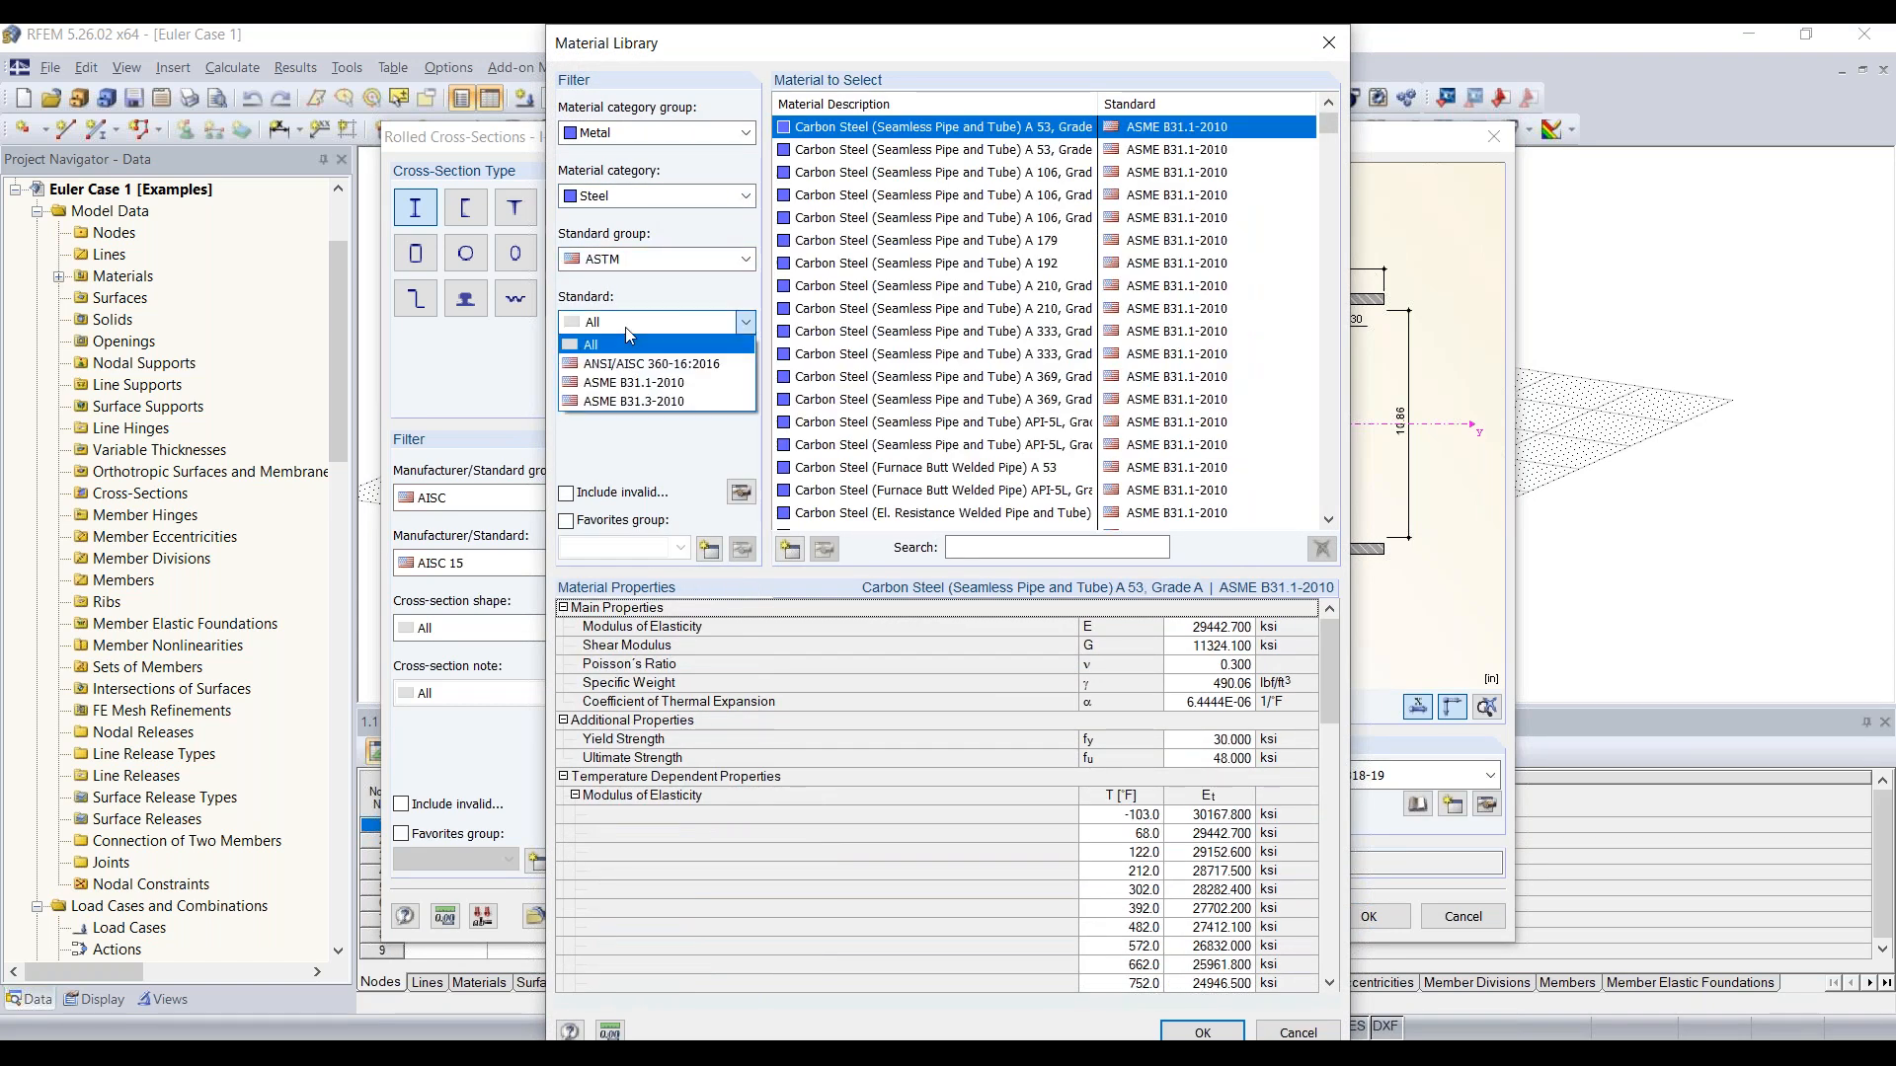
click(642, 364)
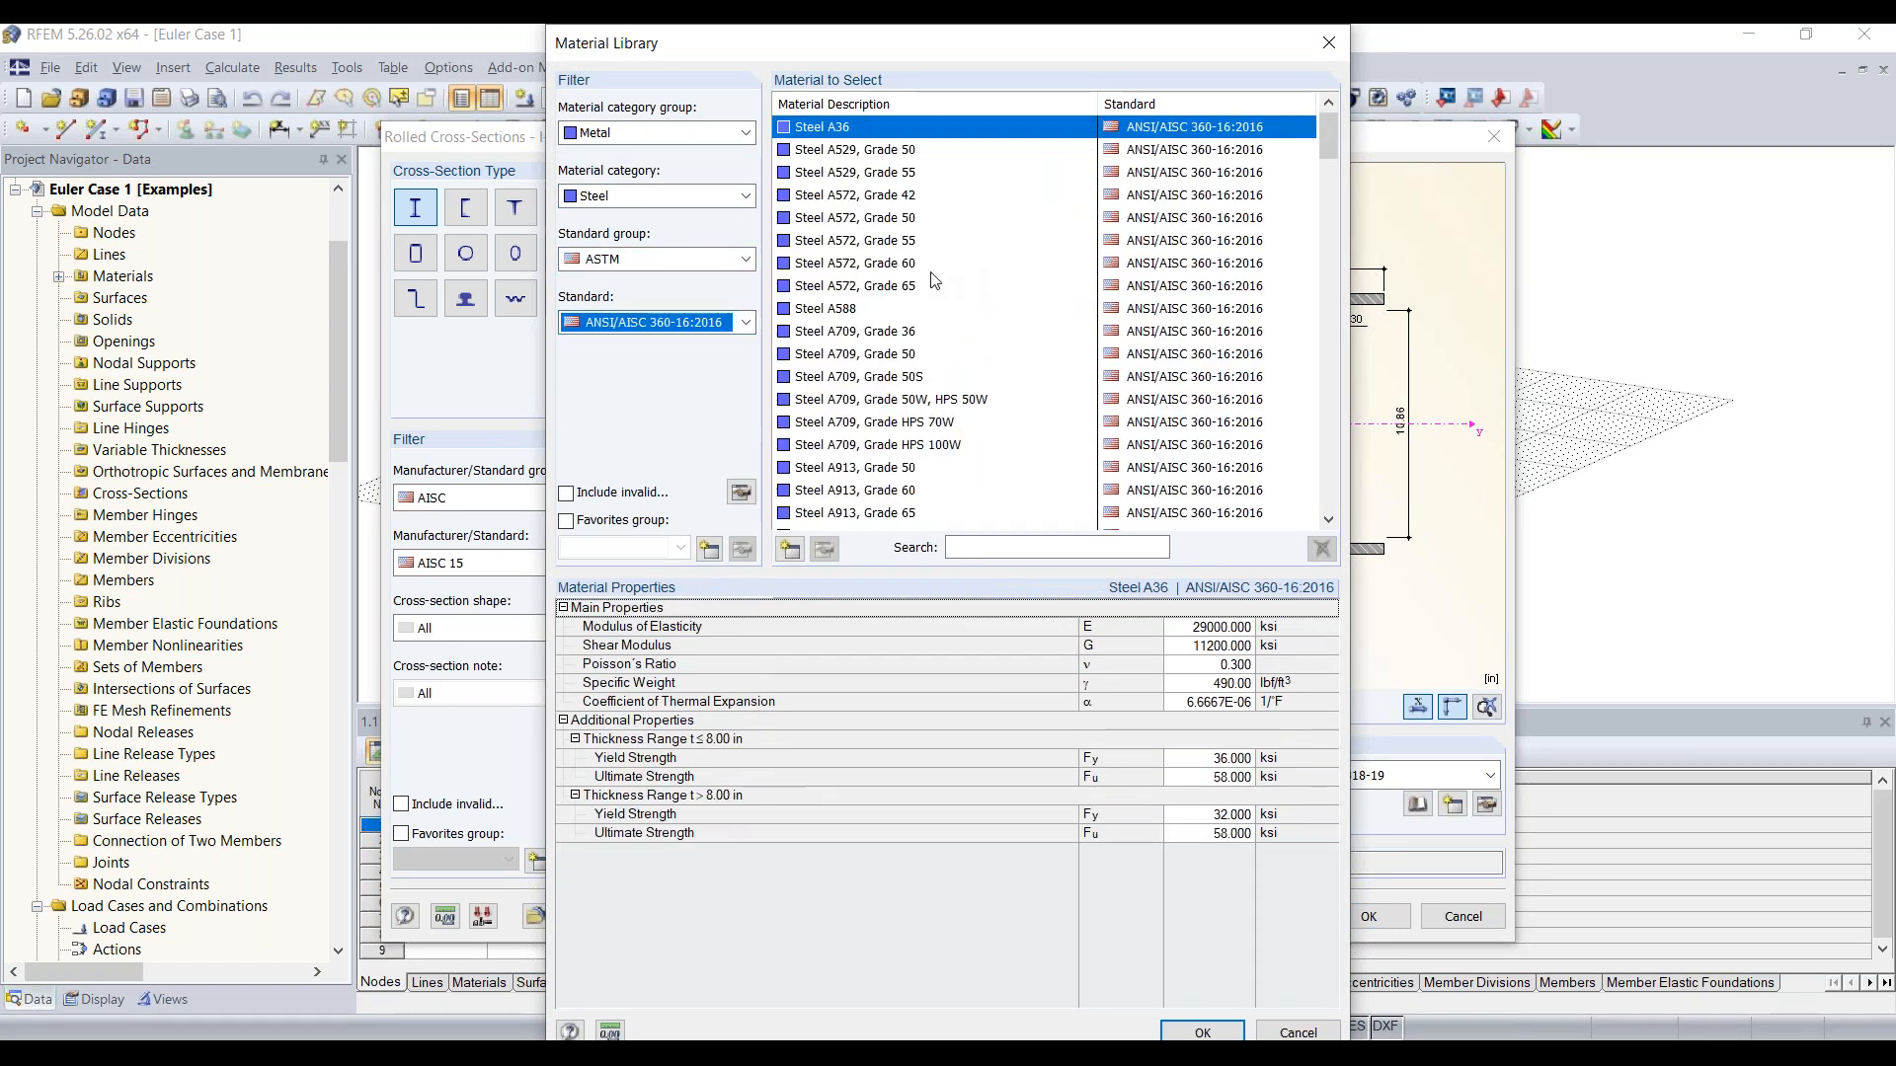
scroll(921, 284, down, 5)
click(839, 218)
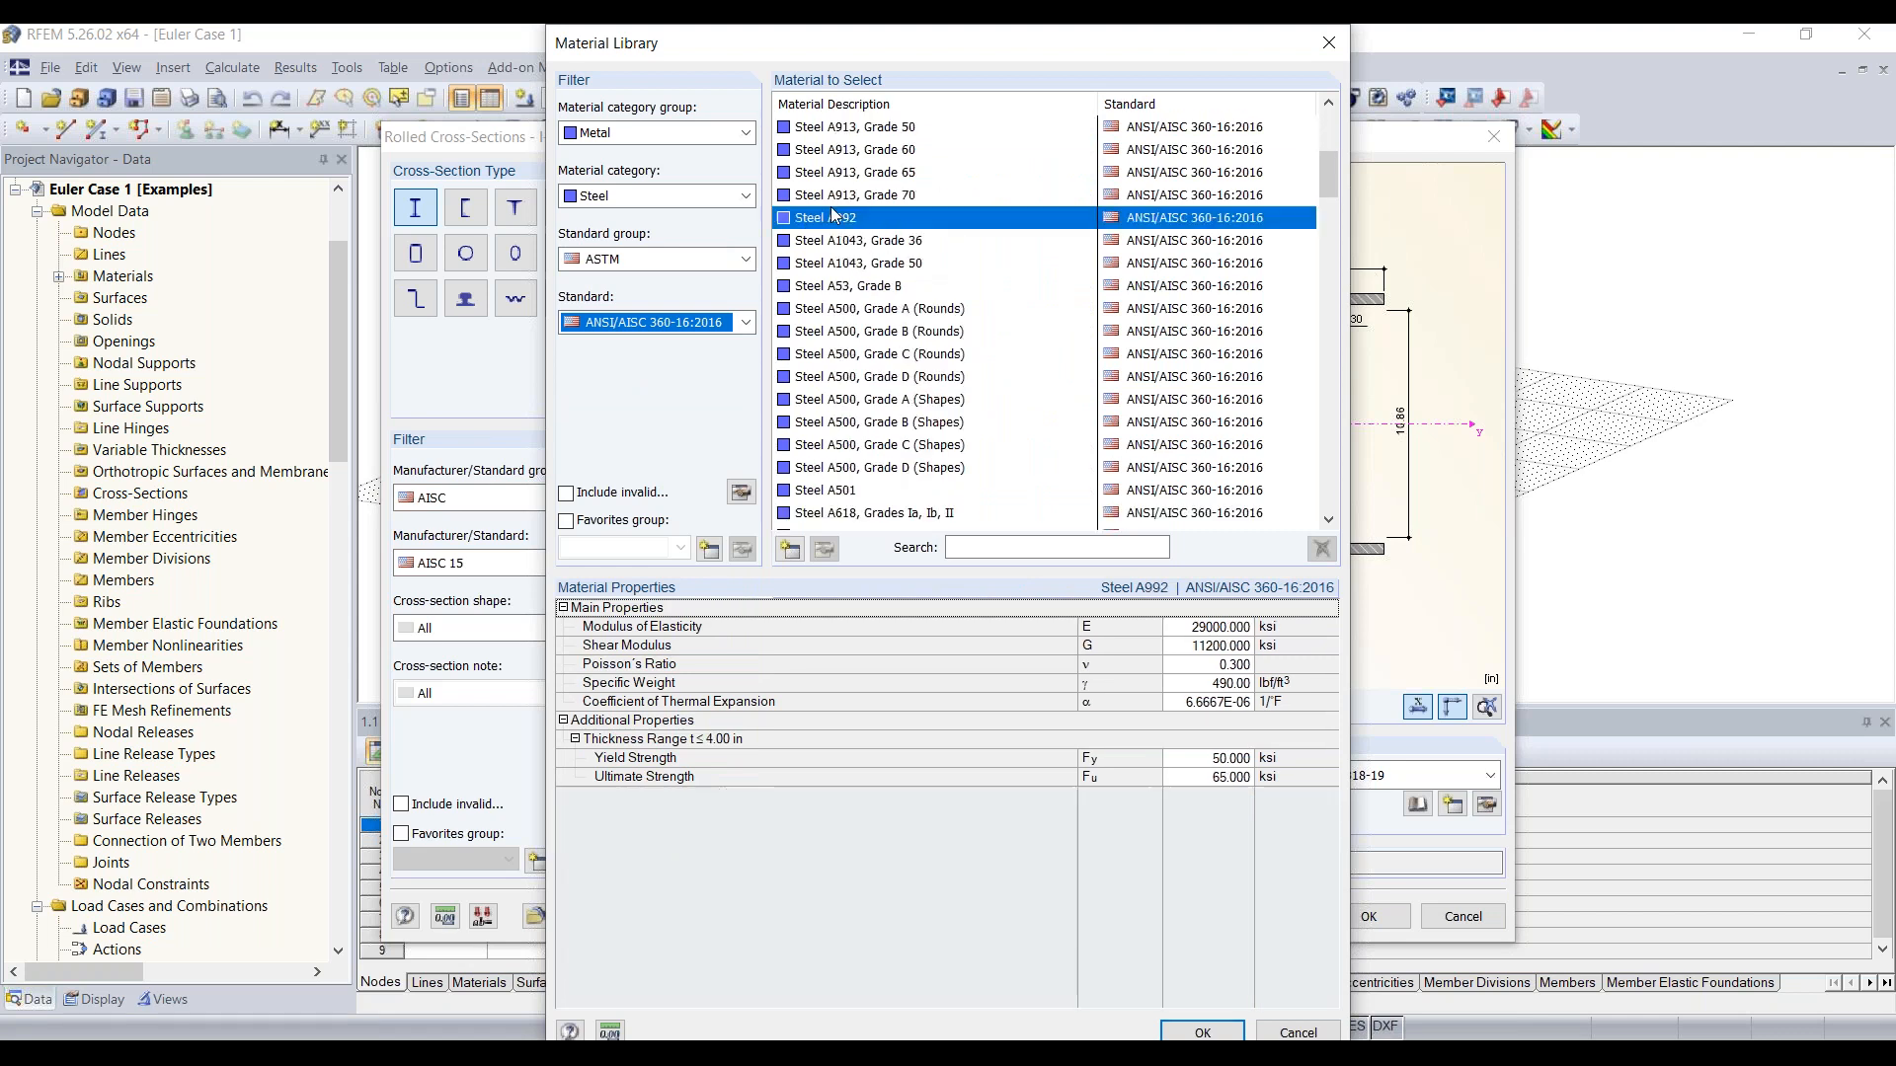
click(1203, 1032)
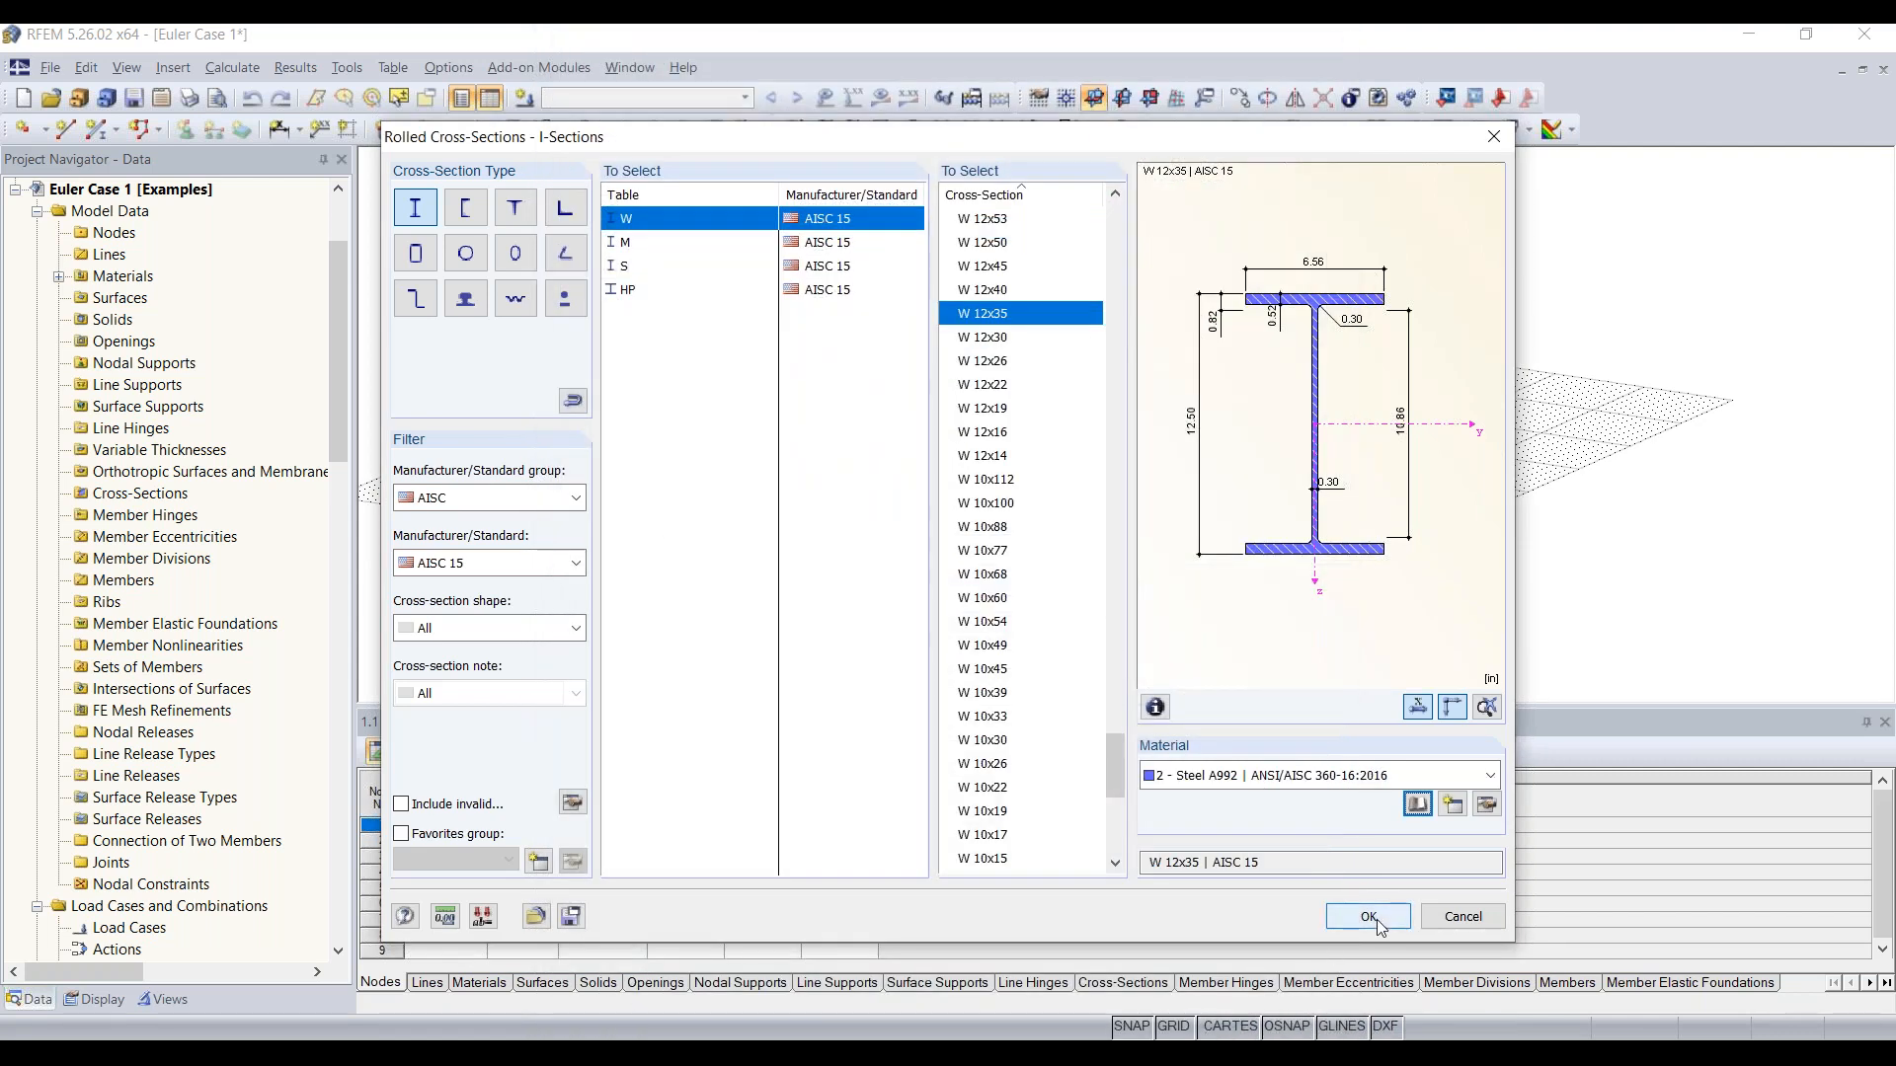
Step: Assign the W 12x35 Steel A992 section to the new beam member and accept the member definition without hinges
click(1377, 918)
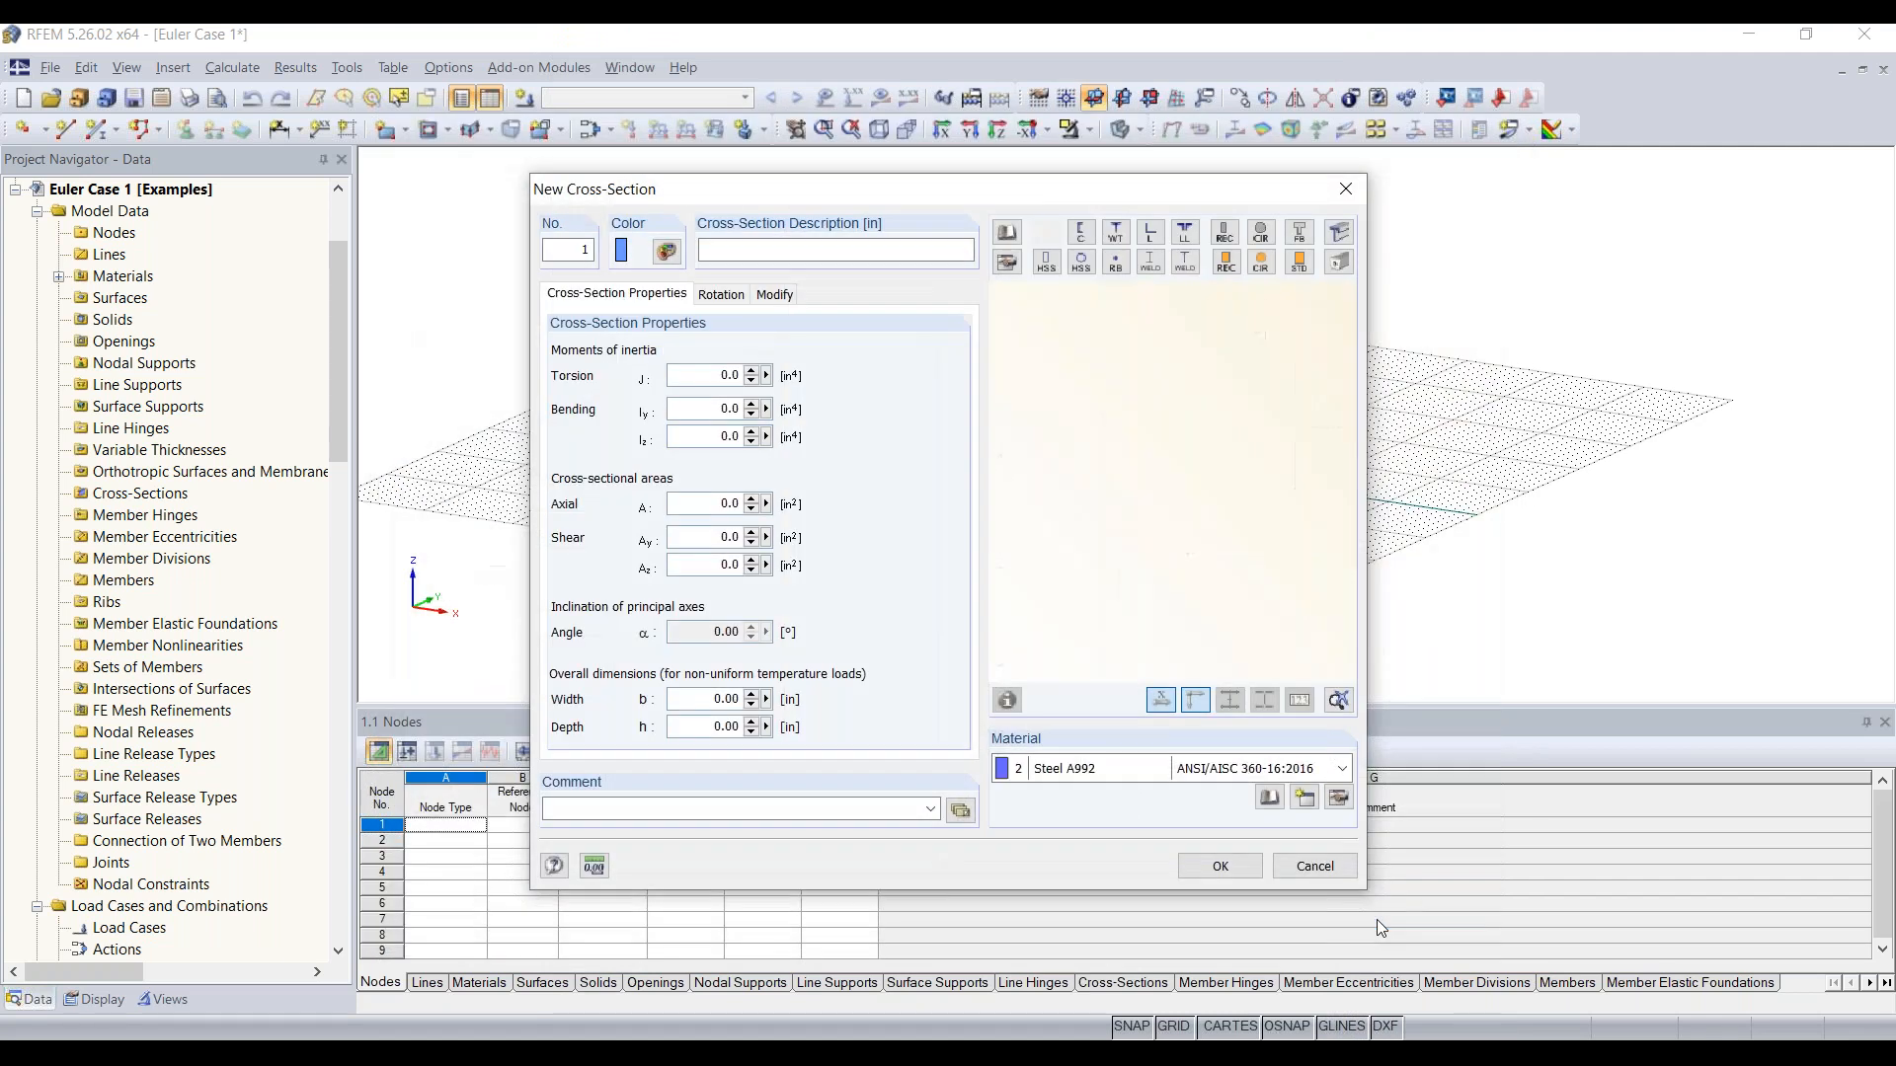
click(1202, 869)
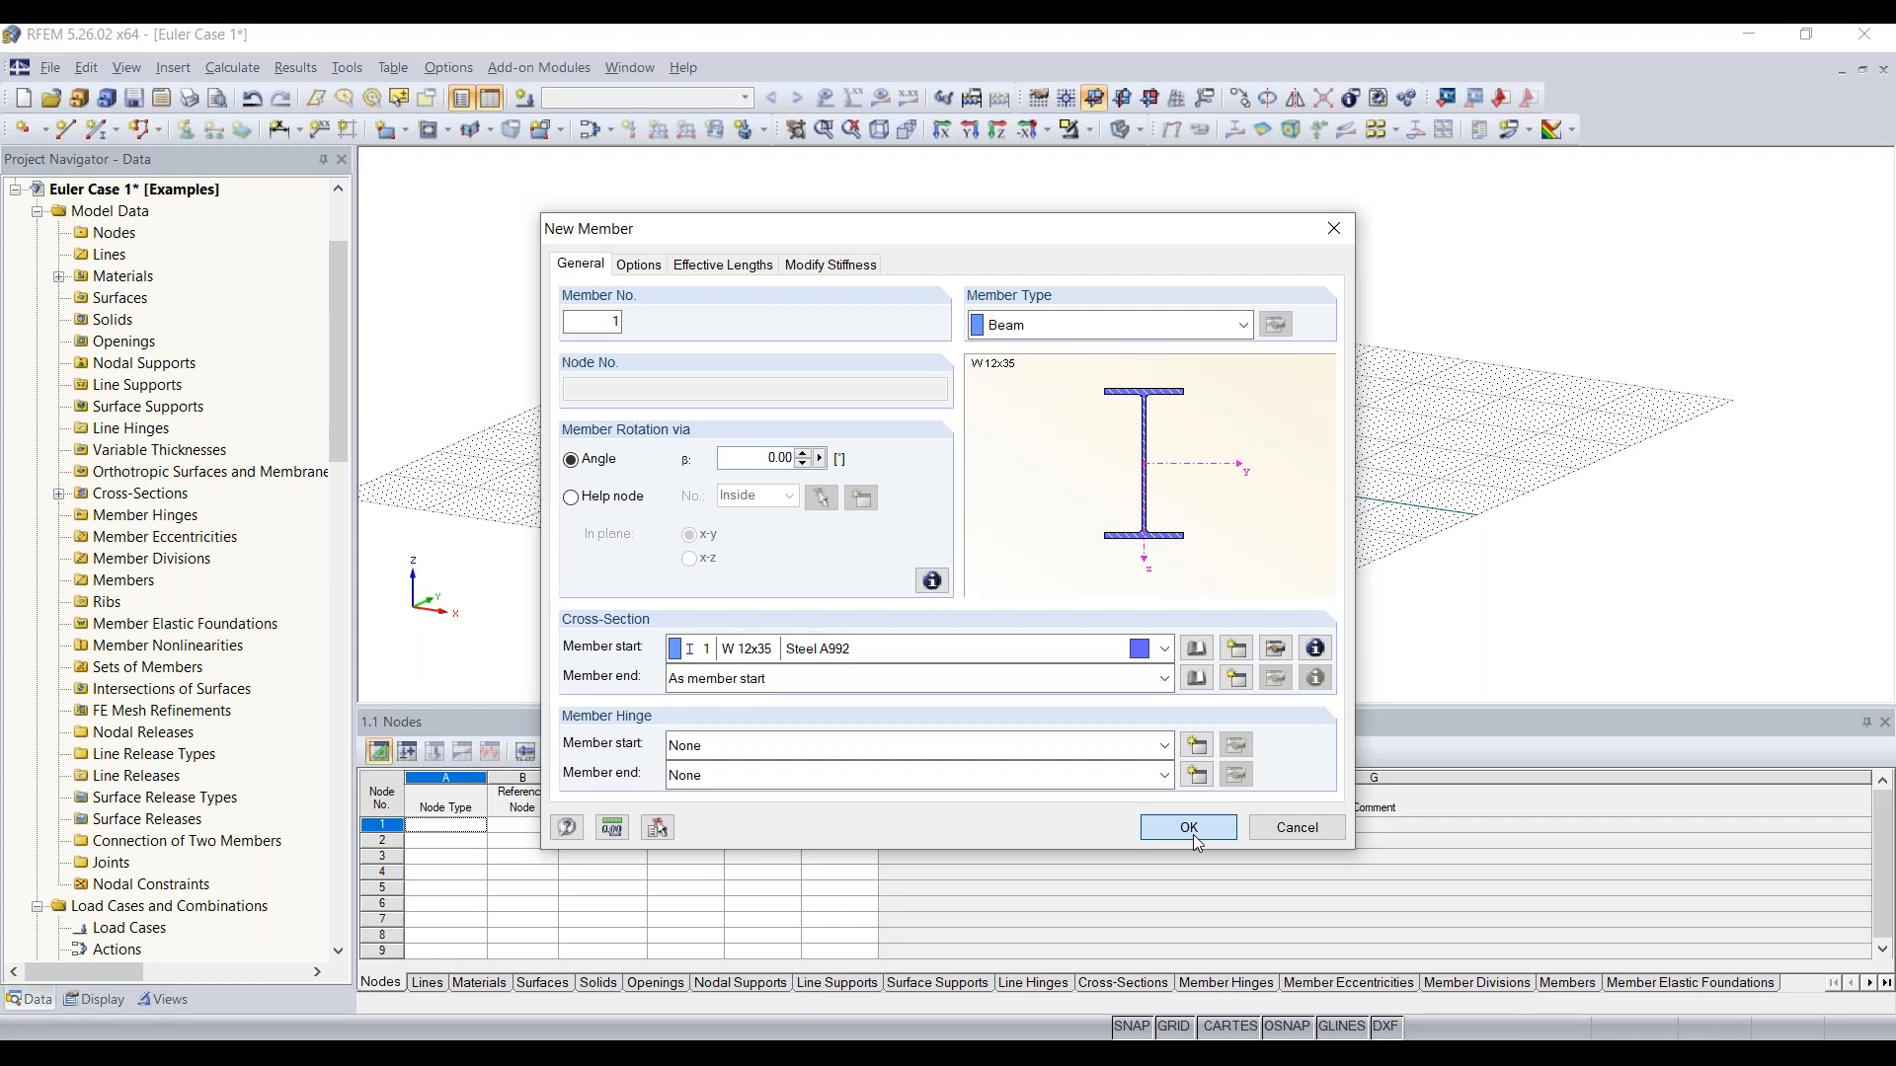
click(1189, 828)
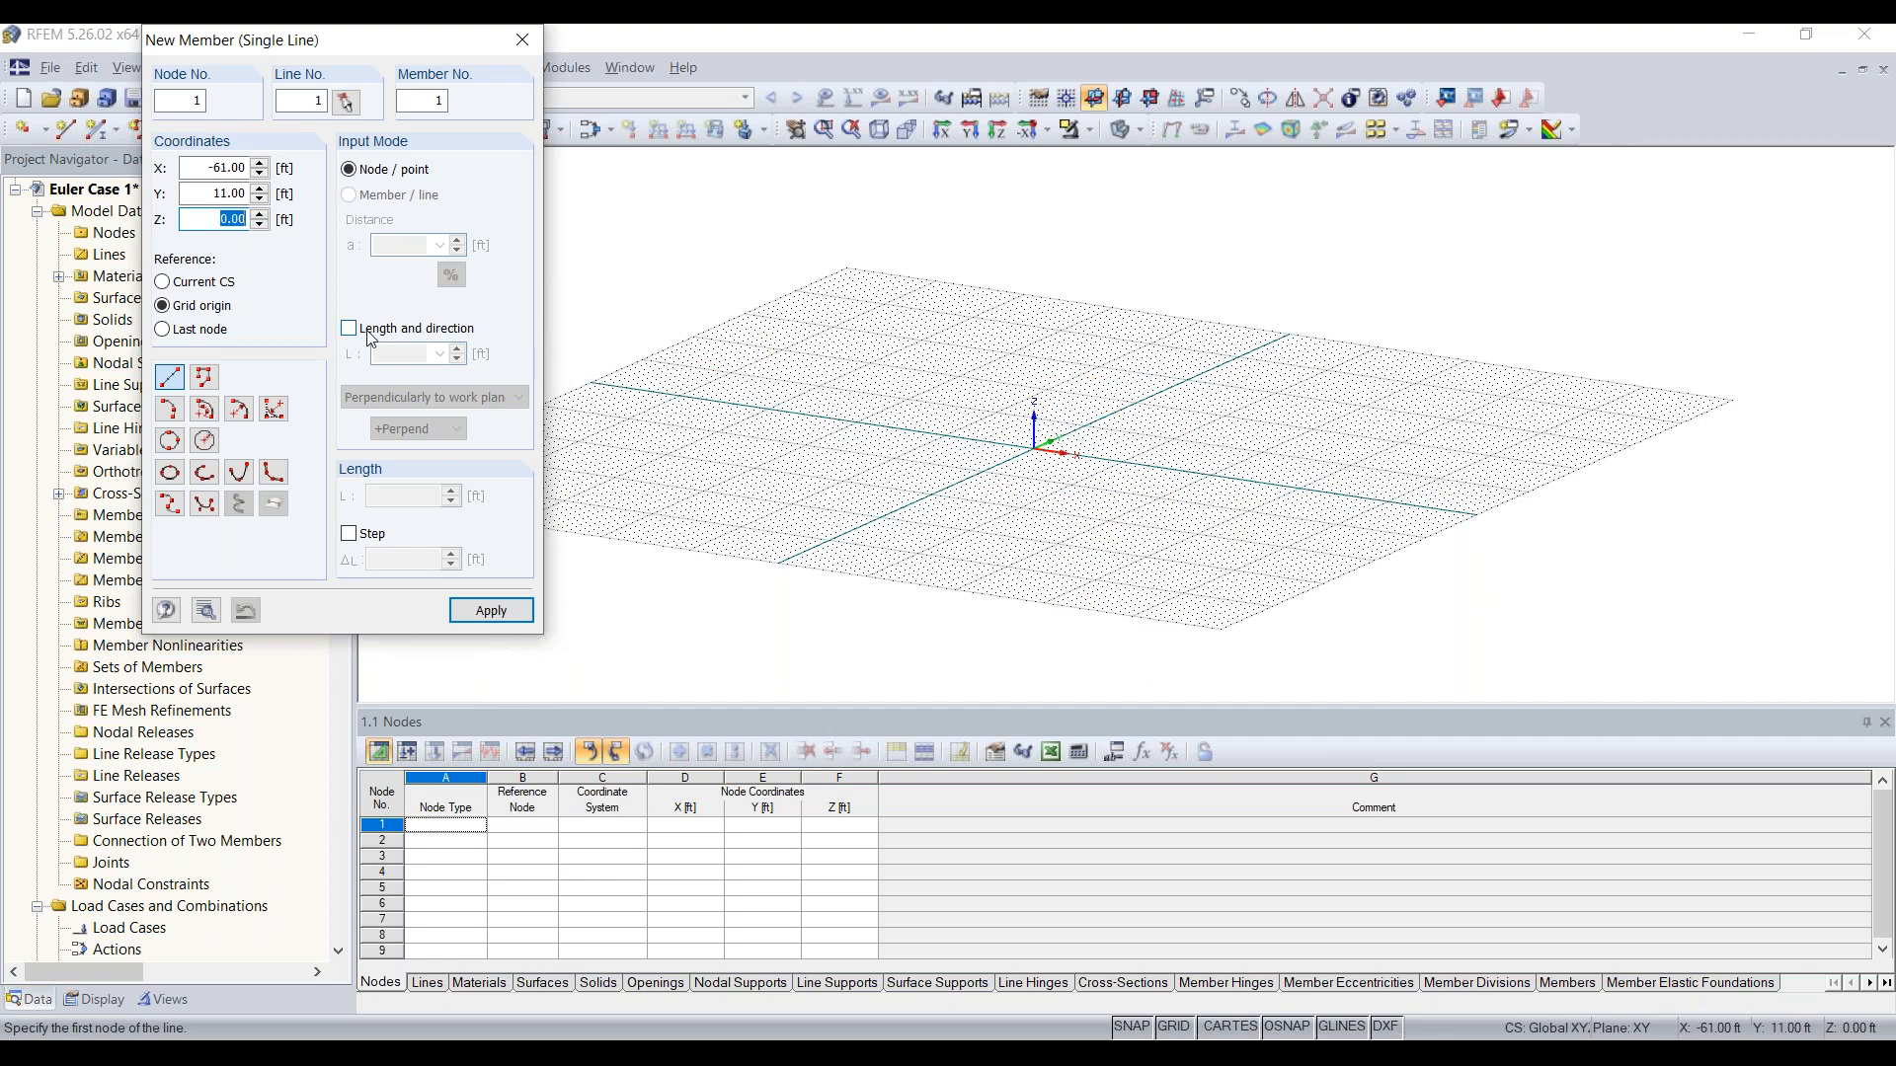
Step: Place a 30 ft vertical member at the origin, perpendicular to the XY work plane, and end member placement
drag(326, 39, 297, 159)
click(355, 448)
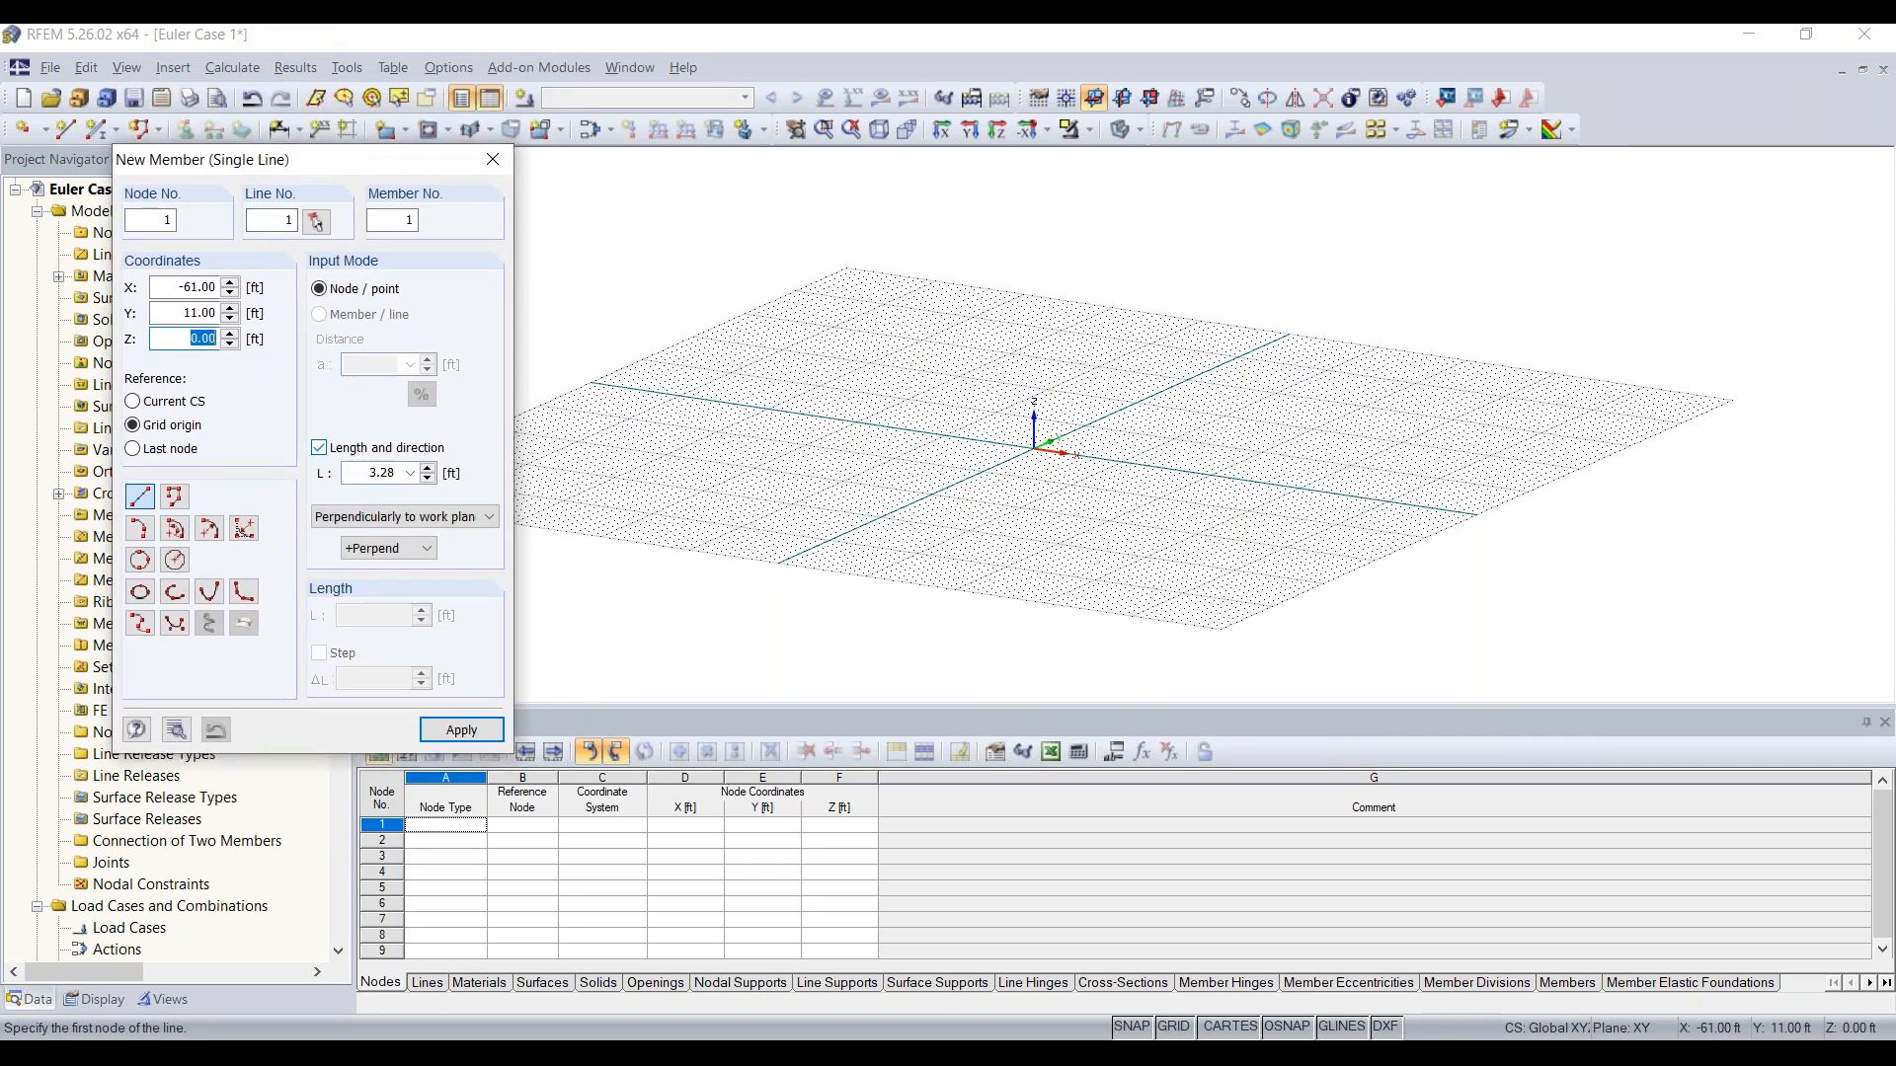
text(30)
click(436, 524)
click(443, 533)
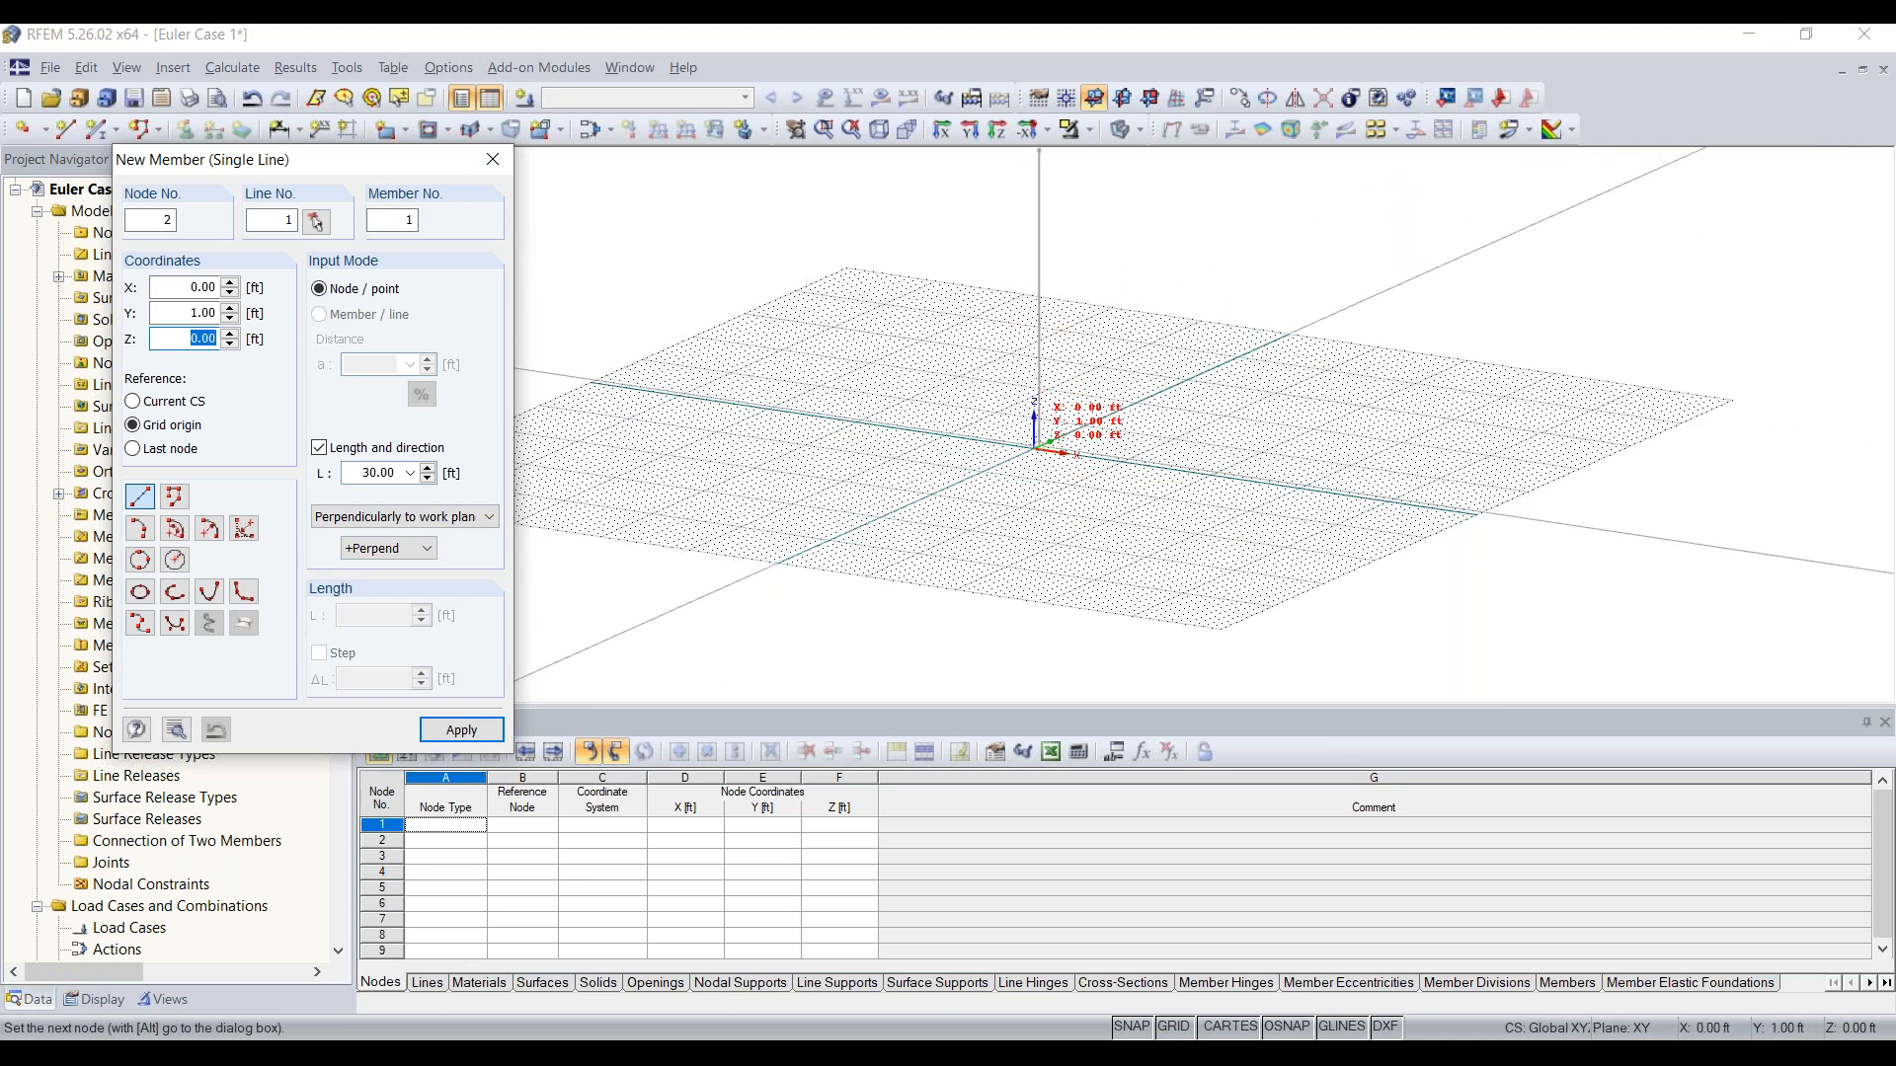
click(1034, 448)
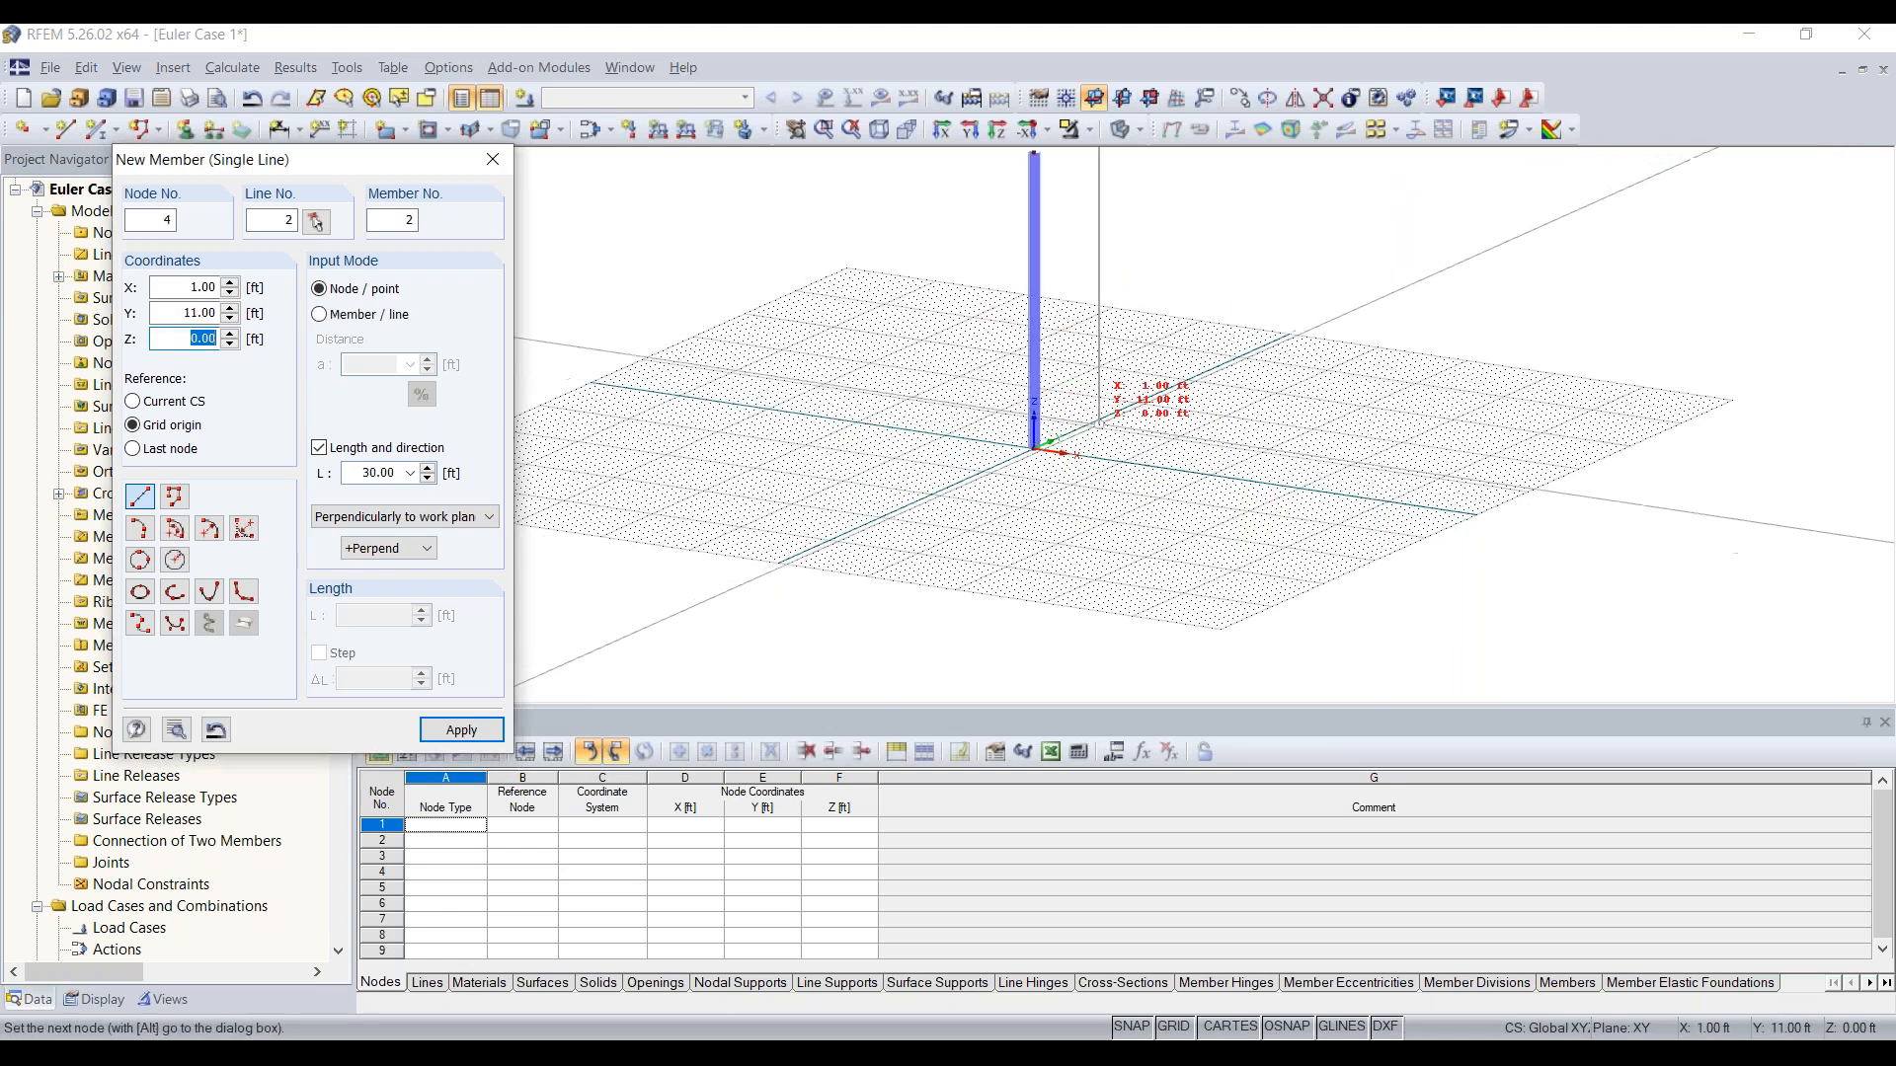
middle_drag(1081, 439, 1002, 527)
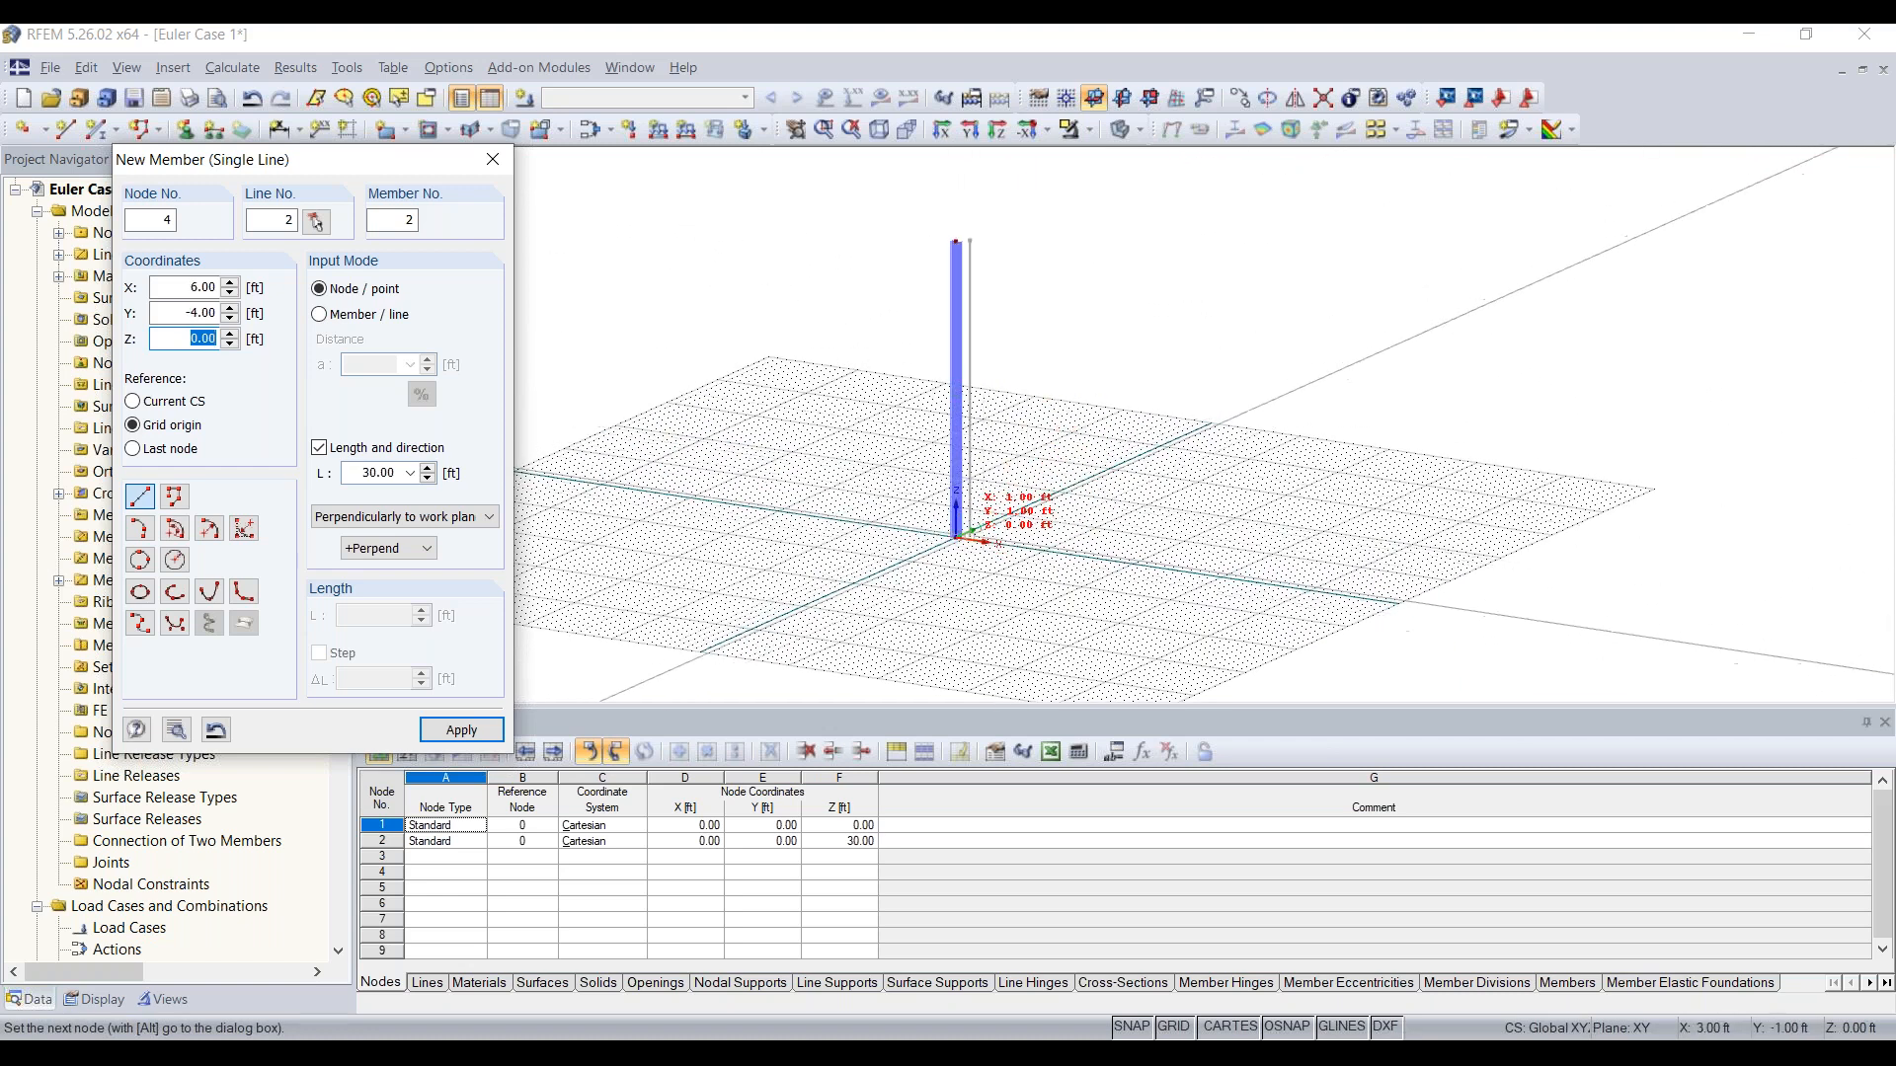
key(Escape)
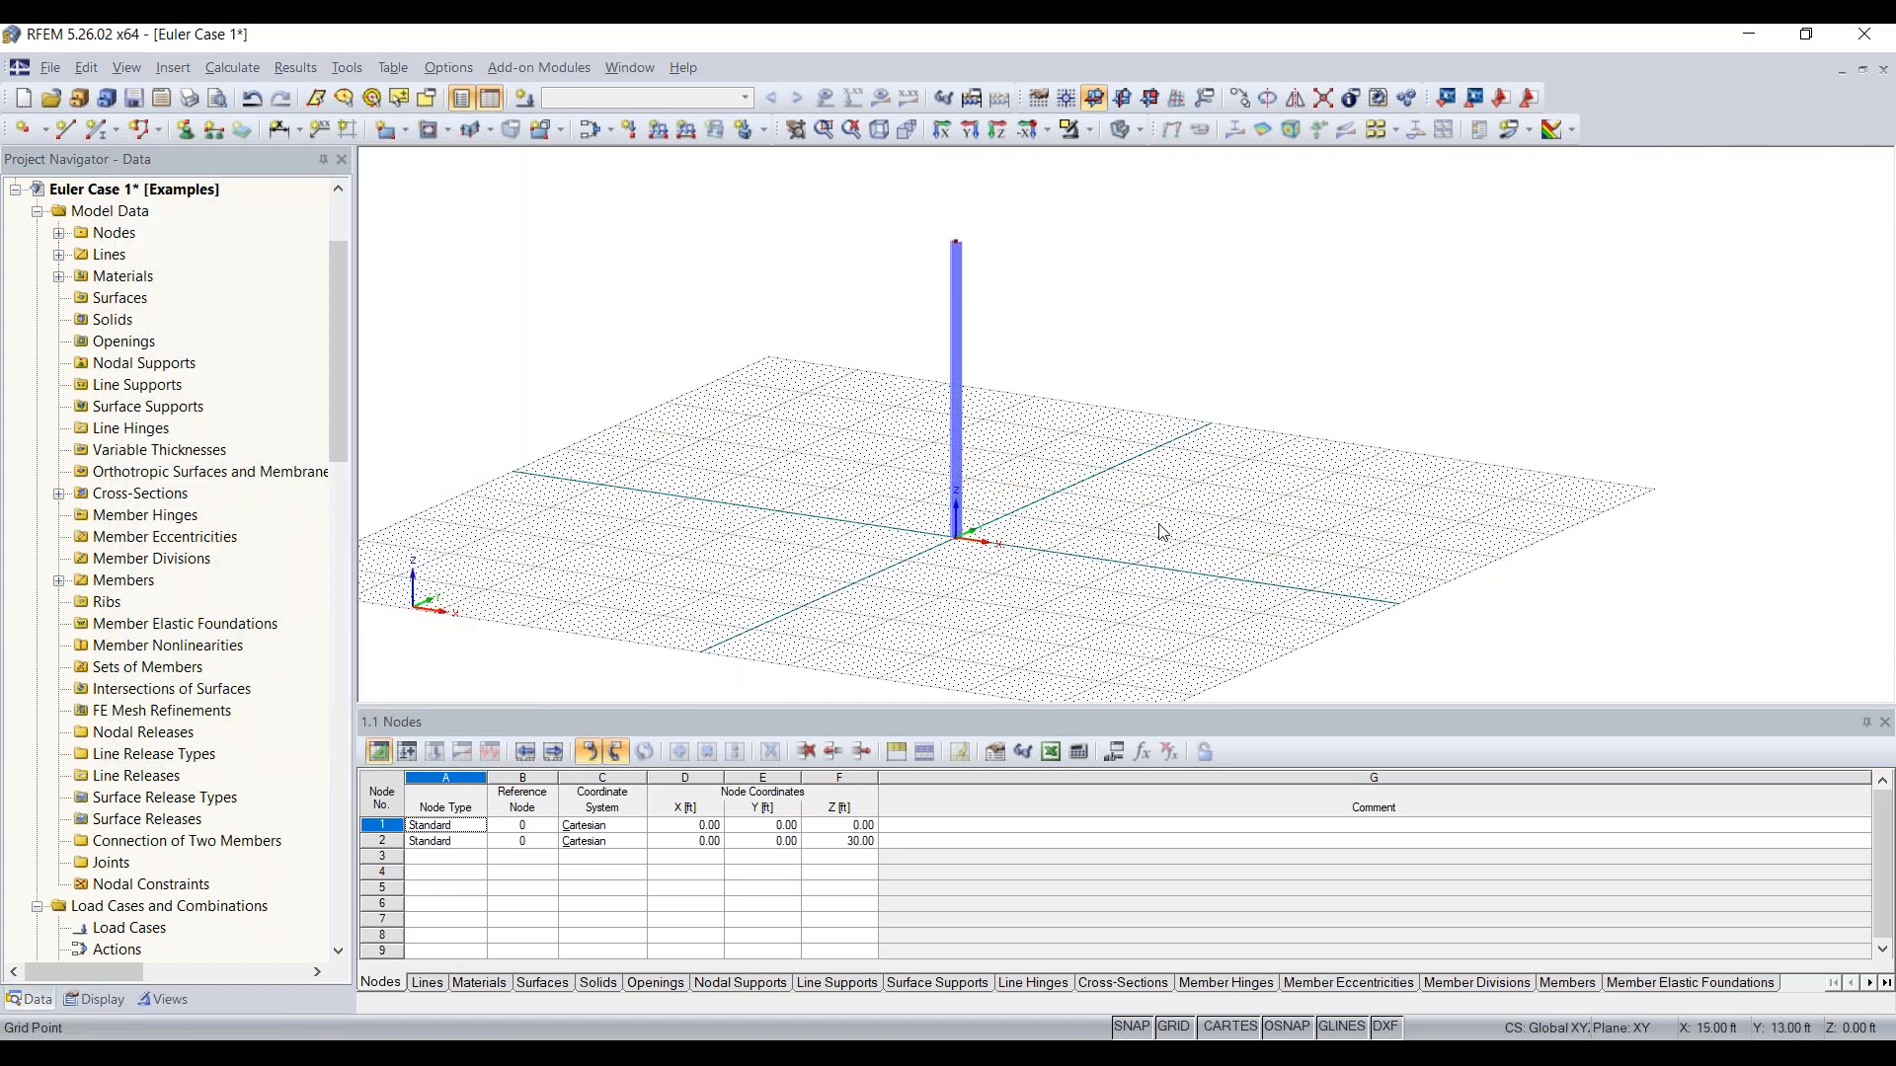
Step: Try the YZ and XZ work planes around the column and return to the XY work plane
click(1124, 99)
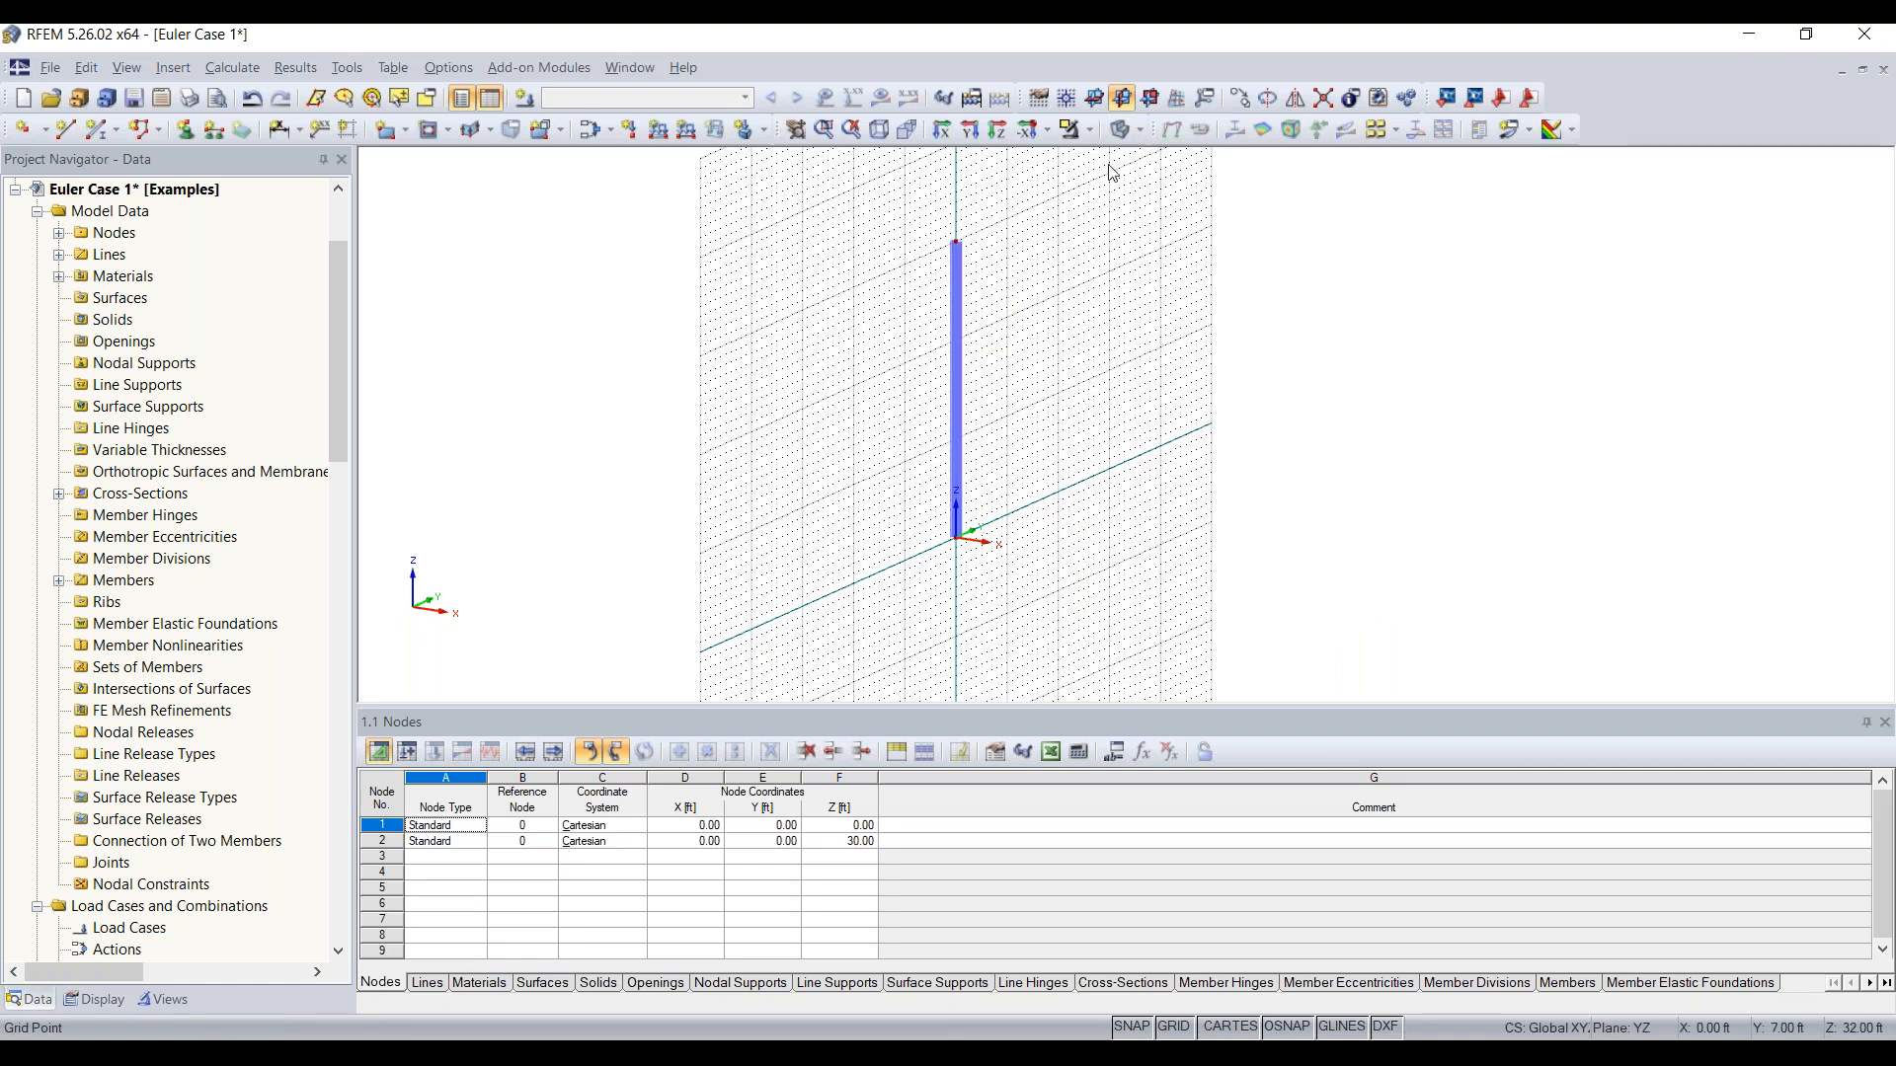
click(1150, 101)
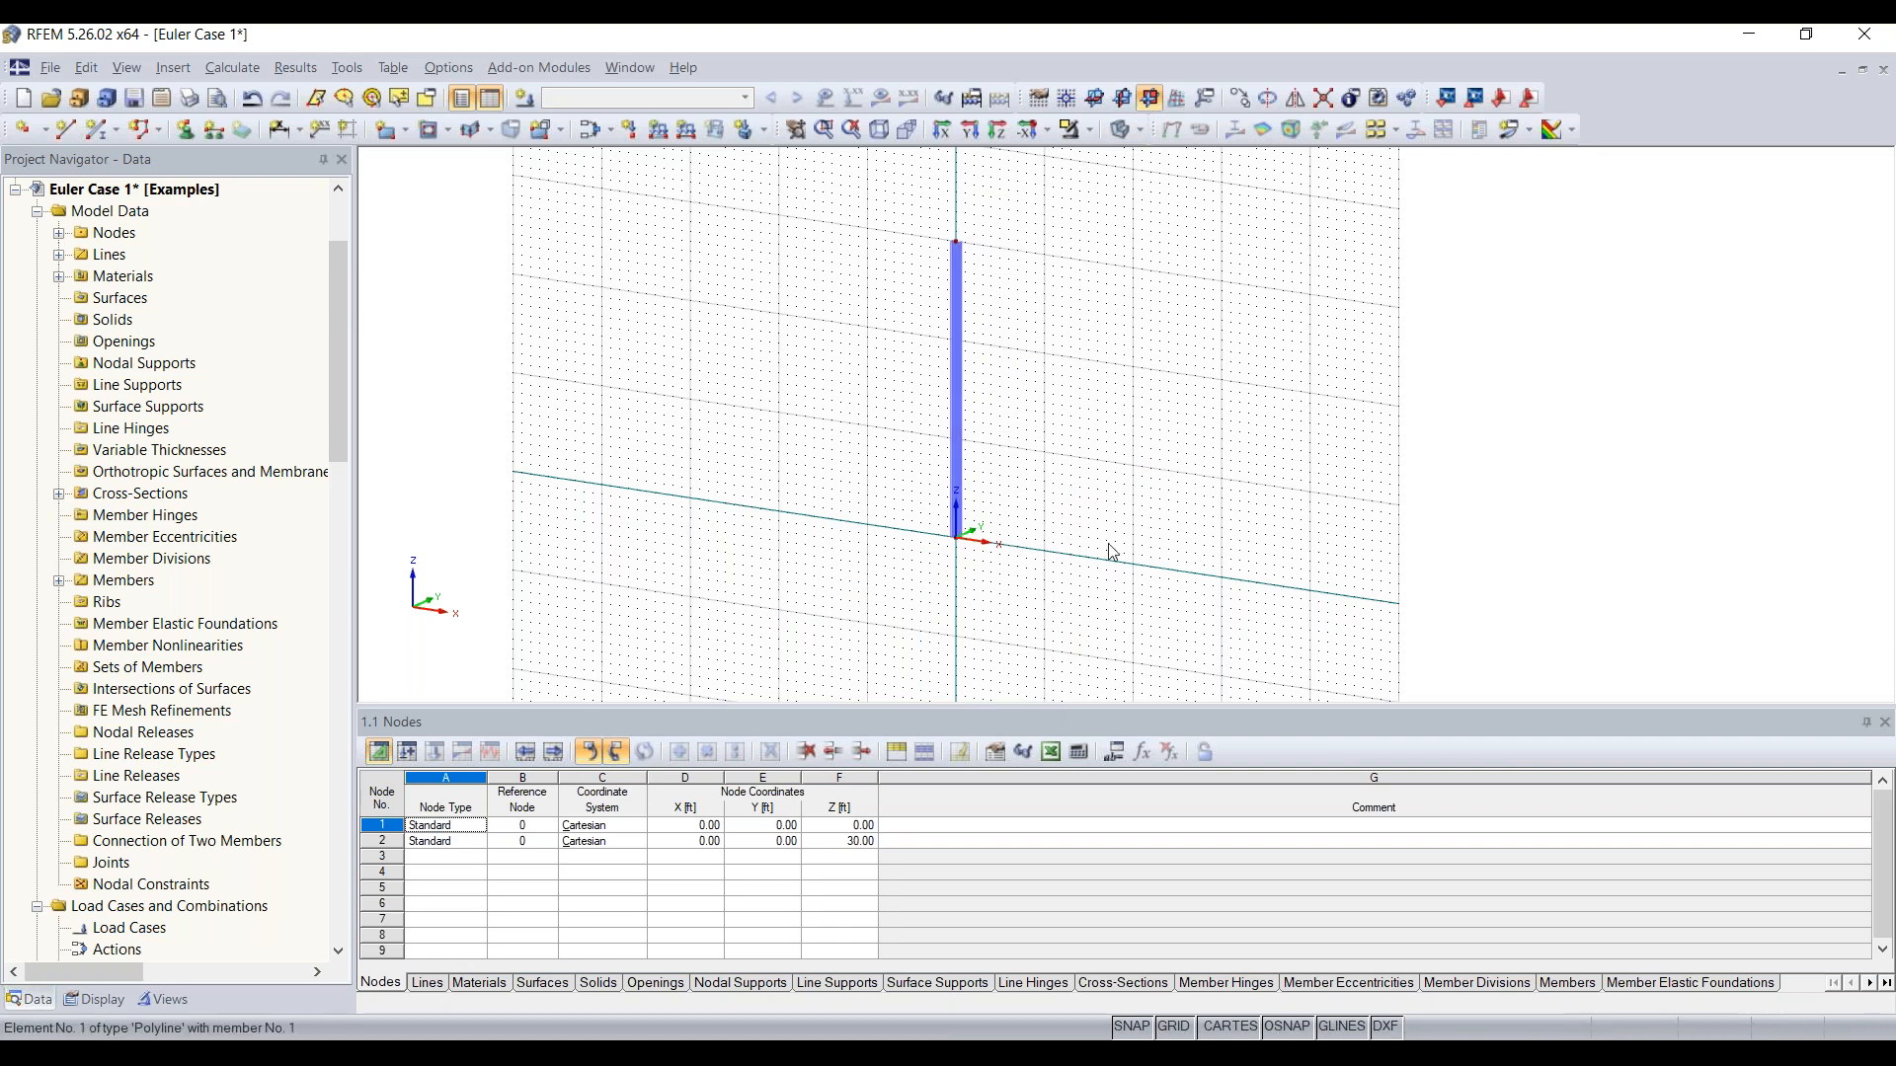
click(1094, 98)
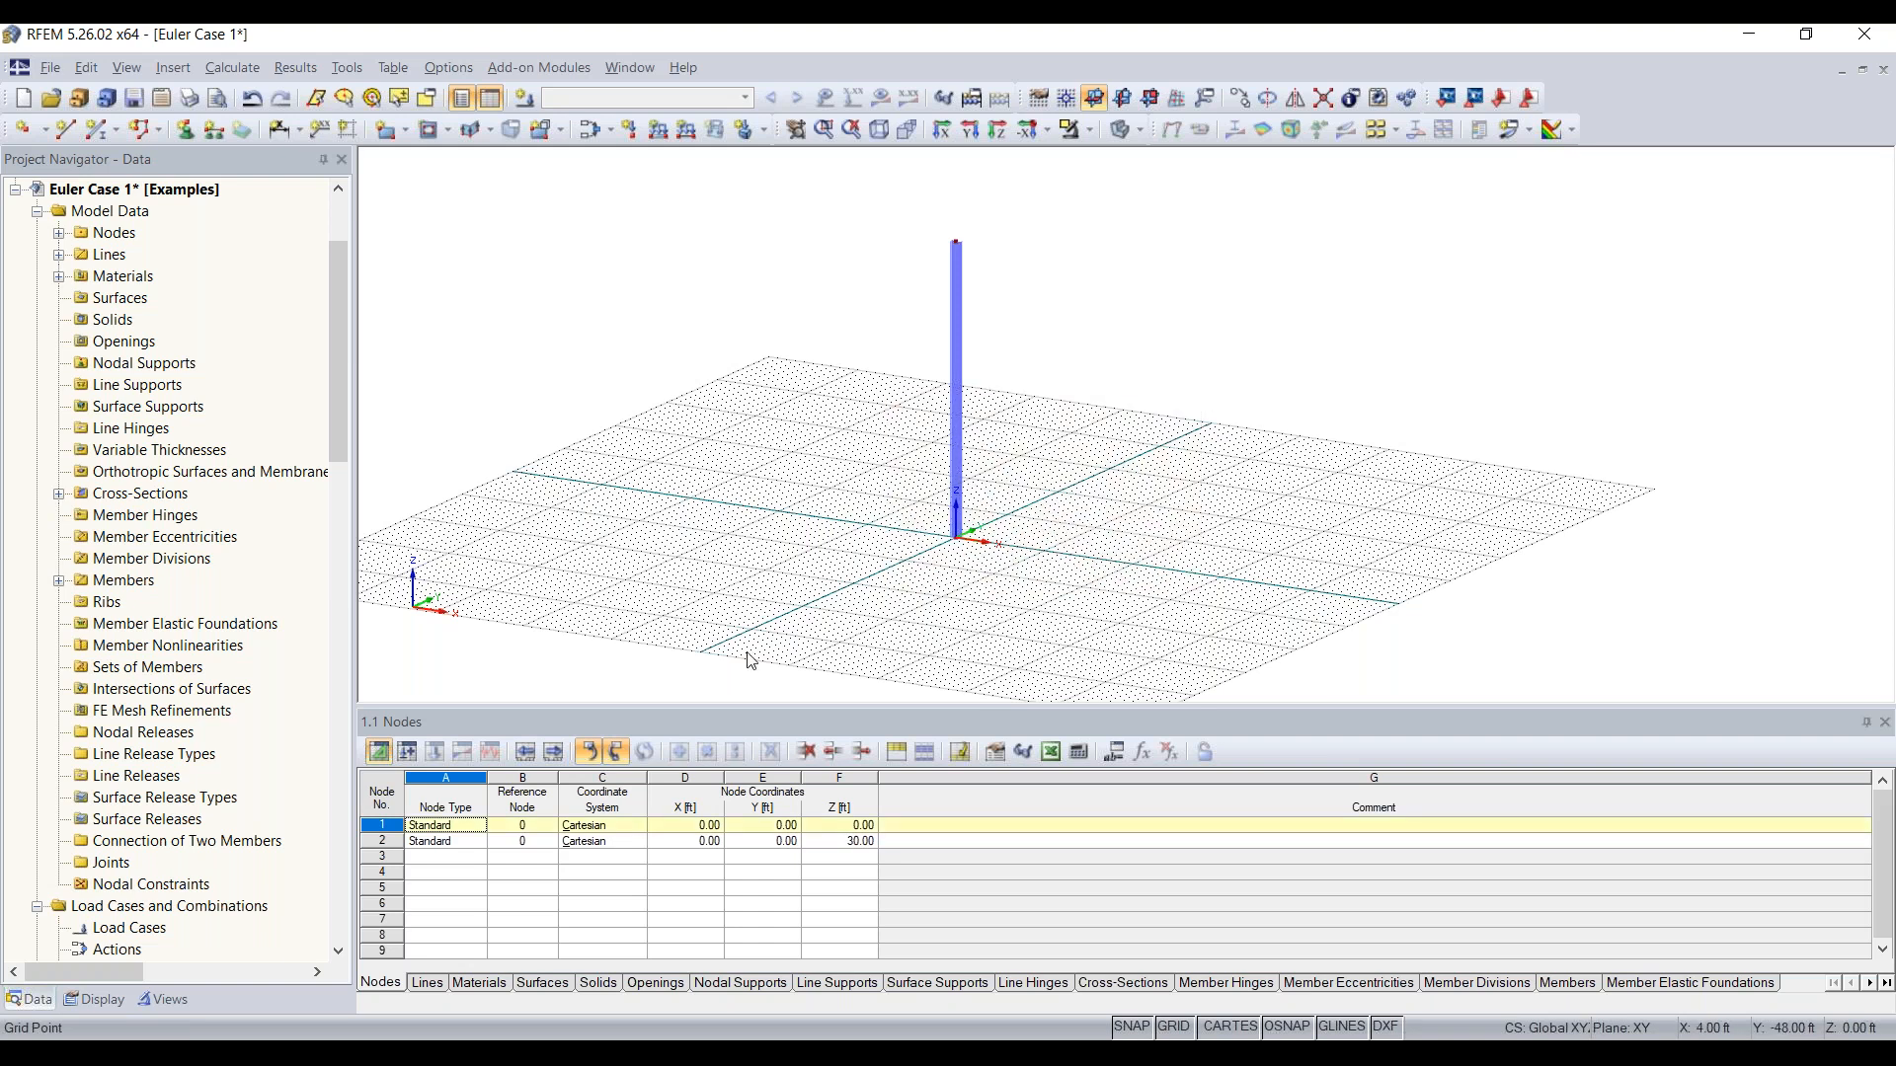
Step: Apply a Rigid nodal support to node 1 at the column's base
drag(881, 630, 1103, 429)
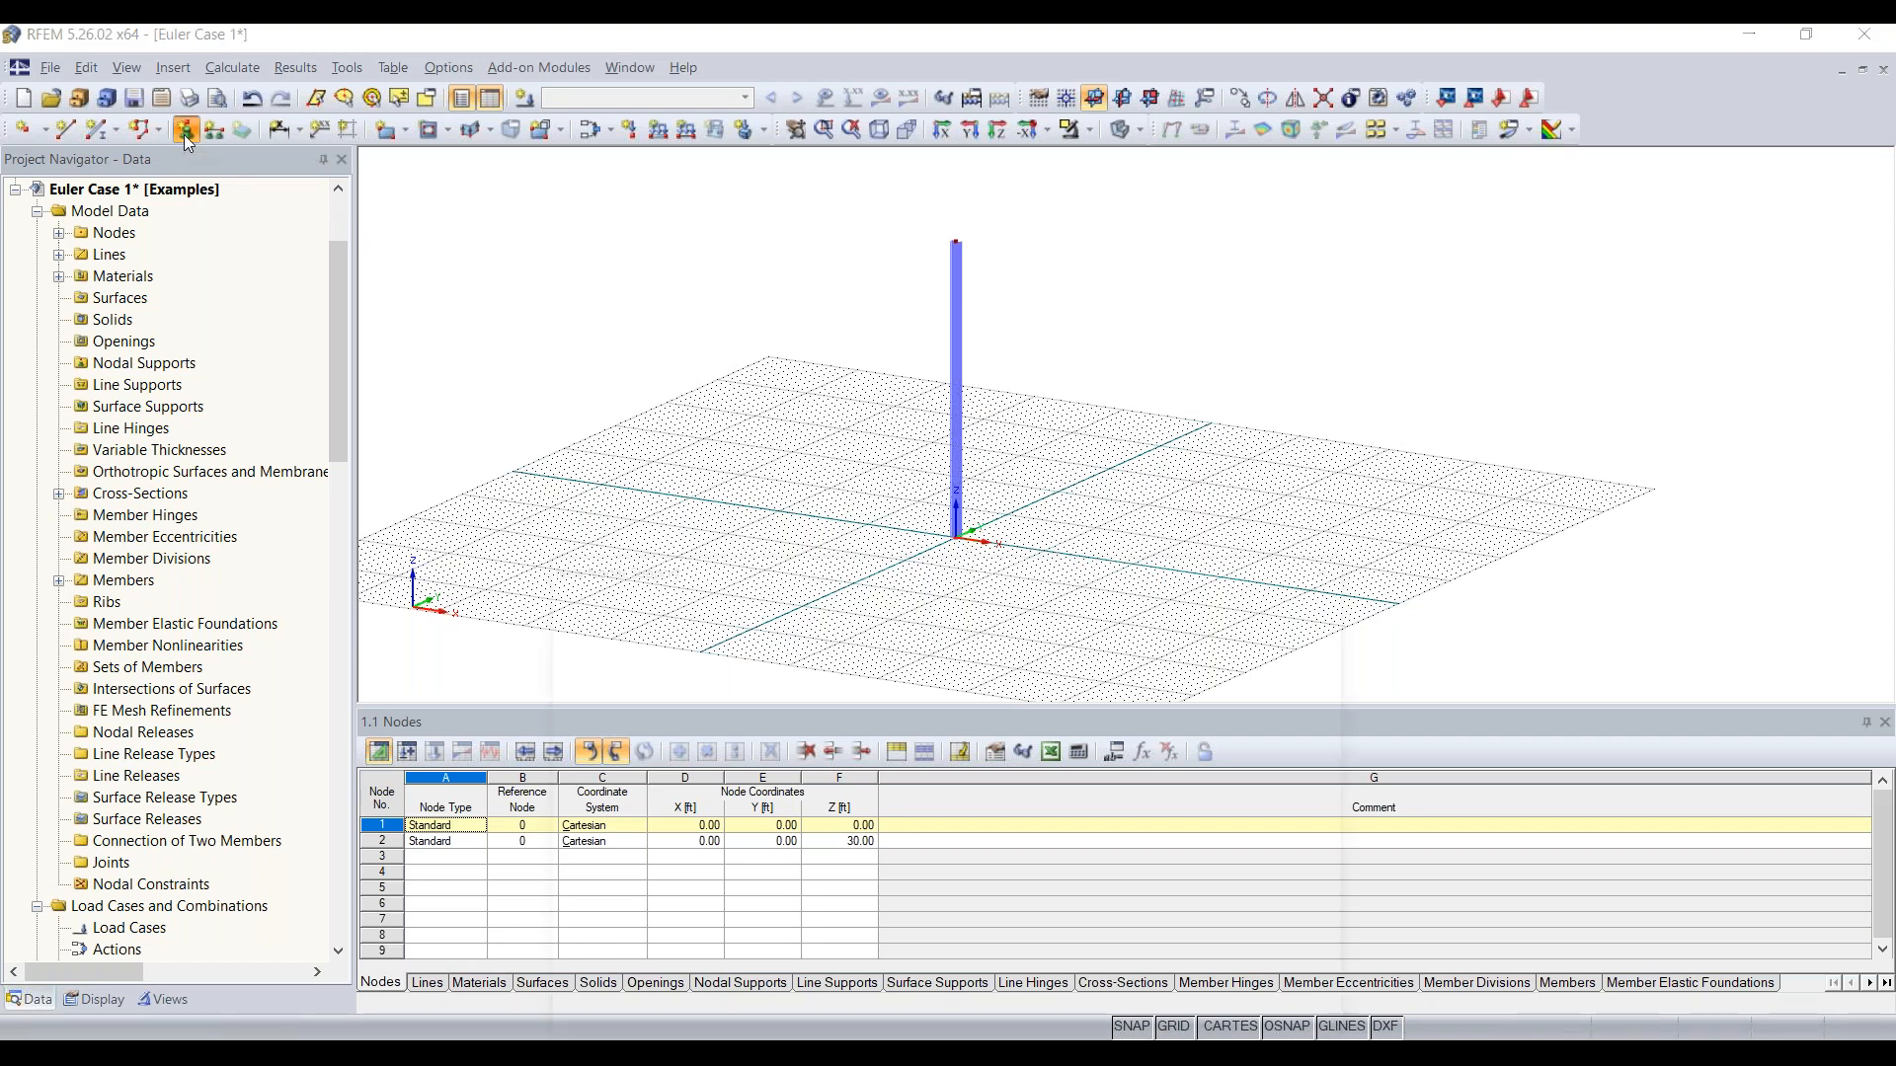
click(184, 135)
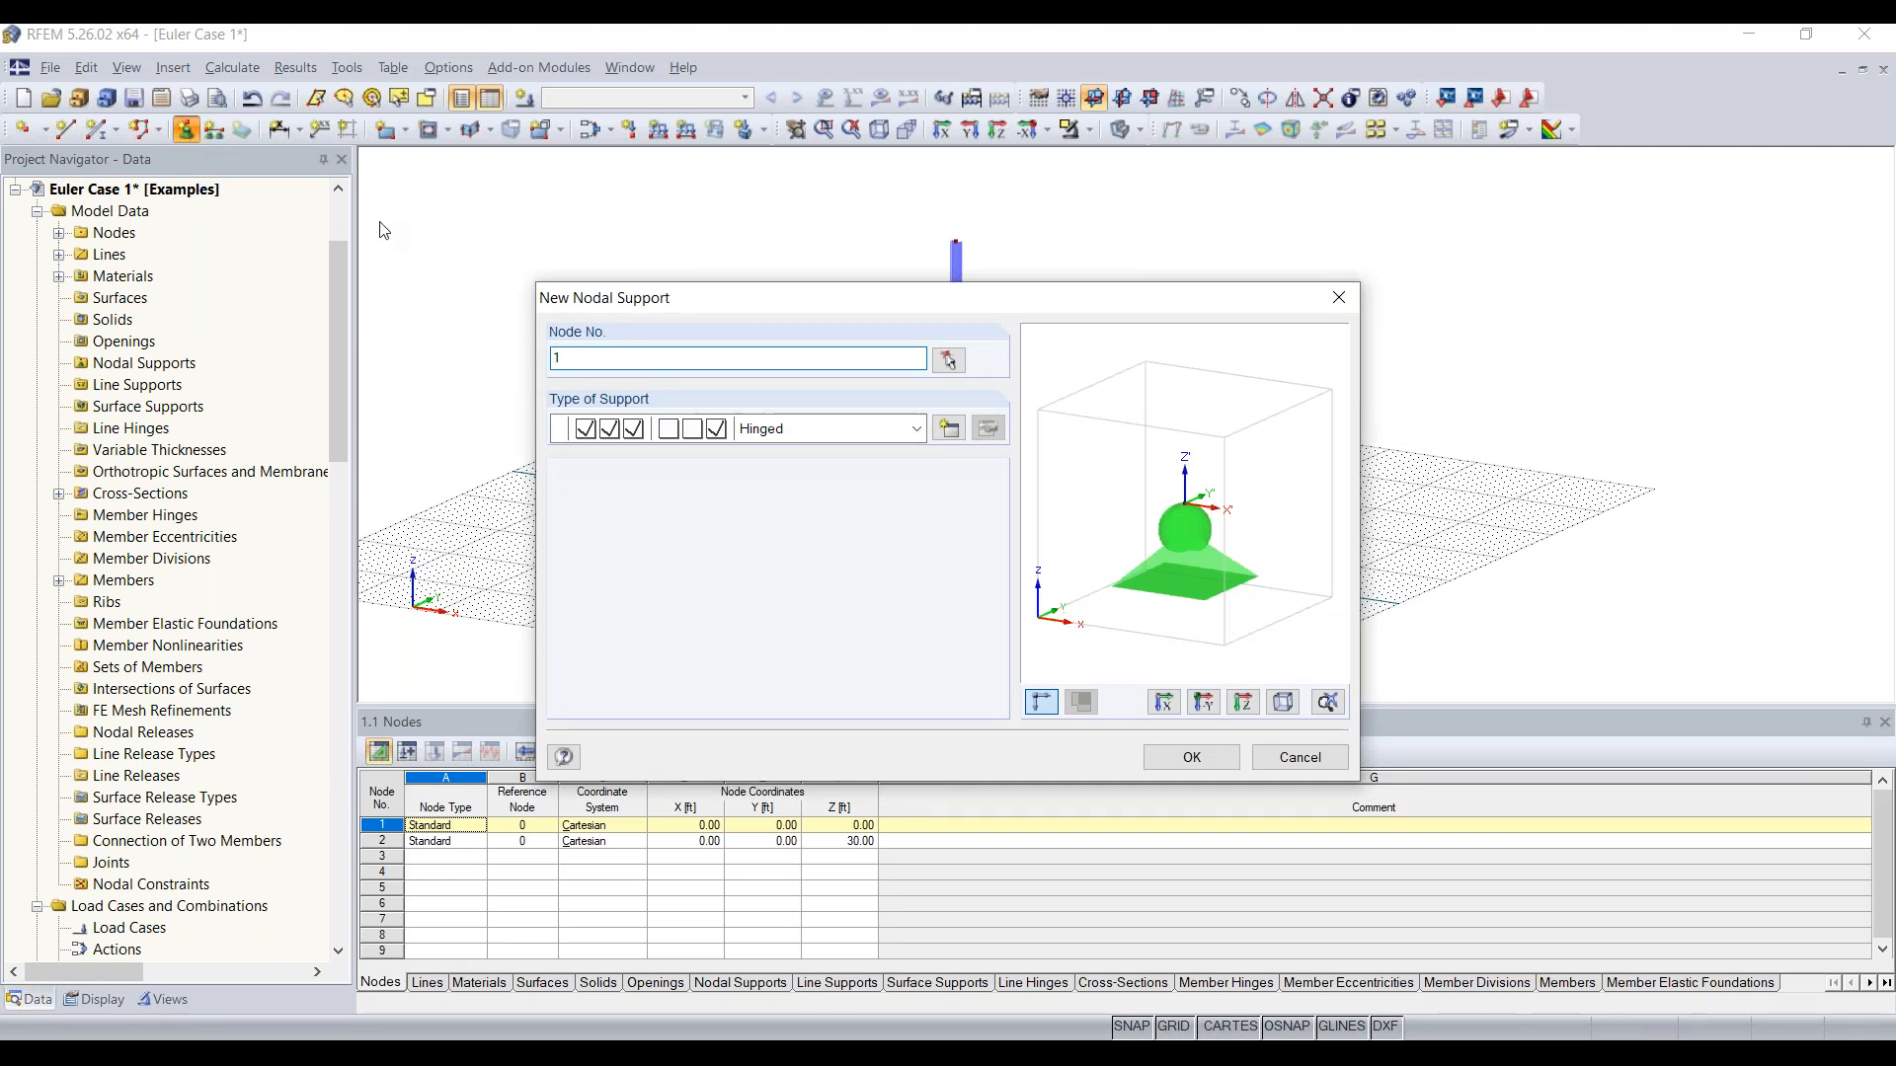
click(917, 432)
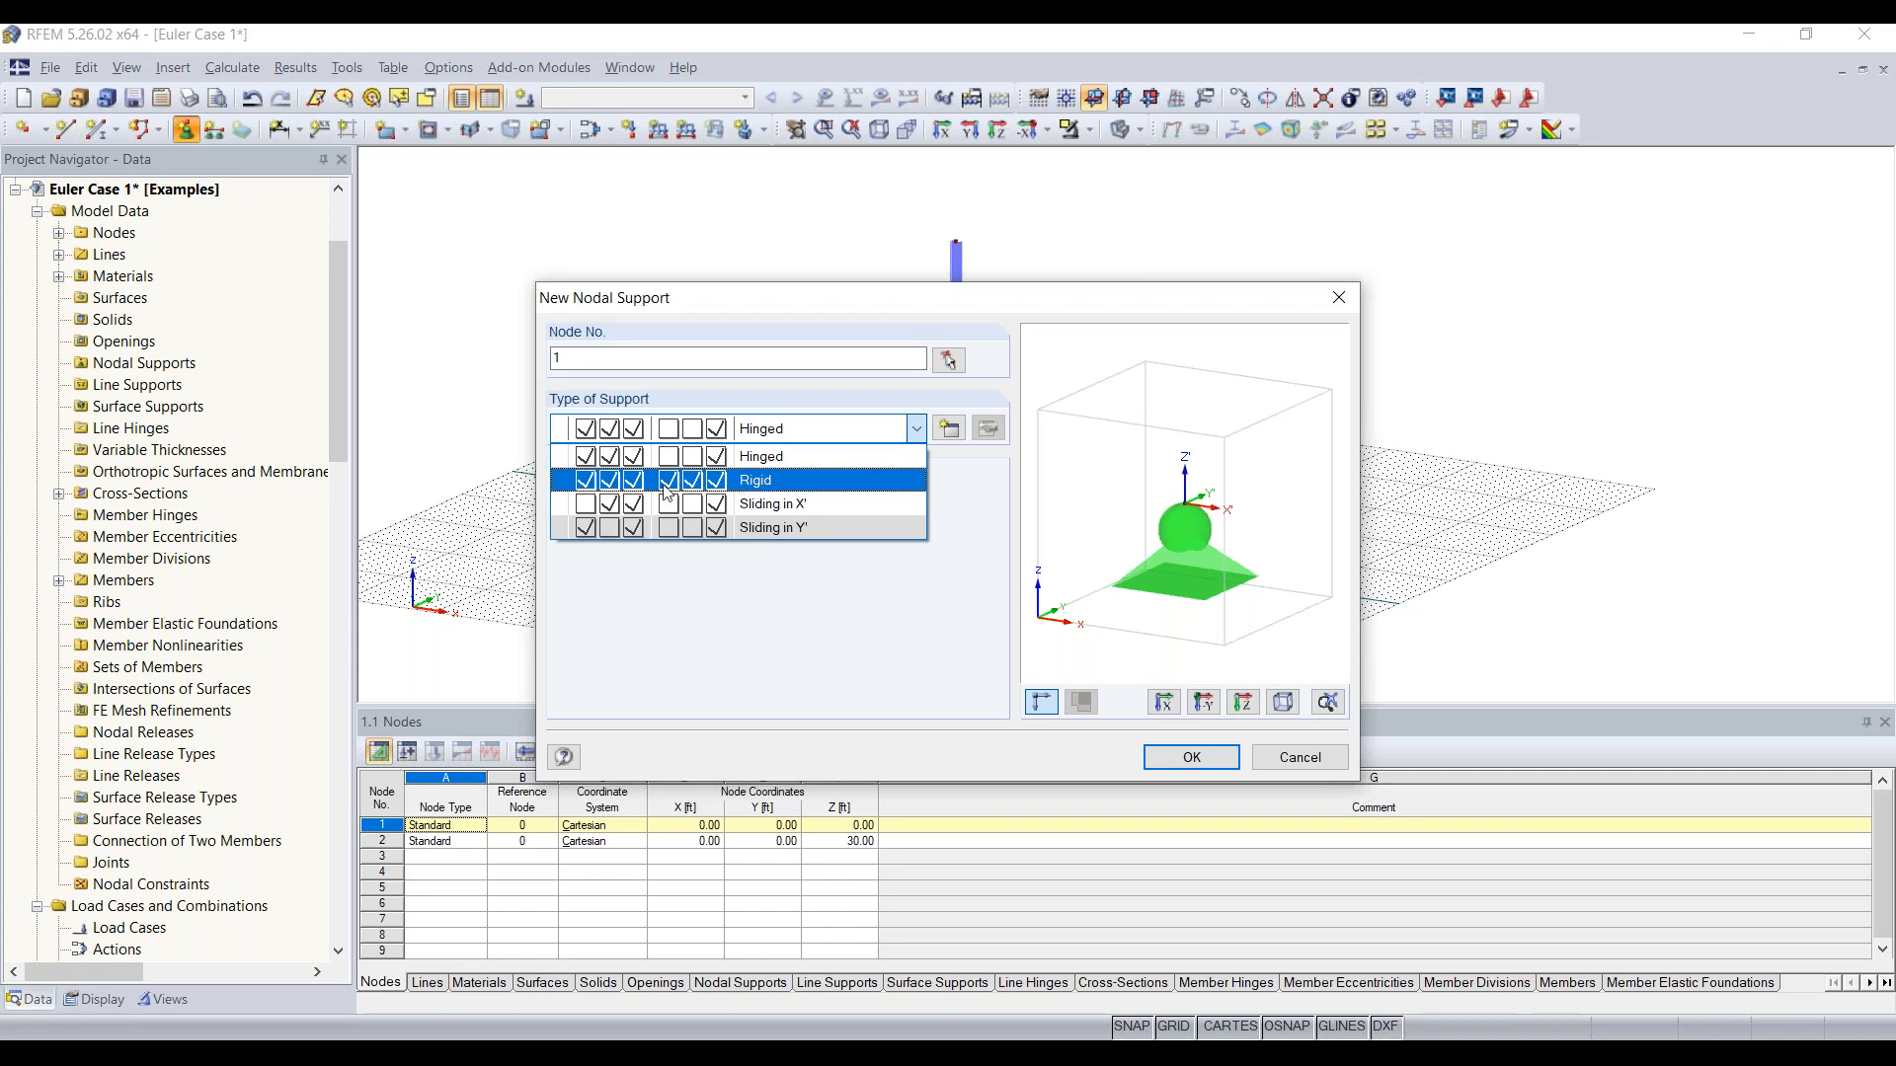
click(752, 490)
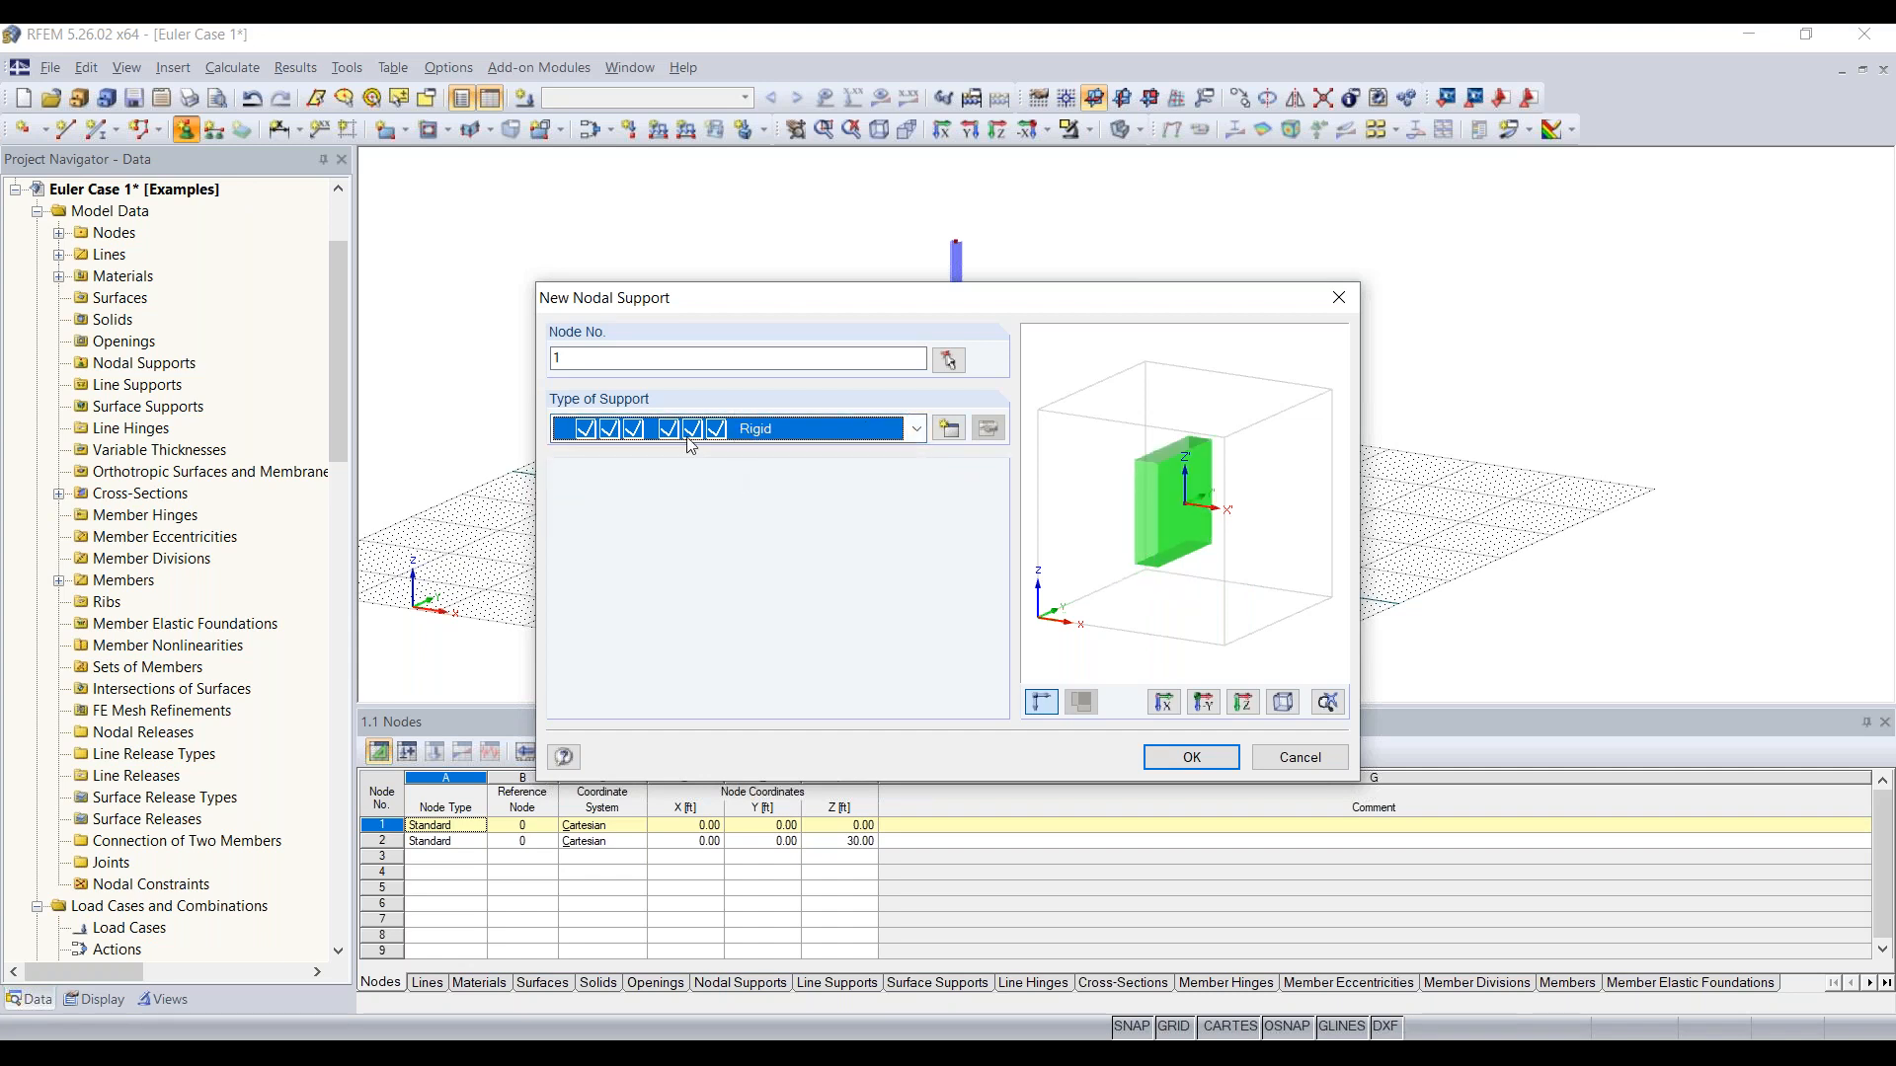
click(1180, 756)
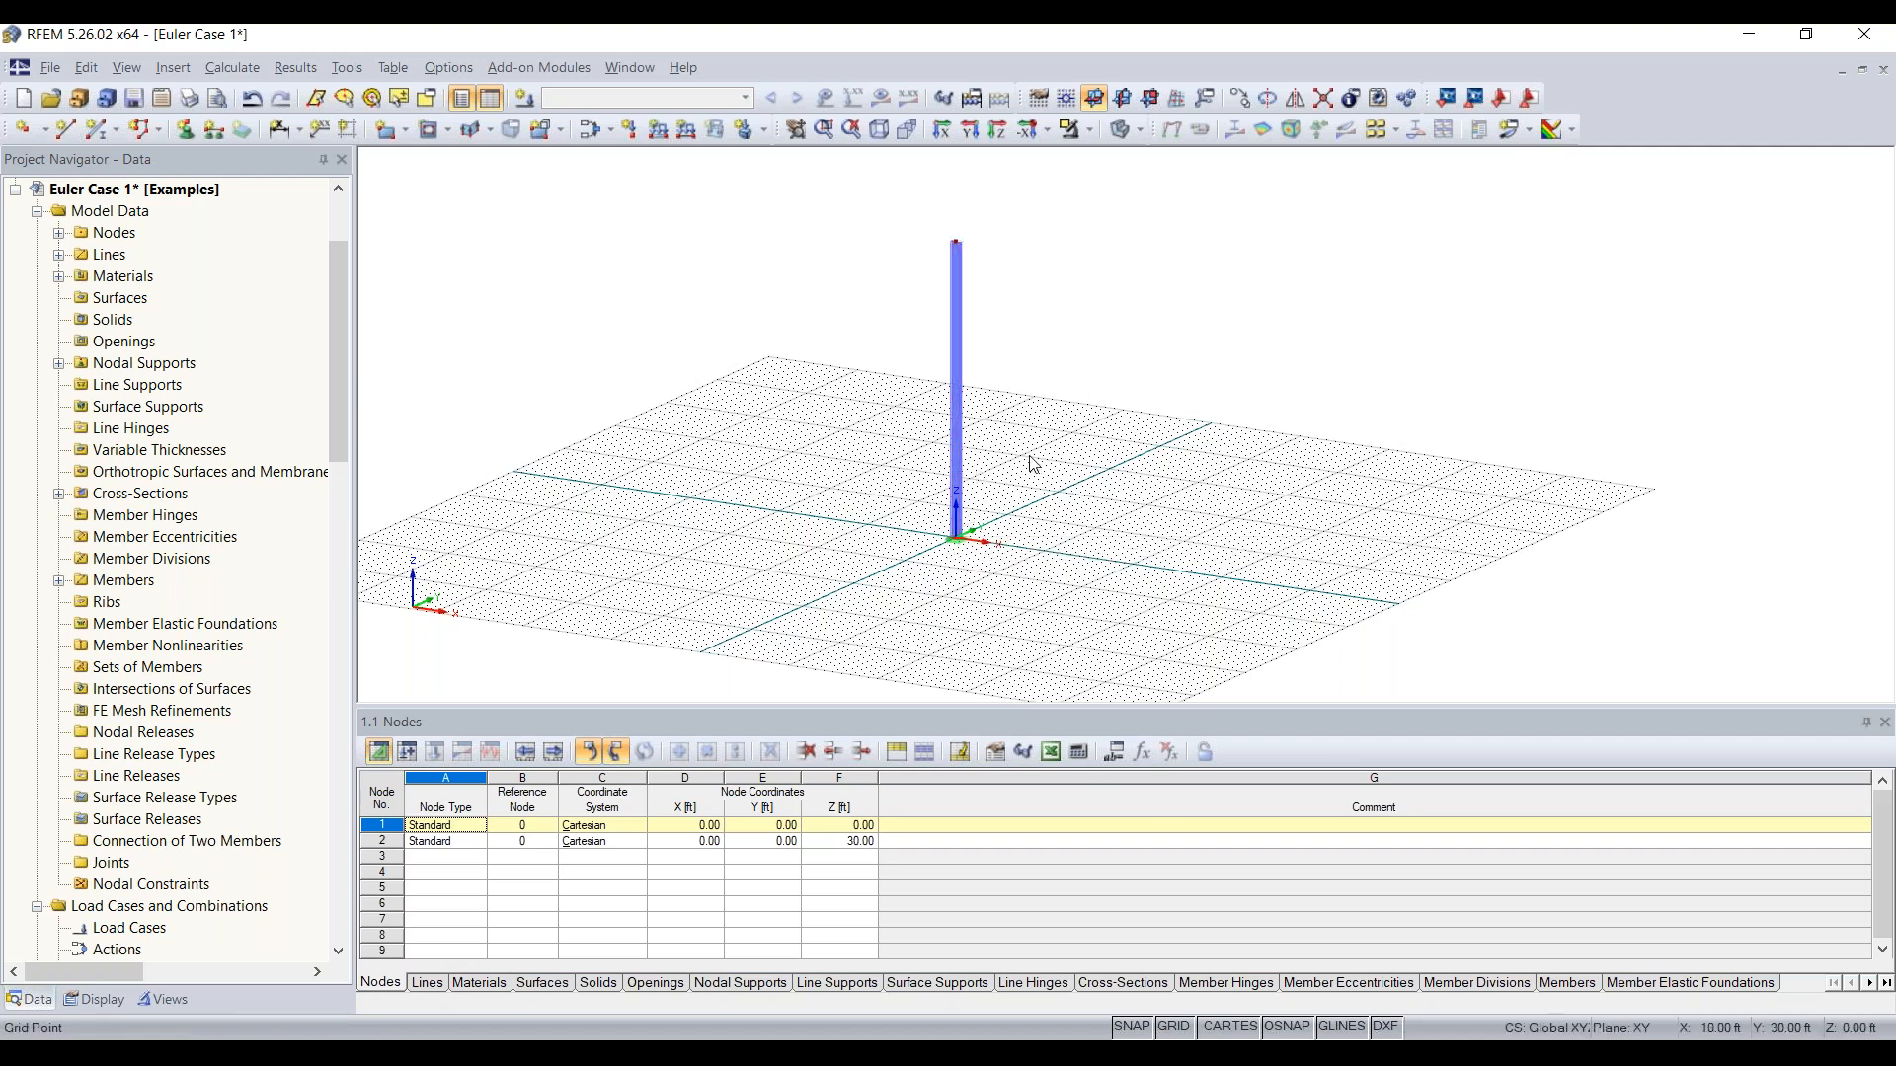
scroll(1030, 462, up, 3)
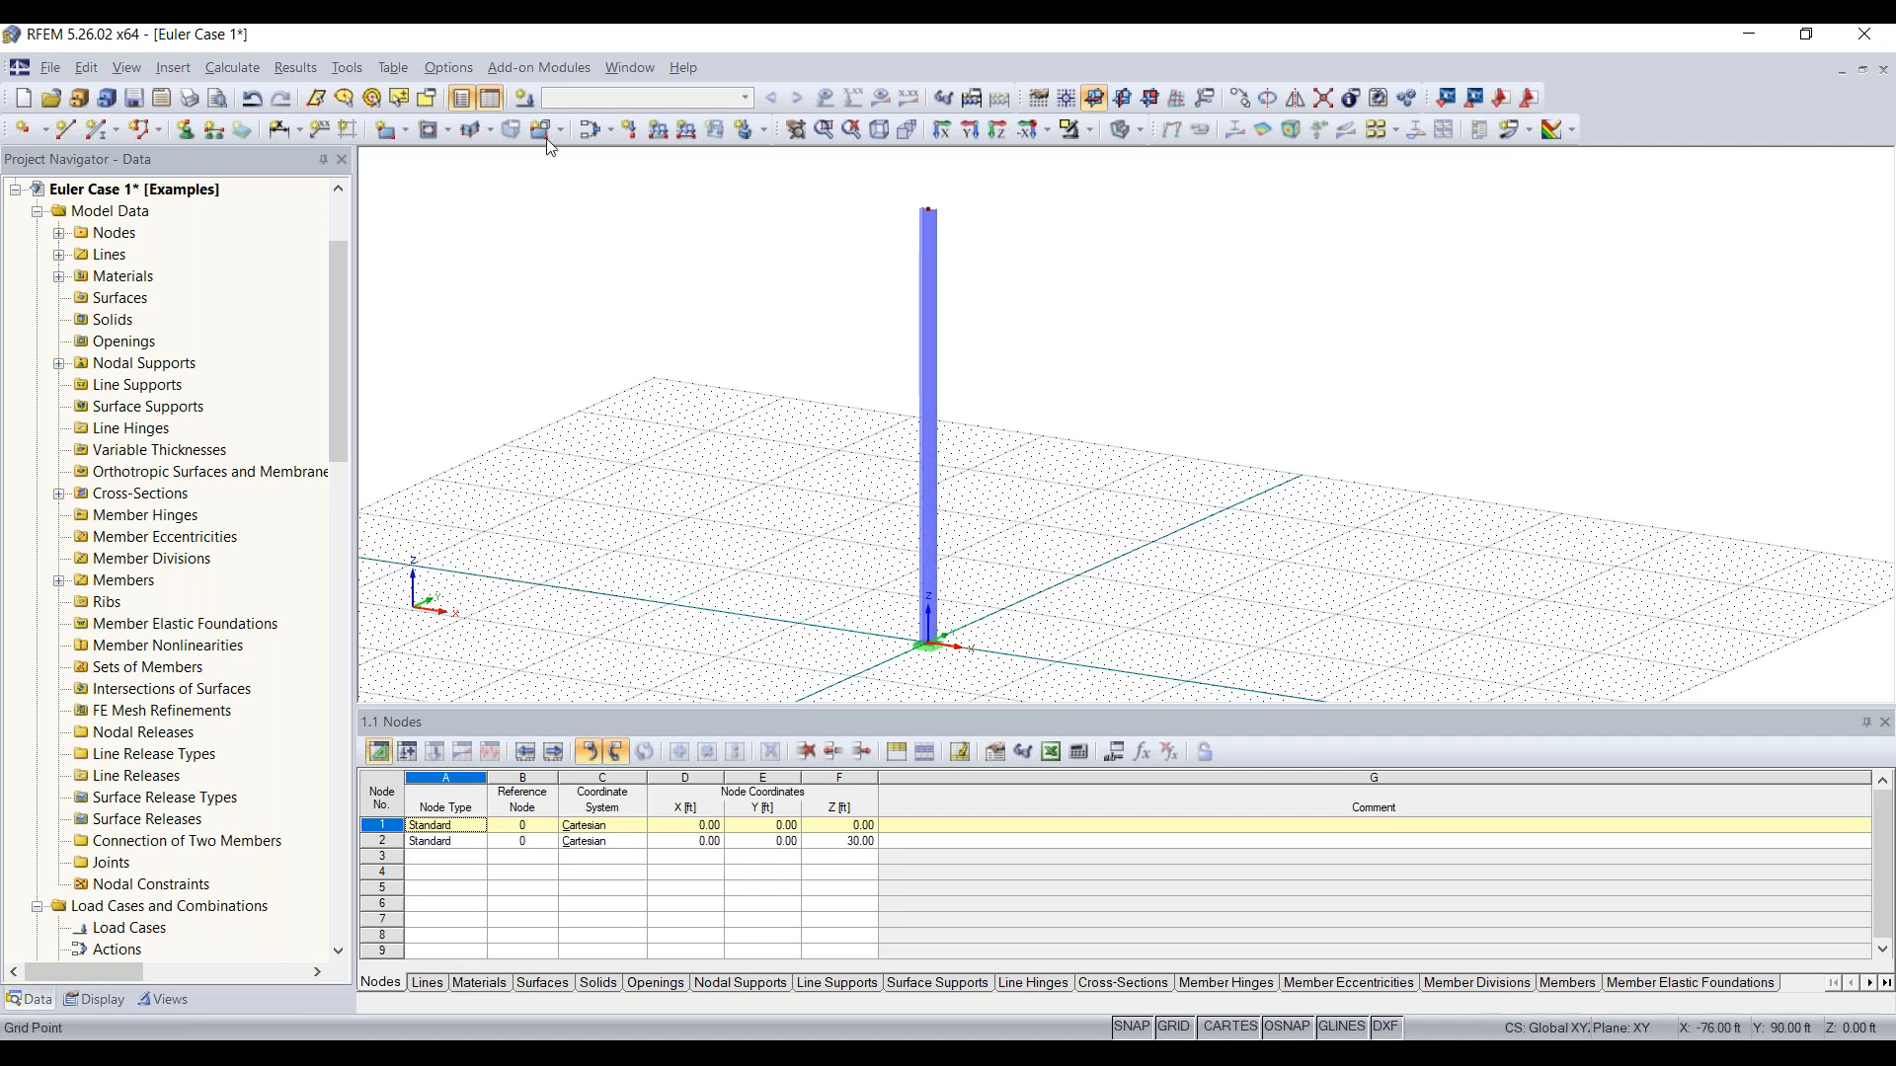
Step: Create a load case described as Test in the Dead action category, with self-weight deactivated
click(525, 100)
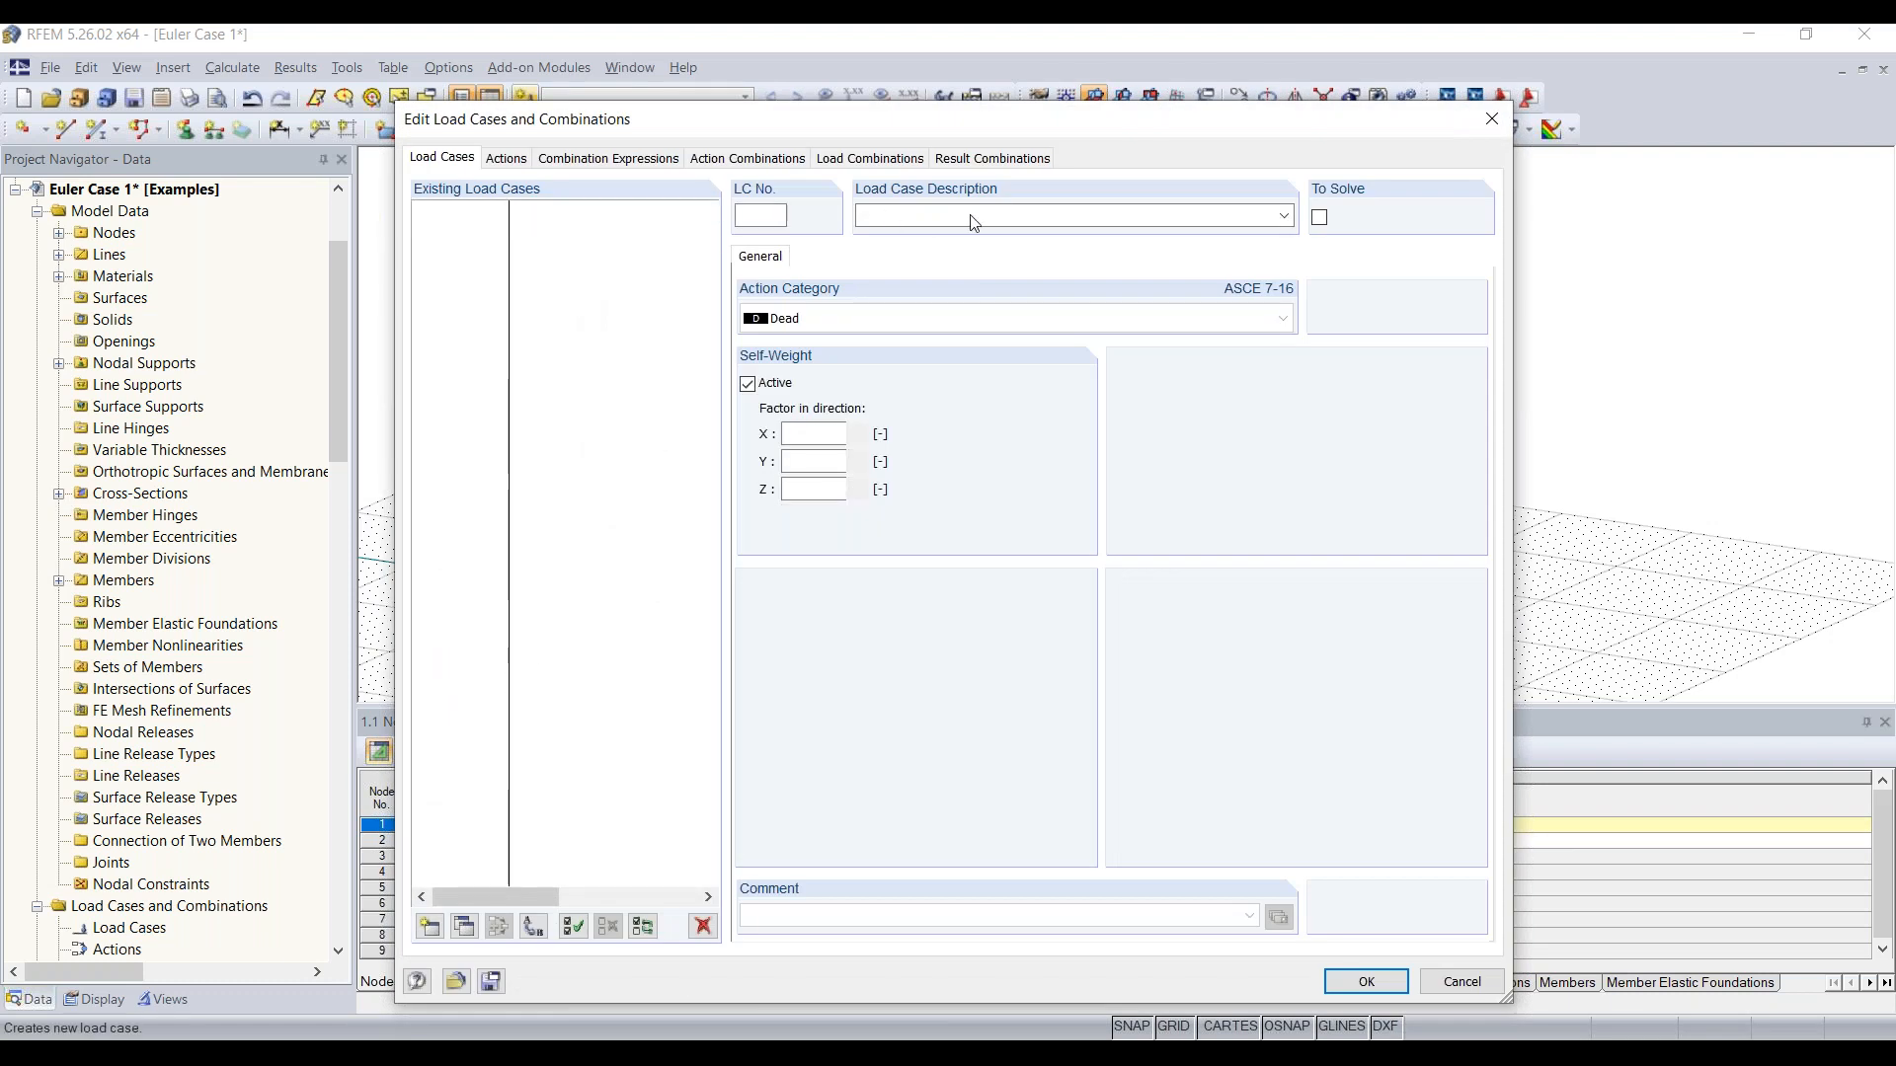
text(Test)
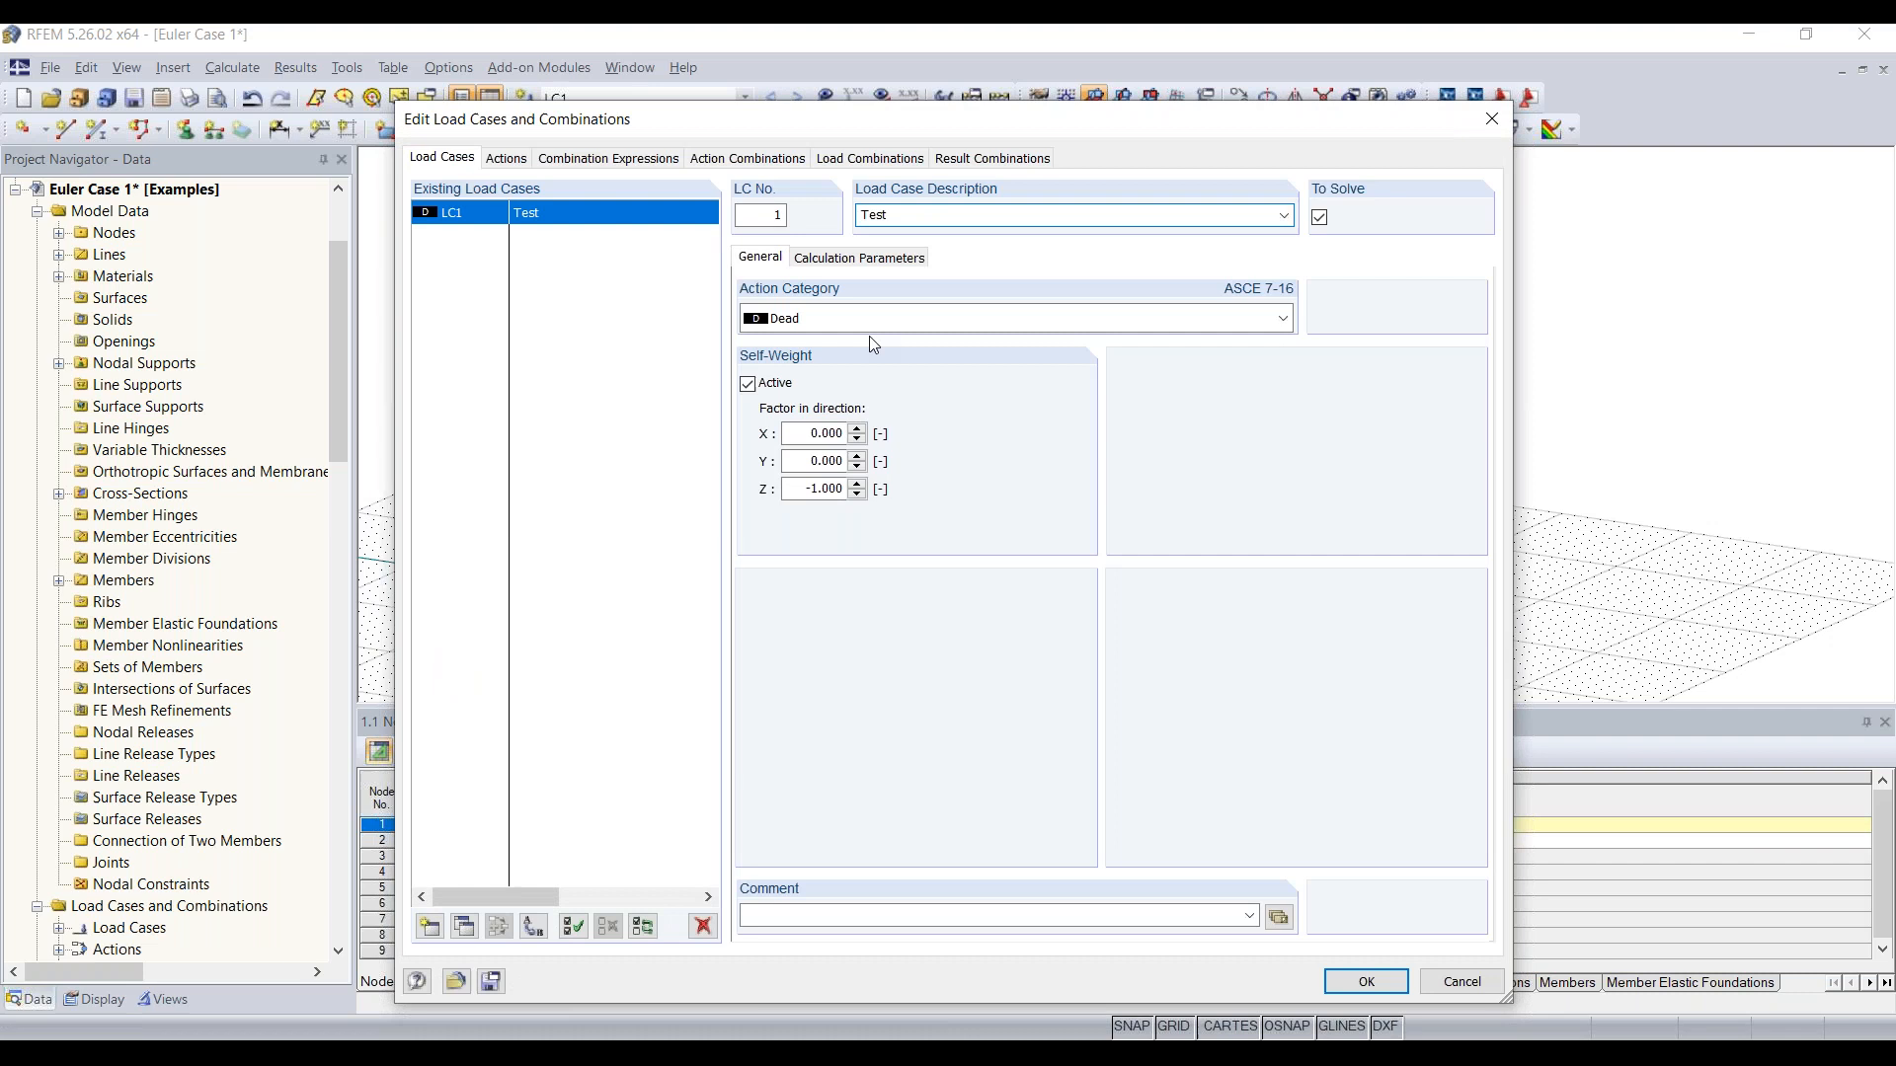
click(750, 385)
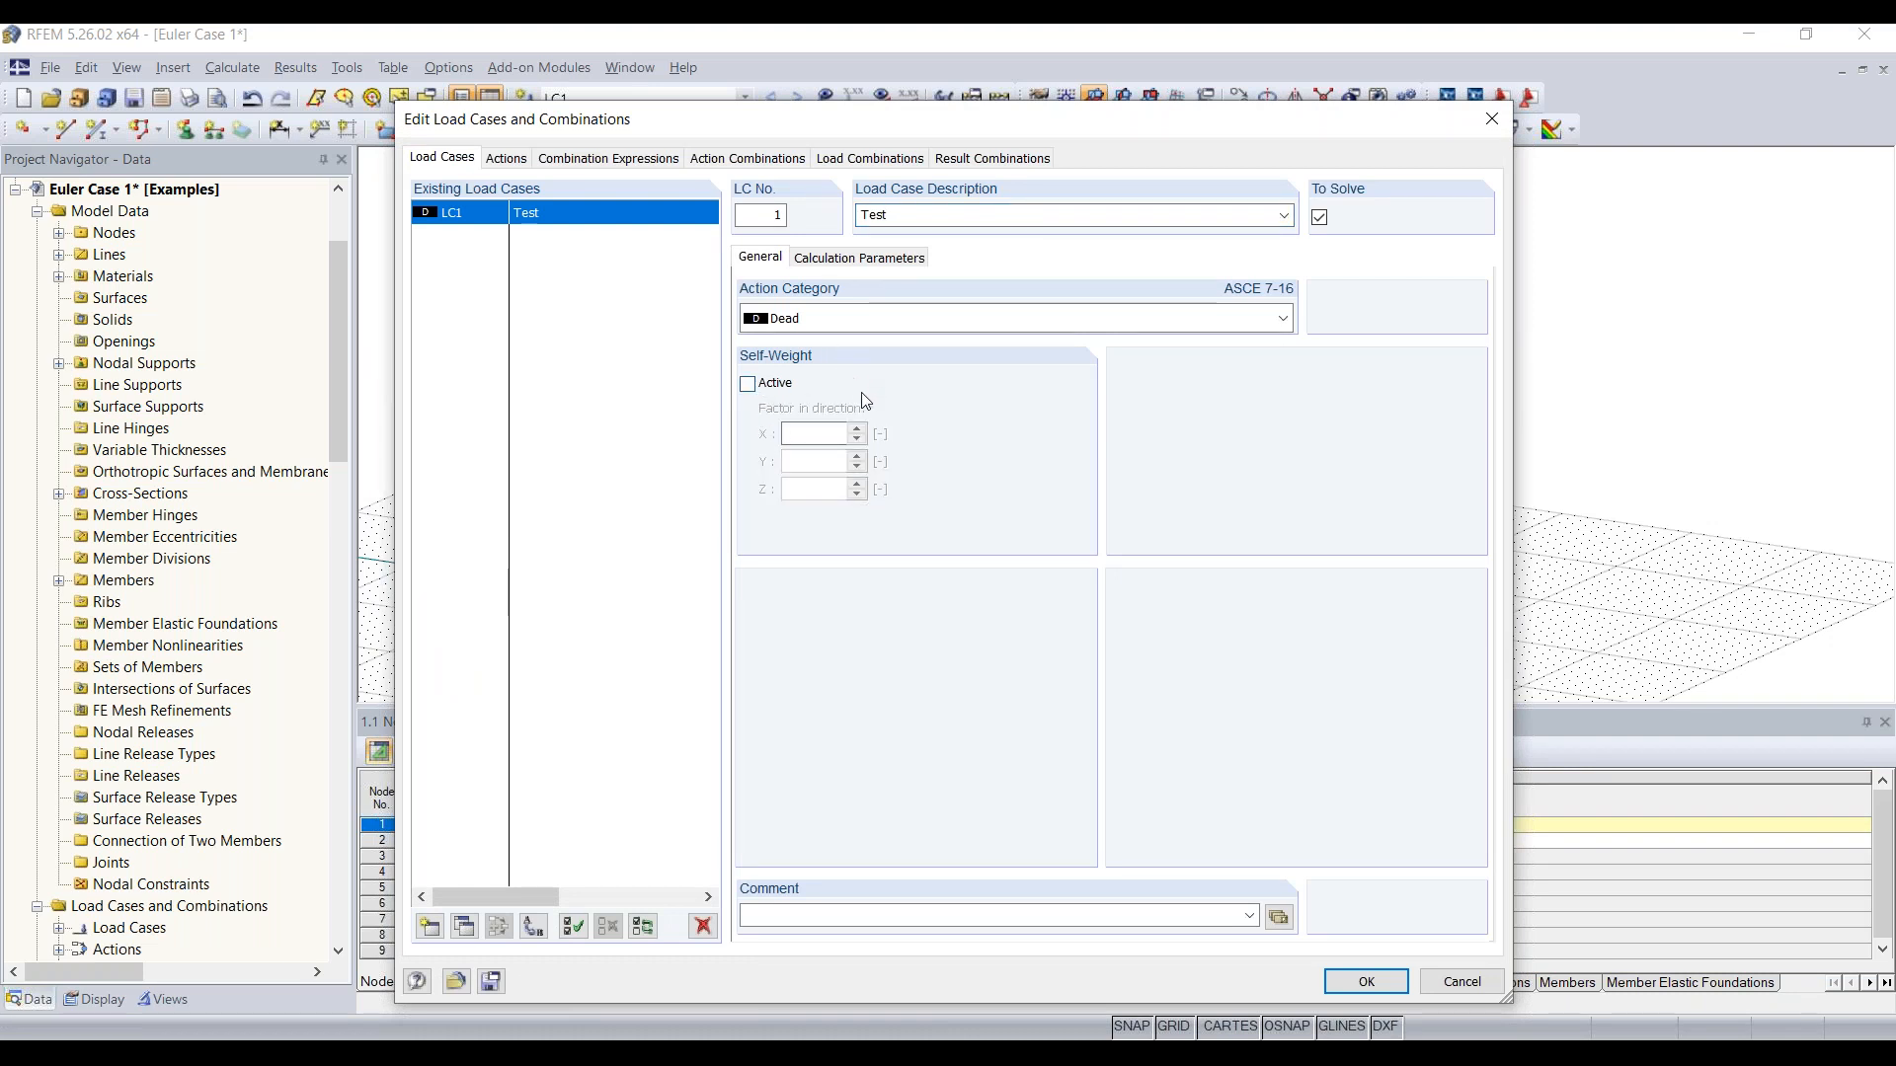
click(1365, 982)
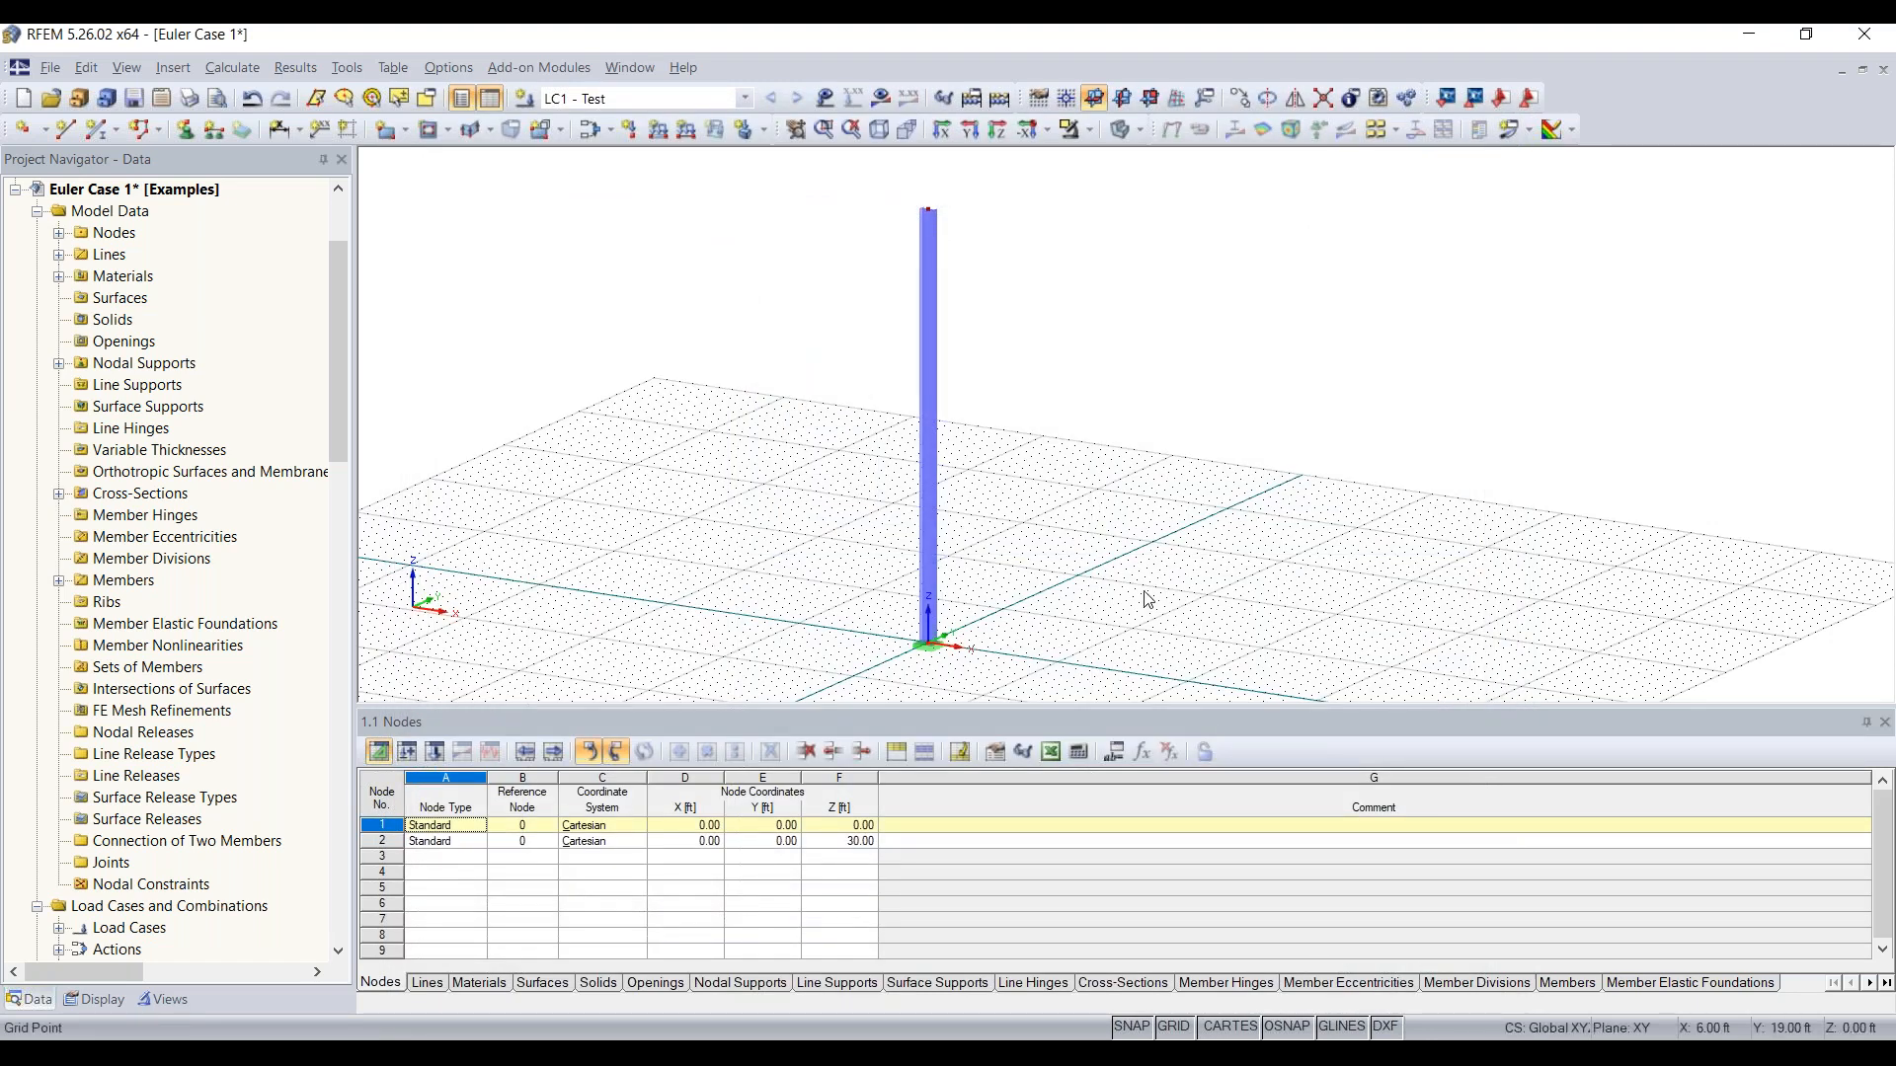
Step: Apply a nodal load to node 2 at the column's top with Px 2 kip and Pz -5 kip
scroll(1144, 545, down, 1)
middle_drag(1147, 533, 1083, 562)
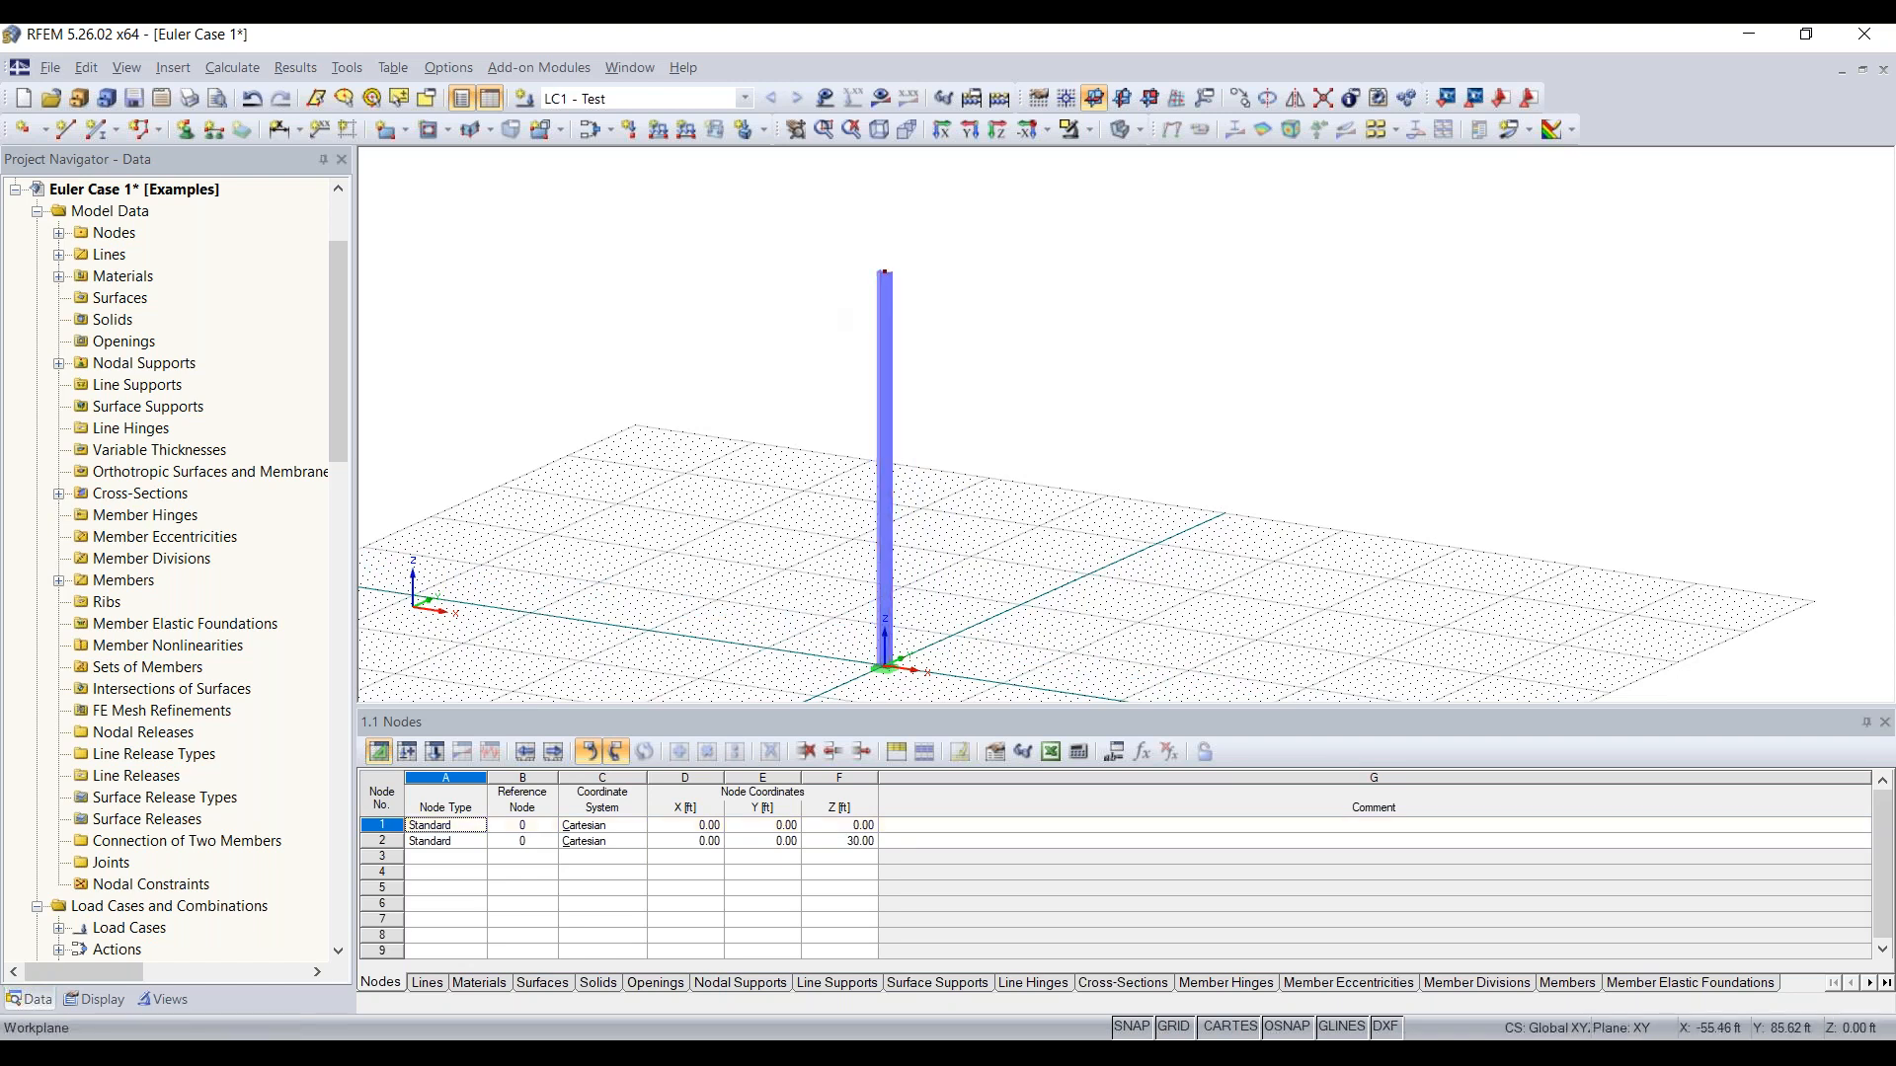
click(631, 133)
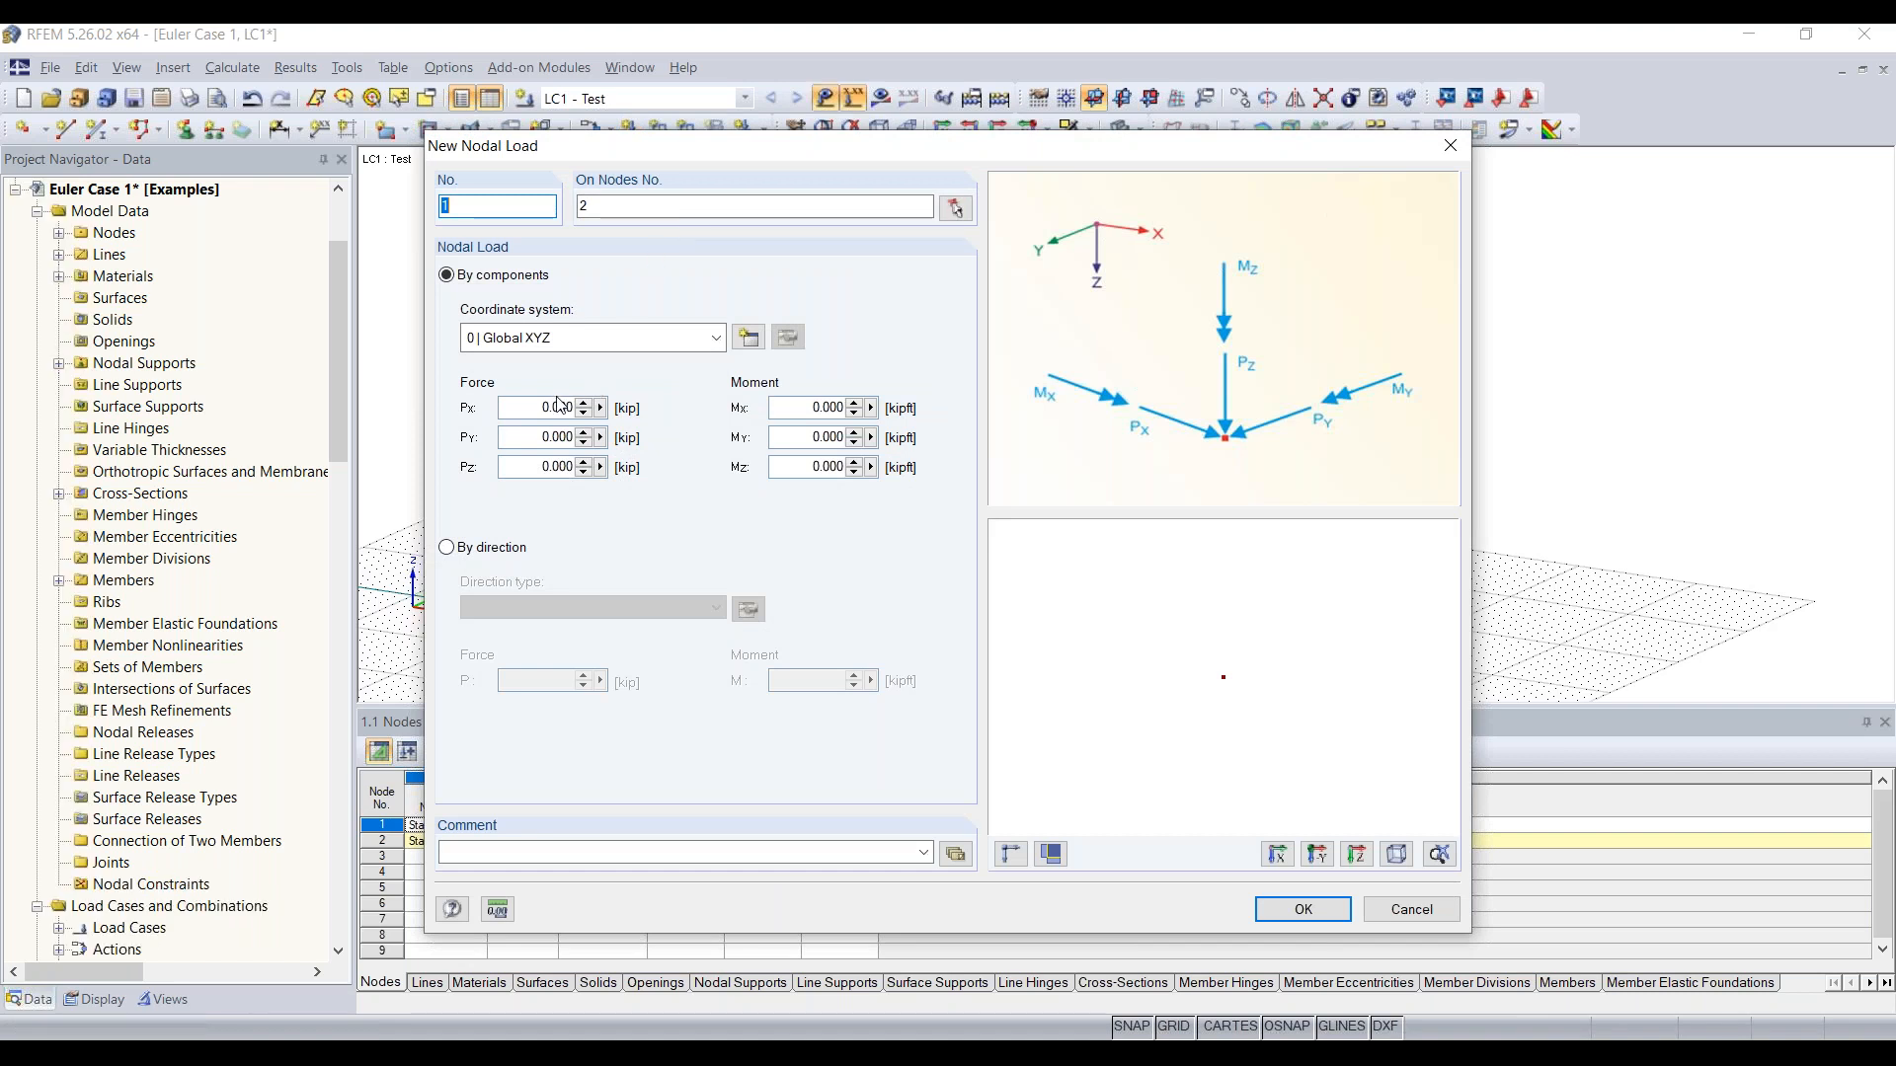
click(527, 466)
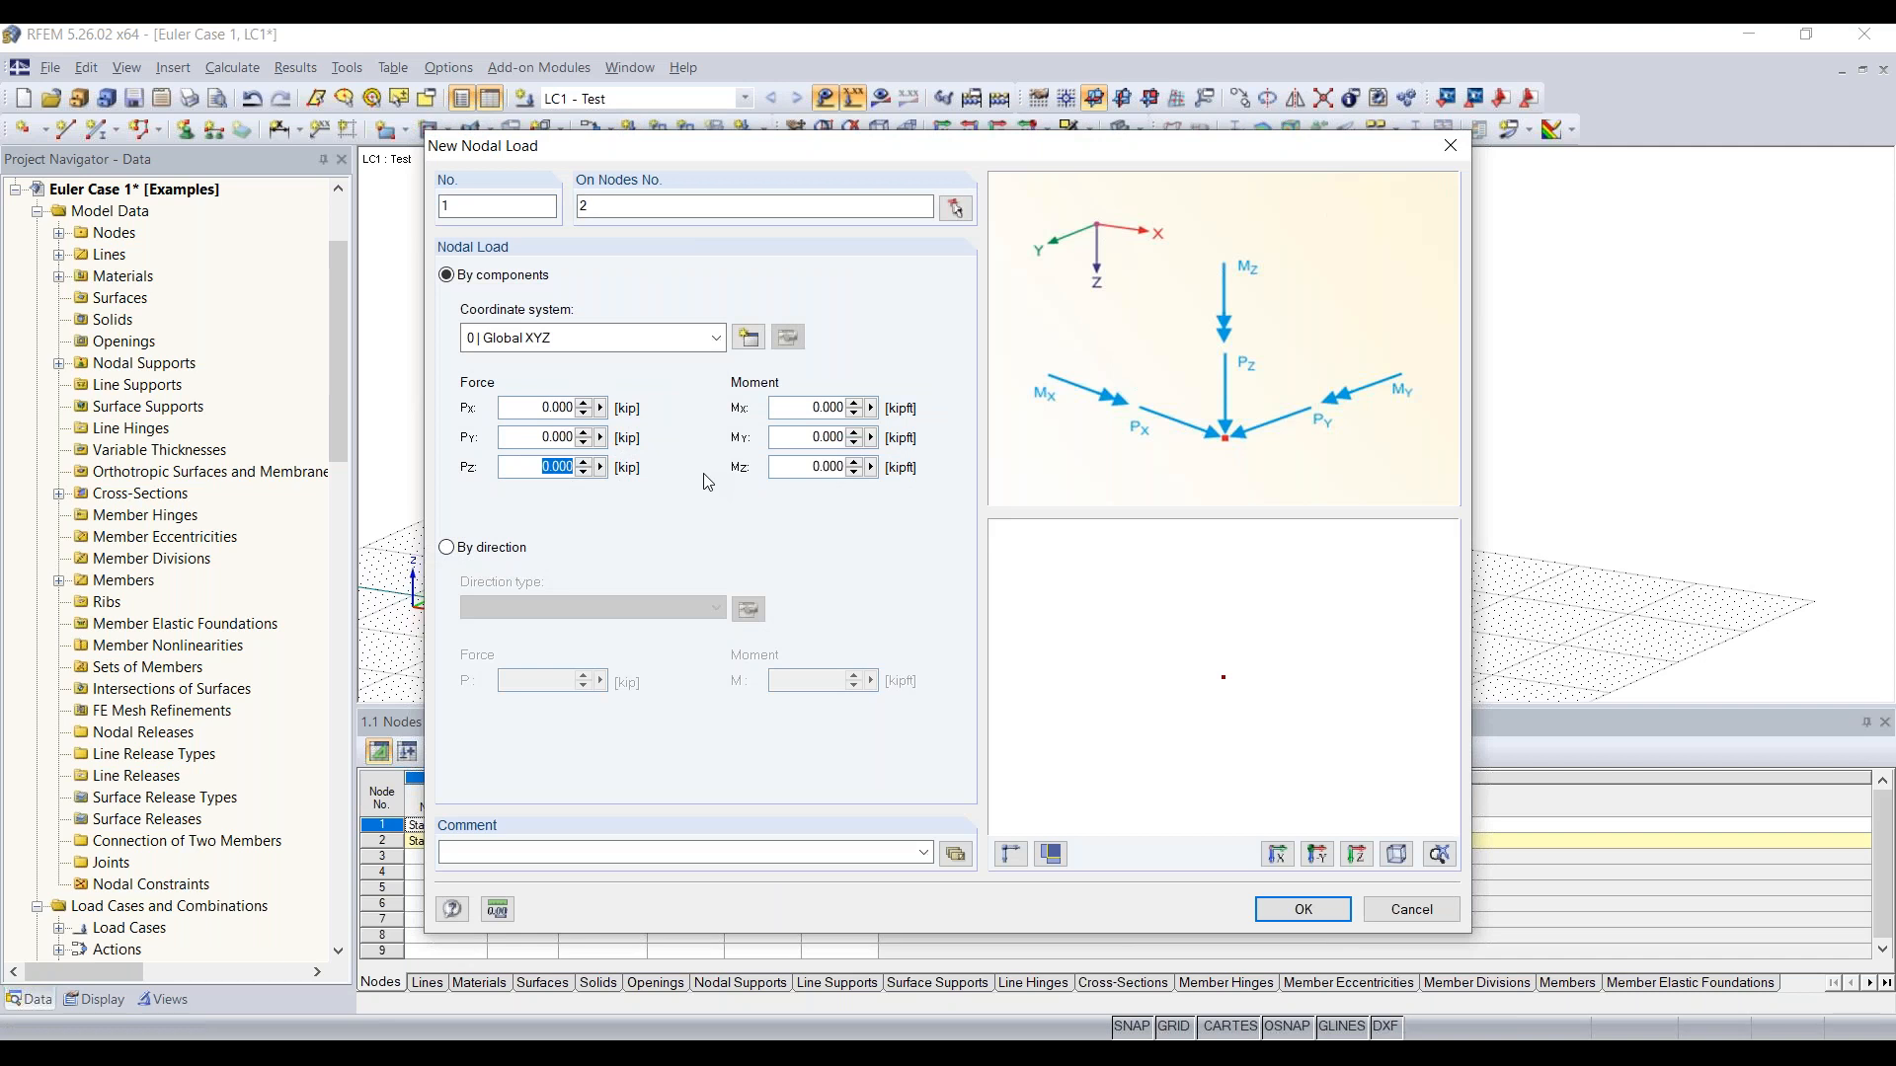
text(-5)
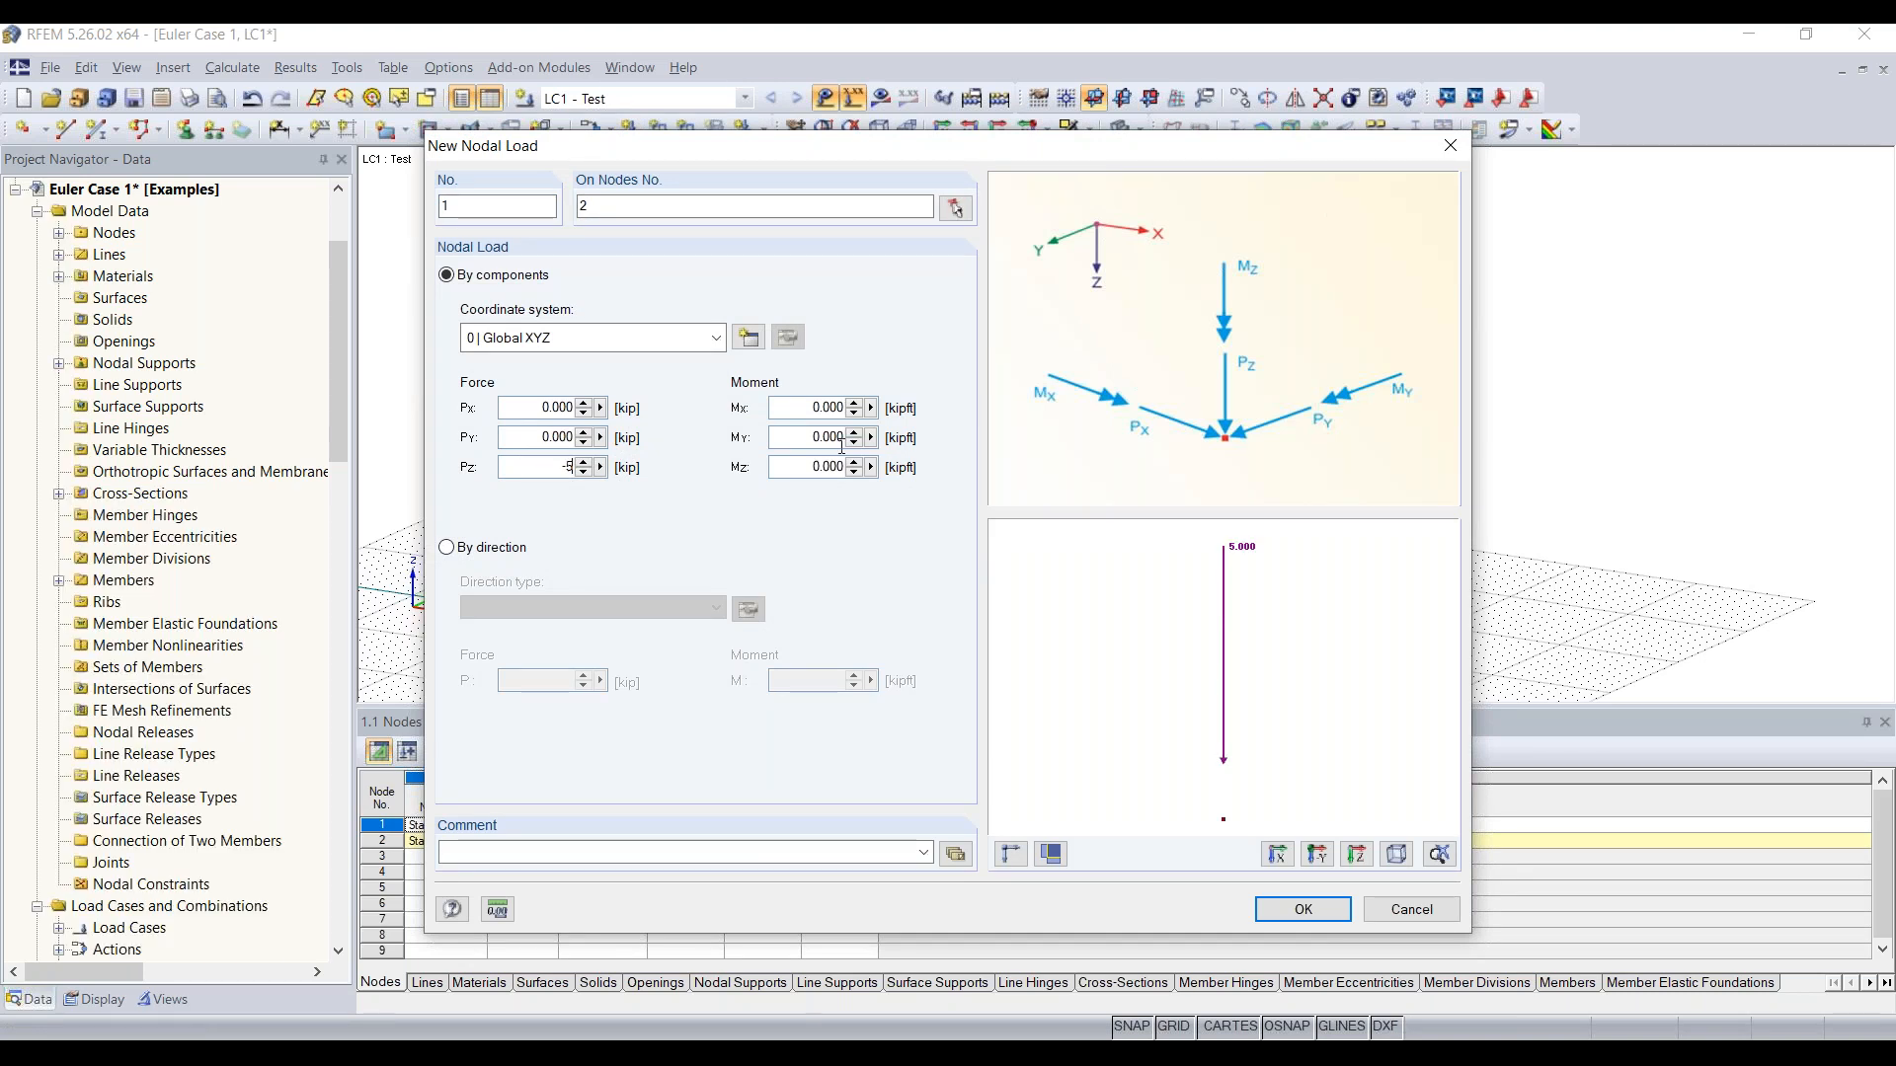
click(813, 408)
double_click(520, 407)
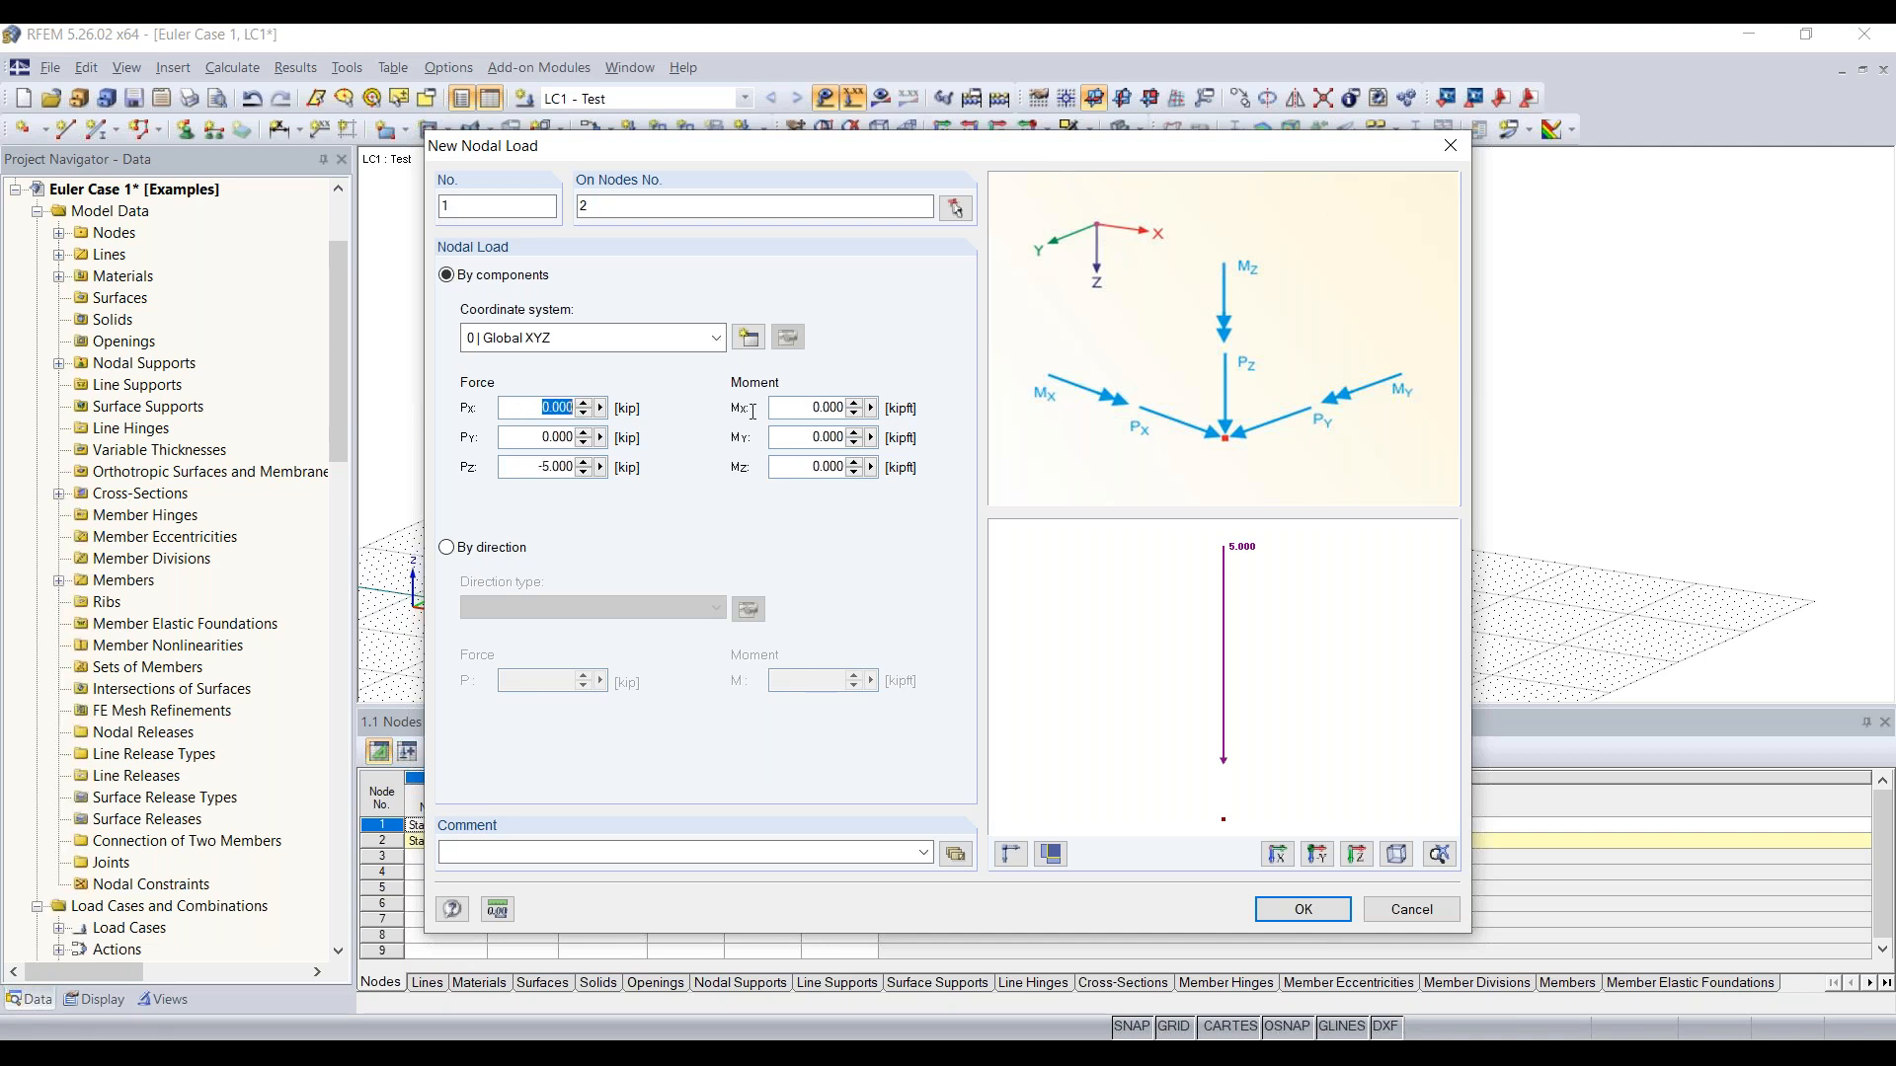
text(2)
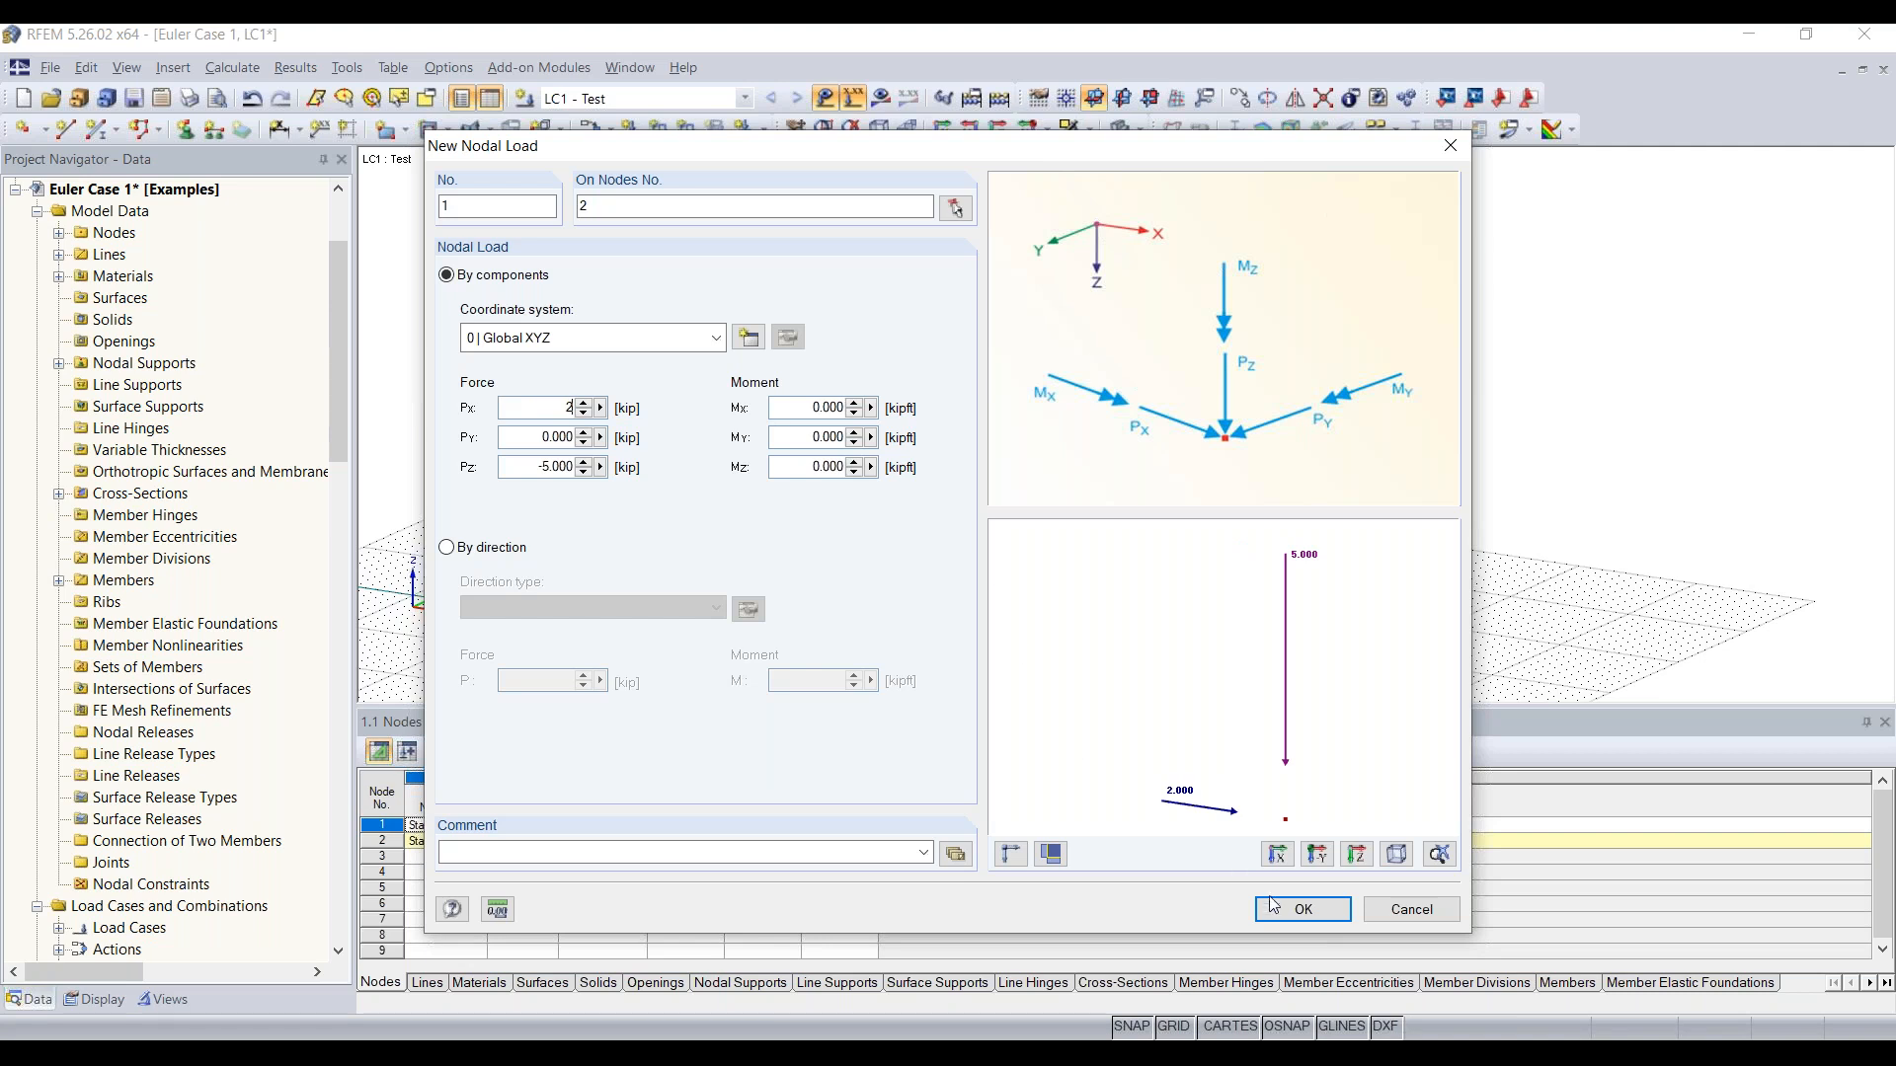
click(1303, 909)
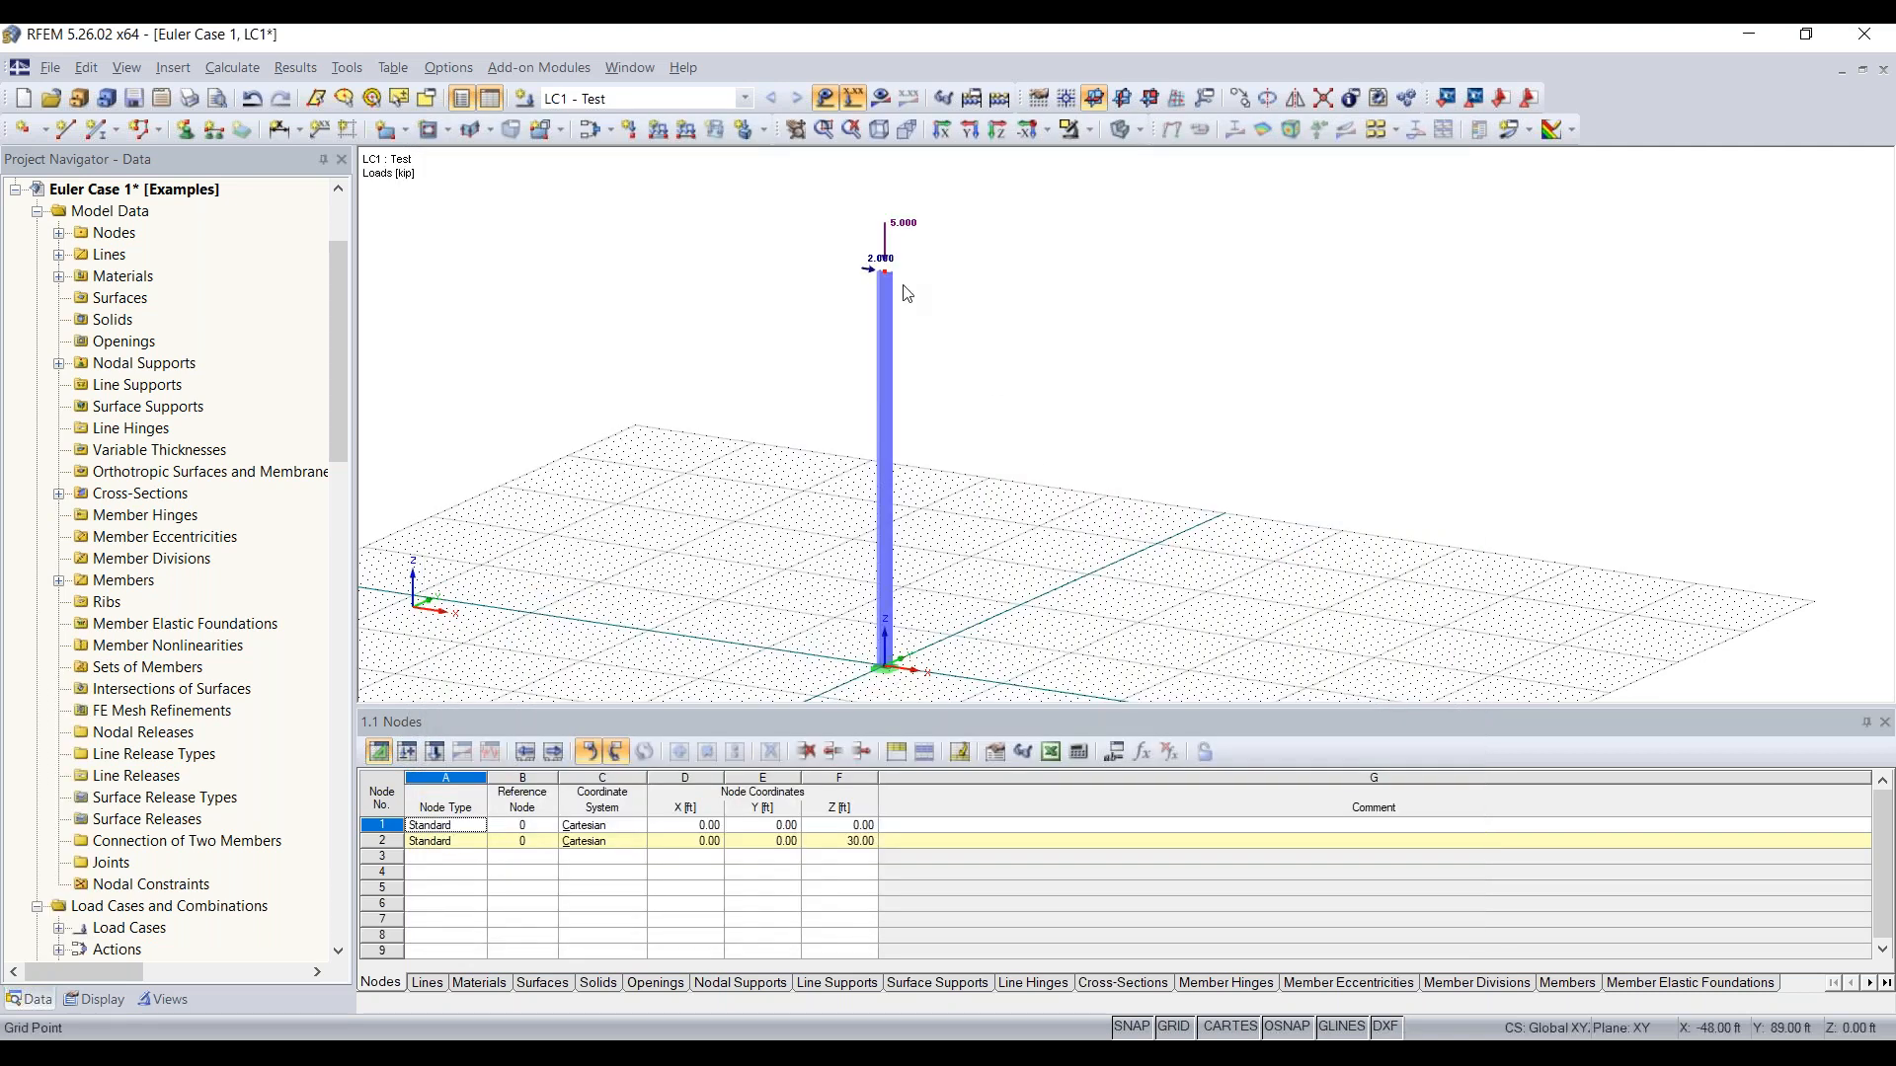
Step: Examine the position and direction of the nodal load arrows at the column's top
scroll(886, 269, up, 5)
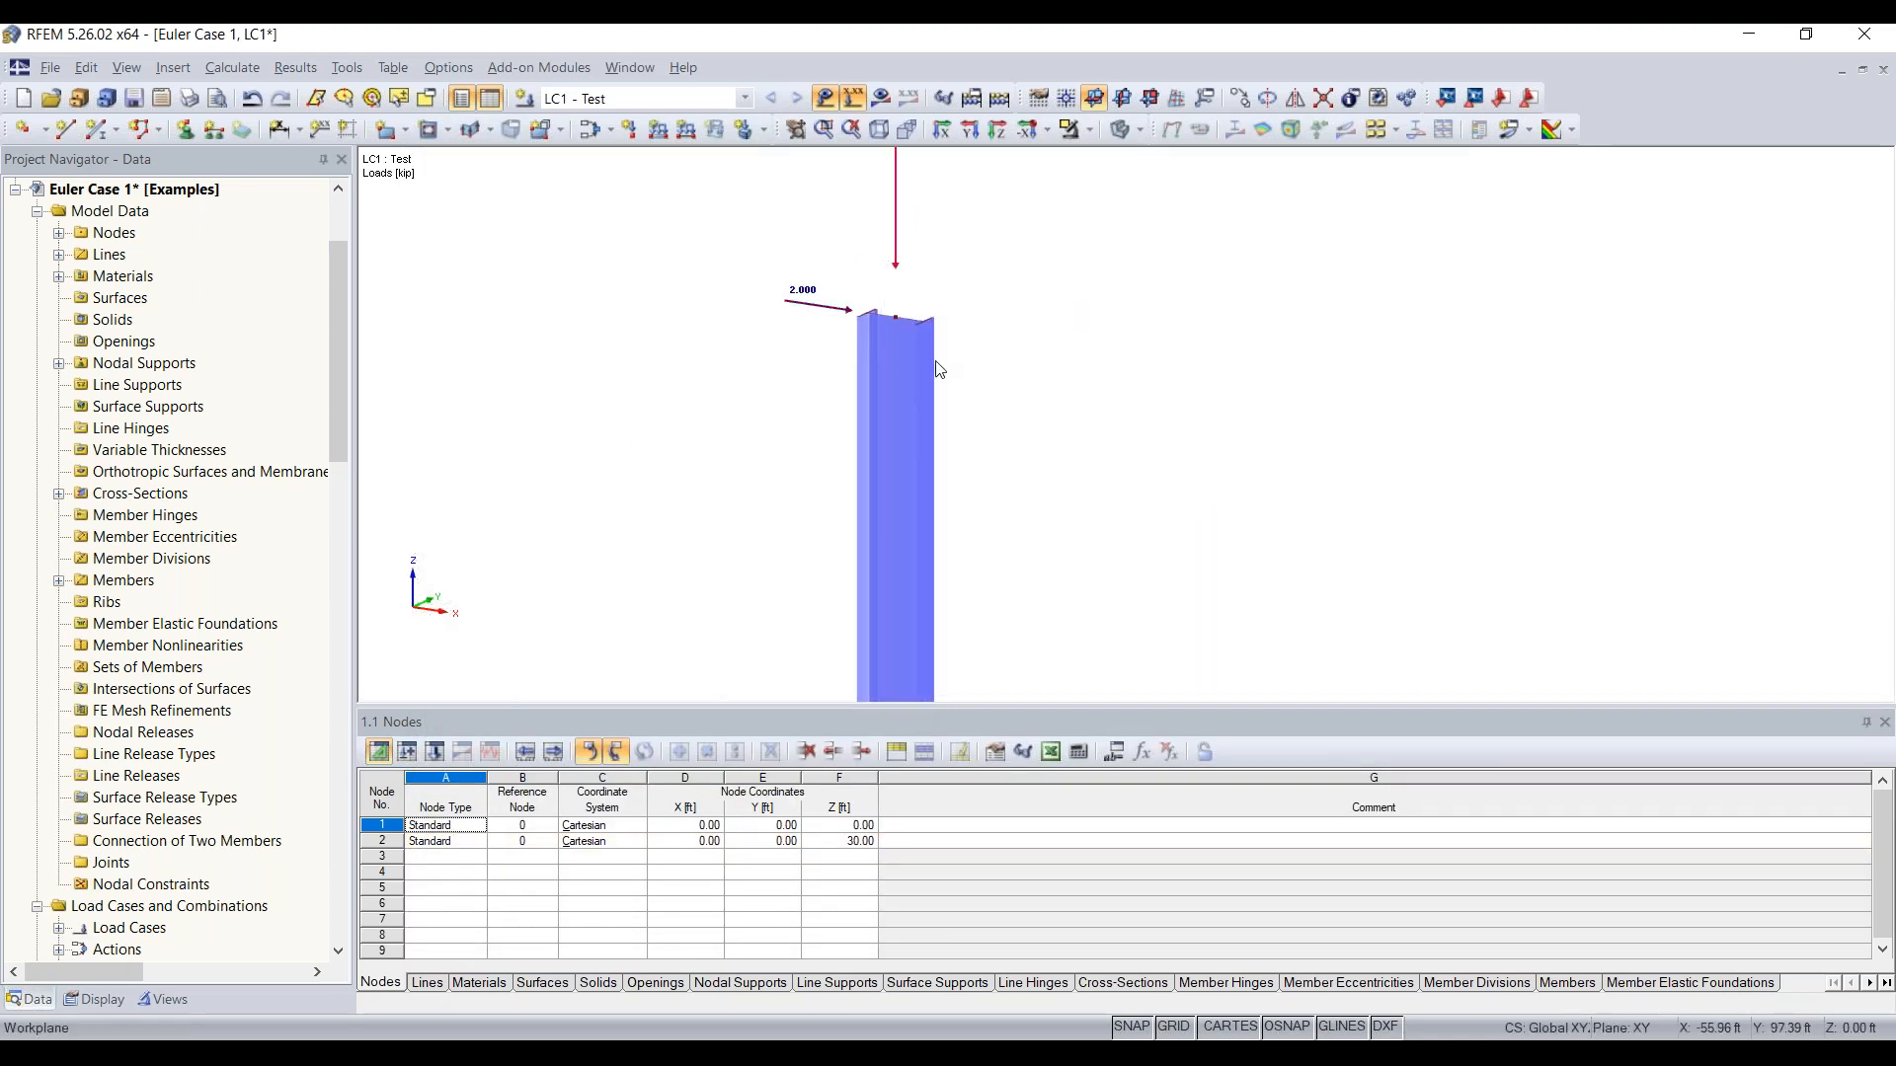
middle_drag(970, 271, 957, 419)
scroll(1038, 466, down, 2)
scroll(1041, 467, down, 3)
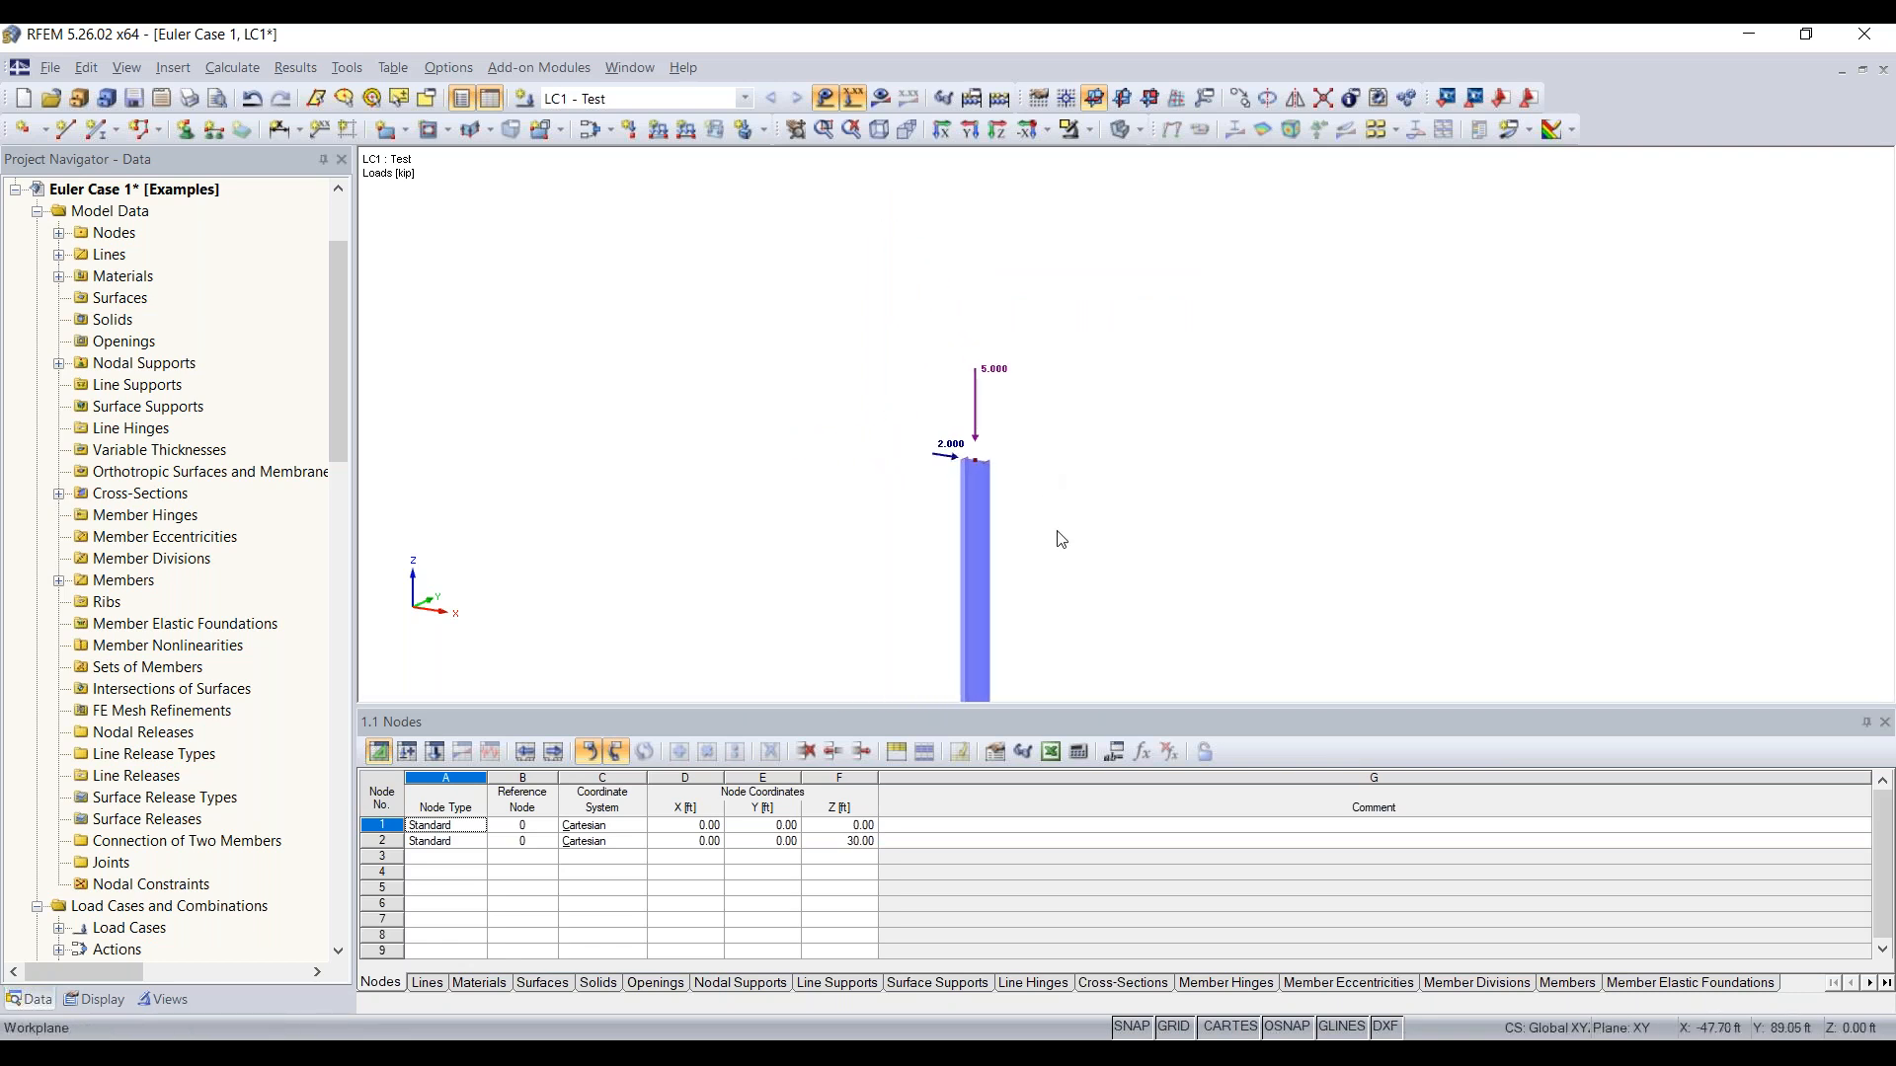
middle_drag(1041, 381, 1033, 301)
scroll(1045, 331, down, 3)
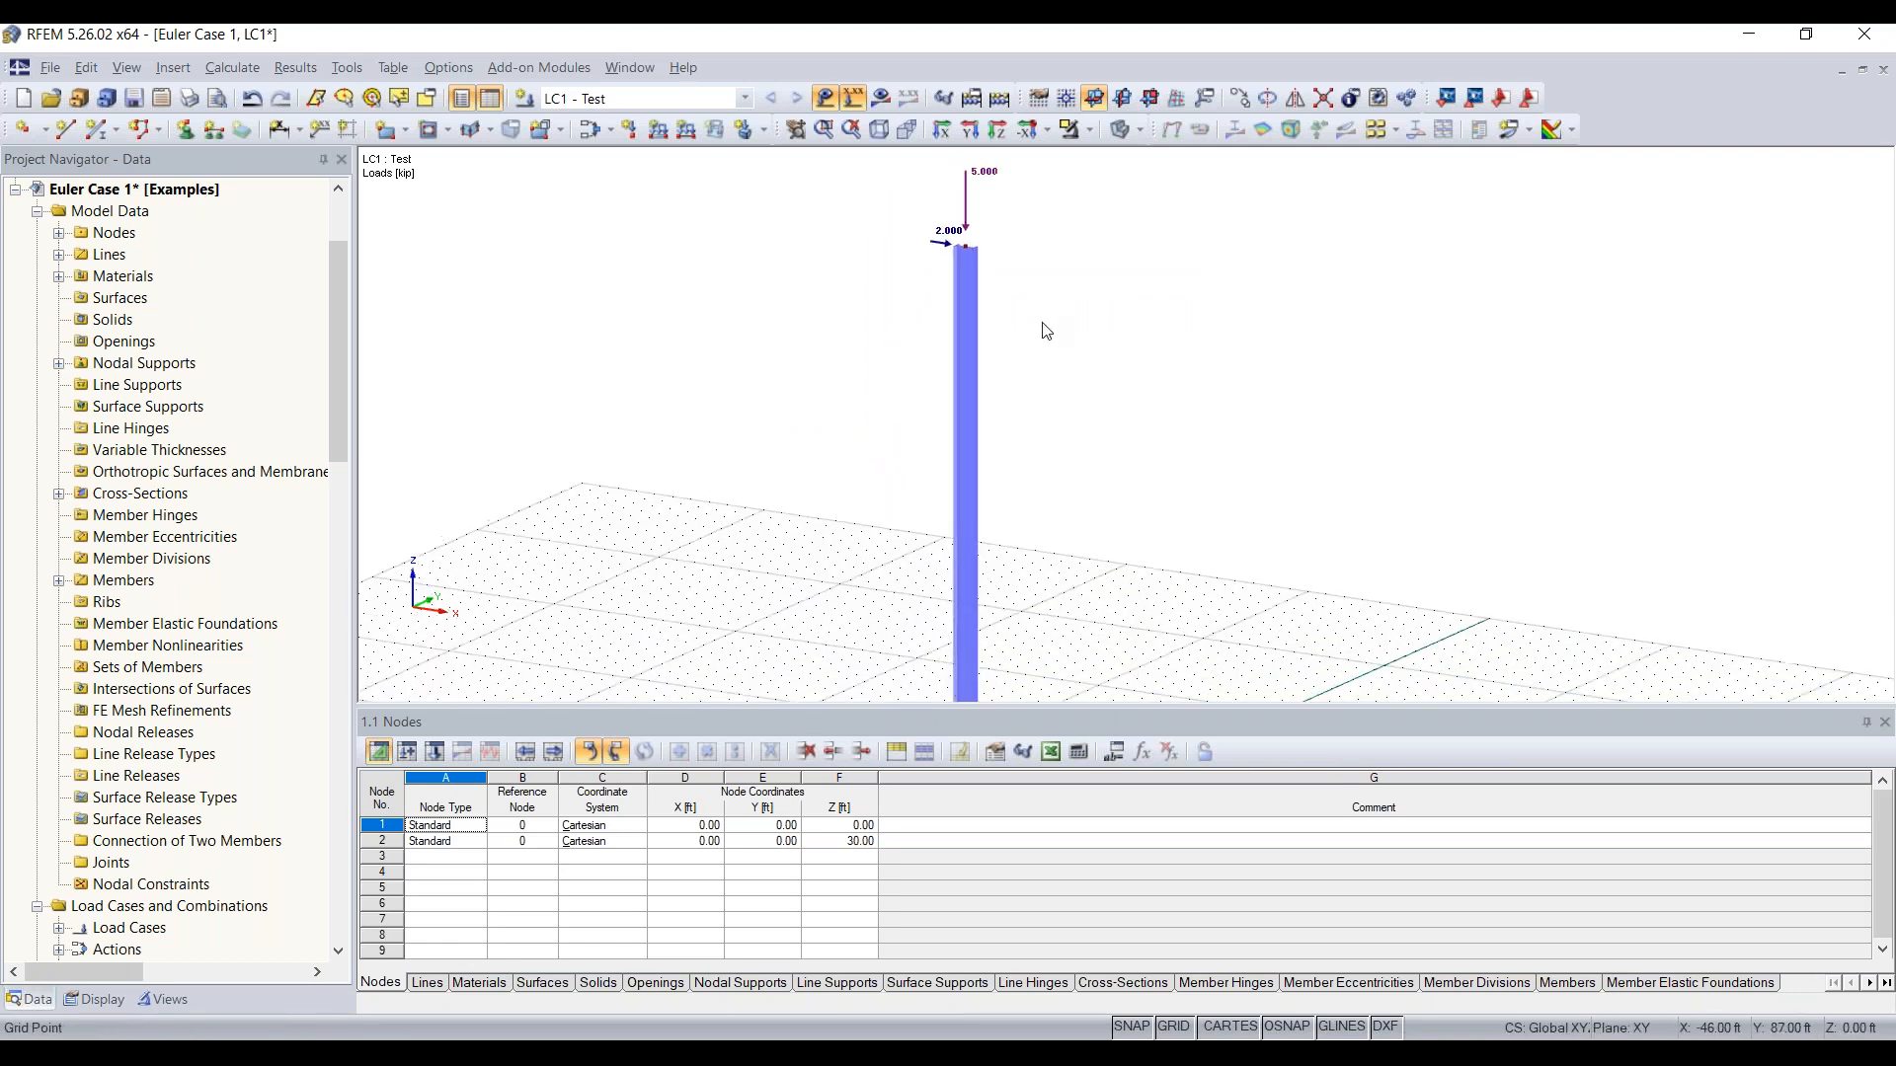
scroll(1100, 452, down, 1)
scroll(1087, 449, down, 2)
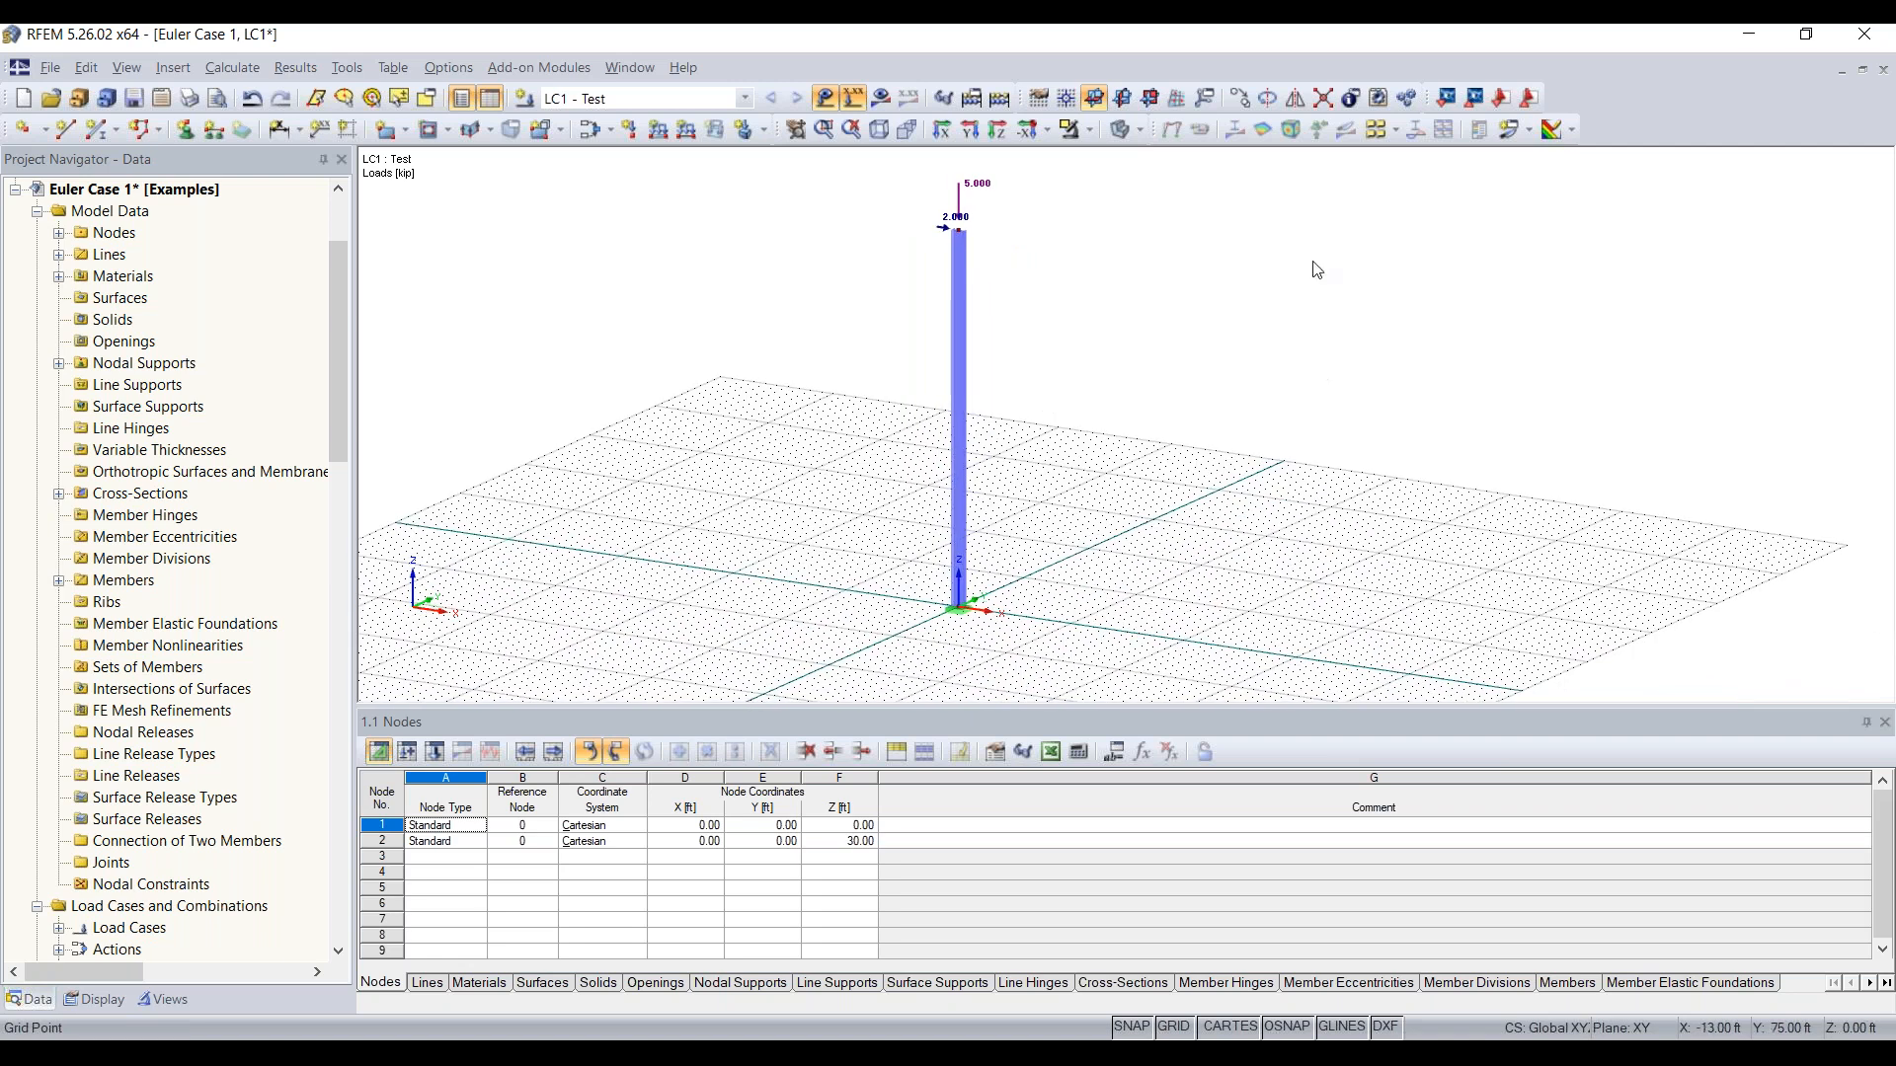
Step: Calculate the Test load case and view the column's deformation in the Y-direction
click(999, 100)
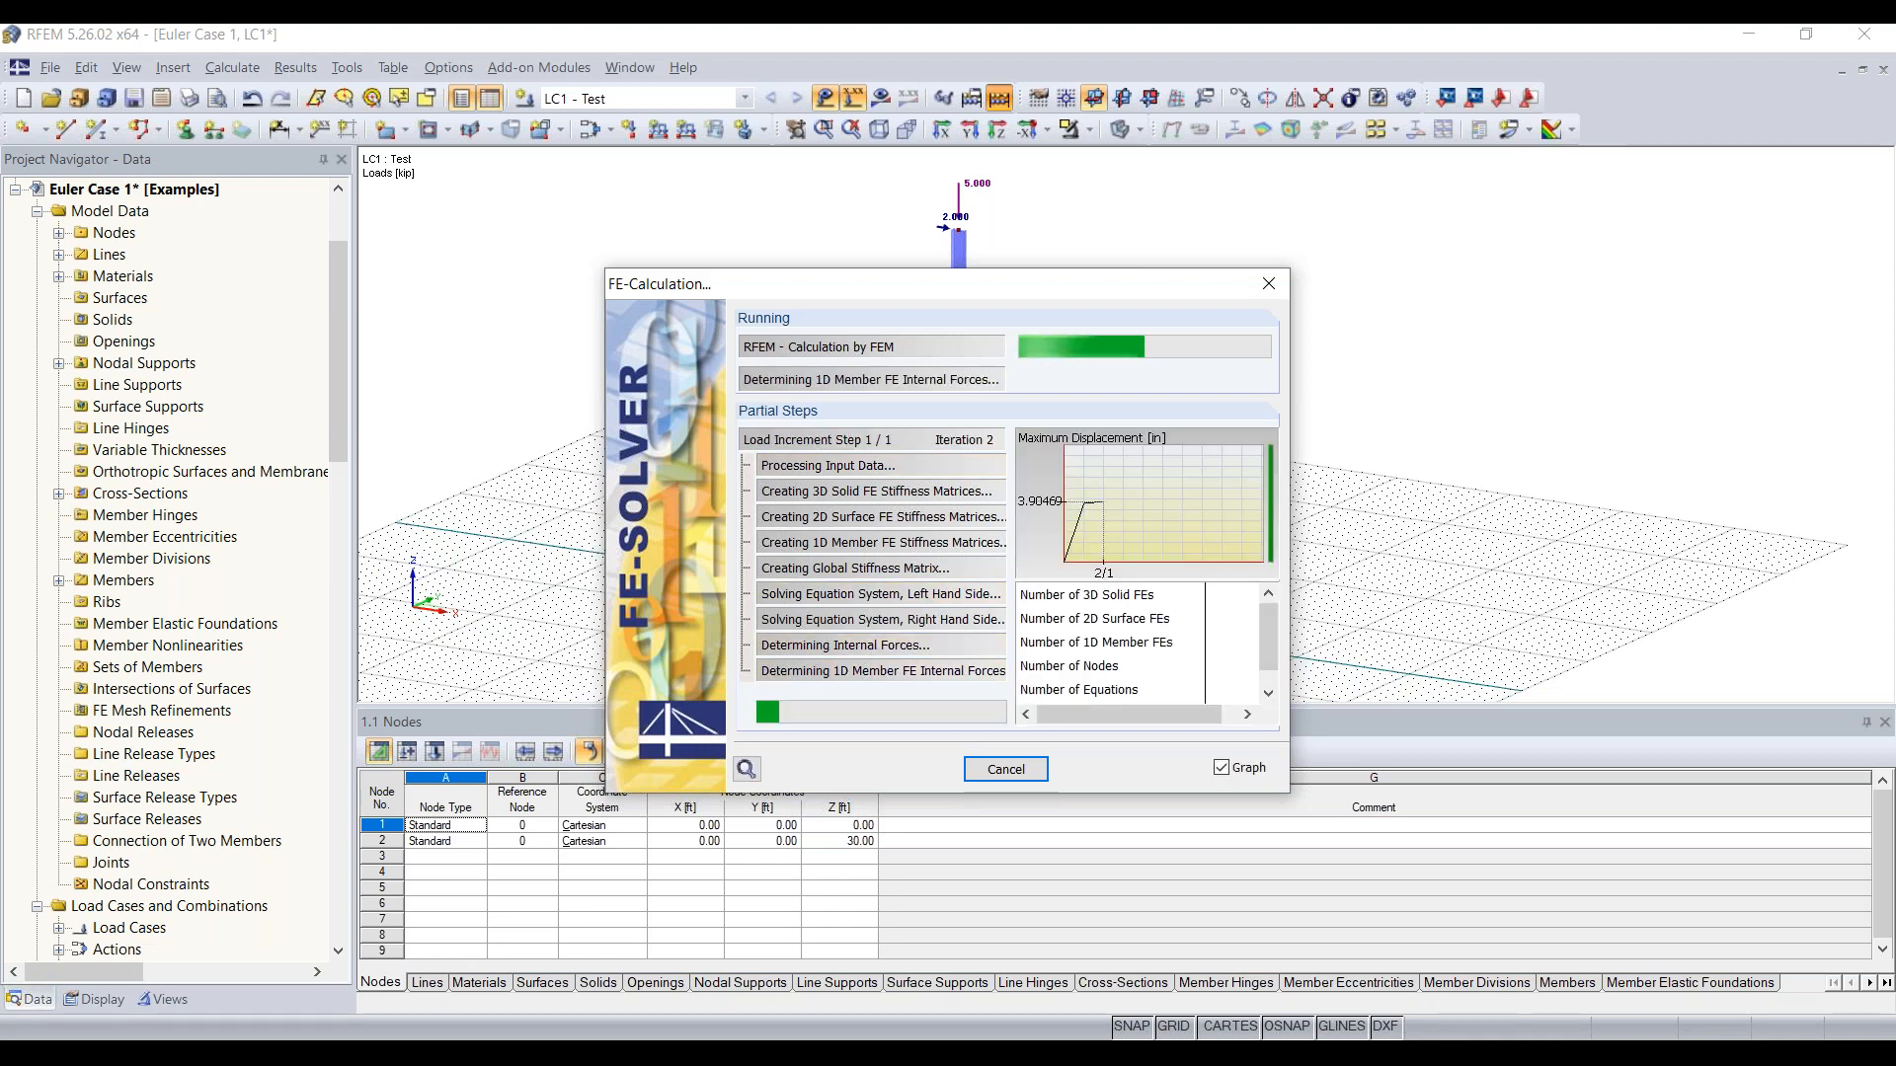
click(945, 638)
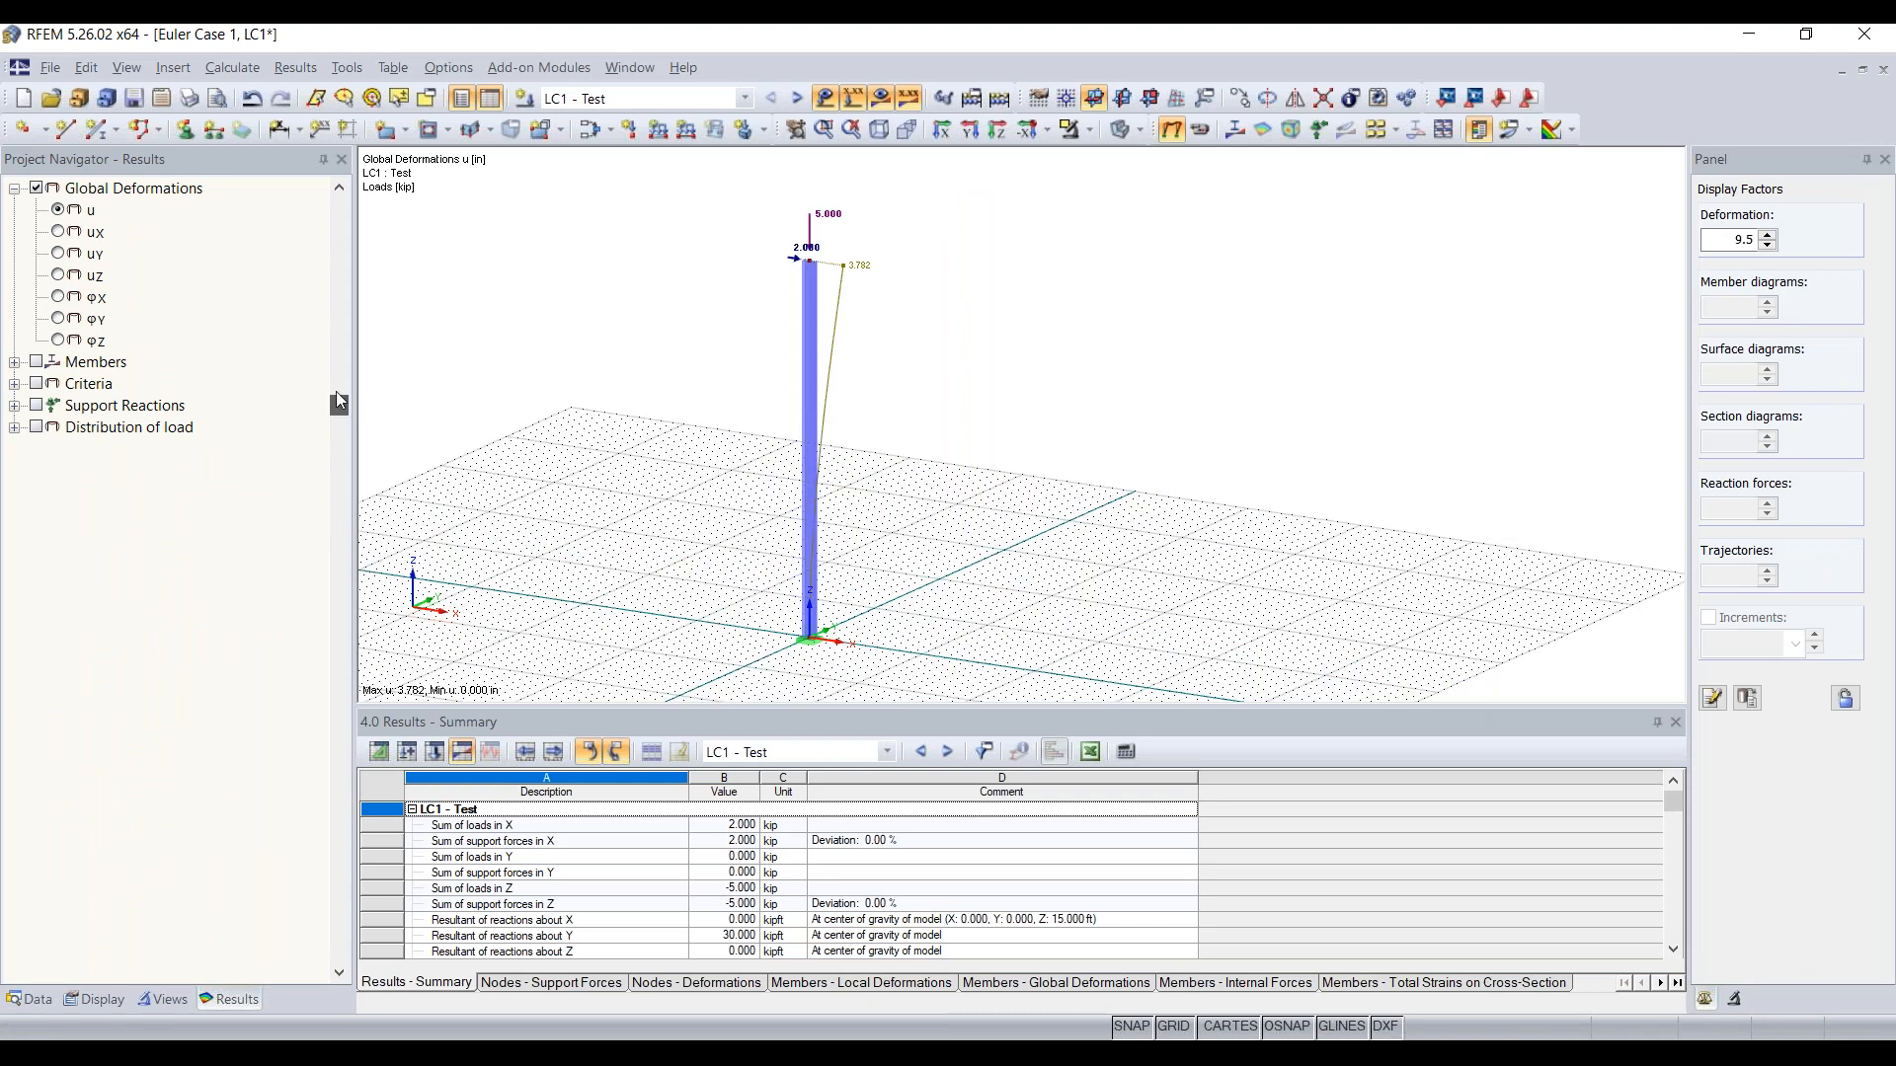
ctrl+middle_drag(990, 388, 988, 231)
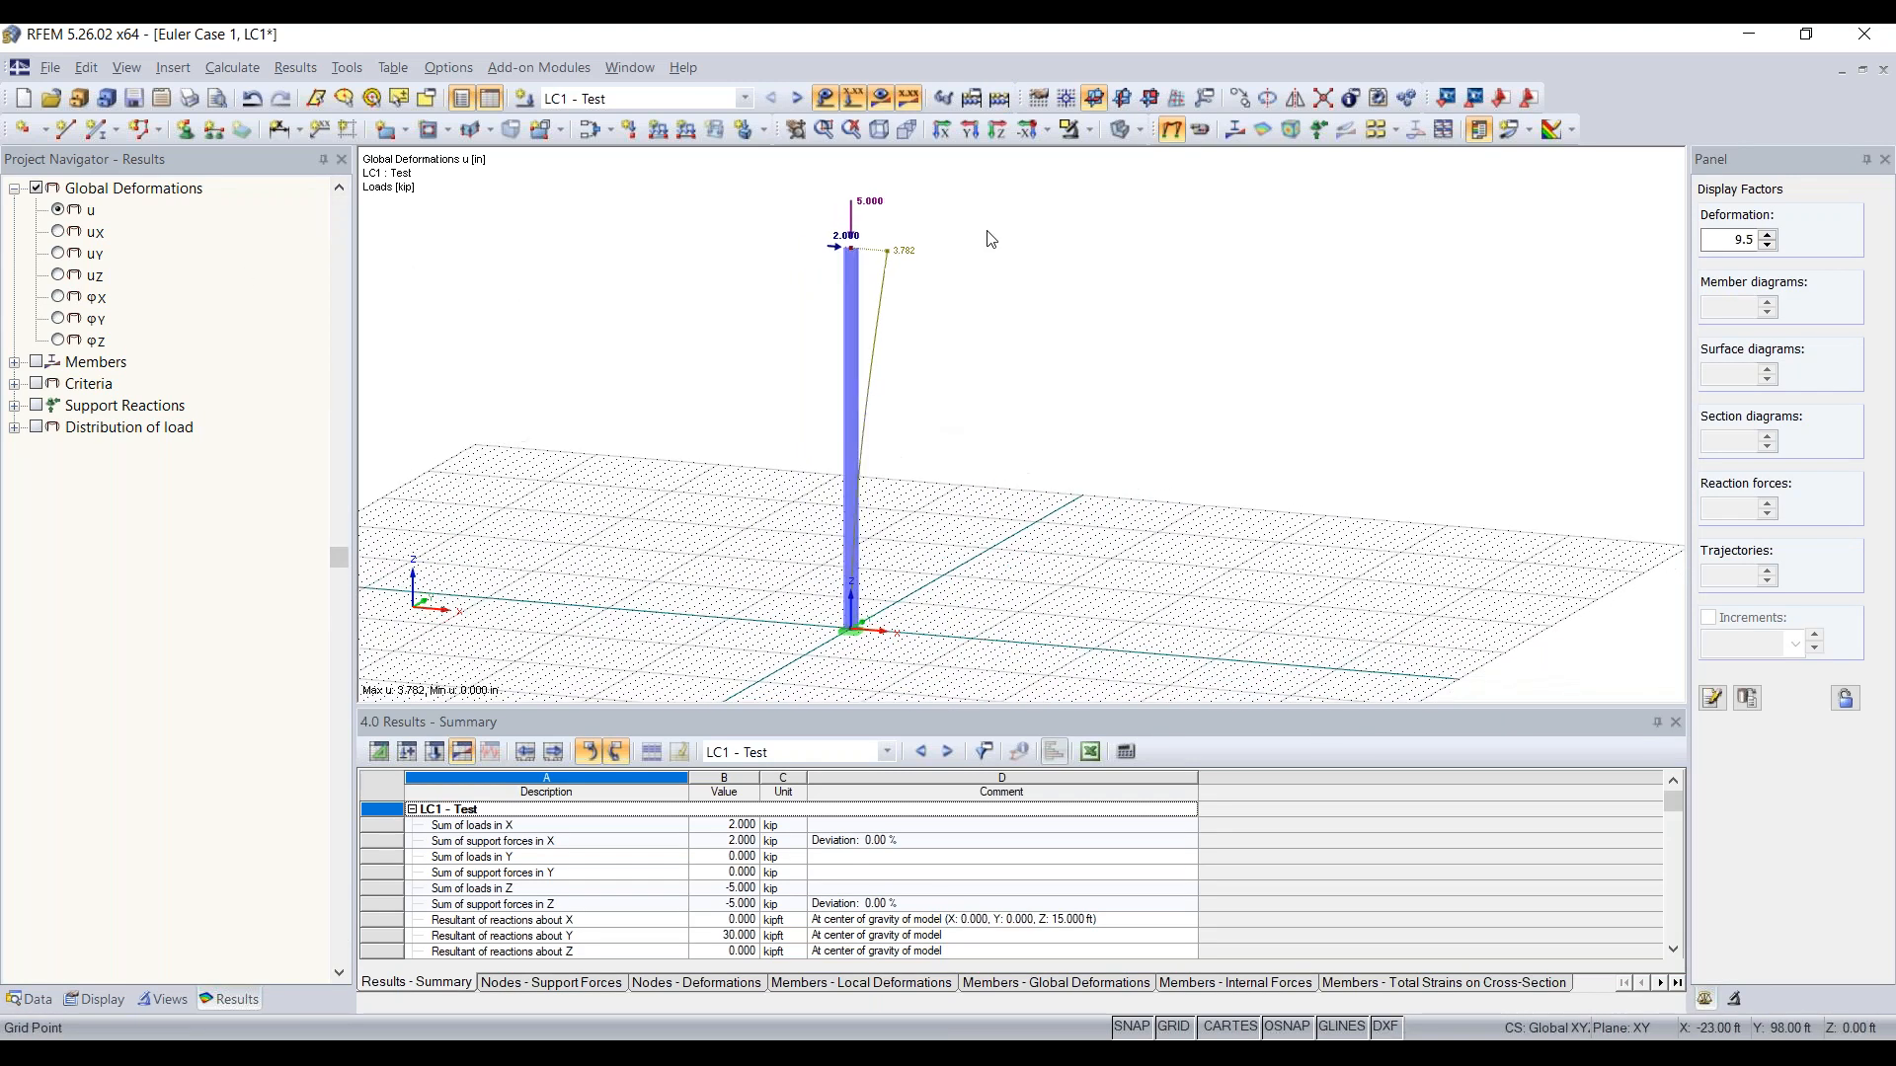
click(972, 132)
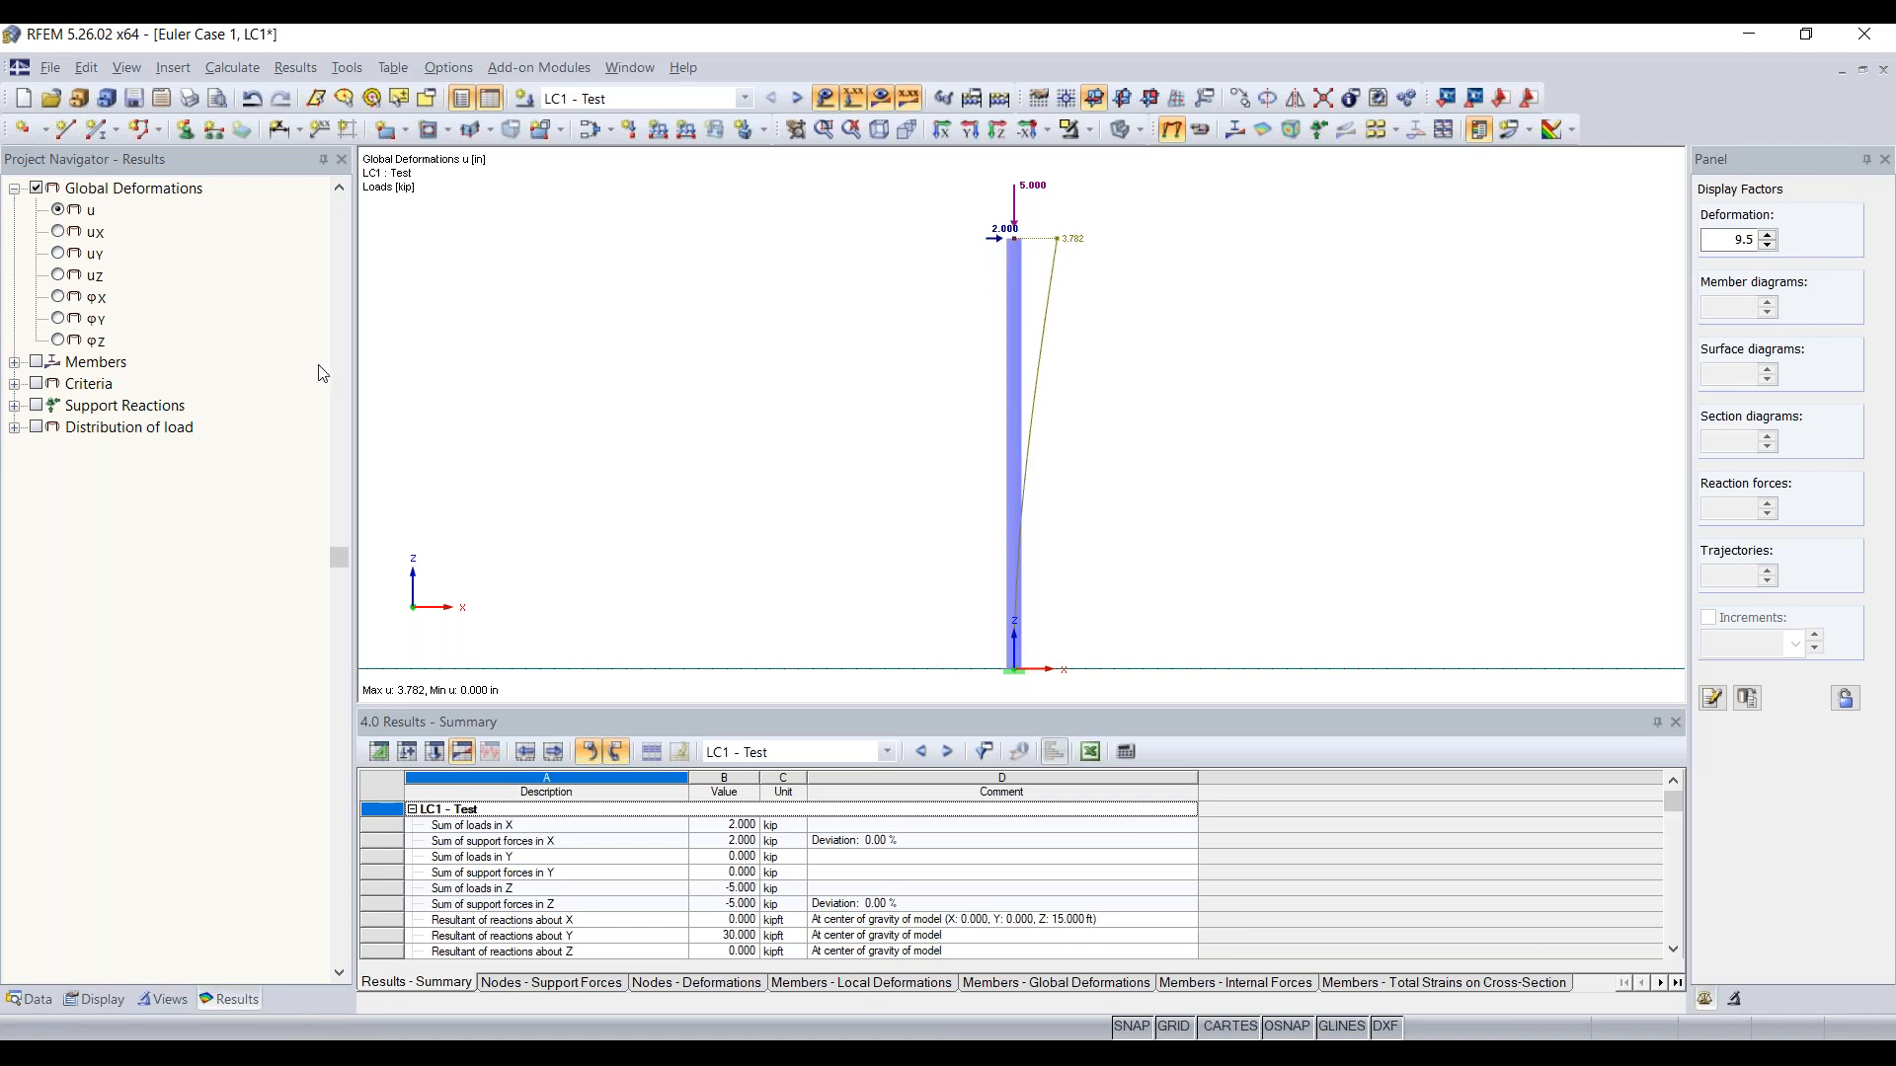
Step: Show member deformations as colored cross-sections and return to the results list to inspect the column's top
click(96, 999)
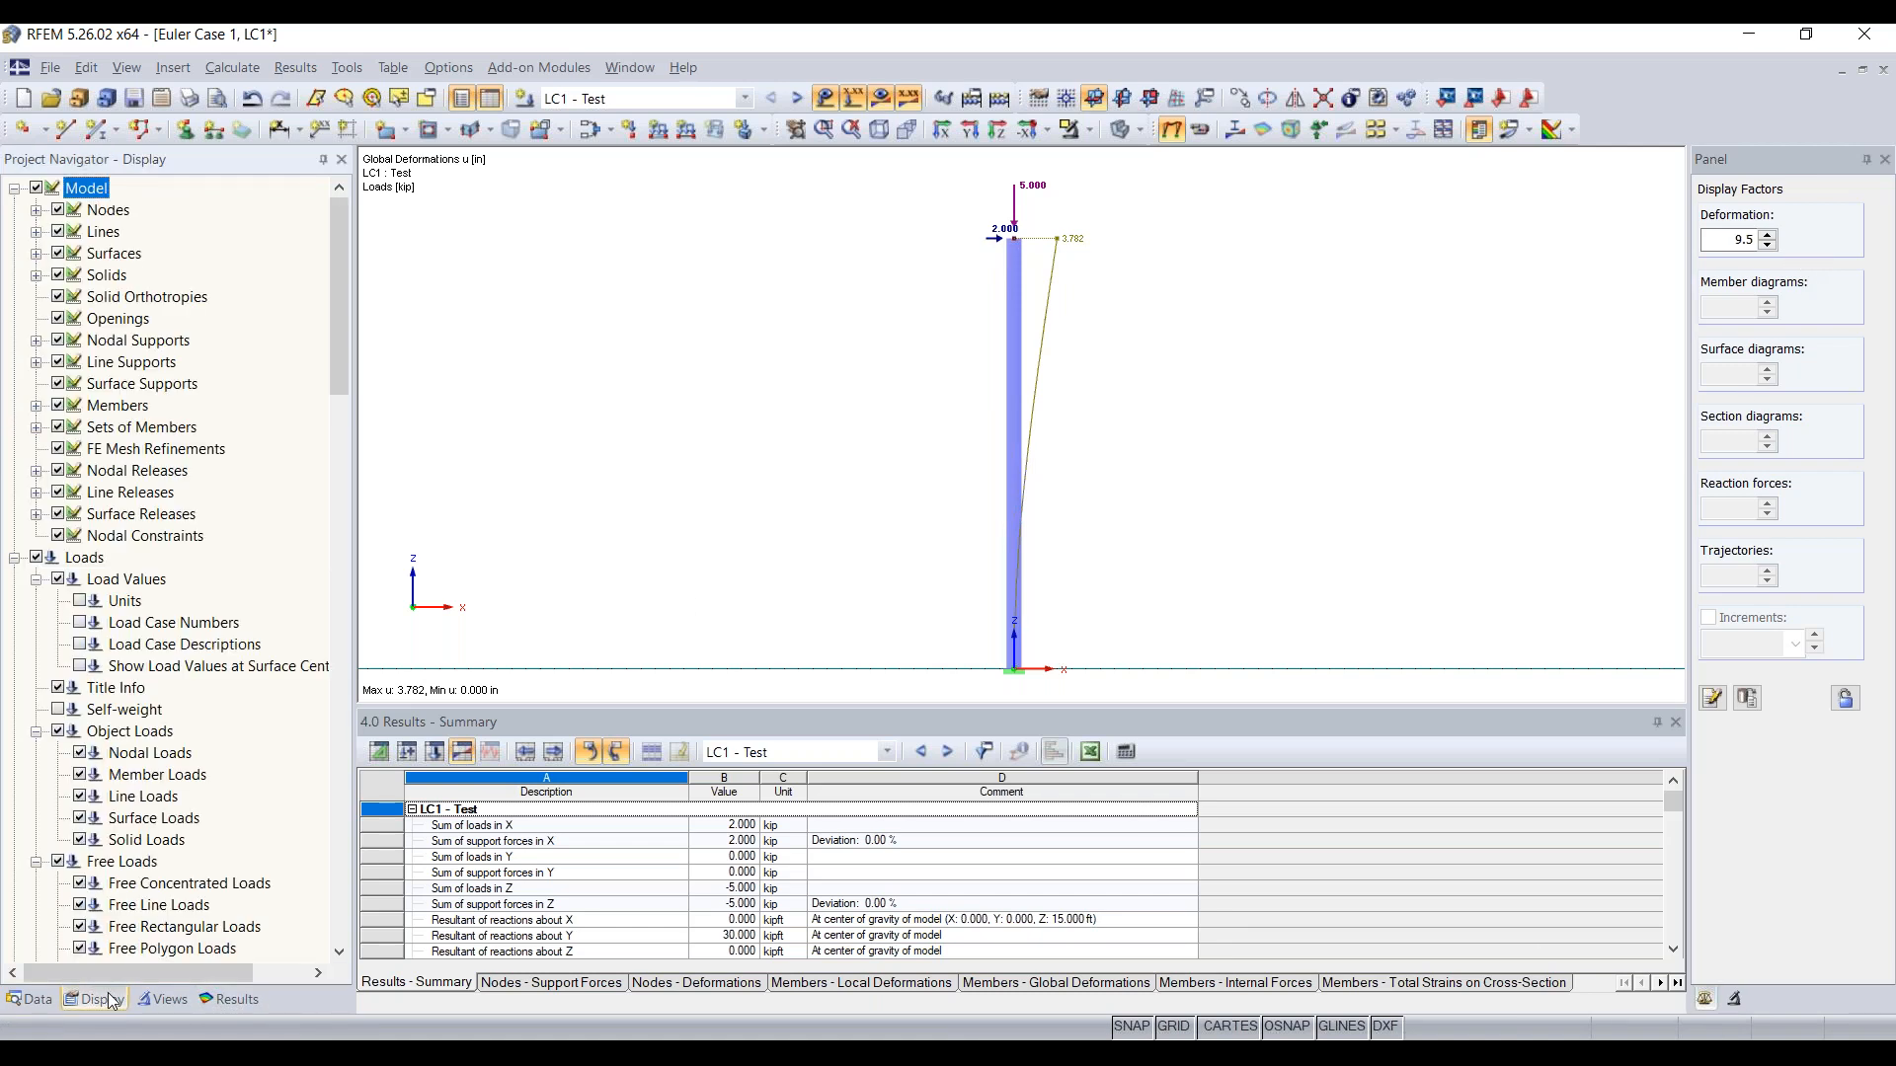
scroll(183, 659, down, 5)
scroll(183, 667, down, 6)
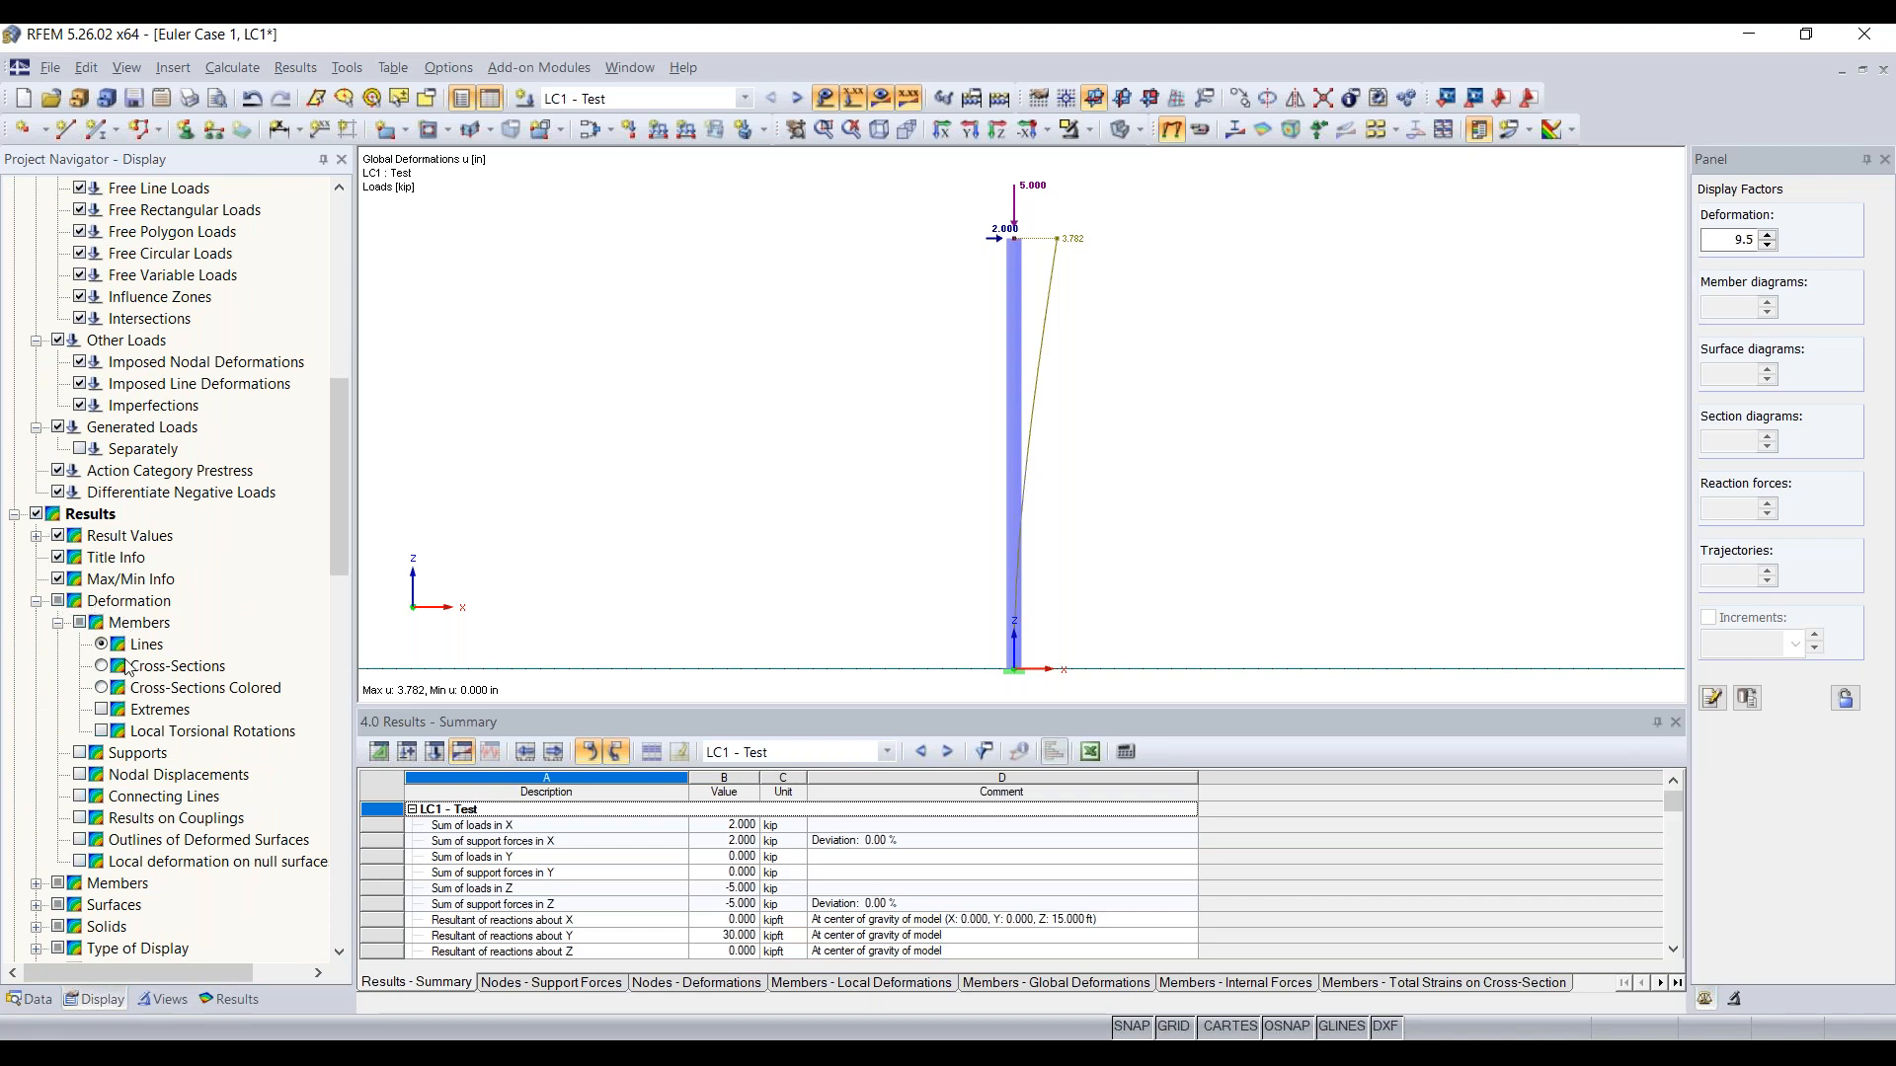
click(101, 688)
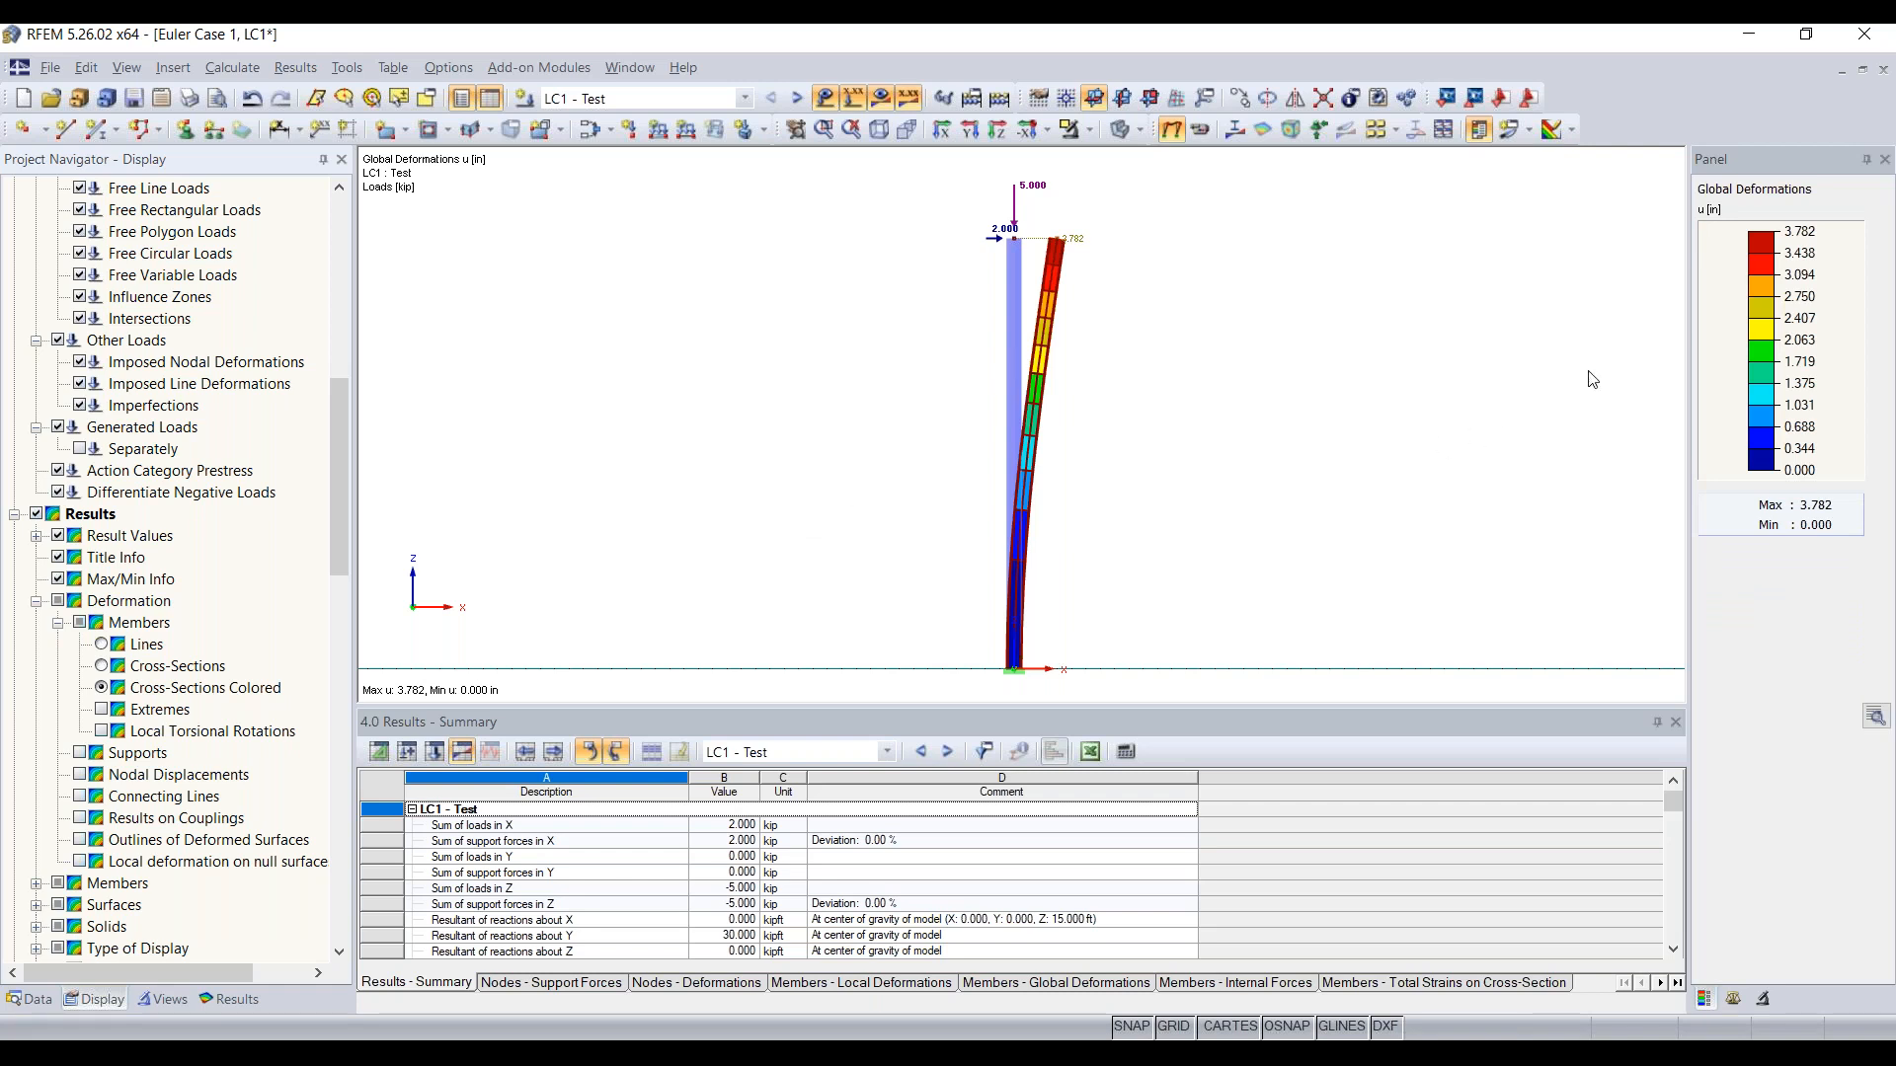
click(228, 1000)
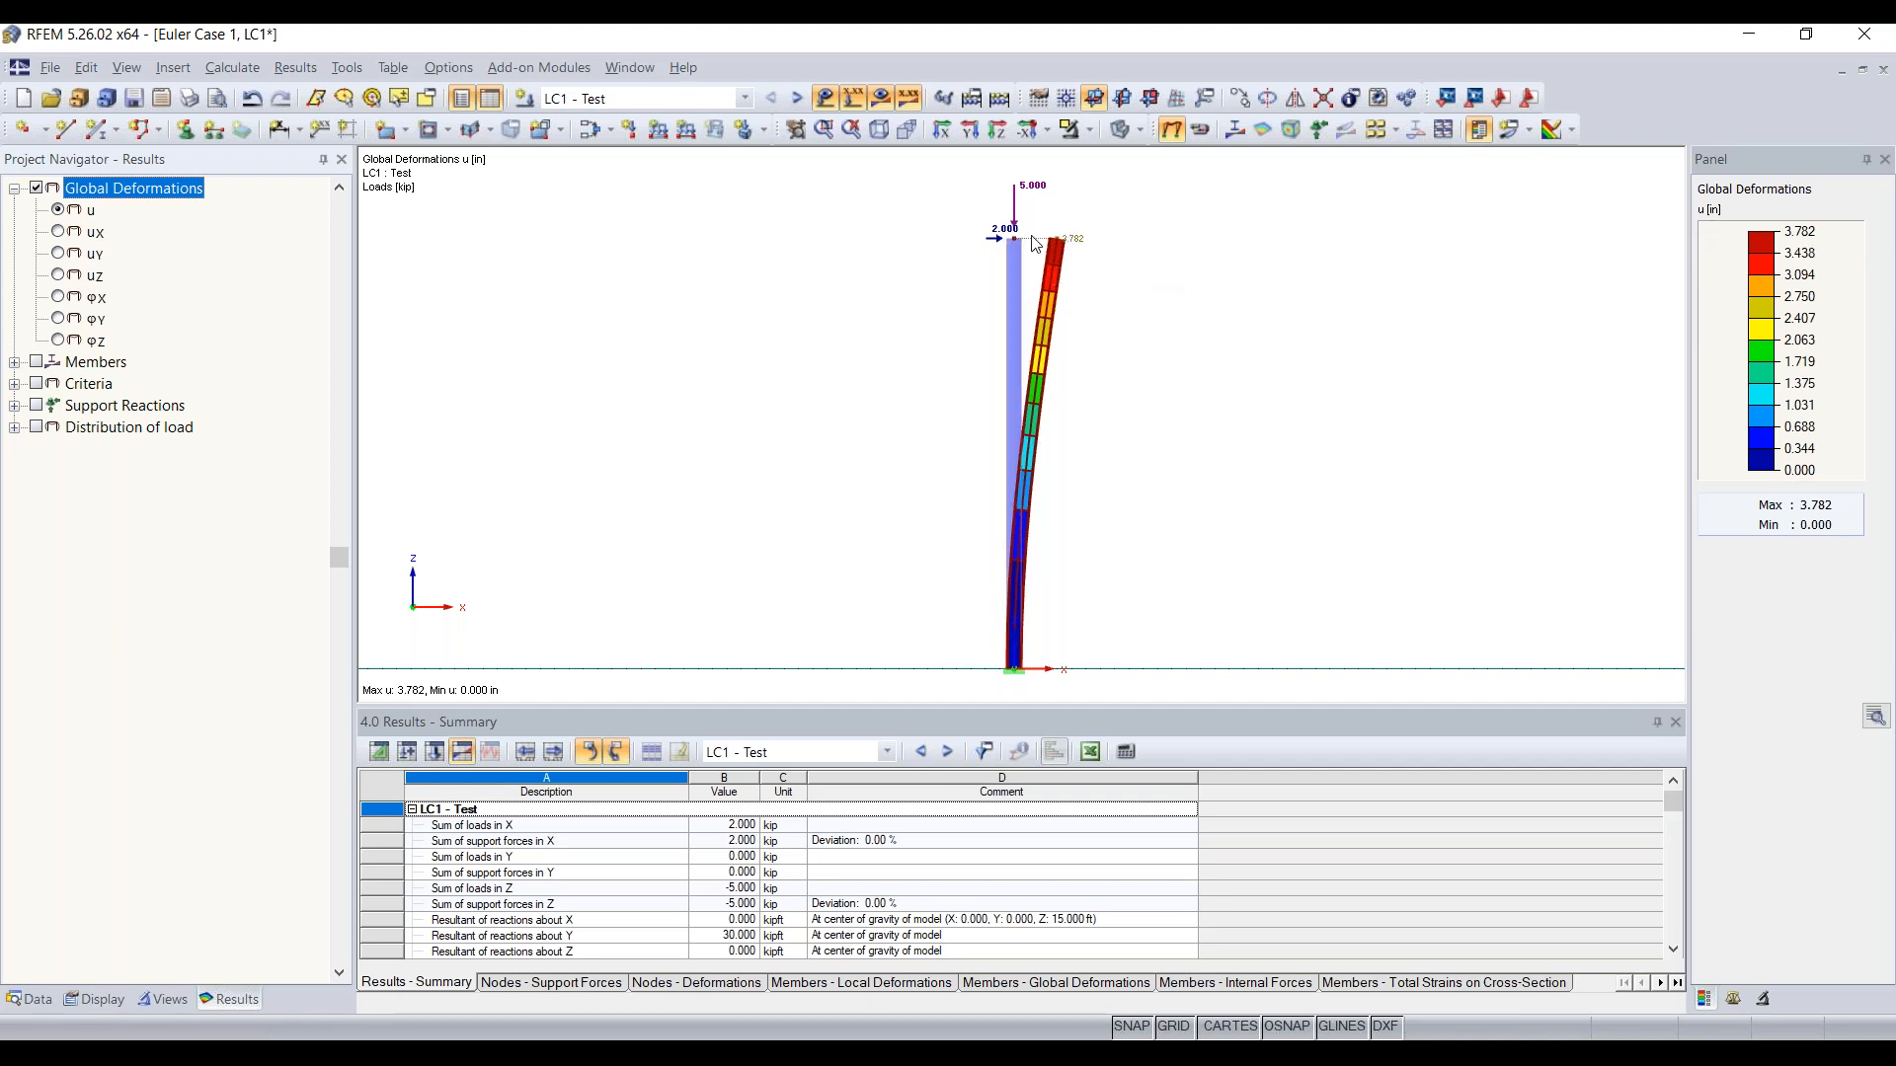
scroll(1040, 246, up, 1)
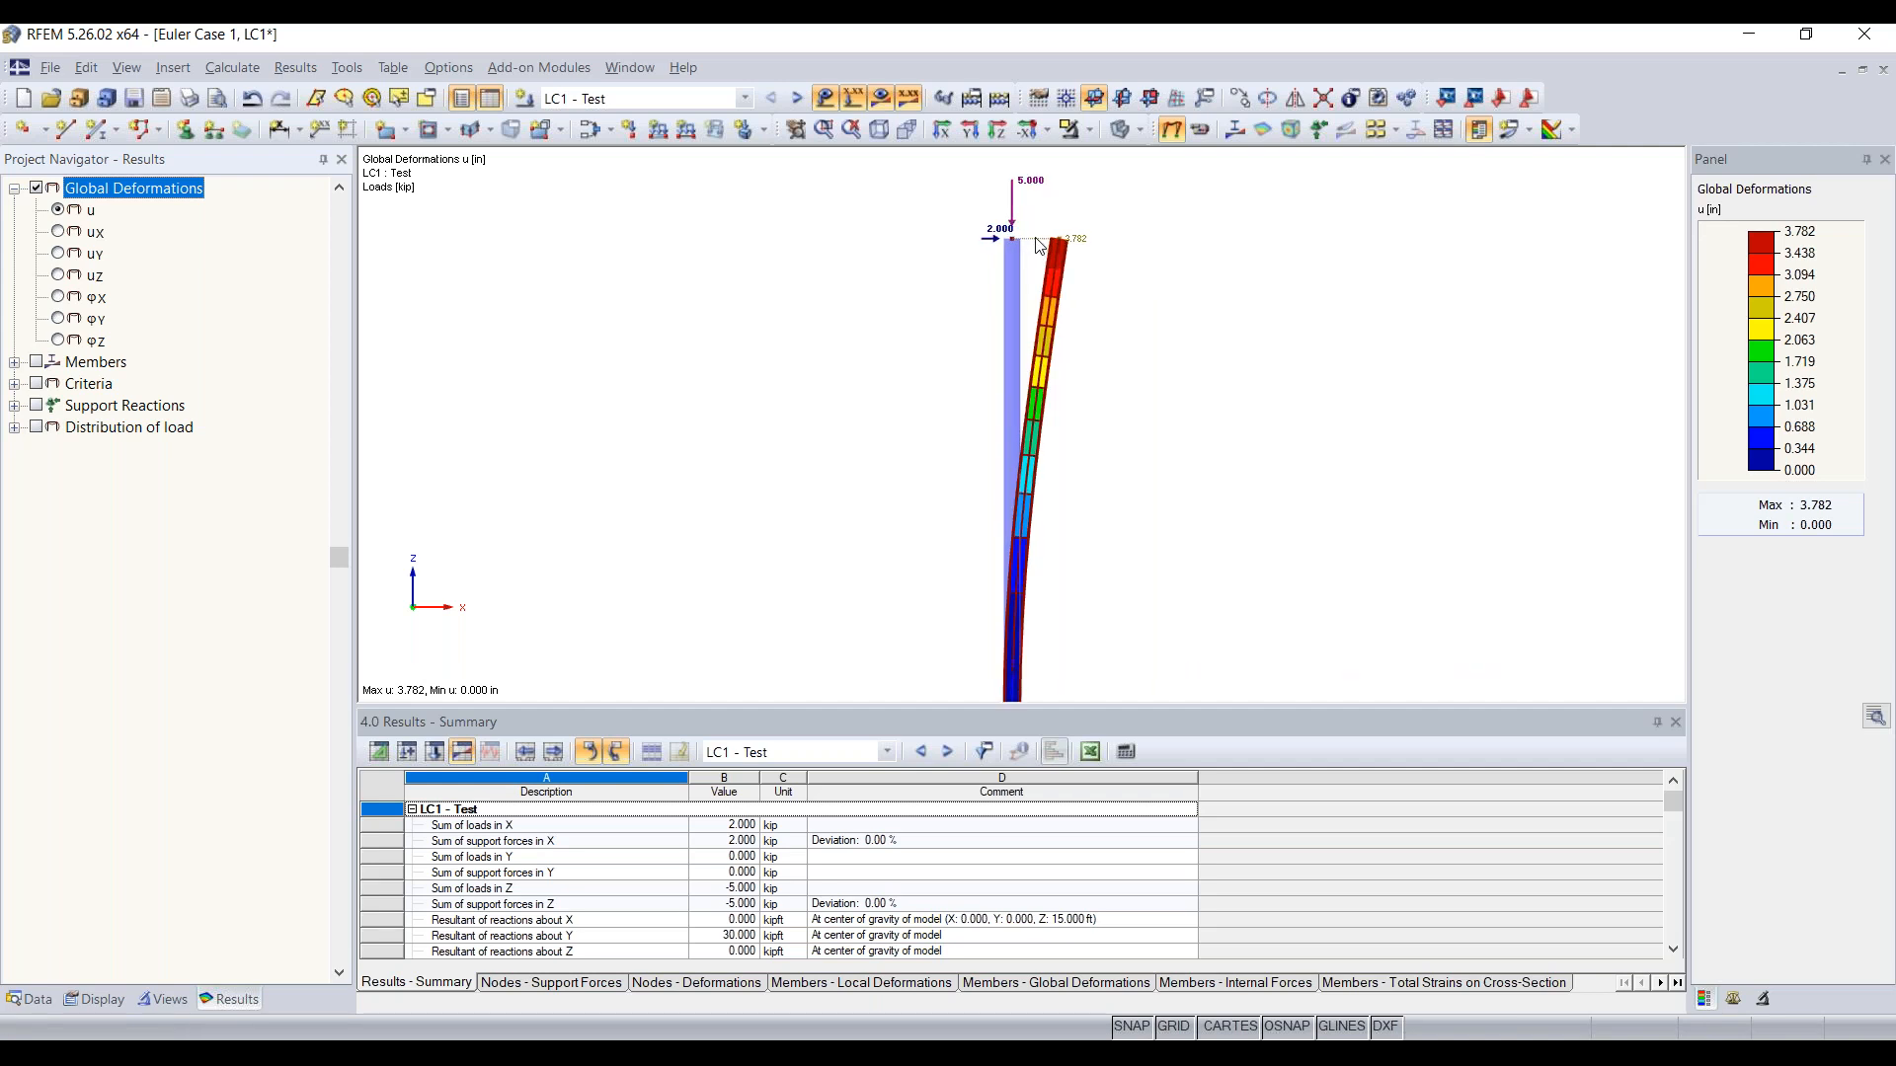
Step: Display the member internal moment My and examine the diagram at the base and along the column
click(14, 361)
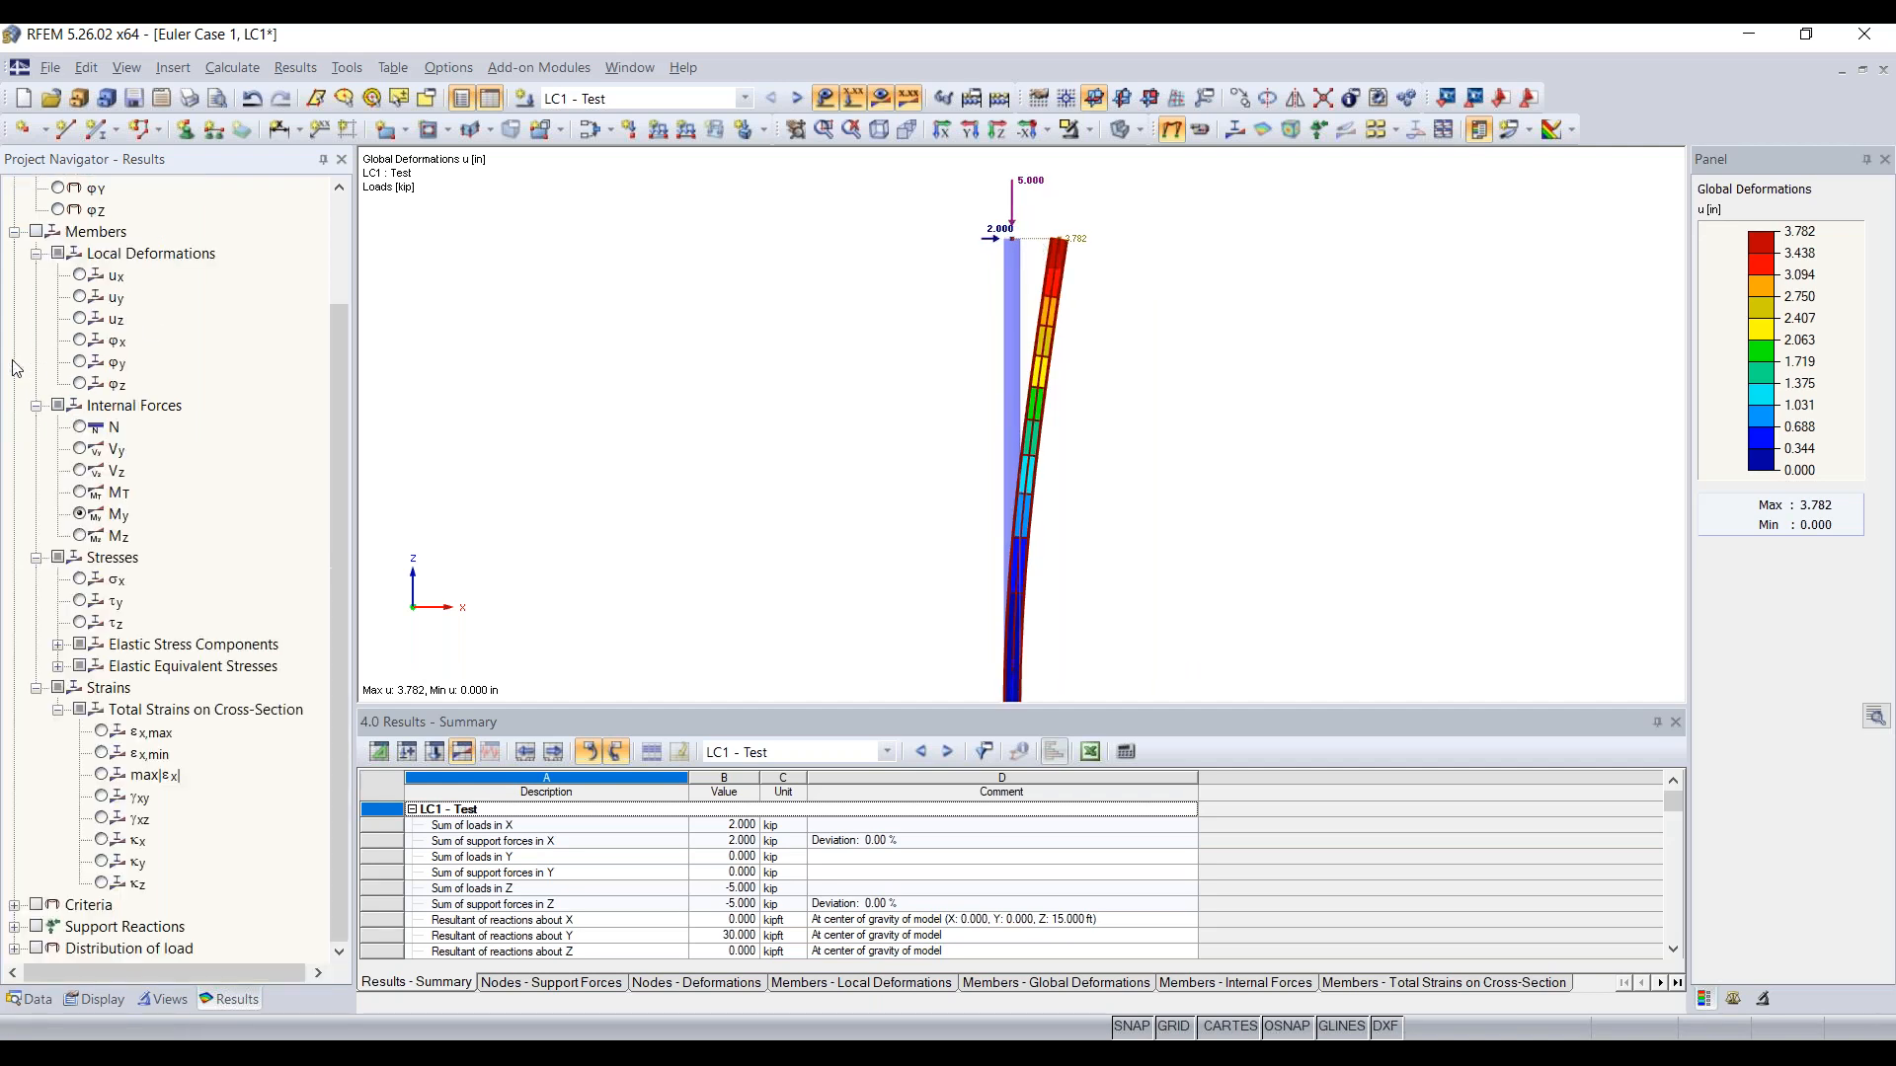
click(35, 233)
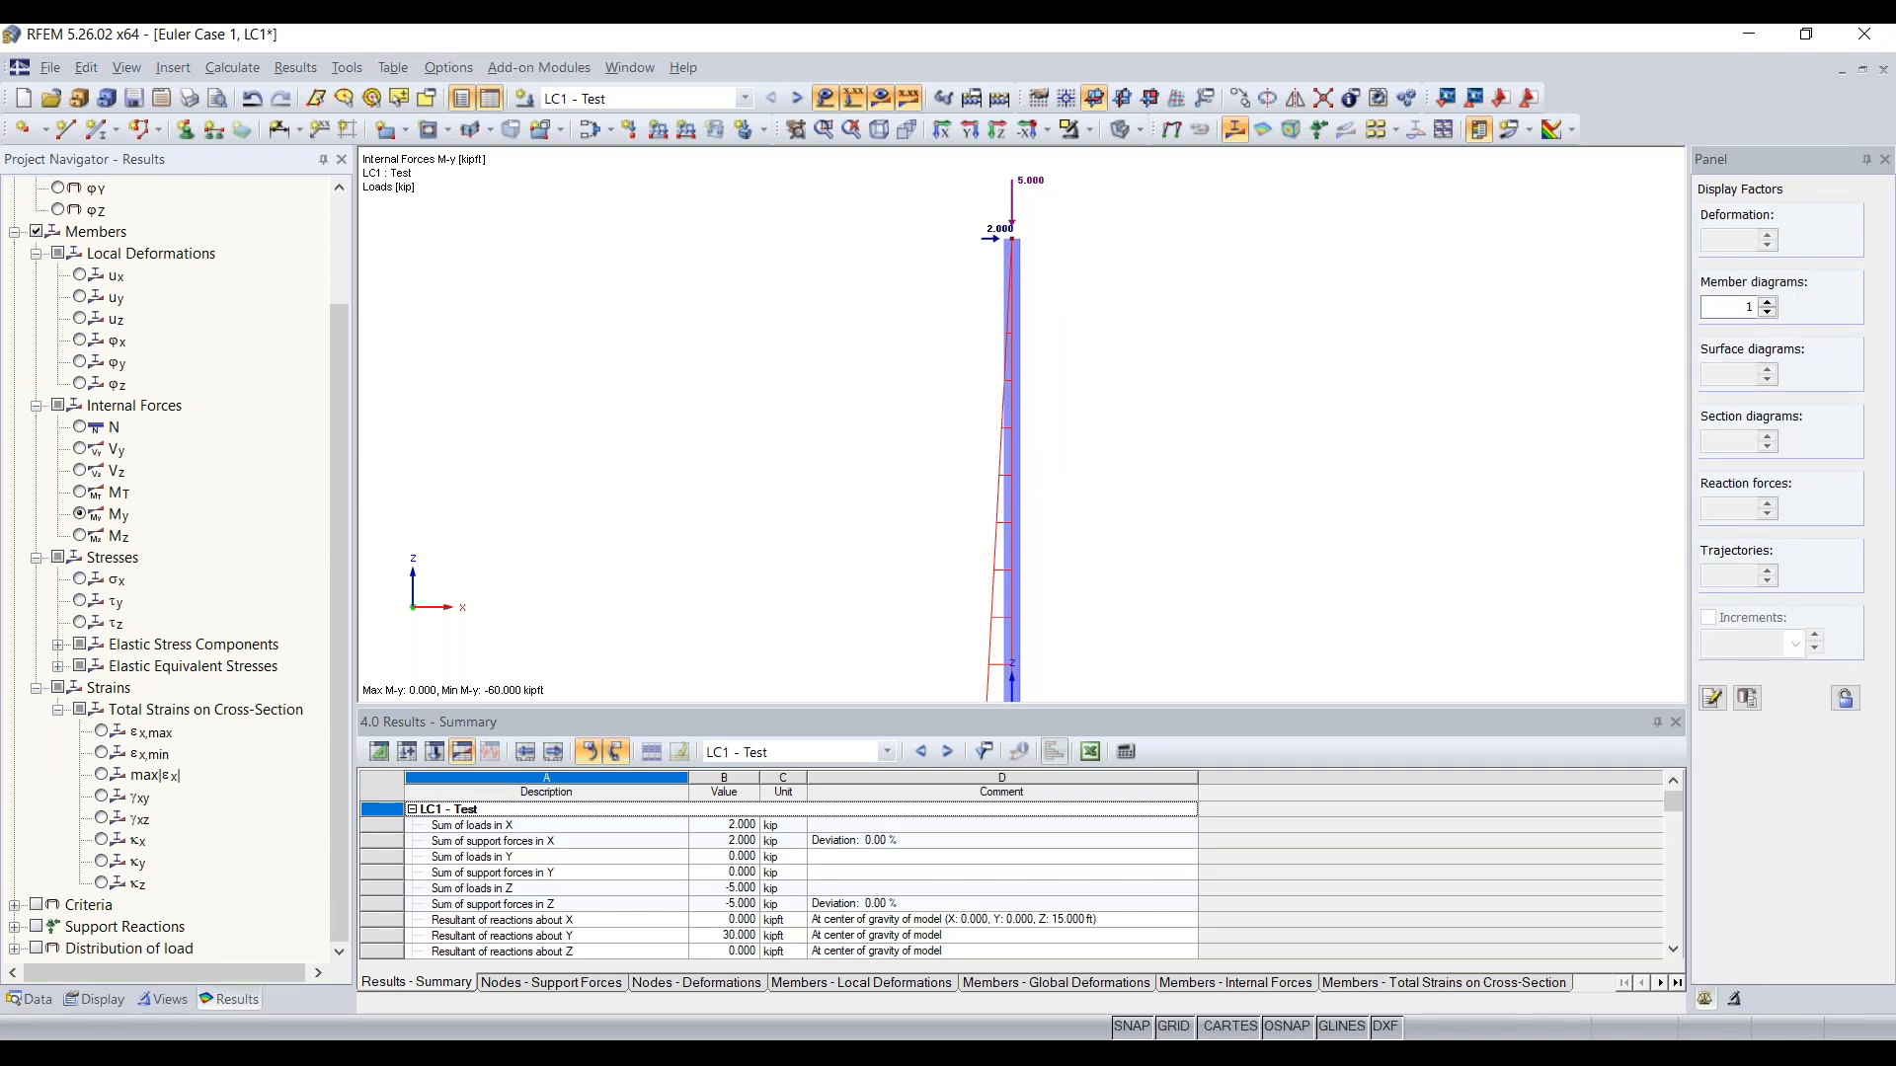
click(119, 409)
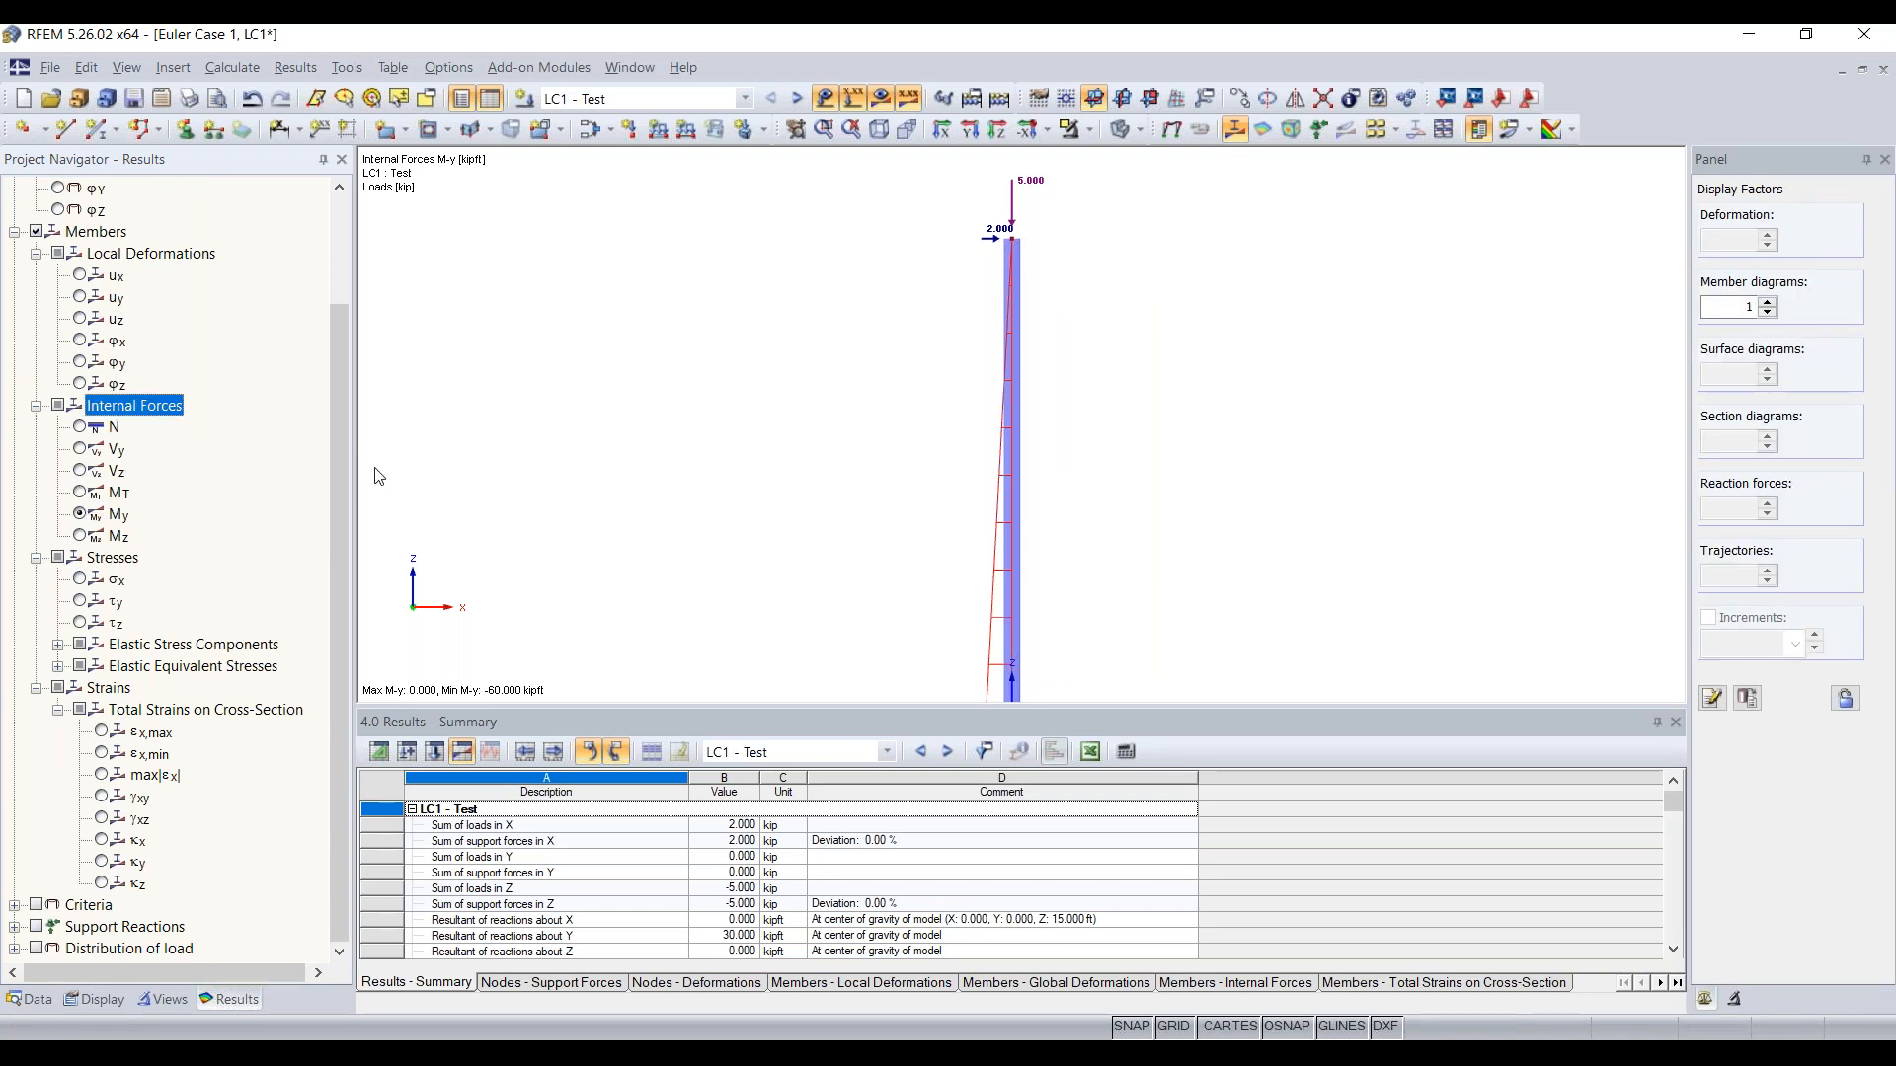
scroll(729, 541, down, 3)
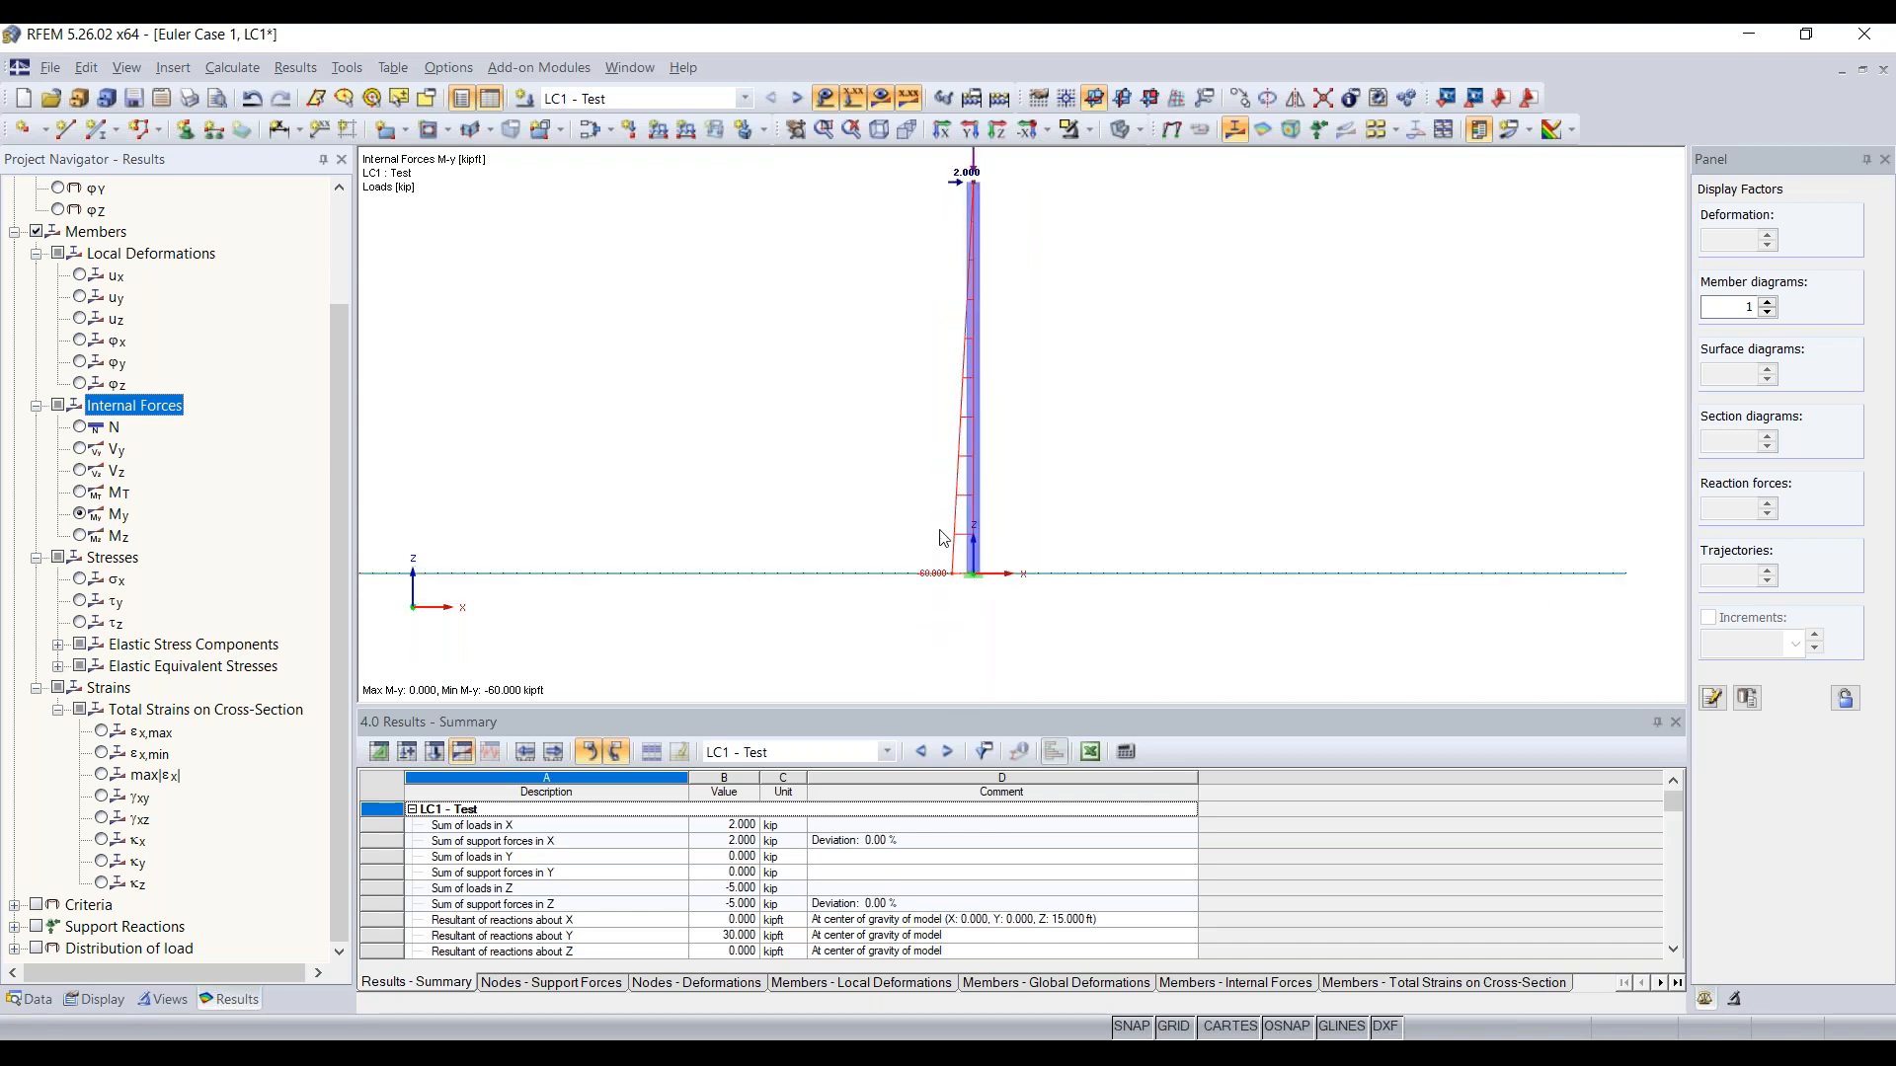
scroll(950, 578, up, 4)
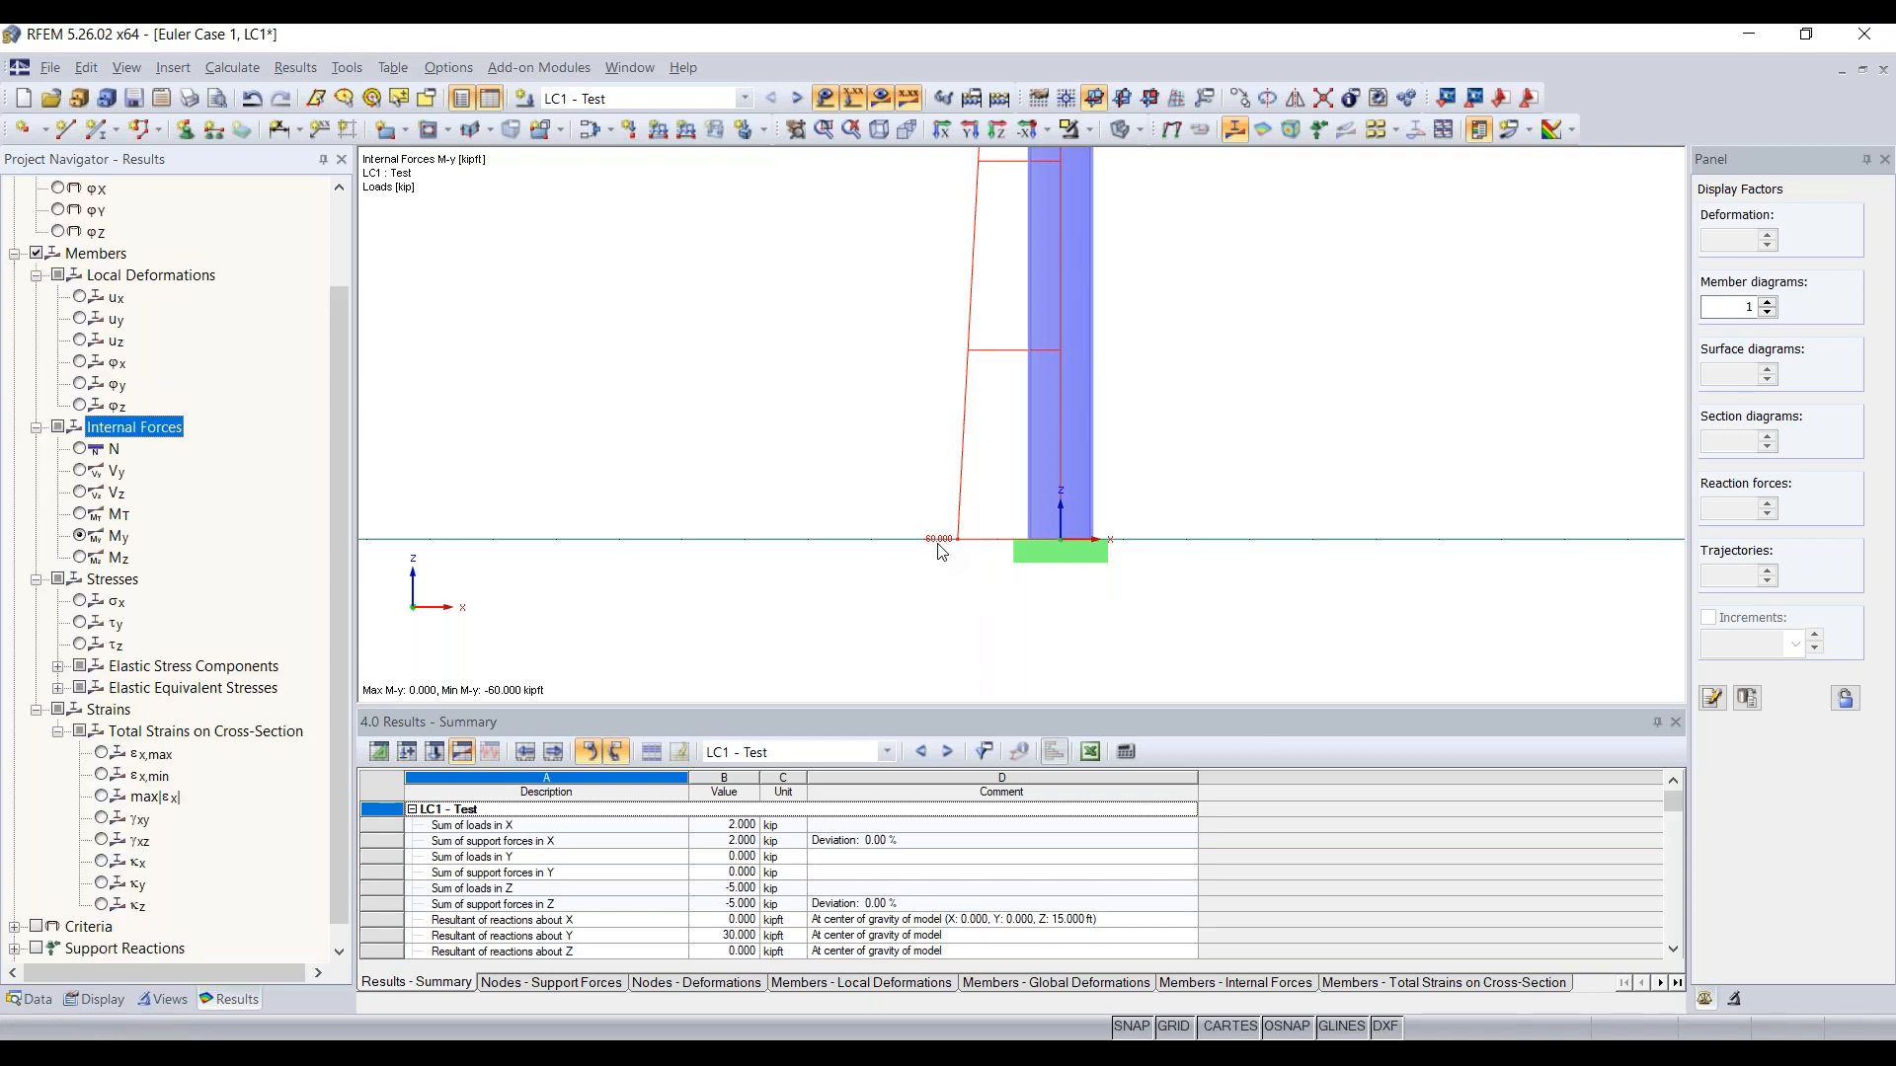
scroll(941, 551, down, 1)
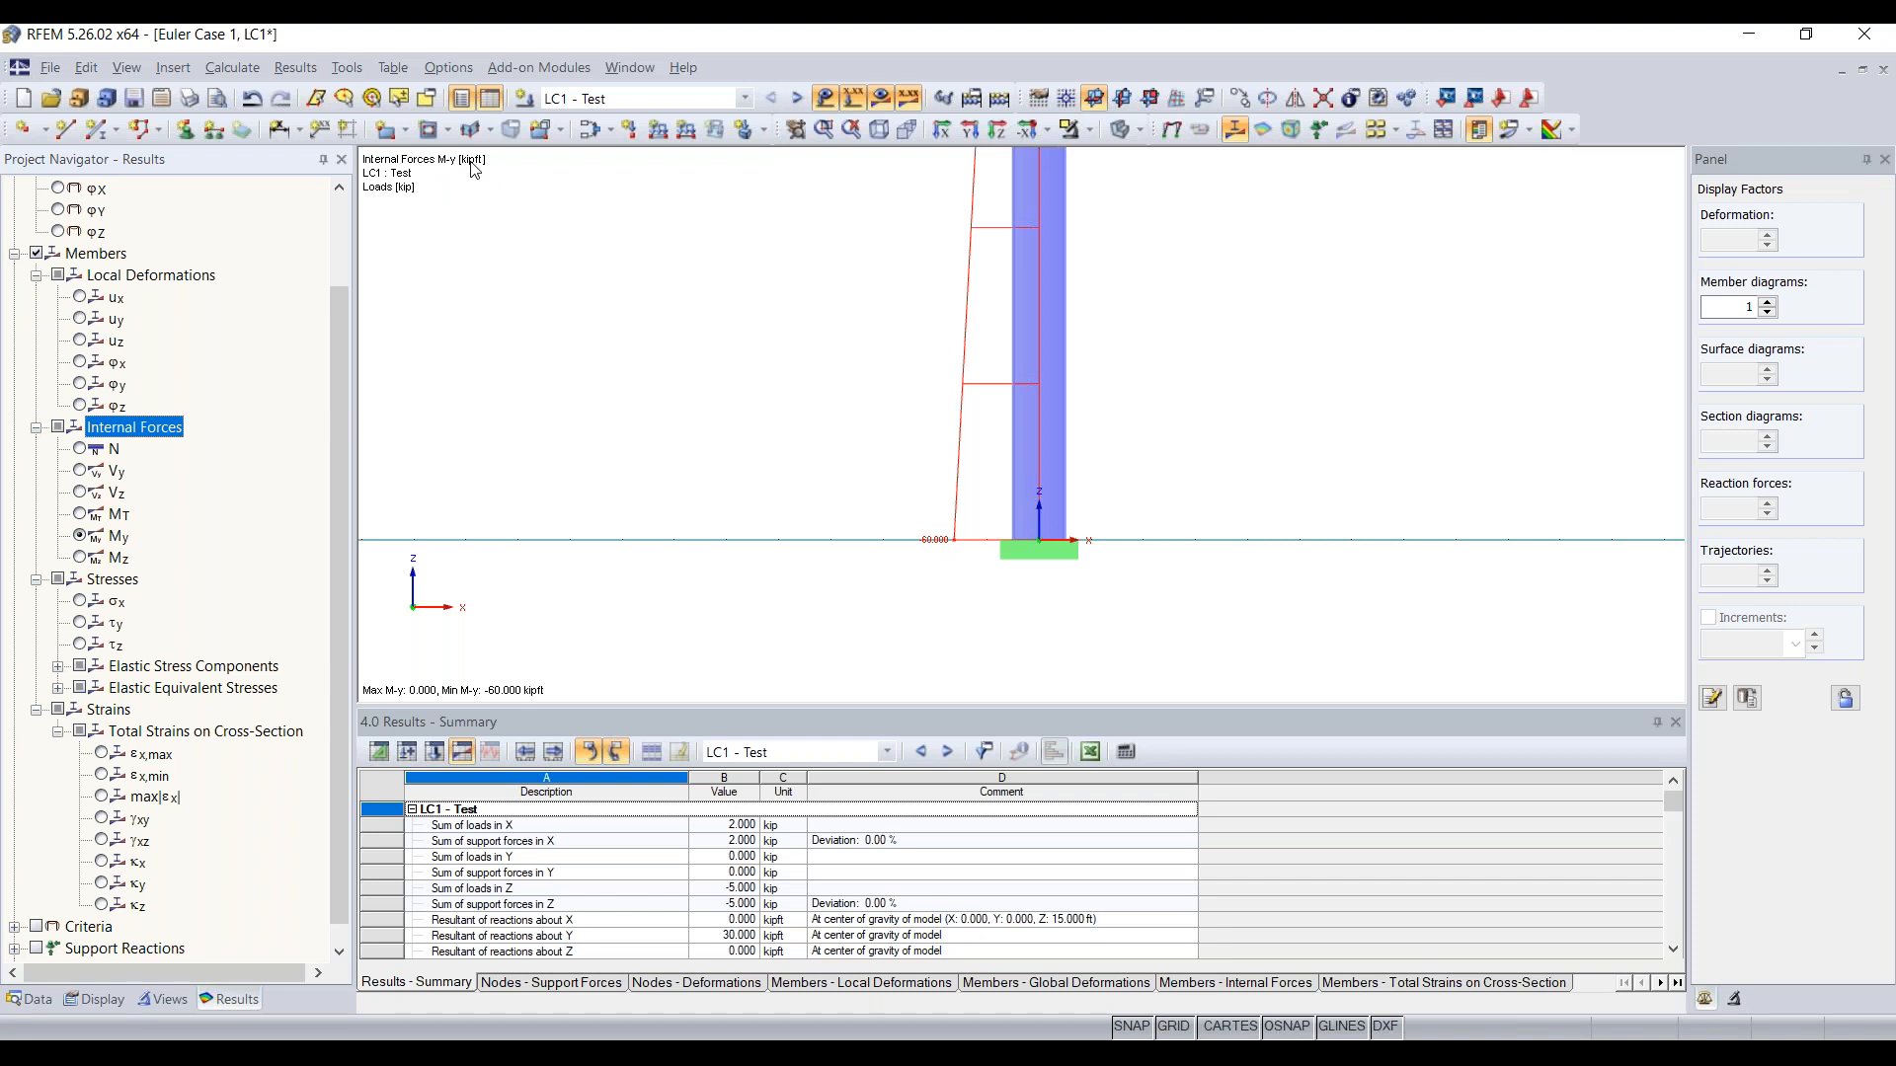
scroll(1093, 483, down, 3)
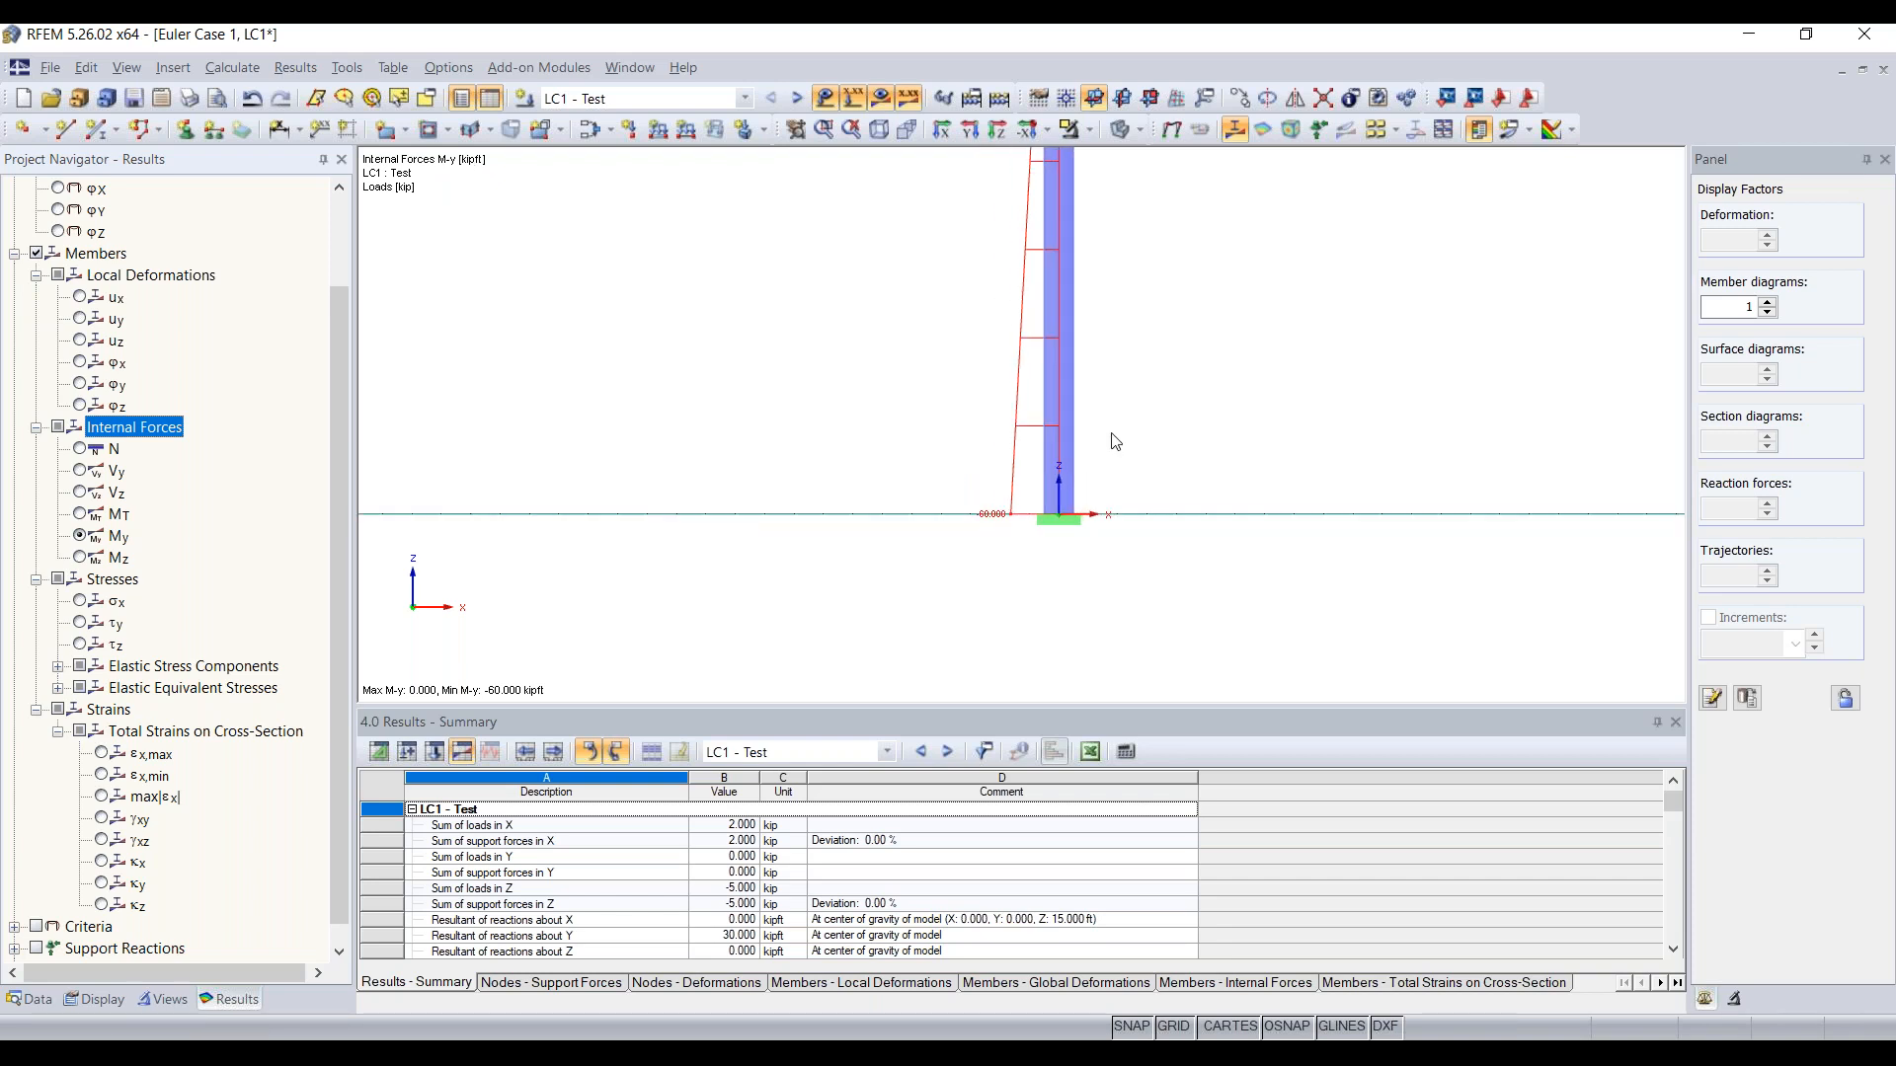
scroll(1162, 247, down, 4)
middle_drag(1165, 240, 1067, 484)
scroll(1067, 485, up, 1)
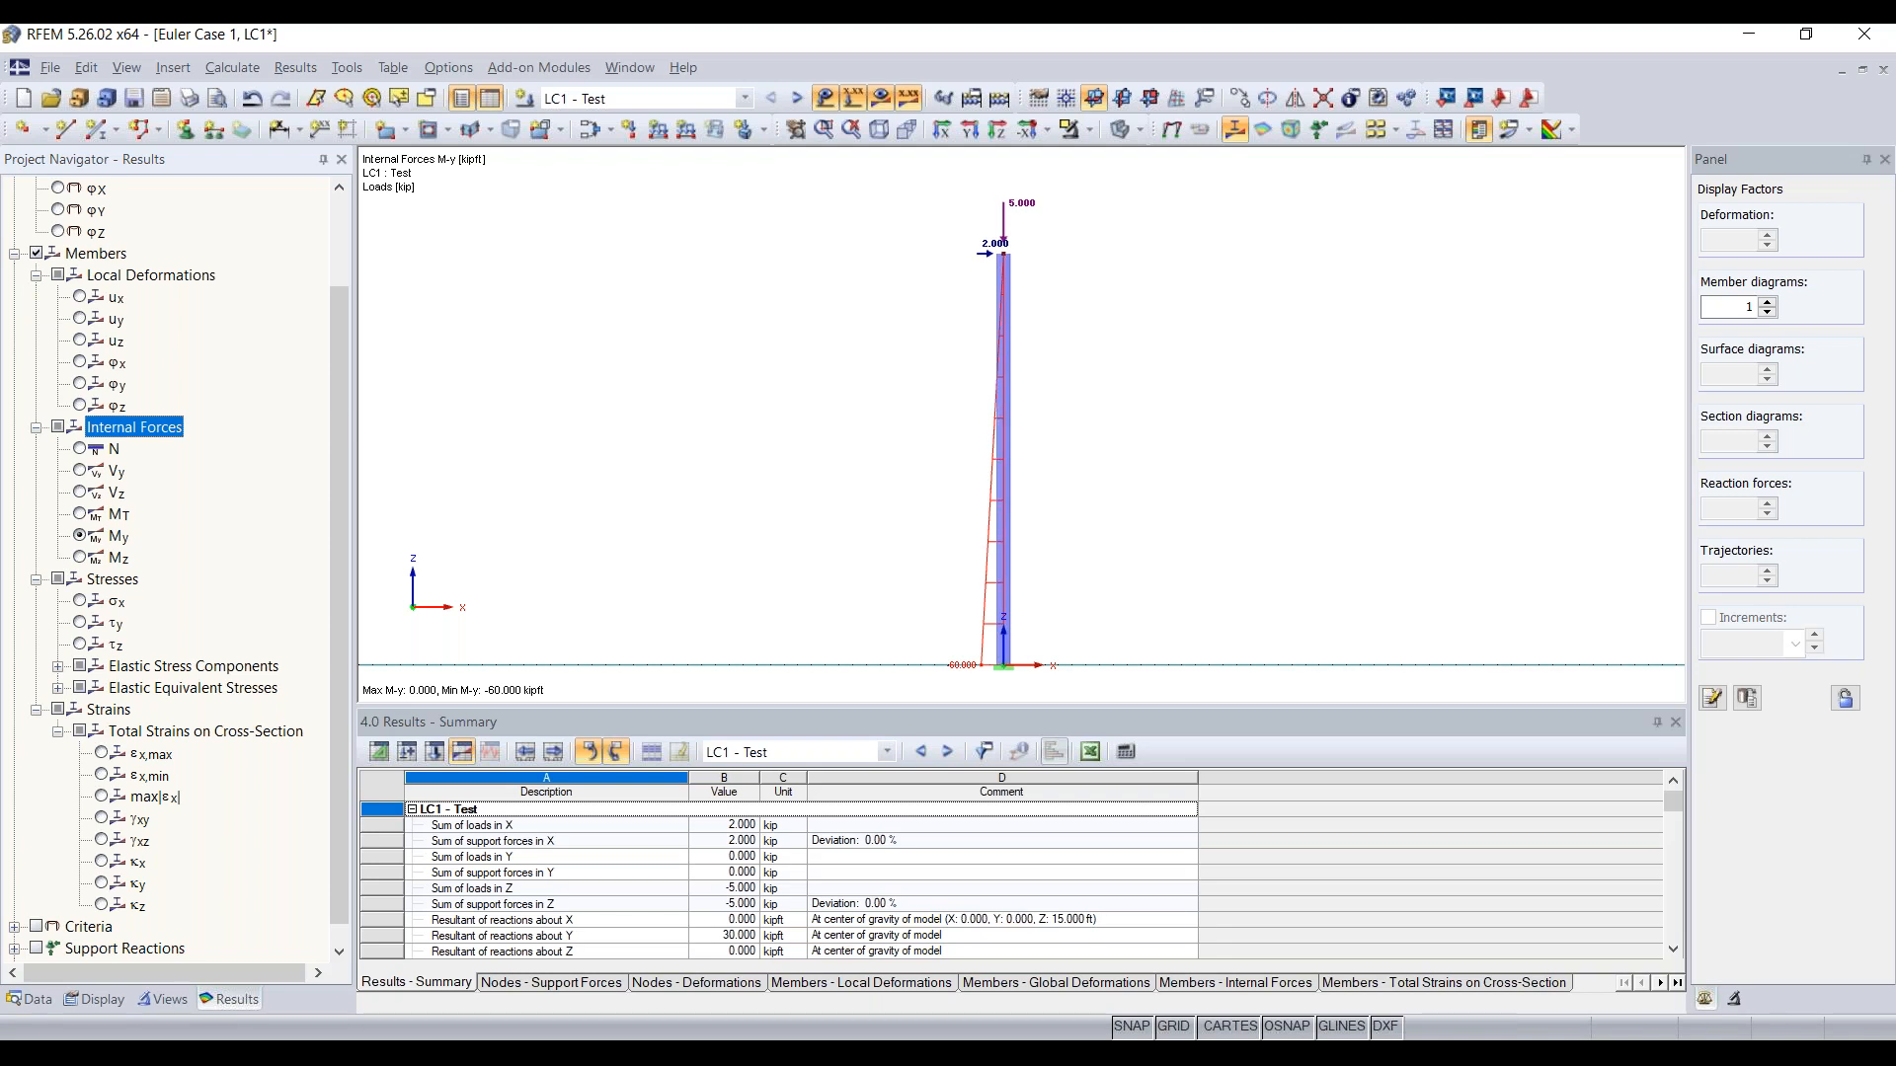
Step: Review the calculation parameters of load case LC1 and compare them with those of load combination CO1
scroll(277, 529, up, 2)
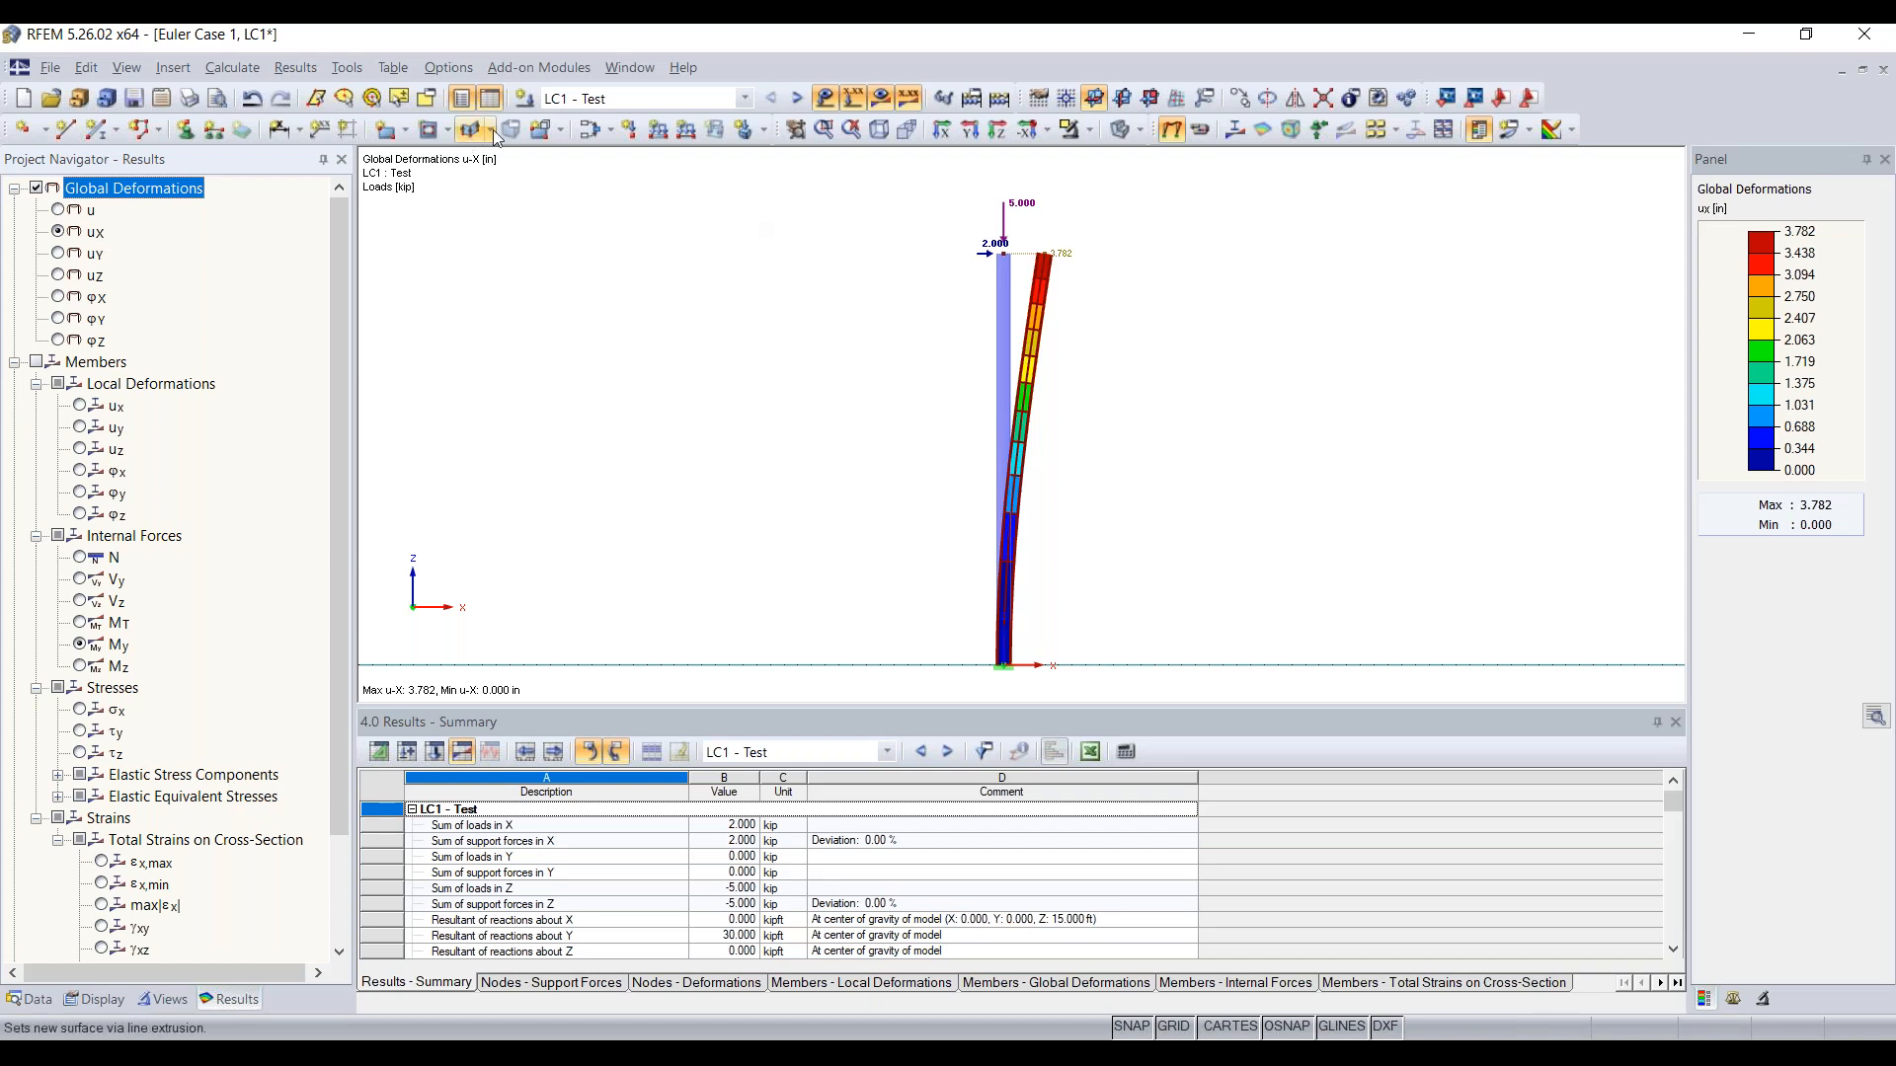
click(593, 131)
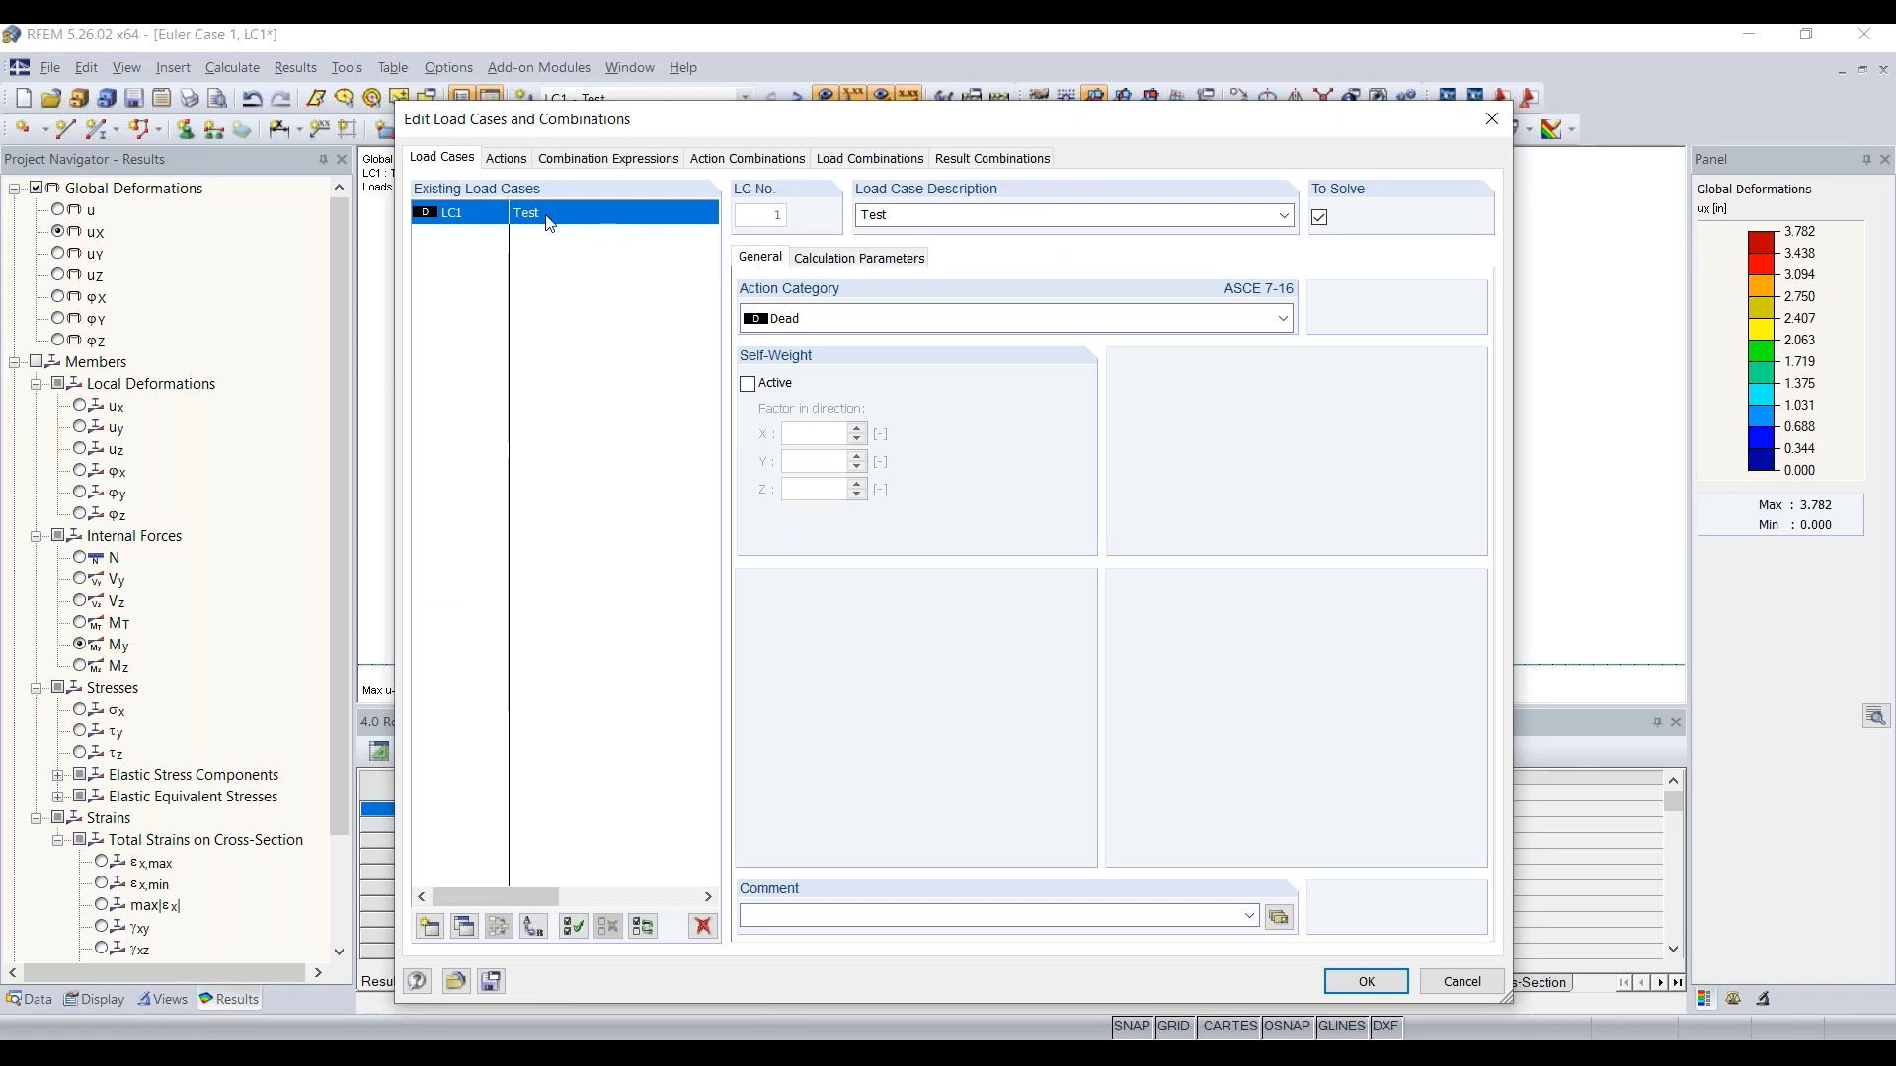
click(856, 259)
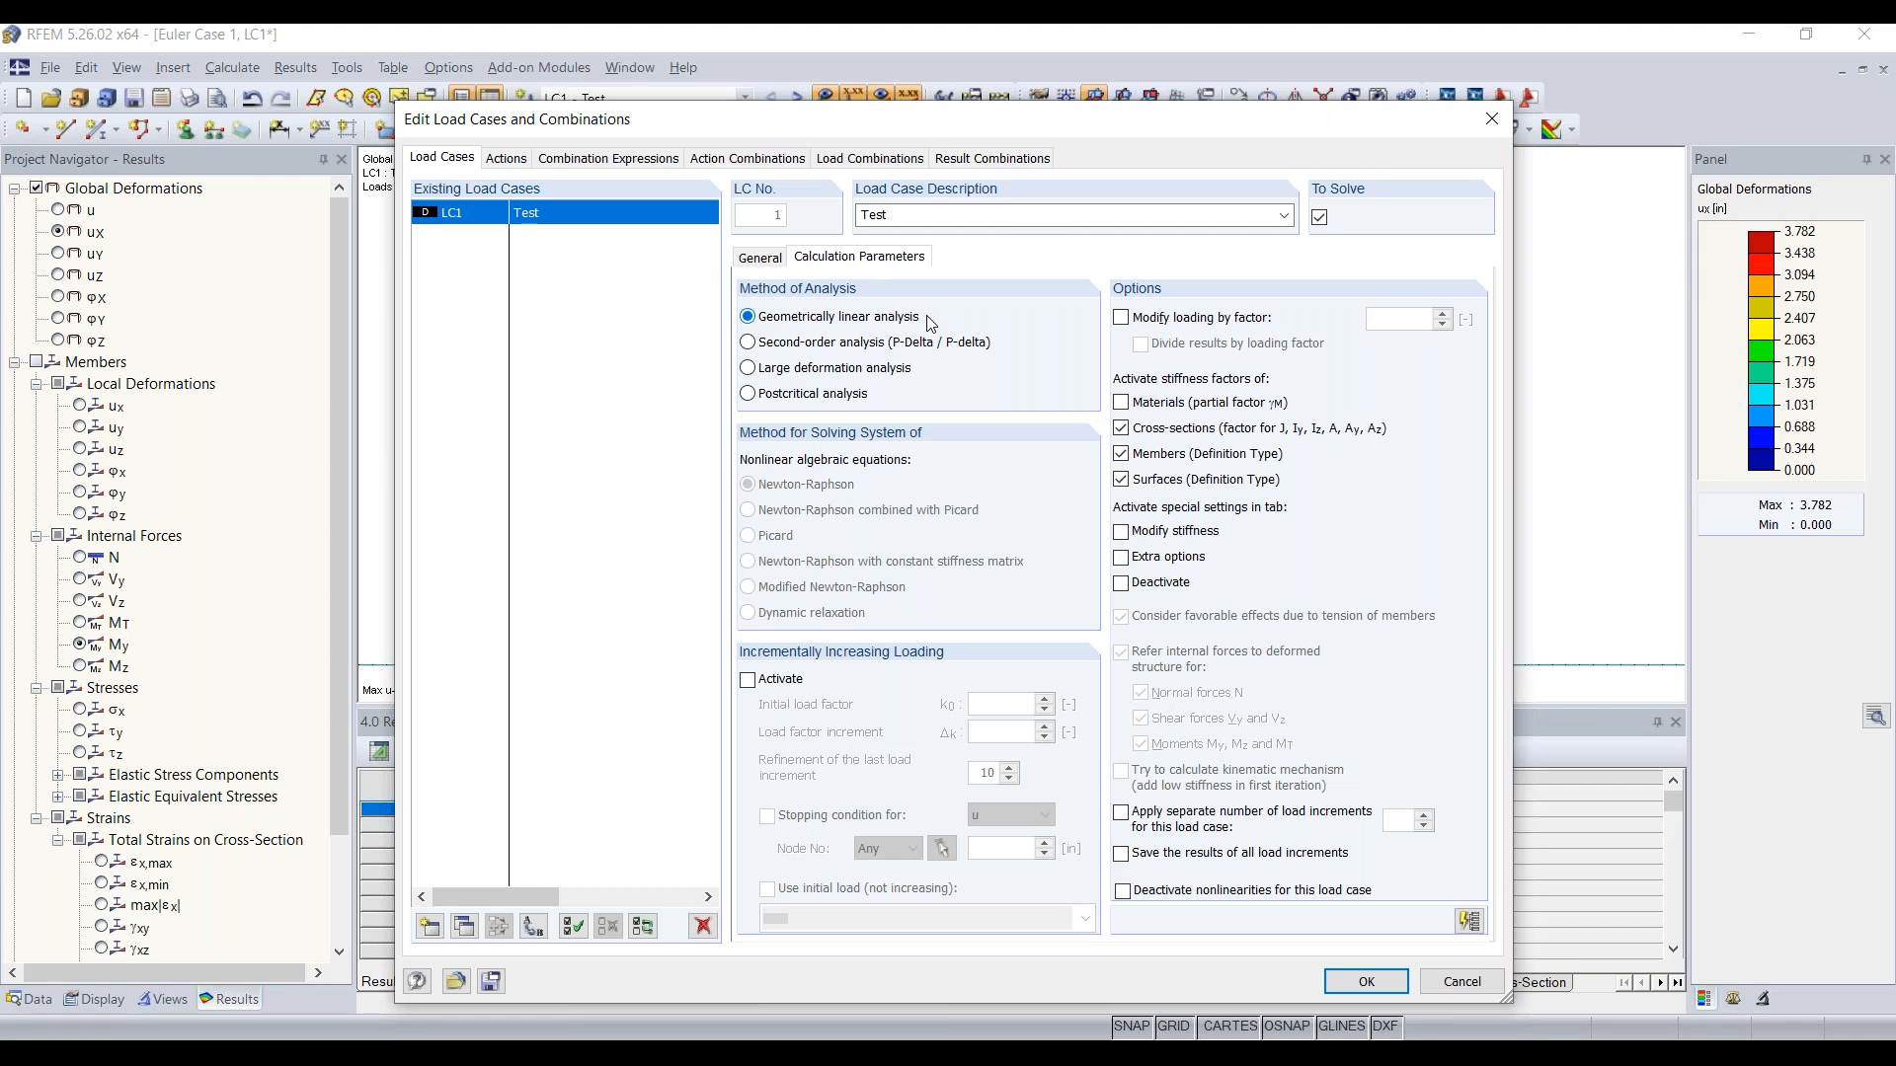
click(854, 163)
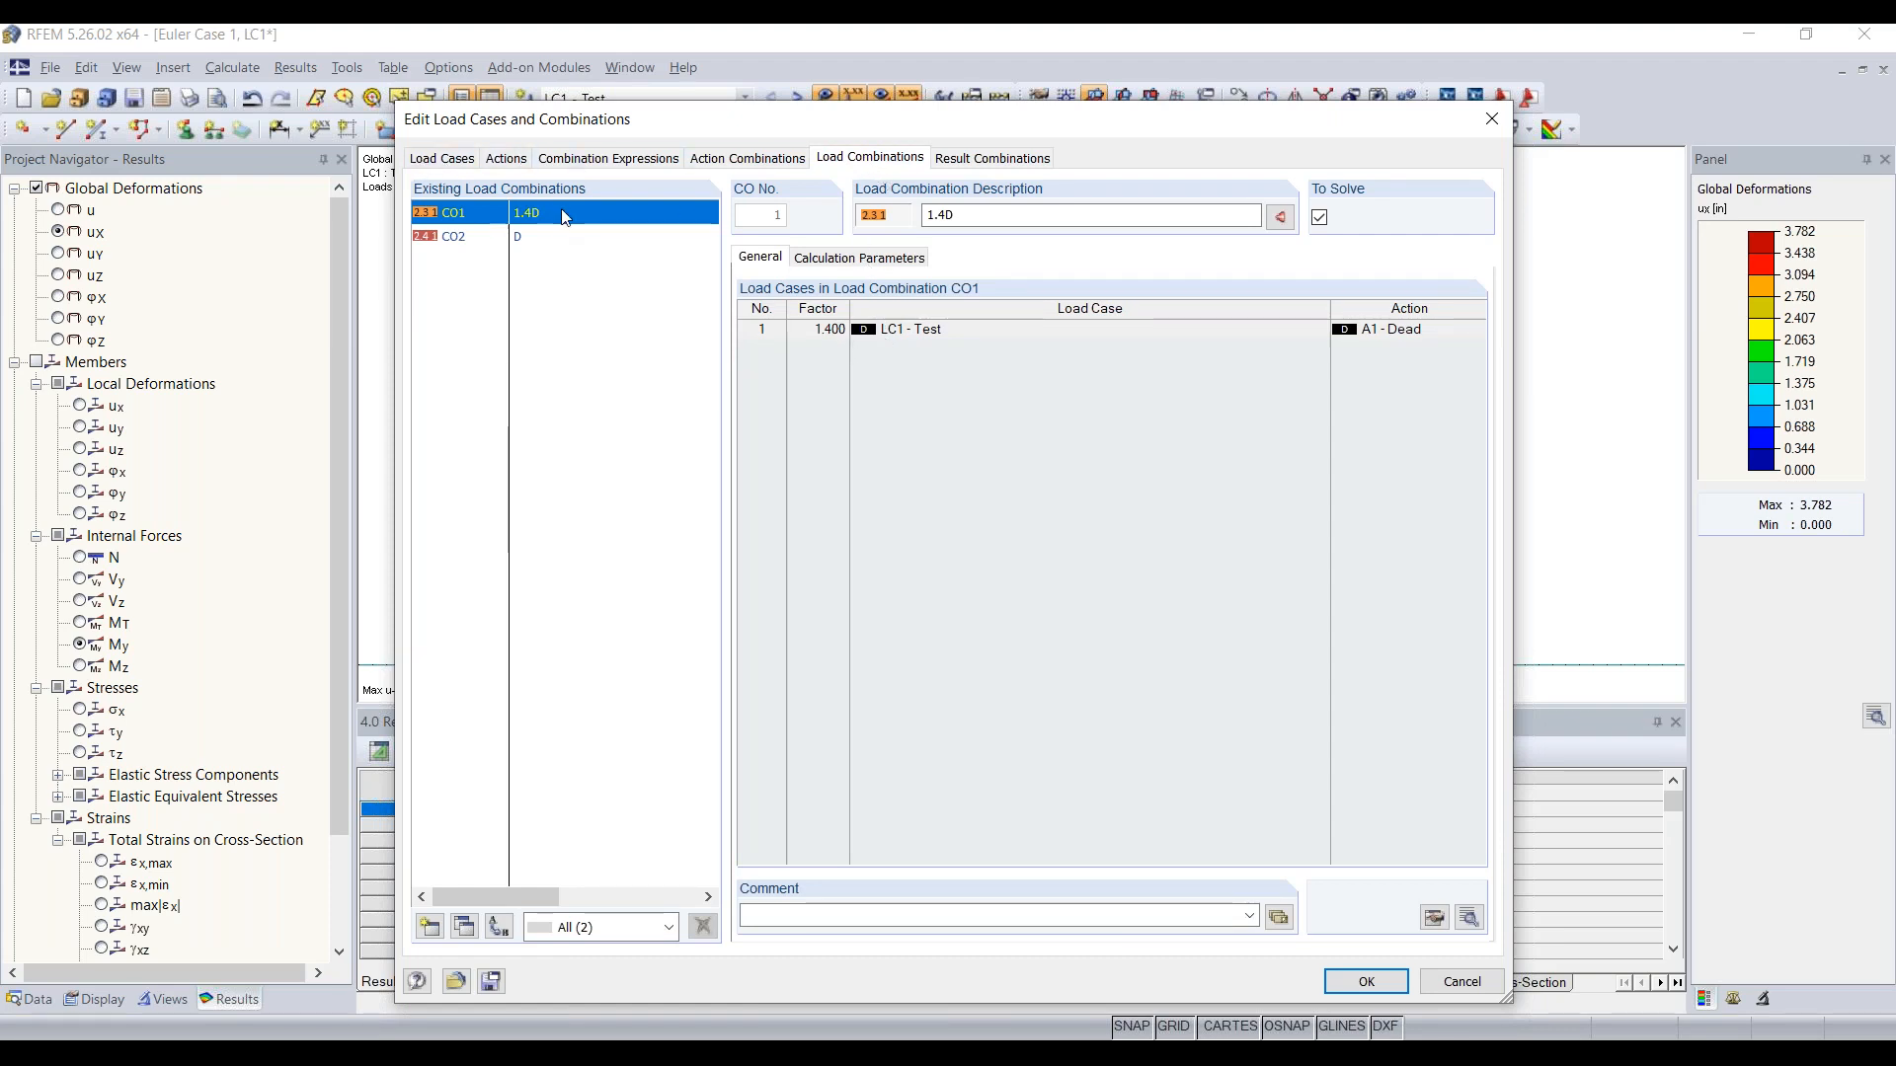
click(853, 262)
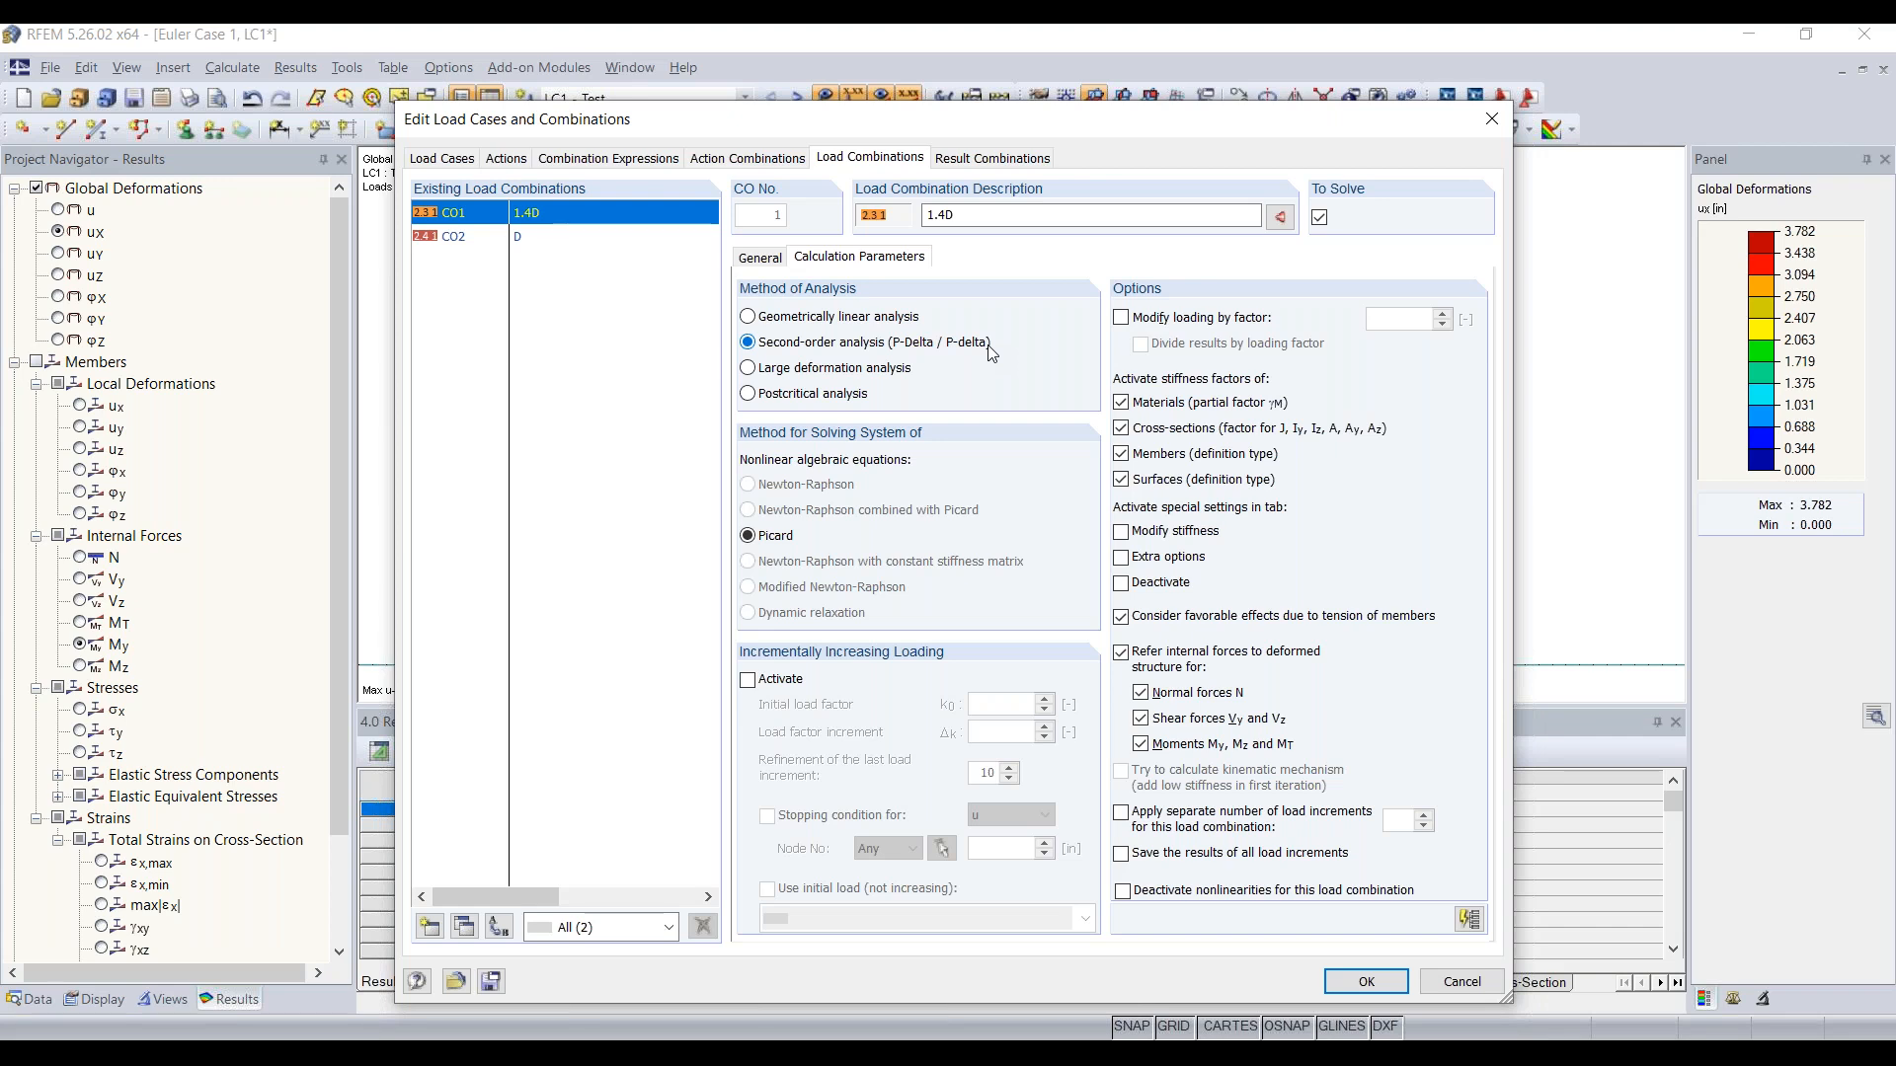
Step: Set the method of analysis for load case LC1 to Second-order analysis (P-Delta / P-delta)
click(437, 160)
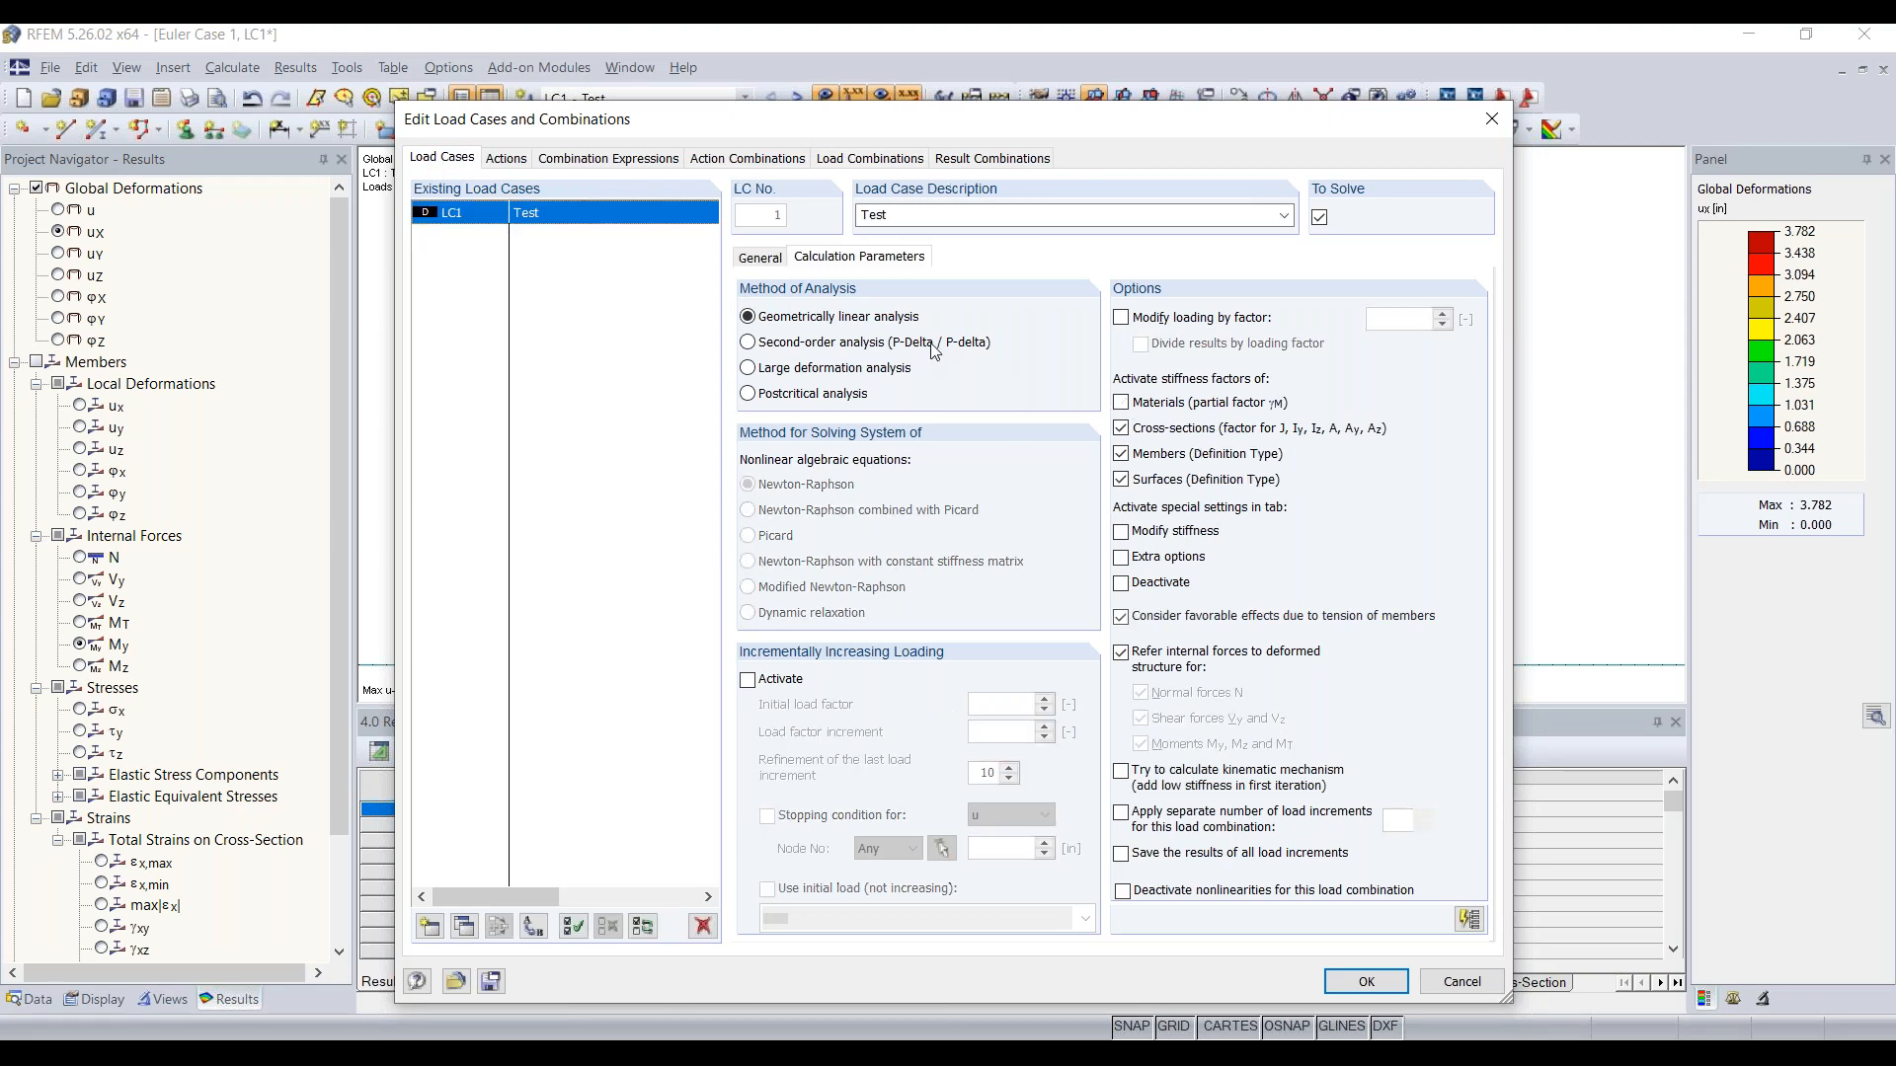
click(854, 345)
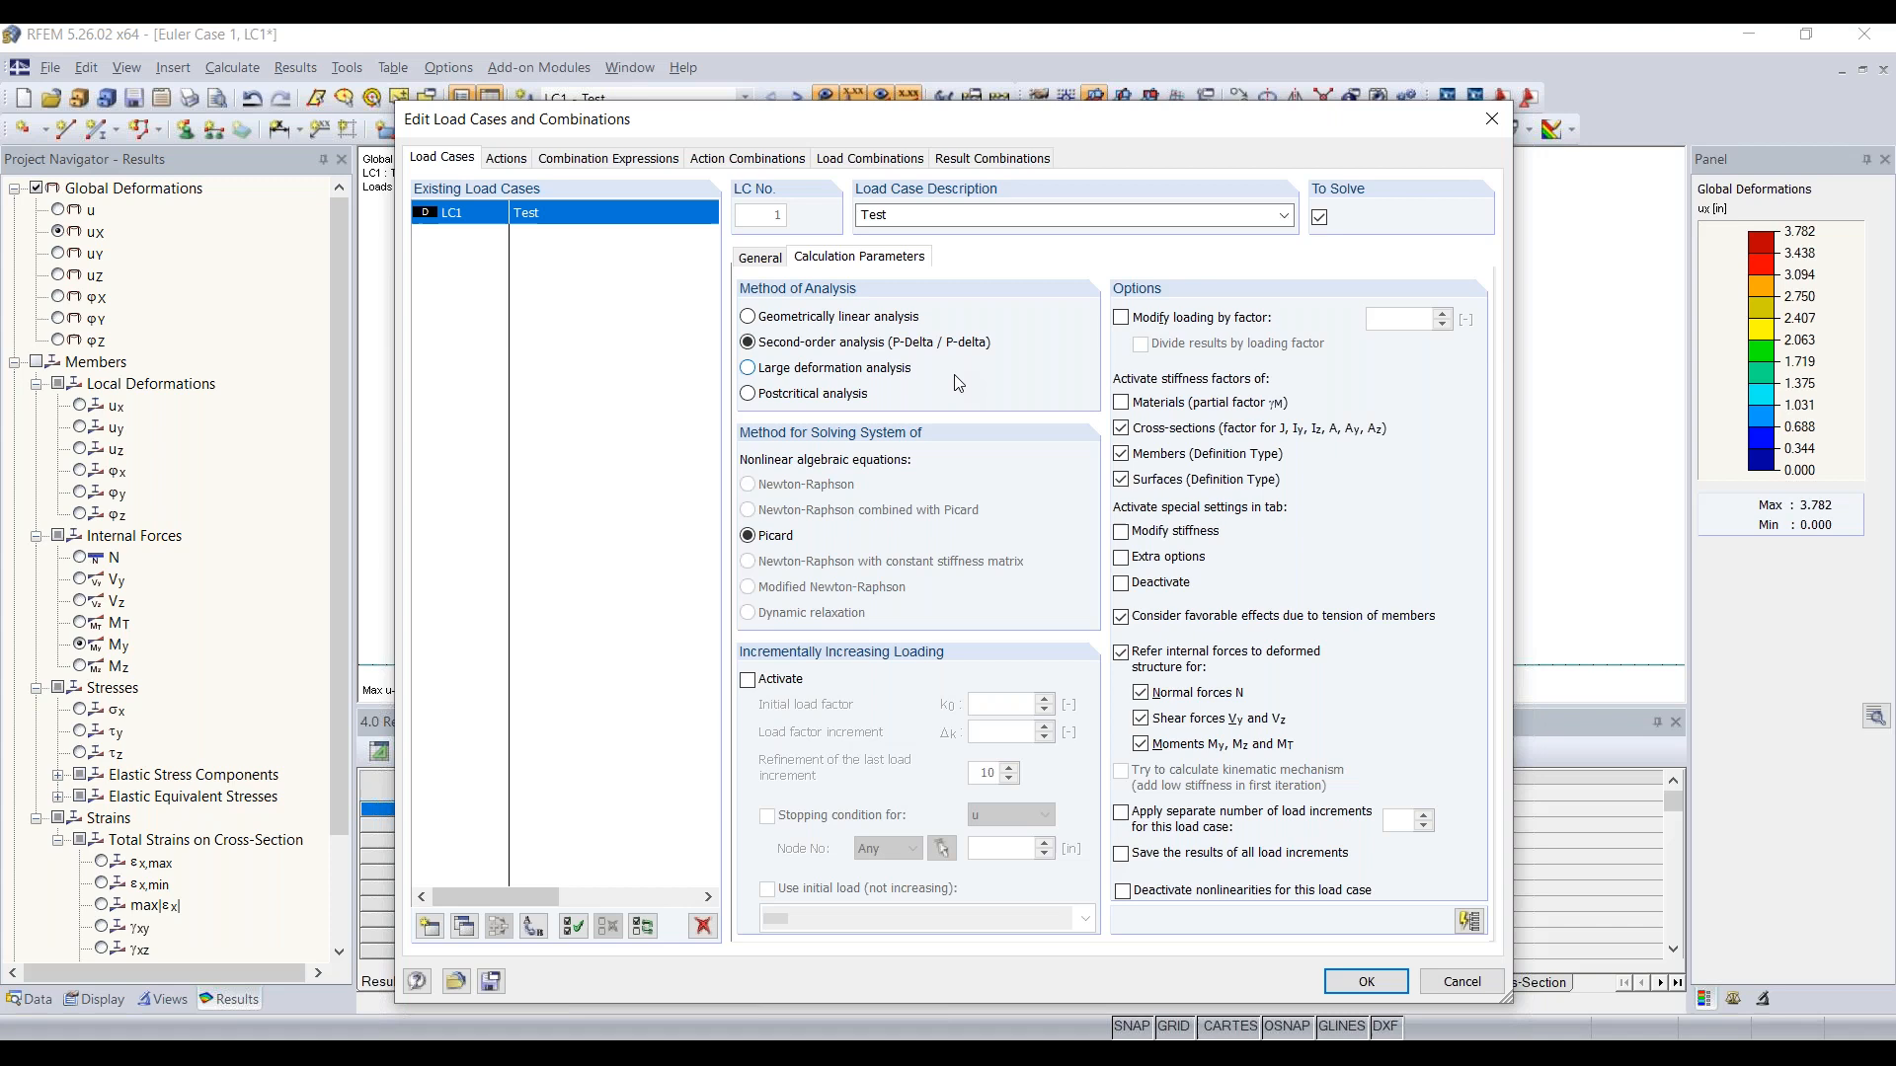
click(1368, 983)
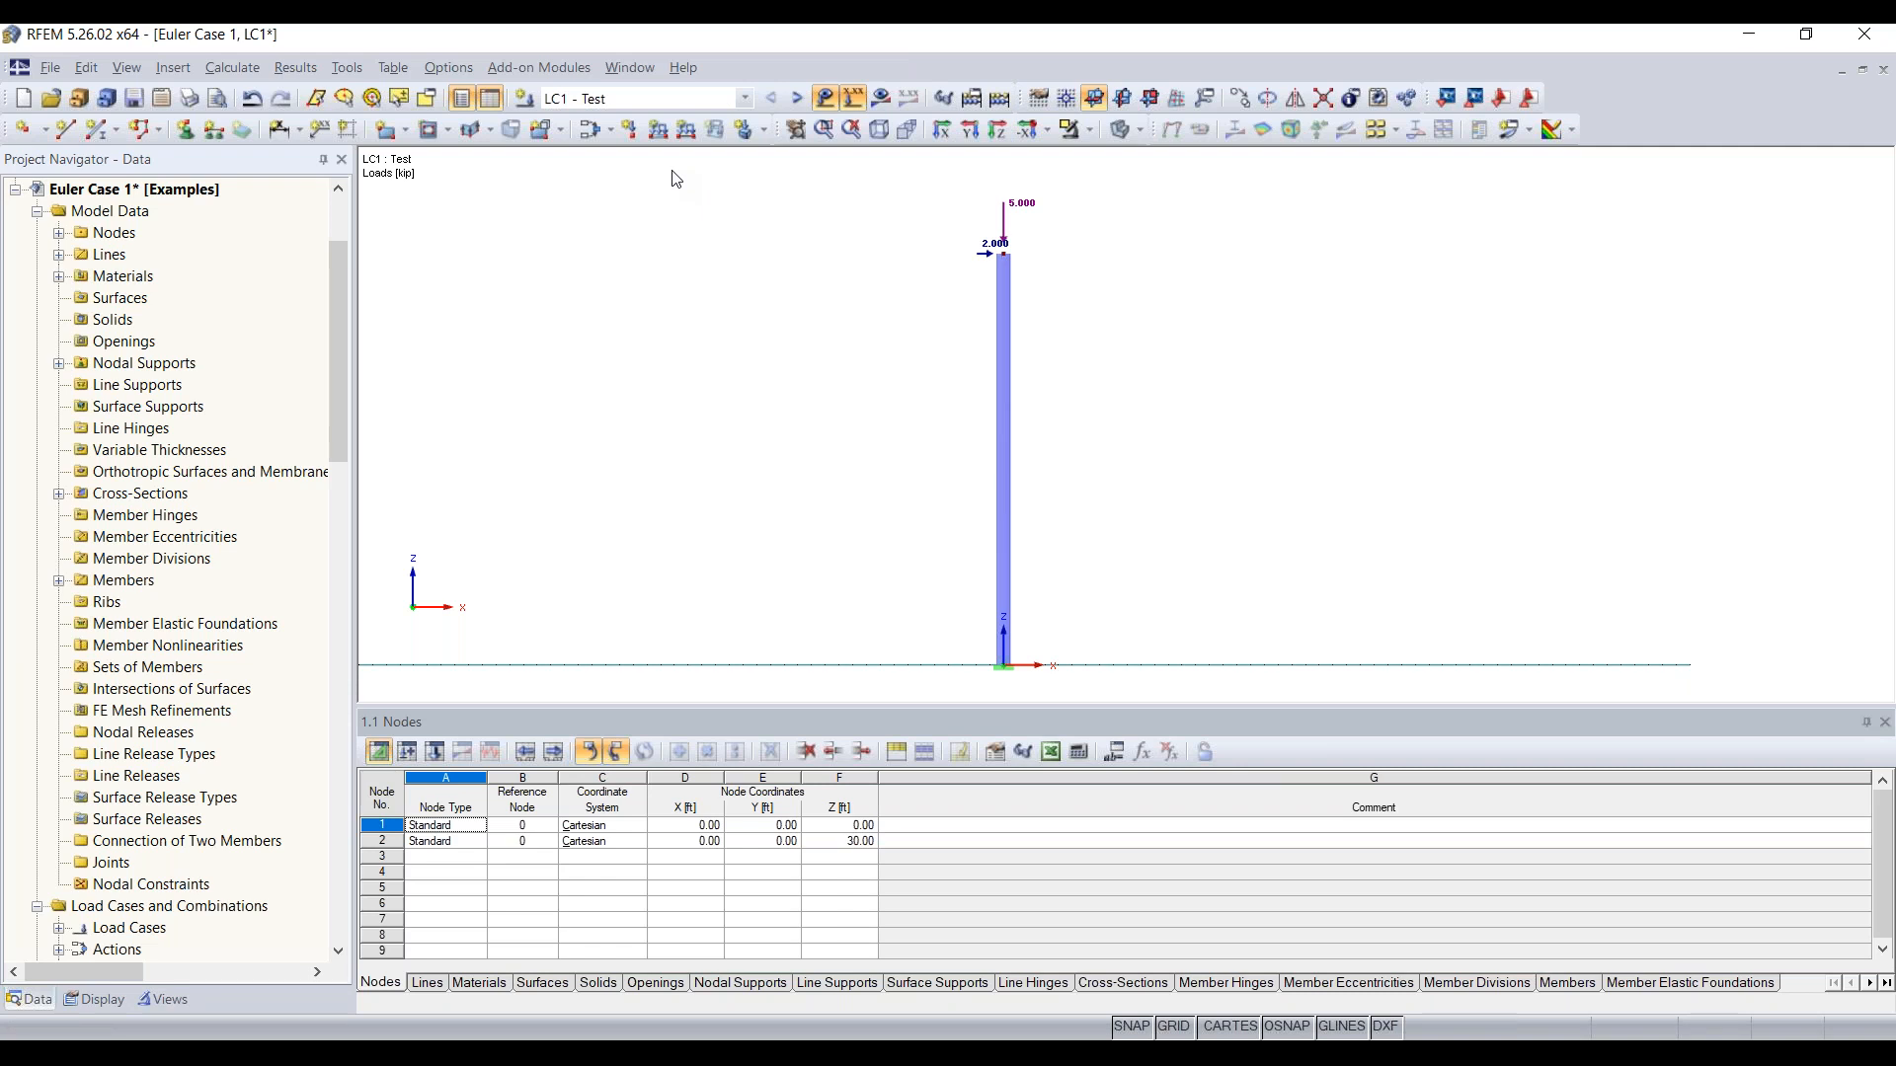
Step: Recalculate the Test load case and view its global X deformation and the column's bending moment My
click(881, 99)
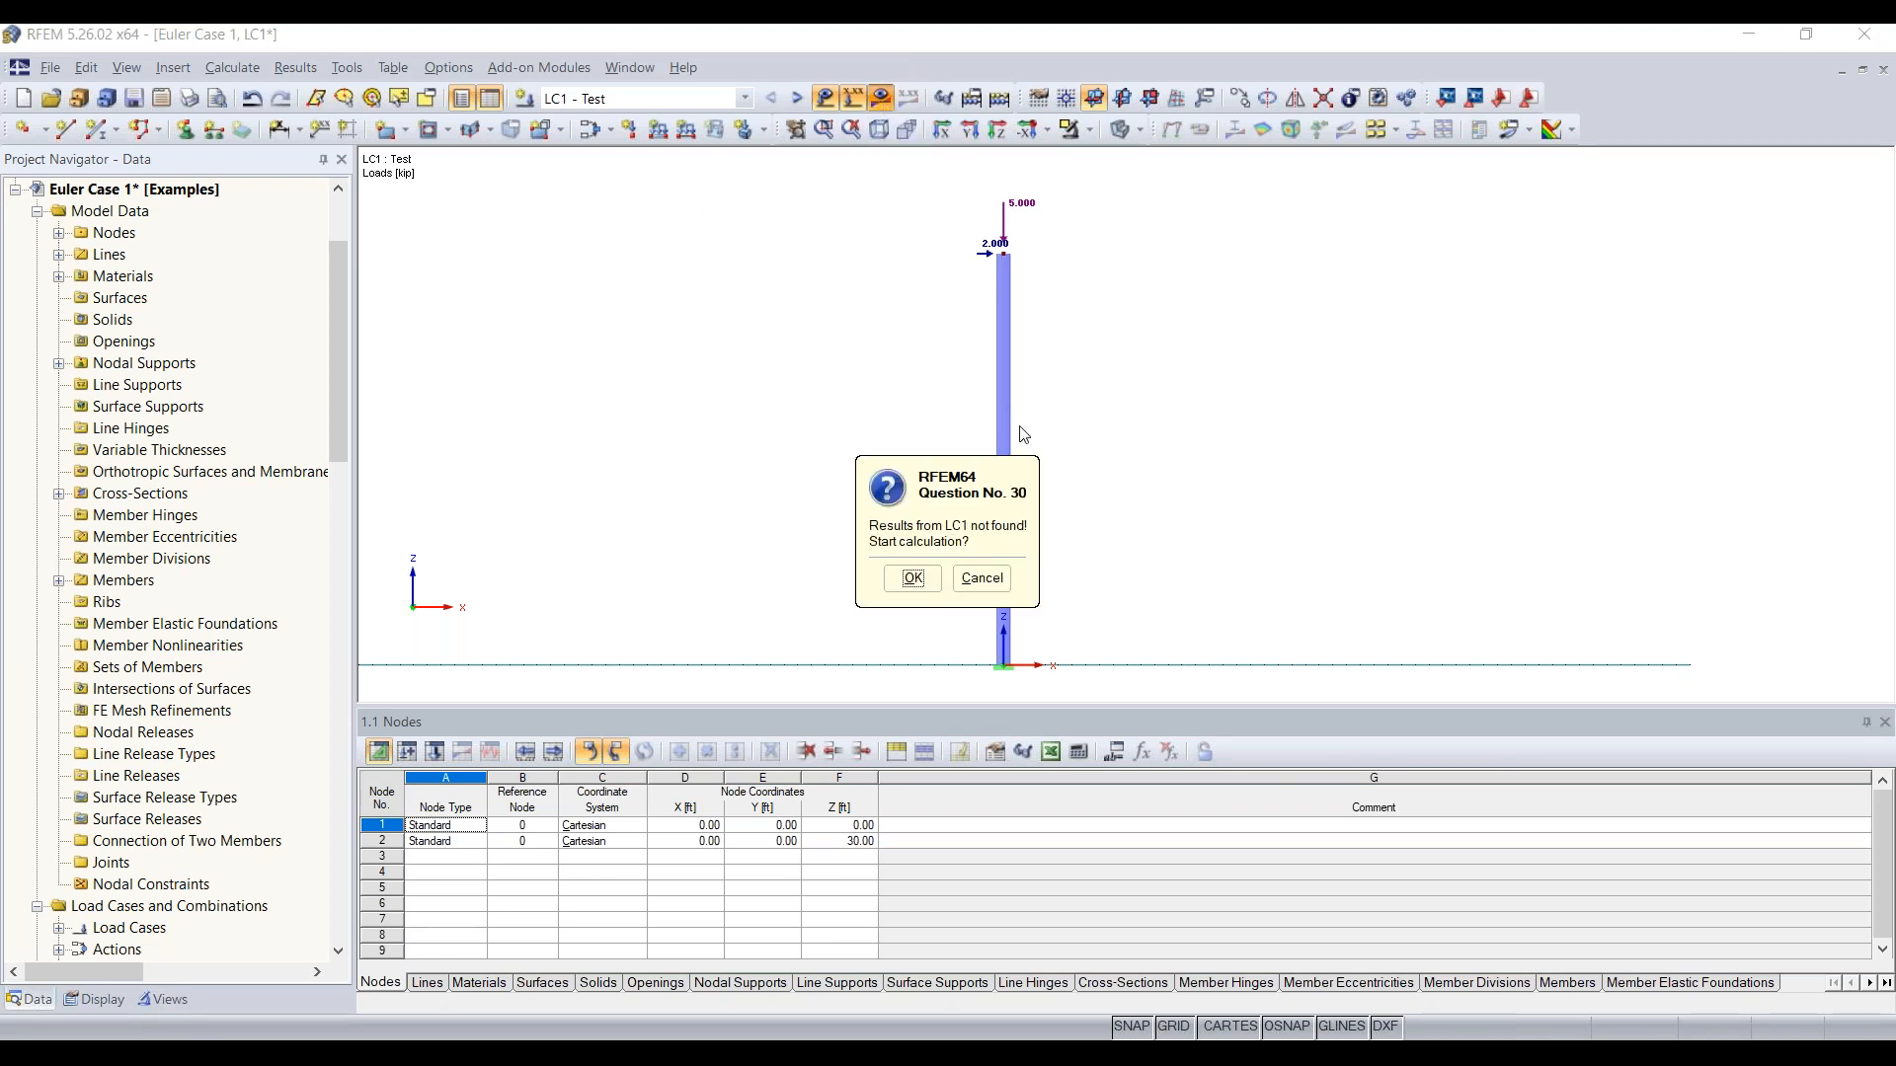
click(913, 578)
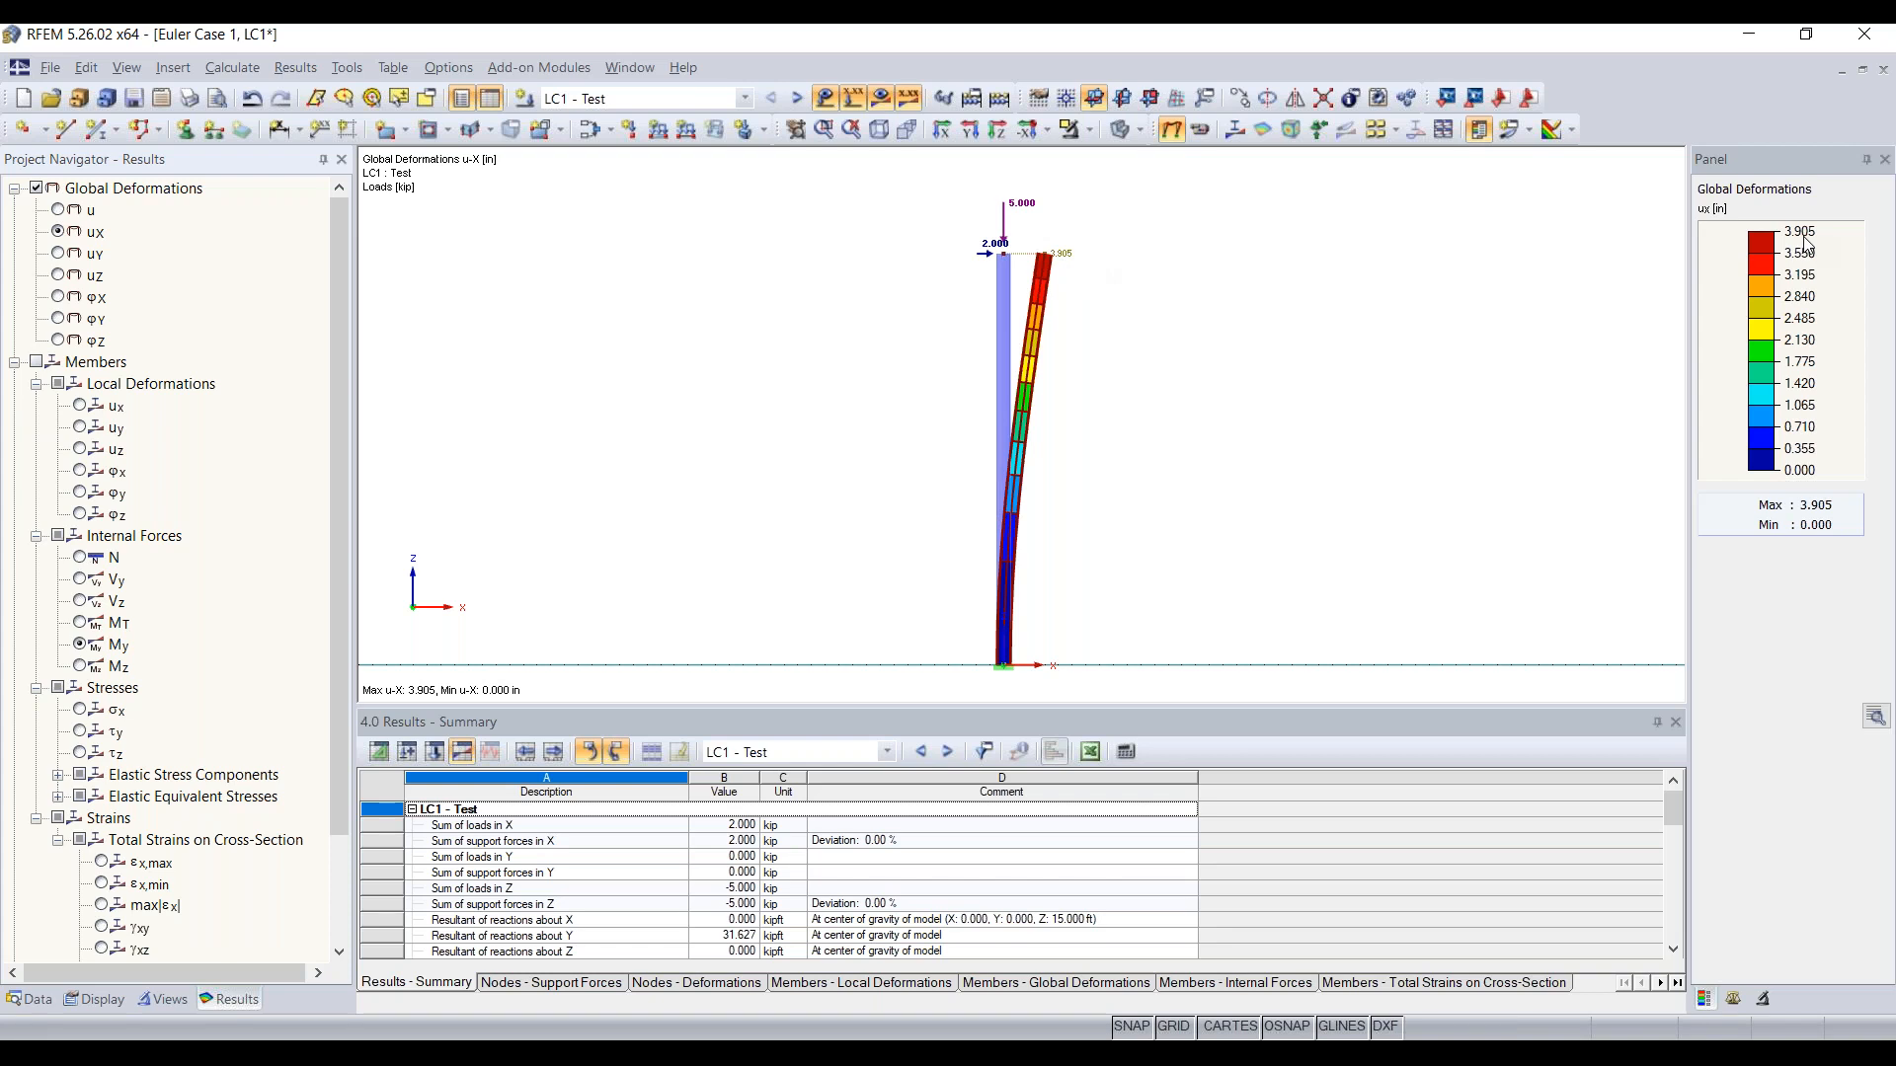
click(37, 362)
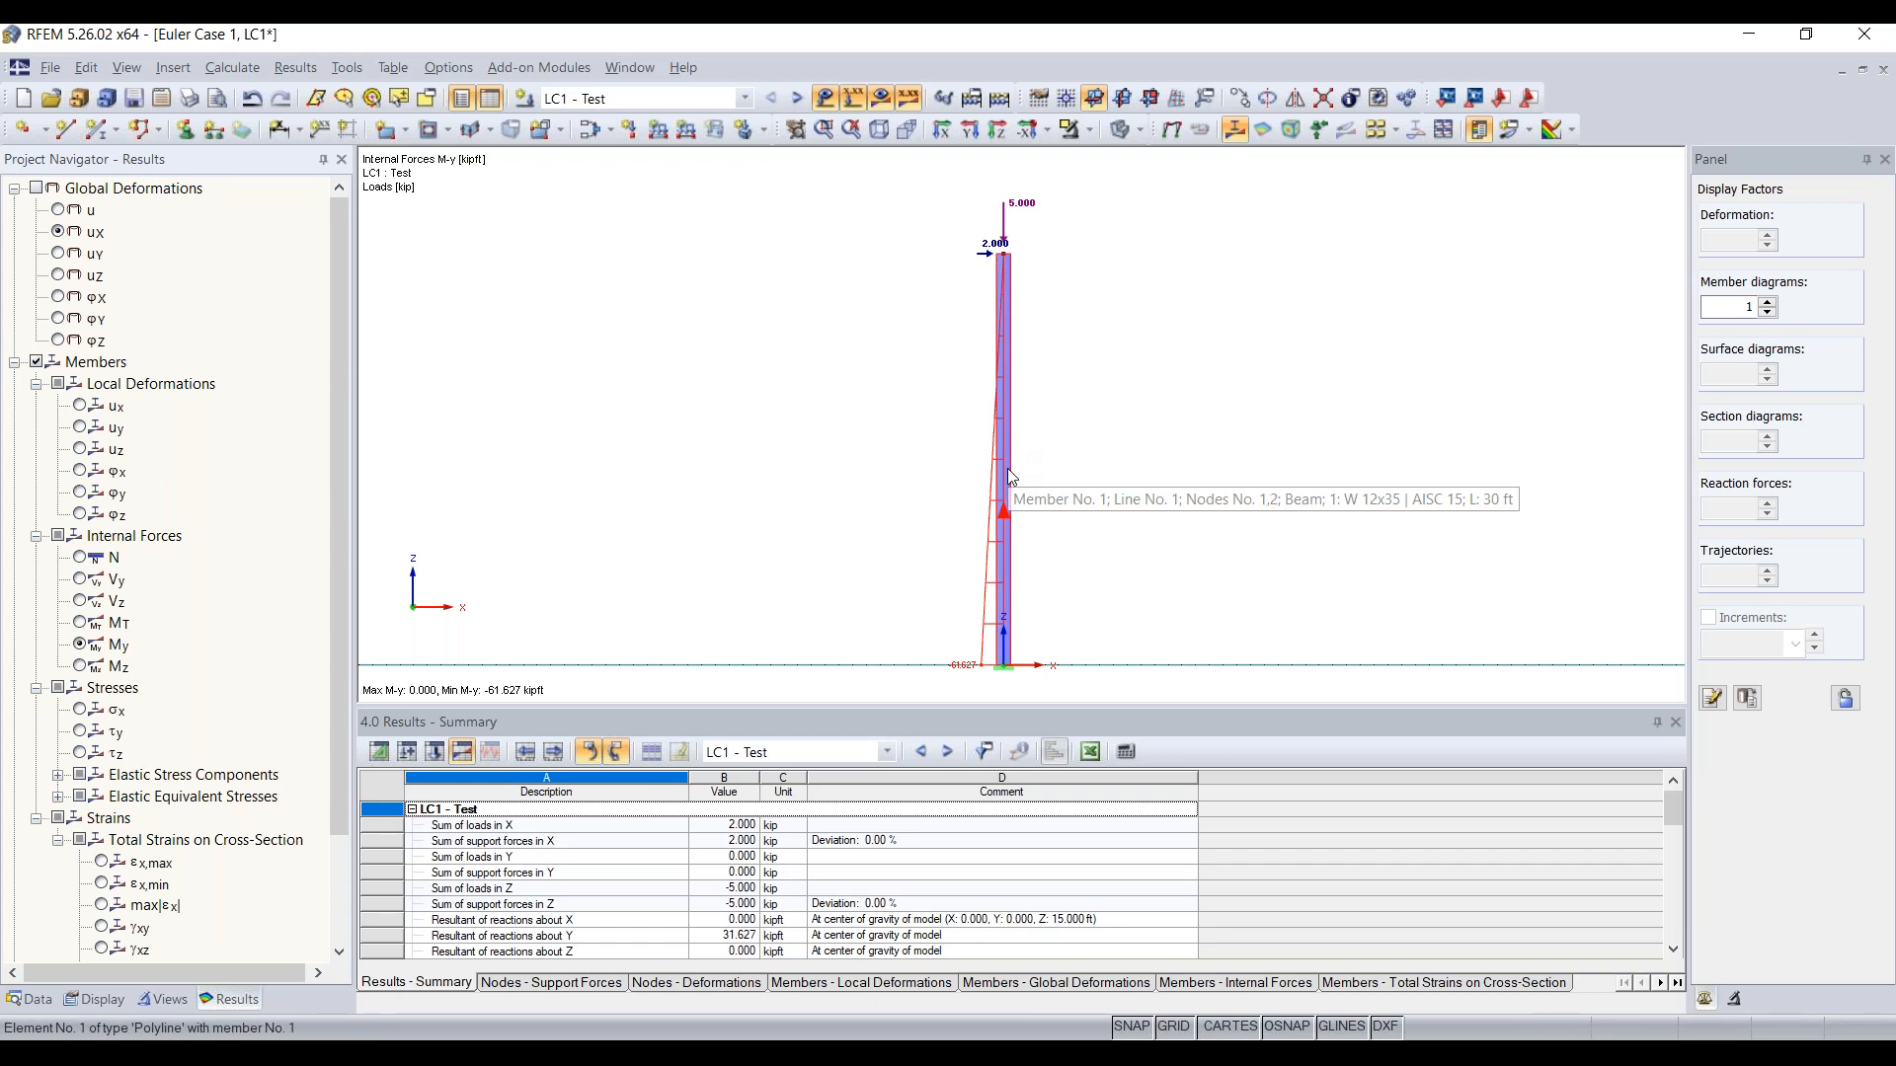
Step: Check the member type in the column's member properties and close them without changes
double_click(1004, 339)
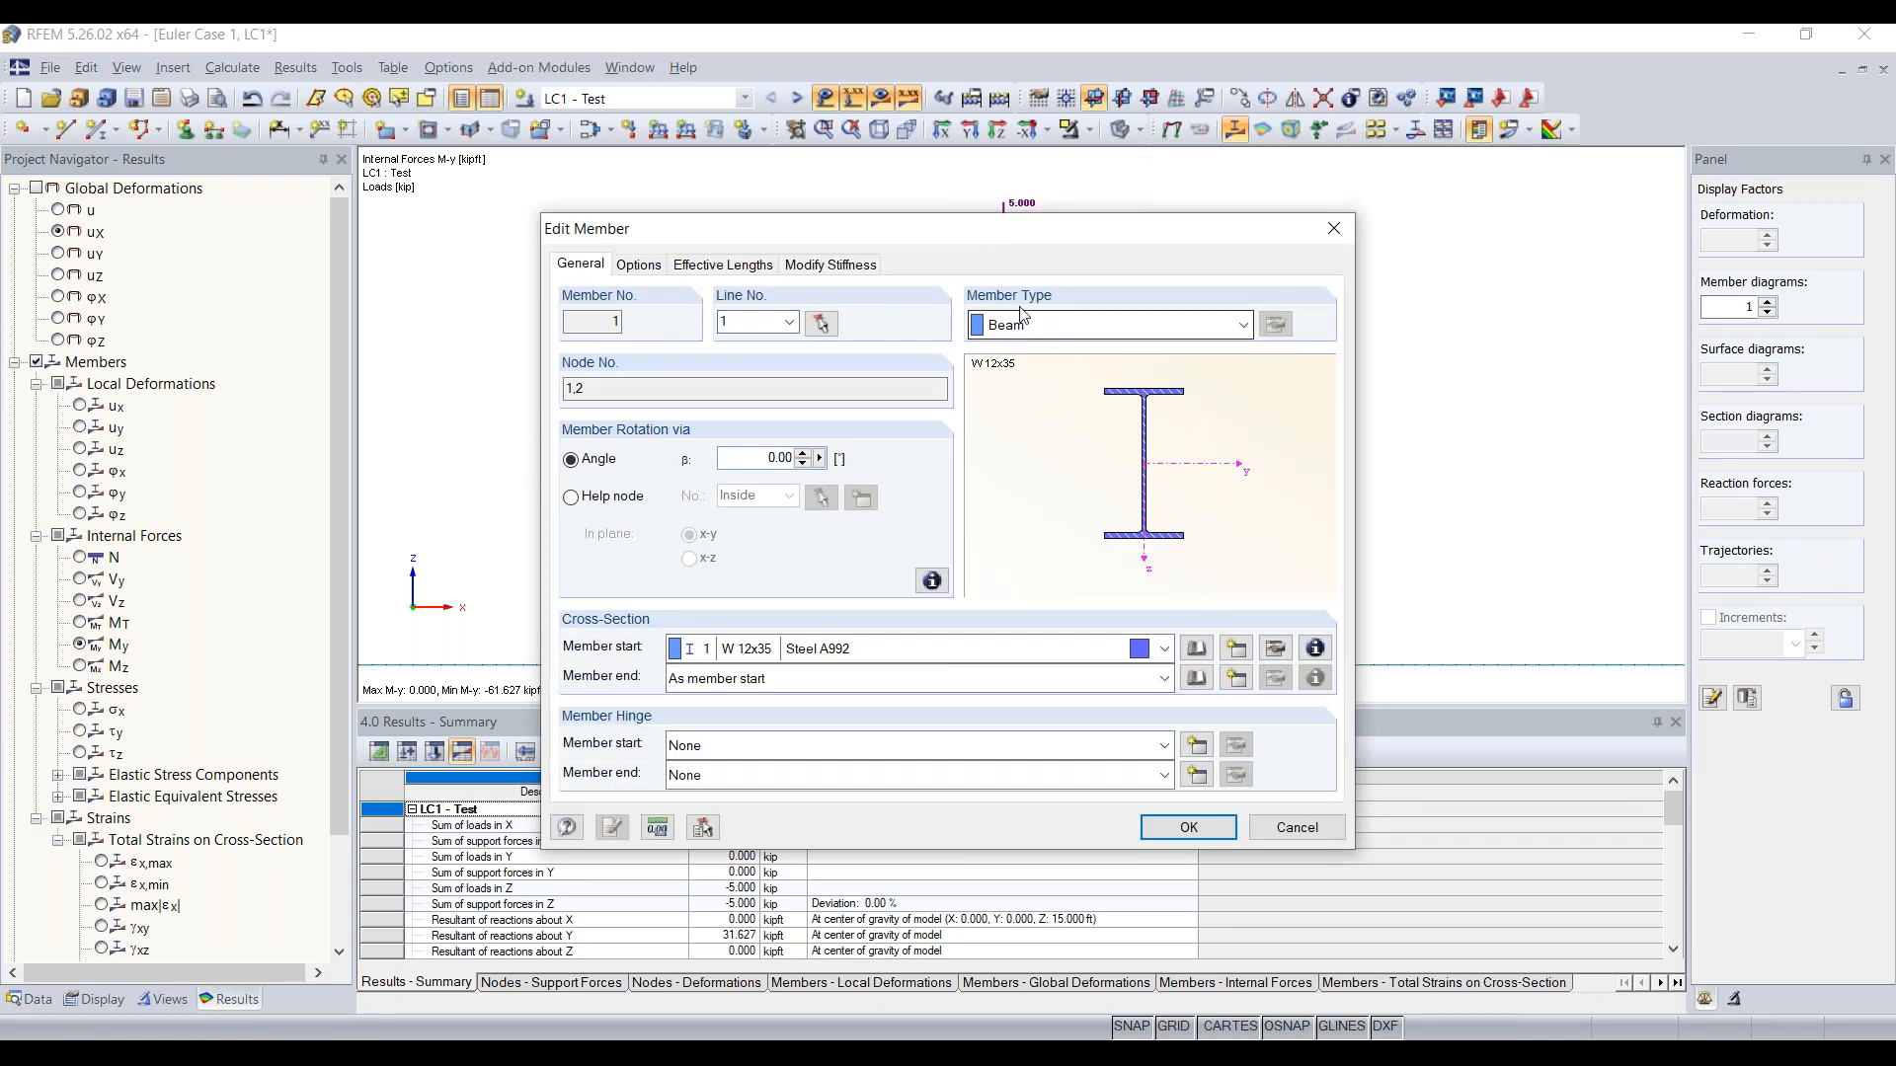
click(1044, 324)
click(1048, 324)
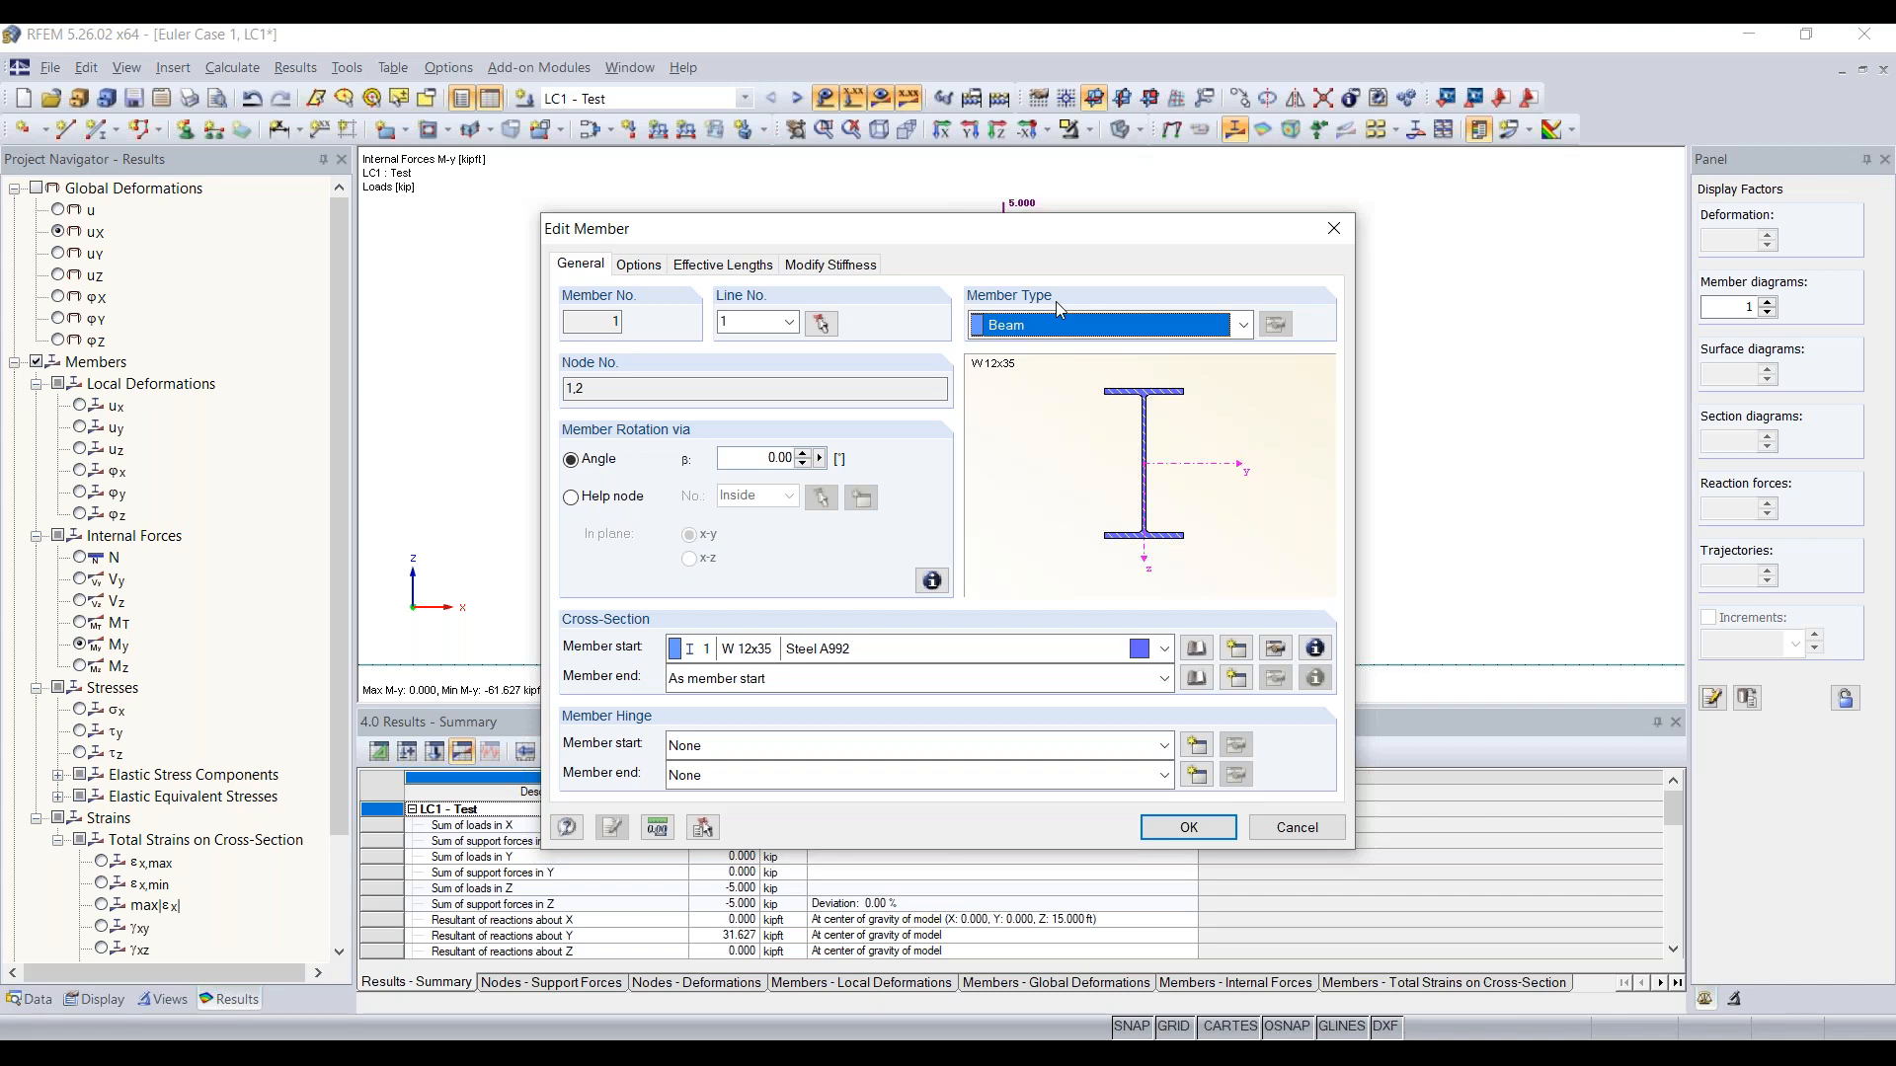
drag(1133, 238, 1035, 212)
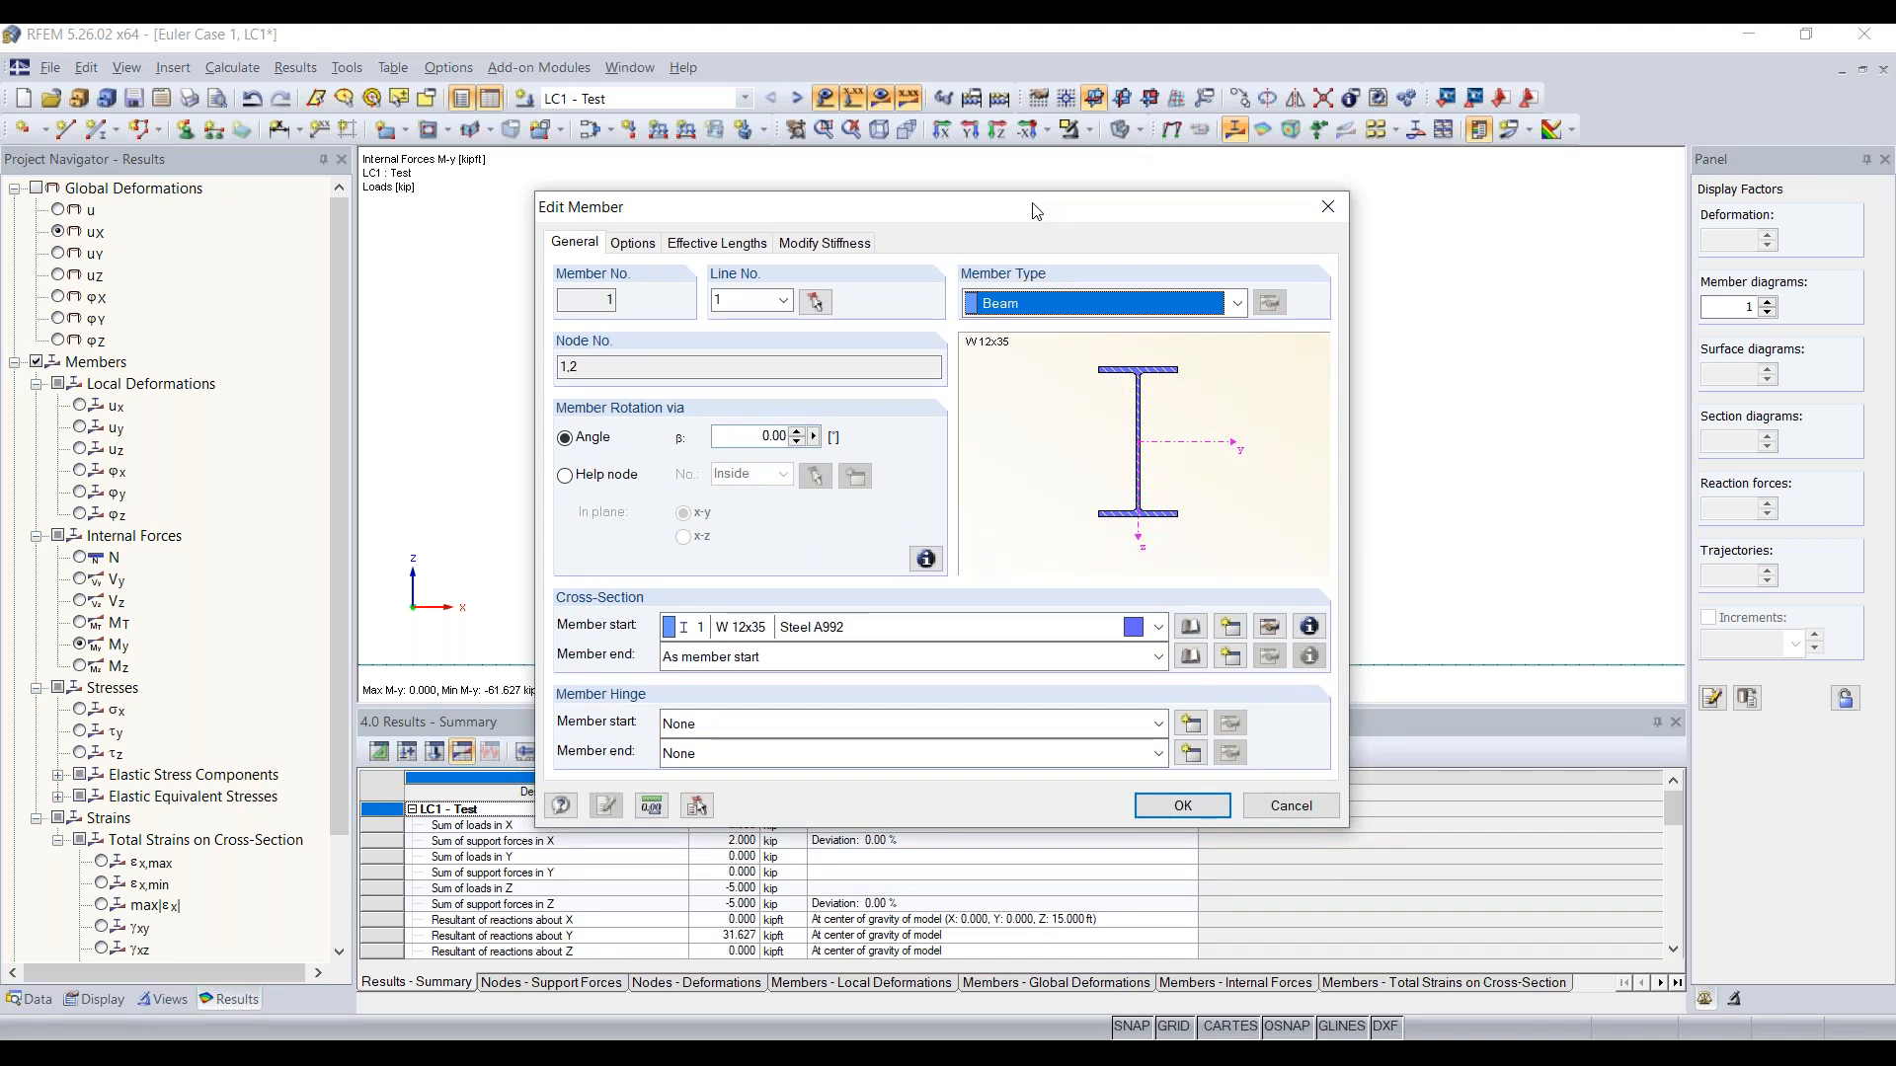
click(1328, 206)
drag(917, 300, 1117, 179)
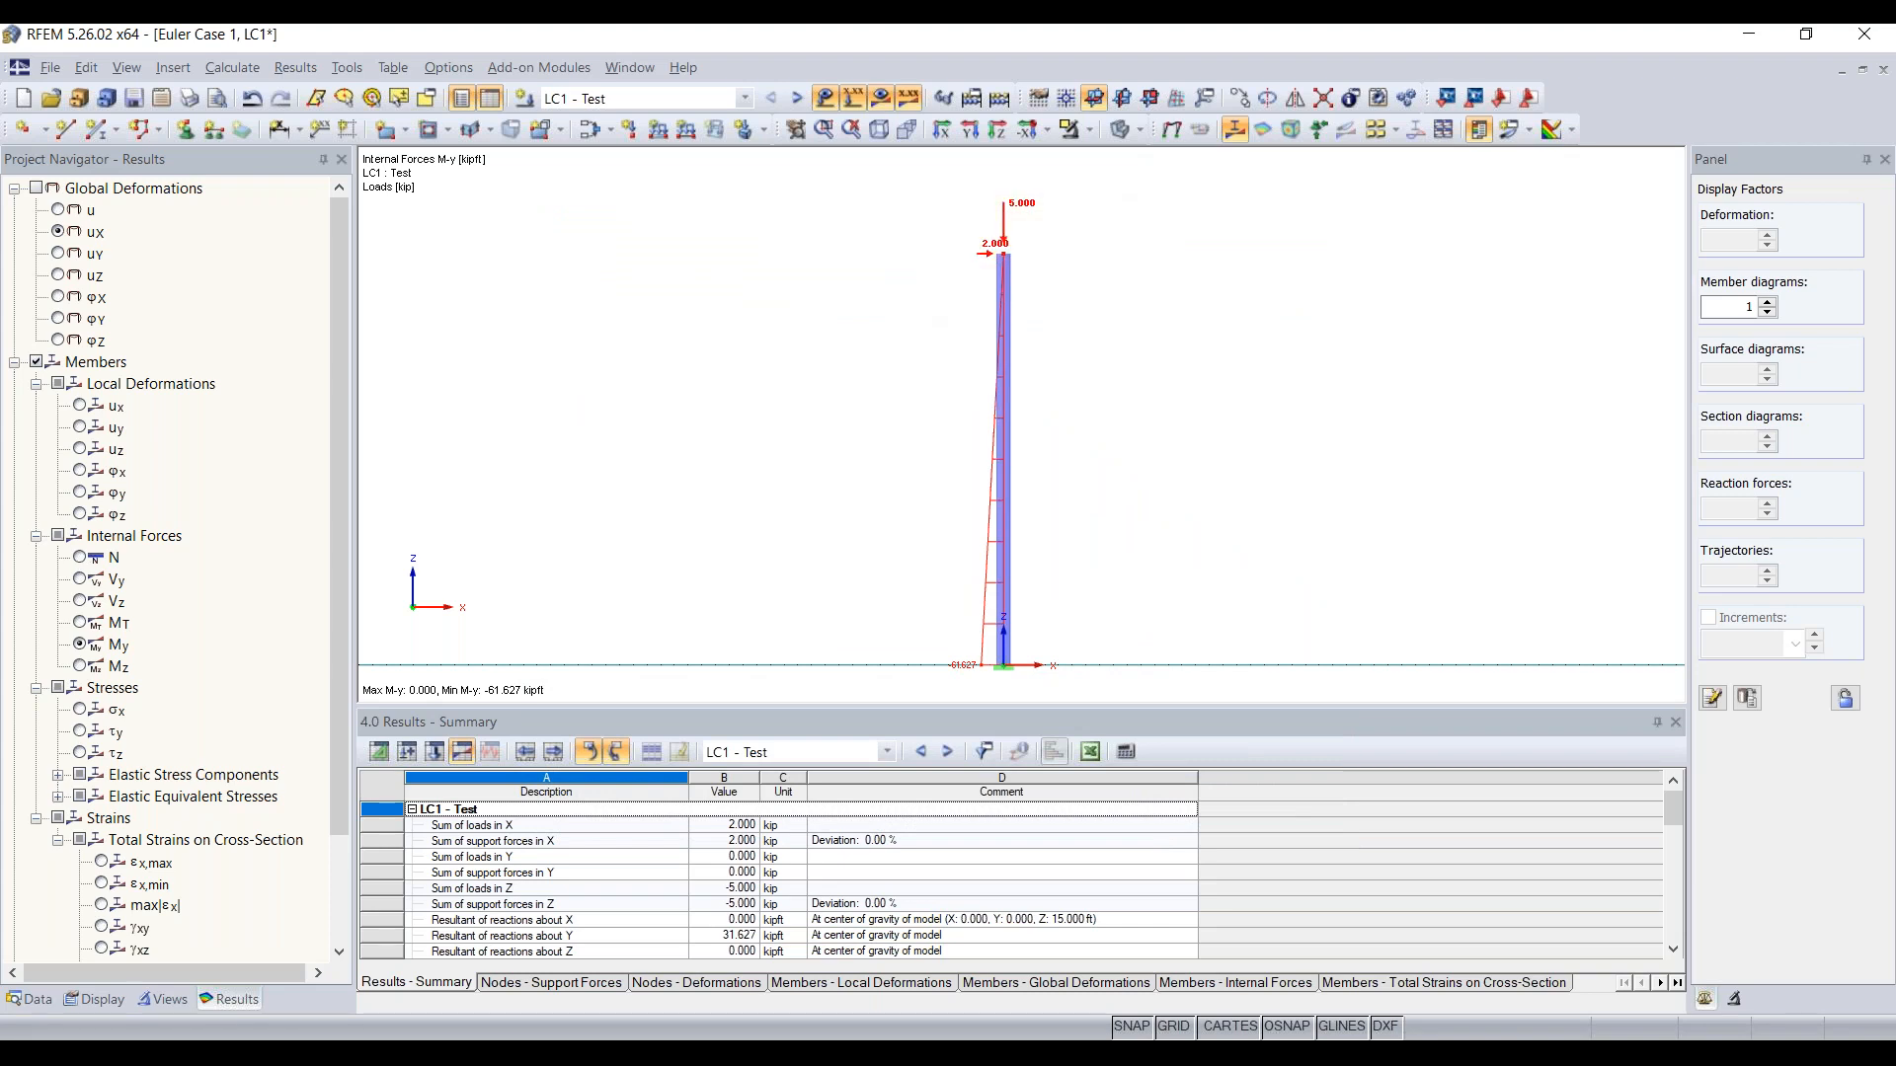
Step: Edit the nodal load at the column's top, setting PZ to 0.1 kip and PX to 0
double_click(1020, 209)
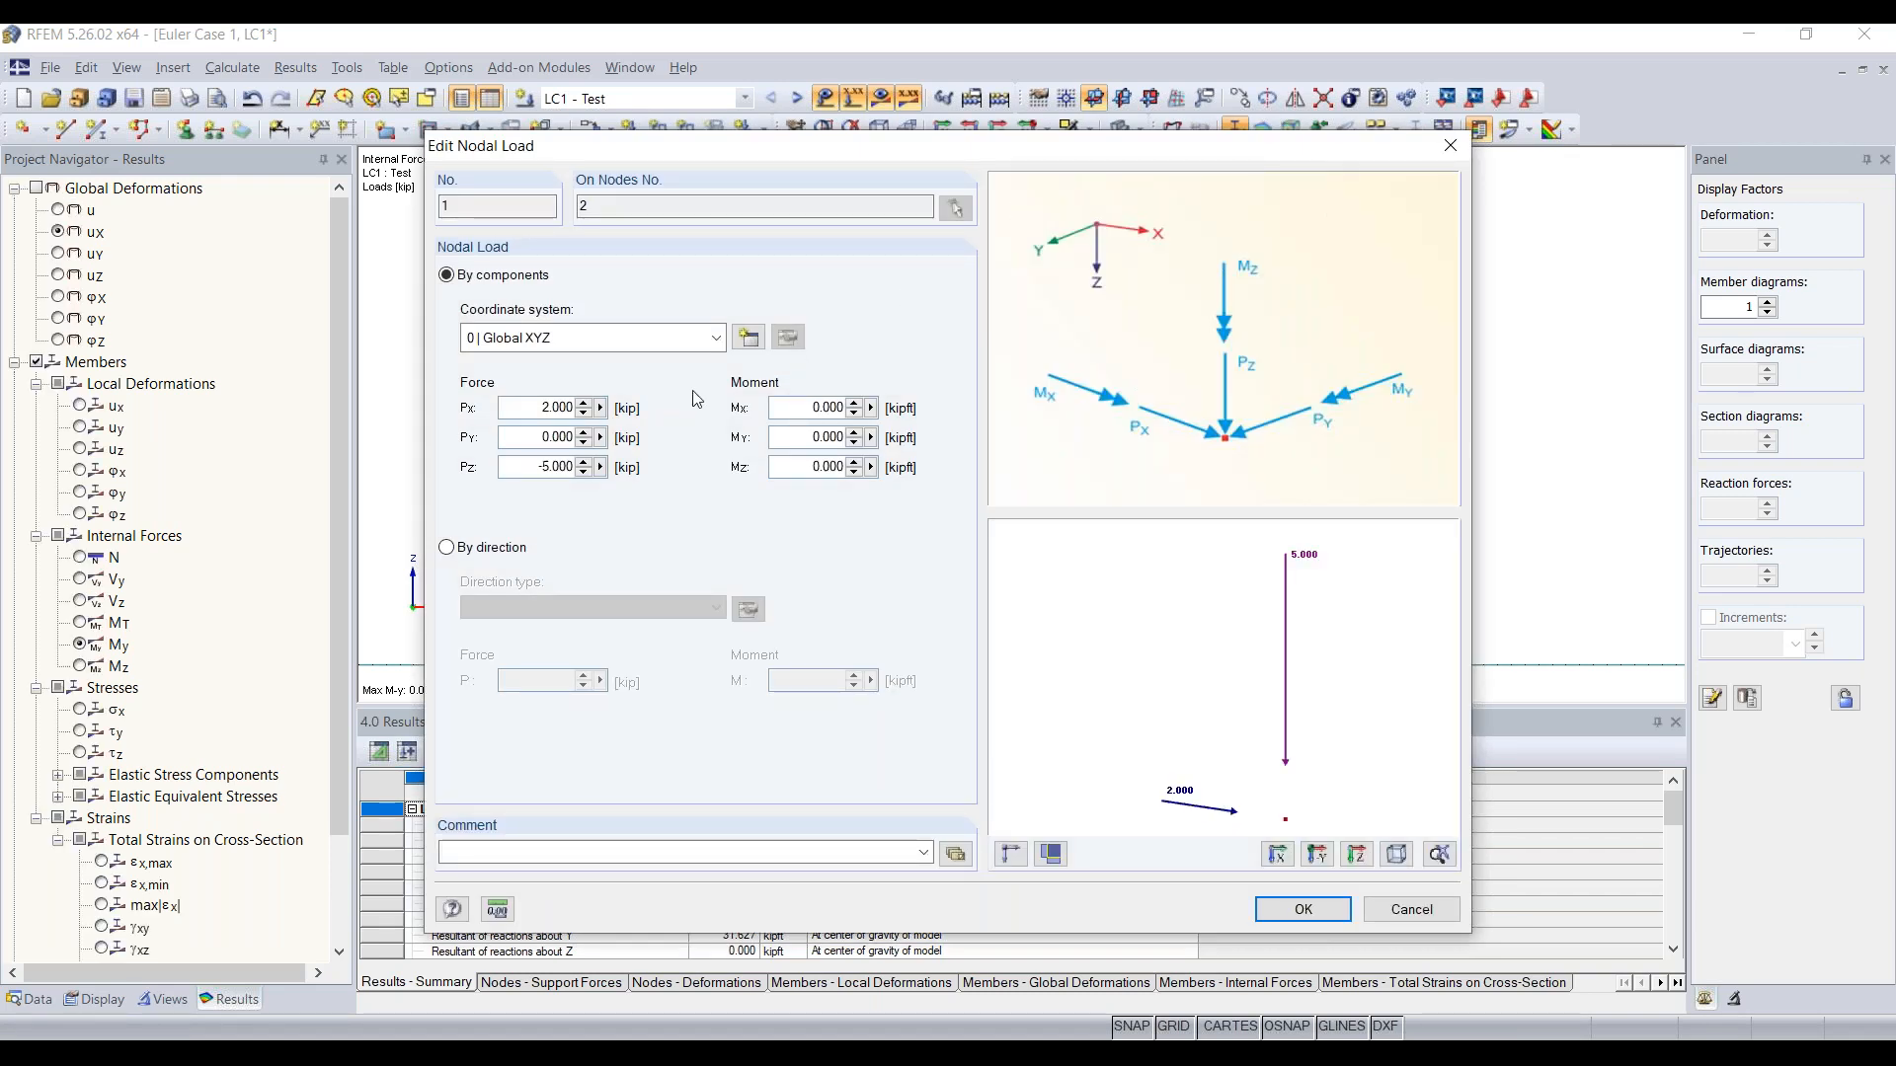
drag(529, 465, 720, 471)
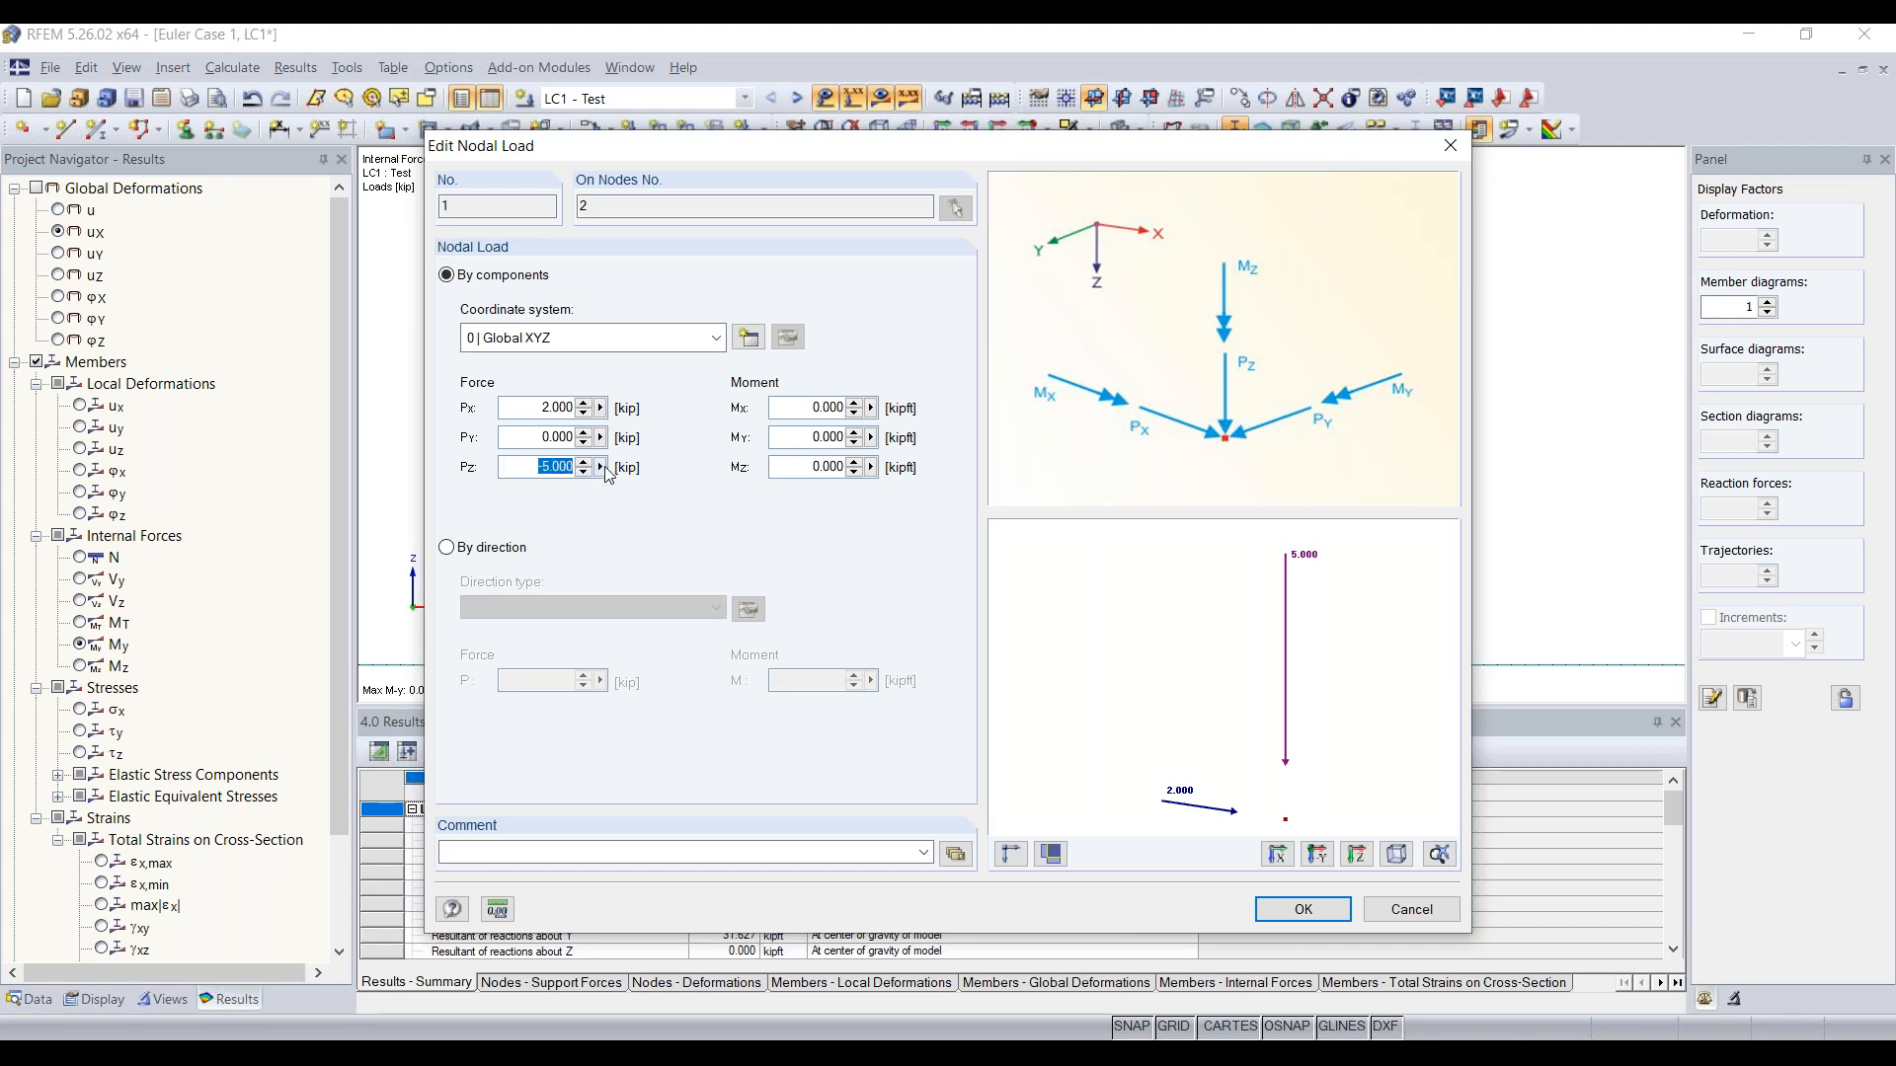
text(0)
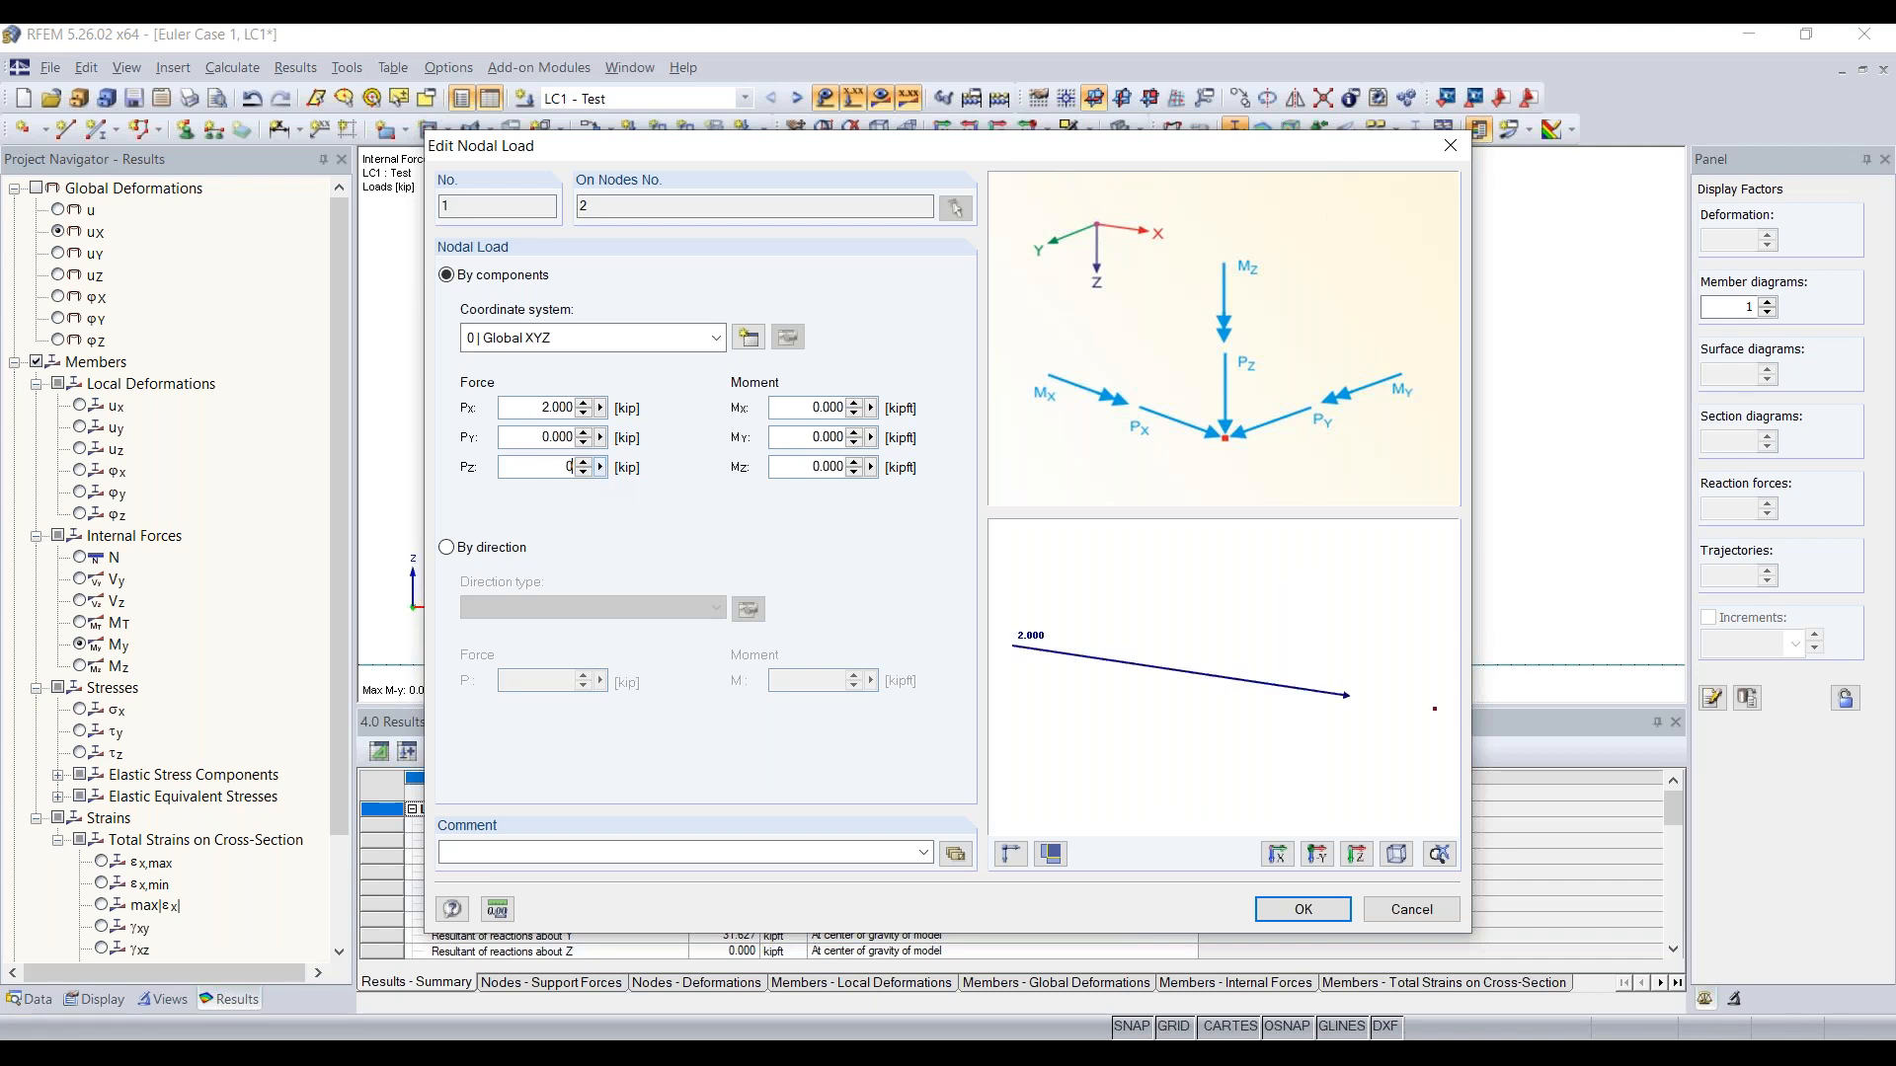
text(.100)
double_click(525, 408)
text(0)
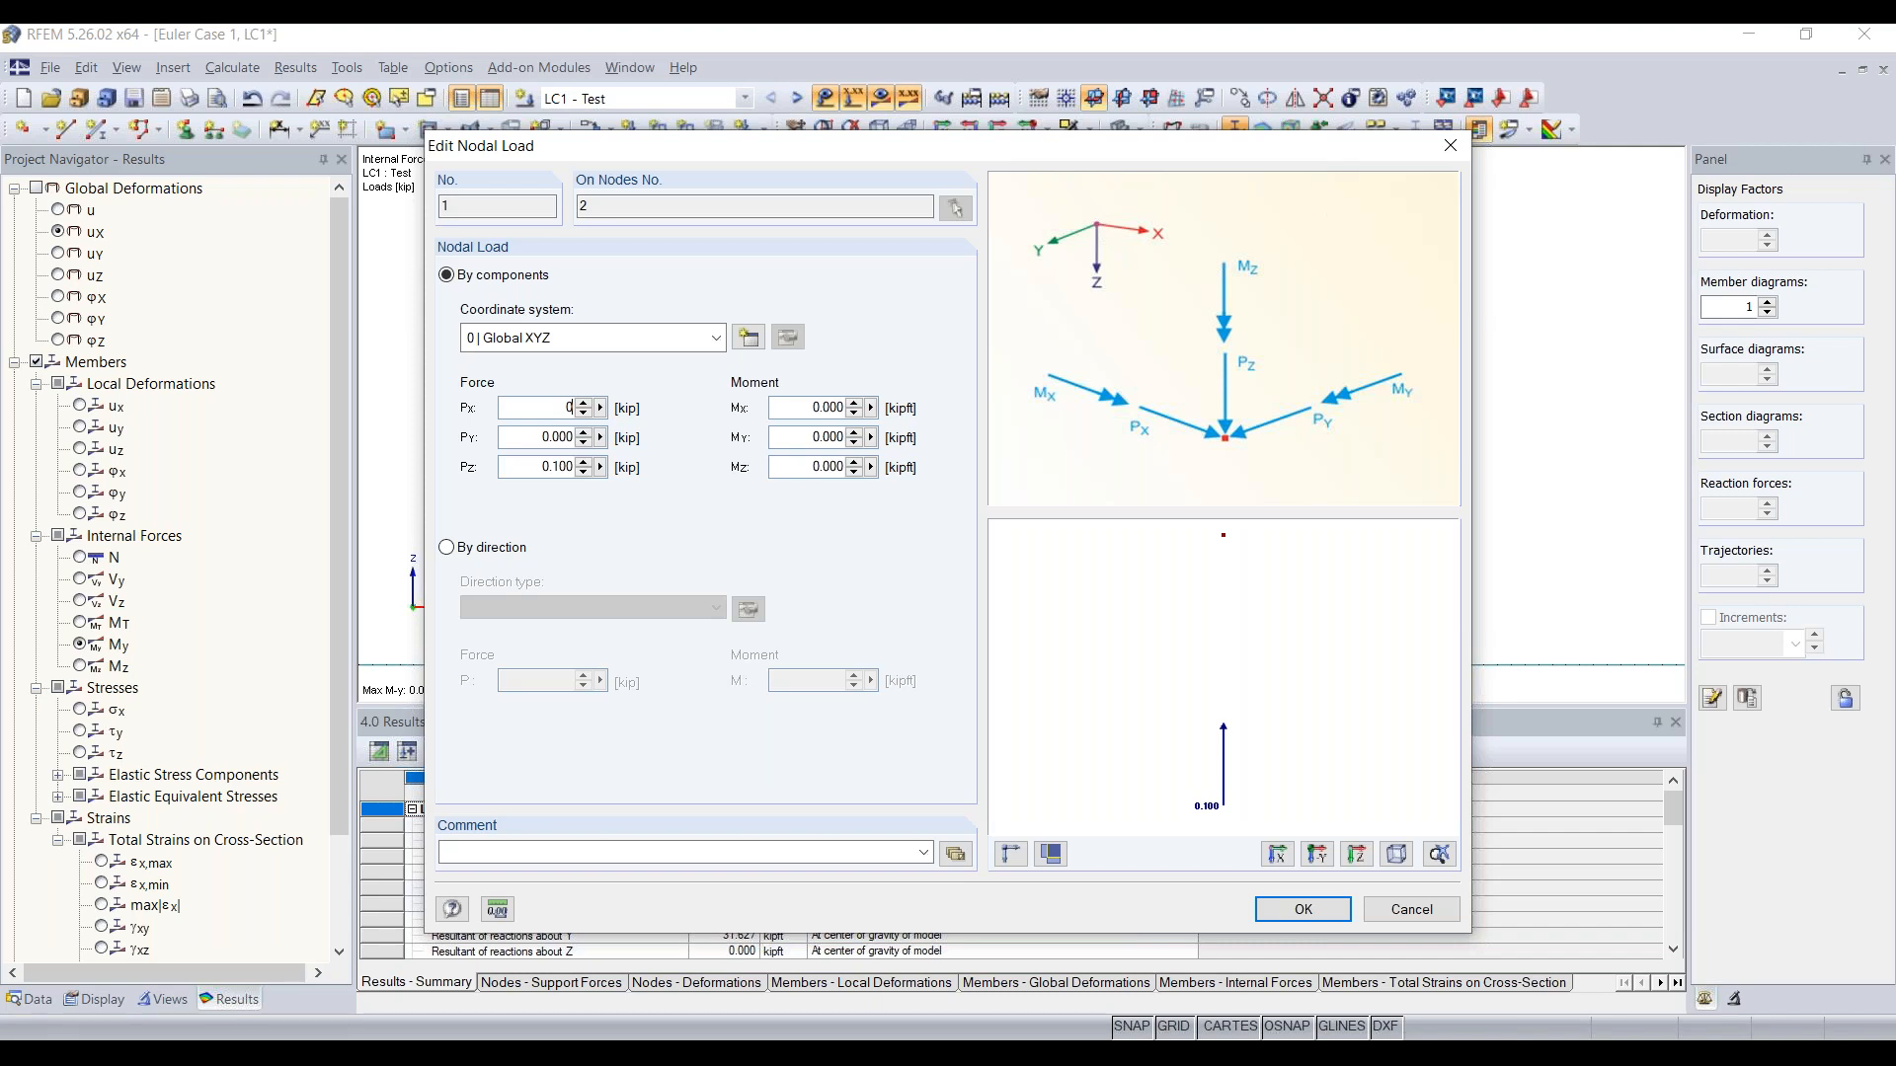
click(1294, 910)
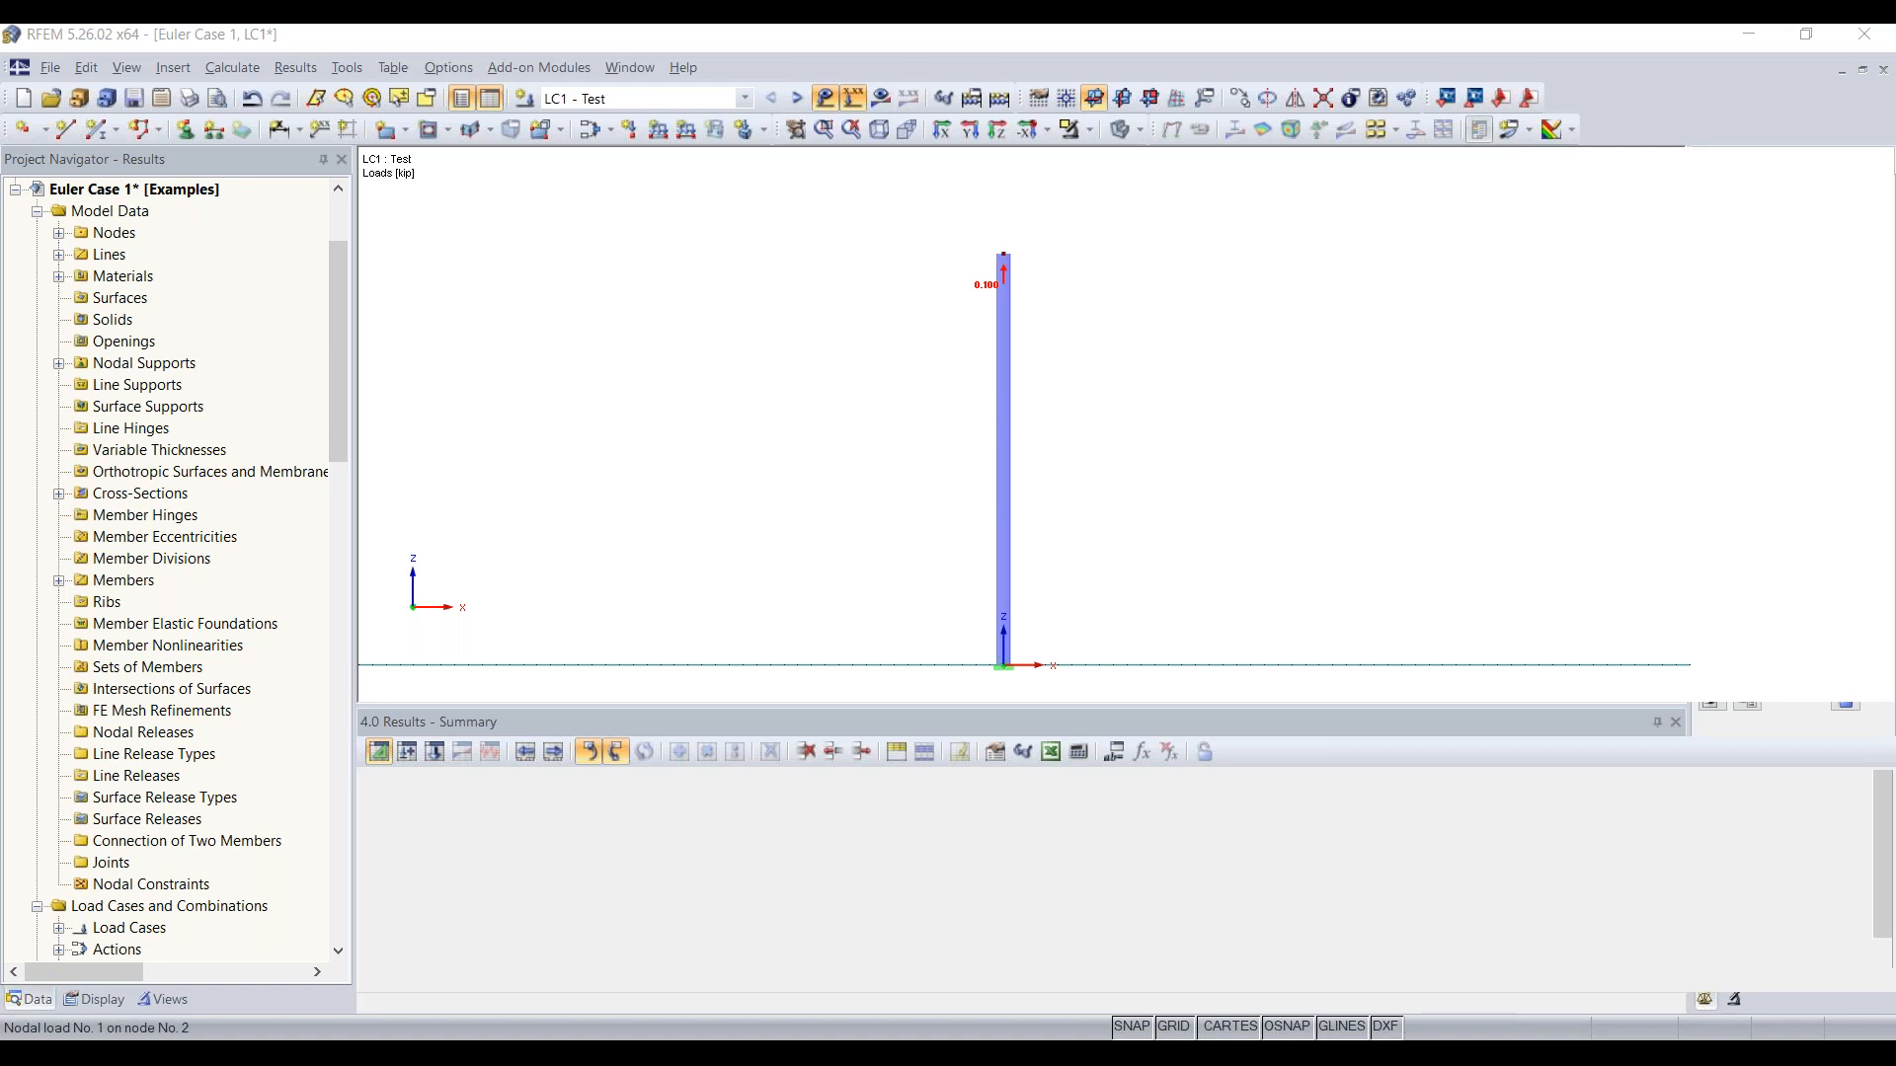
Step: Reverse the vertical force on the top node so that 0.1 kip acts downward on the column
double_click(1002, 277)
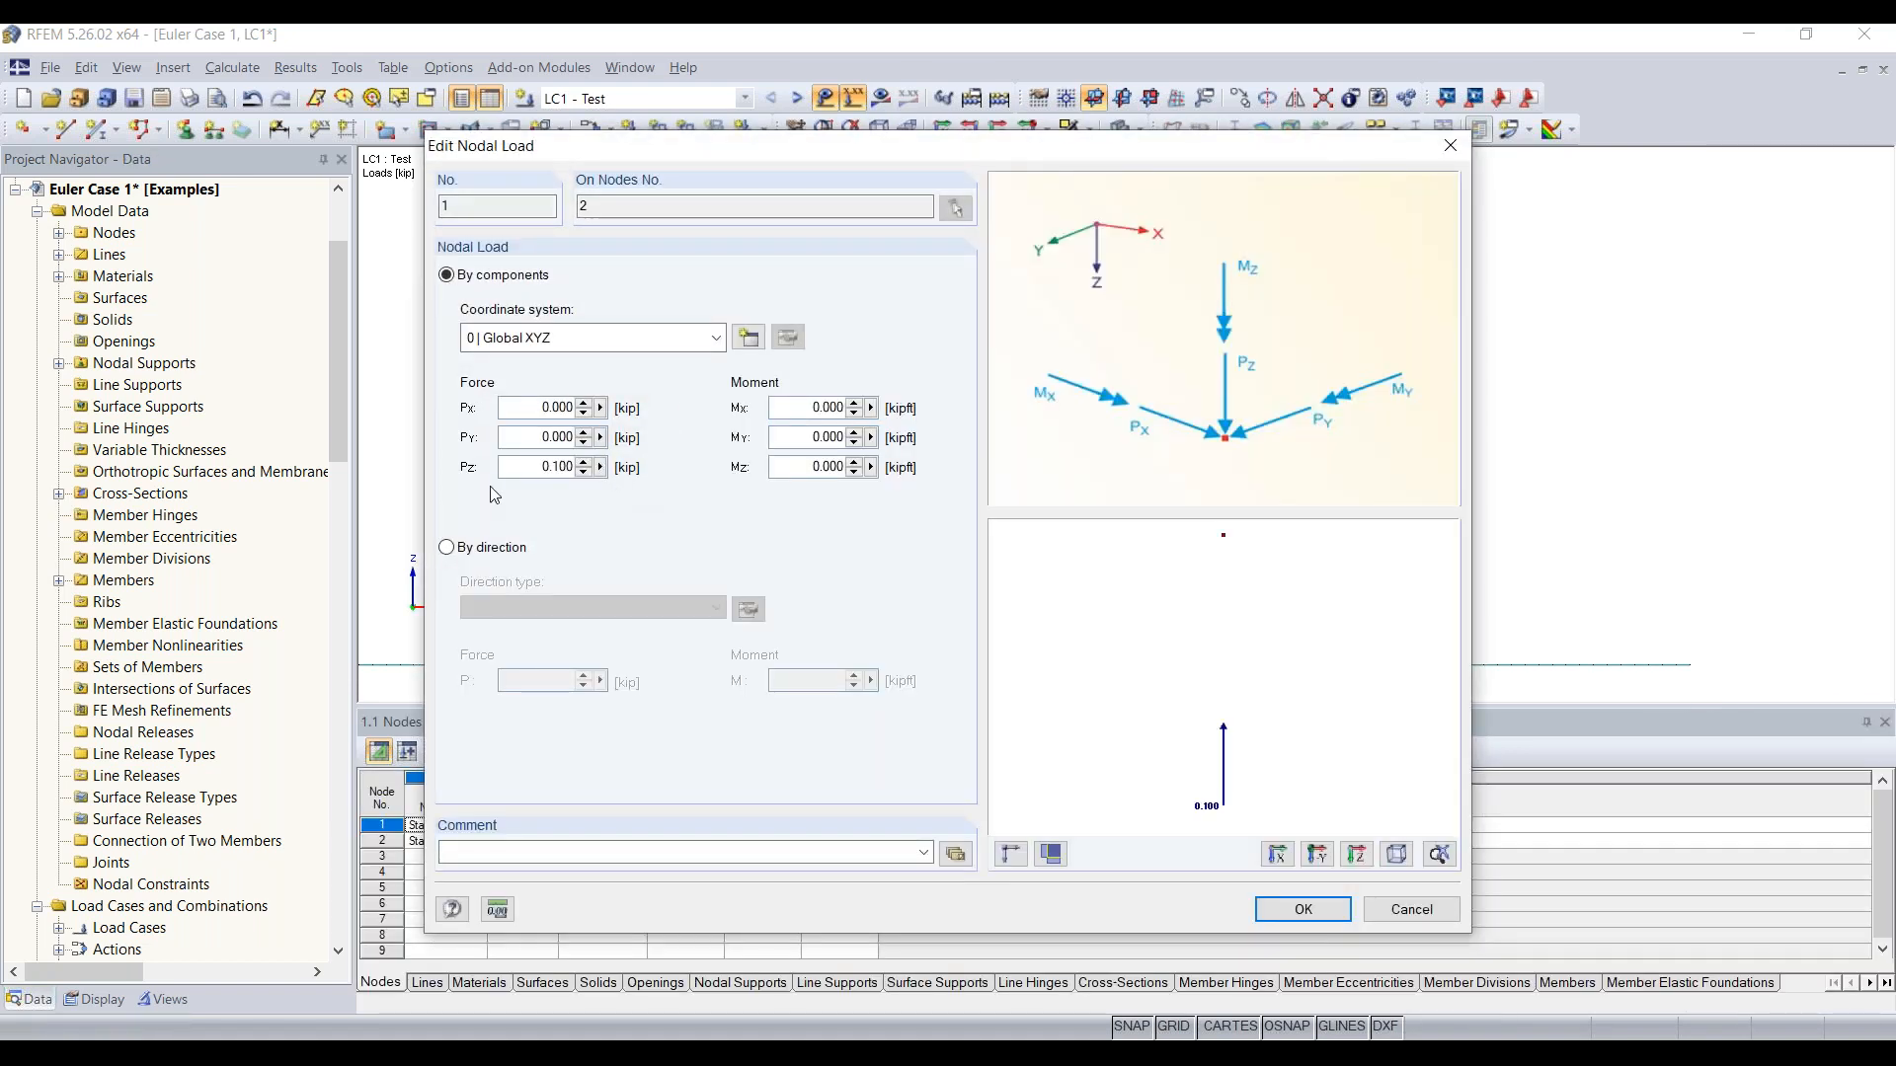
click(525, 467)
key(Return)
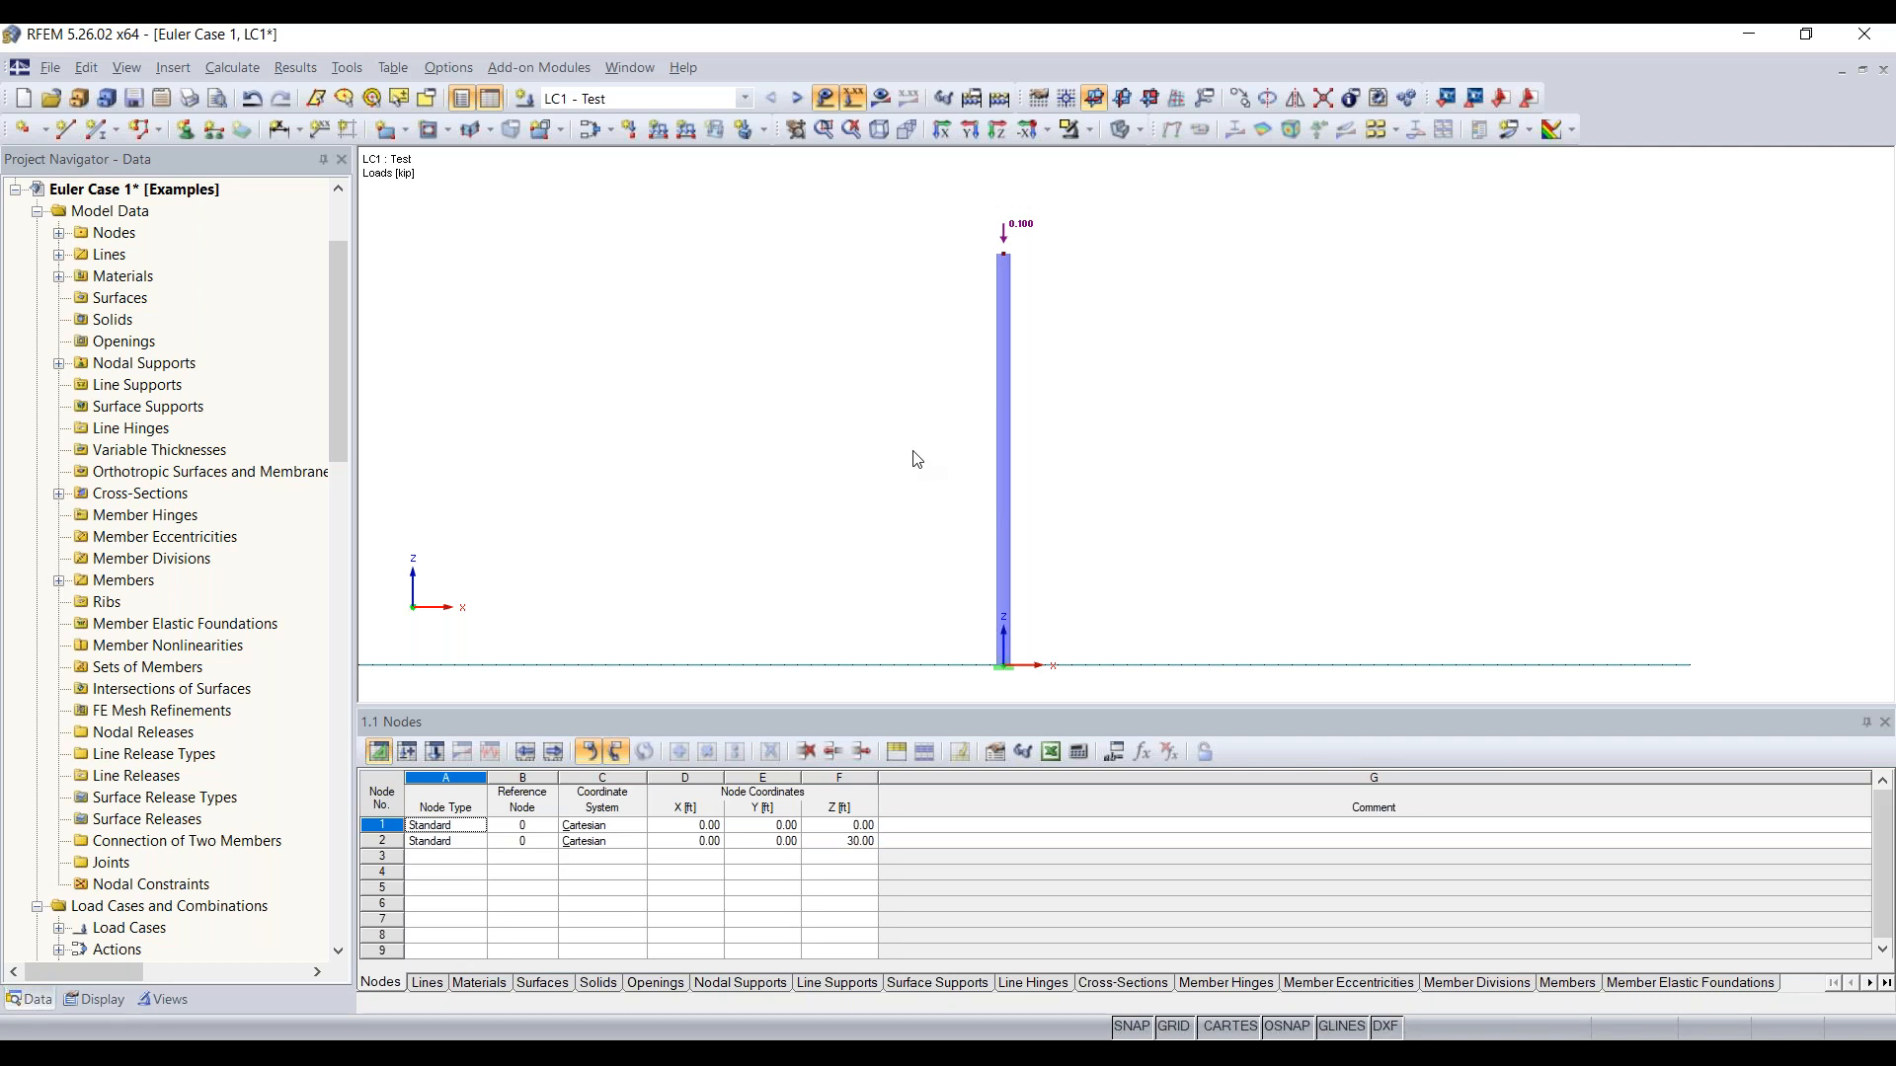
Step: Look through the available add-on modules and open the general data of the RF-STABILITY stability analysis
scroll(255, 422, down, 1)
scroll(256, 424, down, 1)
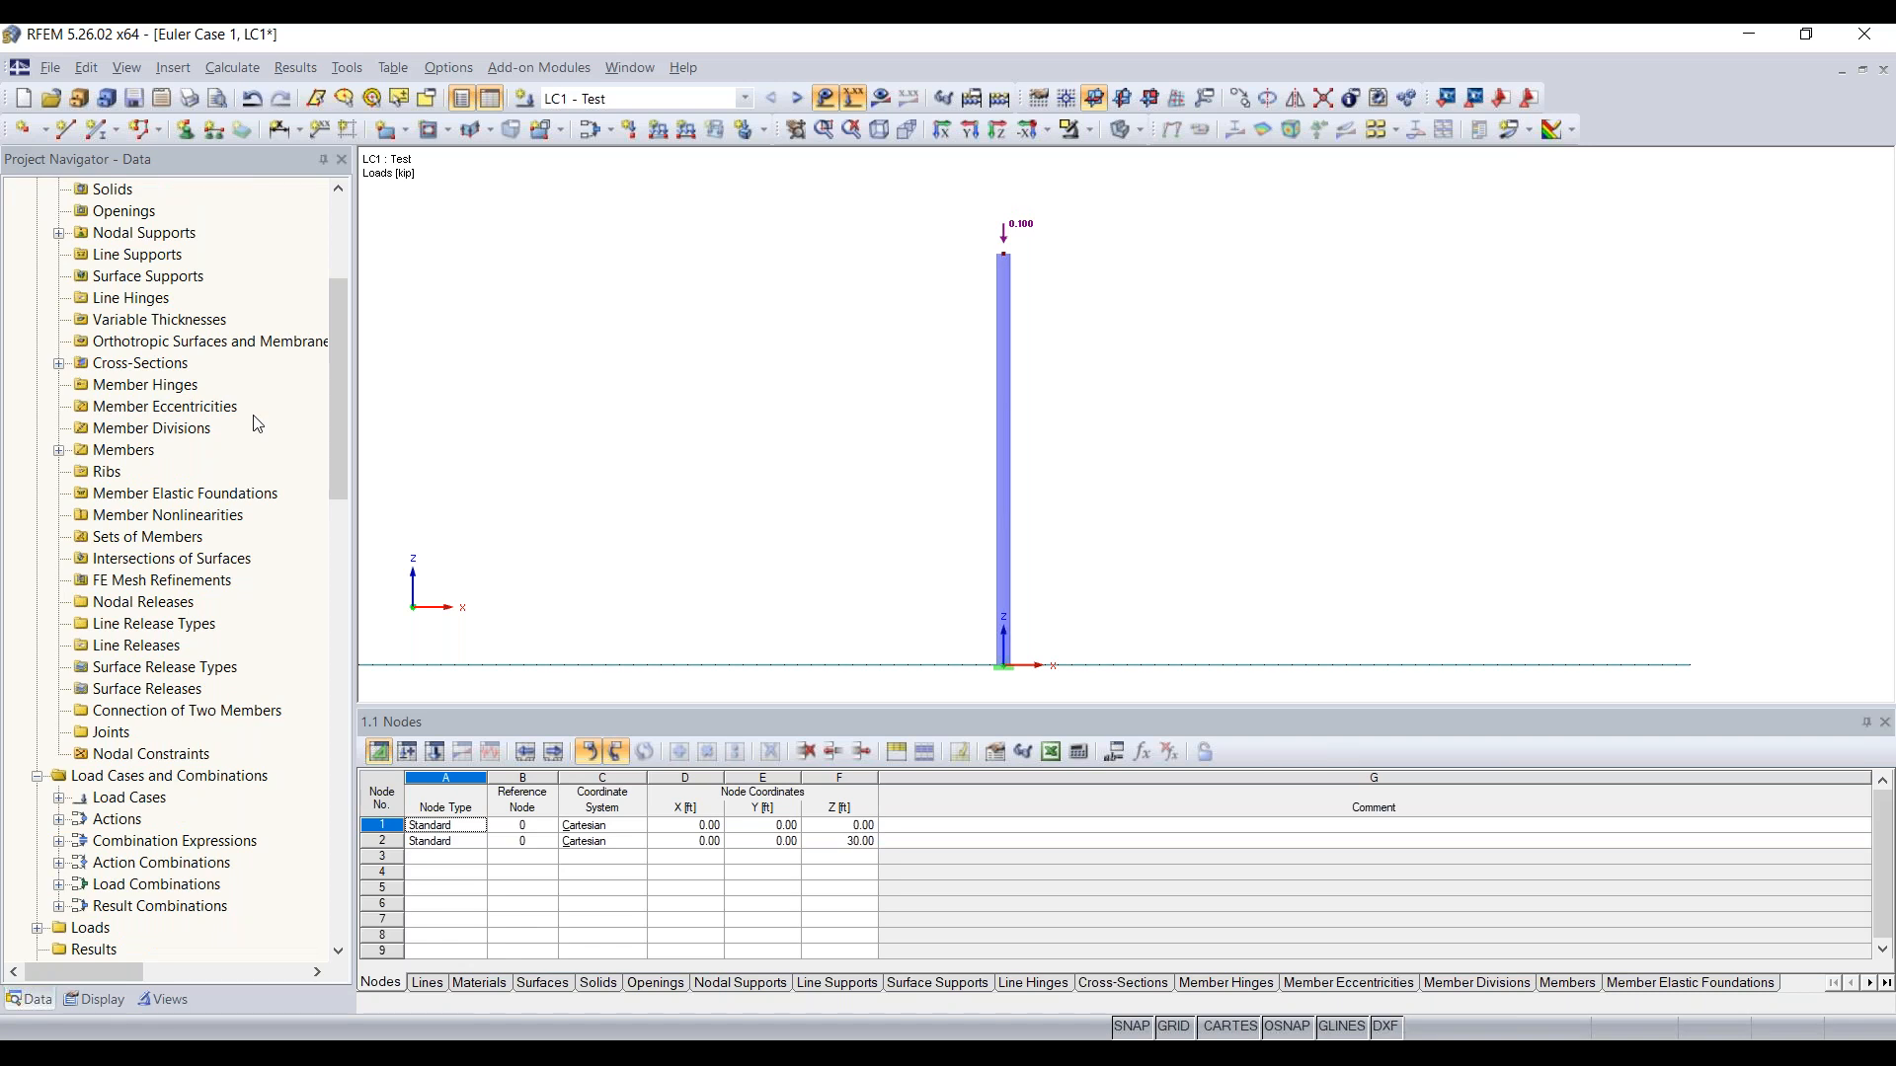
scroll(257, 424, down, 2)
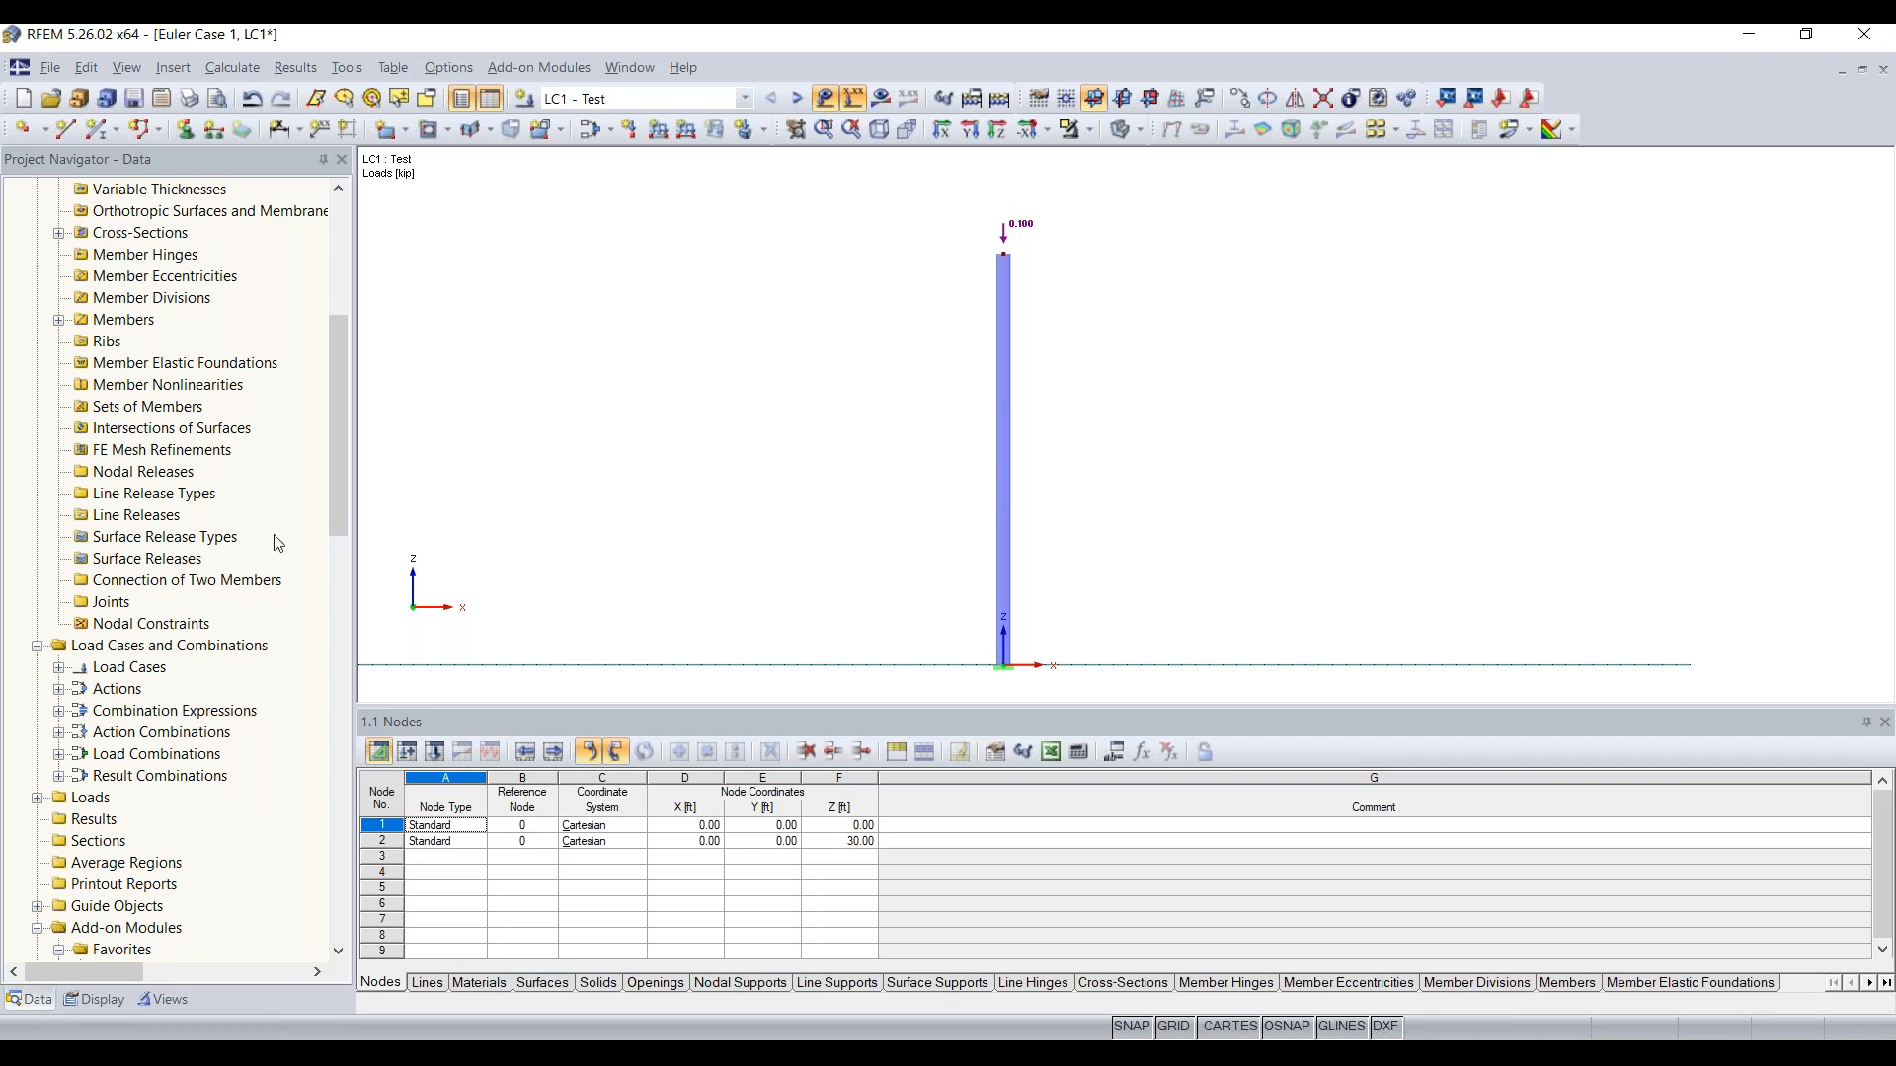
scroll(278, 545, down, 9)
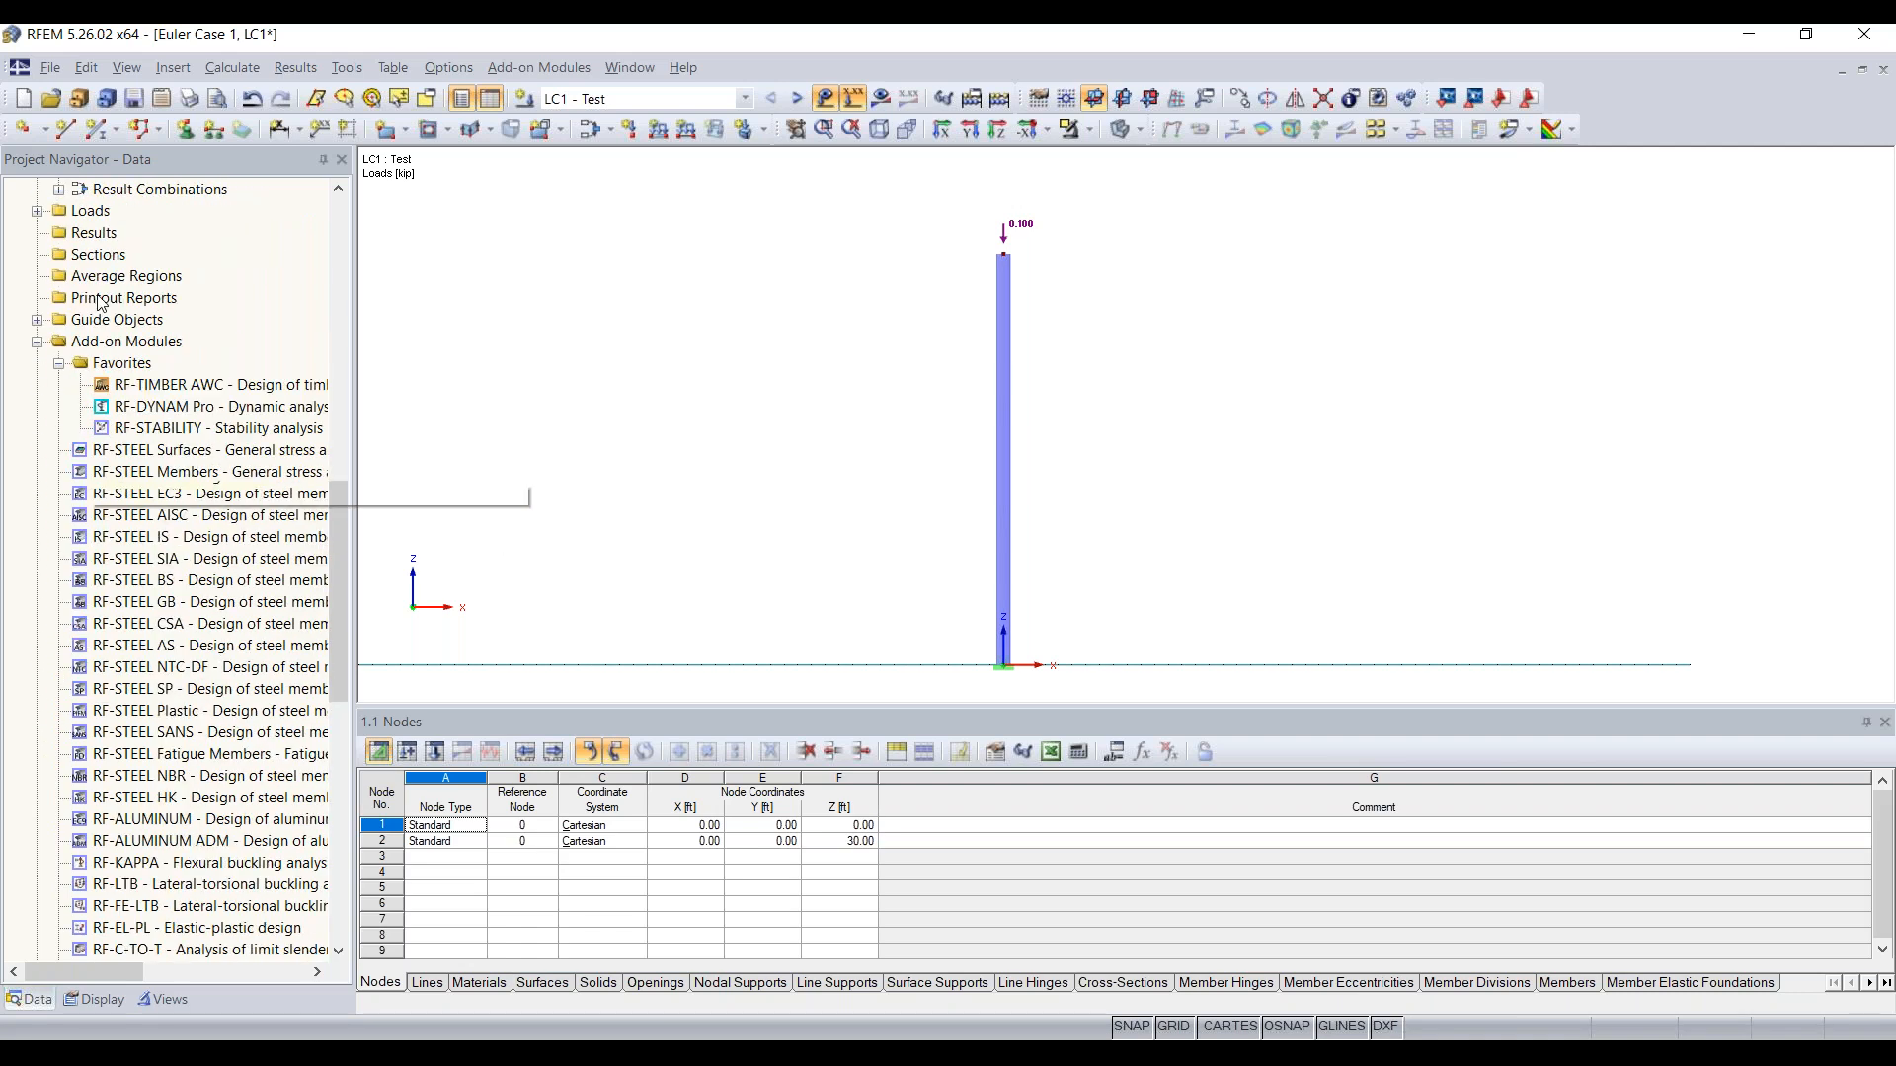
click(143, 351)
scroll(187, 548, down, 4)
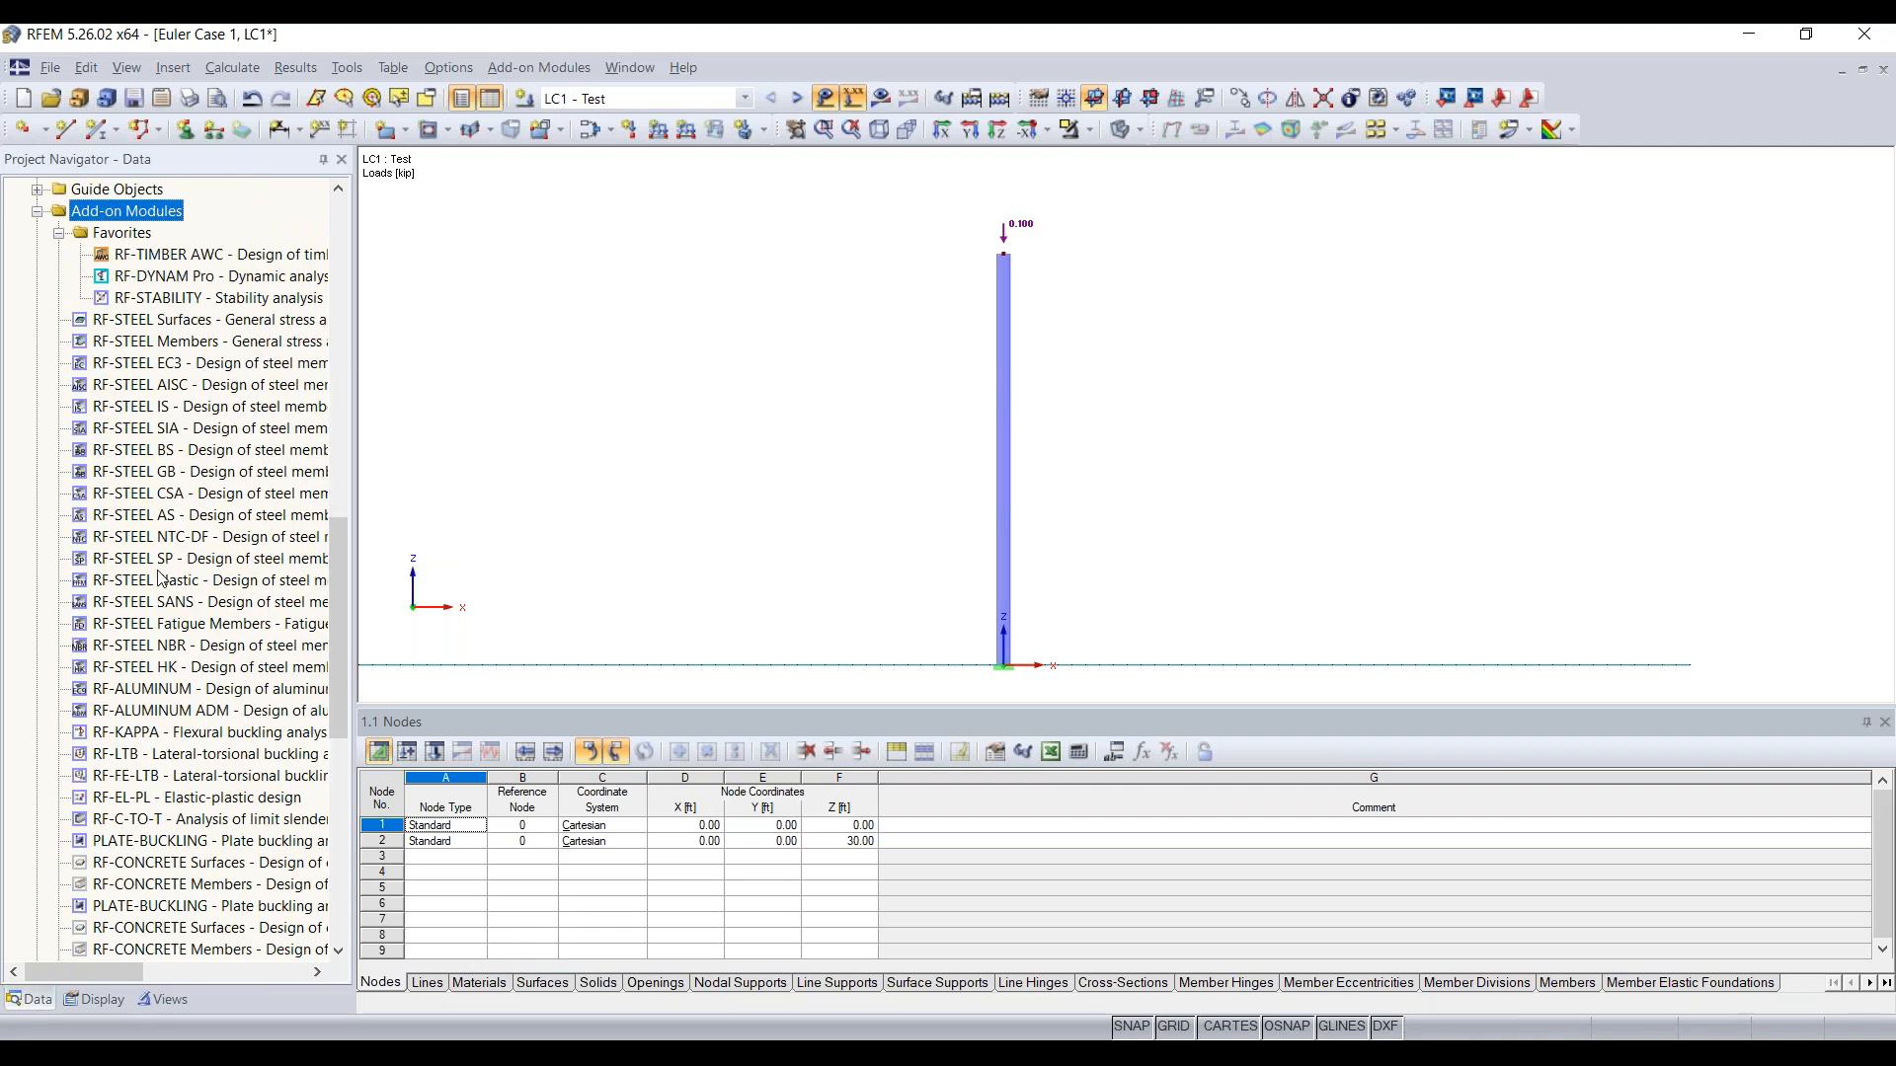
scroll(191, 553, up, 3)
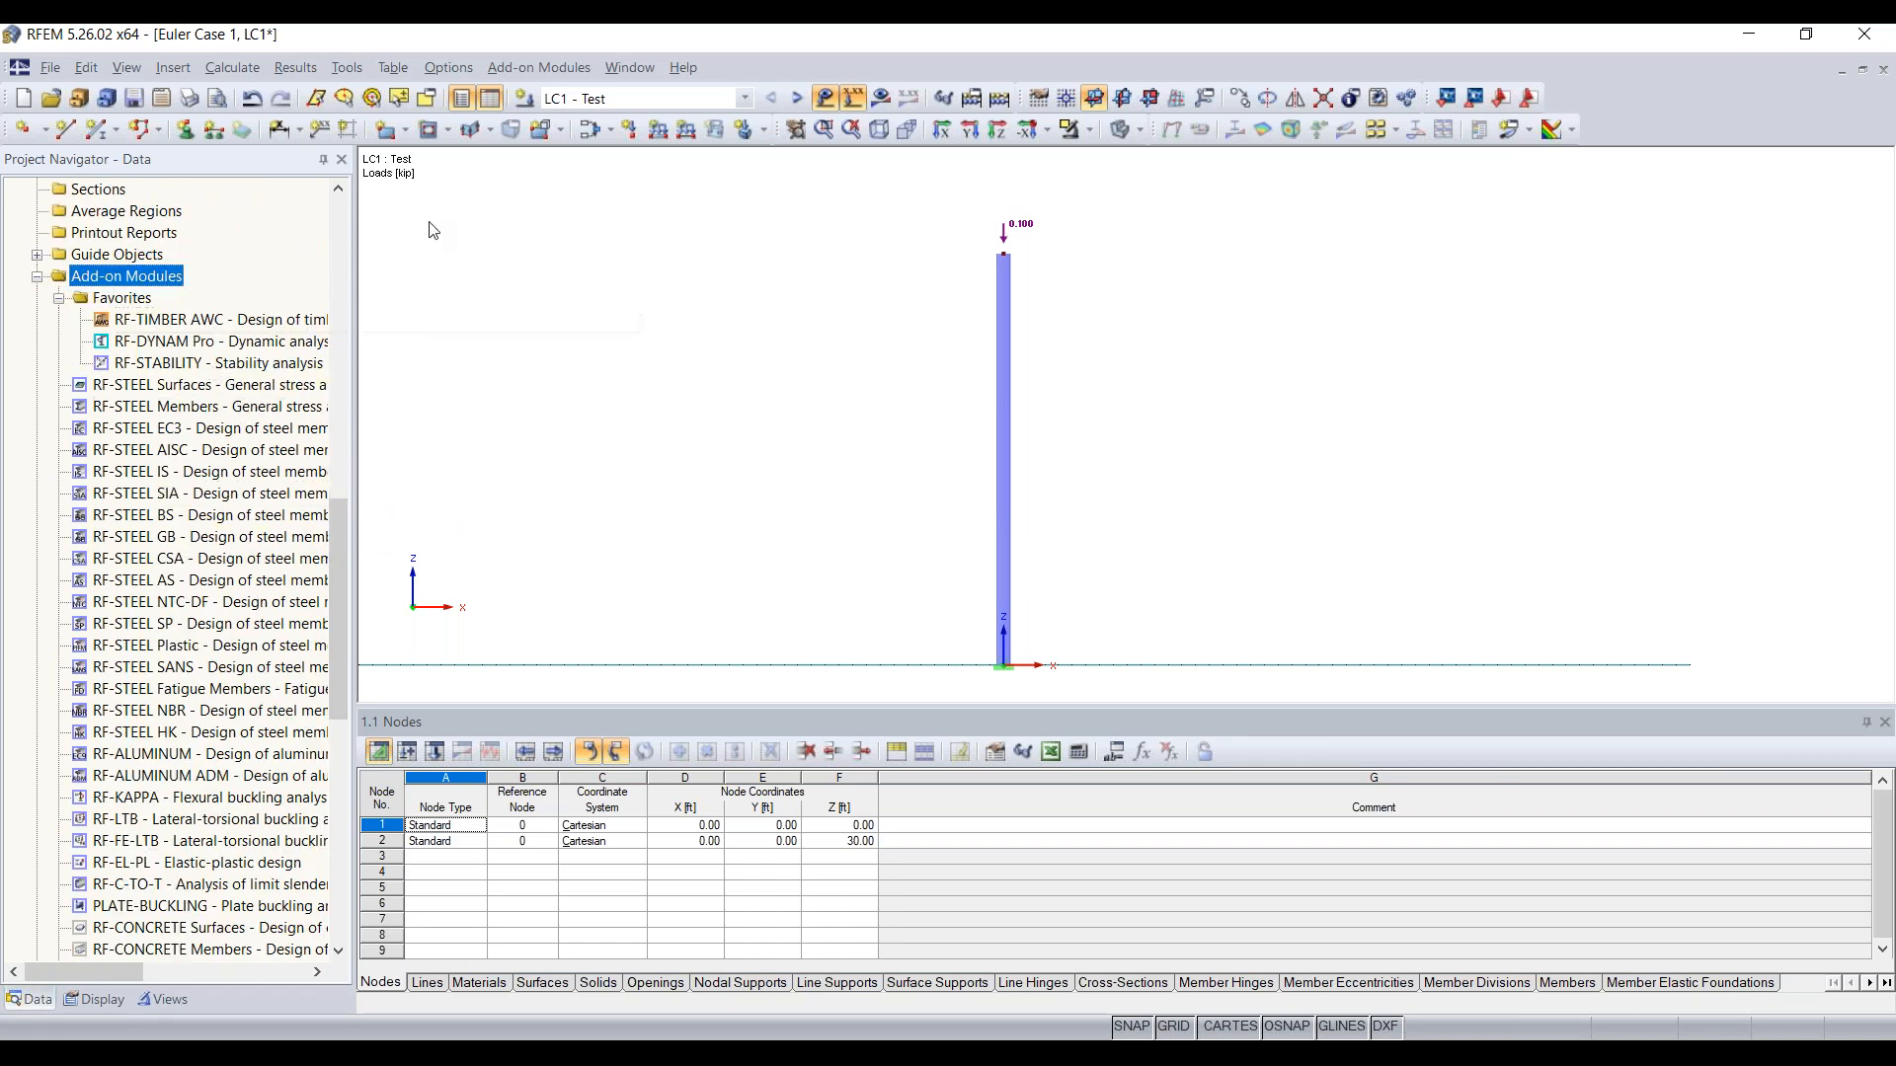
click(529, 67)
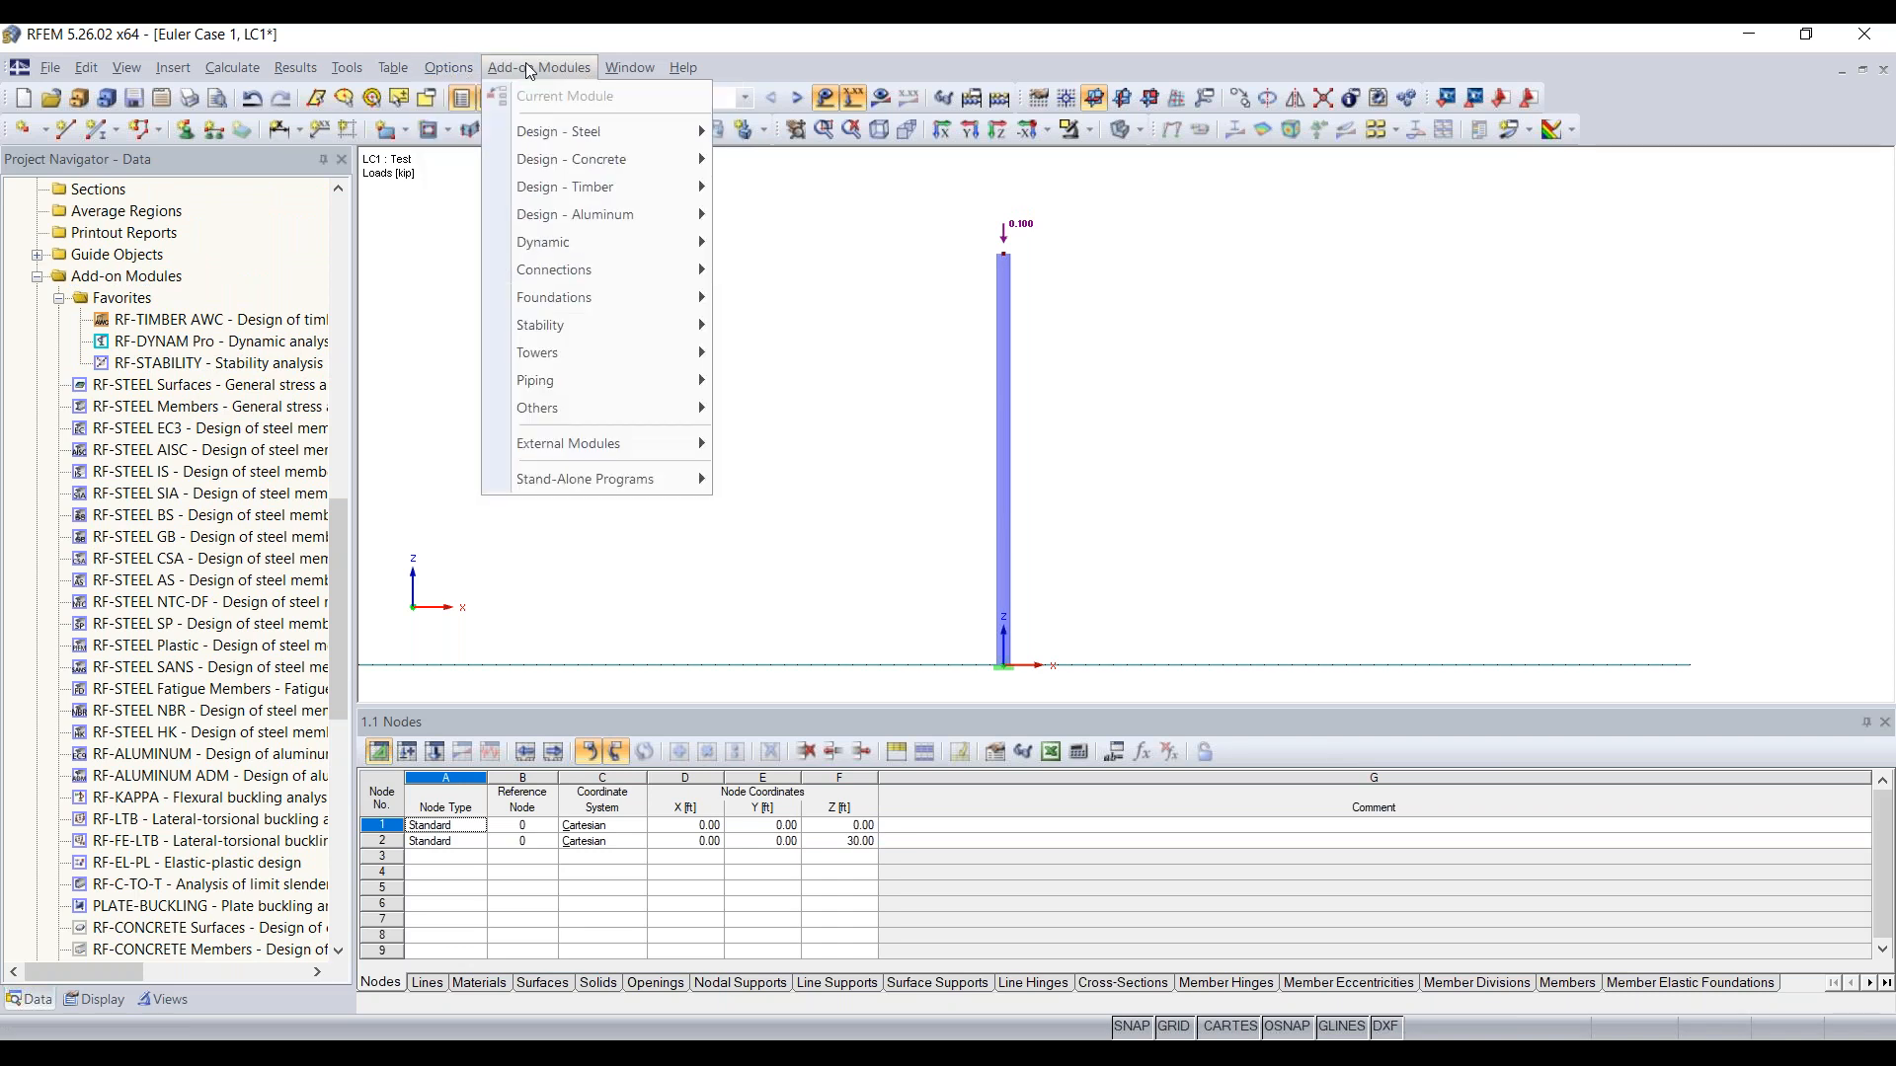
mouse_move(573, 323)
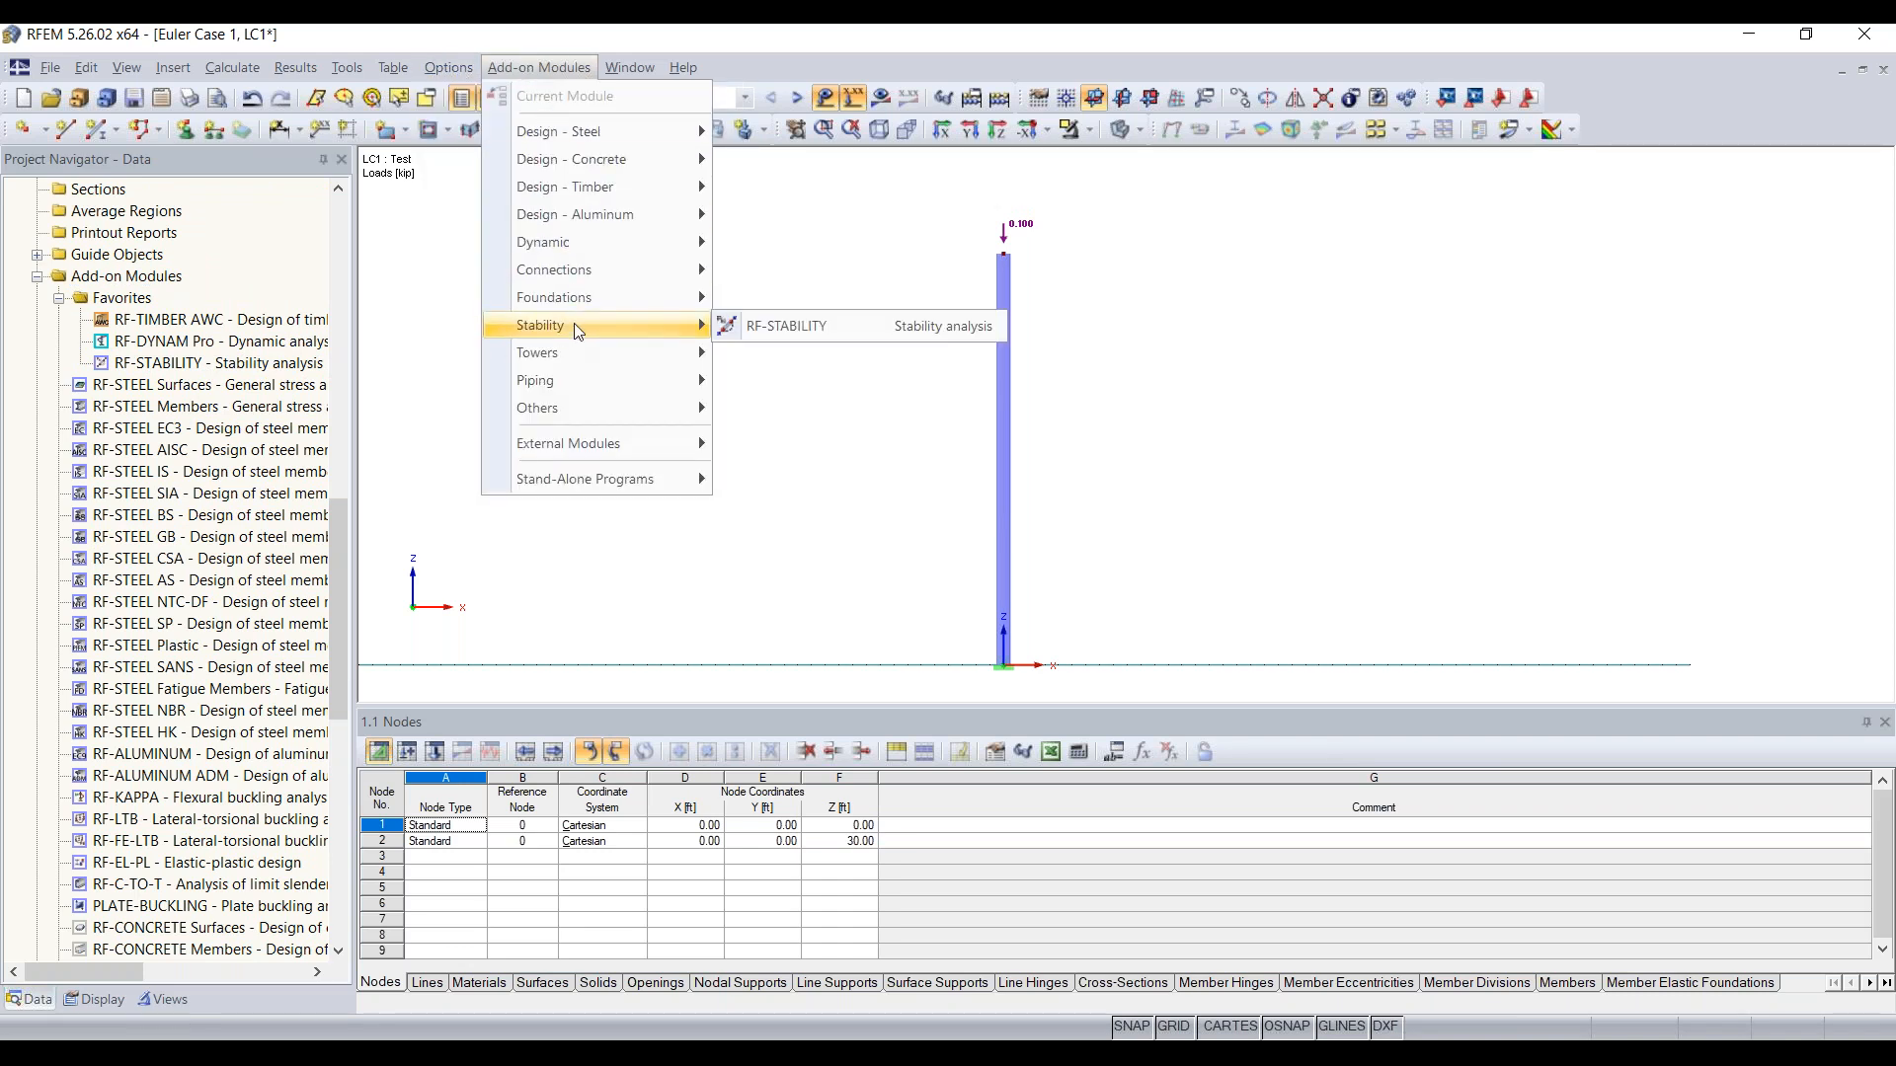
click(809, 333)
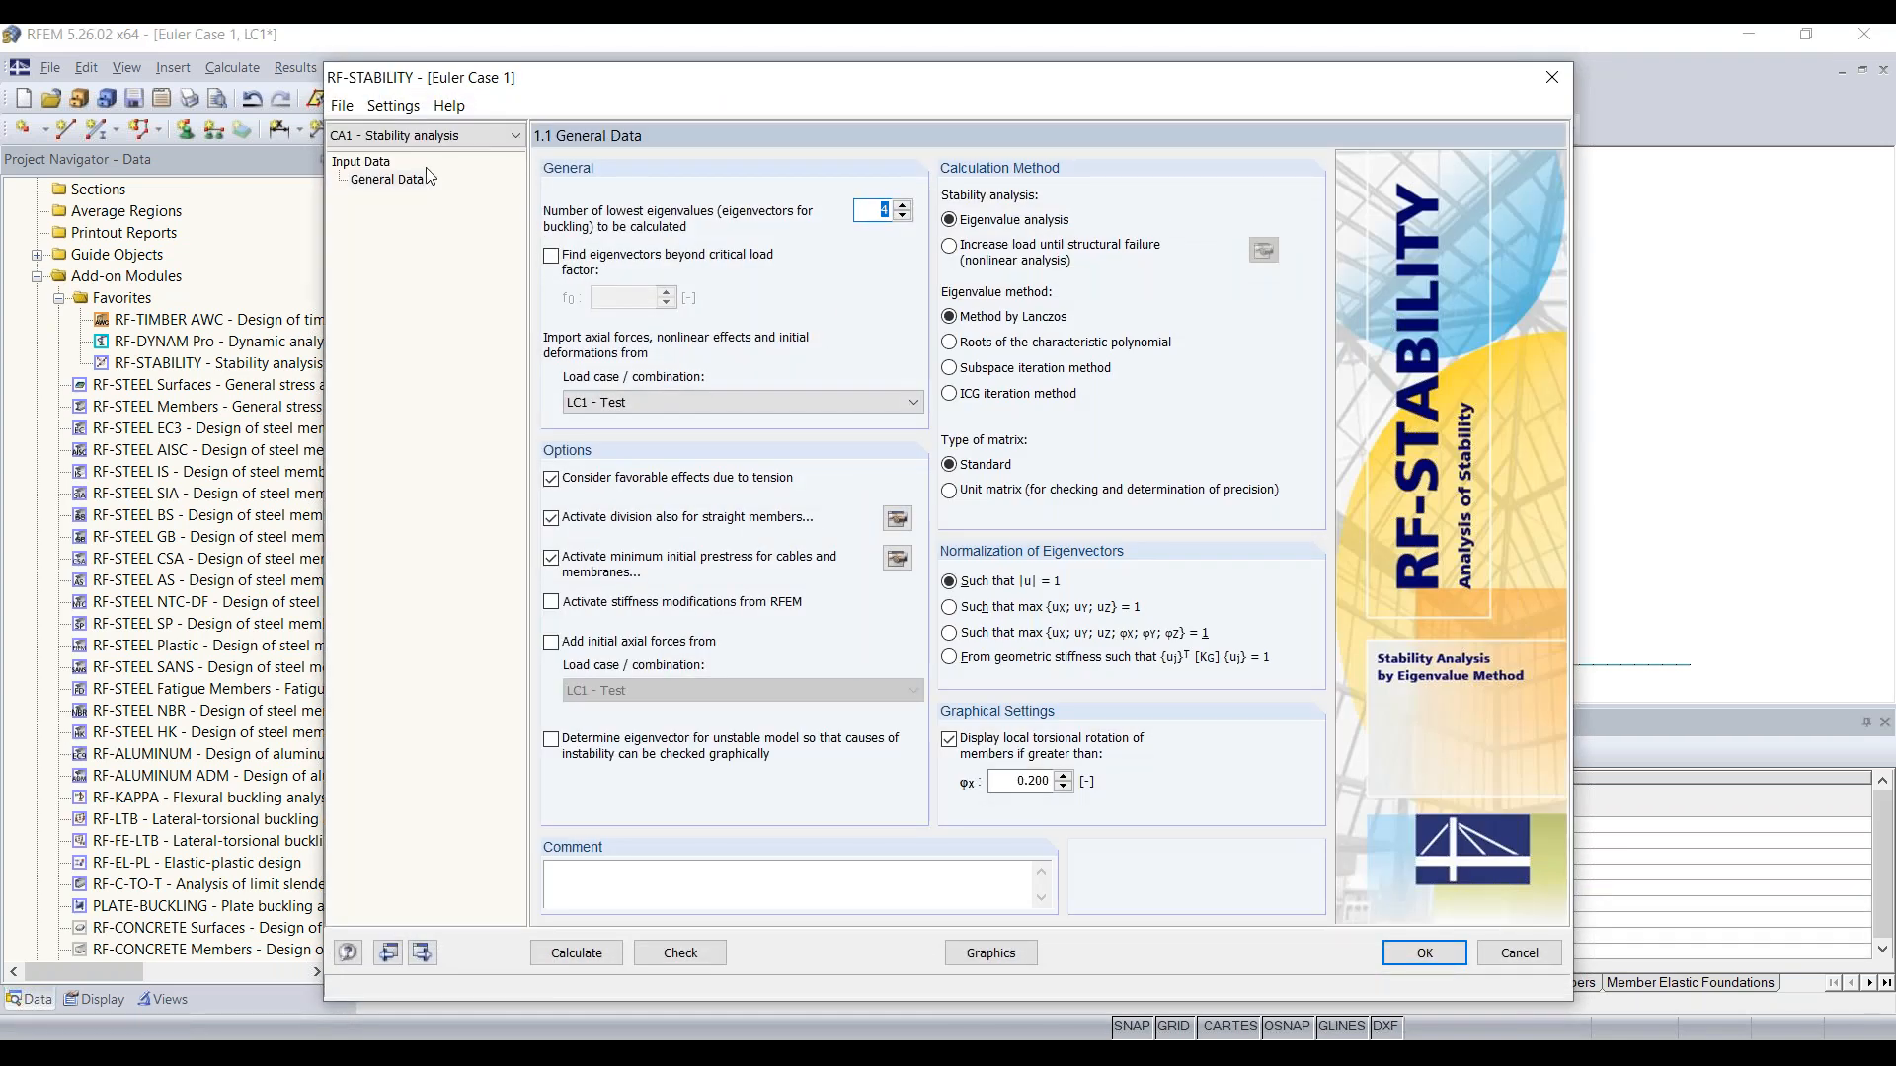
click(370, 181)
Step: Set the minimum number of member divisions for straight members to 10 in the stability analysis FE mesh settings
mouse_move(800, 93)
mouse_down()
mouse_move(803, 112)
mouse_move(817, 67)
mouse_up()
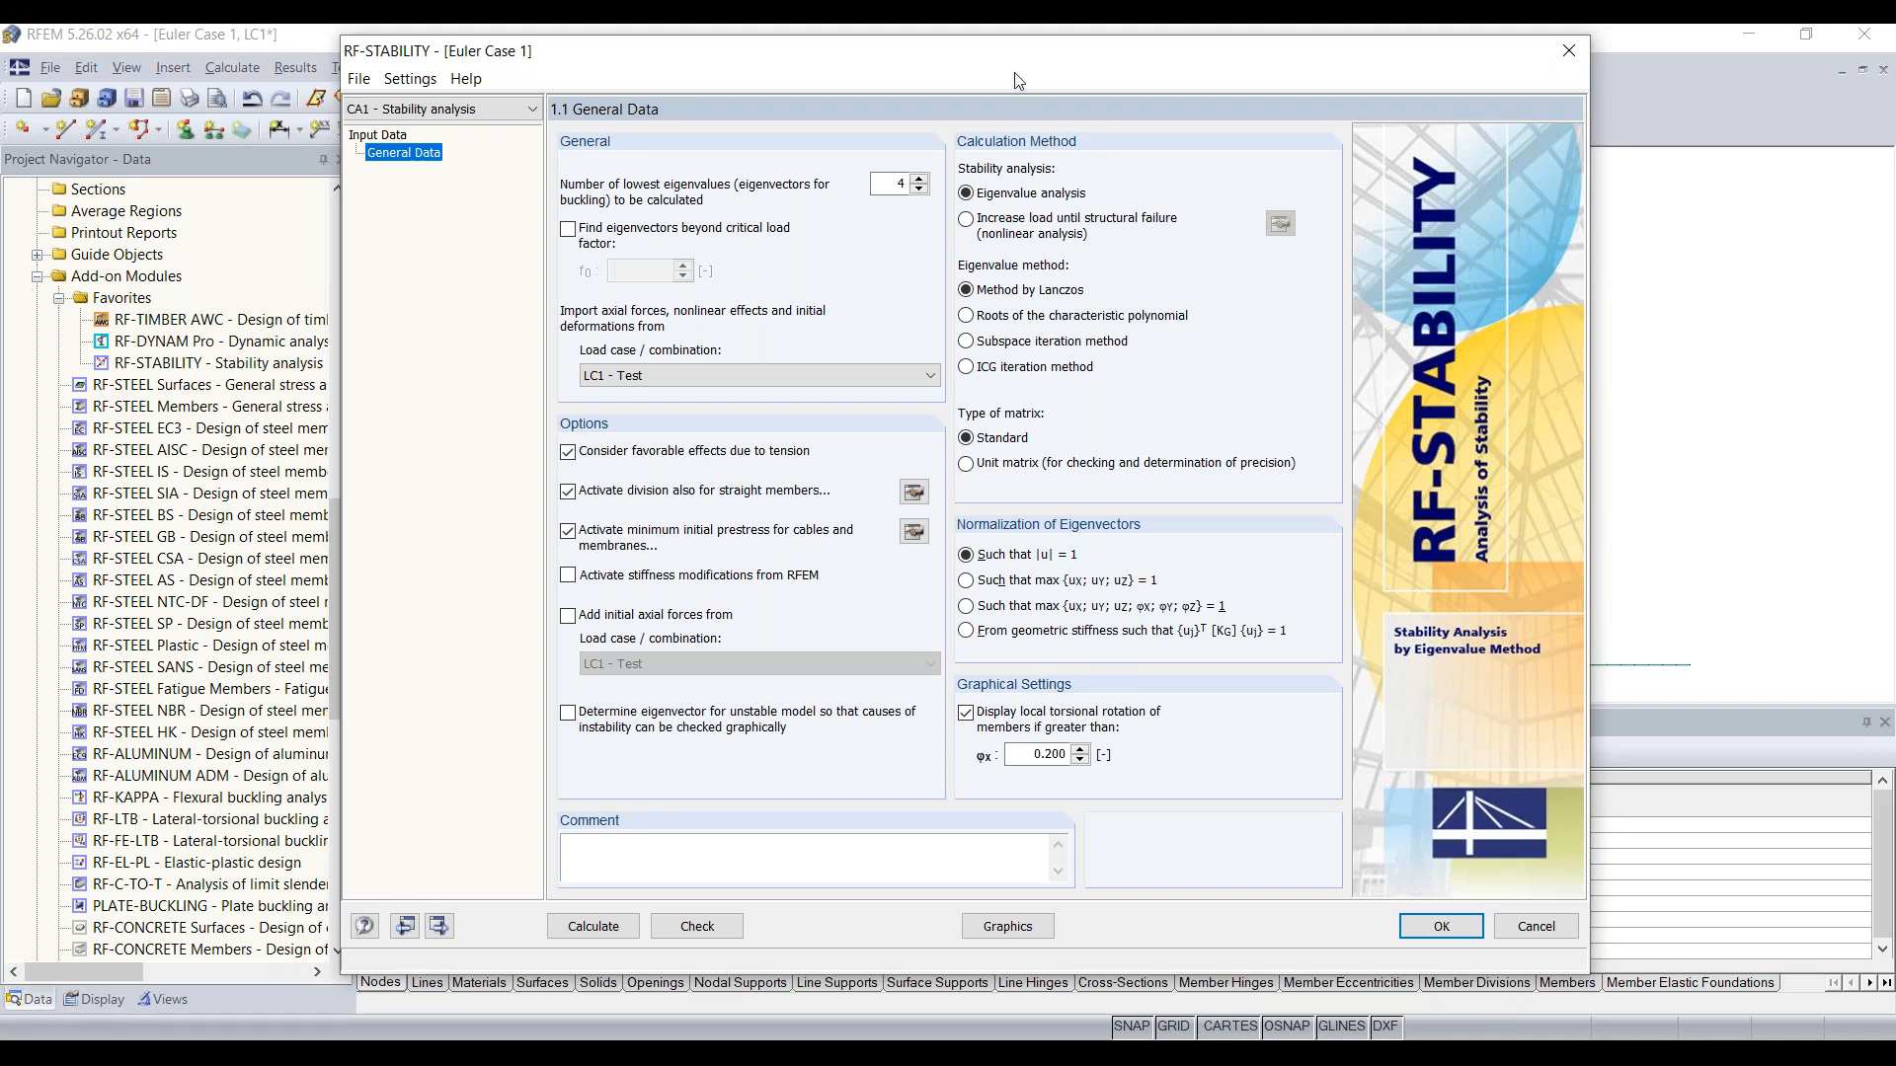
drag(998, 56, 990, 84)
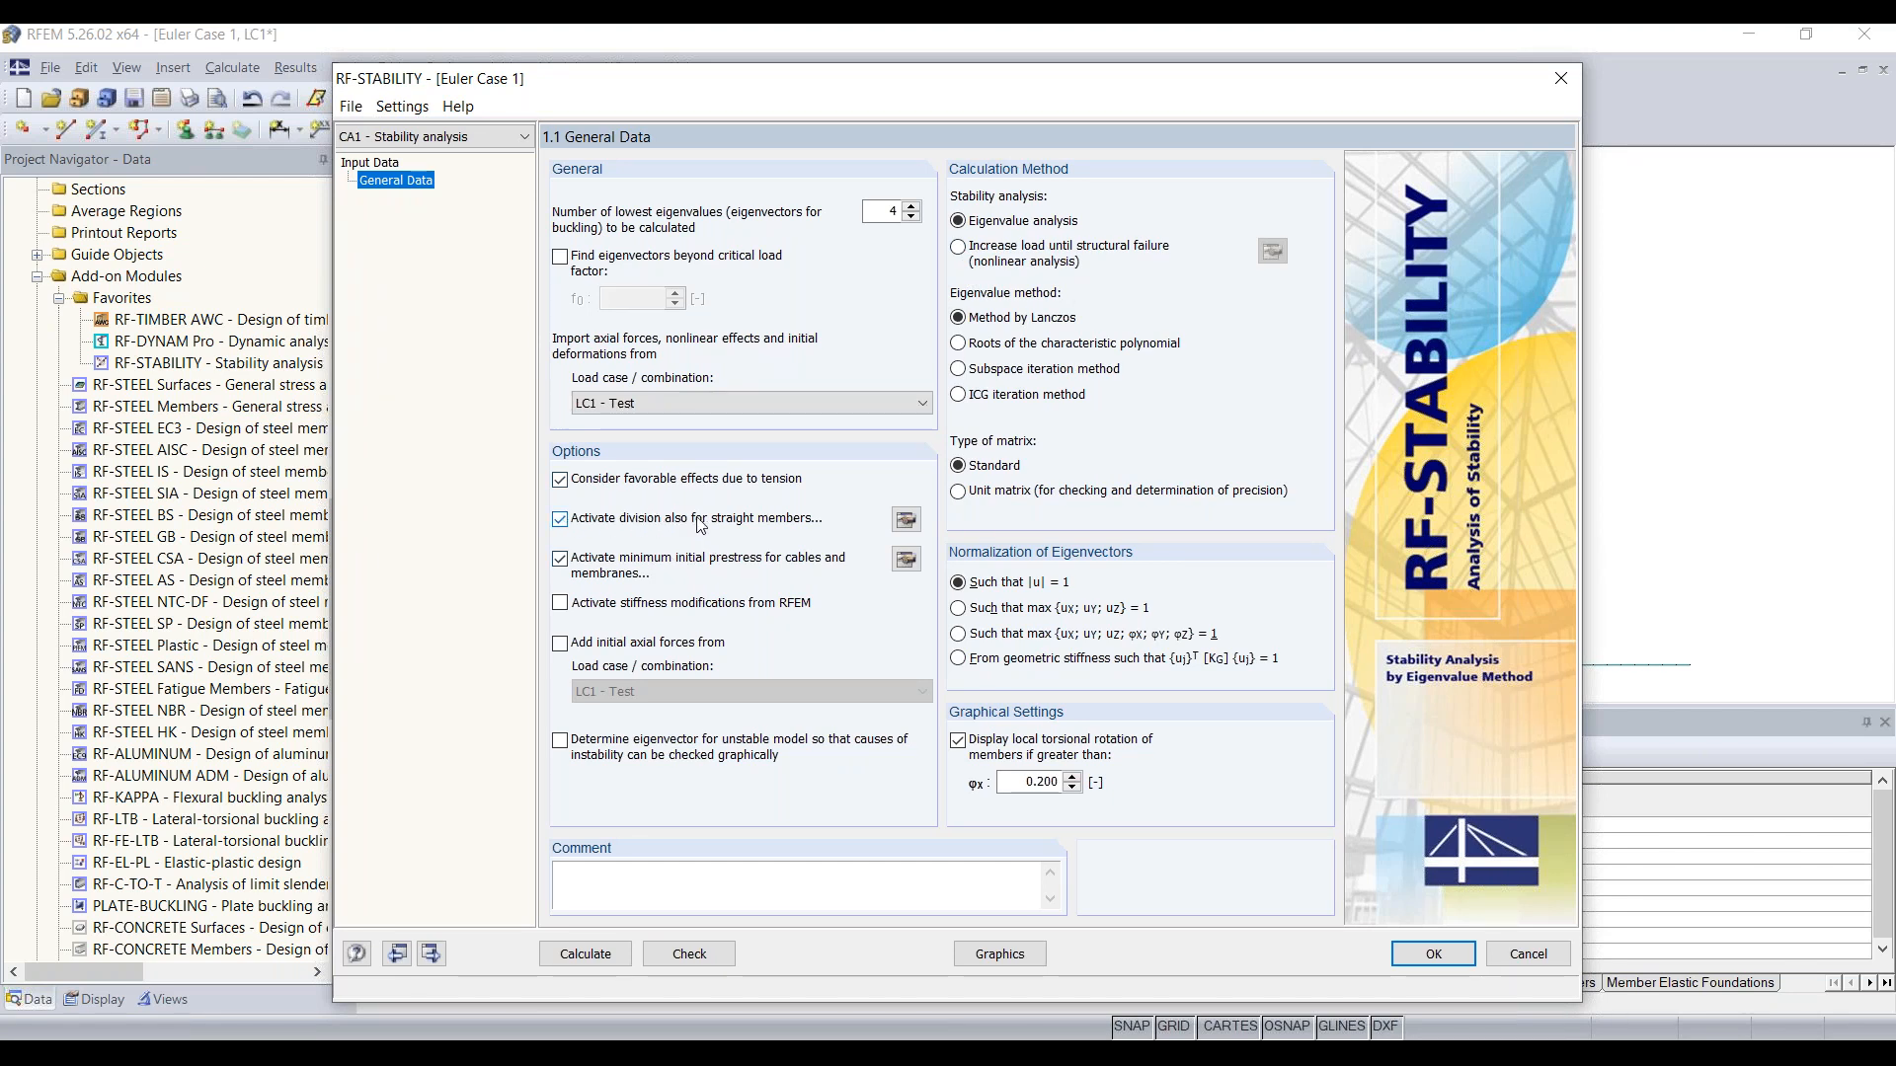
click(906, 521)
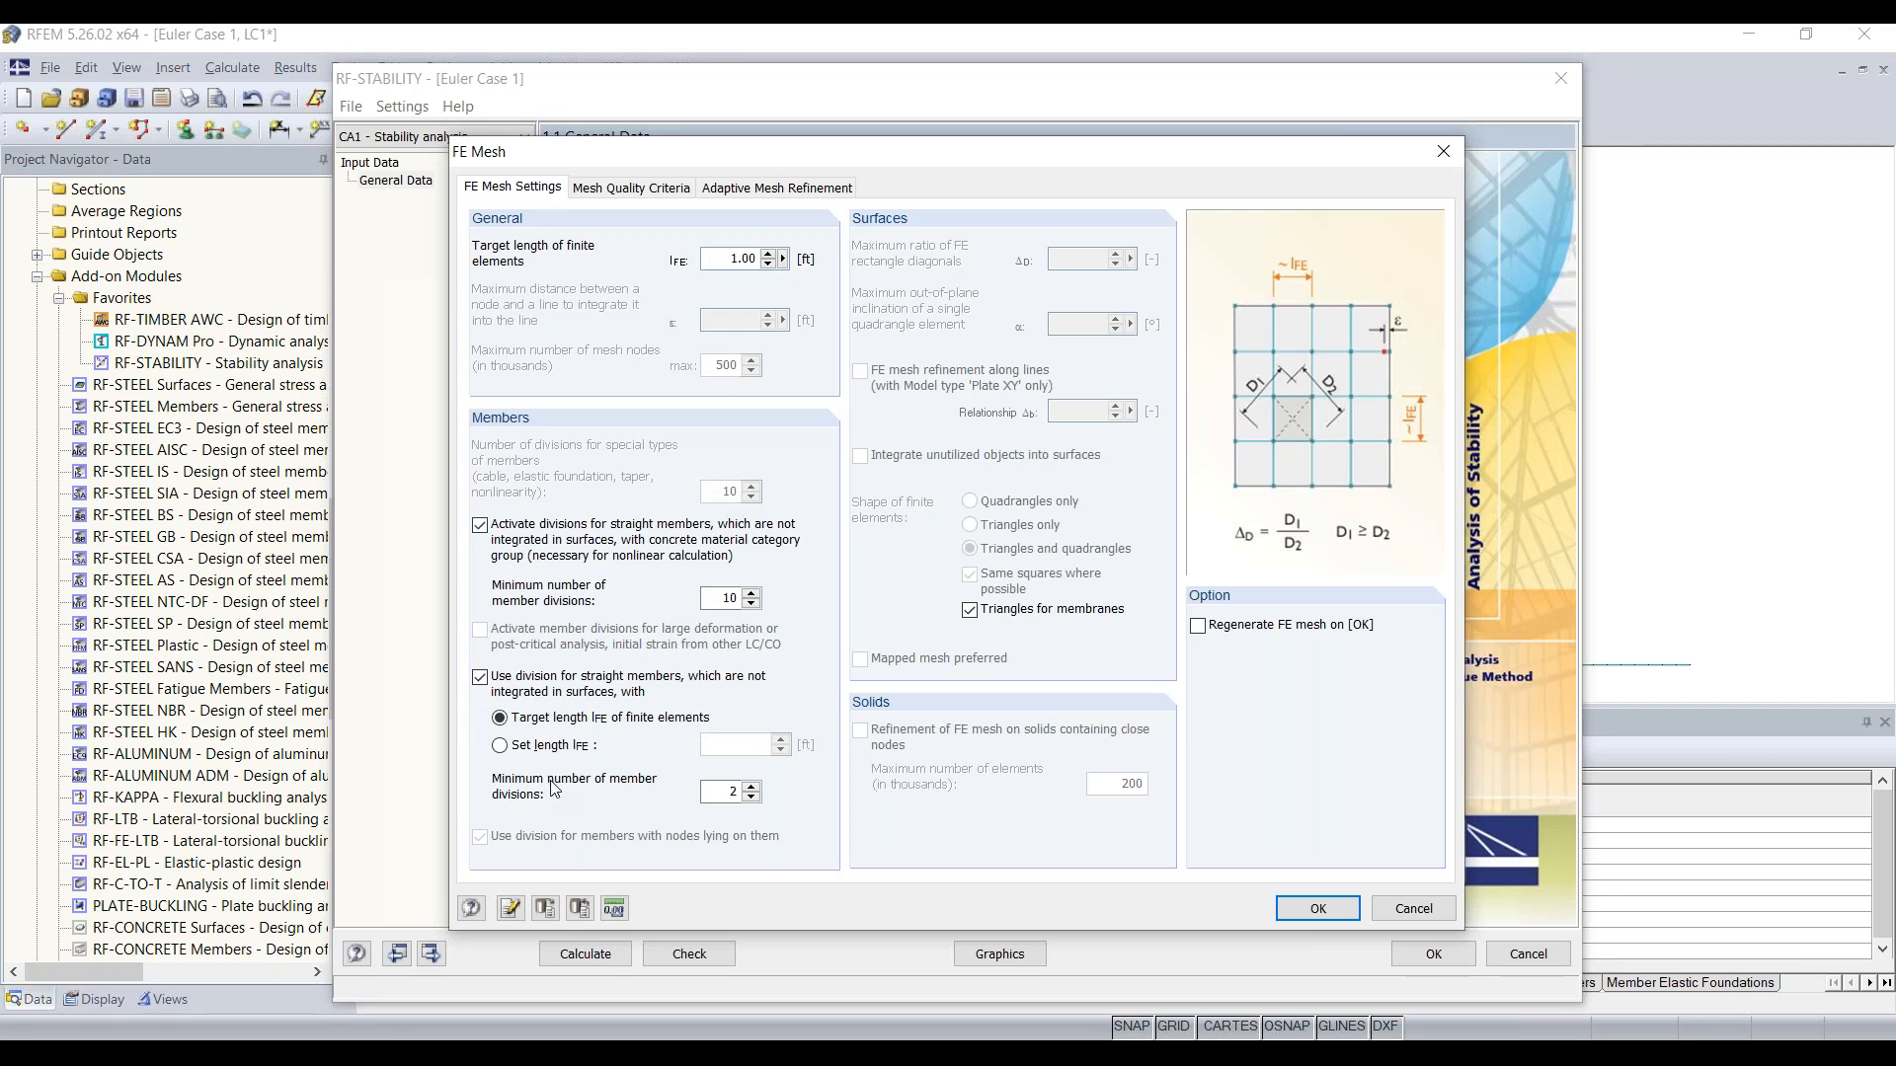
double_click(731, 792)
text(10)
click(1333, 909)
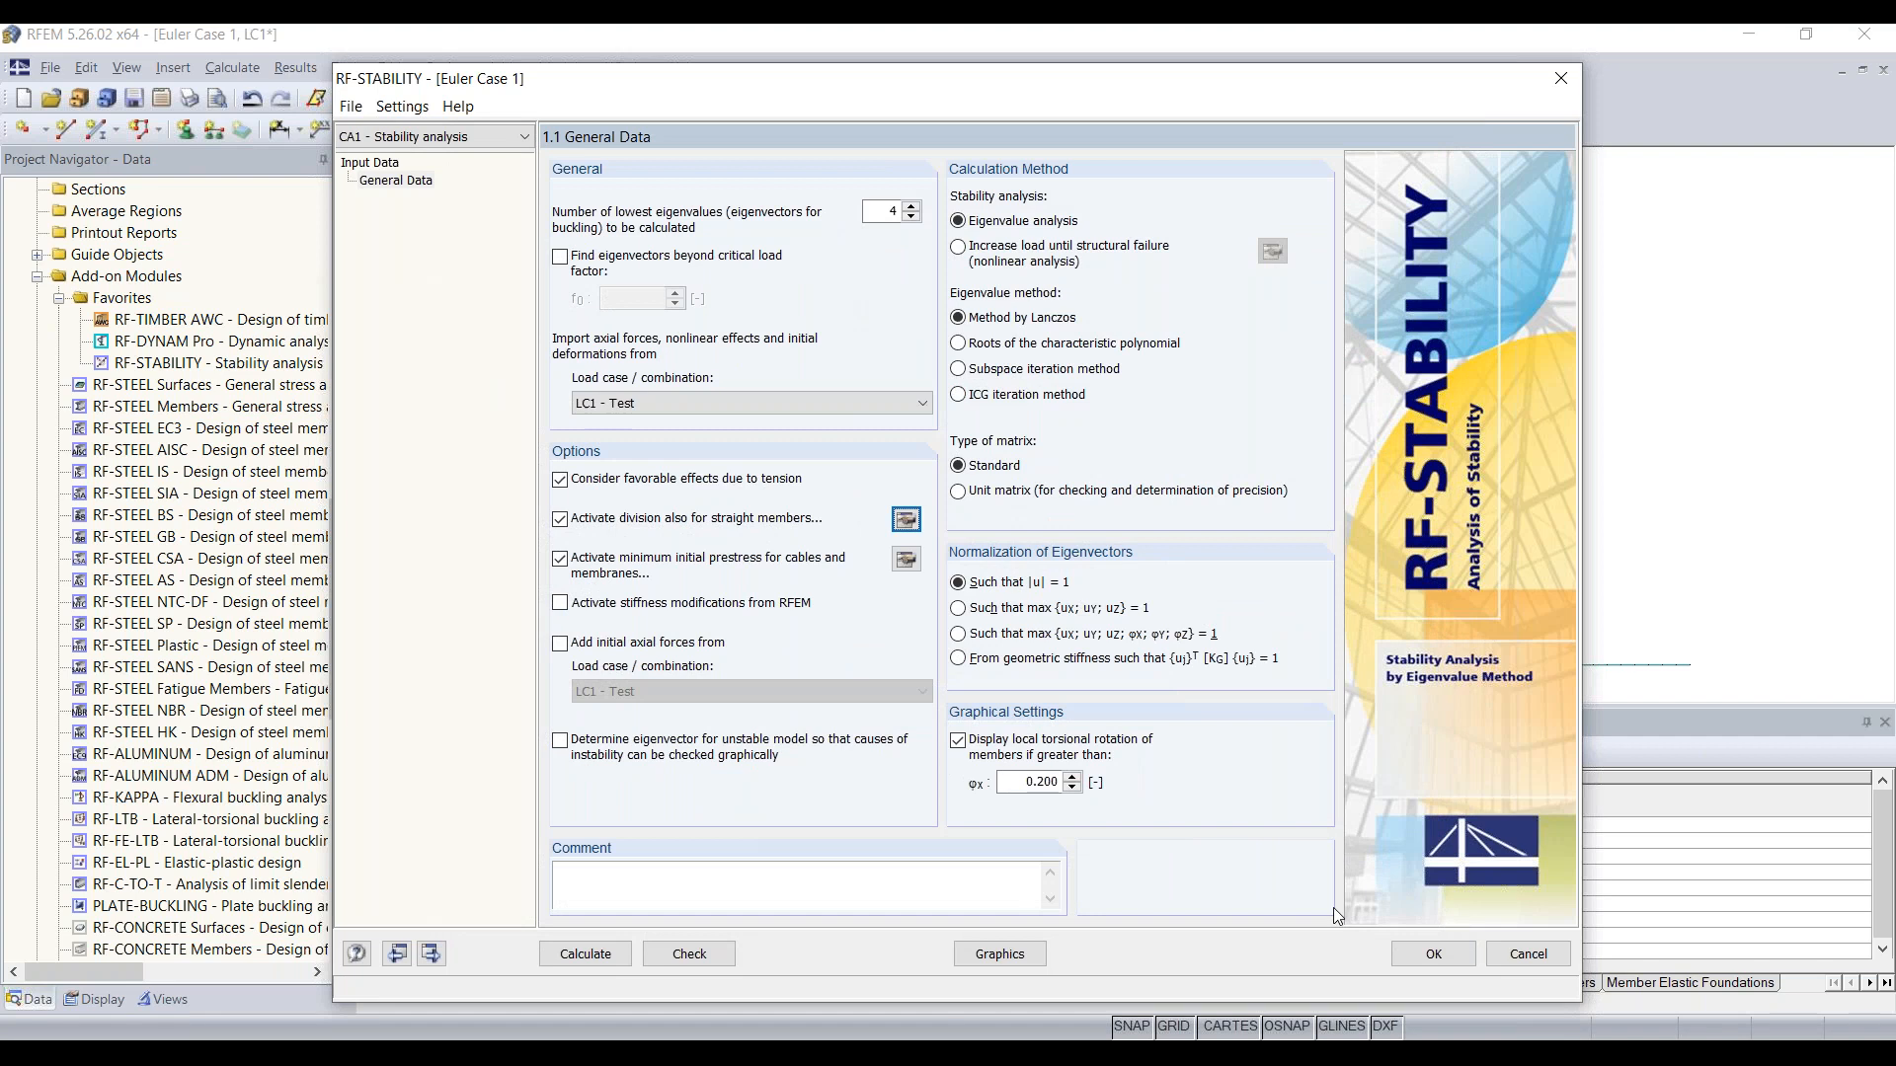
Step: Check the load case used for importing axial forces and the number of lowest eigenvalues to calculate
click(637, 403)
click(640, 401)
double_click(886, 210)
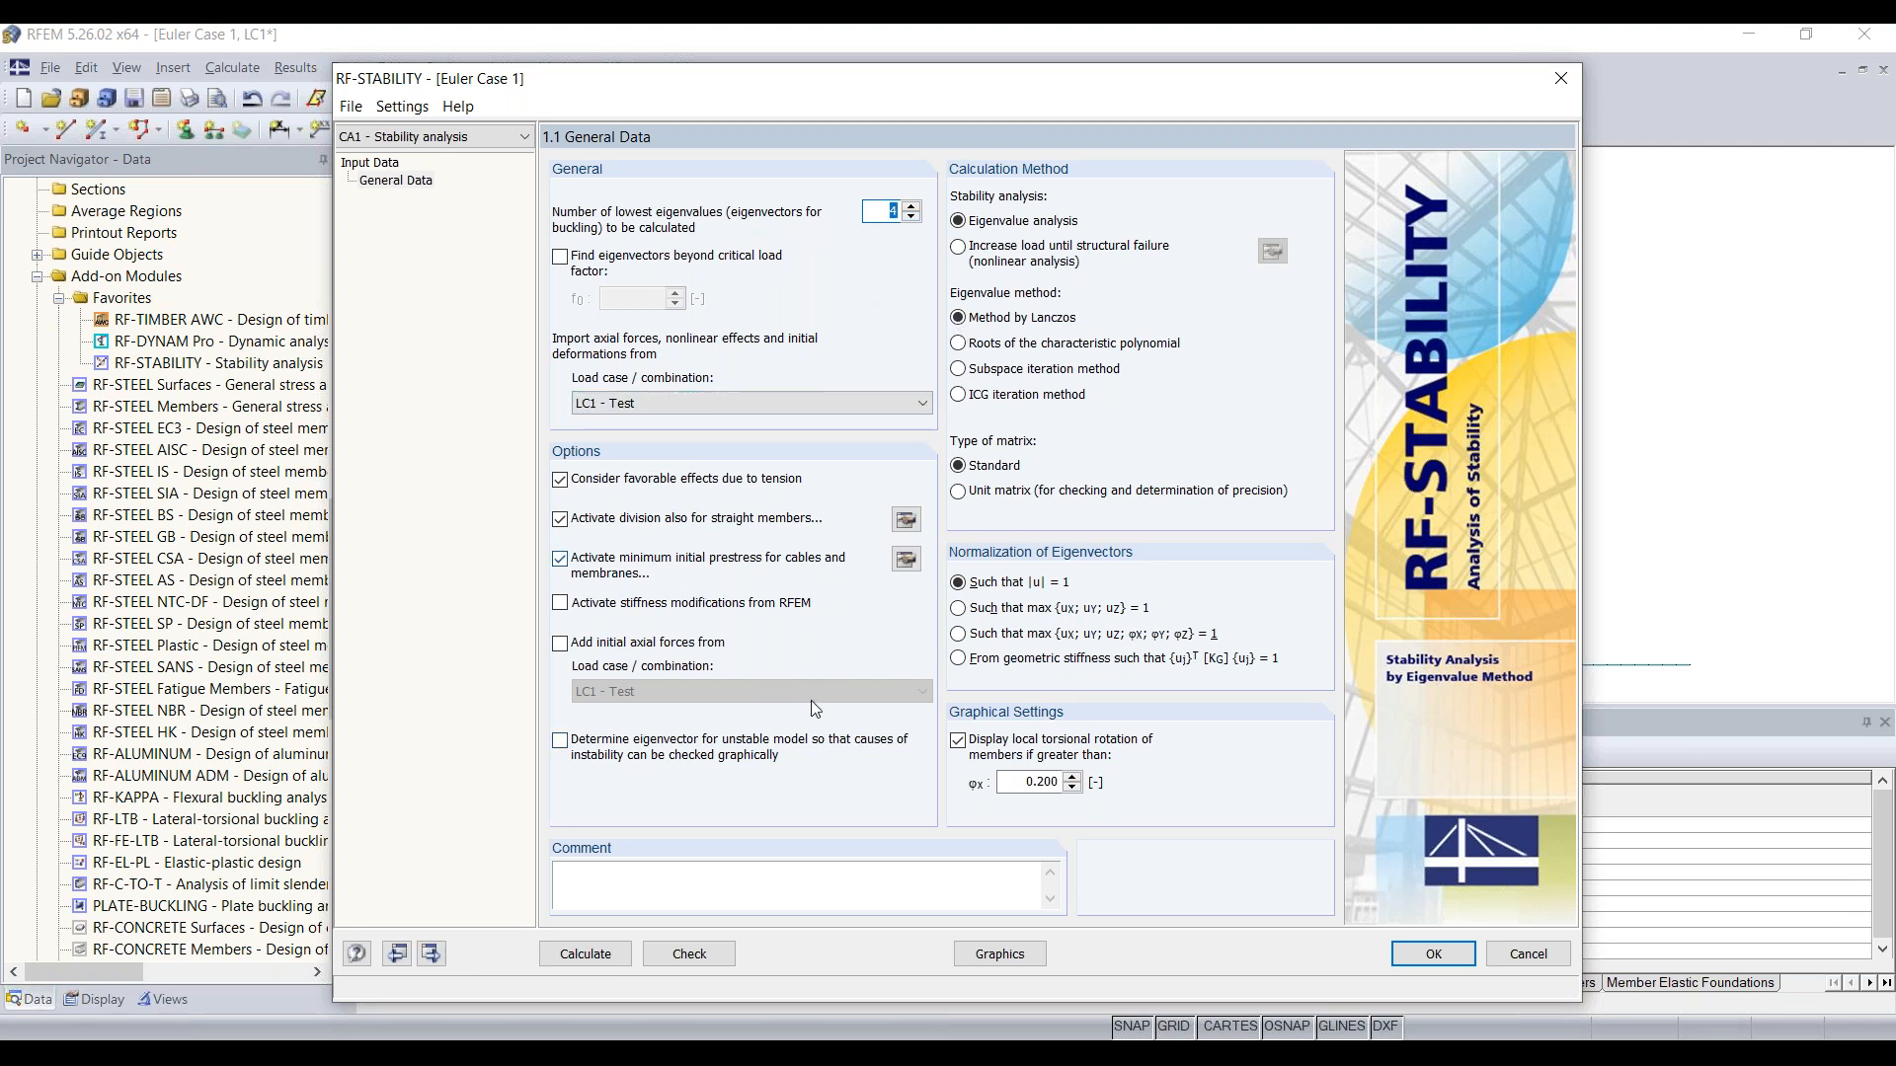
Step: Calculate the stability analysis and review its critical load factors, then the effective lengths and critical loads
click(586, 954)
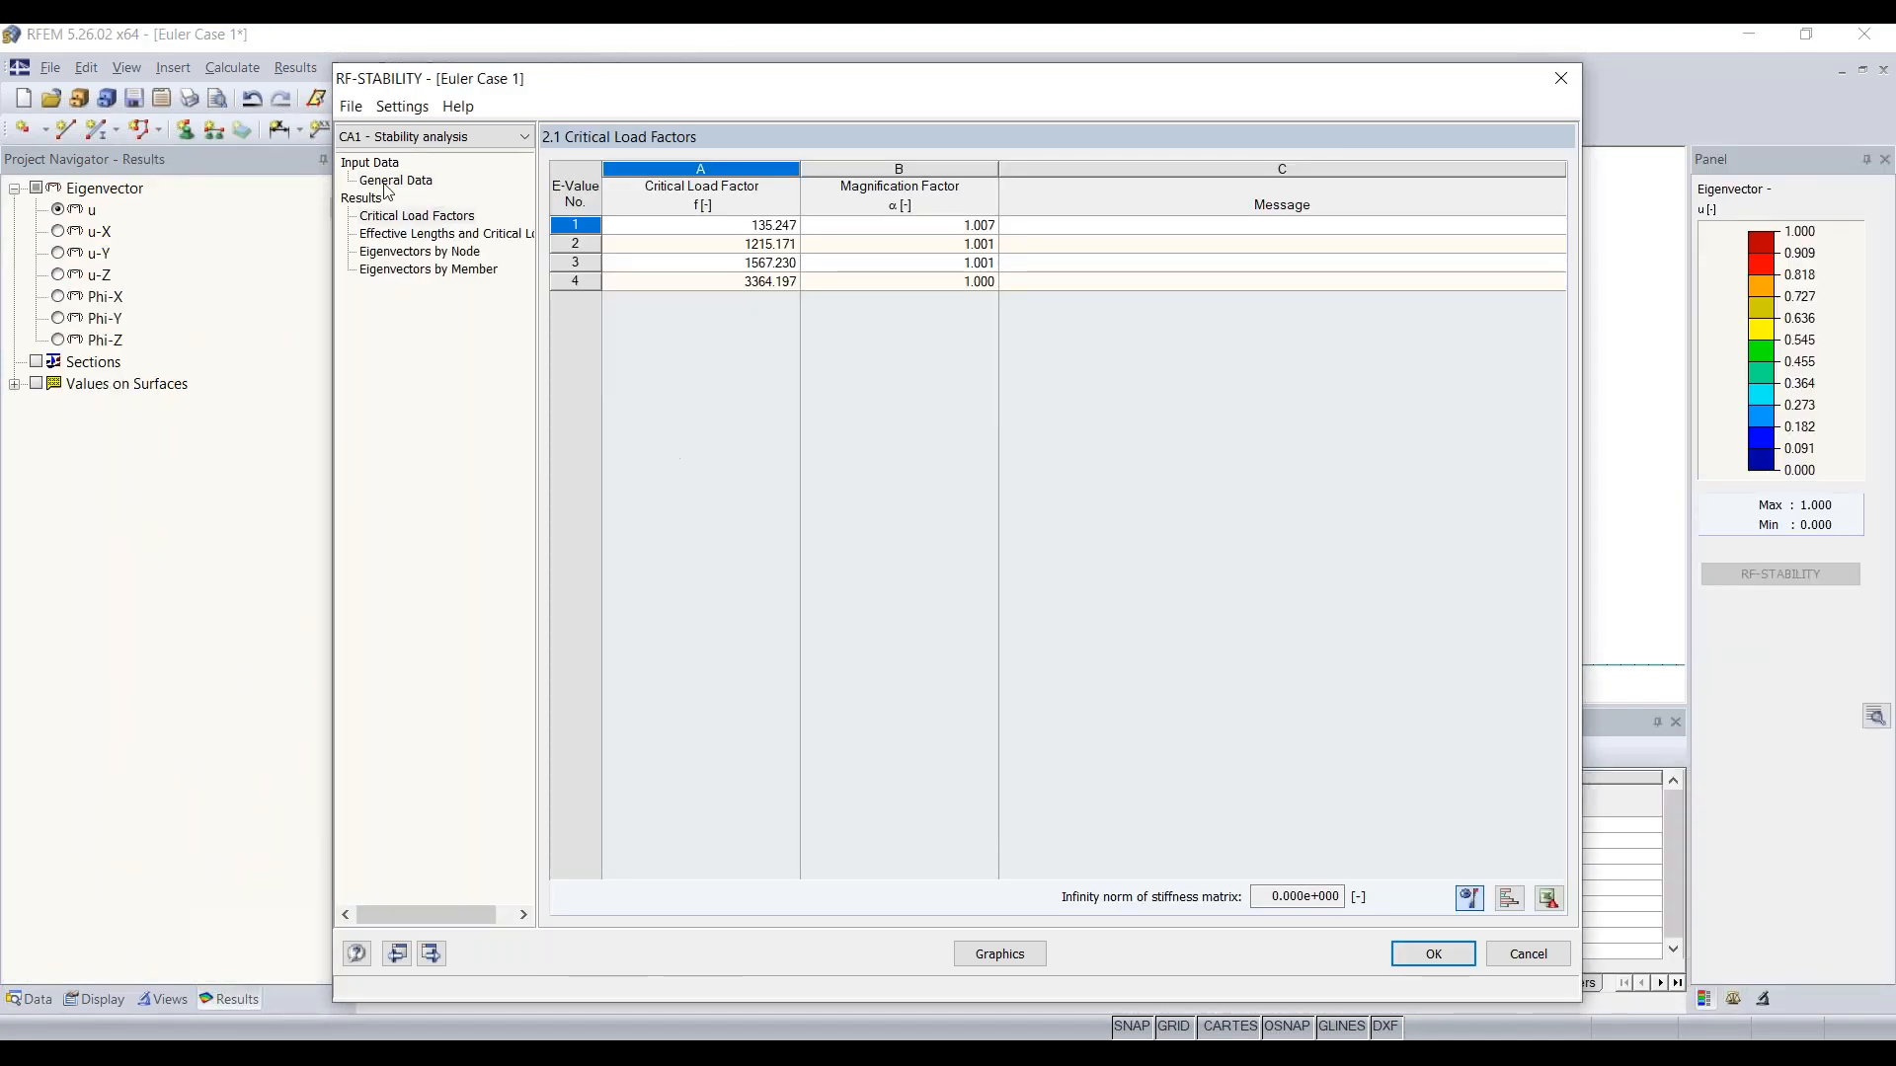
click(374, 214)
click(581, 223)
click(765, 230)
drag(793, 81, 797, 393)
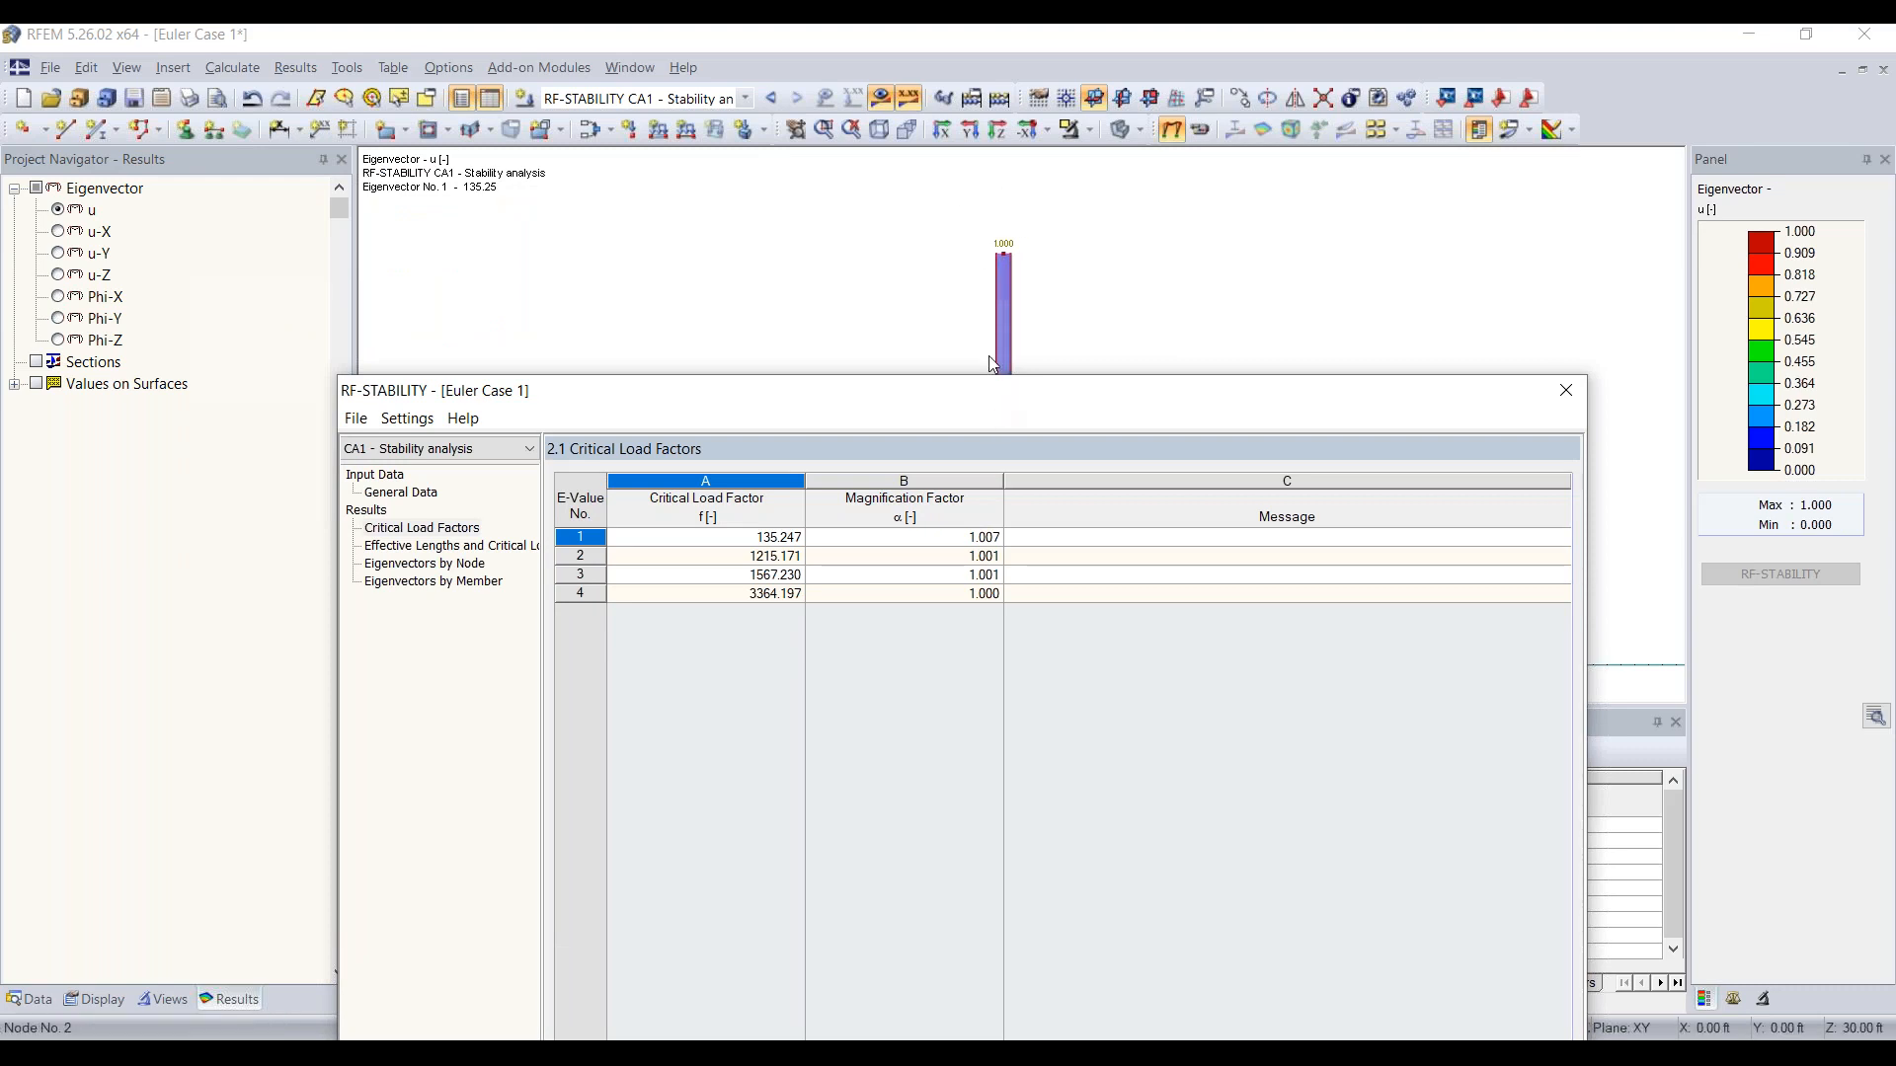
drag(944, 392, 919, 115)
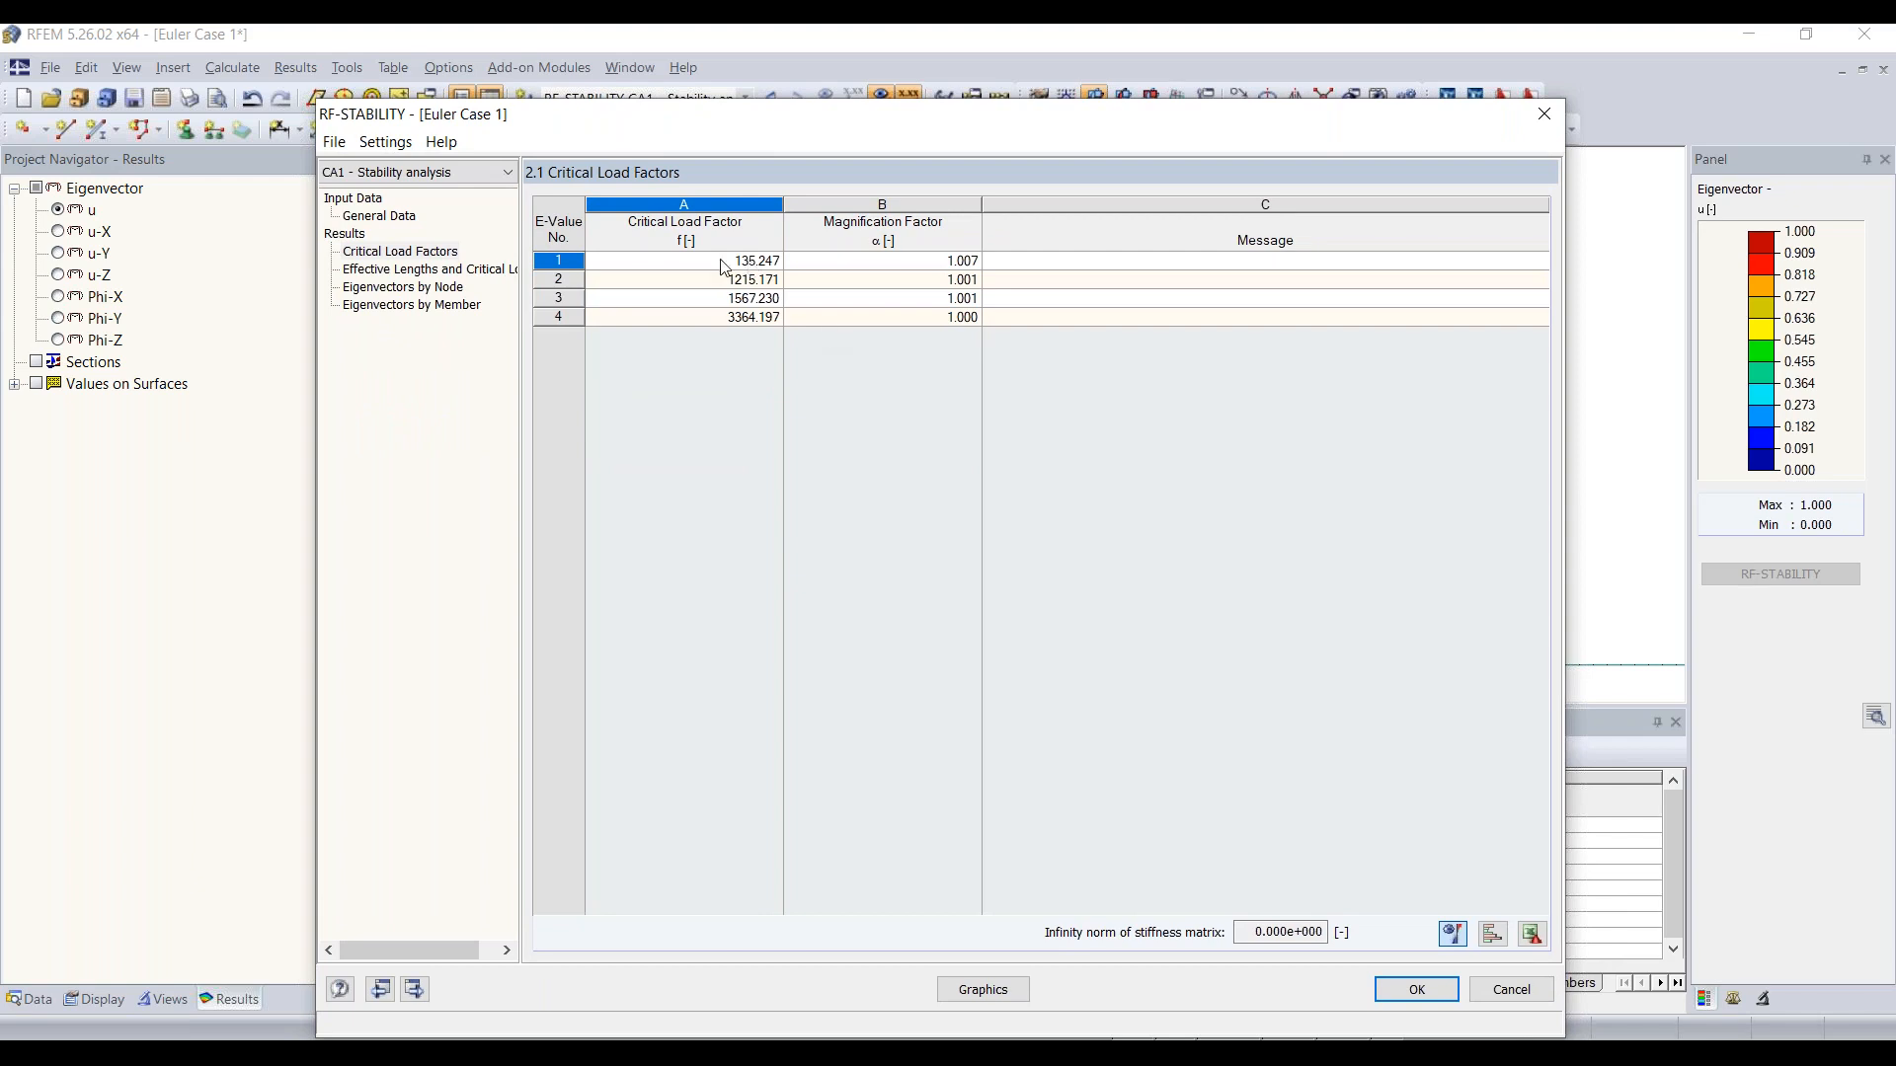
drag(906, 112, 937, 151)
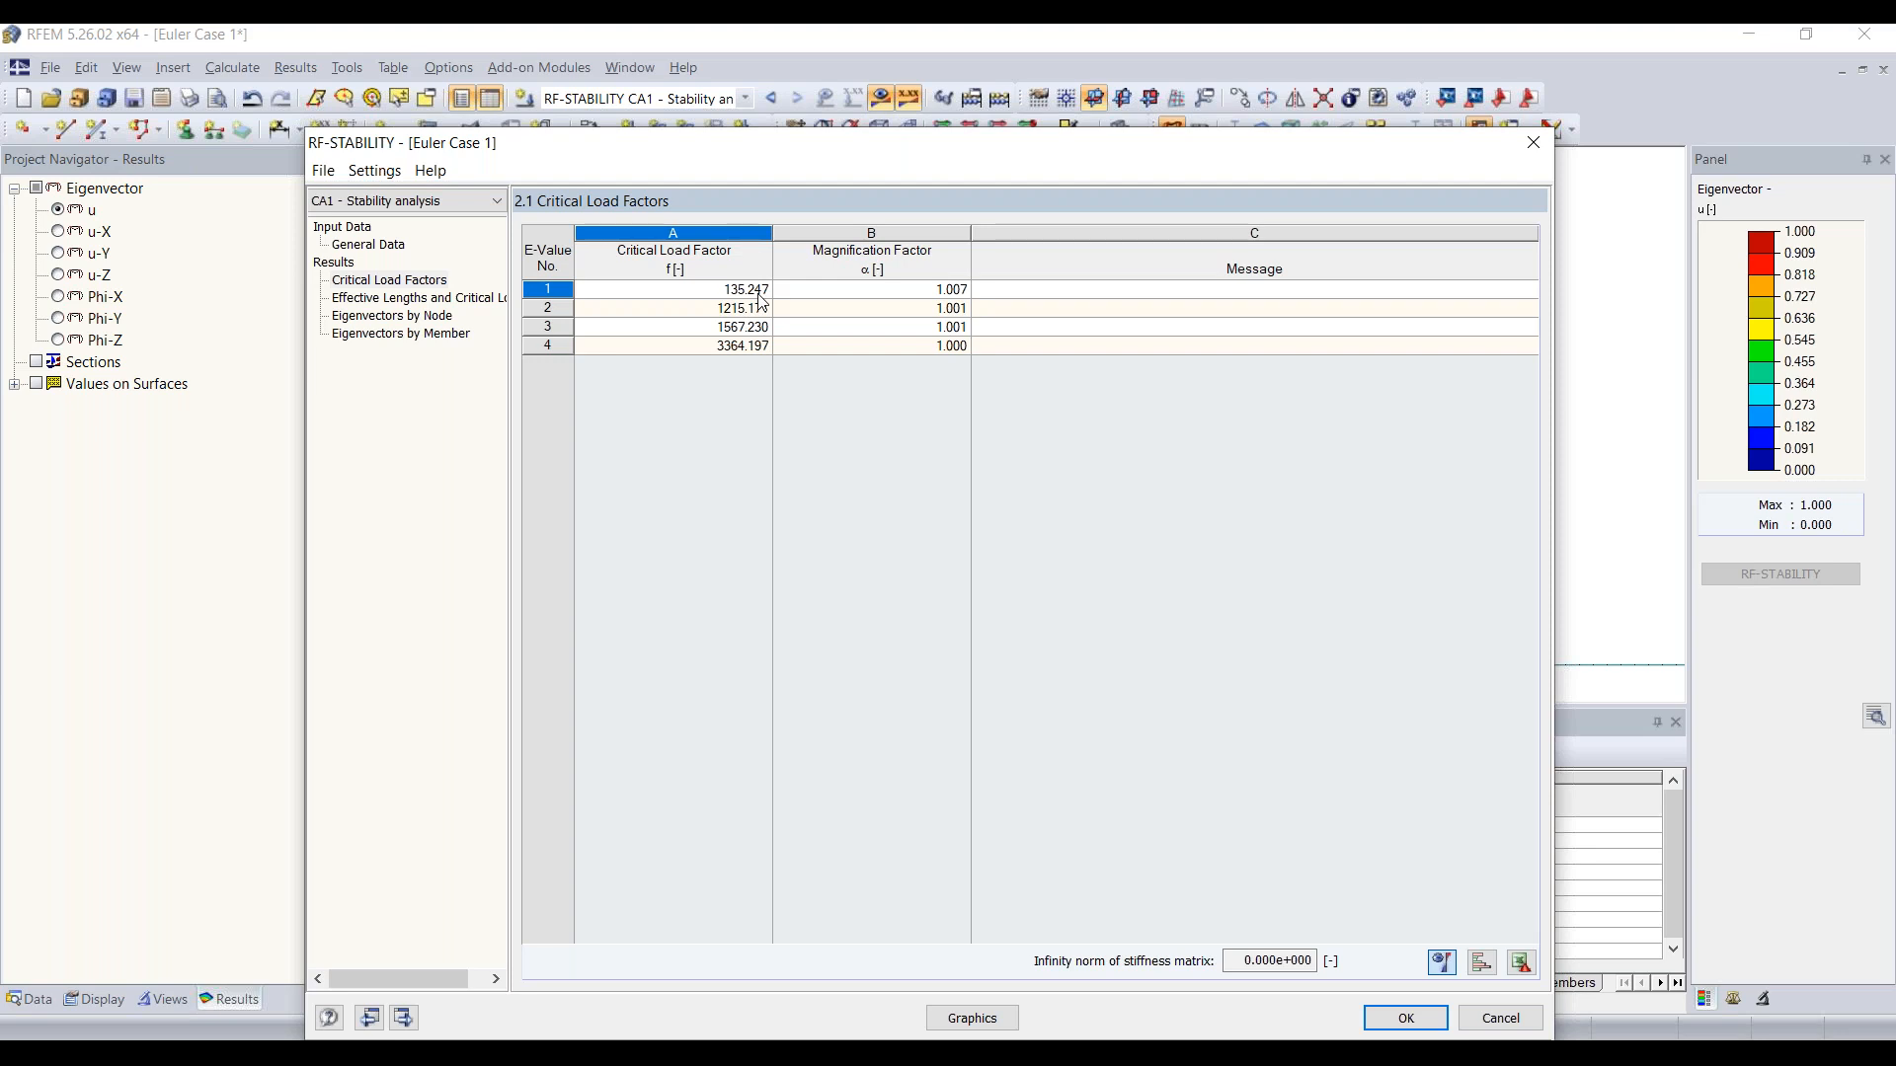
click(462, 300)
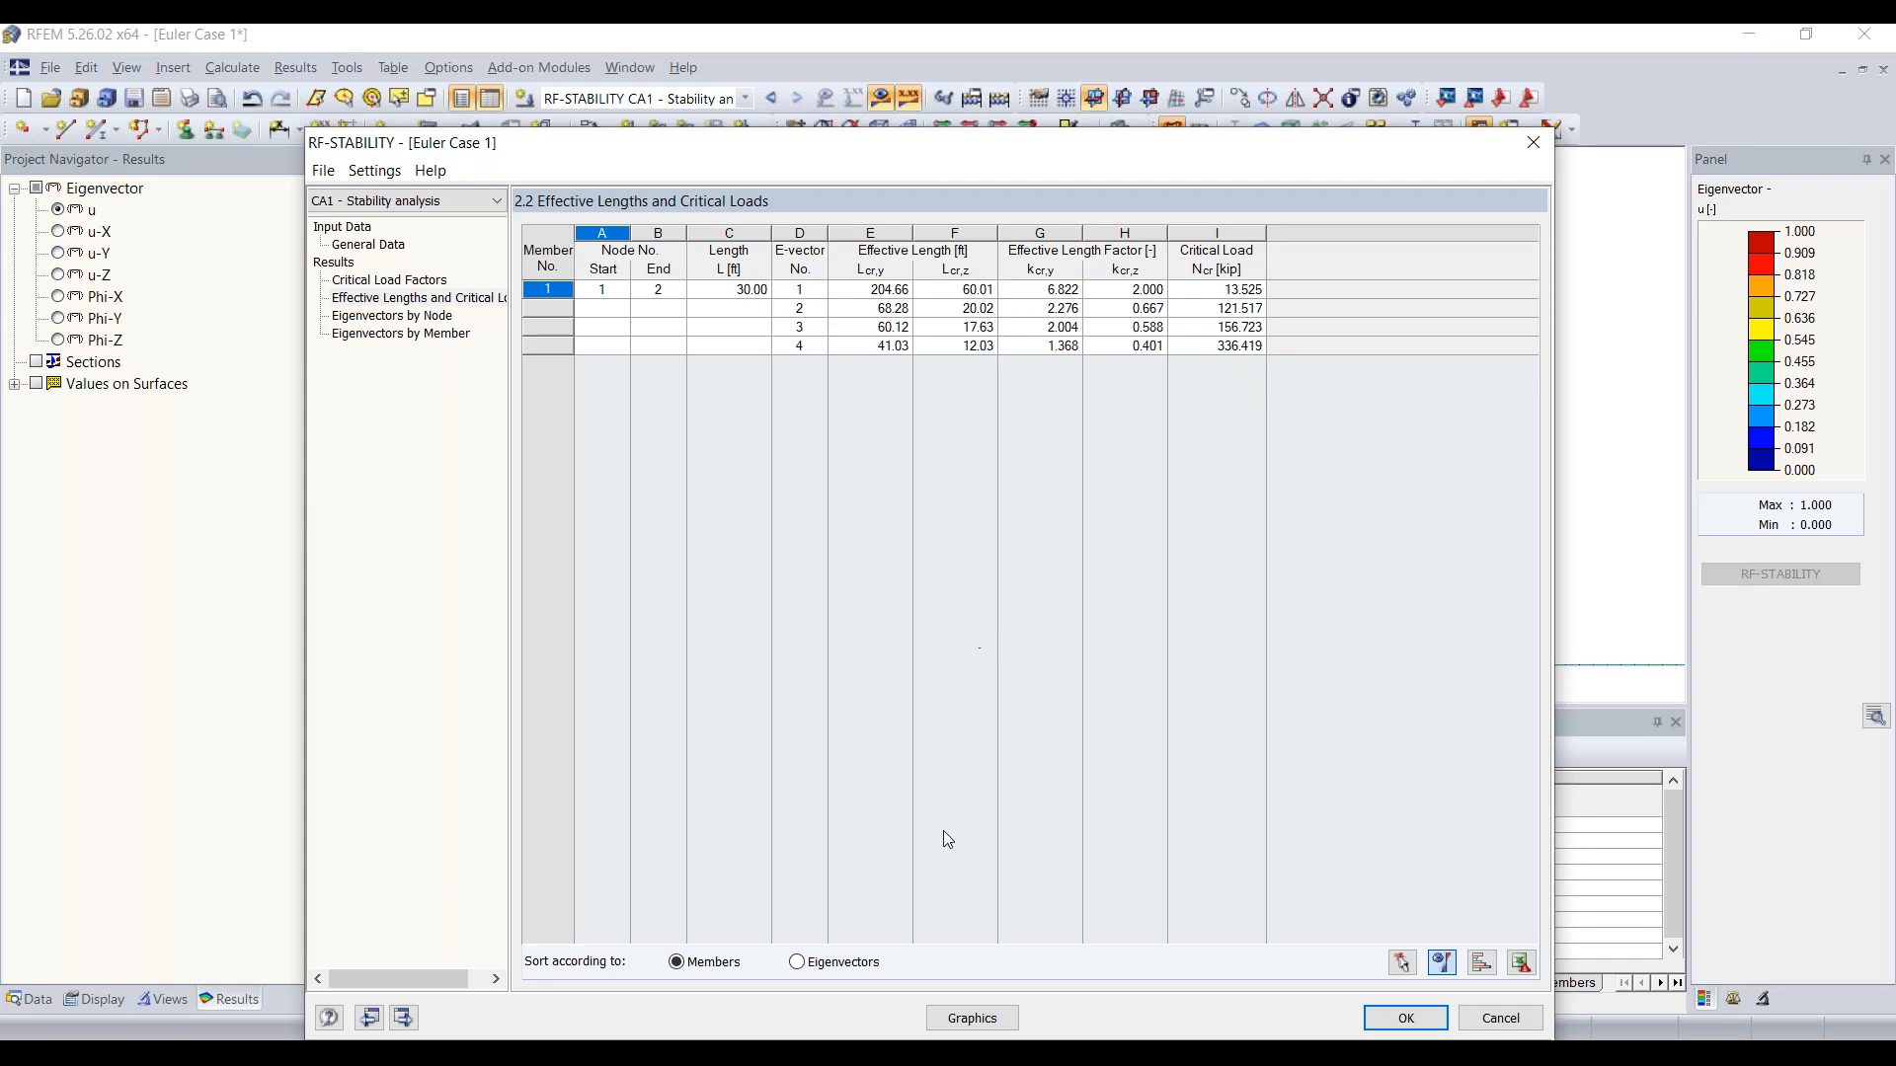
Step: Show the column's buckling shape graphically and view eigenvectors 2, 3 and 4 before returning to eigenvector 1
click(960, 1023)
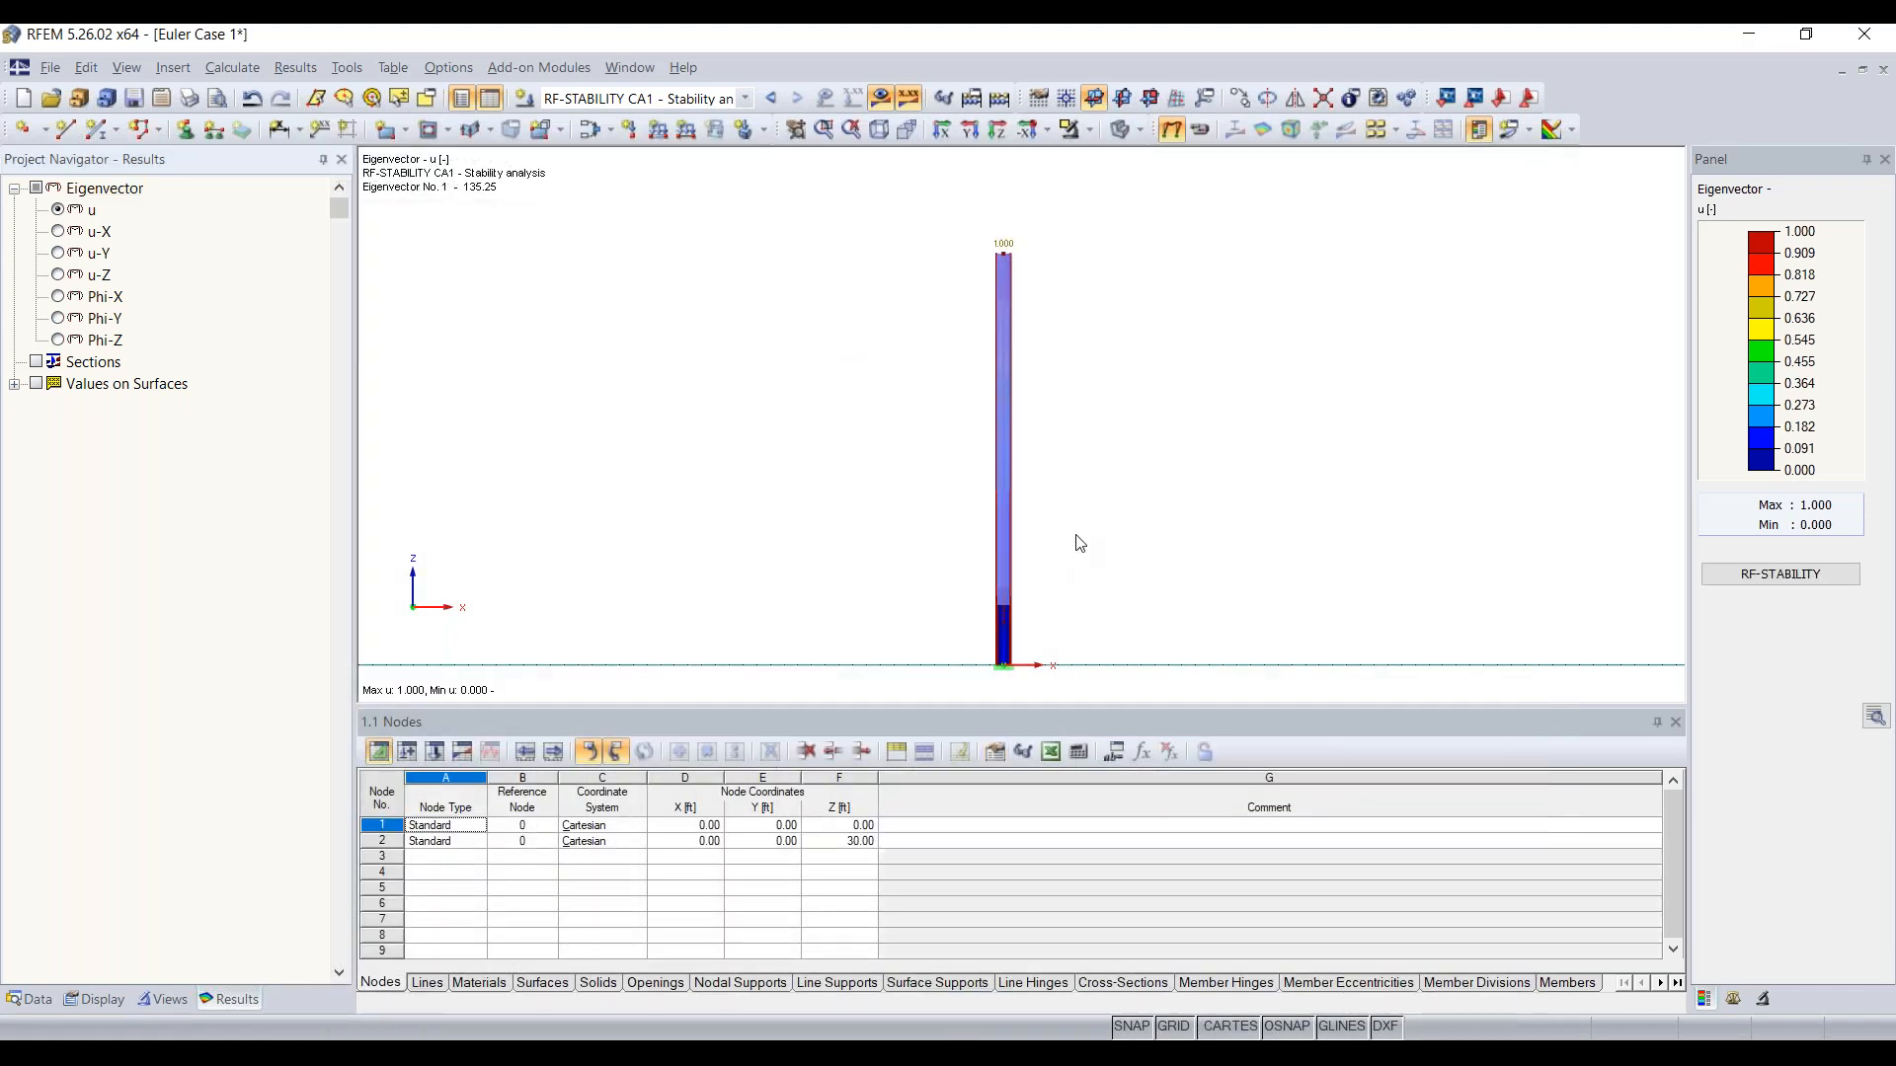
ctrl+middle_drag(937, 407, 1264, 464)
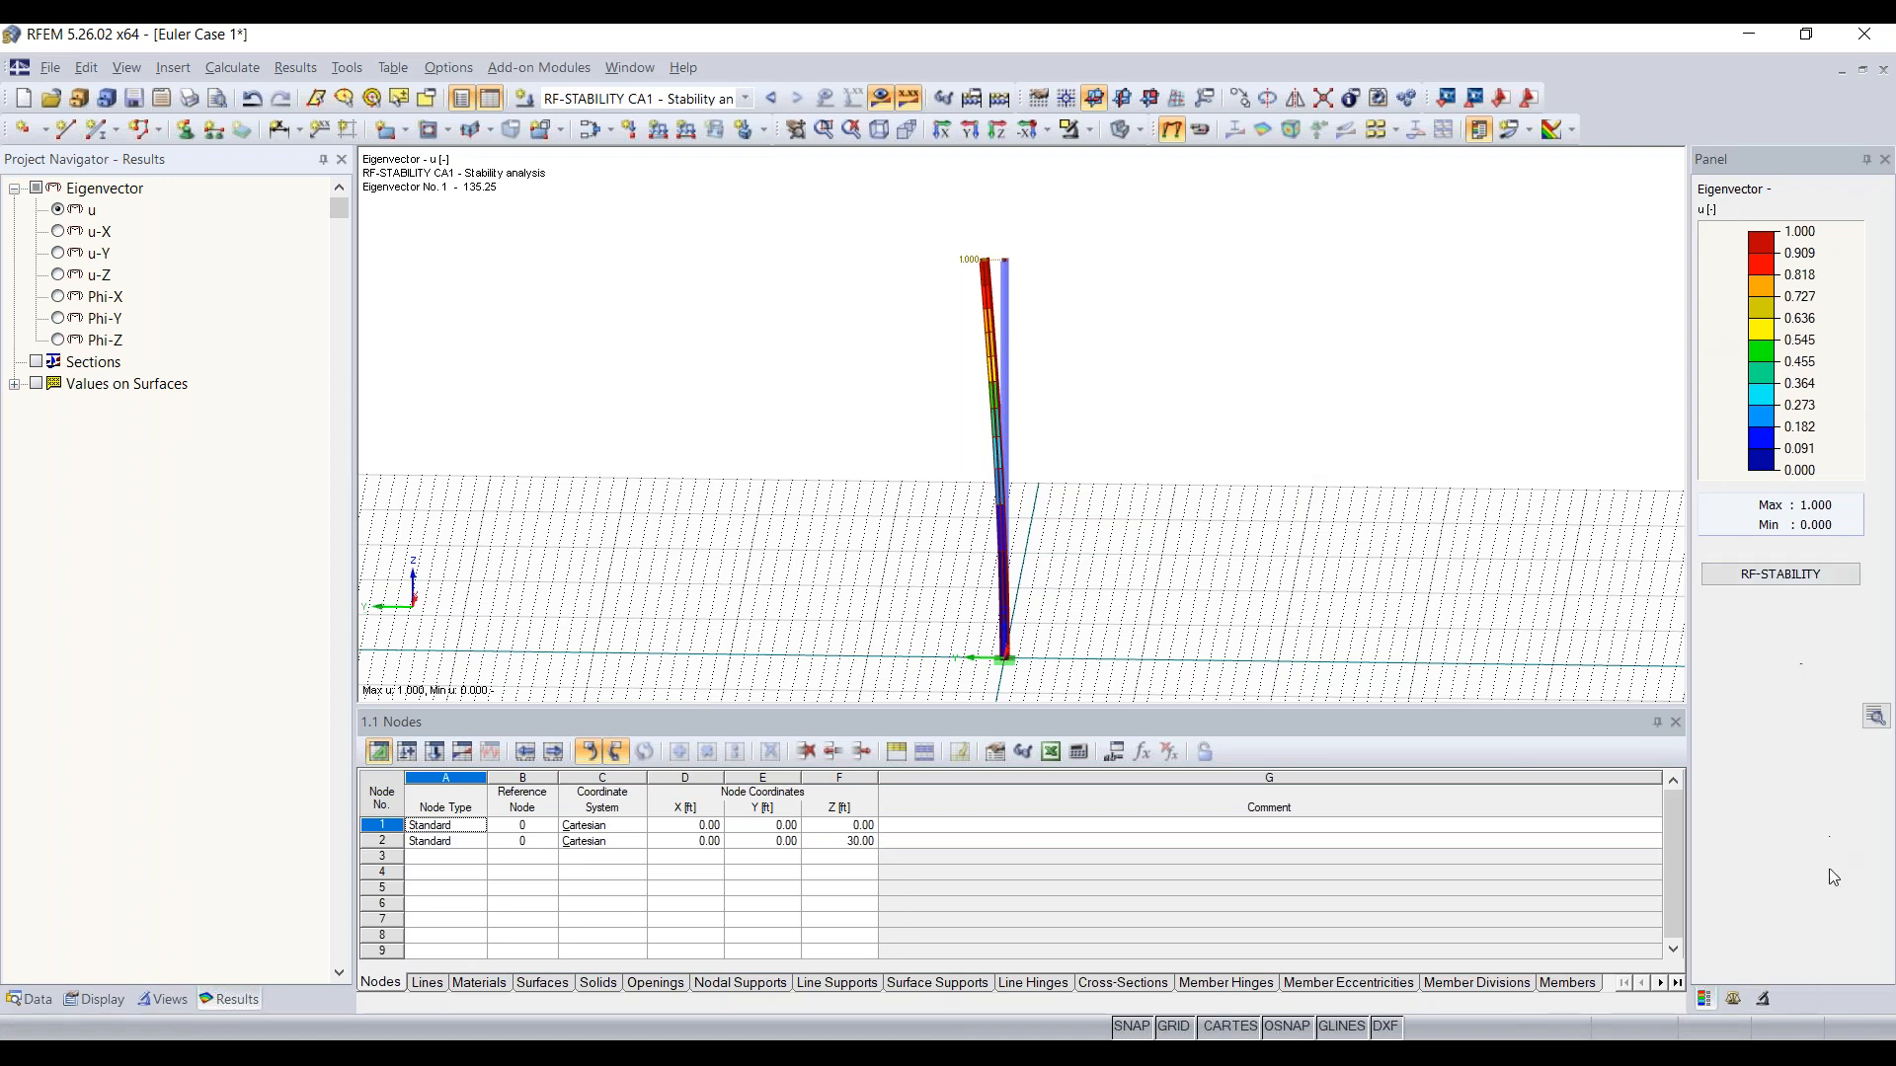
click(1762, 999)
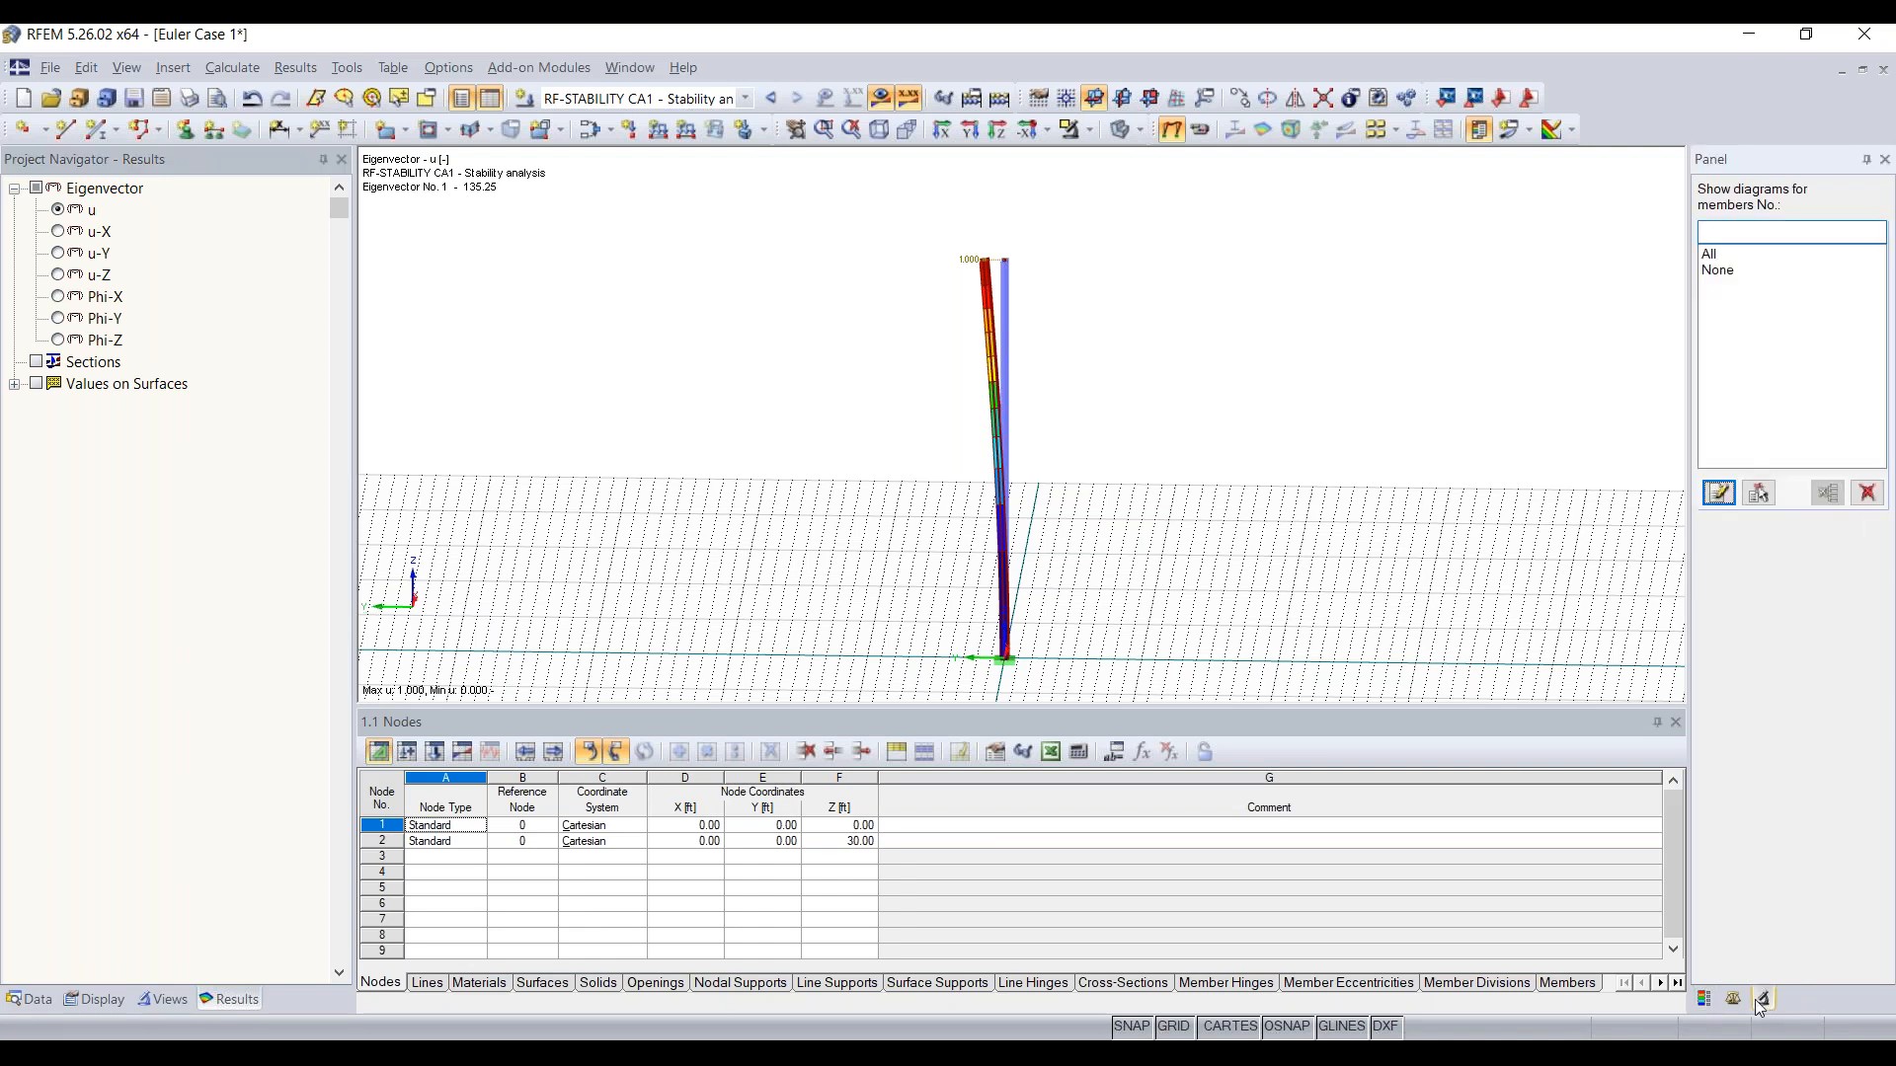
click(1733, 1000)
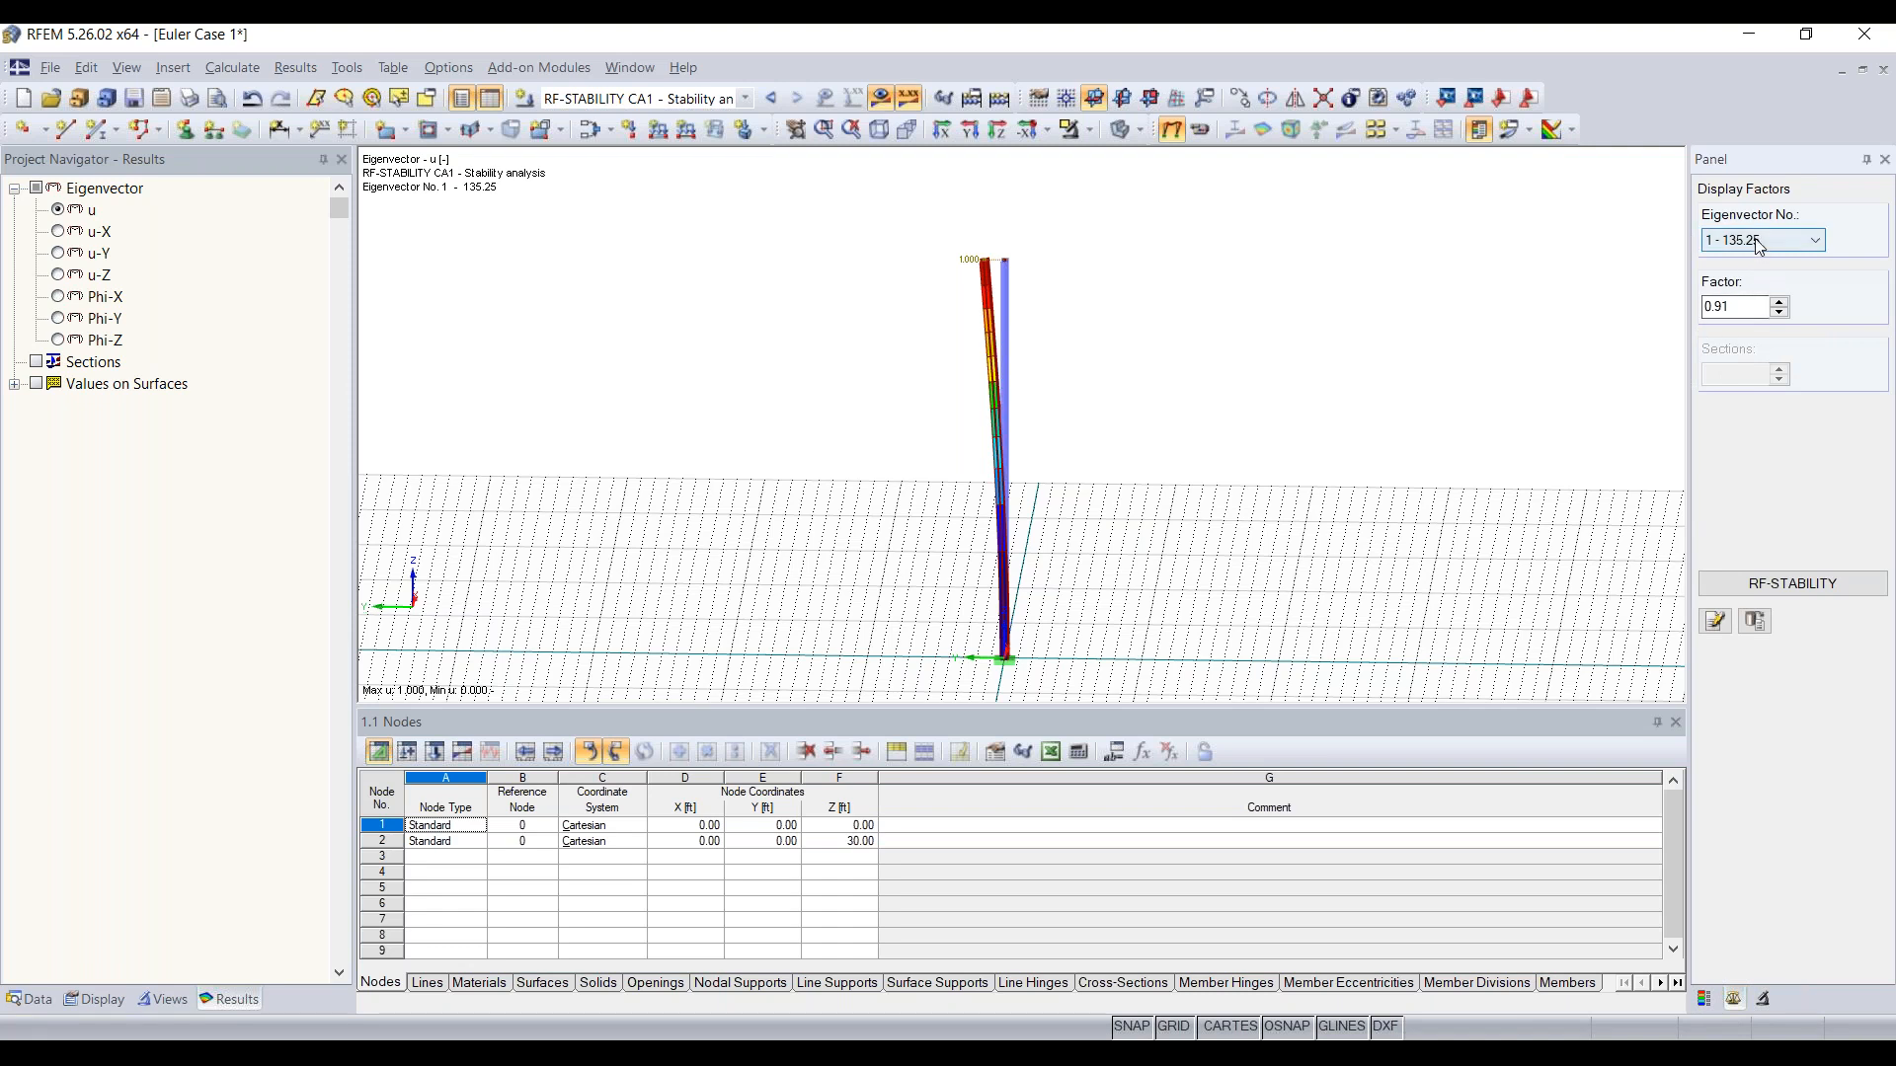
click(1786, 242)
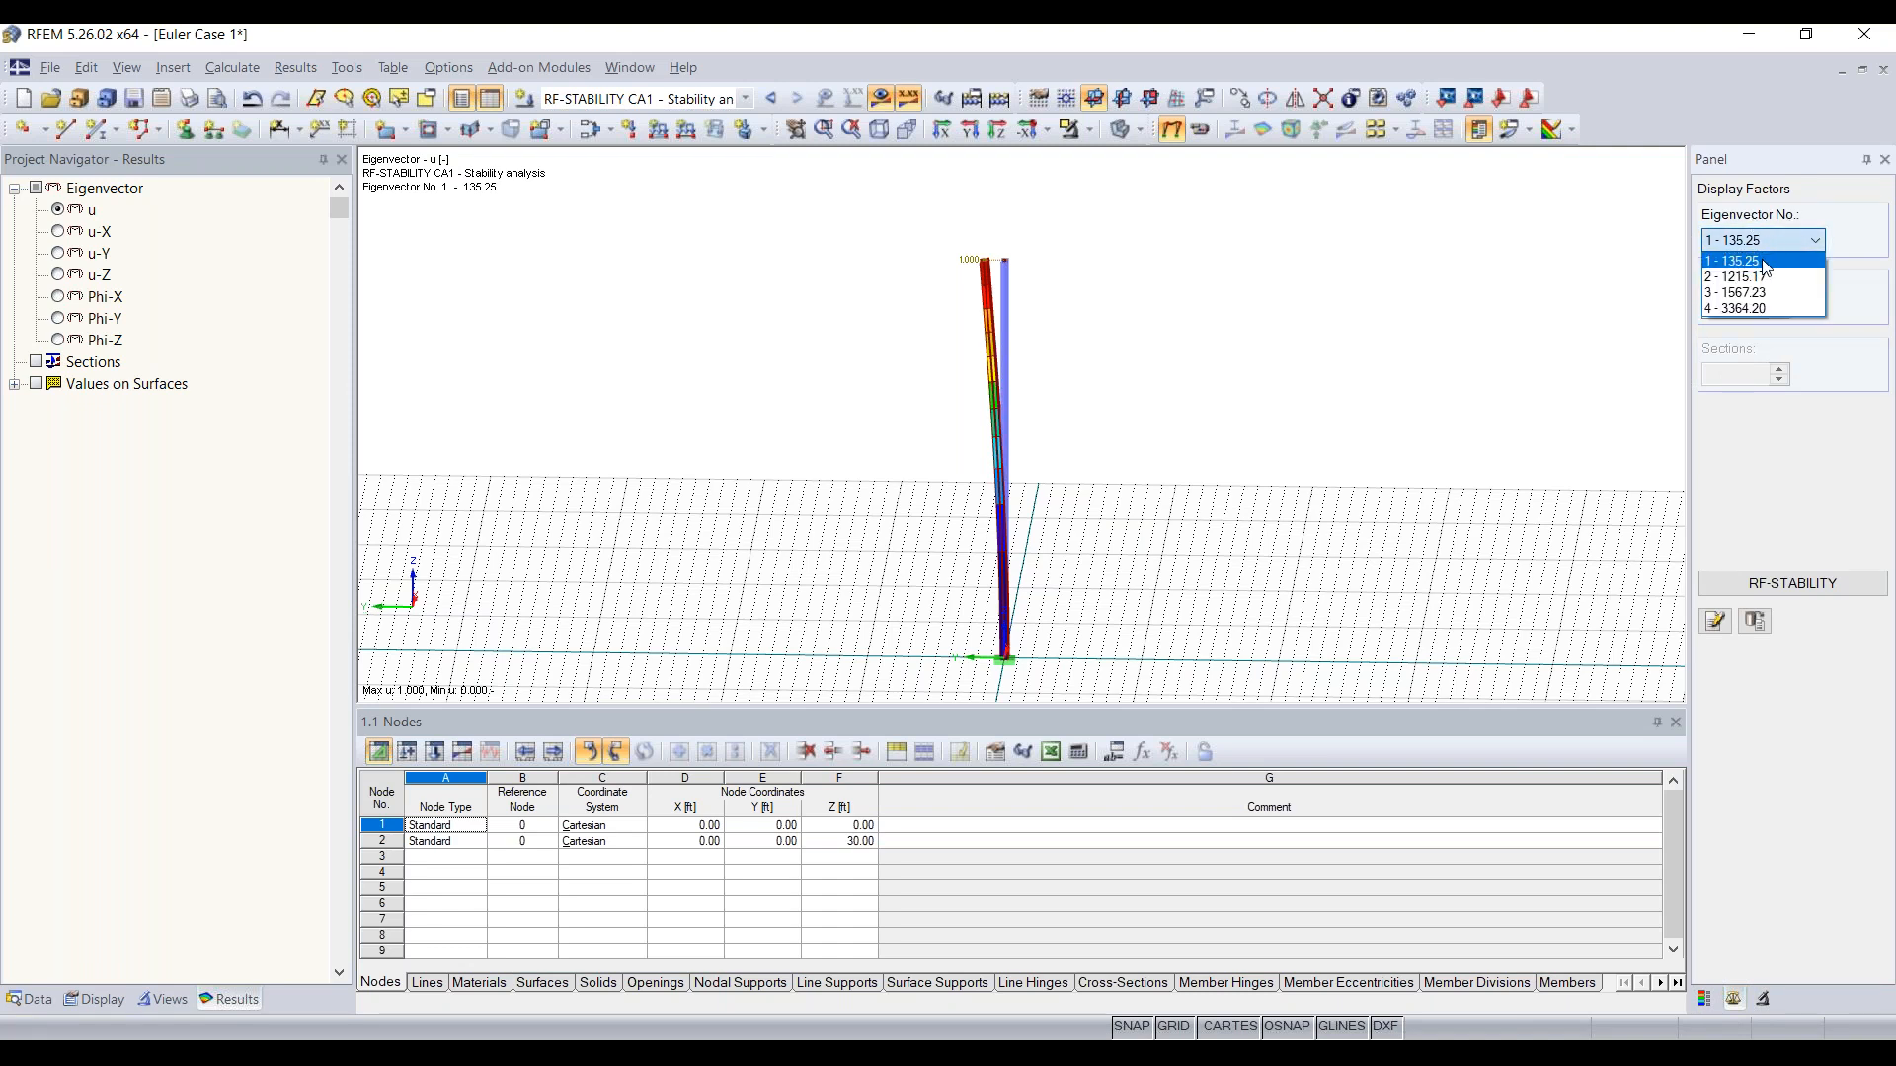
click(1767, 279)
click(1758, 243)
click(1753, 294)
click(1768, 240)
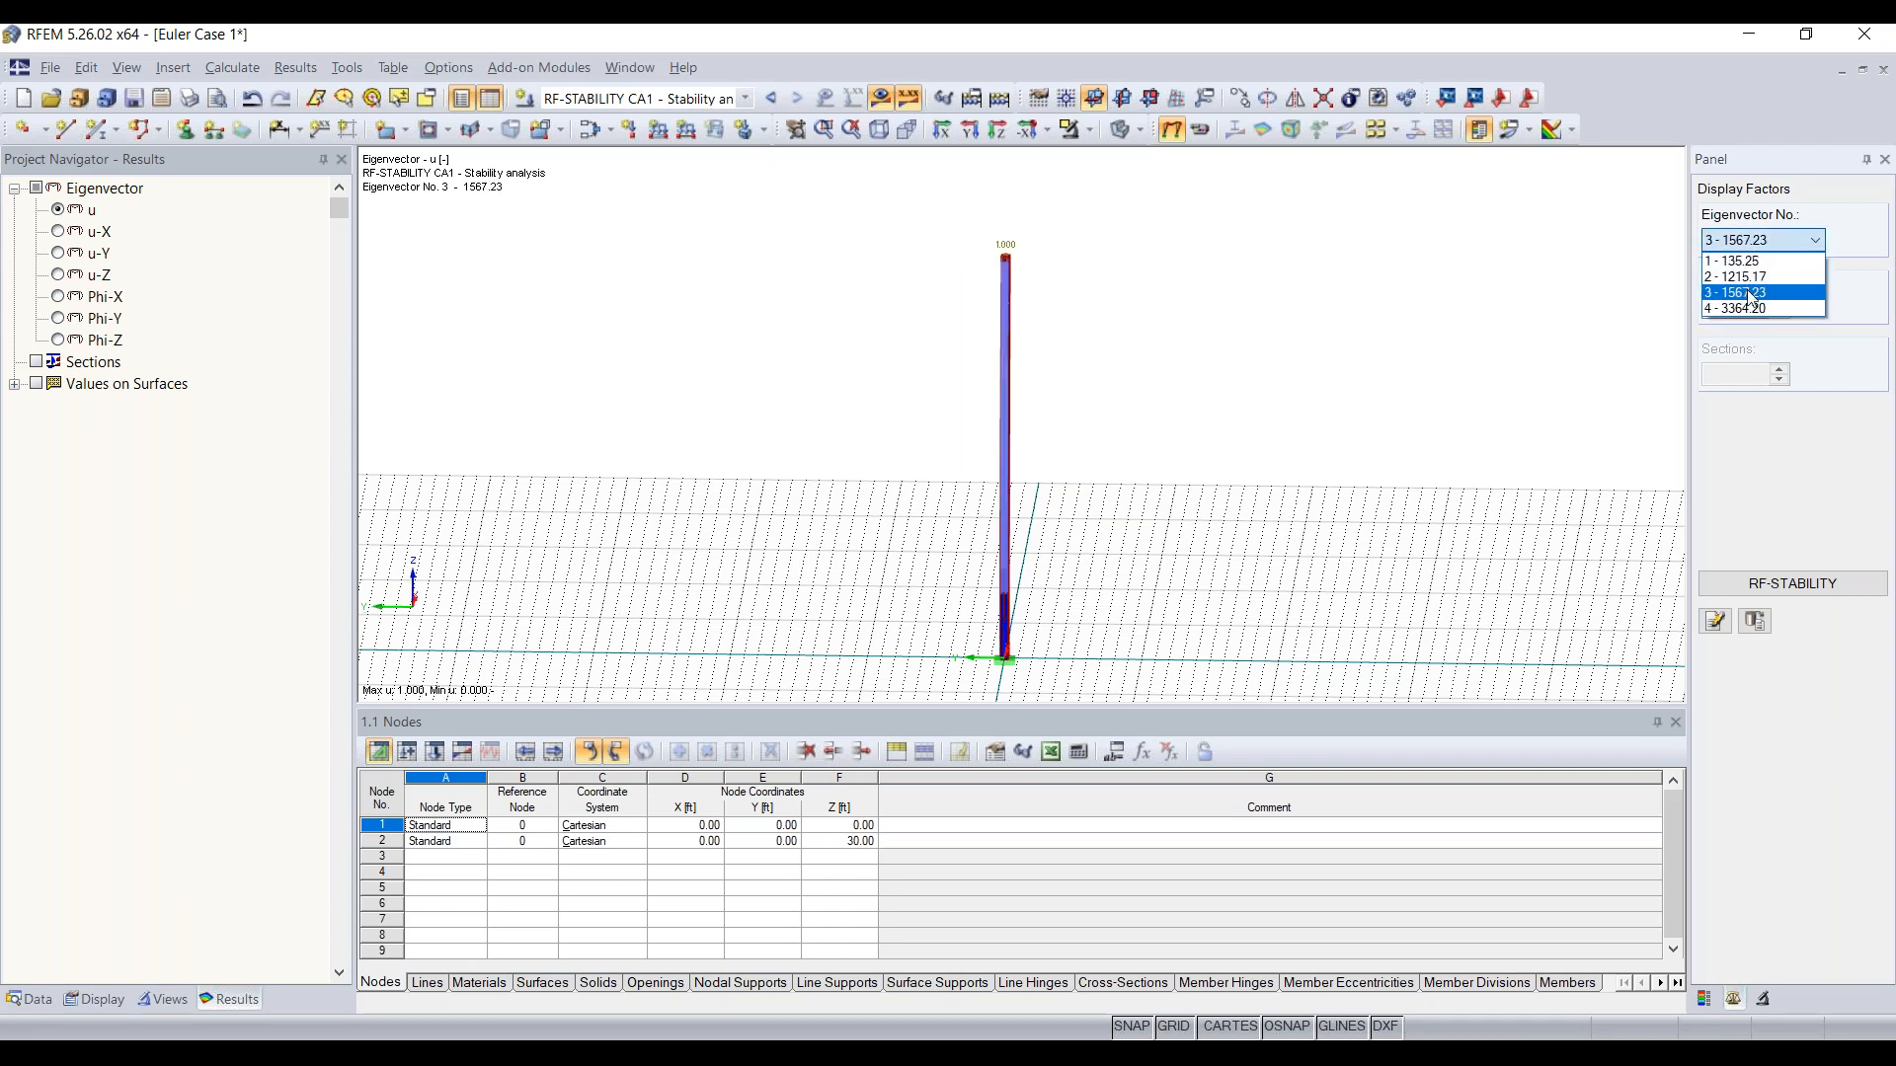
click(1753, 309)
click(1760, 241)
click(1754, 262)
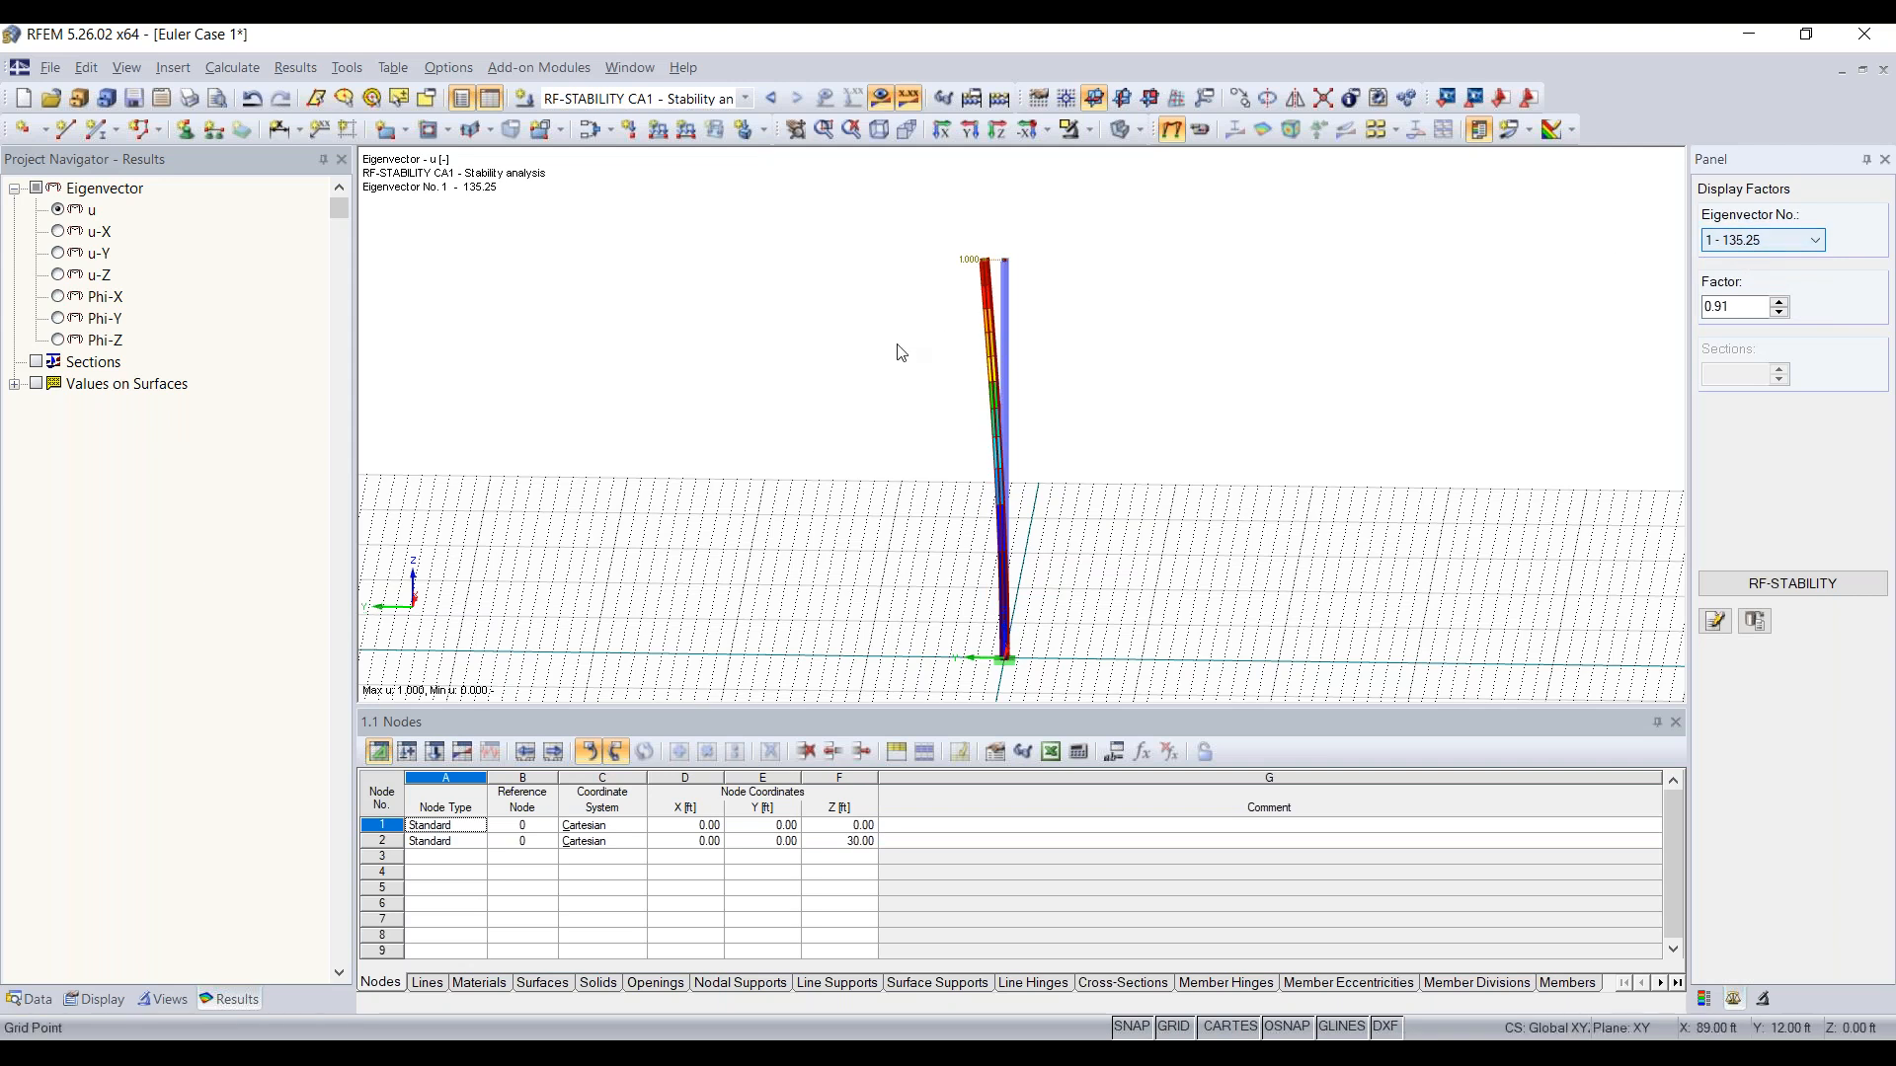
Step: Check the moment of inertia Iz in the cross-section properties of the column's W 12x35 section
ctrl+middle_drag(851, 367, 1066, 401)
right_click(1065, 401)
click(876, 300)
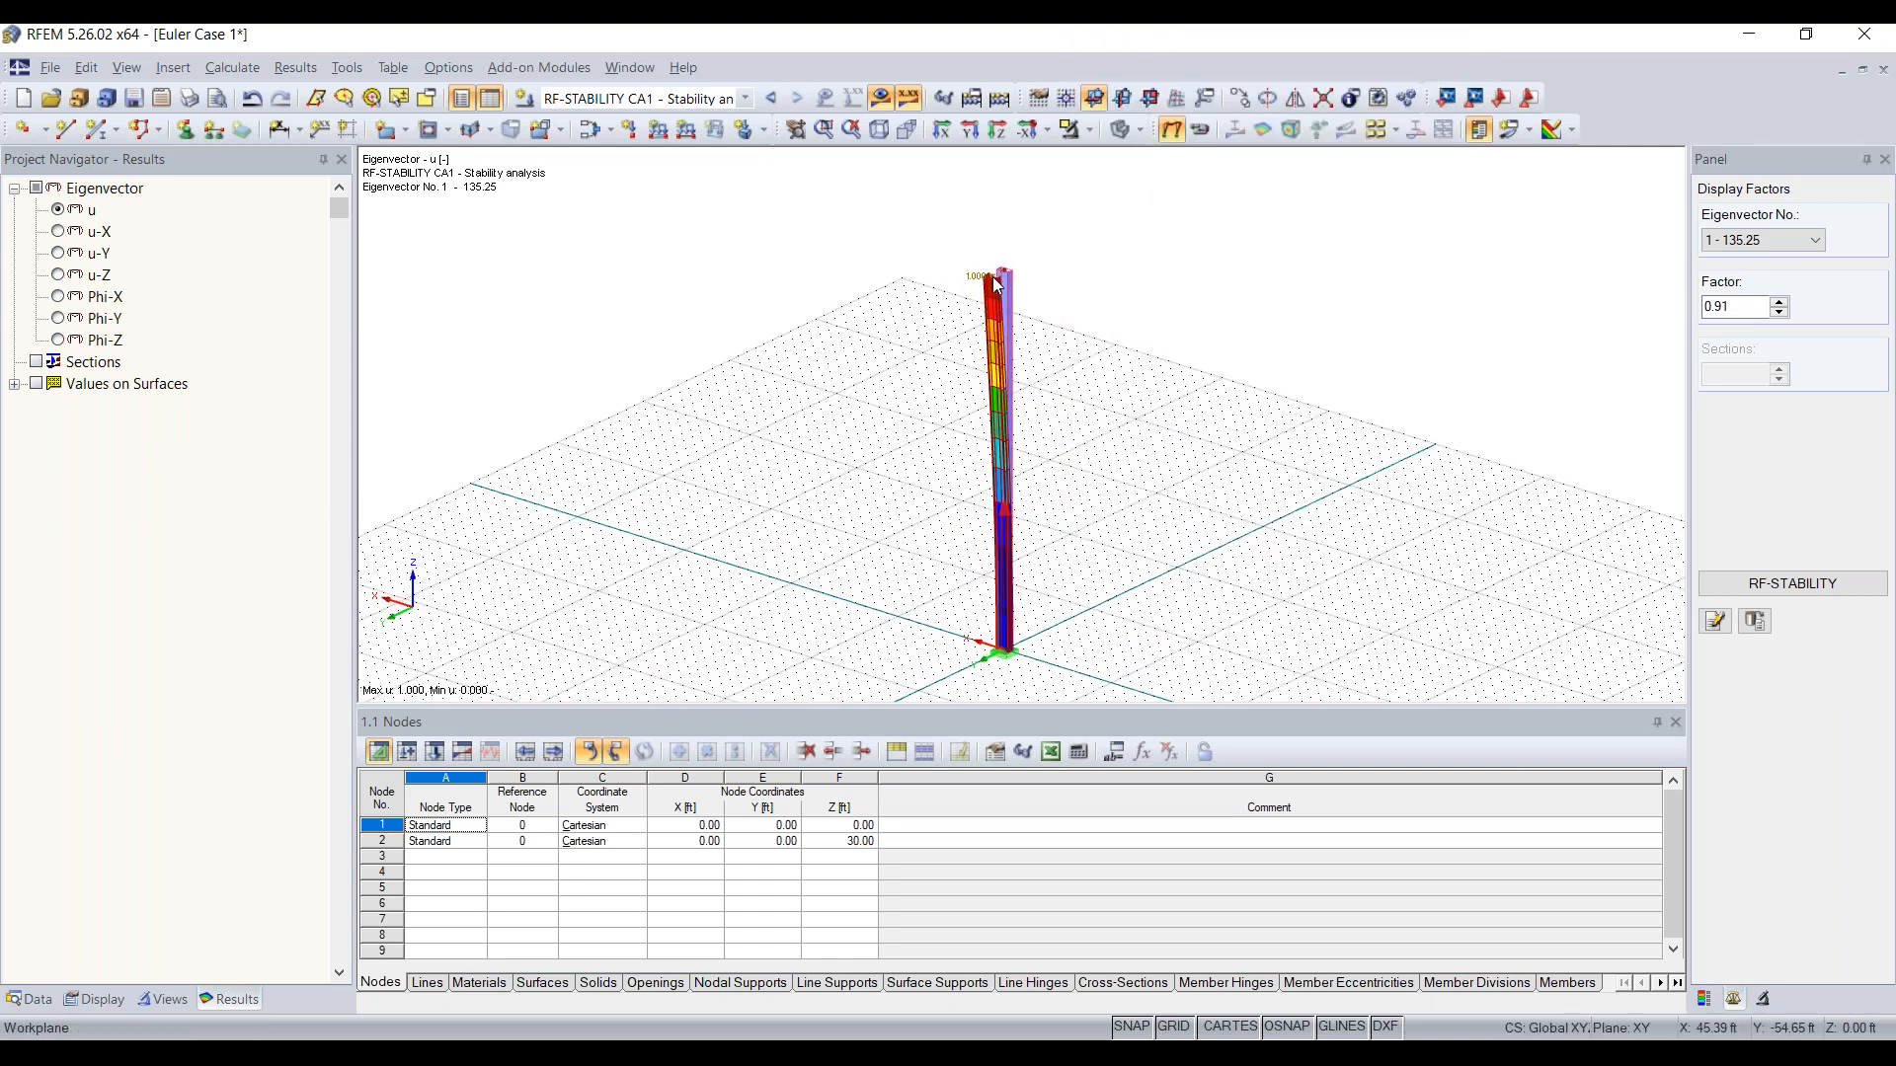
scroll(1050, 267, up, 2)
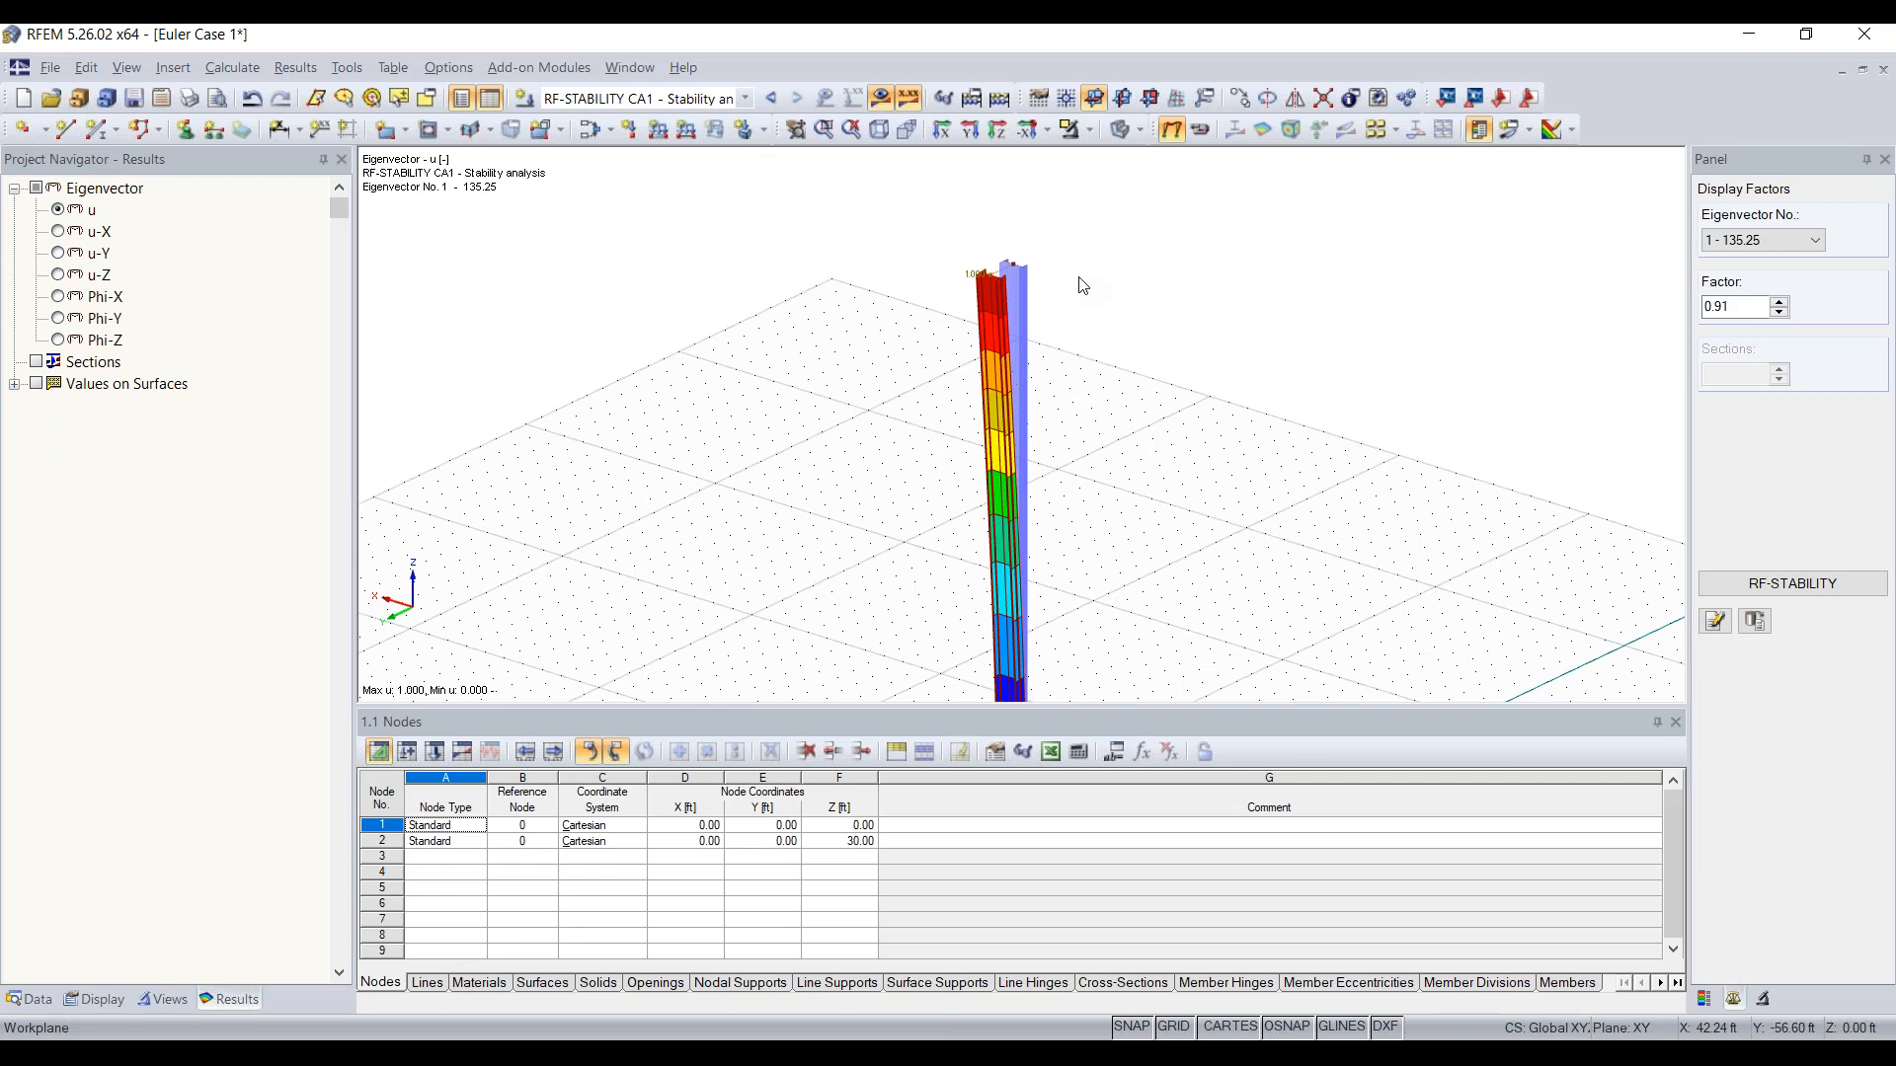
double_click(1017, 329)
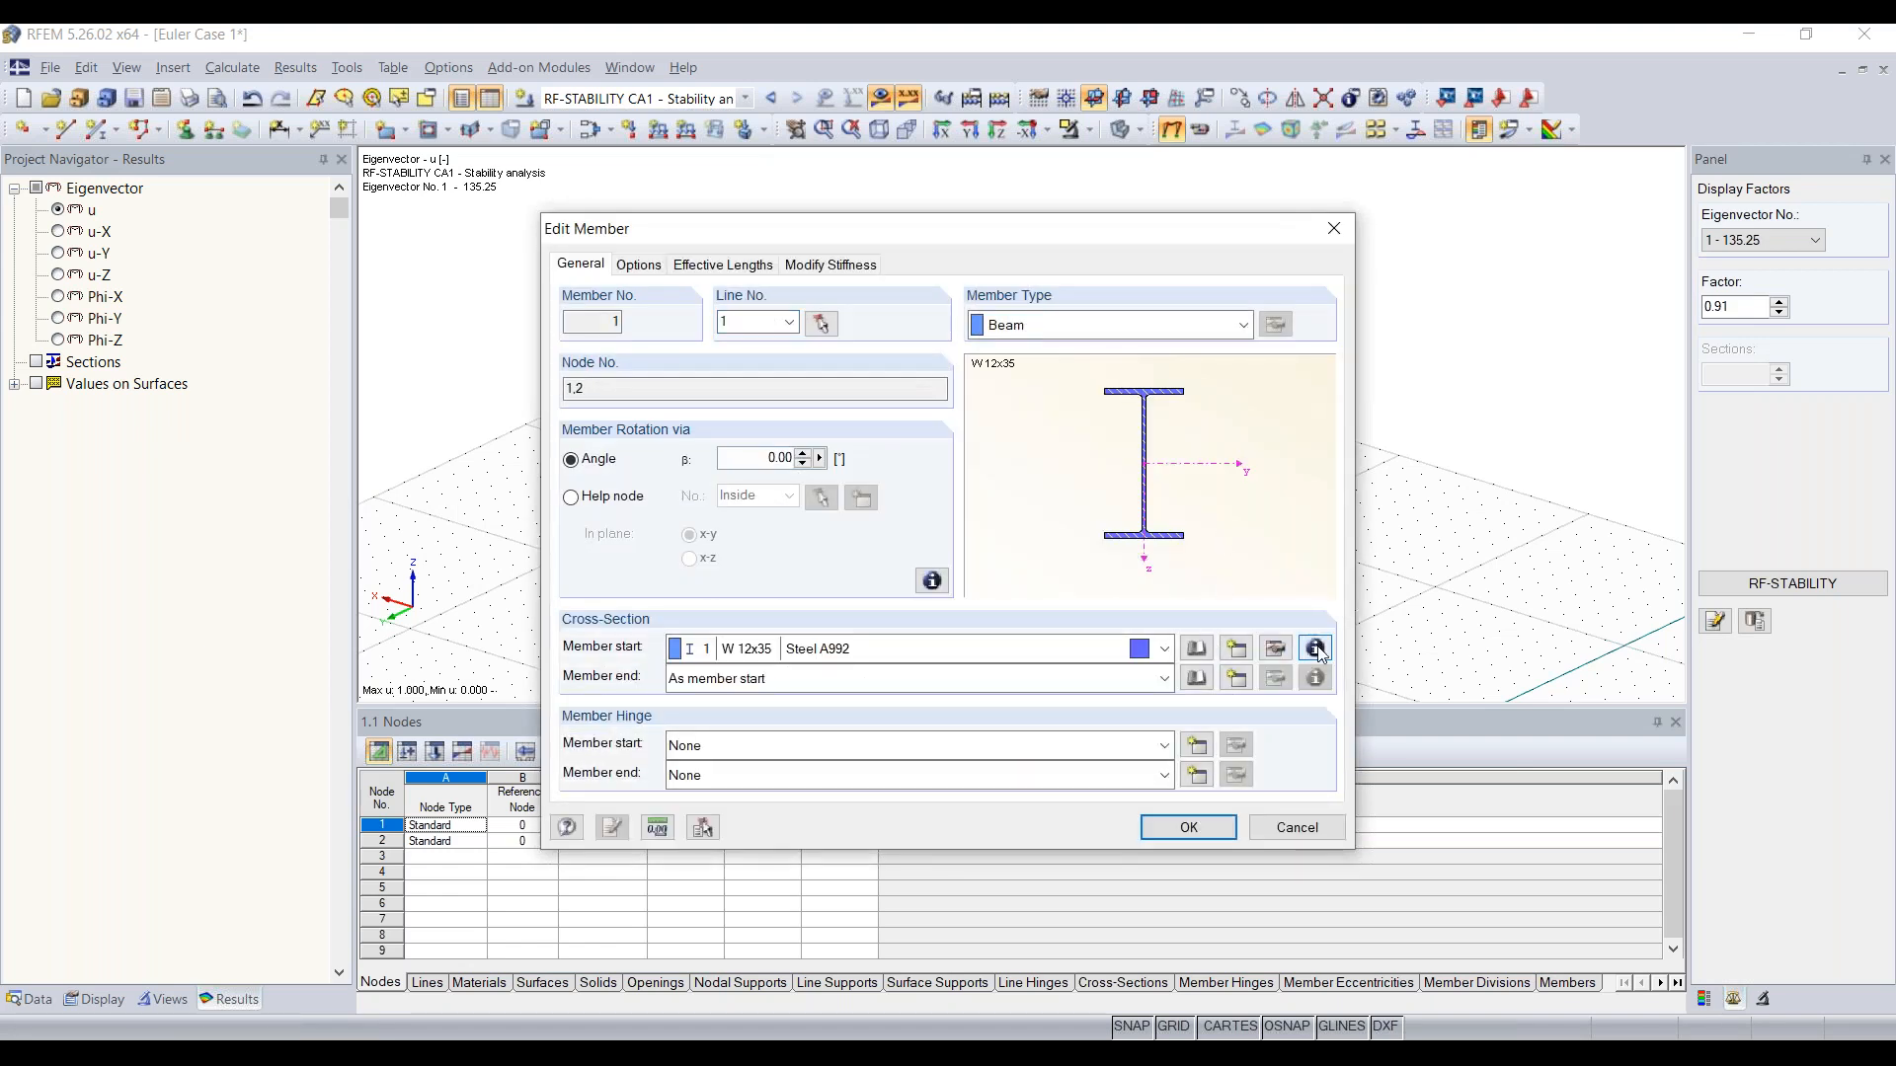
click(1317, 649)
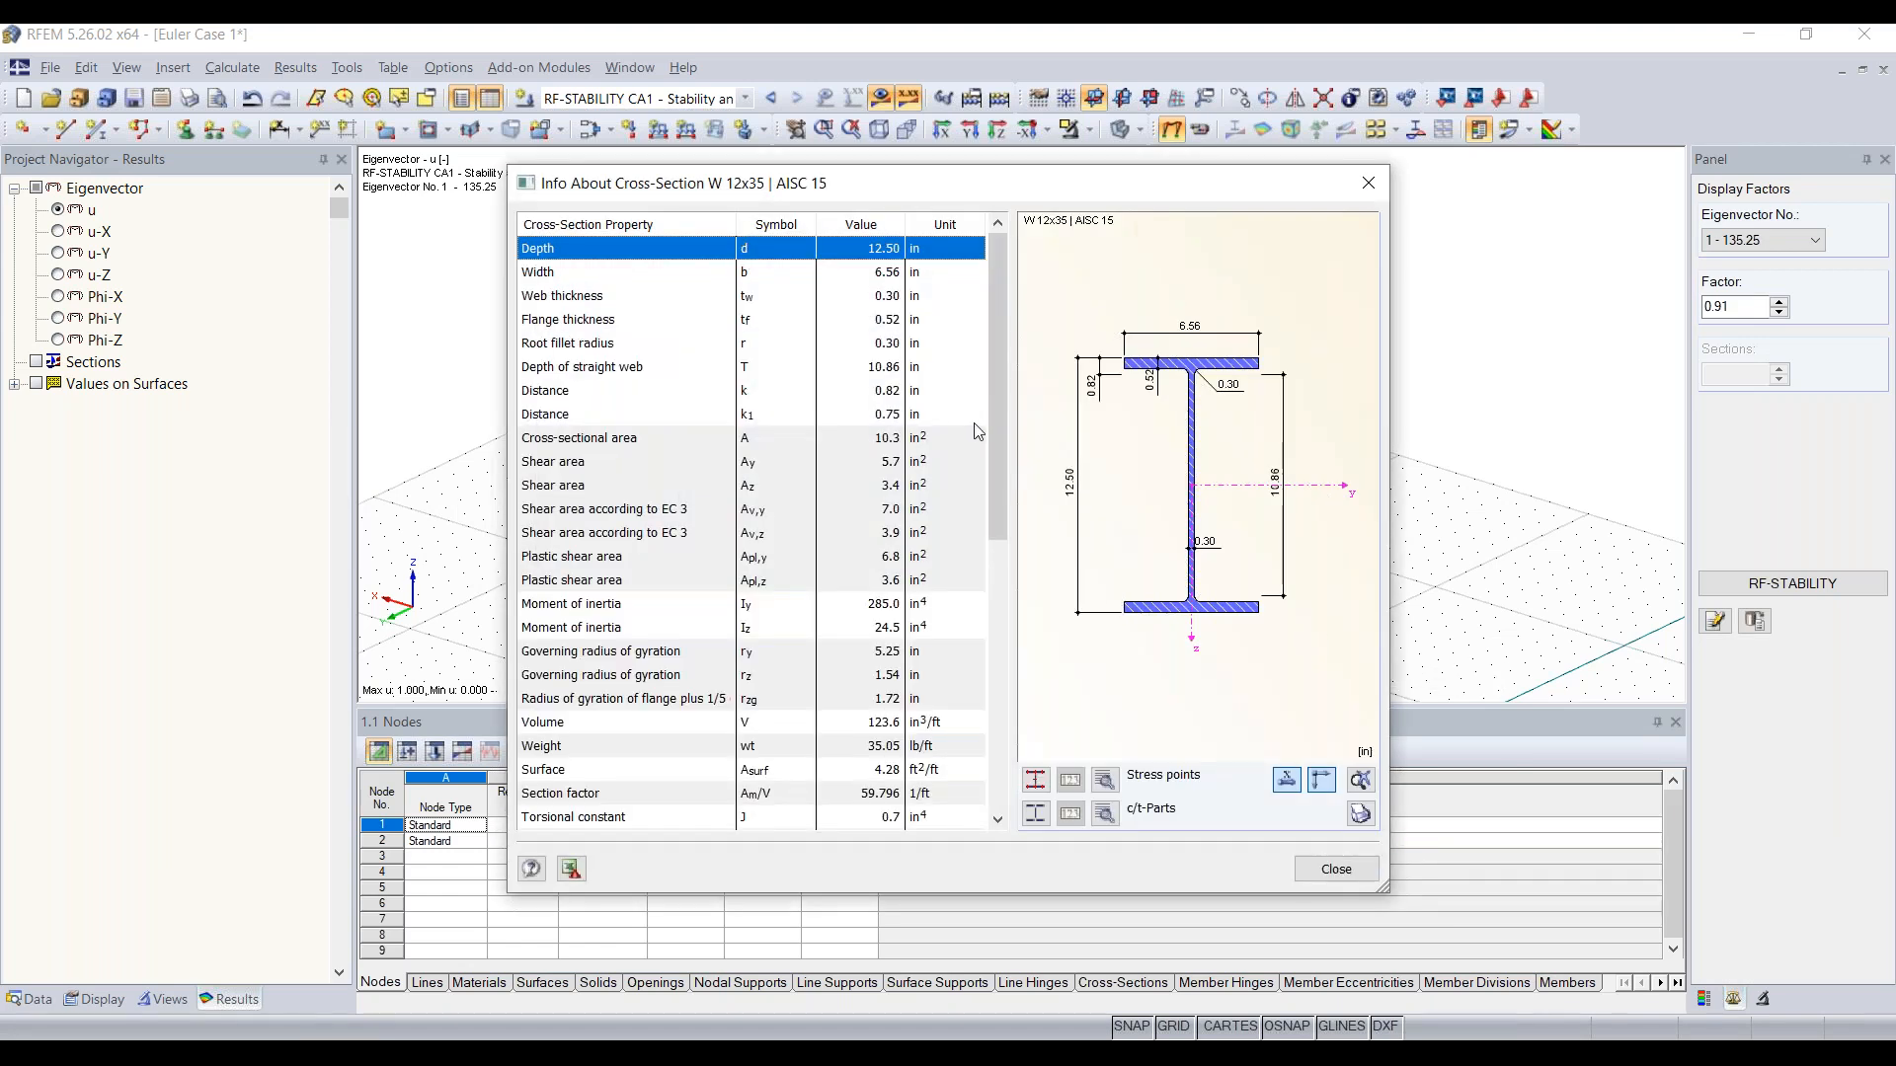
click(765, 632)
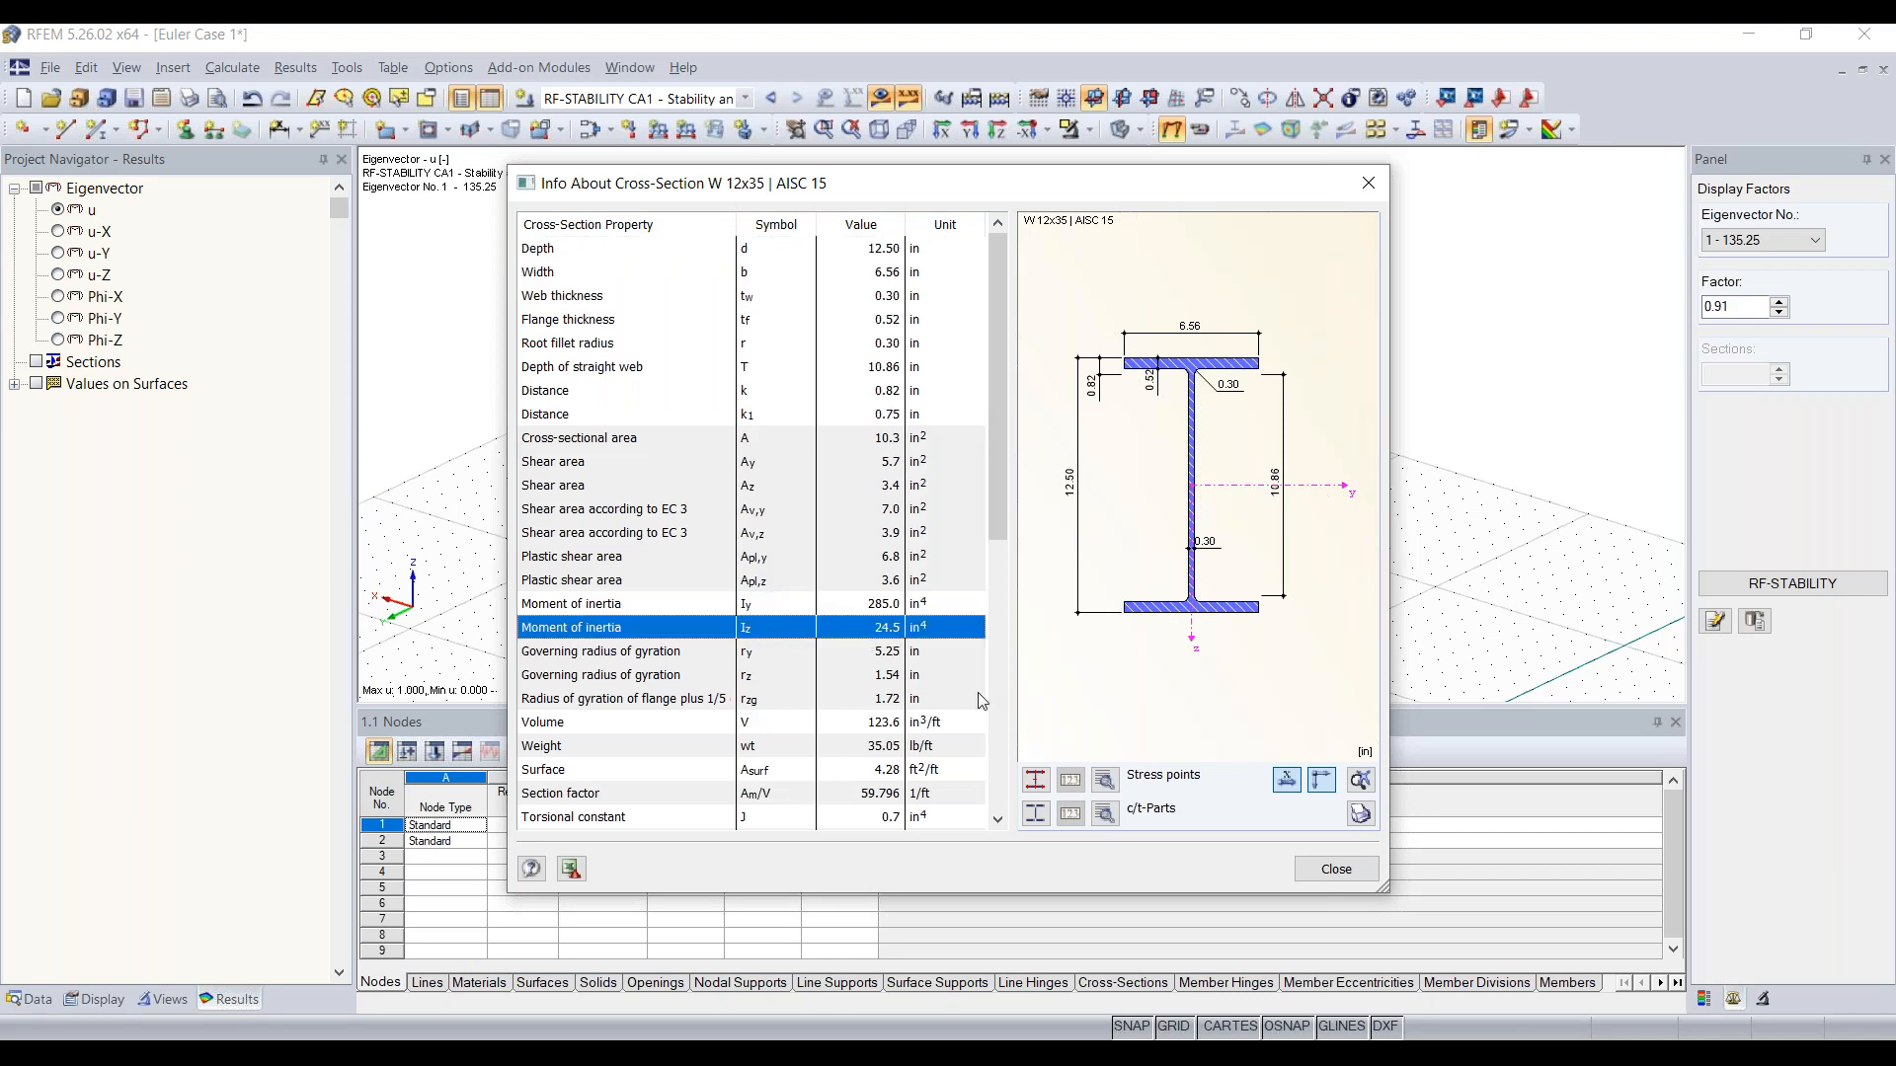
click(1370, 188)
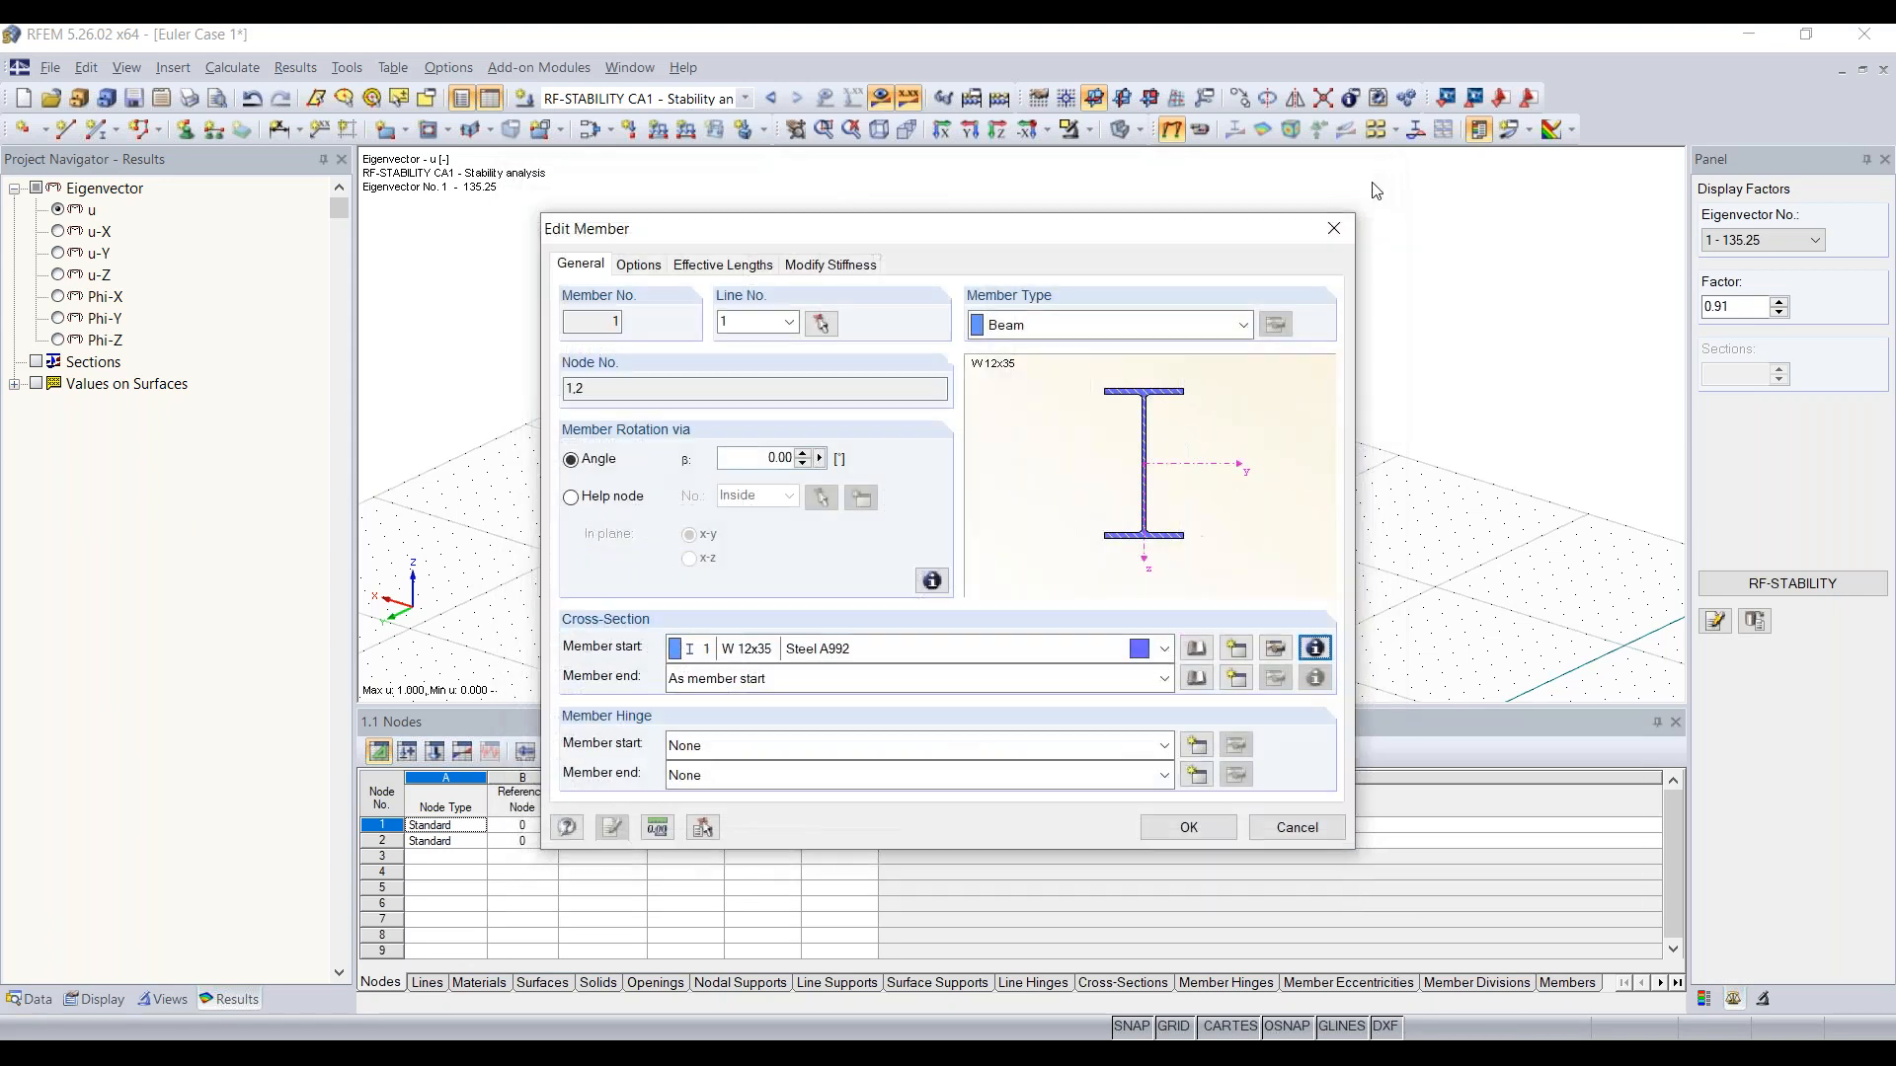
click(1333, 225)
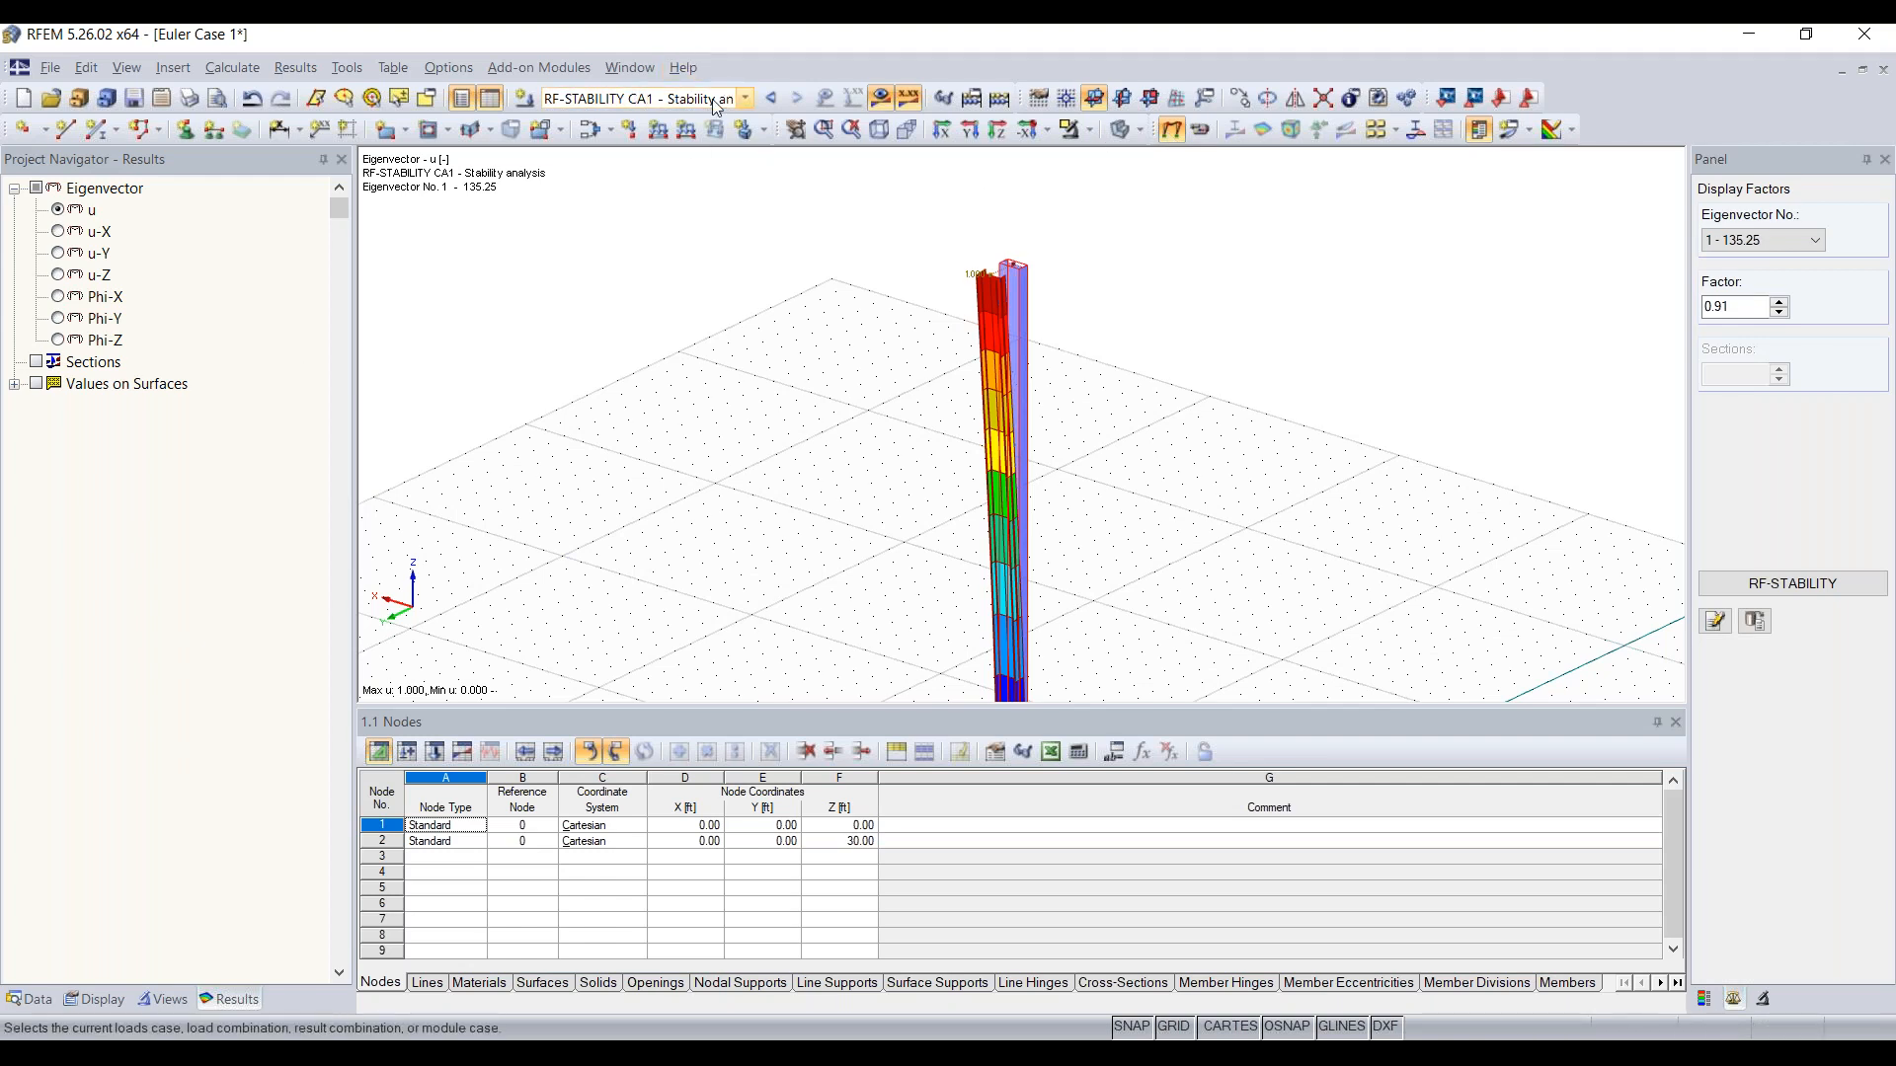
Step: Reopen the RF-STABILITY results and examine the effective lengths and critical loads of the column
click(744, 99)
click(743, 99)
click(1706, 1001)
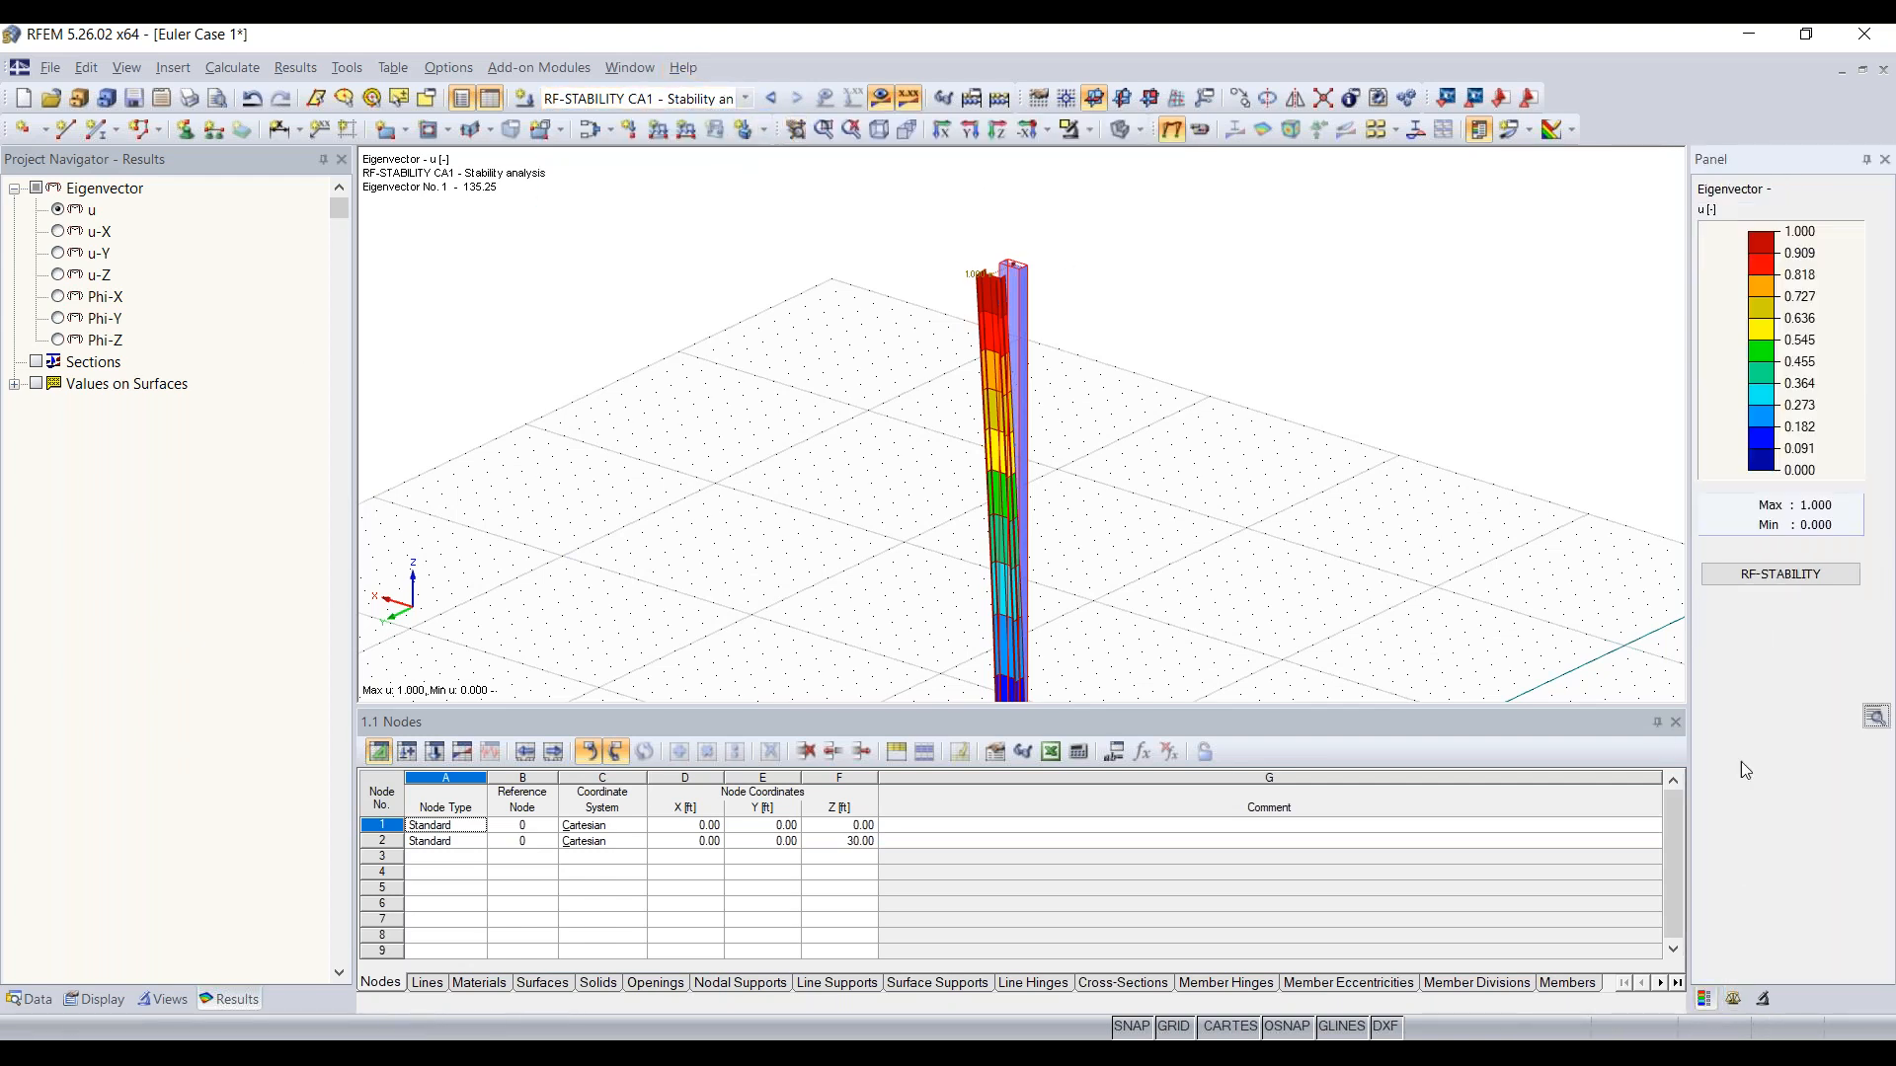
click(1787, 574)
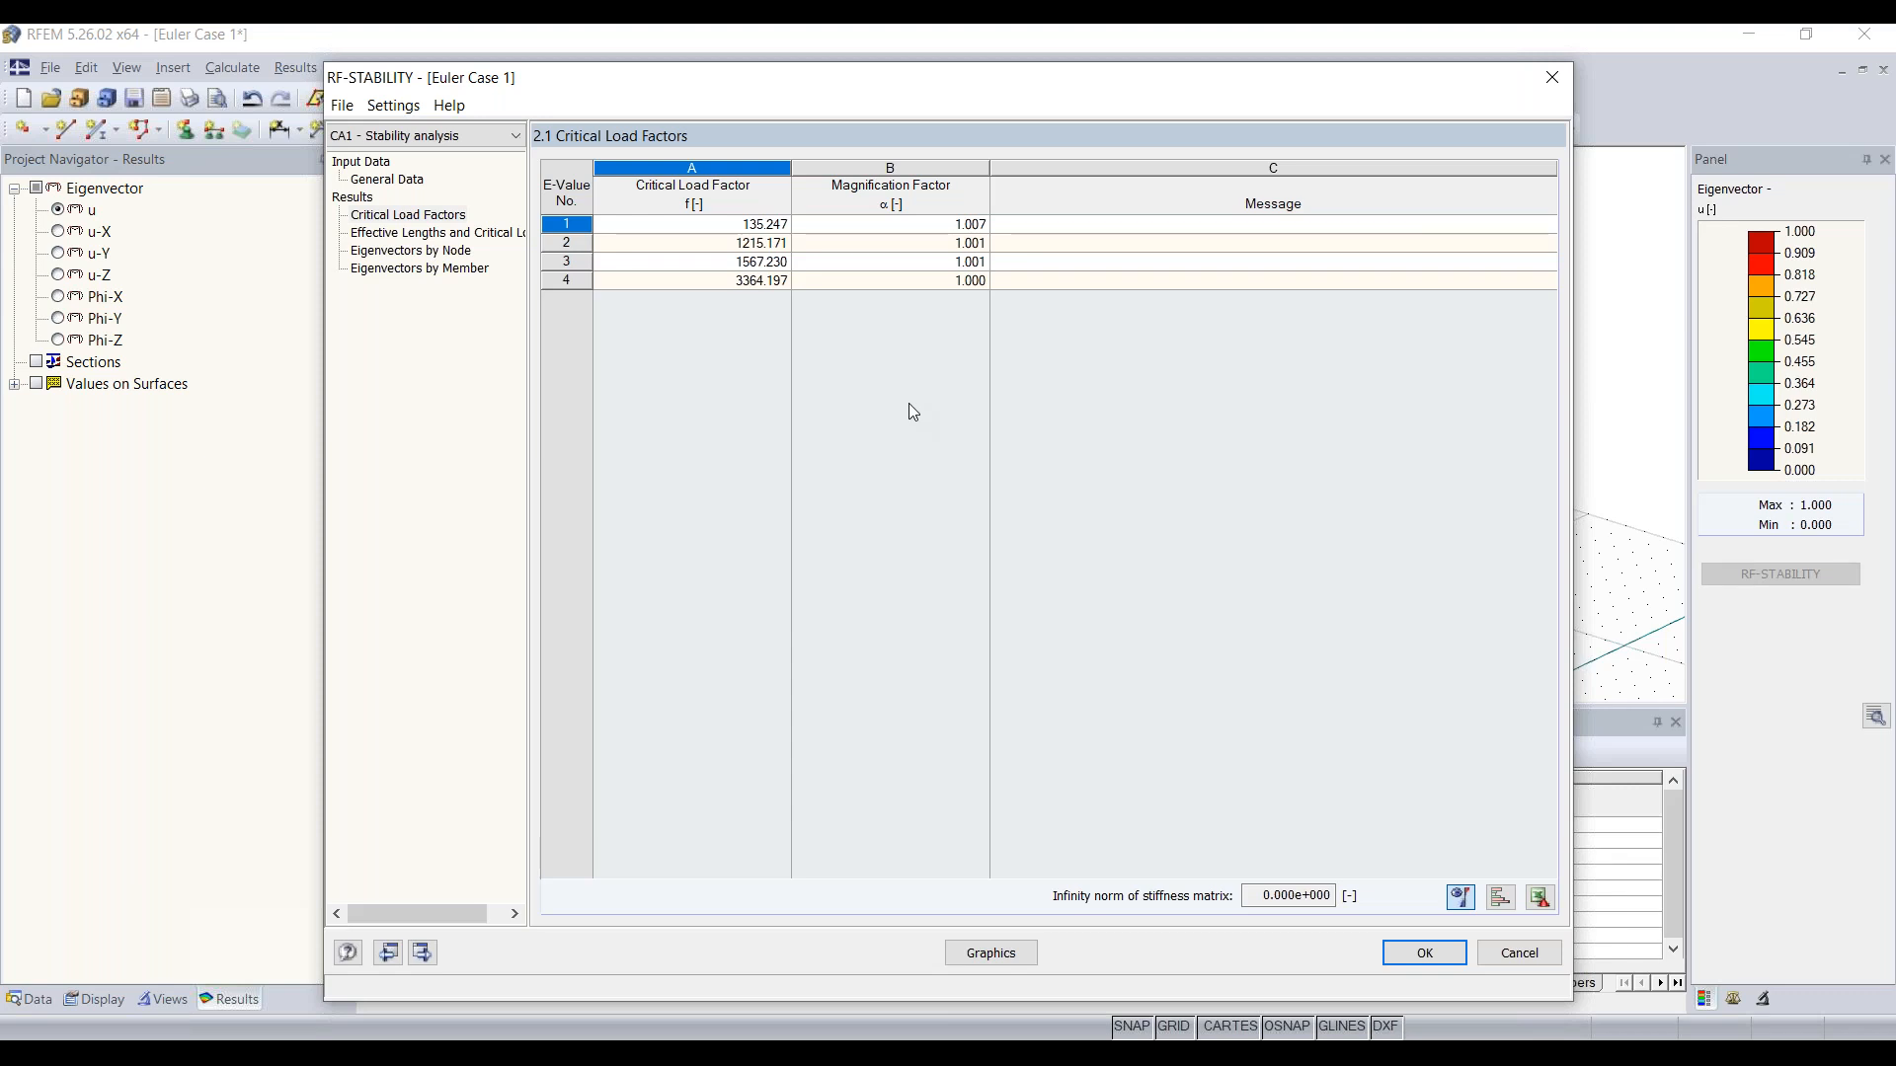
click(435, 239)
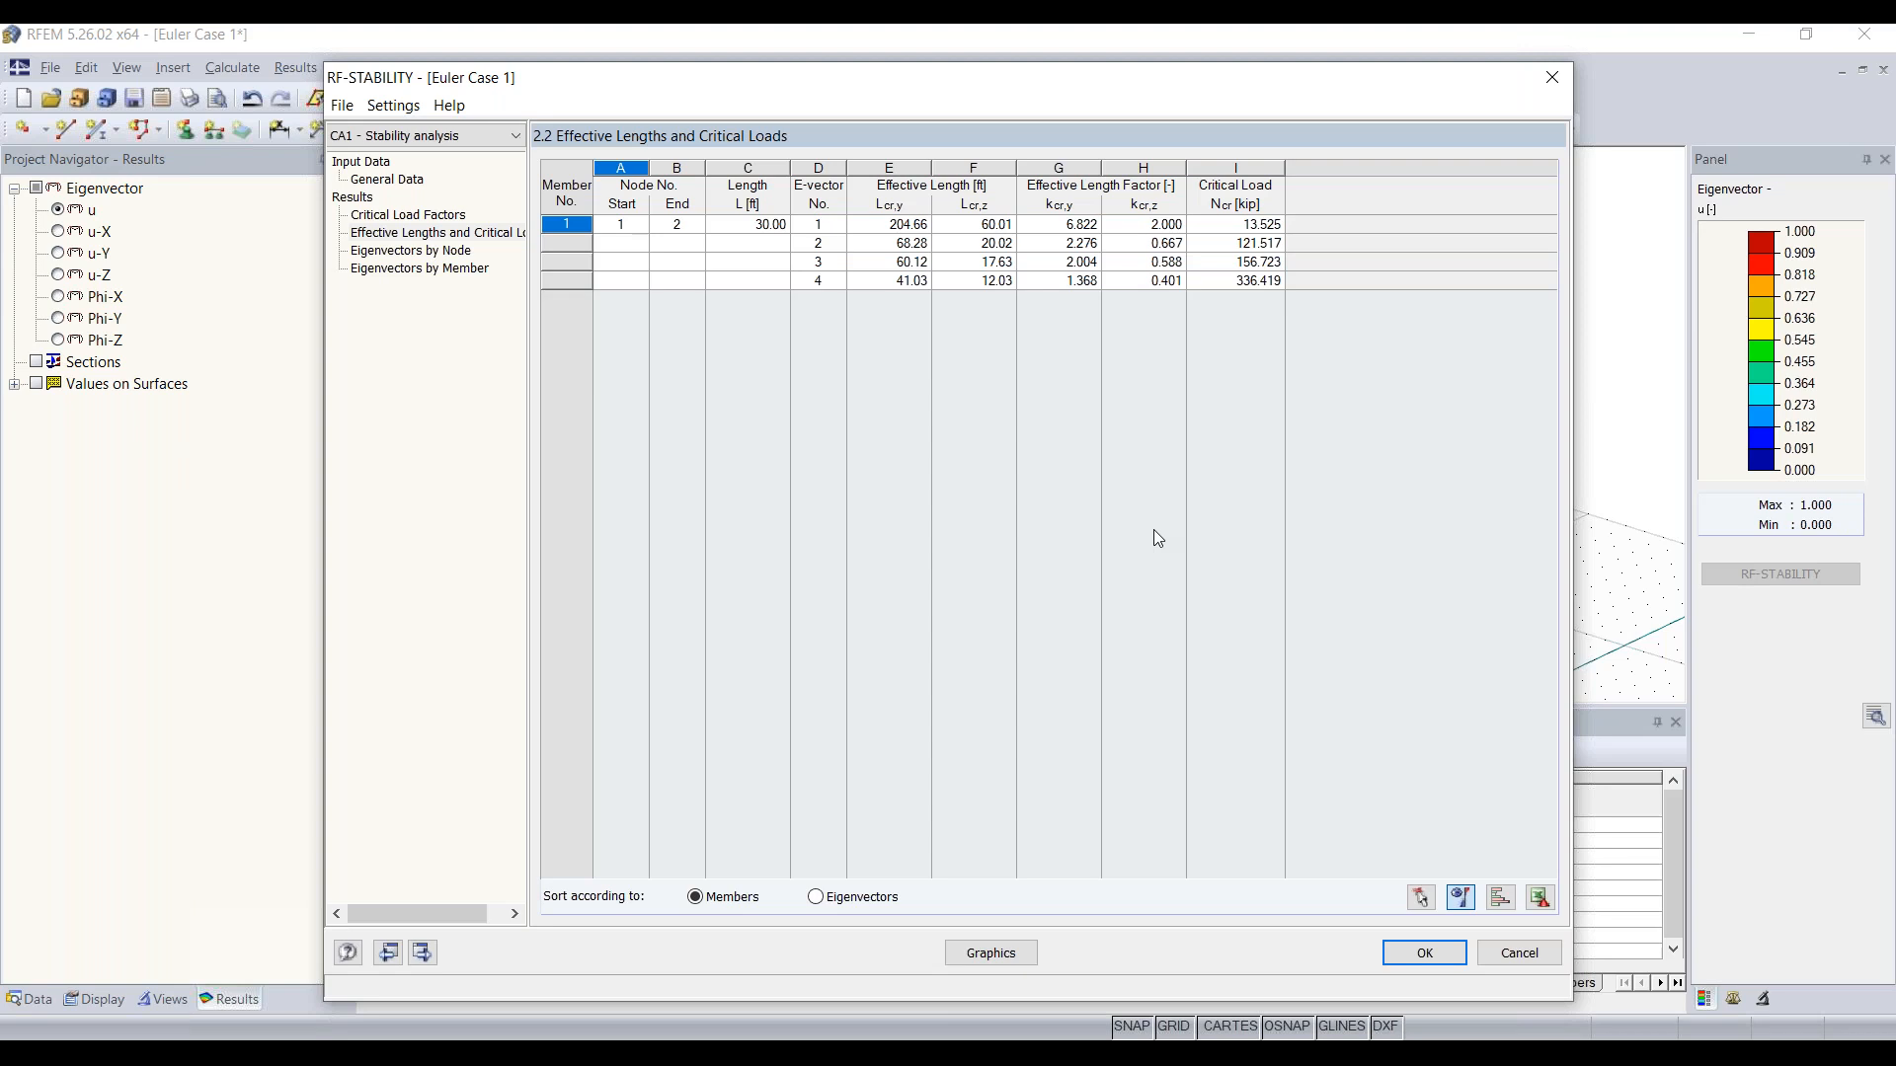
click(1550, 78)
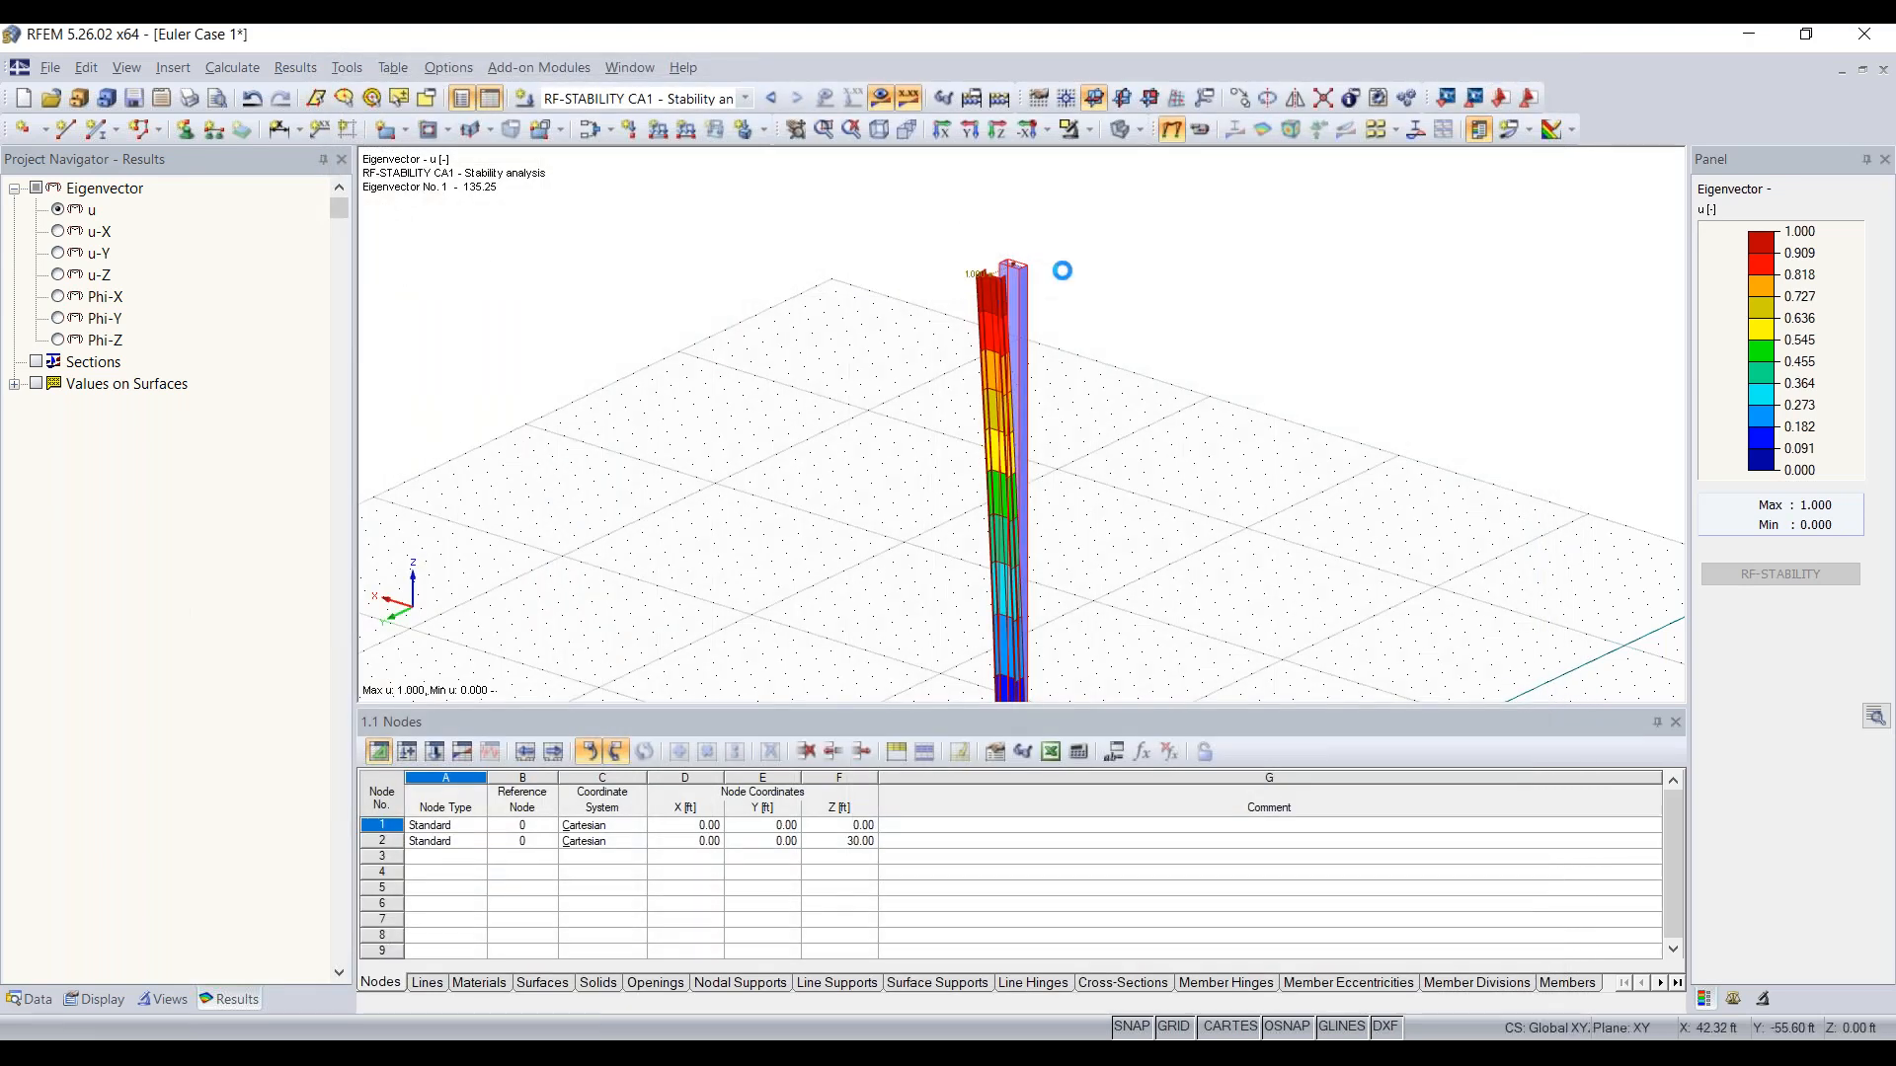
Step: In load case LC1, set the vertical force PZ on the column's top node to -14 kip
click(701, 98)
click(662, 118)
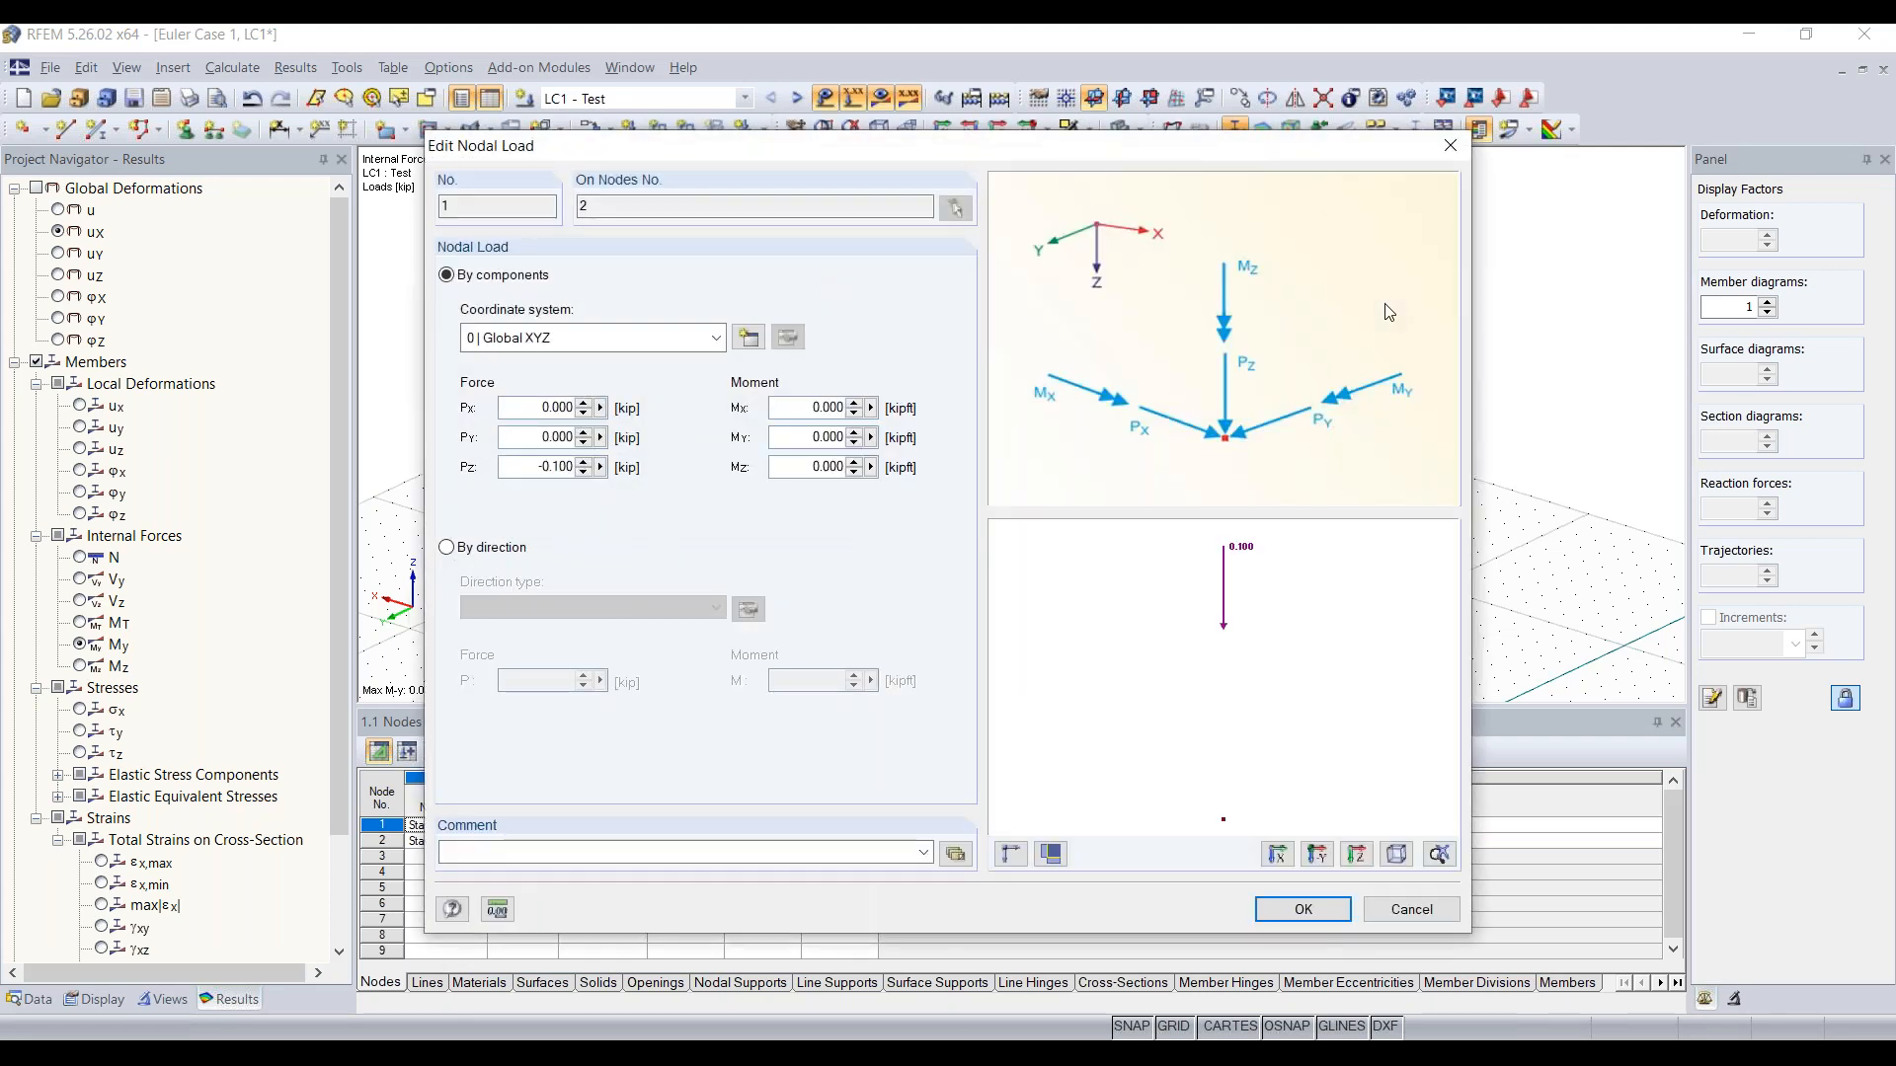
double_click(530, 470)
key(BackSpace)
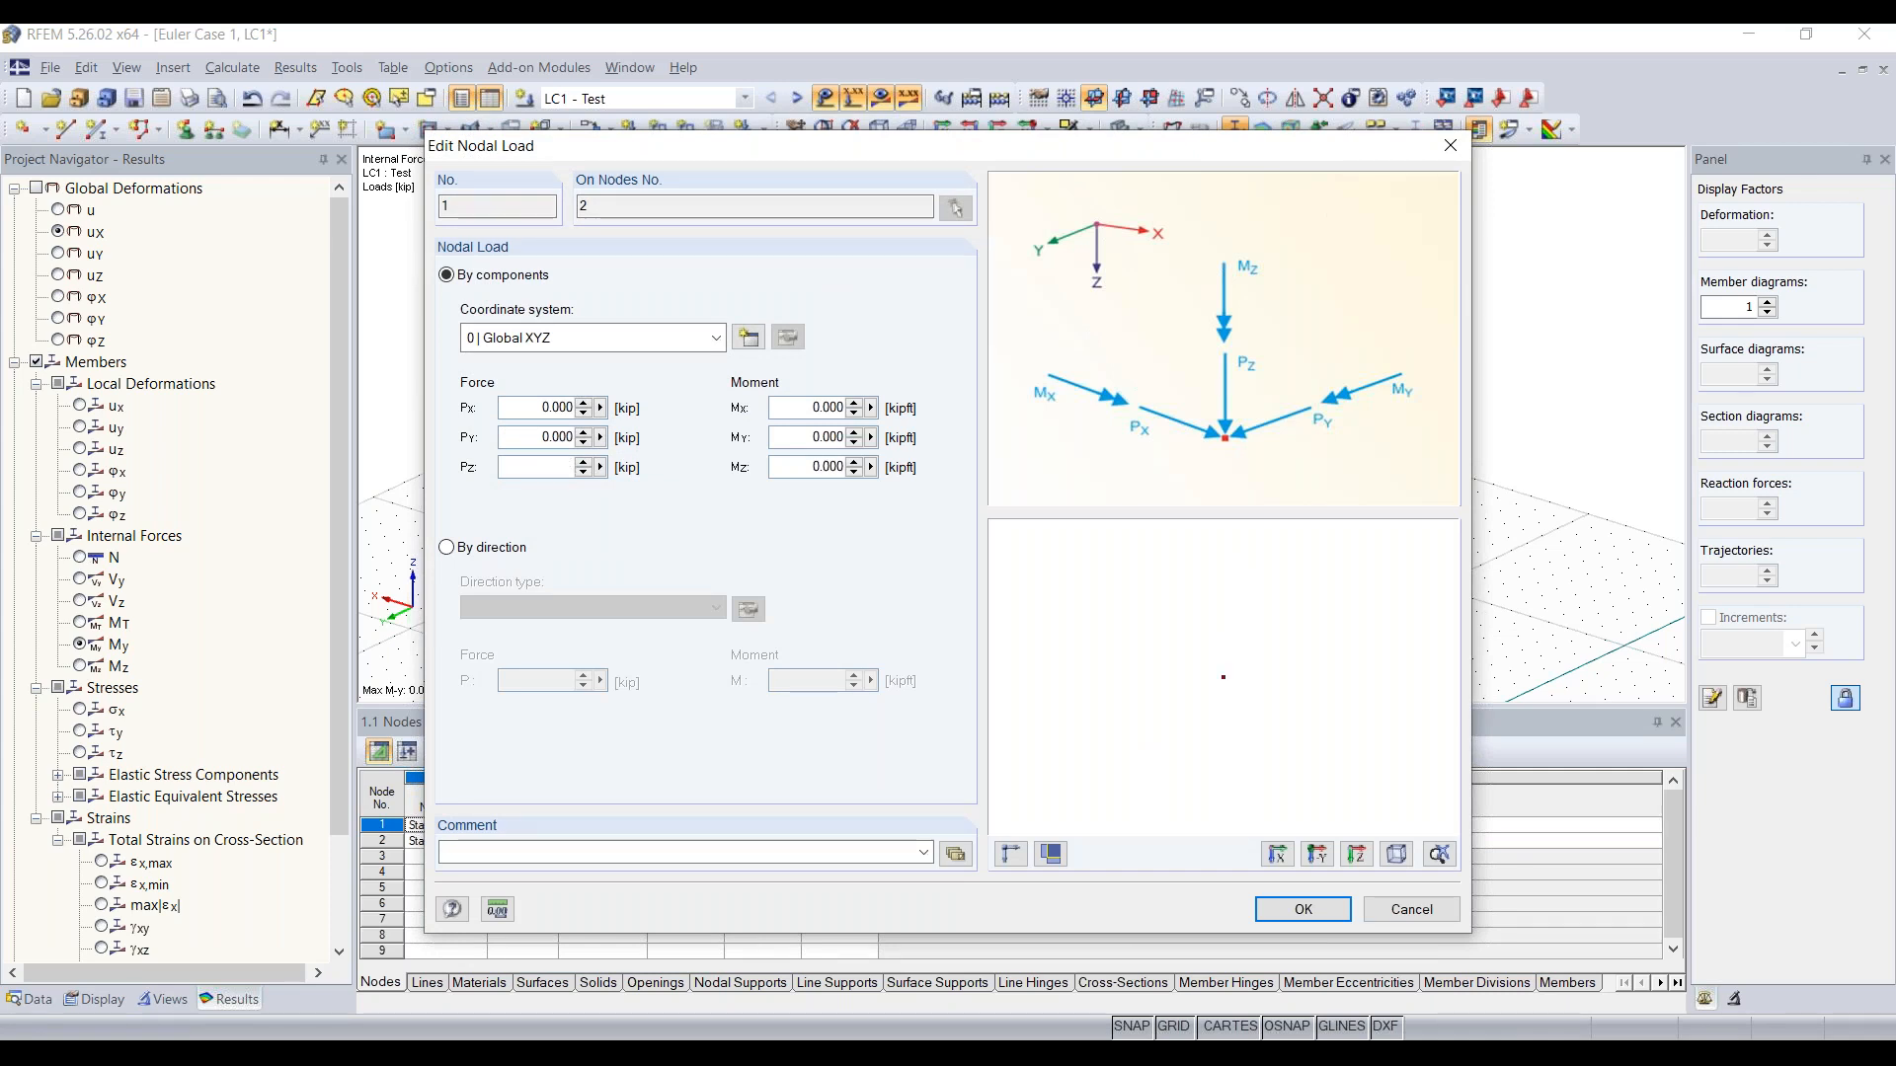
text(-14)
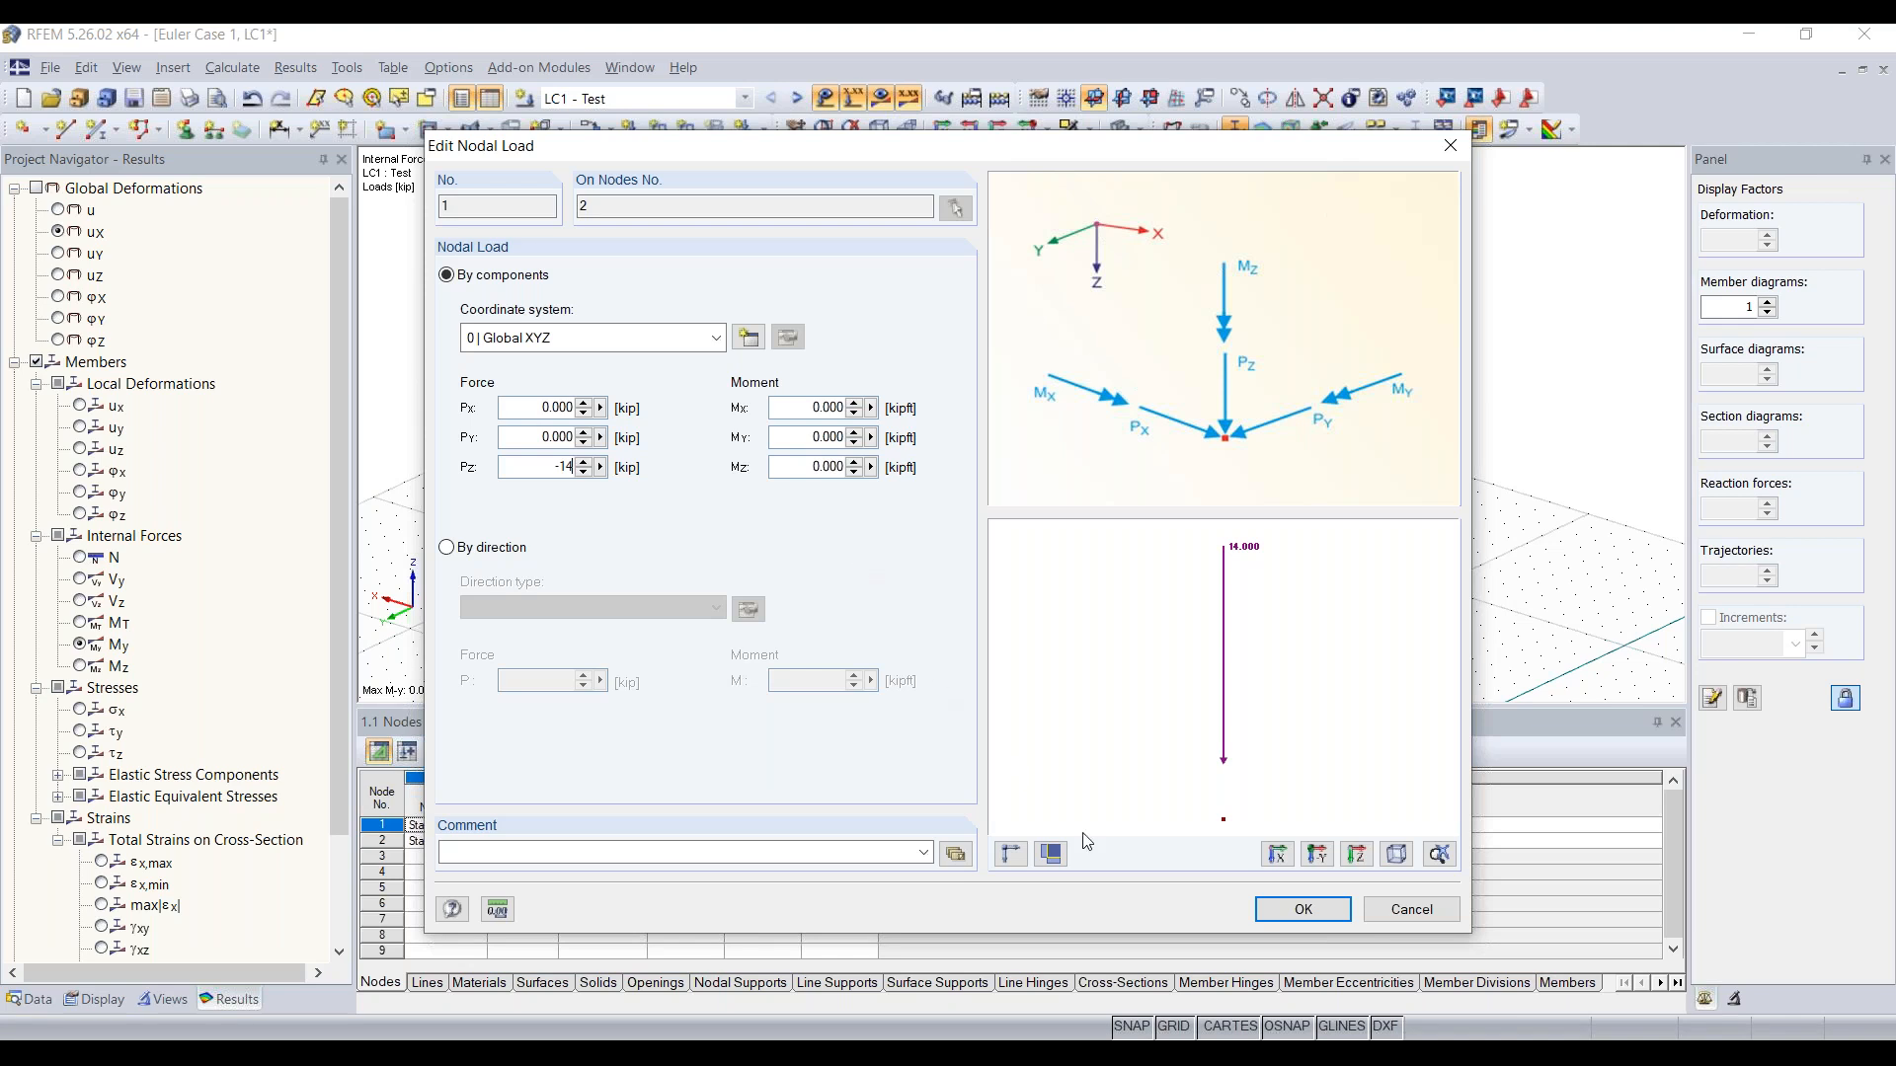
click(1303, 909)
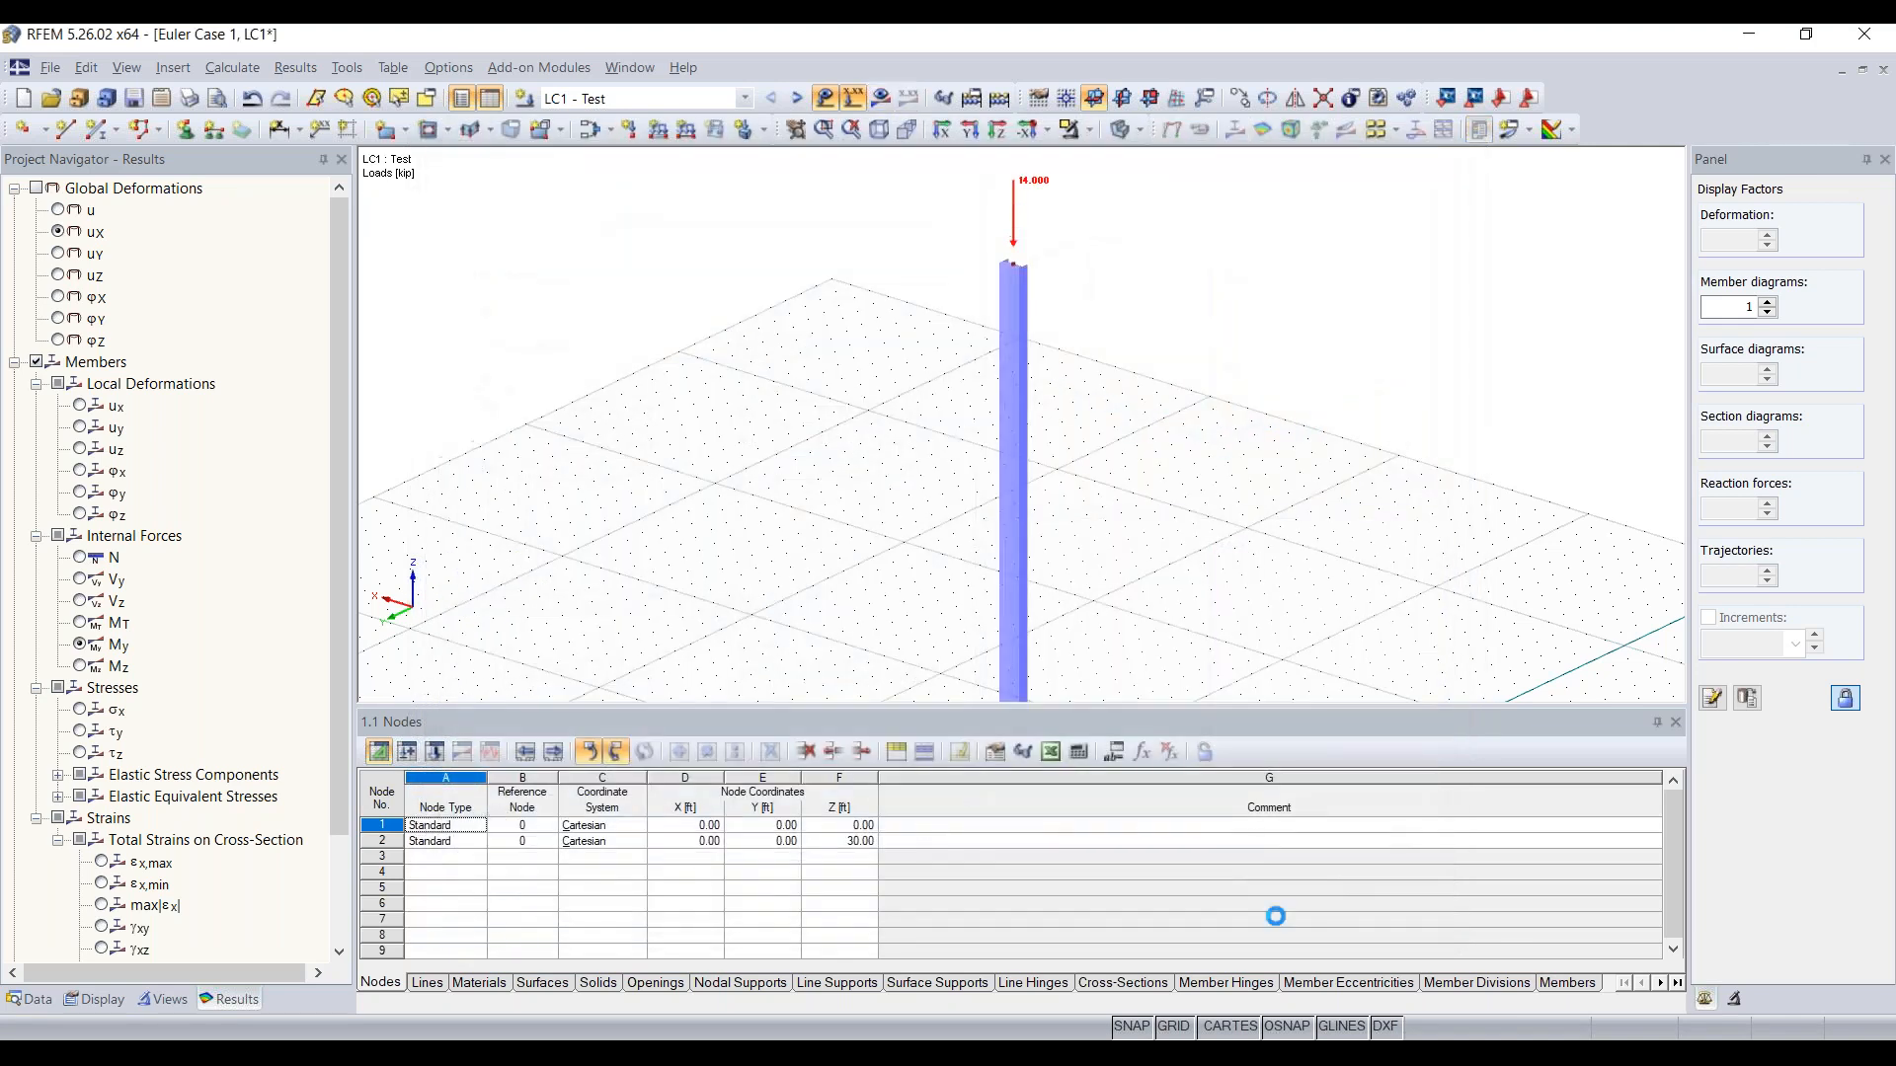
Step: Set the method of analysis for load case LC1 to geometrically linear analysis
scroll(1195, 539, down, 8)
middle_drag(1192, 543, 989, 481)
scroll(1027, 487, up, 5)
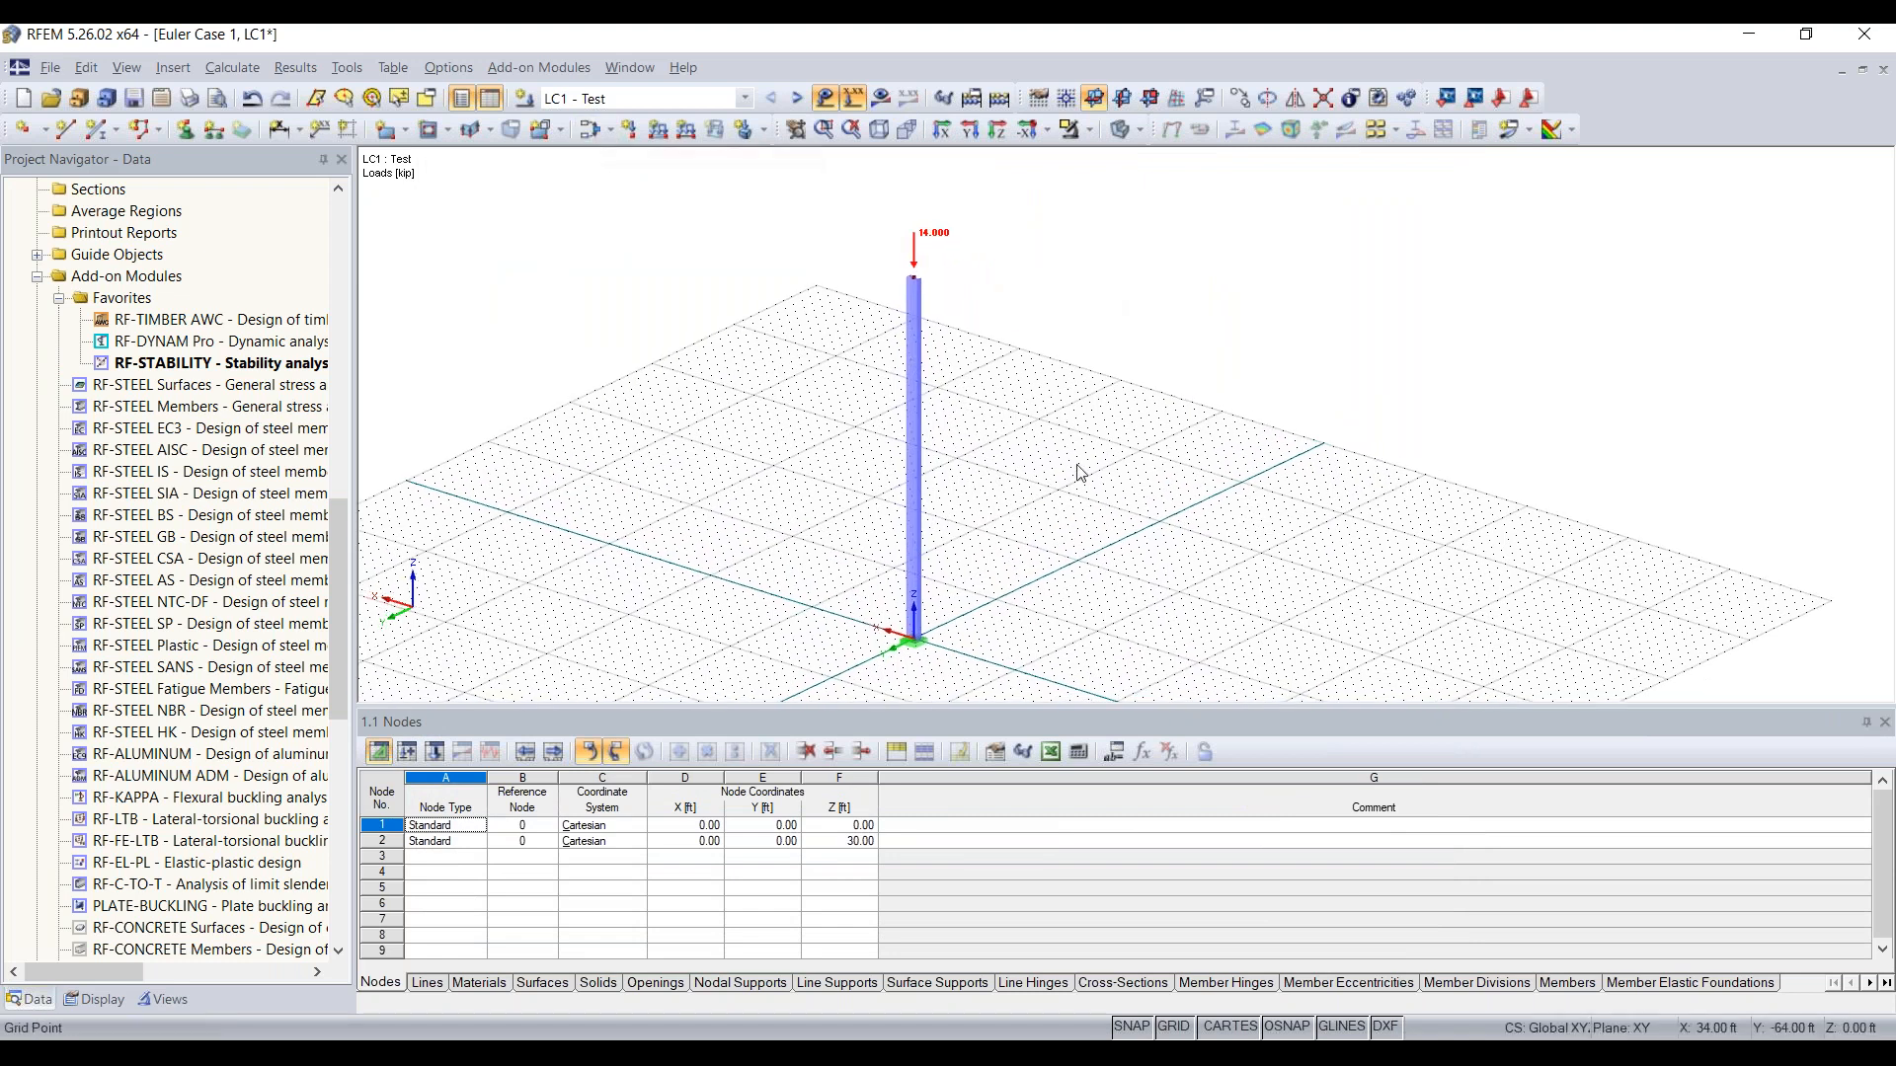
click(609, 130)
click(629, 151)
click(610, 130)
click(619, 171)
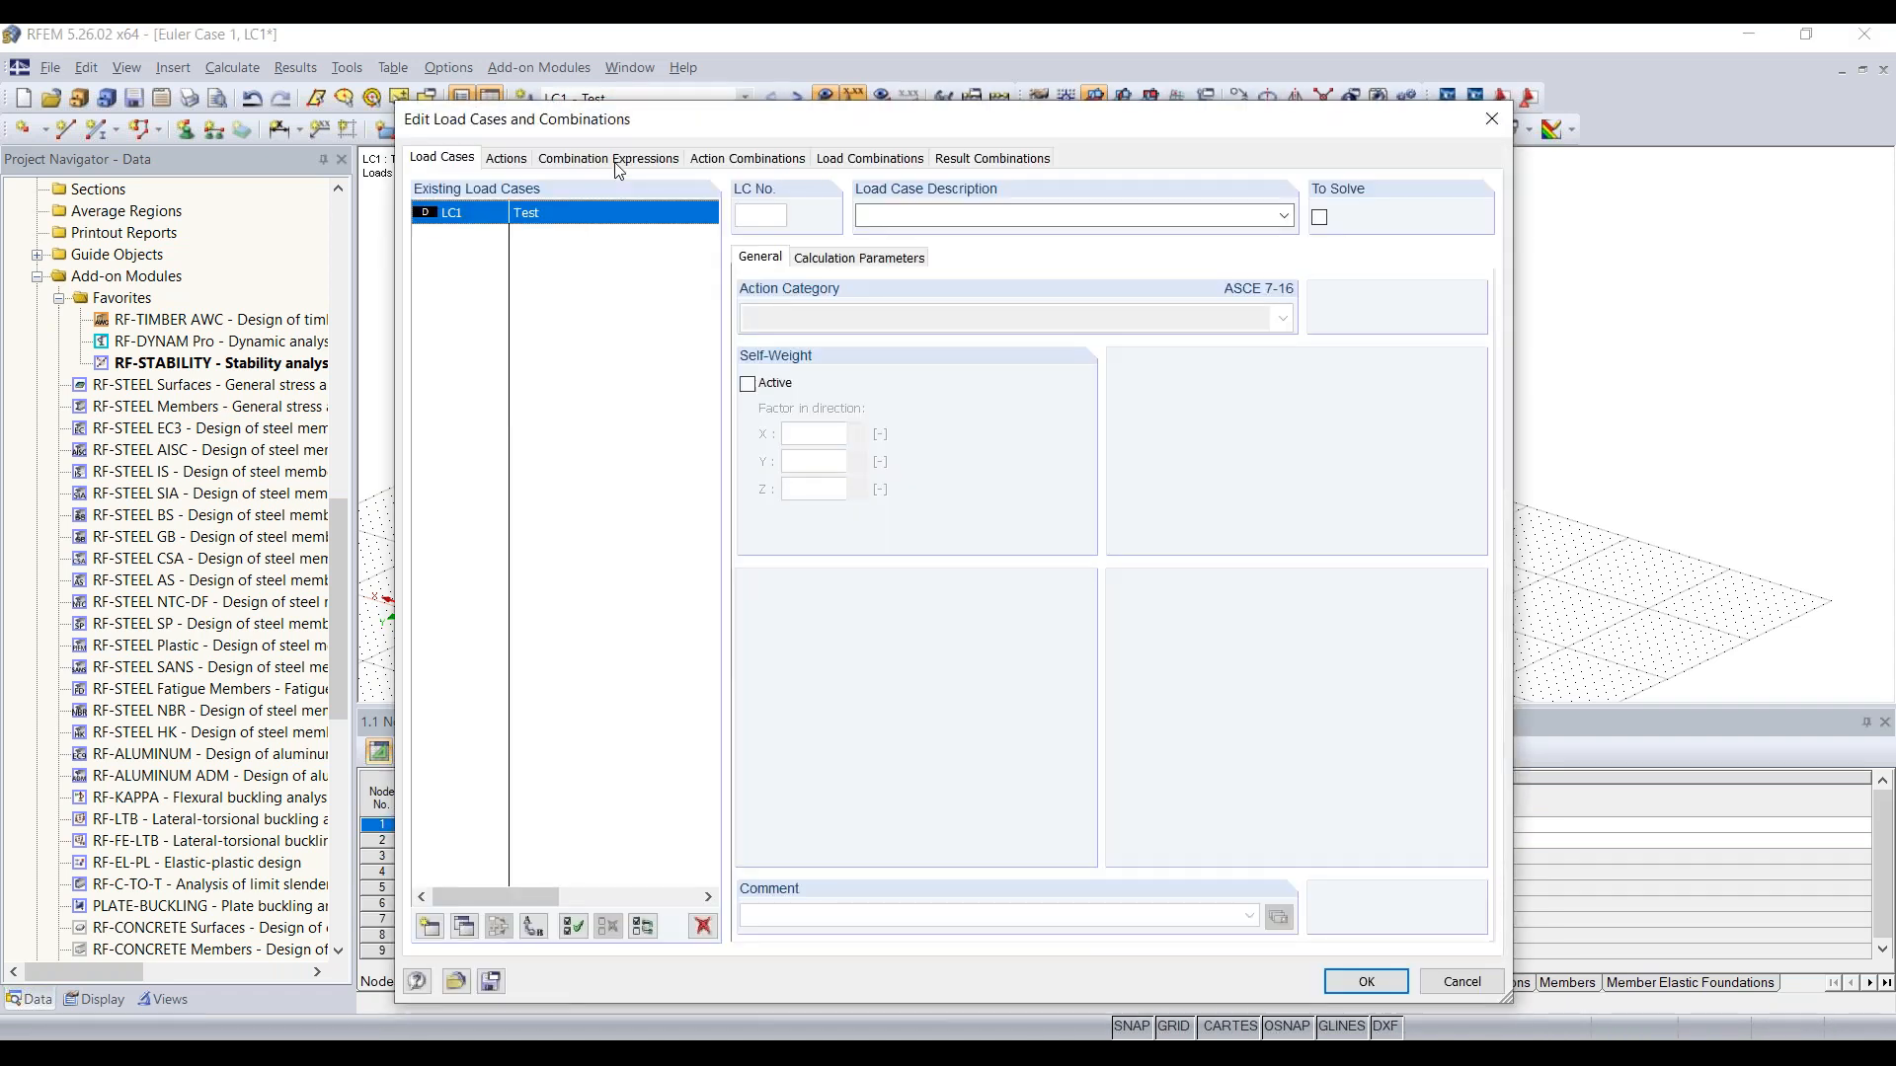
click(835, 261)
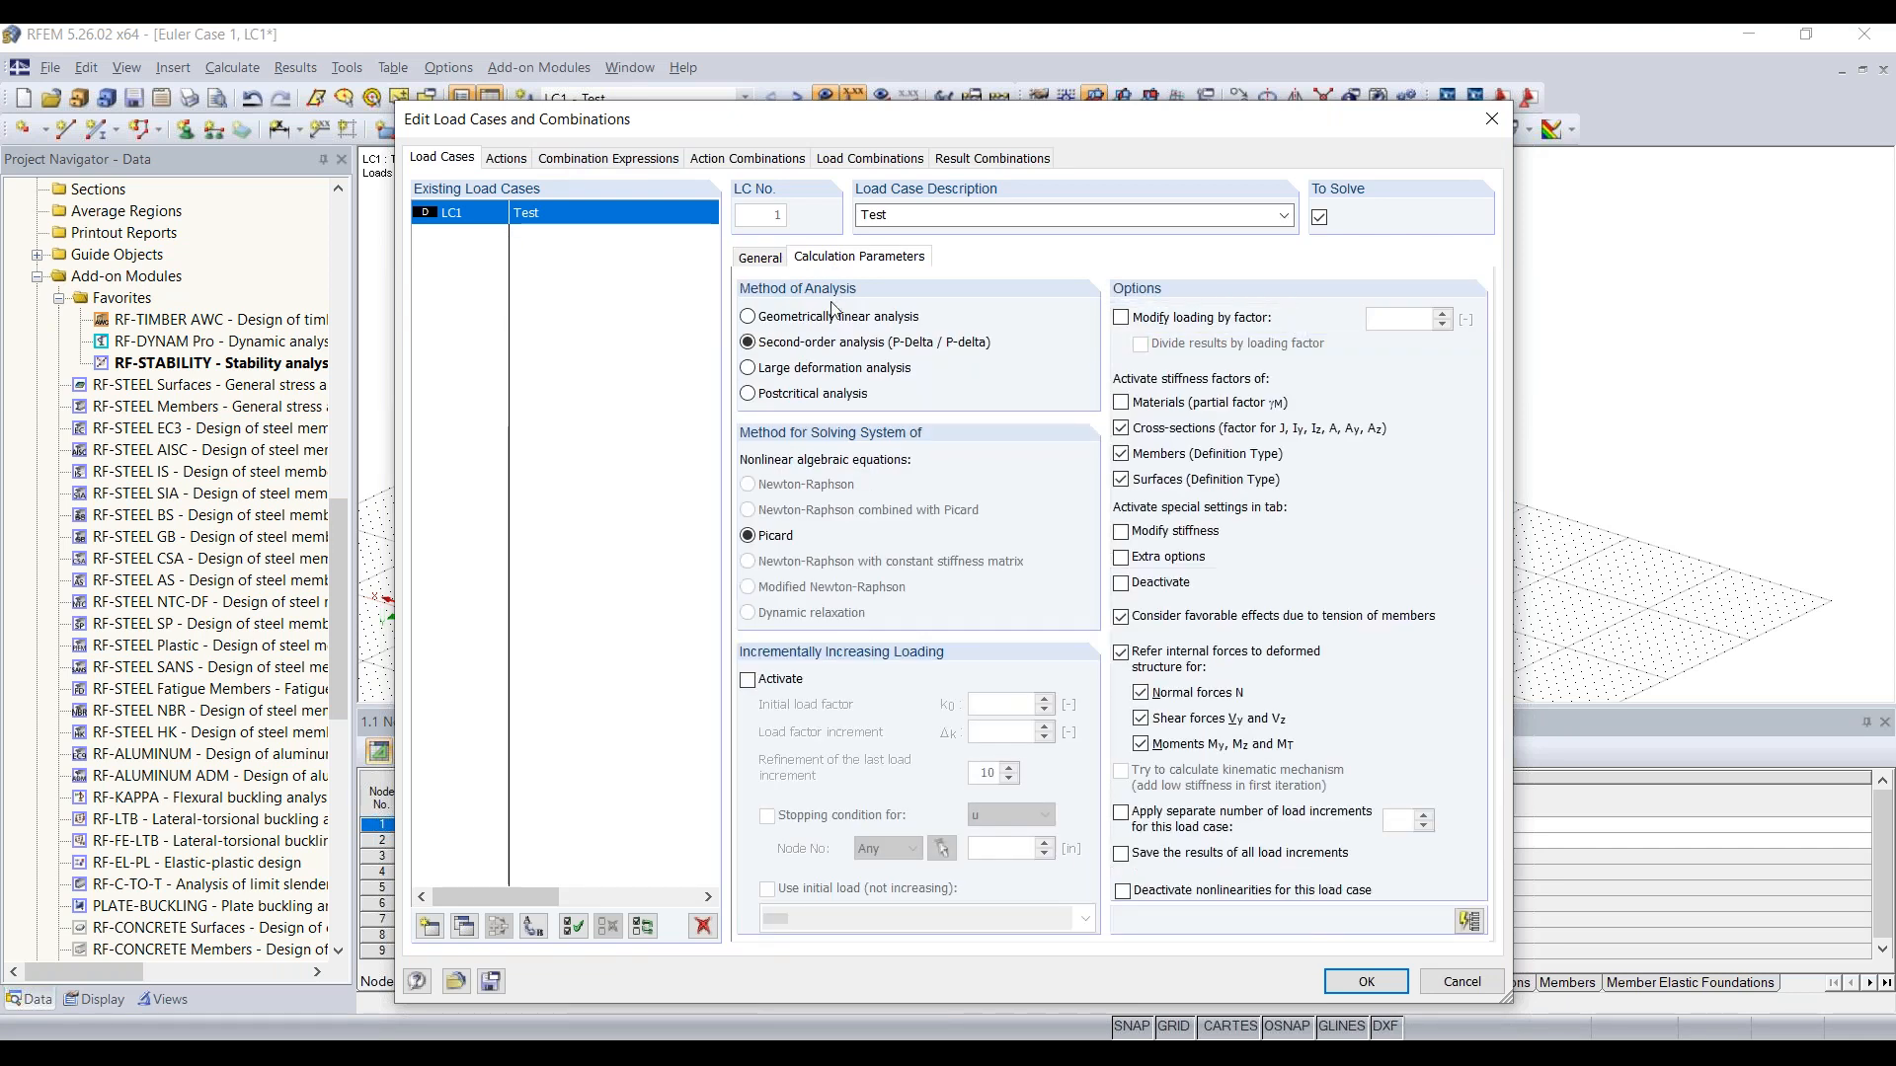
click(818, 321)
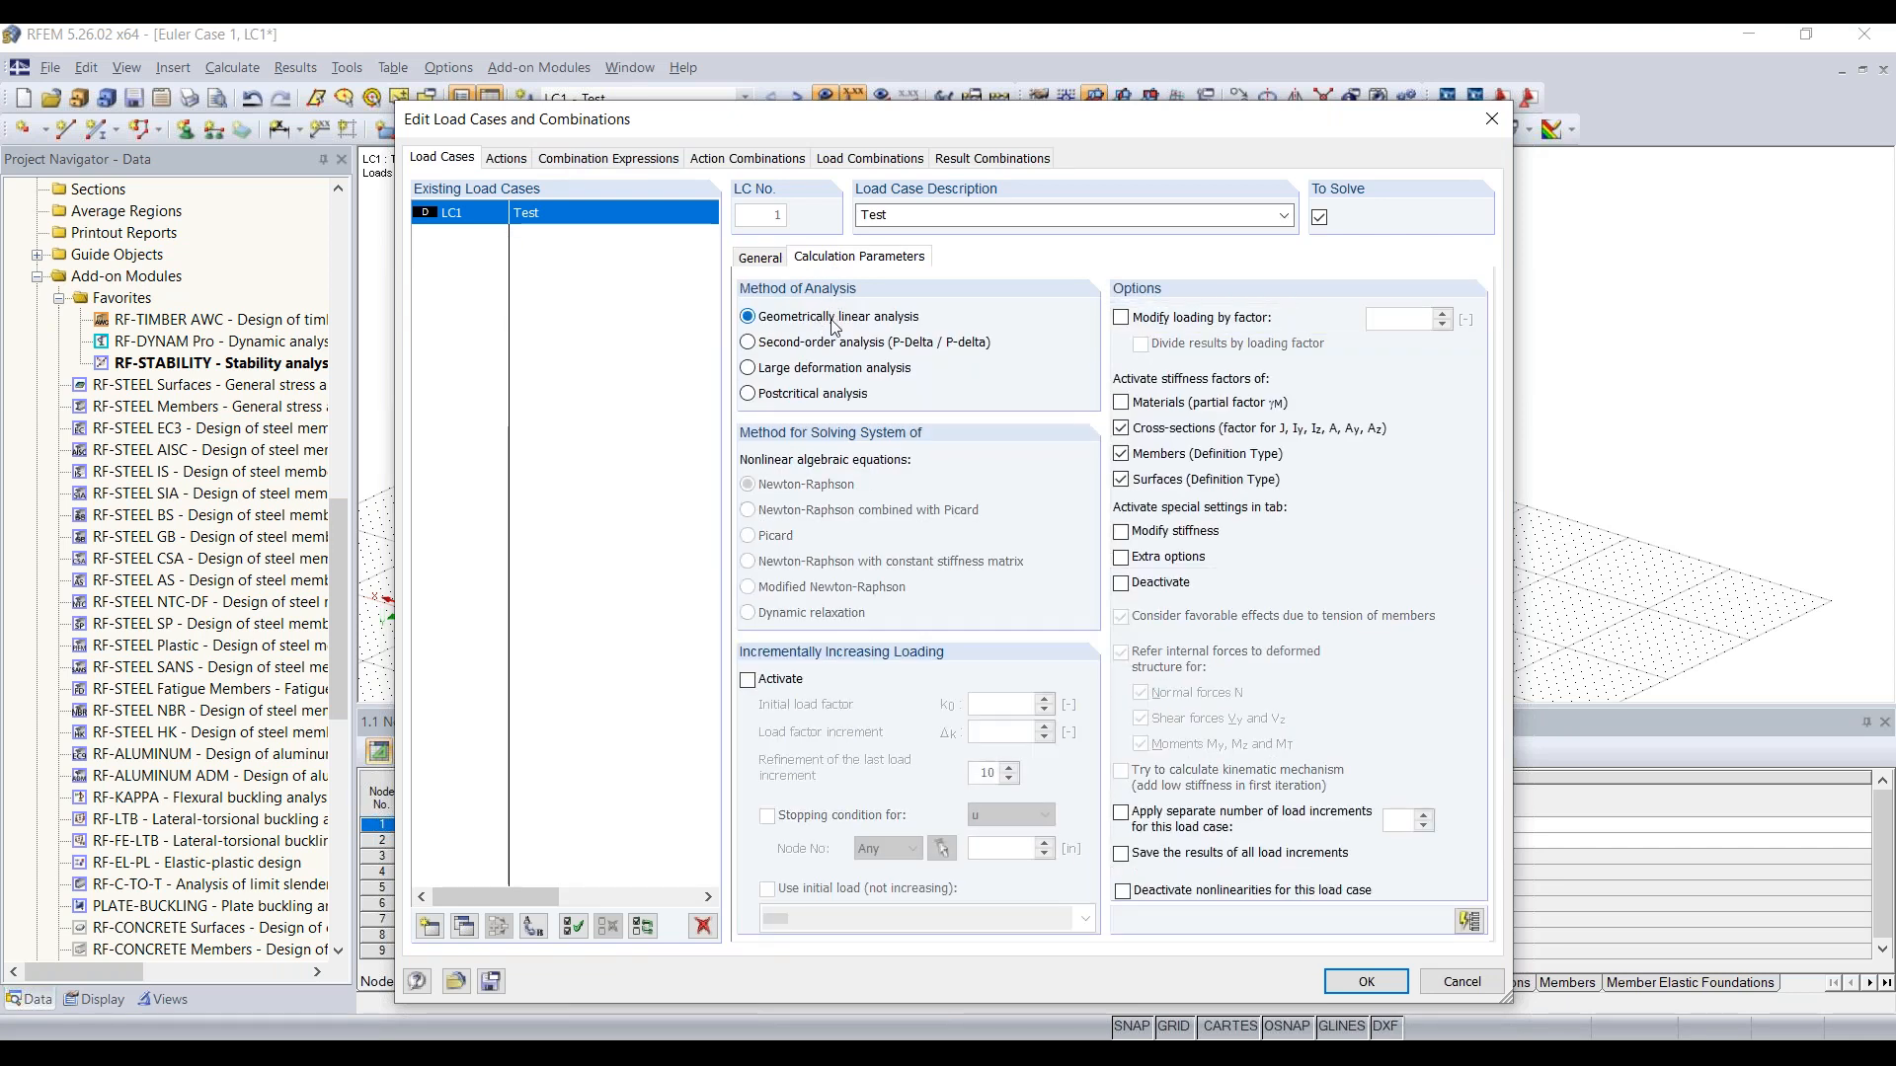
click(1366, 982)
Step: Recalculate the RF-STABILITY analysis with the revised load case and examine the first critical load factor
double_click(205, 363)
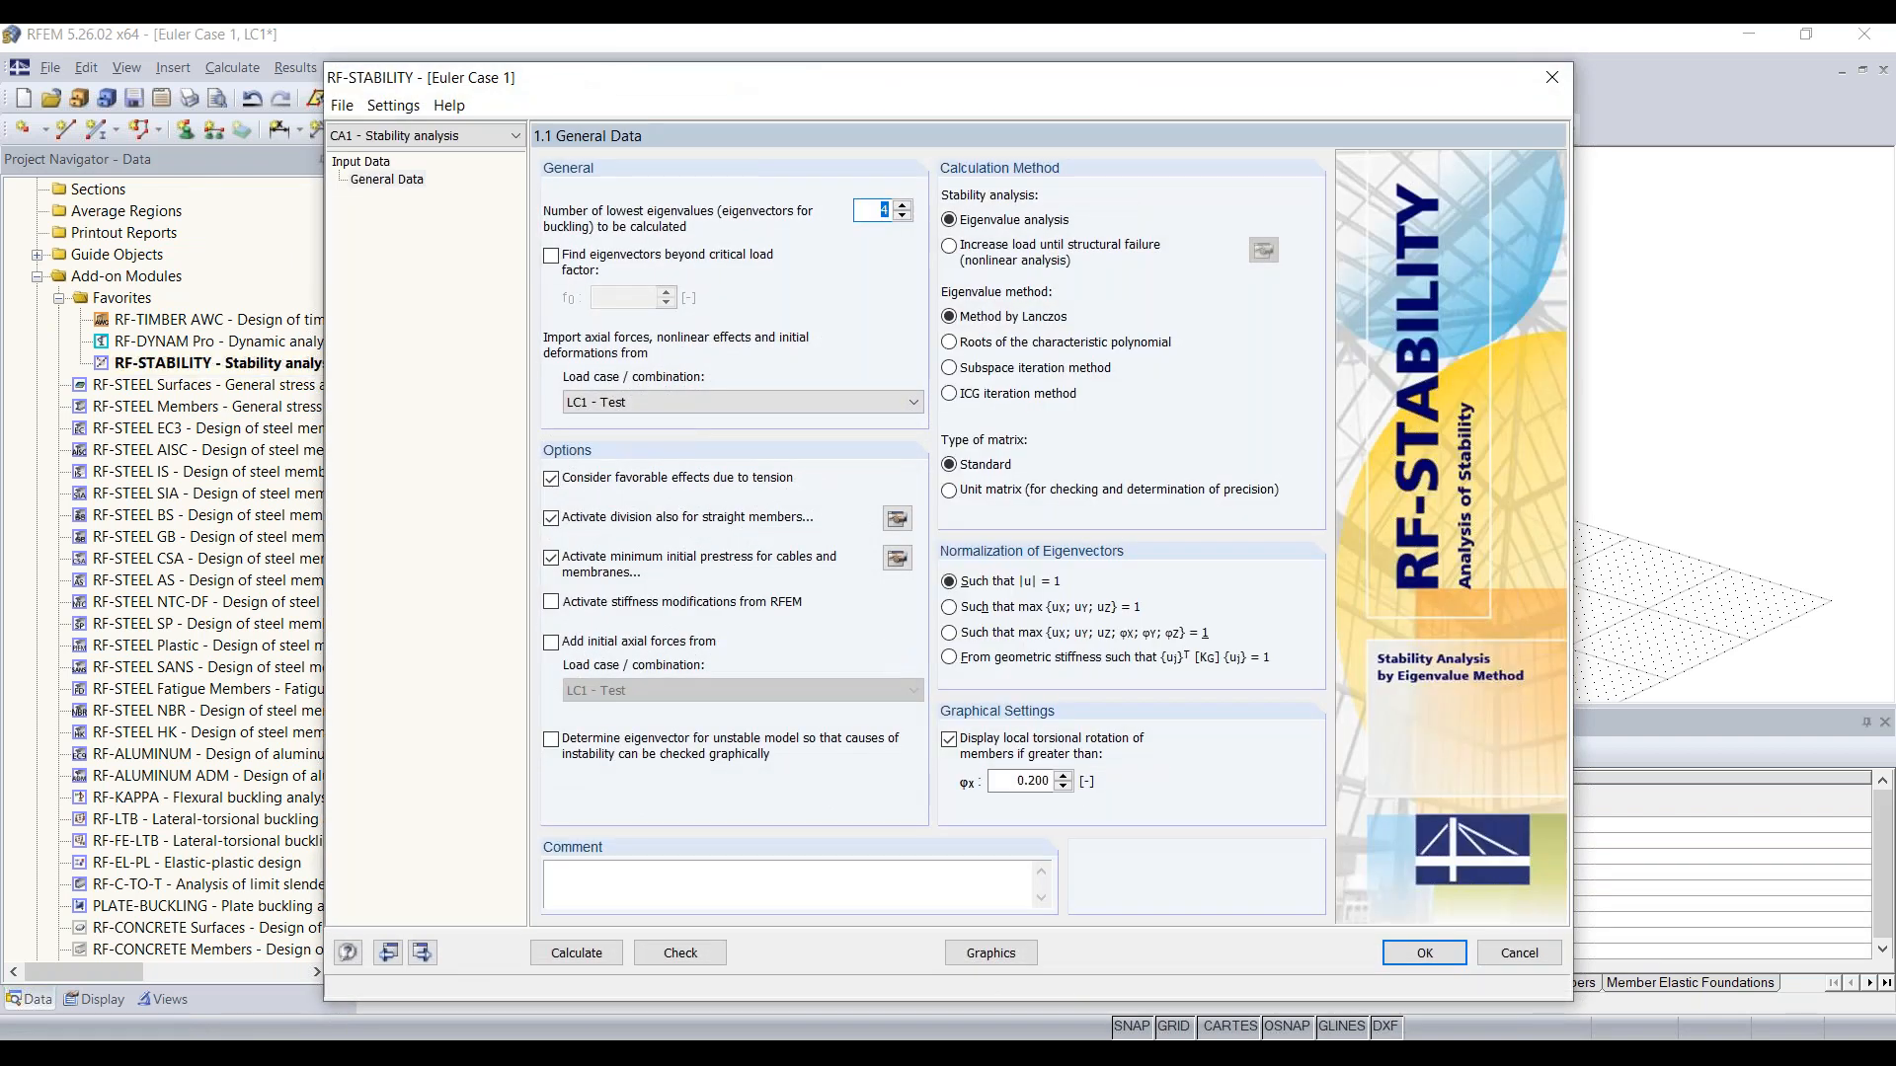
click(593, 955)
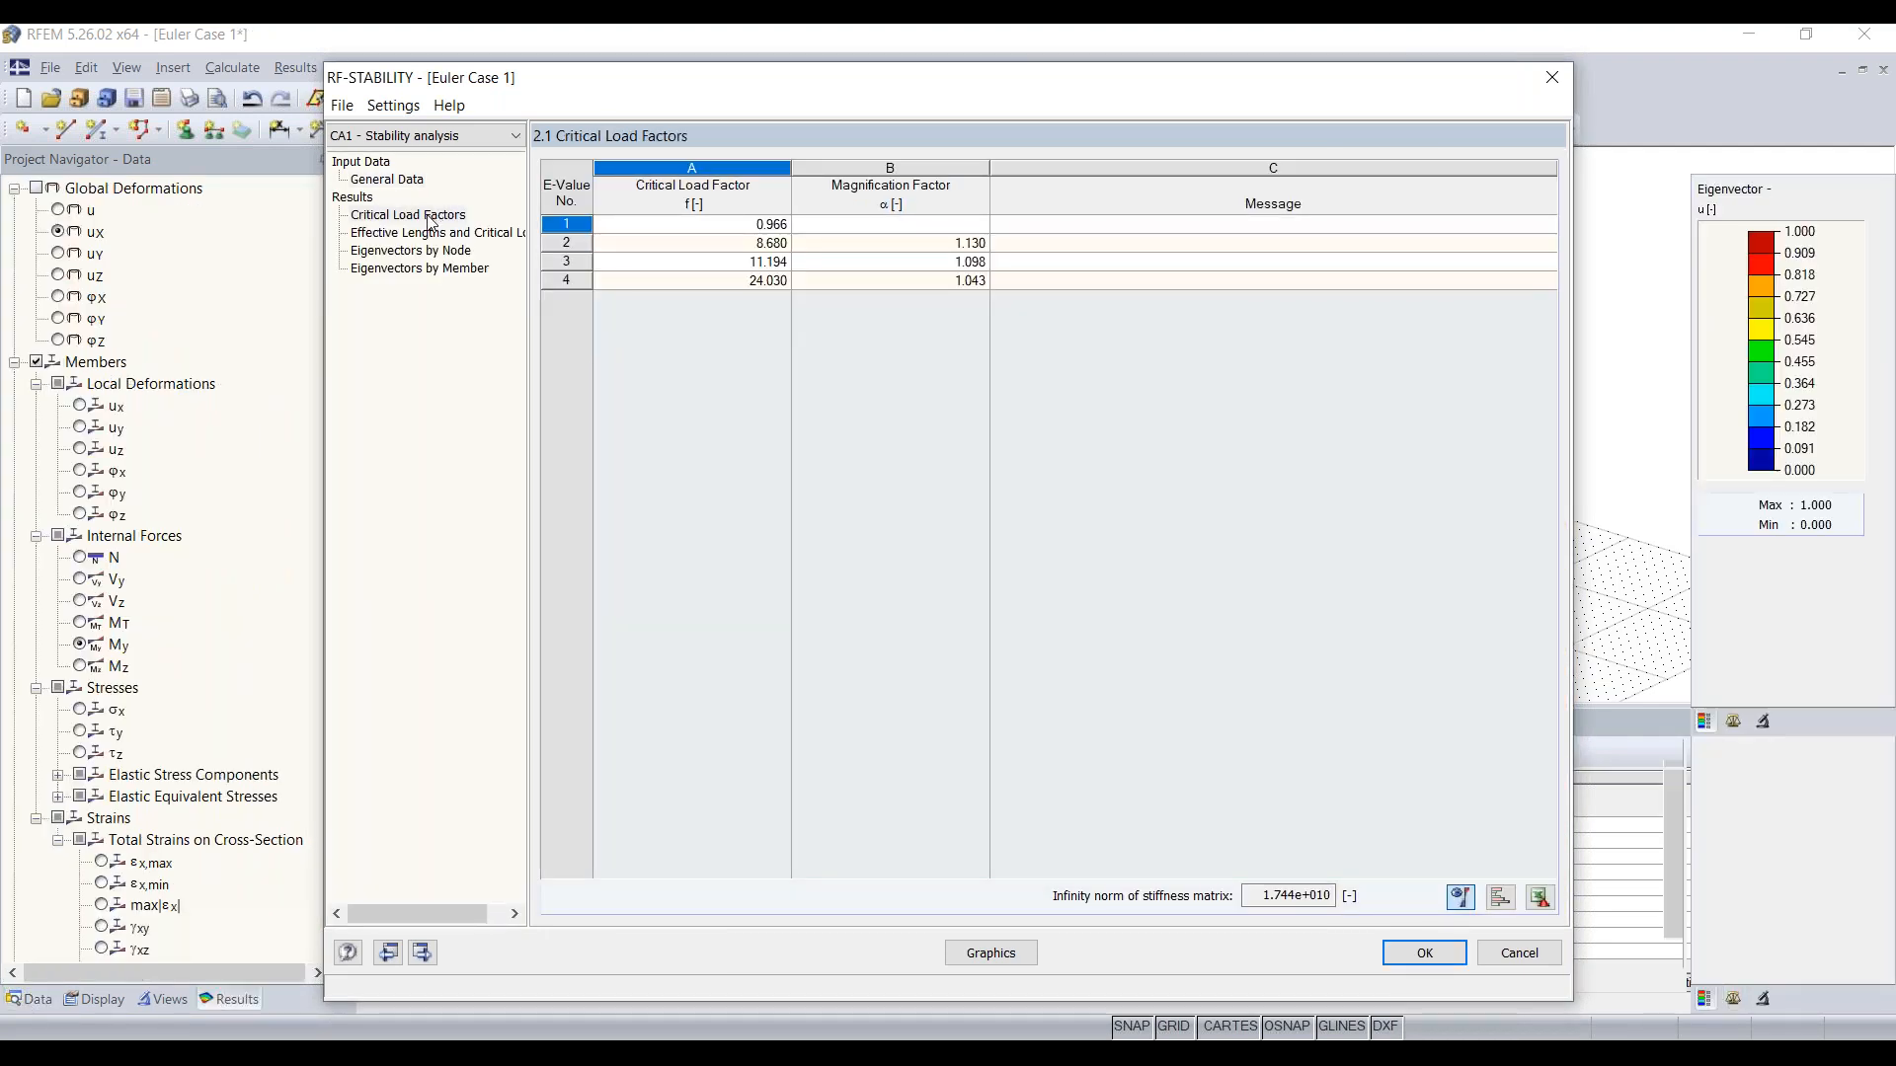
click(431, 216)
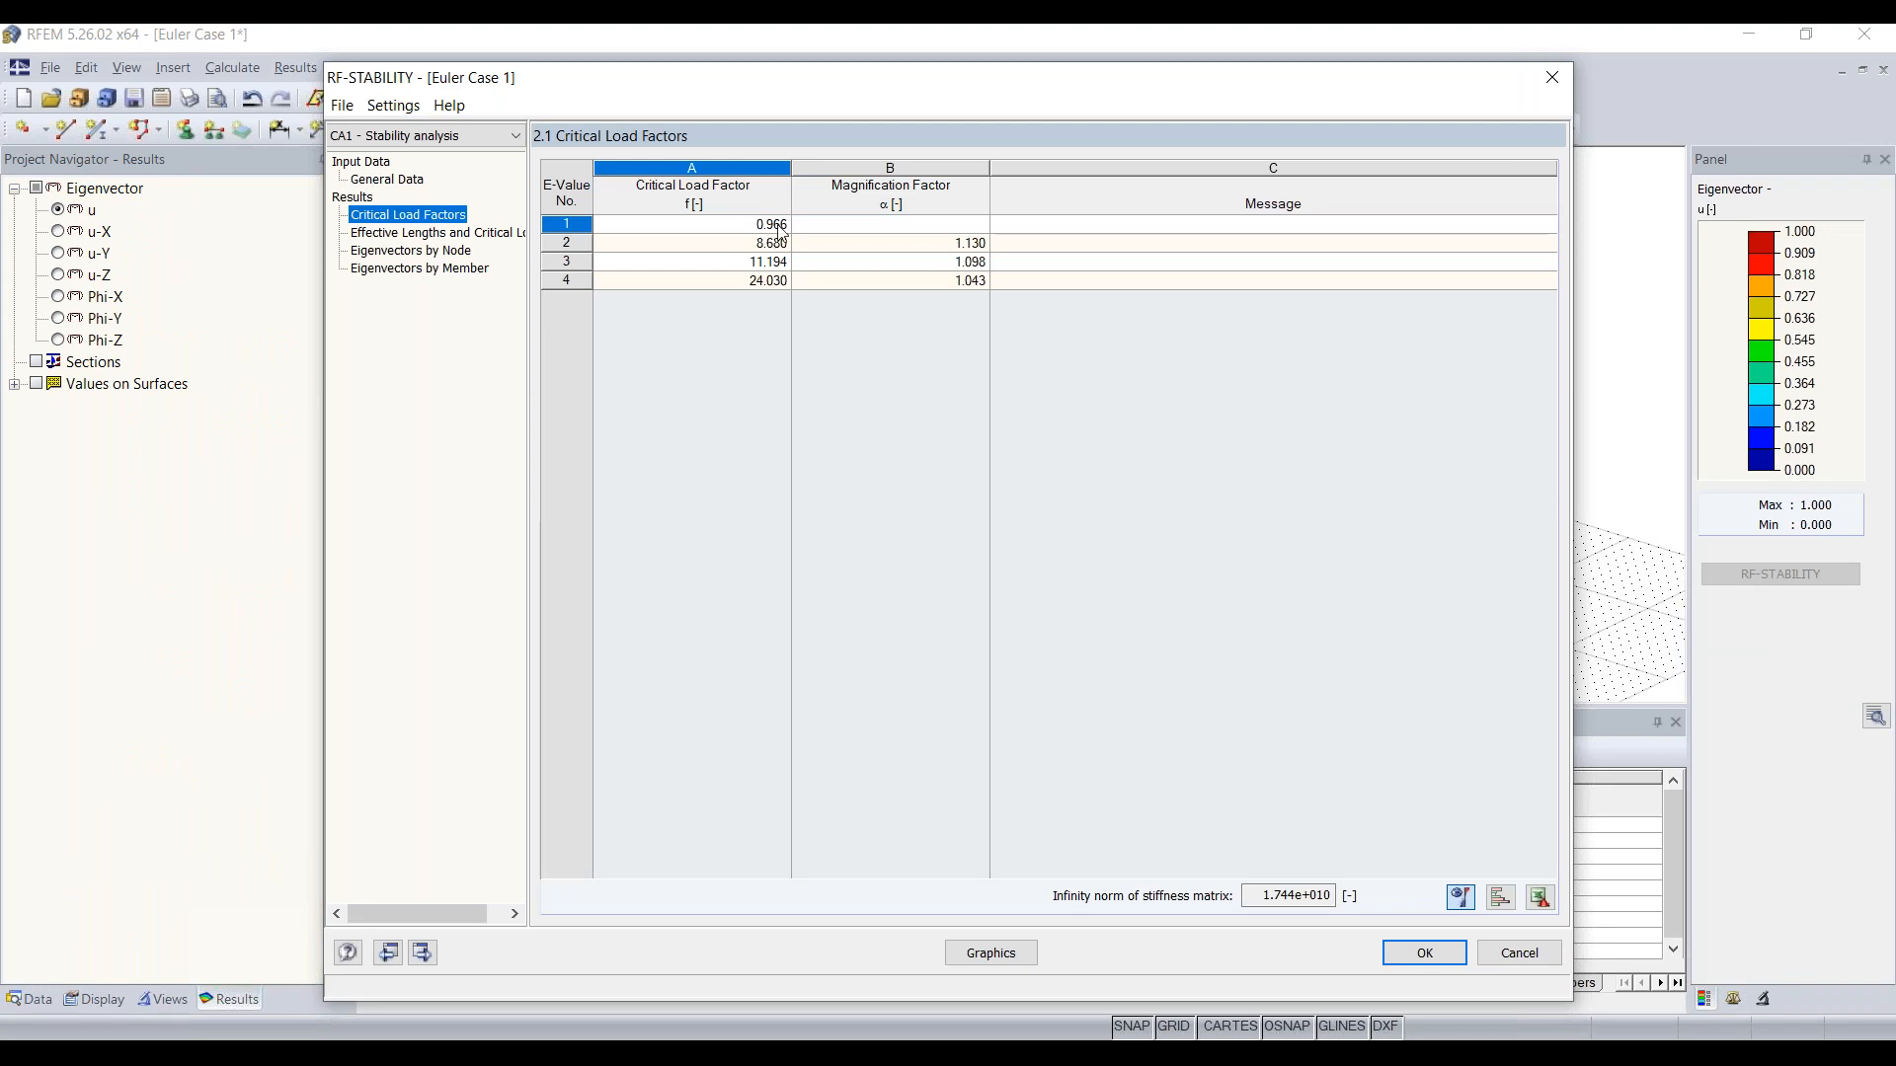
click(765, 228)
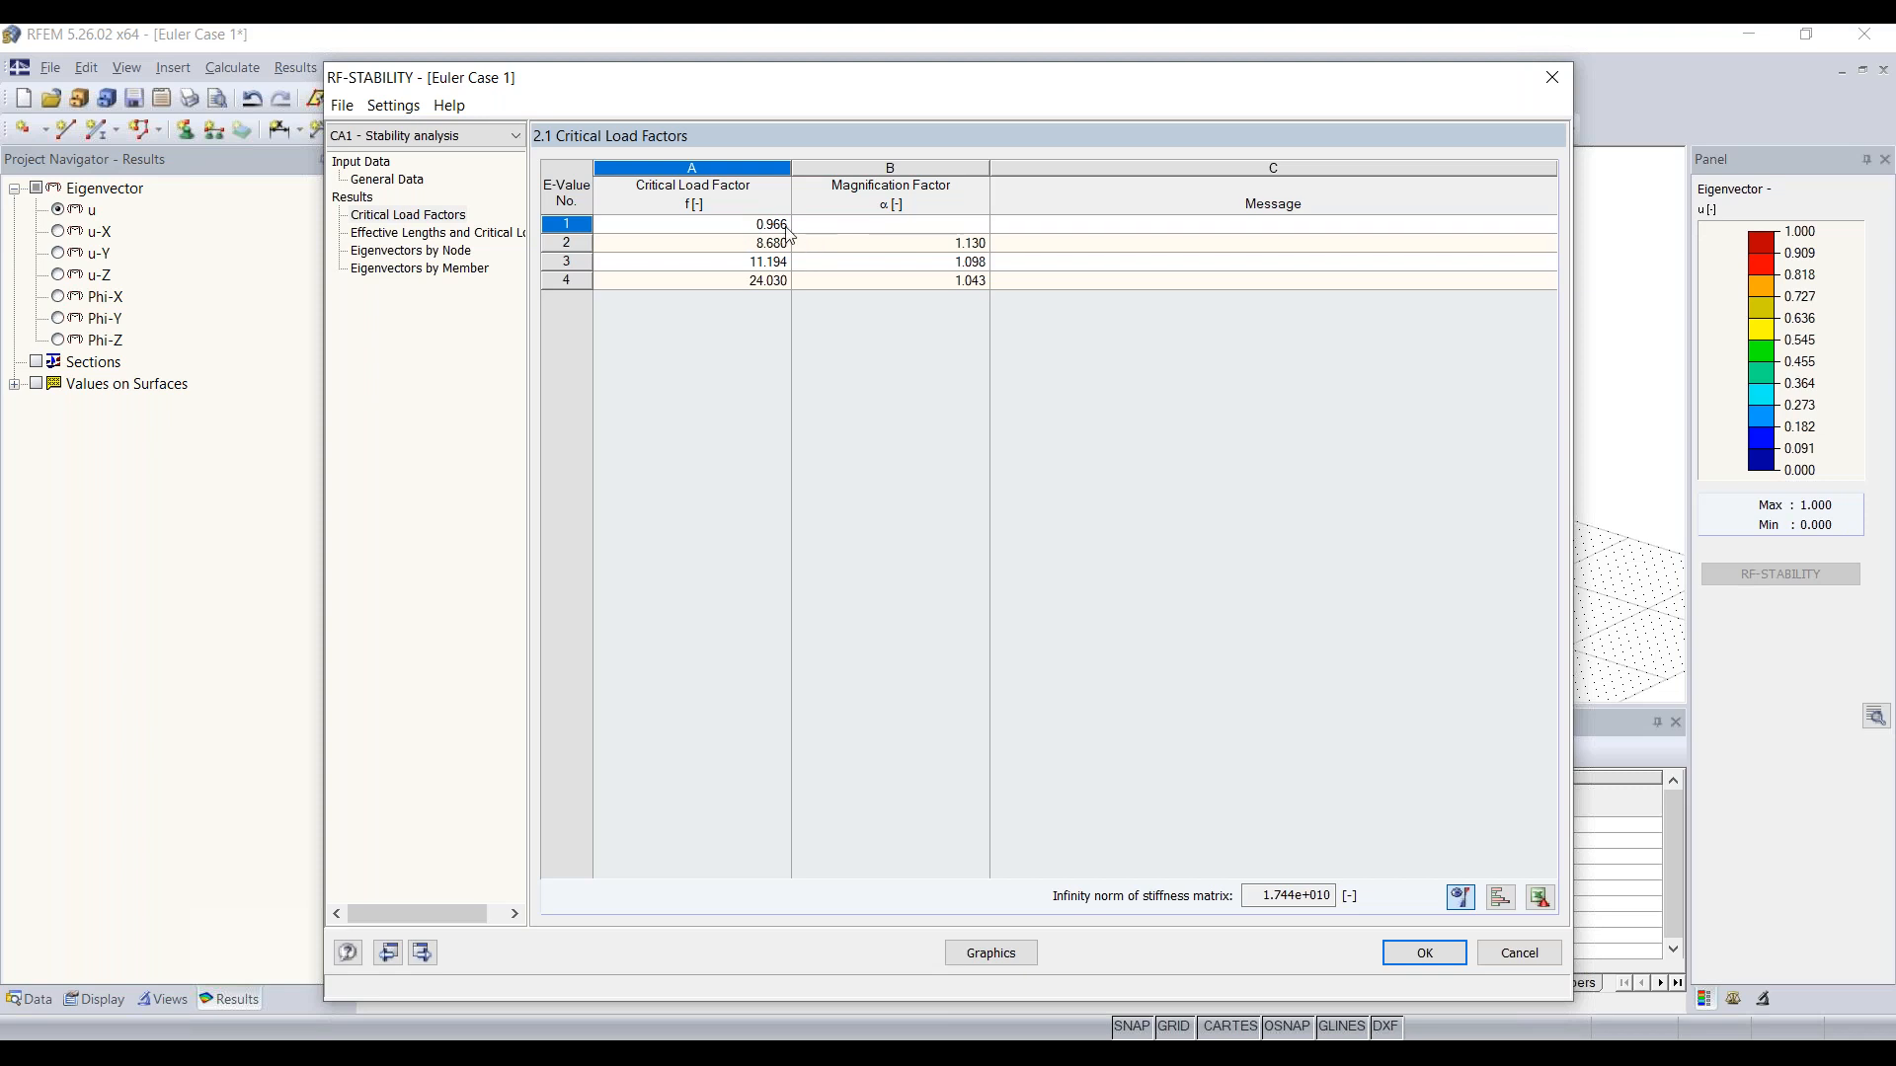
drag(836, 84, 708, 93)
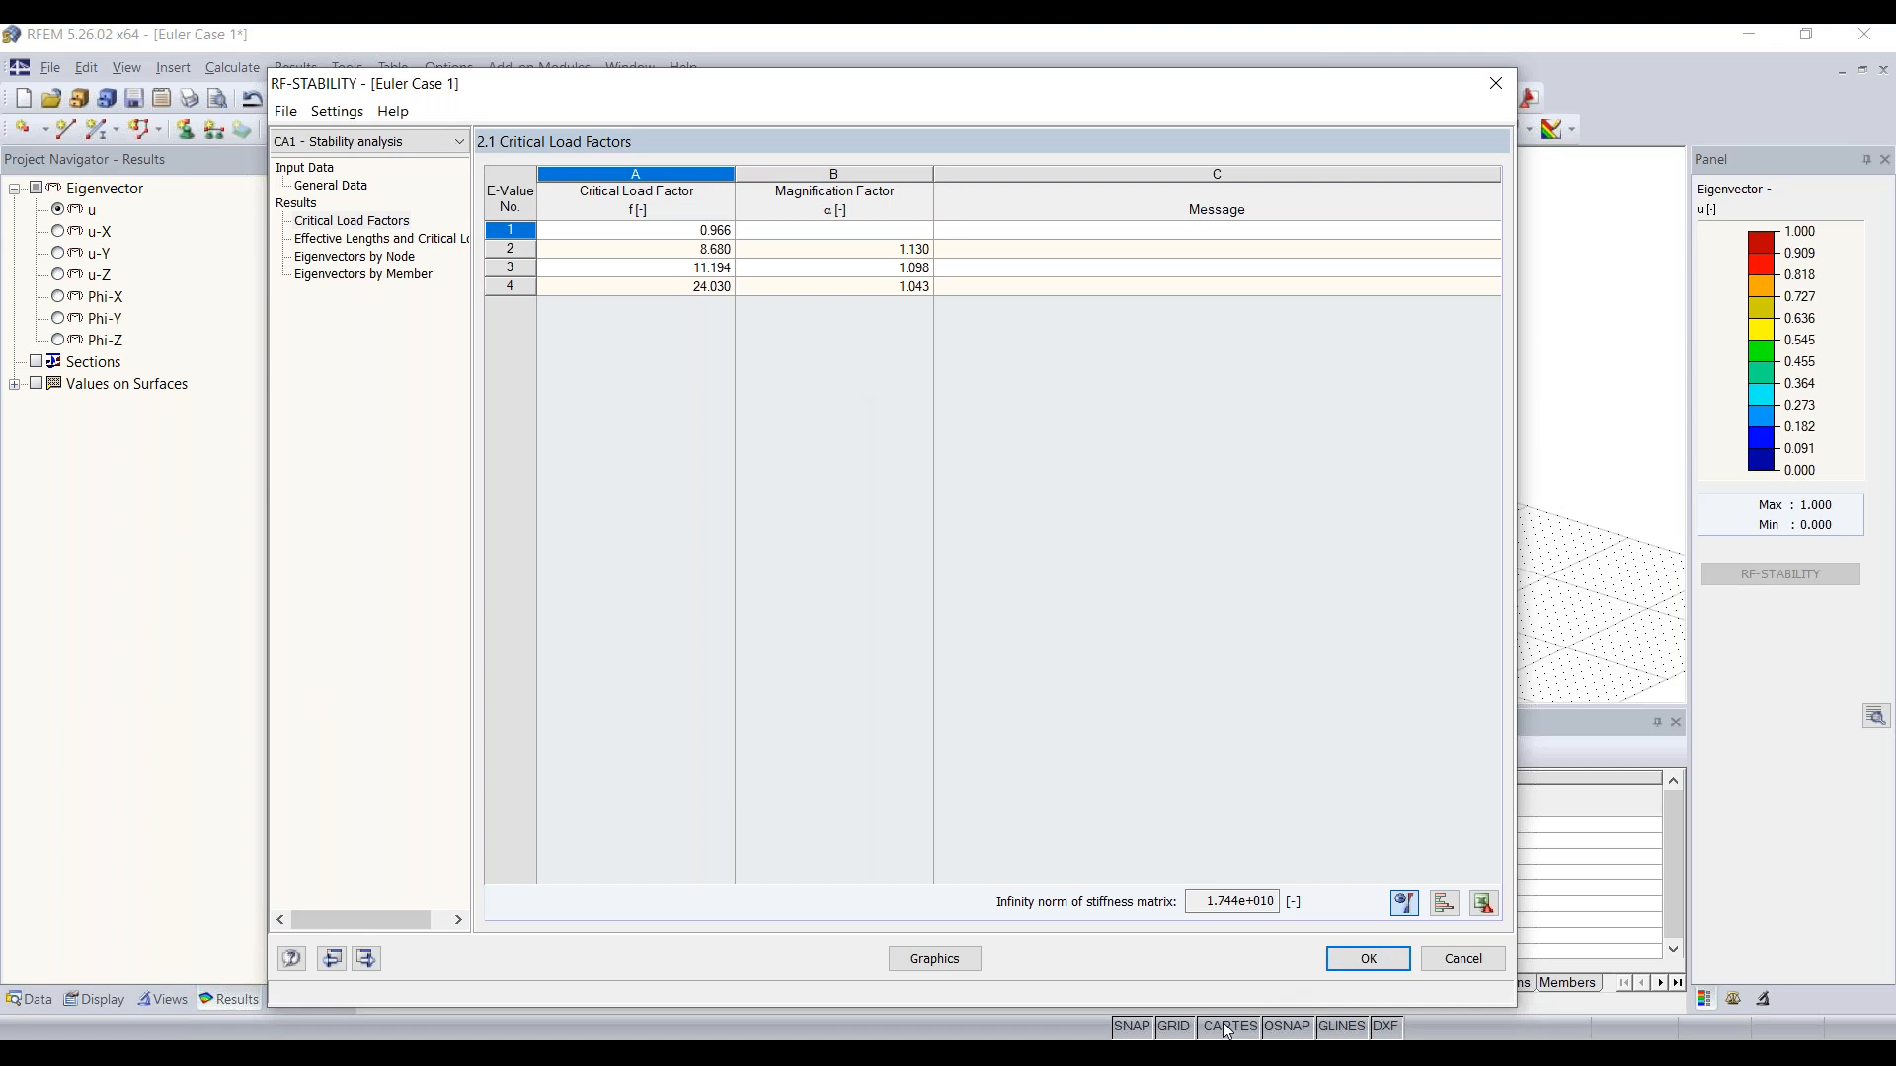
Step: Switch to the PowerPoint slide show and advance to the question slide about the critical load factor
mouse_move(1190, 1057)
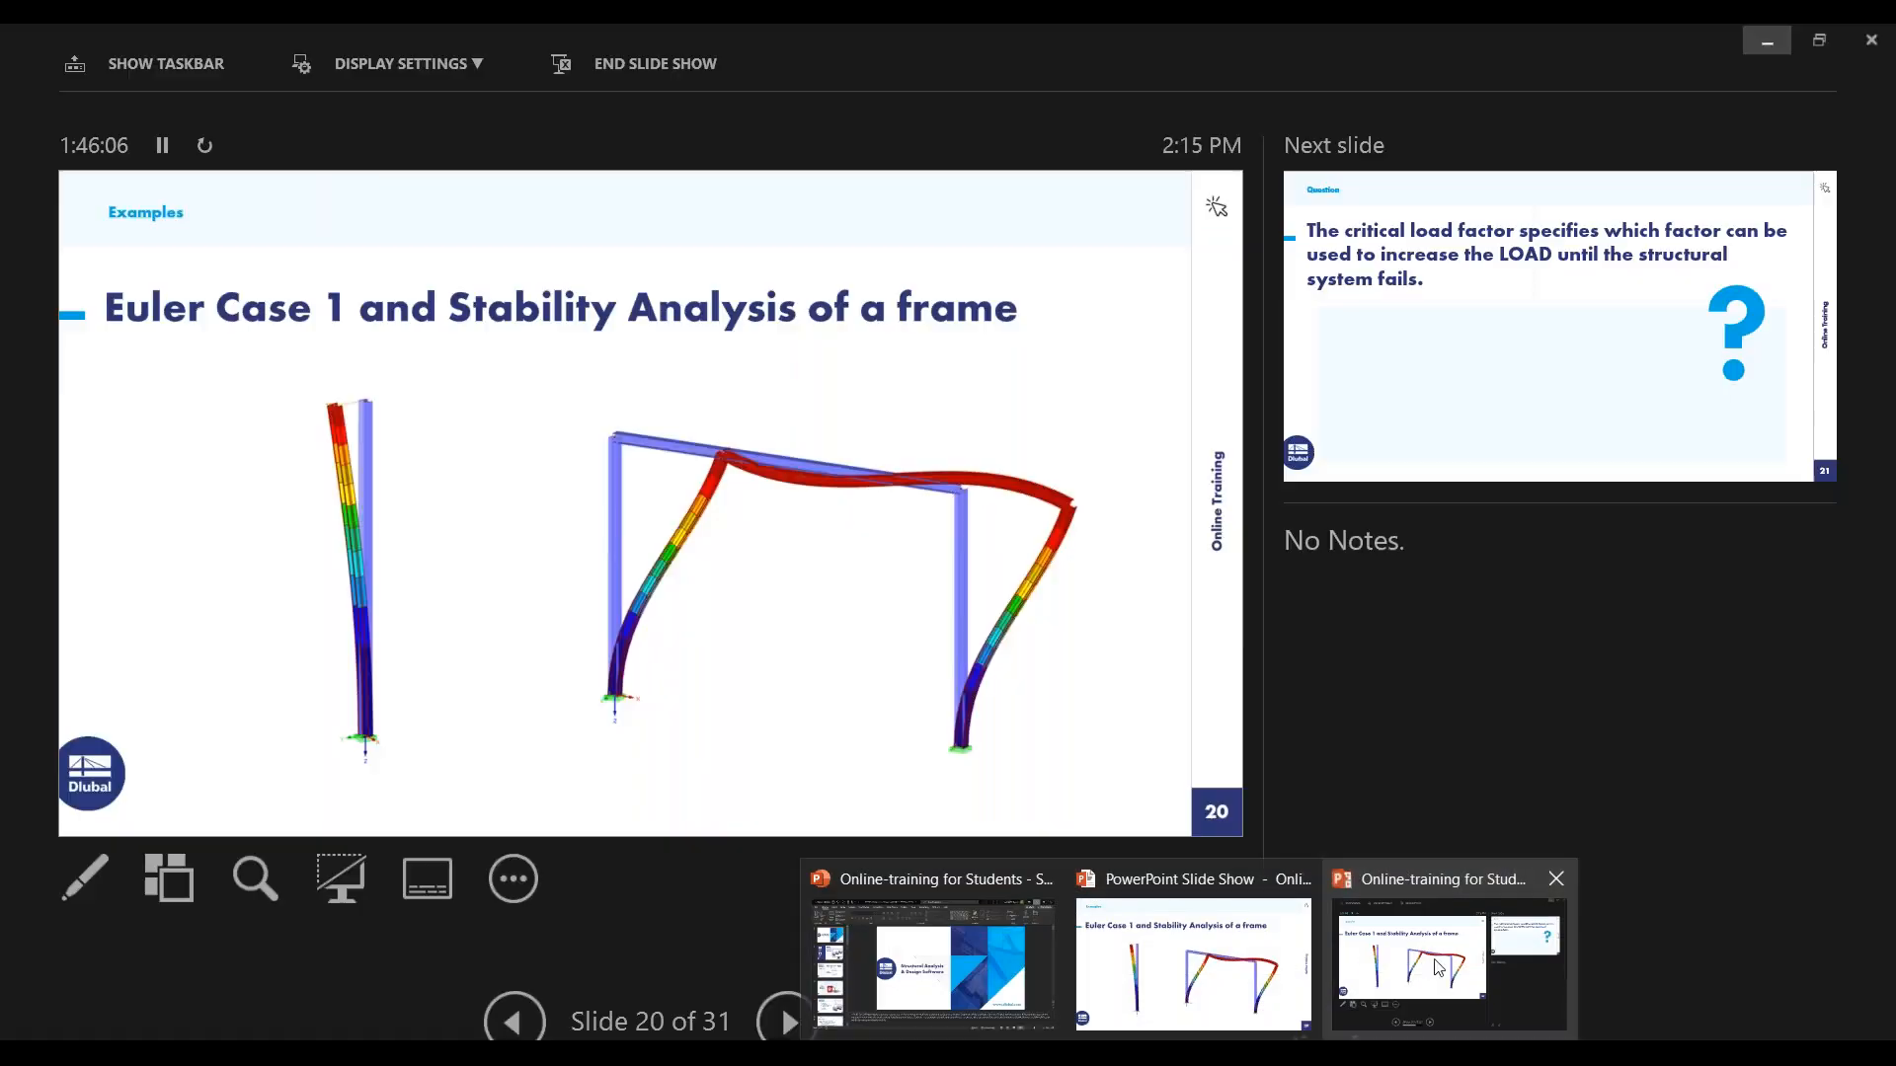
key(alt+Tab)
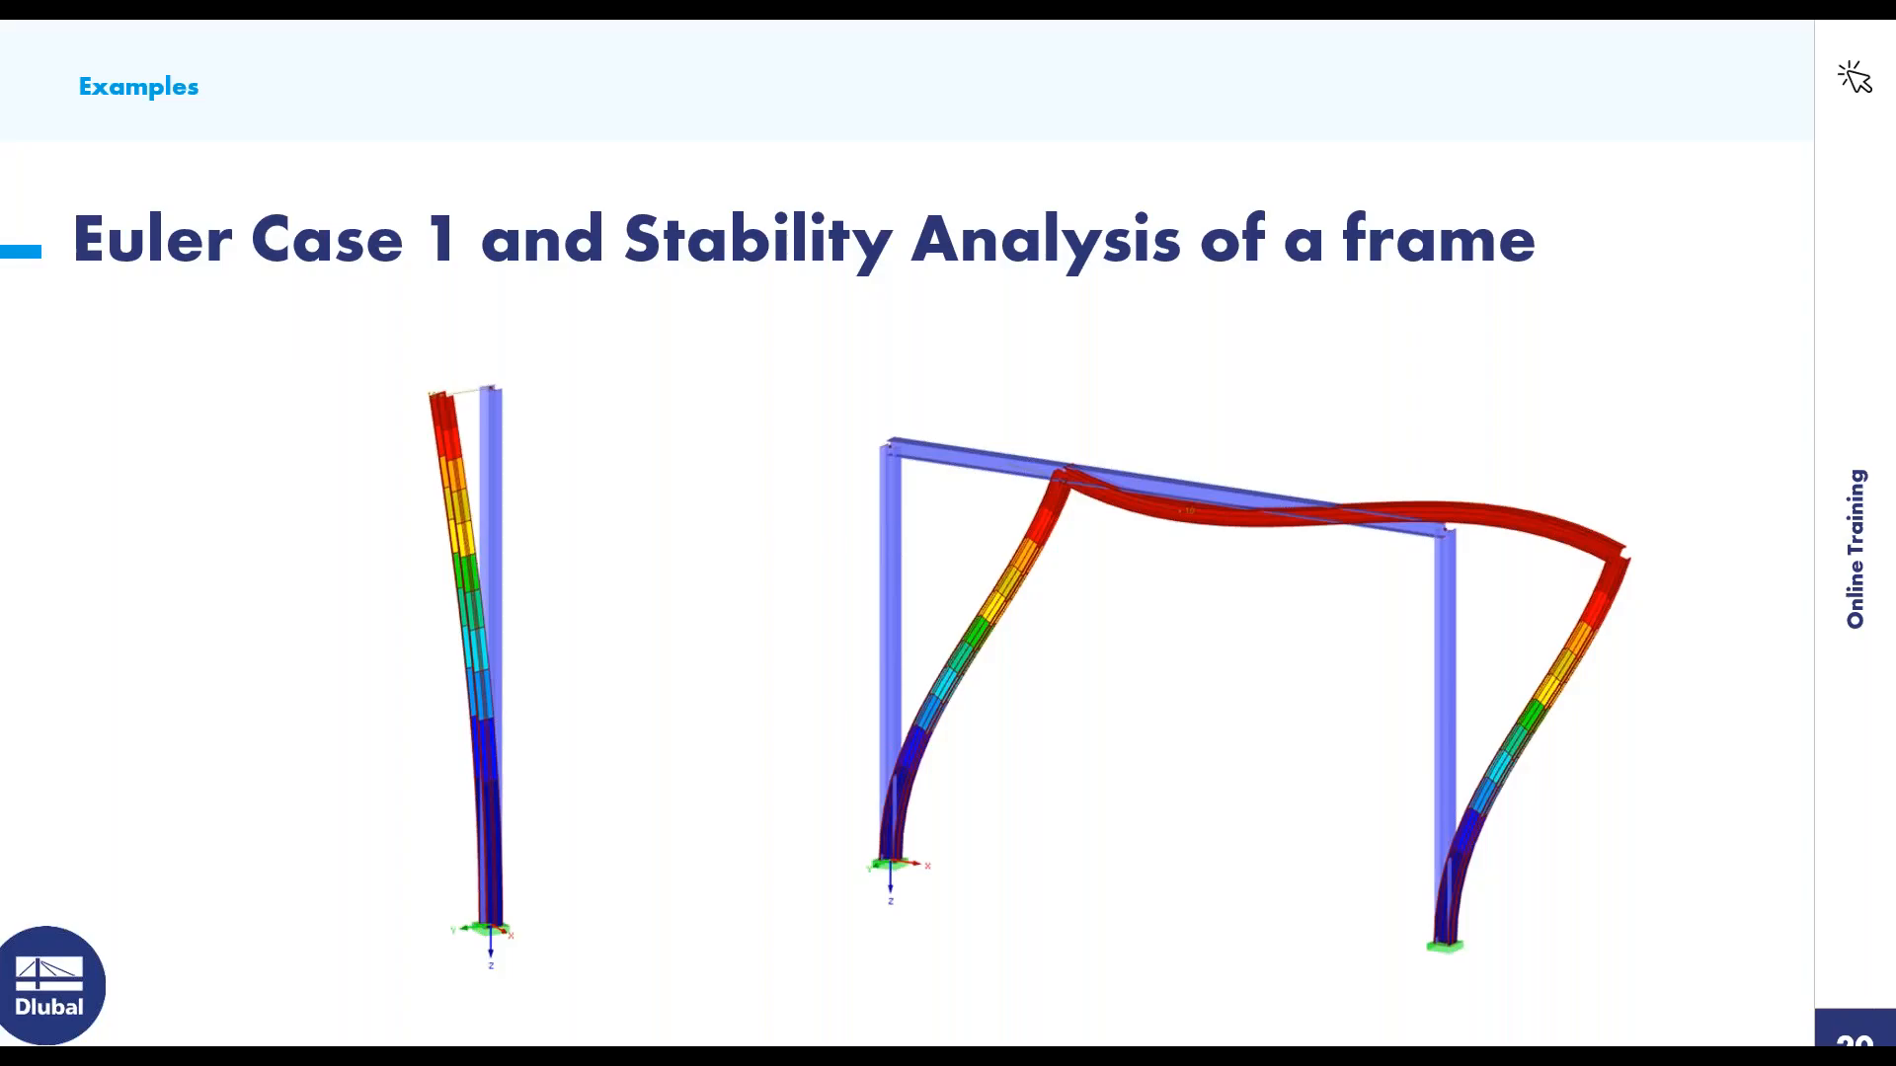
key(Right)
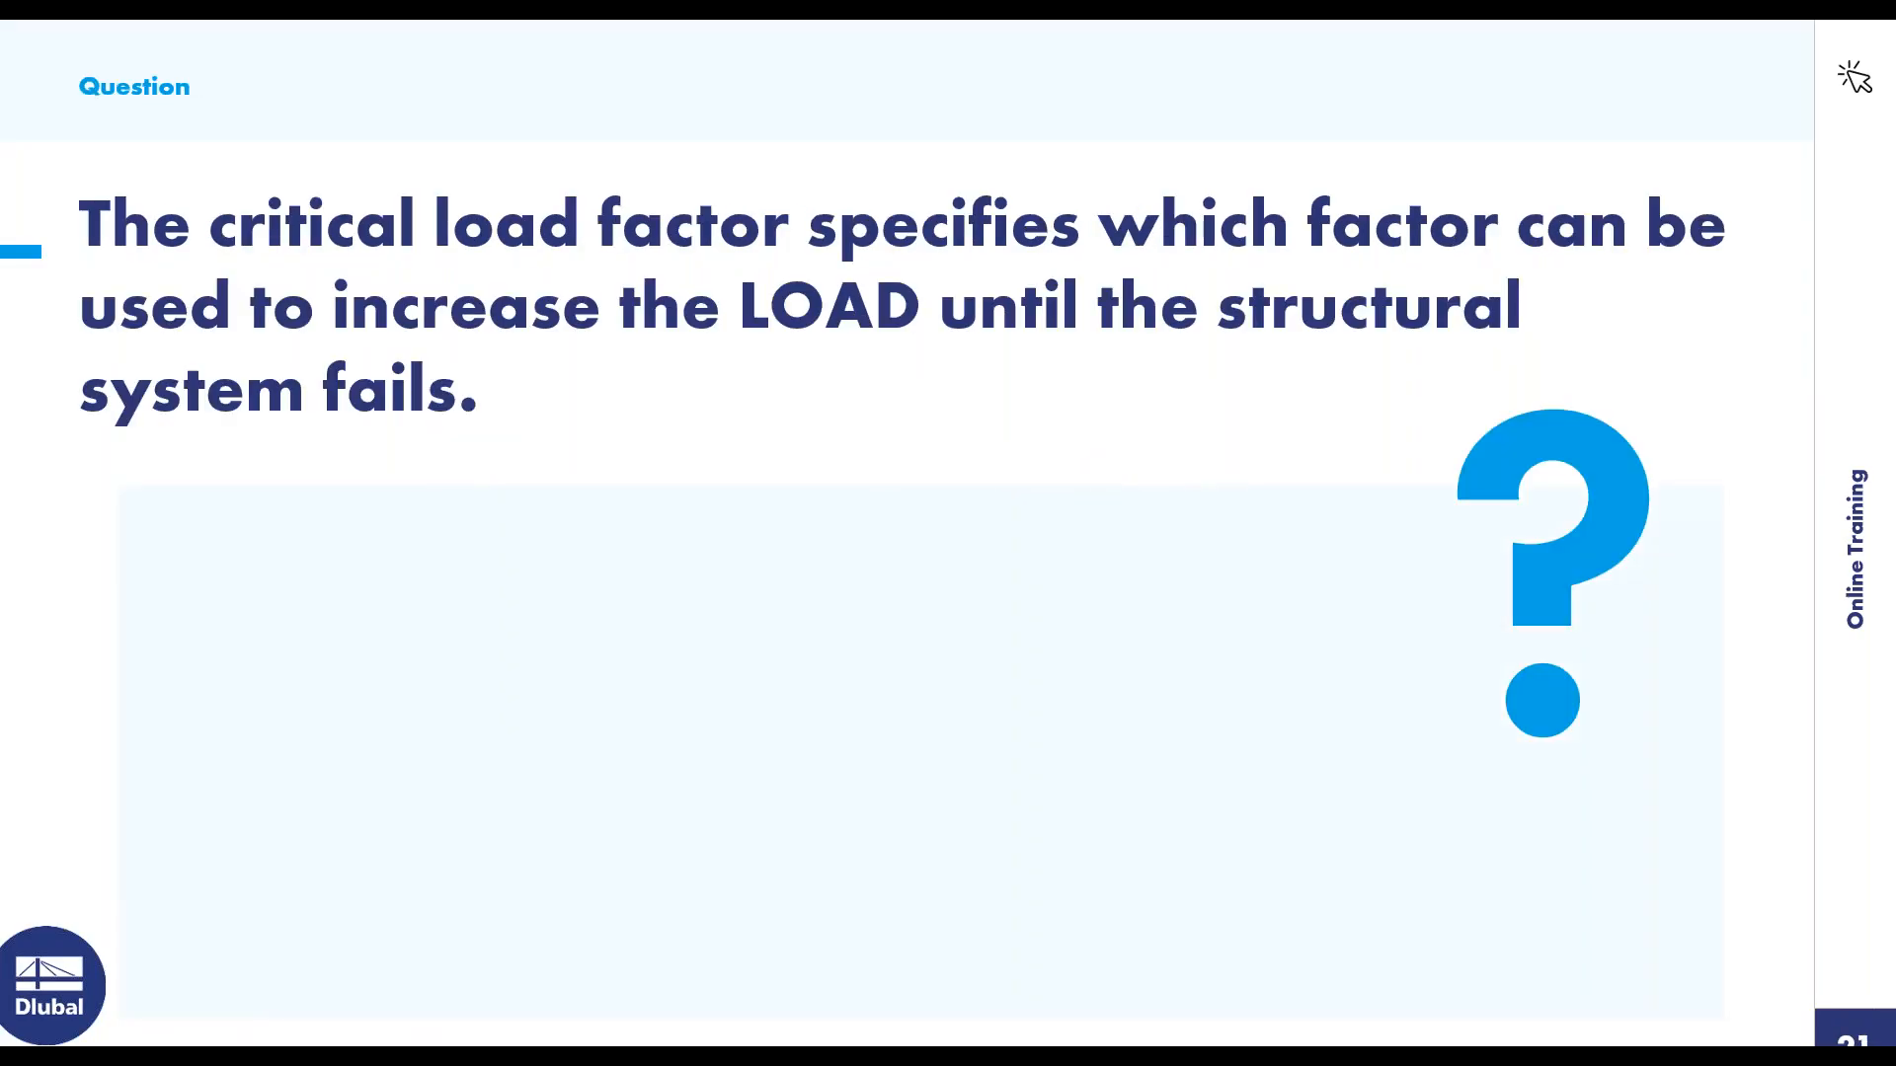
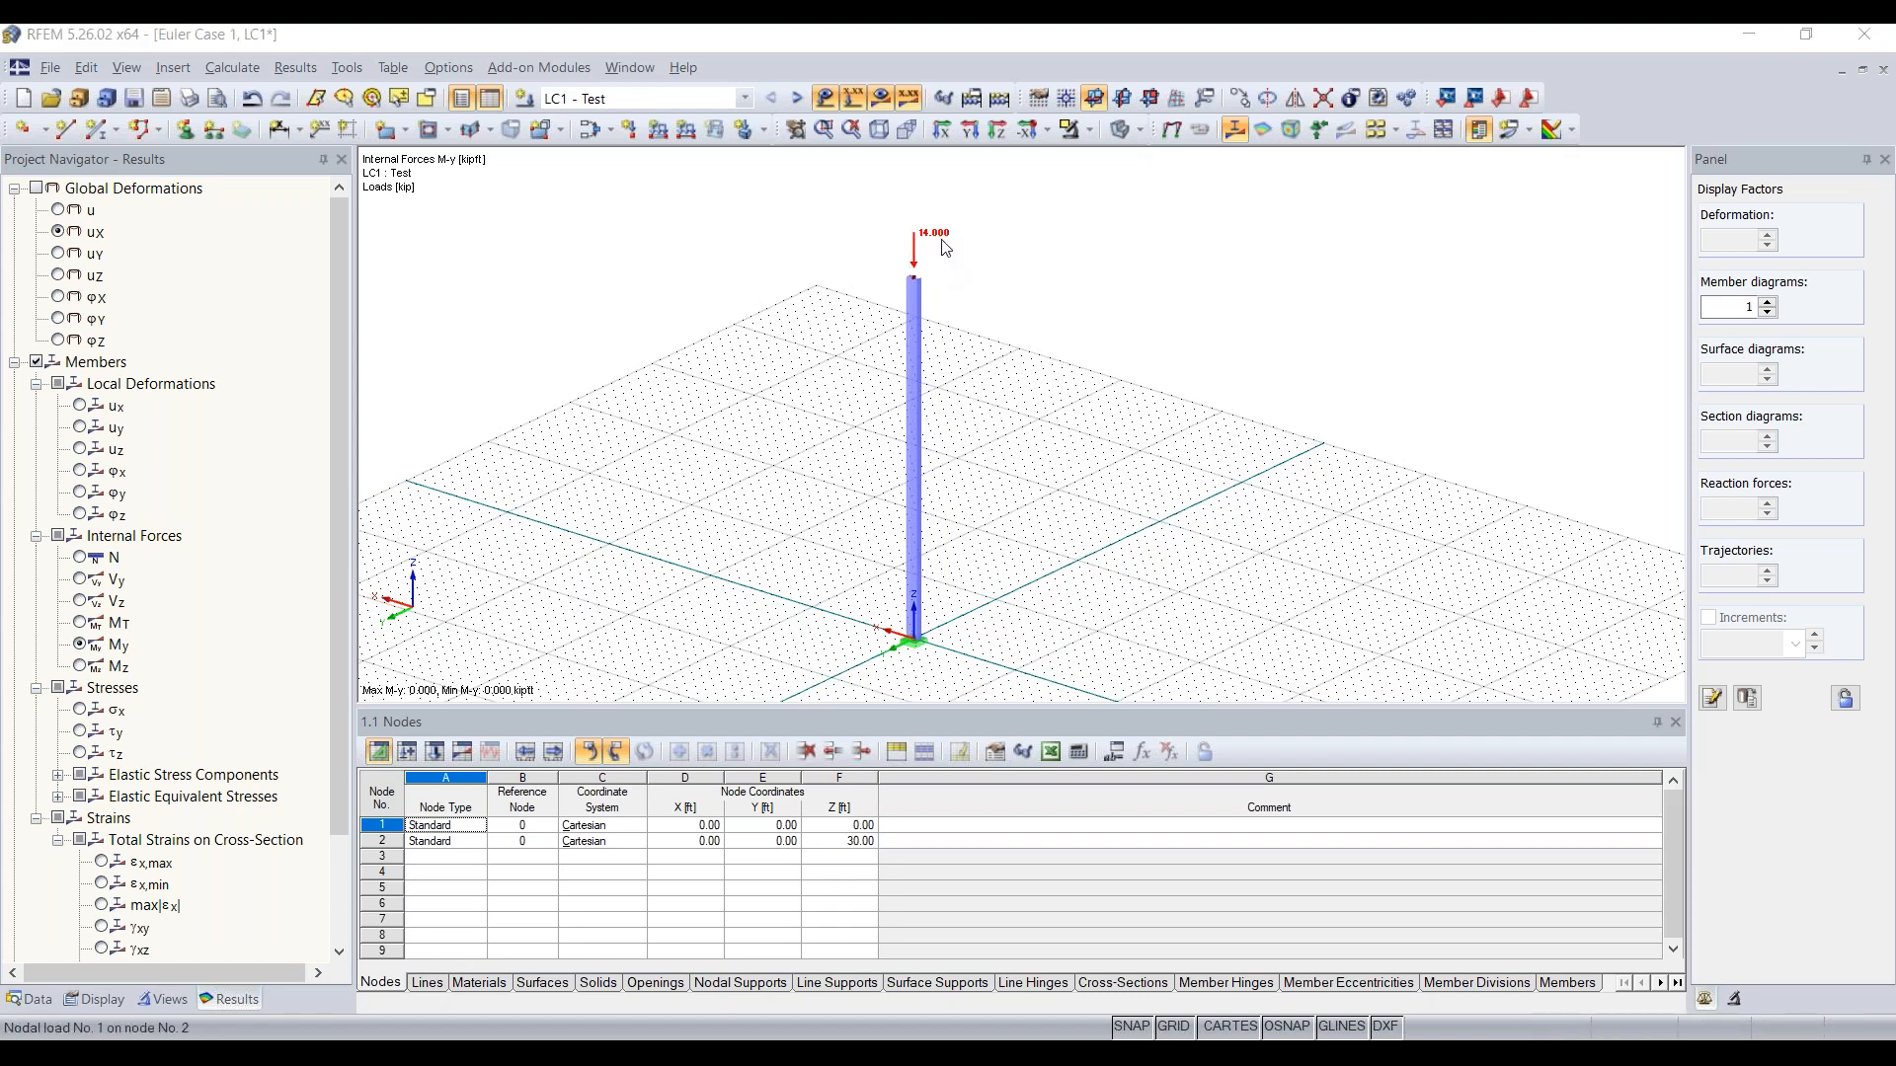
Step: Set the vertical force PZ of the nodal load on the column's top node to -5 kip
double_click(945, 247)
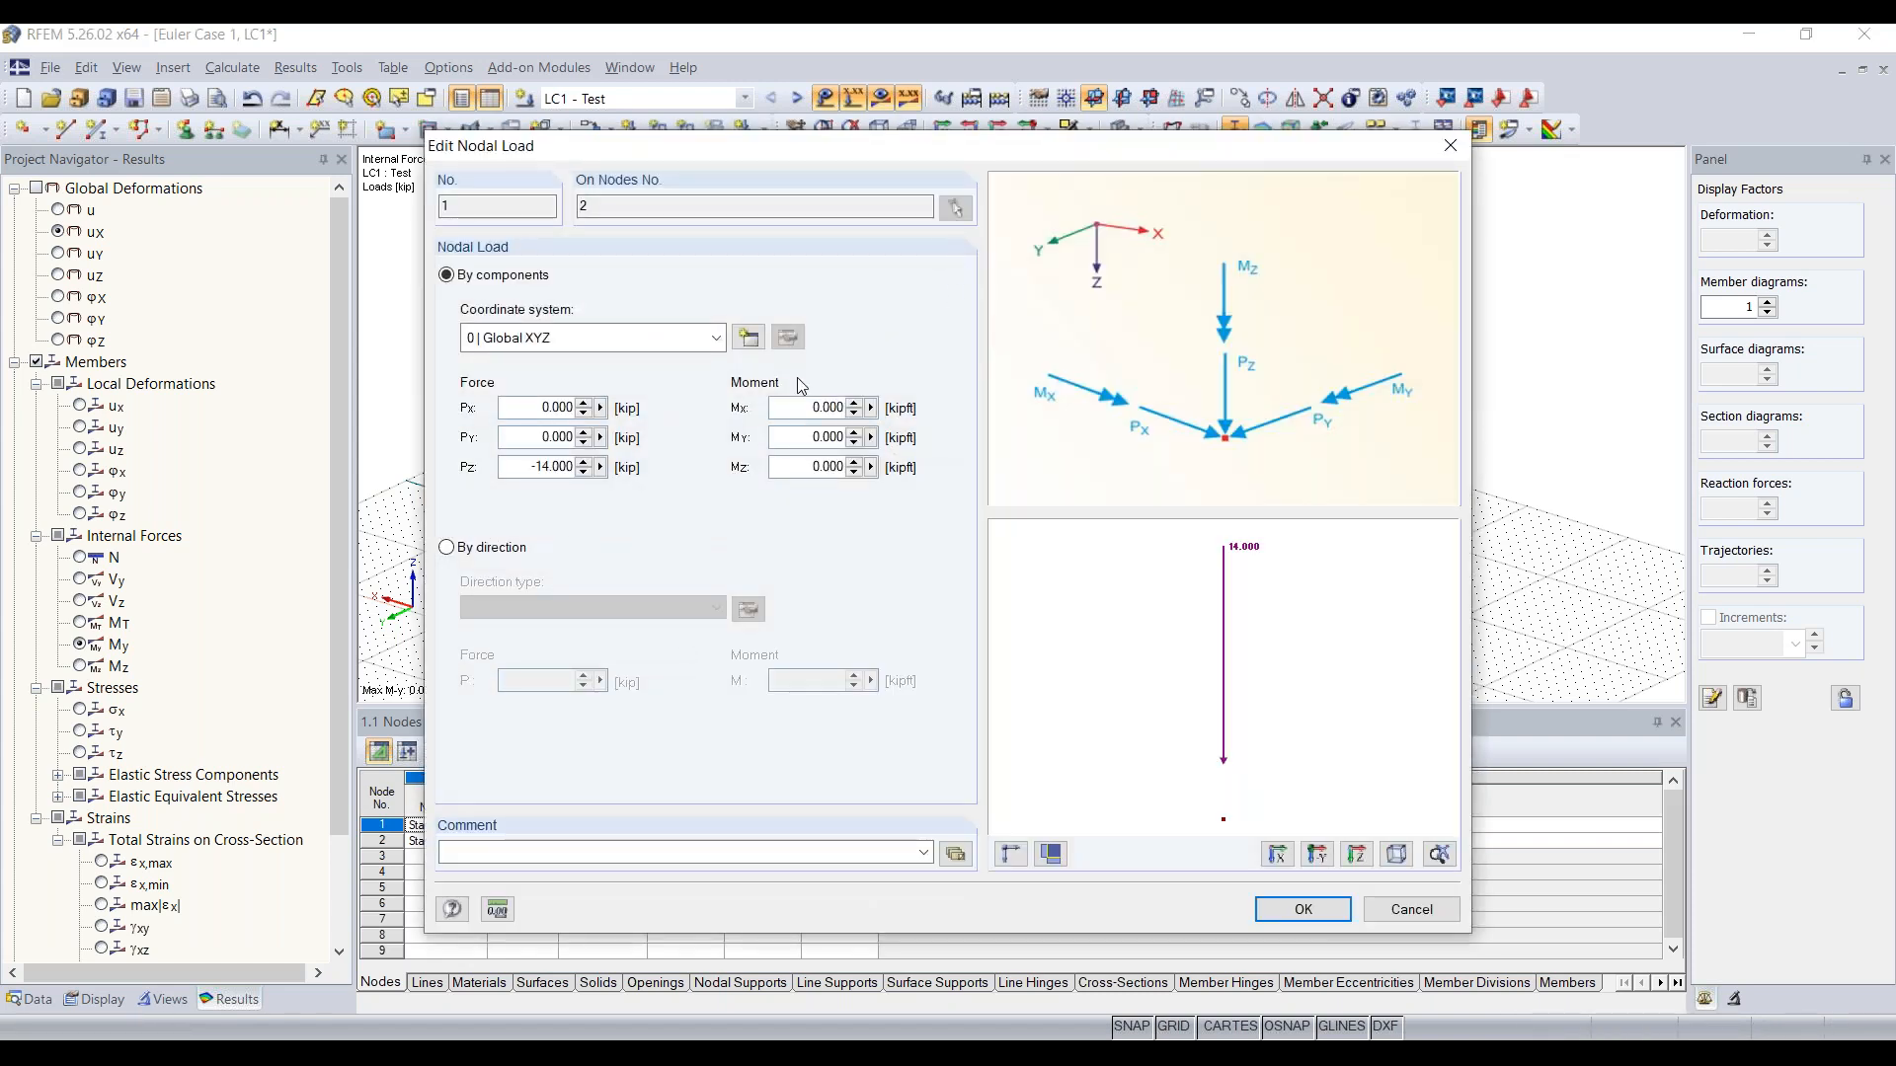
double_click(520, 468)
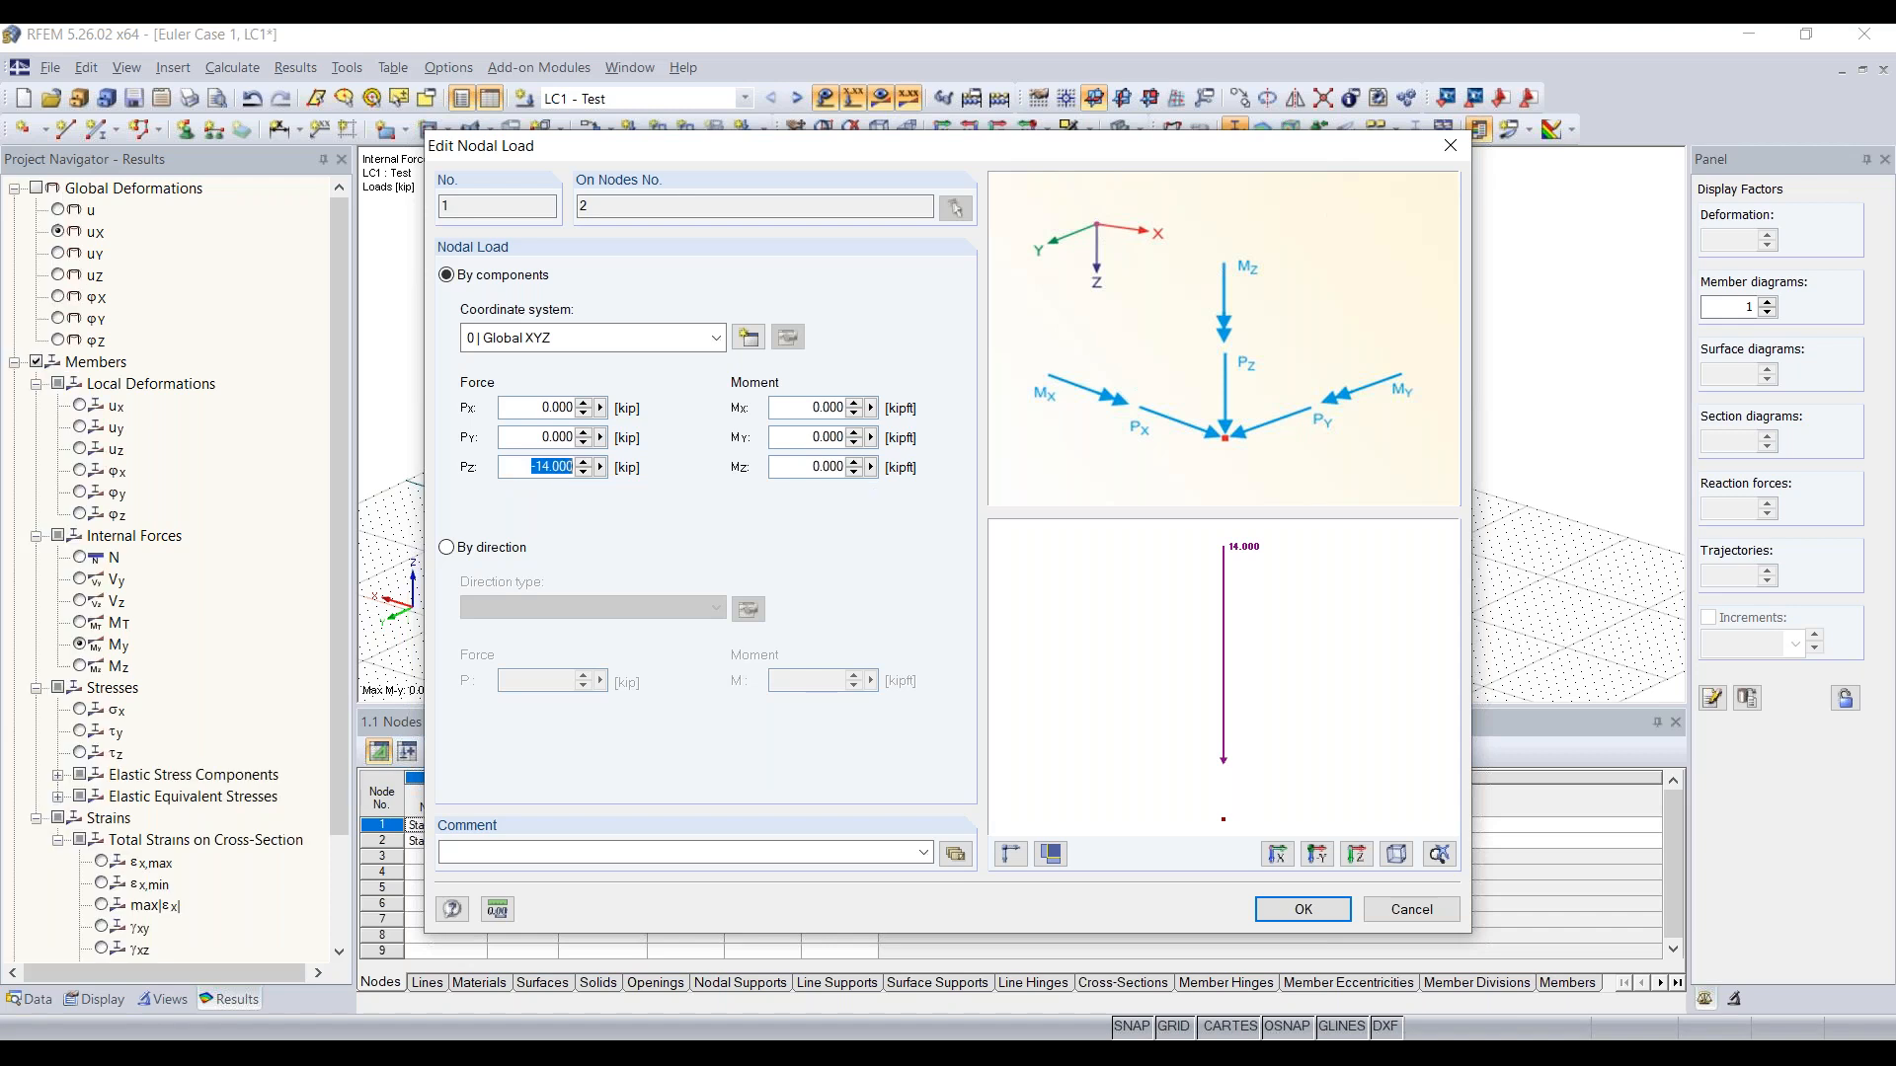
text(-5)
click(1305, 907)
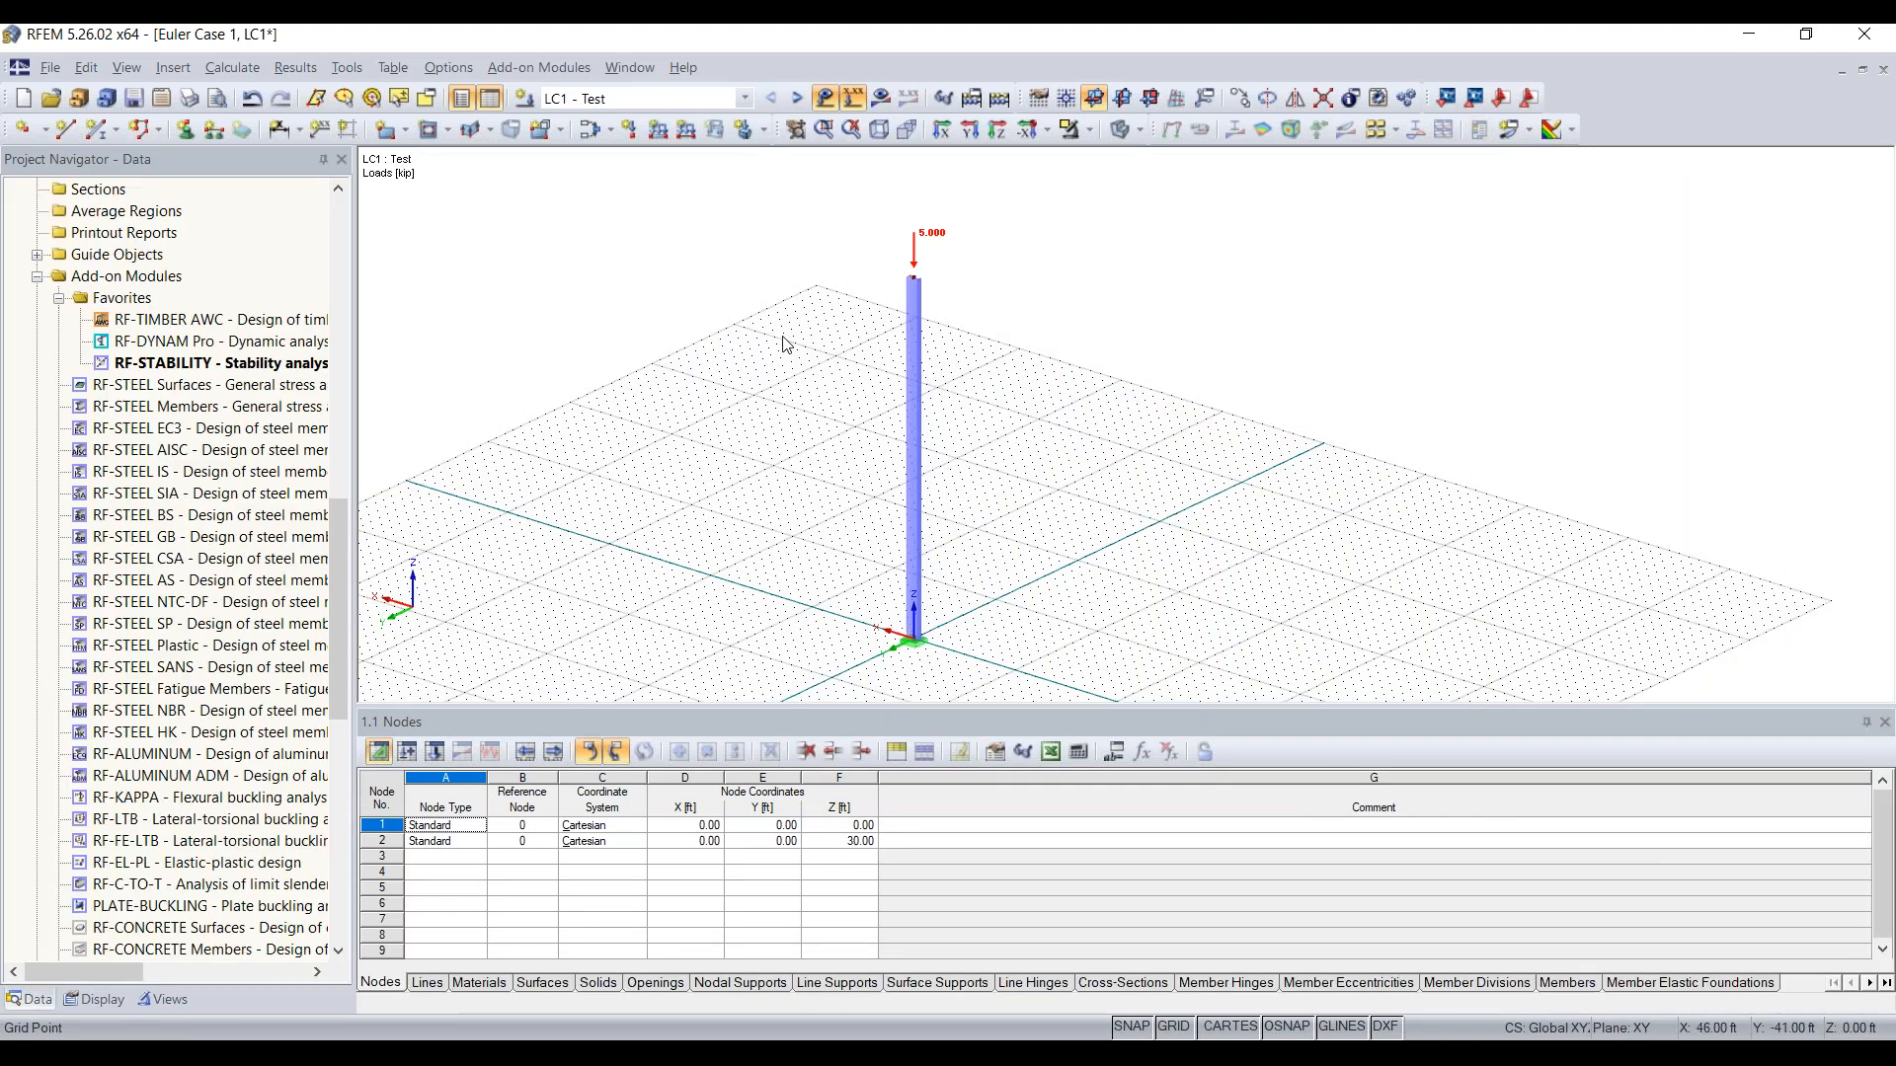
Step: Select the whole column with its support and load and copy it 10 ft in the negative X direction
mouse_move(830, 593)
ctrl+middle_down()
mouse_move(867, 550)
mouse_move(980, 507)
mouse_move(839, 542)
mouse_move(813, 585)
ctrl+middle_up()
scroll(817, 584, down, 1)
drag(739, 626, 908, 197)
middle_drag(987, 551, 932, 420)
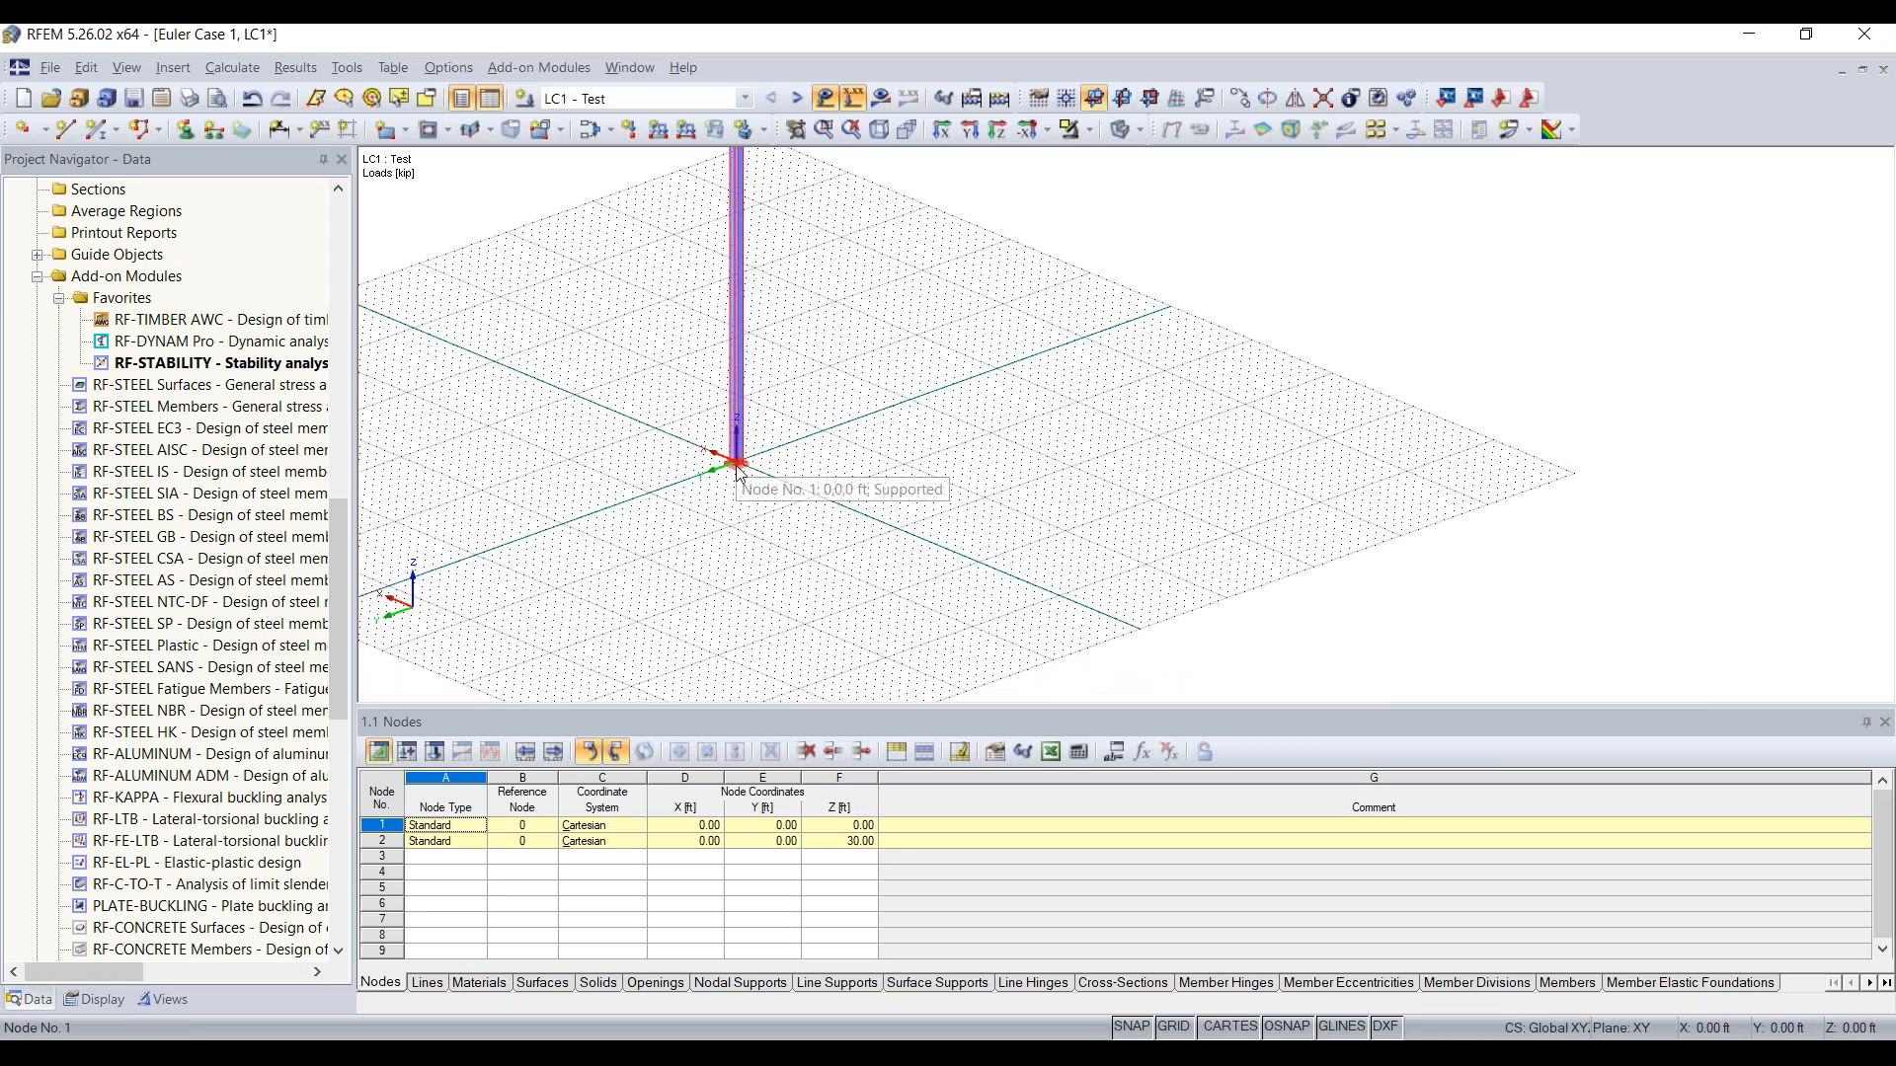
ctrl+drag(737, 461, 804, 494)
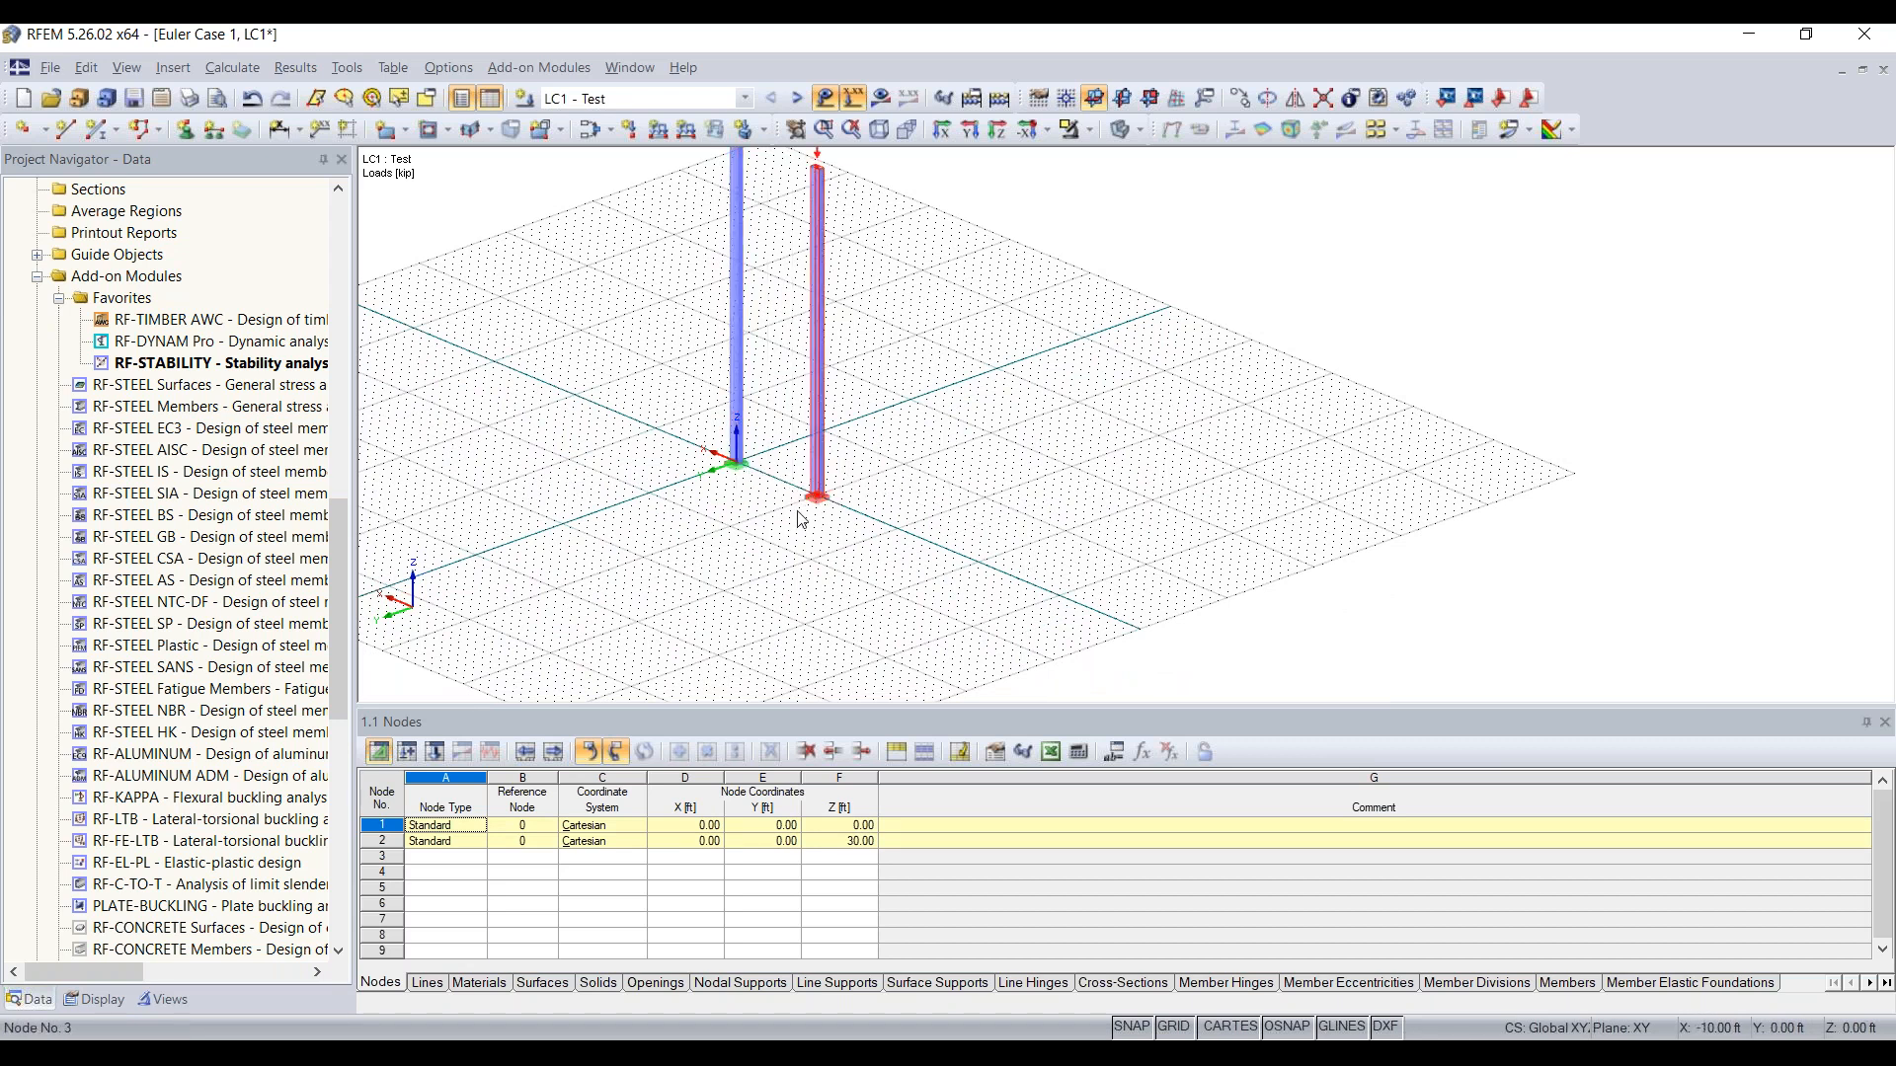
Step: Set the work plane to XZ and move both columns' top nodes straight down to Z = 10 ft
scroll(802, 520, up, 2)
scroll(802, 520, down, 3)
ctrl+middle_drag(809, 523, 1300, 618)
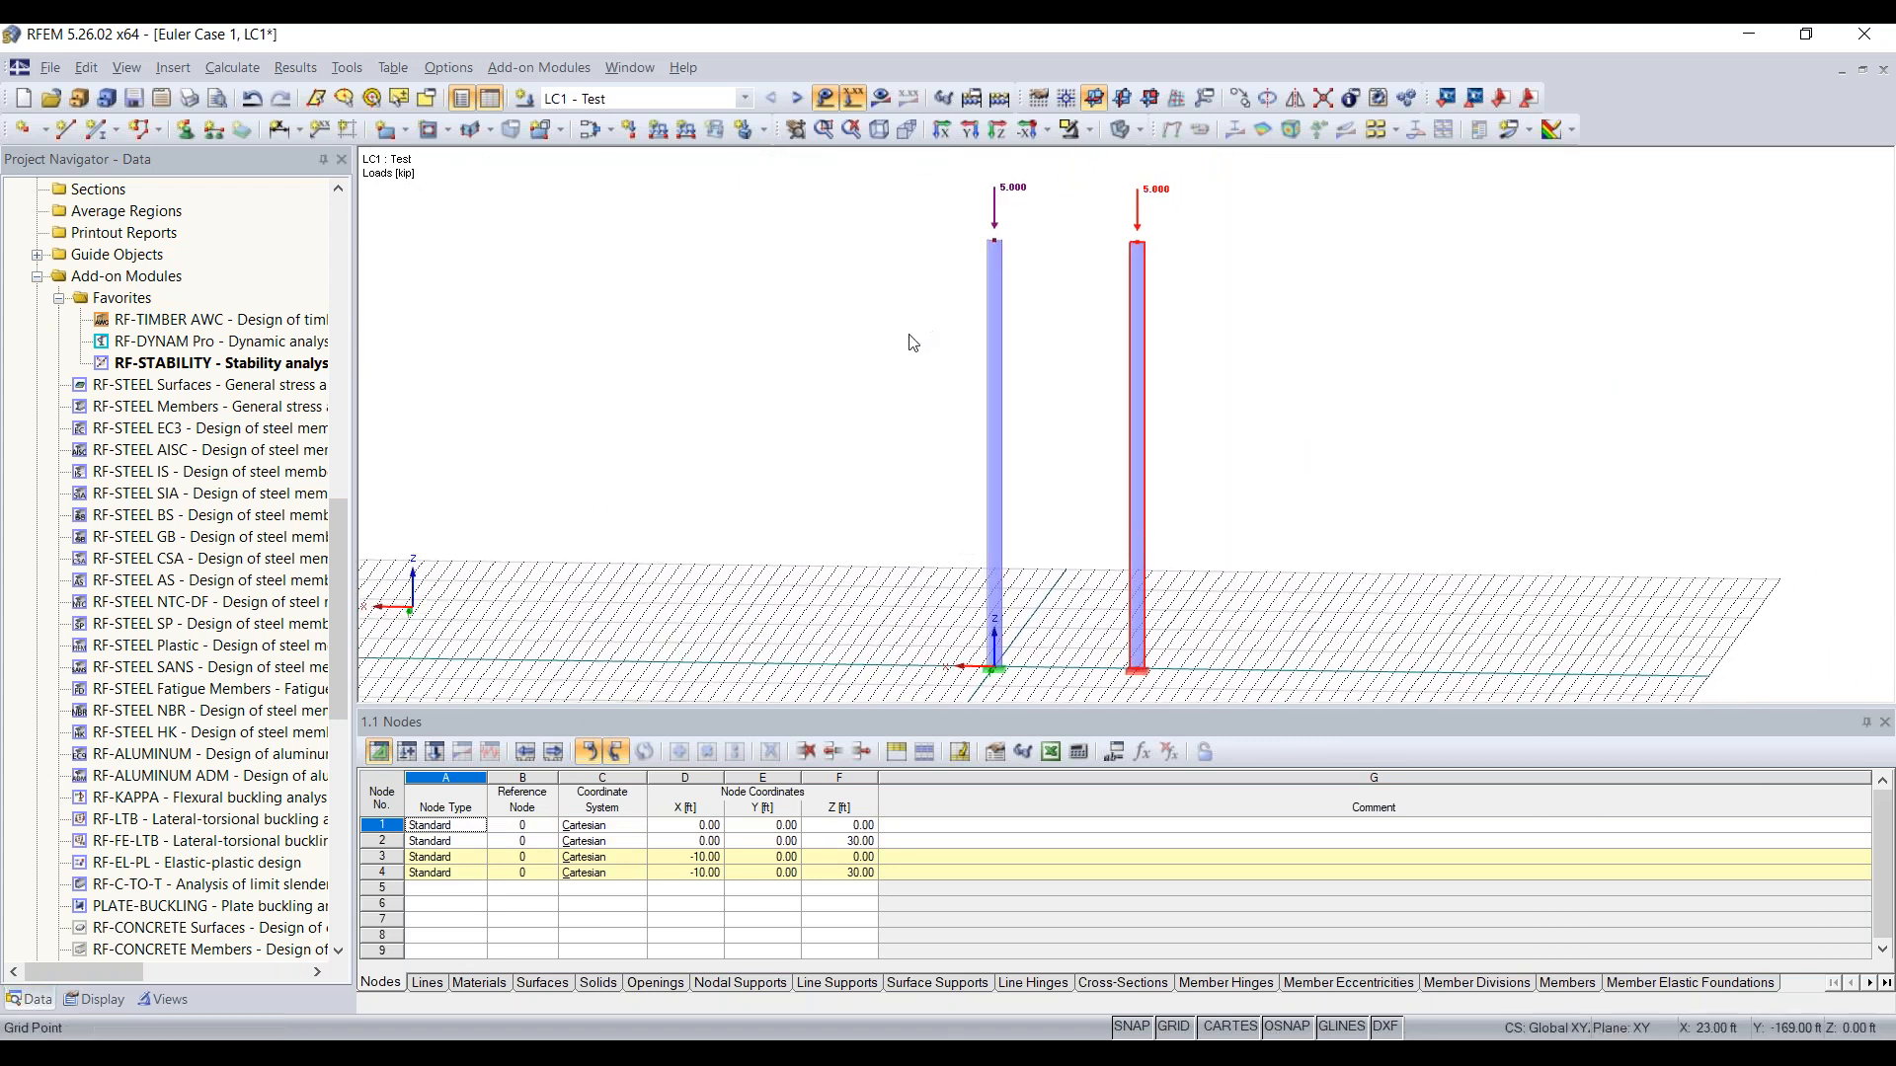
drag(908, 333, 1308, 158)
drag(875, 315, 1303, 164)
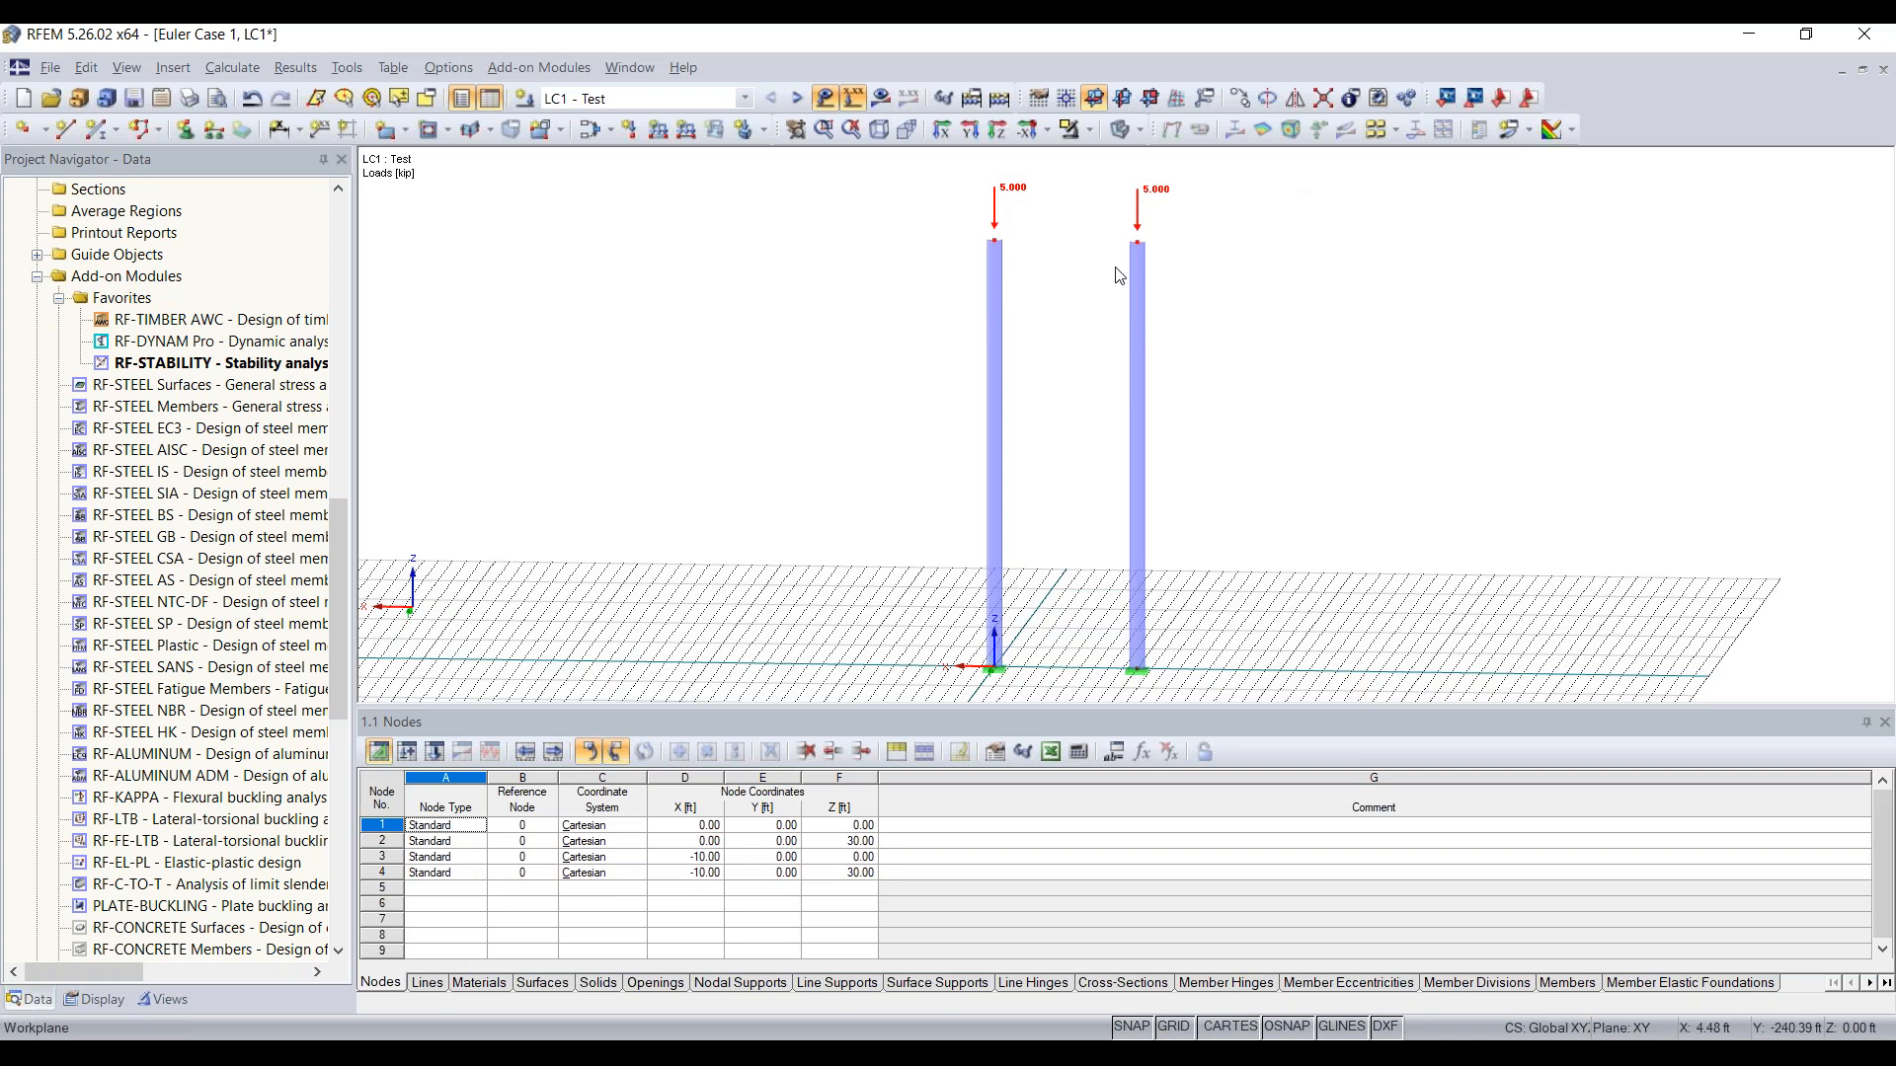
click(1122, 103)
click(1149, 98)
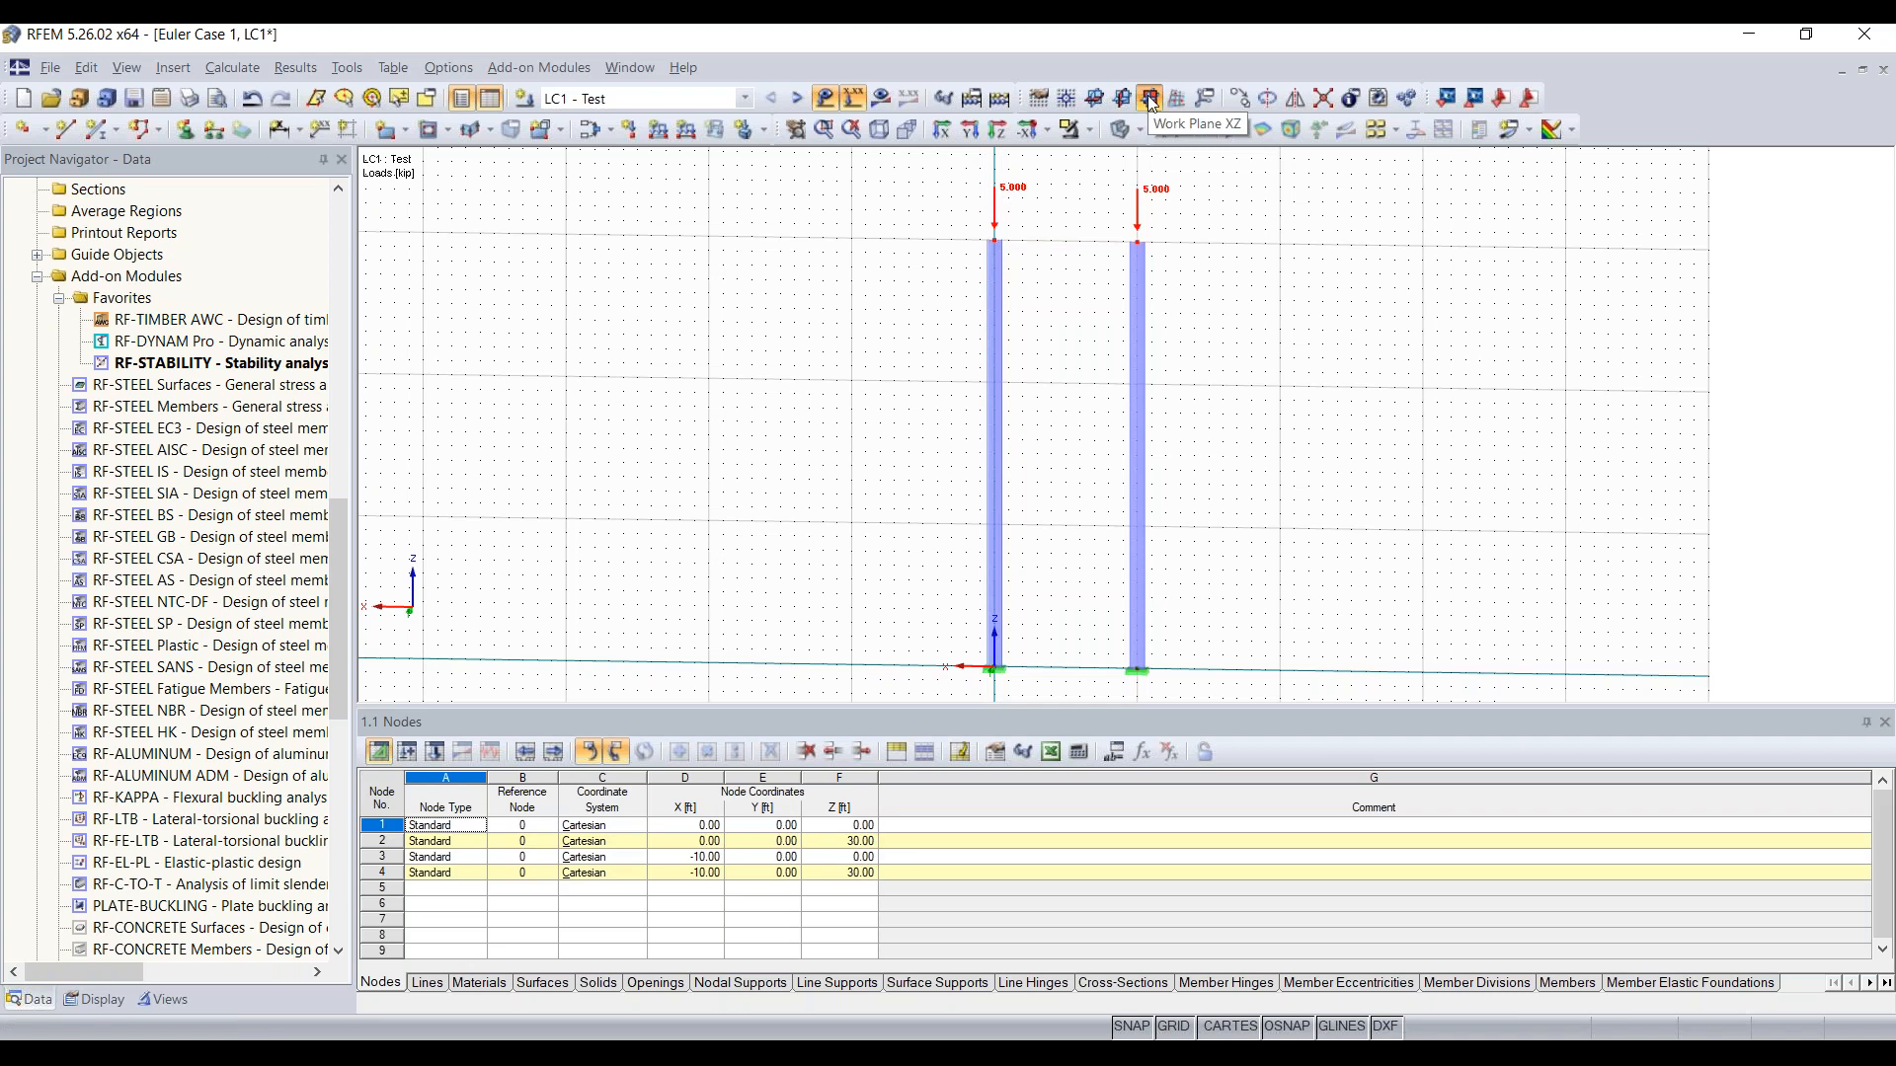
middle_drag(1008, 320, 783, 457)
drag(780, 438, 1151, 245)
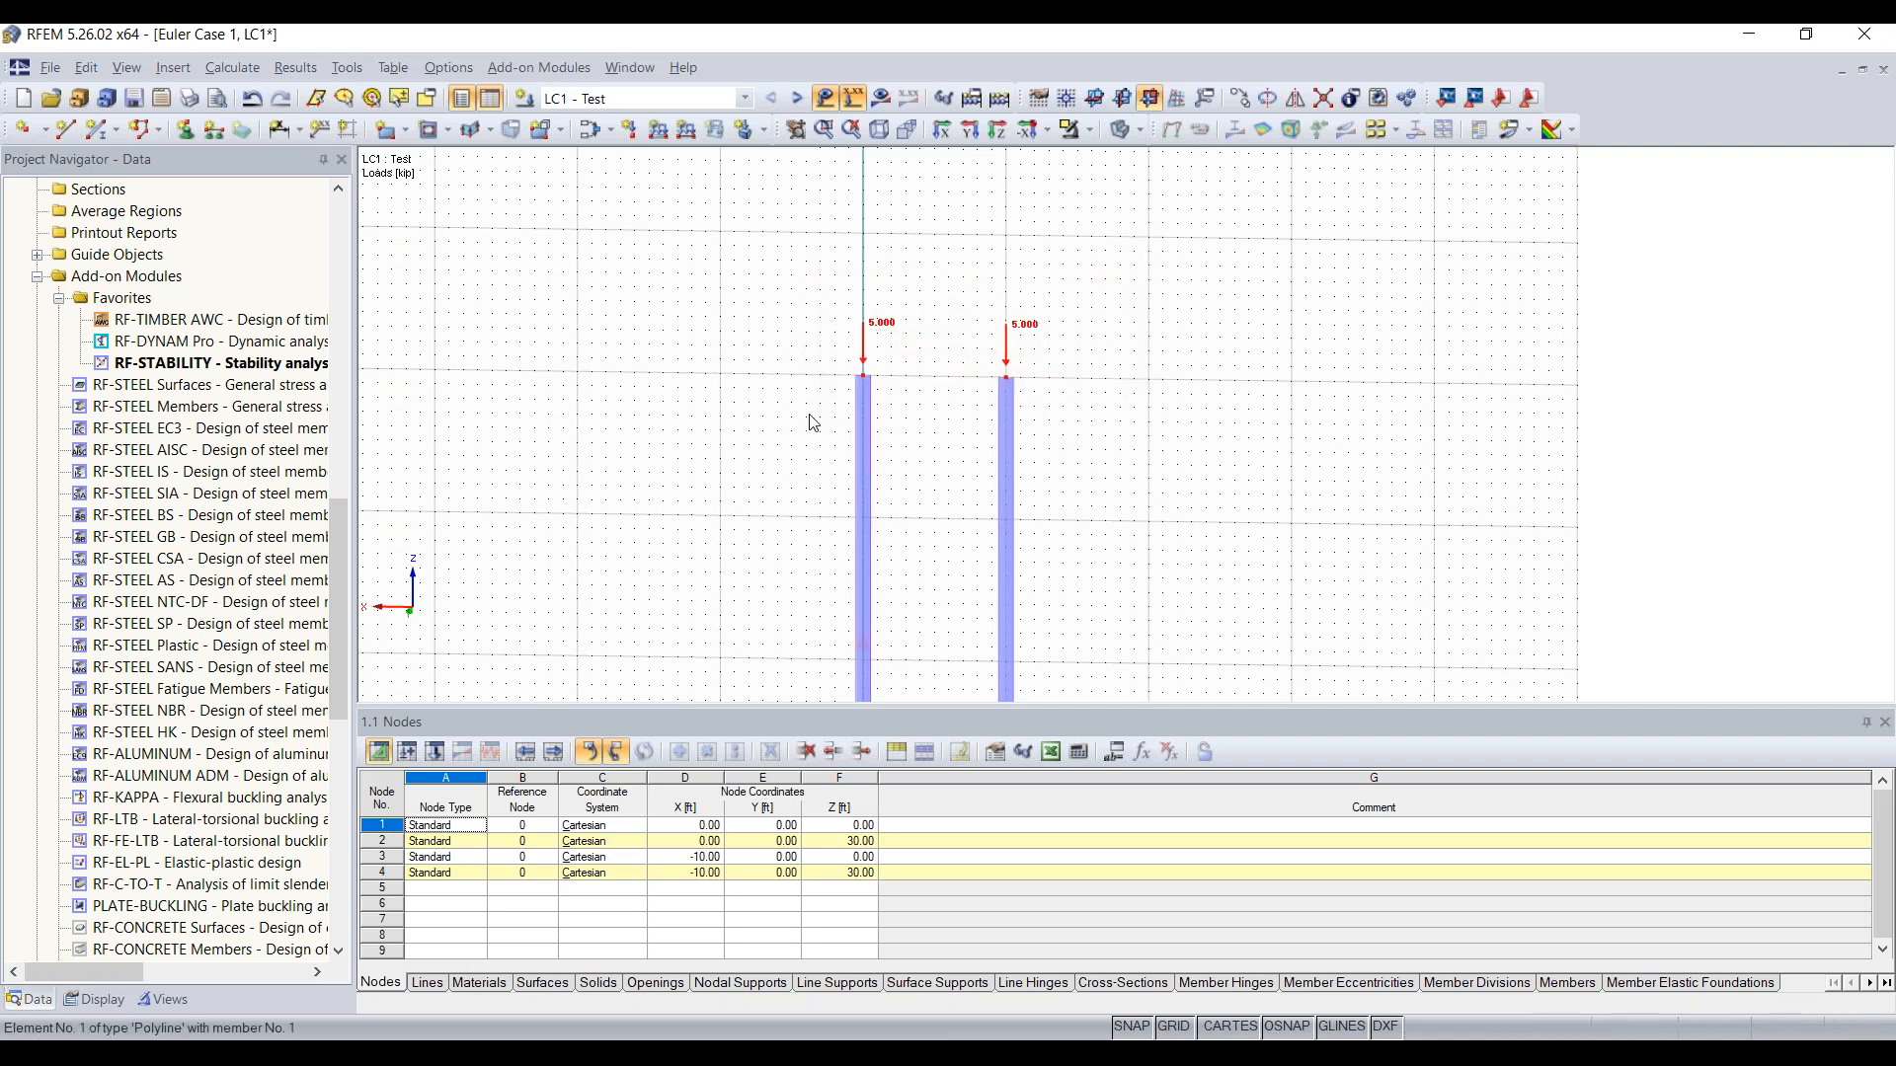
middle_drag(914, 380, 954, 222)
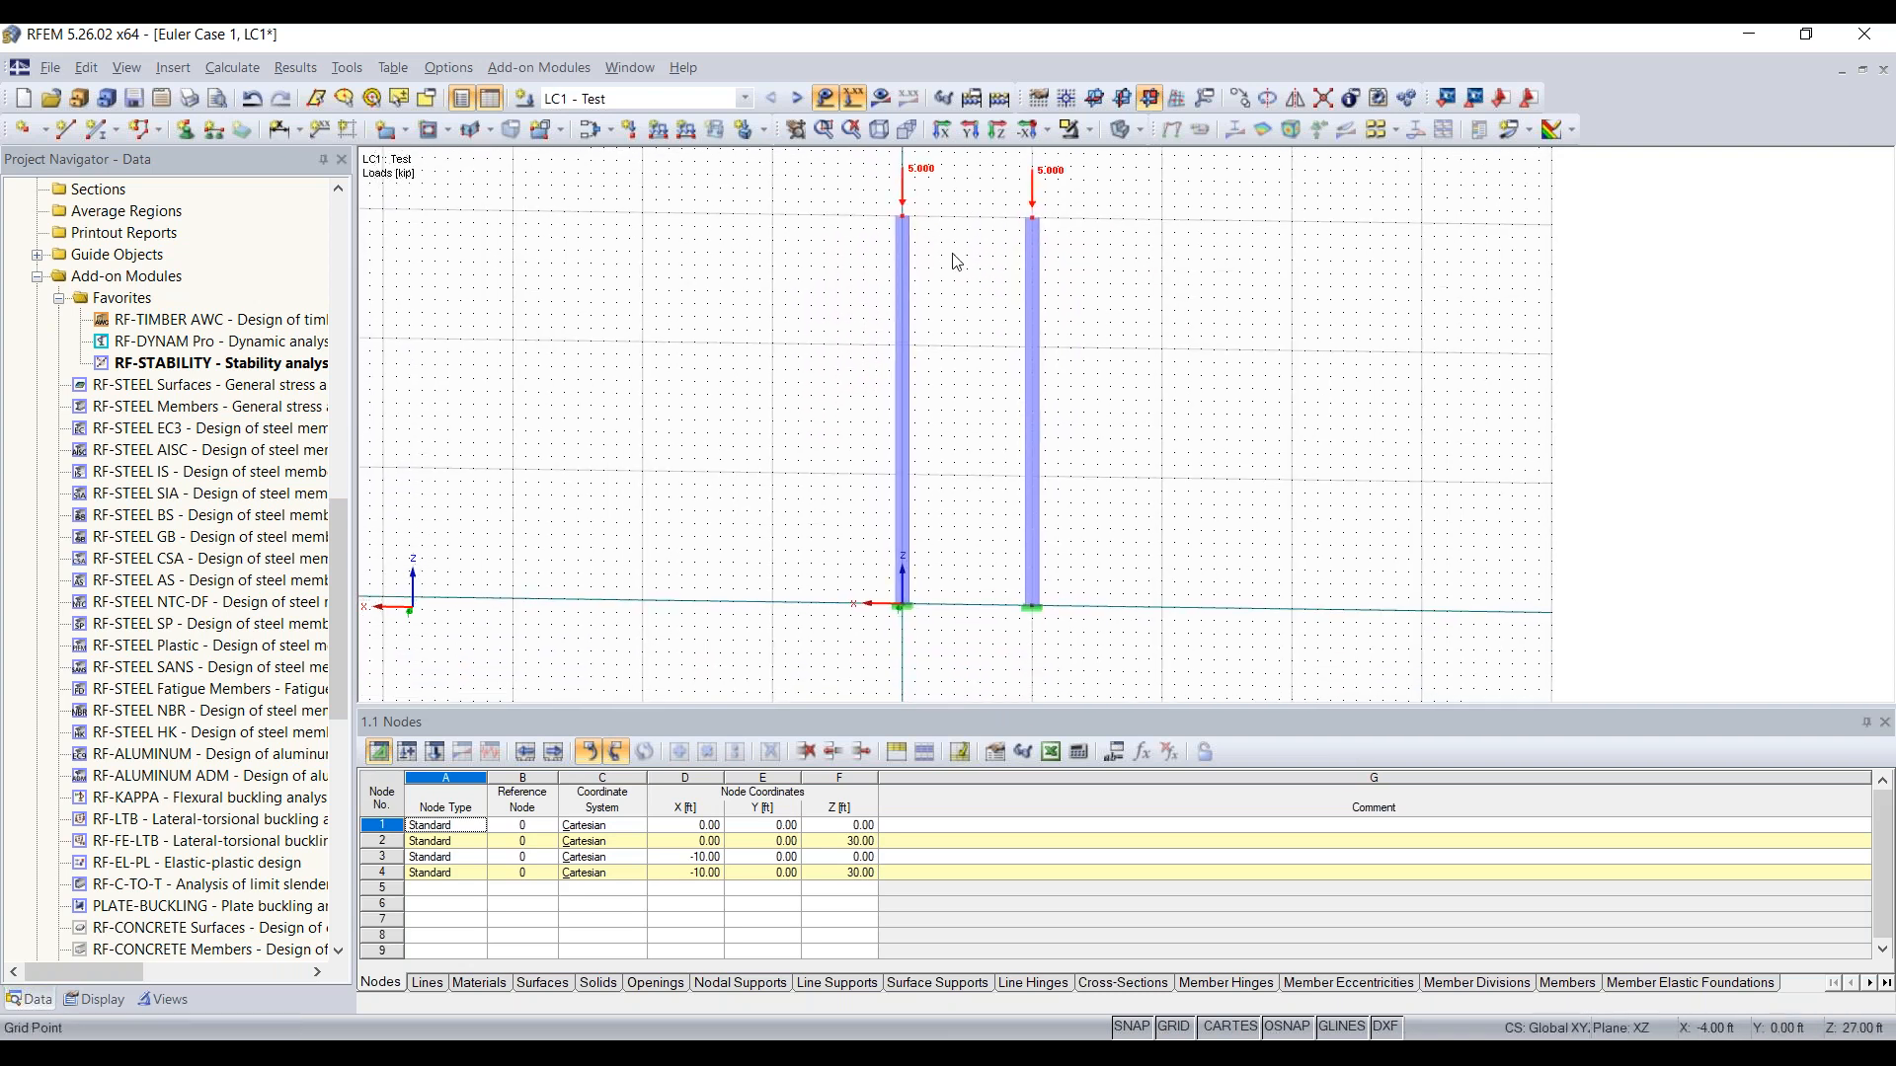
click(904, 219)
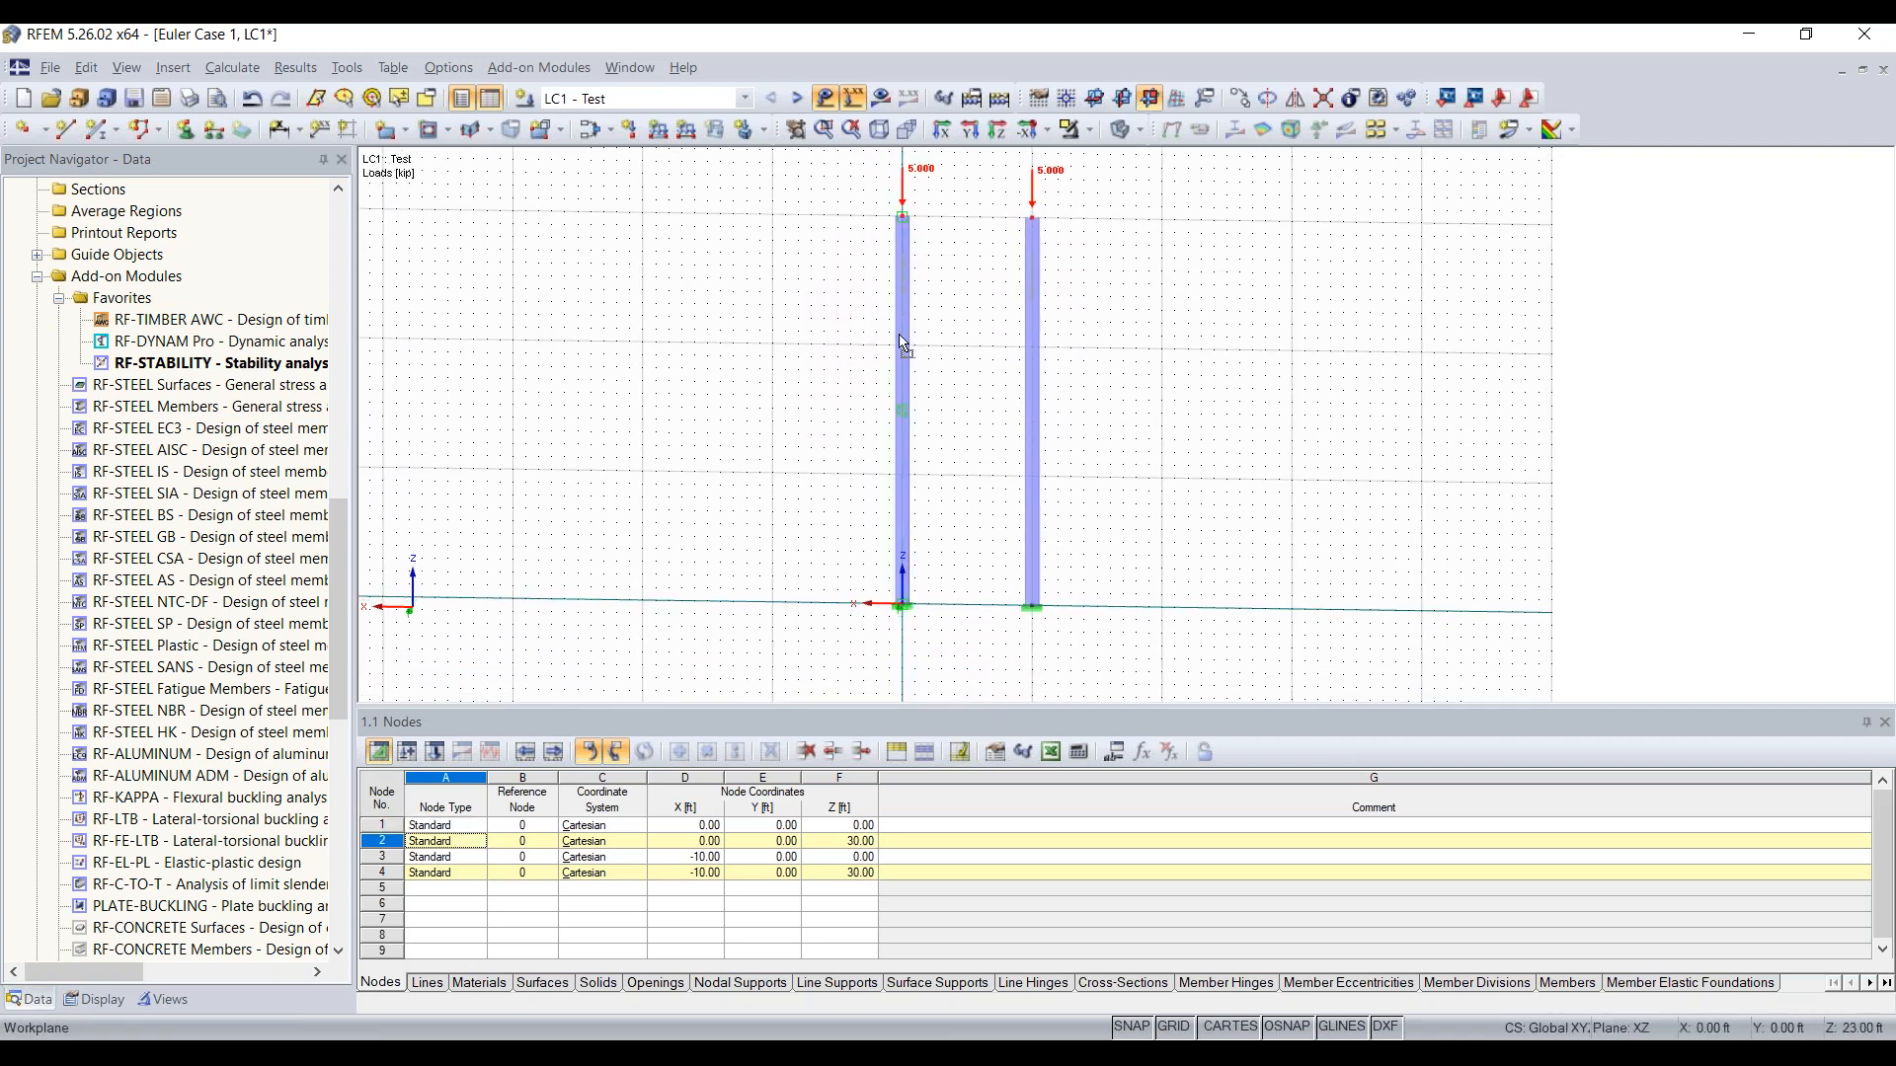
drag(907, 484, 984, 472)
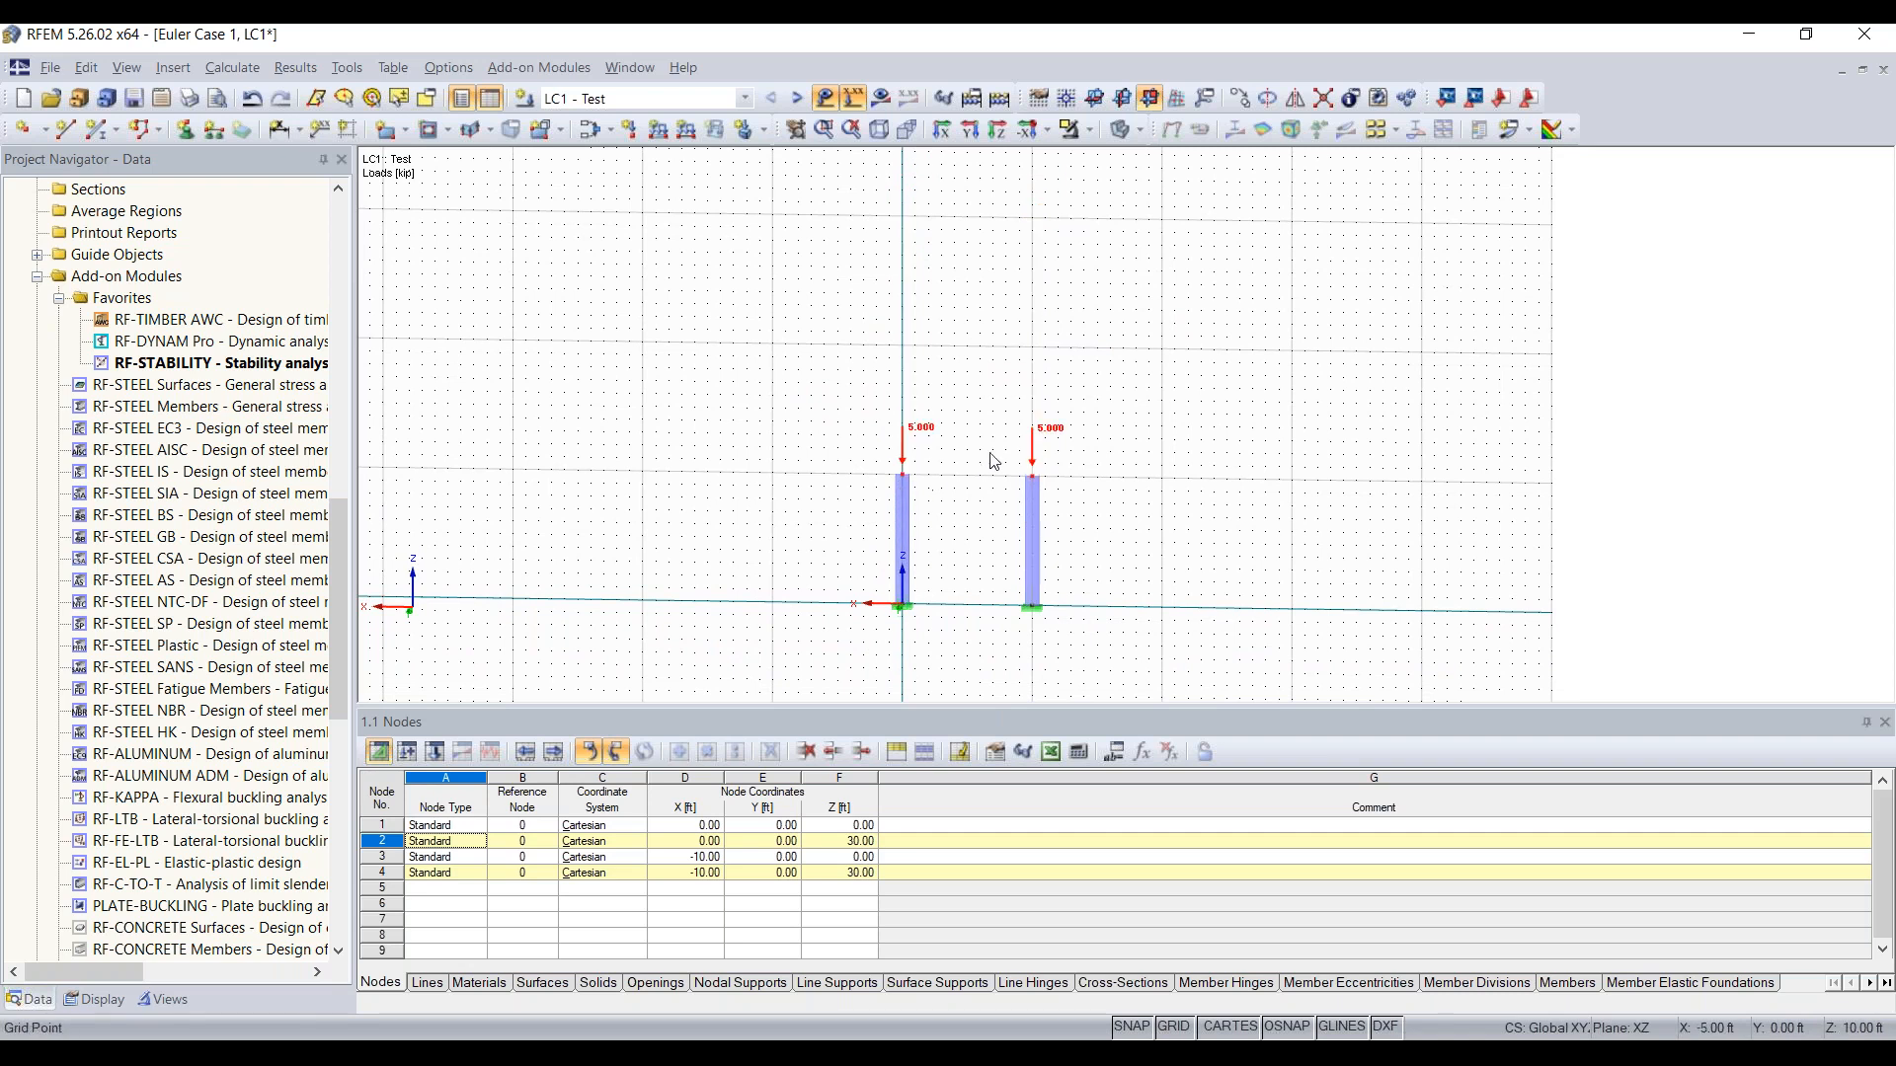
Step: Define a new single beam member with the AISC 14 cross-section W 8x15 in Steel A992
scroll(987, 483, up, 4)
middle_drag(981, 533, 970, 397)
scroll(1009, 364, down, 2)
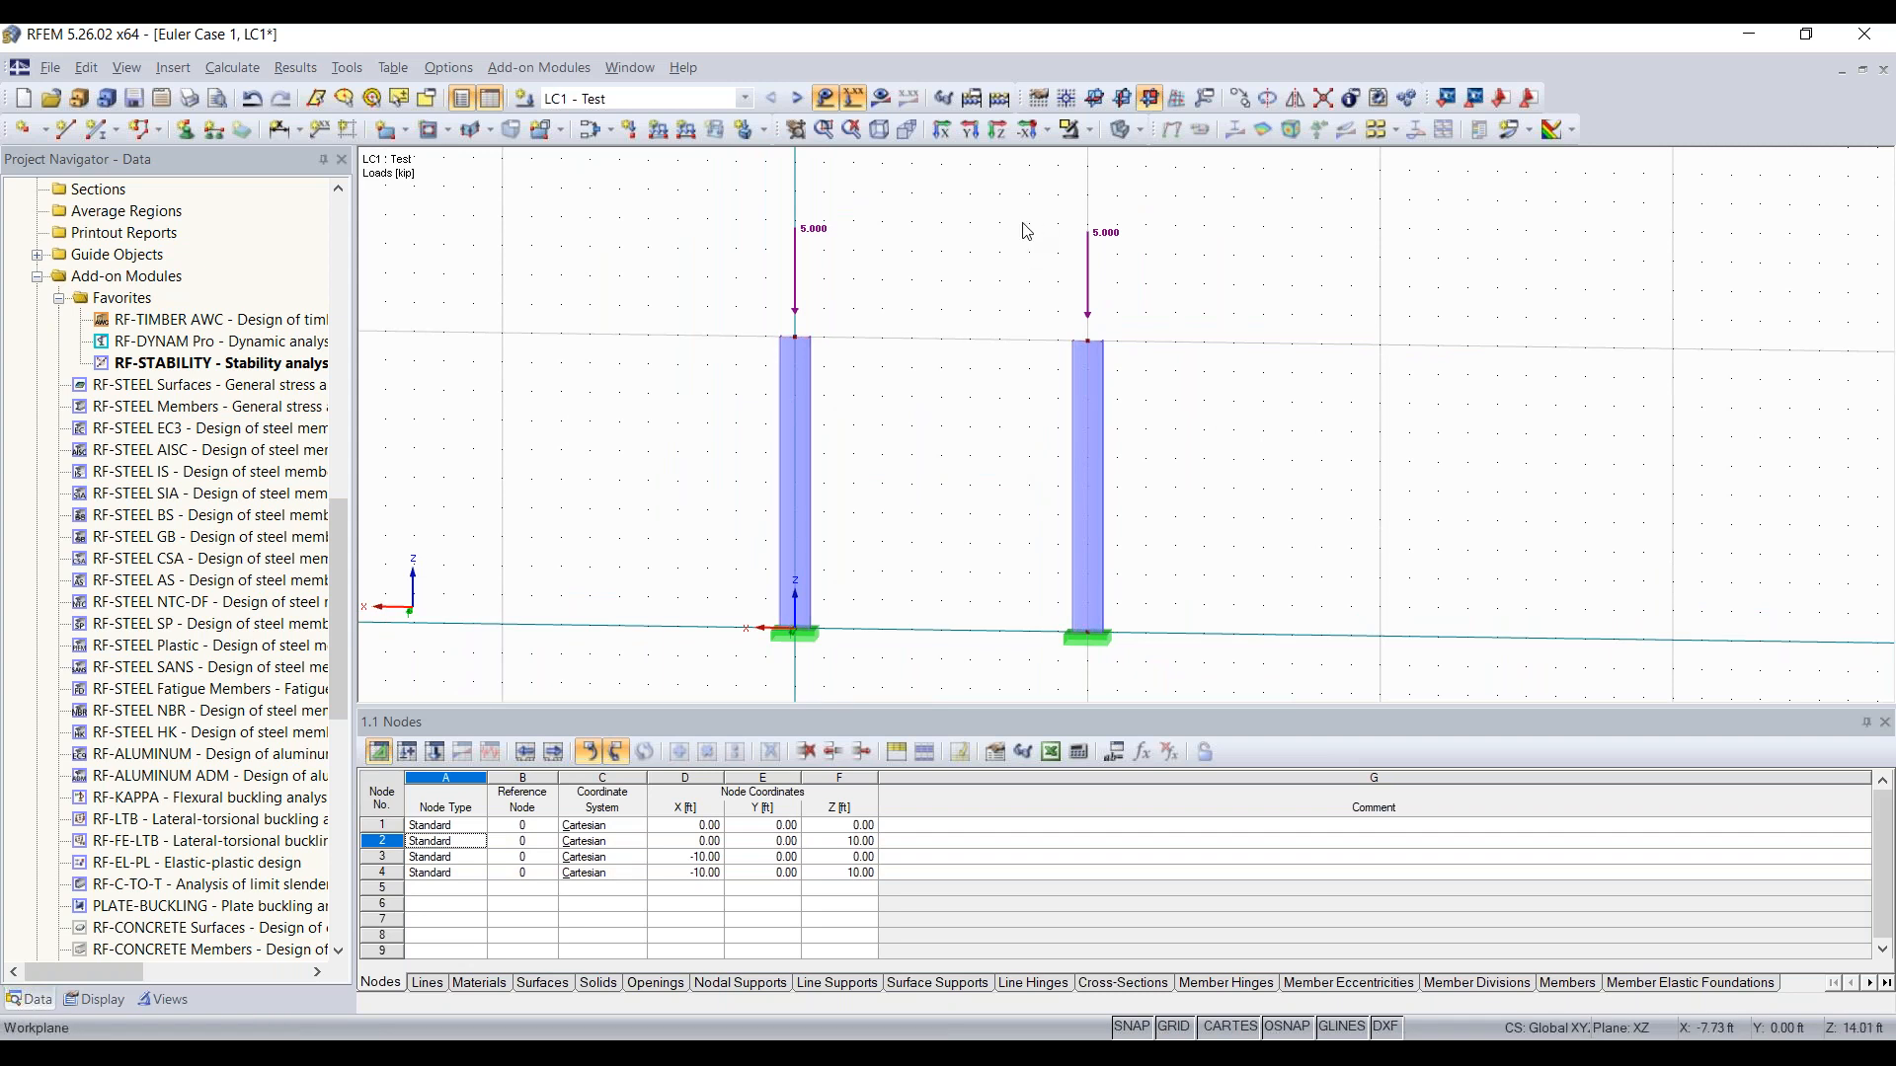
click(103, 130)
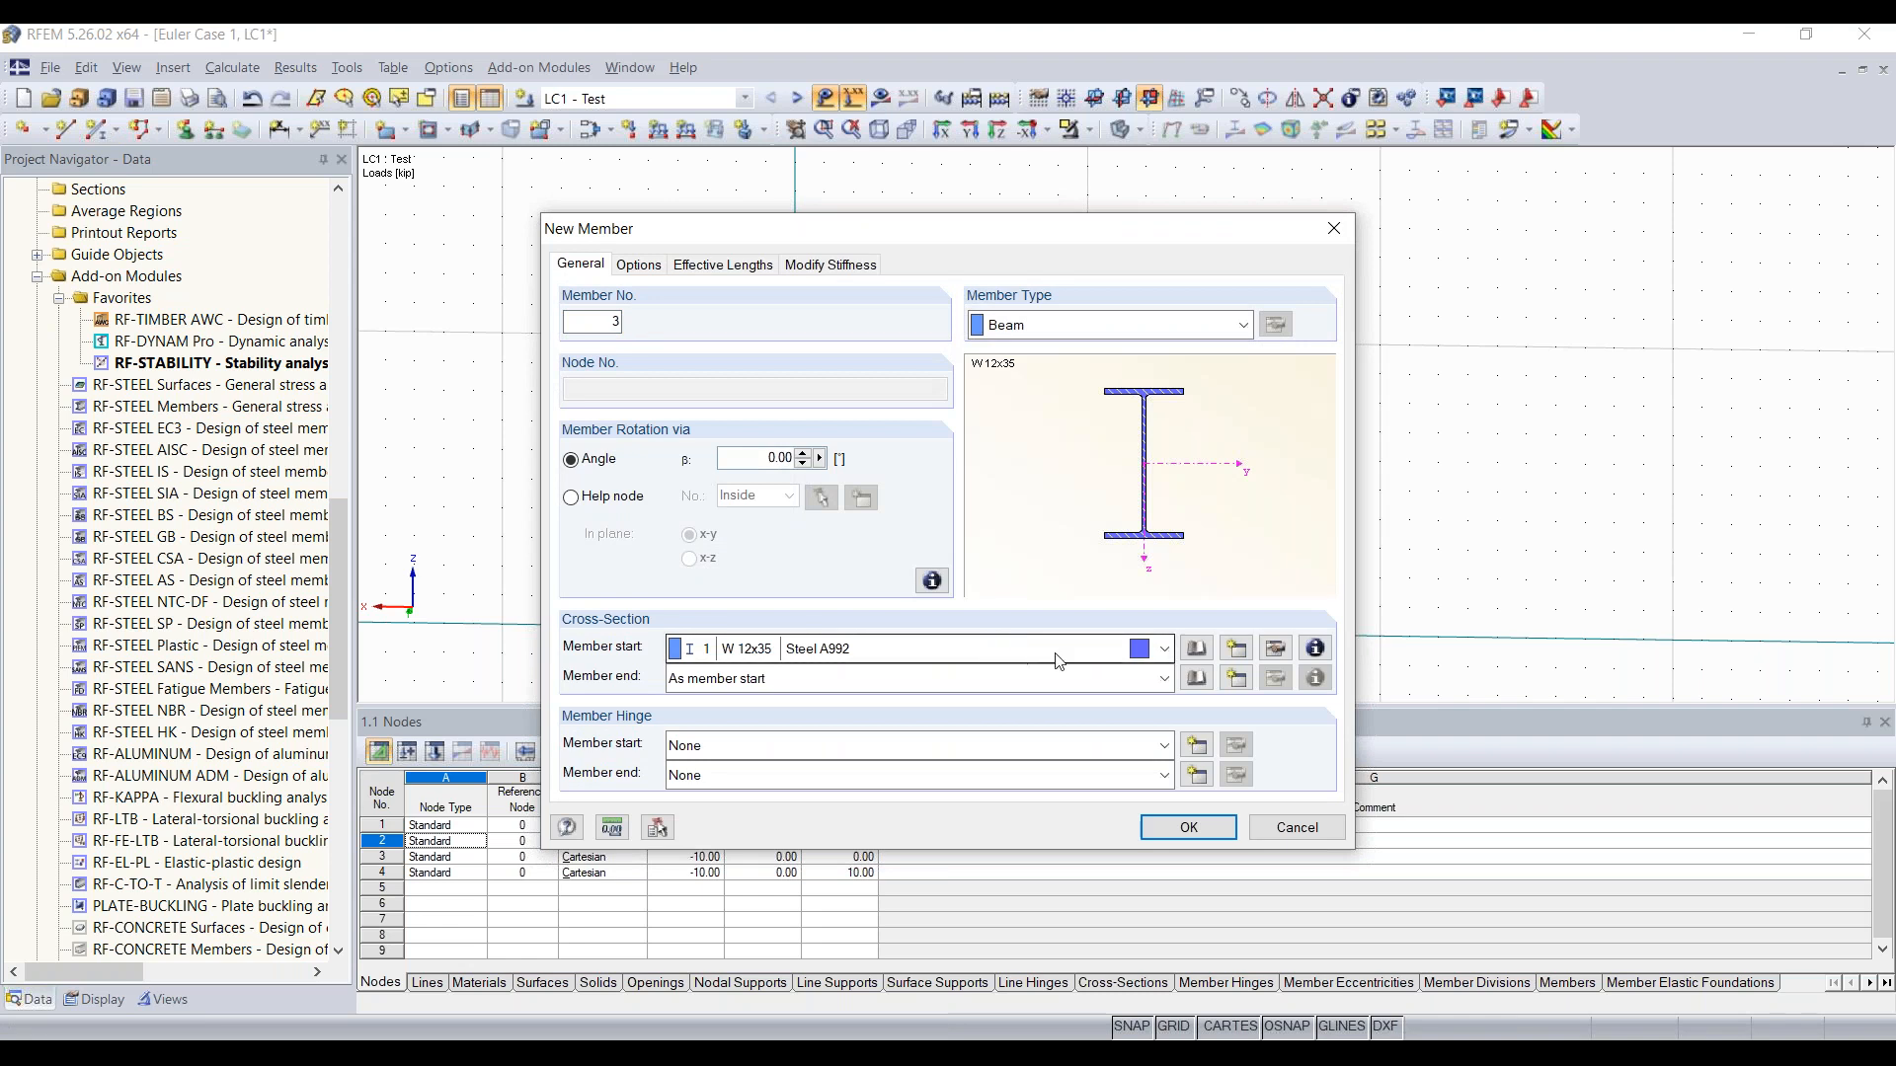
click(1236, 649)
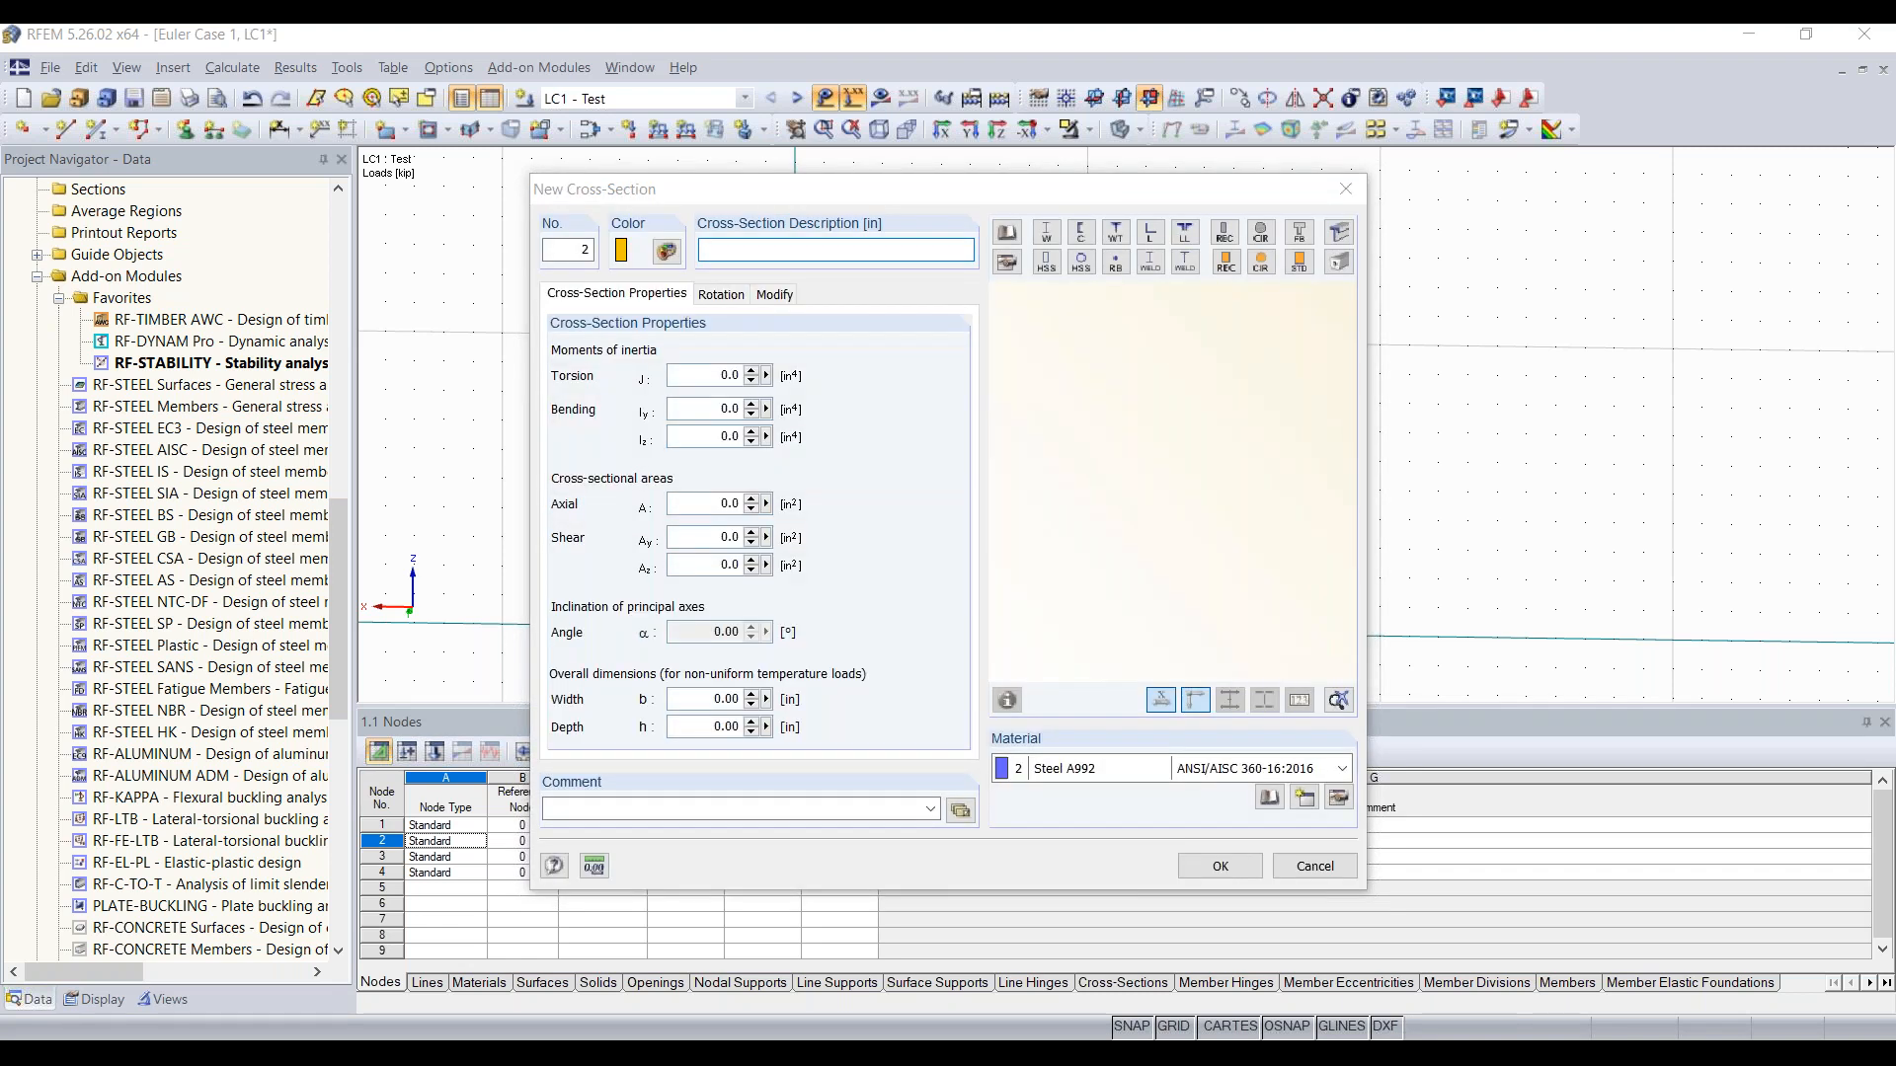
scroll(1018, 434, down, 20)
scroll(1020, 444, down, 17)
scroll(1020, 444, down, 12)
scroll(1020, 453, down, 20)
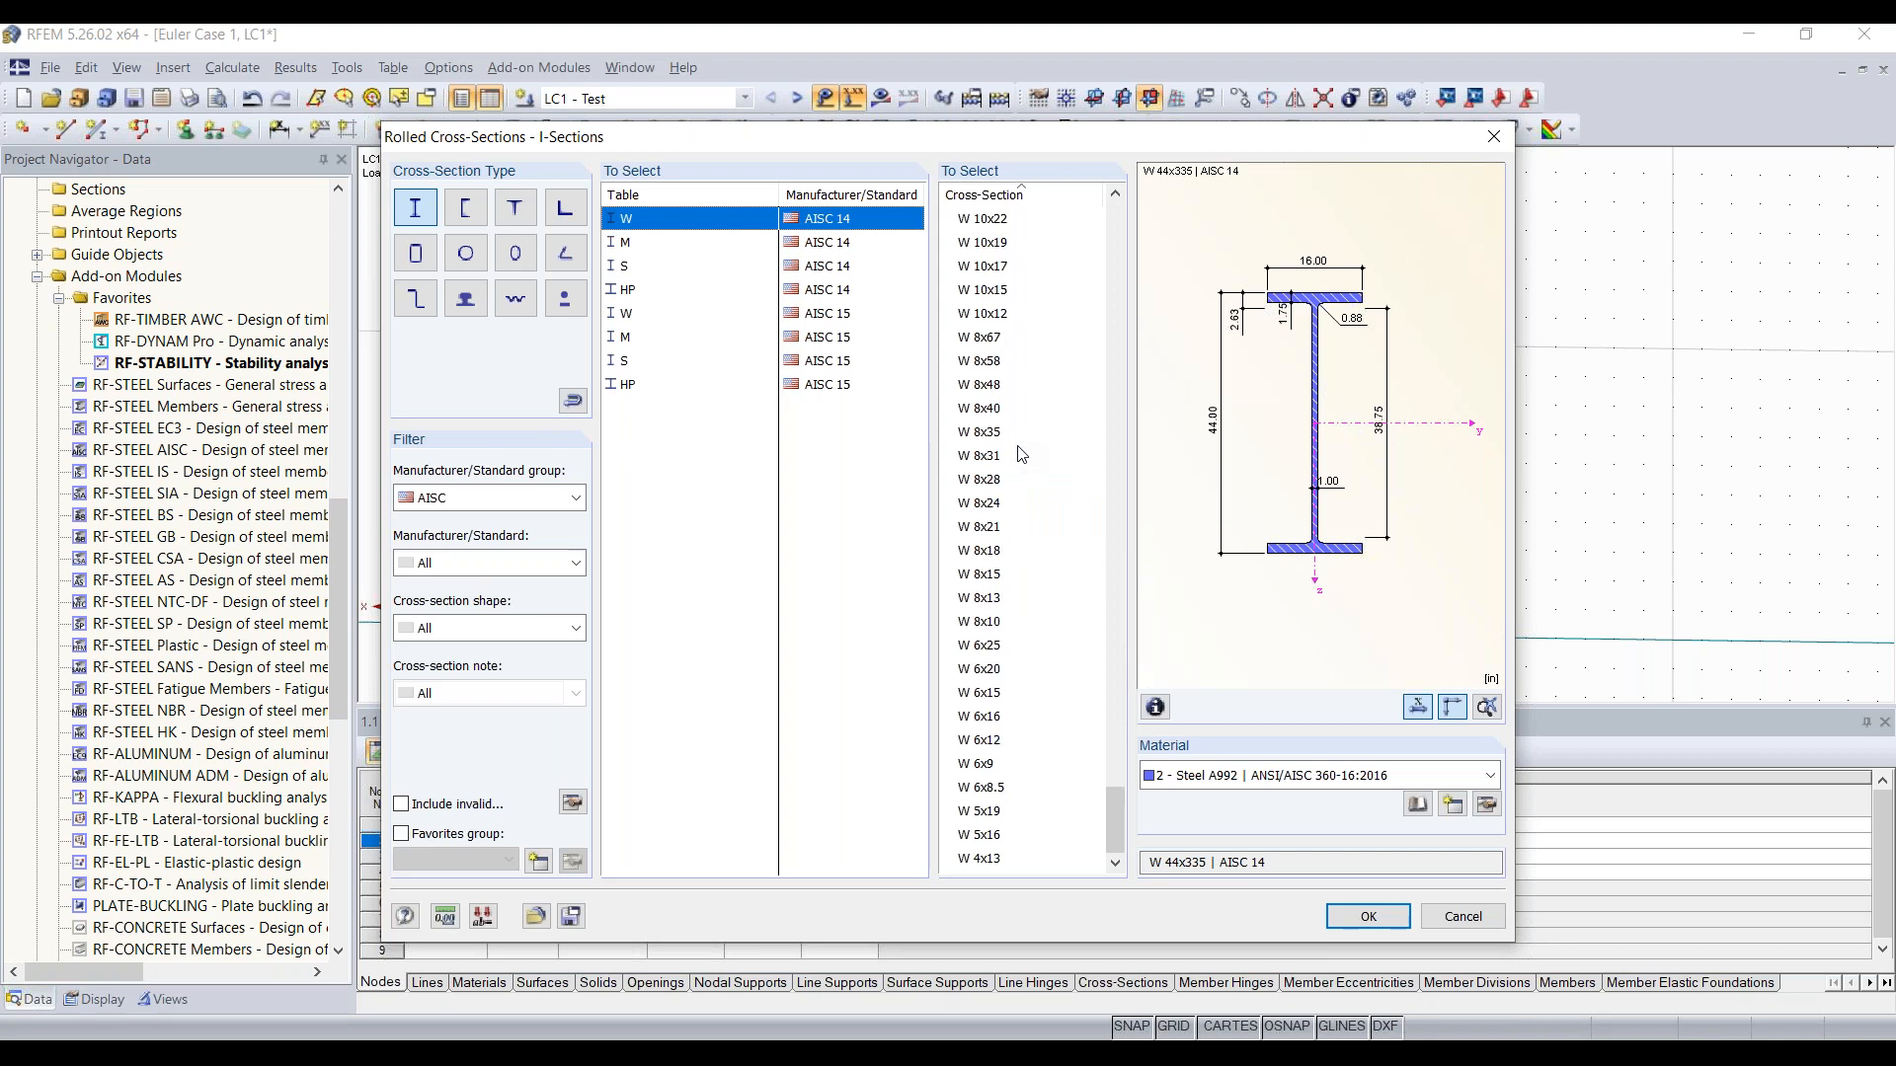
click(1001, 576)
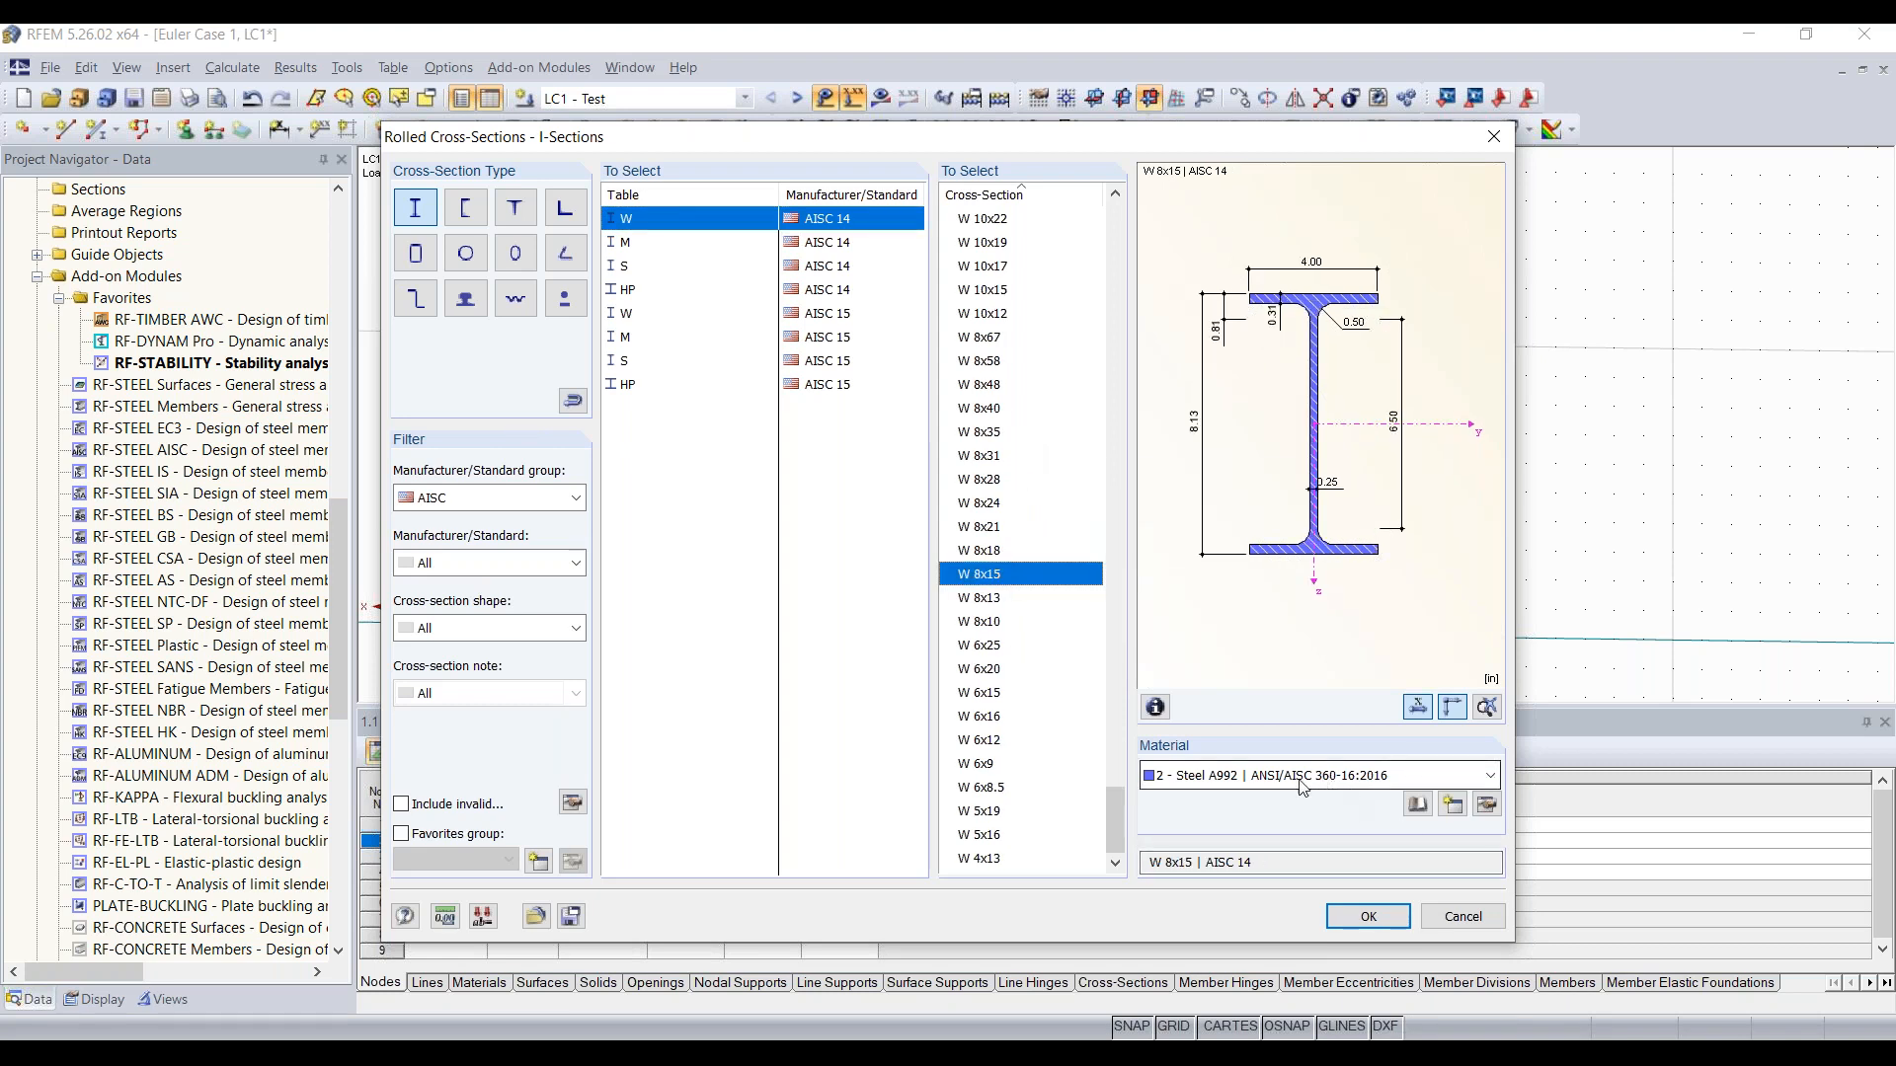
click(1365, 916)
click(1220, 865)
click(1203, 832)
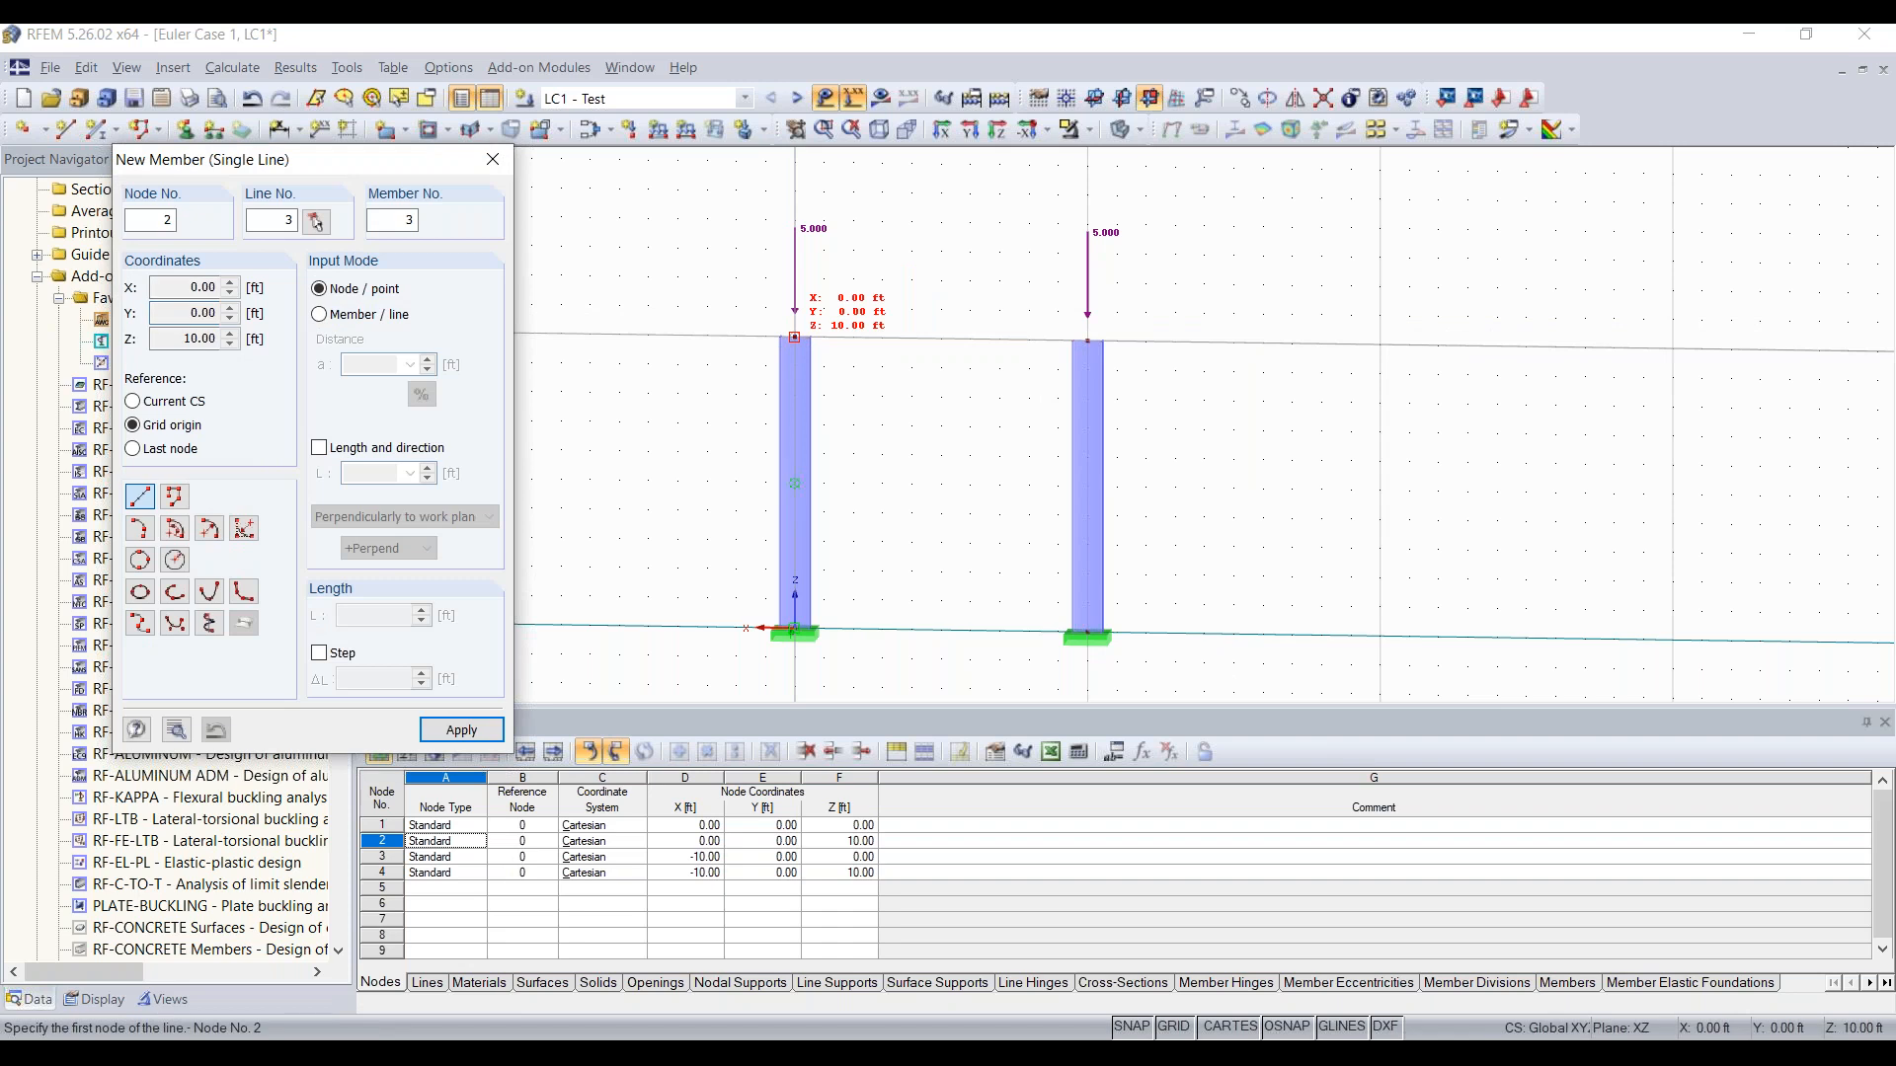
Step: Draw the horizontal beam between the top nodes of the two columns
click(795, 336)
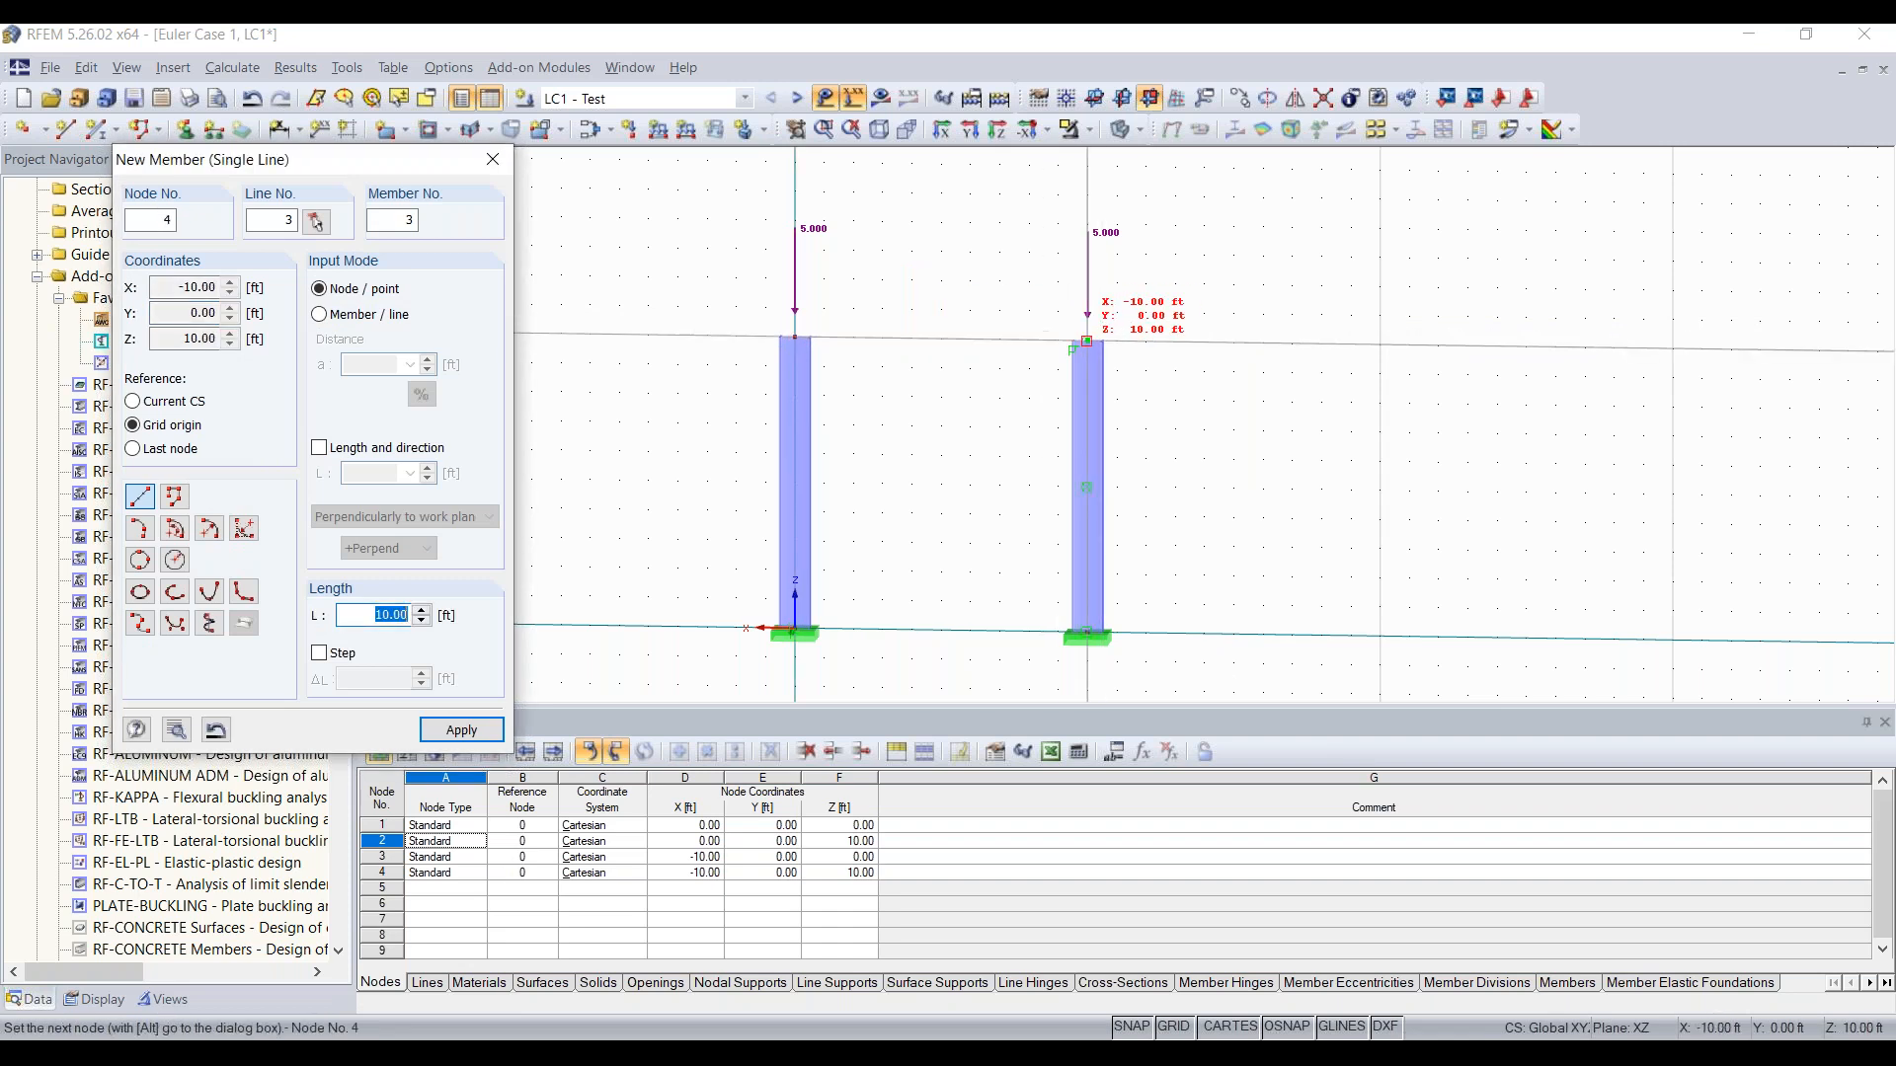
click(1086, 341)
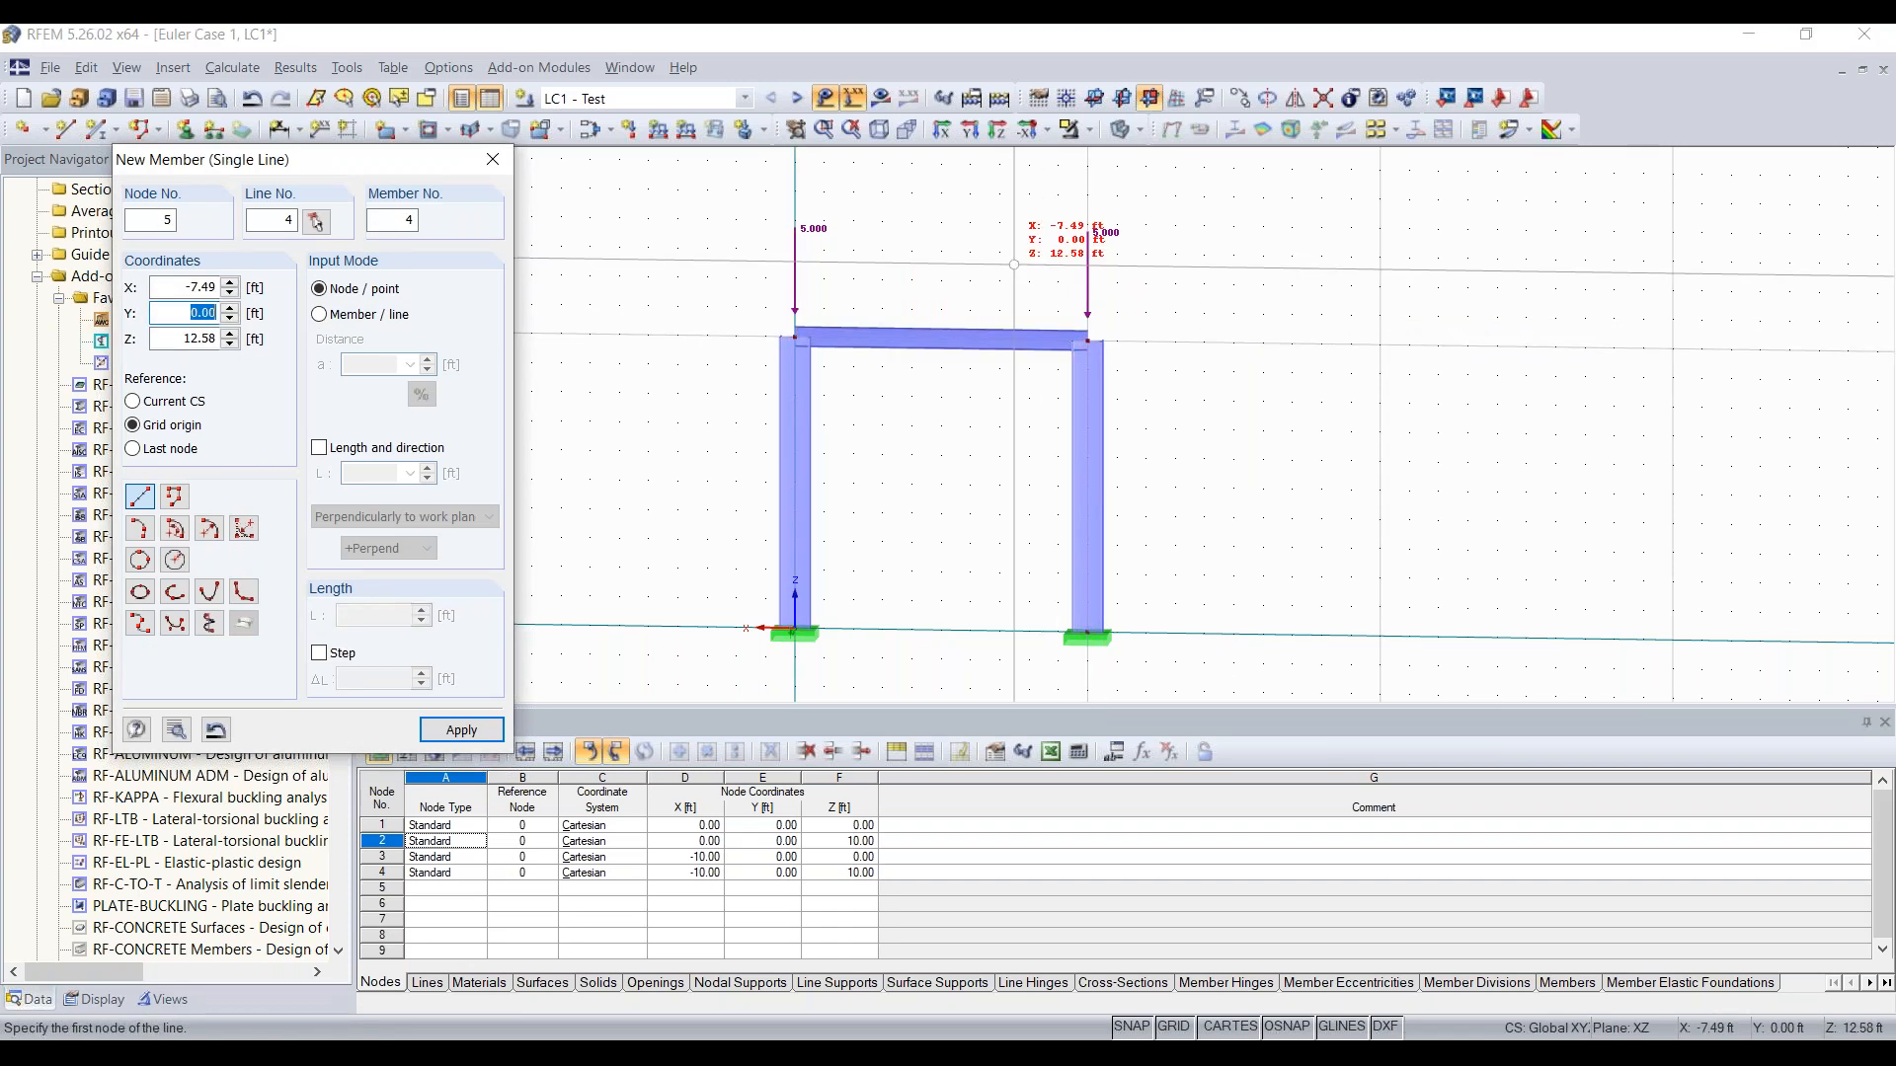
key(Escape)
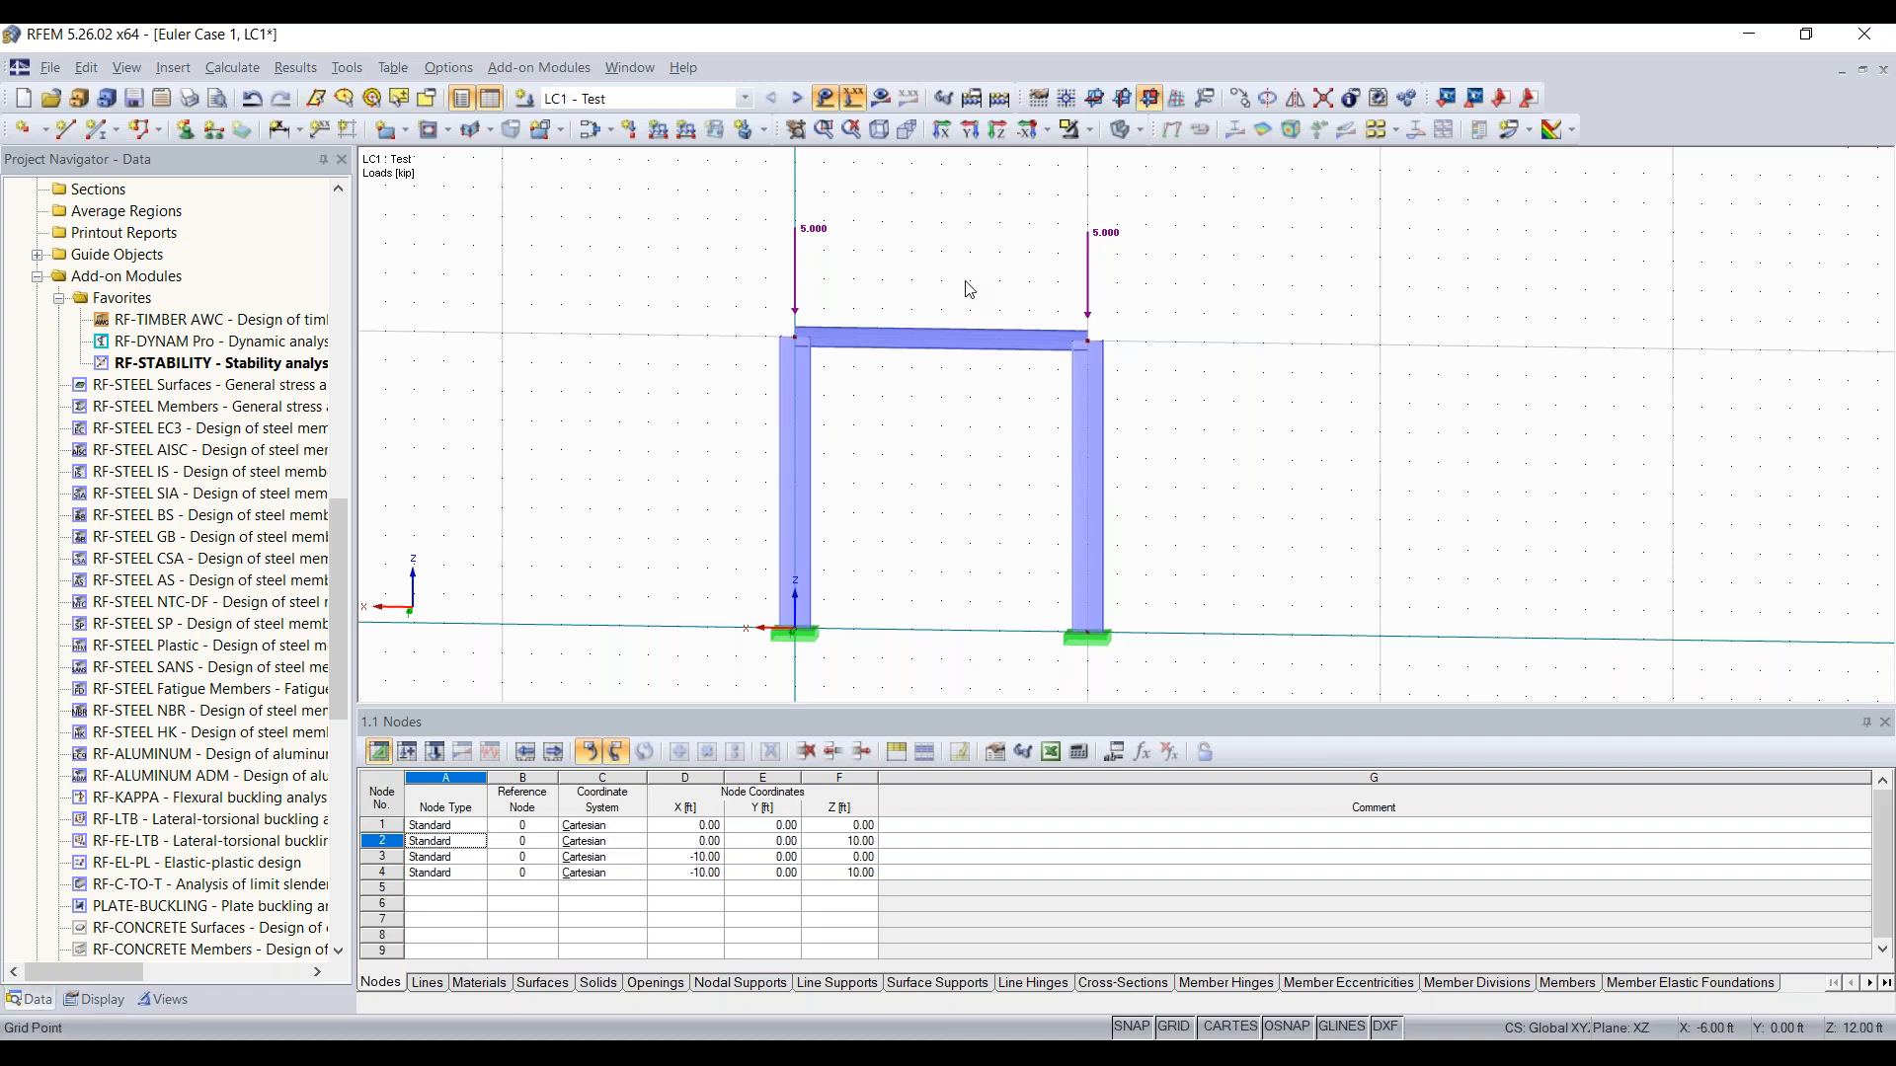
Step: Apply a uniform force load of -3 kip/ft in the global ZL direction to the horizontal beam
click(661, 140)
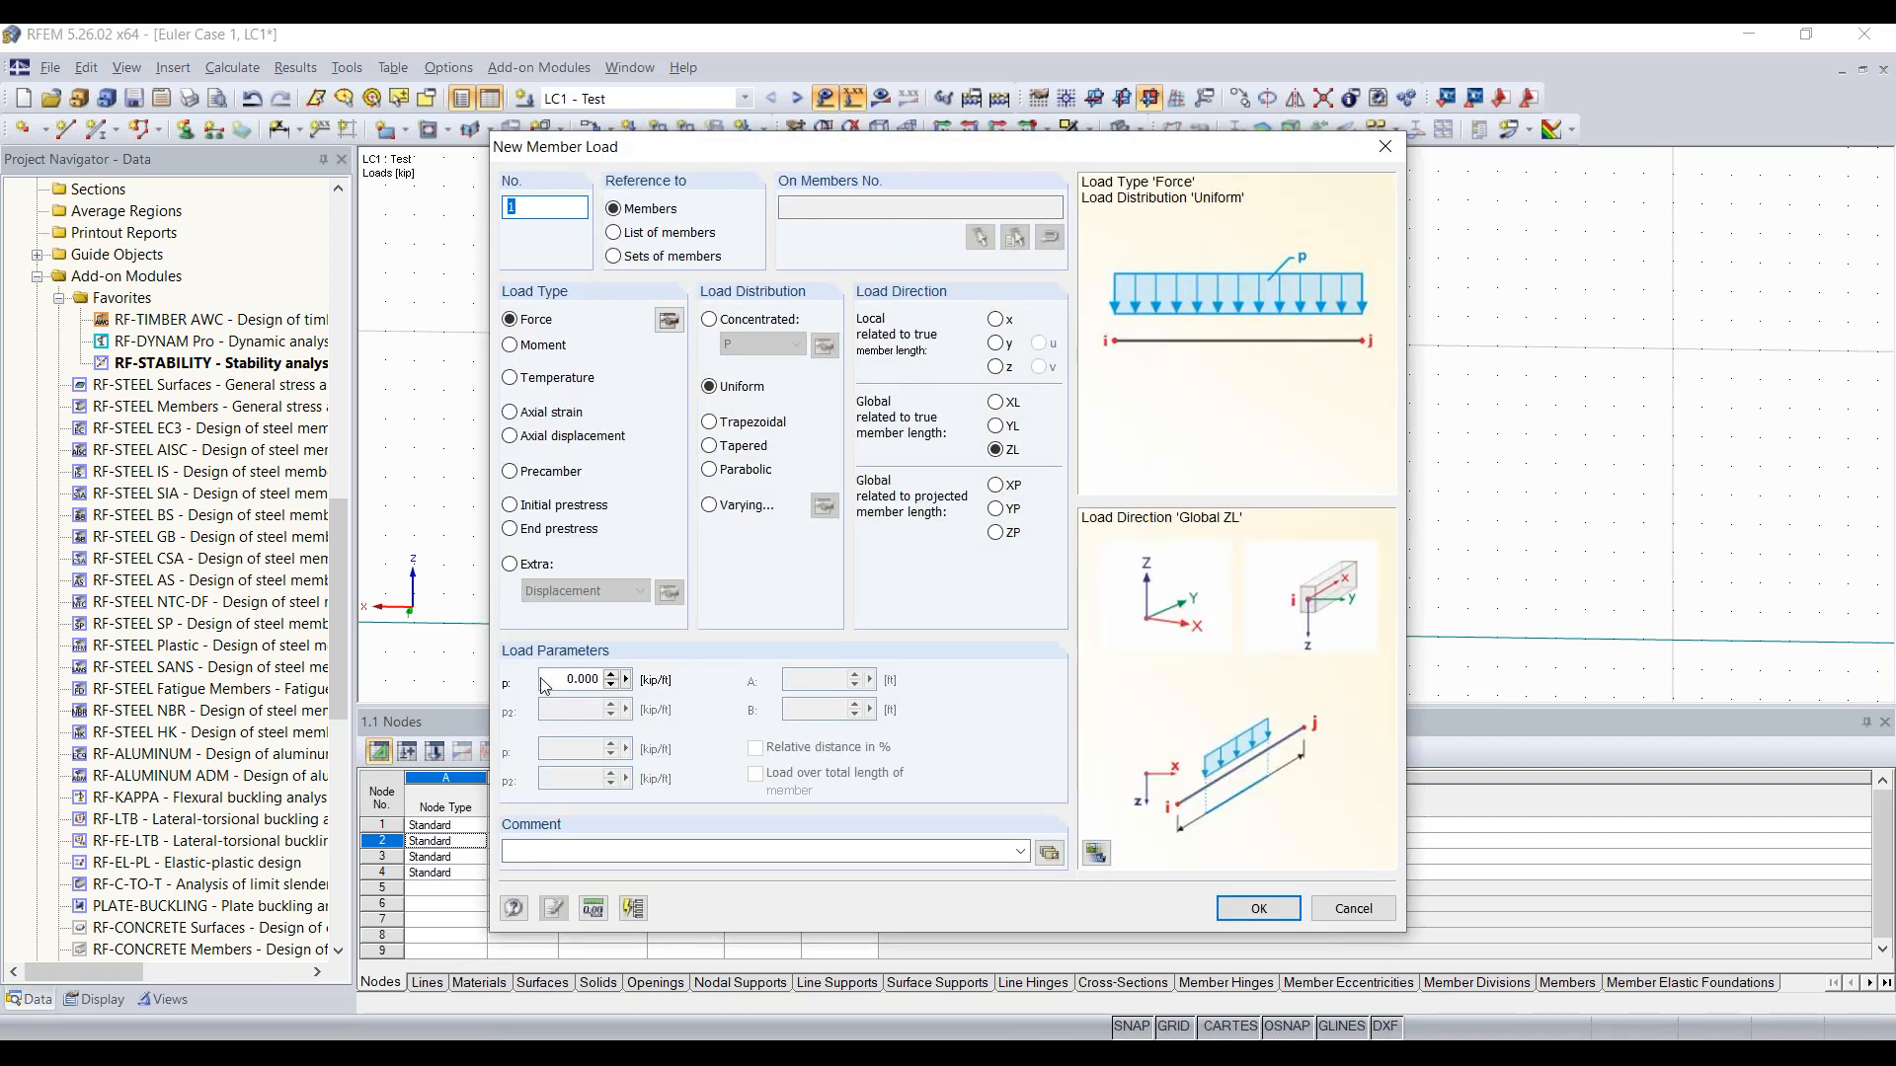
click(554, 681)
text(-3)
click(1263, 905)
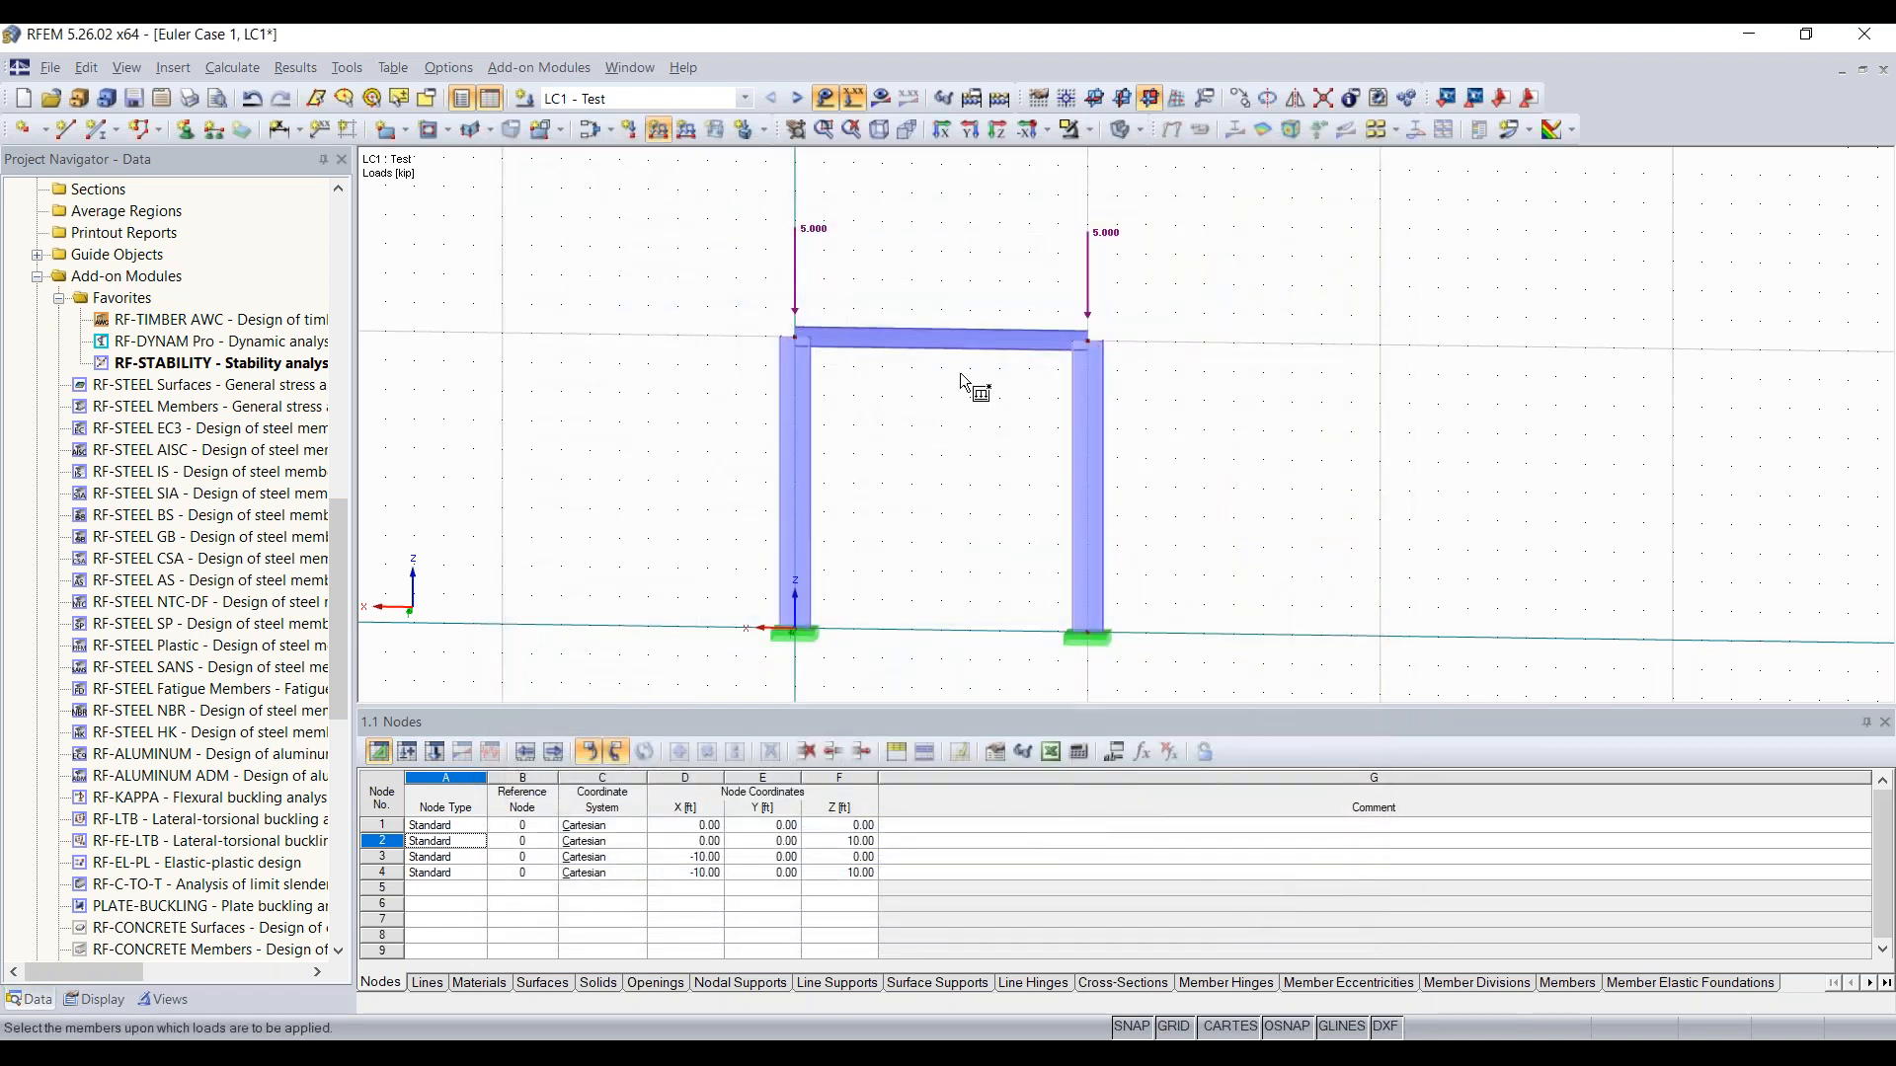
click(922, 341)
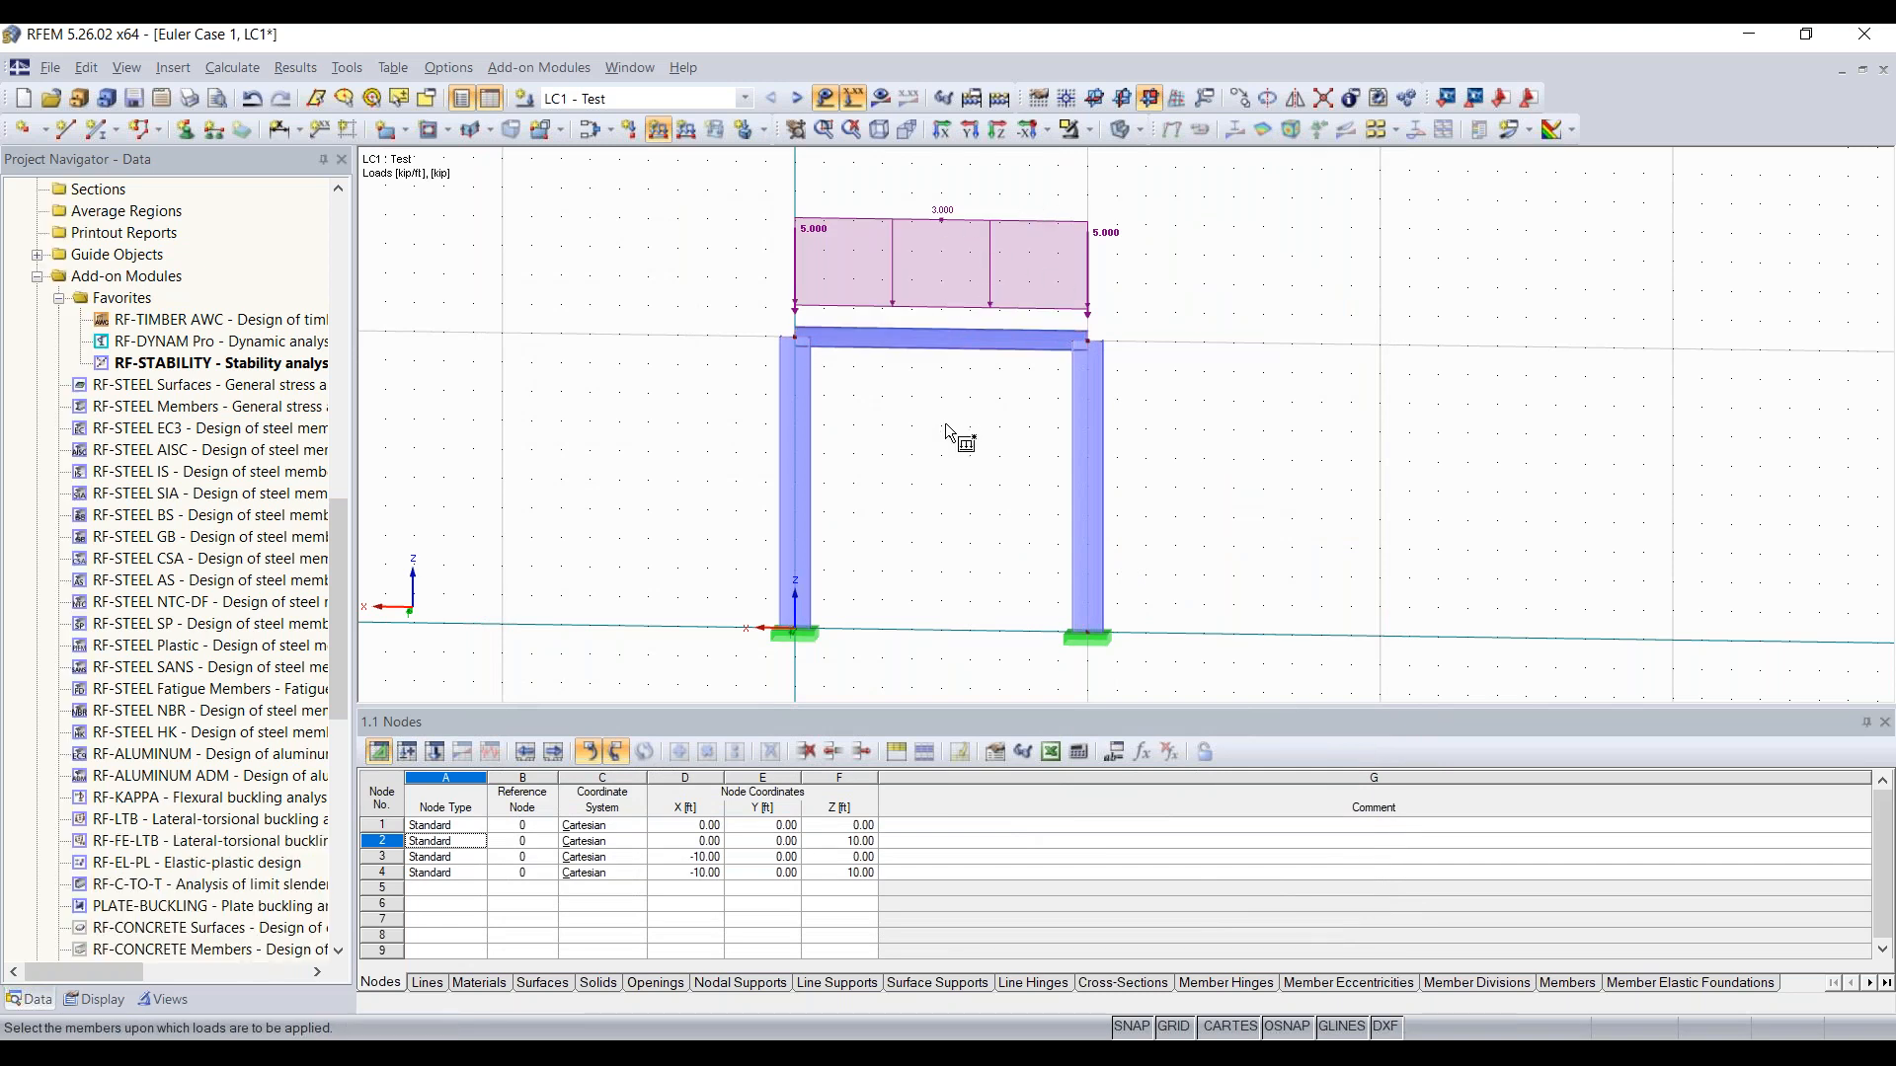
key(Escape)
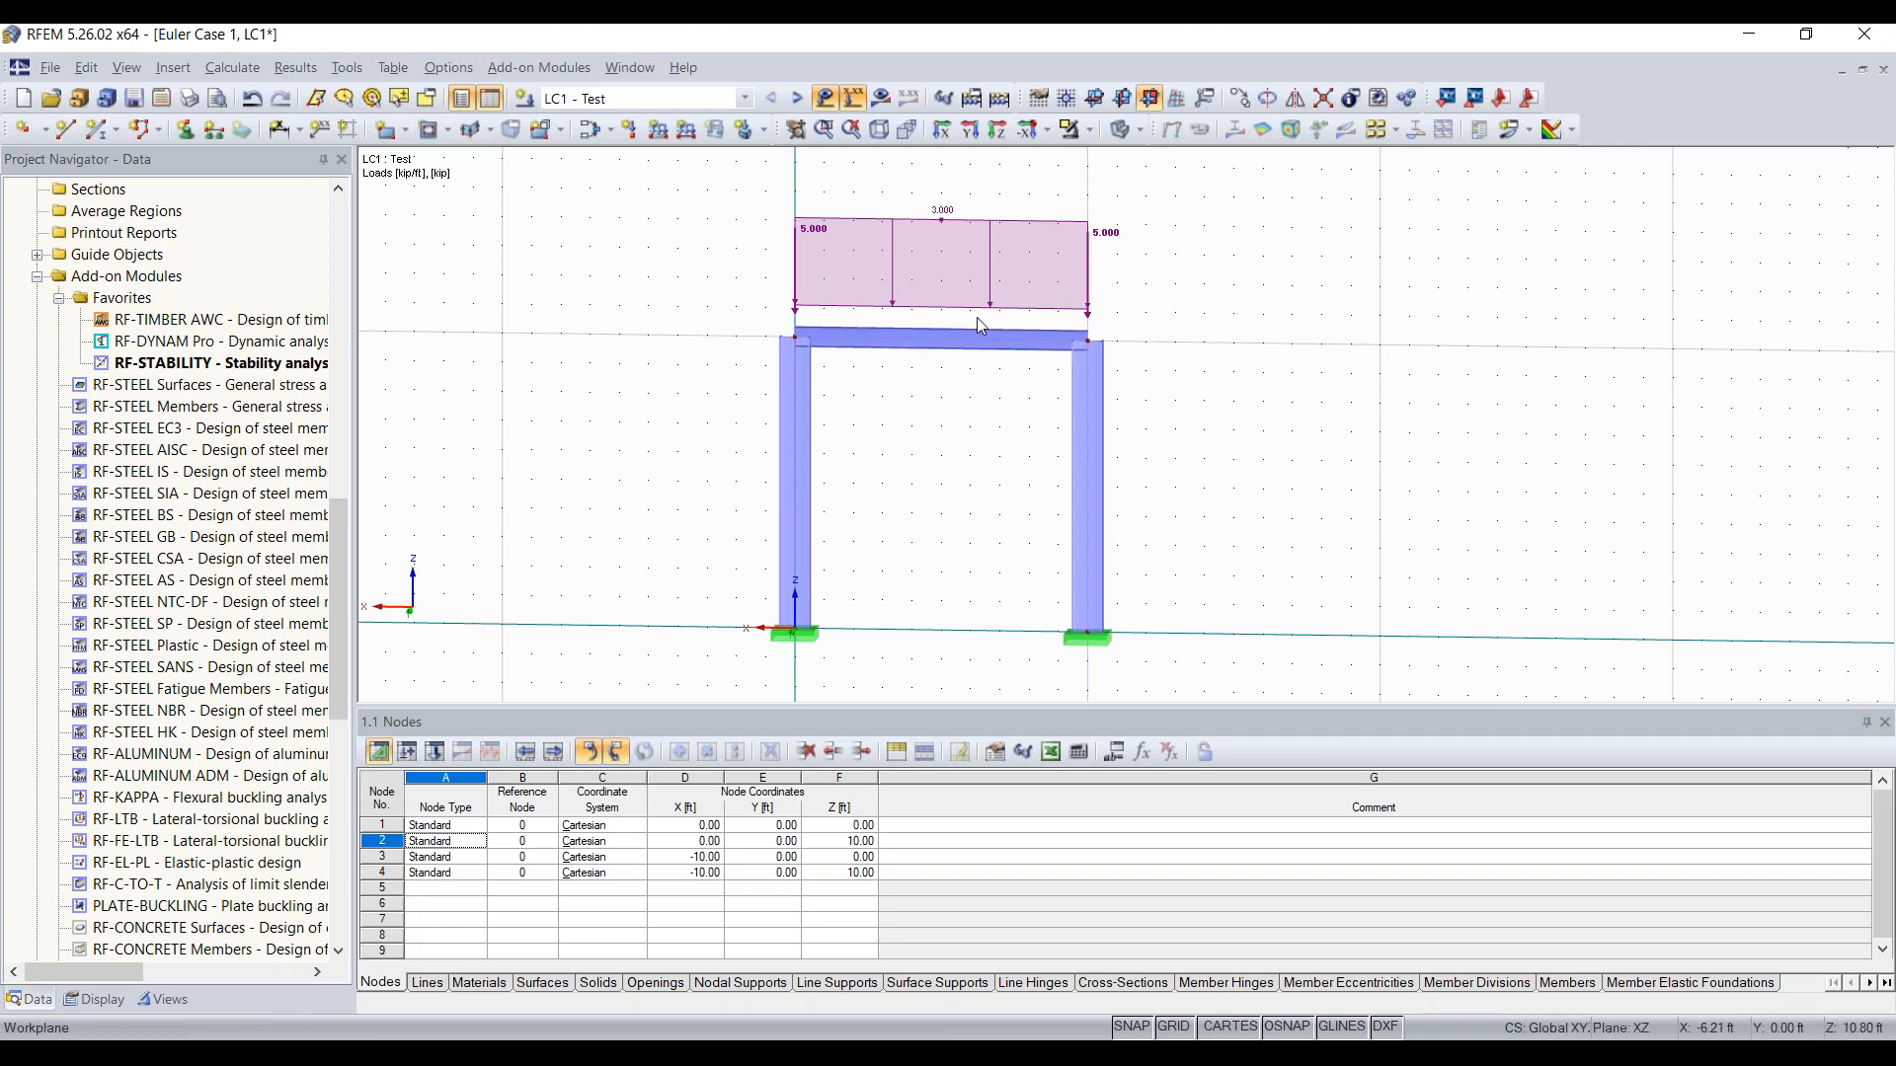
Step: Calculate load case LC1 and view the frame's global deformations u and the member moment My diagrams
click(1000, 98)
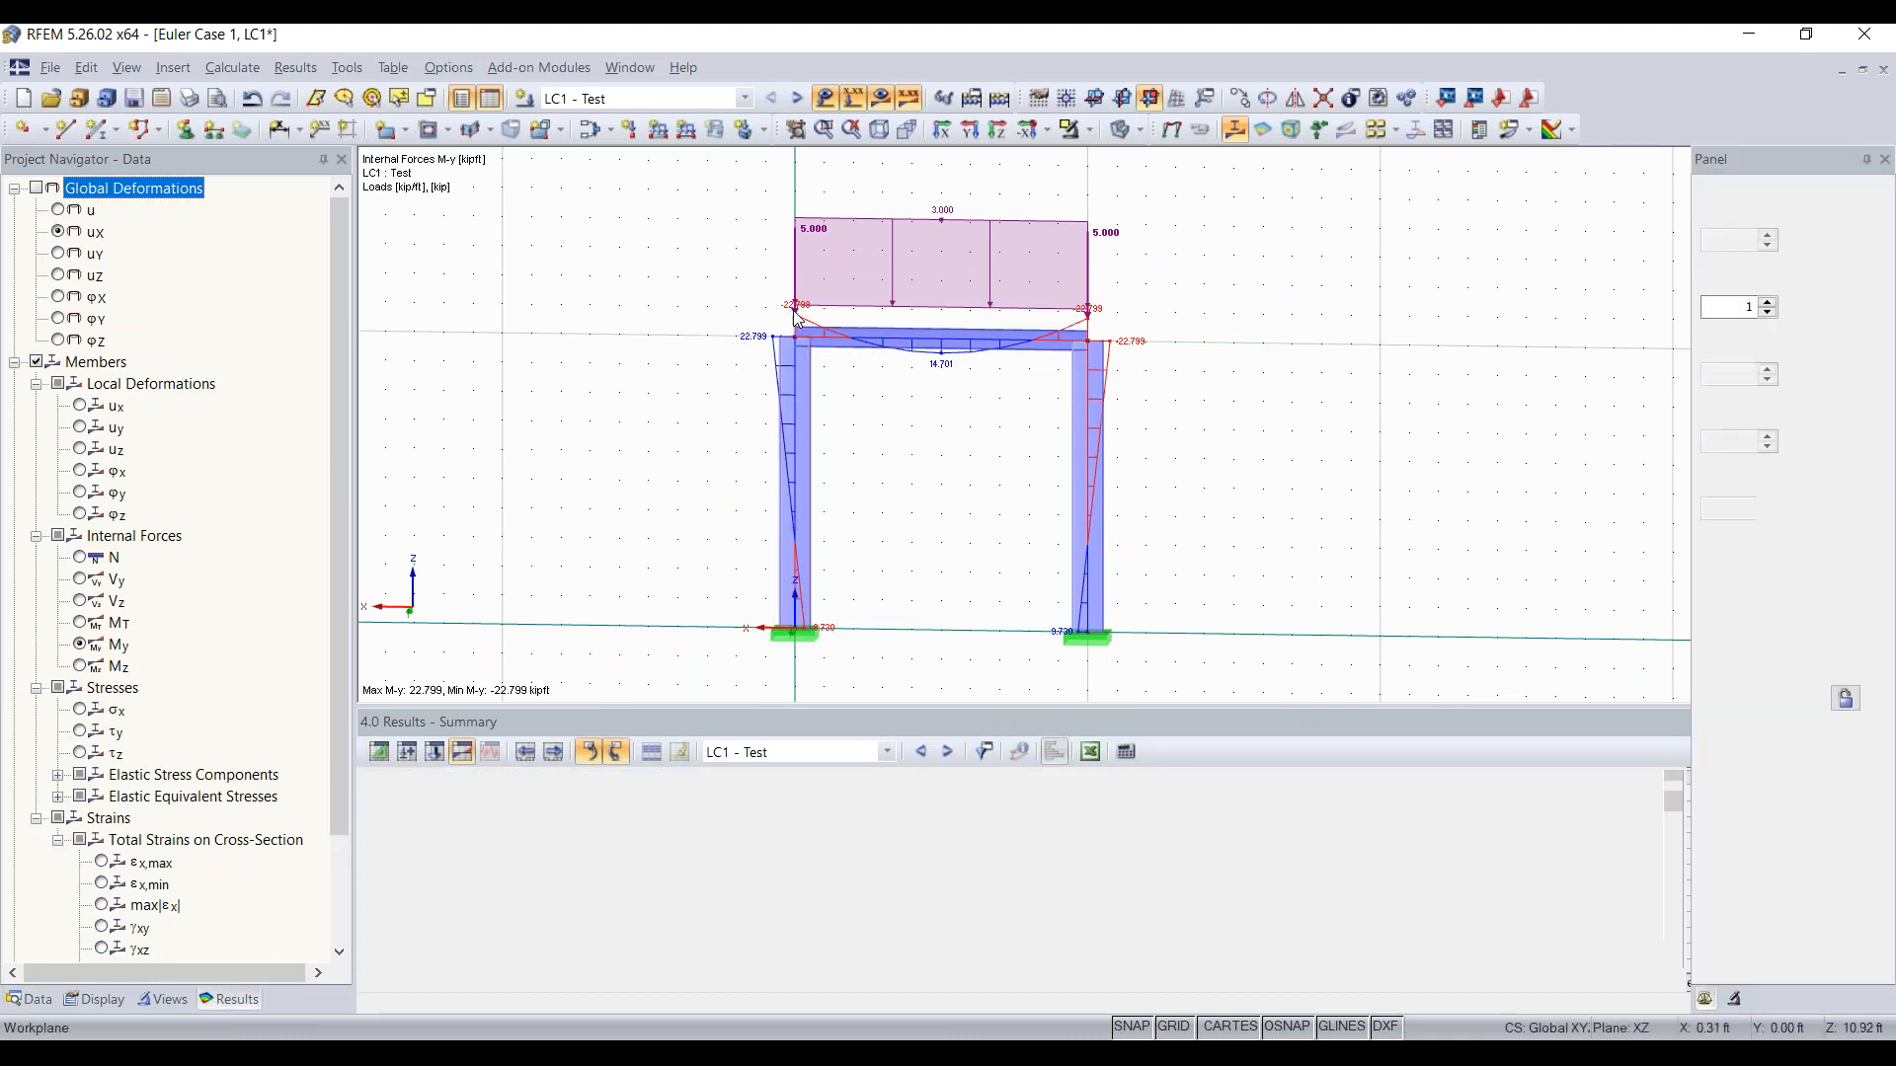
click(59, 210)
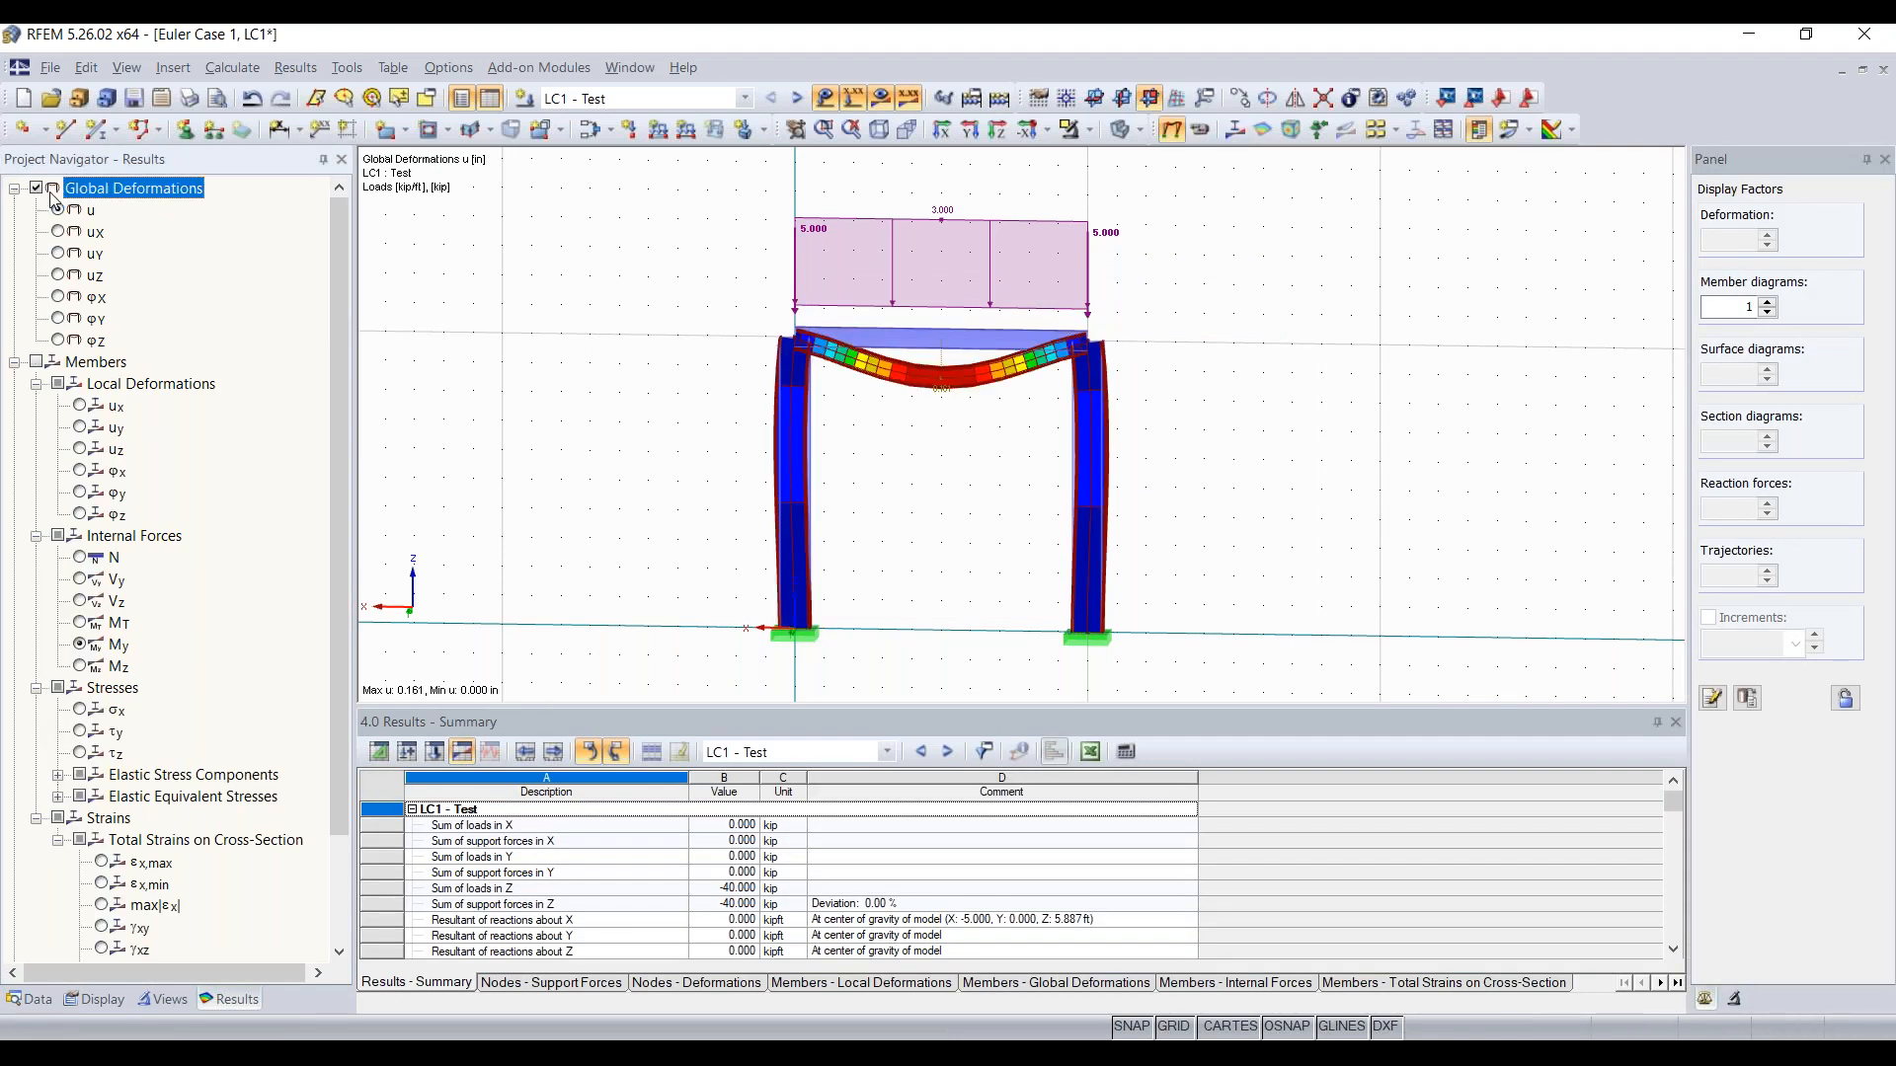
ctrl+middle_drag(977, 454, 881, 462)
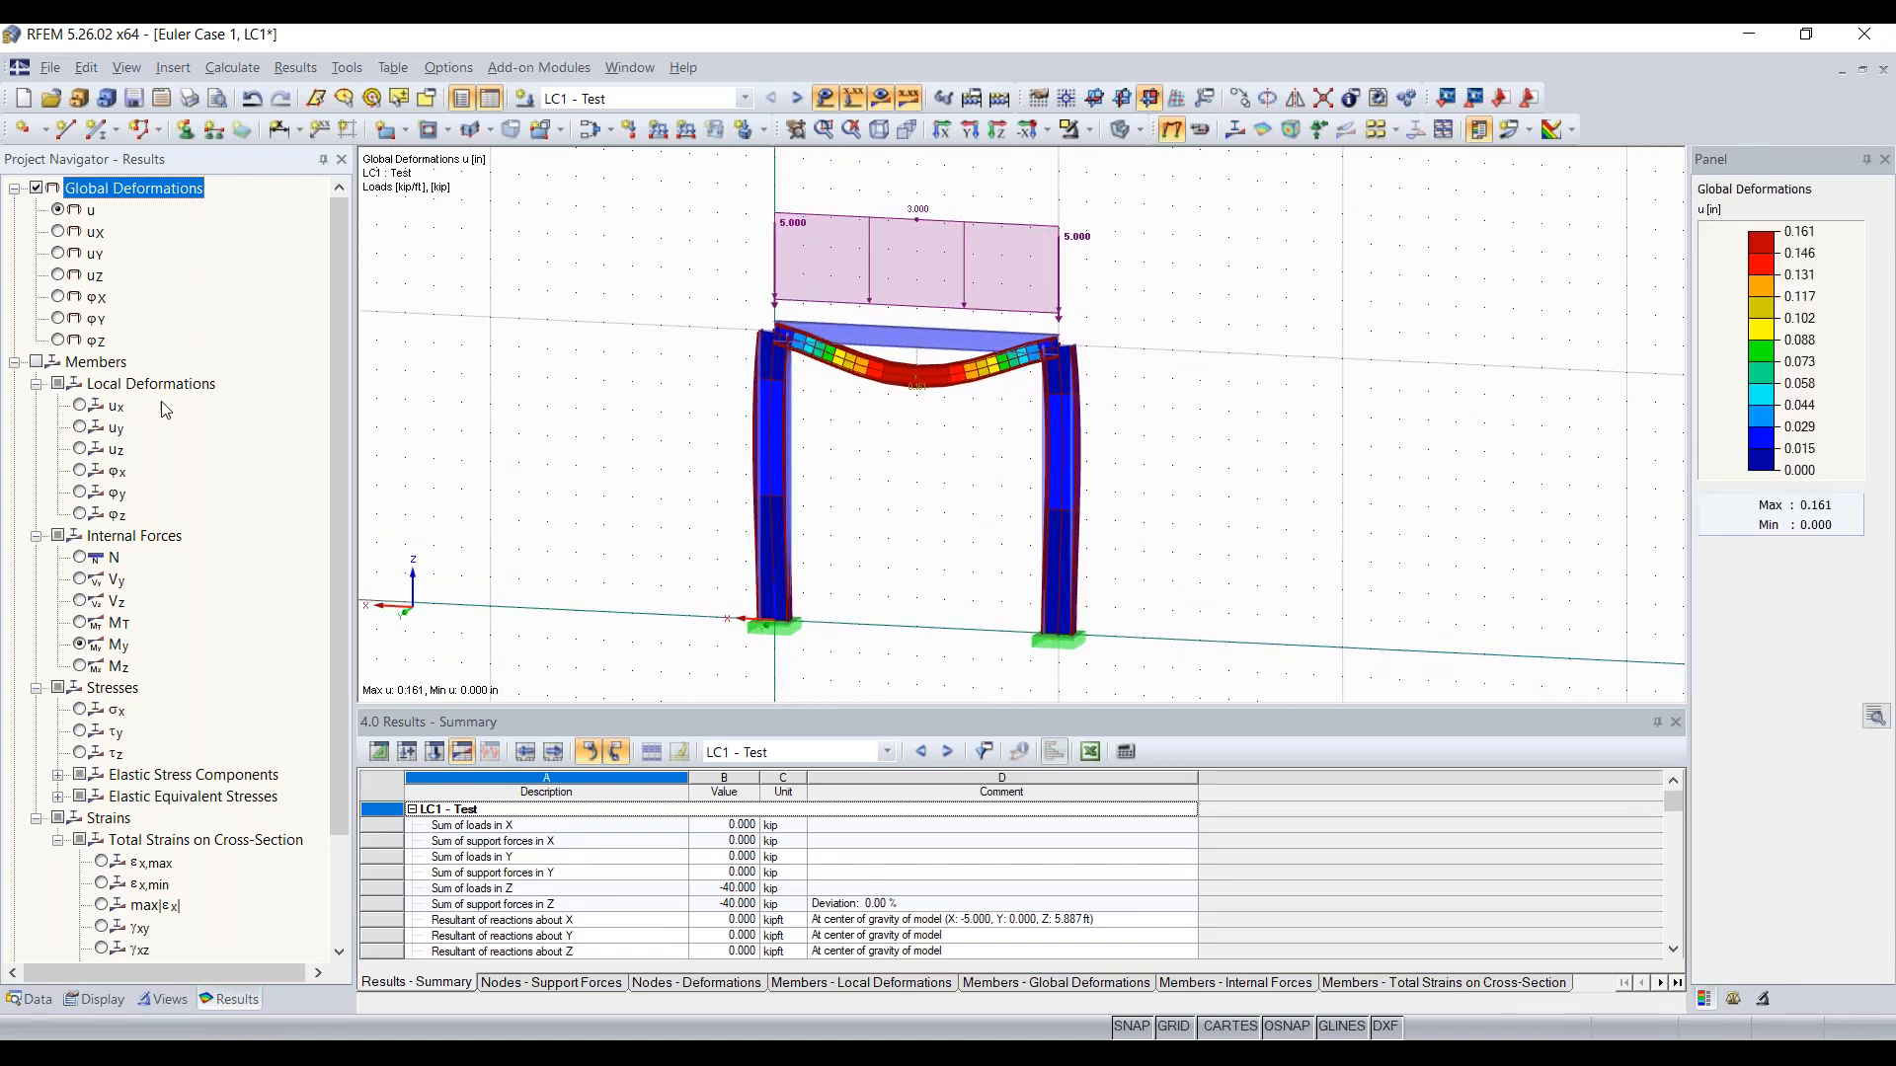
click(49, 363)
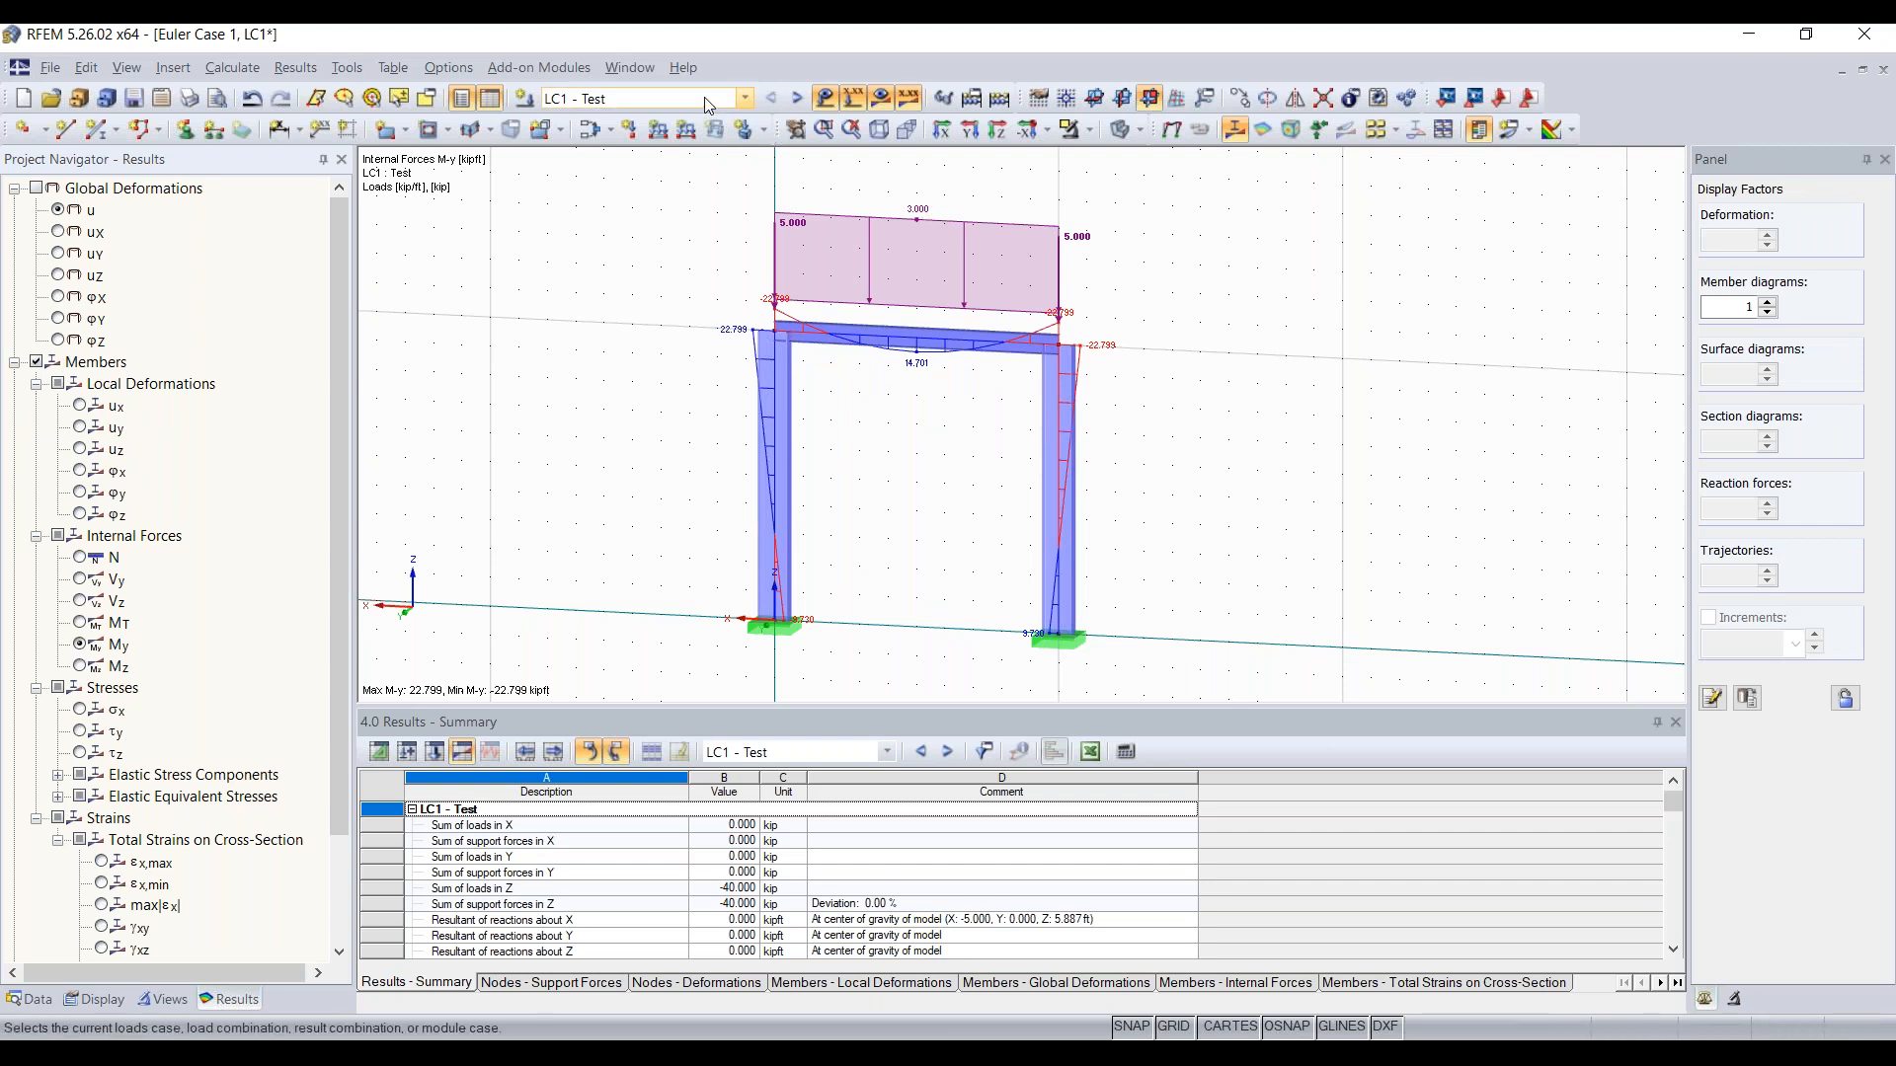
Step: Show the RF-STABILITY CA1 results on the frame and display the buckling shape of eigenvector No. 2
click(745, 98)
click(688, 197)
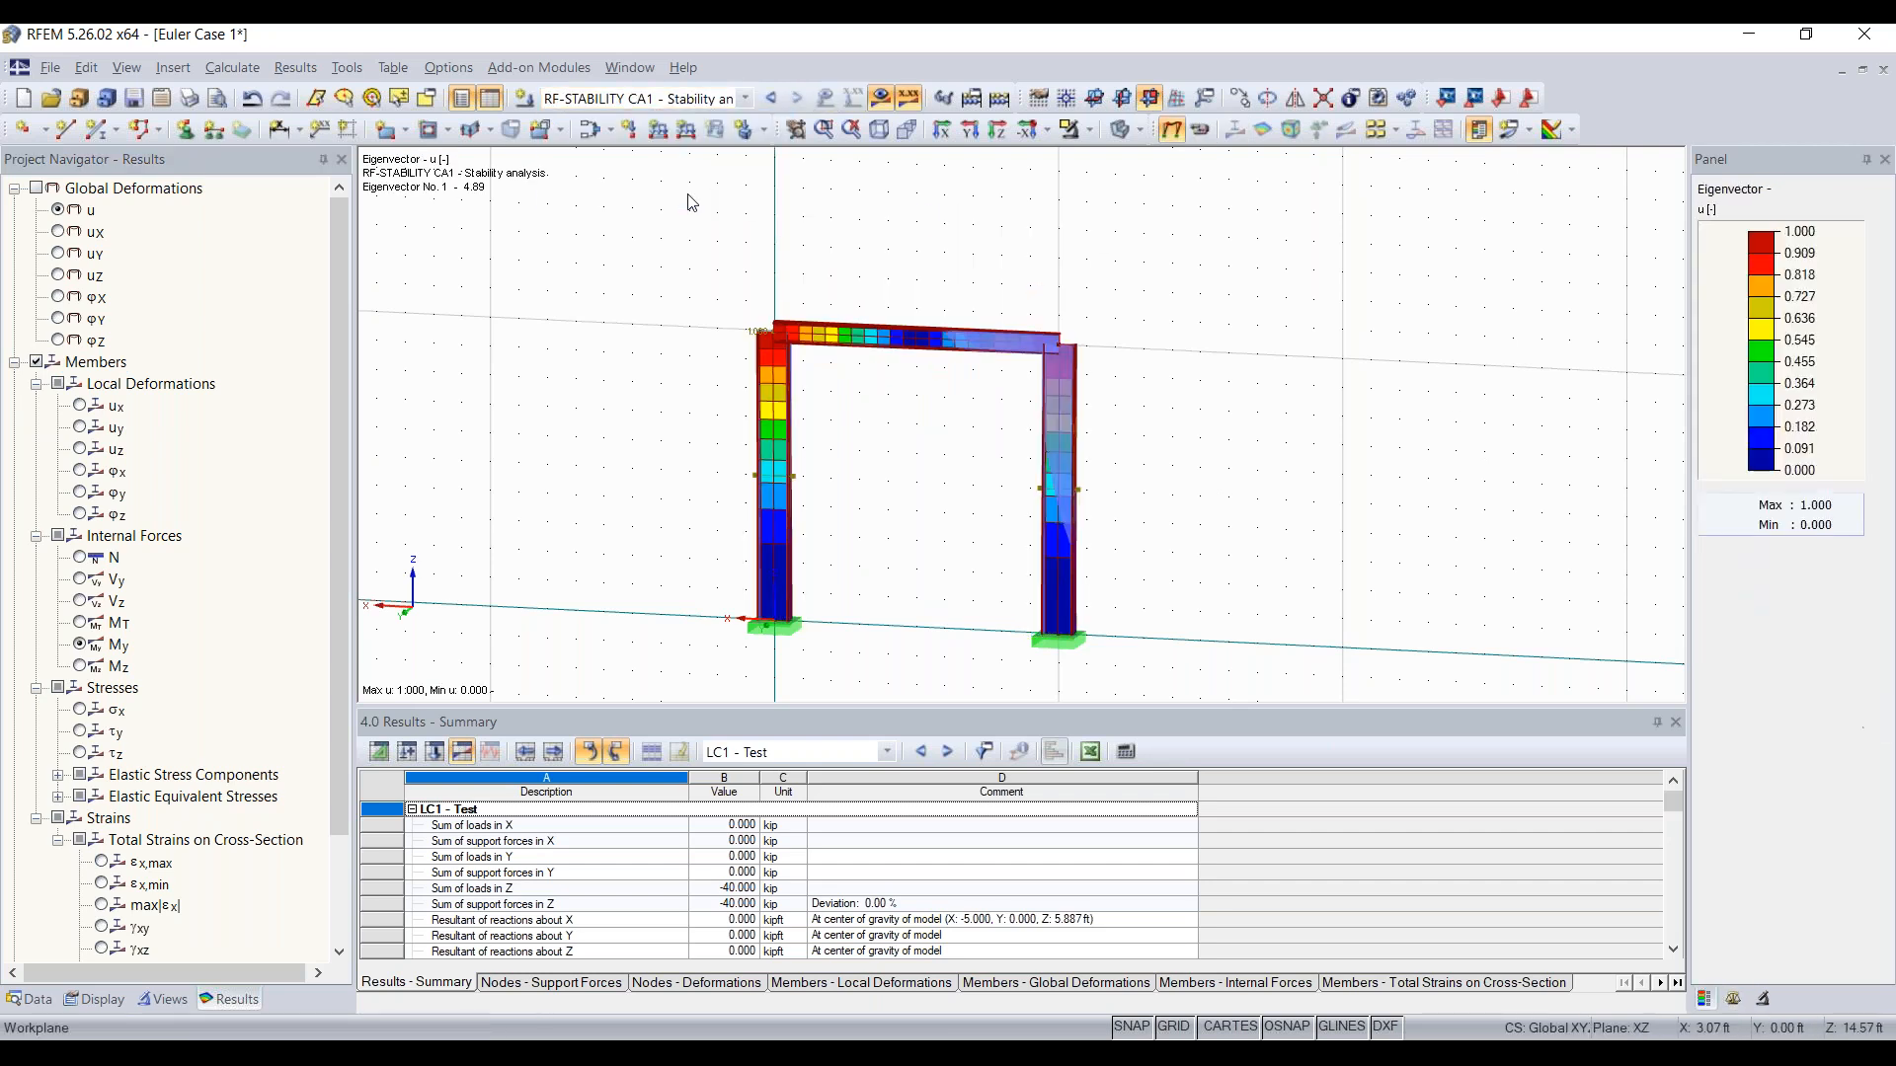
ctrl+middle_drag(1198, 292, 1080, 296)
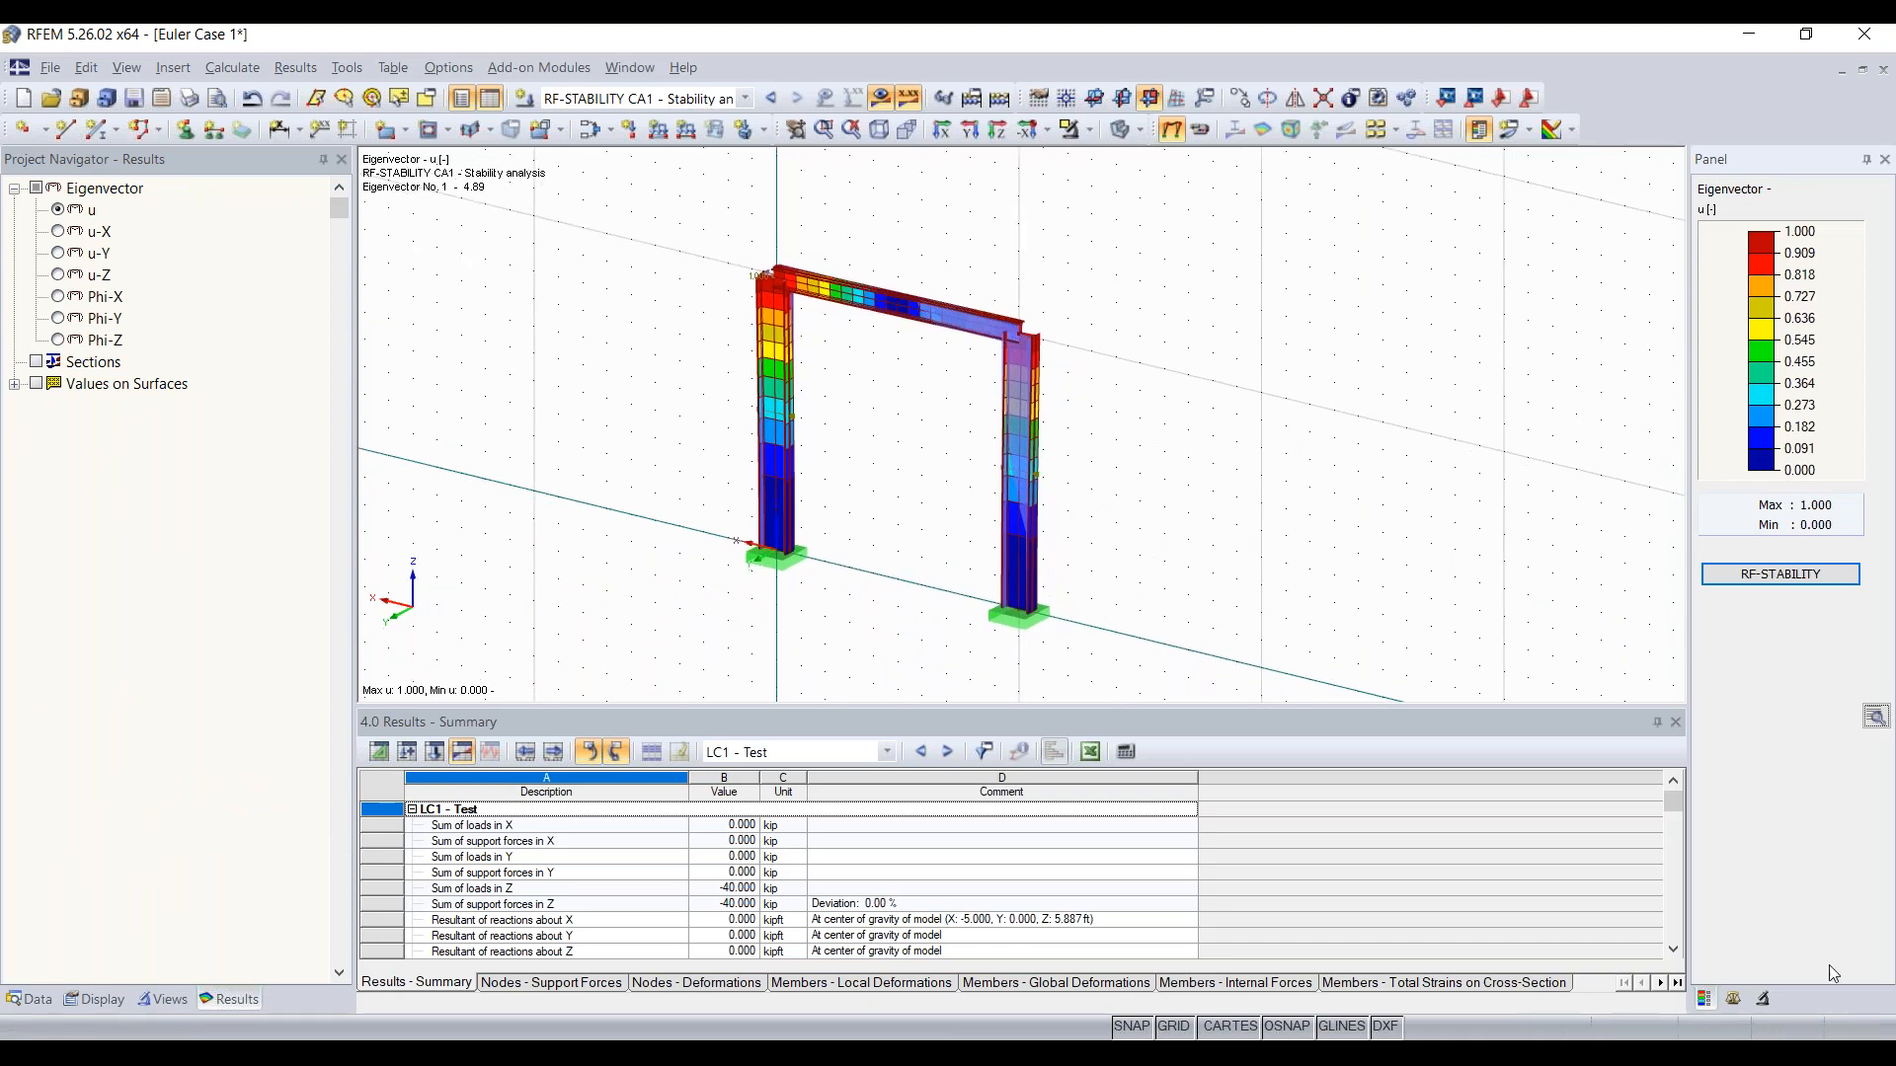
click(1766, 999)
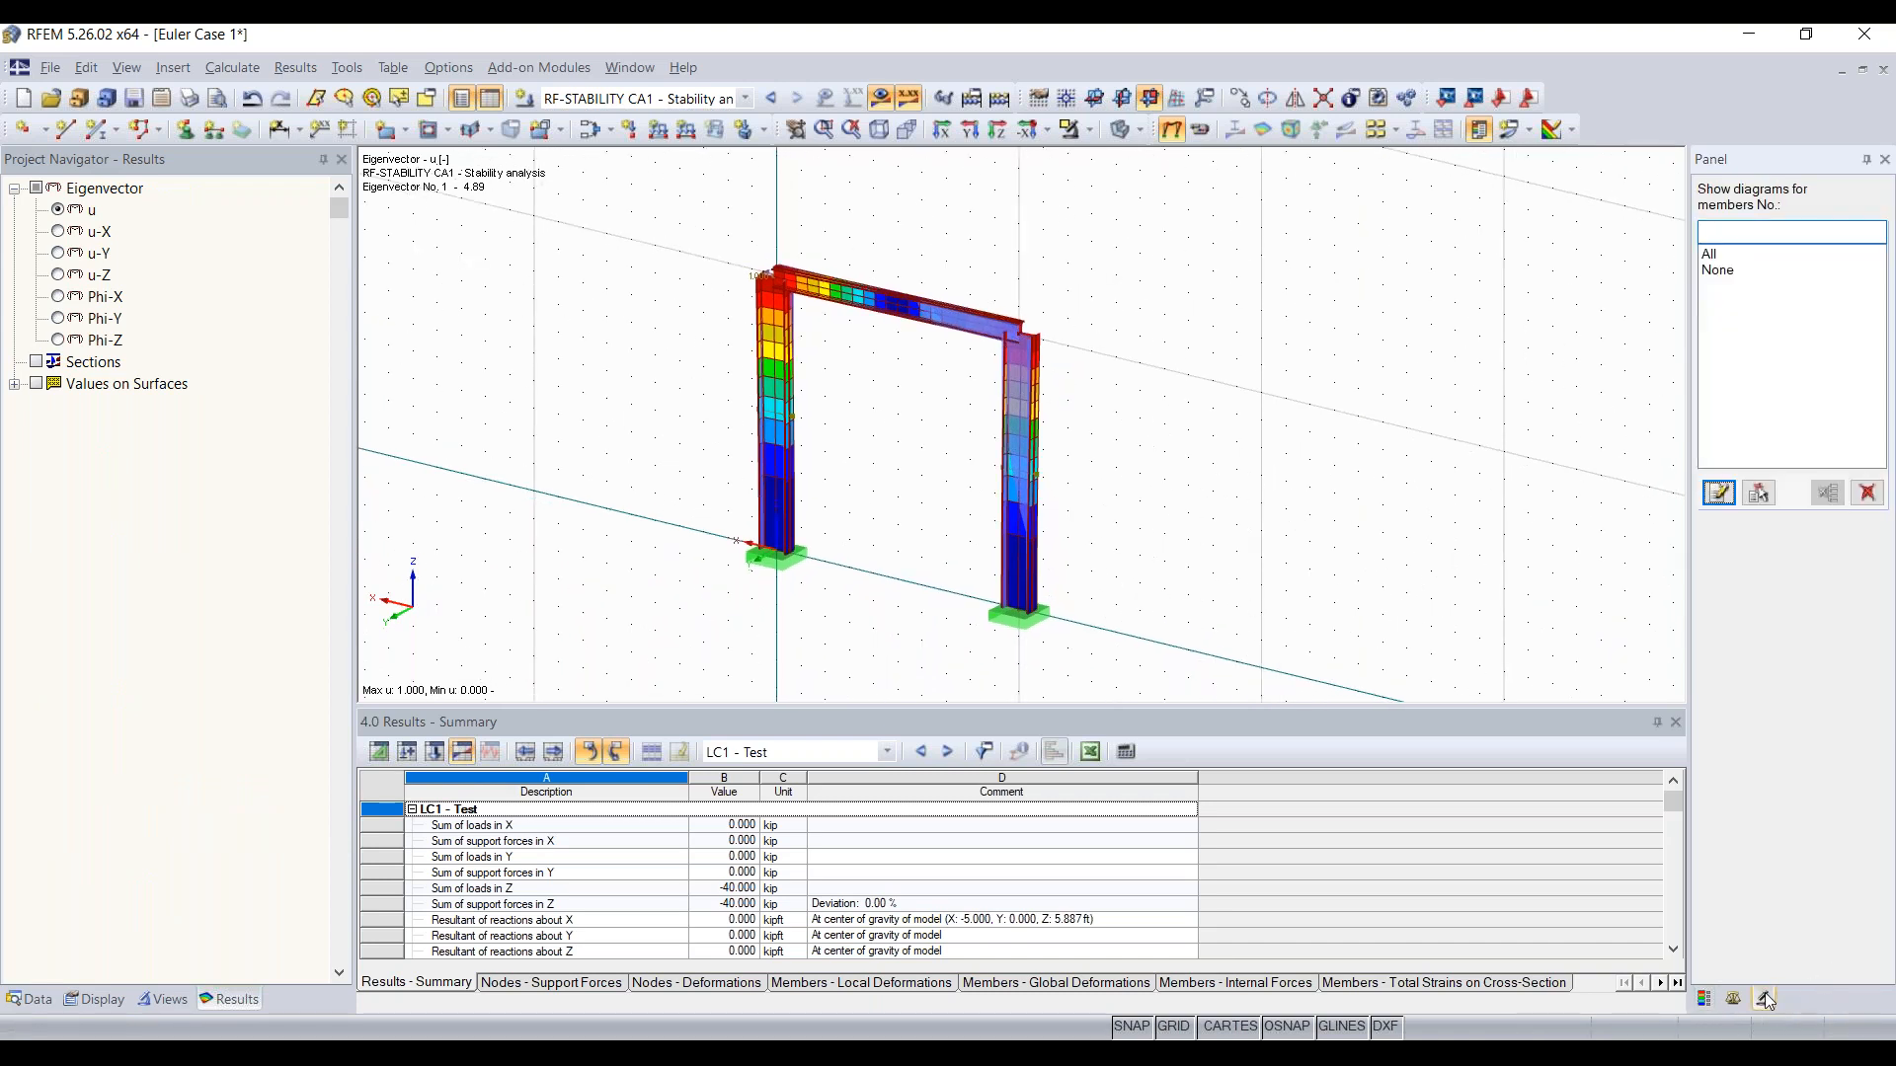
click(1744, 1000)
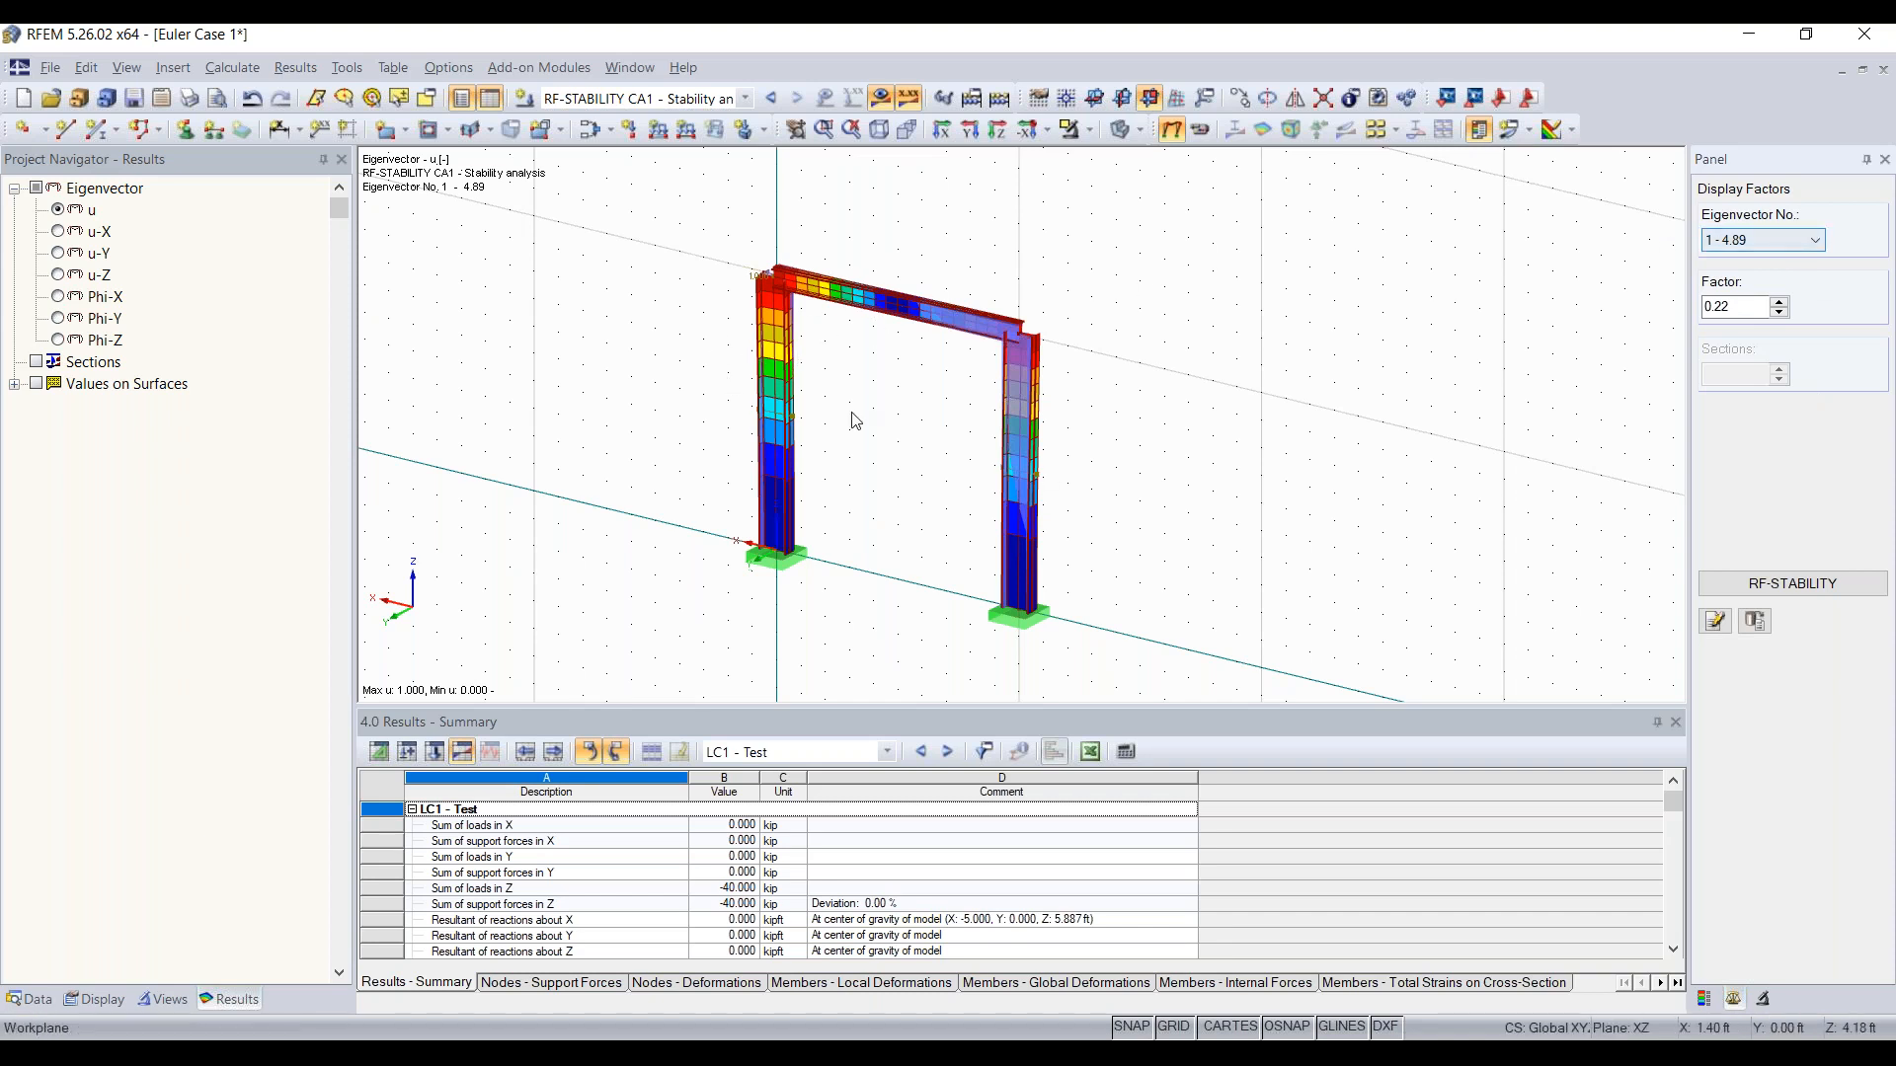
click(1772, 244)
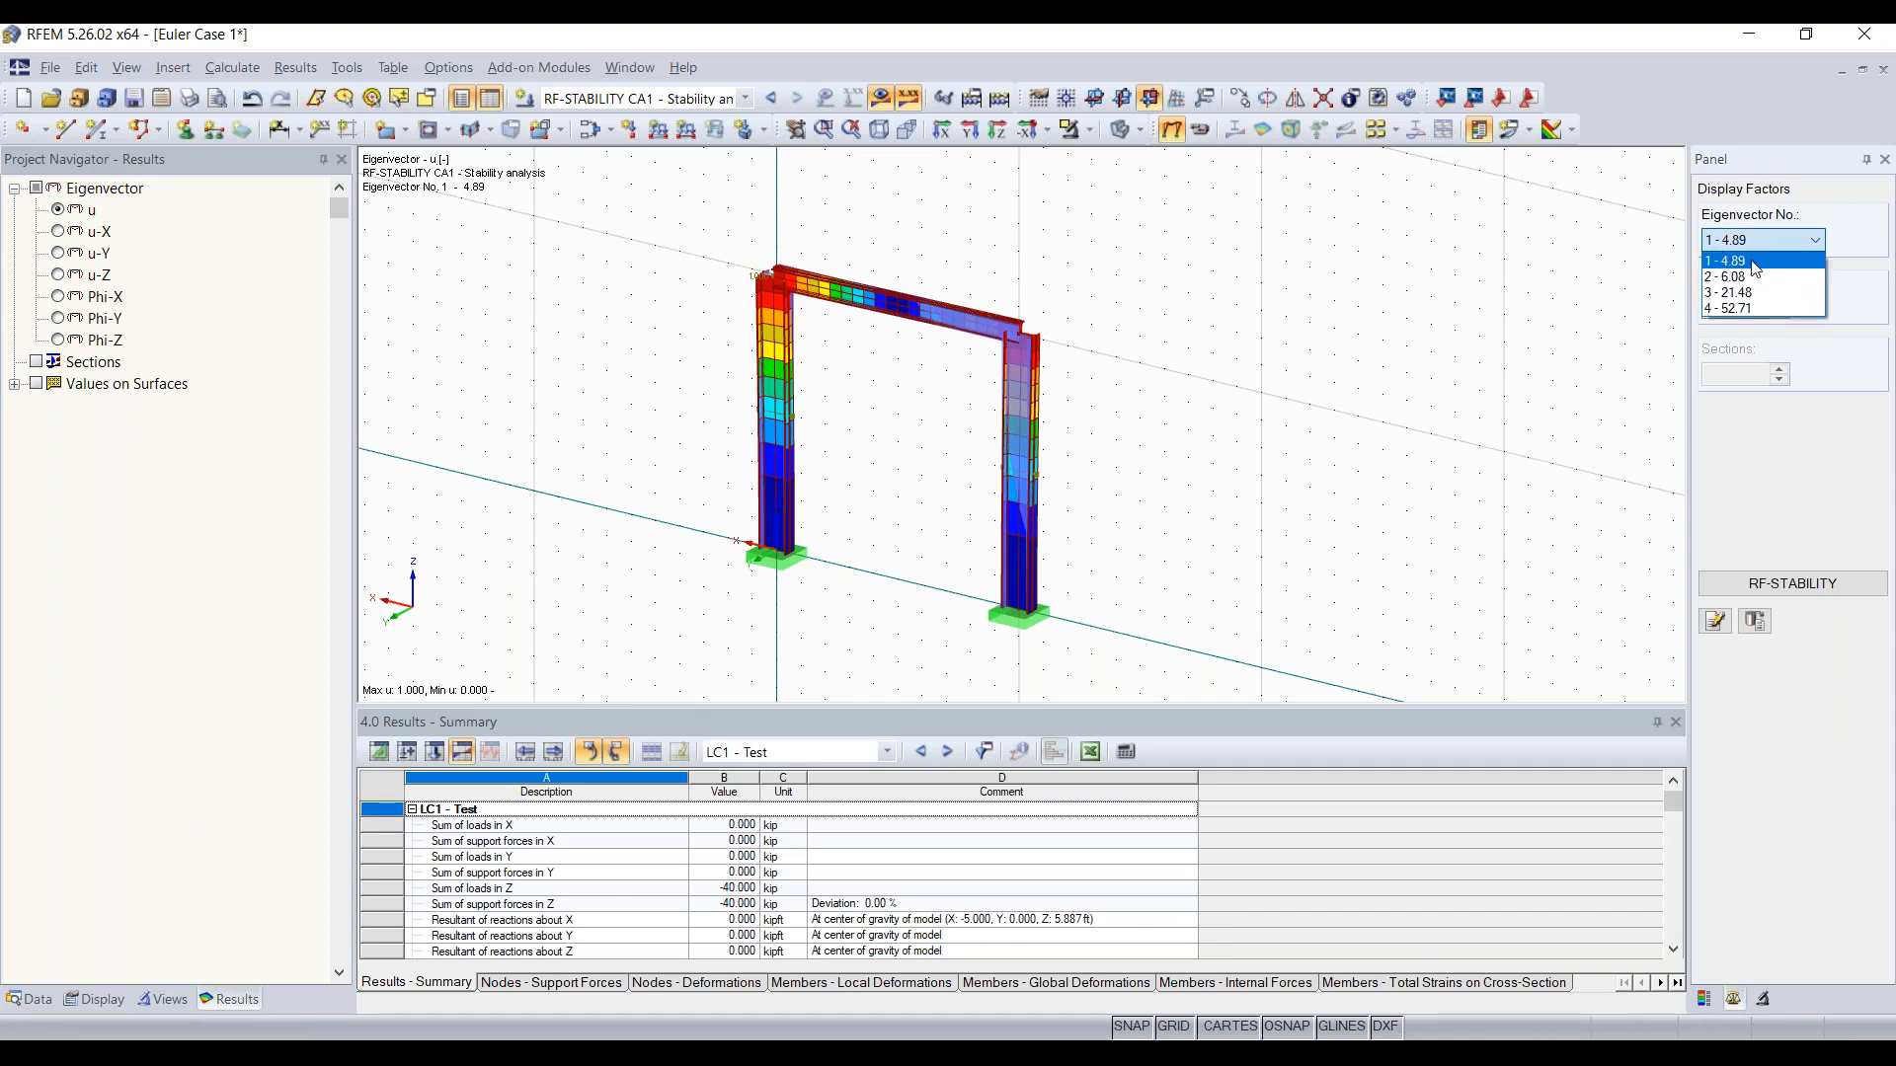
click(1749, 280)
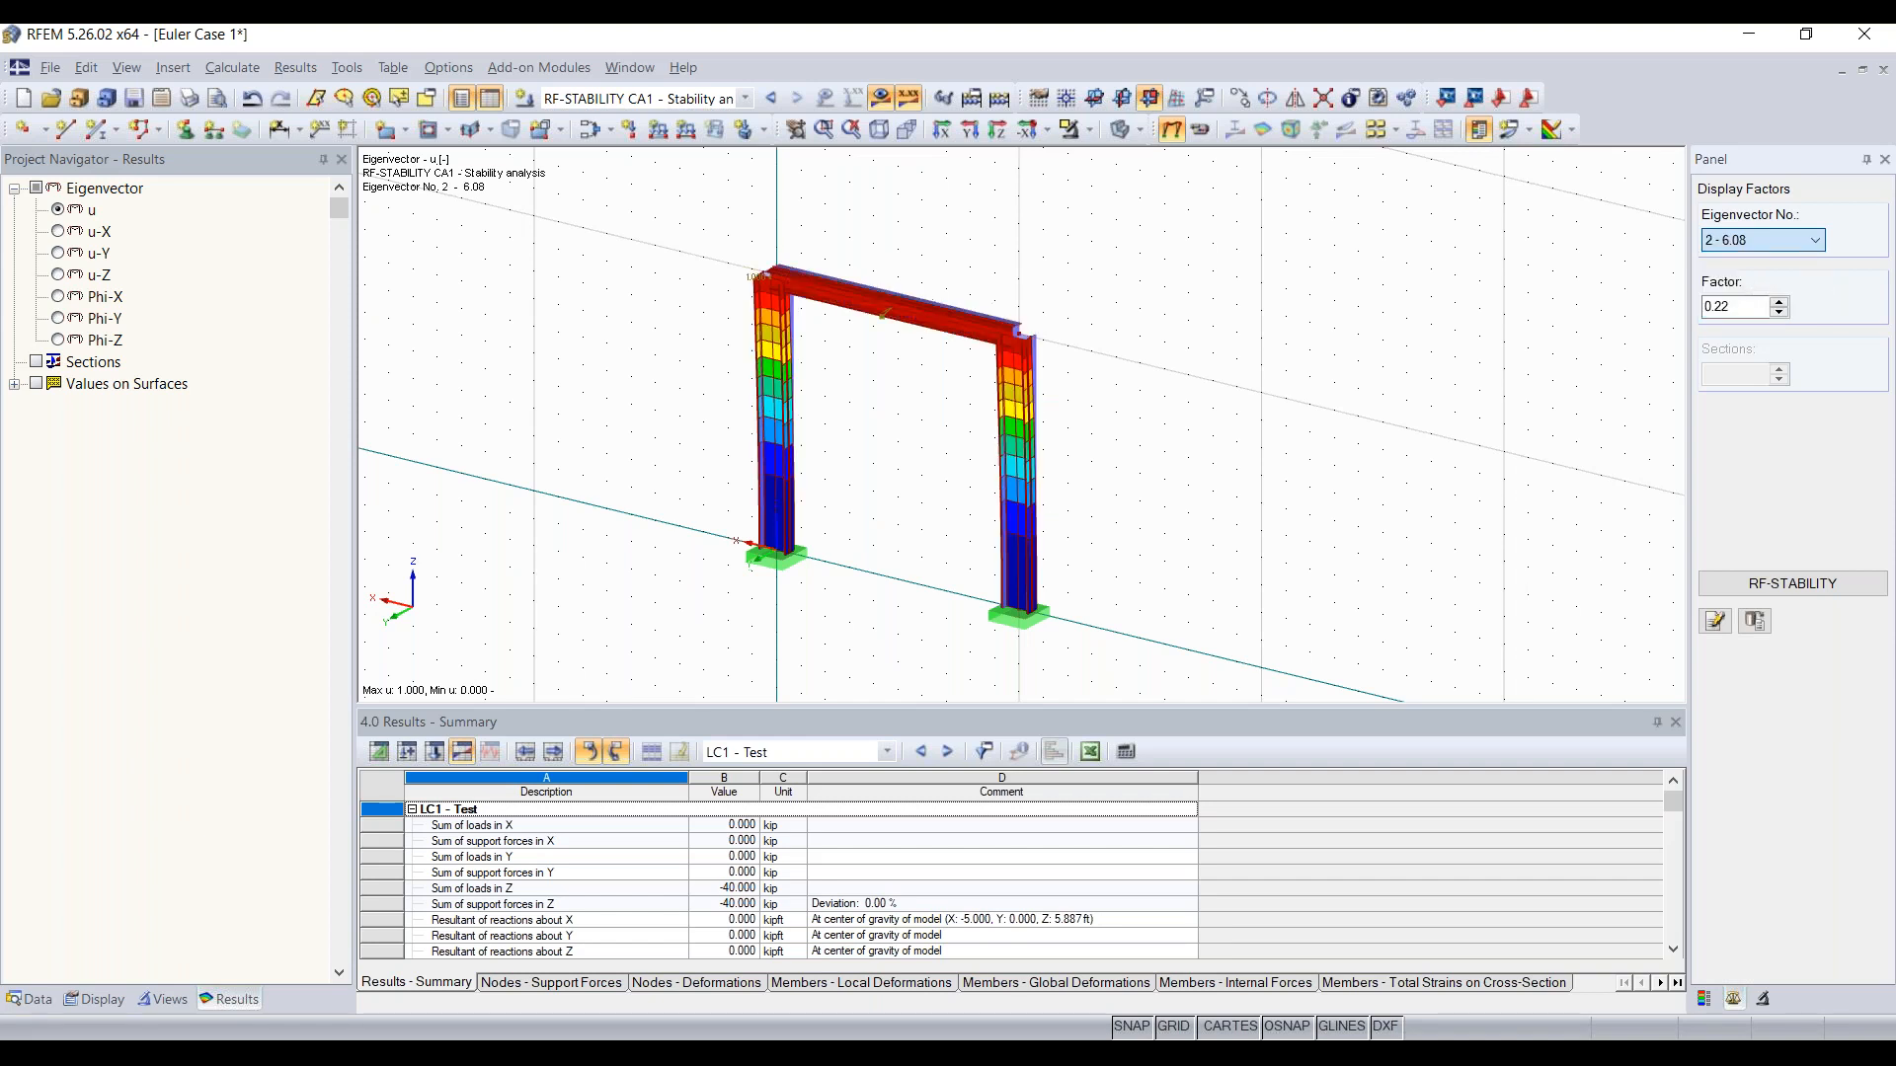
Step: View the buckling shapes of the frame's higher eigenvectors from No. 3 on, and return to eigenvector No. 1
scroll(1755, 248, down, 1)
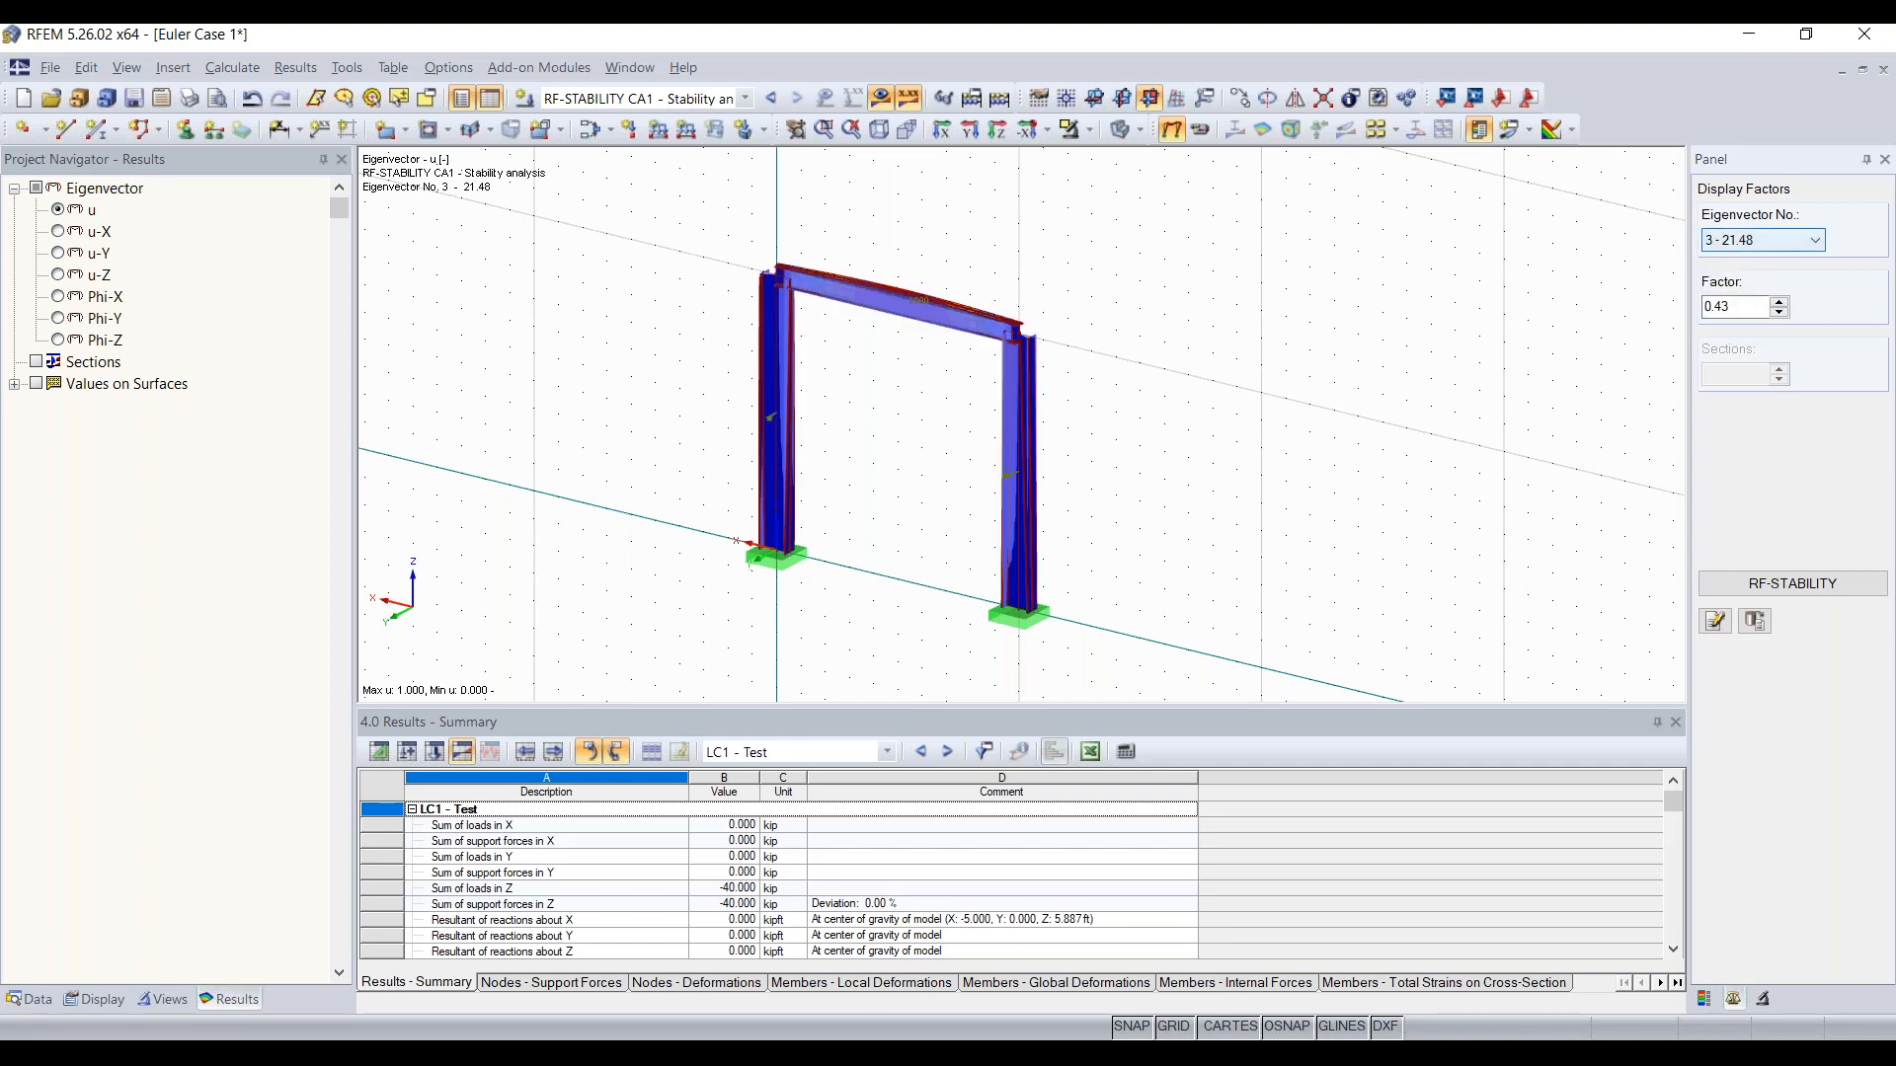
scroll(1754, 240, down, 1)
scroll(1754, 240, up, 3)
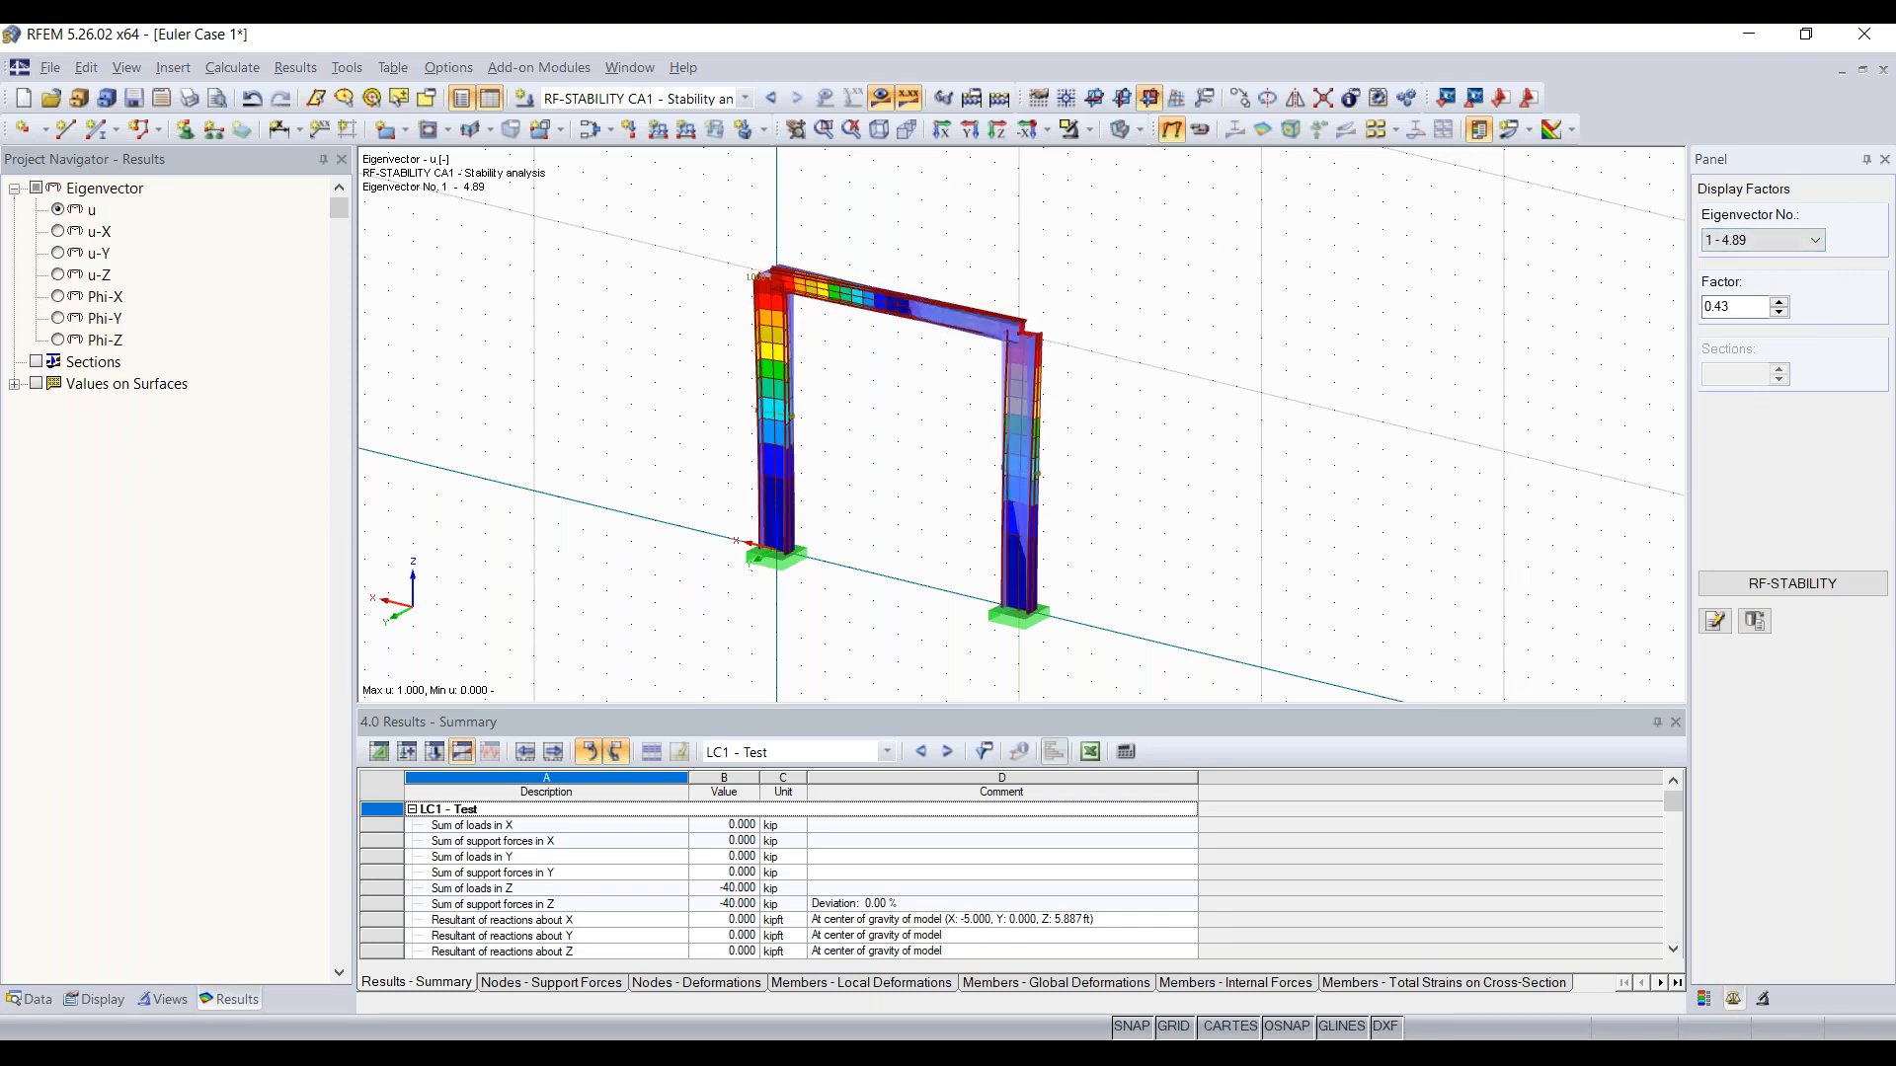
click(1705, 999)
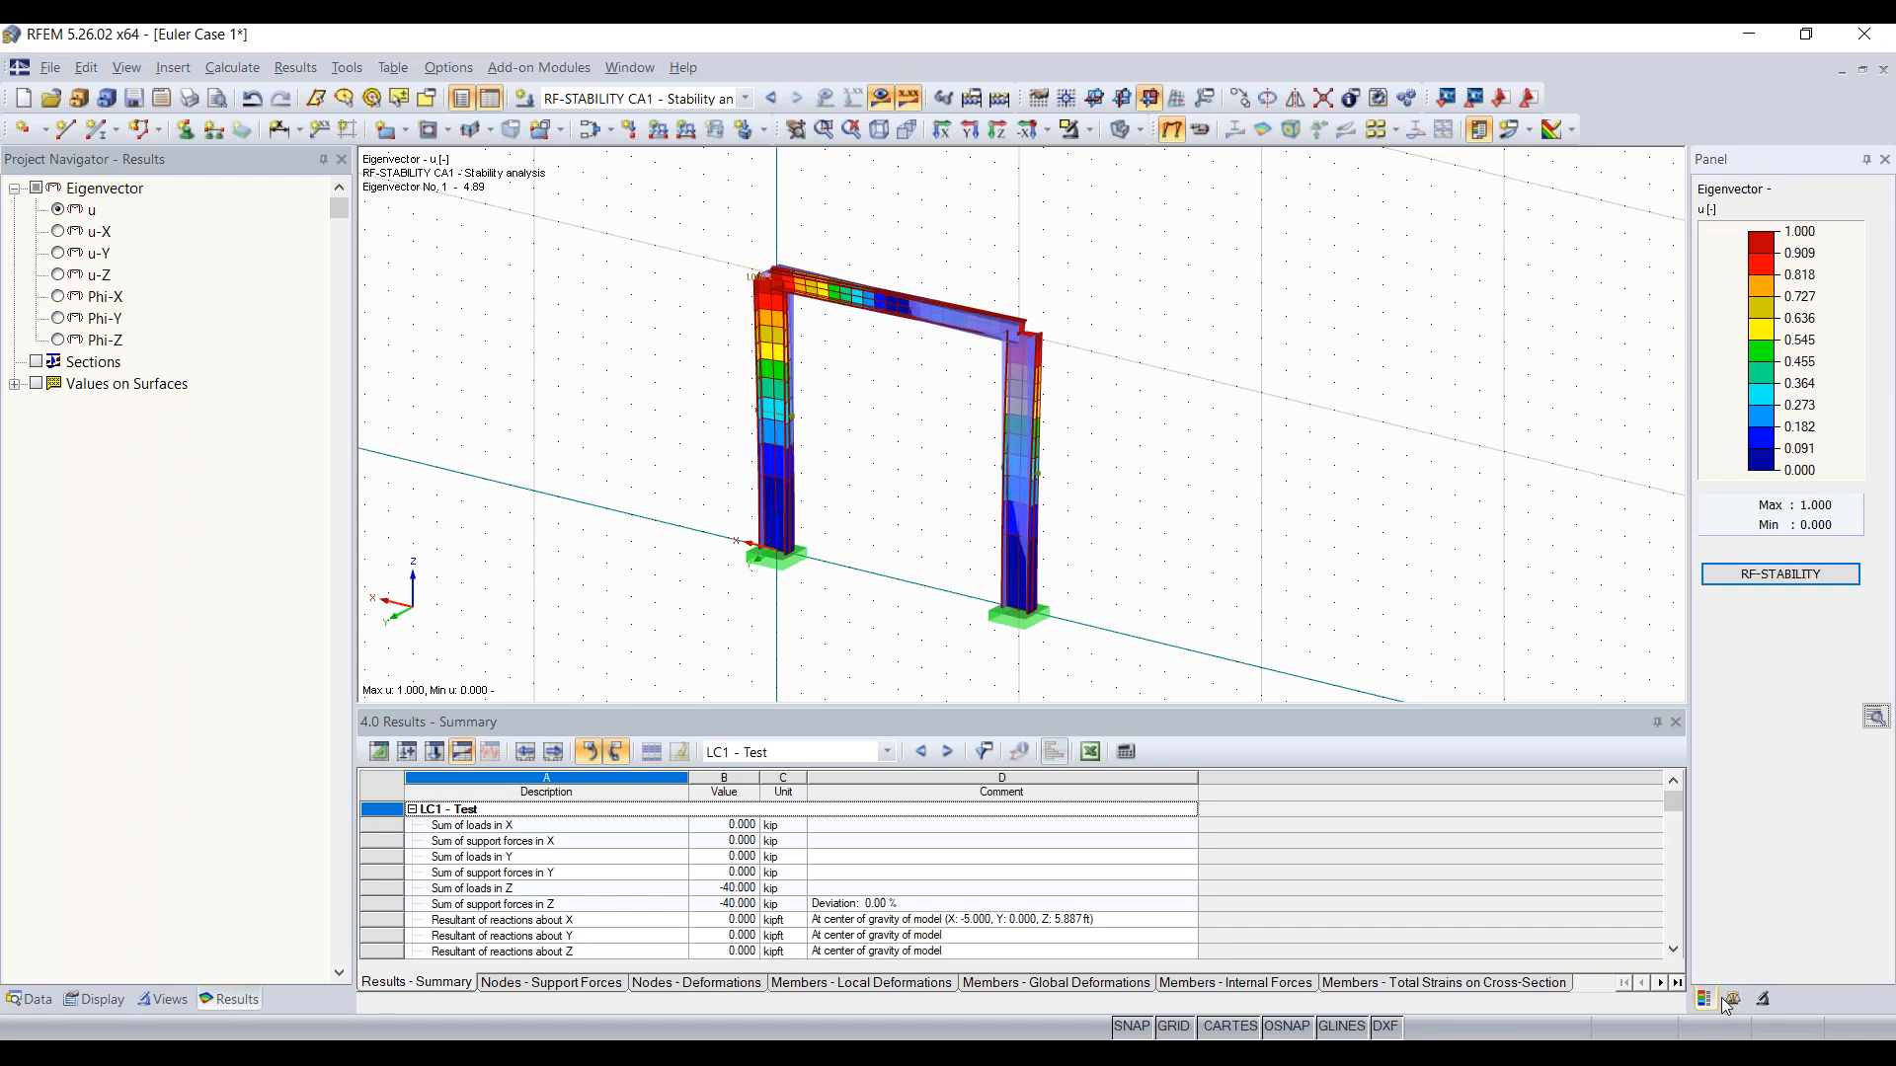
click(1733, 1000)
click(1763, 999)
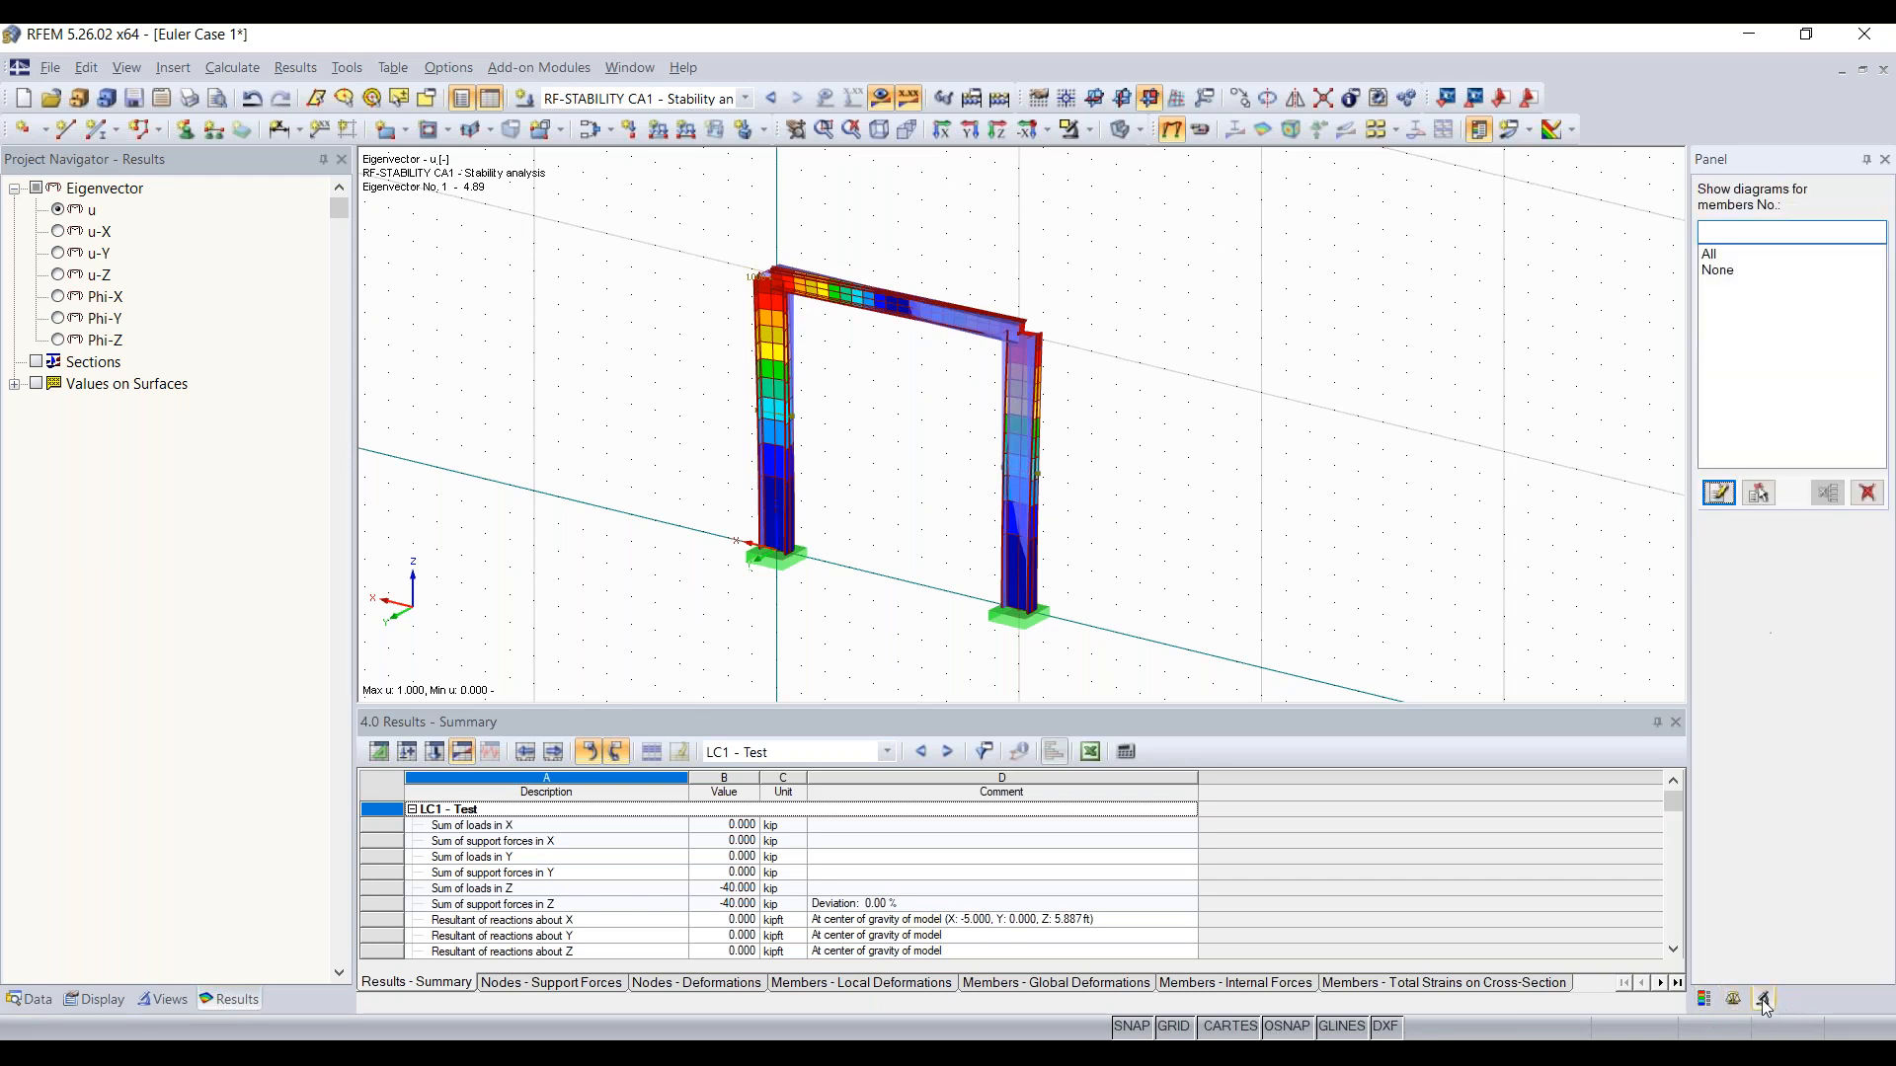
click(1733, 999)
Step: Exaggerate the buckling shape of eigenvector No. 1 up to a display factor of 3.86, and reduce the factor to 1.68
click(1778, 304)
click(1779, 303)
click(1778, 303)
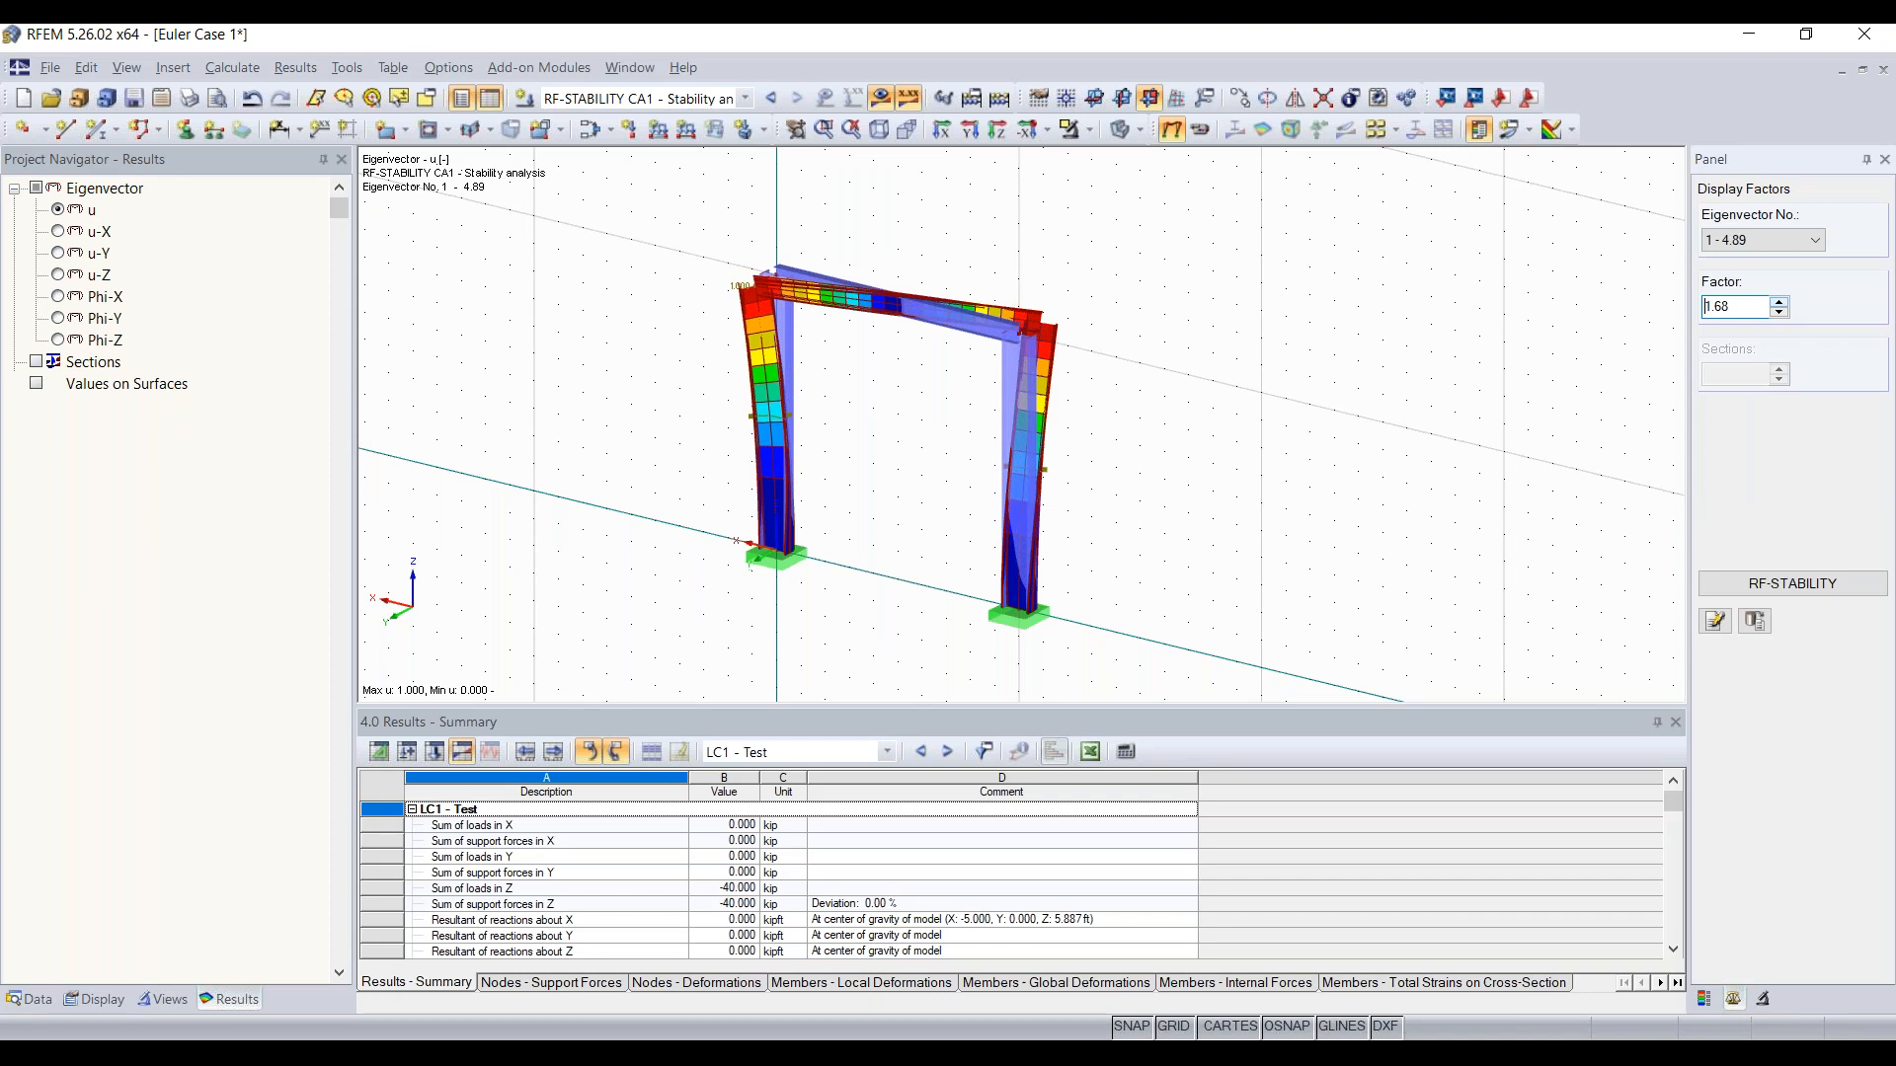
click(1778, 303)
ctrl+middle_drag(1200, 366, 1153, 373)
right_click(1152, 372)
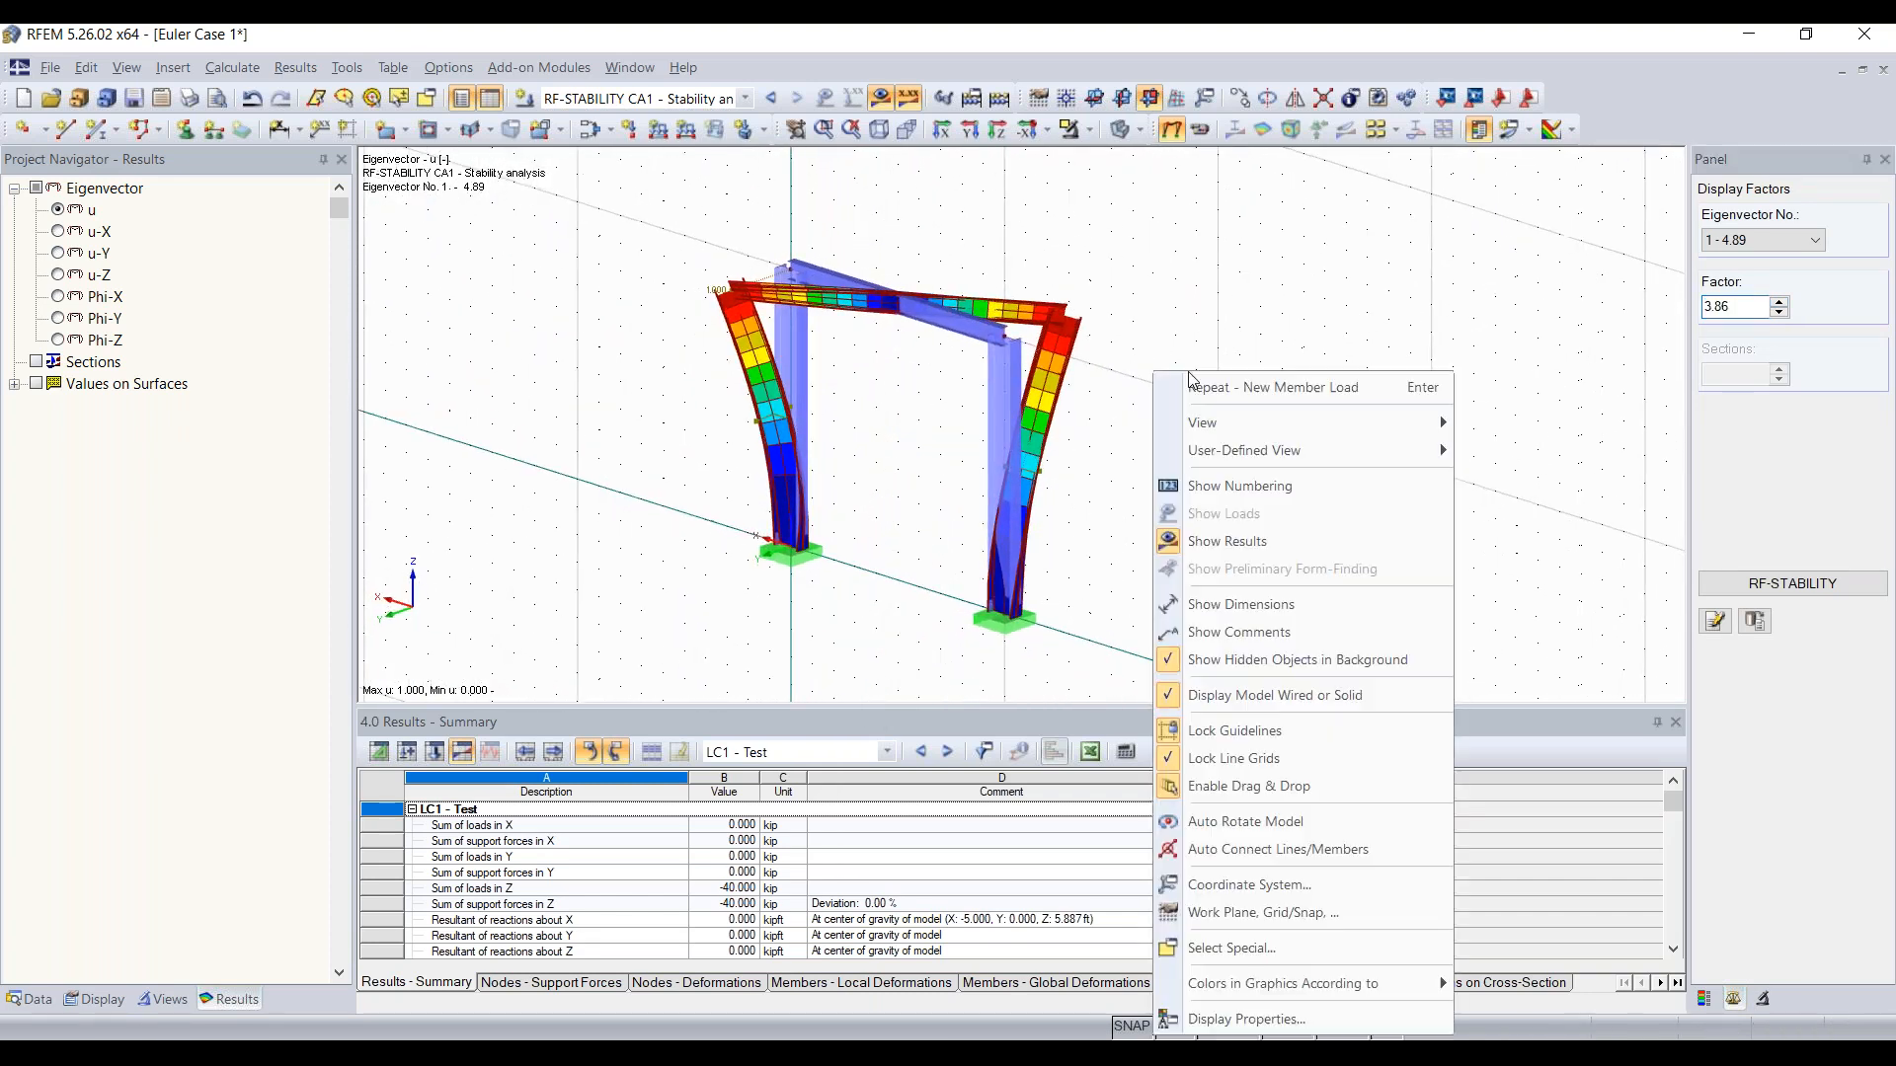
click(1535, 293)
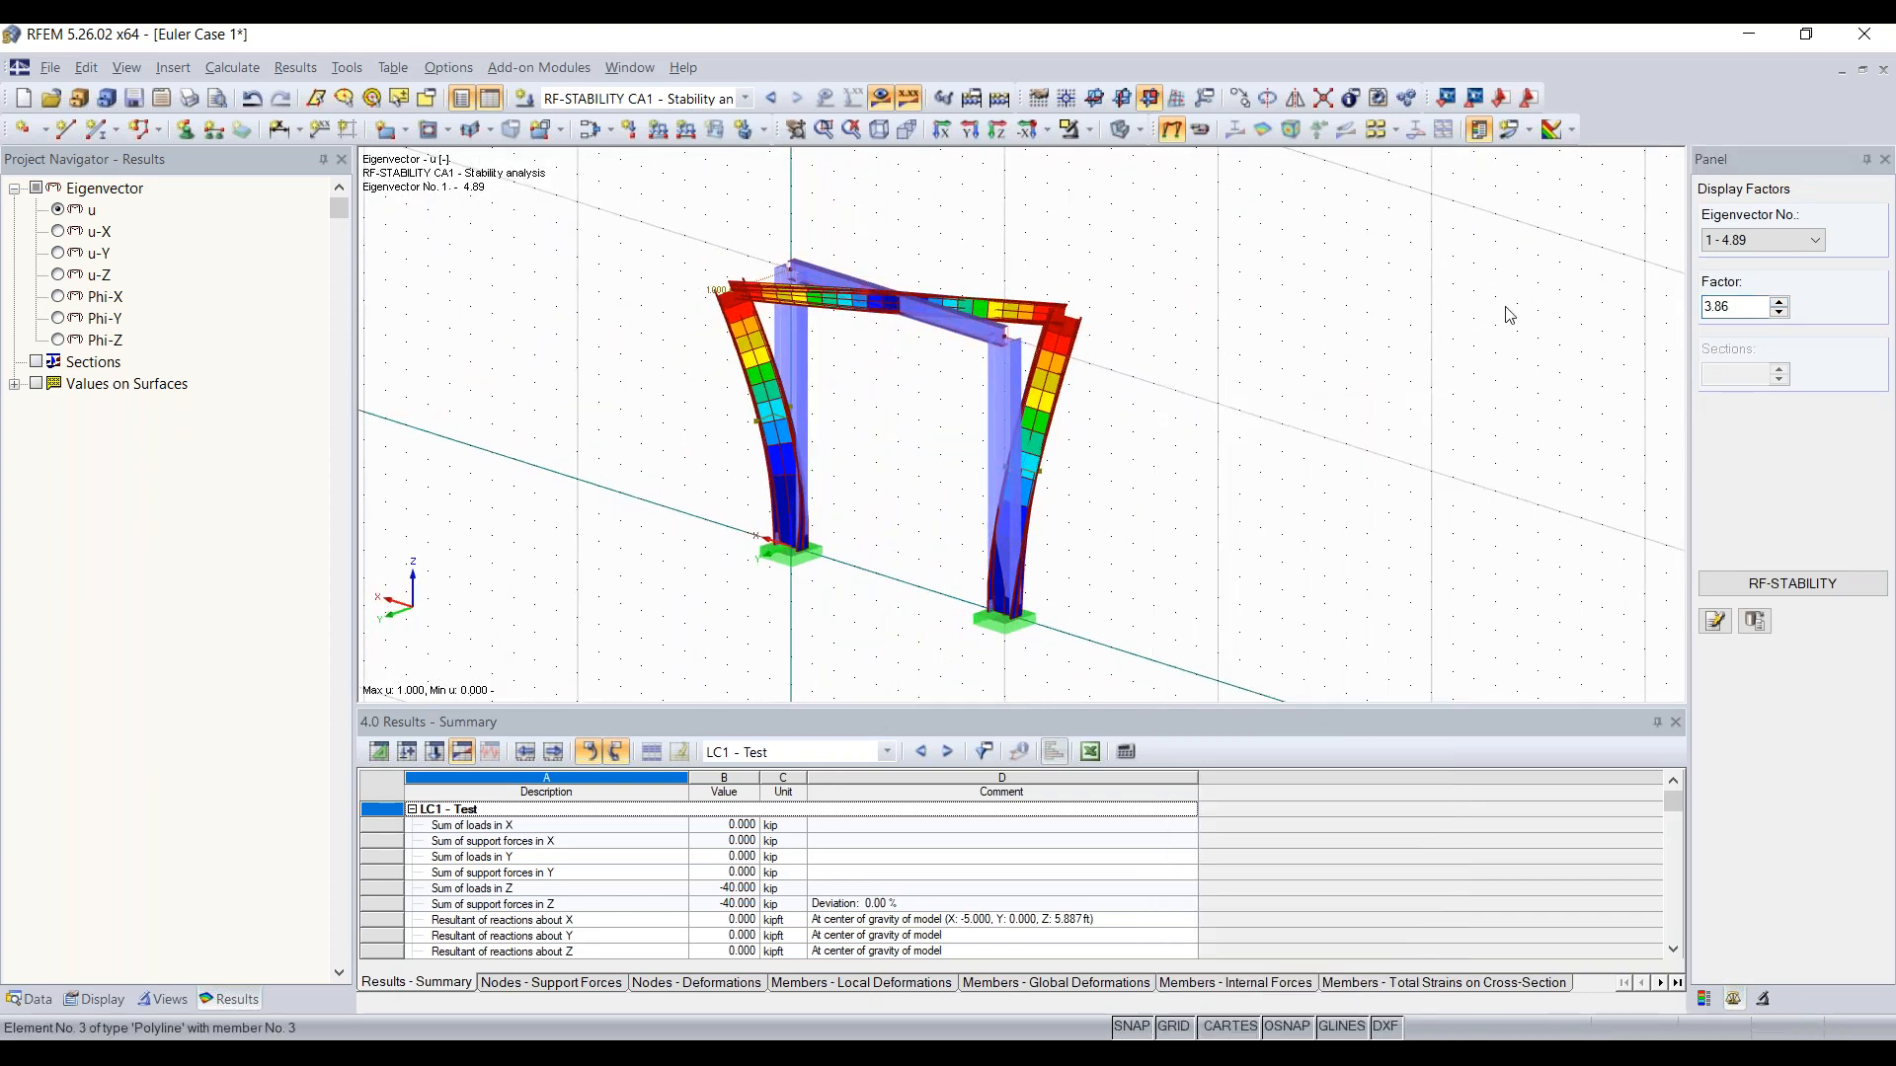
click(1781, 313)
click(1781, 313)
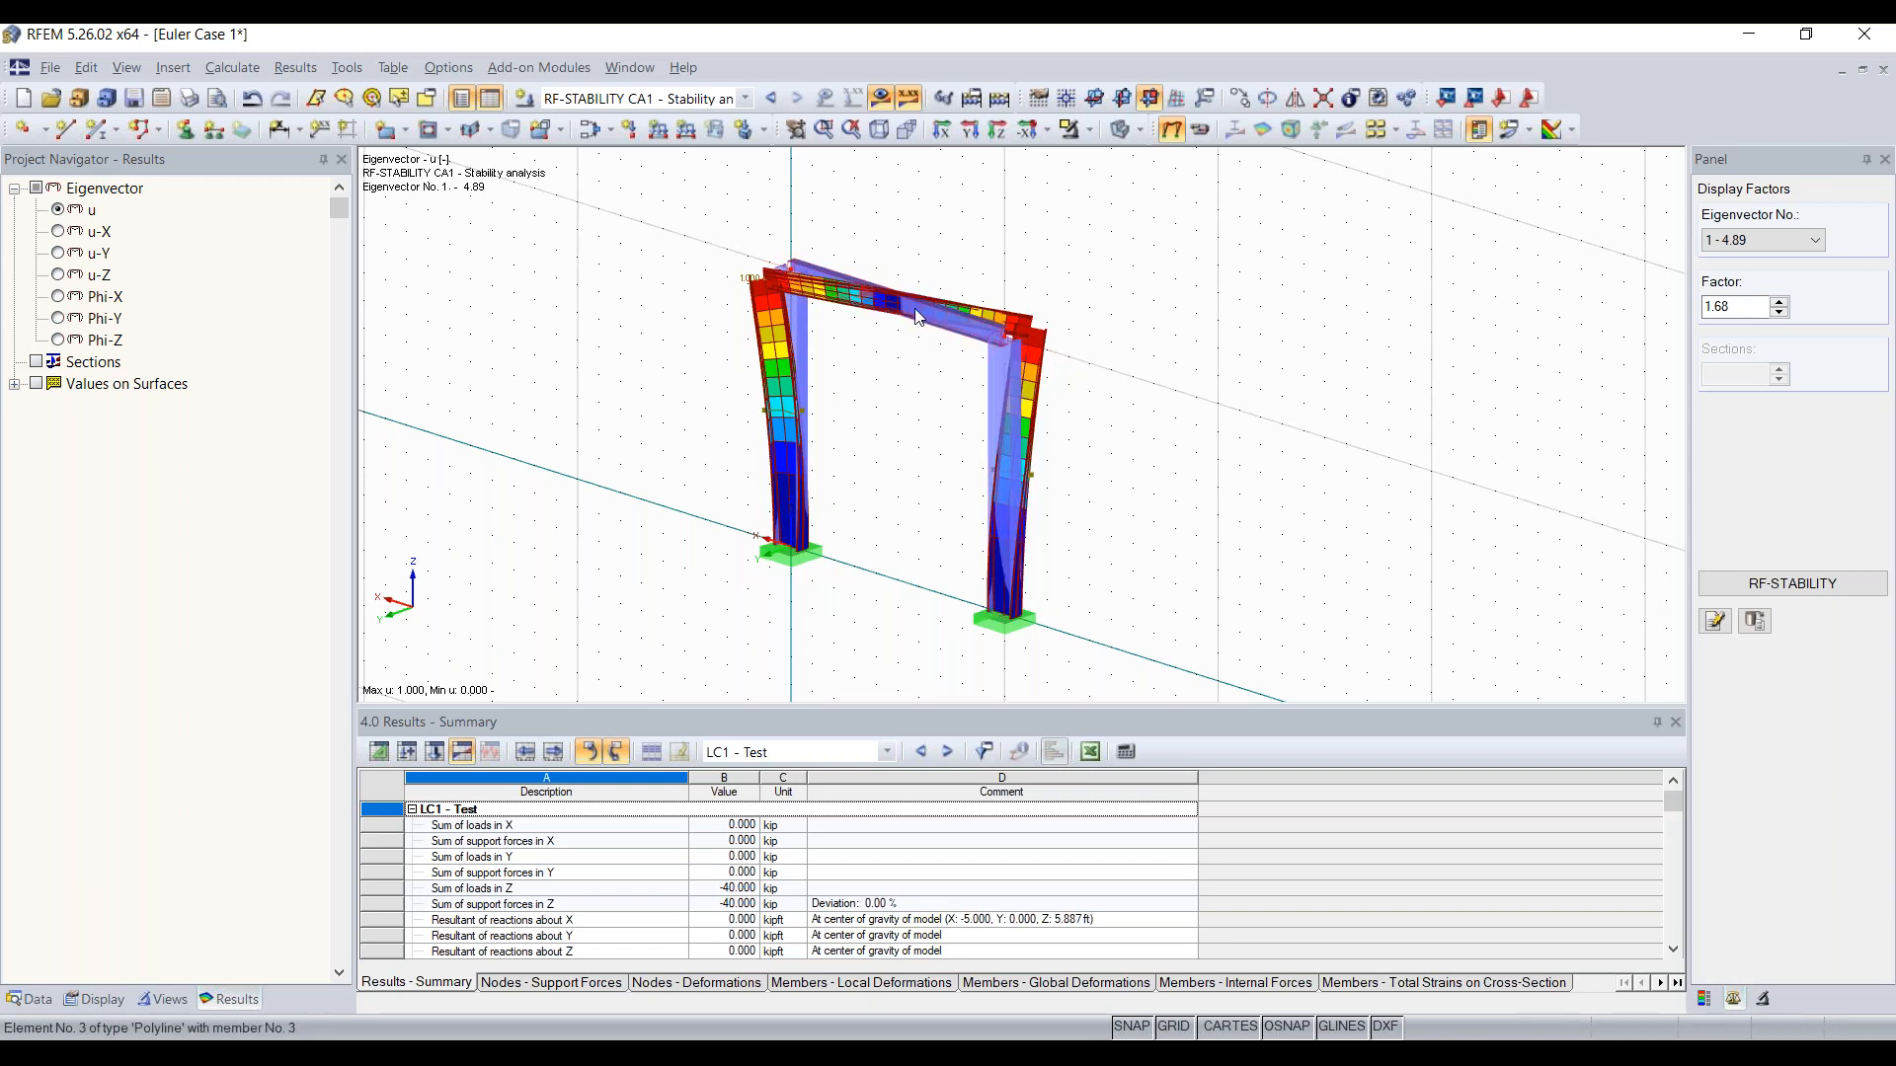
Step: Create a nodal support on nodes 2 and 4 at the column tops that fixes only the uY displacement
click(186, 129)
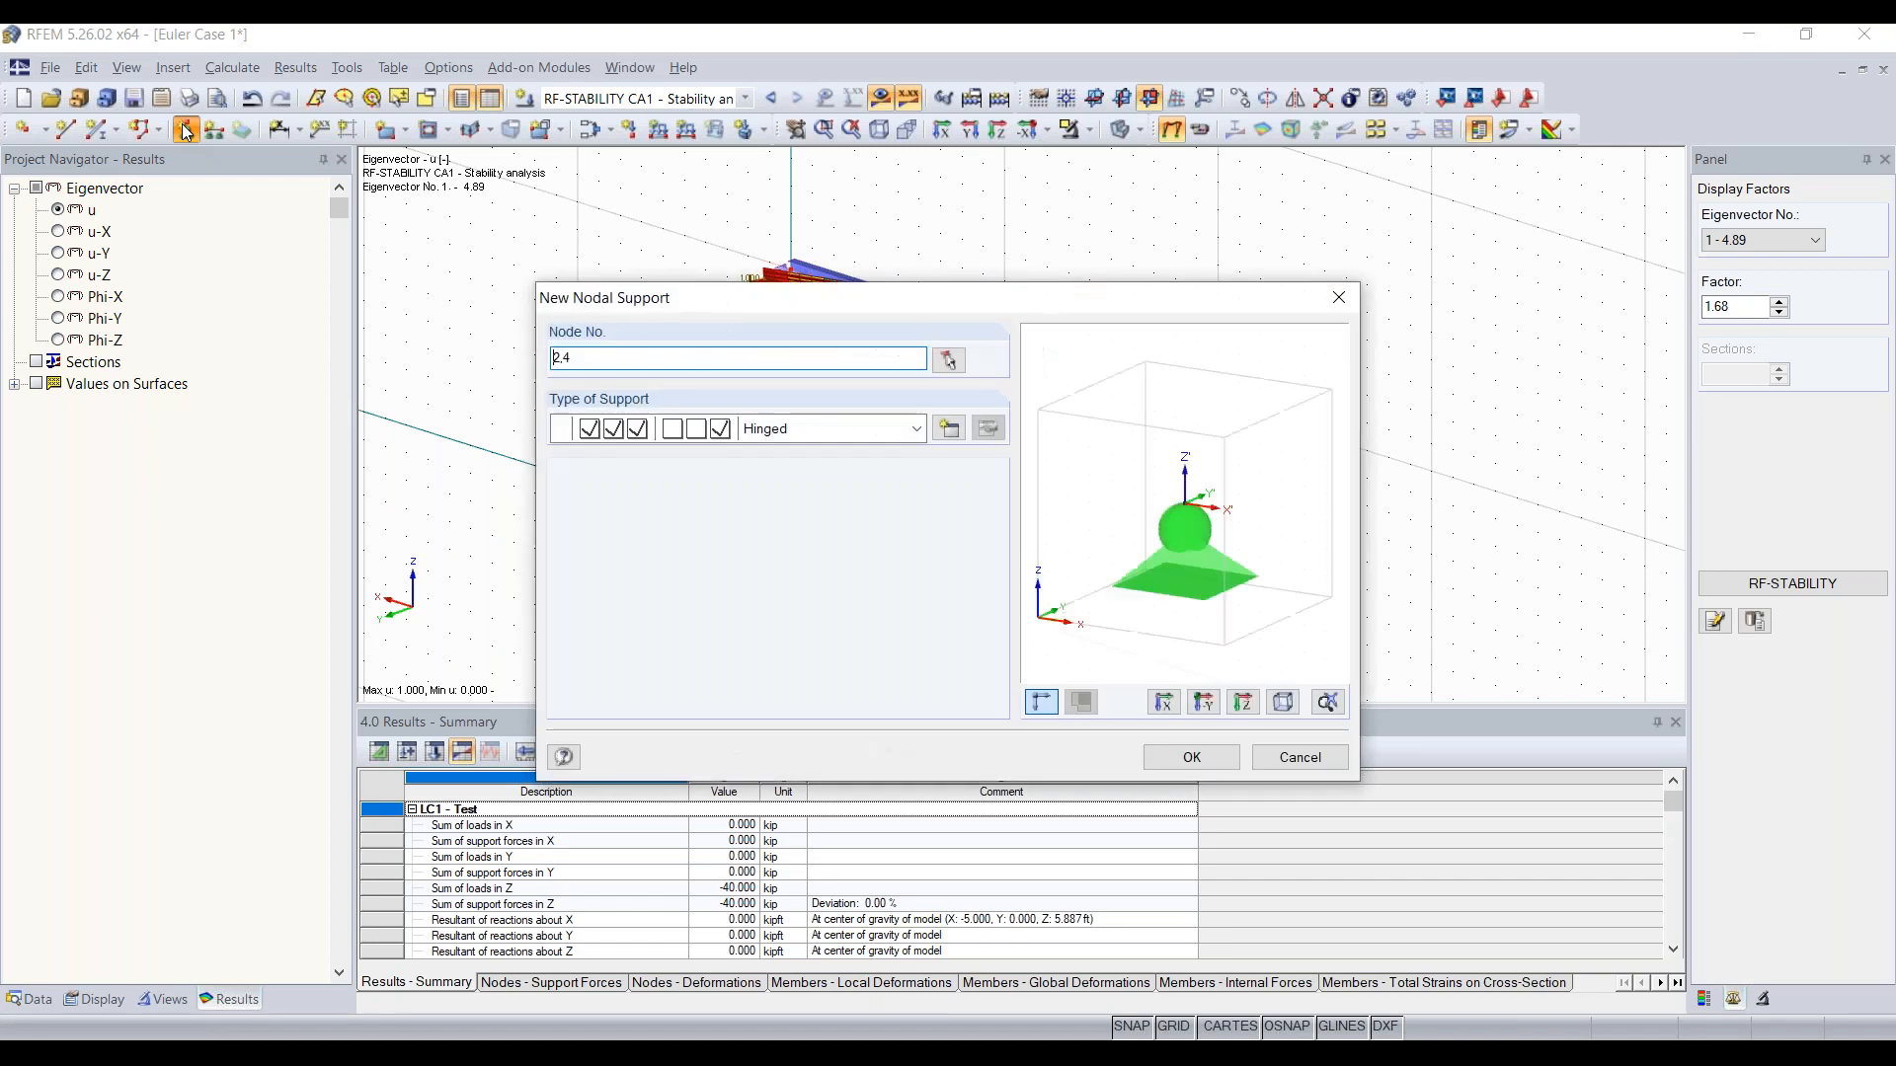
click(949, 428)
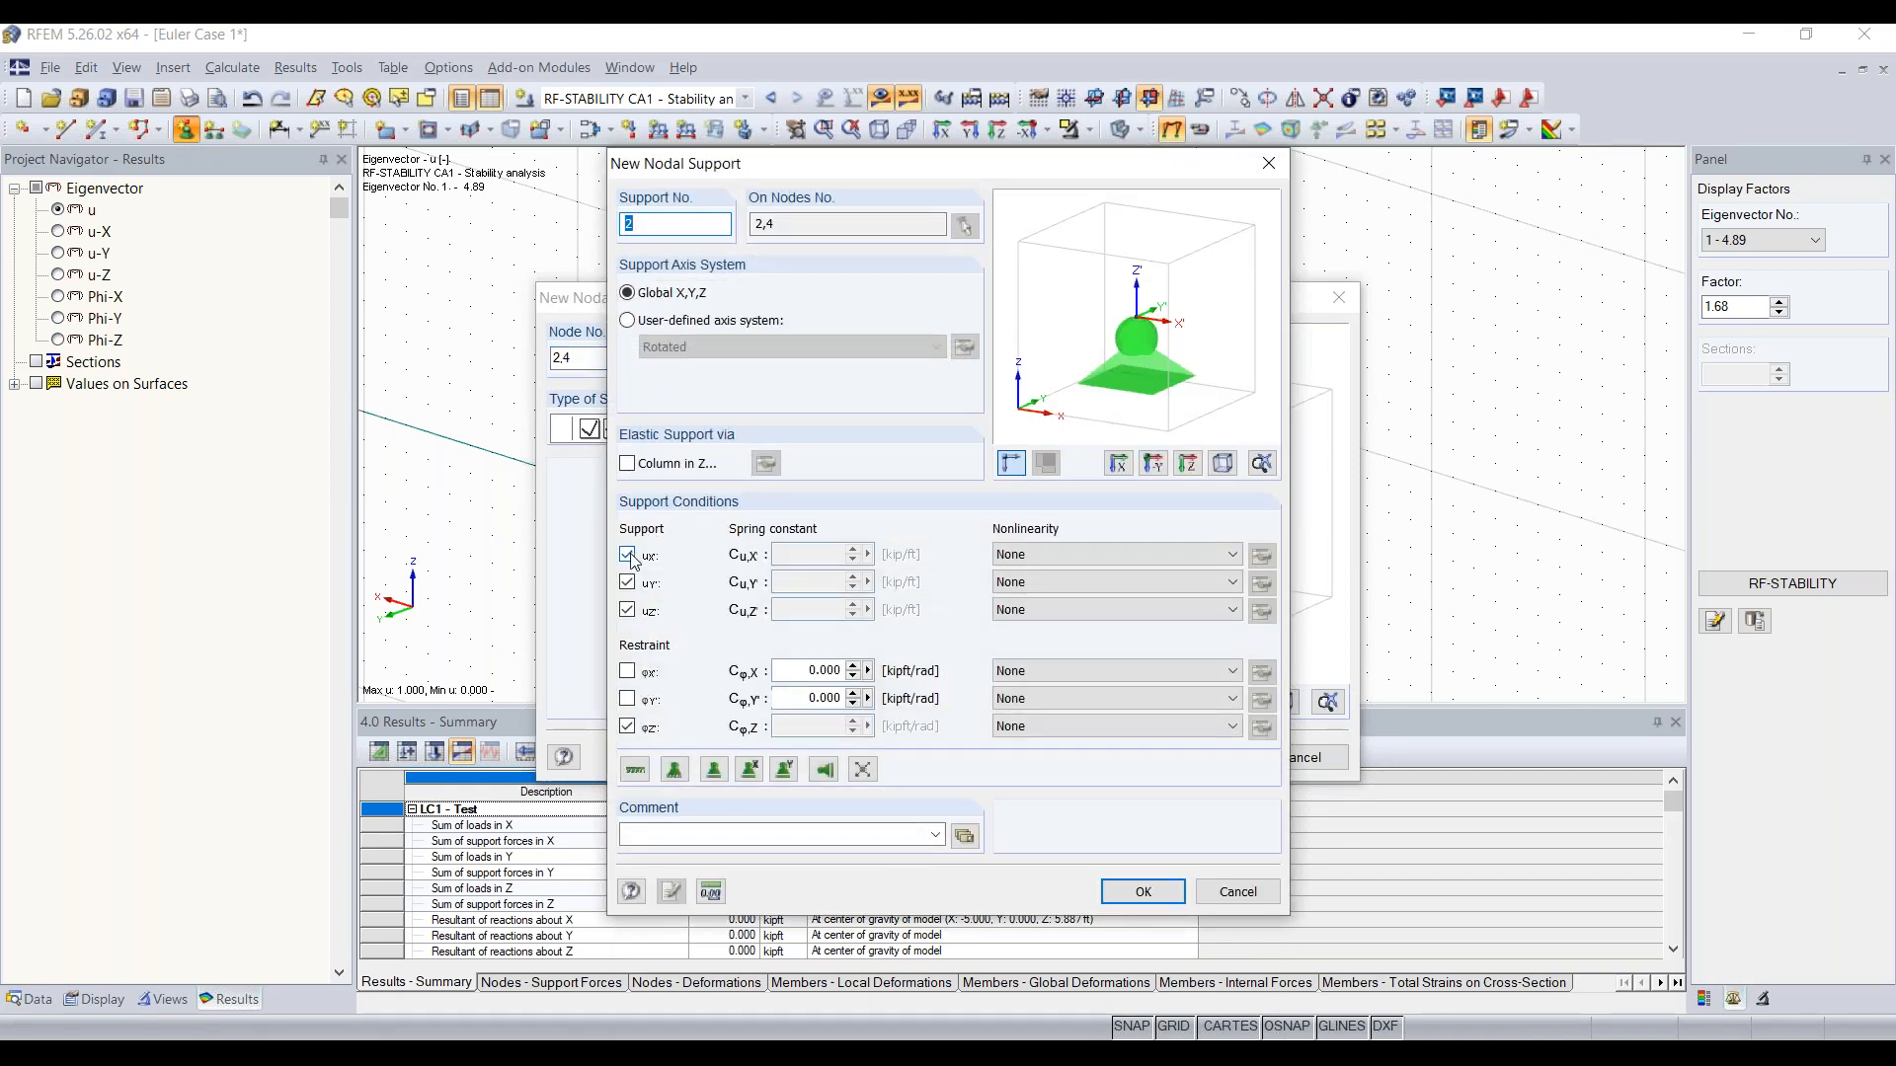
click(627, 727)
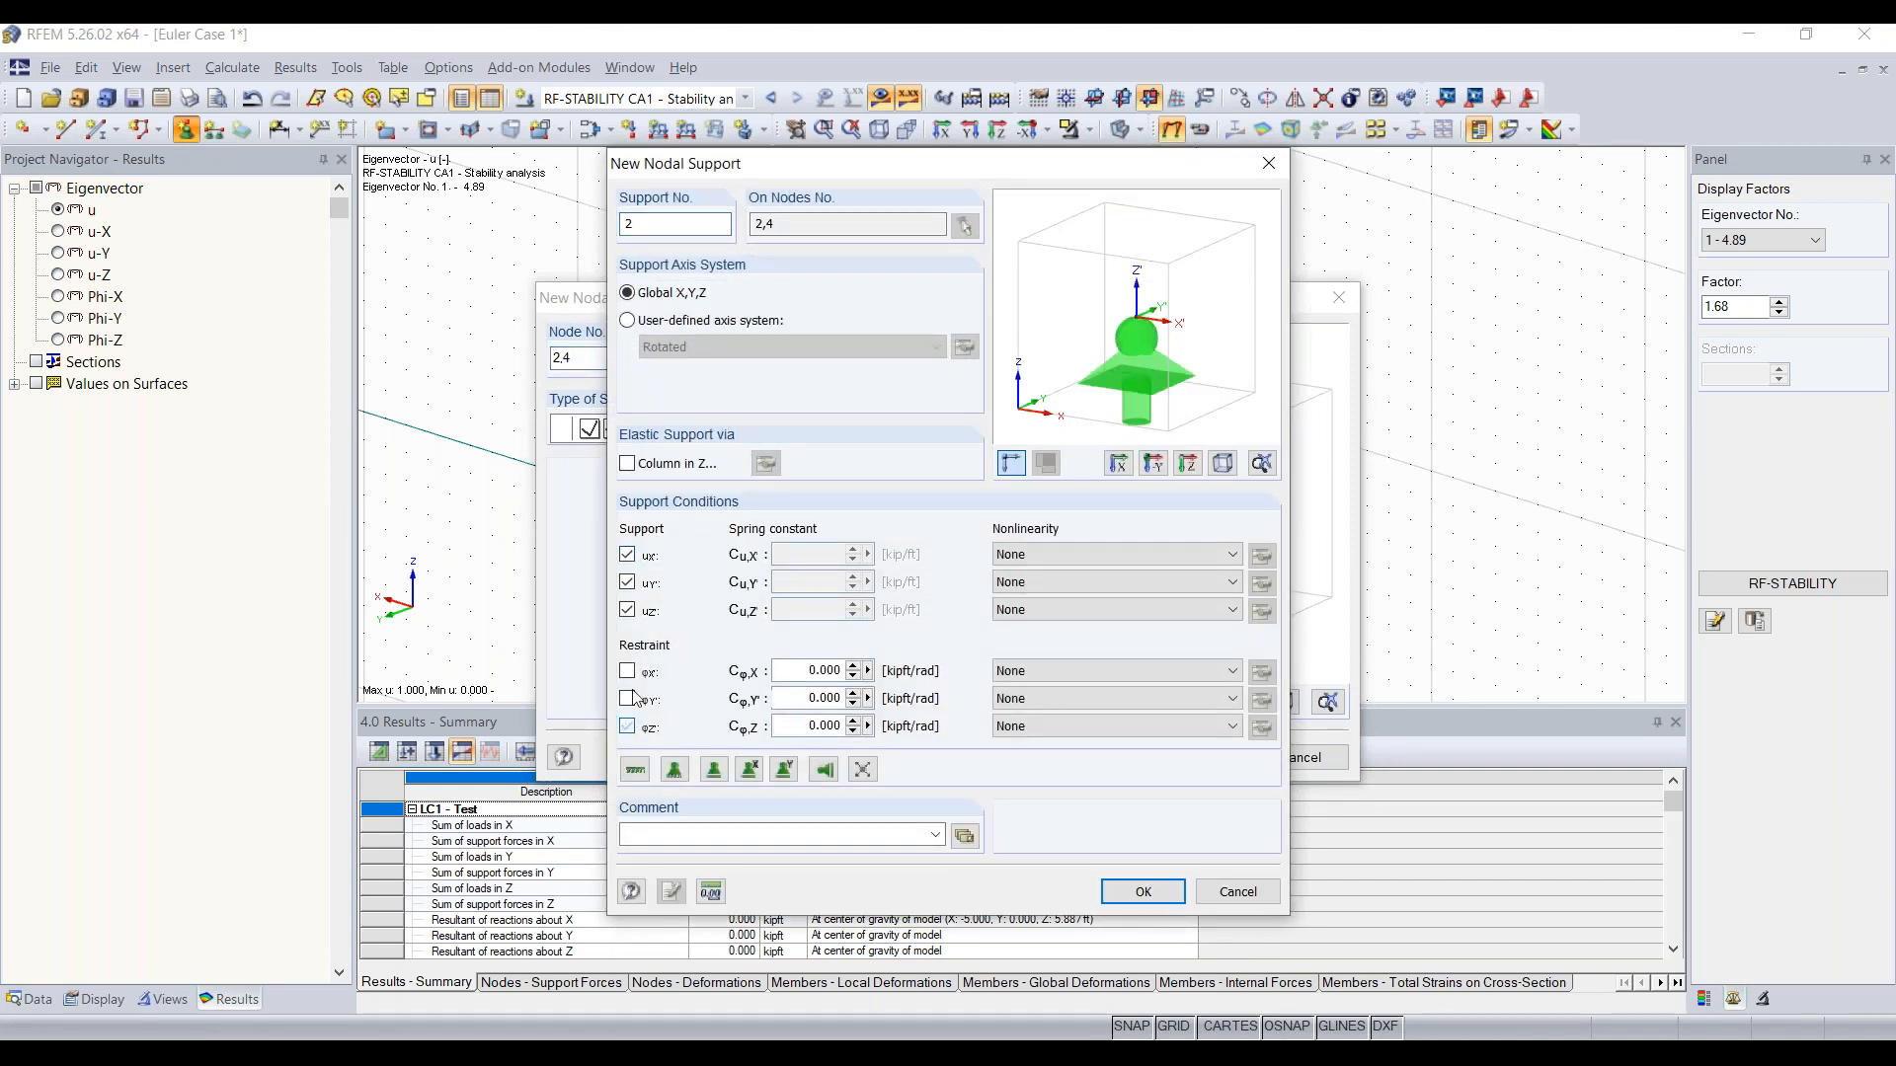
click(627, 611)
click(628, 555)
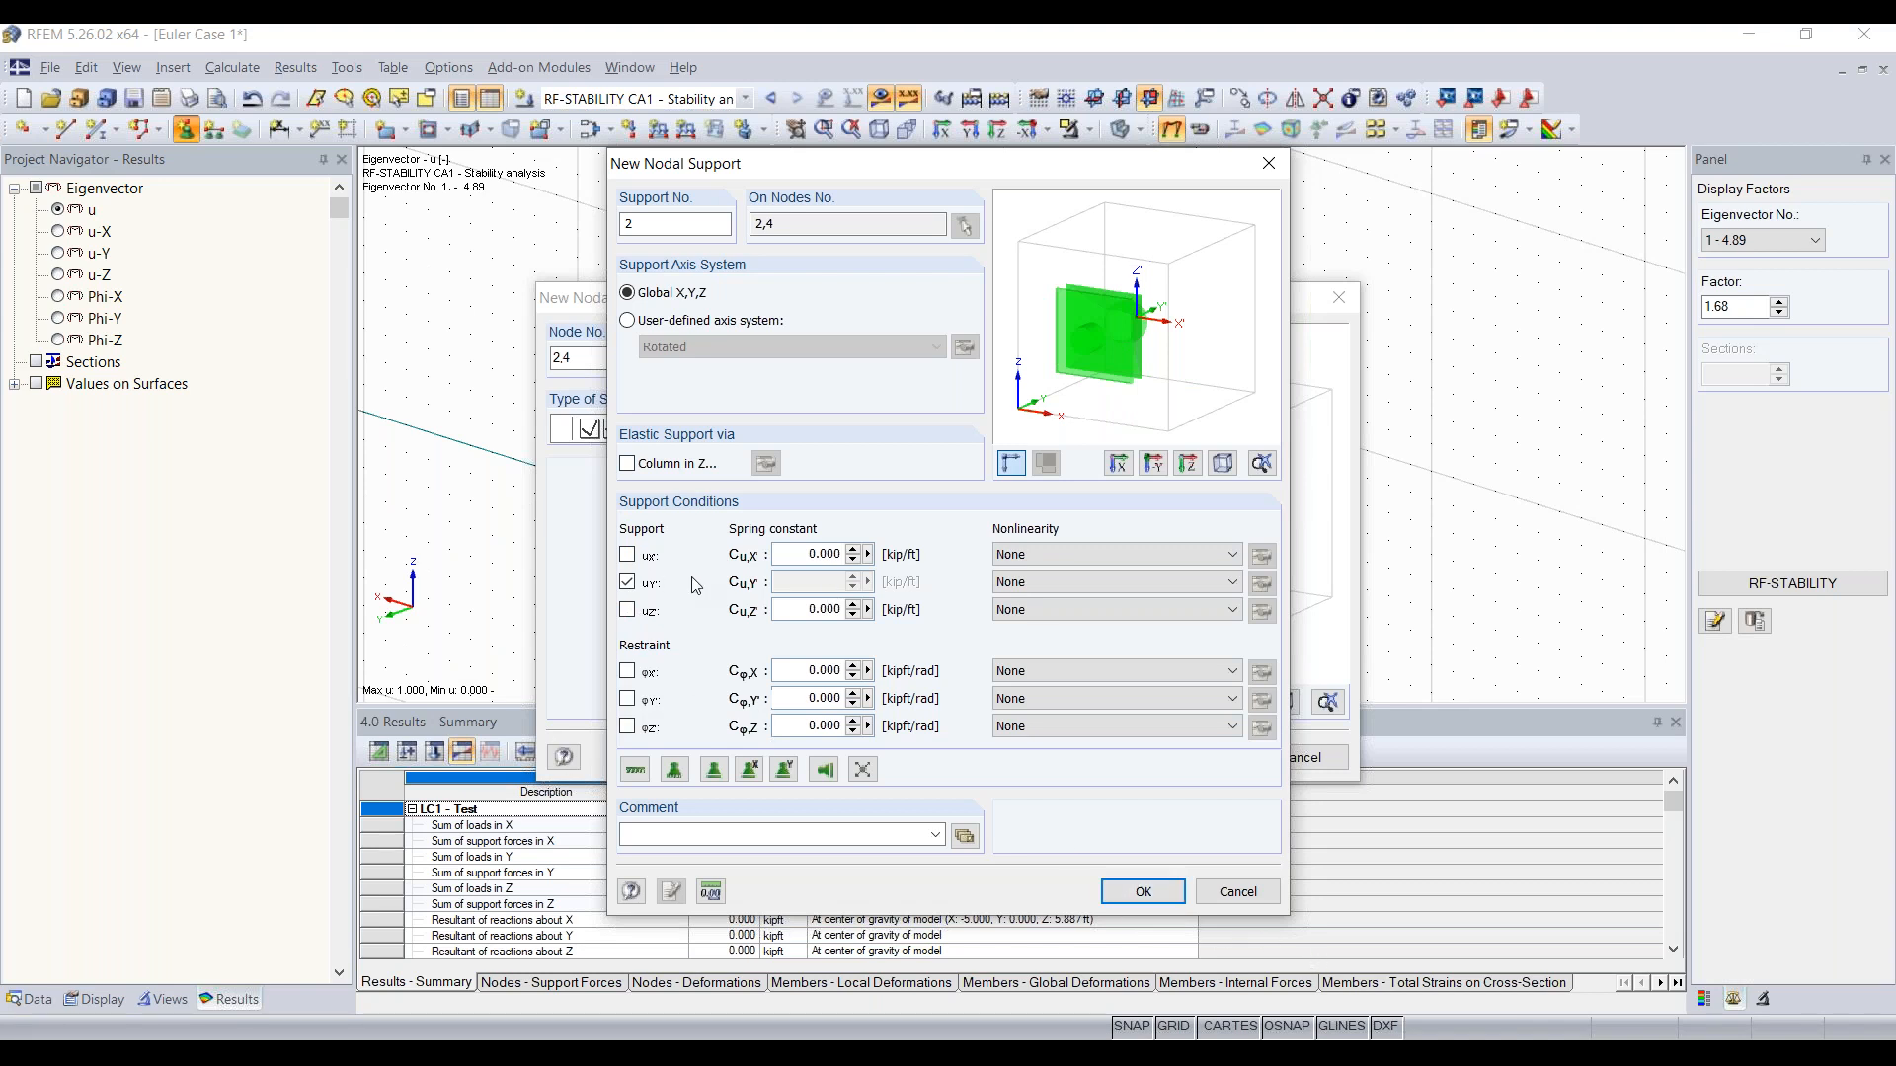
click(1147, 892)
click(1191, 757)
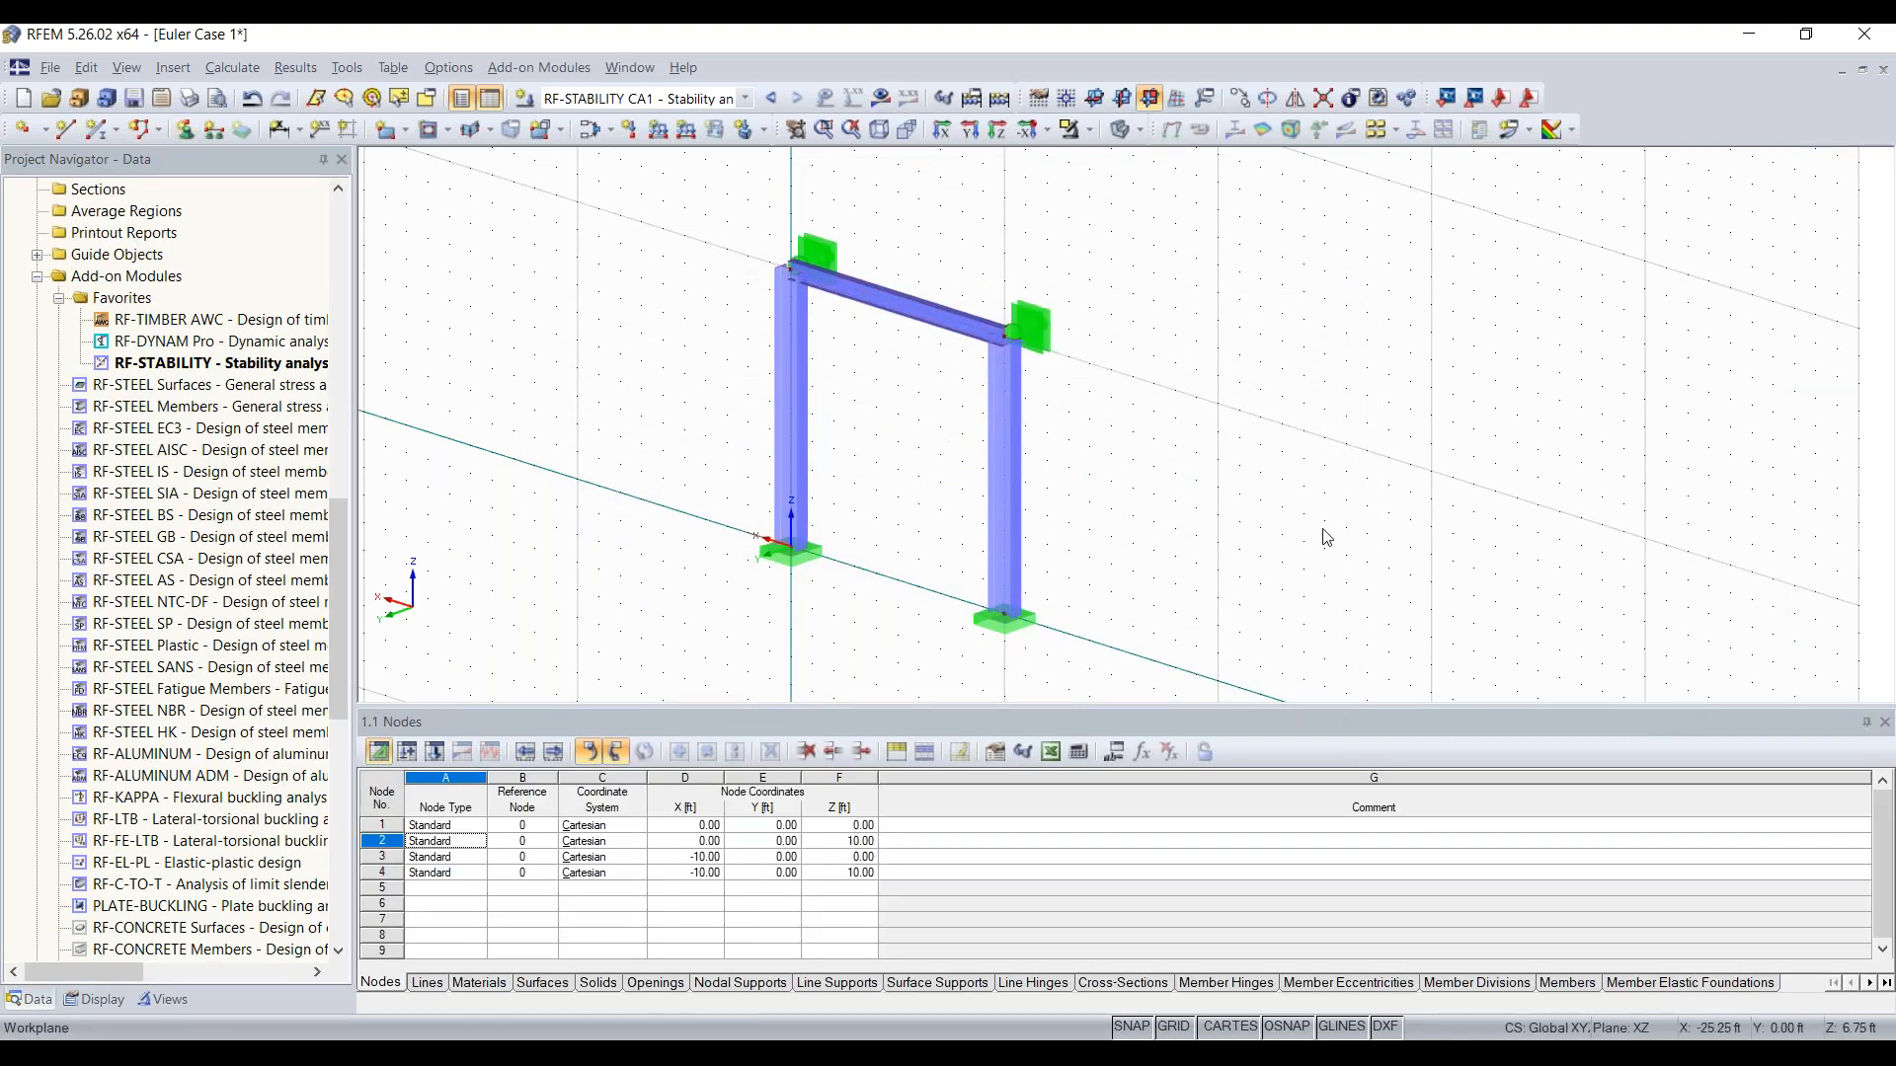
Step: Show the recalculated RF-STABILITY CA1 results and enlarge the buckling shape of eigenvector No. 1 to a display factor of 1.43
click(1002, 98)
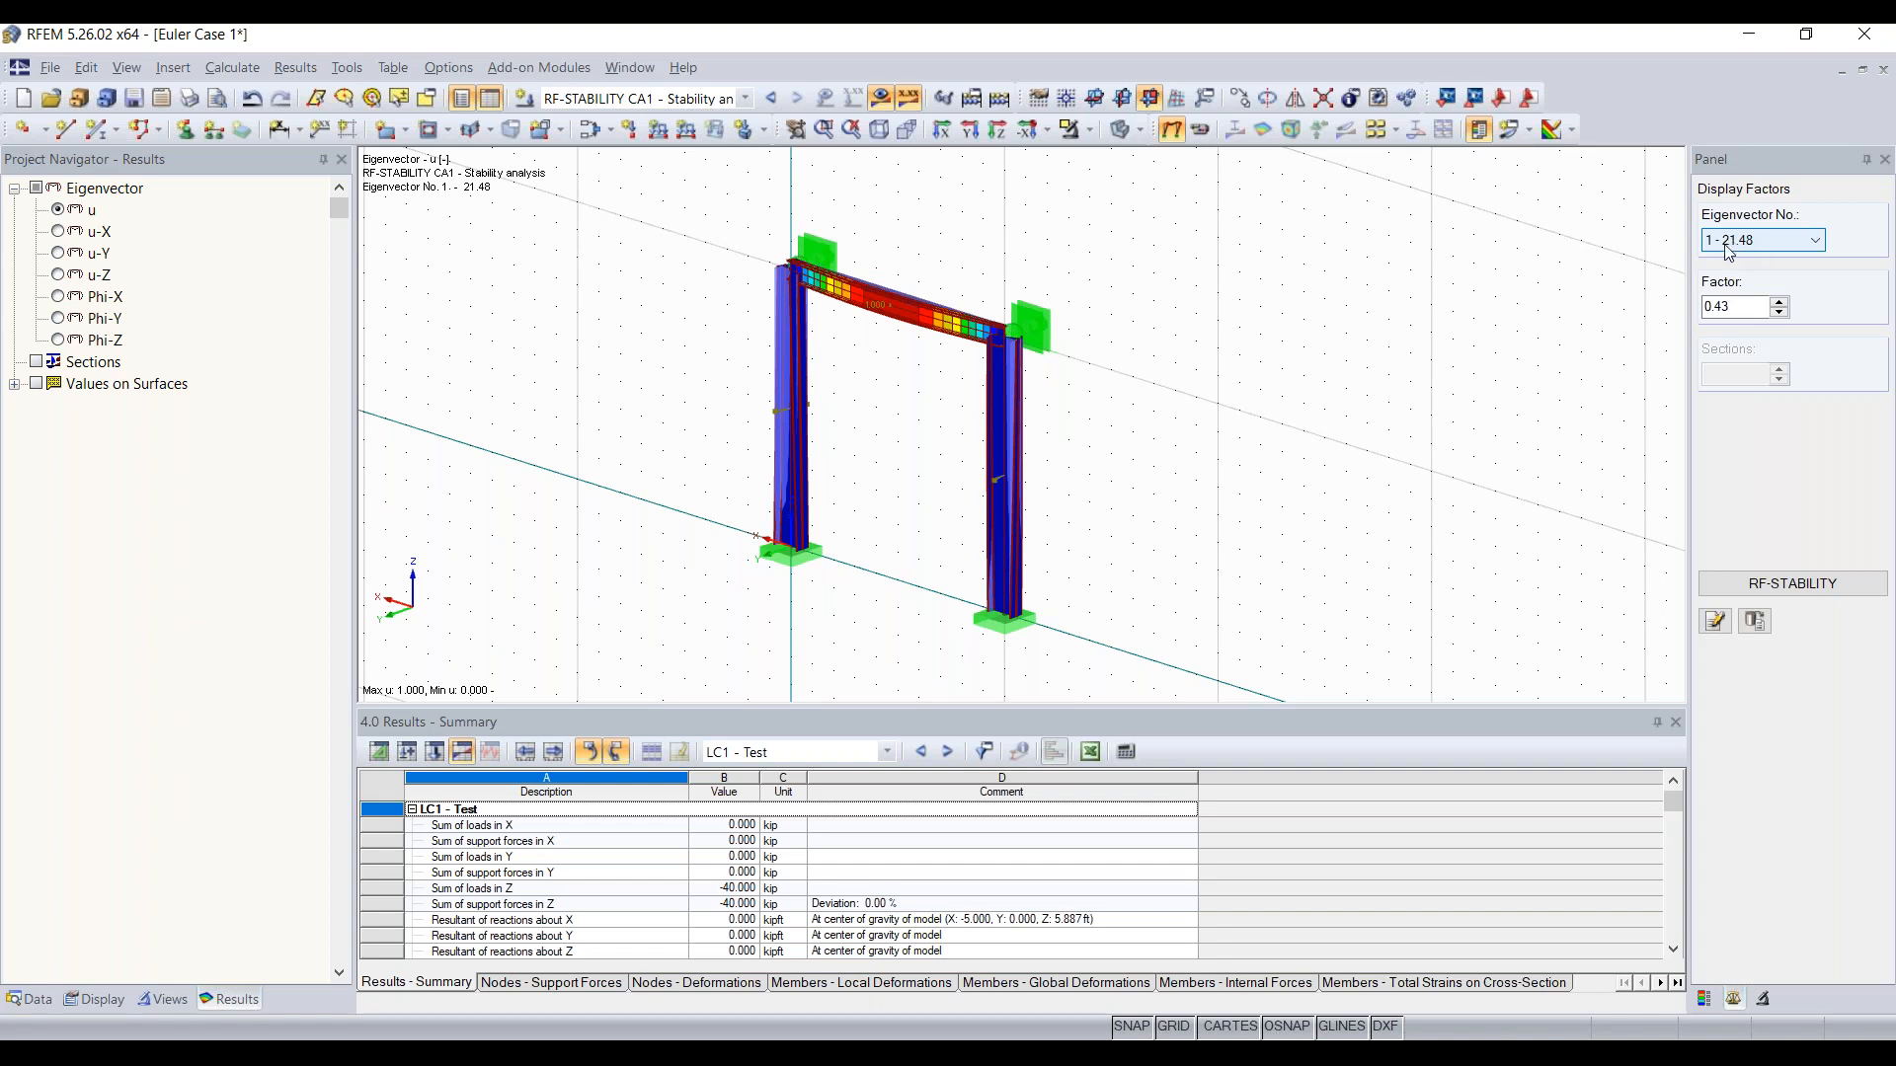
right_drag(1224, 372, 1163, 369)
click(1723, 305)
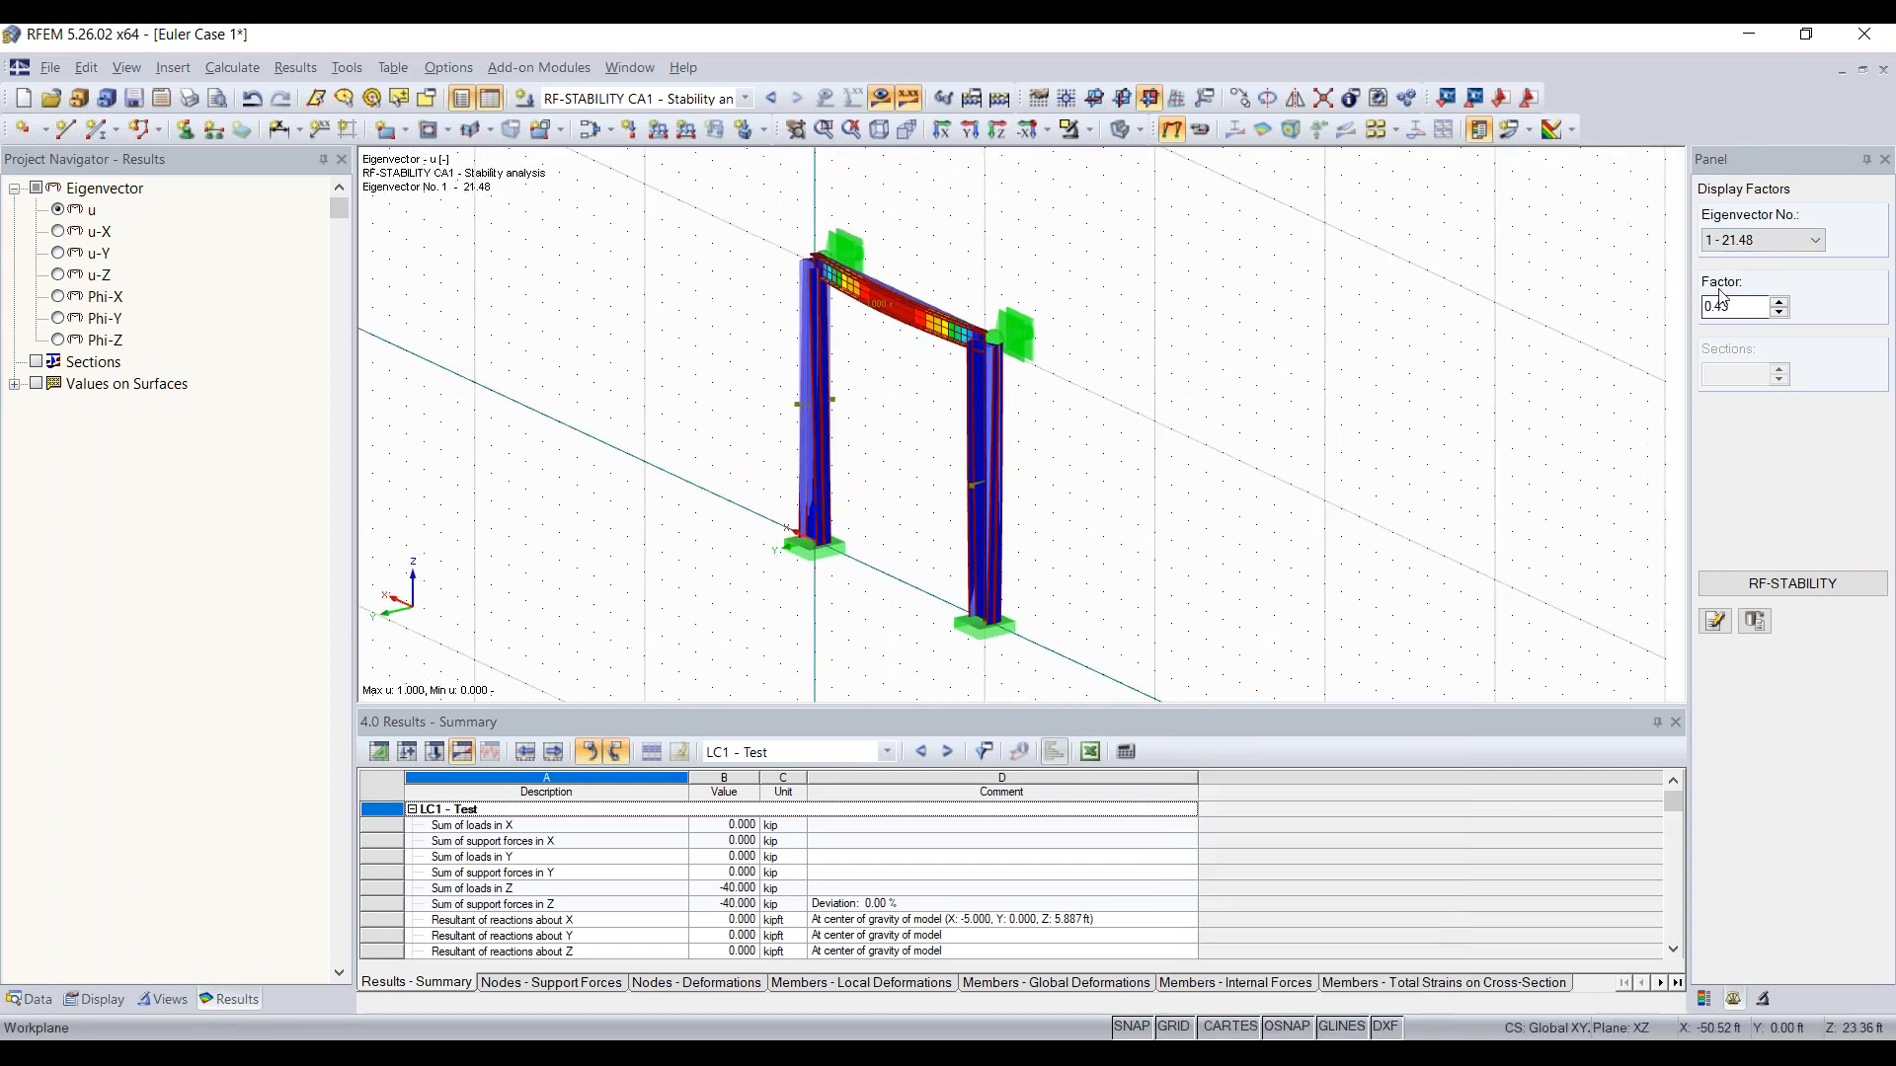
click(1782, 300)
click(1782, 300)
click(1782, 302)
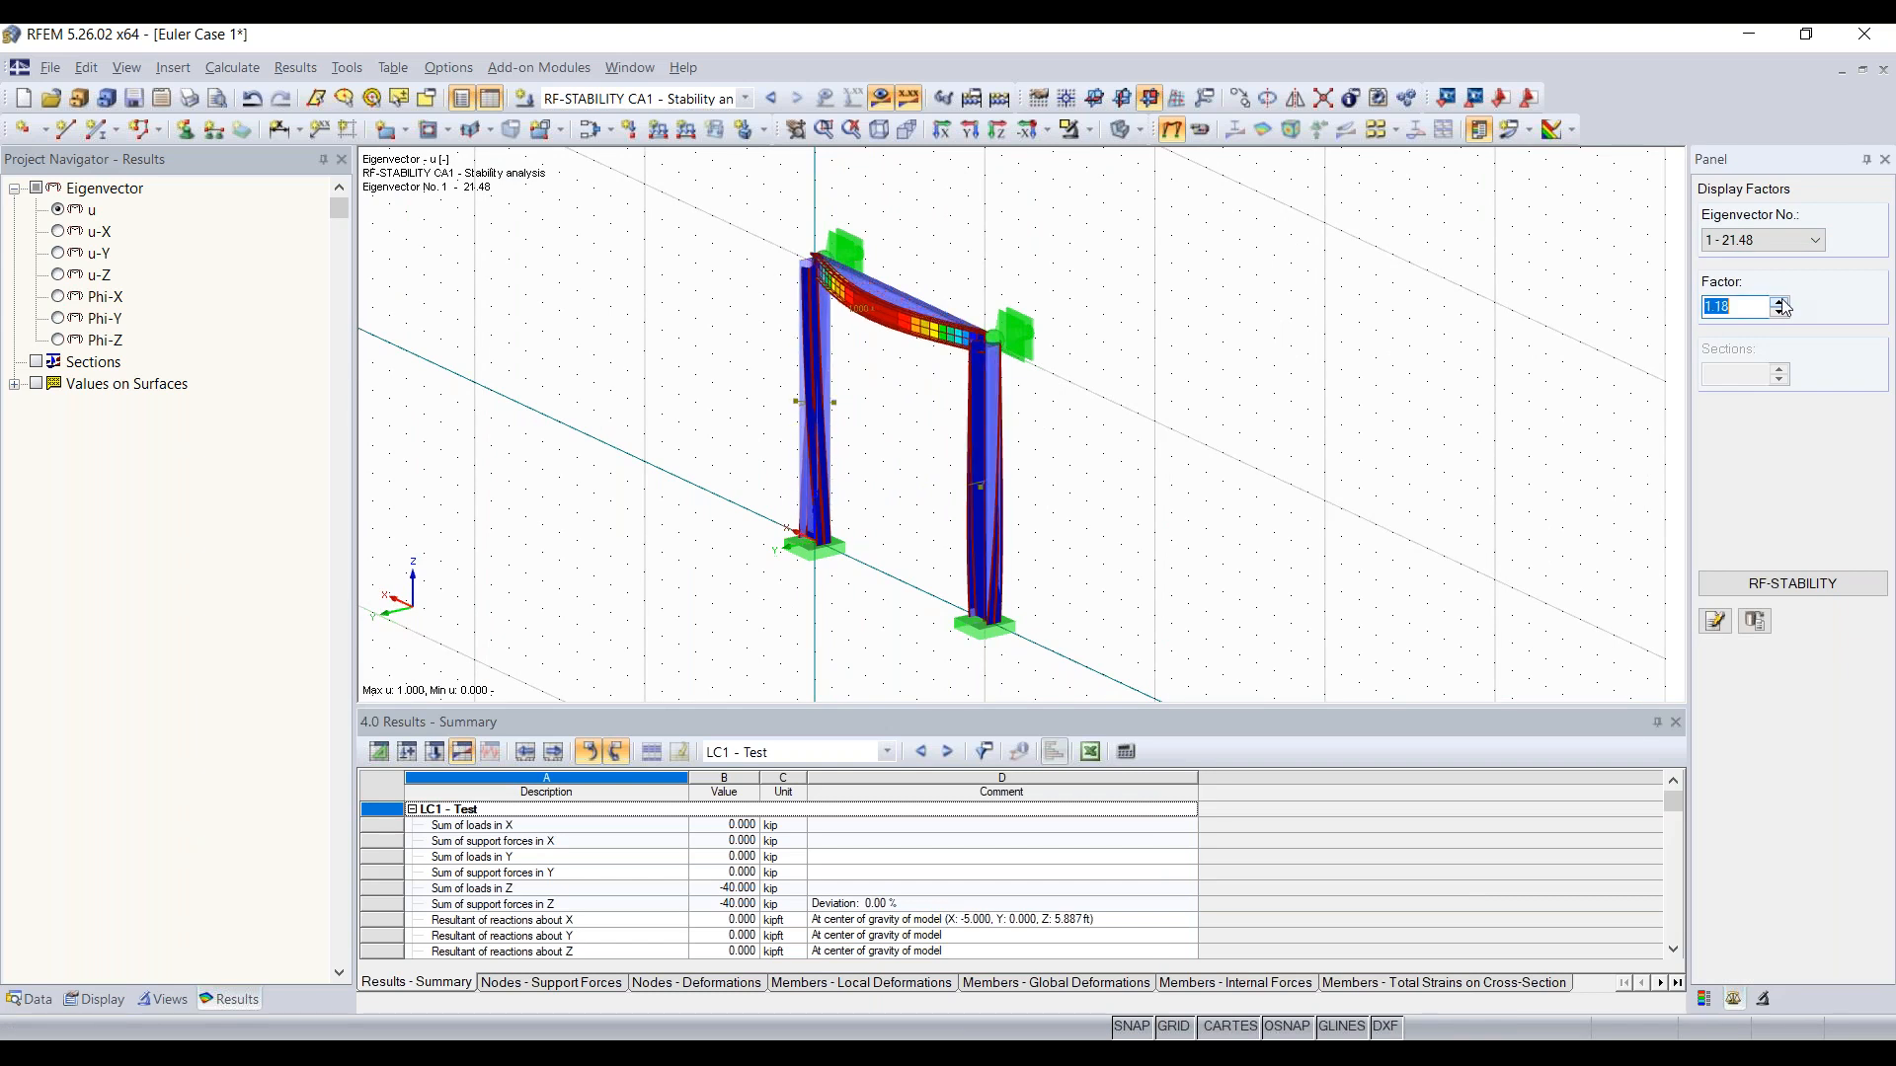
Step: View the laterally supported frame's buckling shapes for eigenvectors No. 2 to 4, and return to No. 1
click(1792, 247)
click(1754, 272)
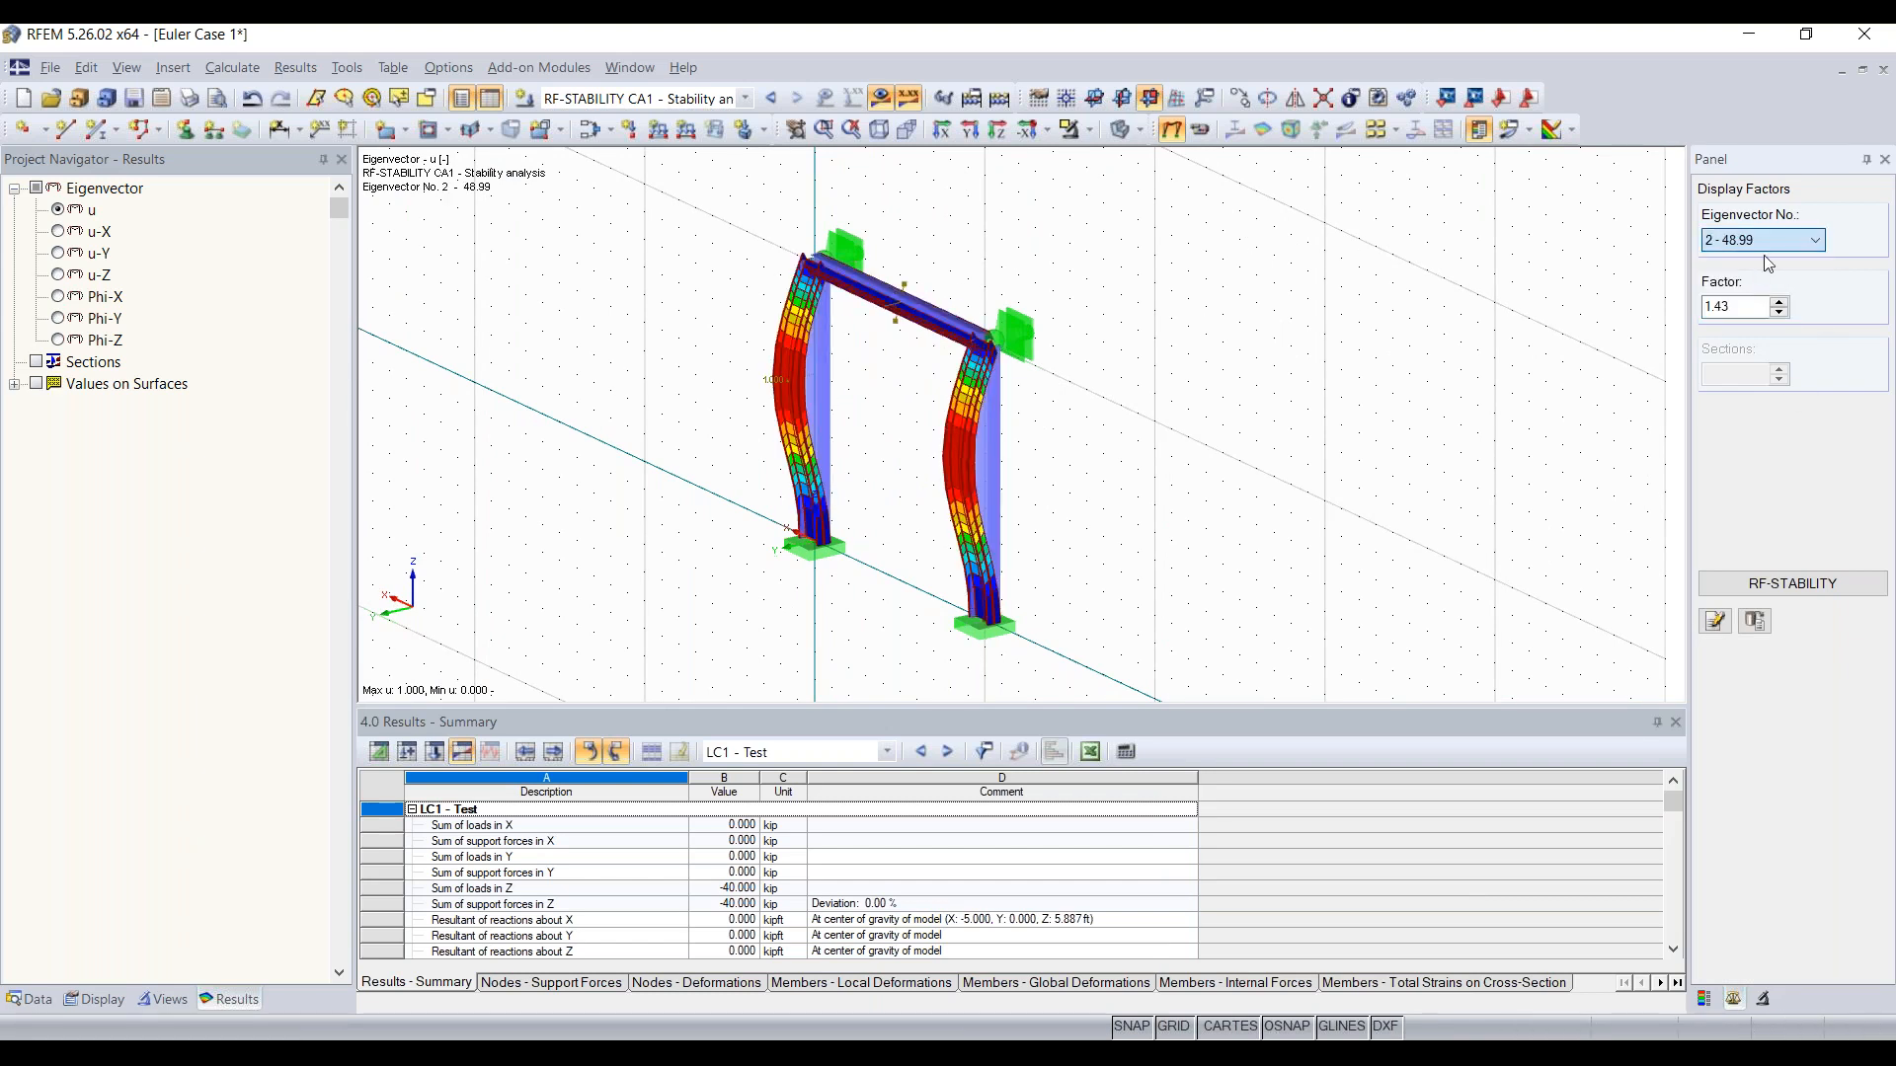
scroll(1774, 239, down, 2)
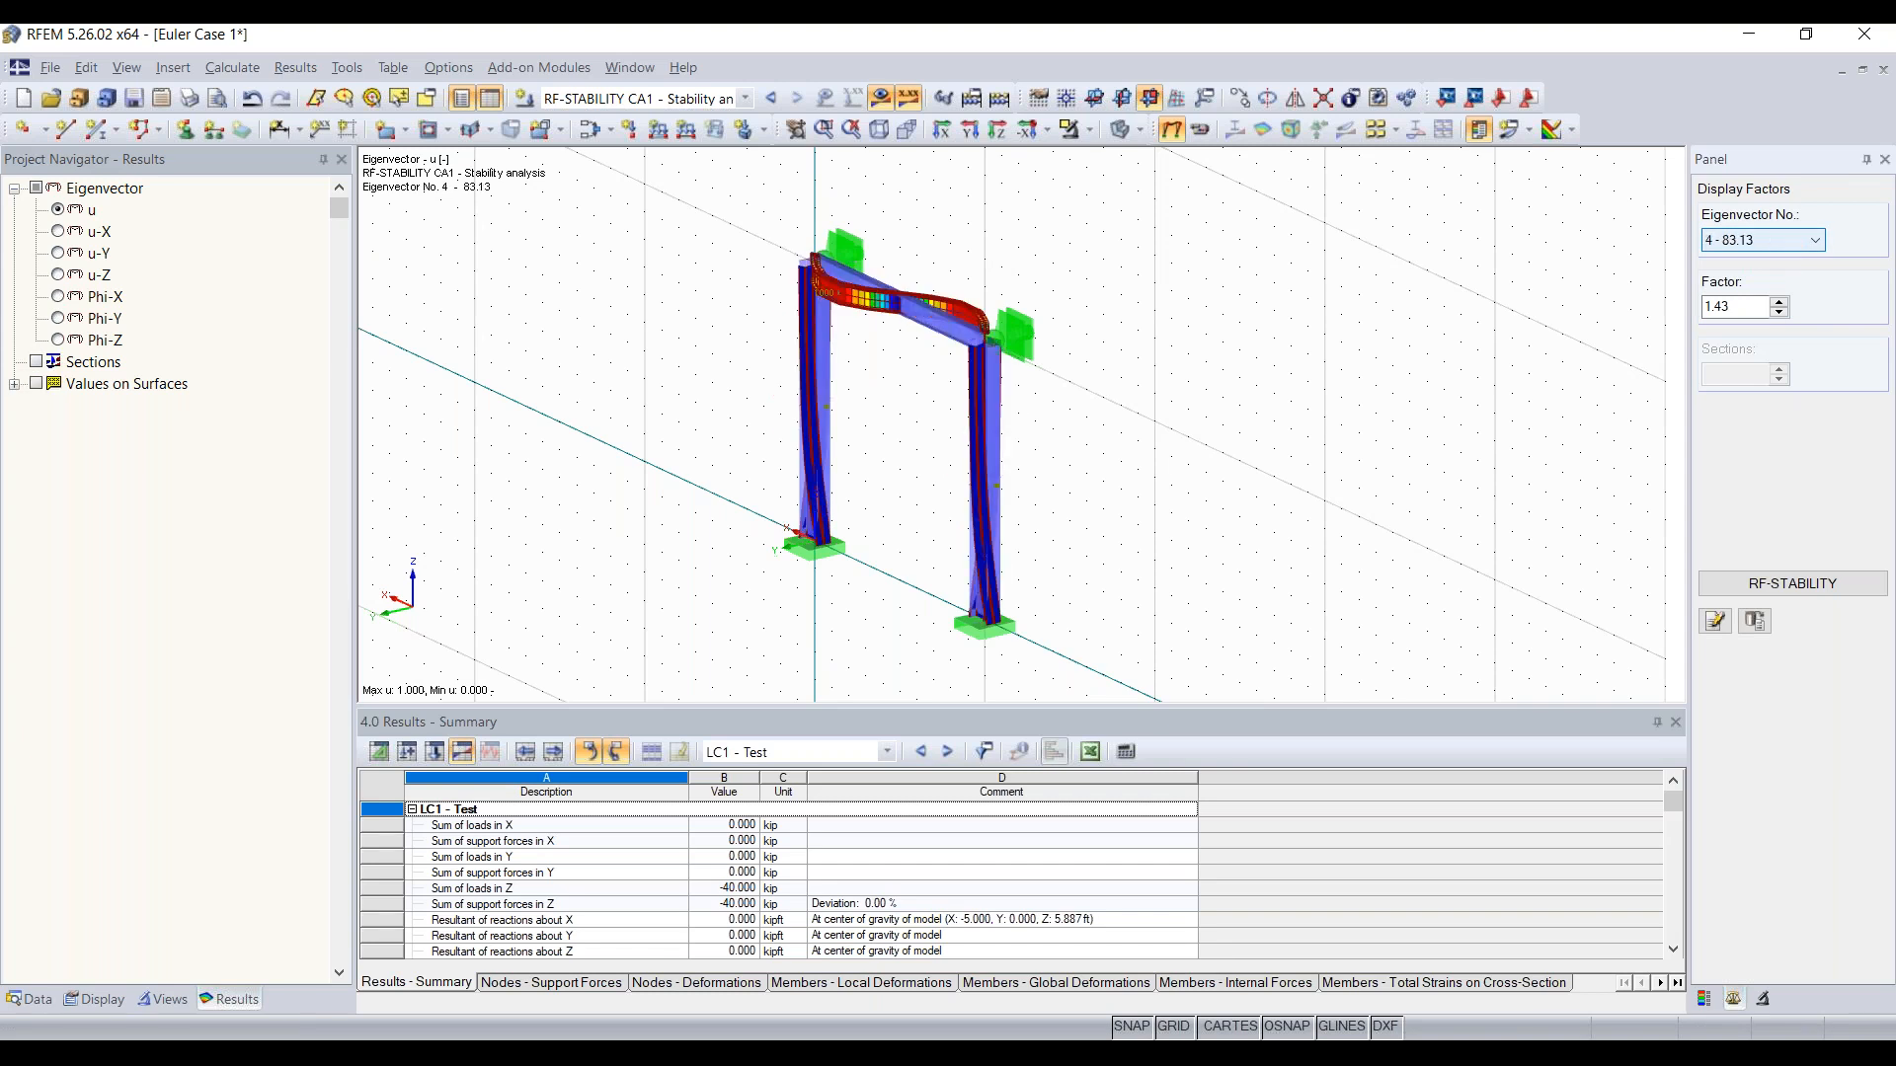
scroll(1763, 240, up, 3)
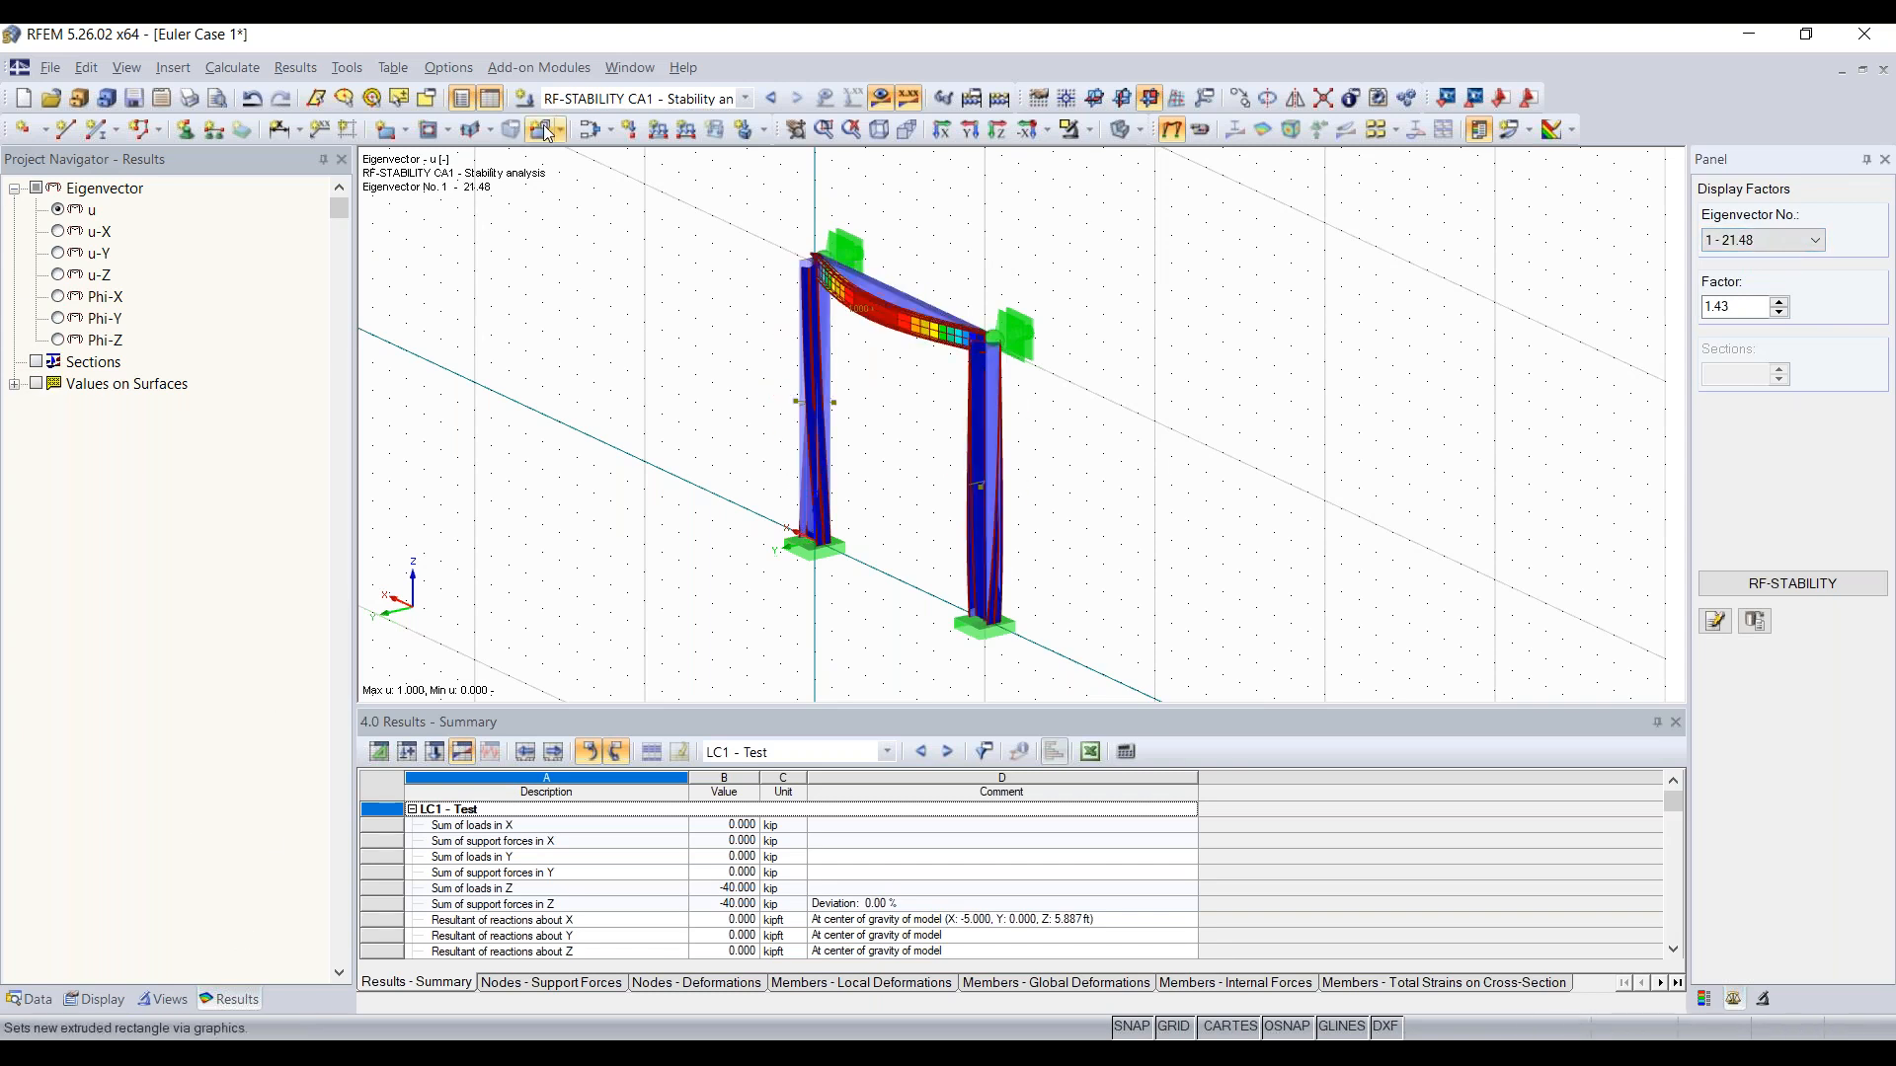
Step: Switch to the LC1 results and display the nodal support reactions at the column bases
click(642, 99)
click(599, 119)
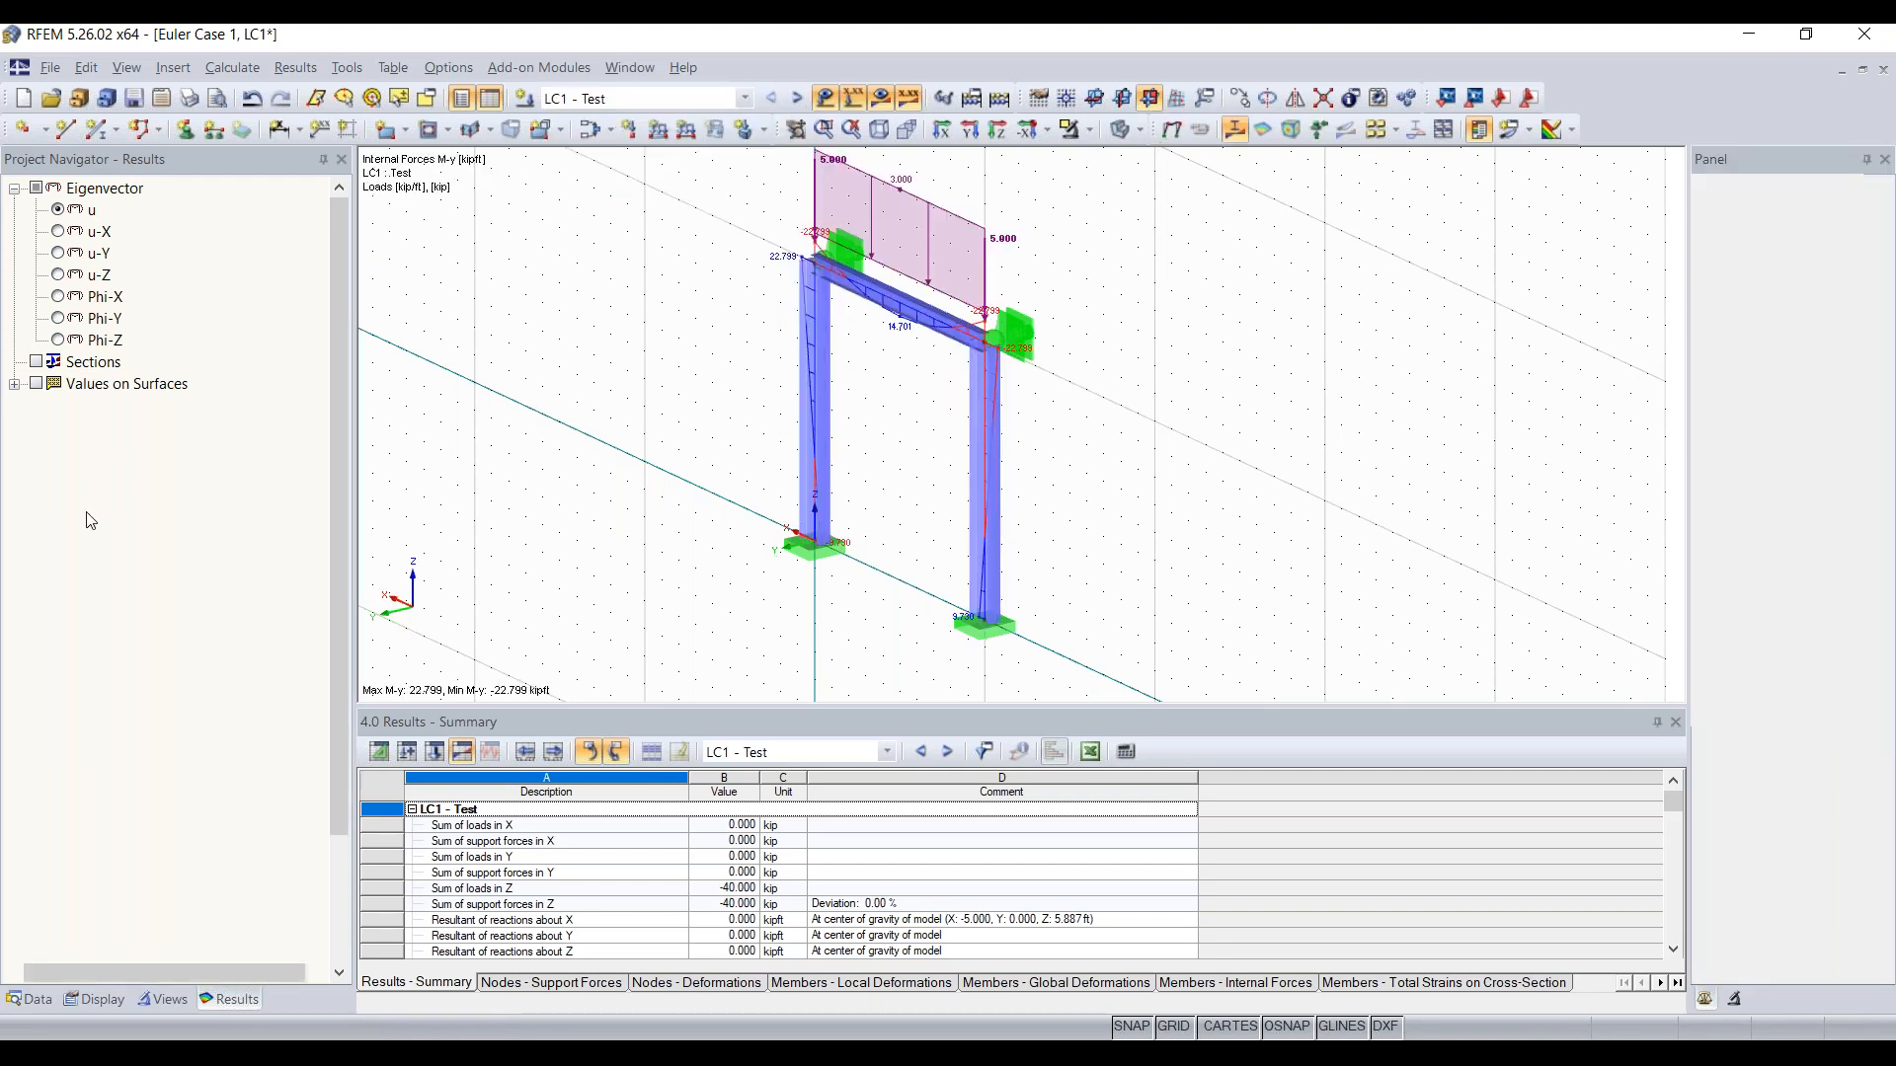
scroll(82, 669, down, 2)
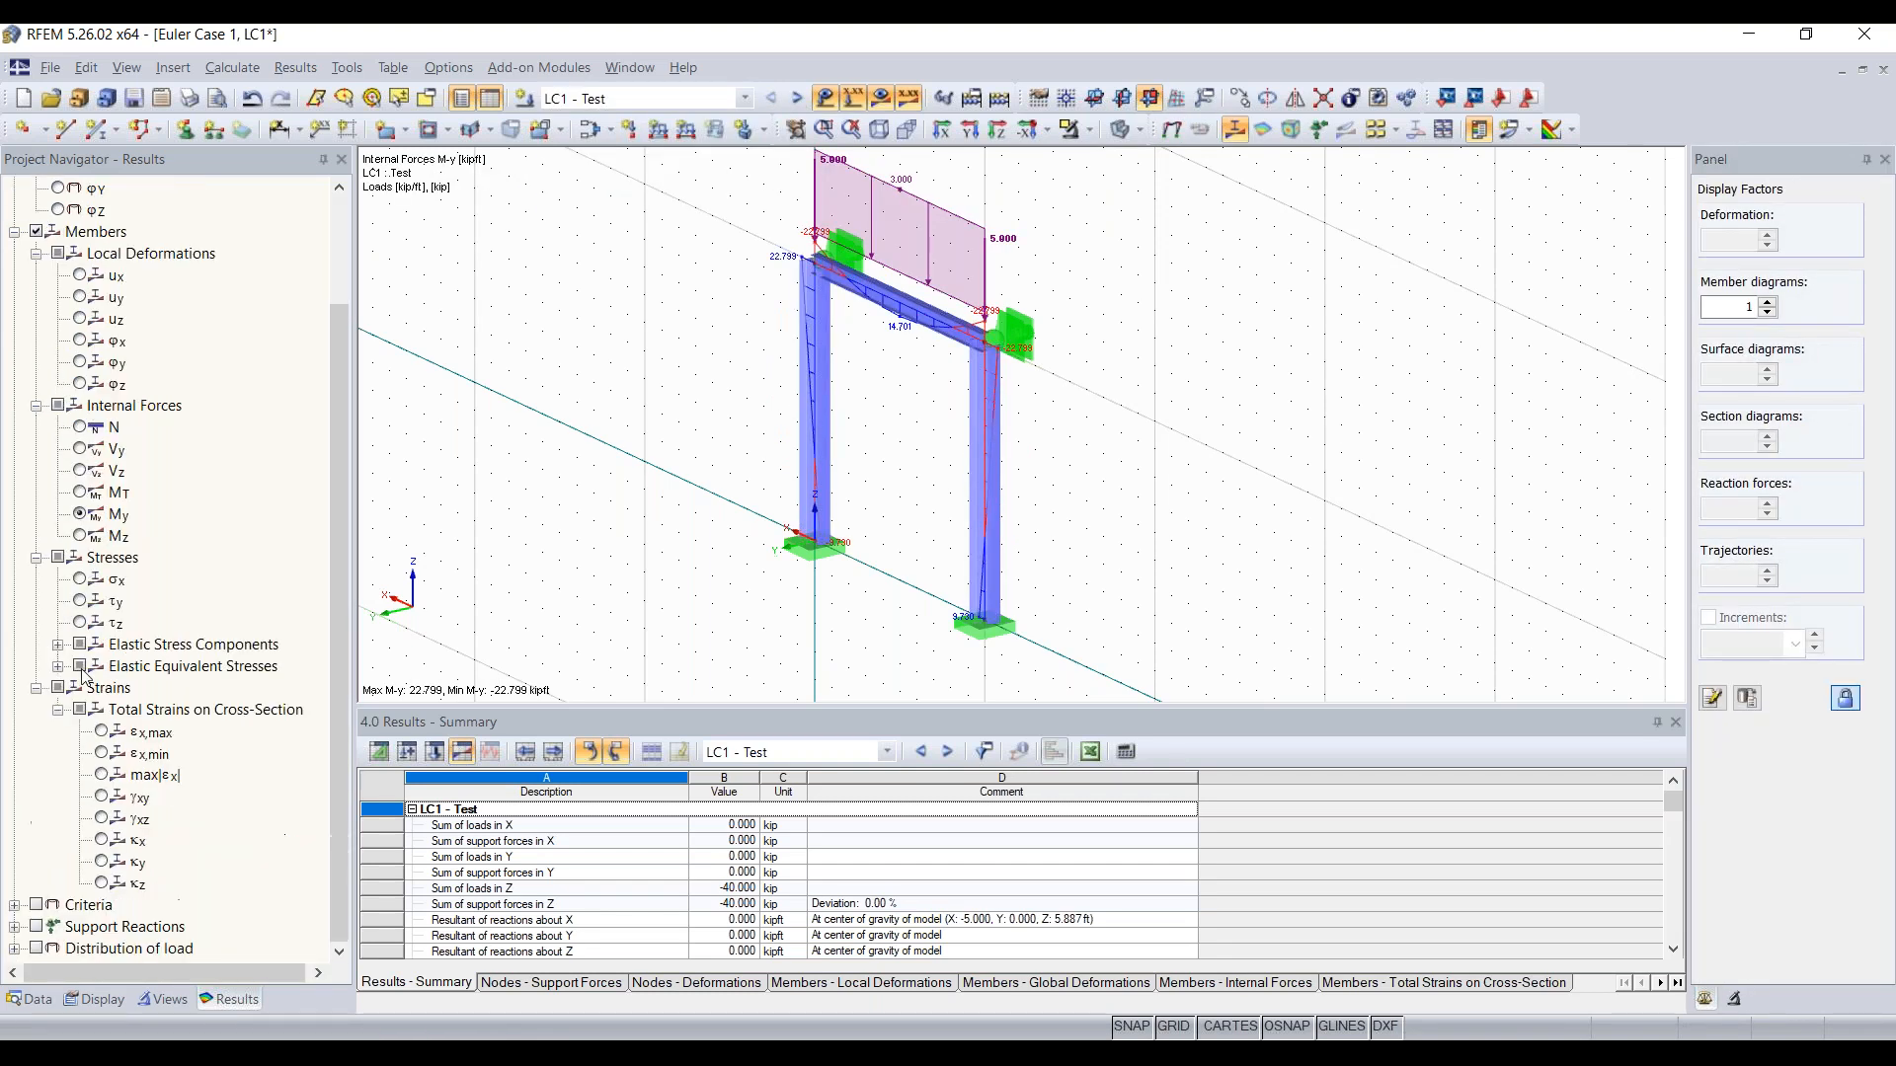
click(33, 925)
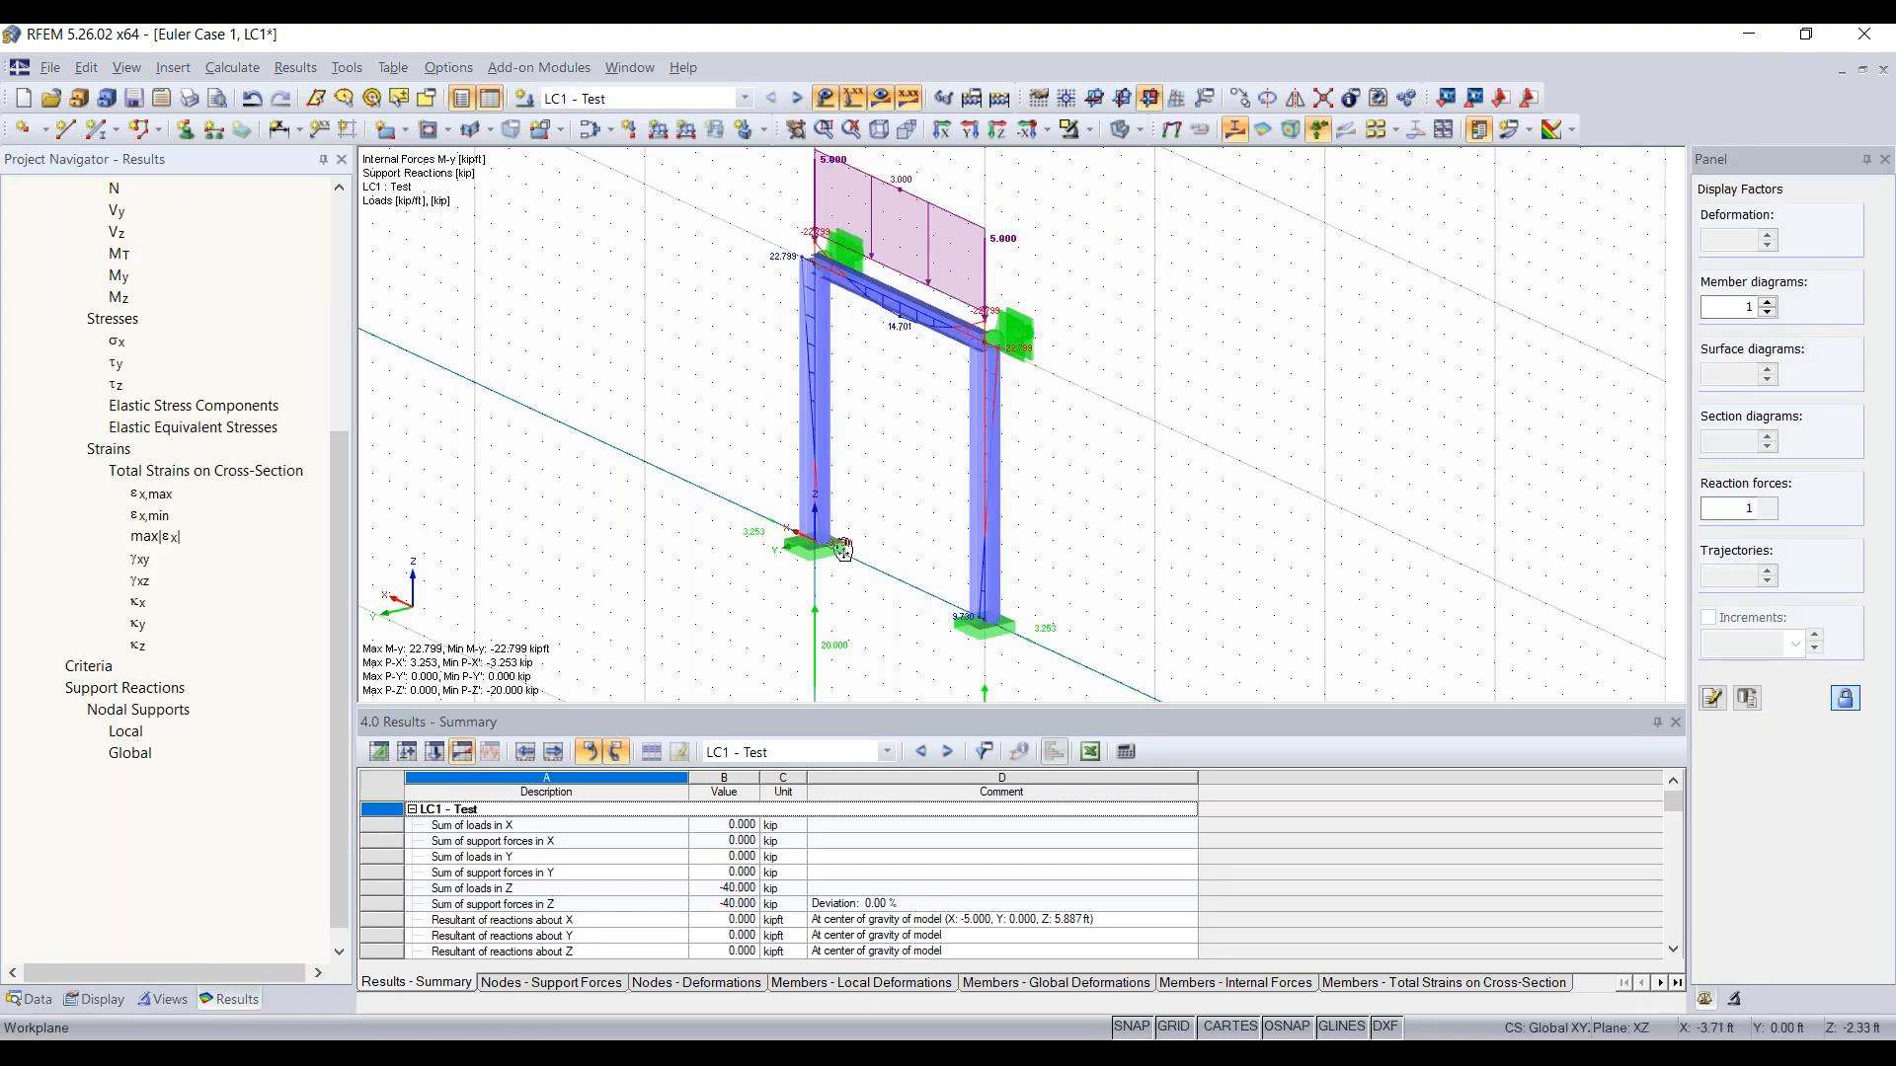
middle_drag(853, 582, 826, 454)
scroll(826, 454, up, 3)
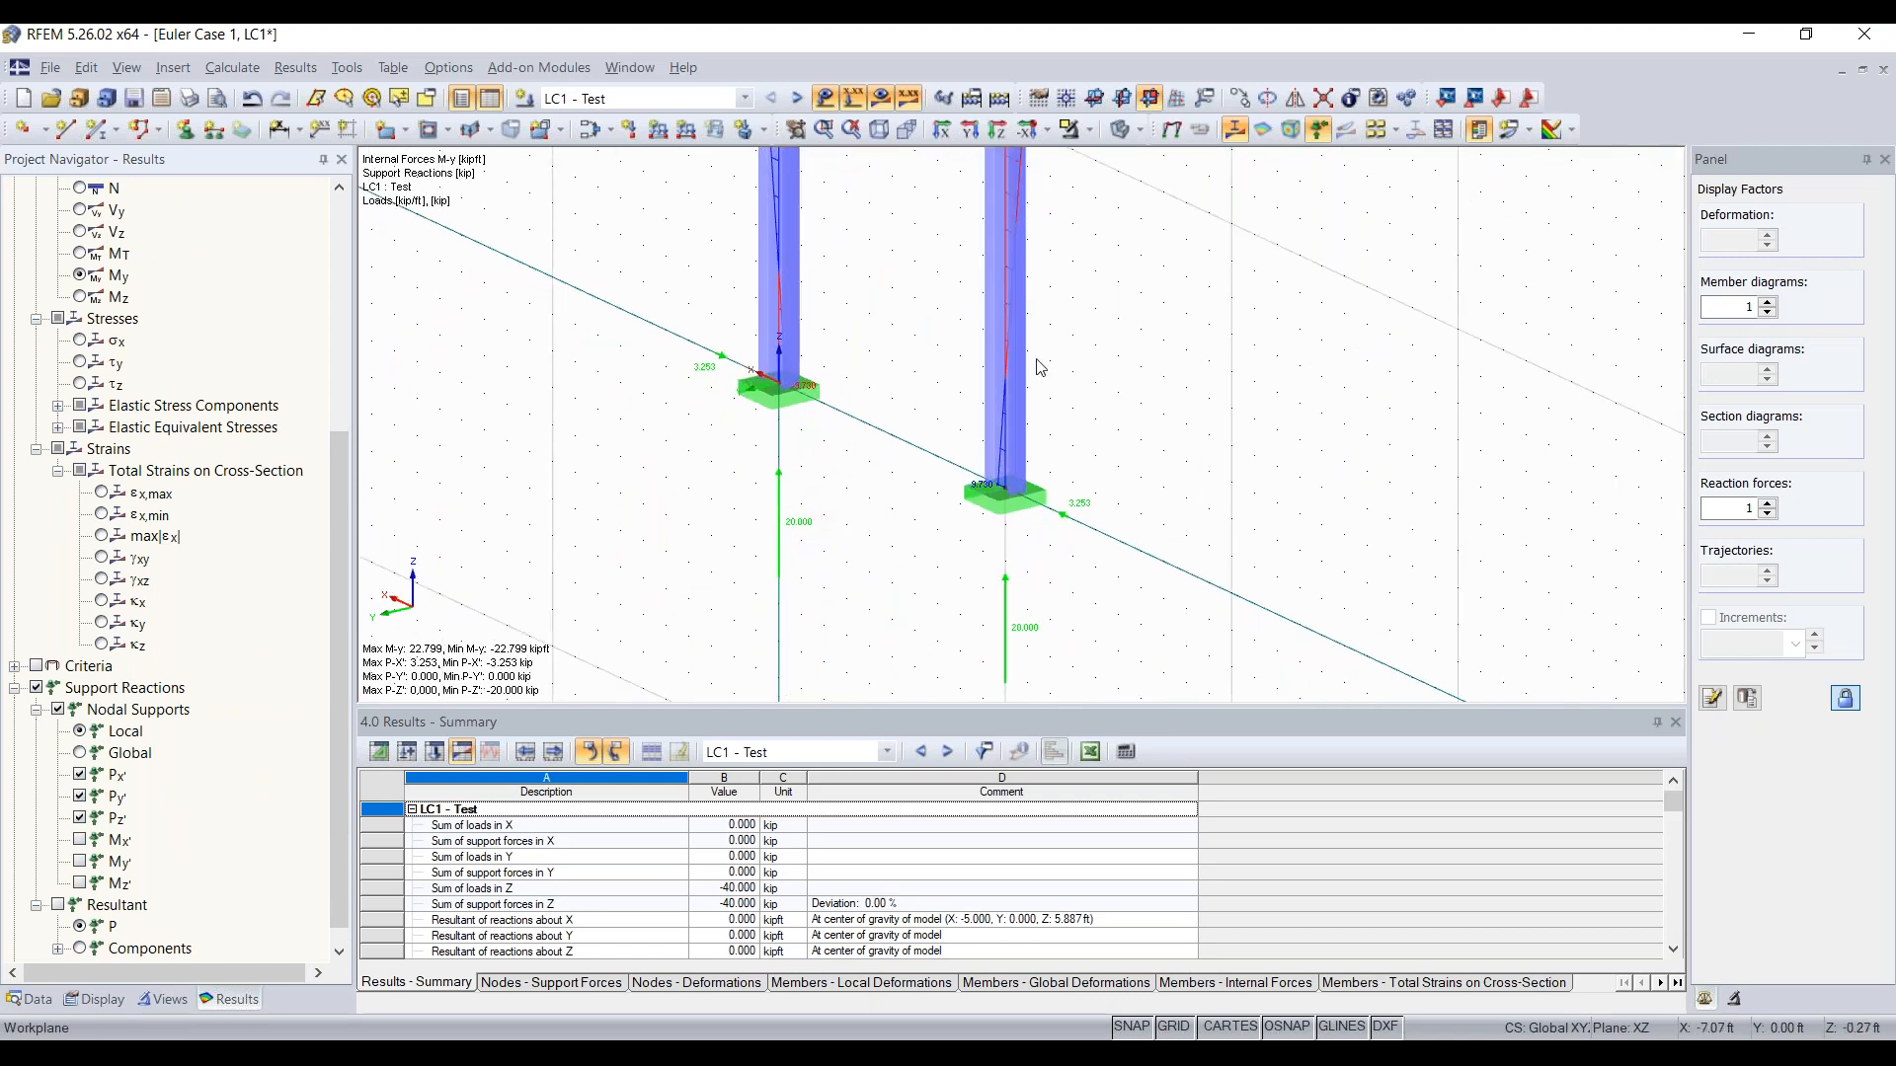
Step: Hide the load display and the LC1 result diagrams on the frame
scroll(1041, 368, down, 3)
middle_drag(1087, 372, 1048, 535)
ctrl+middle_drag(1045, 395, 1185, 403)
click(826, 97)
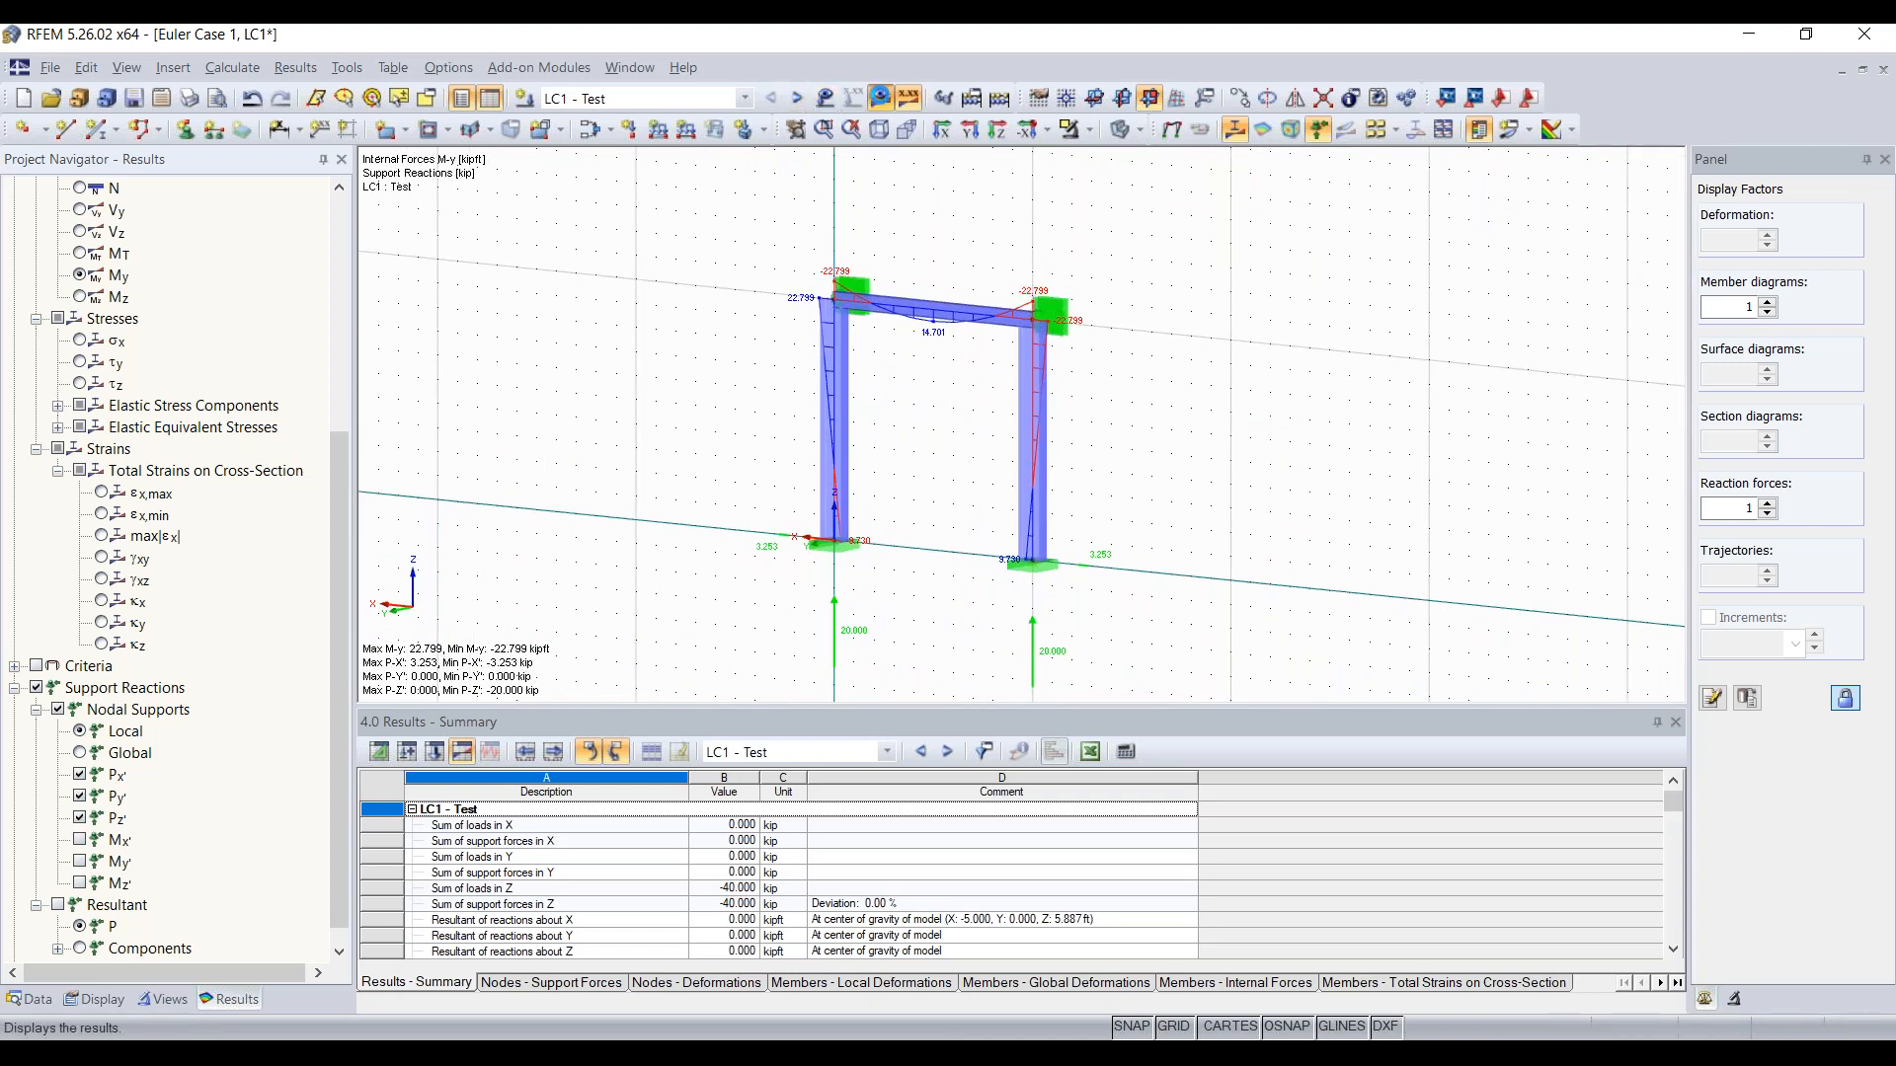
click(879, 97)
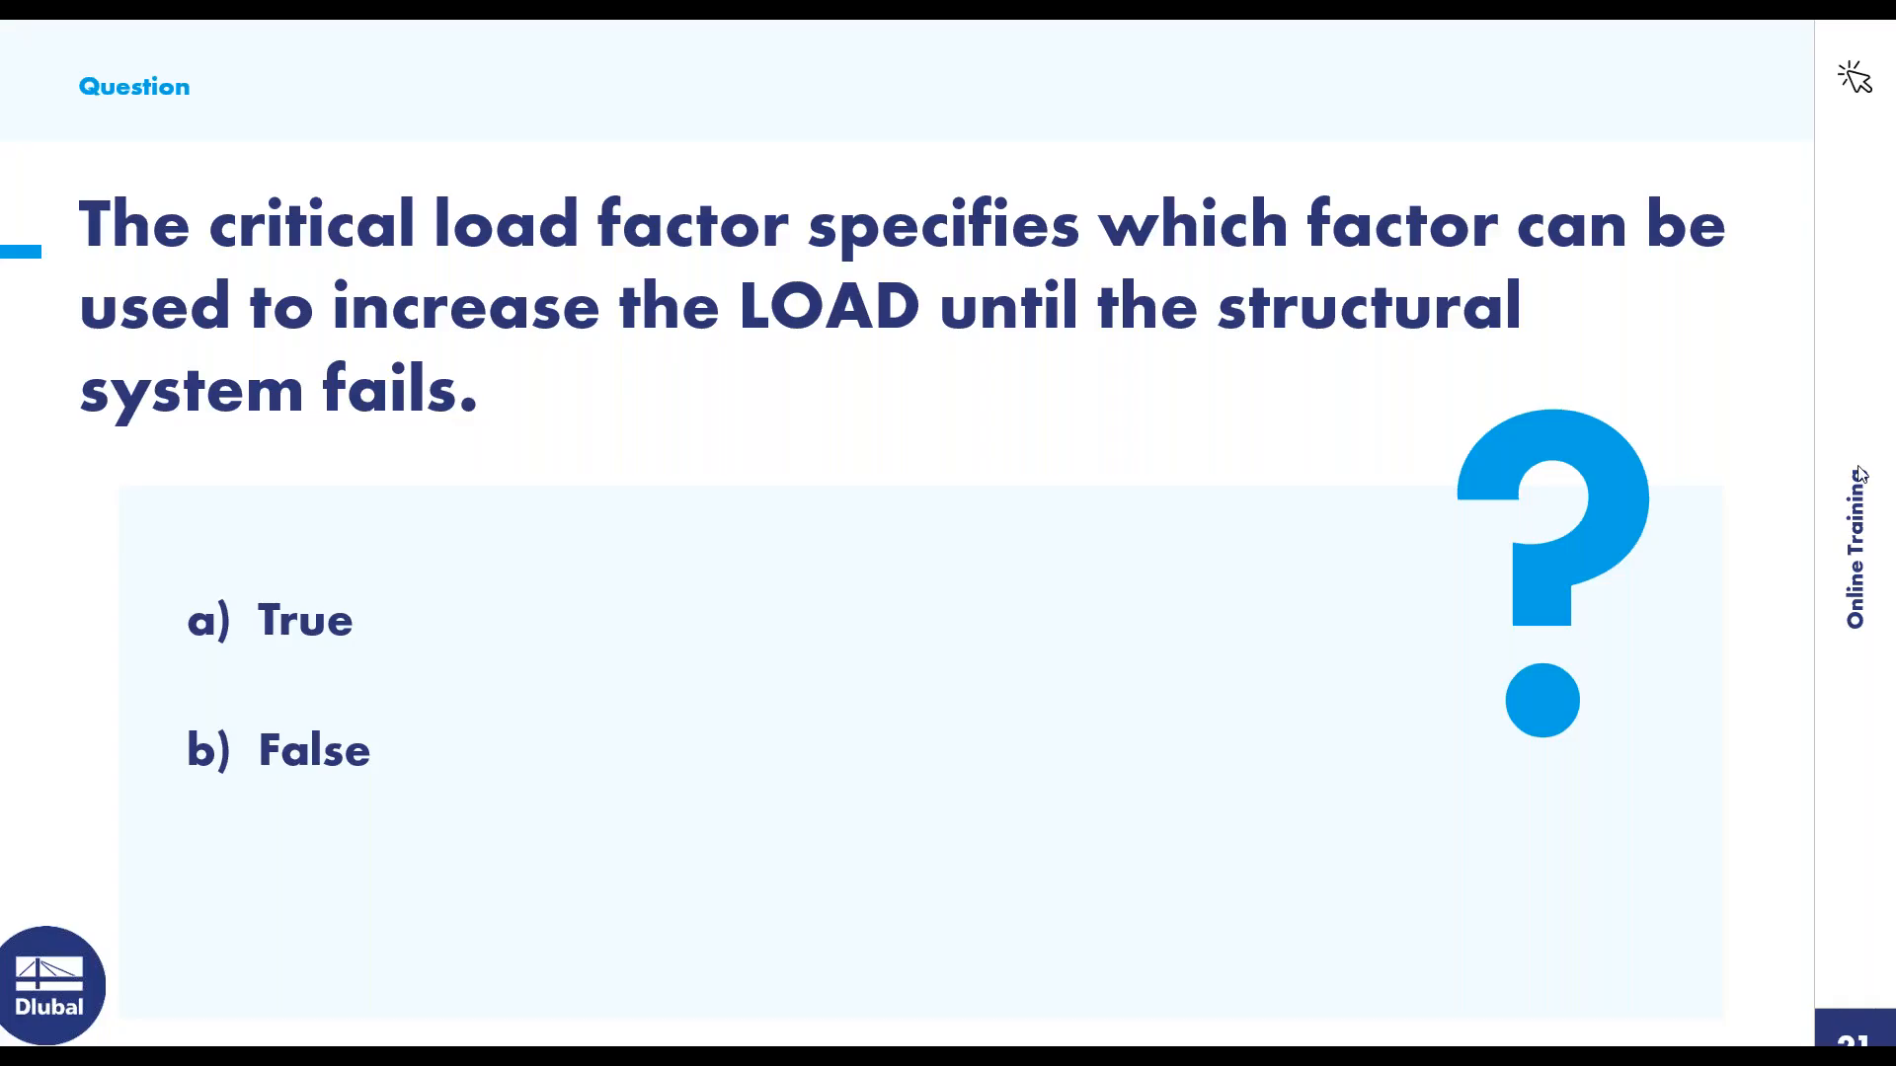
click(1372, 606)
key(Right)
key(Right)
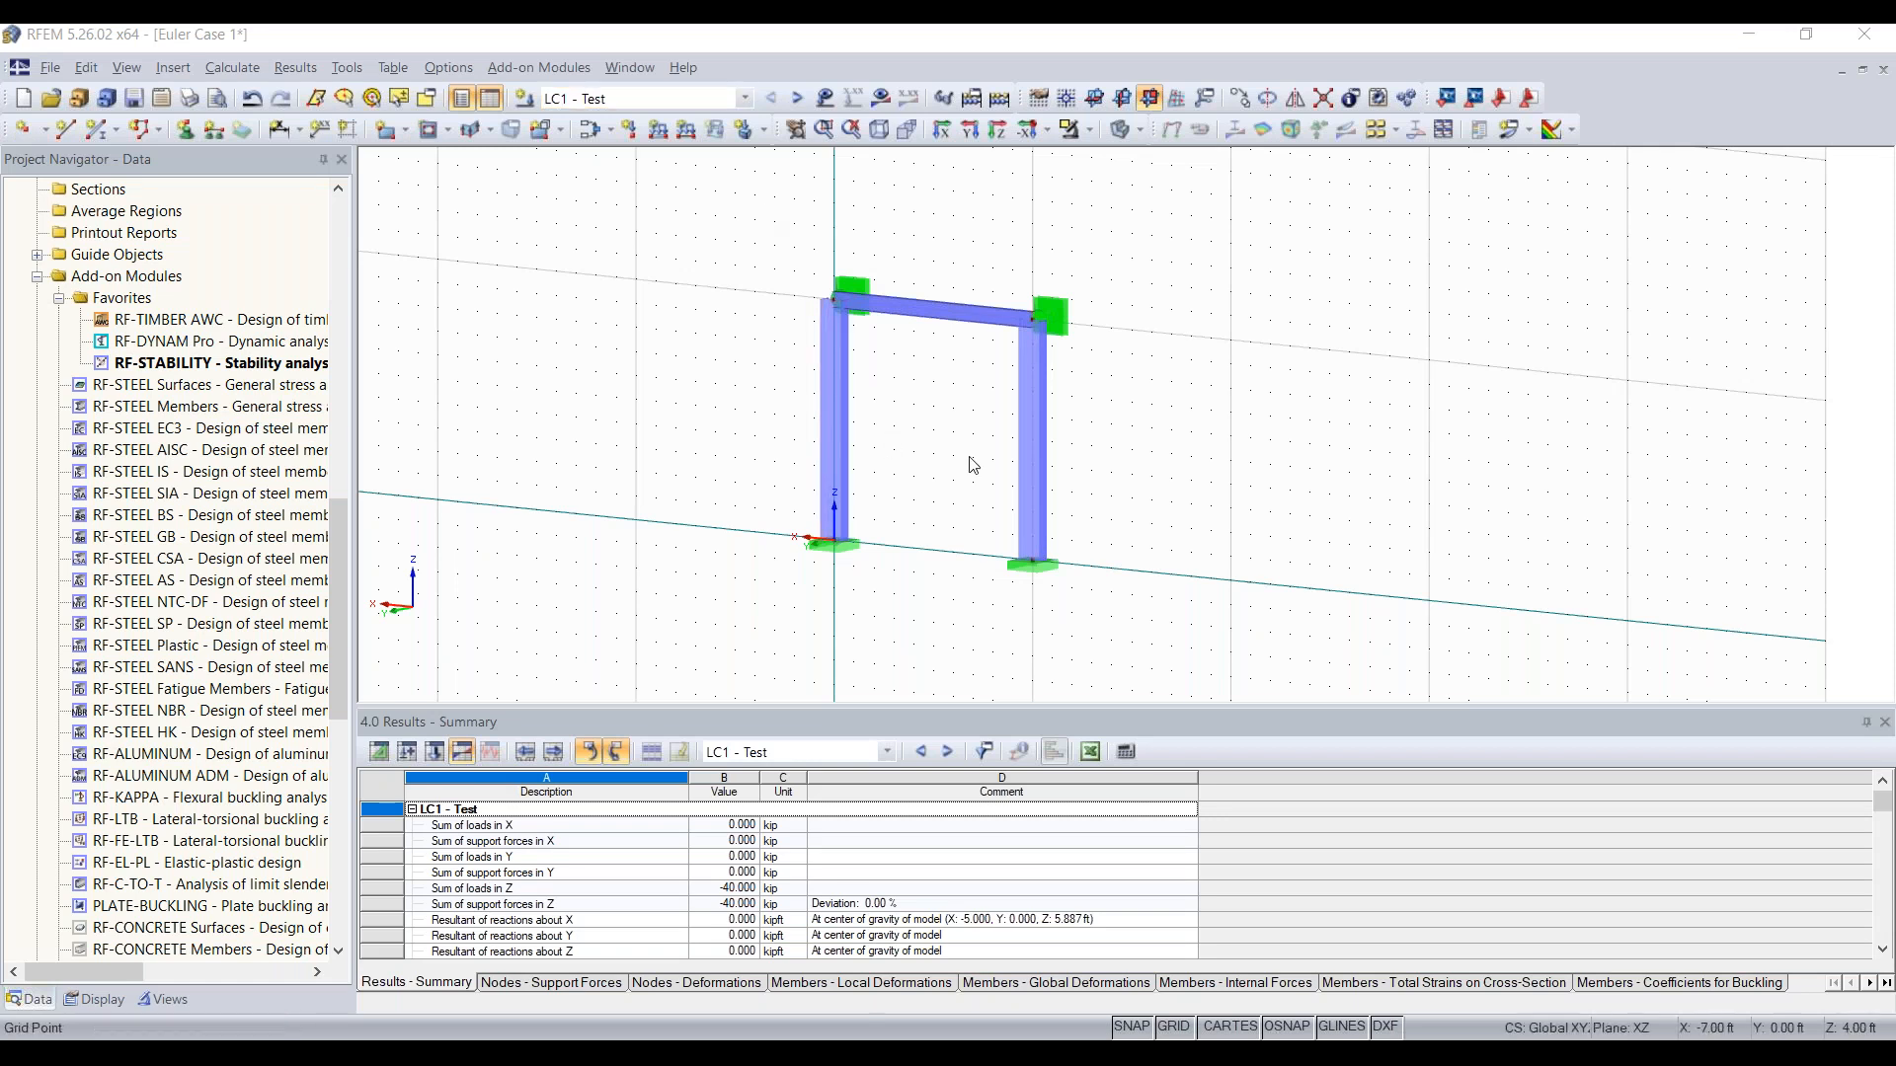
Step: Start a new model in the Examples project and name it Timber Truss Girder 15
click(25, 103)
click(23, 98)
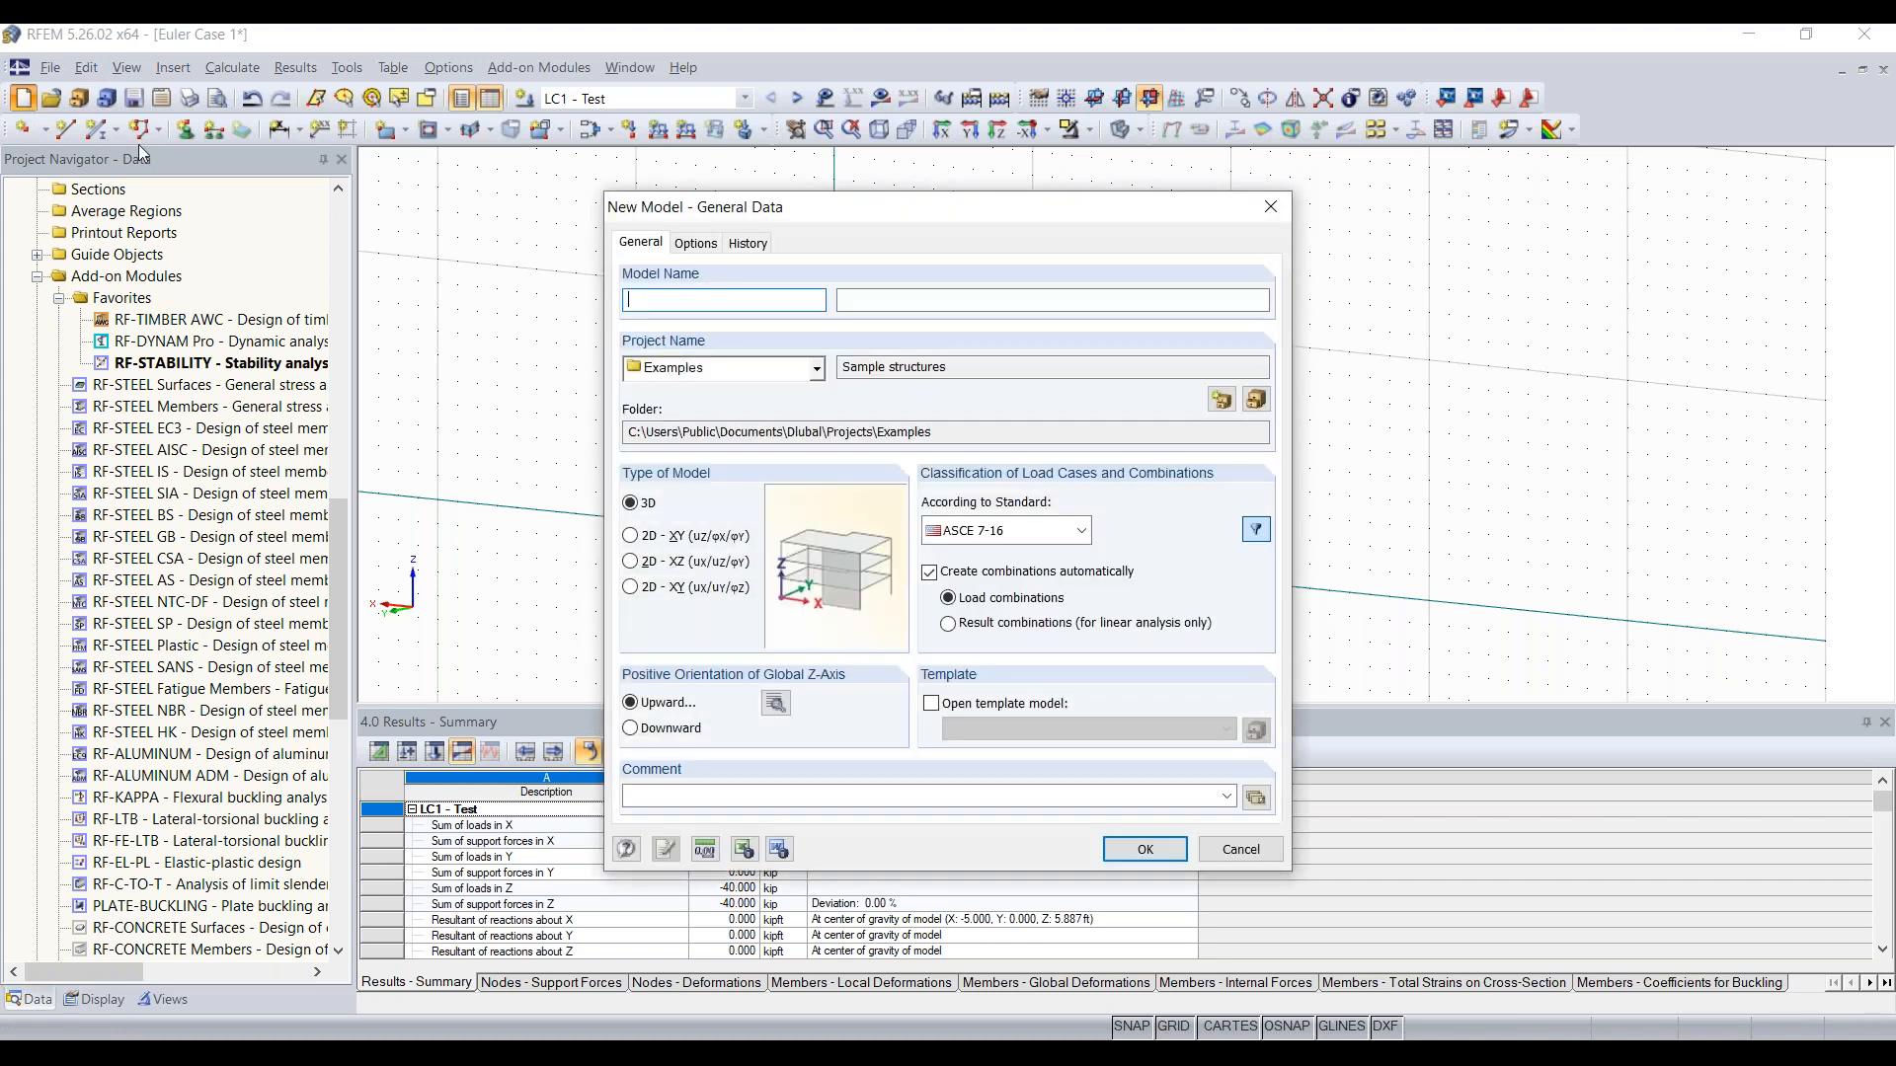
text(Timber Truss Girder)
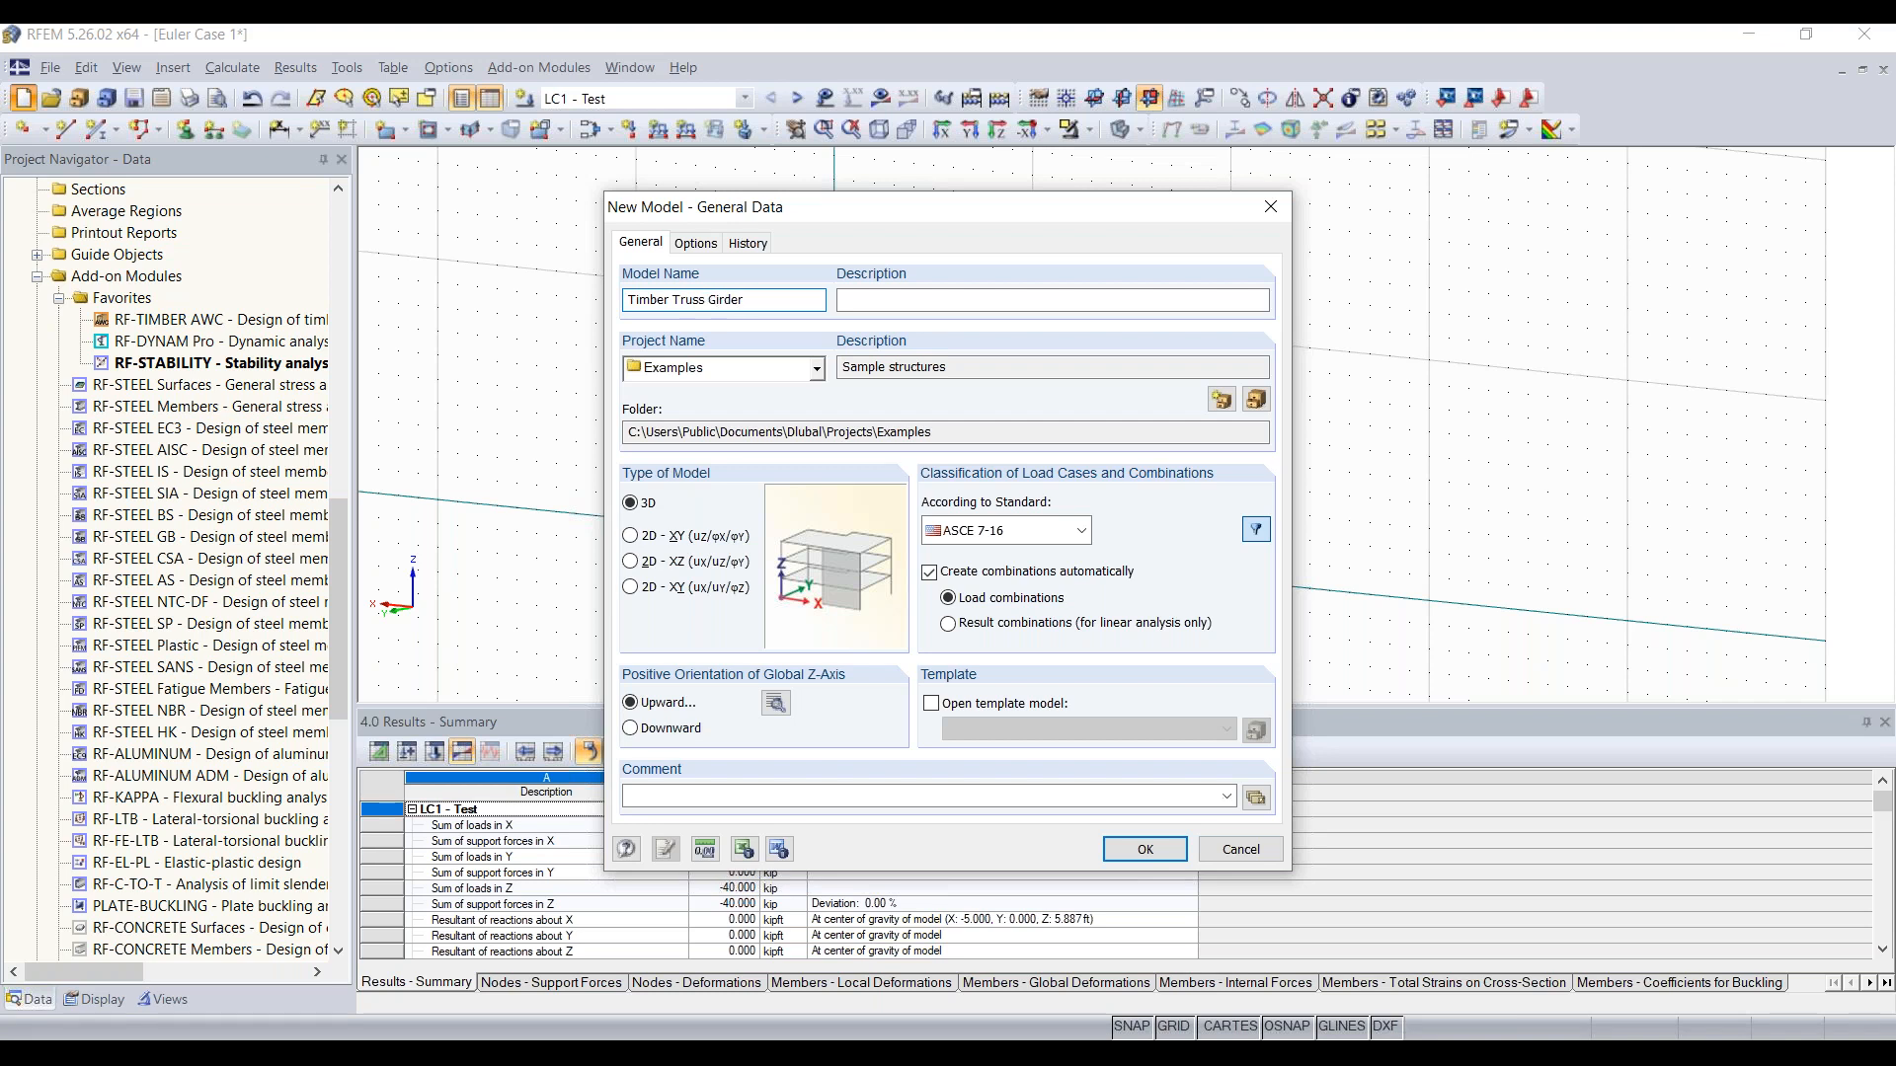
text( 15)
Step: Create the model as type 2D - XZ with load classification according to ASCE 7-16 NDS (Wood)
click(707, 564)
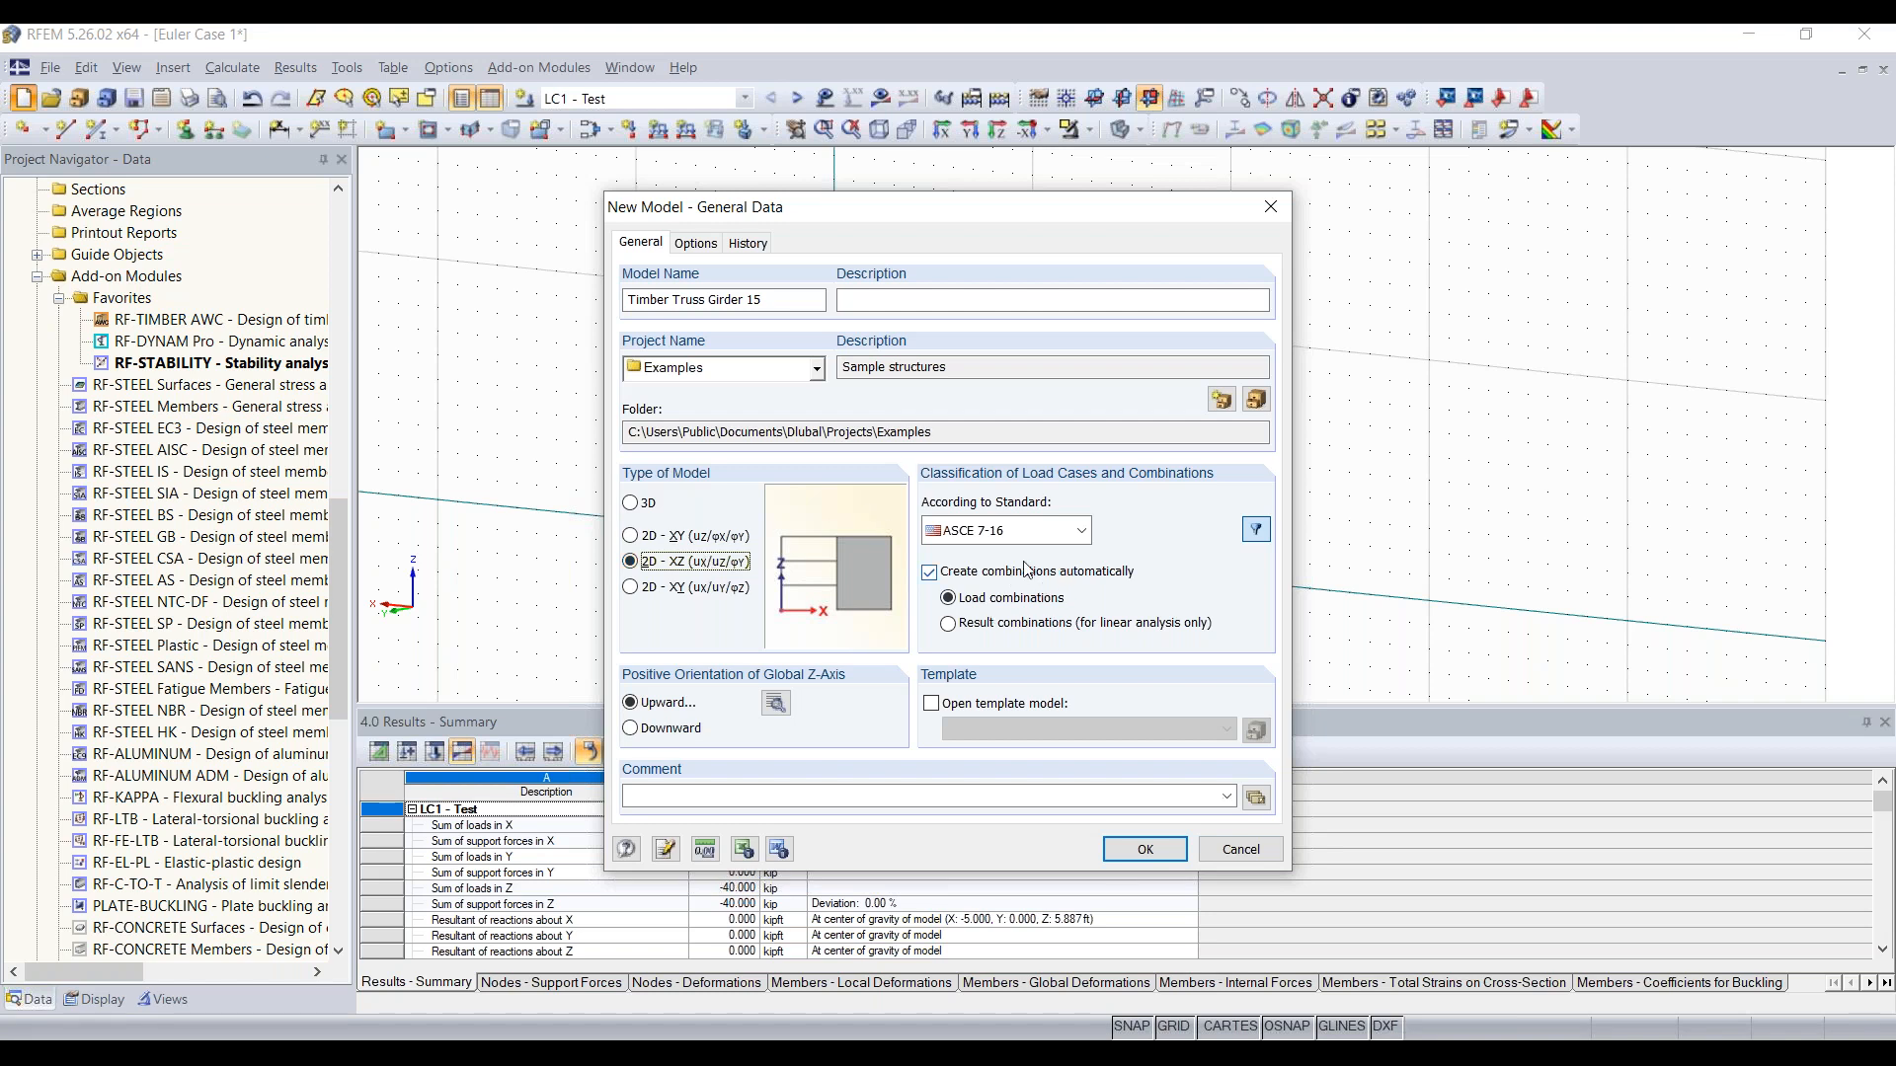
click(1043, 533)
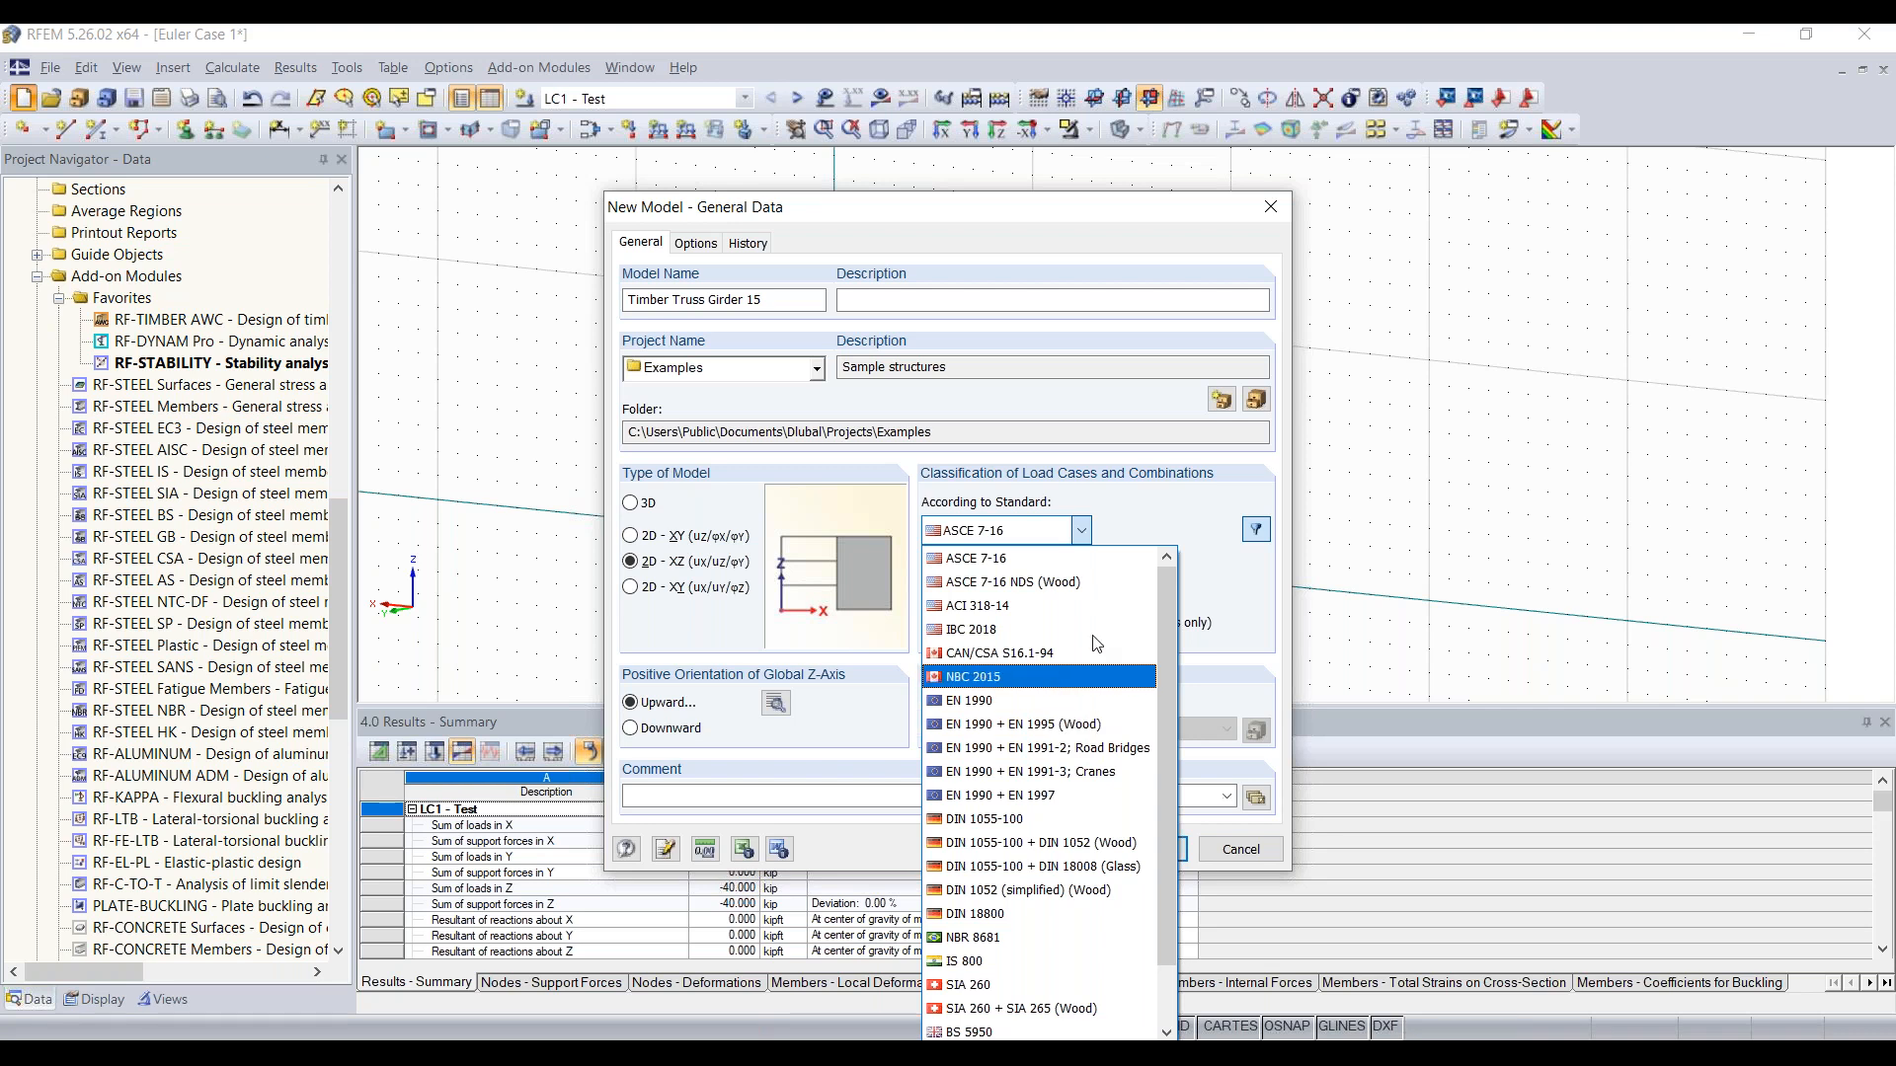
click(1093, 583)
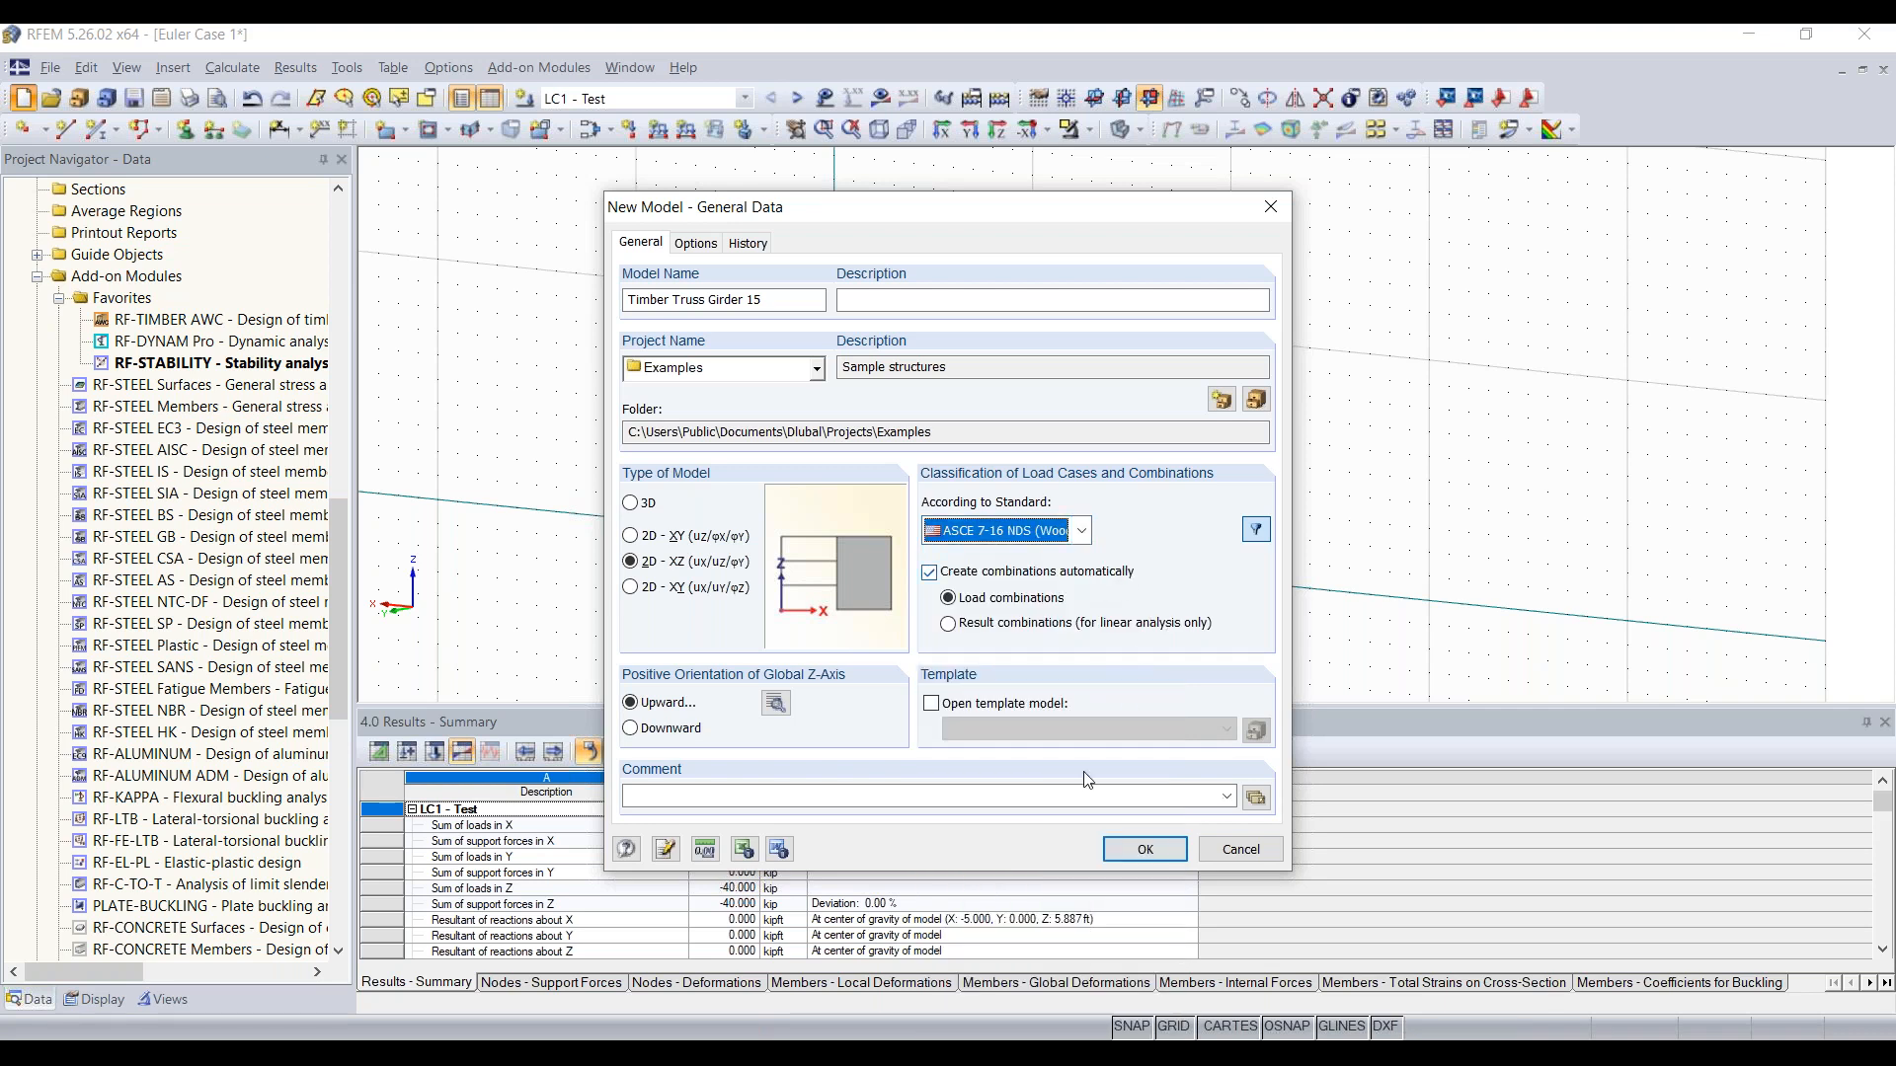
click(1157, 854)
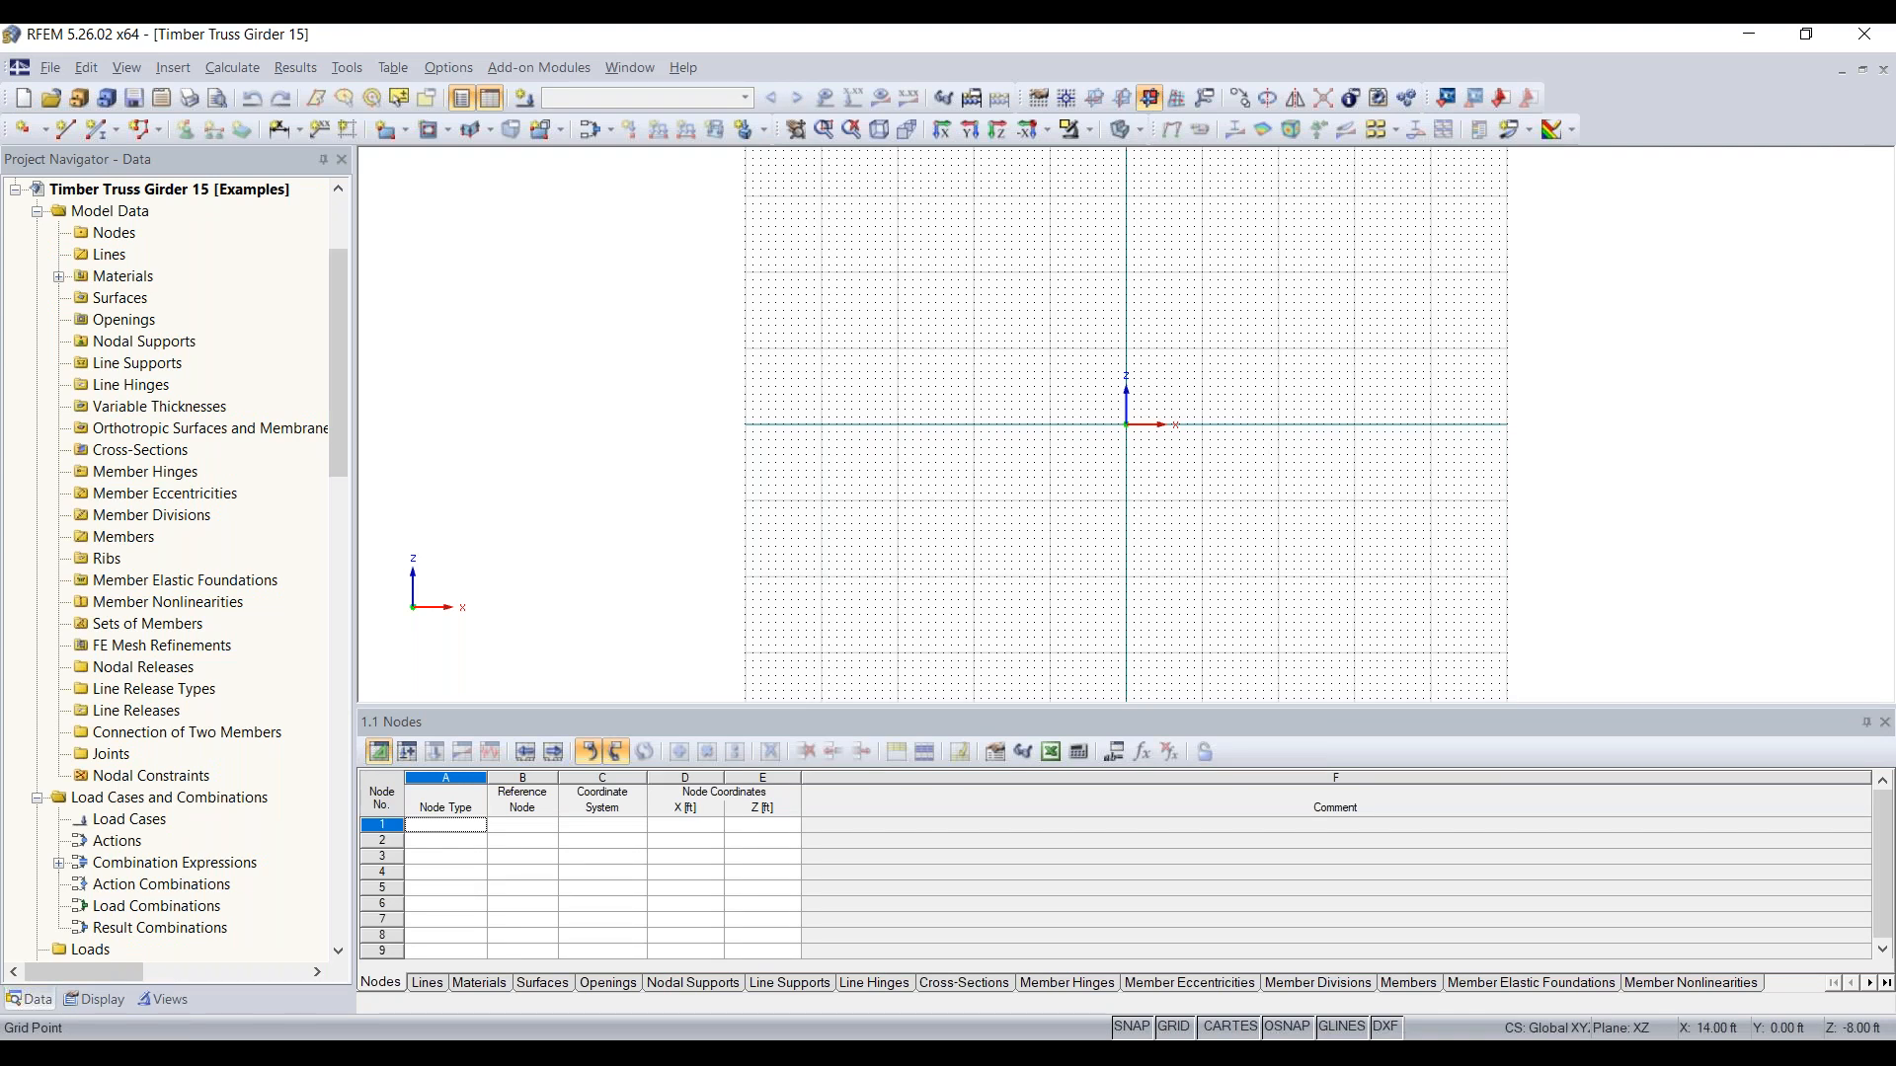
Step: Set the XZ plane as the current work plane for the empty truss model
scroll(1236, 499, down, 4)
scroll(1158, 407, down, 1)
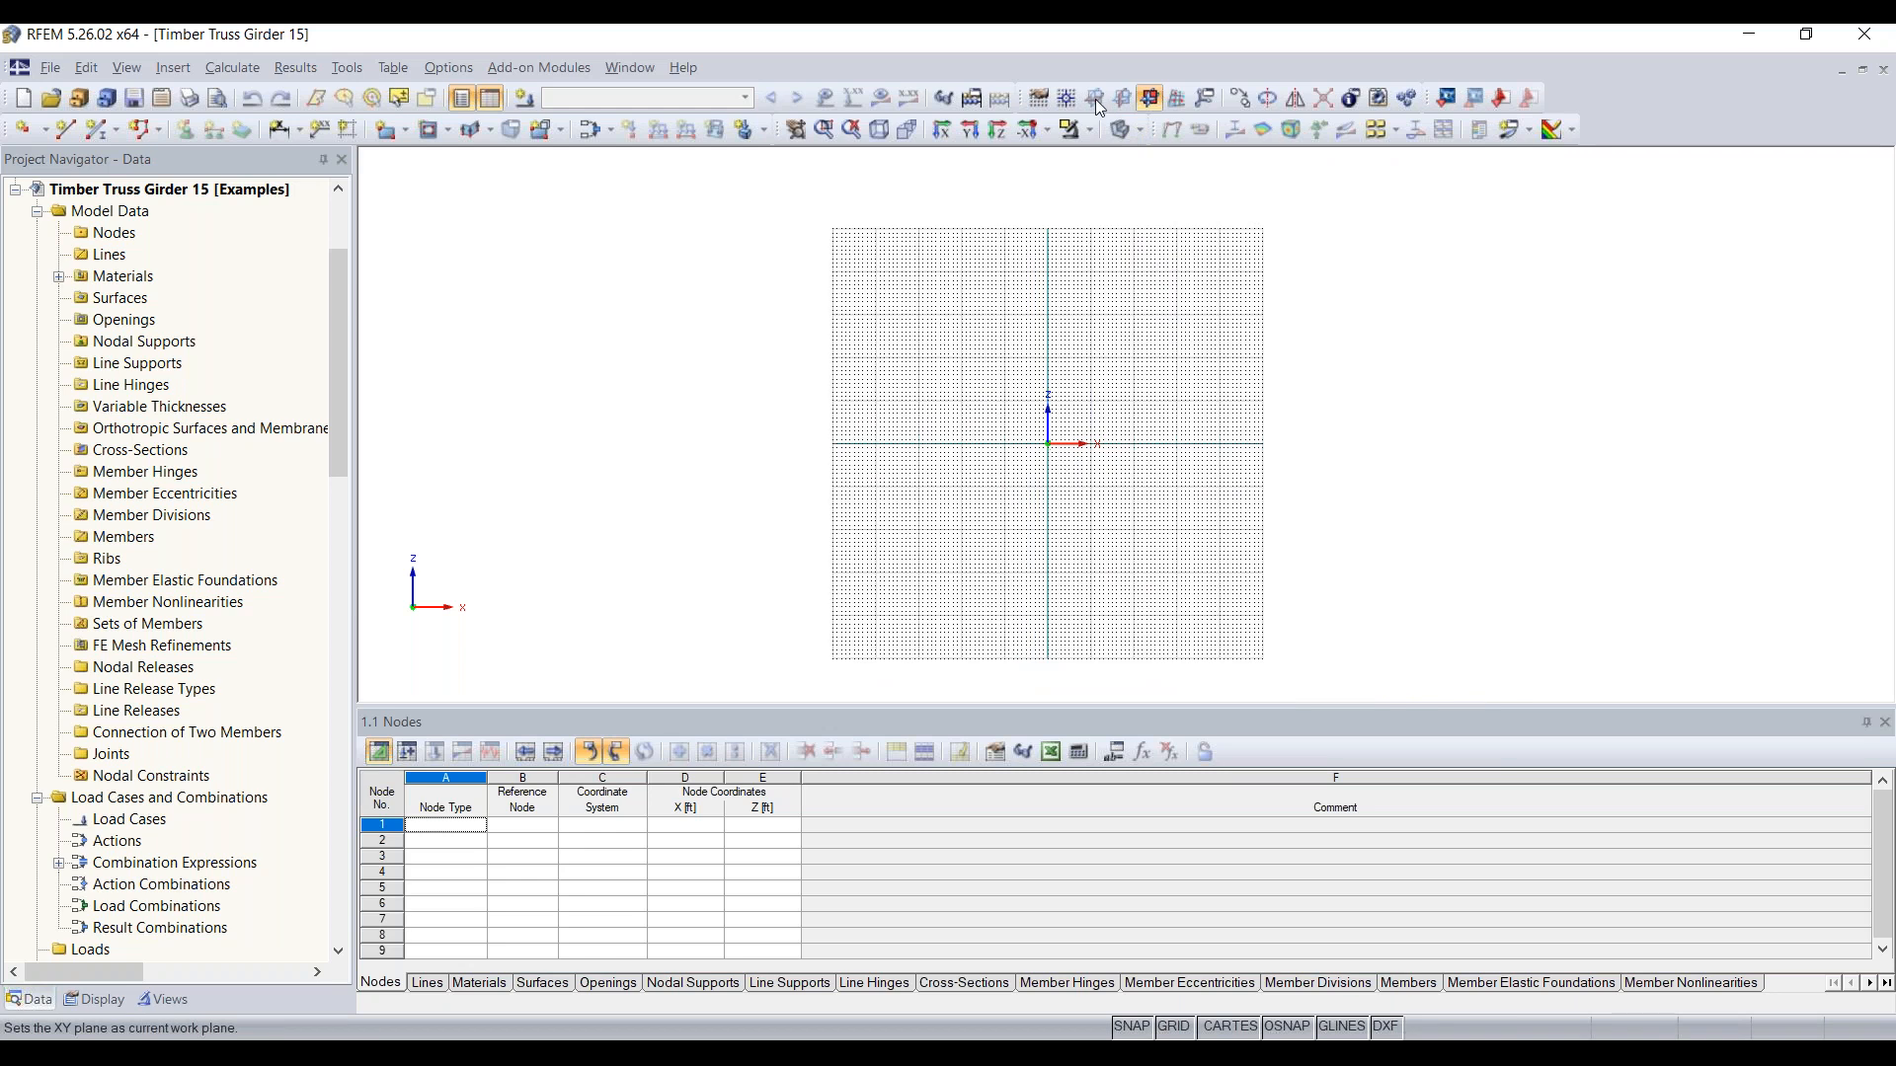
click(1151, 99)
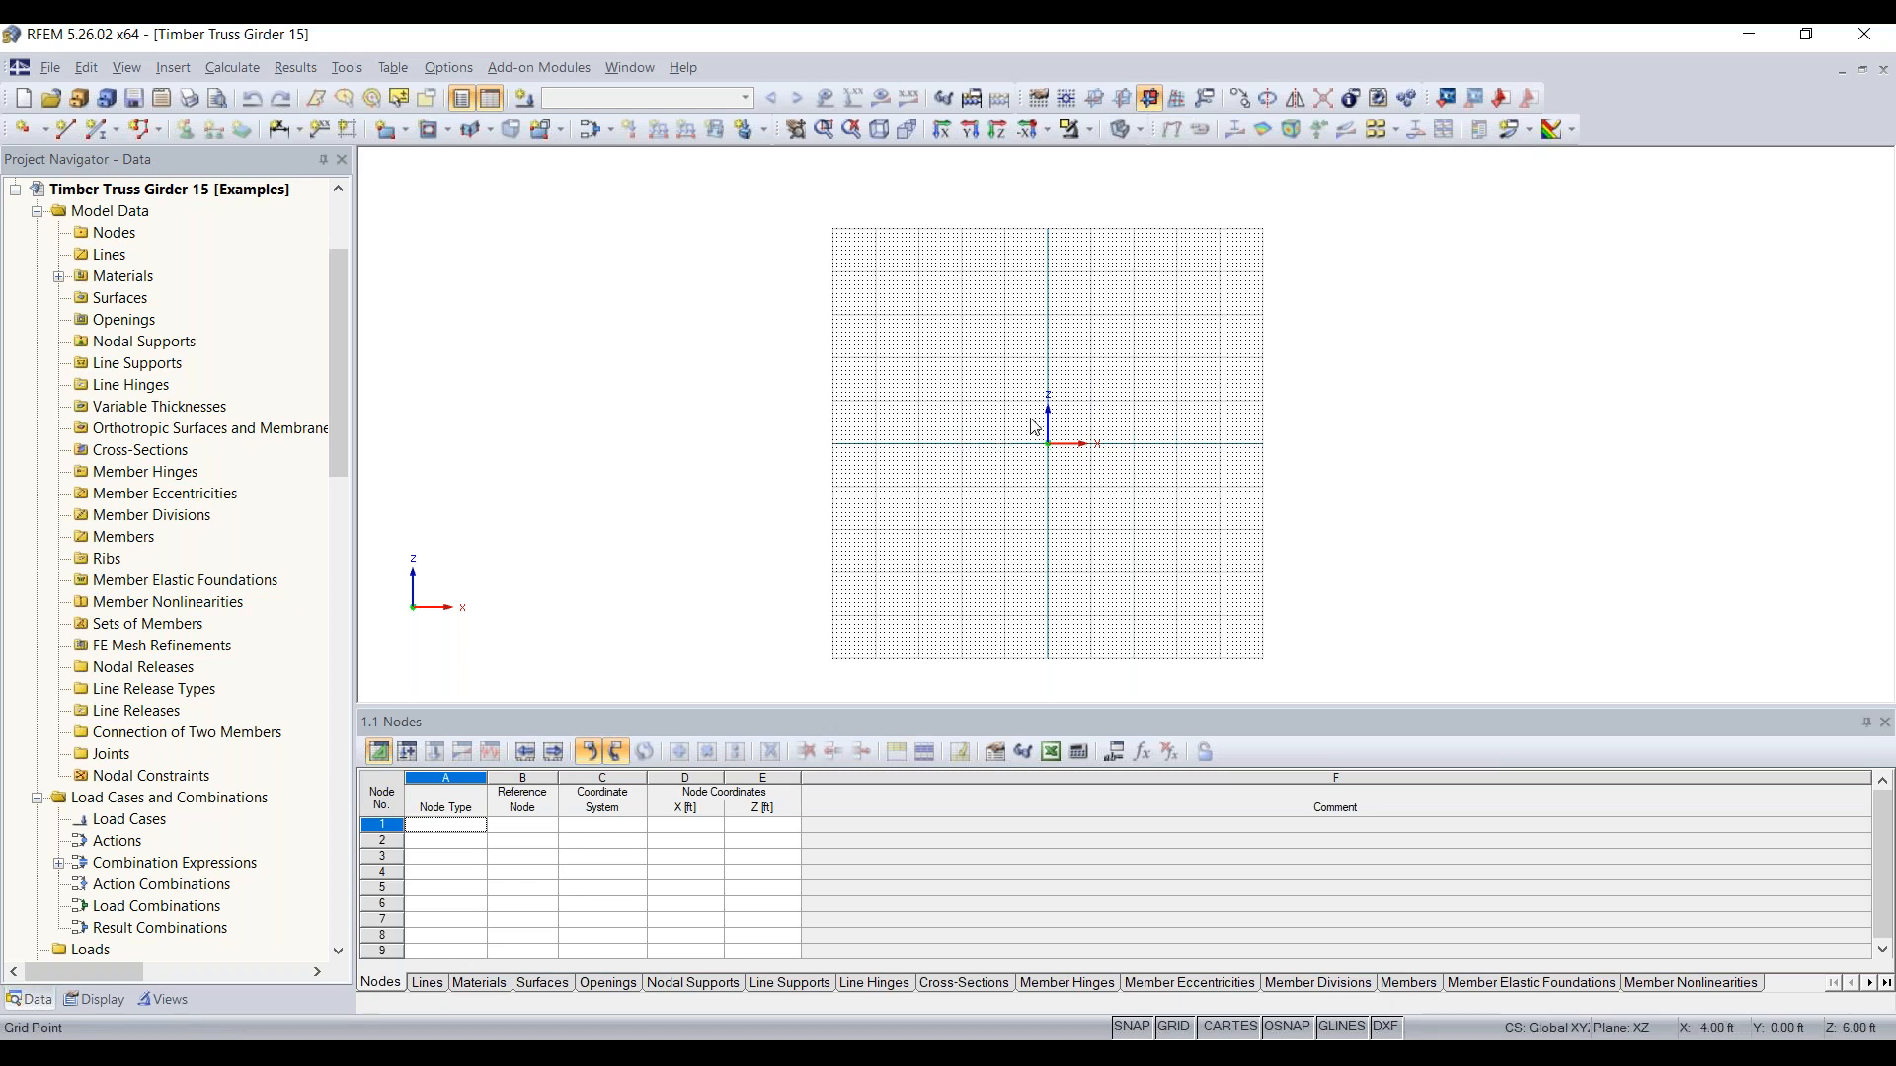
scroll(1091, 444, up, 3)
scroll(1179, 428, up, 2)
middle_drag(1175, 429, 986, 482)
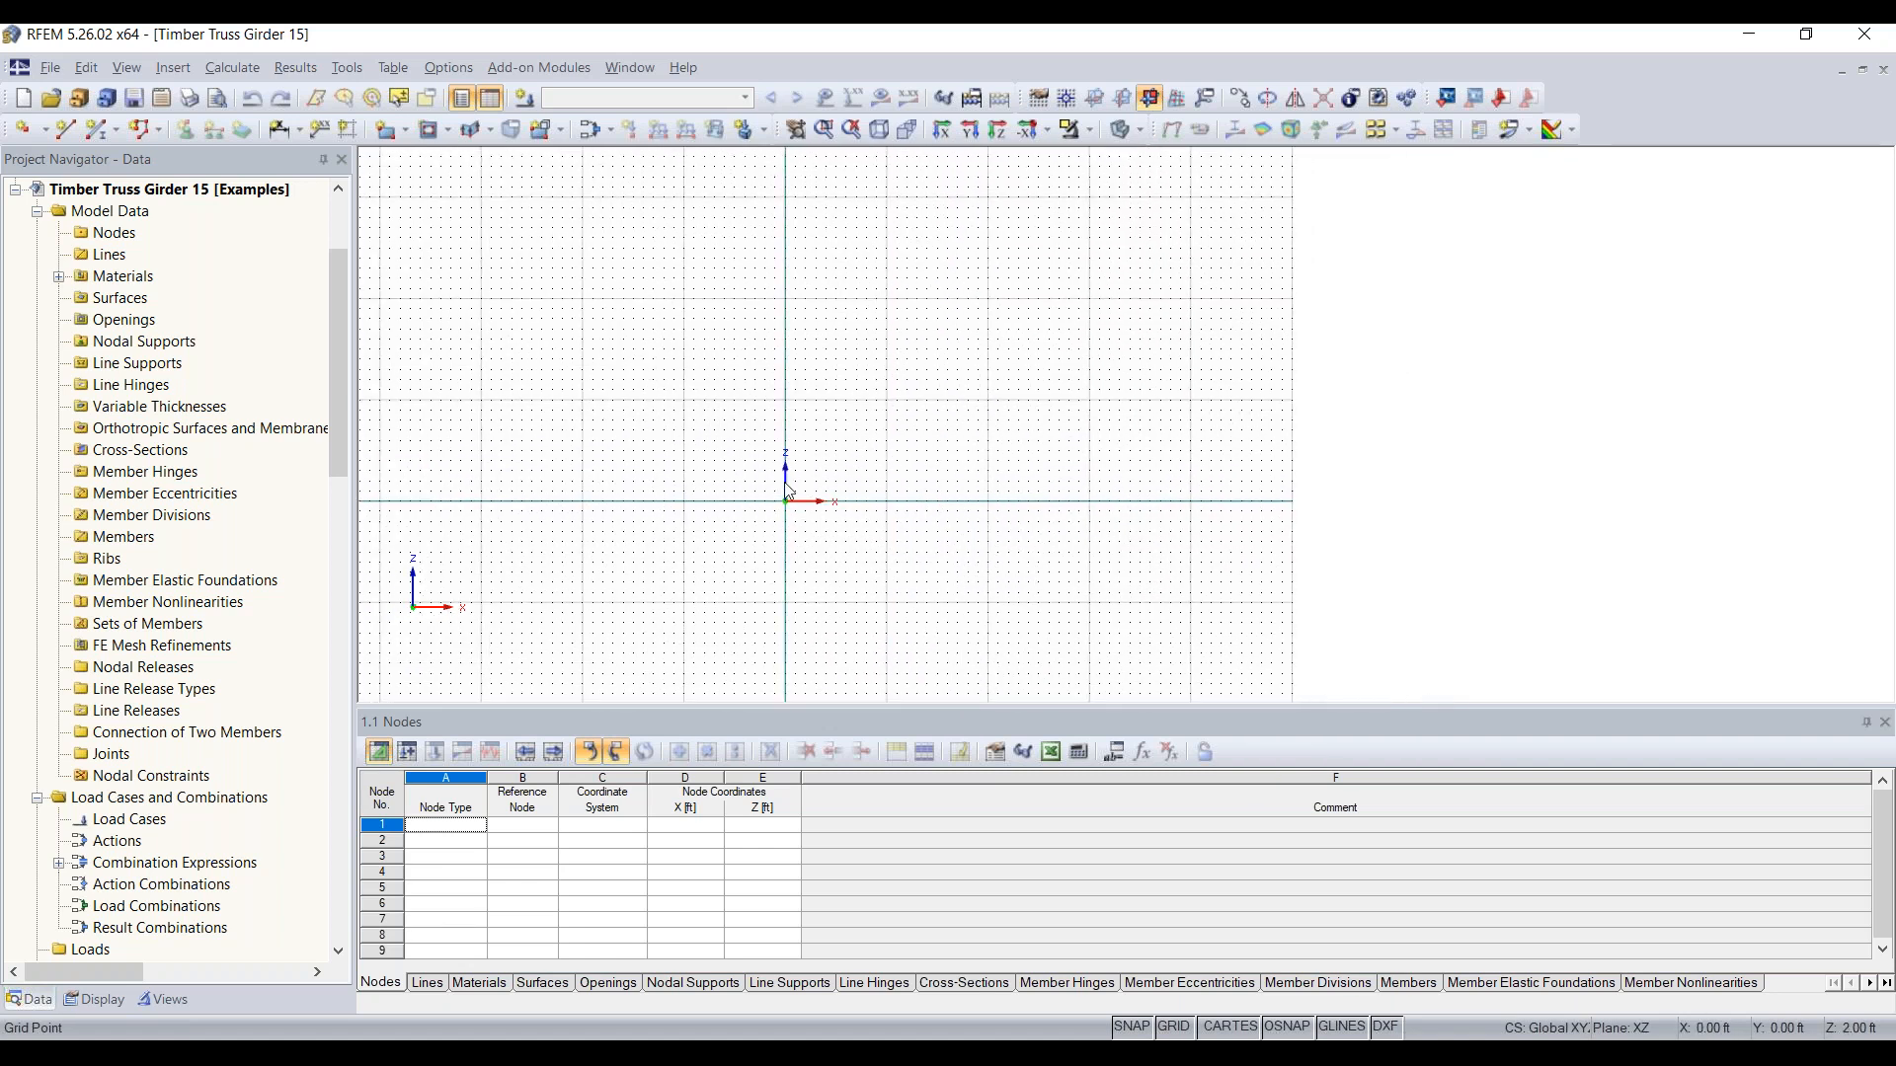
Step: Start generating a 2D truss of the double-pitched type with 10 bays, 197 ft total length, 18.80 ft total height and 8.53 ft side height
click(66, 130)
click(356, 75)
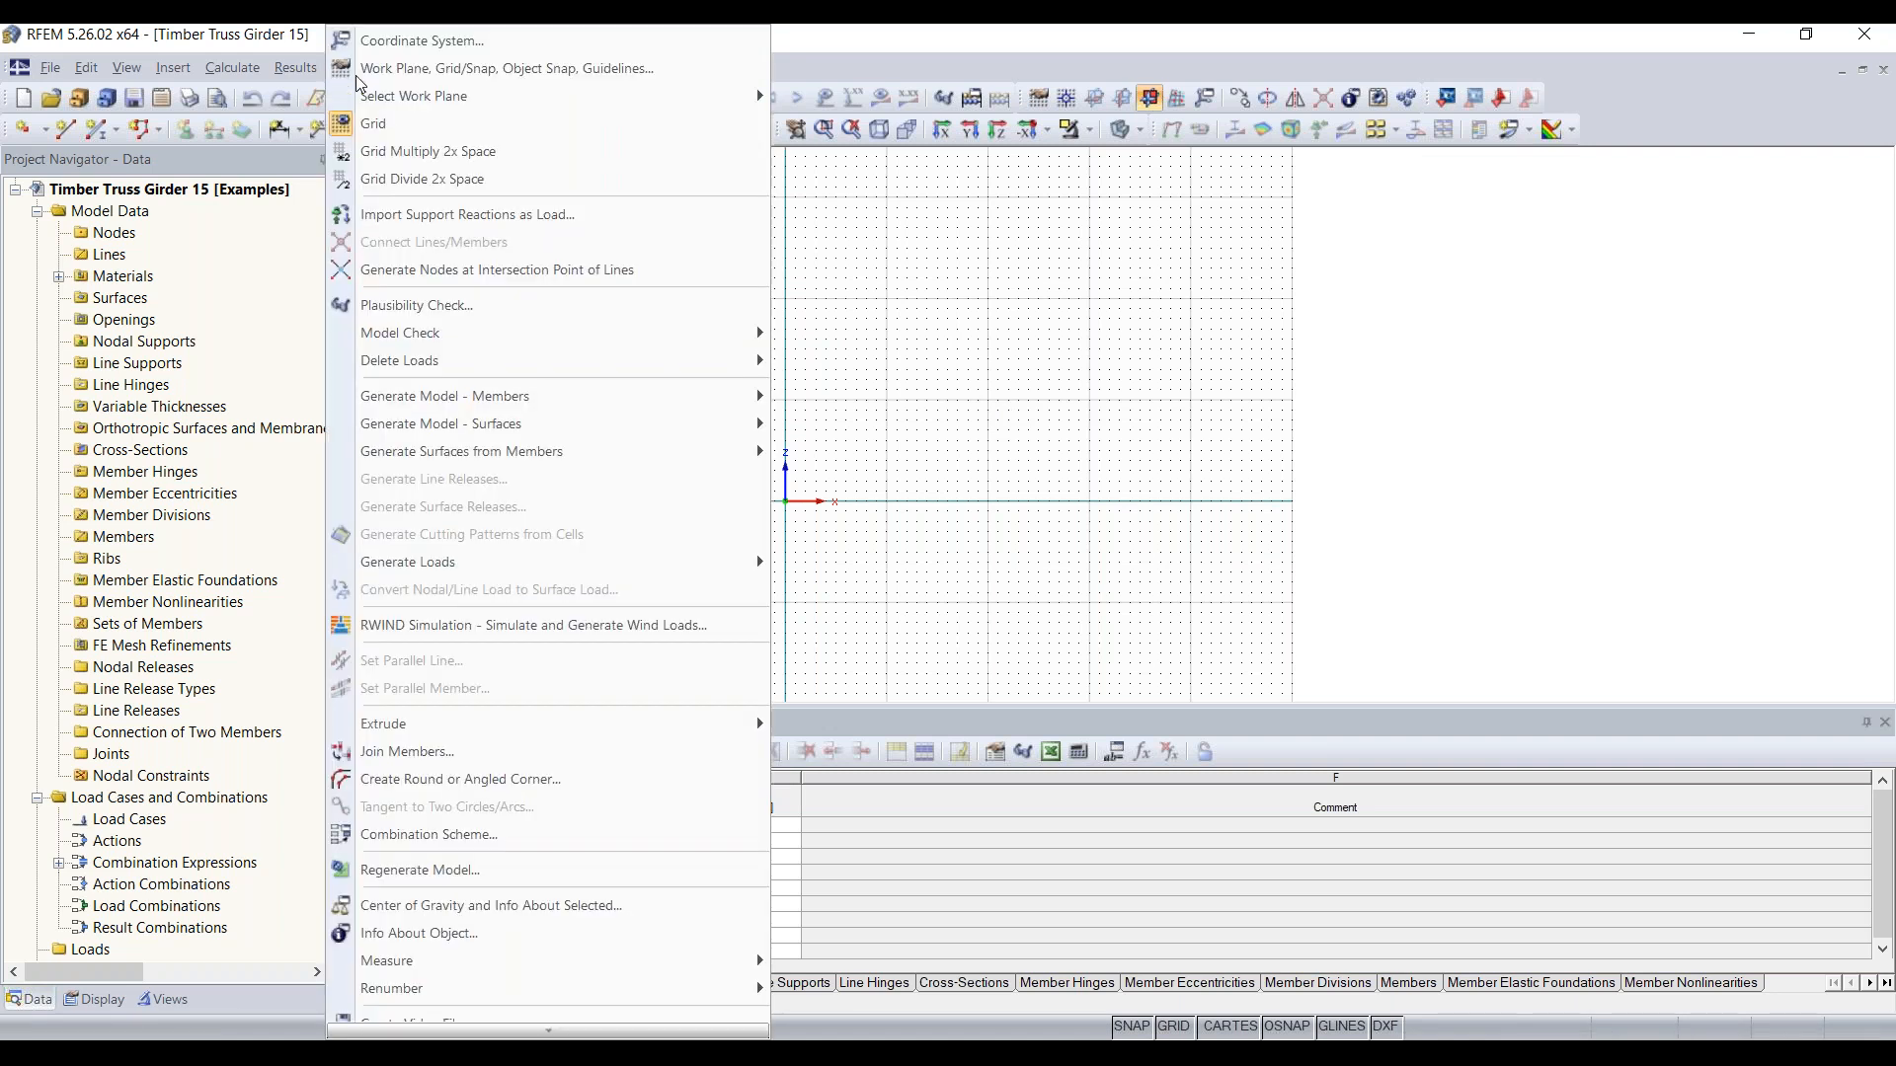
mouse_move(519, 396)
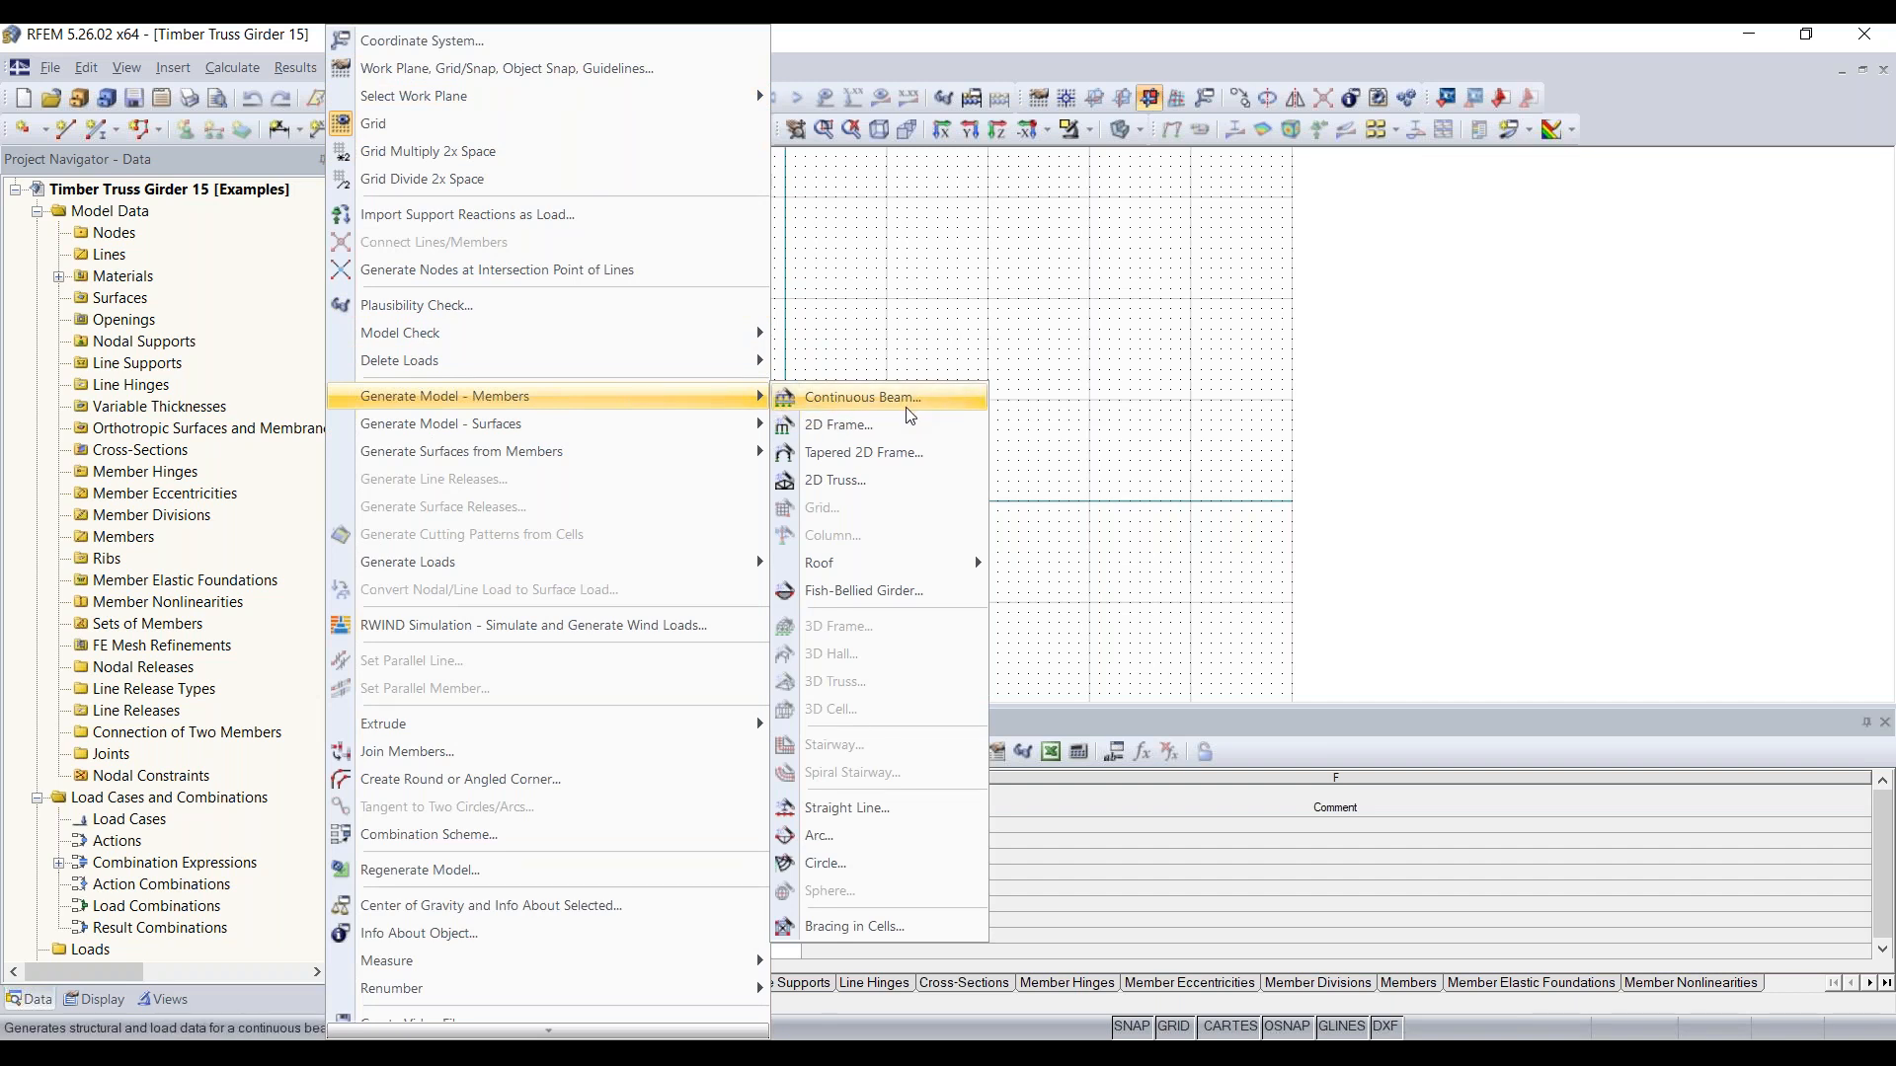
click(921, 480)
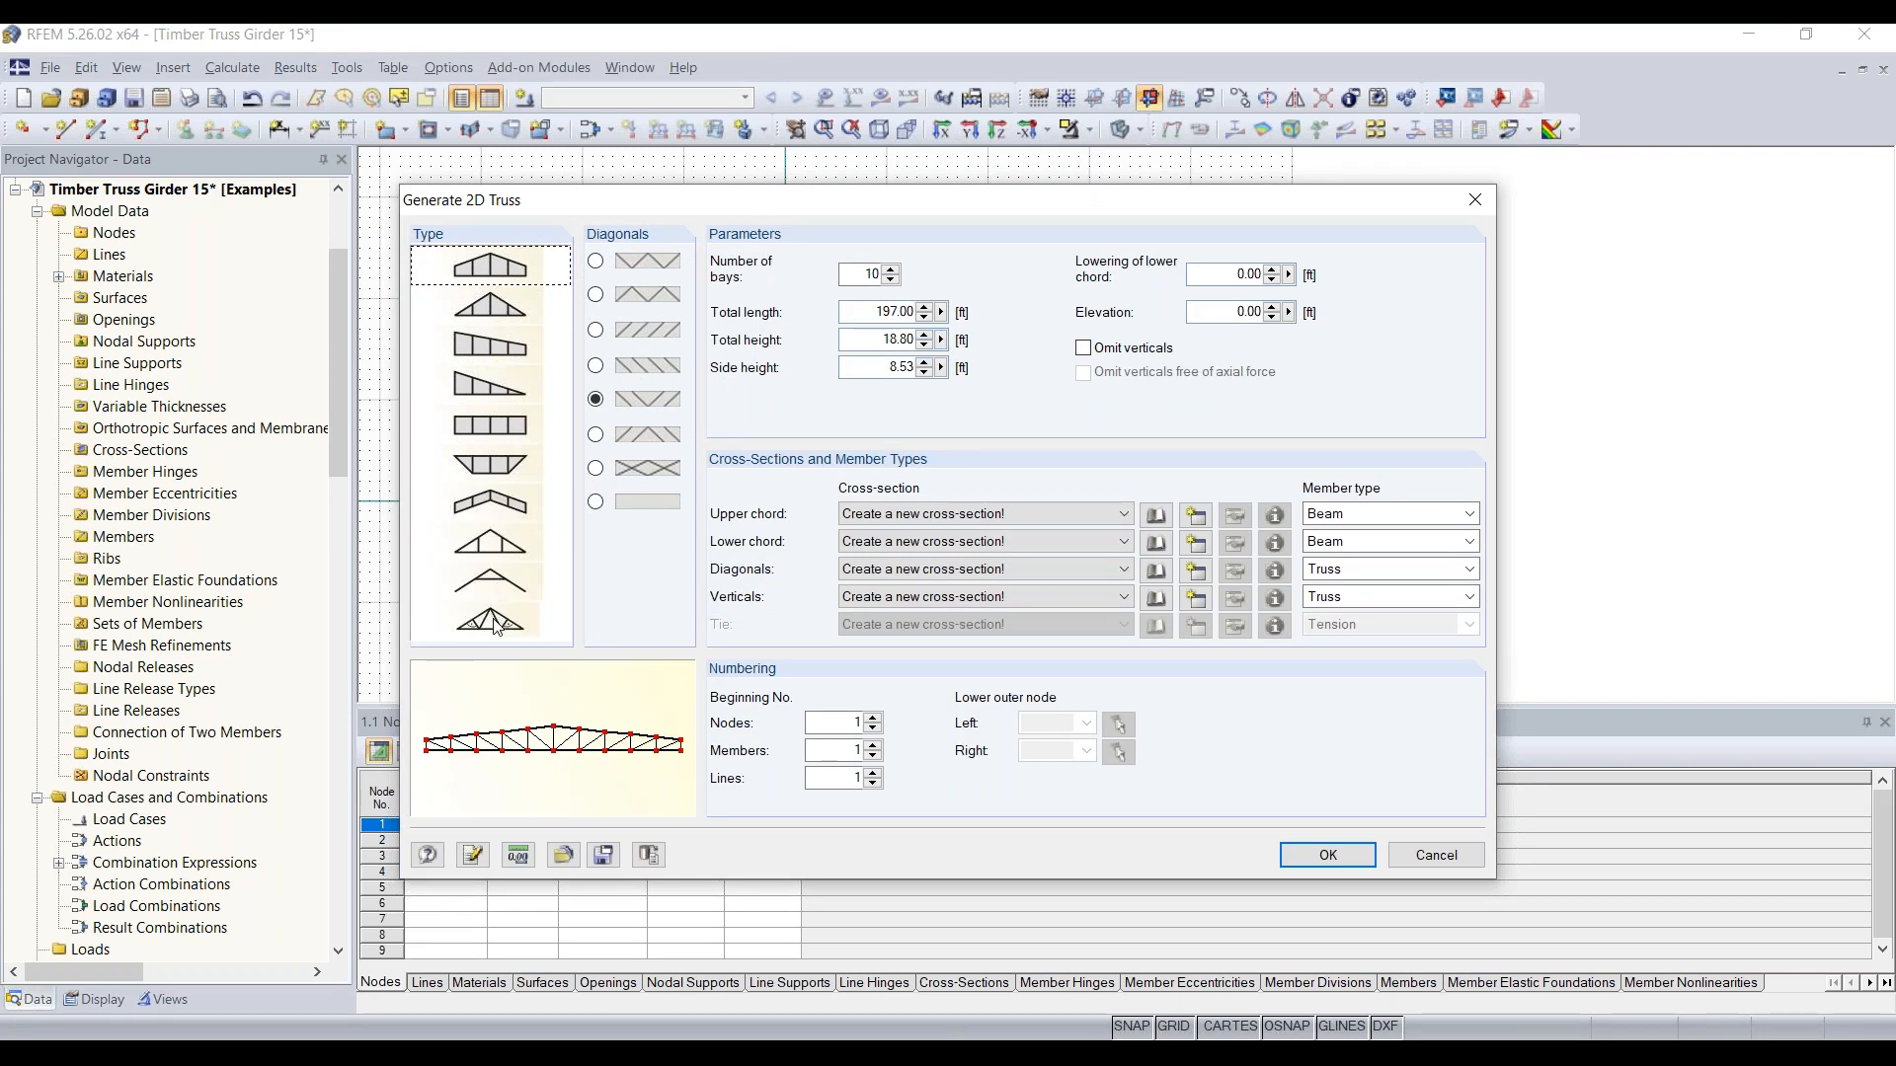
click(510, 301)
click(511, 274)
double_click(865, 273)
drag(874, 311, 963, 304)
drag(875, 337, 940, 339)
drag(861, 363, 963, 363)
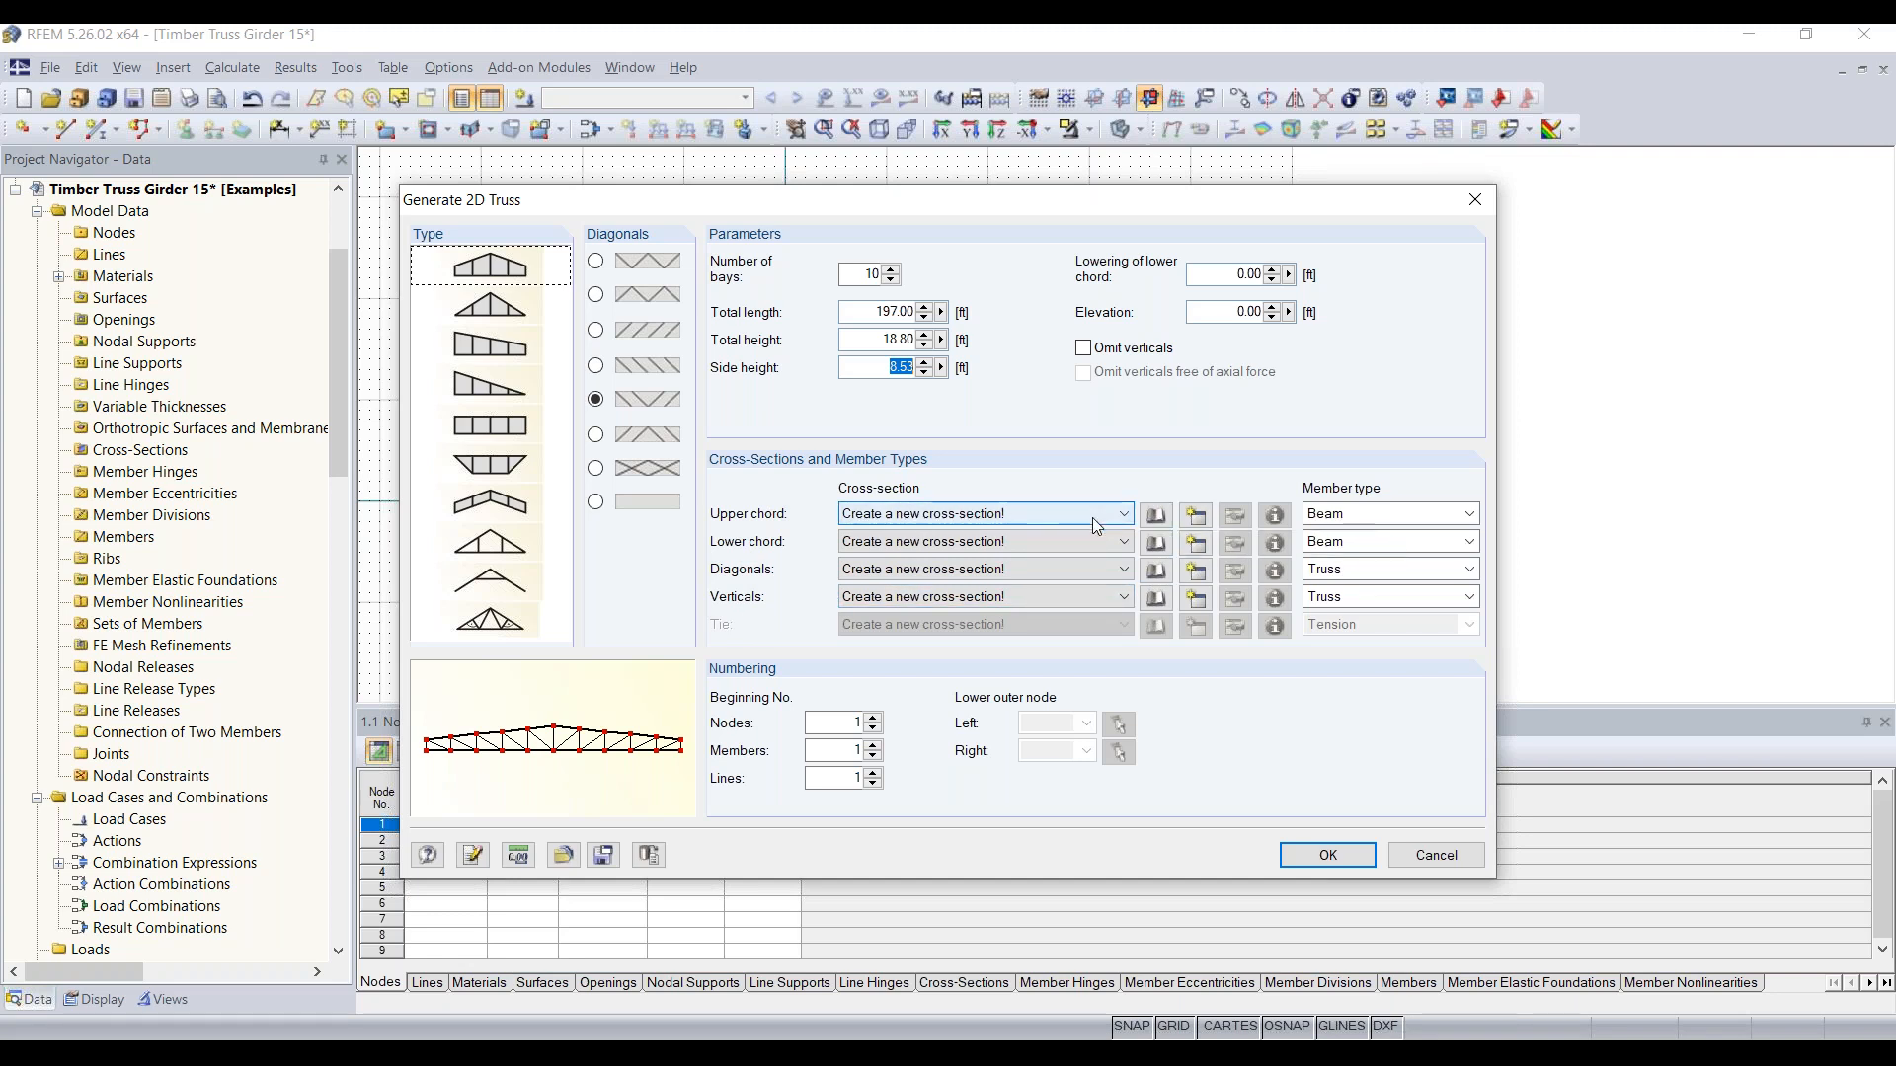
Step: Define a new parametric timber rectangle for the upper chord, 9 in wide and 20 in high
click(1190, 526)
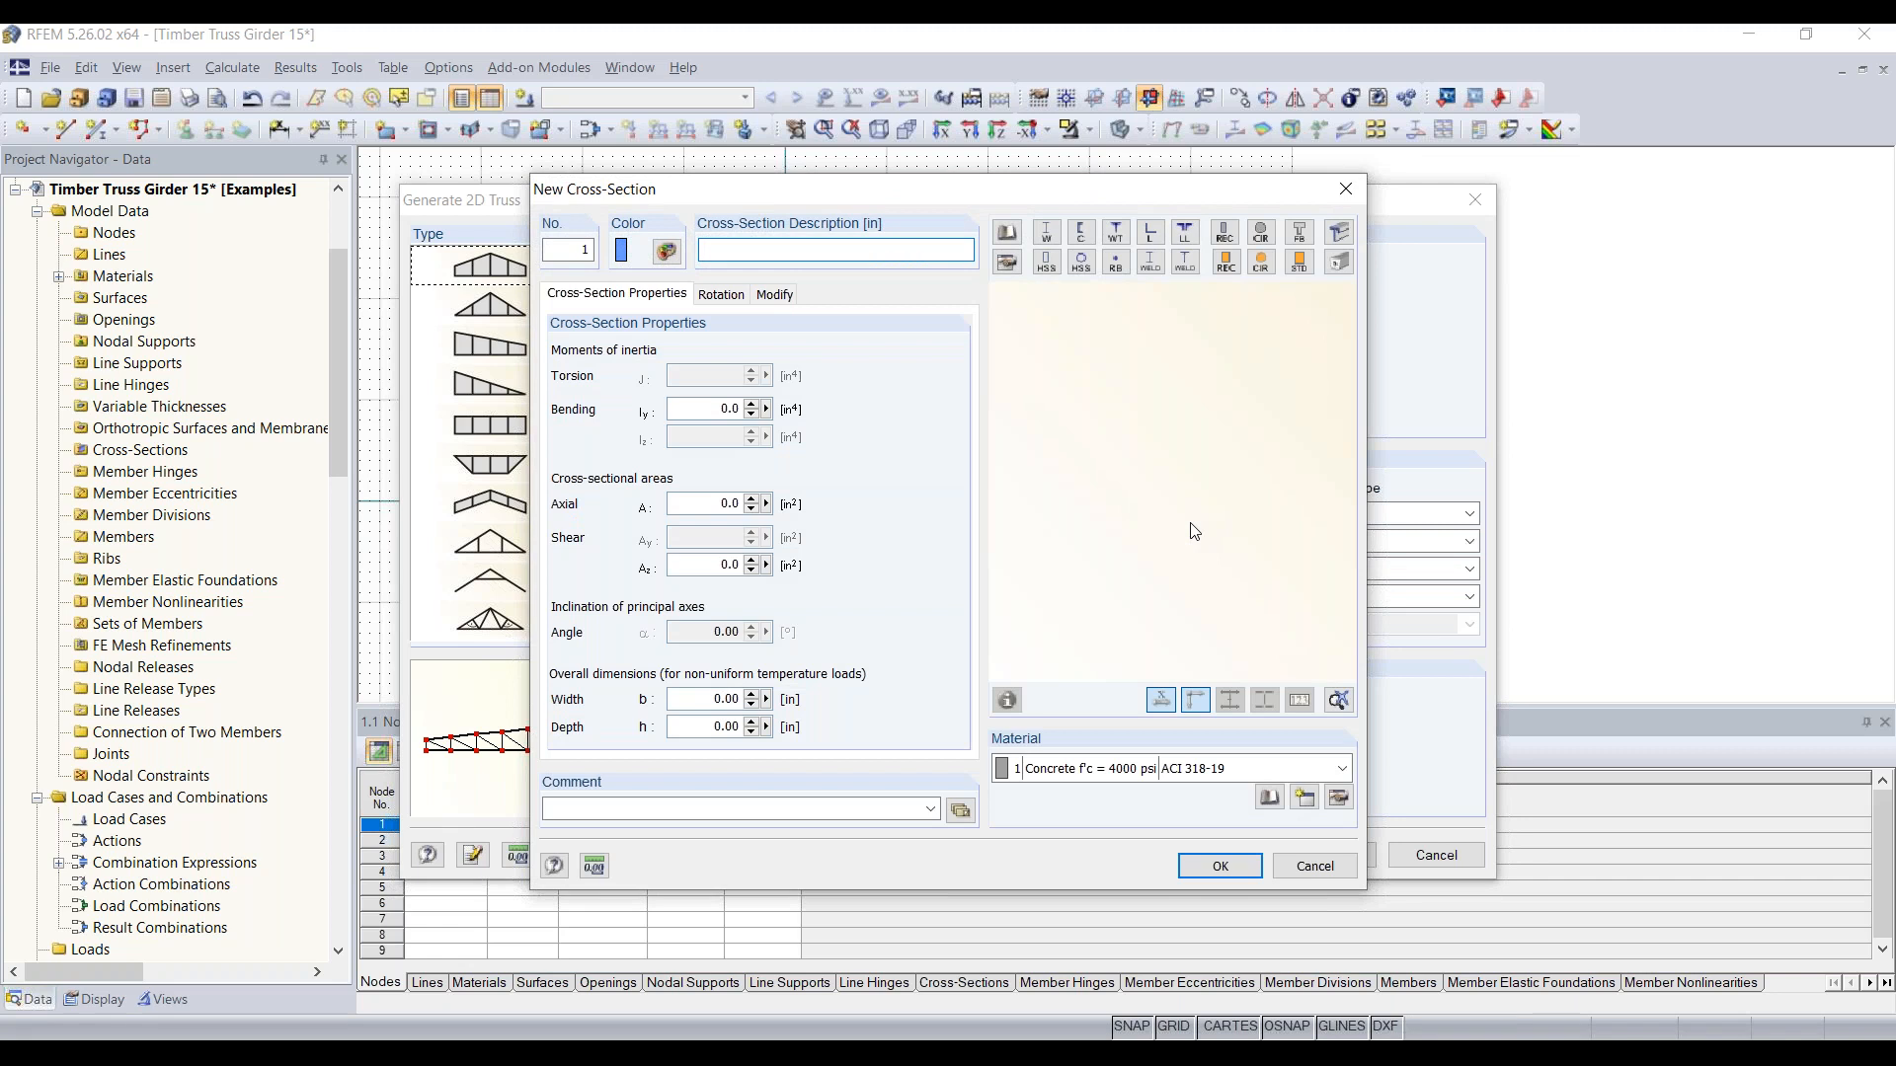
click(1232, 269)
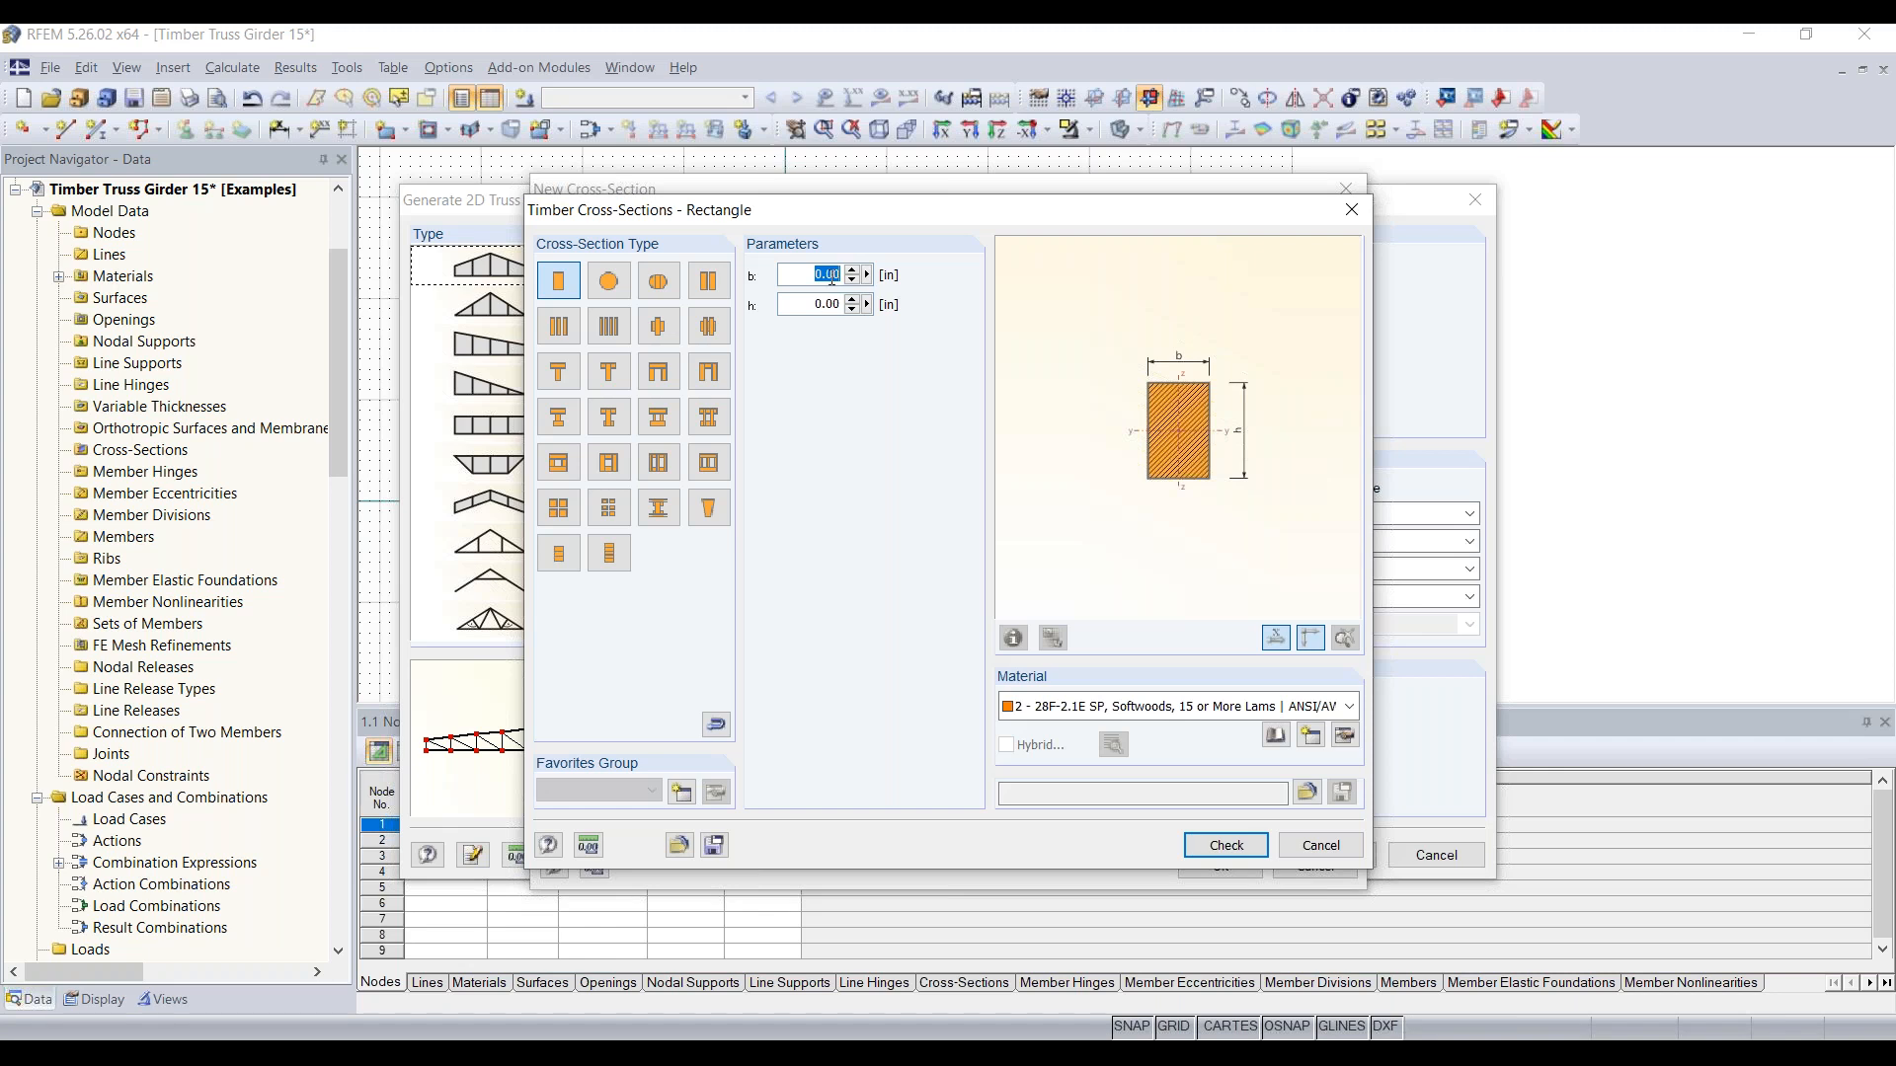
text(9)
key(Tab)
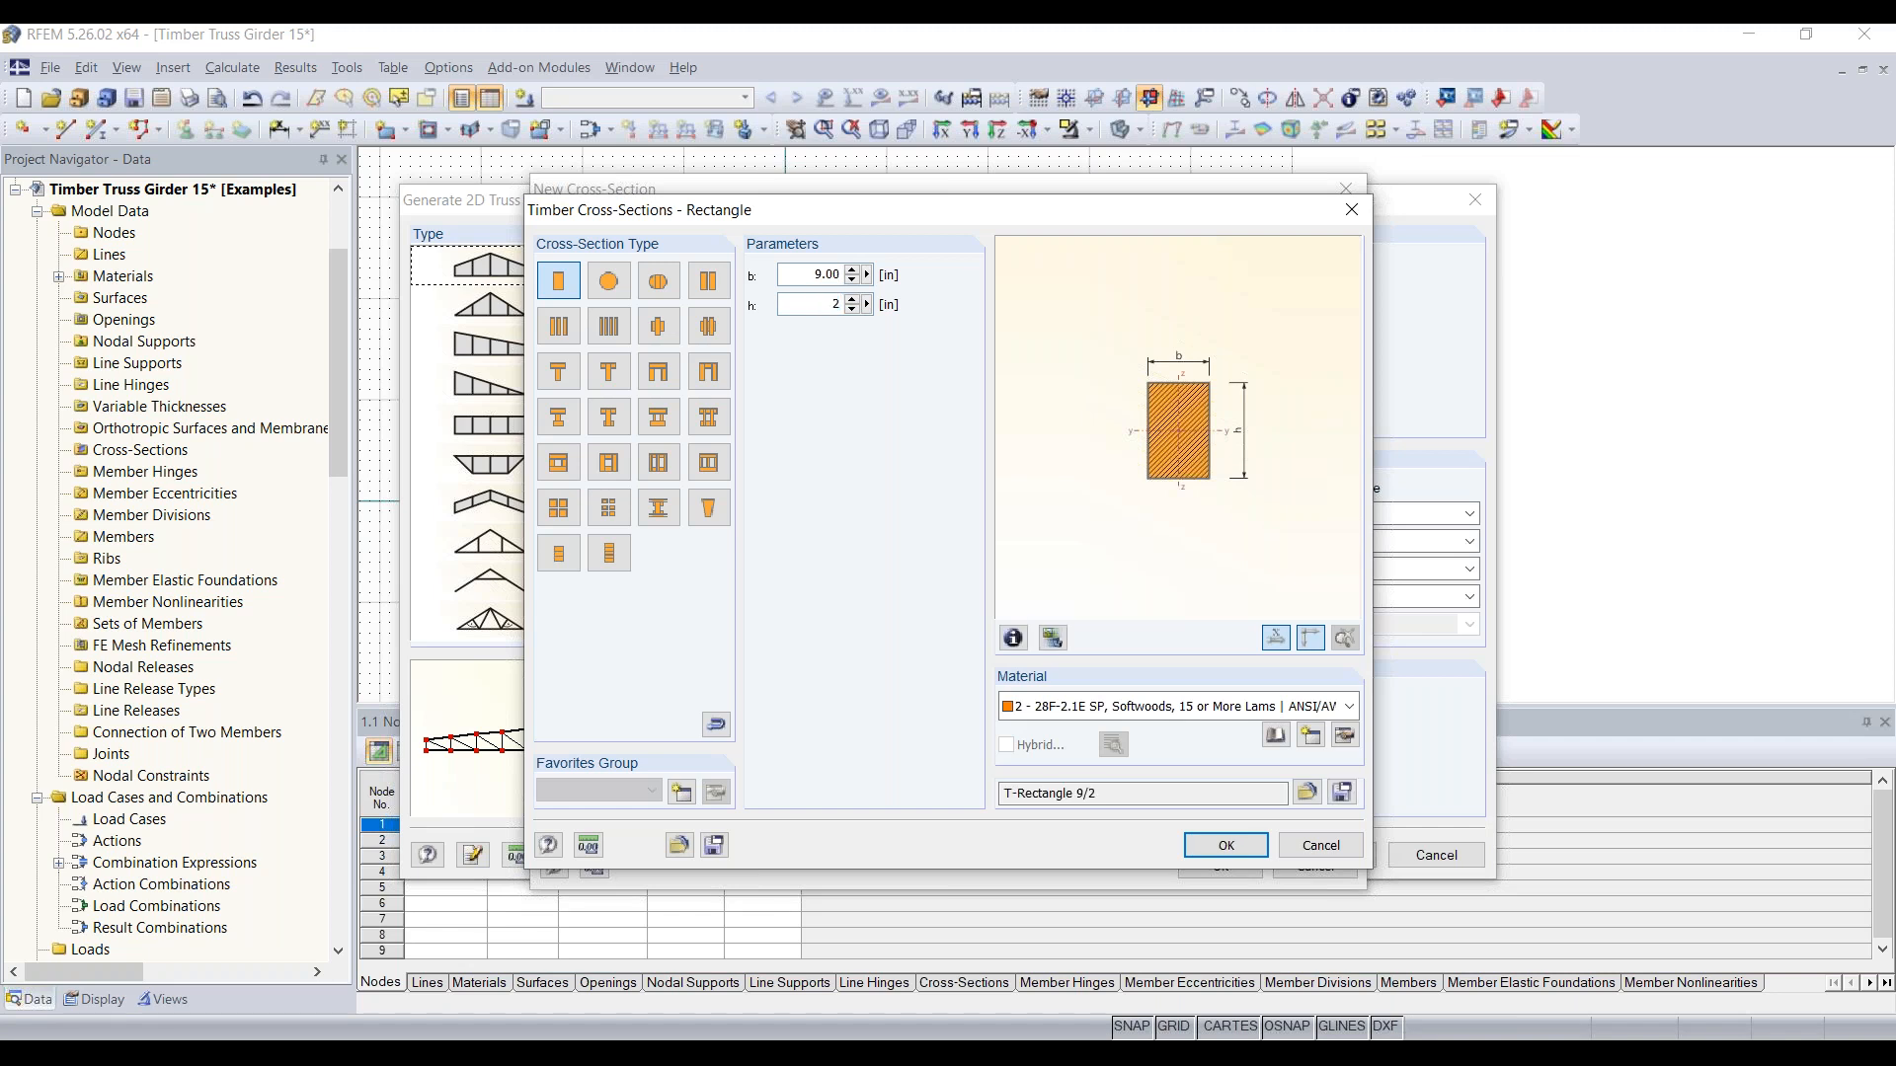
text(20)
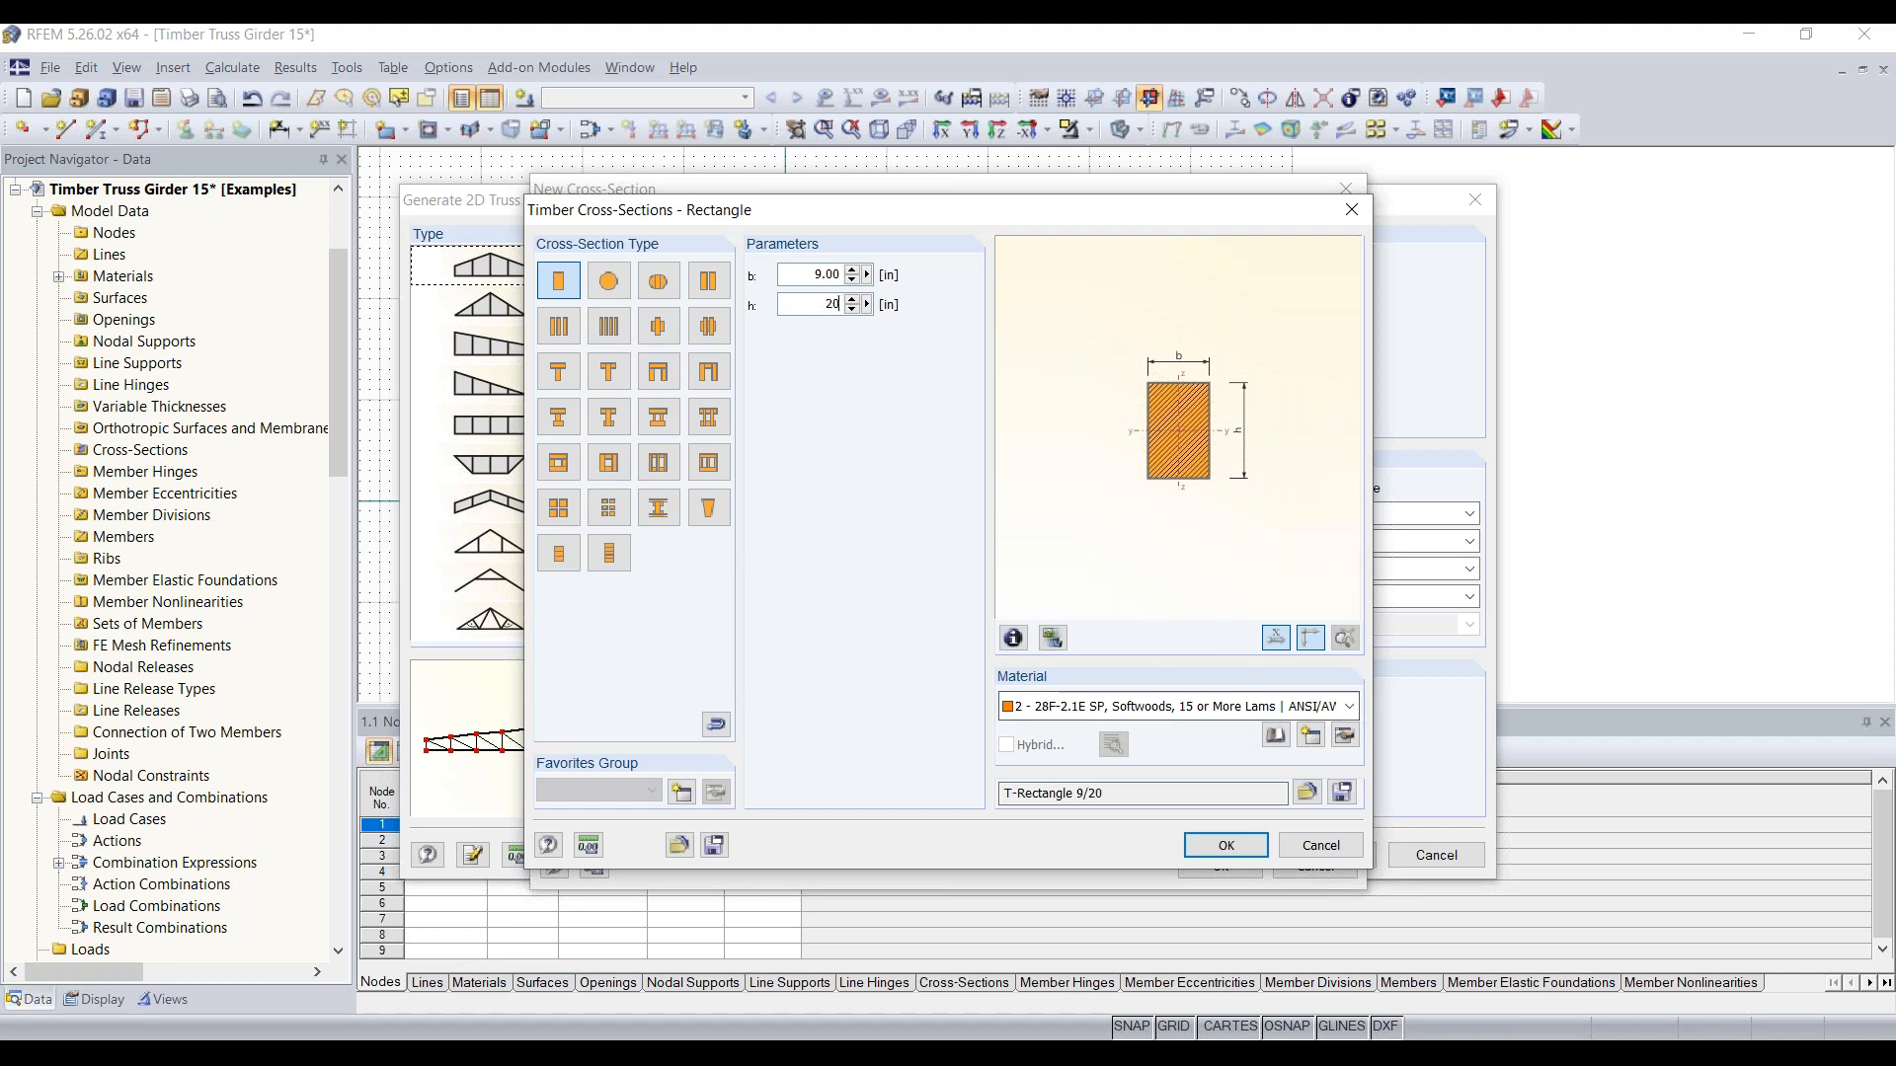
Step: Assign 28F-2.1E SP, Softwoods, 15 or More Lams (ANSI/AWC NDS-2018) from the material library to the upper-chord rectangle and accept it
click(1268, 709)
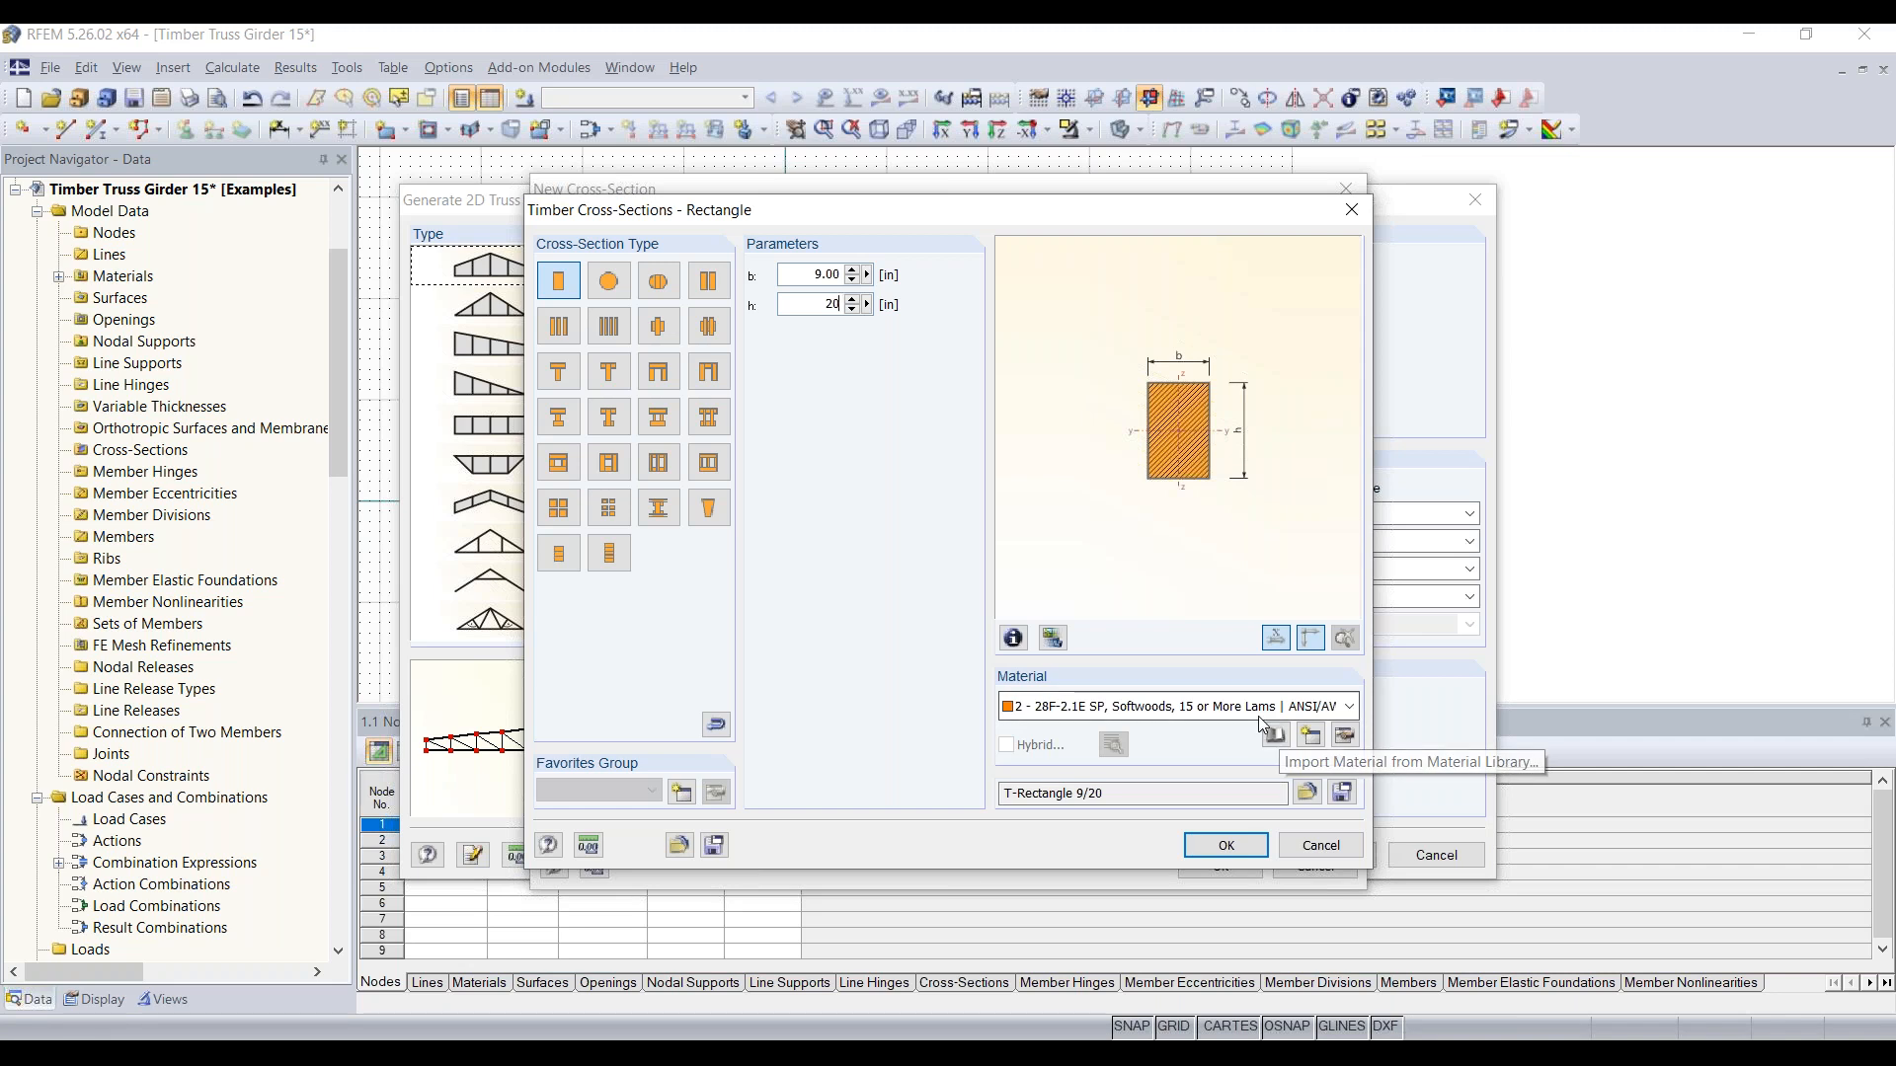
click(1261, 719)
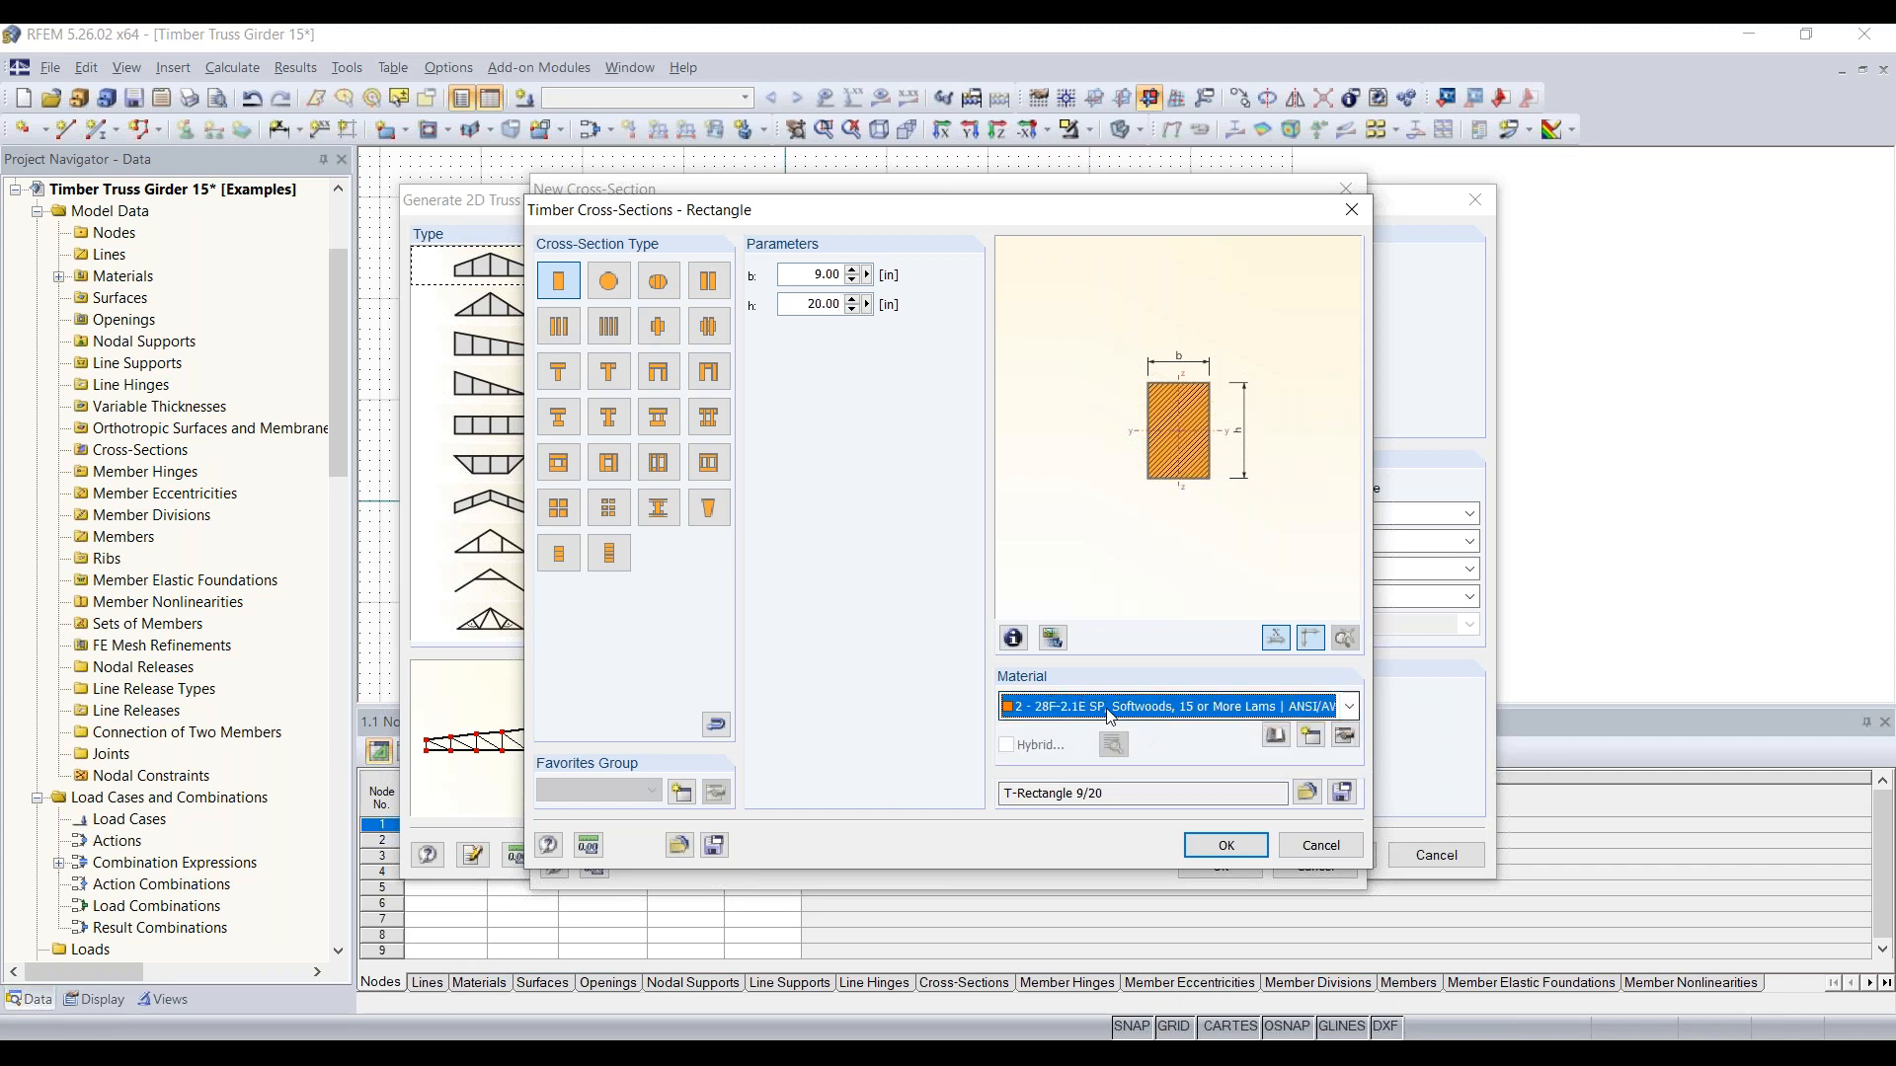
click(1276, 738)
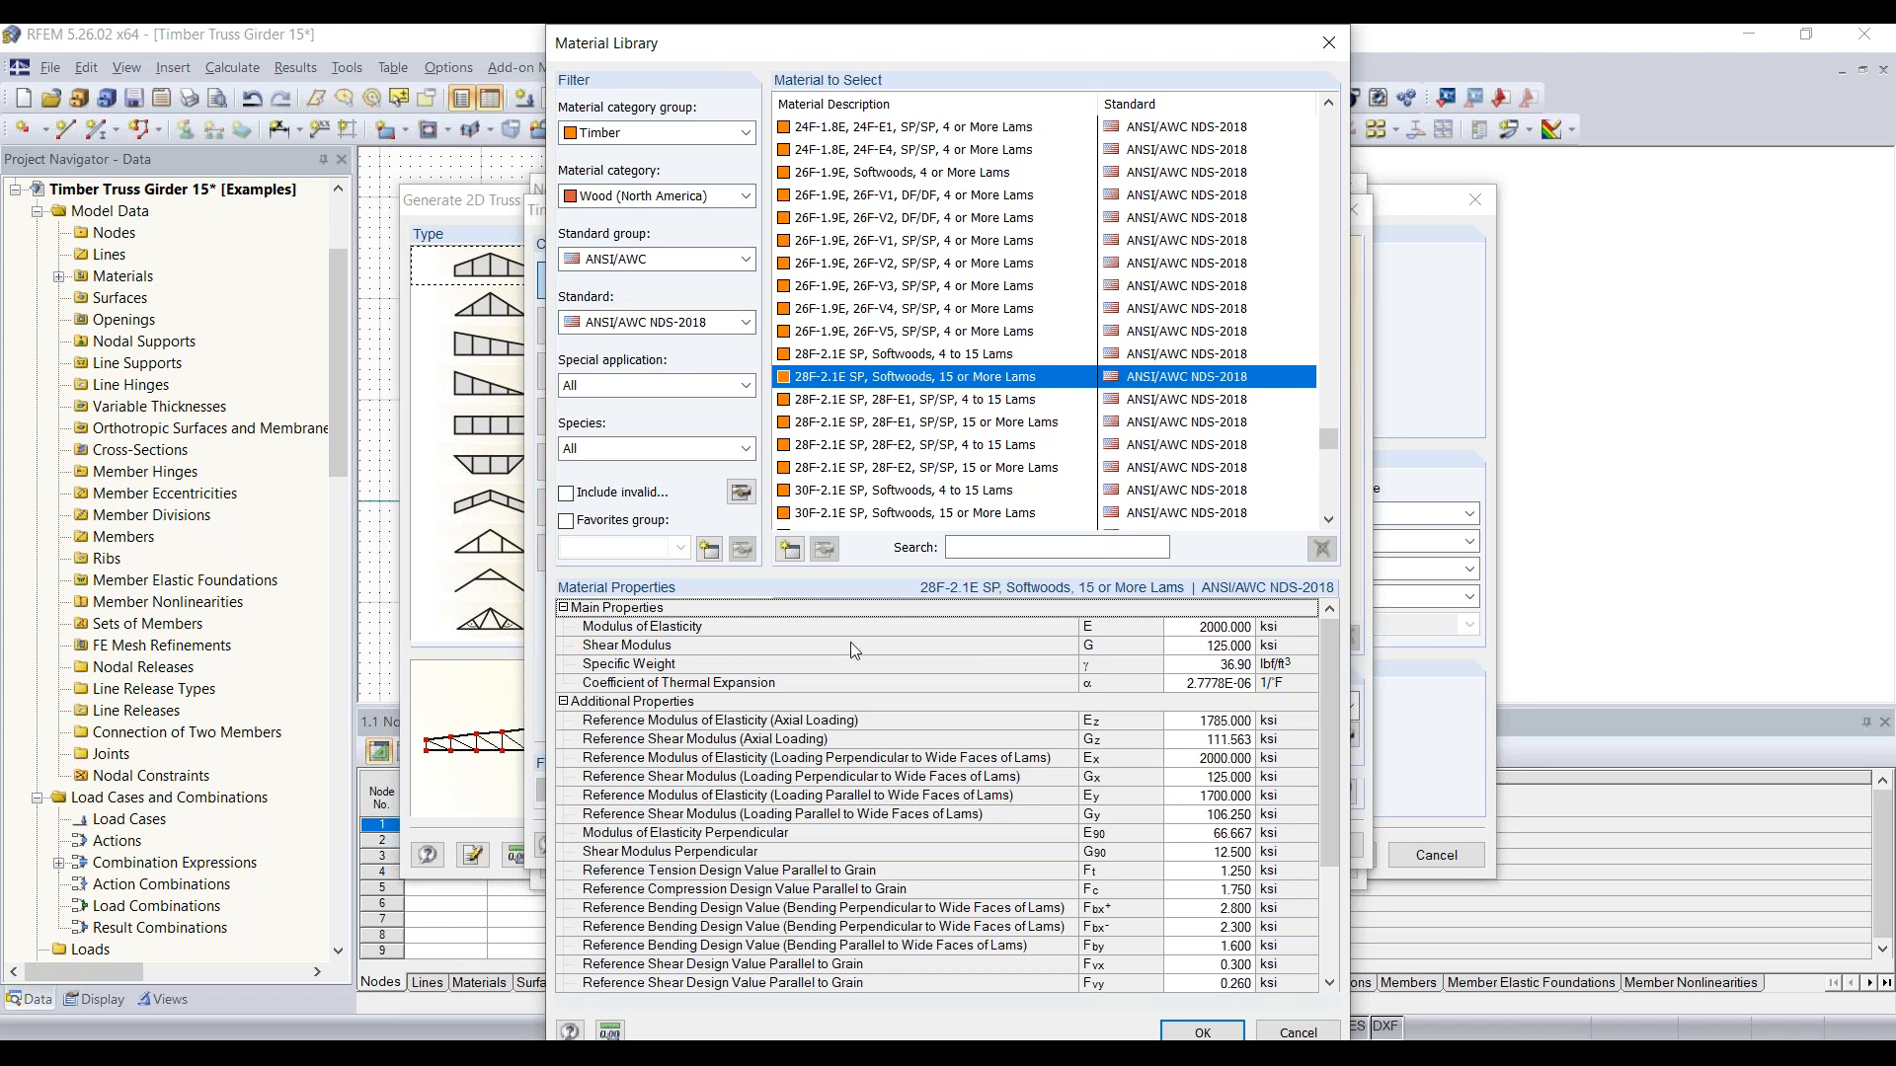
scroll(862, 790, down, 3)
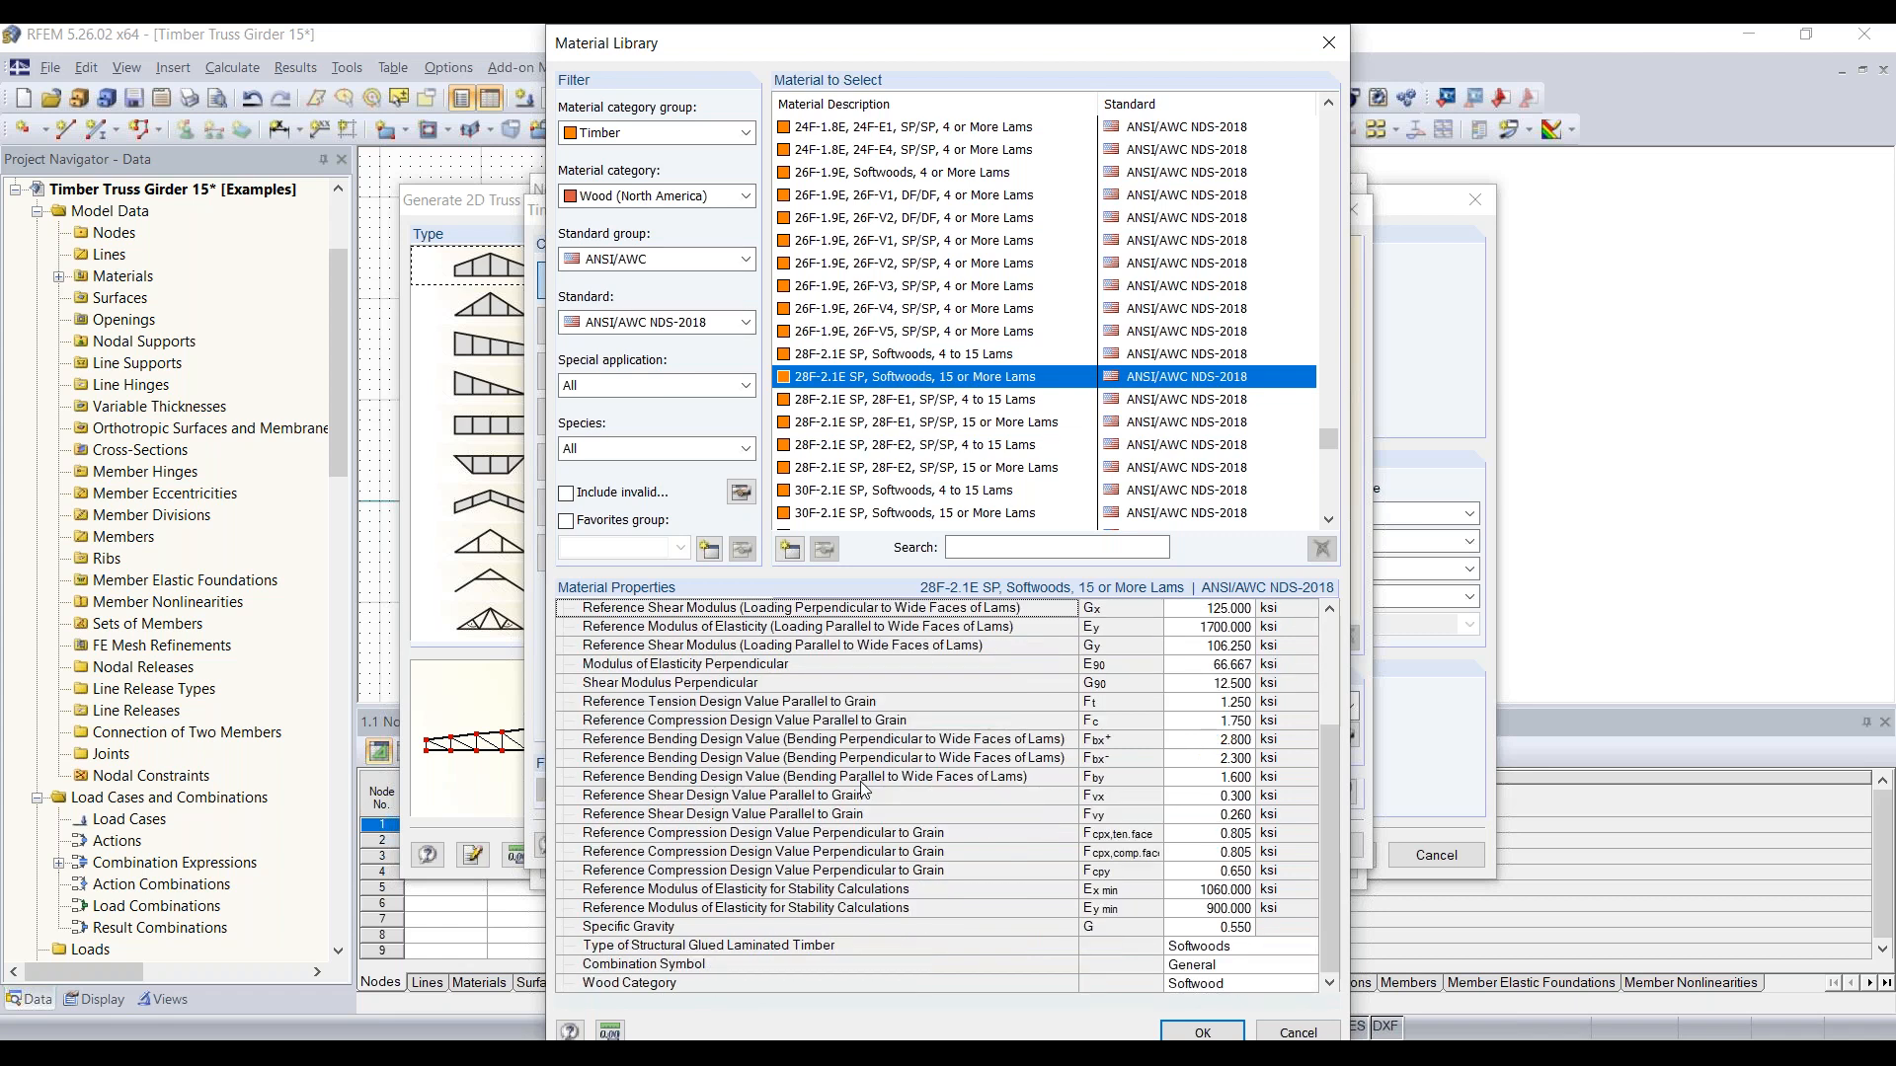
scroll(907, 783, up, 3)
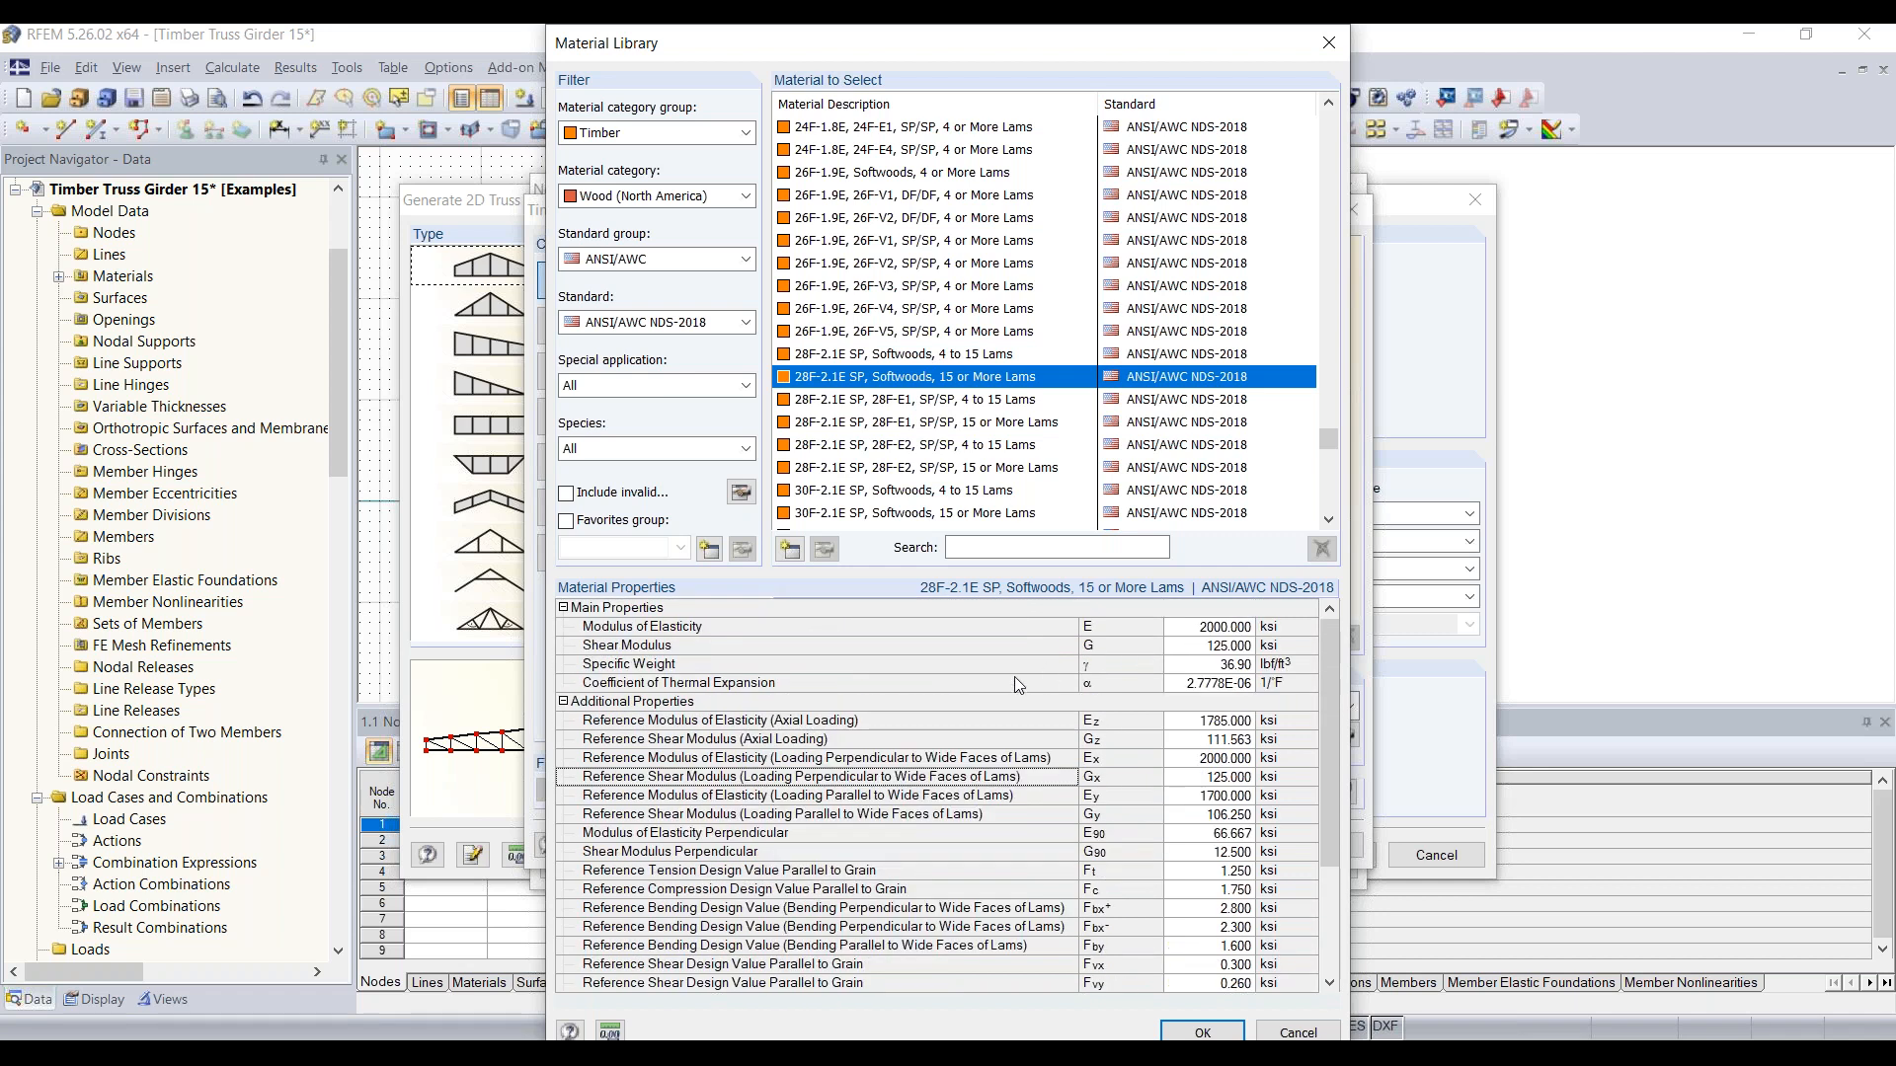
scroll(1022, 750, down, 3)
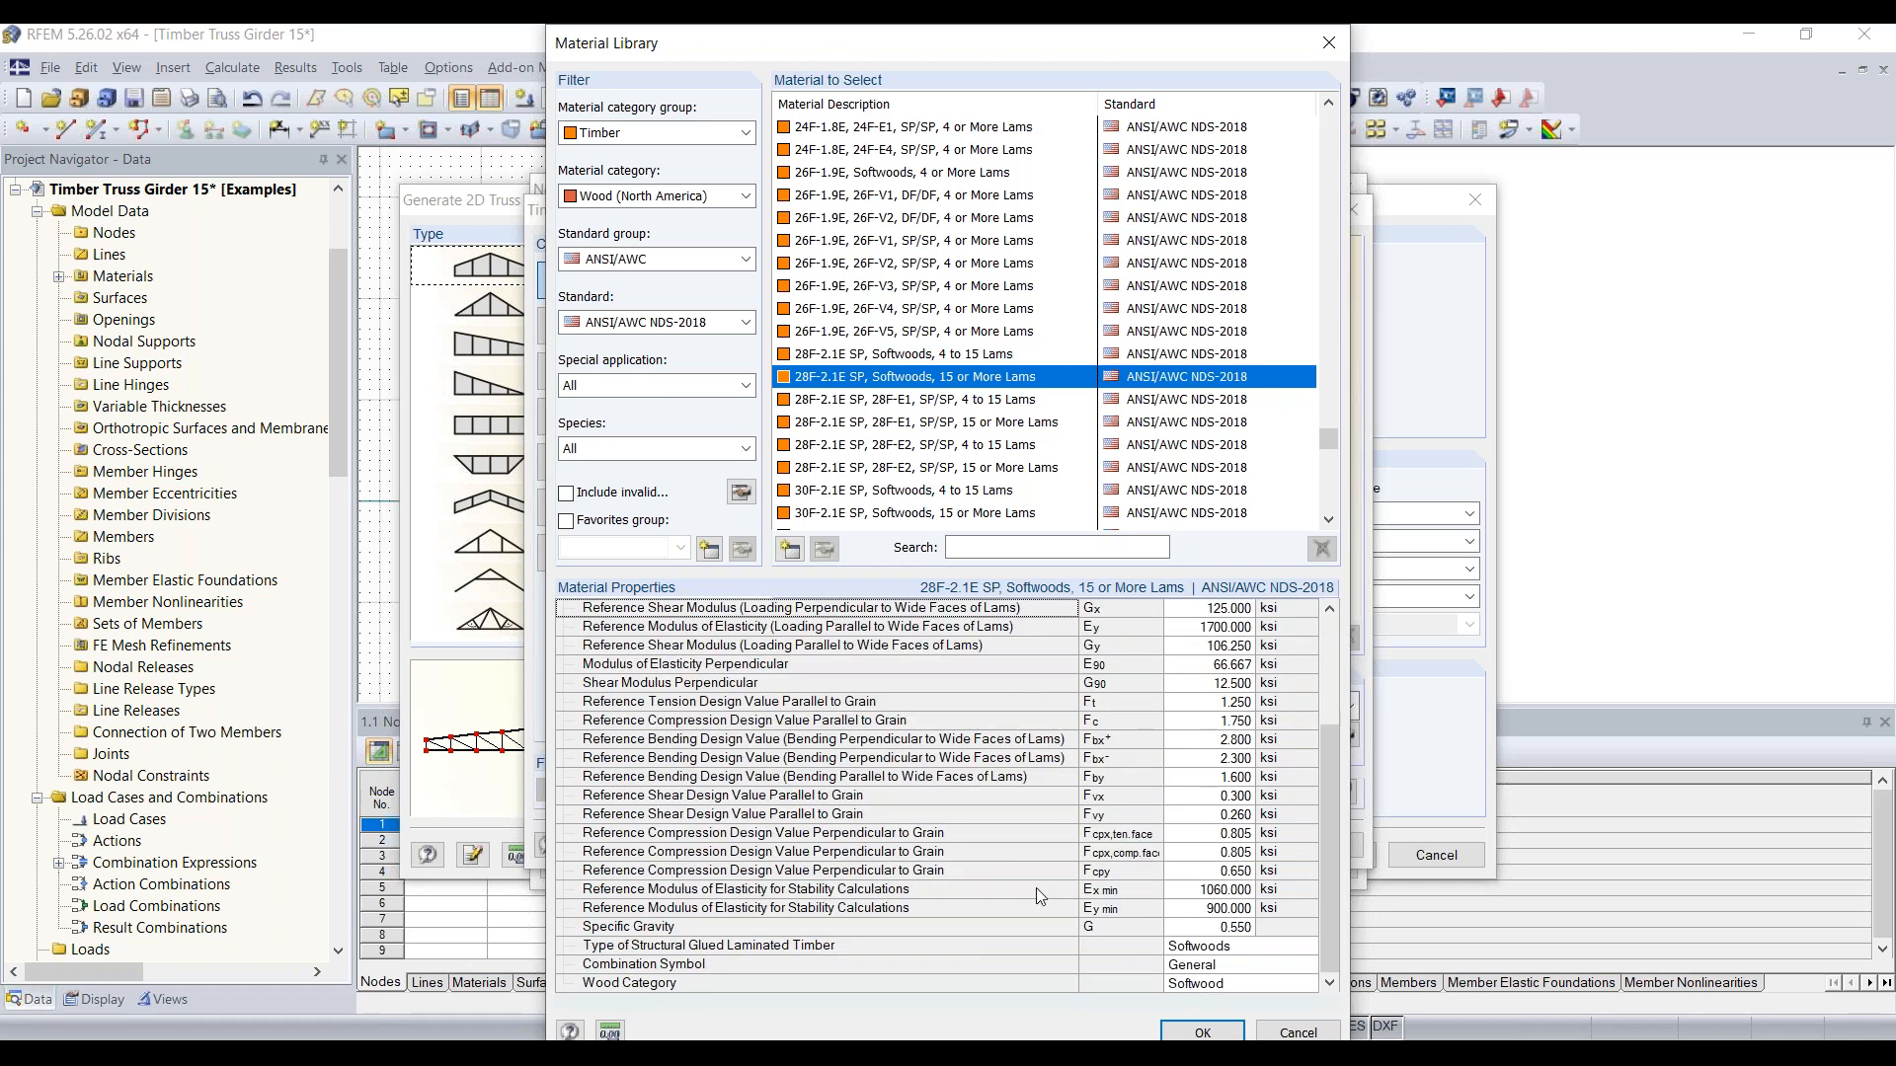
click(1203, 1033)
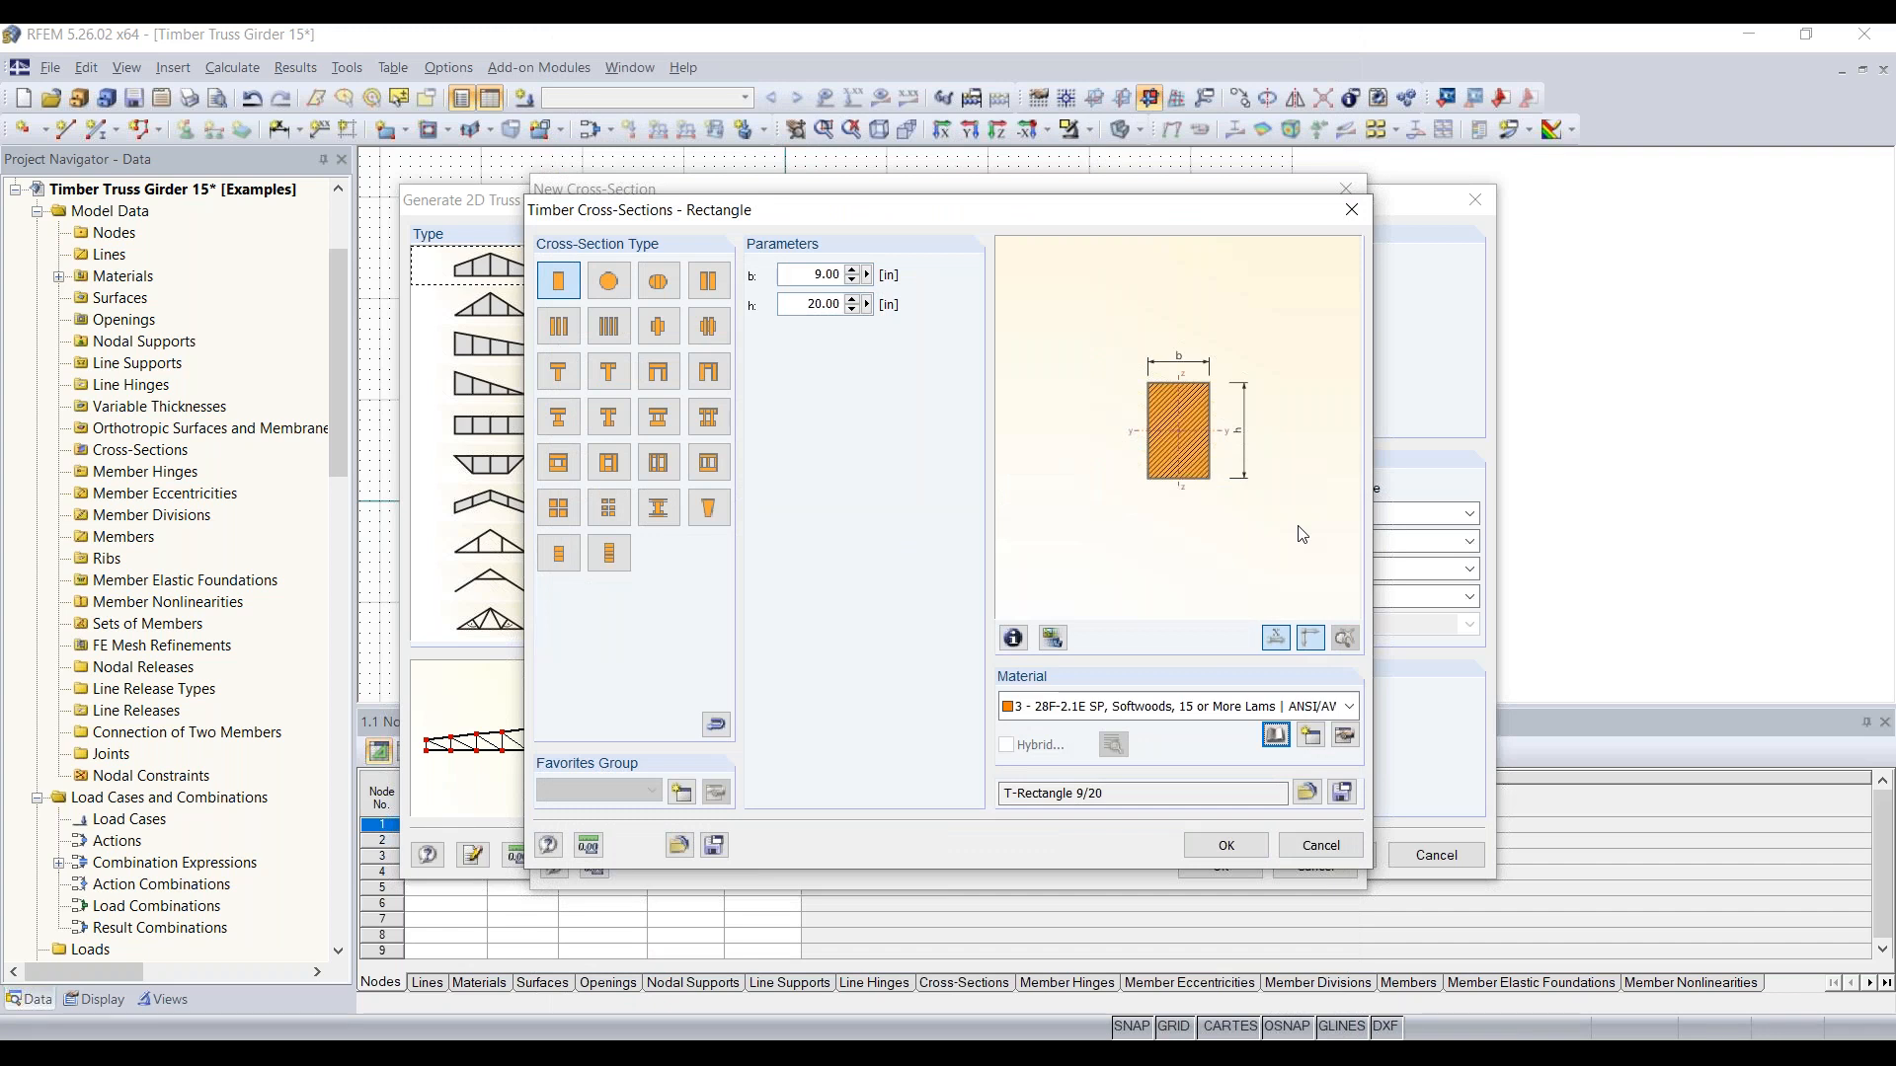
click(1226, 845)
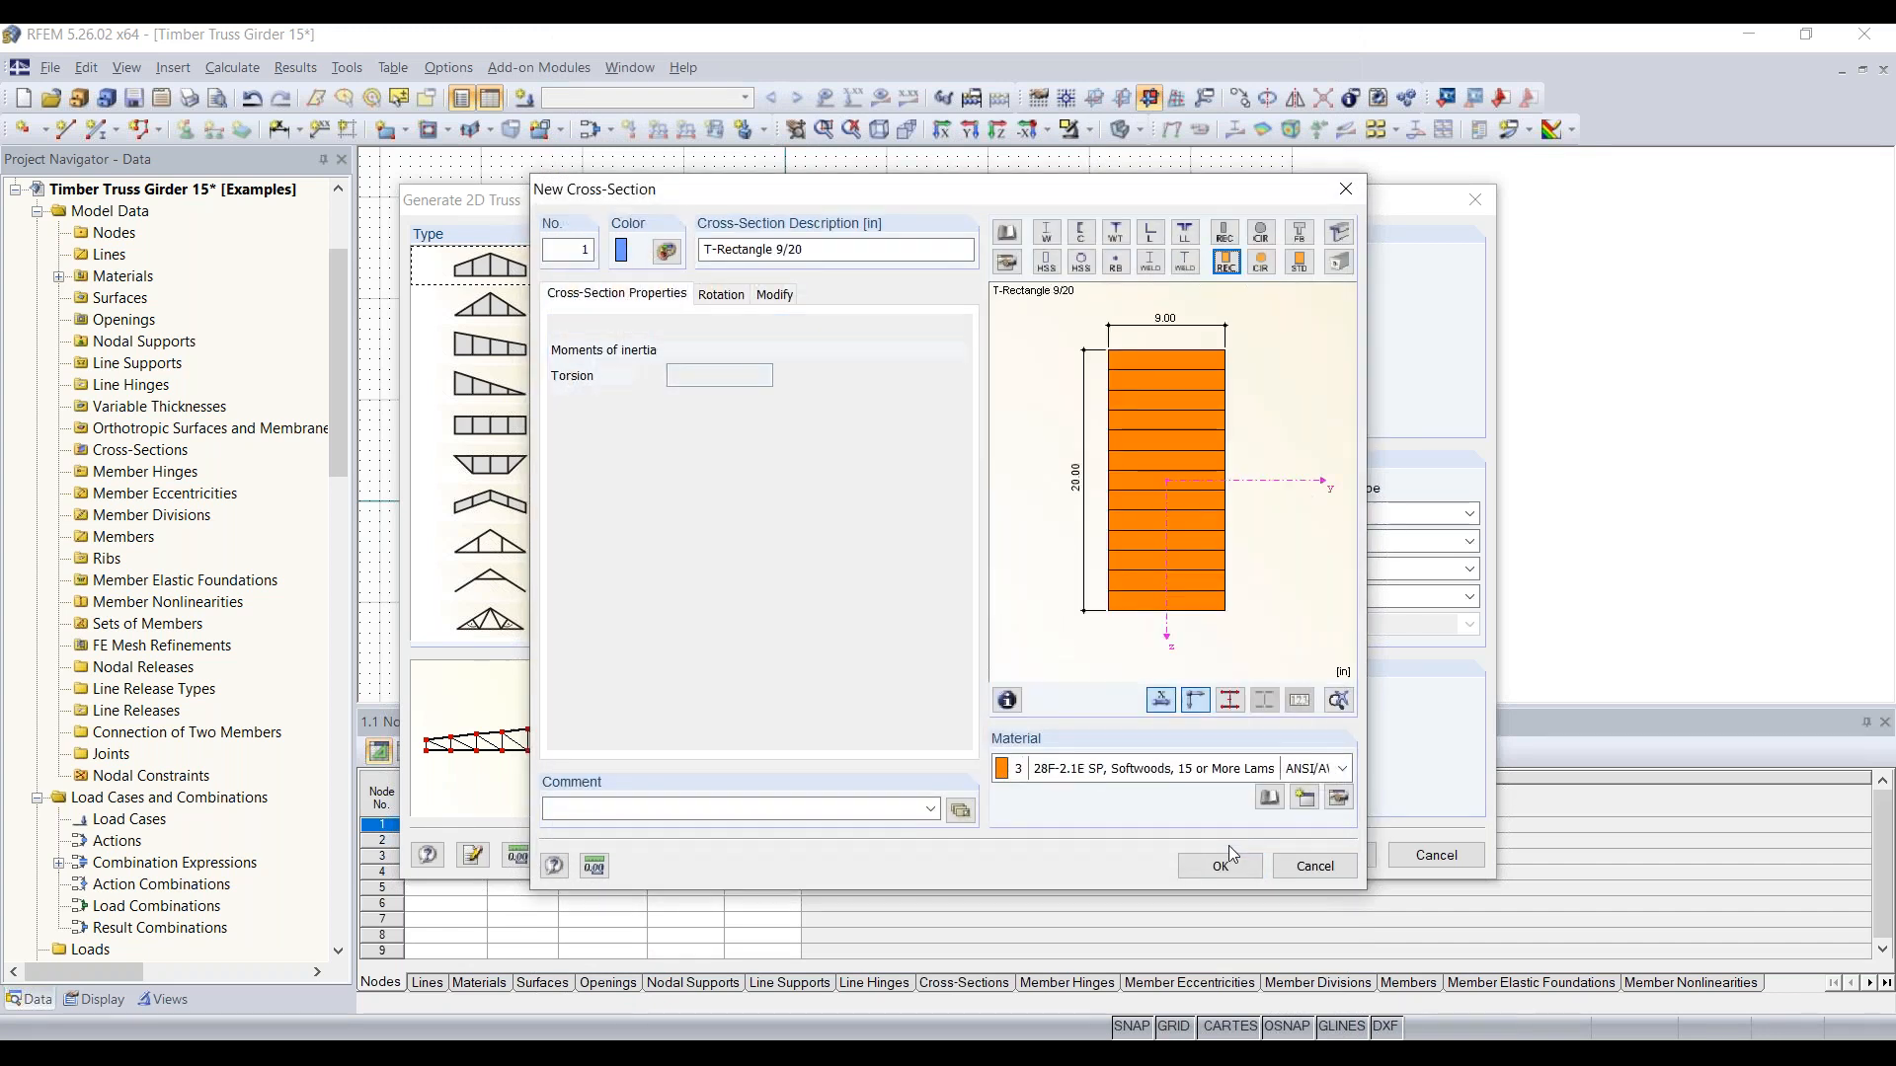
Step: Copy the description T-Rectangle 9/20 for reuse and accept the upper-chord cross-section
click(848, 251)
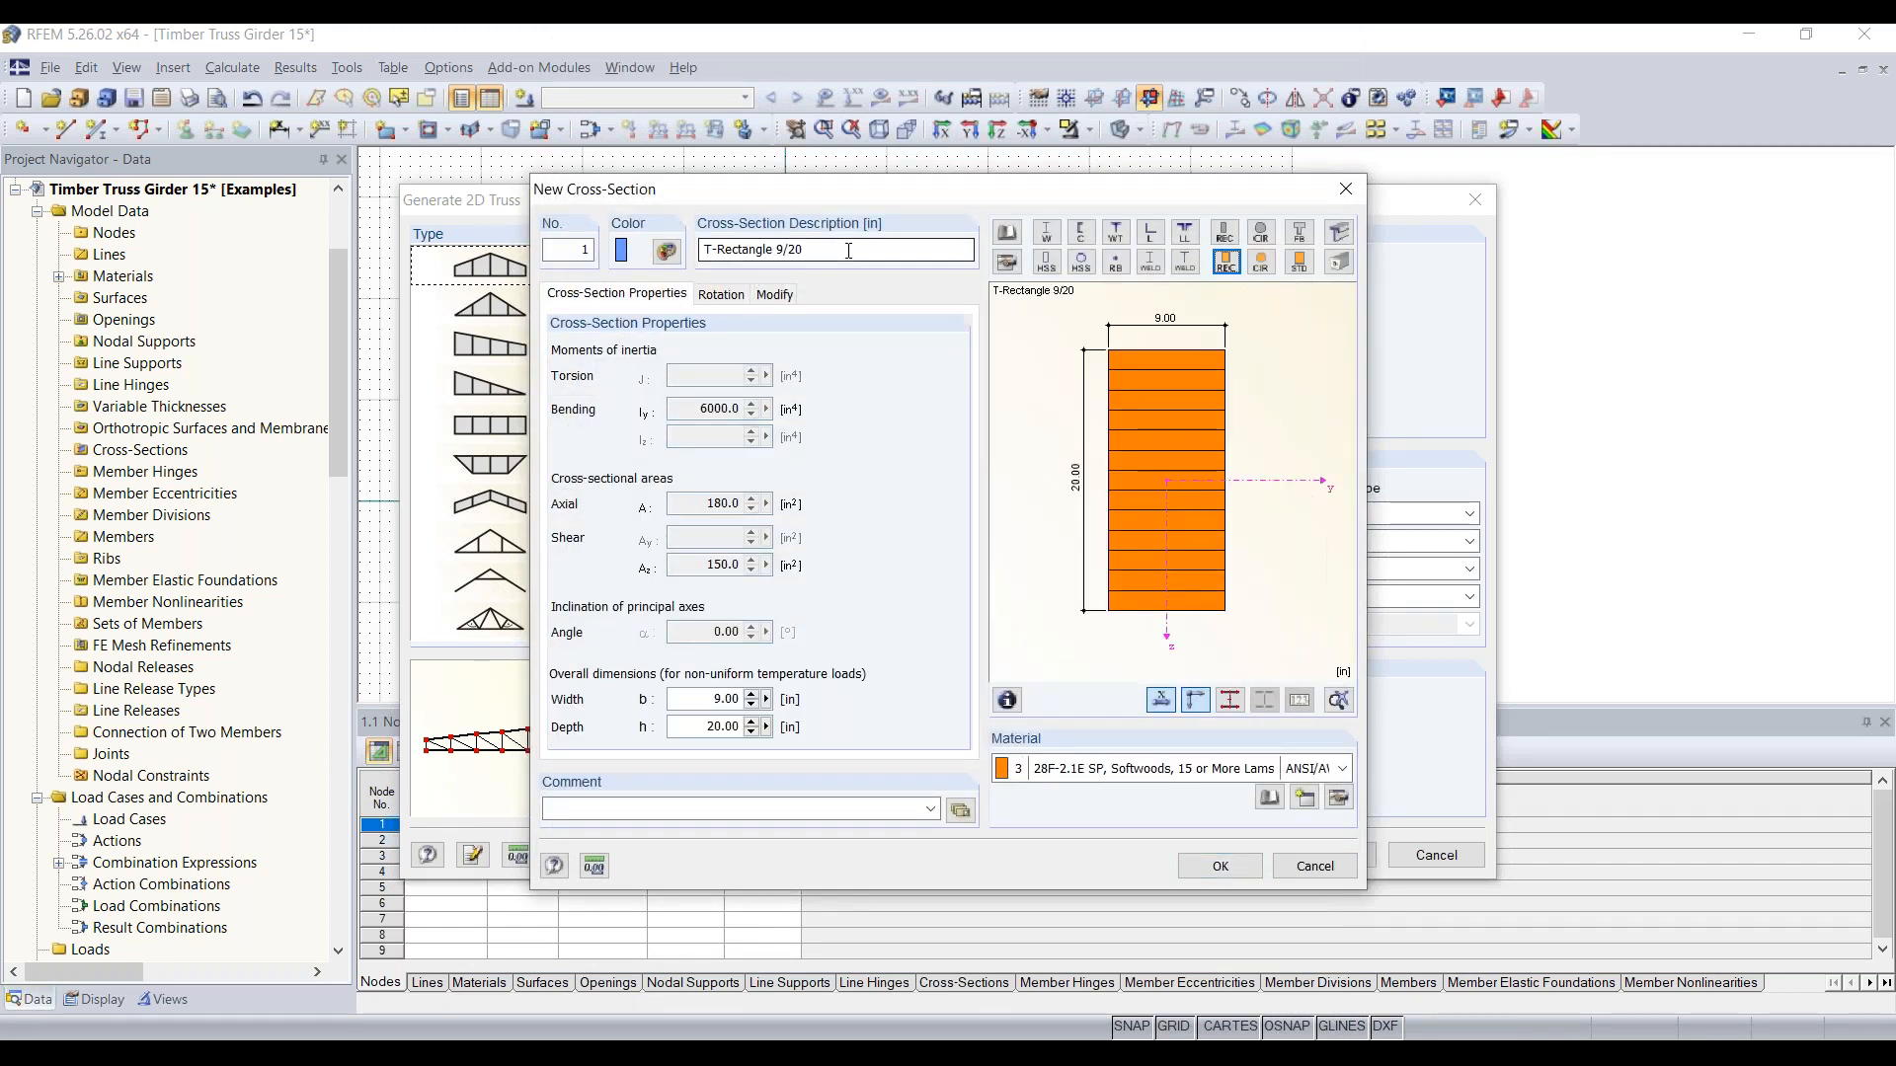
key(ctrl+a)
key(ctrl+c)
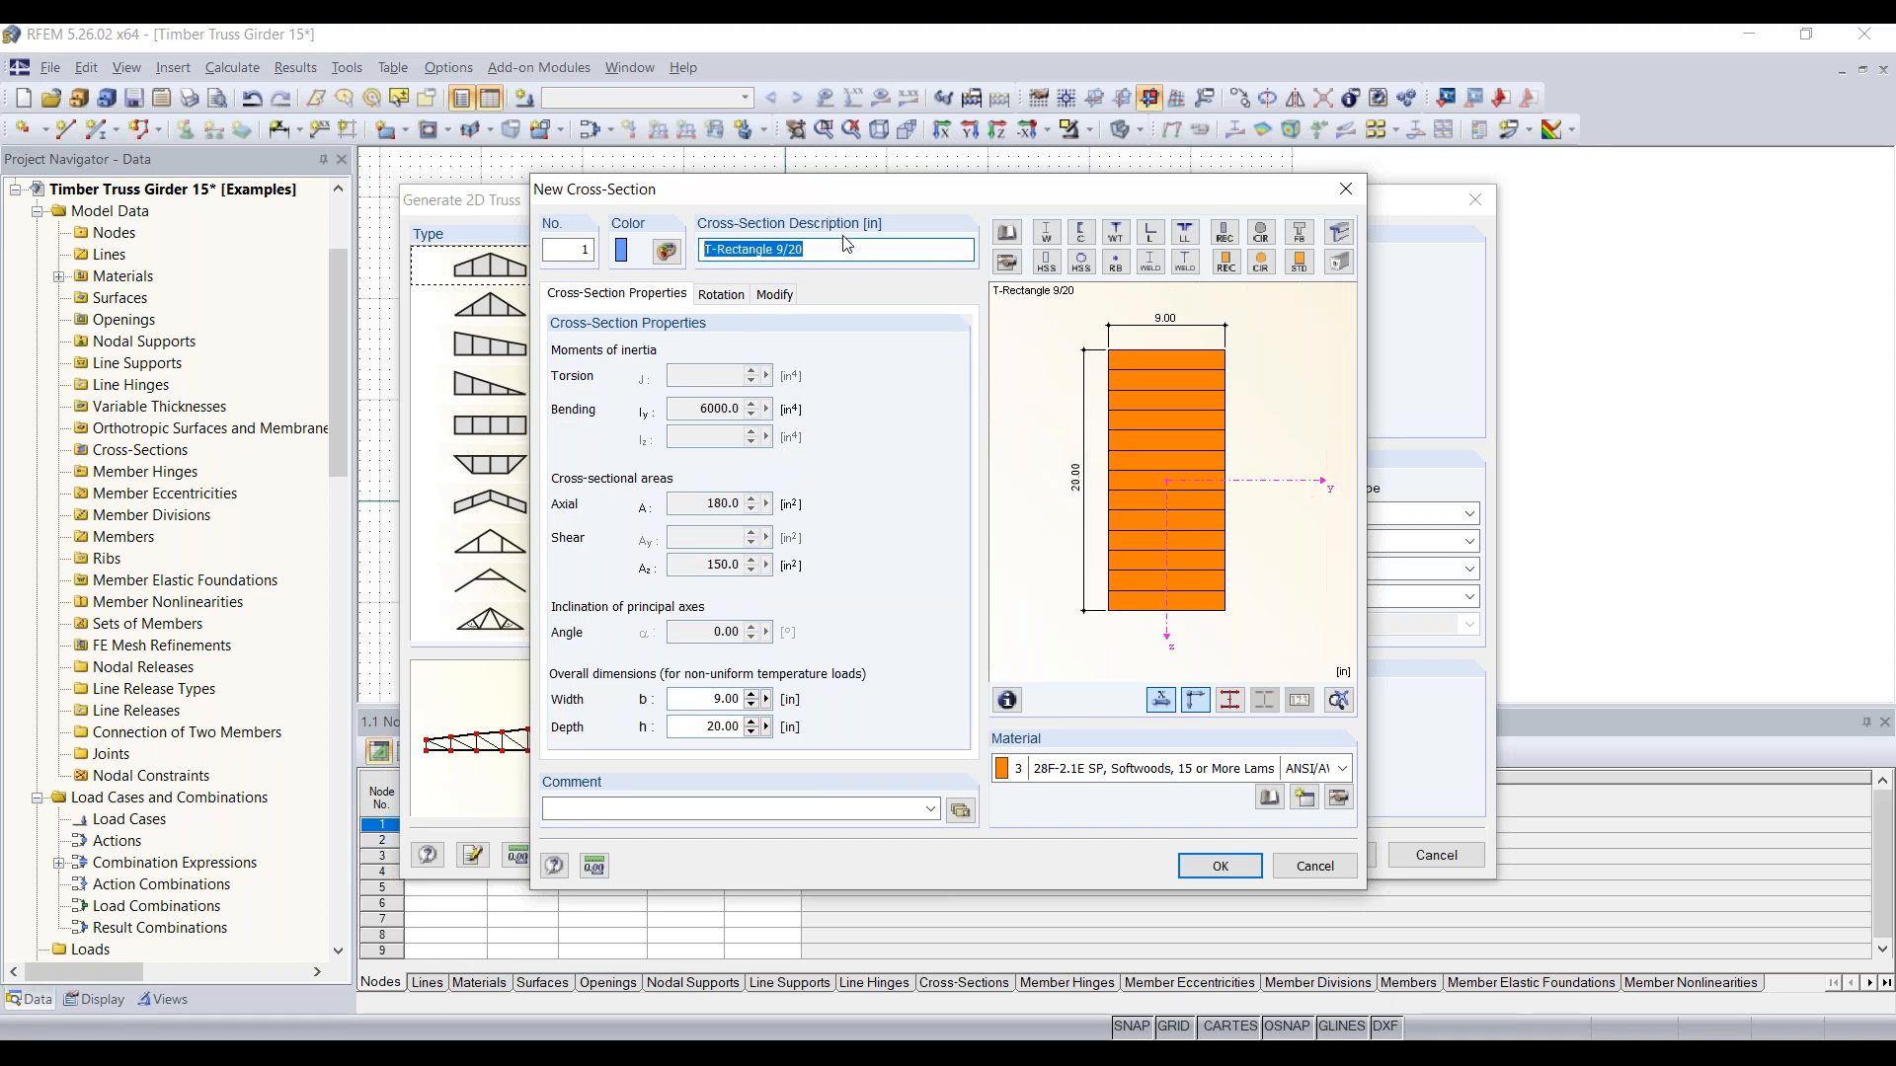
click(1217, 868)
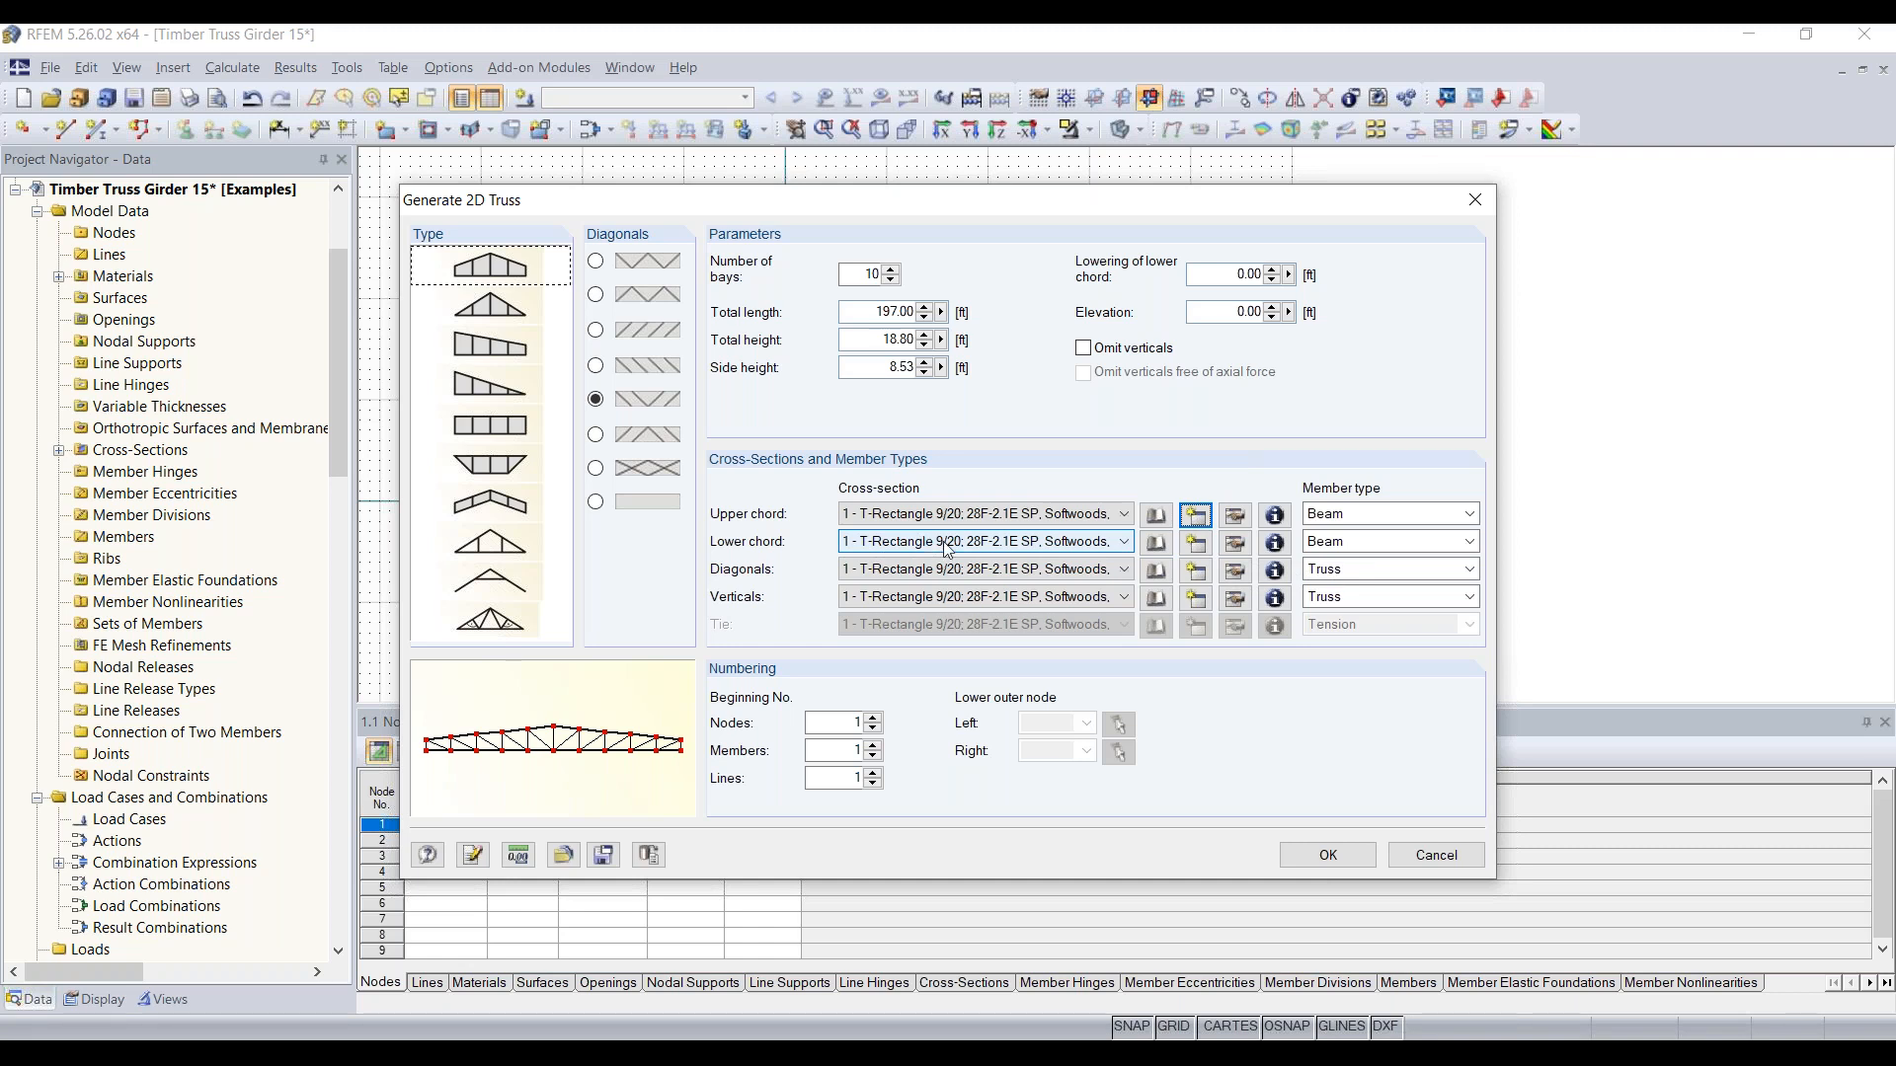
Step: Create the lower-chord cross-section T-Rectangle 9/22 with material no. 2, 28F-2.1E SP, Softwoods, 15 or More Lams
click(1194, 543)
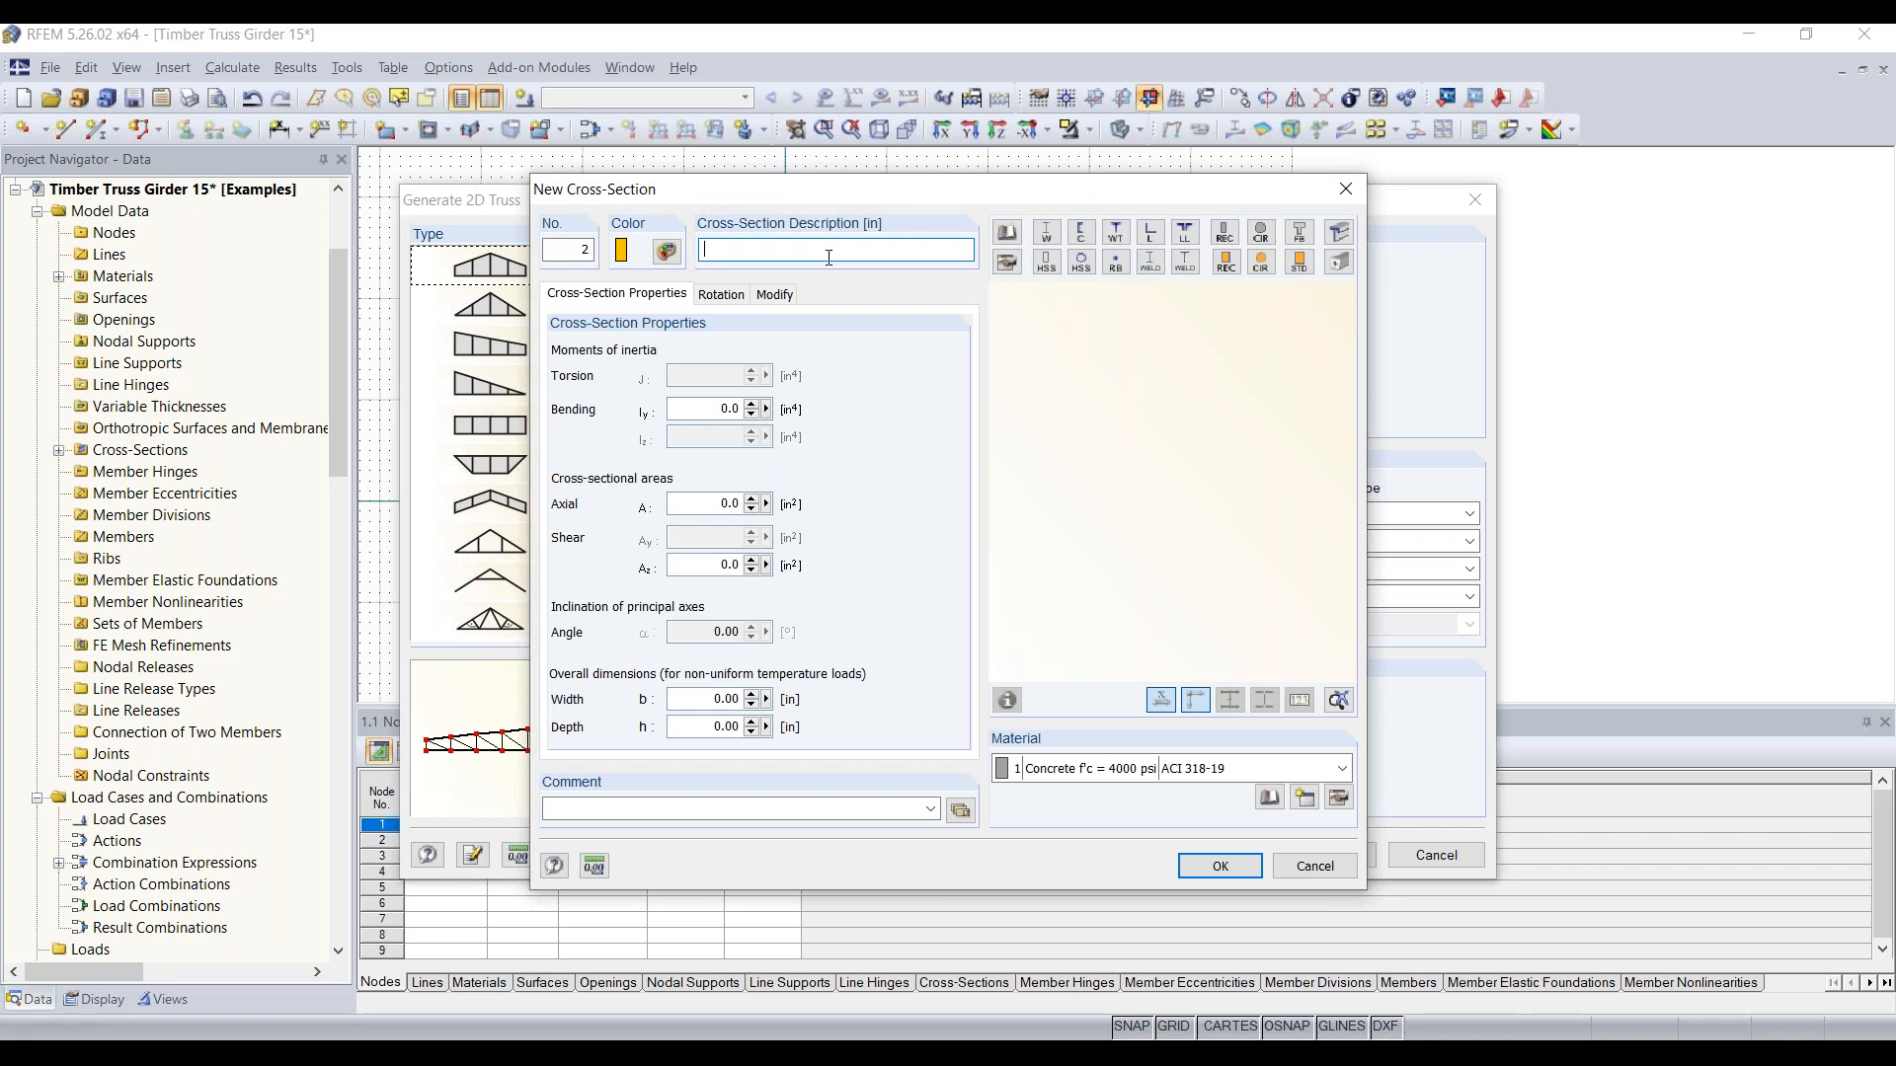
text(T-Rectangle 9/20)
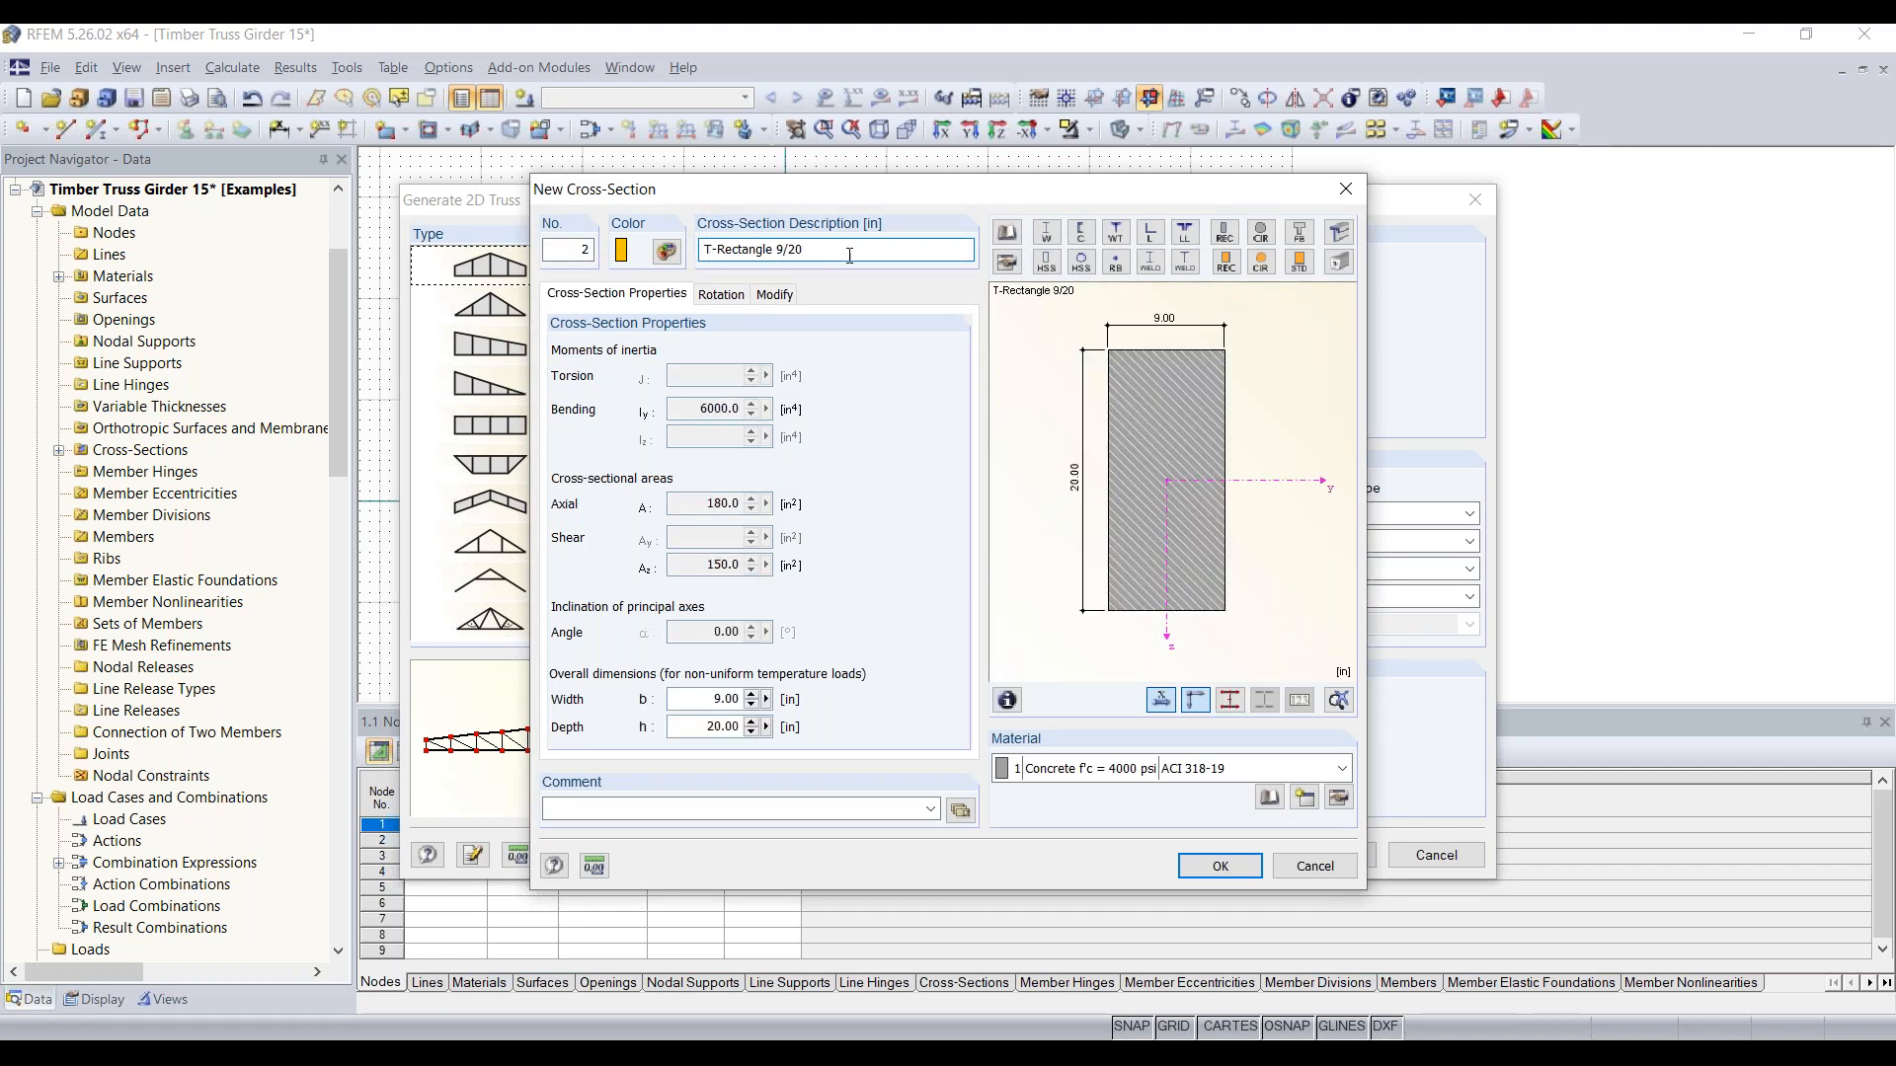
click(1135, 769)
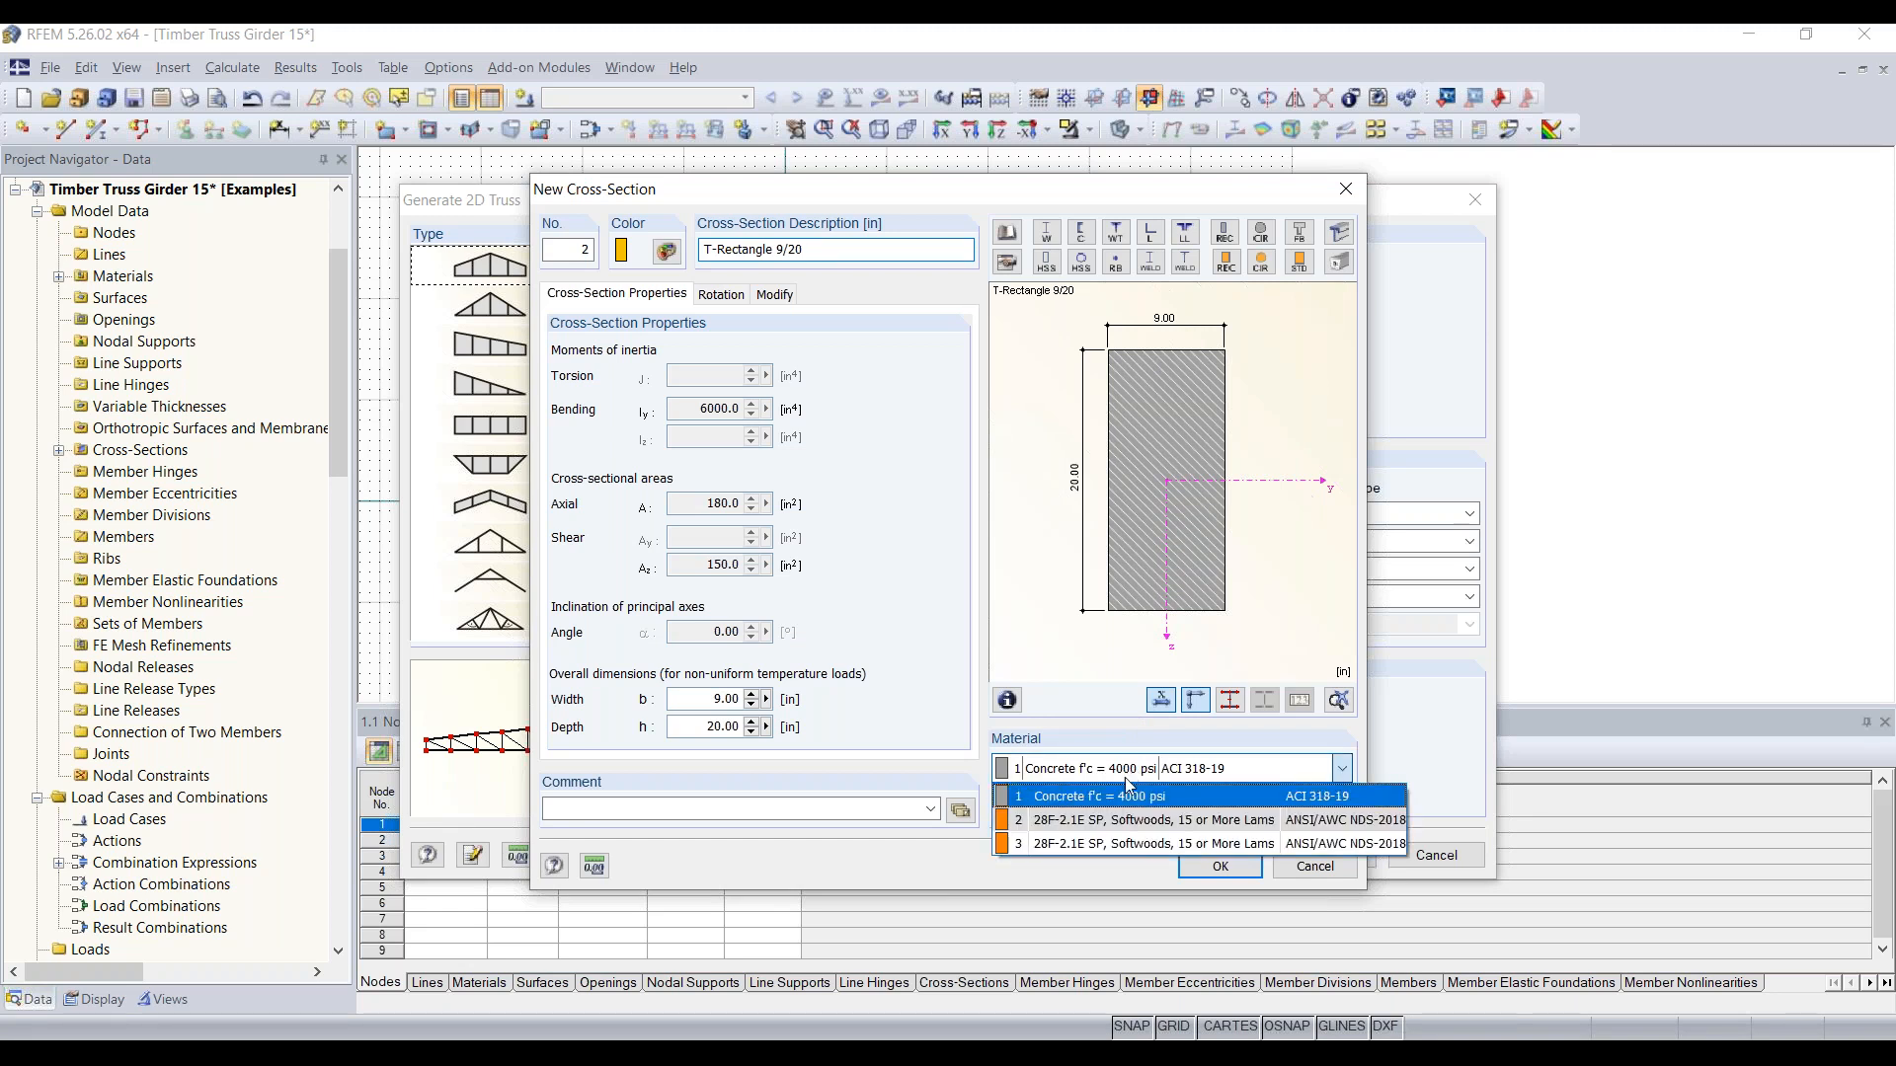
click(1109, 830)
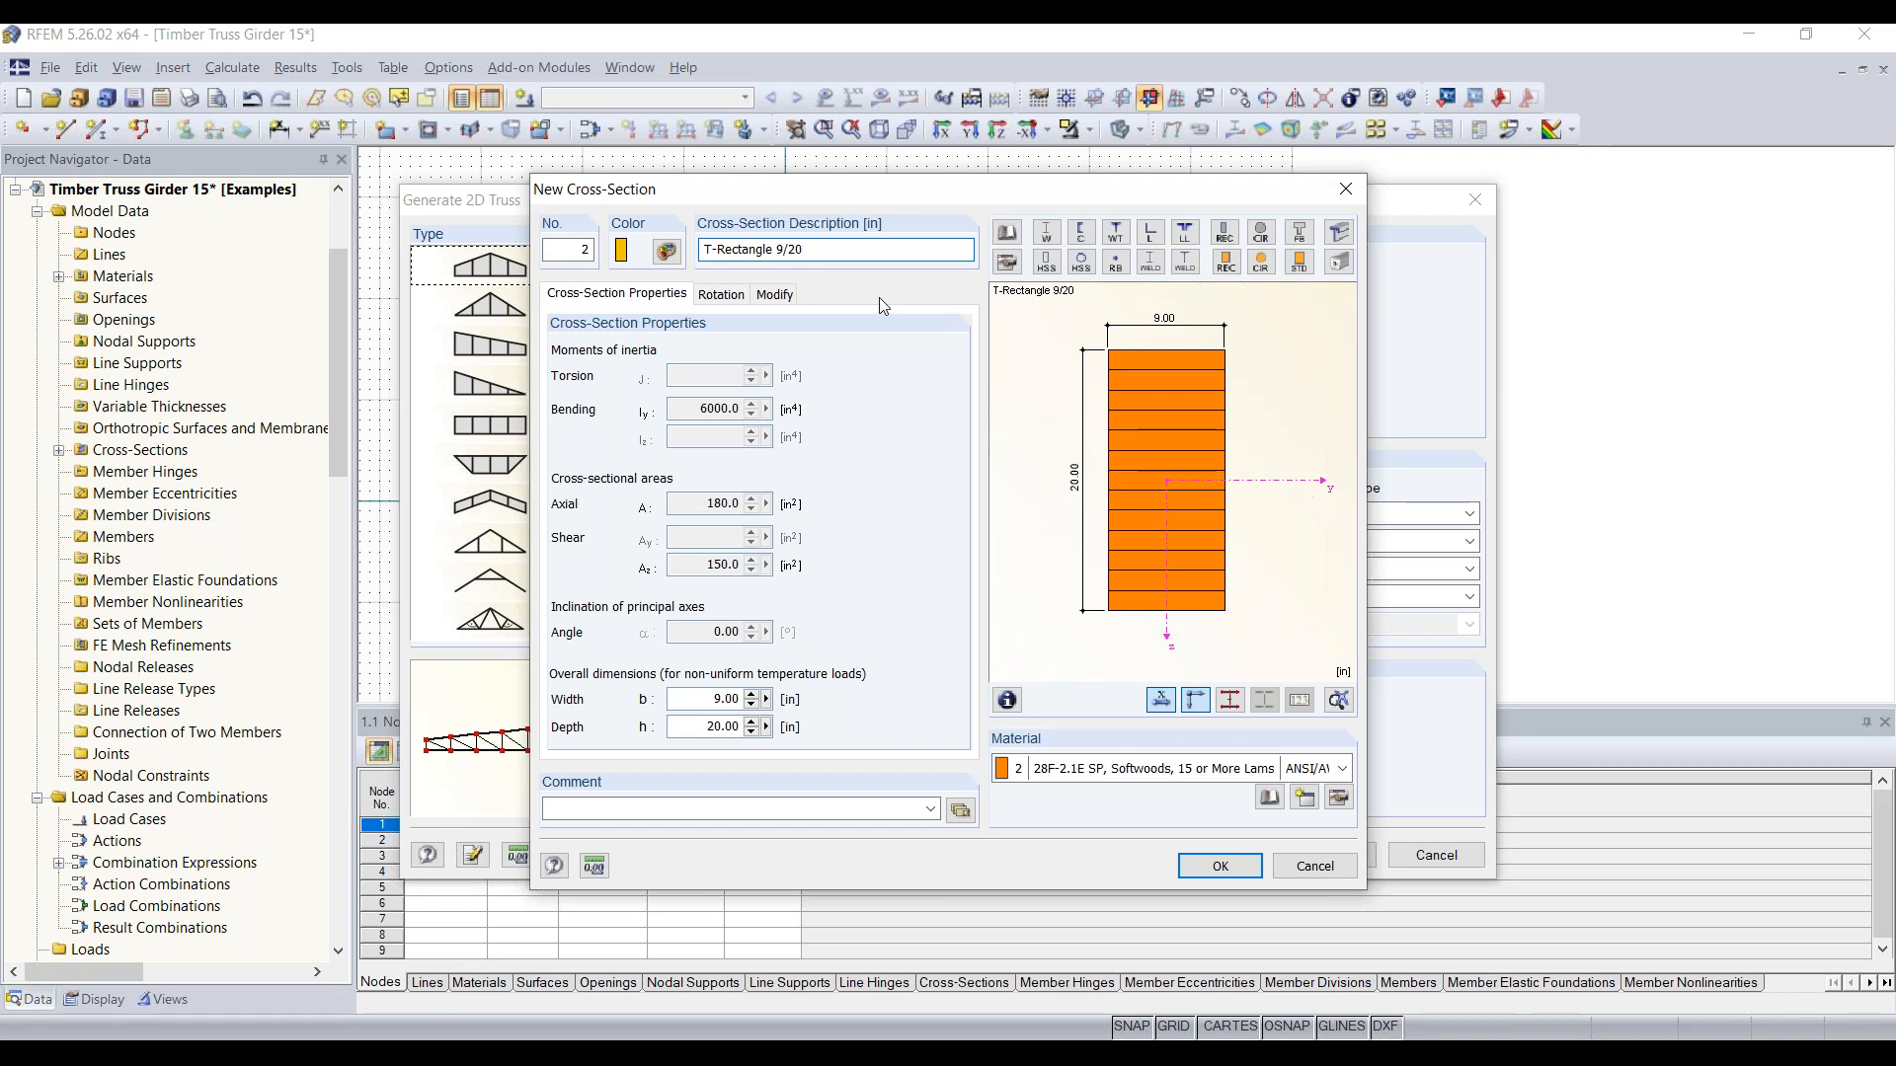
key(BackSpace)
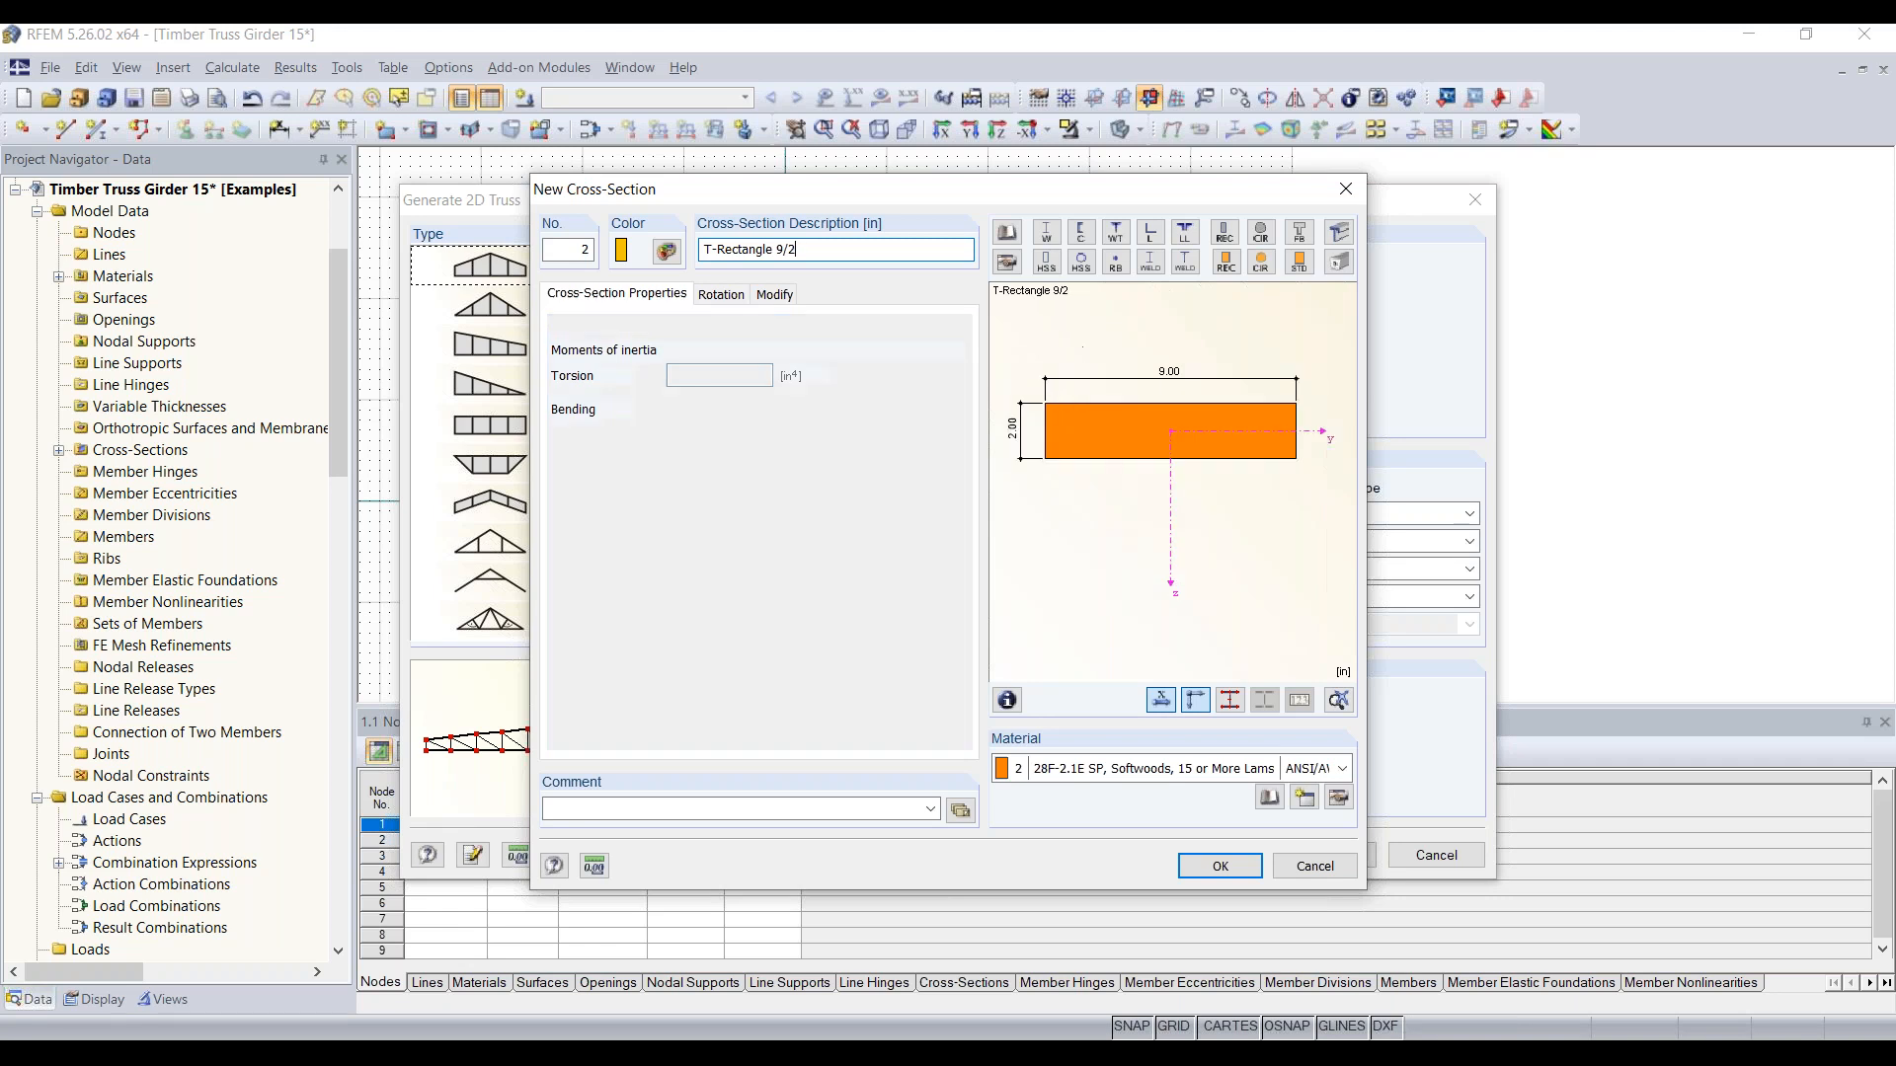
text(2)
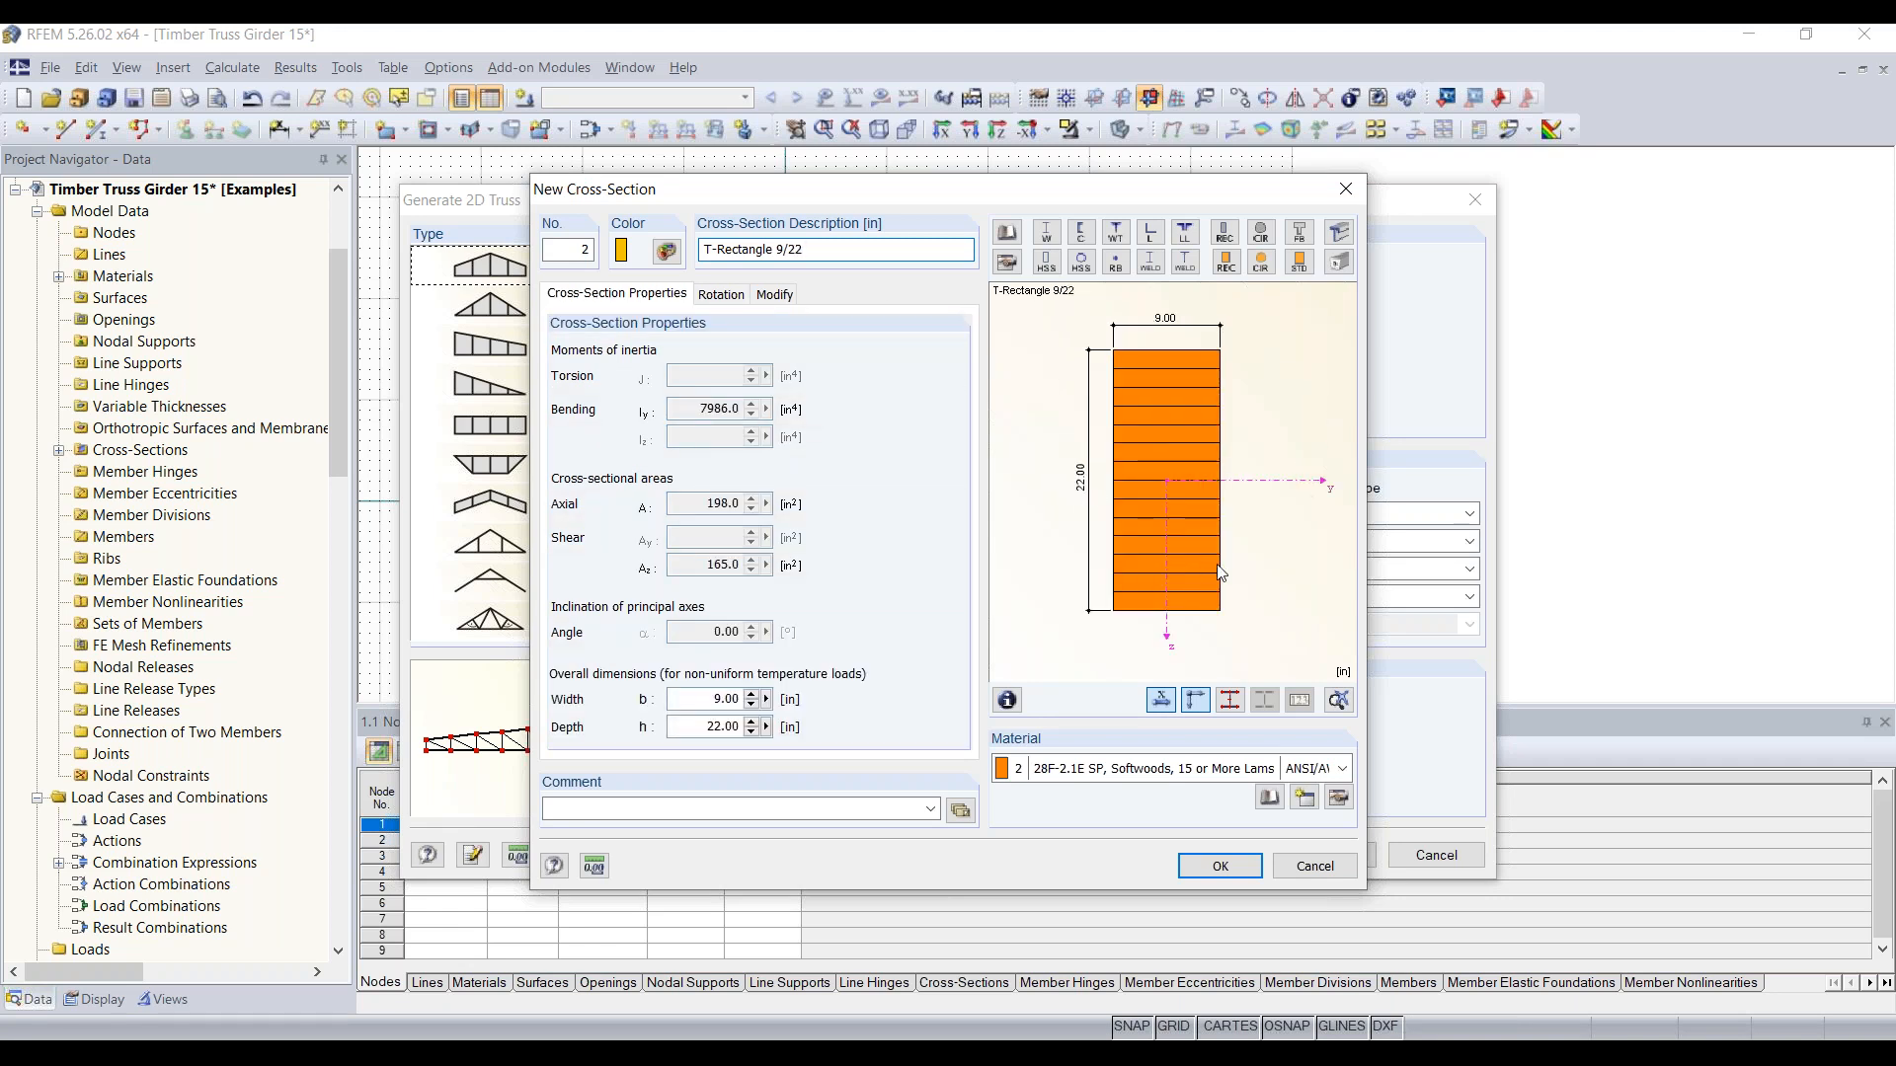
click(1232, 867)
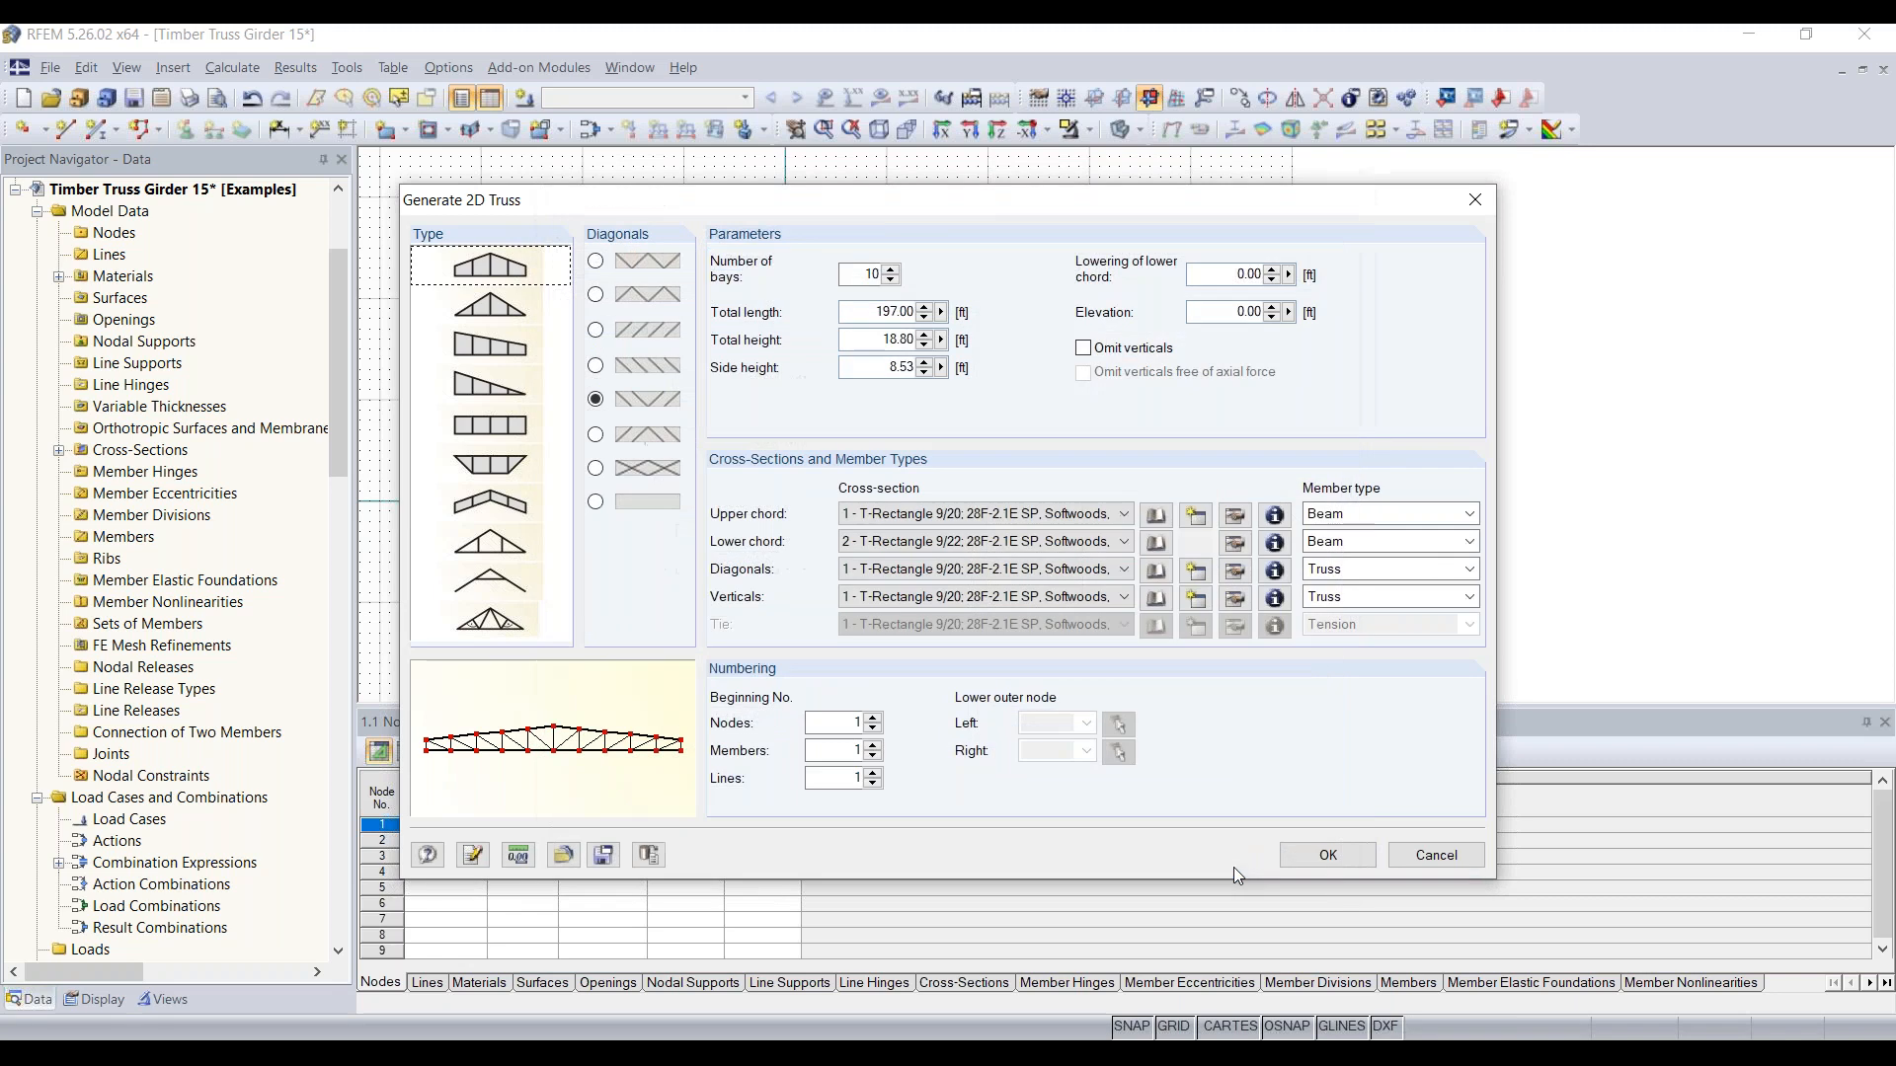
Step: Create the cross-section T-Rectangle 8/8 for the diagonals with the 28F-2.1E SP, Softwoods, 15 or More Lams material
click(1197, 573)
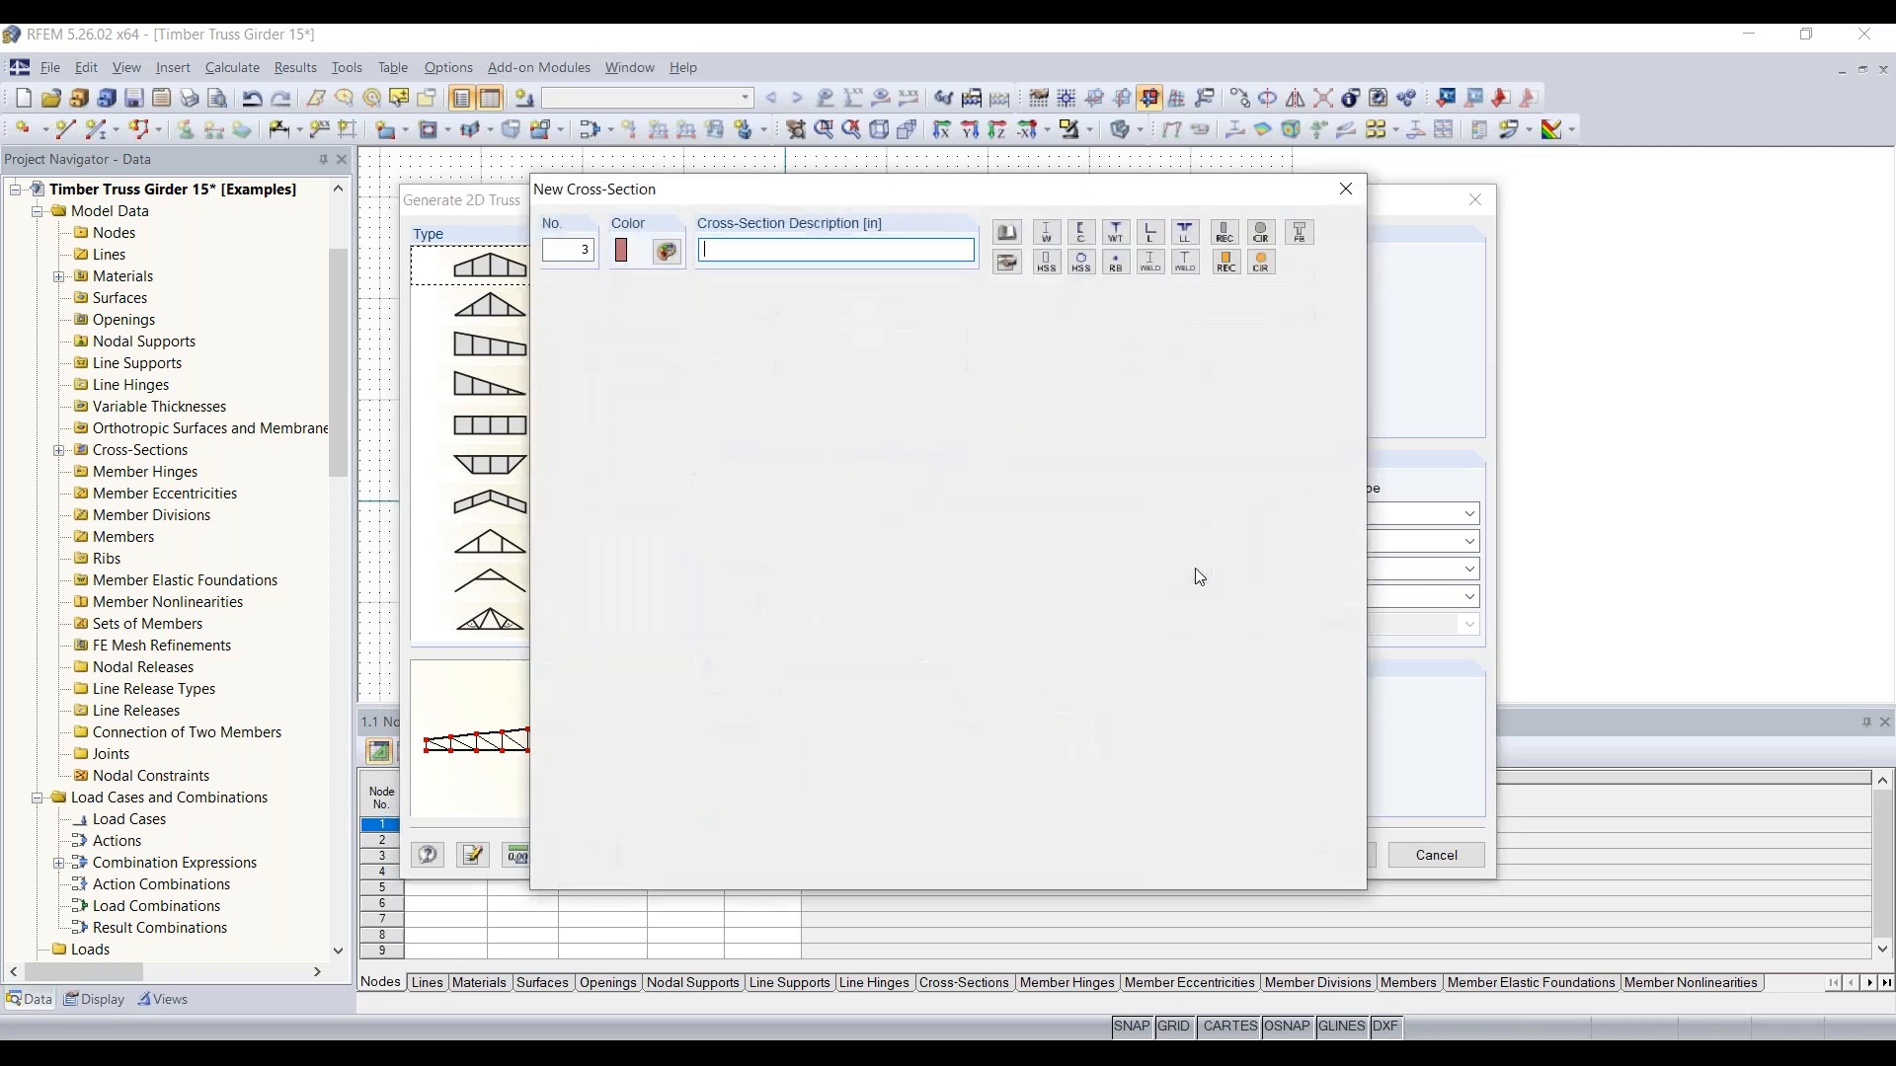
key(ctrl+v)
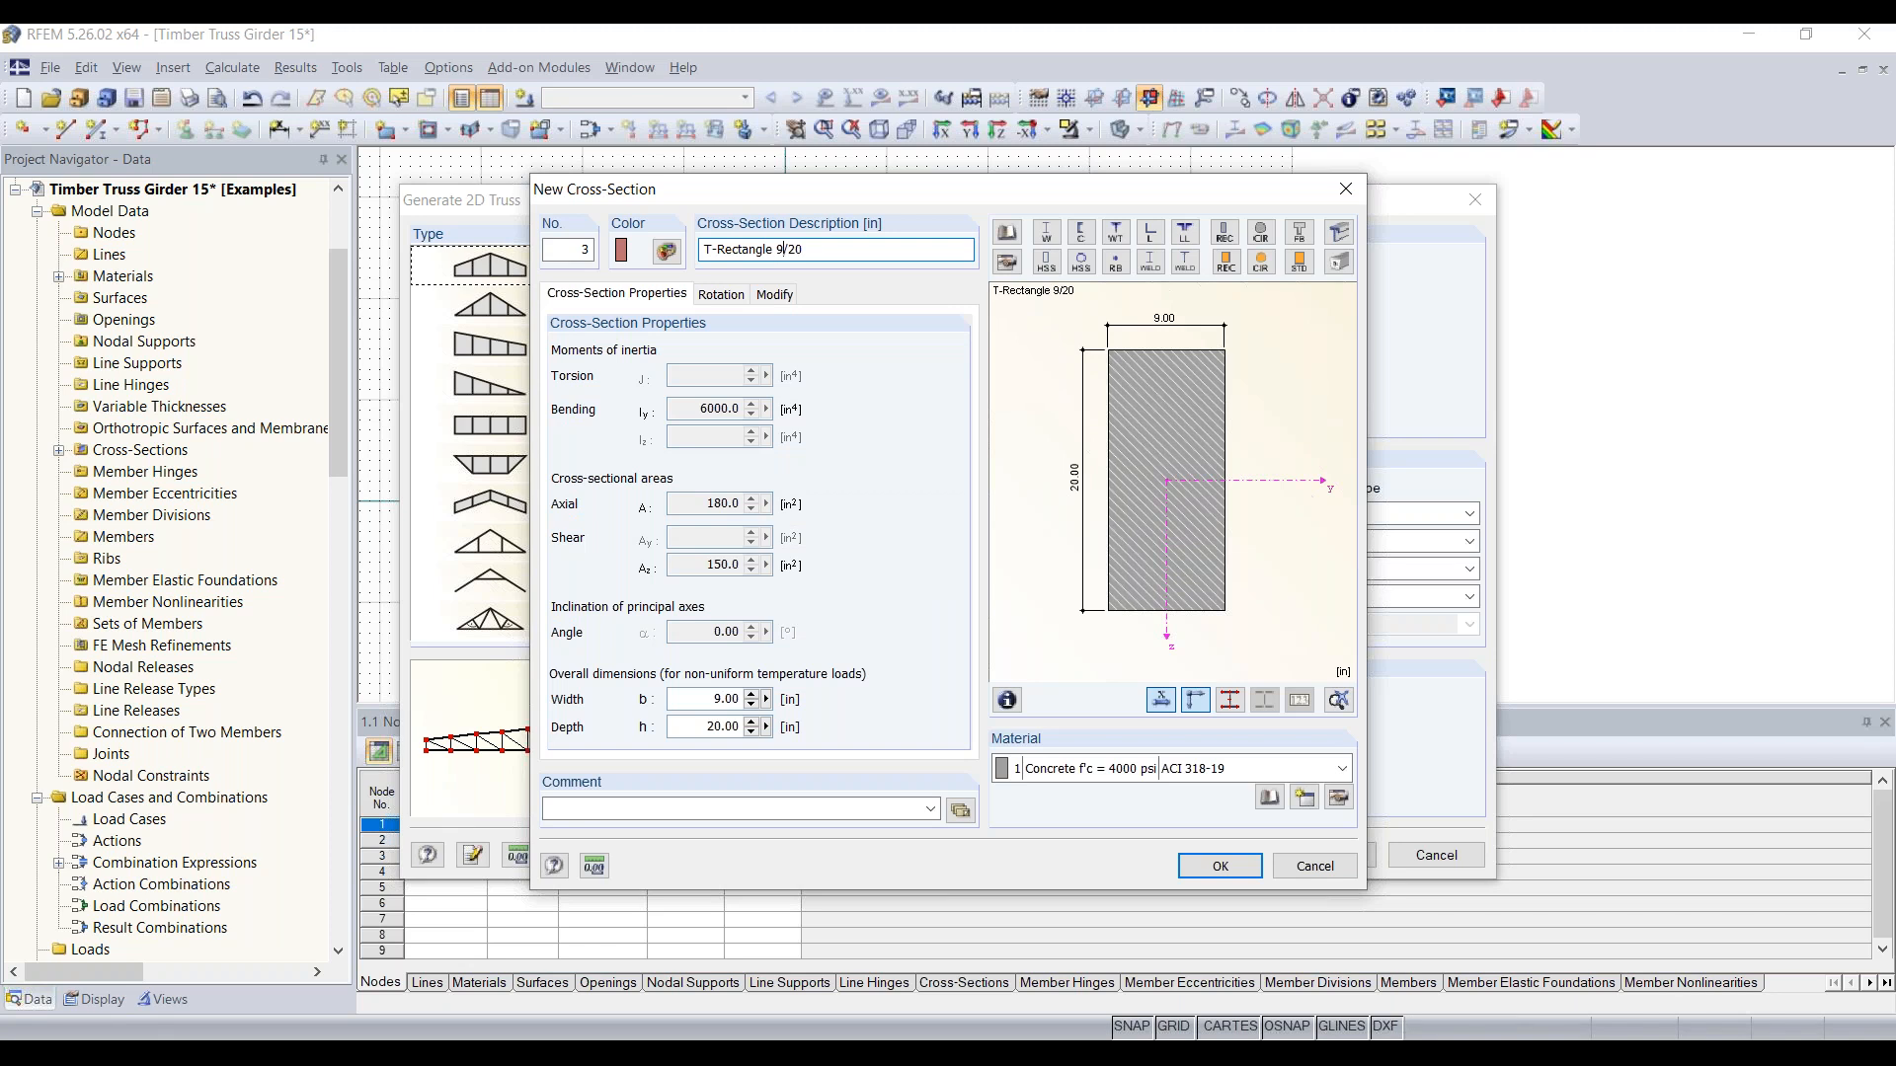
key(BackSpace)
text(8)
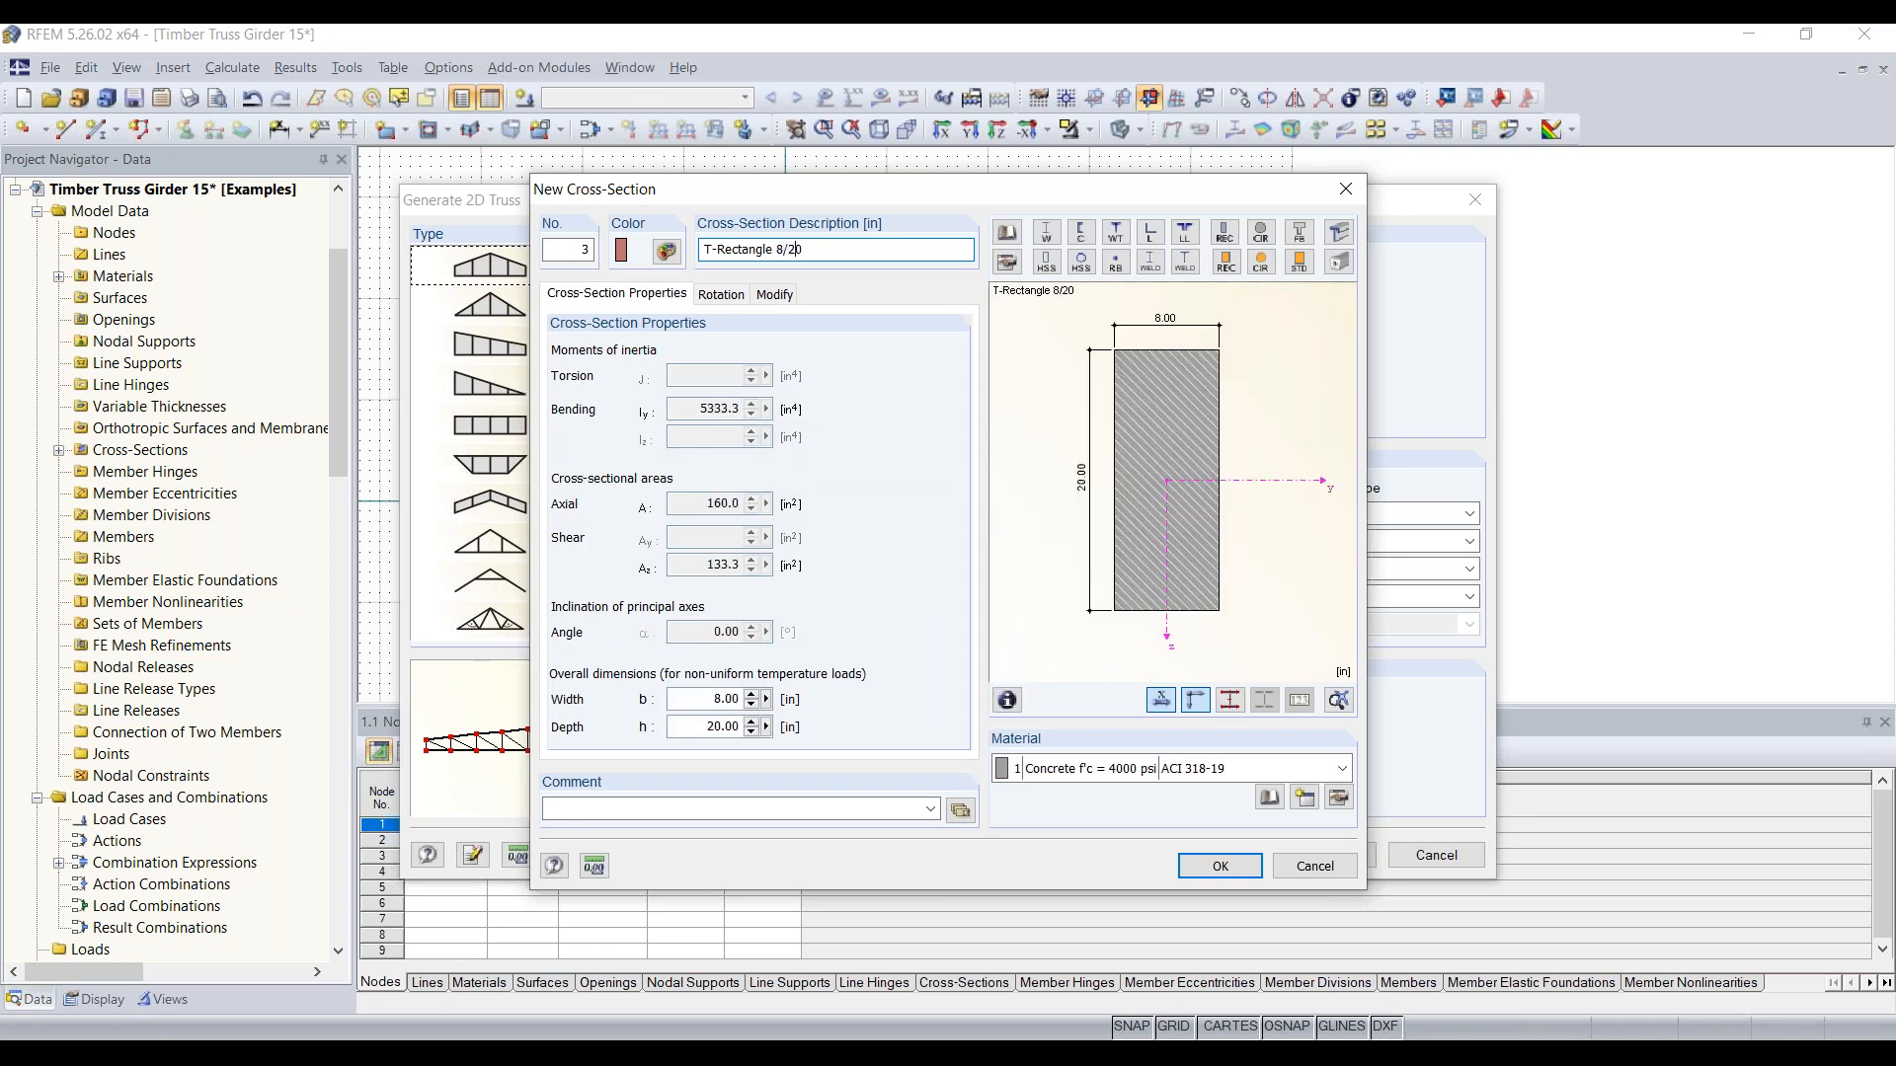
key(BackSpace)
key(BackSpace)
text(/)
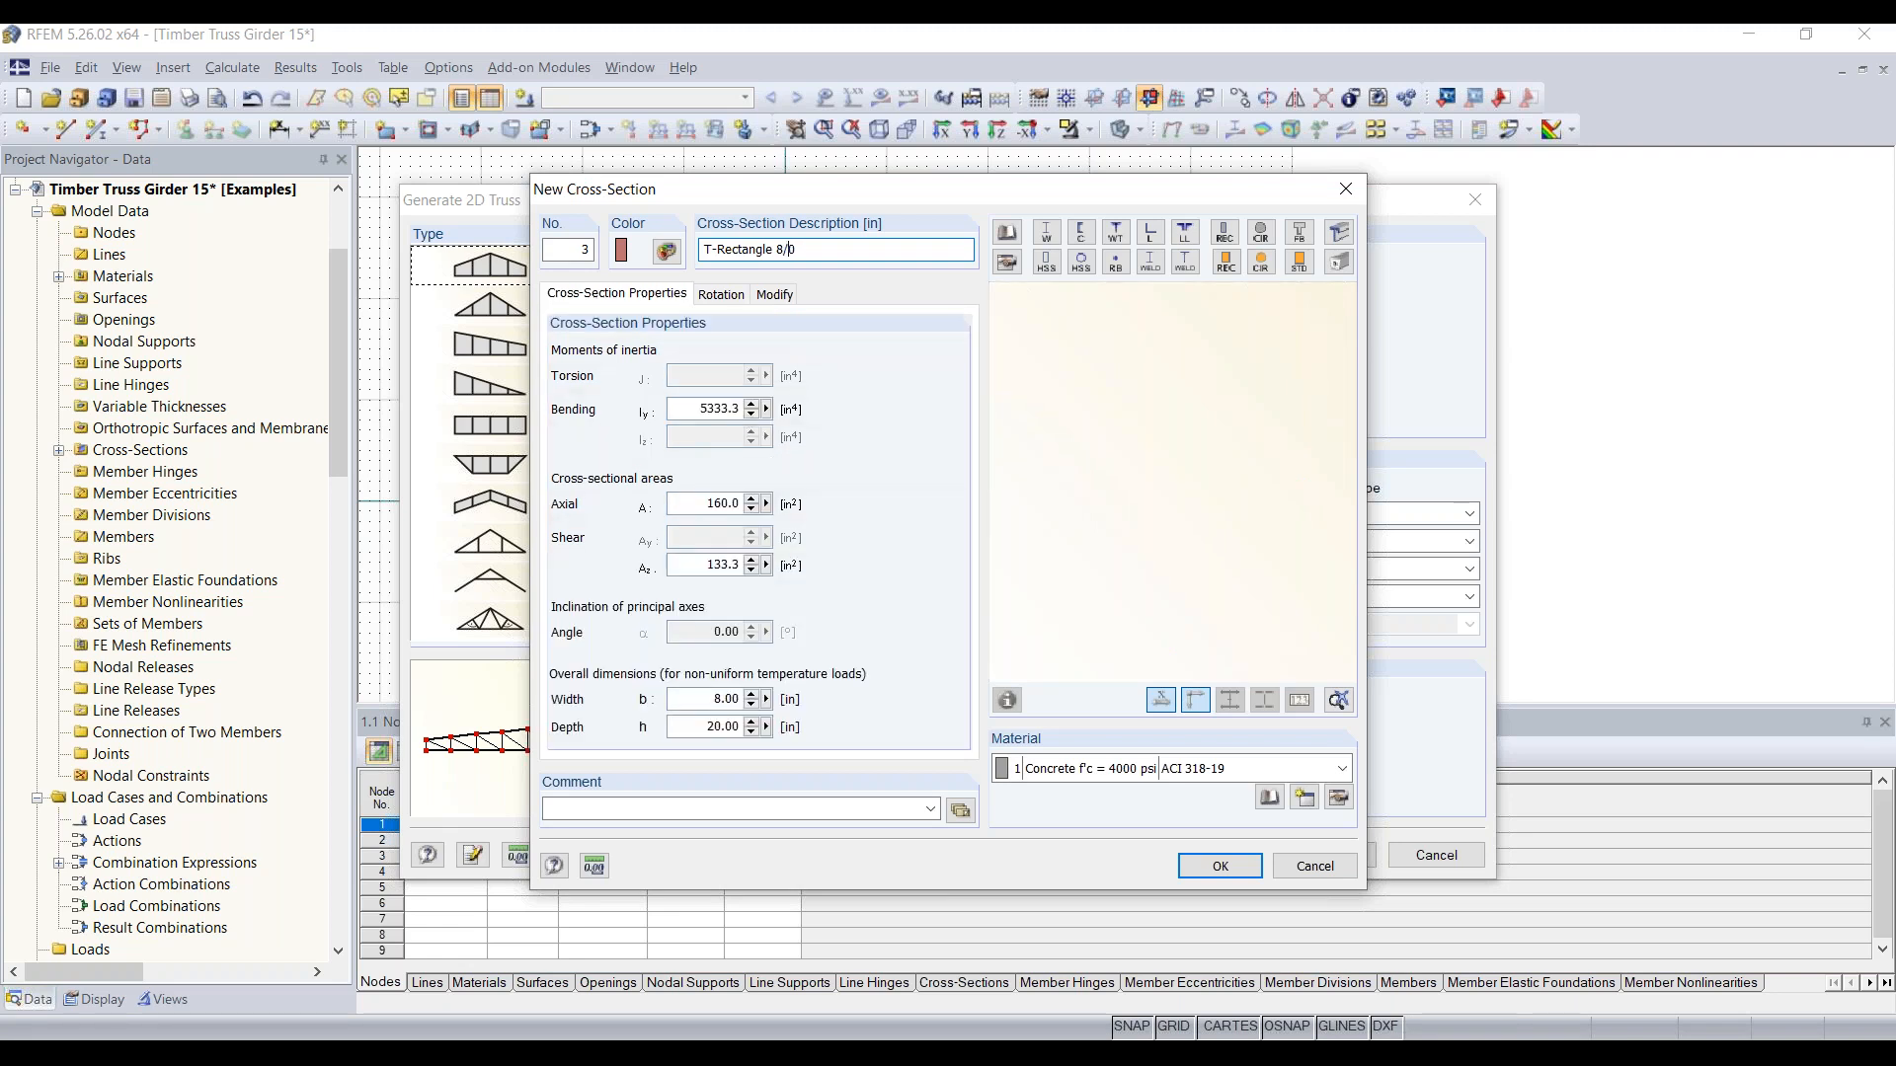
key(BackSpace)
text(8)
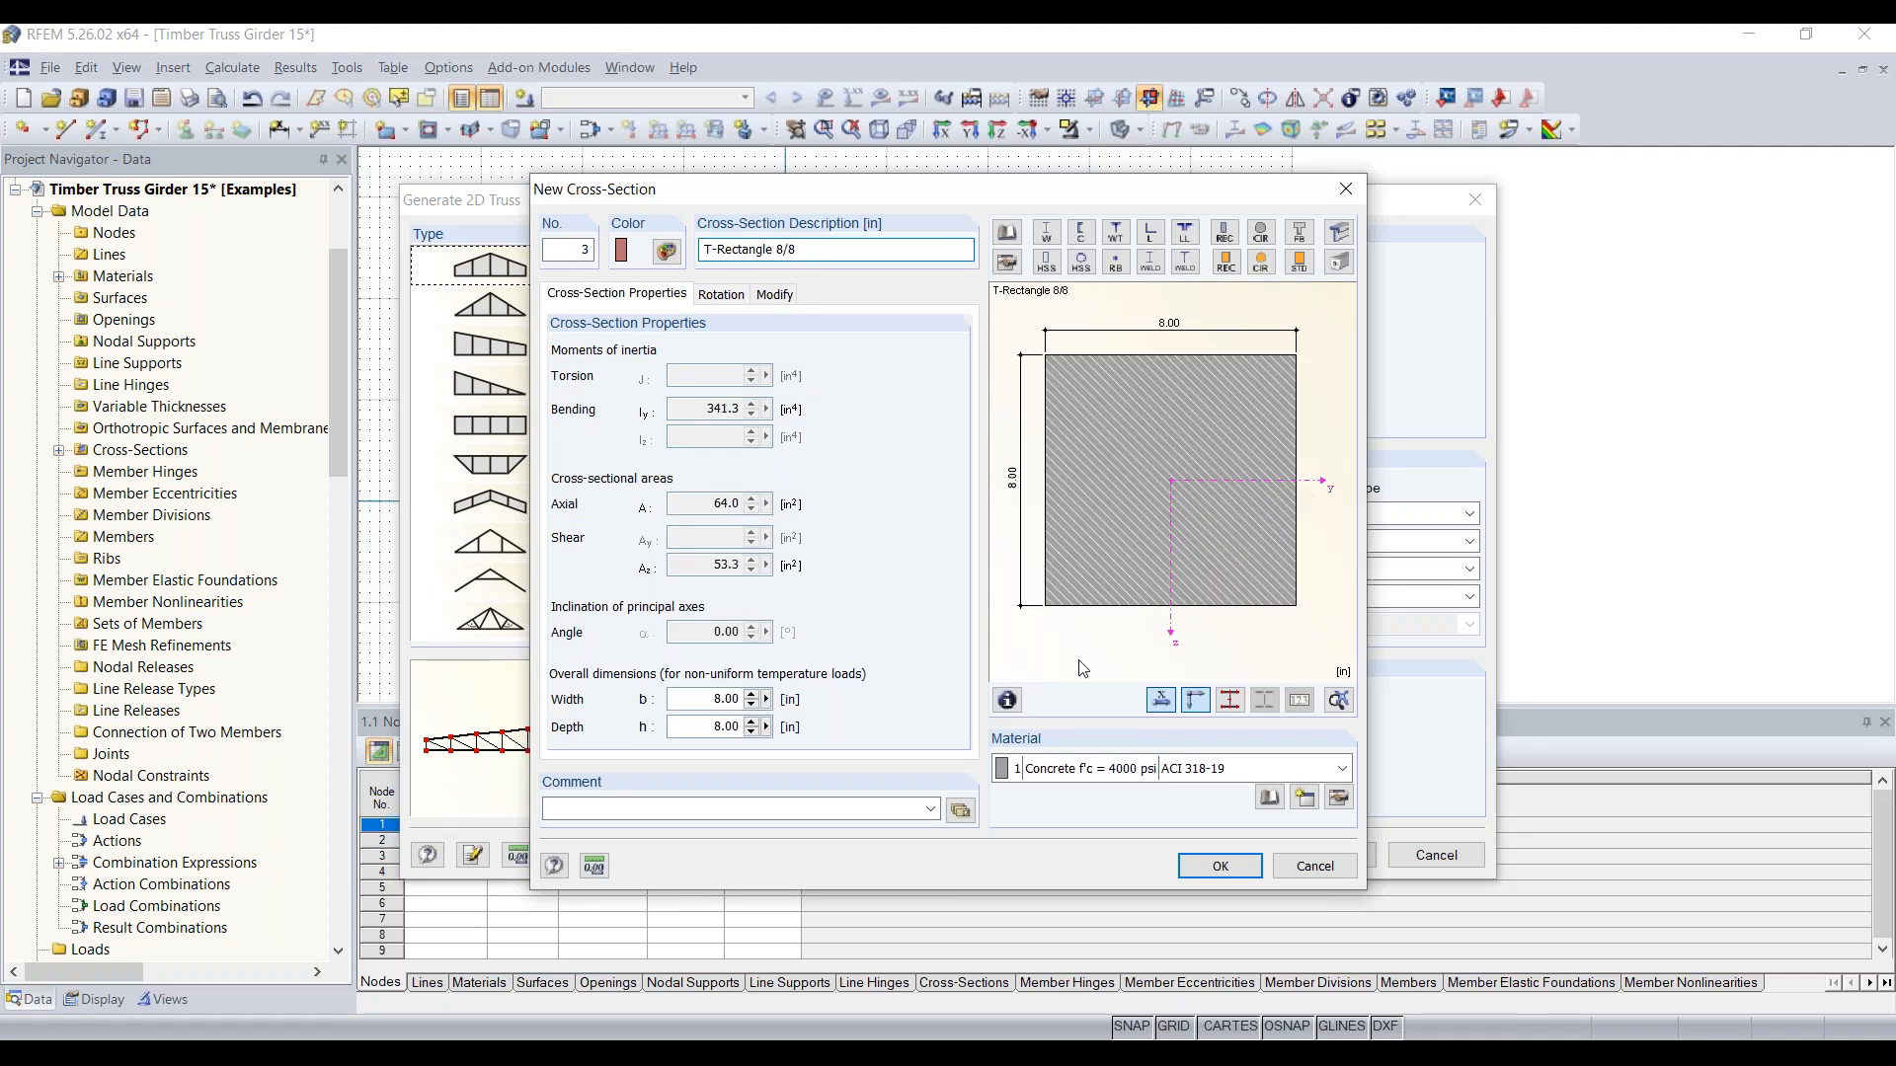
click(1243, 769)
click(1110, 843)
click(1216, 865)
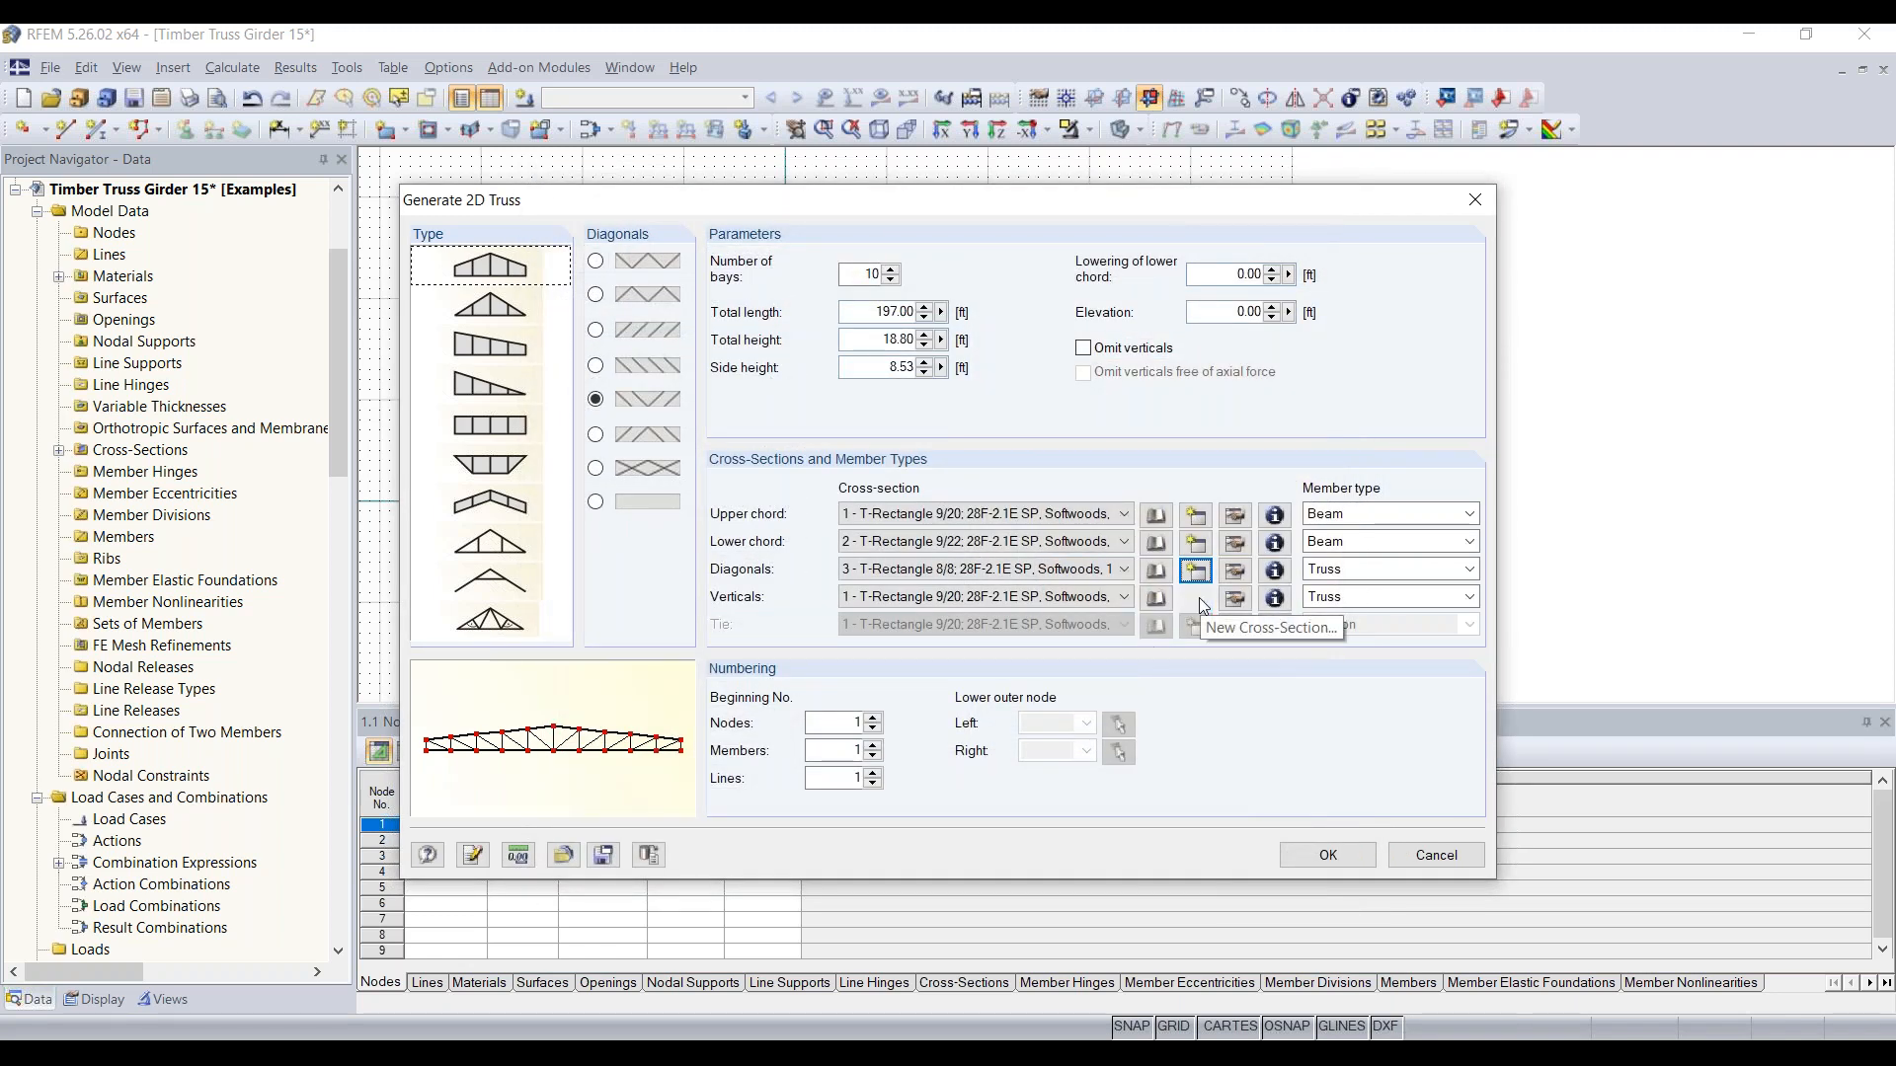
Step: Start a new cross-section for the verticals and describe it as T-Rectangle 8/4
click(1201, 601)
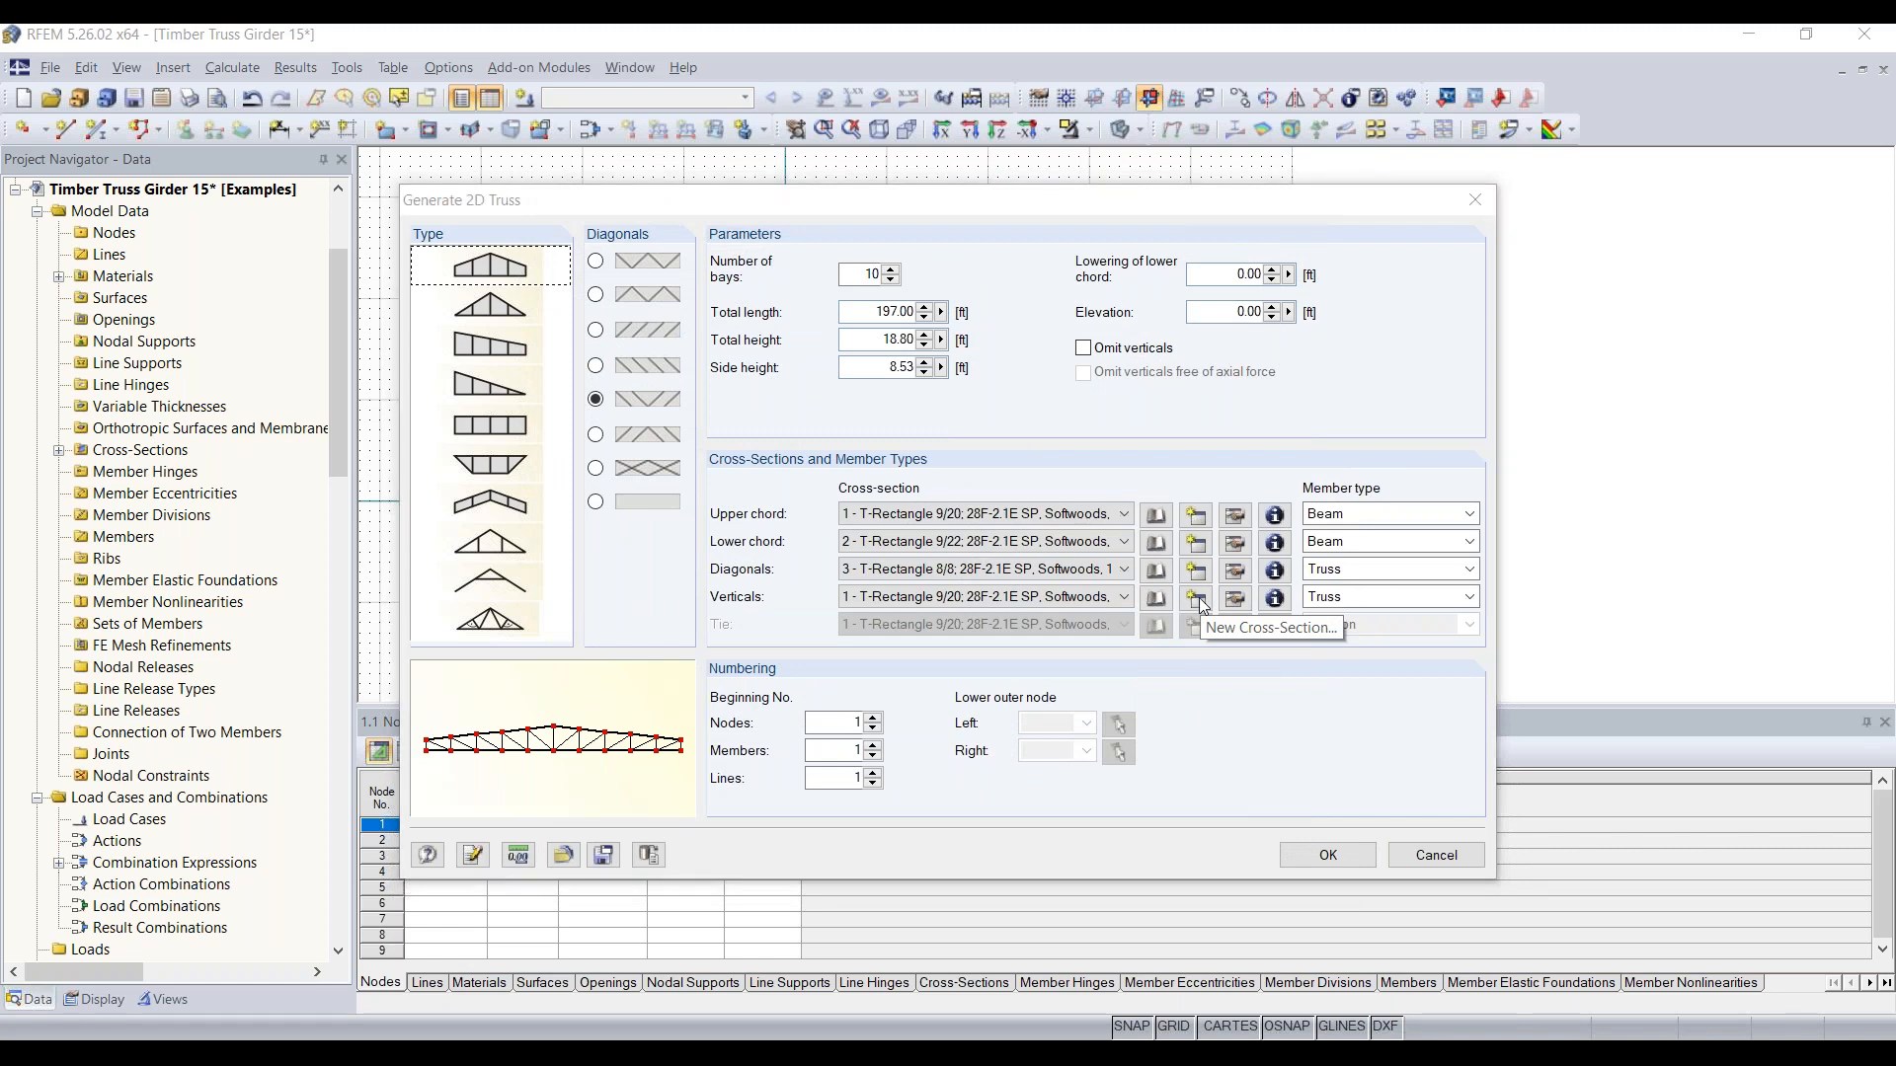
text(T-Rectangle 9/20)
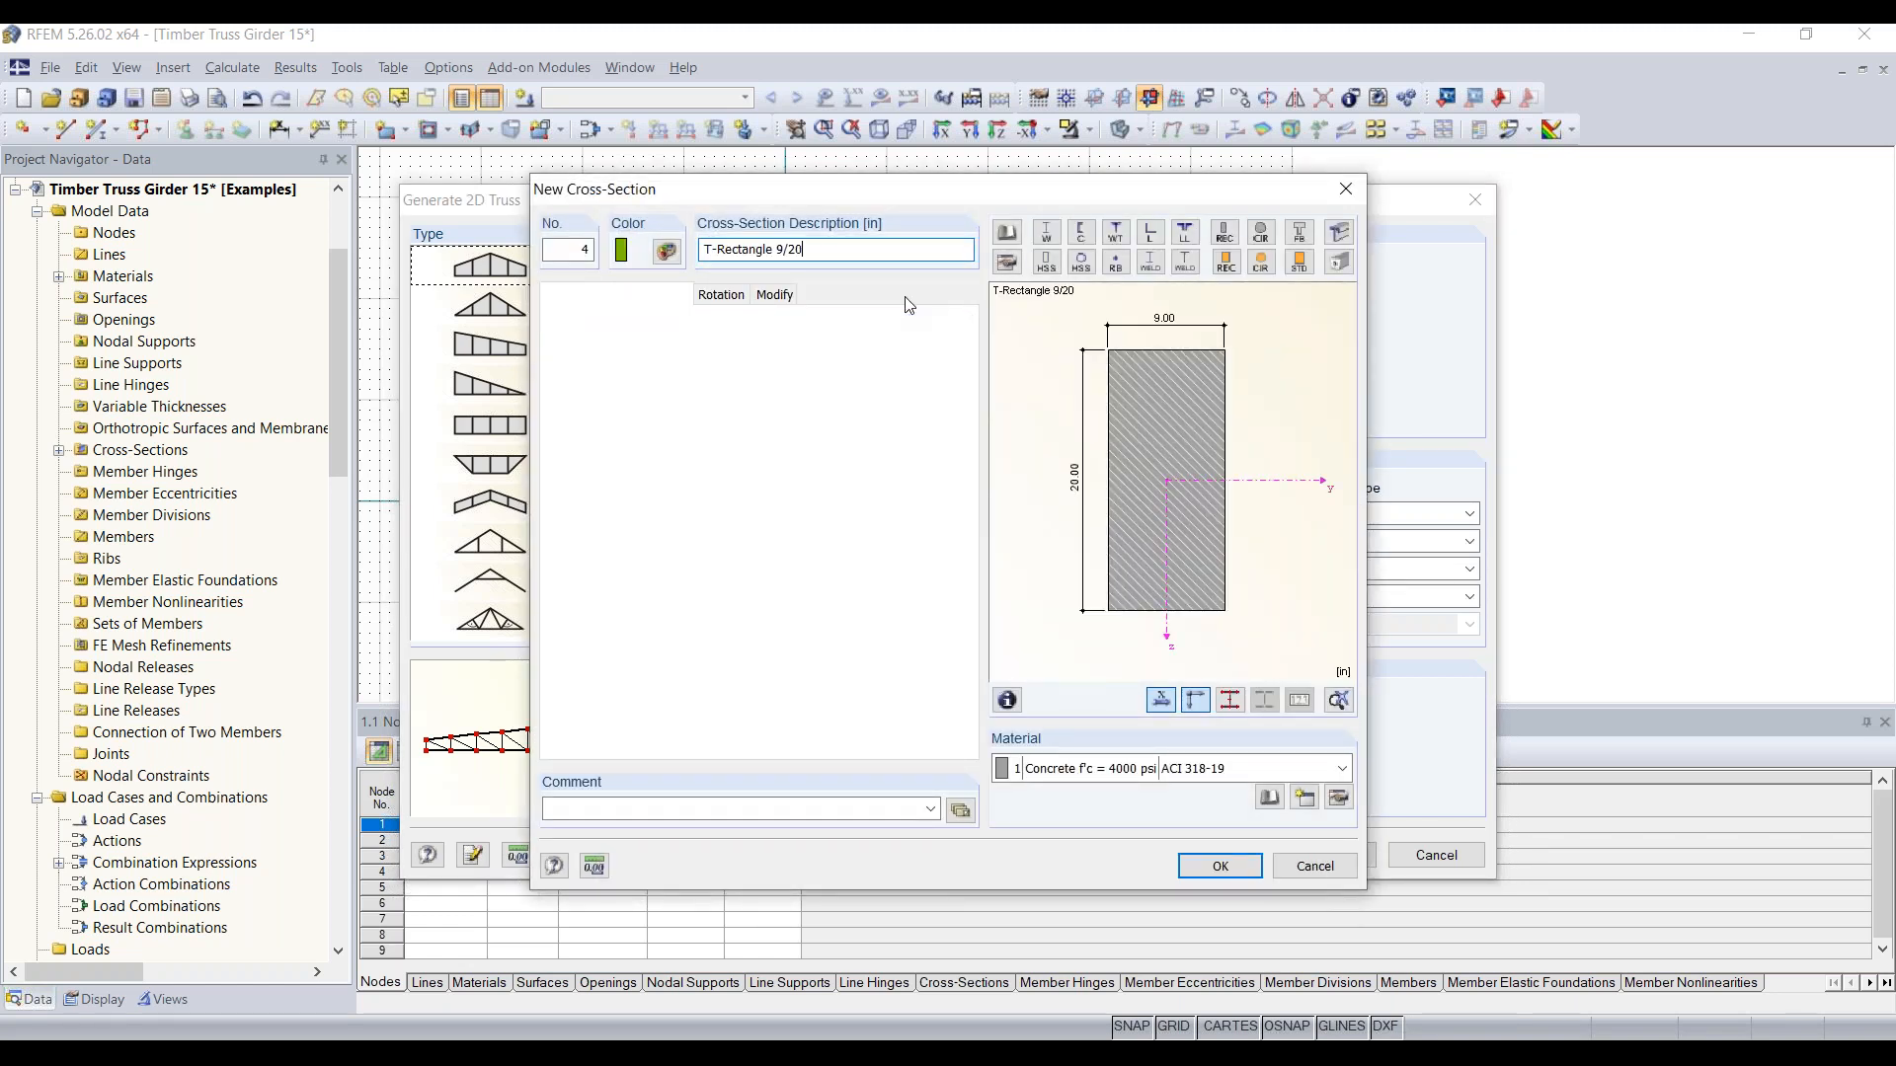
key(BackSpace)
key(BackSpace)
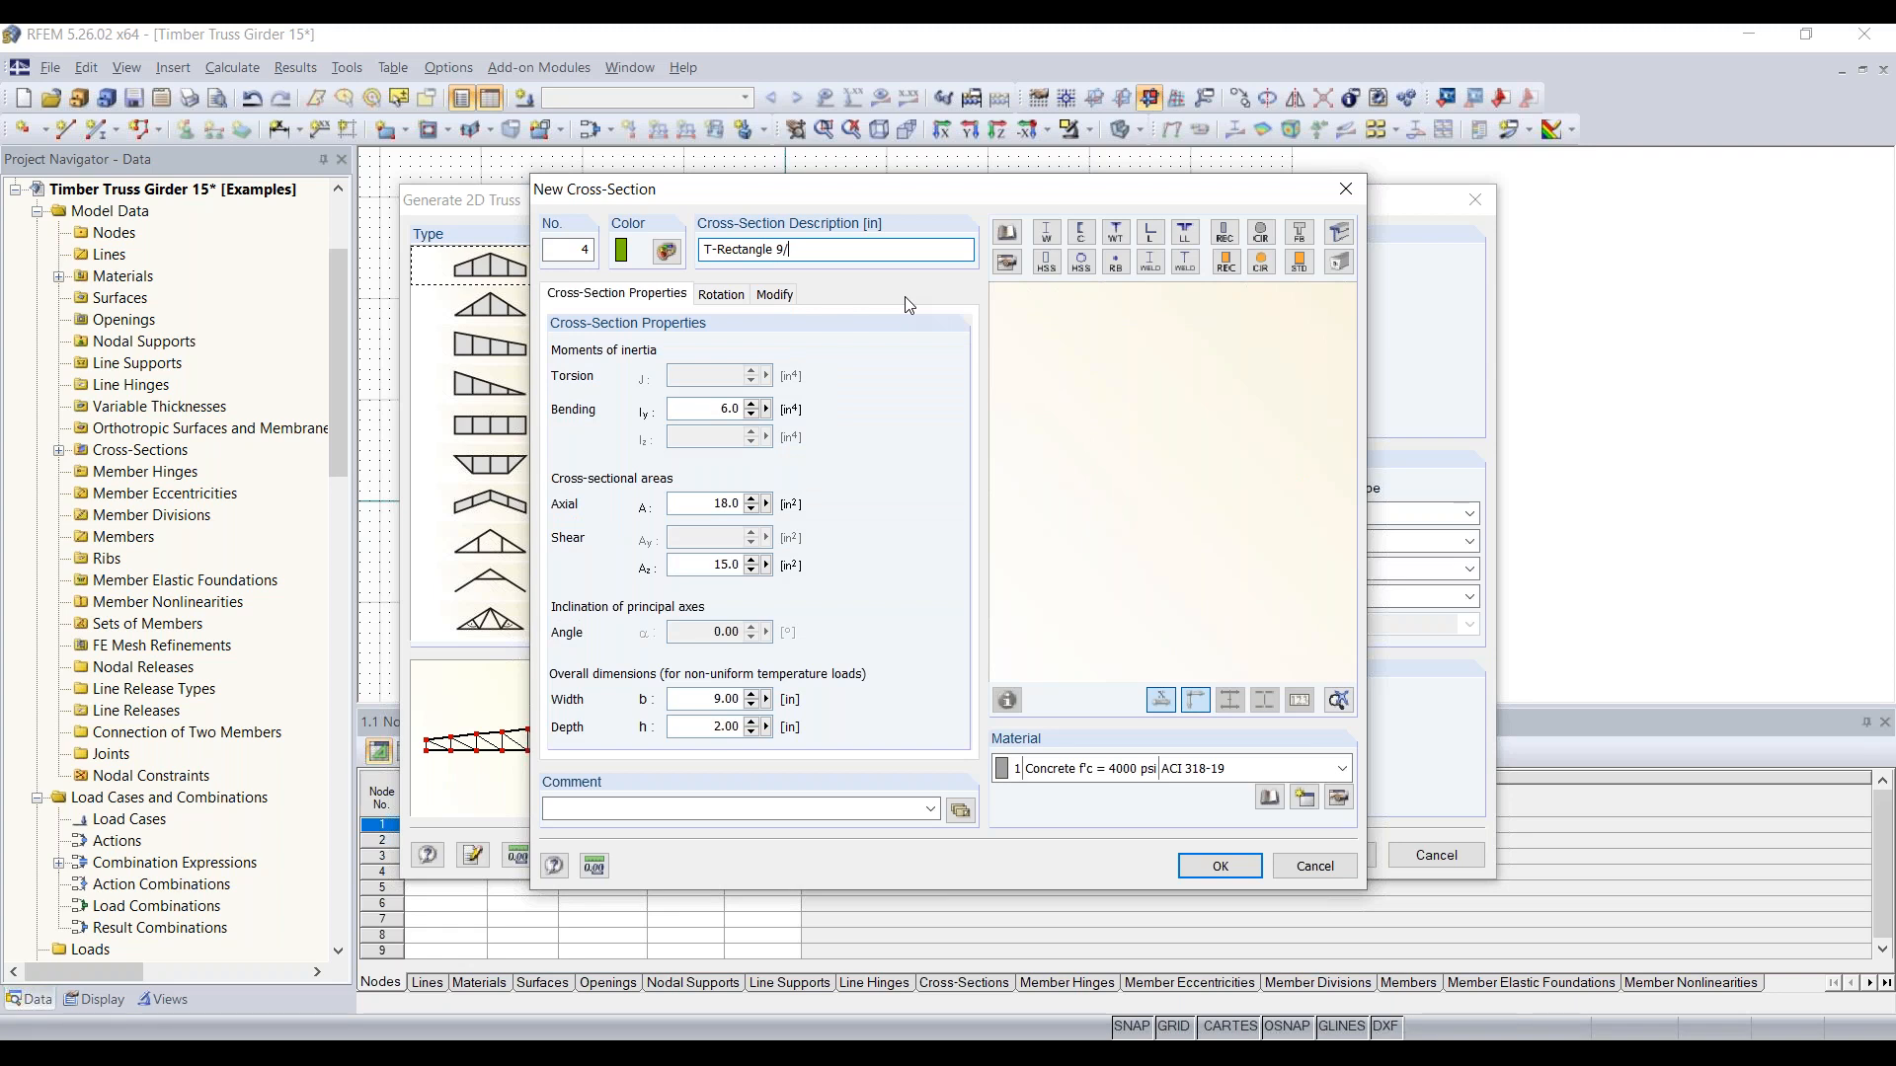
text(8)
key(BackSpace)
text(8)
key(BackSpace)
text(4)
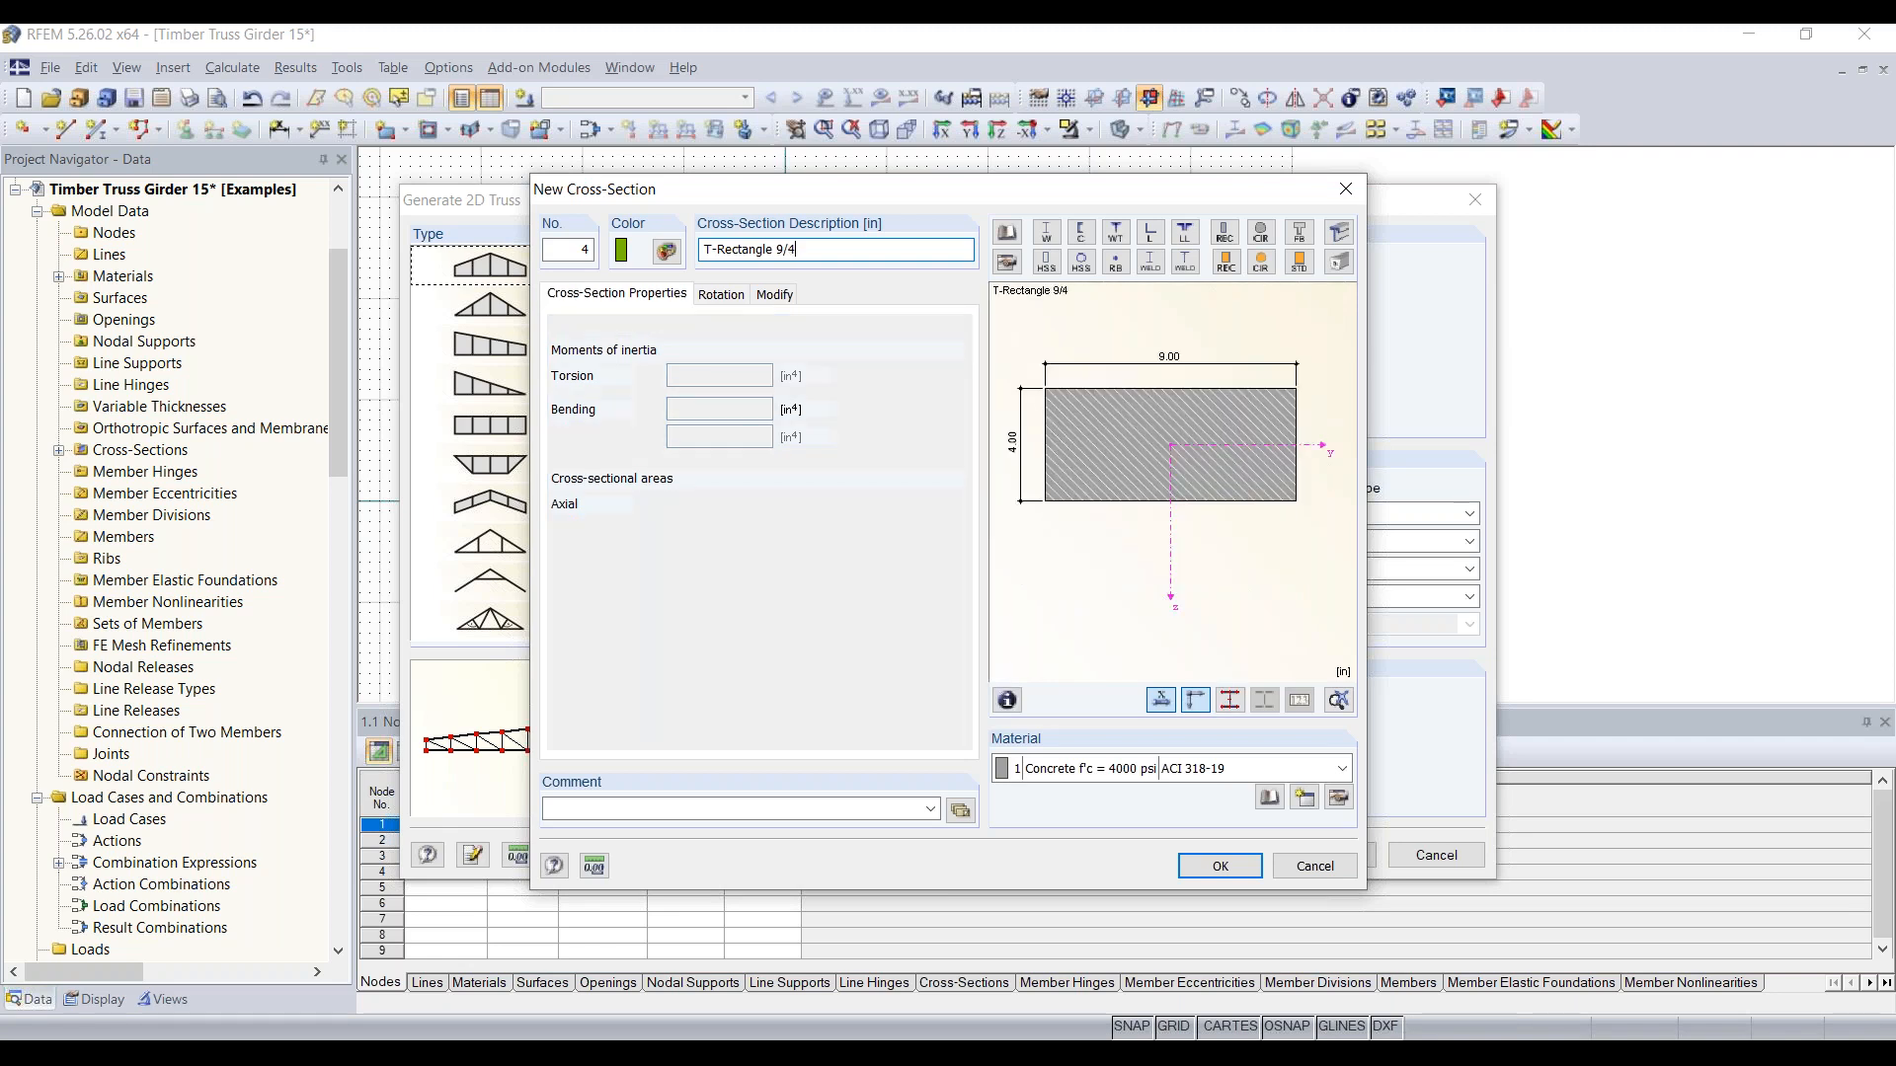
key(BackSpace)
text(8)
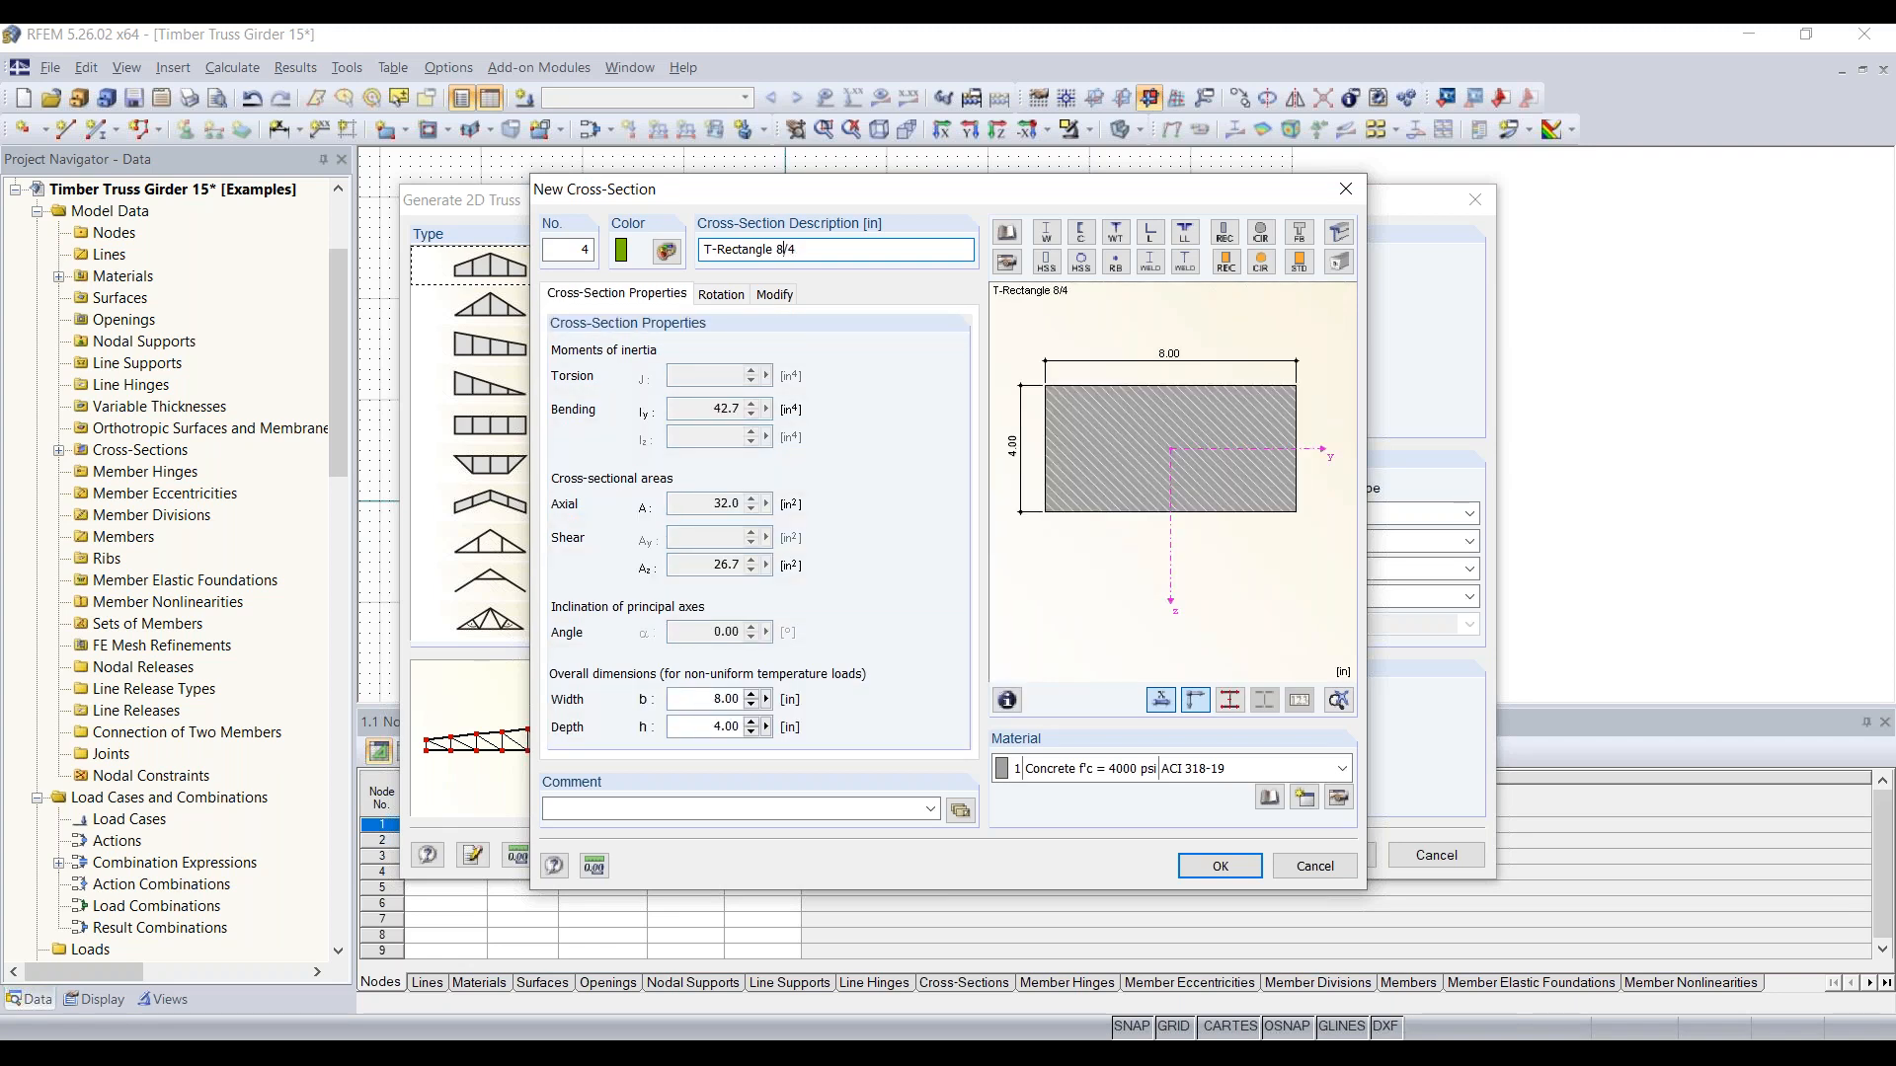
Step: Assign material no. 2, 28F-2.1E SP, Softwoods, 15 or More Lams, to the verticals' cross-section and accept it
click(1138, 768)
click(1135, 812)
click(1220, 866)
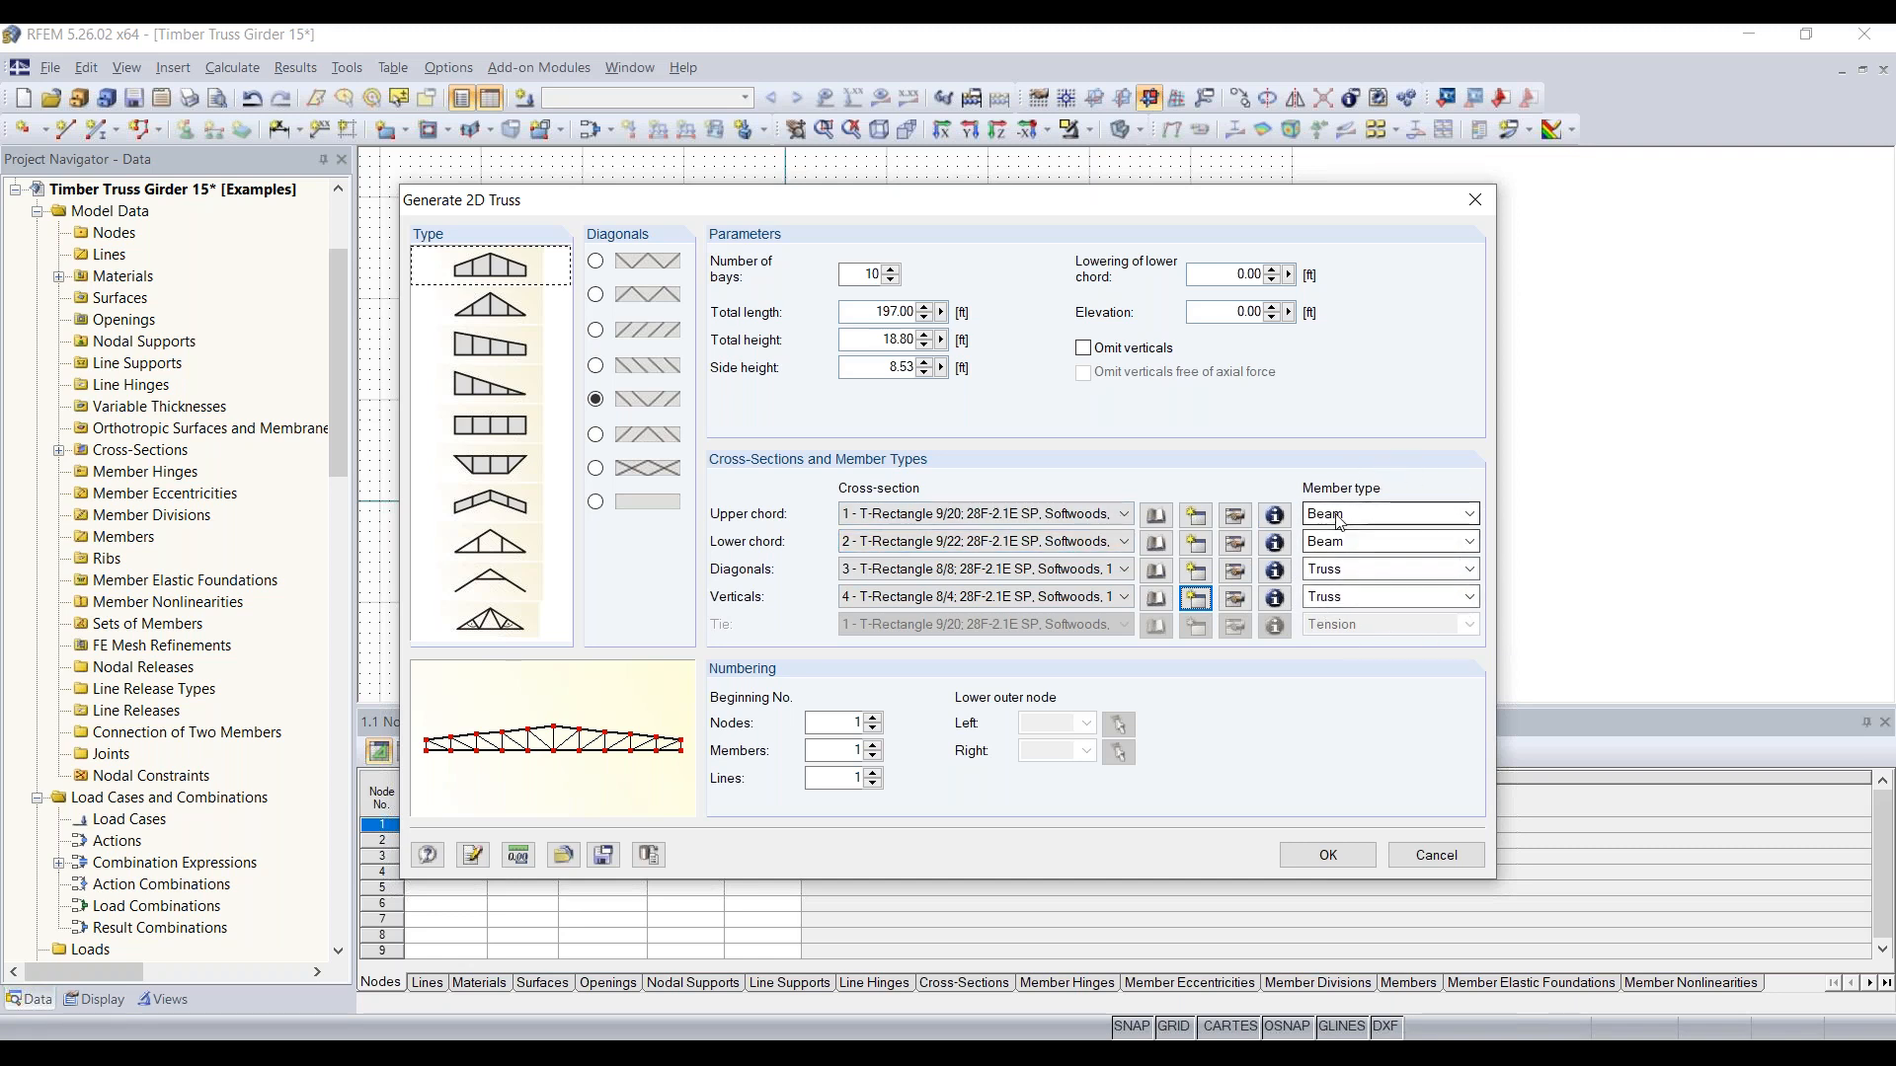
Step: Keep the member types Beam for the upper chord and Truss for the diagonals, and generate the 2D truss
click(1372, 514)
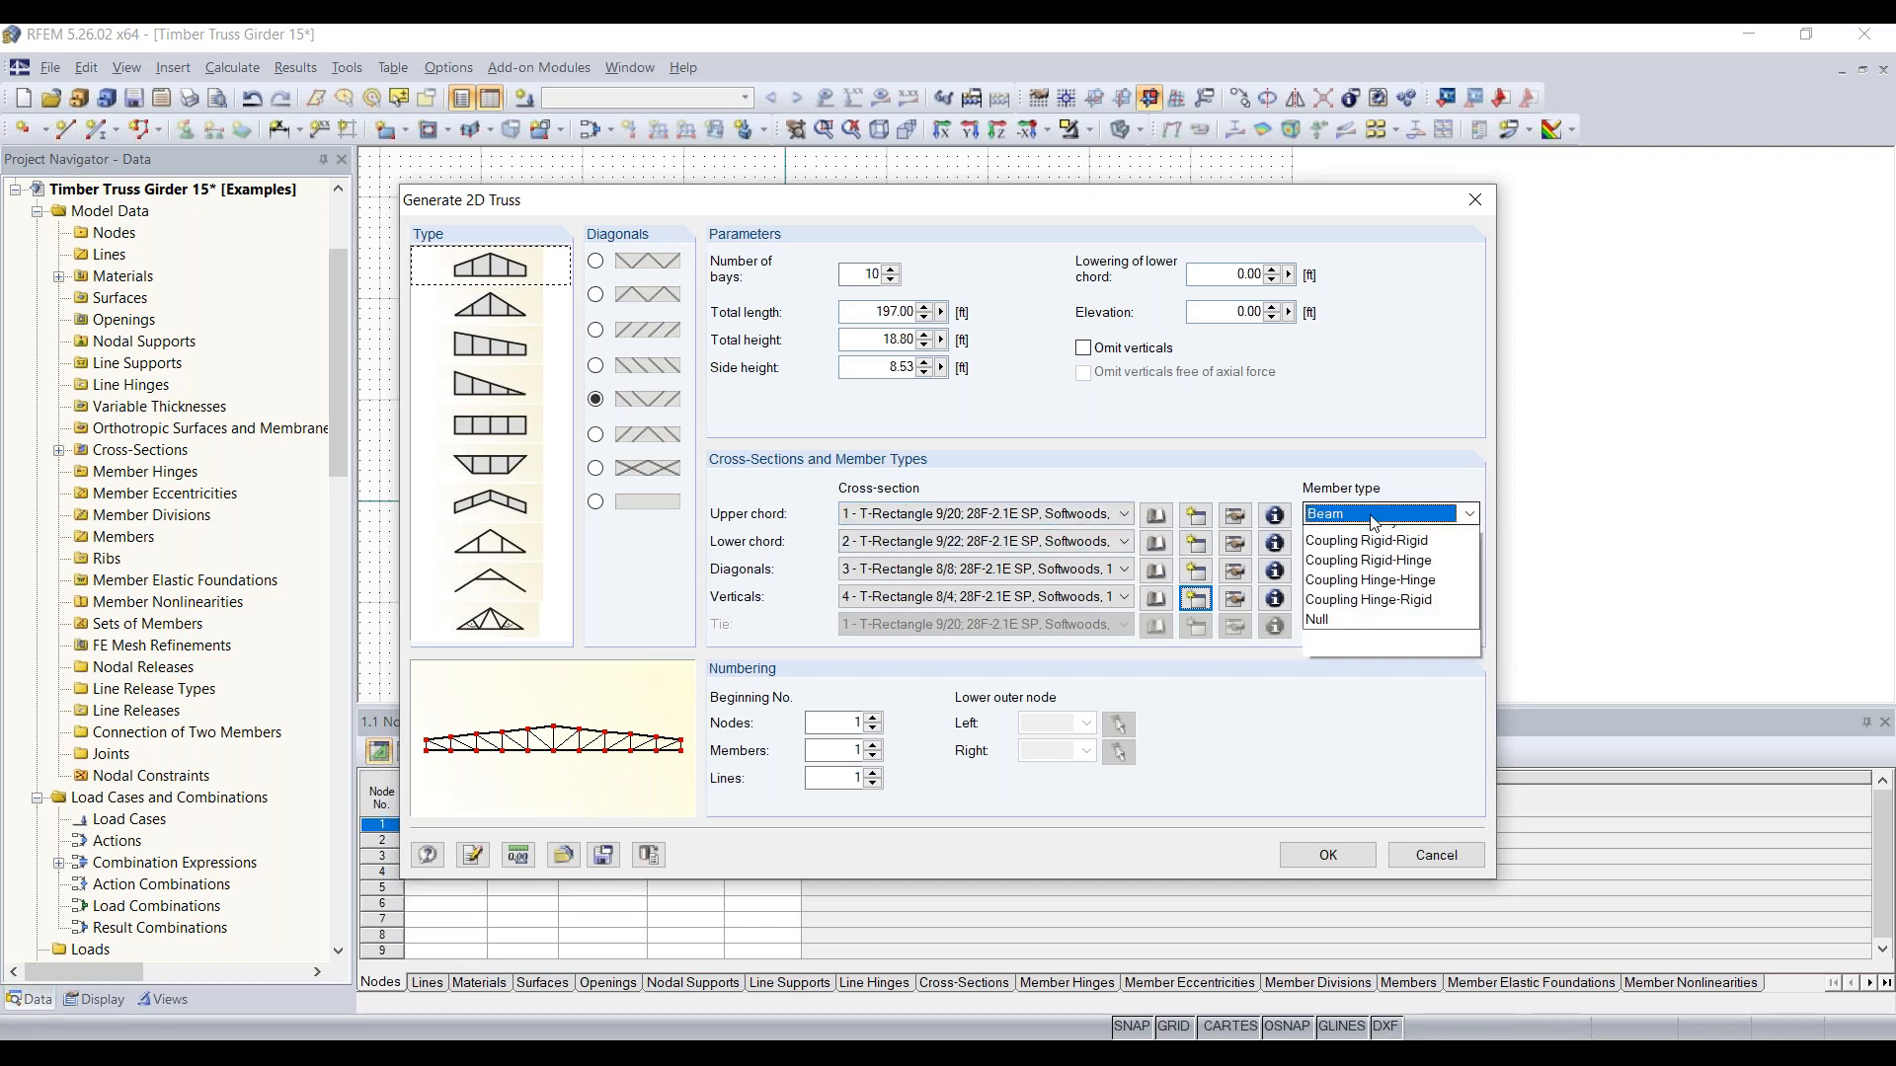
click(1371, 513)
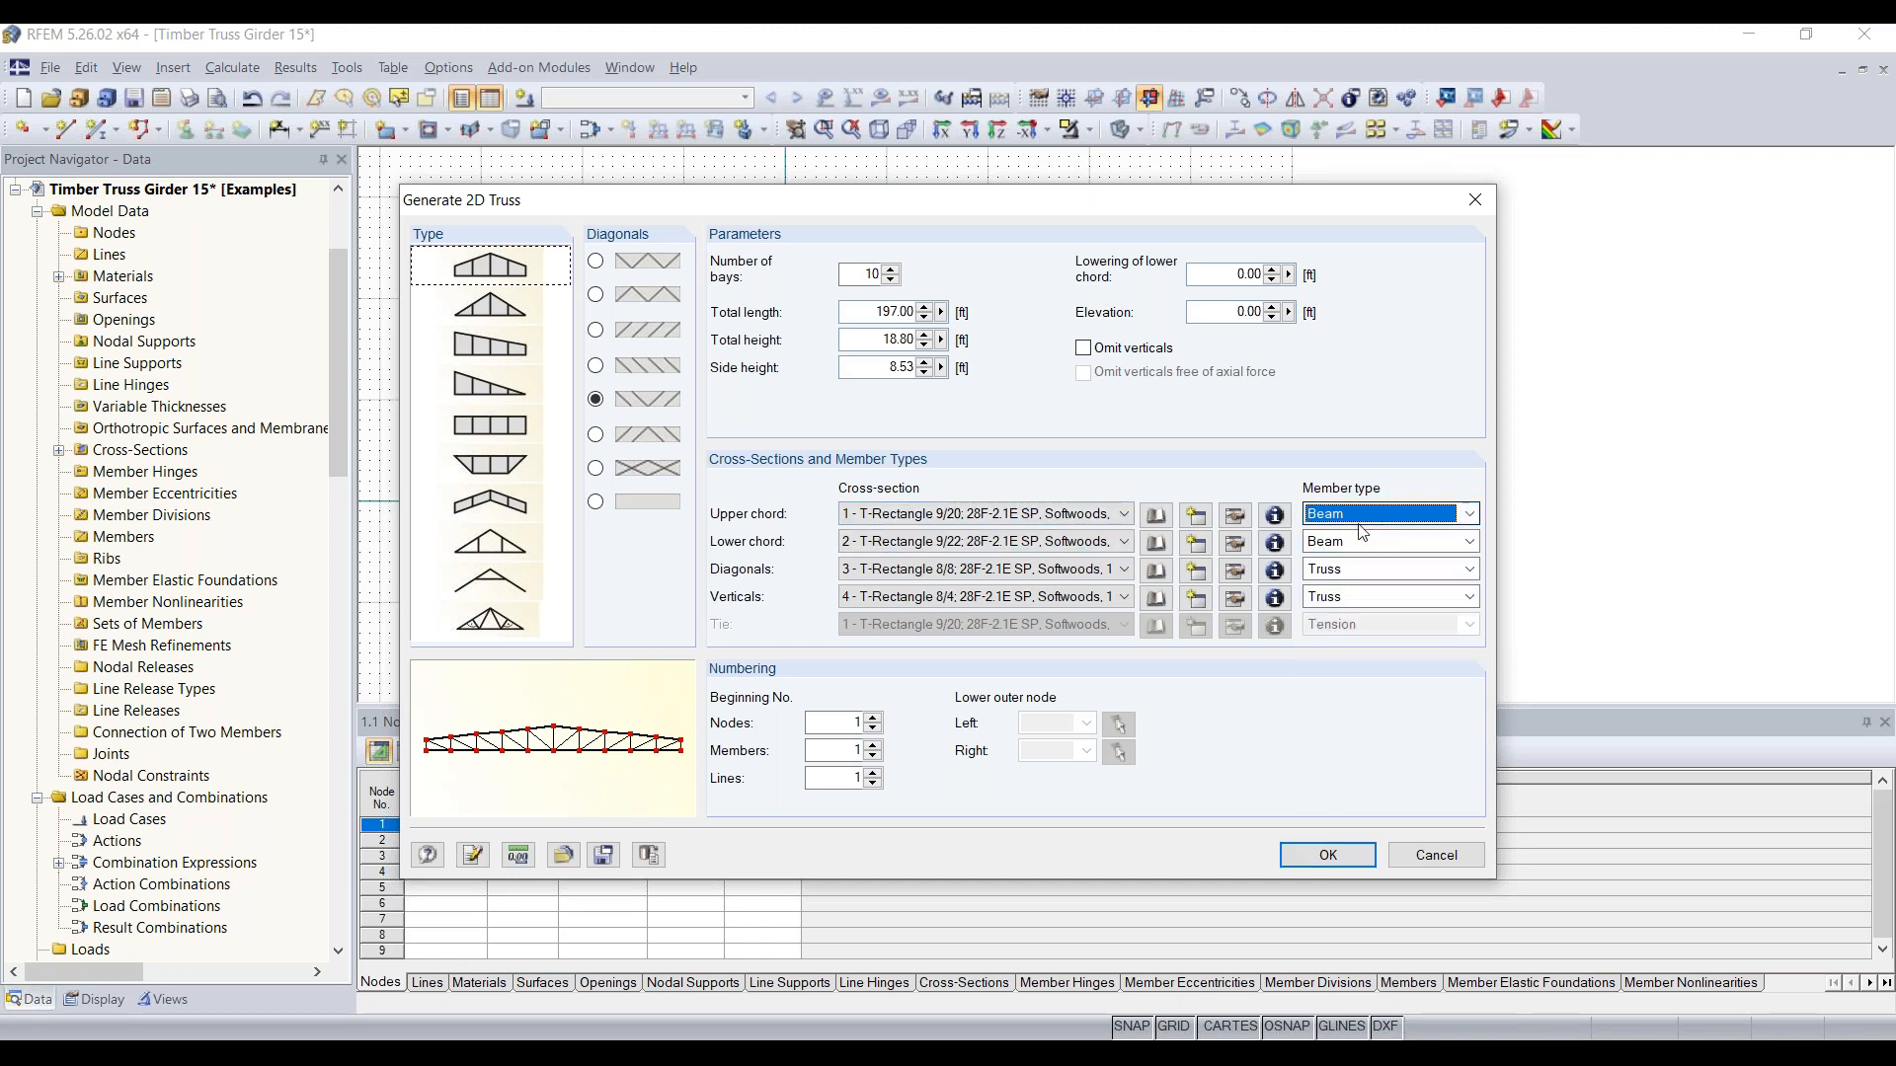
click(1370, 577)
click(1369, 578)
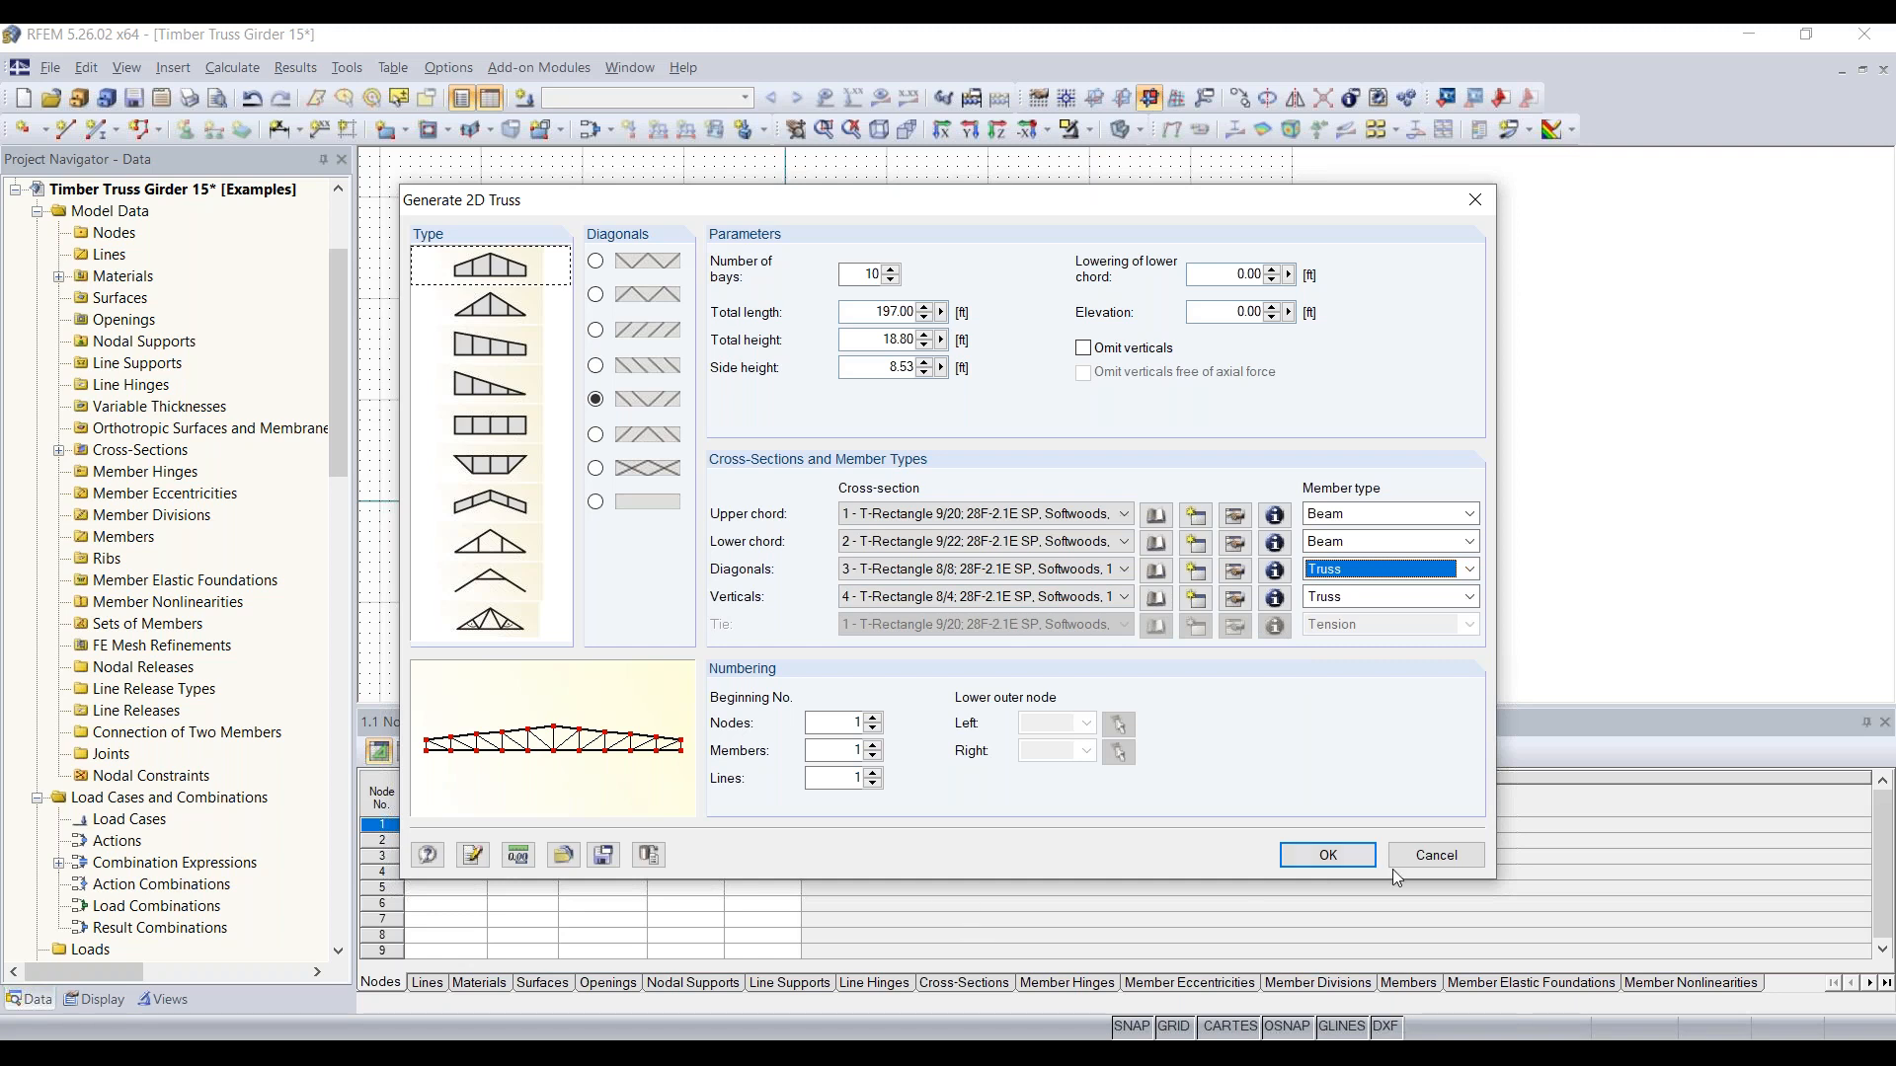
click(1335, 854)
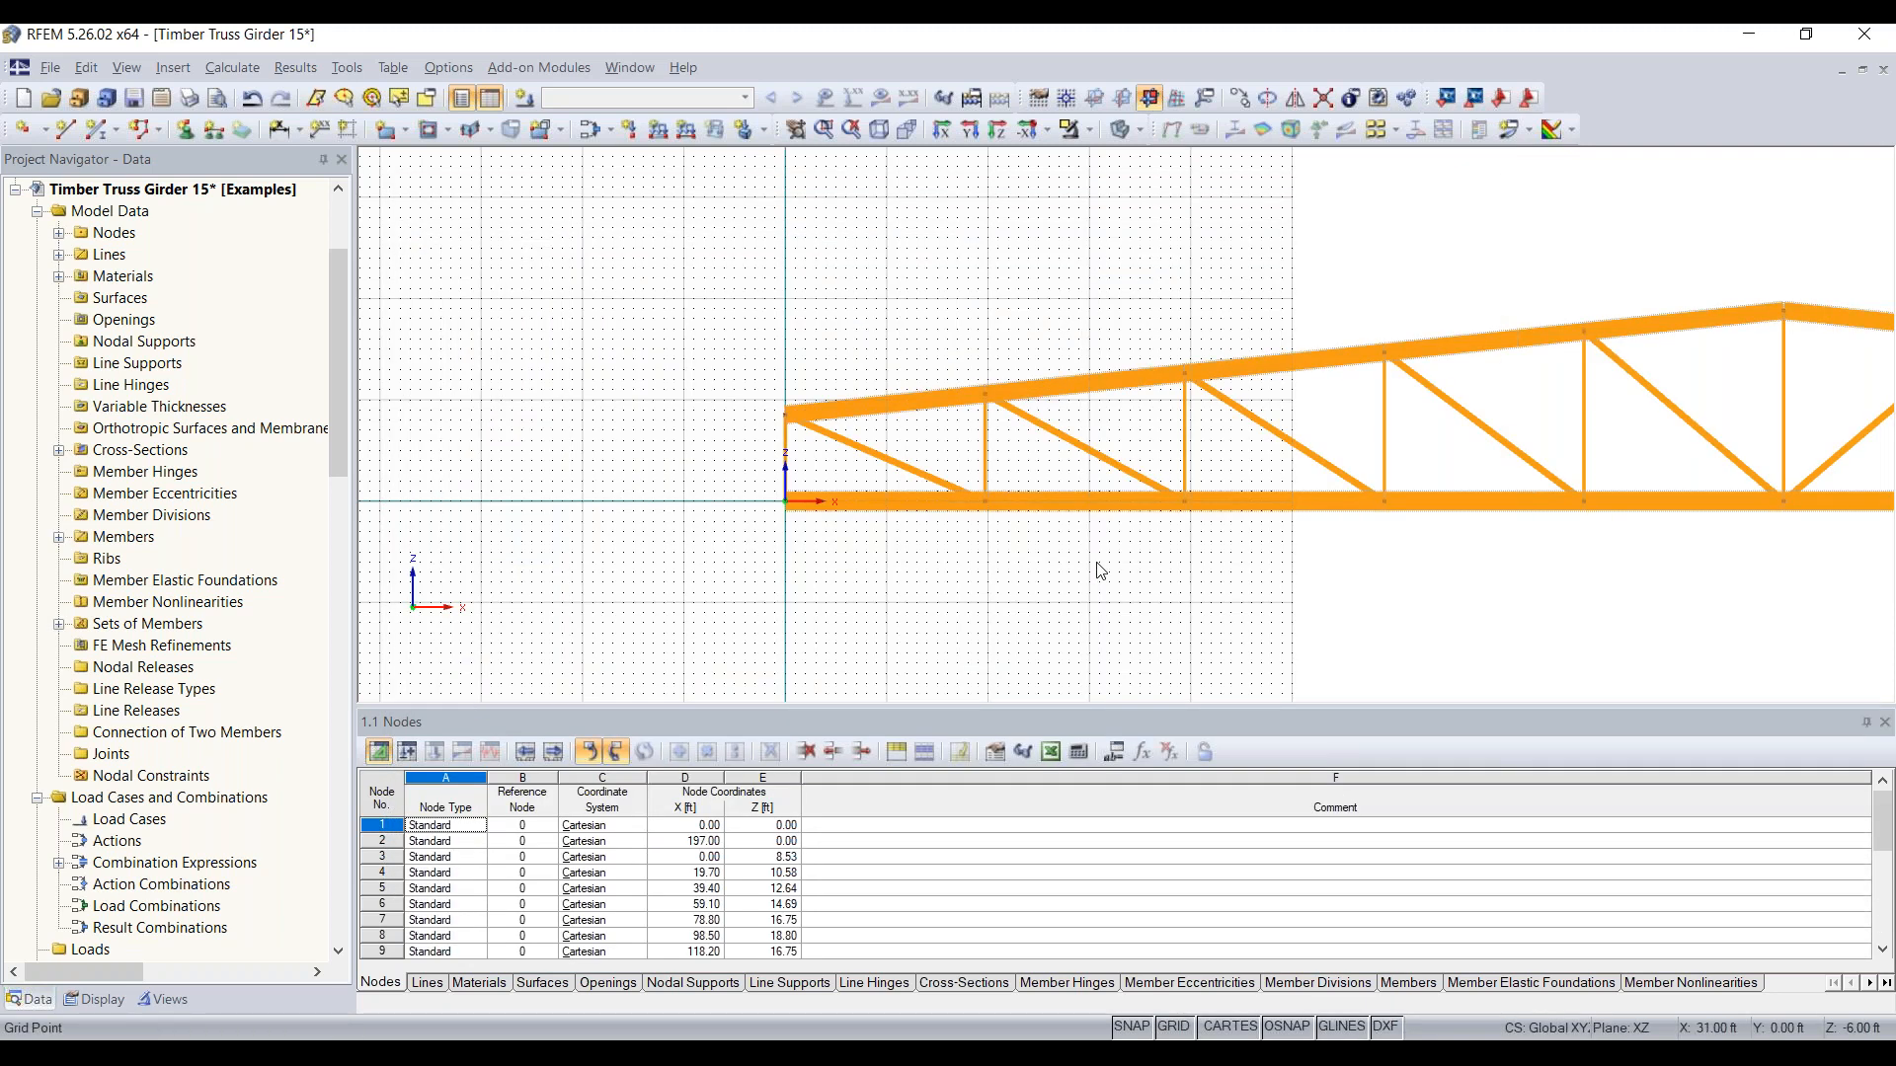
Step: Change the verticals' cross-section no. 4 to T-Rectangle 8/6
scroll(1100, 571, down, 4)
middle_drag(1366, 596, 927, 540)
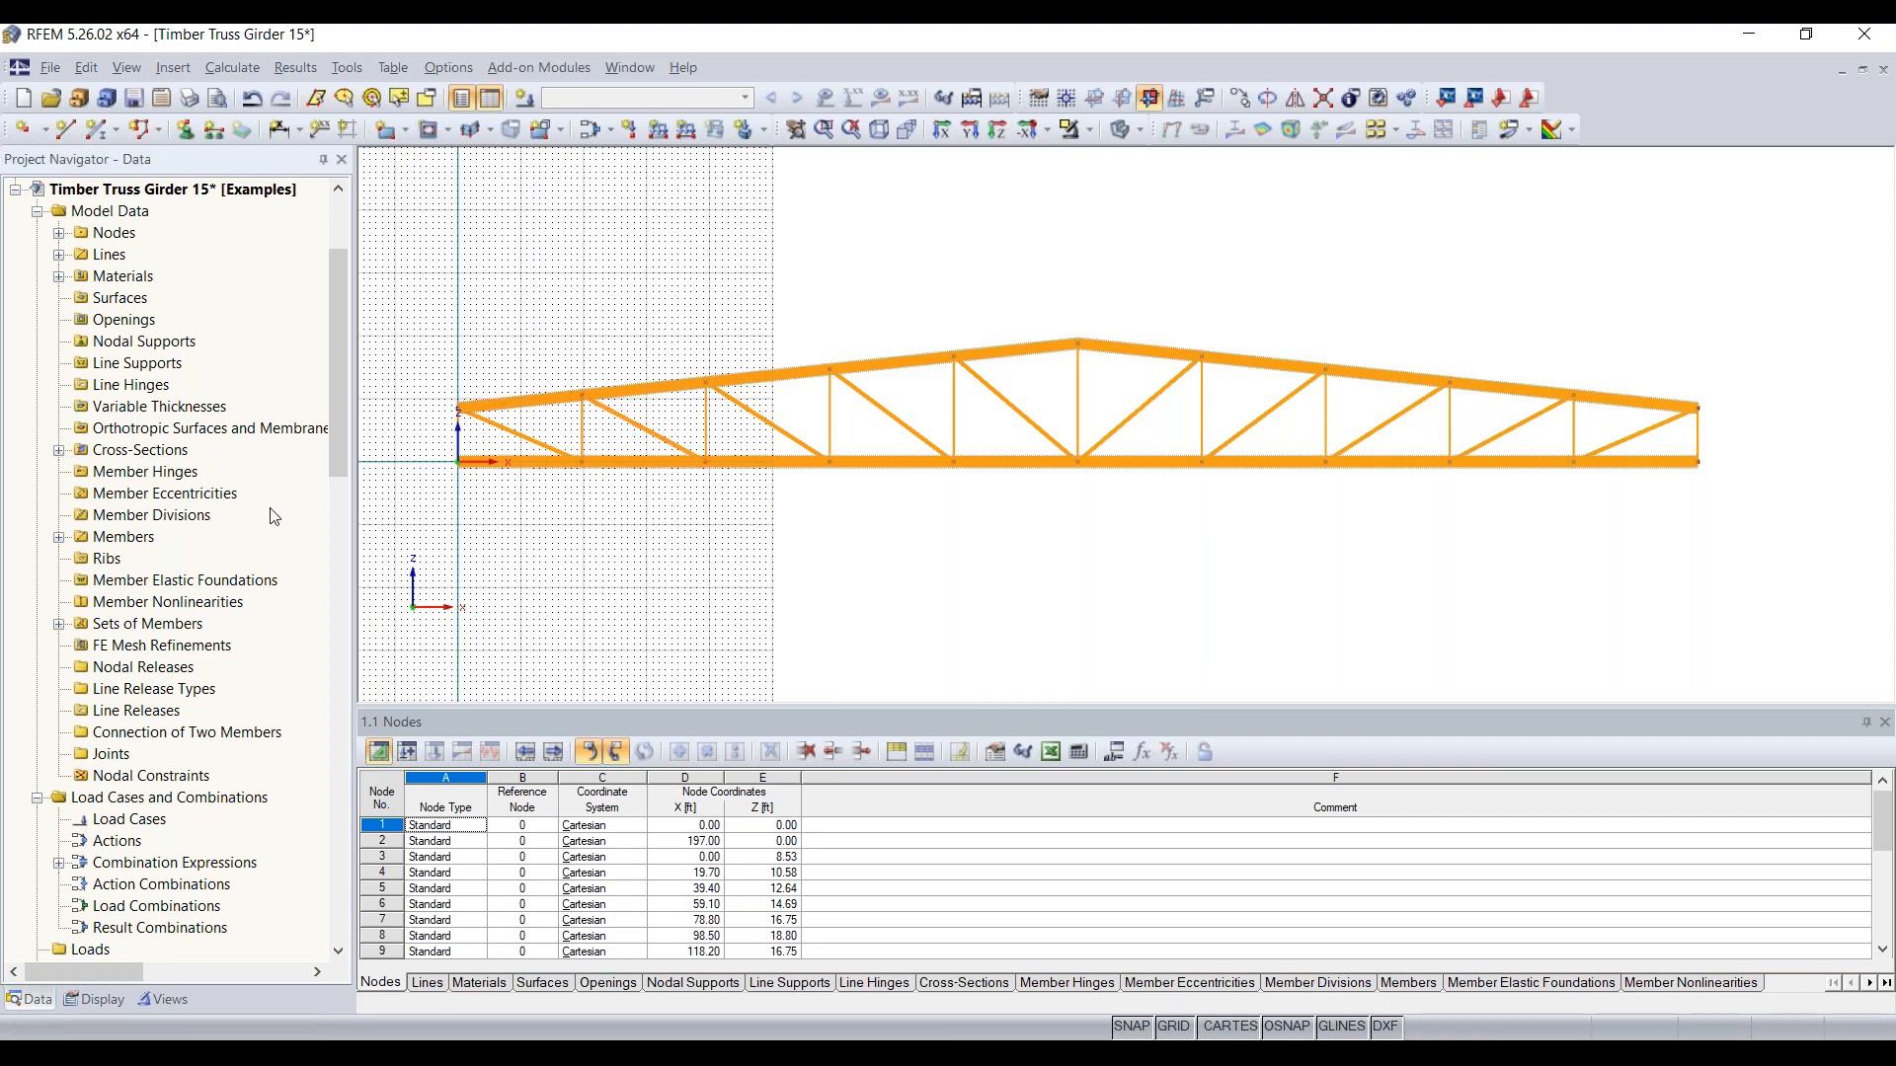
mouse_move(583, 439)
click(60, 451)
click(314, 540)
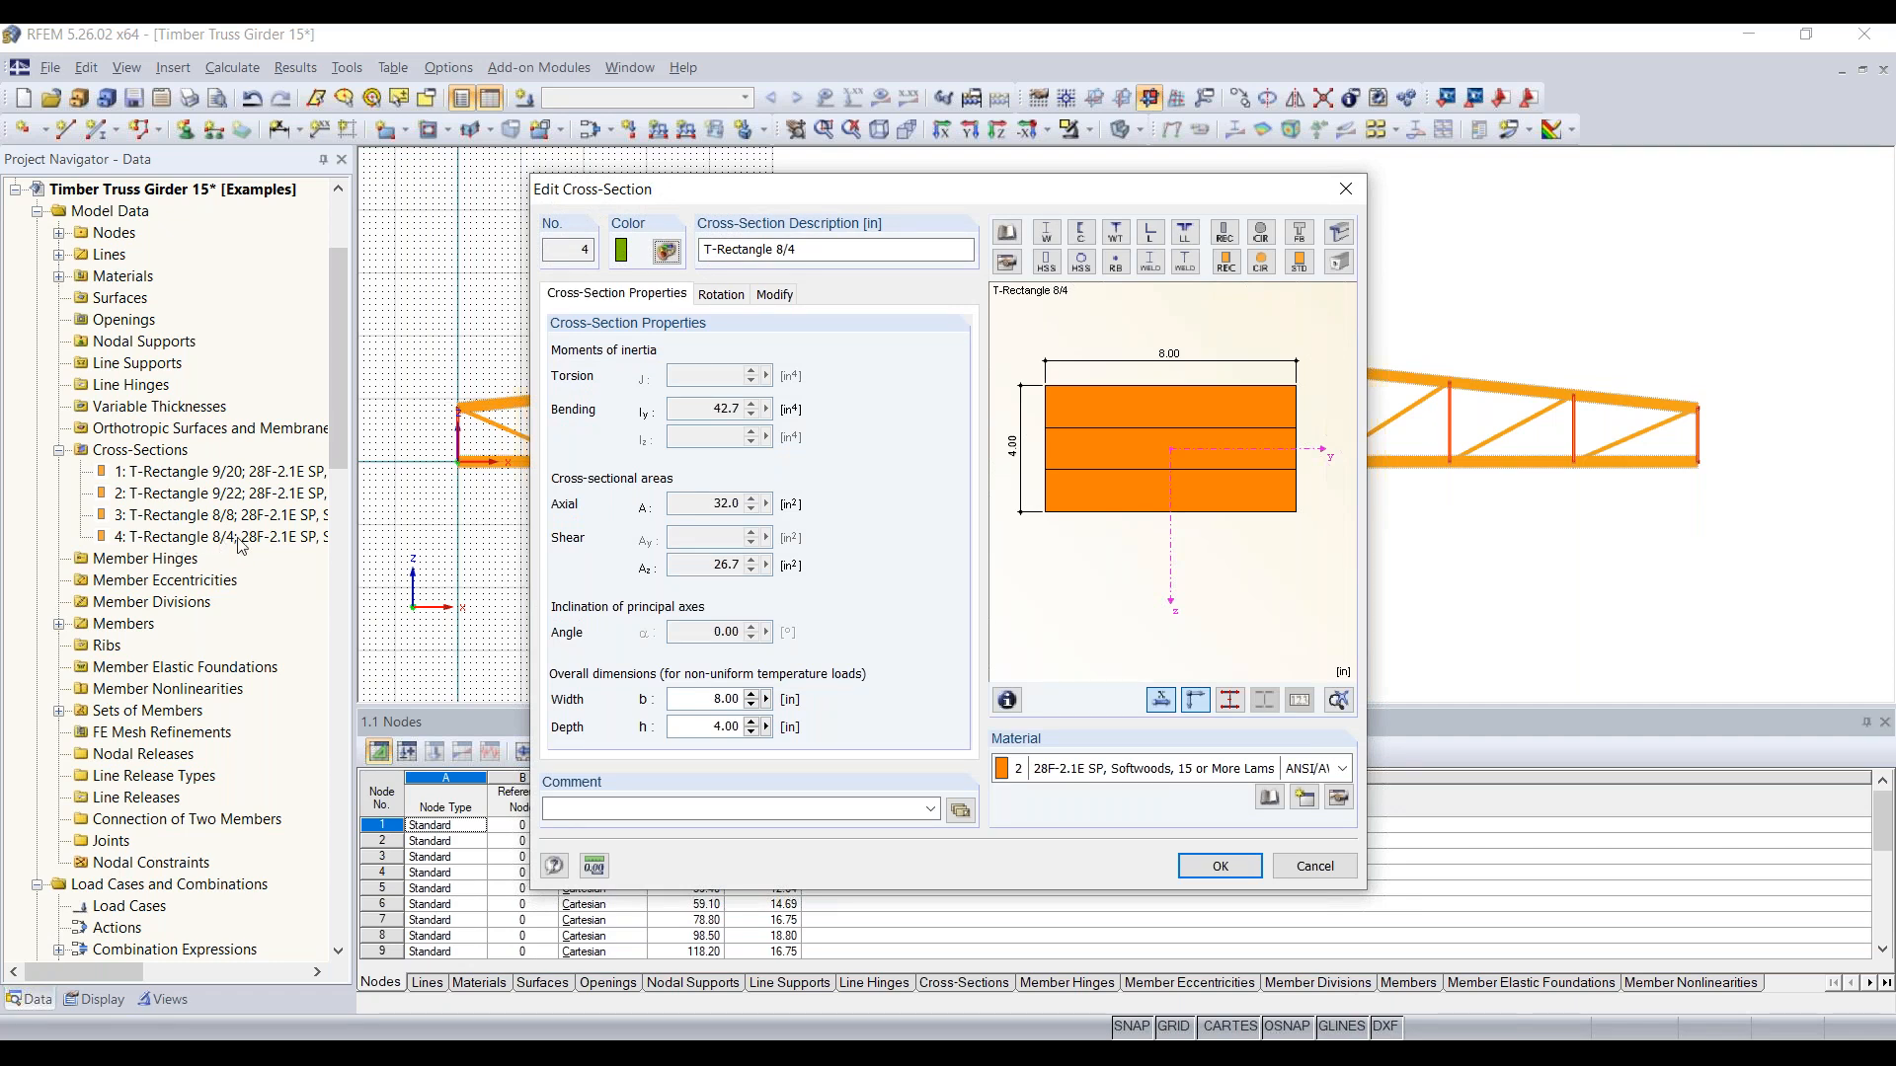
click(814, 251)
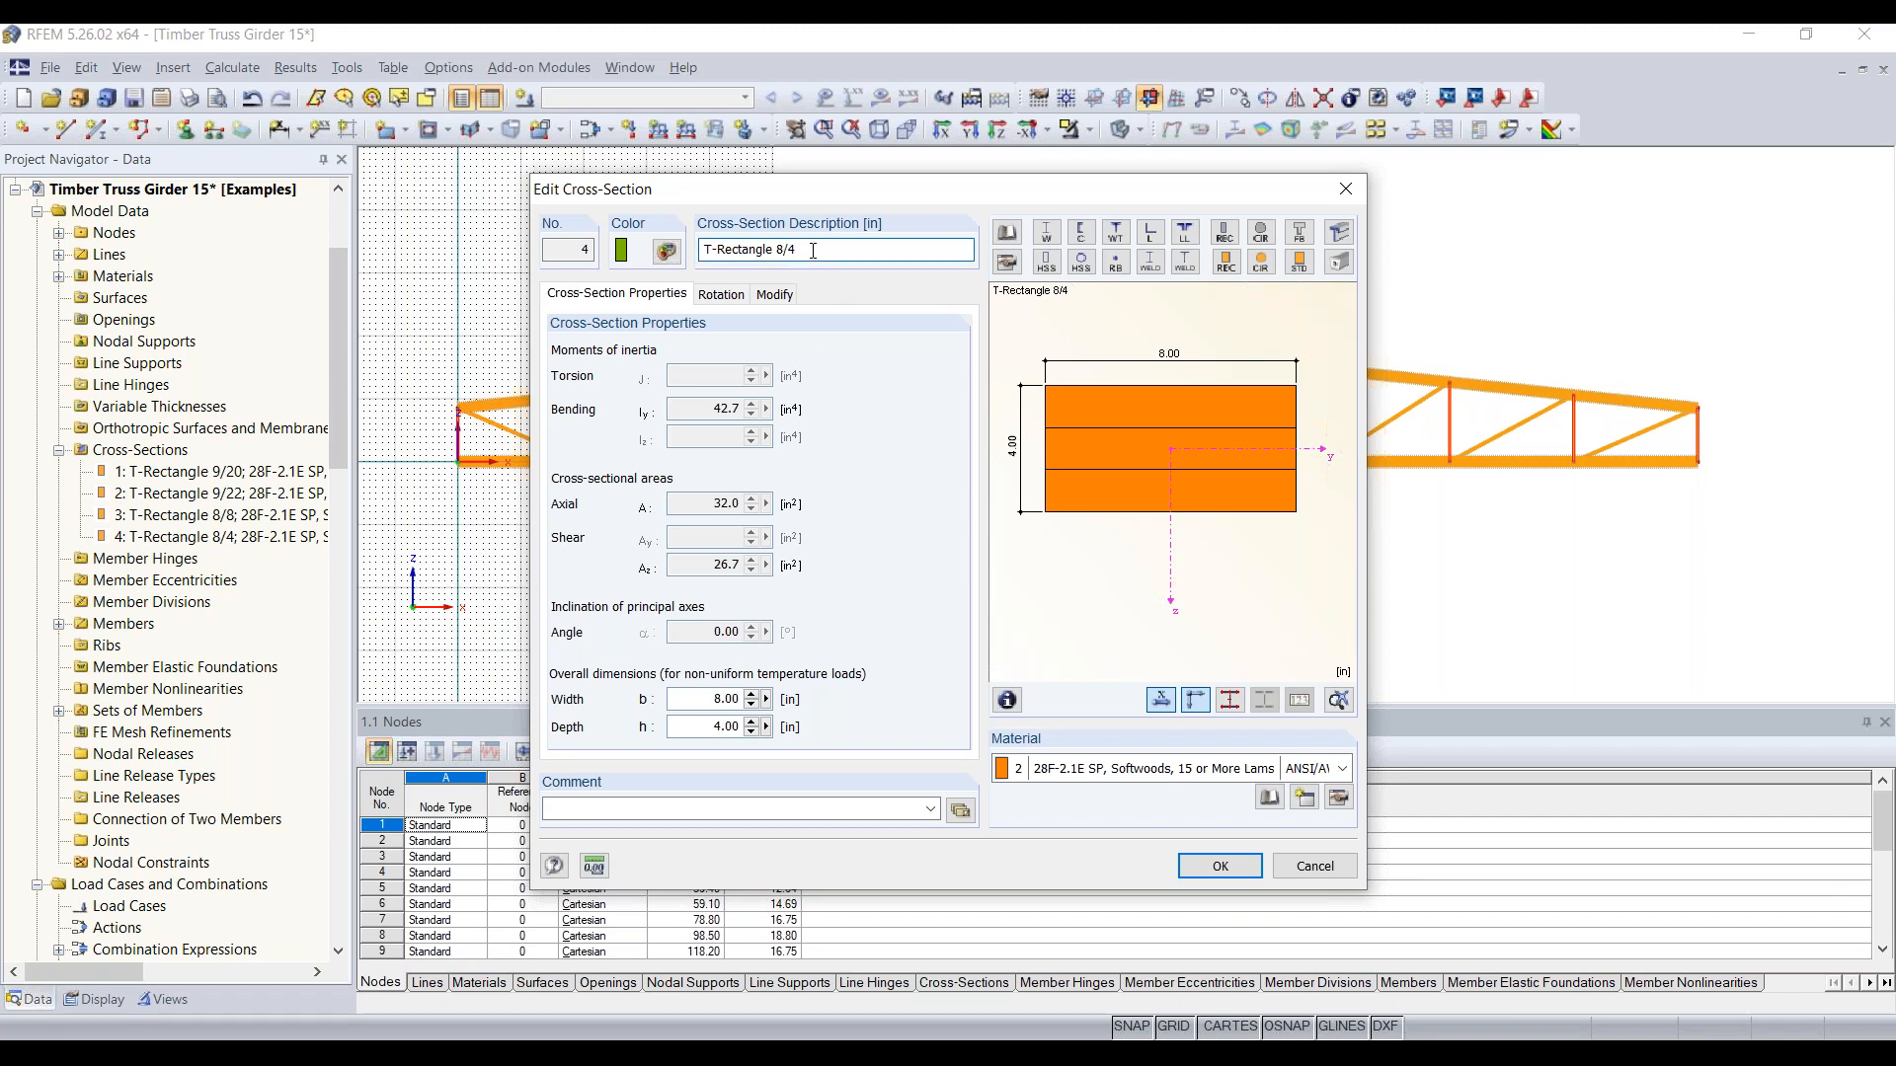
key(BackSpace)
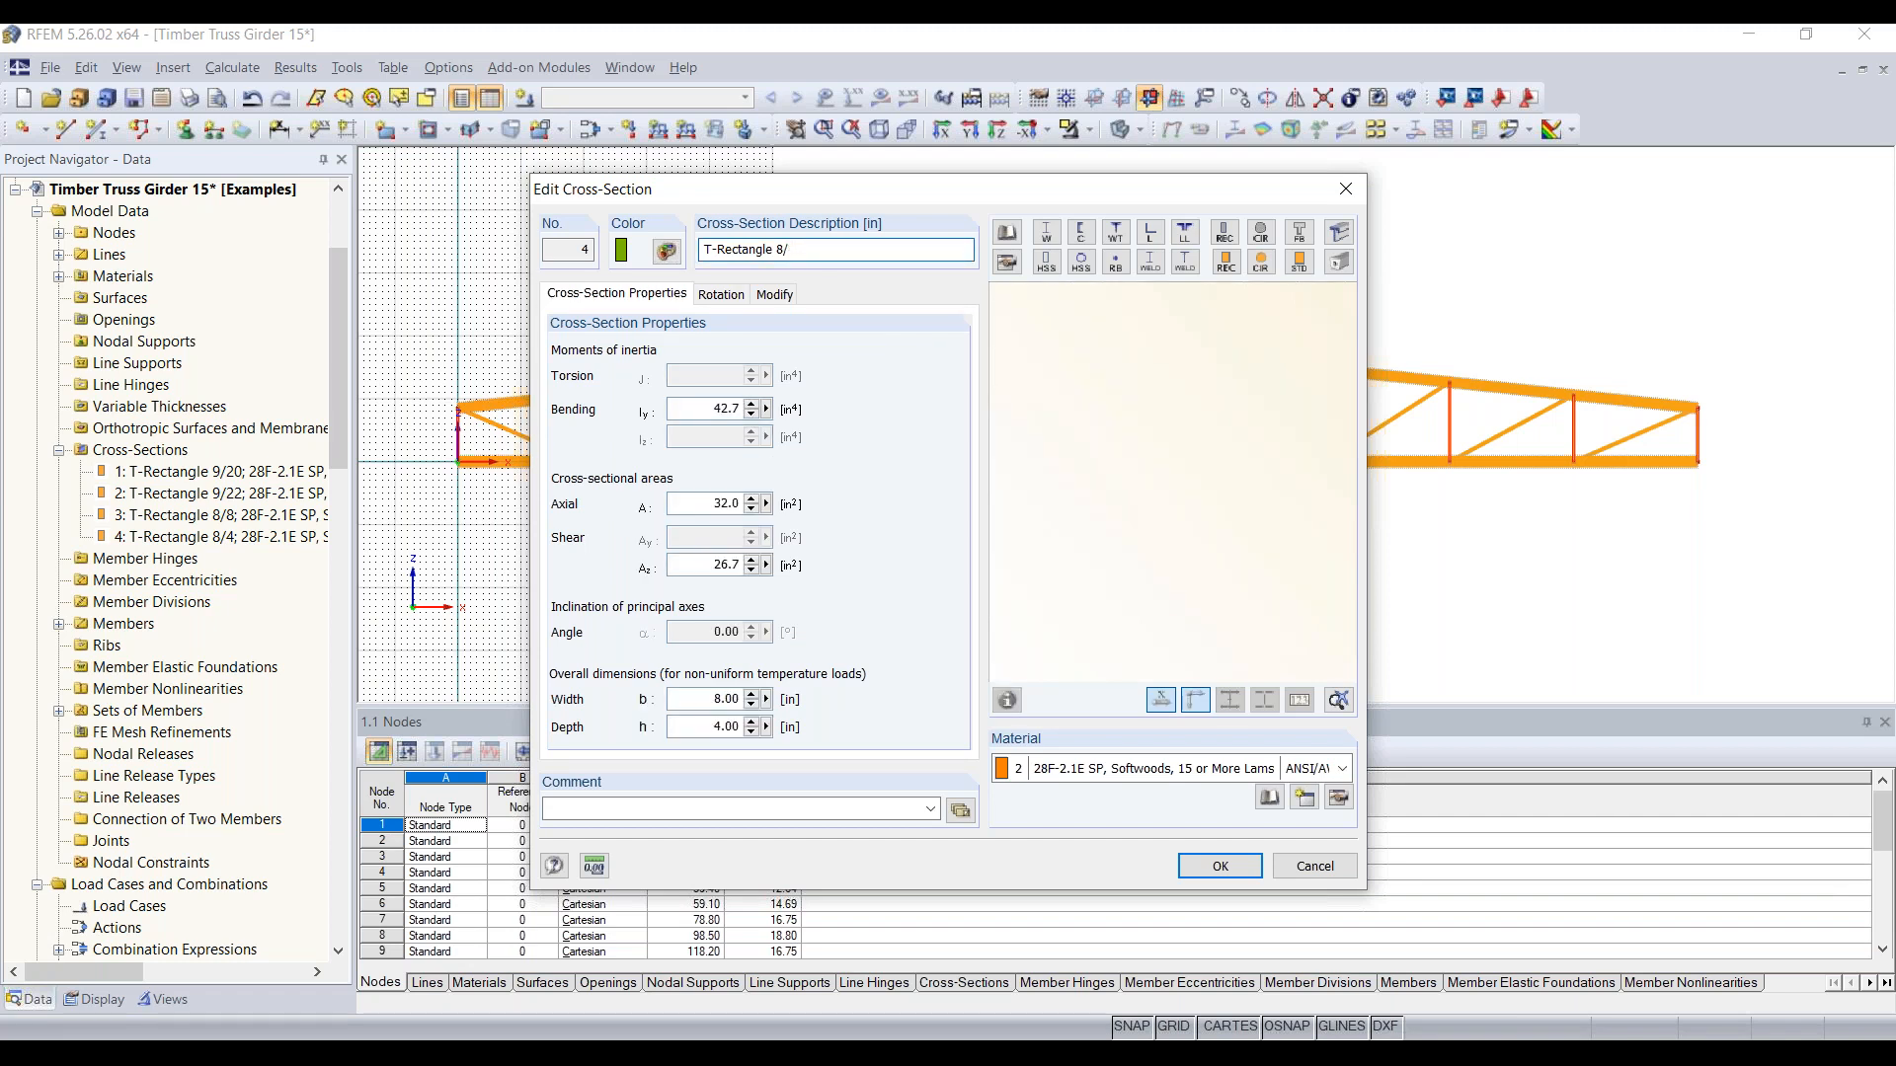
text(6)
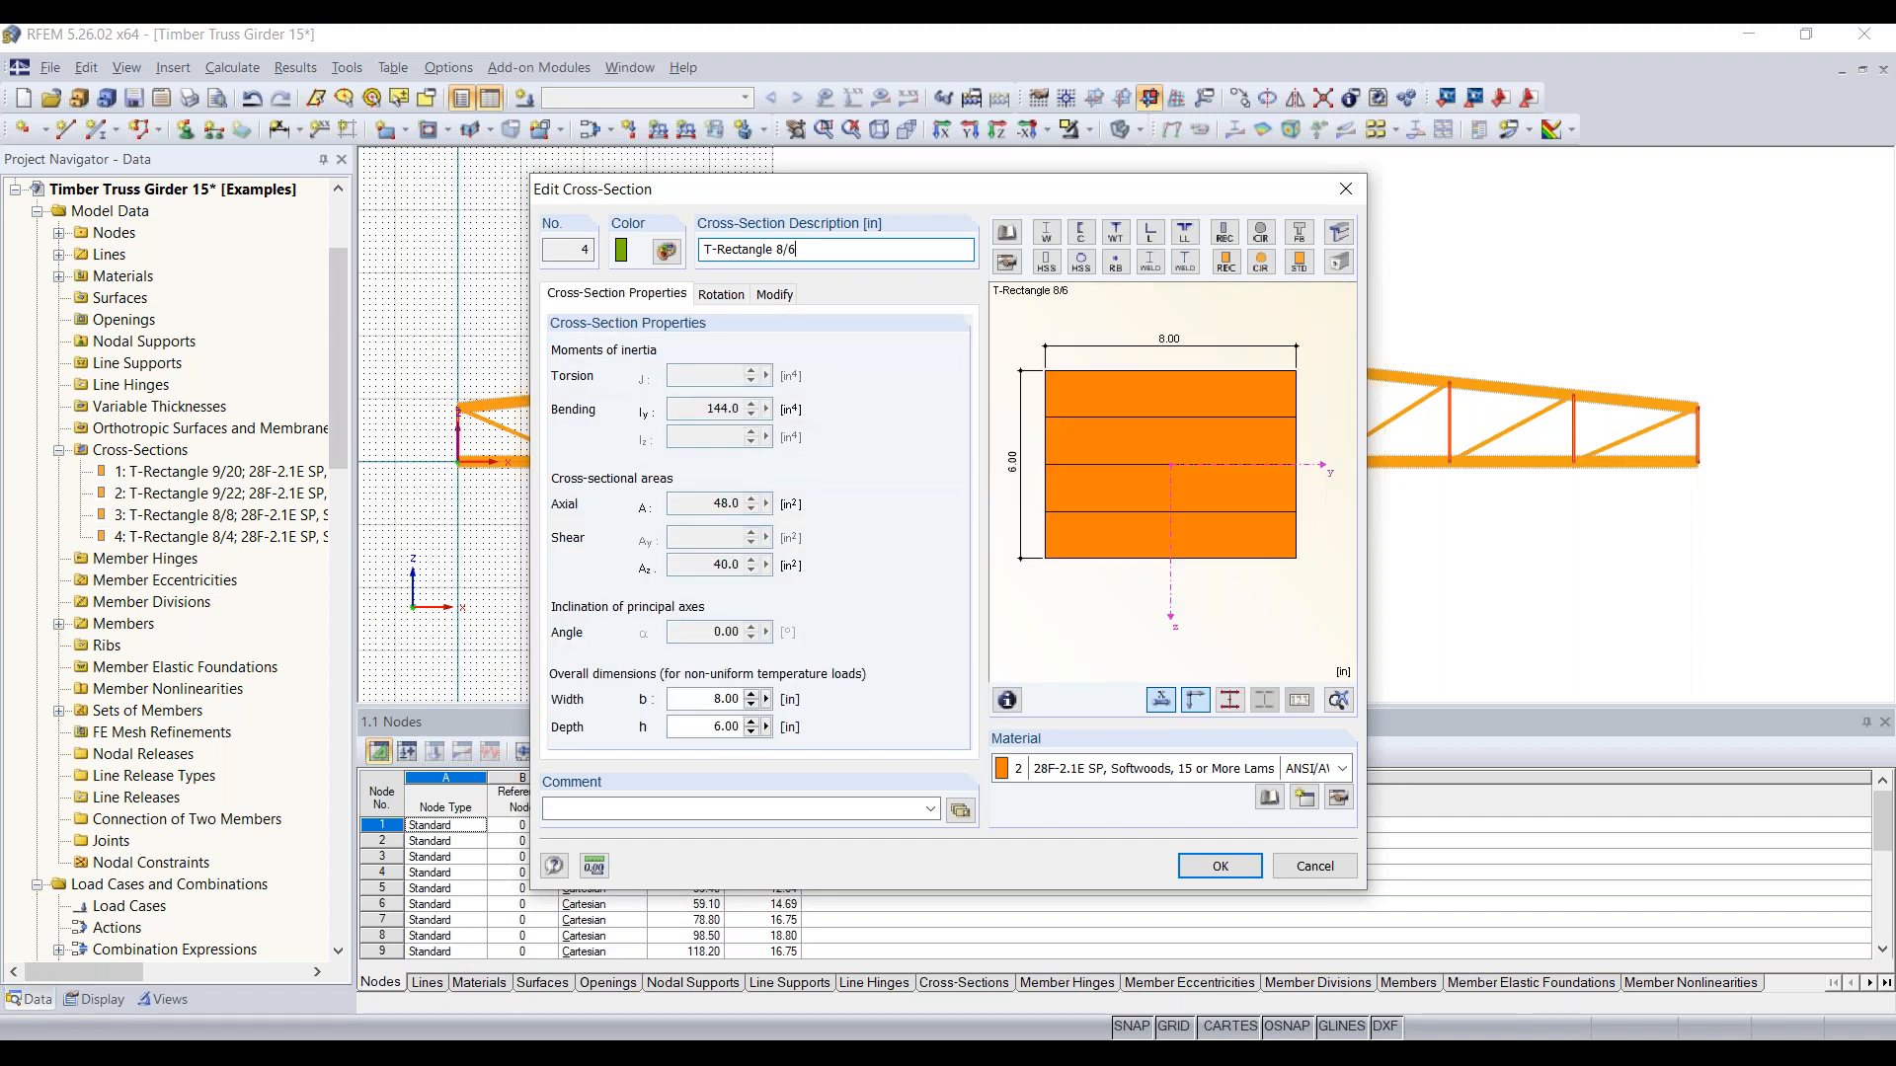
click(1223, 867)
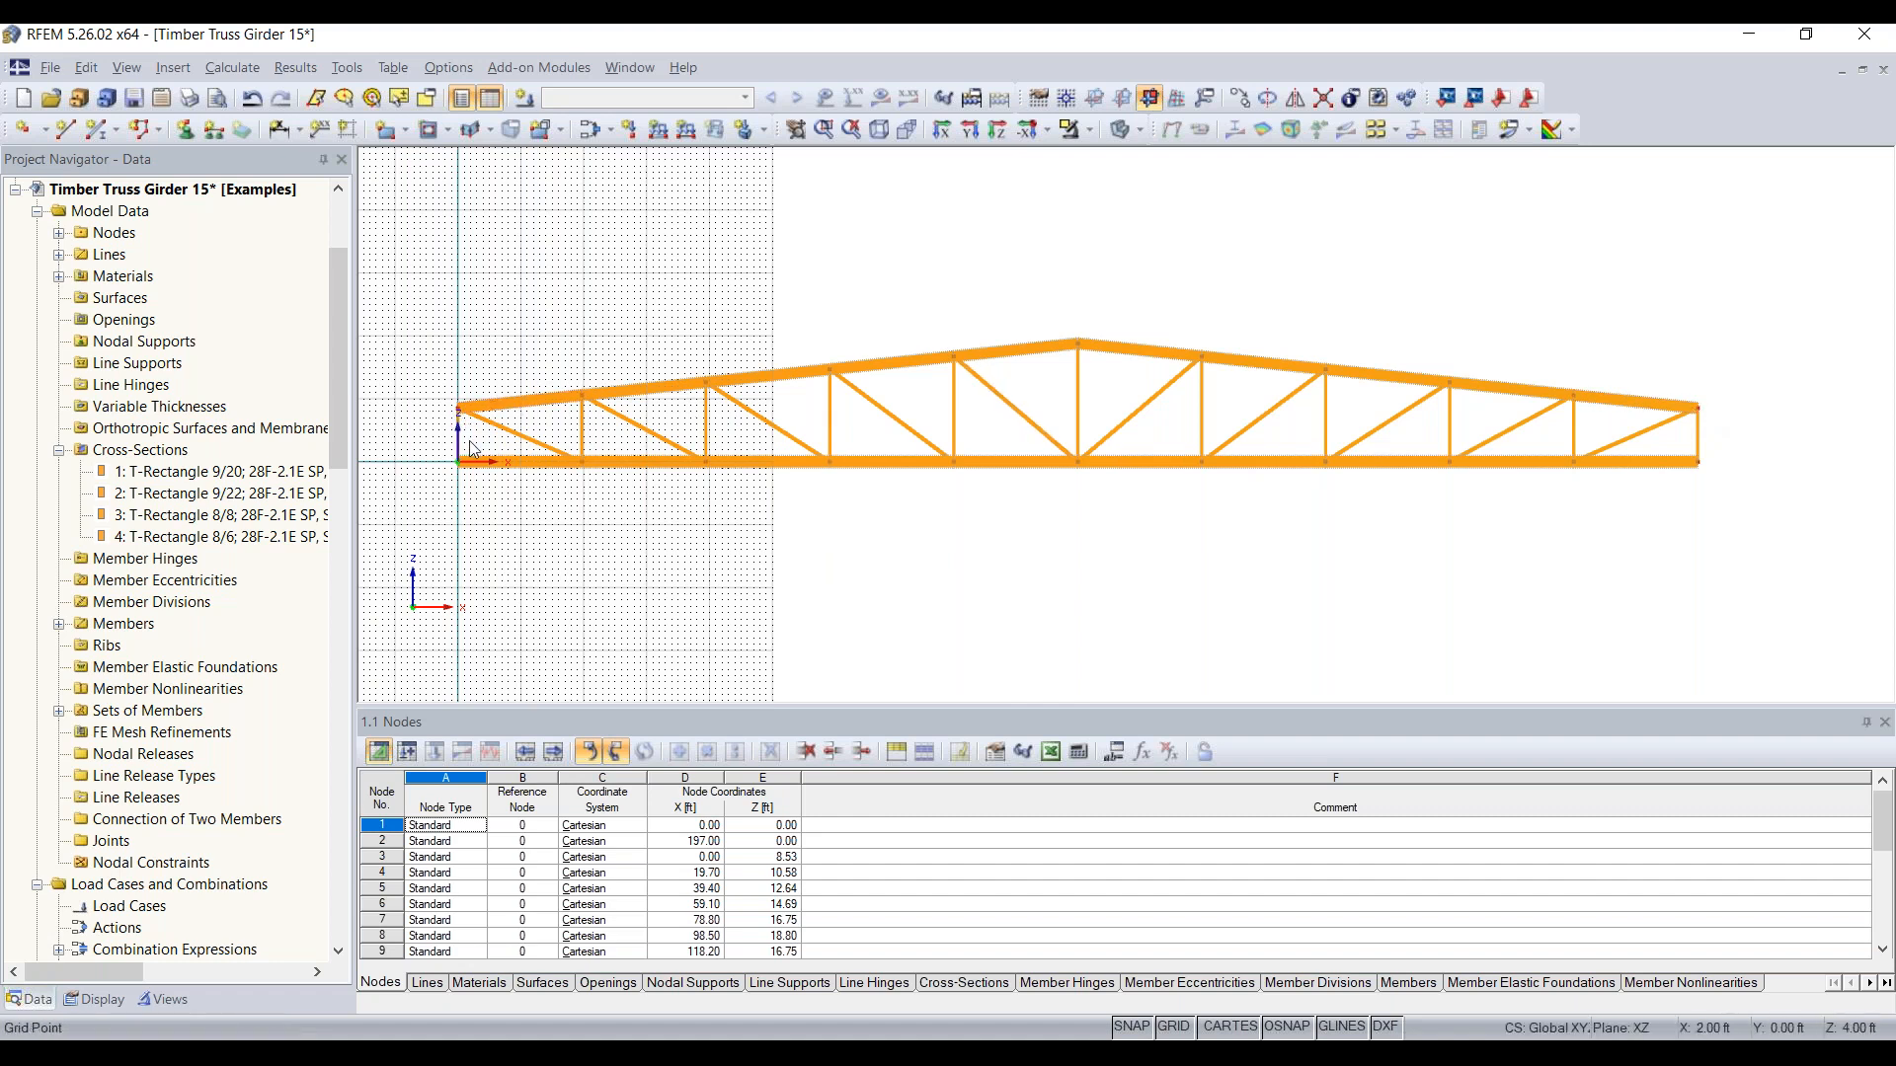
Step: Delete the outermost lower-chord member and the end vertical at both ends of the truss
scroll(468, 450, up, 2)
scroll(468, 450, up, 1)
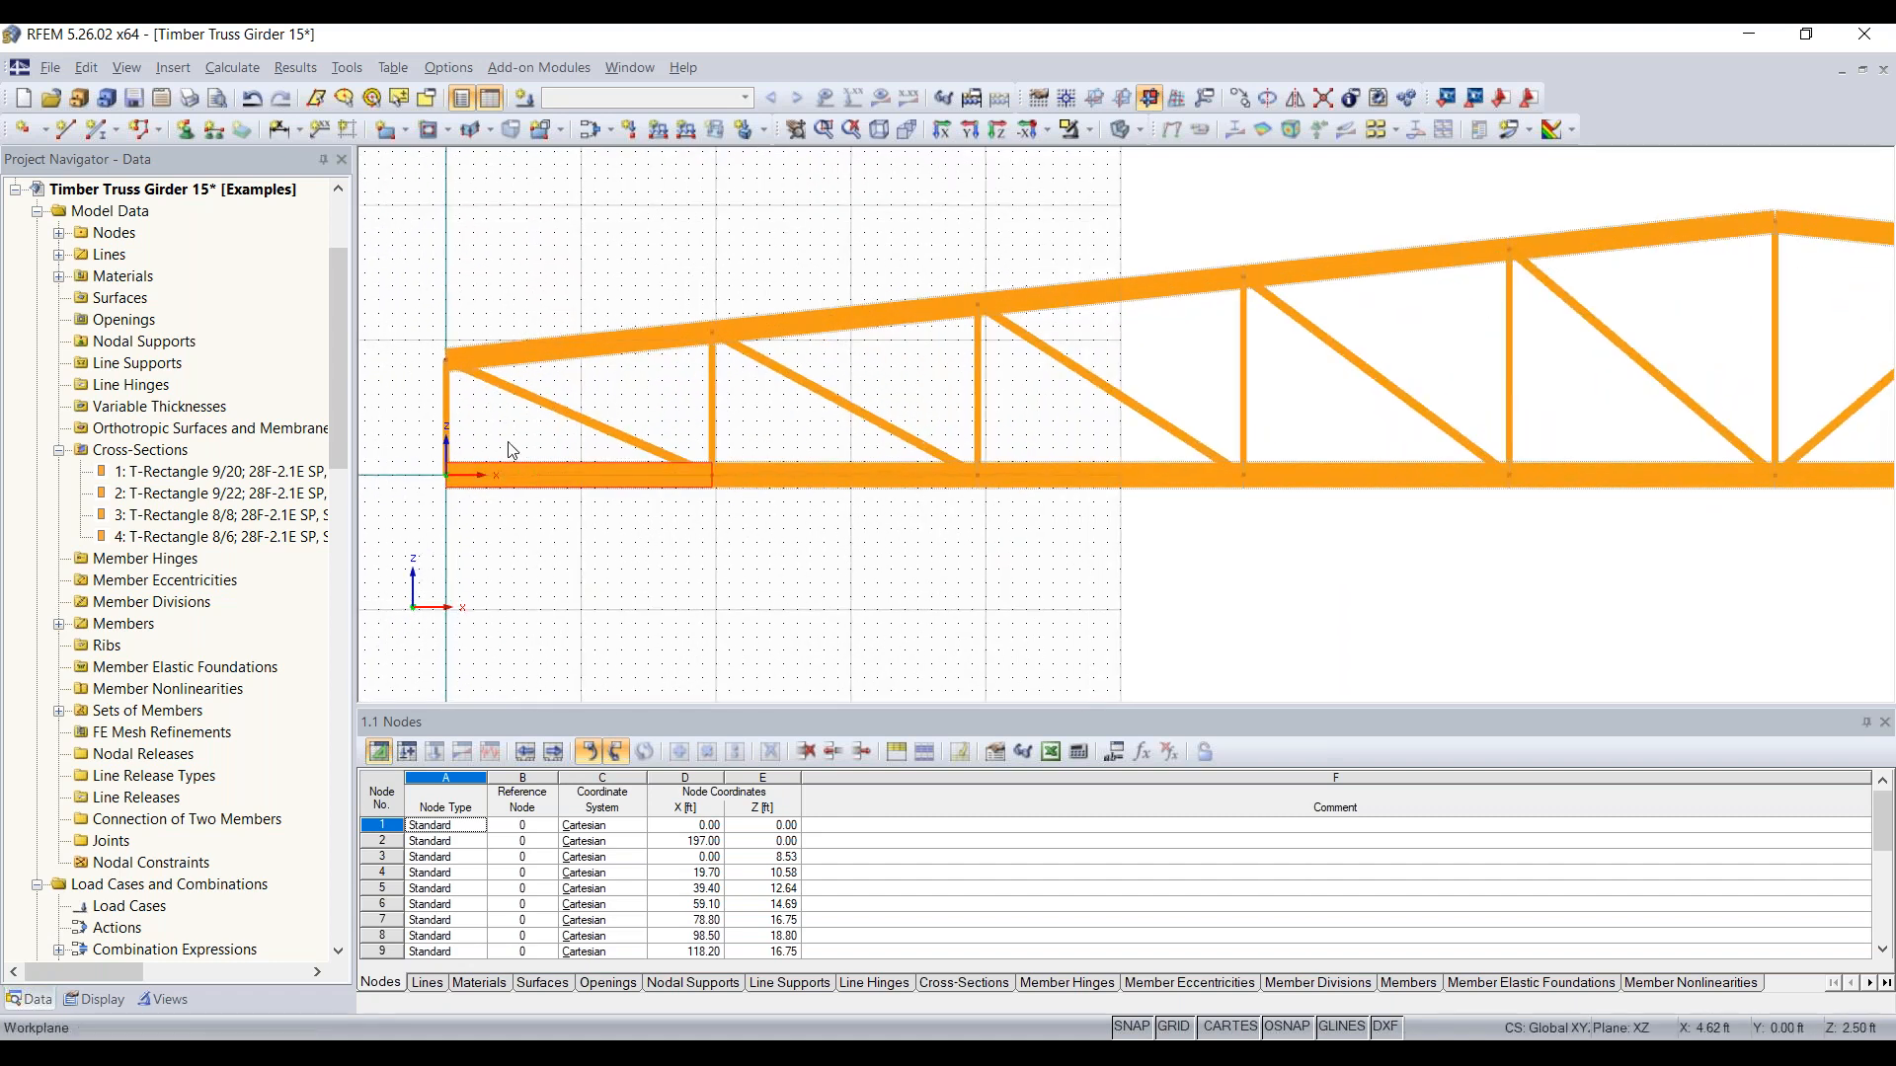
scroll(533, 468, down, 3)
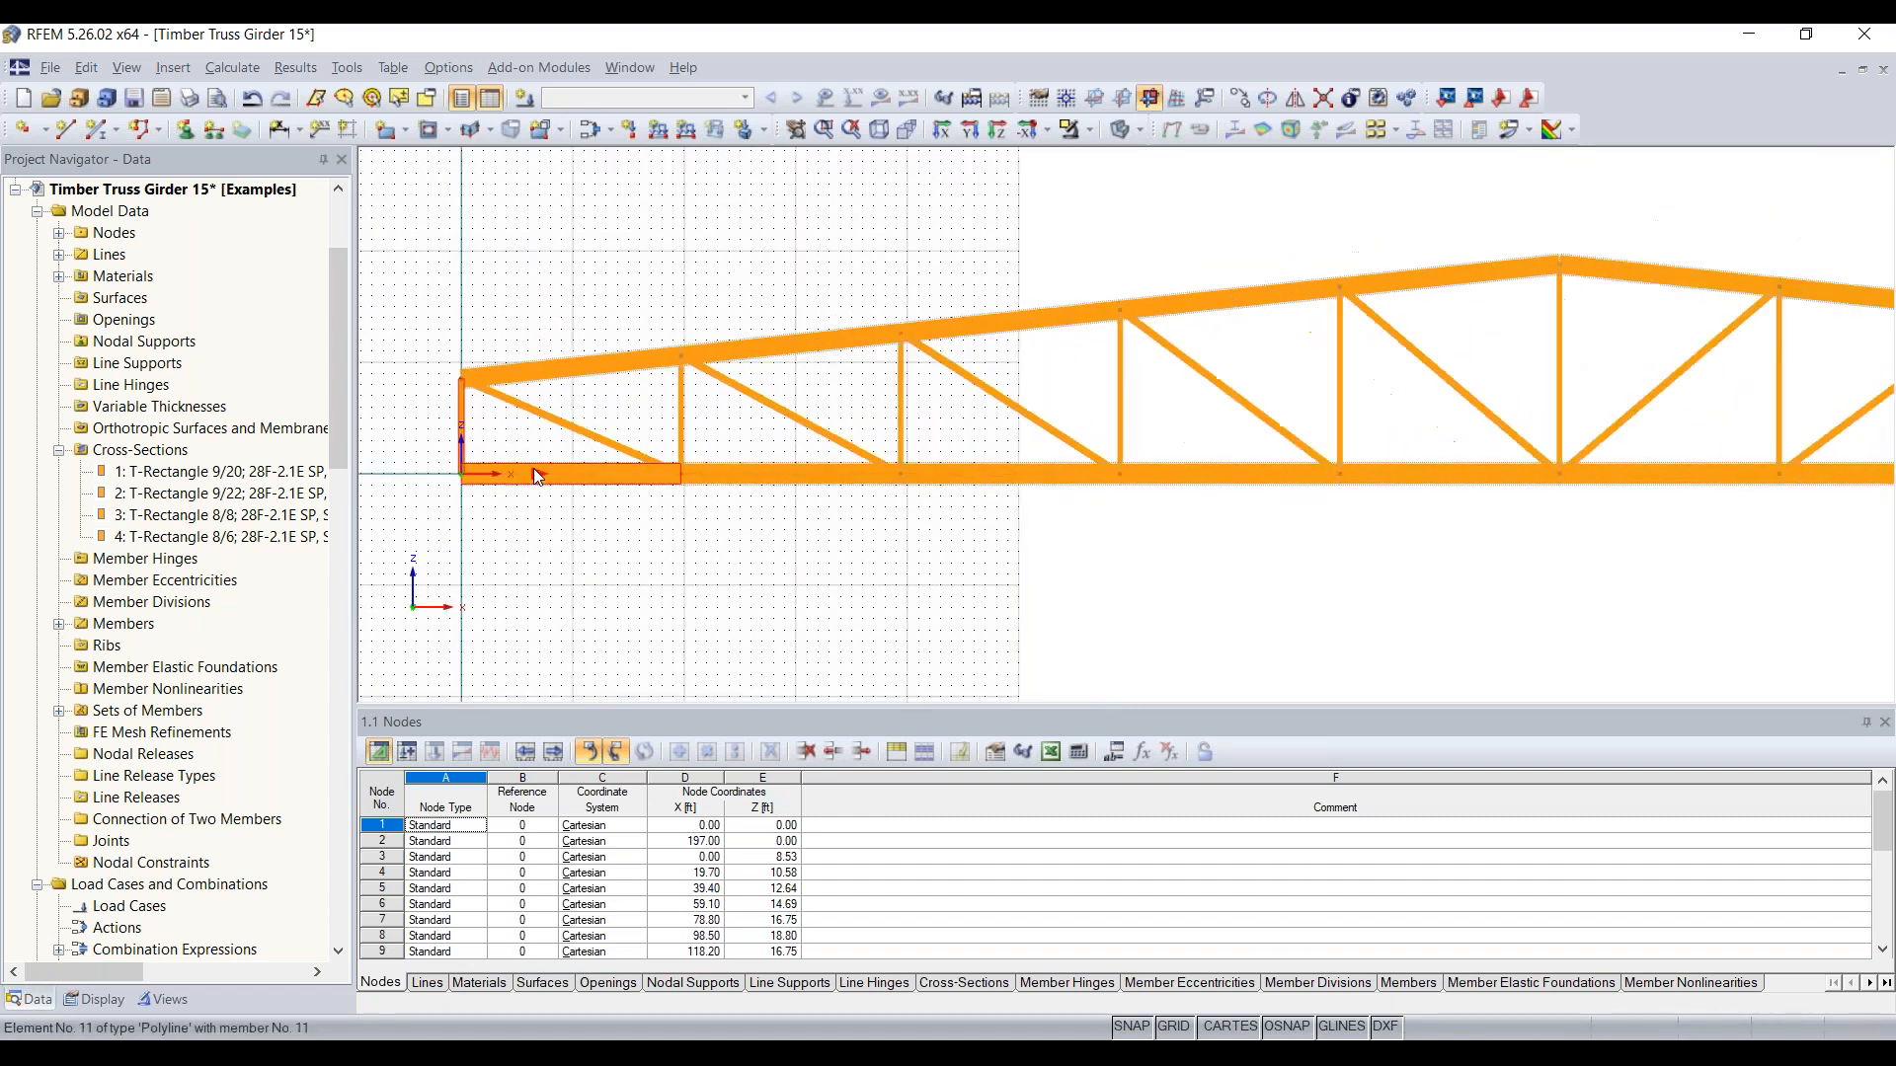
middle_drag(1395, 538, 851, 532)
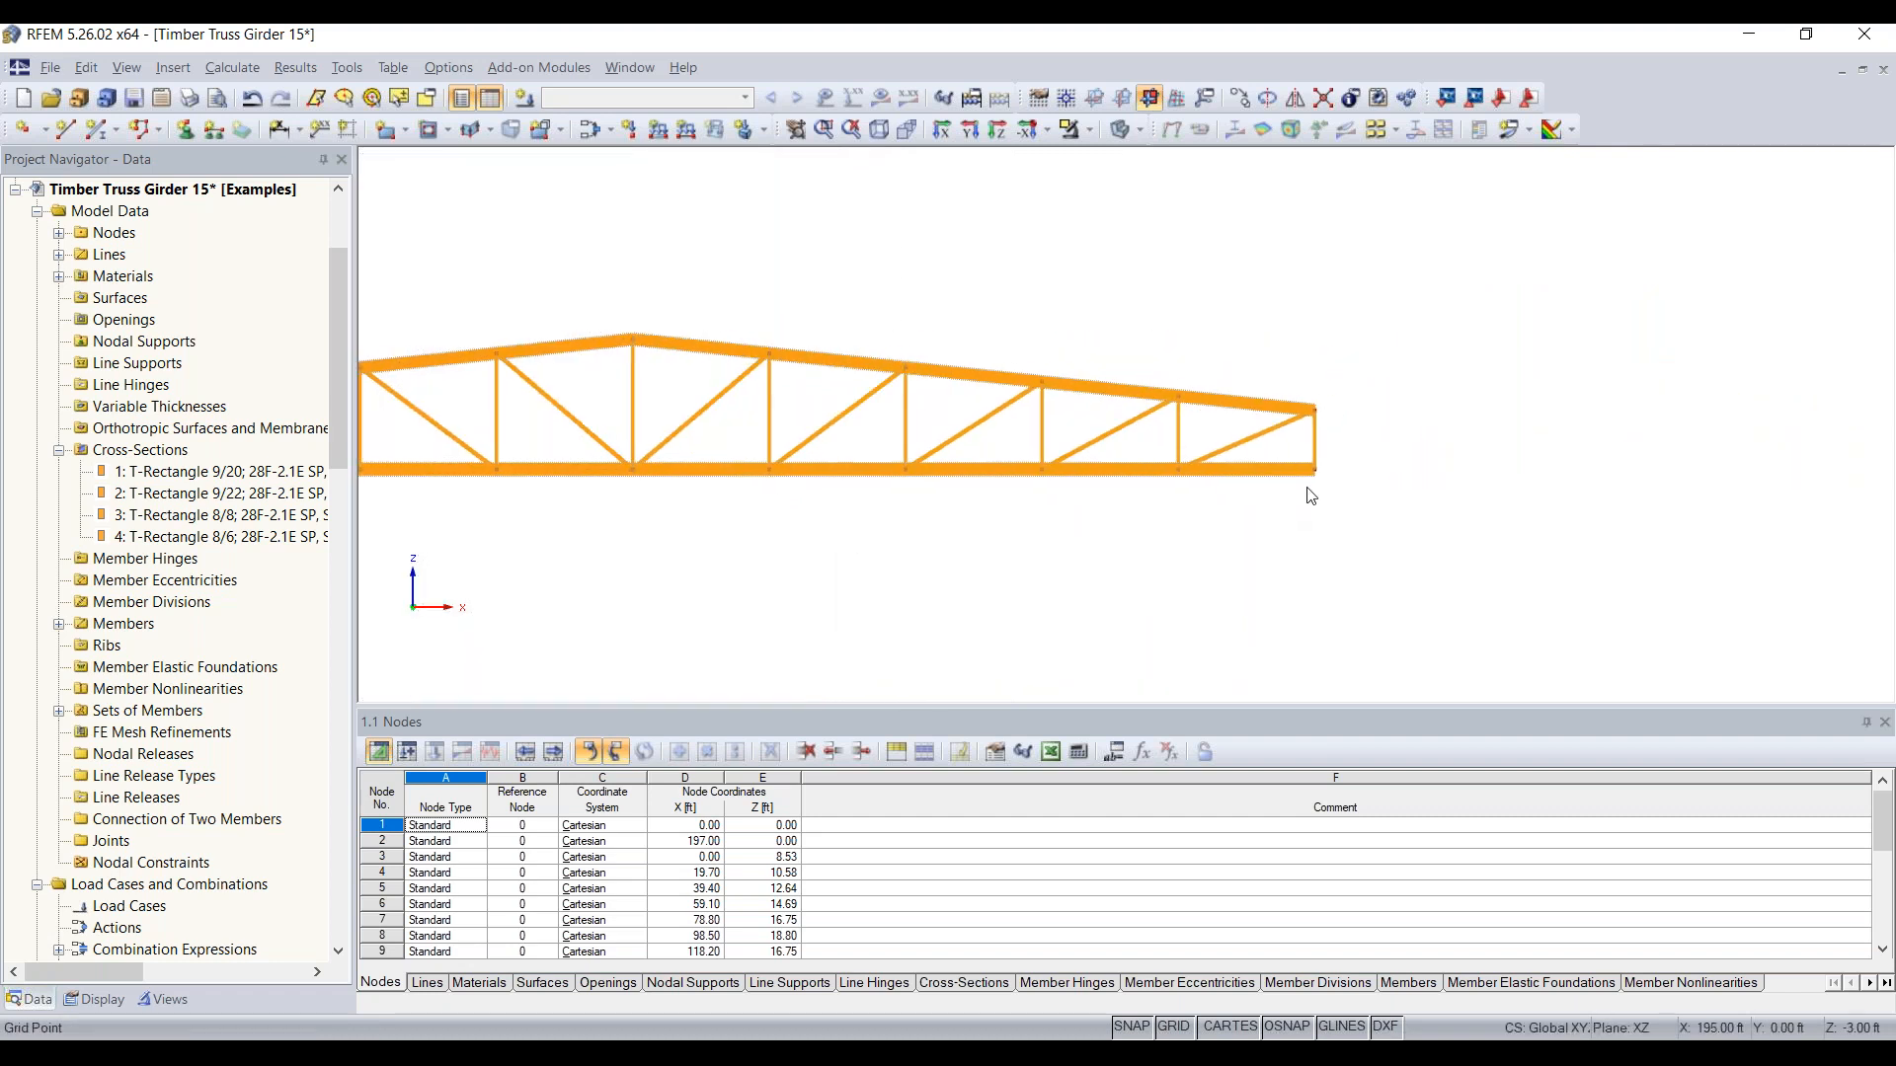
scroll(1306, 484, up, 3)
click(1297, 461)
ctrl+click(1321, 423)
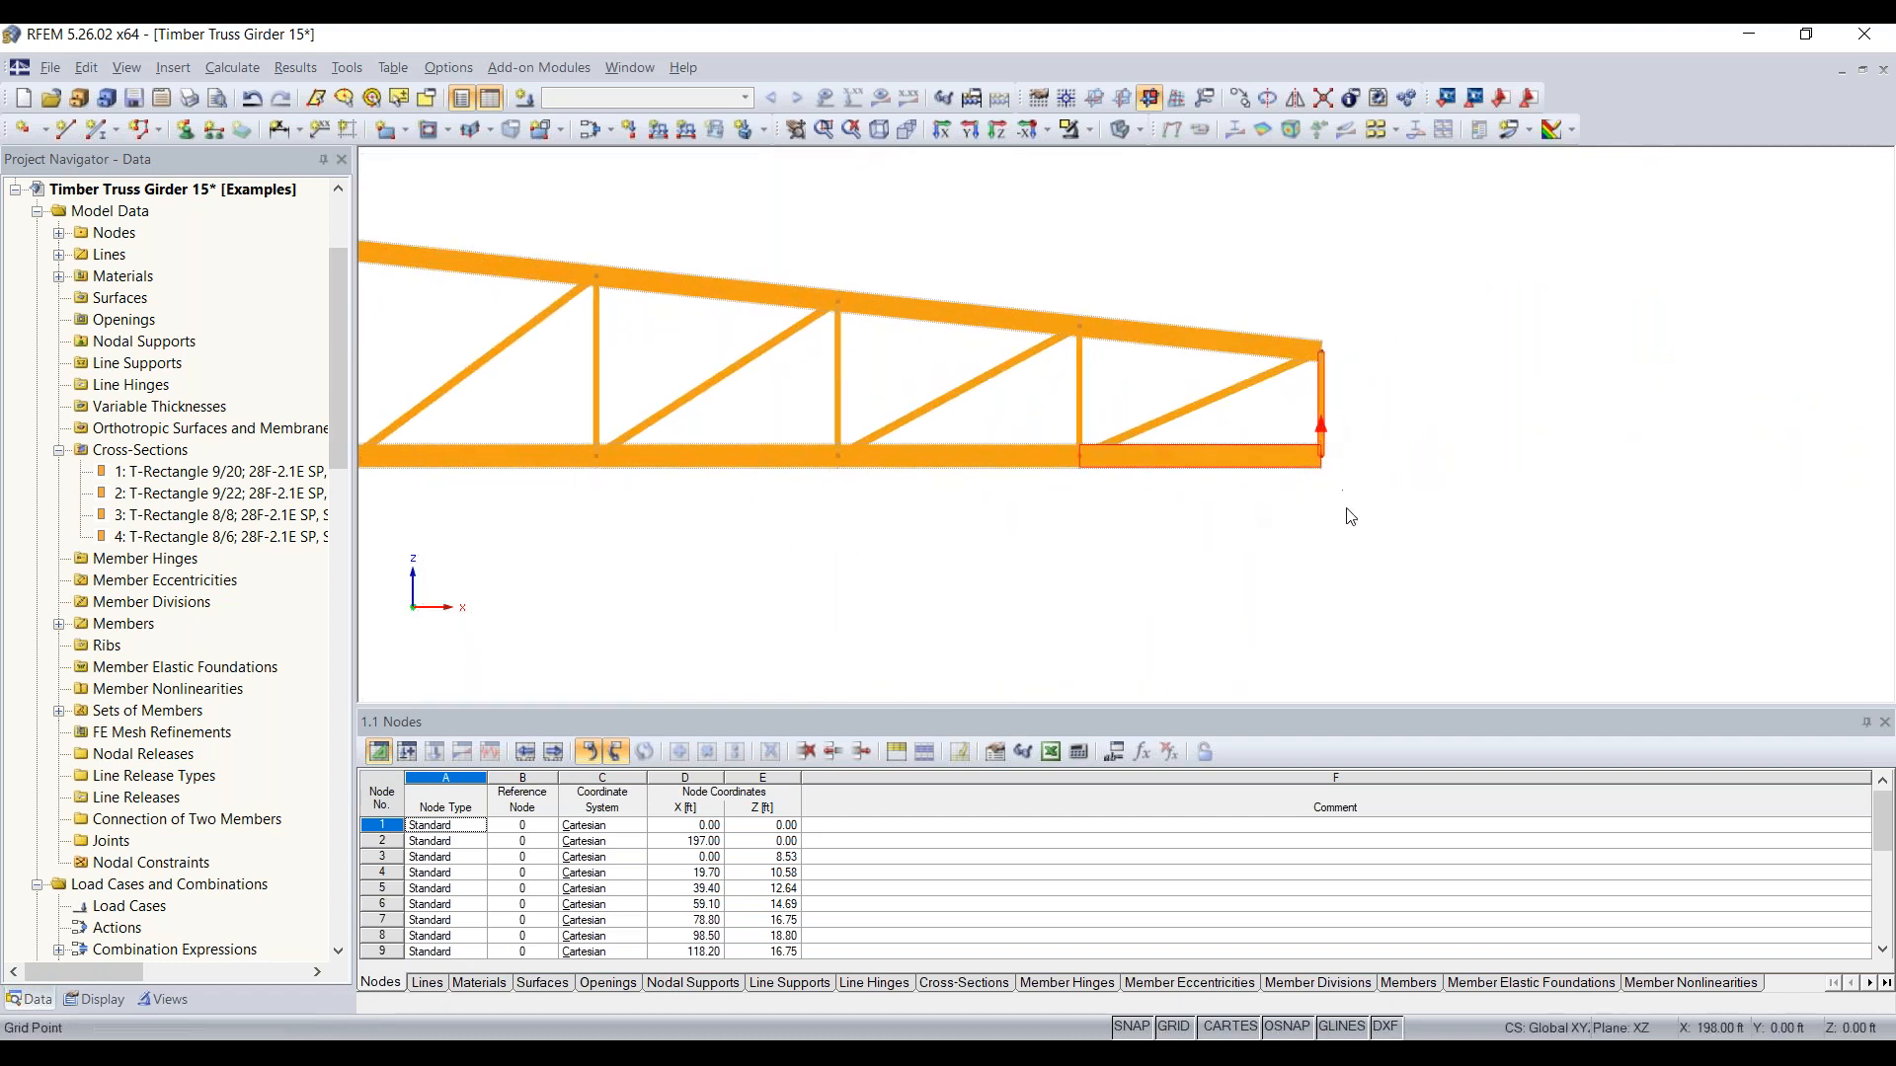
key(Delete)
Step: Delete the two leftover lower corner nodes at the ends of the truss
drag(1344, 417, 1277, 498)
key(Delete)
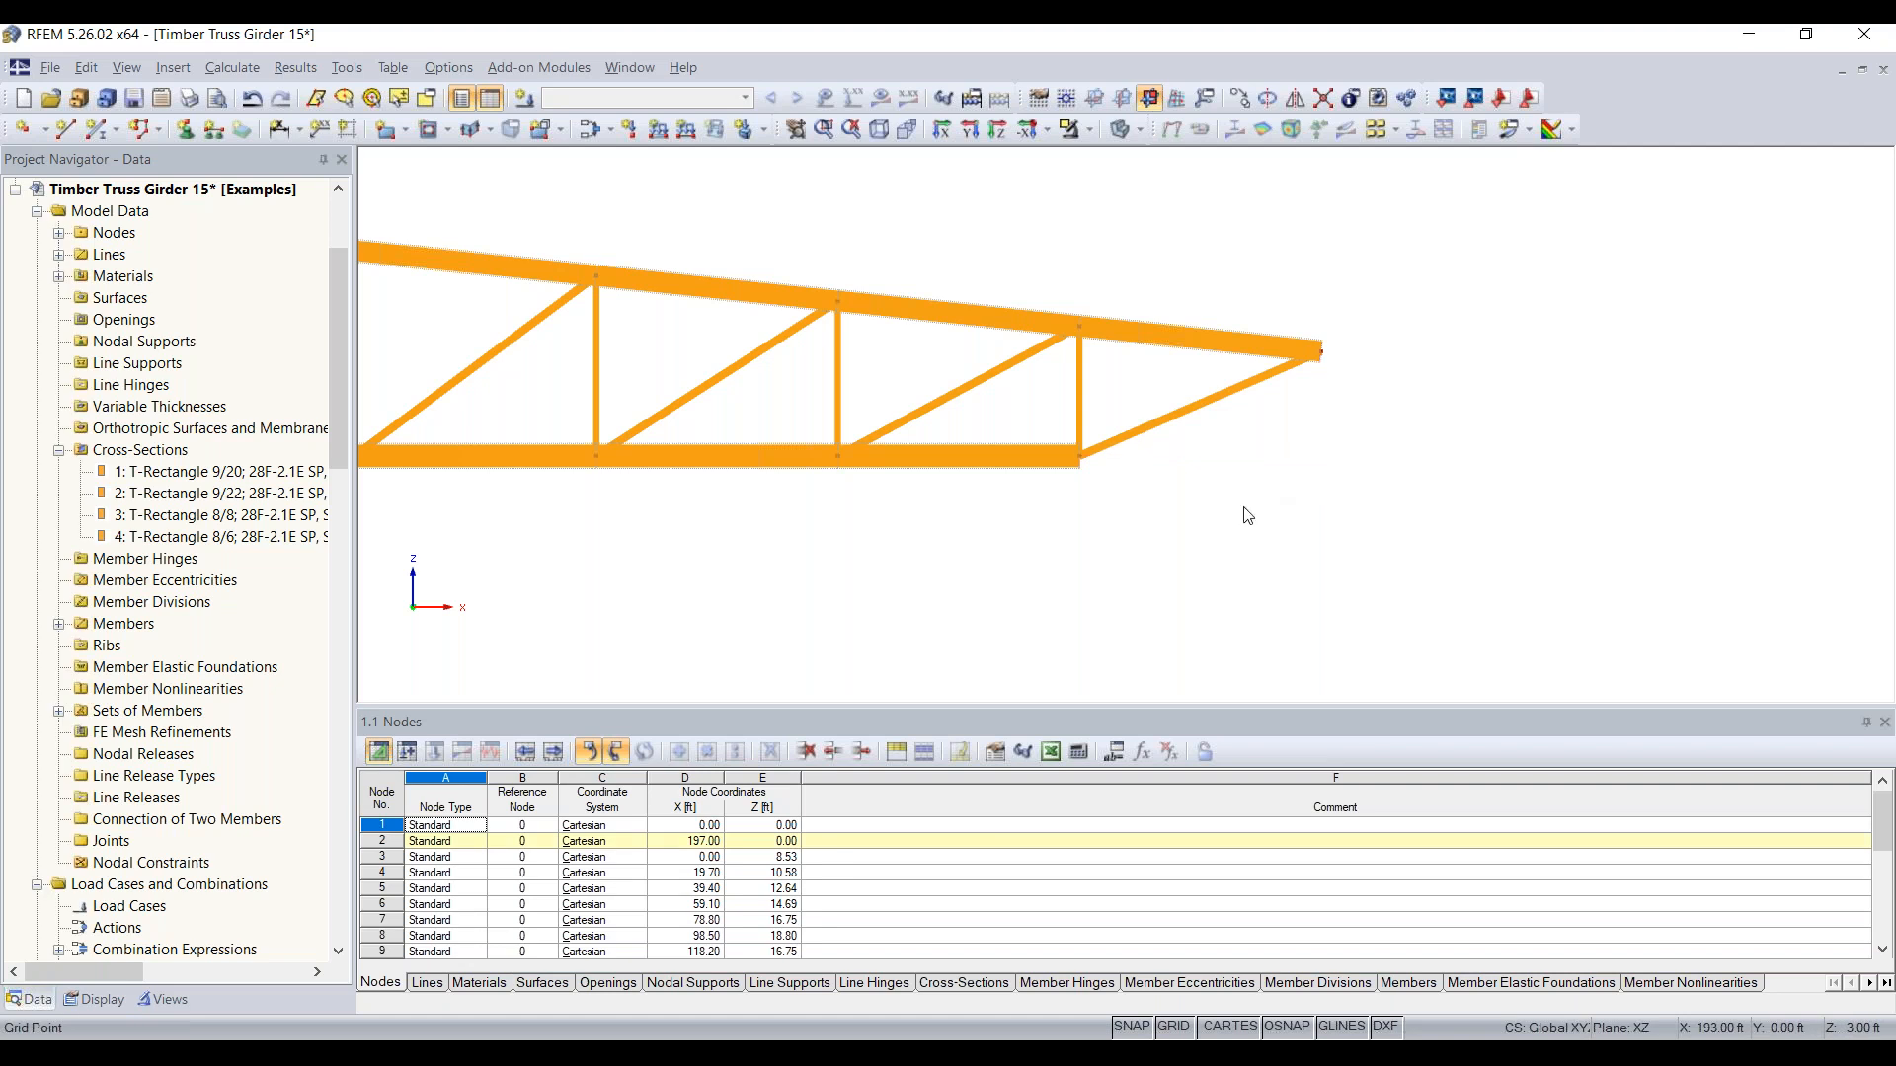
scroll(800, 537, down, 3)
scroll(817, 538, up, 5)
scroll(818, 538, up, 2)
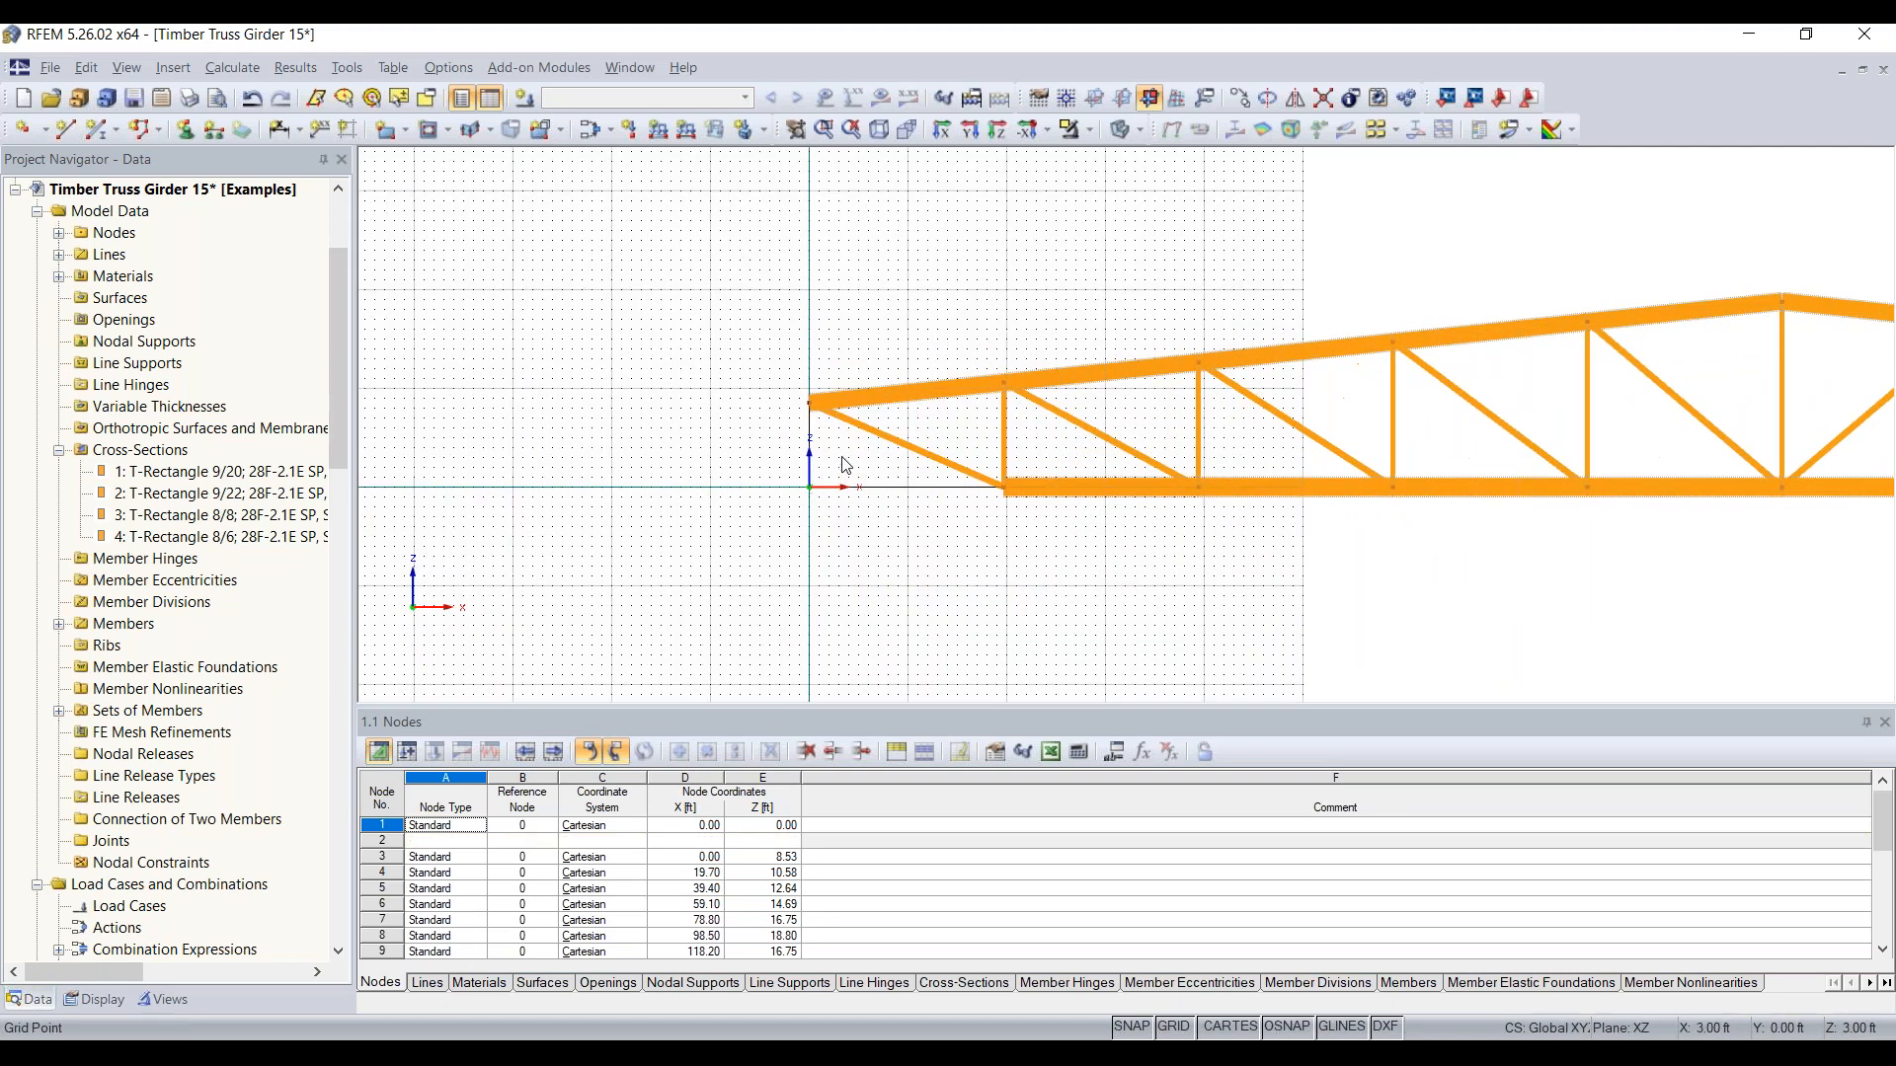
key(Delete)
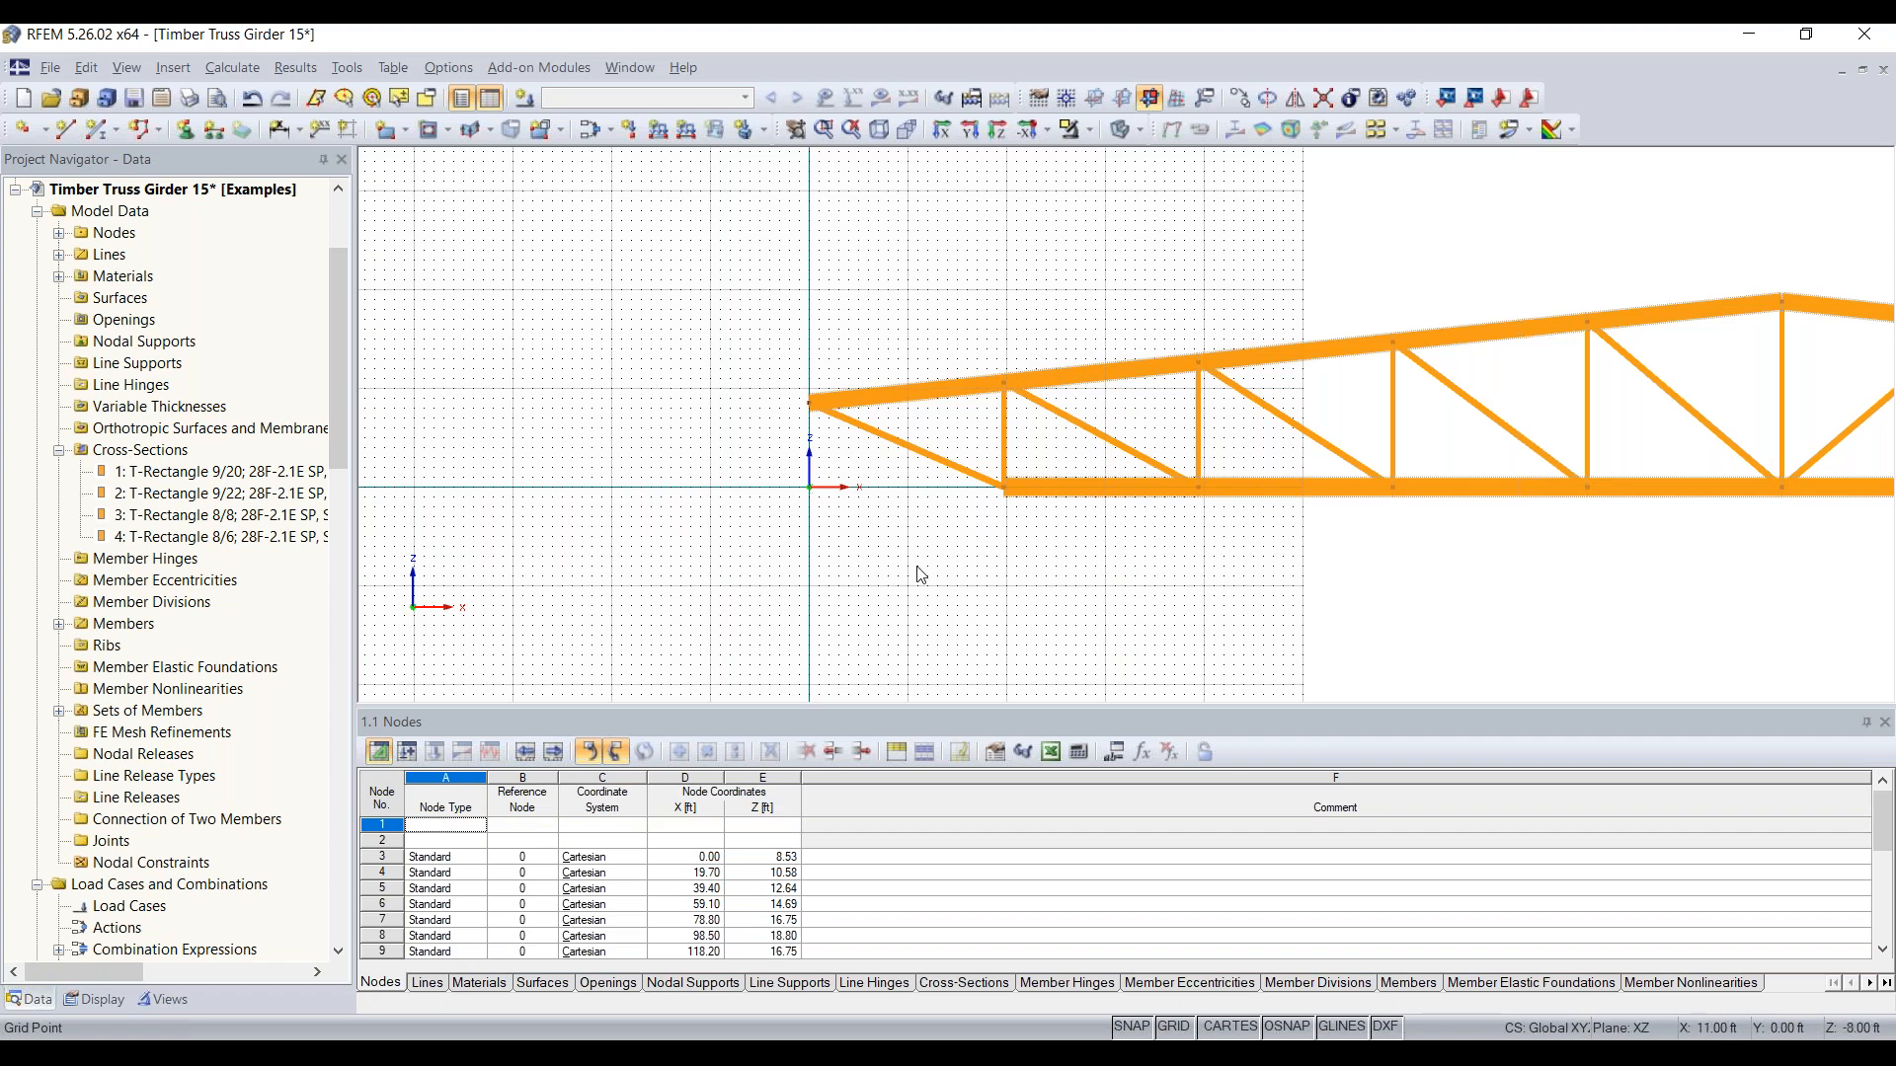
Step: Set the member type of both end diagonals, members 21 and 30, to Beam and clear the selection
scroll(992, 519, down, 1)
middle_drag(992, 518, 859, 514)
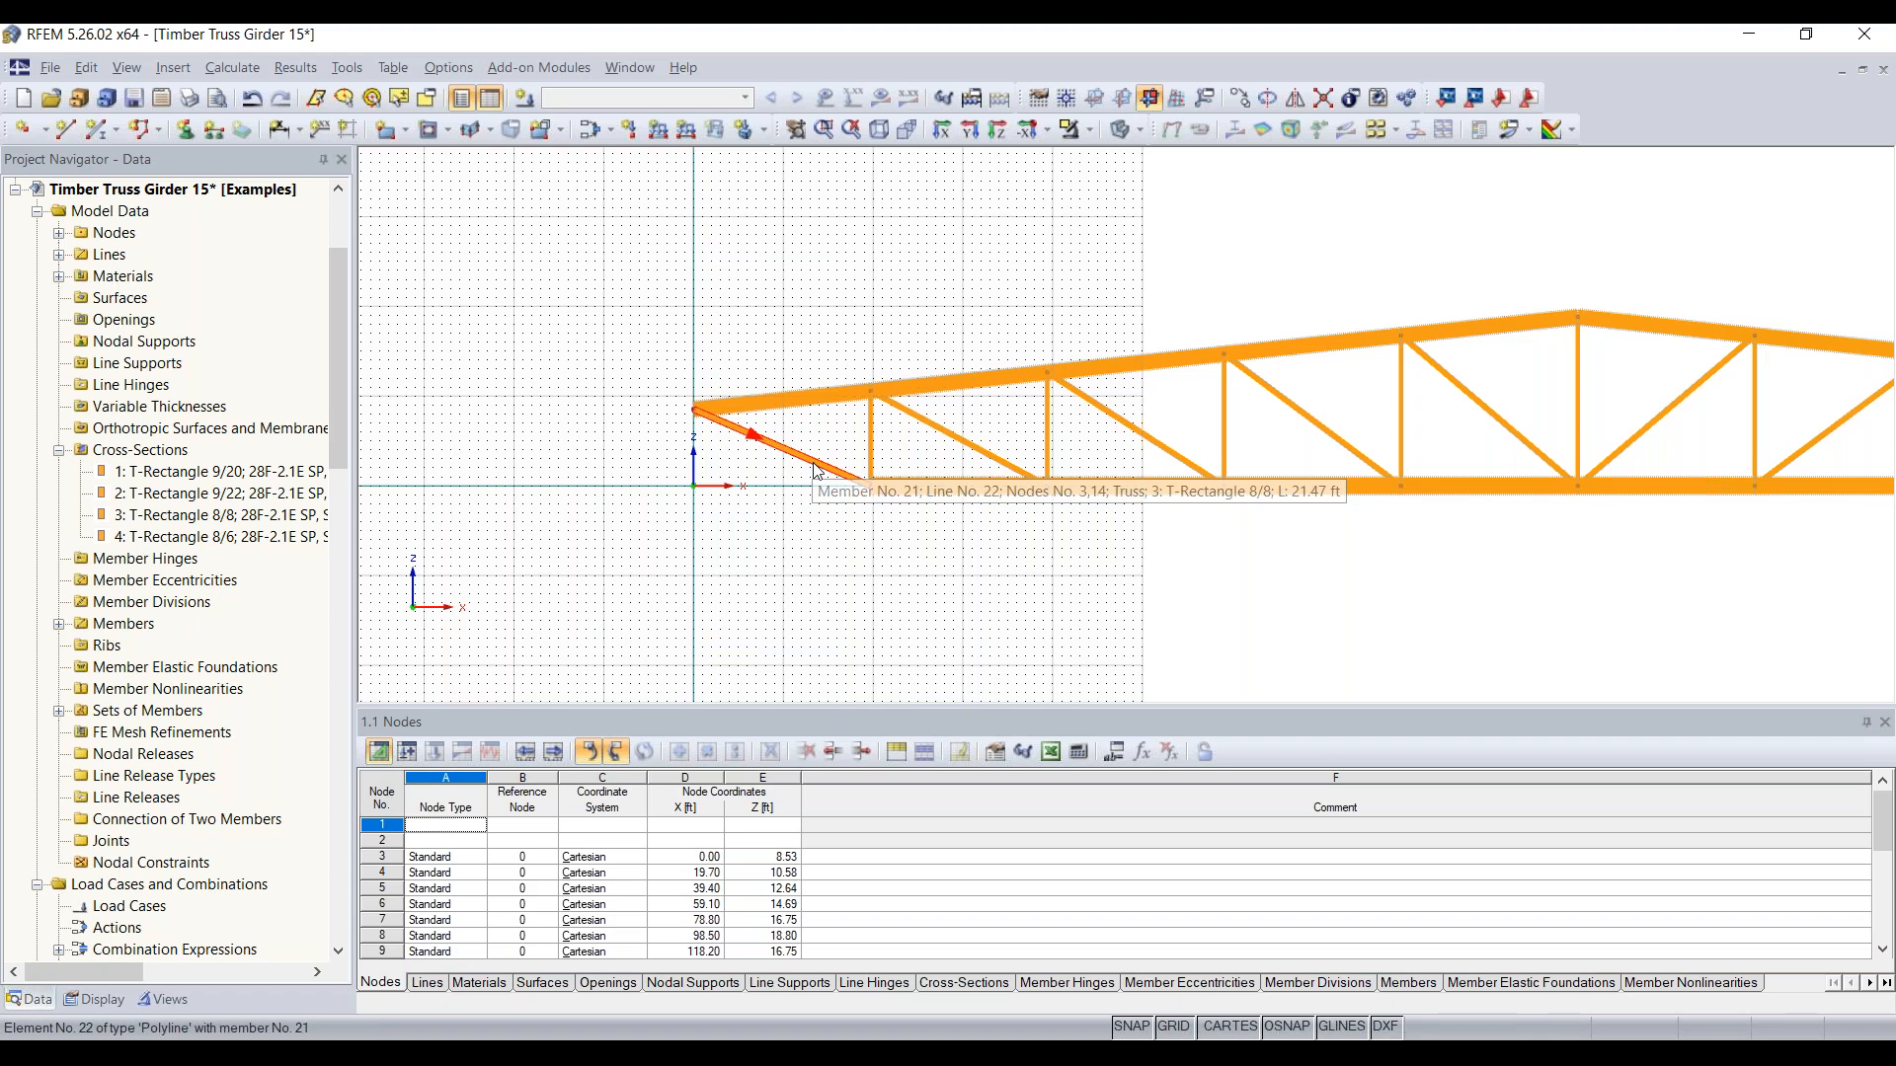
middle_drag(816, 472, 698, 467)
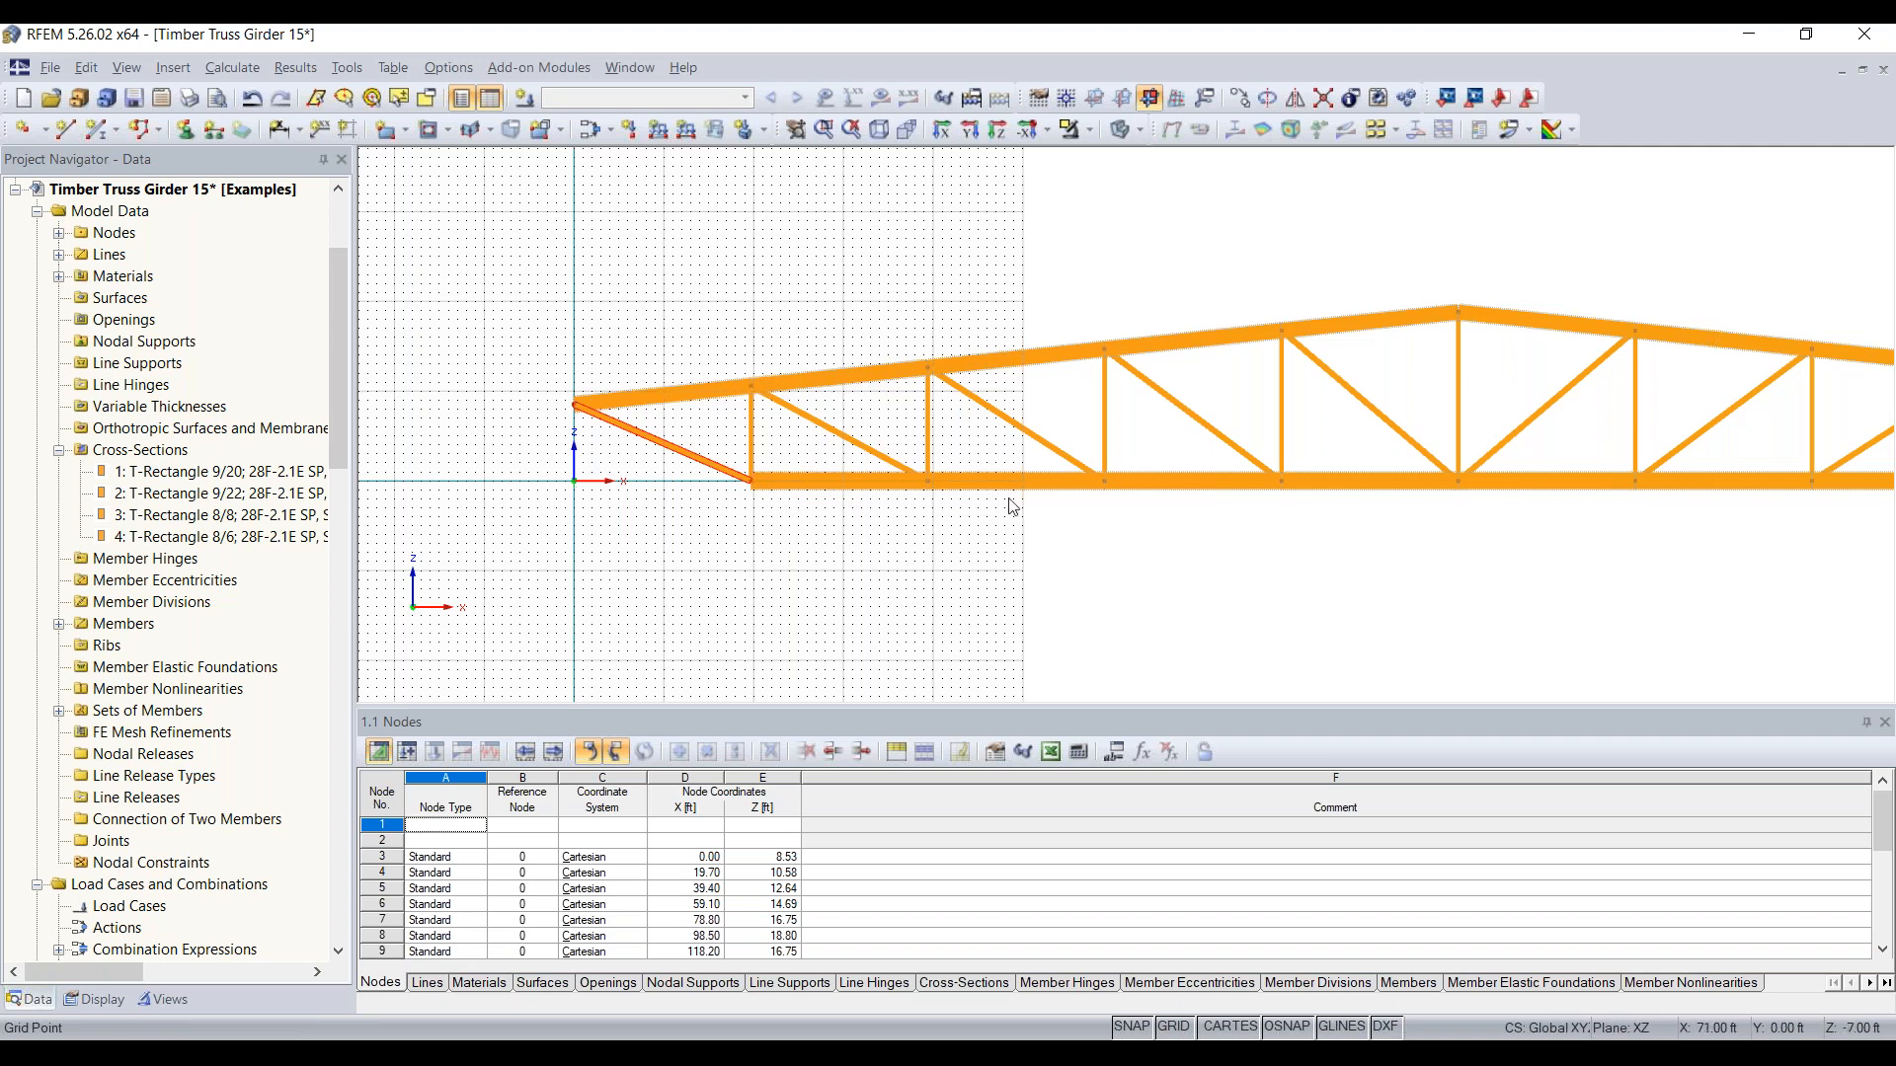
scroll(1178, 582, down, 2)
middle_drag(1195, 588, 809, 567)
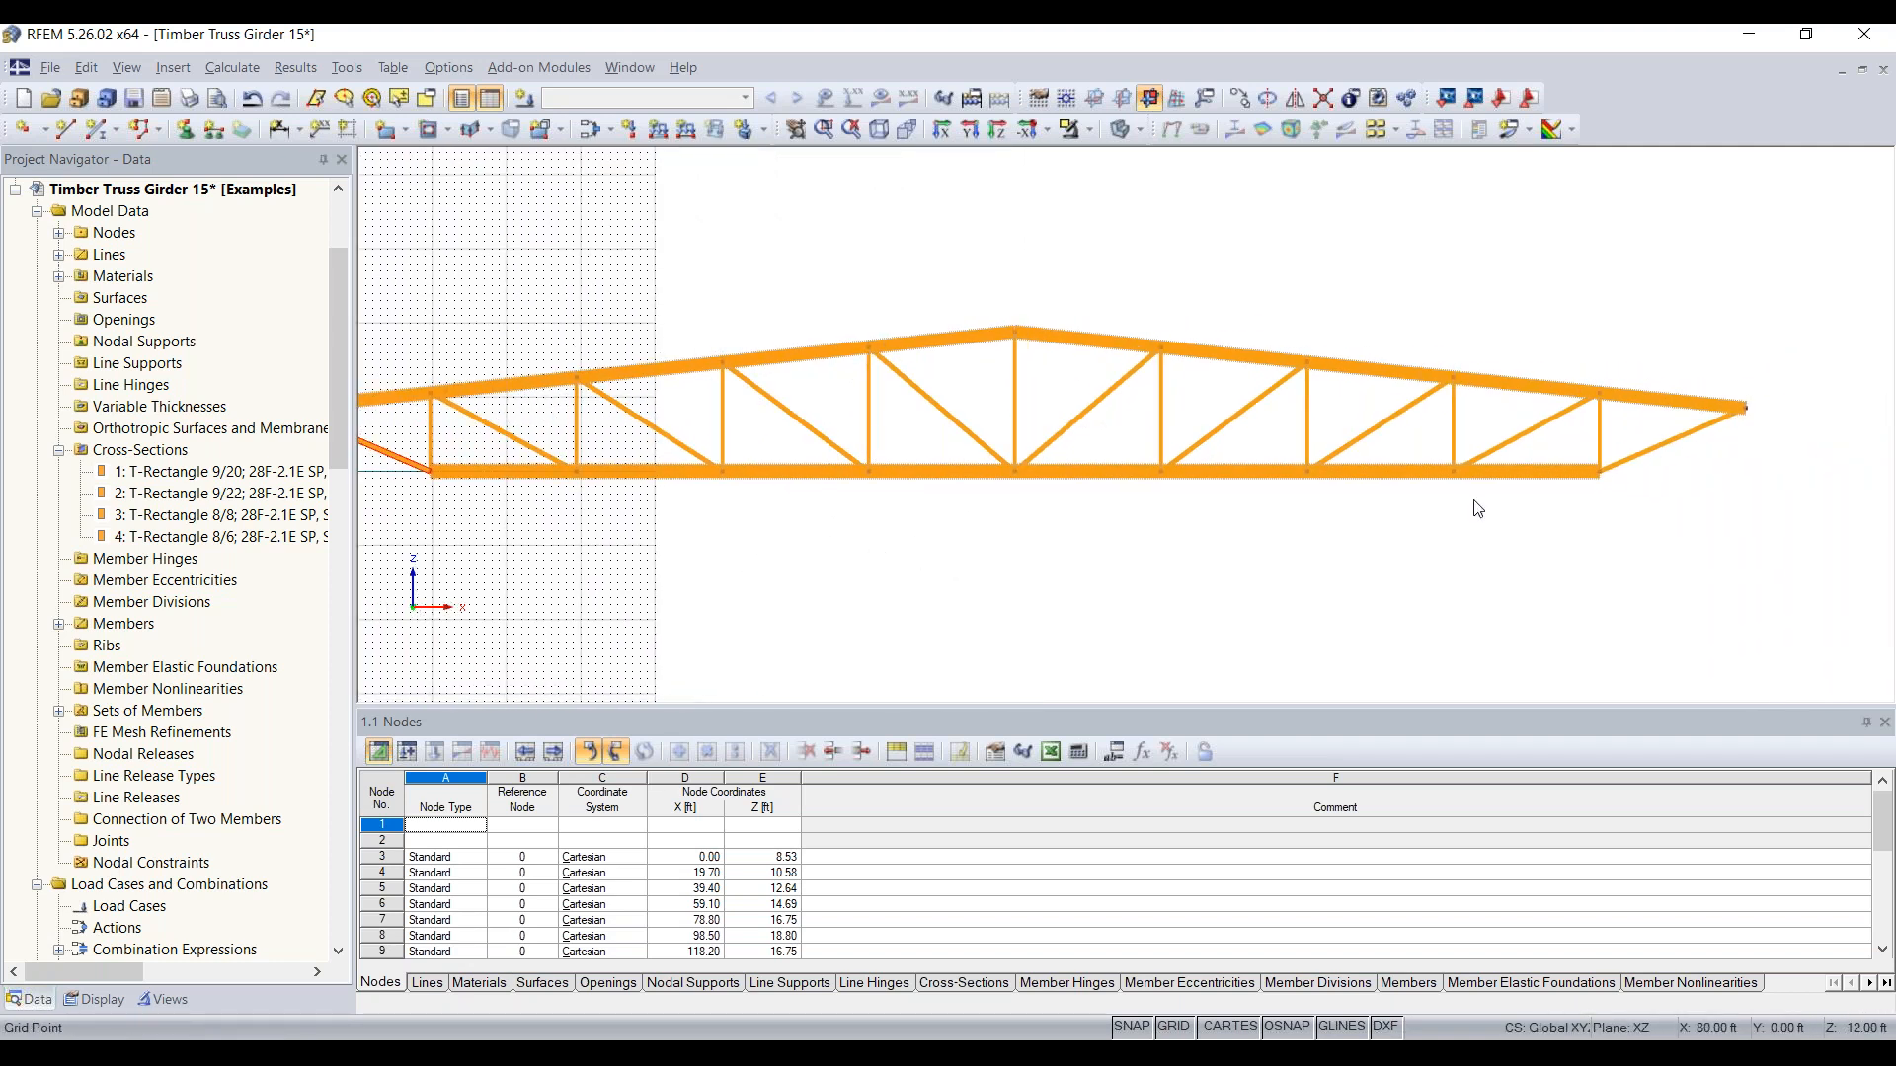
double_click(1652, 453)
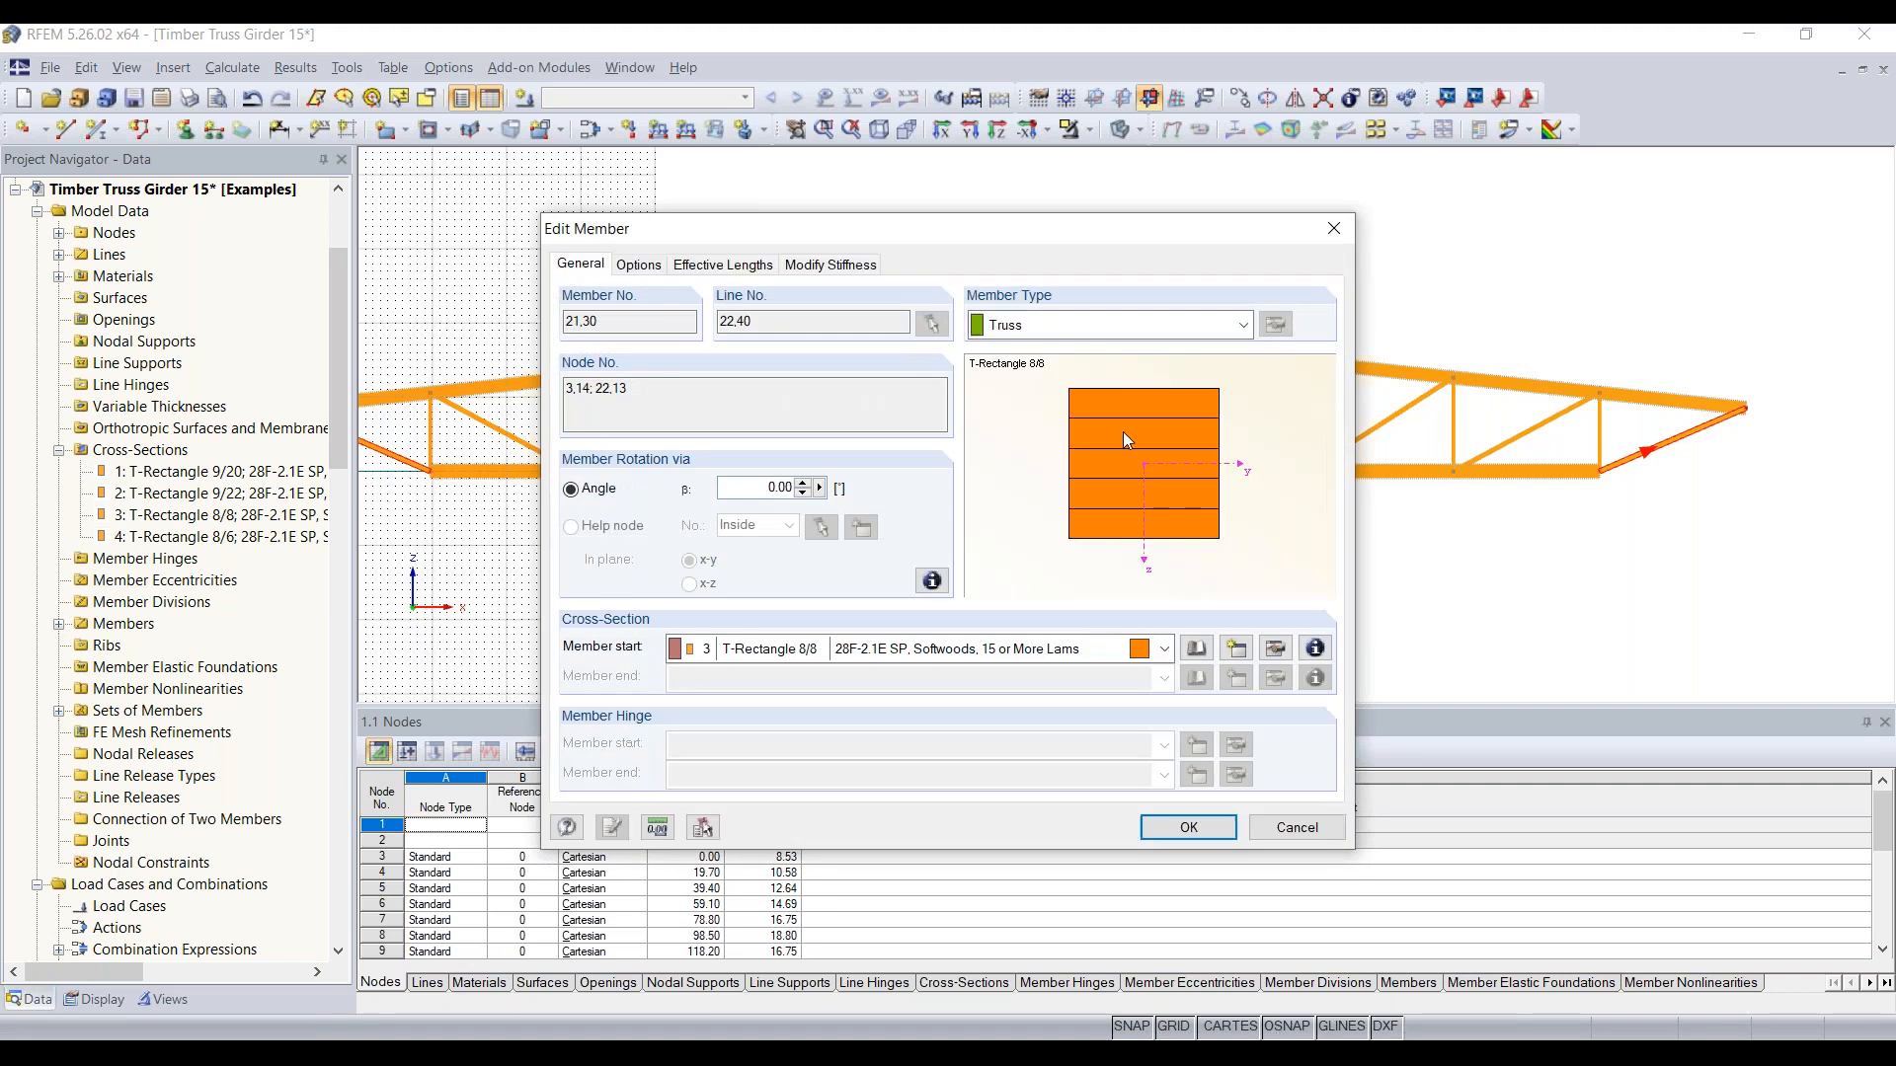
click(1085, 336)
scroll(1067, 341, up, 1)
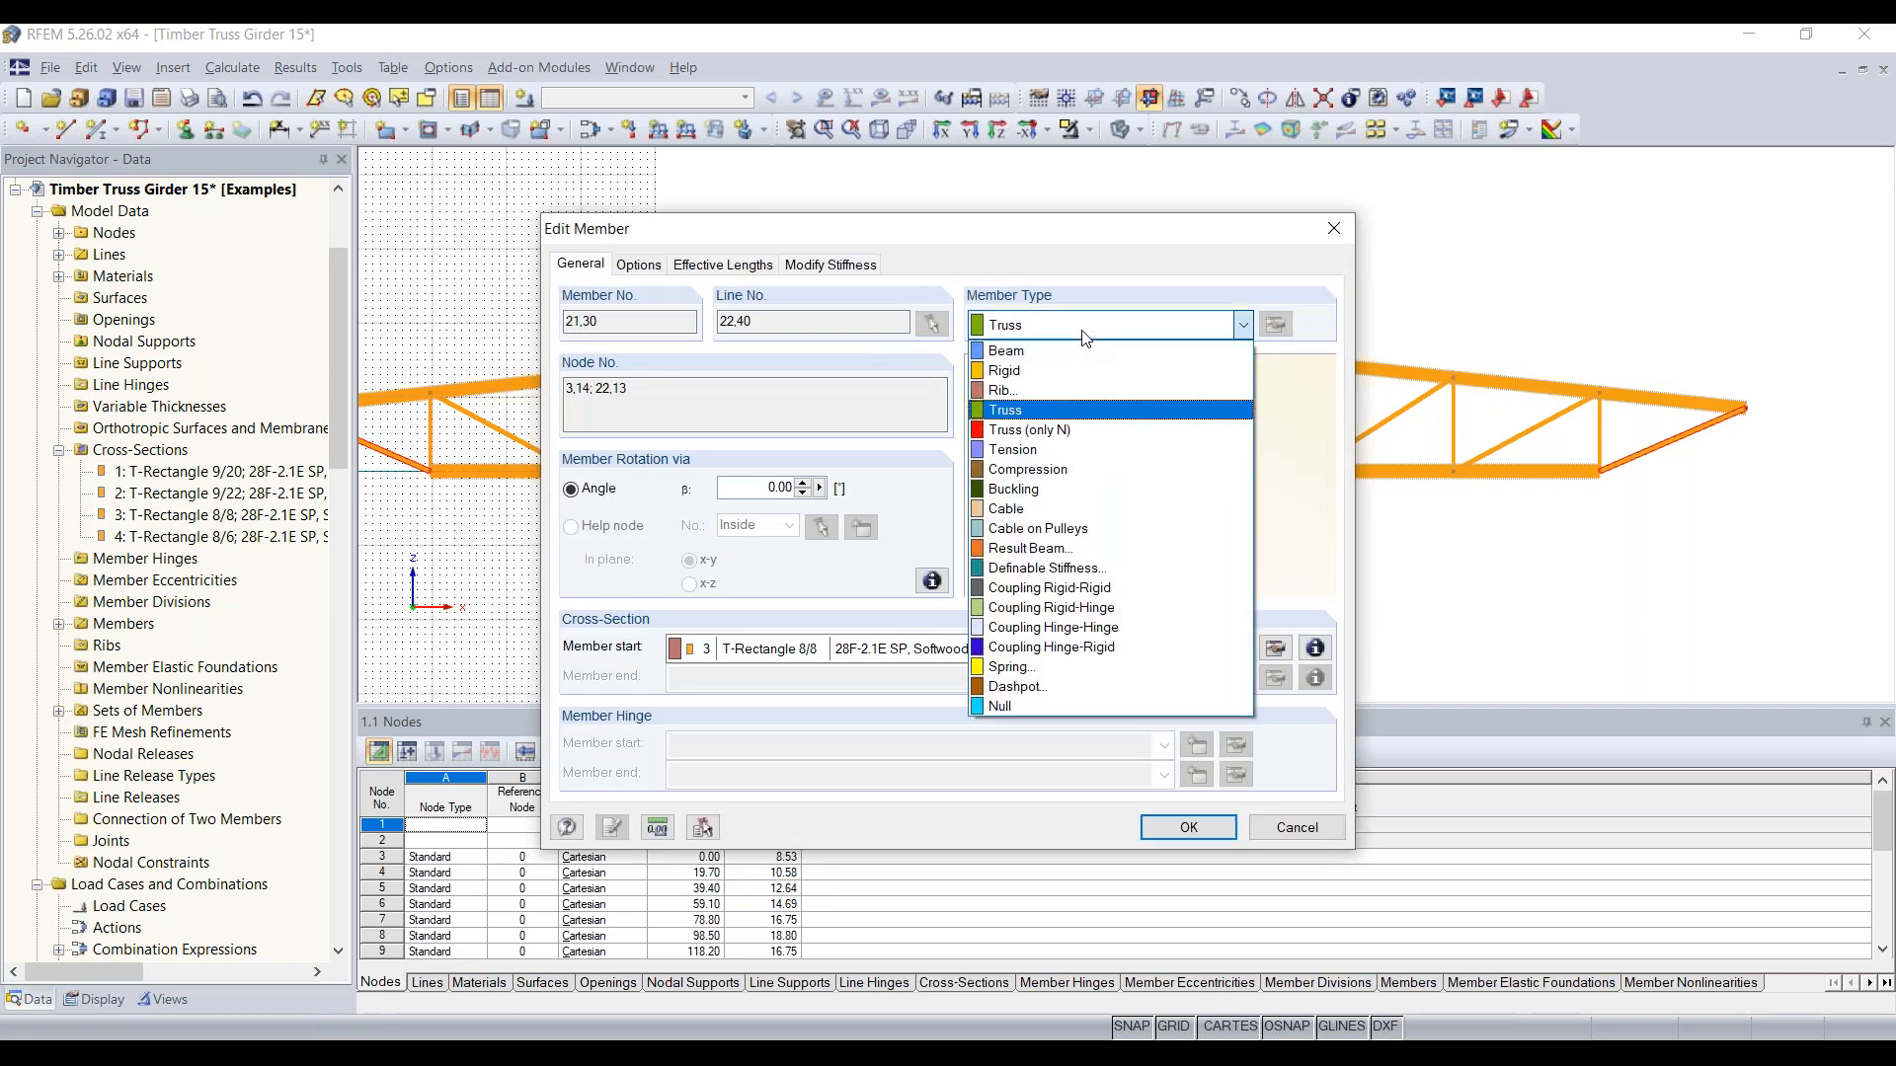
click(1072, 358)
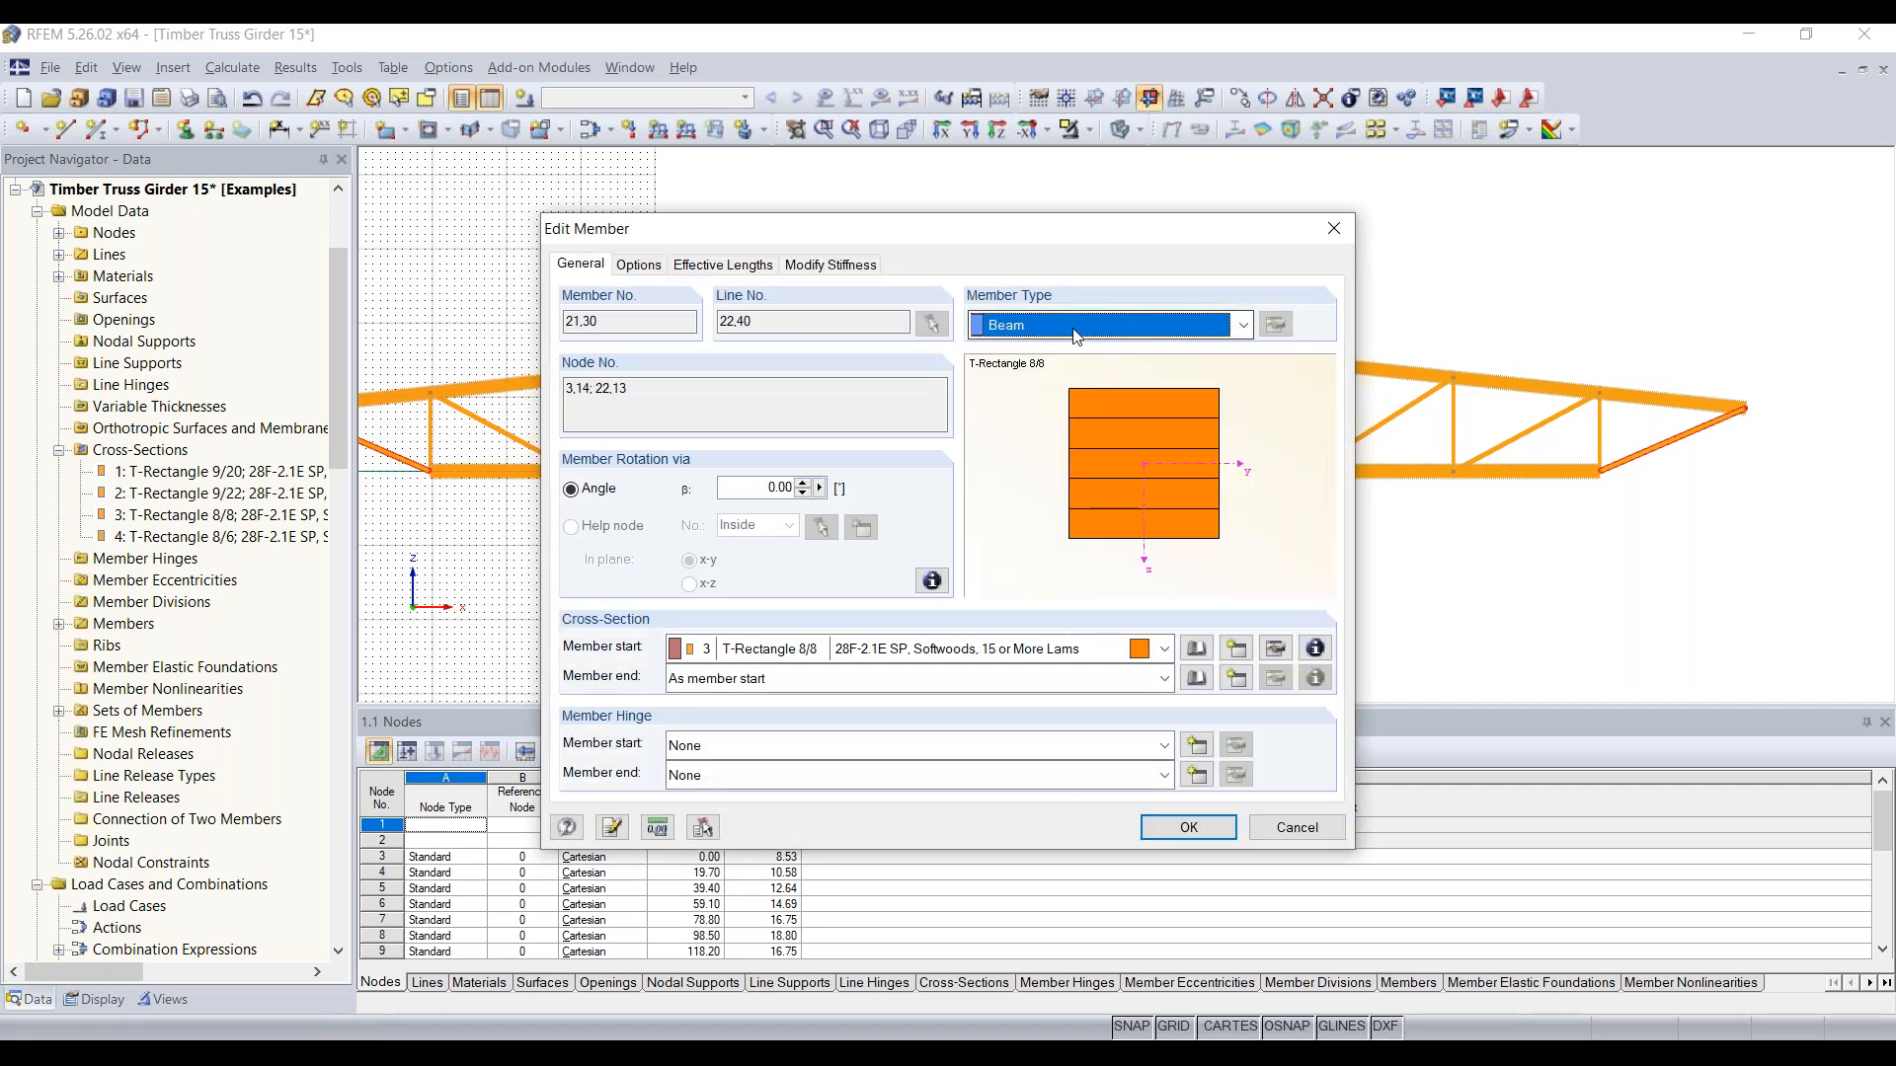
click(1077, 328)
click(1055, 409)
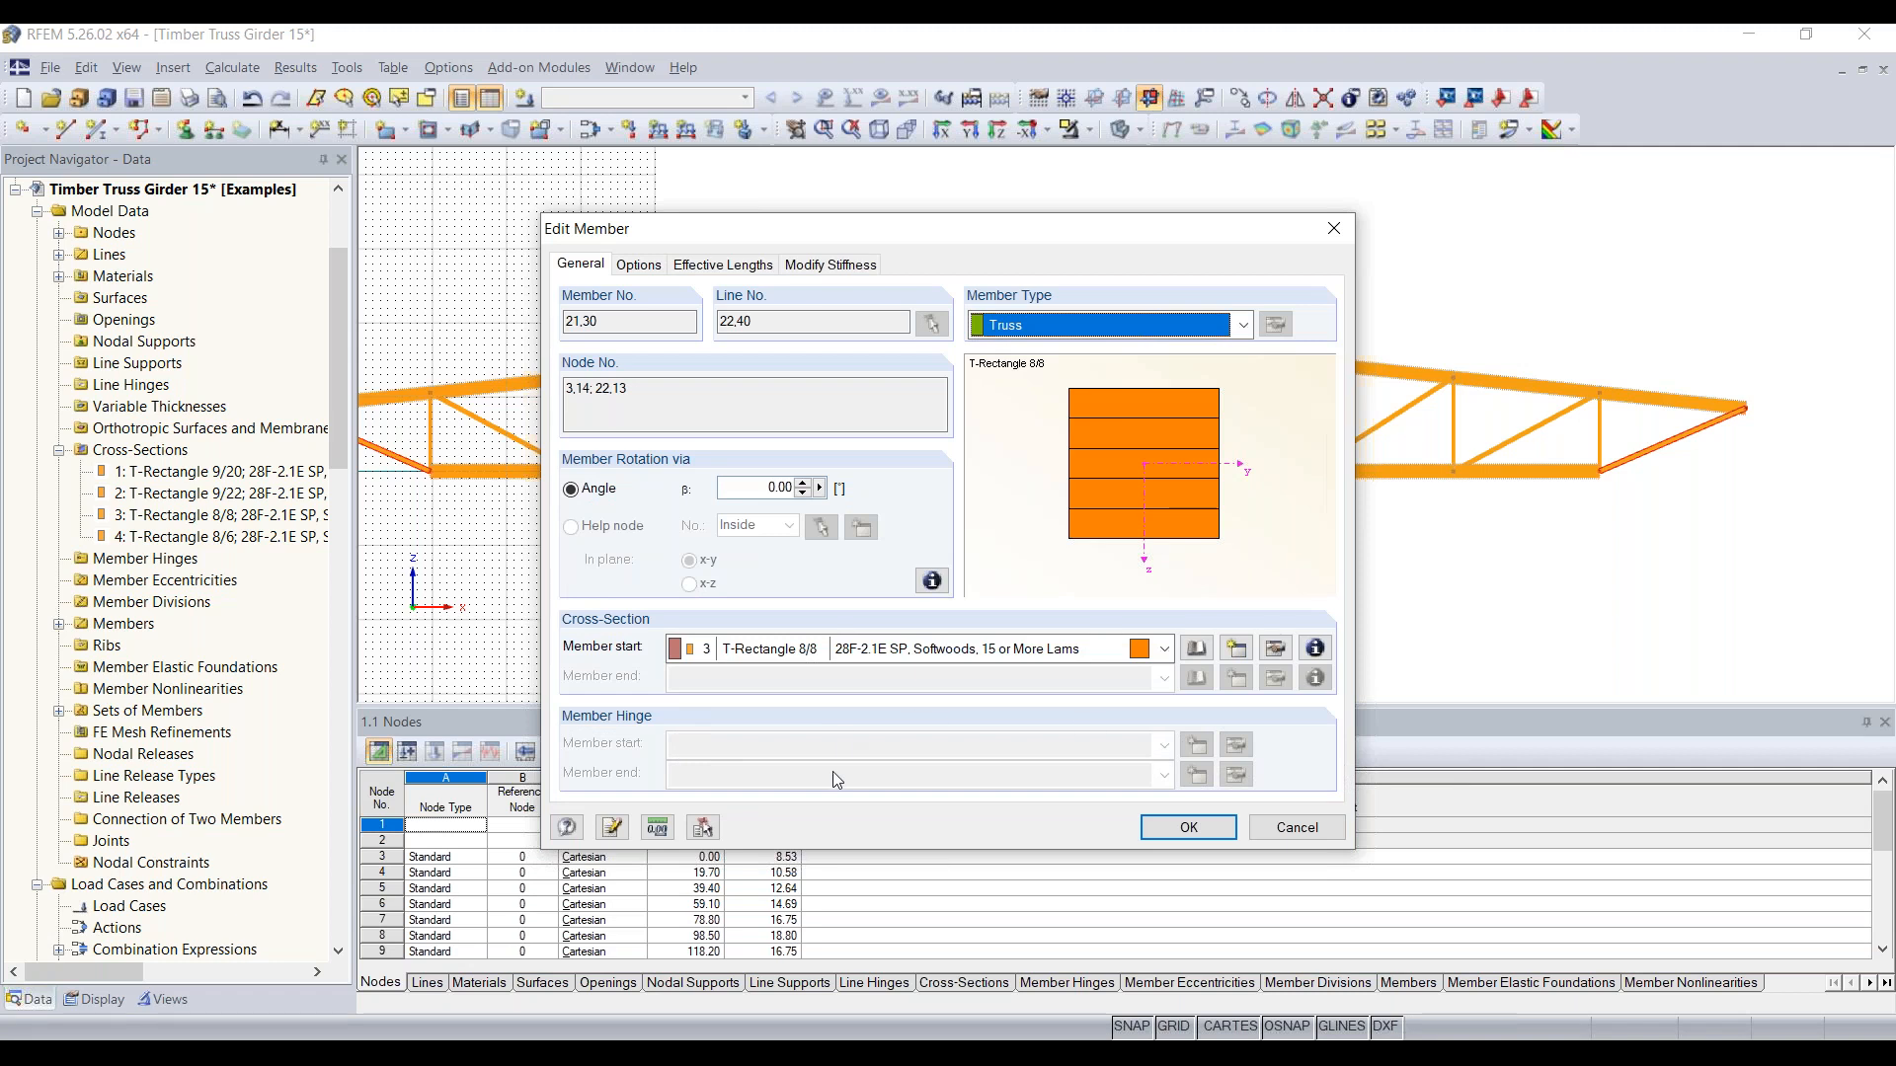
click(1047, 326)
click(1049, 351)
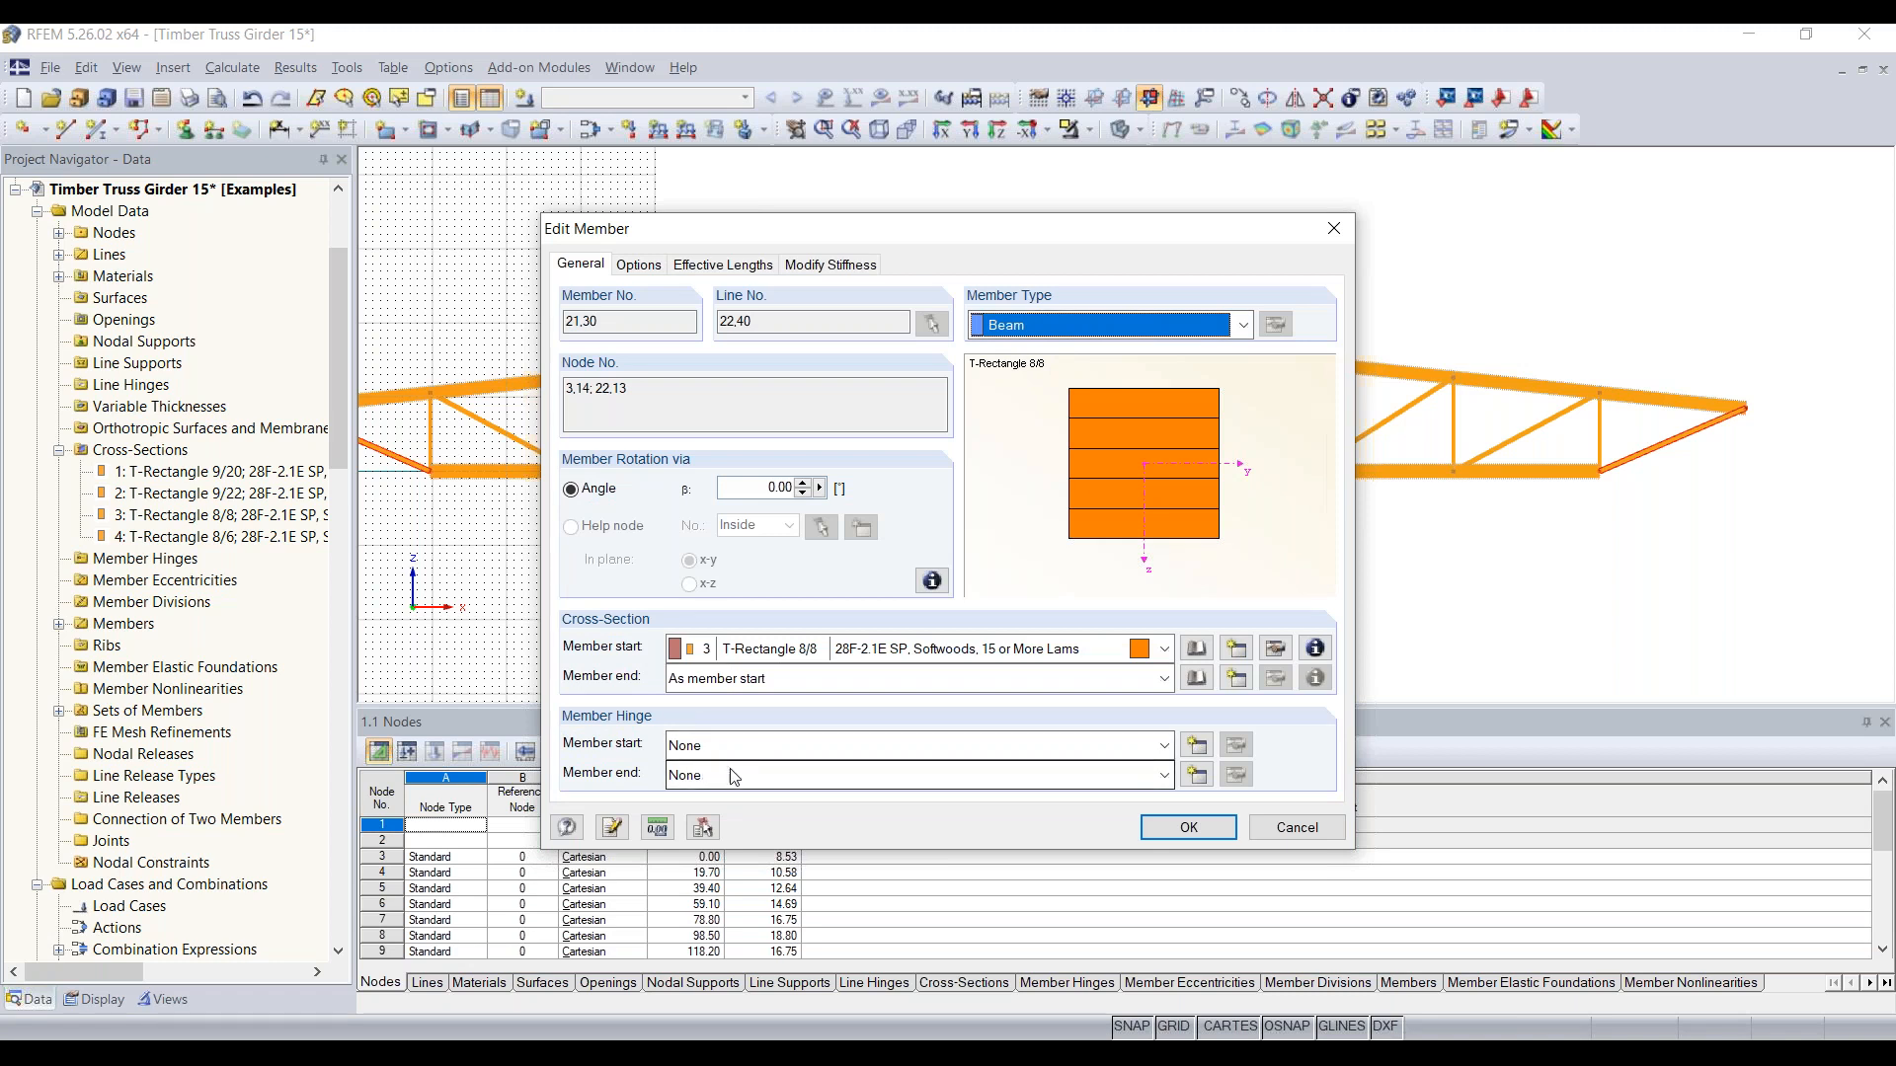
click(1212, 828)
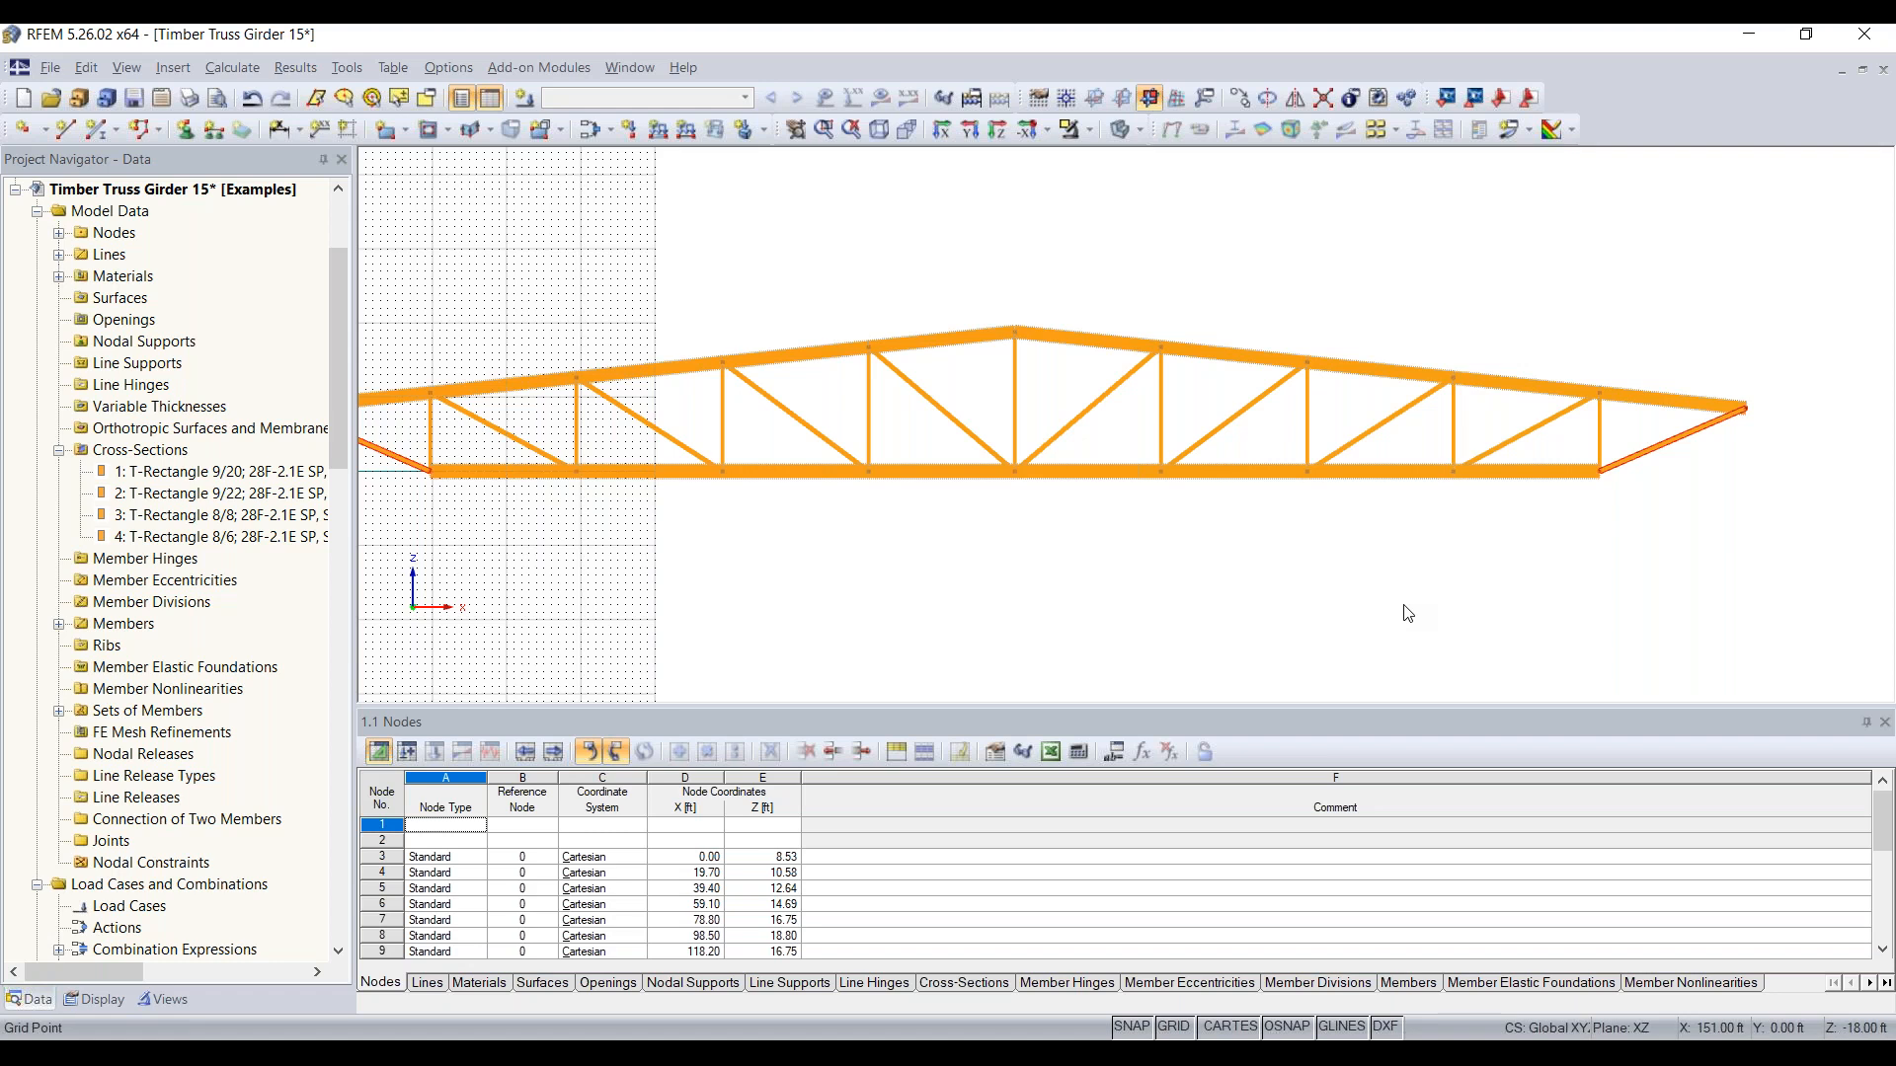
click(1651, 500)
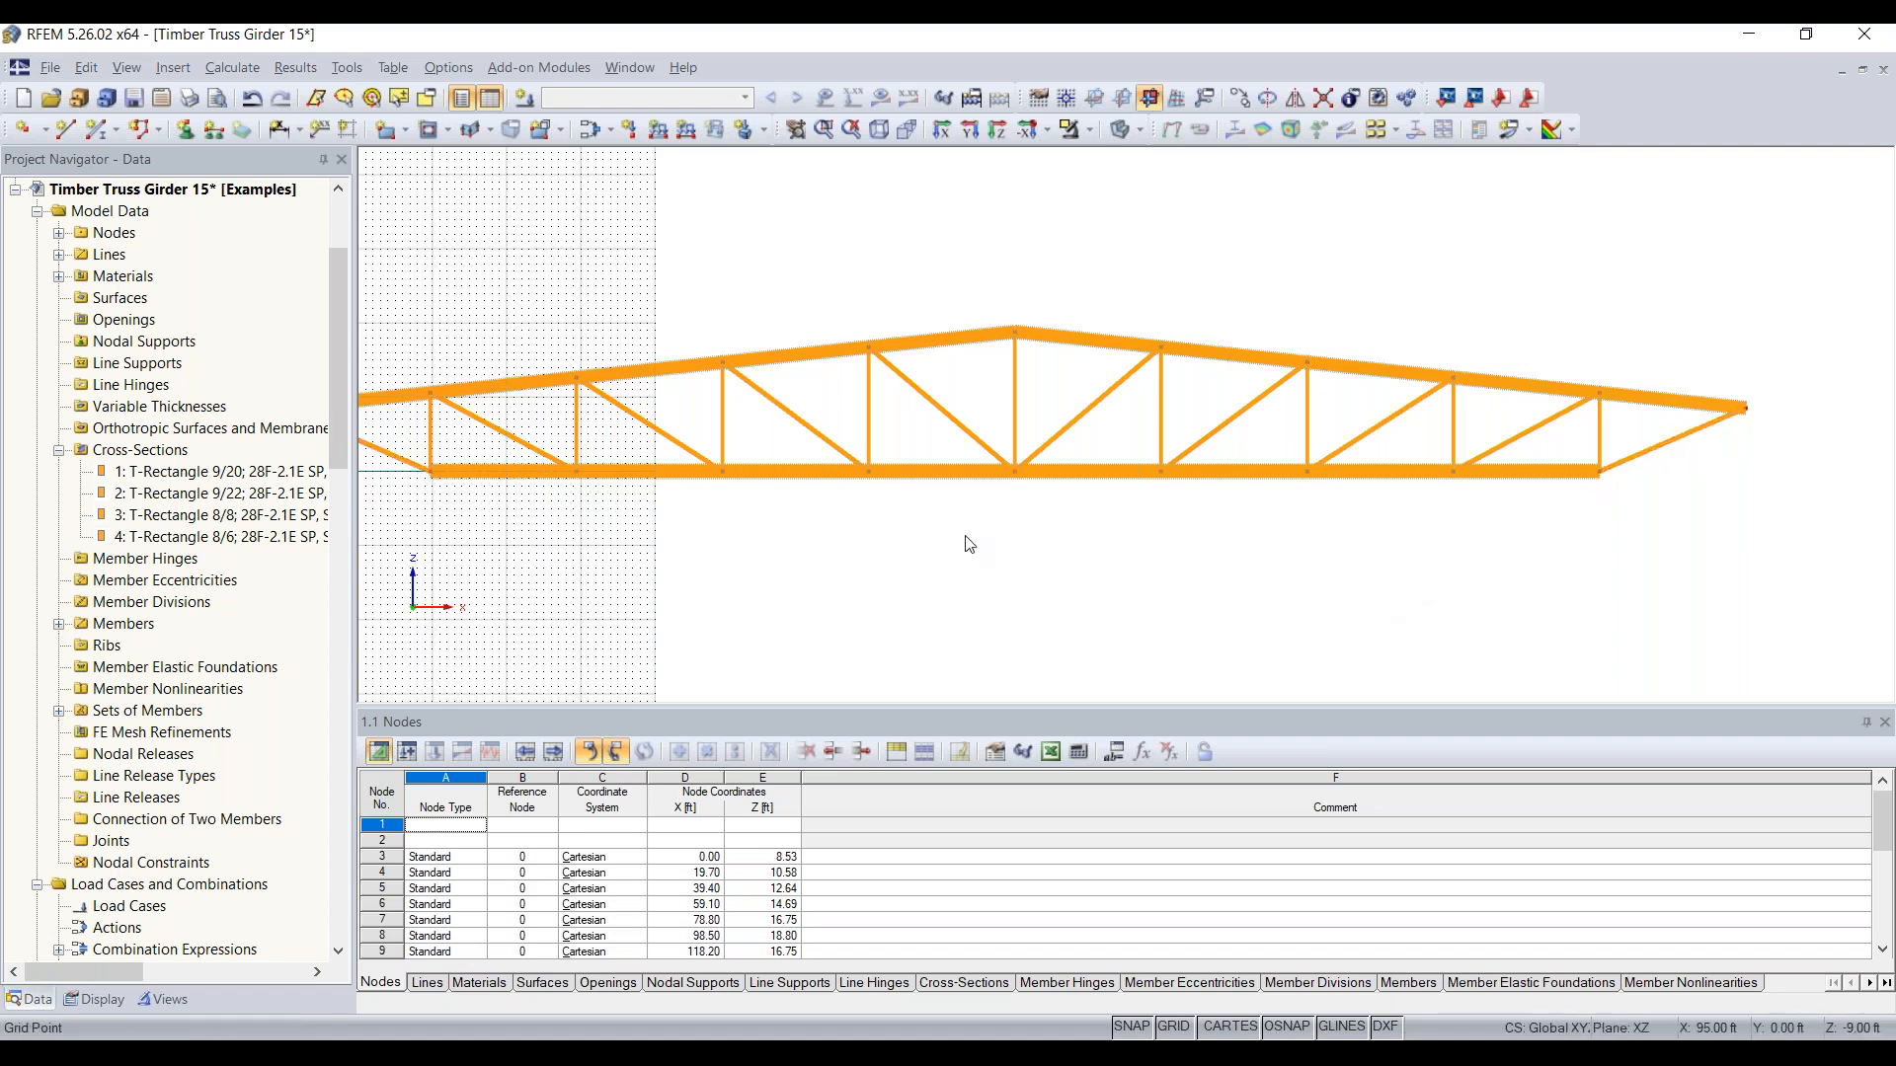
Step: Switch the truss from solid rendering to the wireframe display
scroll(977, 541, down, 2)
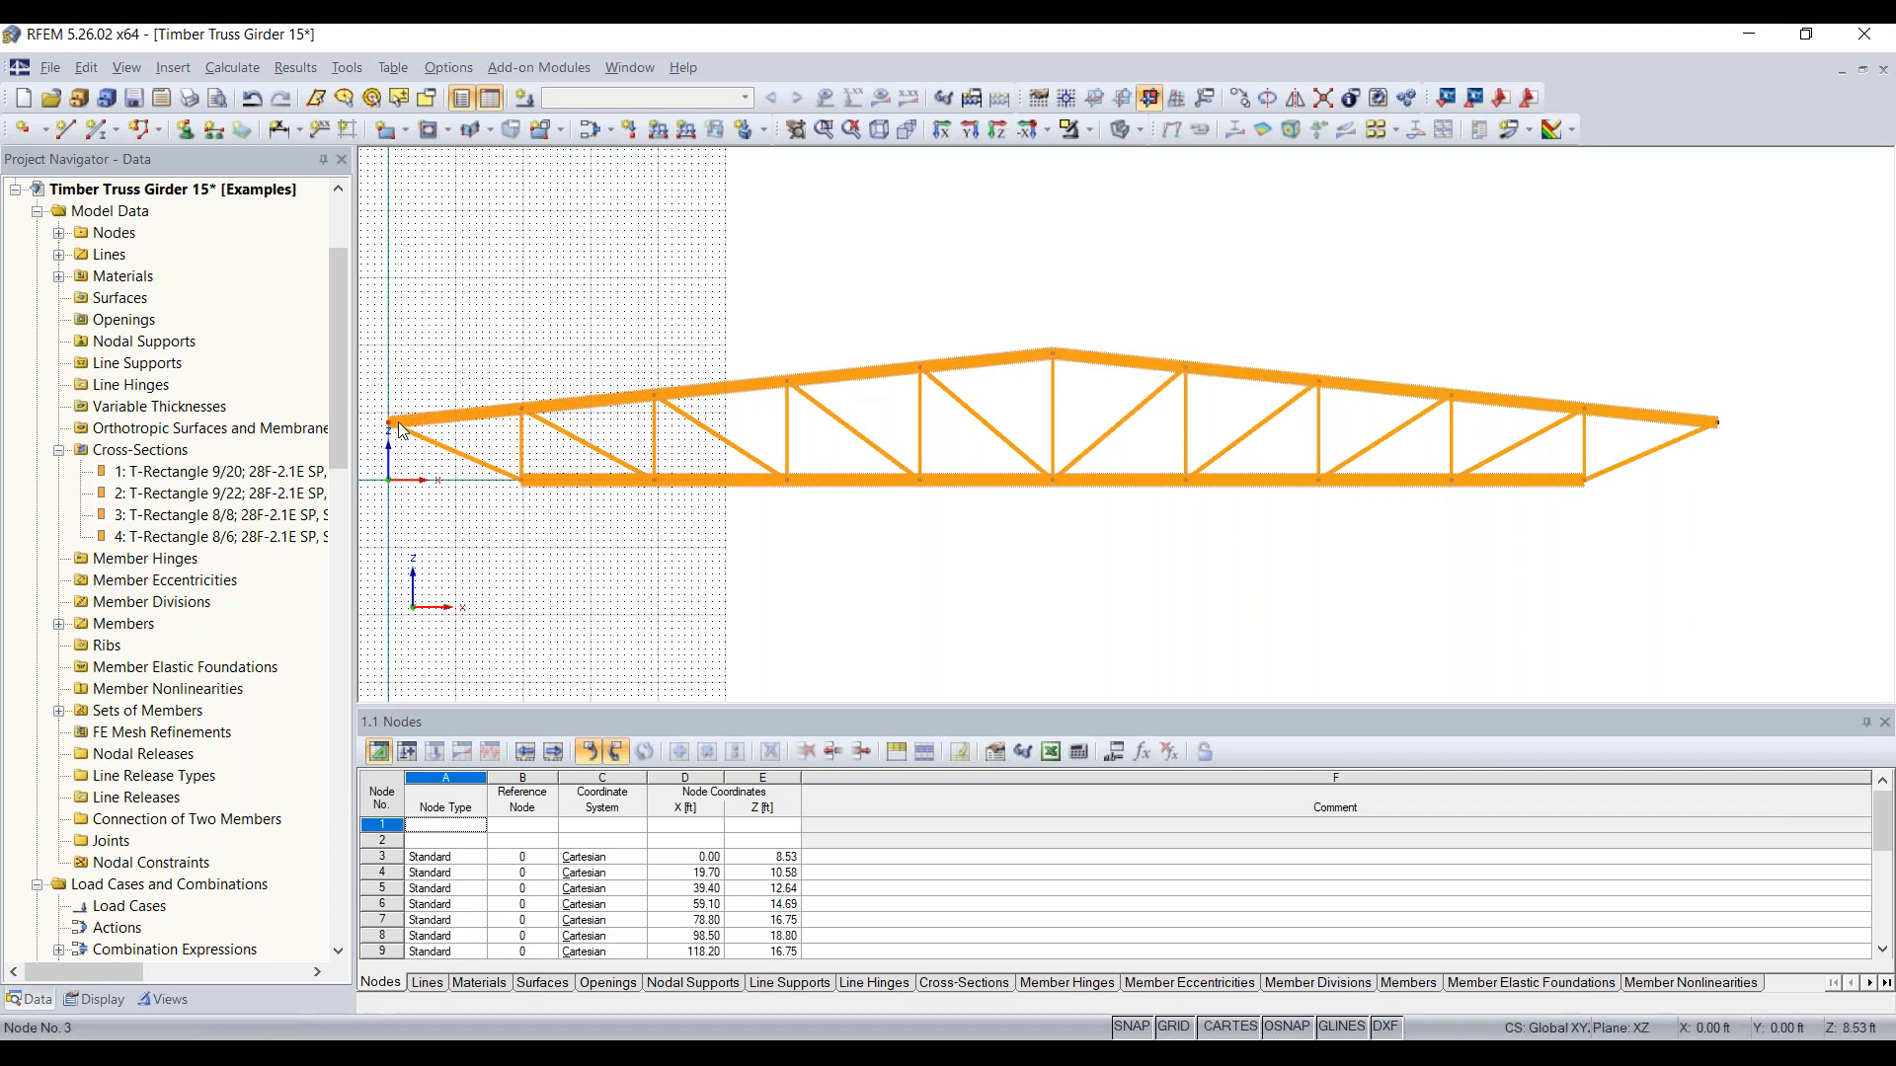
click(1124, 128)
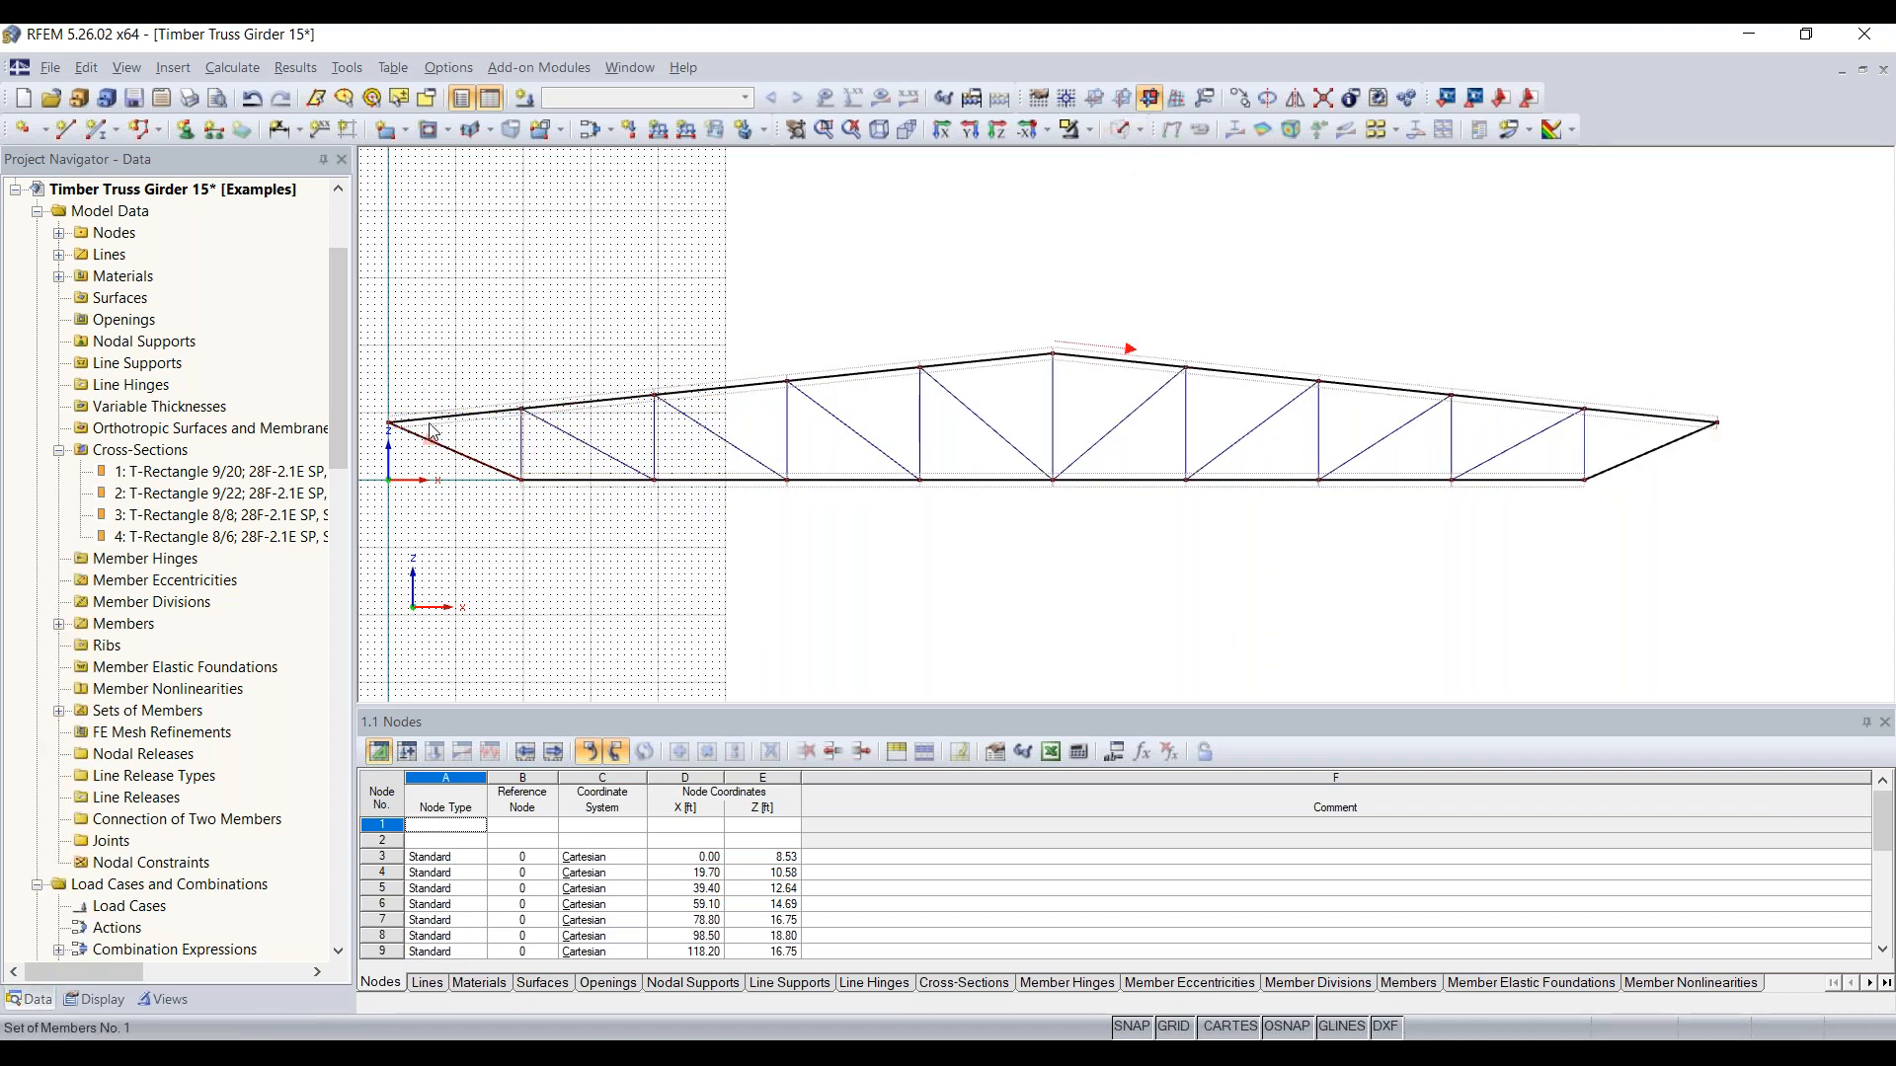
Step: Examine the extents of the upper chord and lower chord sets of members along the truss, including the lower chord's end
scroll(427, 421, up, 3)
scroll(1290, 372, up, 3)
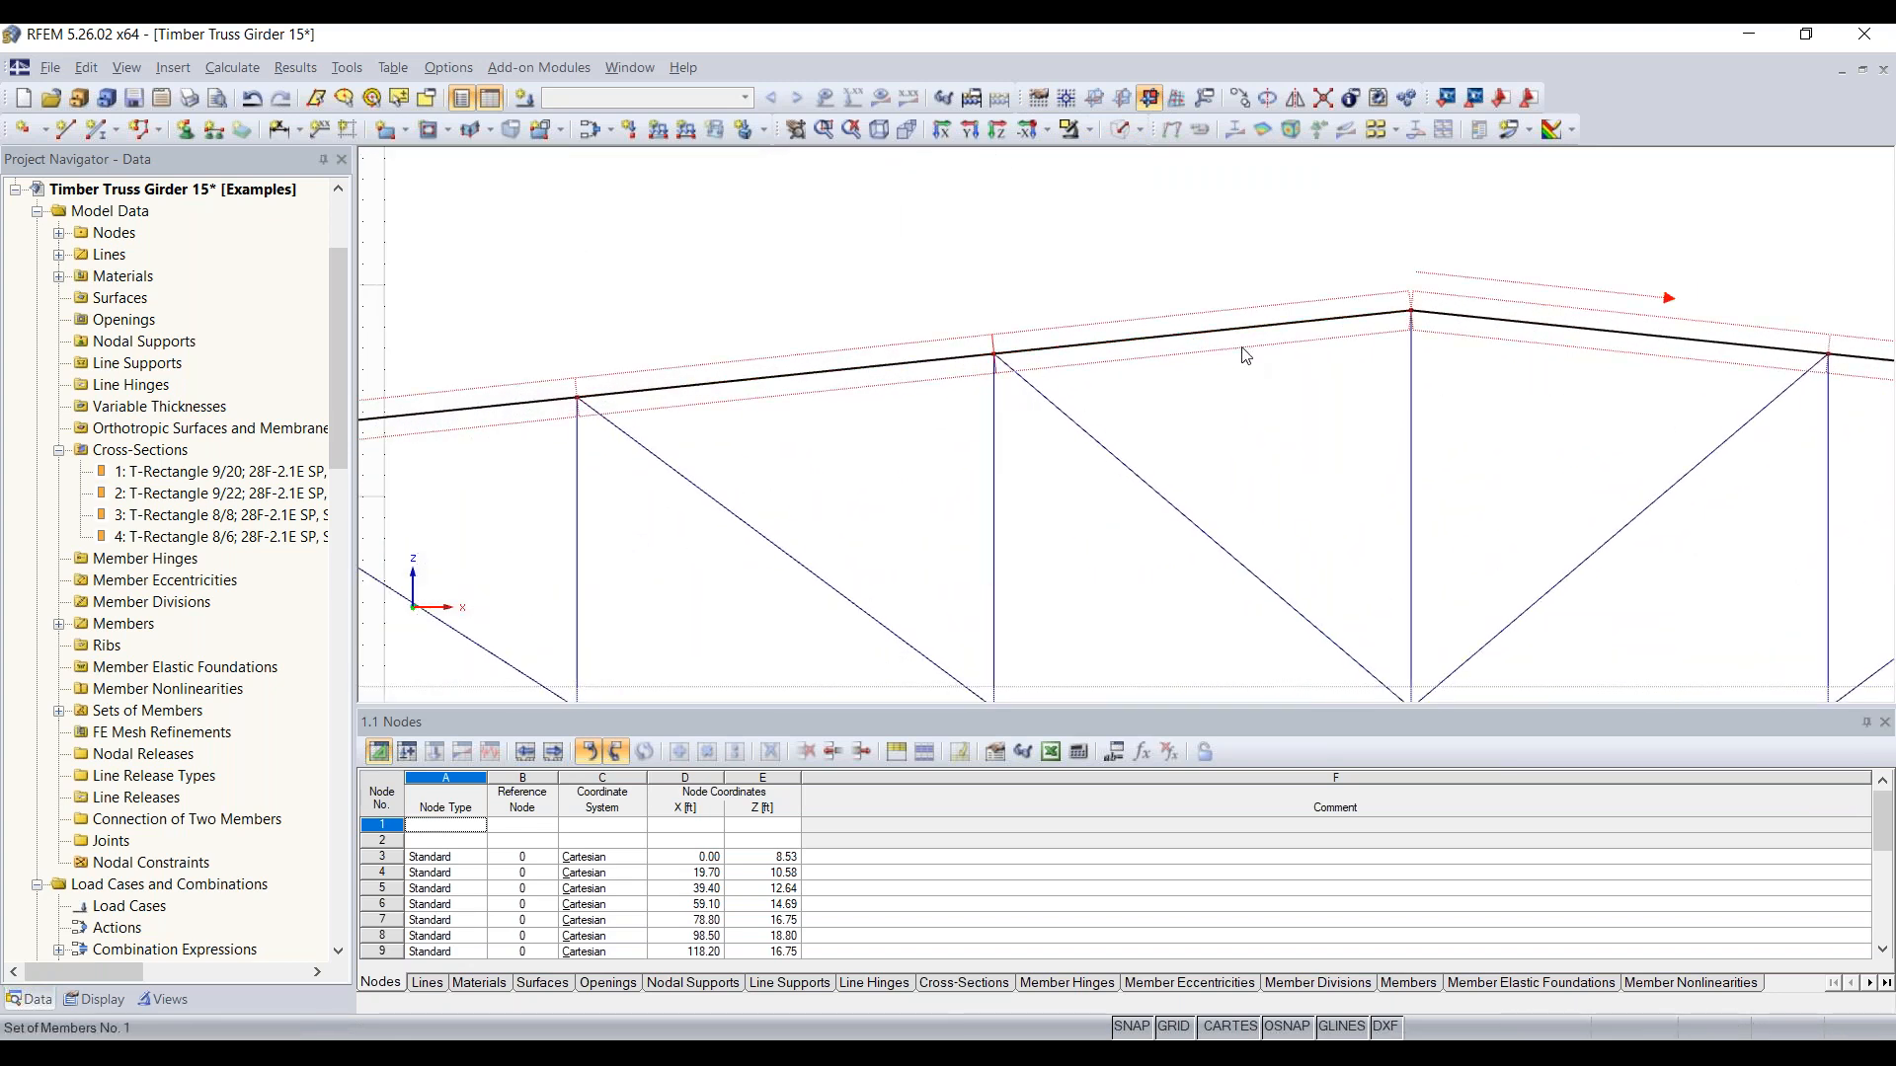
scroll(1279, 355, down, 3)
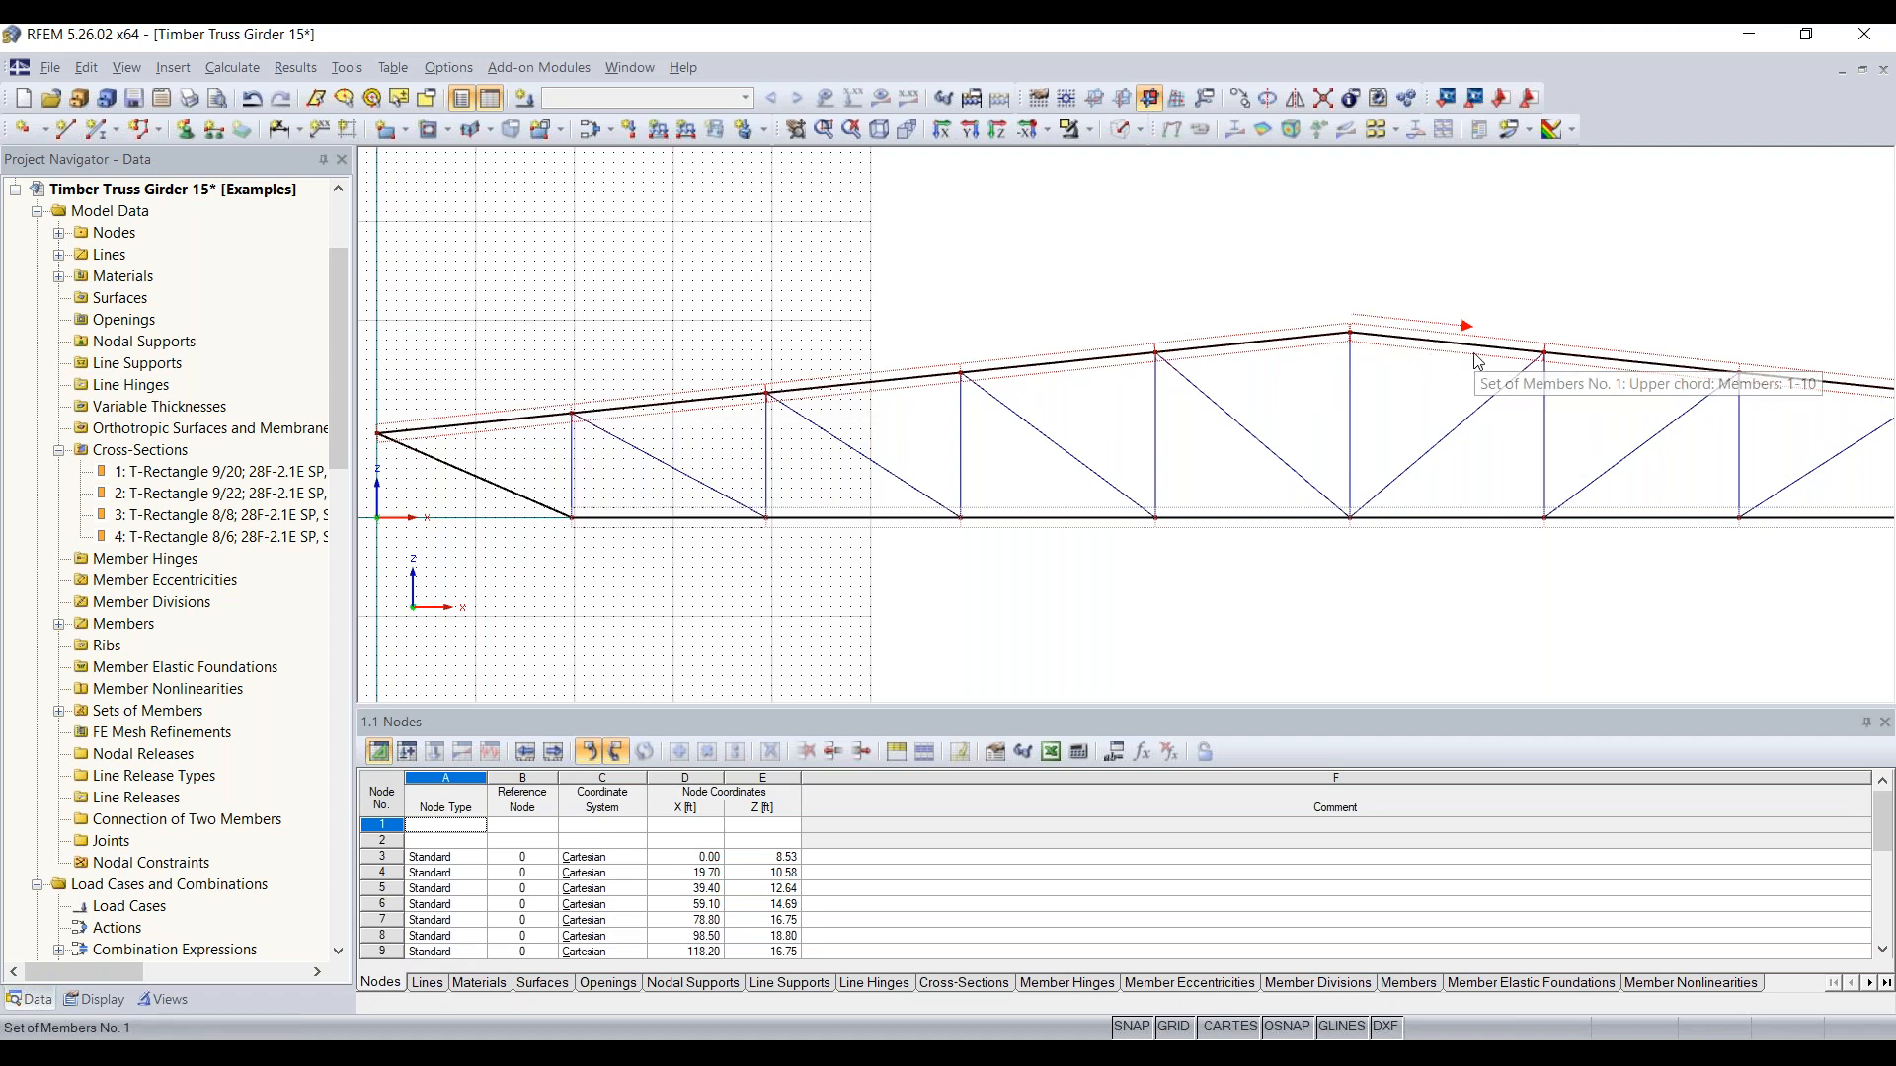
scroll(1487, 376, down, 1)
middle_drag(1486, 376, 1361, 356)
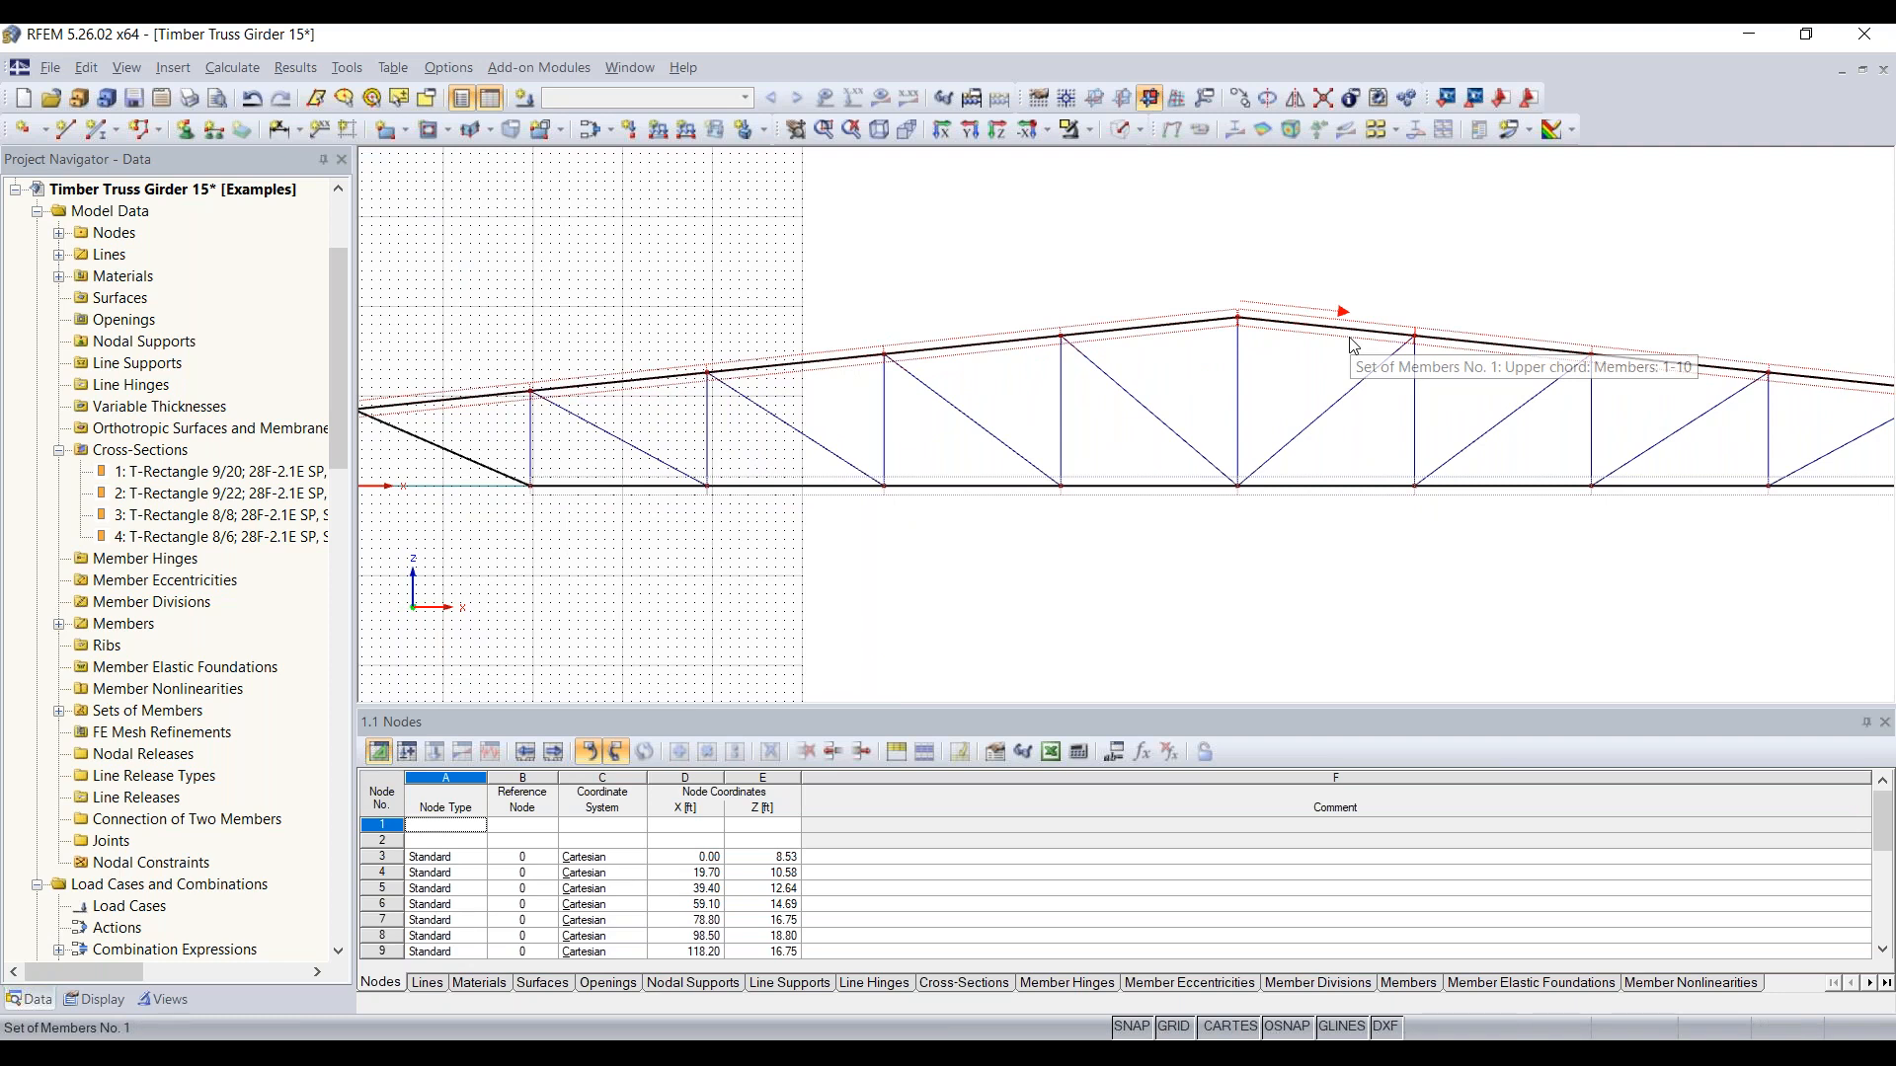
scroll(1352, 345, down, 1)
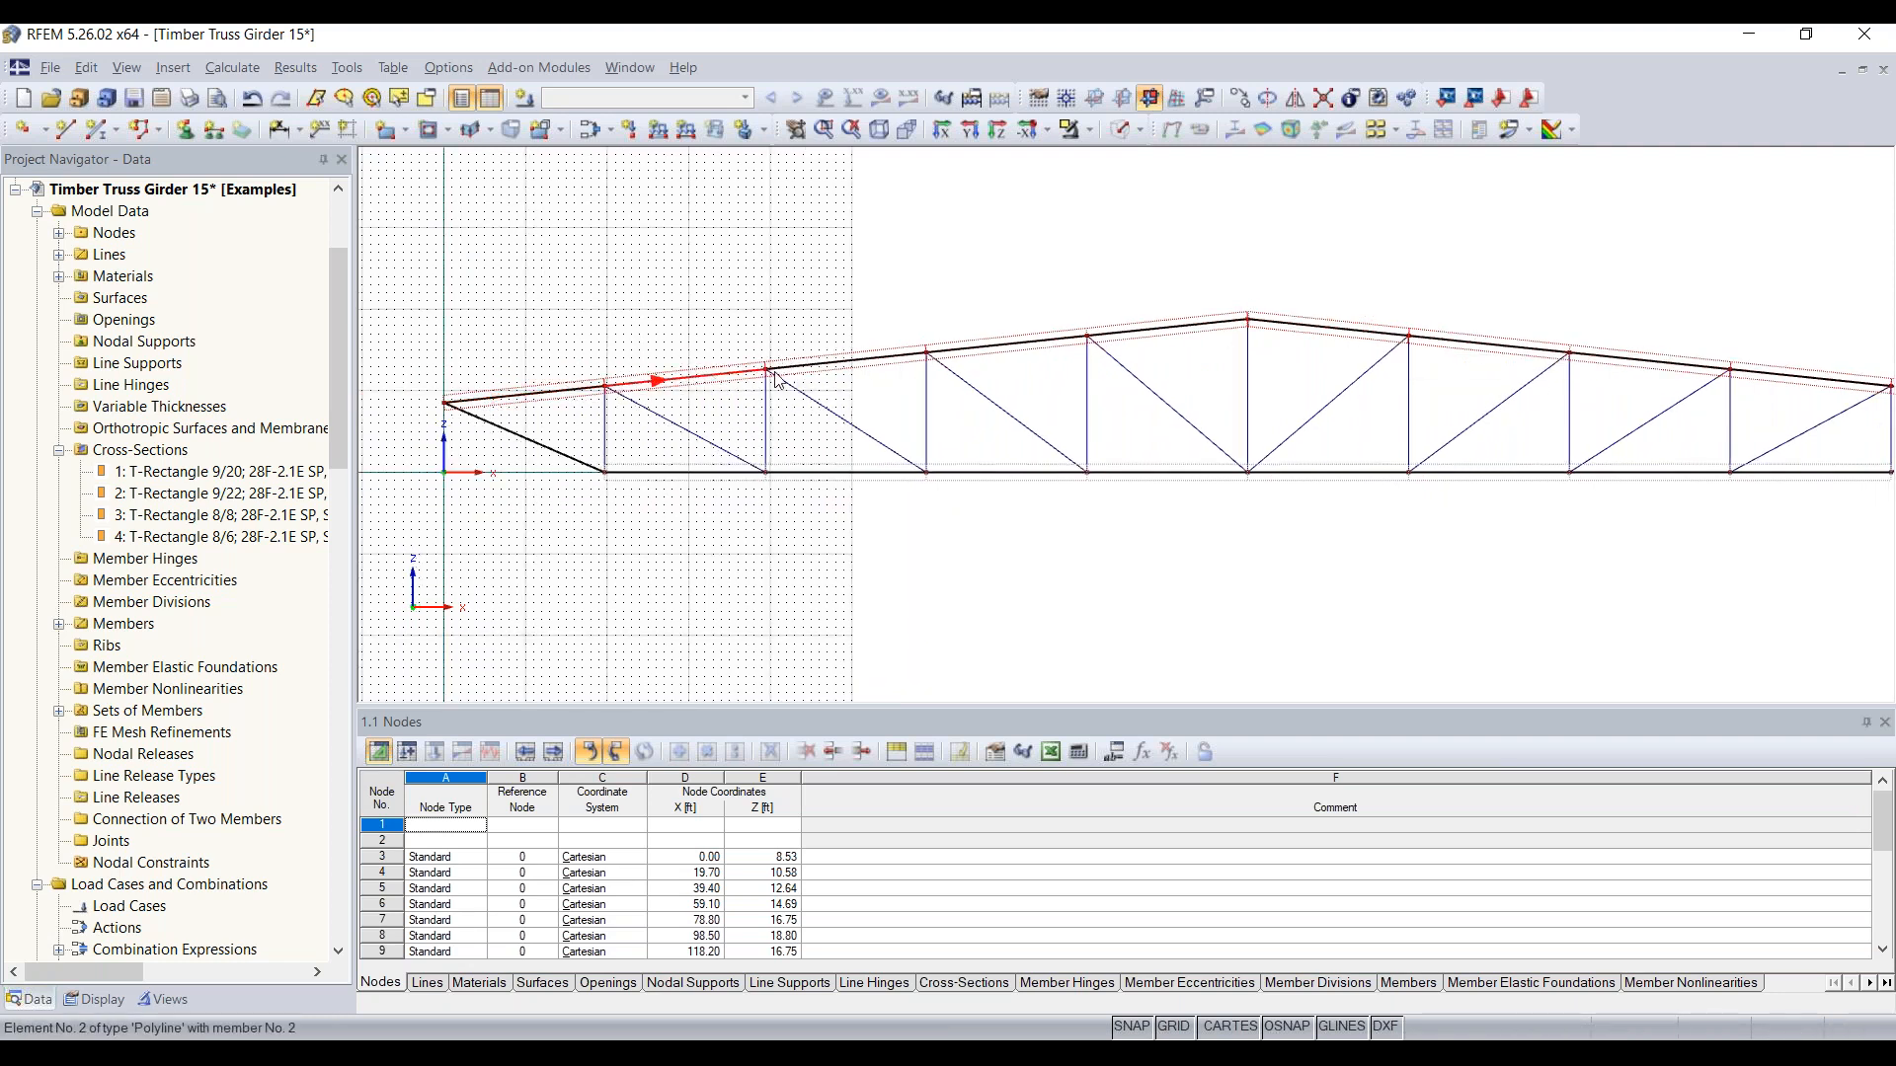
scroll(1676, 402, down, 2)
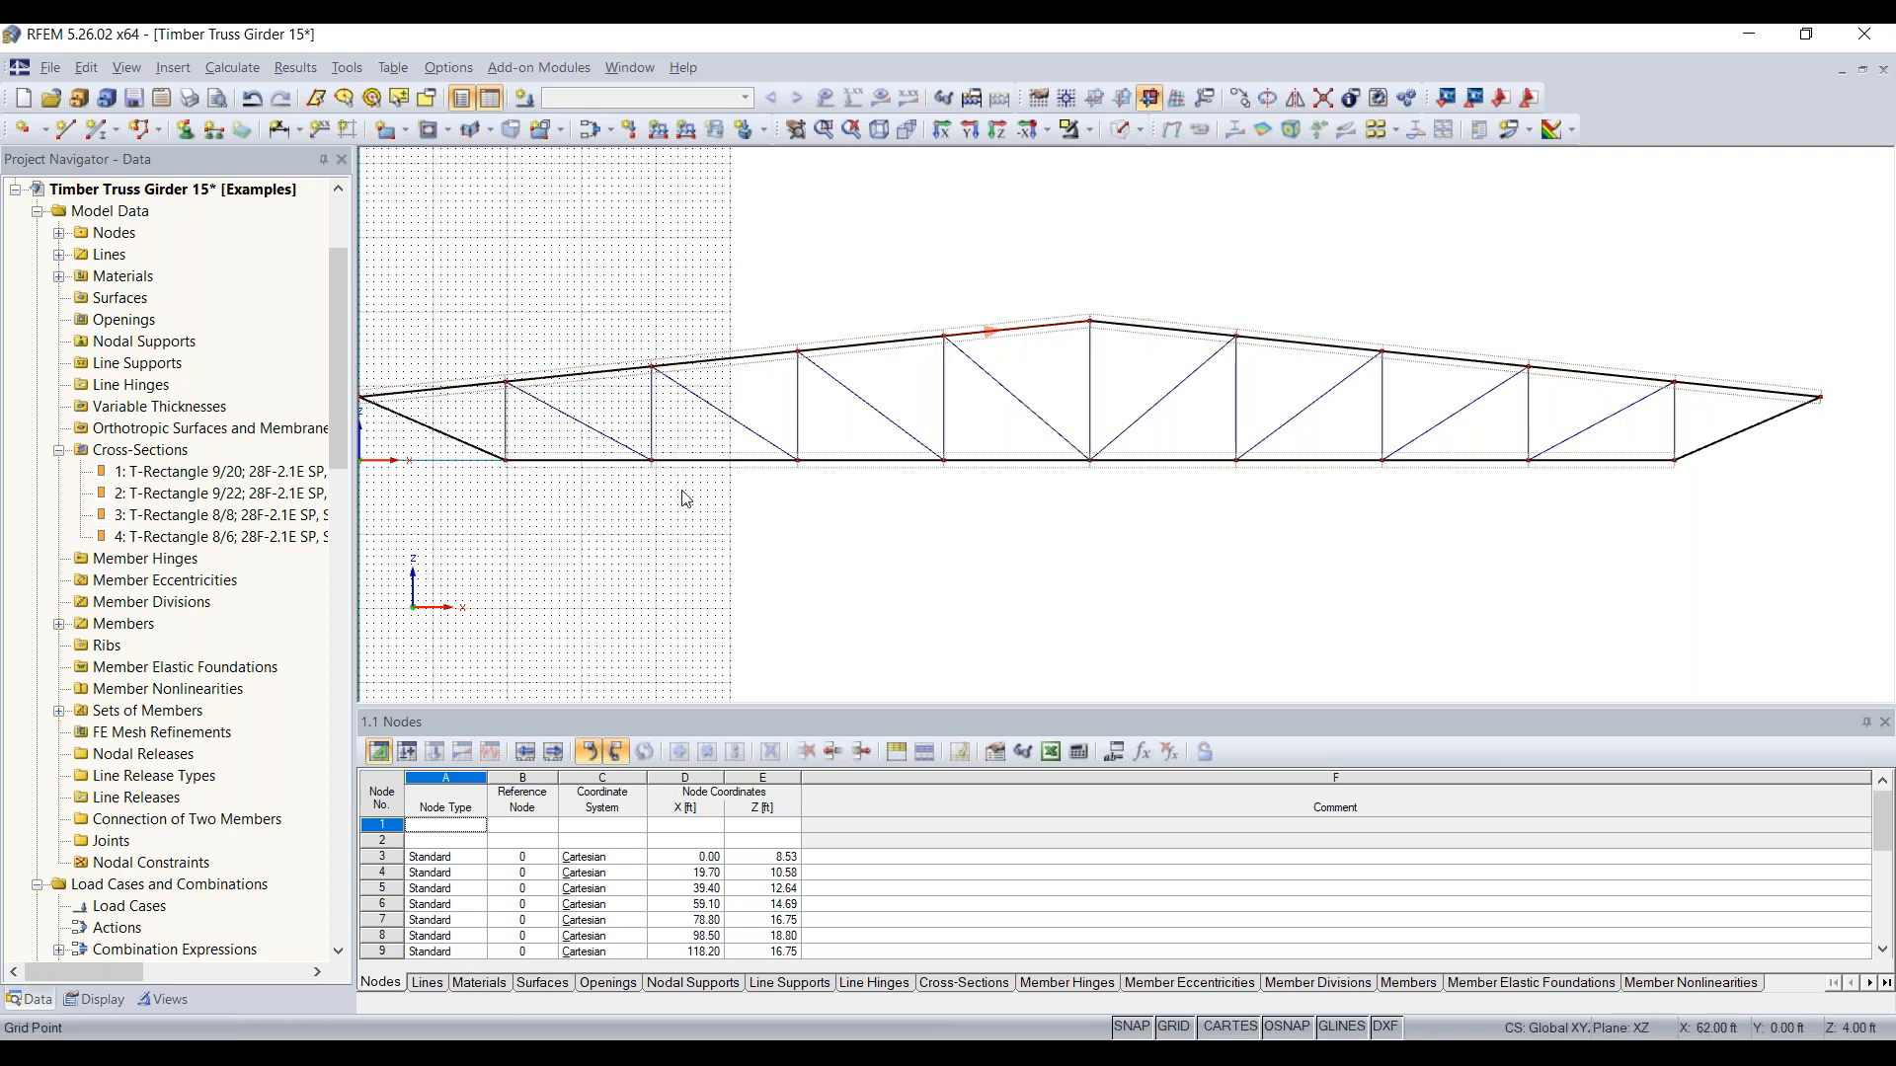
scroll(508, 462, up, 1)
middle_drag(1103, 525, 764, 540)
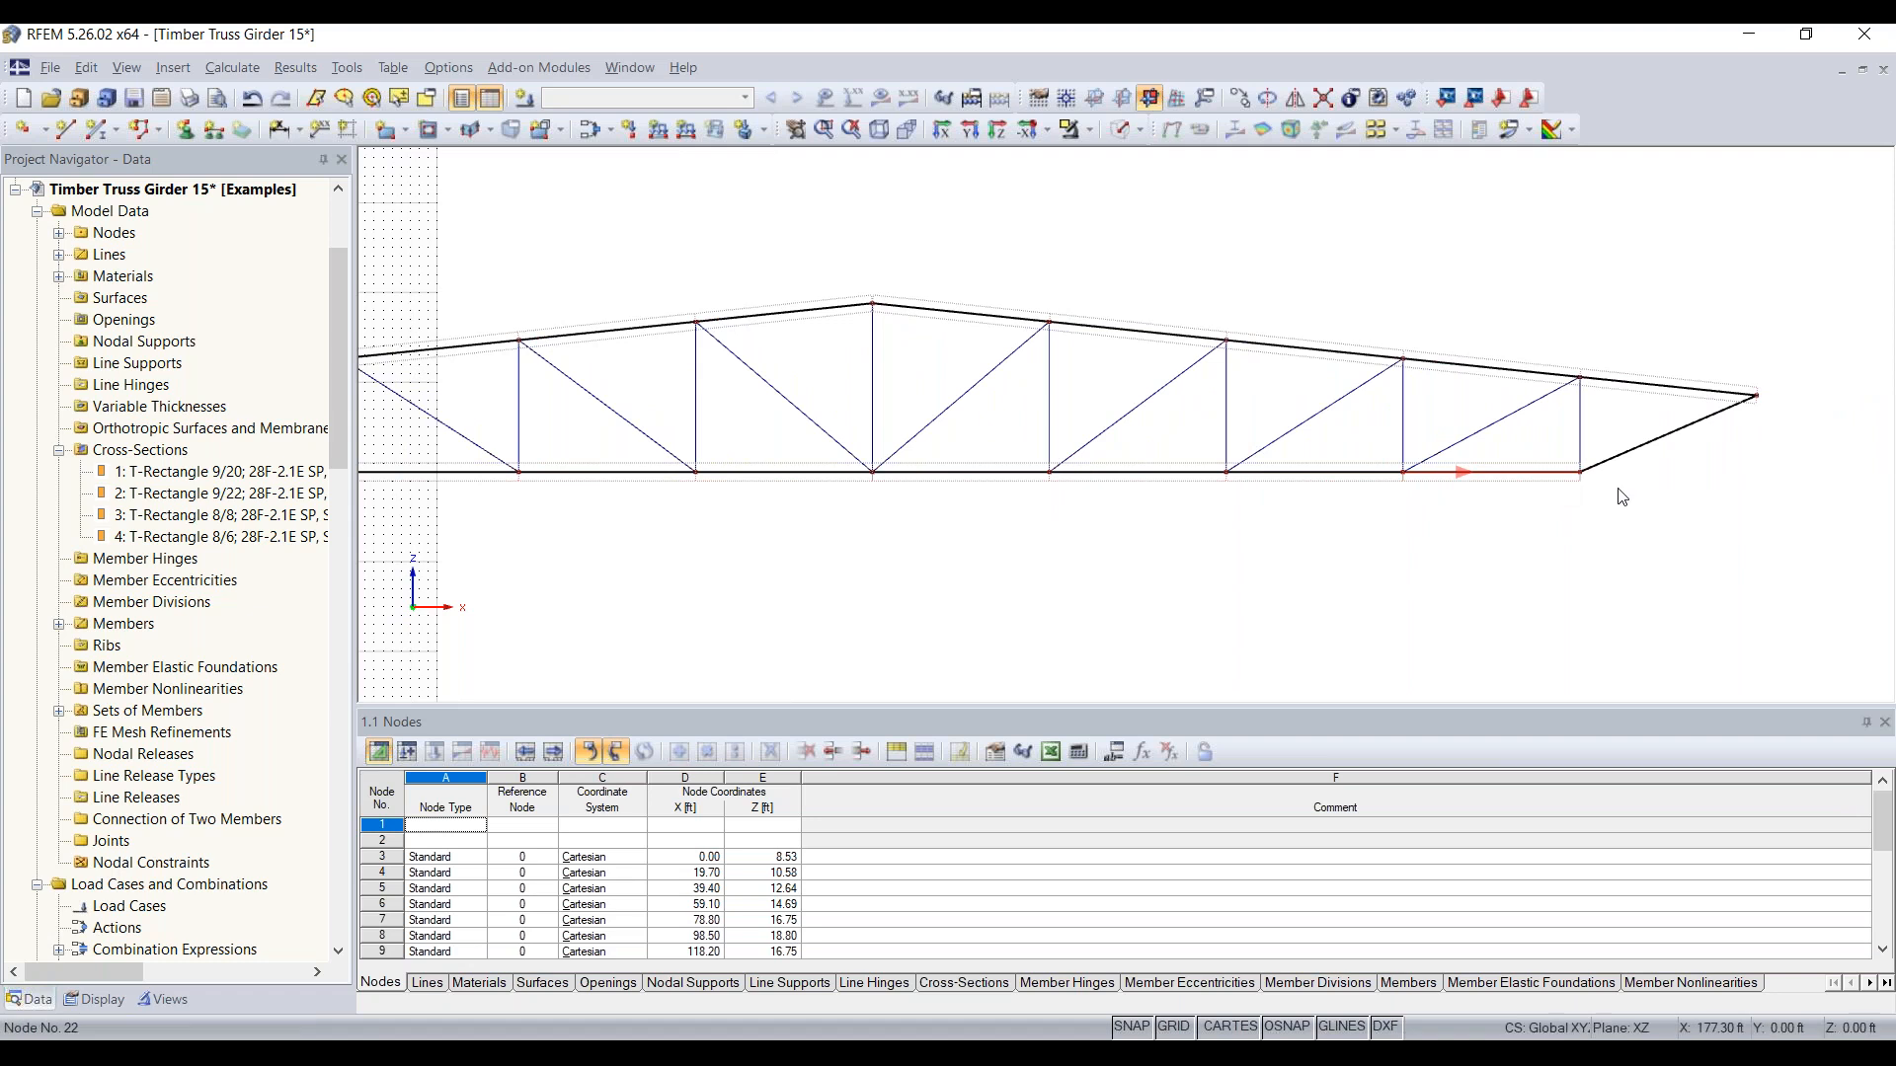
scroll(1580, 478, up, 3)
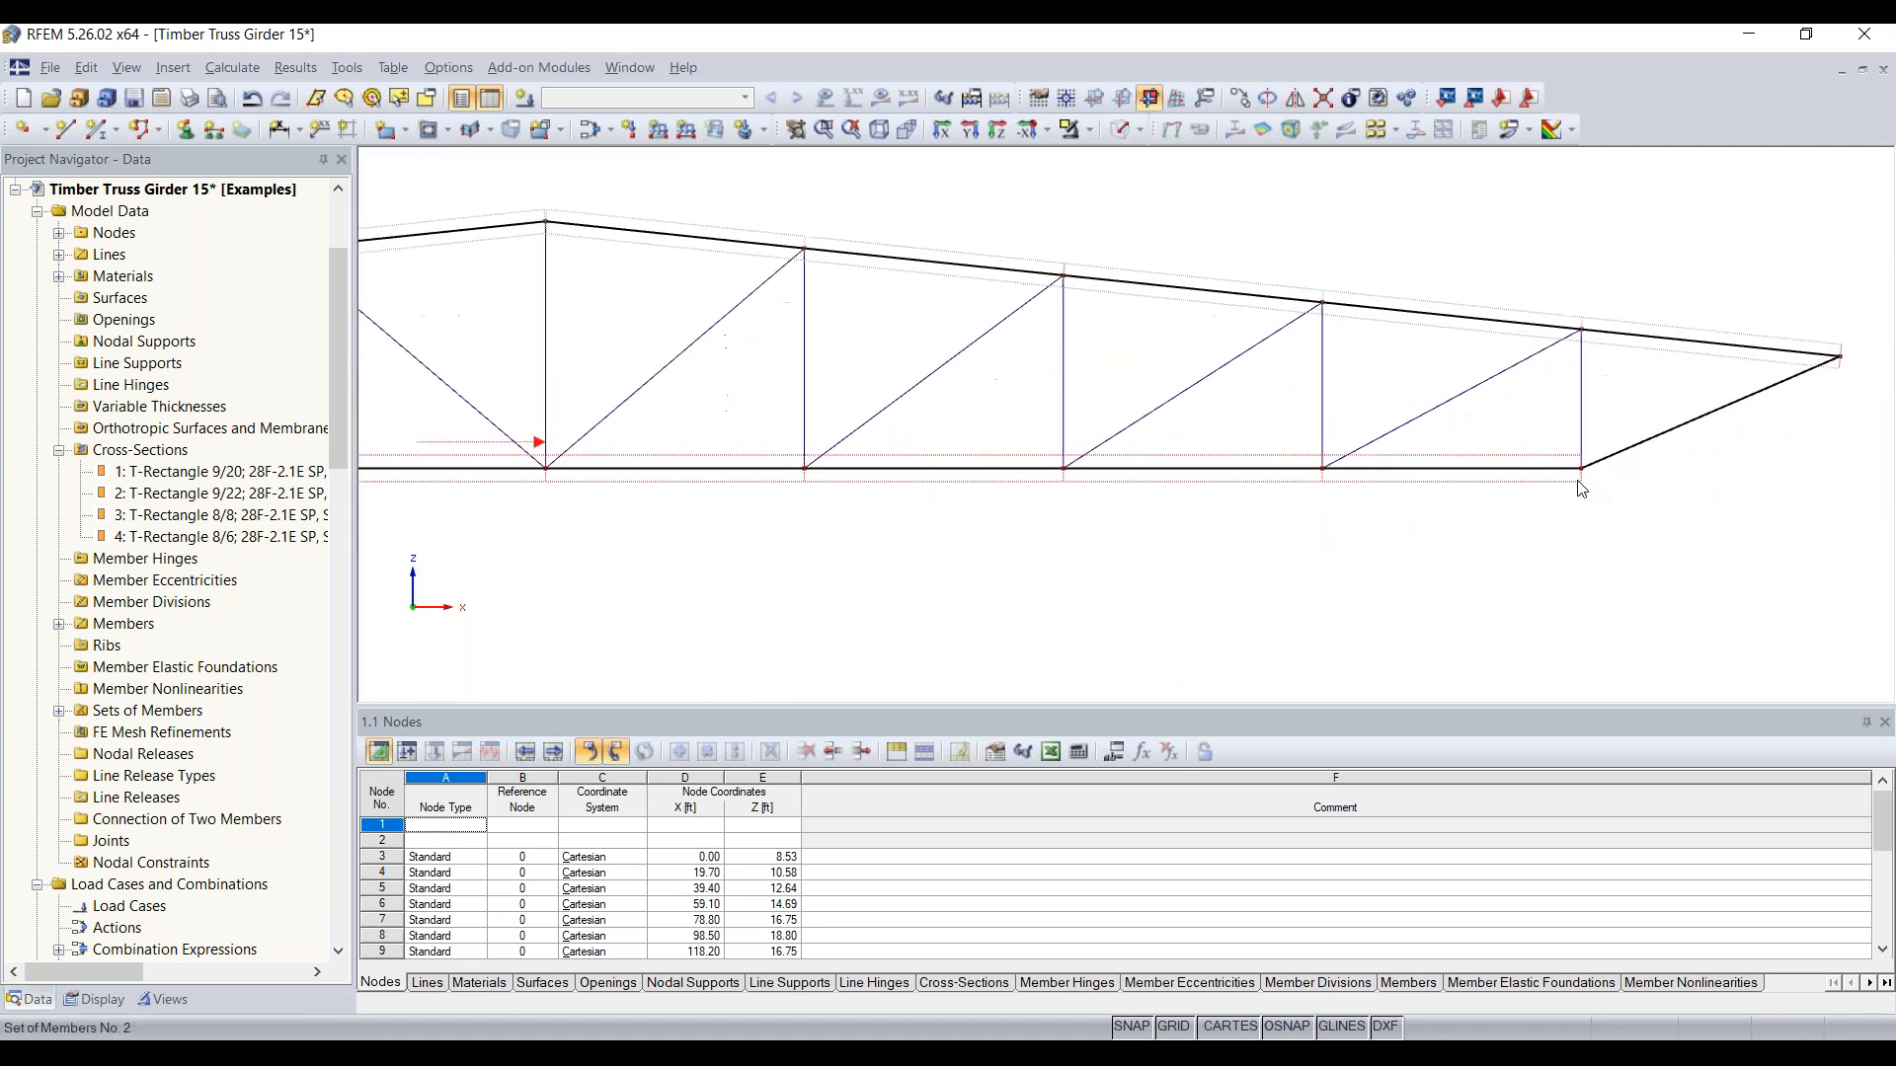
middle_drag(1518, 444, 1235, 456)
scroll(1234, 456, up, 2)
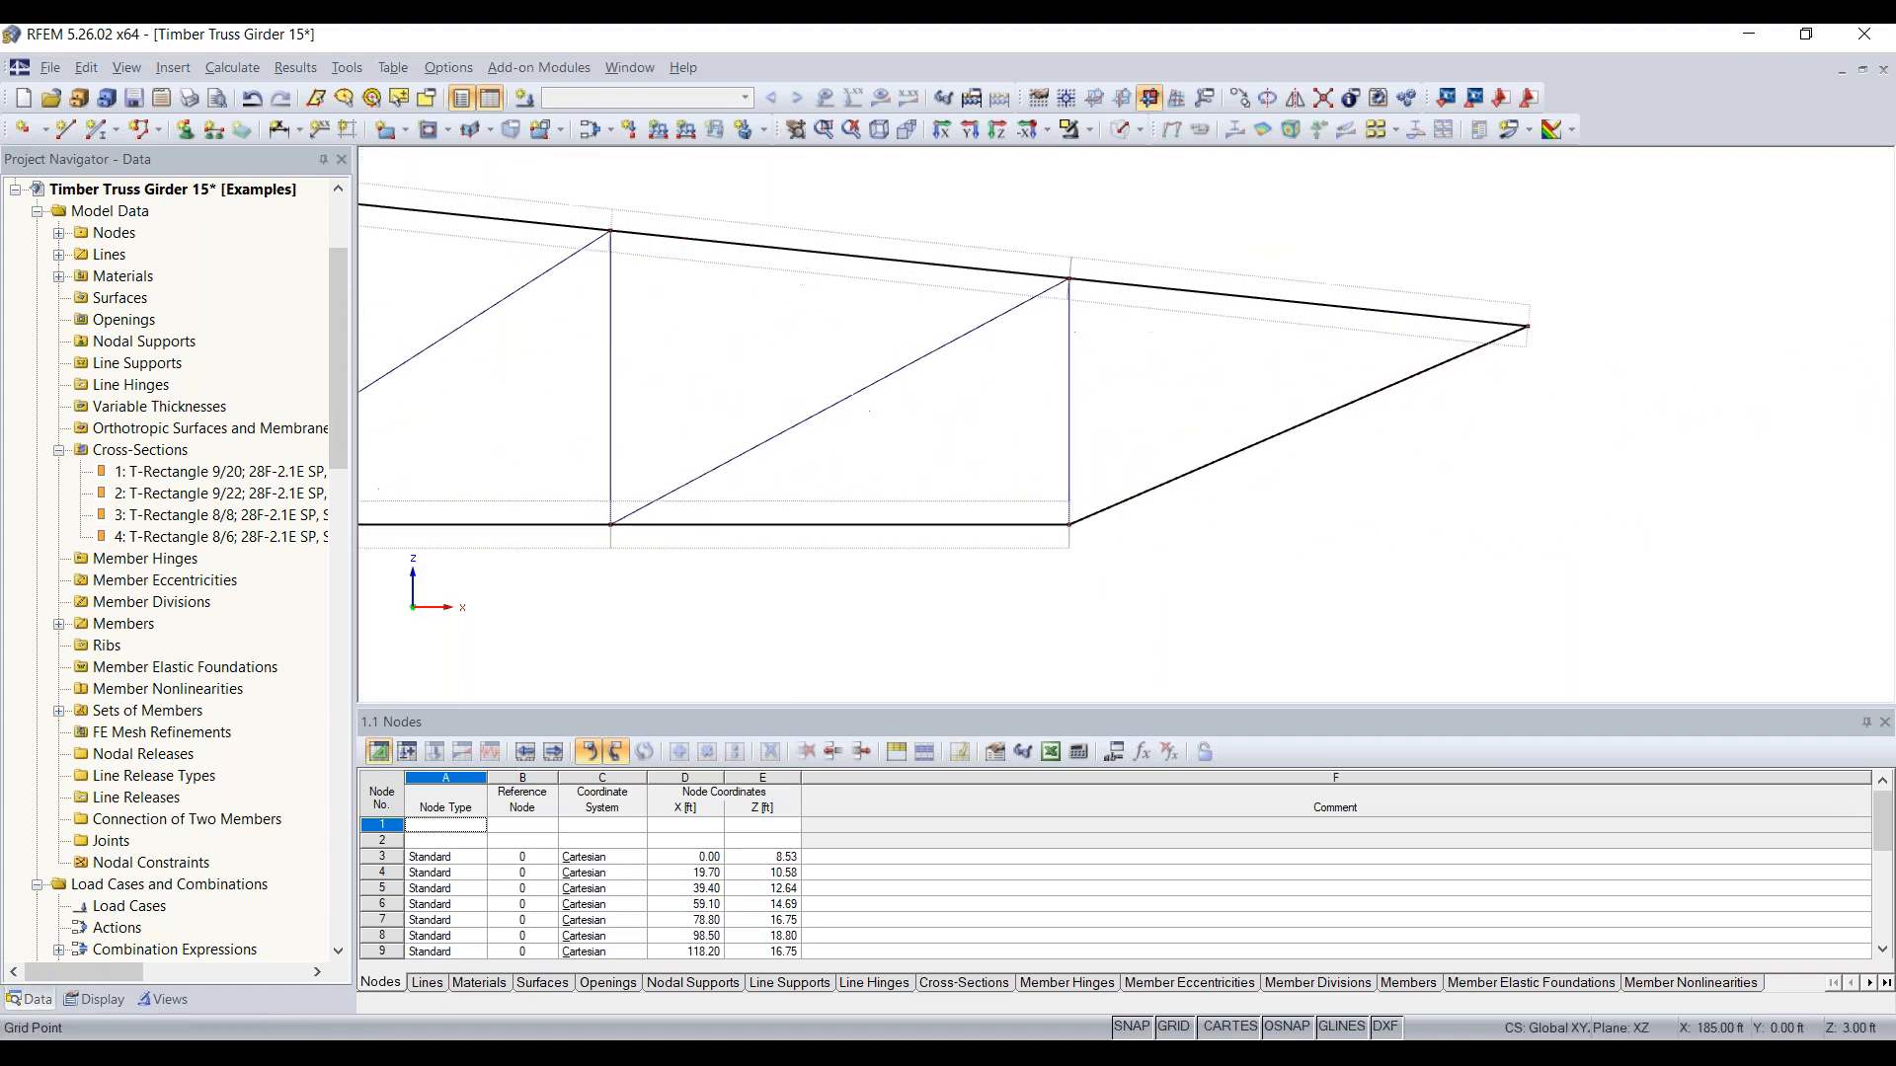
Step: Edit the Lower chord set of members and add the right end diagonal, member 30, to its member selection
double_click(1068, 543)
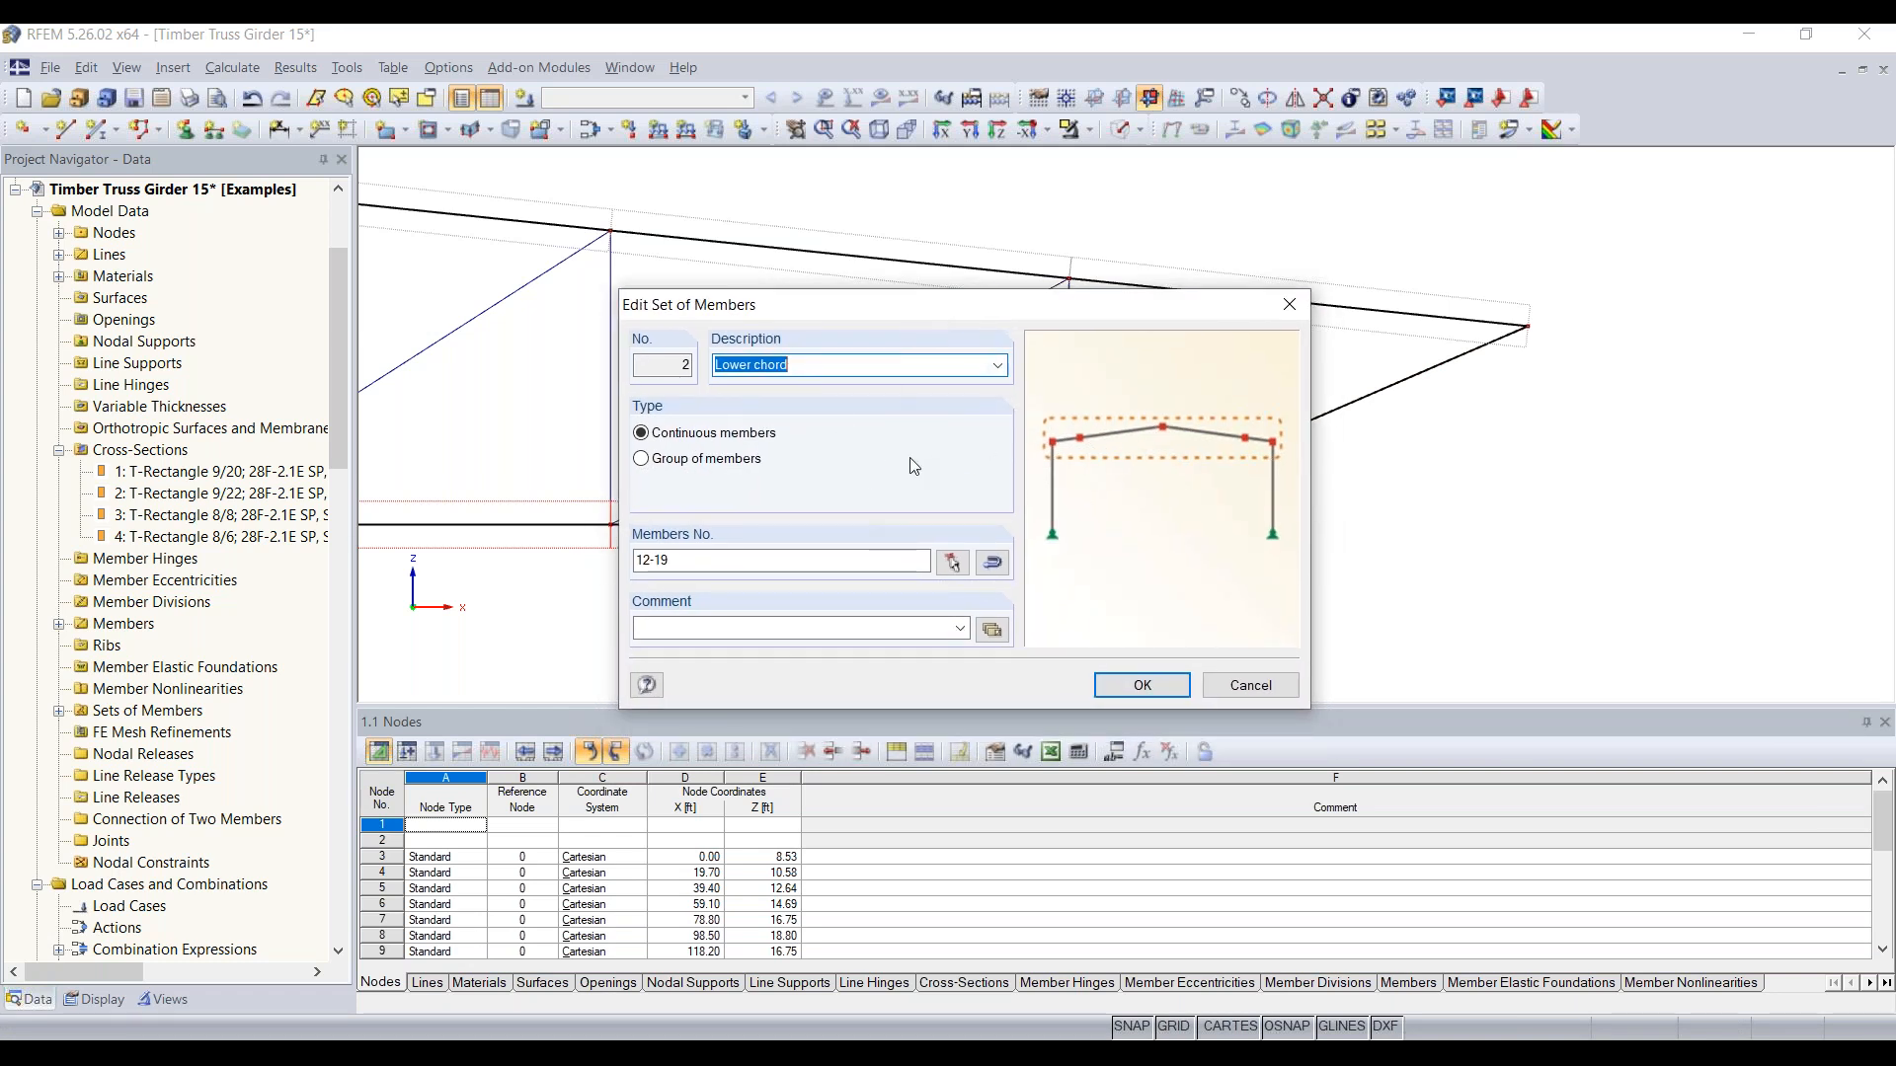
click(787, 559)
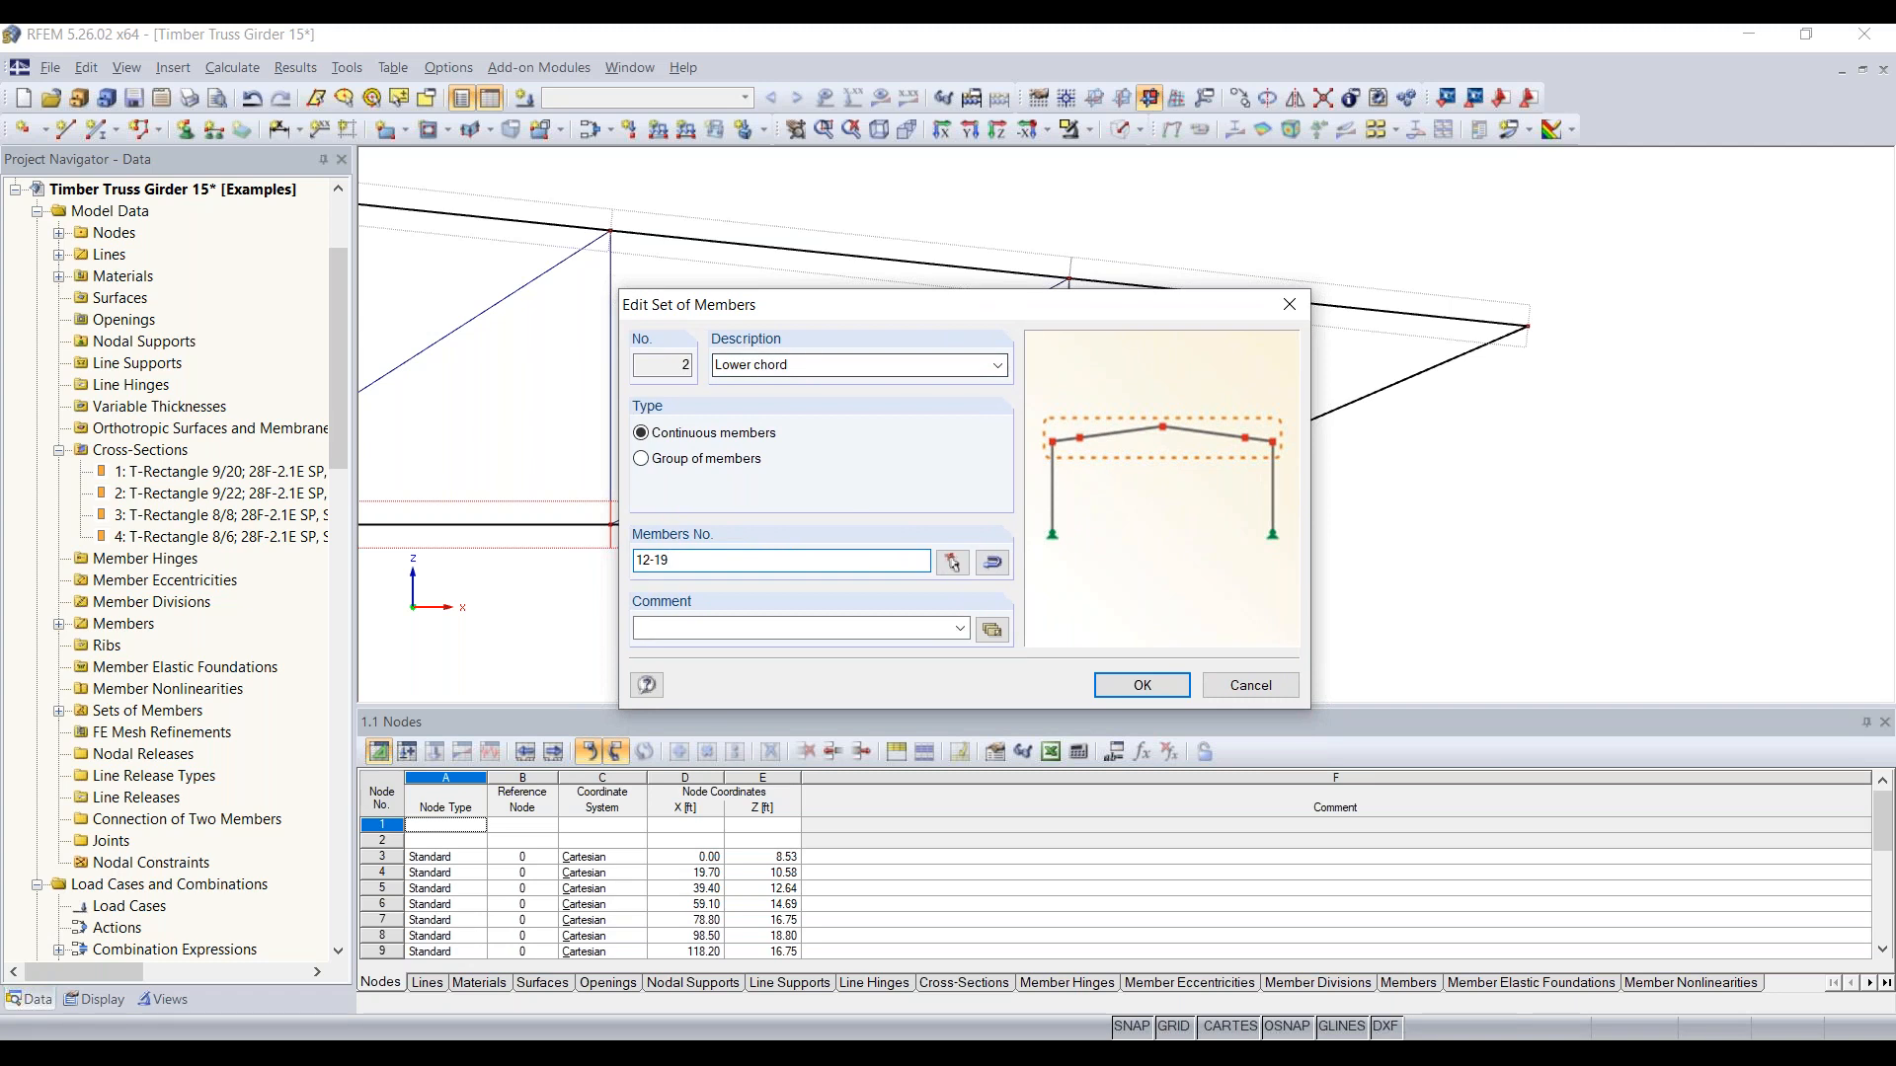
double_click(686, 366)
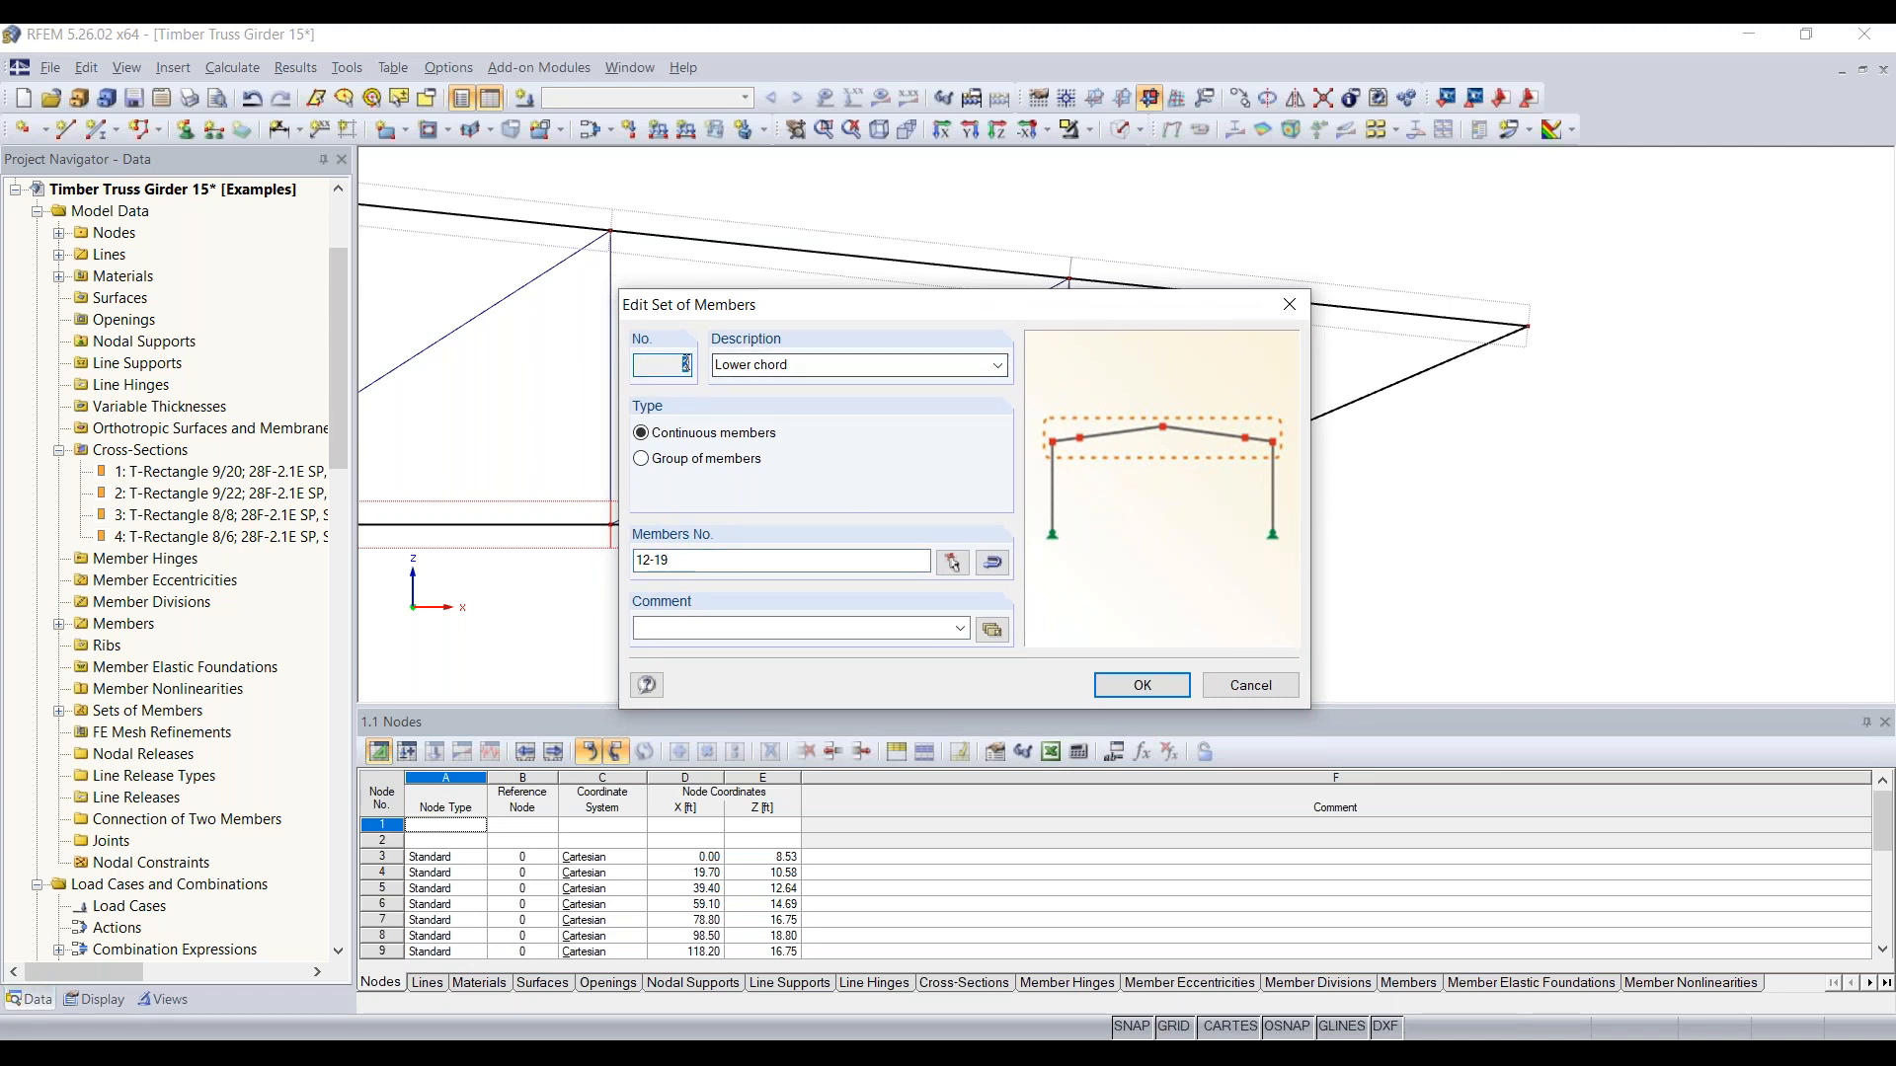
click(800, 365)
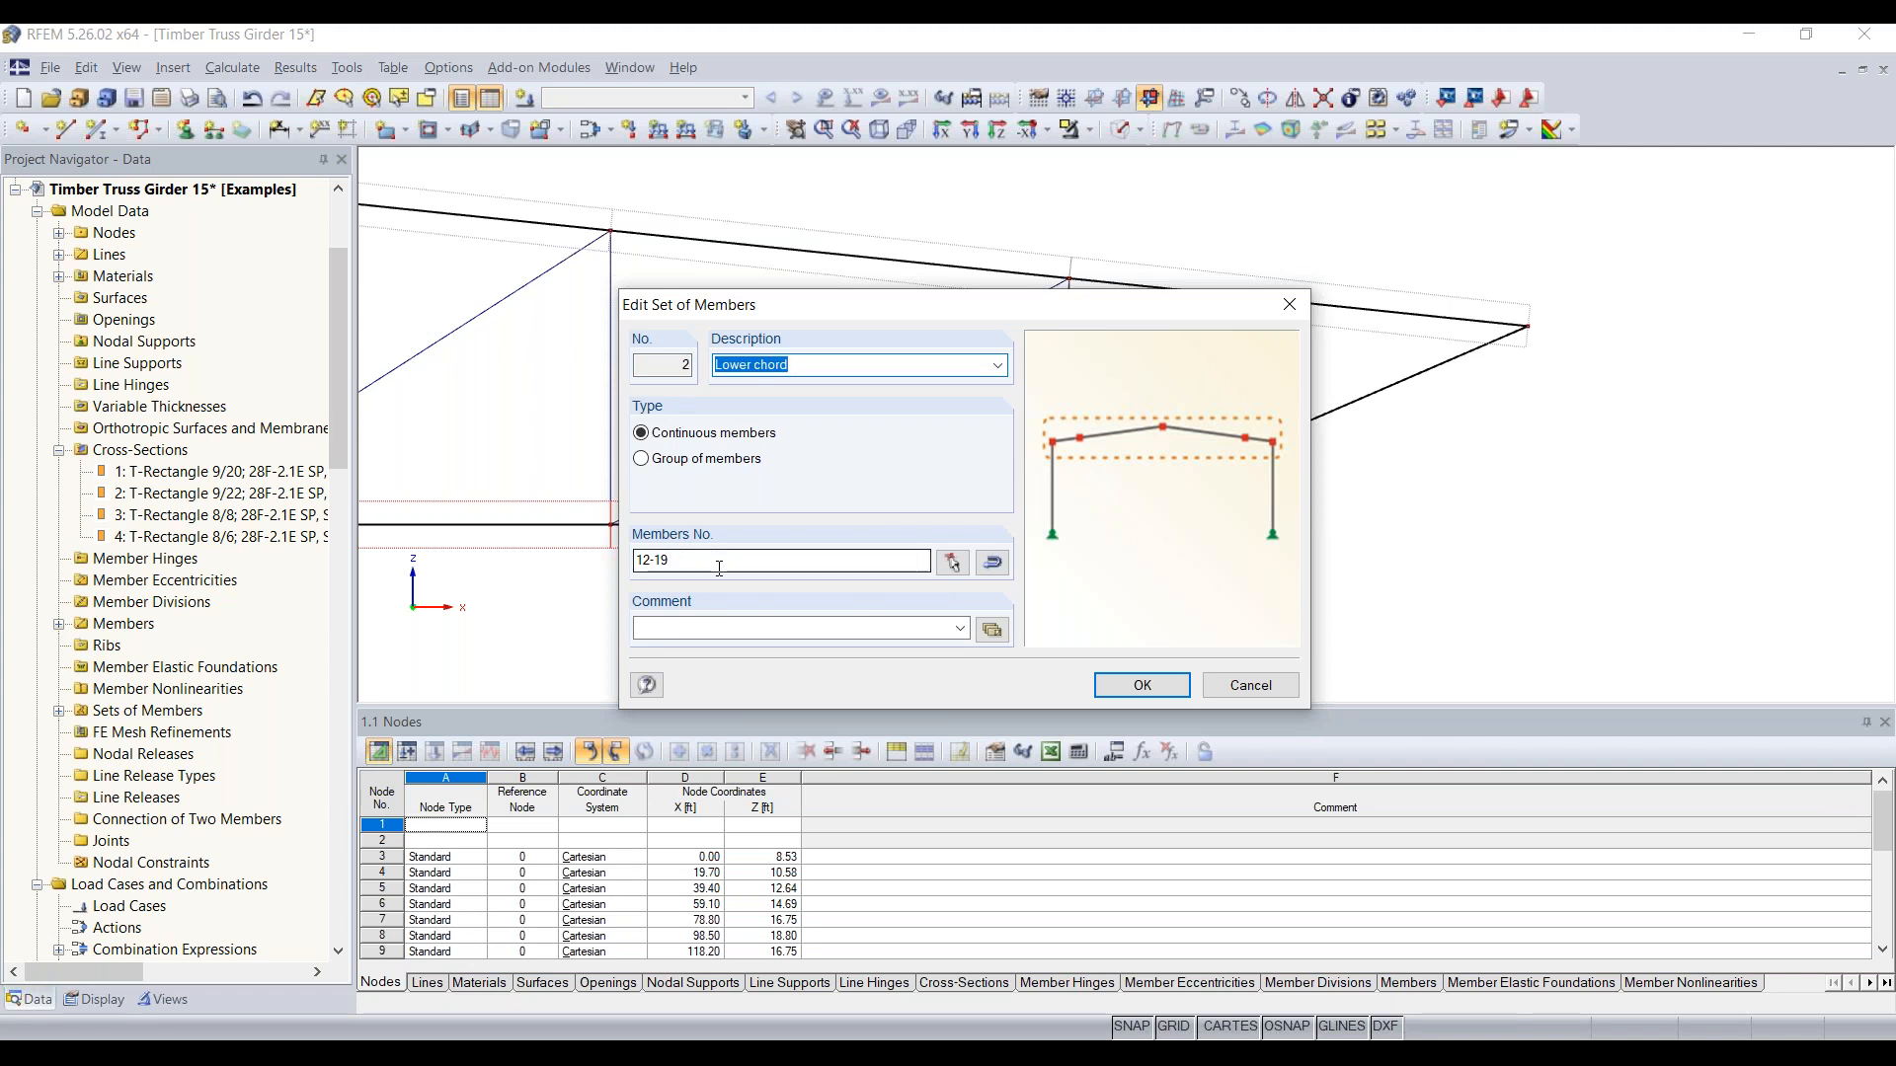
click(668, 563)
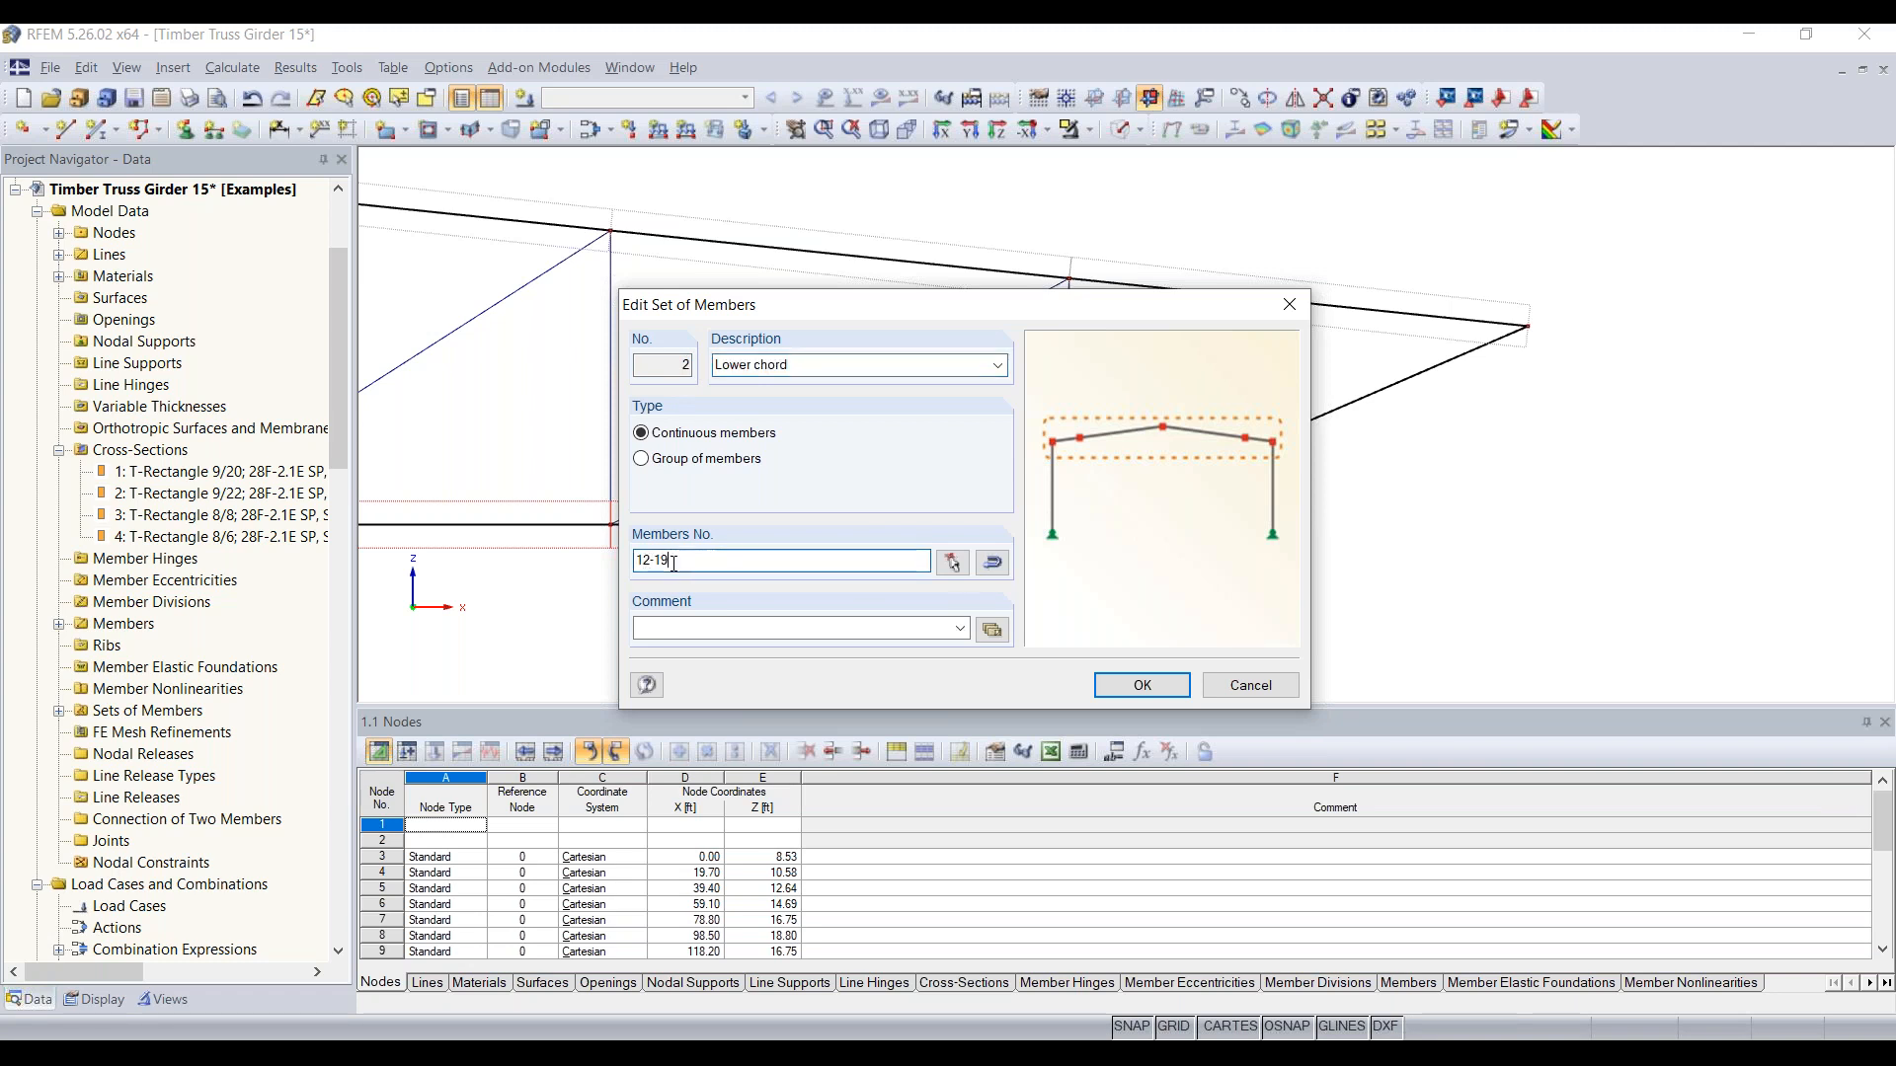
click(953, 562)
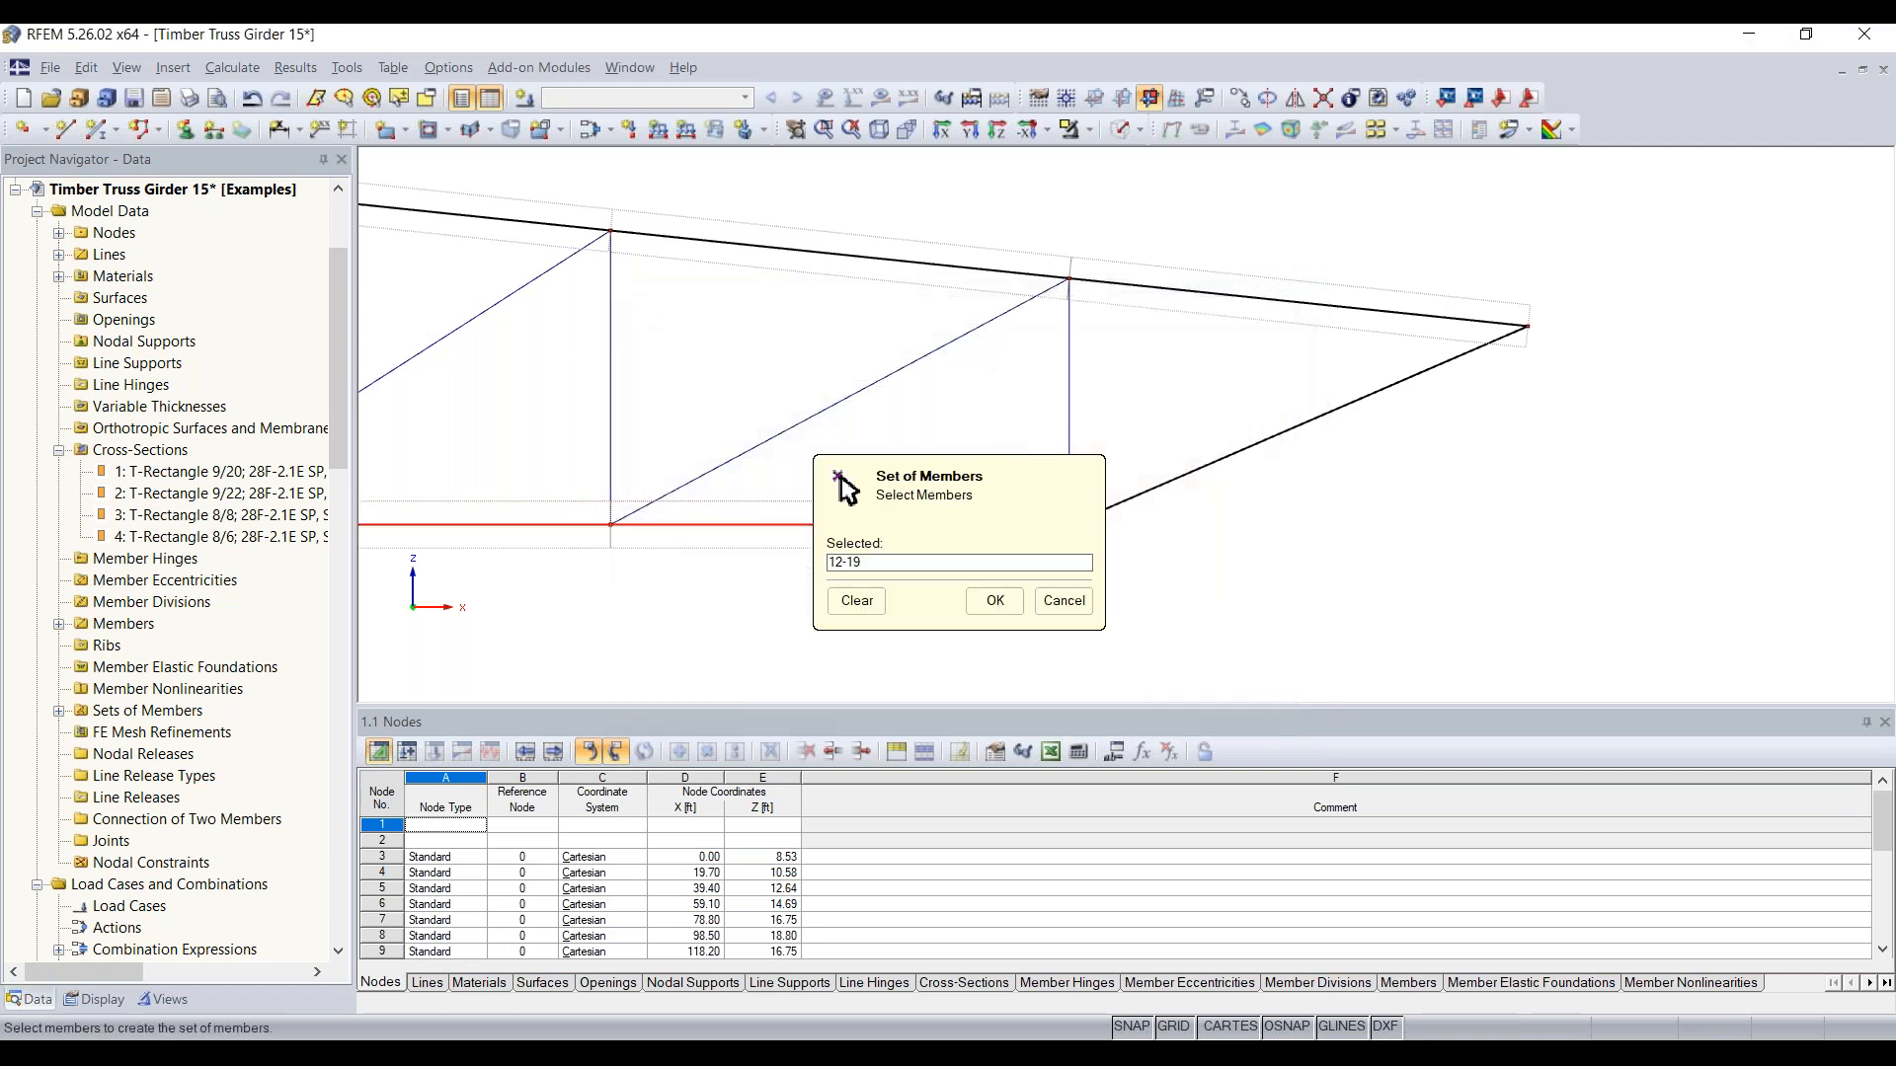
click(1200, 472)
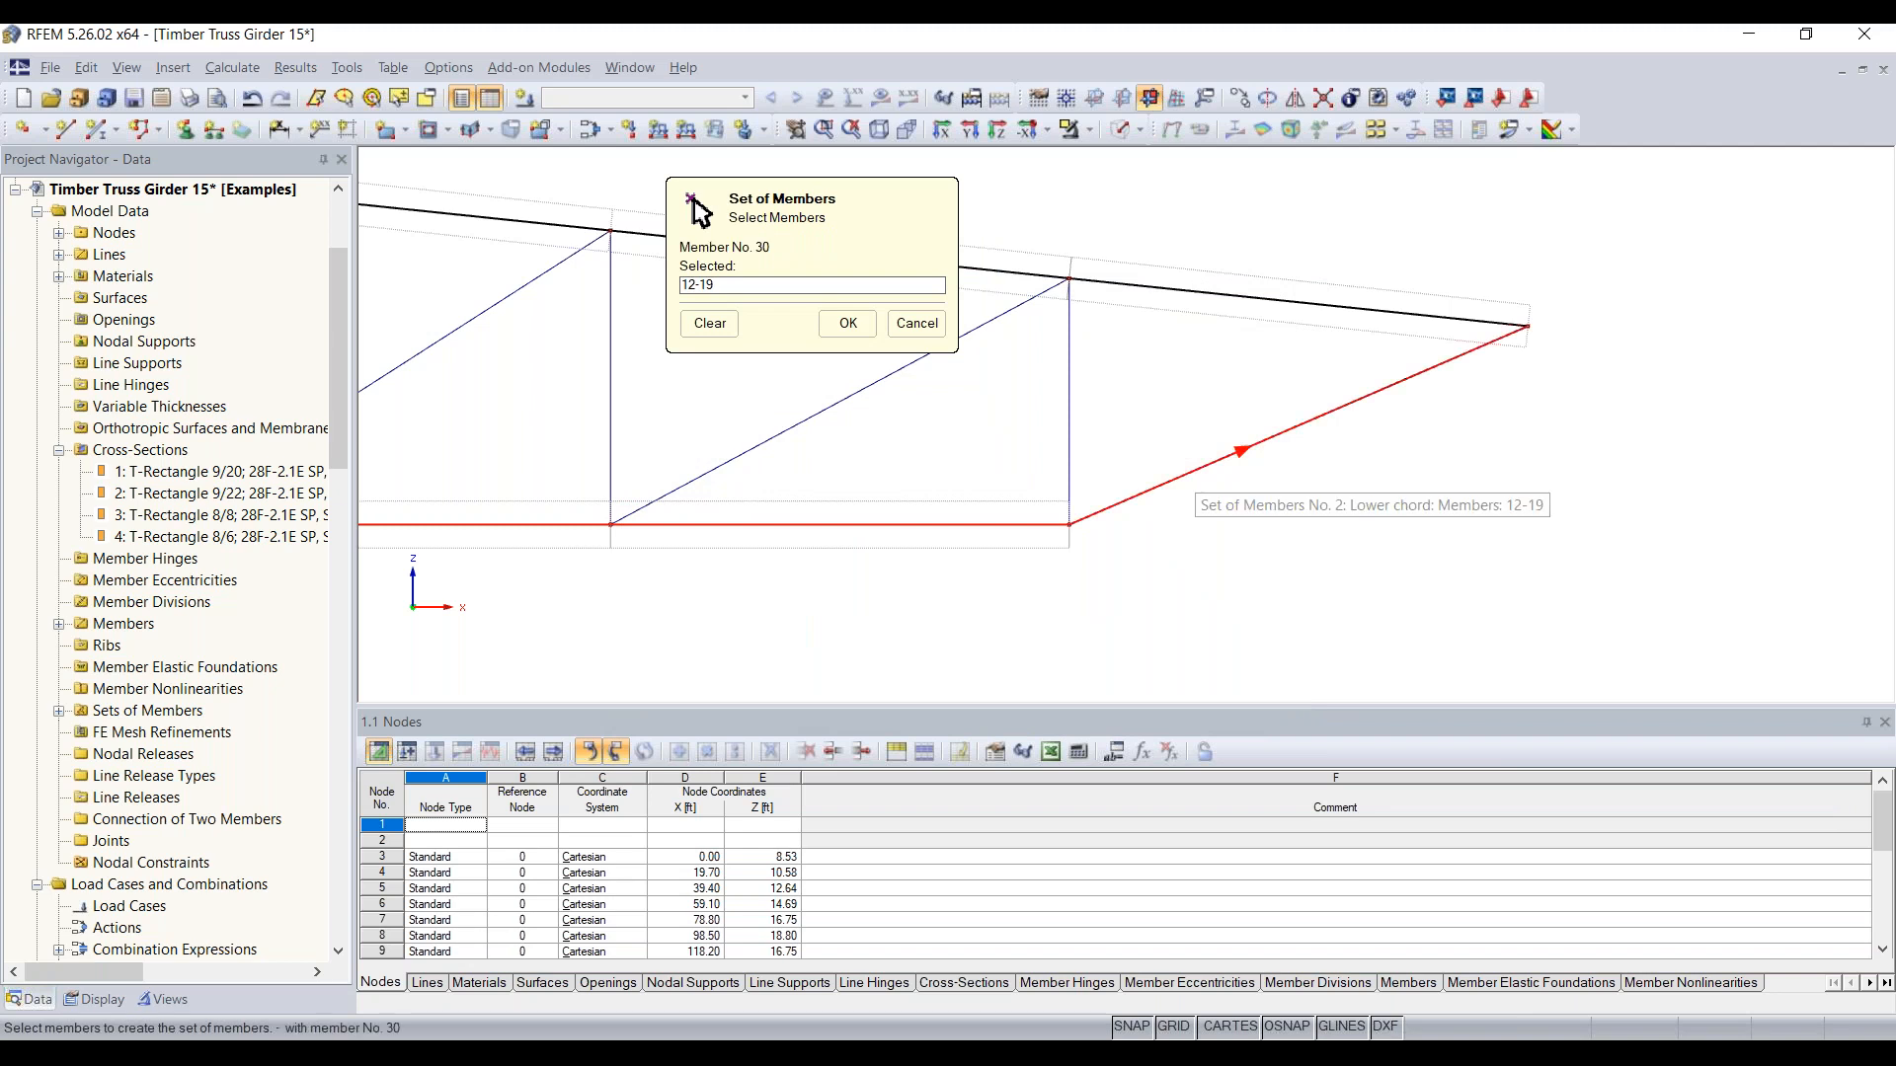
Step: Add the left end diagonal, member 21, to the Lower chord set of members and apply the edited set
middle_drag(816, 611, 1600, 573)
scroll(725, 567, down, 9)
middle_drag(738, 589, 1452, 569)
scroll(1452, 569, down, 2)
scroll(783, 494, up, 4)
click(785, 481)
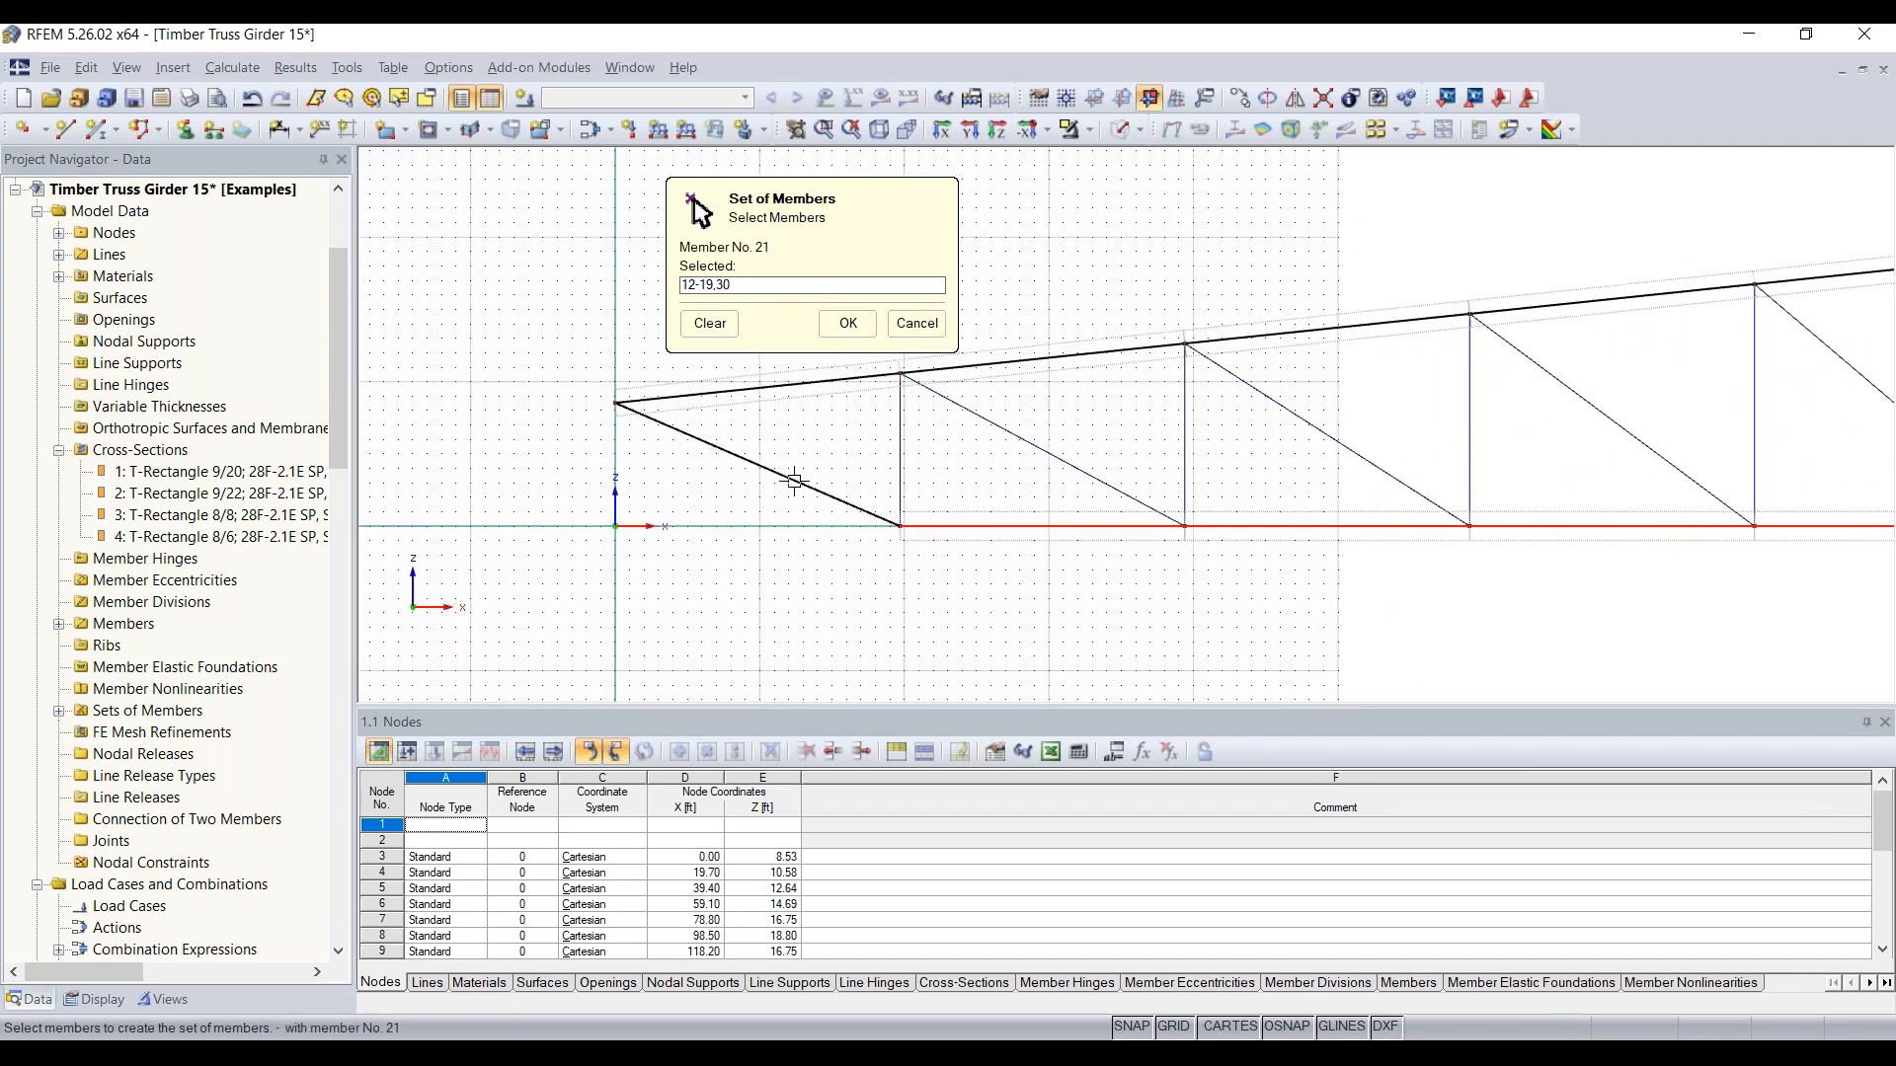
click(848, 323)
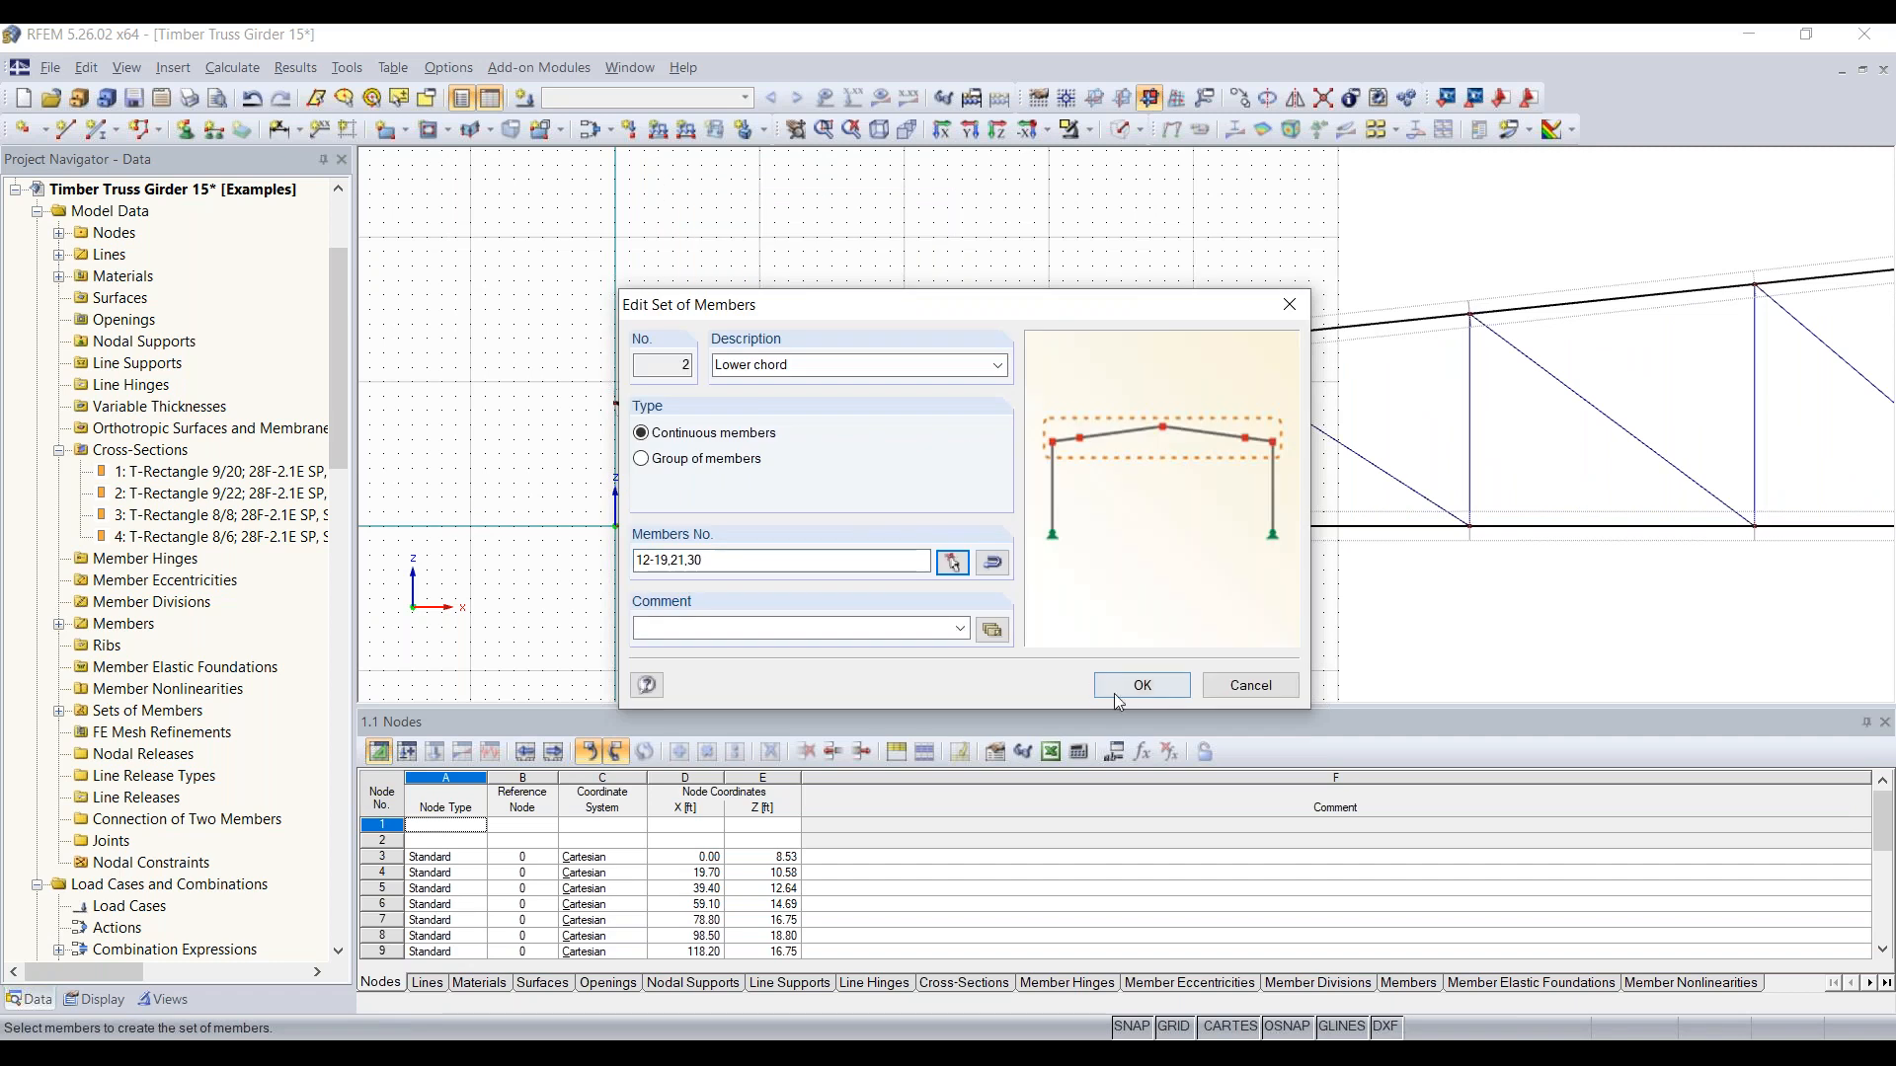
click(1143, 686)
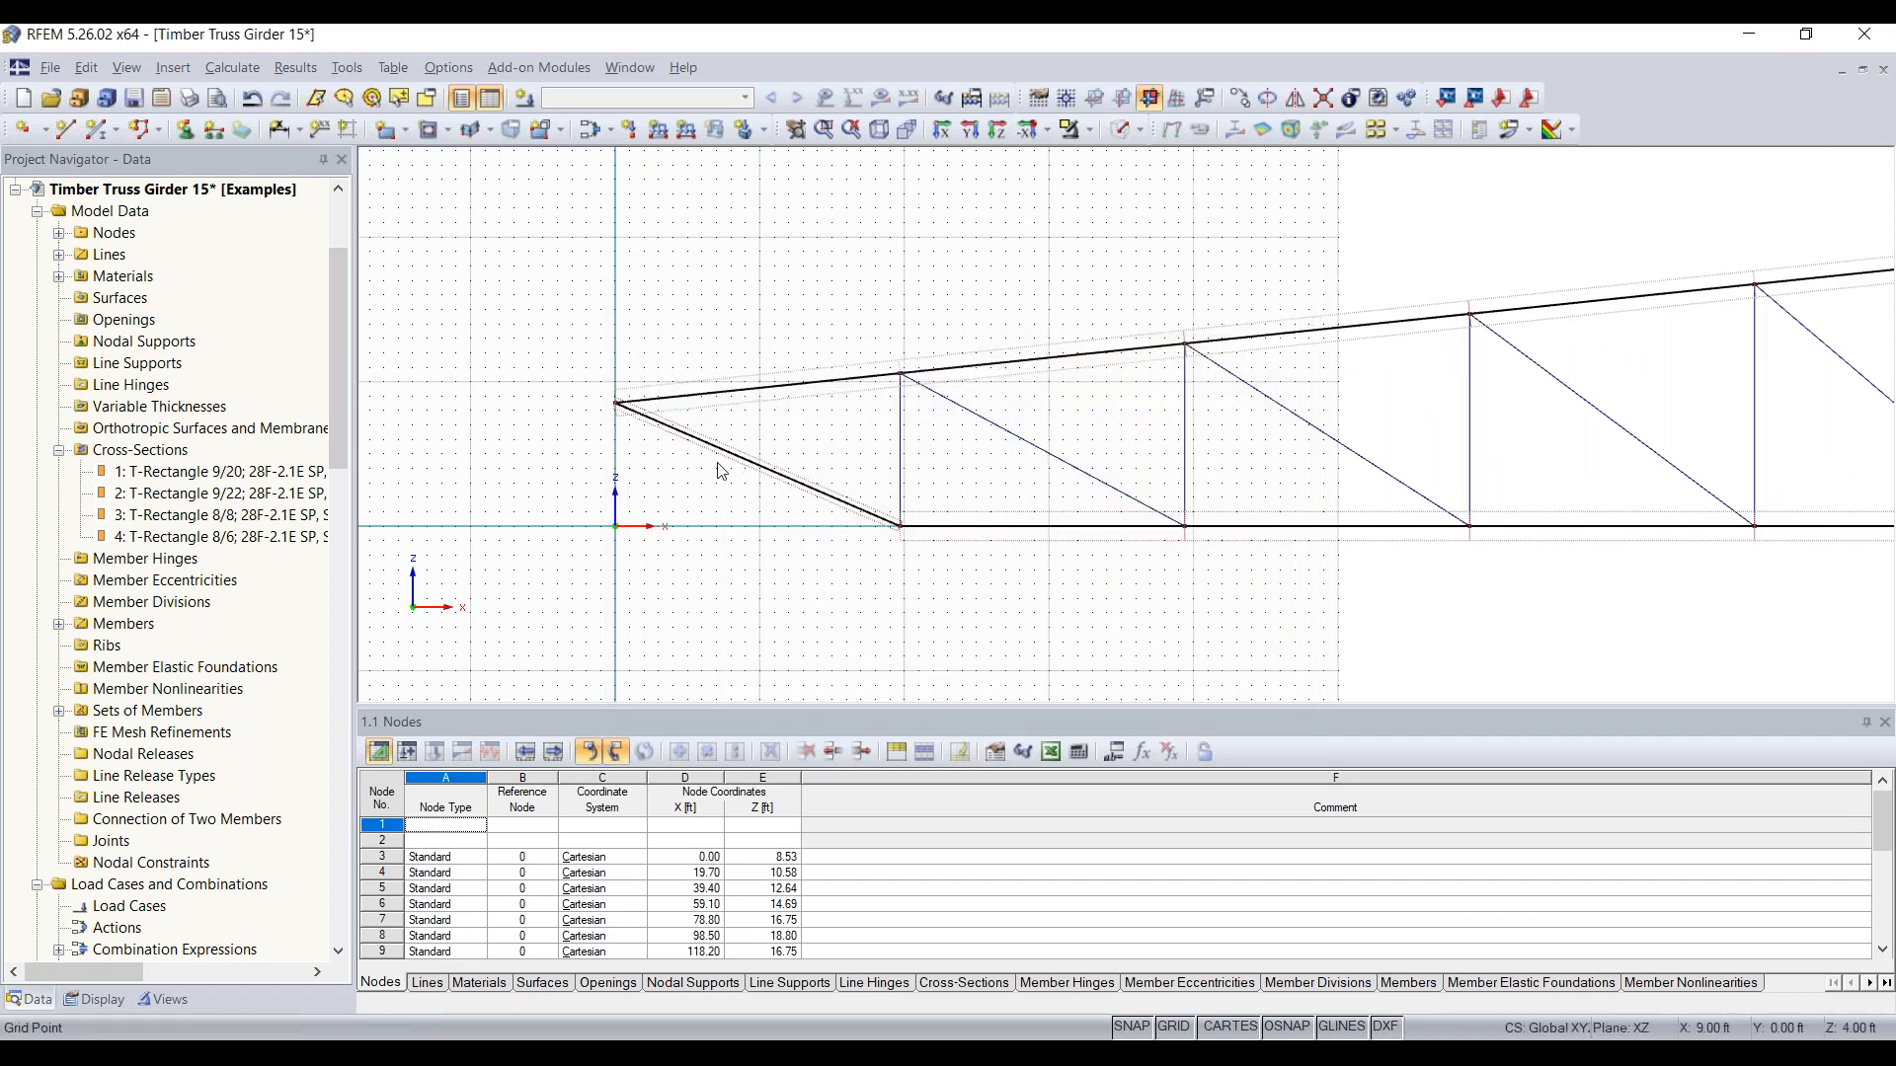
Step: Place a Hinged nodal support on the truss's left end node, where the upper chord meets the end diagonal
scroll(732, 470, up, 2)
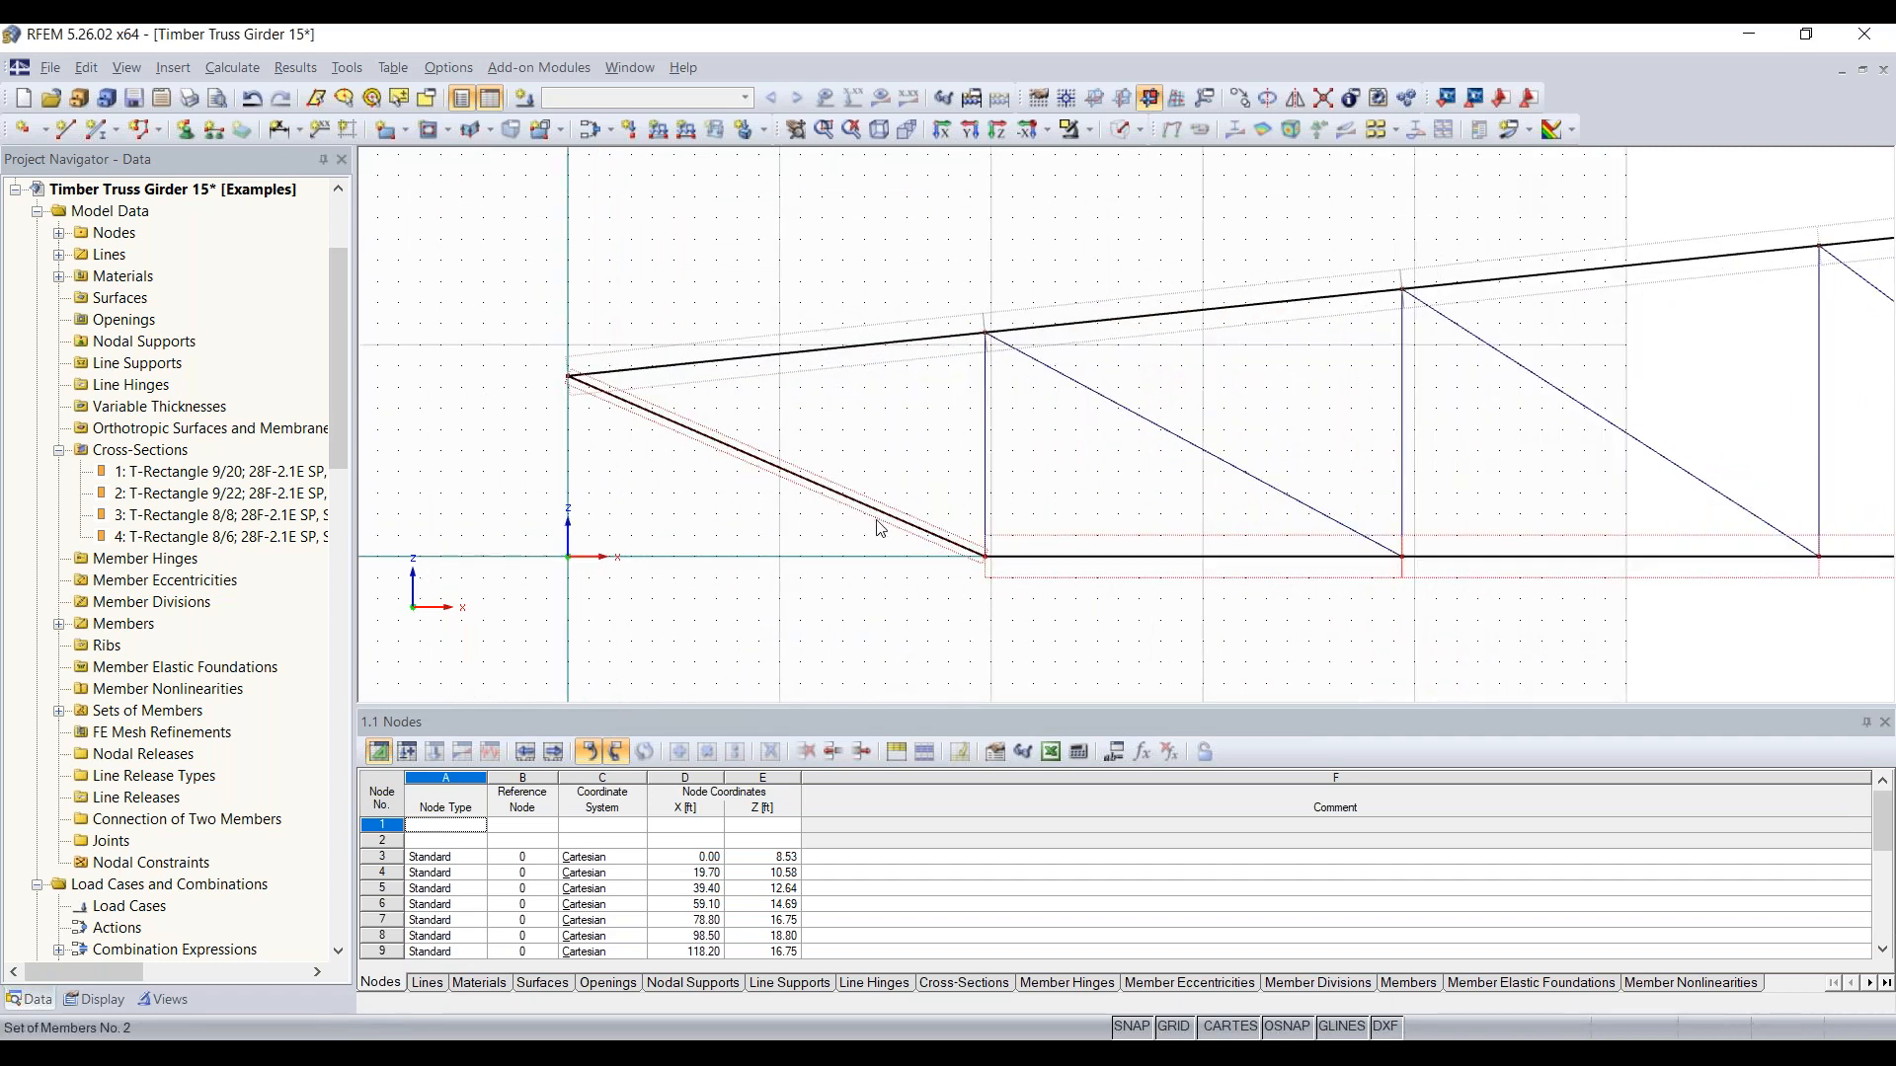
scroll(1017, 591, down, 3)
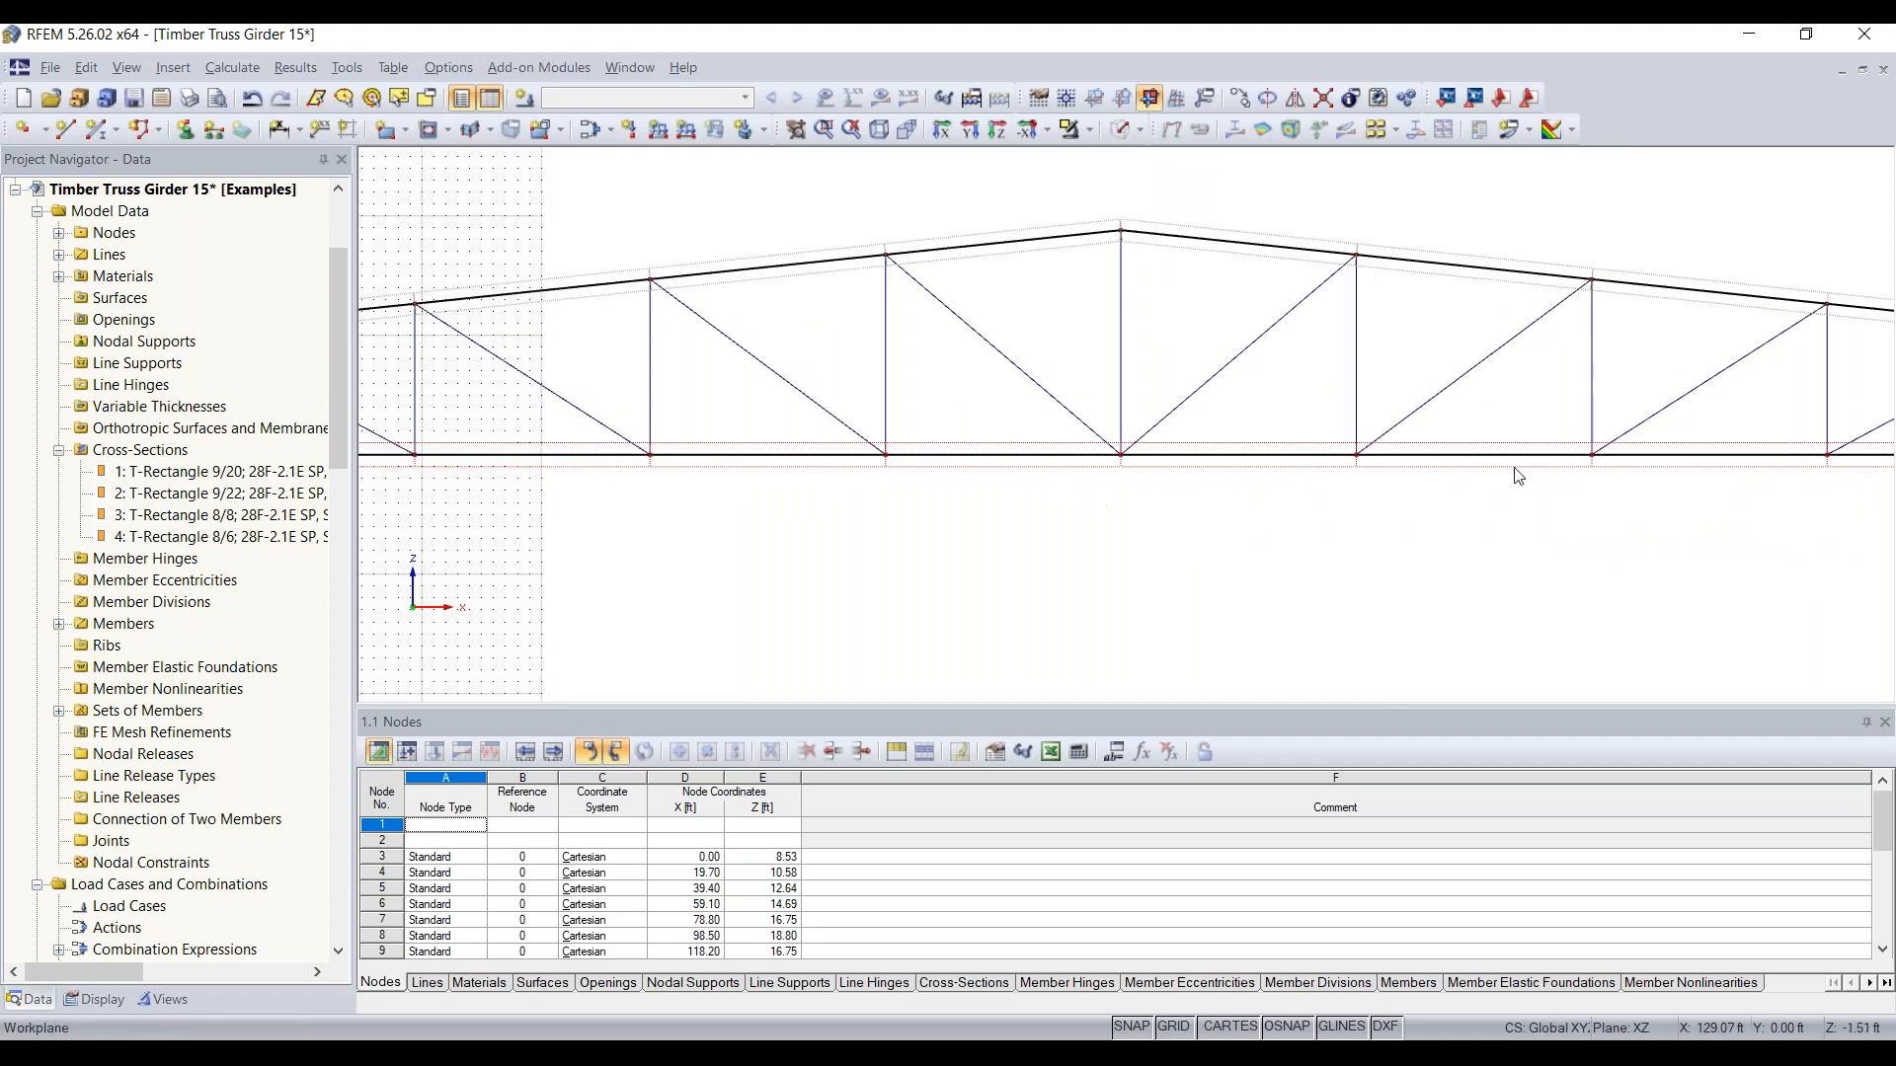
scroll(1273, 465, up, 2)
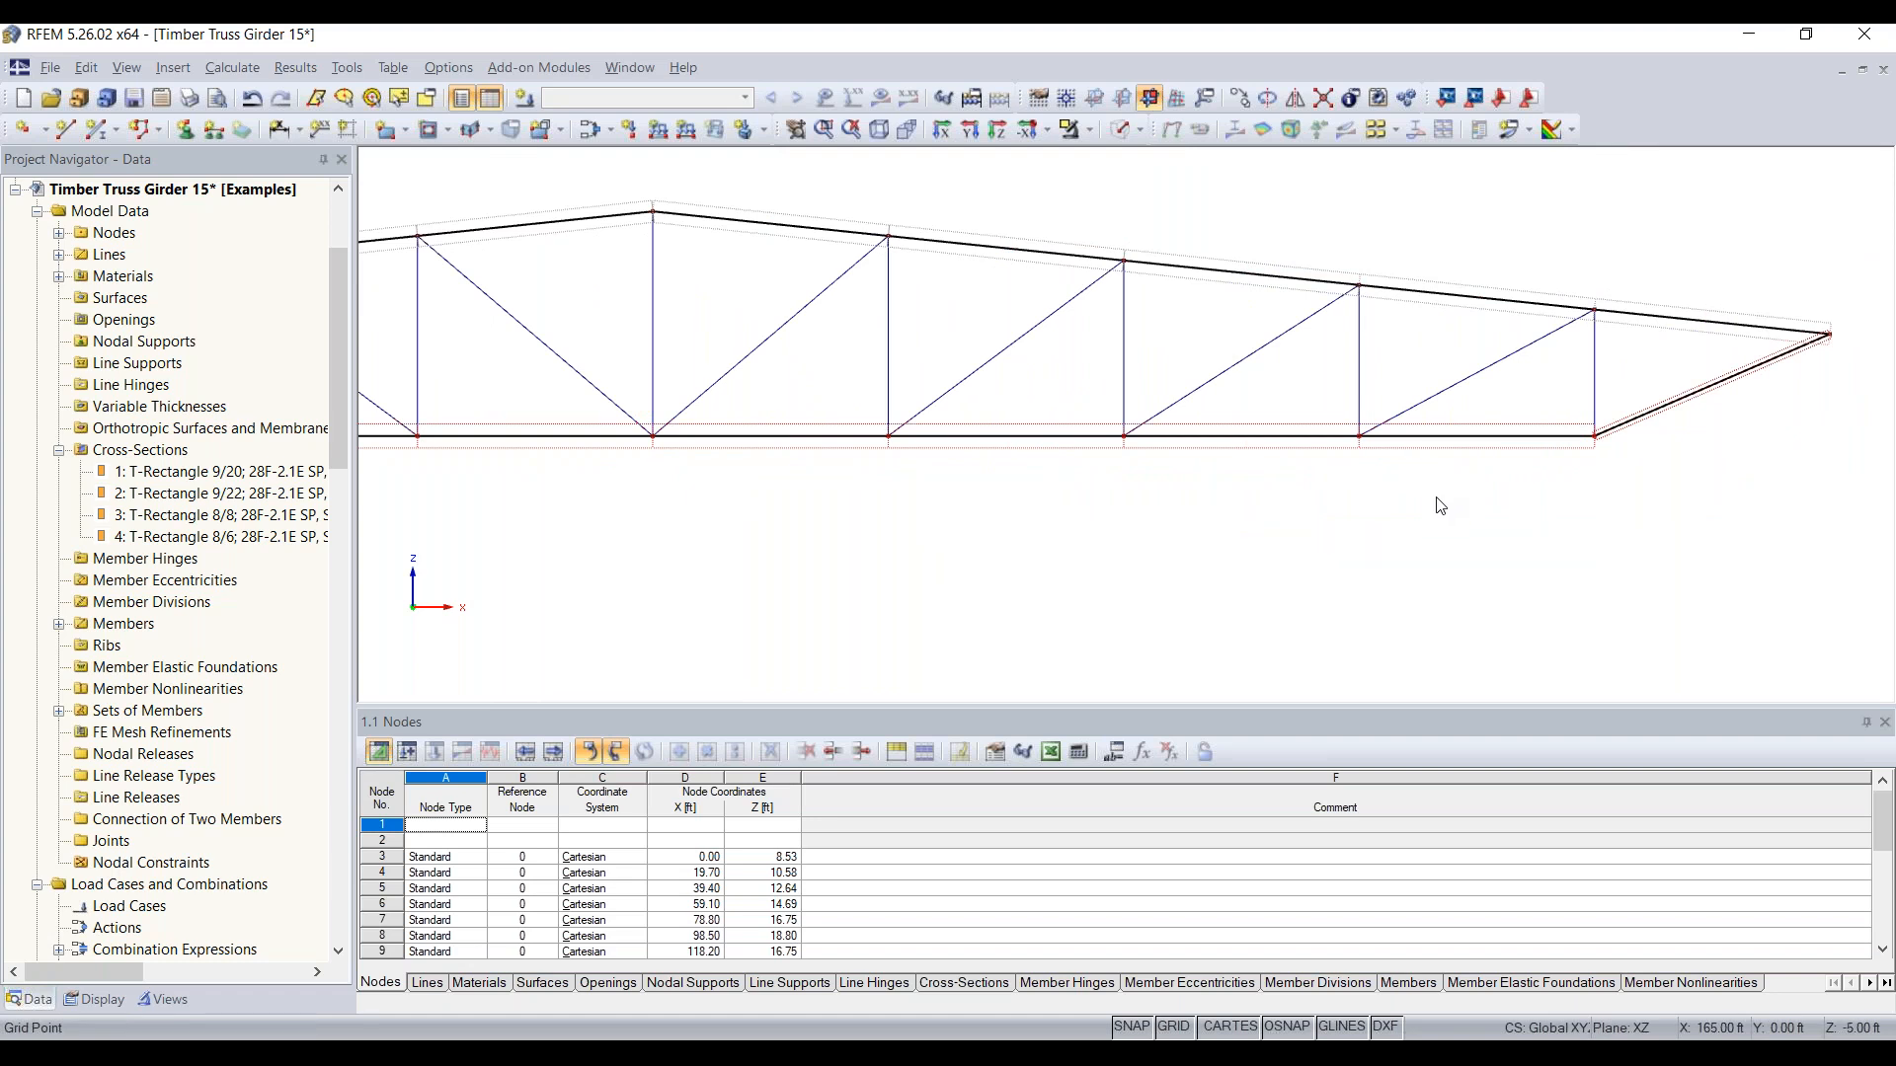
scroll(1312, 533, down, 4)
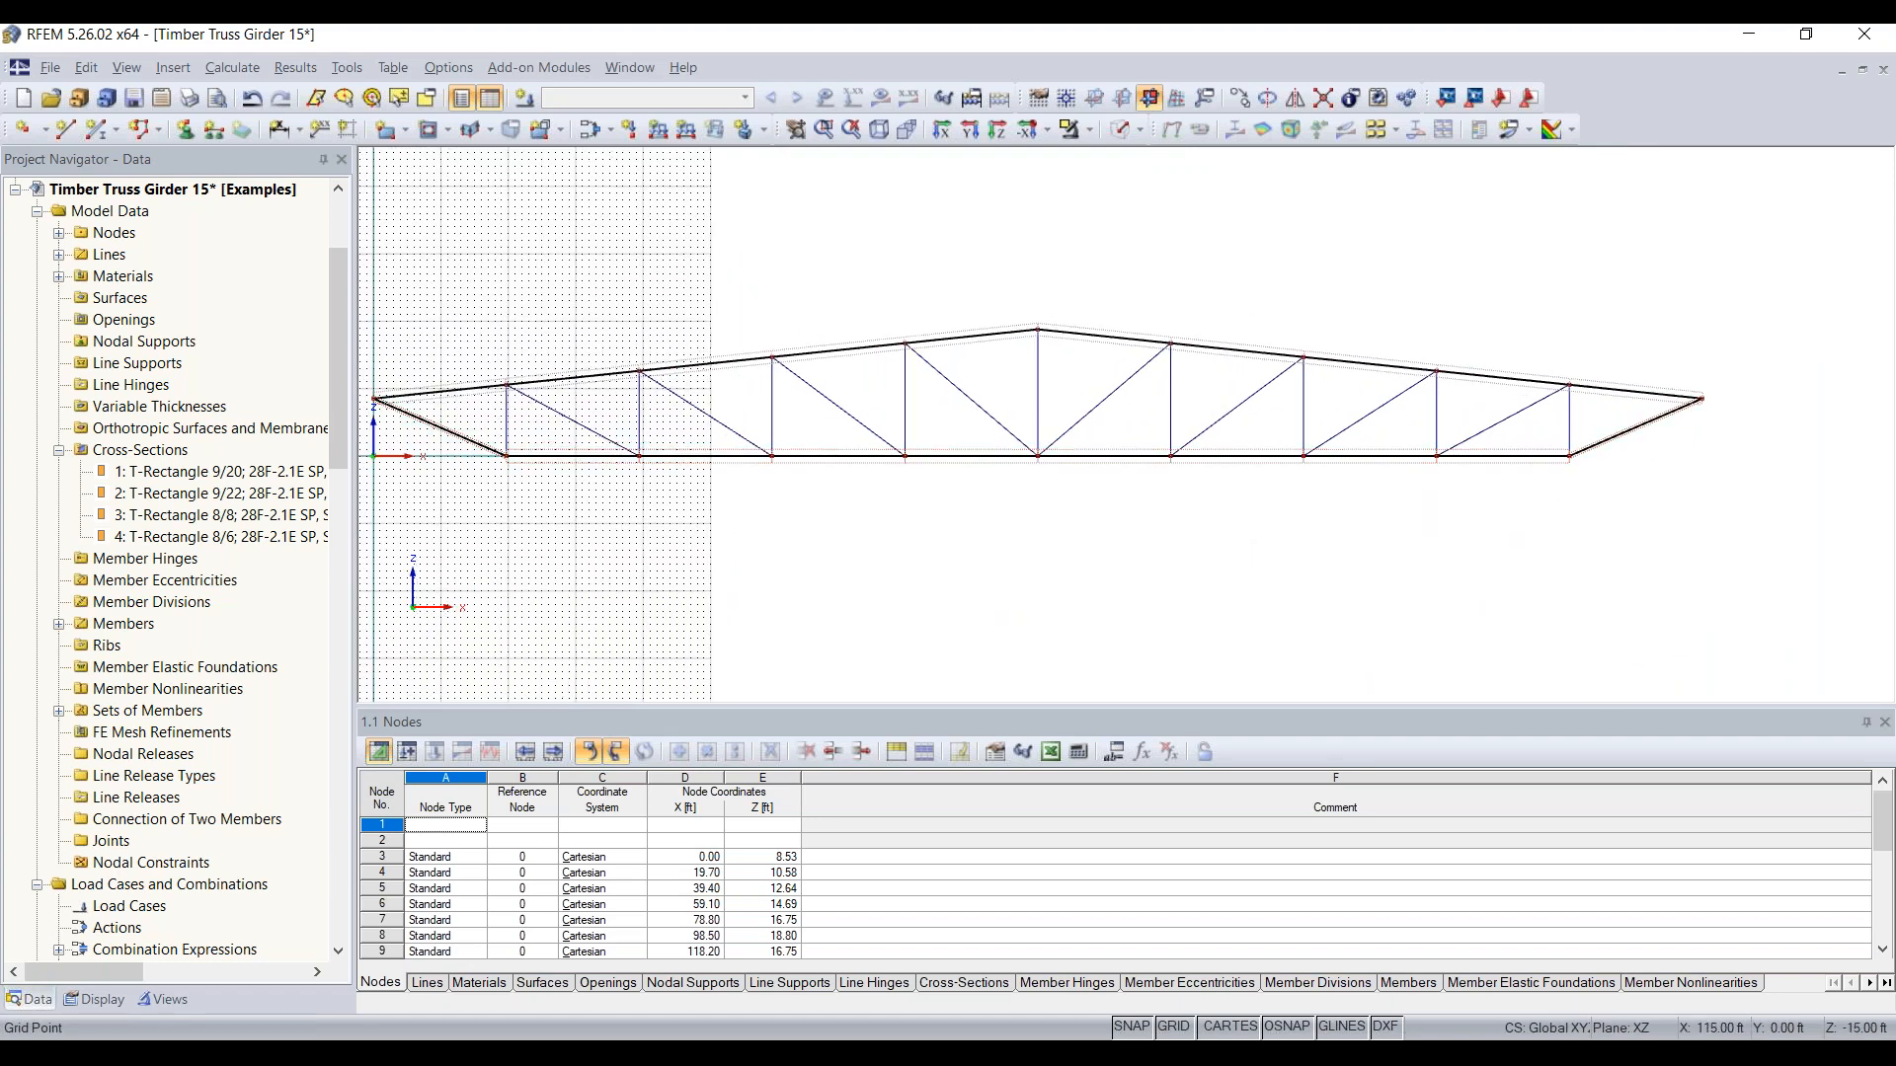
middle_drag(671, 584, 868, 583)
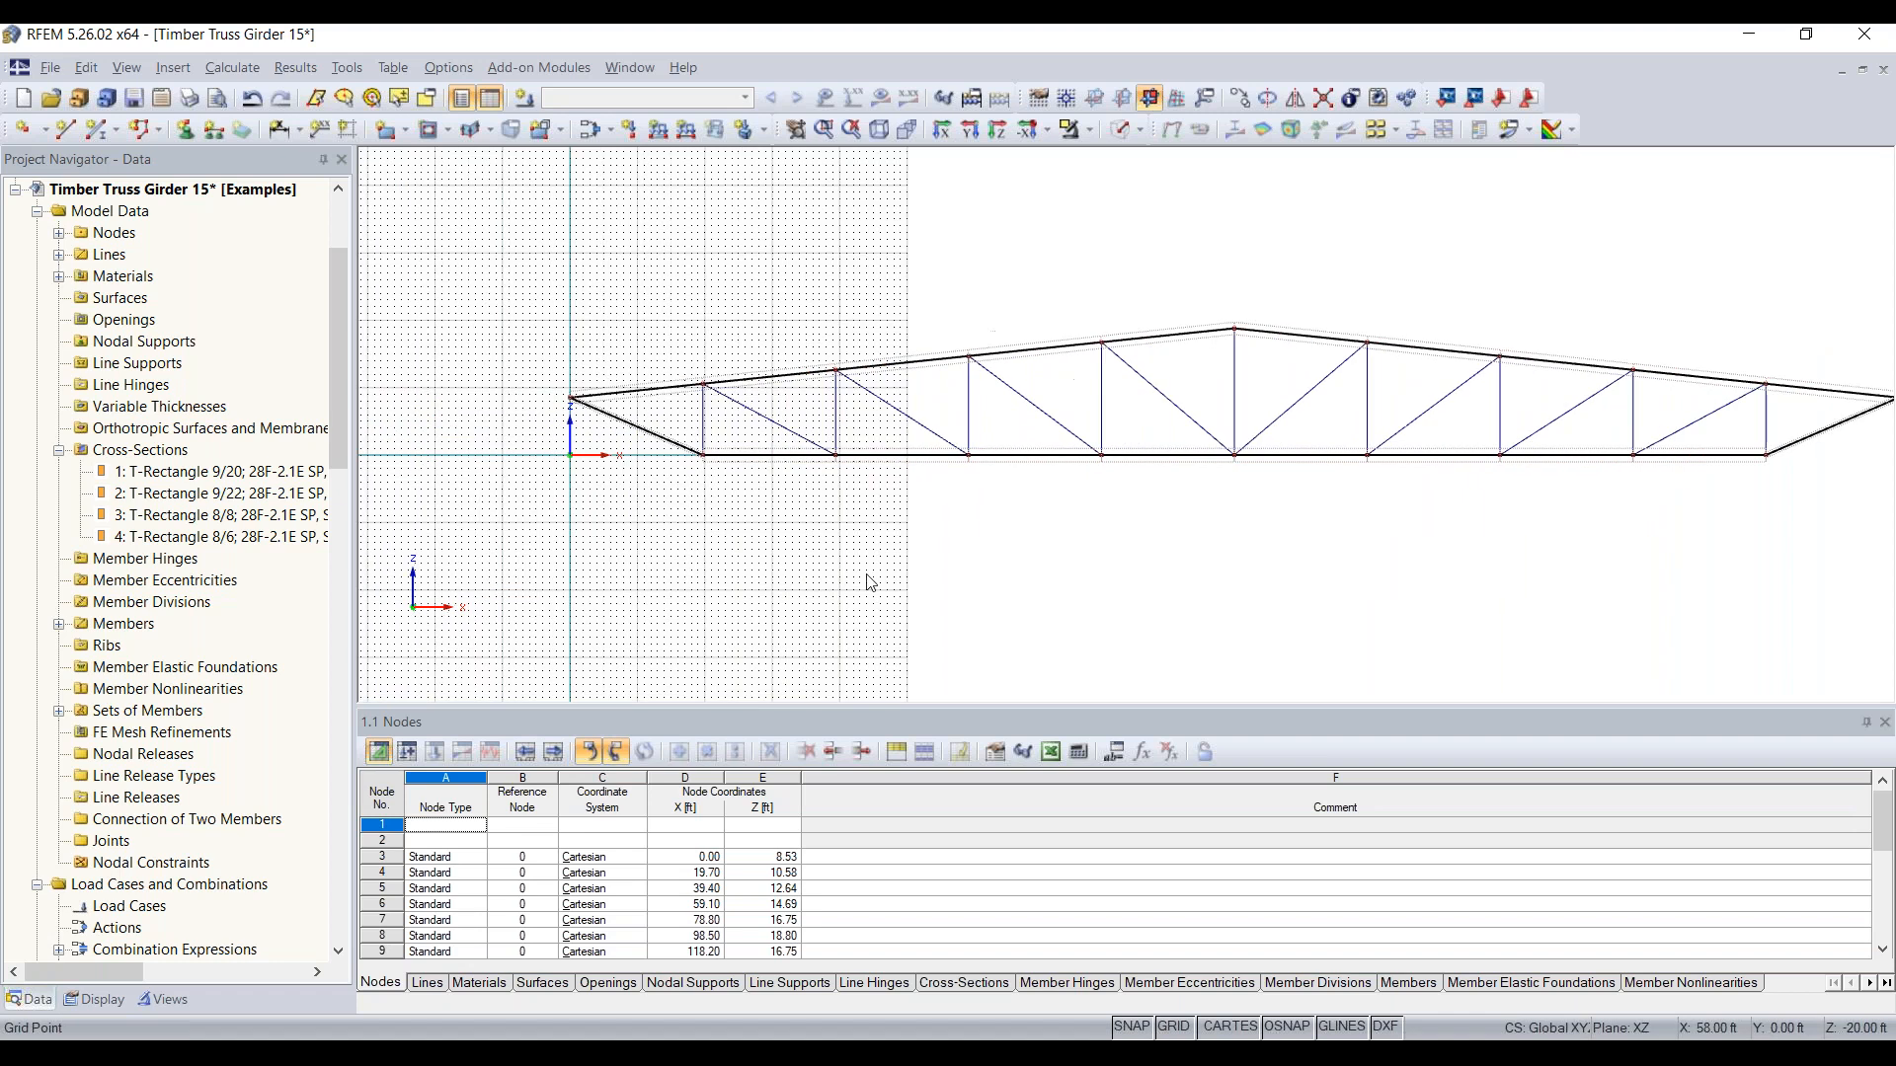
click(189, 132)
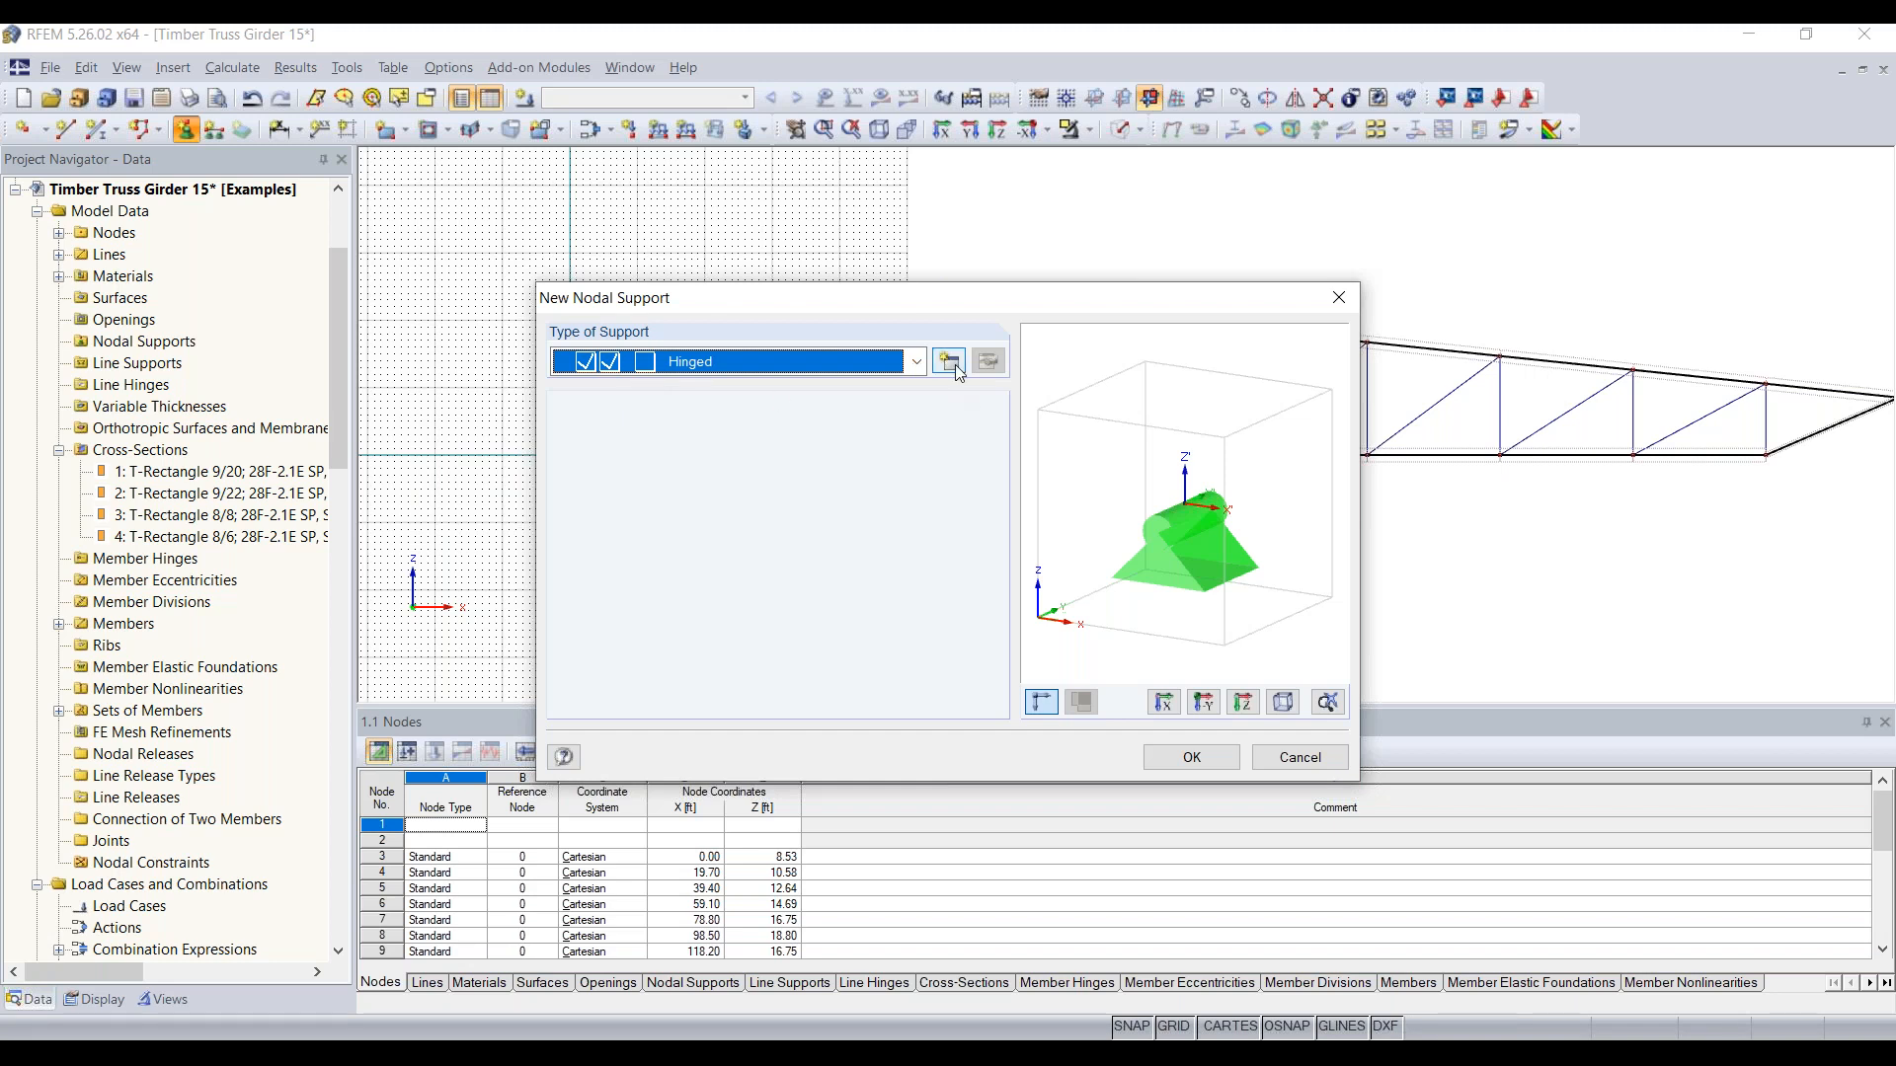
click(917, 363)
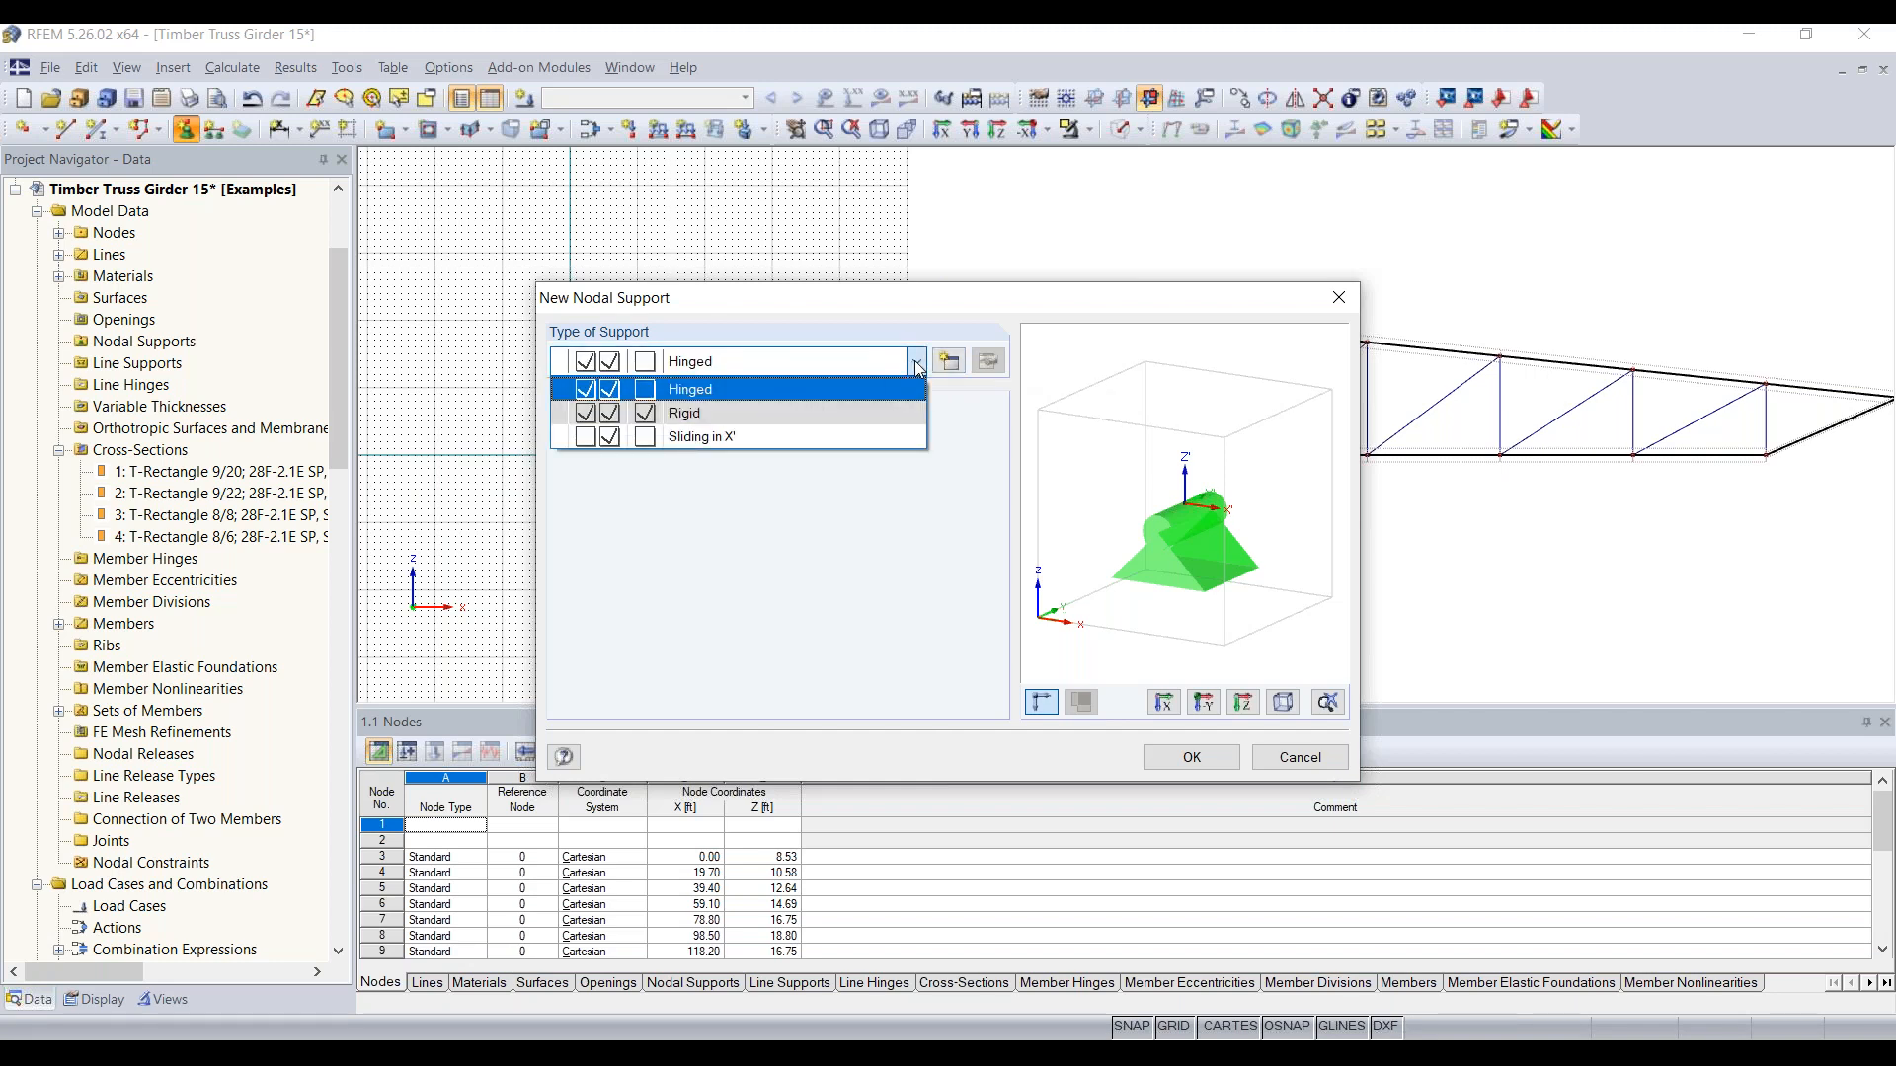
click(895, 391)
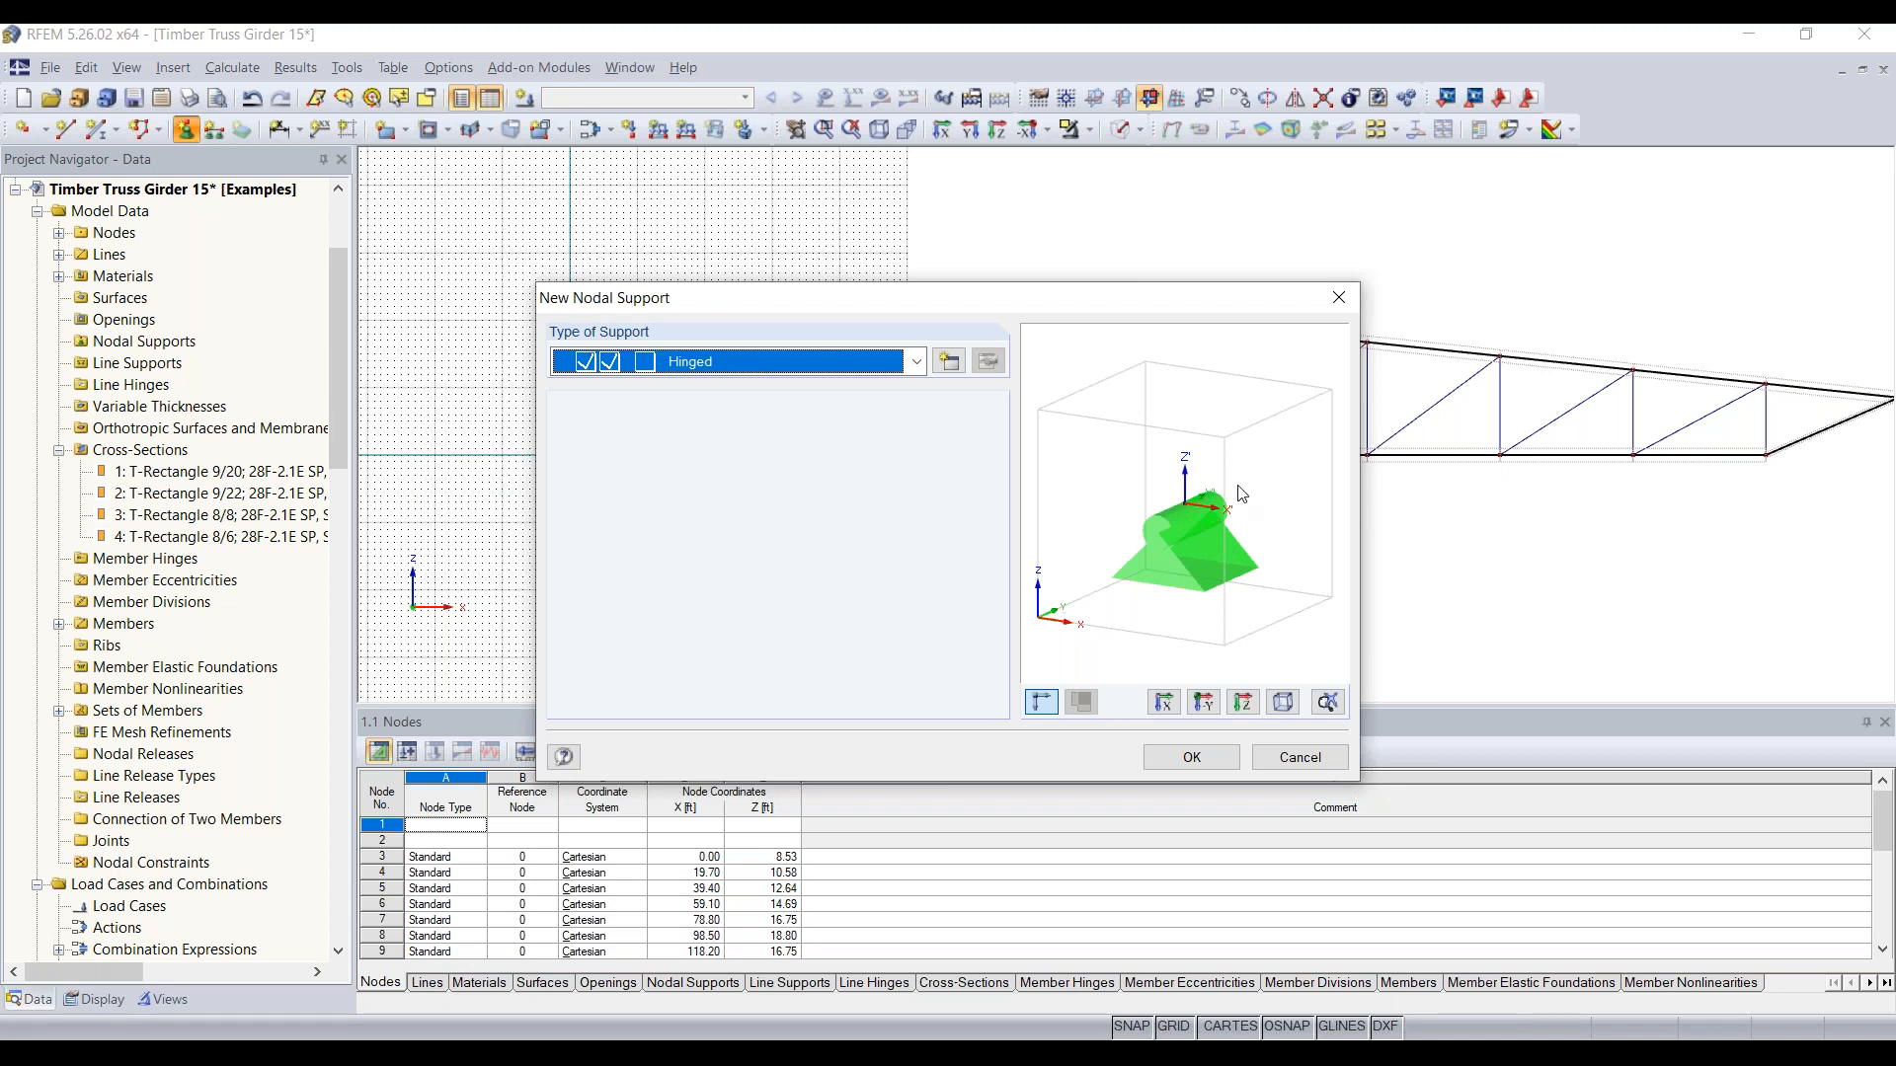
click(1185, 763)
click(569, 398)
scroll(570, 395, up, 2)
scroll(571, 405, up, 3)
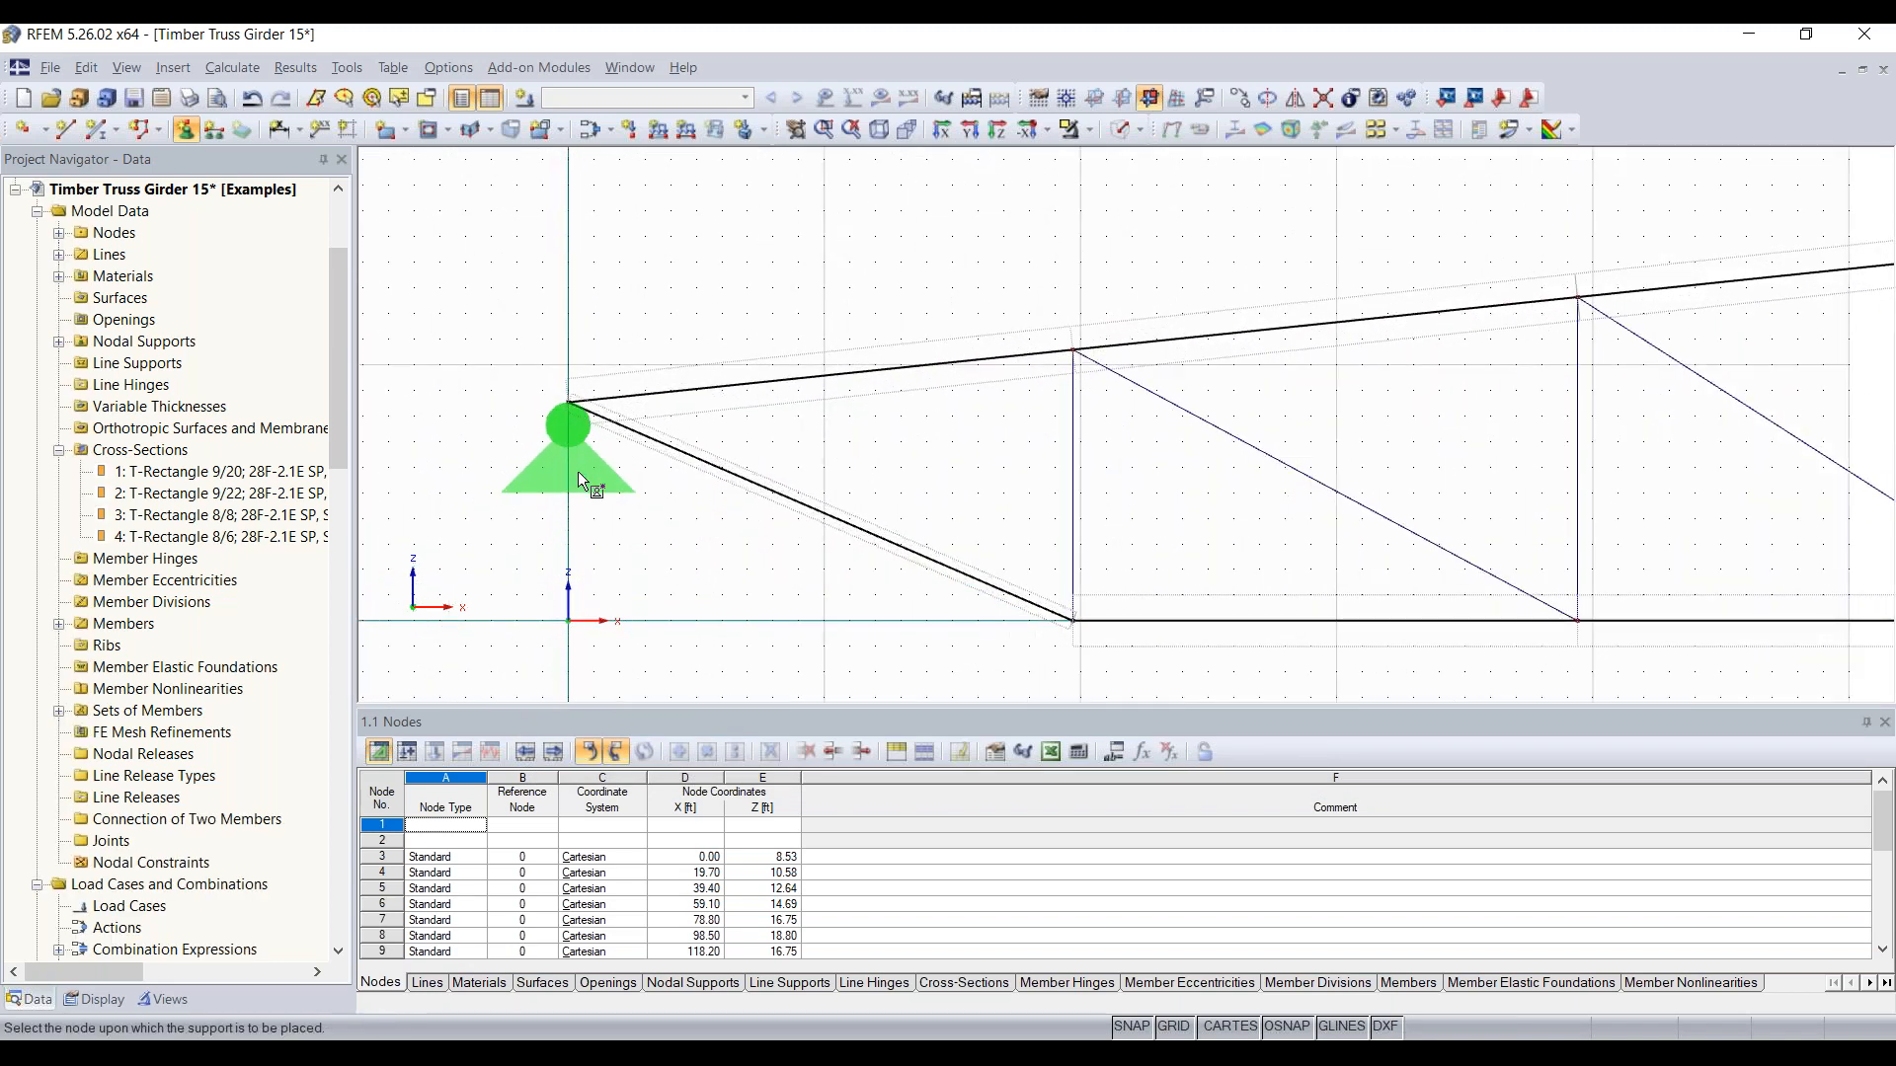
Step: Define a new nodal support type in the global axis system with the uX restraint released and uZ kept fixed
scroll(577, 471, down, 5)
middle_drag(1143, 630, 596, 537)
middle_drag(1242, 498, 980, 536)
click(187, 130)
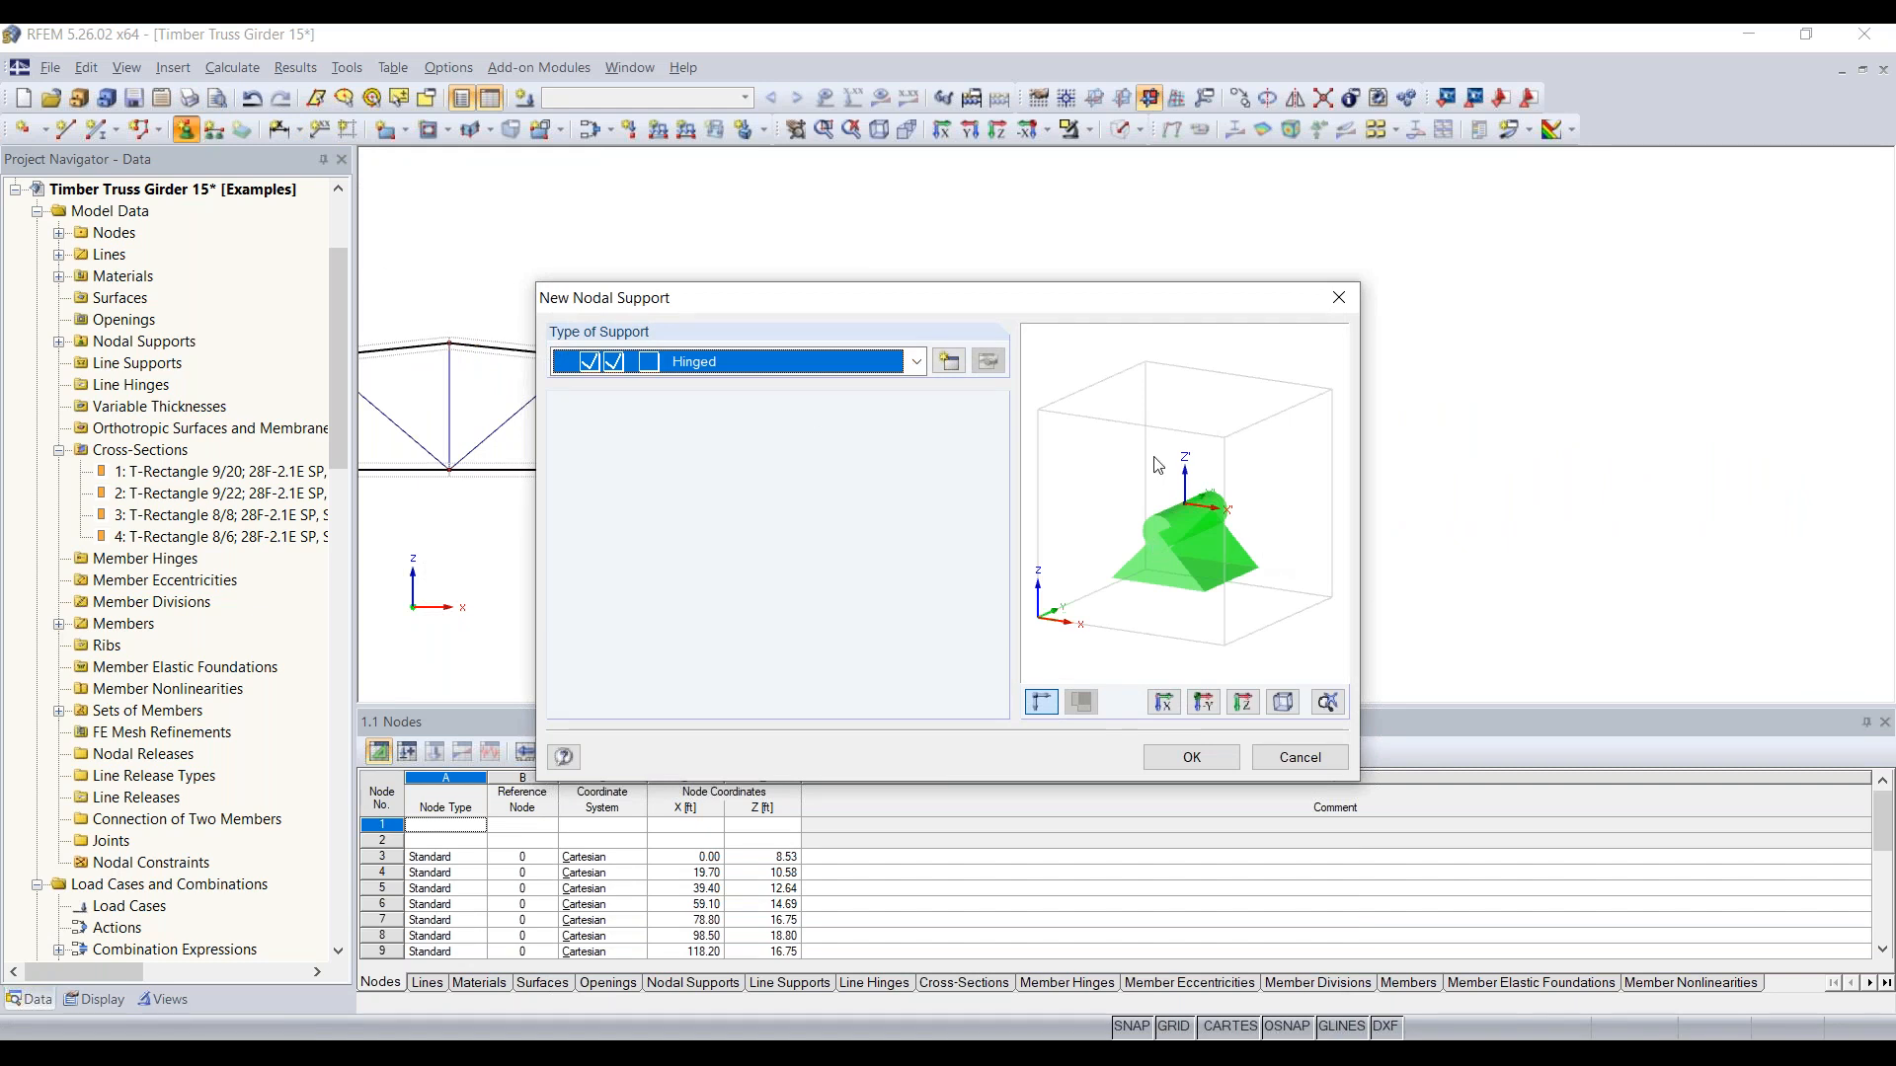
click(956, 371)
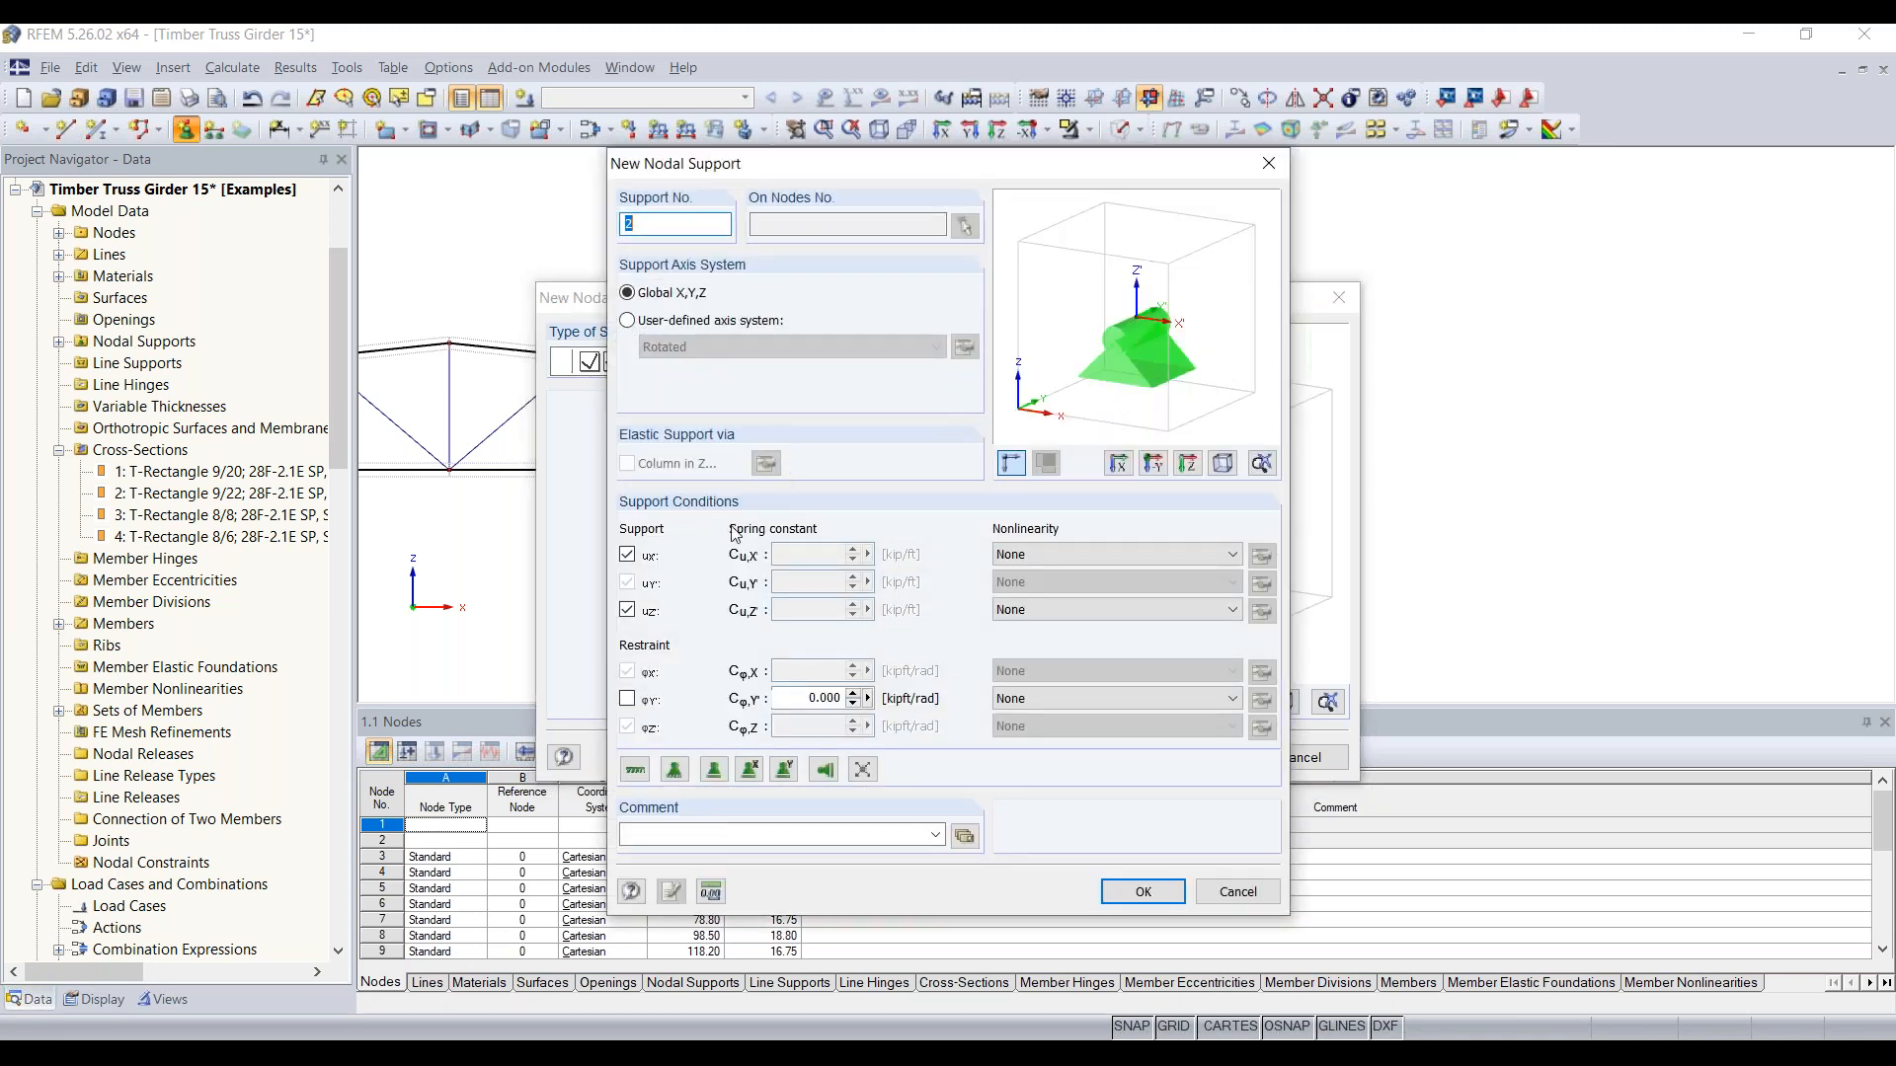
click(627, 556)
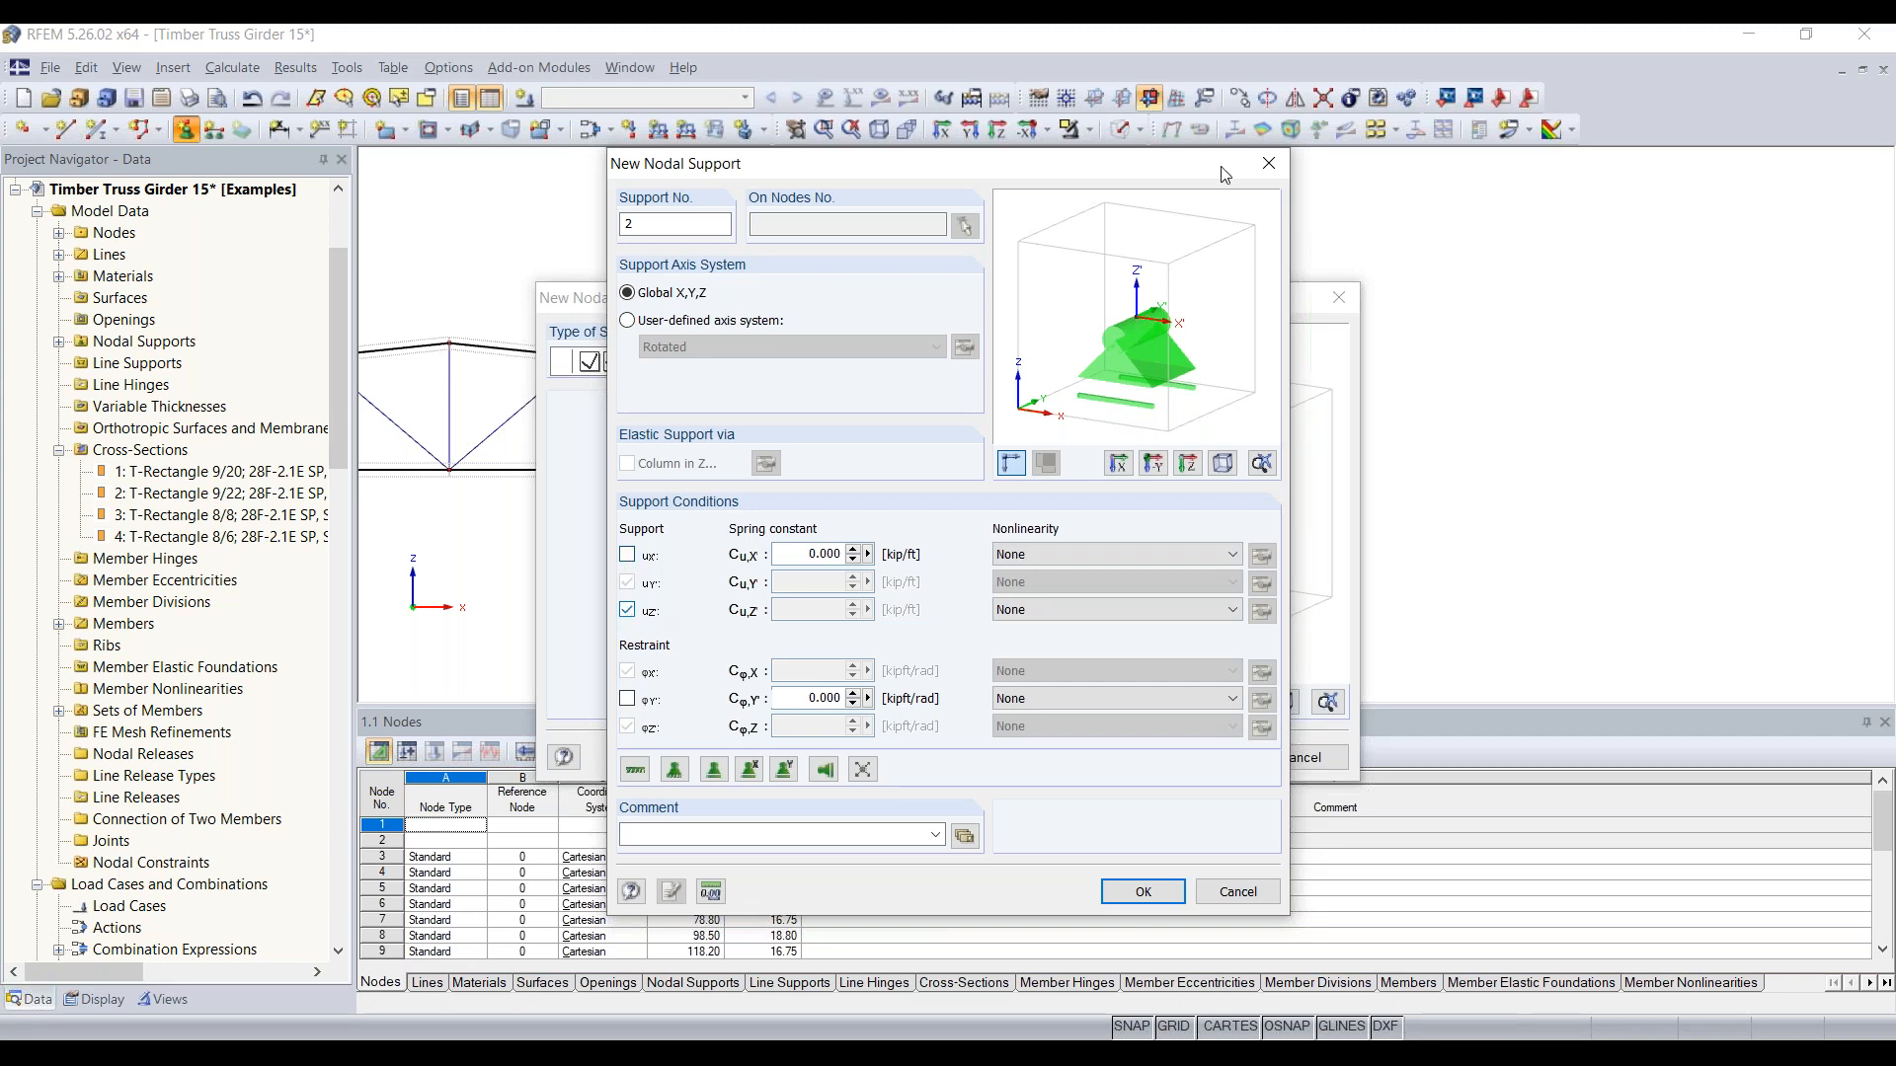
click(1147, 887)
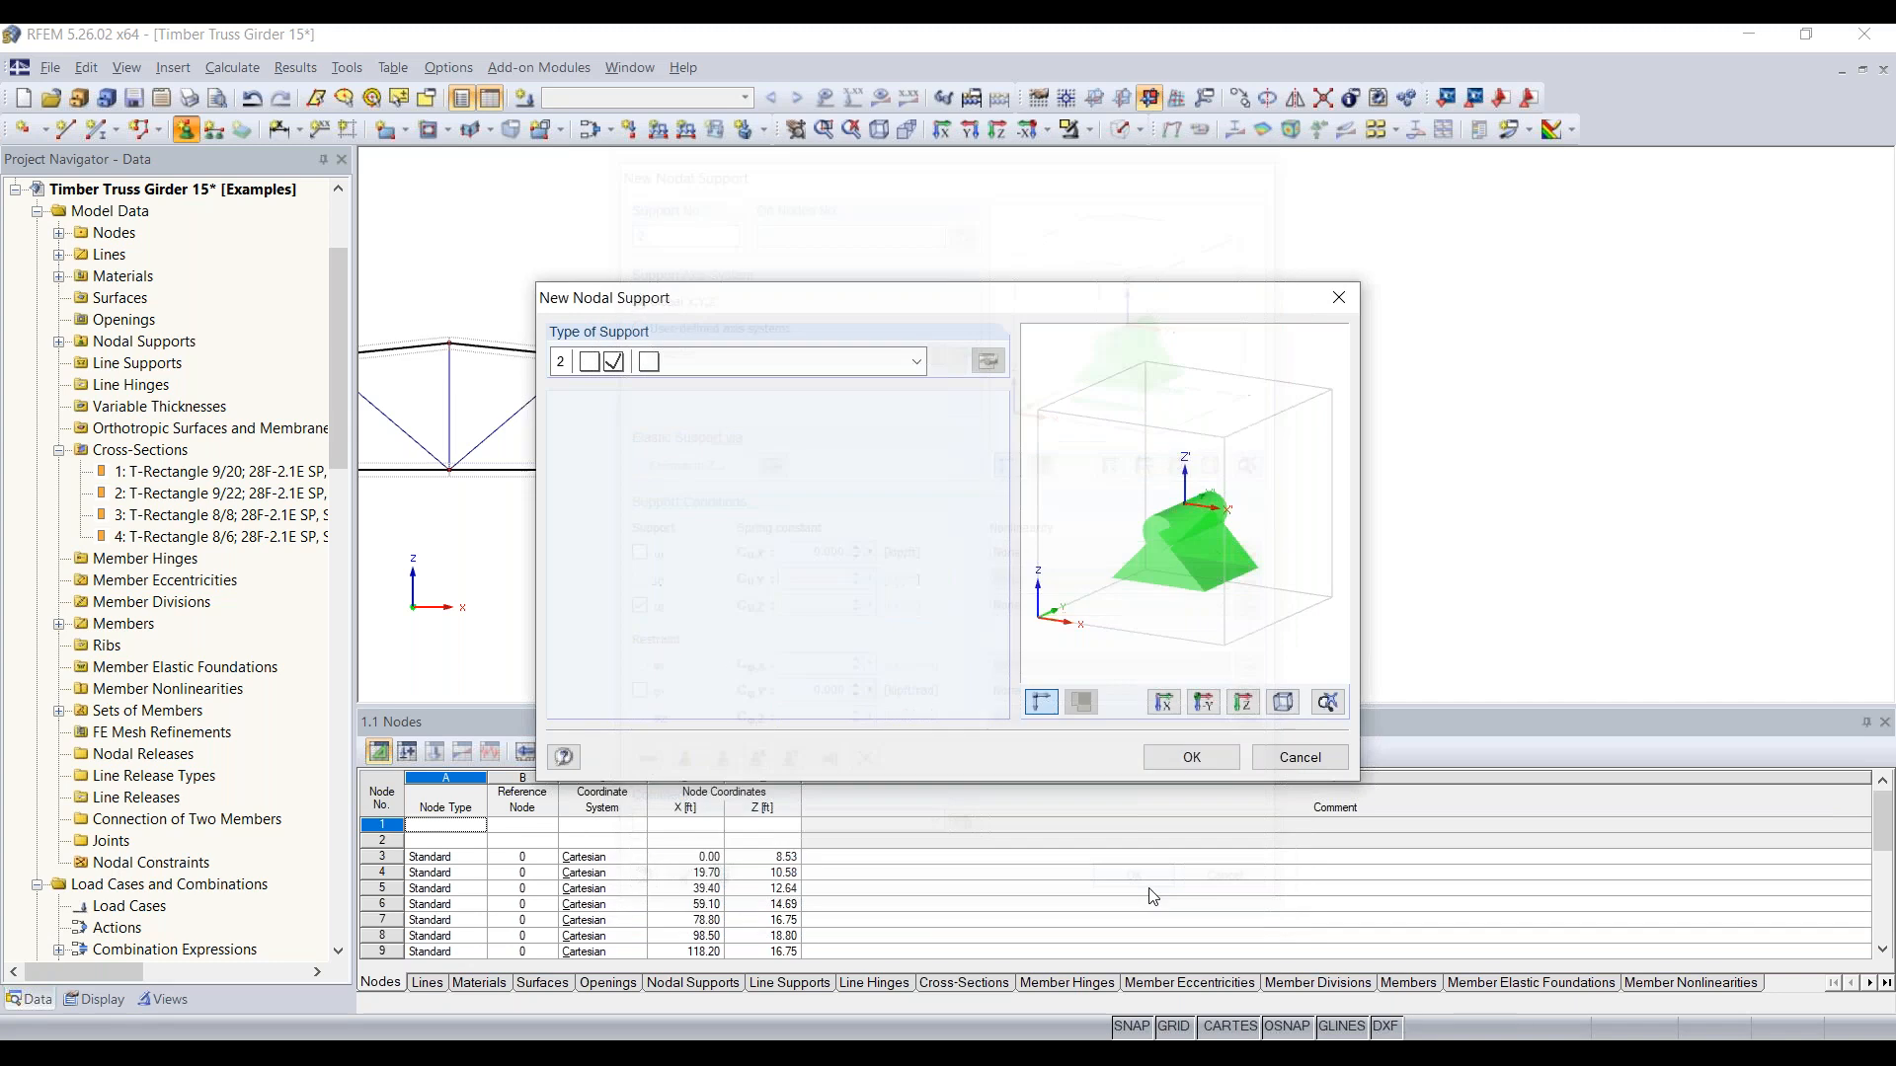
Step: Place the X-sliding nodal support on the truss's right end node and end the support placement
click(1191, 758)
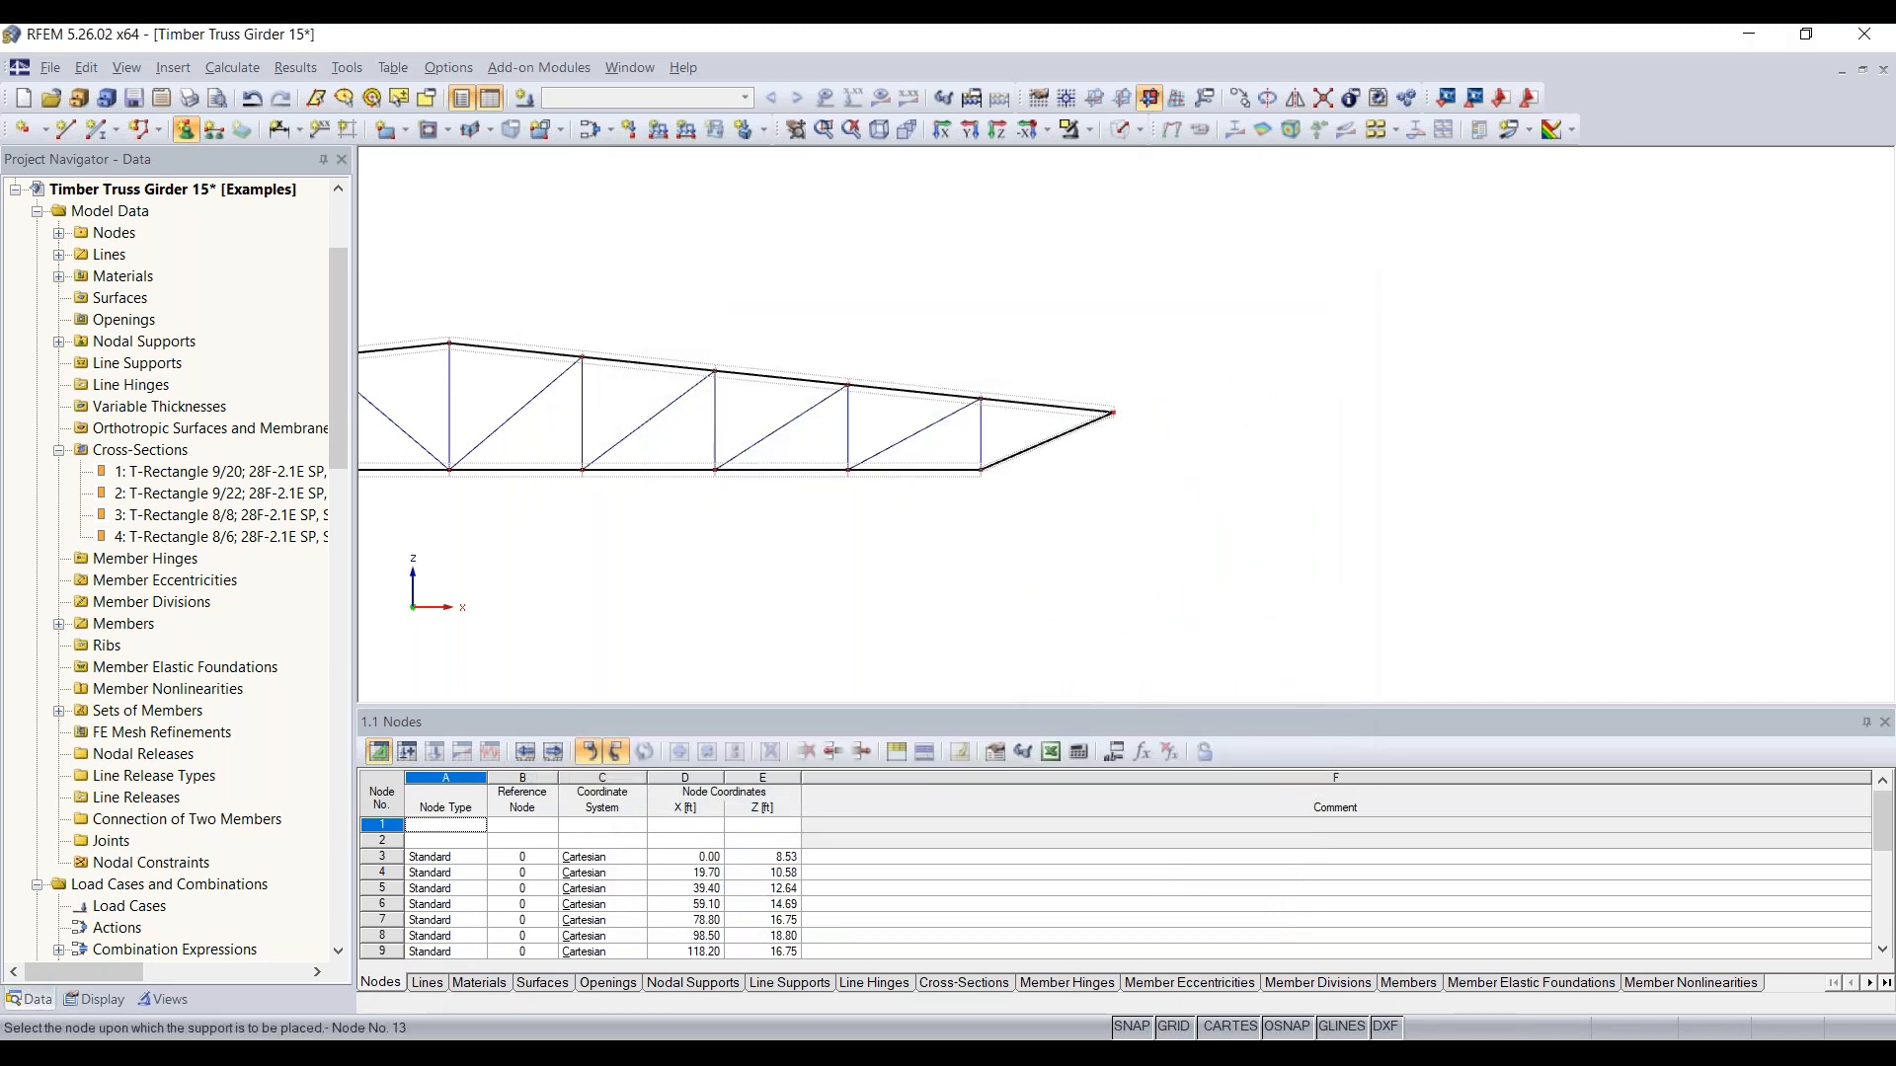
scroll(1104, 435, up, 5)
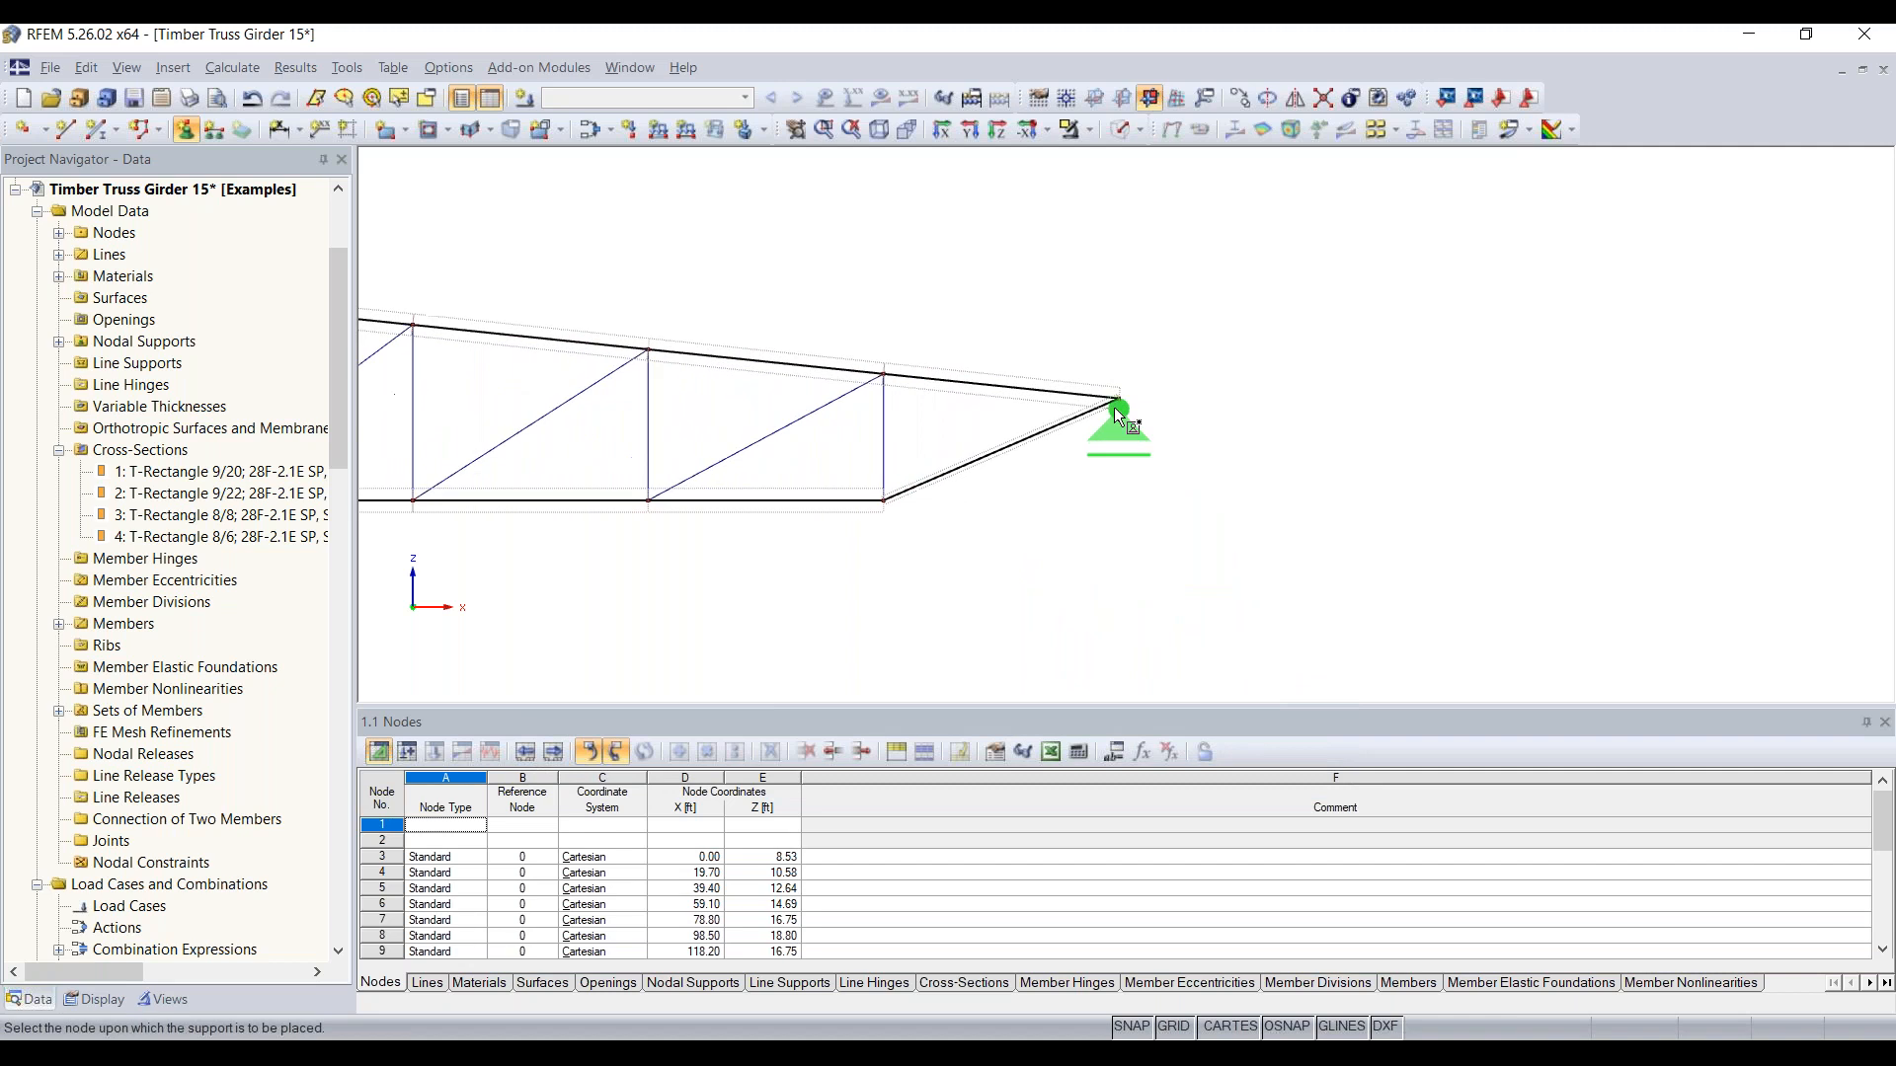
scroll(1121, 400, down, 10)
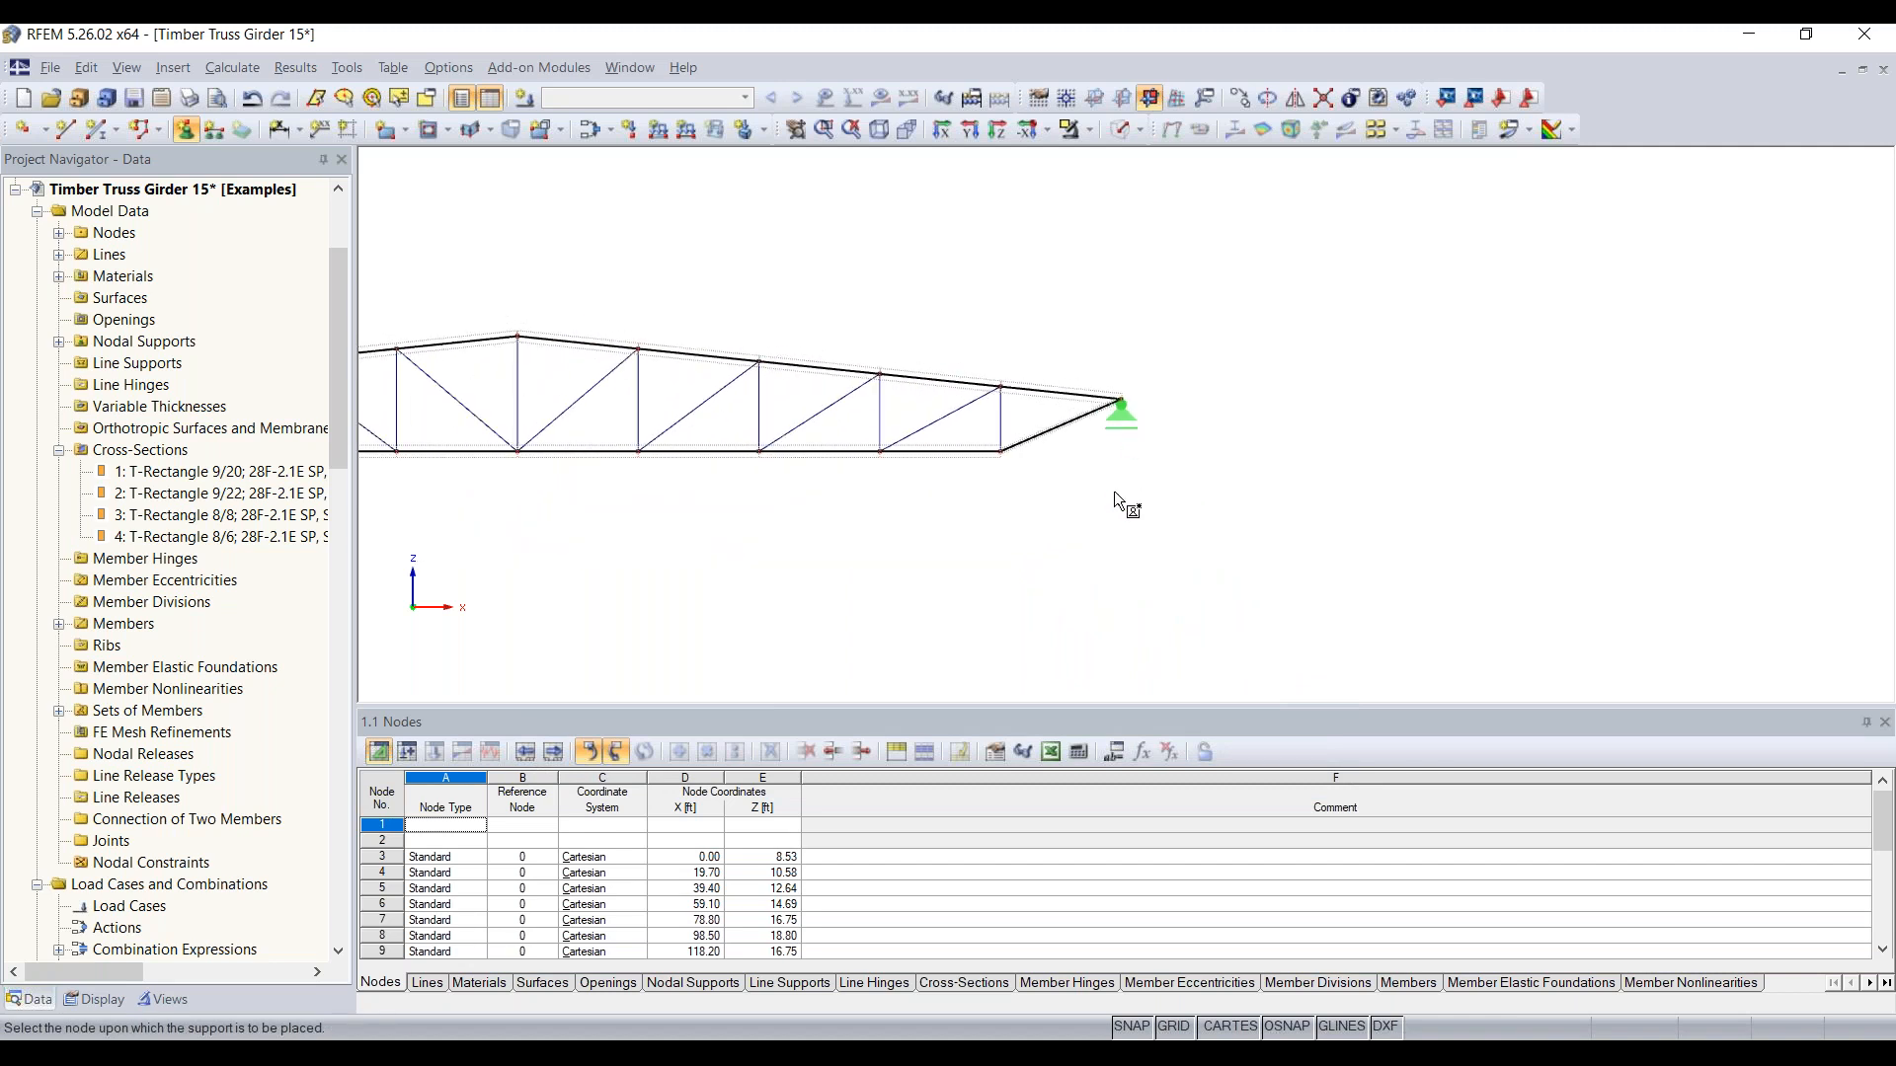
key(Escape)
scroll(824, 589, down, 3)
middle_drag(825, 589, 1399, 596)
scroll(1249, 583, up, 3)
scroll(1399, 596, up, 1)
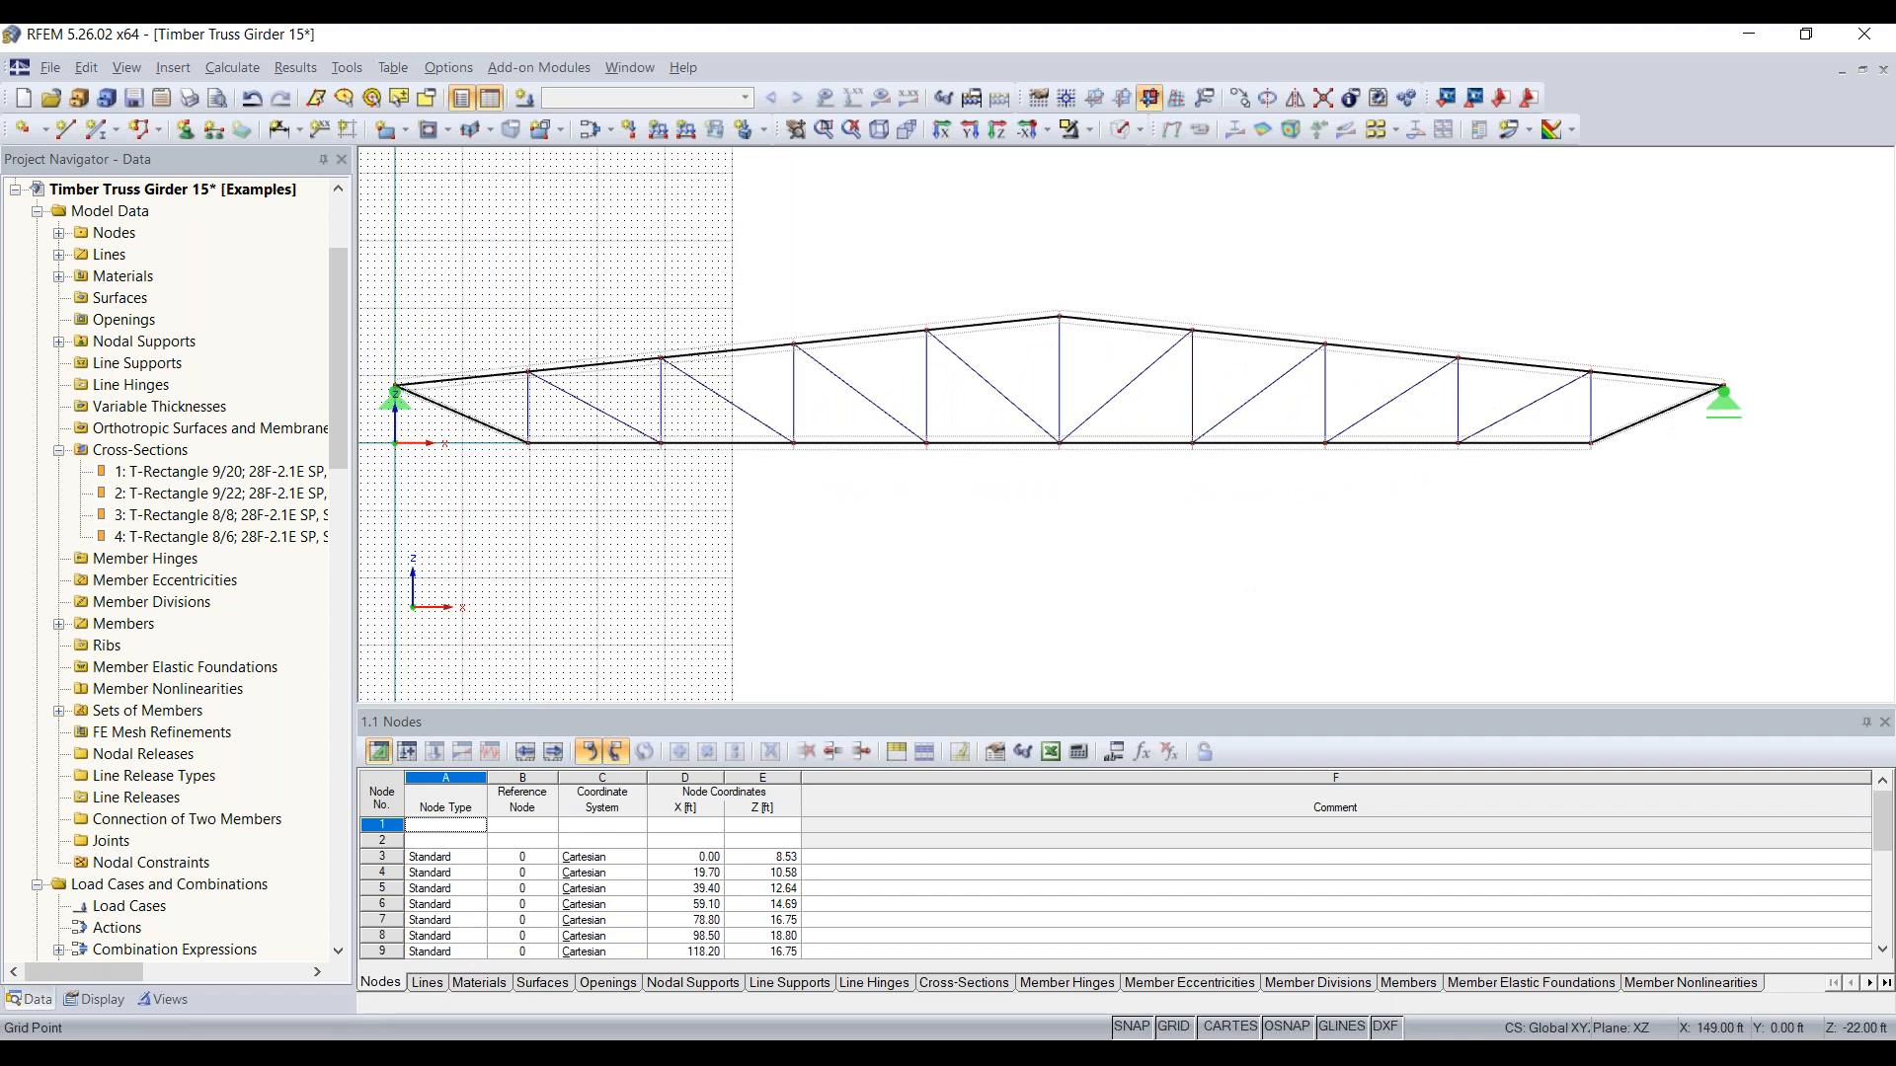
Step: Set the work plane's number of grid points to adapt dynamically to the size of the model
scroll(1399, 593, down, 4)
middle_drag(1173, 599, 1230, 539)
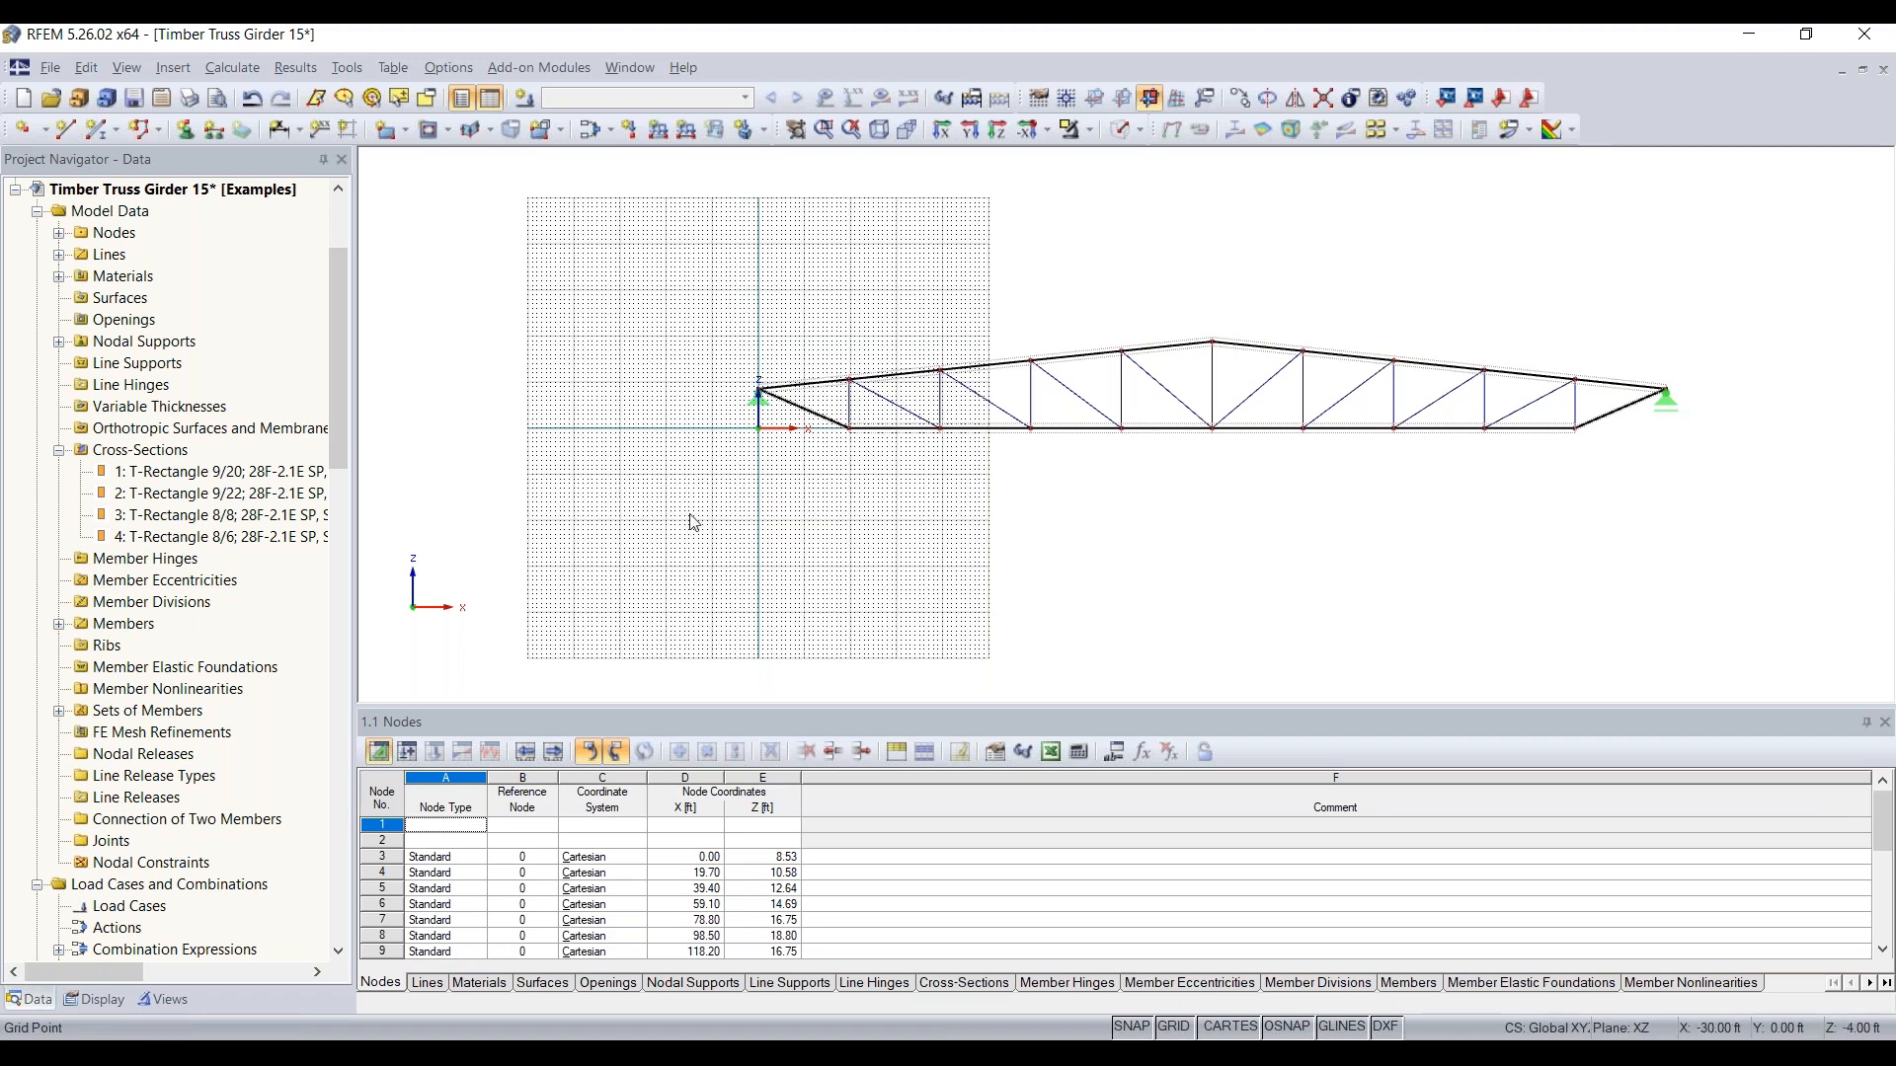
click(869, 395)
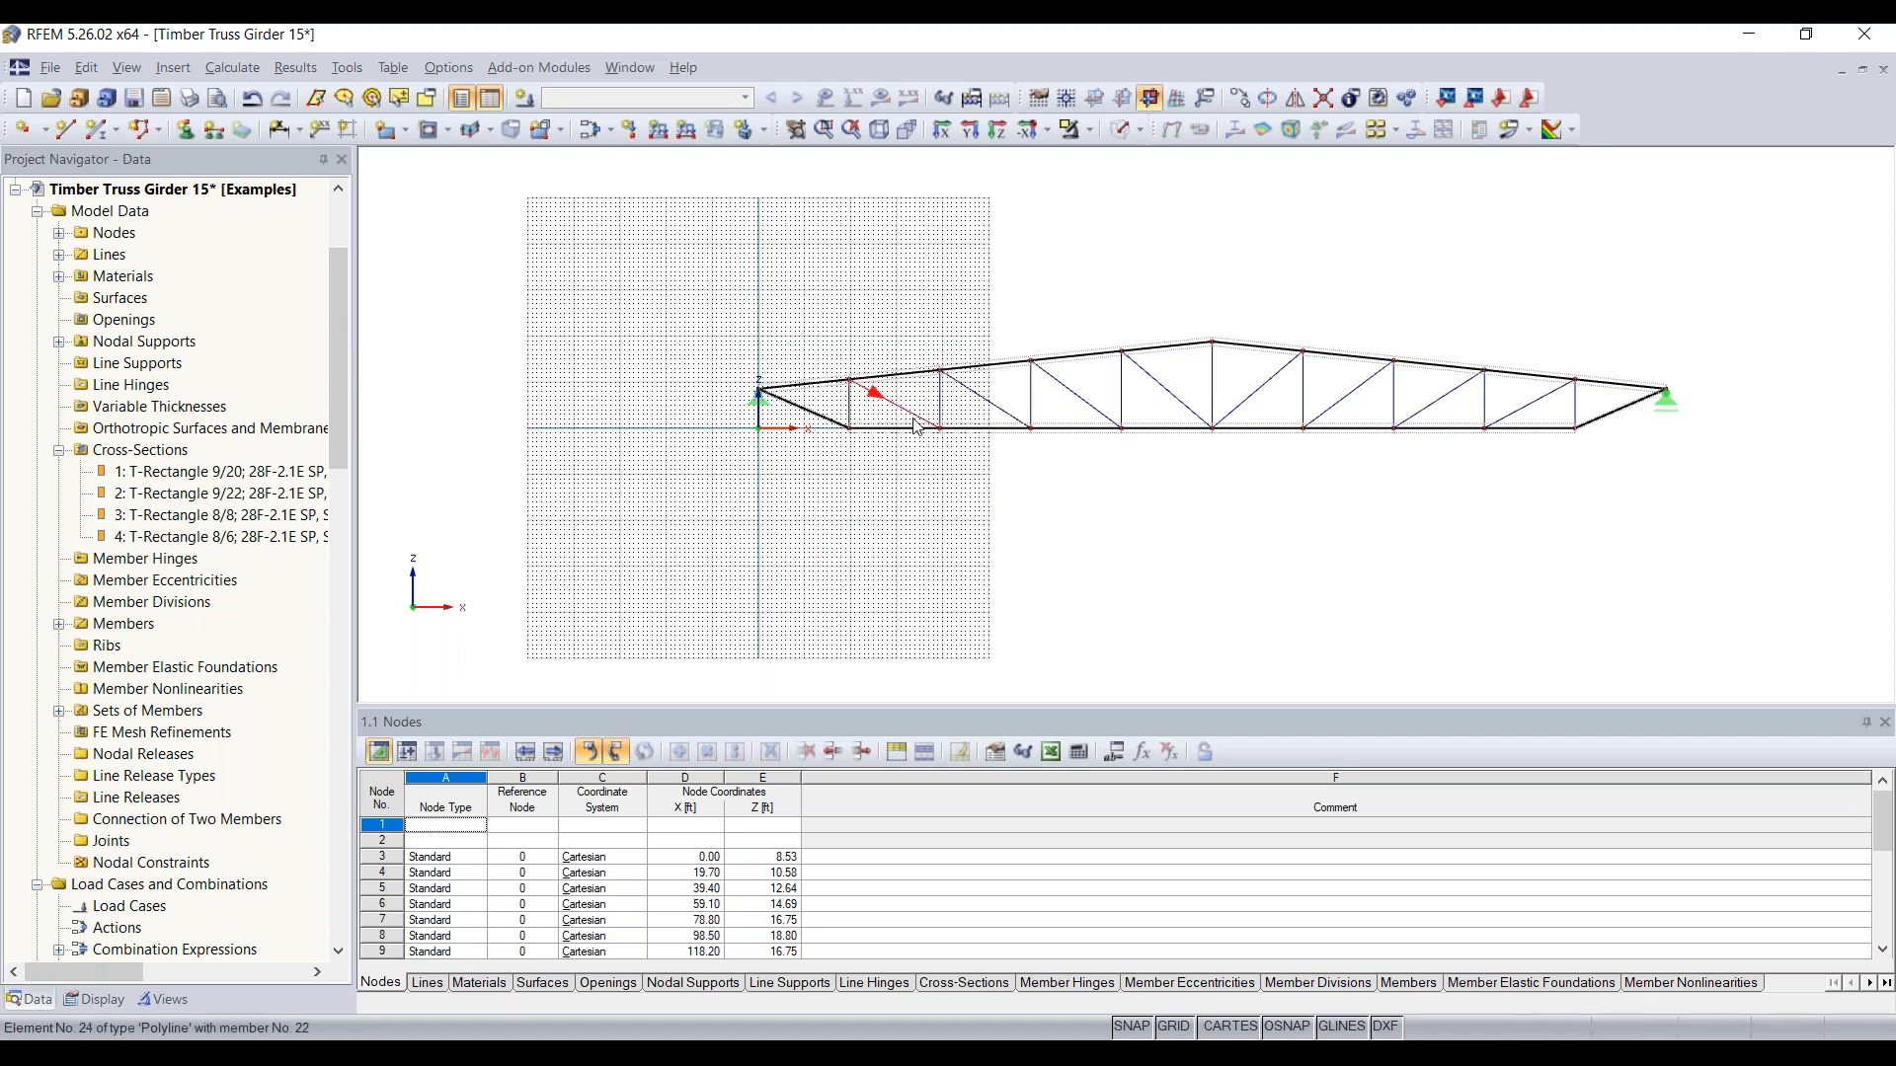
click(1039, 102)
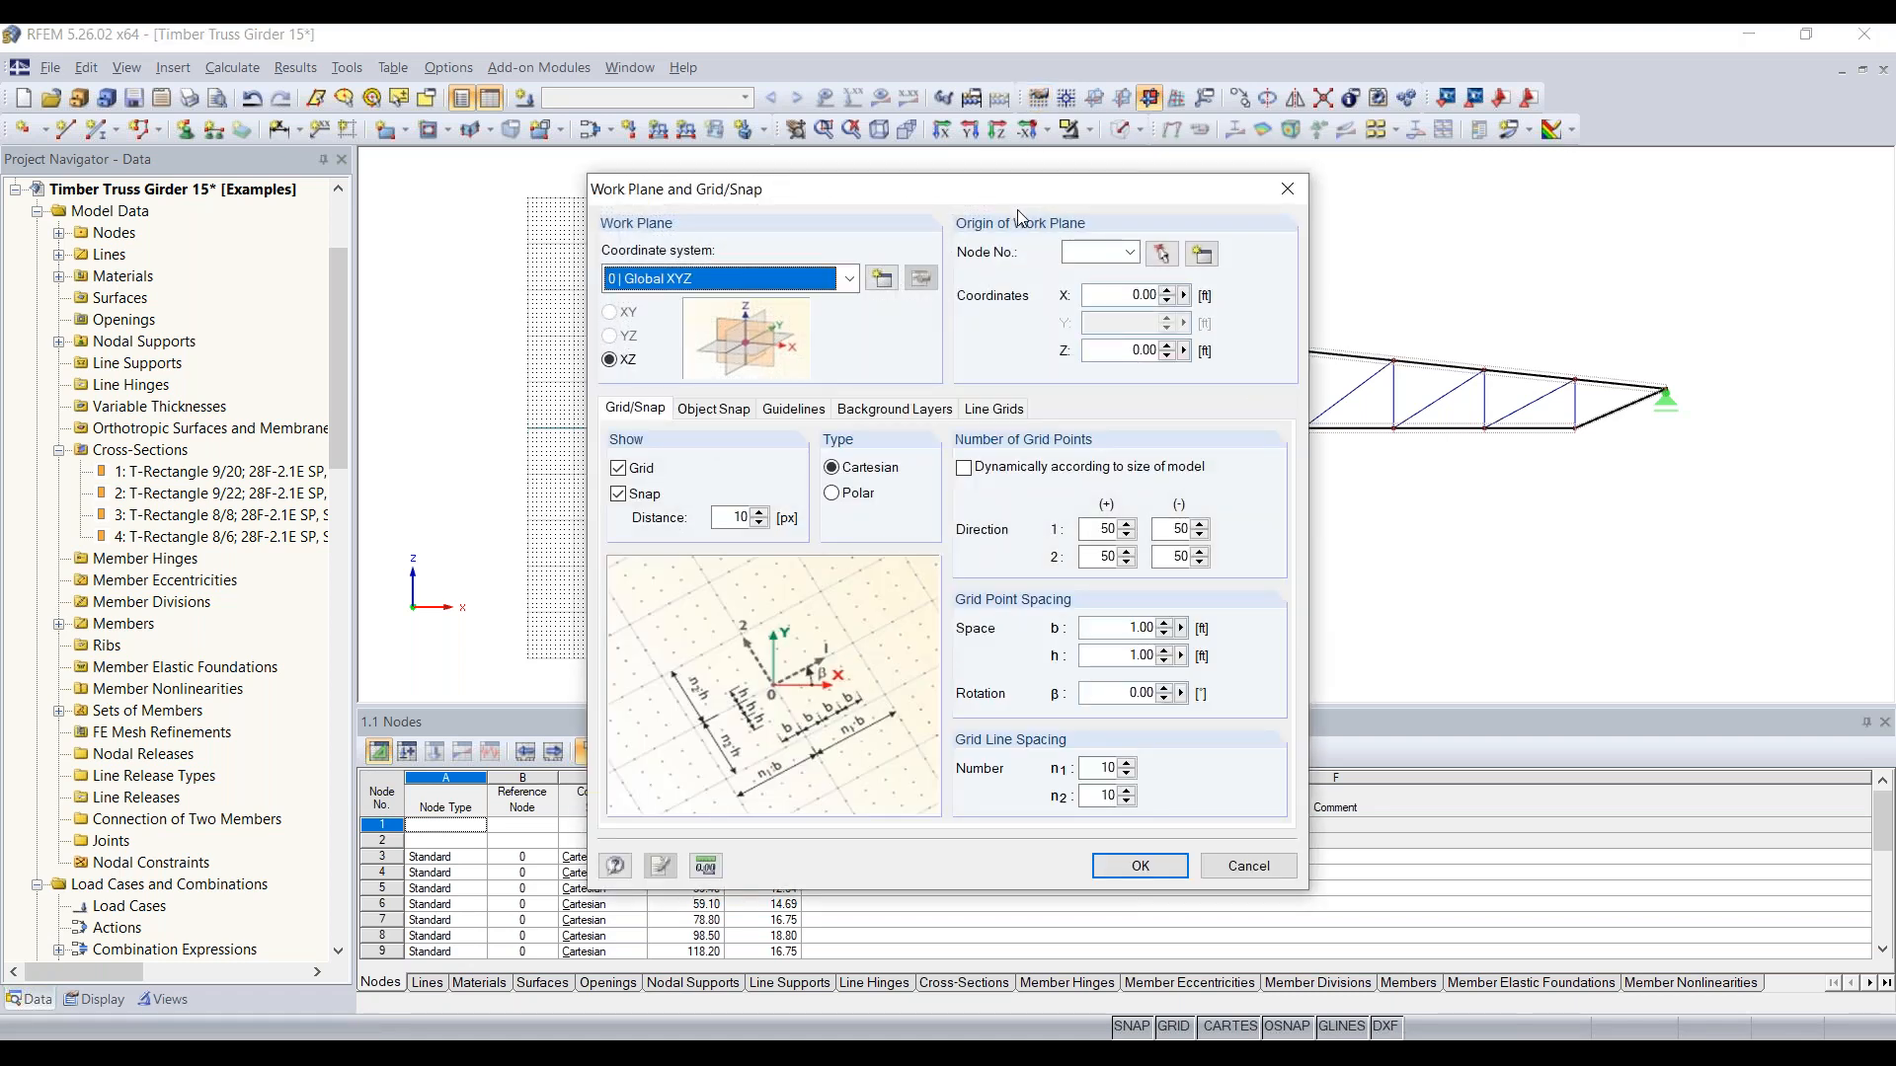
drag(999, 195, 996, 176)
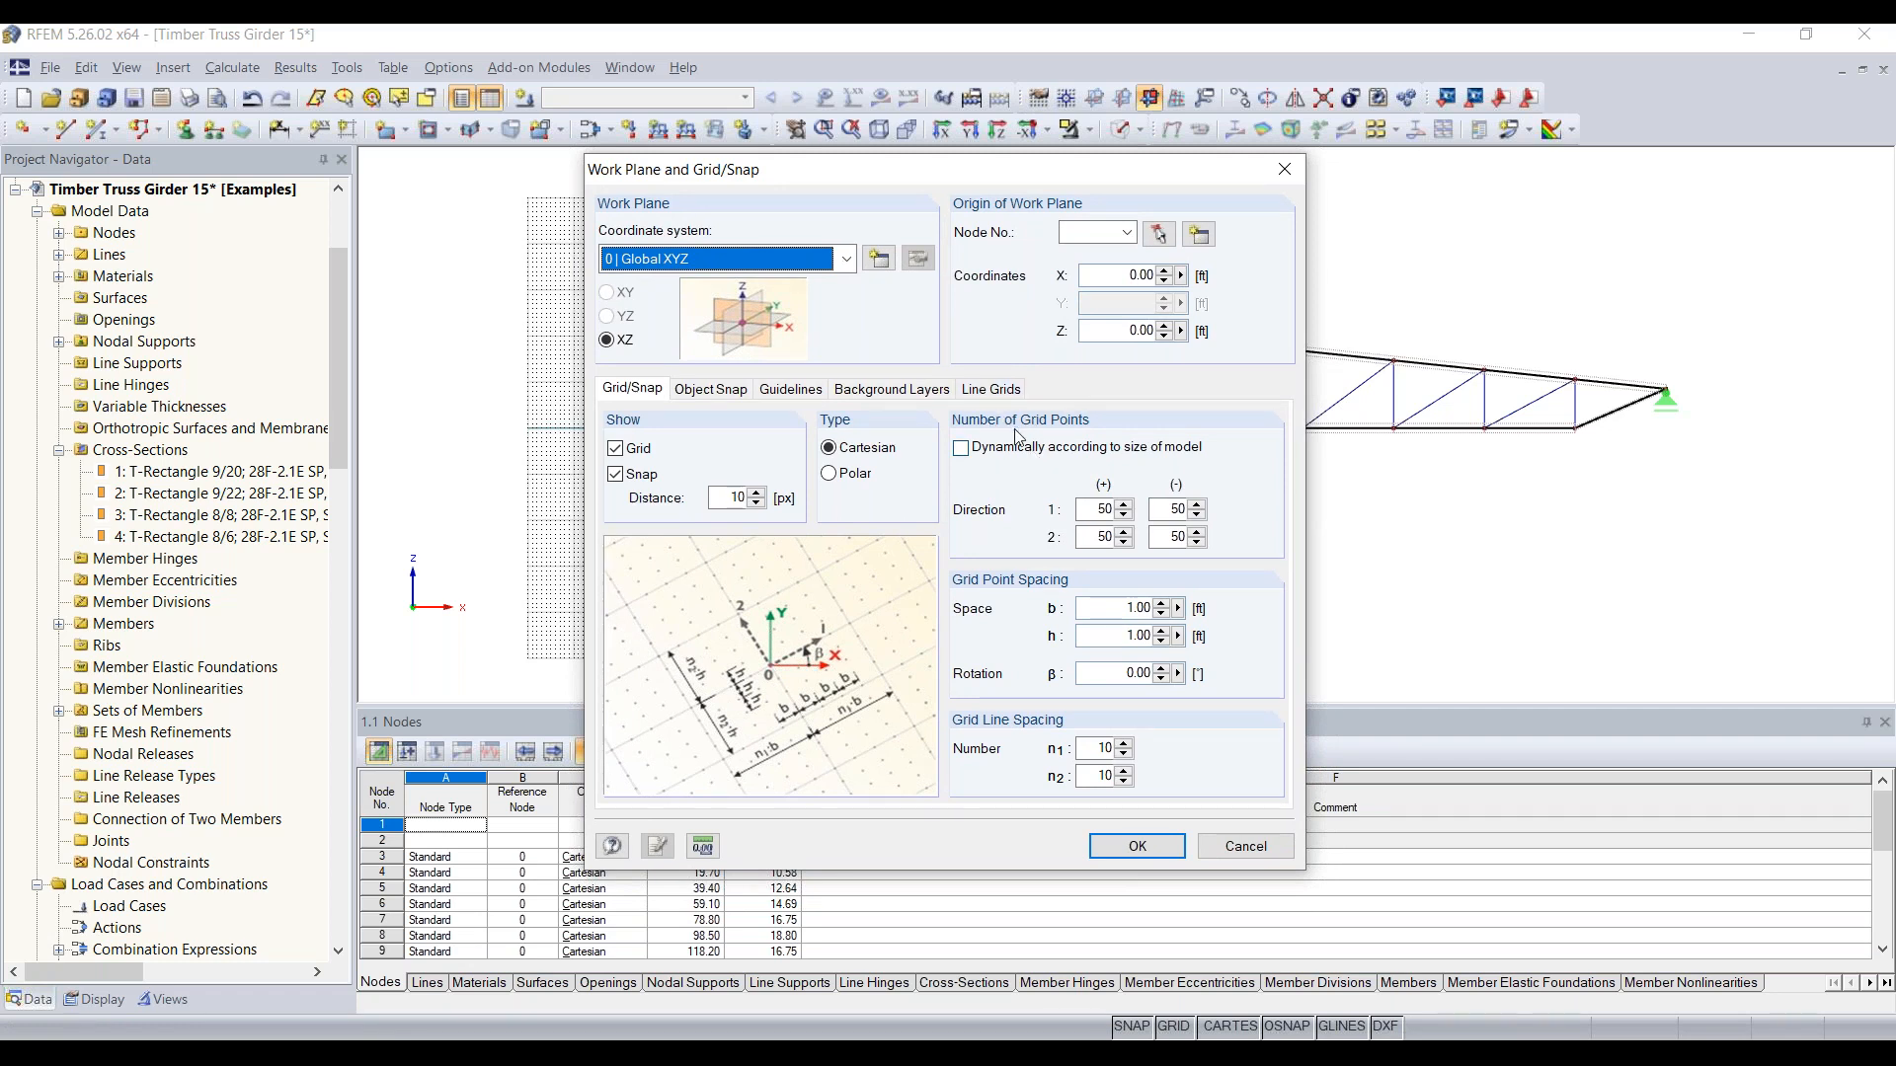
click(1083, 455)
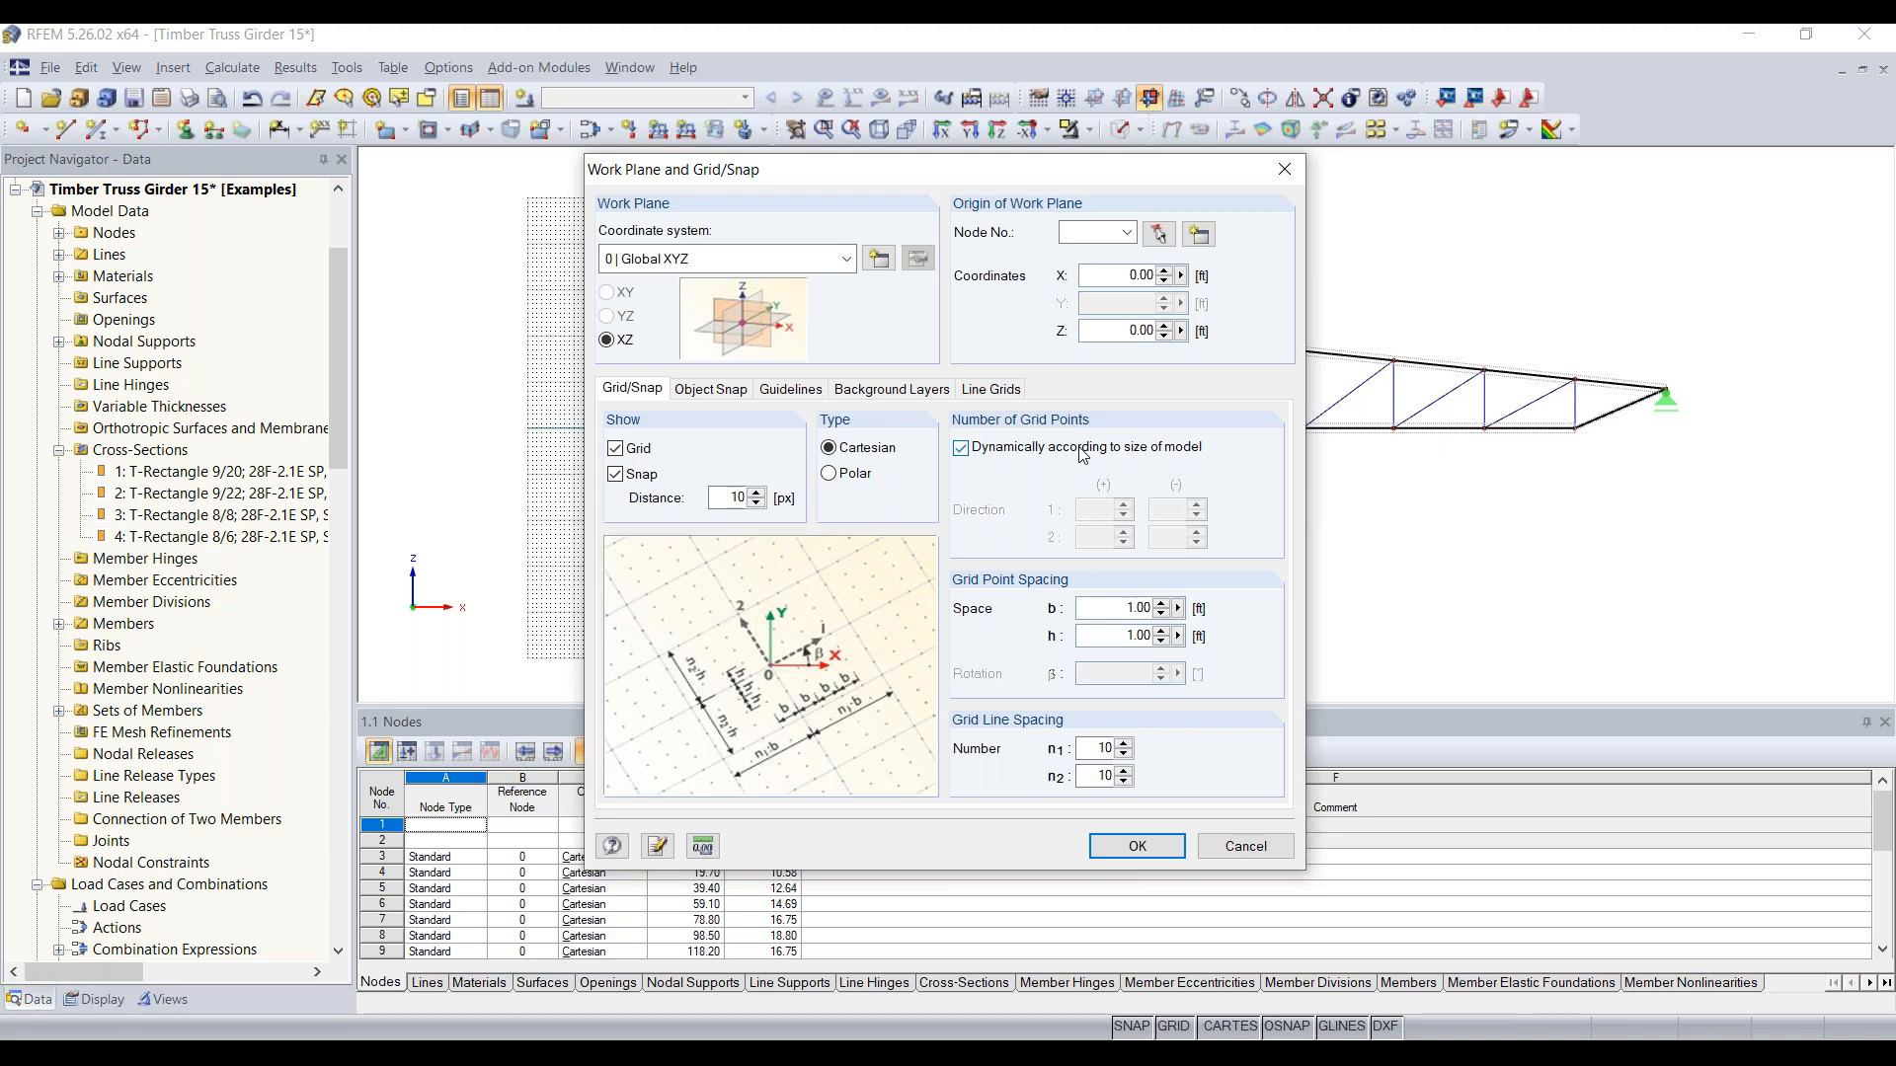
click(1146, 842)
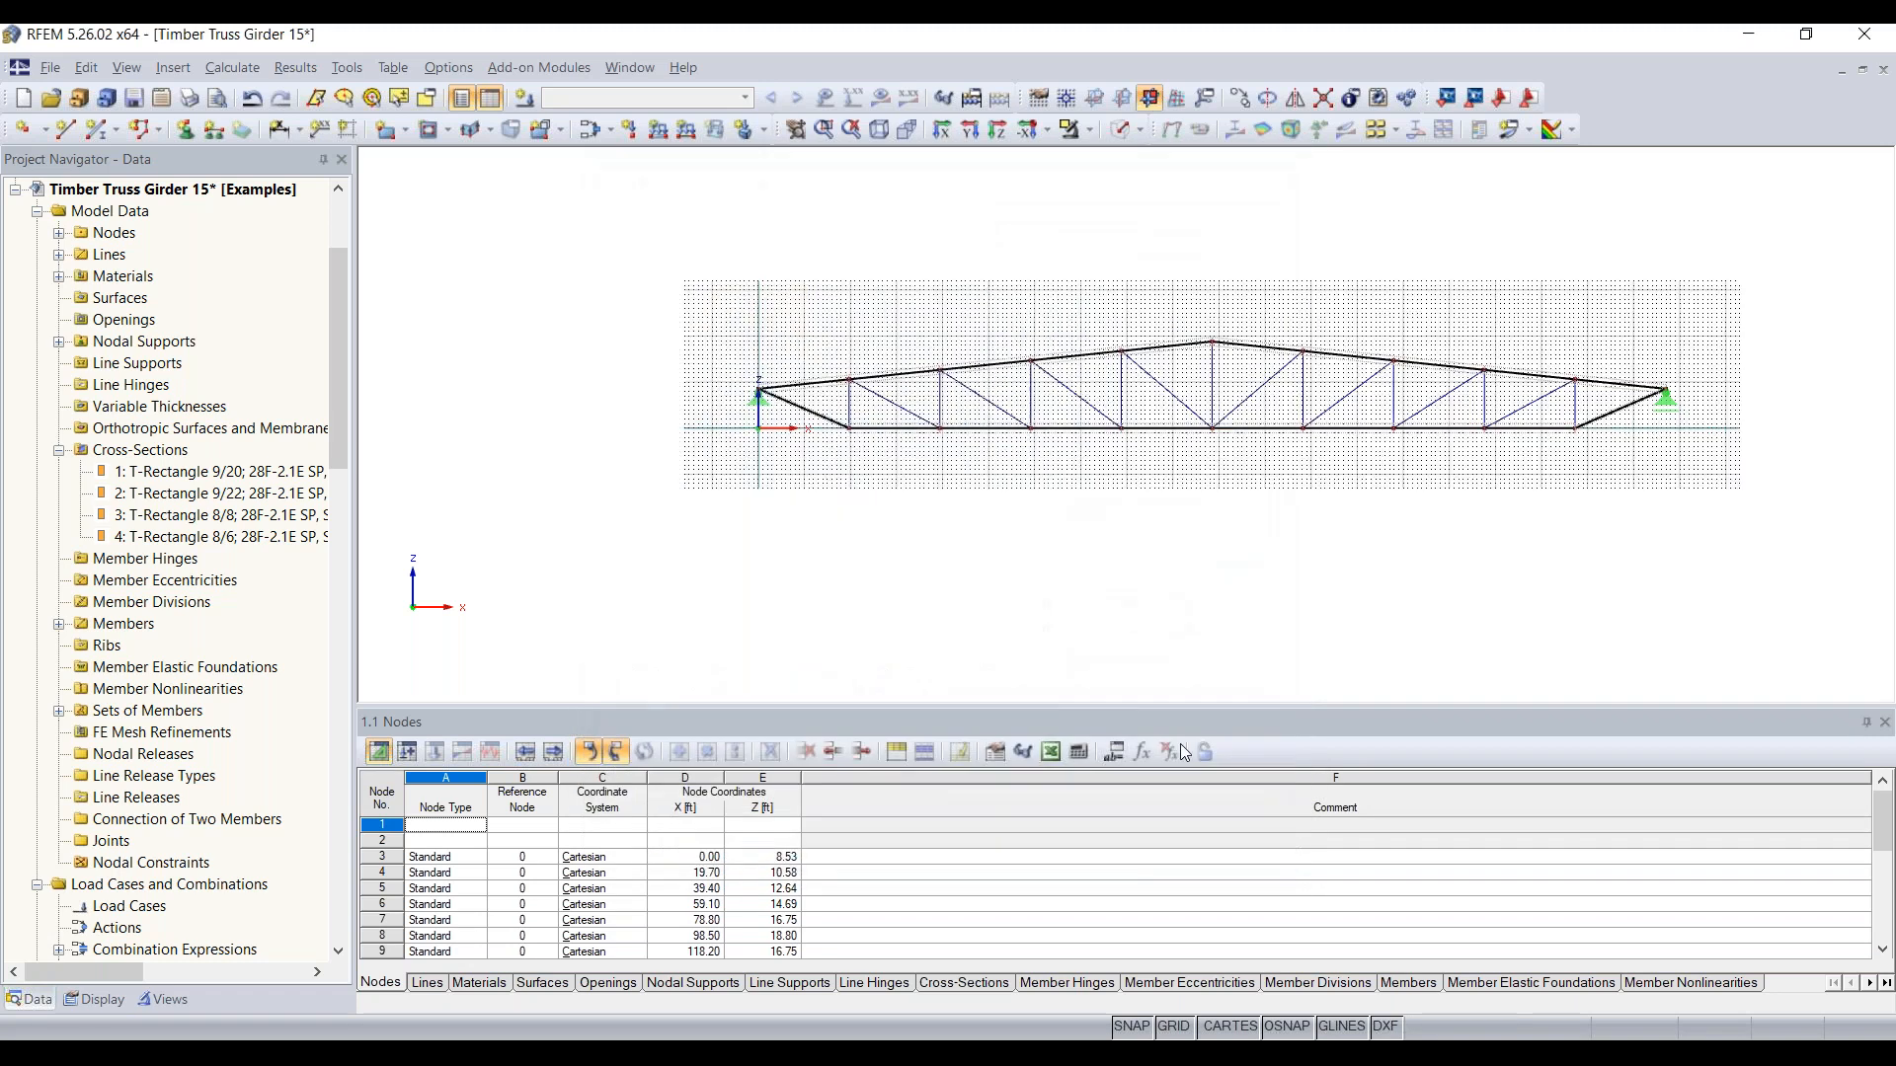
Step: Display the whole truss as a solid model
middle_drag(1341, 557, 1255, 594)
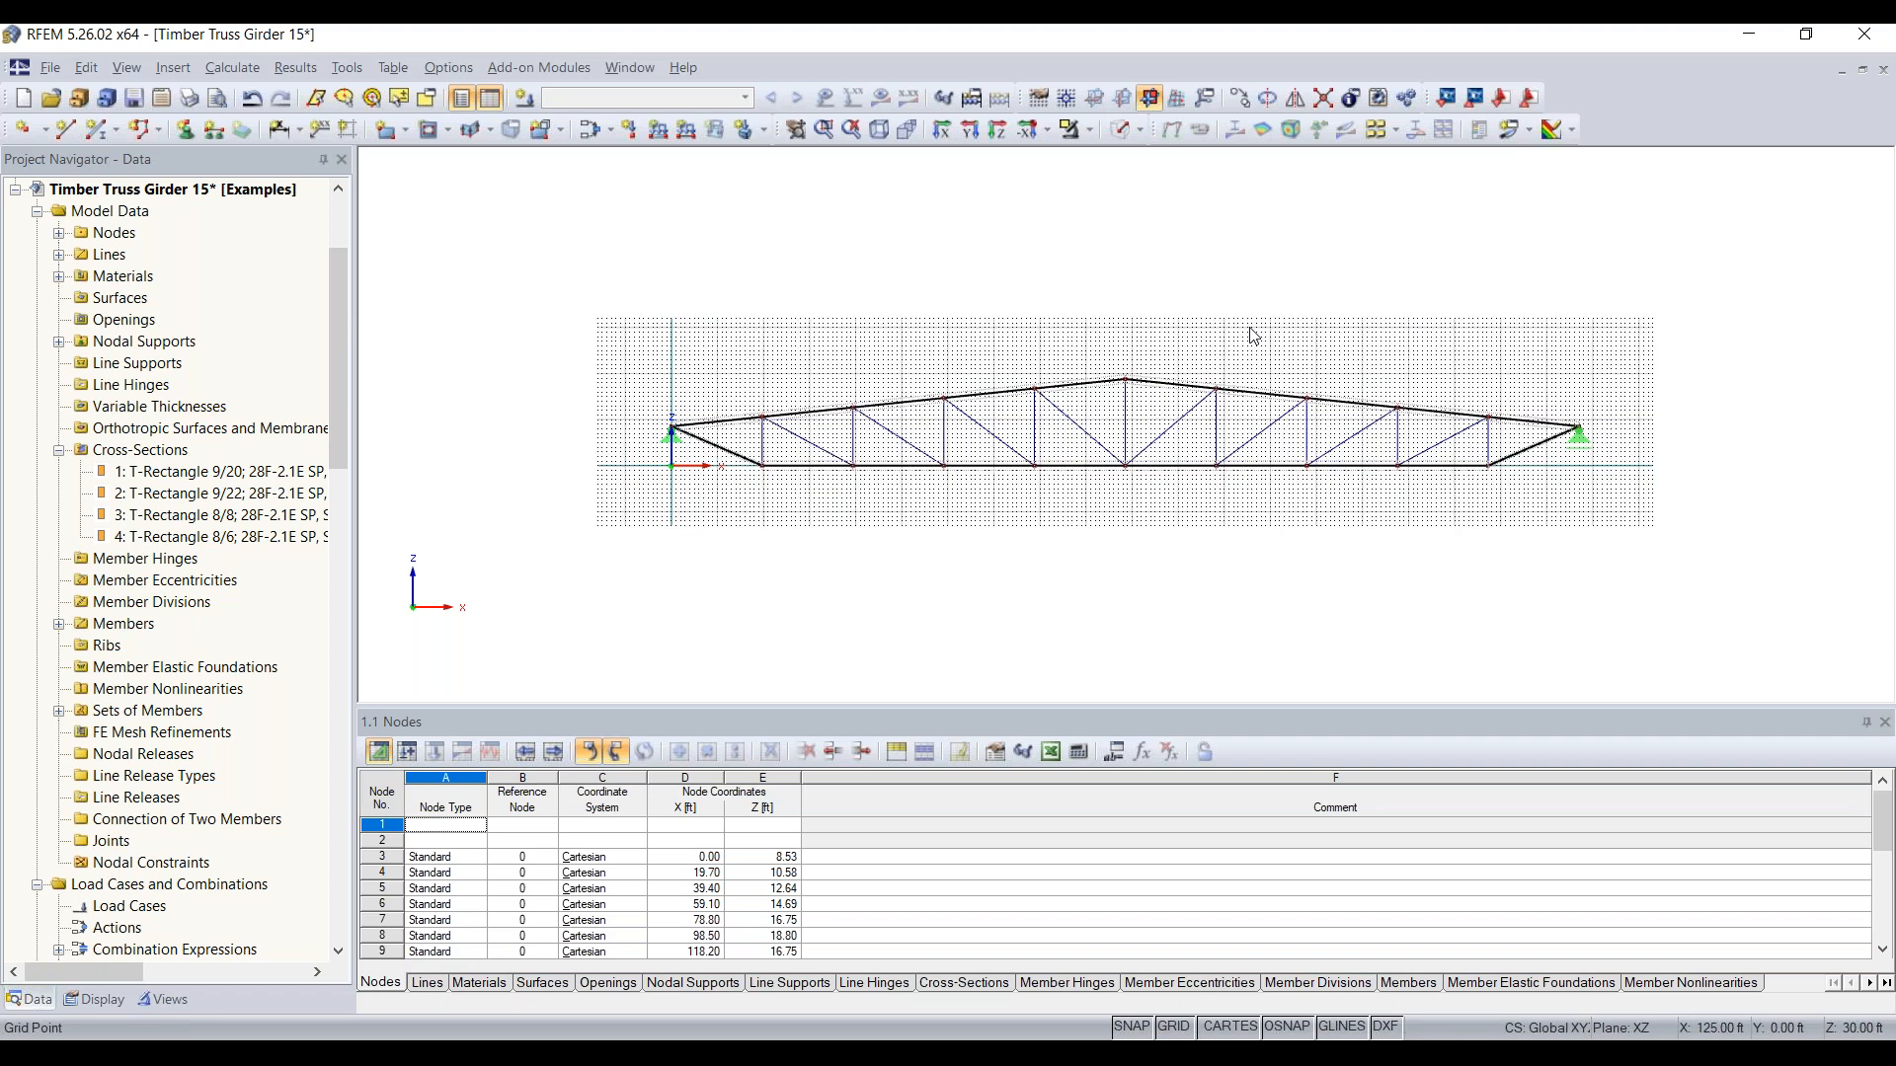
click(1121, 129)
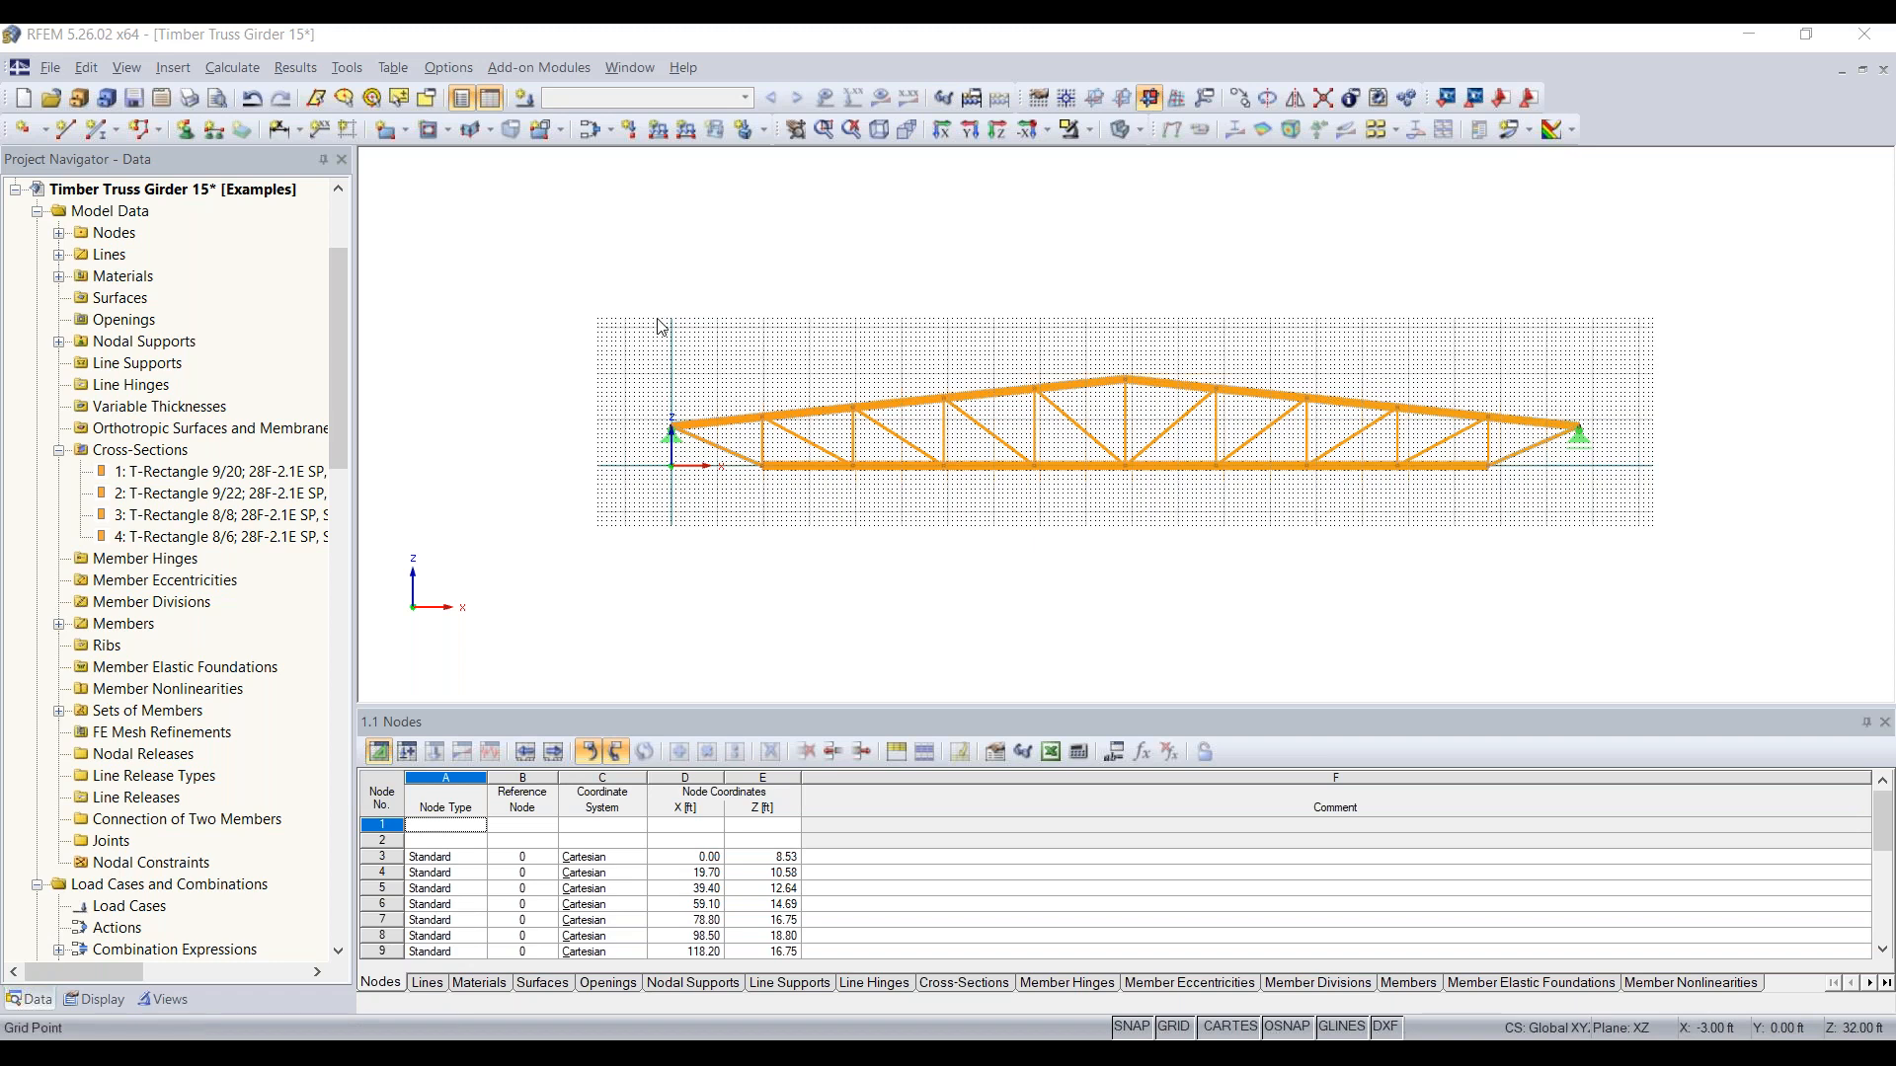
Step: Switch to the Continous Plate 20 model and open the definition of a new line release
scroll(239, 360, up, 3)
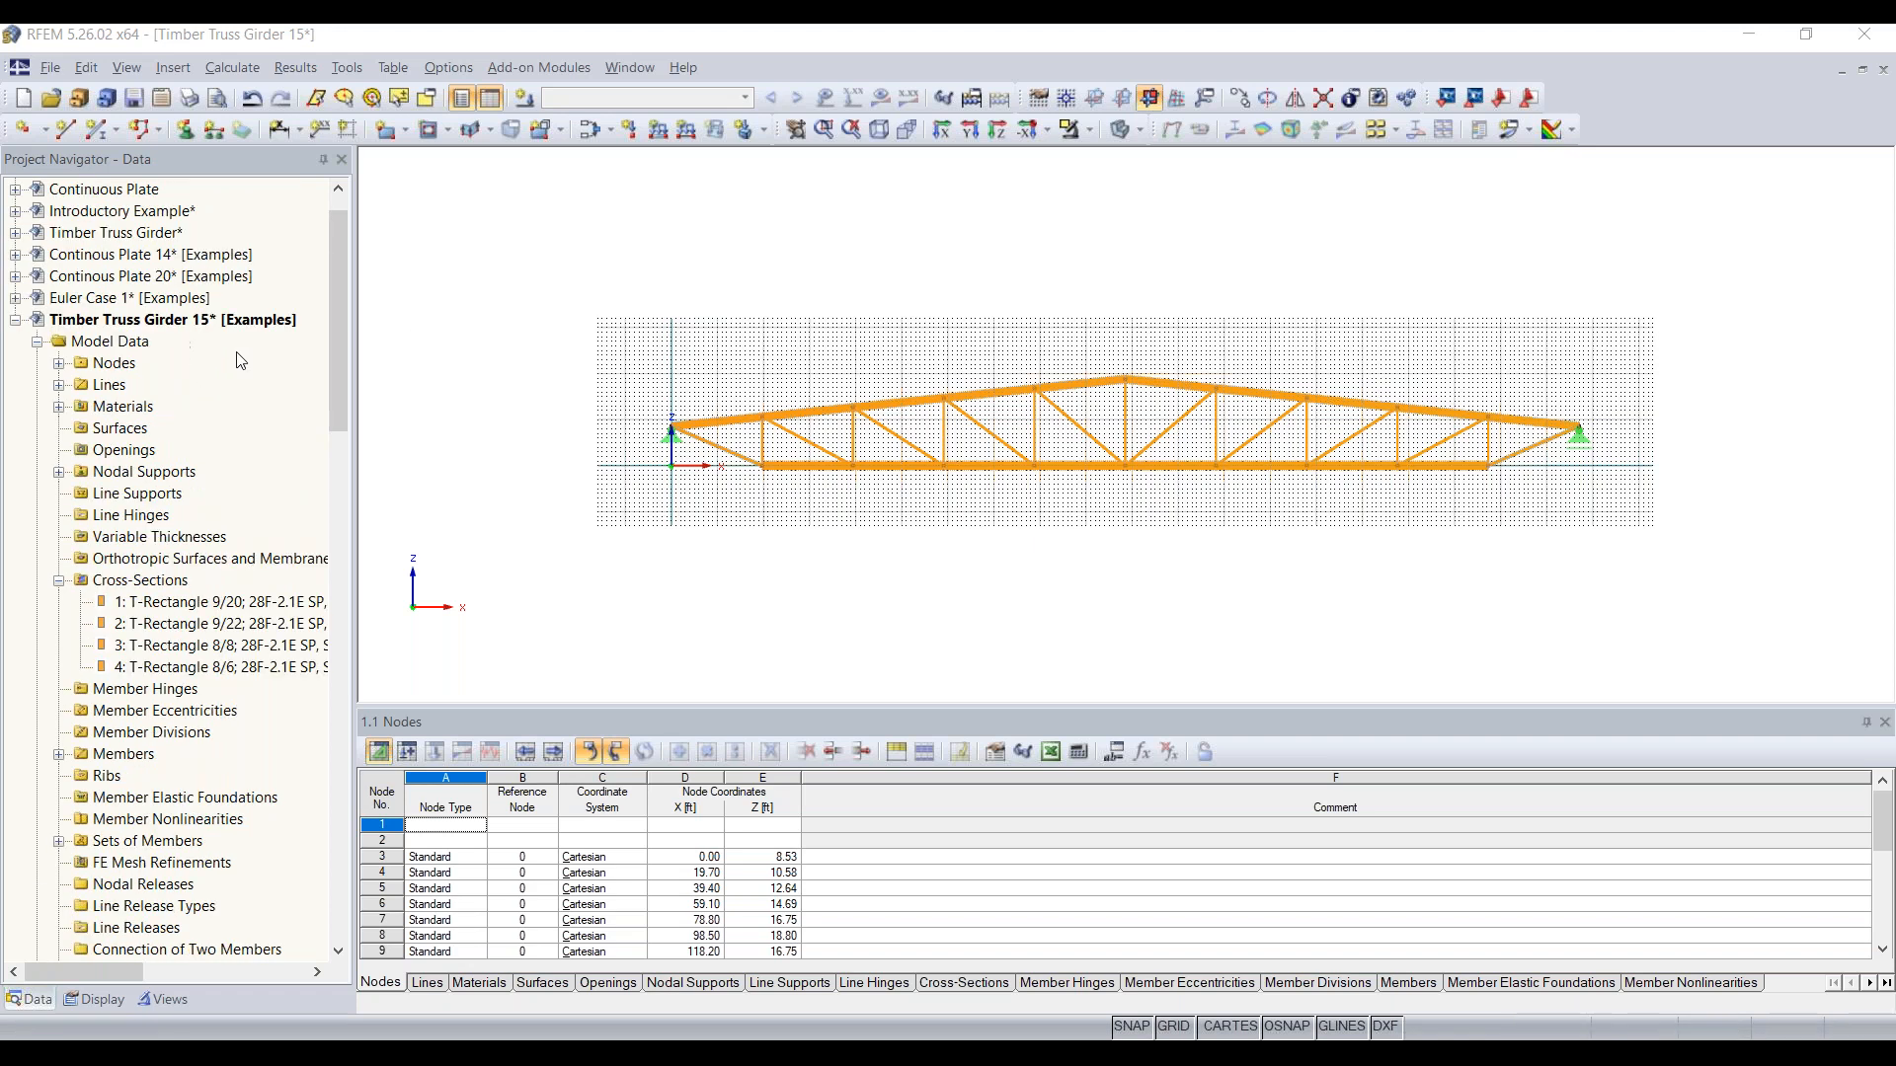
double_click(205, 323)
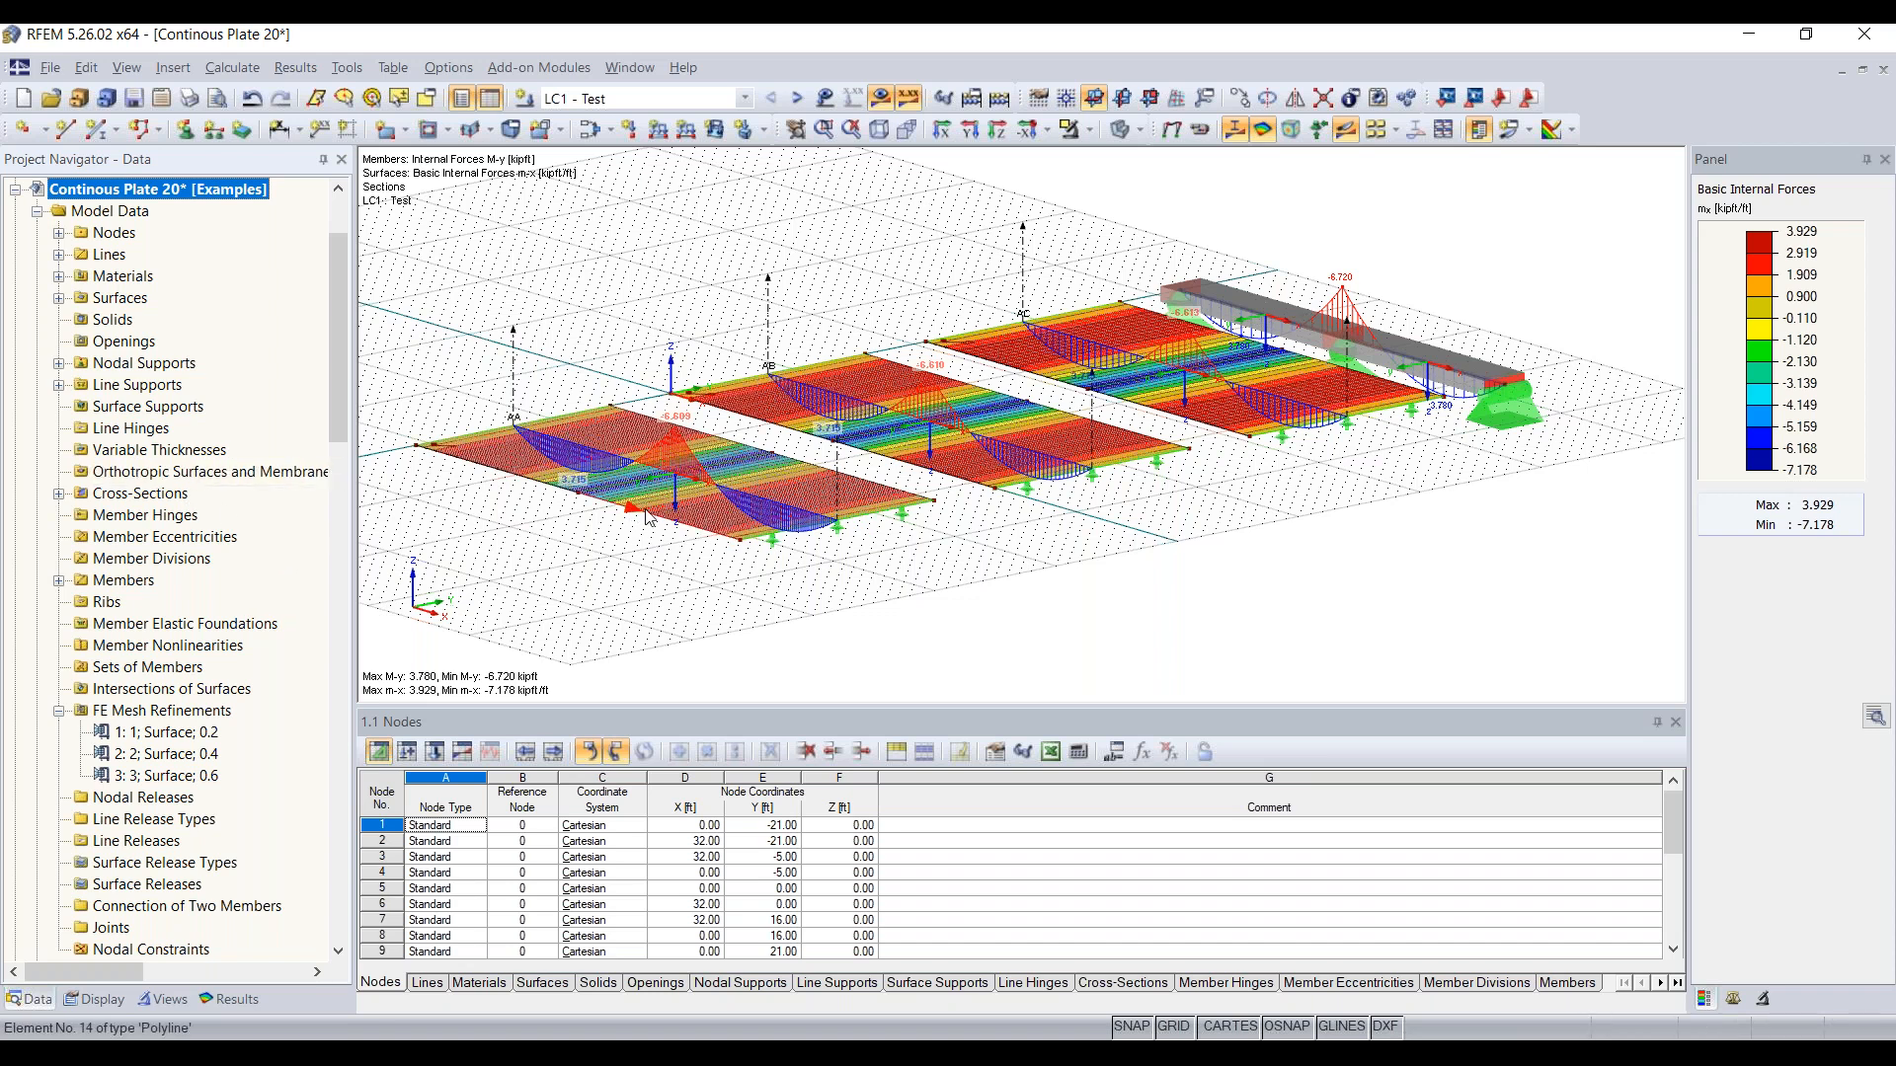
scroll(158, 580, down, 3)
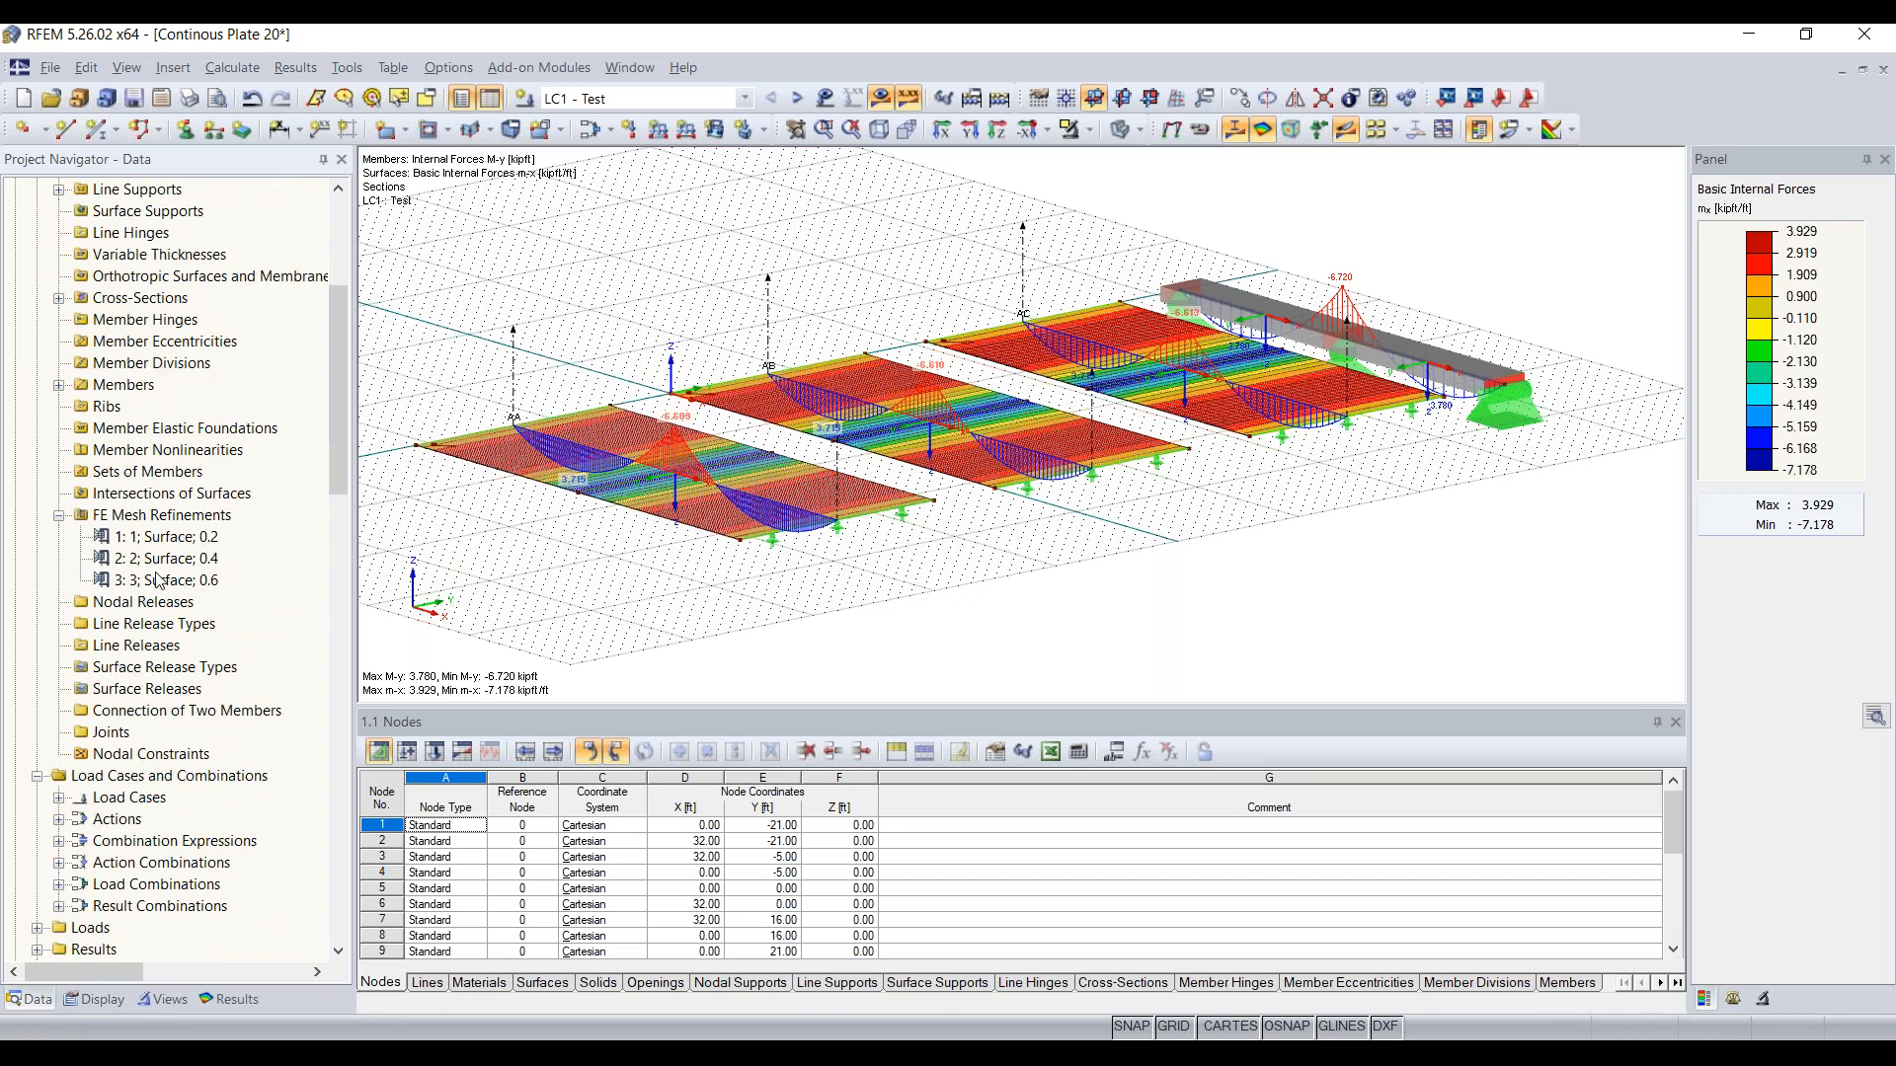
scroll(153, 652, up, 2)
scroll(153, 652, down, 2)
click(141, 652)
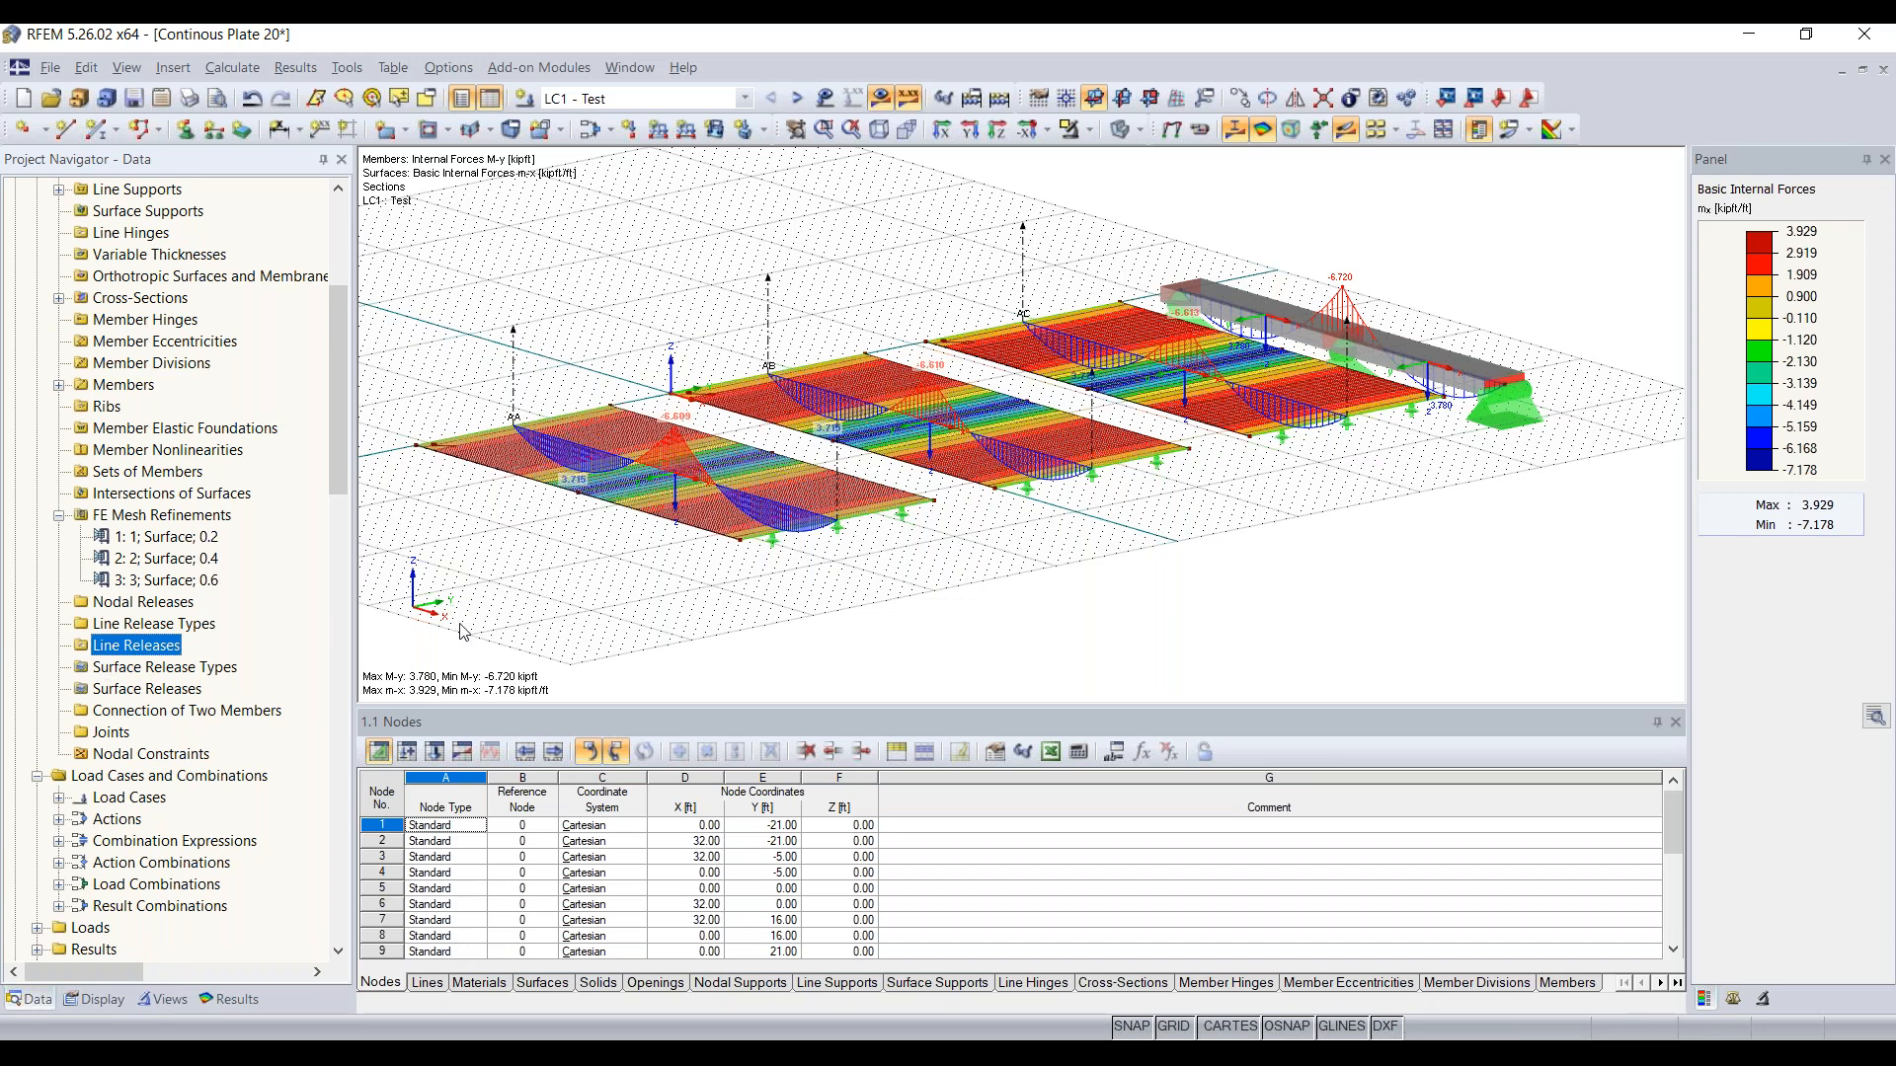
right_click(142, 652)
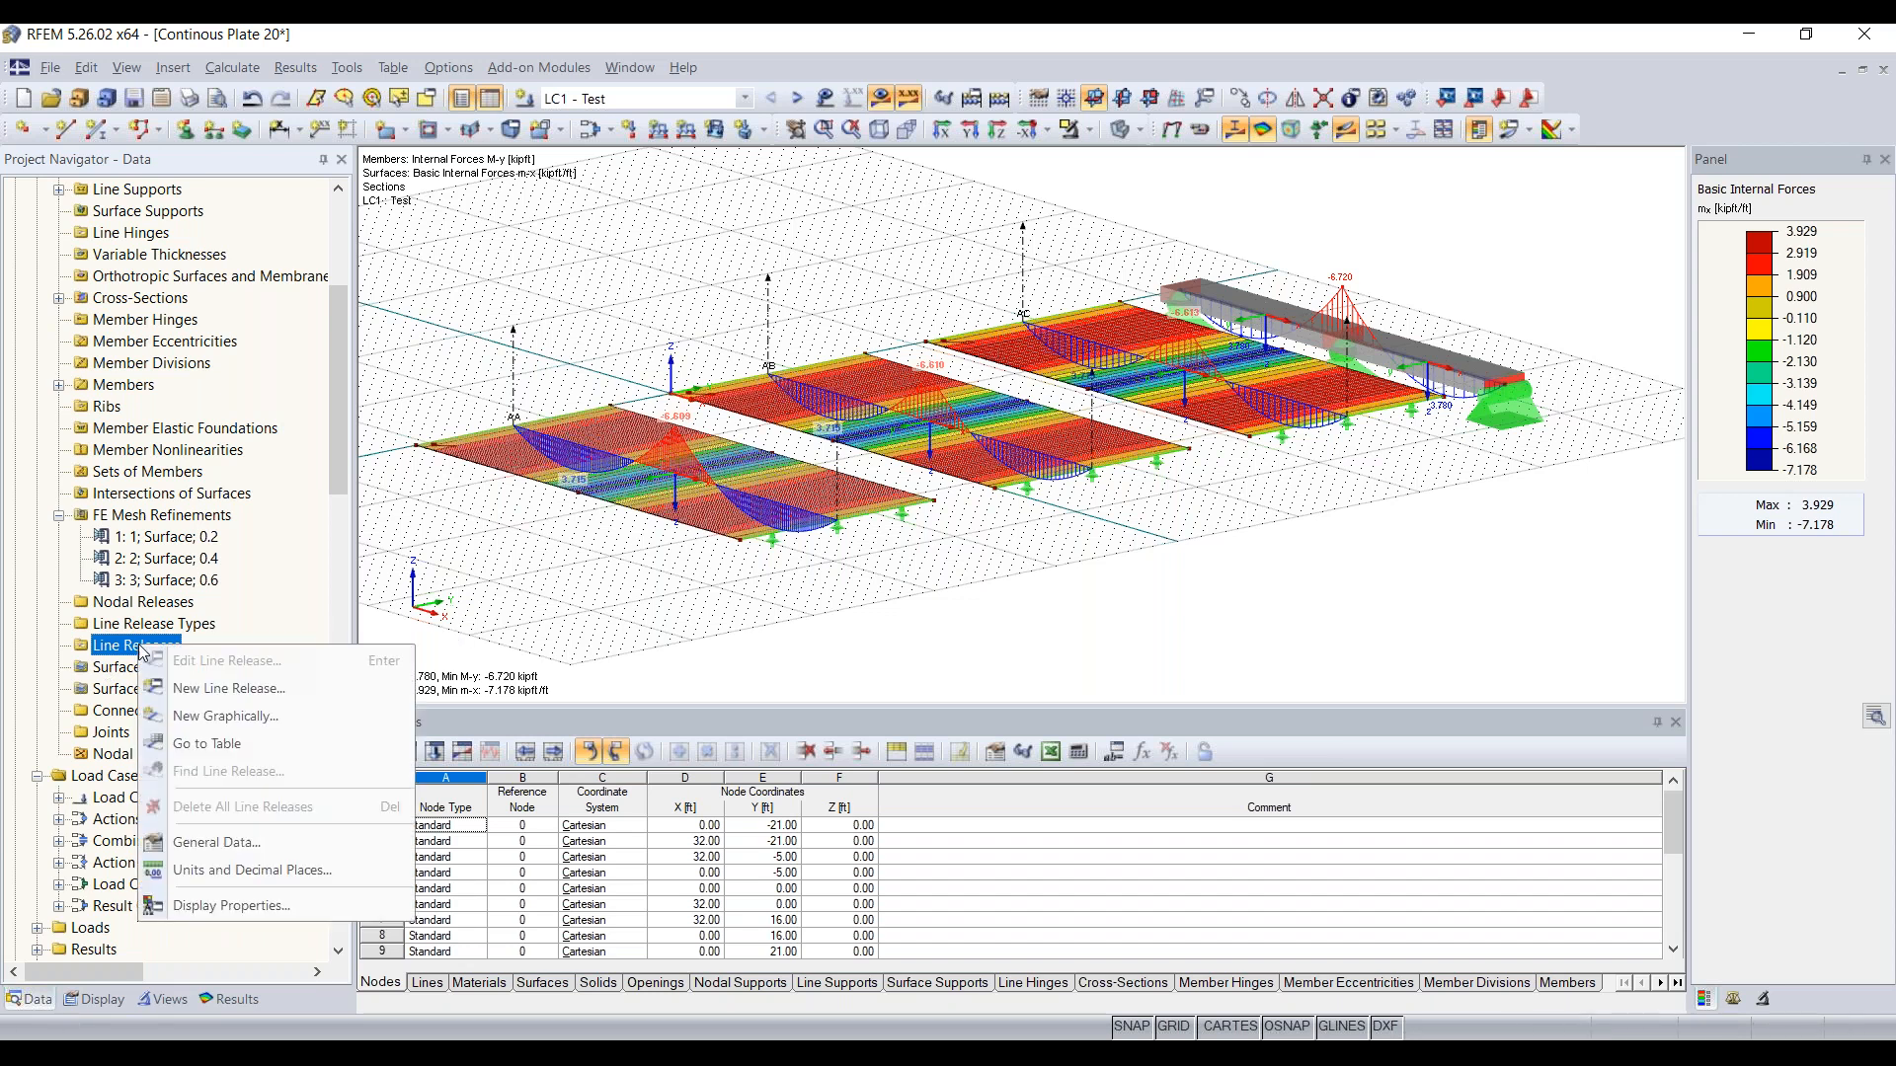
click(213, 689)
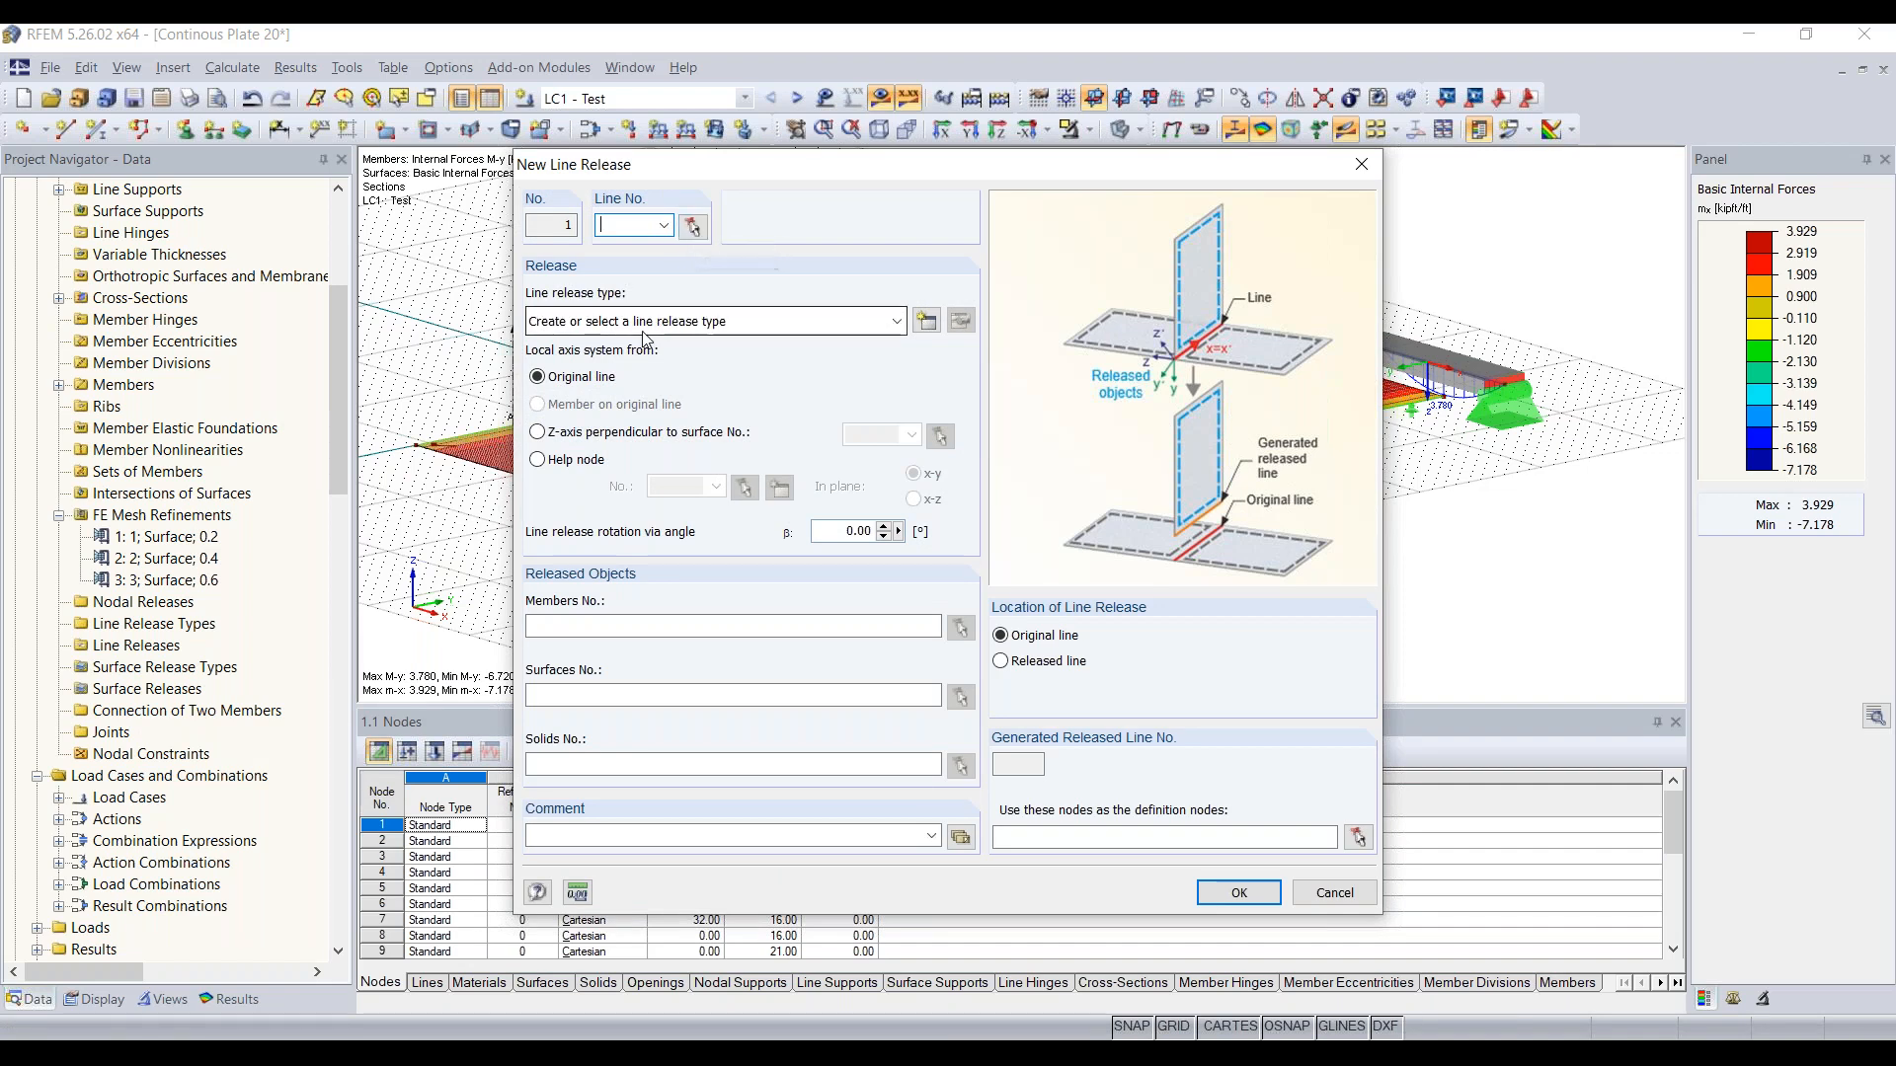
Step: Examine the new line release type's translational and rotational settings and the released objects fields, and leave without creating a release
click(930, 326)
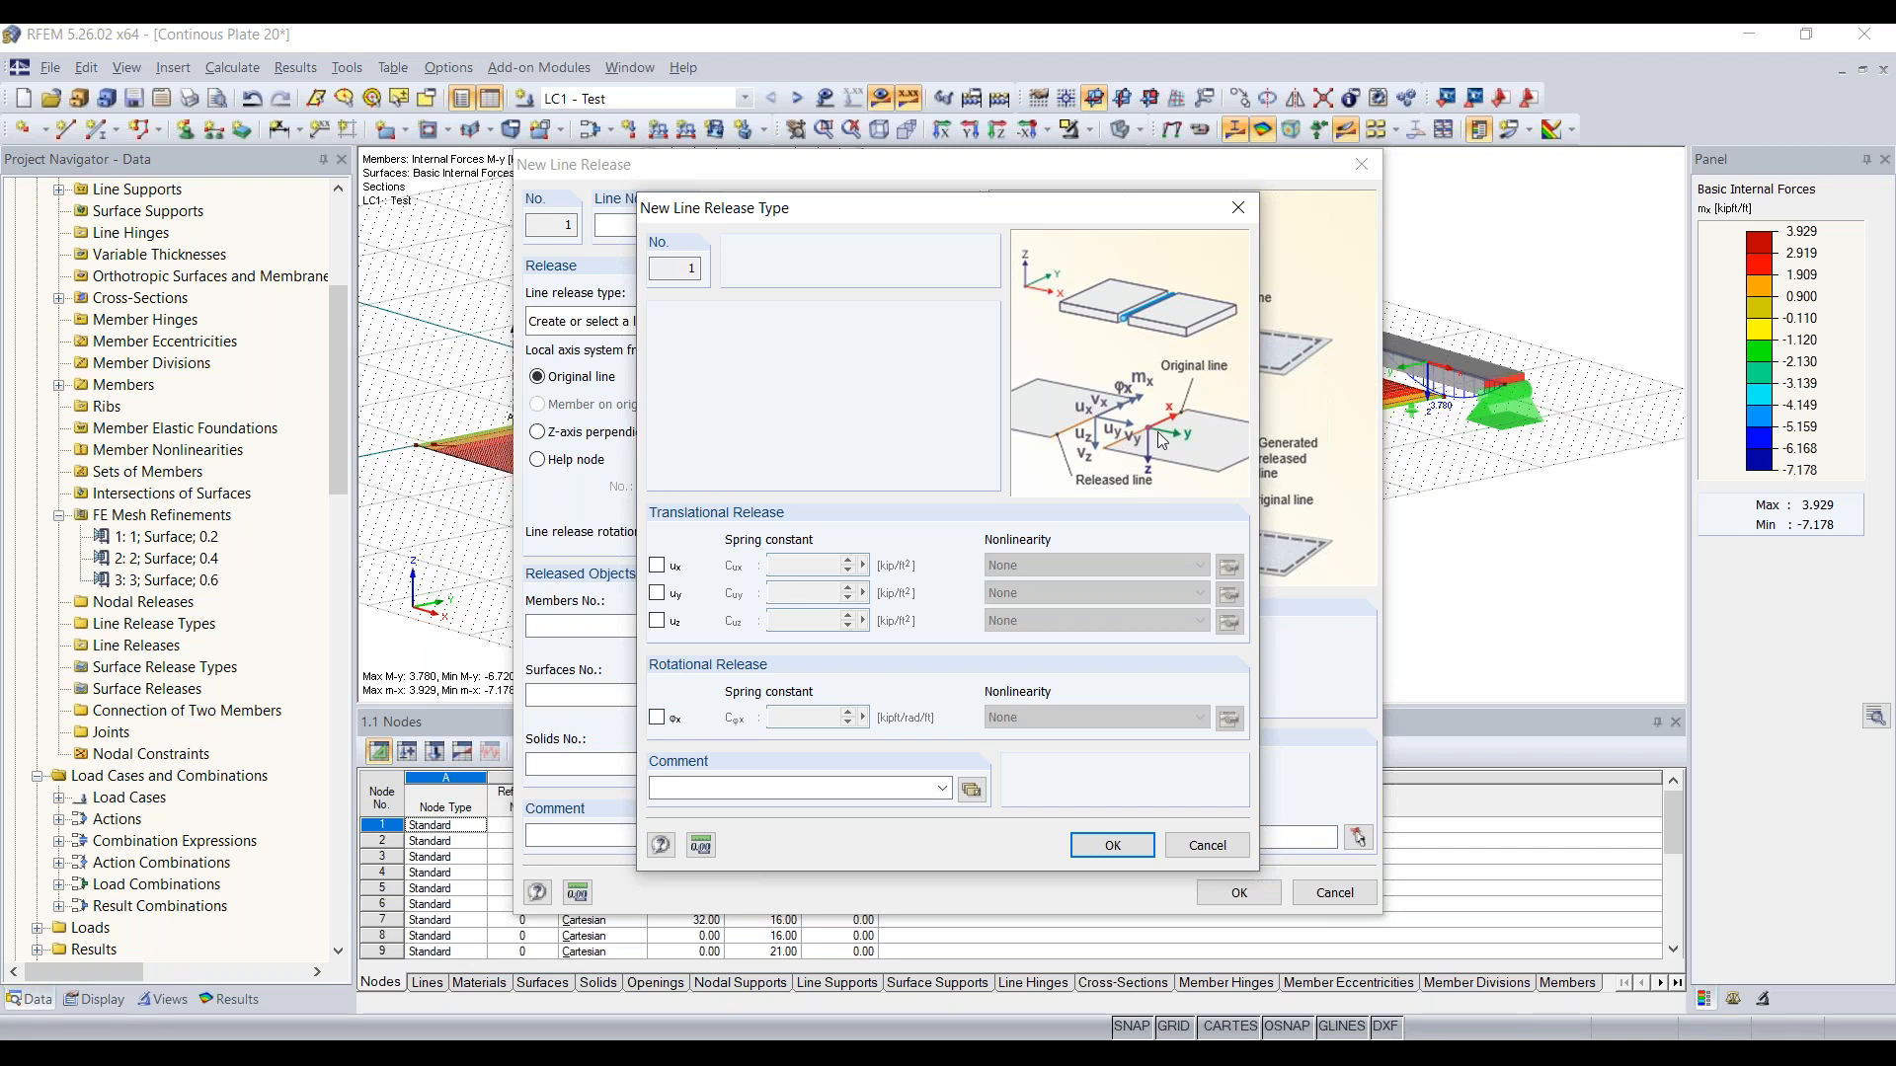
click(1236, 207)
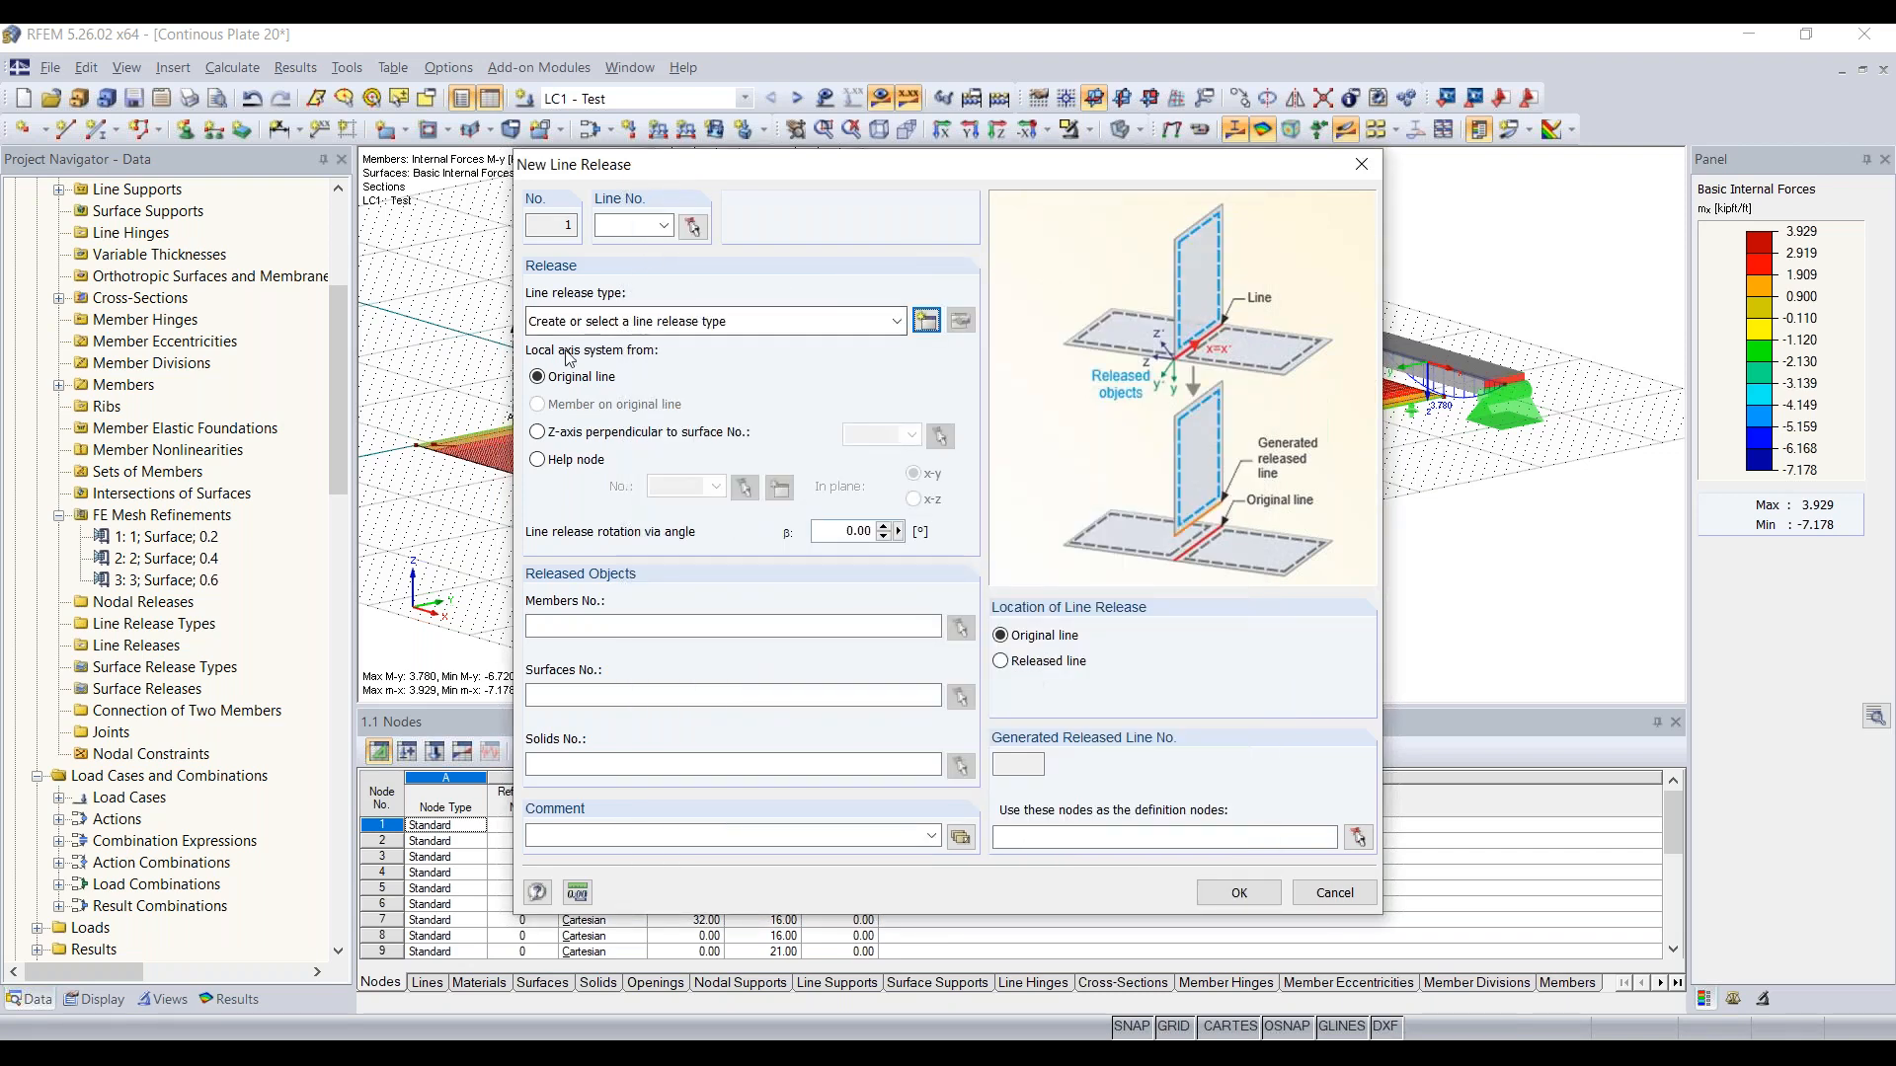
click(644, 692)
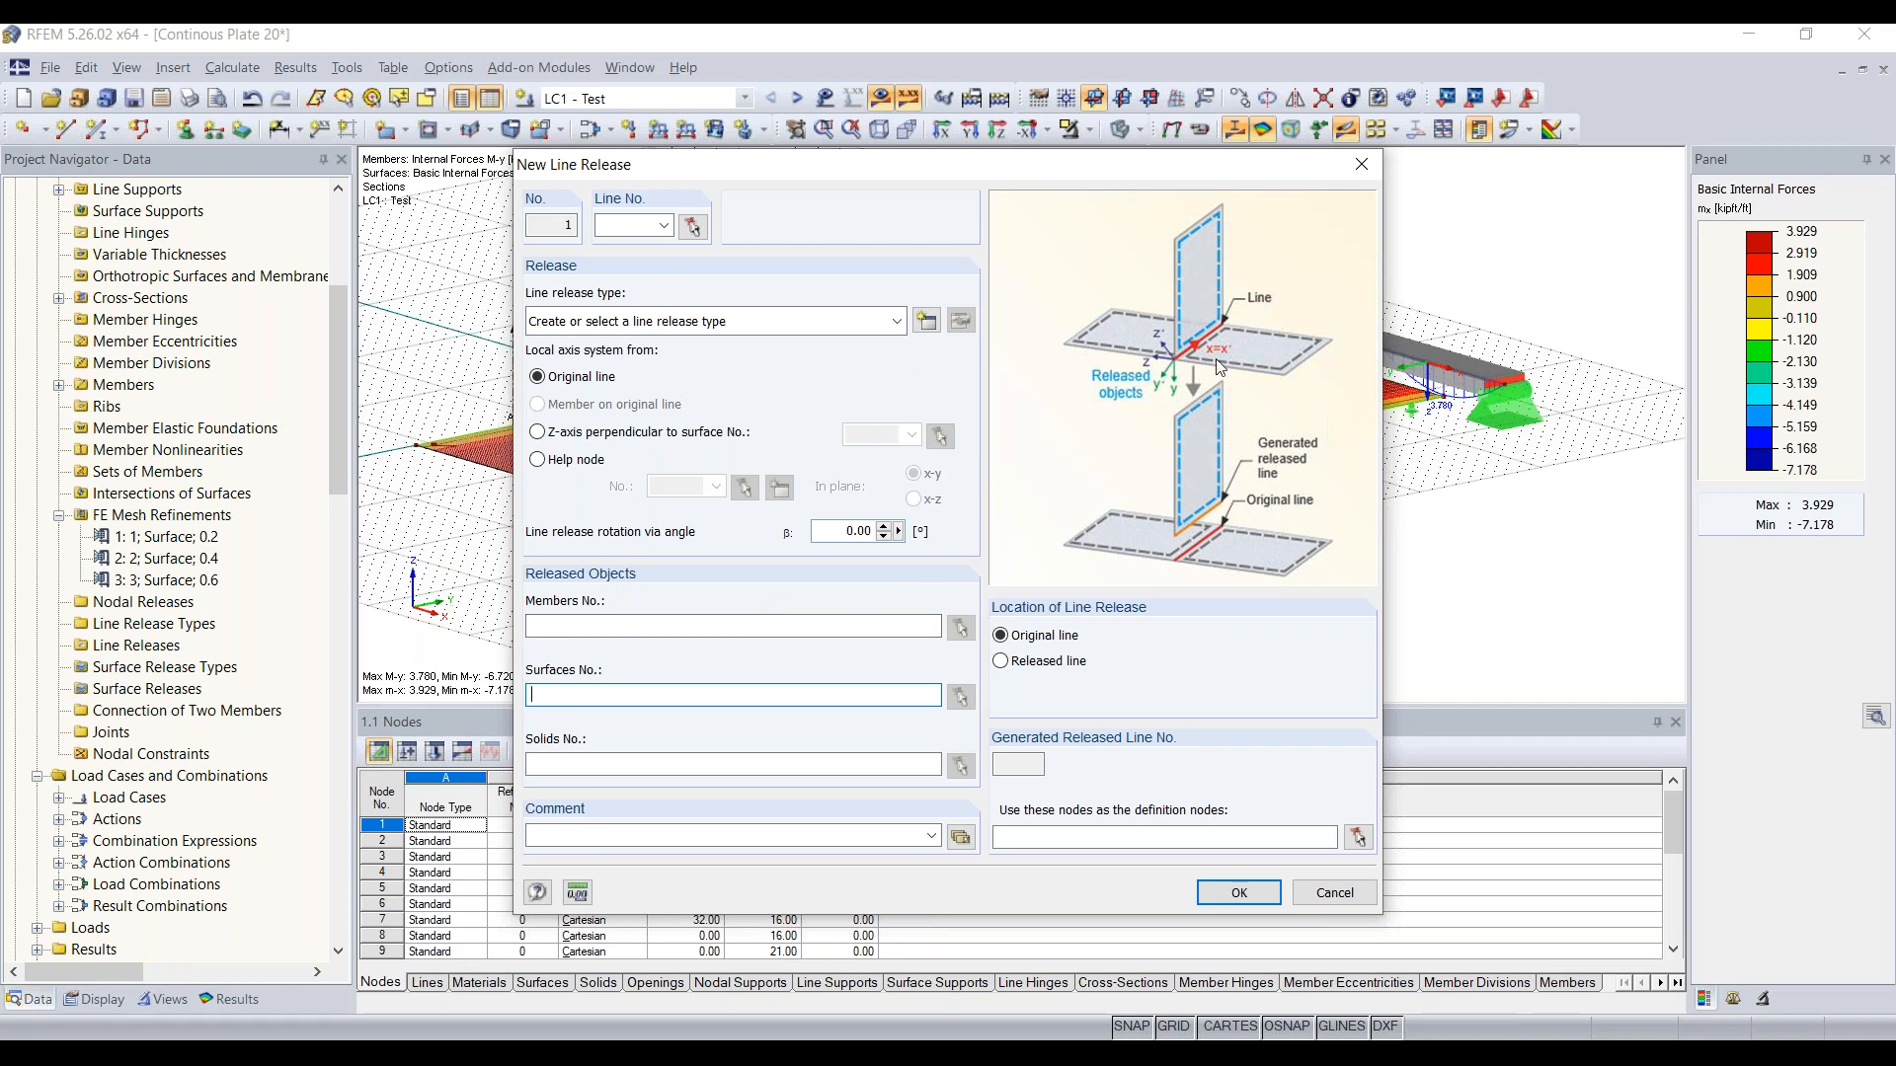
click(1362, 165)
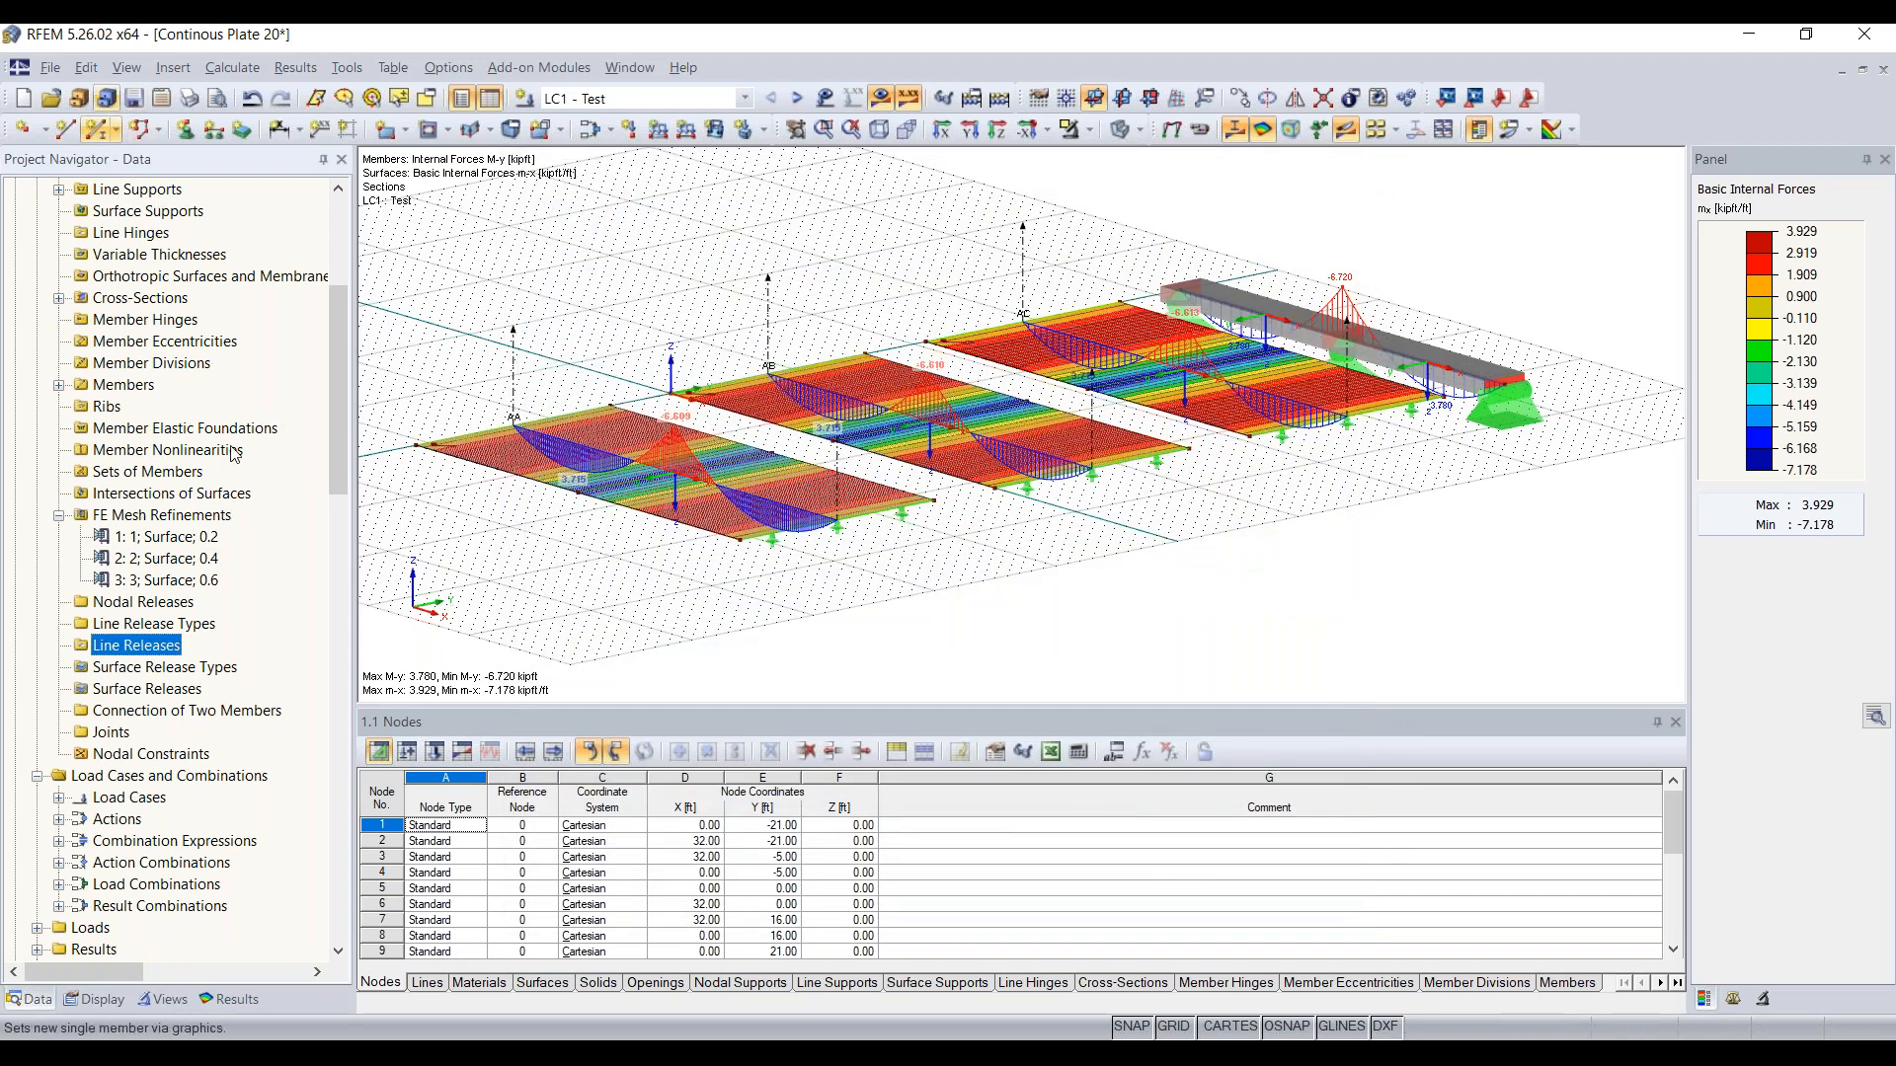
Step: Return to the Timber Truss Girder 15 model and expand its data in the project tree
scroll(74, 329, up, 5)
click(15, 320)
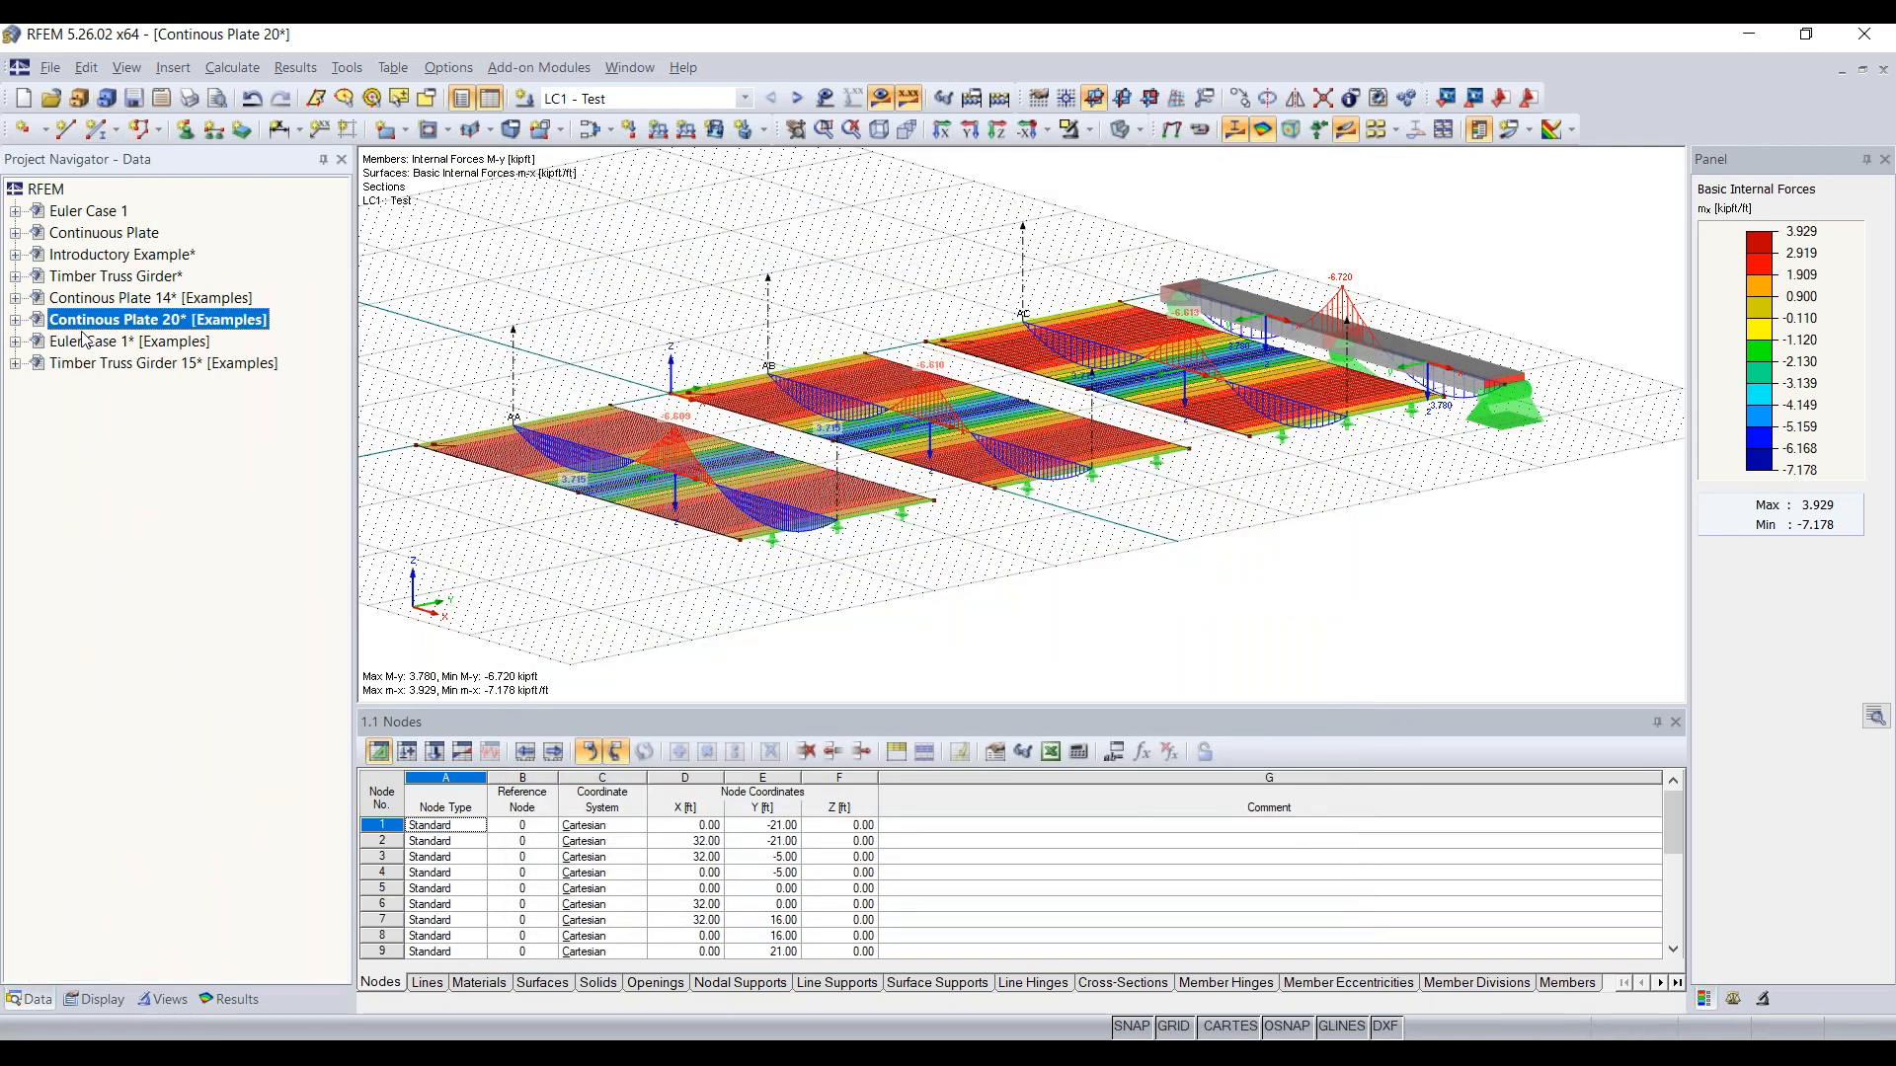
double_click(146, 365)
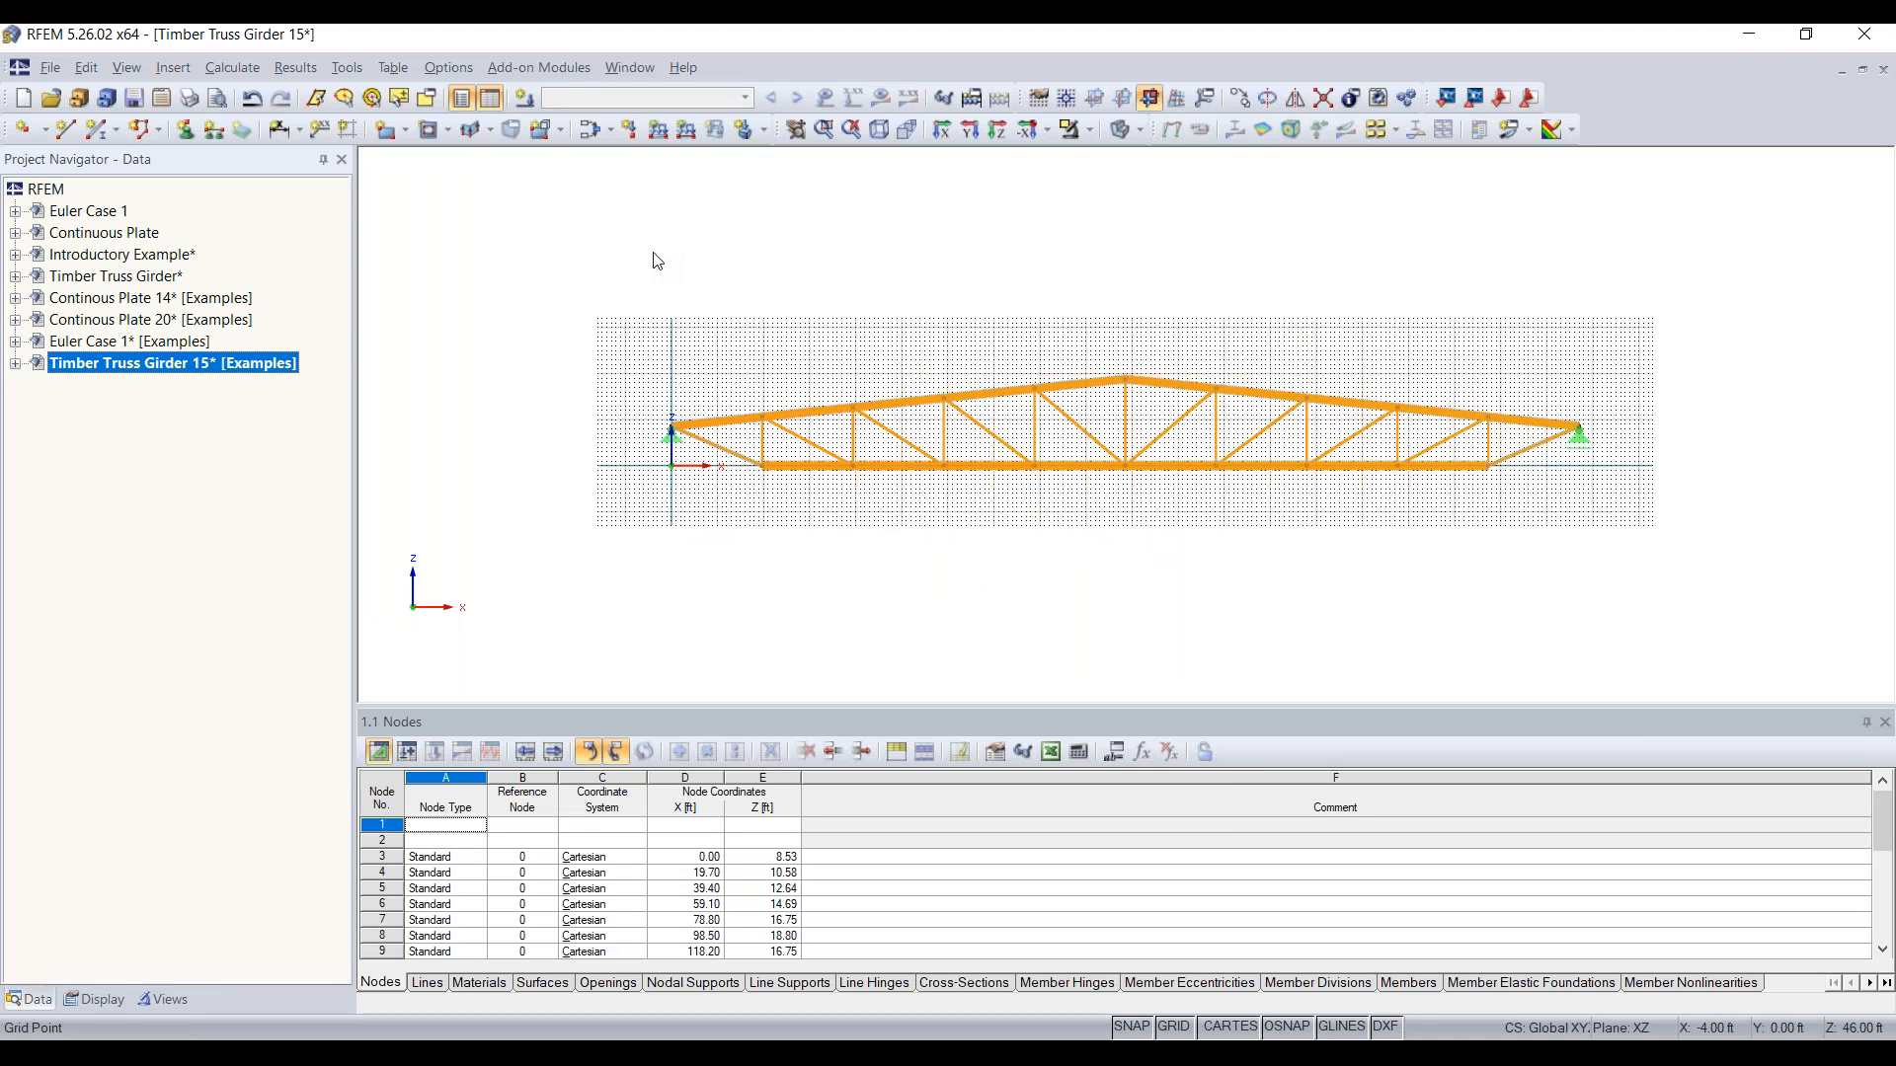
click(15, 364)
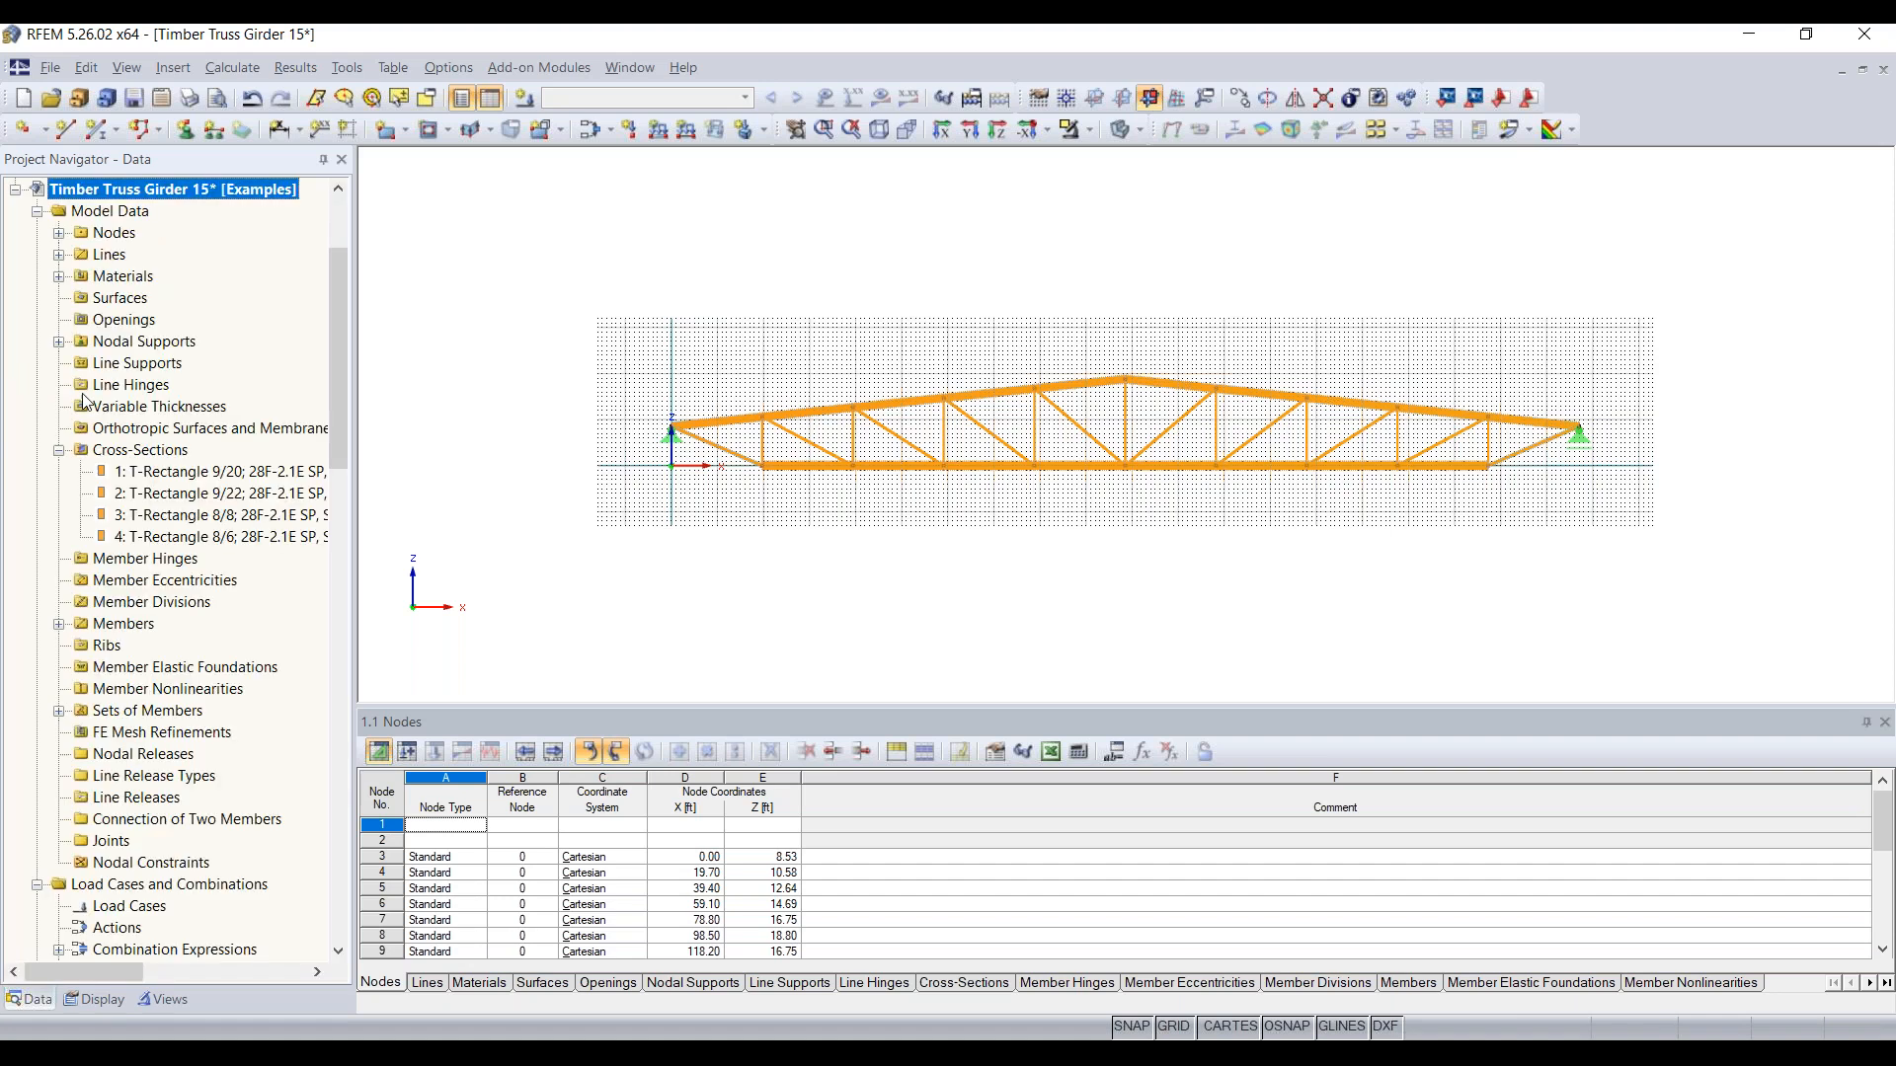
scroll(166, 470, down, 4)
scroll(166, 470, up, 7)
scroll(166, 470, down, 2)
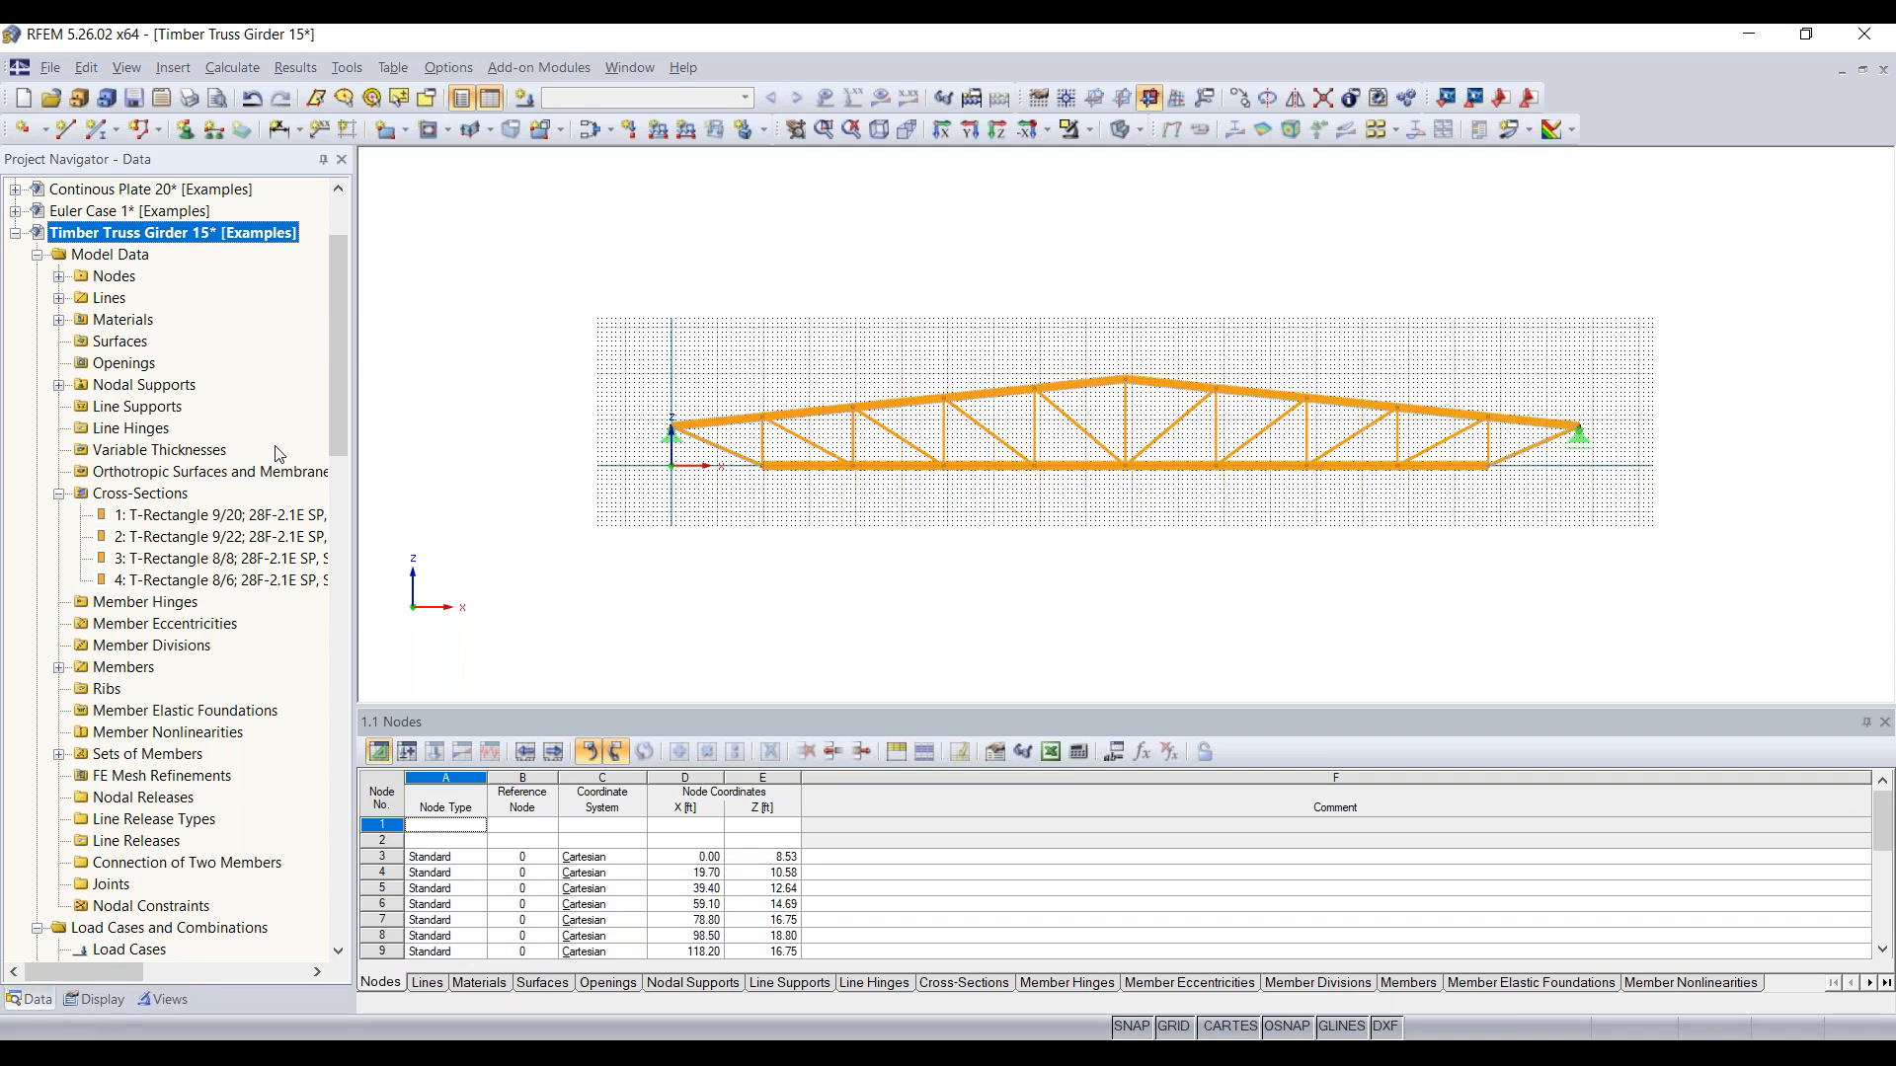
Step: Select the truss's left end panel members and support, and enable visibility mode in the Views navigator
click(96, 1000)
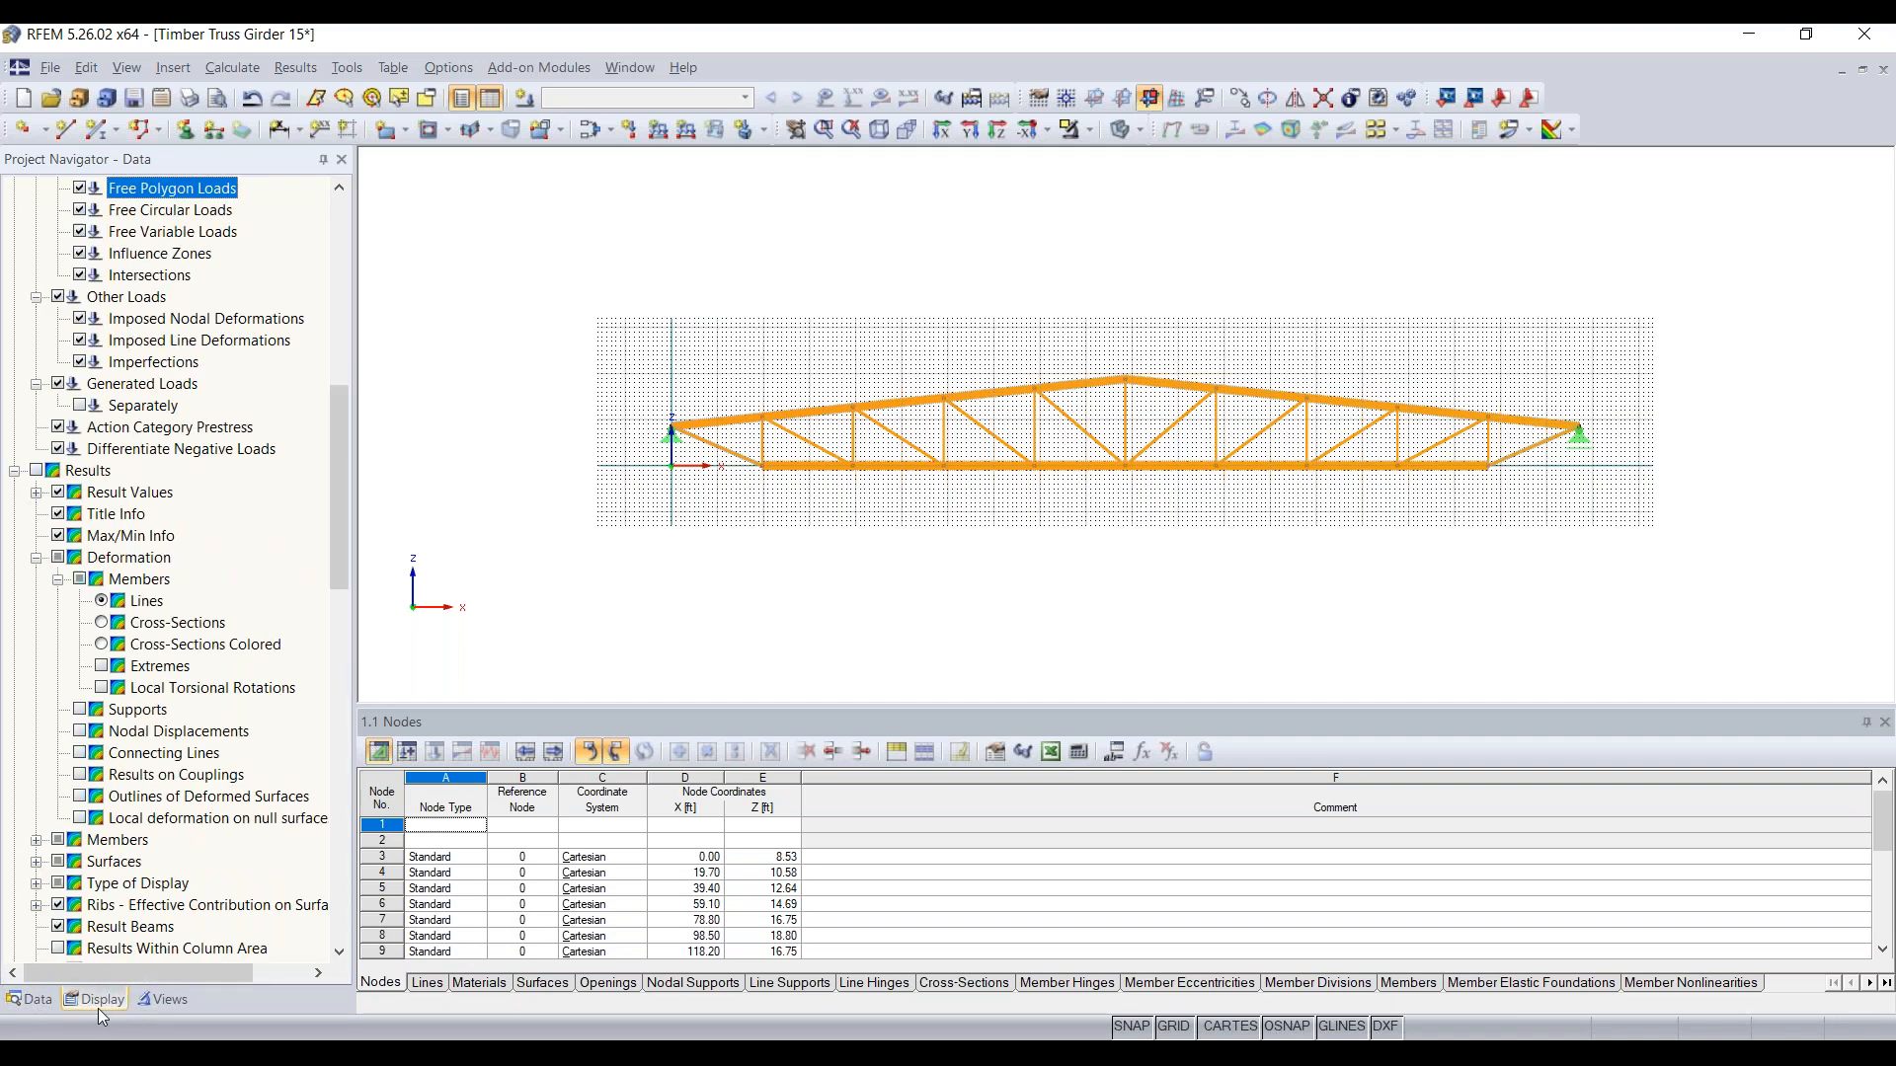
click(162, 1002)
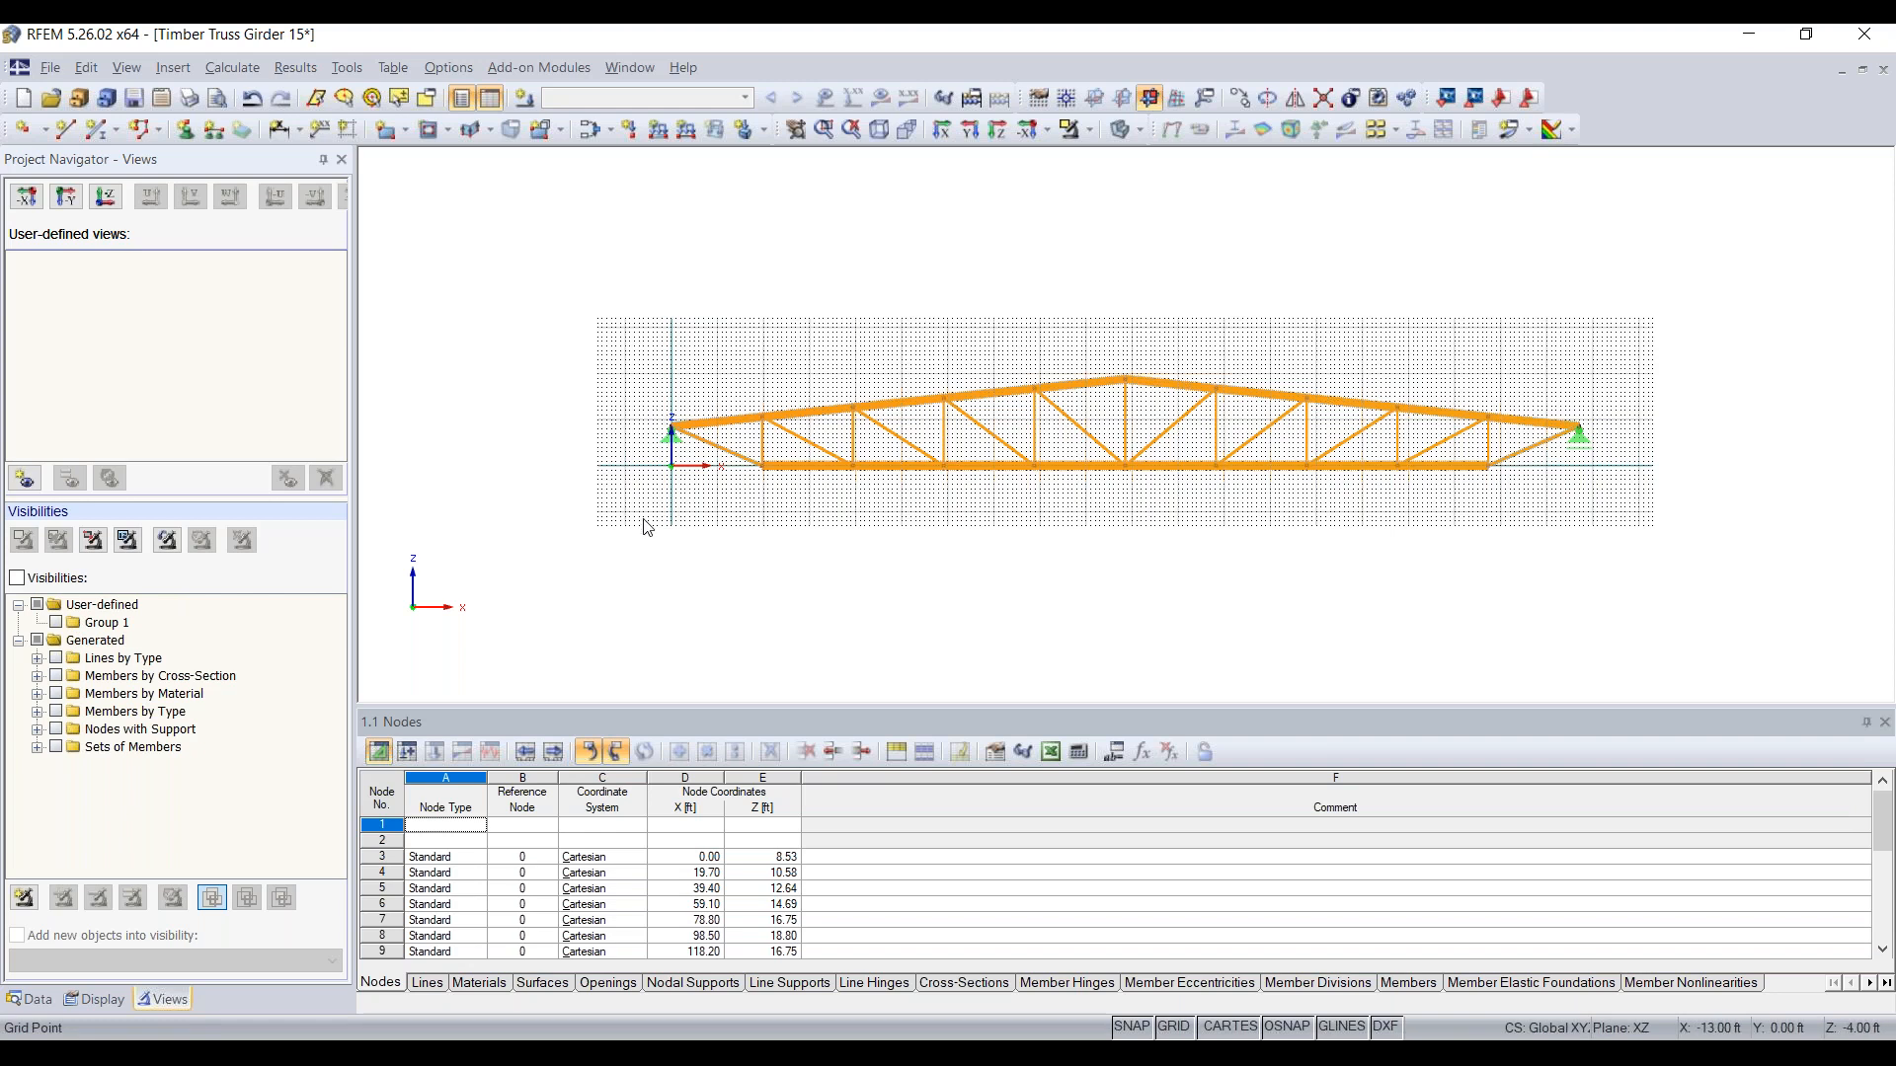
scroll(651, 476, up, 1)
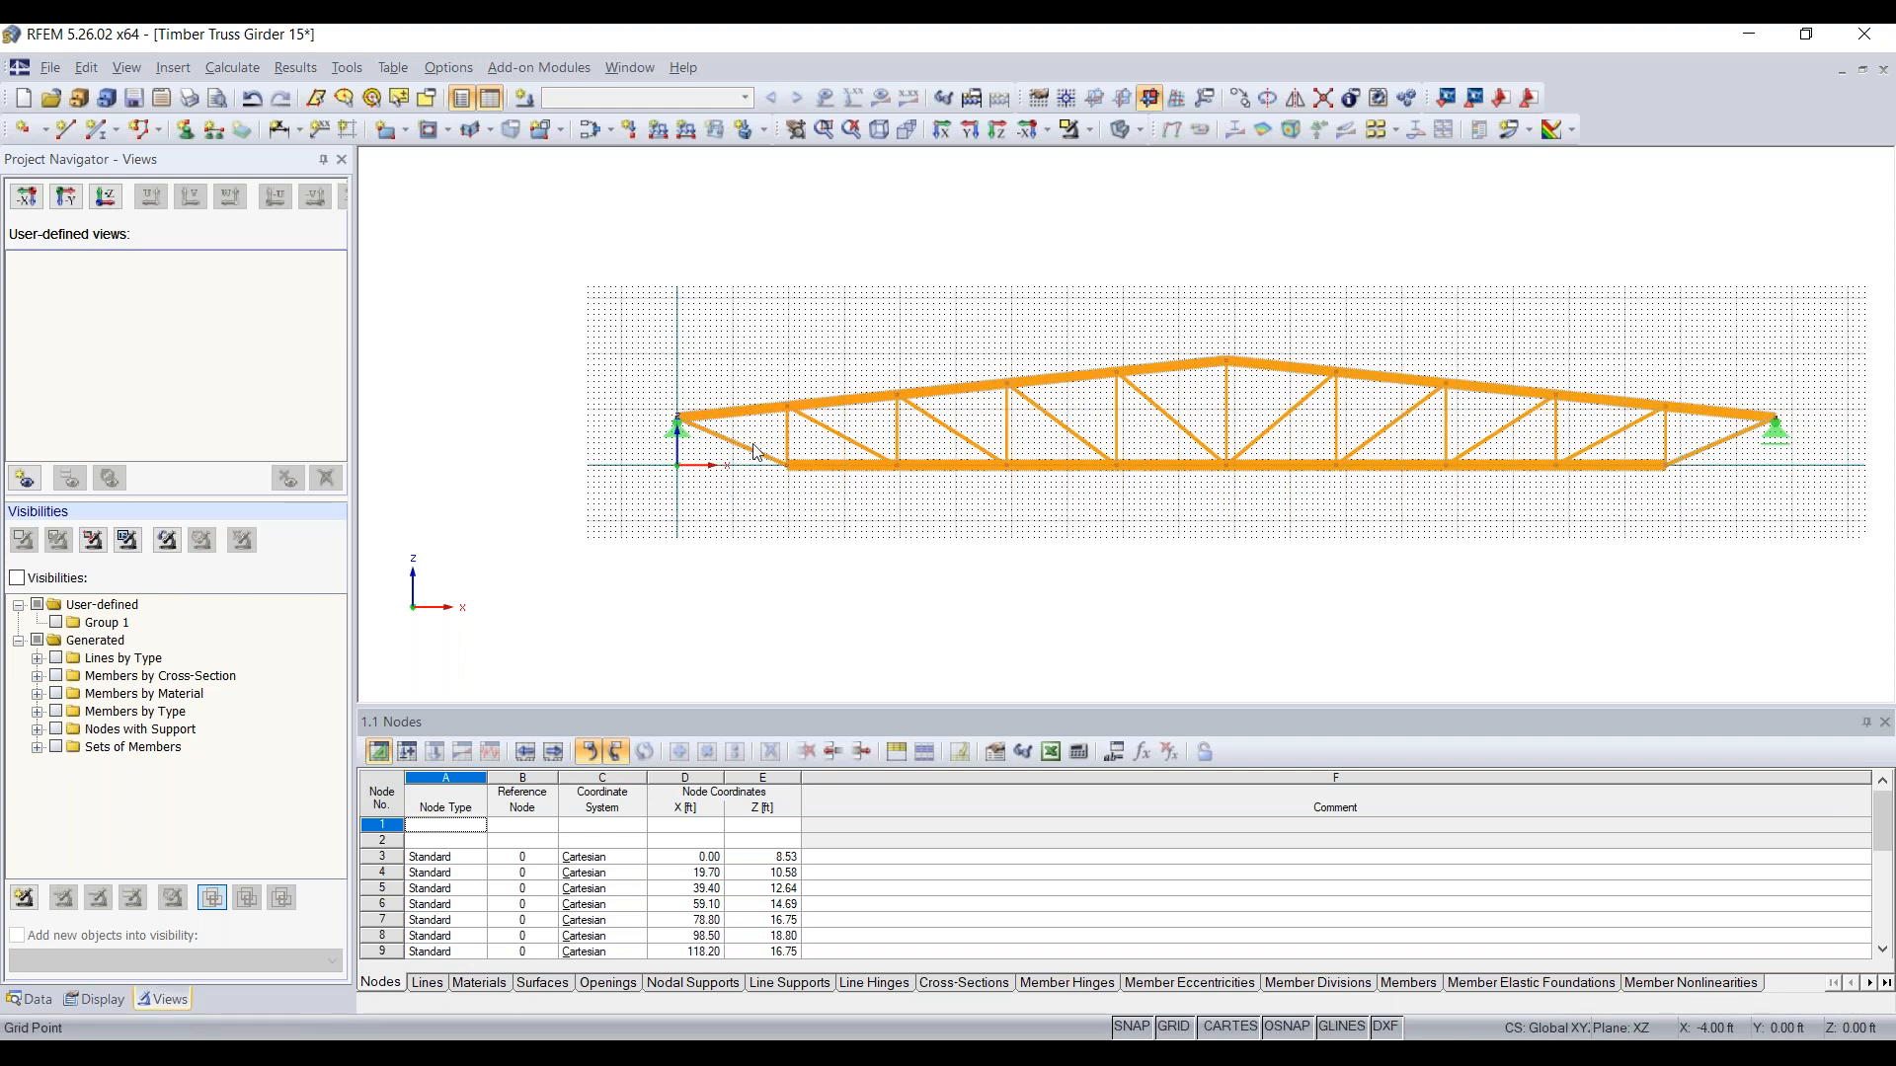
scroll(692, 464, up, 1)
scroll(742, 464, up, 1)
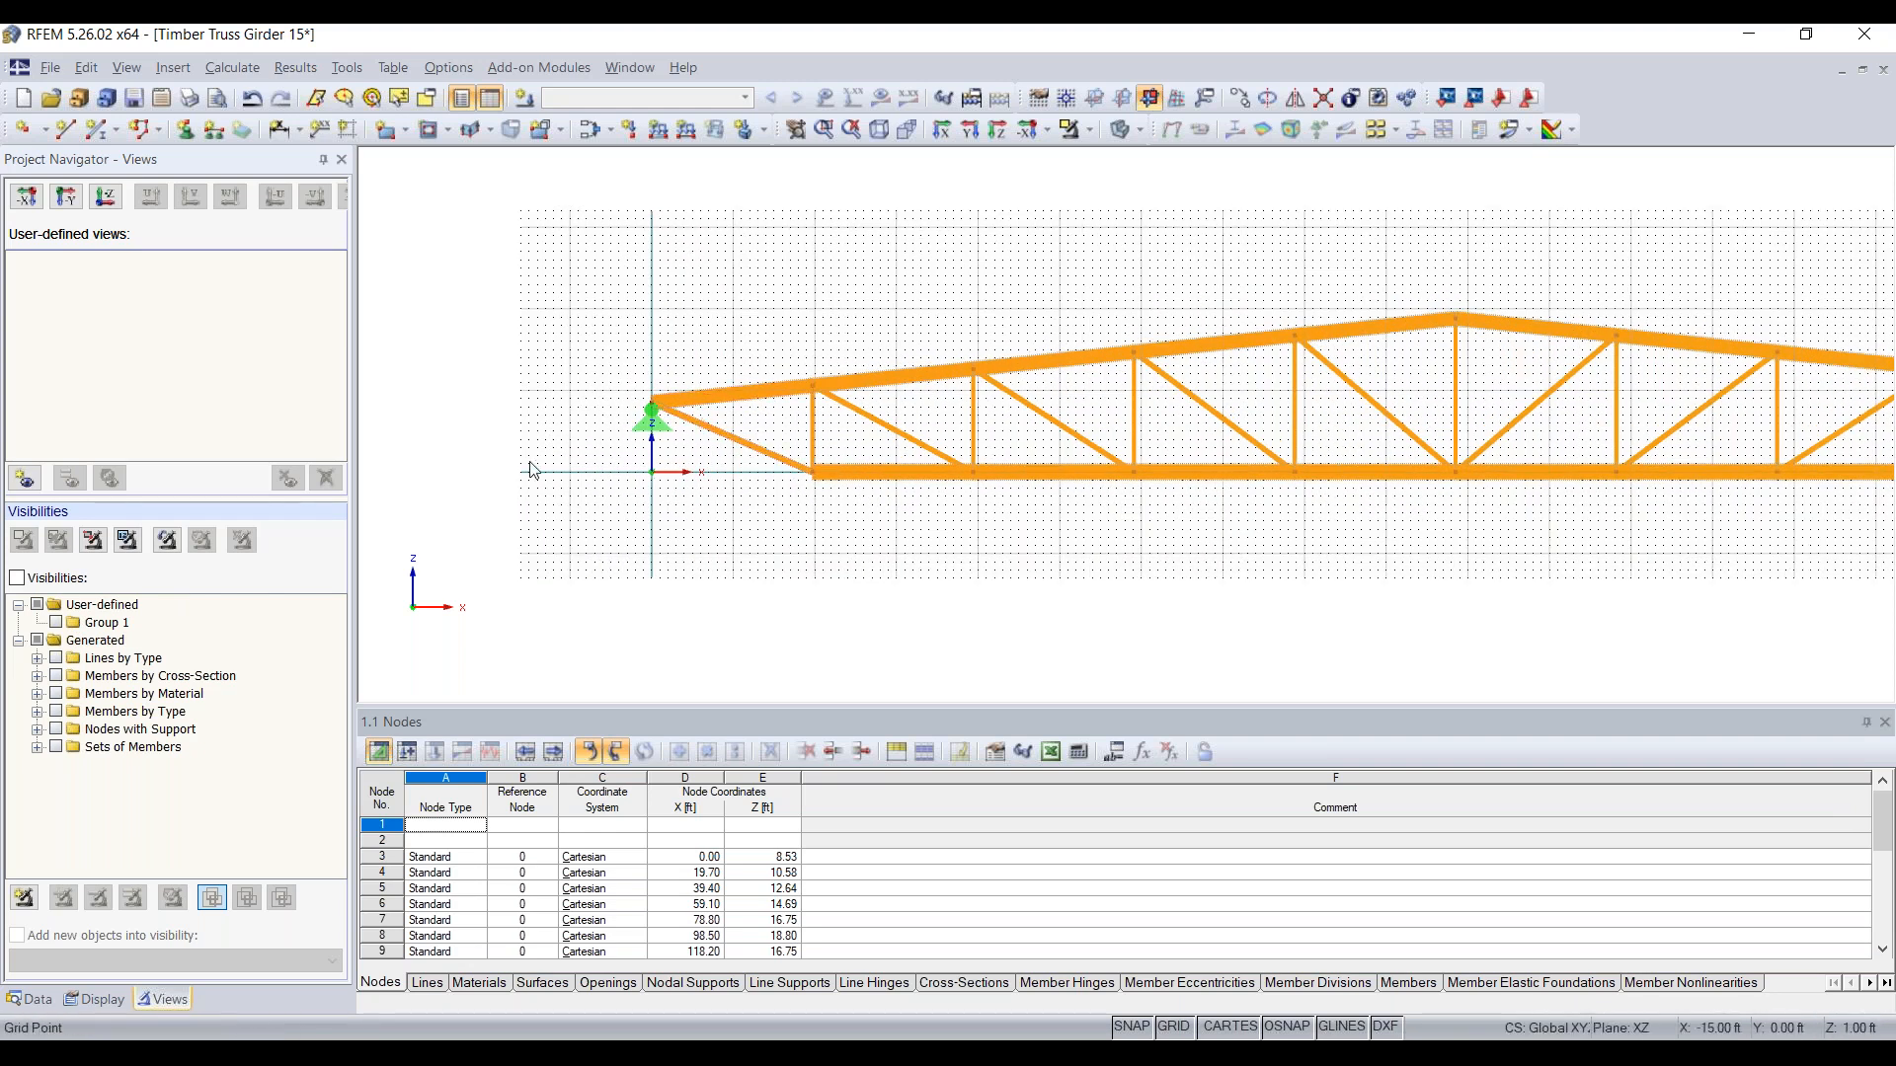
drag(596, 536, 598, 379)
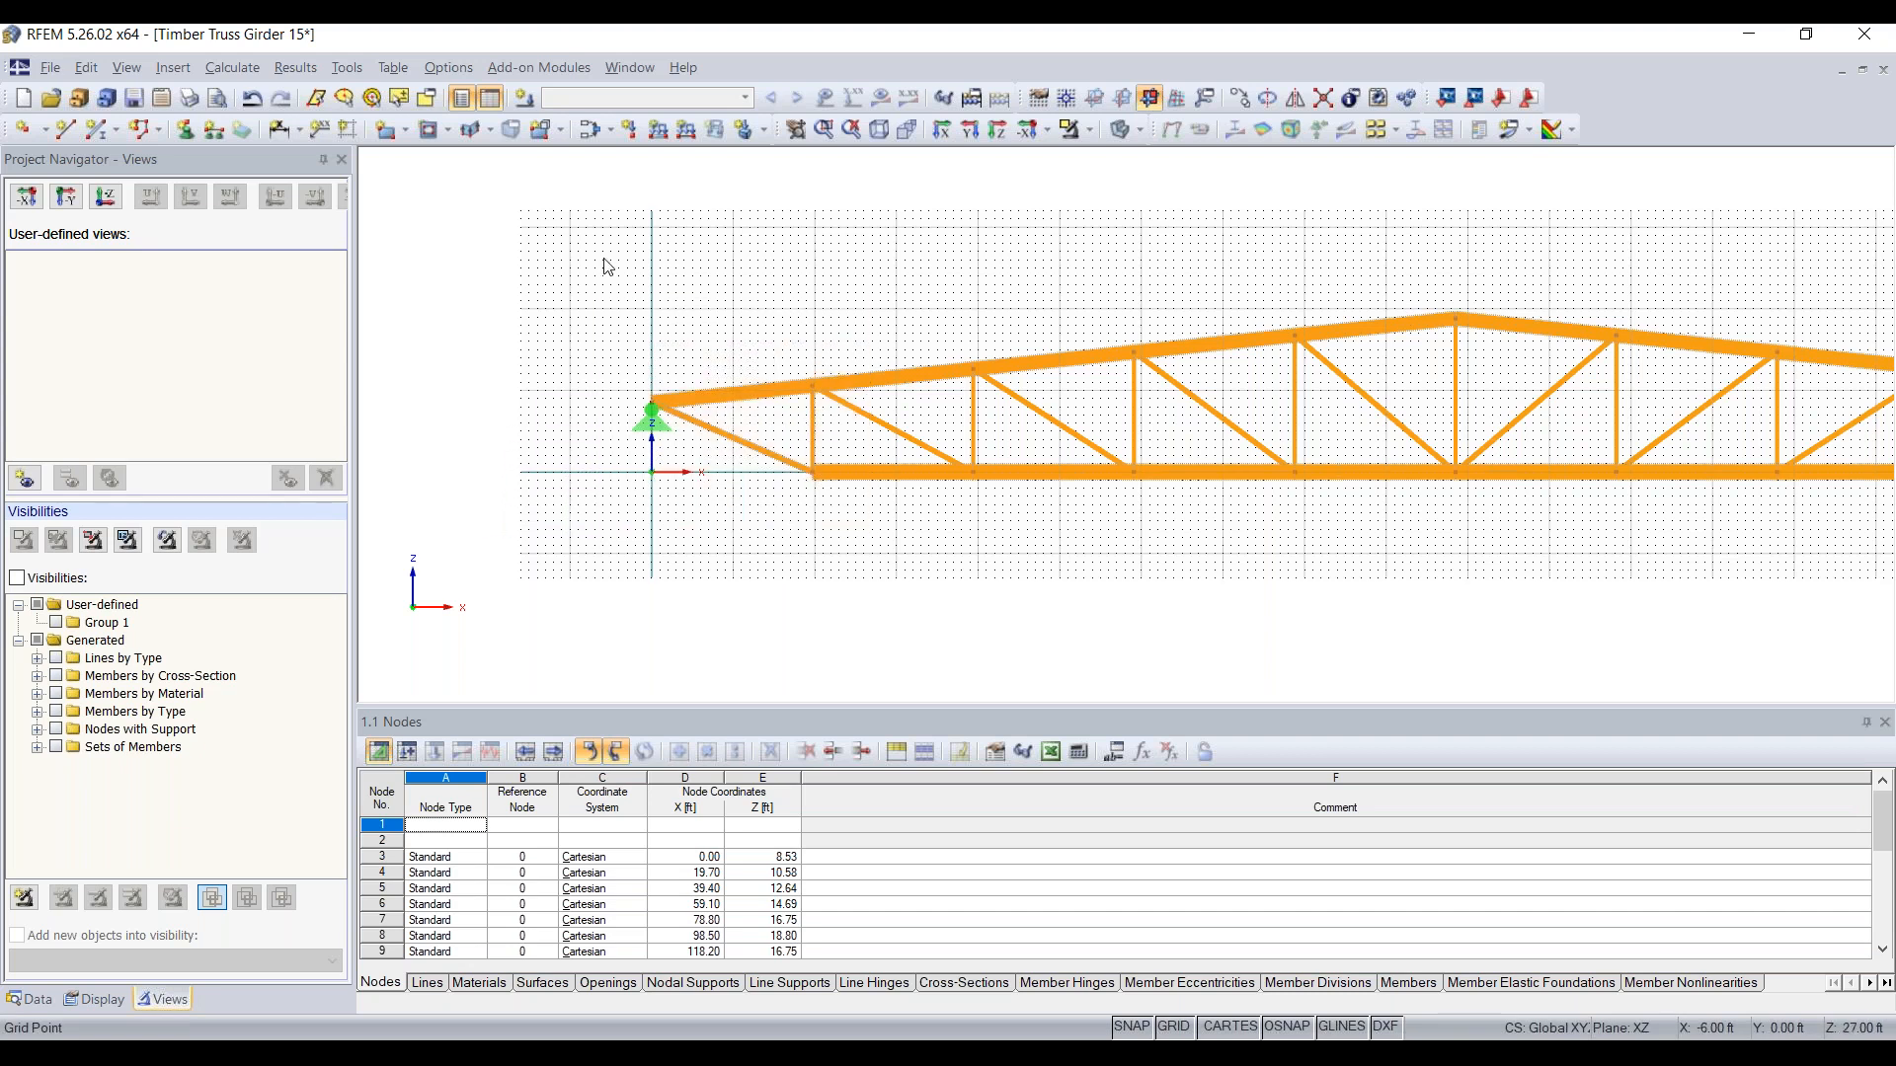
drag(571, 541, 885, 323)
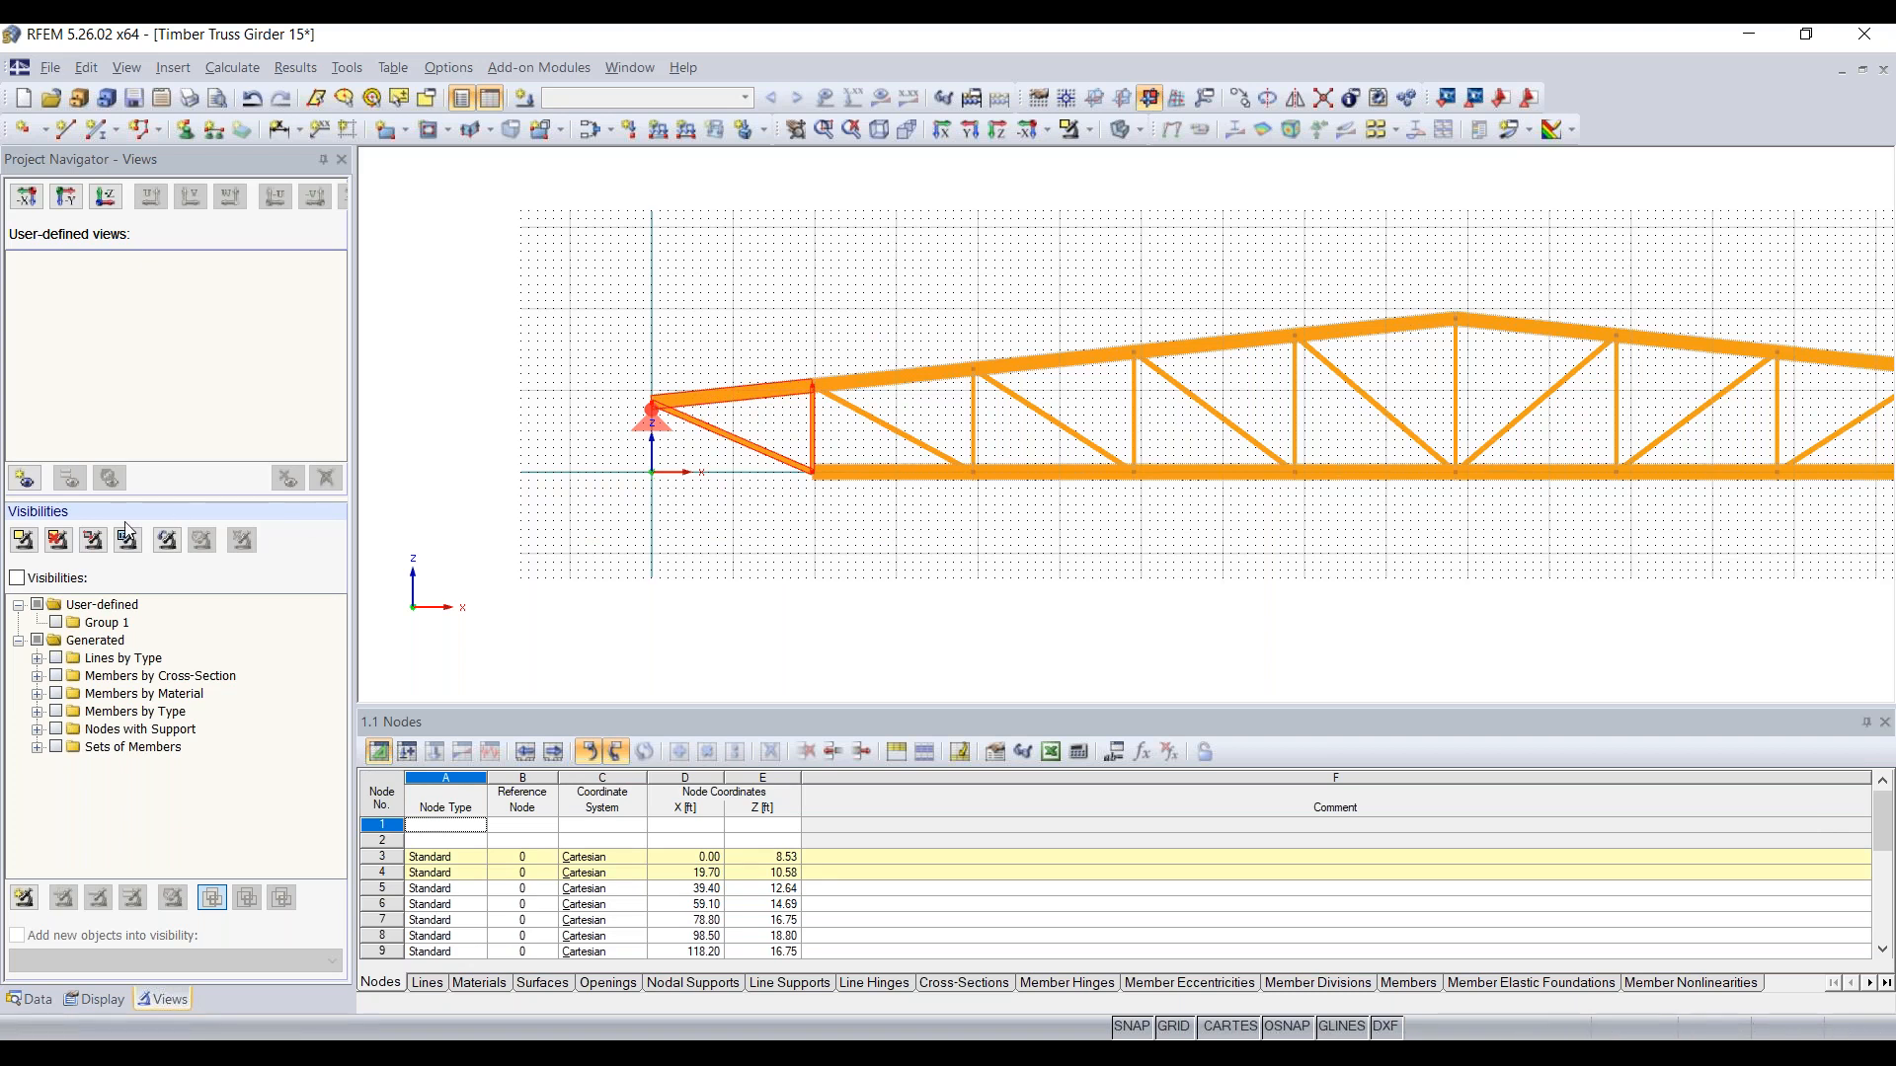
click(43, 581)
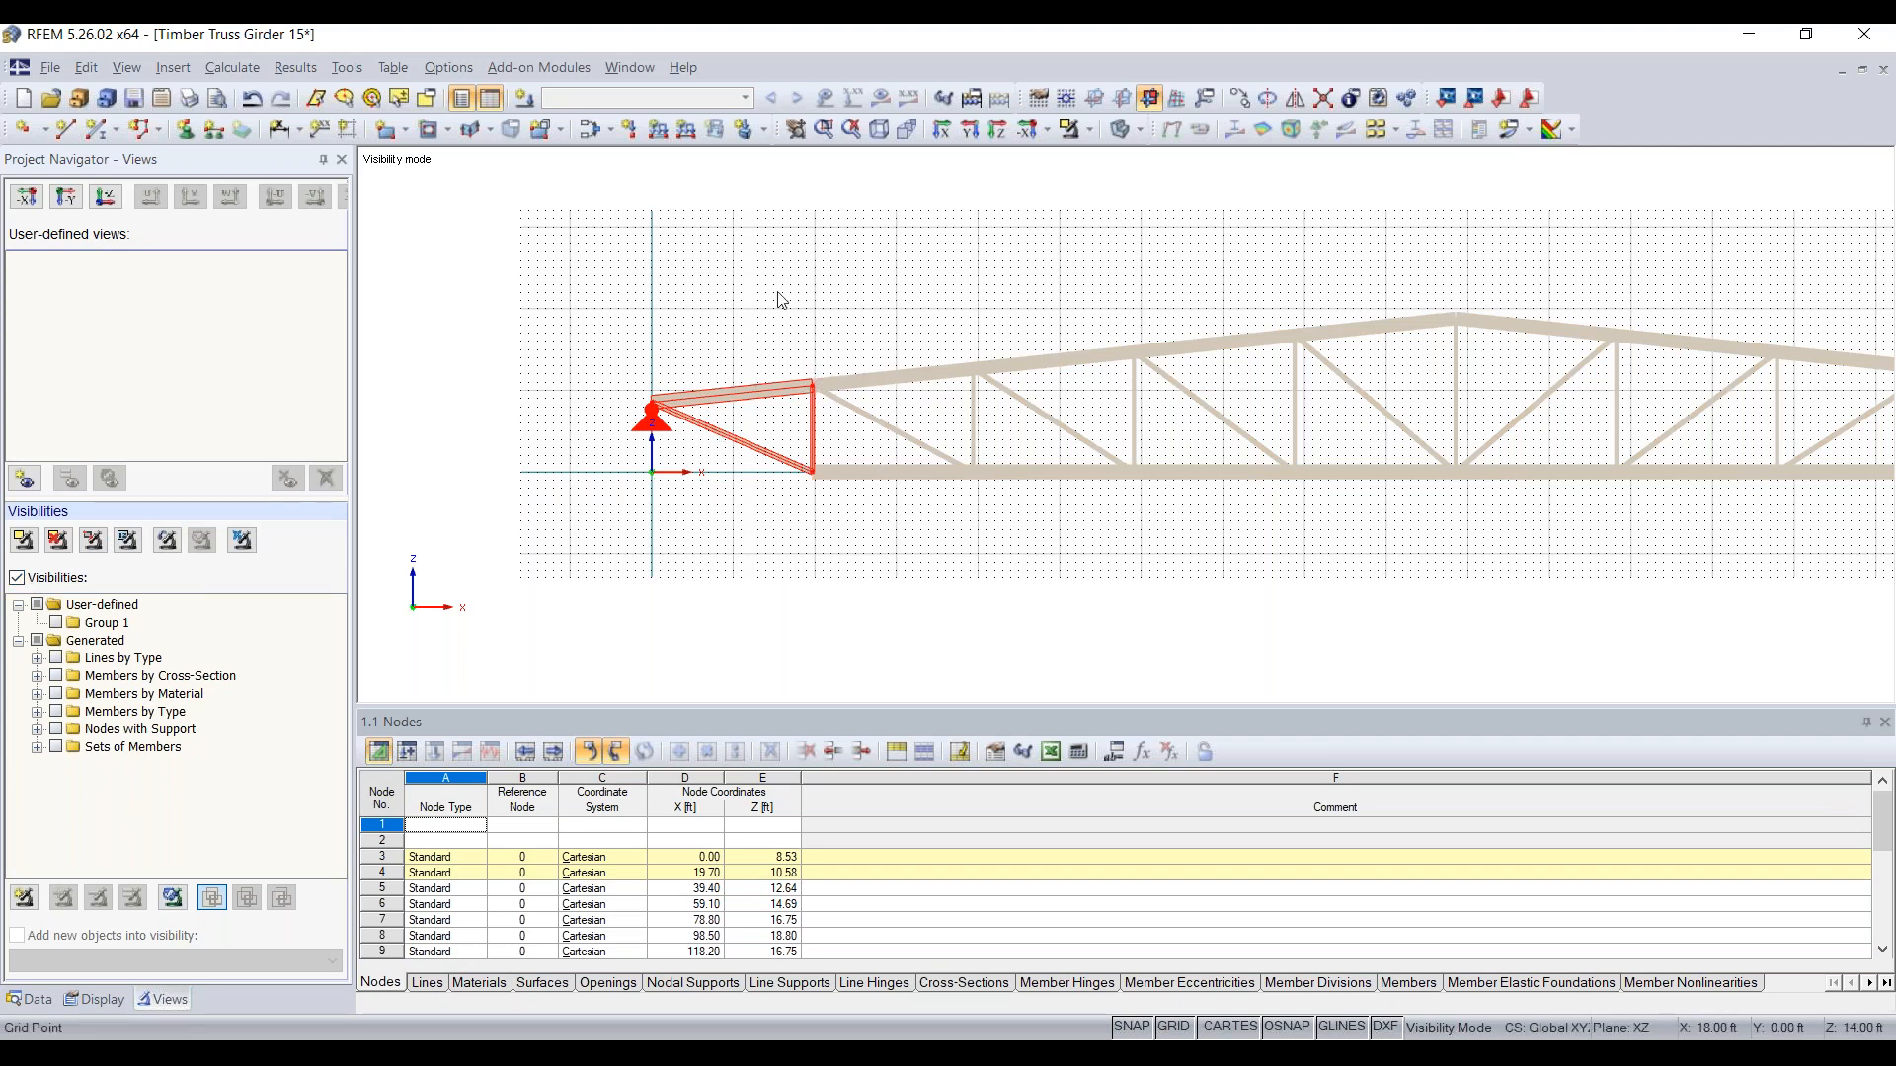
Step: Create a new user-defined view named Story 1
click(27, 480)
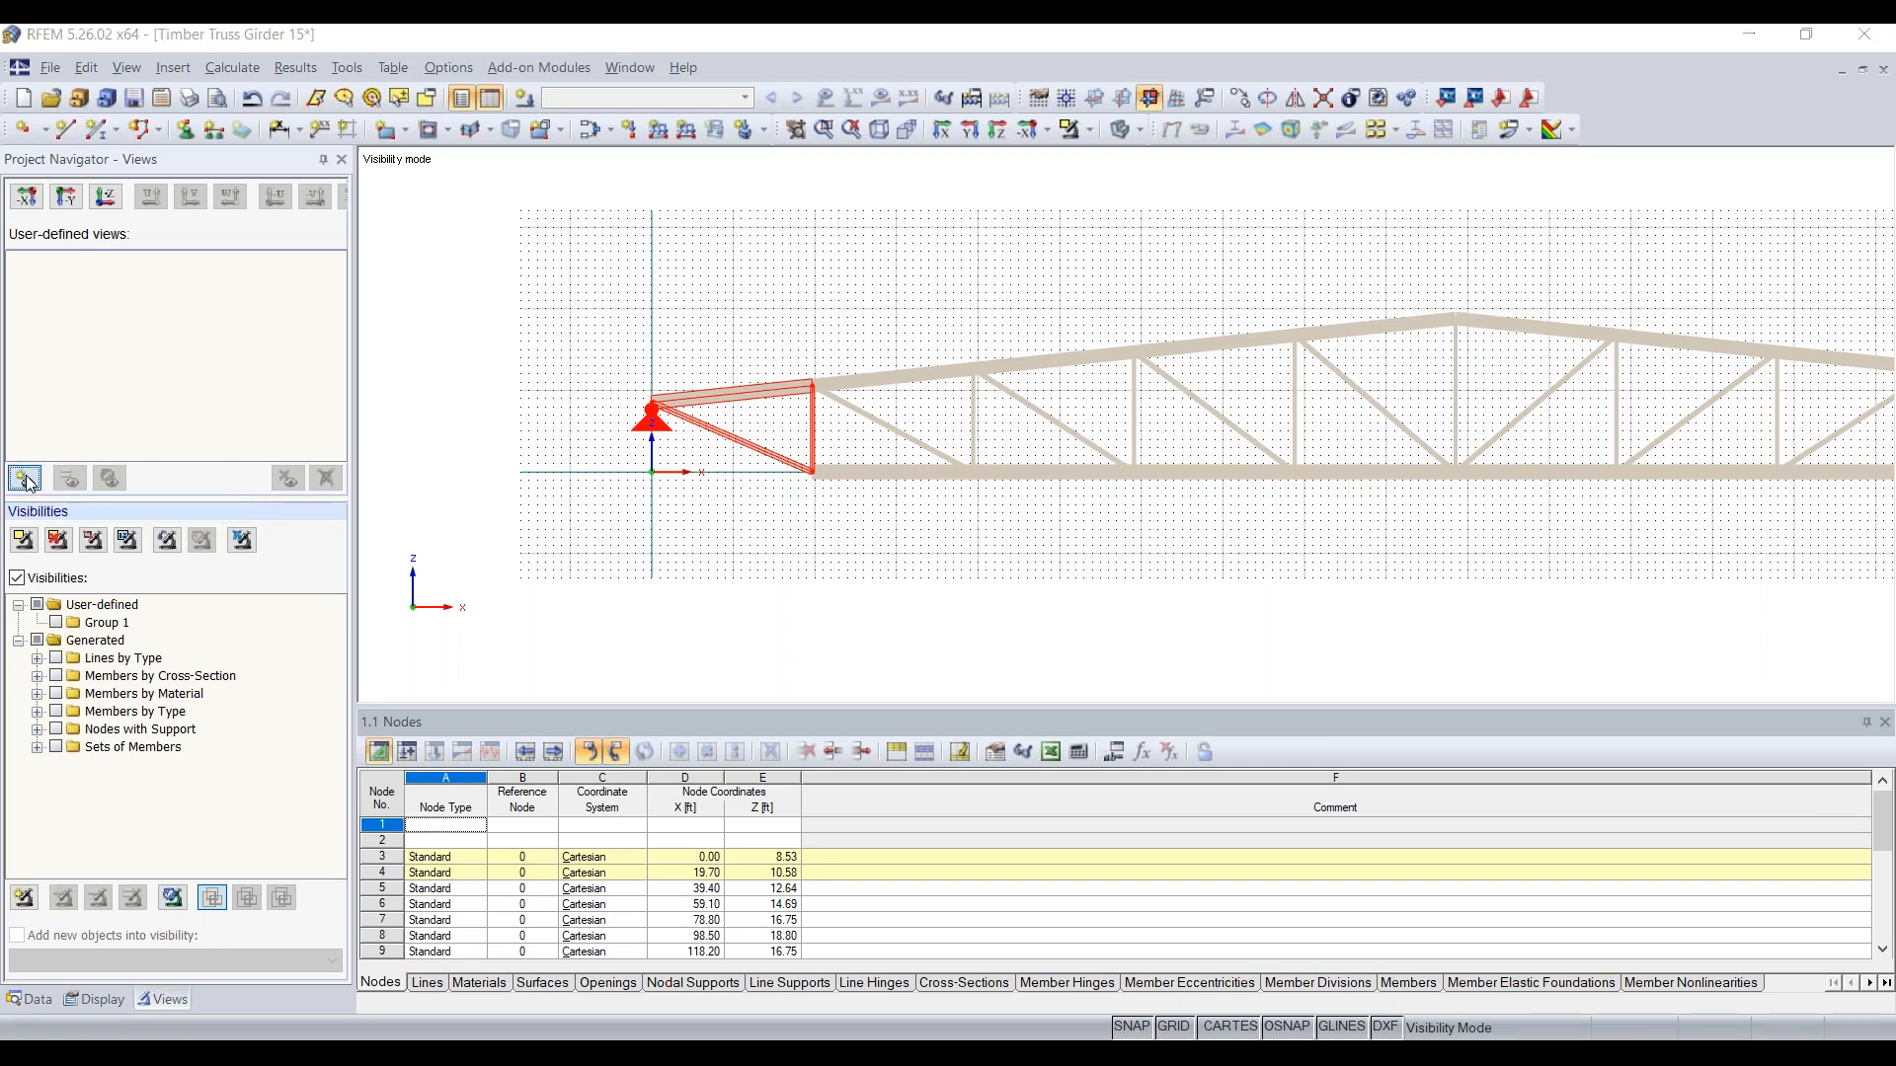
text(Story 1)
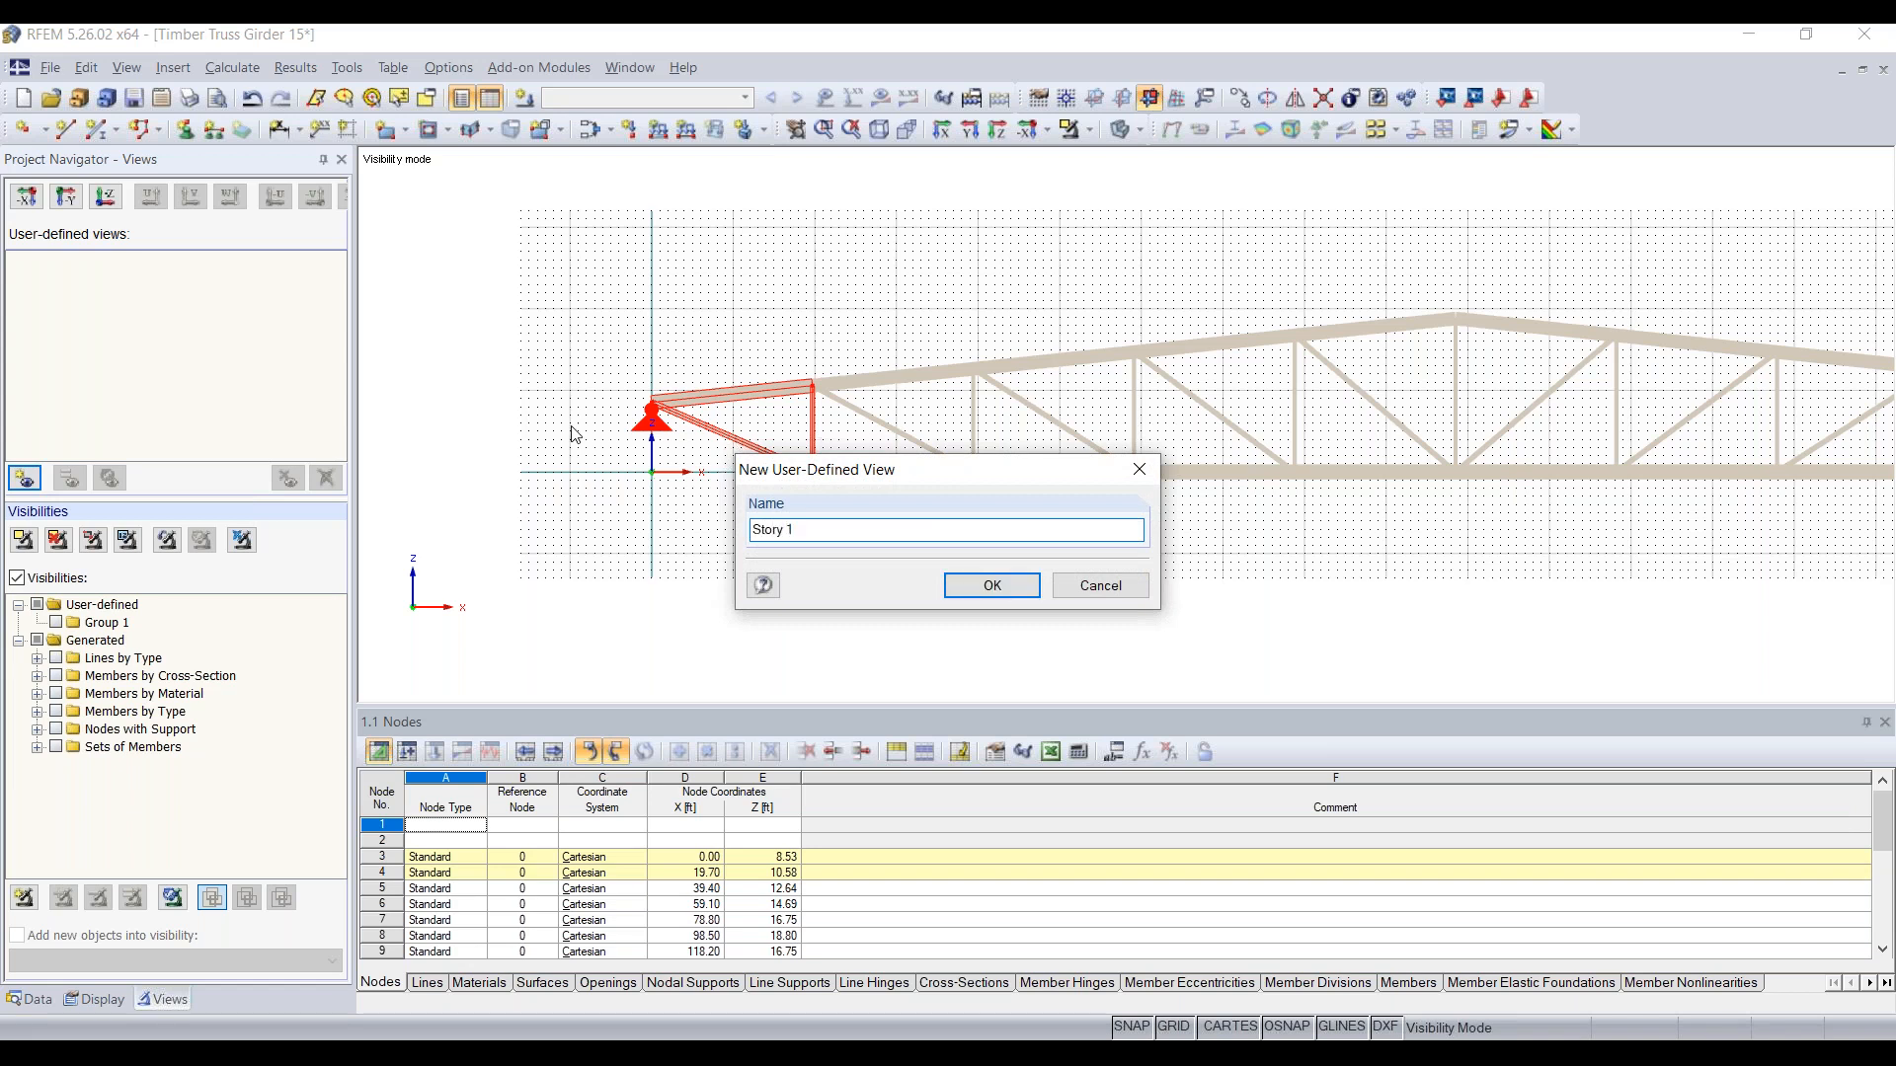
click(1007, 594)
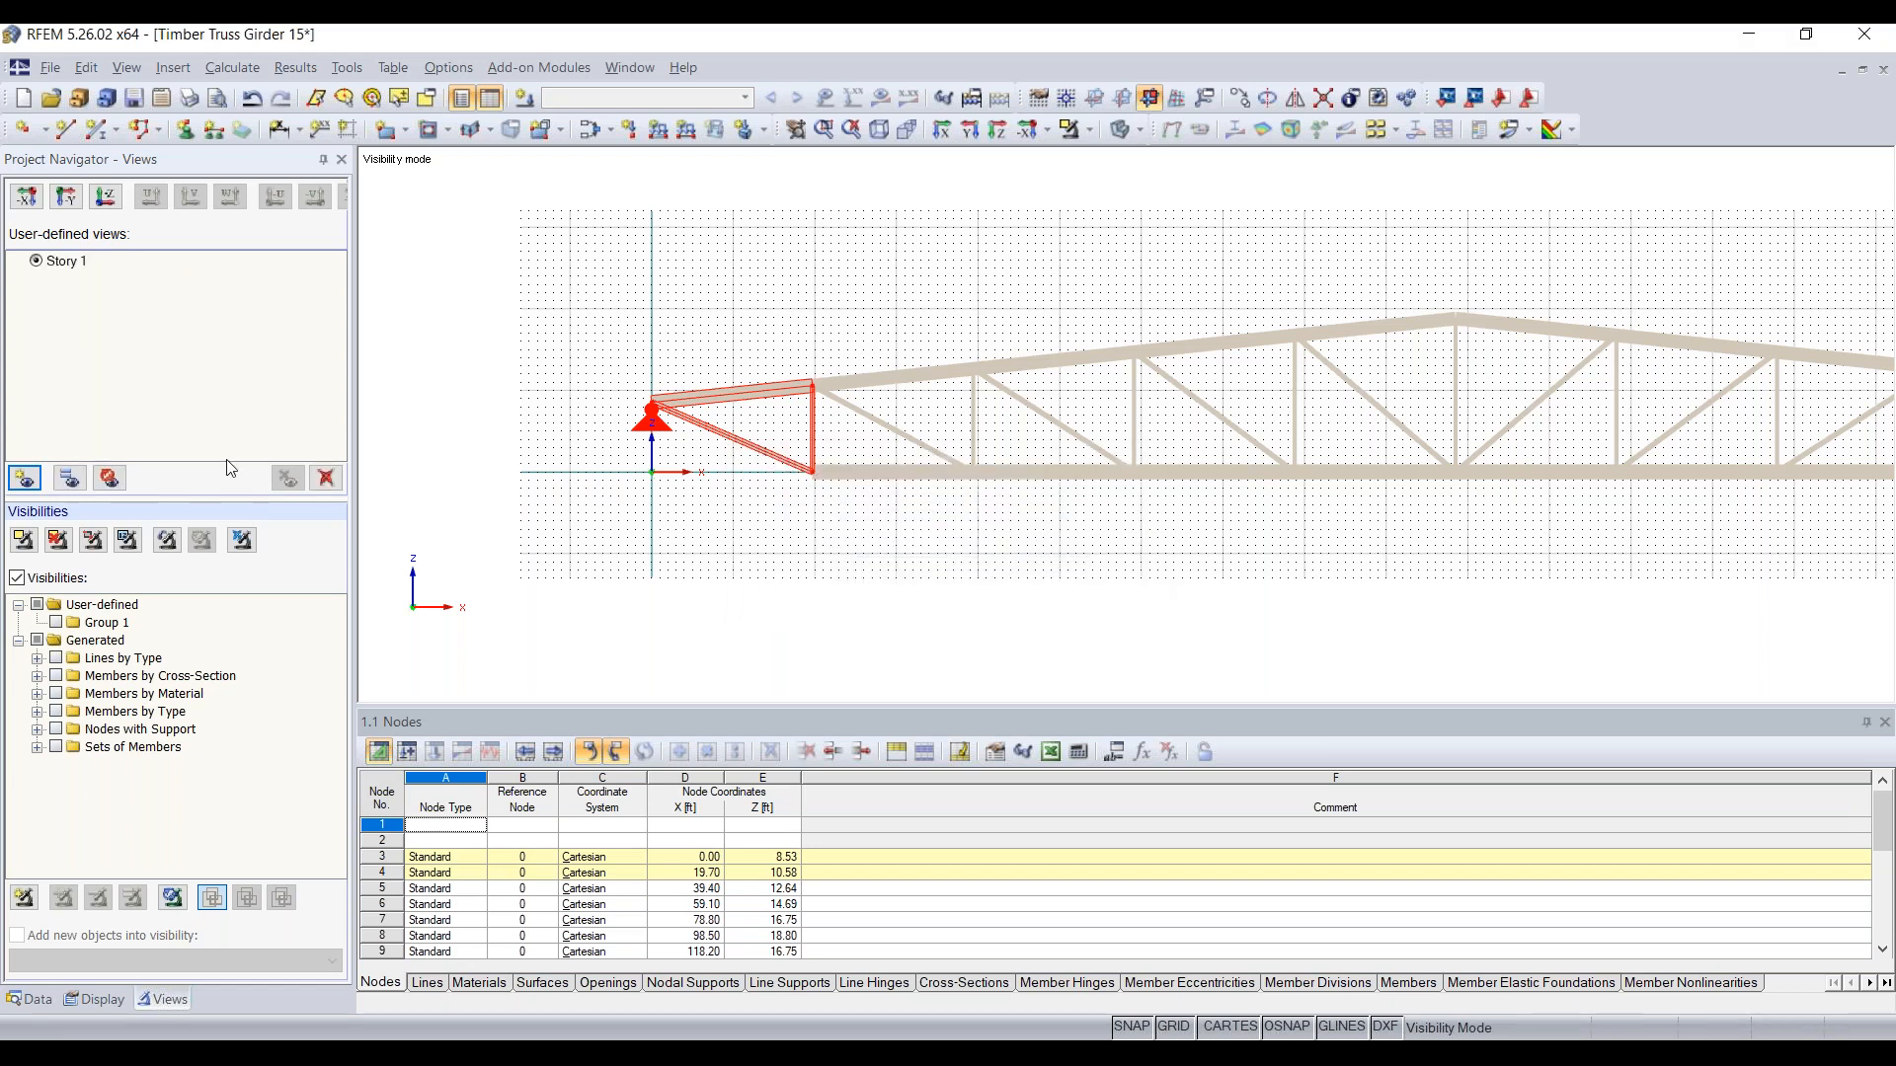
Step: Turn off the display of hidden objects in the background, and toggle the model to wireframe and back to solid
right_click(915, 526)
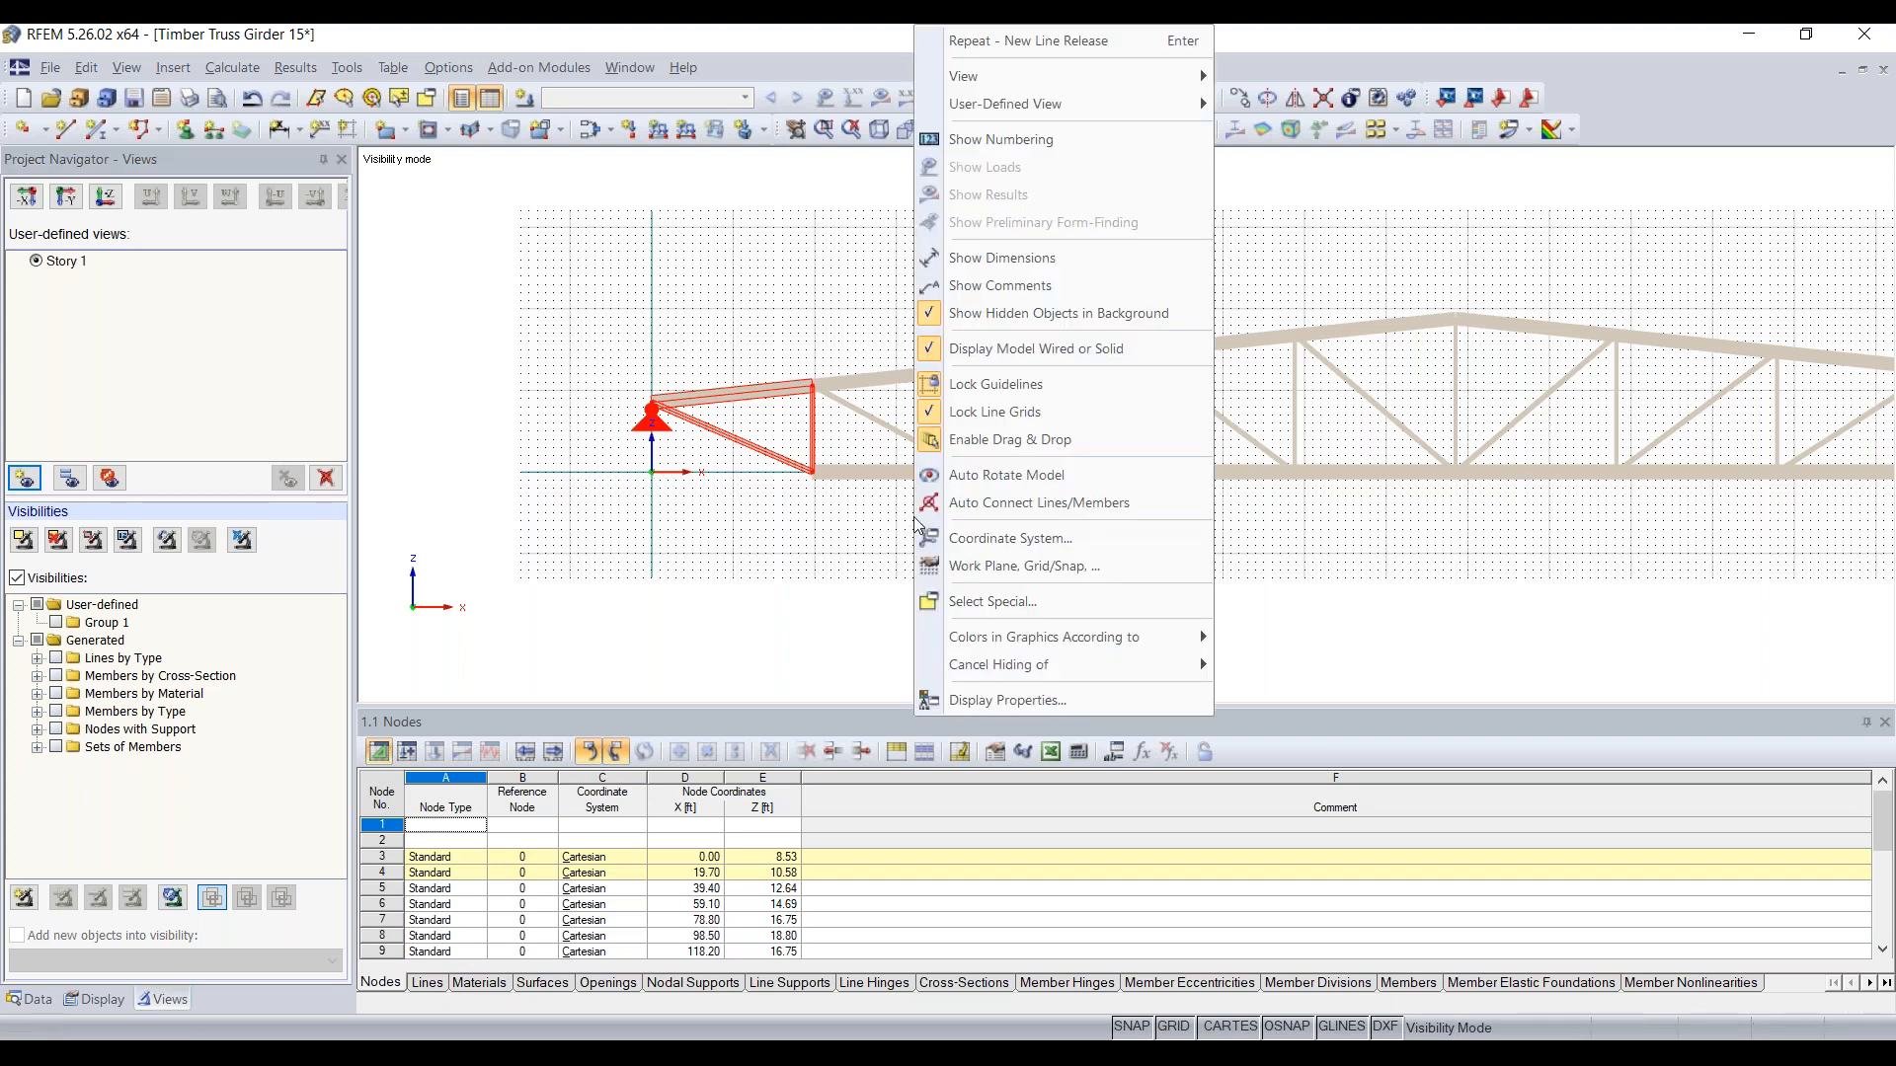
click(1021, 327)
right_click(908, 352)
click(988, 352)
right_click(990, 357)
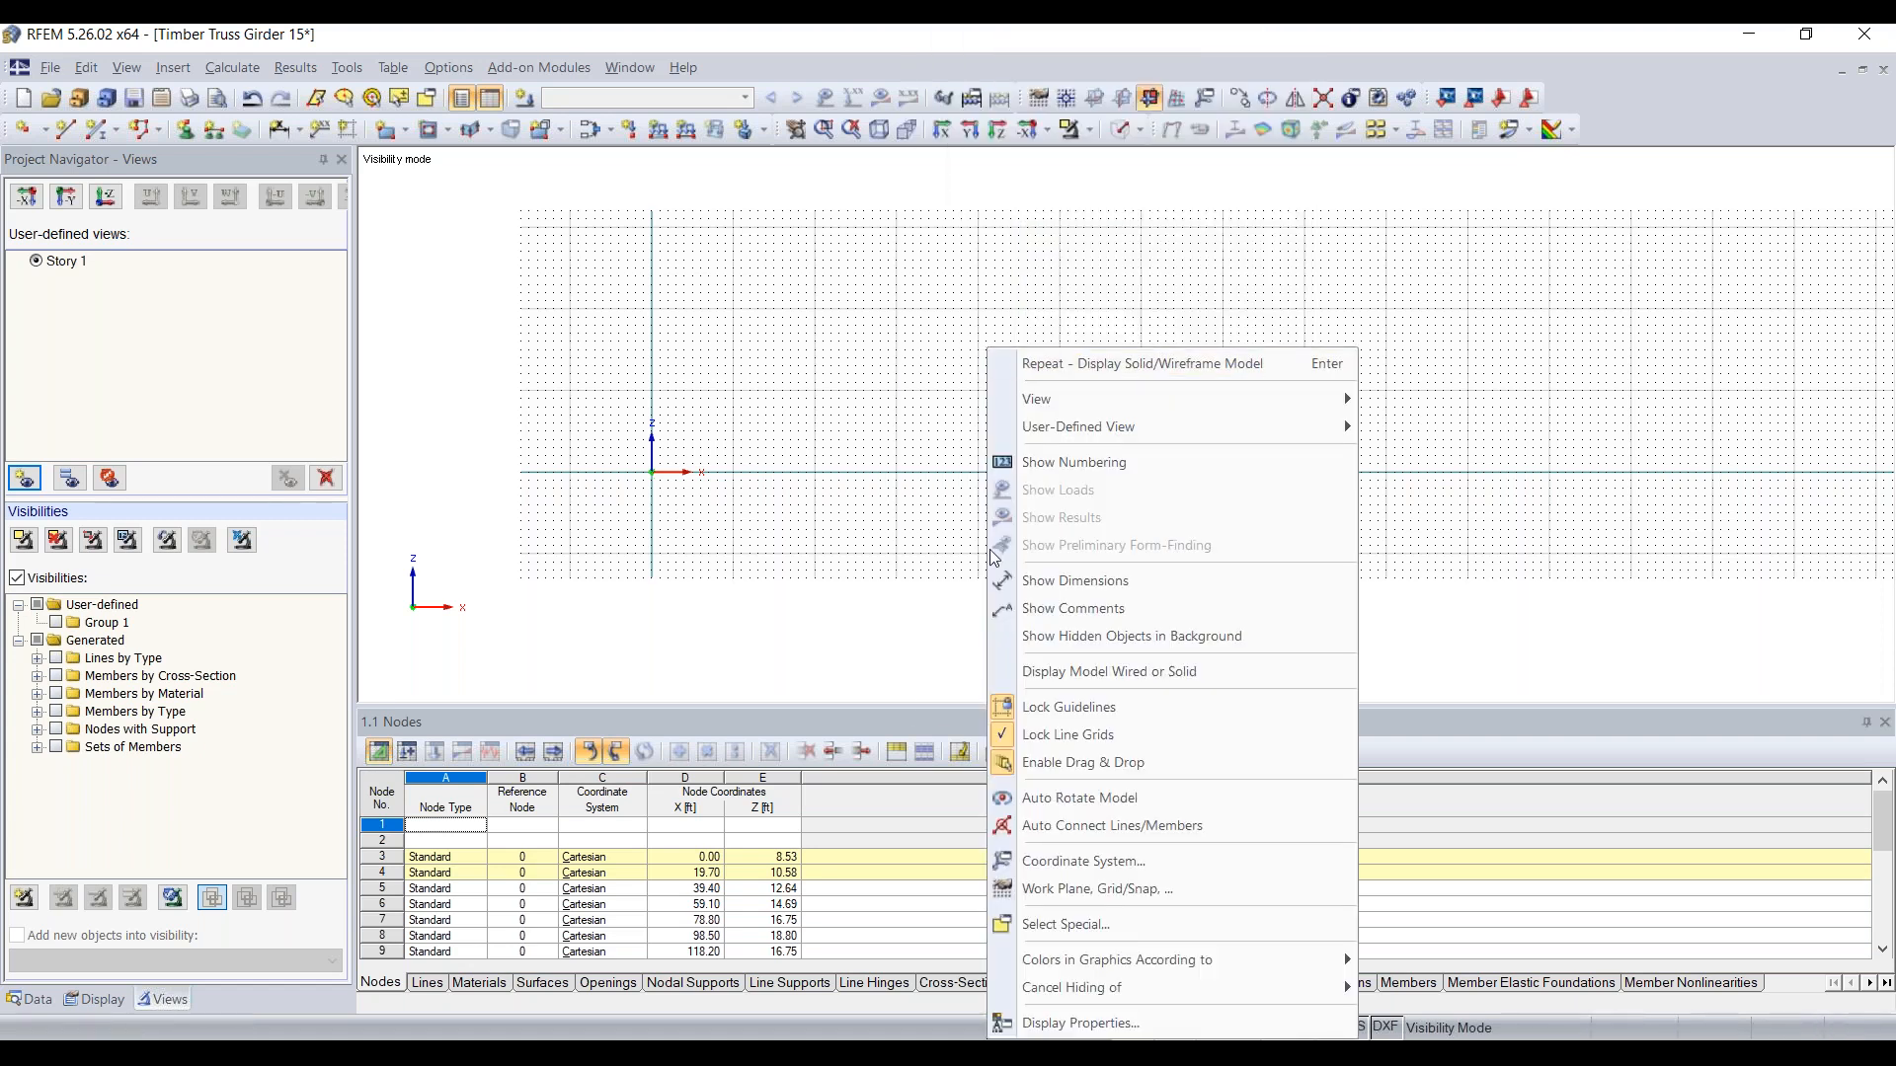
click(1112, 672)
Step: Turn the display of hidden objects in the background back on and delete the Story 1 user-defined view
right_click(912, 454)
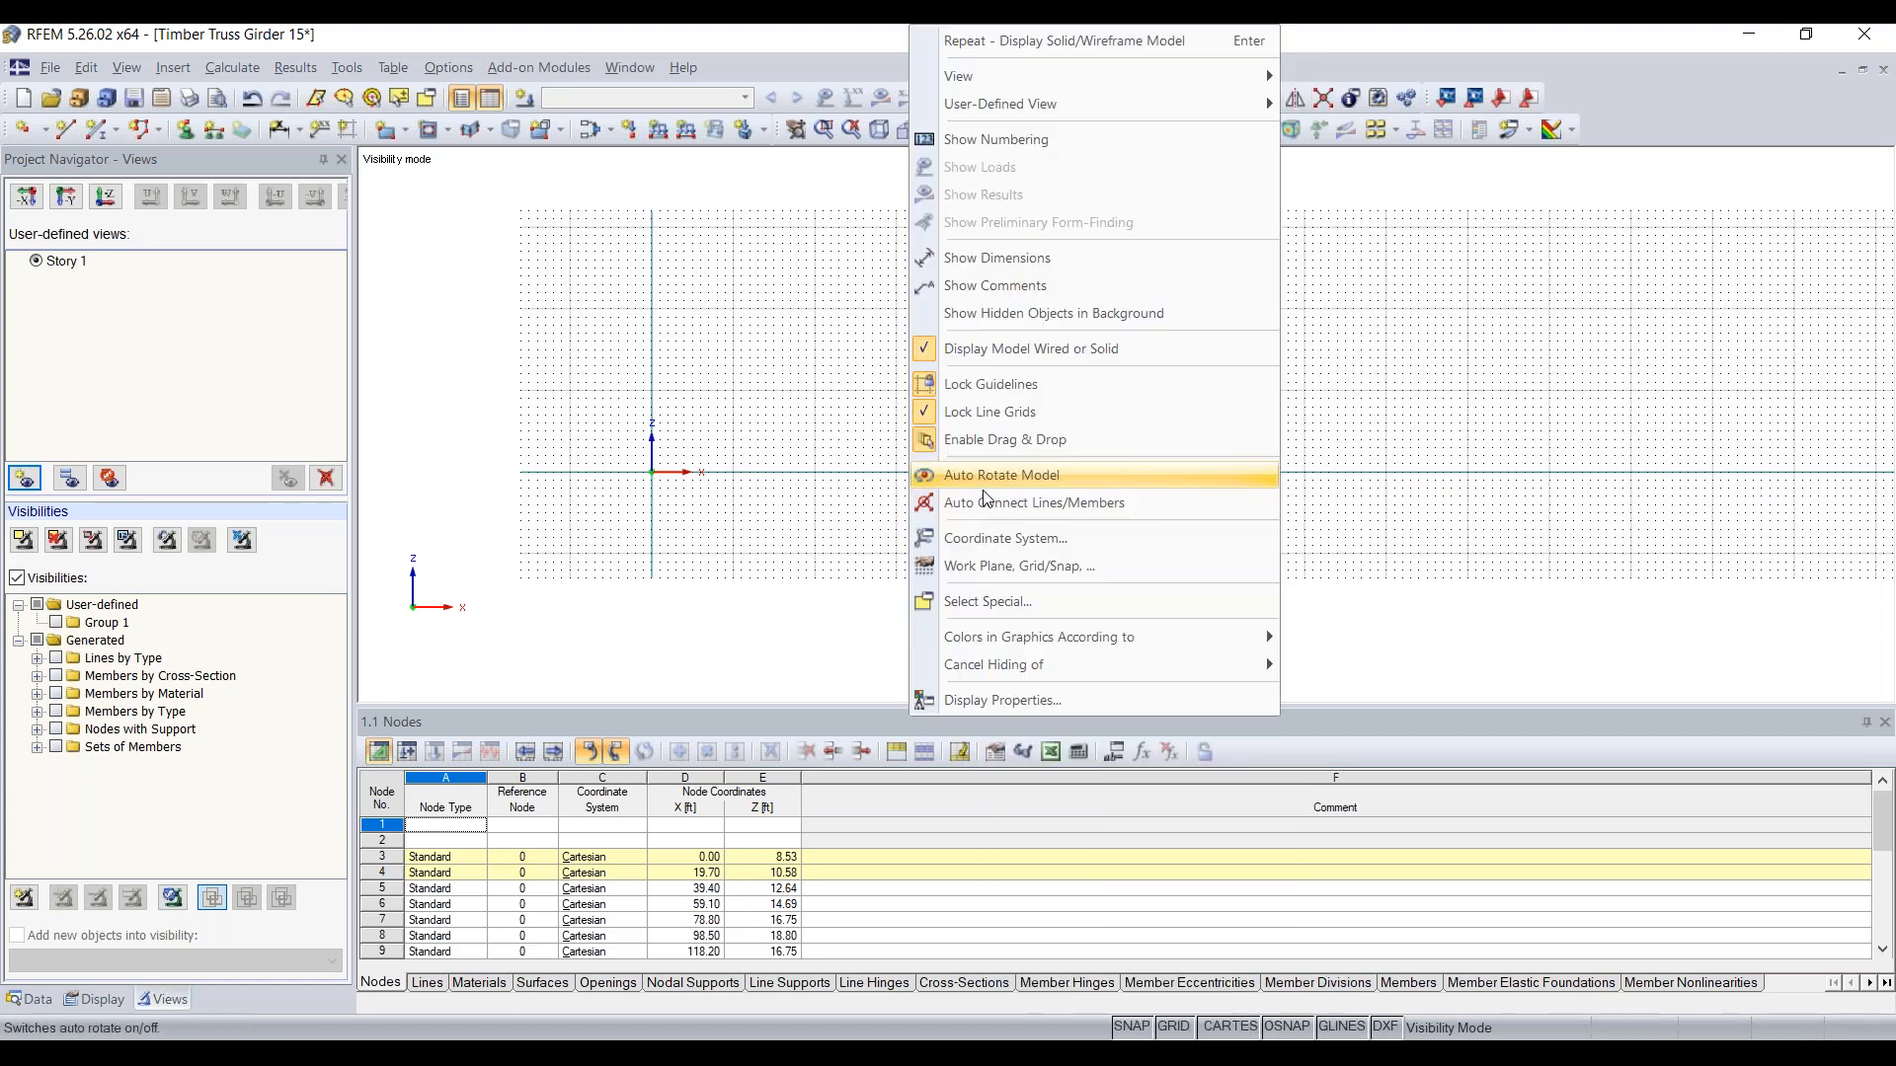
click(985, 314)
click(769, 556)
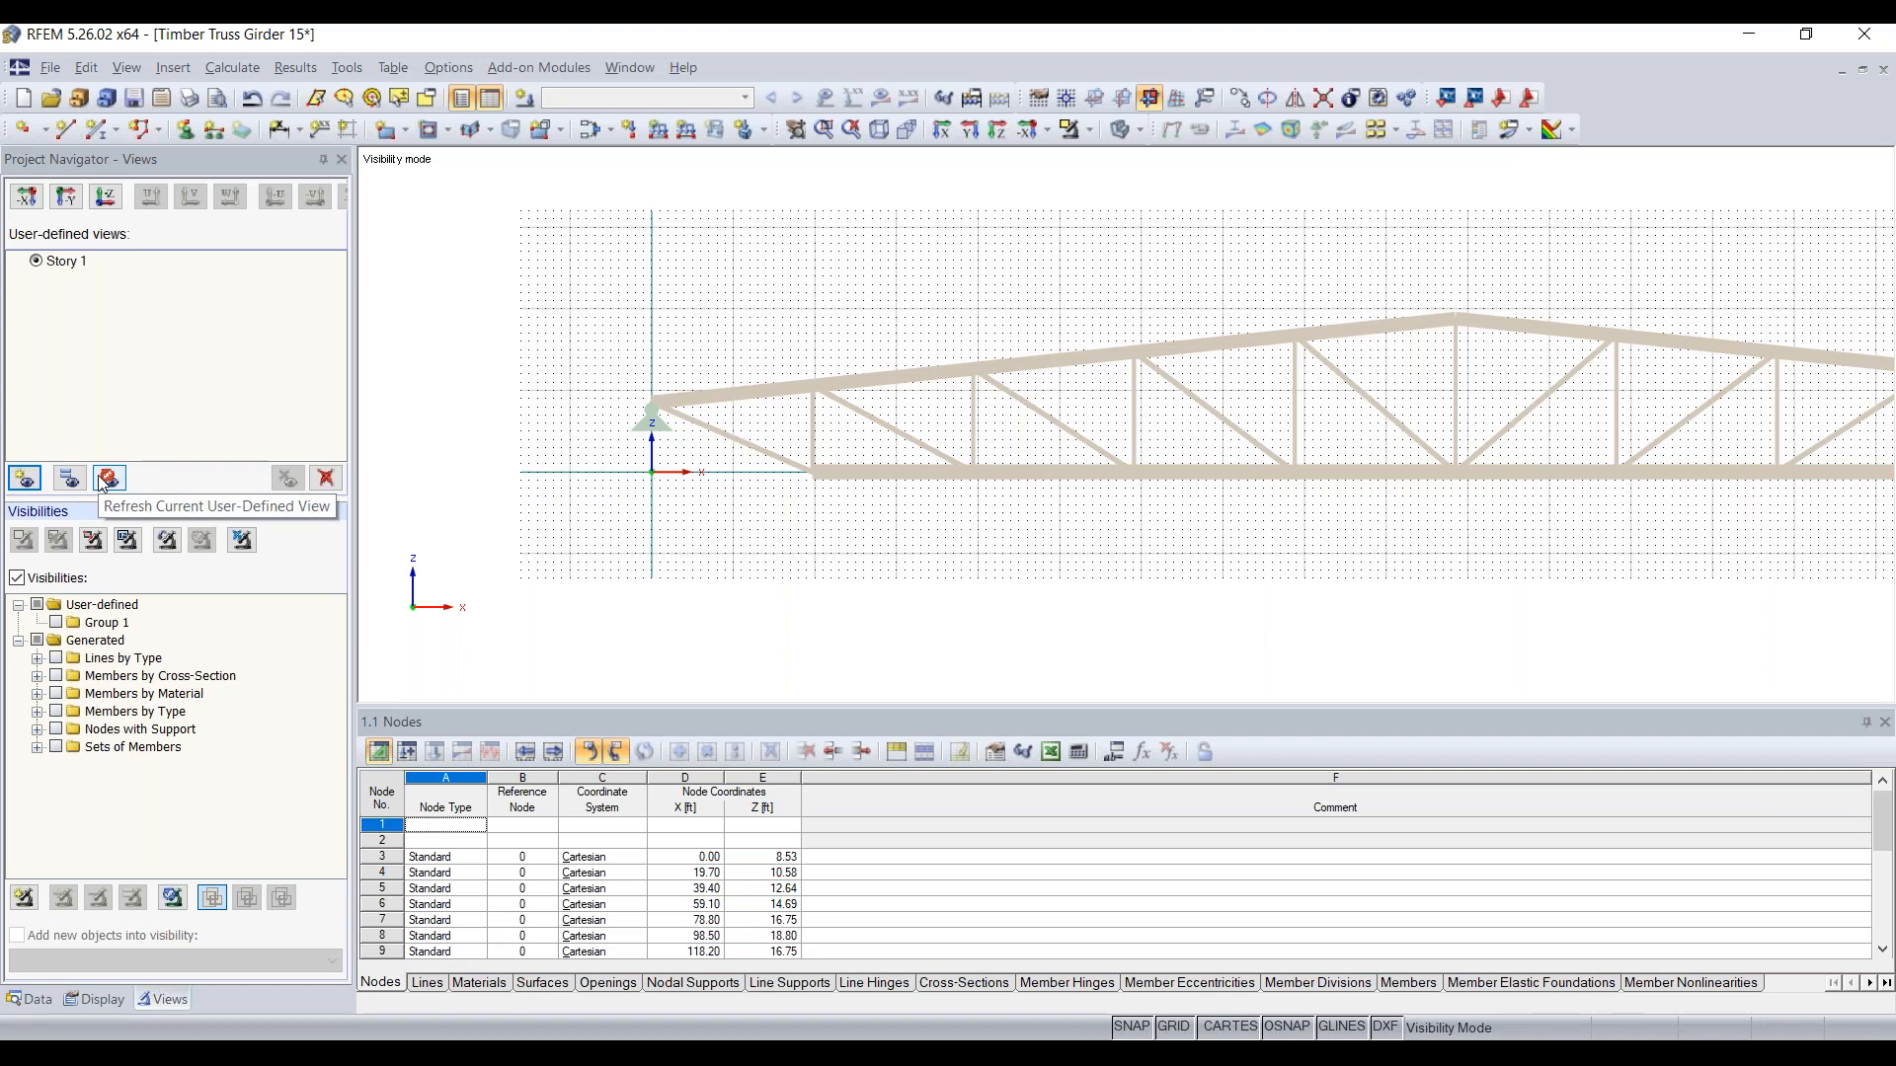
click(288, 478)
click(900, 574)
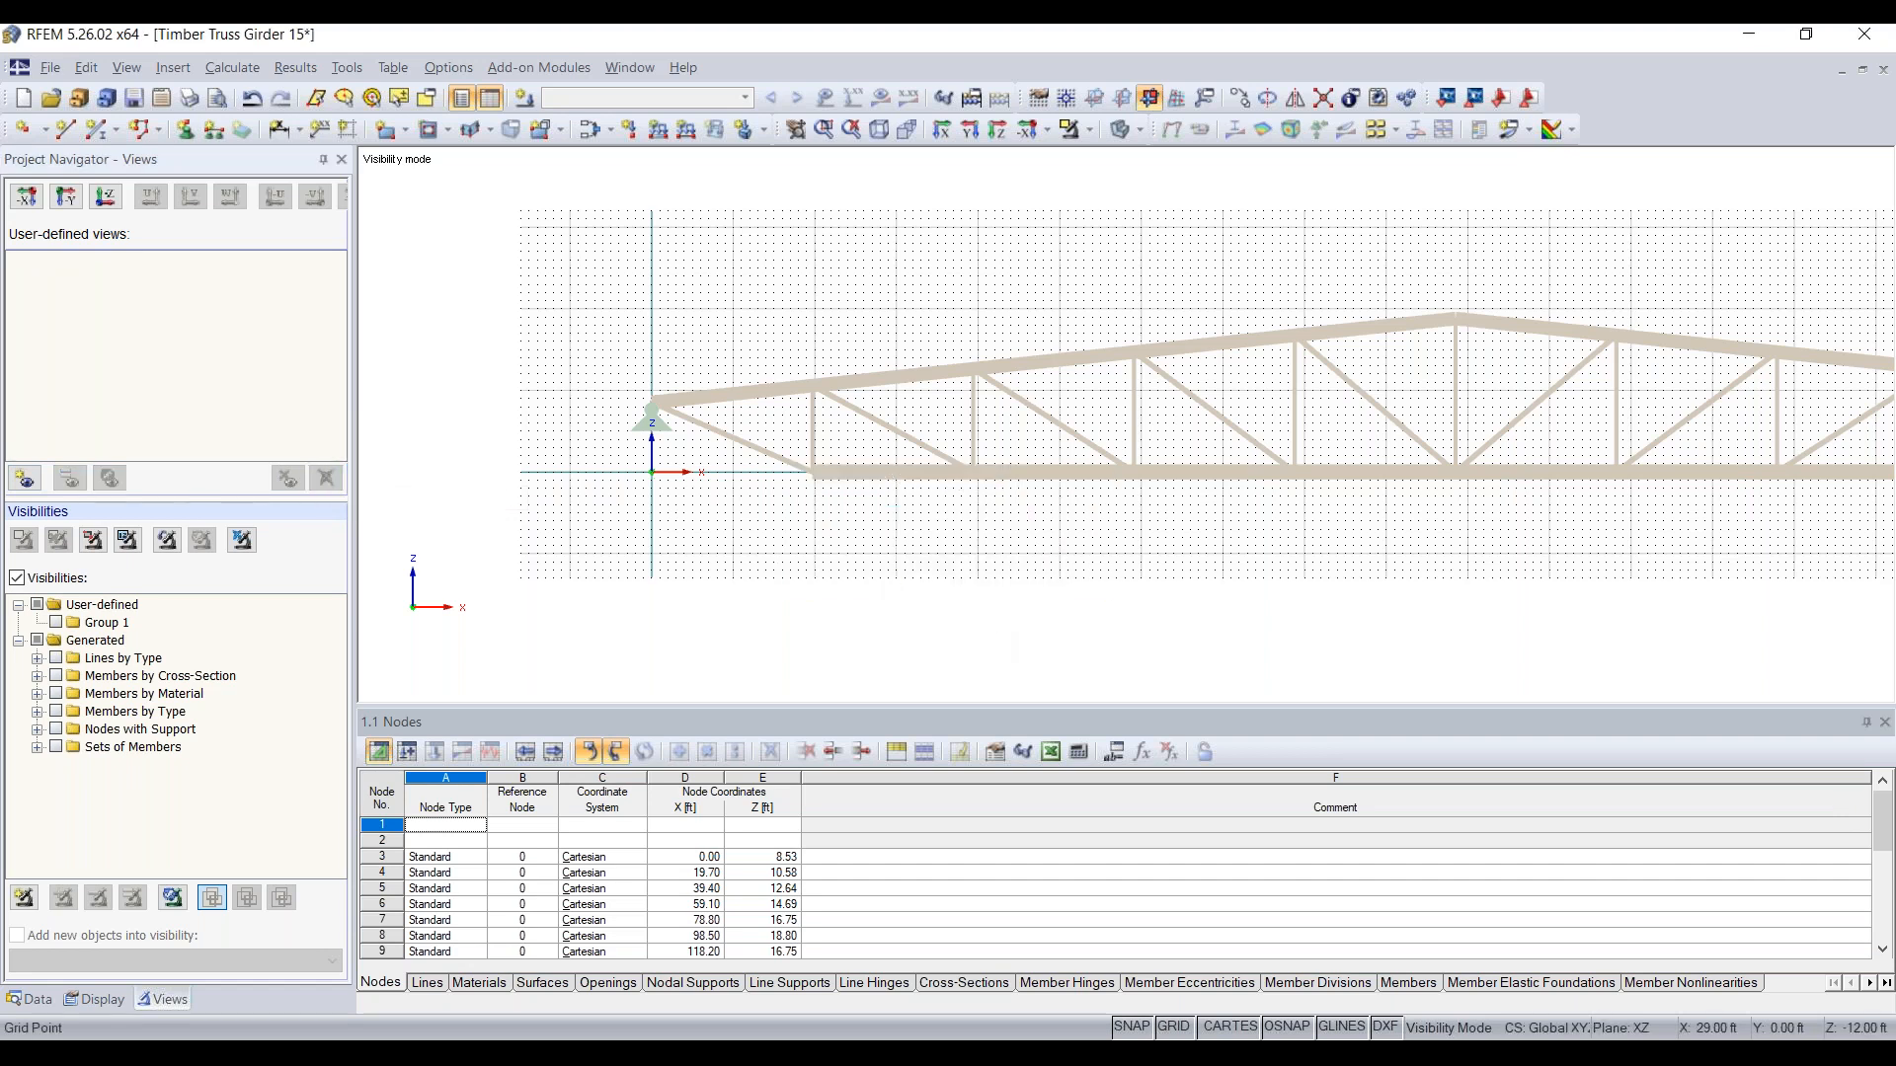
Step: Turn off the Visibilities filter and limit the visible objects to the truss's left end panel members and support
right_click(950, 182)
click(640, 327)
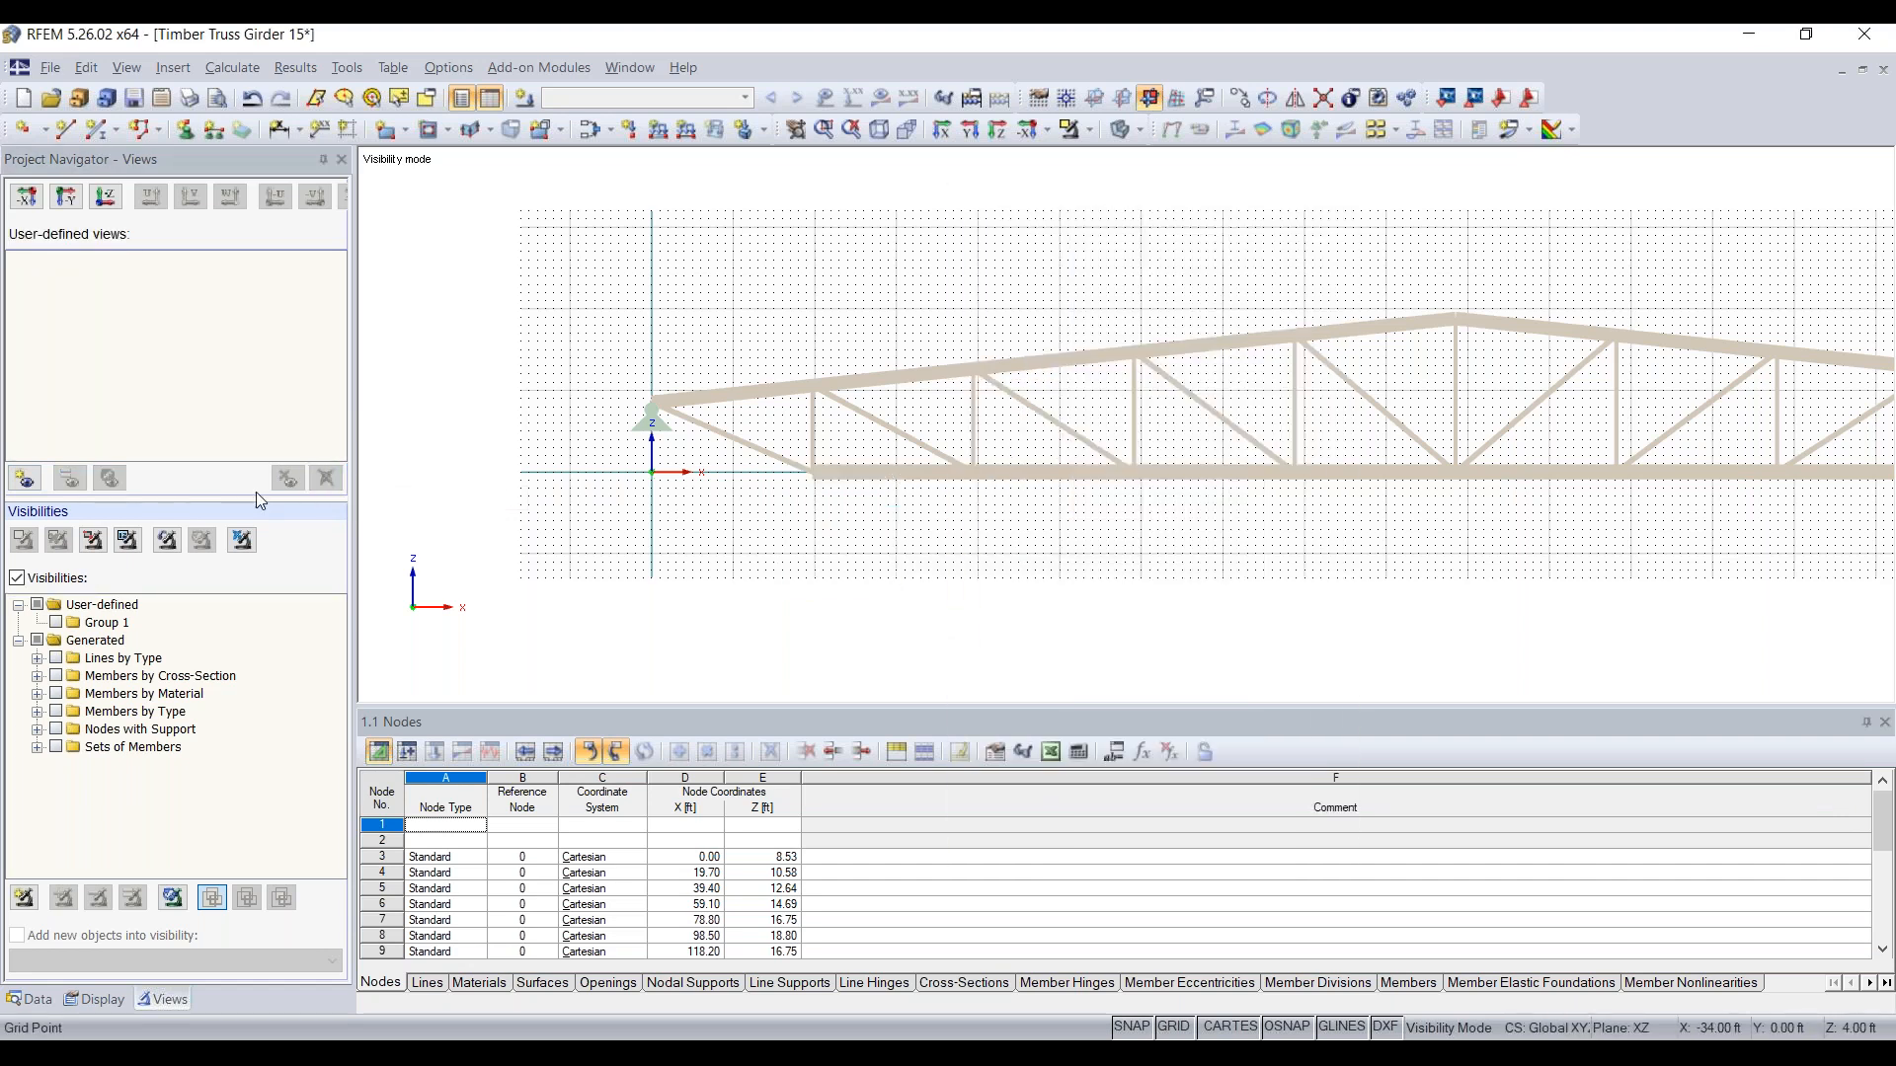
click(47, 576)
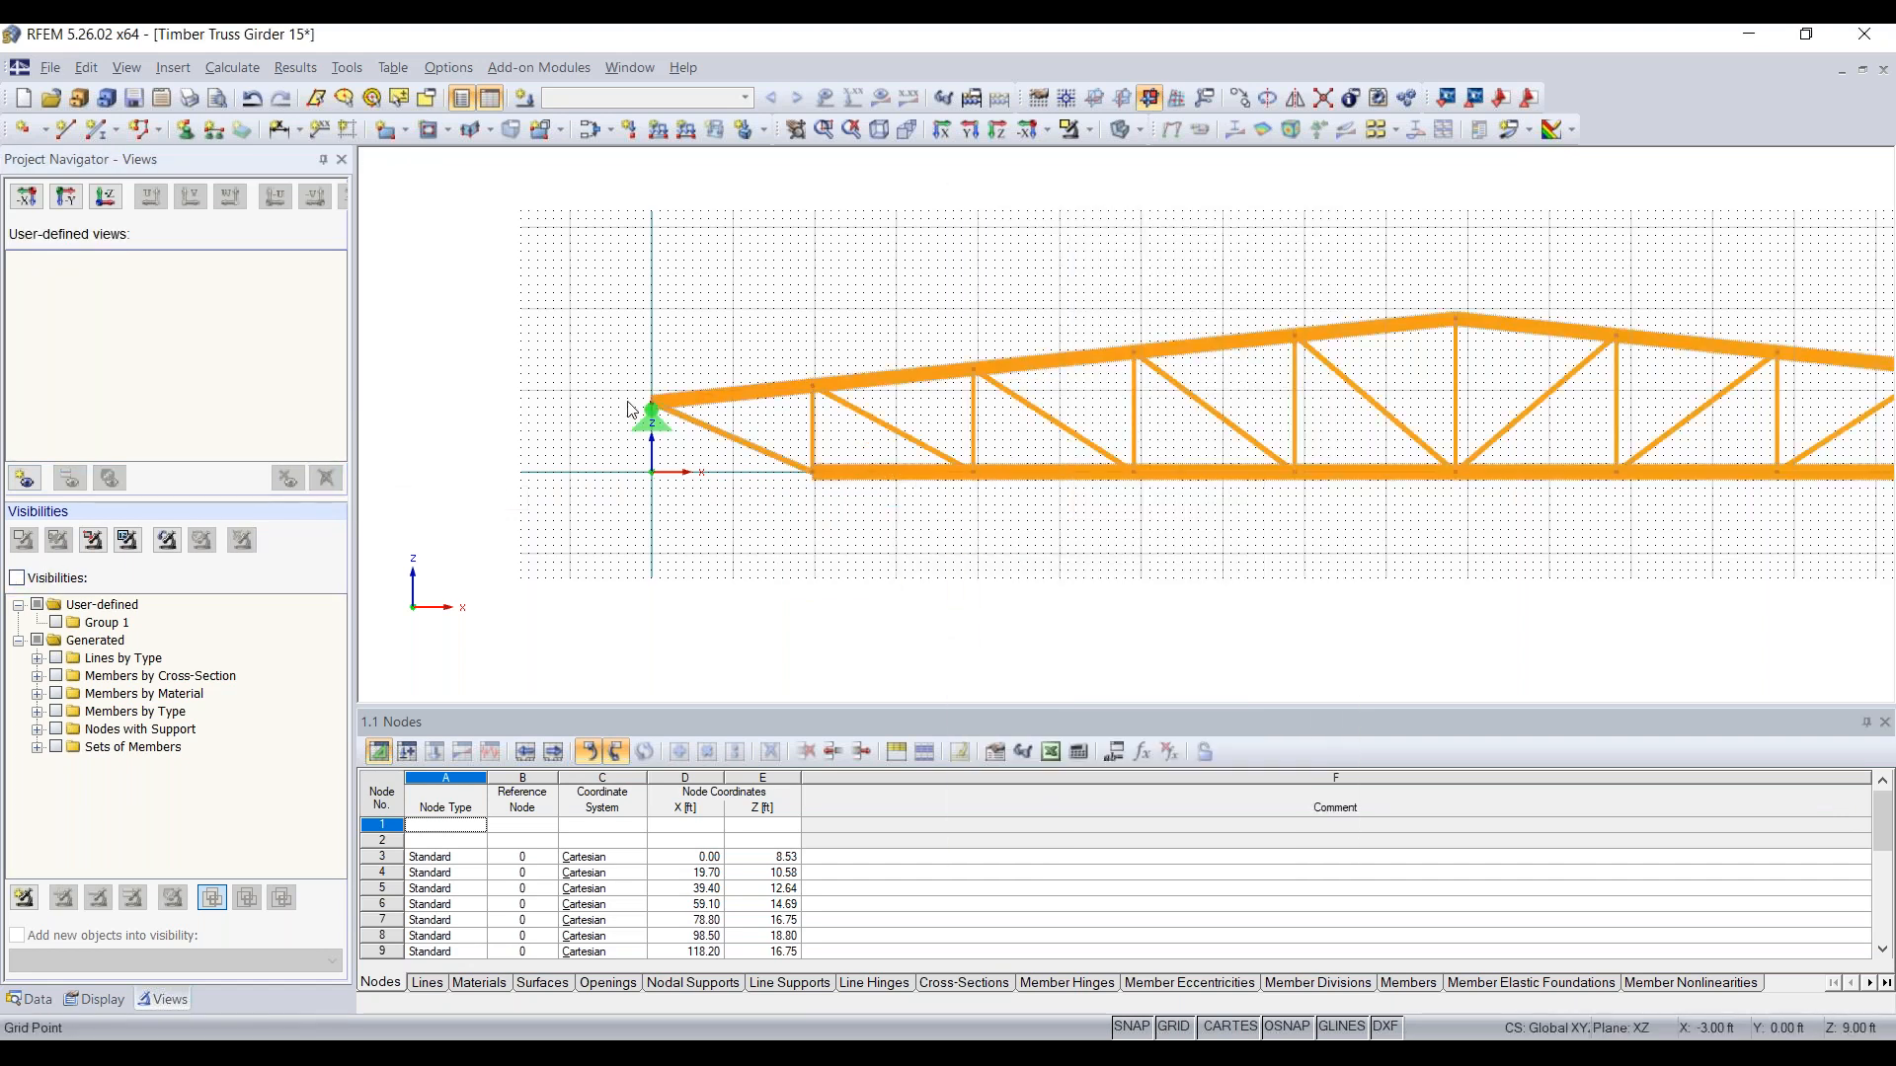
click(95, 542)
drag(609, 517, 896, 328)
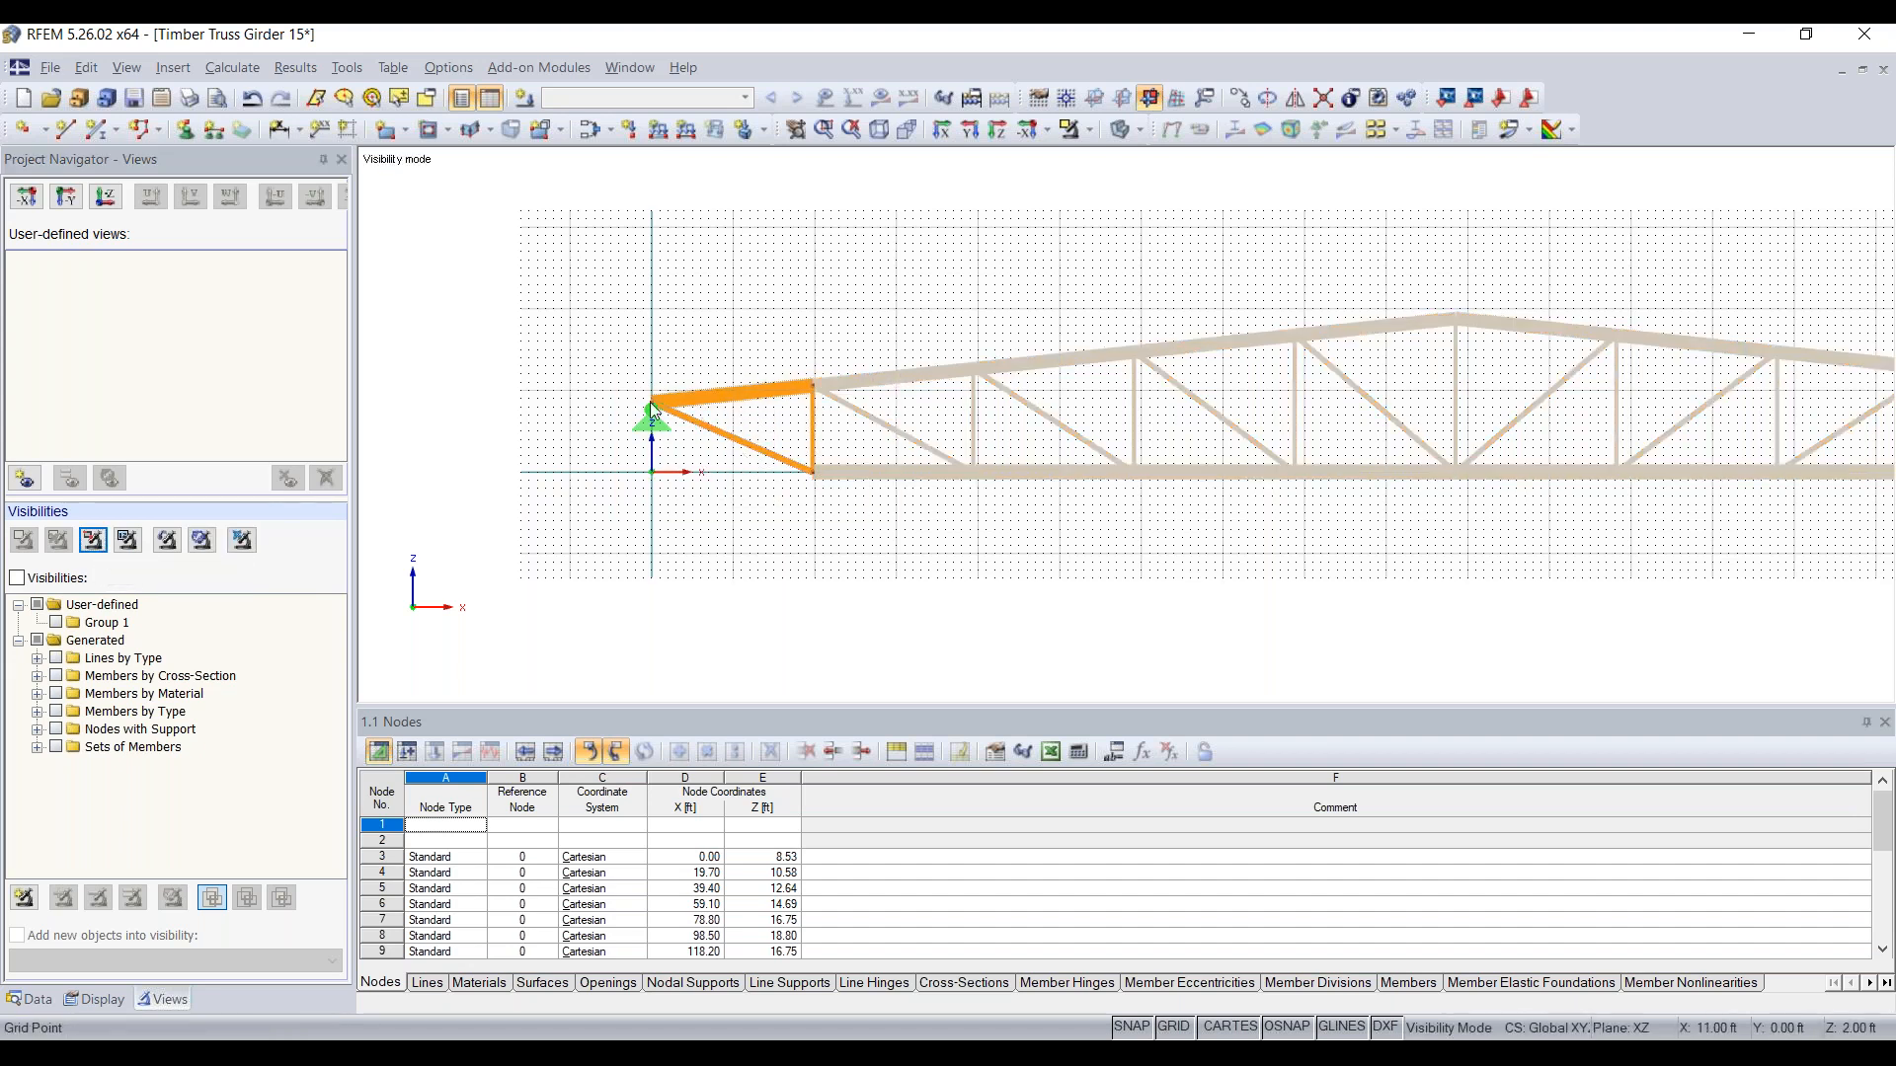
Step: Create a new user-defined view named Story 1 from the isolated left end panel
click(25, 477)
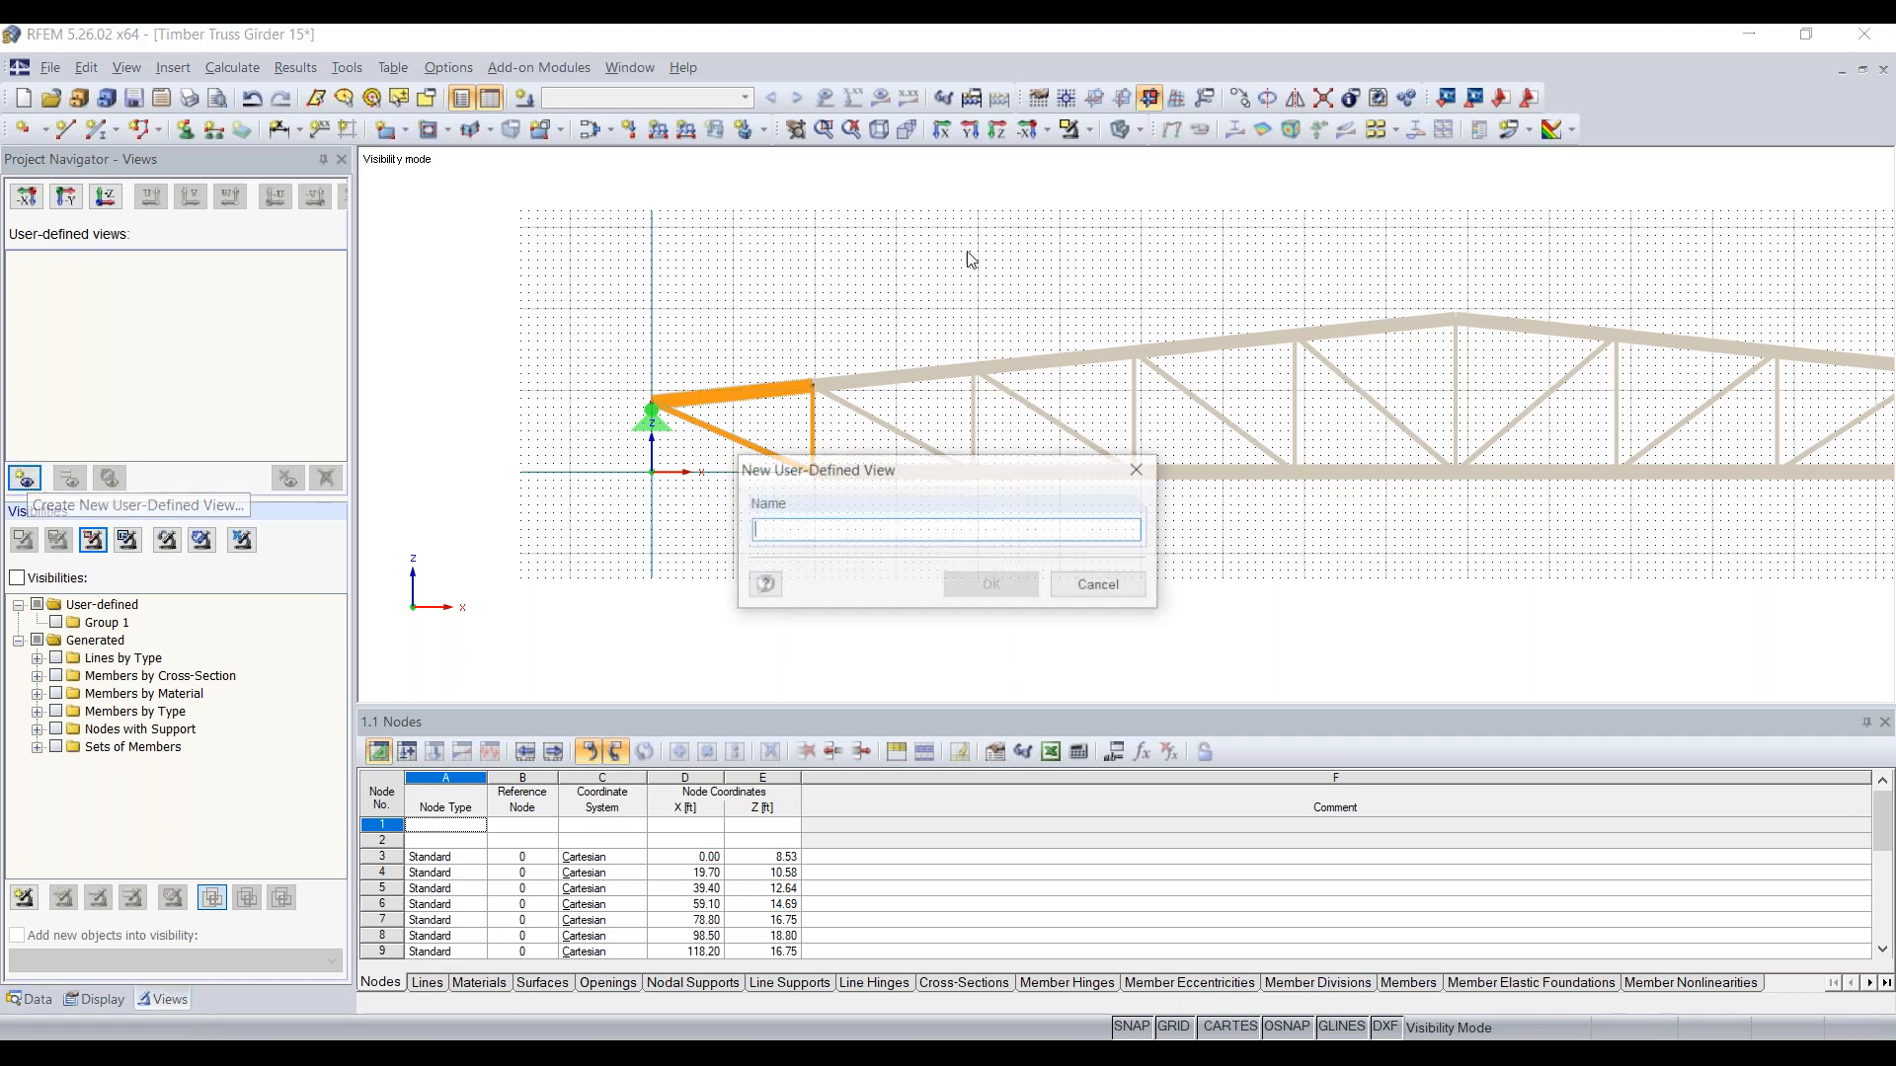
text(Story 1)
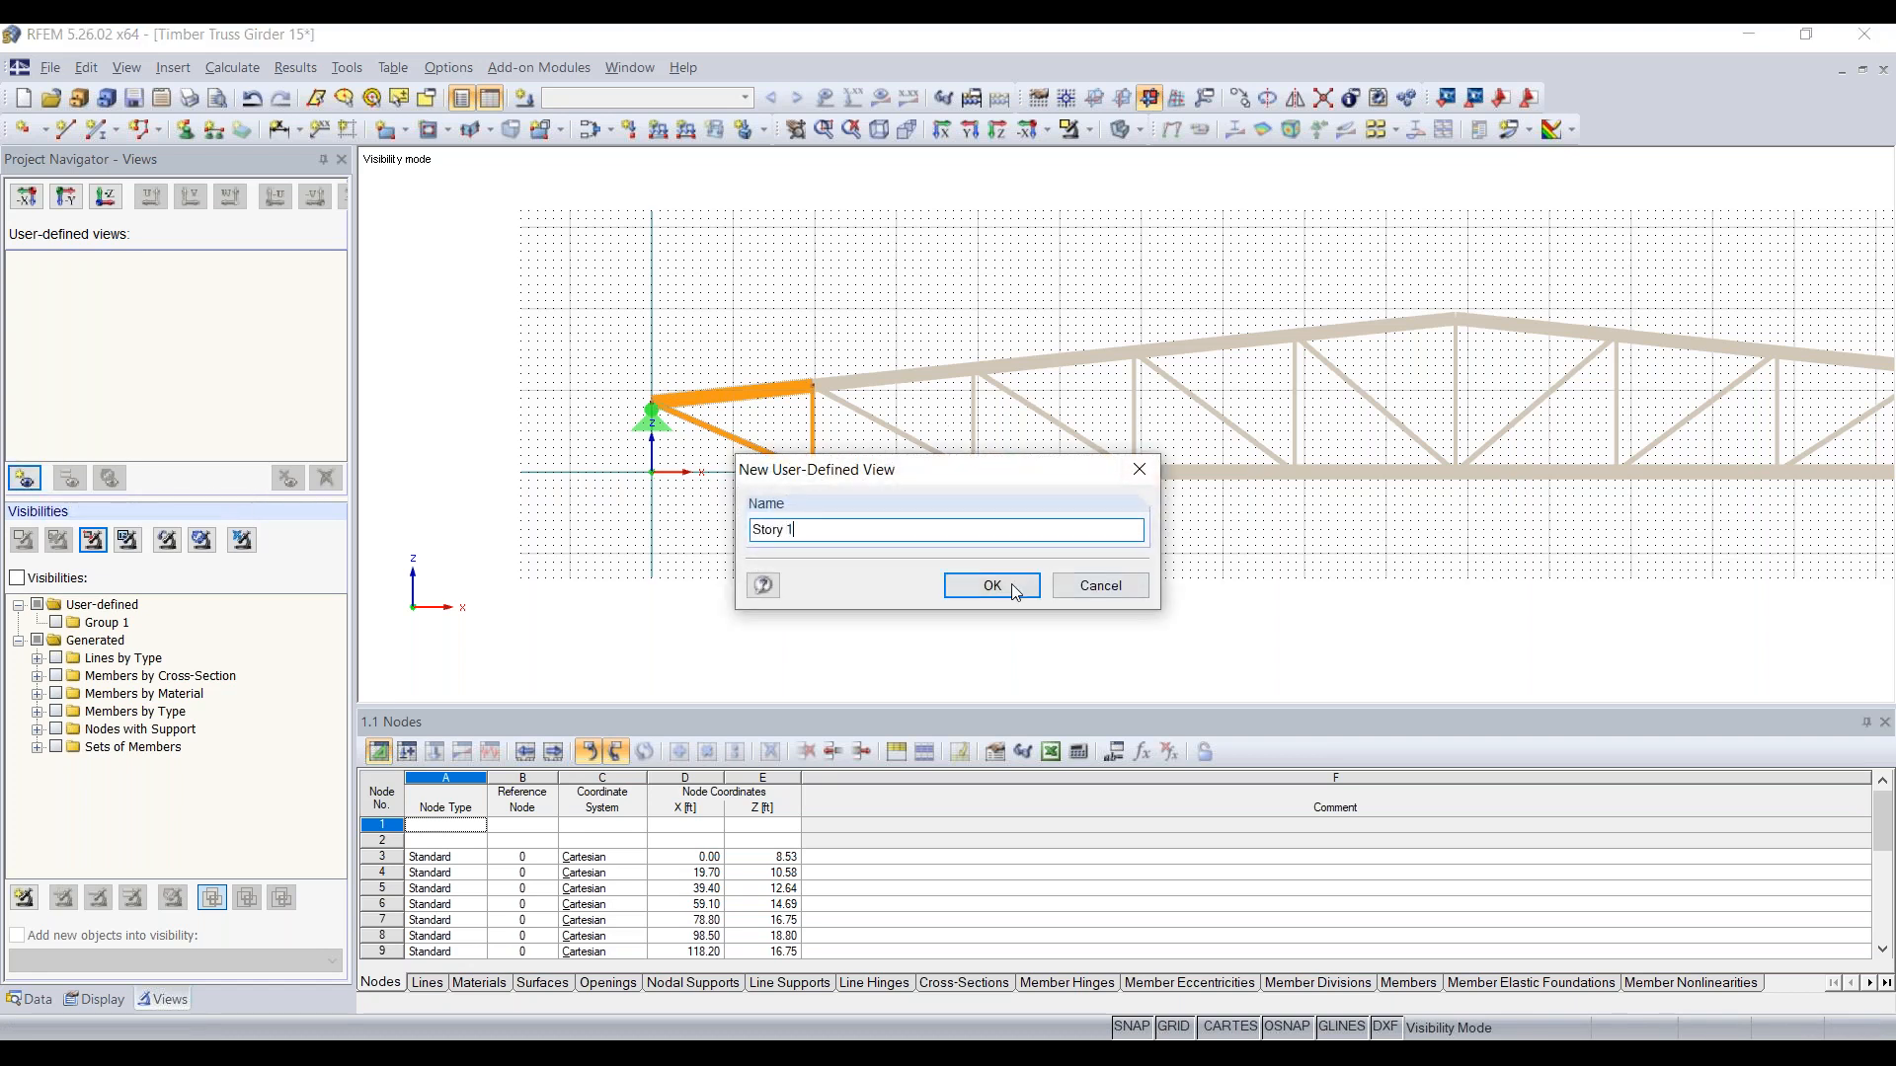
click(1011, 584)
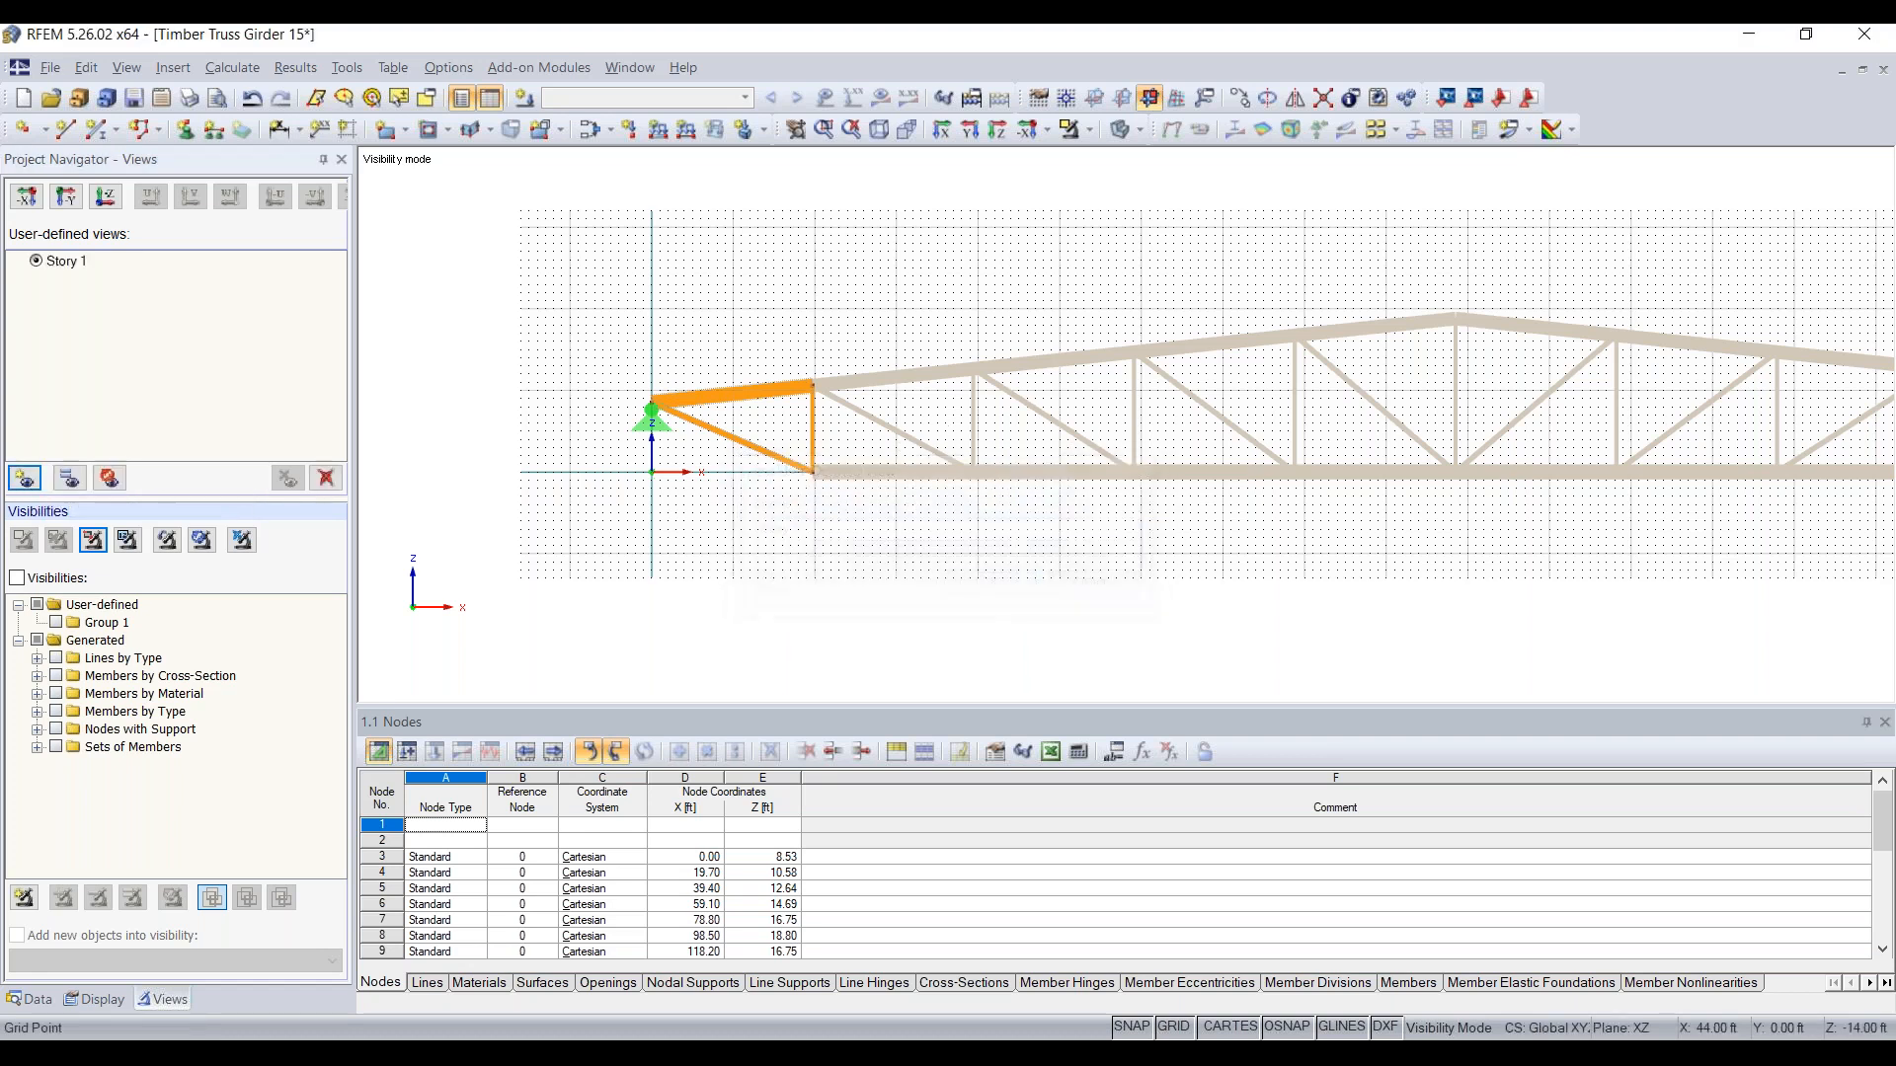
Step: Toggle the display of hidden objects in the background off and on again while Story 1 is active
right_click(907, 278)
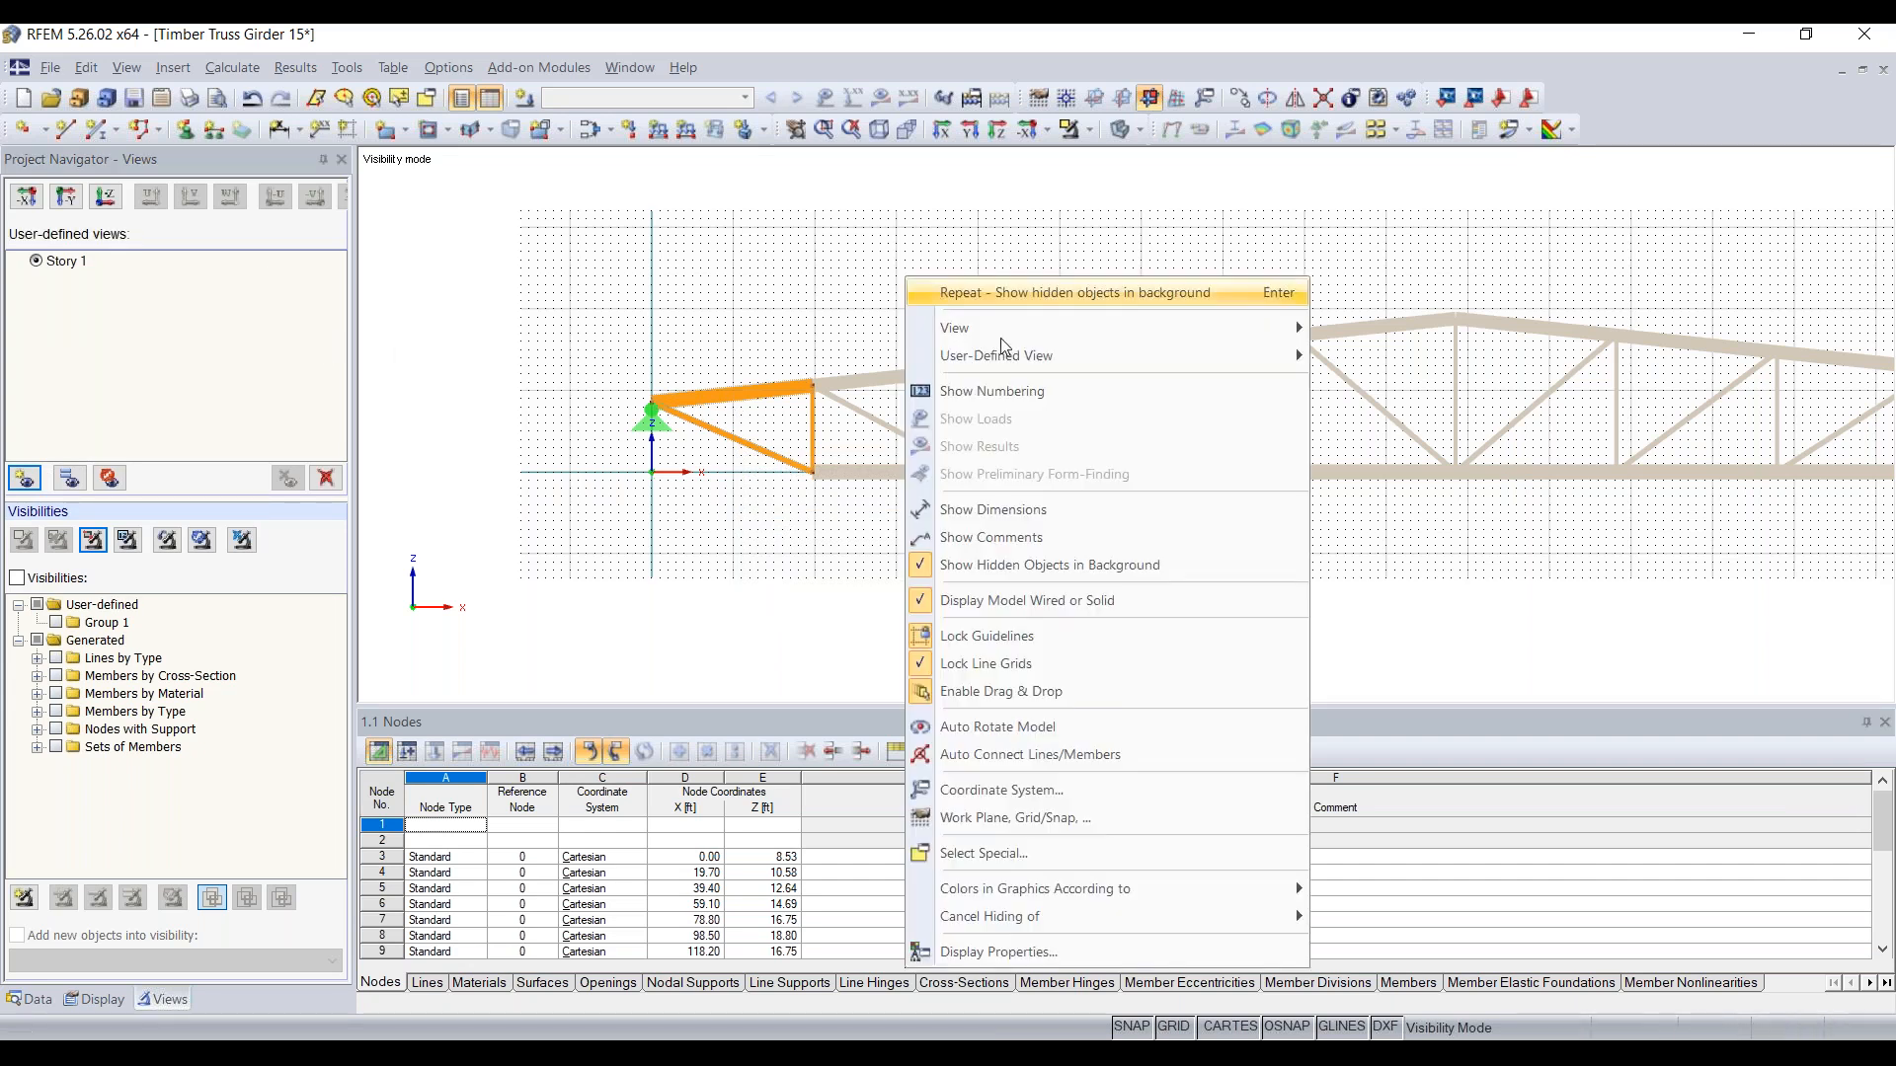
click(1027, 601)
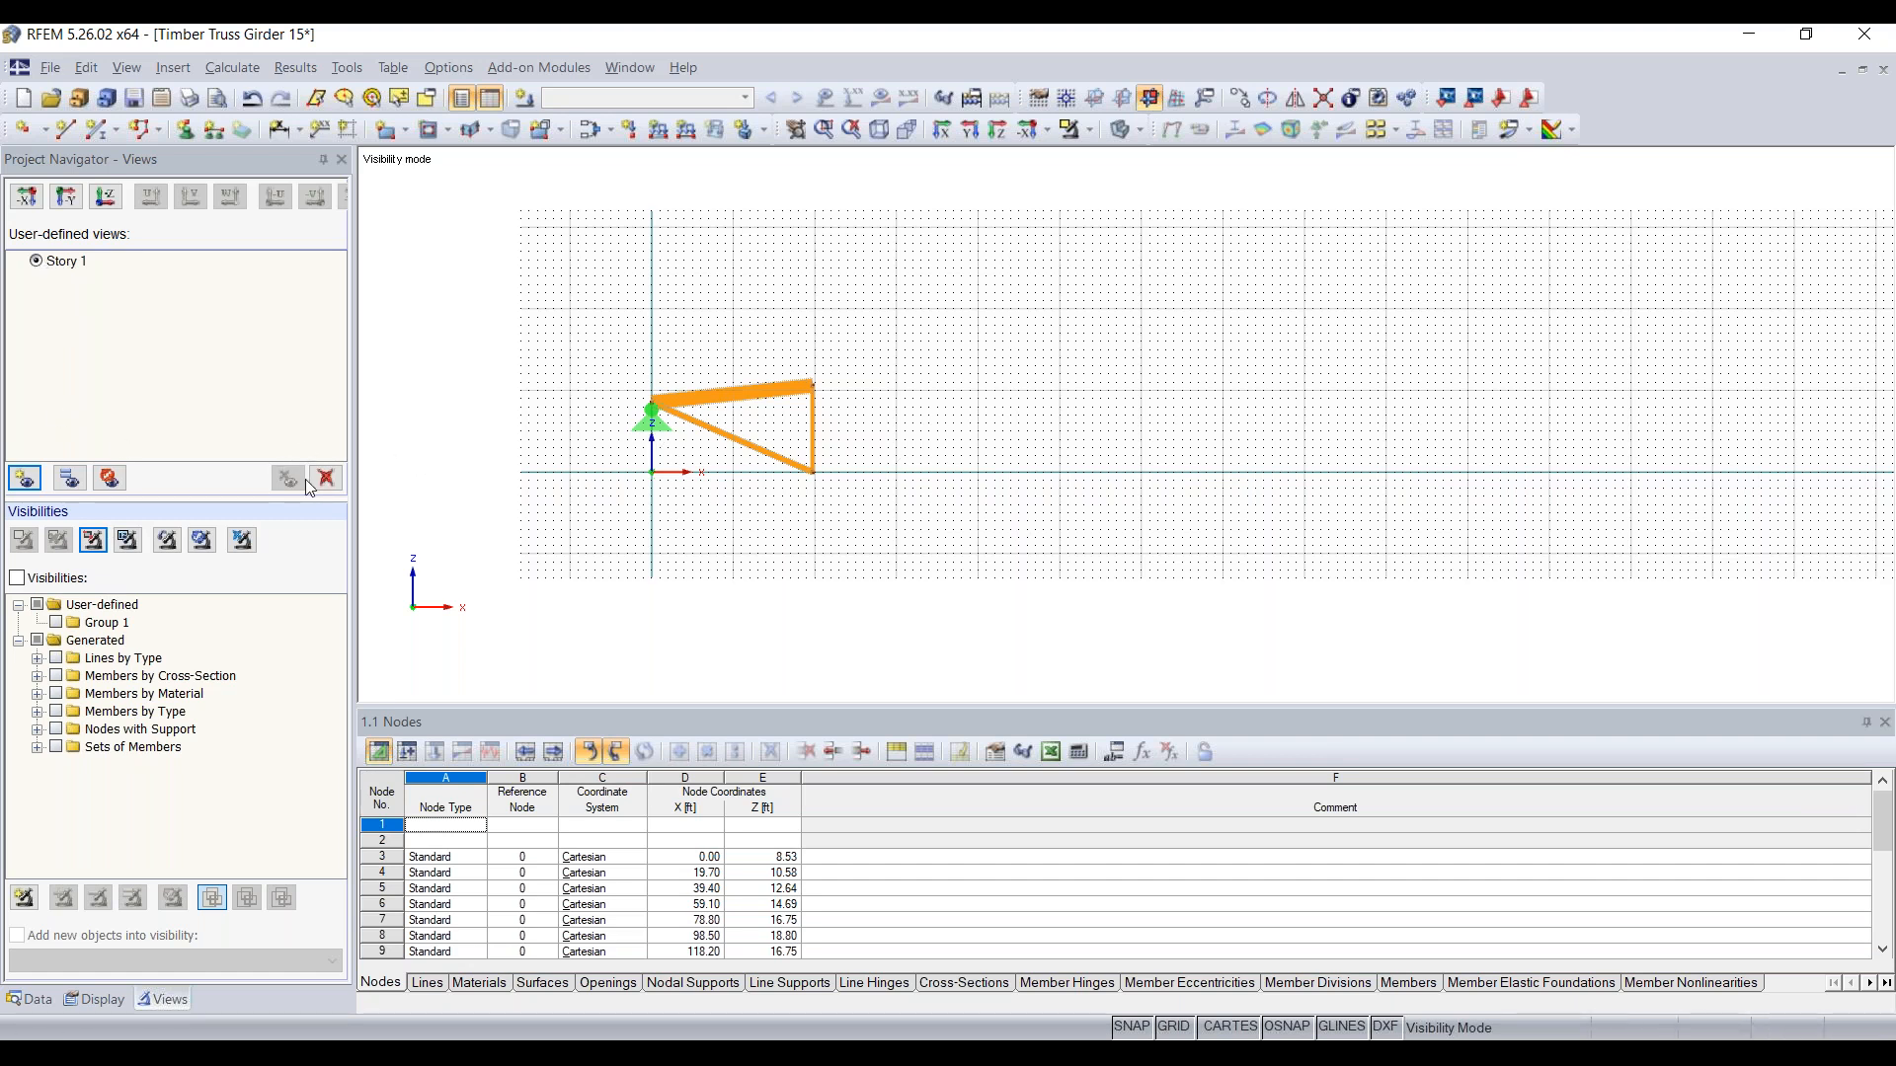
click(110, 479)
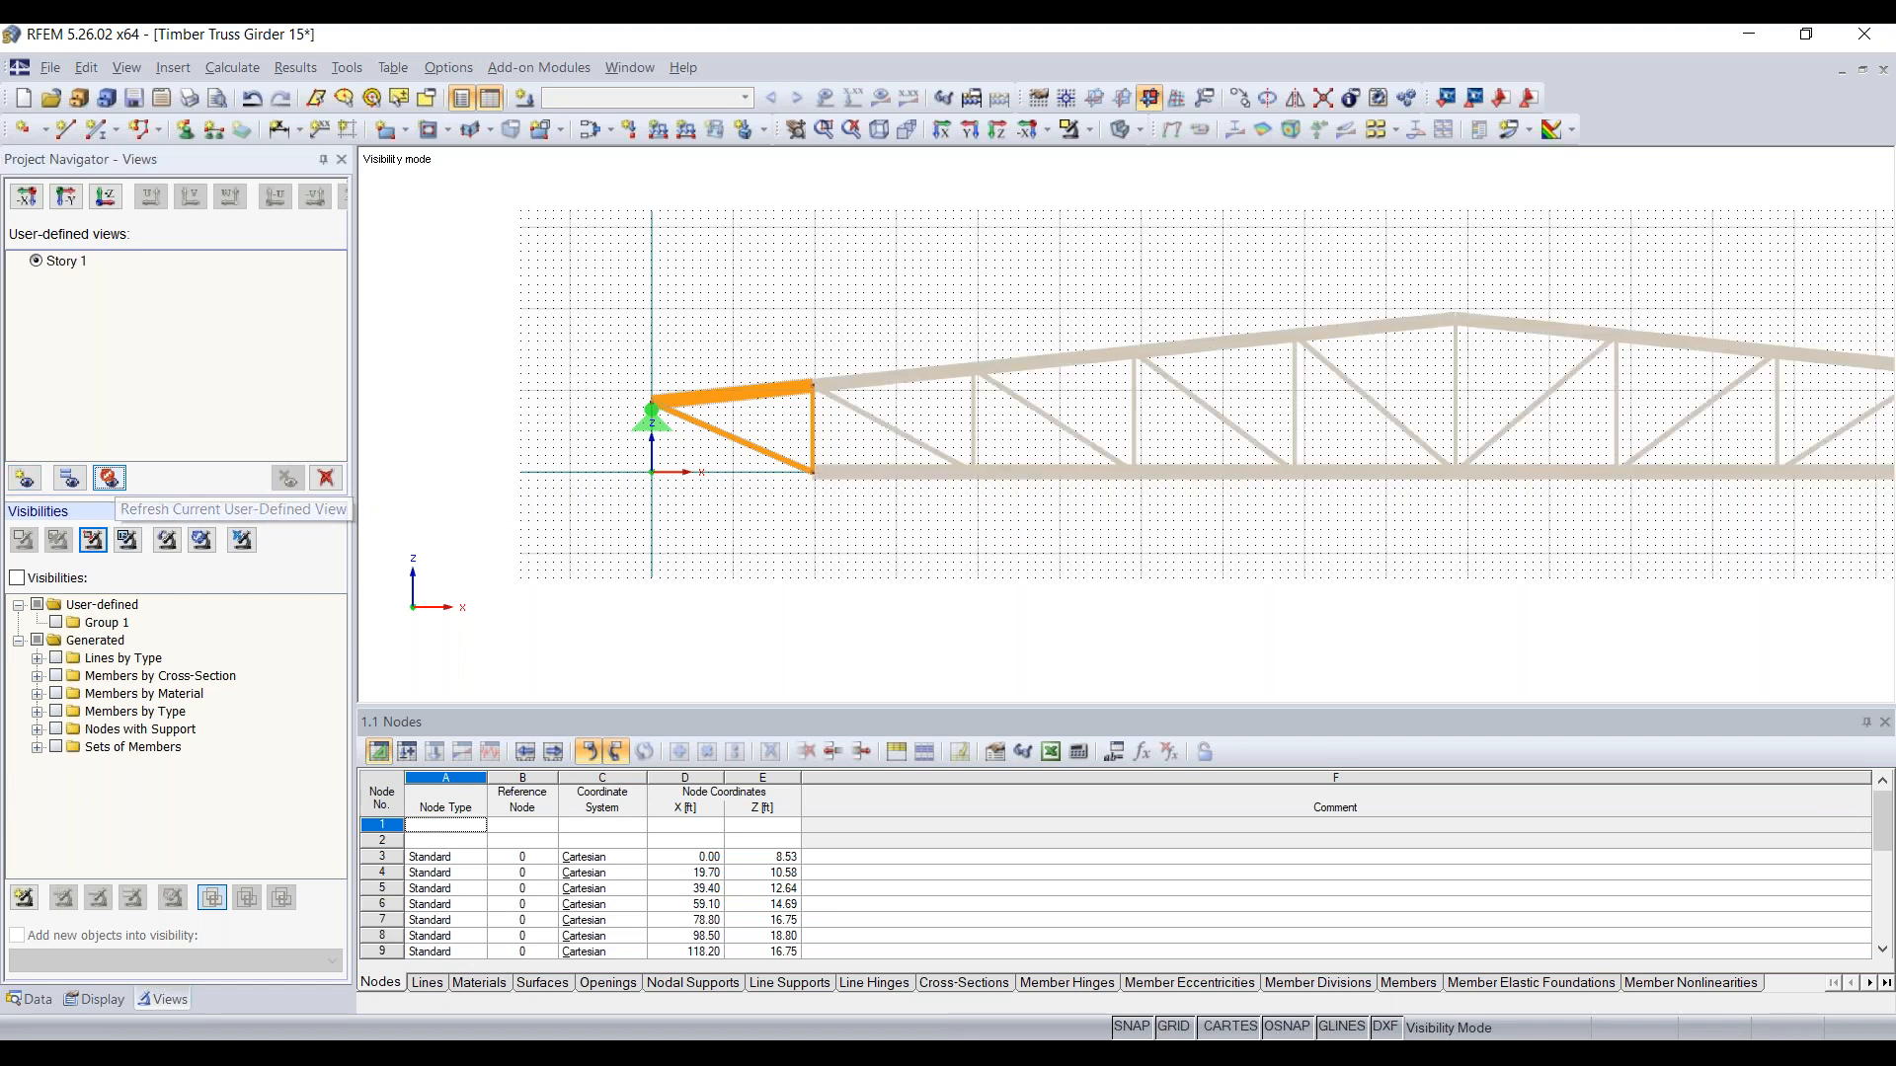
right_click(780, 311)
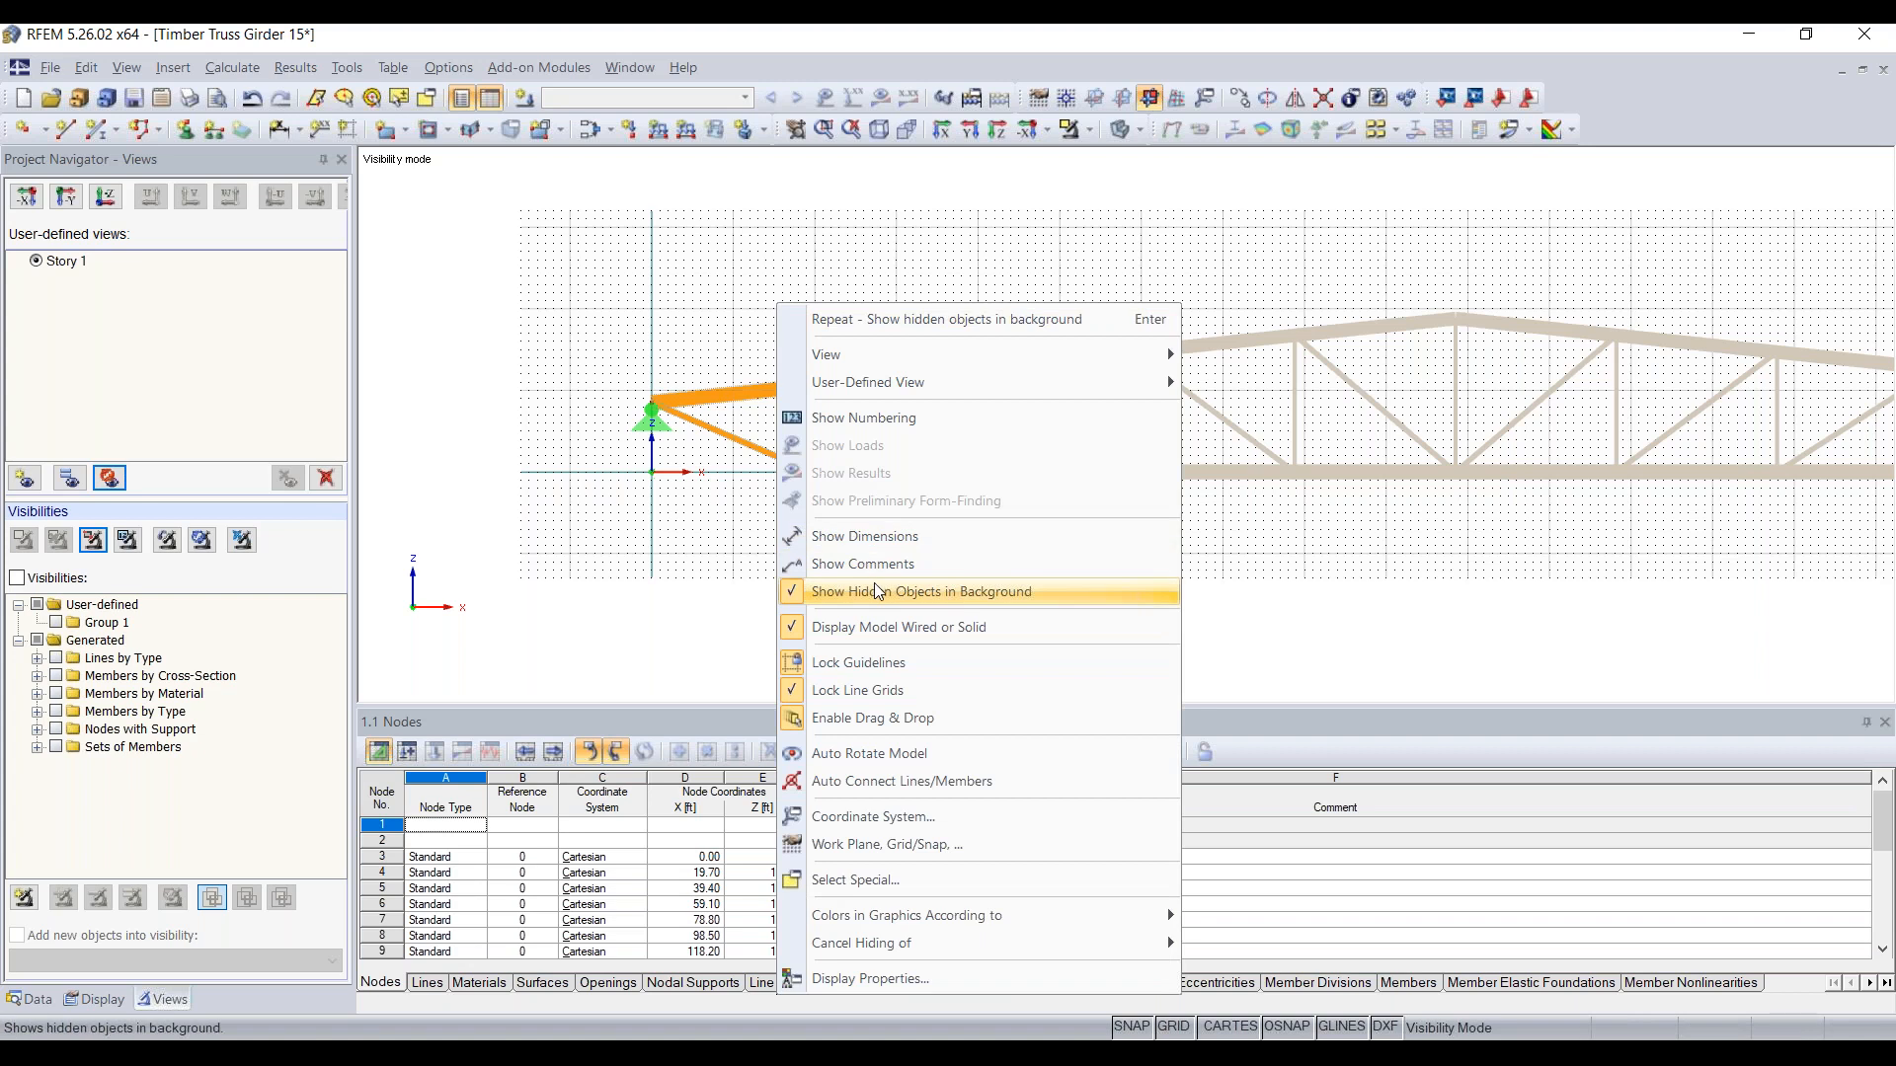
click(938, 591)
right_click(783, 309)
click(874, 598)
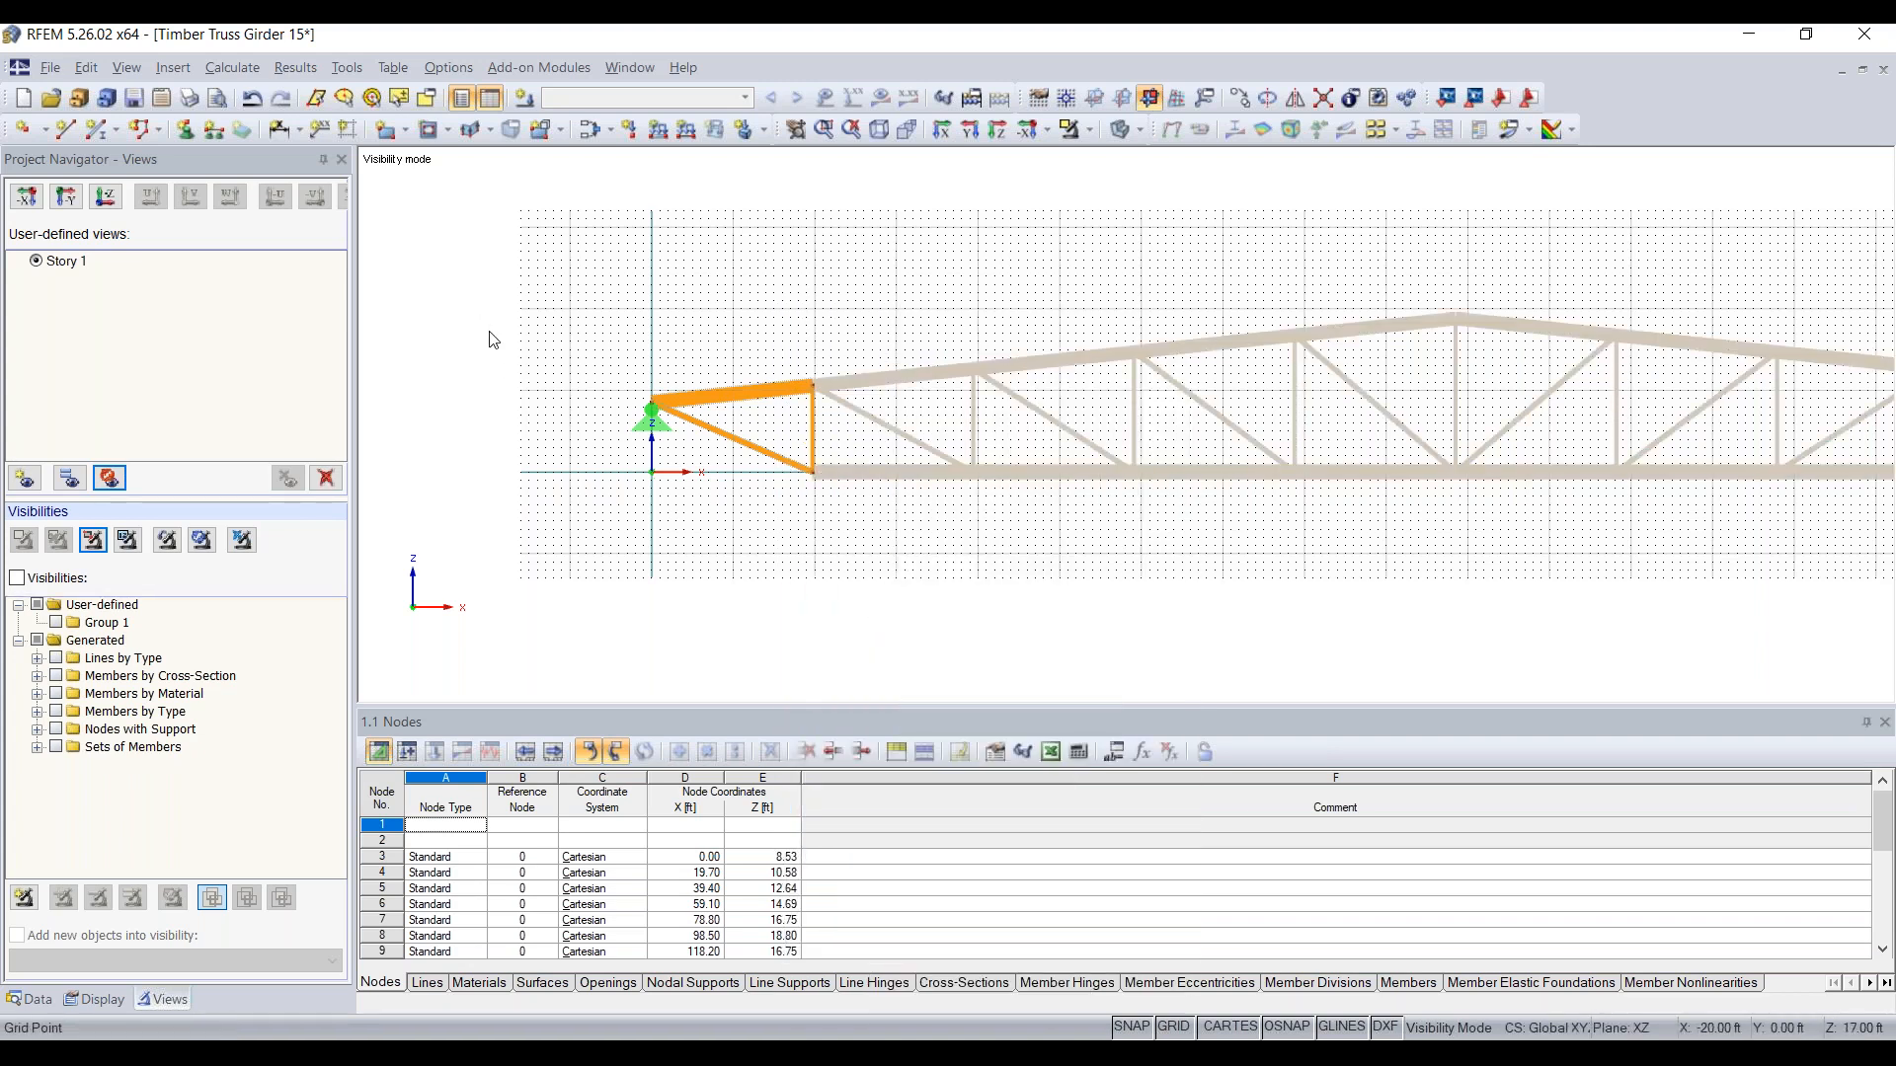
Step: Switch back and forth between the whole truss, by cancelling visibility mode, and the Story 1 view
scroll(491, 371, down, 2)
middle_drag(491, 372, 488, 392)
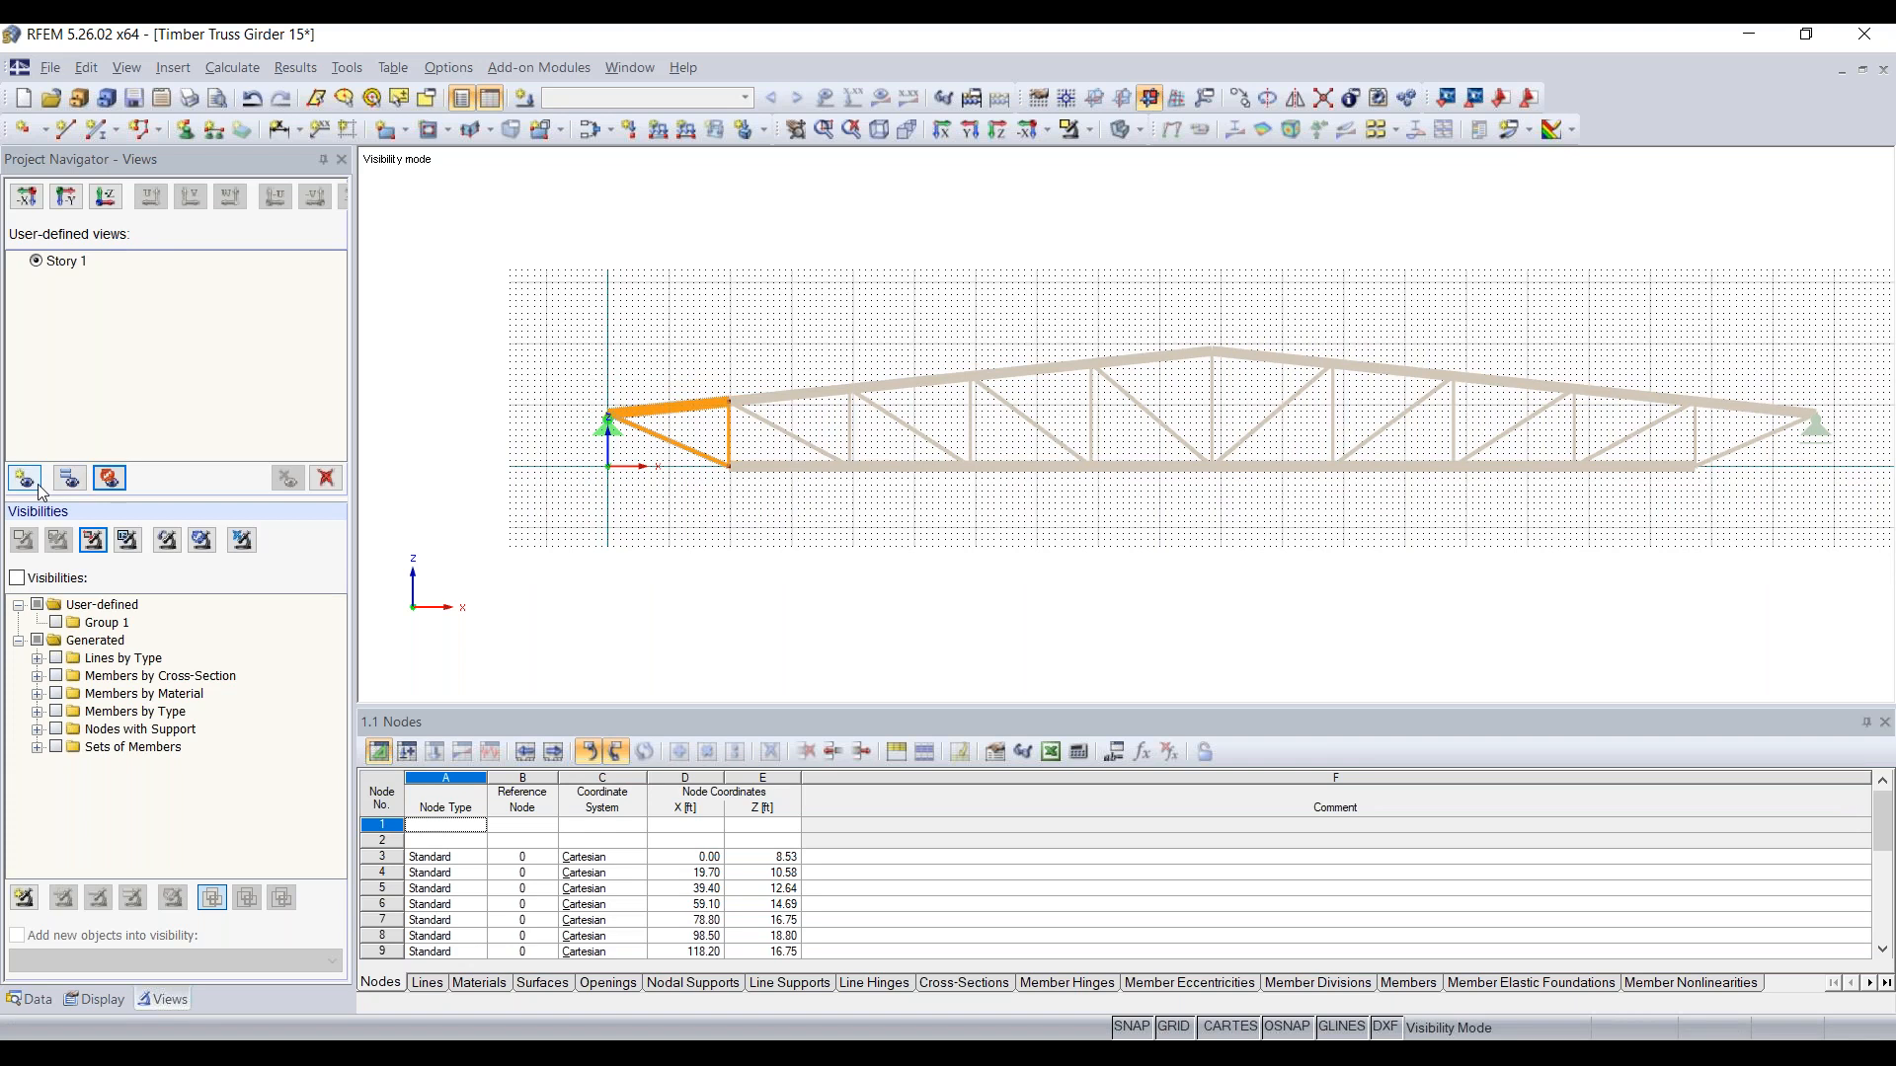
click(244, 543)
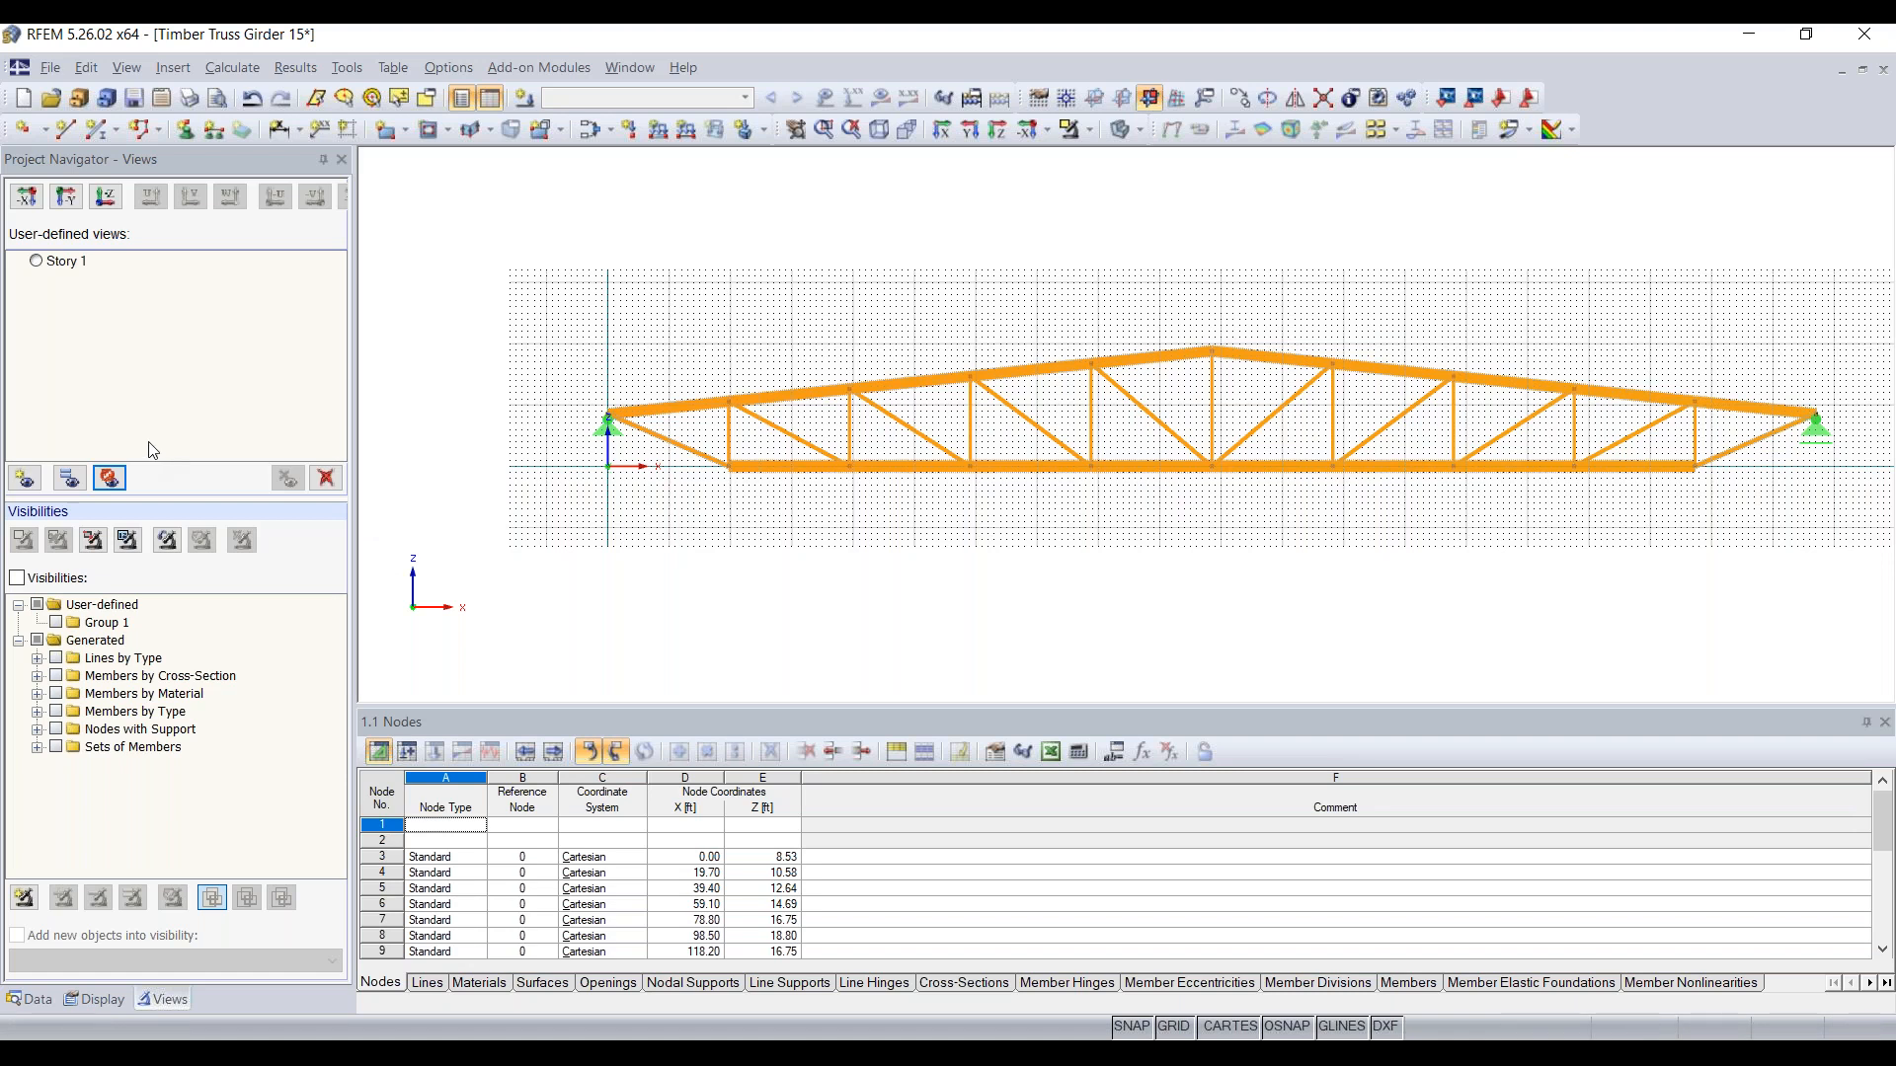
click(44, 262)
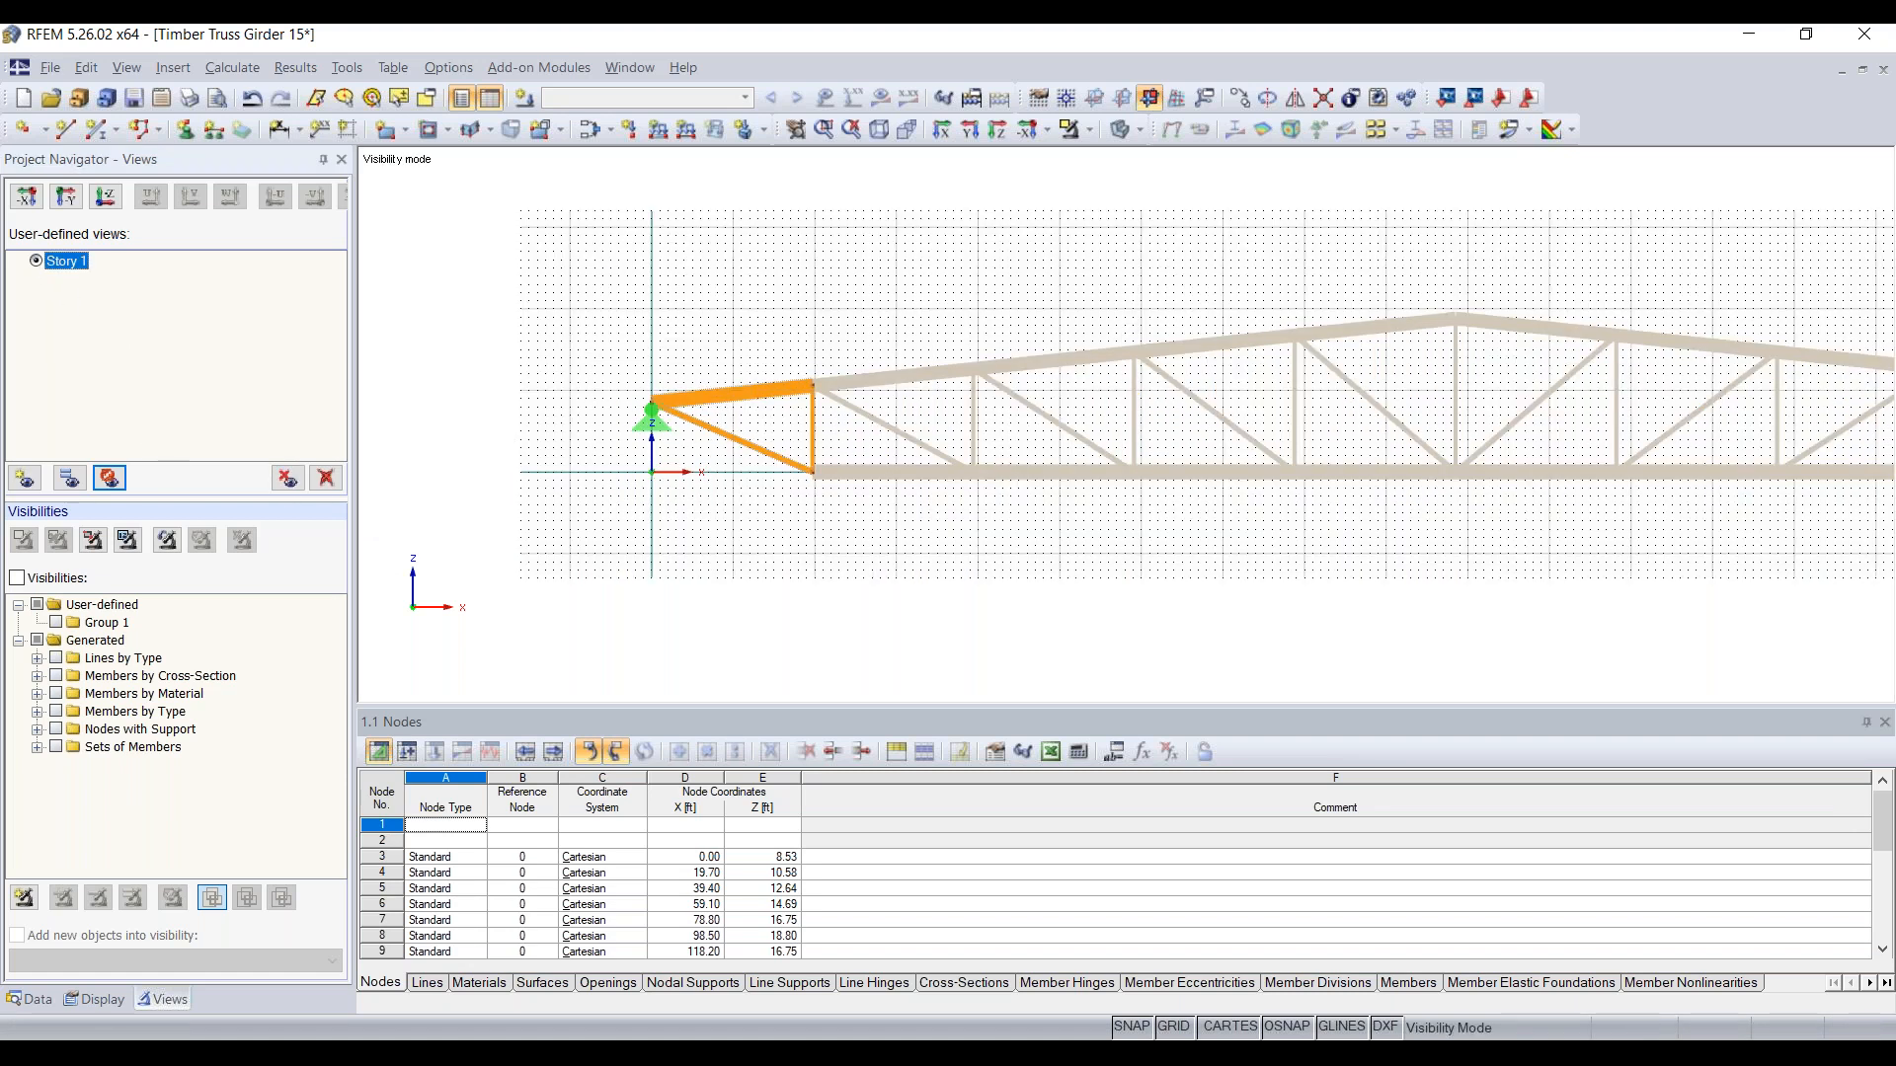
right_click(647, 321)
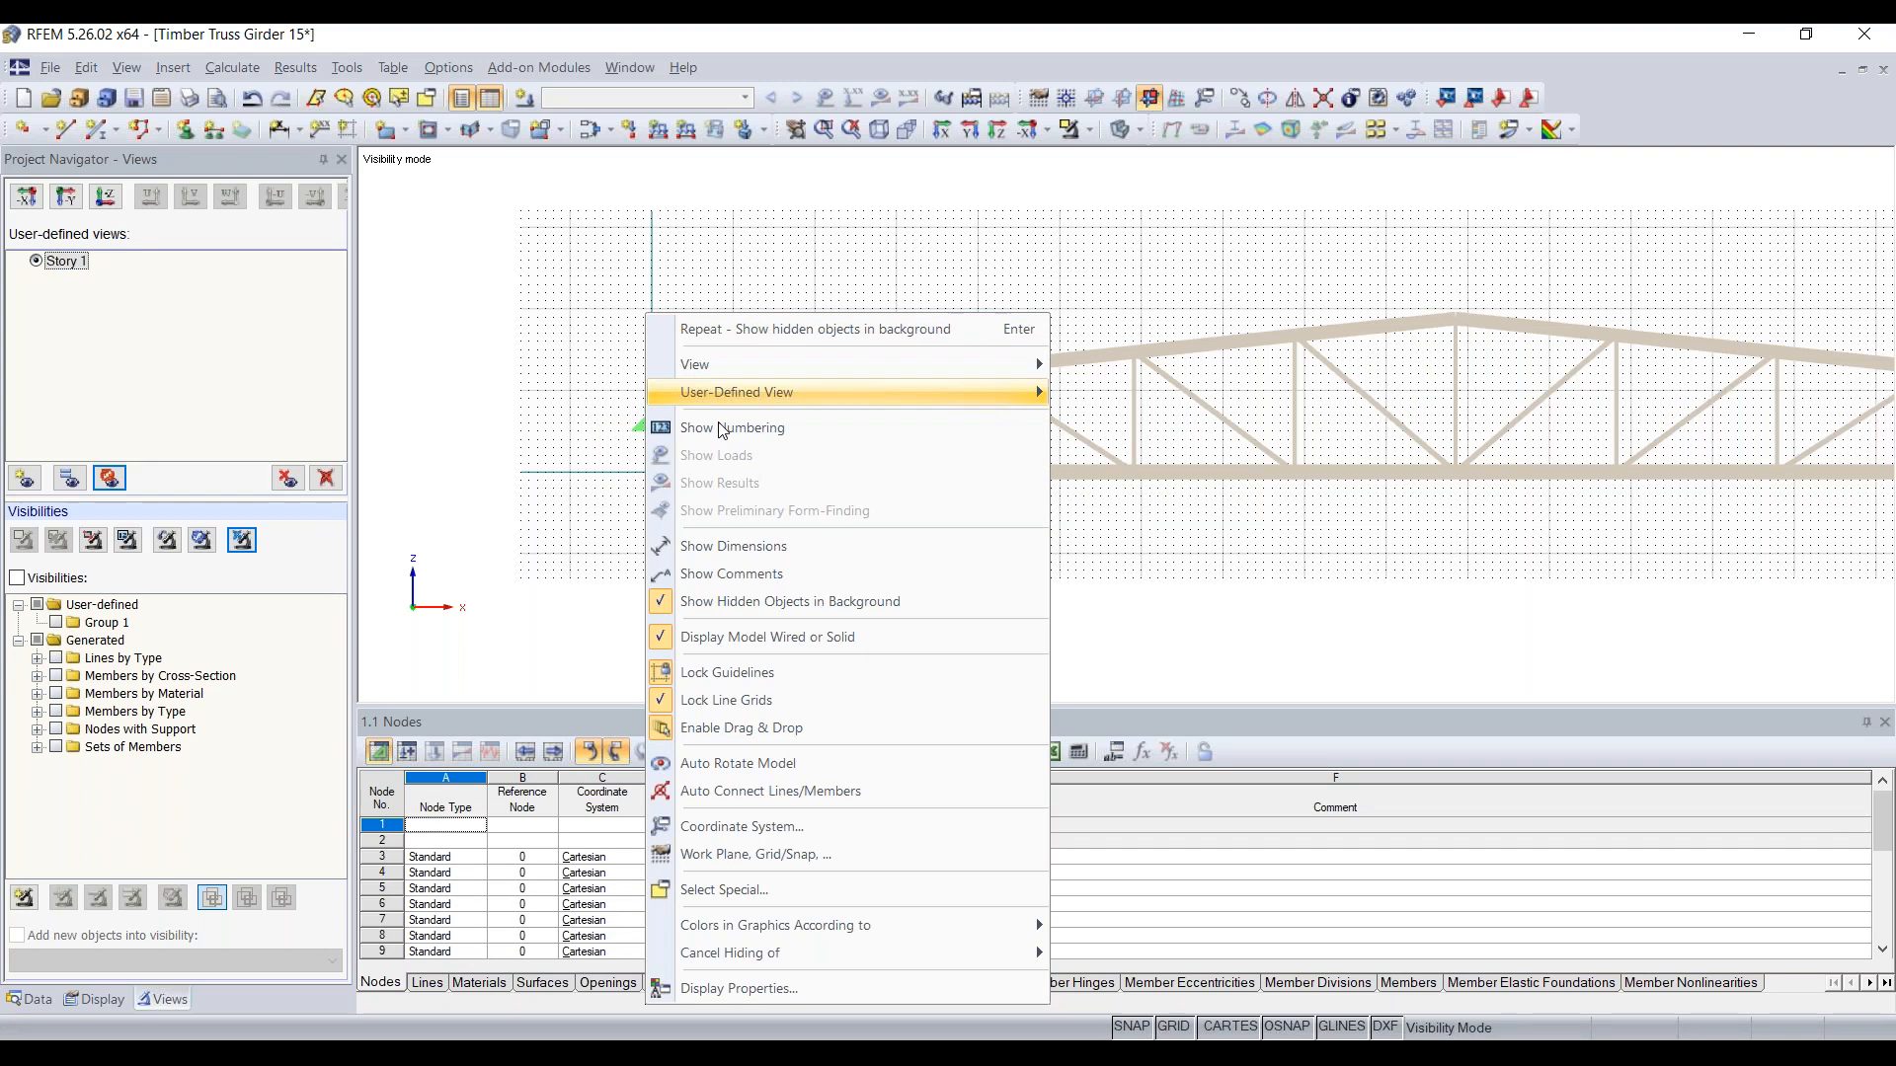
click(766, 598)
click(243, 542)
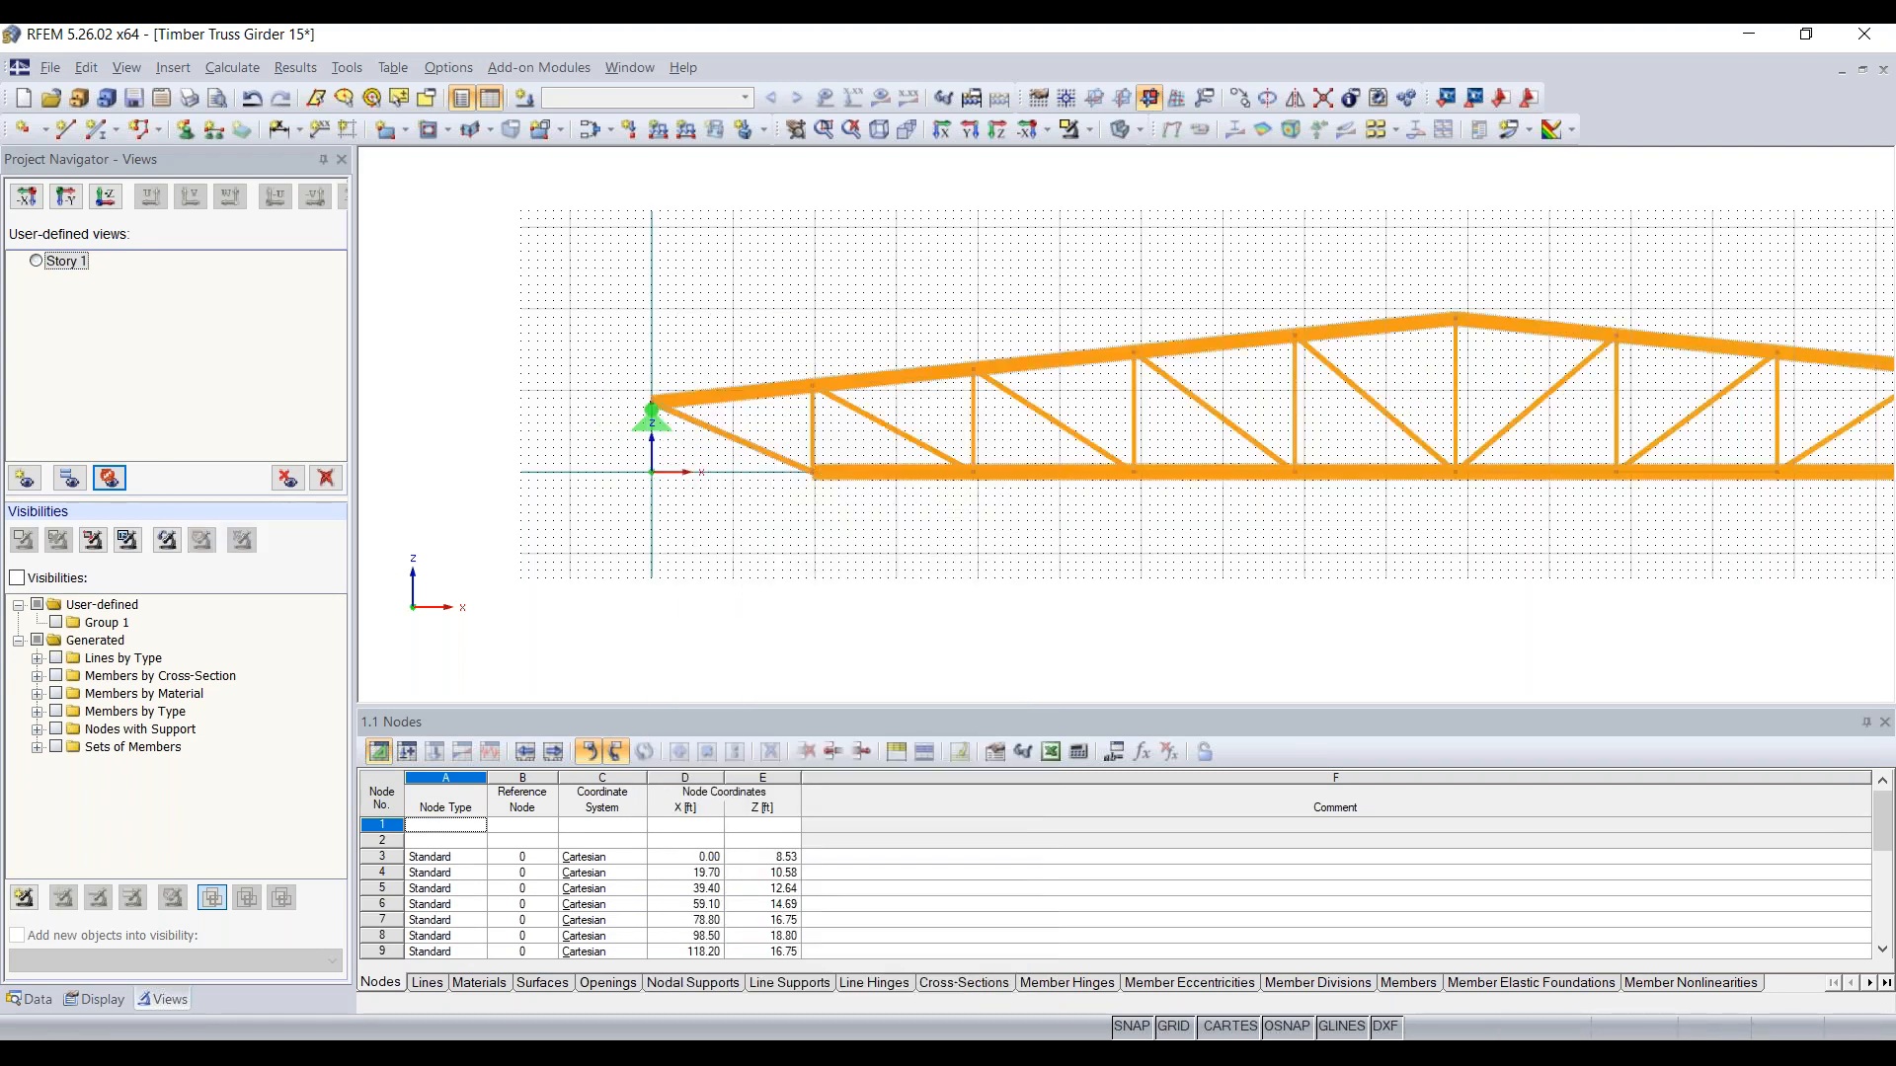
click(36, 261)
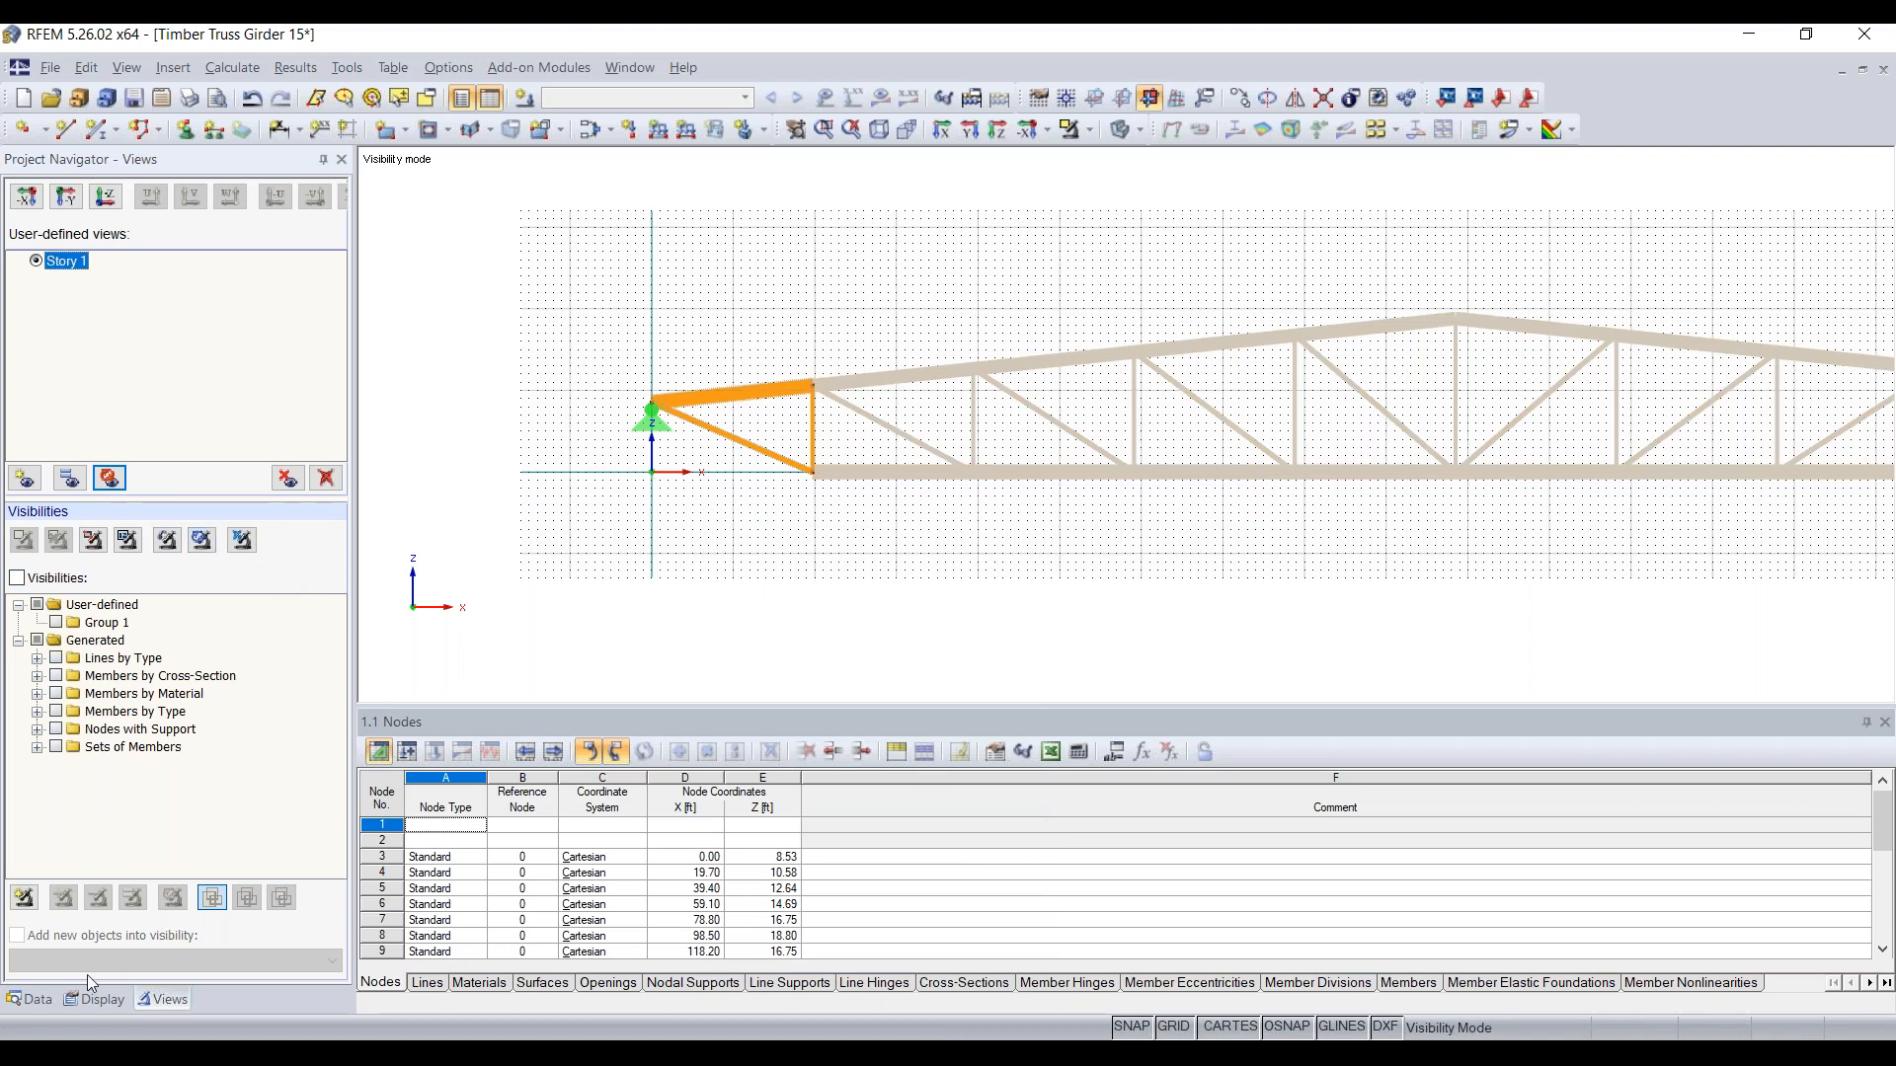
Step: Cancel visibility mode to show the full truss and return to the project data tree
click(31, 999)
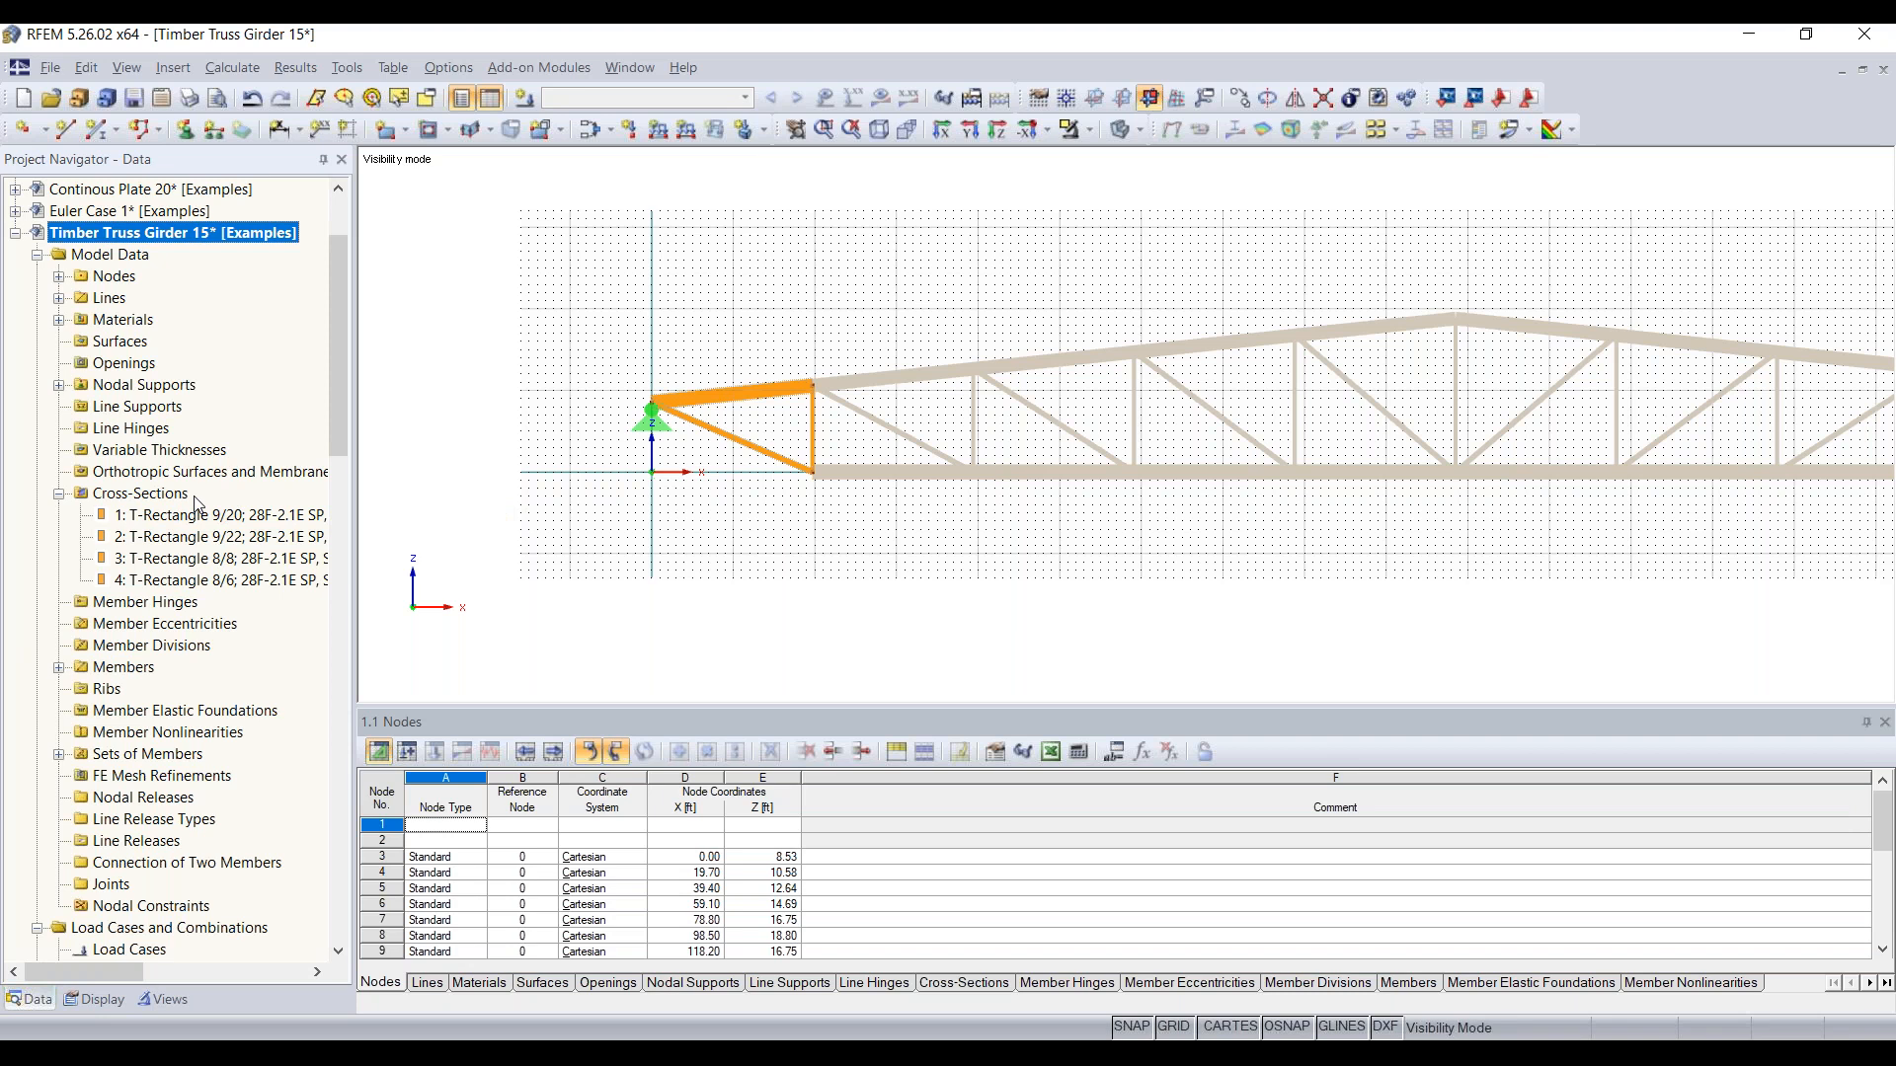
click(120, 1004)
click(154, 1001)
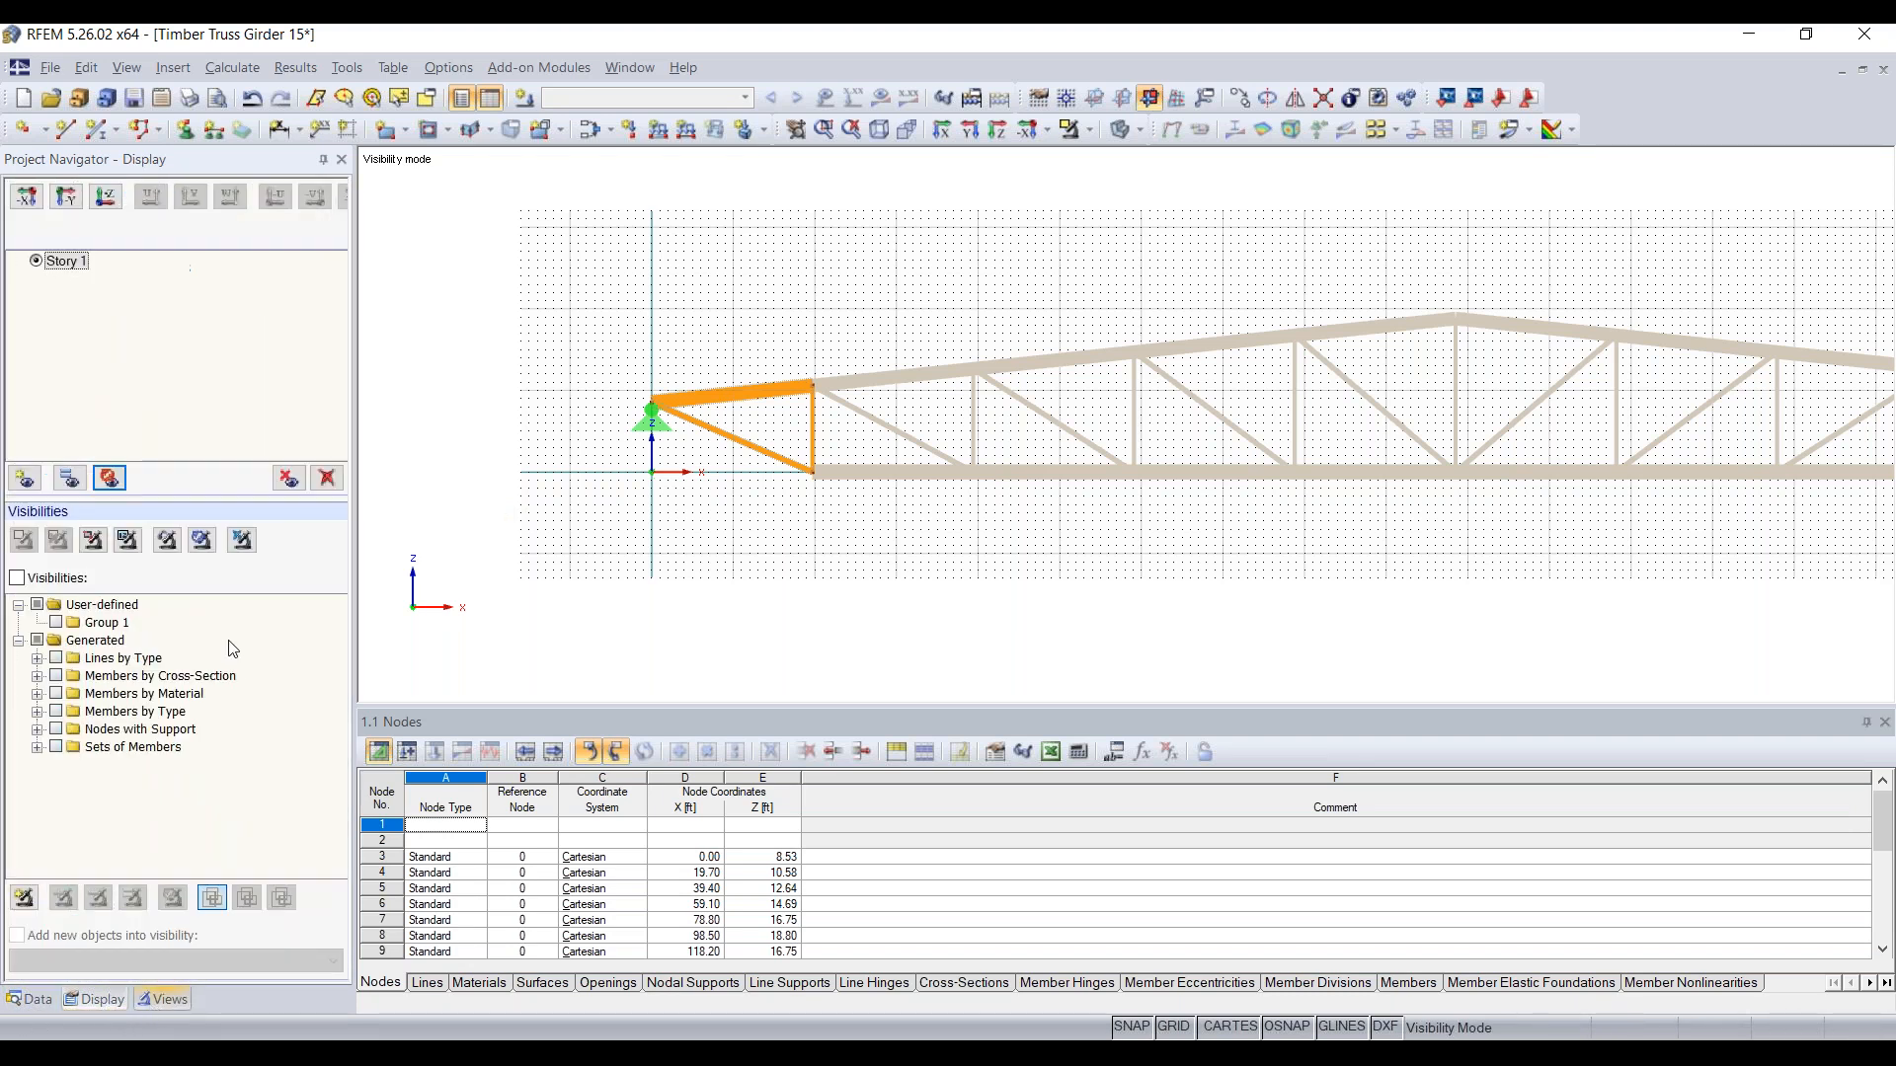
click(241, 542)
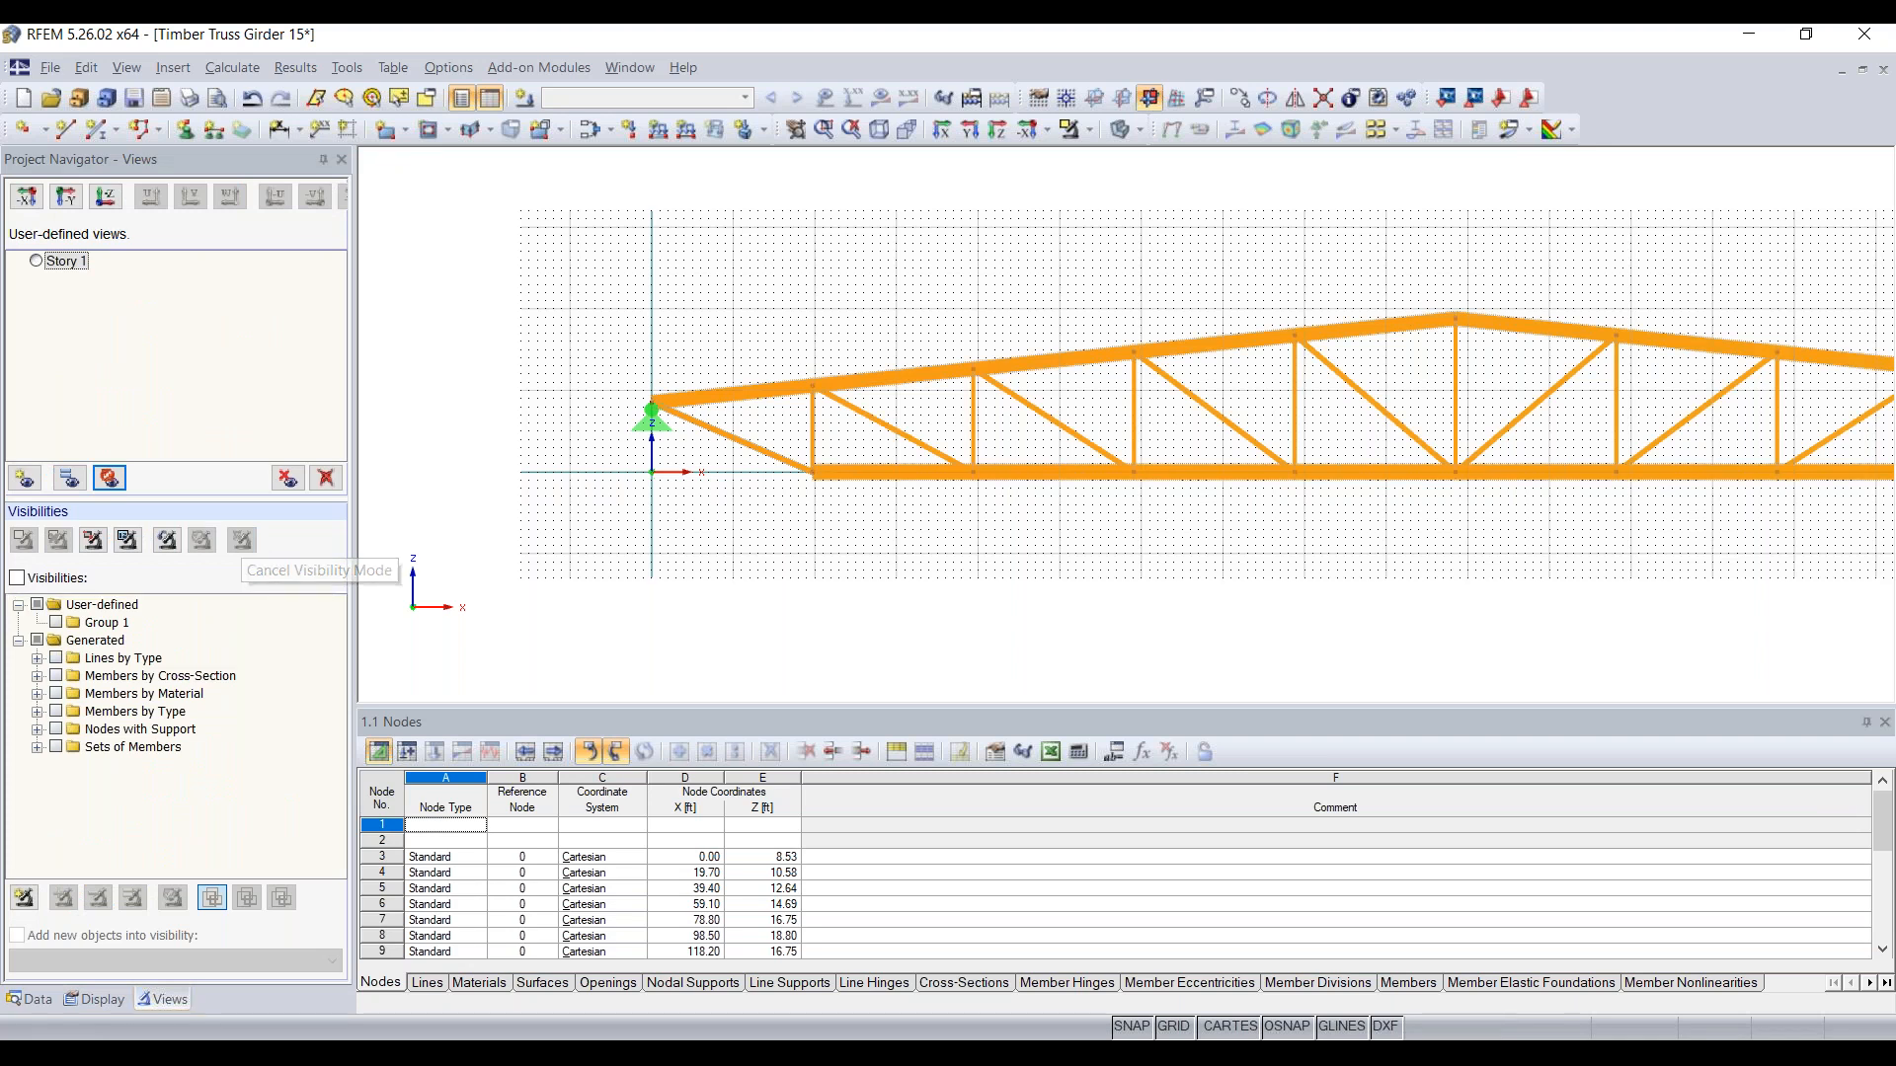
click(29, 999)
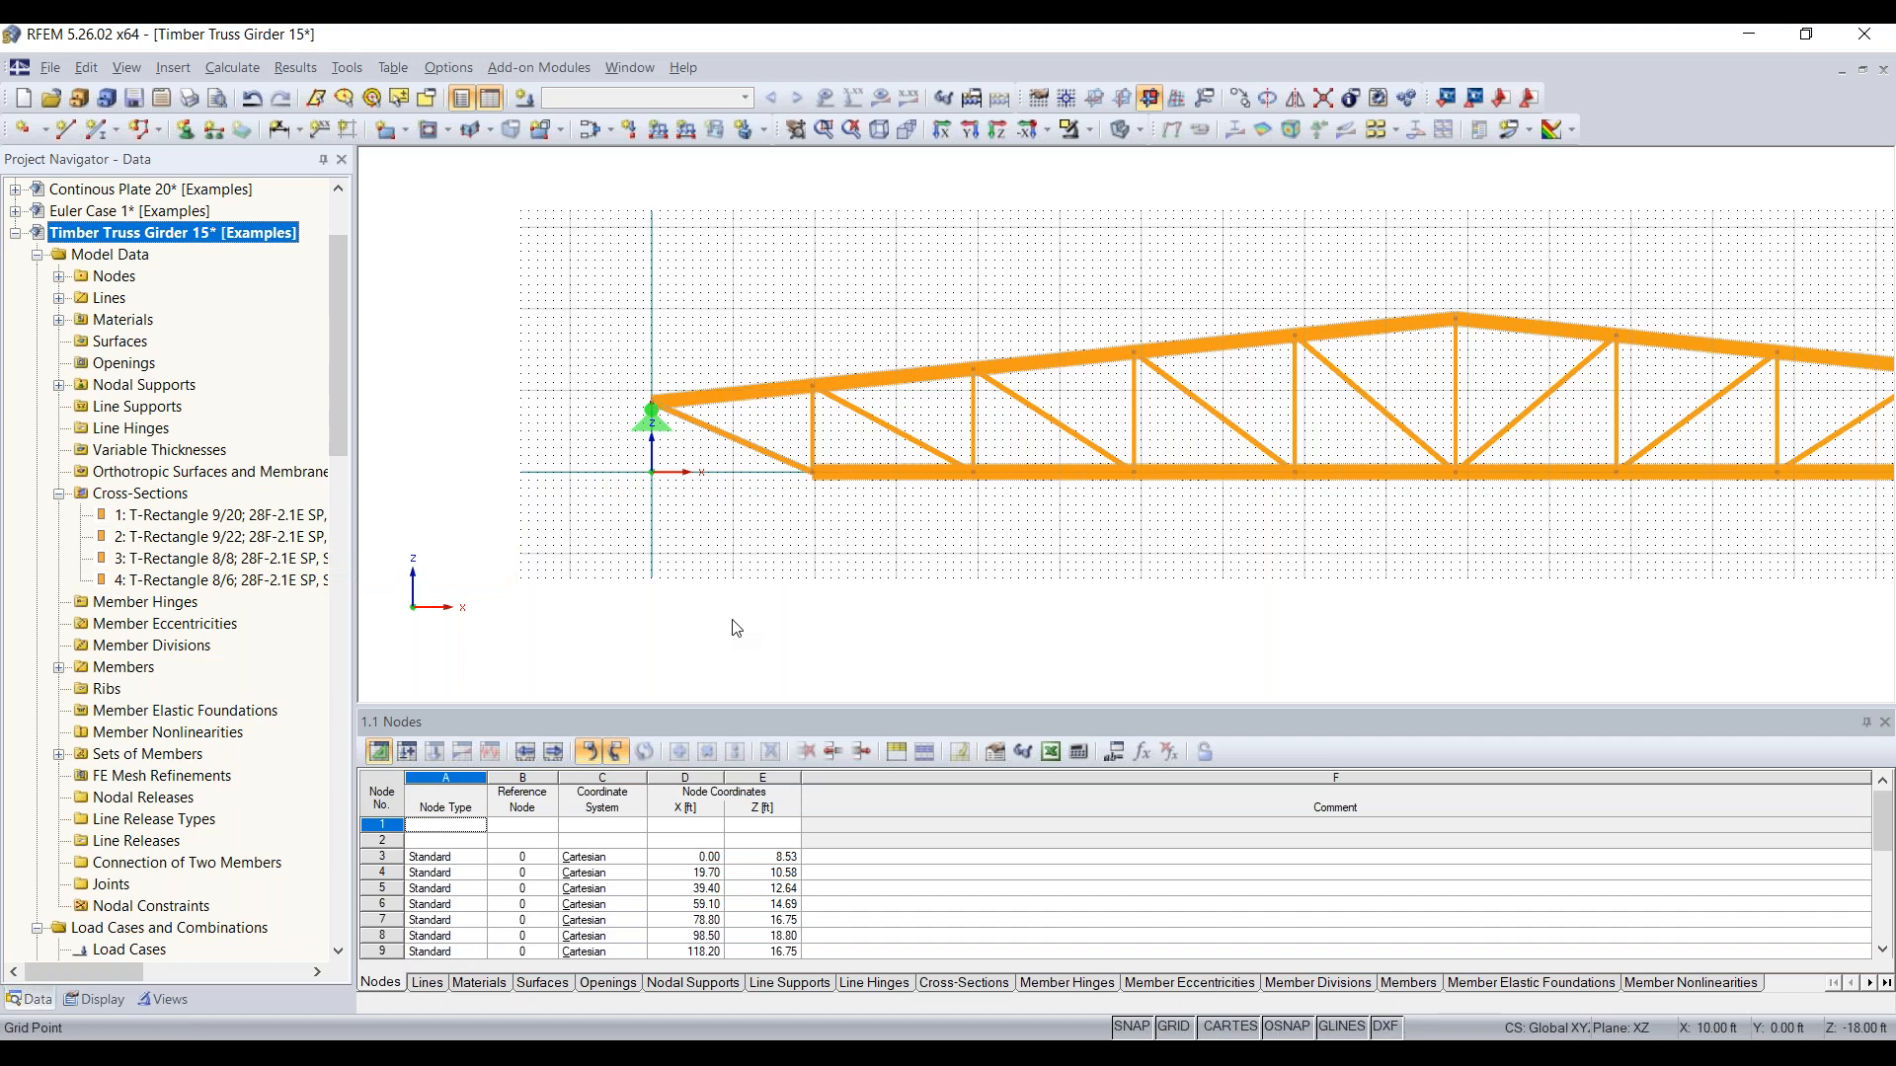
Step: Taper the top chord member just left of the apex by setting its member end cross-section to T-Rectangle 8/8
scroll(1038, 591, down, 2)
middle_drag(1047, 589, 804, 577)
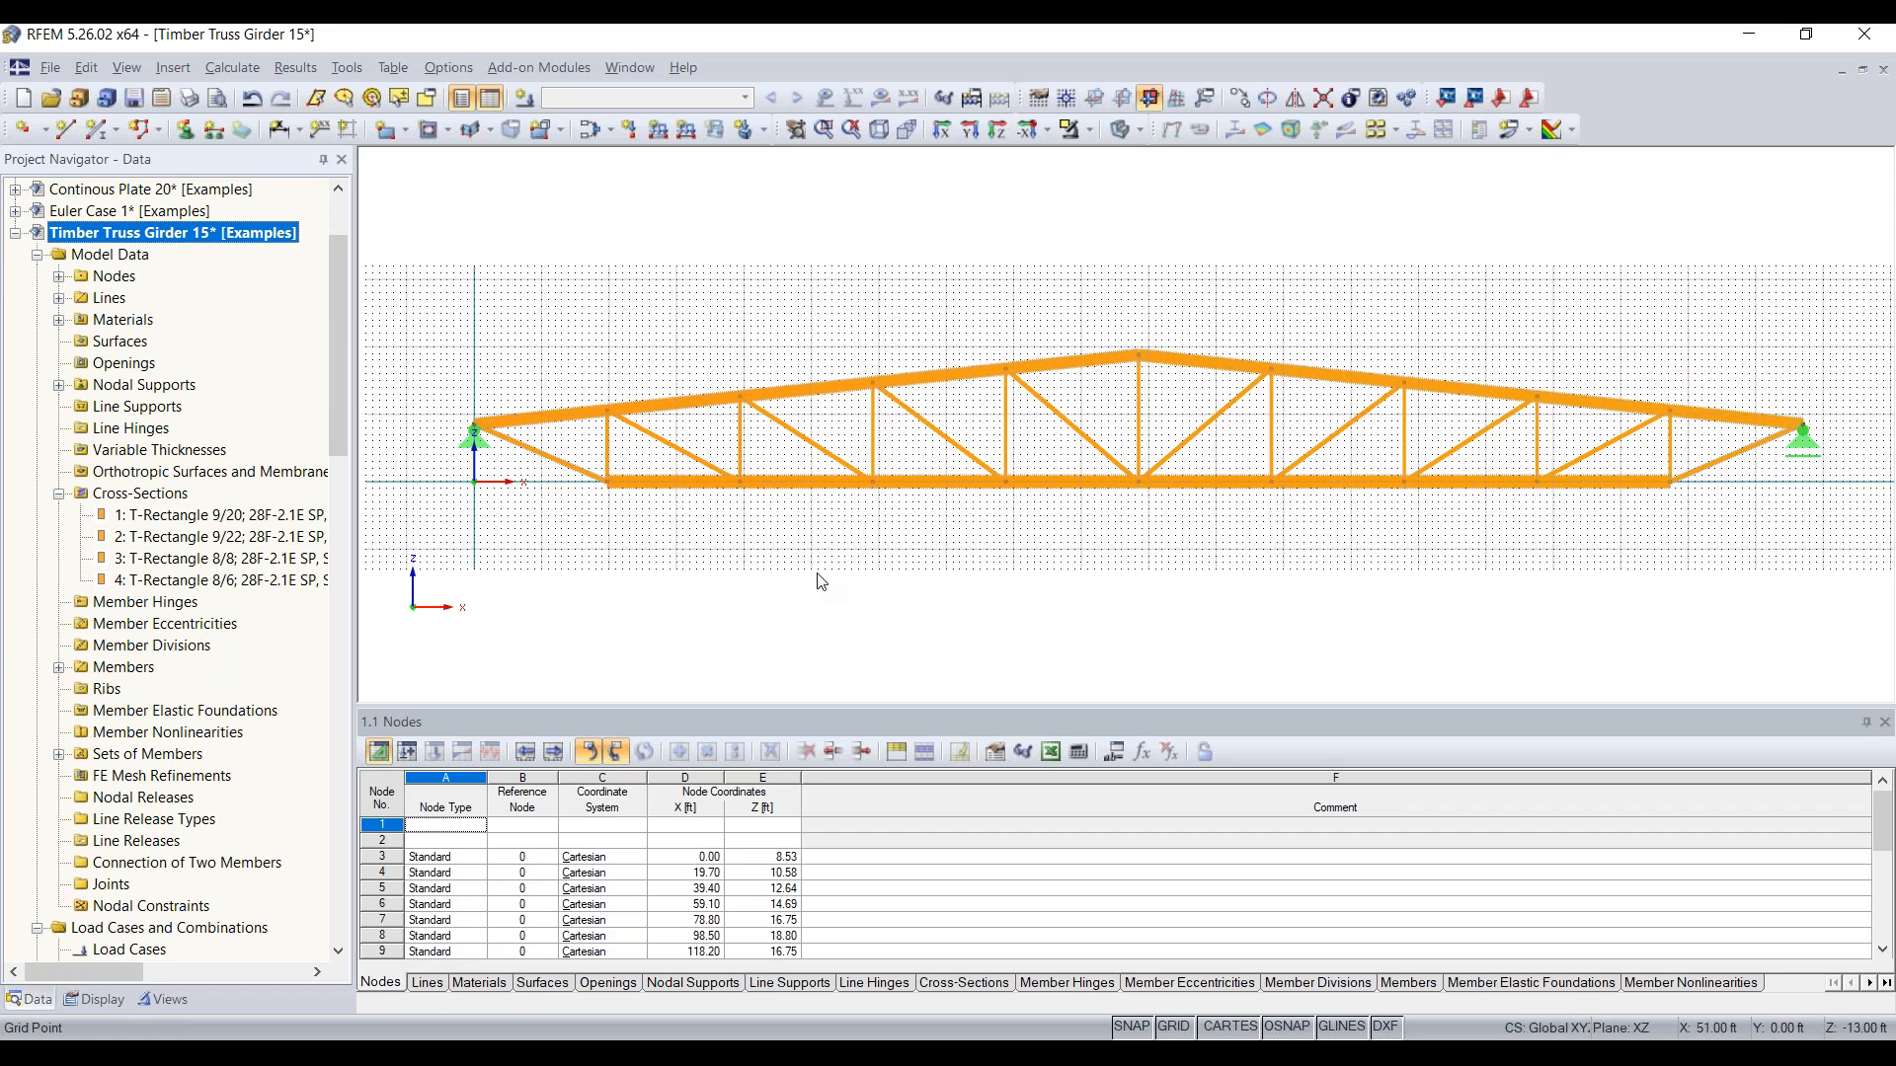
double_click(1080, 366)
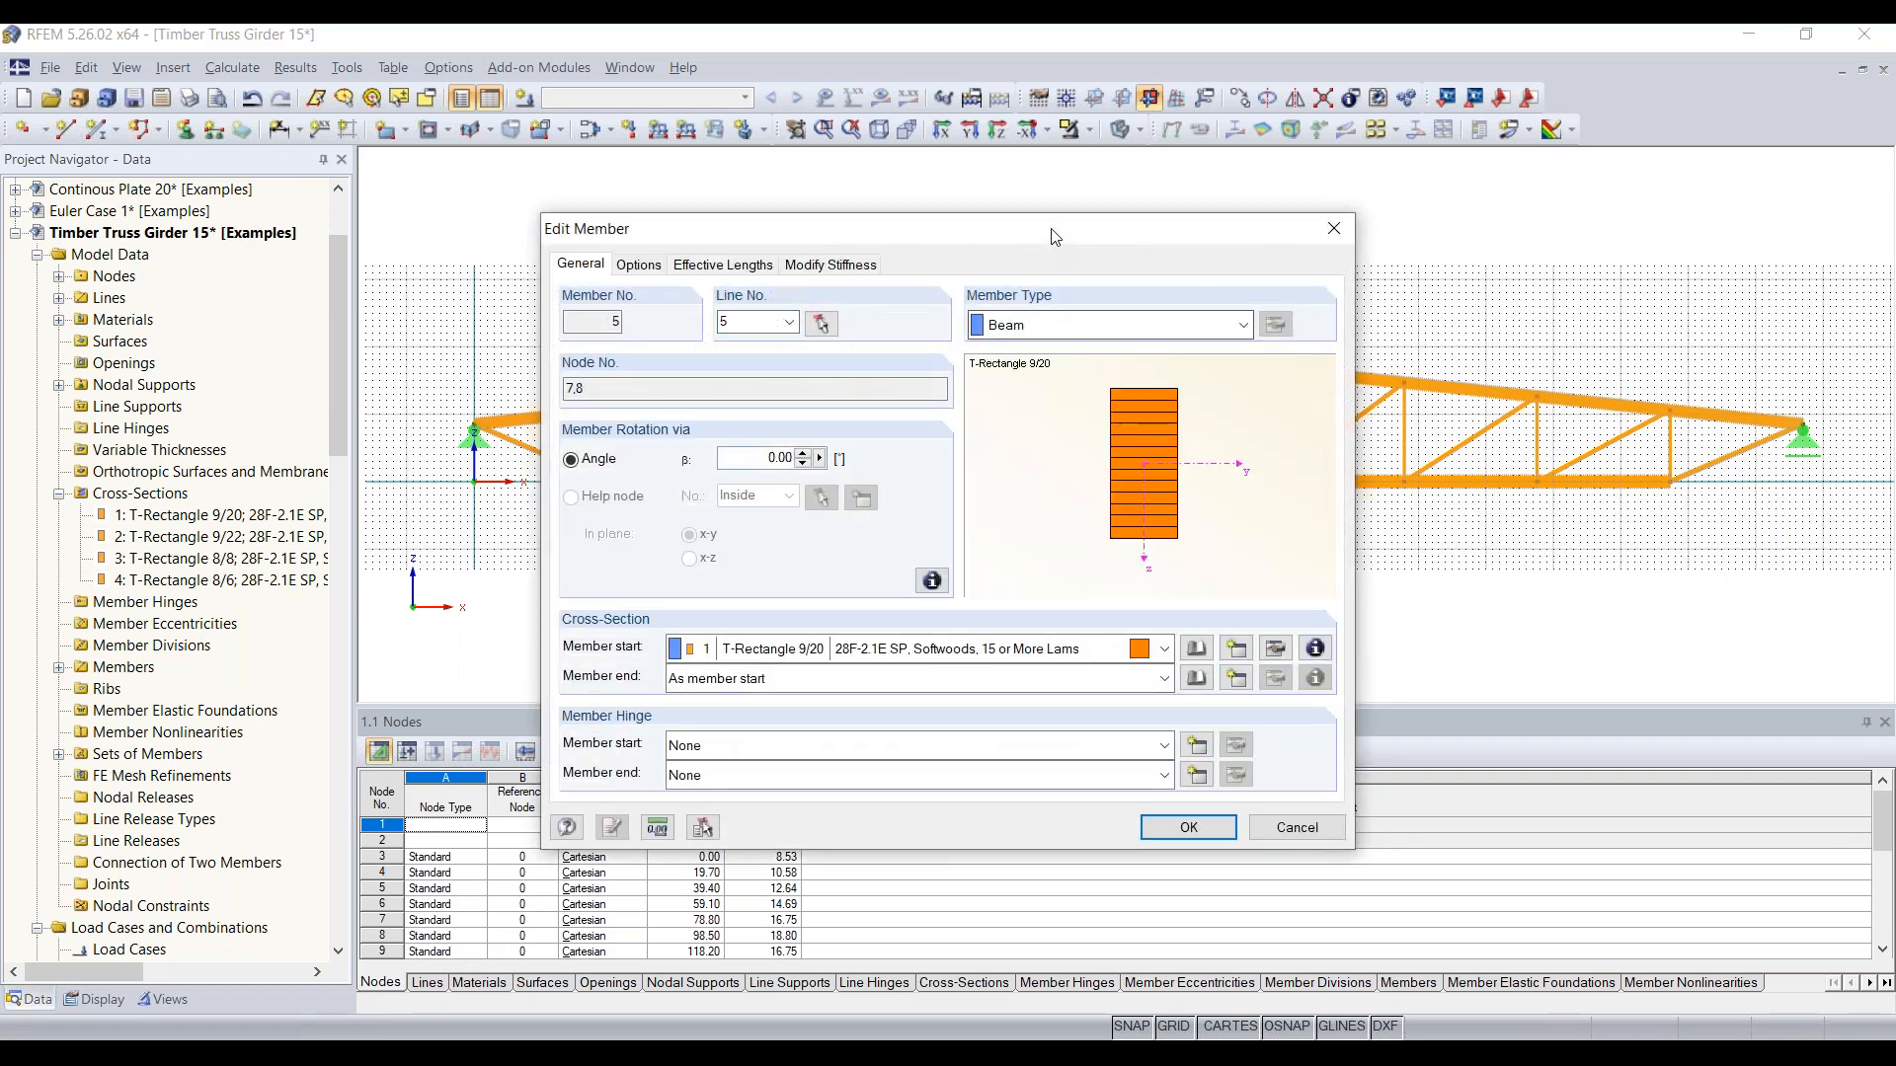
drag(1069, 234, 584, 254)
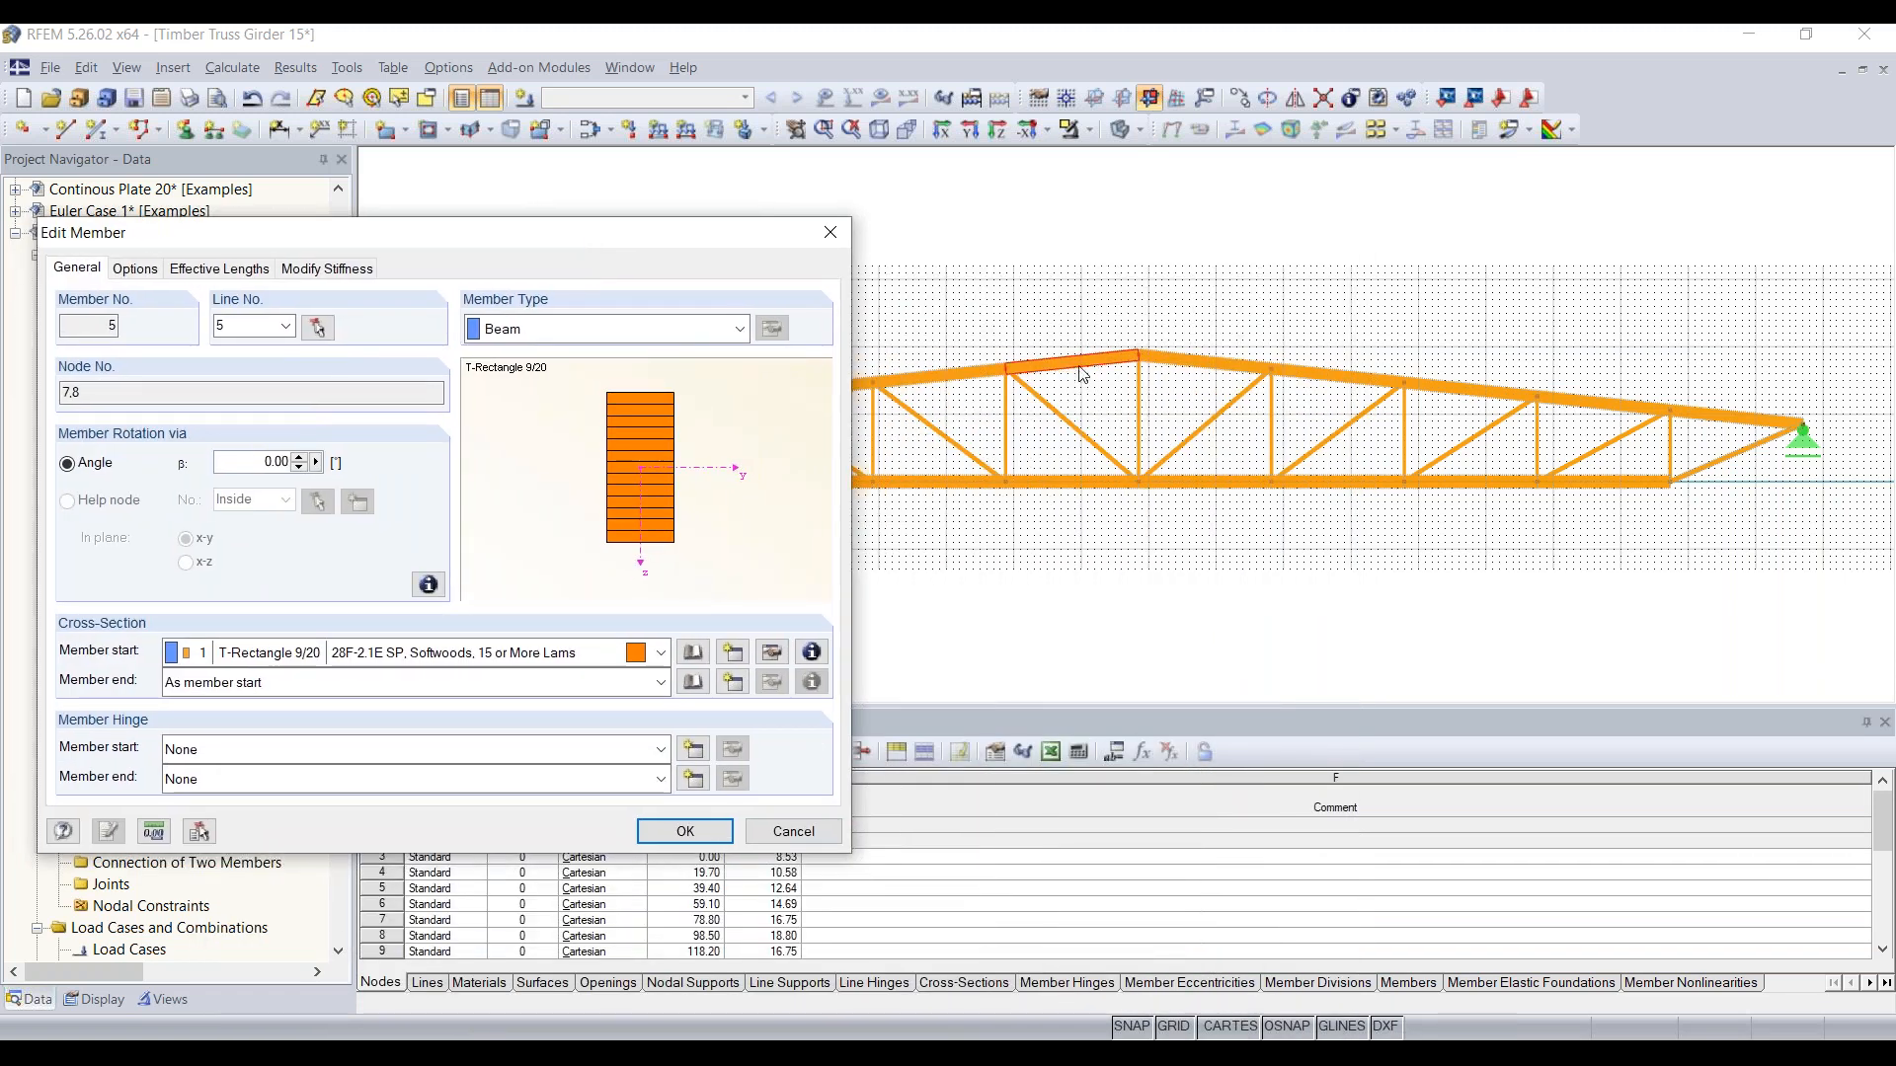
drag(673, 245, 1053, 201)
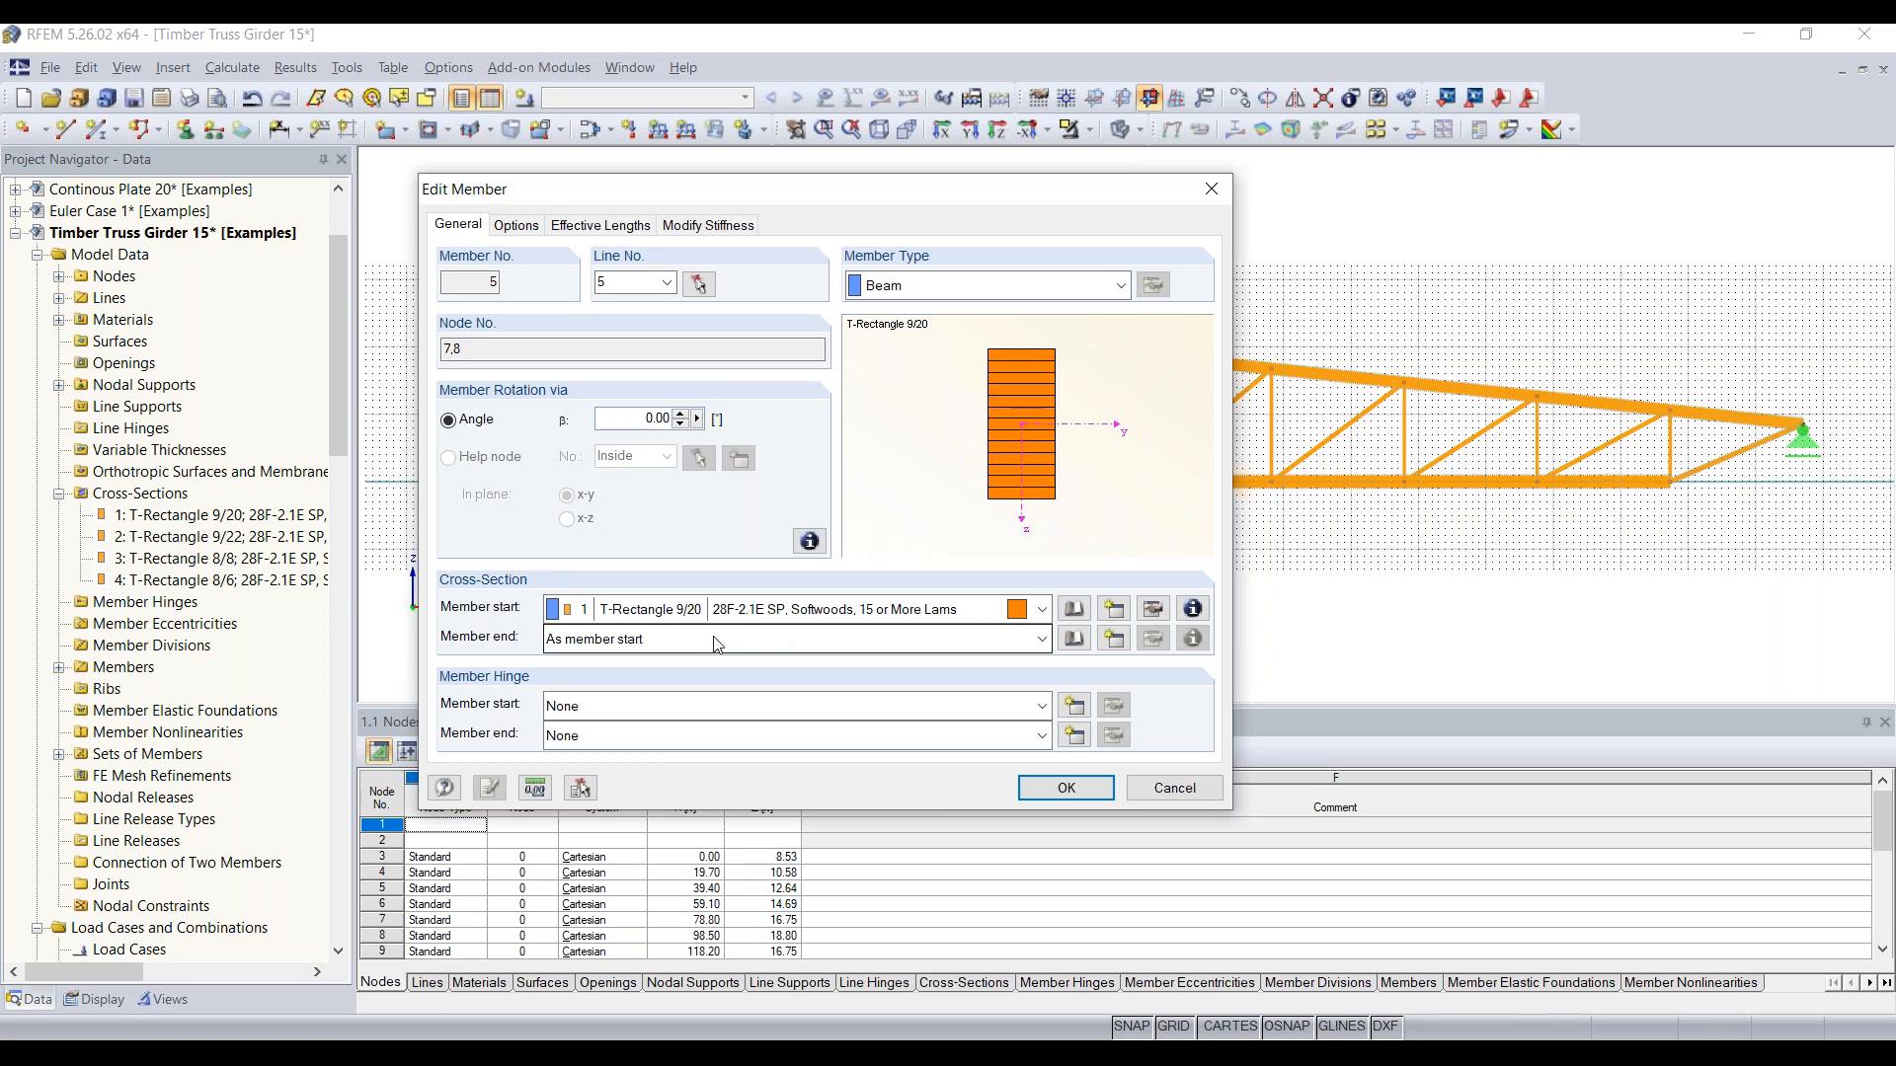
click(822, 643)
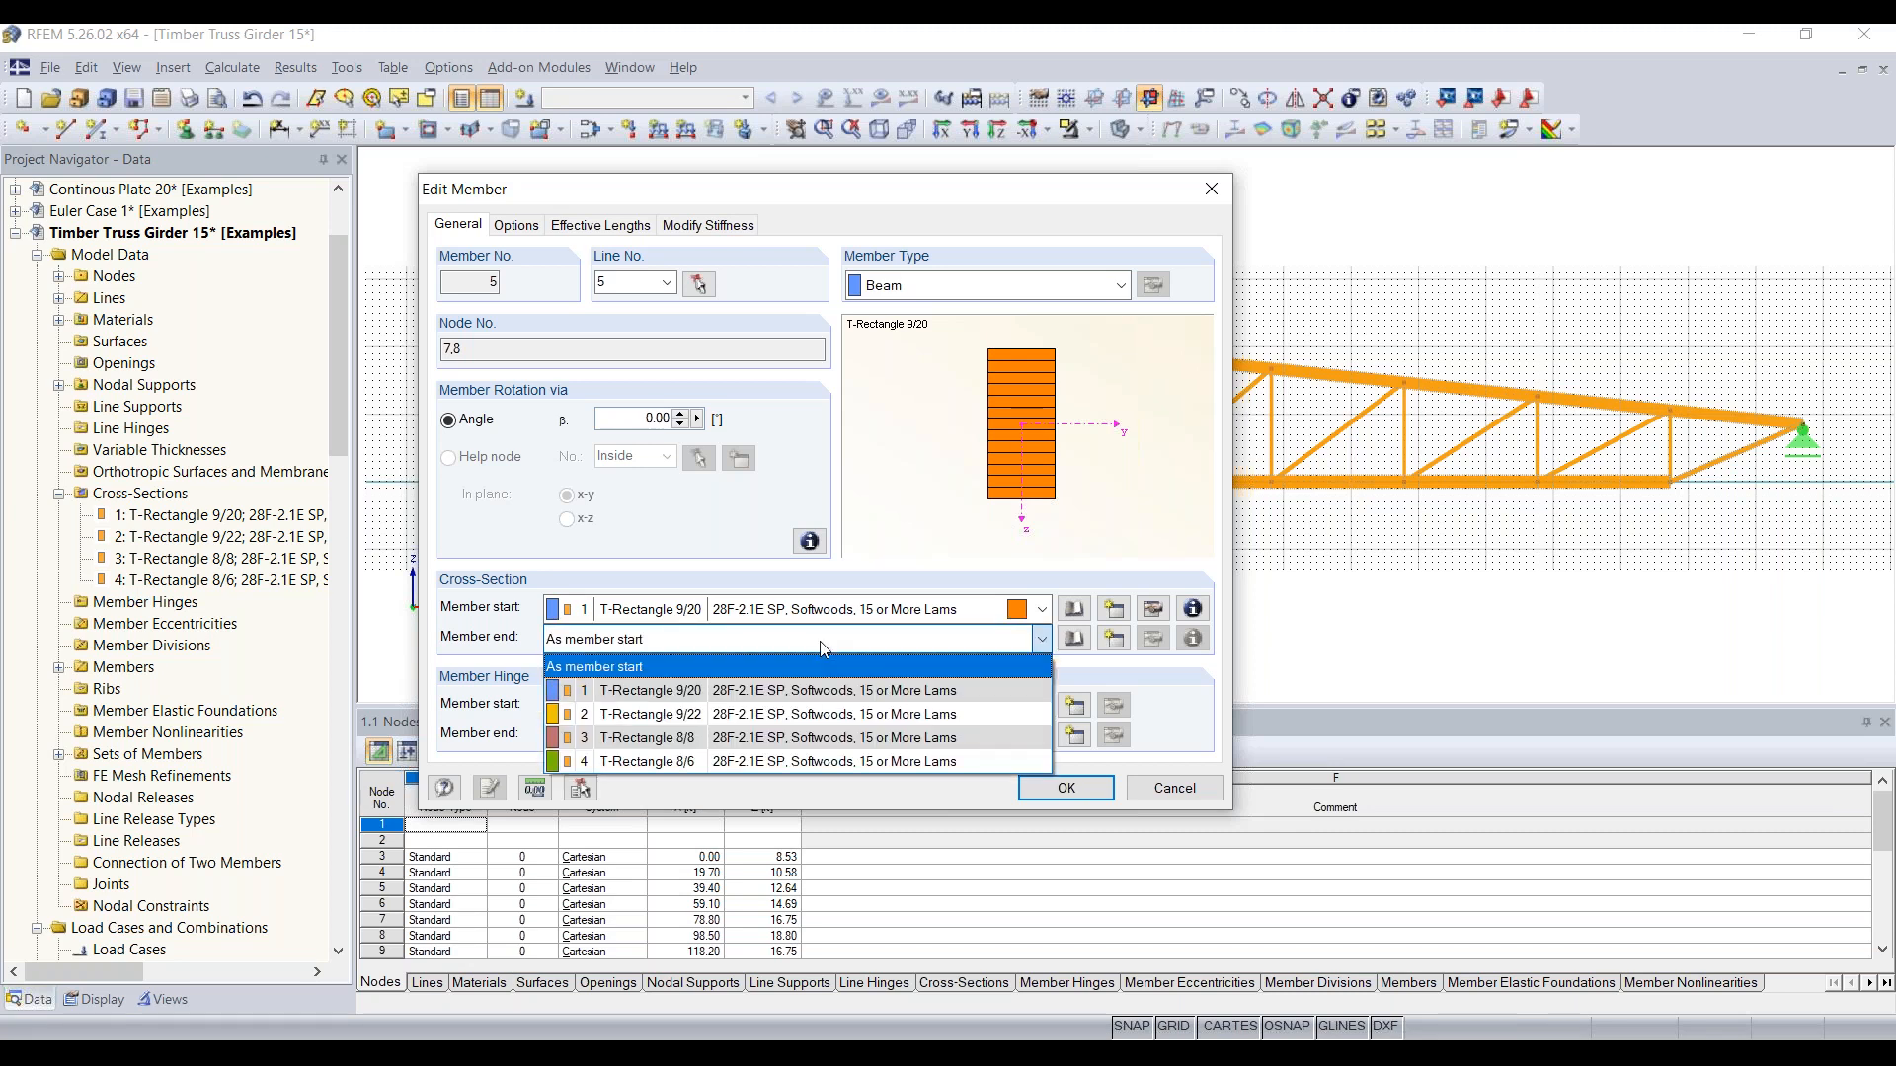
click(802, 737)
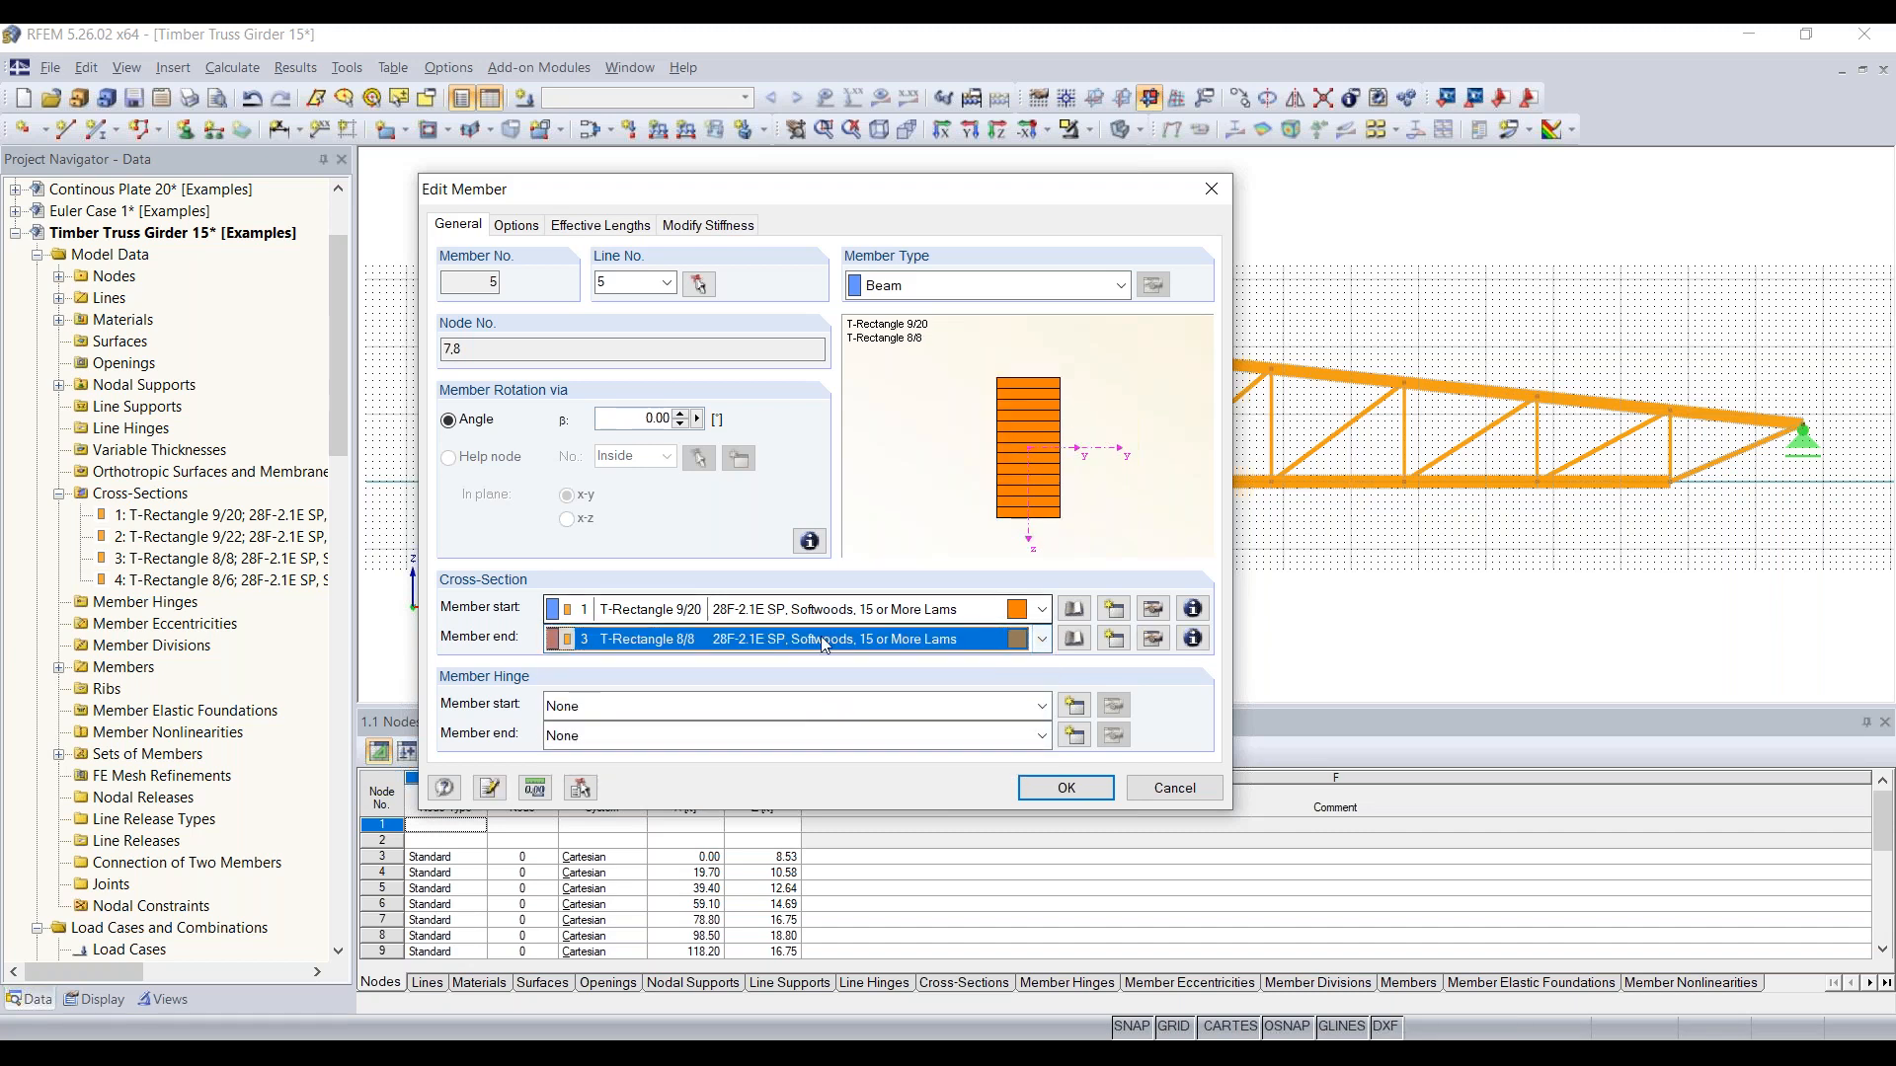
click(1060, 796)
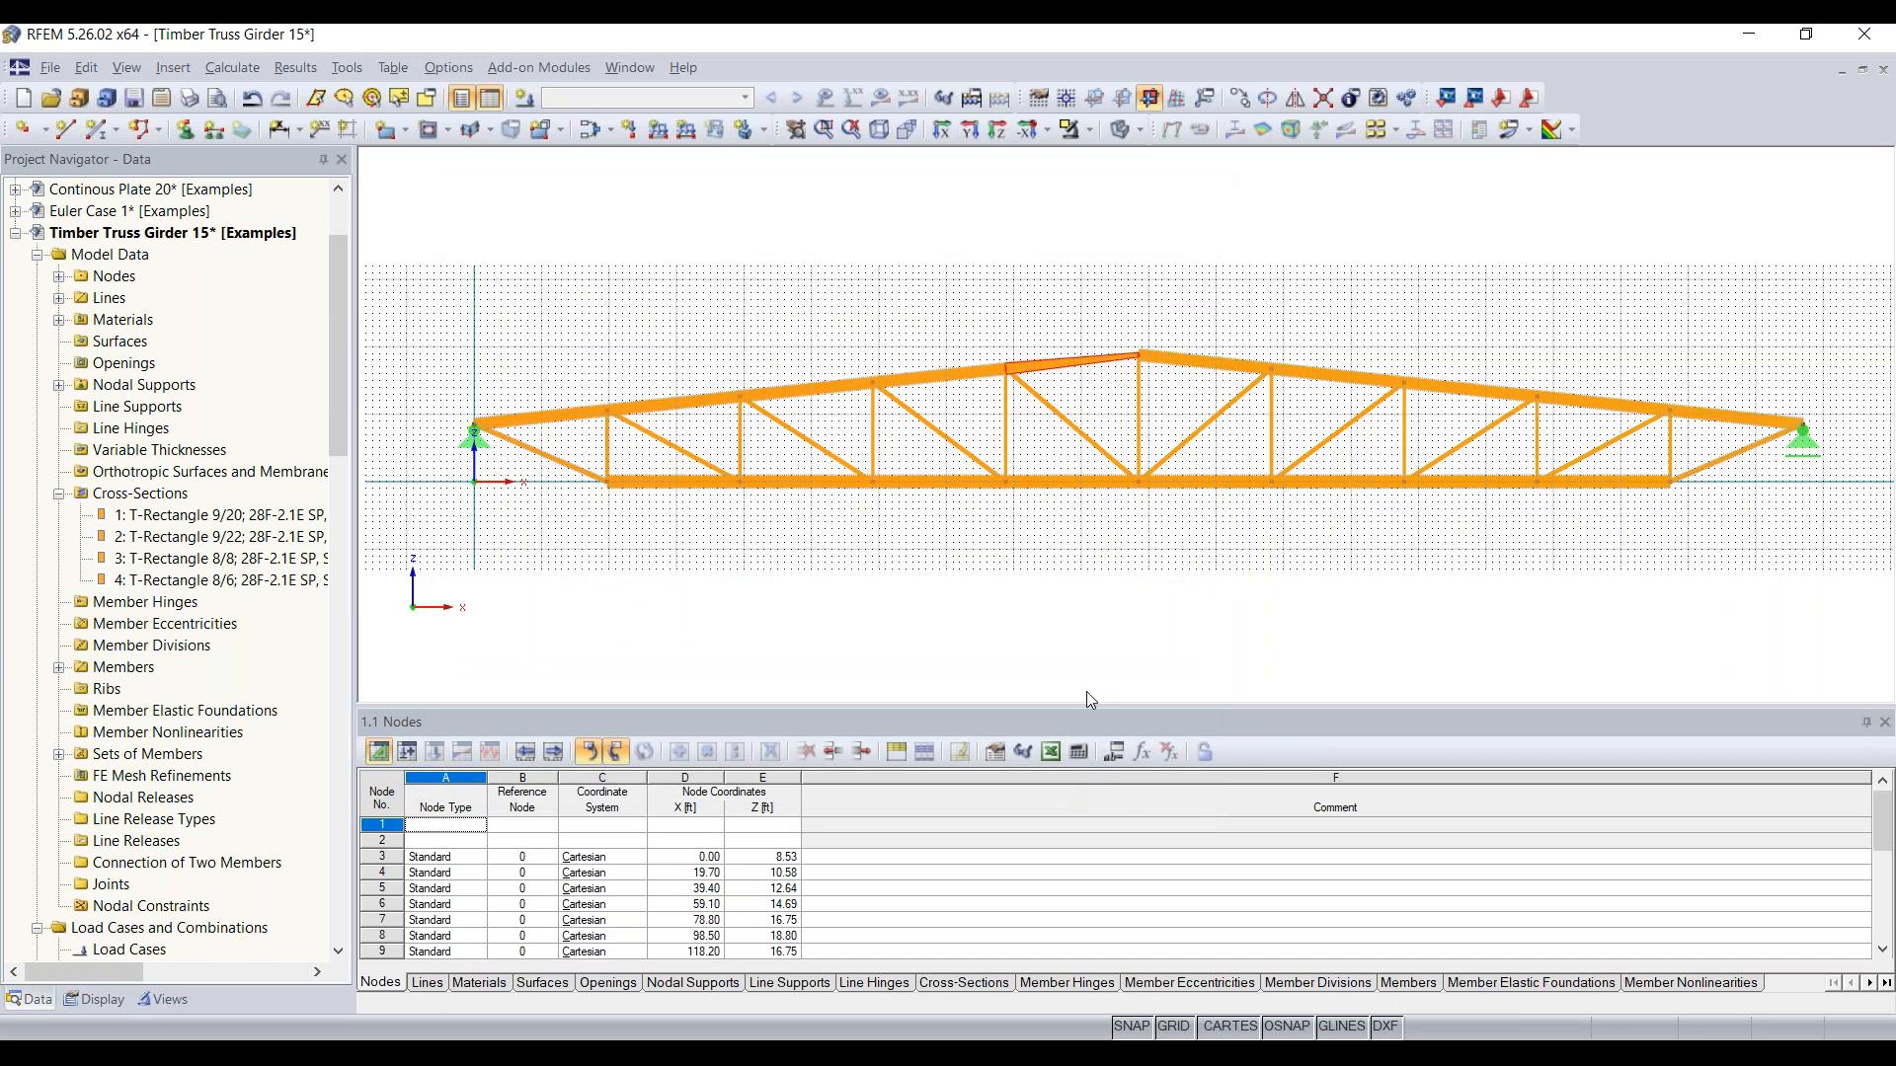
Step: Inspect the tapered top chord member up close and undo its end cross-section change
scroll(1033, 365, up, 5)
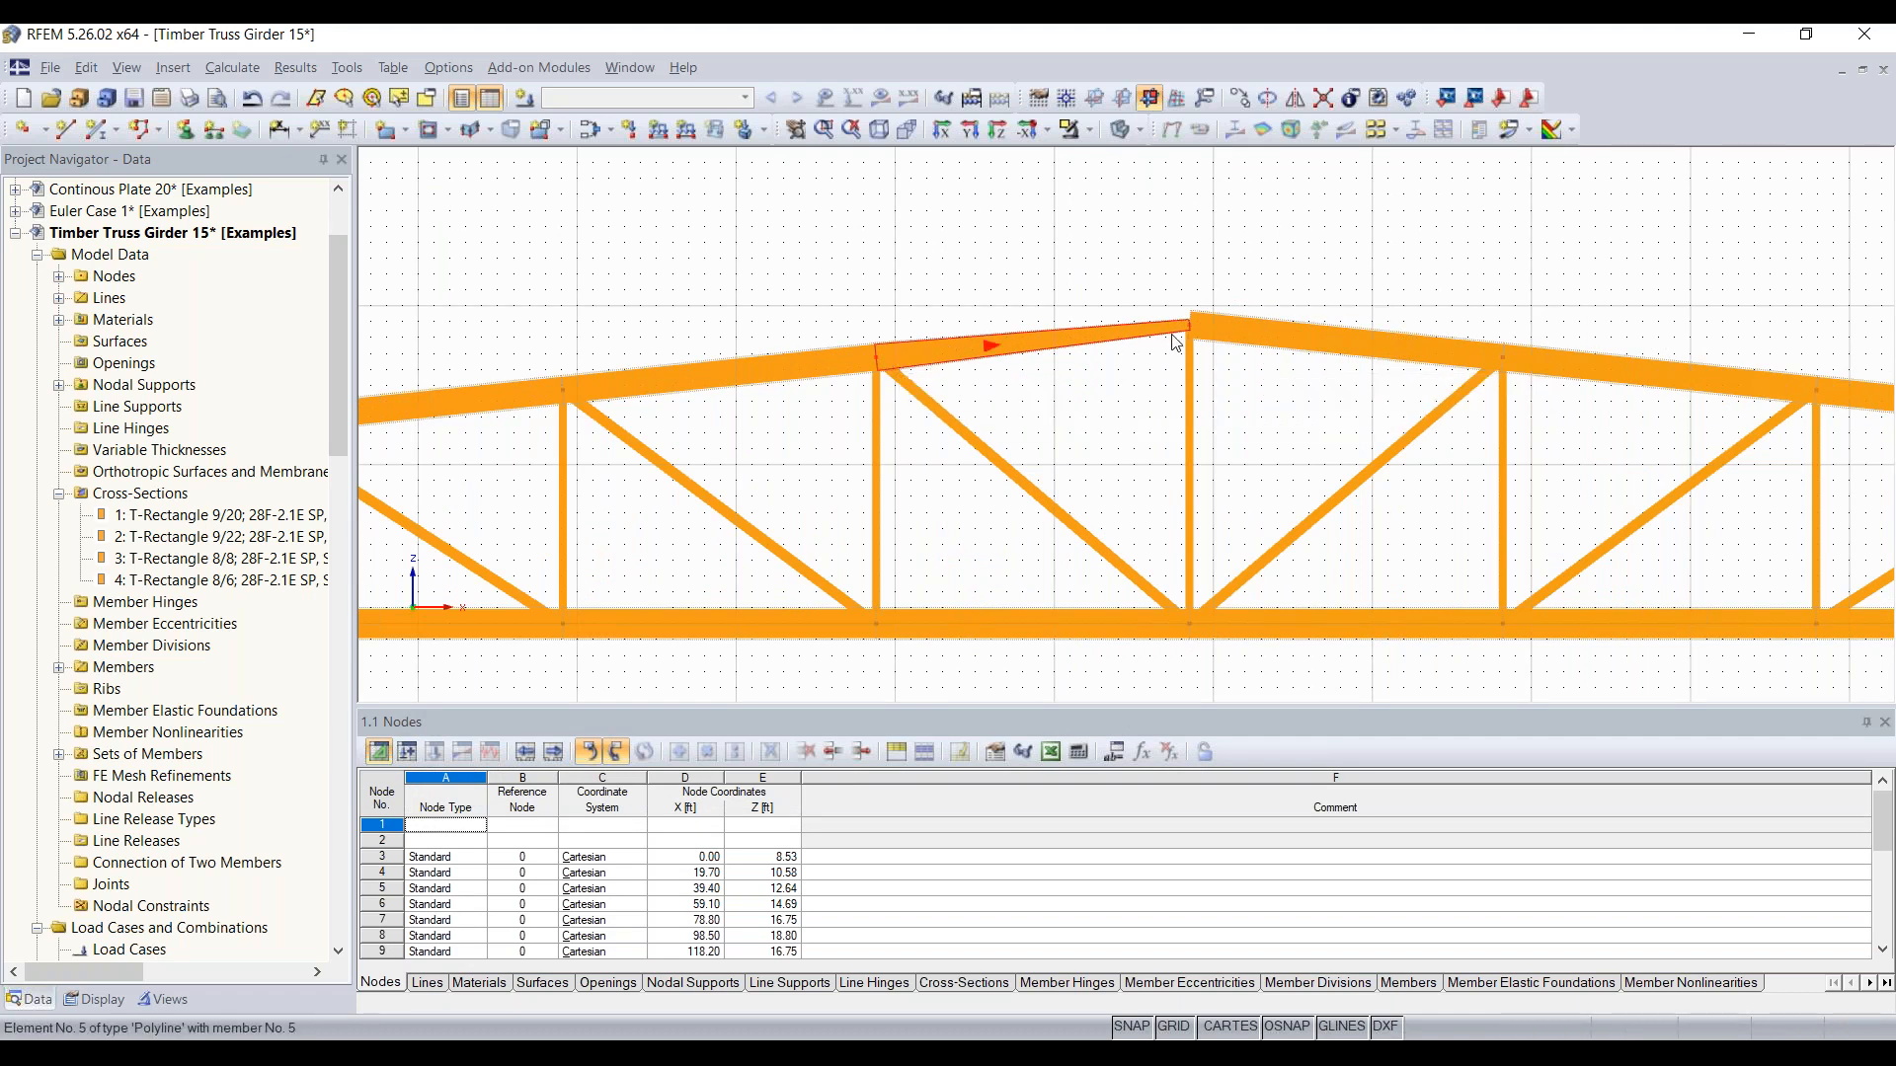
ctrl+middle_drag(1212, 417, 1050, 405)
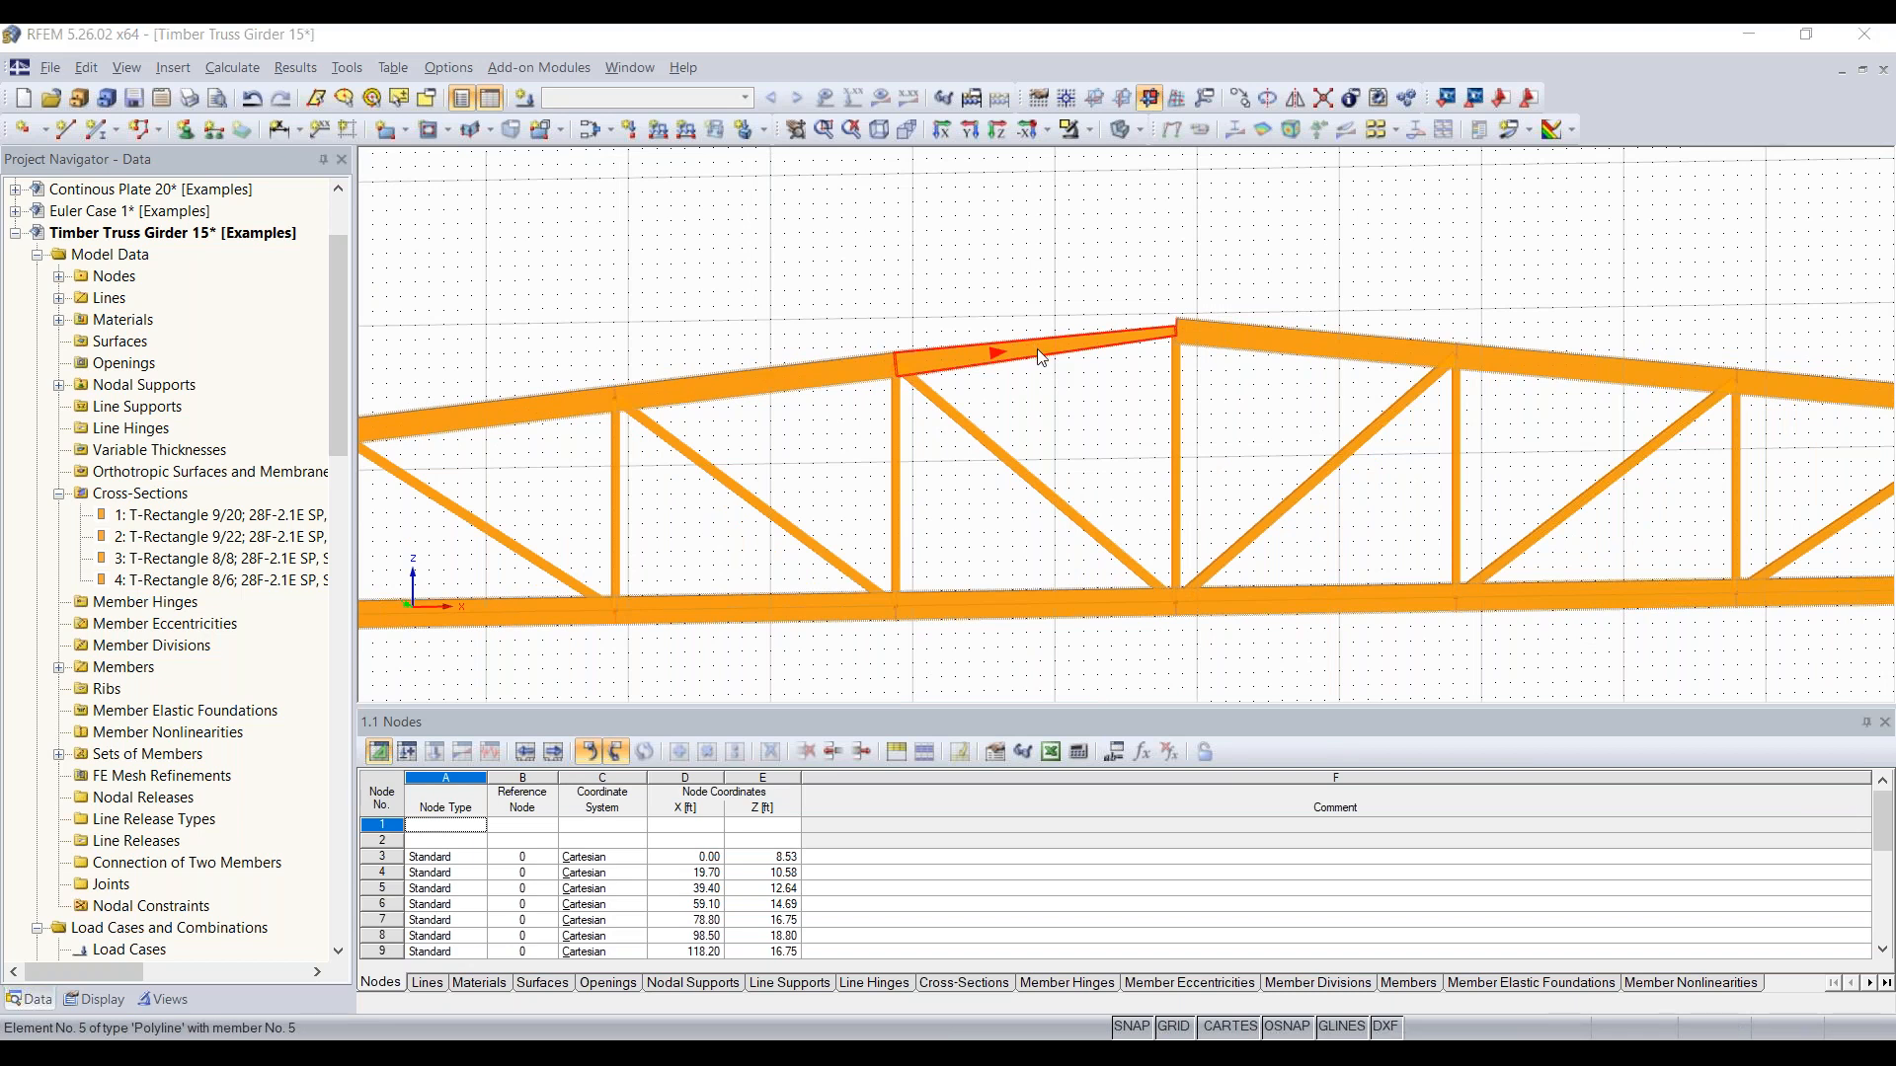
double_click(1047, 385)
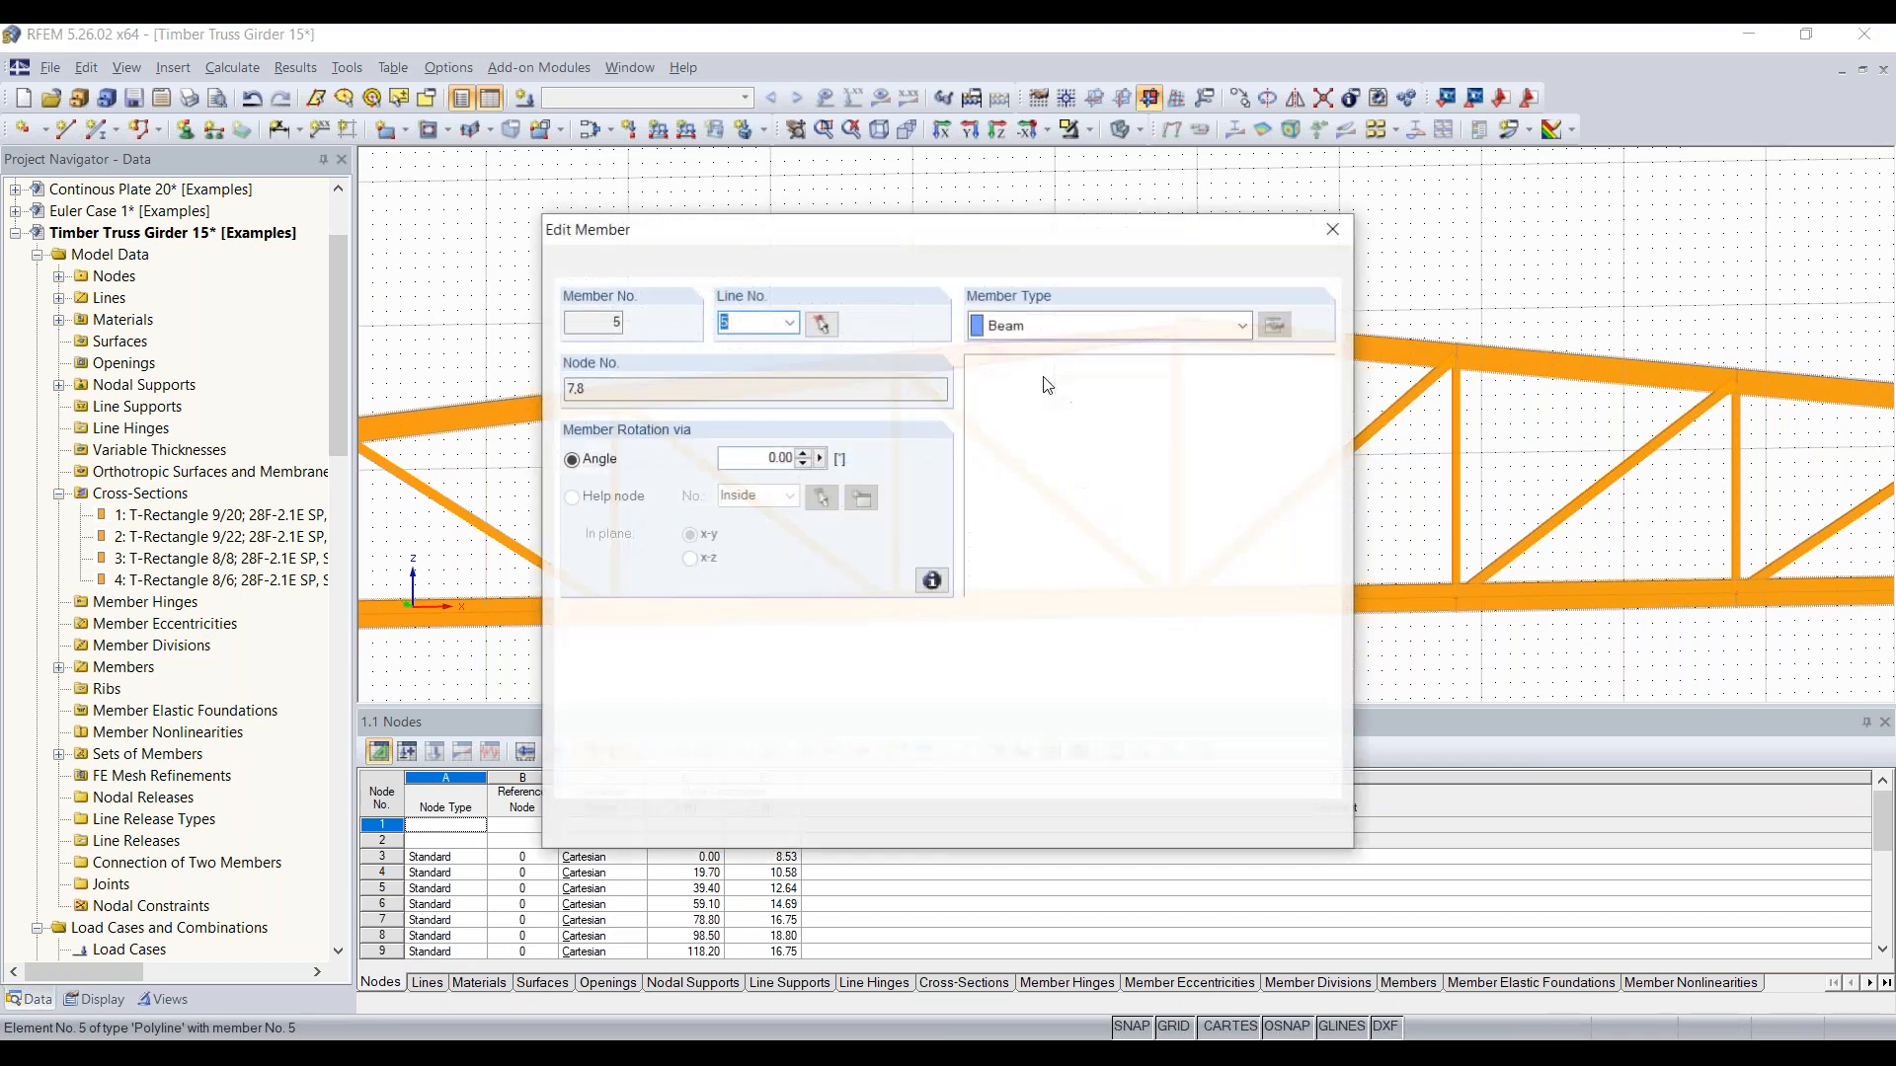
key(Escape)
click(249, 92)
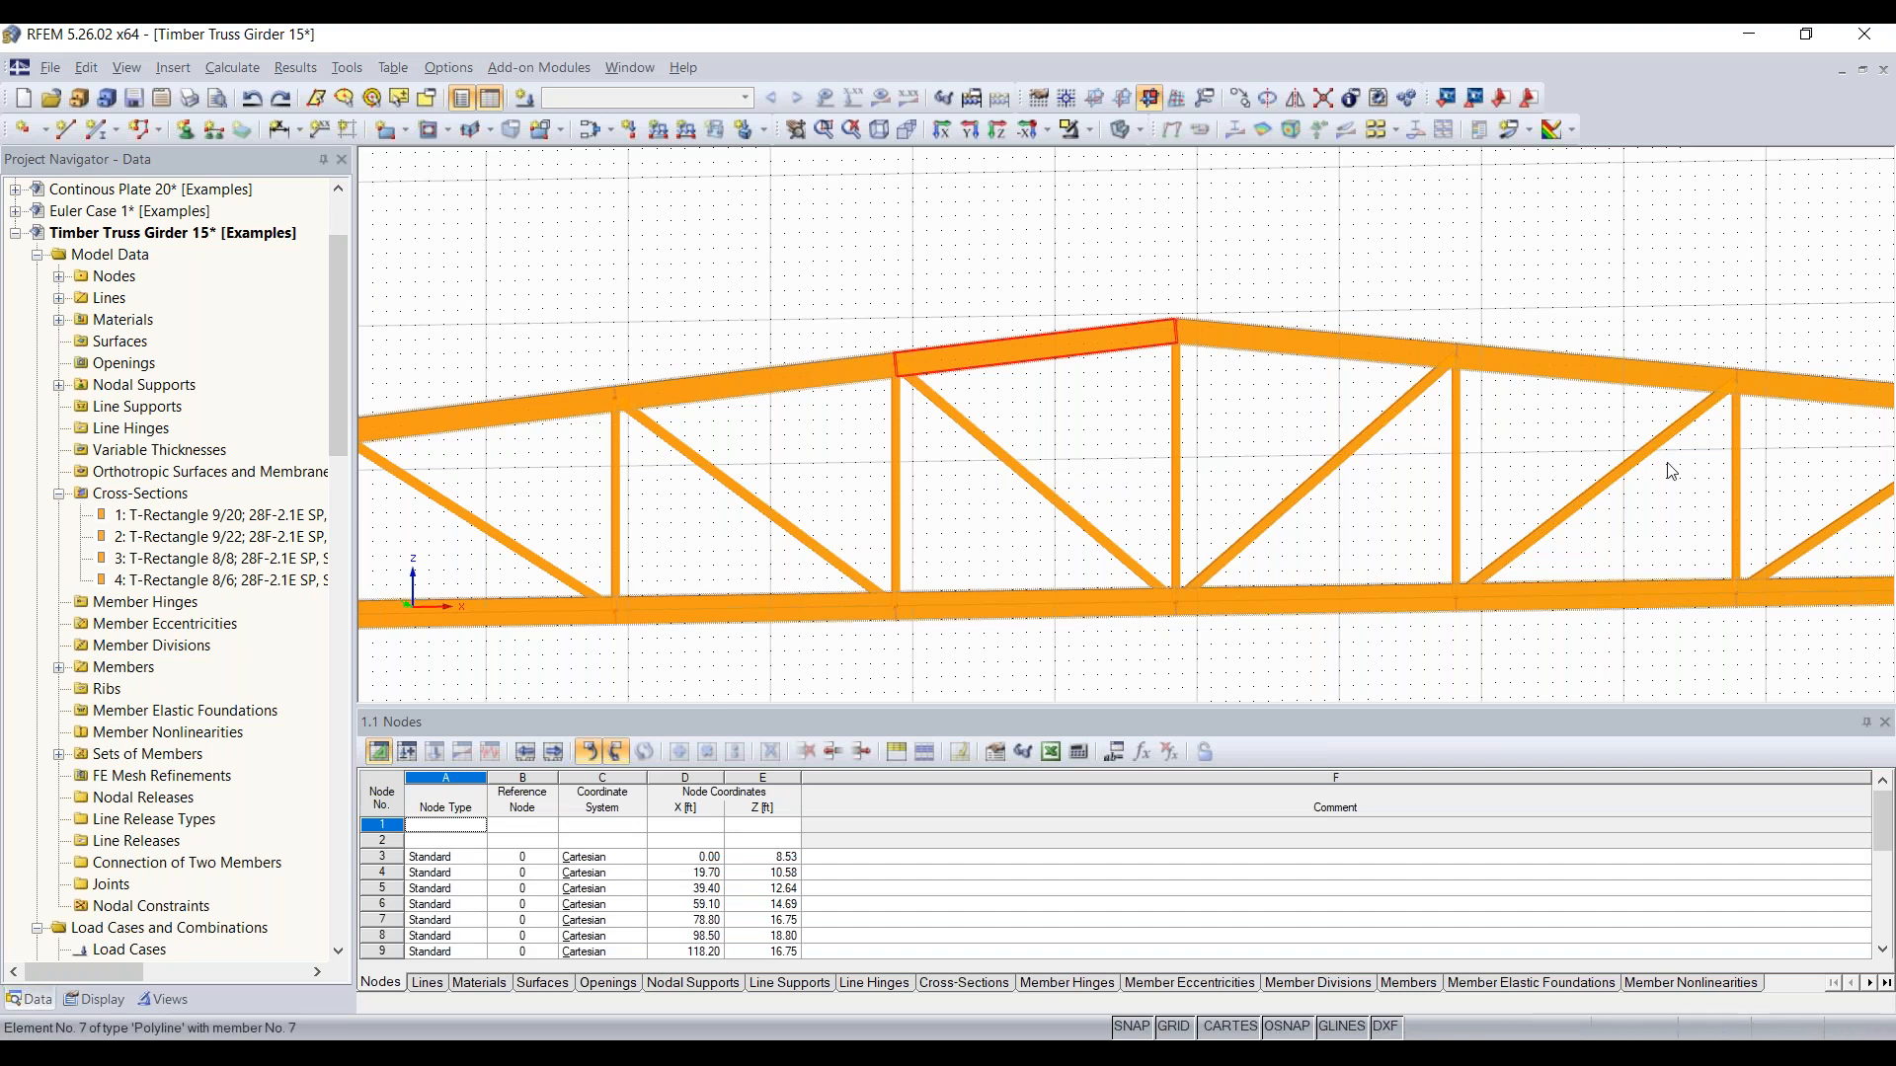
scroll(1200, 361, down, 3)
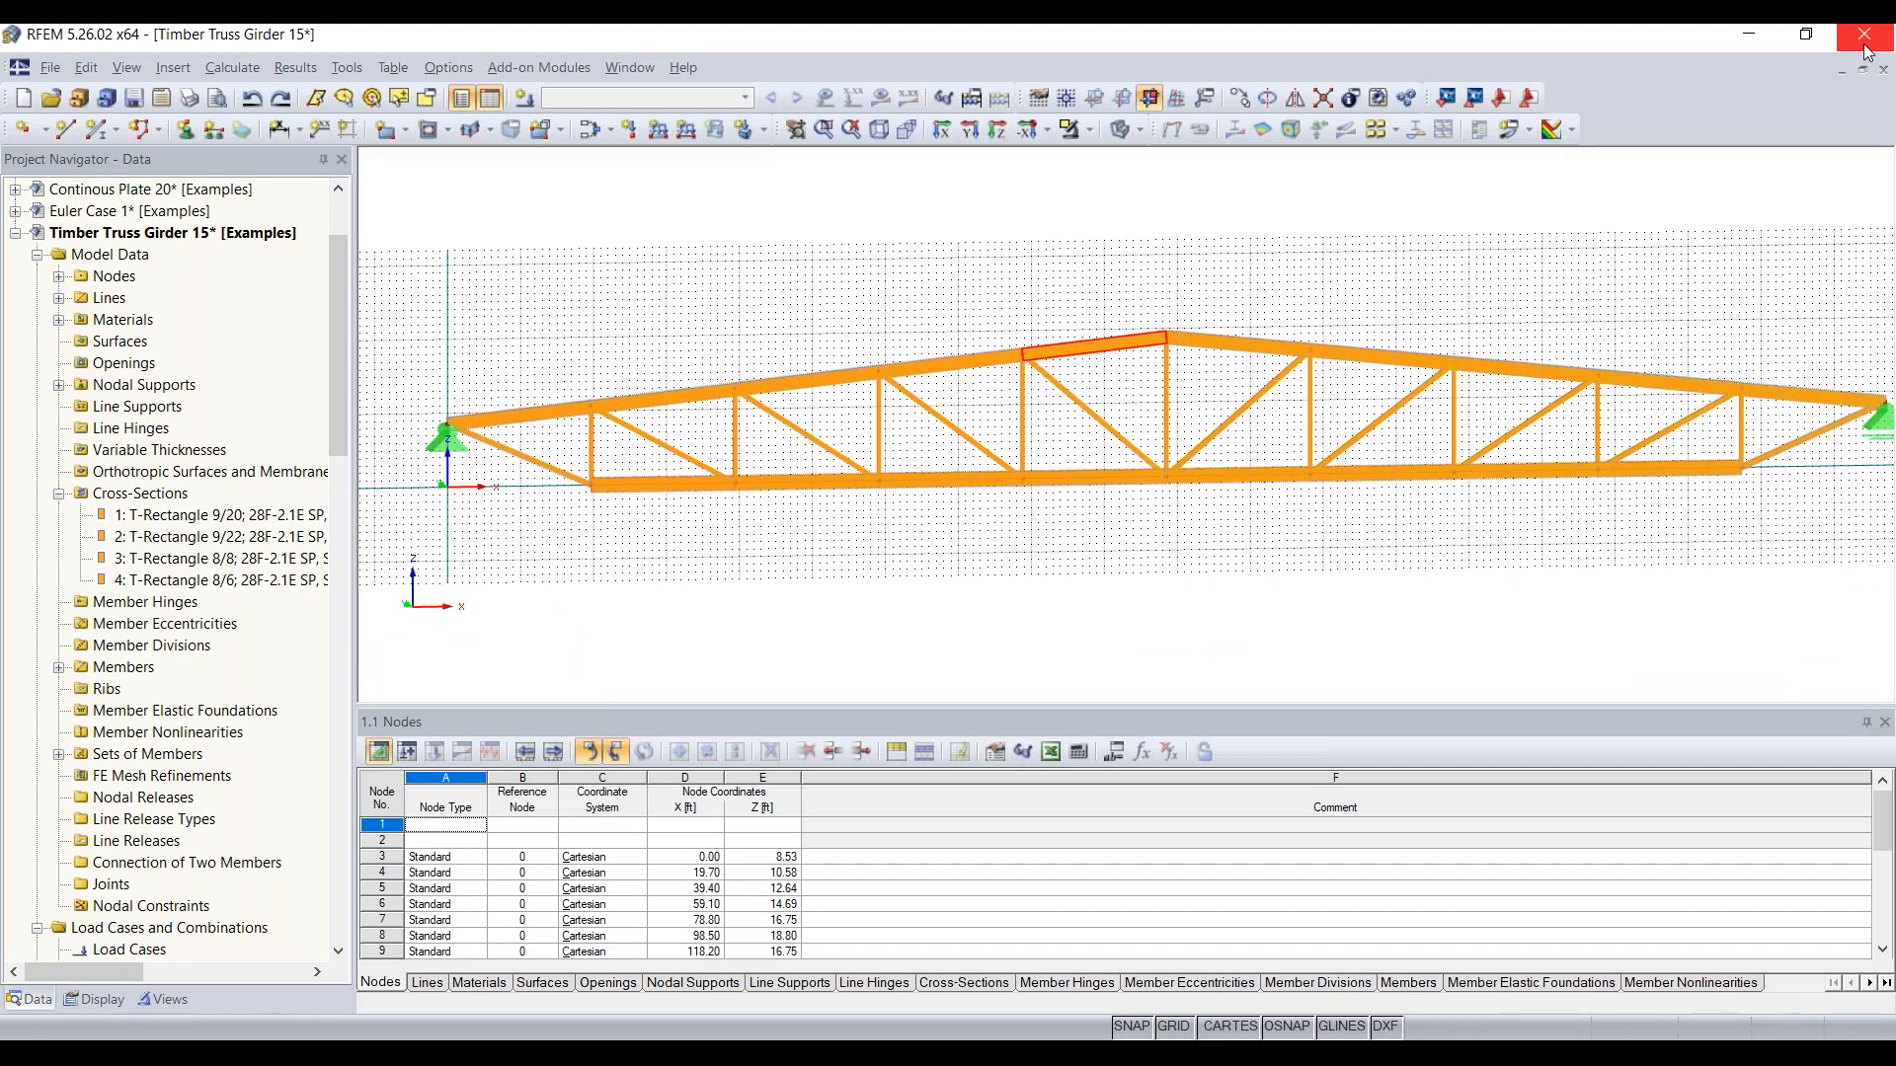
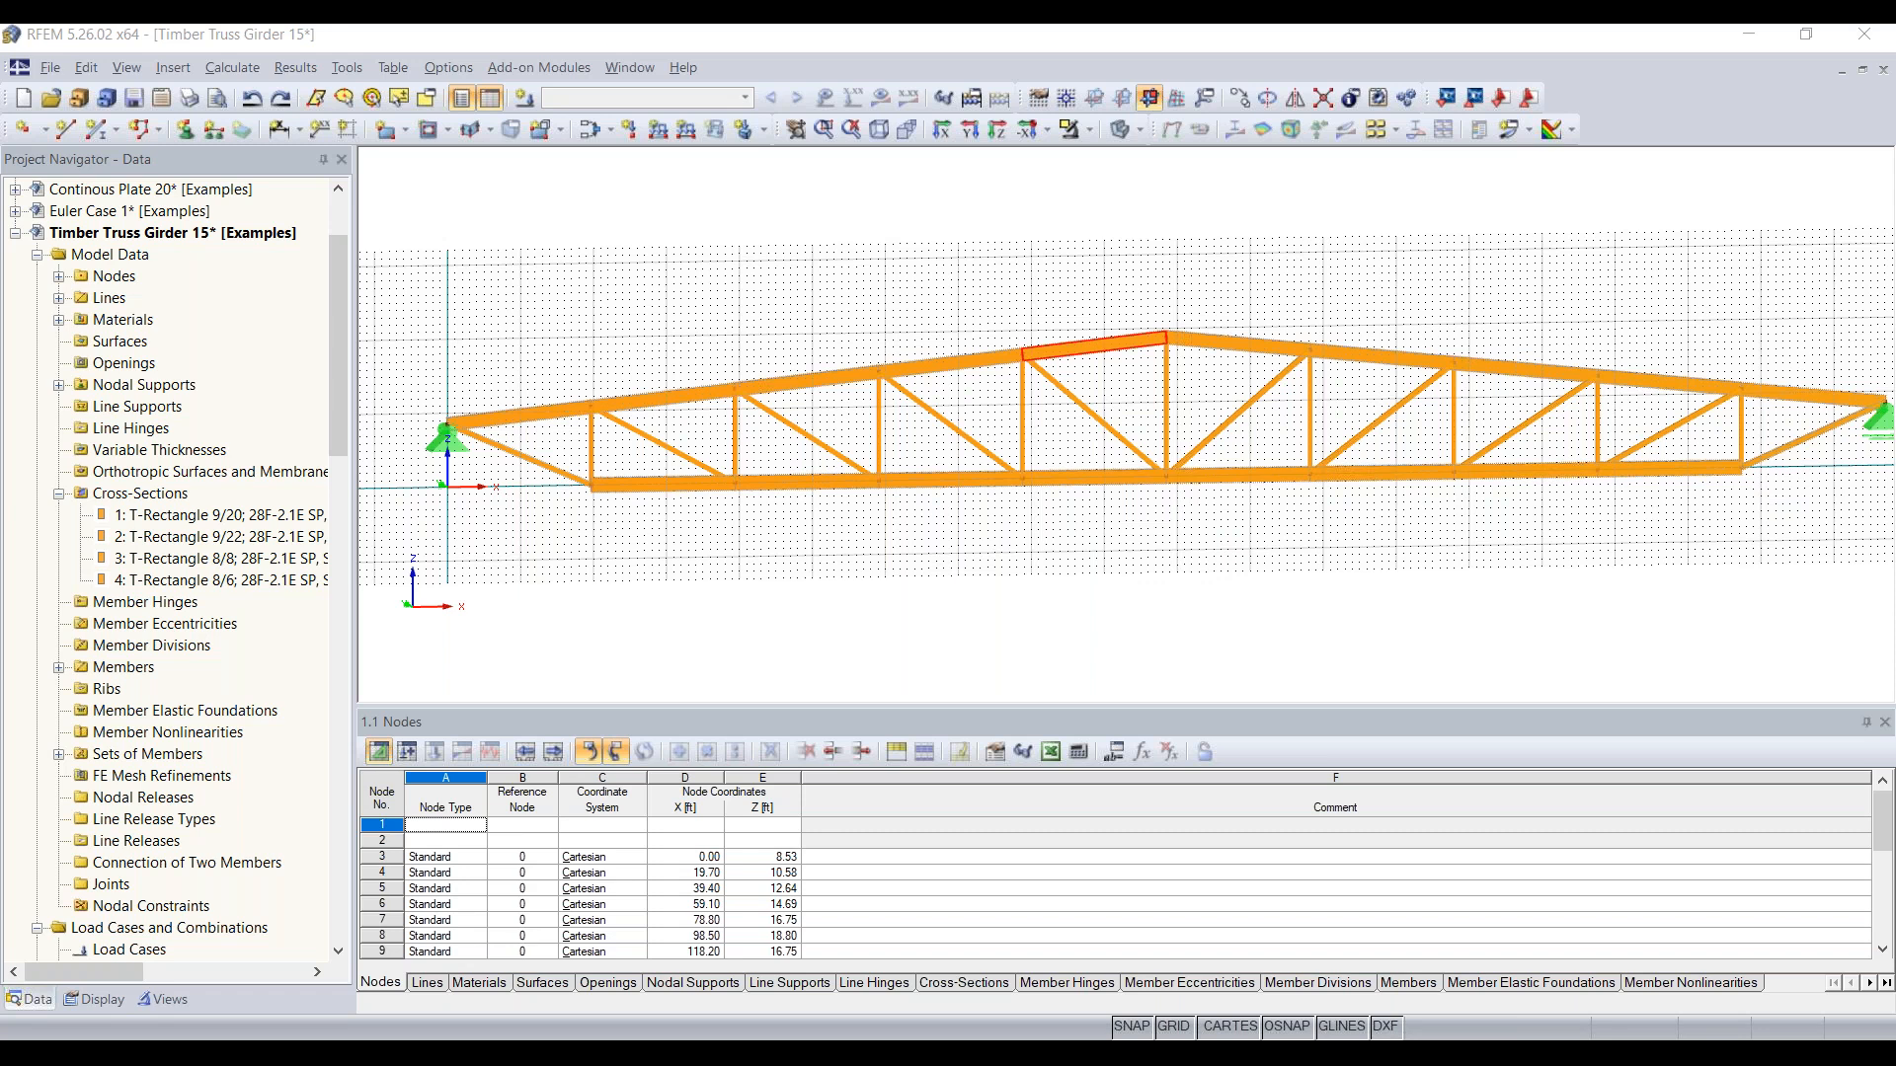
Step: Open the load cases and combinations settings and describe load case LC1 as "Selfweight + roofload"
scroll(869, 311, down, 1)
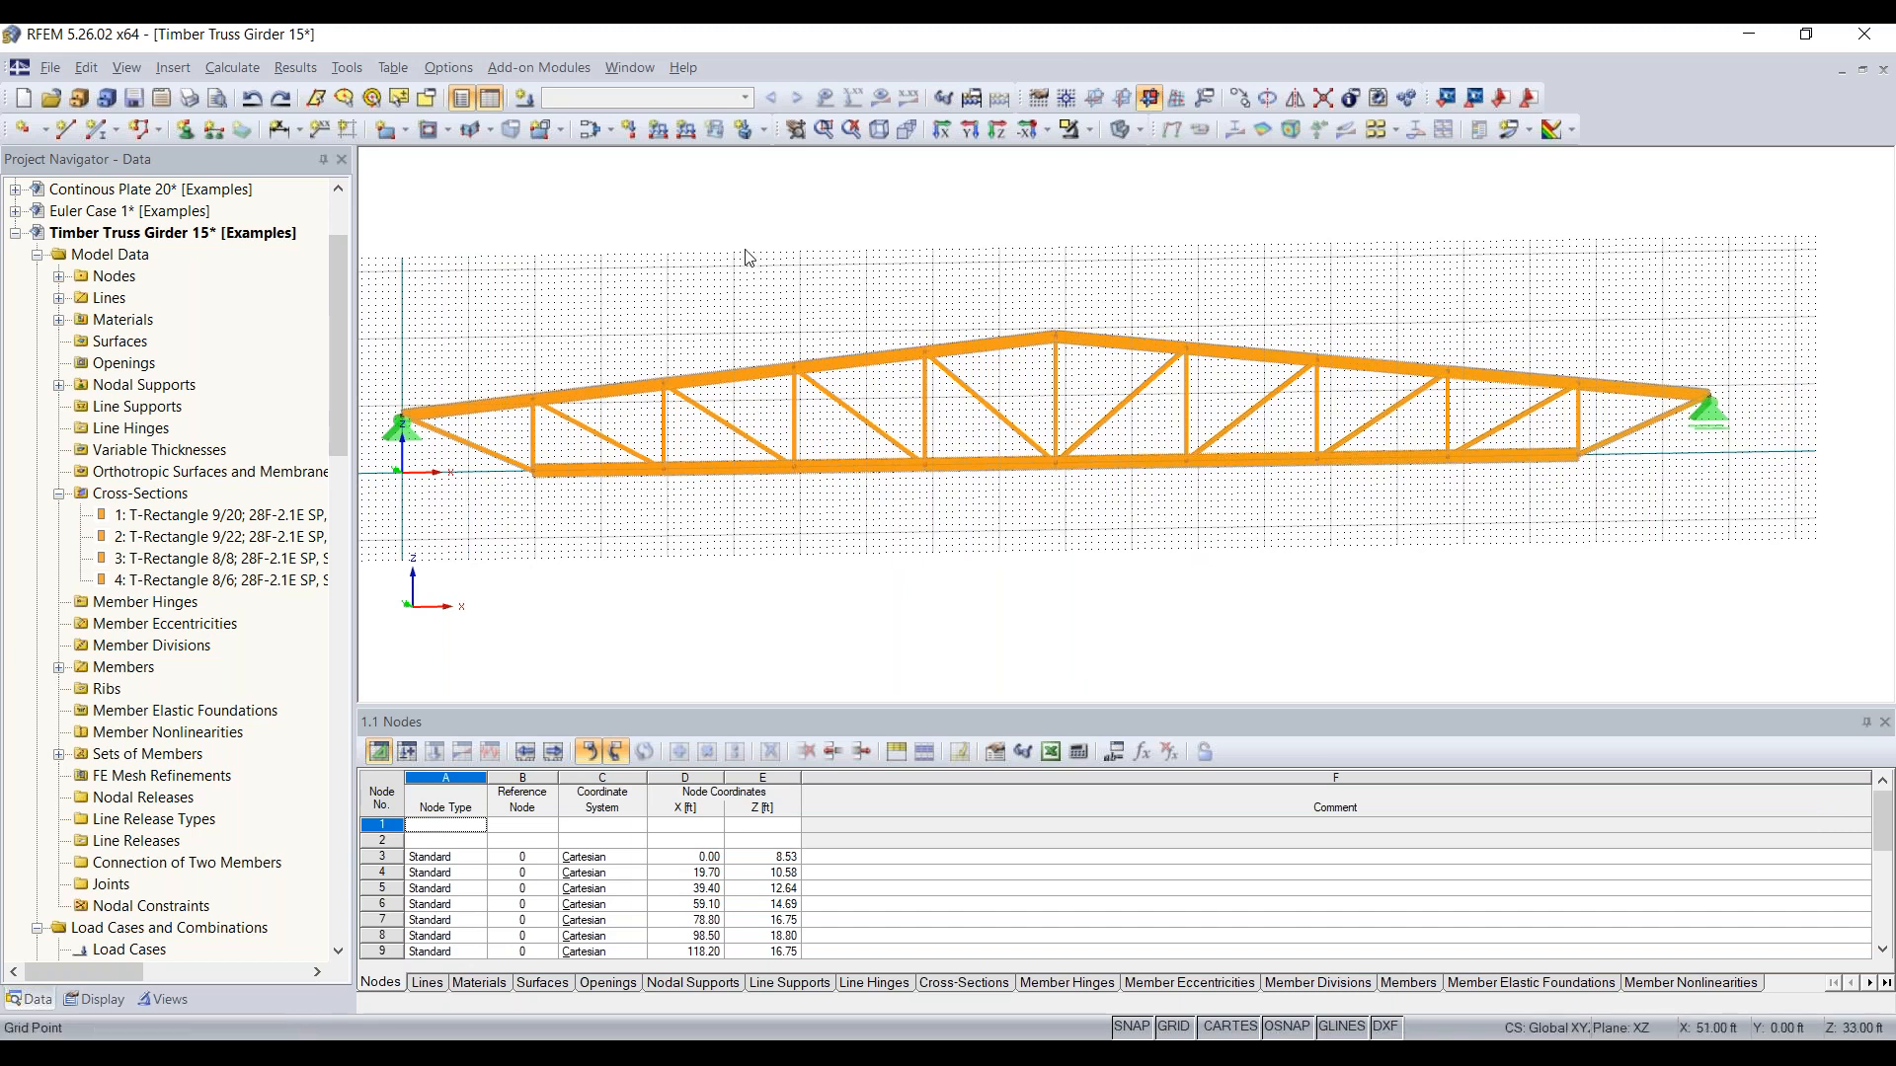
click(526, 98)
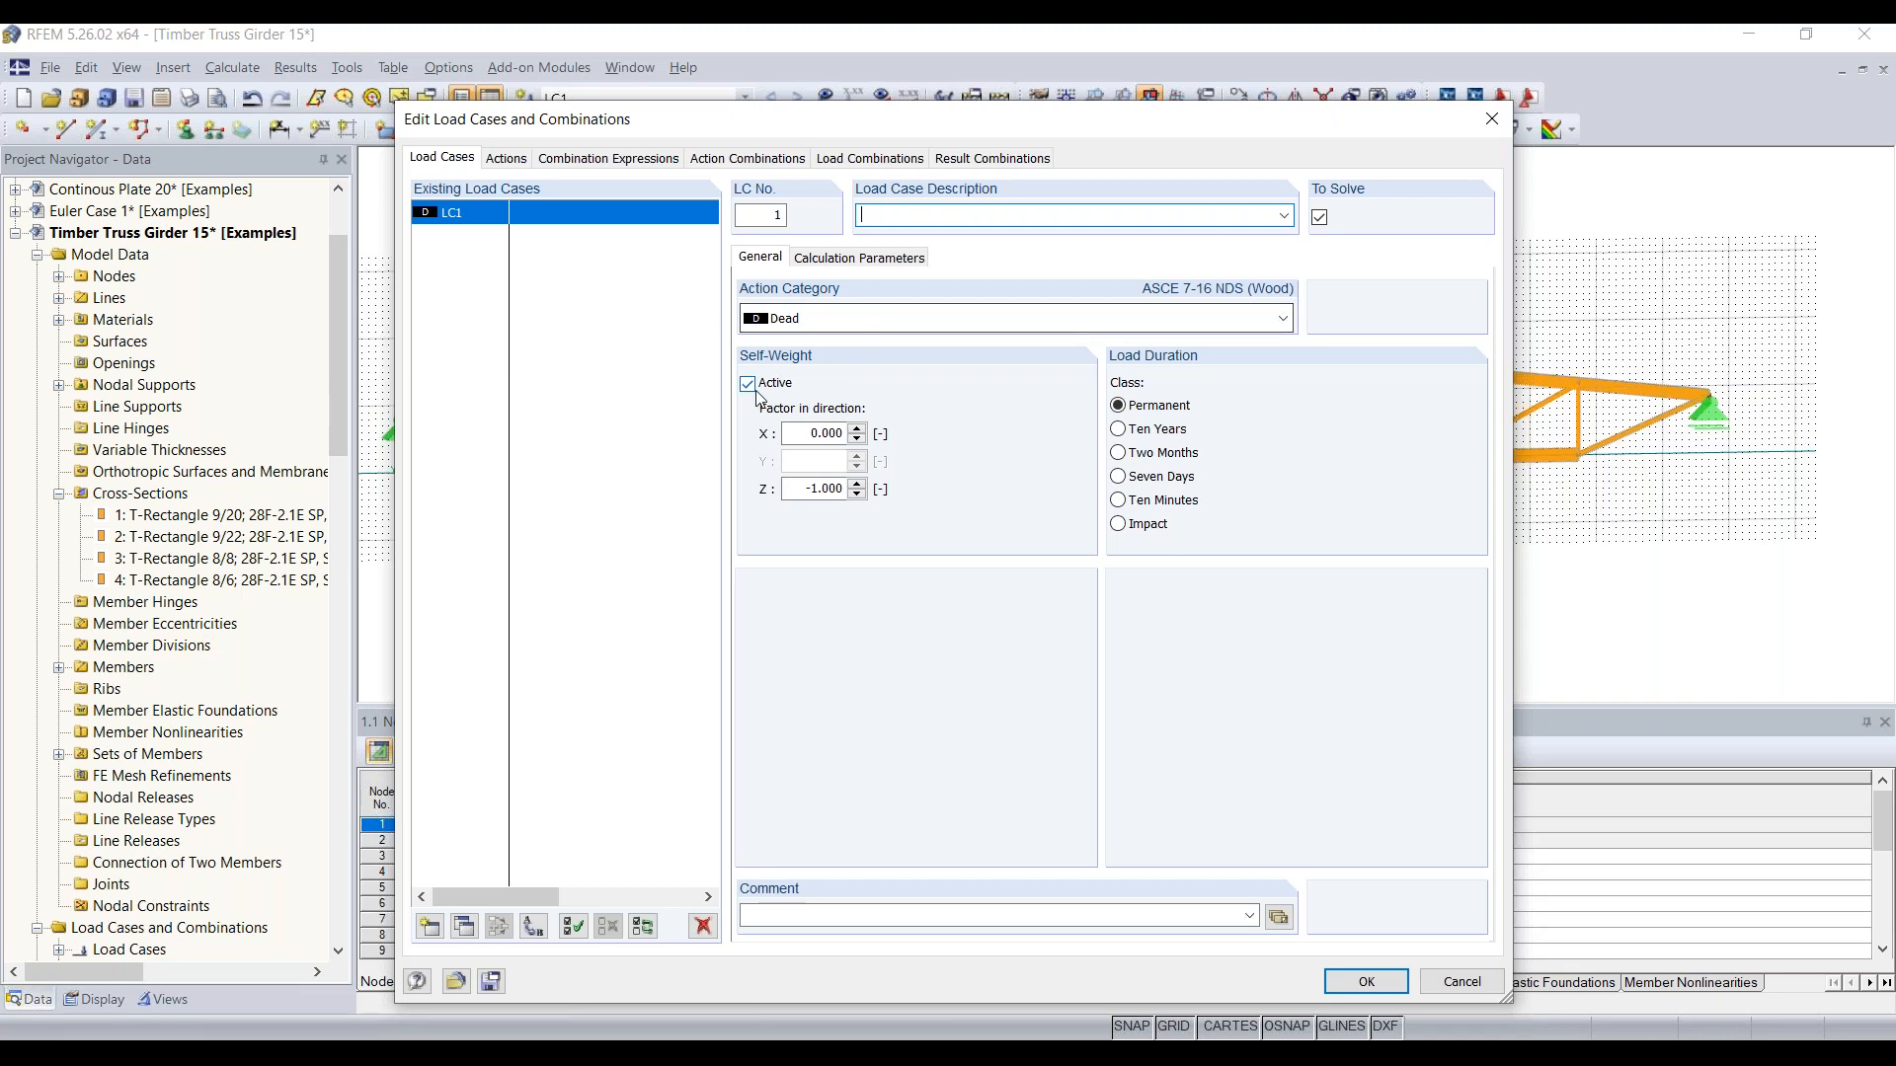
click(795, 489)
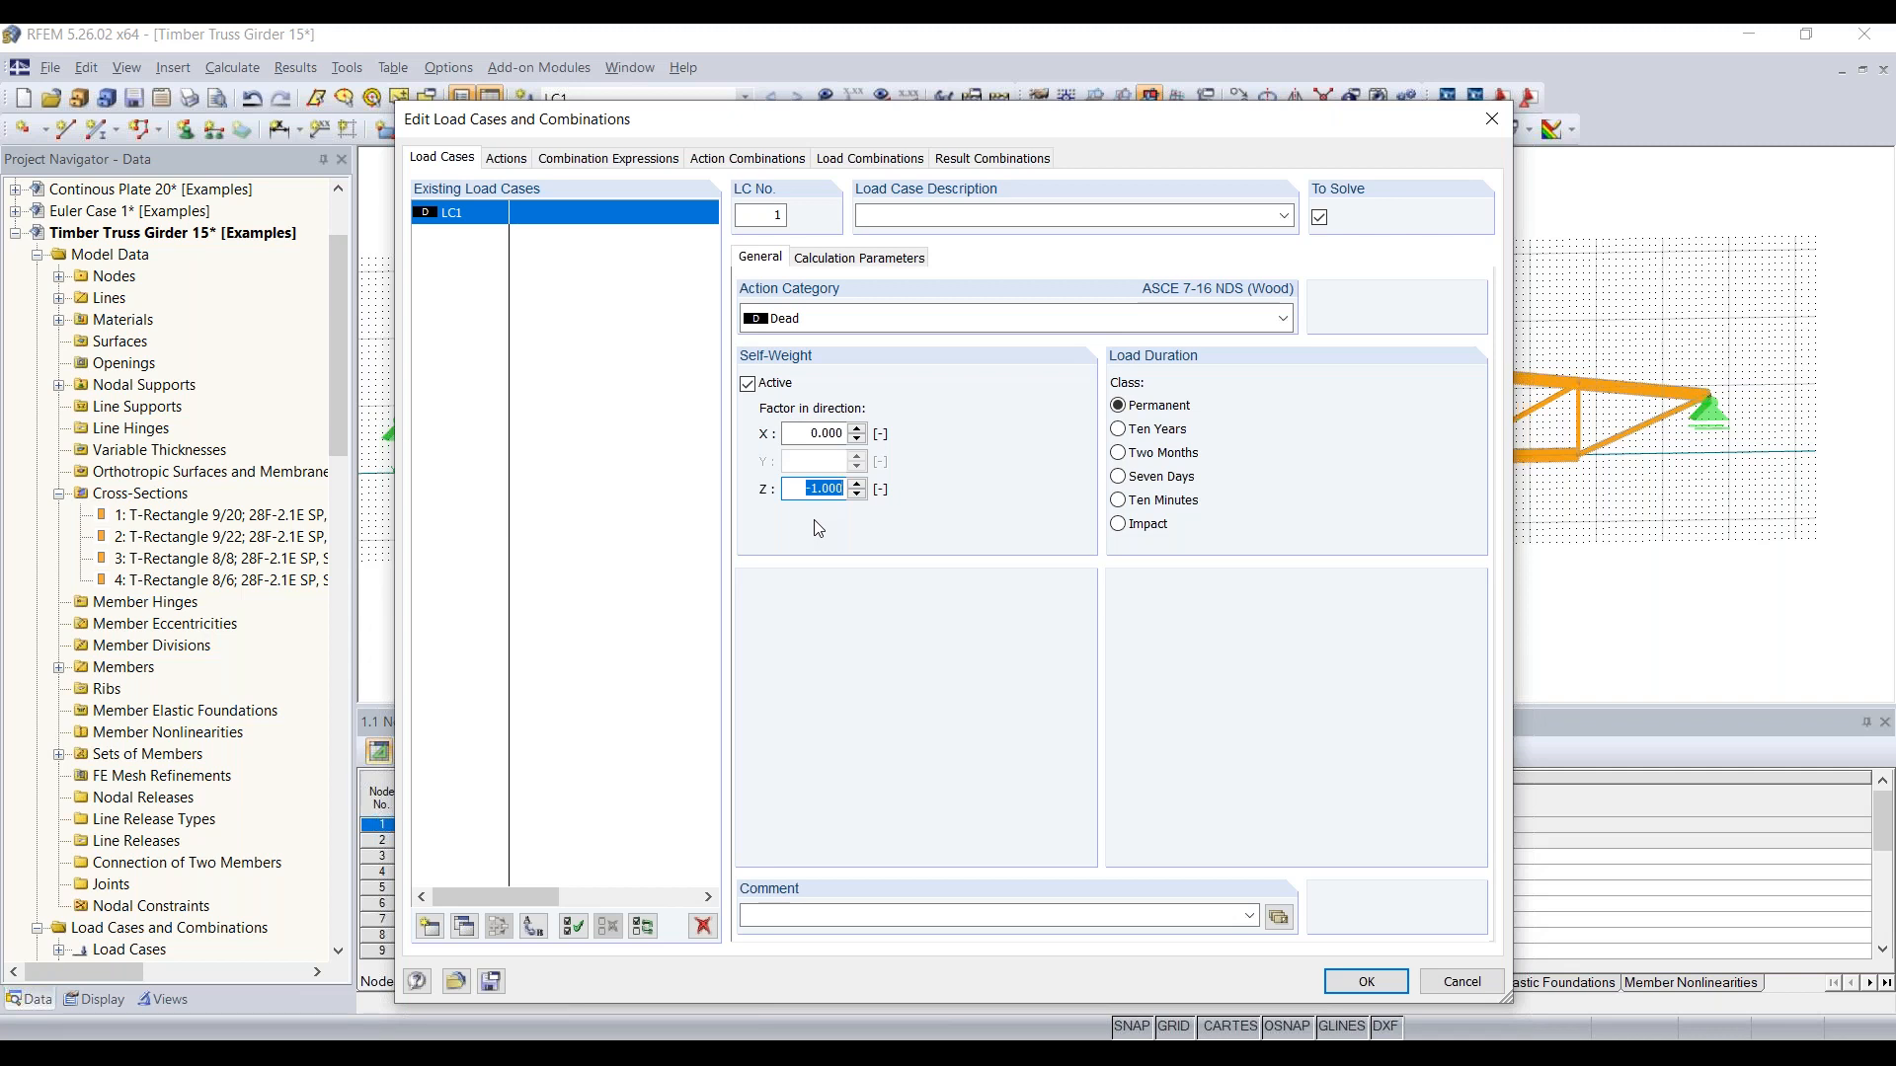
click(947, 222)
text(Self)
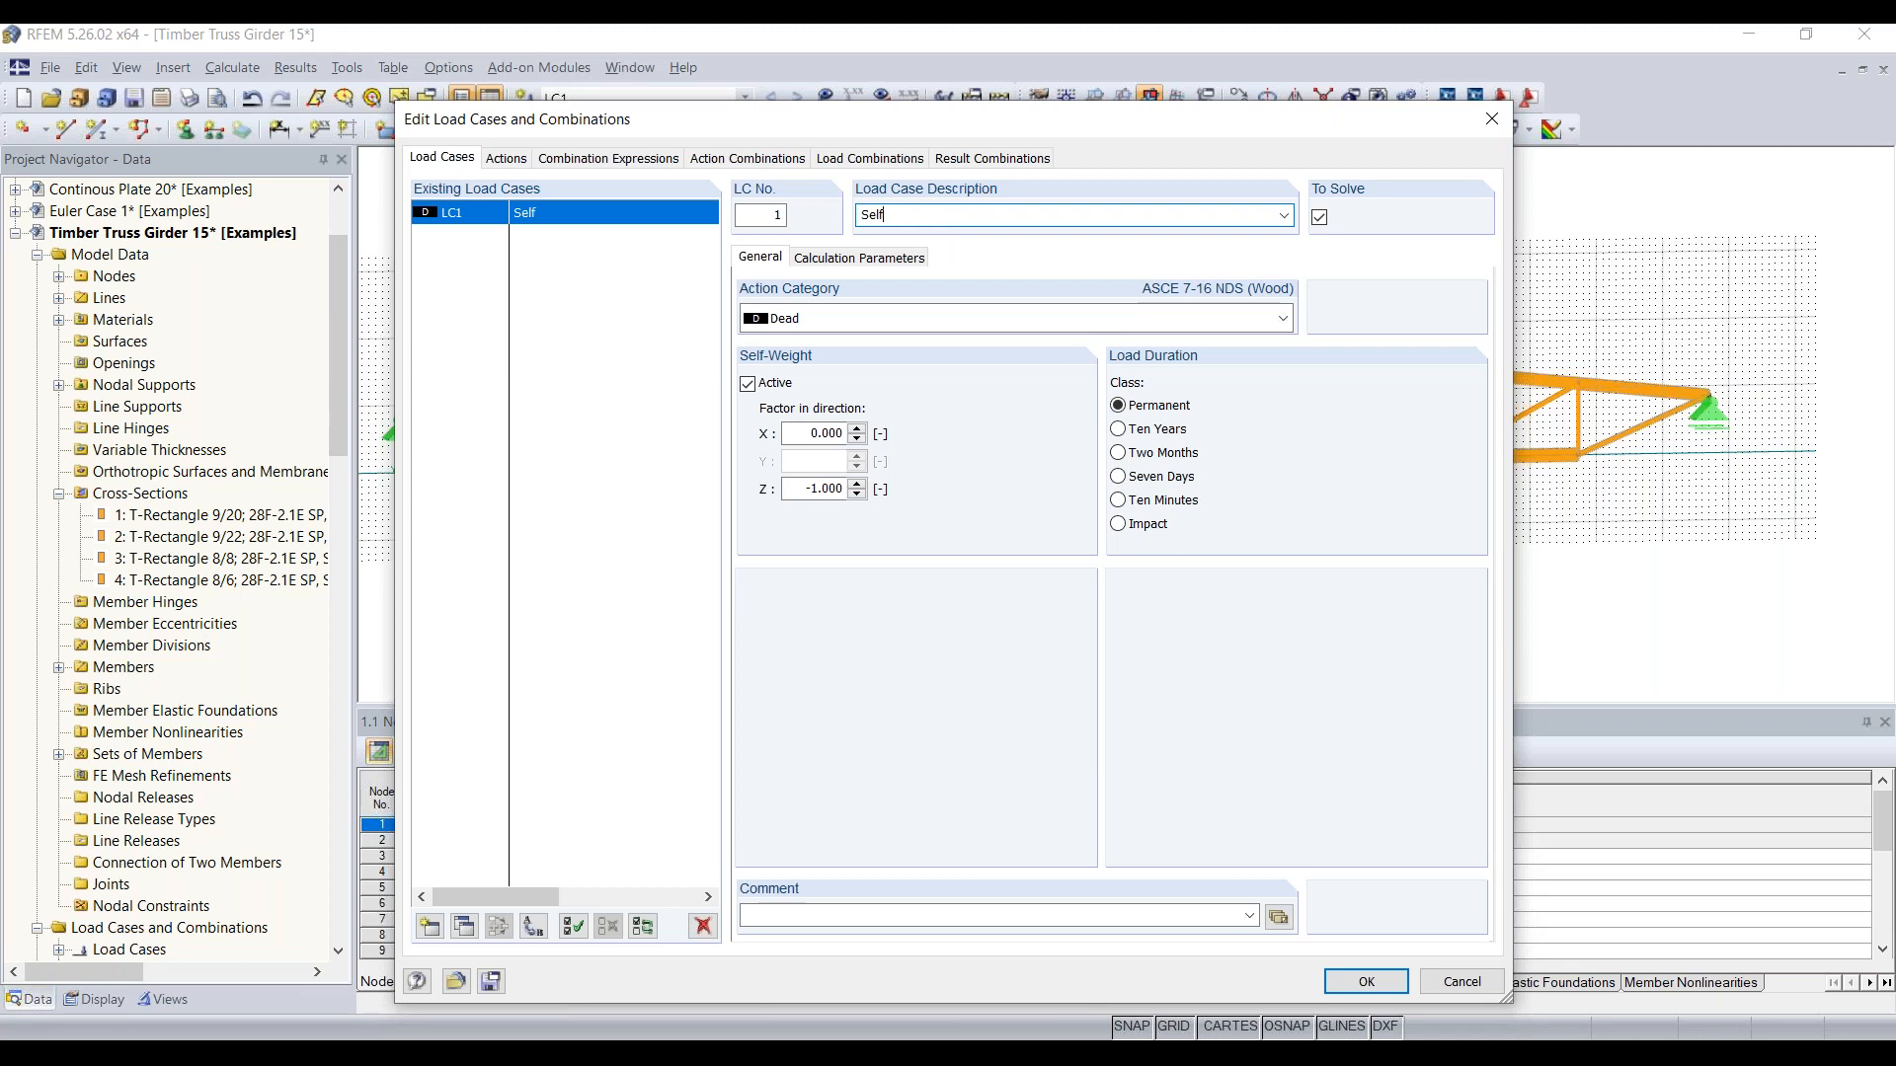
text(-weight)
key(BackSpace)
key(BackSpace)
key(BackSpace)
key(BackSpace)
key(BackSpace)
key(BackSpace)
text(weight + roofload)
Step: Create load case LC2 with the Snow action category and the description "Snow on left side"
click(430, 933)
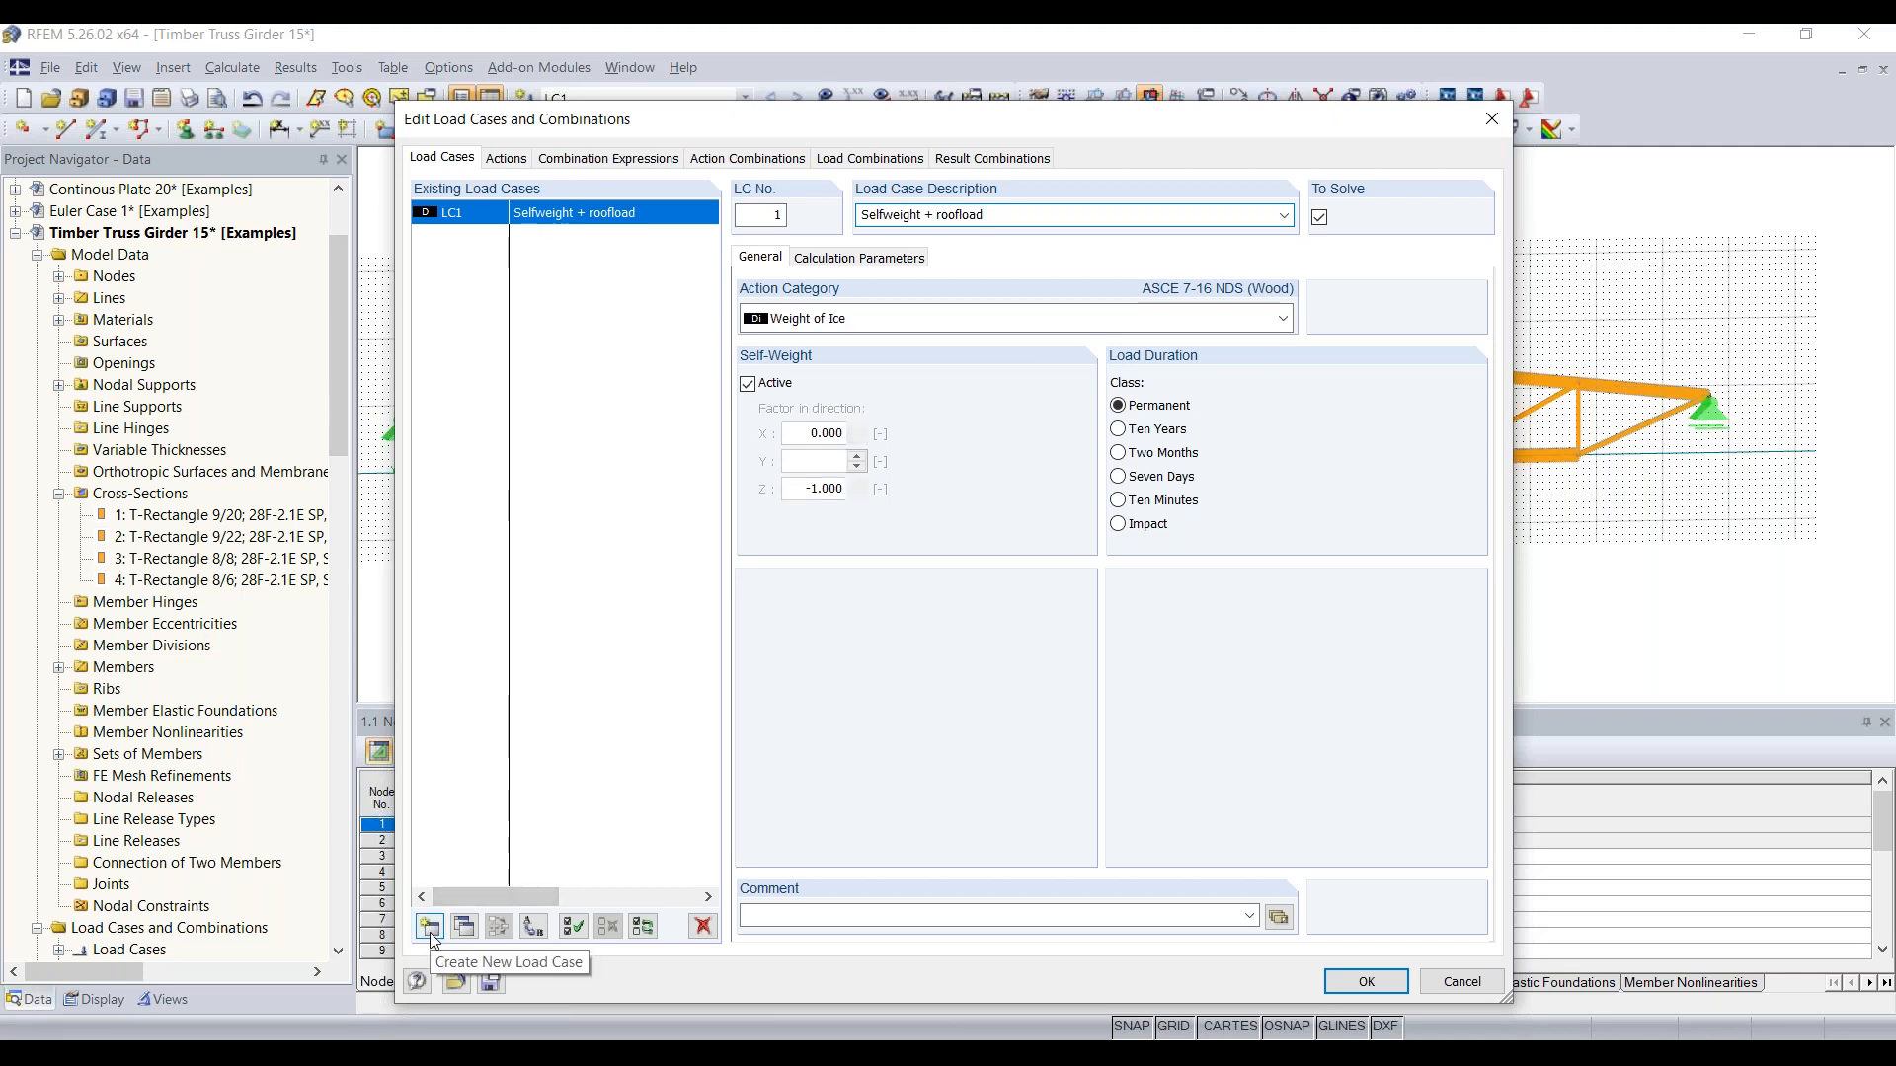
click(430, 928)
click(975, 320)
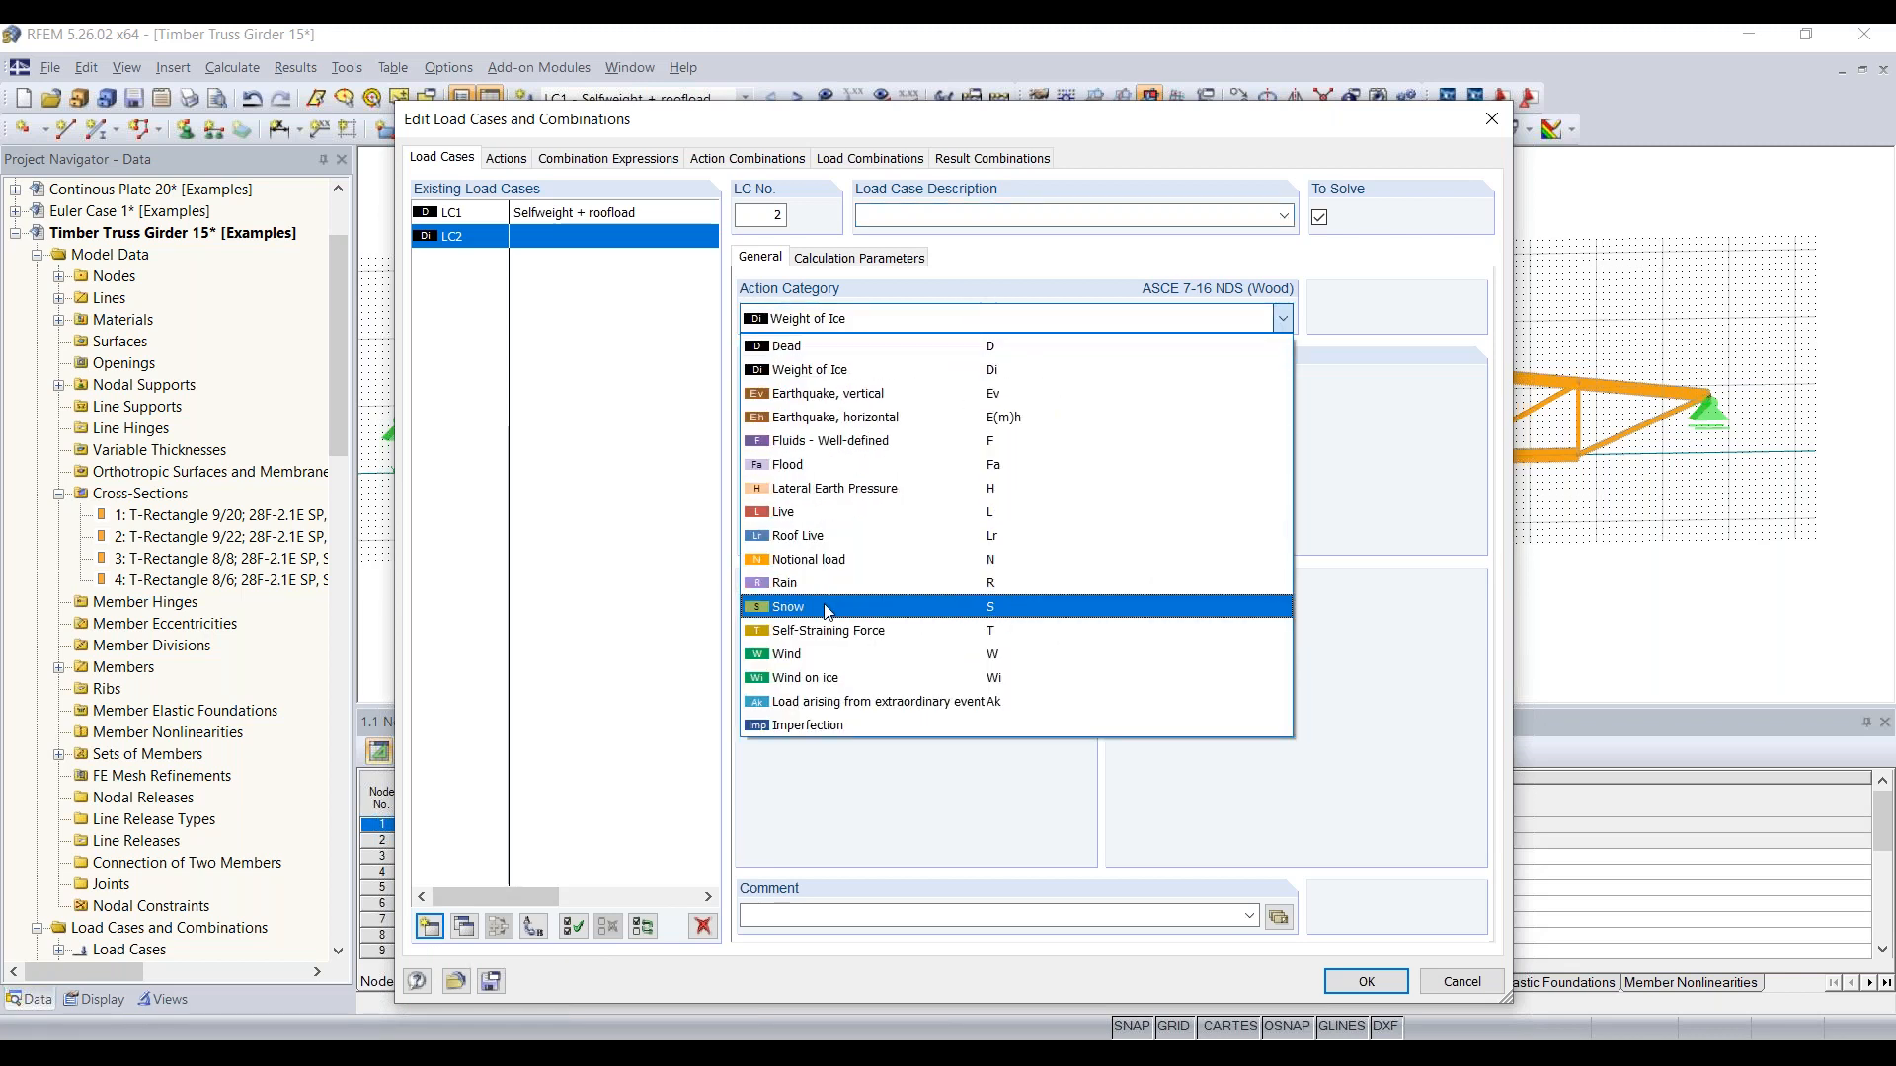
click(825, 607)
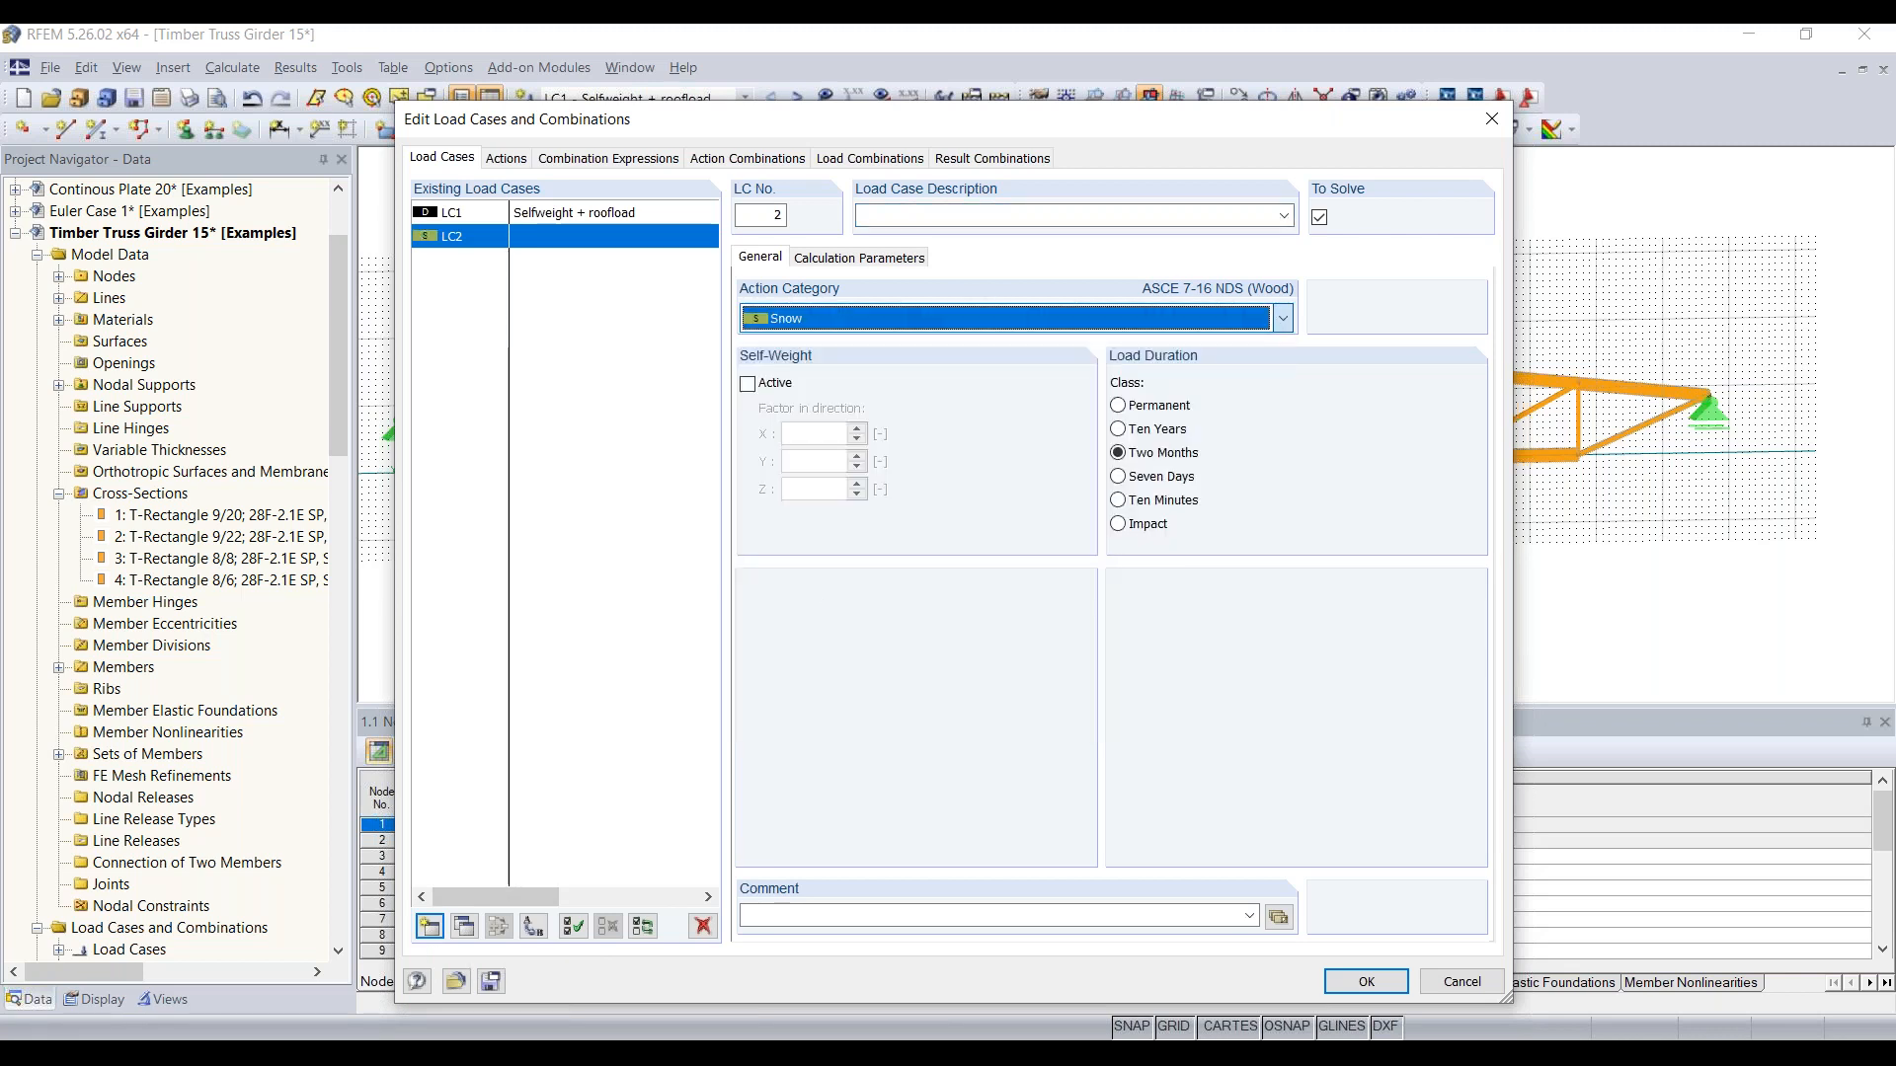
click(992, 214)
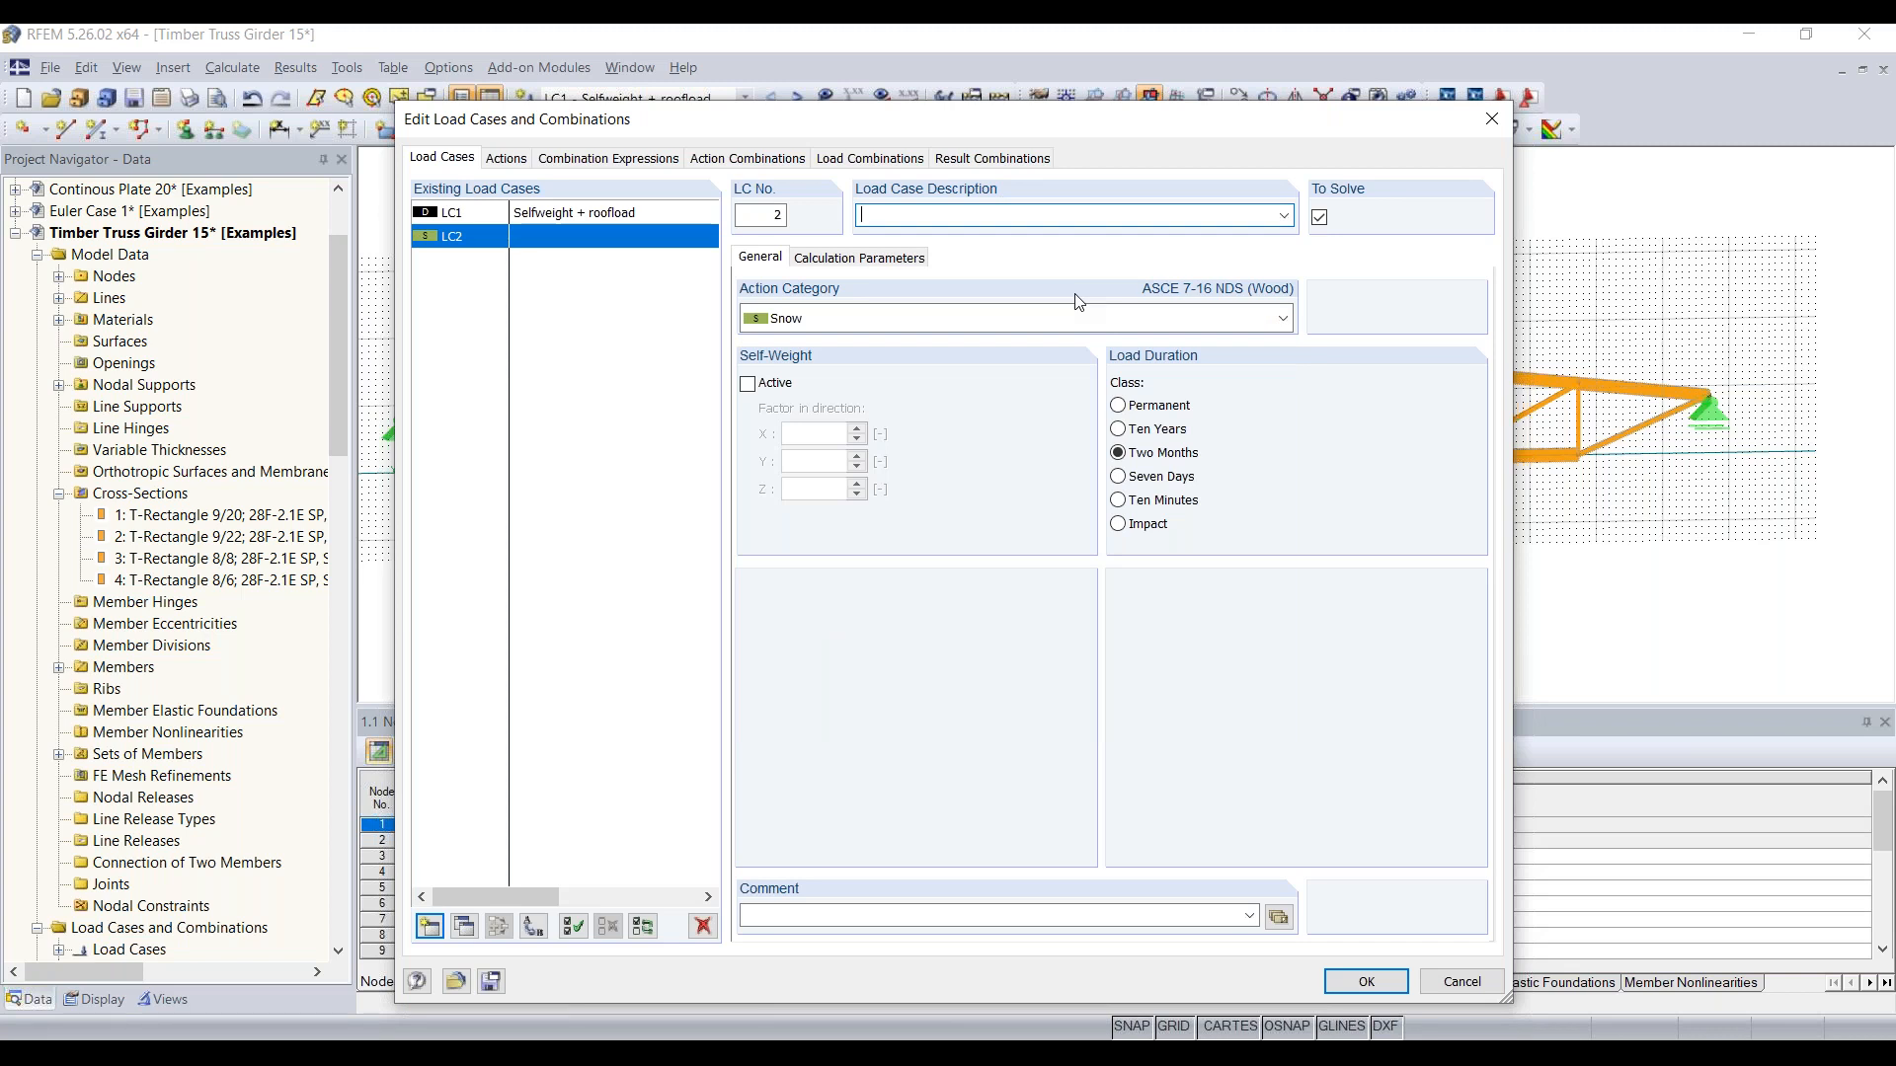
text(Snow on left side)
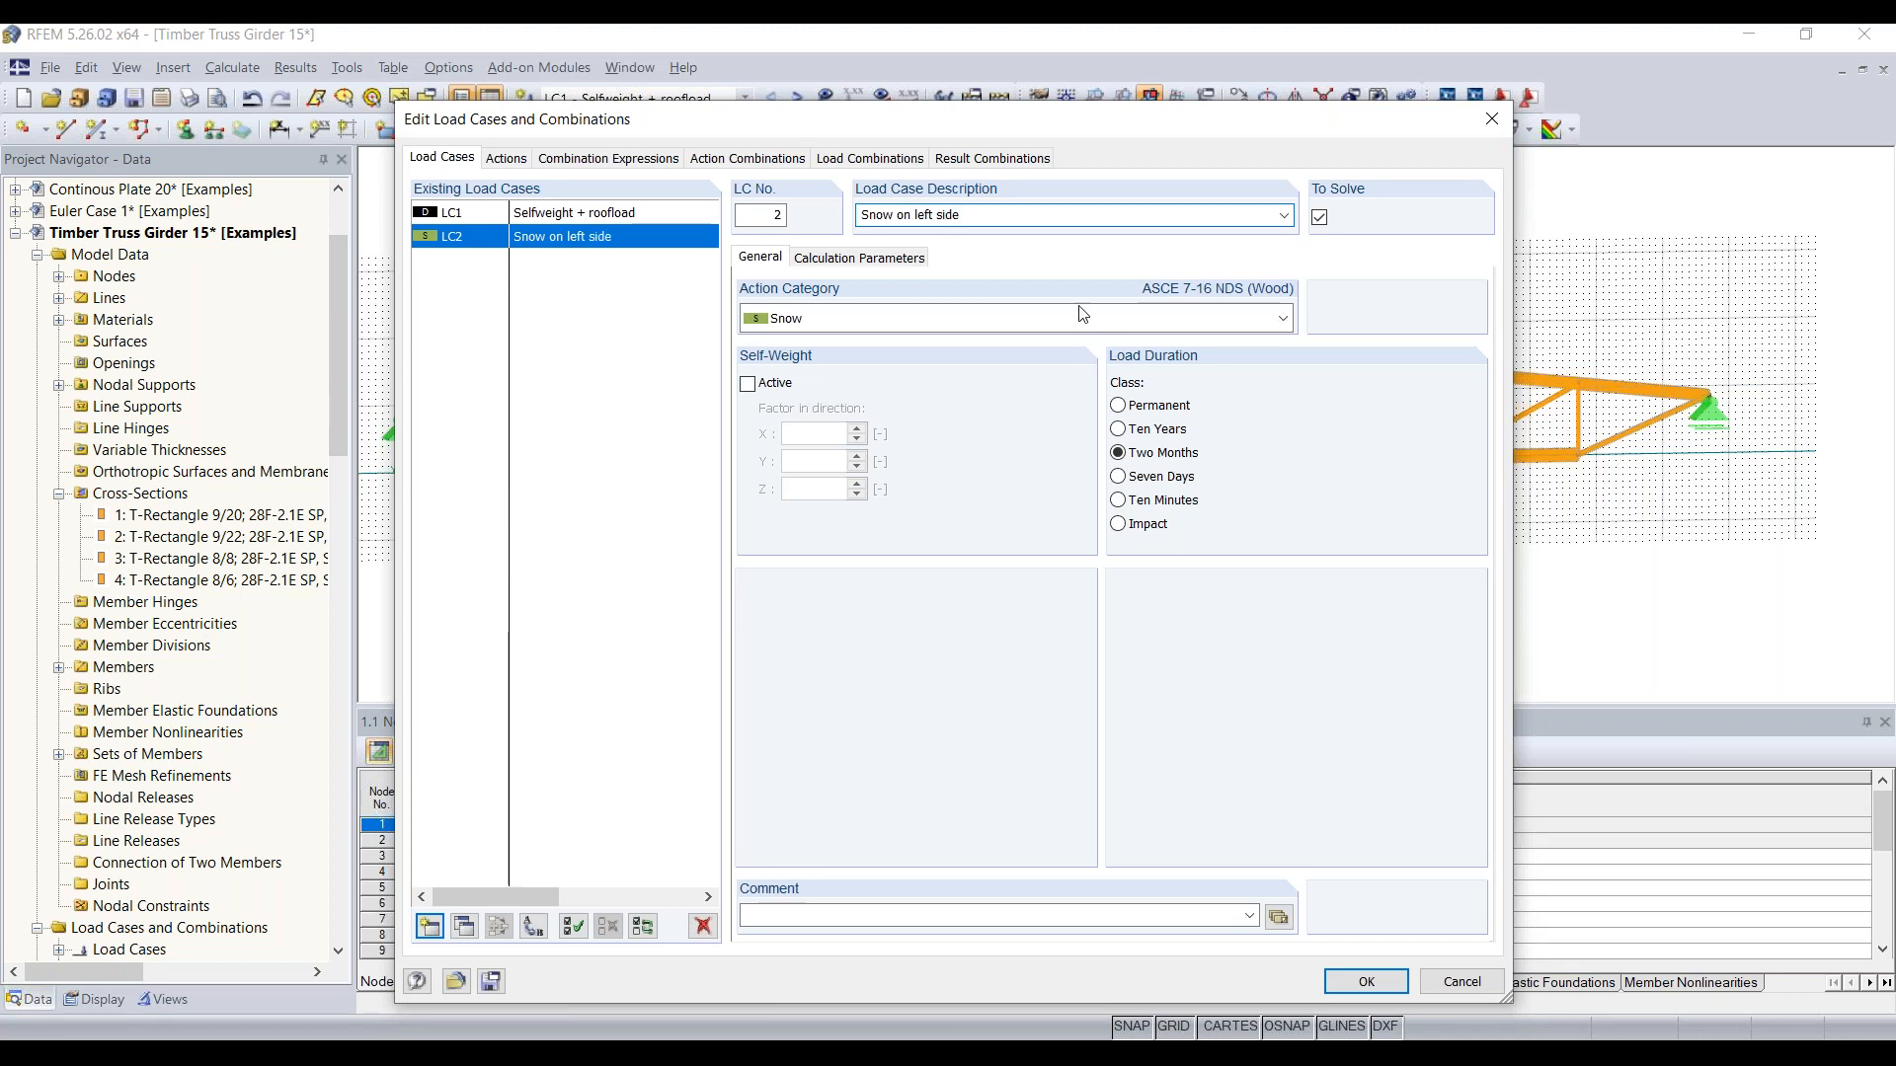
Step: Create load case LC3 in the Snow category with the description "Snow on right side"
click(441, 918)
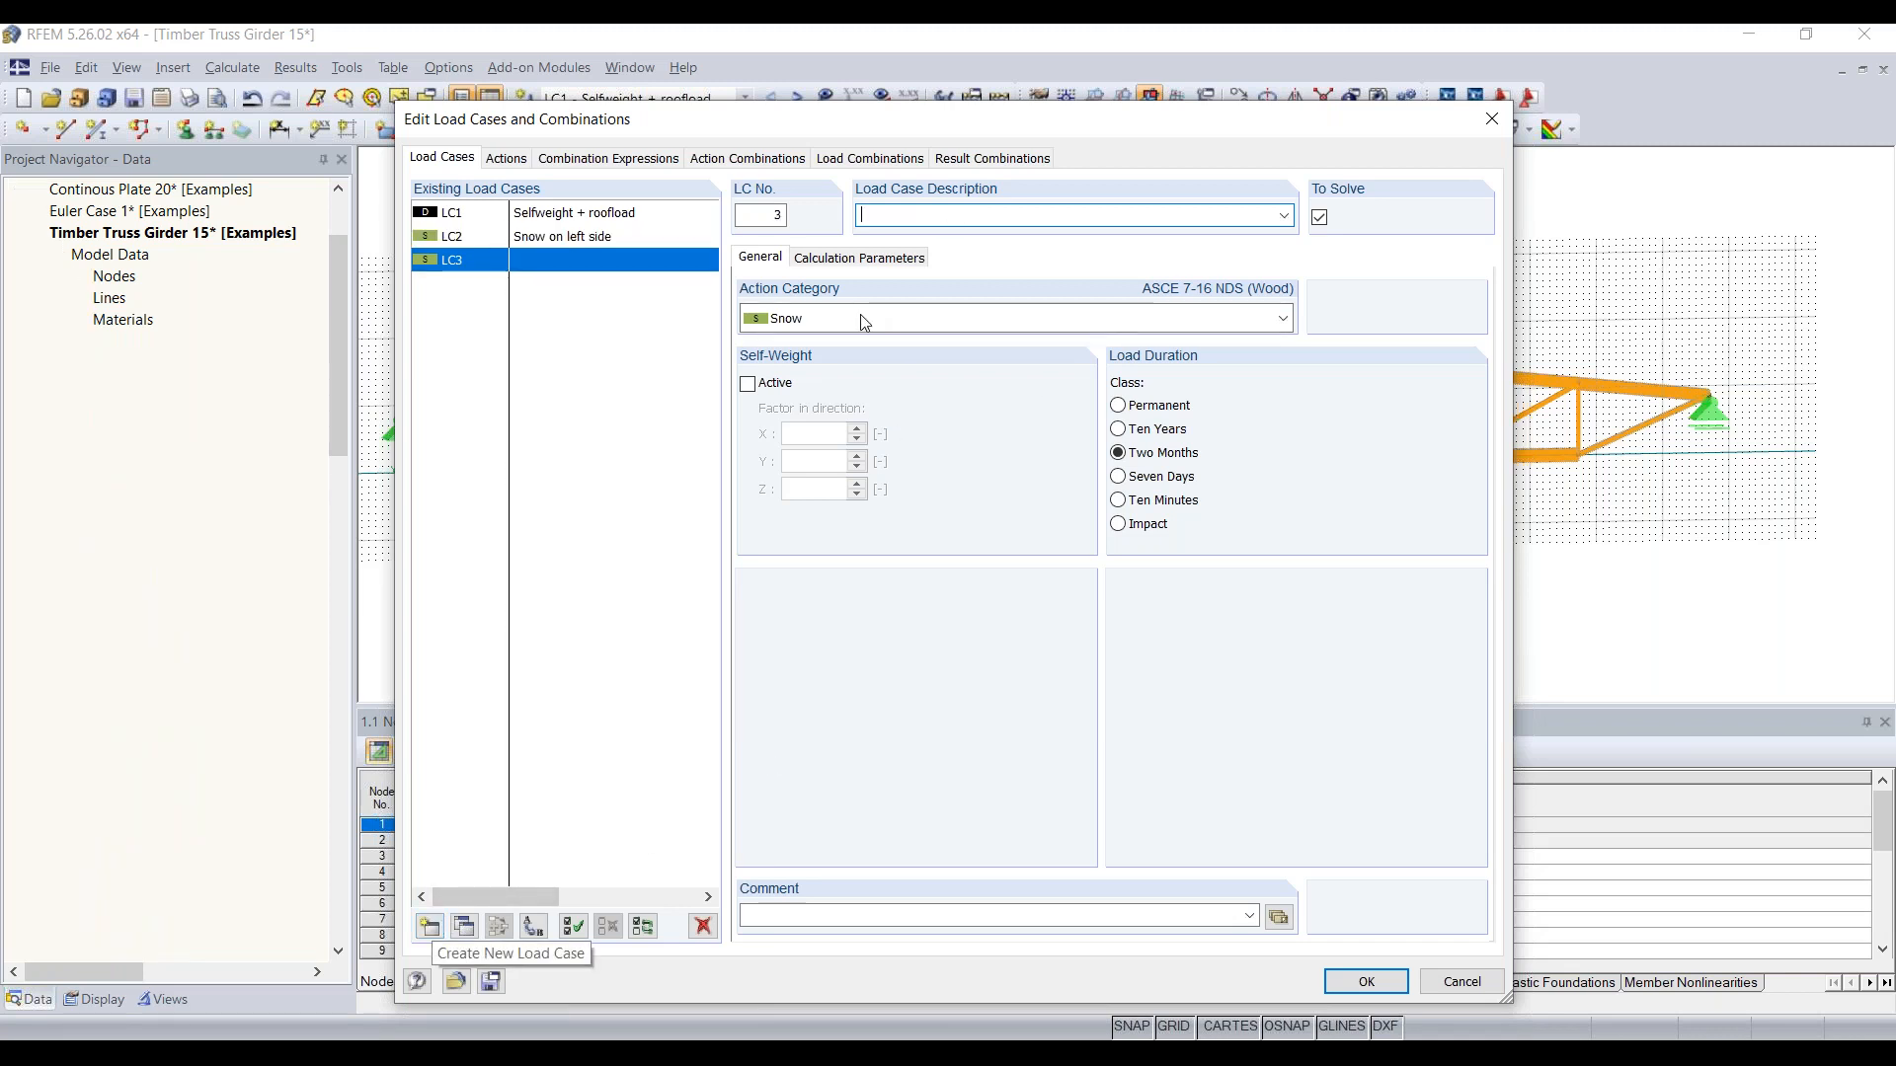
text(Snow on right side)
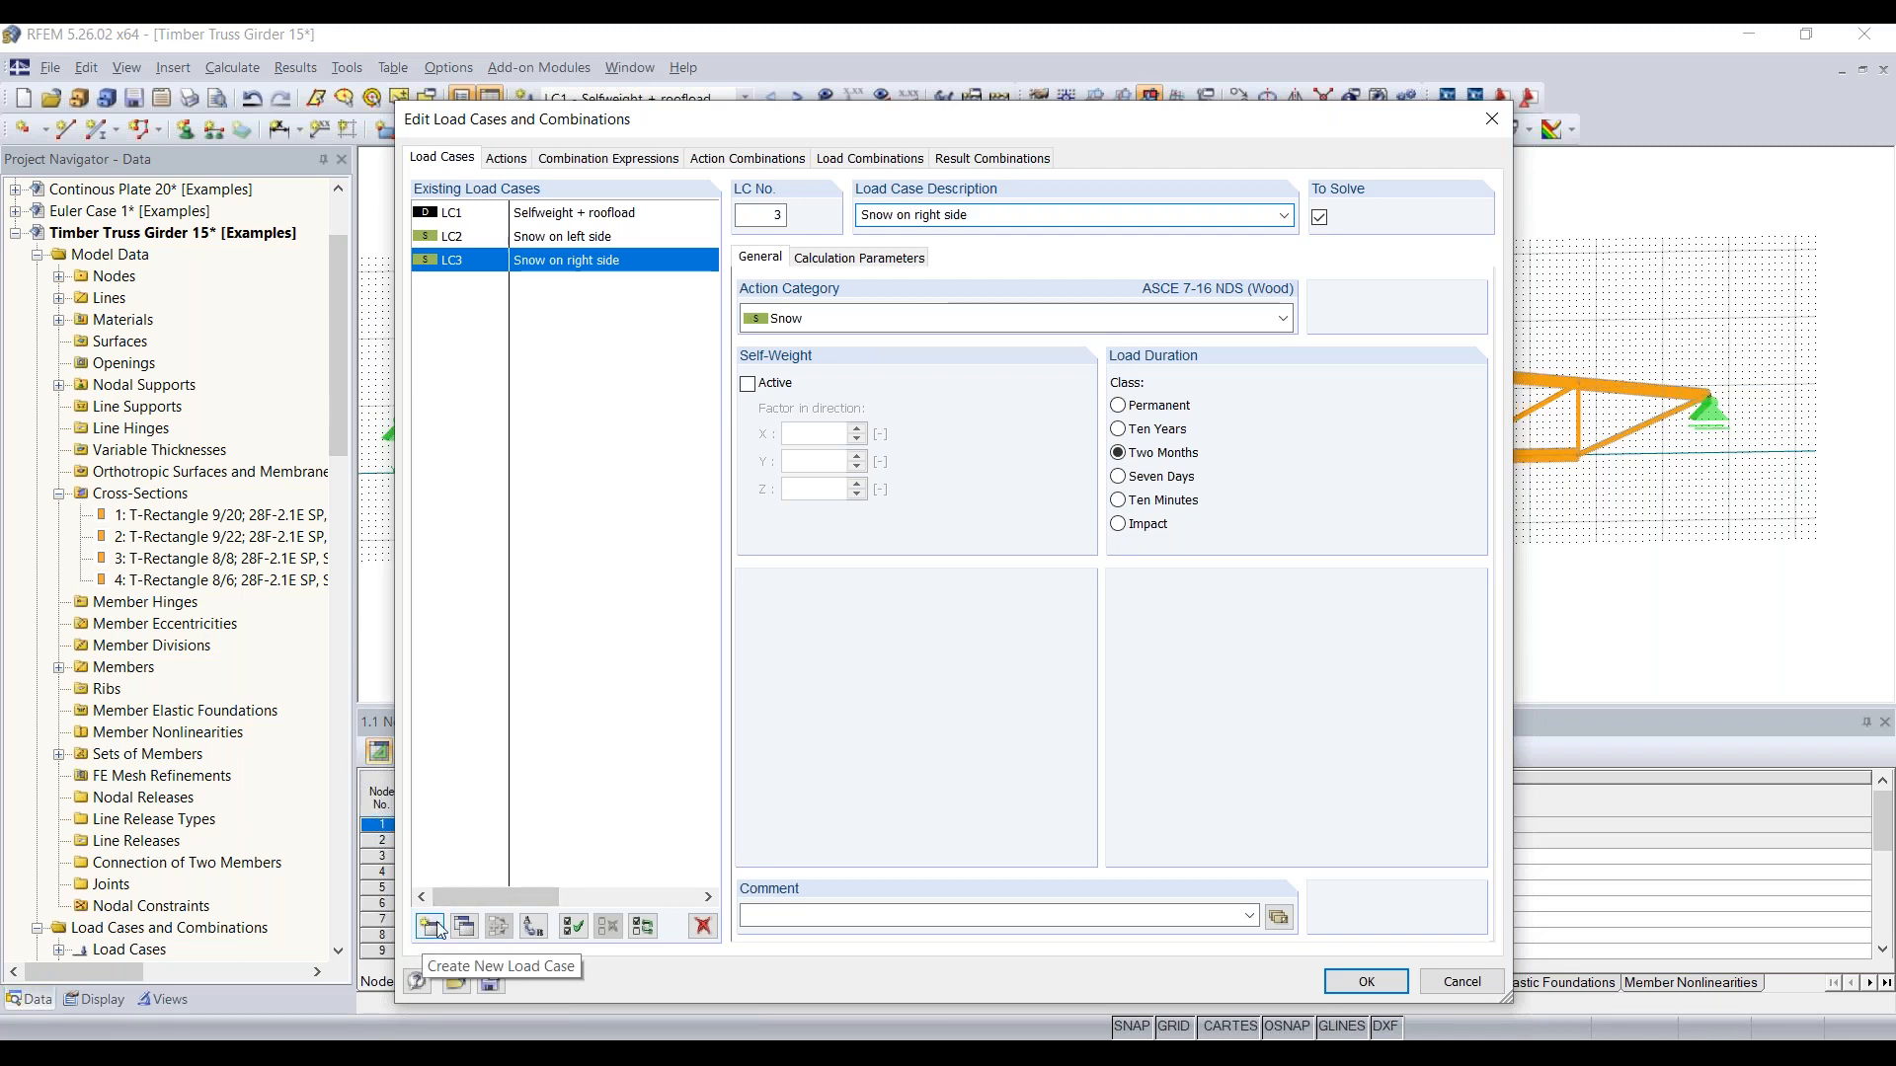
Step: Create load case LC4 with the description "Wind uplift" and the Wind action category
click(432, 926)
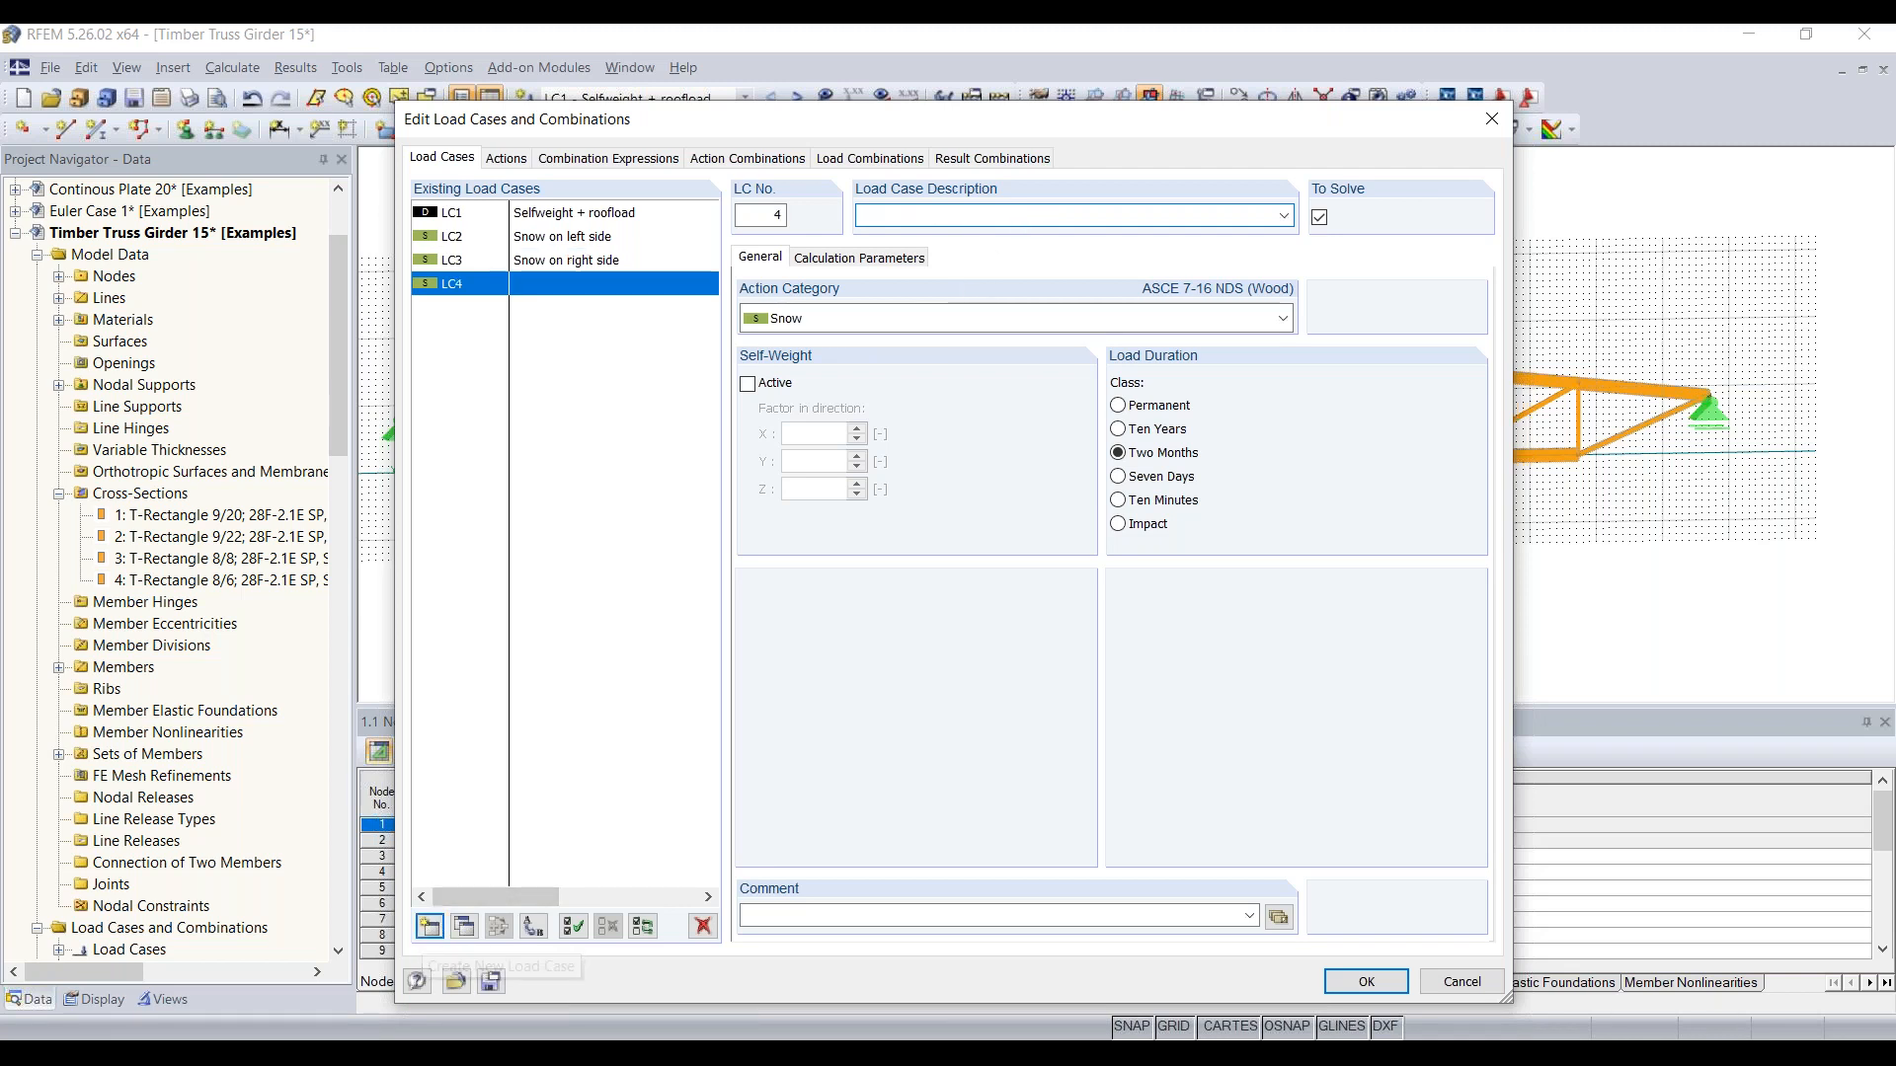
text(Wind on side)
key(BackSpace)
key(BackSpace)
key(BackSpace)
key(BackSpace)
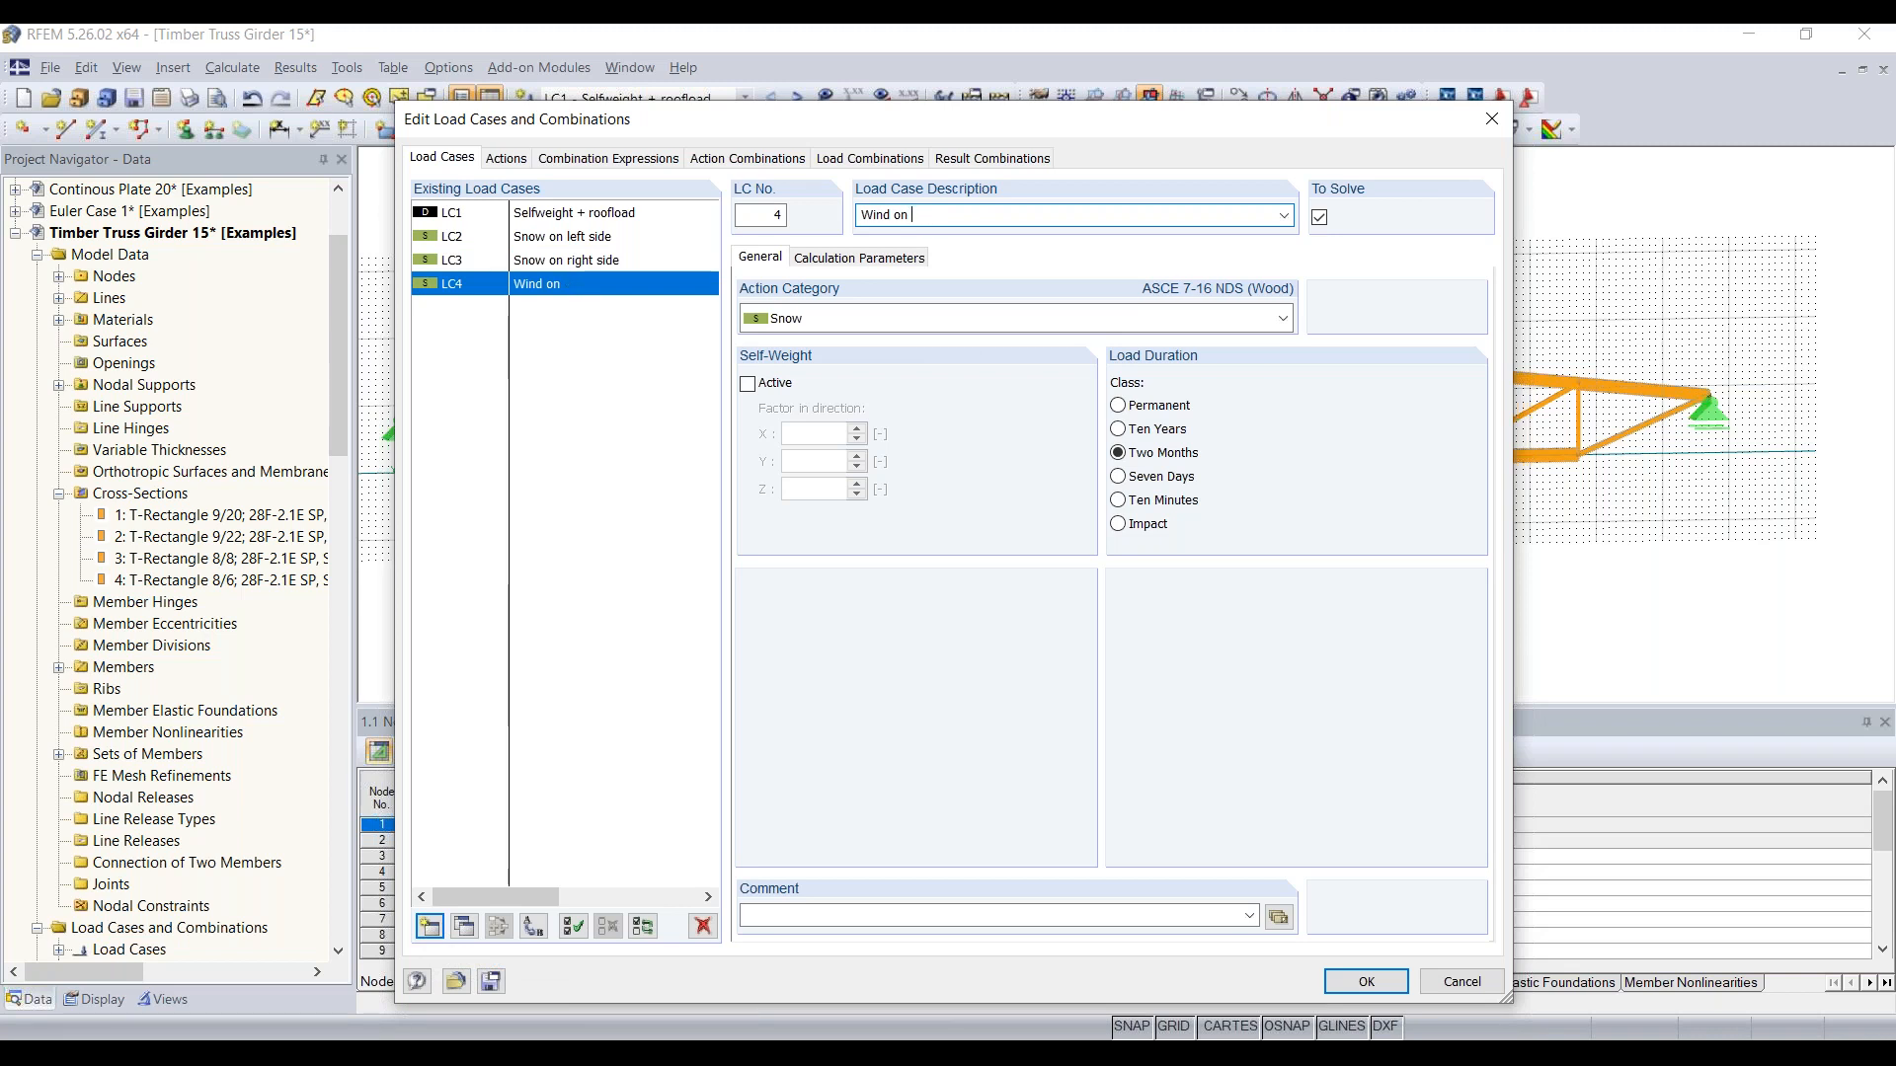
key(BackSpace)
key(BackSpace)
key(BackSpace)
text(uplift)
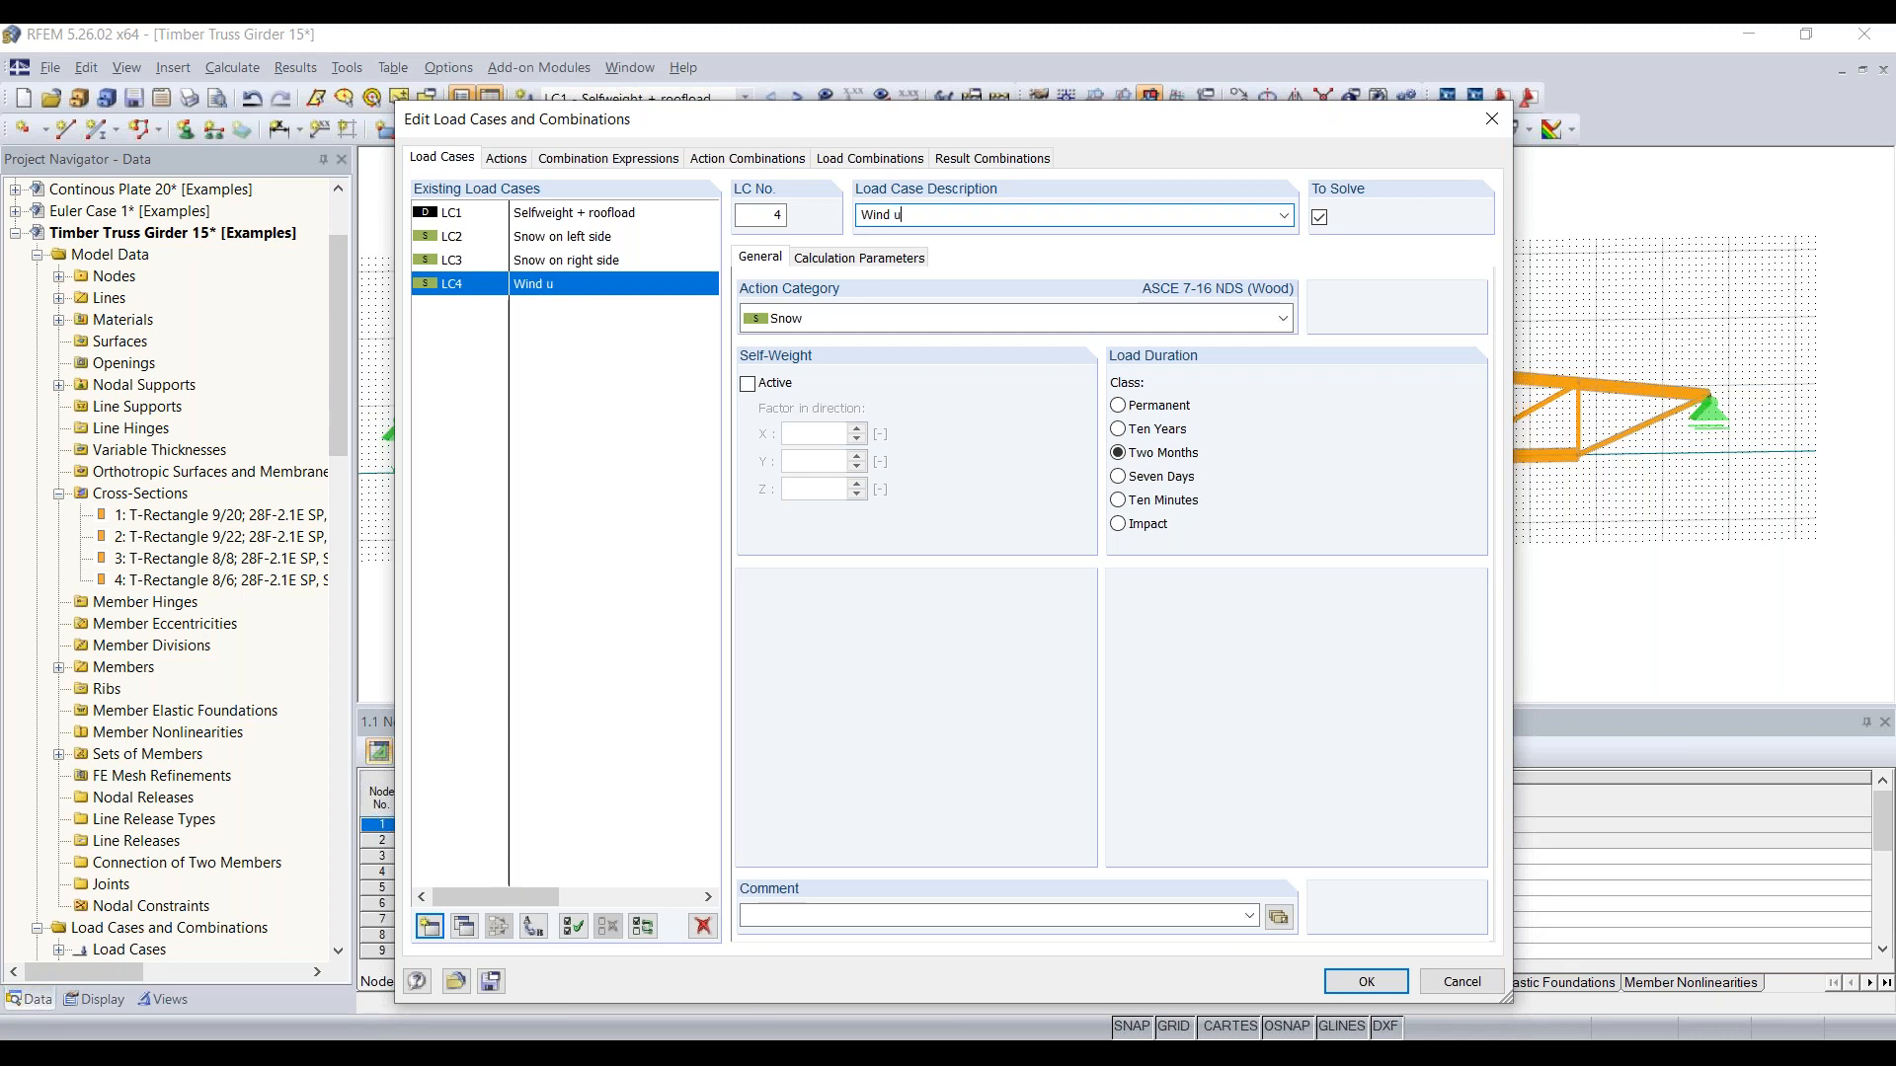
click(808, 320)
key(Down)
key(Down)
key(Return)
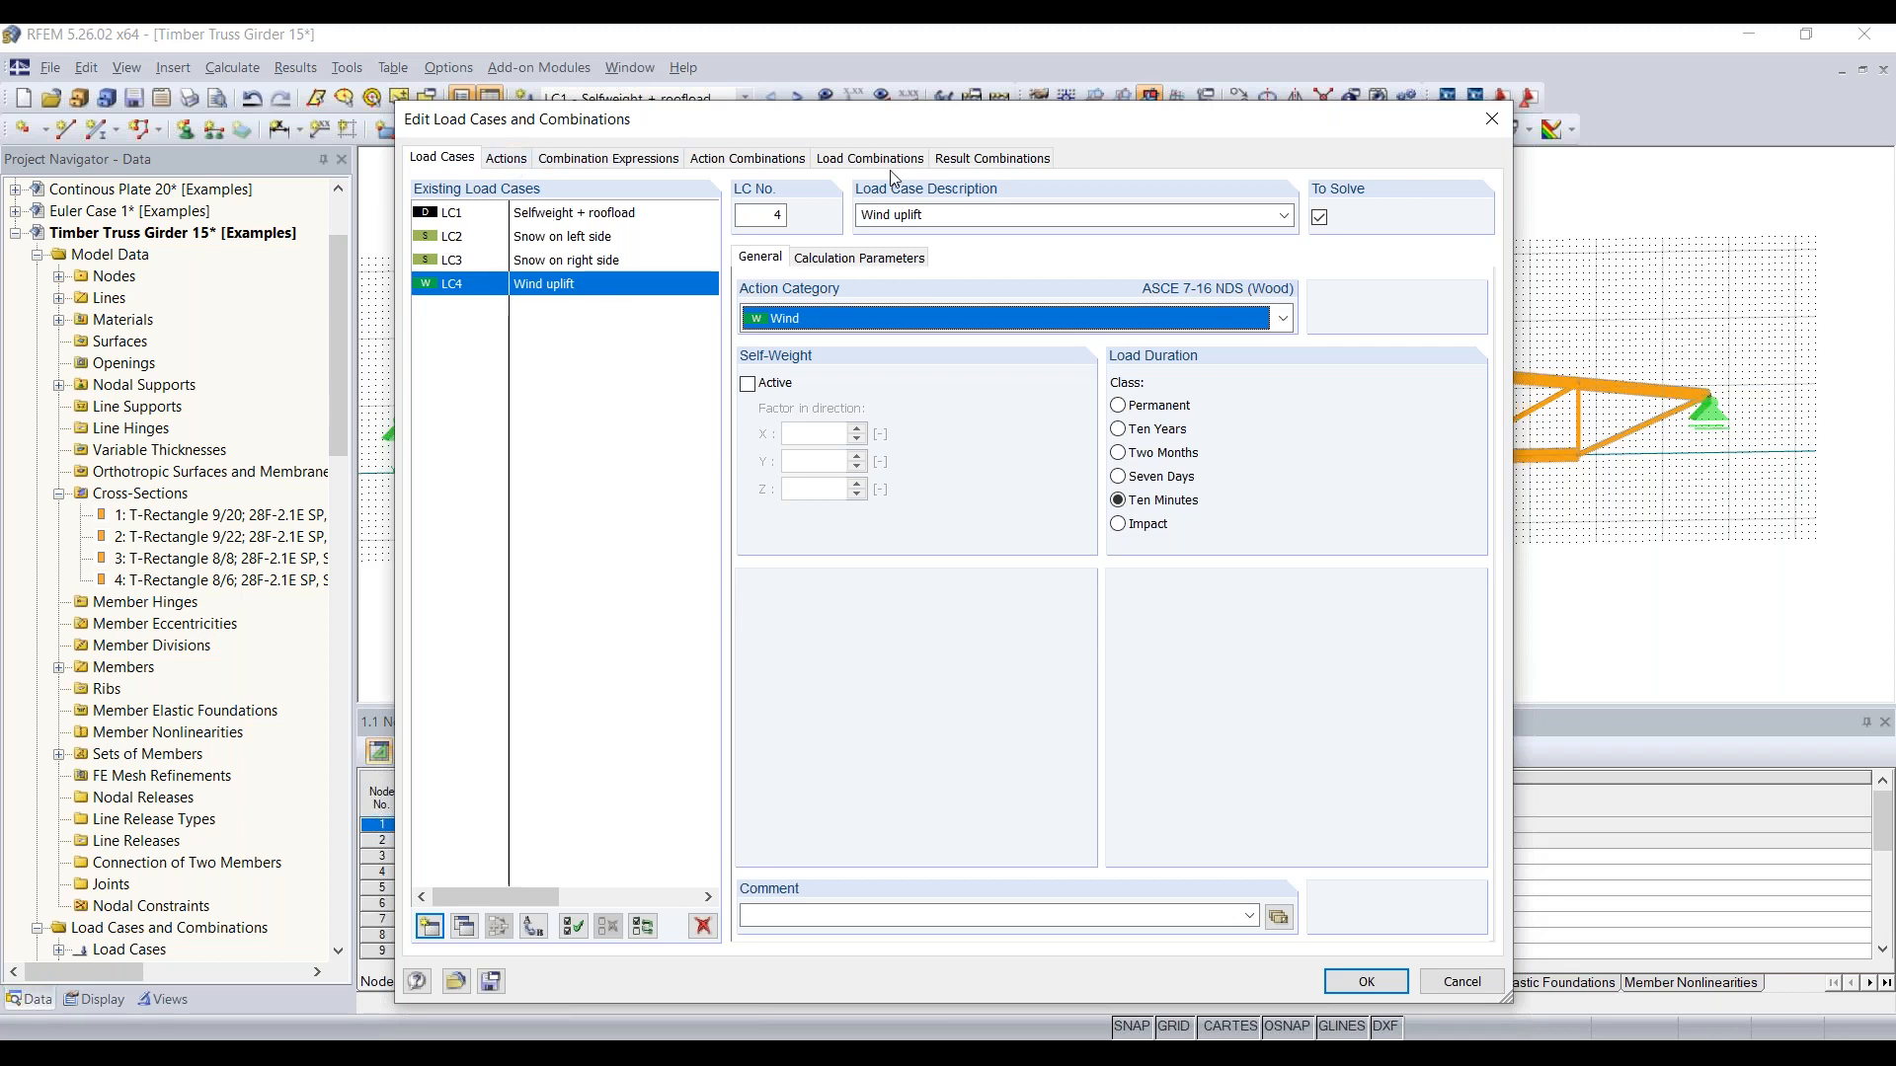
Step: Set the load cases in the Snow action A2 to act simultaneously
click(513, 160)
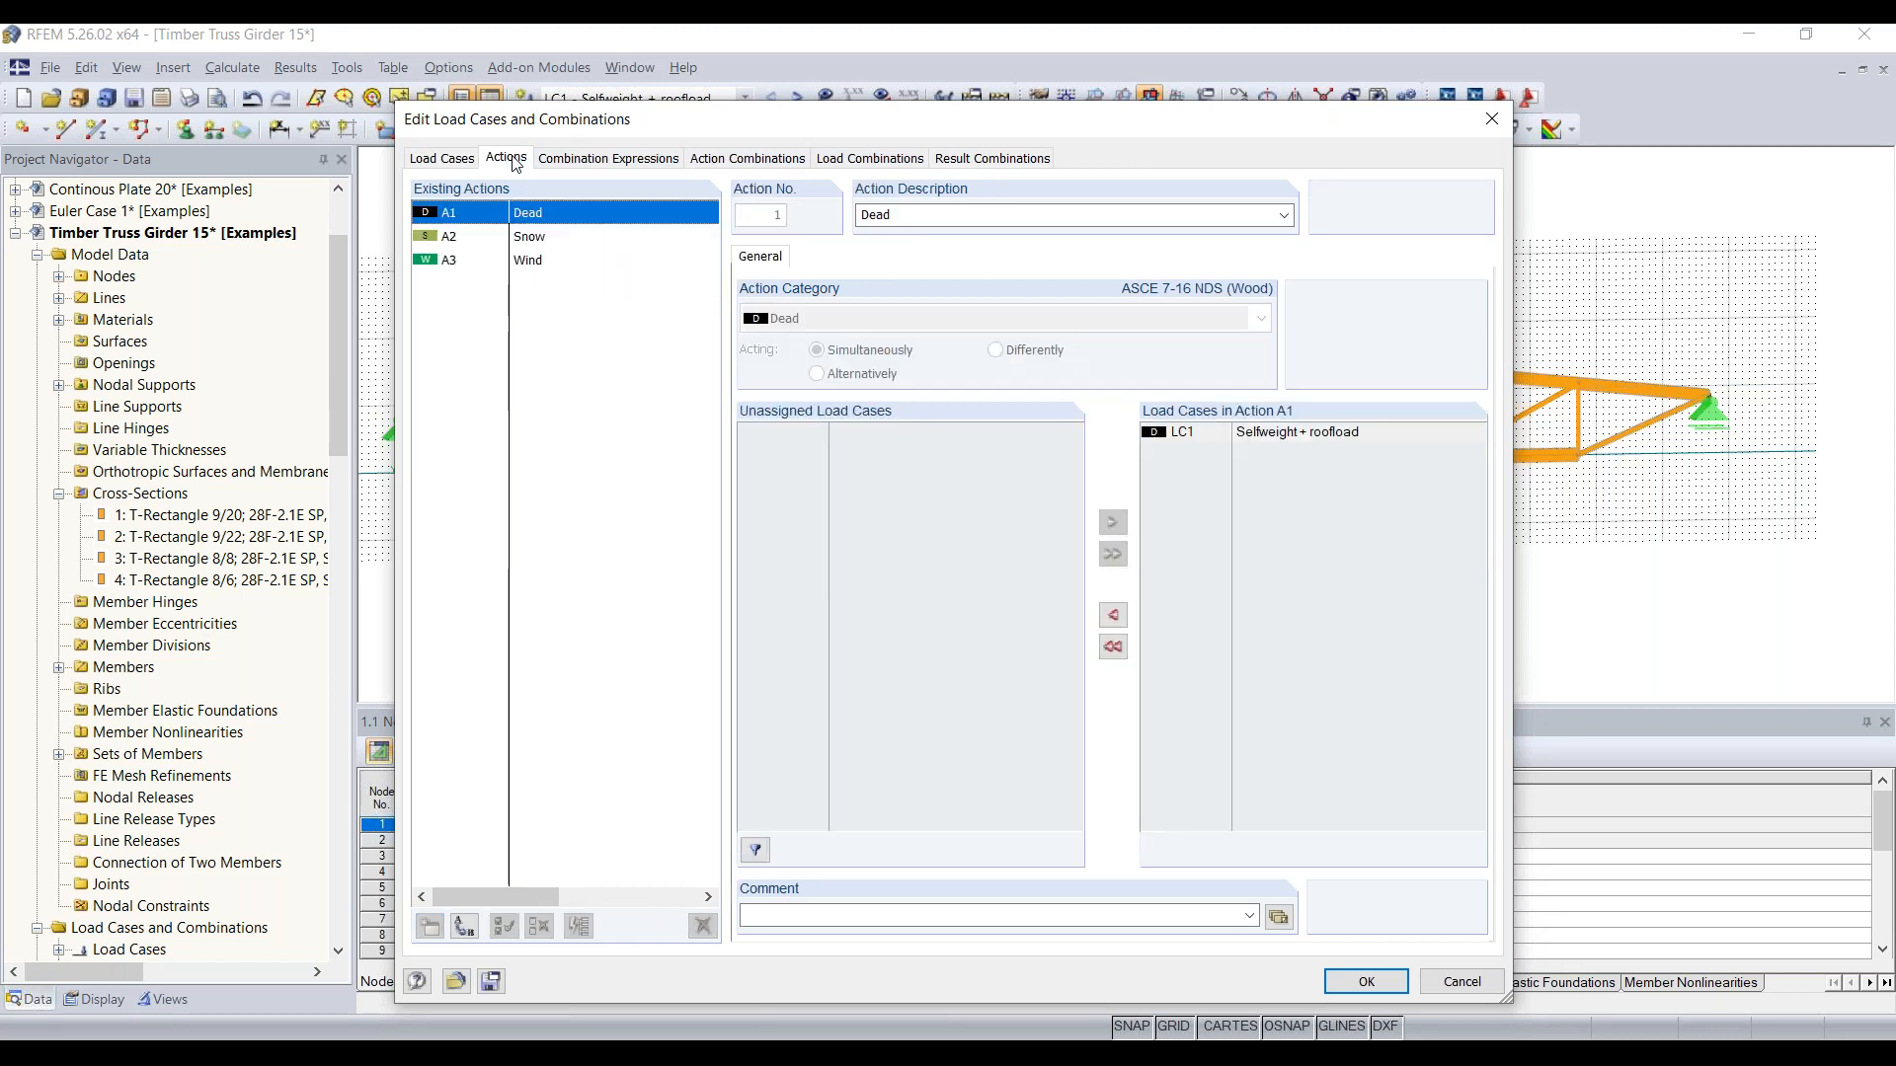
click(541, 246)
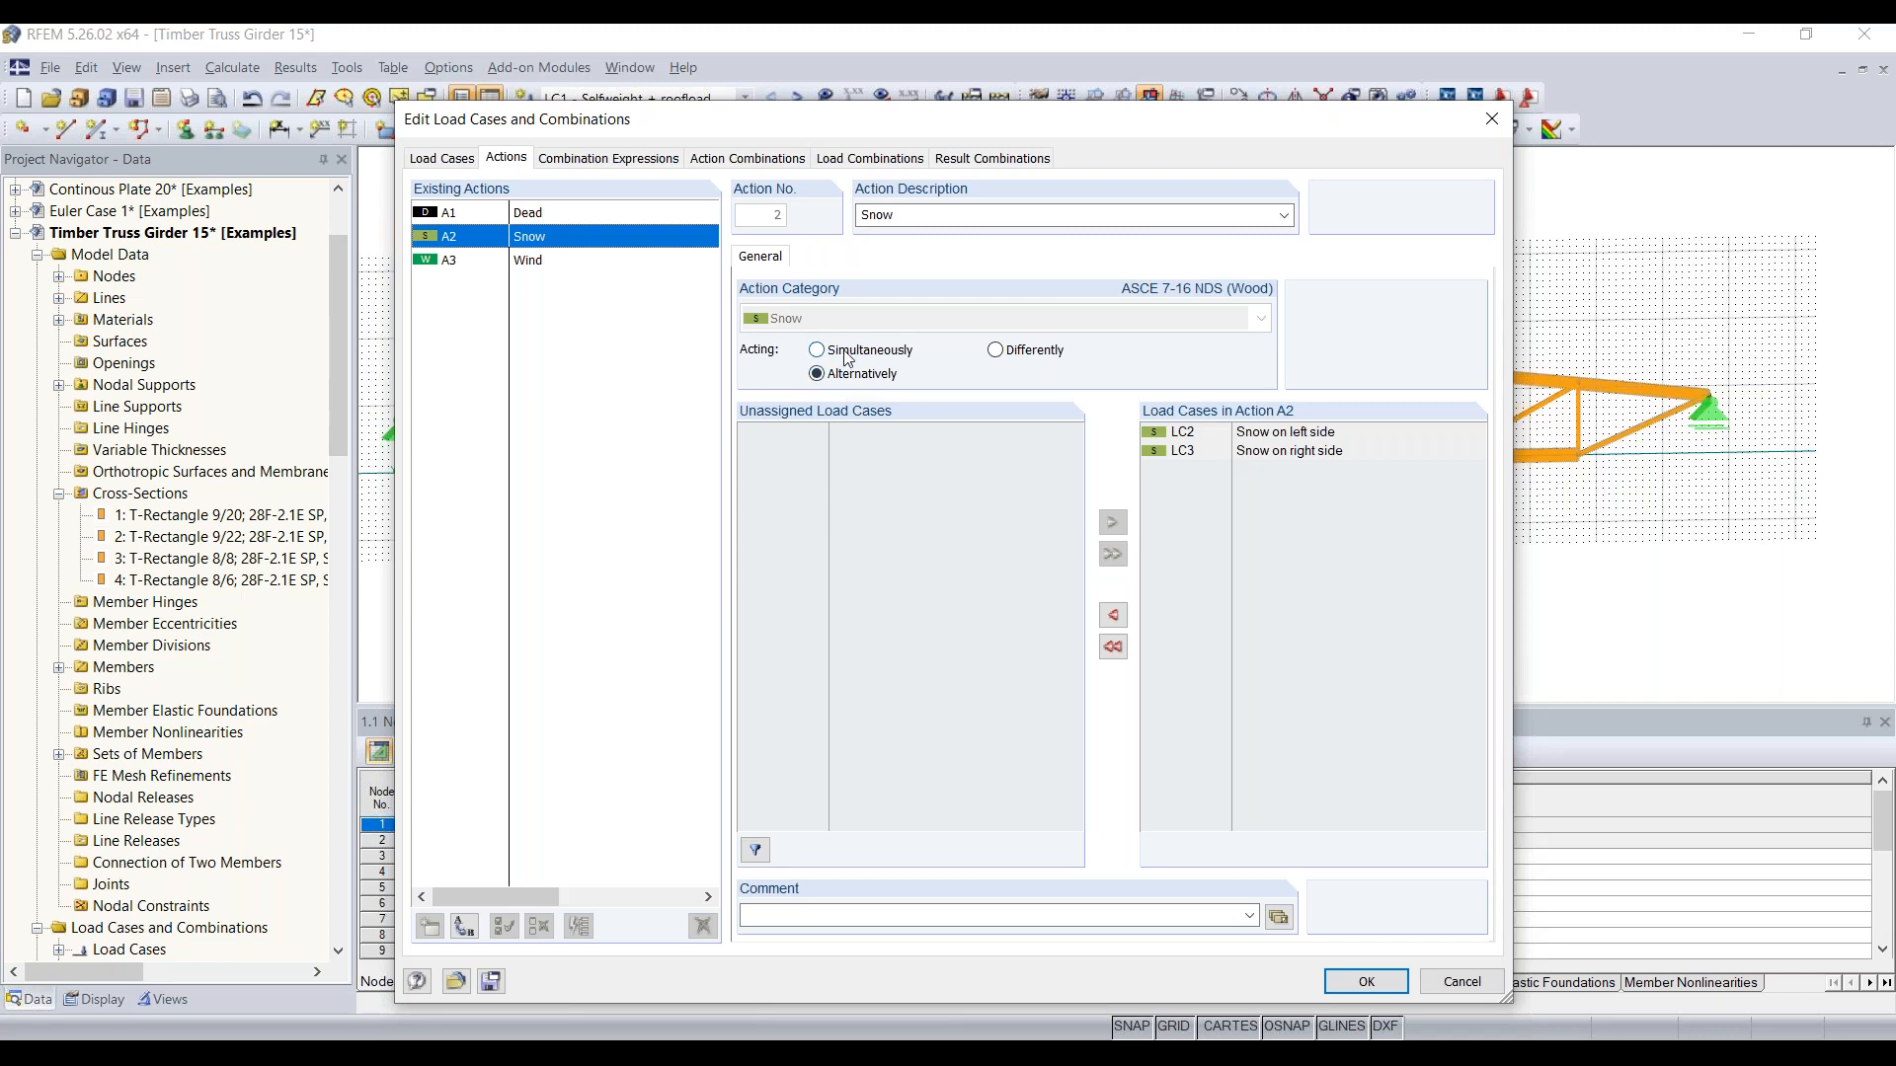
click(848, 359)
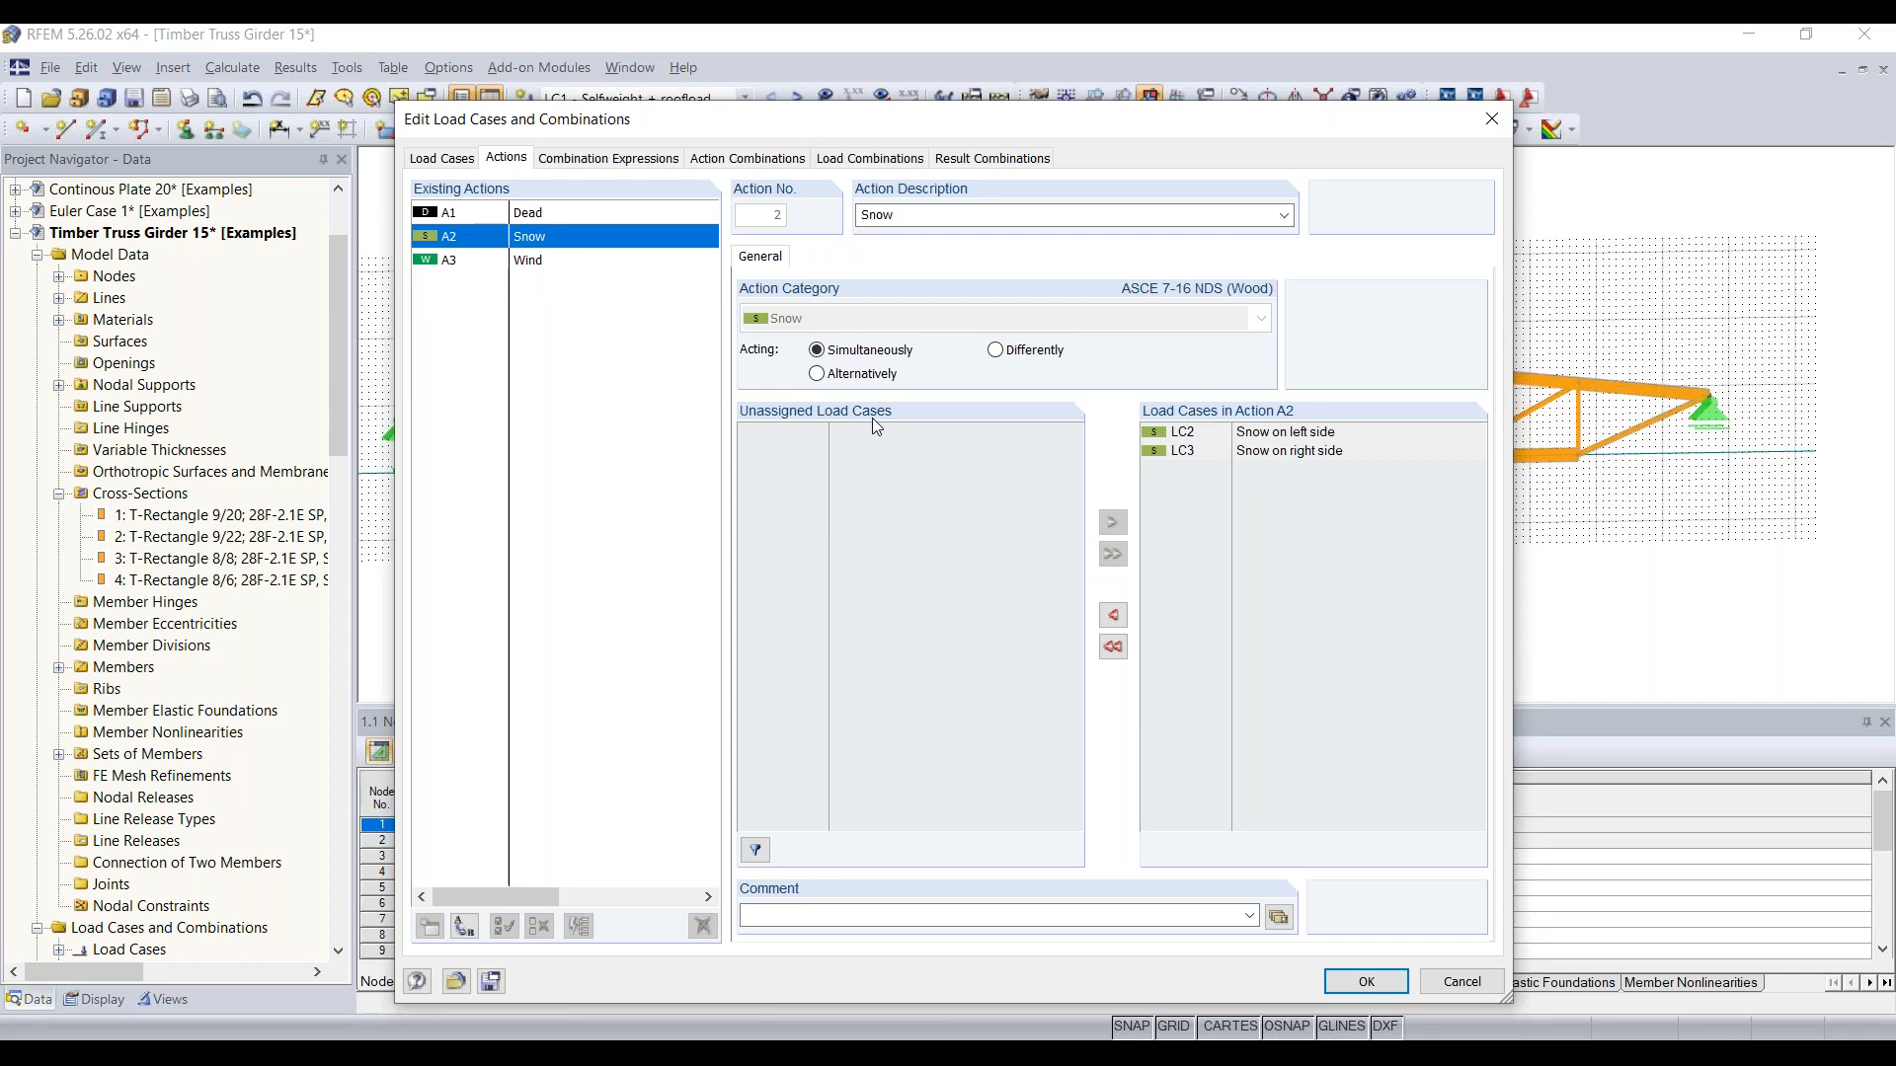
Step: Examine the combination formulas of the Section 2.3 (LRFD) design situation for combination expression CE1
click(610, 159)
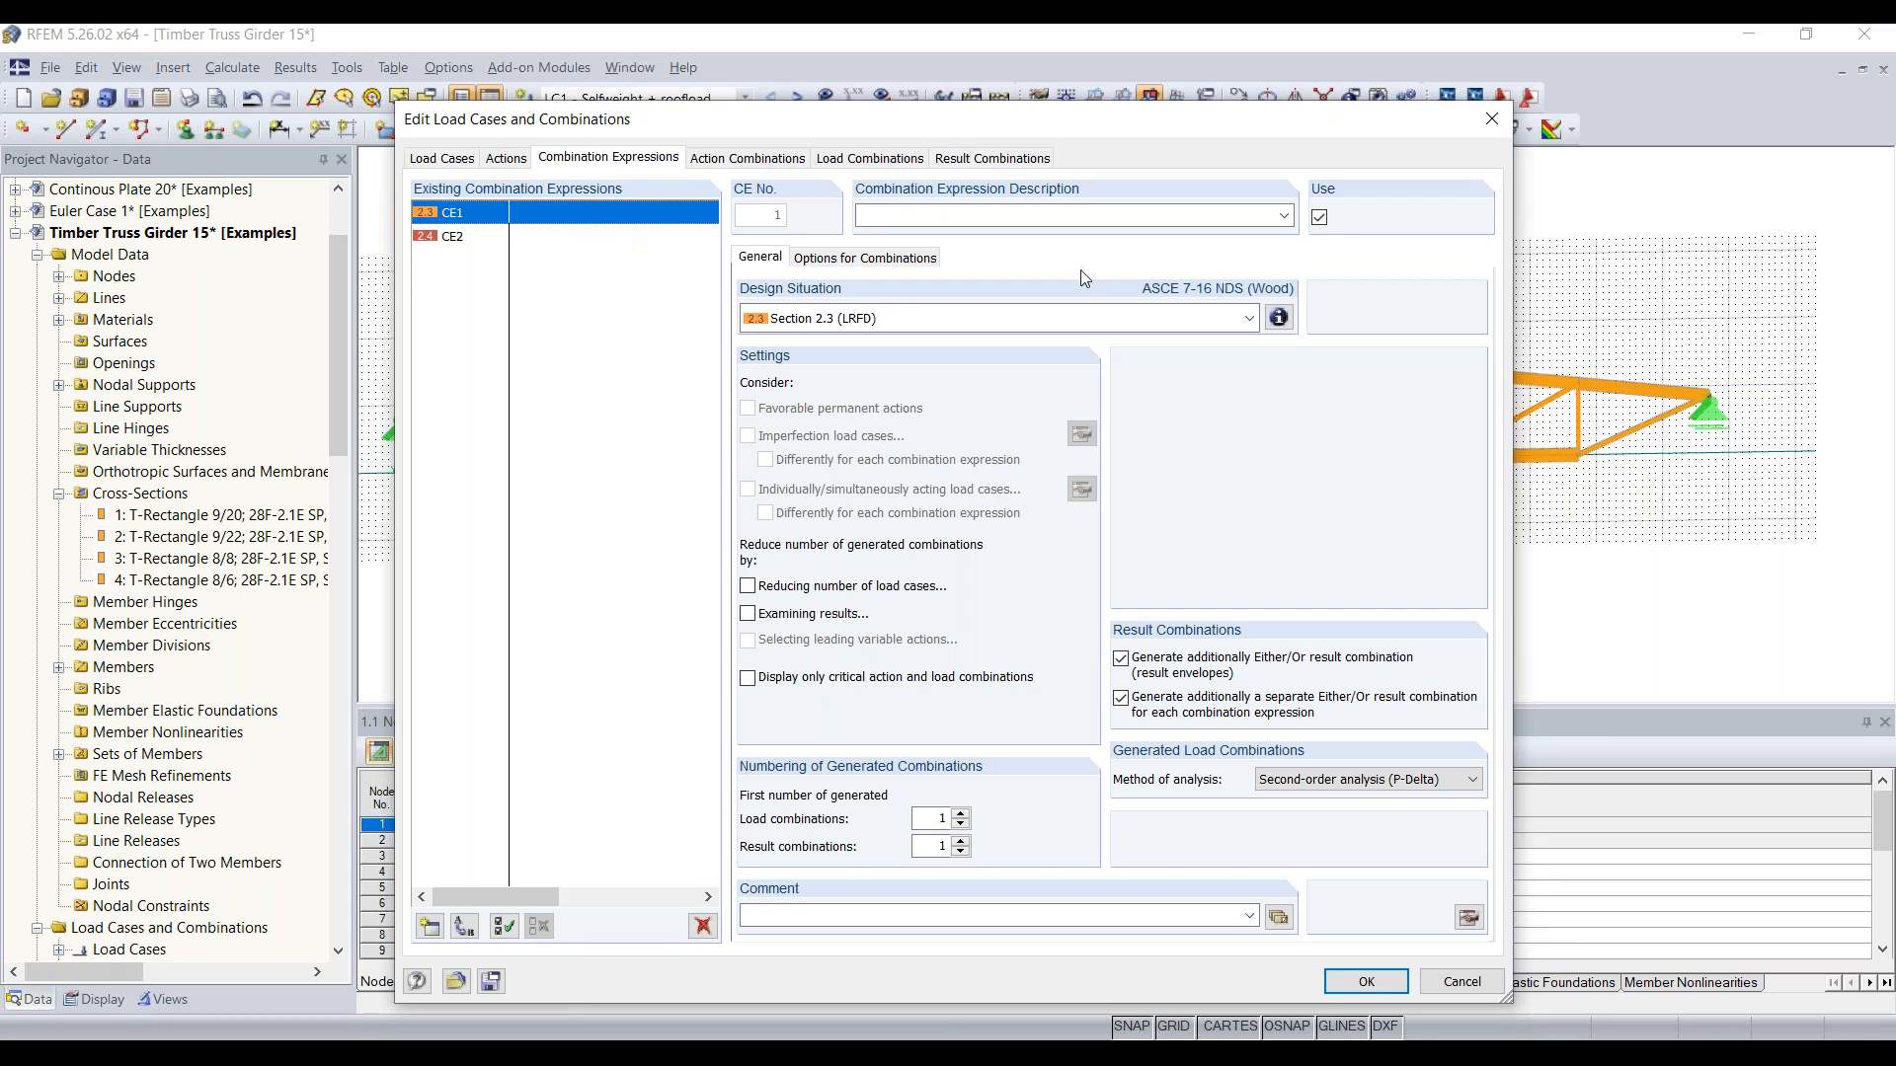
click(1279, 318)
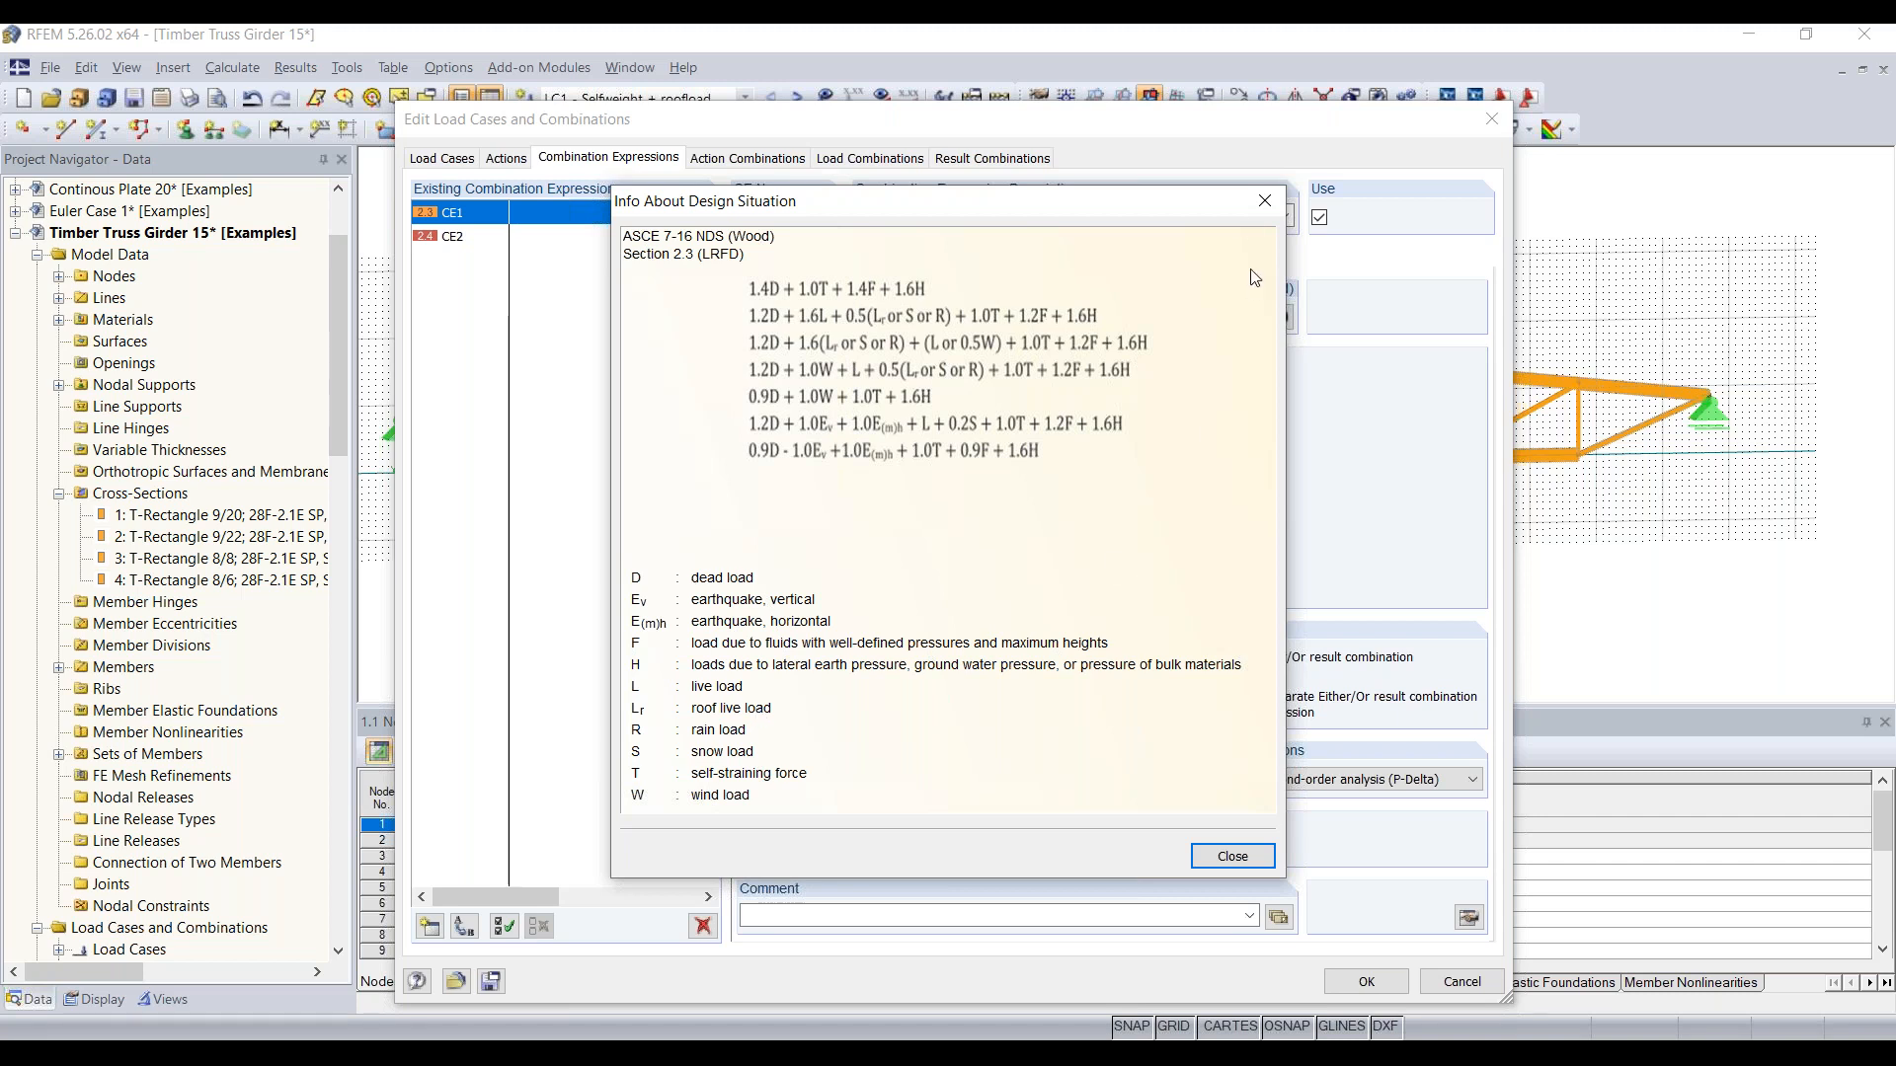
click(1264, 204)
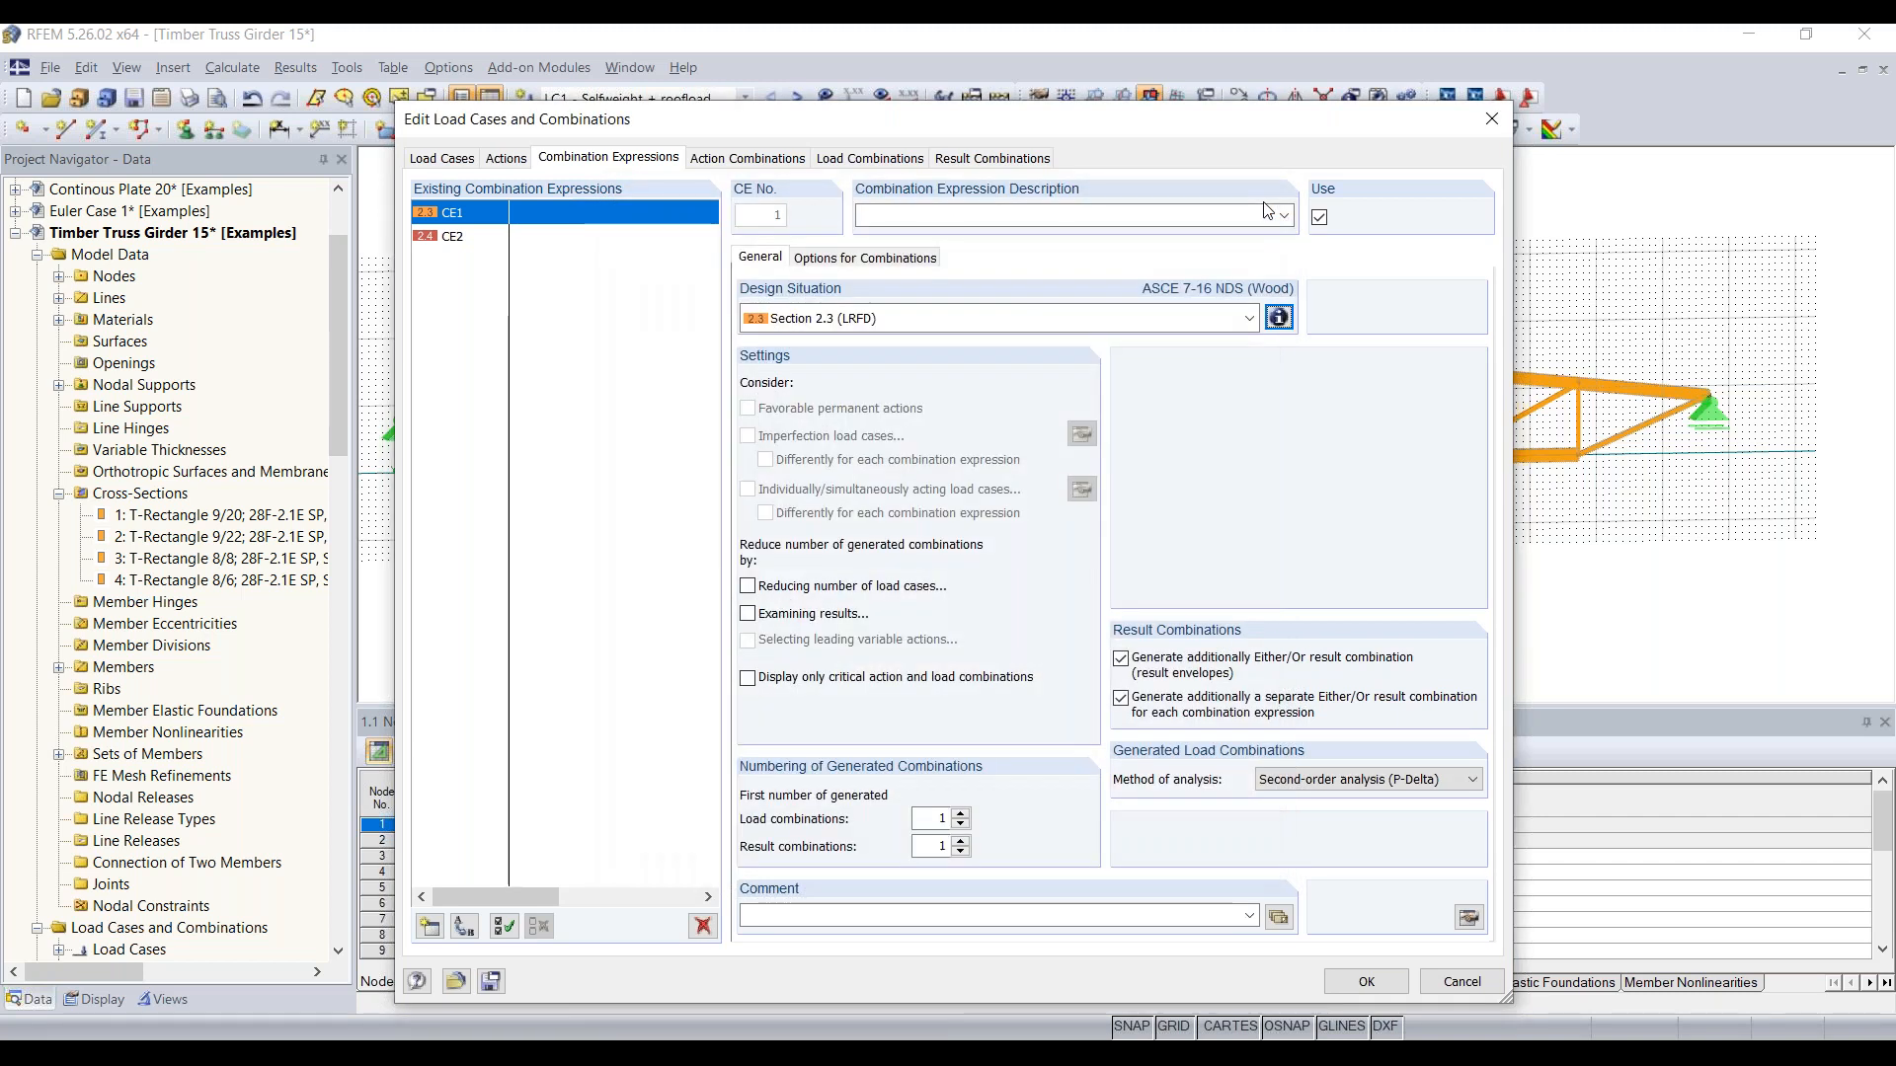
Step: Review the generated action, load and result combinations, including RC2, and accept the load case and combination definitions
click(748, 158)
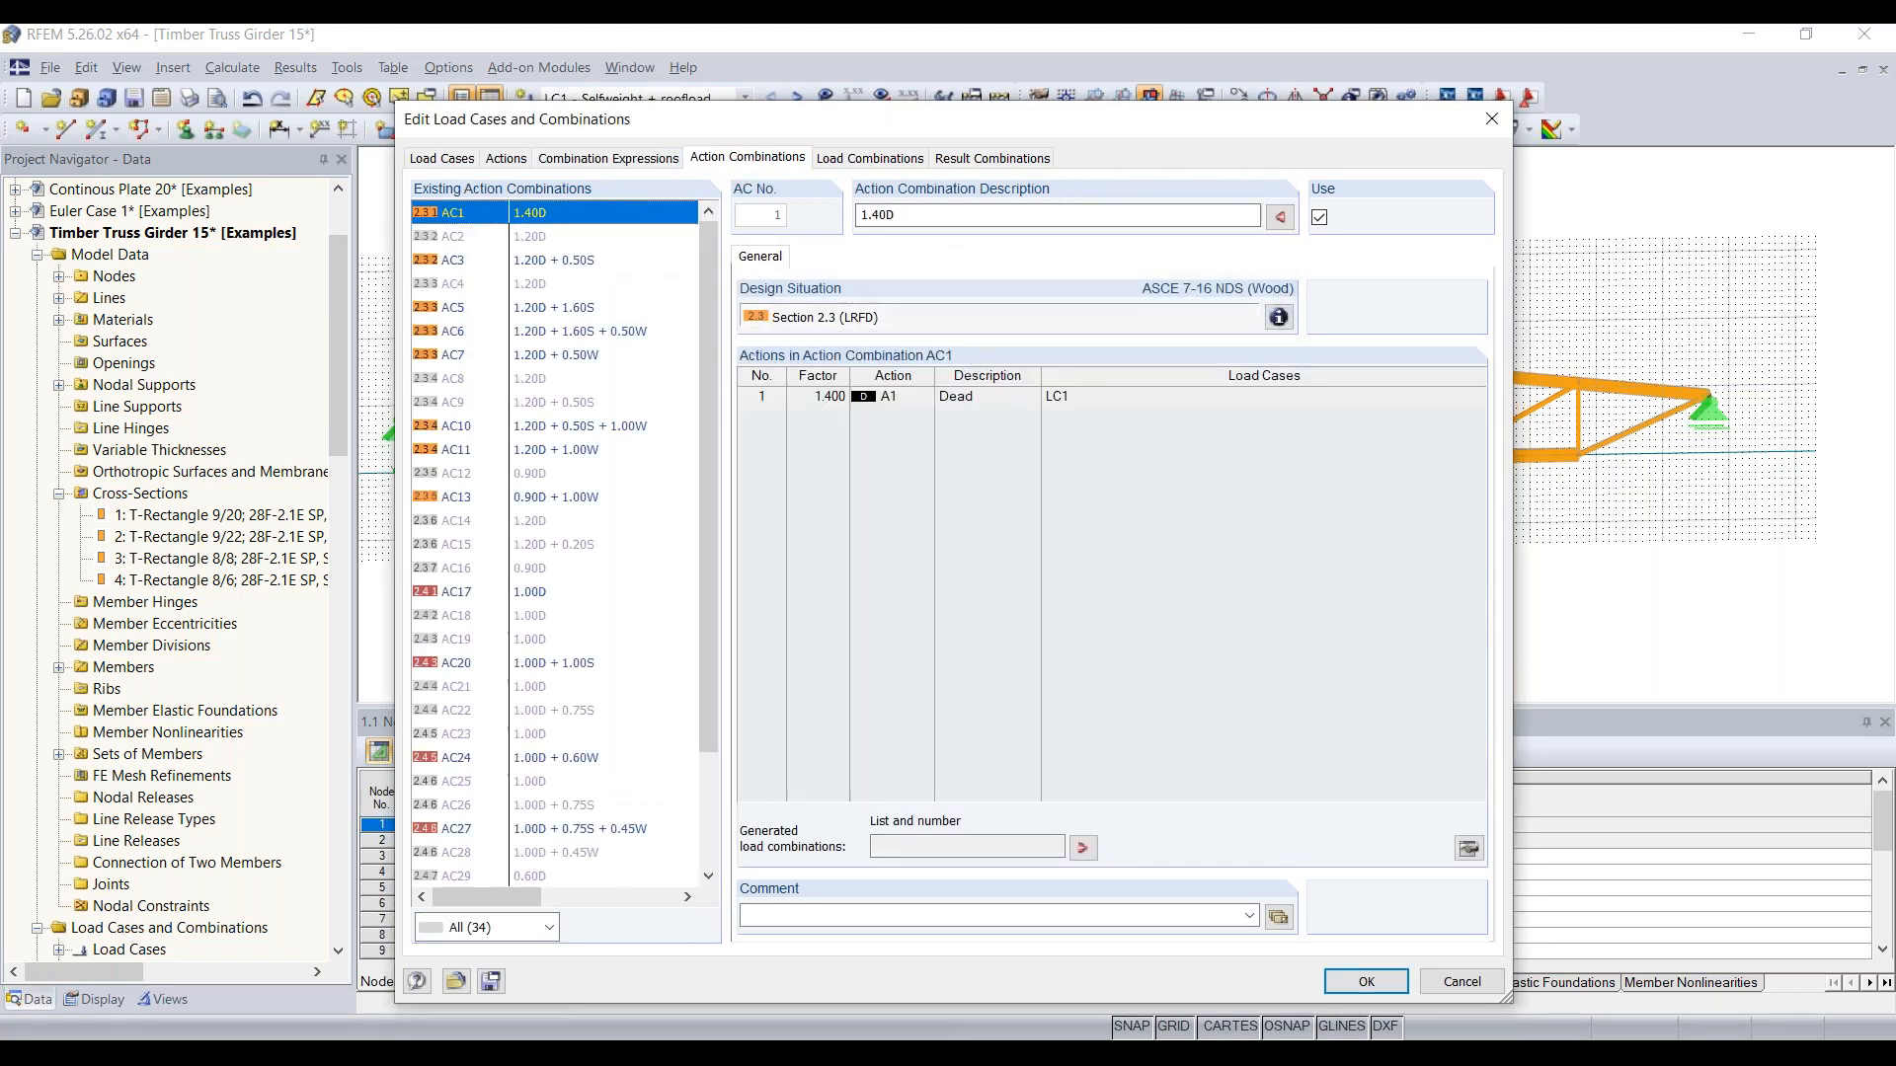
click(875, 170)
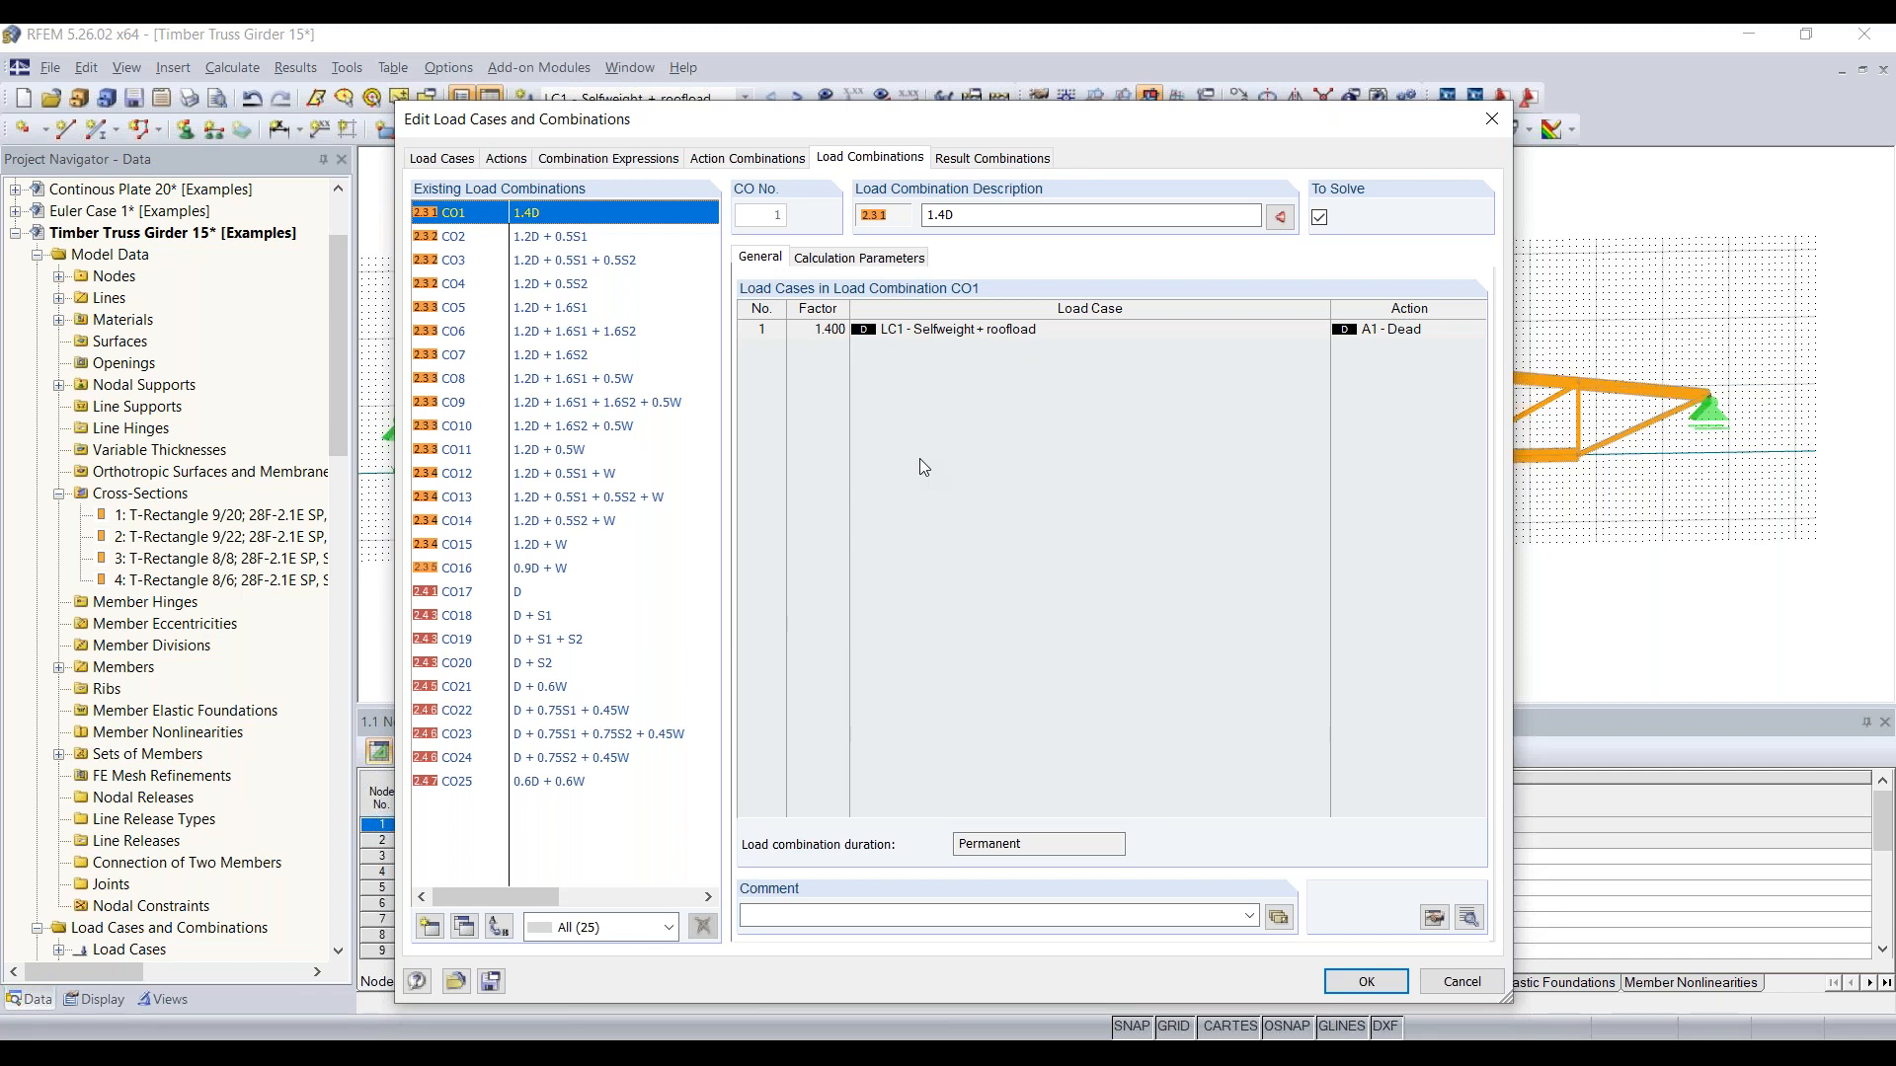
click(973, 161)
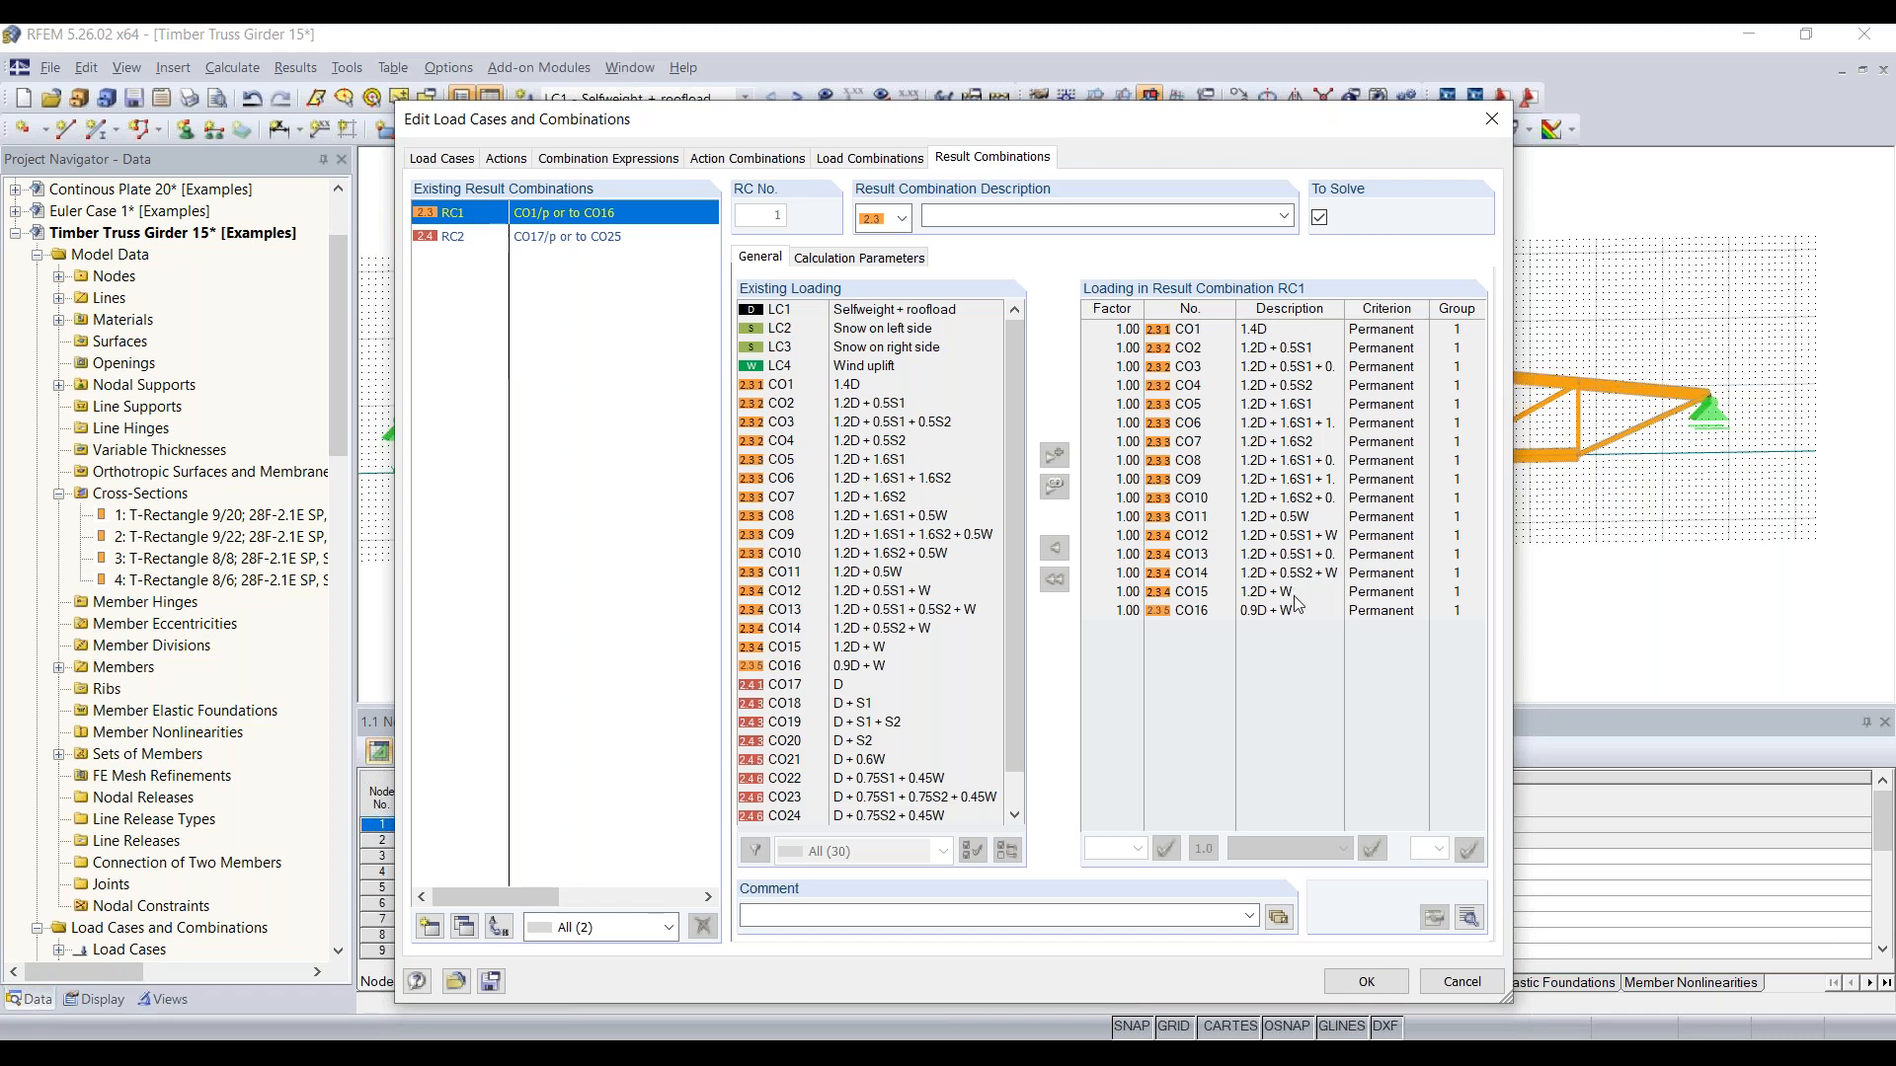
click(585, 239)
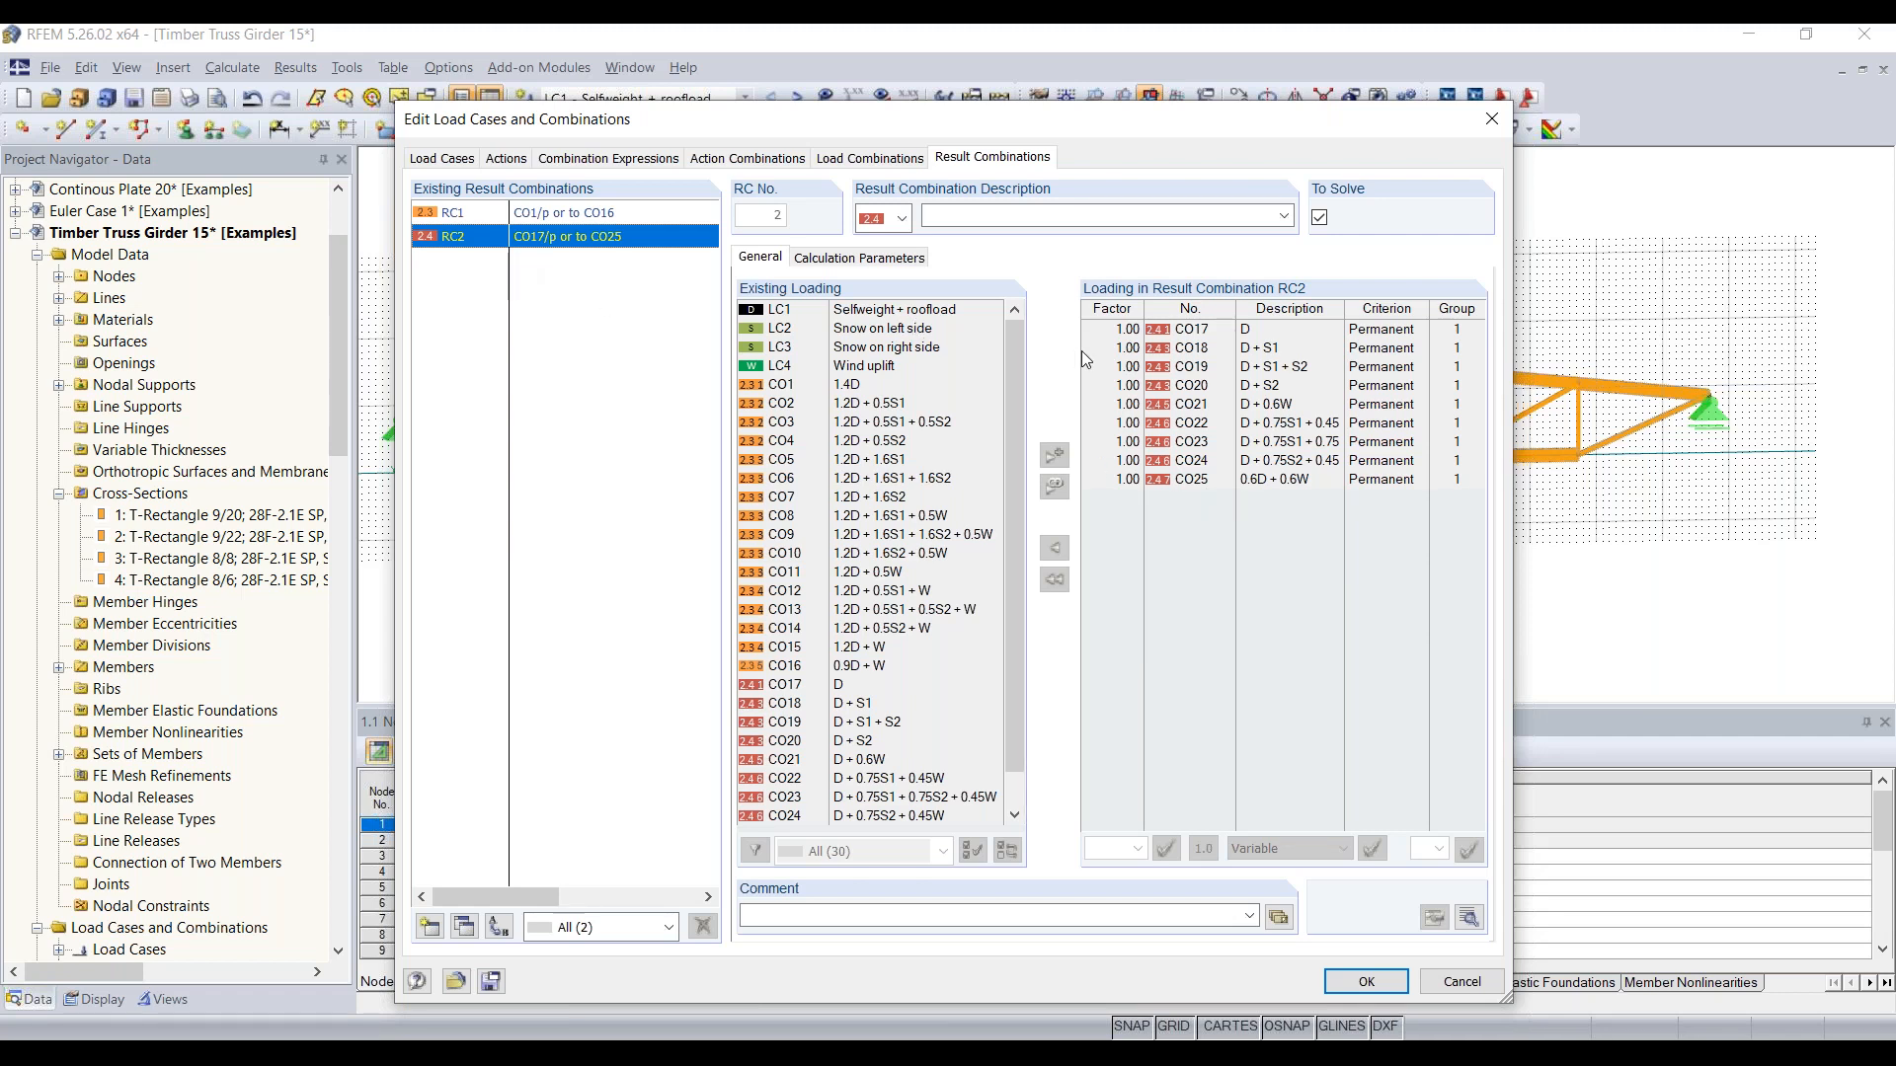
click(1367, 983)
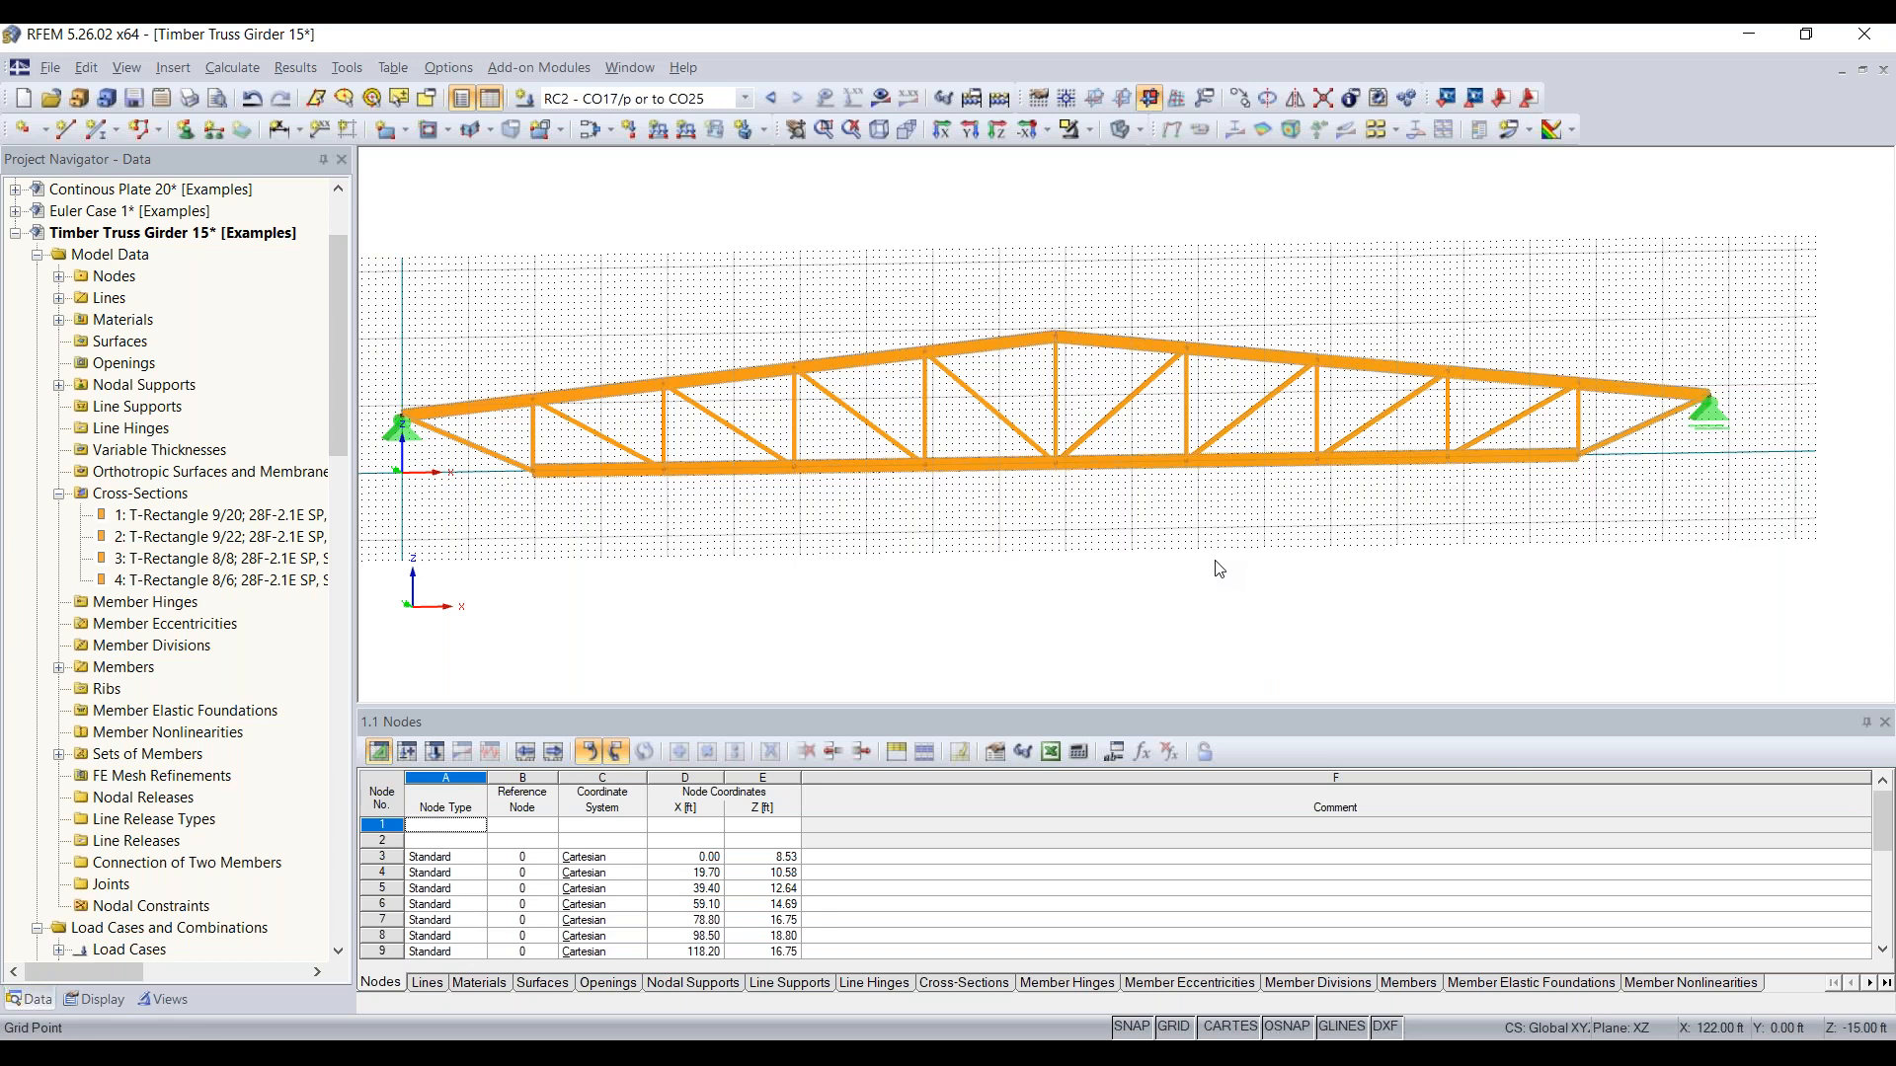
Step: In load case LC1, apply a uniform force of -0.2 kip/ft in global ZL to the top chord set of members
middle_drag(1071, 587, 1127, 597)
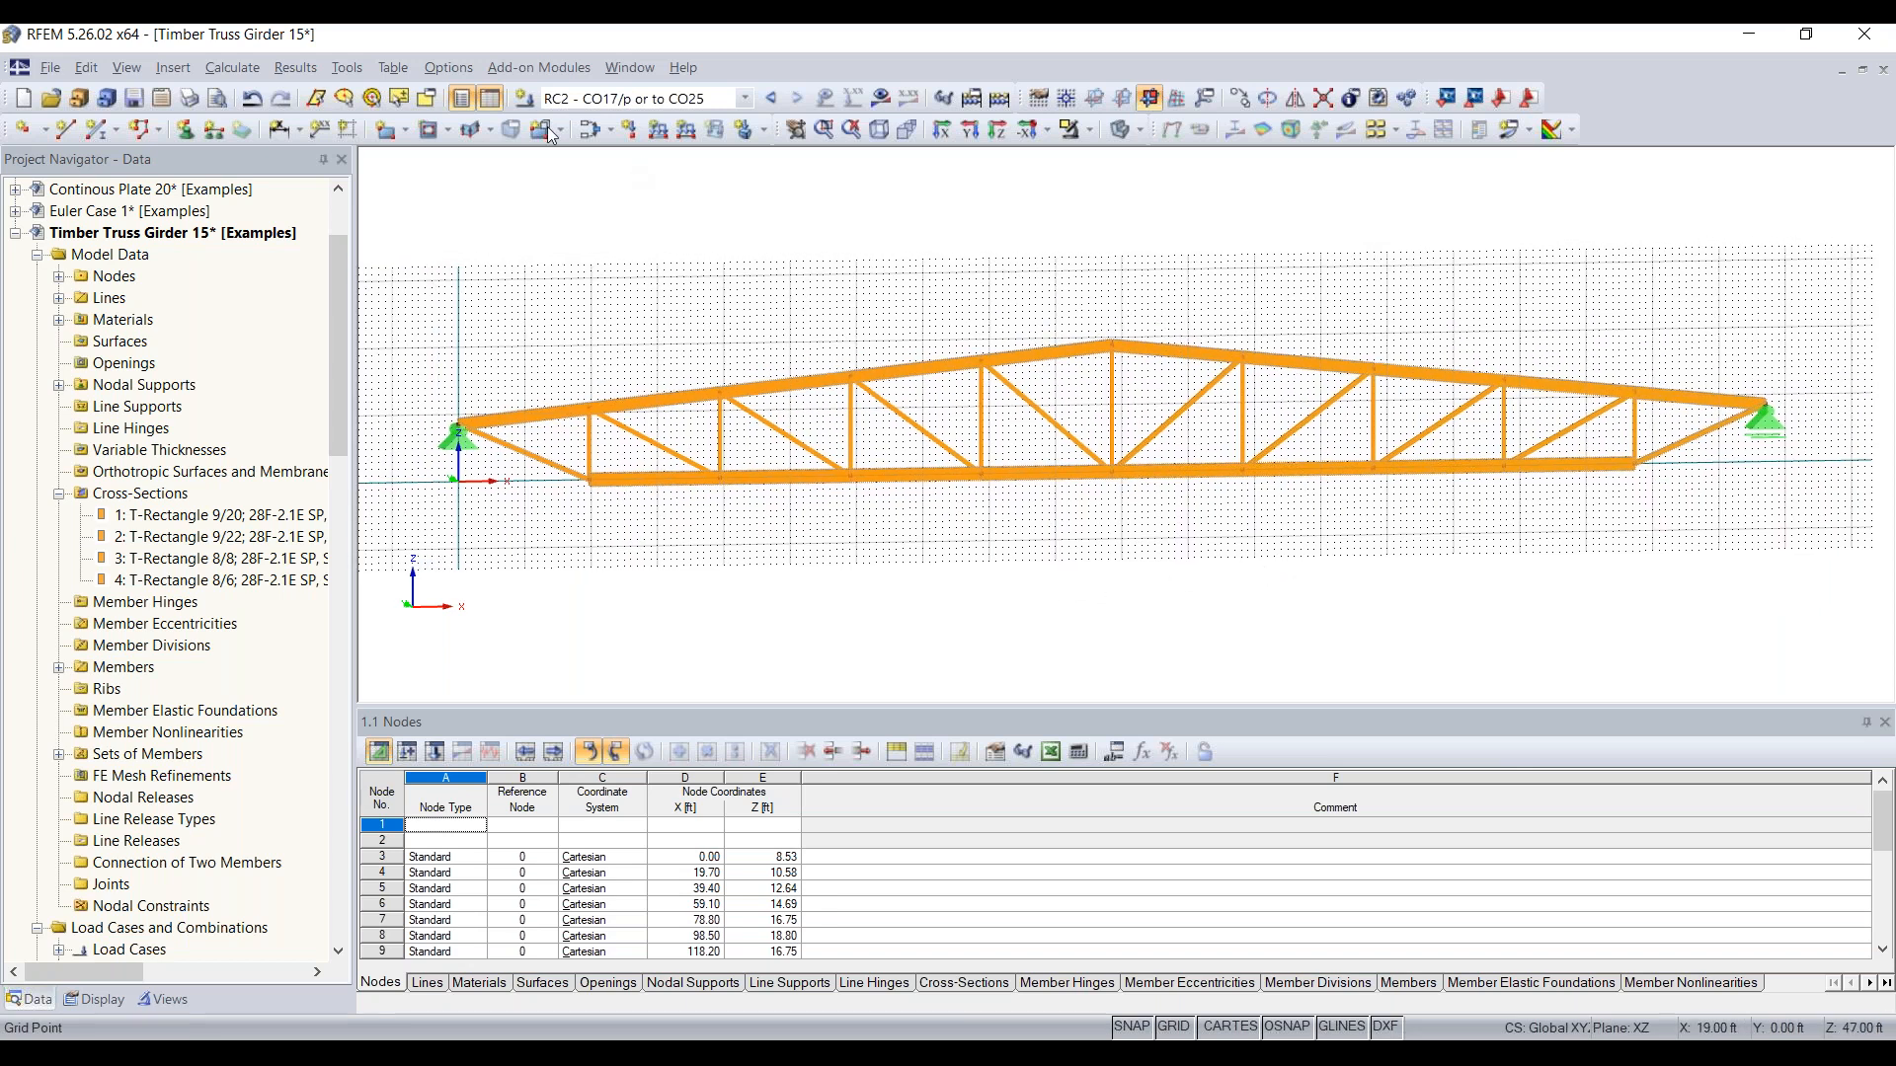
click(630, 100)
scroll(635, 150, up, 1)
click(638, 120)
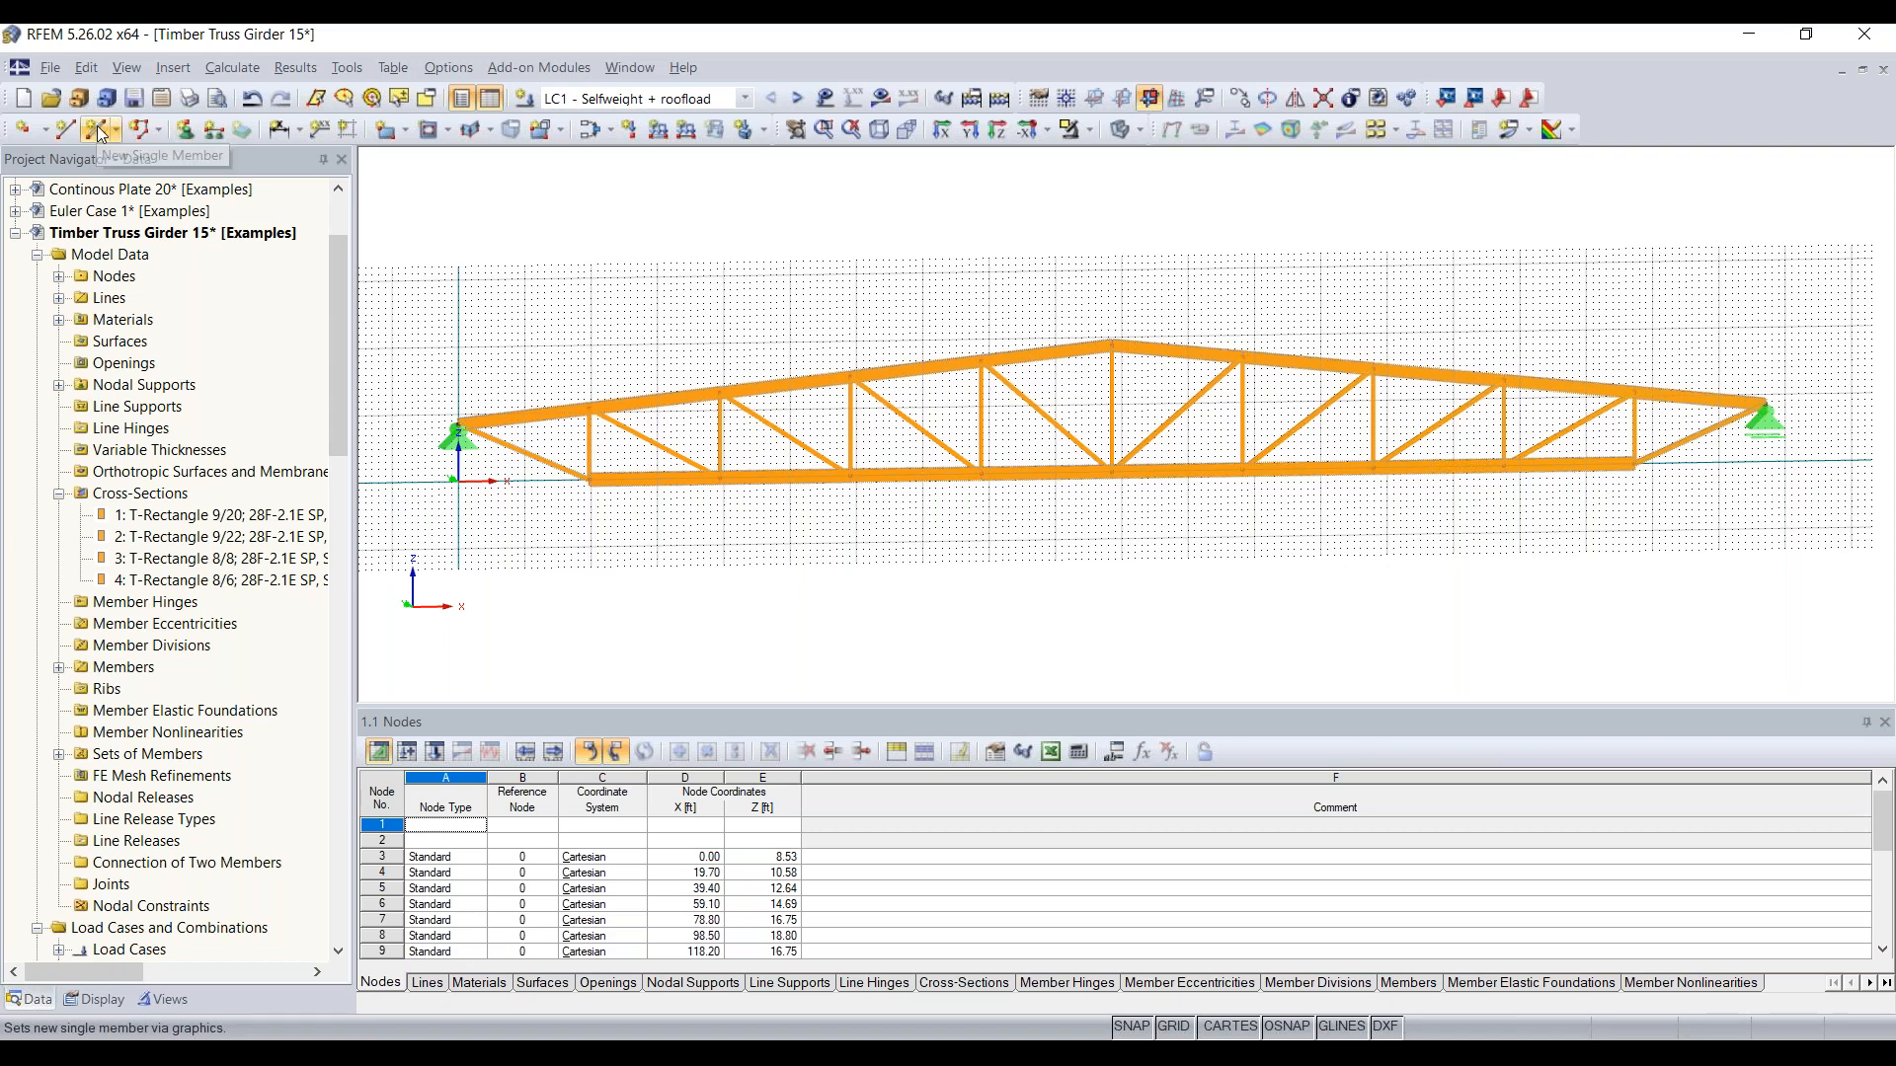
click(659, 130)
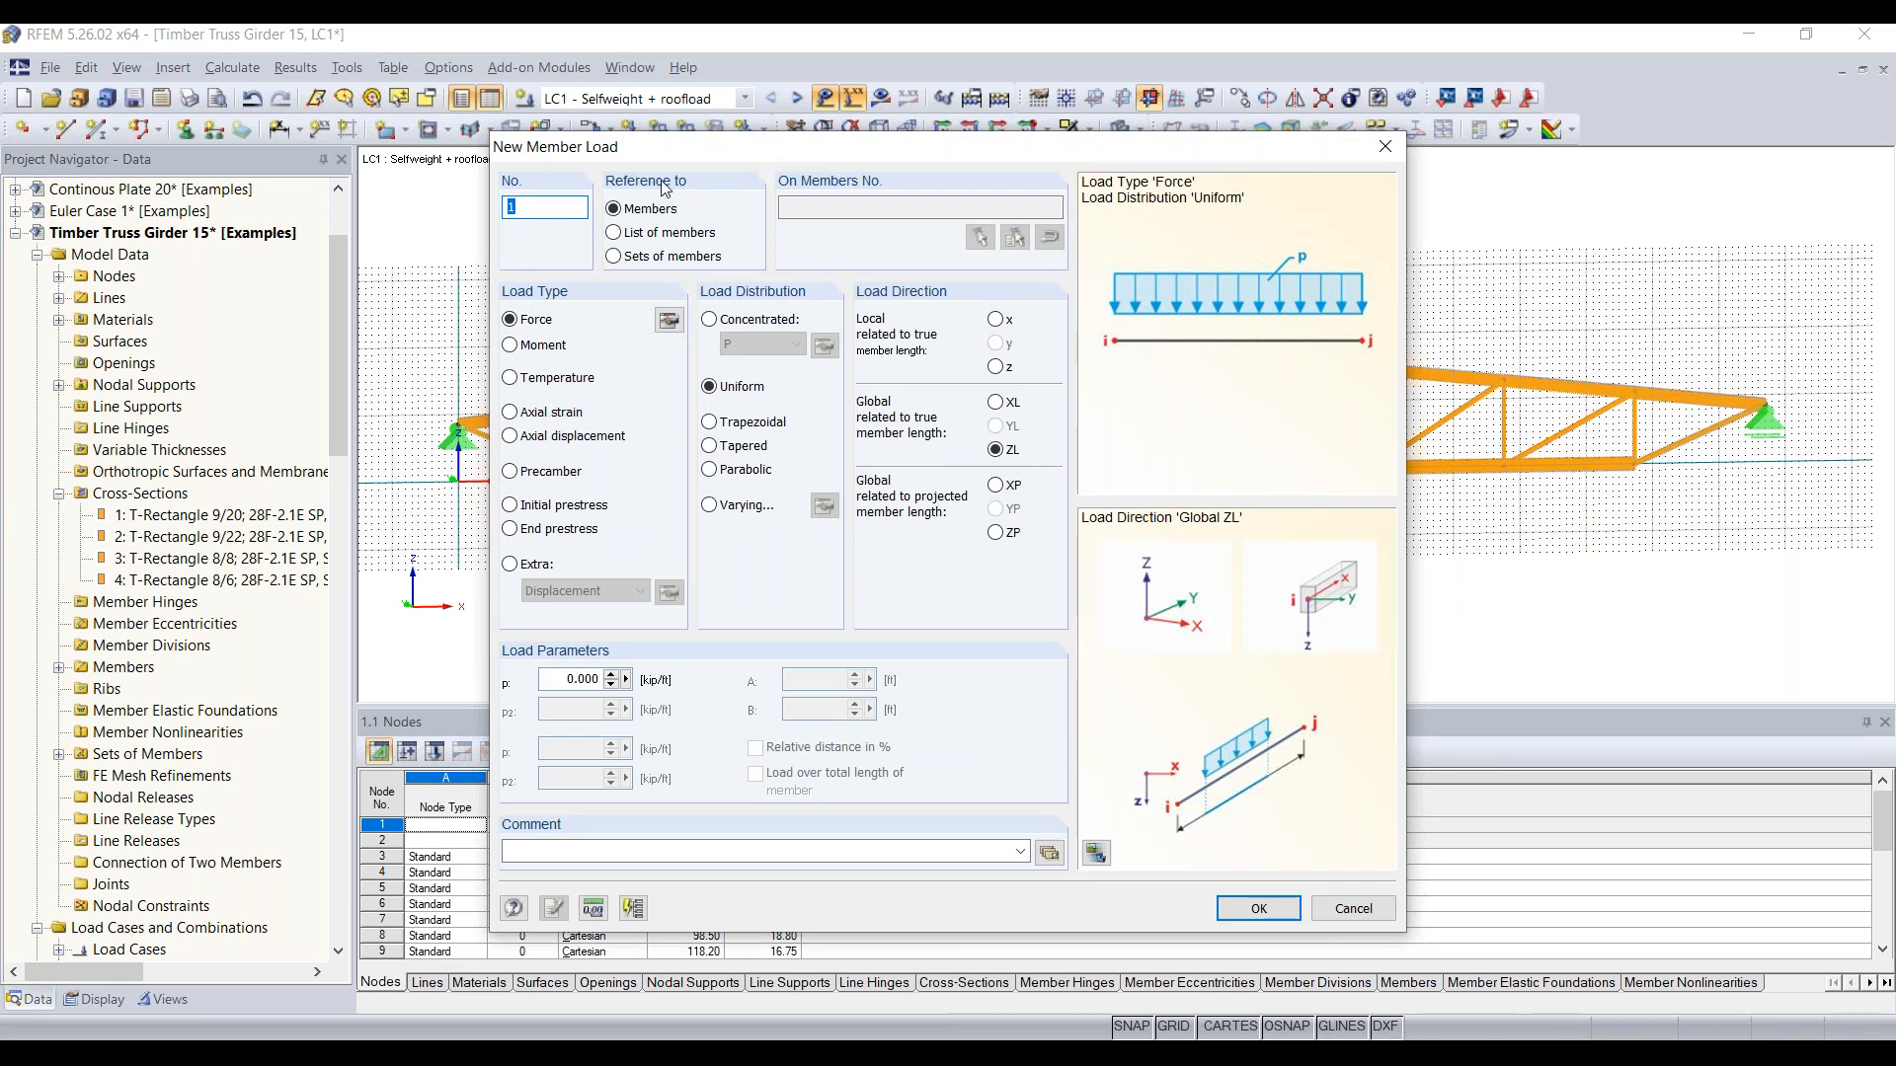
click(644, 259)
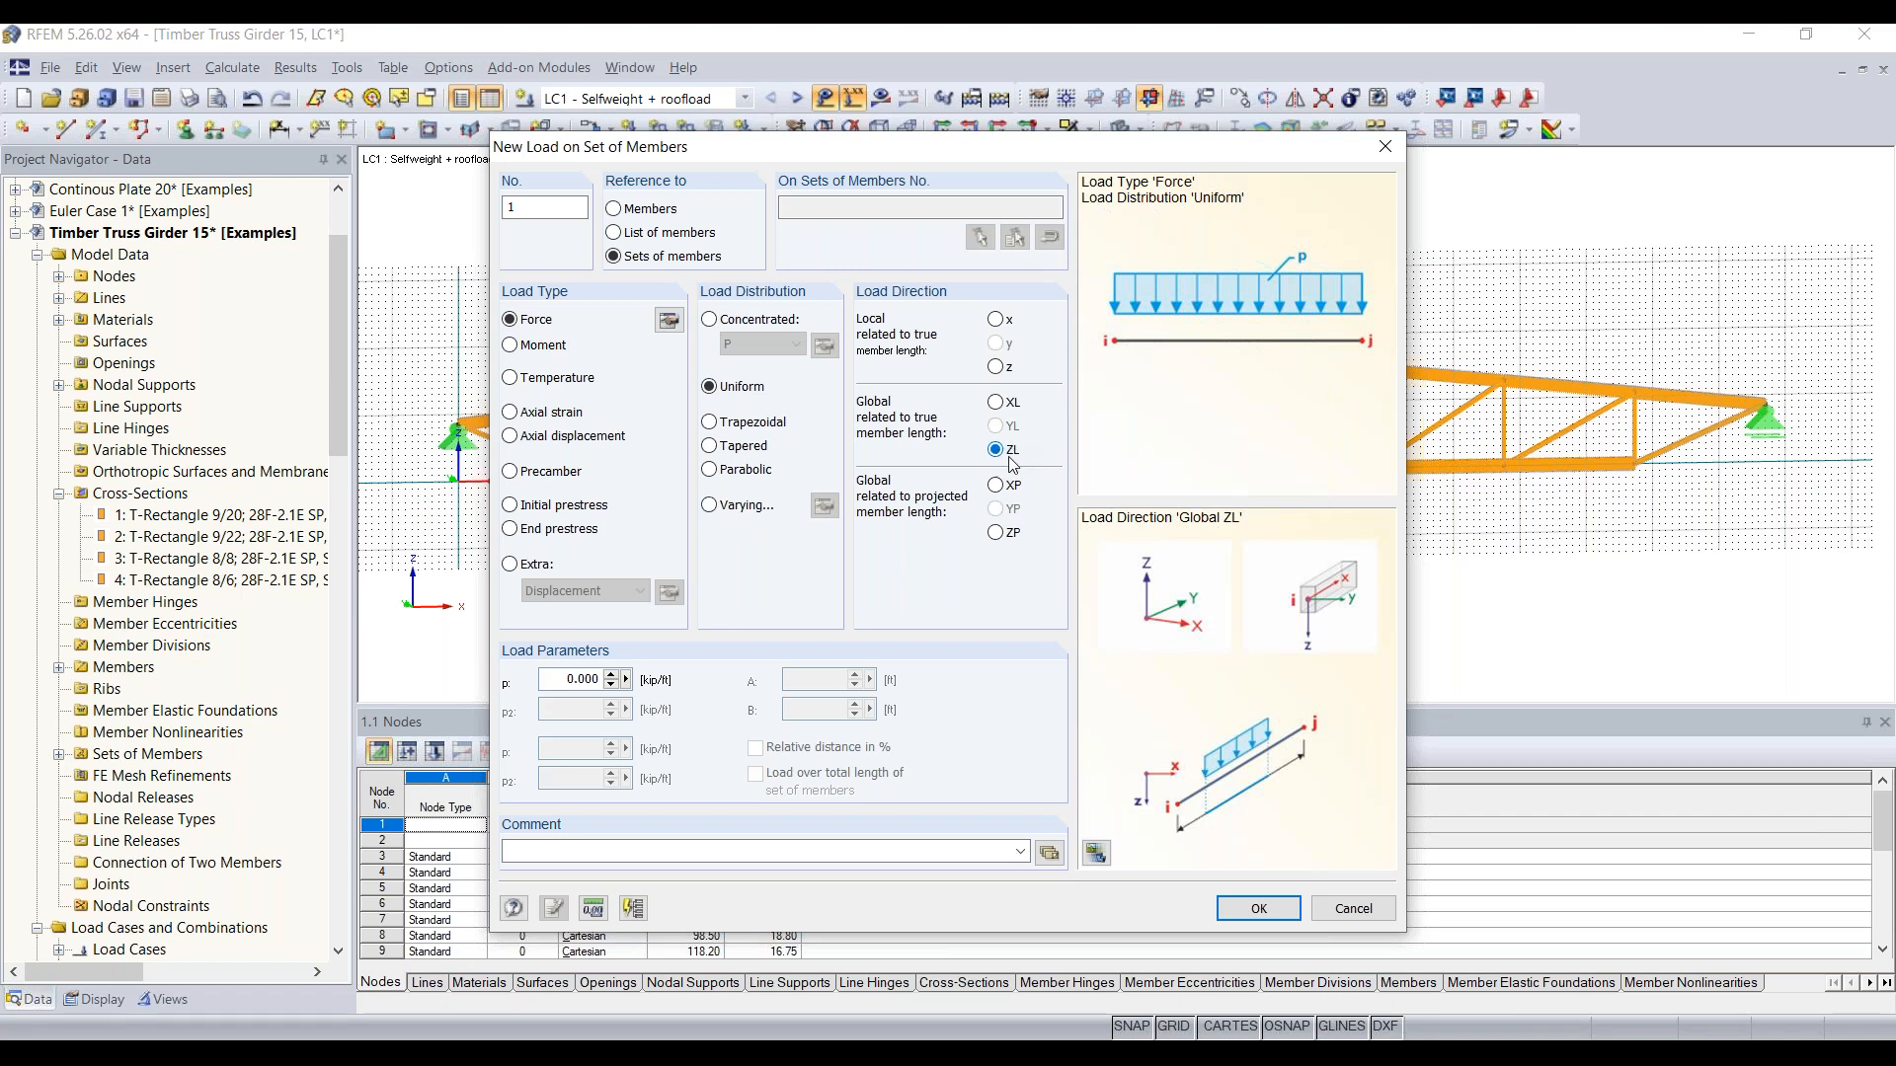
drag(563, 679, 748, 677)
text(-0.2)
click(1258, 909)
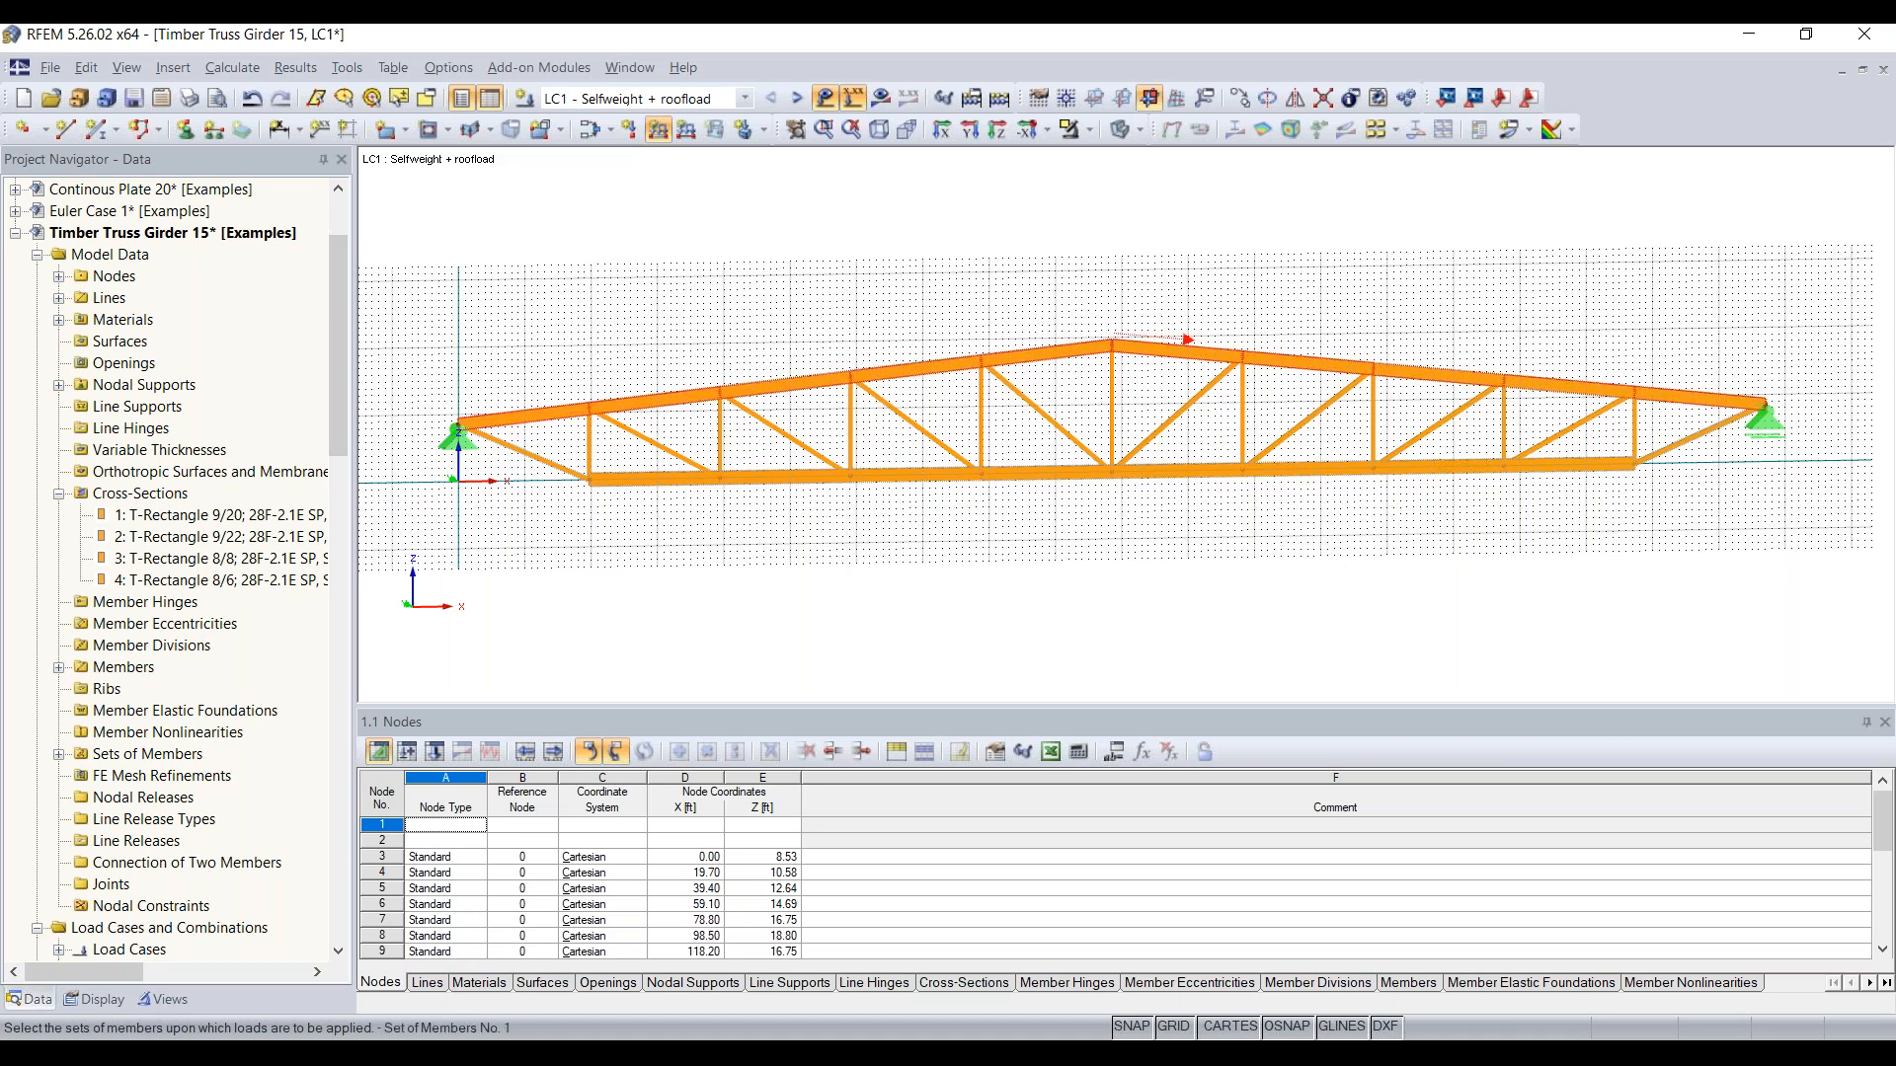
click(1078, 358)
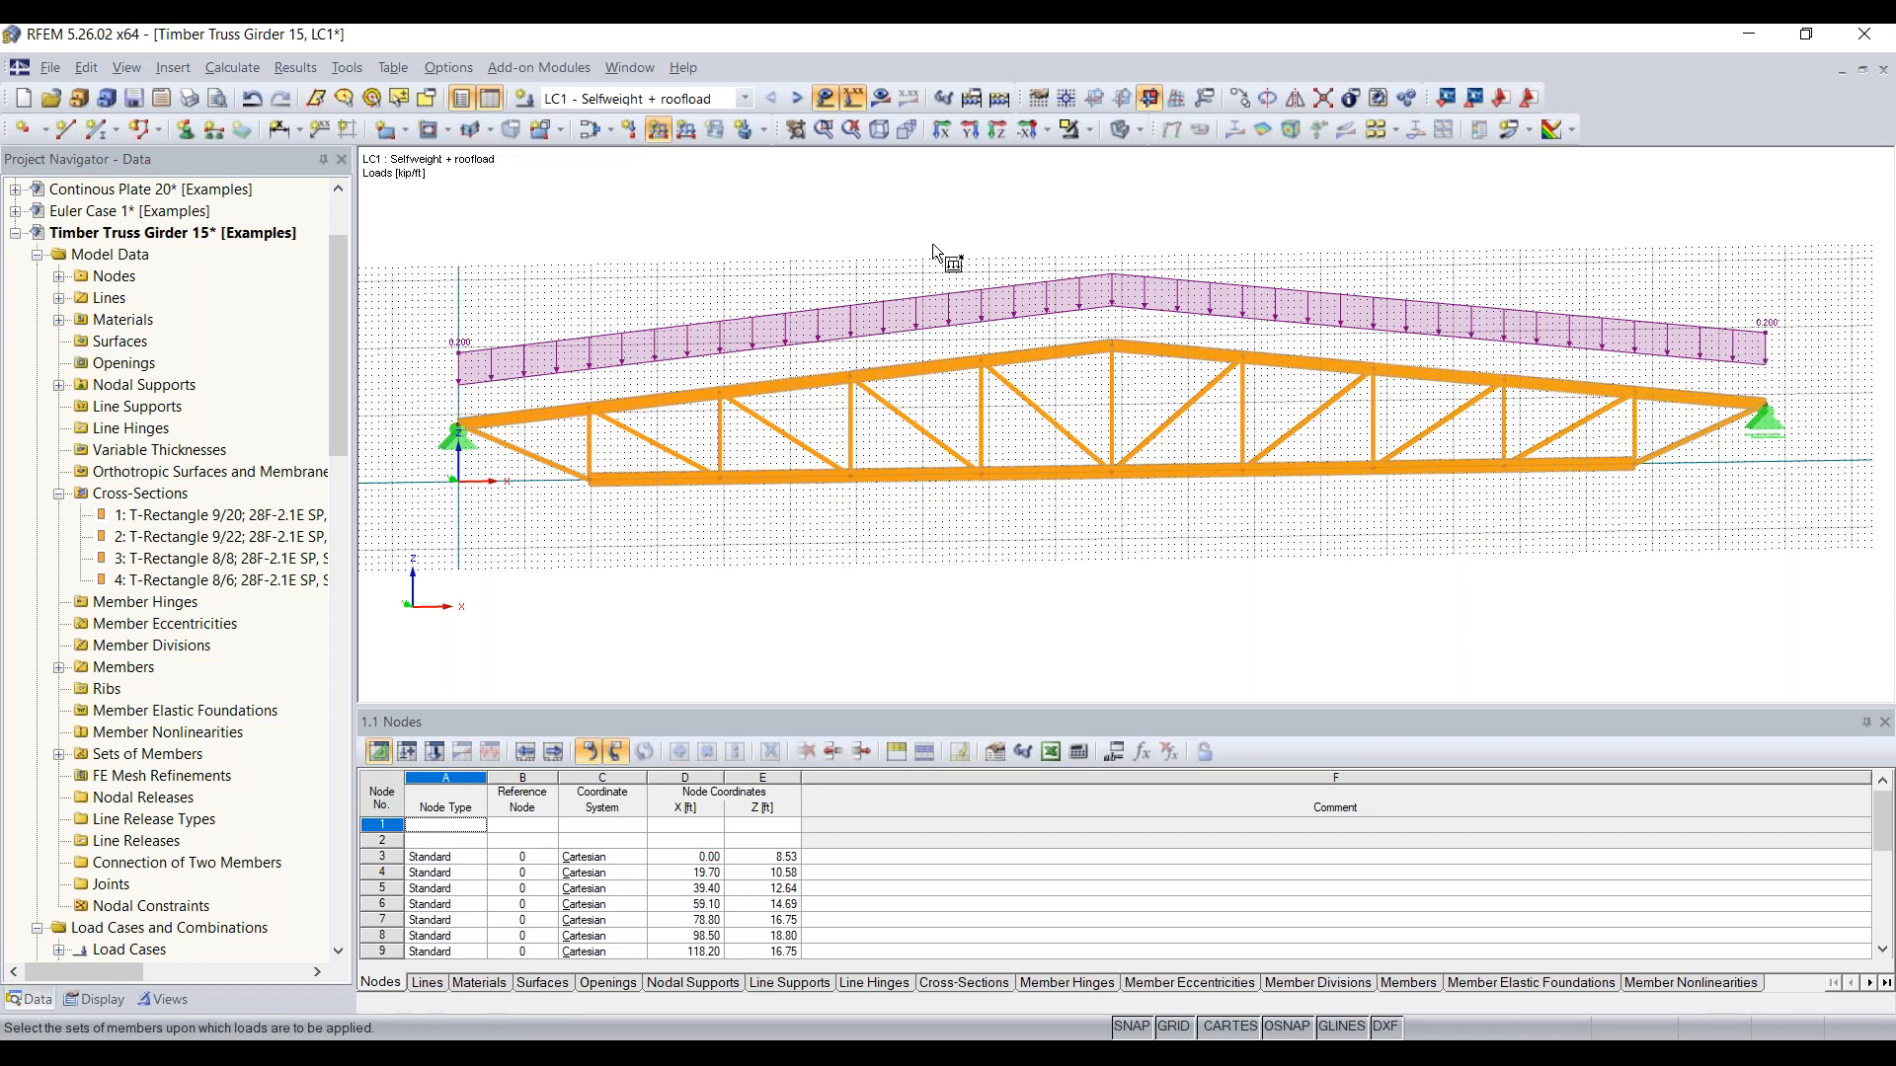
key(Escape)
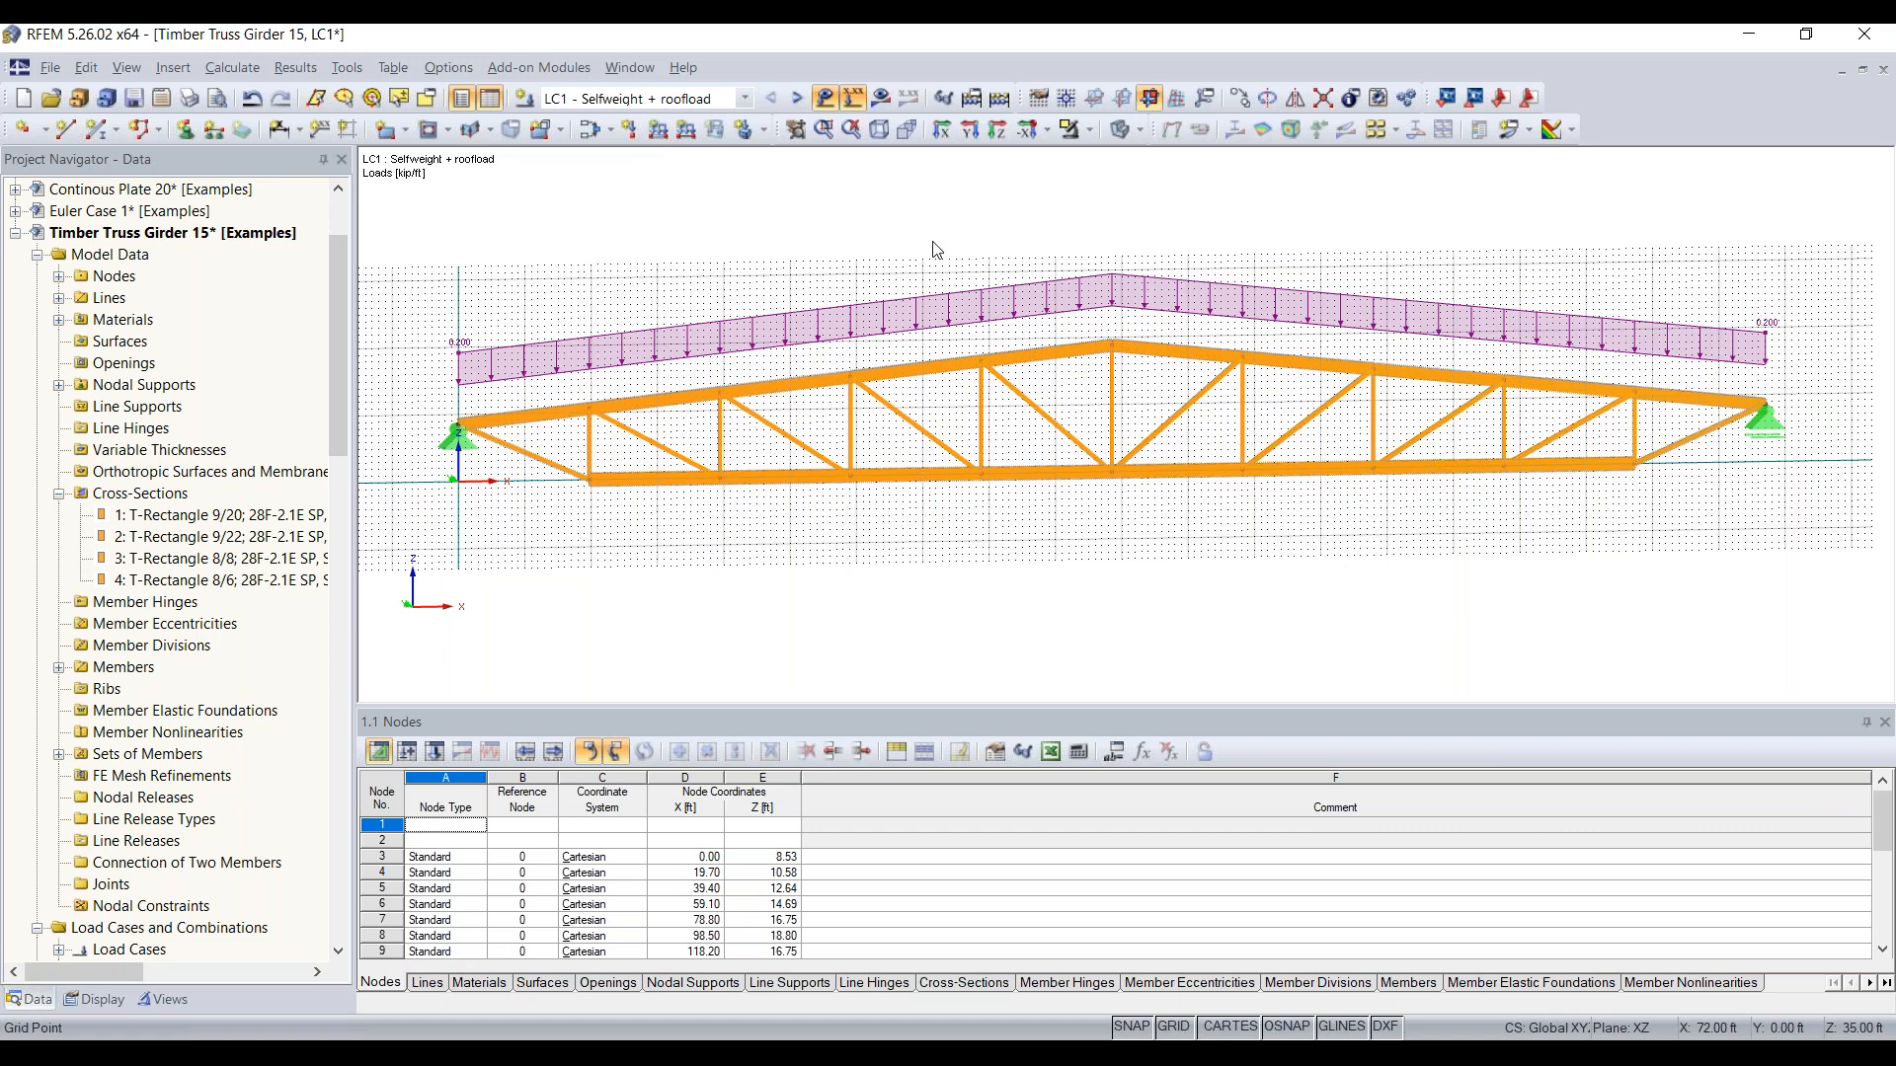
Step: In load case LC2, apply a uniform force of -0.3 kip/ft in global ZP to the five top chord members left of the ridge
click(797, 99)
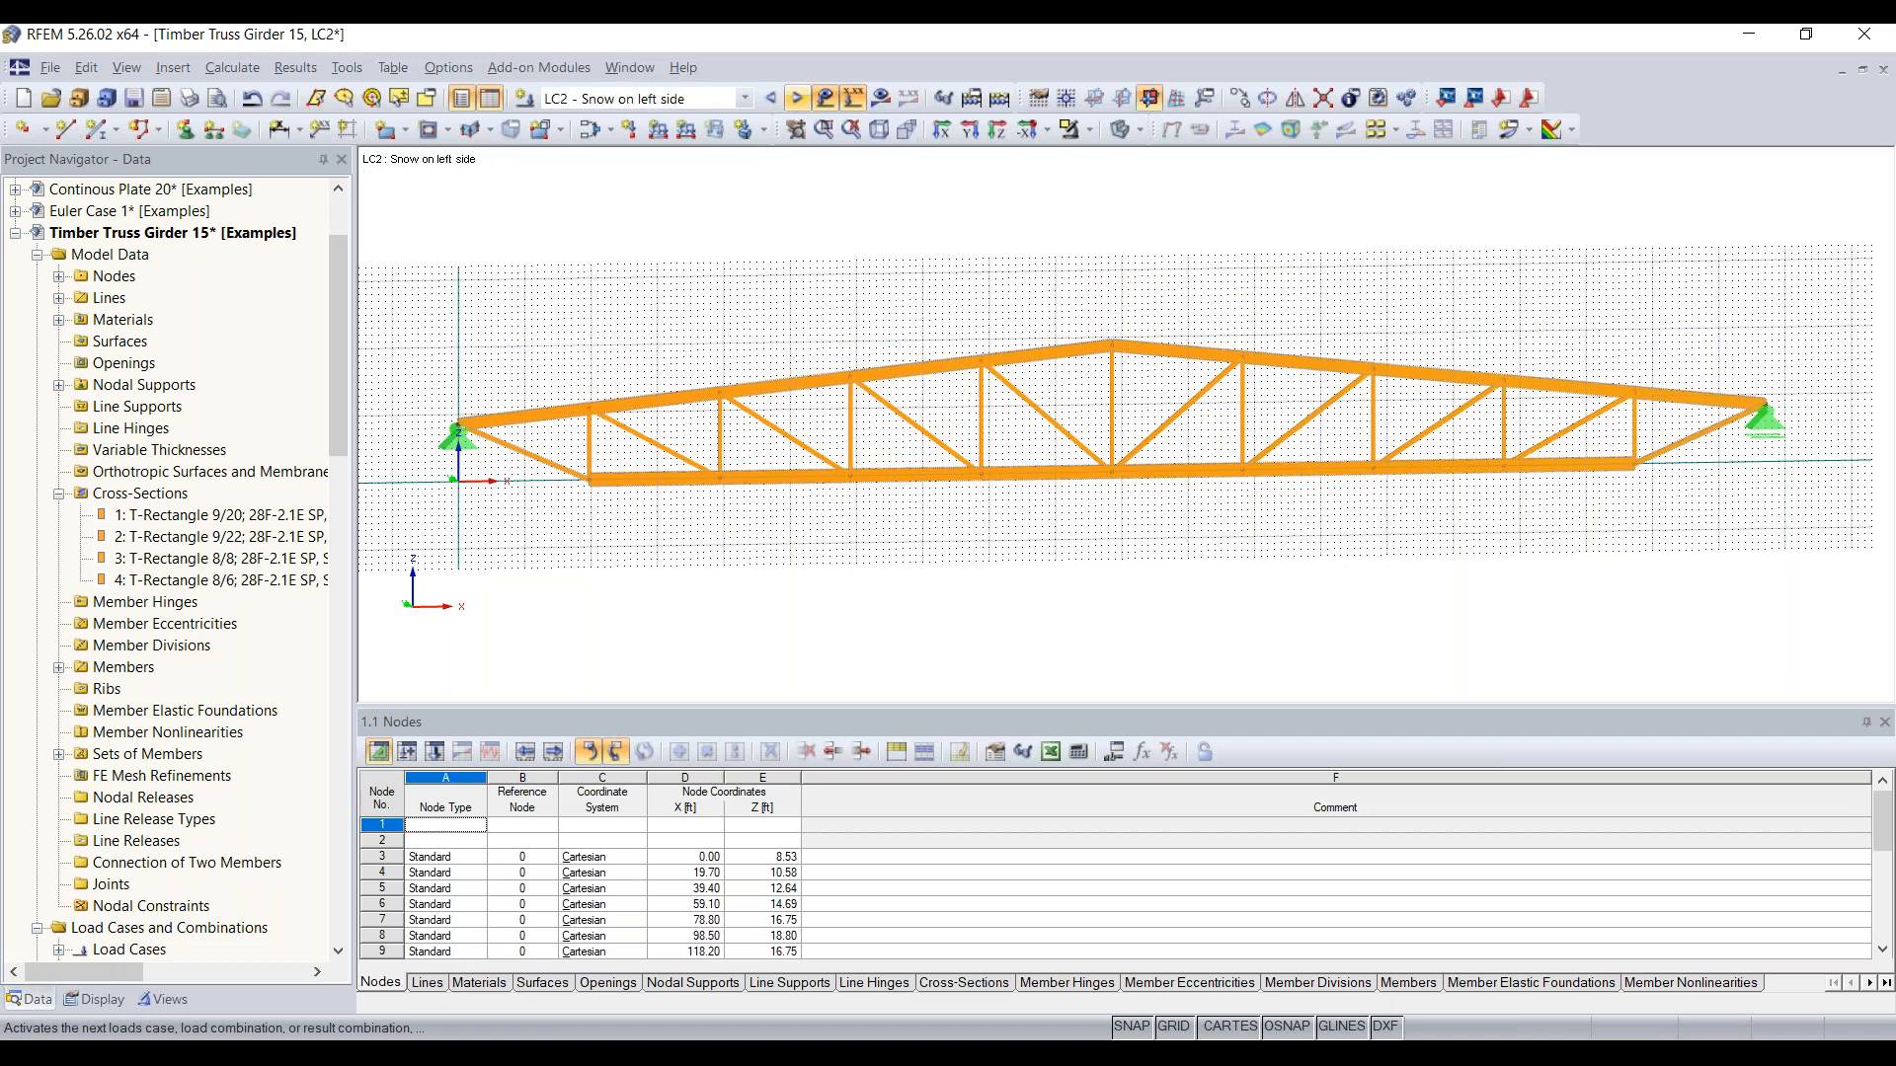
click(658, 131)
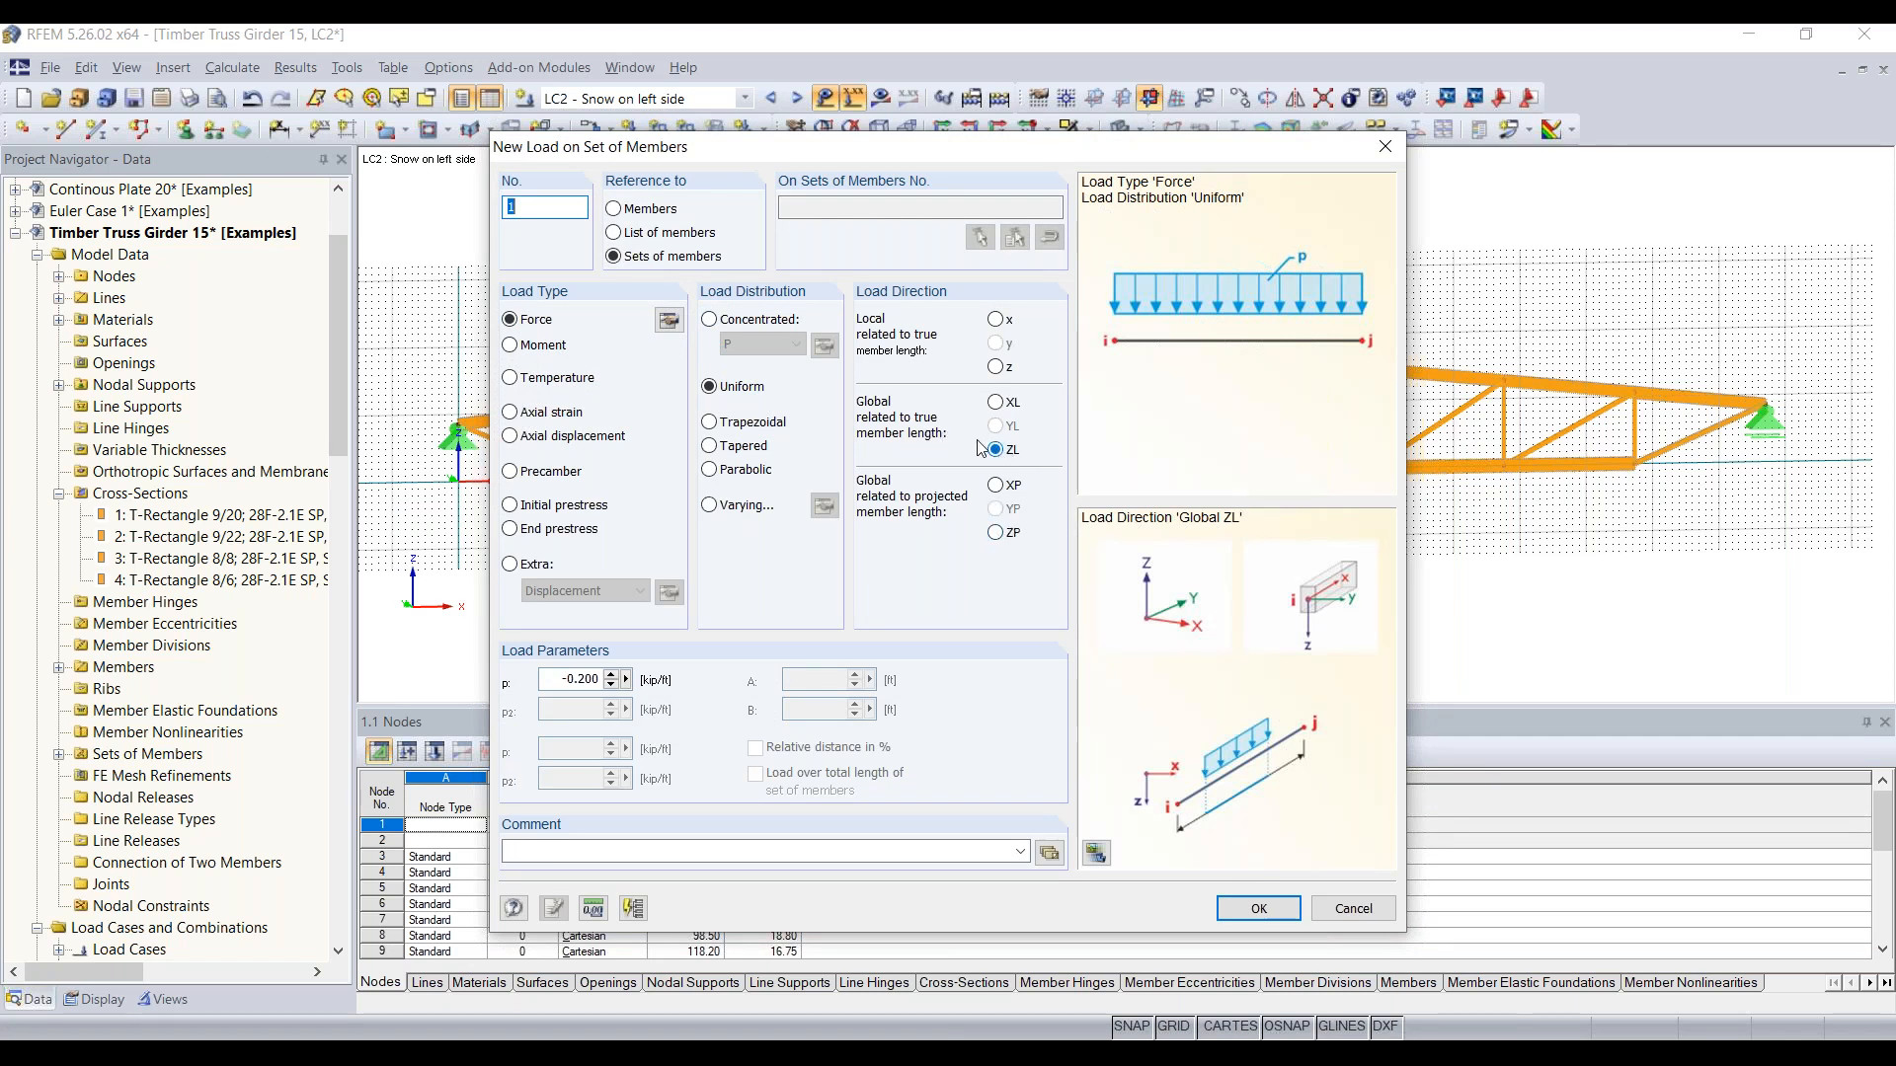
click(997, 533)
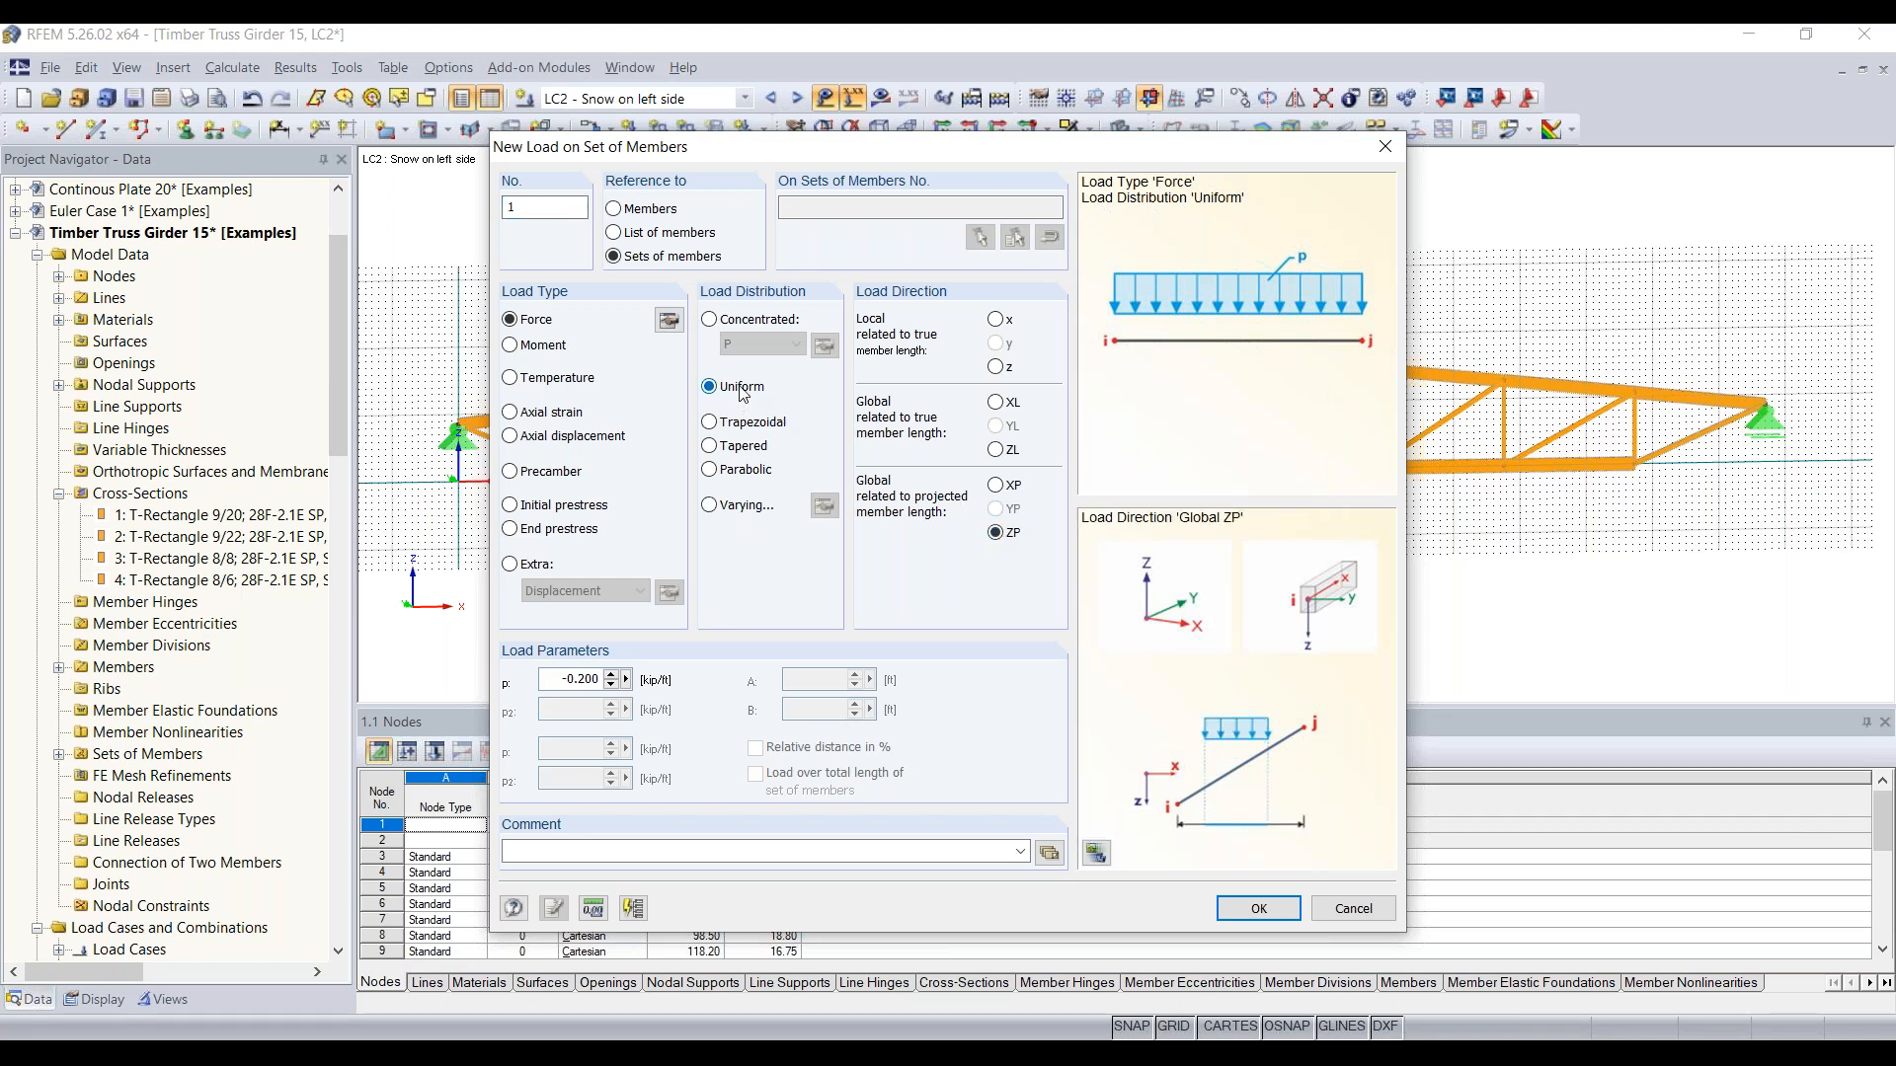
double_click(550, 681)
key(BackSpace)
click(1258, 903)
click(615, 210)
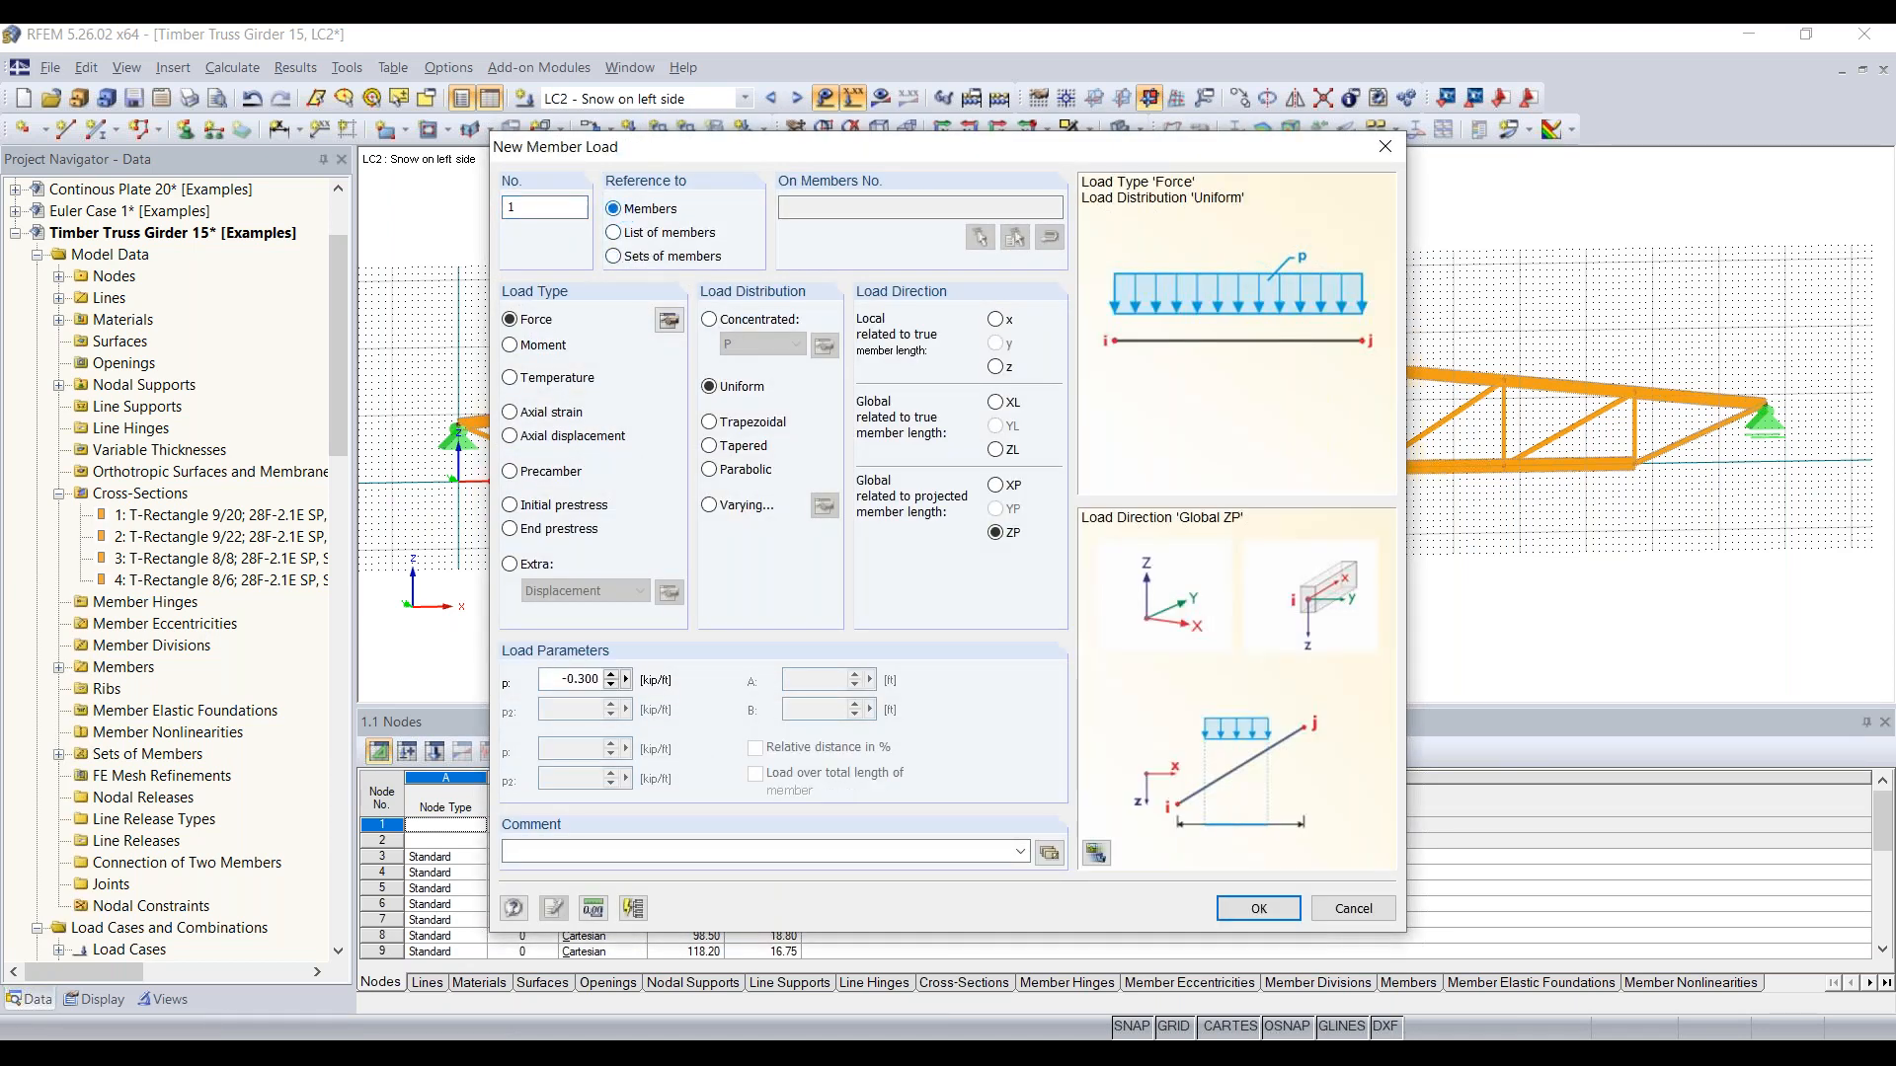
click(1266, 910)
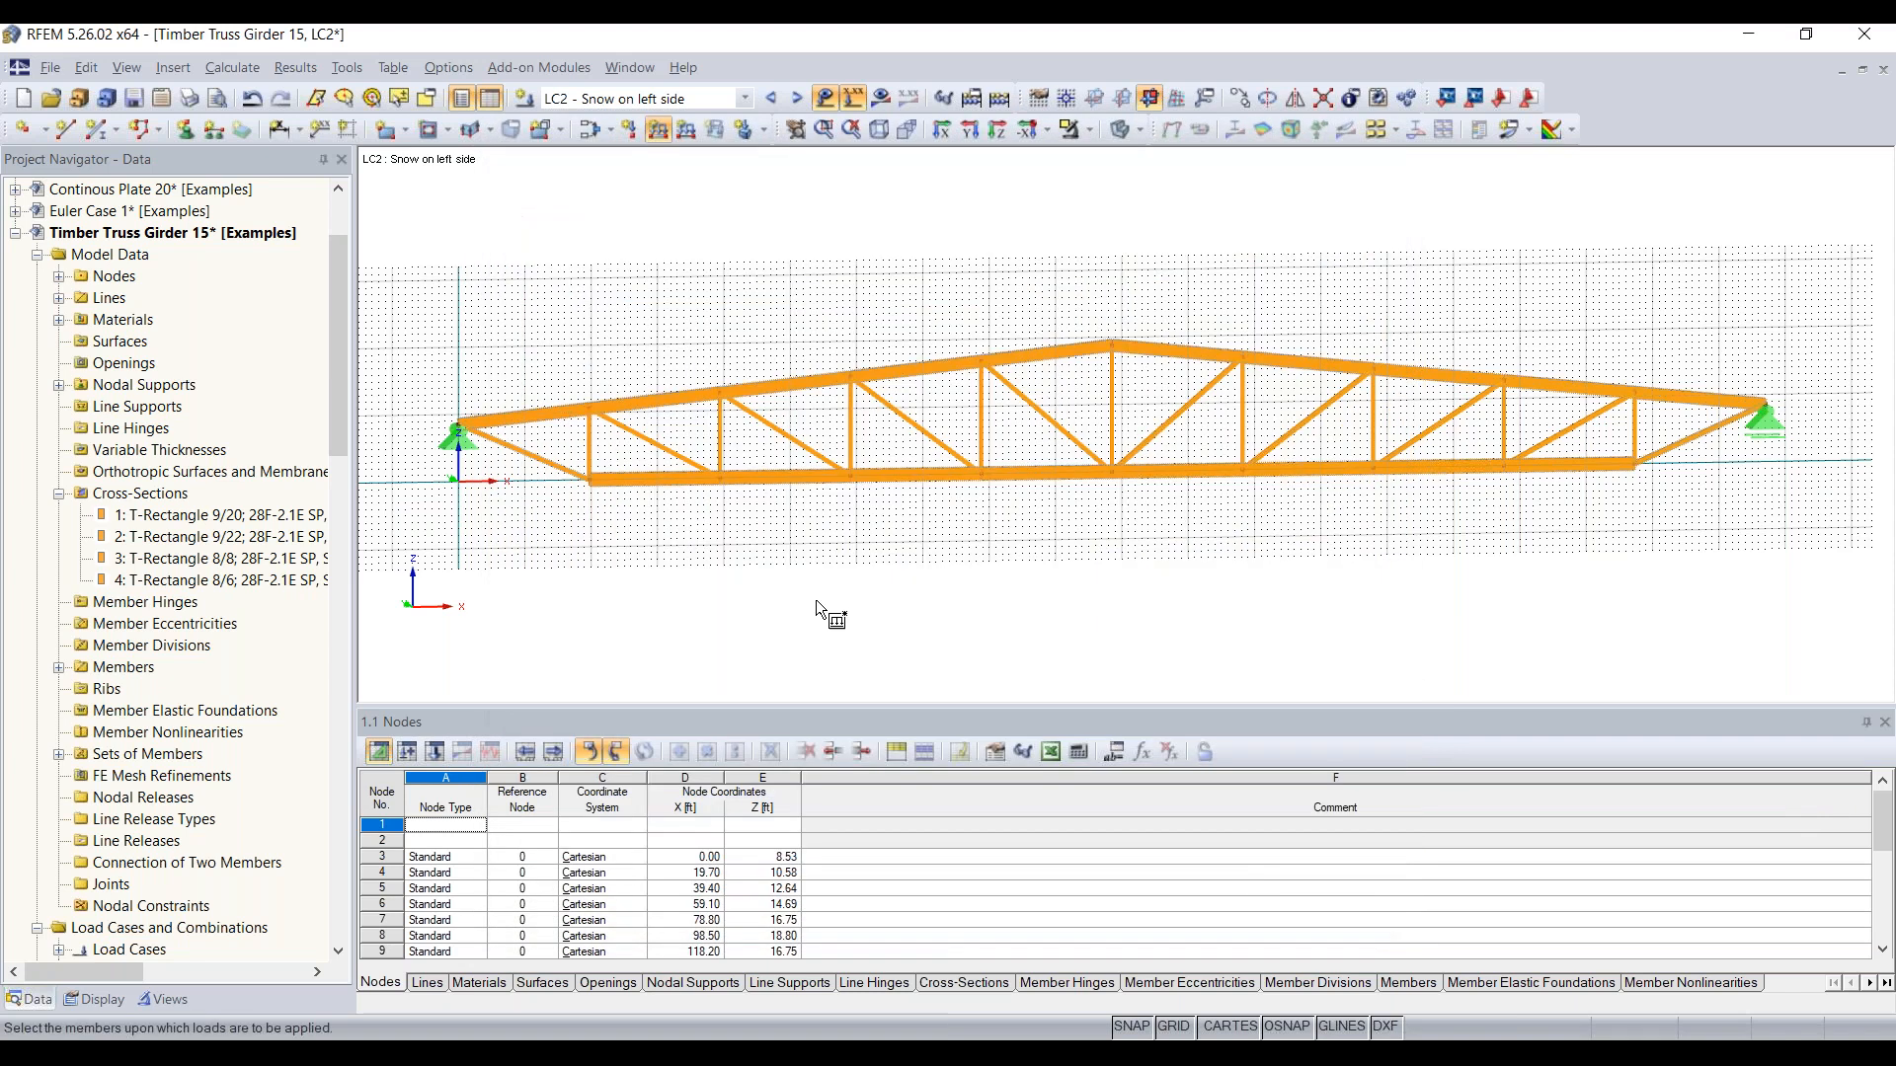
drag(424, 463, 1139, 268)
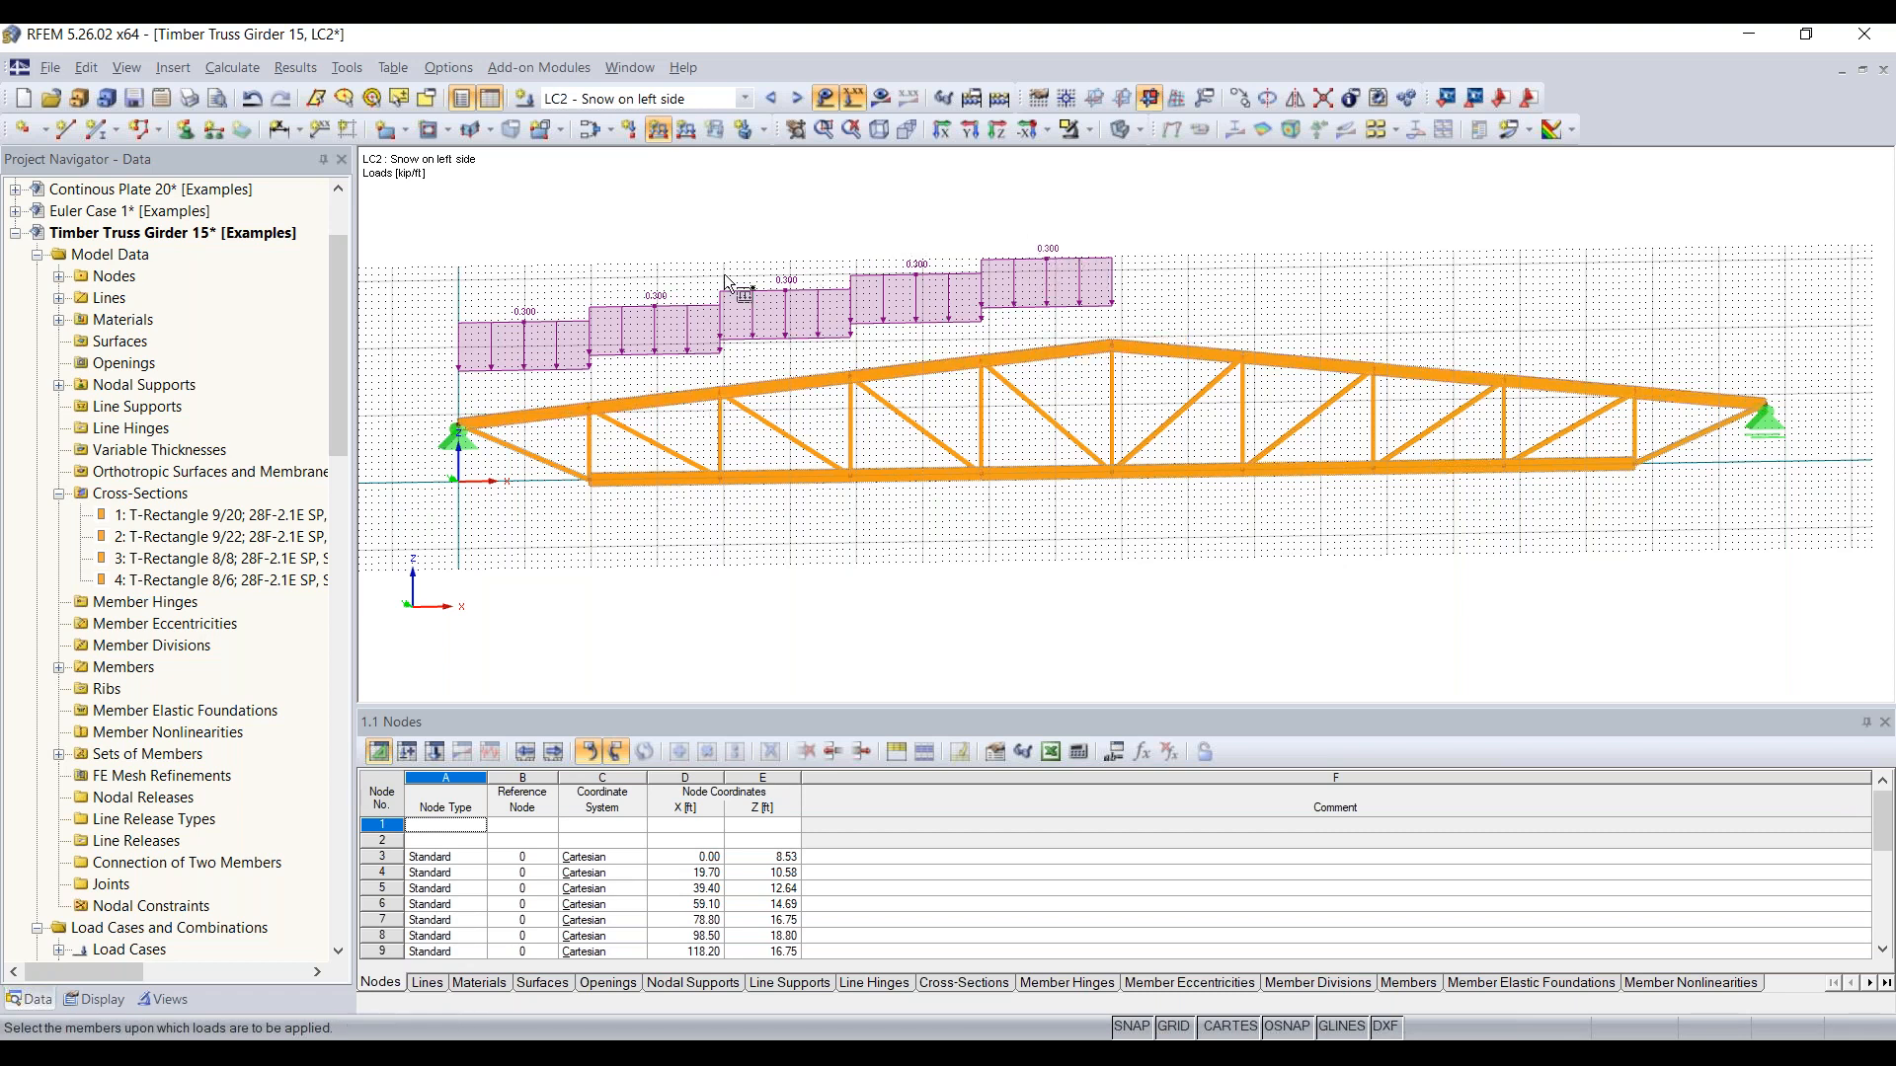
key(Escape)
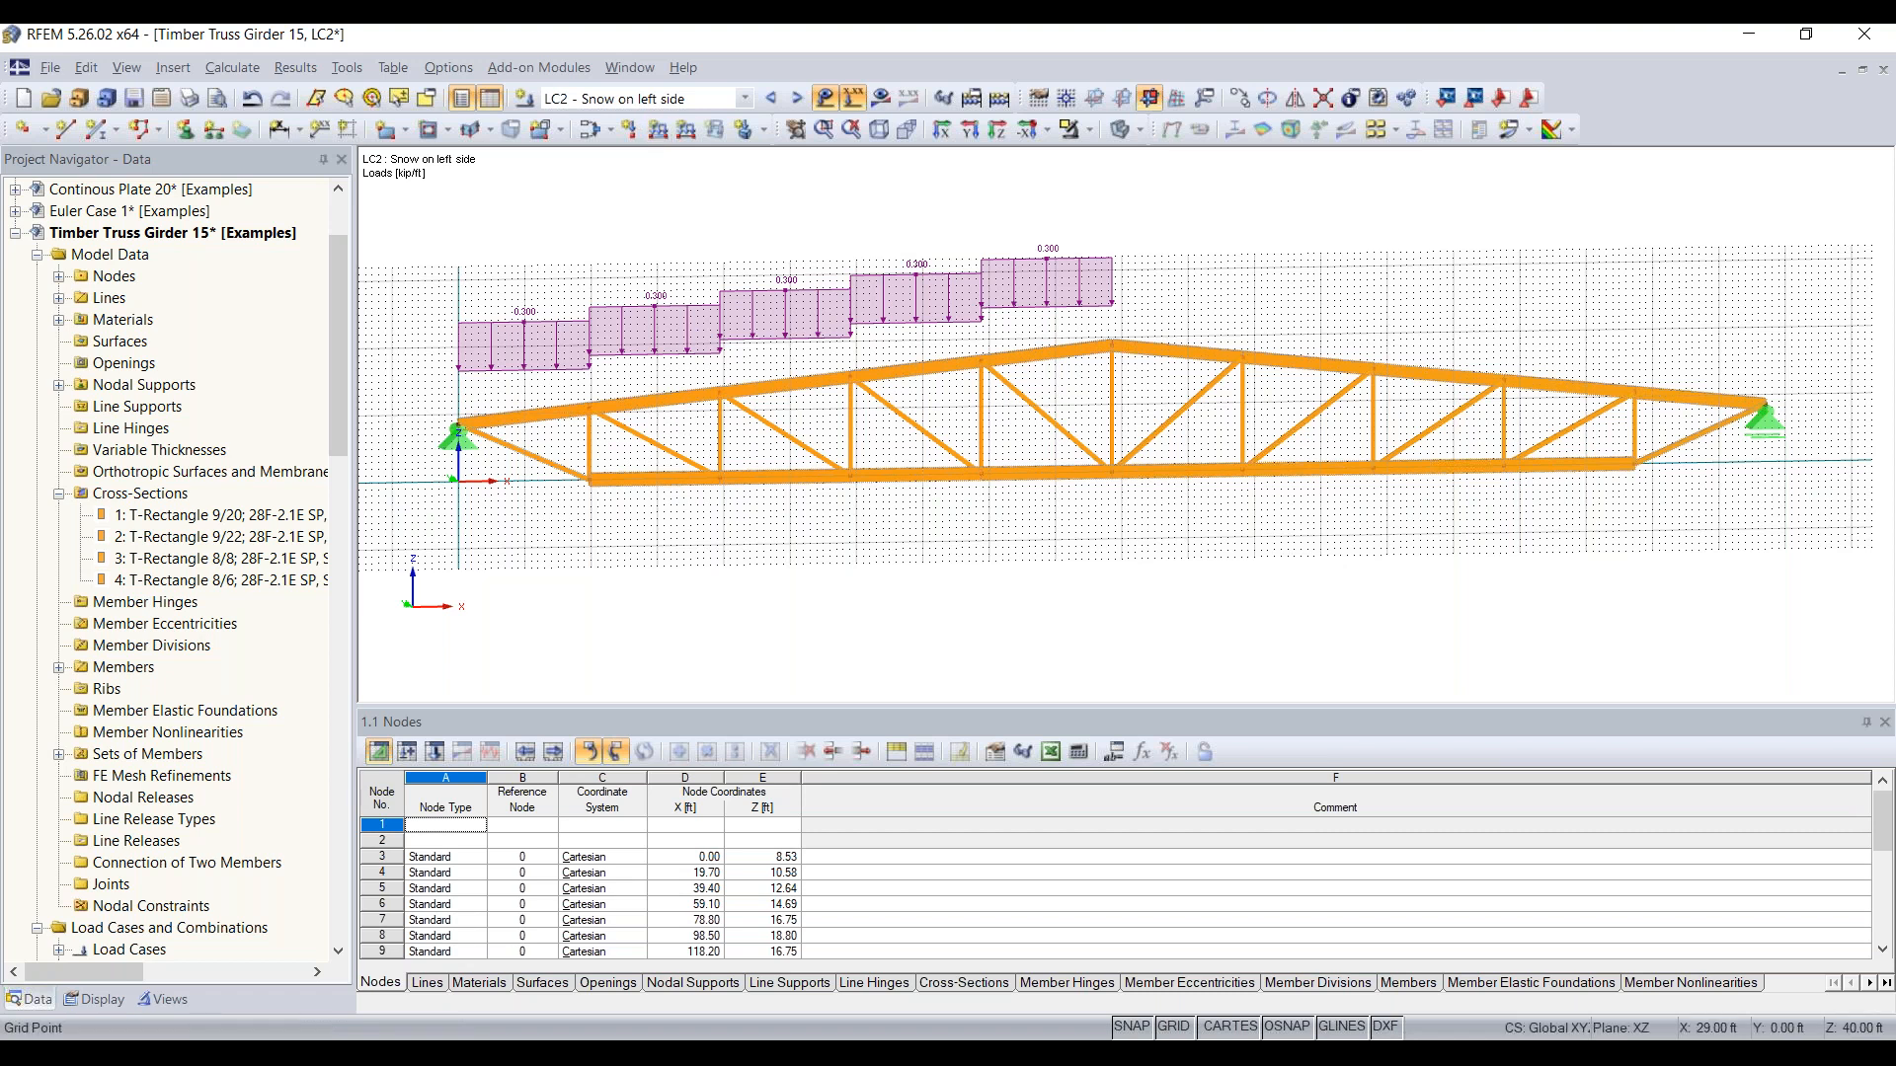
Step: View the truss from the opposite side and select top chord members 6-10, the half without snow load
ctrl+middle_drag(612, 575, 1768, 538)
right_click(1768, 538)
ctrl+middle_drag(874, 568, 1180, 534)
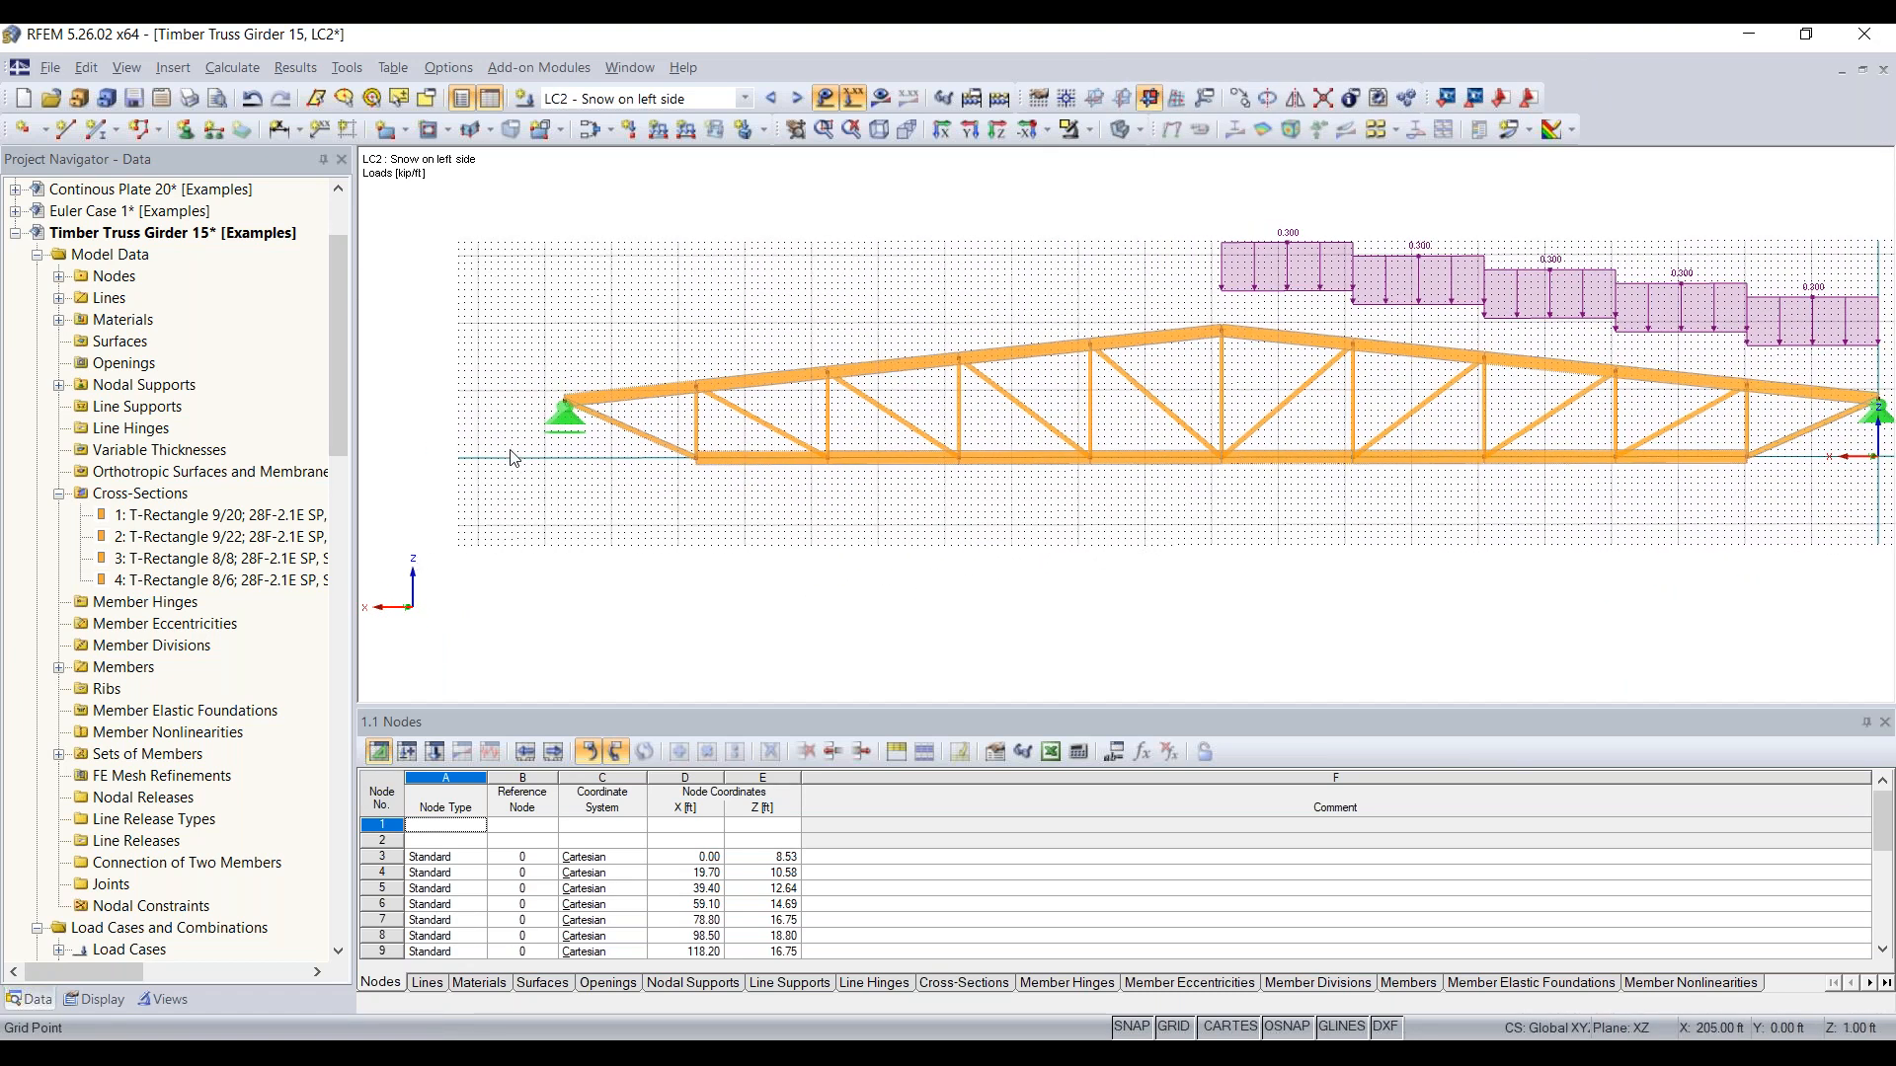
drag(511, 458, 1260, 288)
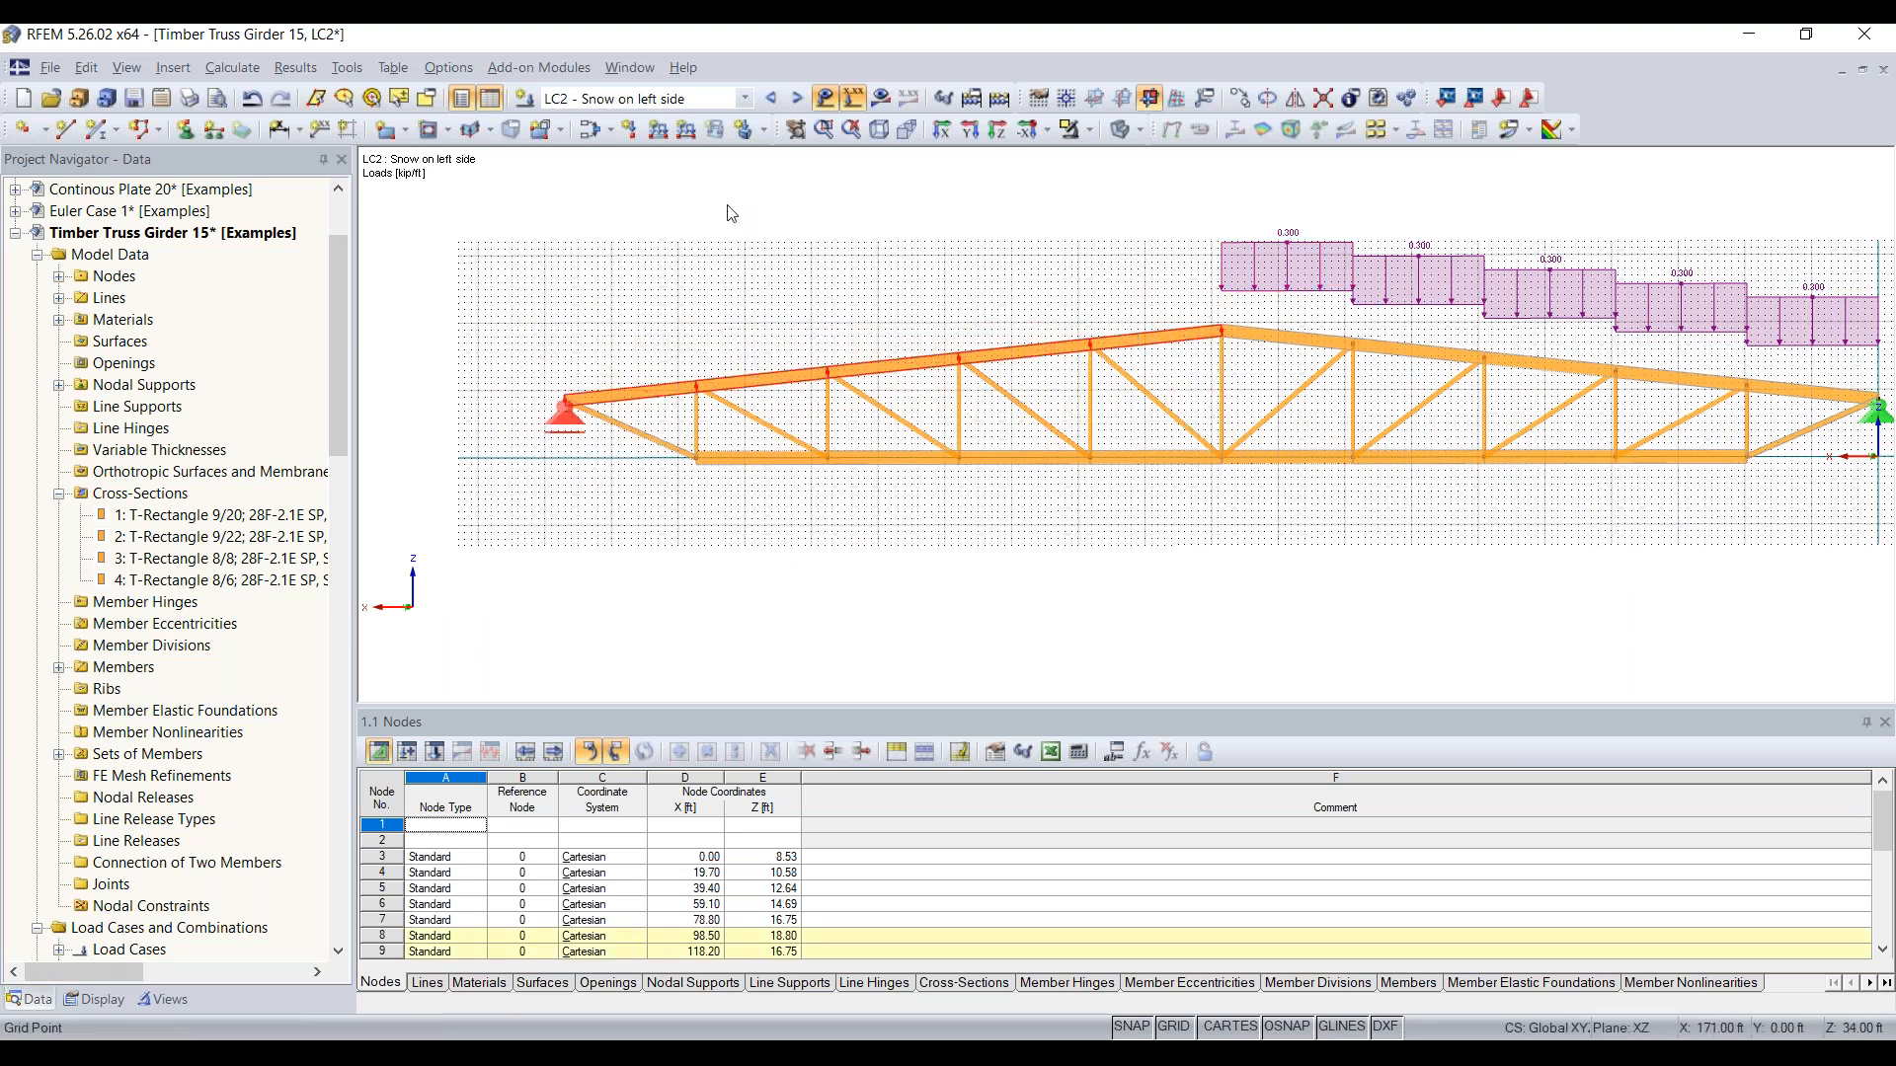
Step: Try to apply the uniform -0.3 kip/ft global ZP force to members 6-10 in load case LC2, and undo it
click(657, 131)
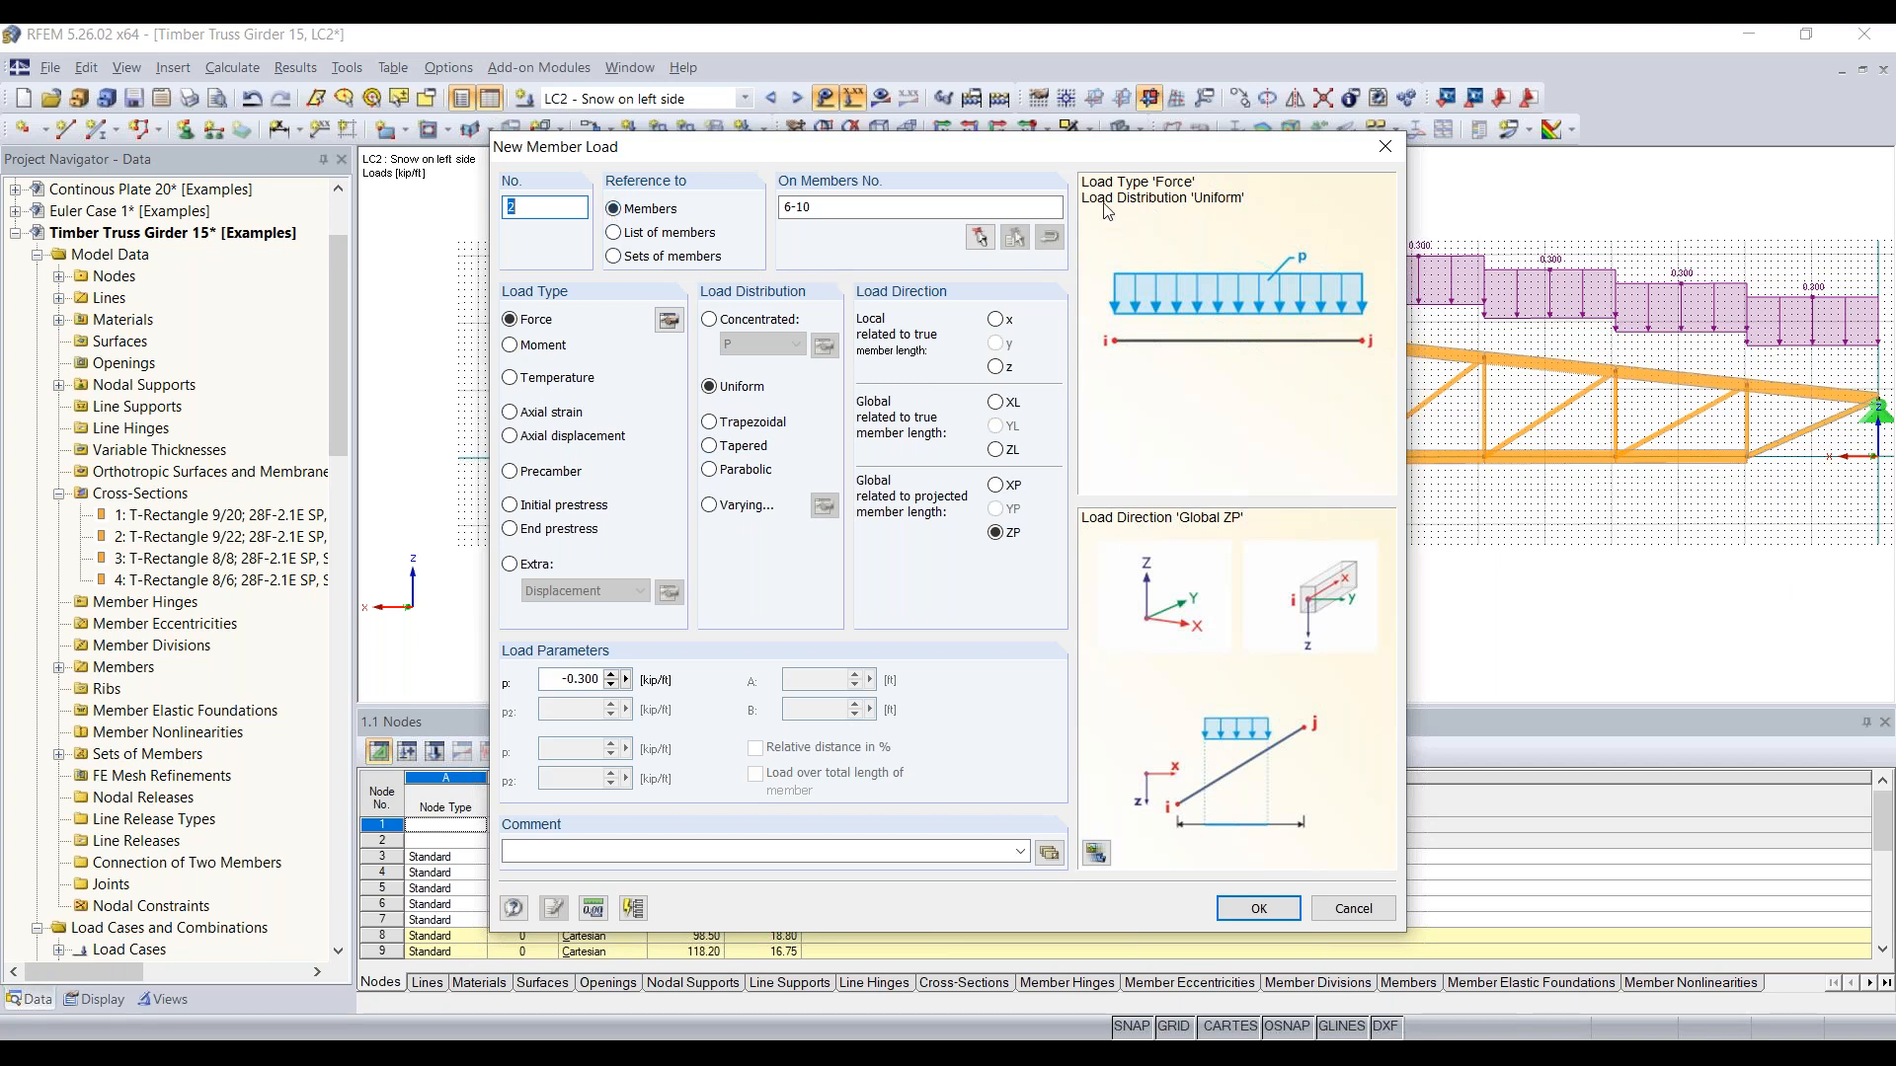
drag(1075, 156, 965, 136)
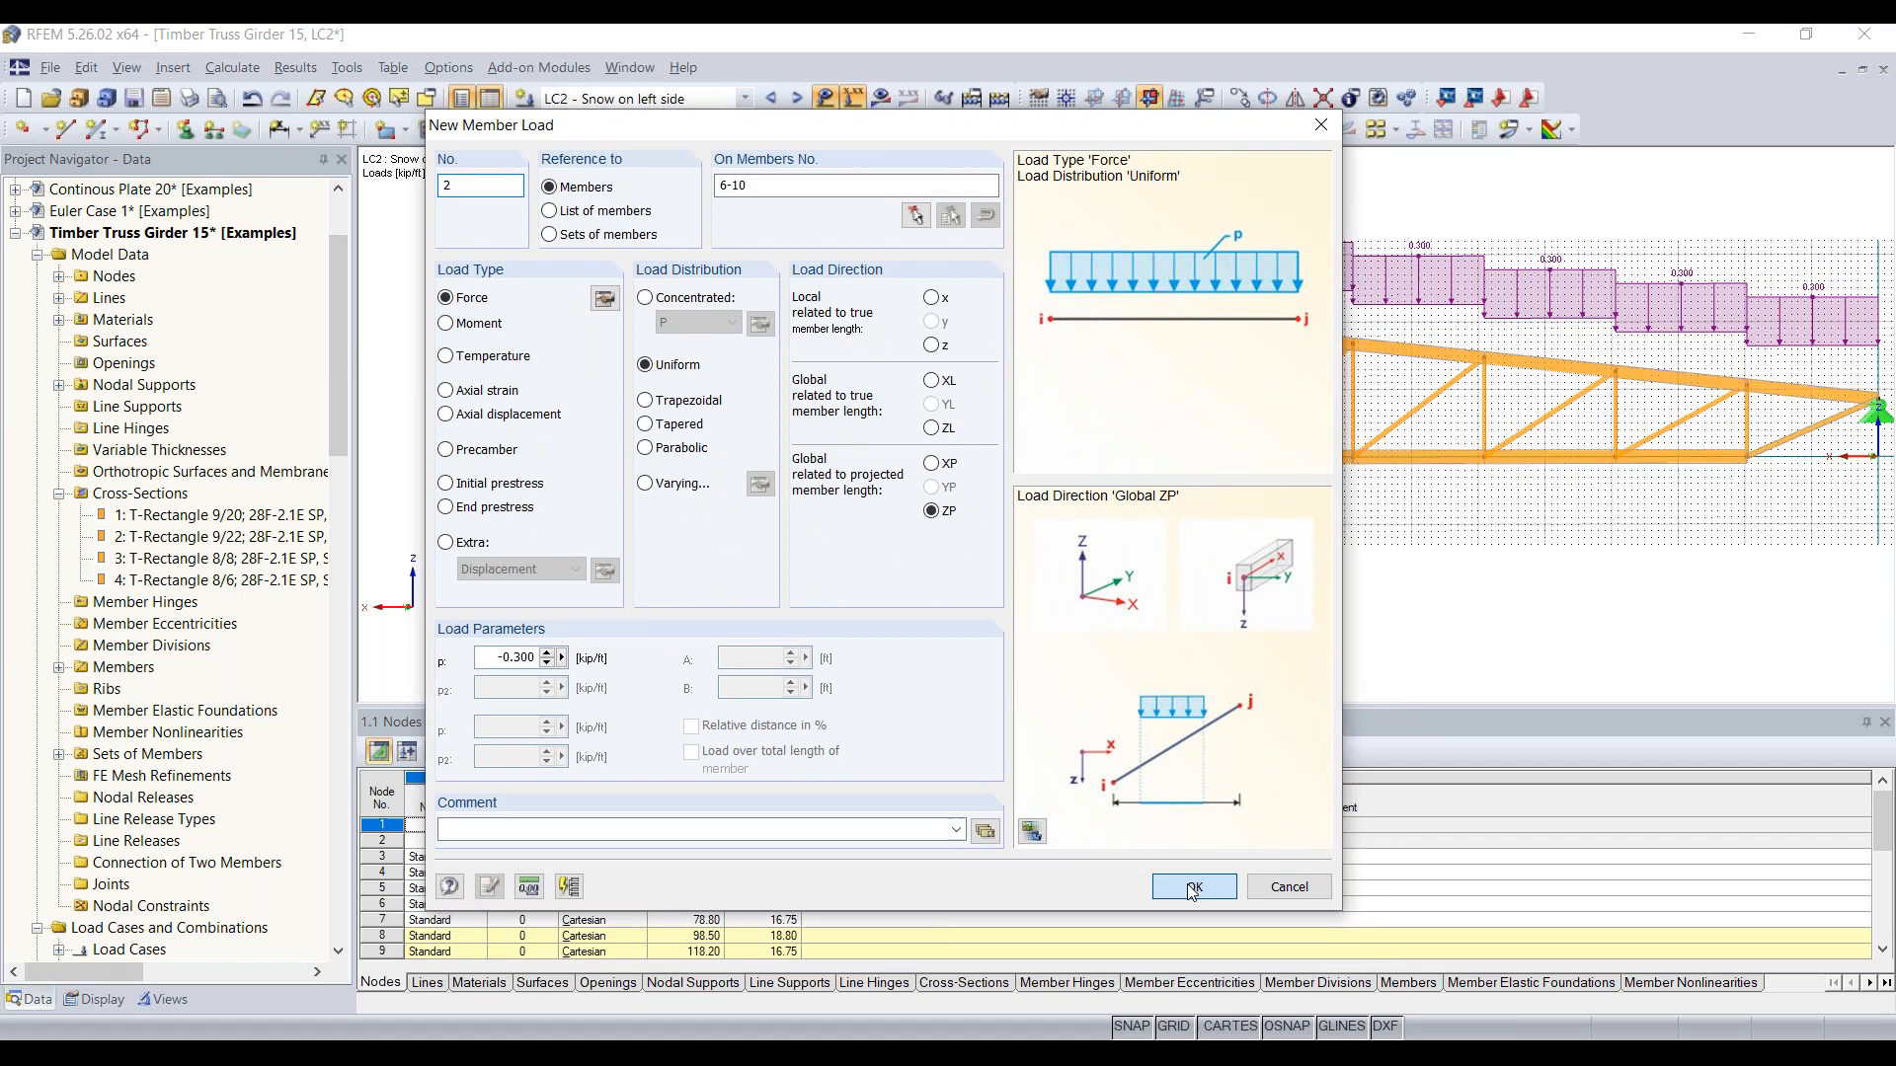
click(1203, 890)
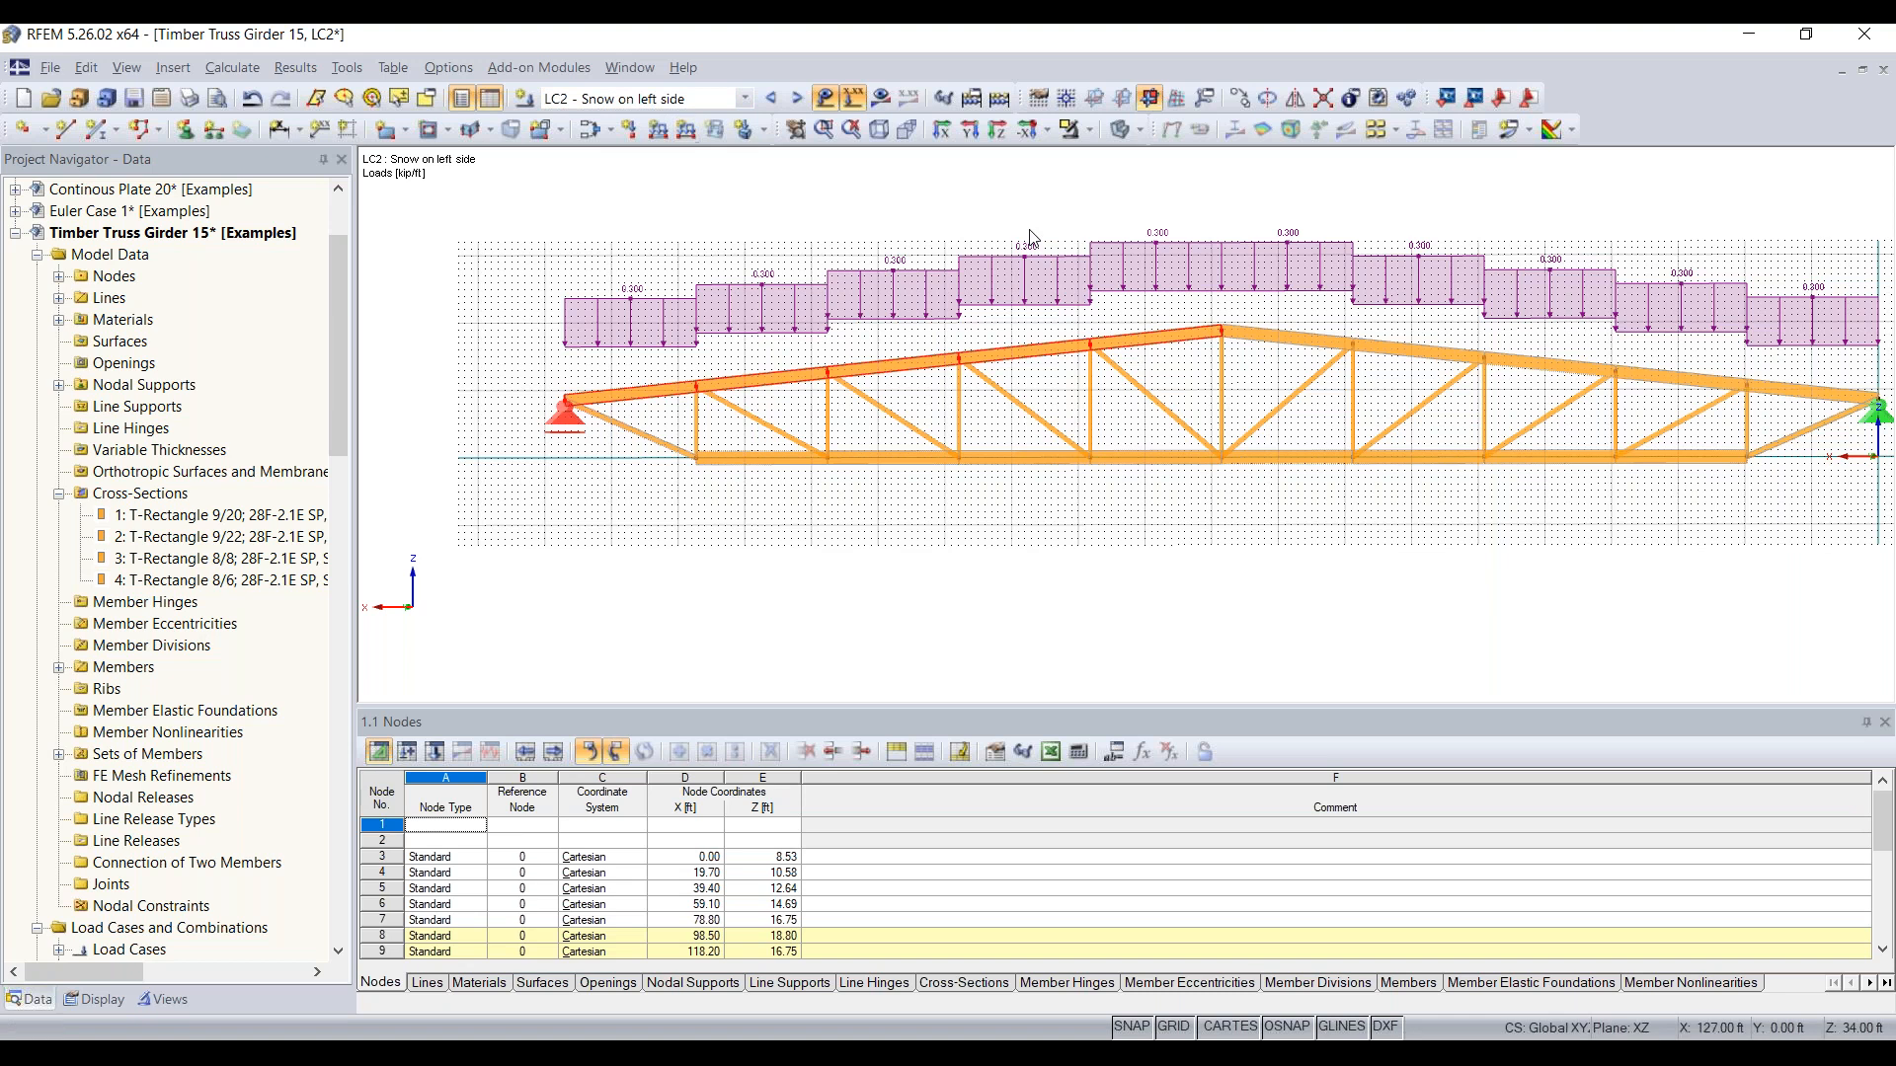
click(741, 129)
key(Delete)
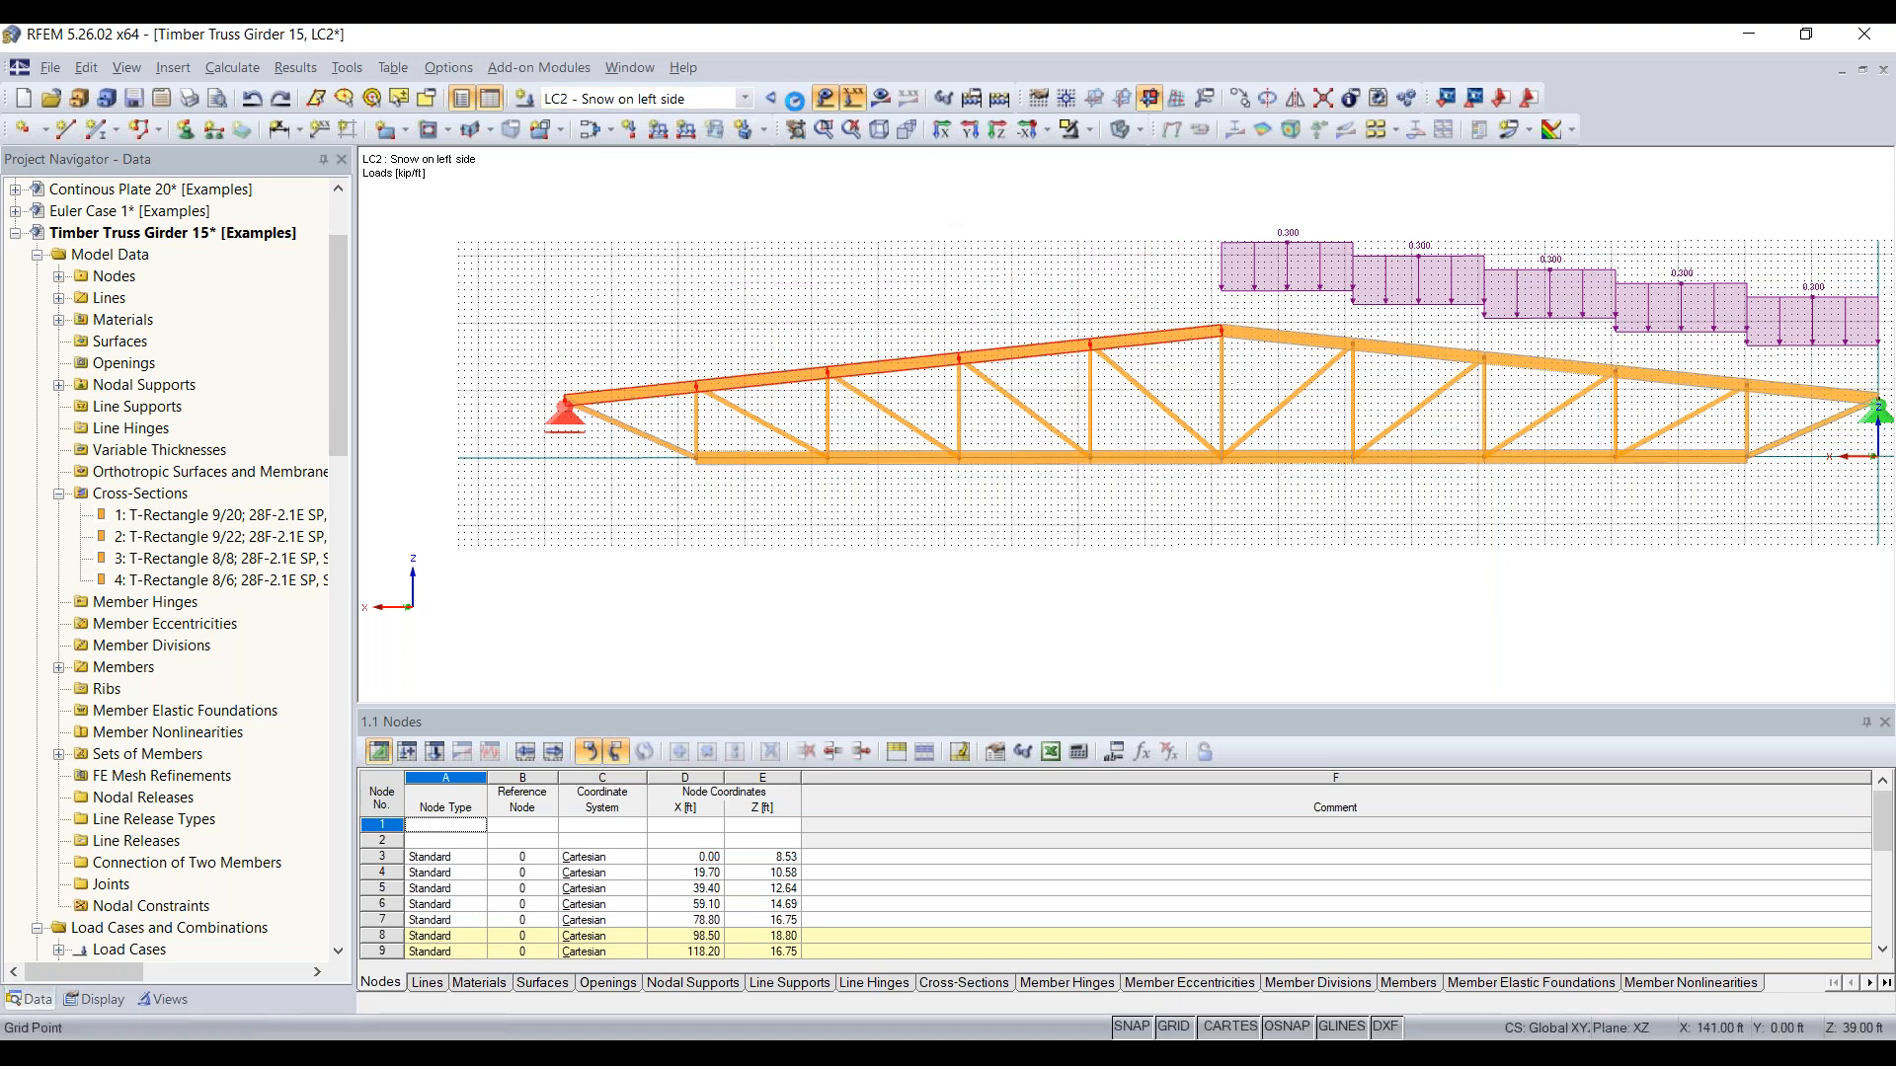
Step: In load case LC3, apply a uniform force of -0.3 kip/ft in global ZP to the selected top chord members 6-10
click(796, 98)
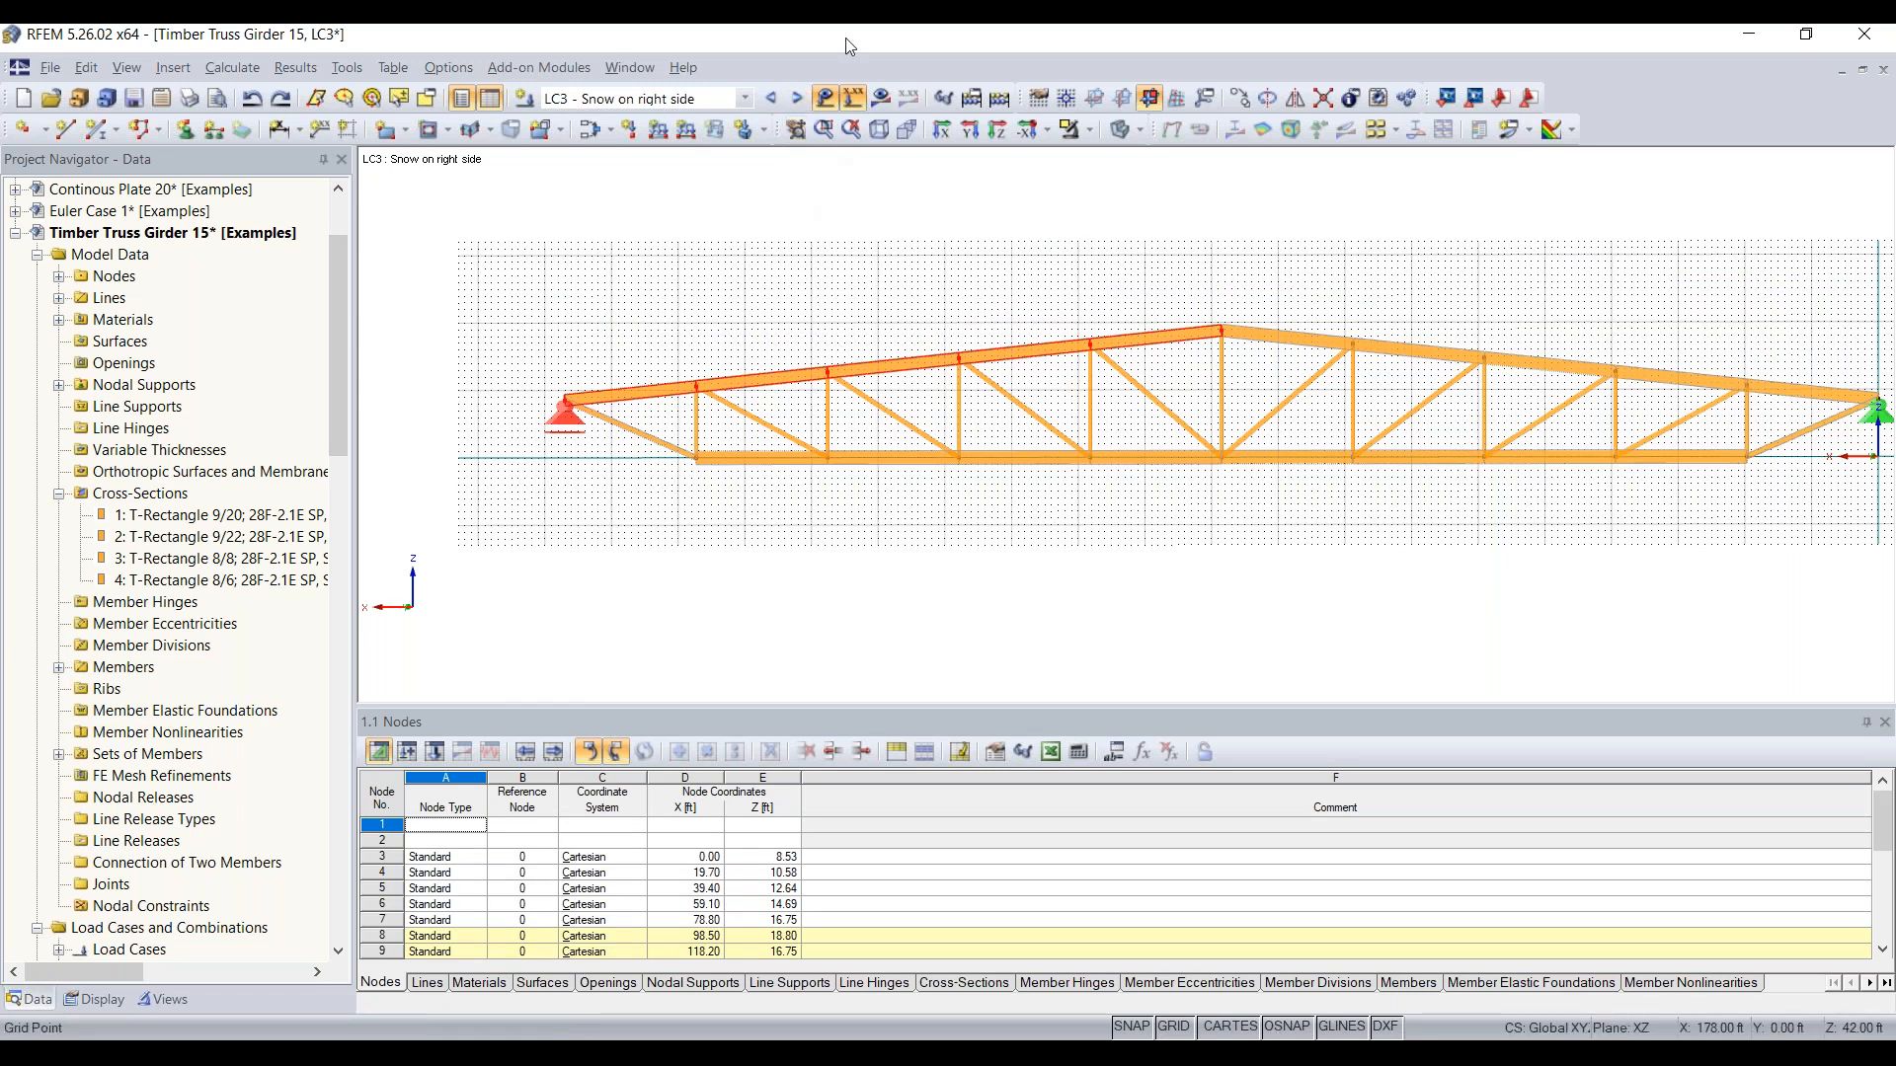
click(658, 129)
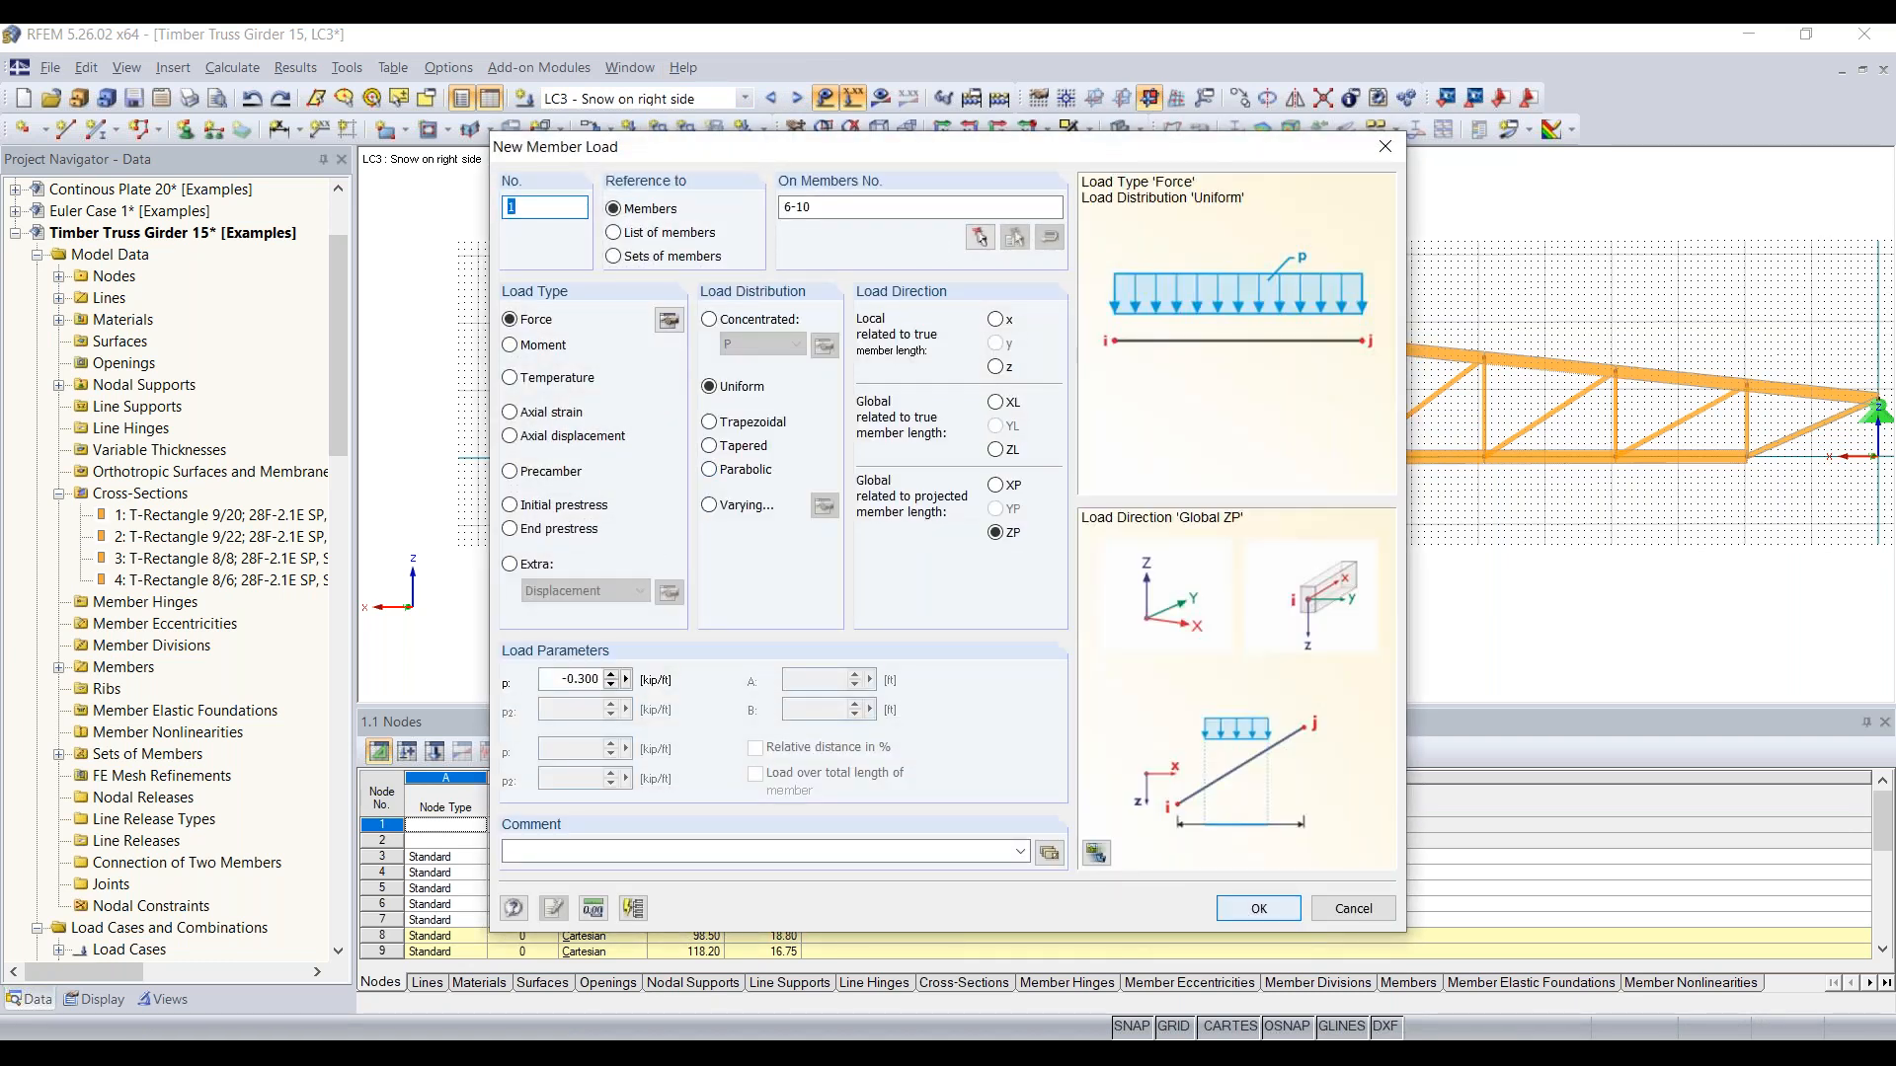
key(Return)
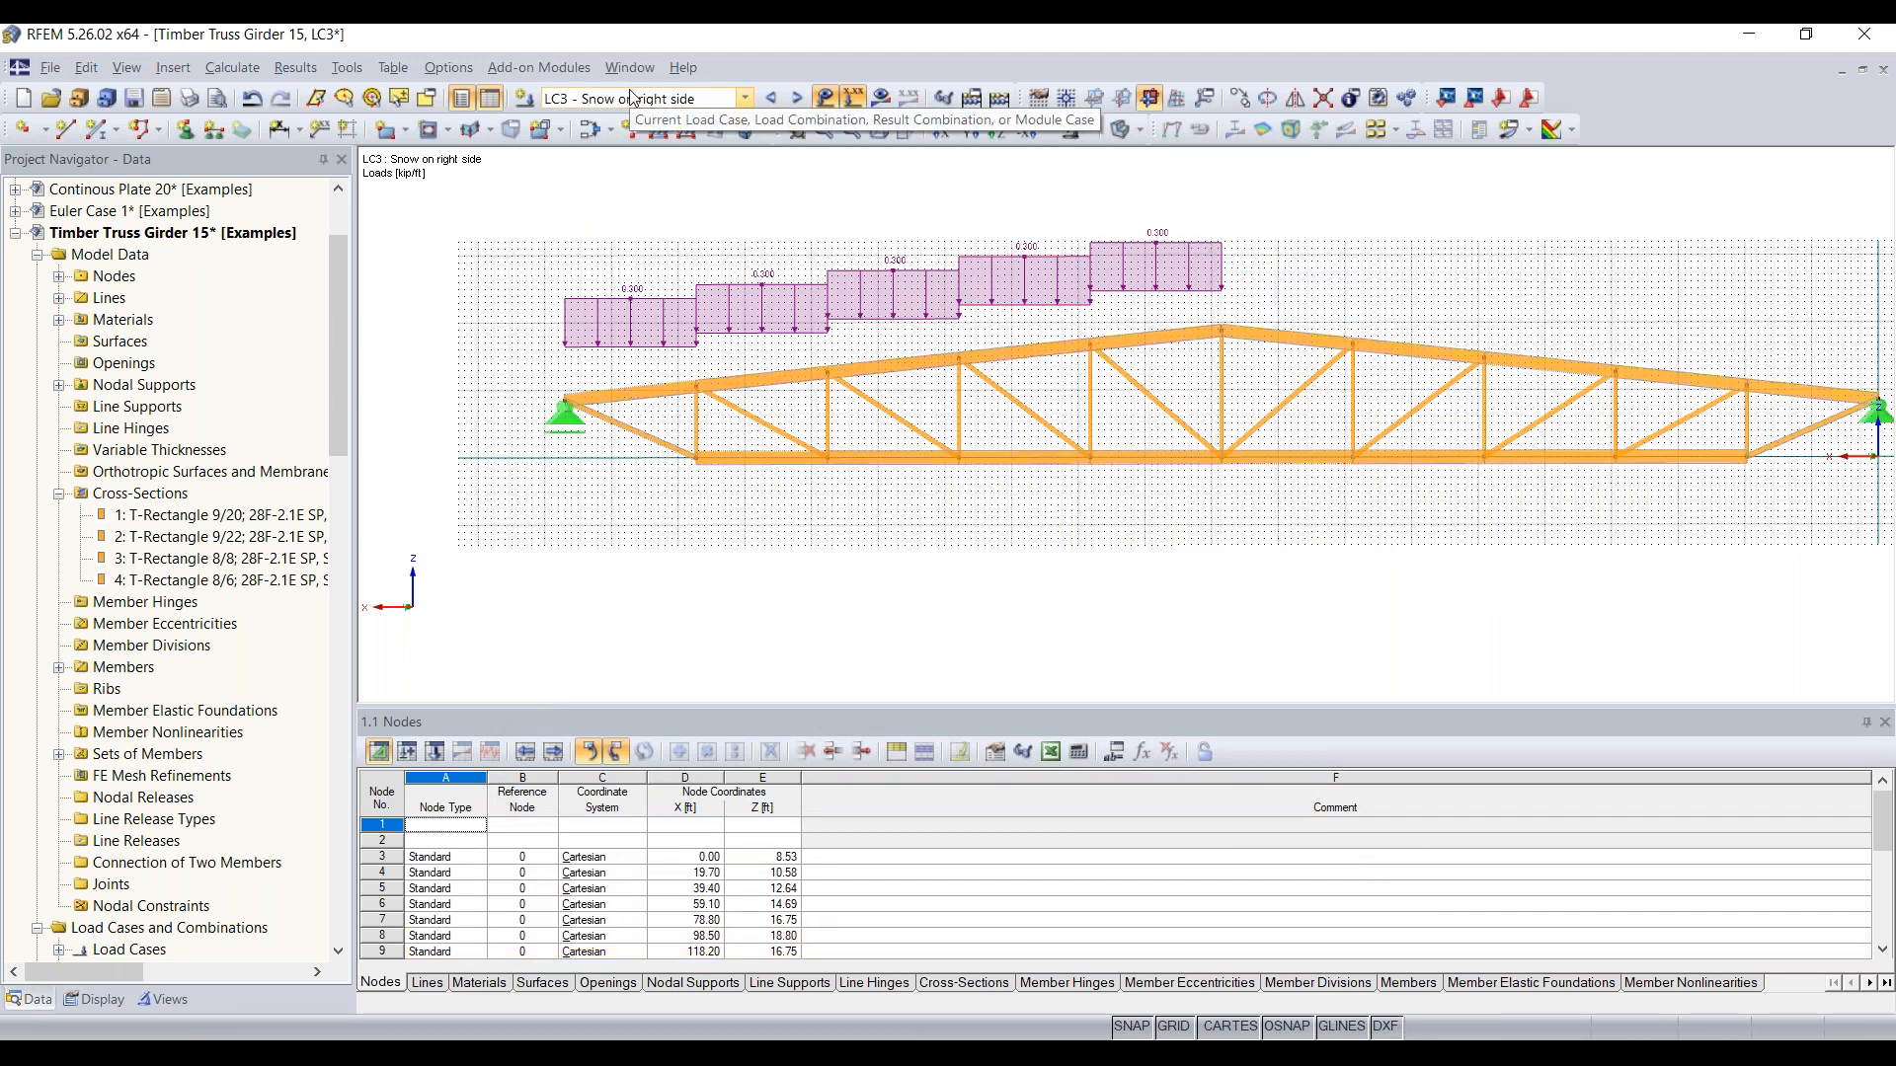
Step: In load case LC4, apply a uniform force of -0.035 kip/ft in local z to the top chord set of members
click(796, 98)
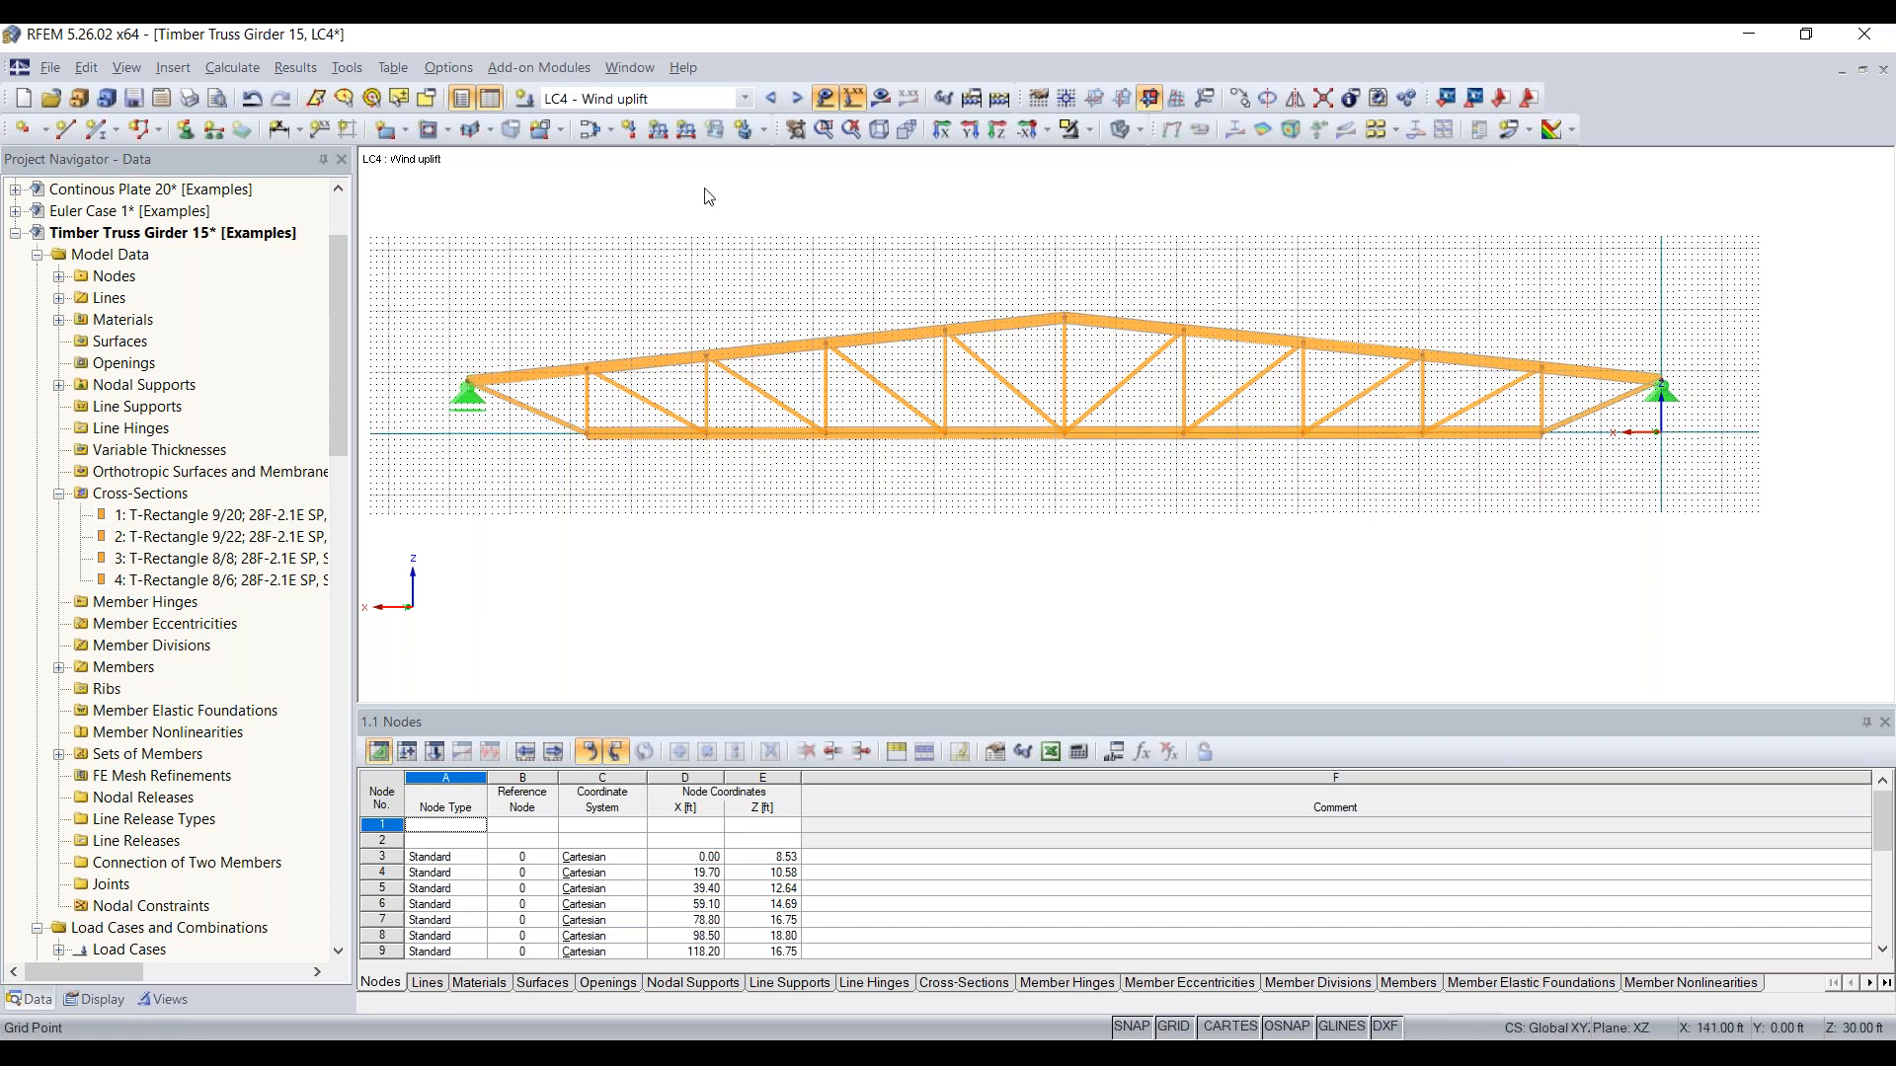
click(660, 131)
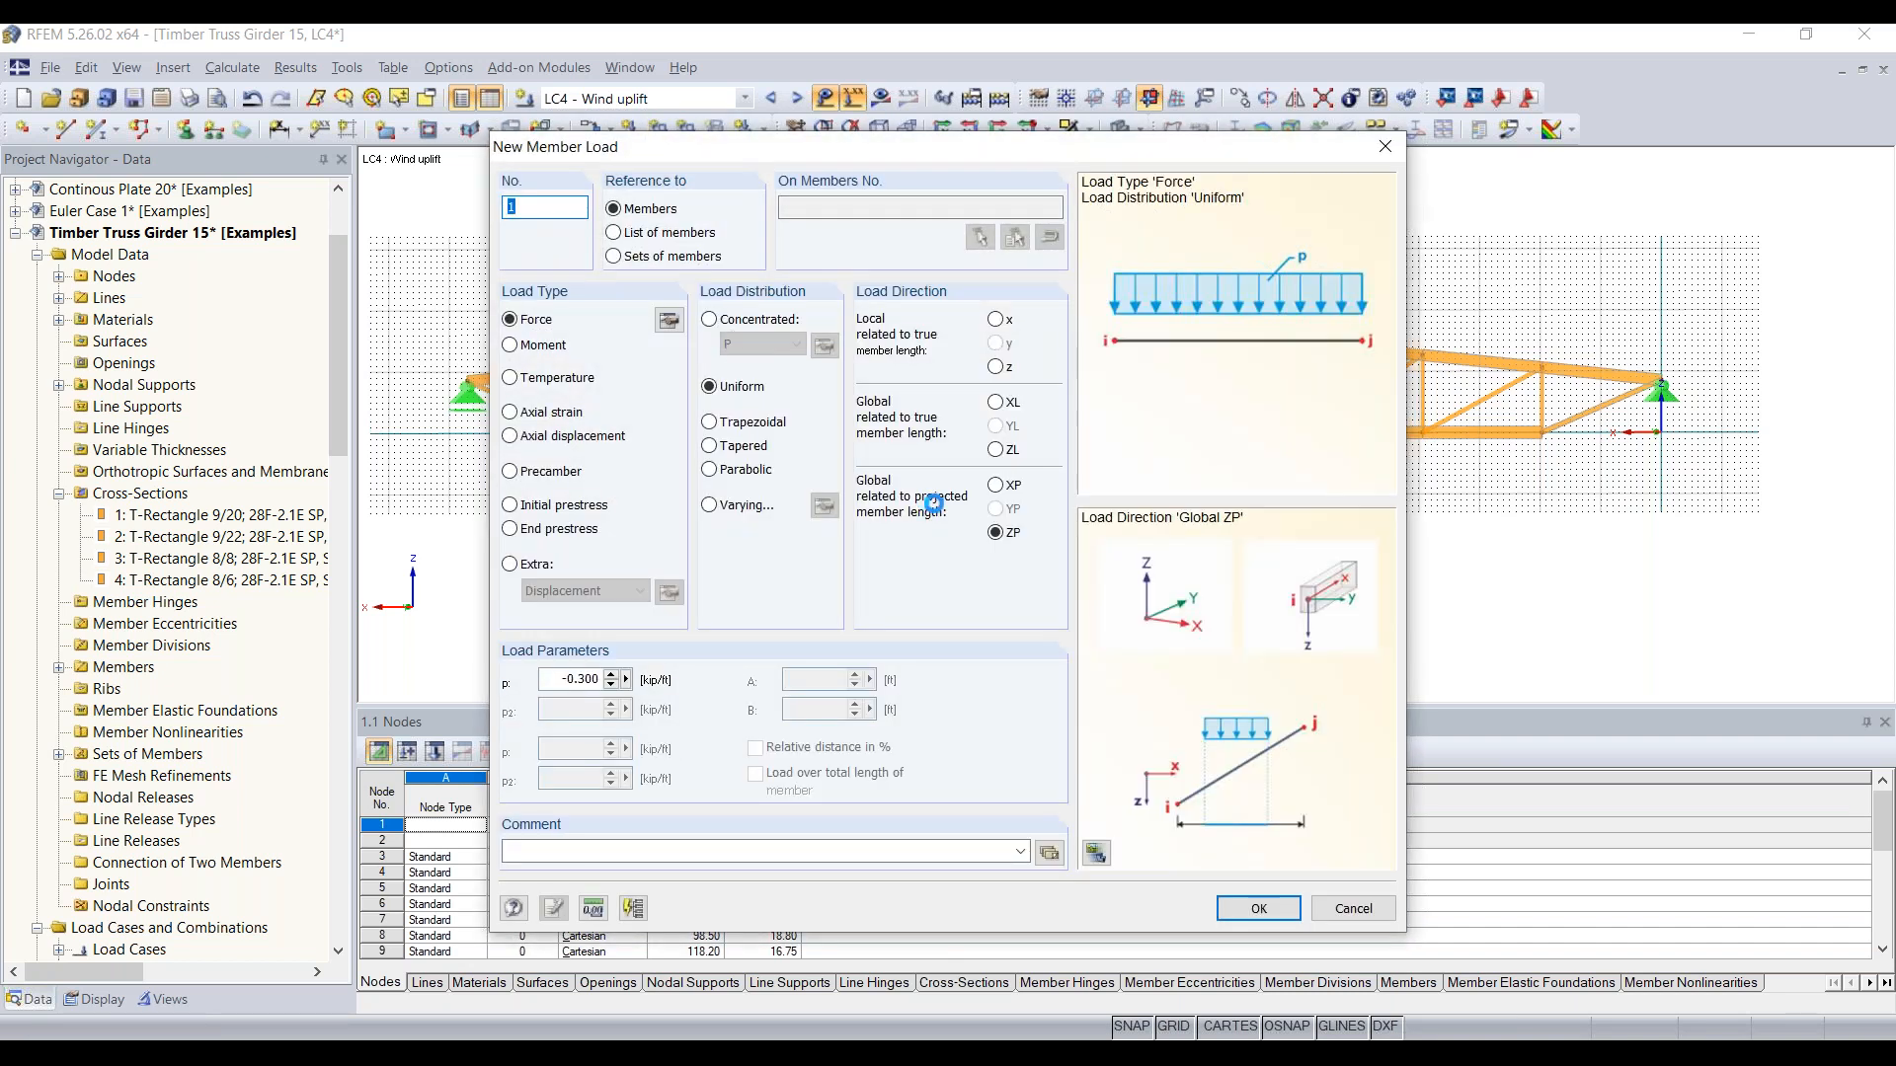
click(998, 368)
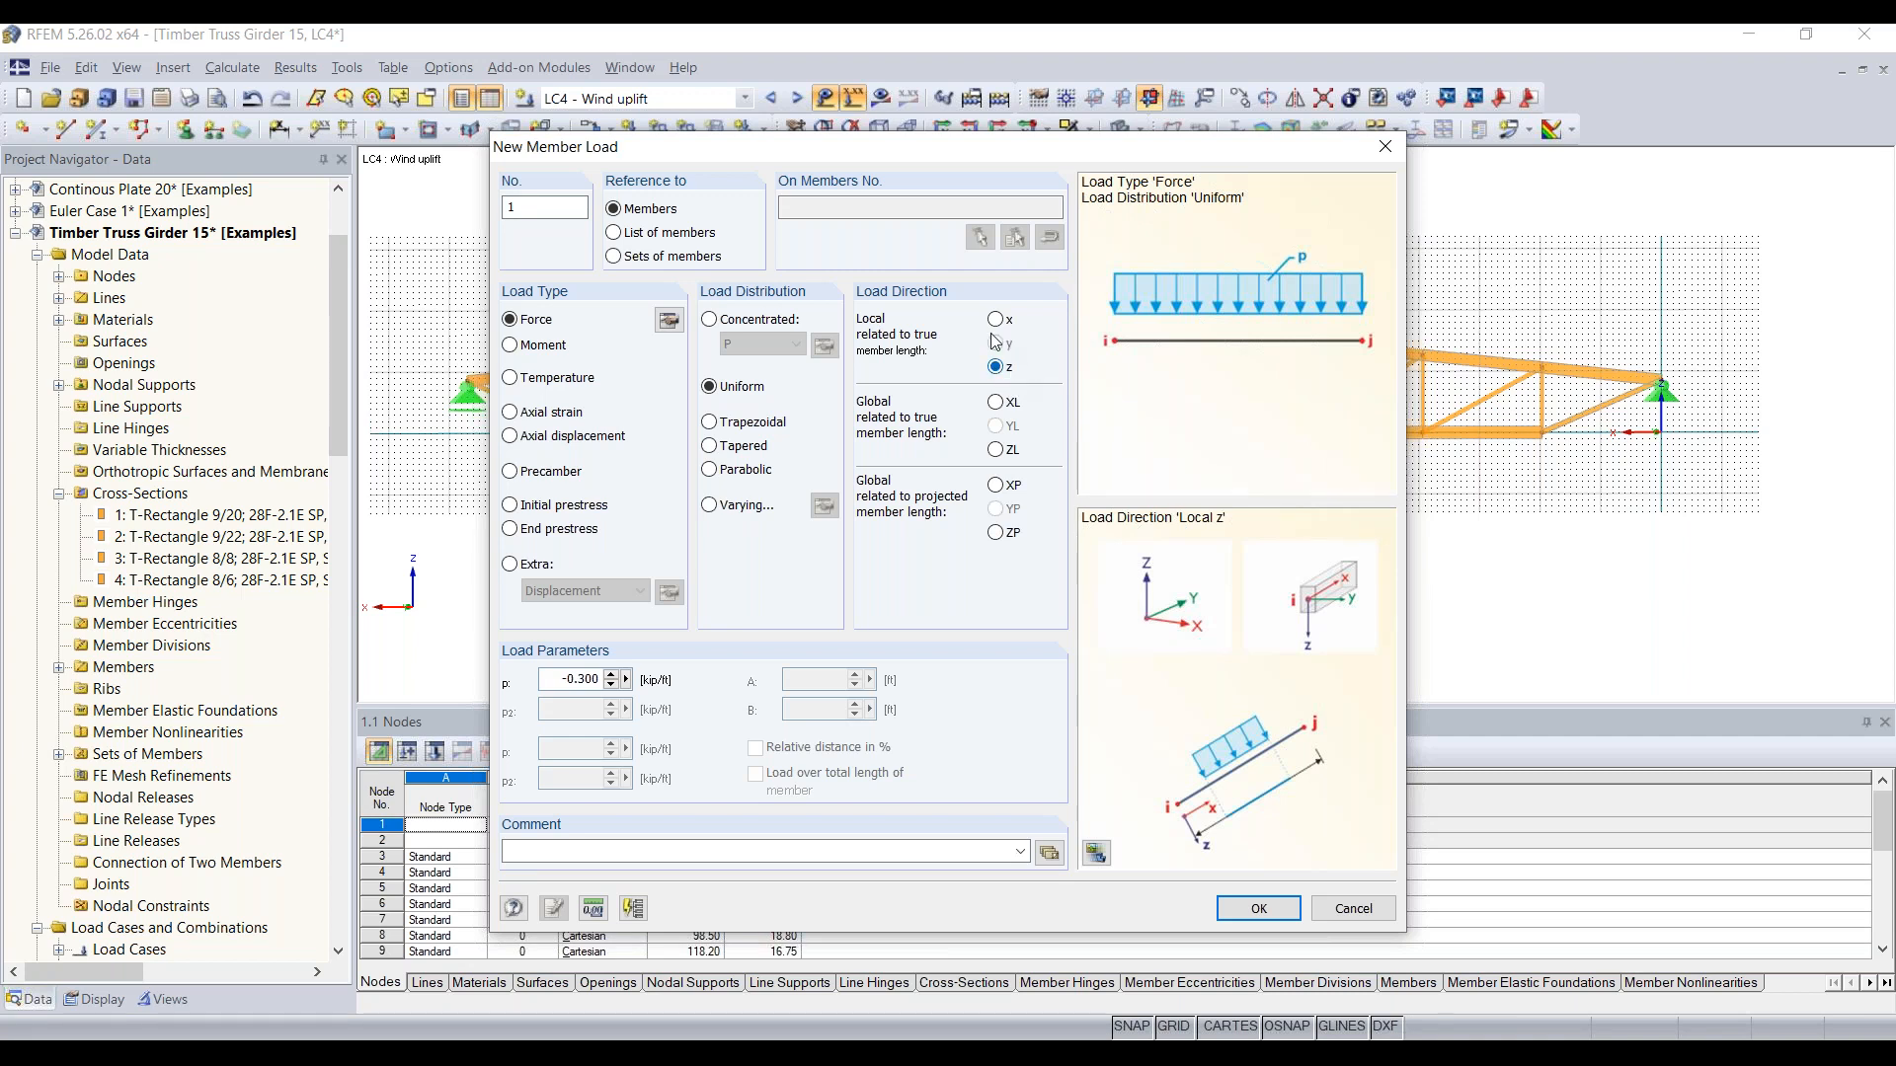
double_click(554, 679)
text(-0.035)
click(614, 257)
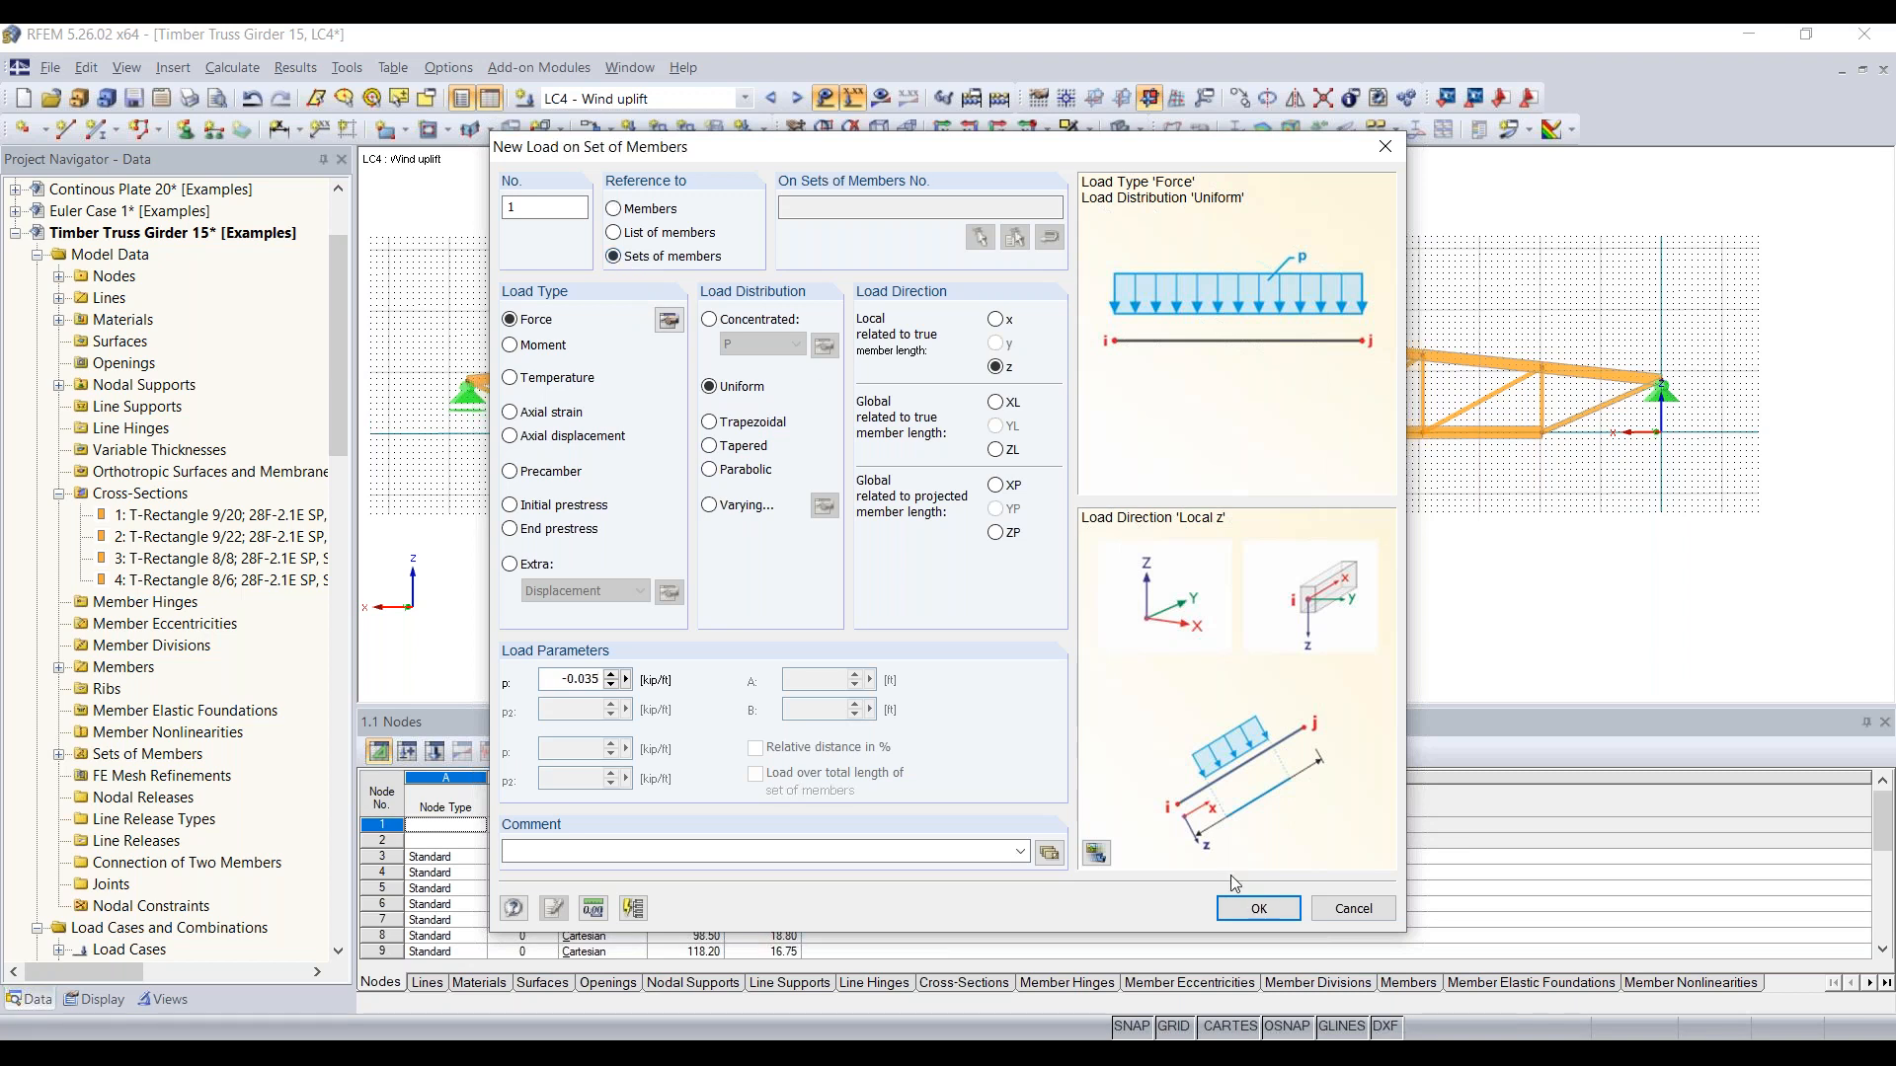
click(1254, 907)
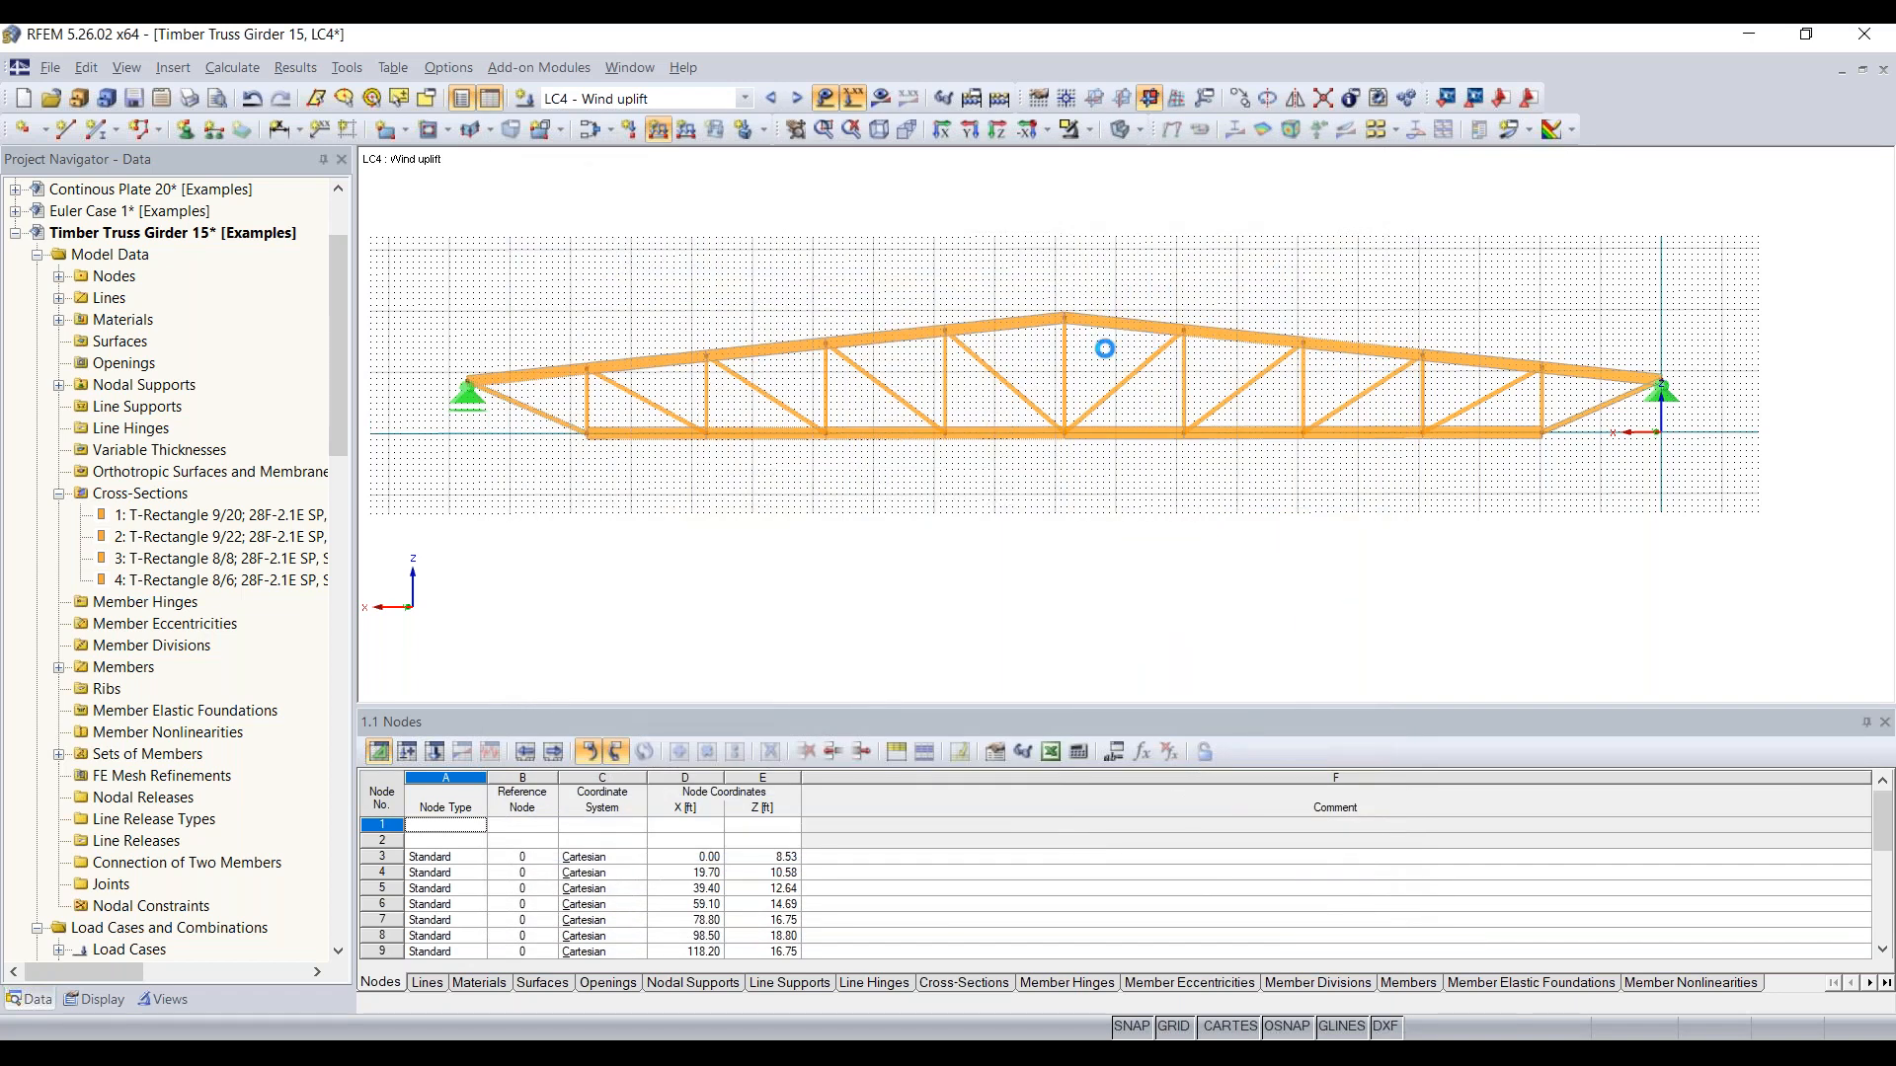
click(995, 314)
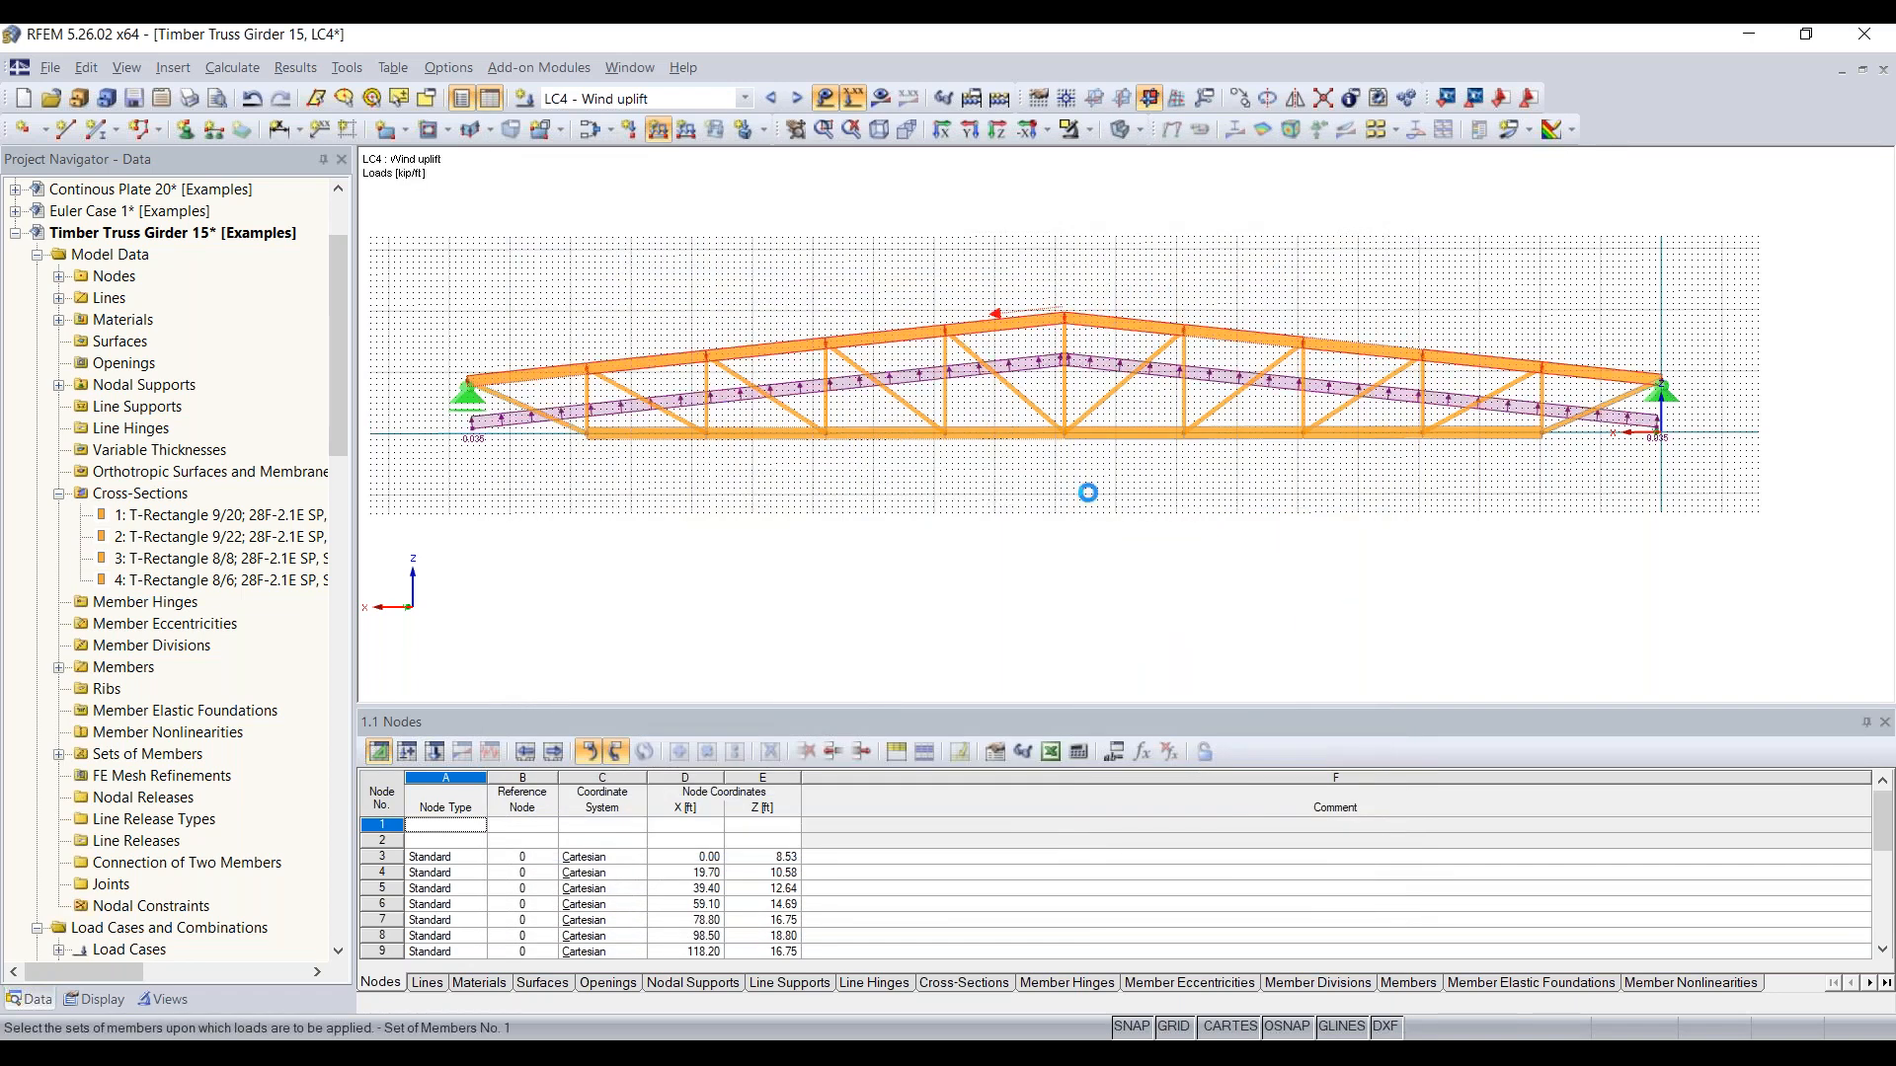
key(Escape)
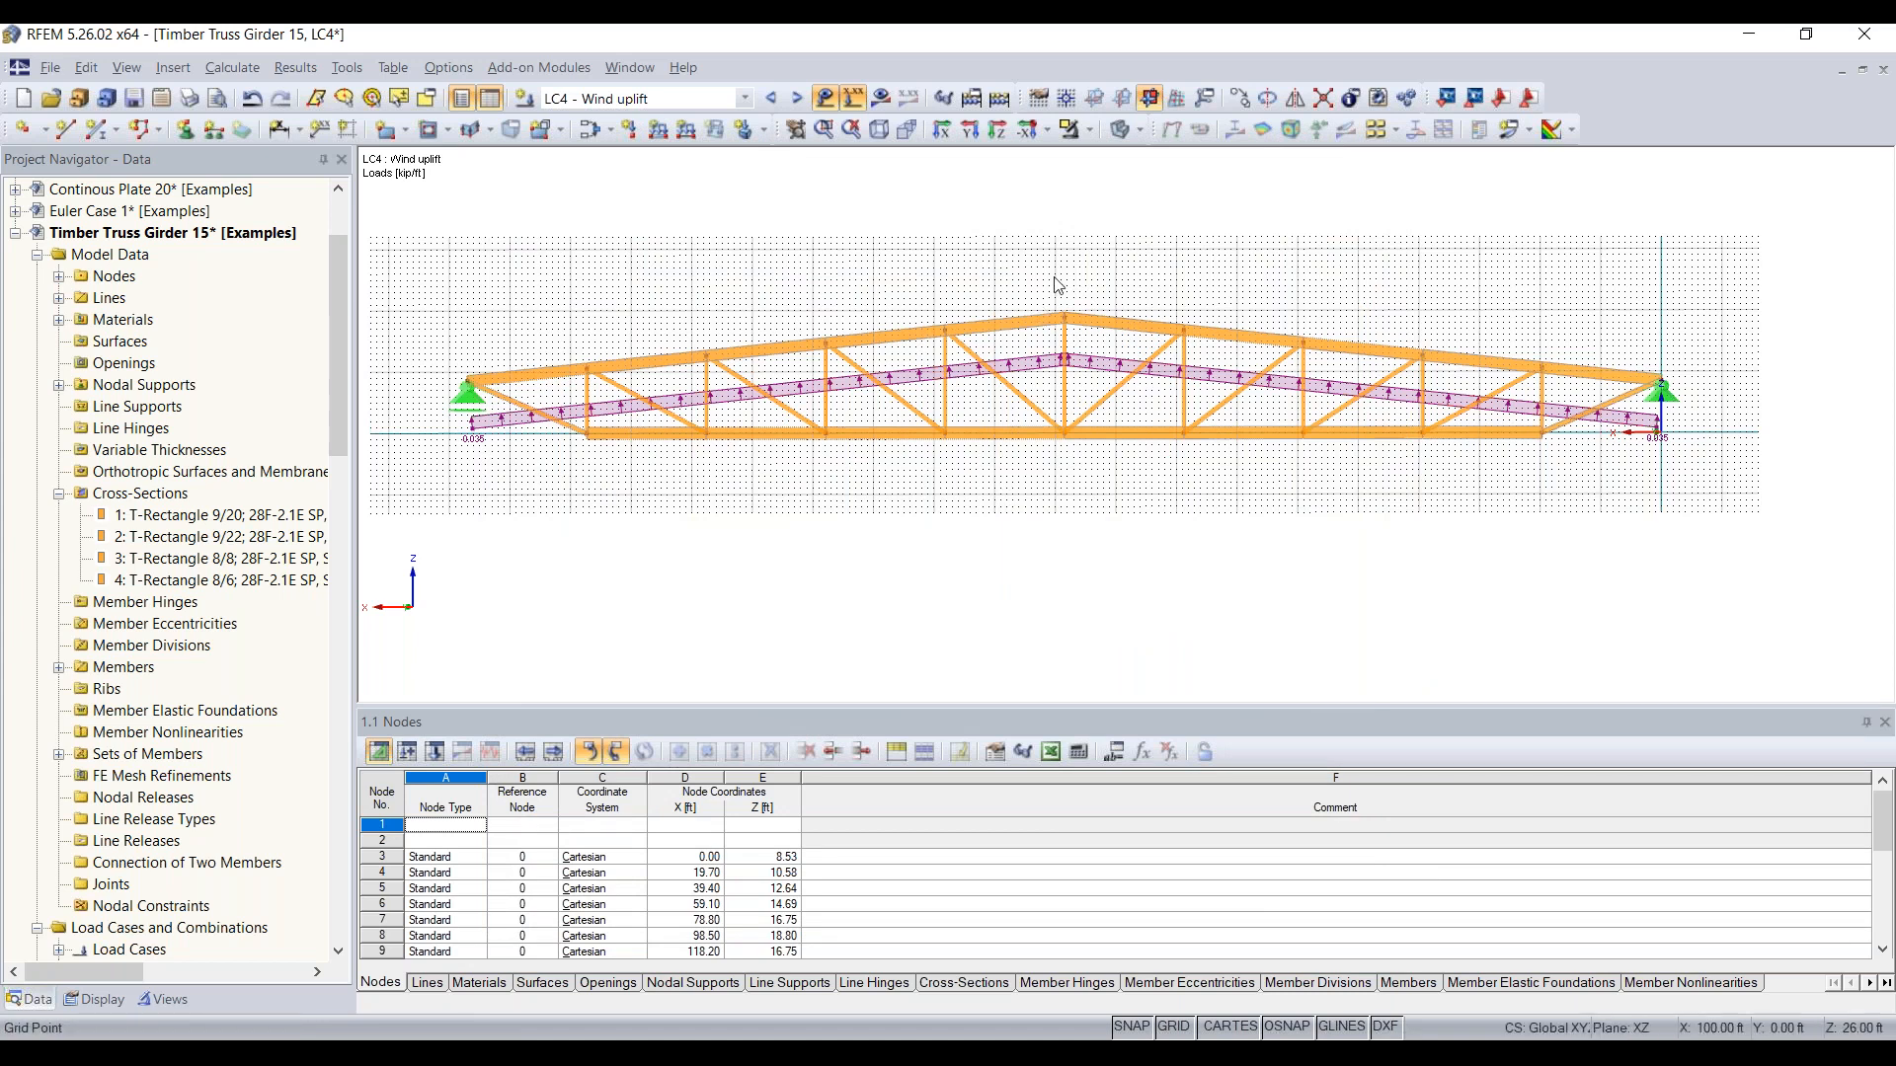
Step: Calculate all load cases and combinations of the truss model
click(1004, 99)
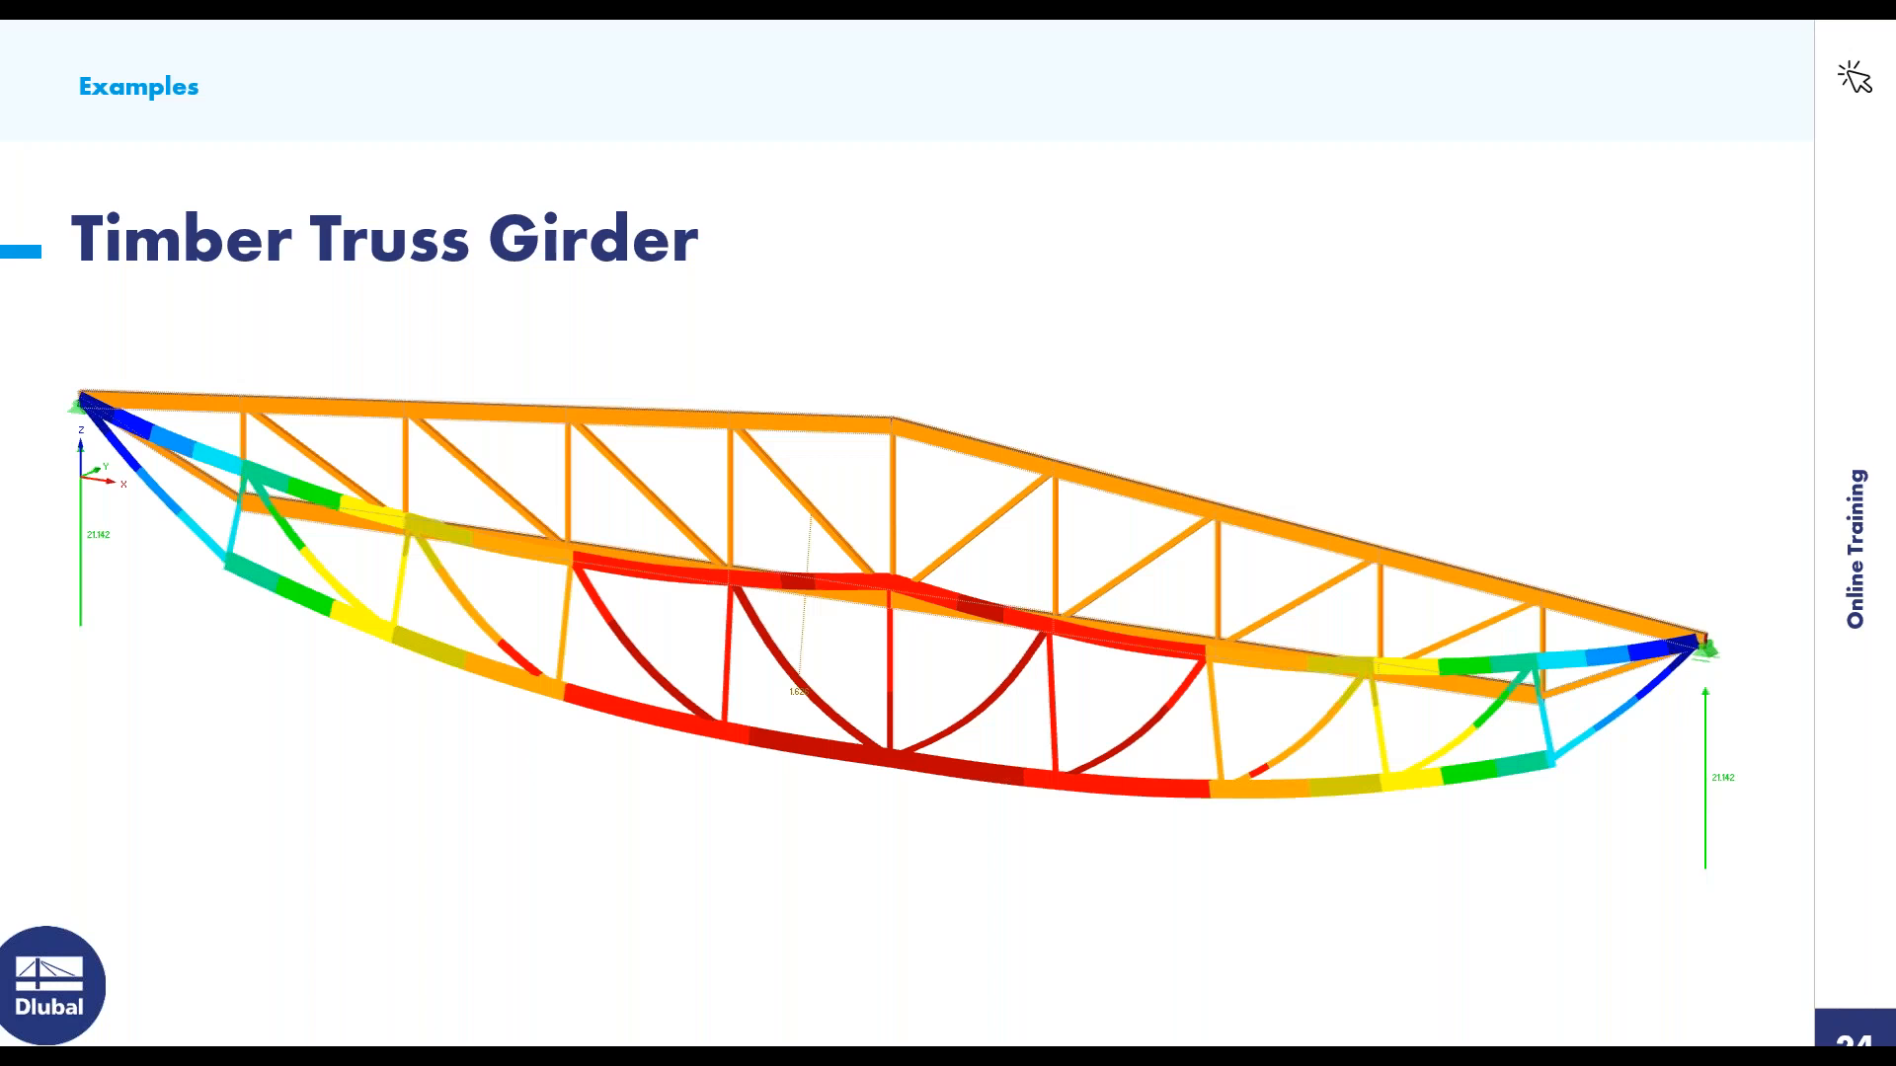
key(Right)
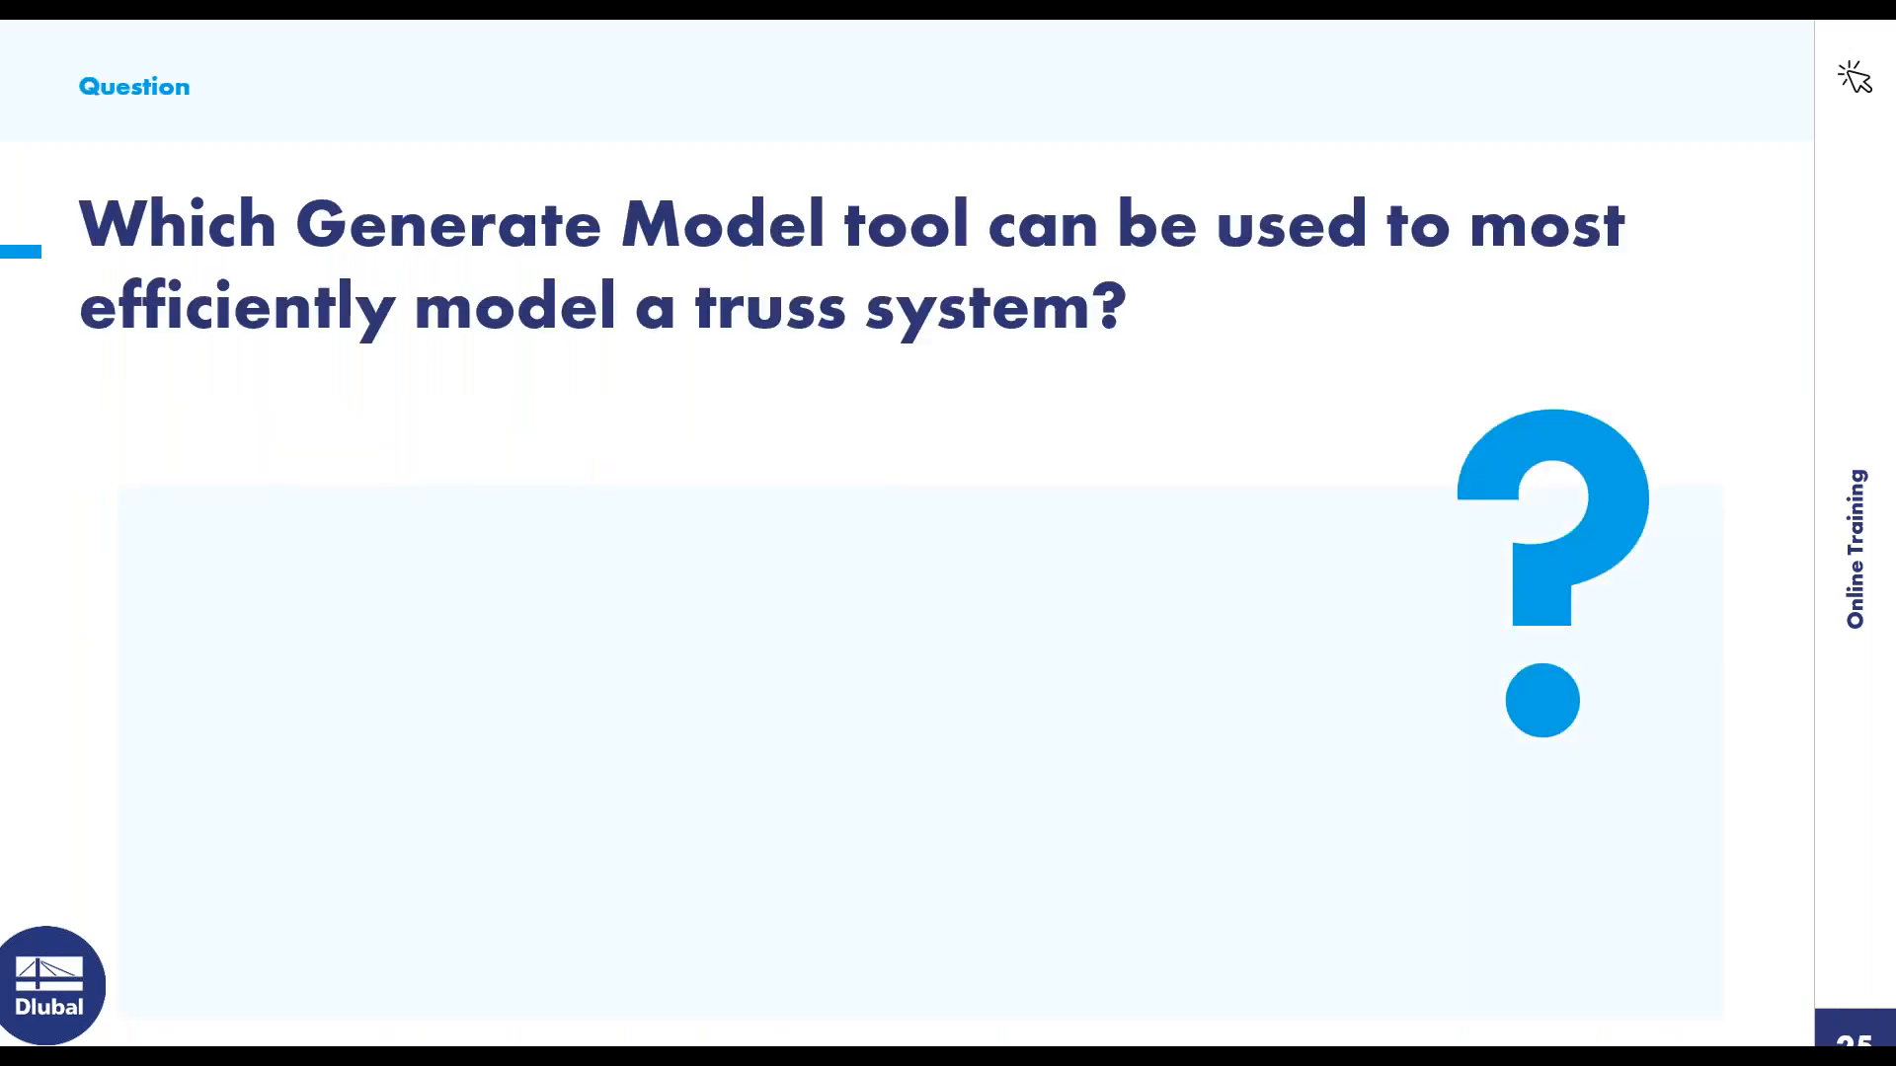
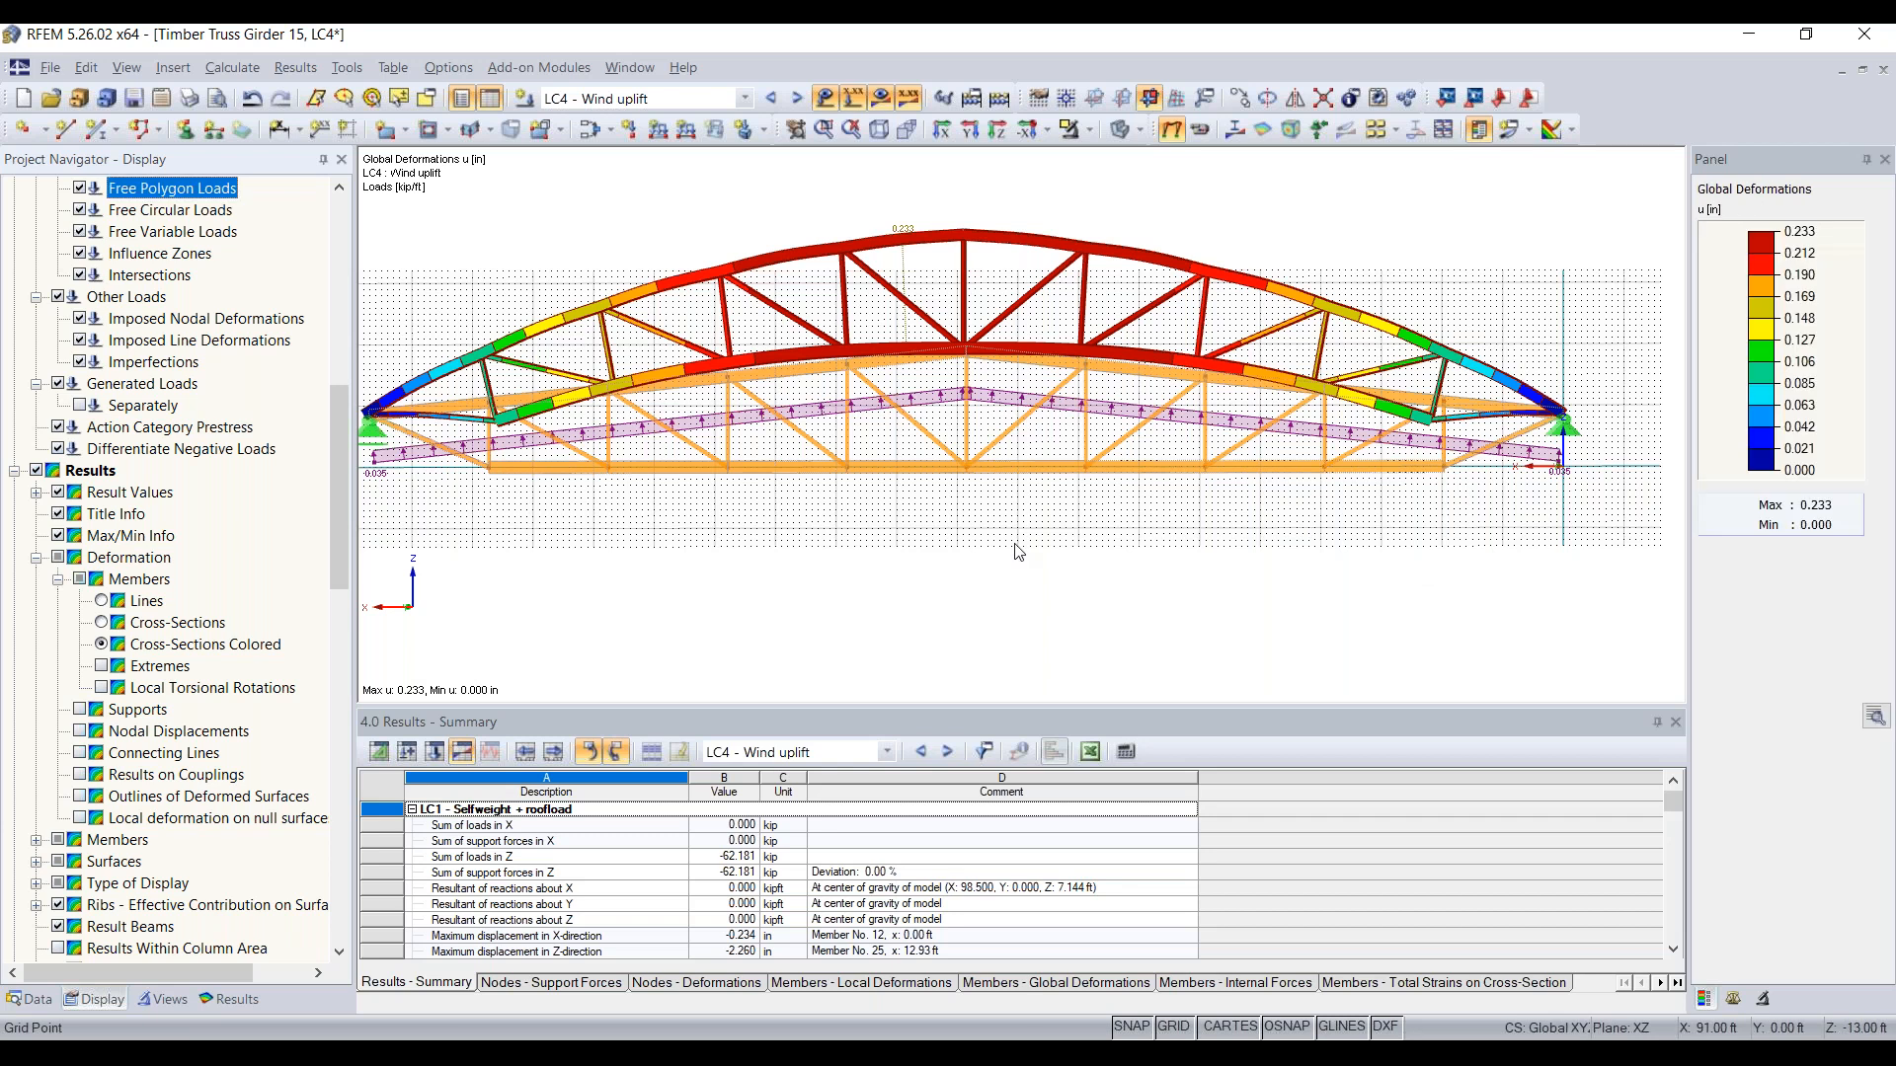
Step: Hide the deformation results and the loads, and display the truss as a wireframe model
scroll(1075, 549, down, 1)
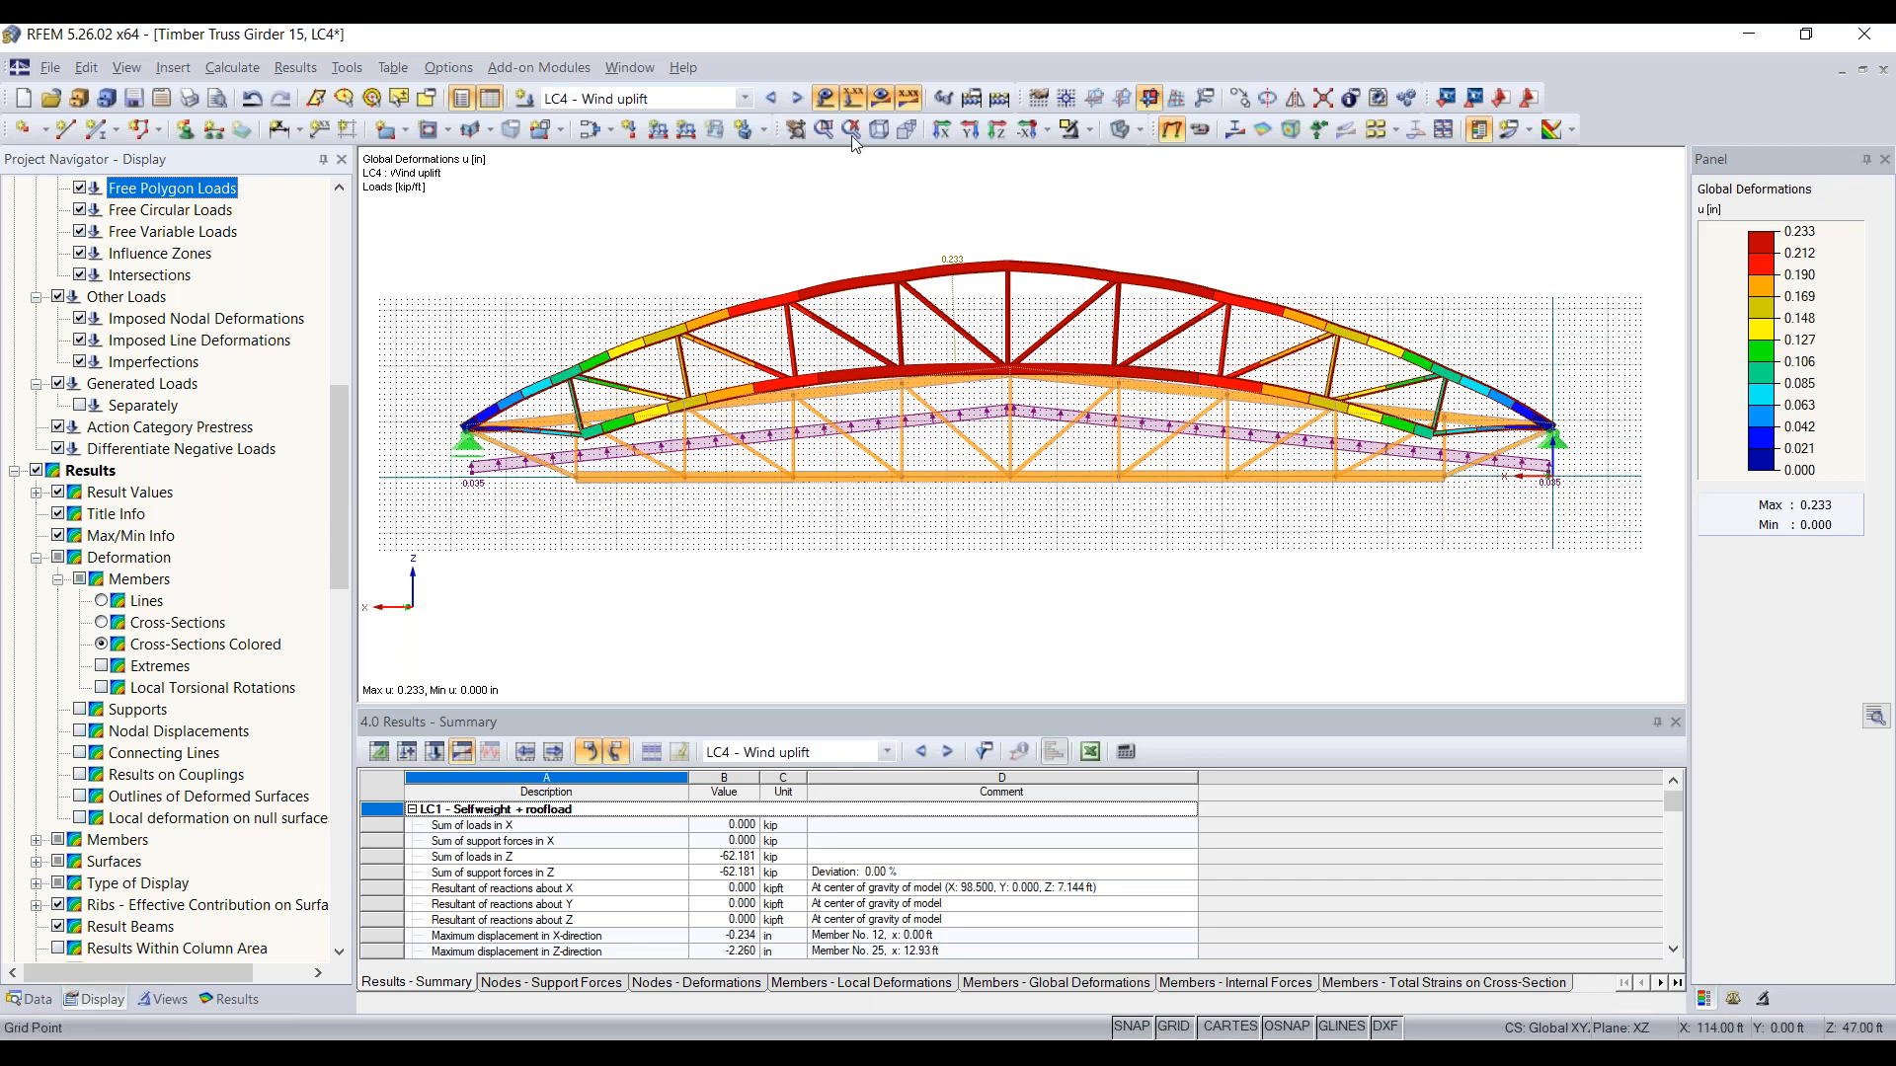
click(853, 97)
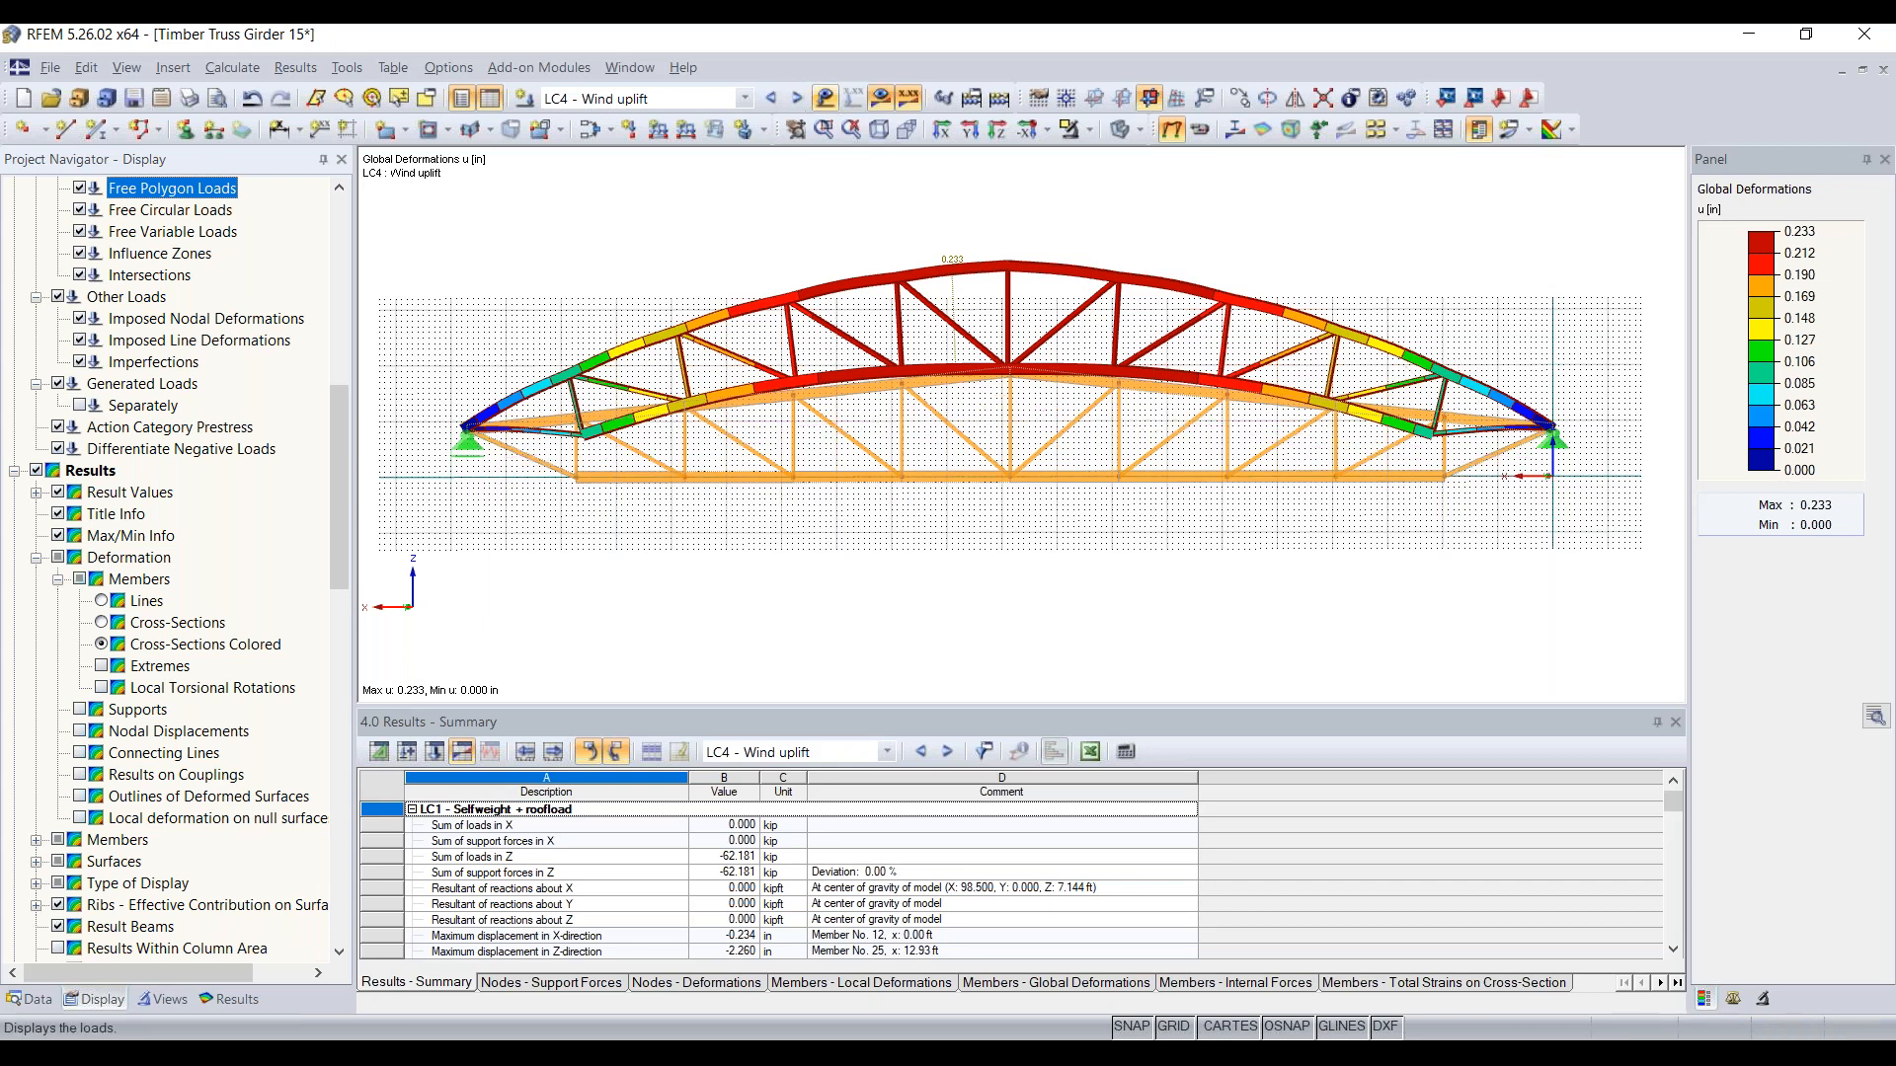
click(880, 98)
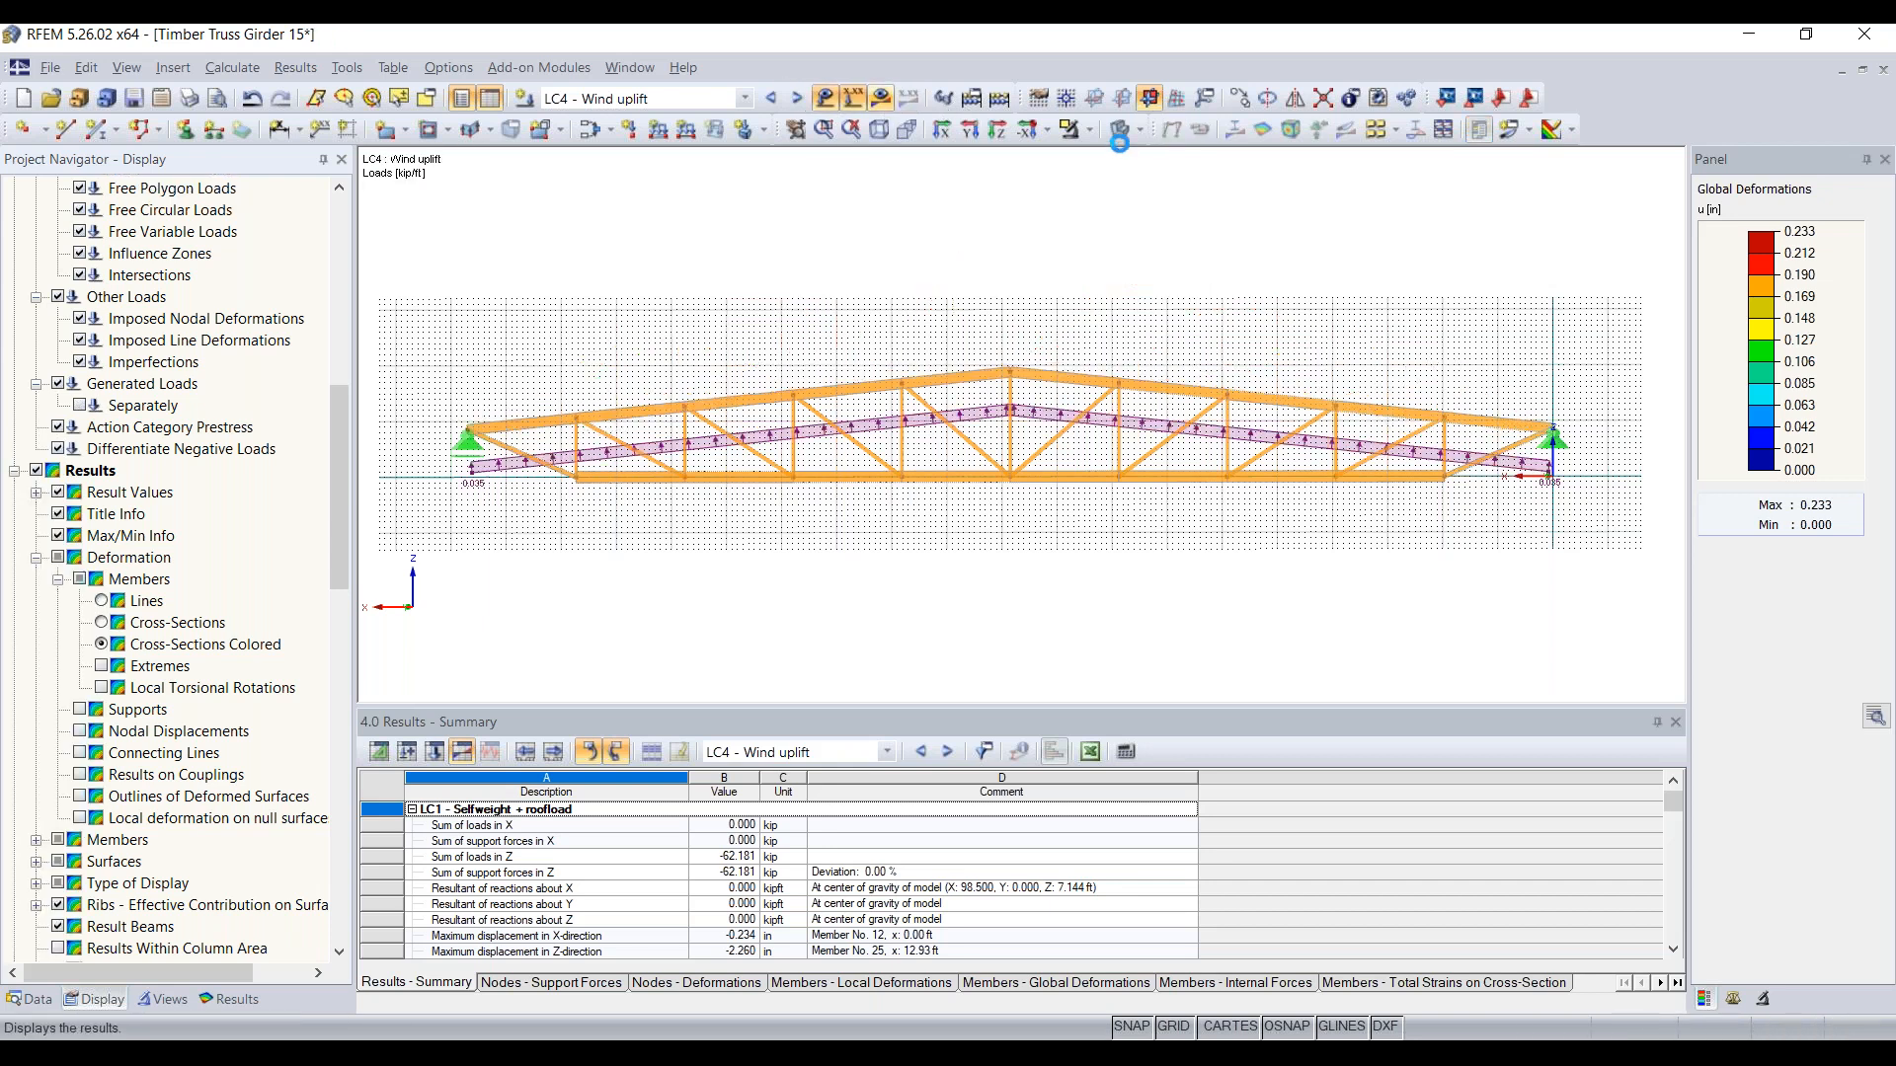
click(1124, 136)
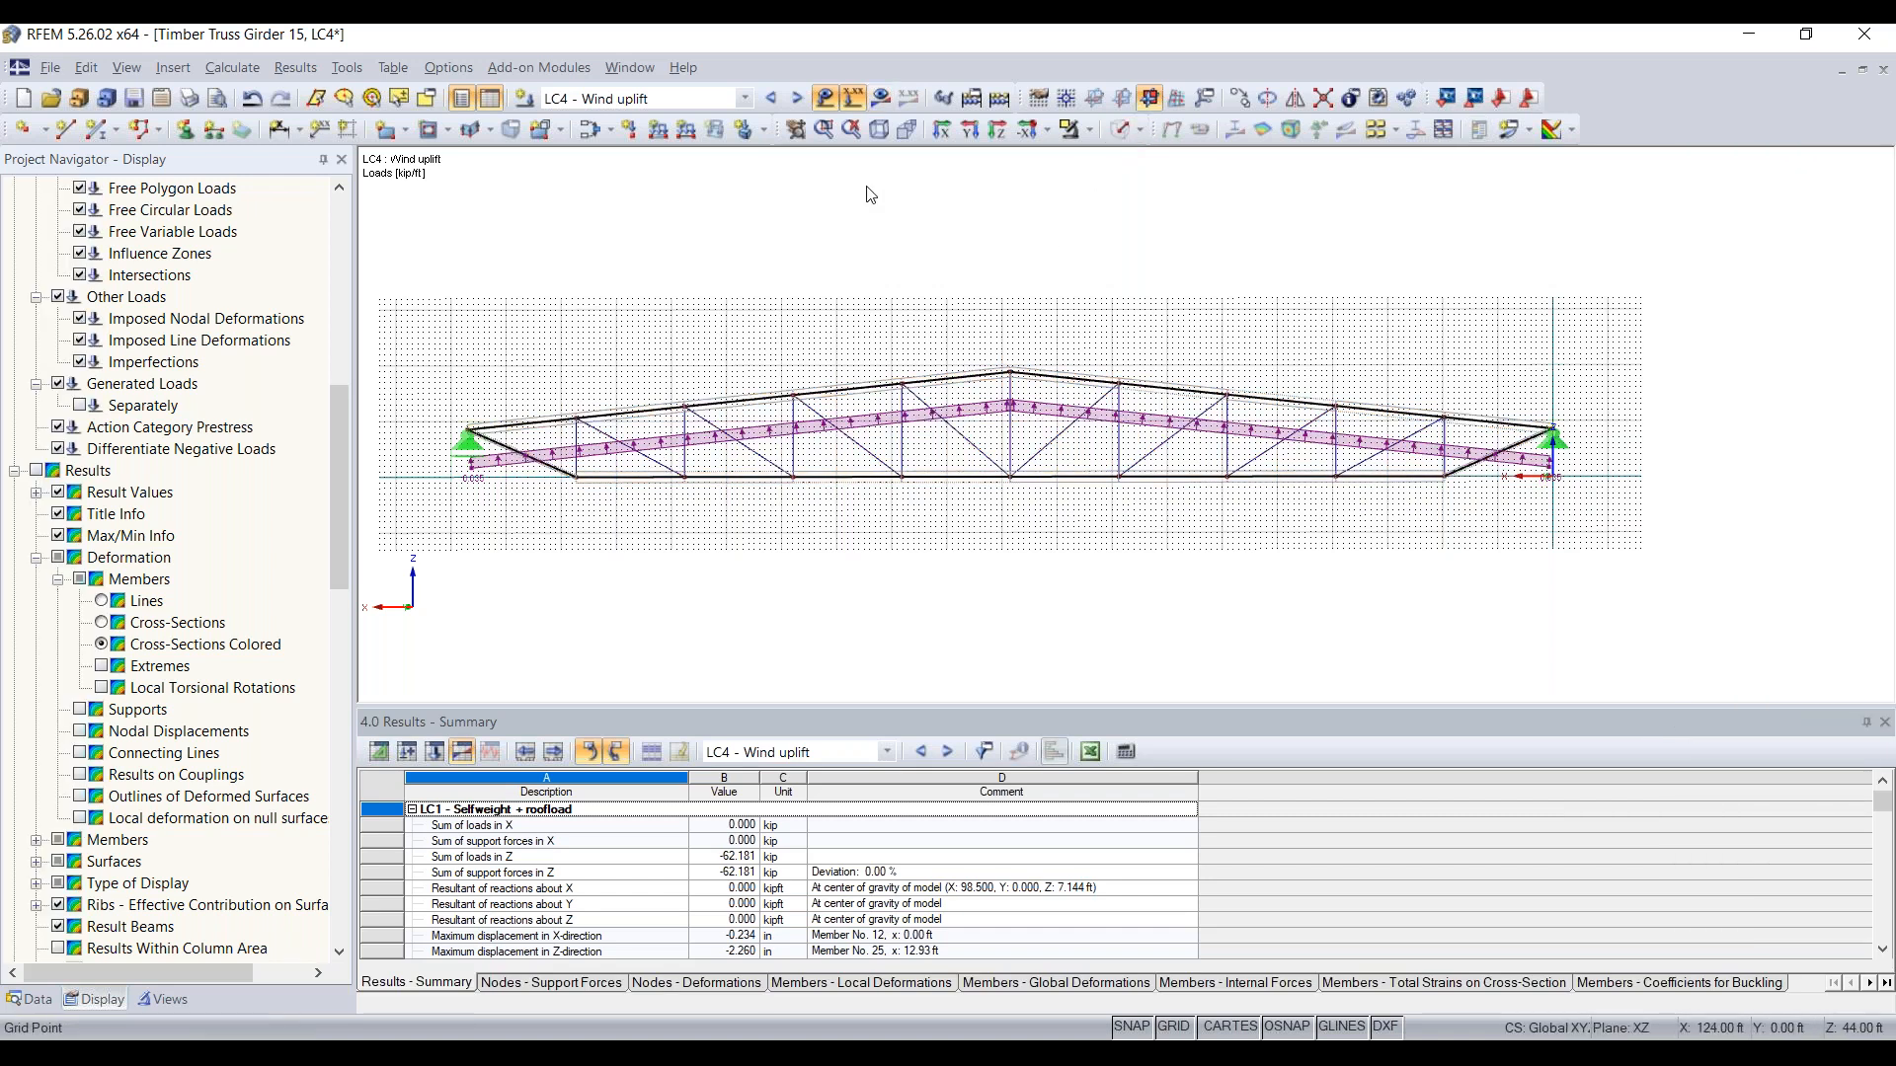
click(854, 98)
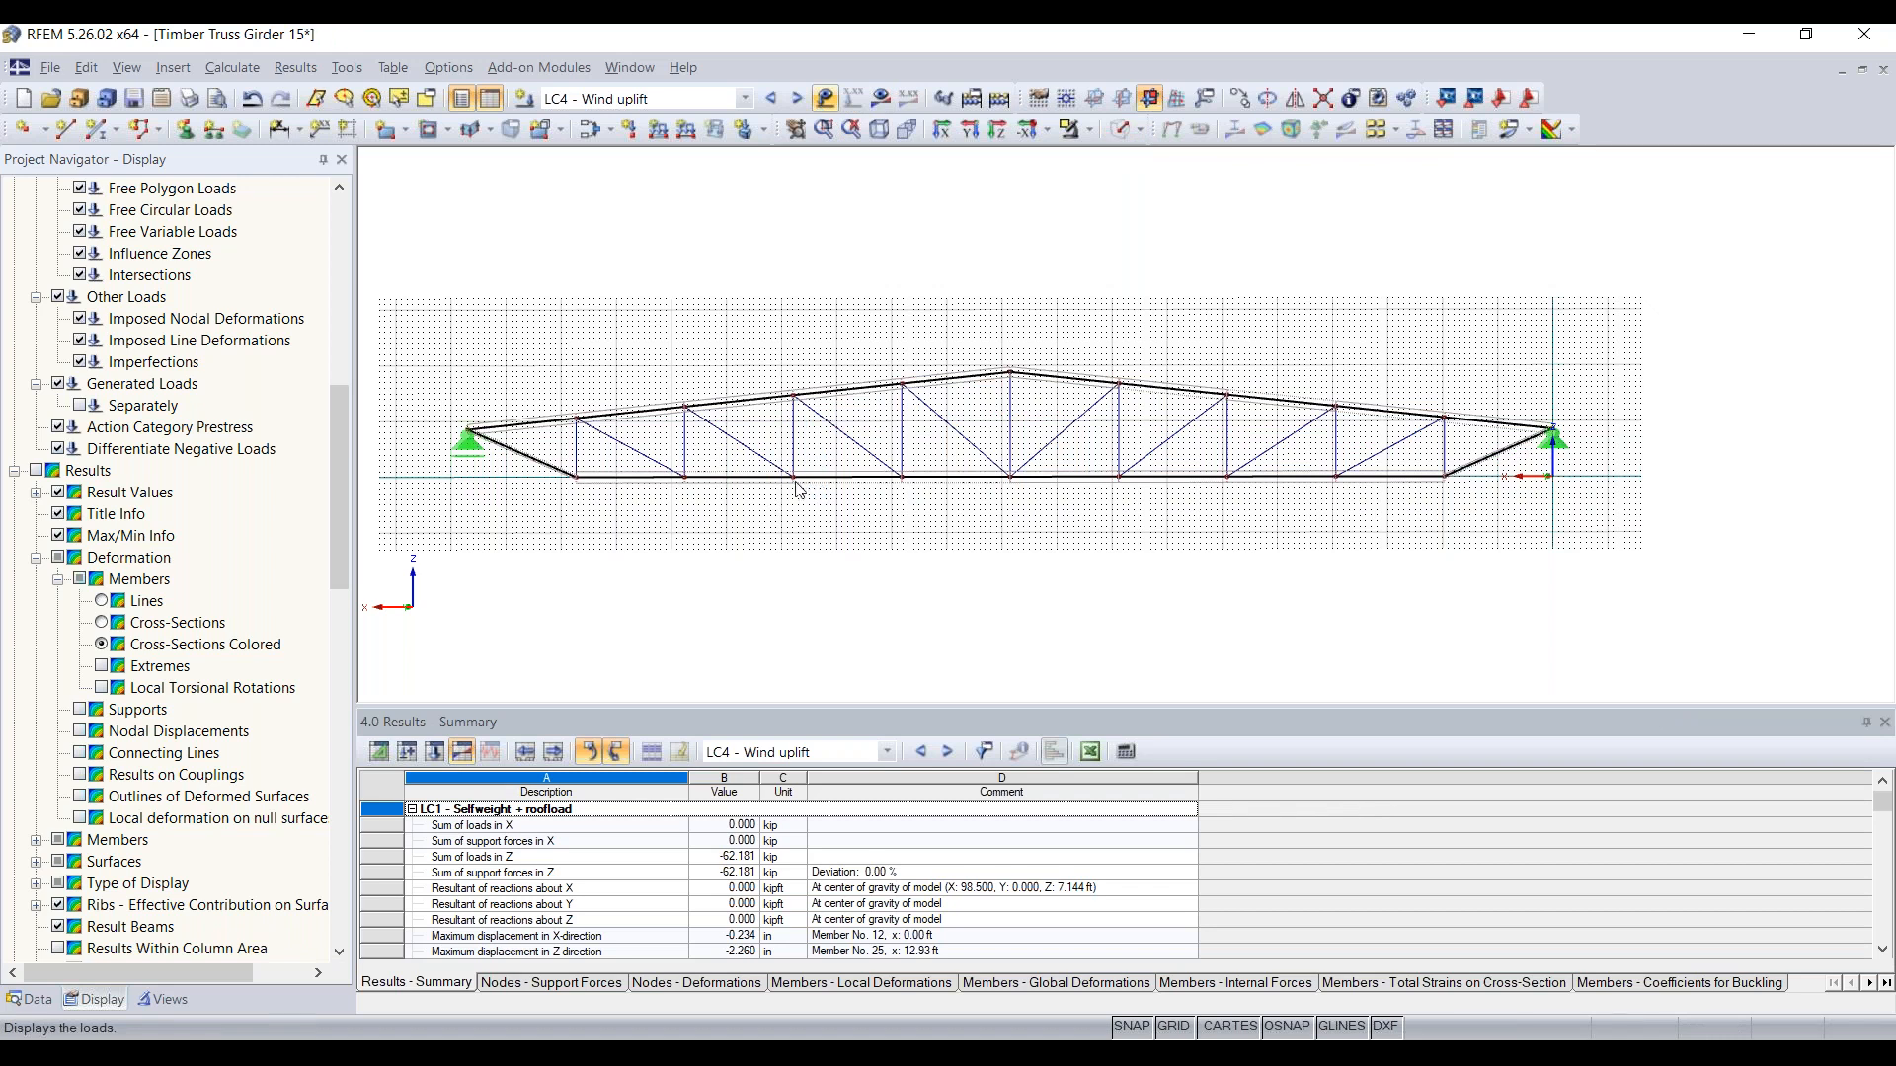
Step: Examine how the web members and end diagonal connect to the bottom chord at the joint nearest the sliding support
scroll(799, 489, up, 4)
middle_drag(830, 339, 933, 508)
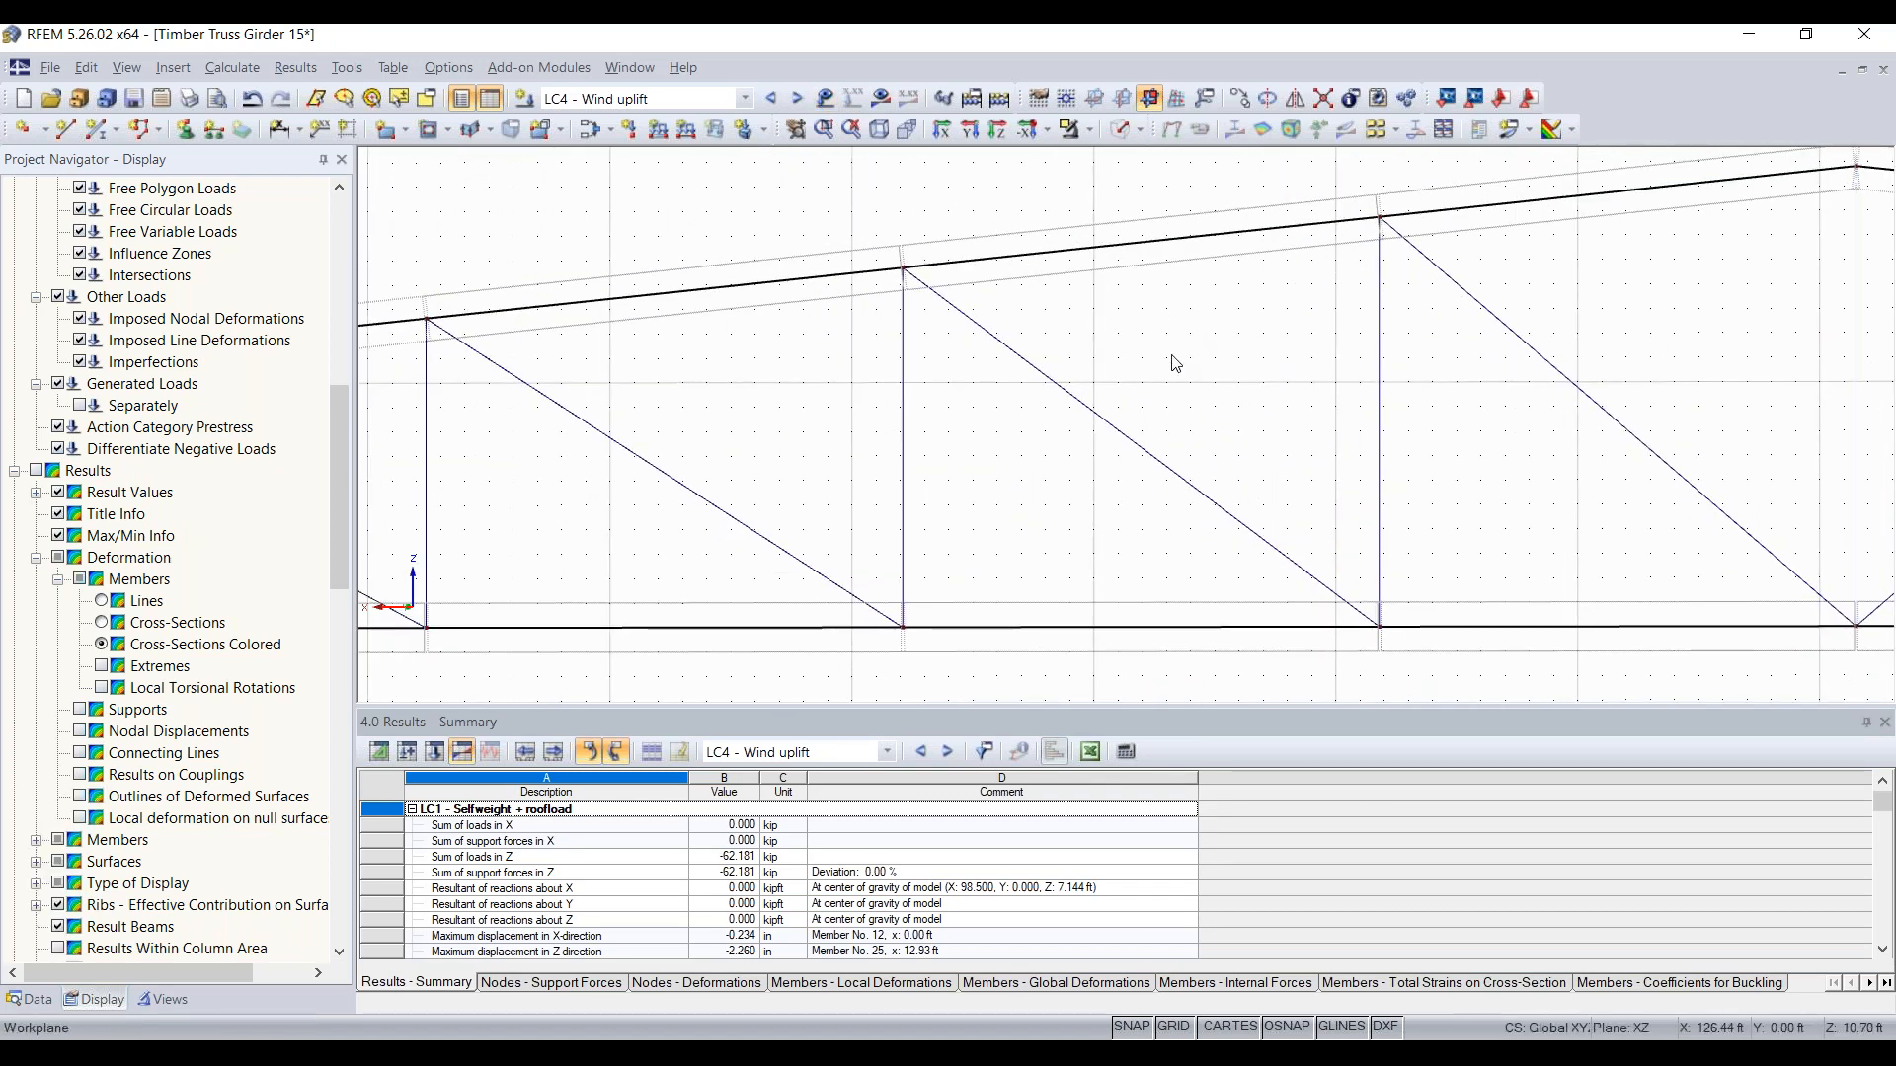
middle_drag(703, 444, 993, 455)
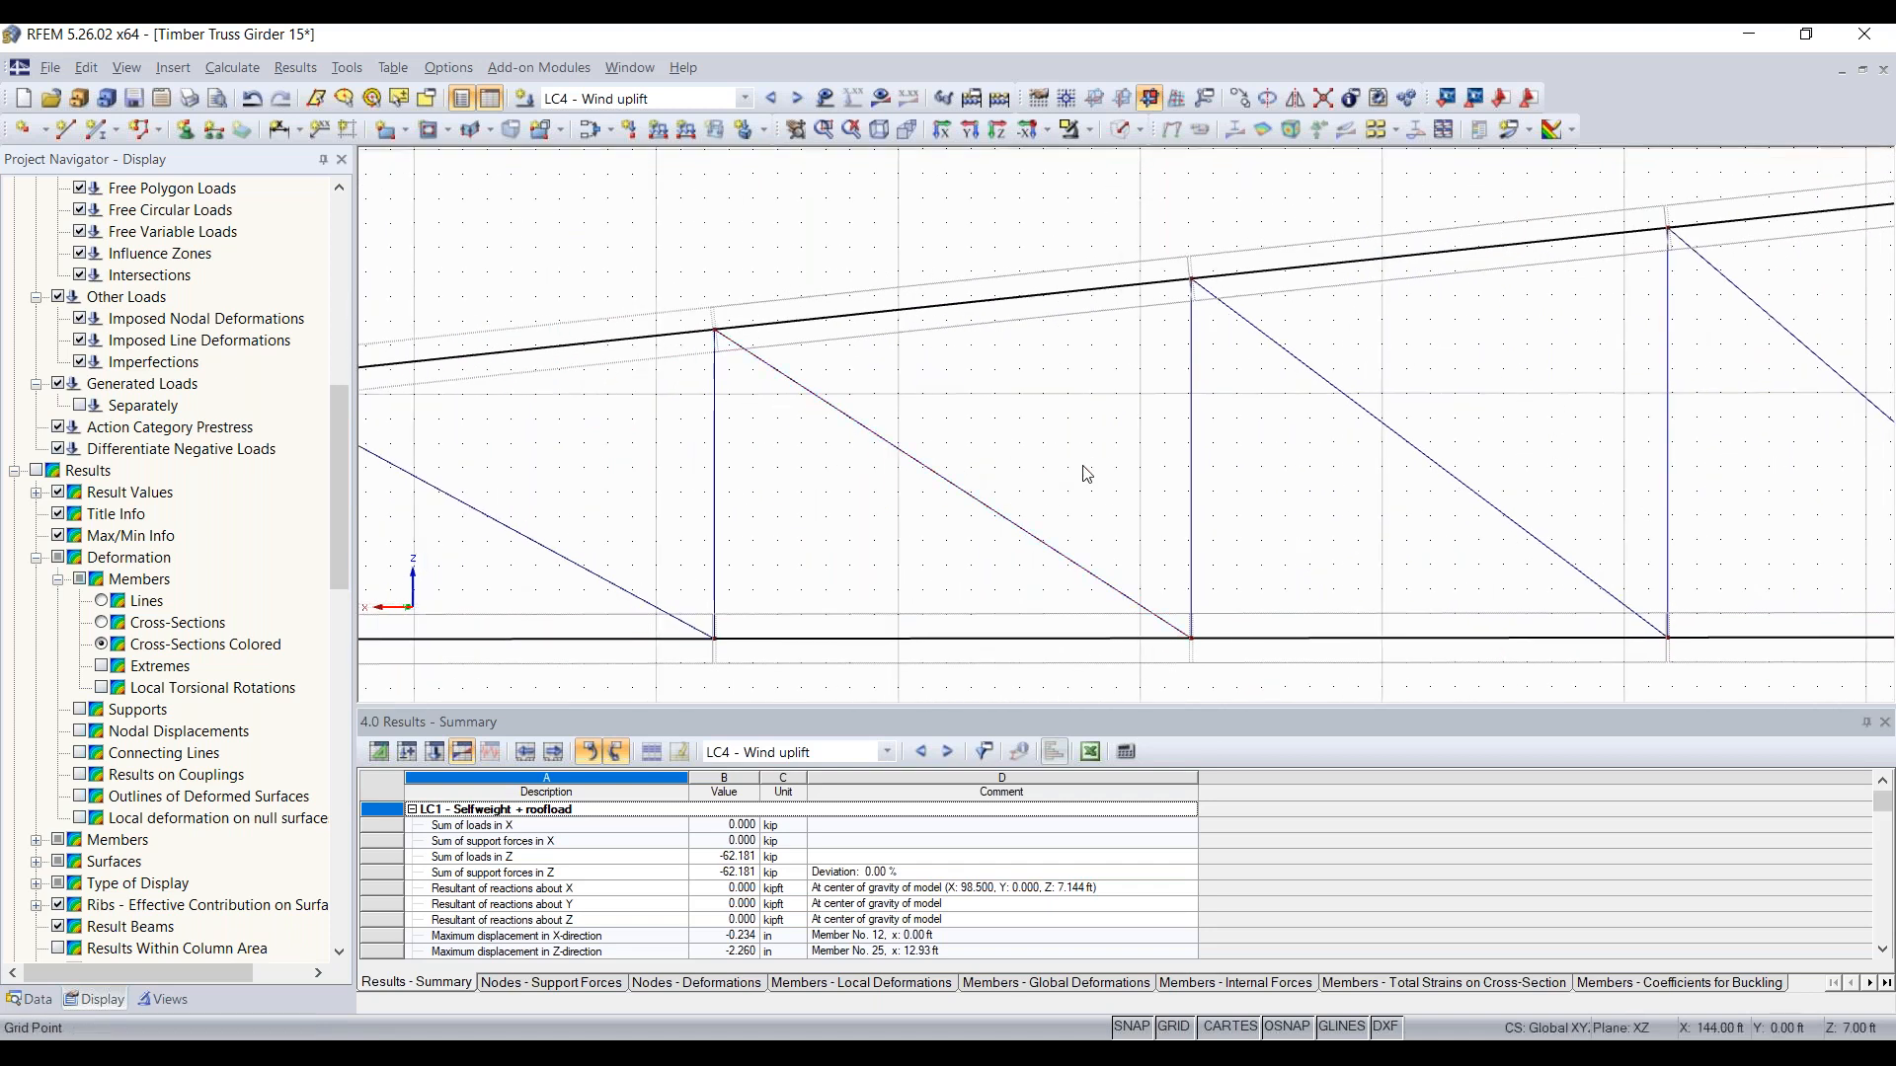
scroll(1086, 474, down, 2)
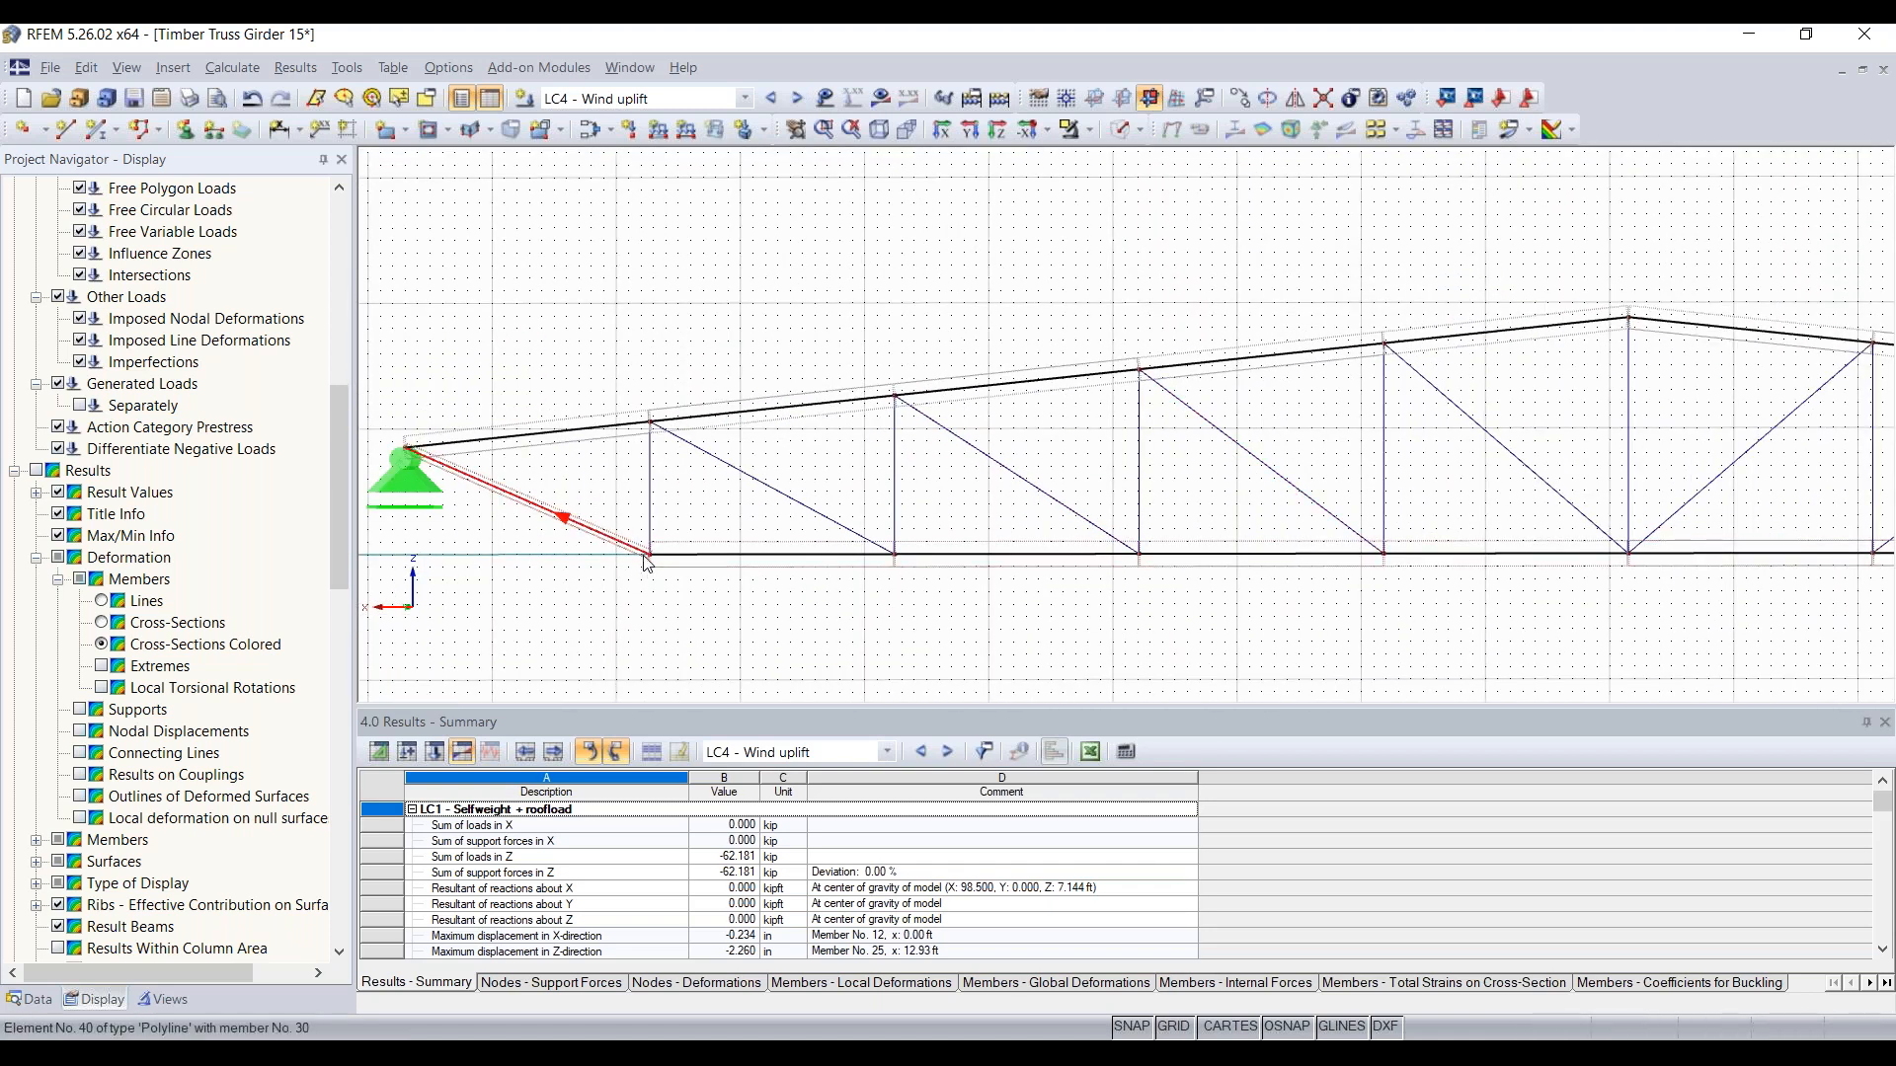
mouse_move(647, 563)
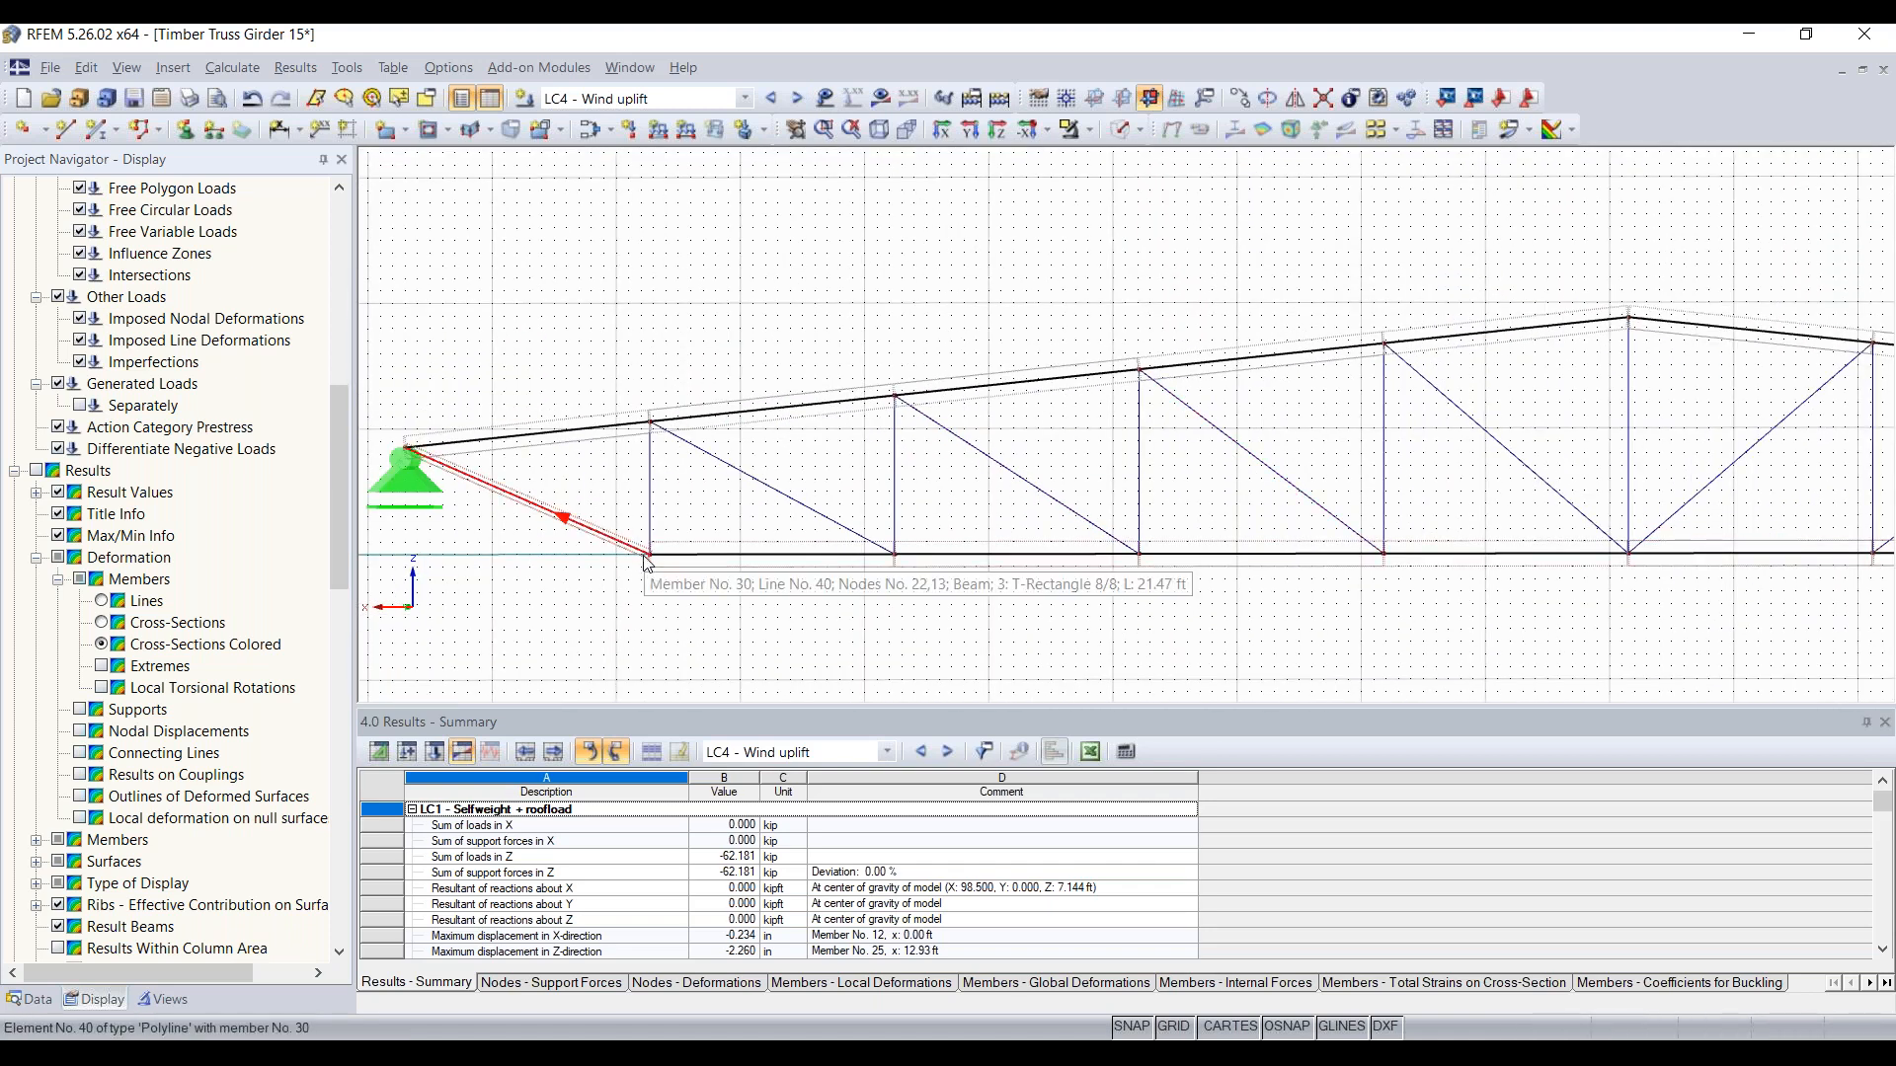
scroll(647, 563, up, 5)
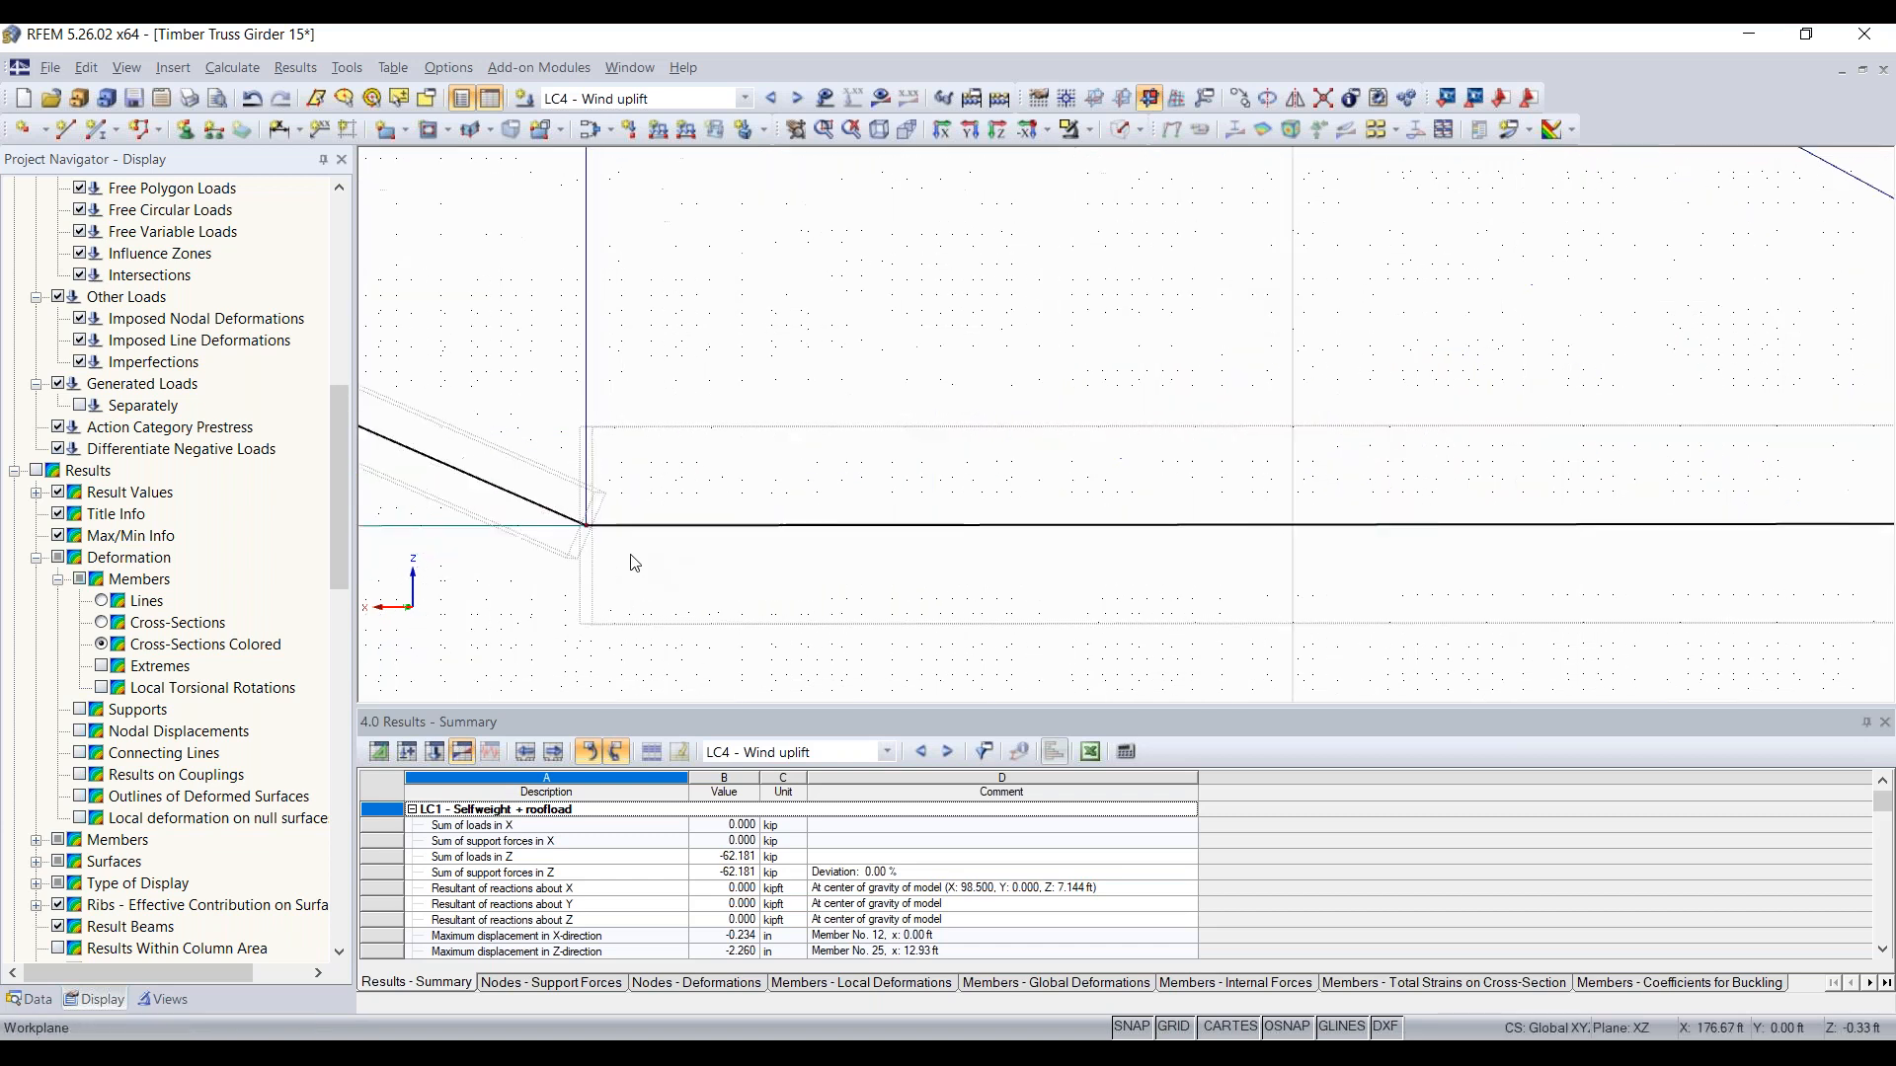
scroll(703, 545, up, 8)
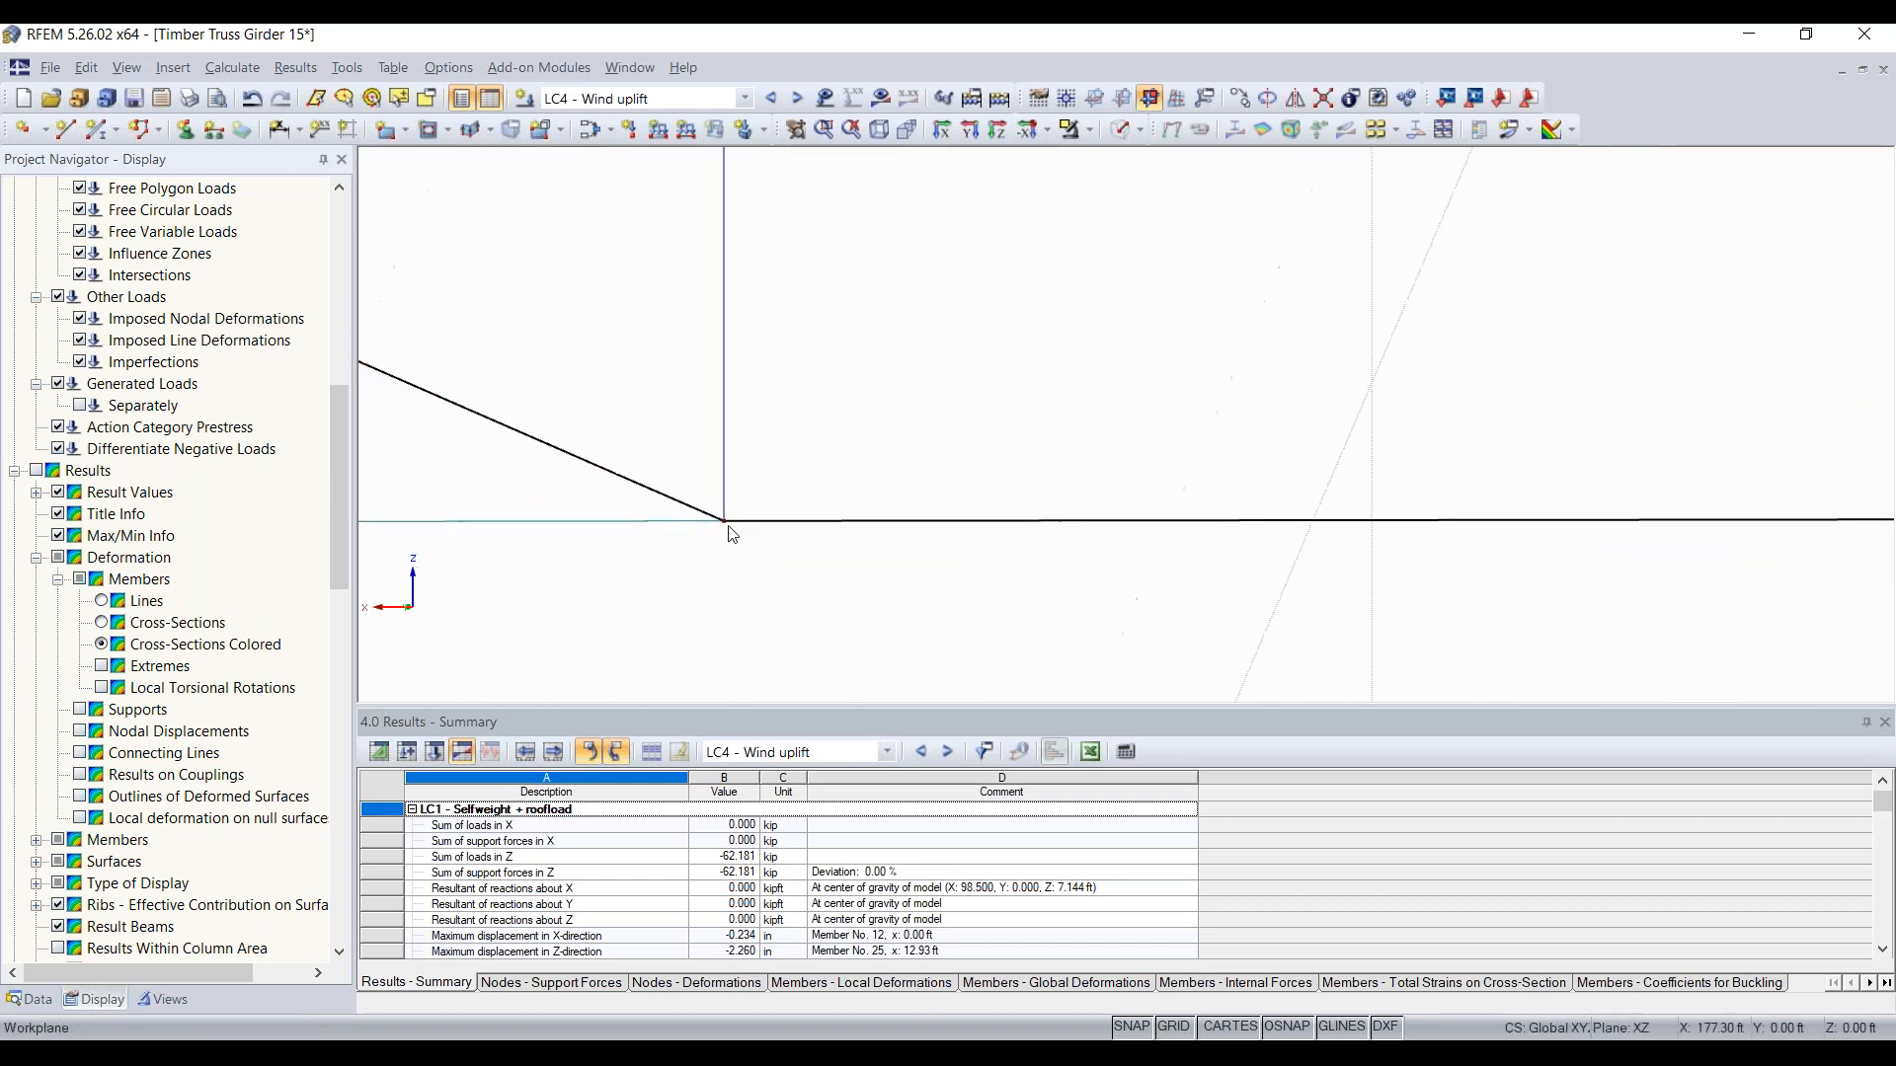
scroll(707, 498, up, 6)
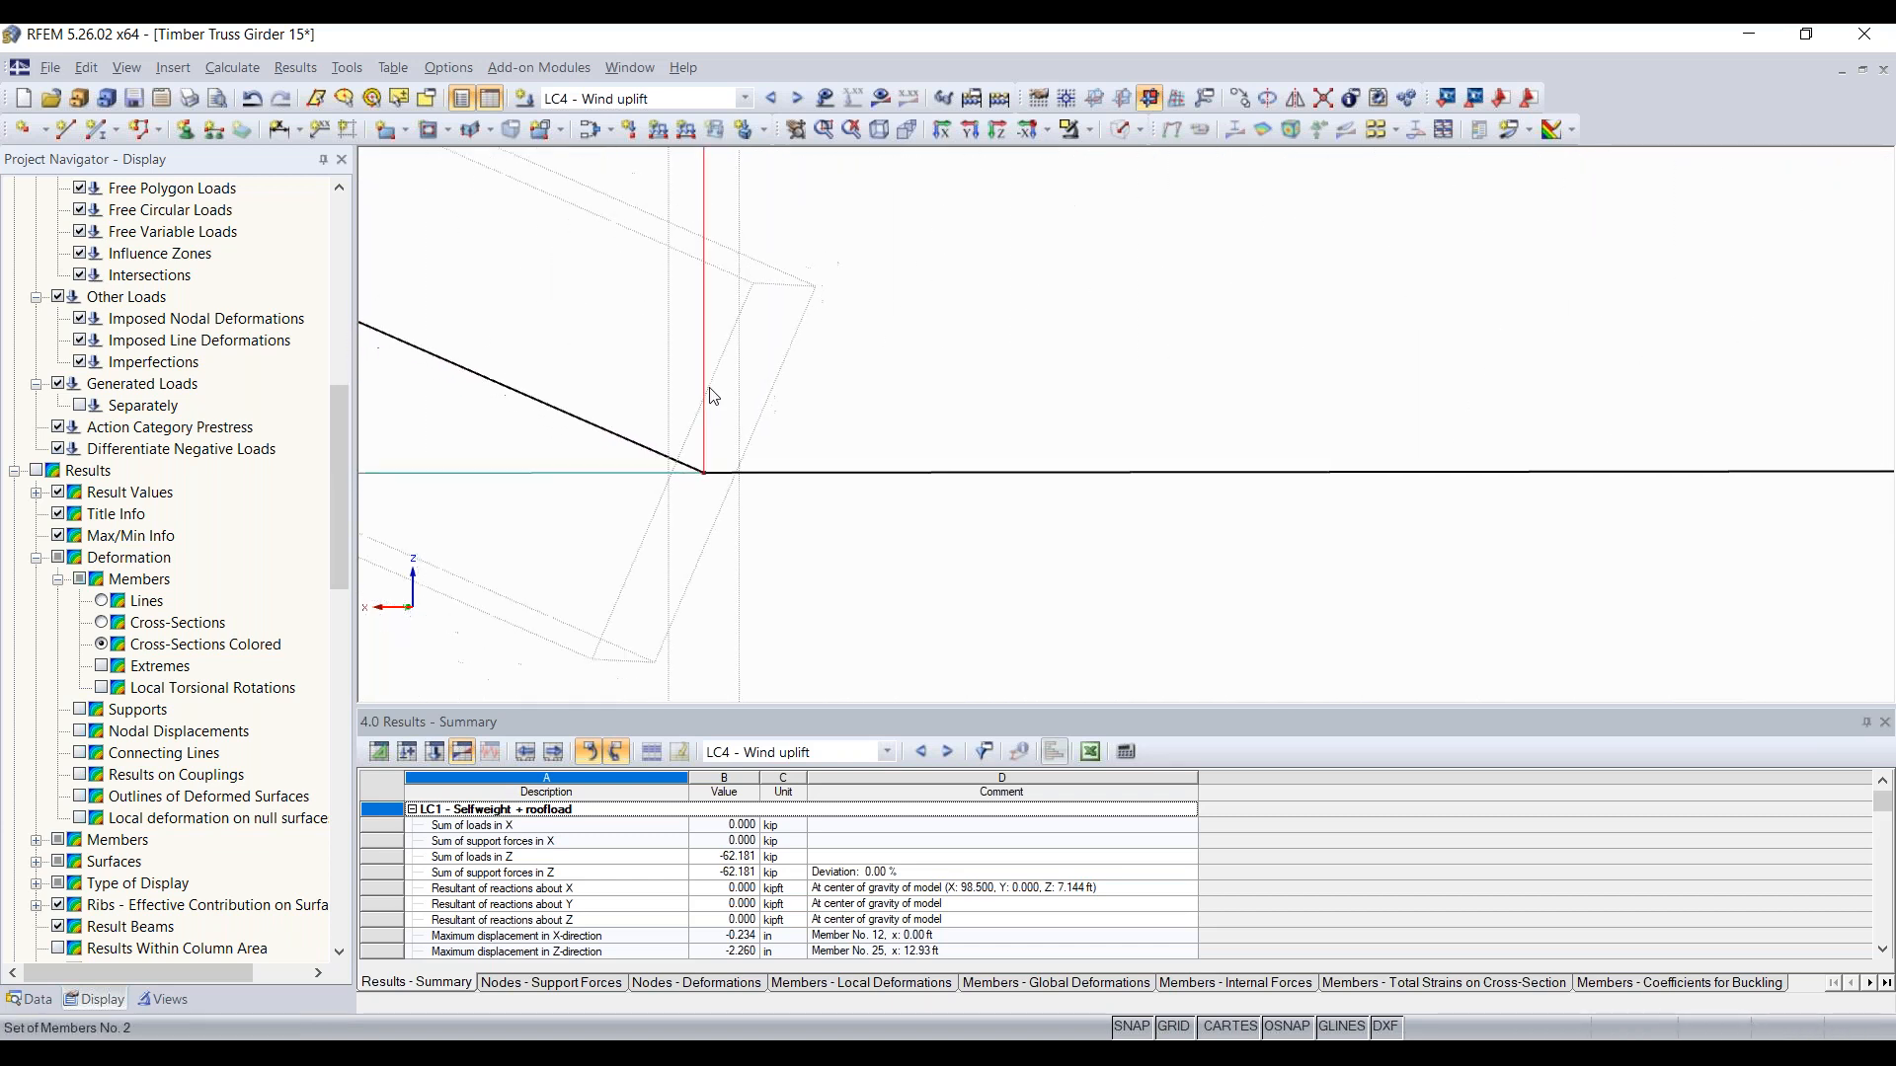
scroll(787, 588, down, 5)
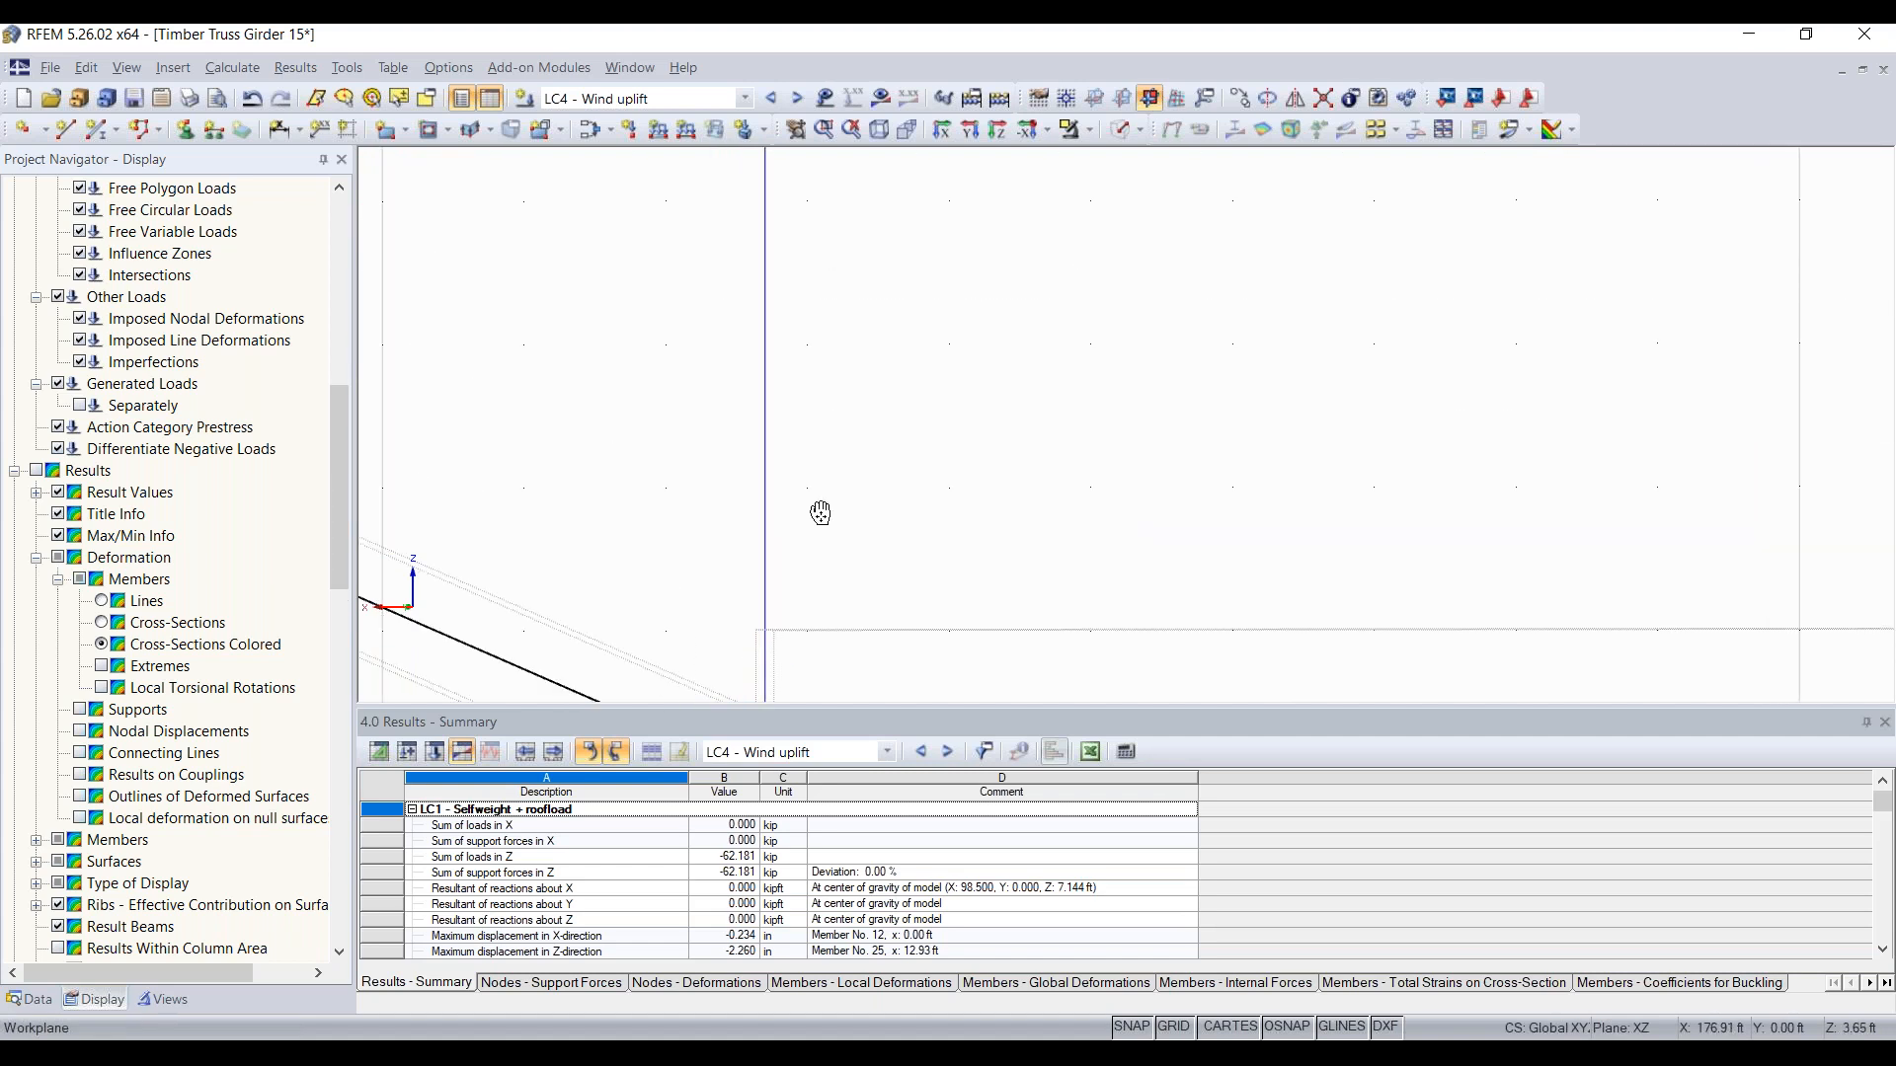
Step: Examine the top-chord joint directly above, at node 12, where the vertical and diagonal meet the chord
middle_drag(834, 357, 831, 536)
scroll(804, 387, up, 5)
scroll(925, 534, down, 3)
scroll(925, 538, down, 3)
scroll(923, 541, up, 5)
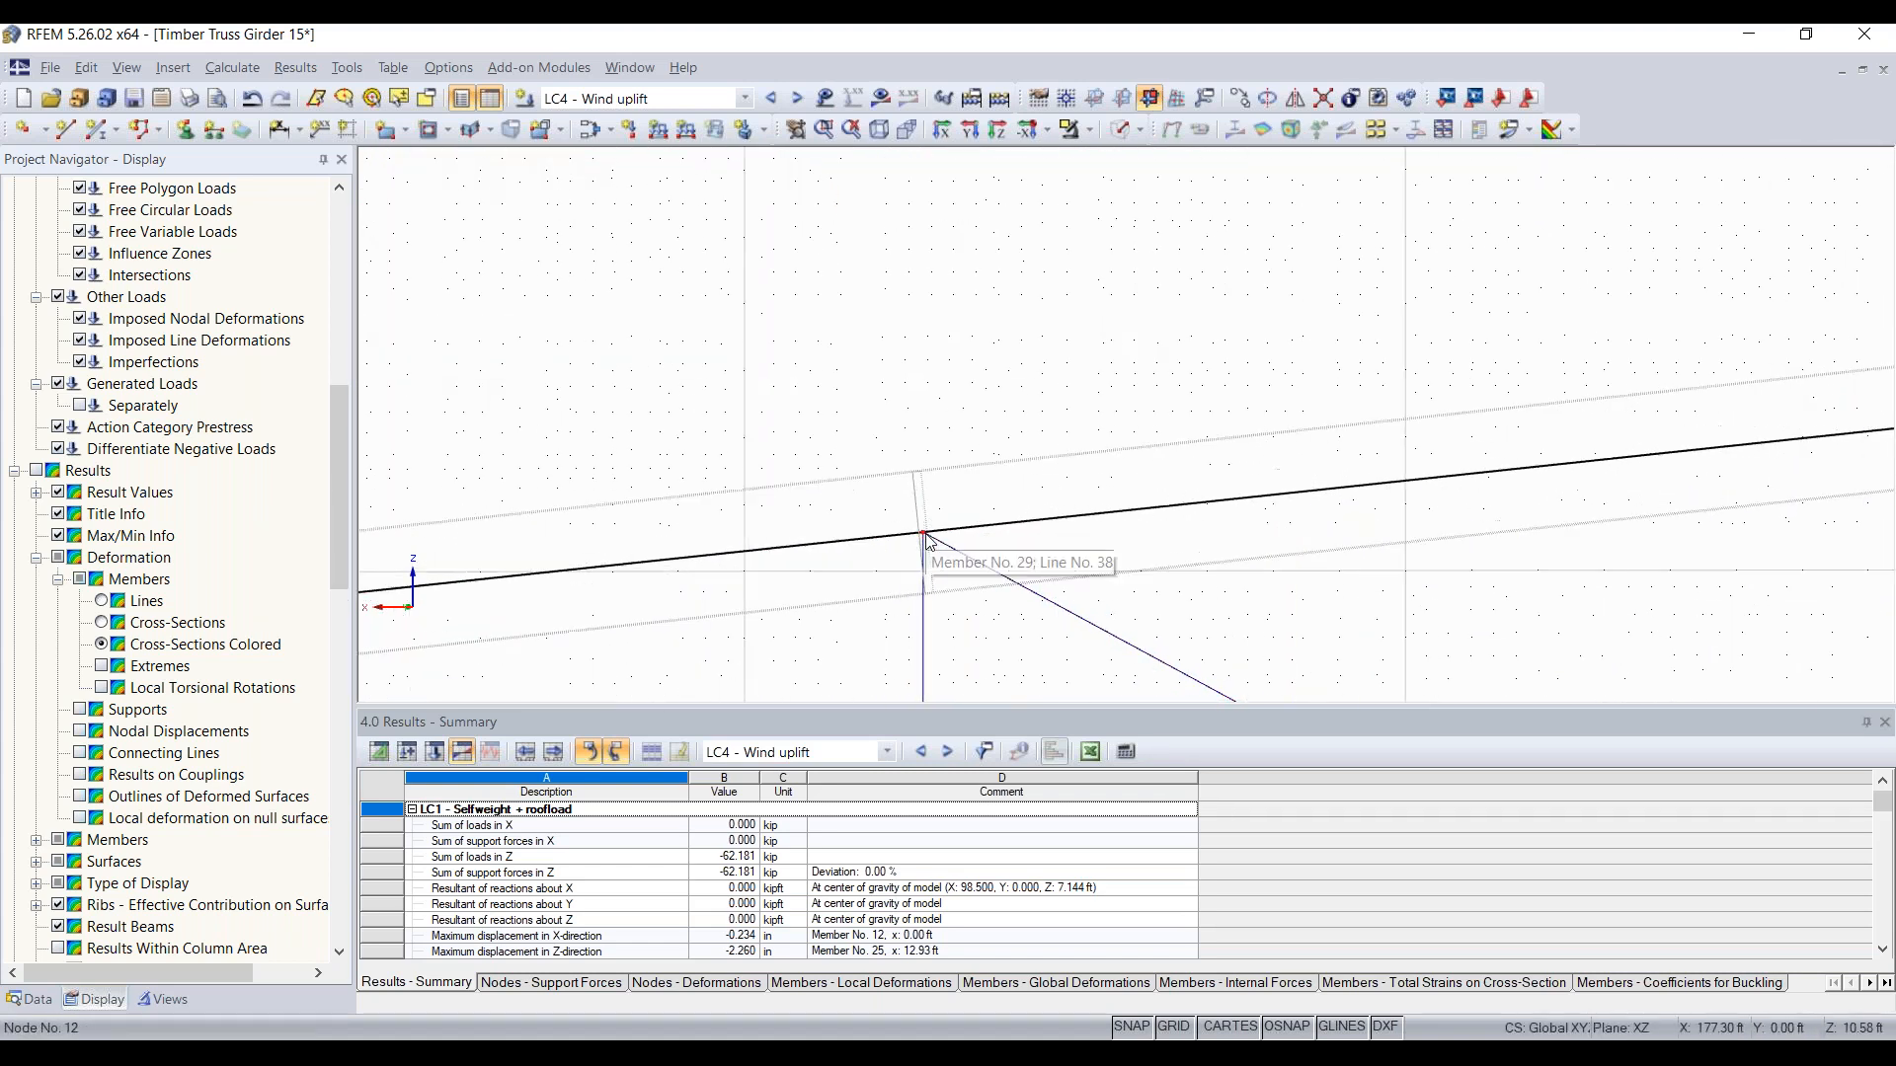
scroll(833, 510, up, 5)
scroll(987, 478, up, 4)
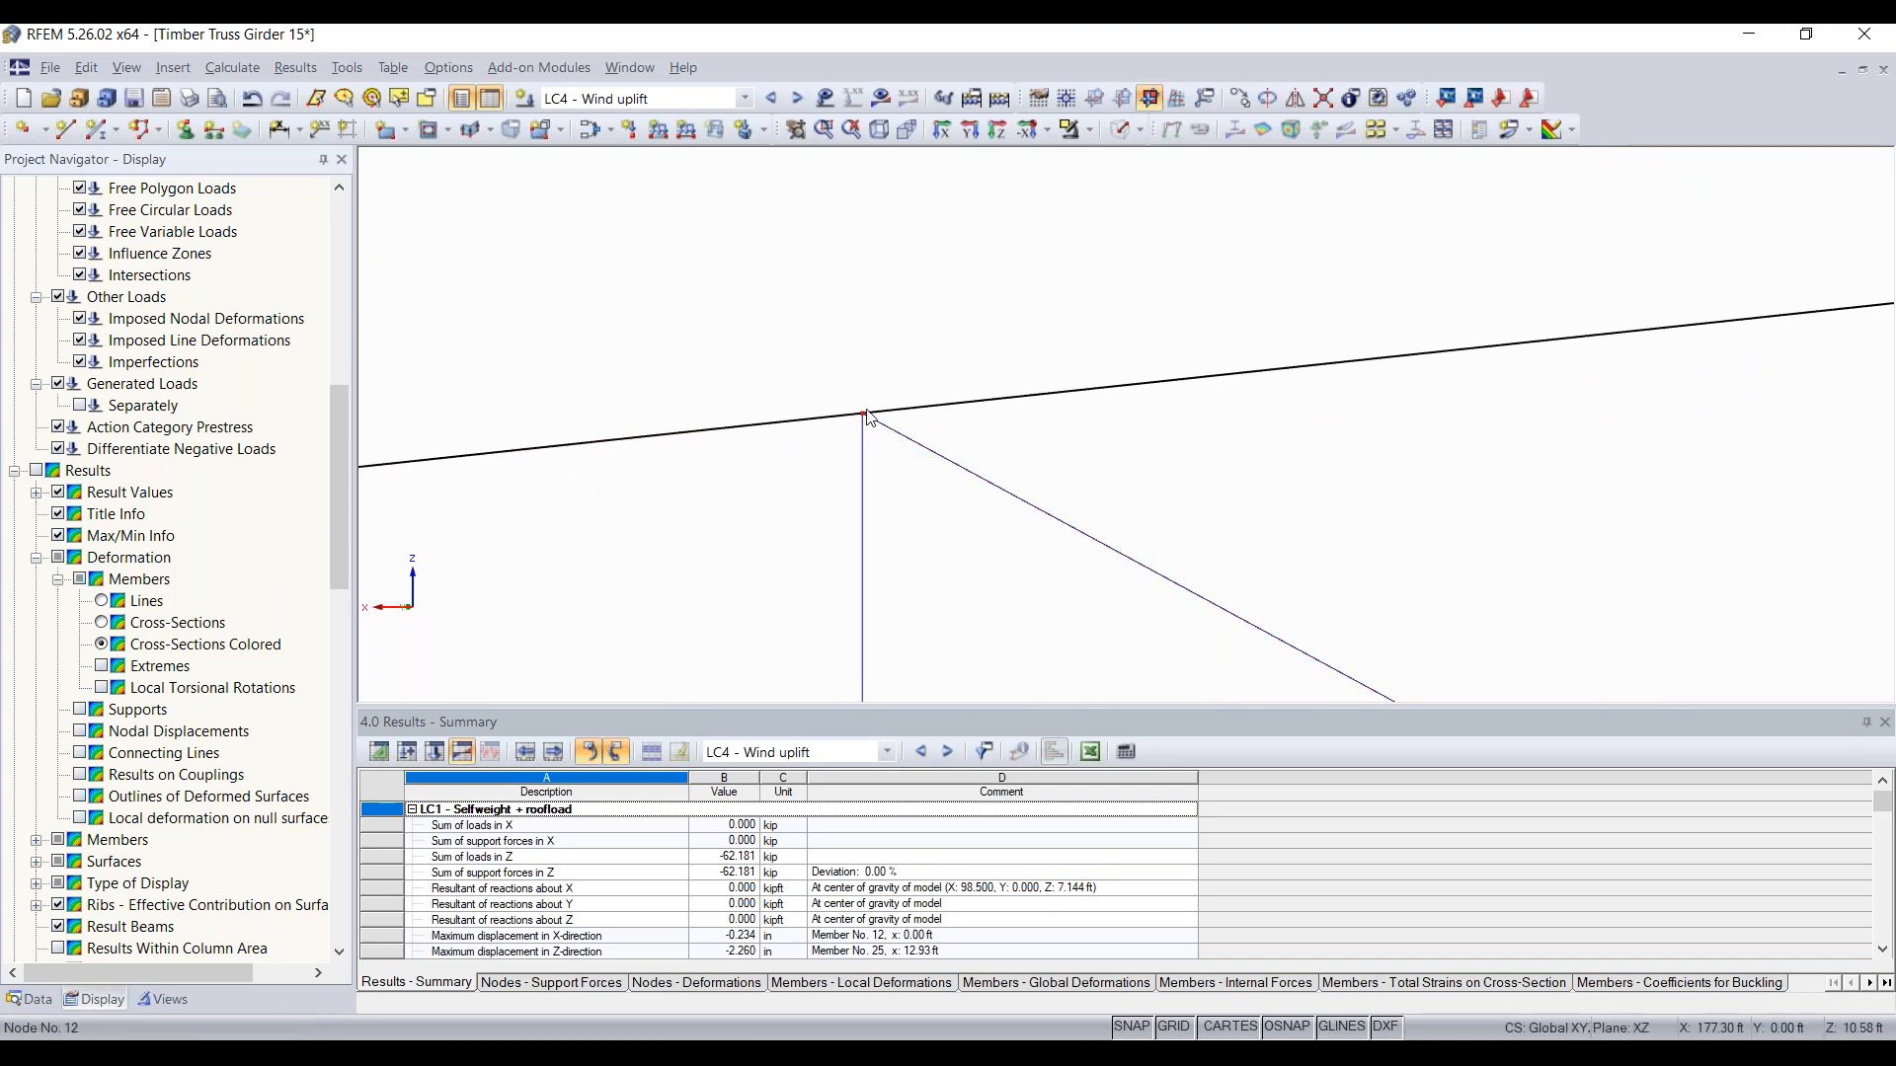
scroll(894, 434, down, 8)
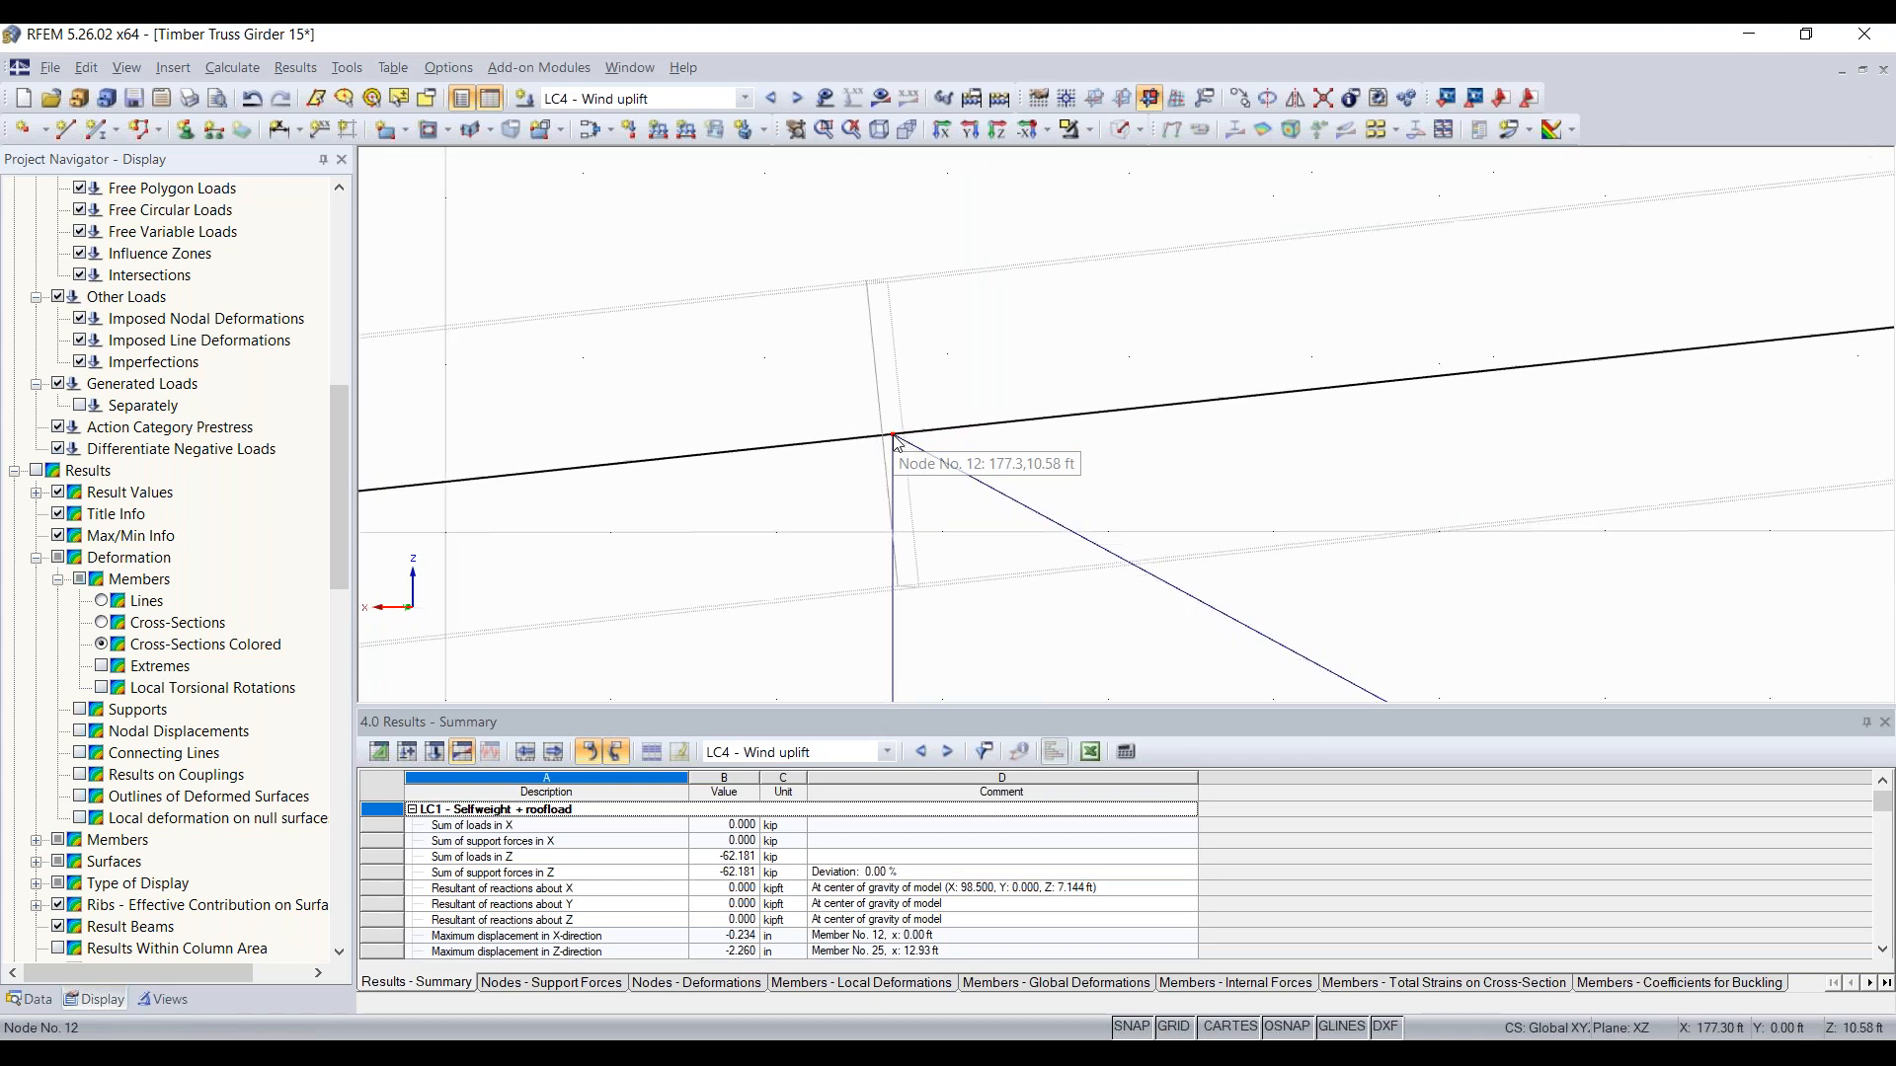
scroll(1146, 462, down, 3)
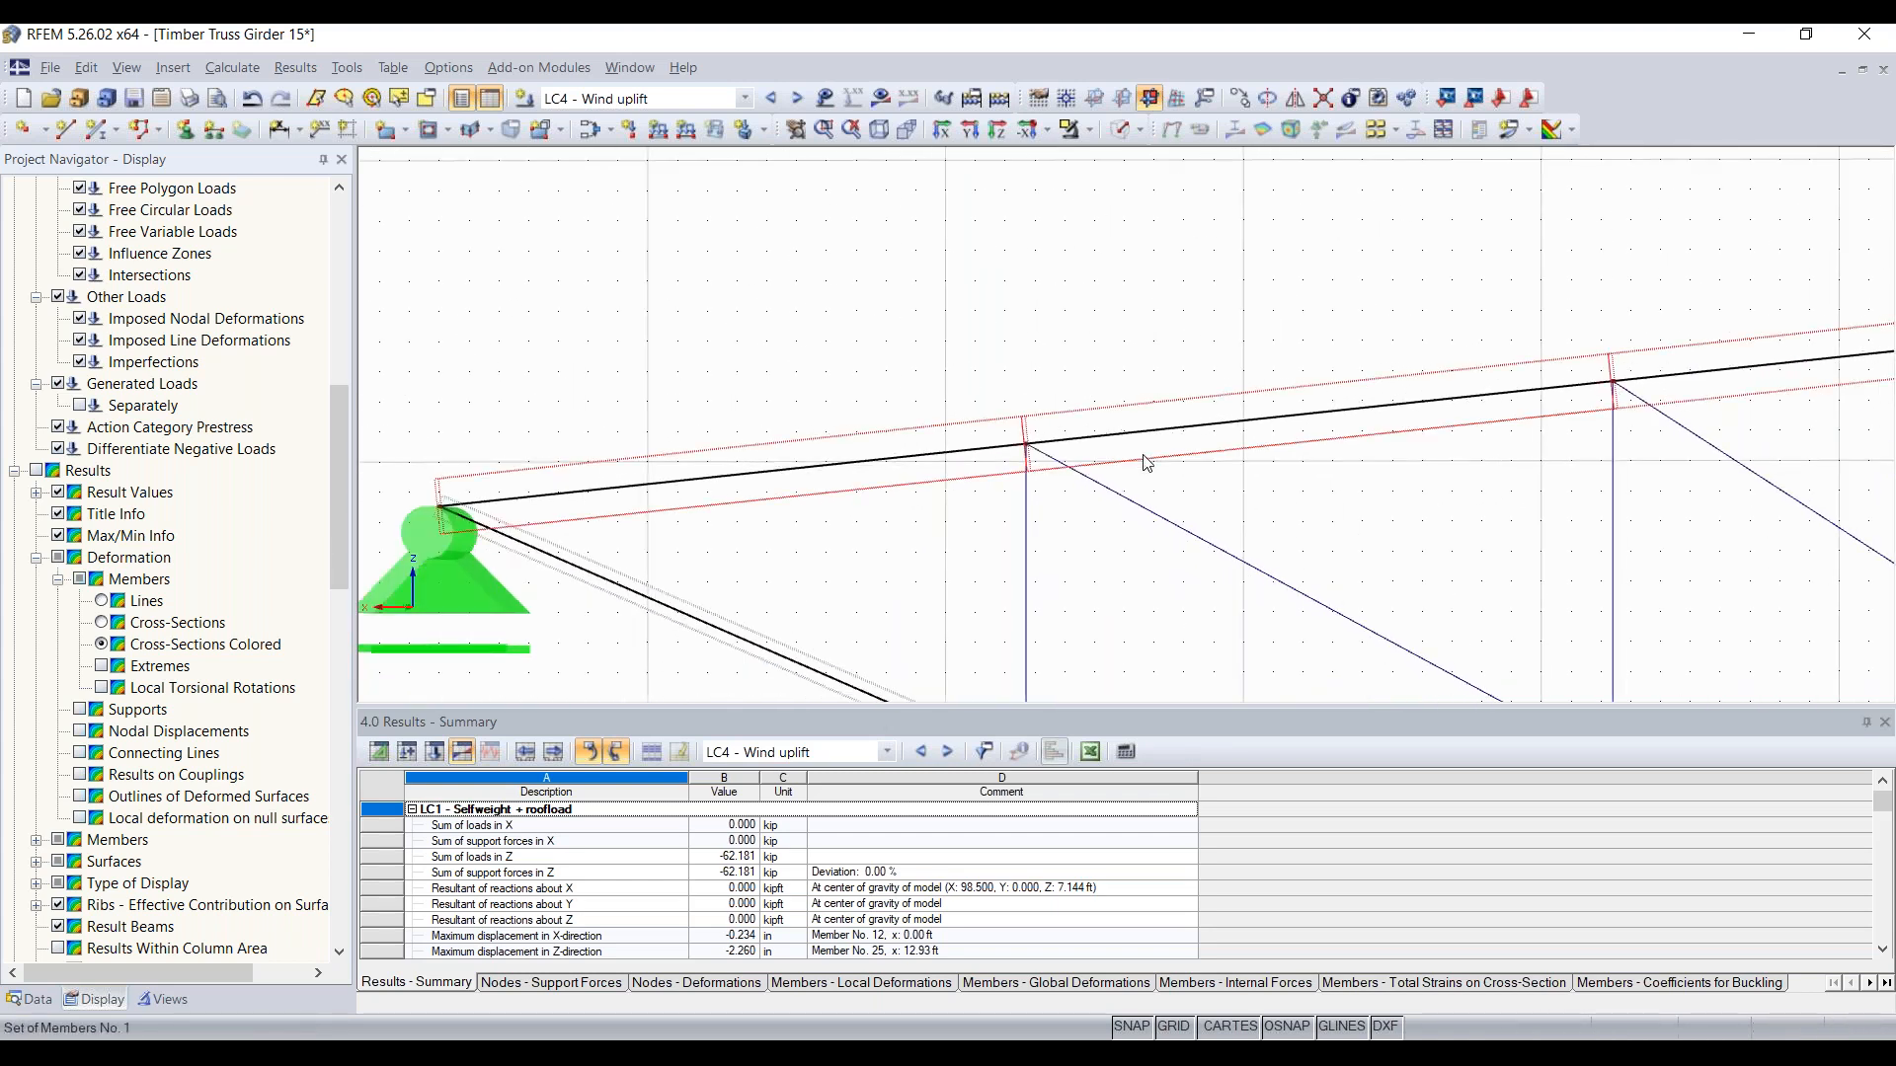
Step: Examine the next top-chord joint toward the ridge and the web layout across the rest of the truss
scroll(1145, 472, down, 5)
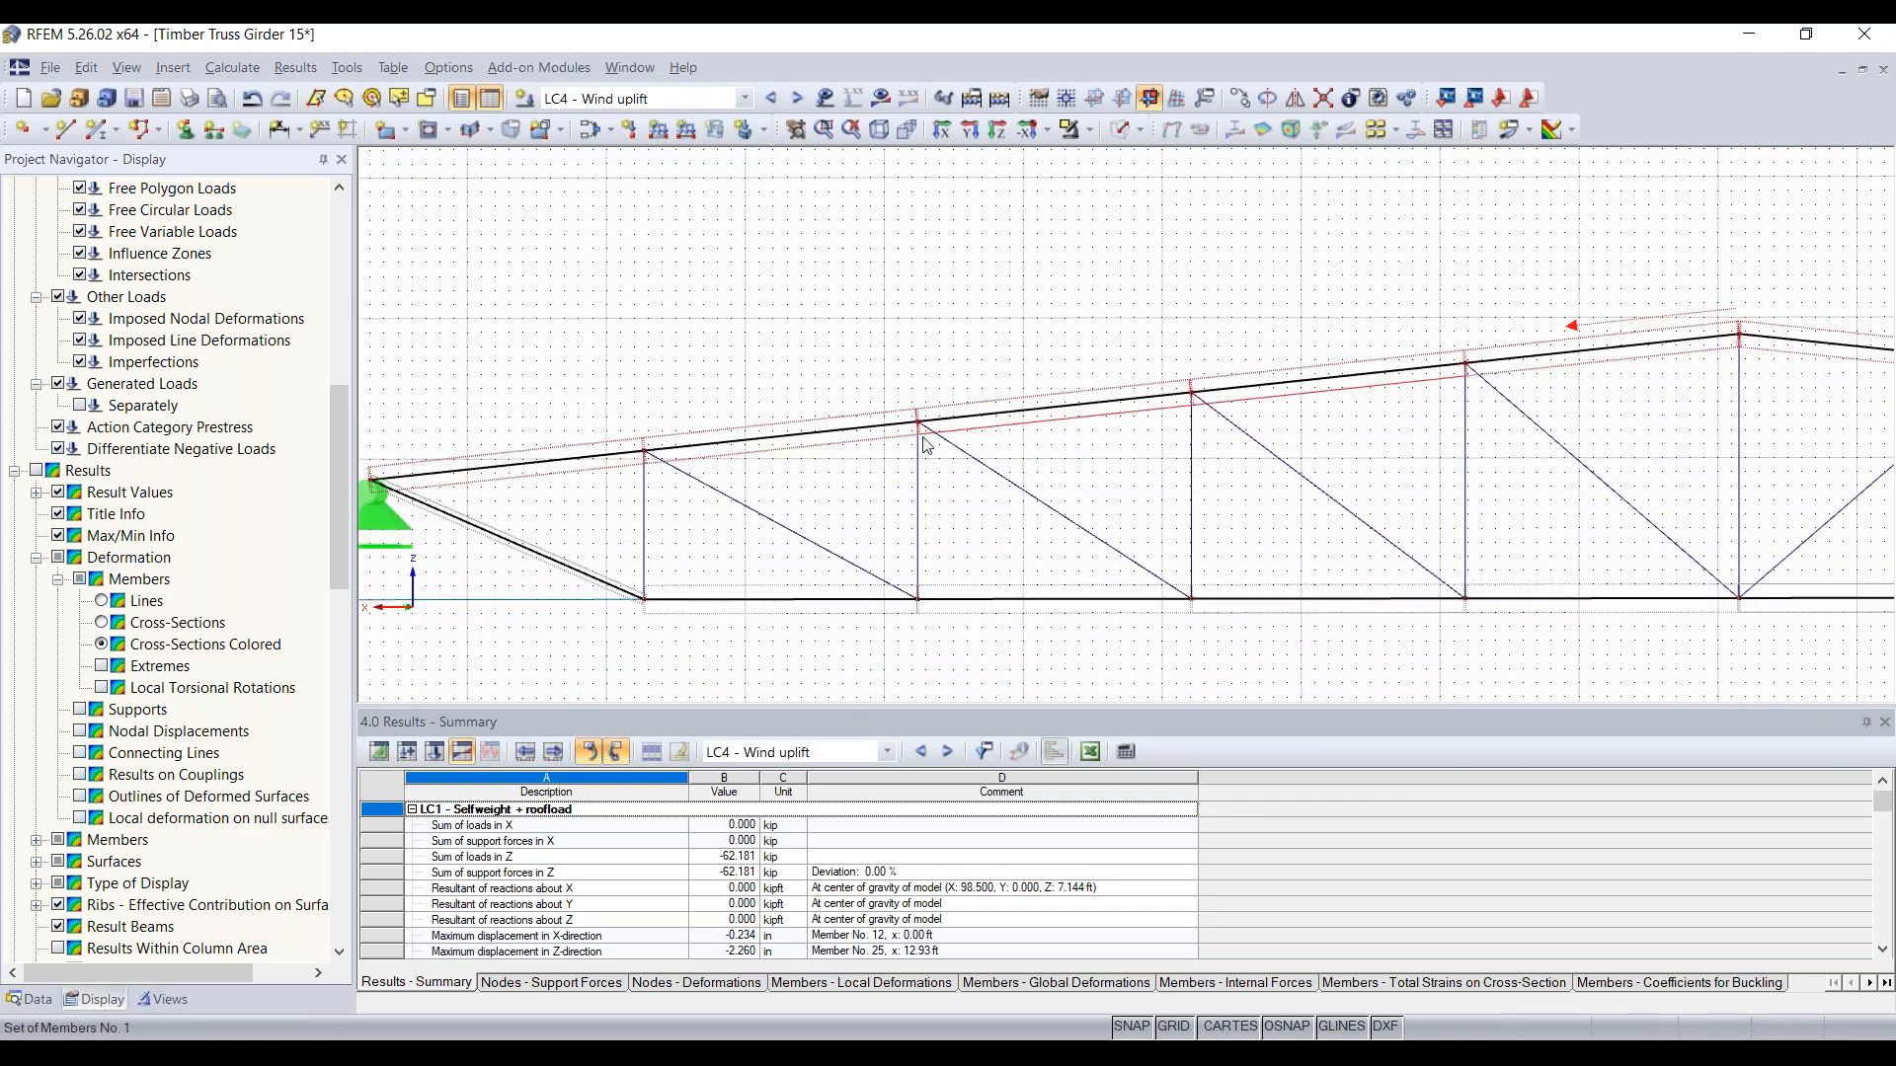
scroll(926, 435, up, 8)
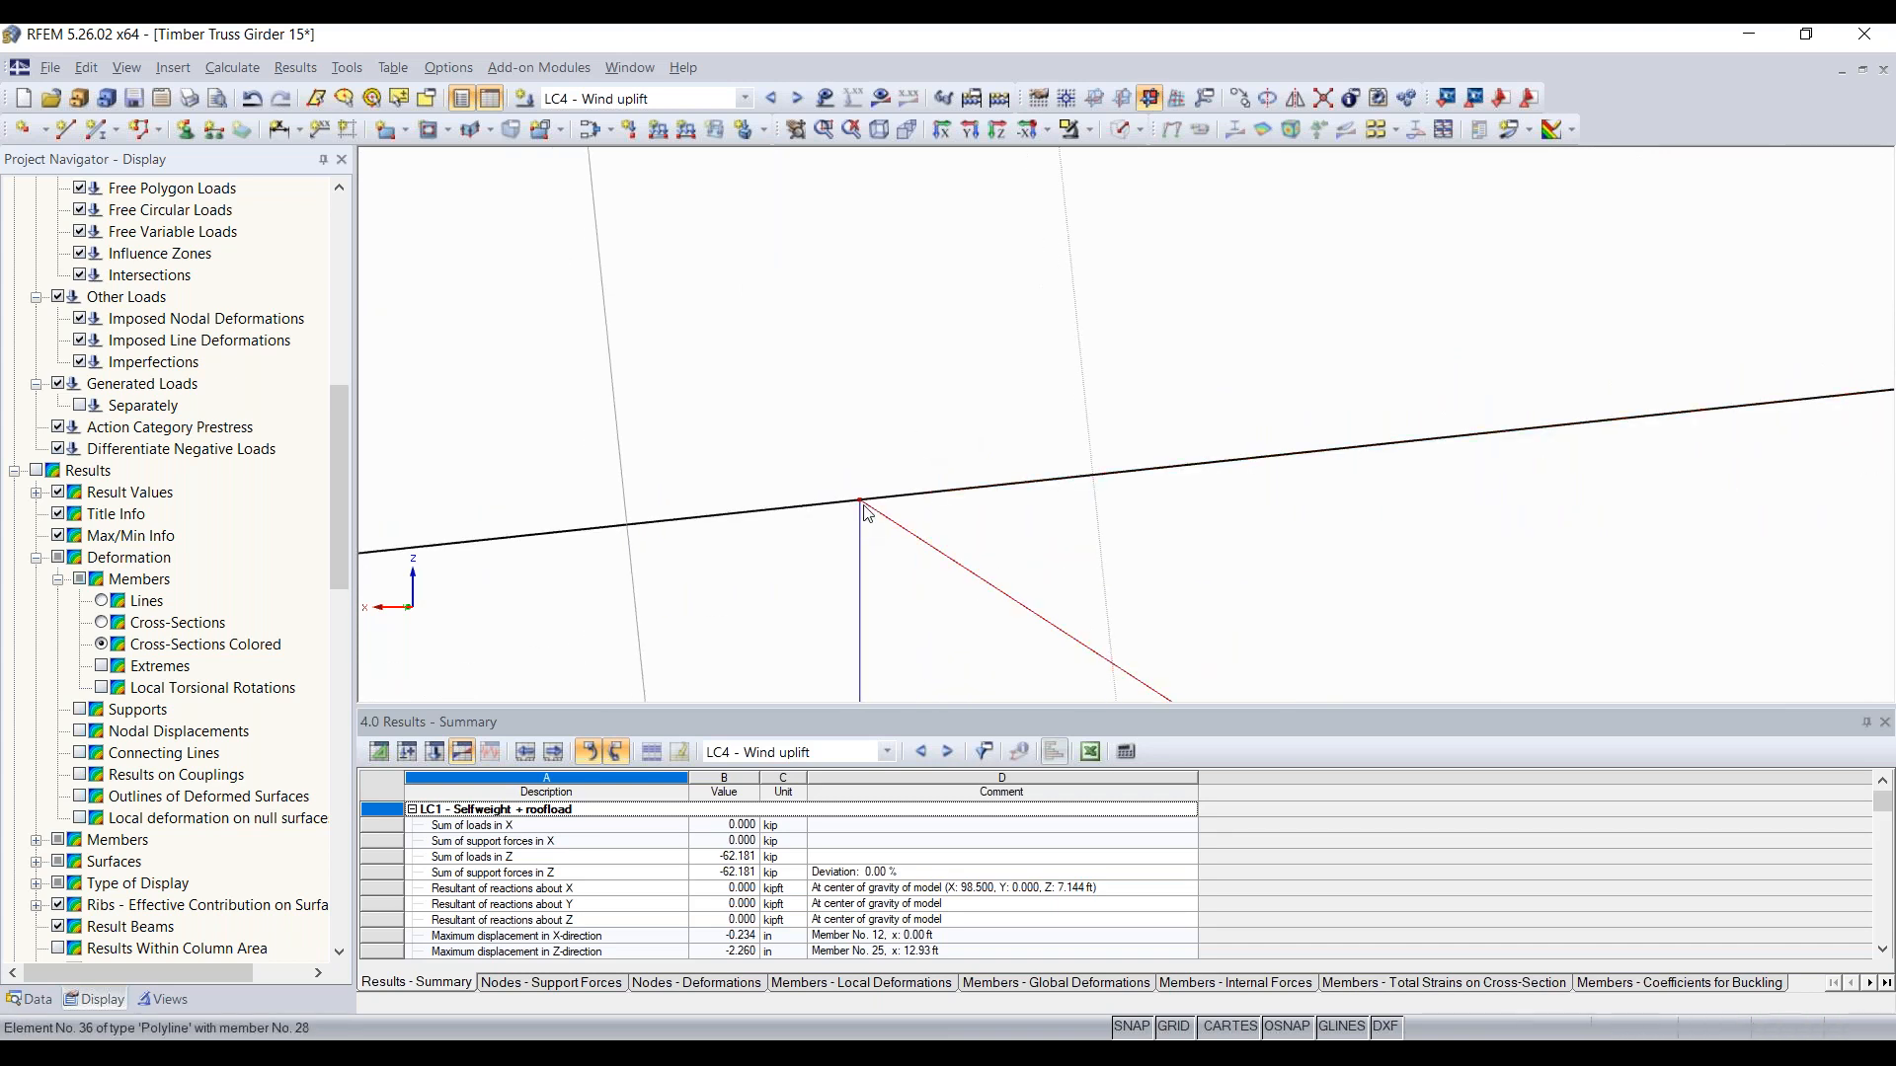
scroll(987, 527, down, 12)
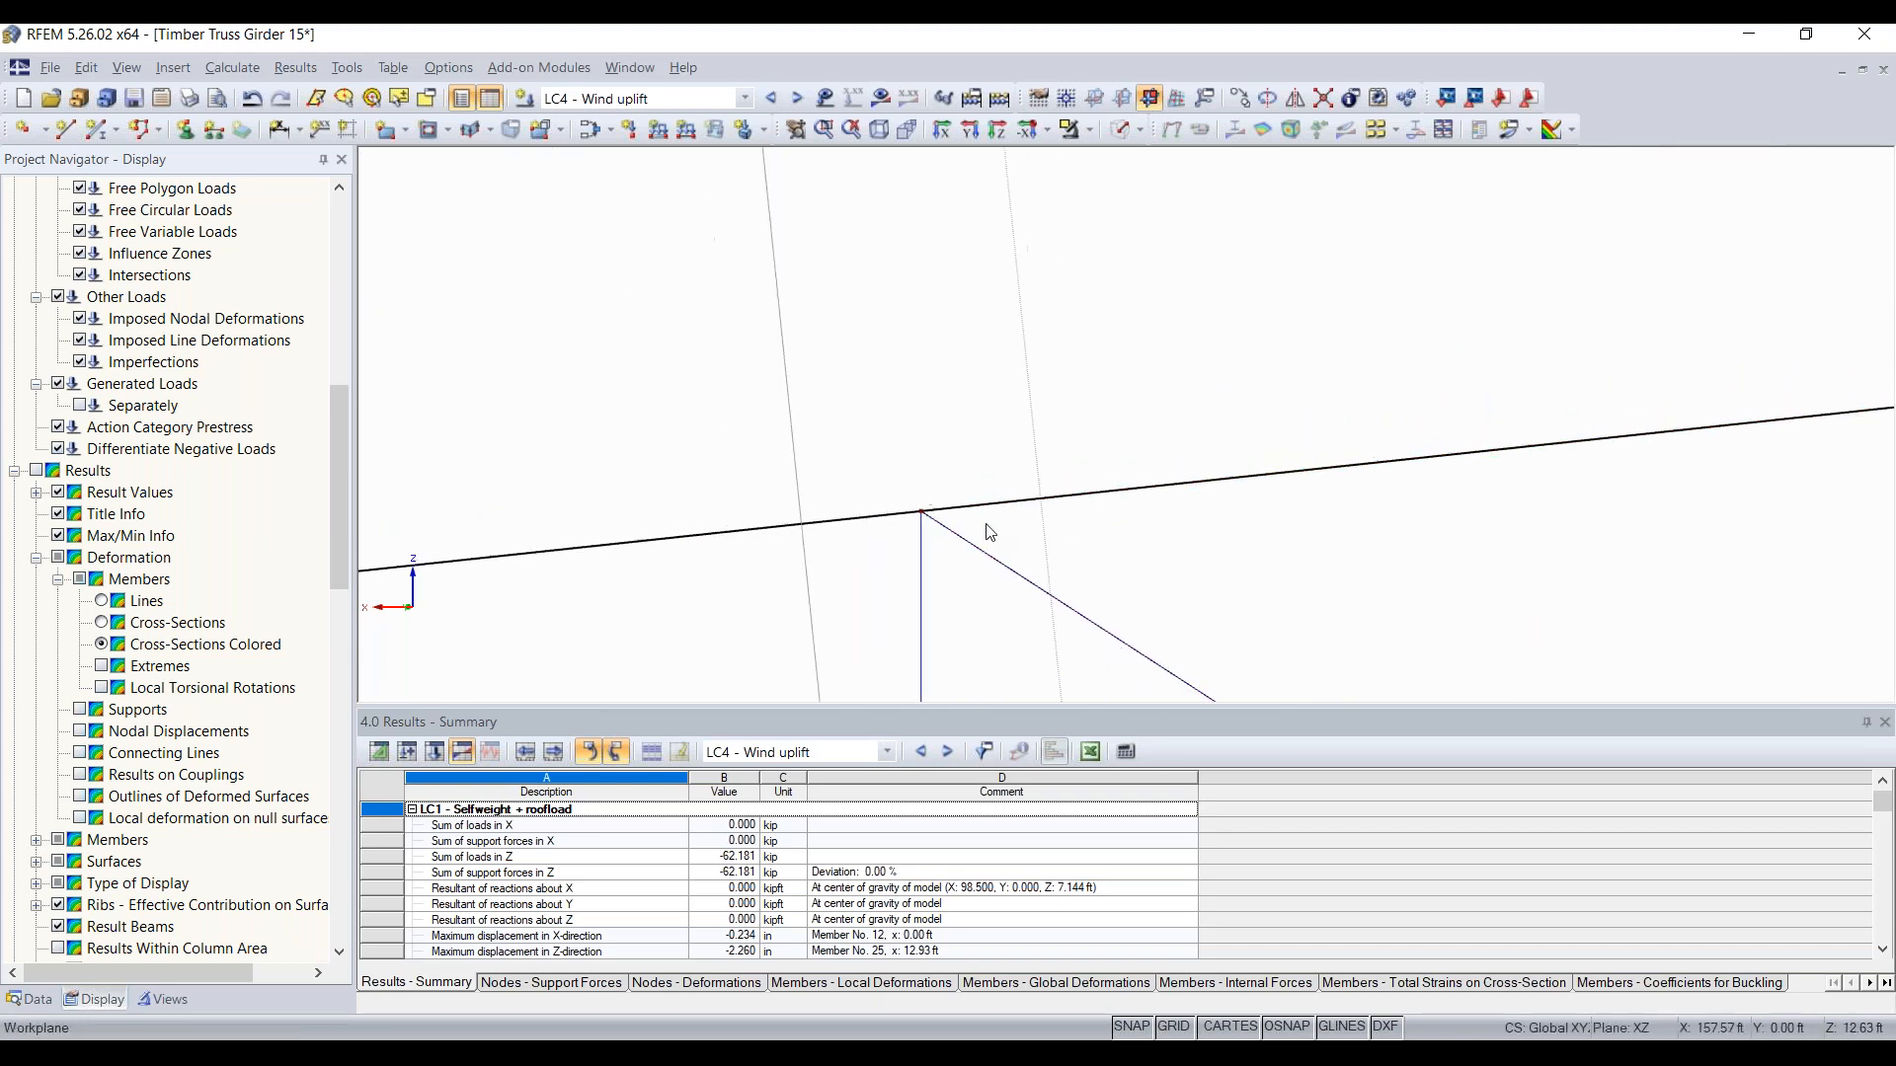
scroll(988, 531, down, 6)
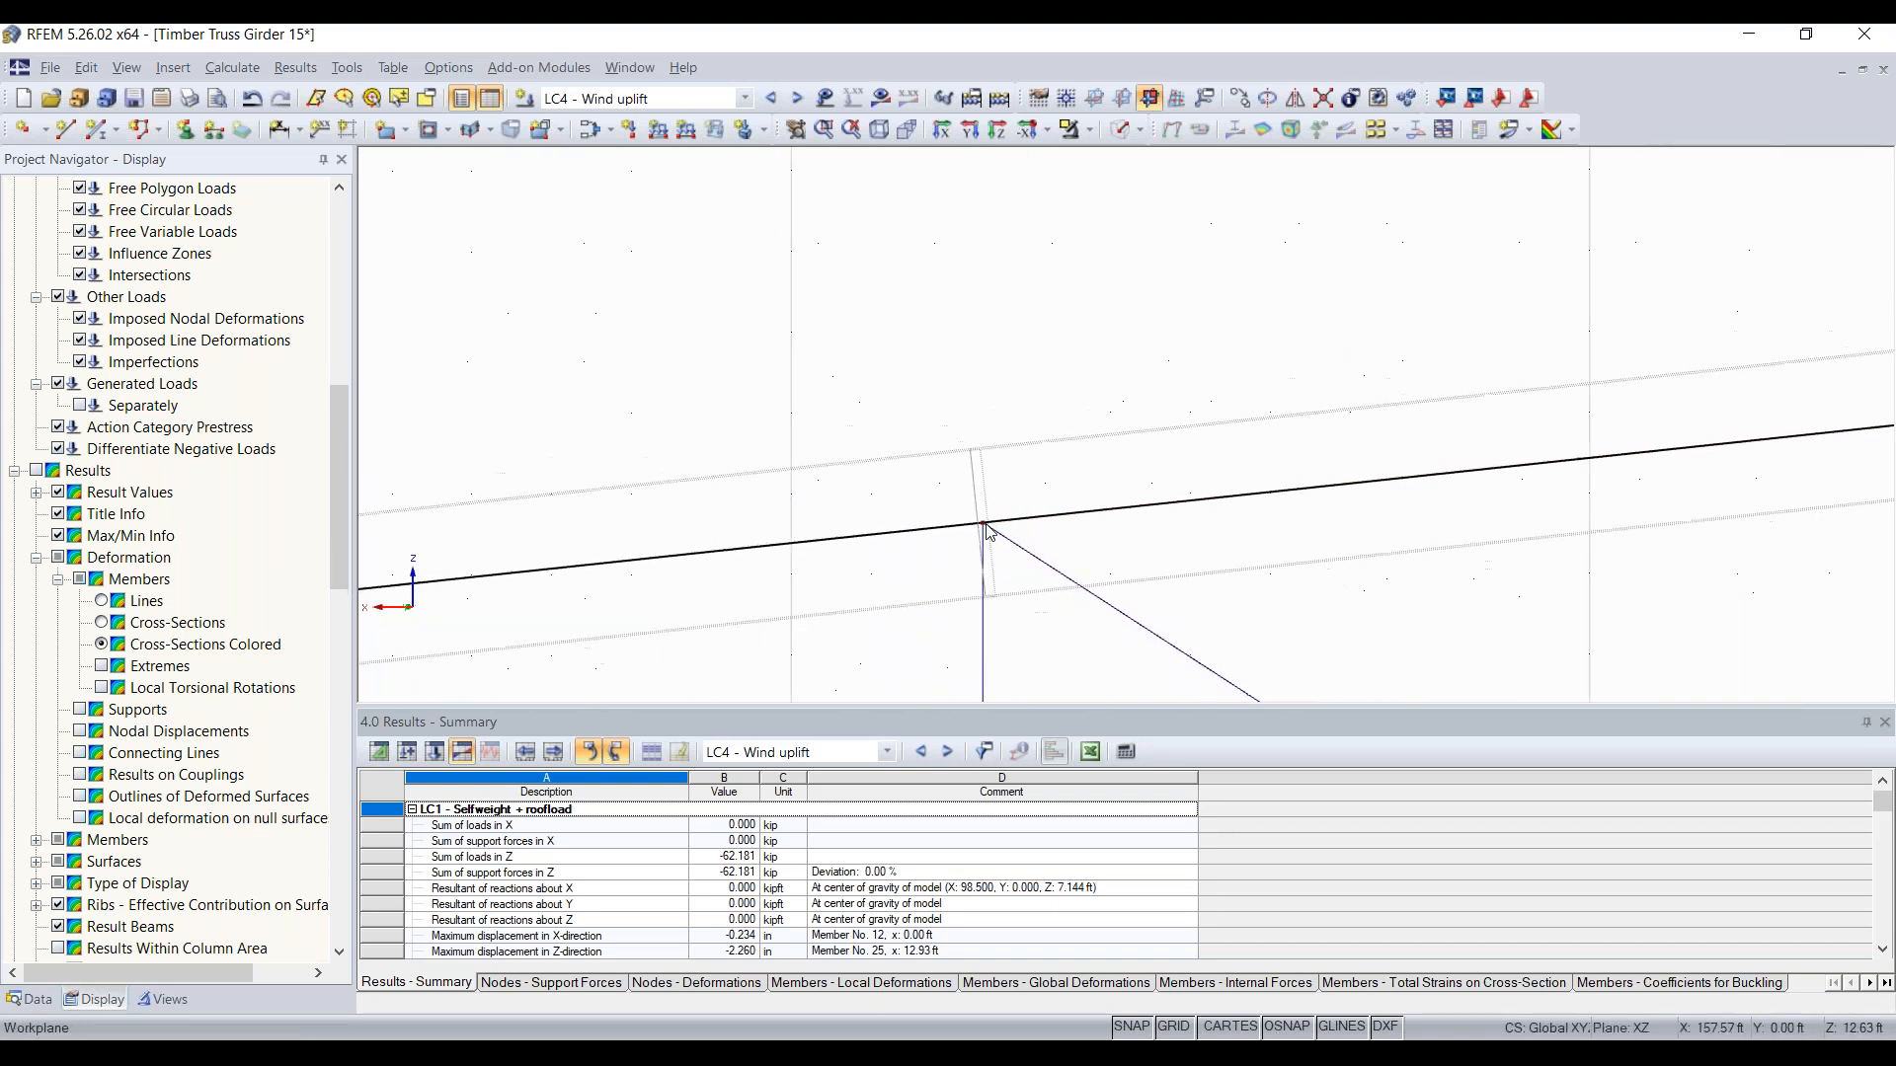
scroll(987, 531, down, 4)
middle_drag(1037, 503, 624, 372)
scroll(976, 445, down, 1)
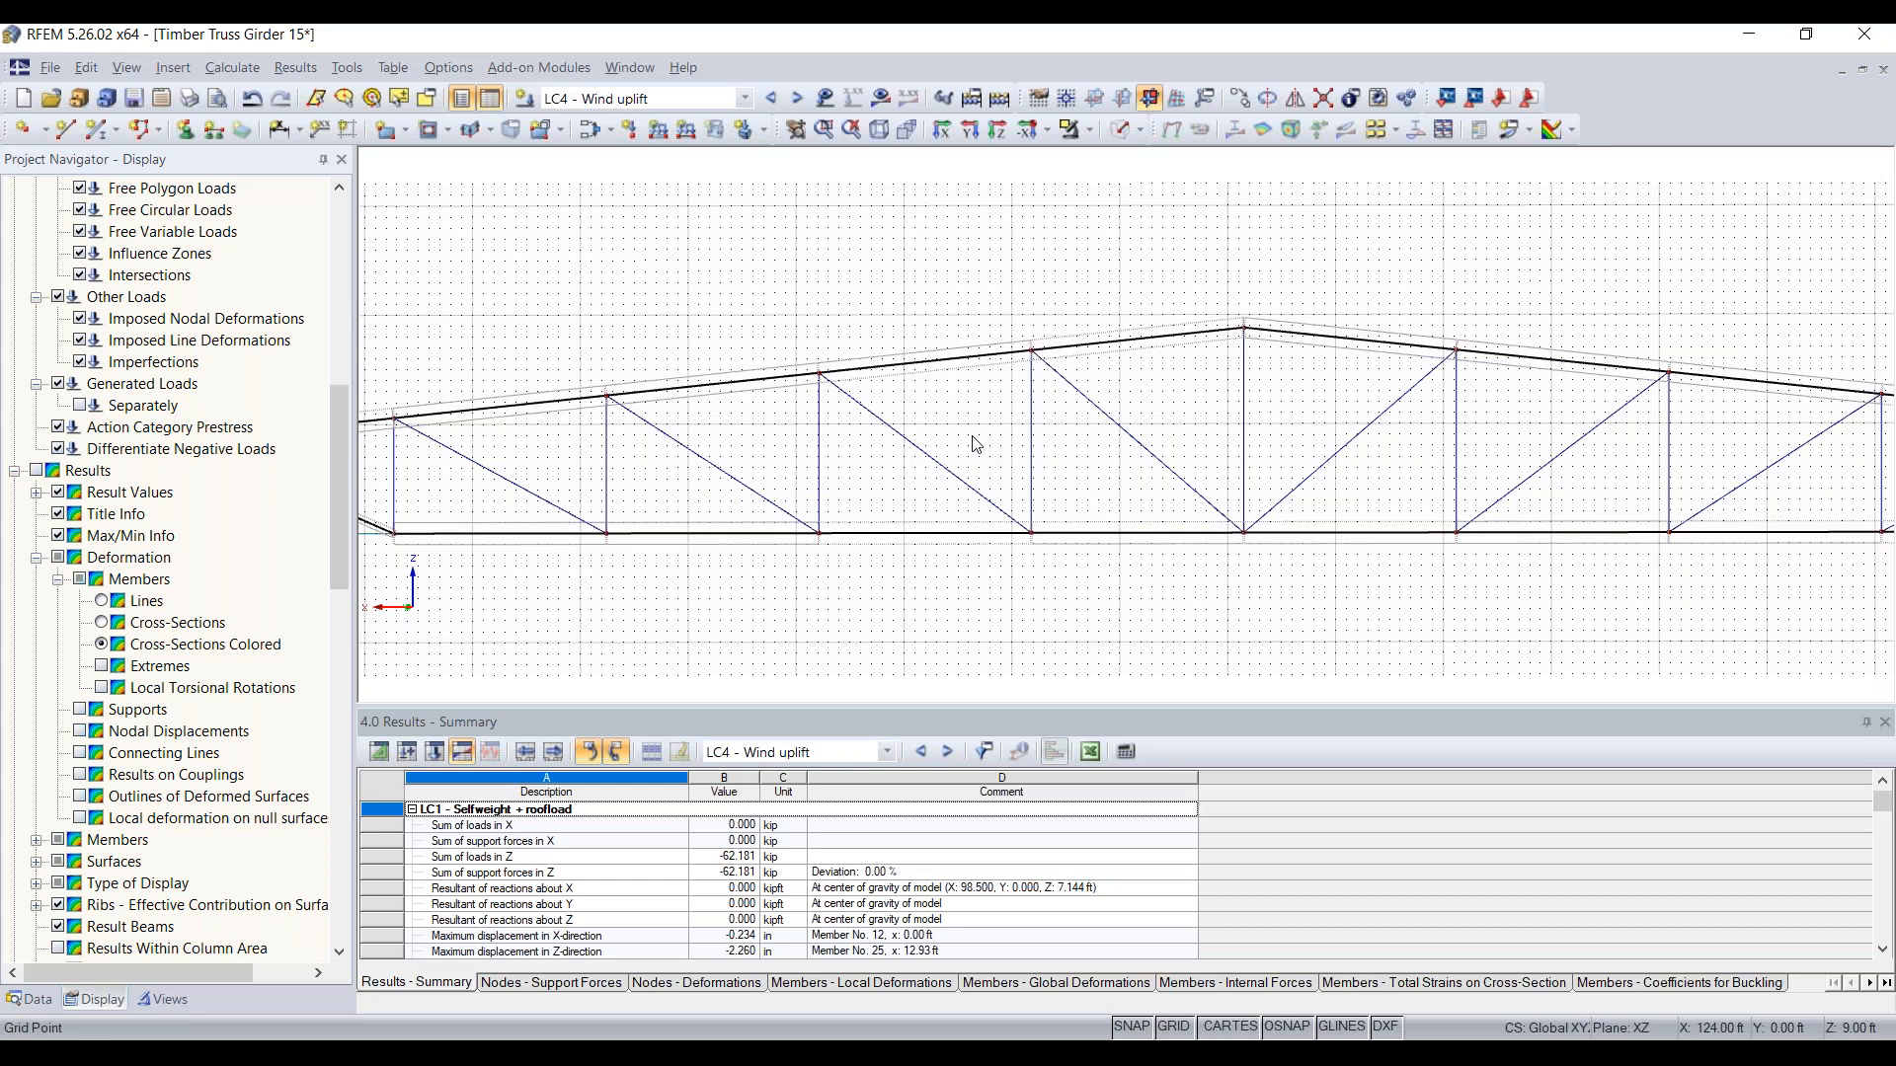
Step: Make LC1 - Selfweight + roofload the active load case and display its results on the full truss
click(714, 105)
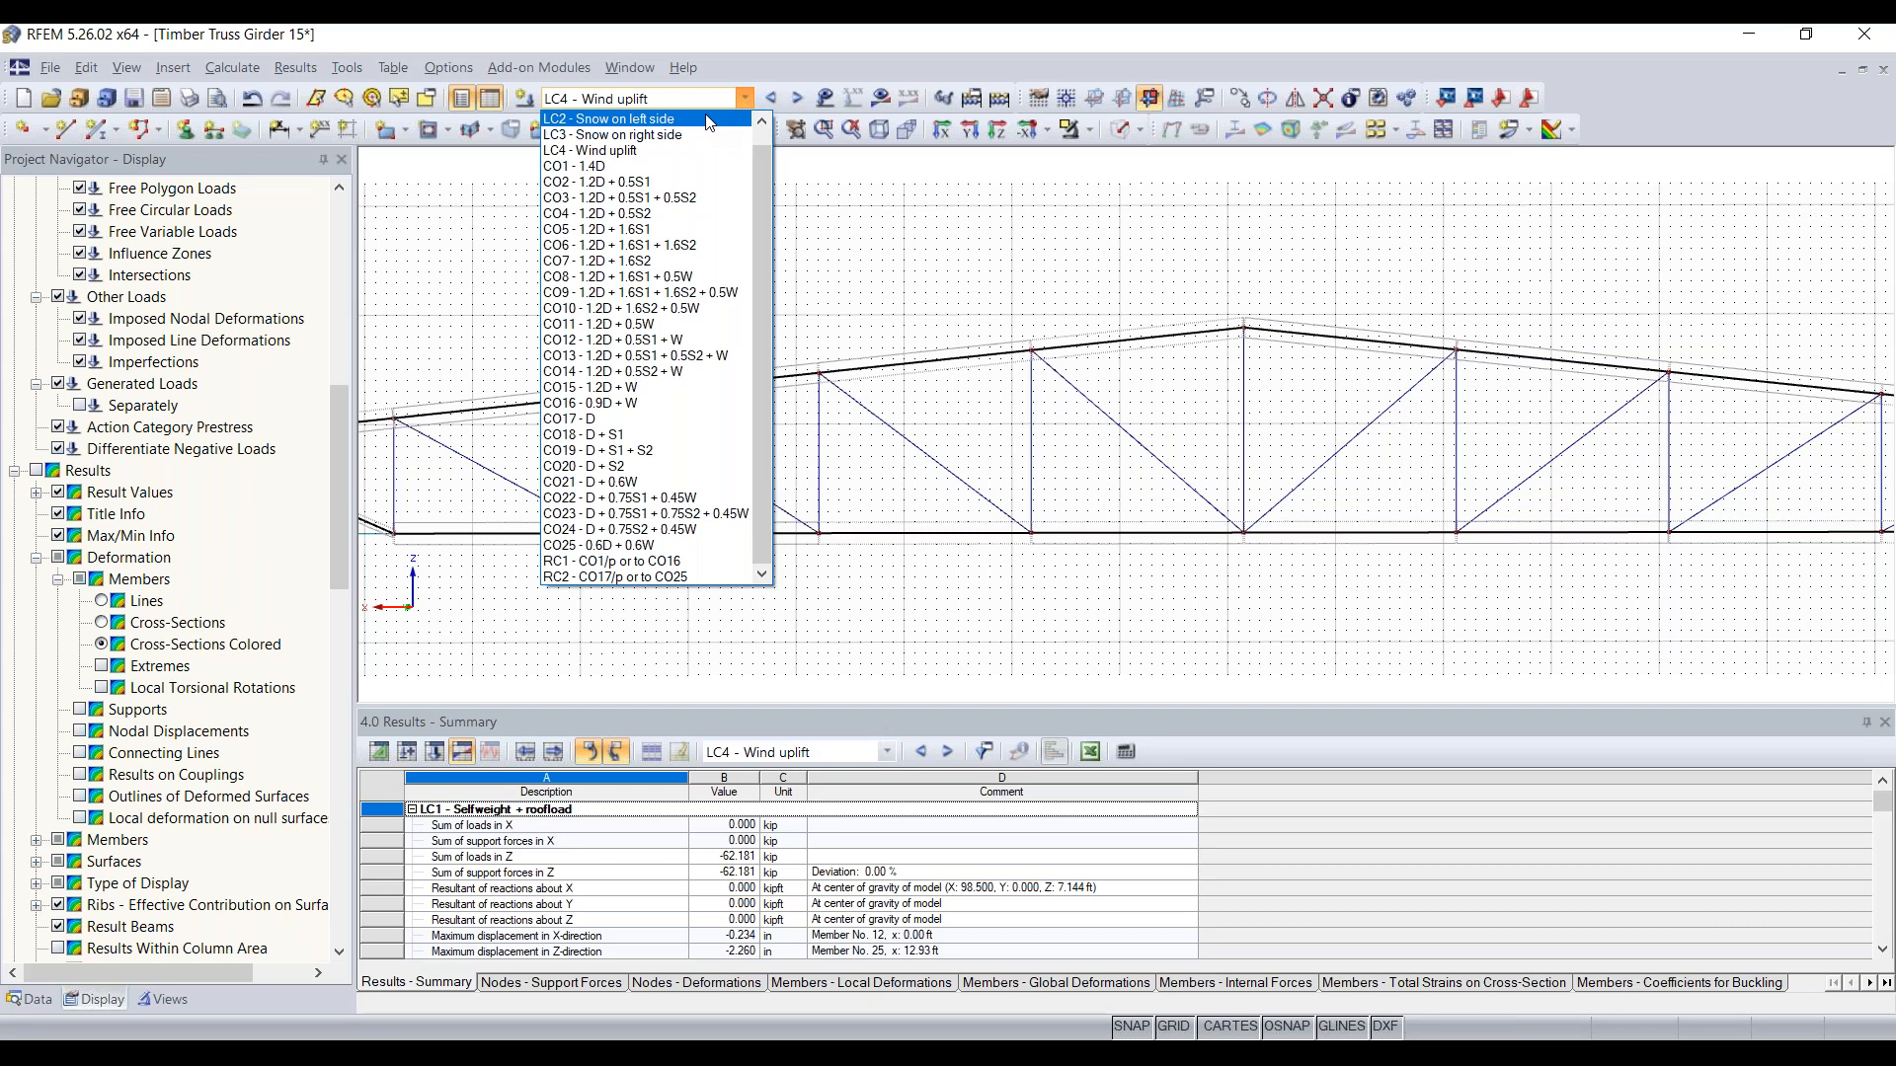
click(709, 120)
click(698, 97)
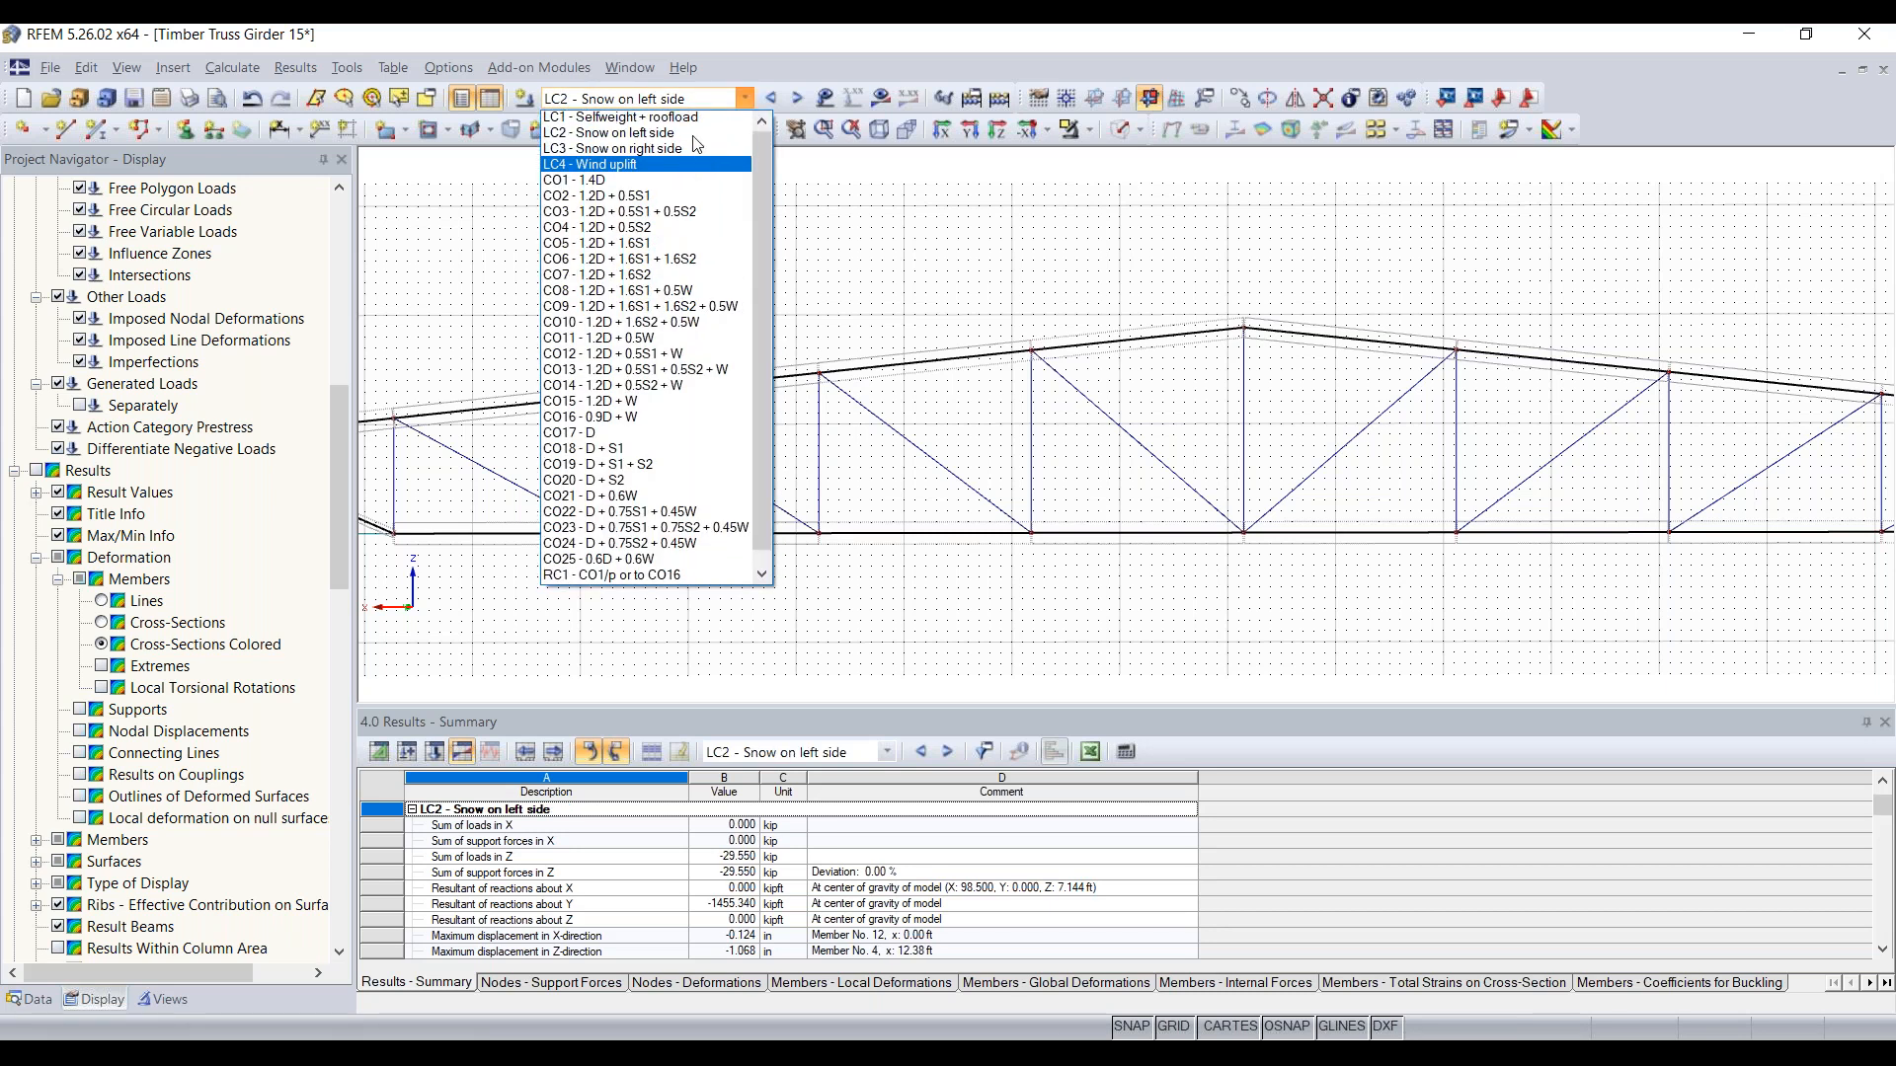
click(691, 117)
scroll(786, 250, down, 5)
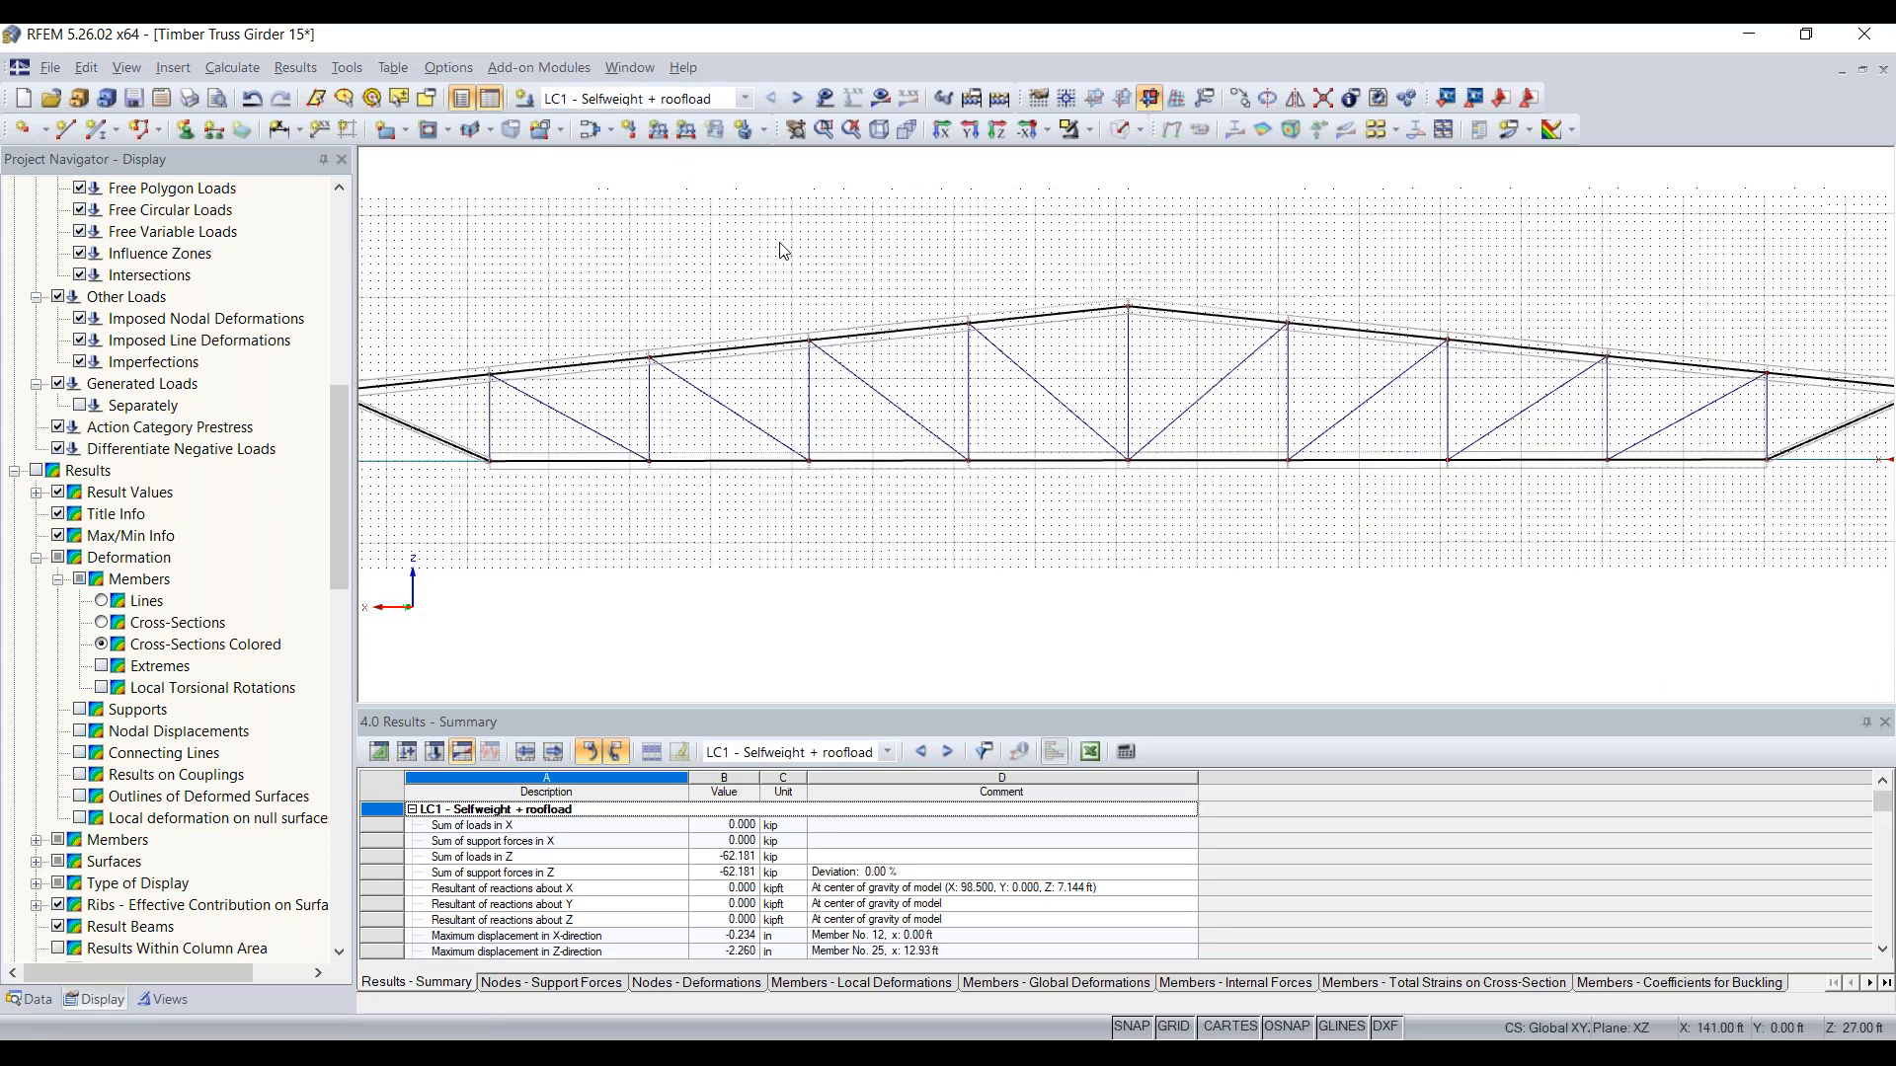
scroll(189, 879, up, 7)
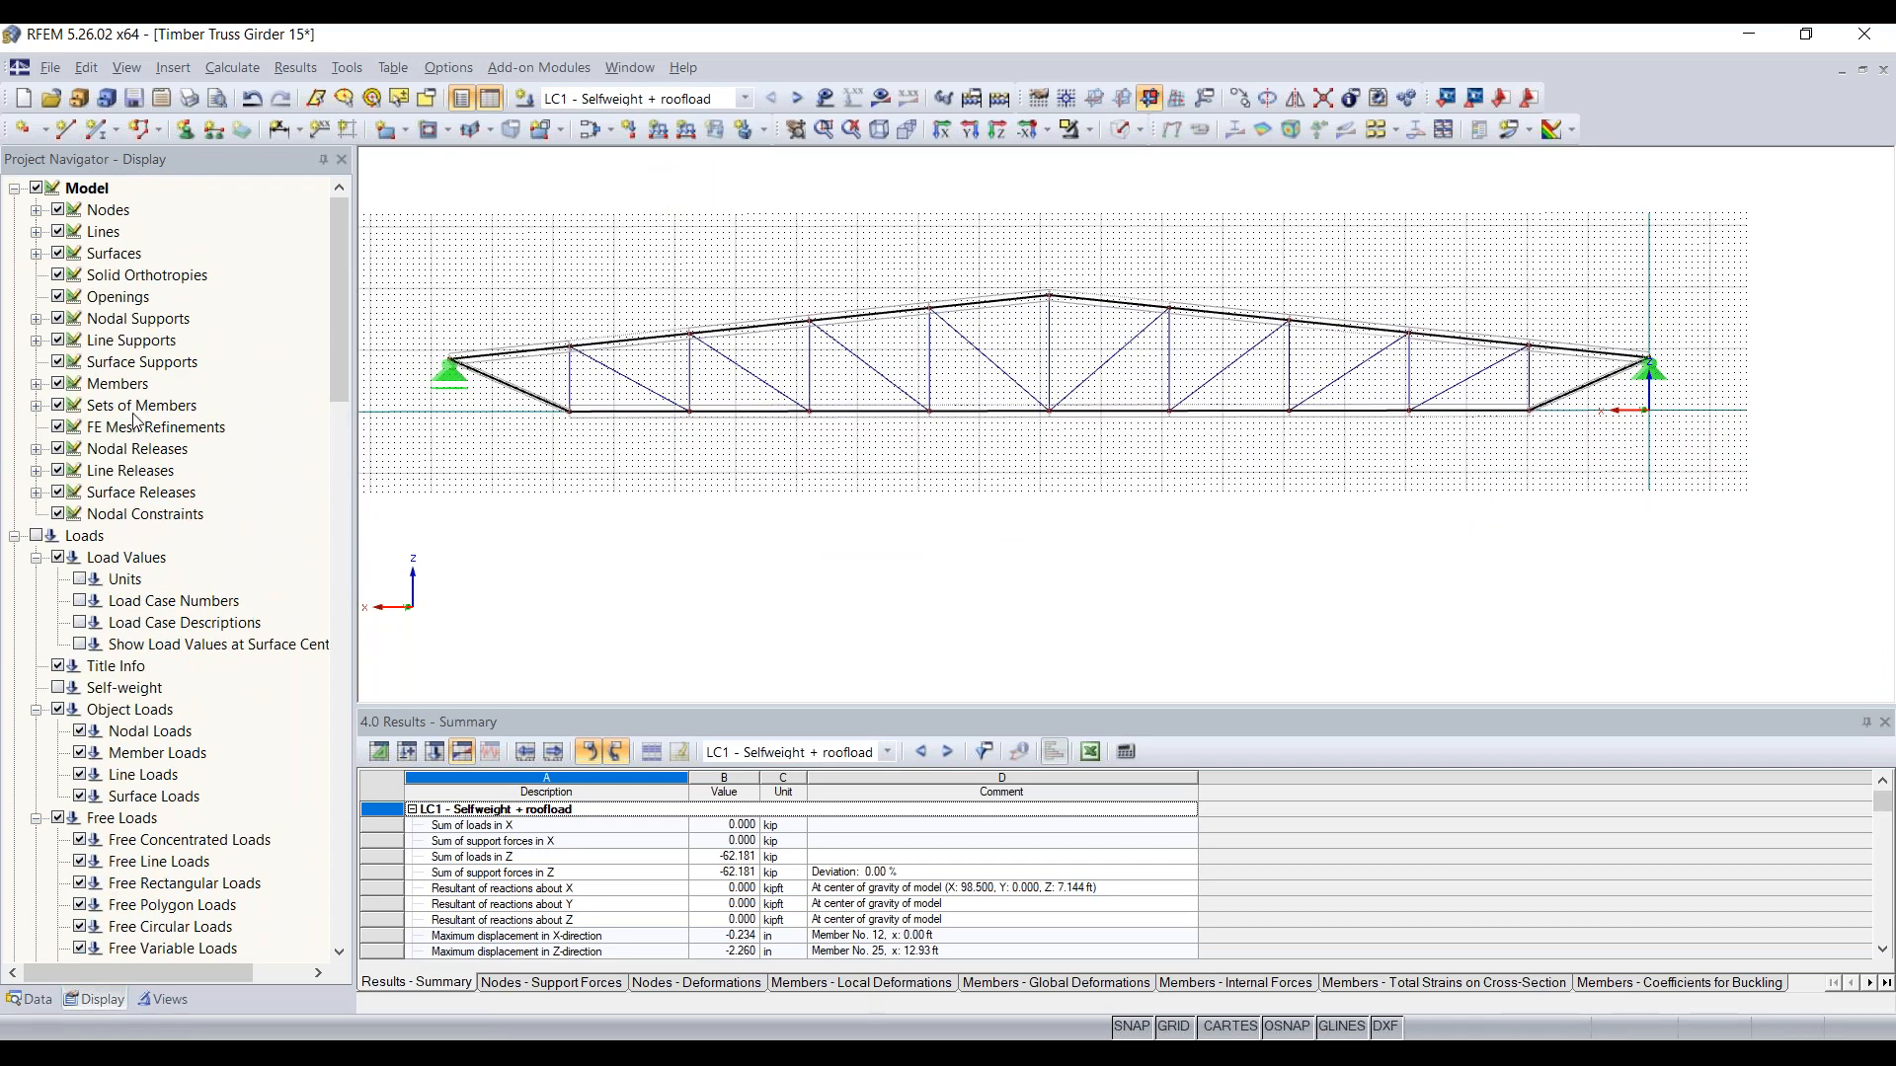
click(879, 97)
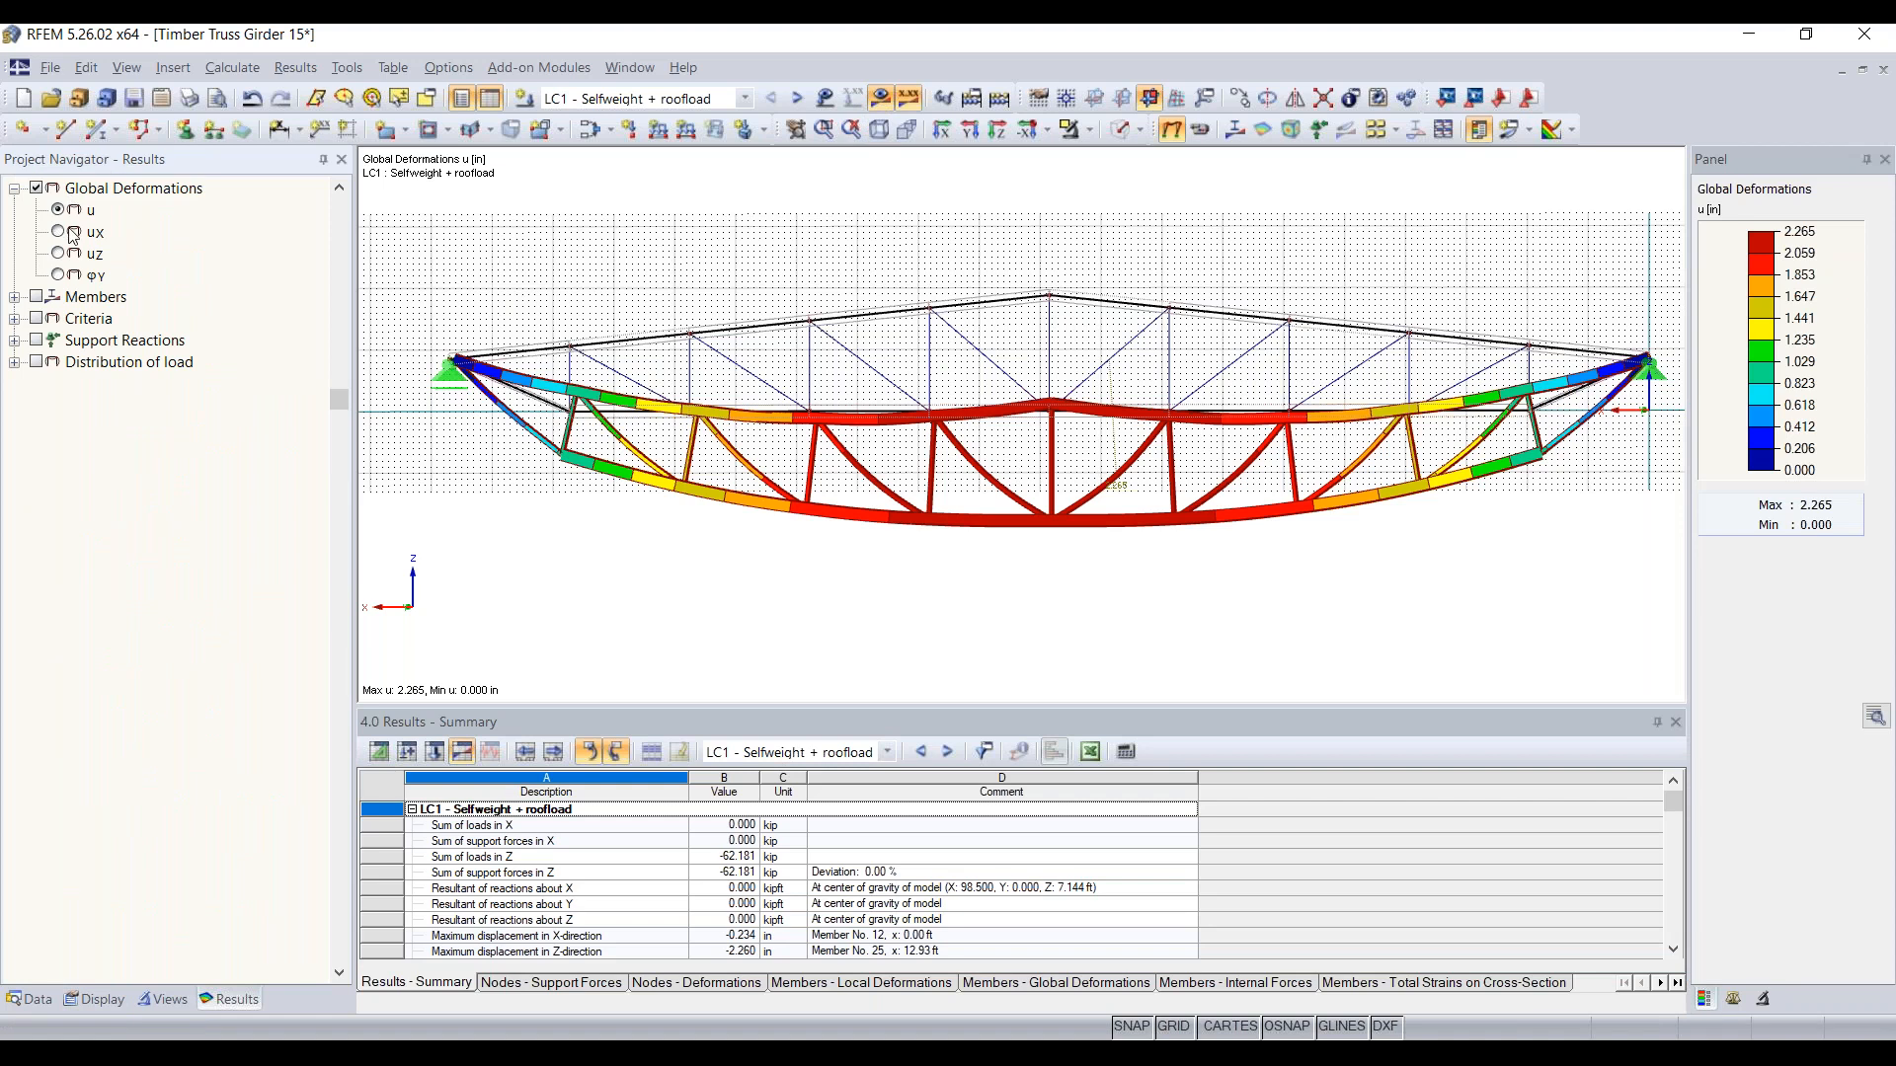
Step: View the global deformation component uZ for LC1, and return to the total deformation u
middle_drag(1147, 580, 1082, 577)
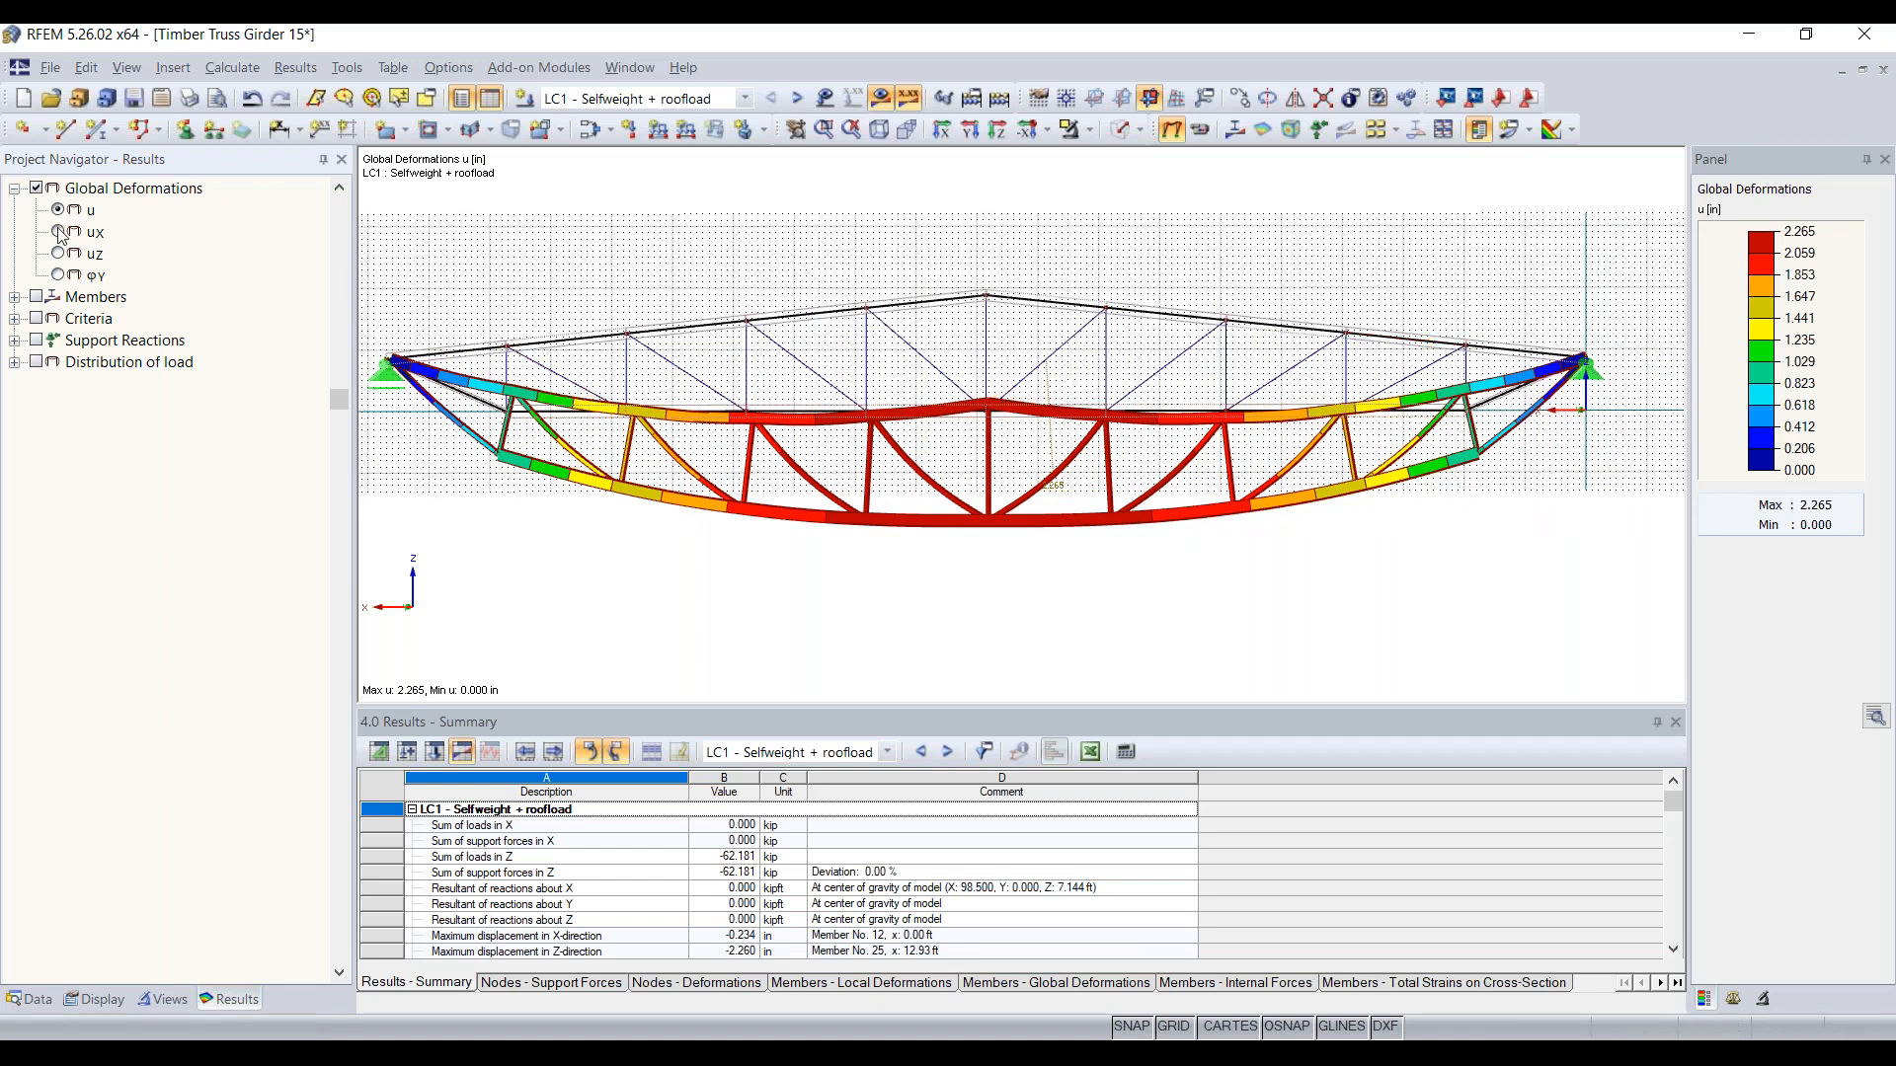
click(58, 253)
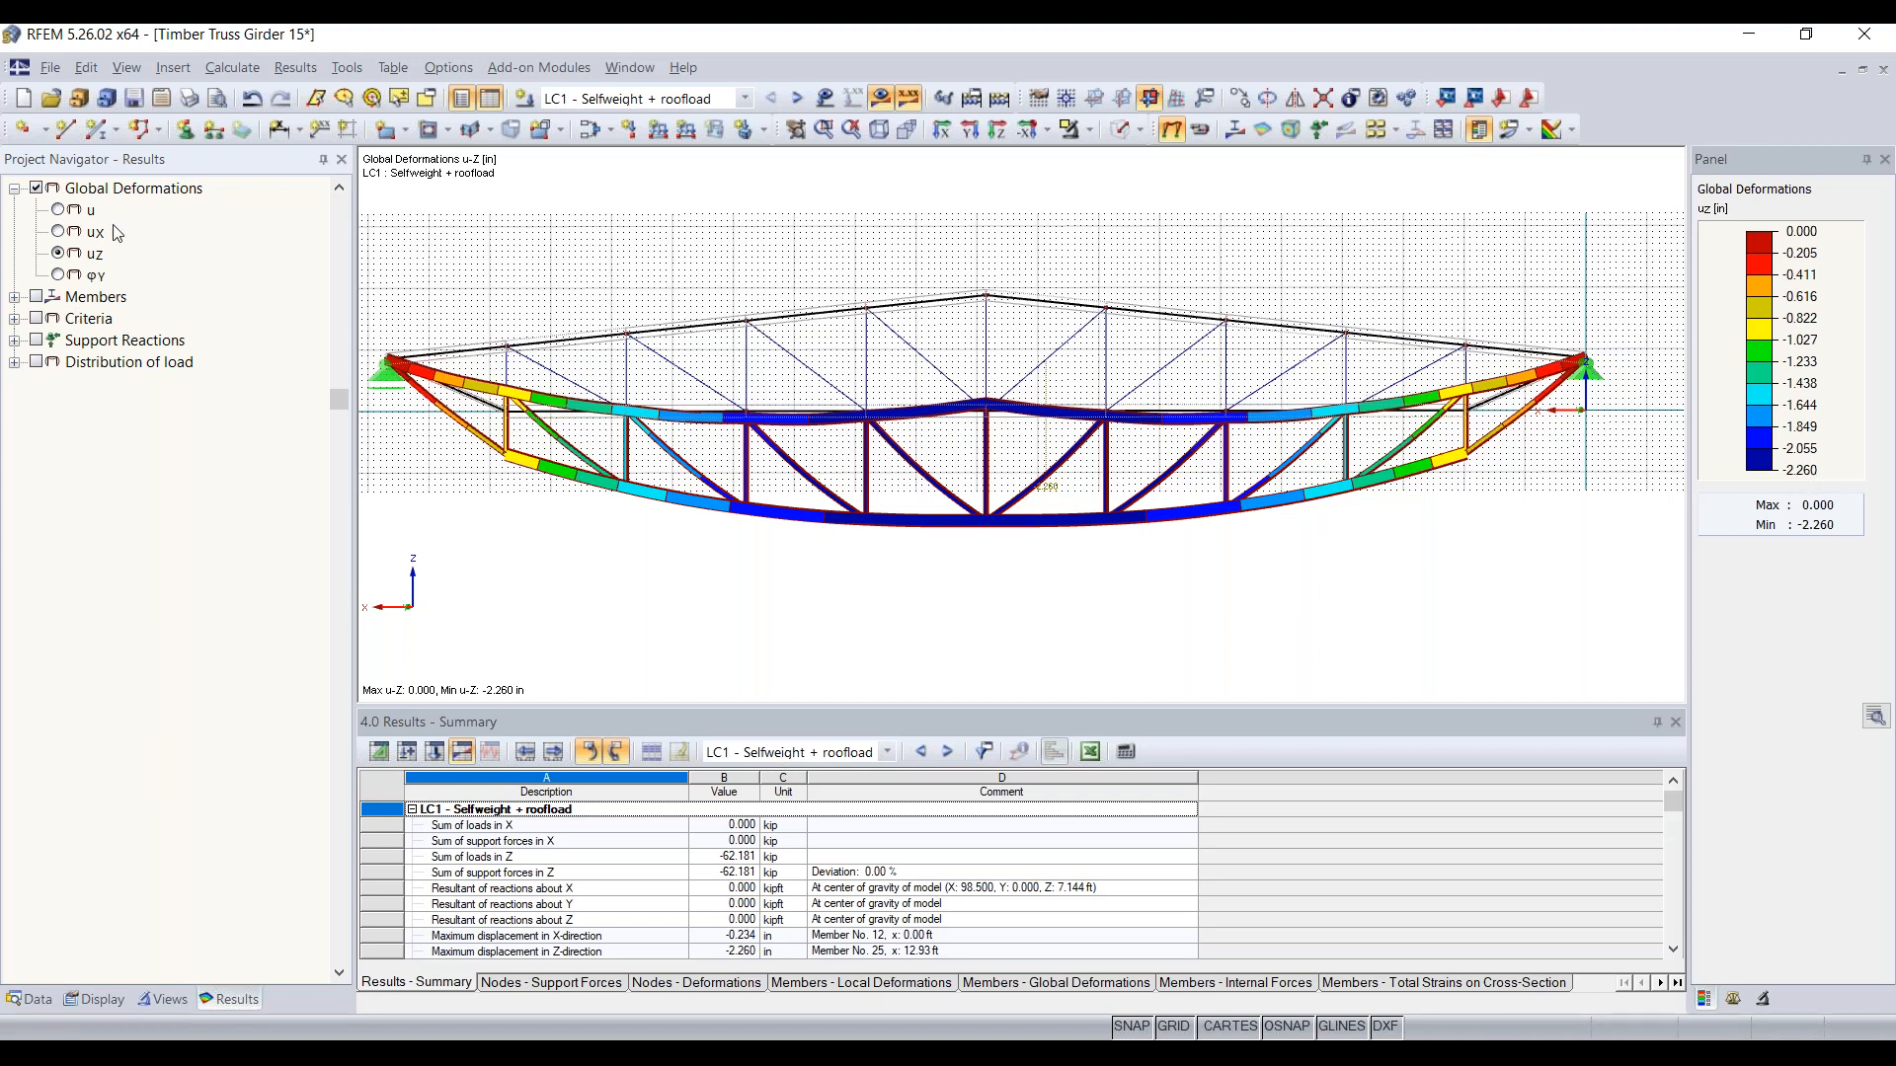
click(58, 209)
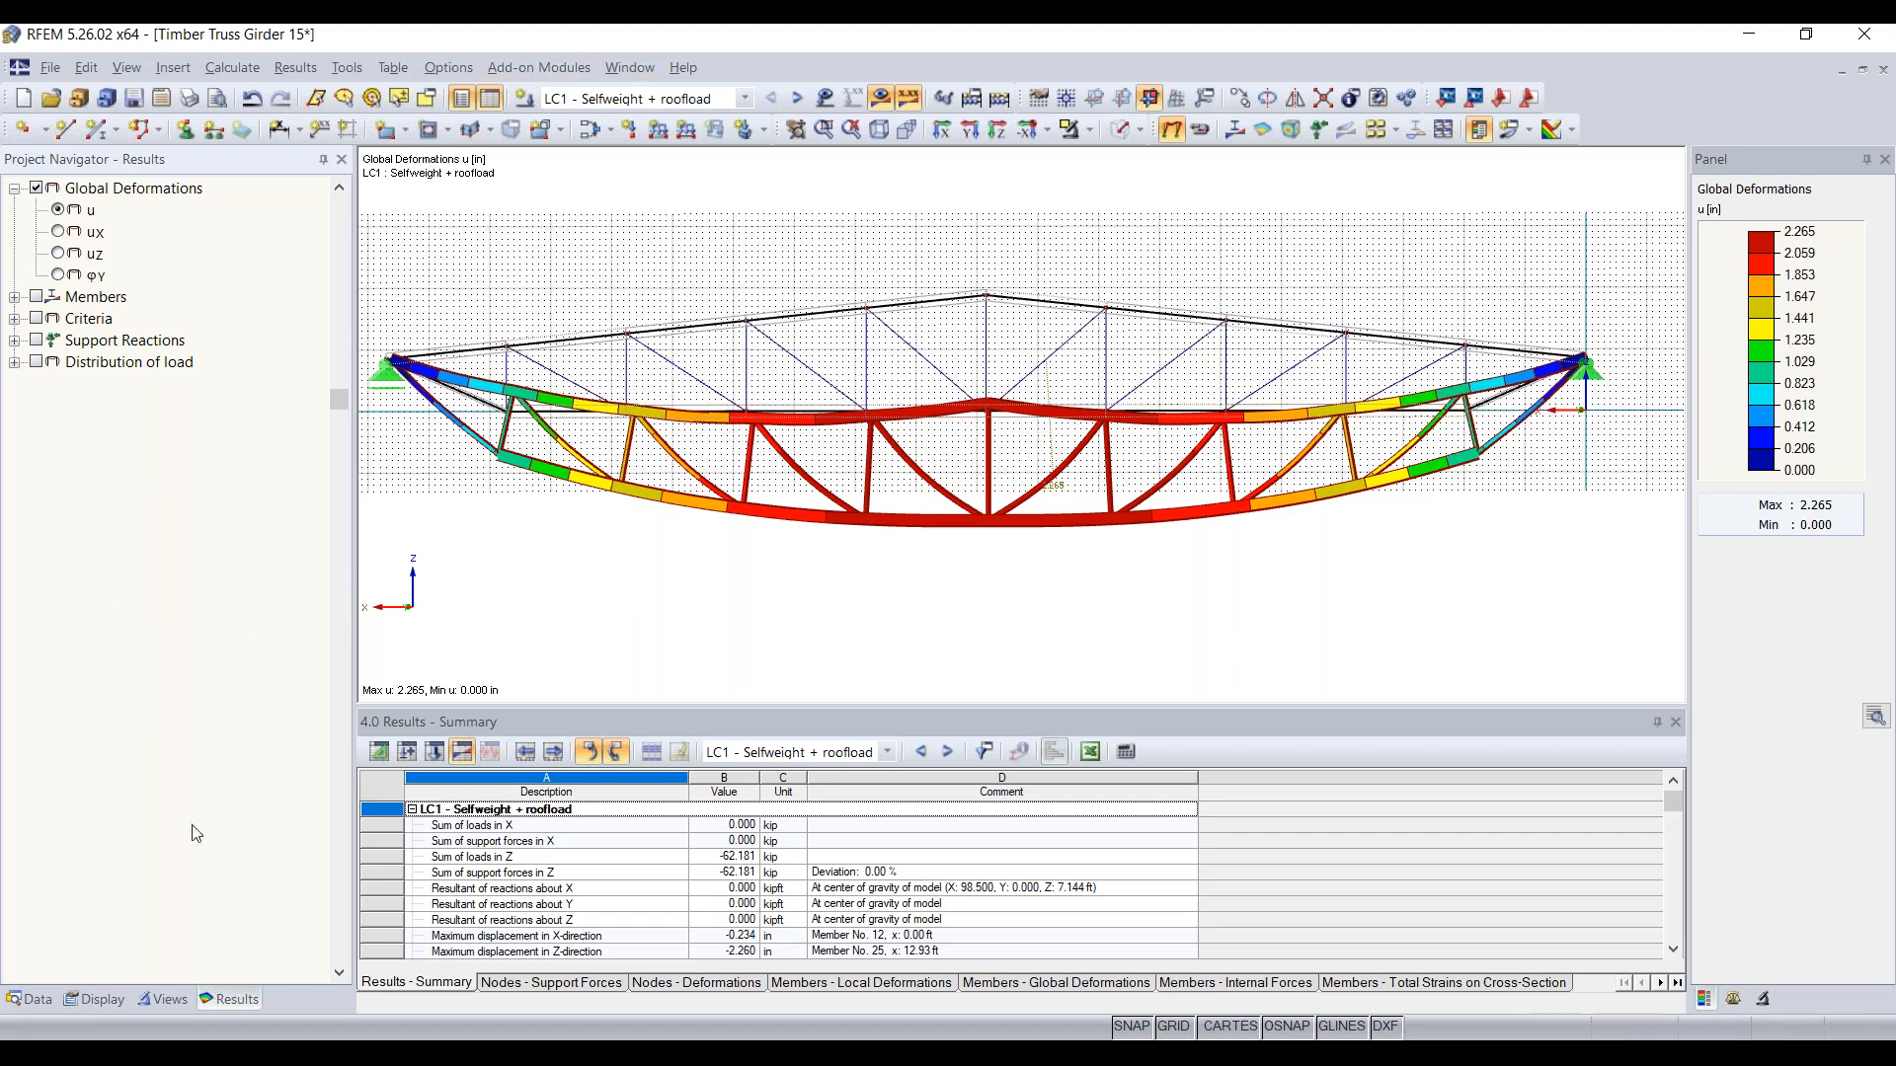
Step: Display the member internal force N diagrams for LC1 and inspect them along the chords and web members
click(14, 297)
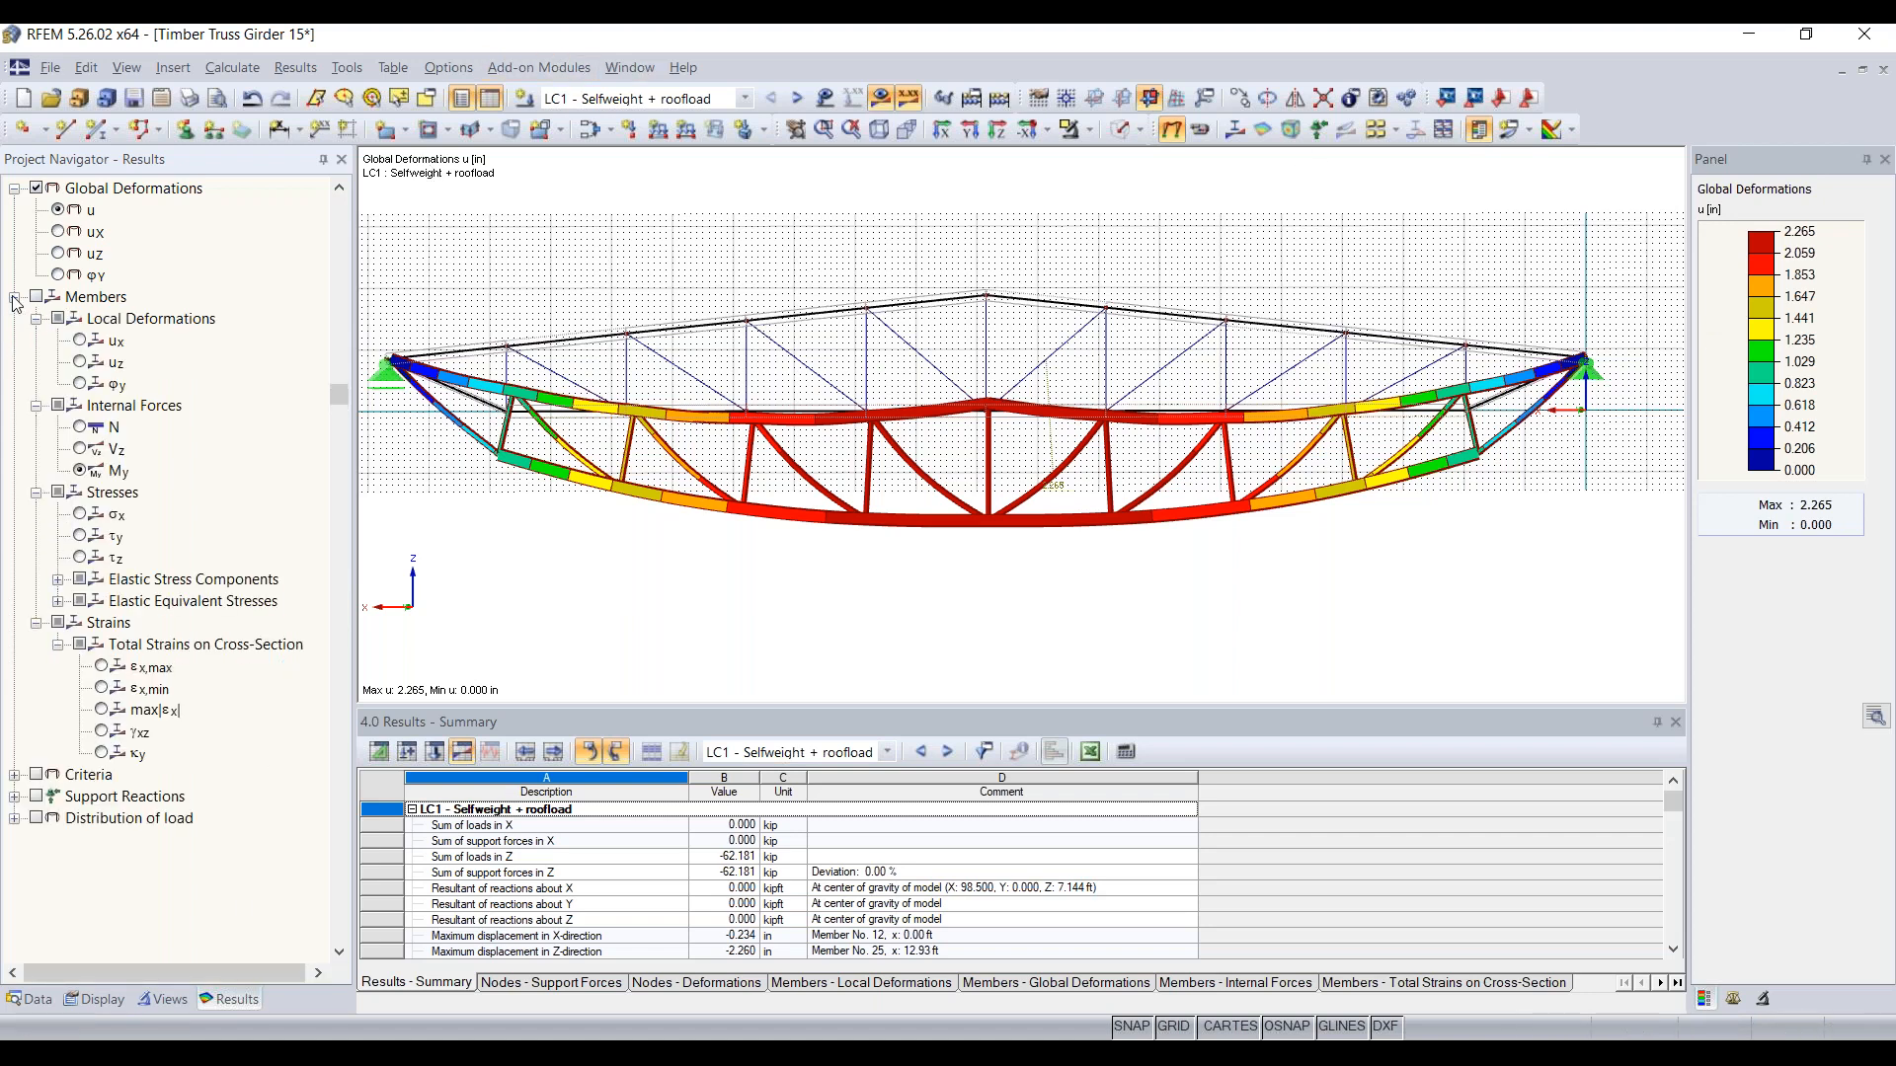
click(36, 298)
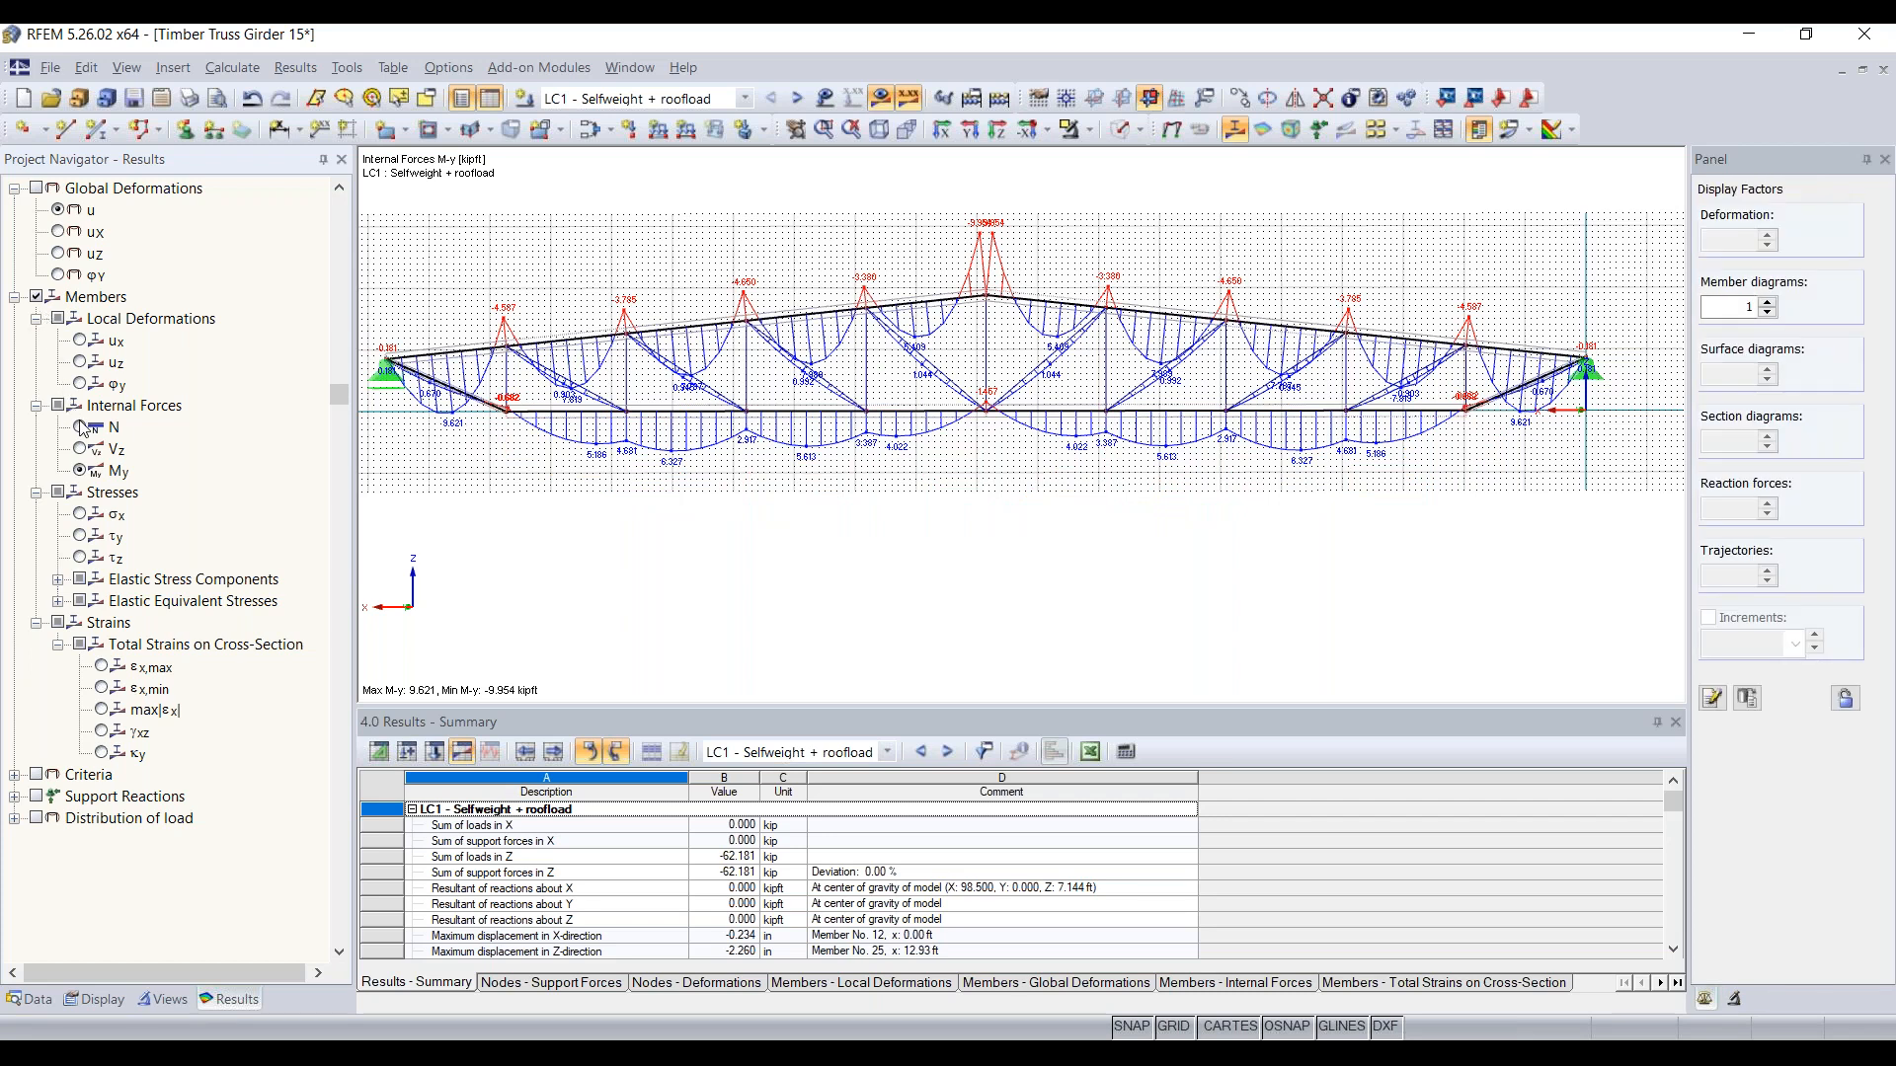
click(80, 428)
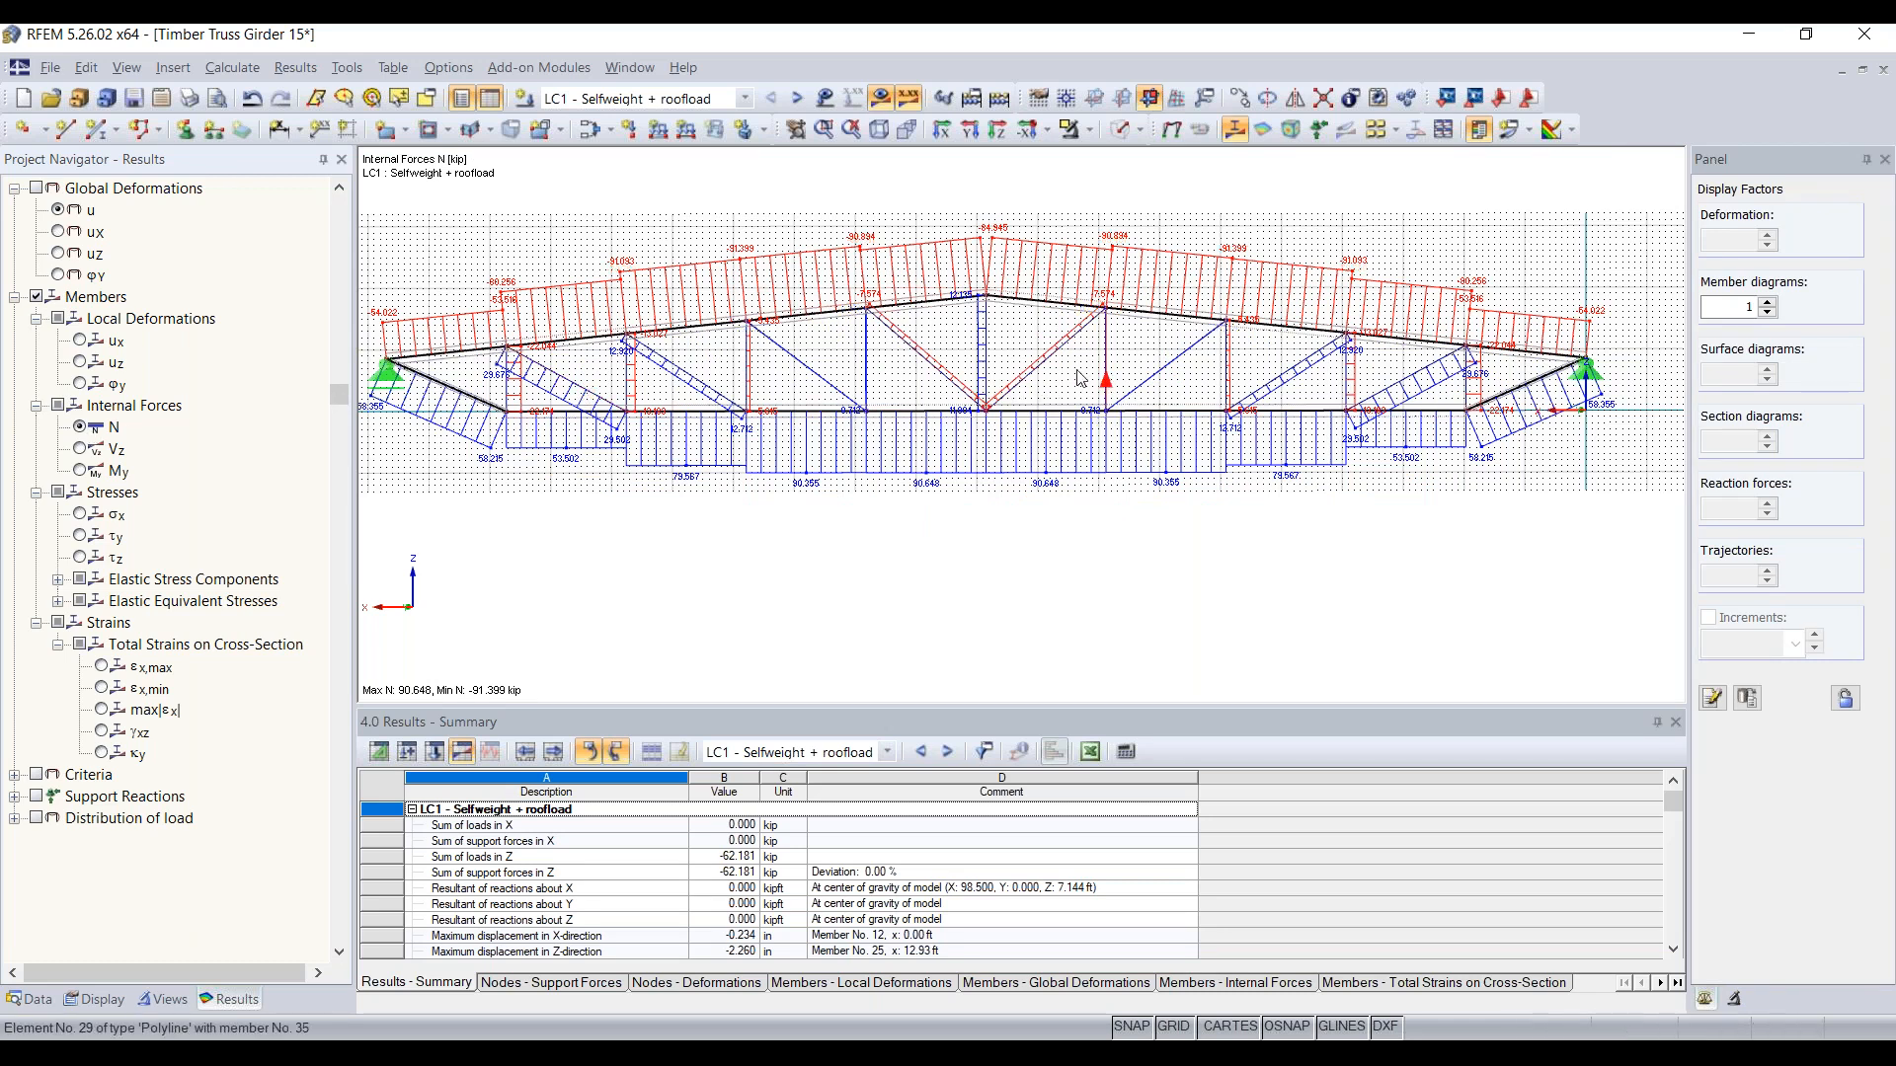
scroll(834, 278, down, 2)
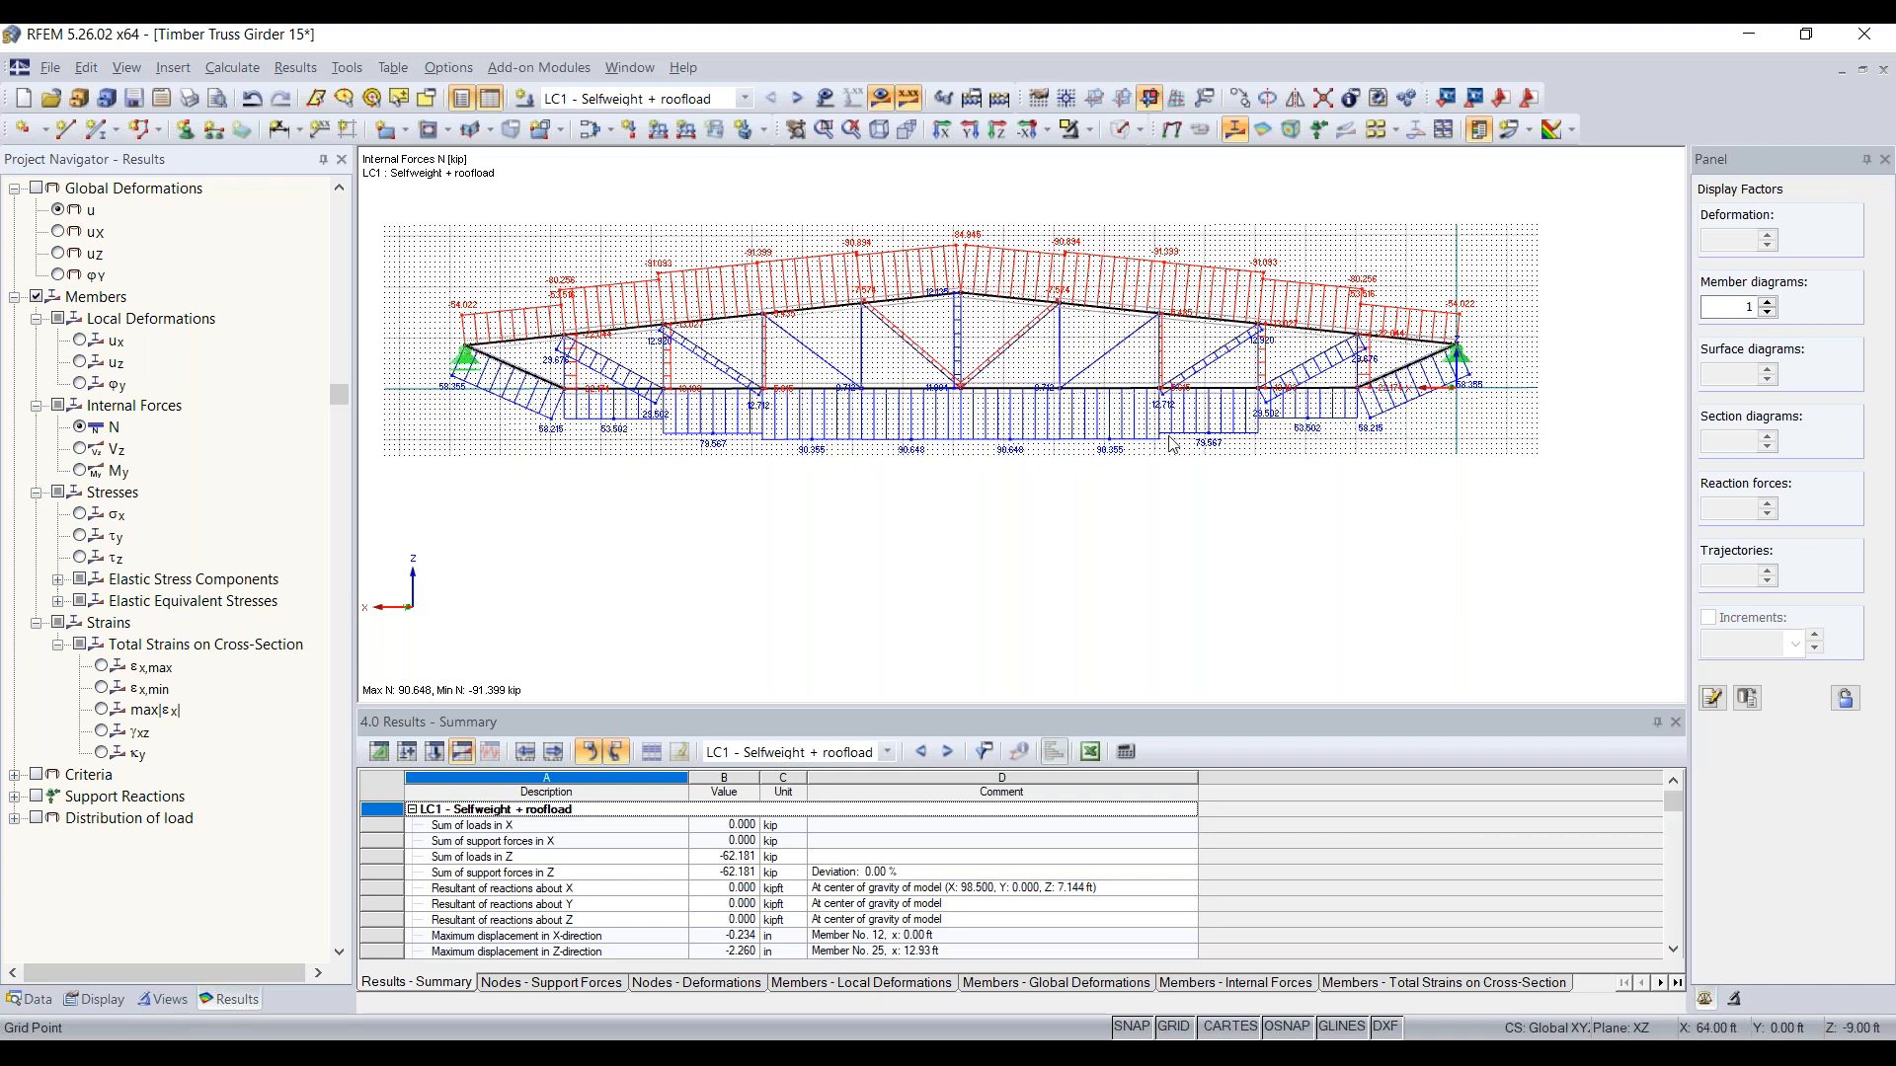
scroll(915, 459, up, 2)
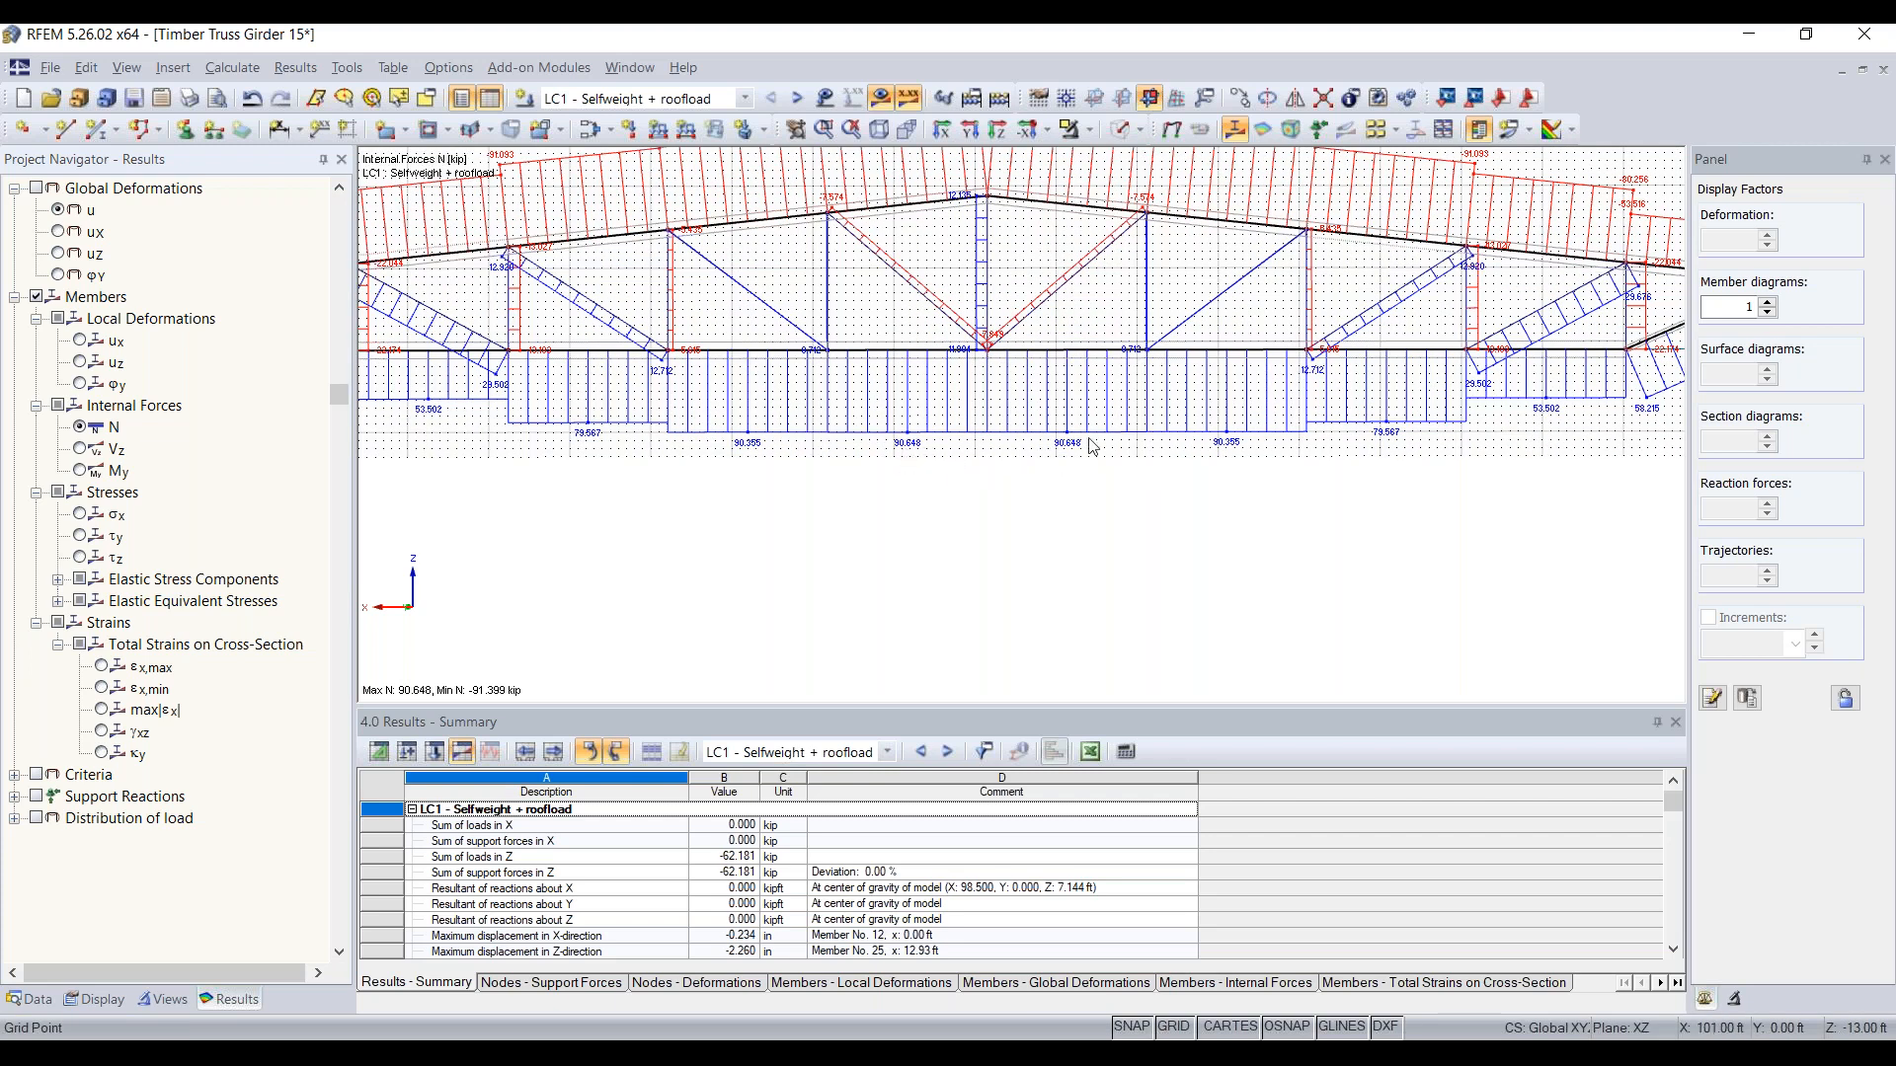
Step: Examine the axial force N diagrams in the end diagonals and adjacent members at both truss supports
scroll(1132, 445, down, 1)
scroll(1132, 446, down, 1)
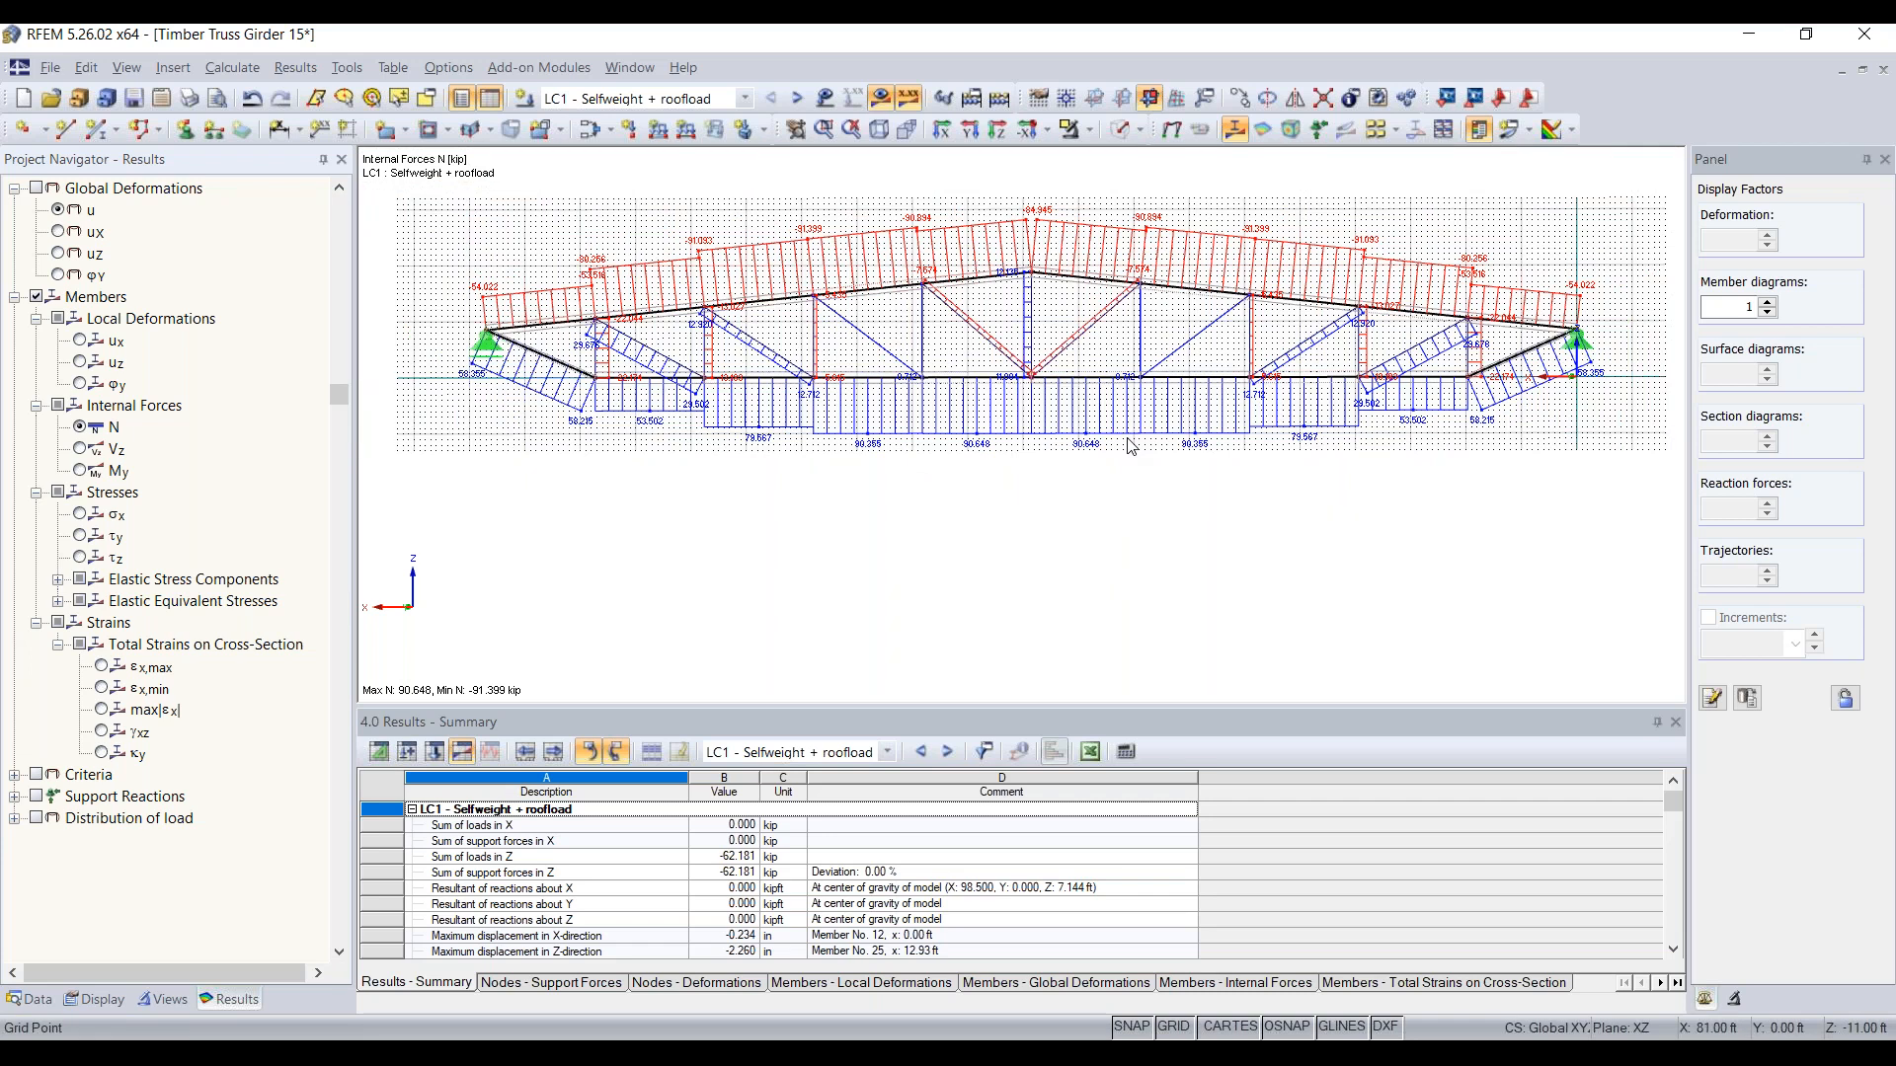
scroll(613, 341, up, 4)
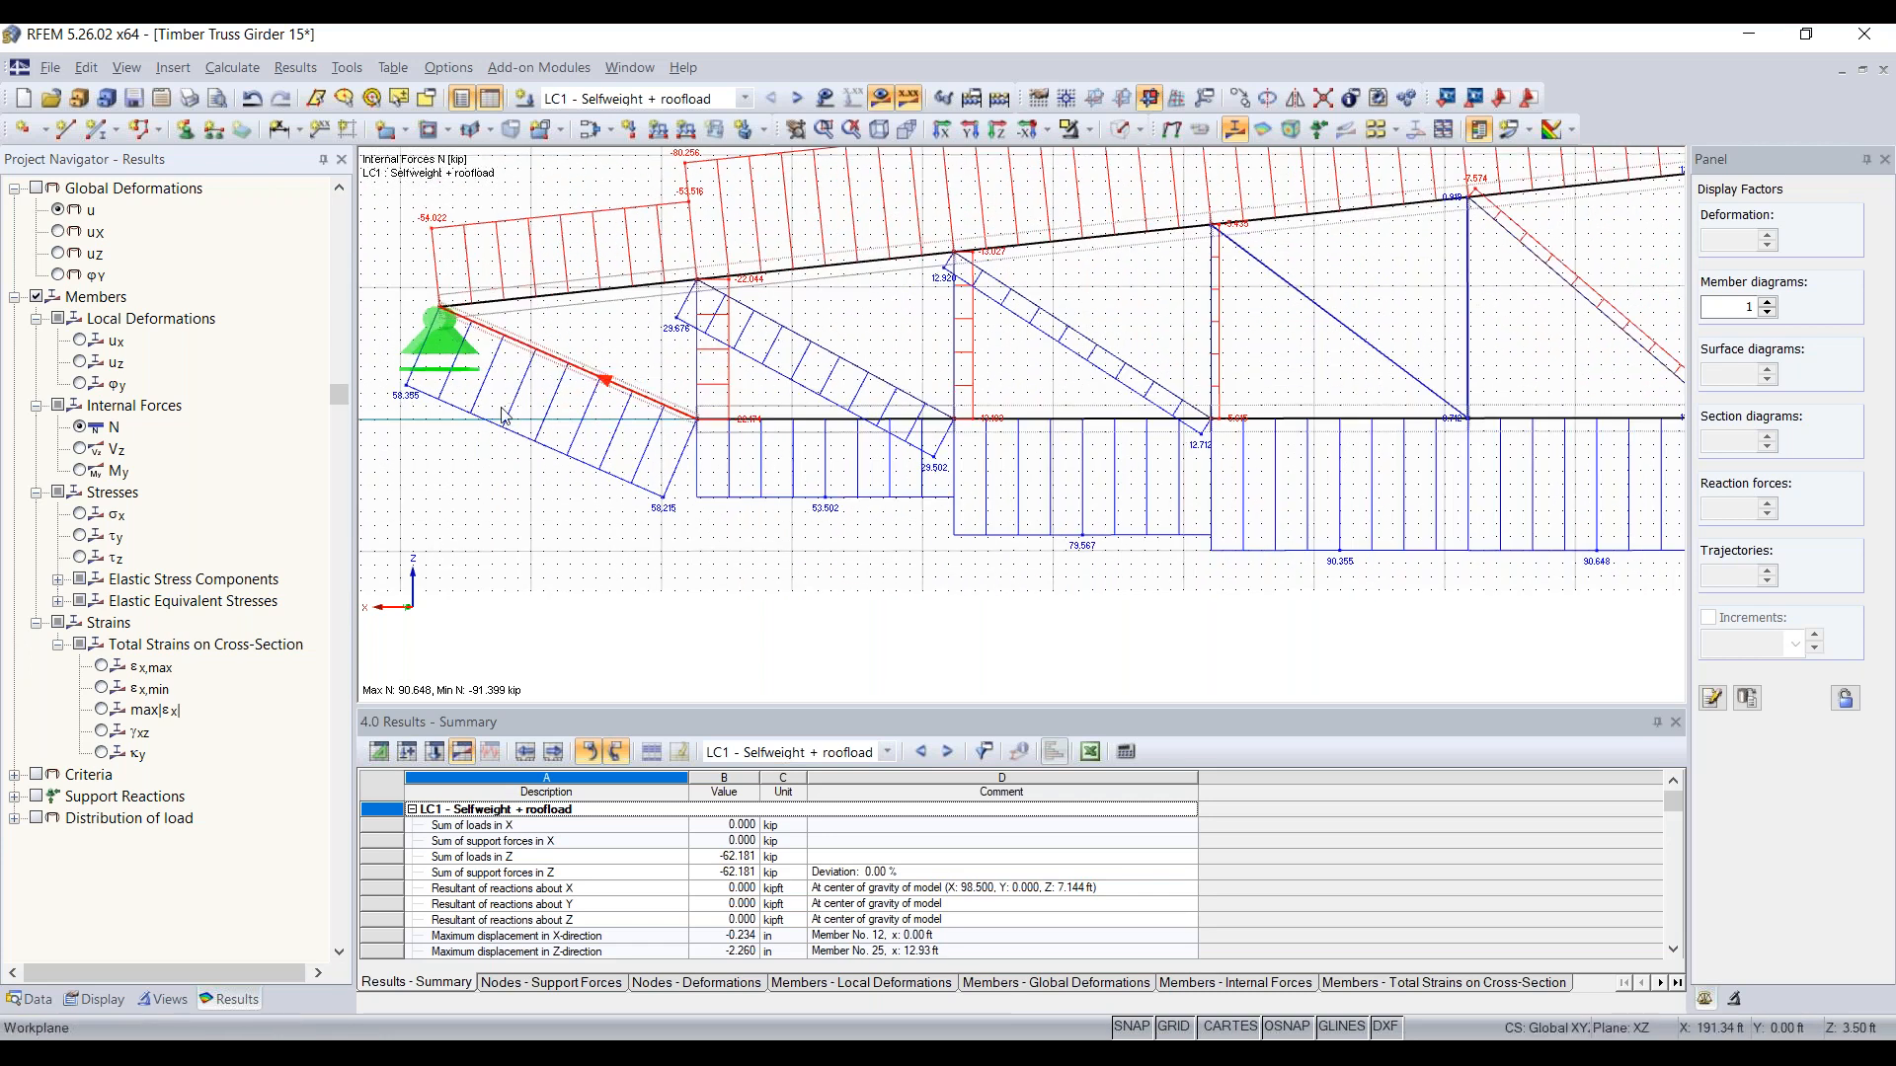
scroll(657, 425, up, 2)
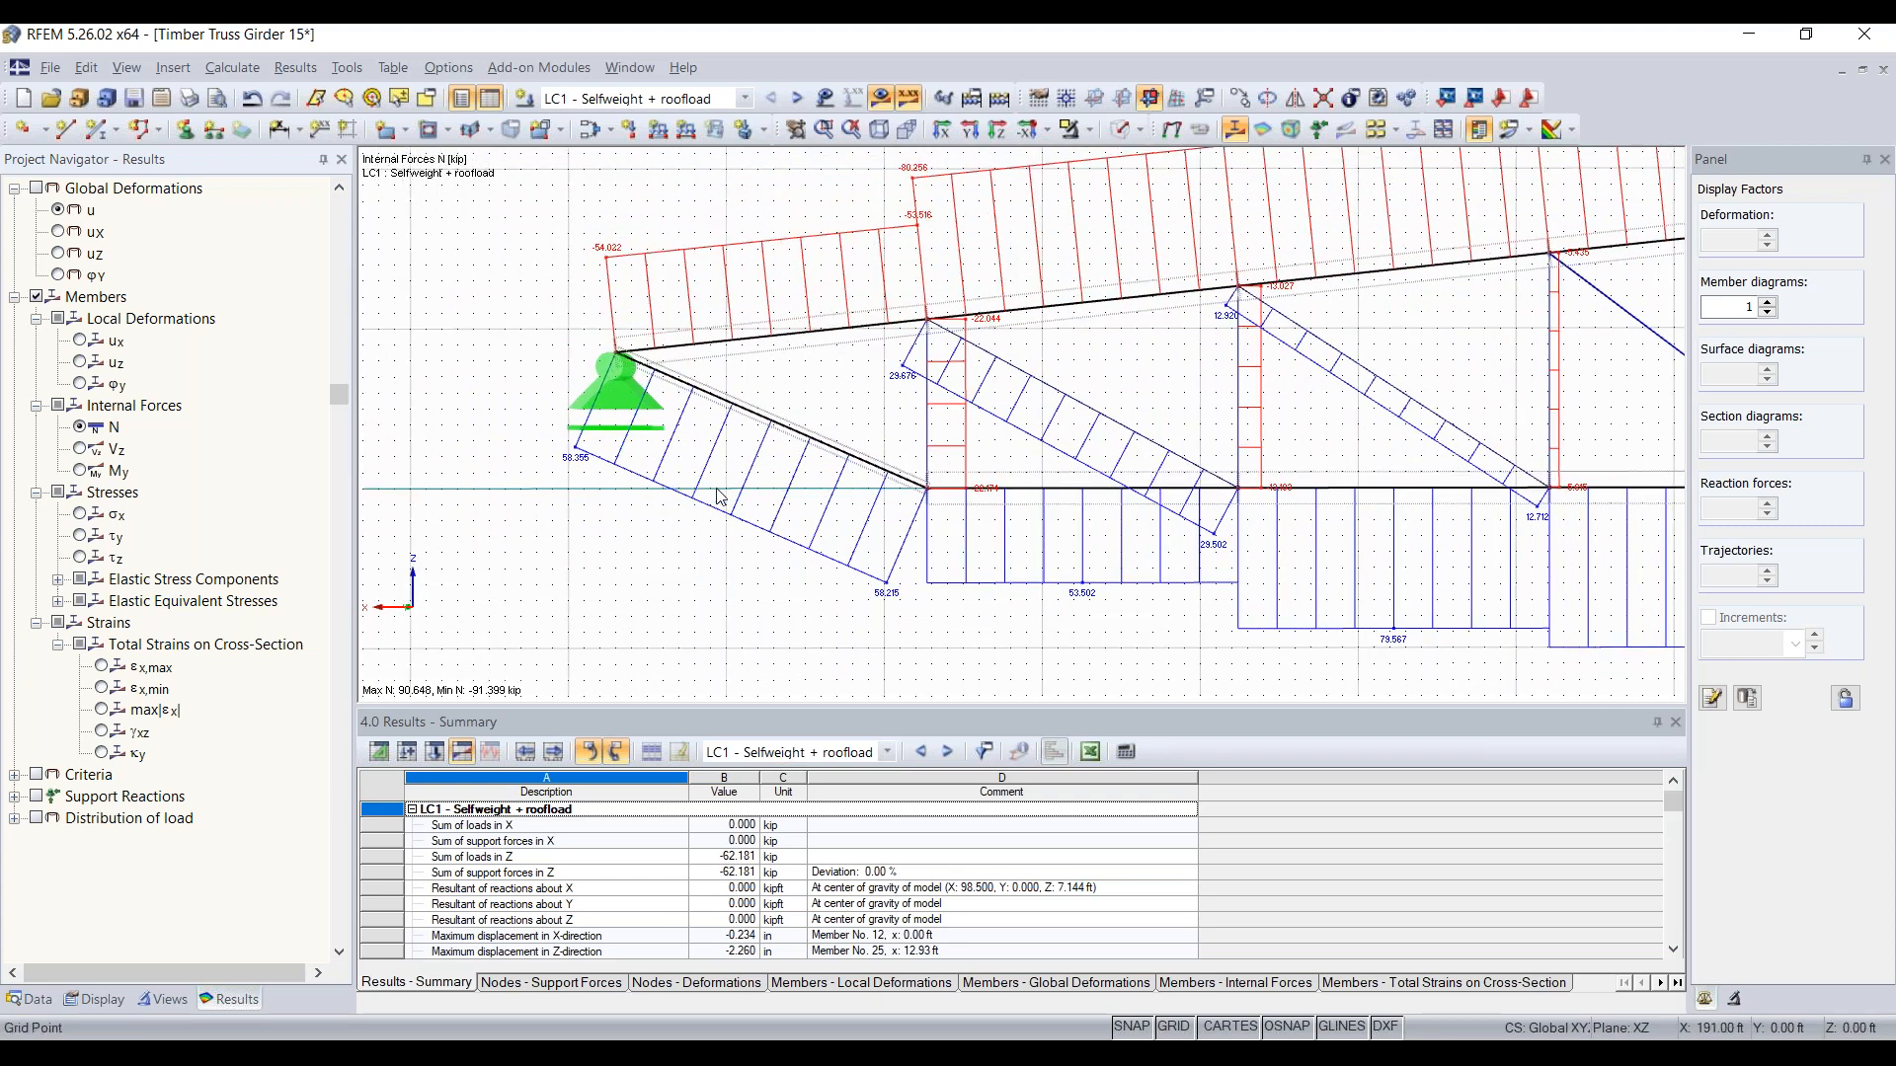
scroll(780, 441, down, 1)
scroll(780, 441, down, 5)
middle_drag(1236, 533, 568, 544)
scroll(946, 502, up, 3)
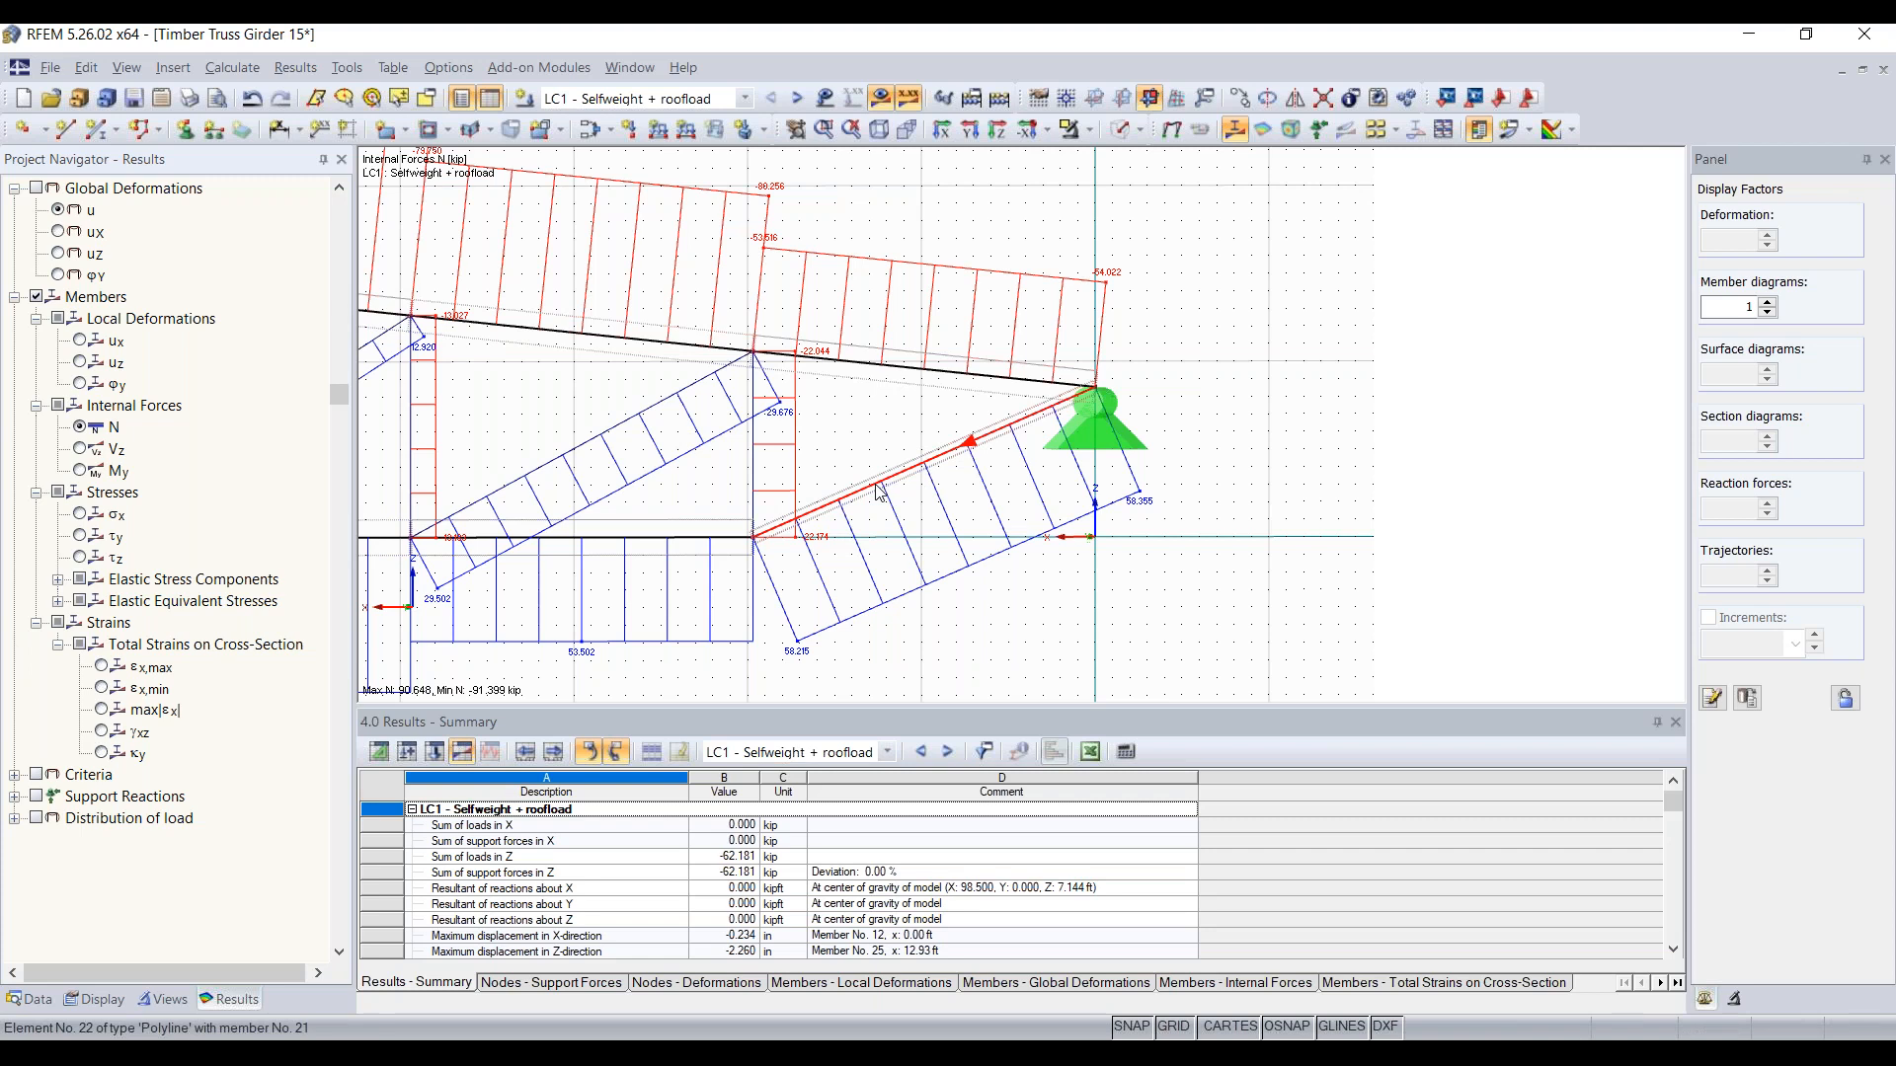
scroll(882, 494, down, 1)
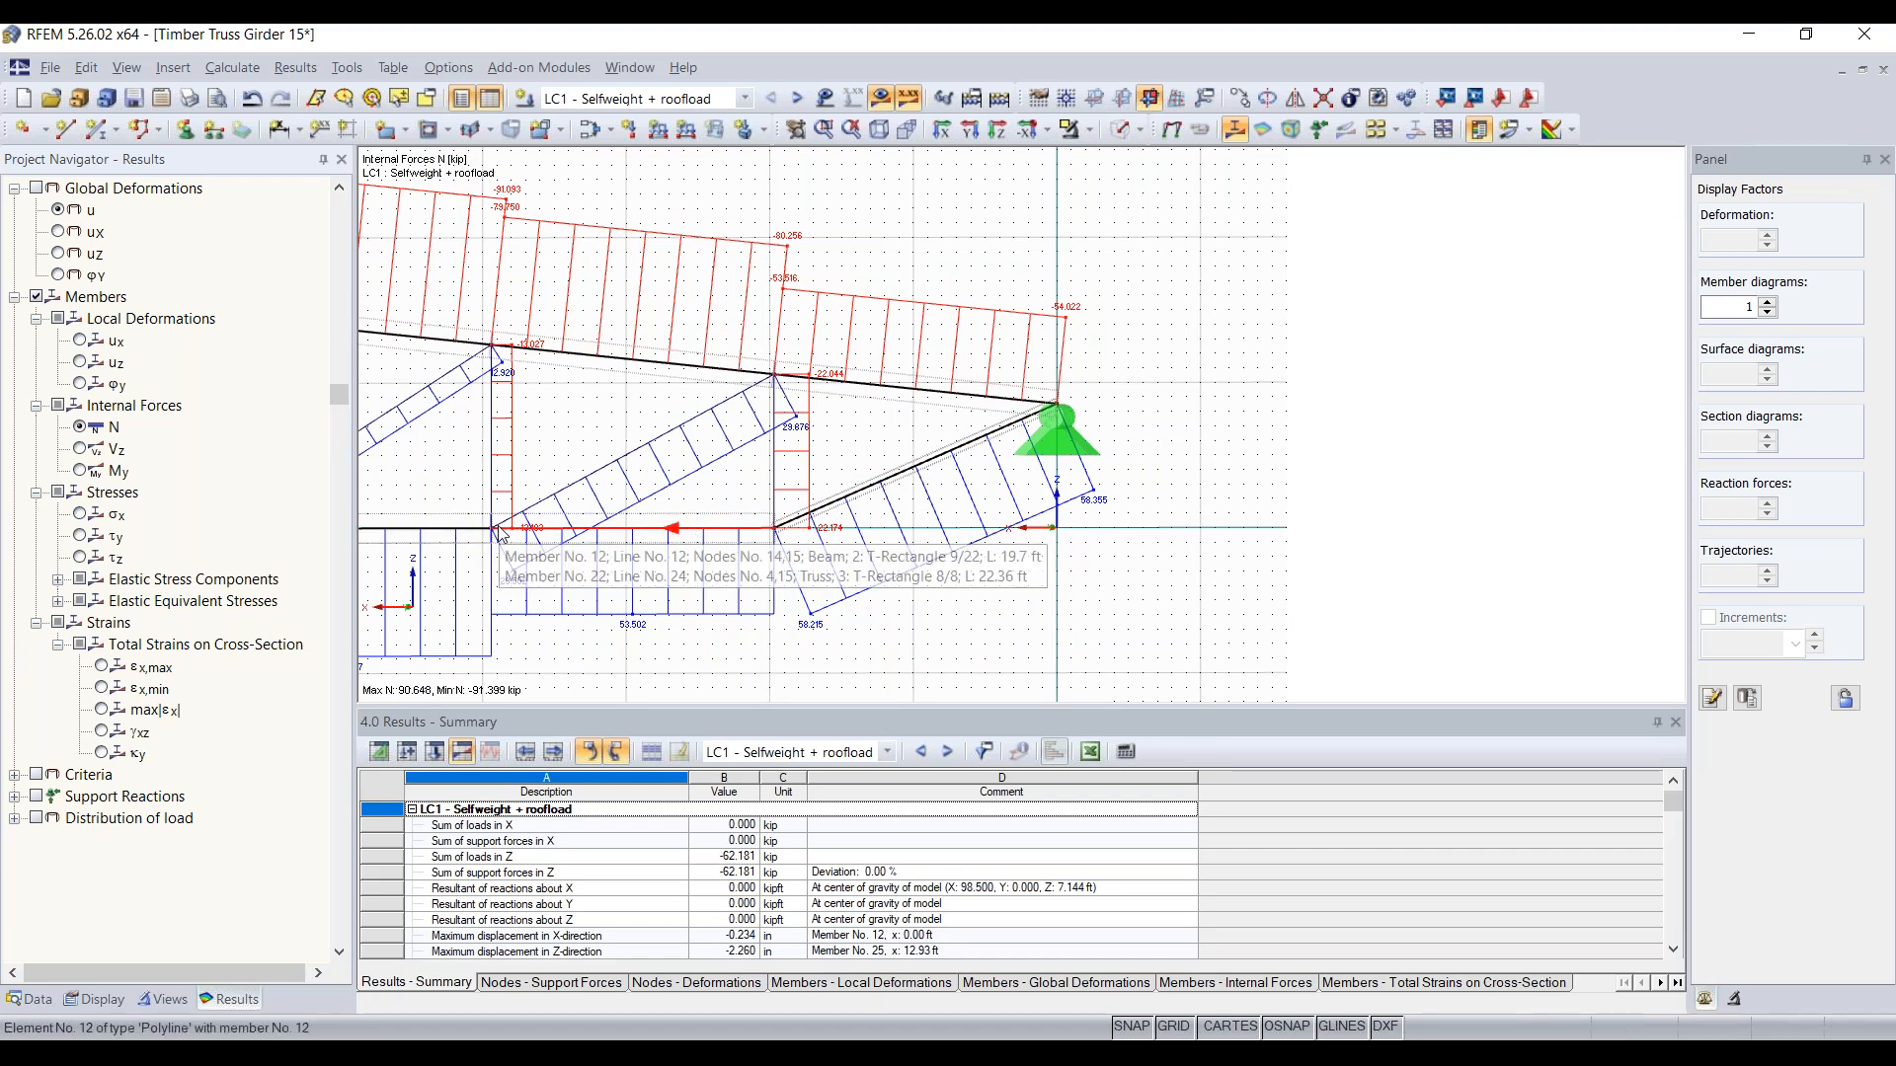
Step: View the shear force Vz diagrams across the full truss, and switch to the bending moment My diagrams
scroll(498, 526, down, 5)
middle_drag(498, 527, 1082, 486)
scroll(949, 509, down, 1)
middle_drag(949, 509, 1153, 482)
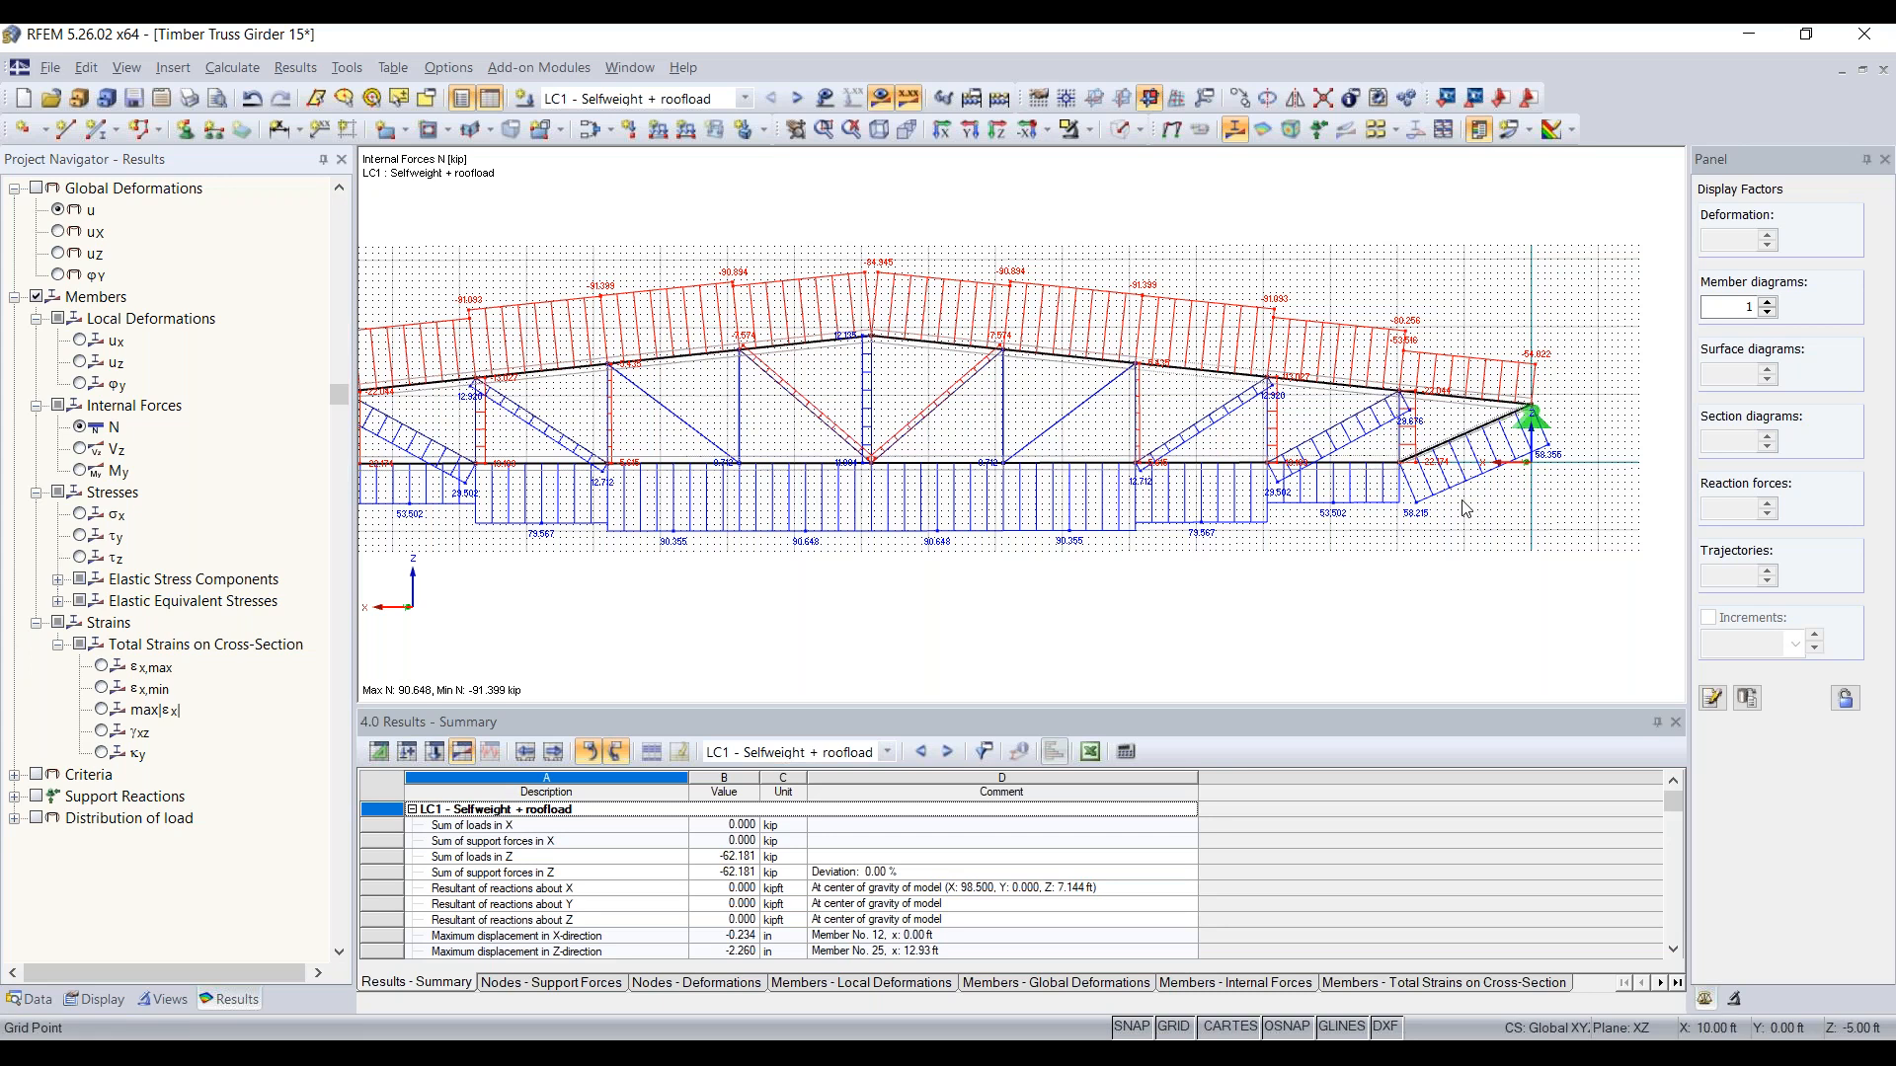
scroll(1103, 482, down, 2)
middle_drag(1098, 483, 1236, 464)
click(80, 450)
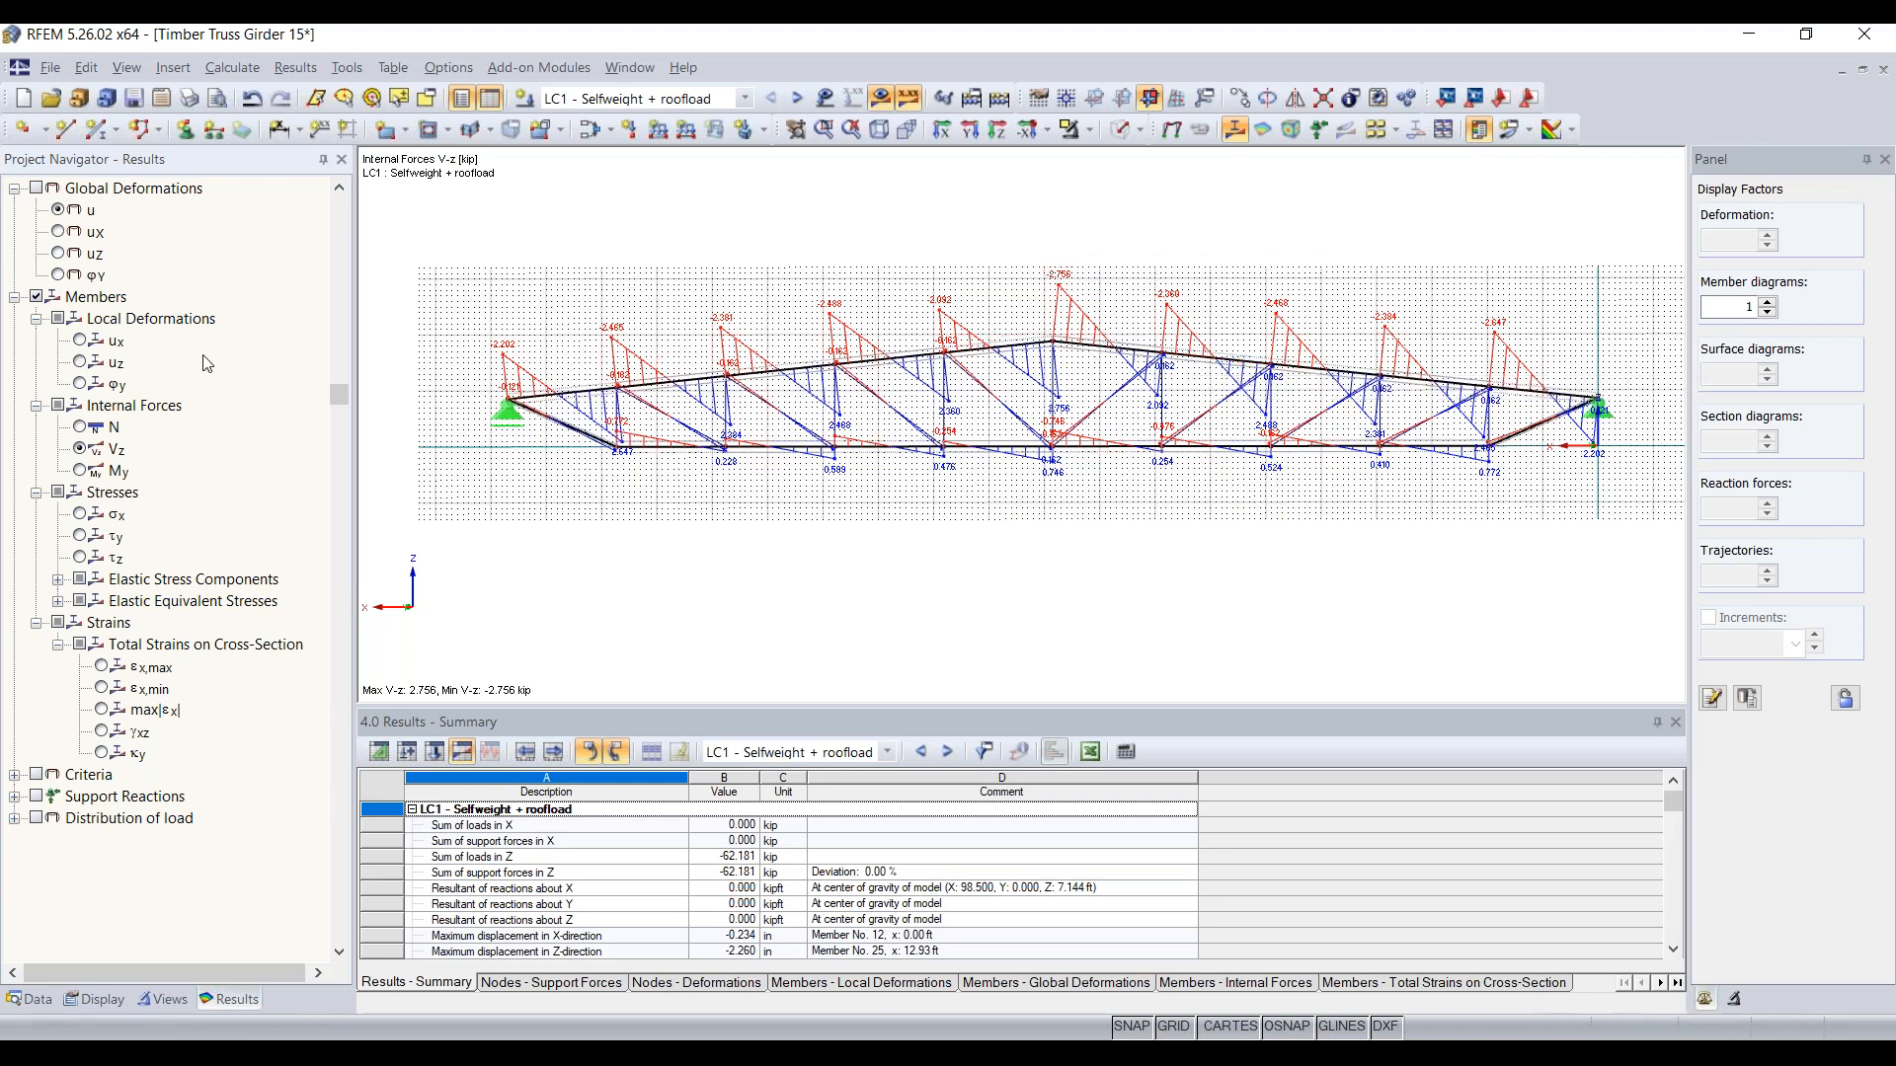
click(87, 470)
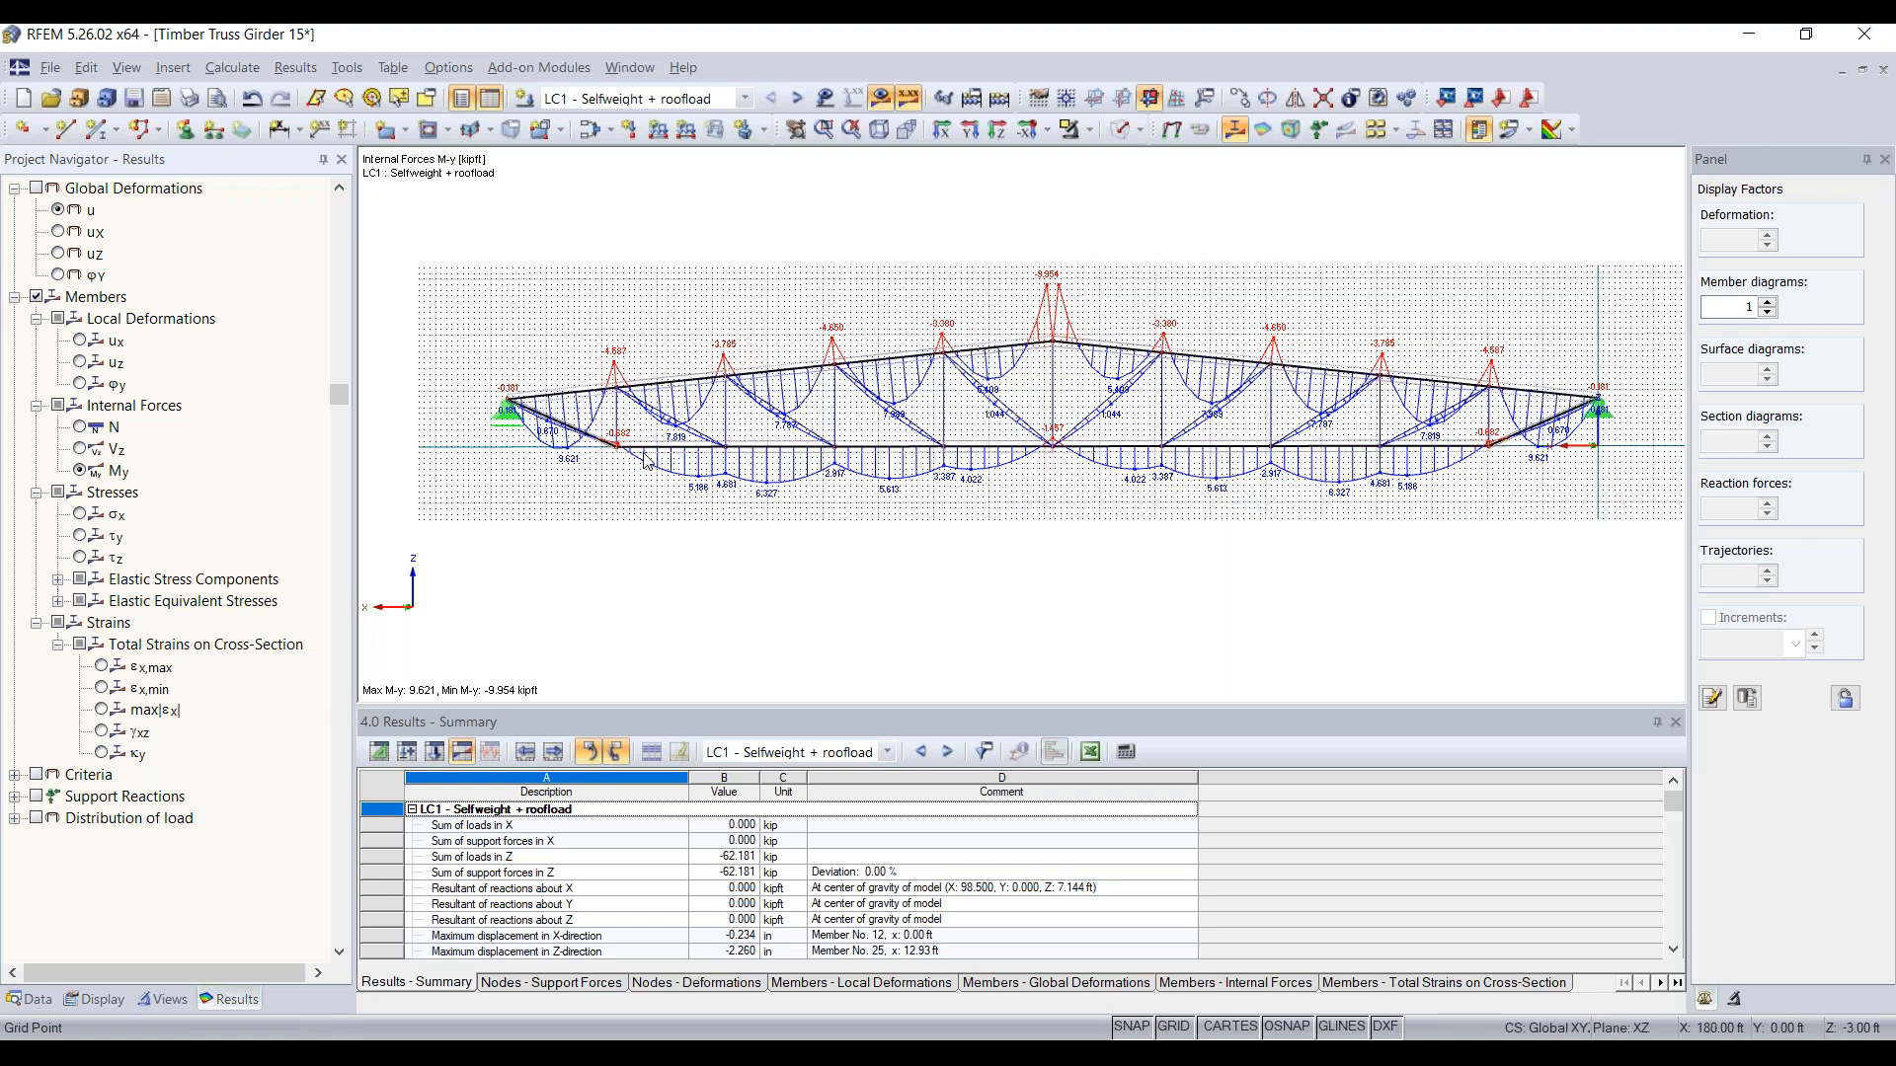
Step: Show the support reactions together with the moment diagrams and hide the work plane grid
click(37, 796)
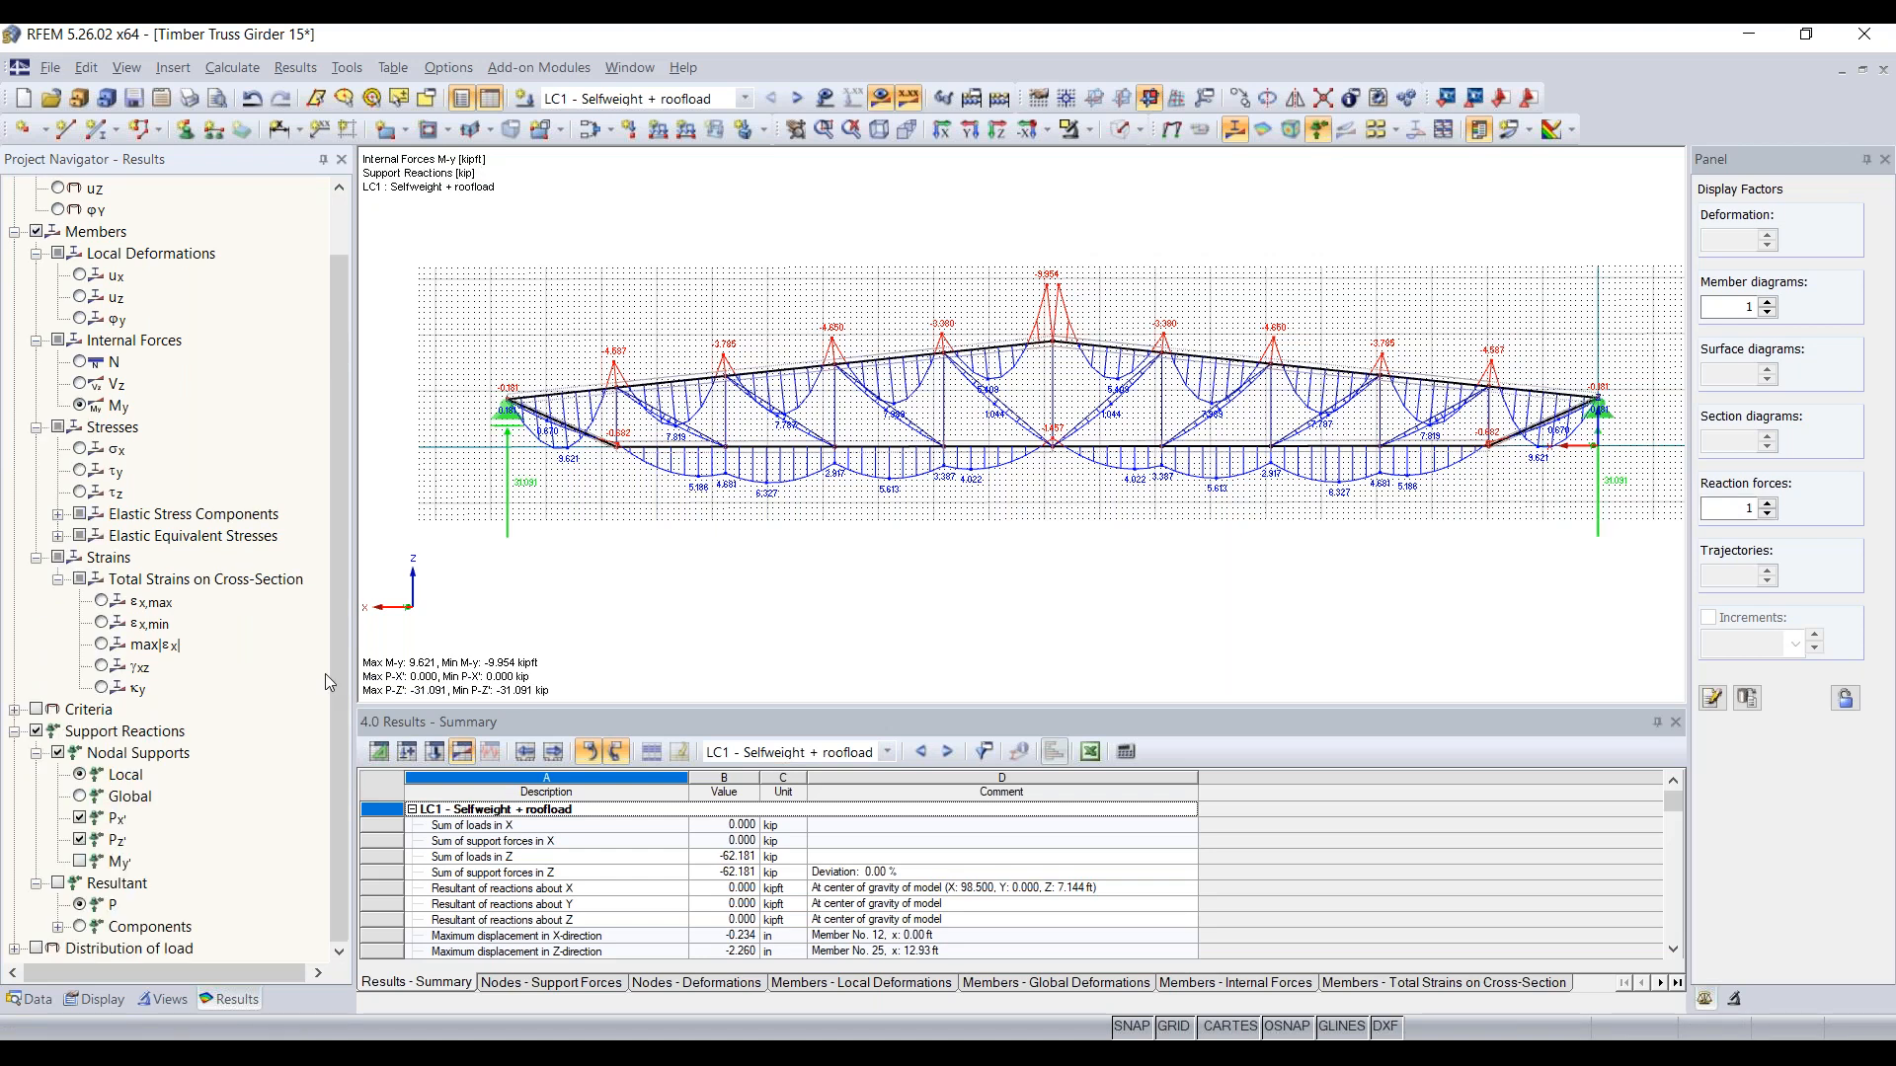
middle_drag(578, 526, 474, 535)
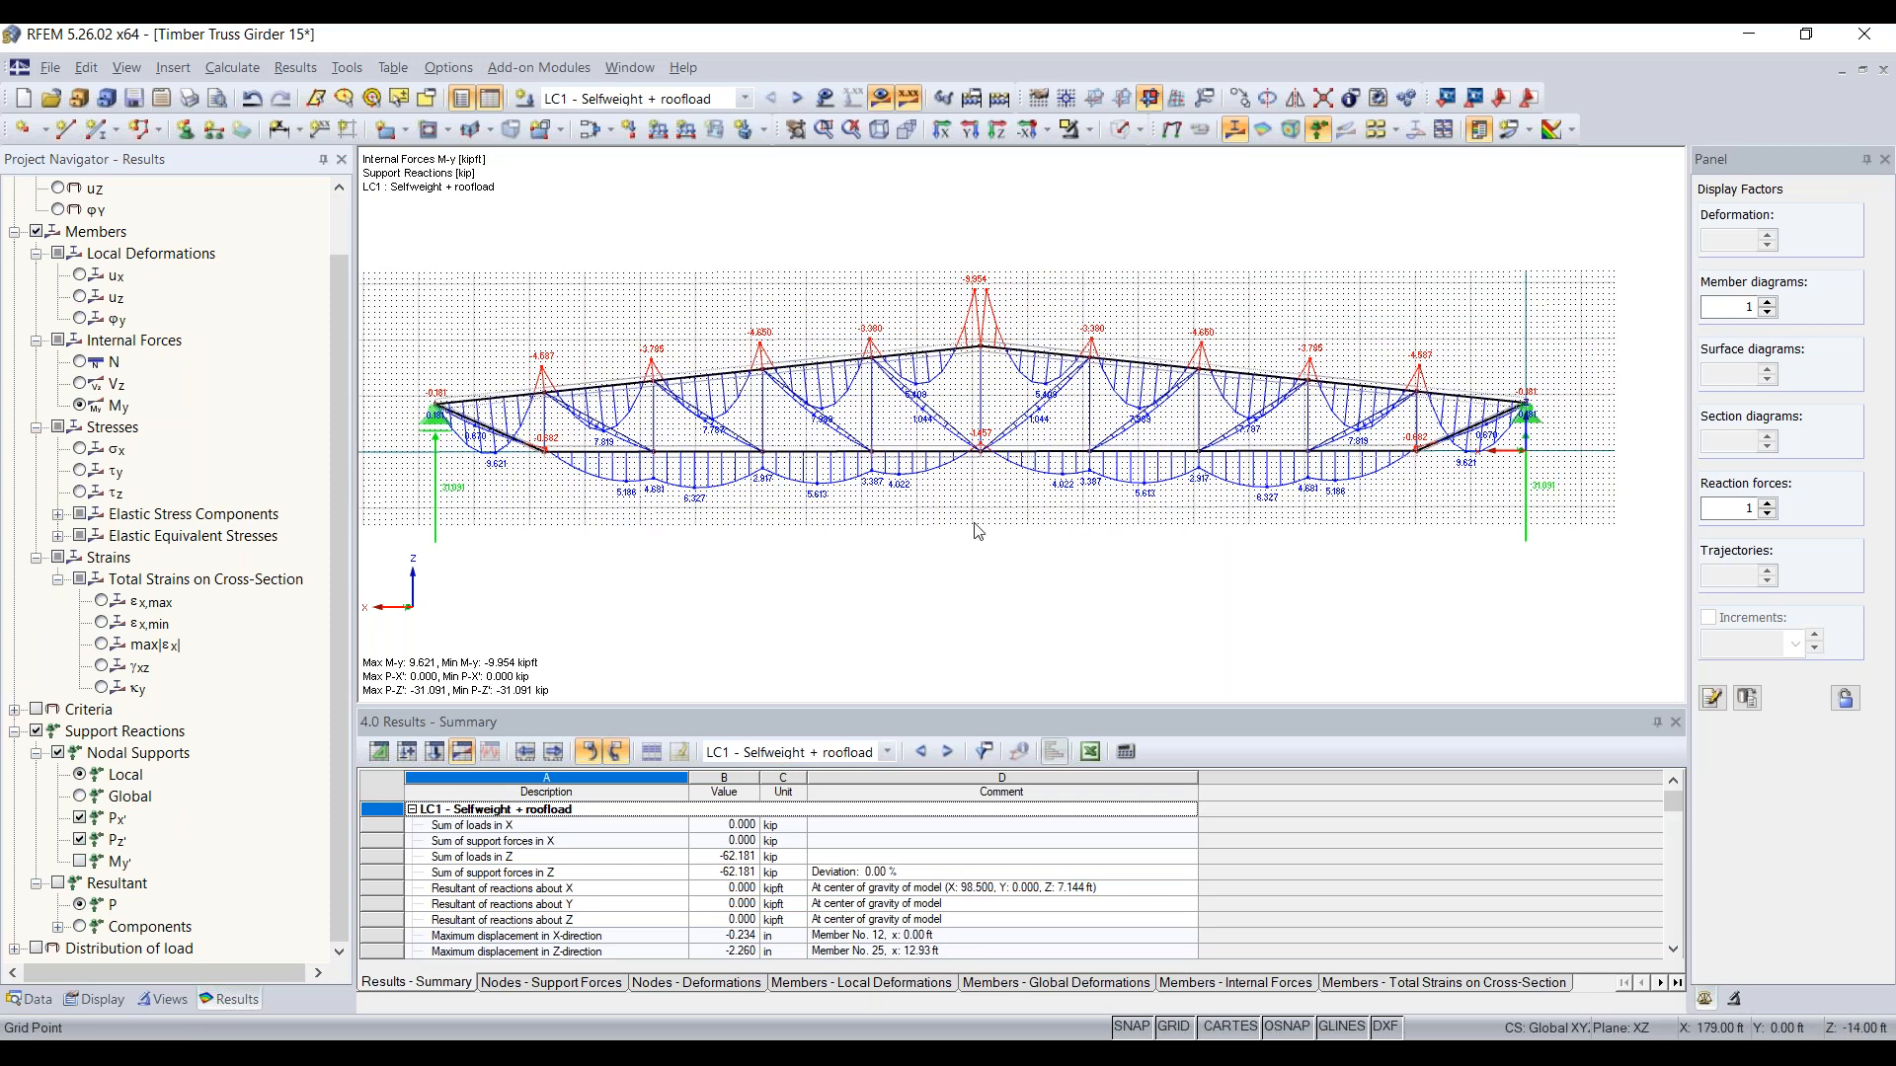
click(1174, 1027)
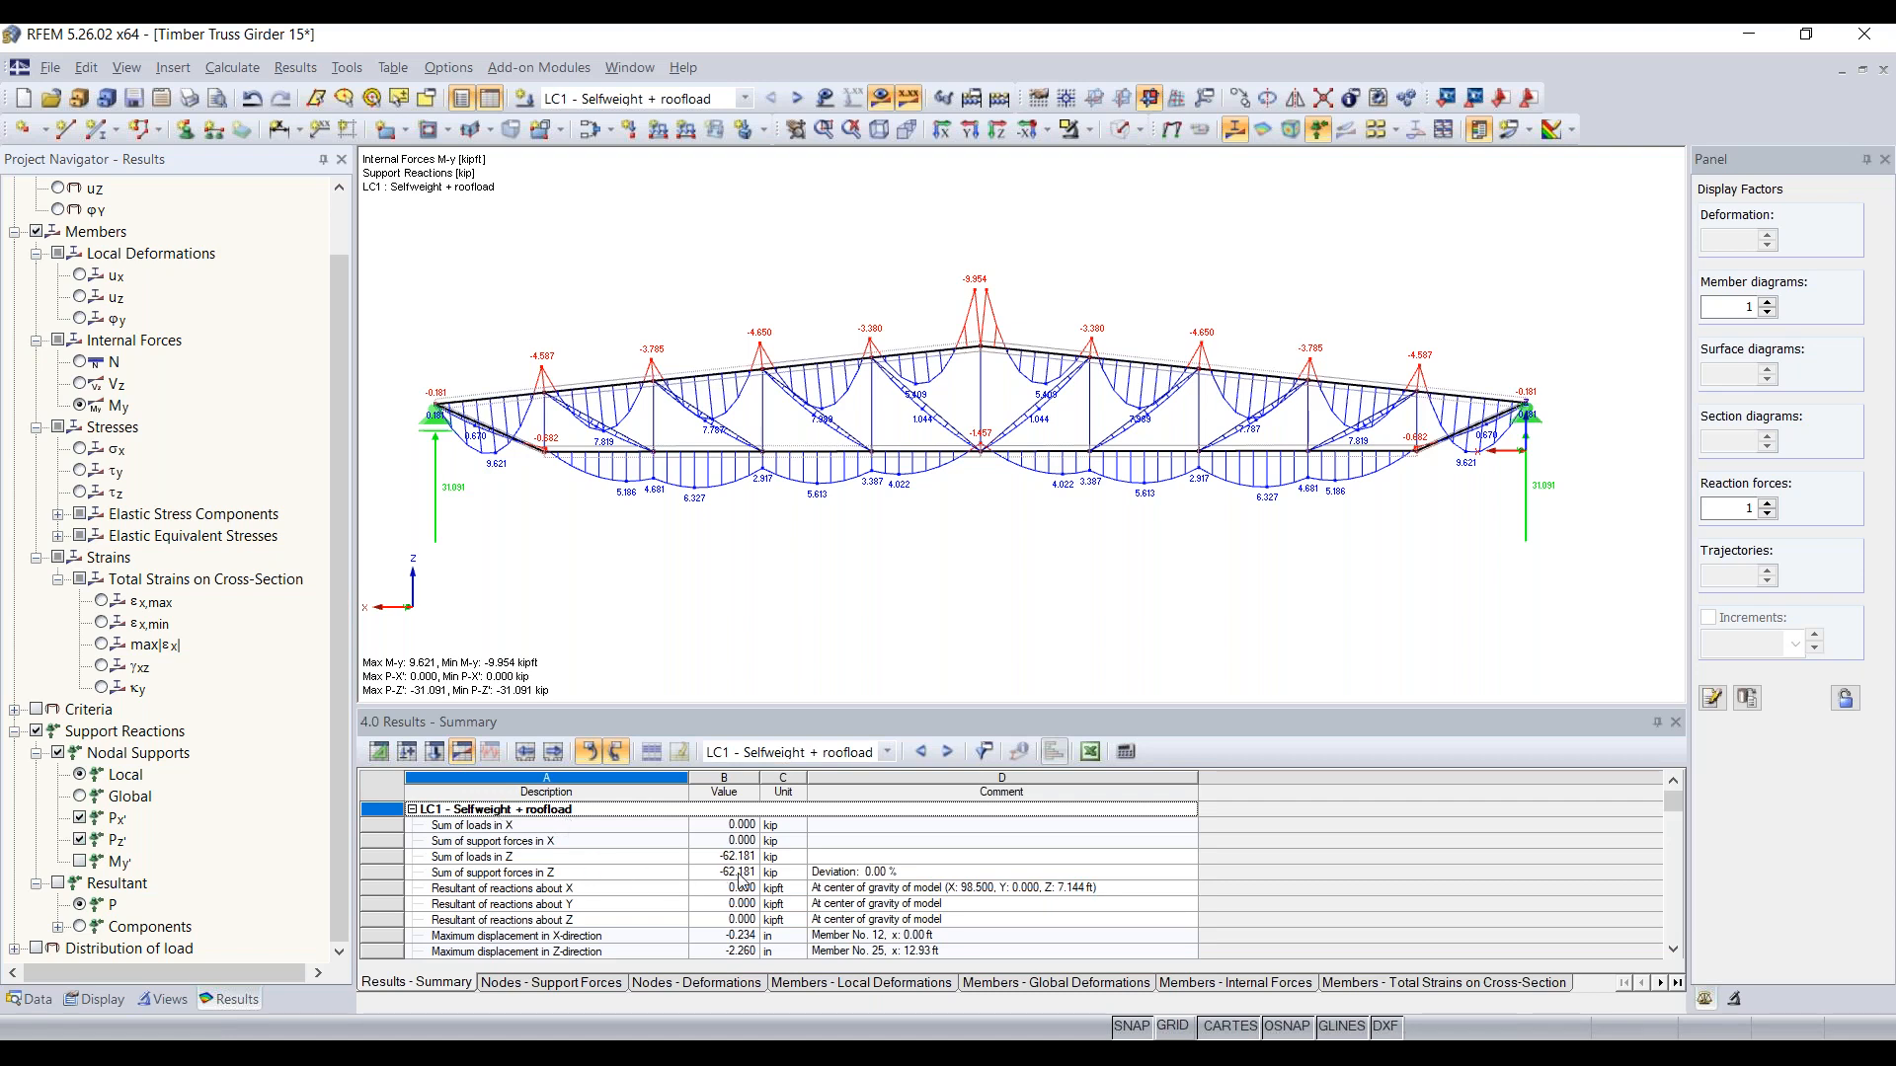
Step: Compare the sum of loads and the sum of support forces in Z, including the deviation, in the results summary
click(463, 858)
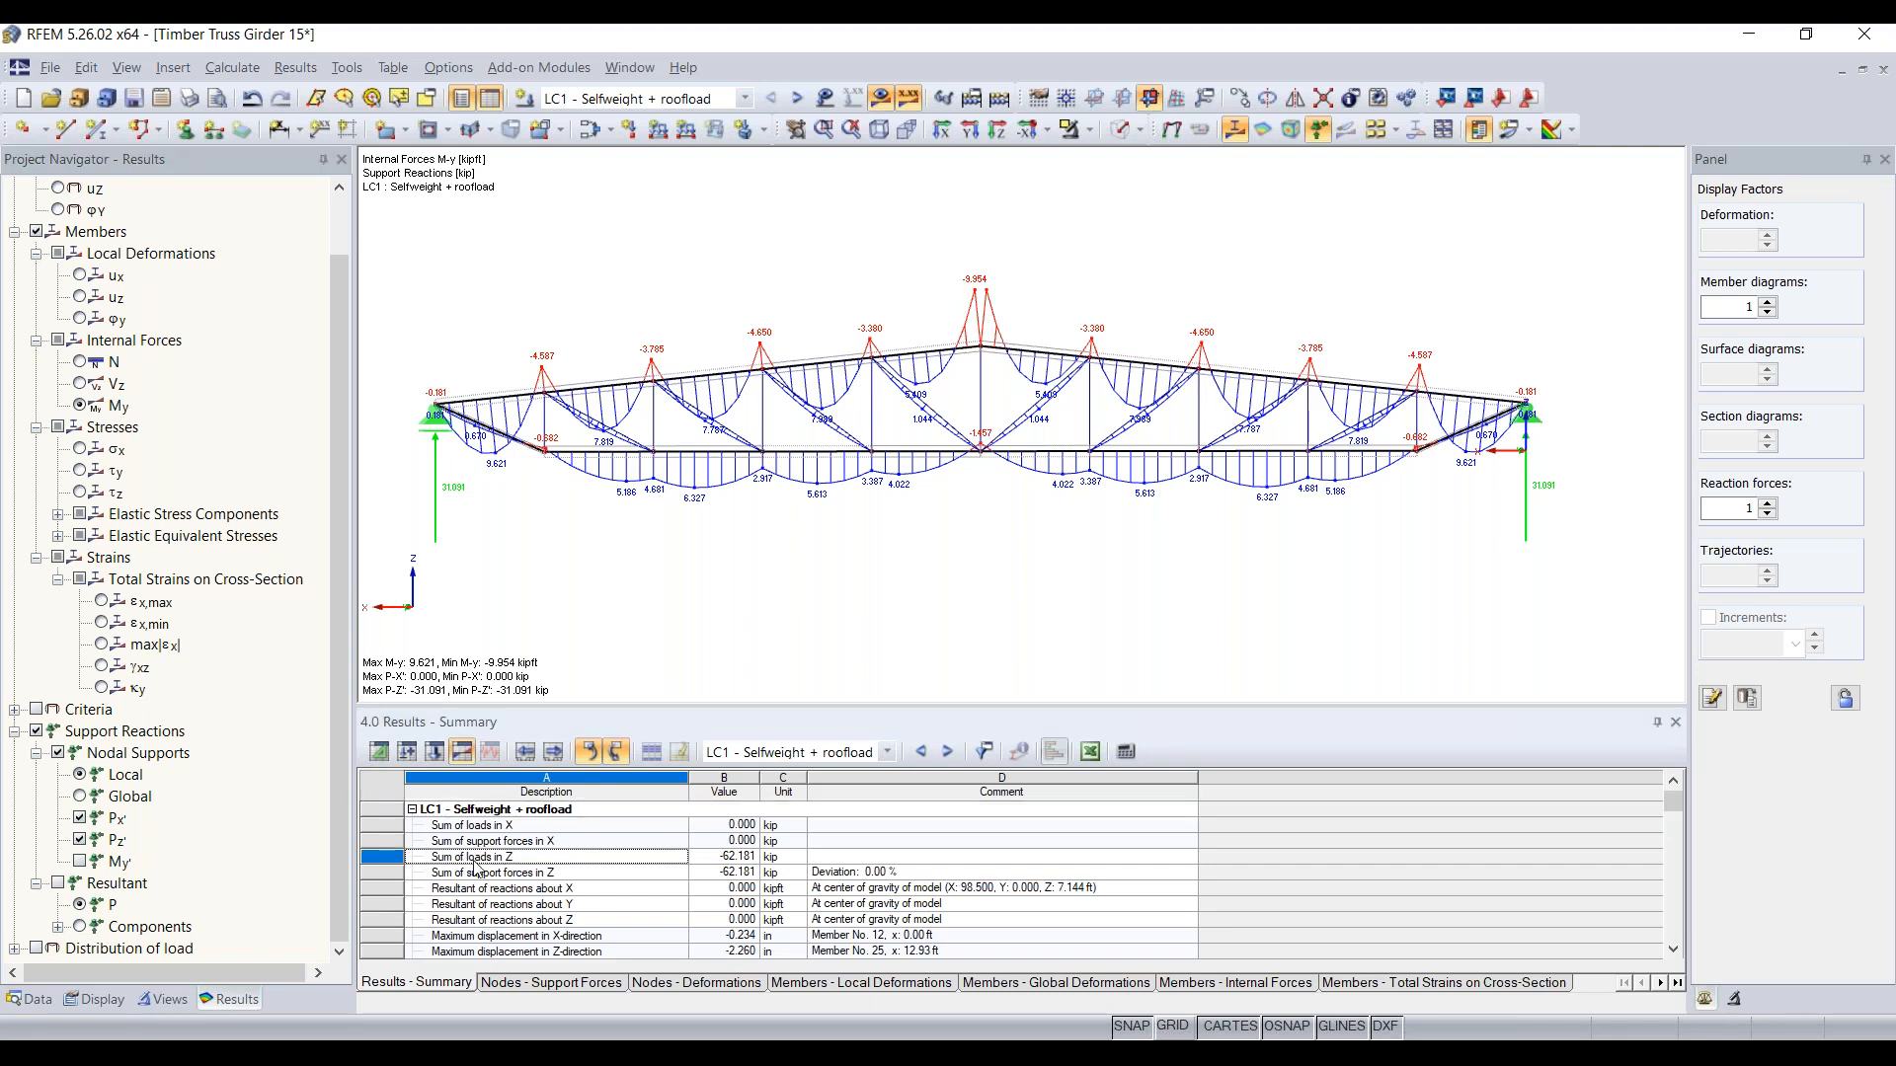
click(514, 875)
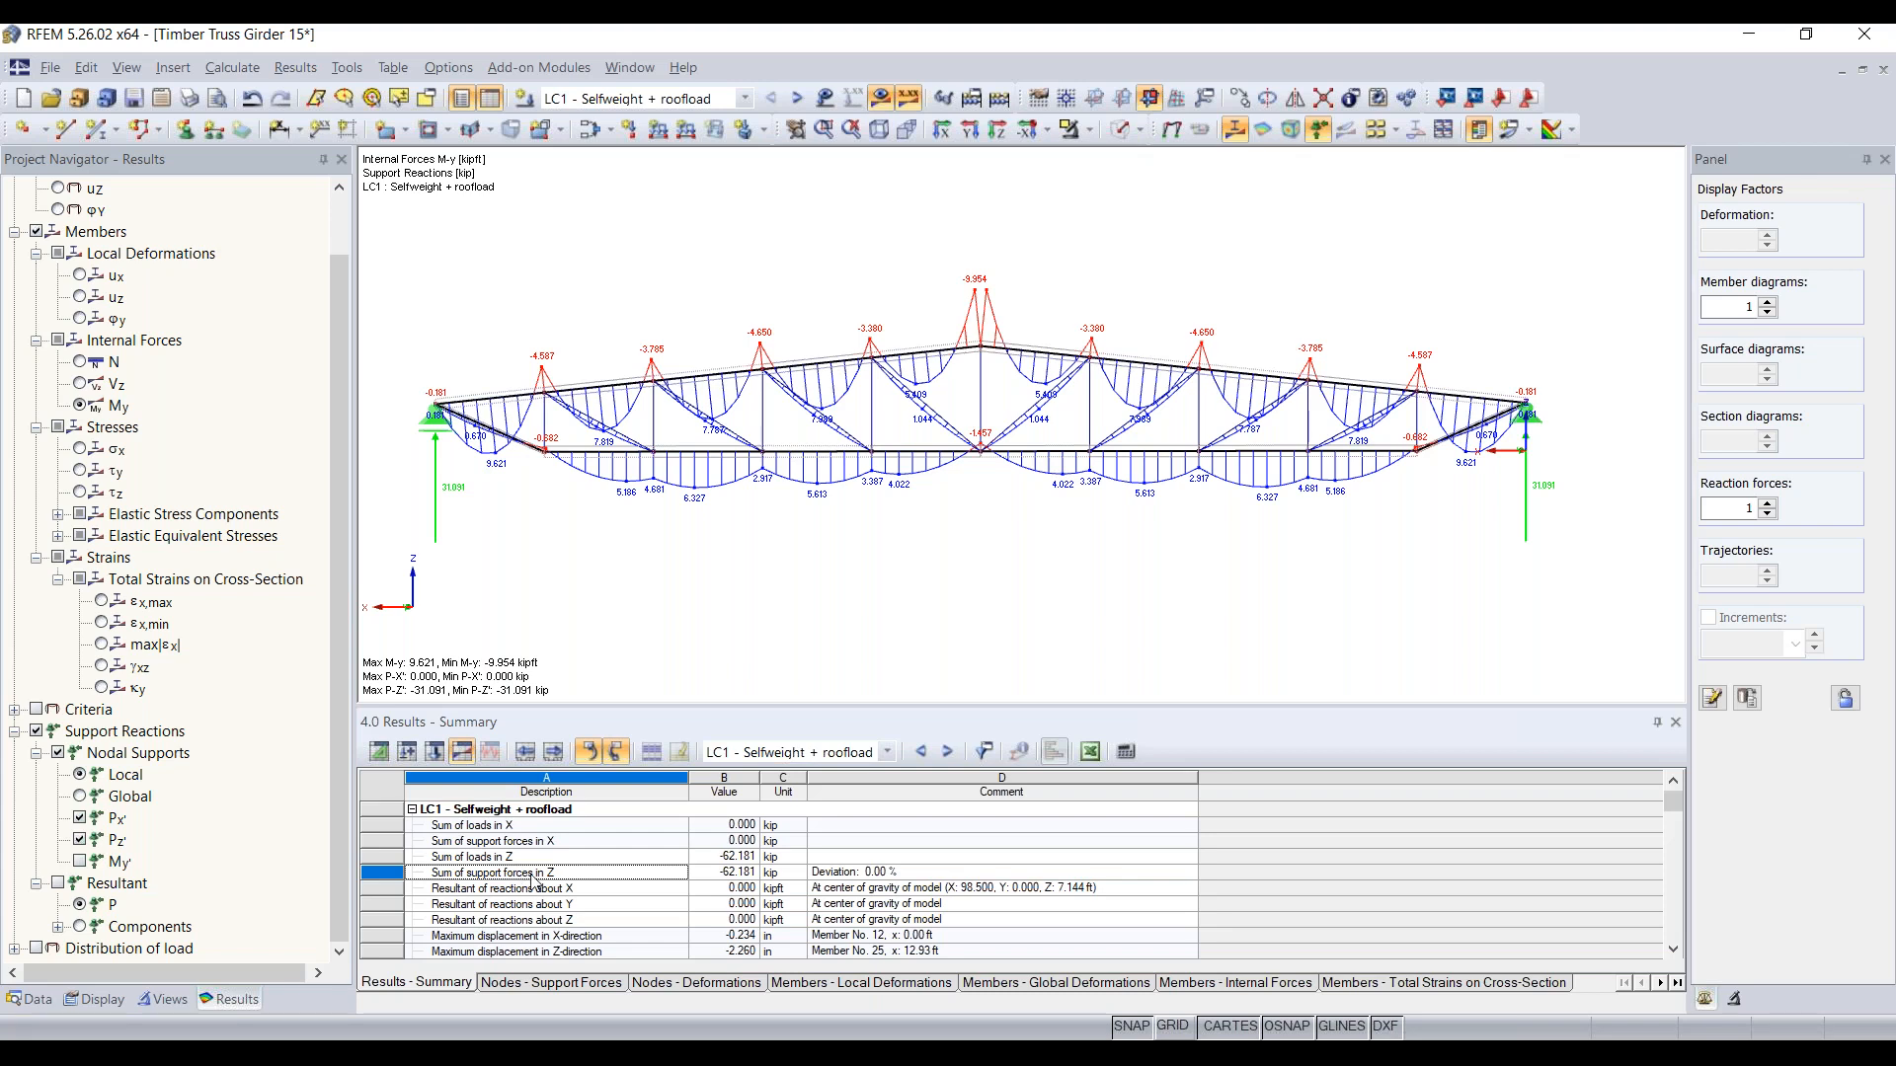
click(730, 859)
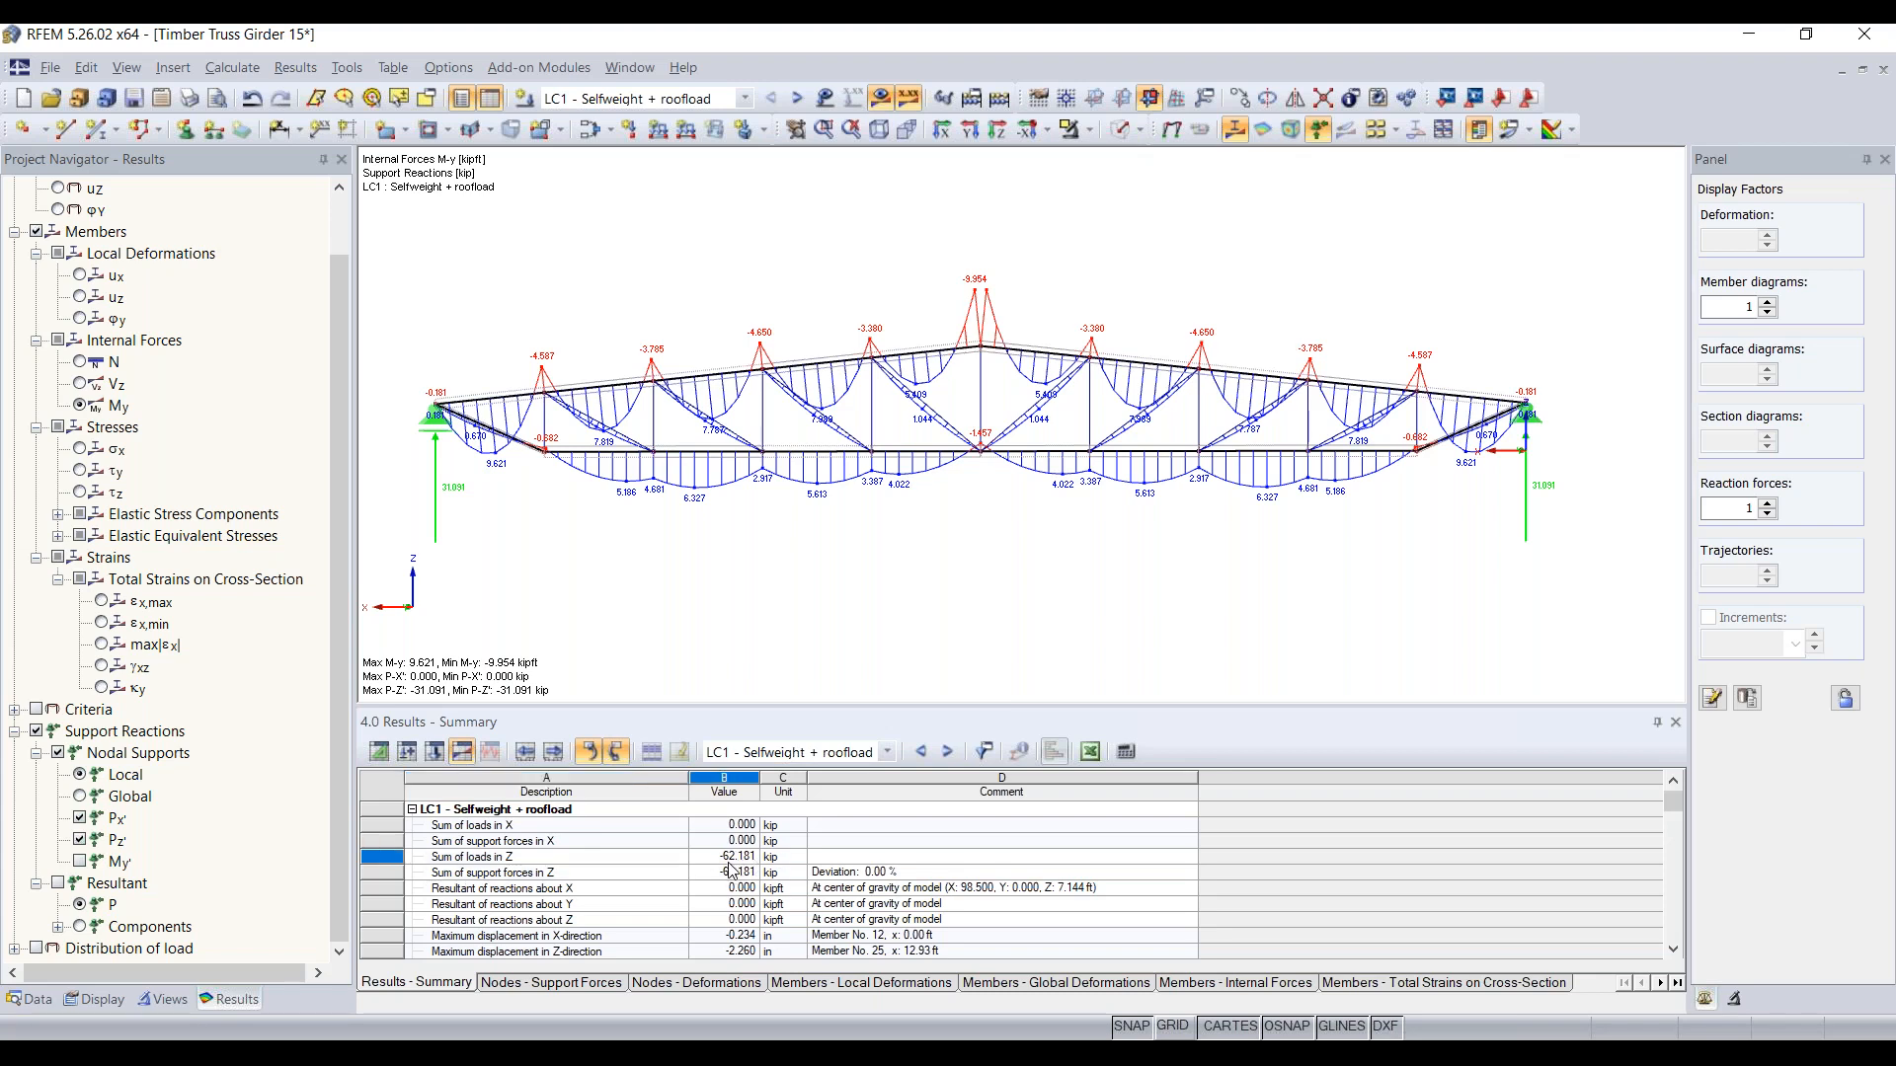
click(731, 875)
click(872, 875)
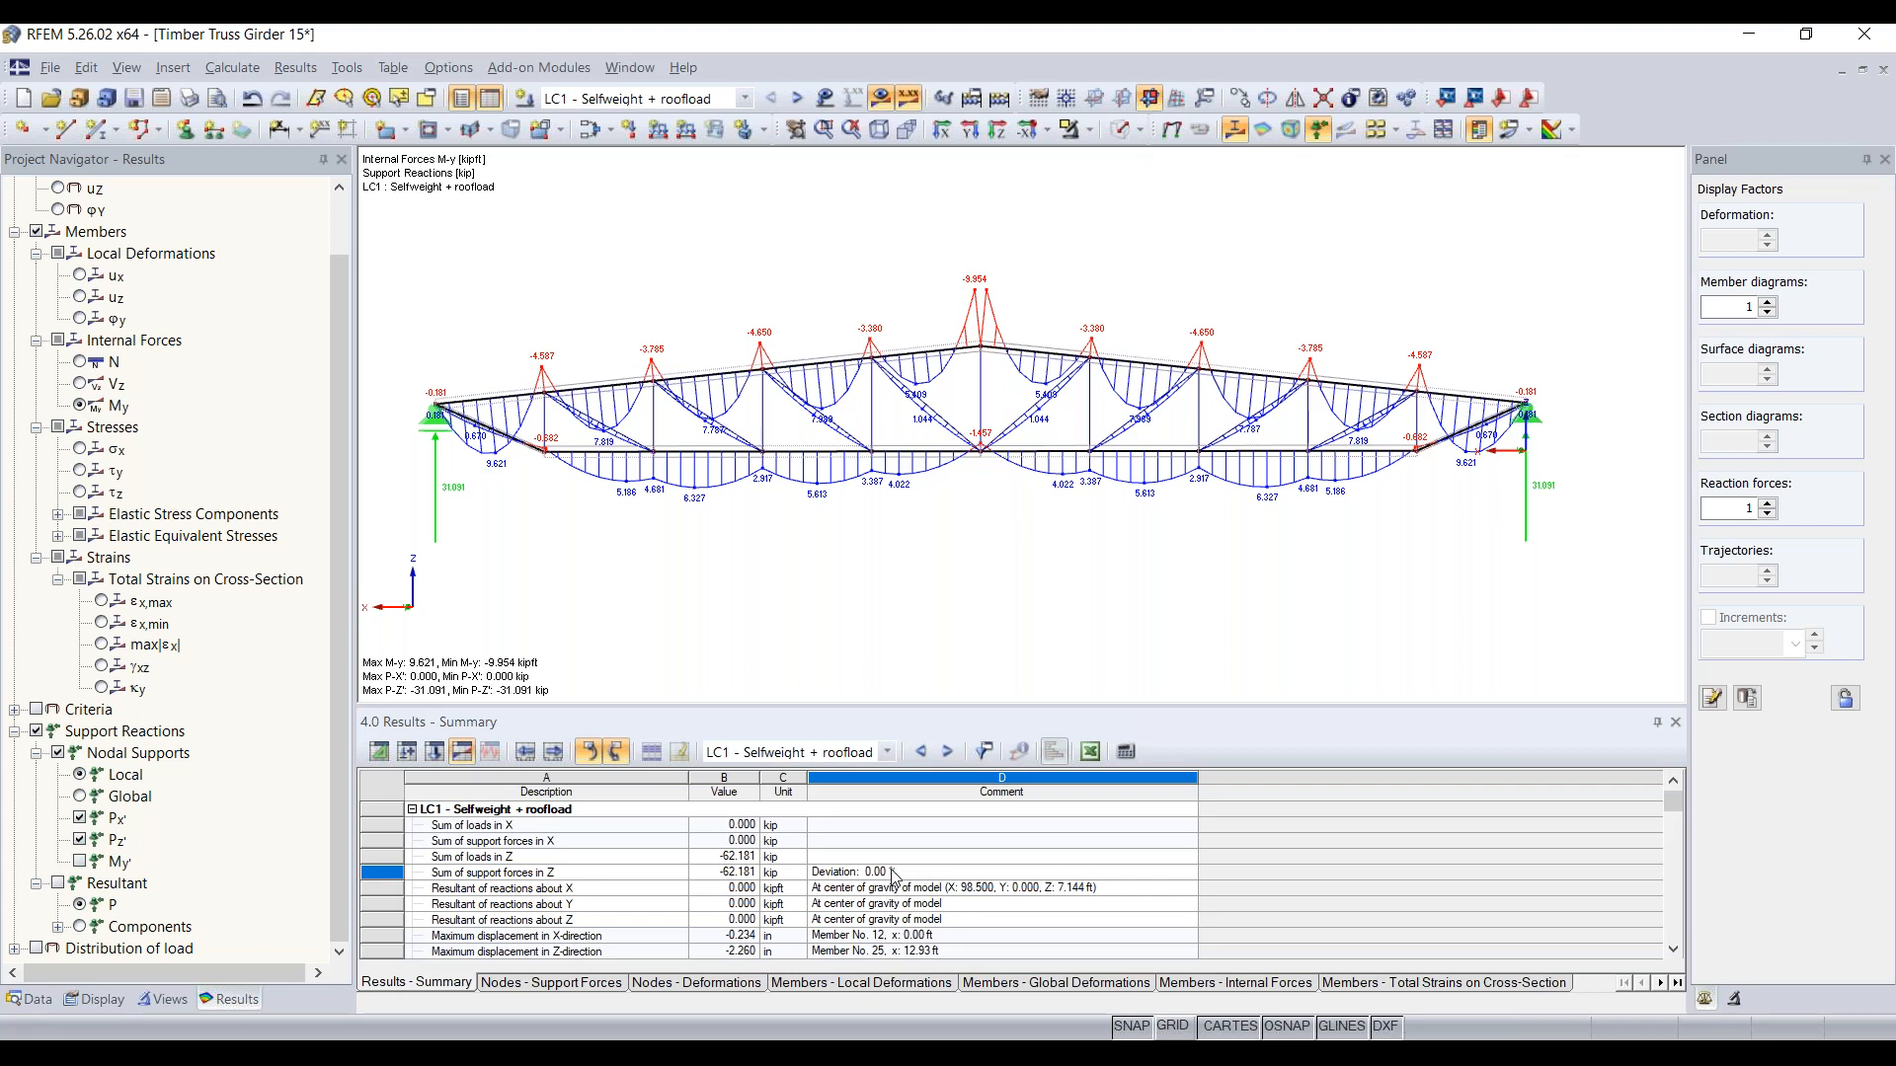
Step: Switch the member diagrams back to axial force N and look over the available timber design add-on modules
scroll(129, 400, up, 1)
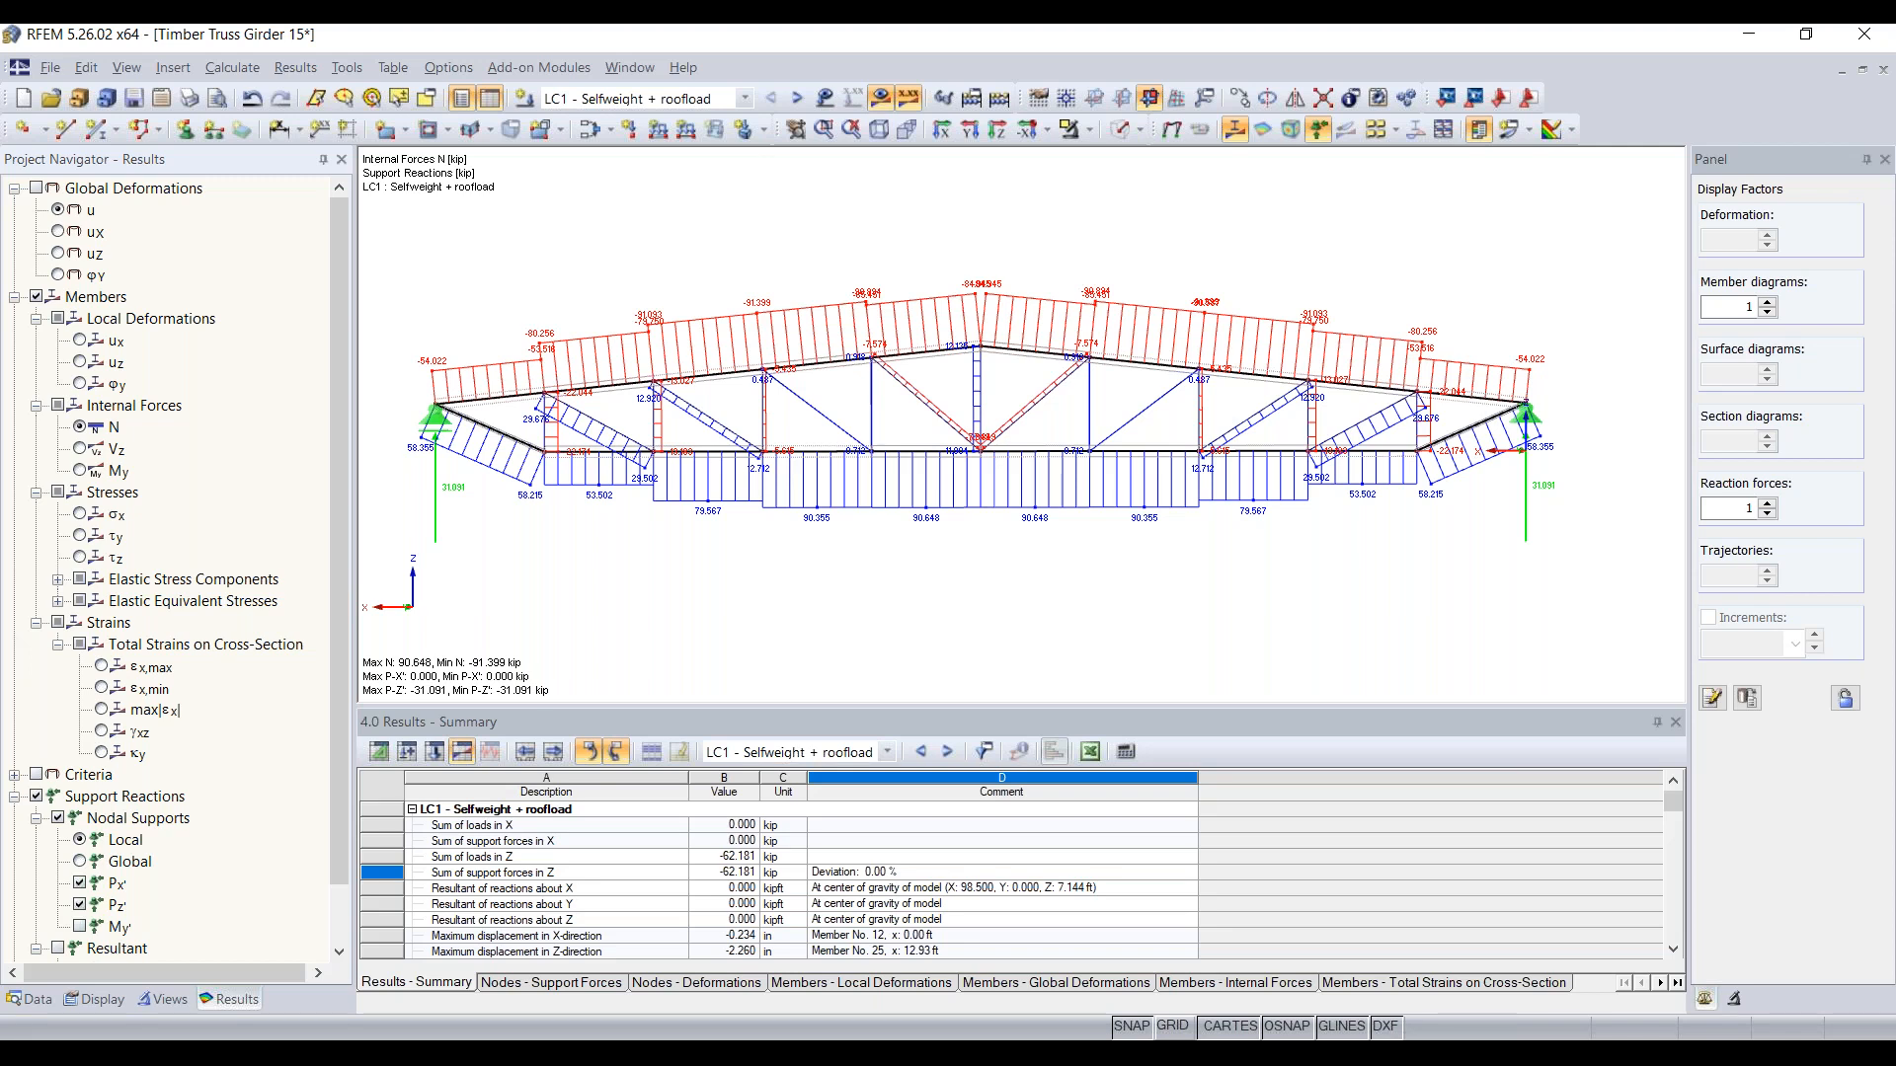
click(531, 71)
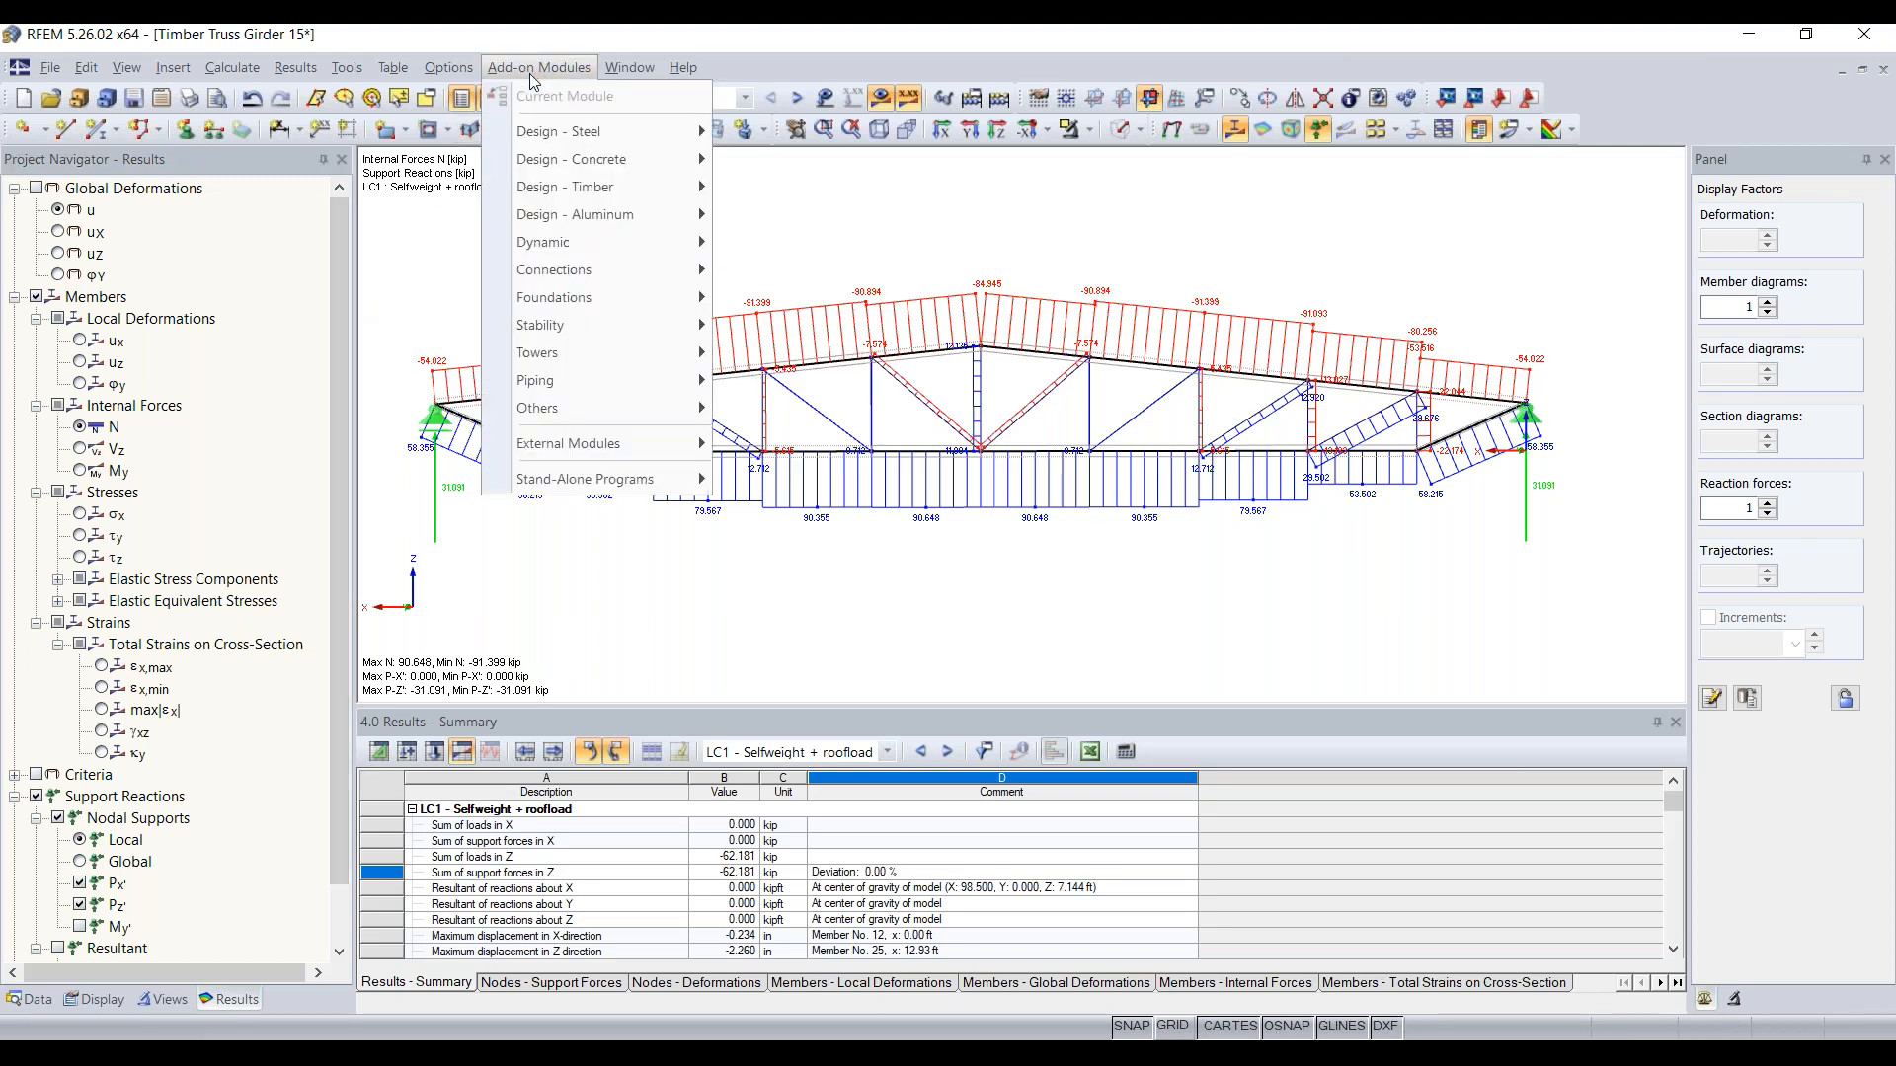
mouse_move(570, 190)
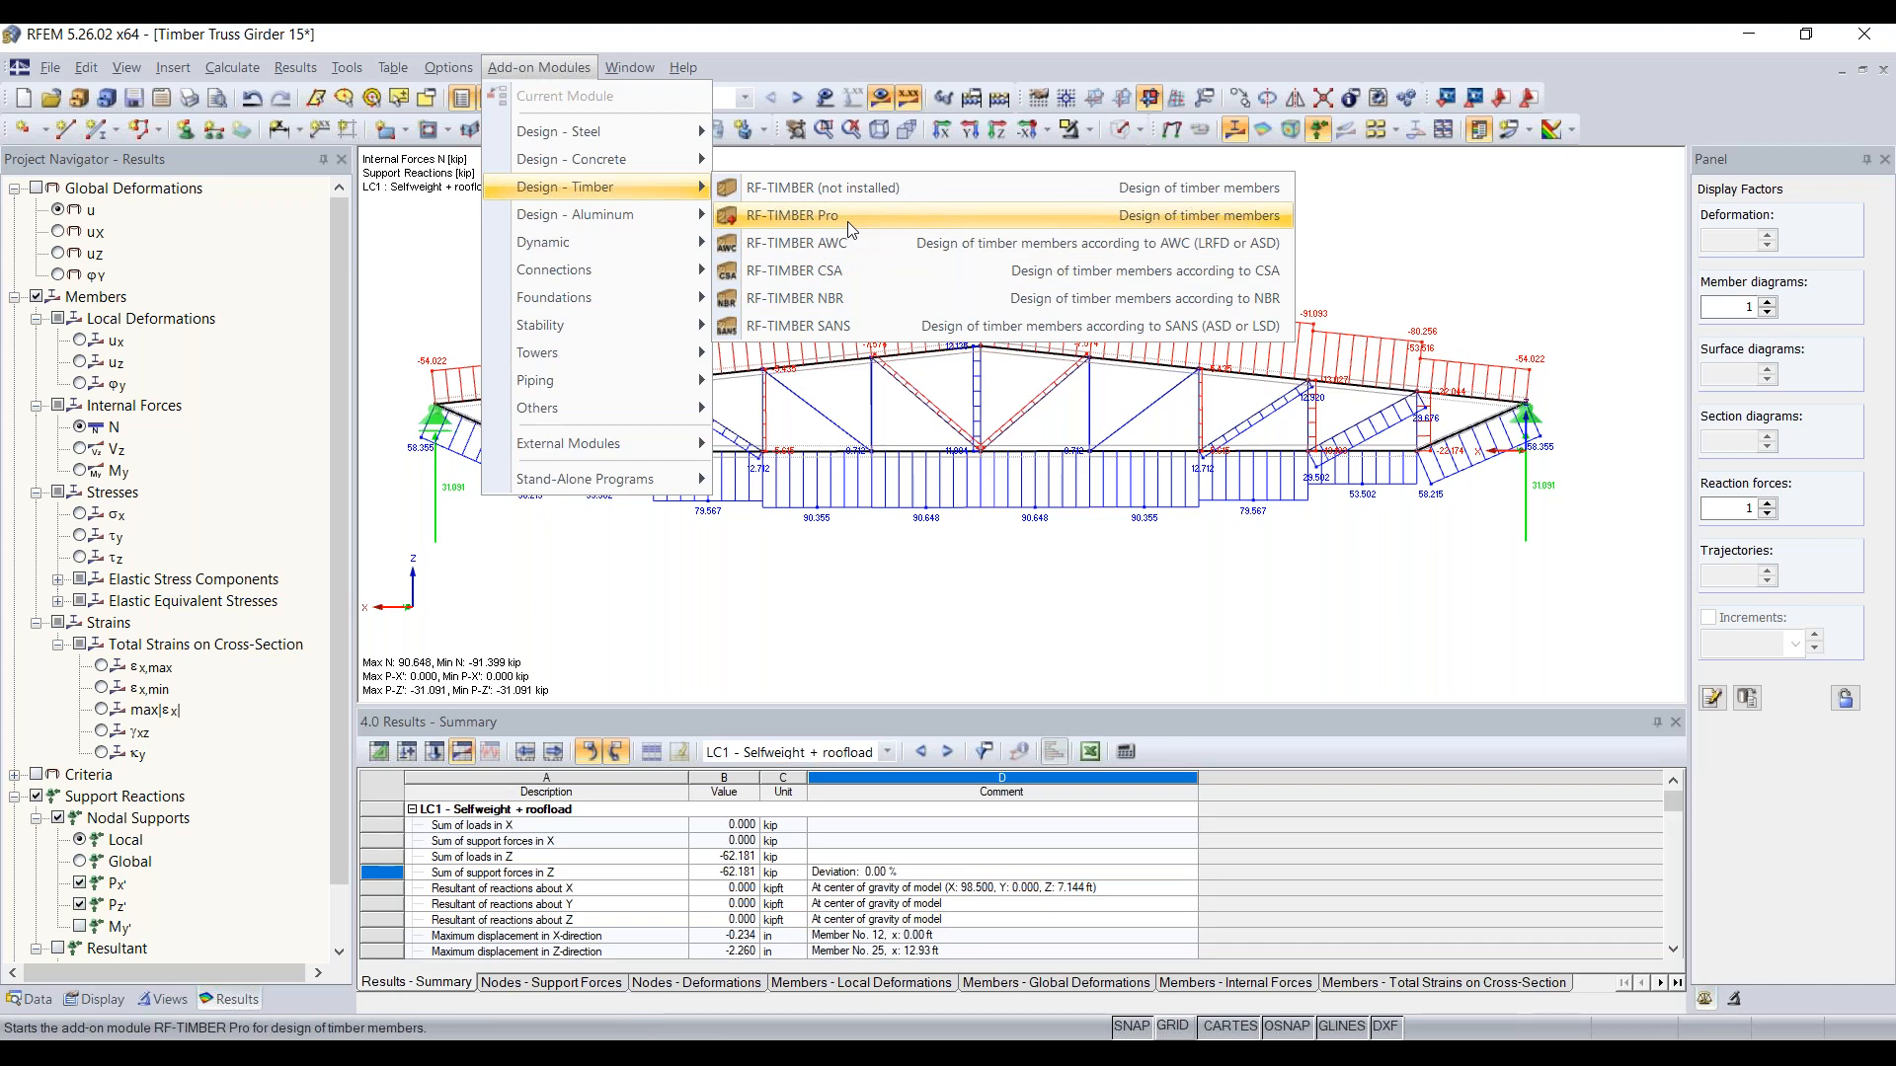
click(573, 68)
Step: Look through the add-on modules in the model's data tree, including the favorites and the timber design modules
click(30, 999)
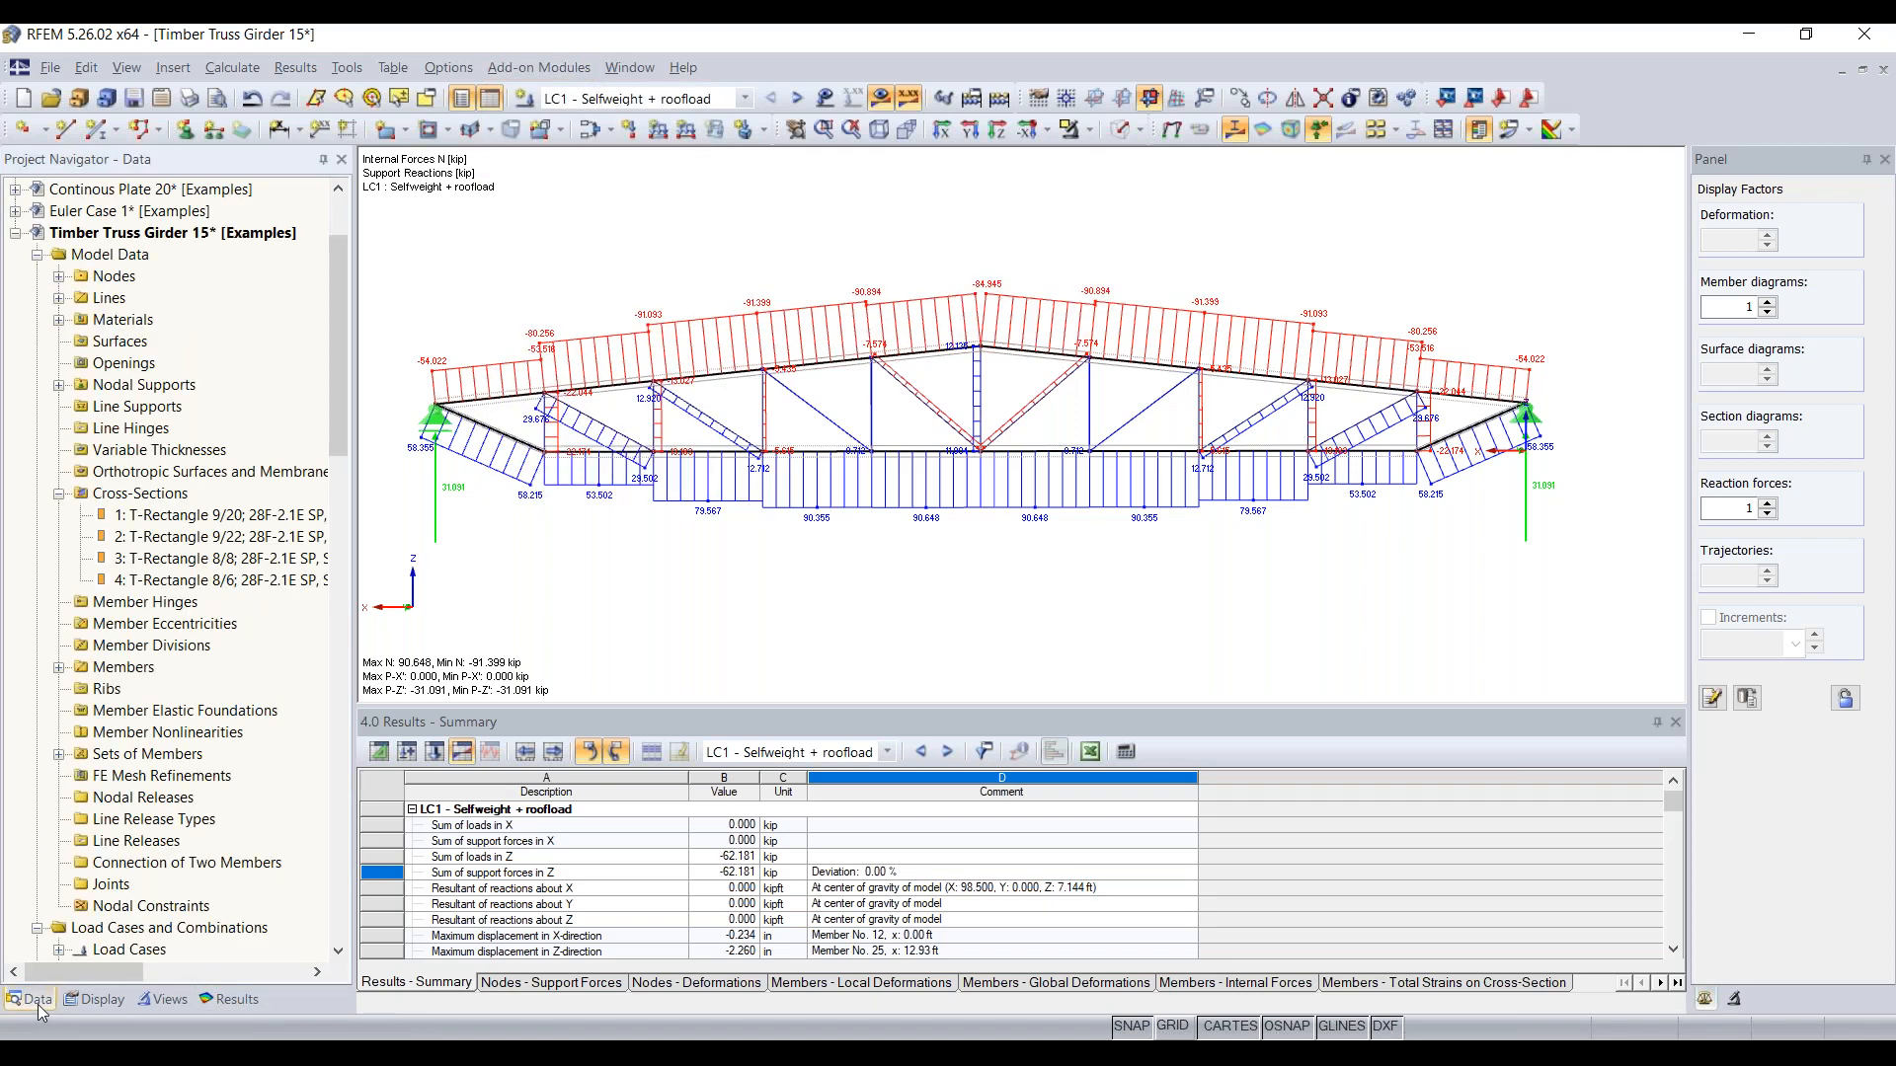
scroll(164, 780, down, 14)
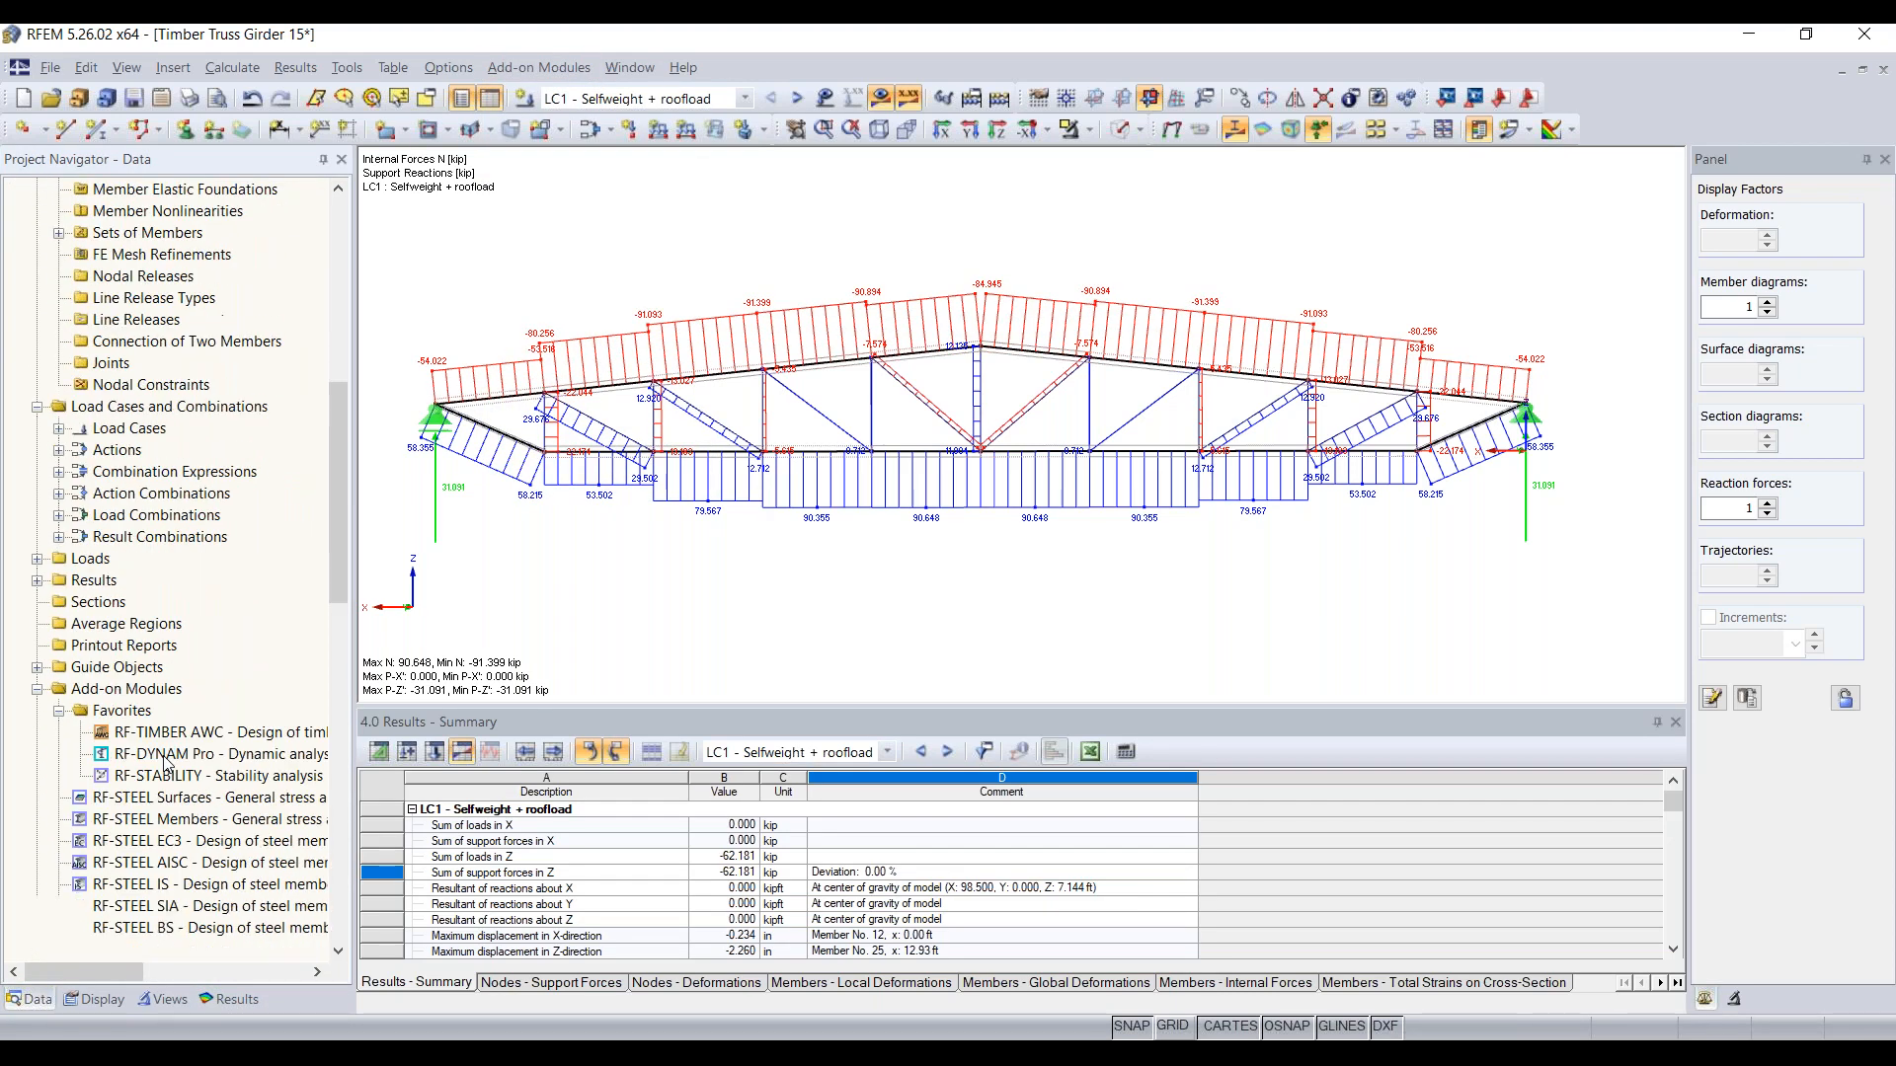
scroll(164, 763, down, 2)
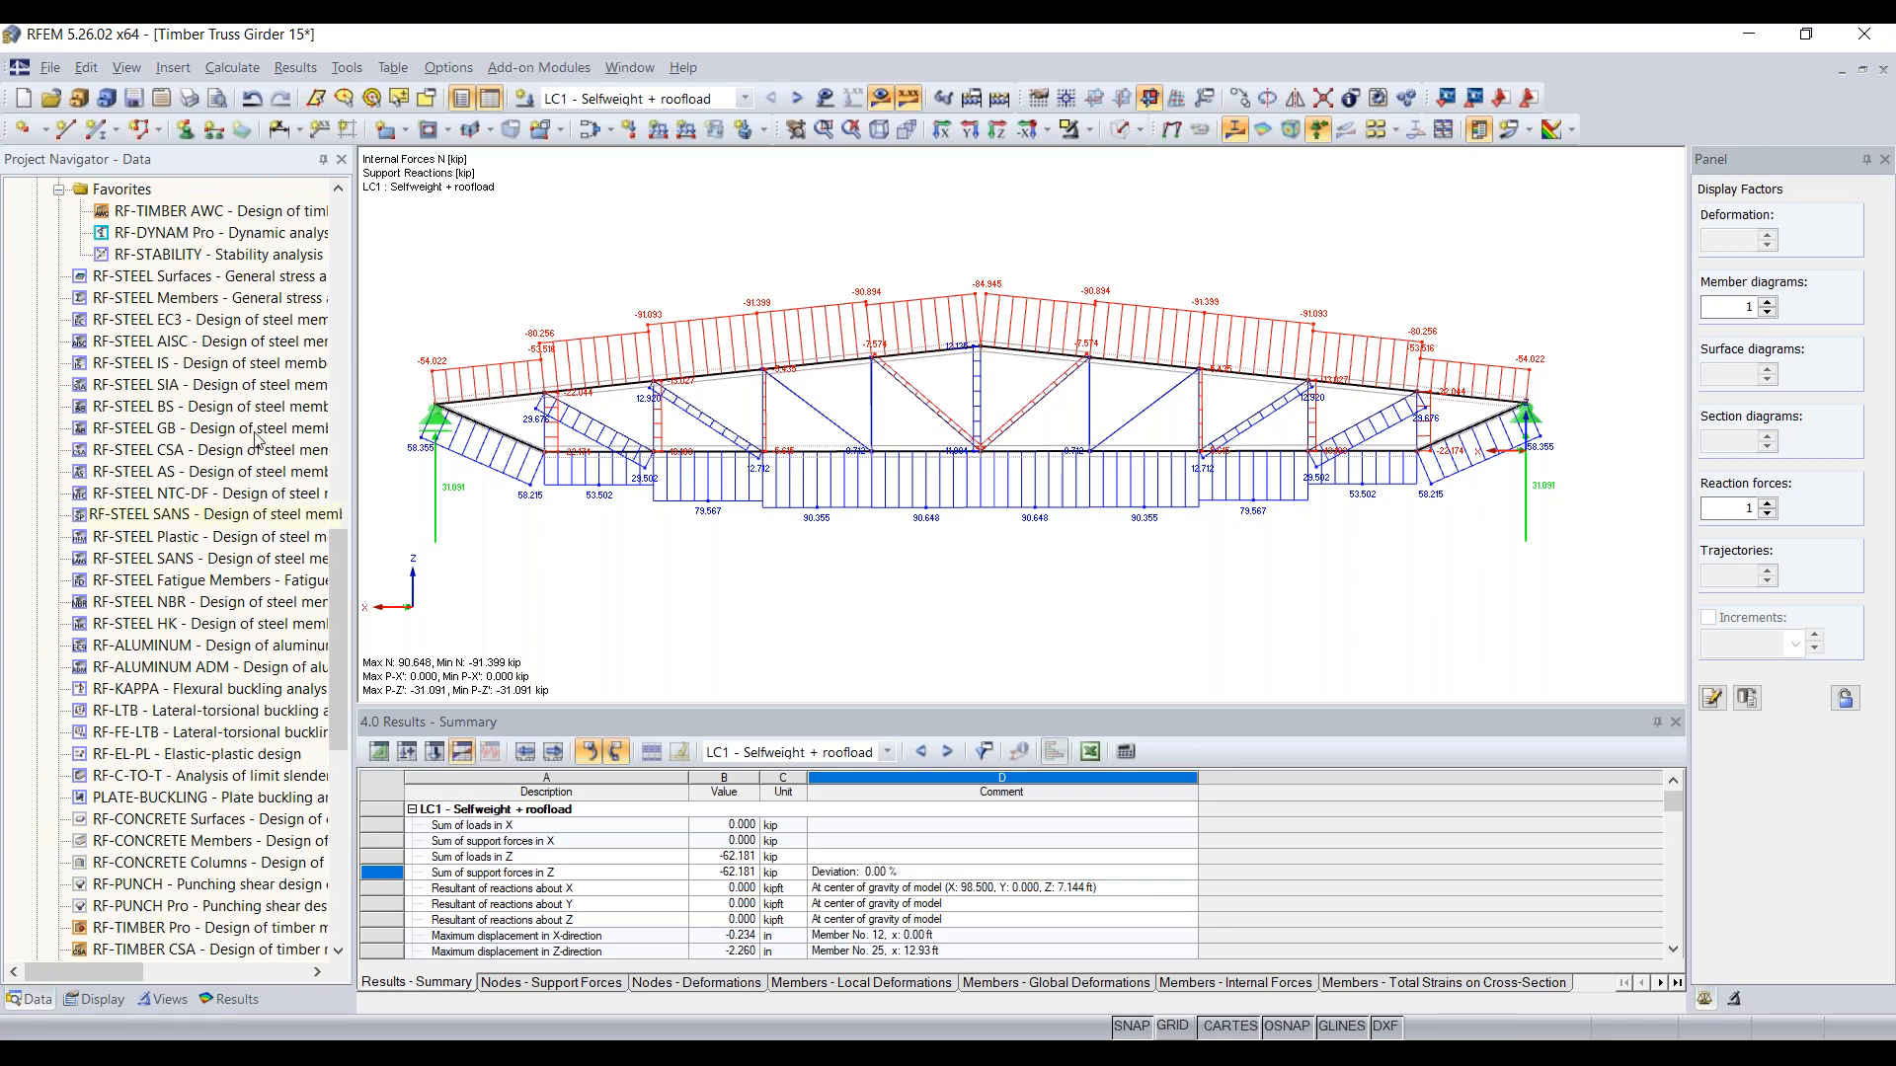
scroll(185, 722, down, 3)
scroll(185, 722, down, 2)
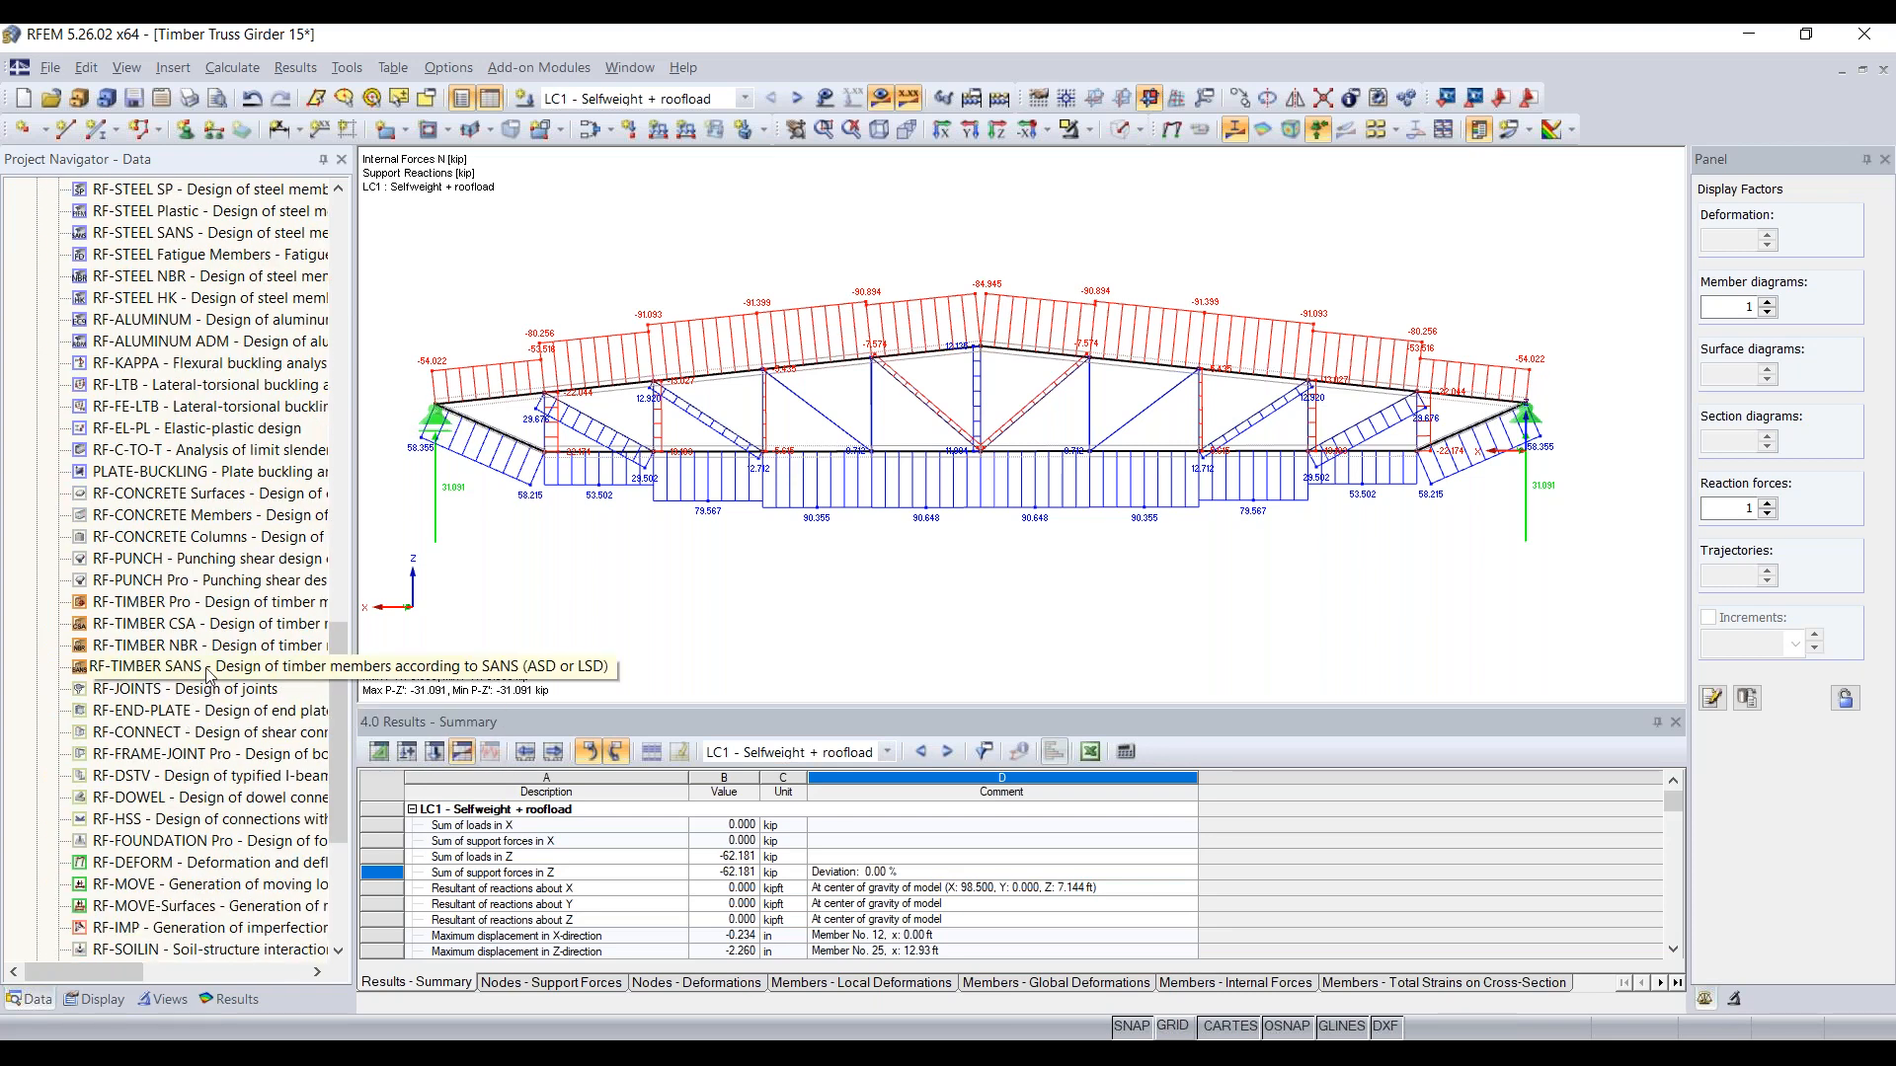
scroll(210, 628, up, 8)
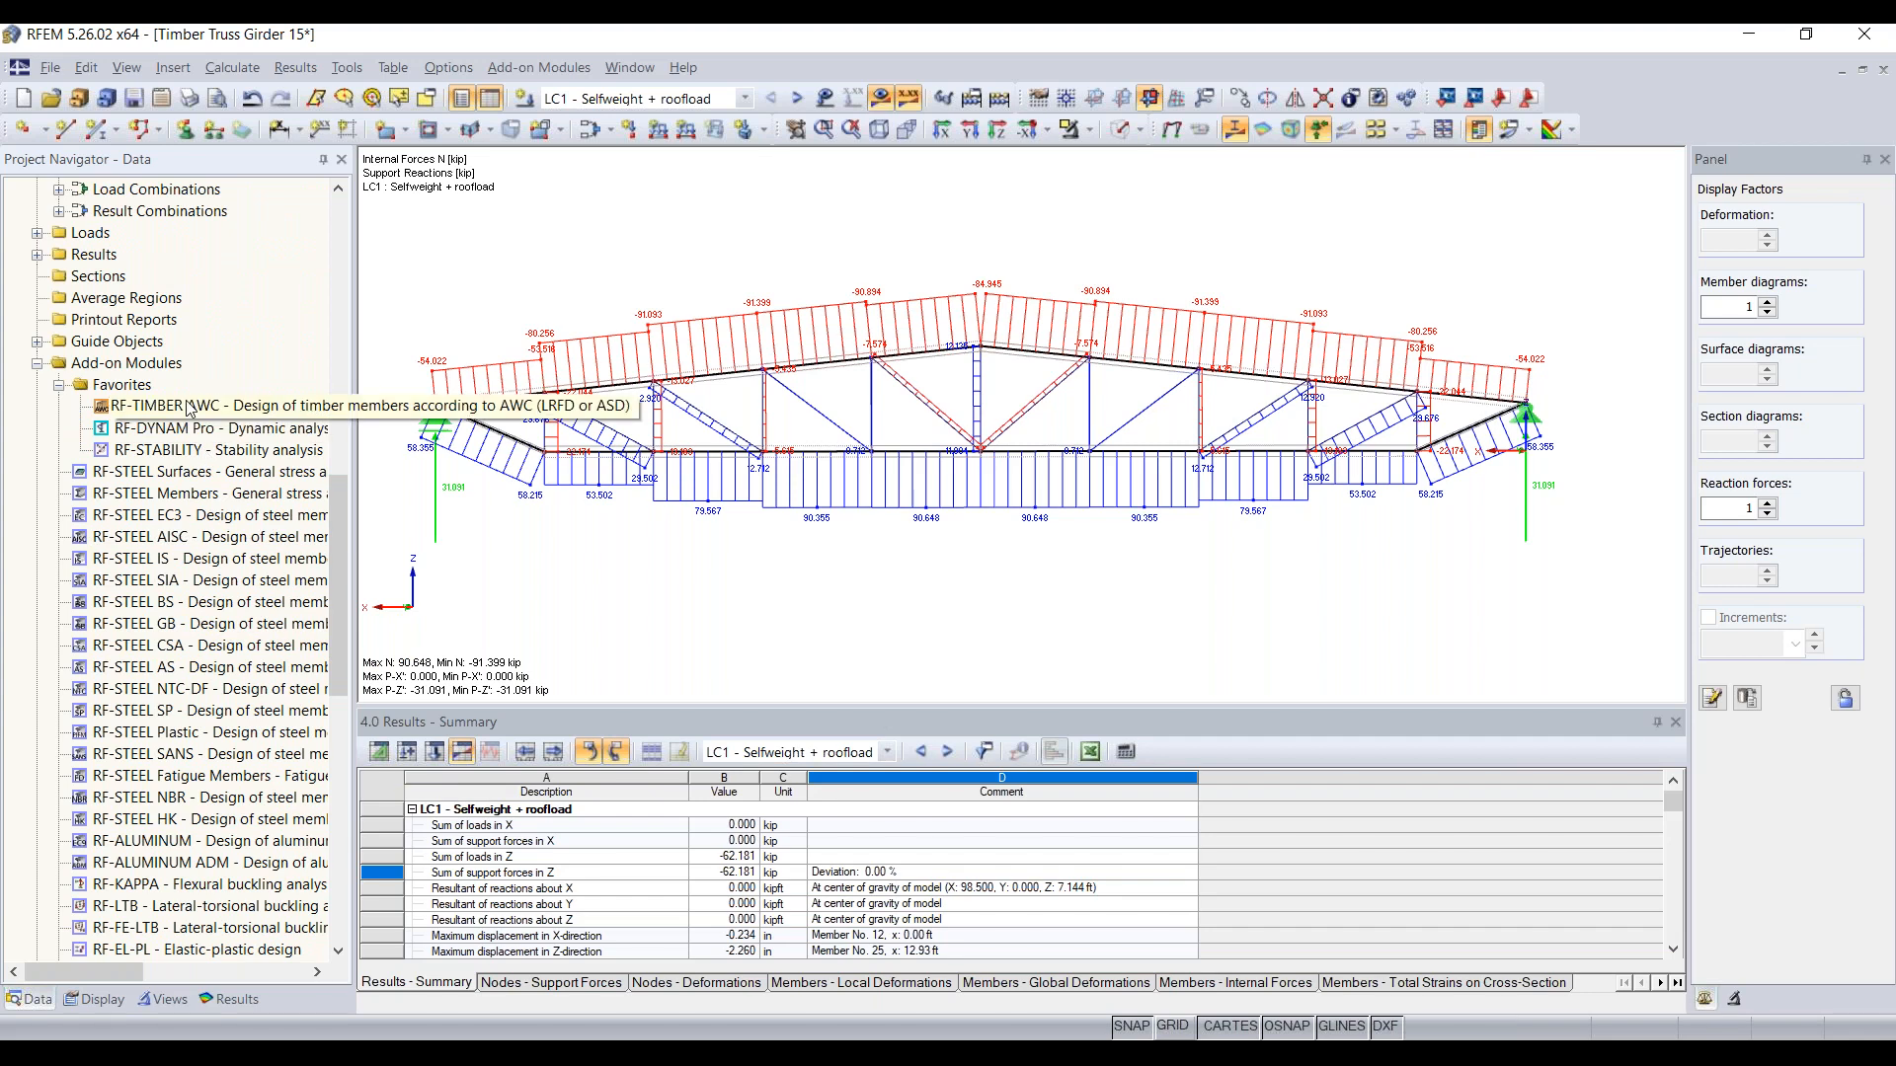
scroll(203, 534, down, 2)
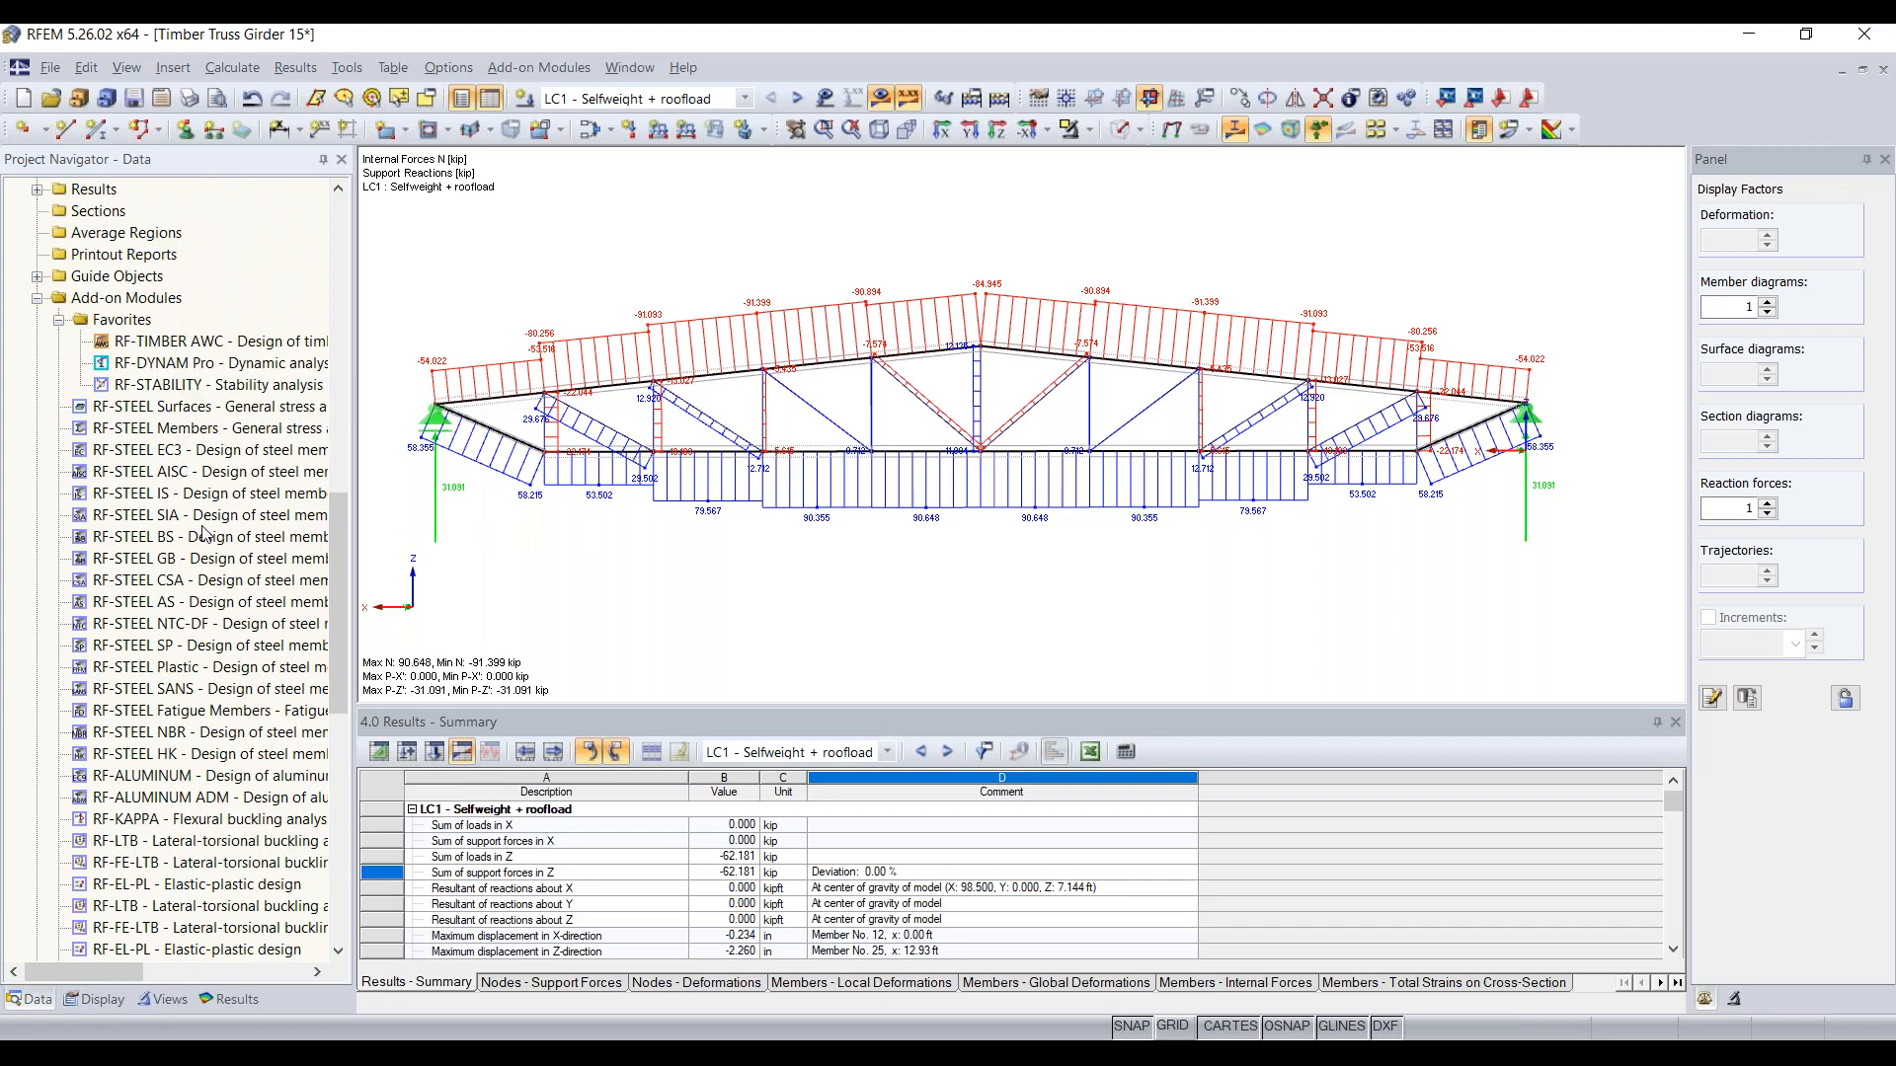
scroll(203, 533, down, 3)
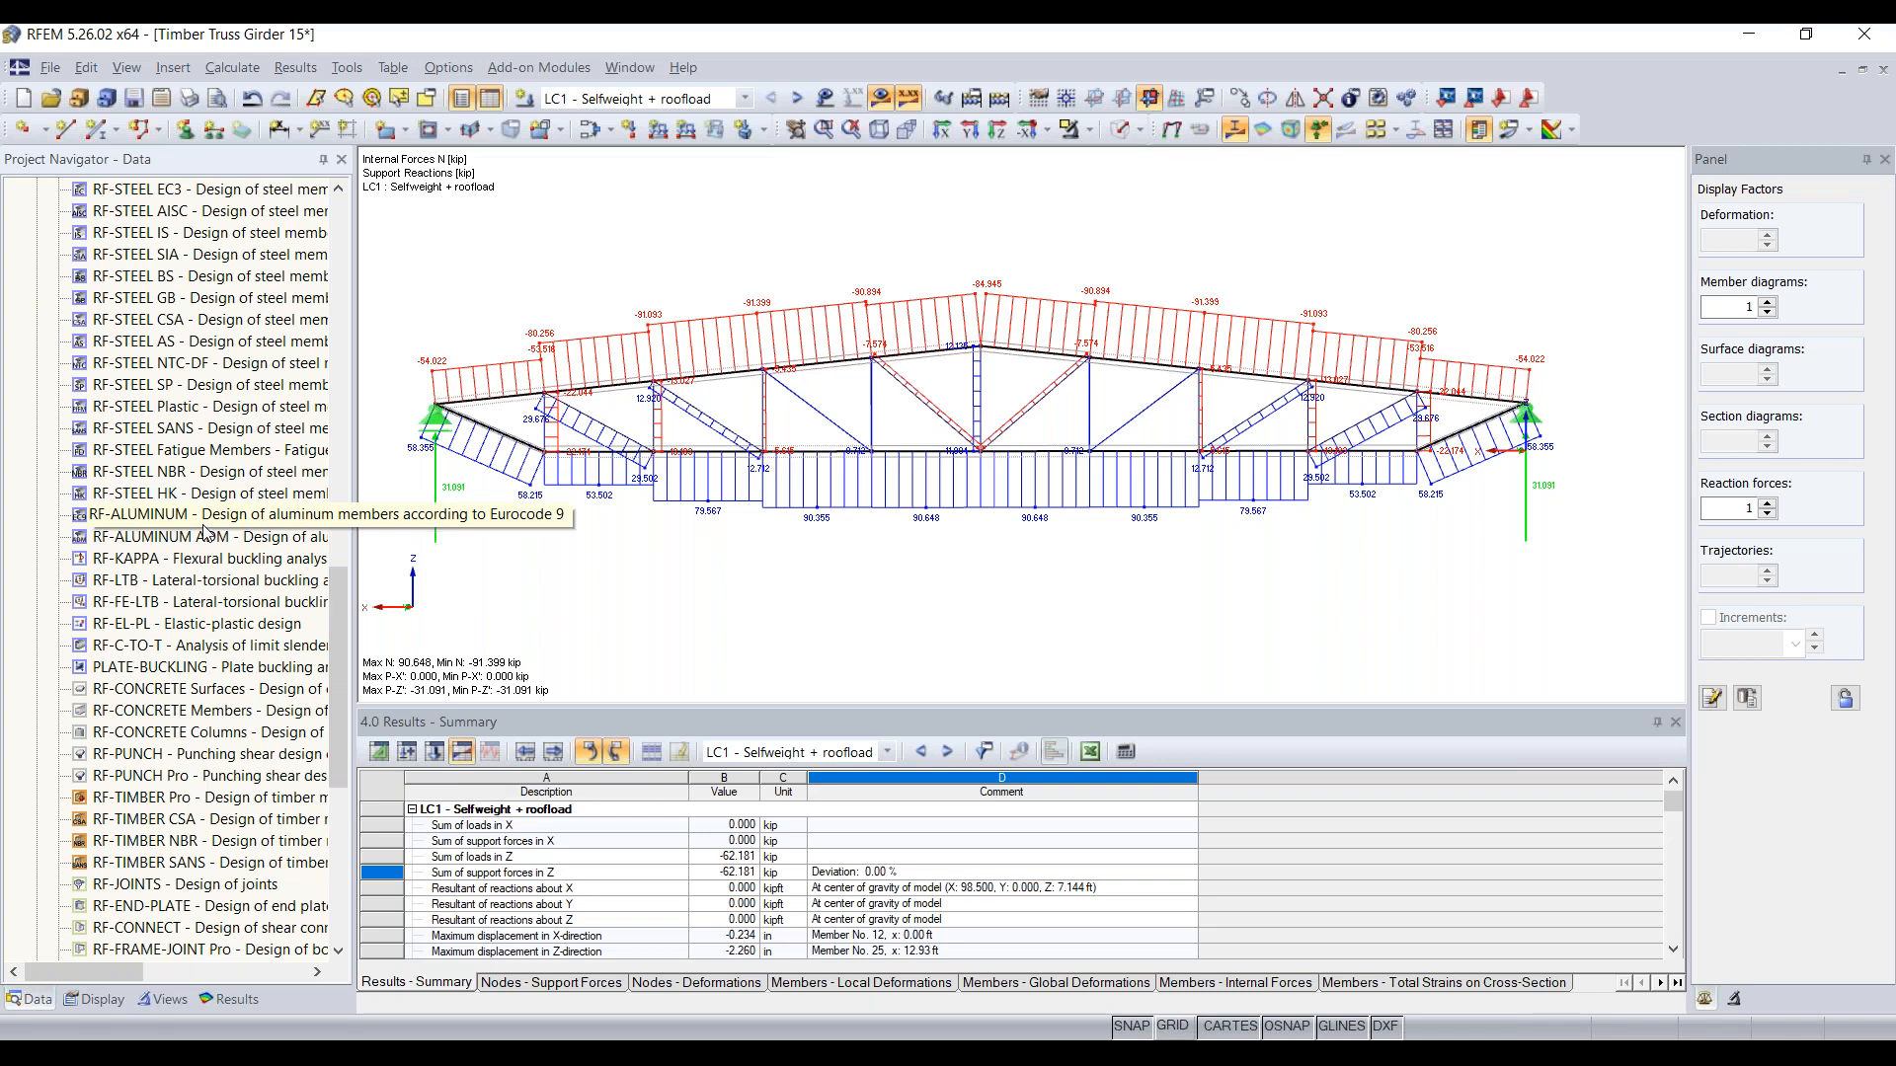
Step: Add RF-ALUMINUM to the favorite add-on modules, and remove it from the favorites again
right_click(204, 514)
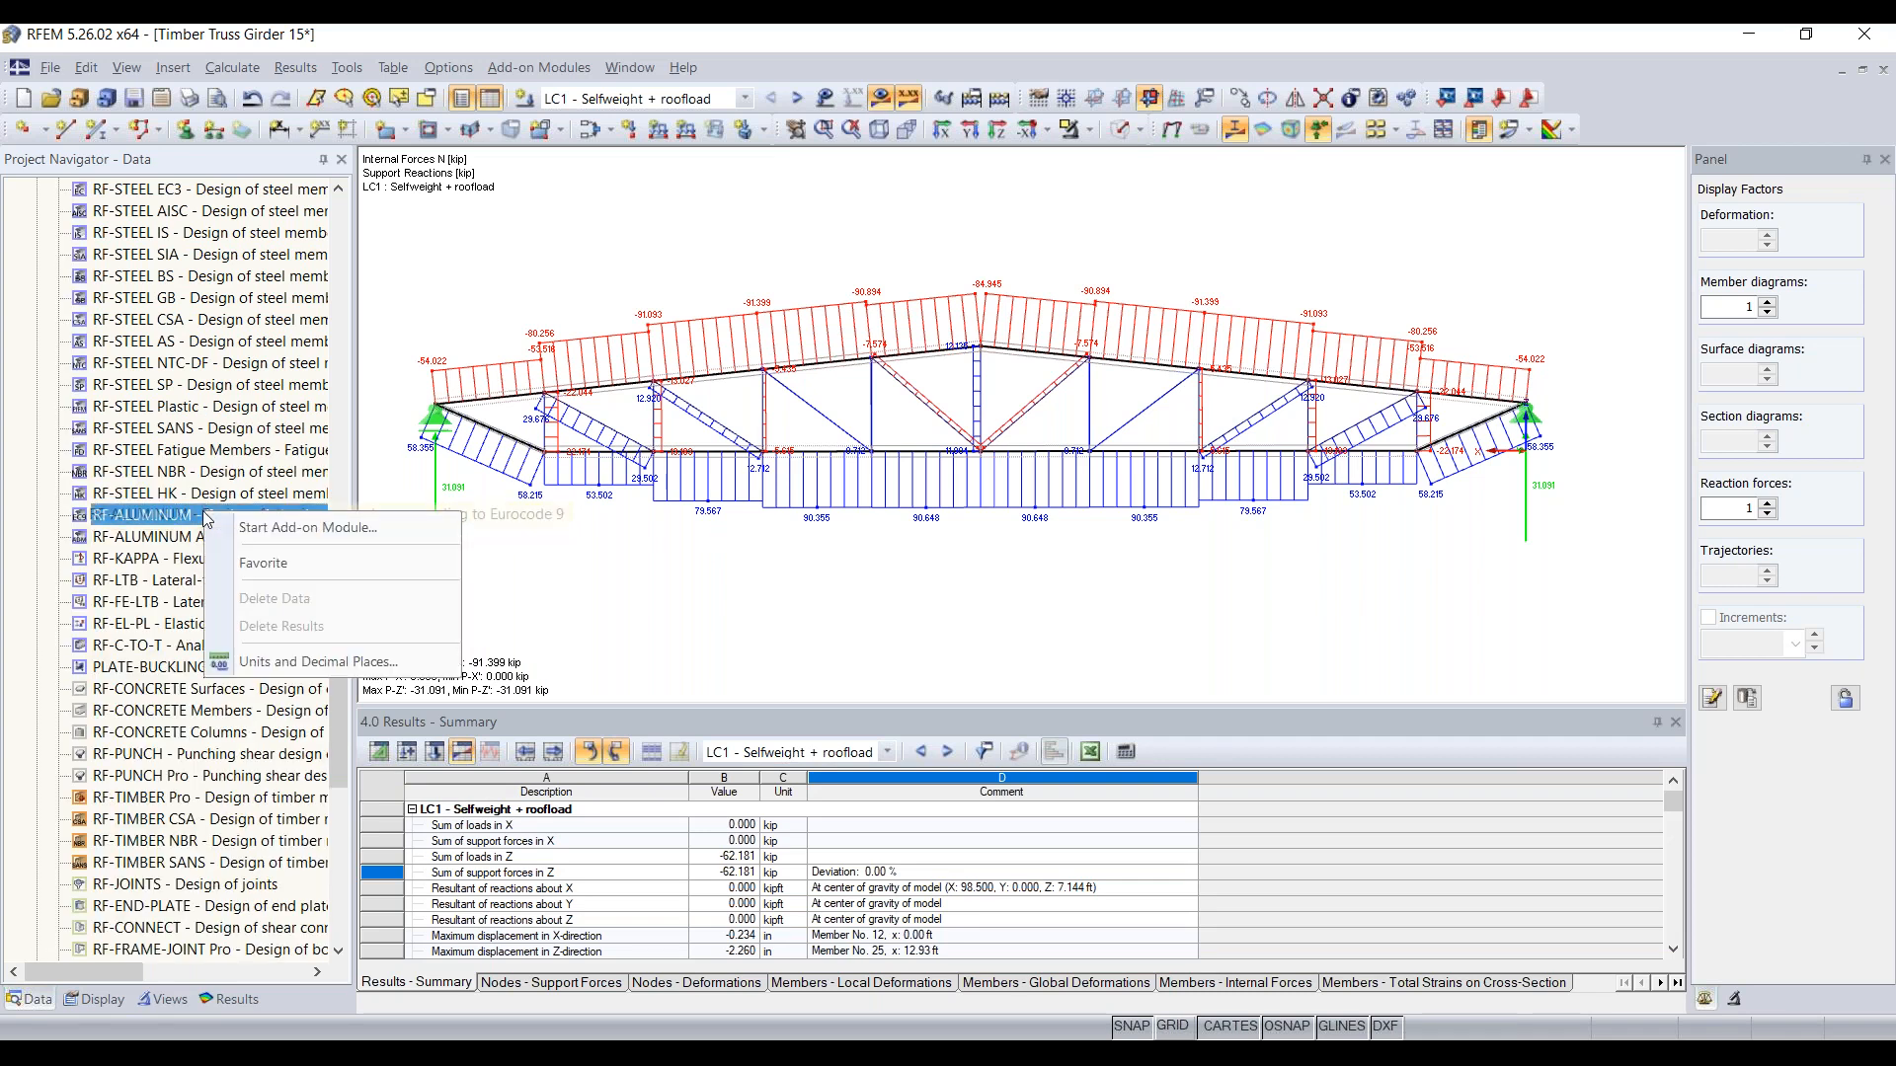
click(273, 570)
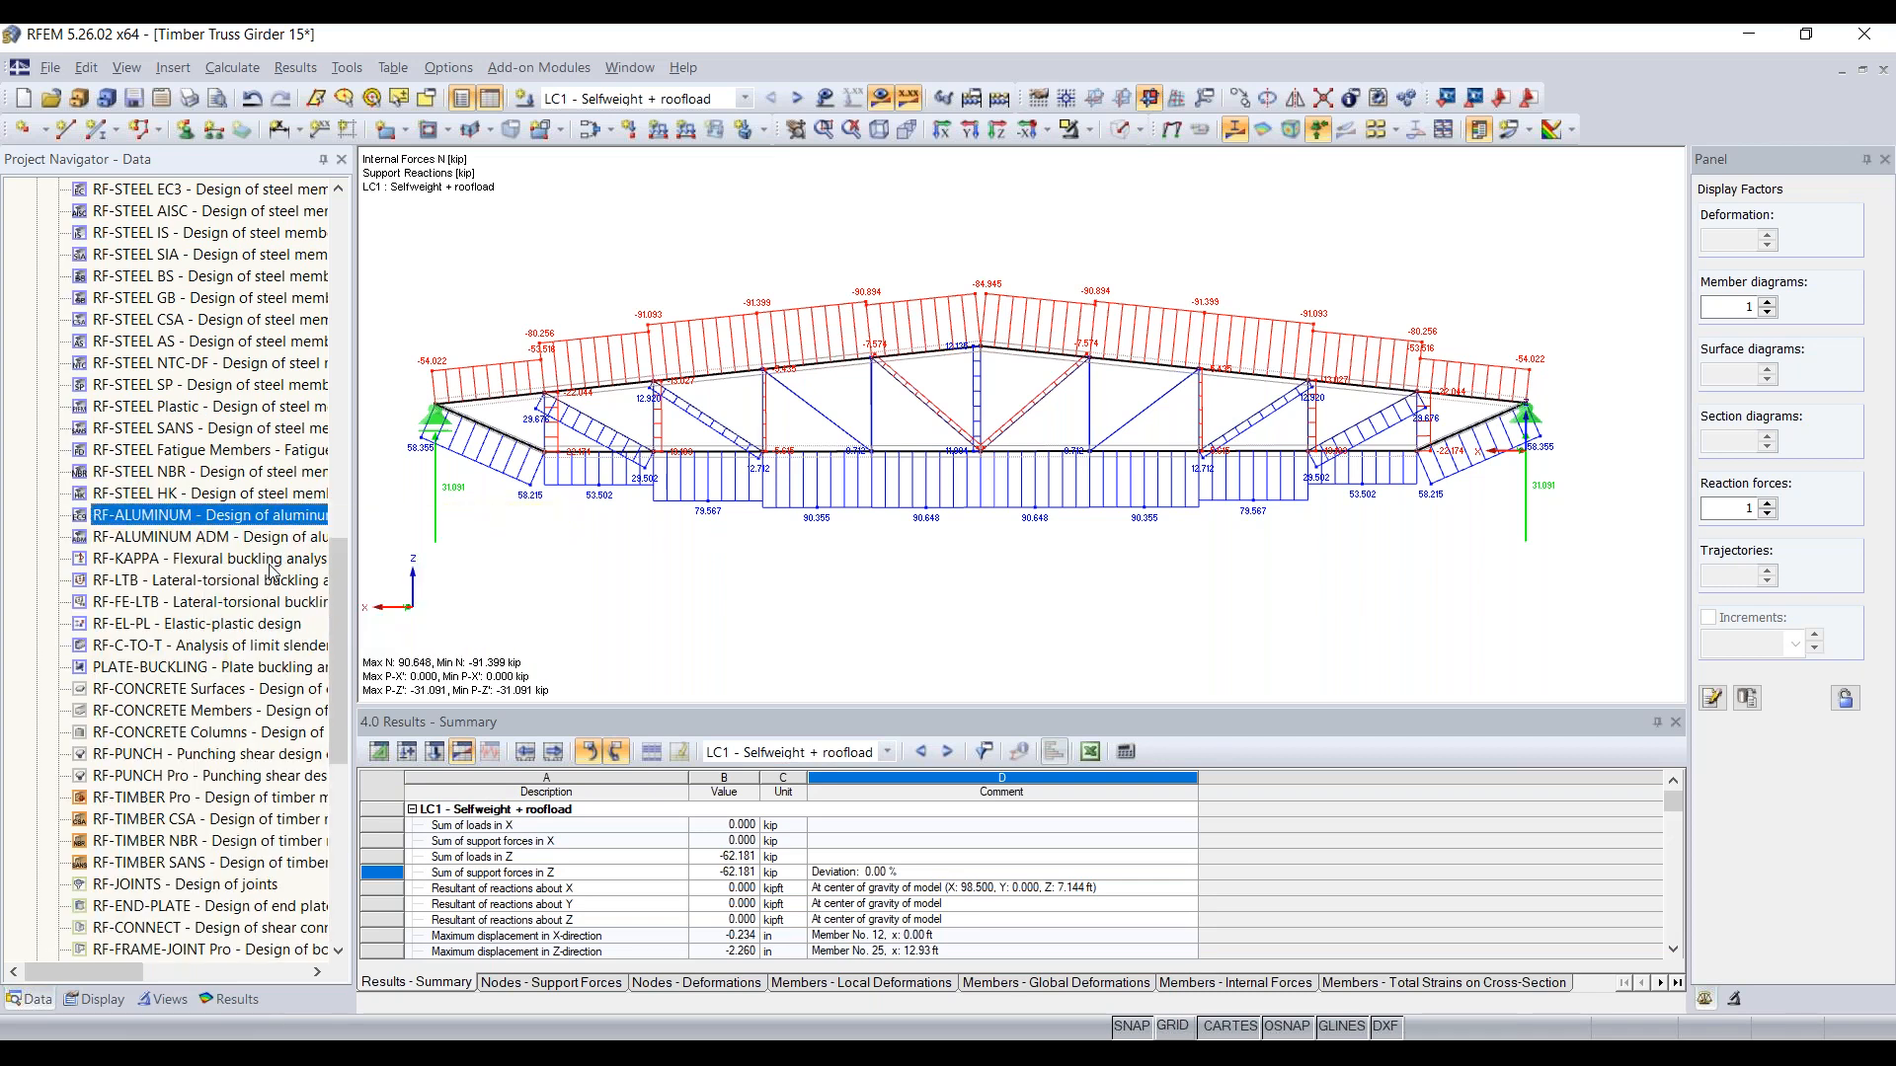
scroll(247, 592, up, 7)
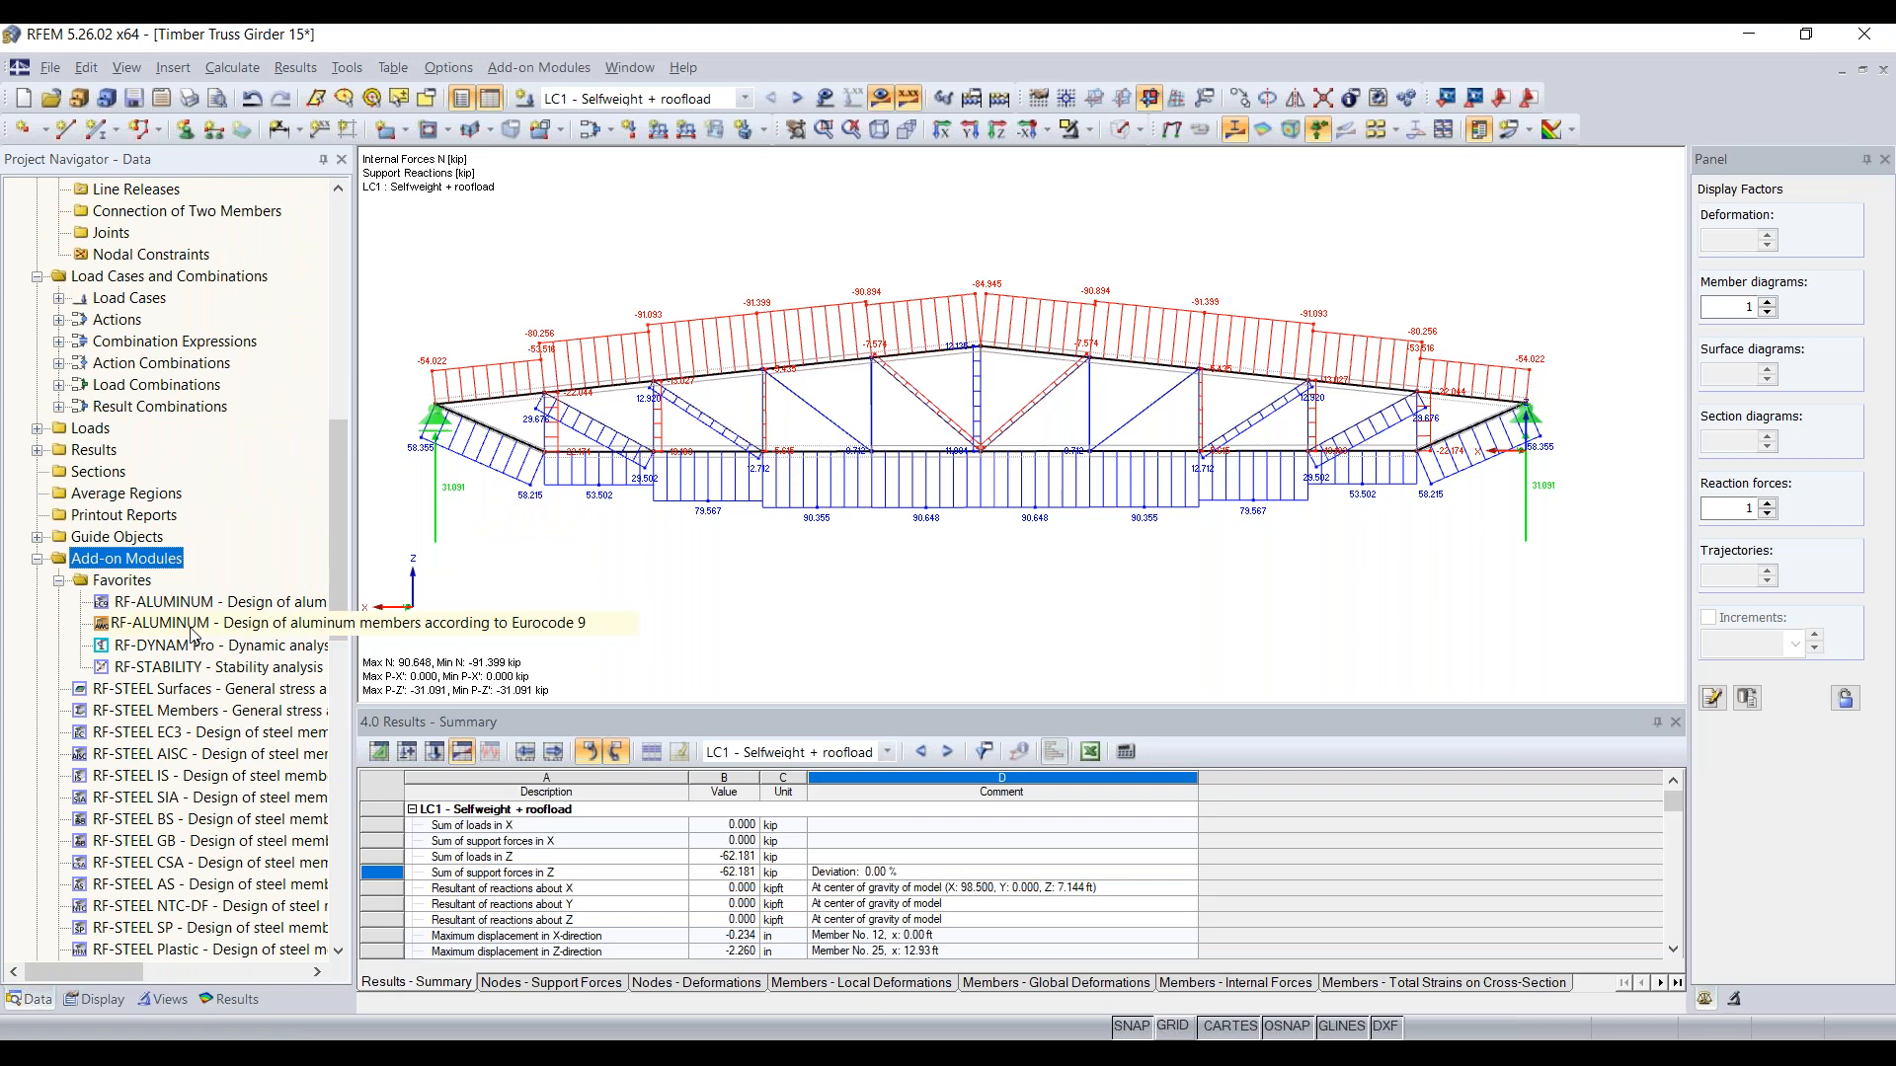
right_click(191, 604)
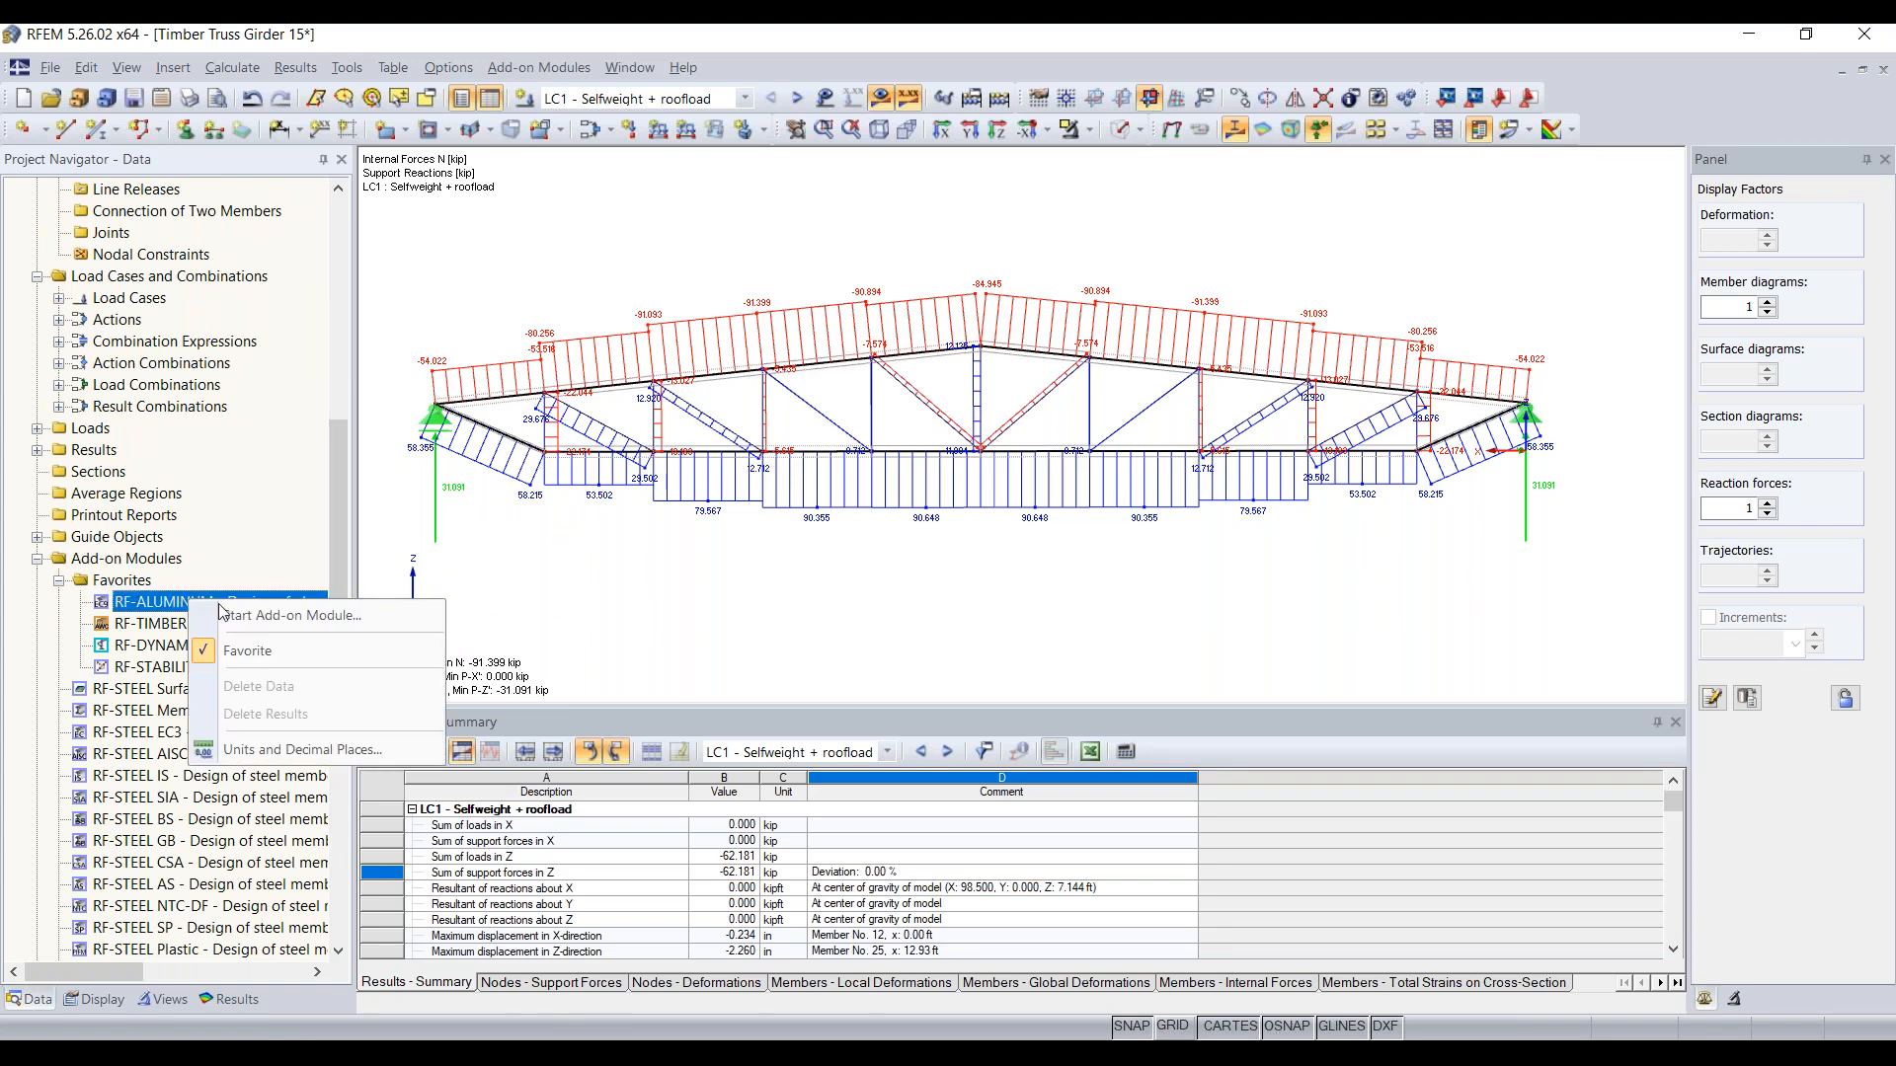
click(310, 652)
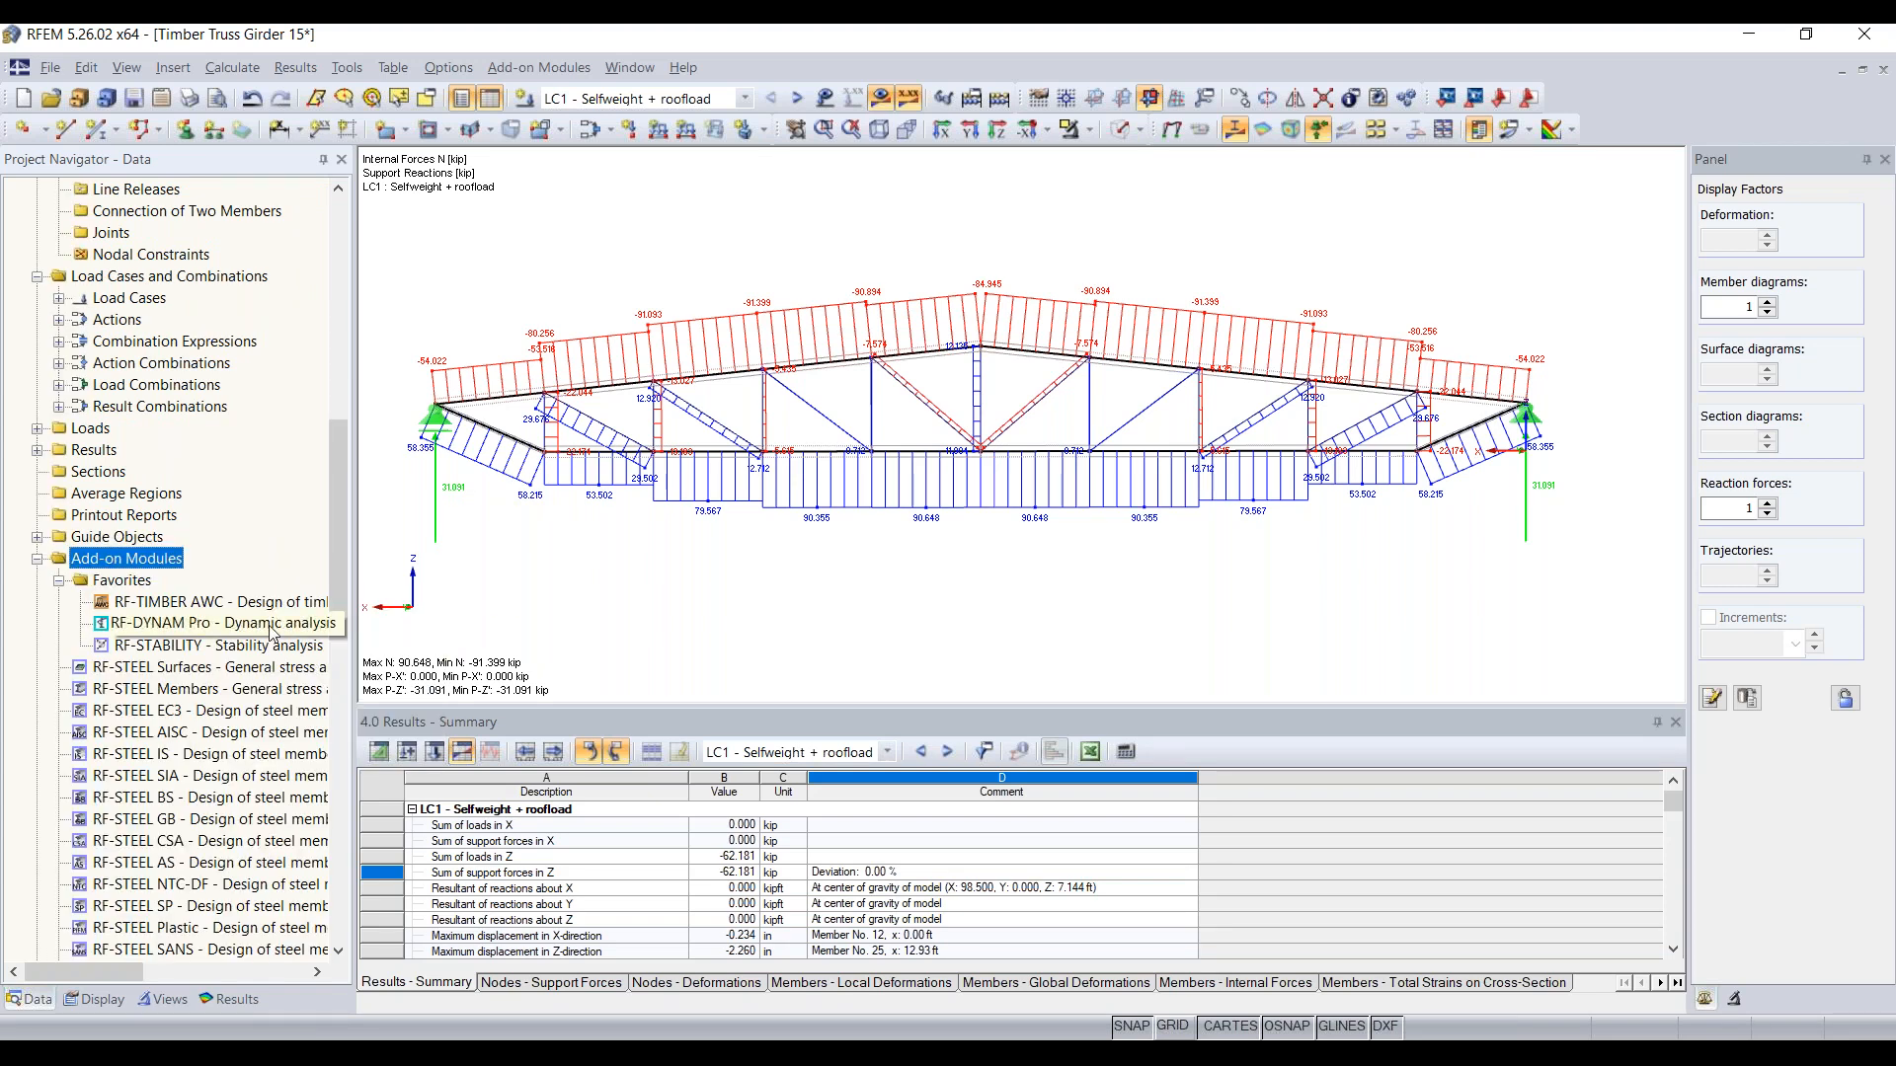
Step: Start the RF-TIMBER AWC add-on module from the favorites and show its General Data input
double_click(200, 608)
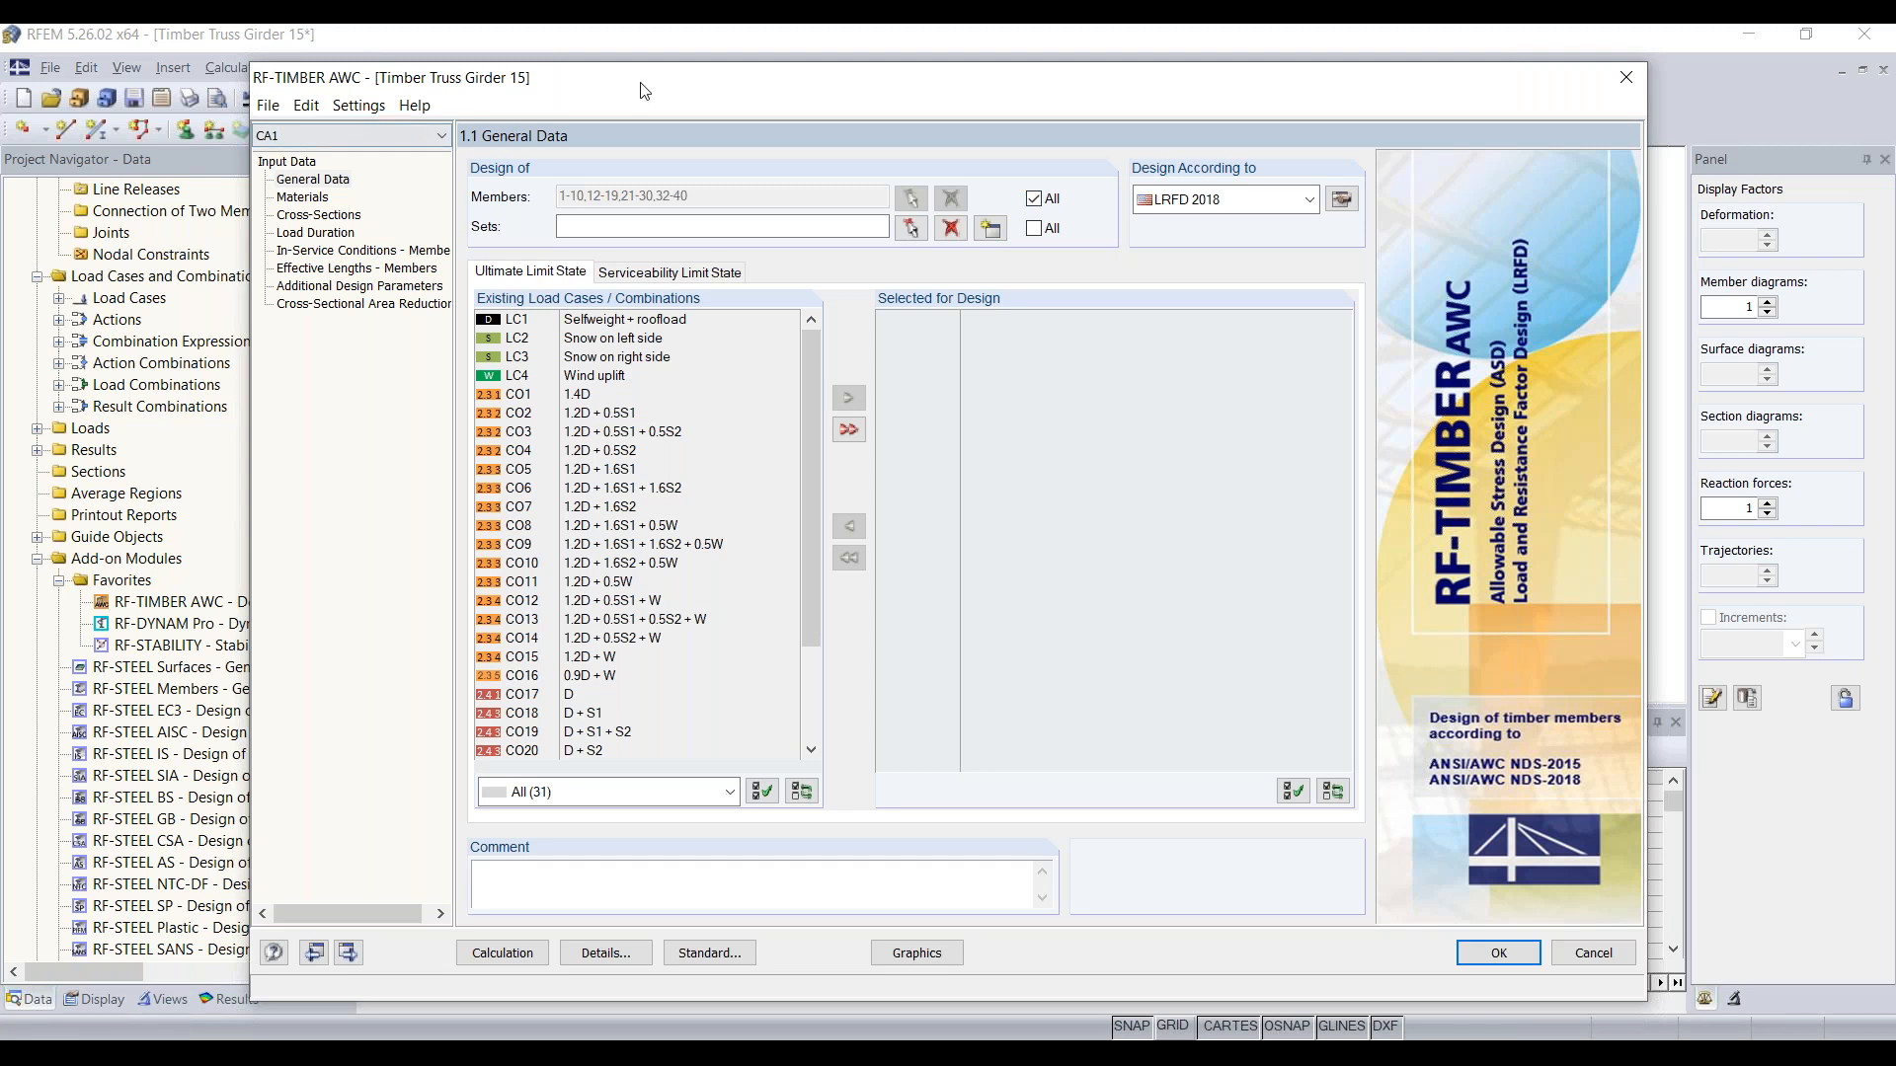
drag(657, 78, 634, 73)
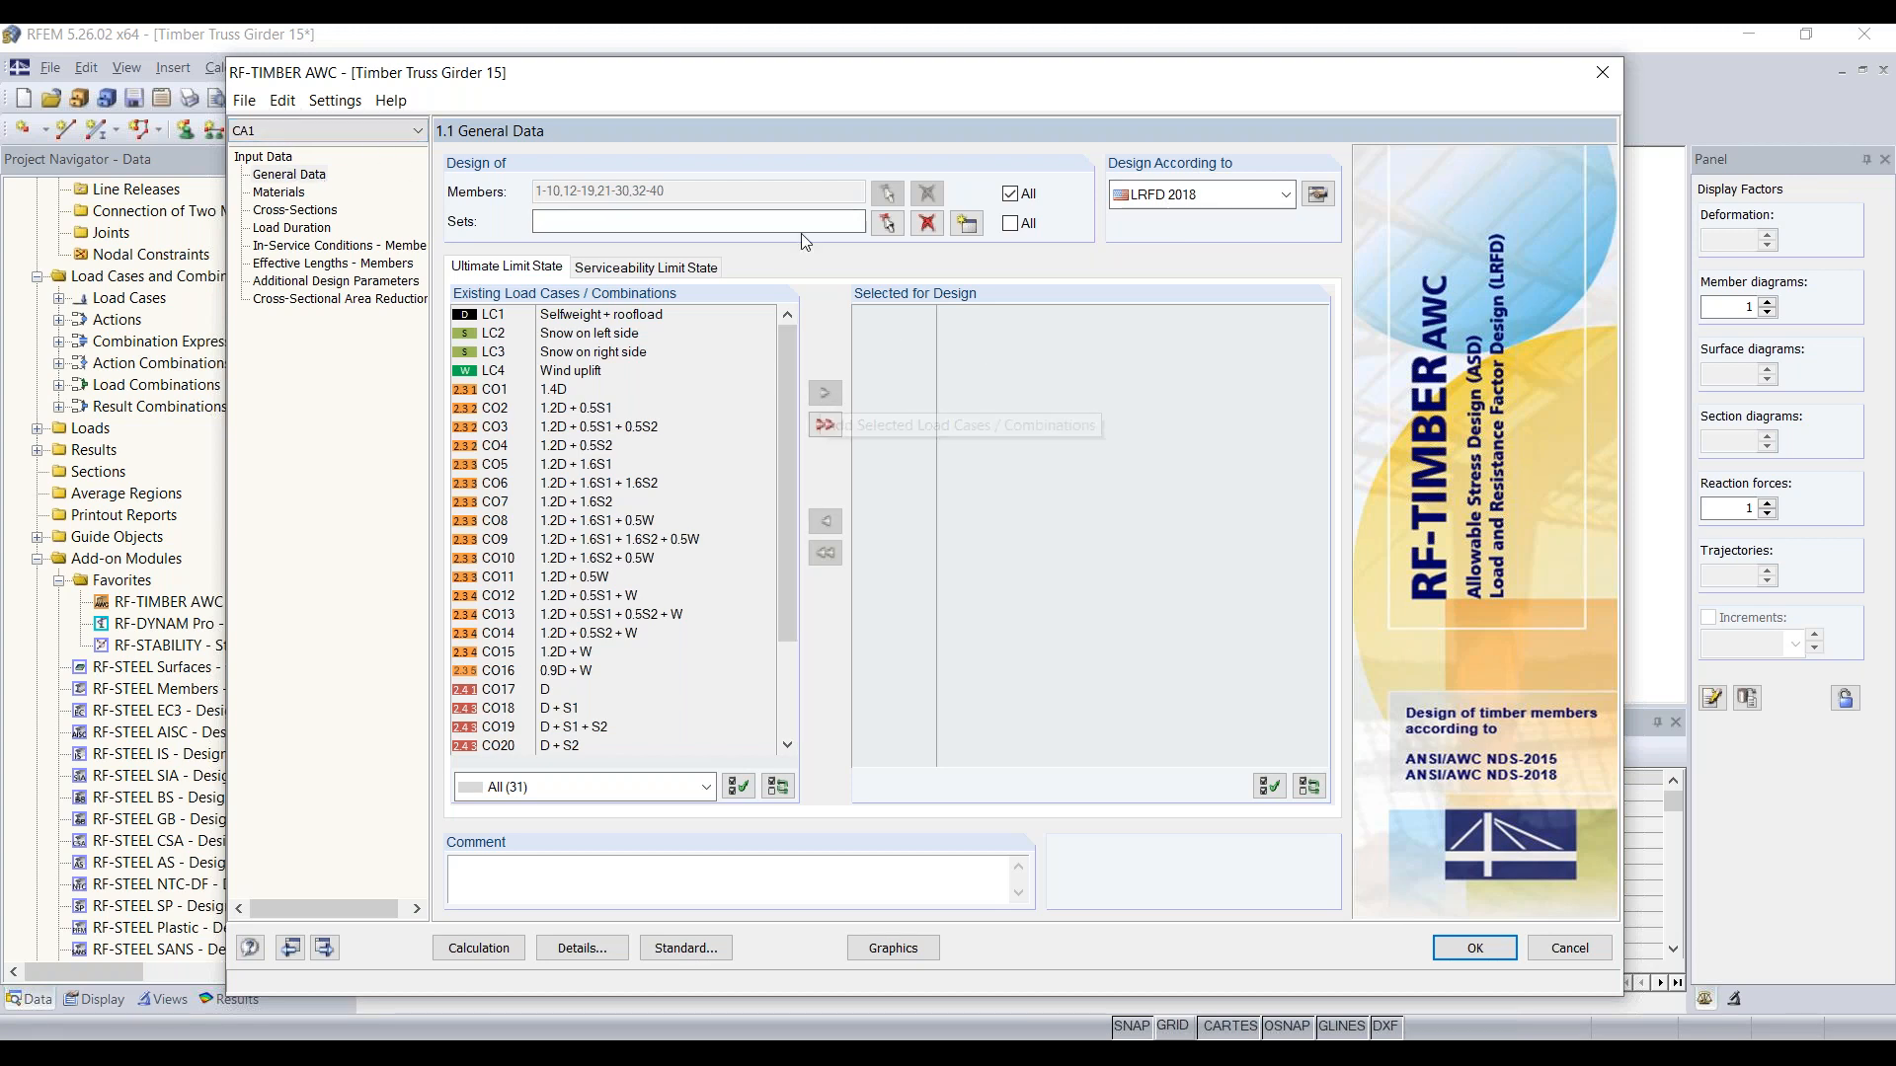
click(306, 175)
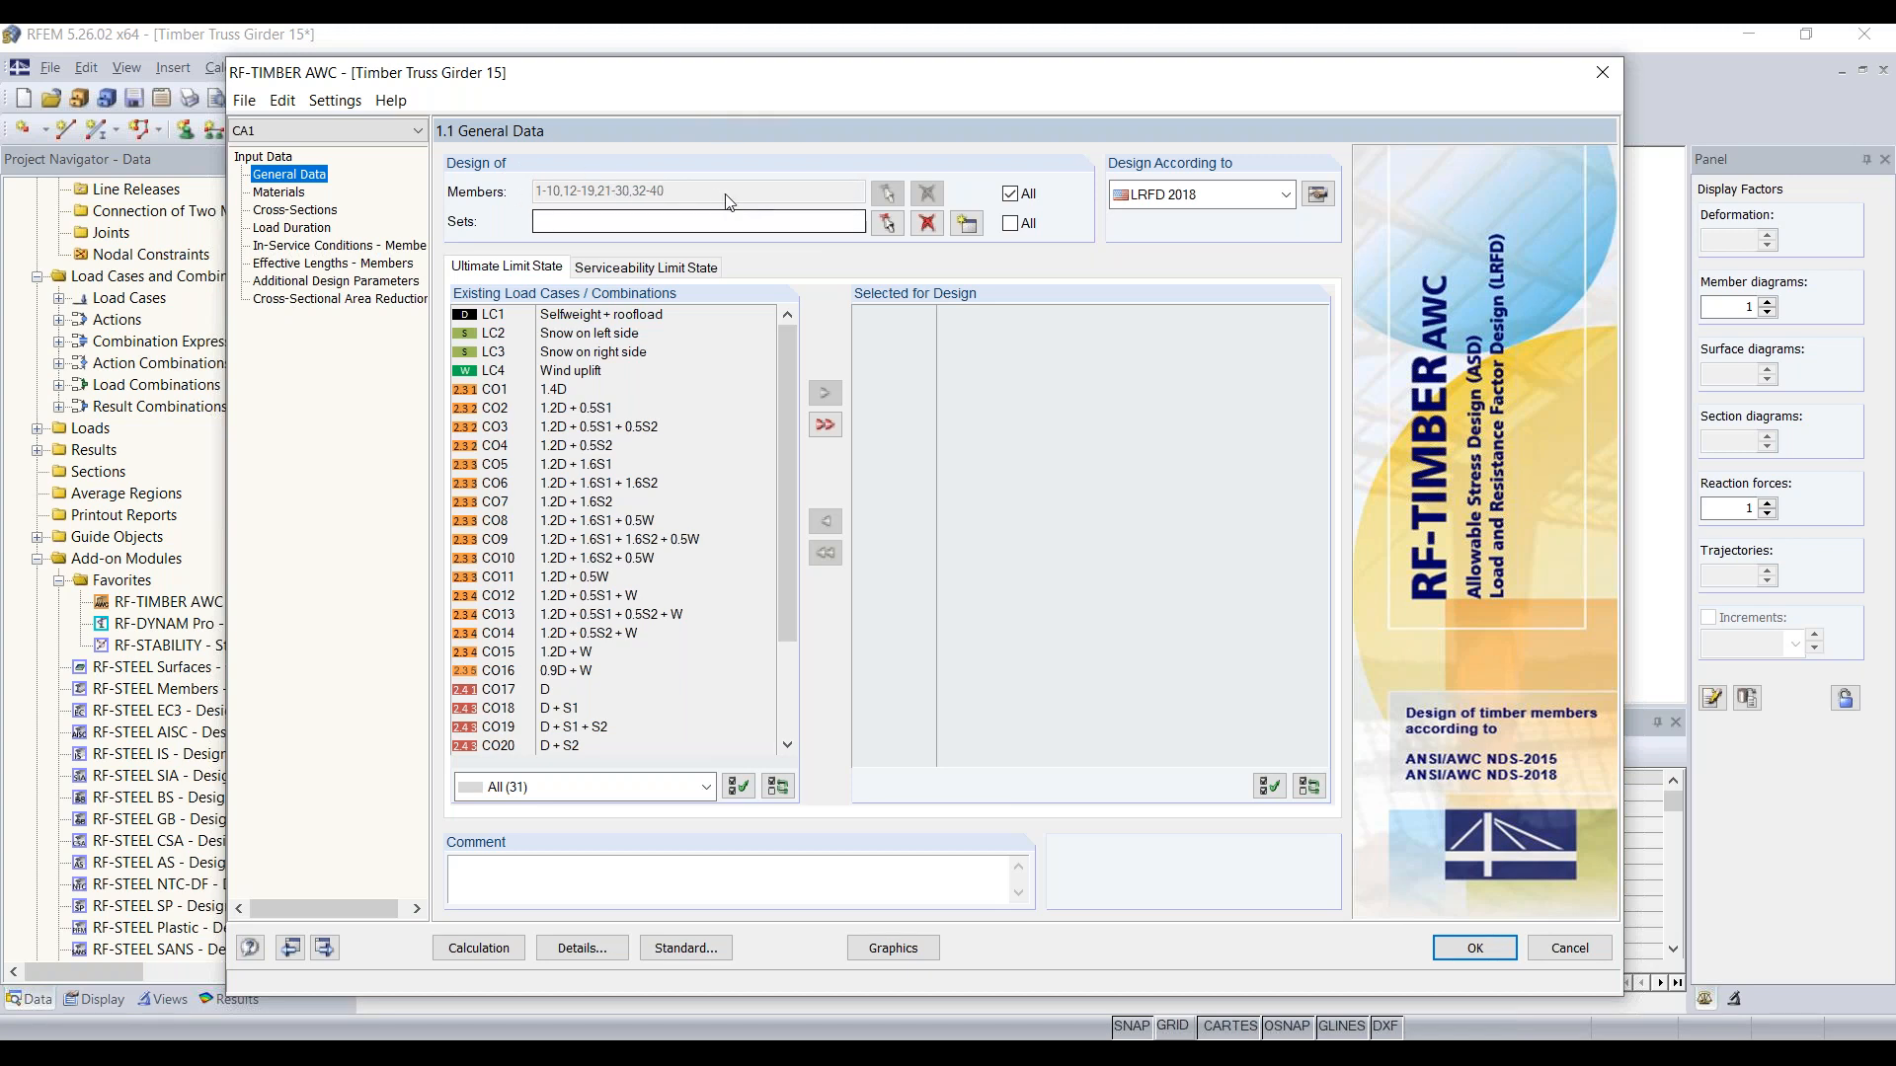
Step: Clear the list of individual members to design and include all sets of members instead
click(1010, 194)
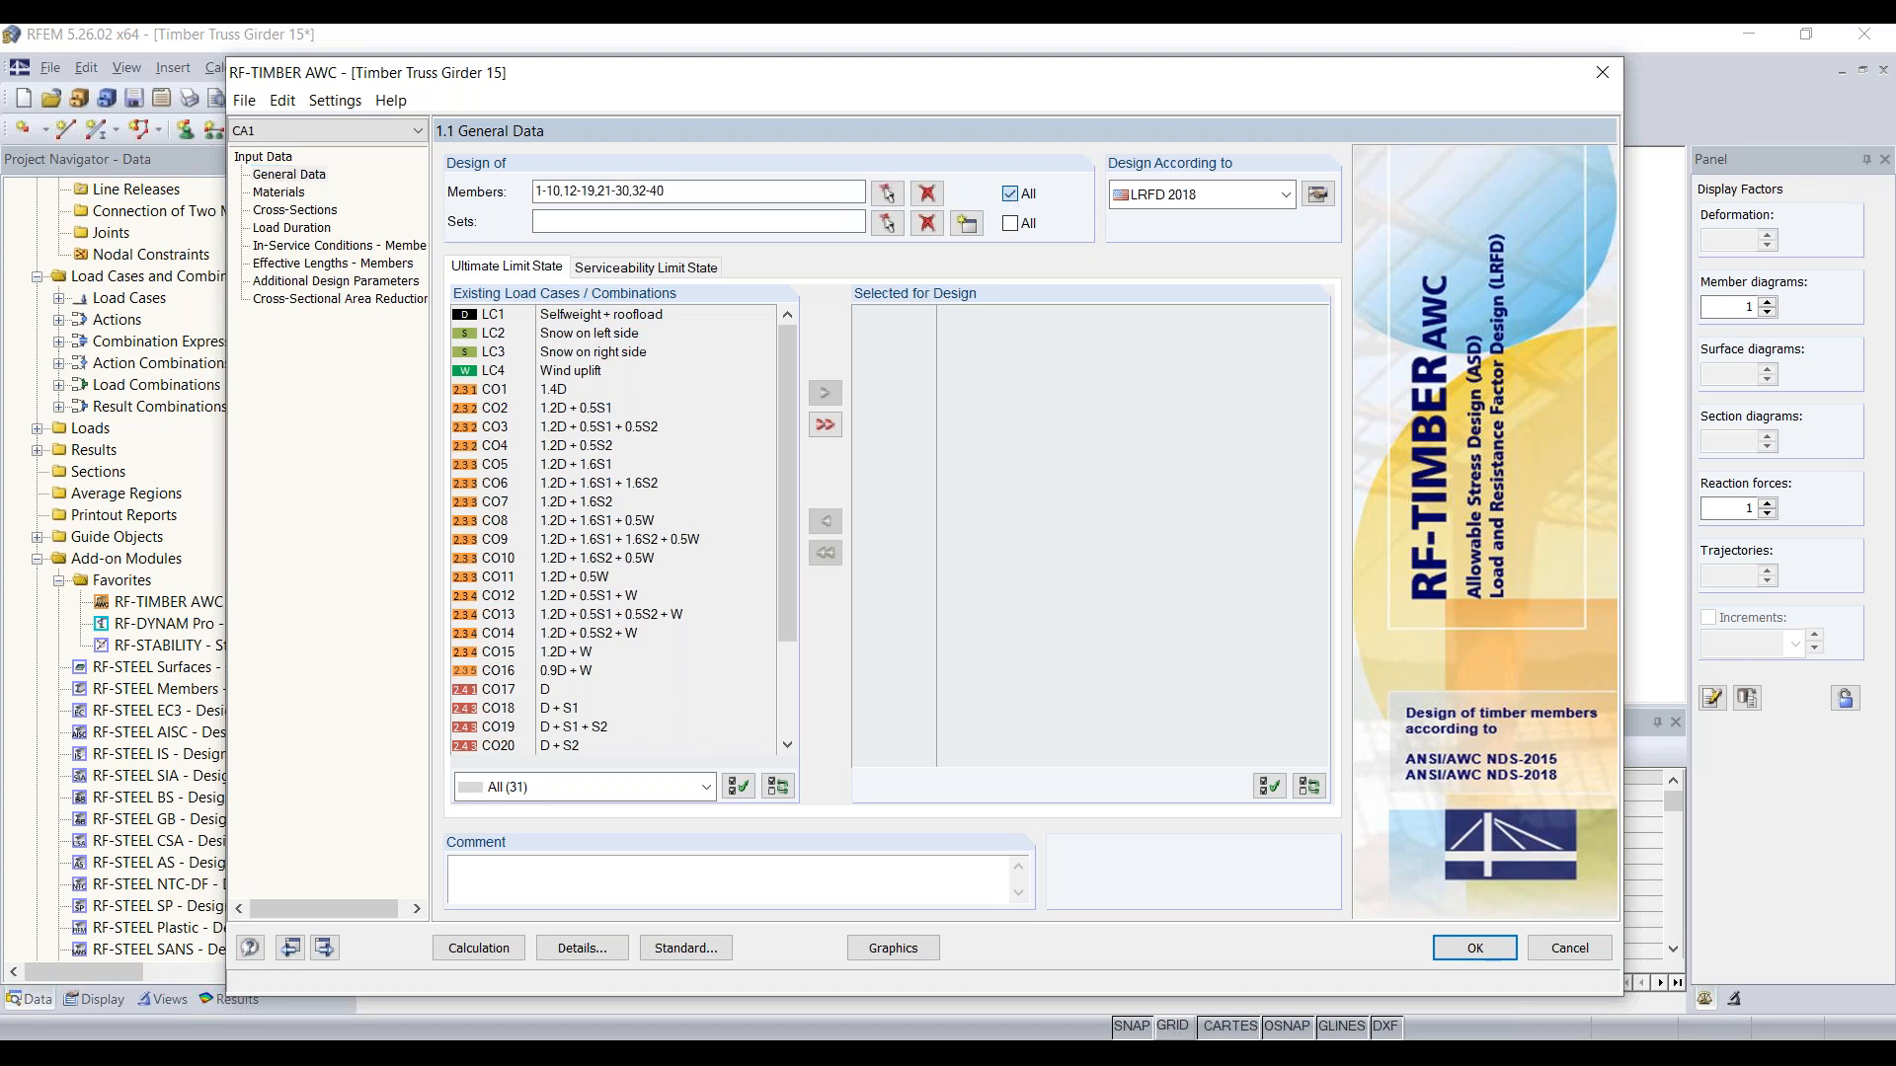
click(1010, 194)
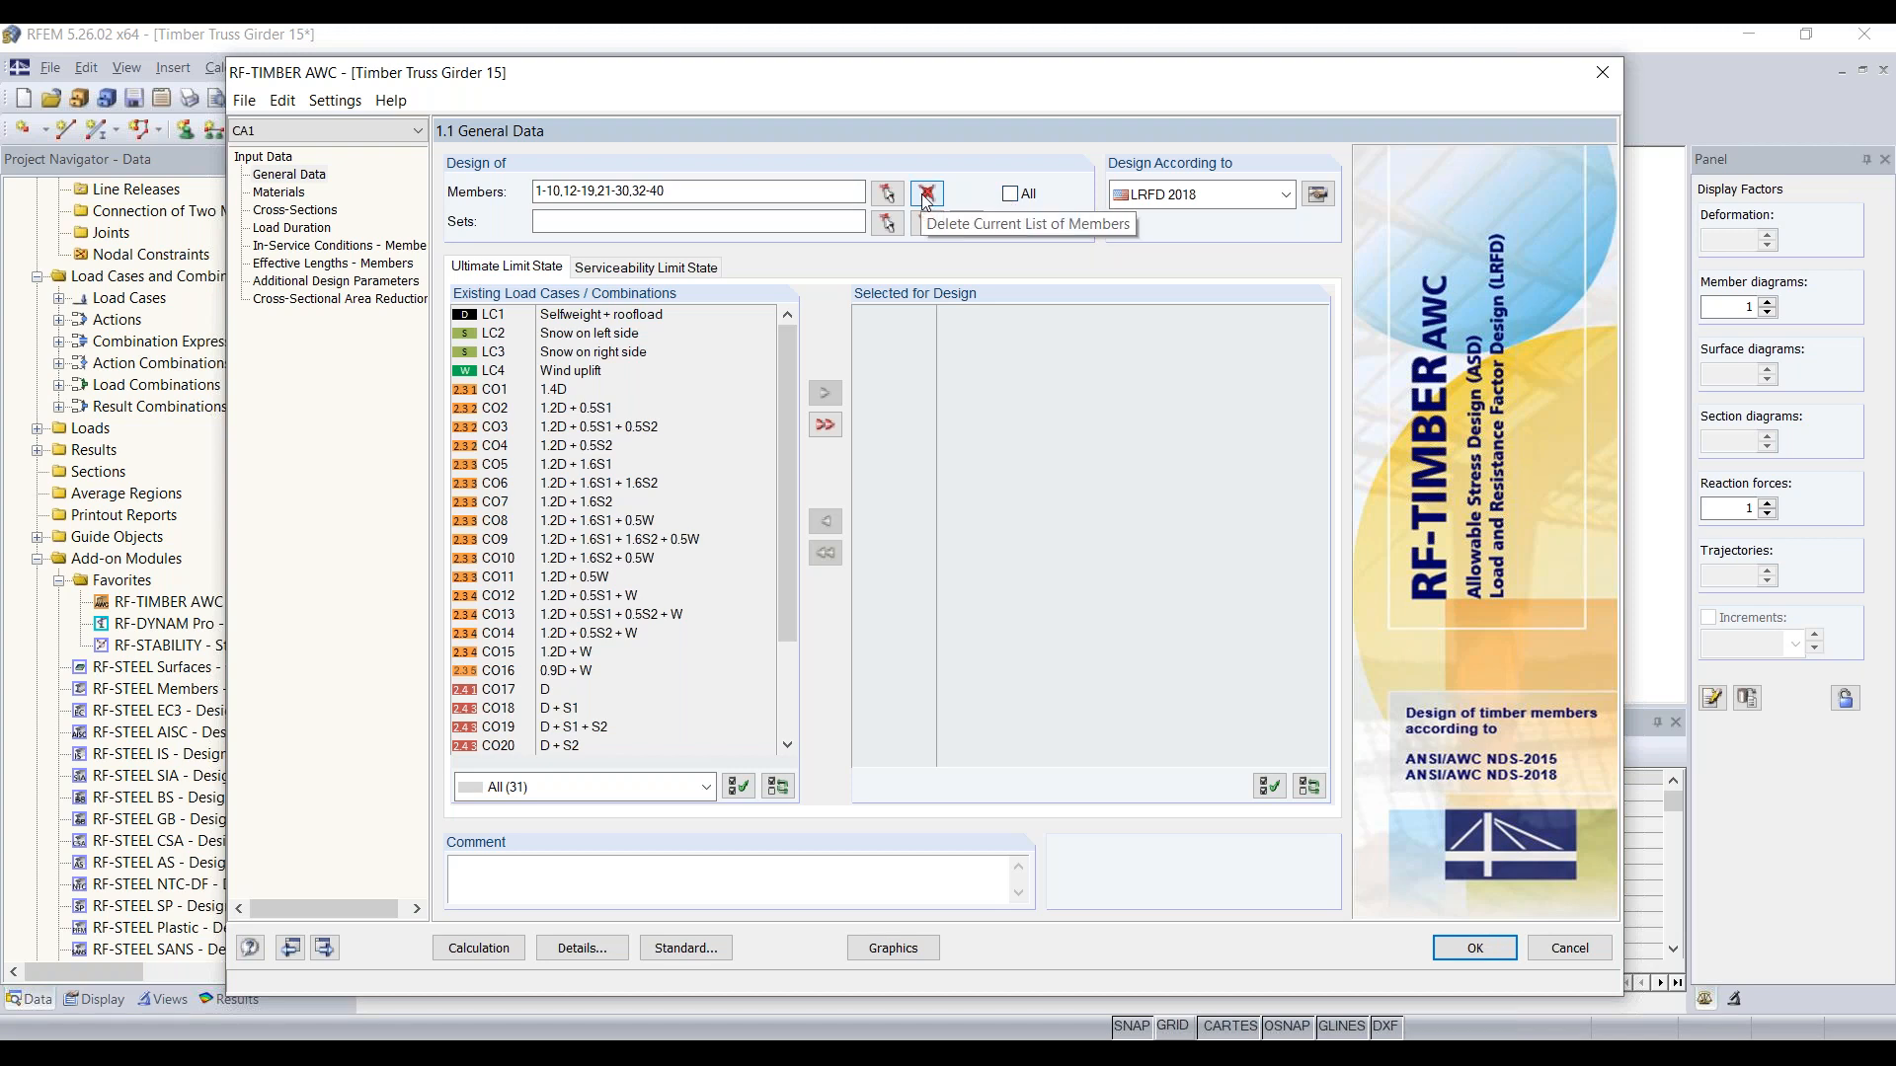
click(926, 194)
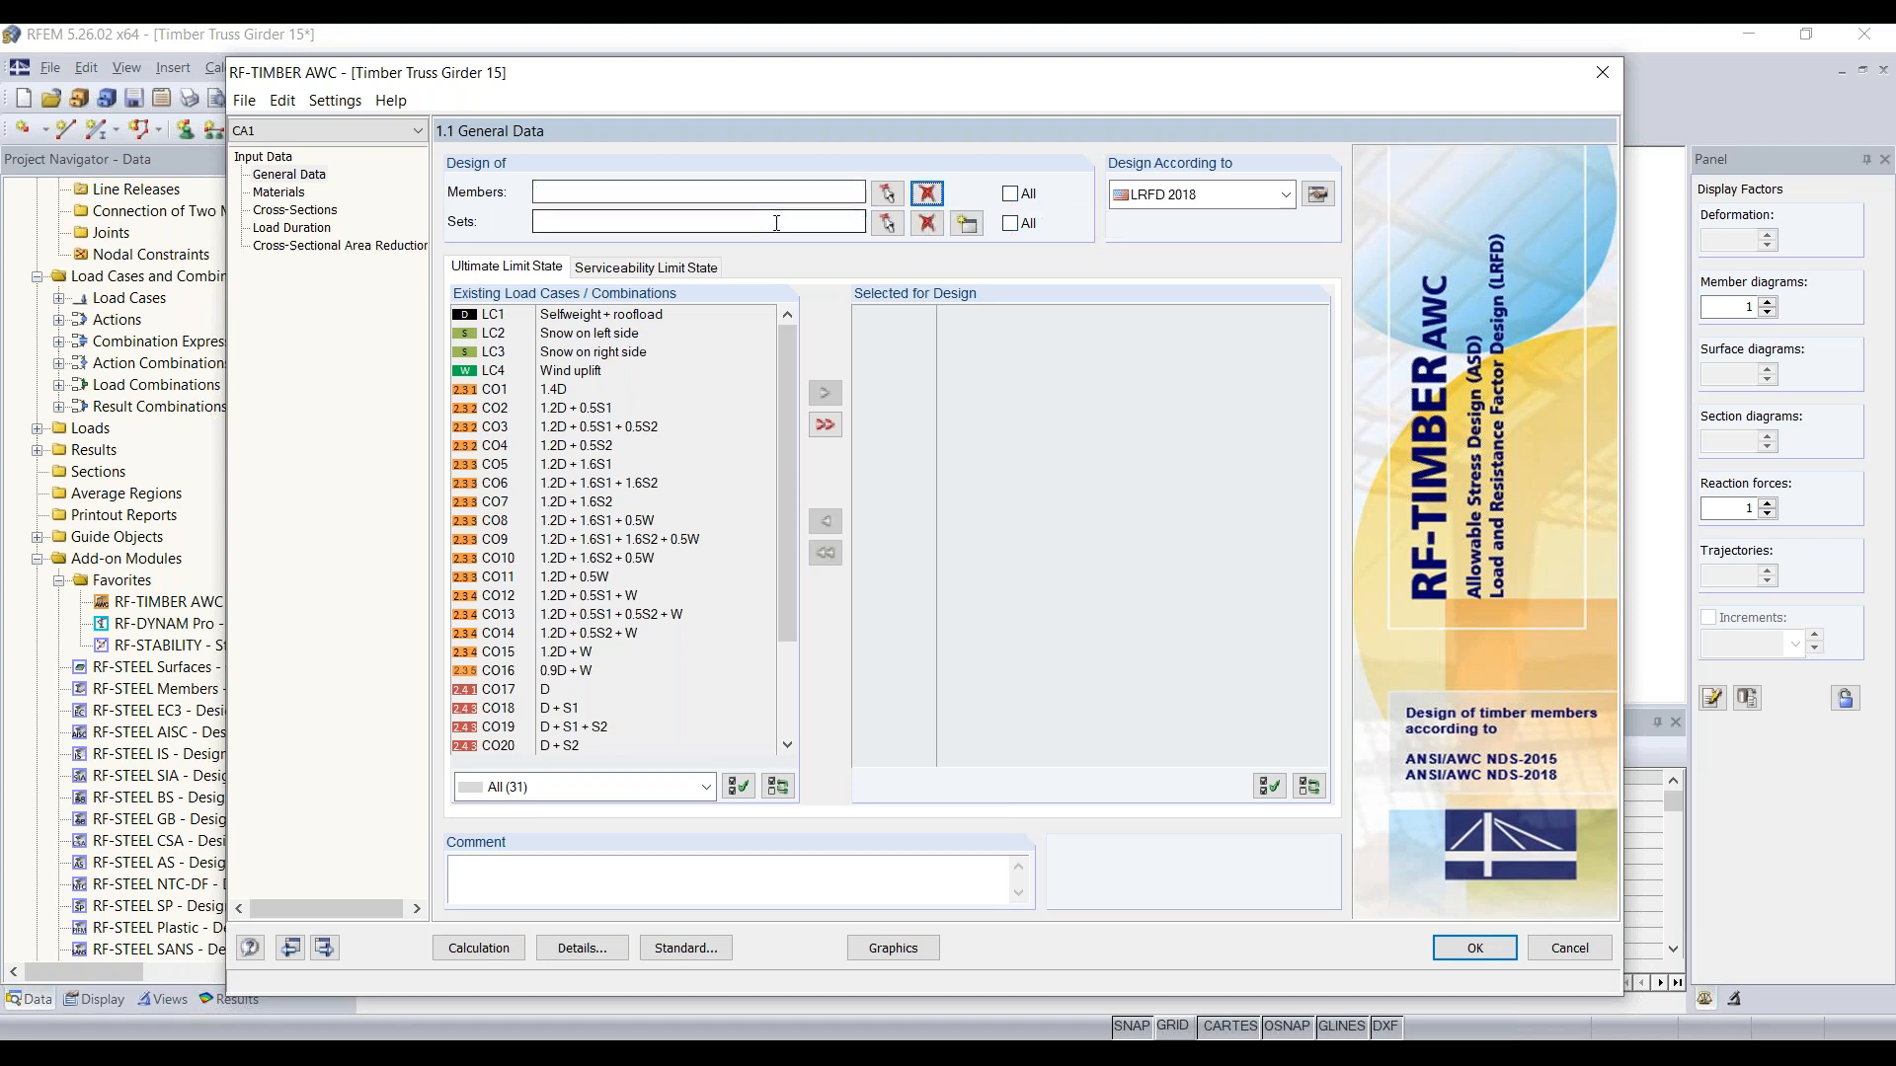
click(1011, 224)
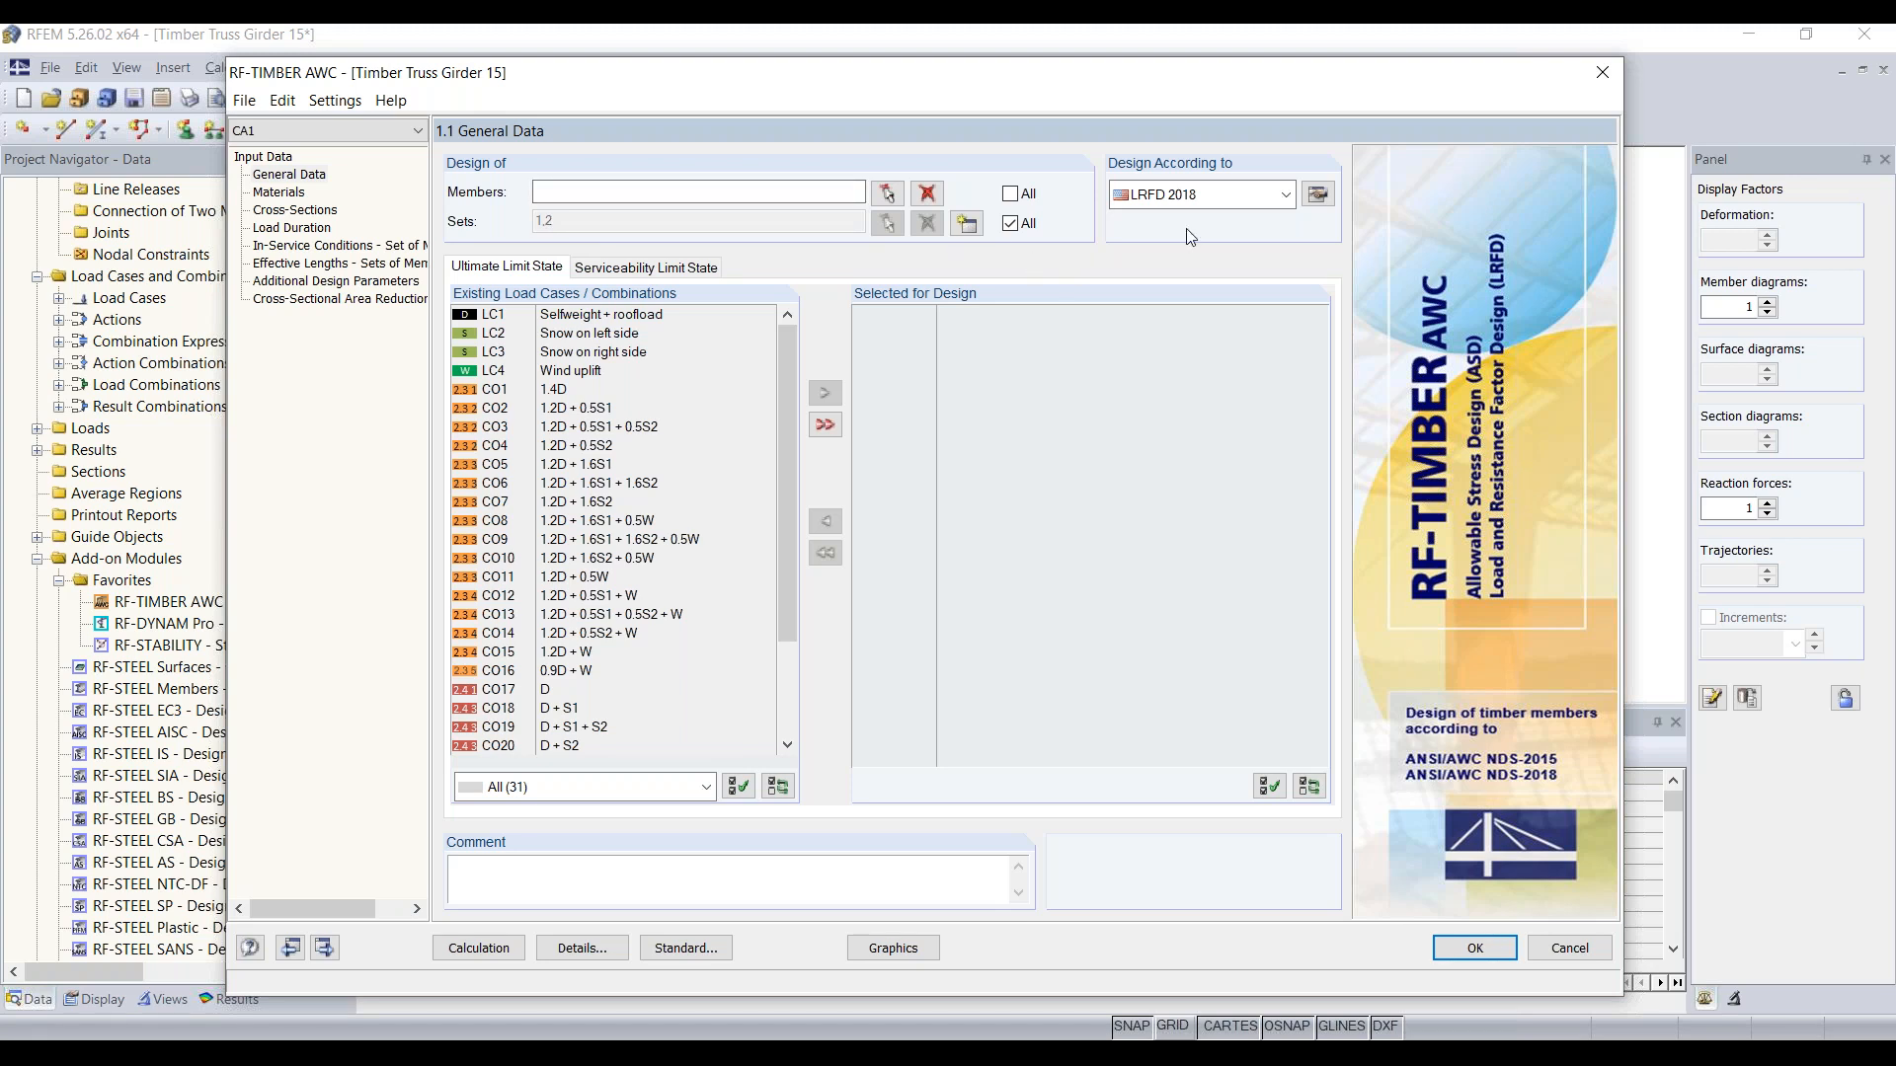
Step: Choose LRFD 2018 as the design standard and add load combinations CO1 to CO16 to the ultimate limit state design
click(1221, 204)
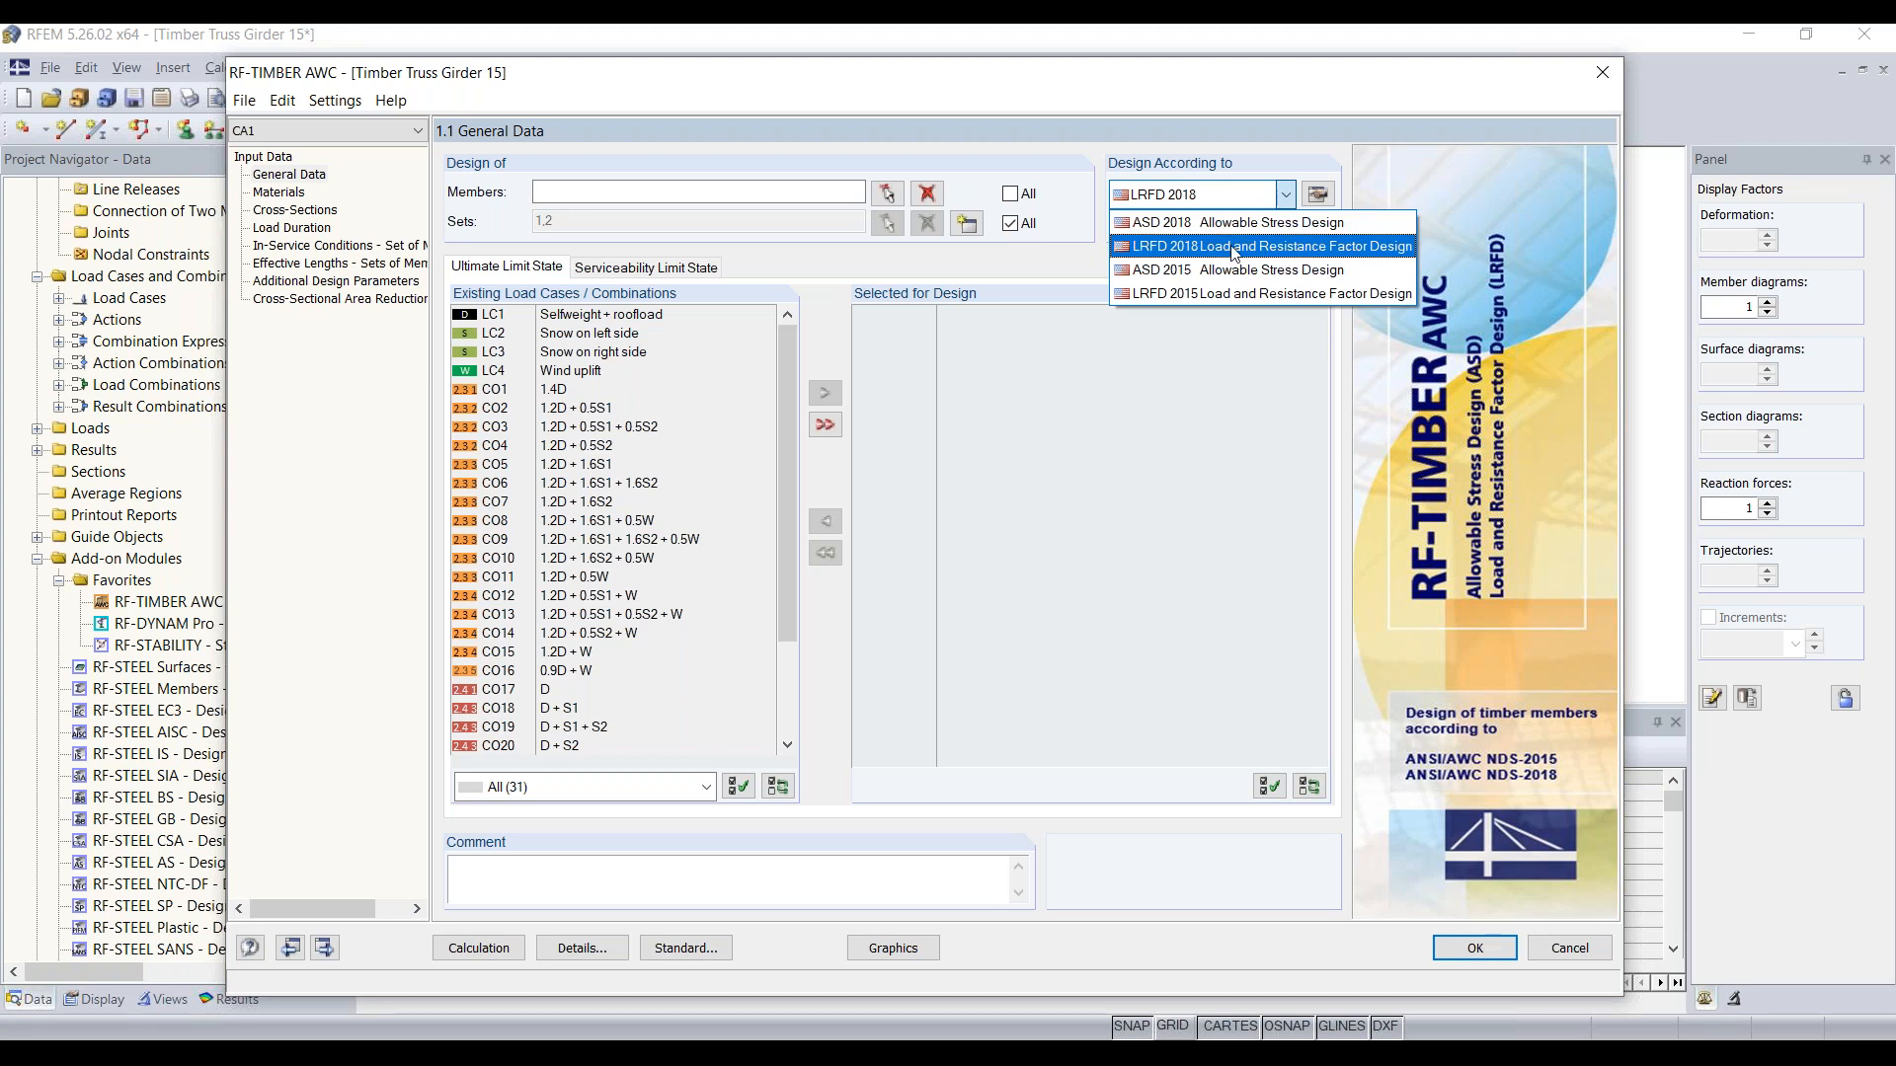
click(1234, 249)
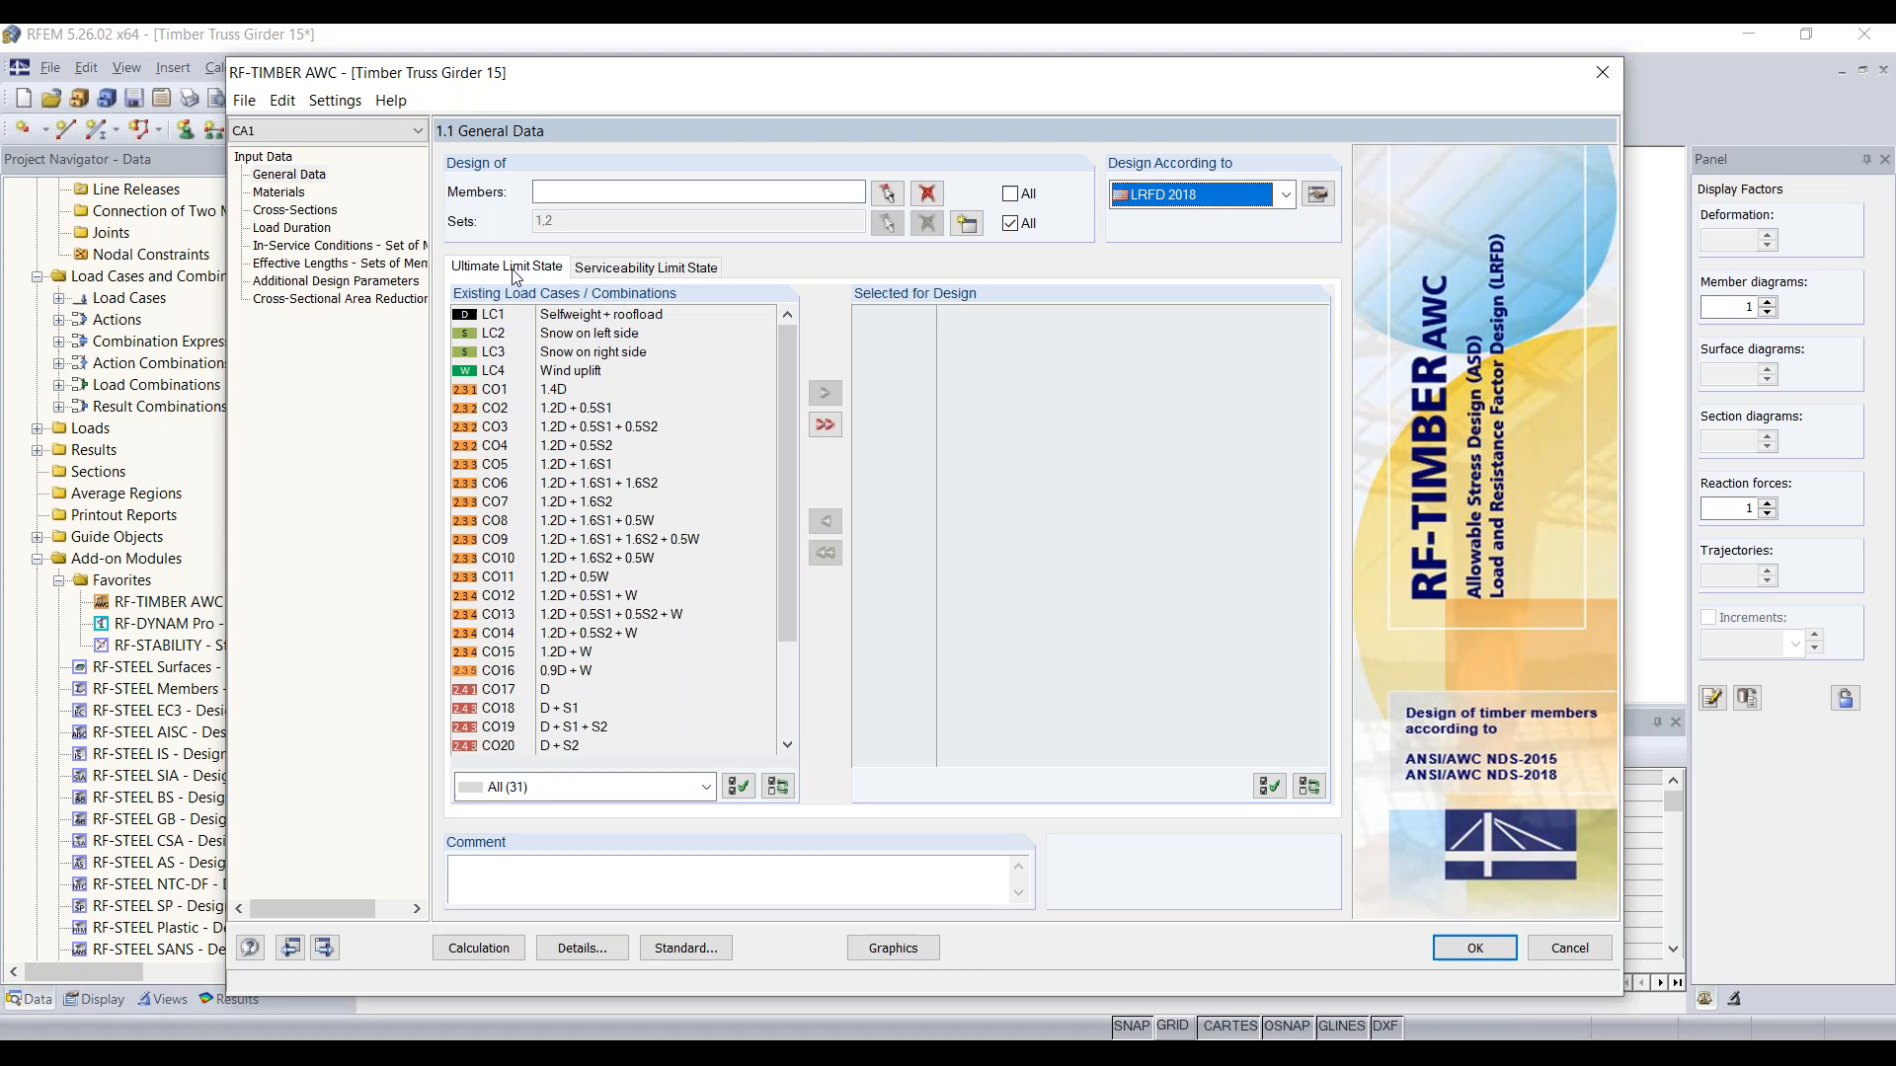
click(527, 391)
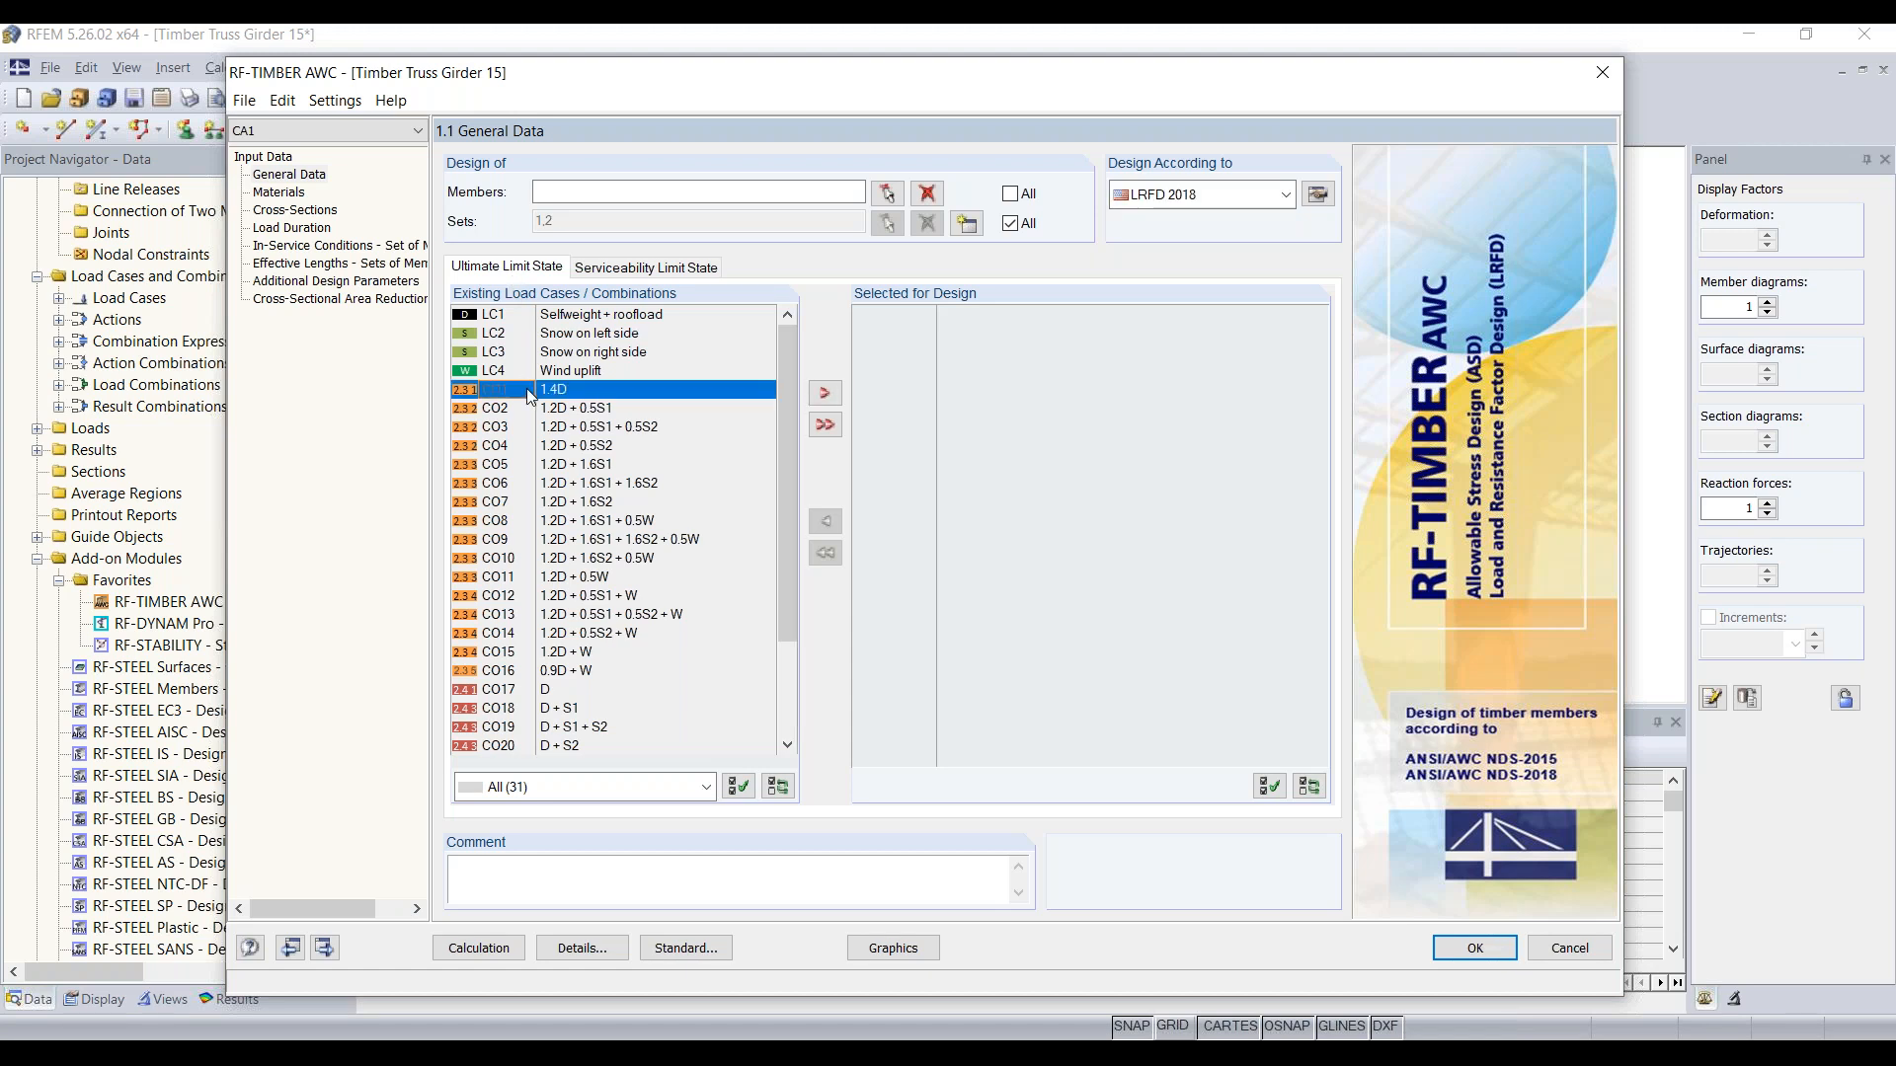
shift+click(561, 680)
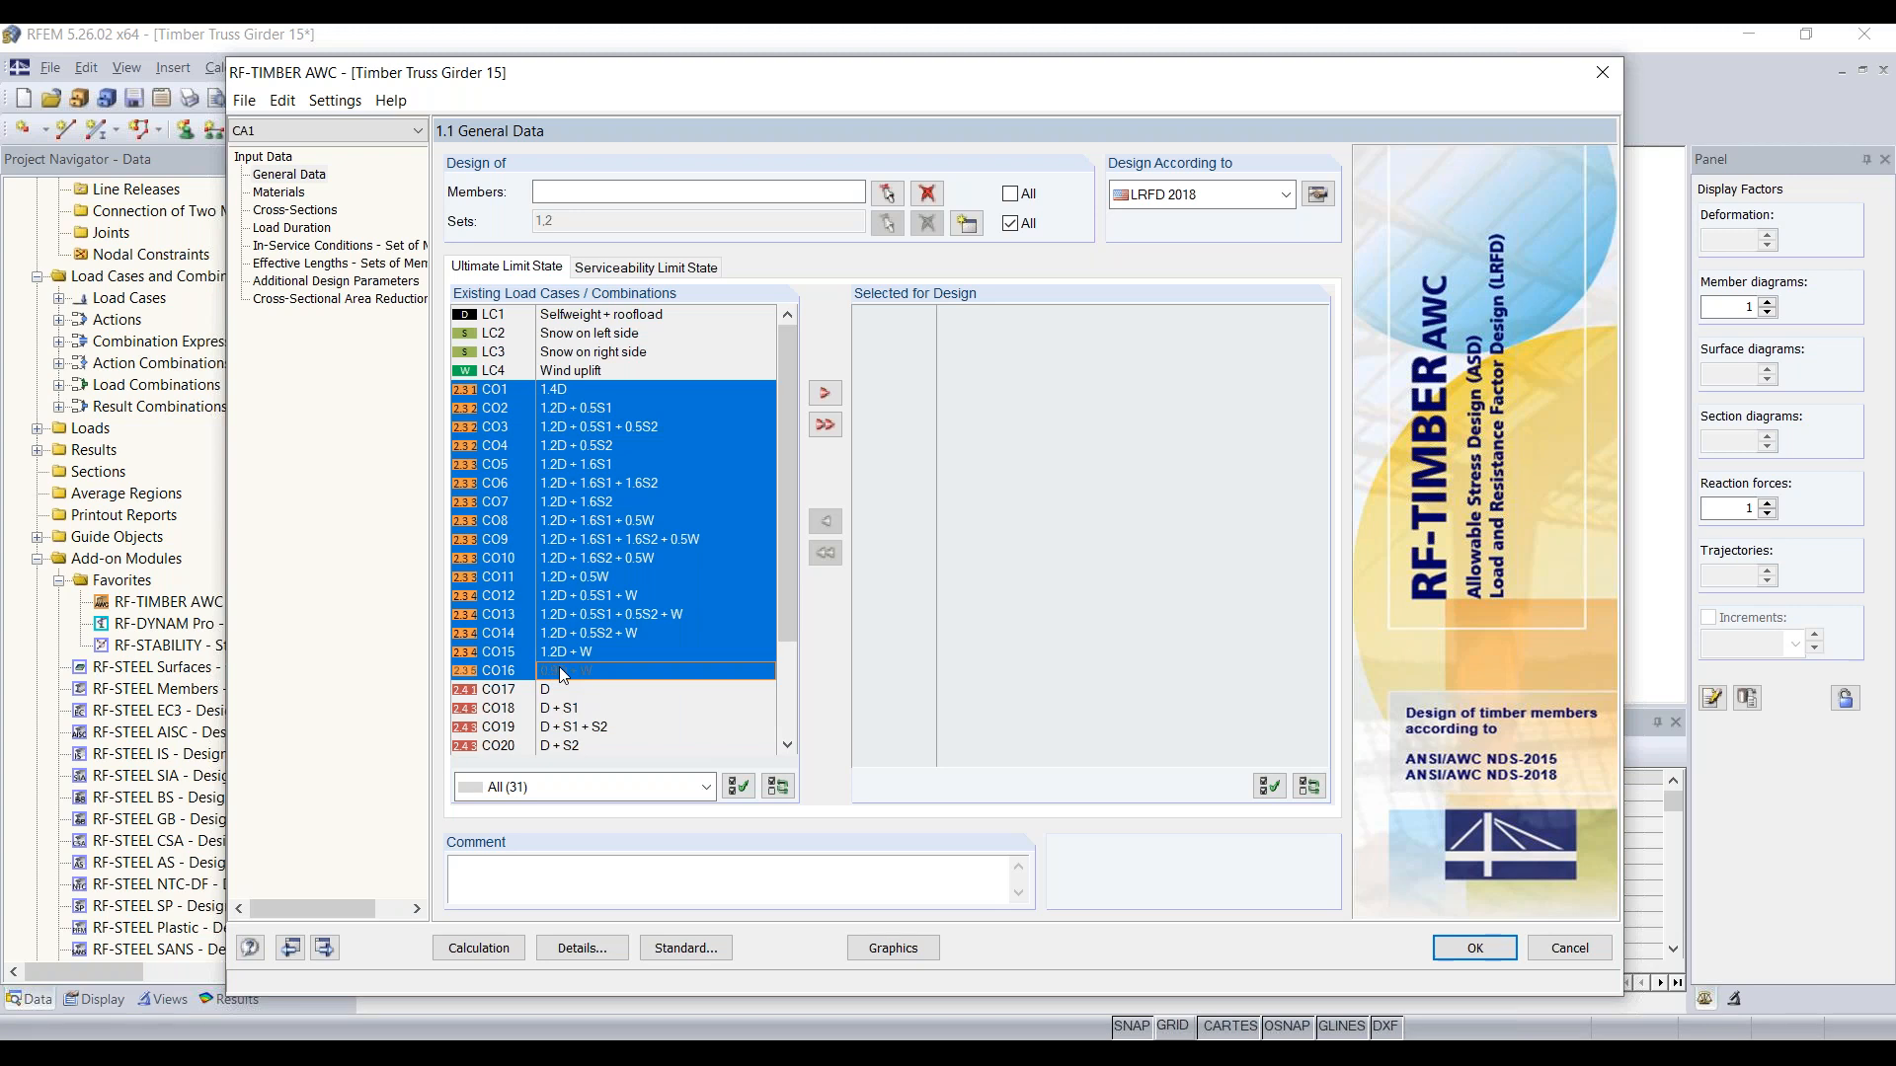
click(824, 393)
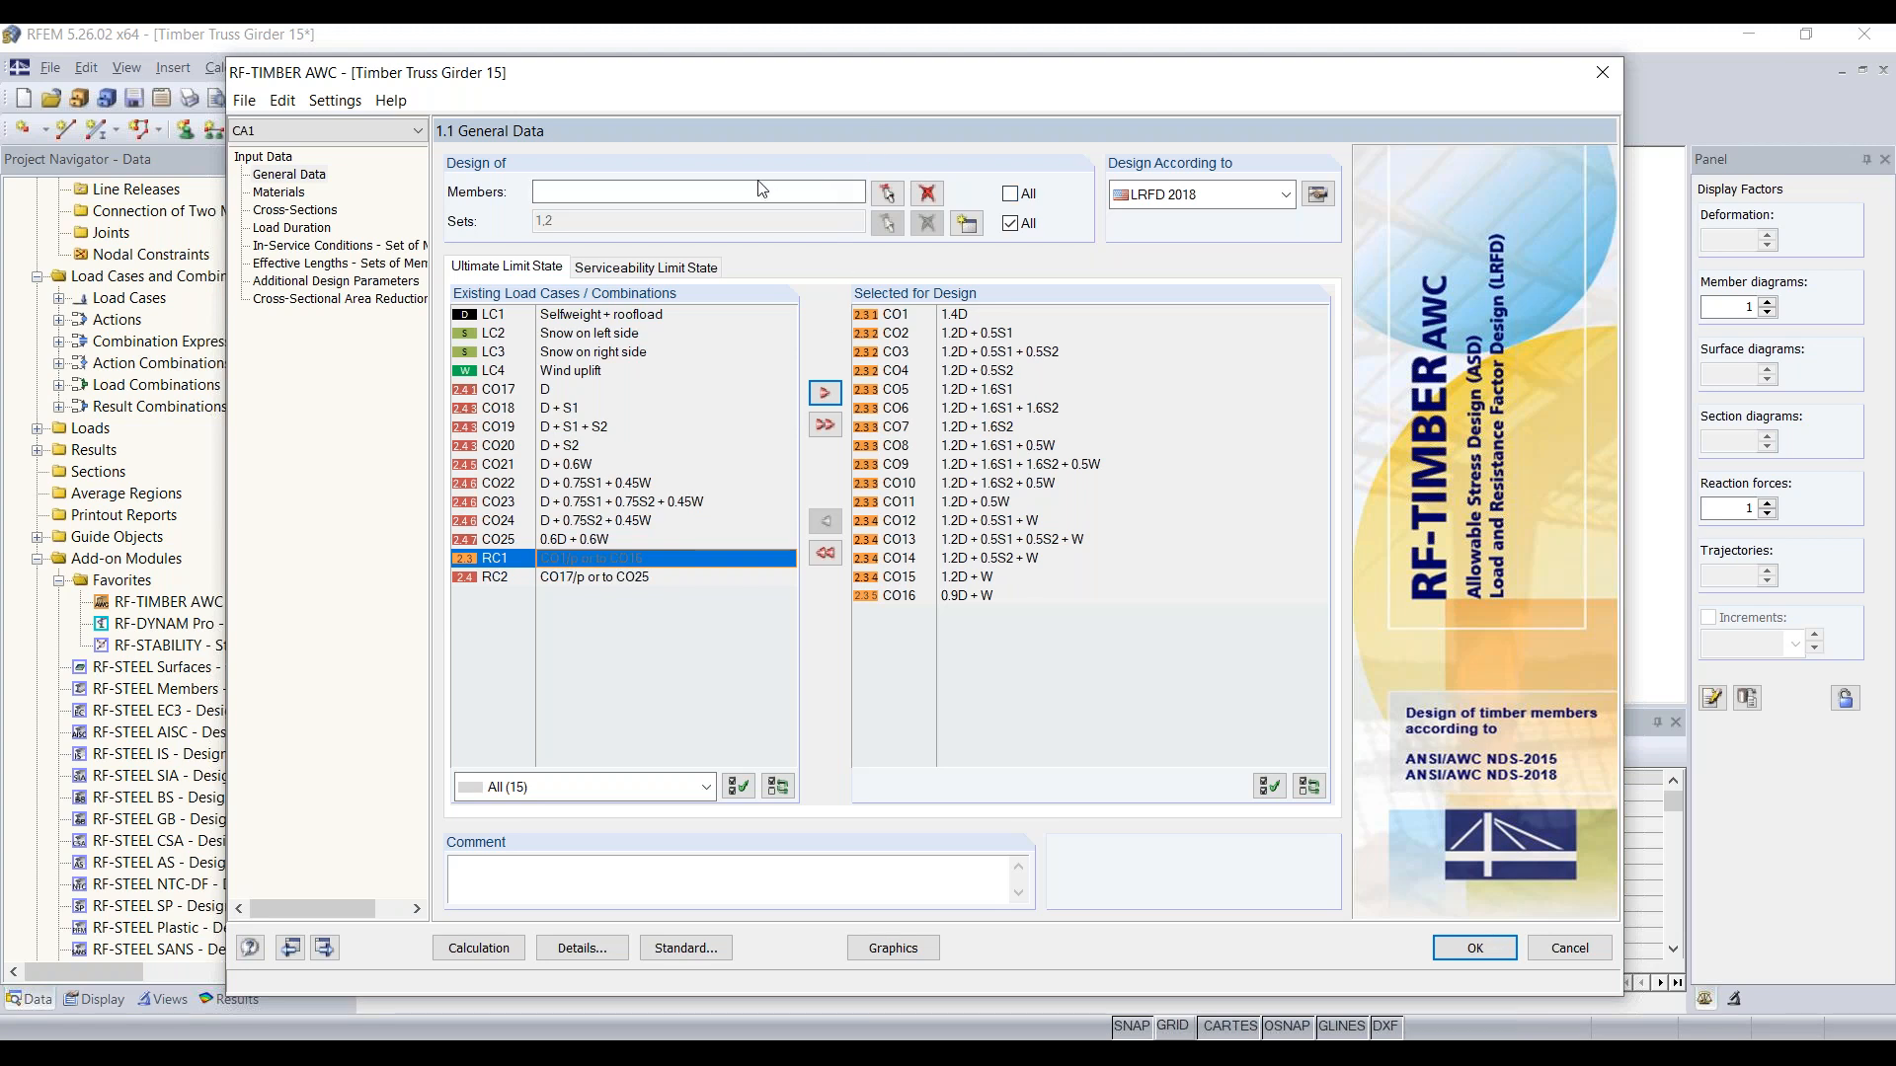
Step: Review the design materials, including the properties of glulam material 2, and the cross-sections assigned to the members
click(287, 190)
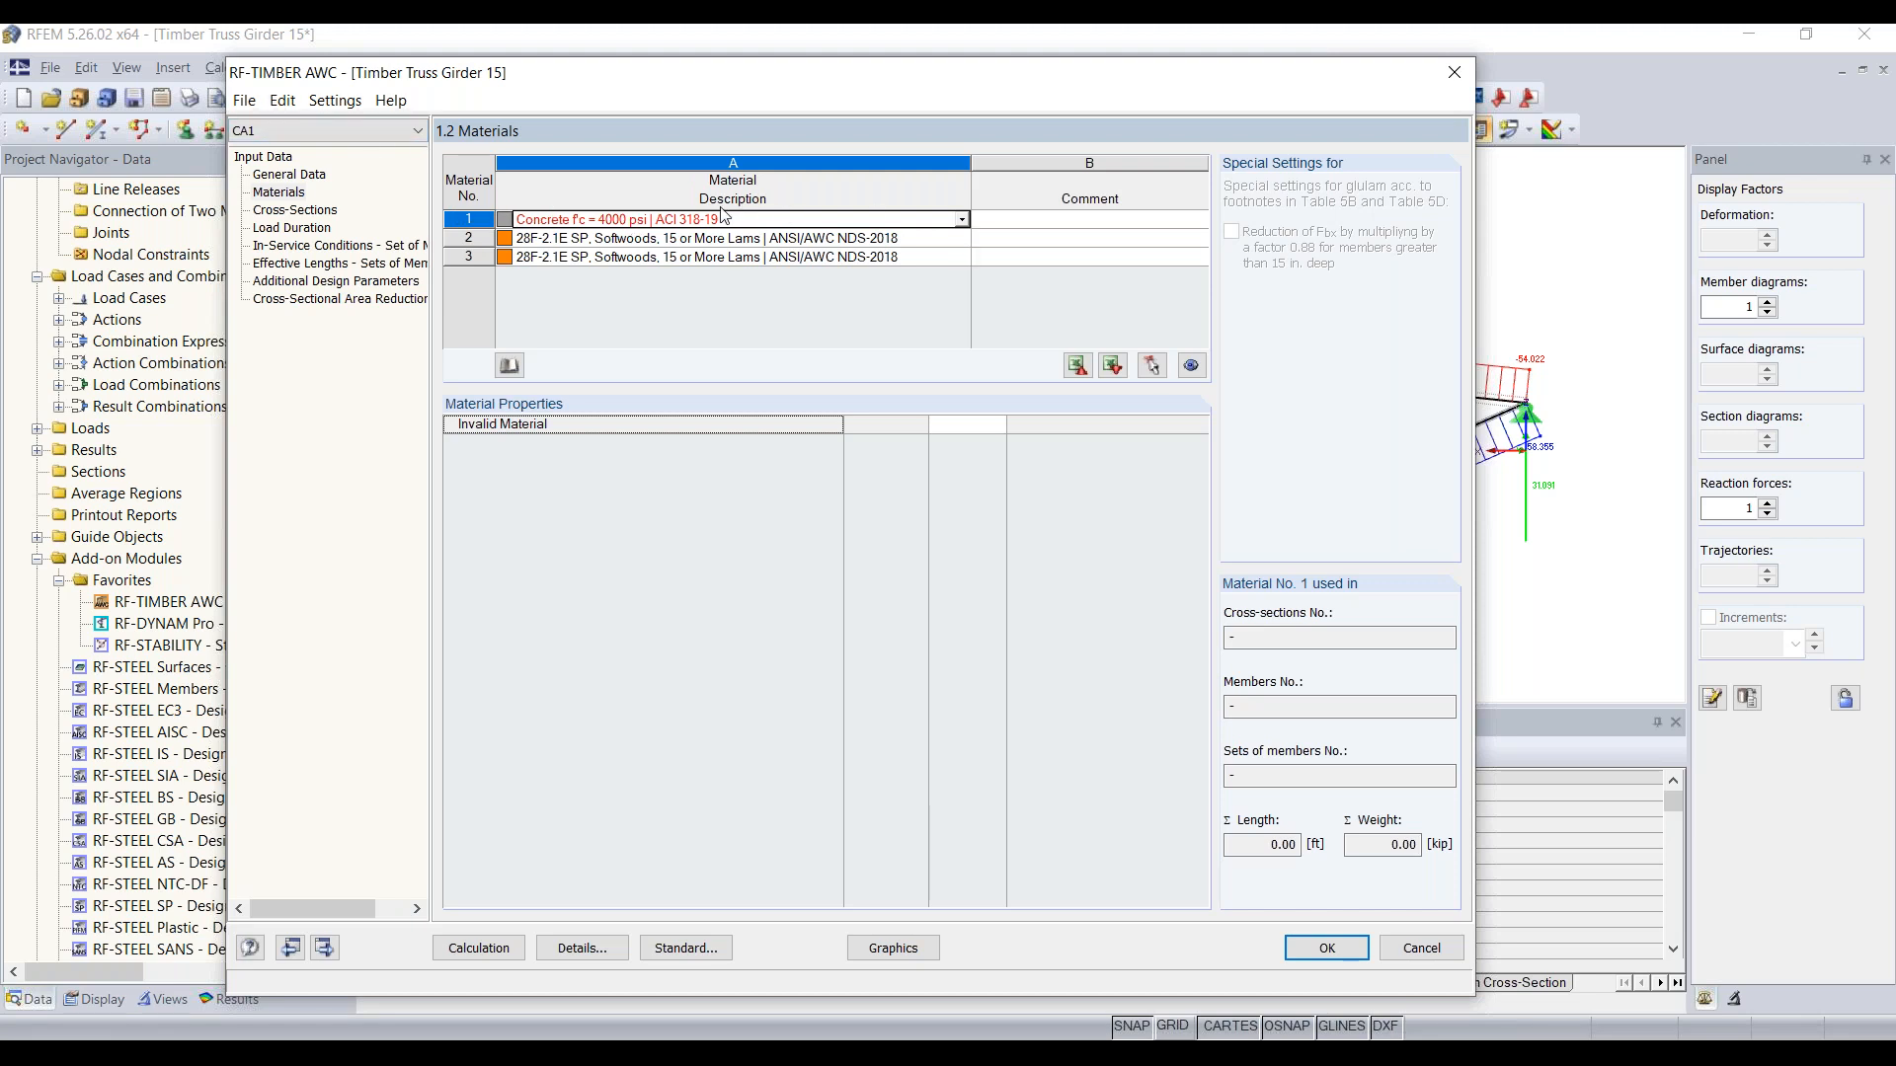
click(654, 237)
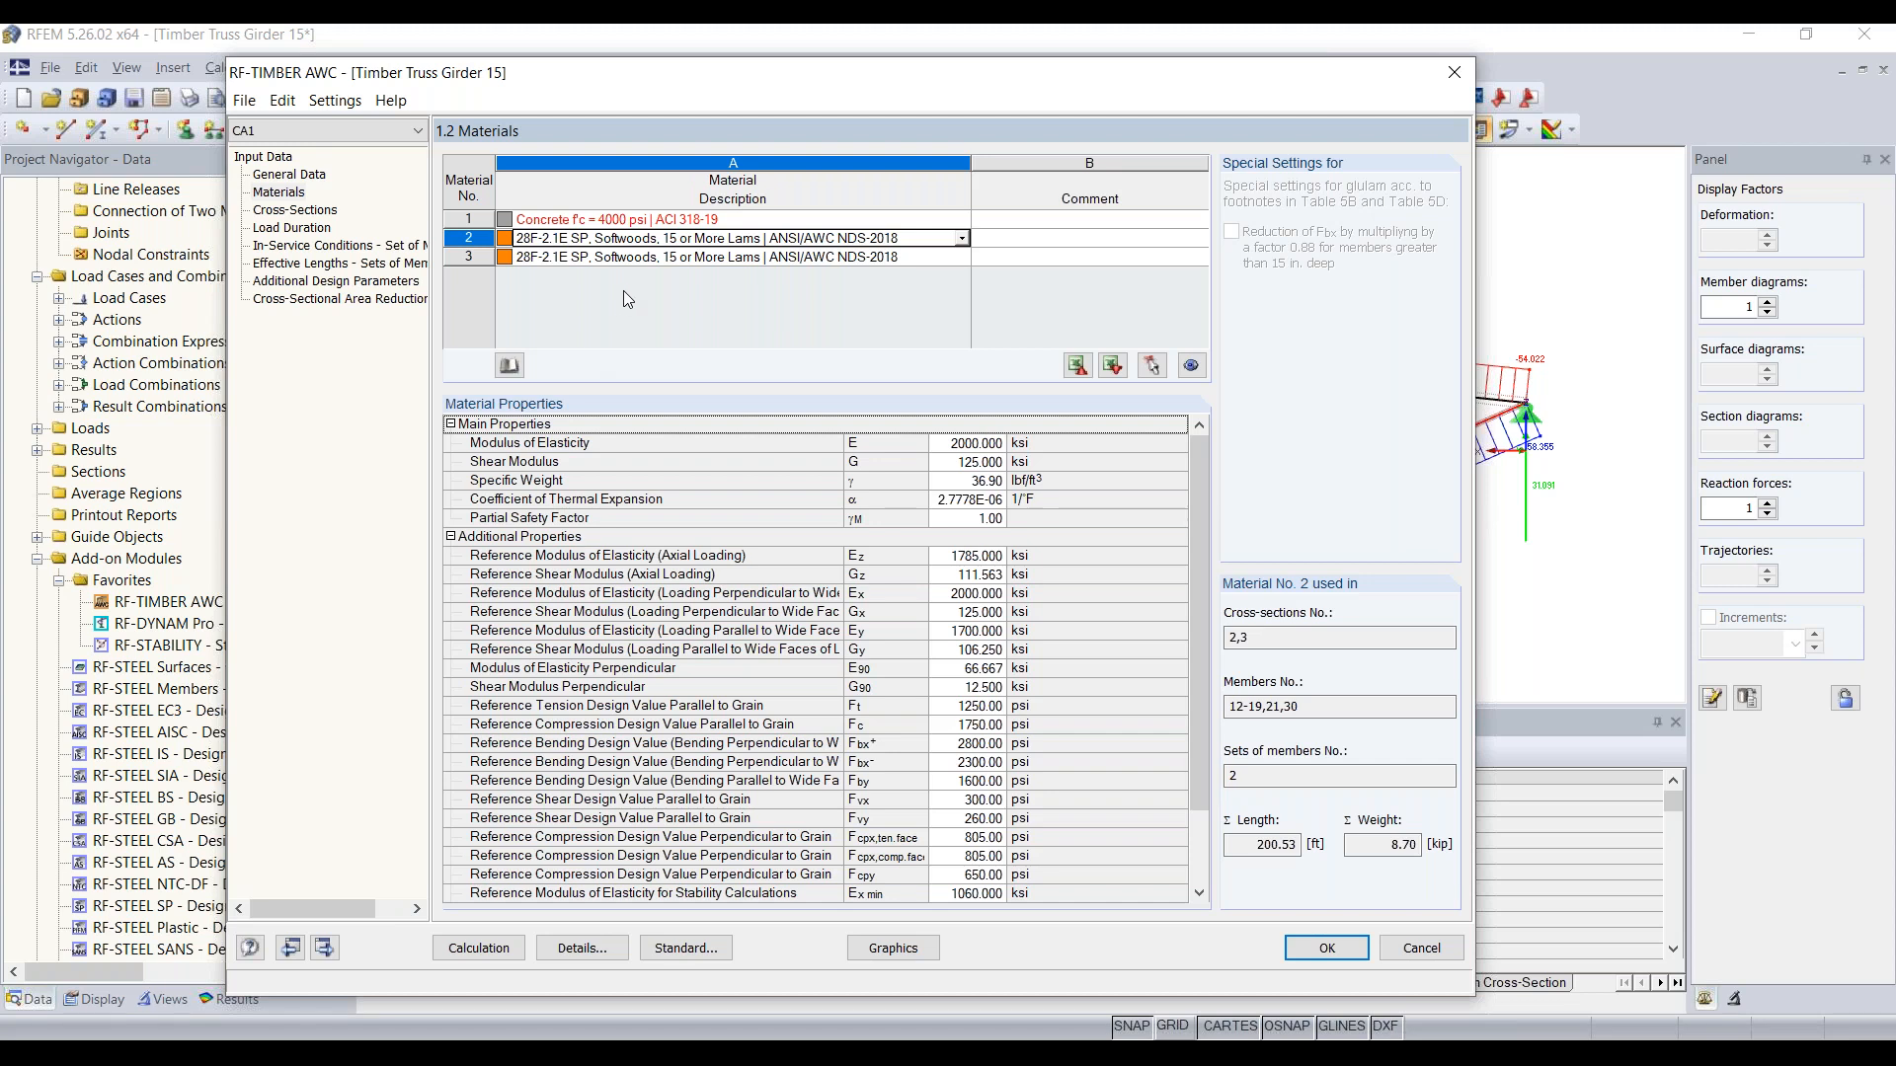
scroll(912, 709, down, 2)
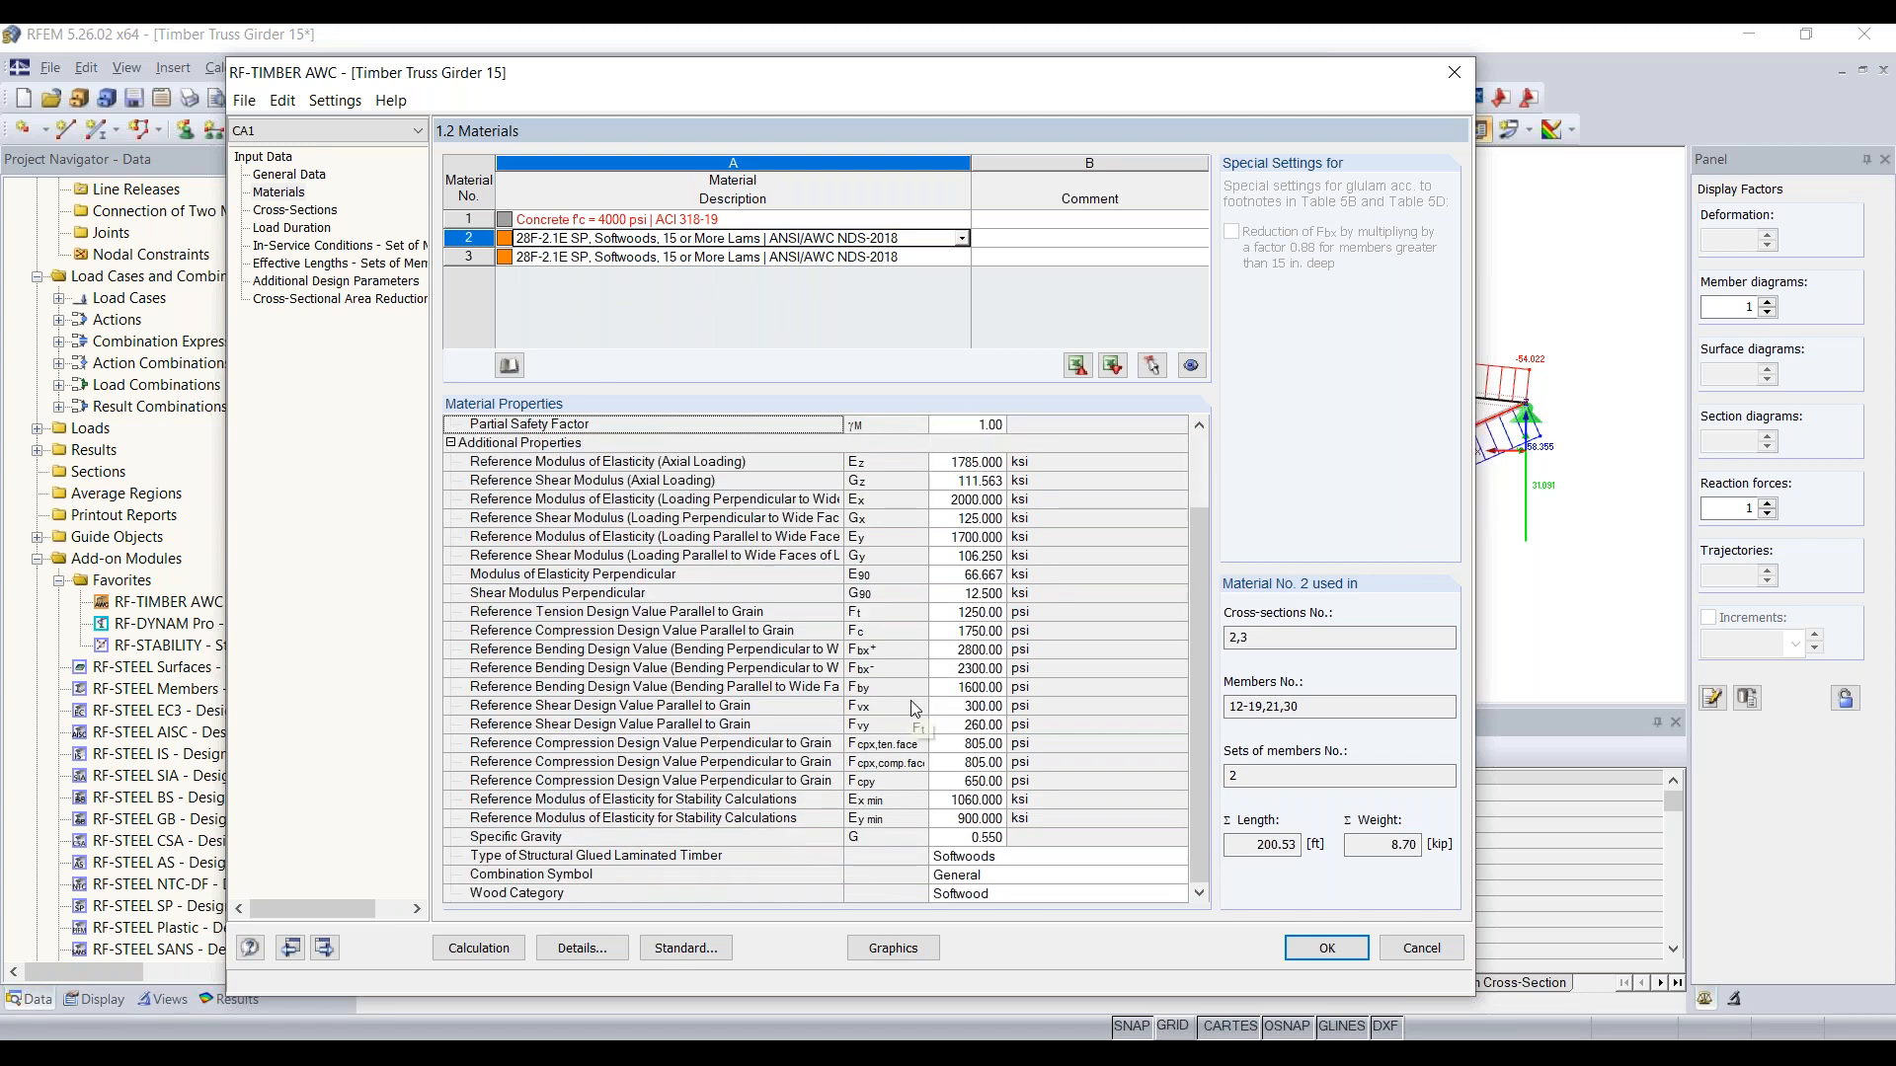
scroll(838, 745, up, 2)
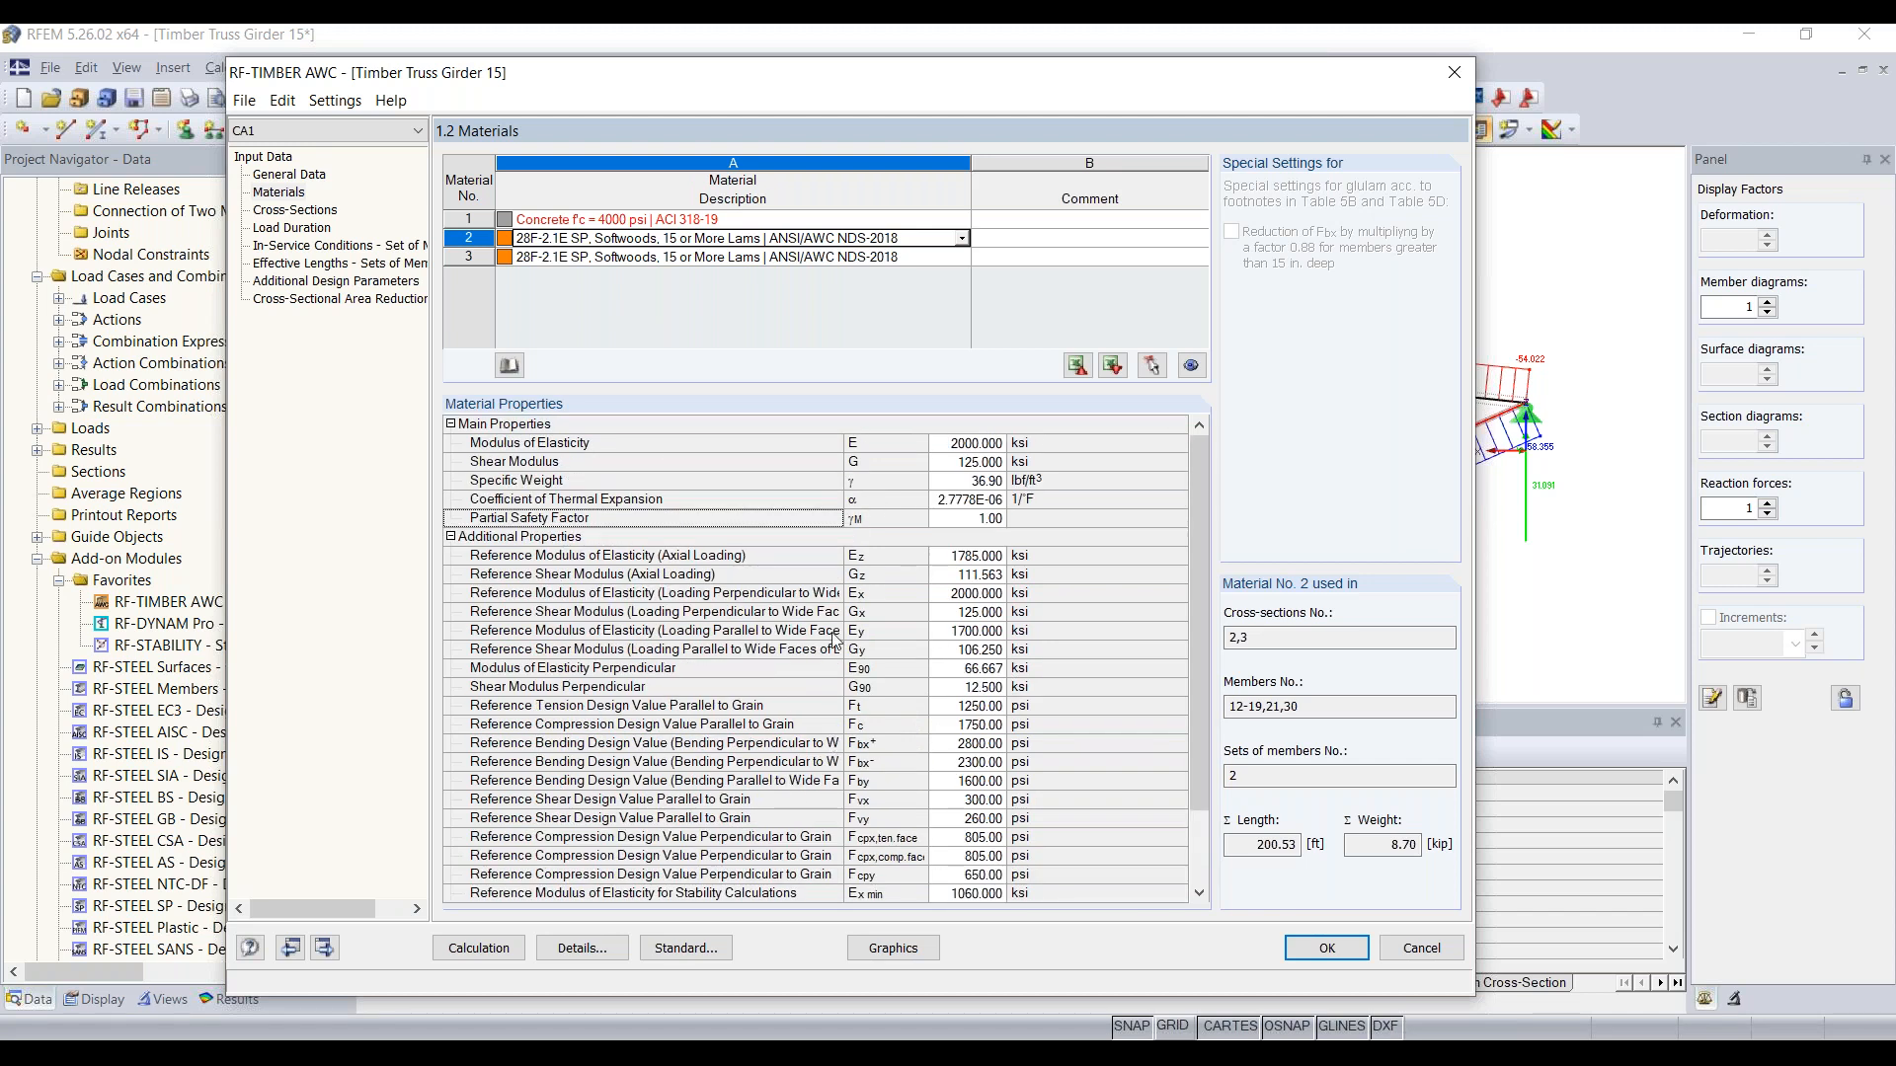
click(288, 211)
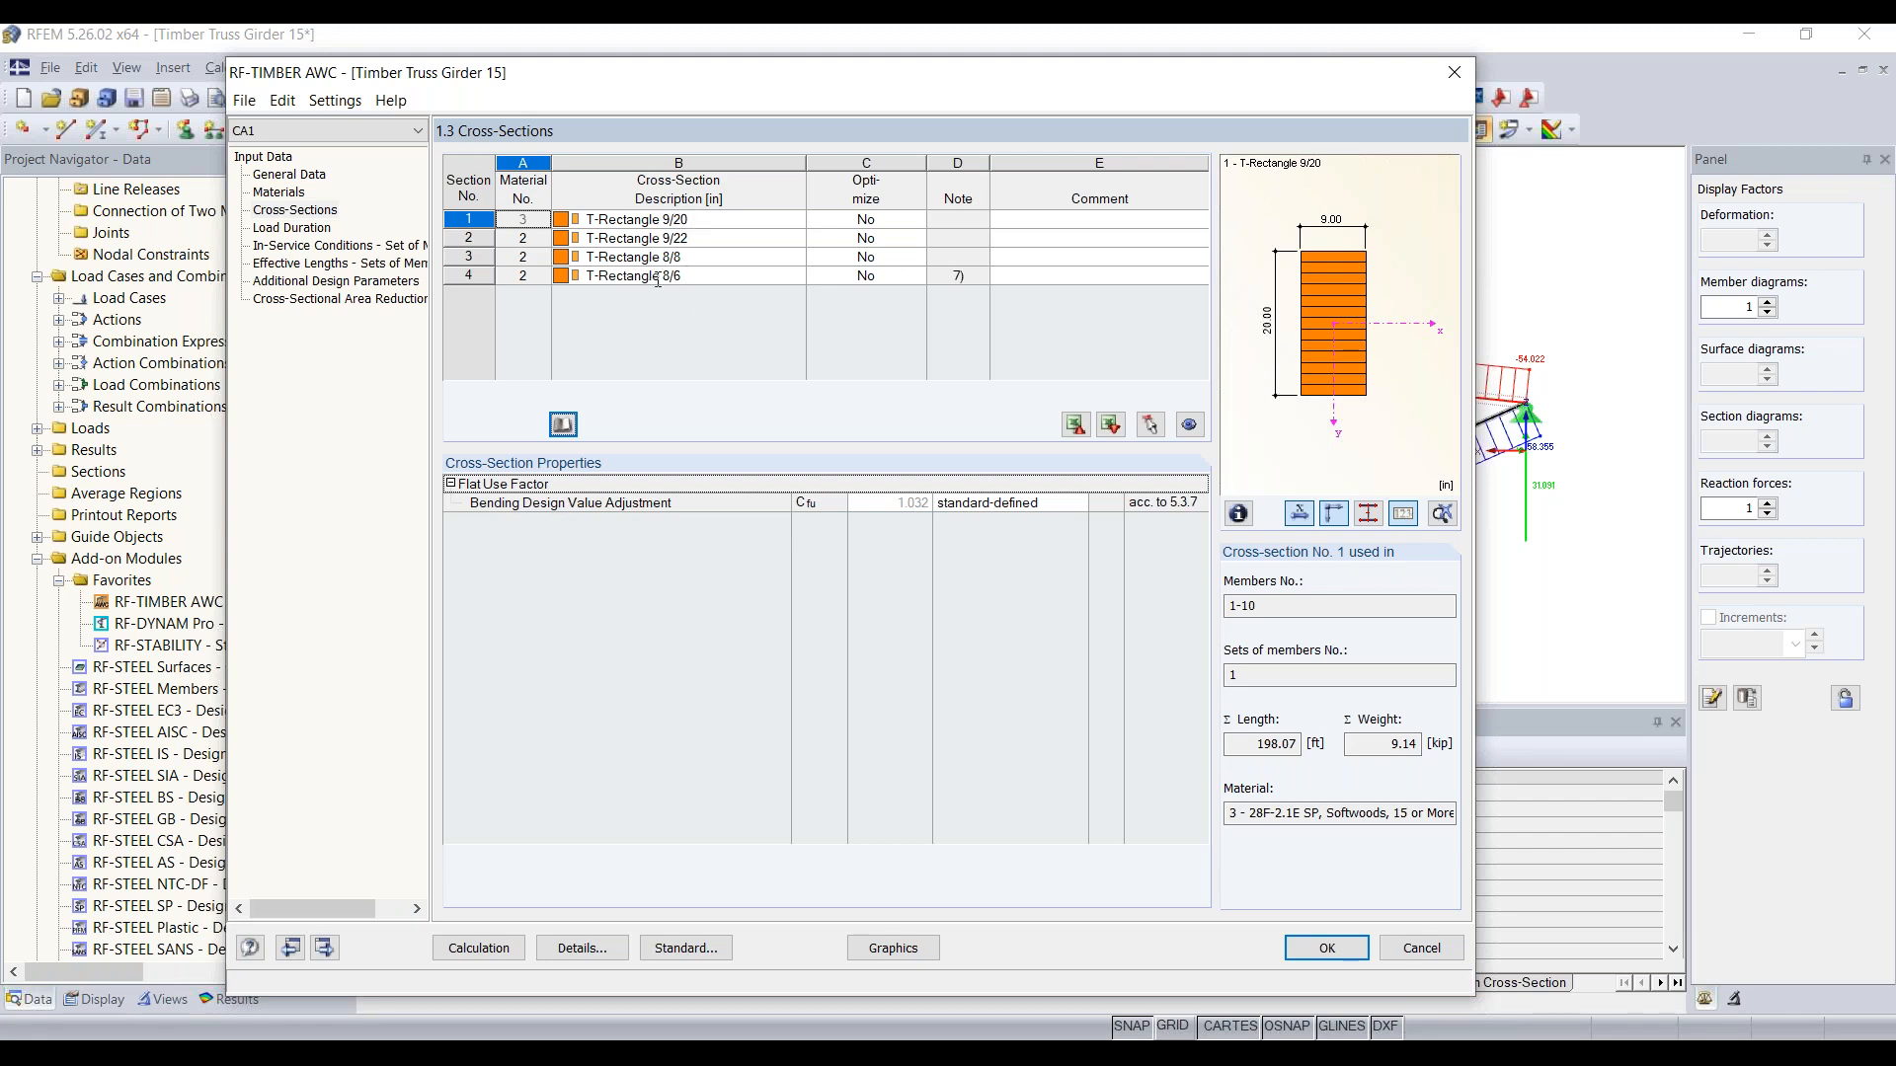
click(683, 221)
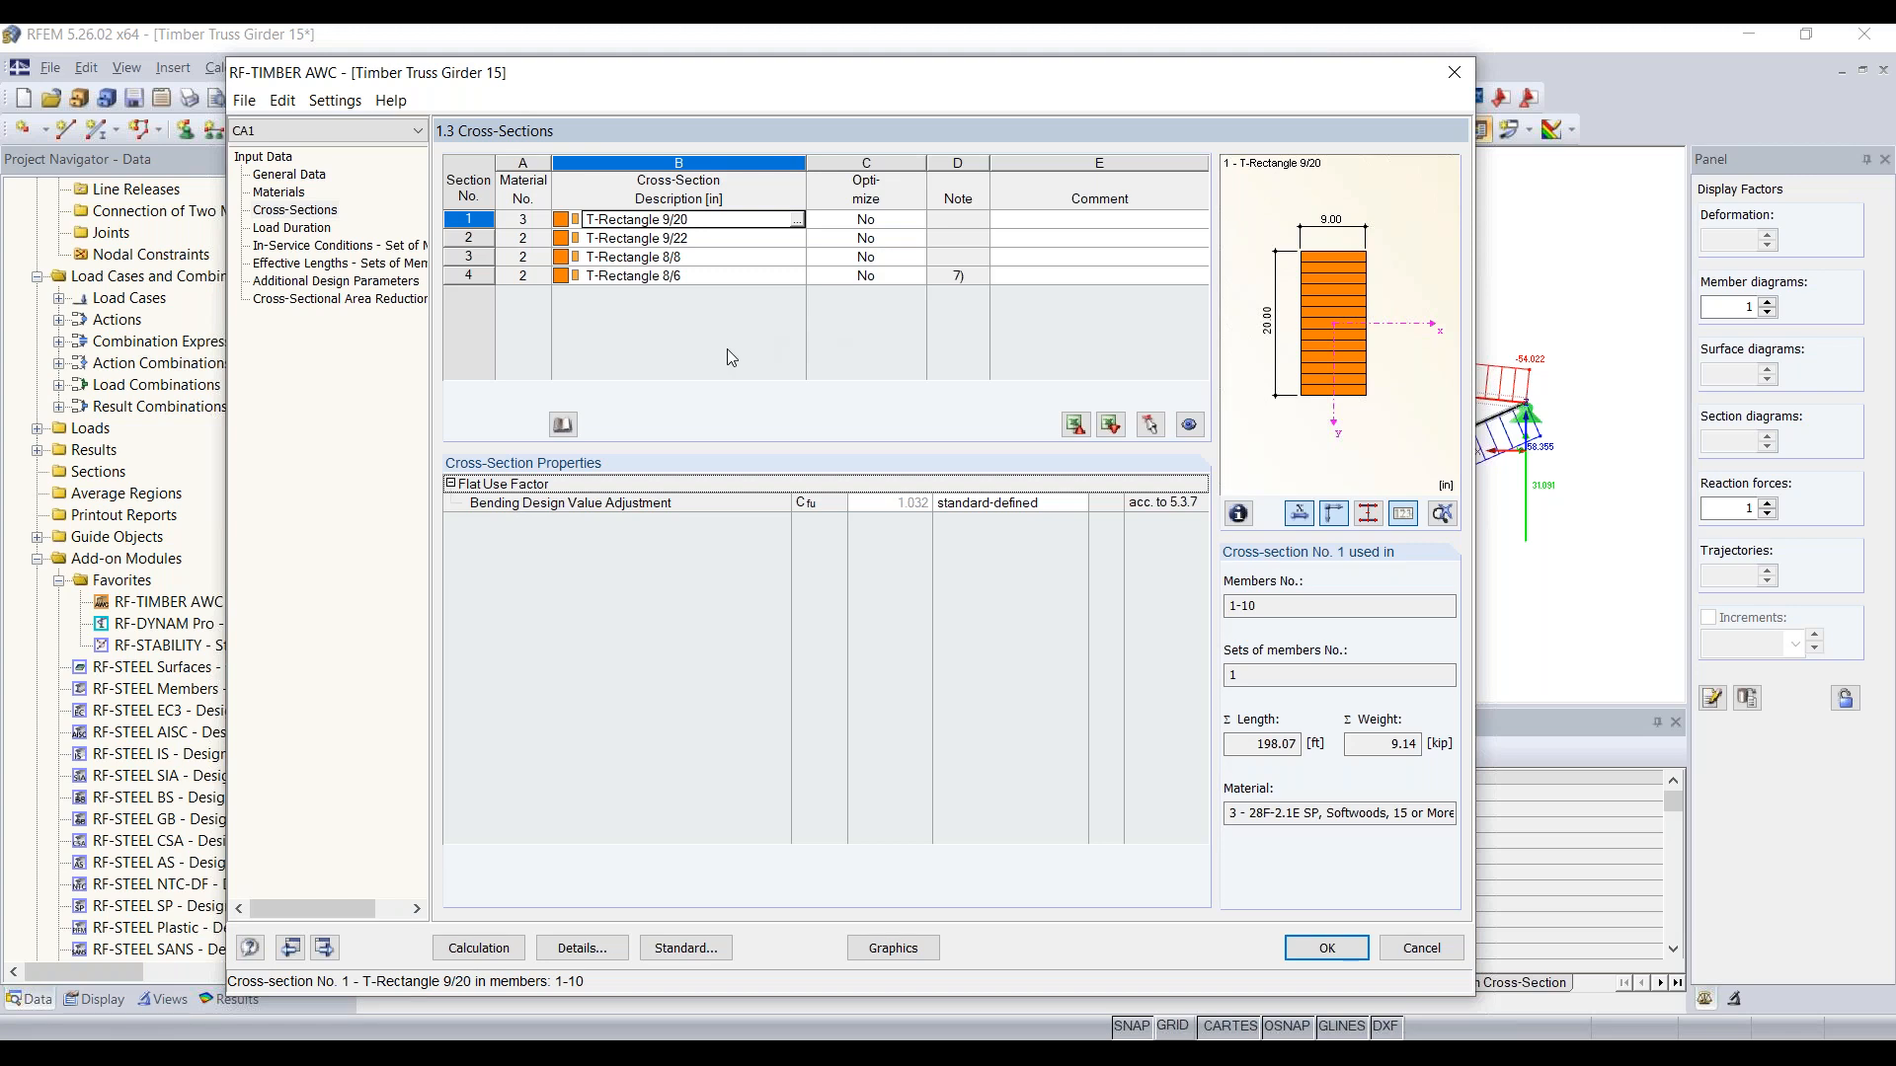
Step: Check the time effect factors for load duration under user-defined settings and under the design situation or shortest load duration option
click(278, 231)
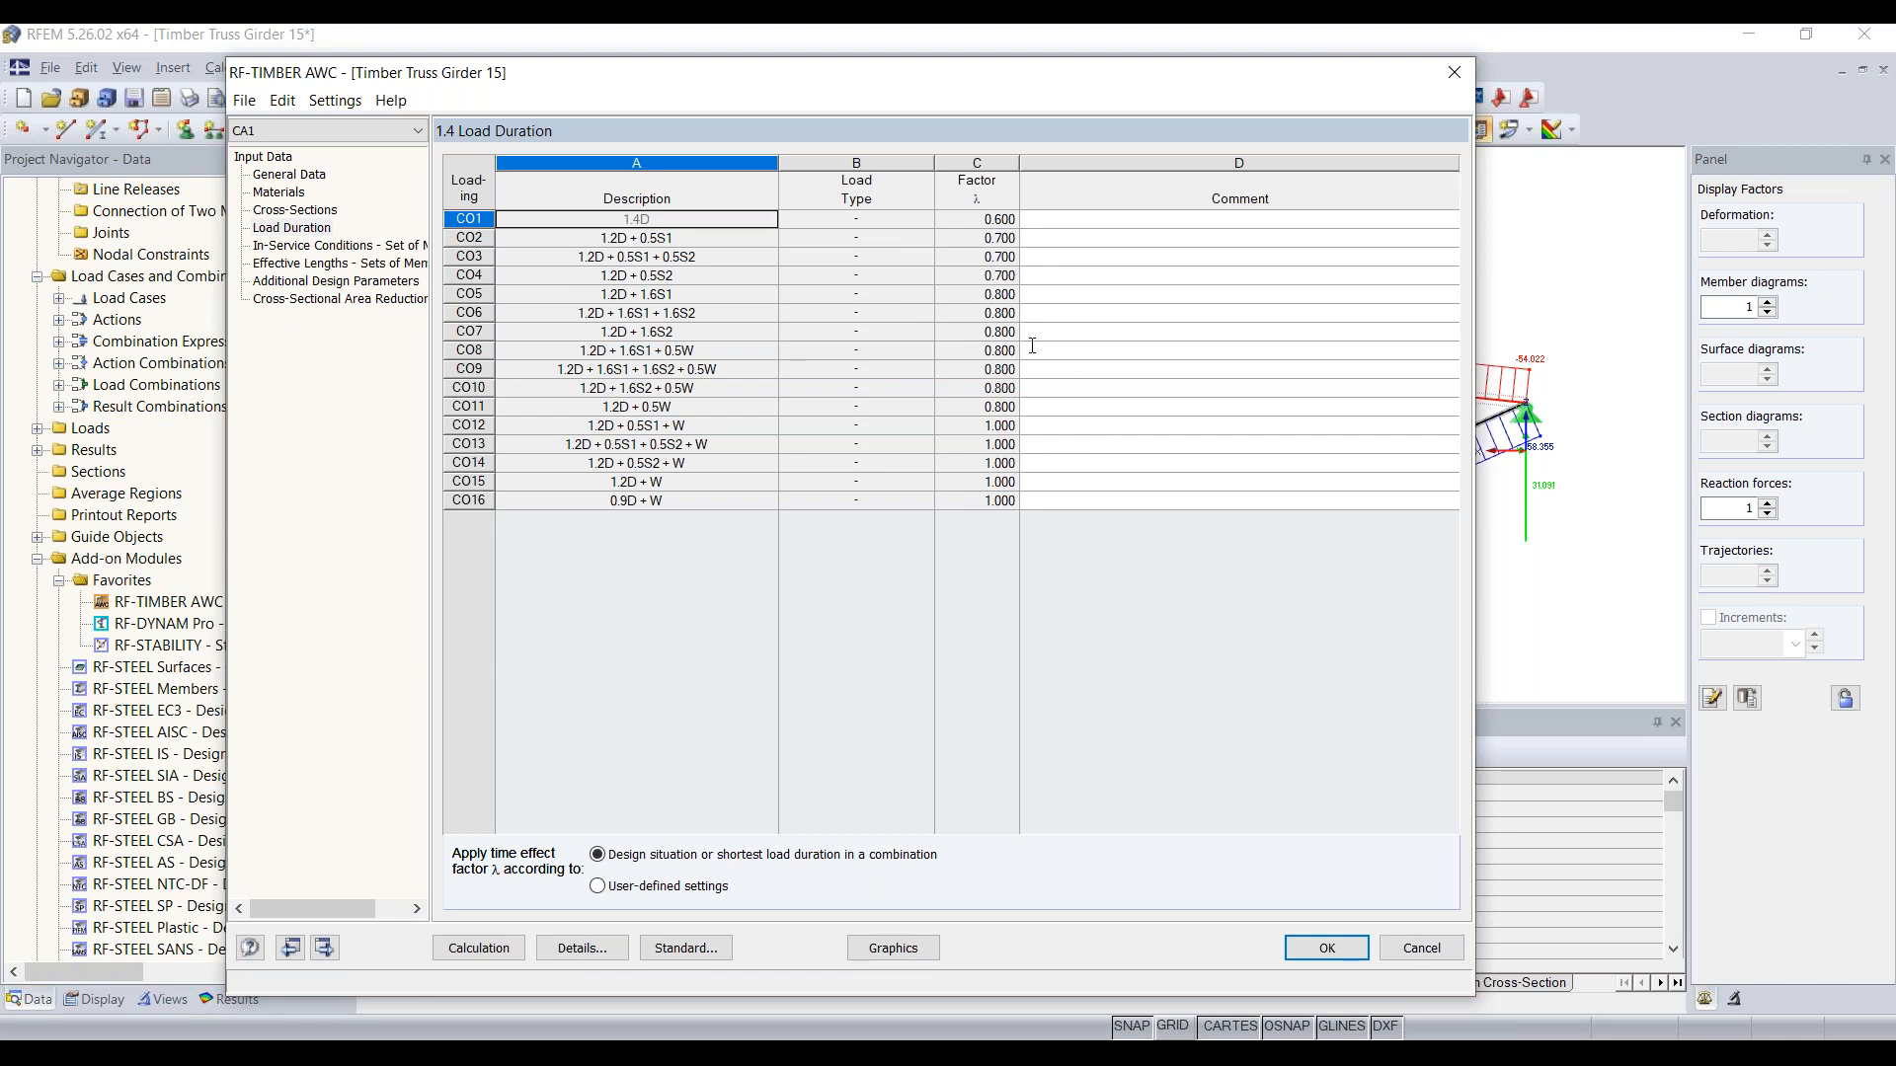
click(913, 223)
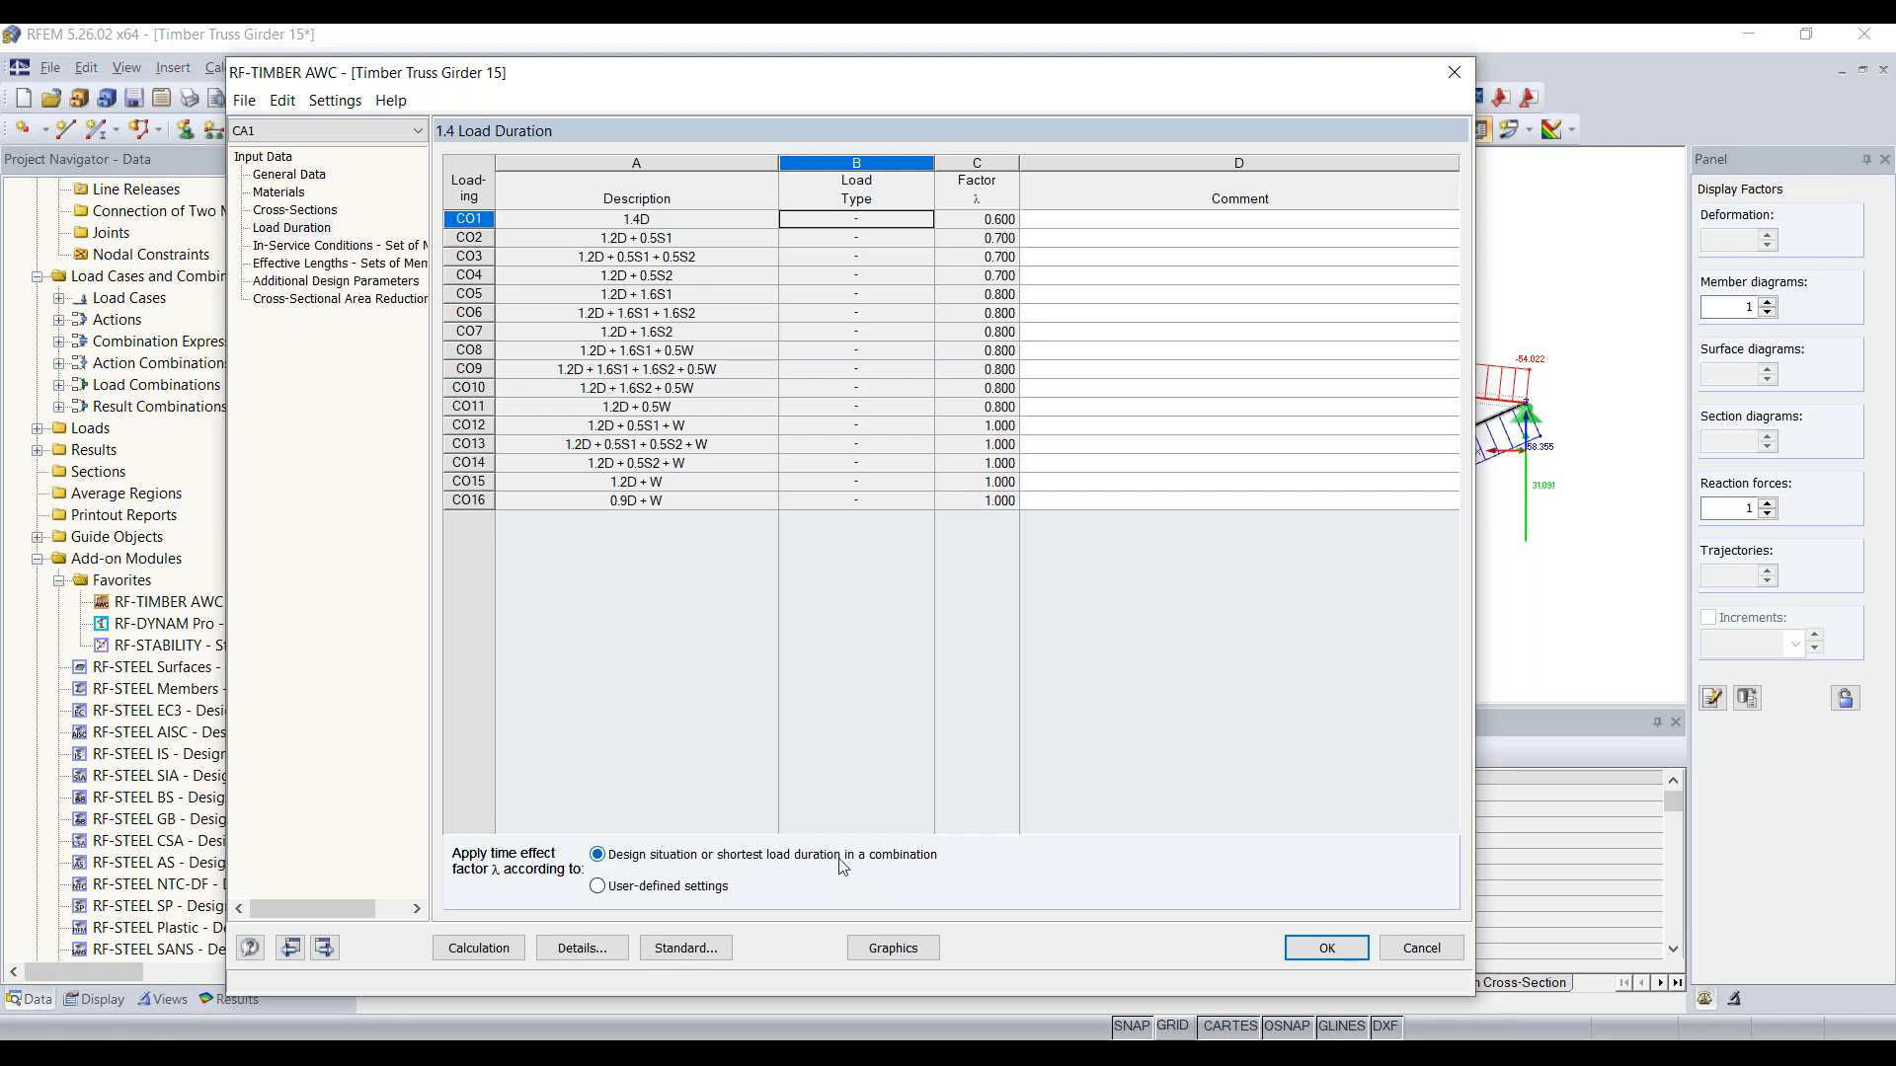
click(689, 892)
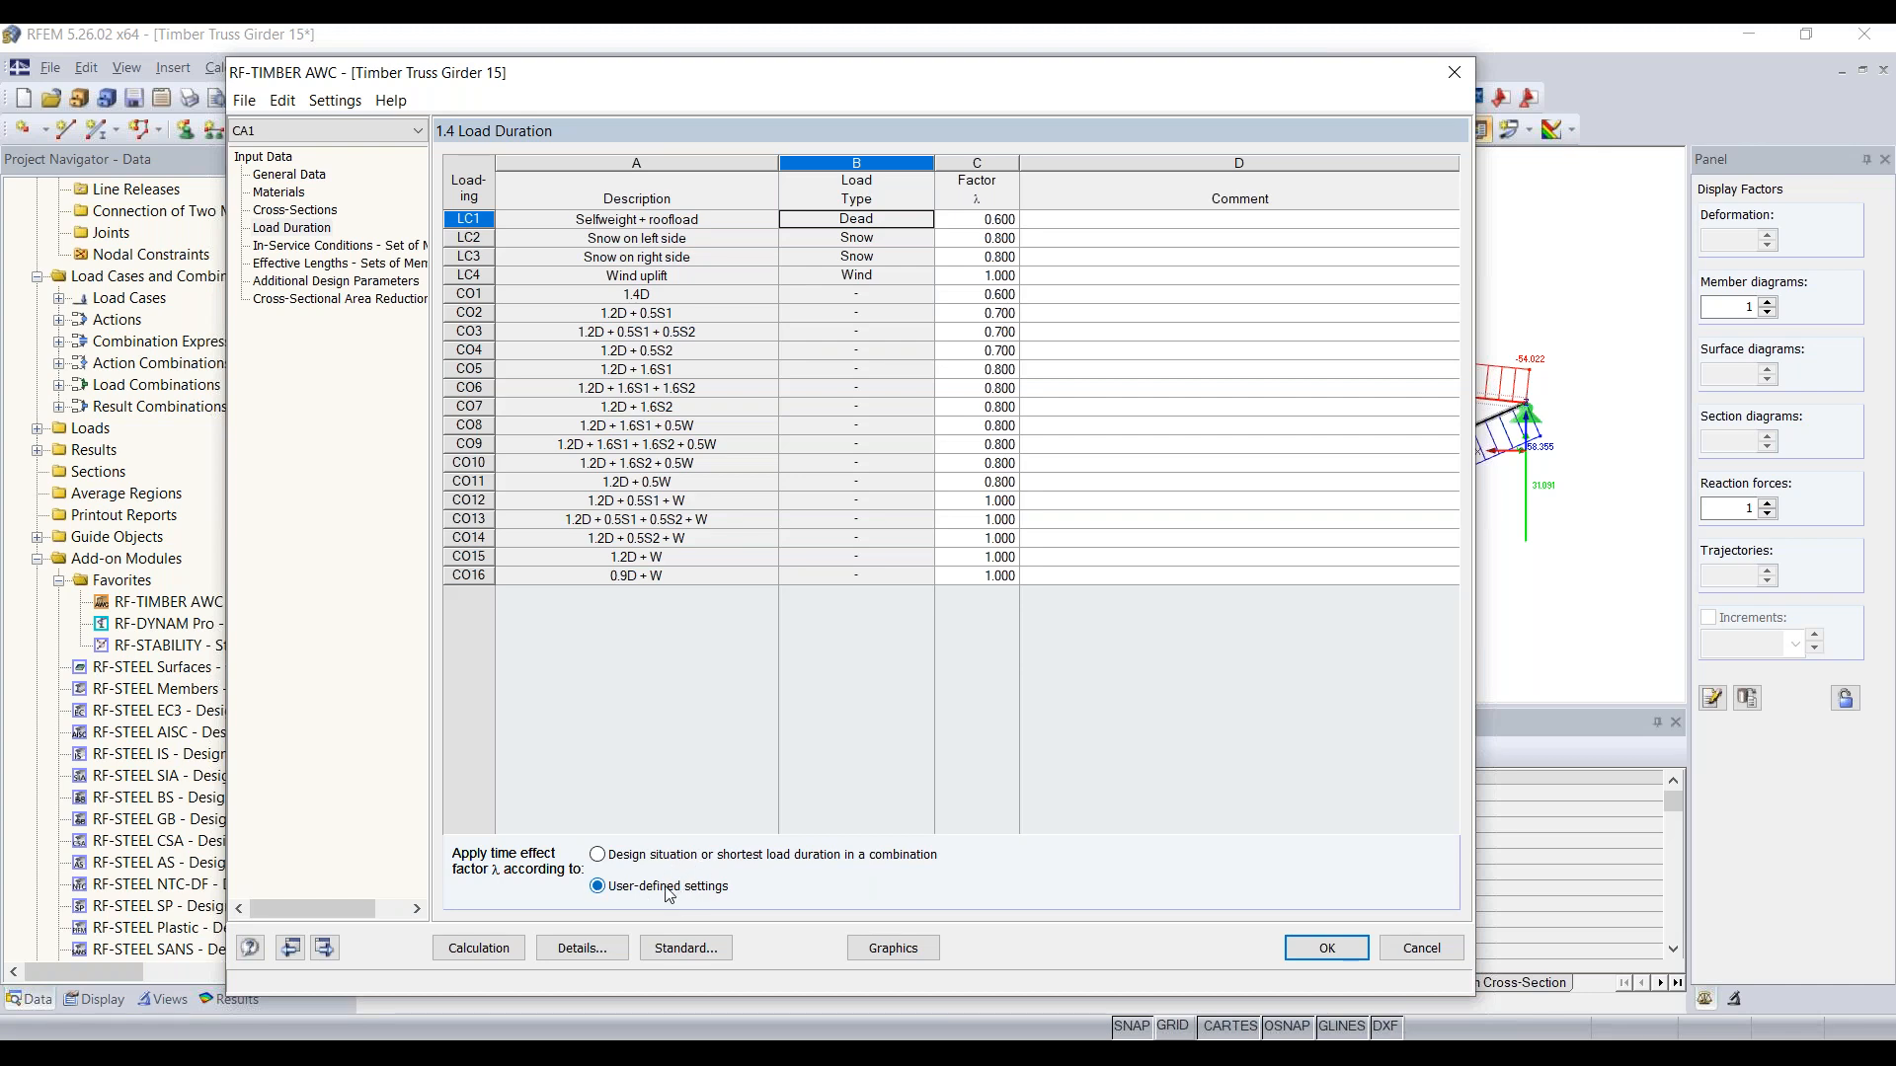
click(649, 857)
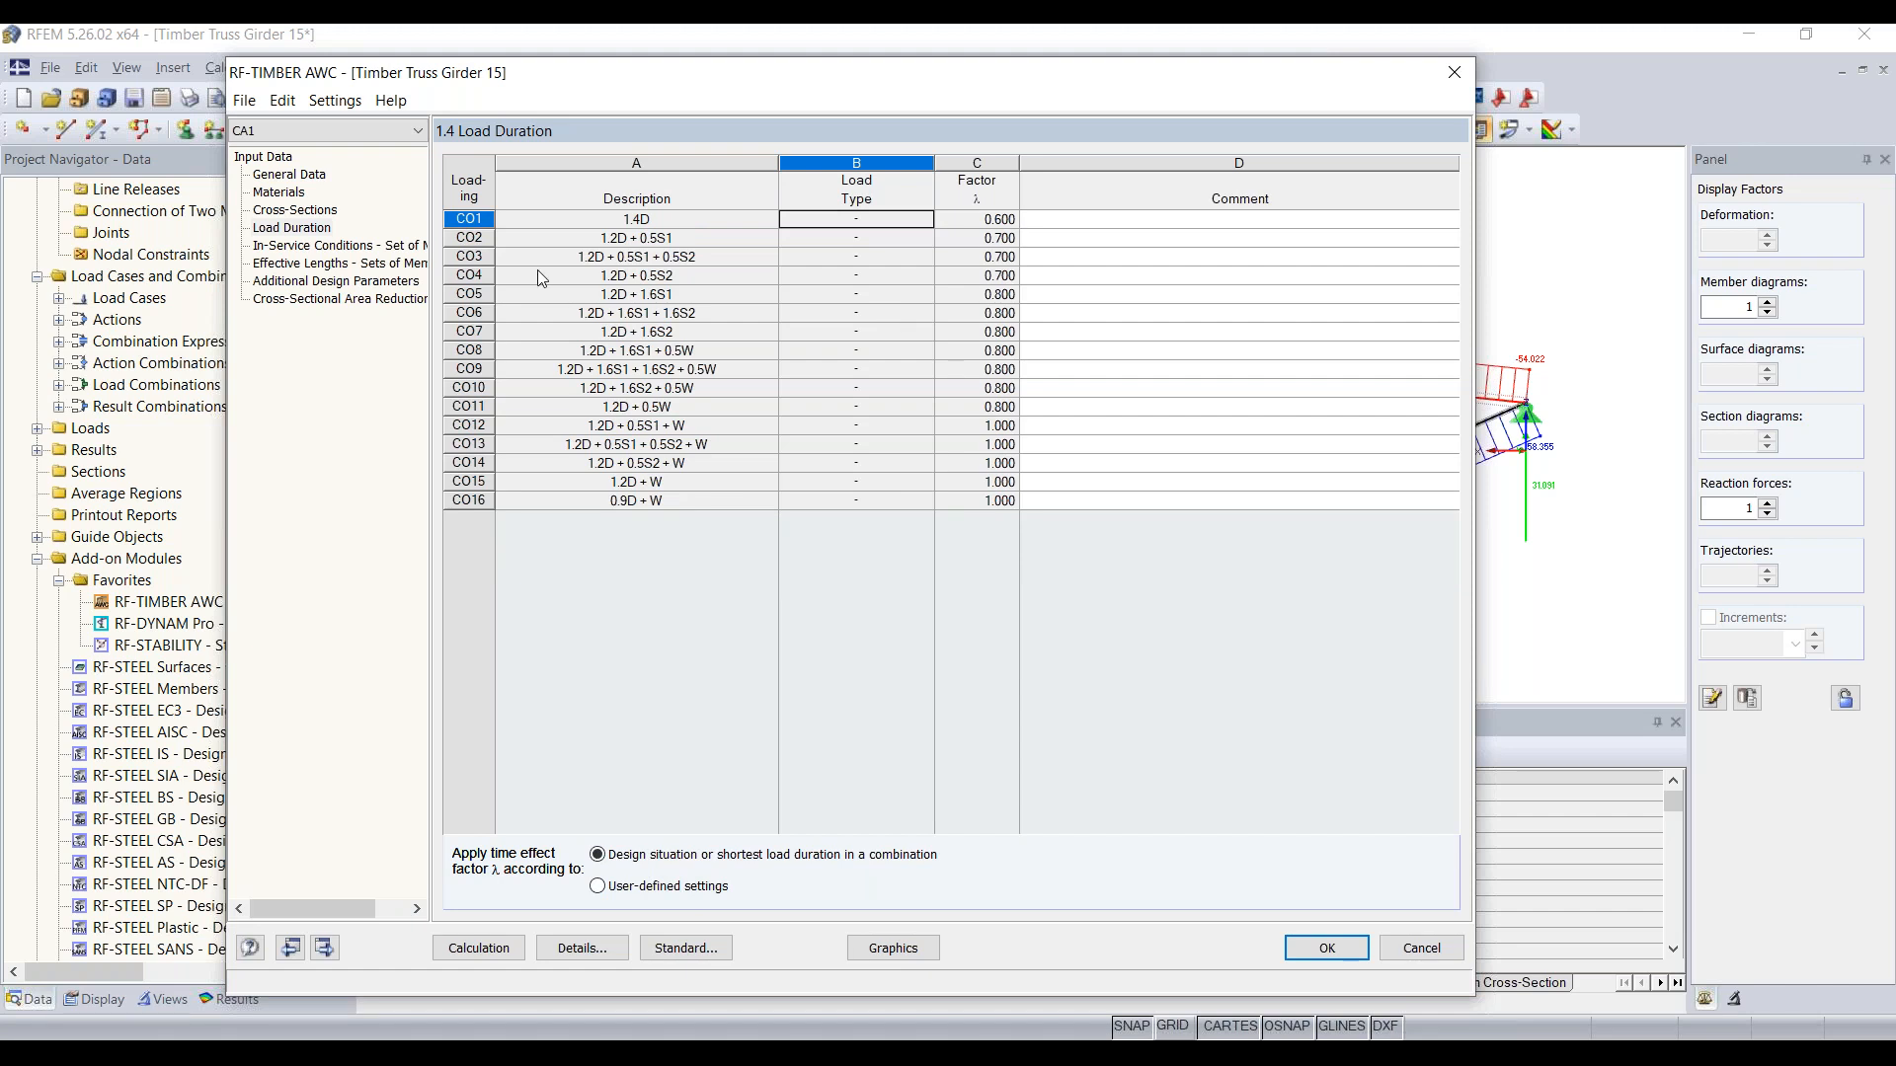
Step: Review the in-service conditions of the member sets, including the moisture service condition and the temperature options for set 1
click(345, 246)
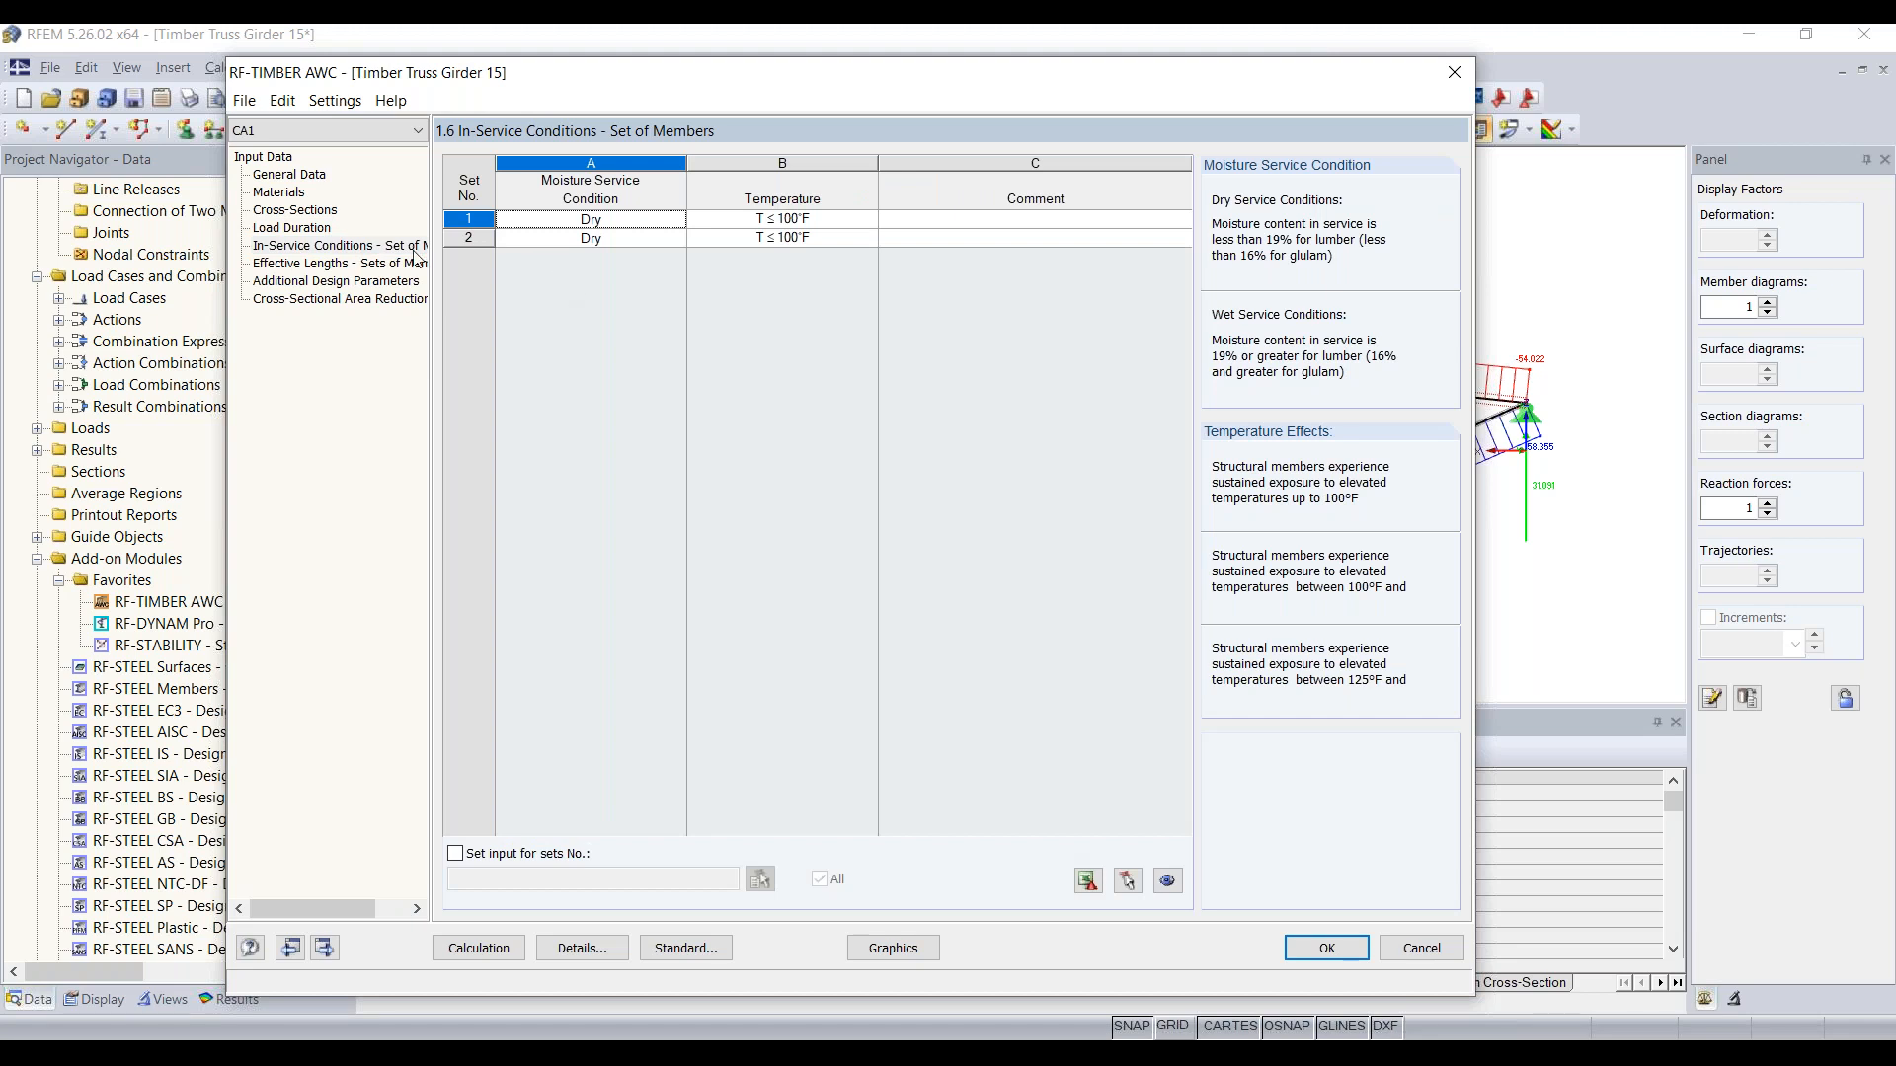
click(672, 225)
click(678, 222)
click(679, 223)
click(777, 225)
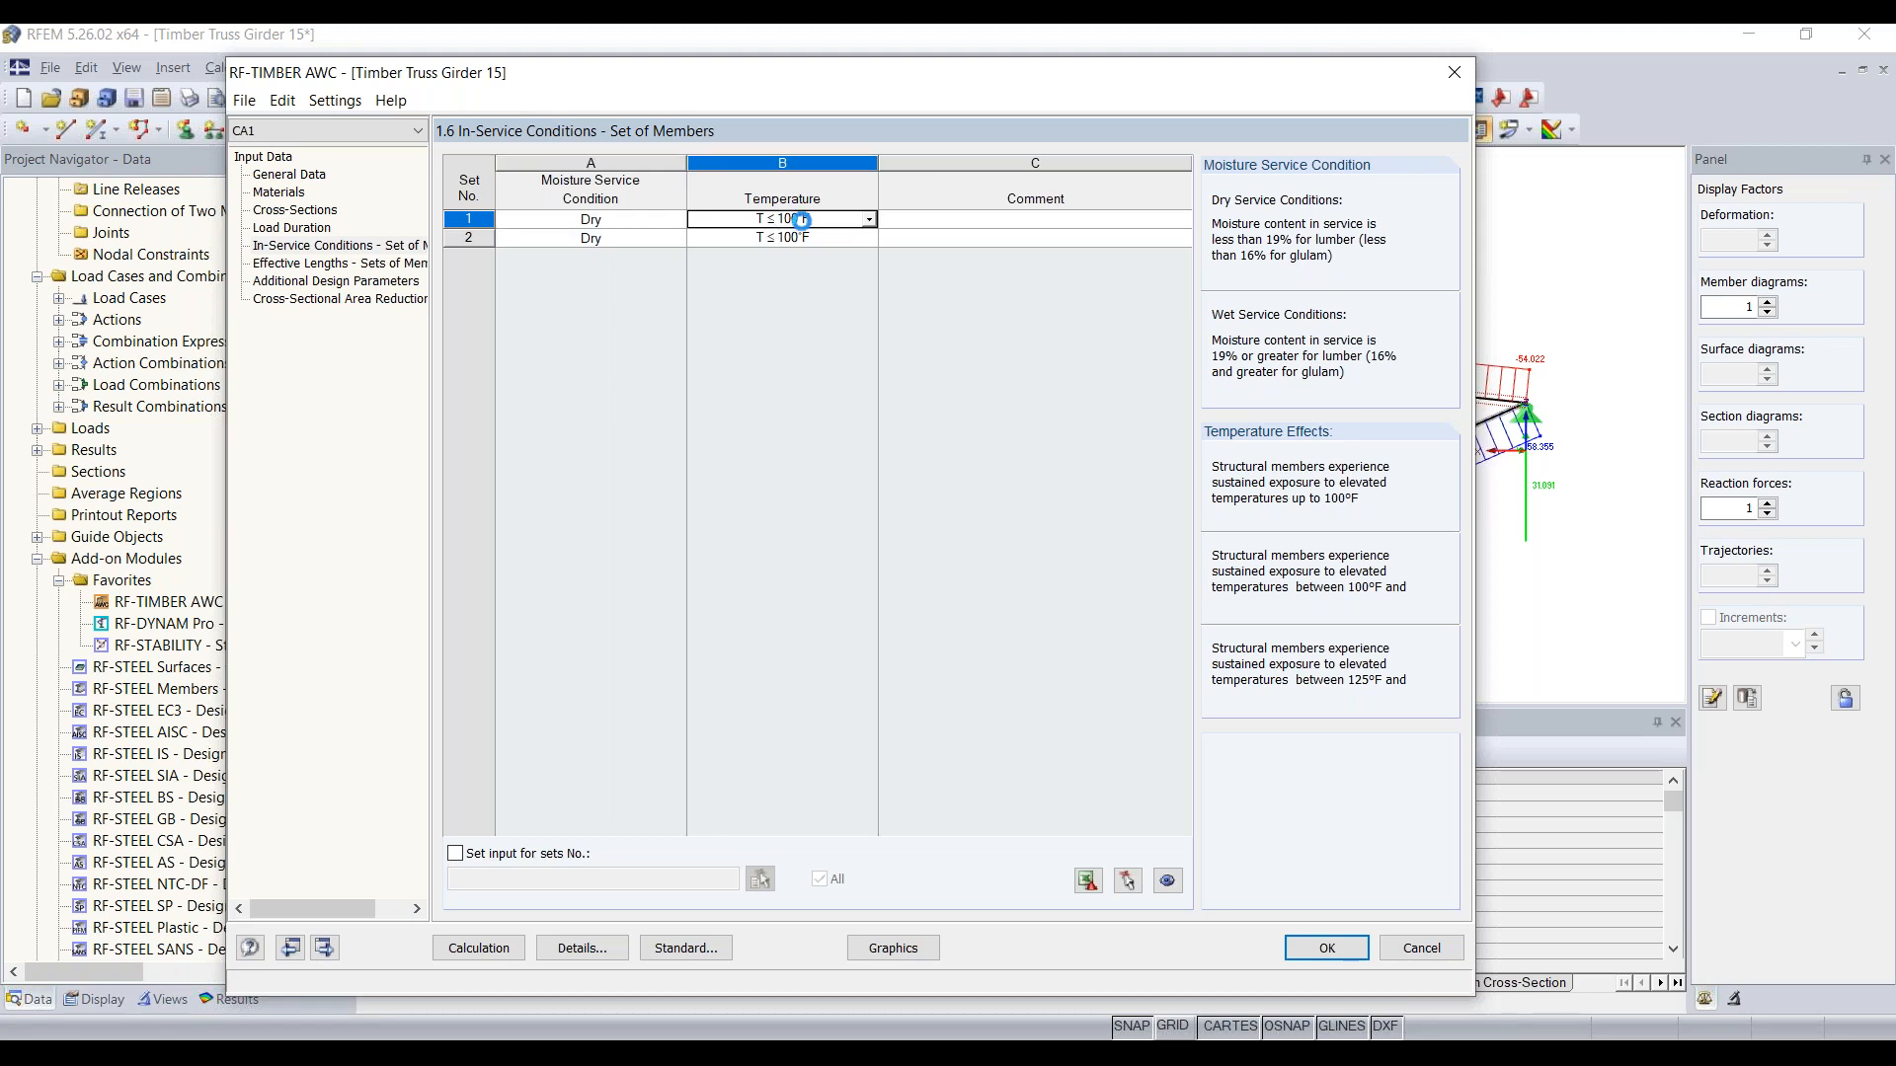
click(869, 221)
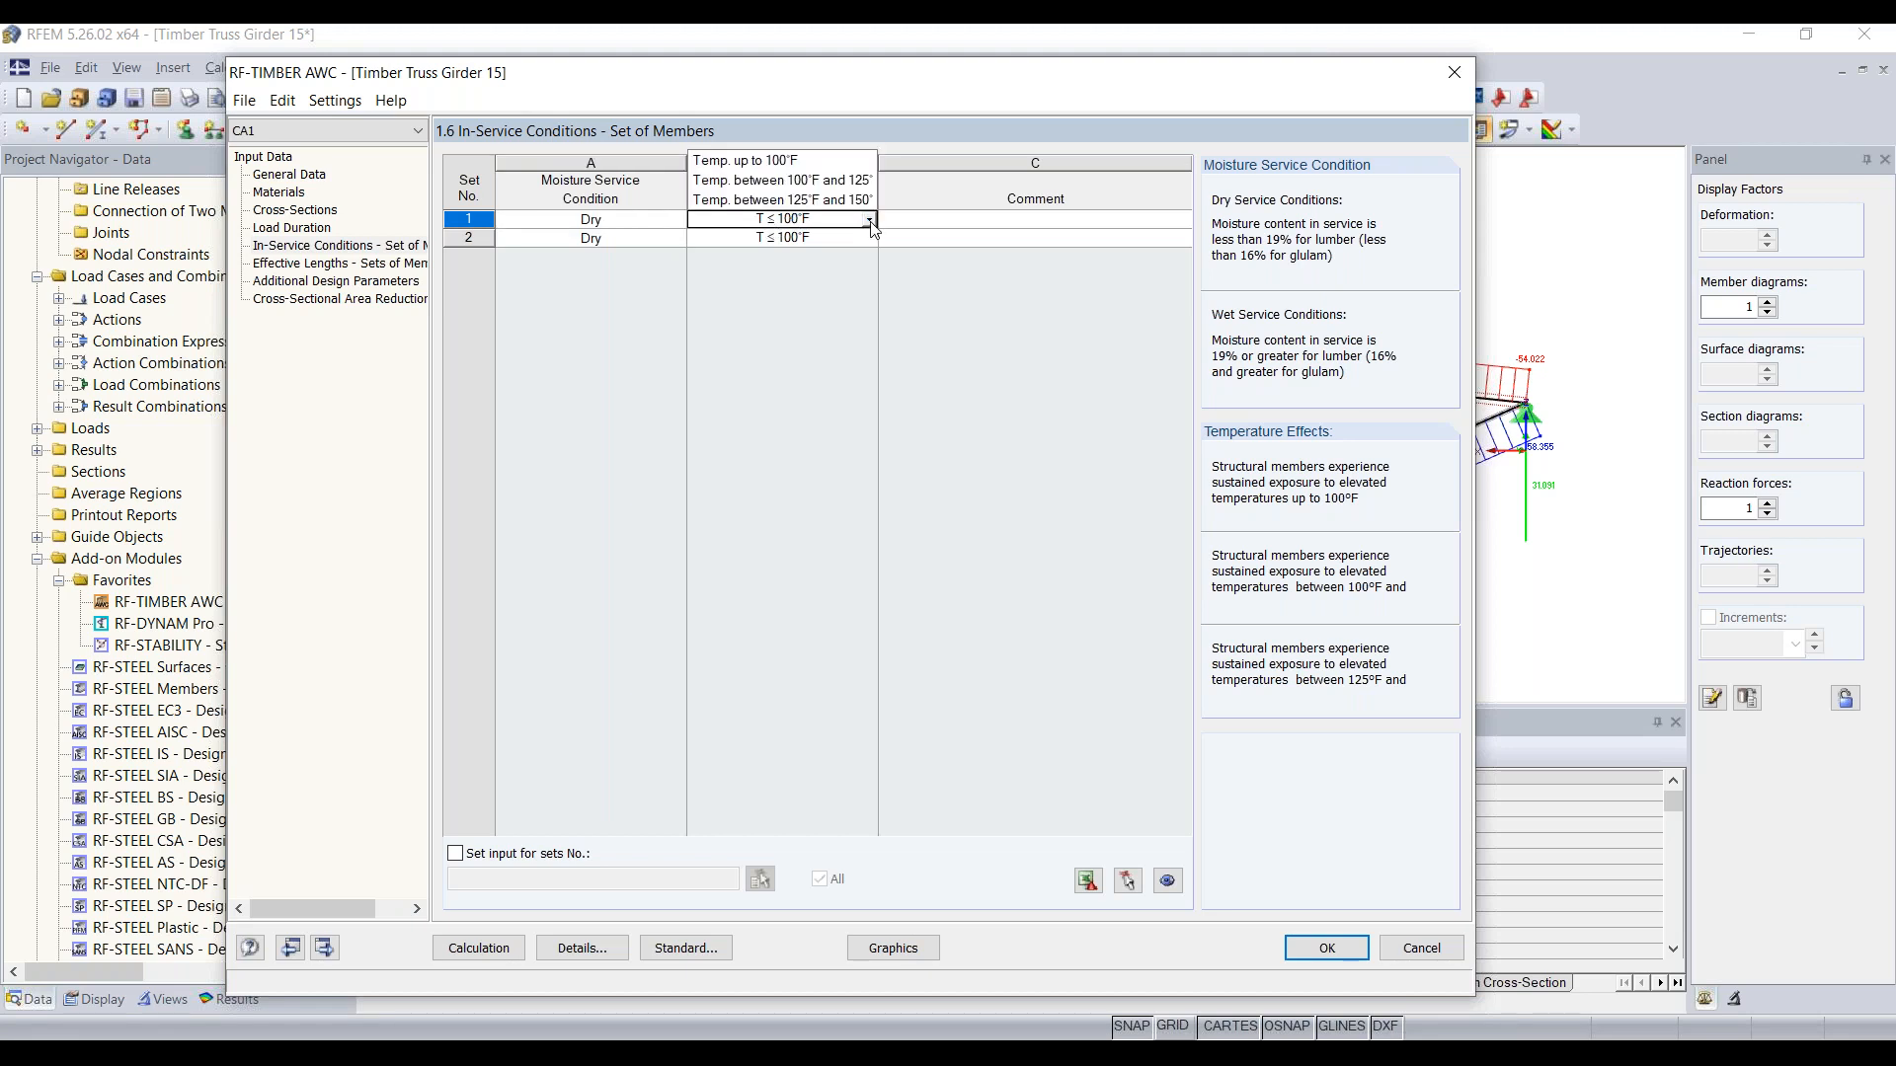
click(870, 222)
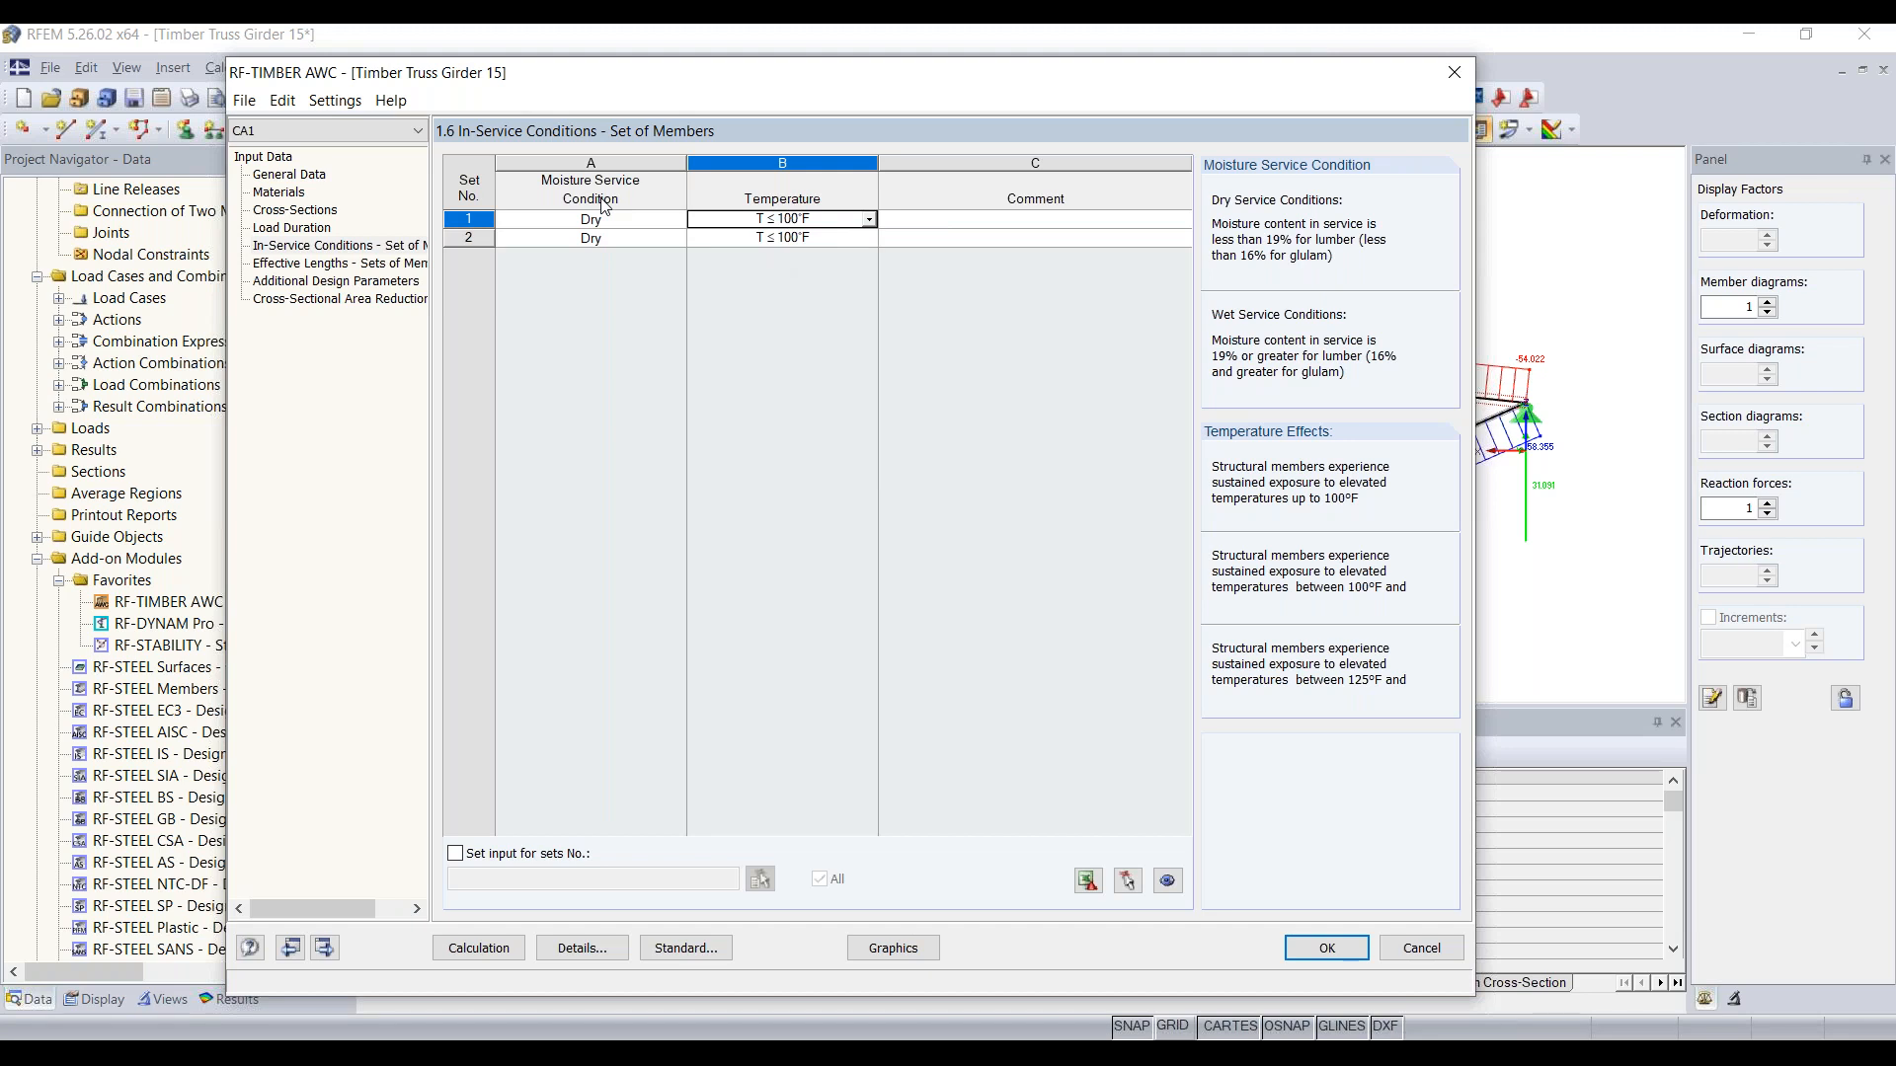
Step: In the effective lengths of the sets of members, deactivate buckling and lateral-torsional buckling for set 1, the upper chord
click(300, 265)
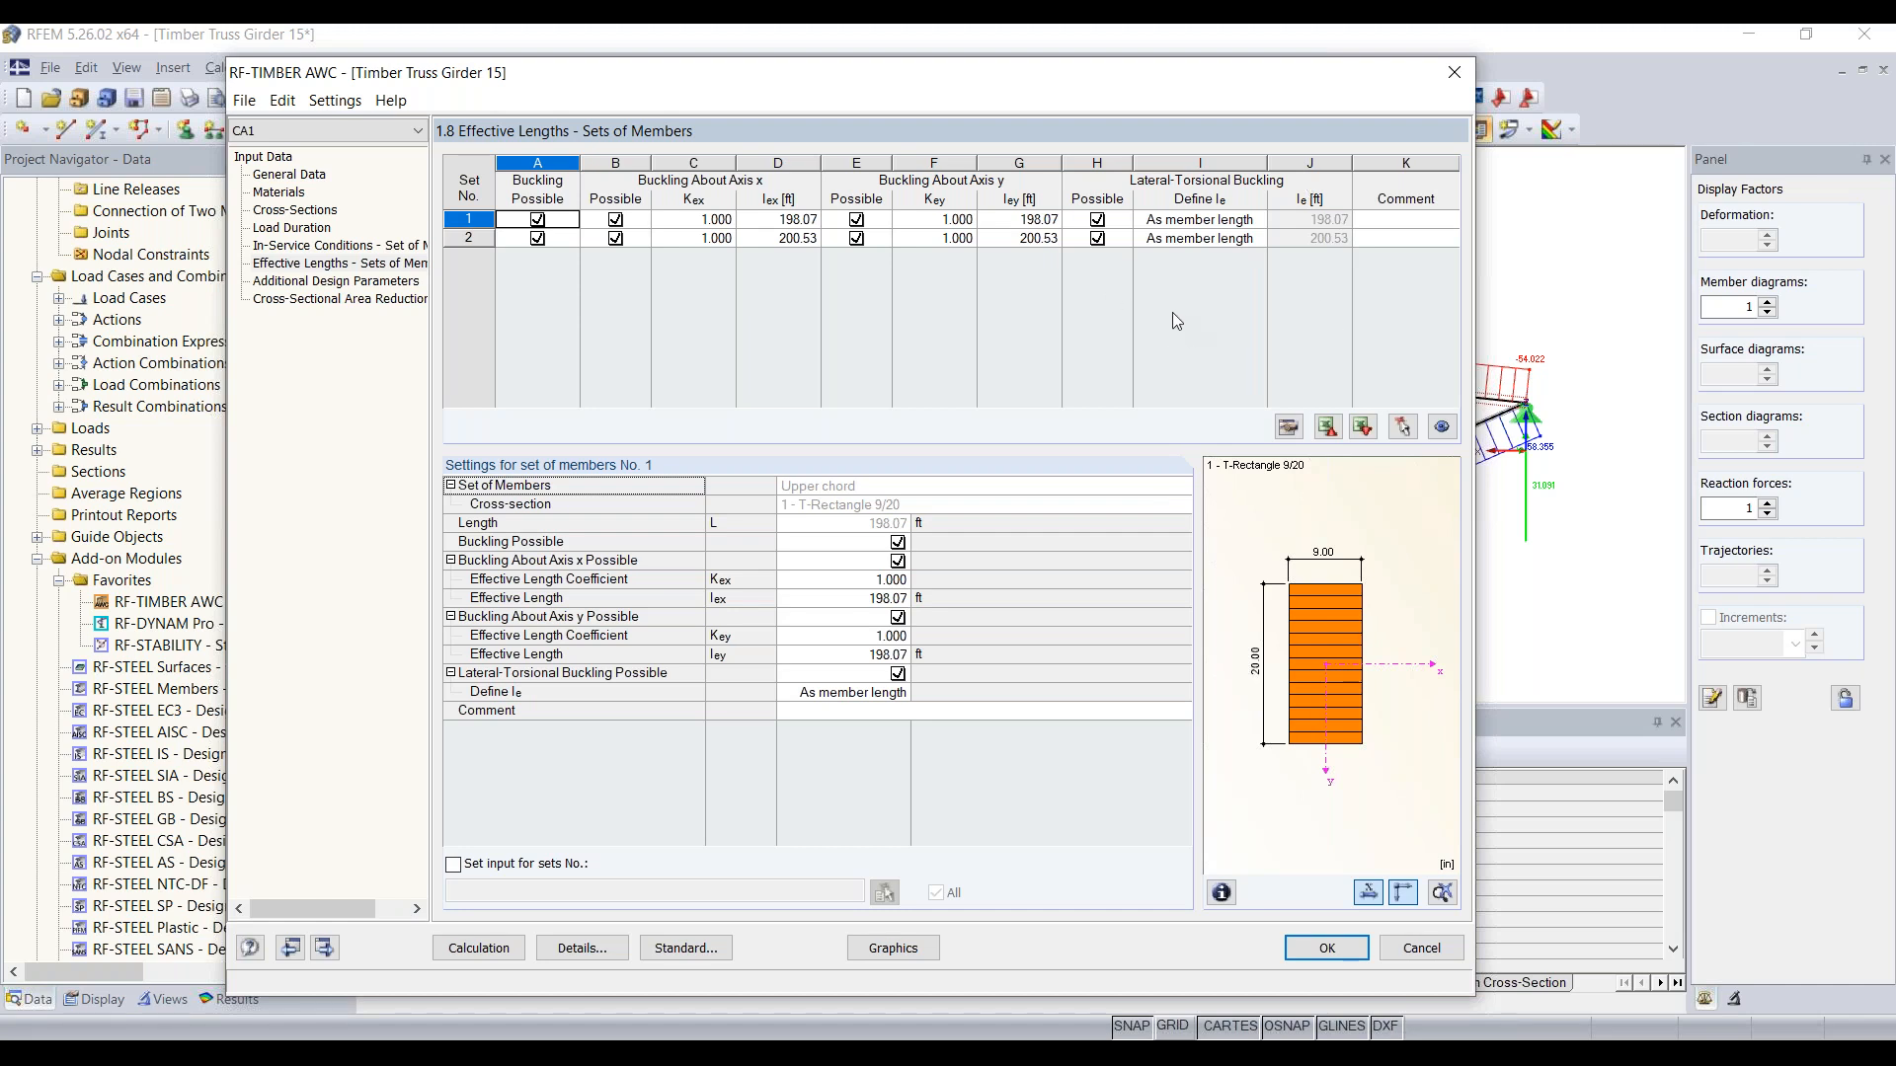
drag(948, 75, 1060, 472)
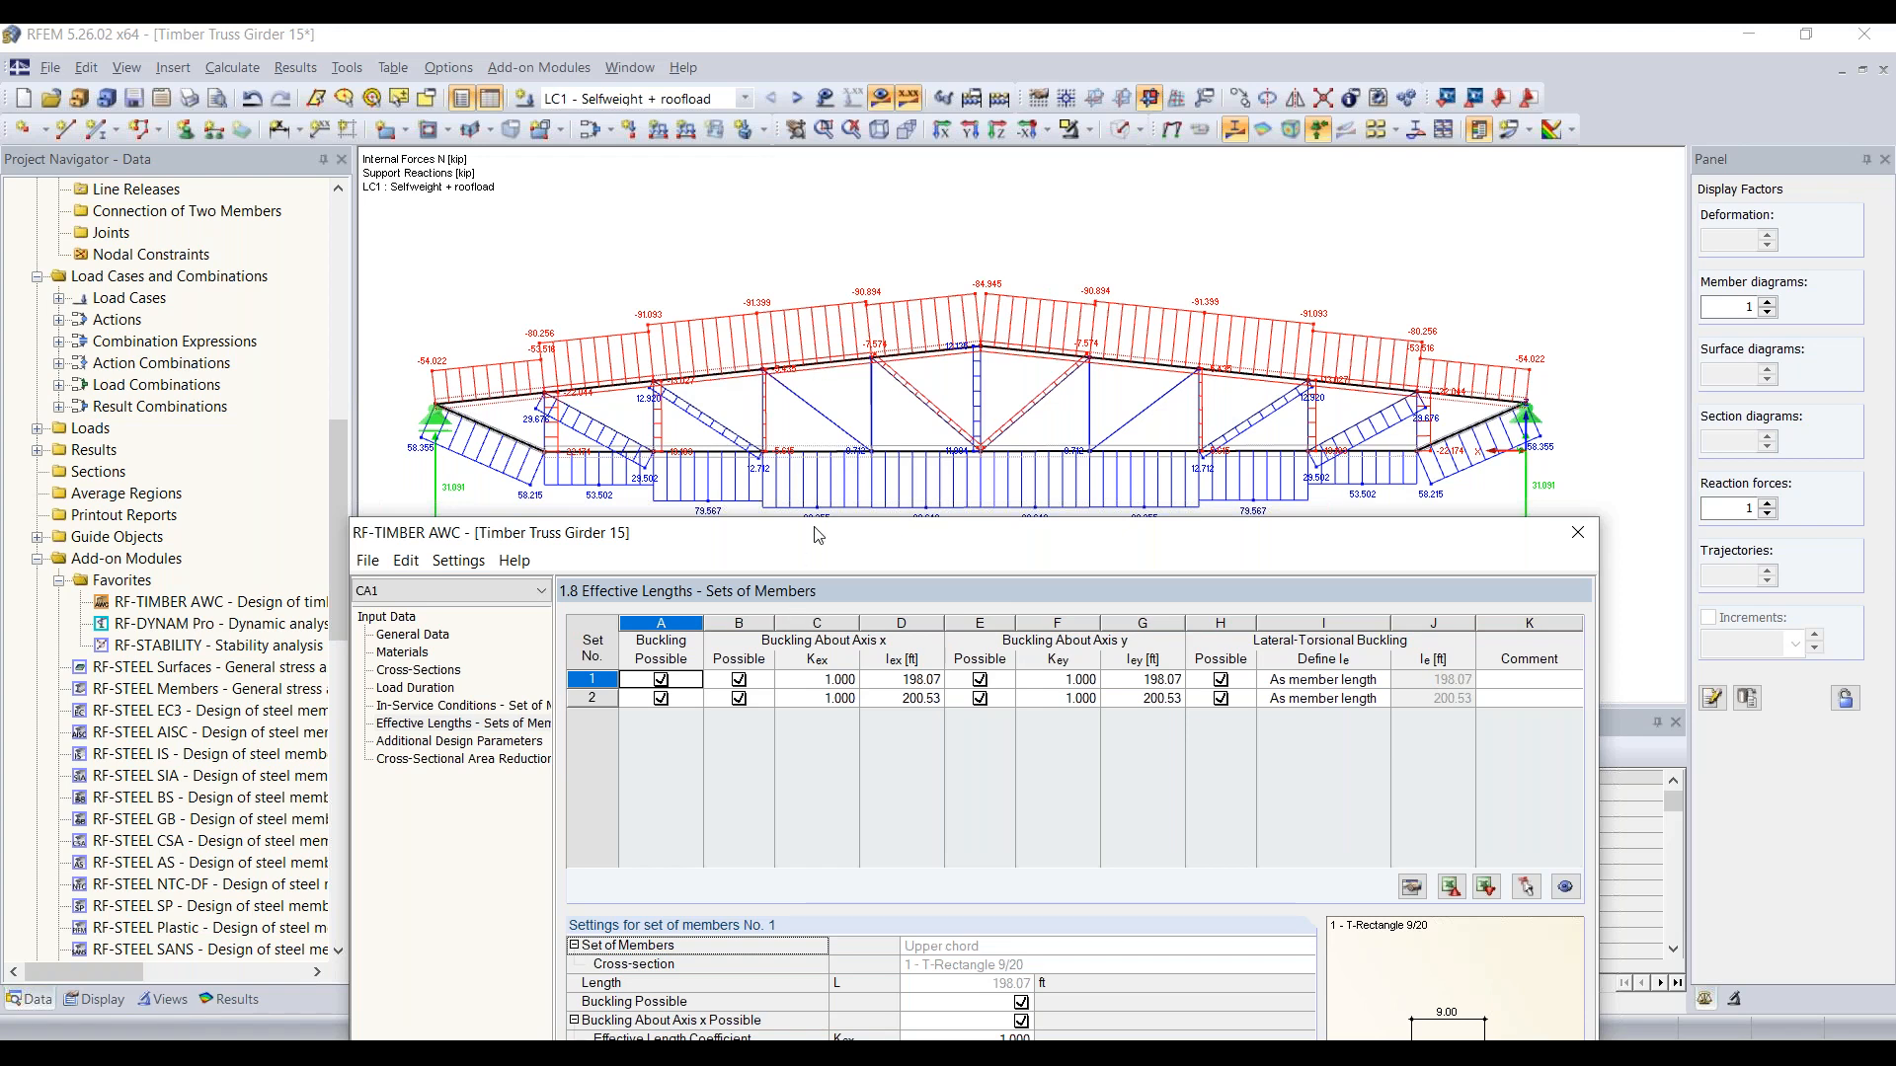
drag(820, 534, 748, 106)
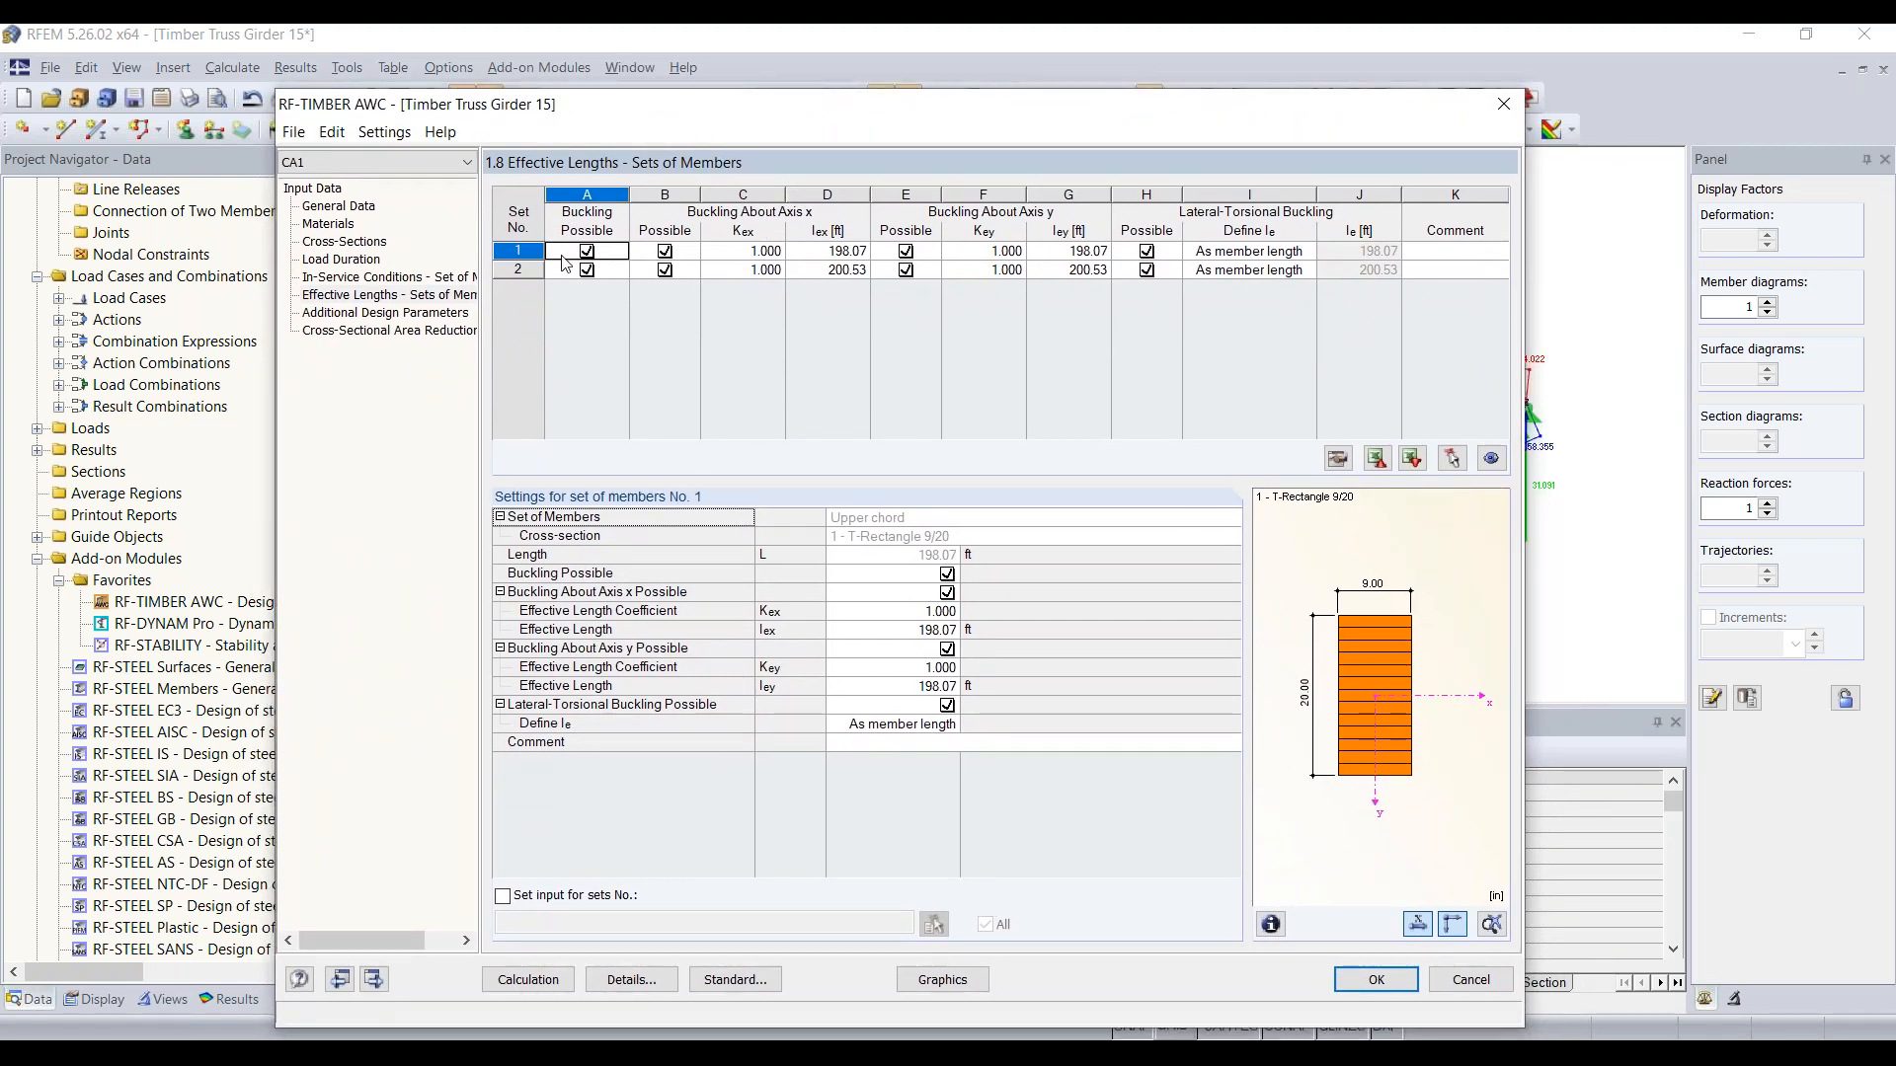
click(529, 253)
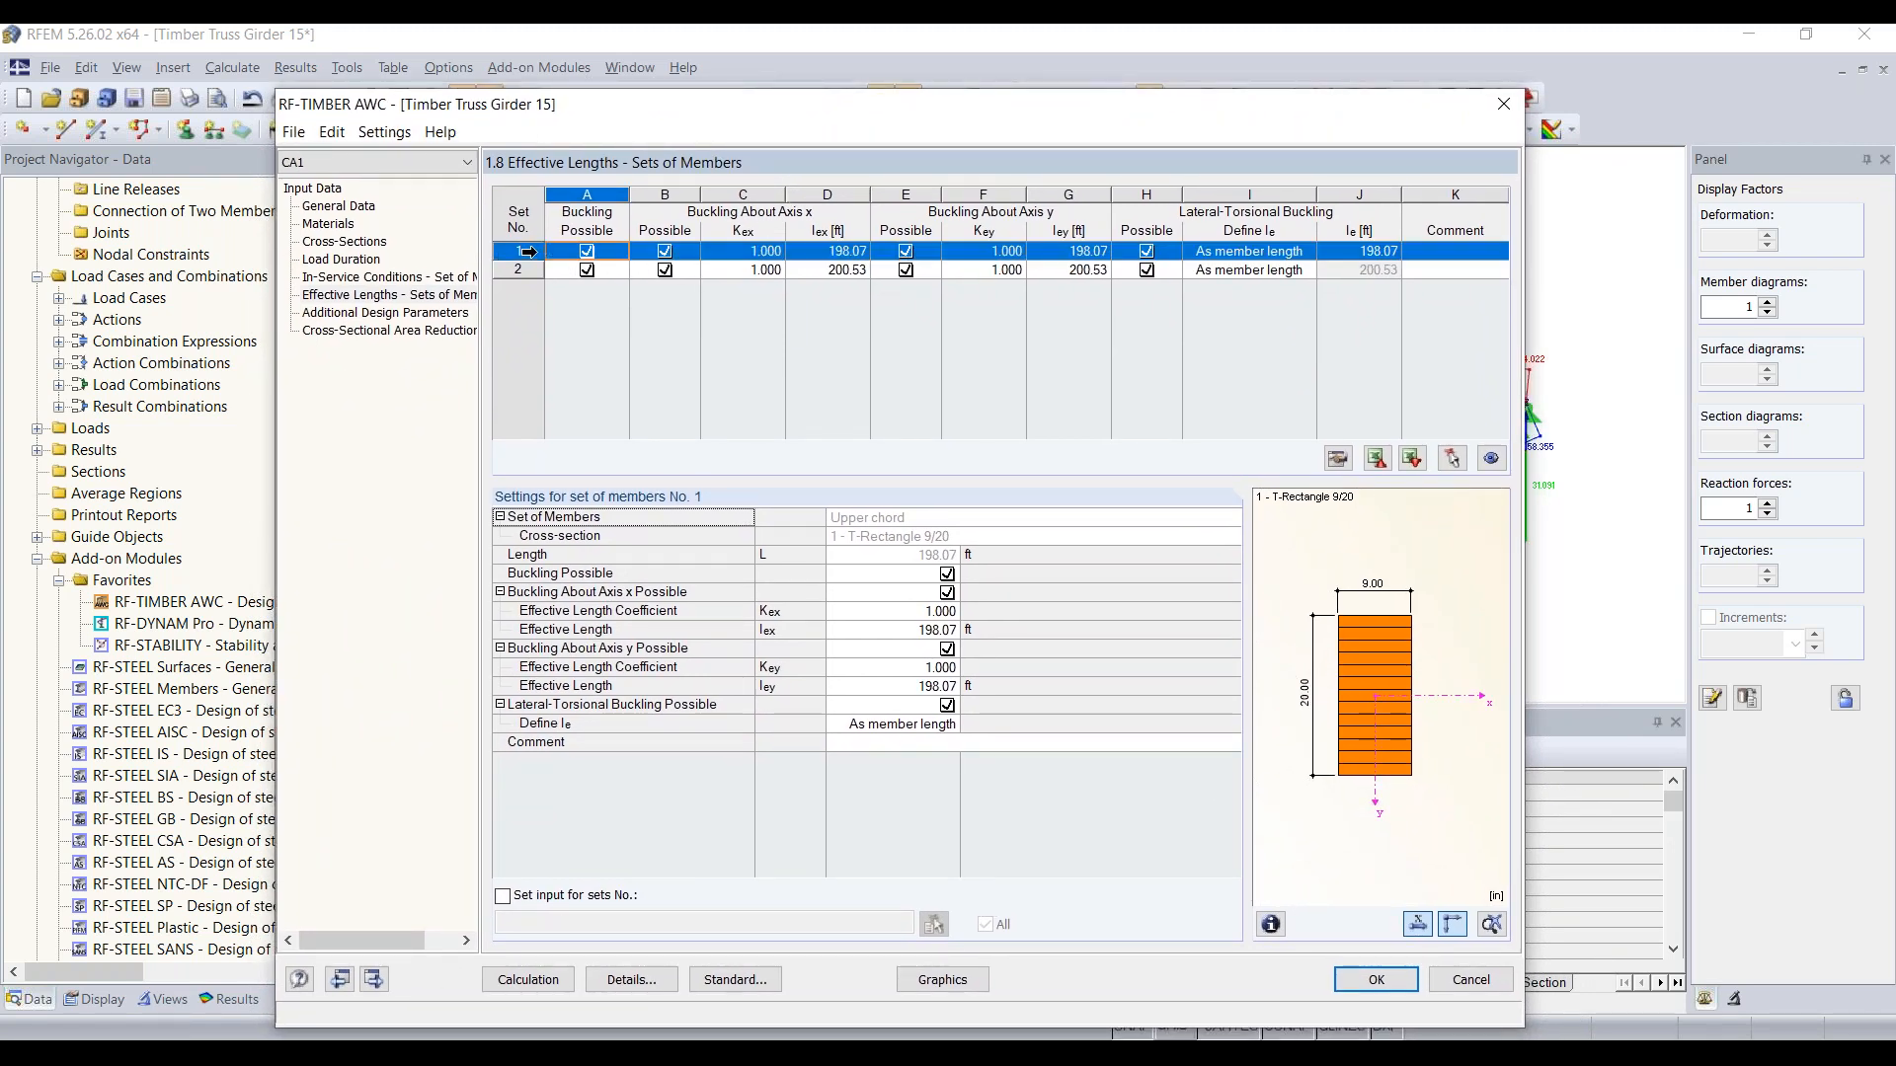
click(587, 252)
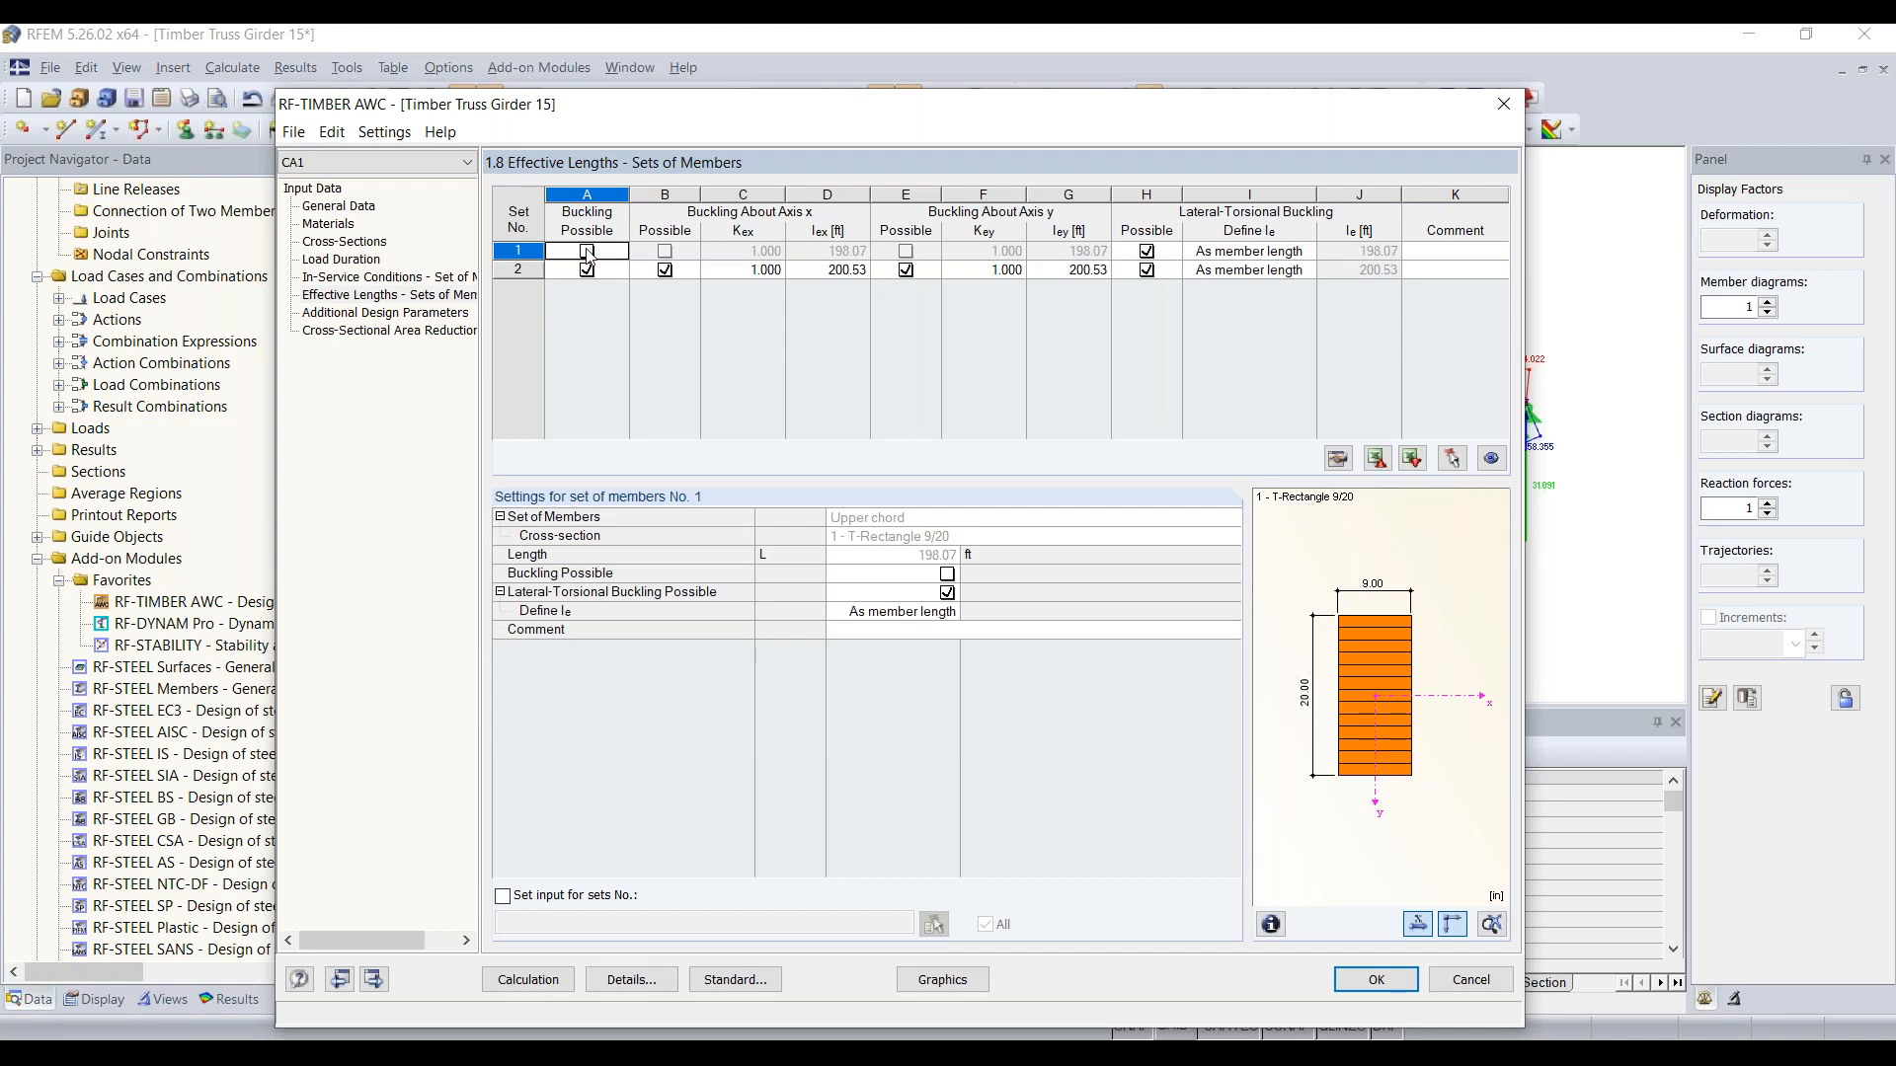
click(1146, 252)
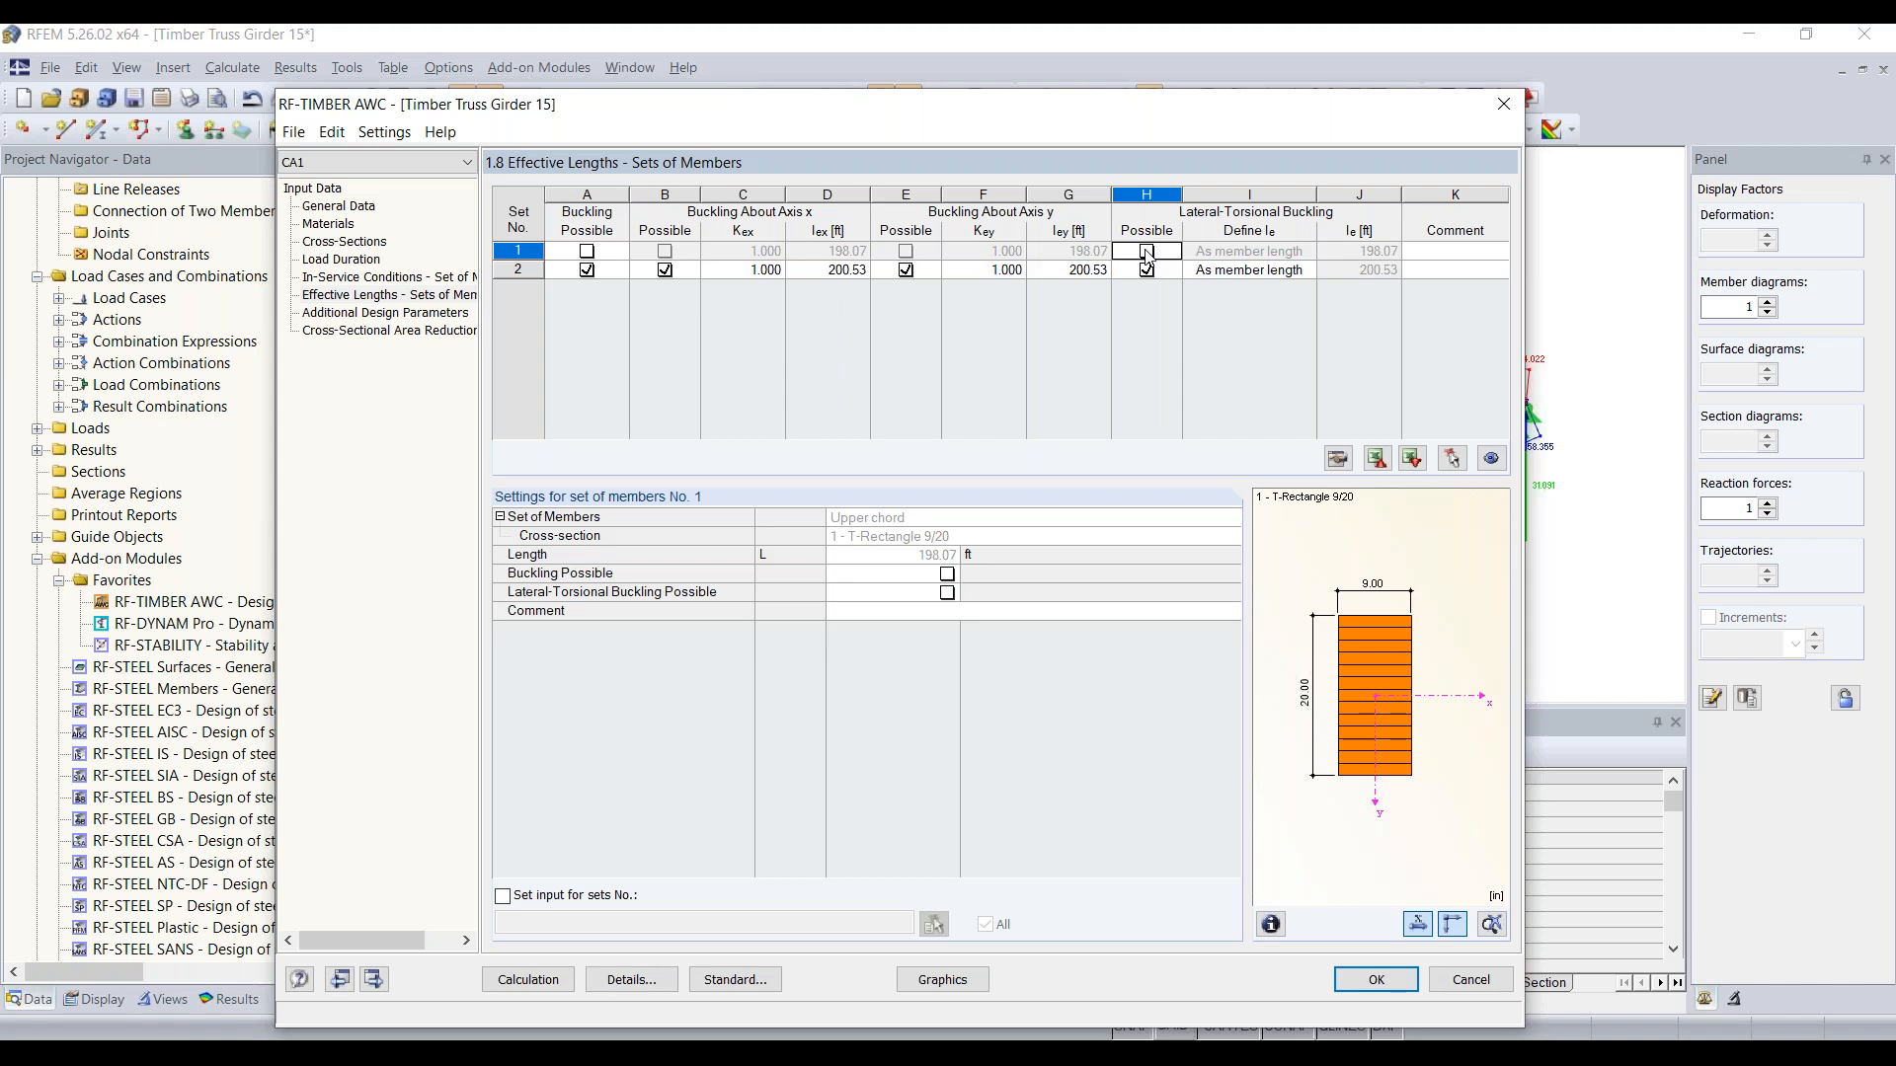
Step: Deactivate buckling and lateral-torsional buckling for set 2, the lower chord, after checking it against the truss model
drag(965, 122, 1040, 589)
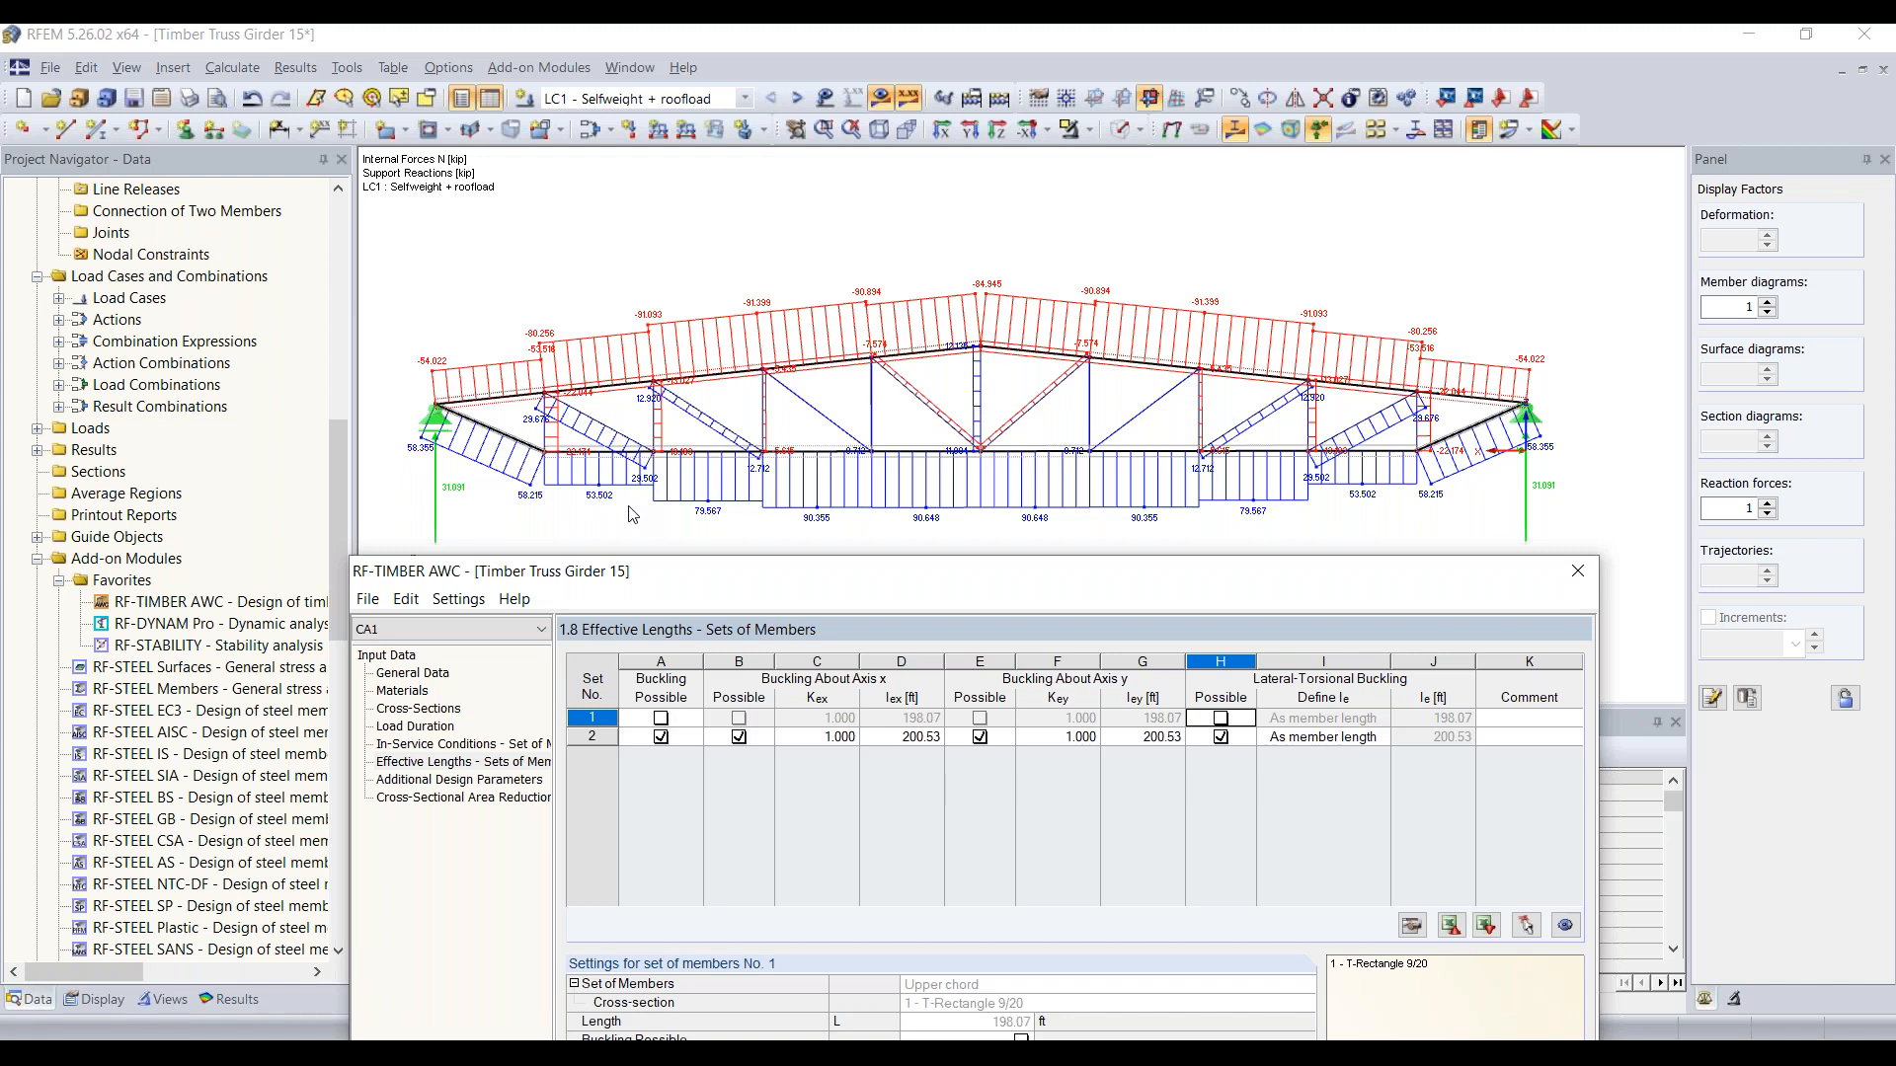
drag(716, 578, 693, 136)
click(638, 293)
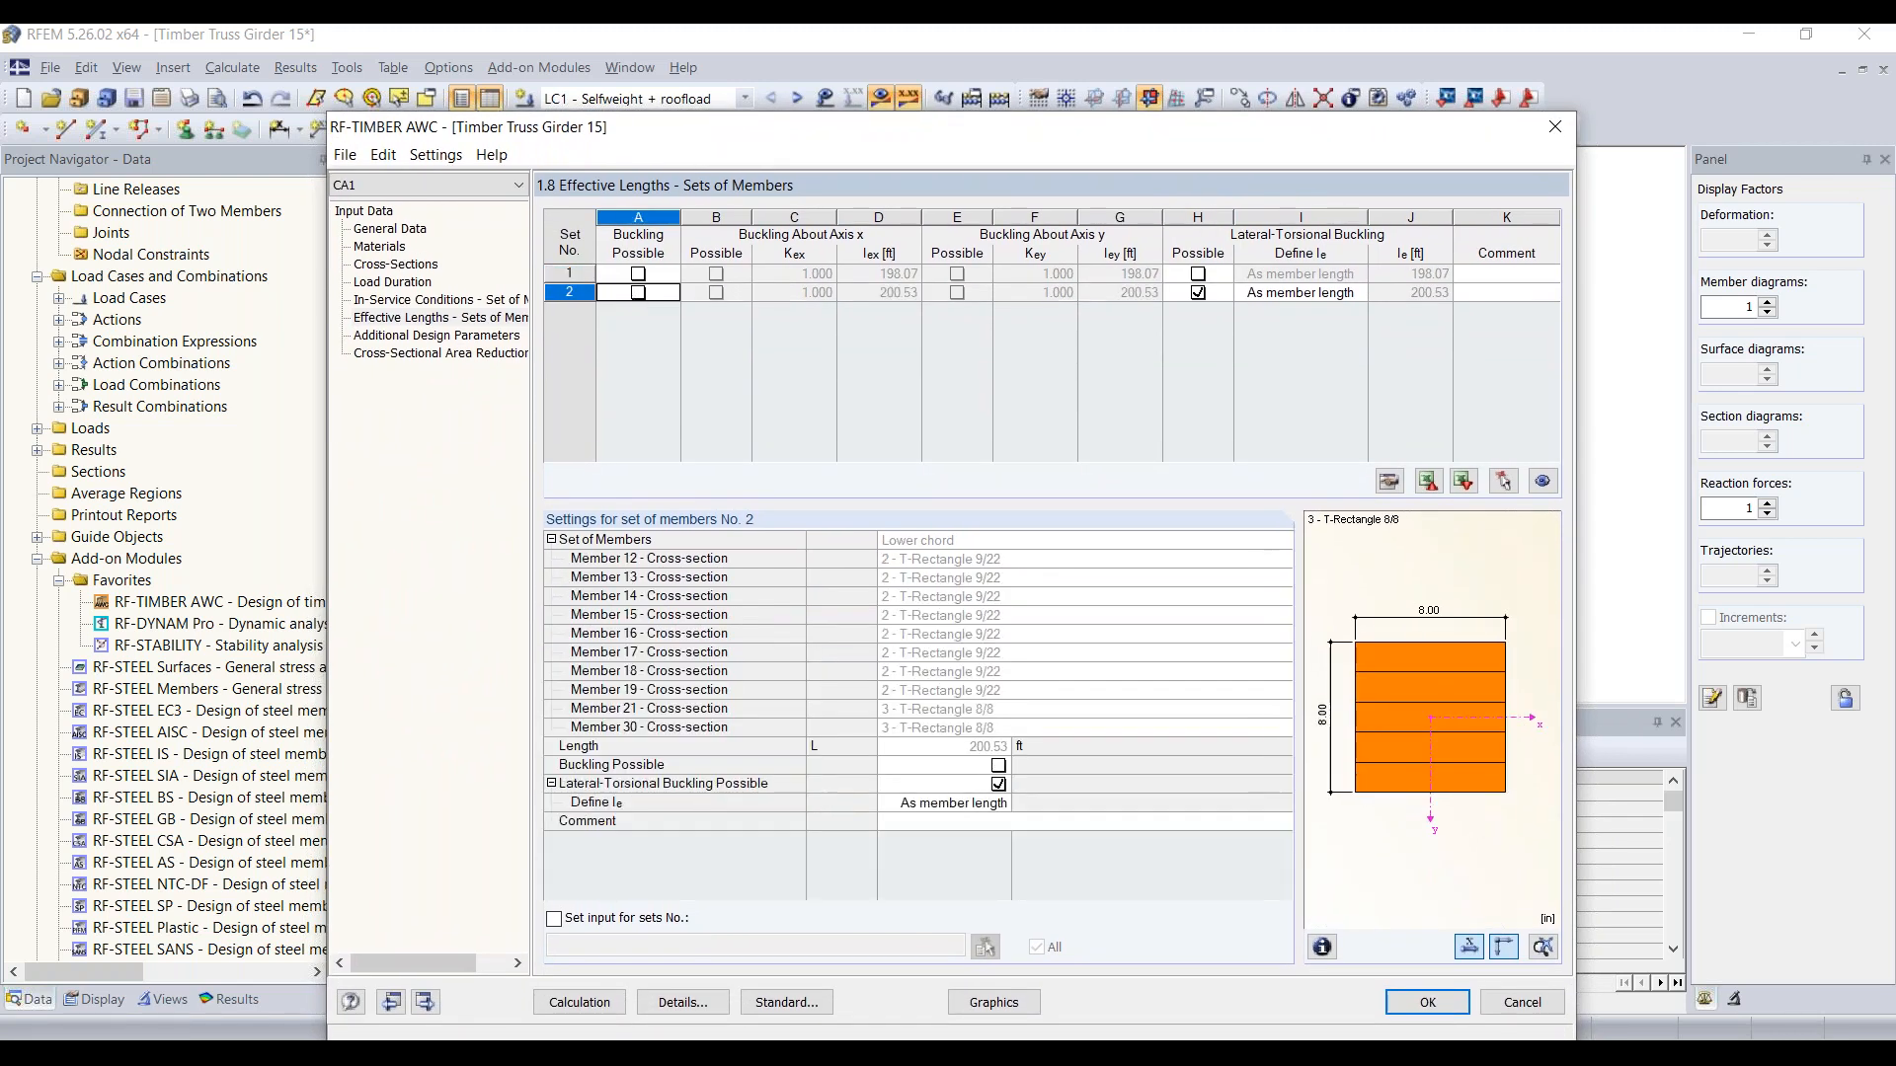
click(1198, 292)
drag(1052, 136, 1046, 83)
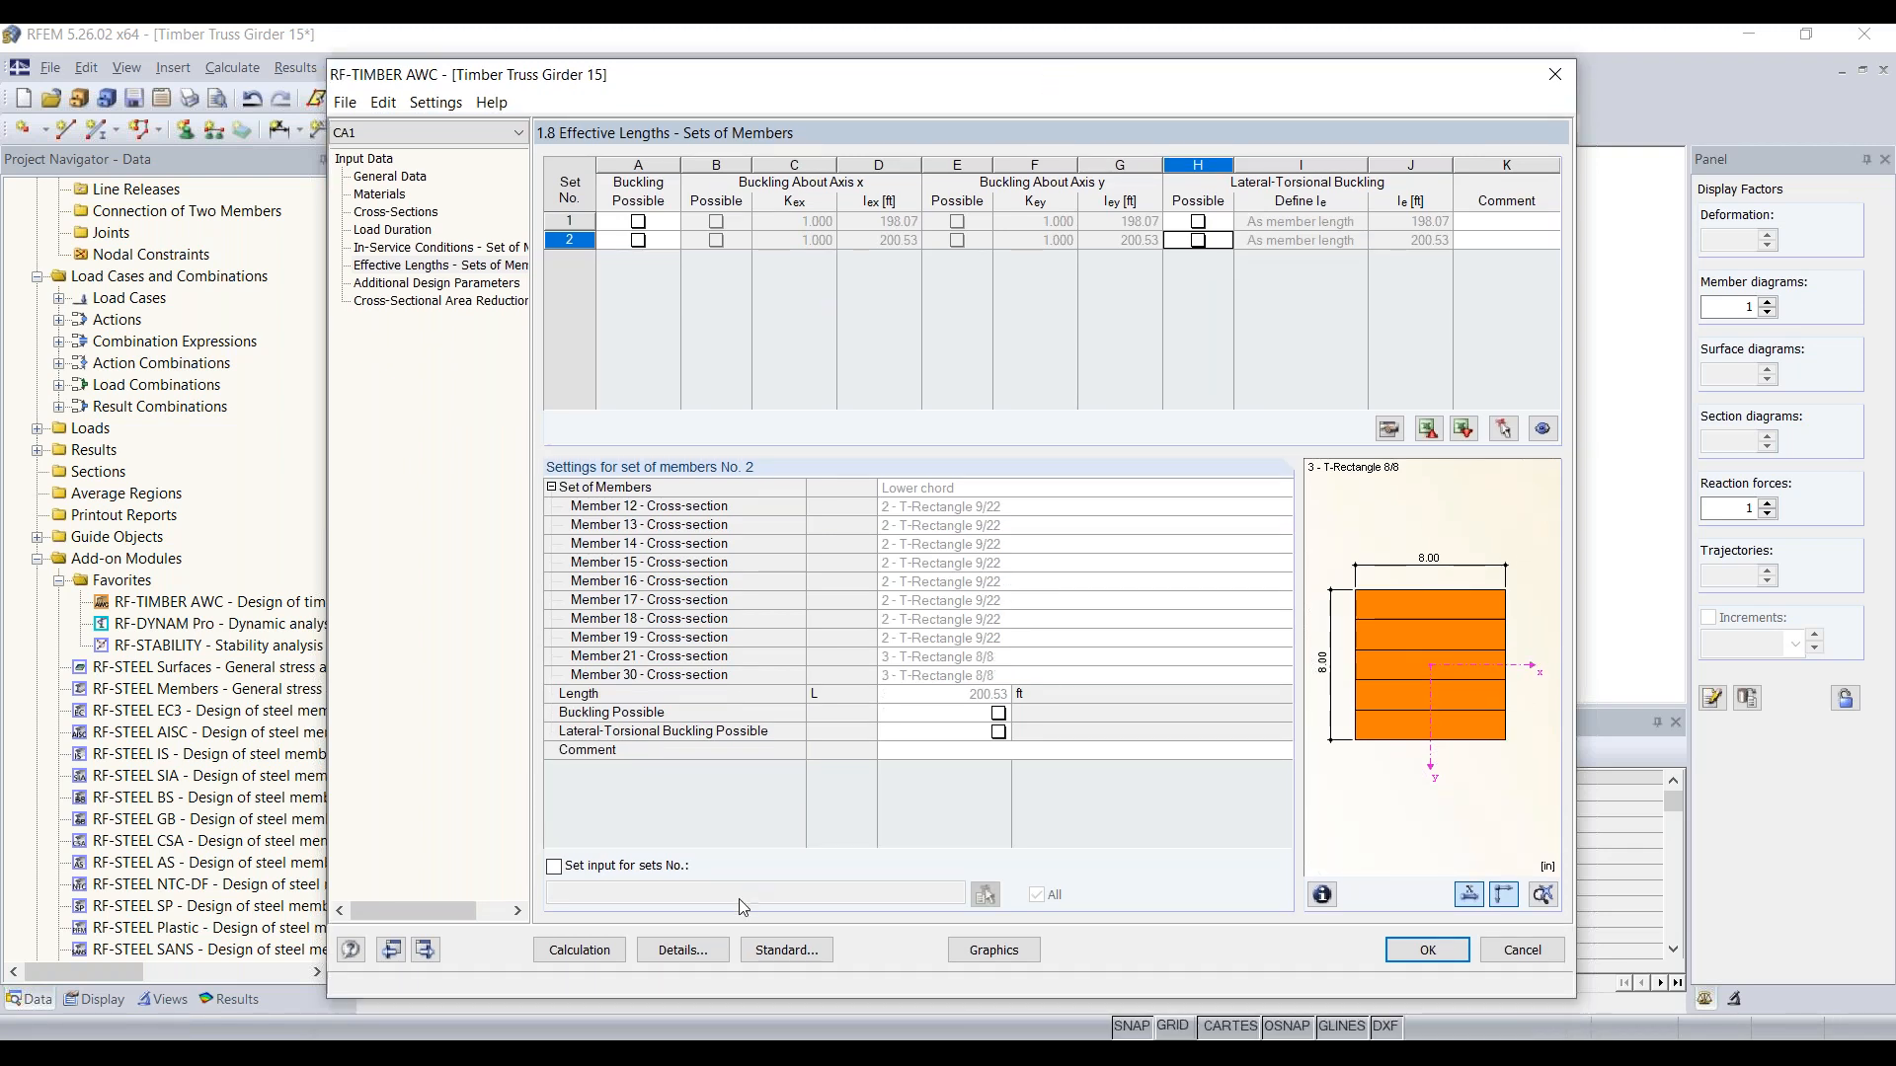
Step: Check the stability analysis method in the design details and accept the existing settings
click(701, 950)
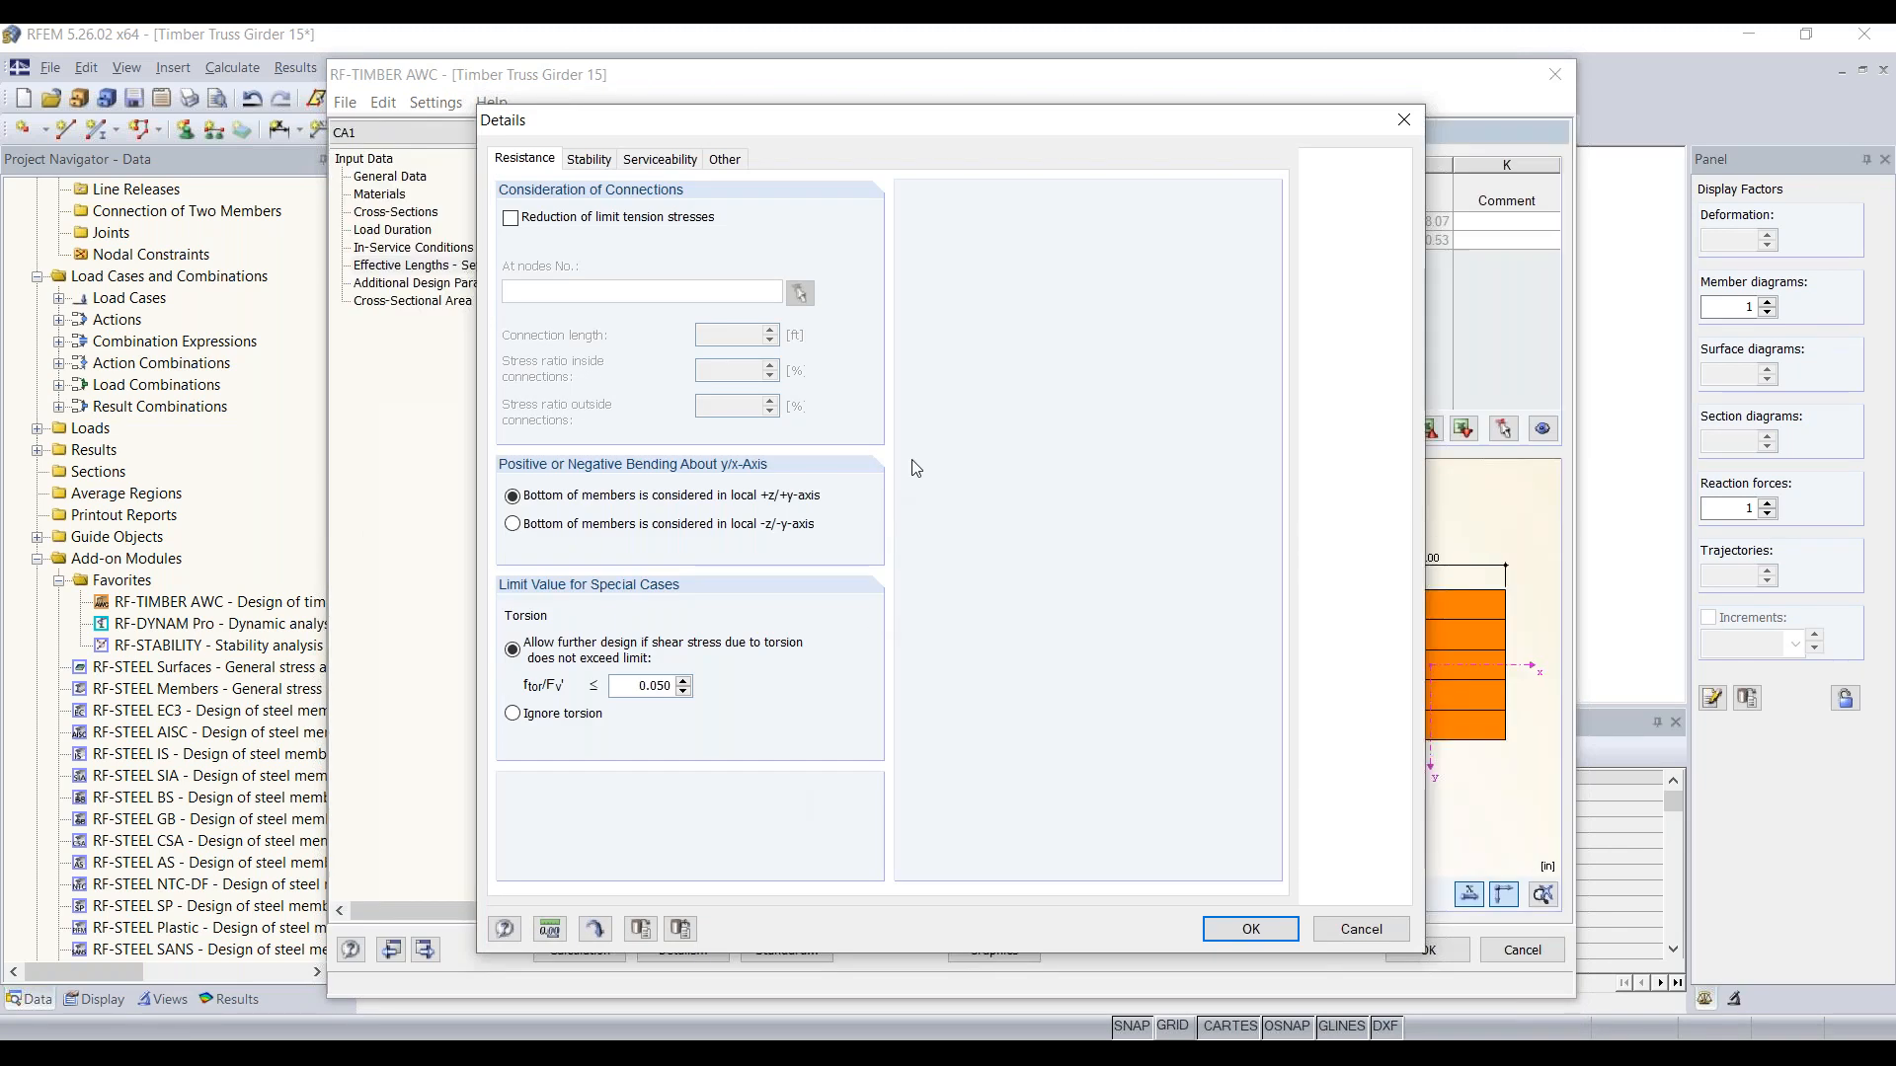
click(604, 162)
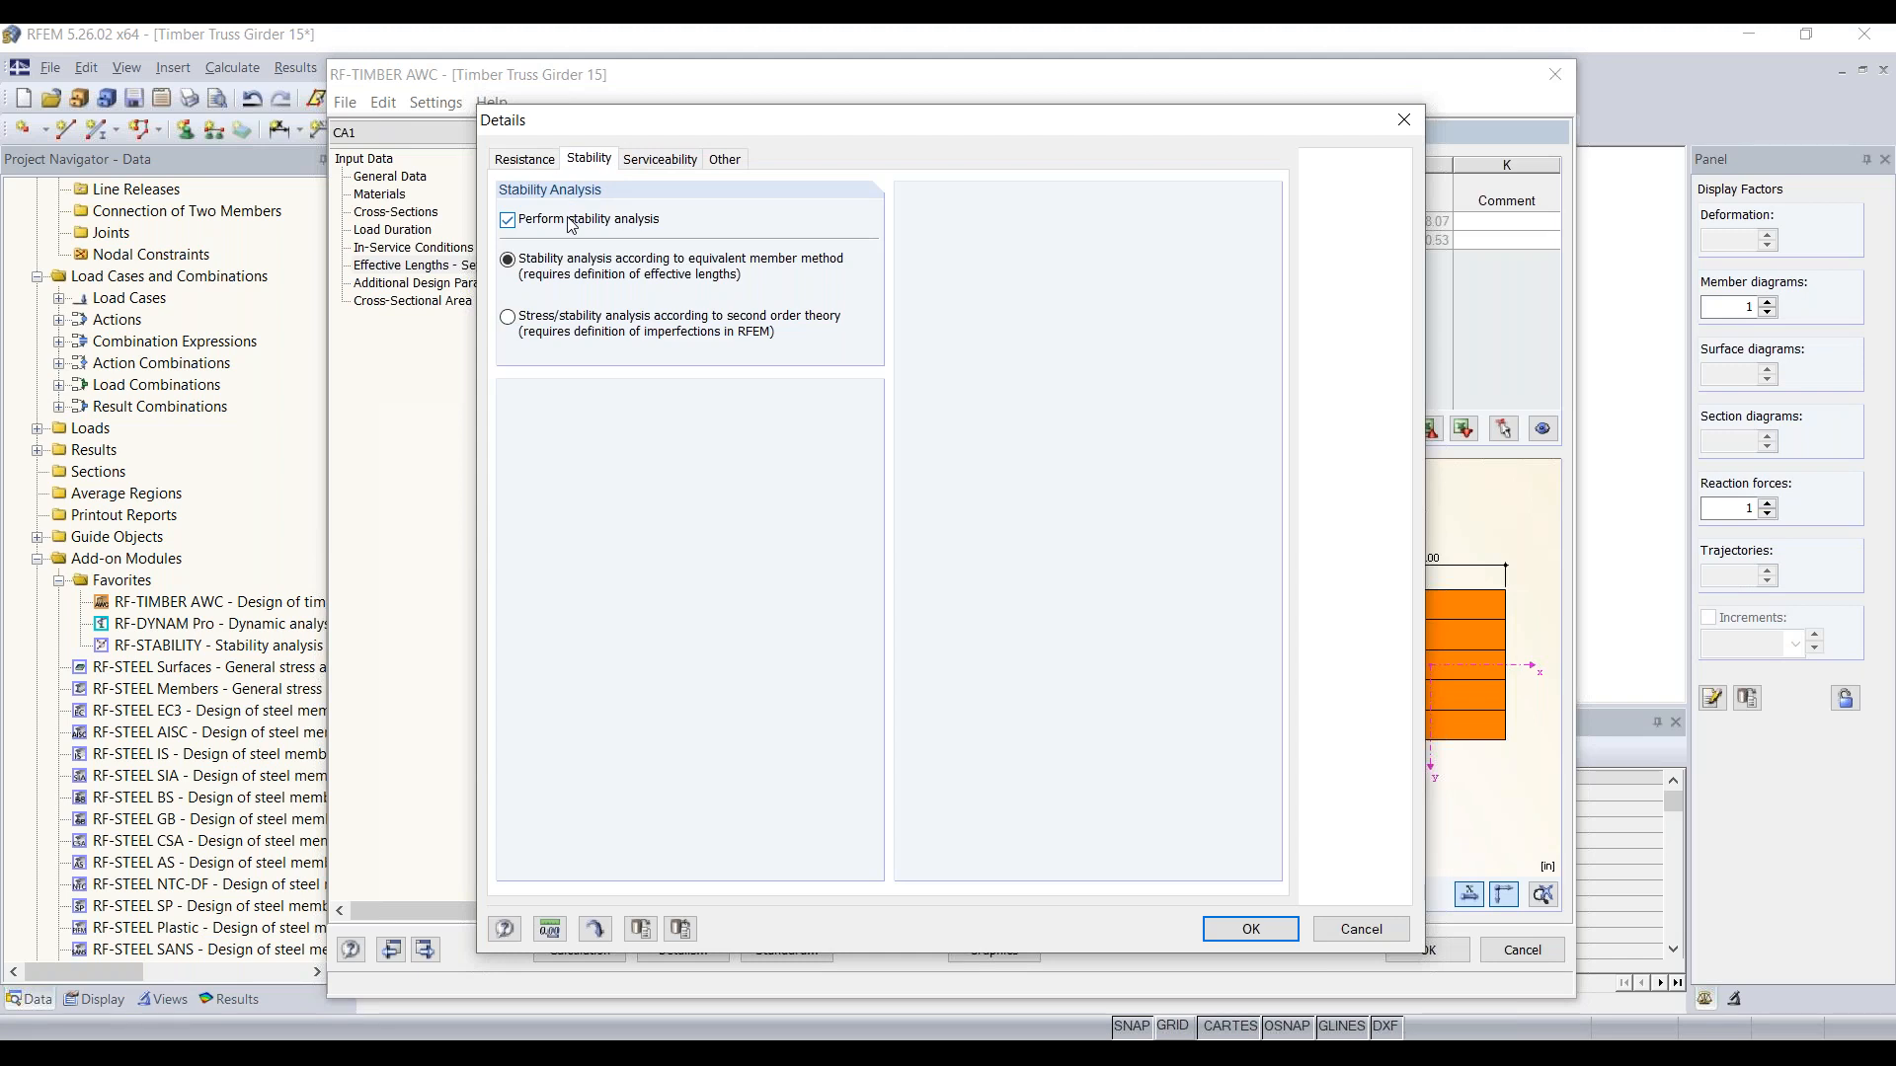
click(1250, 929)
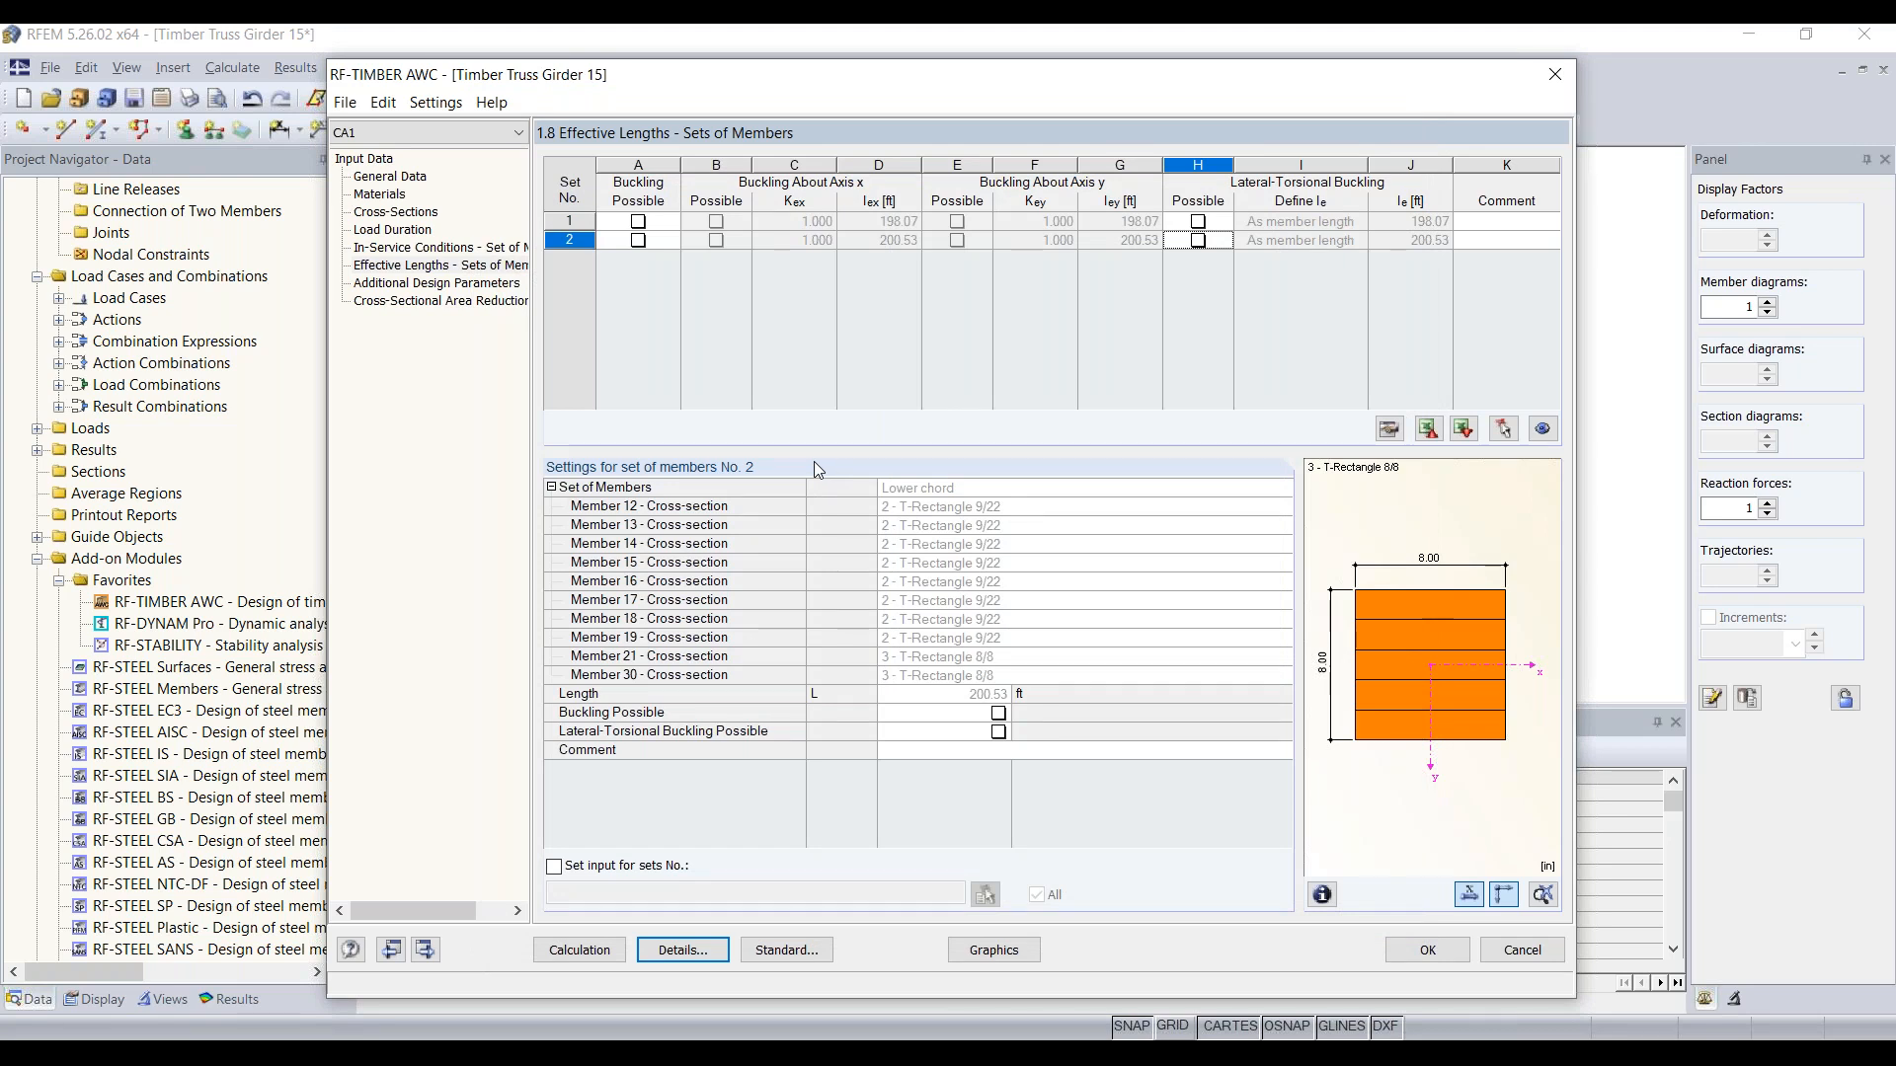
Step: Review the additional design parameters of member 1, including the shear edge-bonded factor options and the shear reduction factor options
click(470, 289)
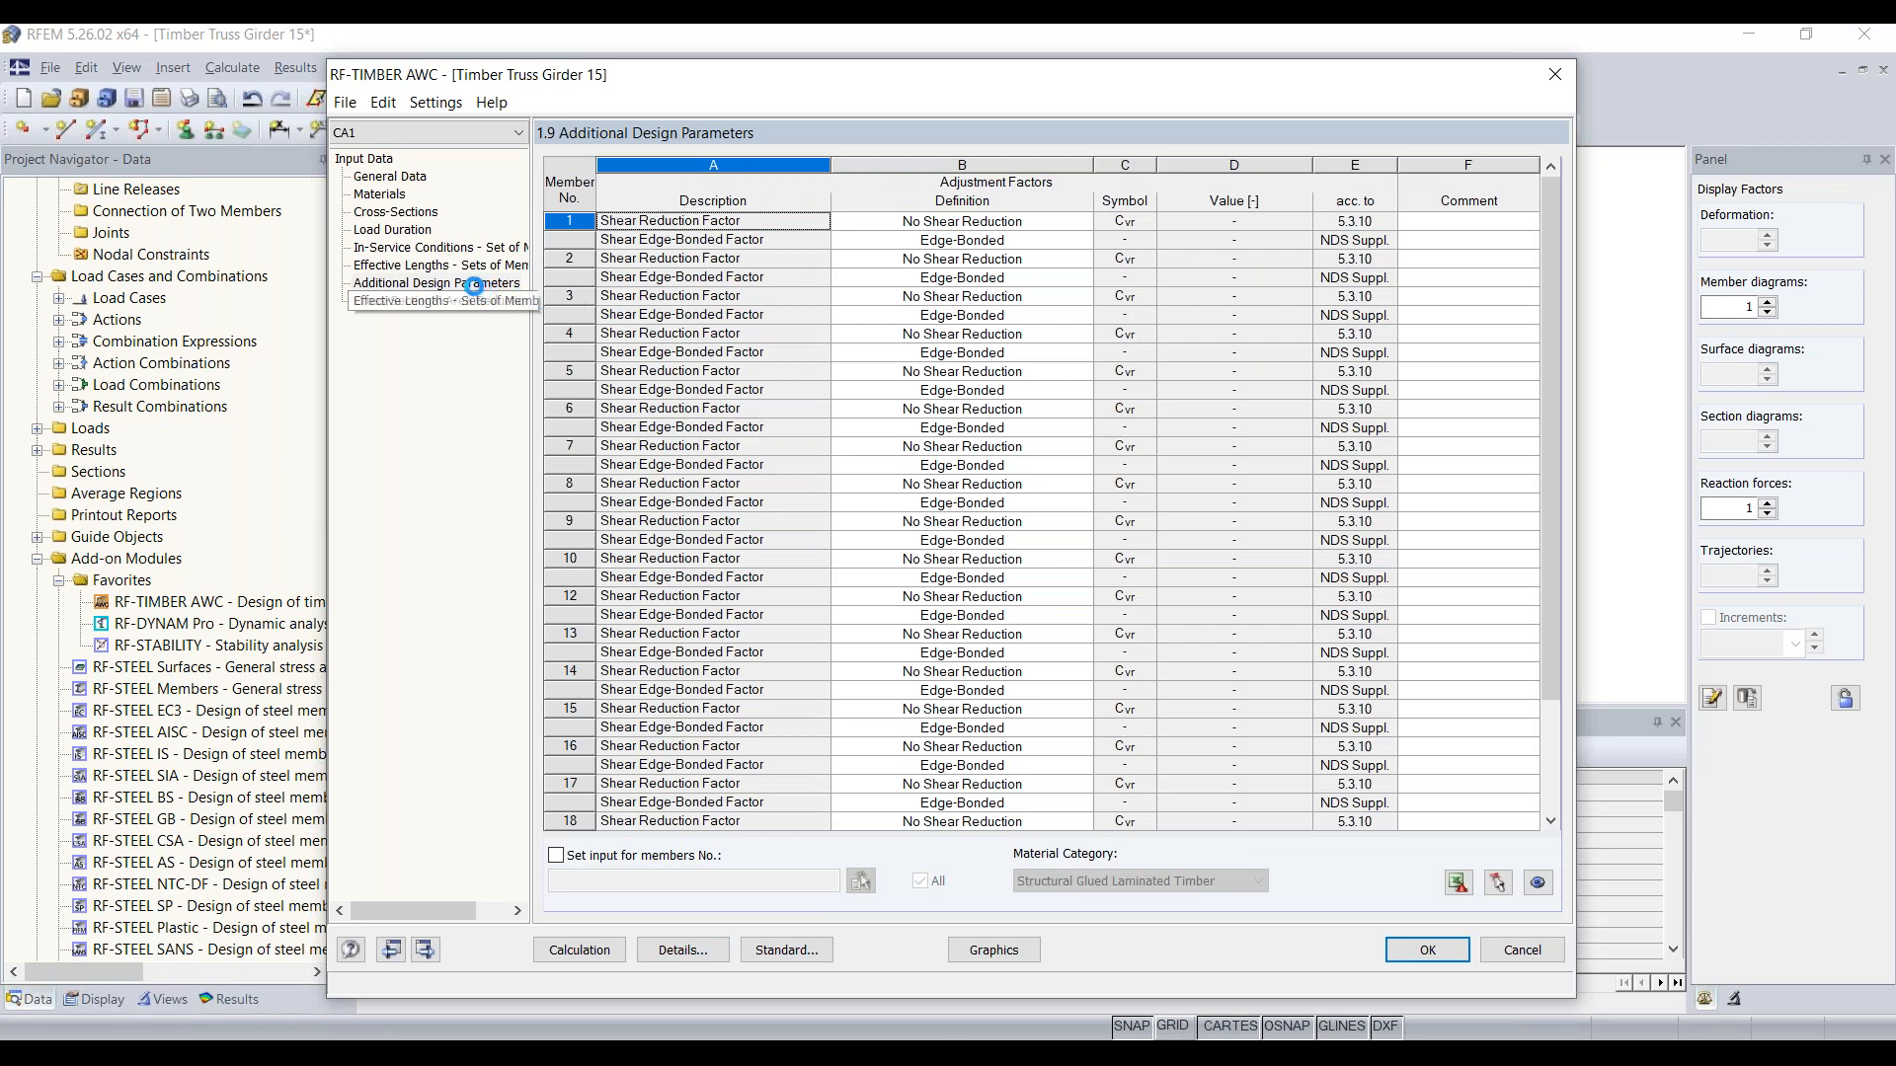
click(1007, 227)
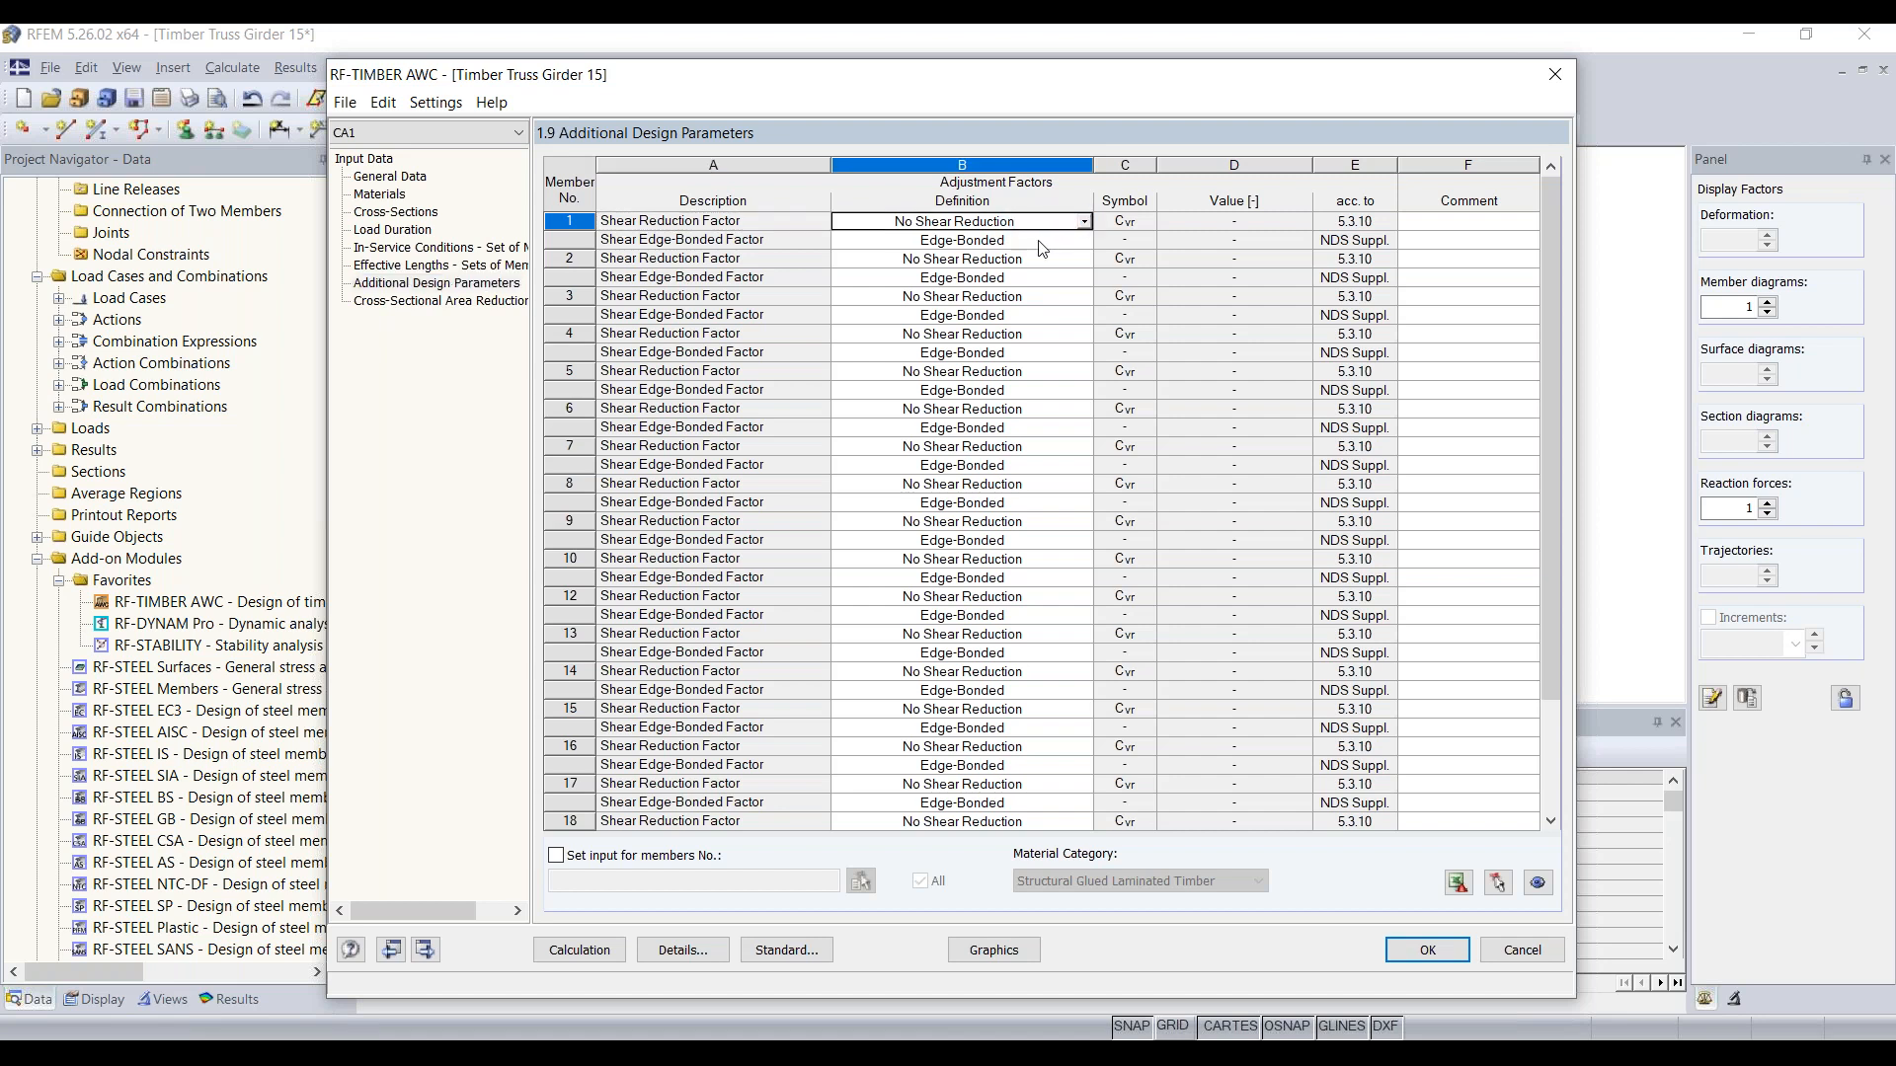
click(1041, 245)
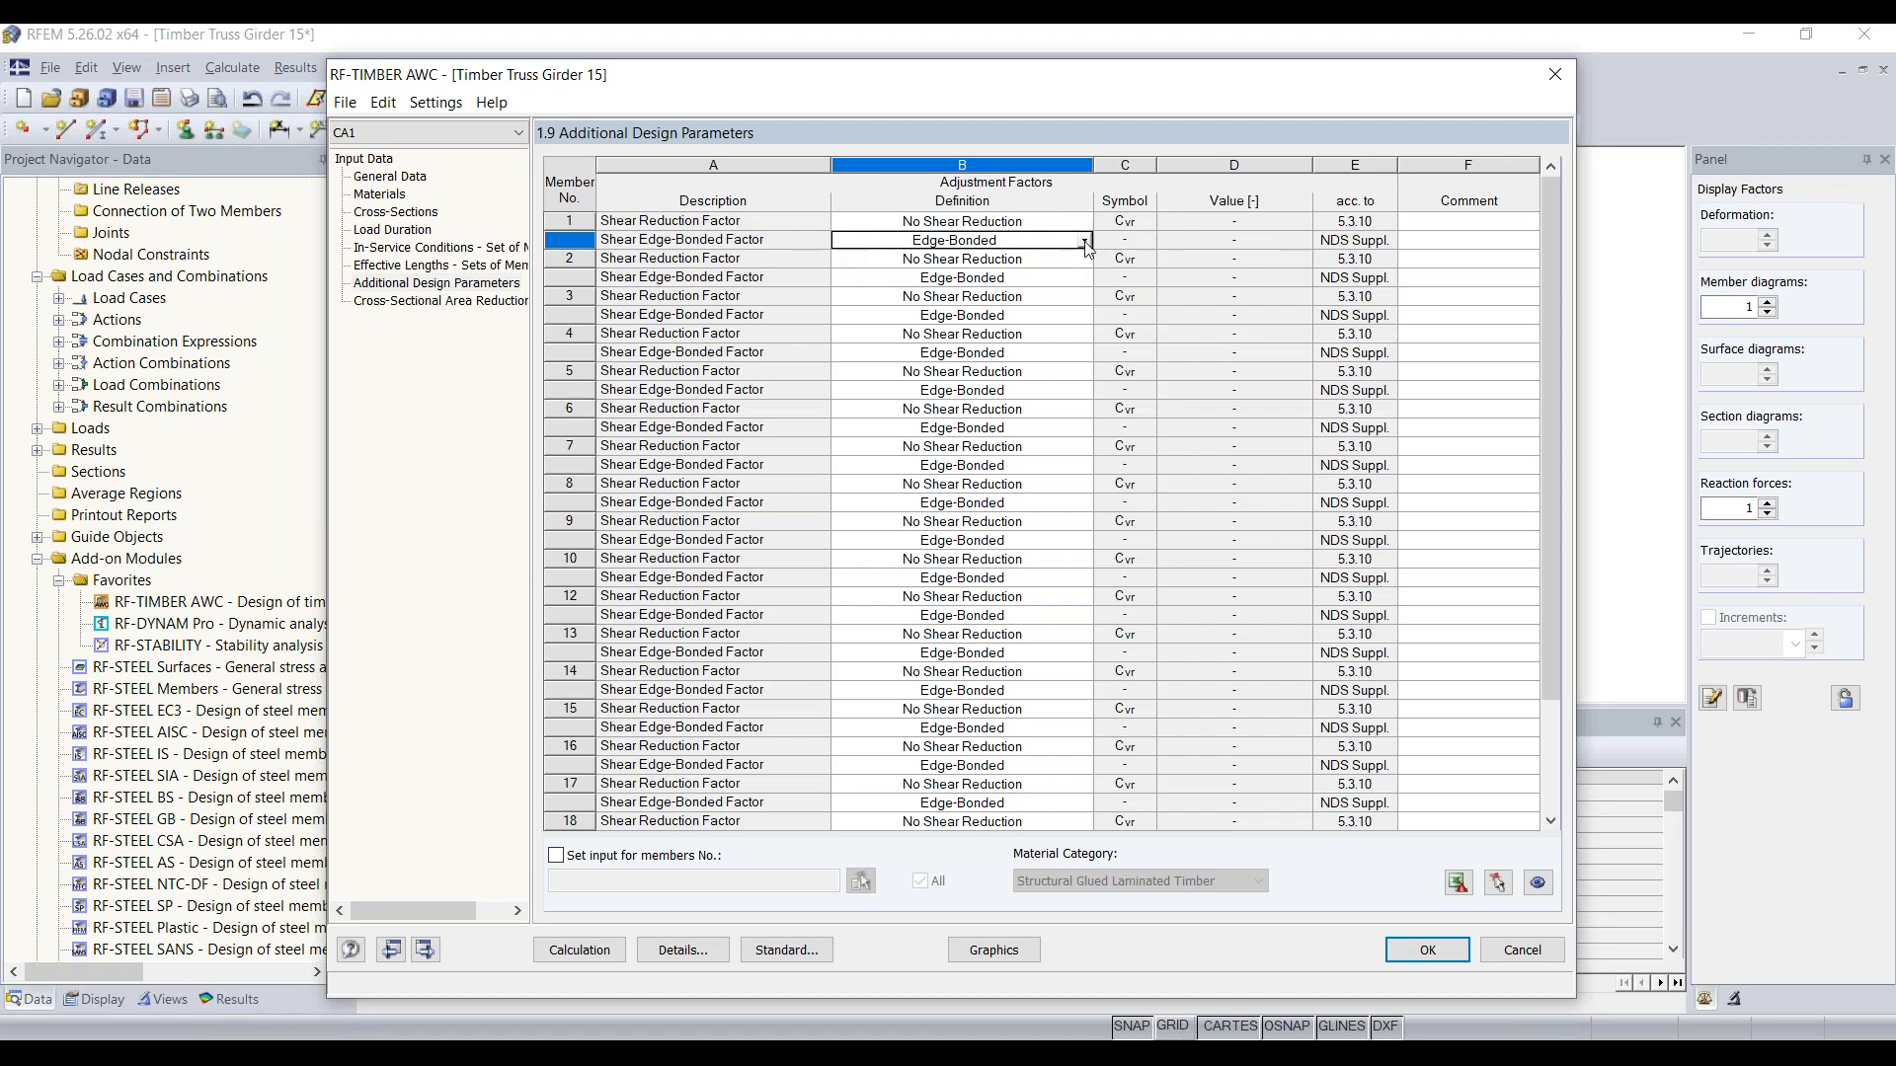
click(1084, 241)
key(Down)
key(Down)
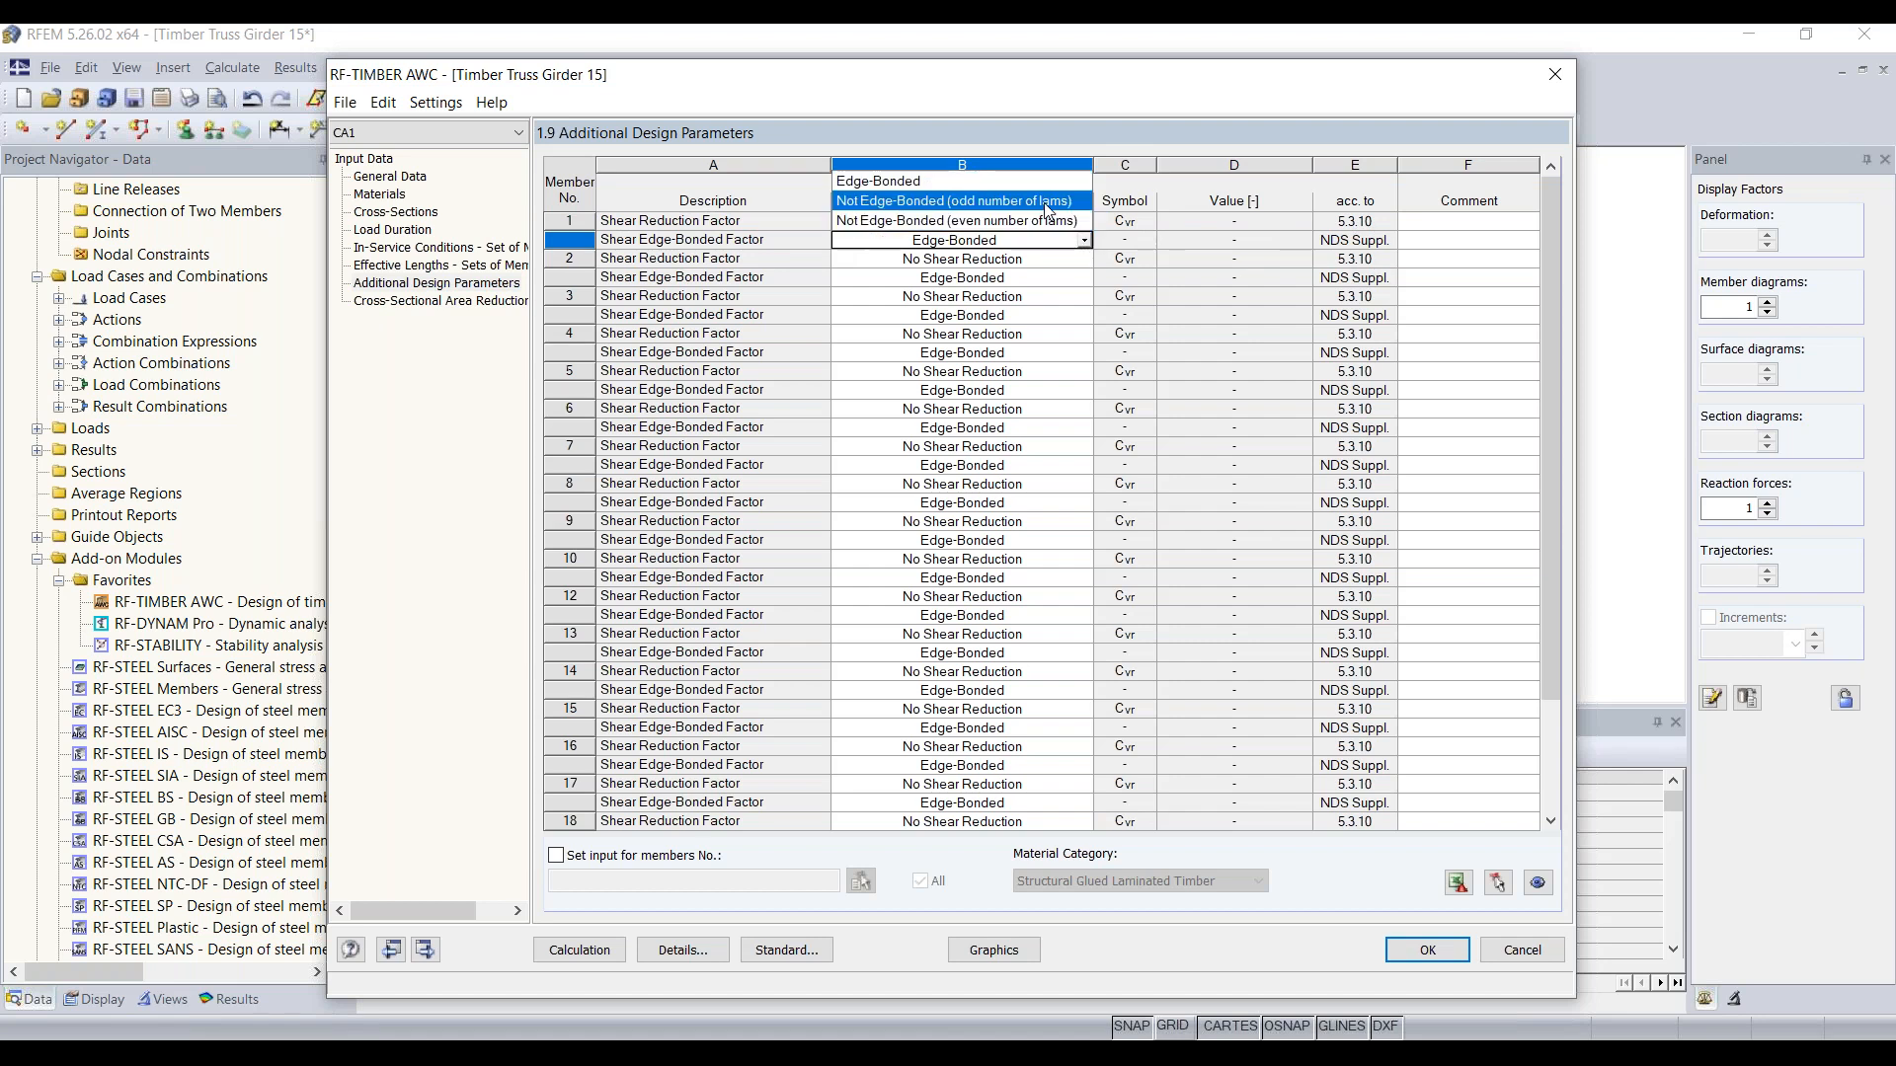
click(1086, 243)
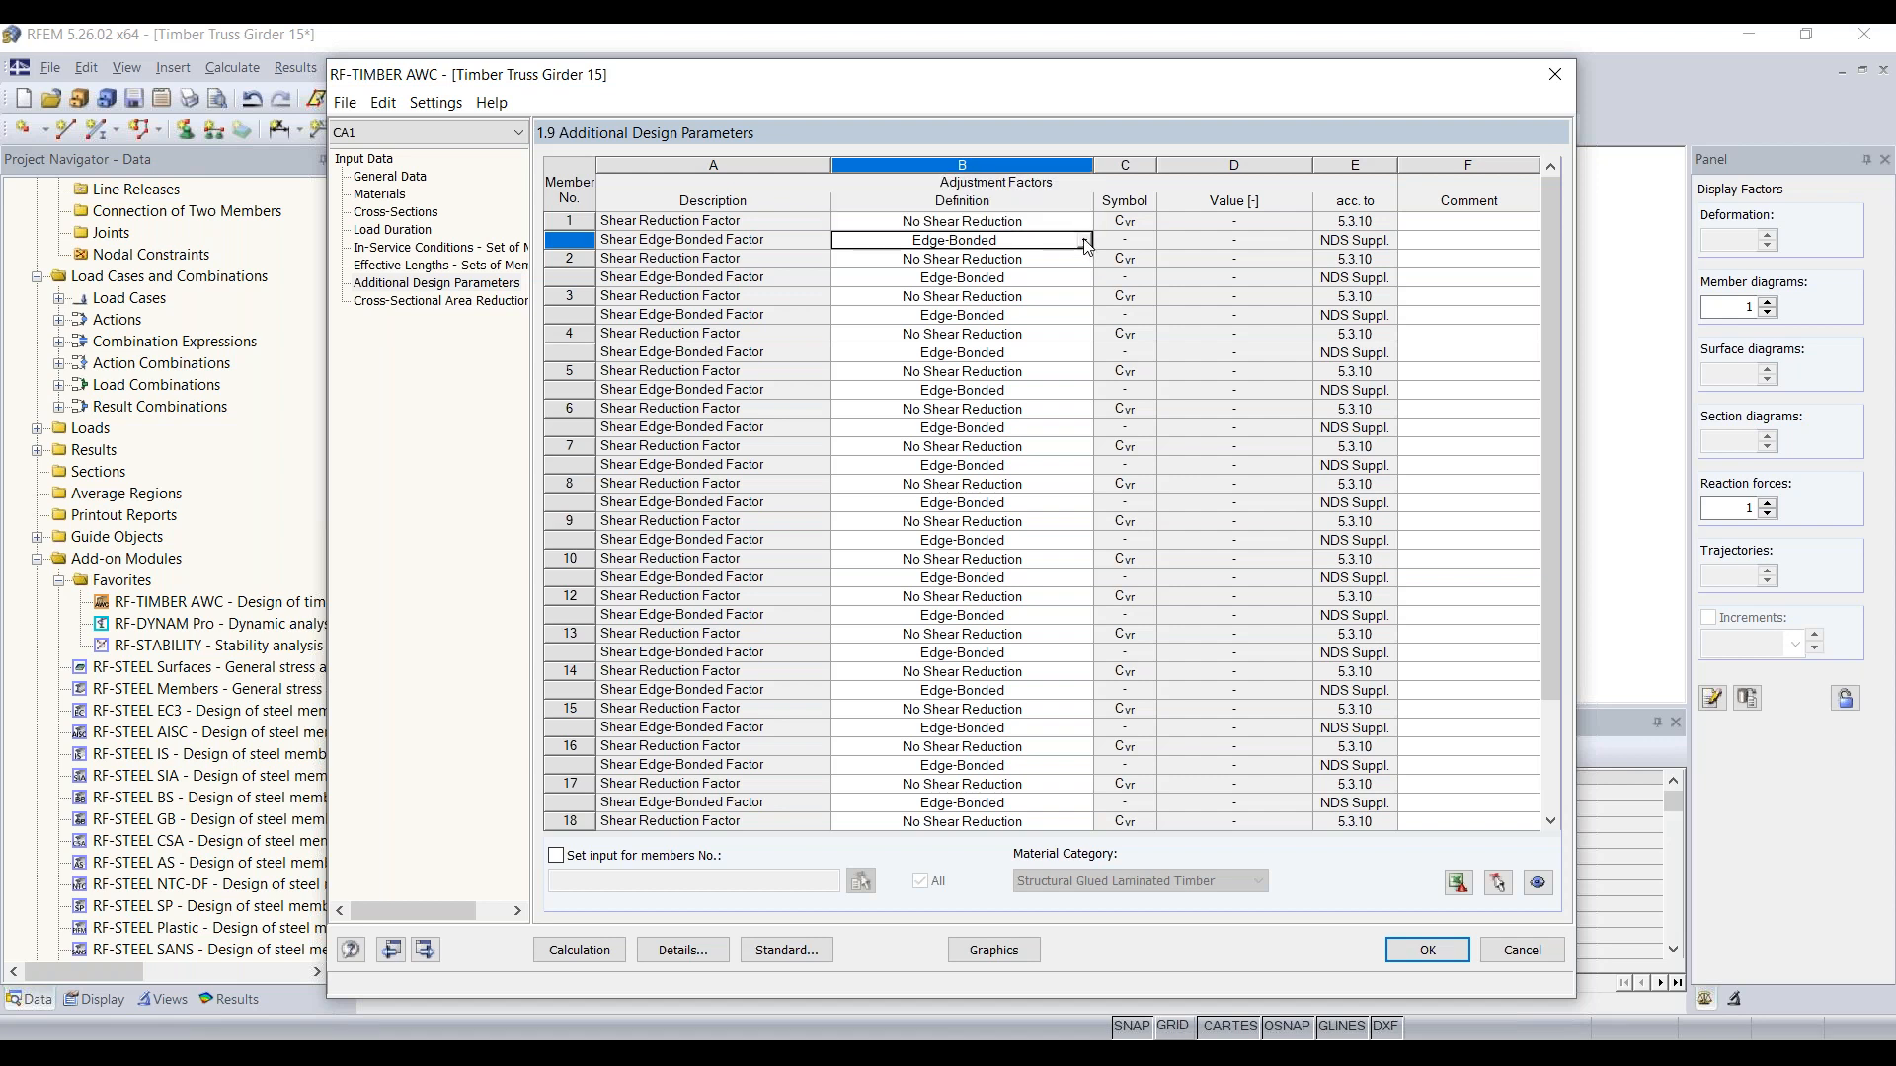
click(1083, 223)
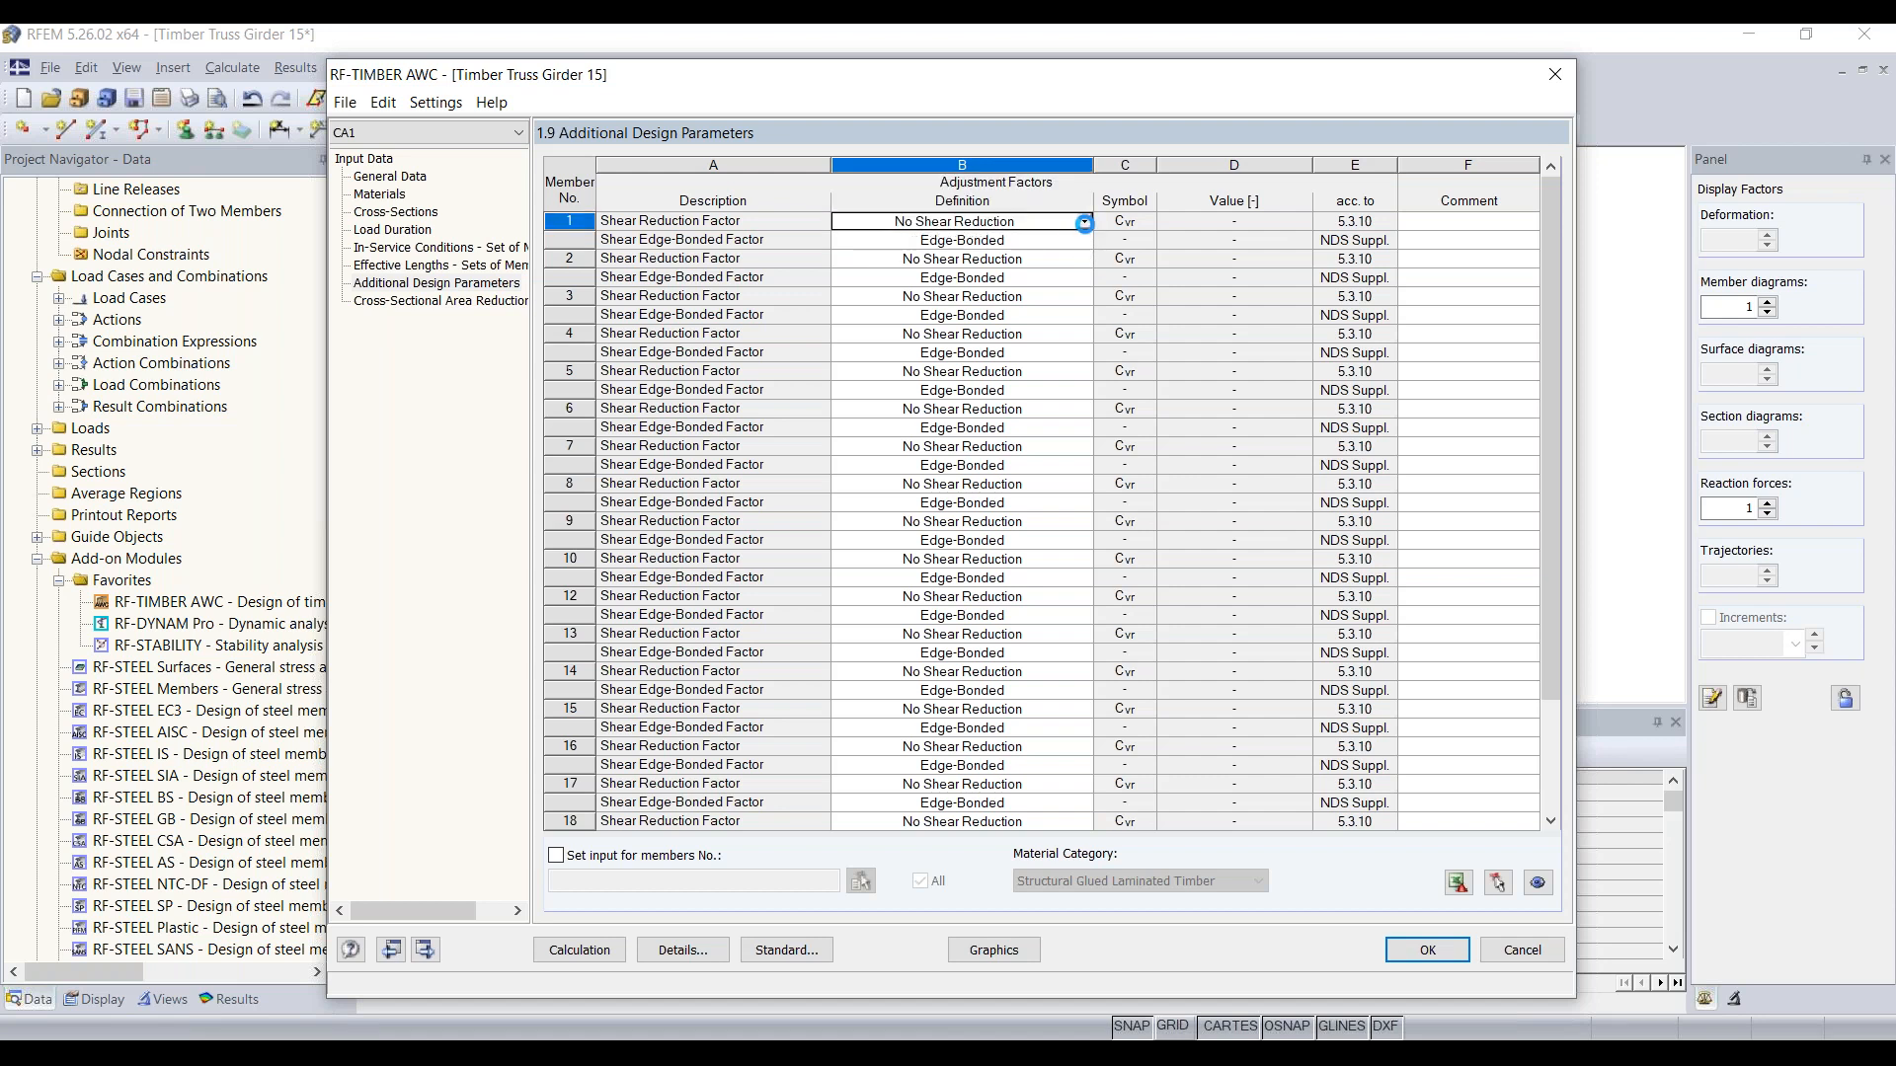
click(1085, 223)
key(Down)
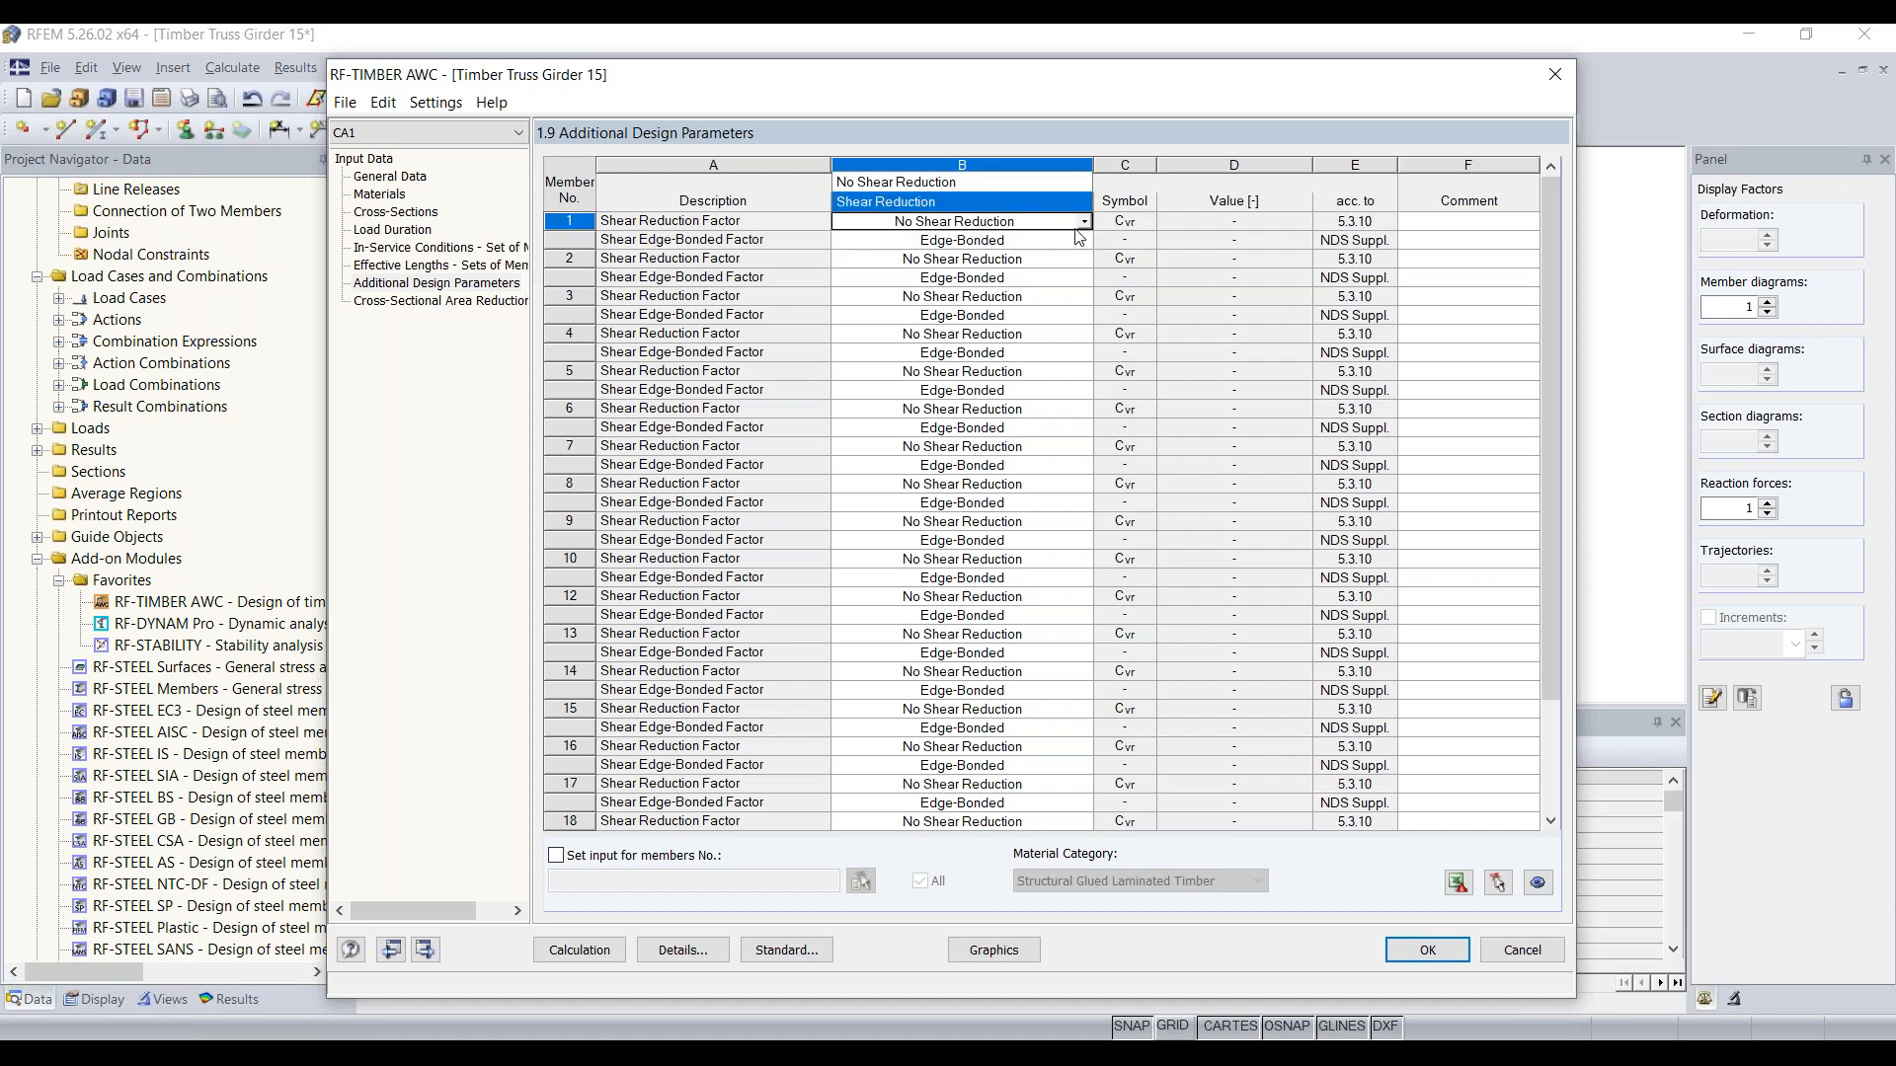
click(1083, 226)
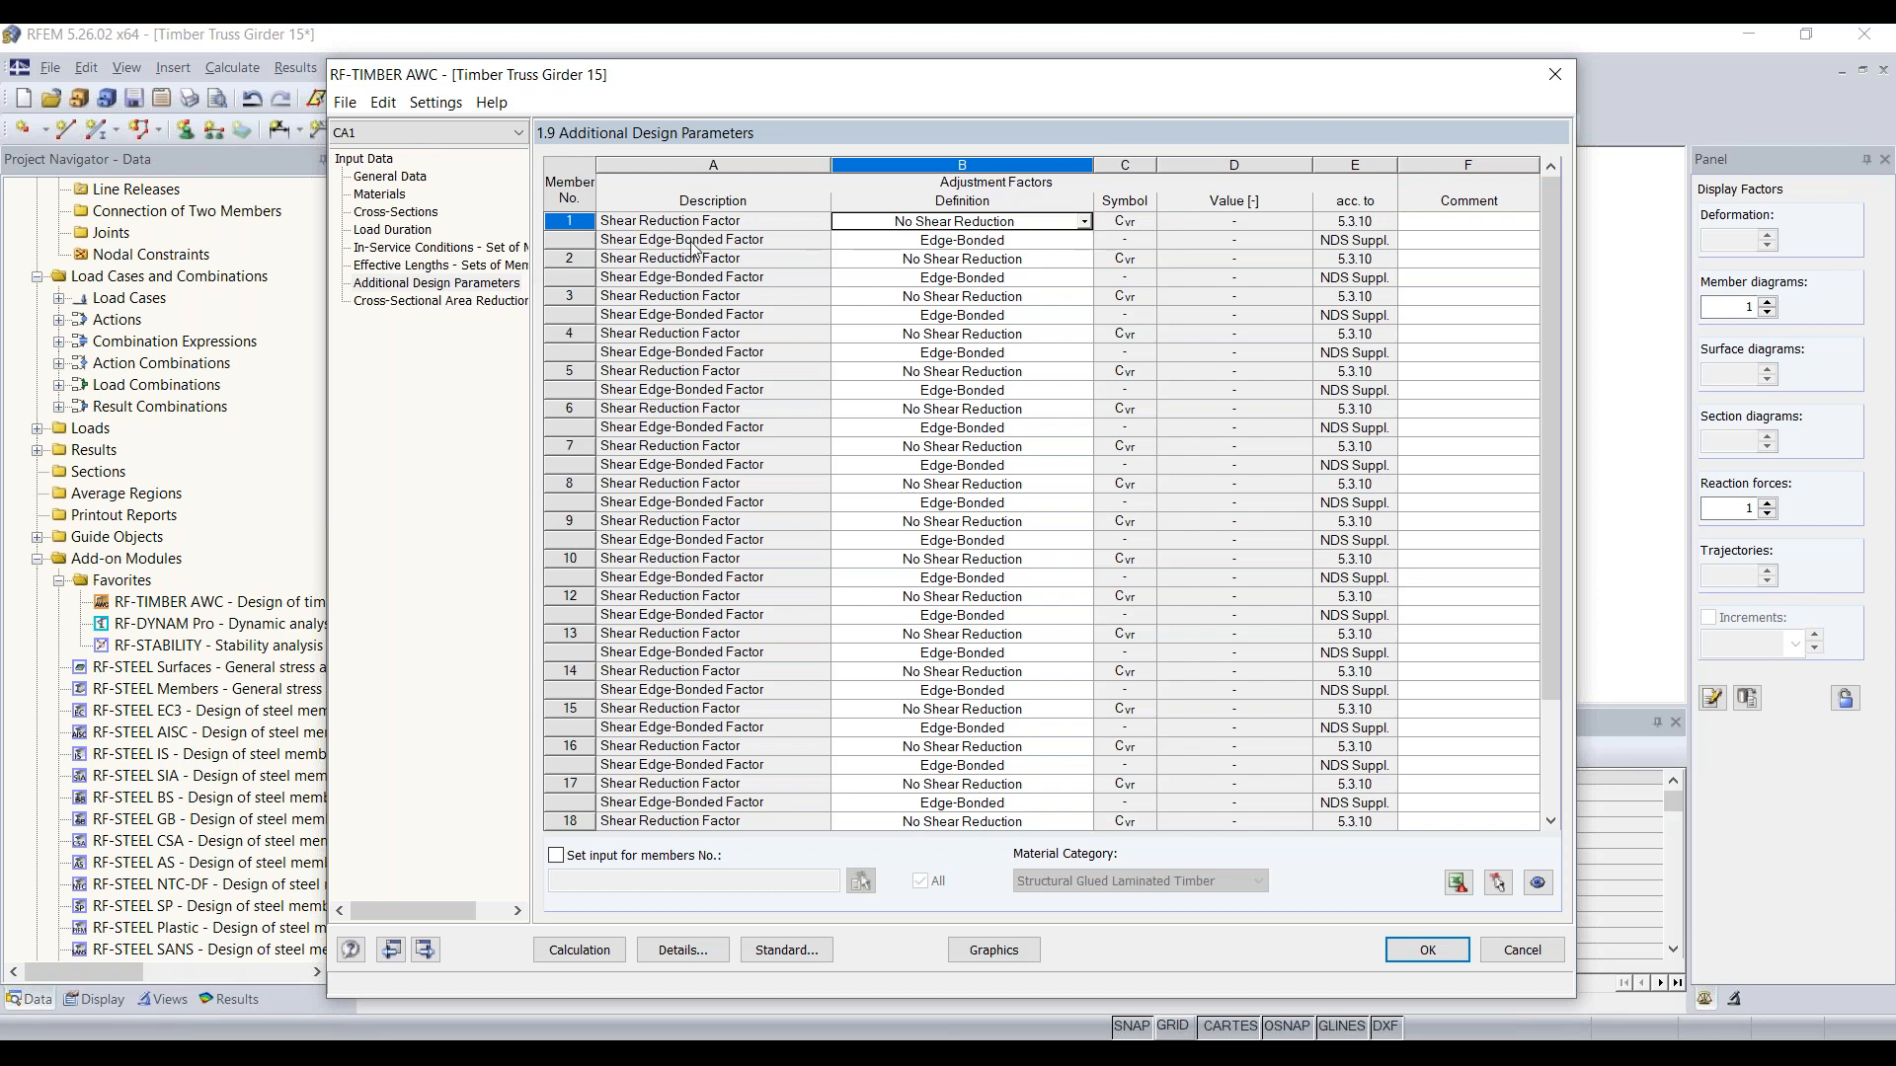
Step: Check the cross-sectional area reduction input, run the timber design calculation, and accept the module's results
click(432, 302)
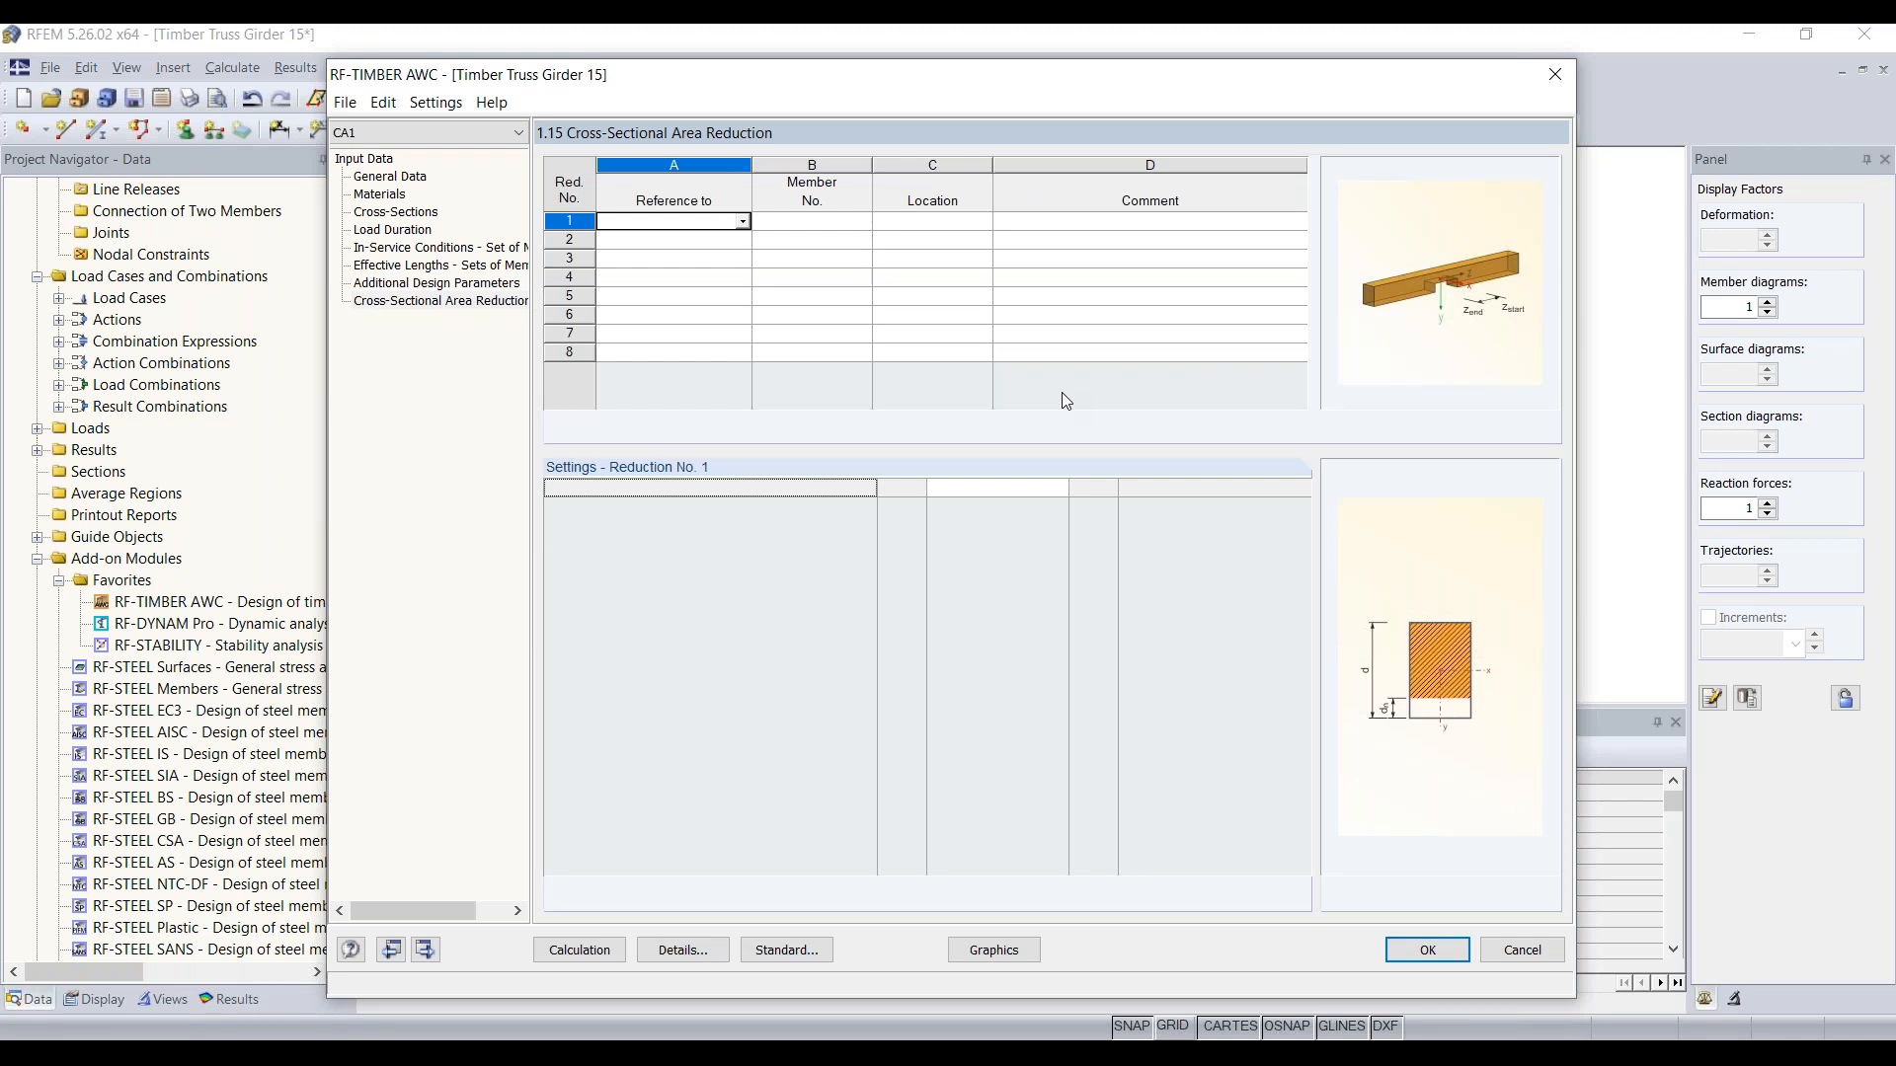
click(578, 950)
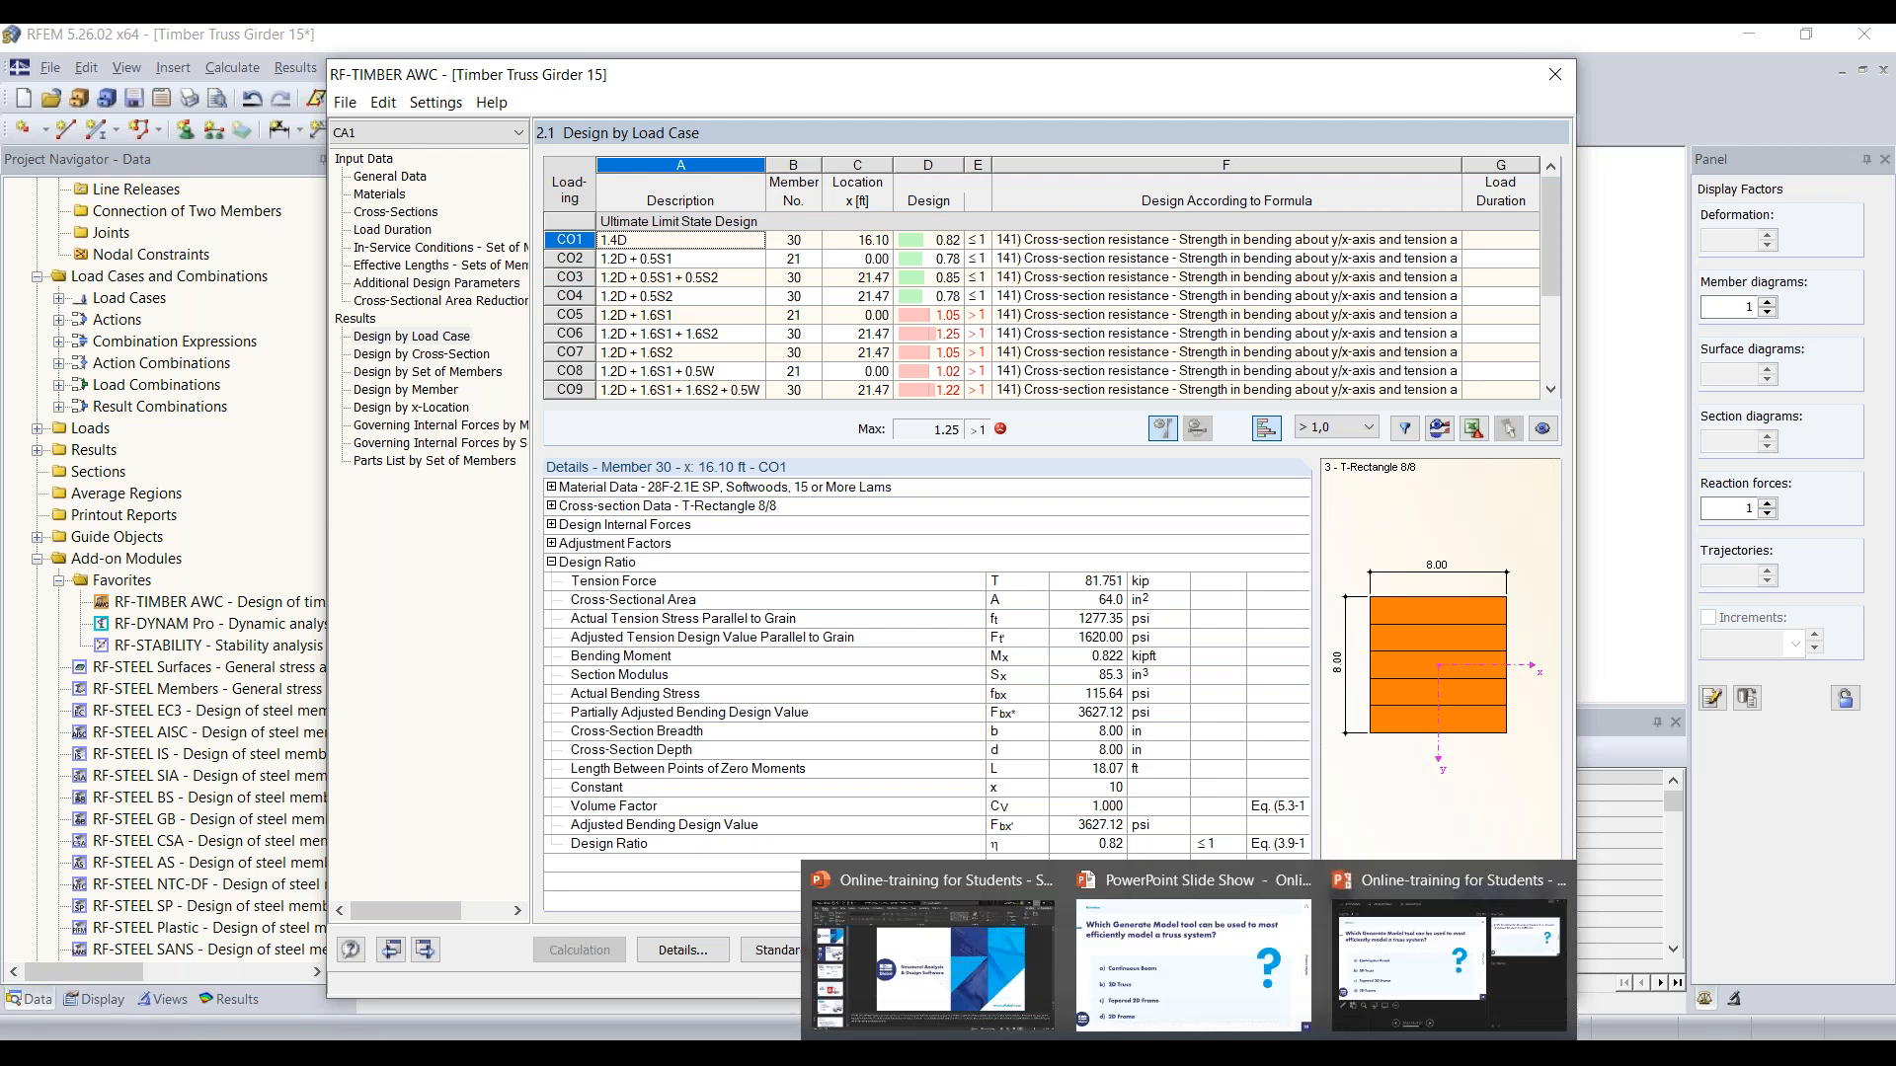
click(1449, 963)
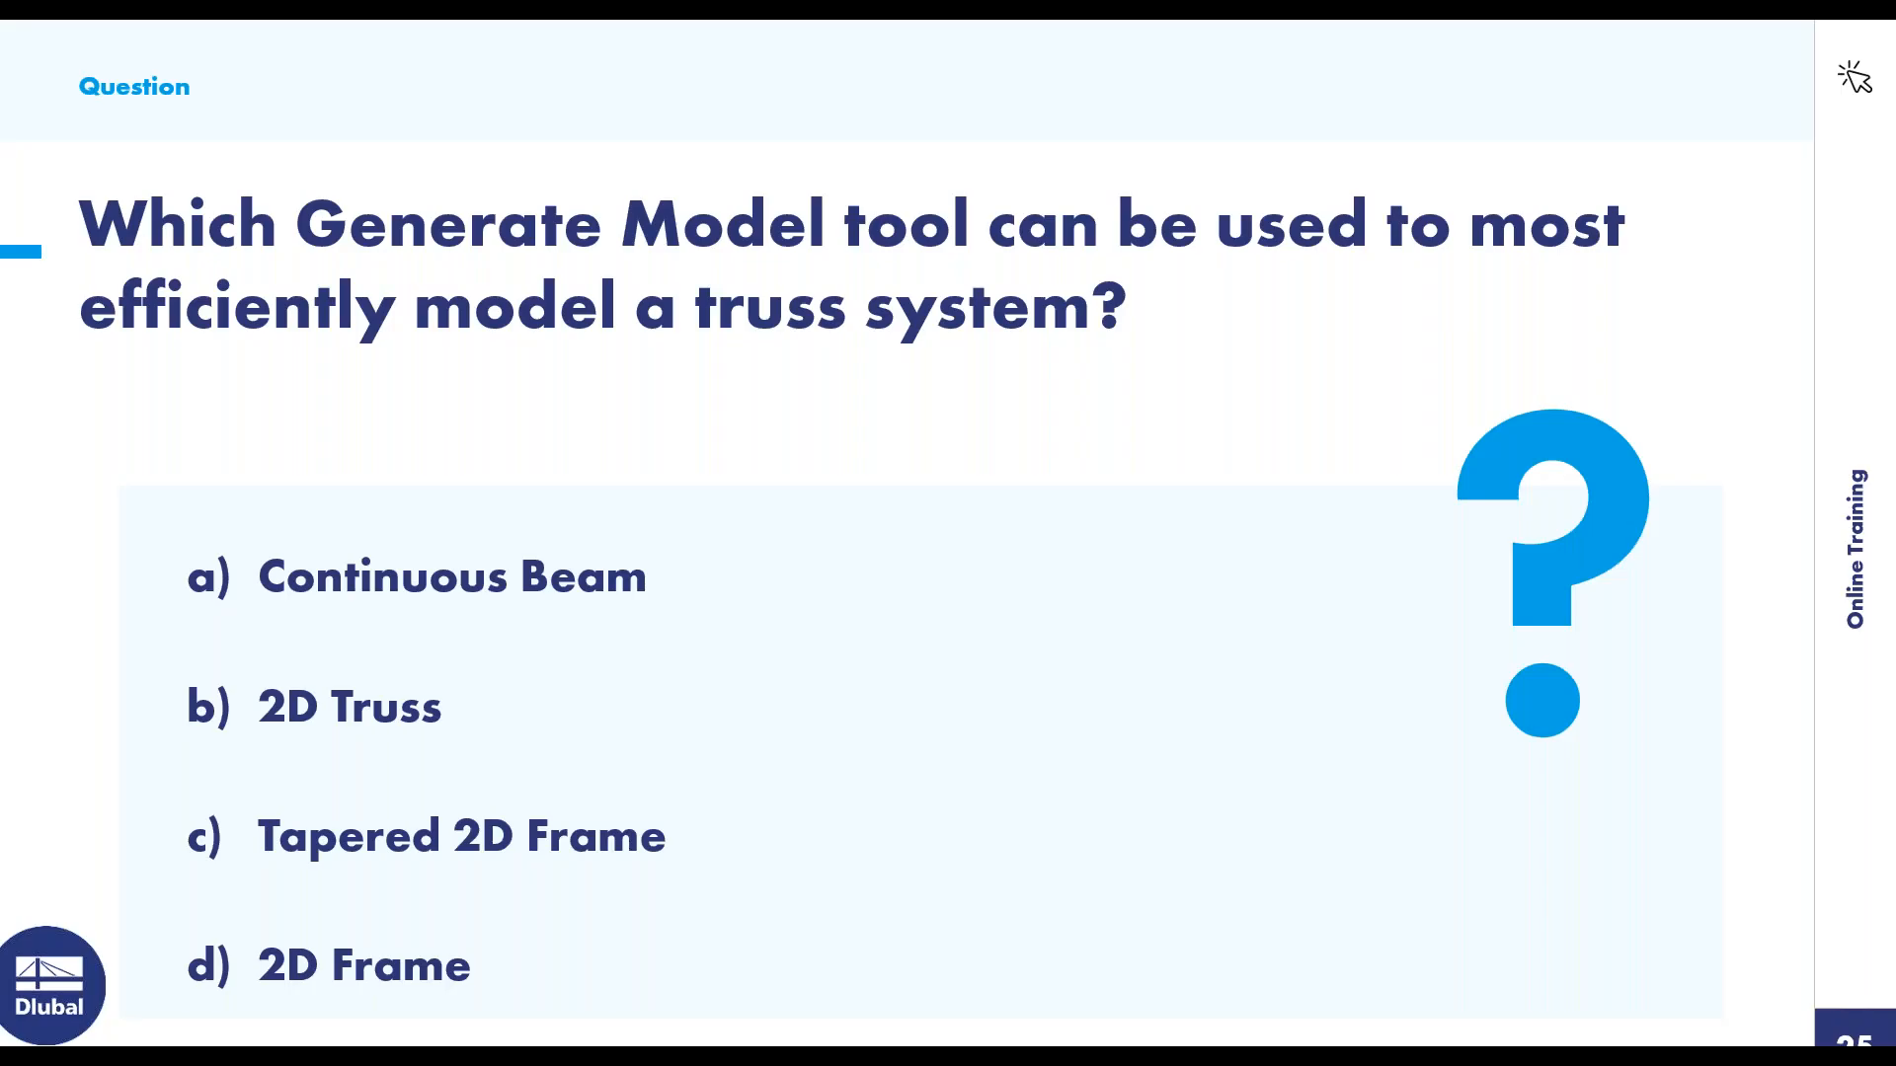
key(Right)
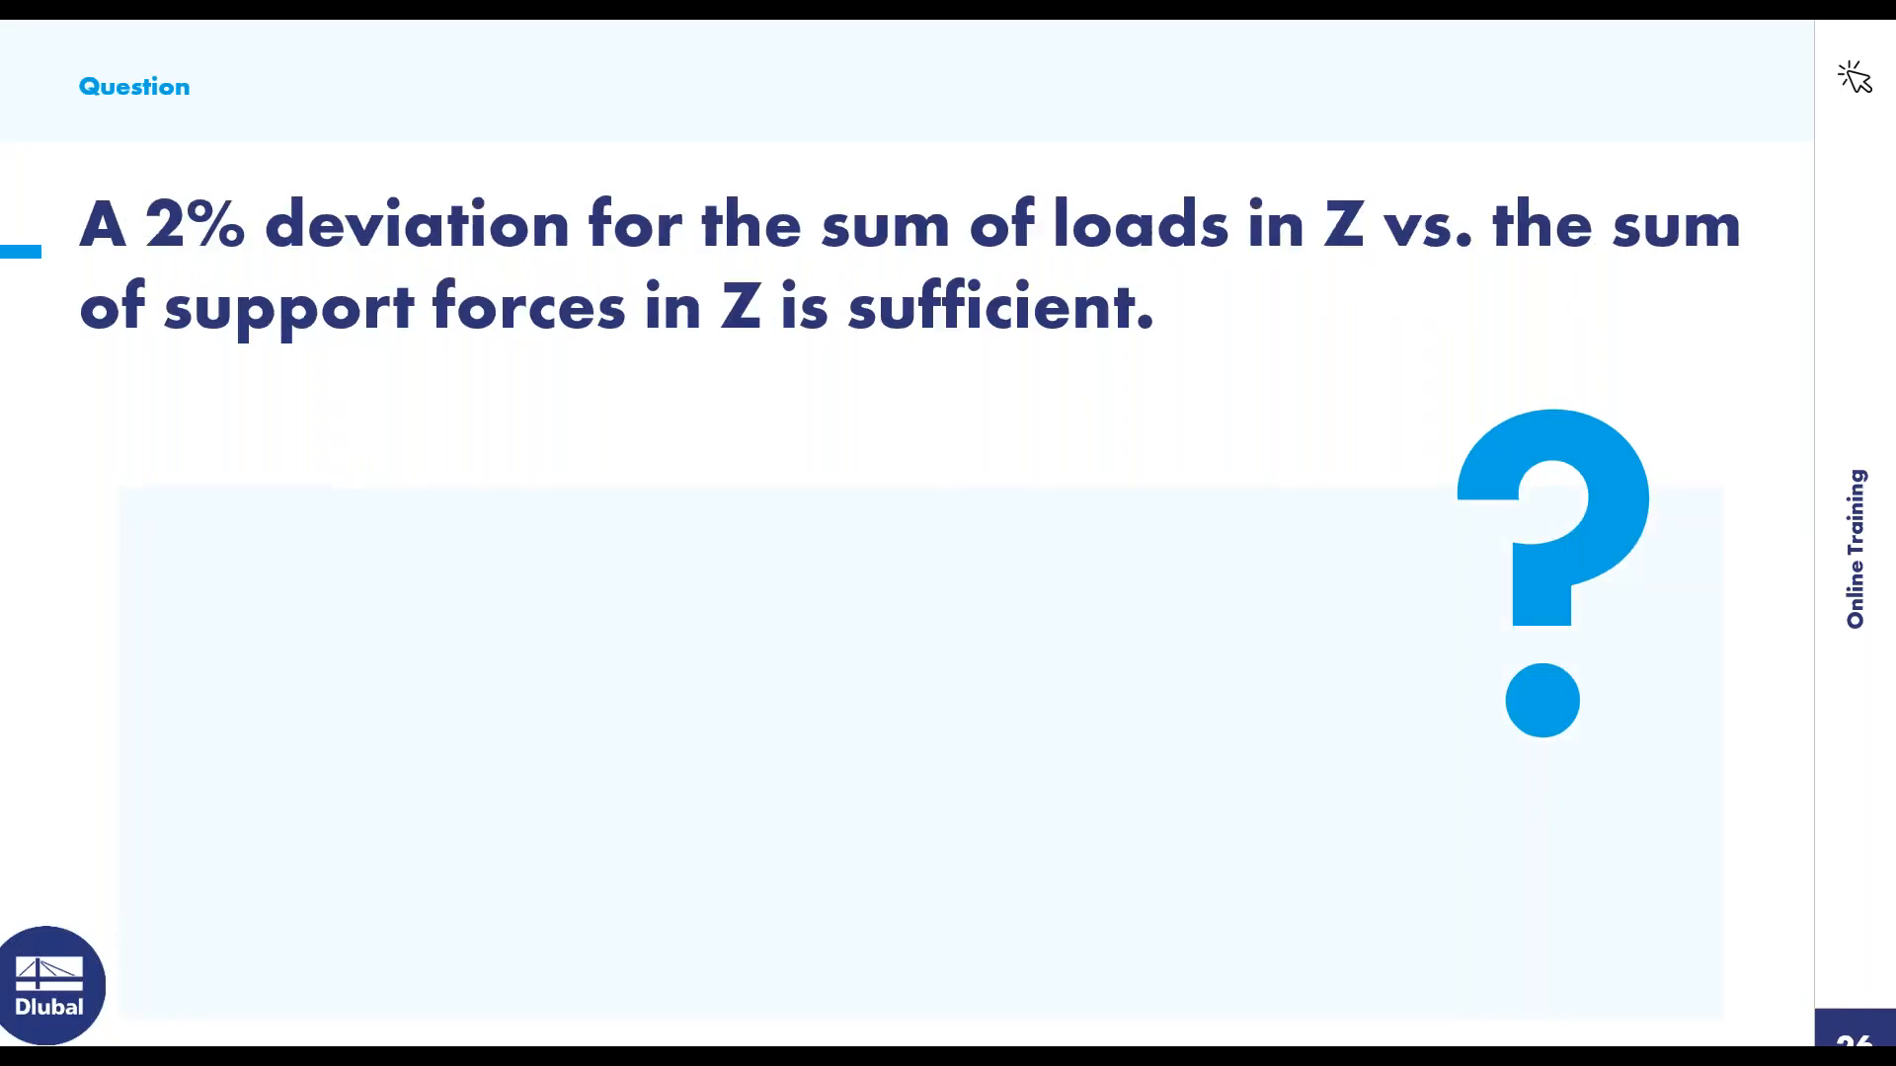
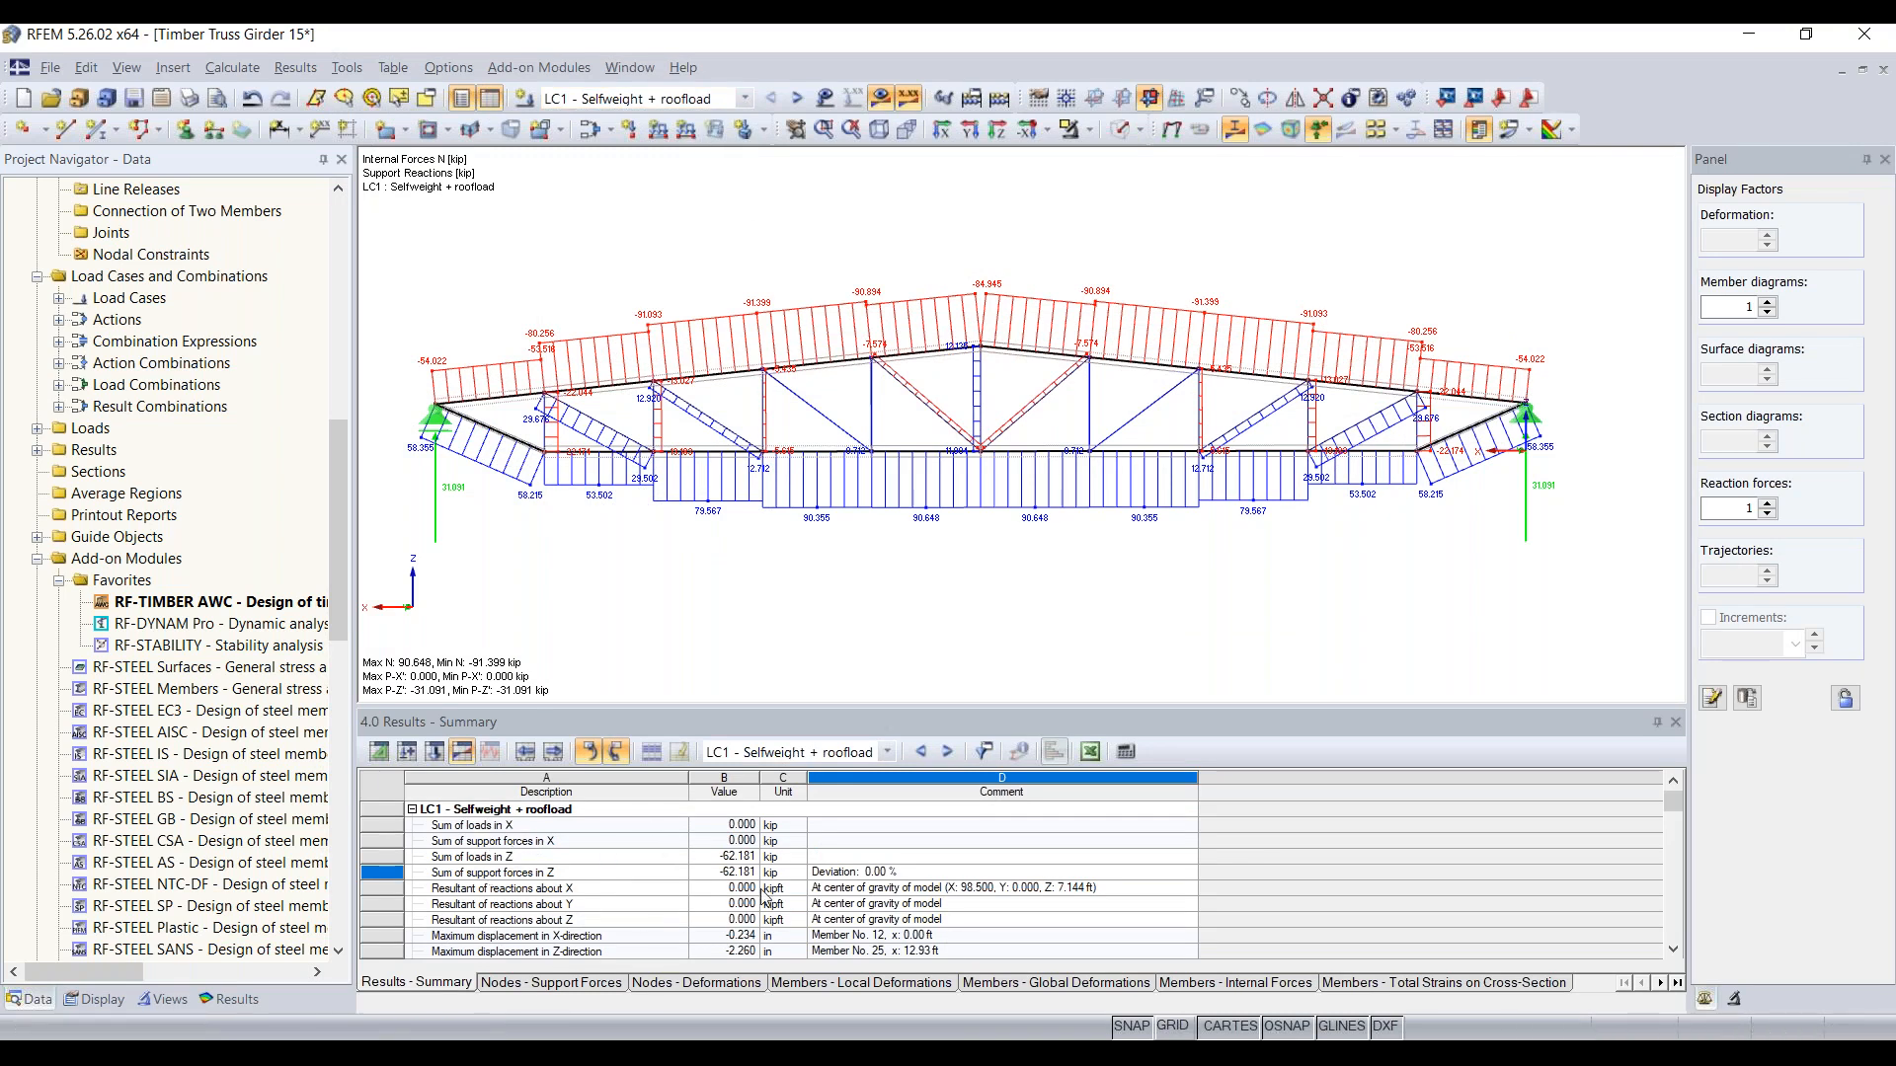
Step: Compare the sum of loads in Z with the sum of support forces in Z for LC1 in the results summary, including the deviation
click(647, 859)
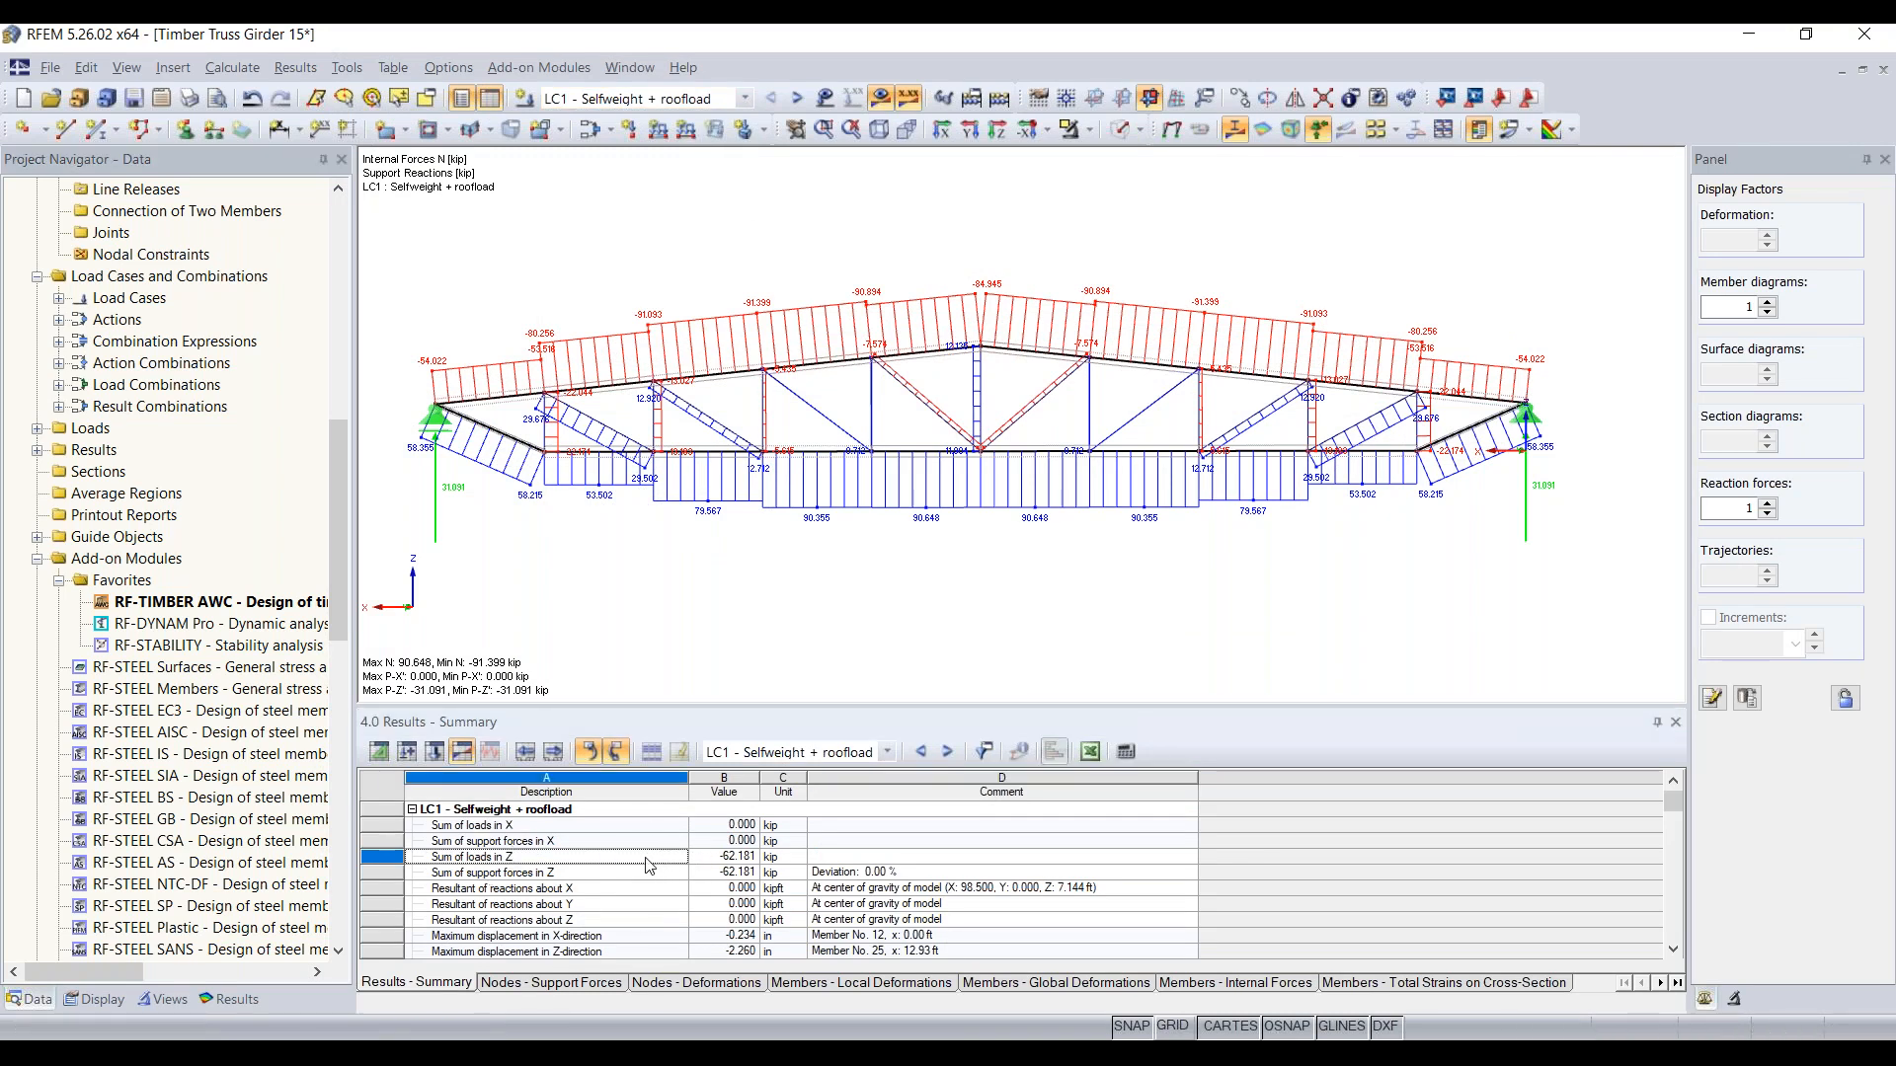
click(570, 873)
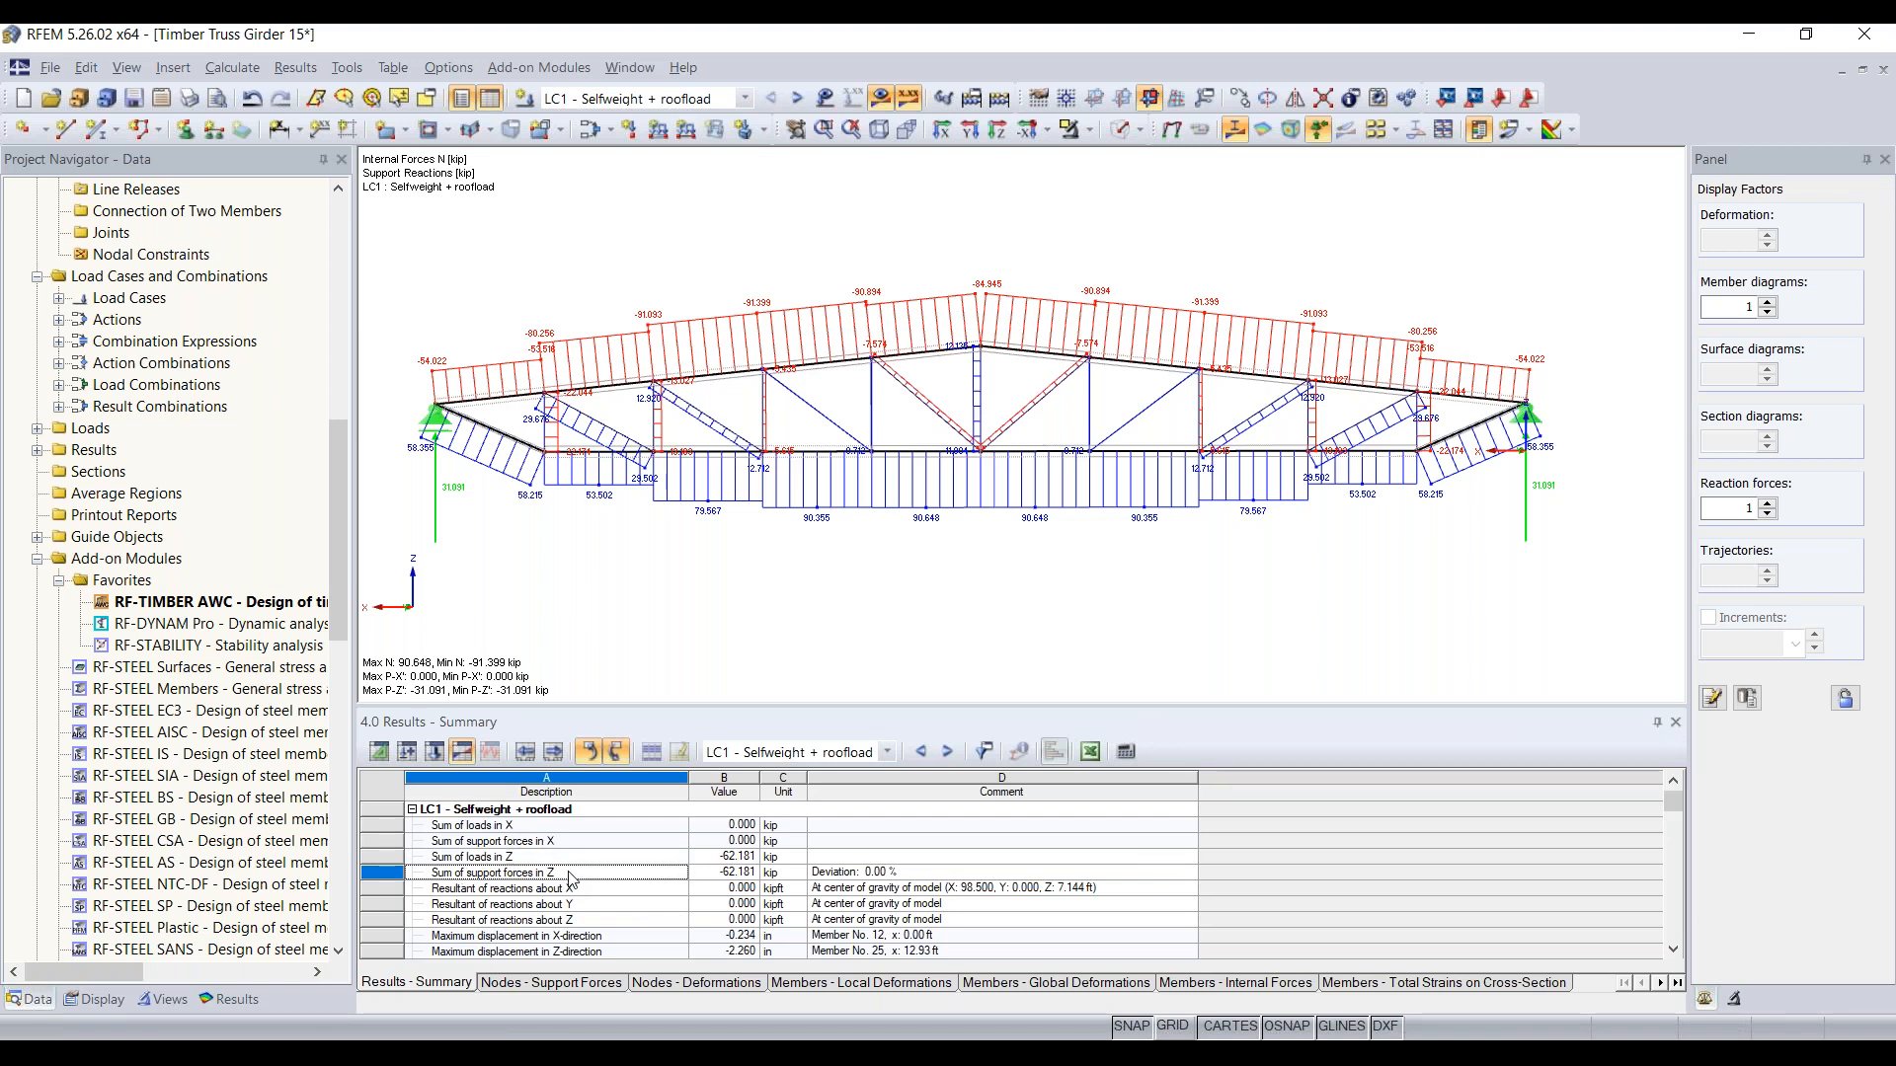
click(879, 873)
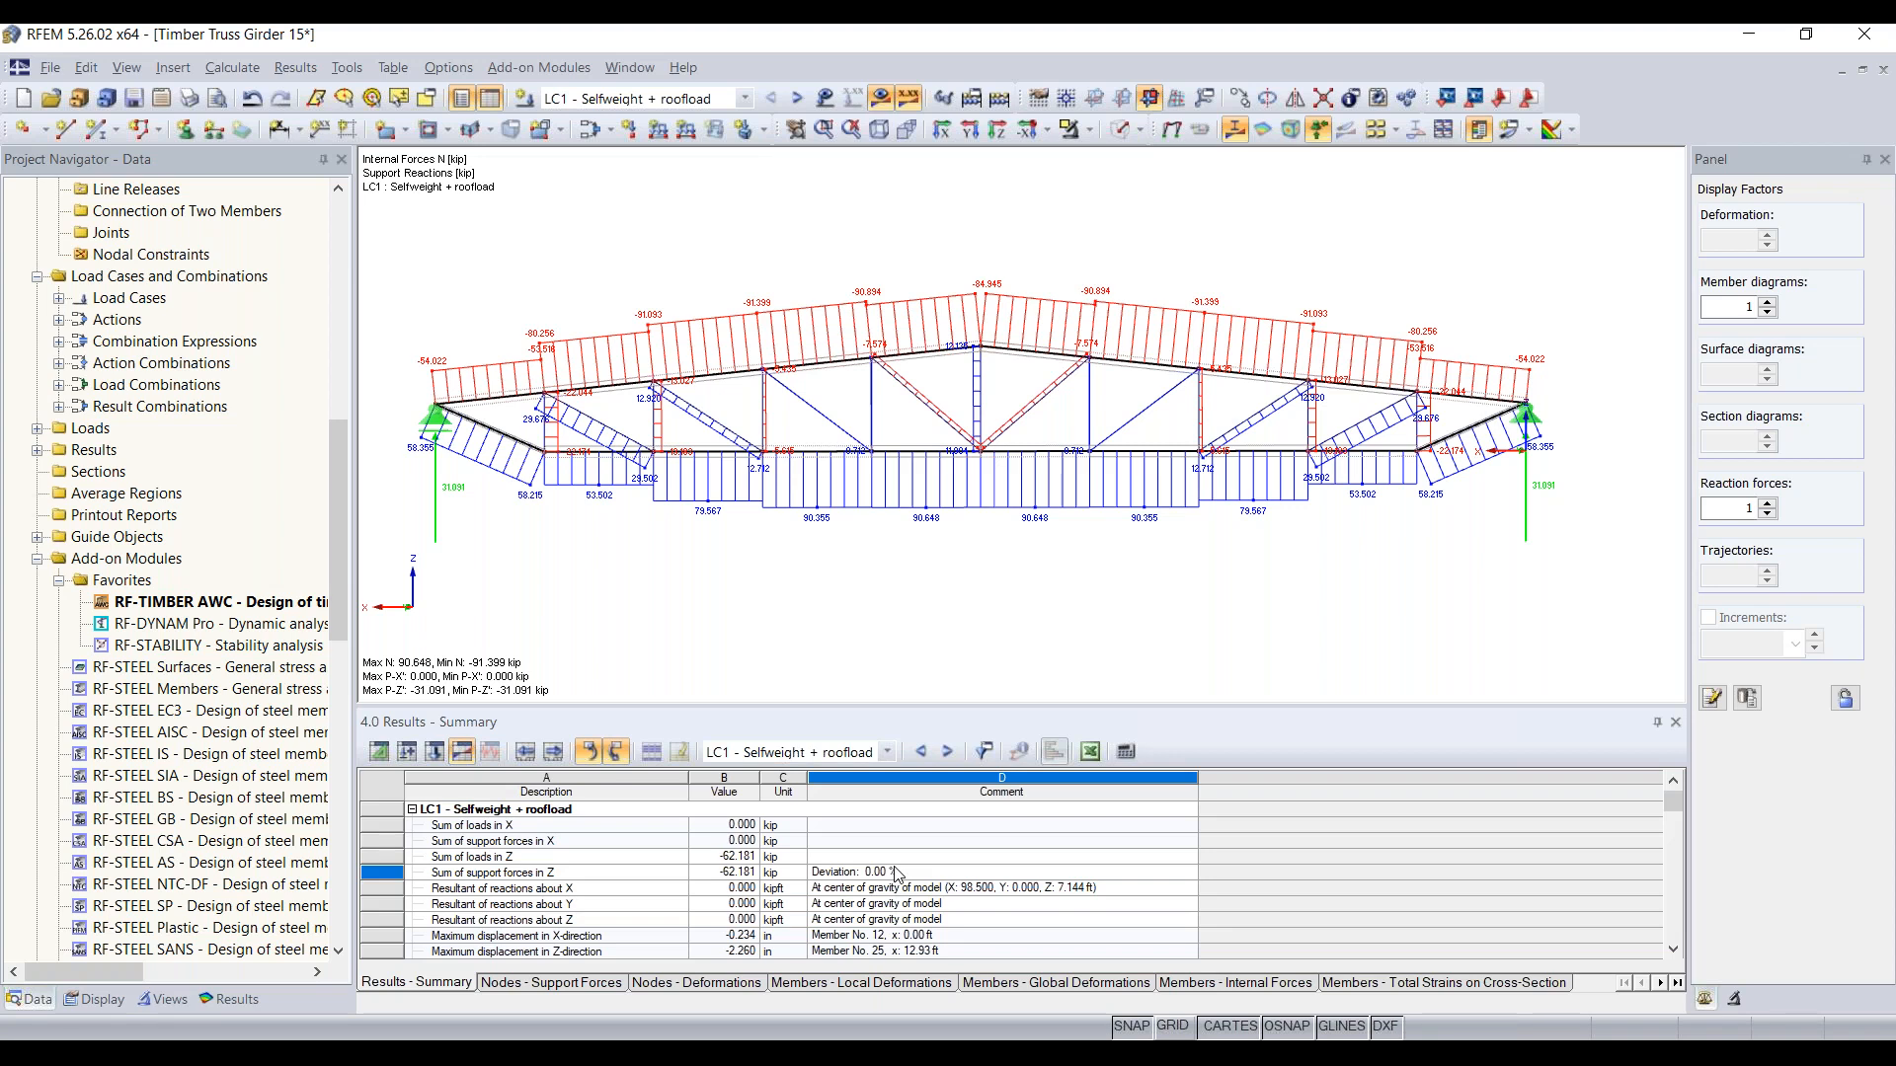
click(984, 751)
click(471, 861)
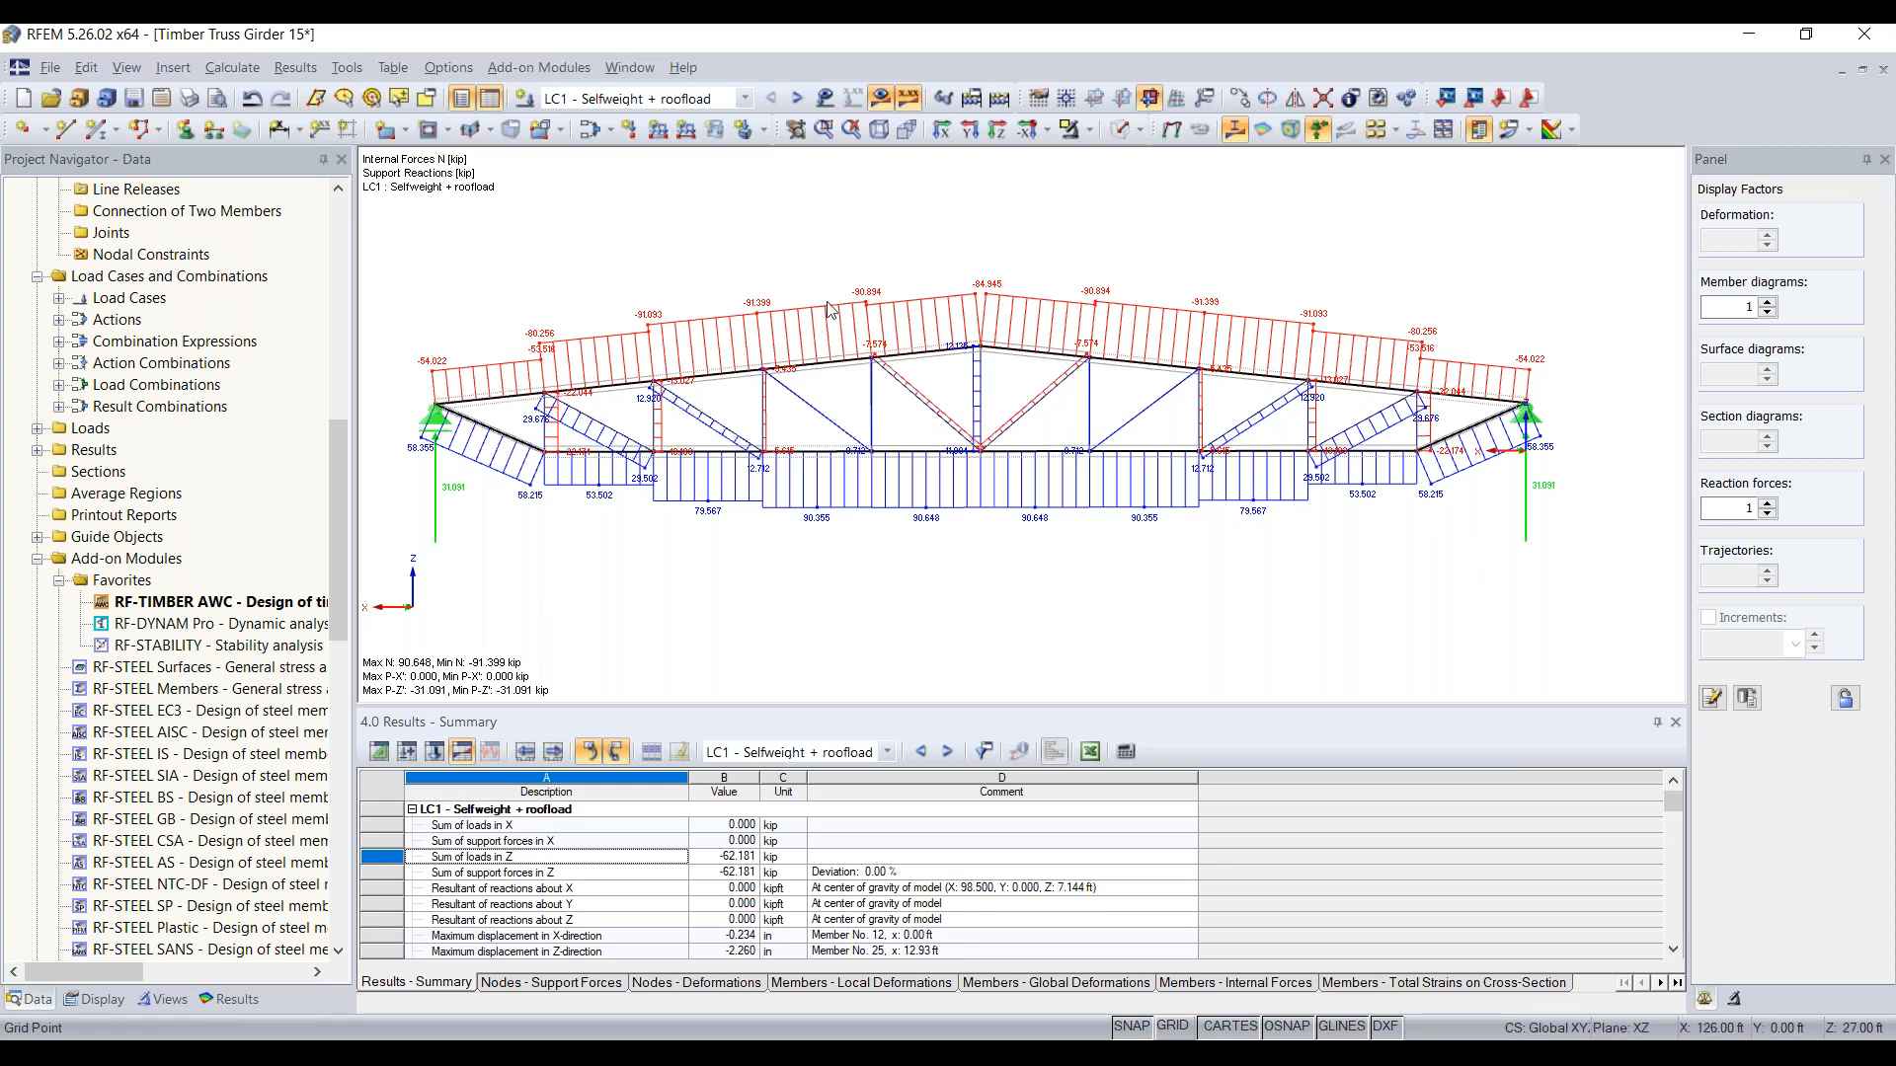
click(627, 874)
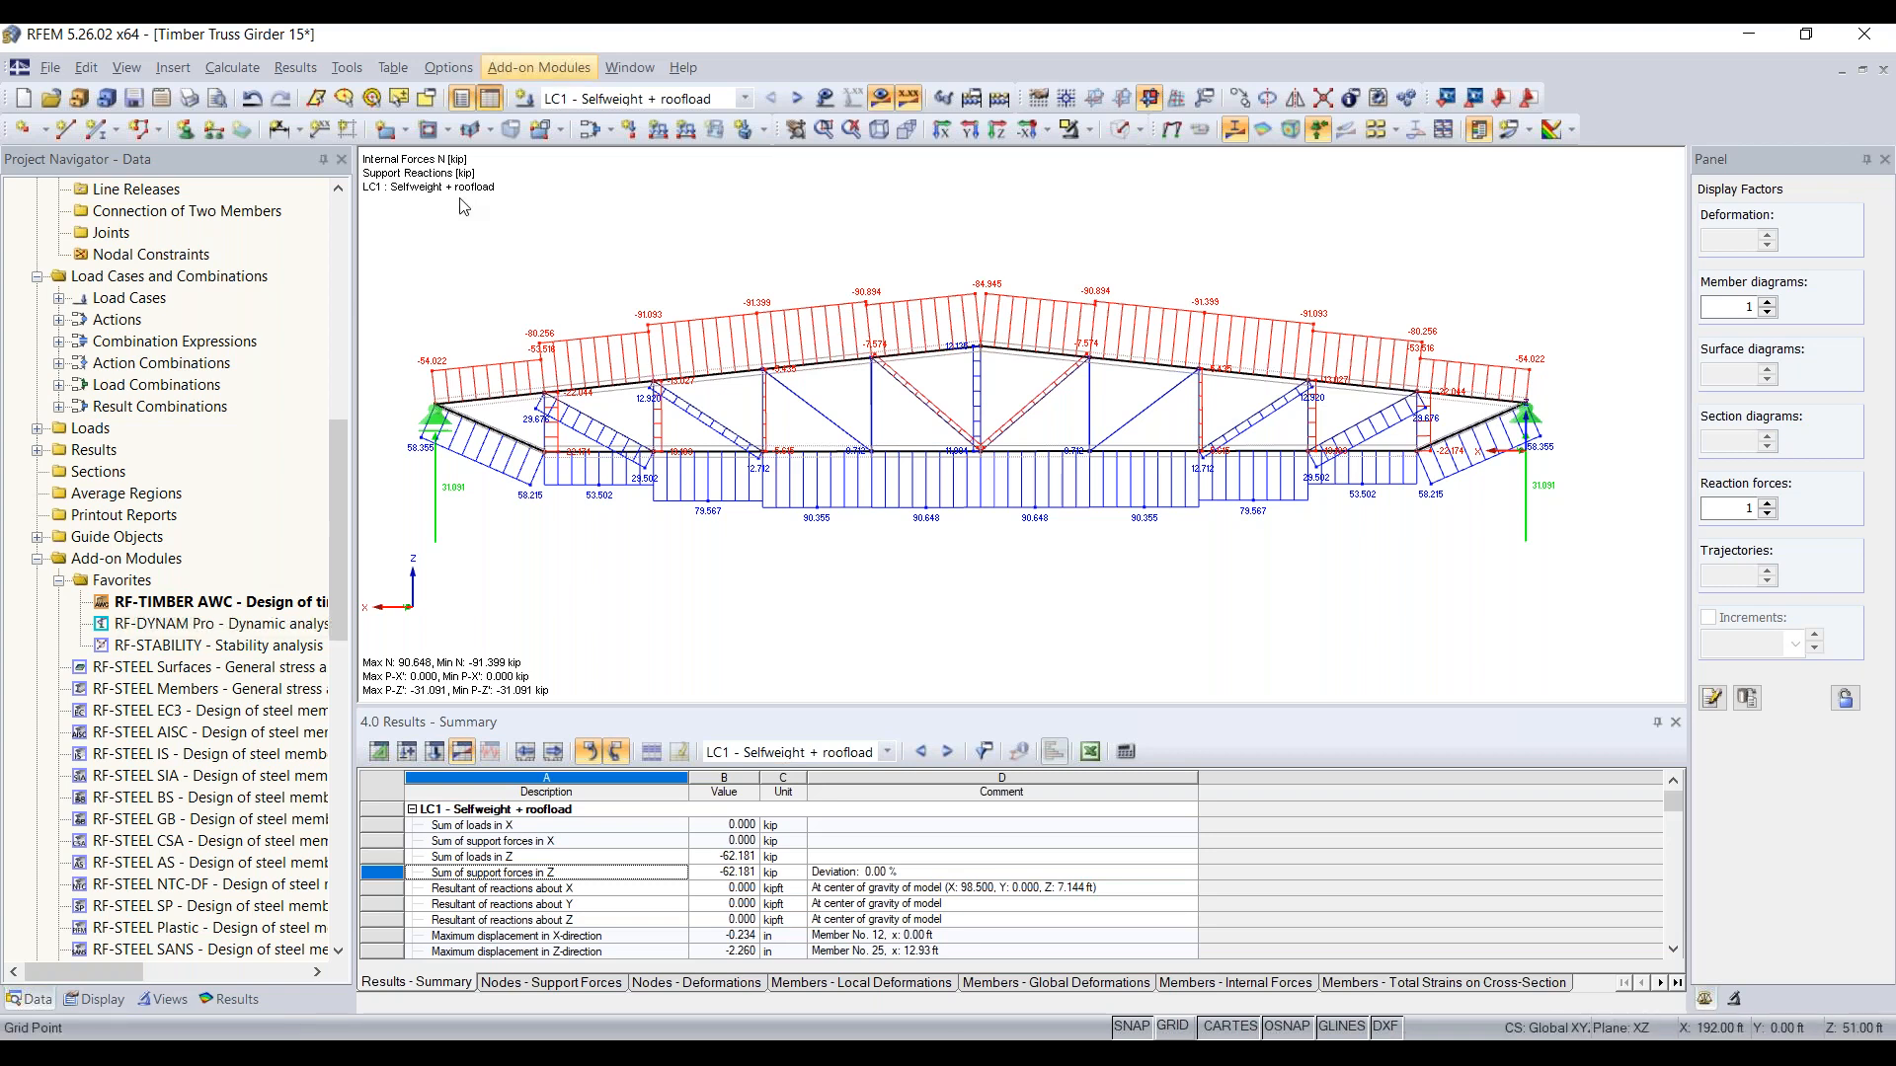
Step: Reopen the RF-TIMBER AWC module and review the design ratios by load case, by cross-section and by set of members
double_click(281, 601)
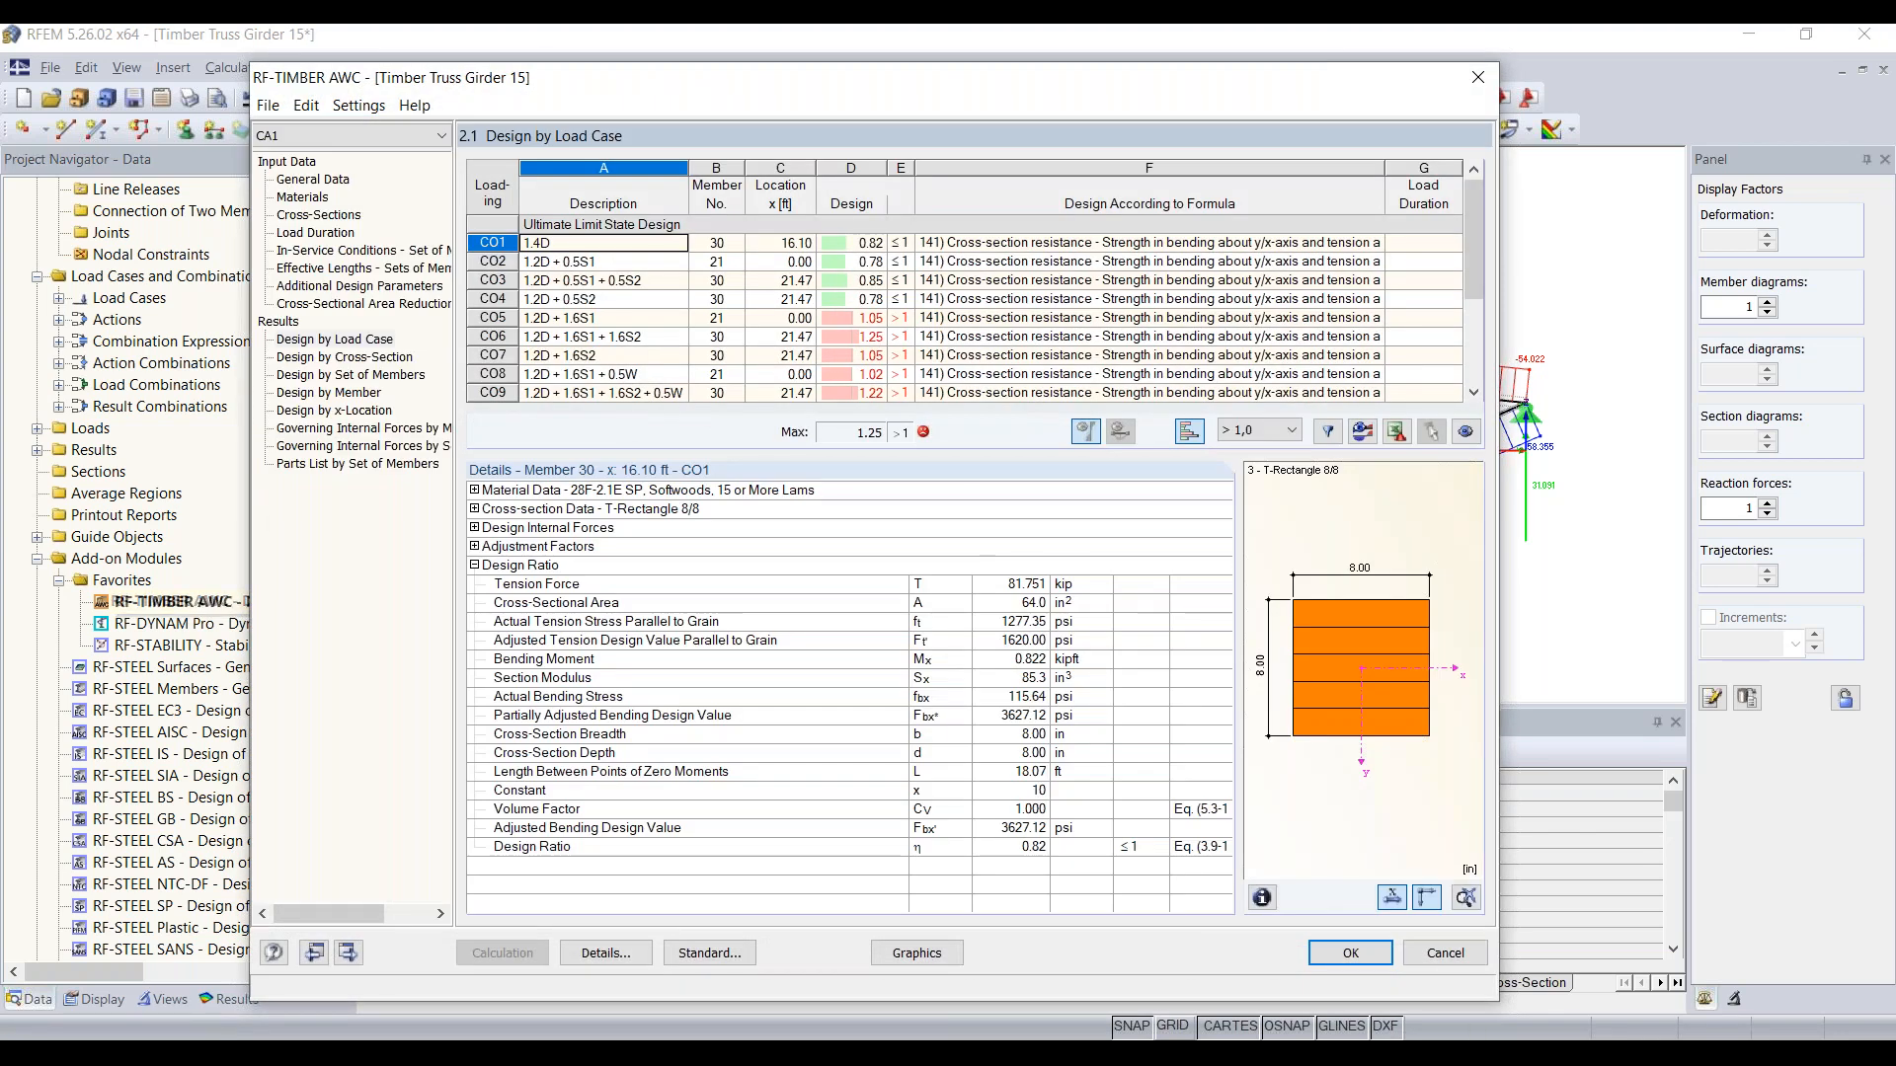
click(336, 342)
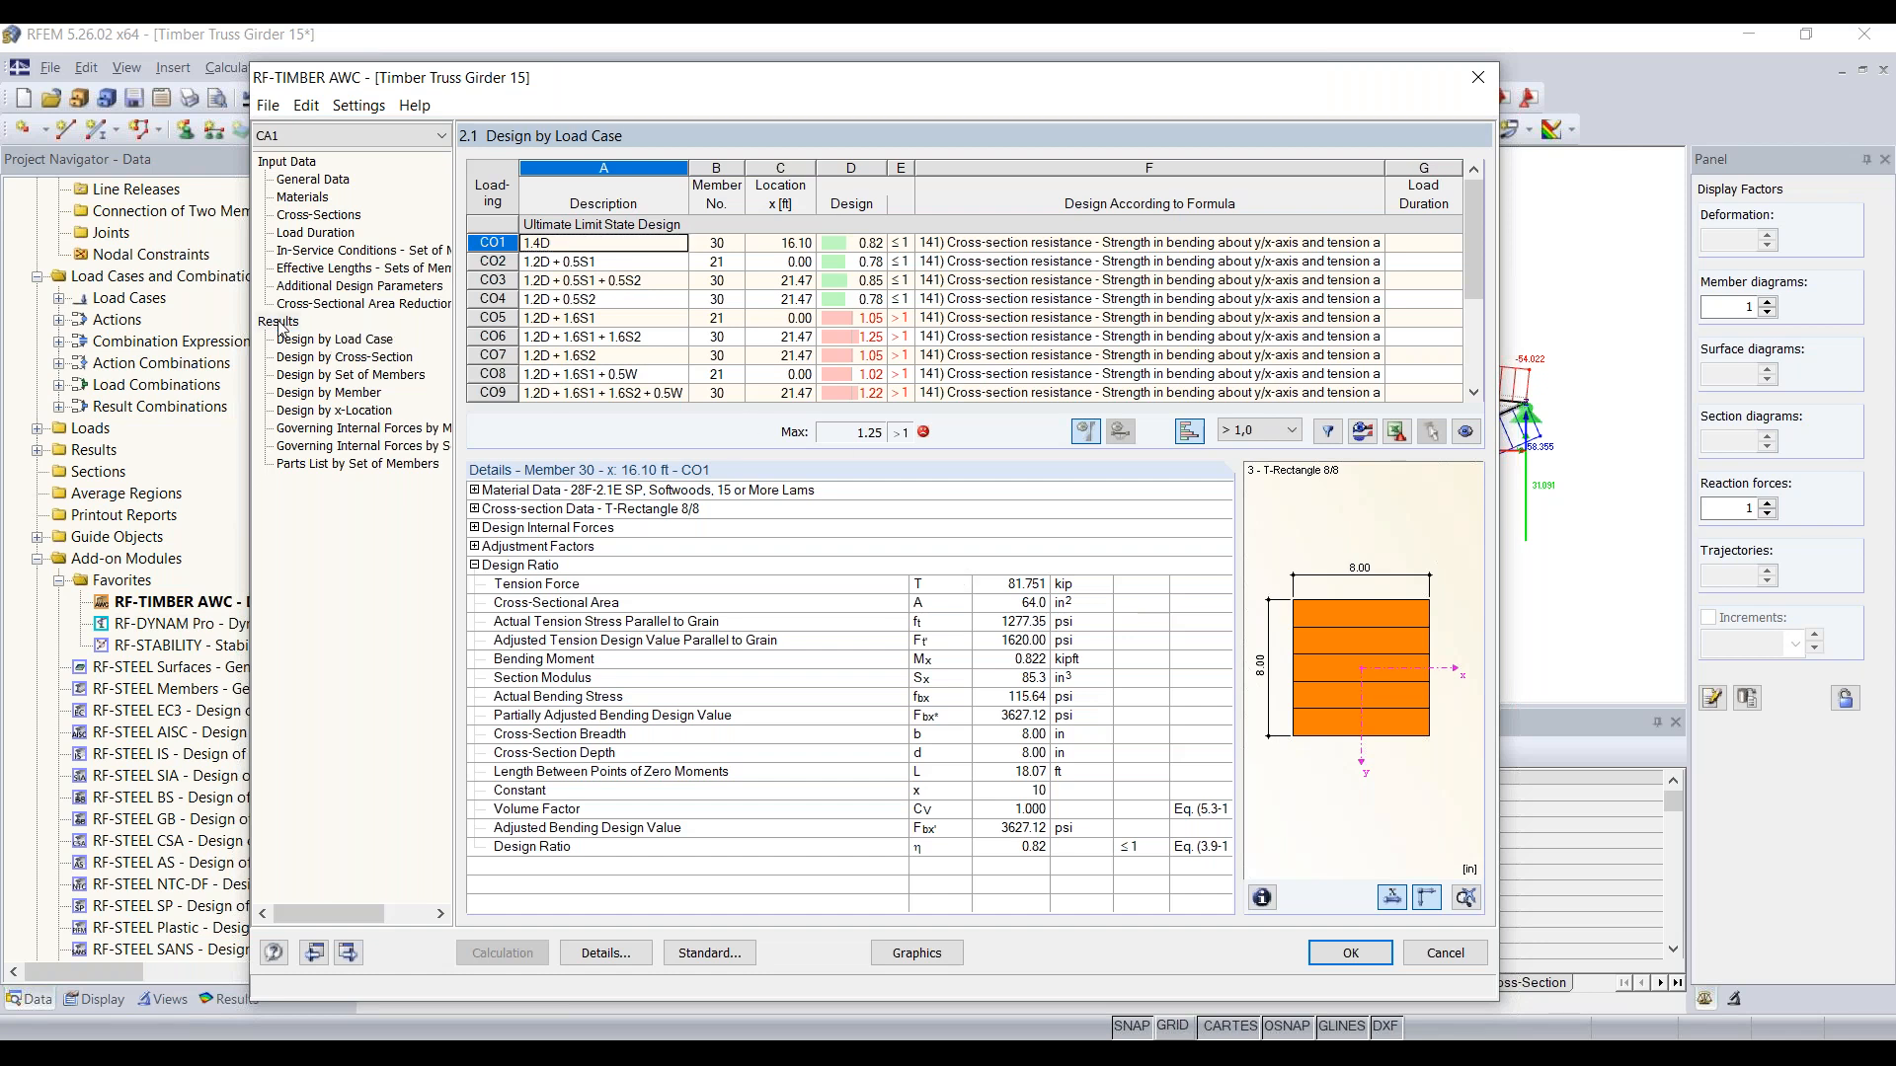
click(350, 359)
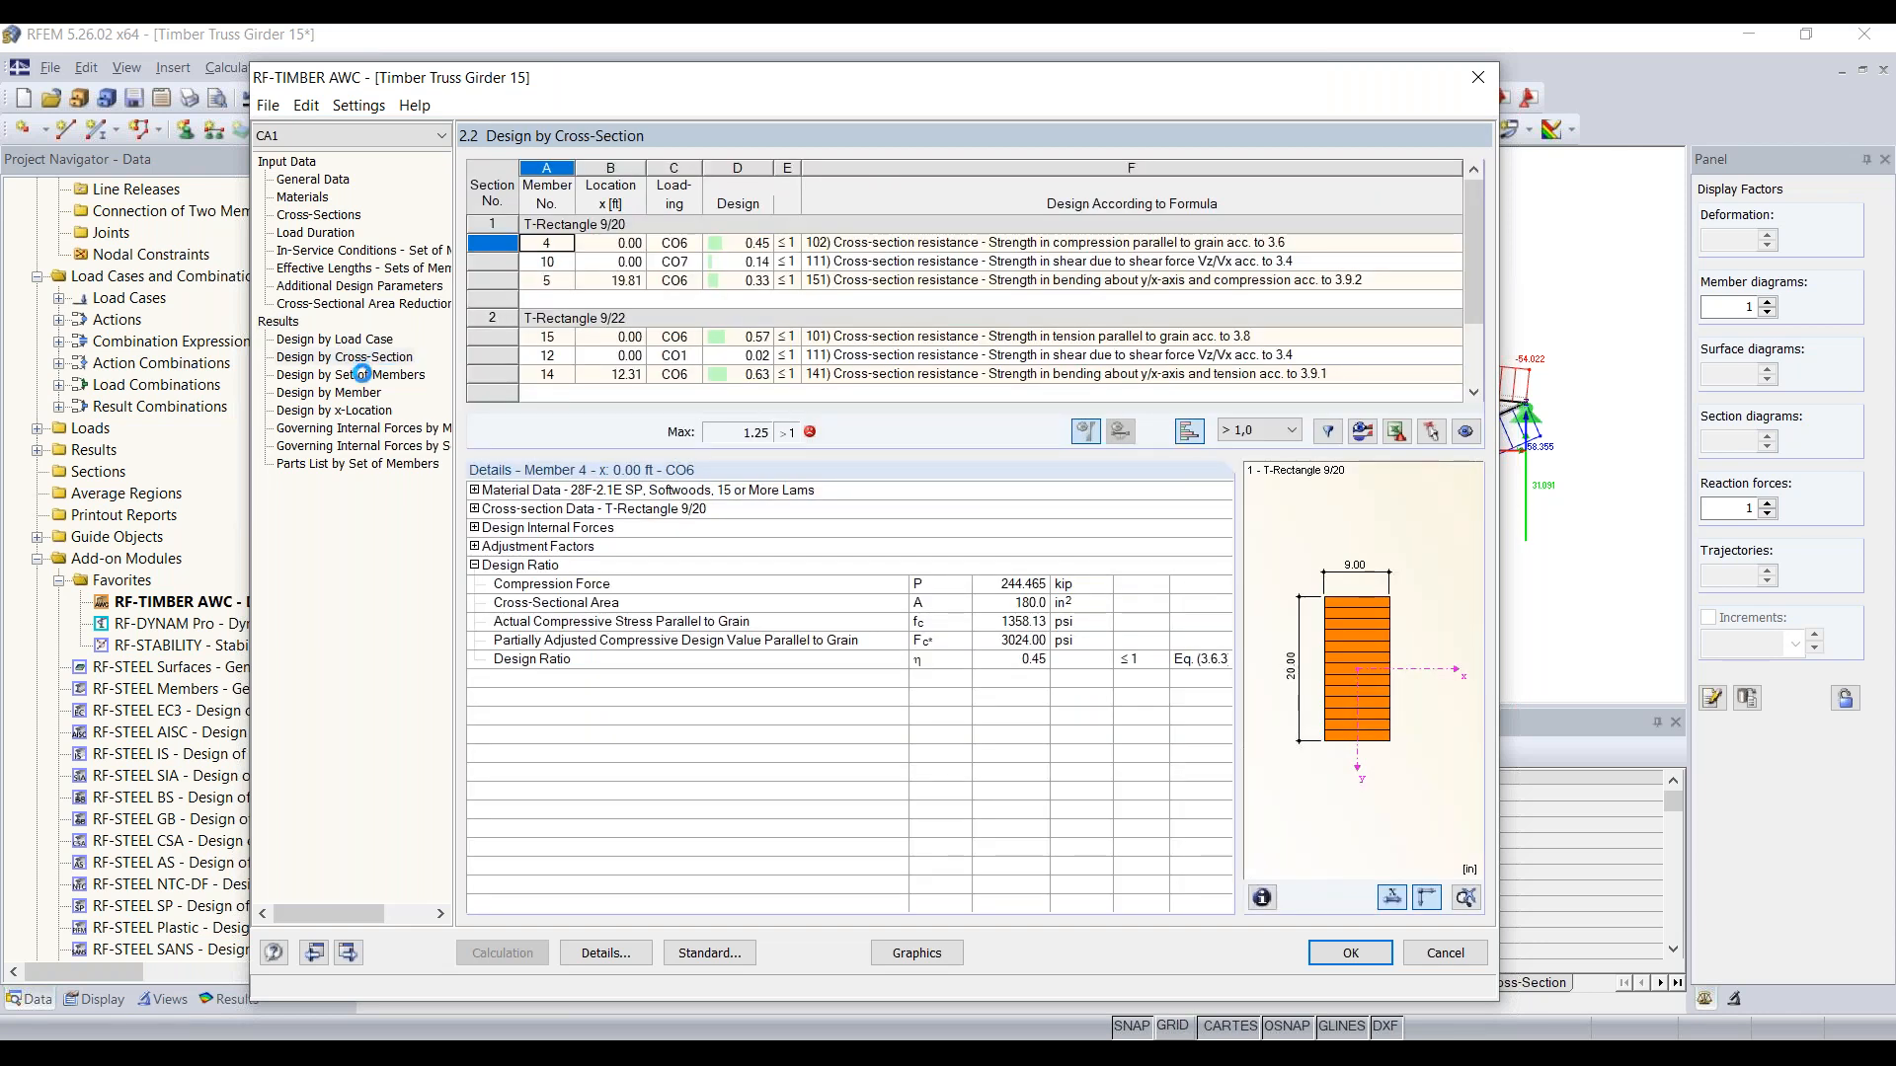
click(362, 374)
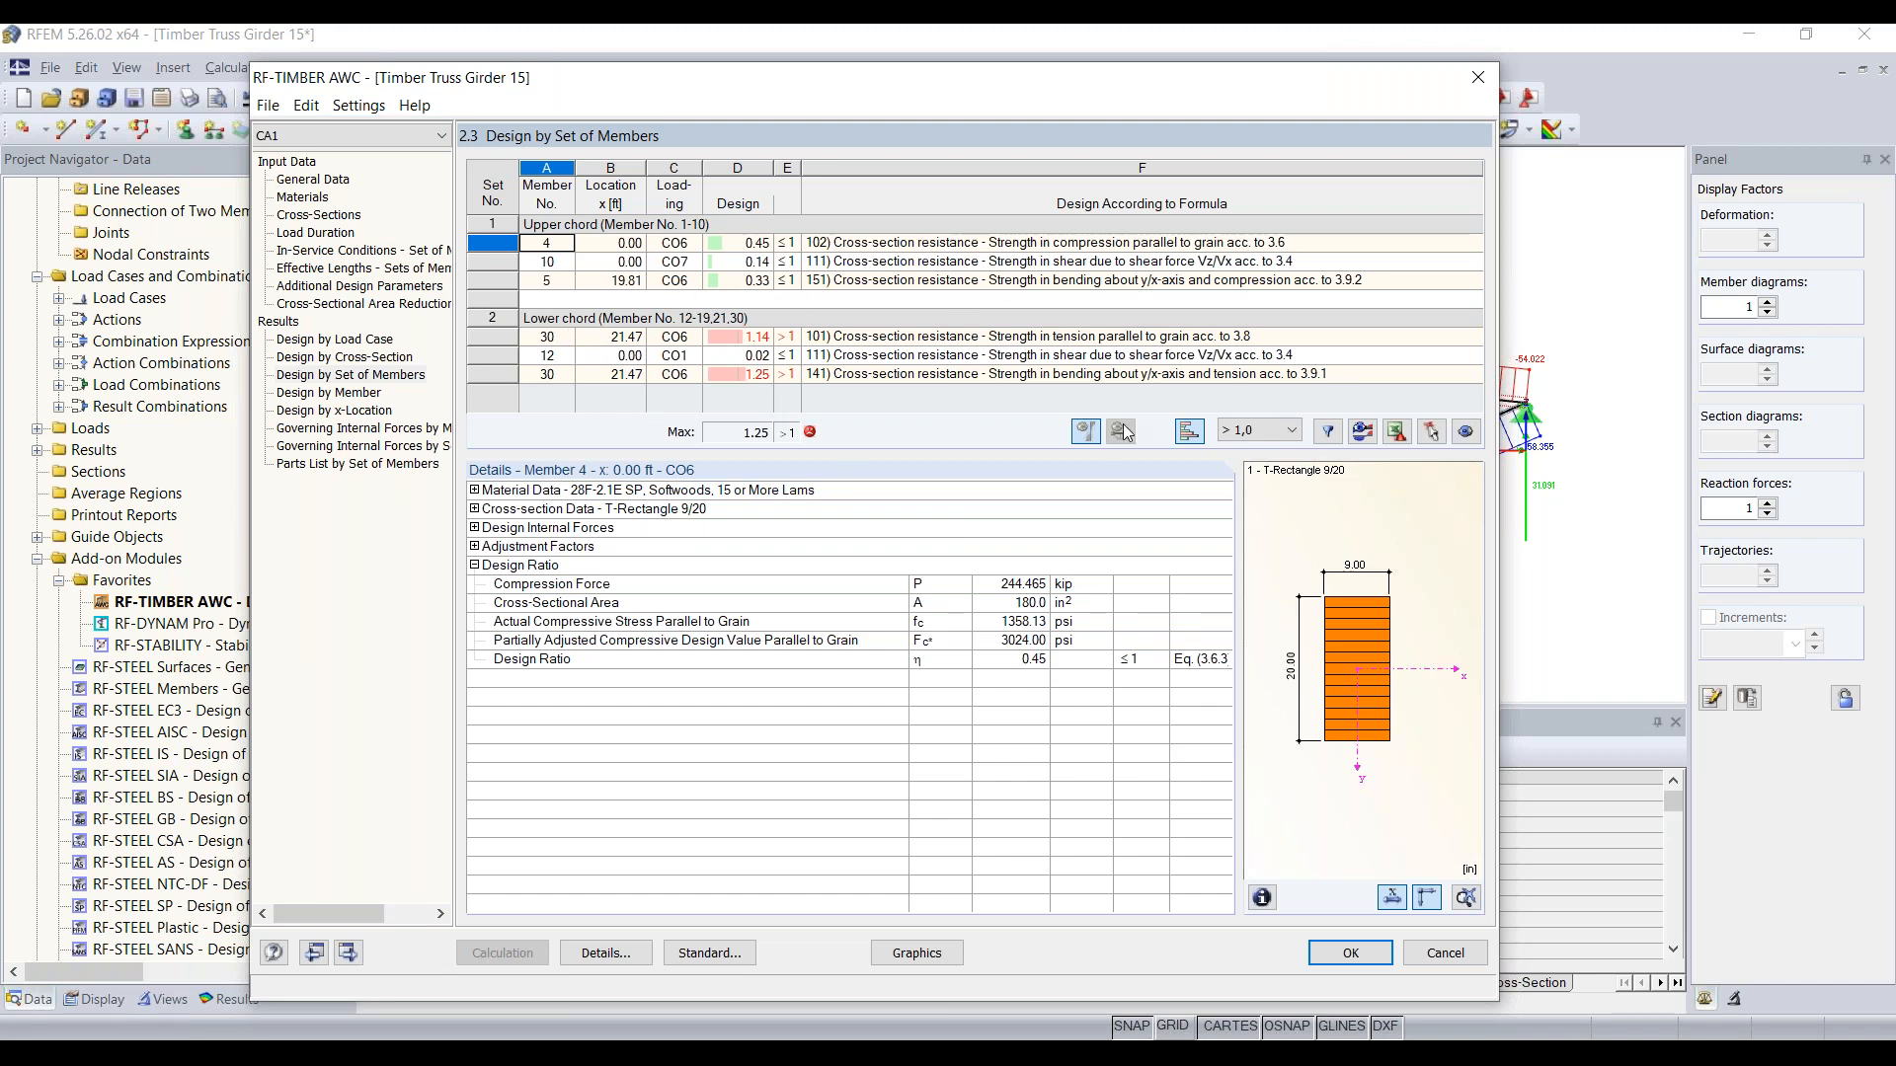
Step: Inspect the tension and combined bending-tension checks of the T-Rectangle 8/8 section in the results by cross-section
click(370, 358)
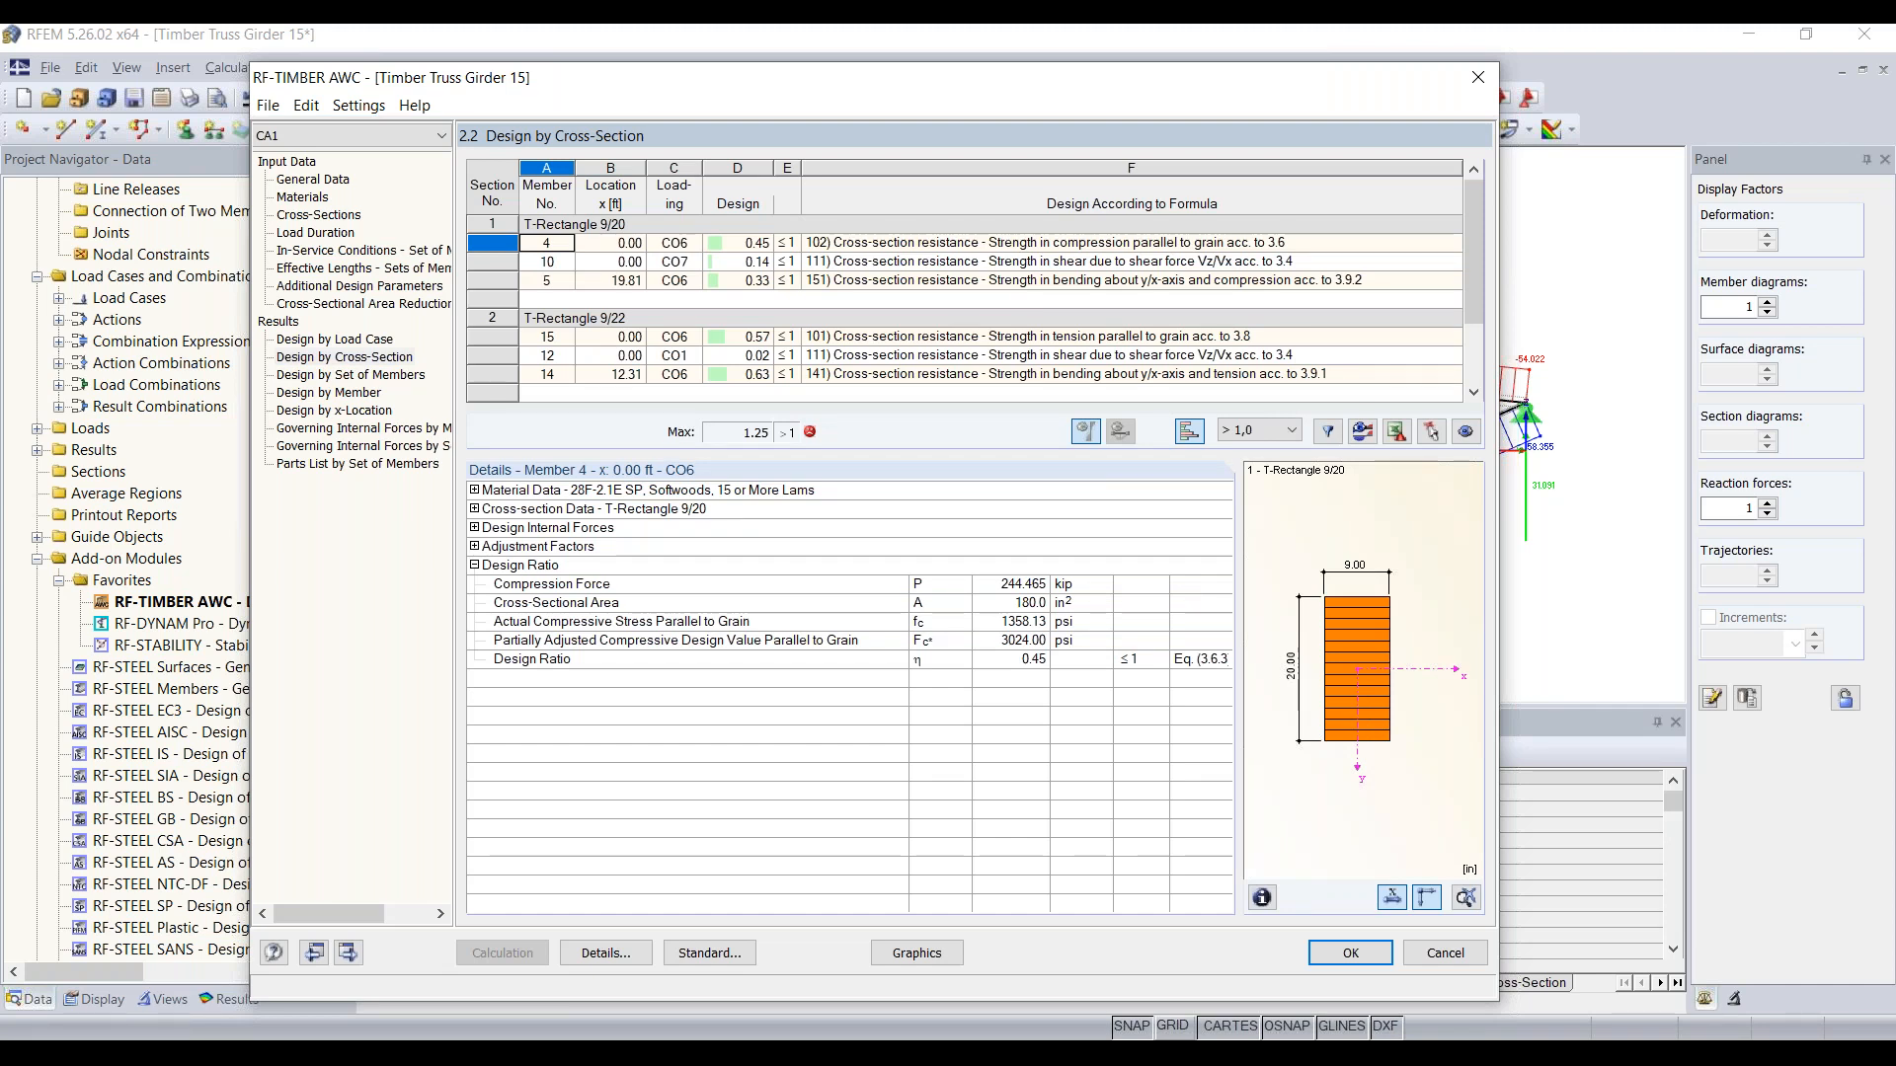
scroll(659, 301, down, 2)
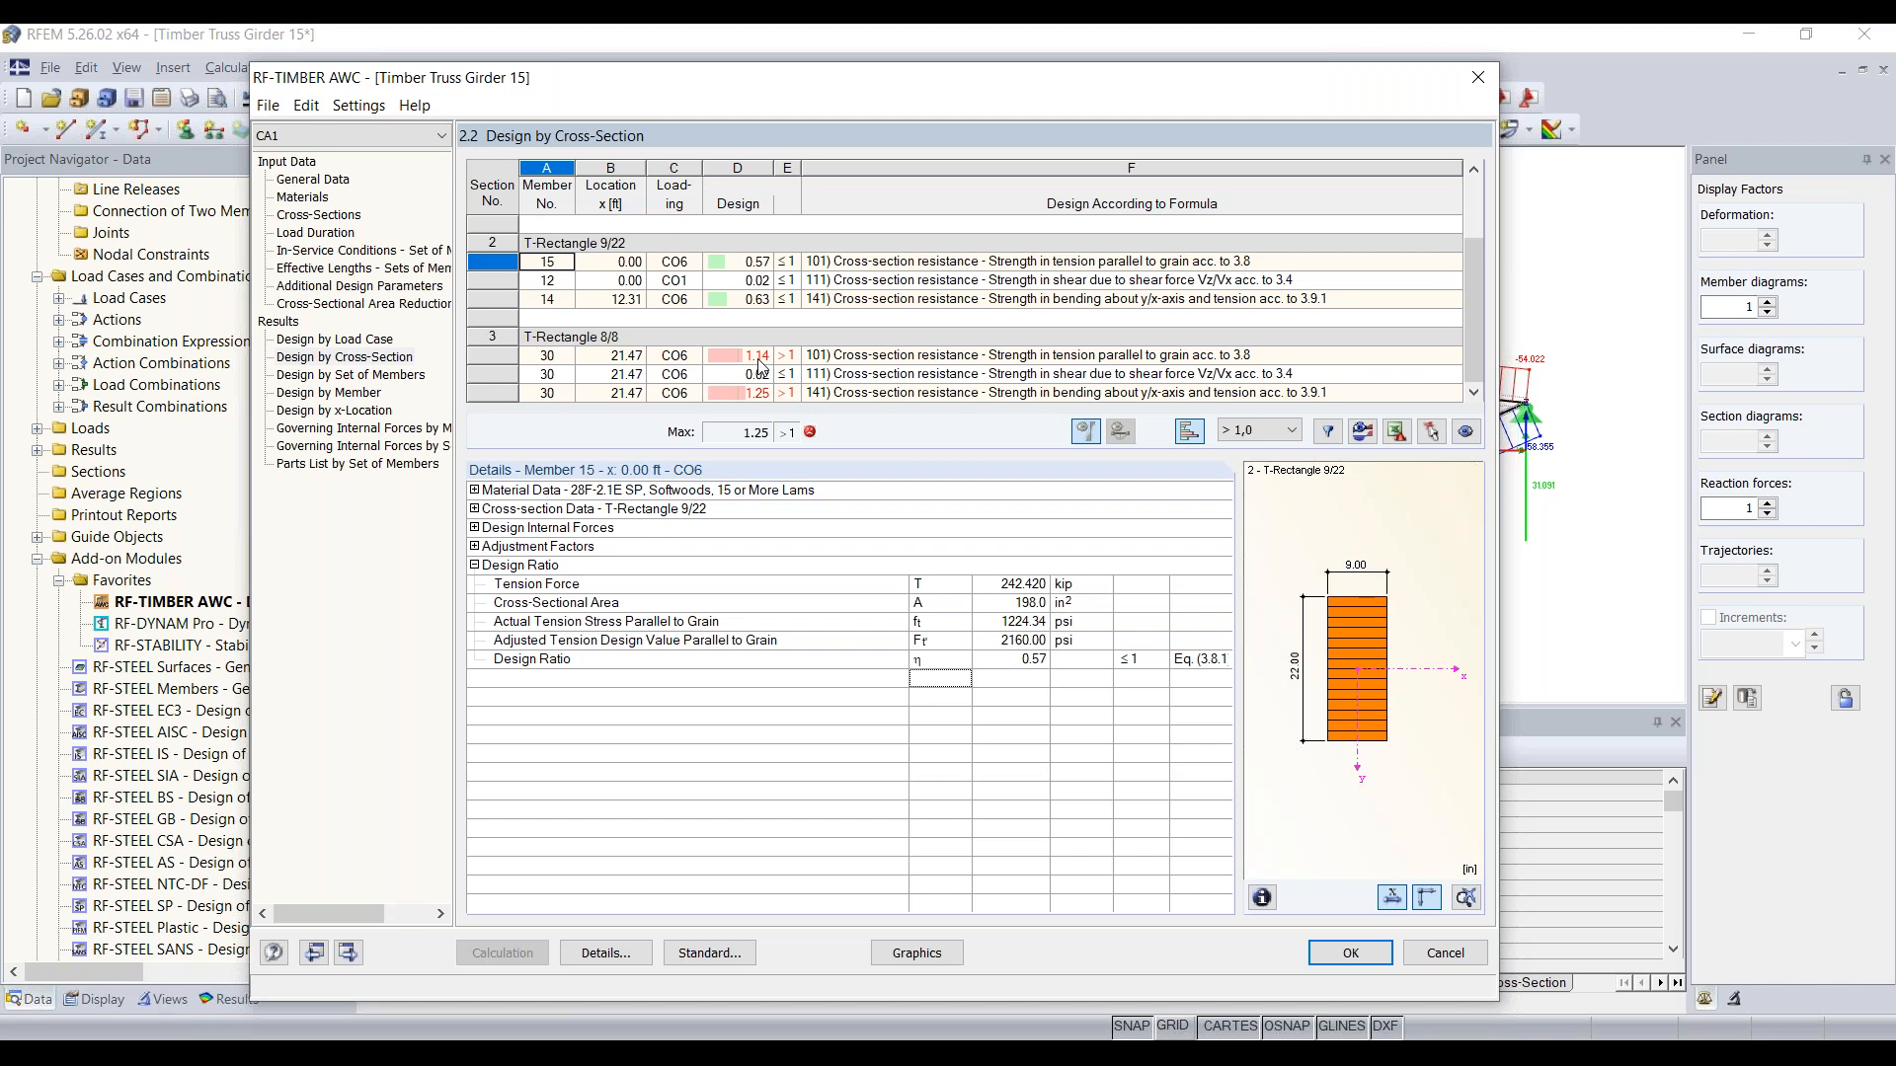
click(923, 356)
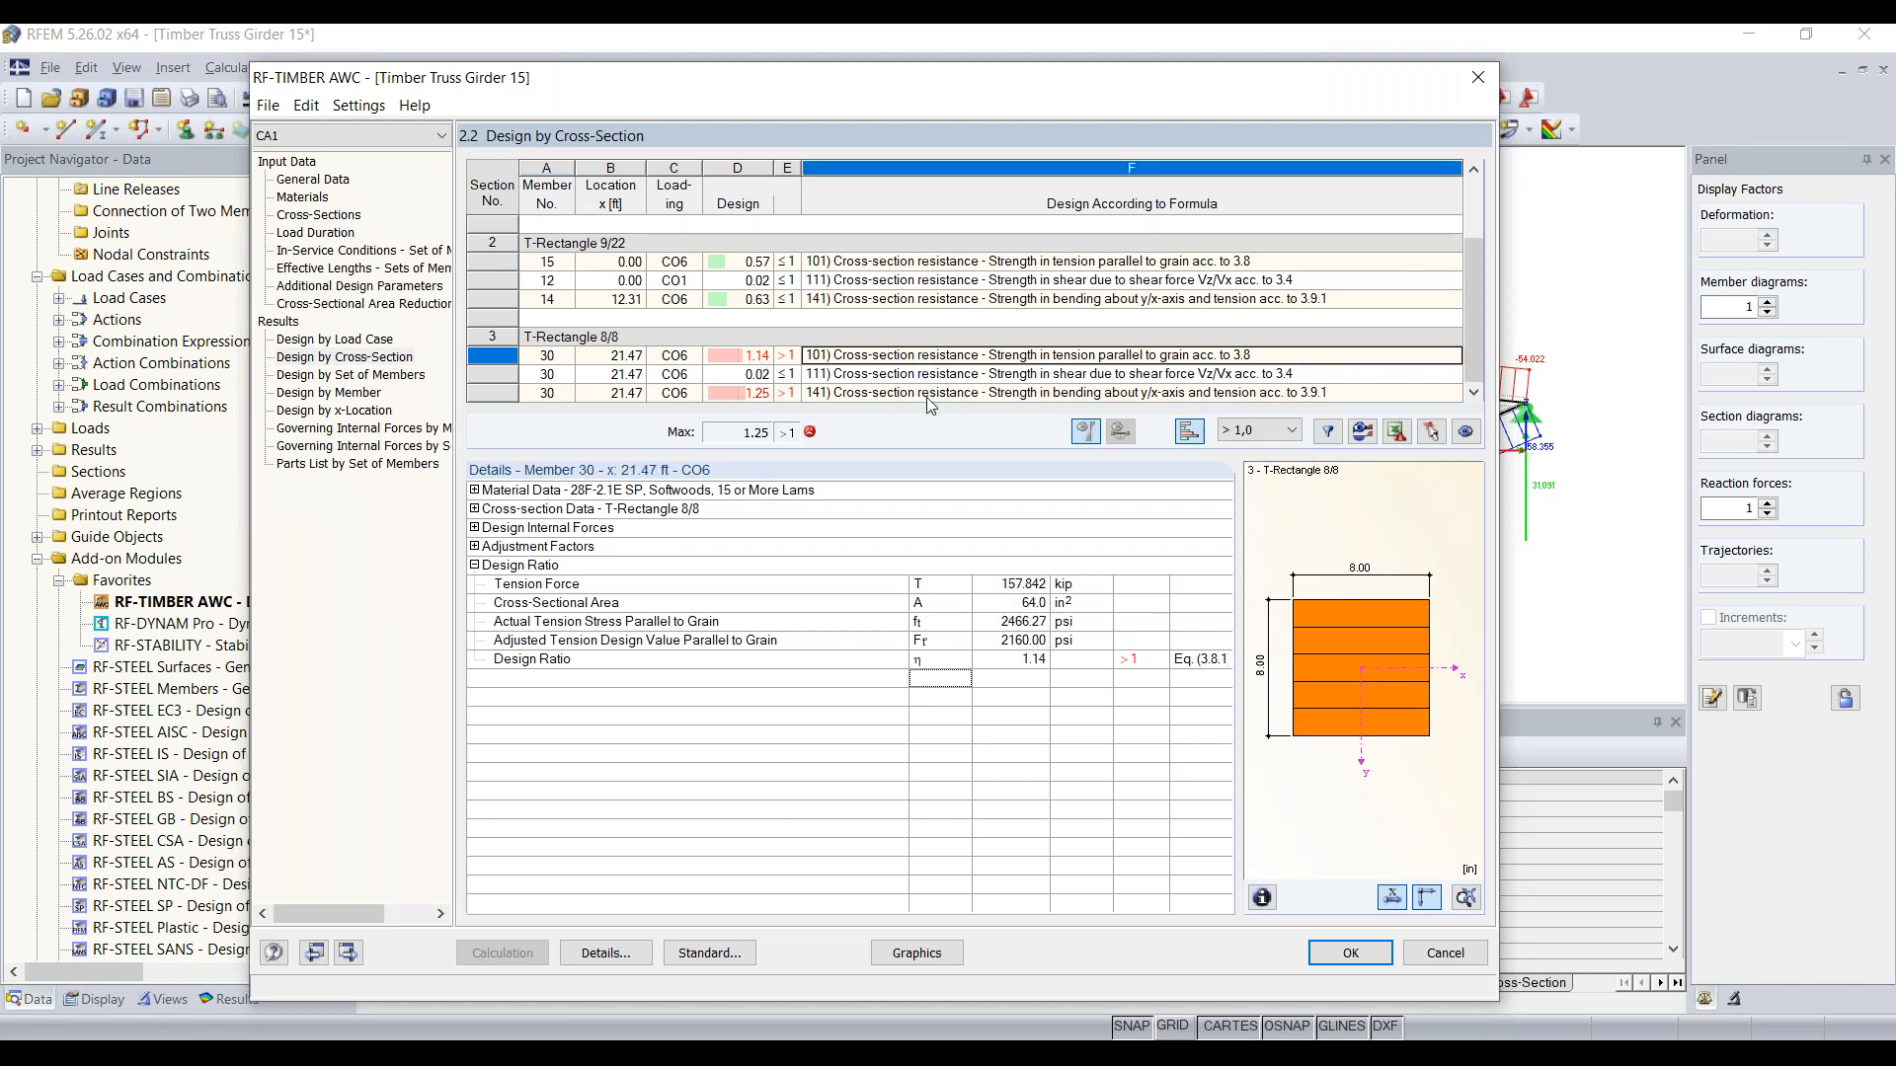
click(930, 393)
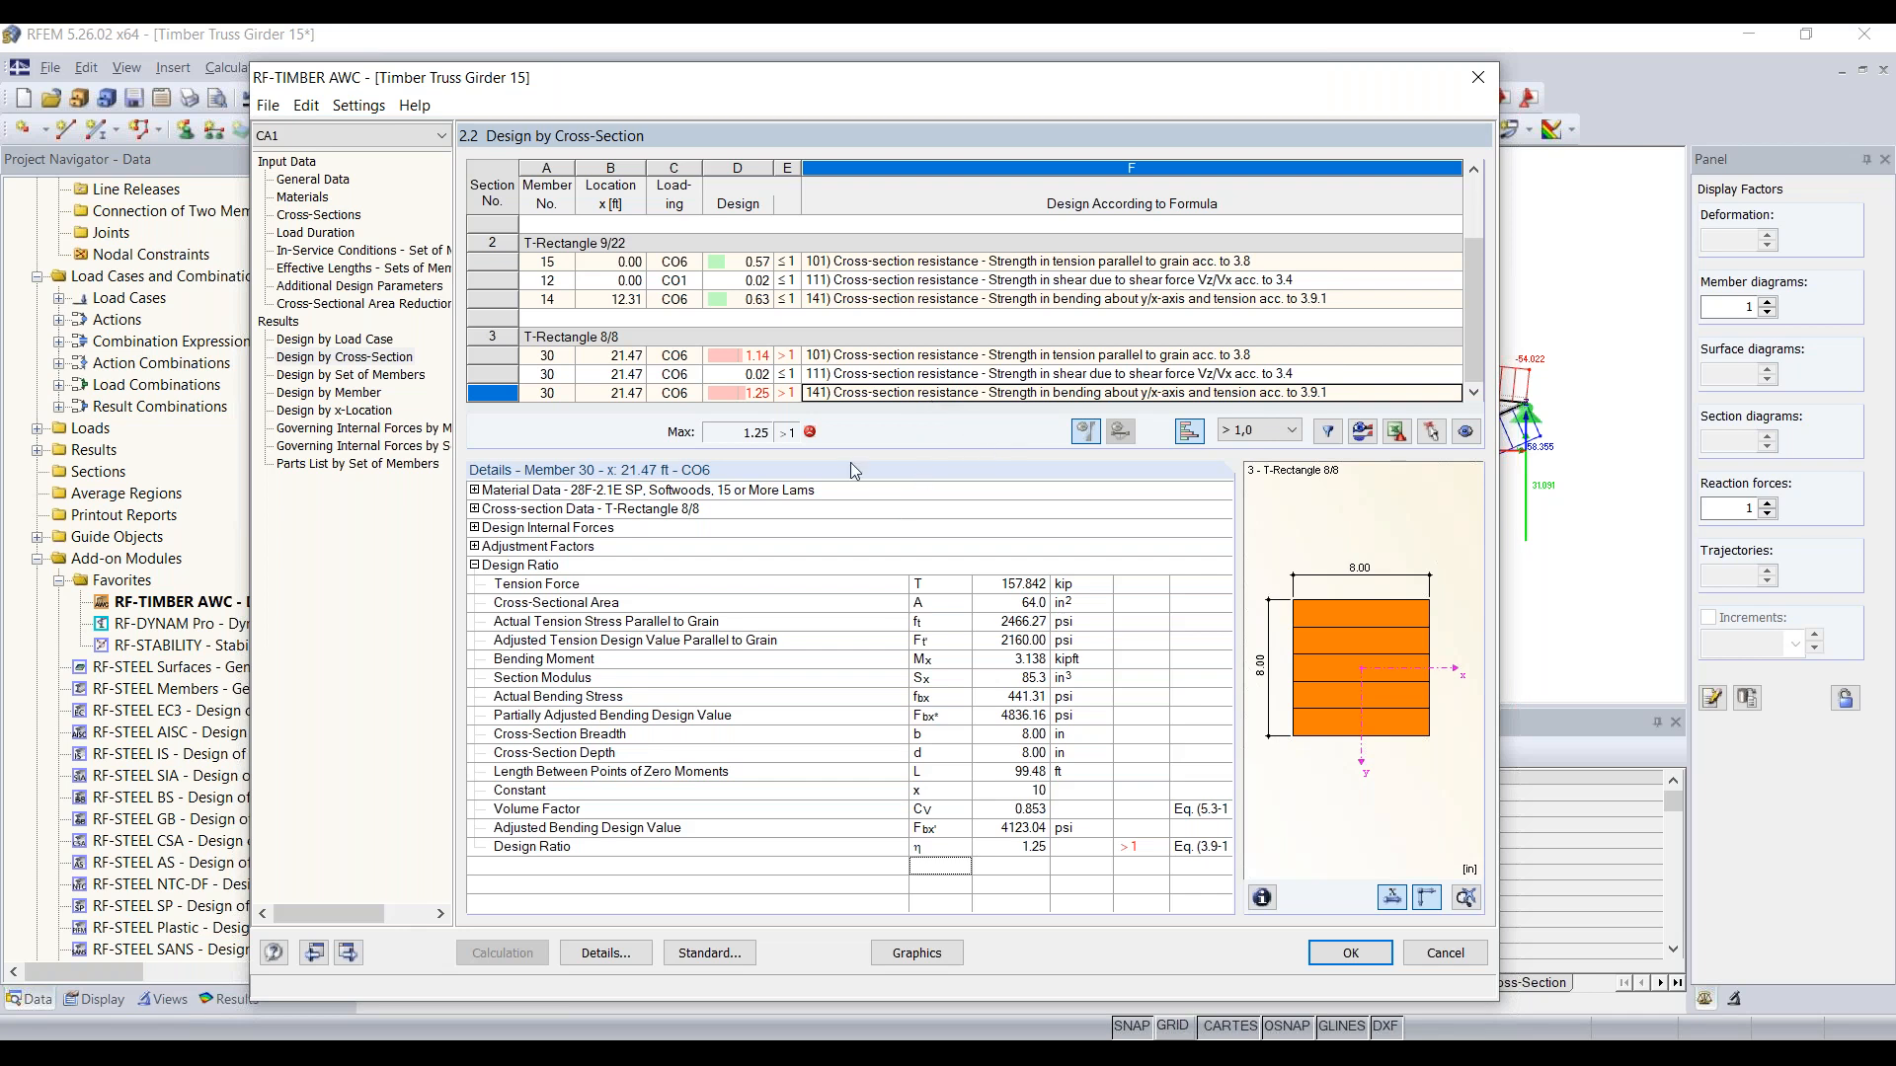
Step: Expand and examine the material data, cross-section data and design internal forces of member 30's bending and tension check
click(474, 489)
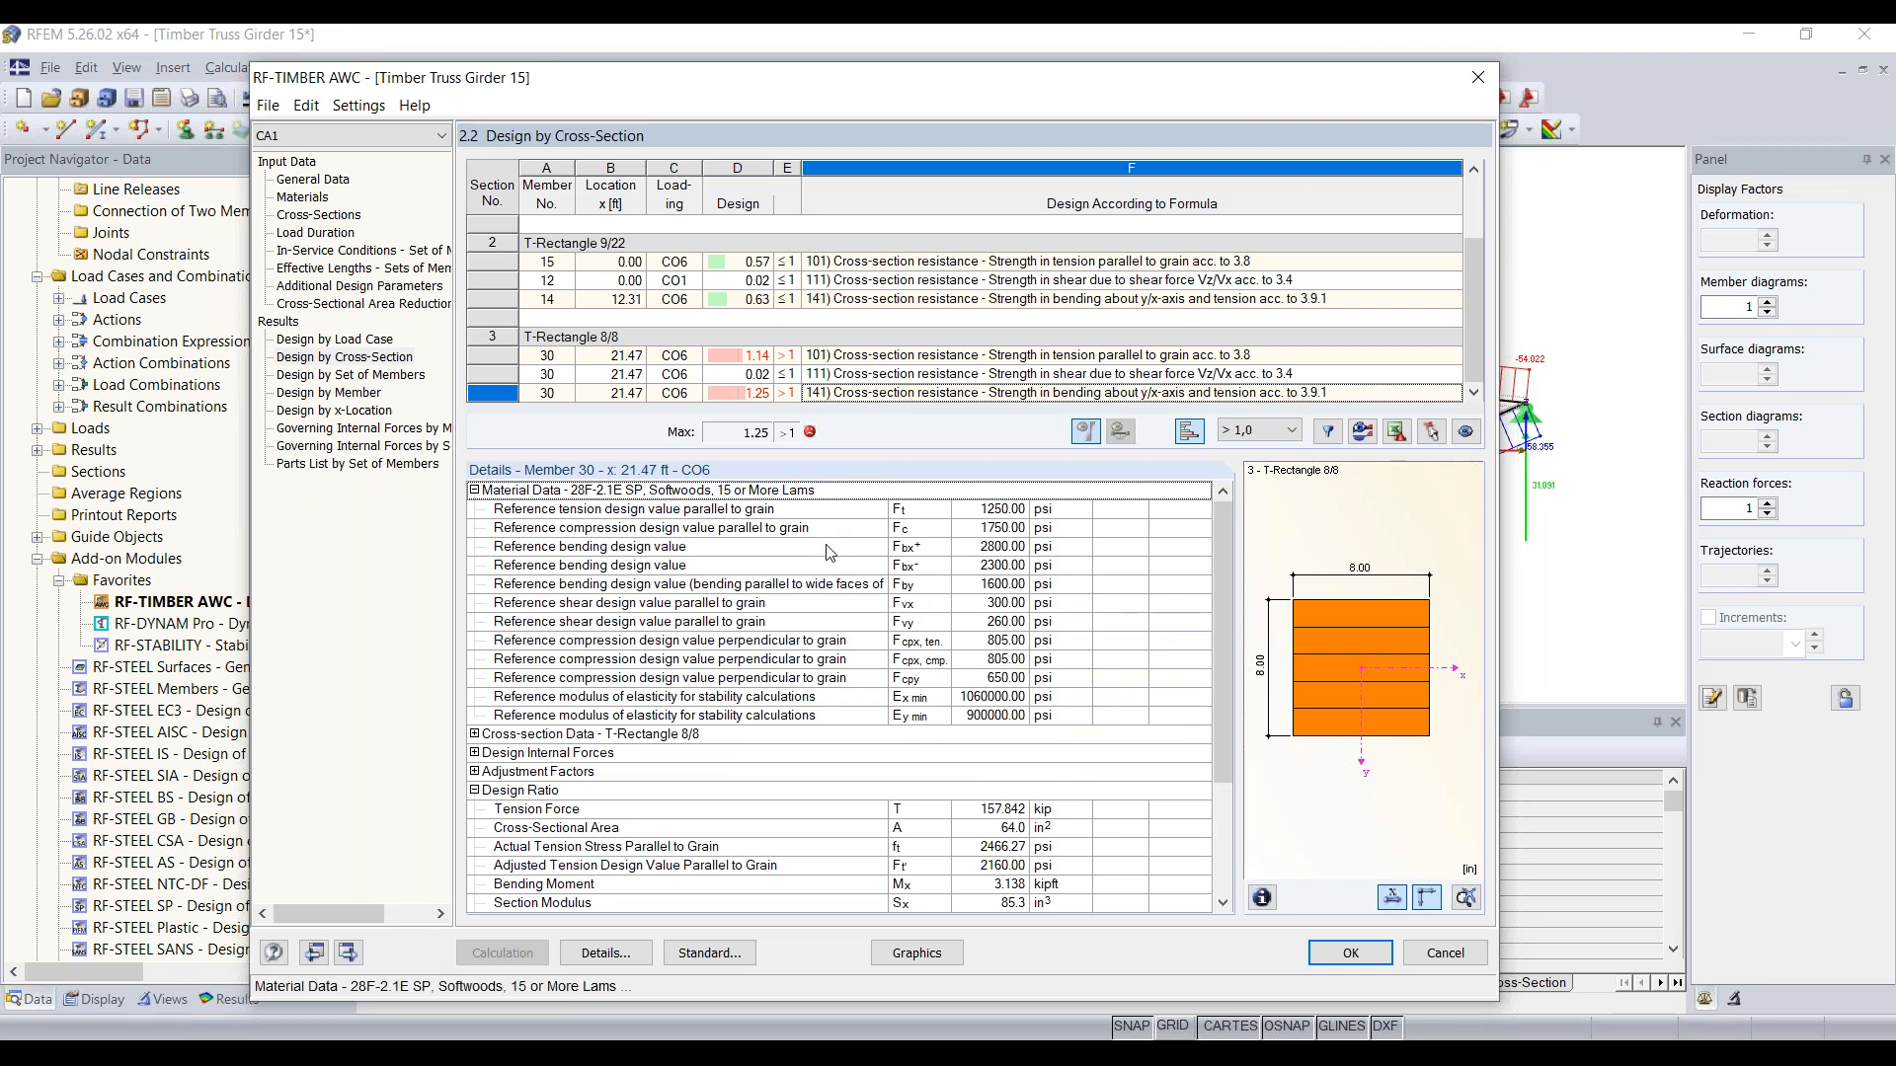
scroll(830, 553, down, 2)
click(474, 621)
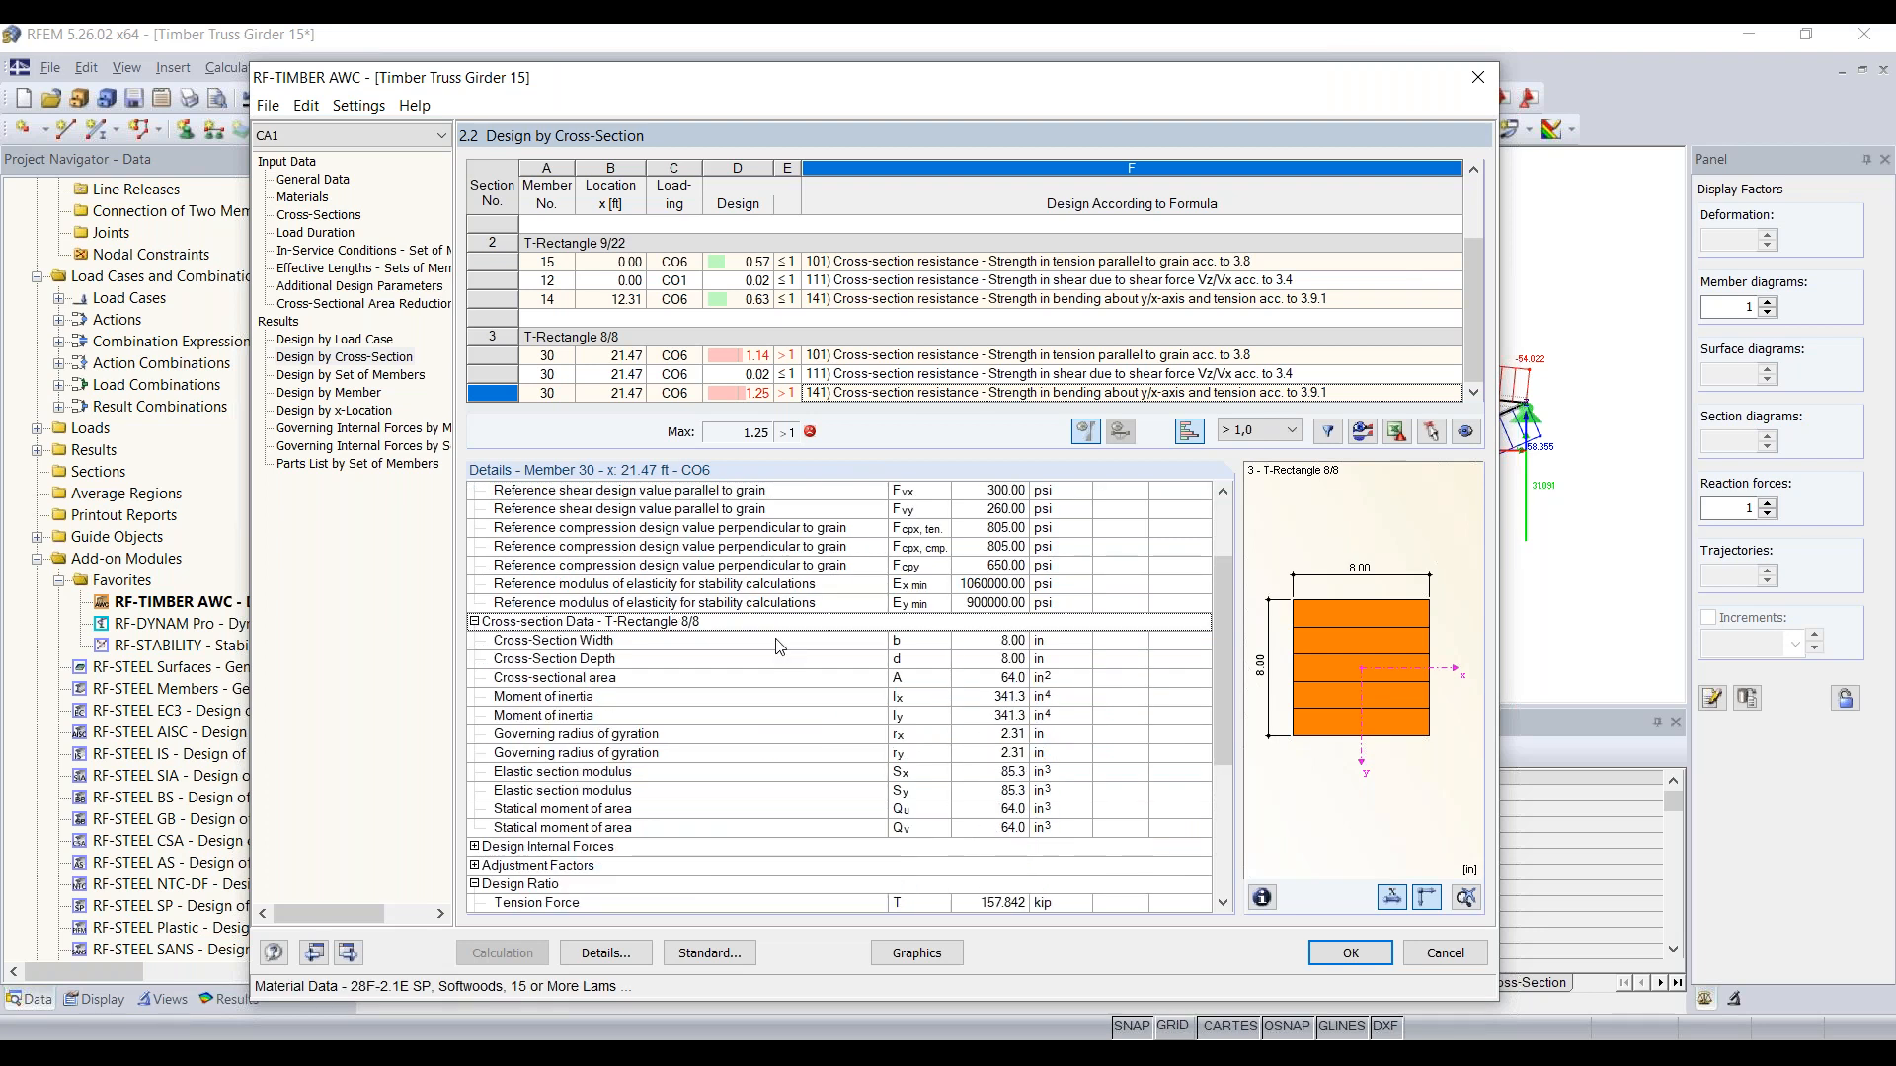
scroll(855, 657, down, 2)
scroll(632, 652, down, 1)
click(474, 621)
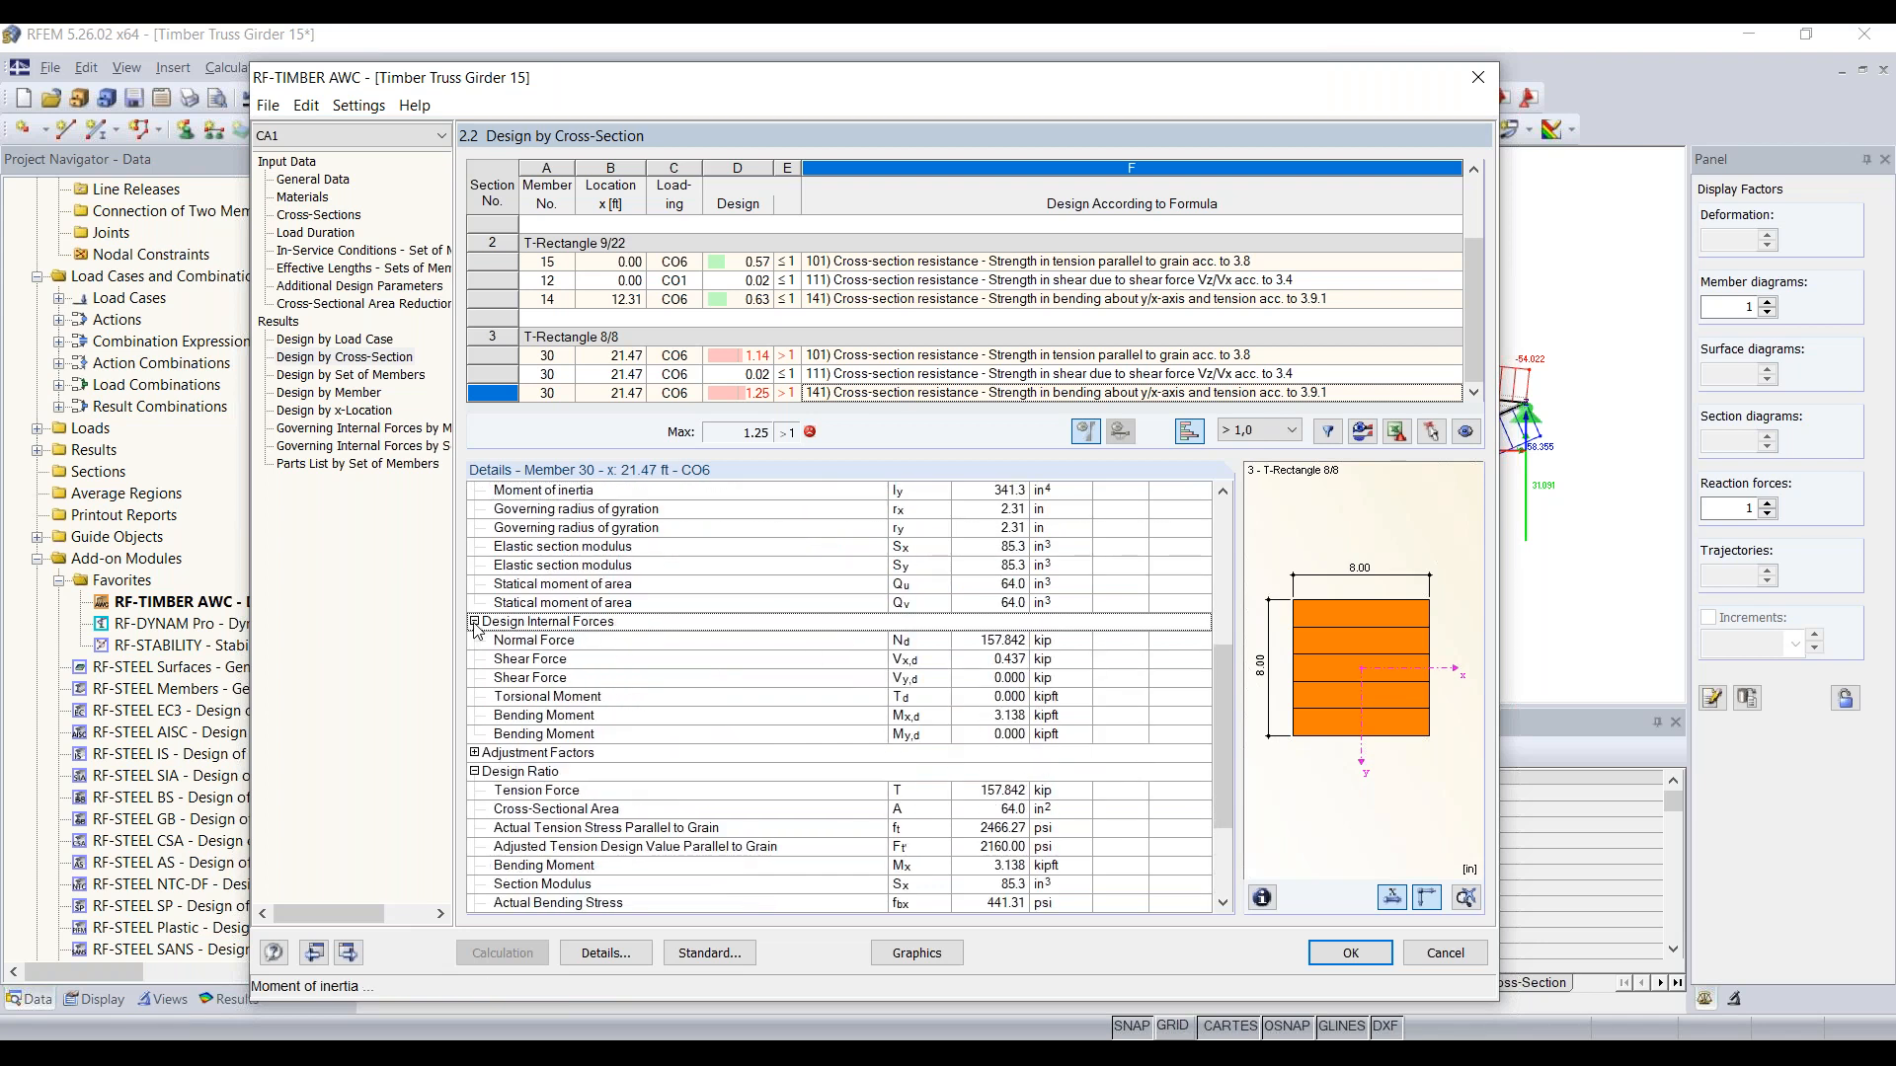
click(778, 642)
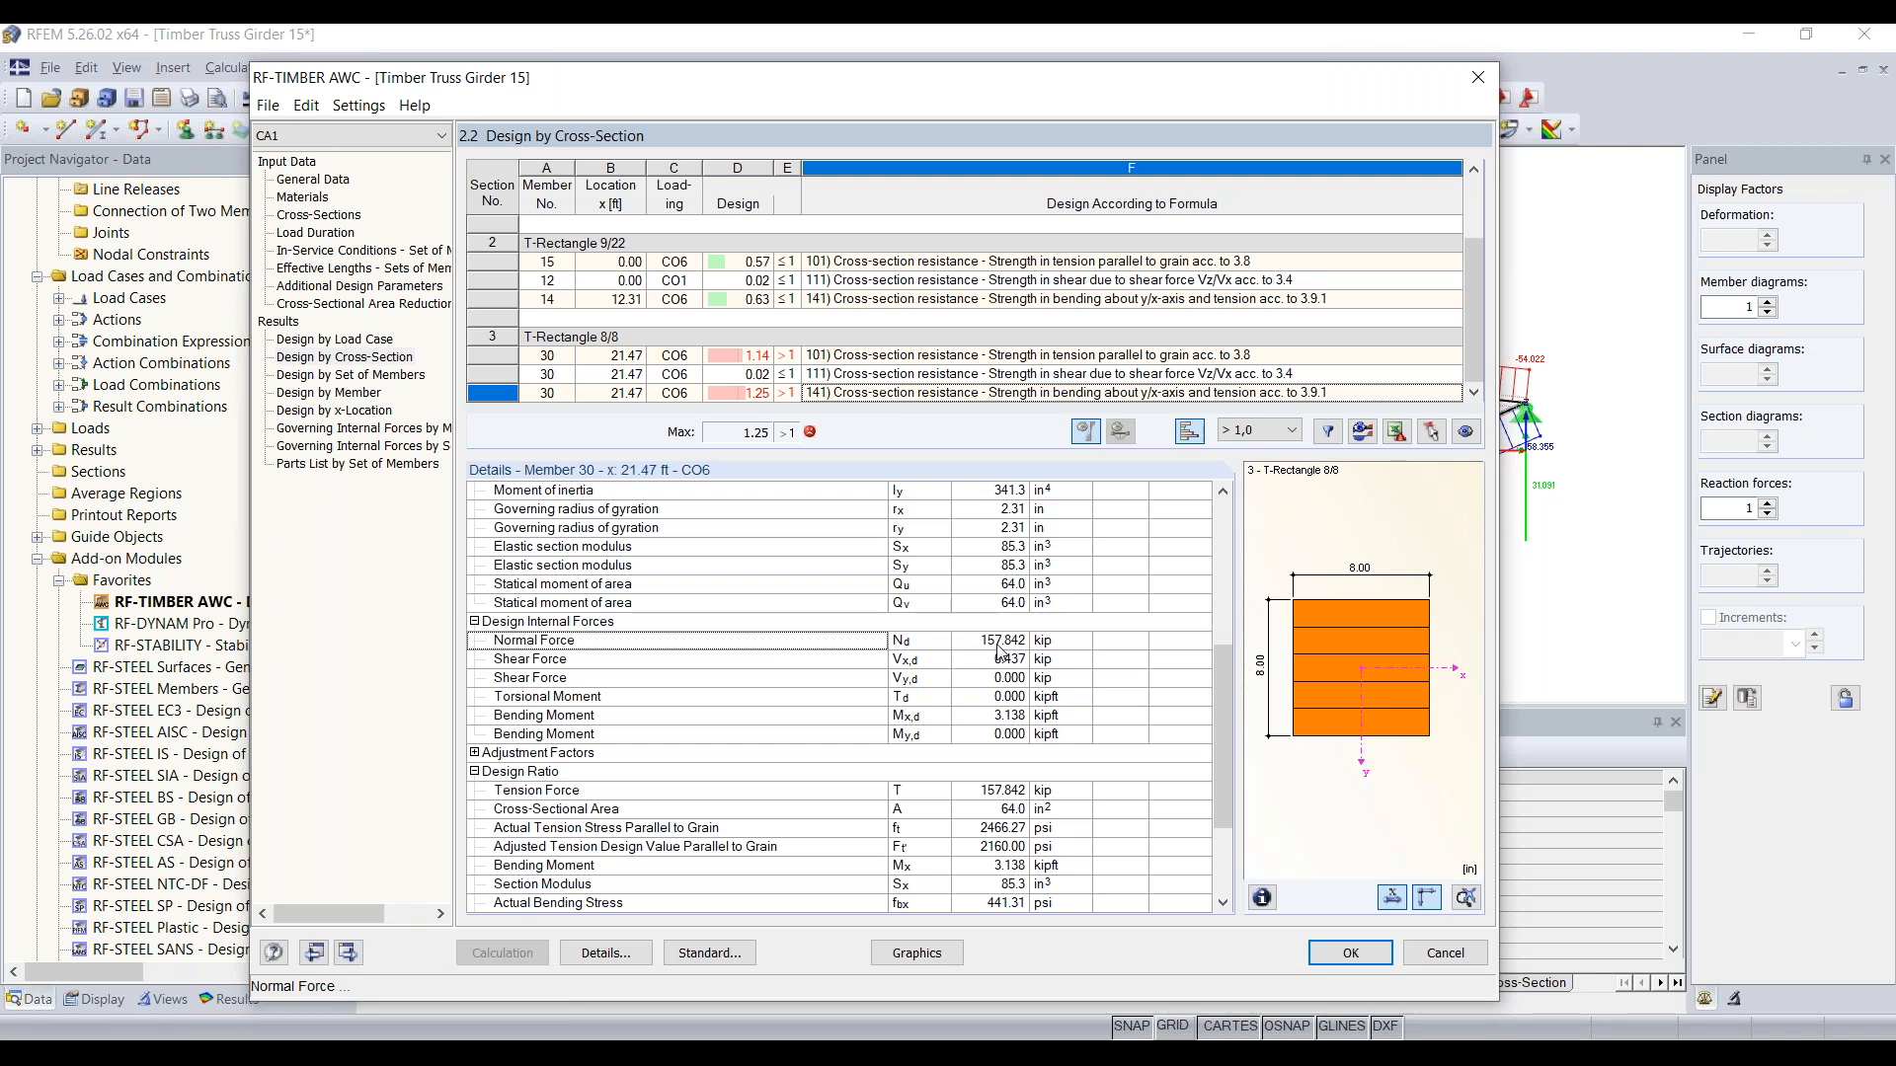
scroll(1001, 652, down, 1)
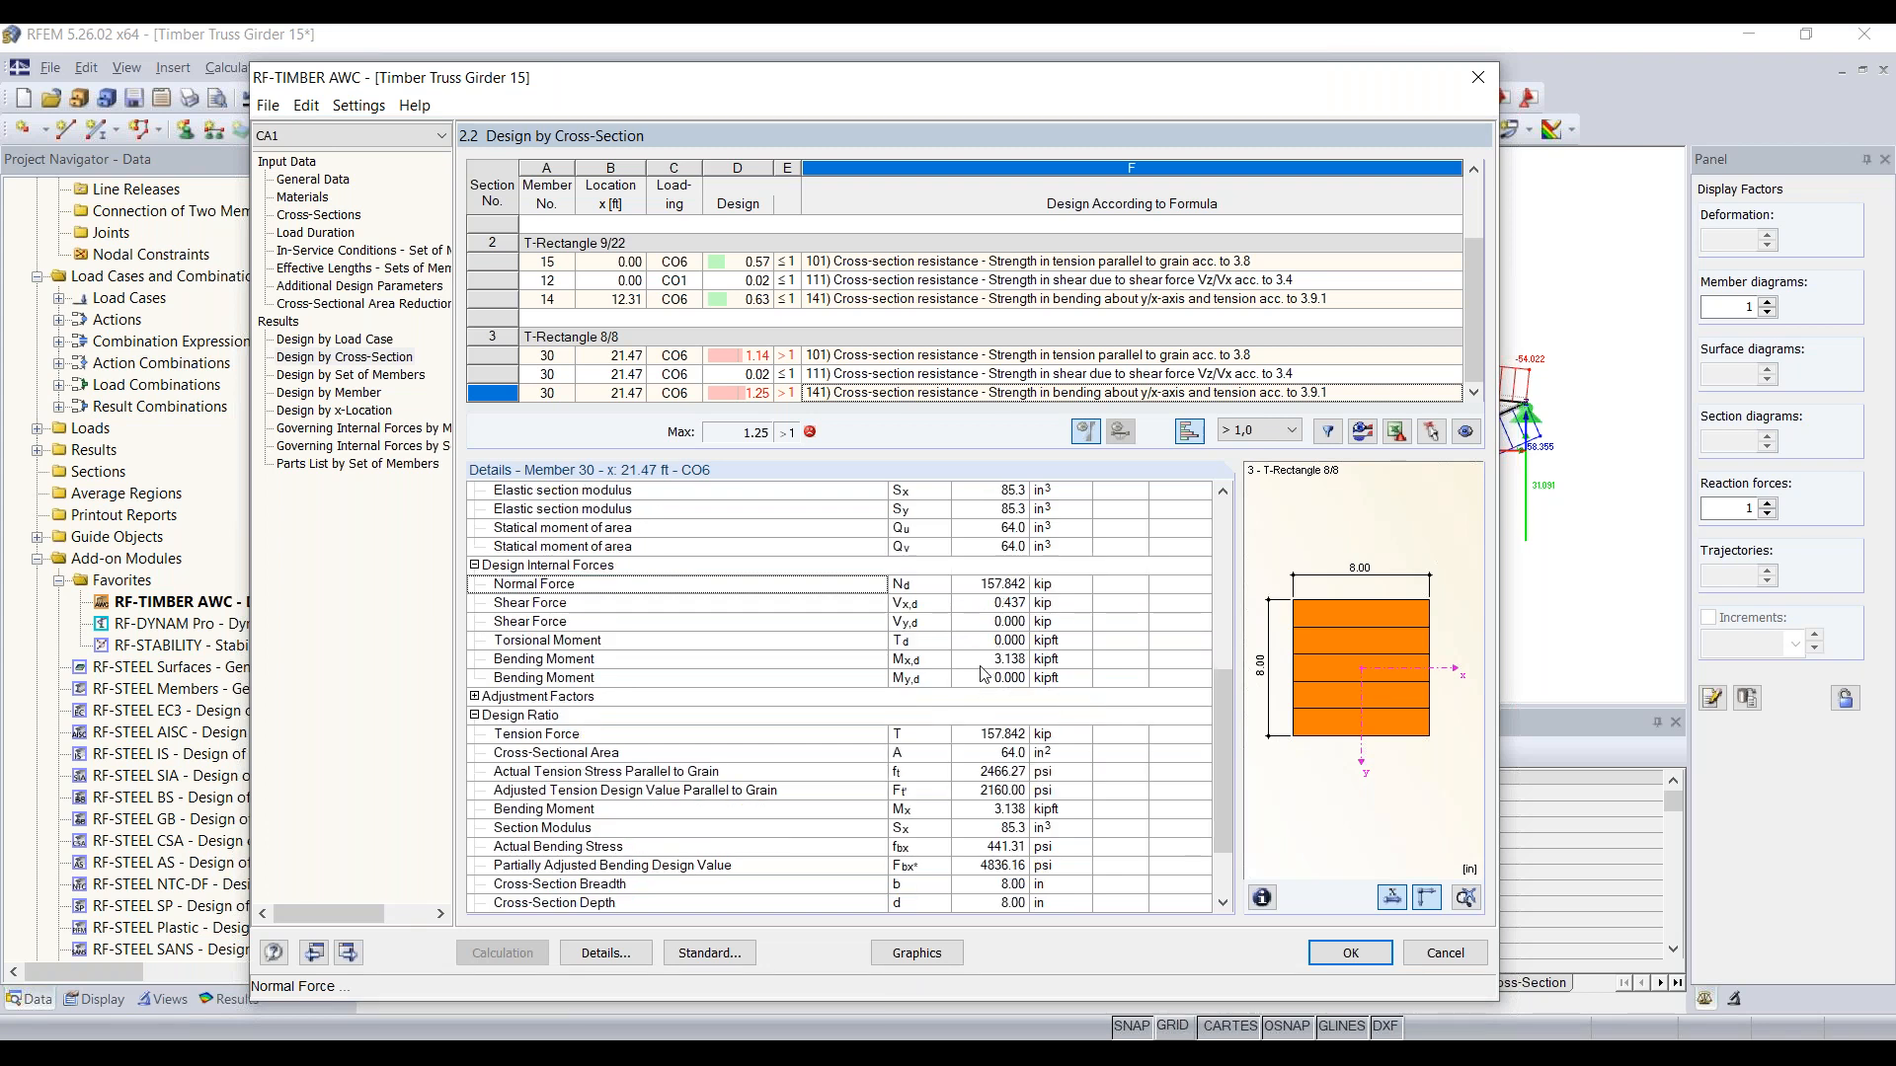
scroll(983, 674, down, 2)
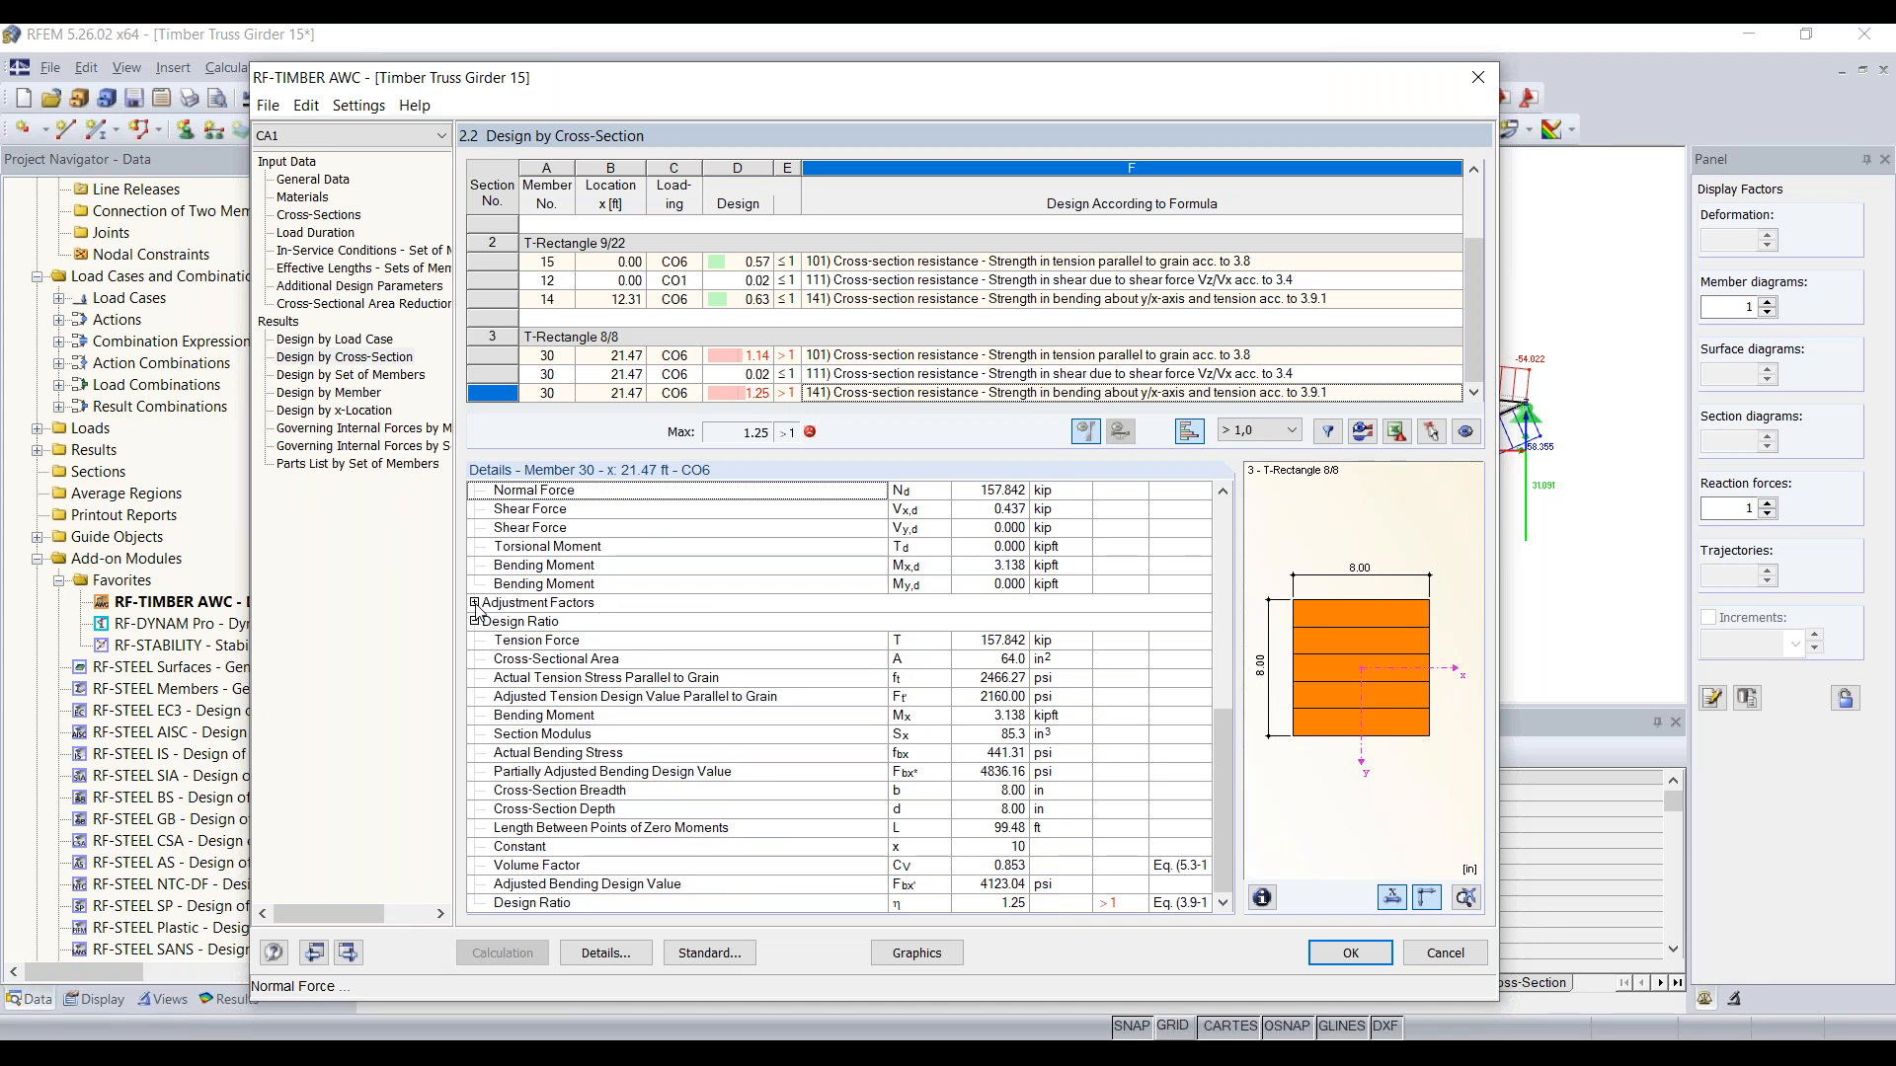
Step: Expand the adjustment factors for member 30 and examine the tension and bending factors, their code references and the design ratio calculation
click(475, 604)
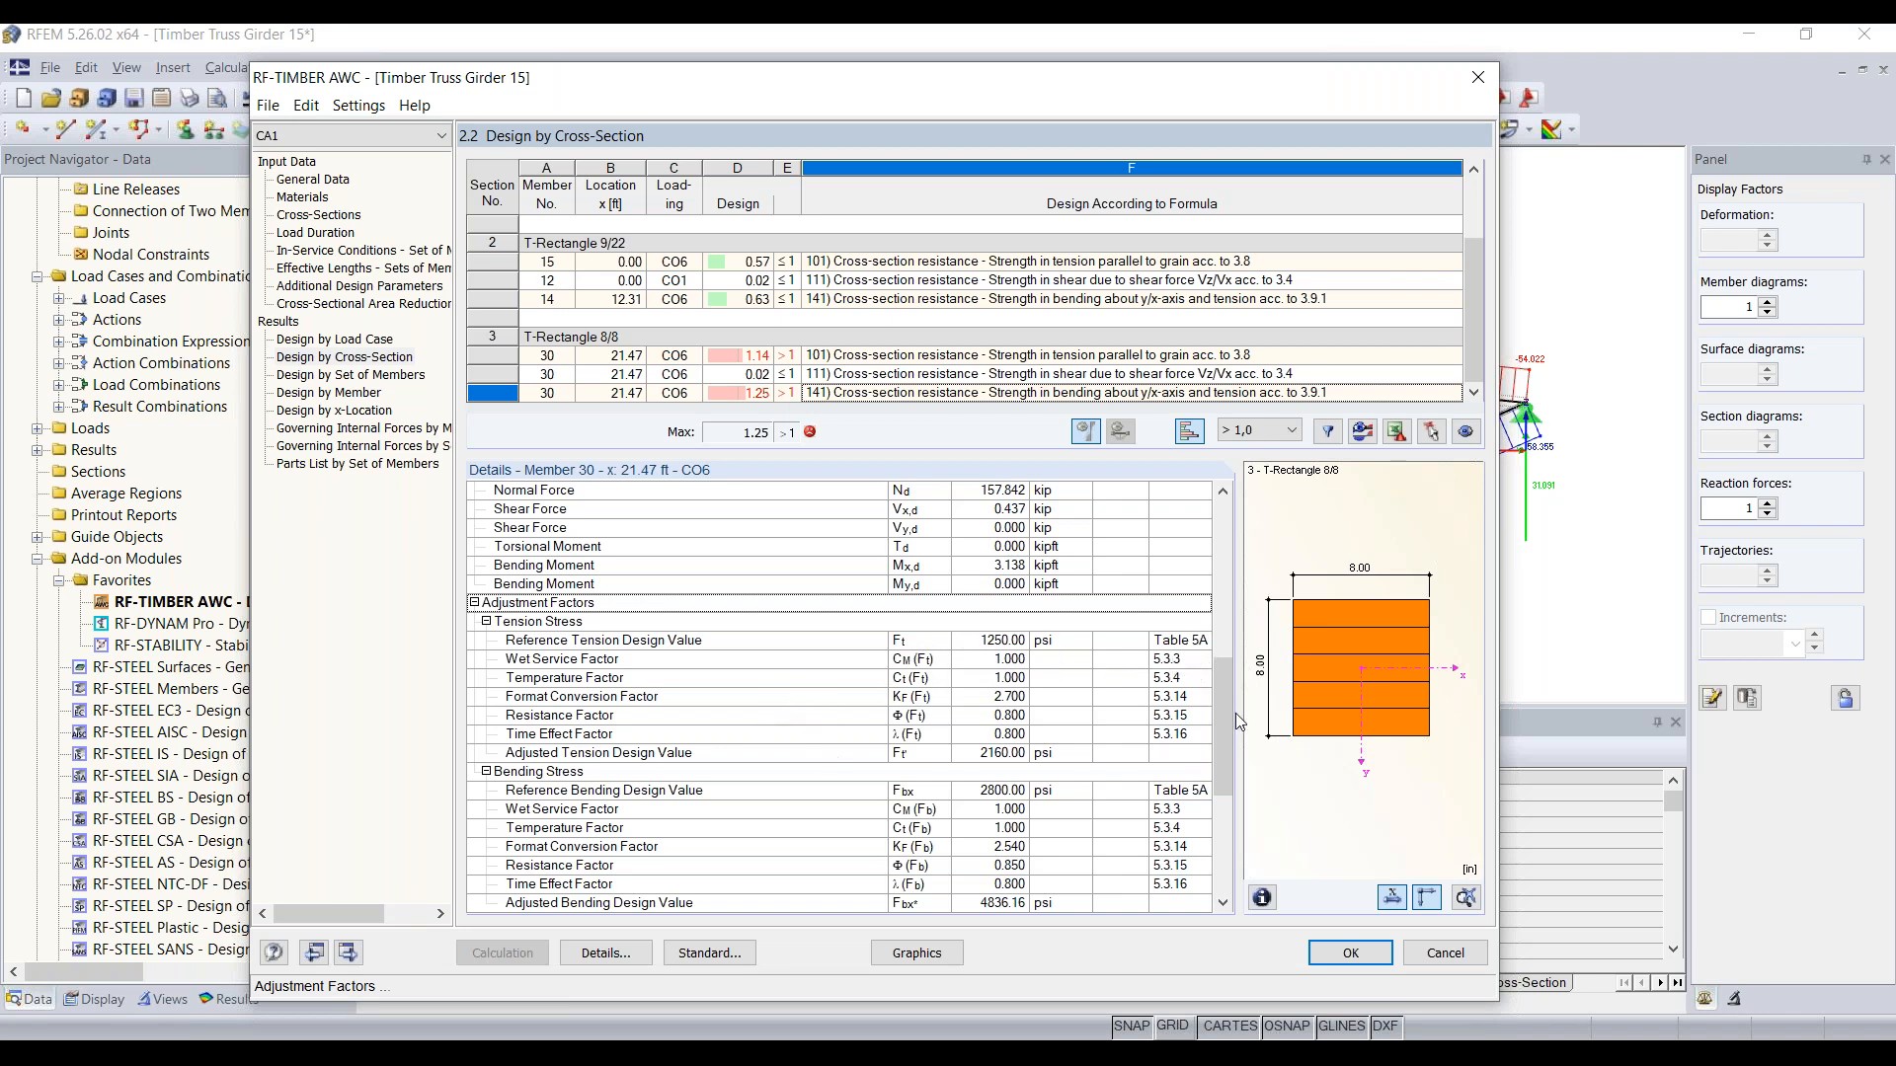
scroll(1076, 711, down, 2)
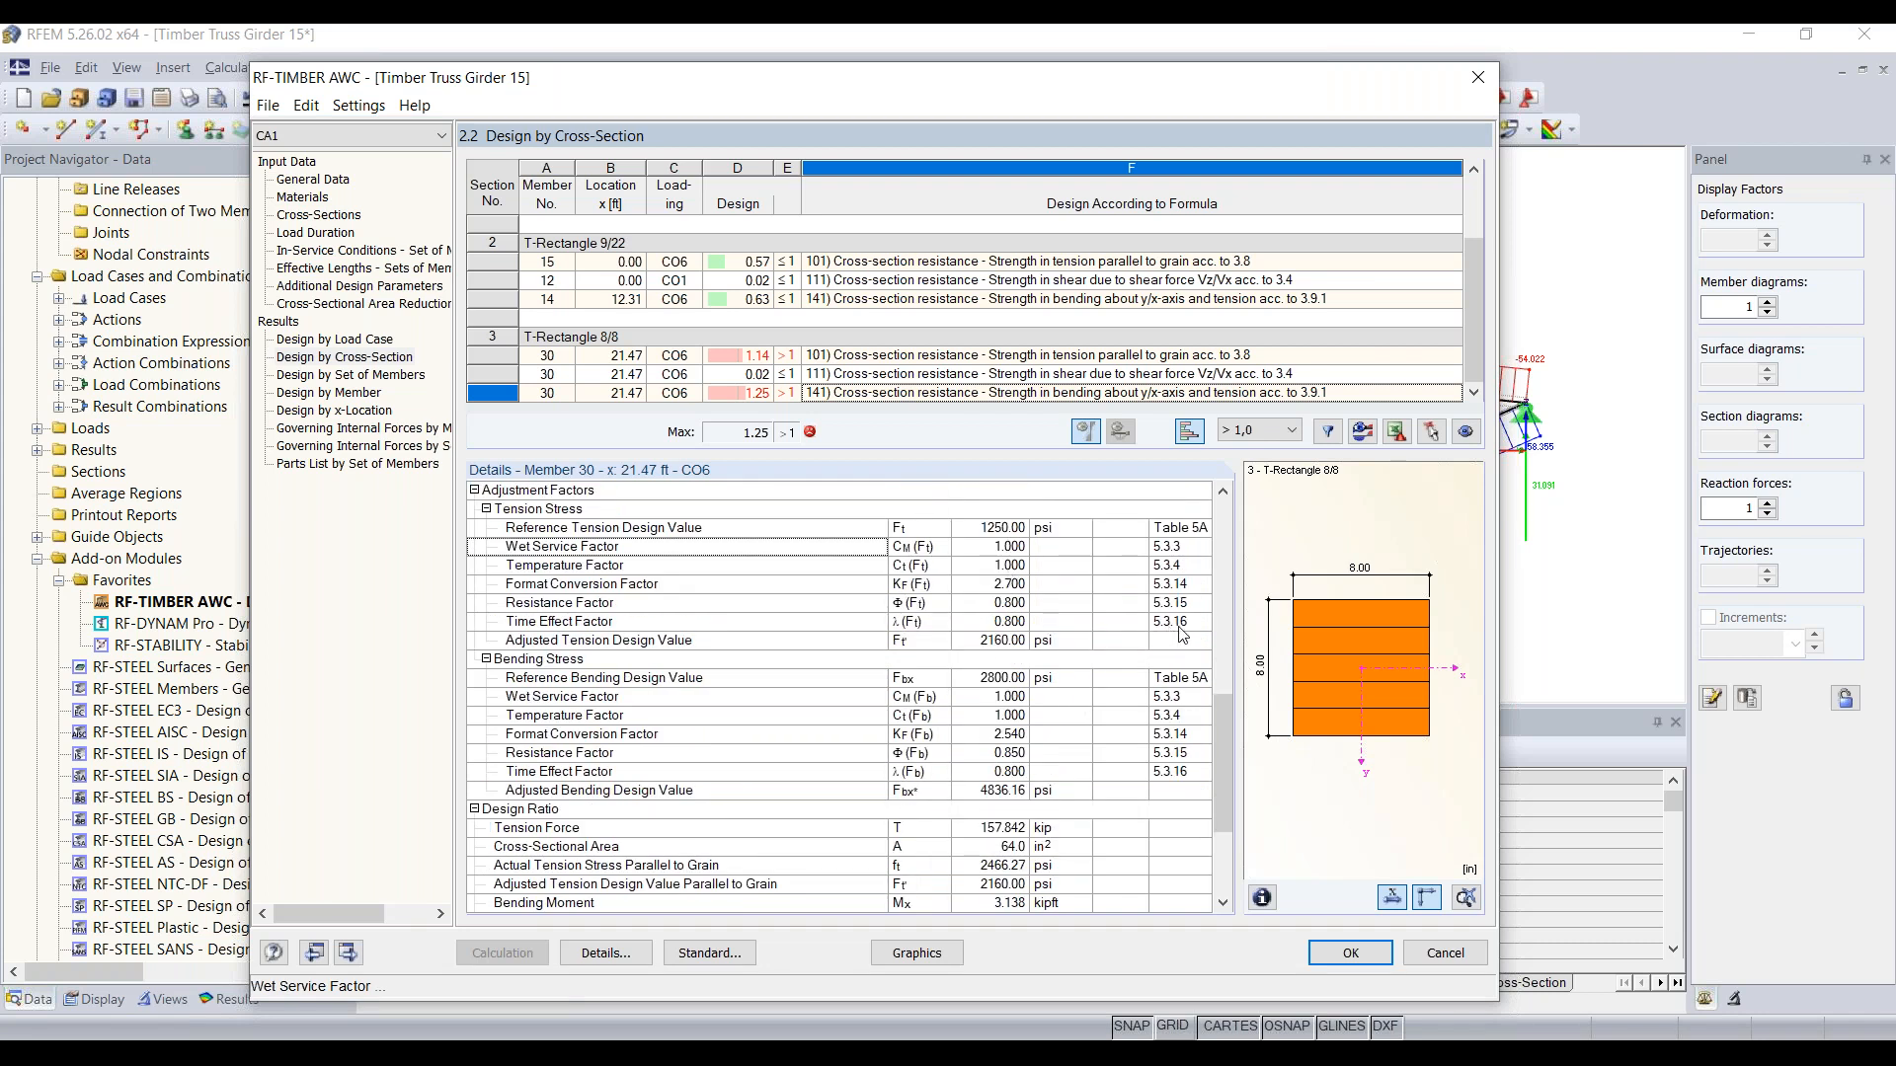
scroll(1172, 627, down, 1)
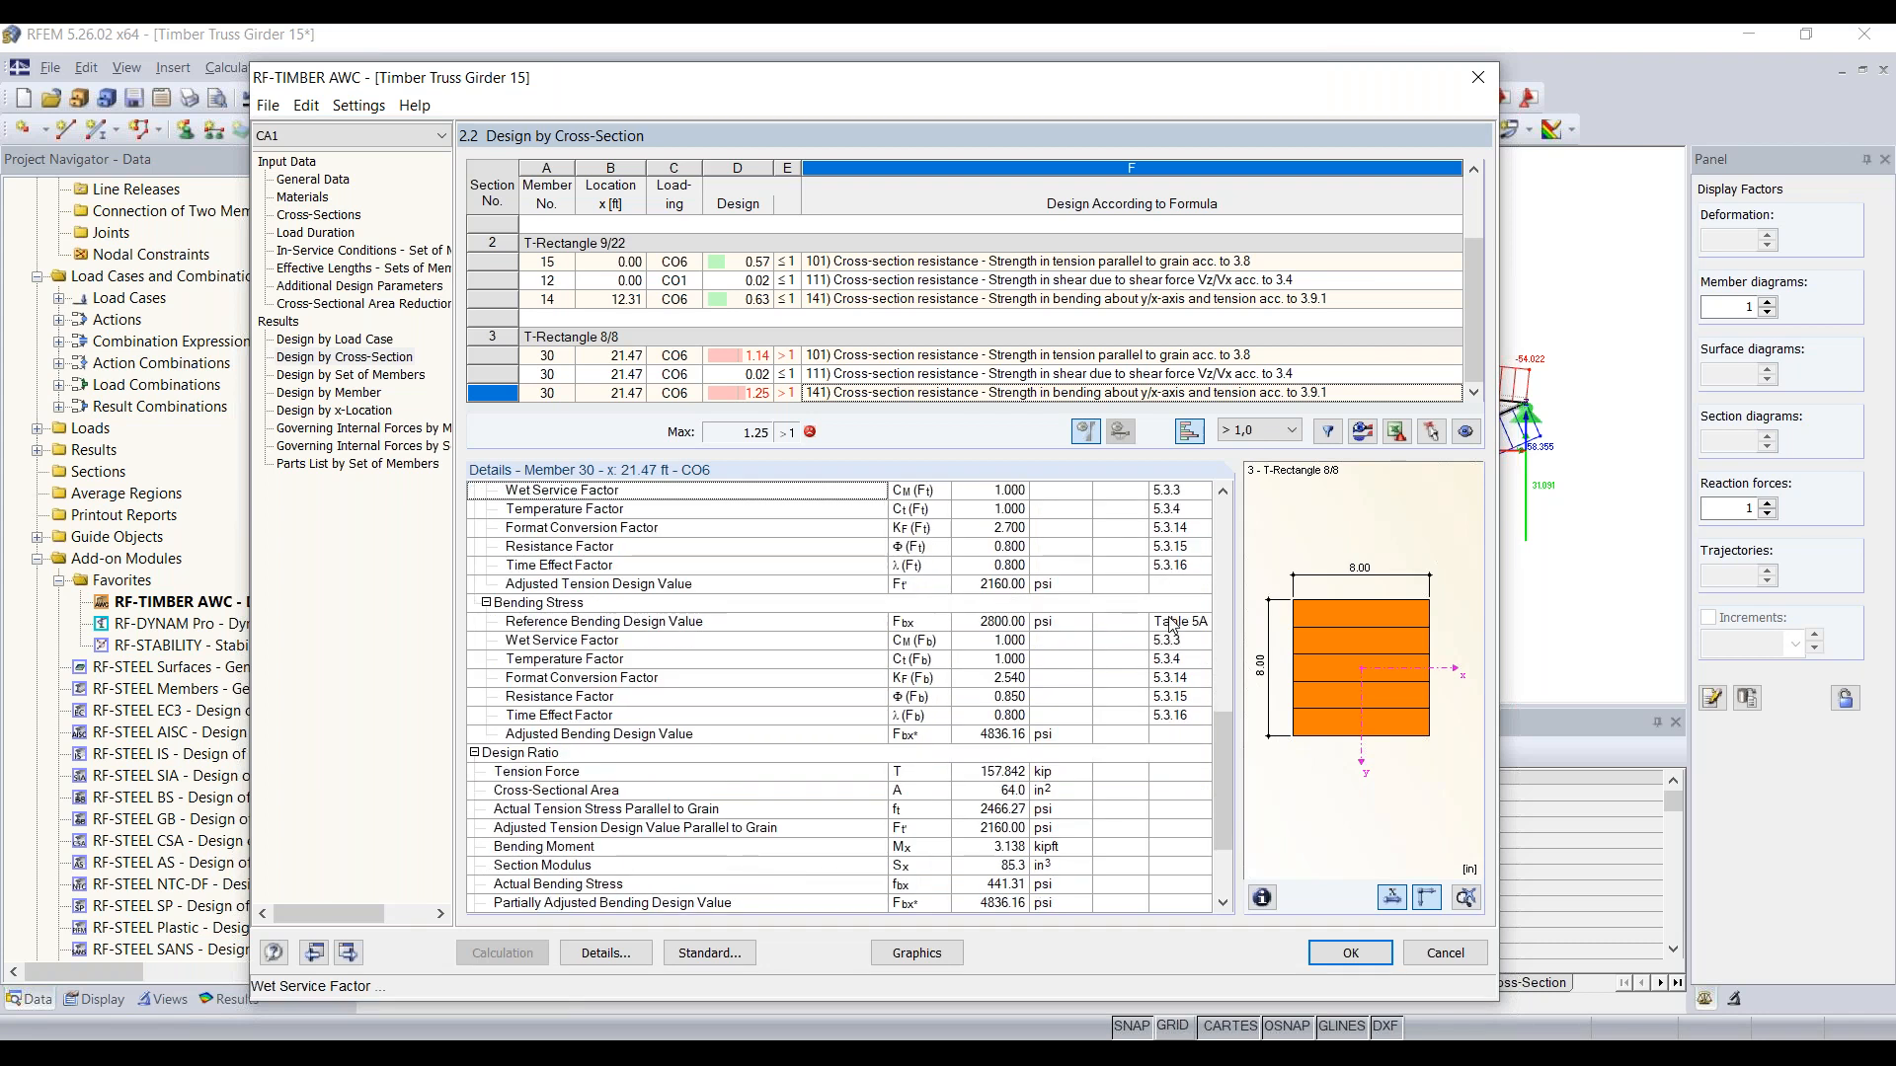
scroll(1172, 624, down, 1)
scroll(739, 612, up, 3)
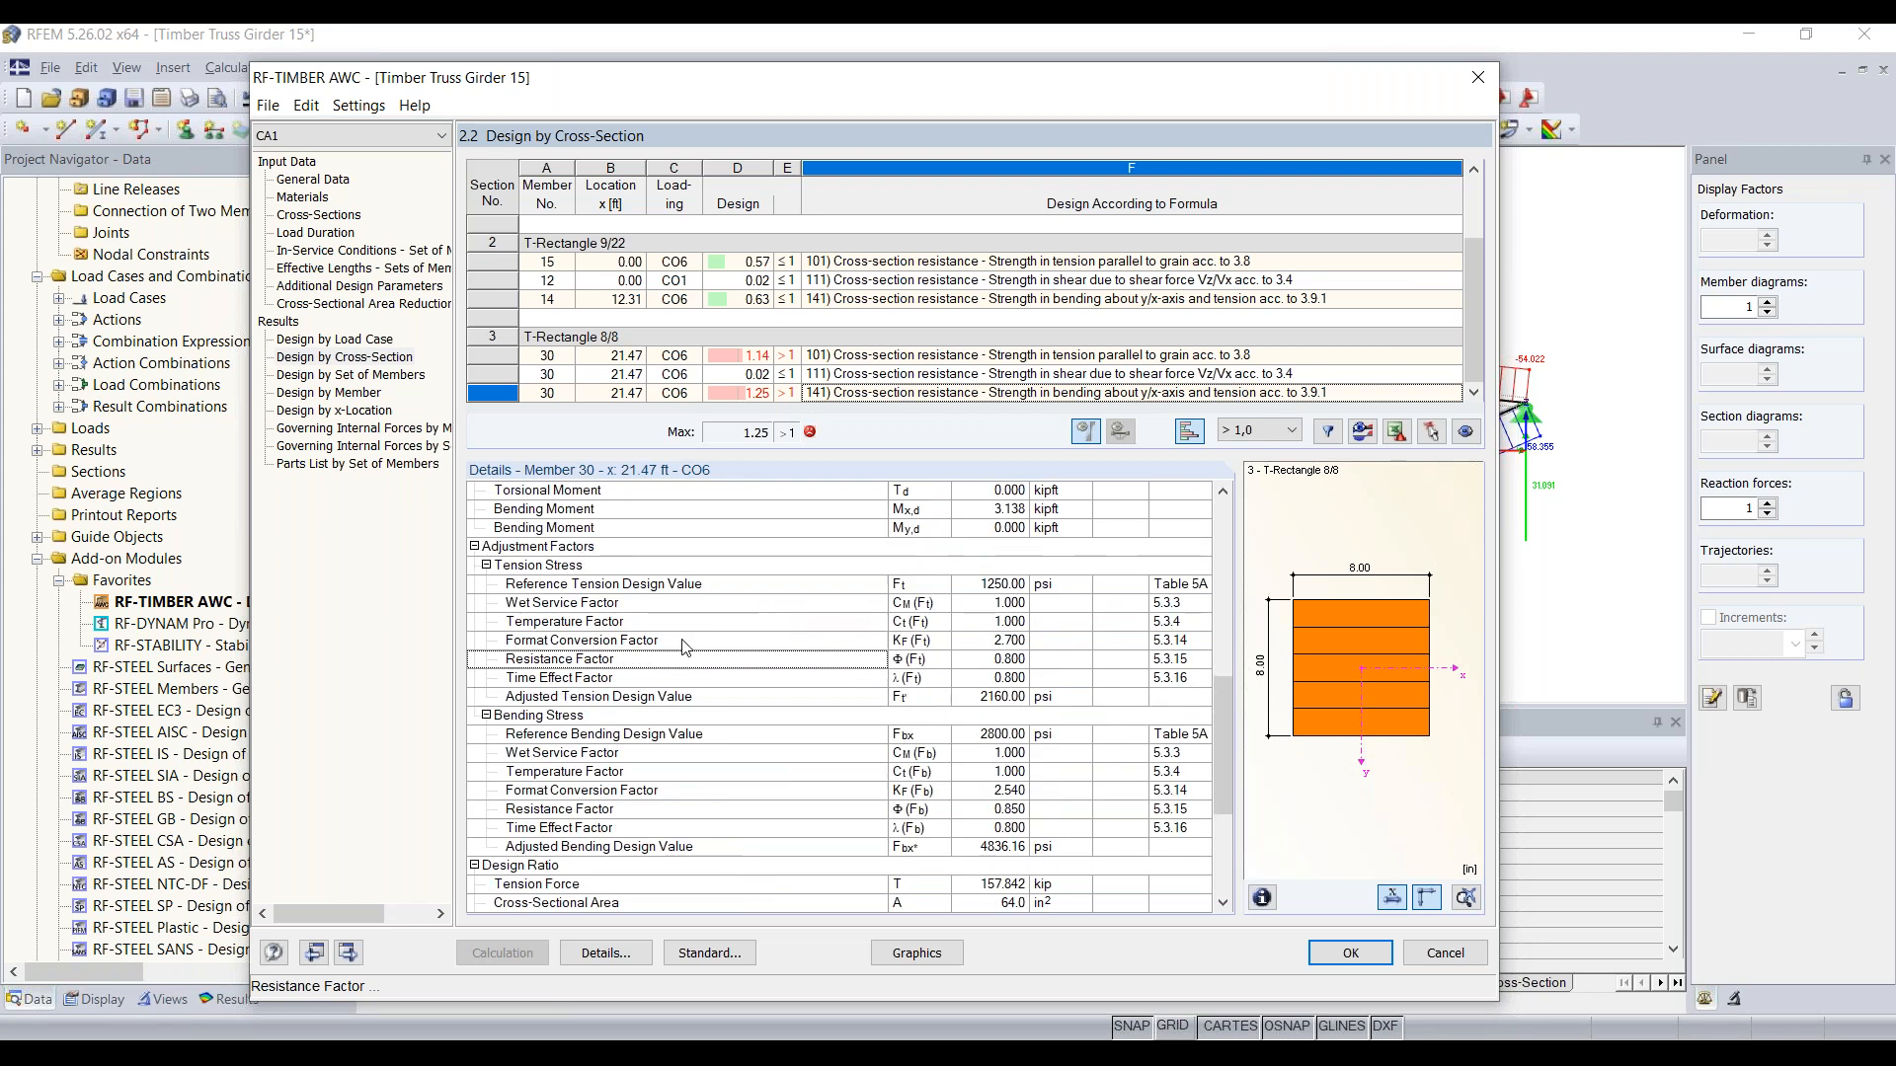
scroll(627, 707, down, 2)
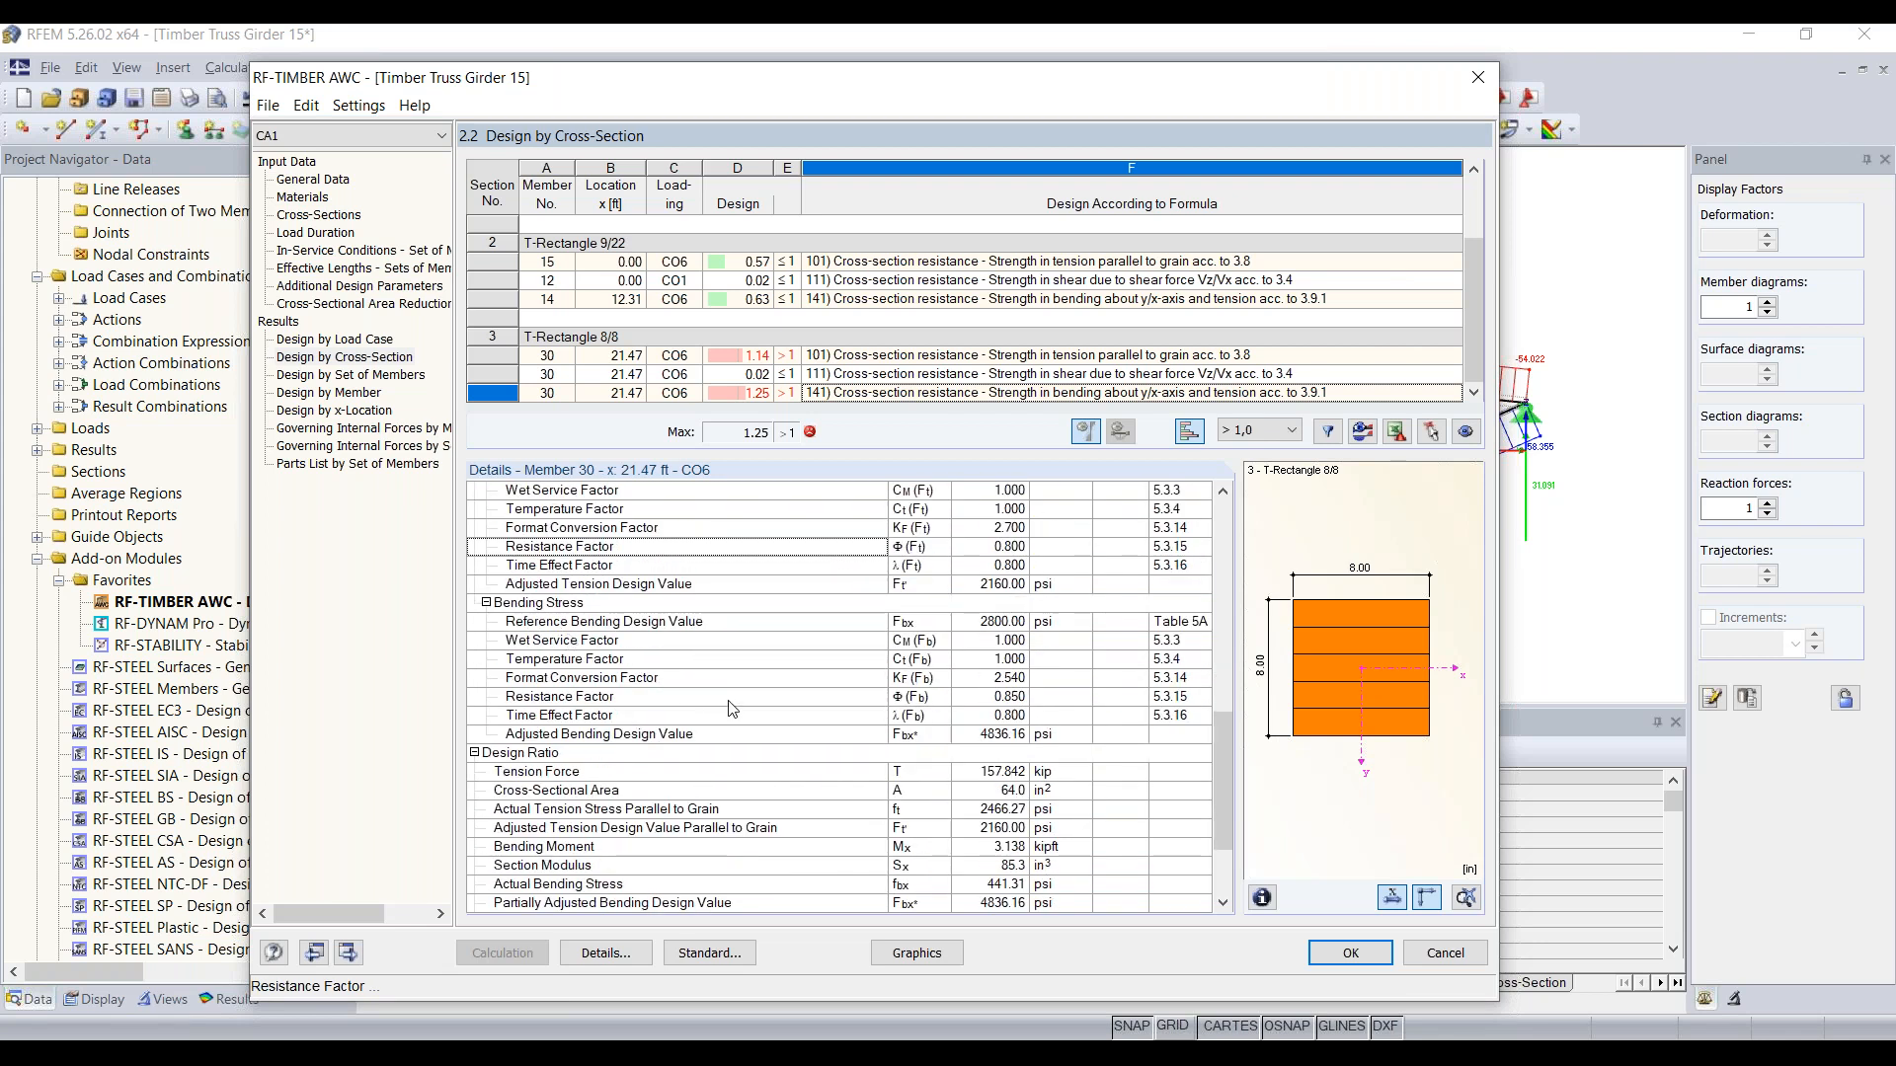
scroll(909, 684, down, 2)
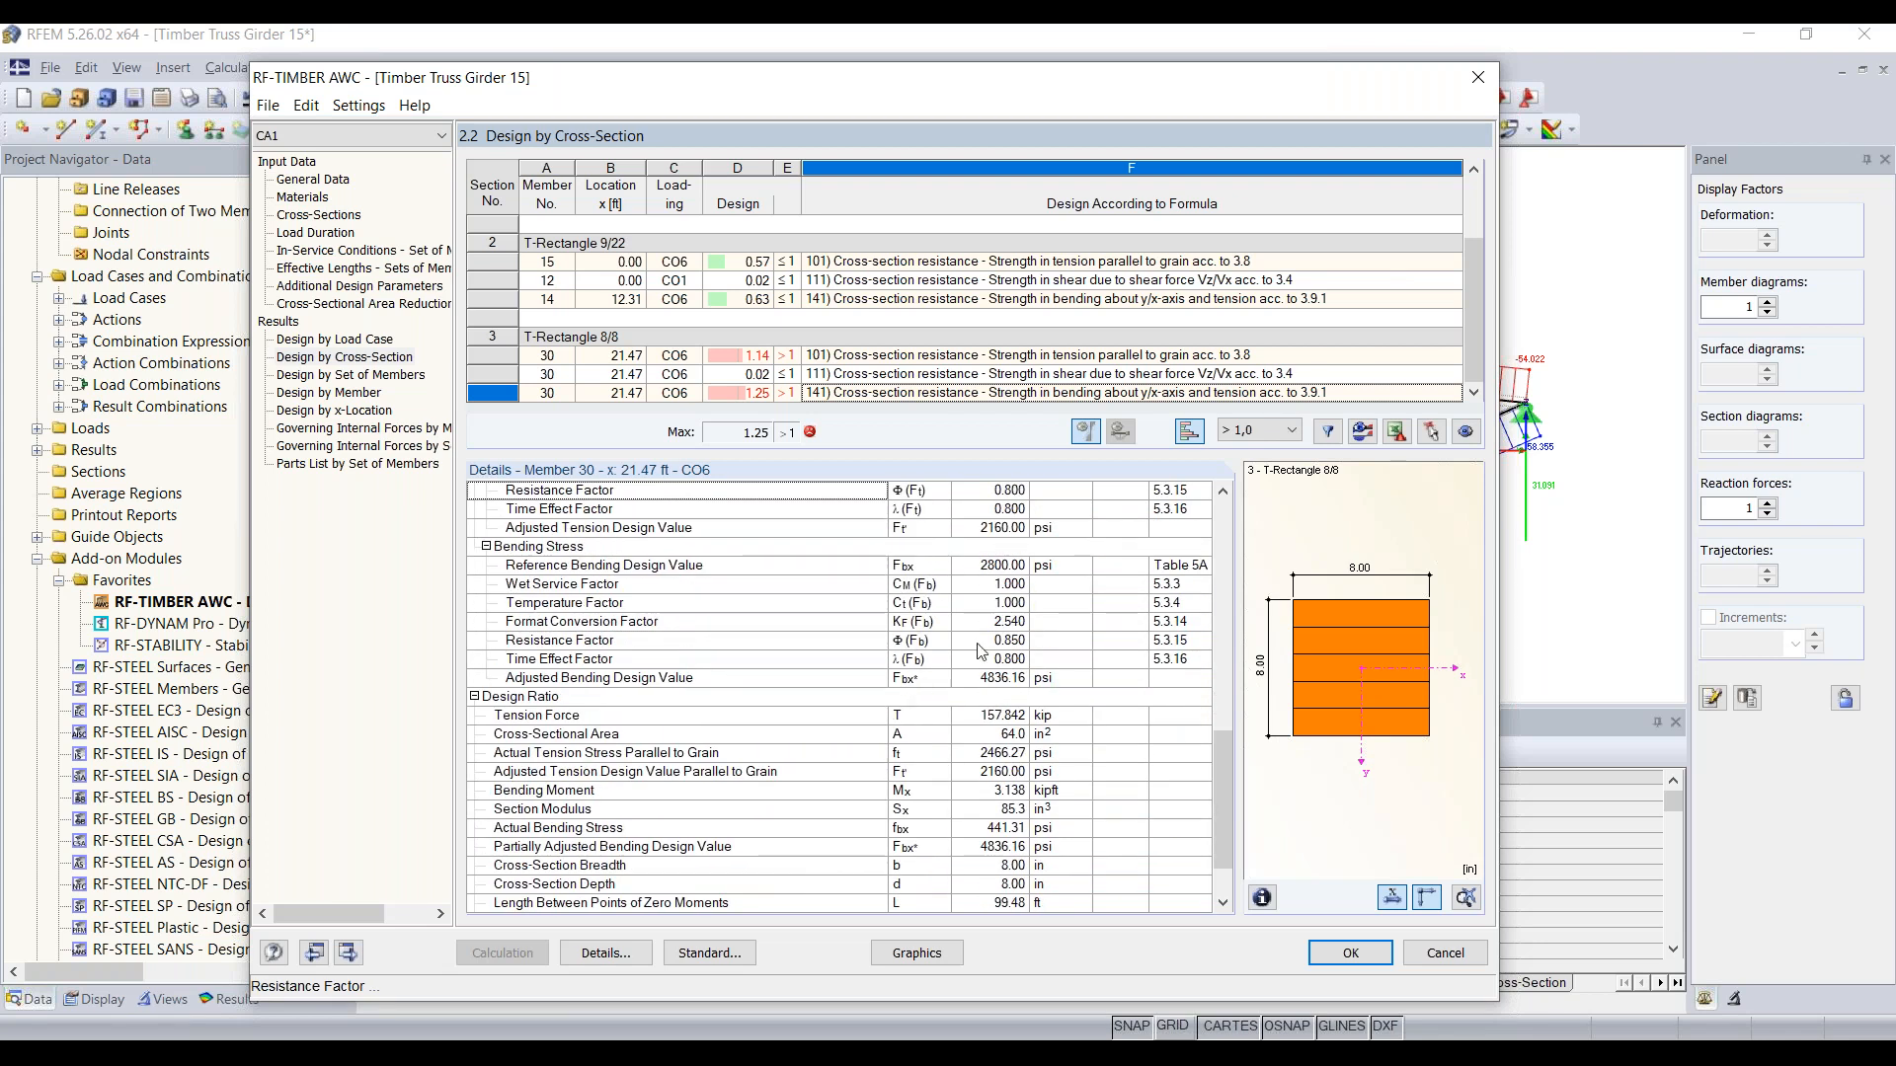
scroll(1018, 661, down, 1)
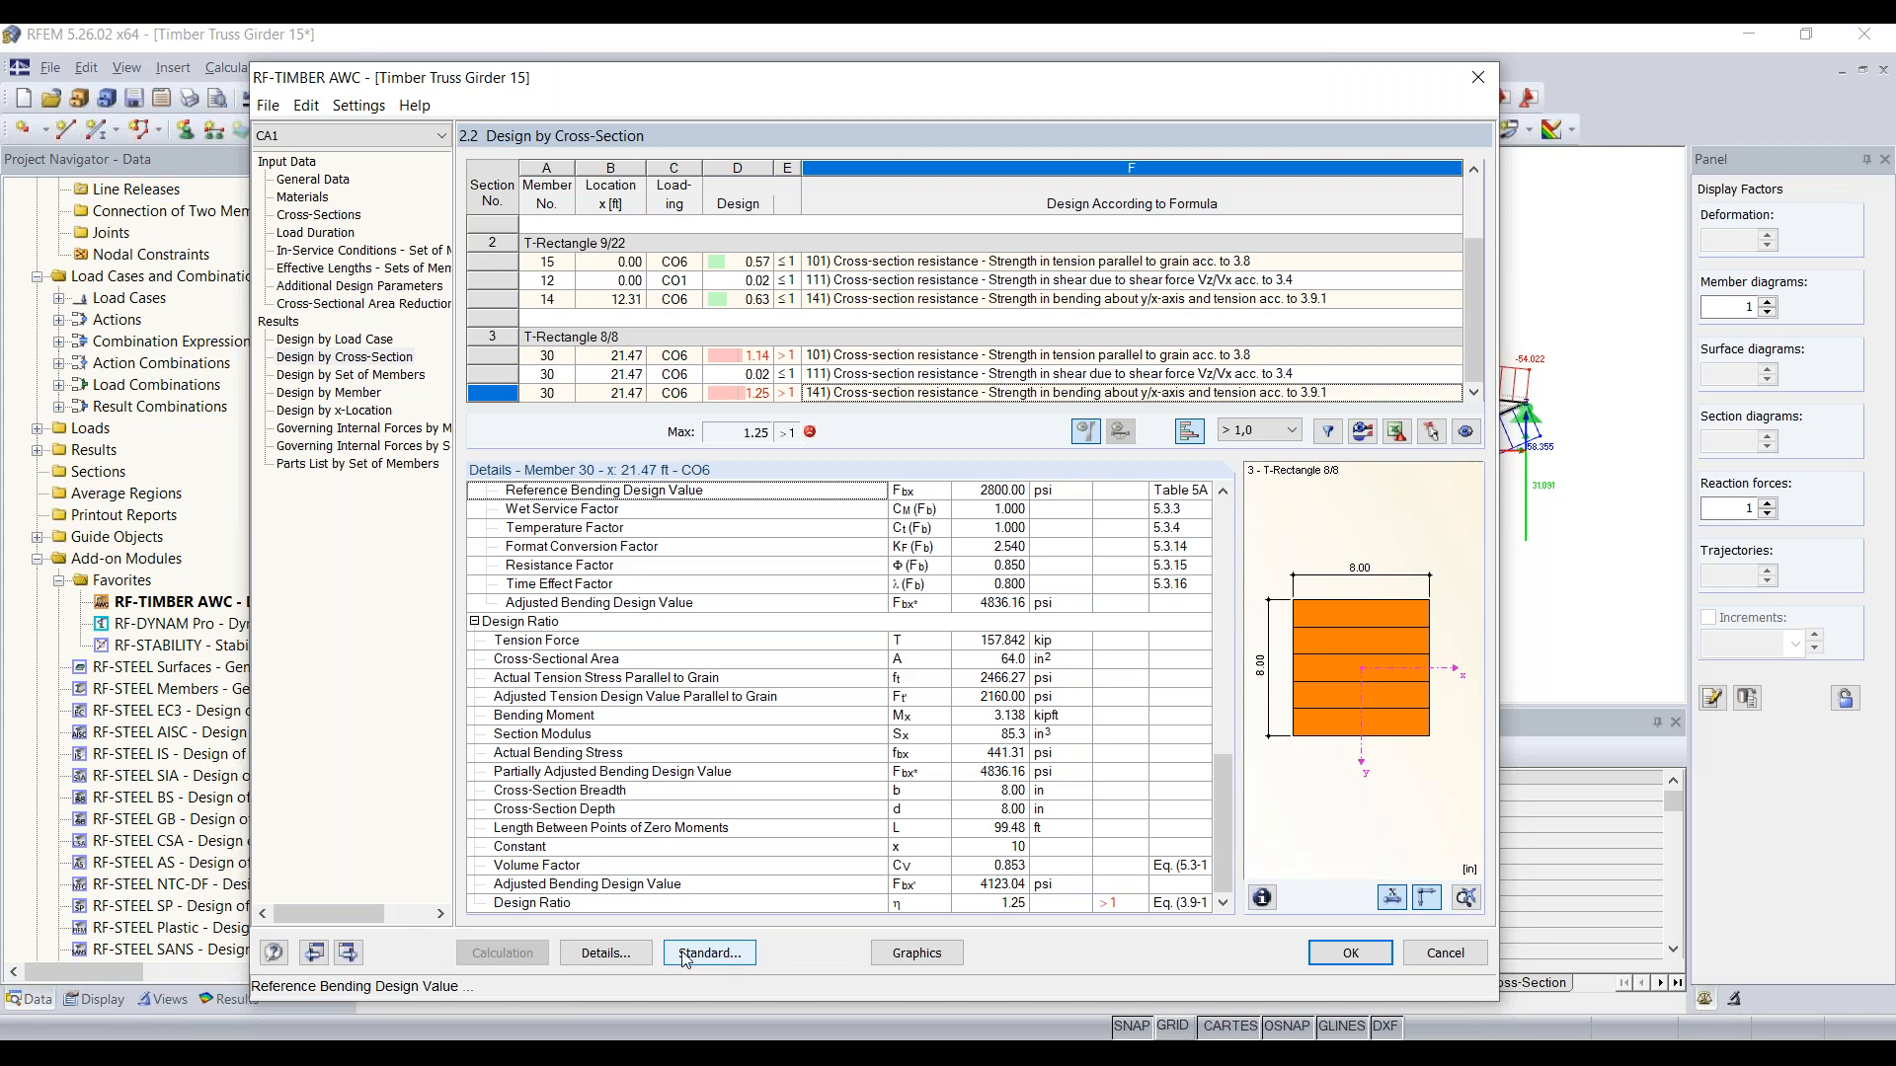
Step: Set the maximum allowable design ratio for cross-section optimization to 0.90 in the design details and accept it
click(606, 954)
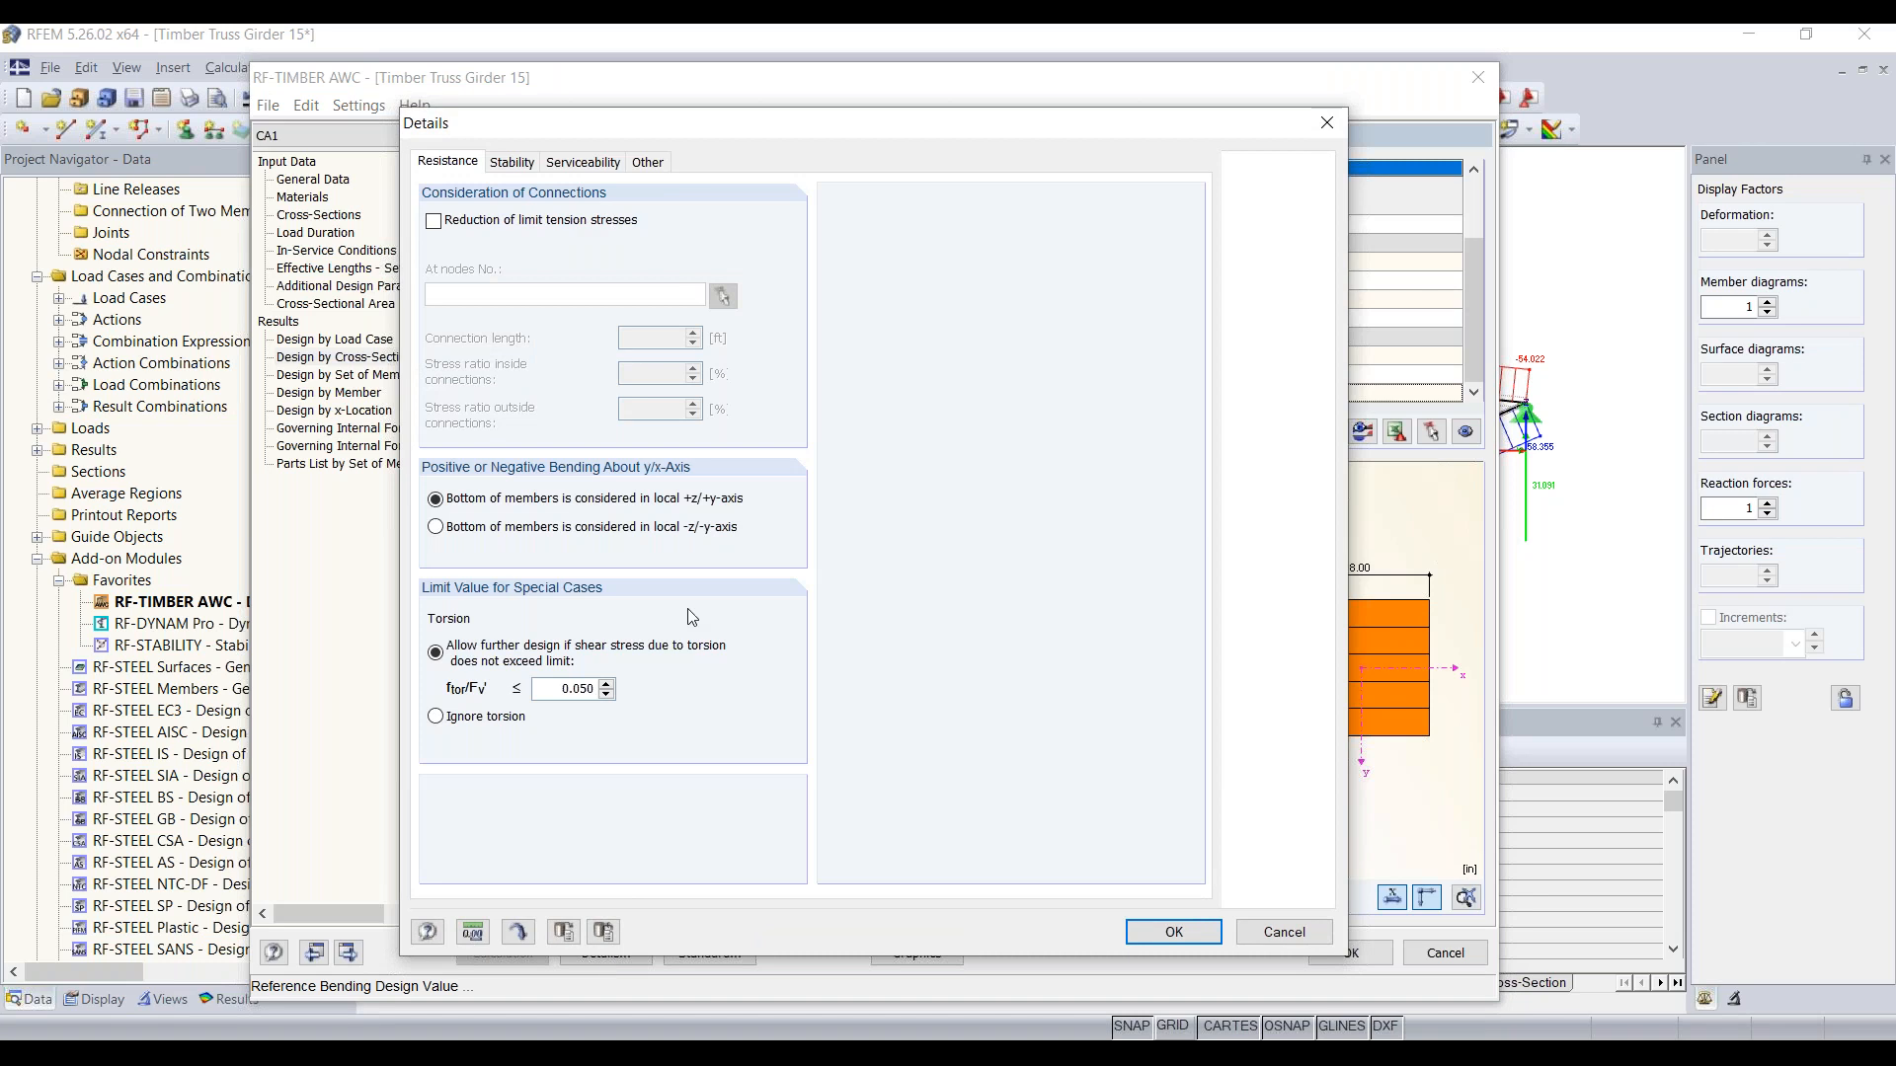
click(648, 162)
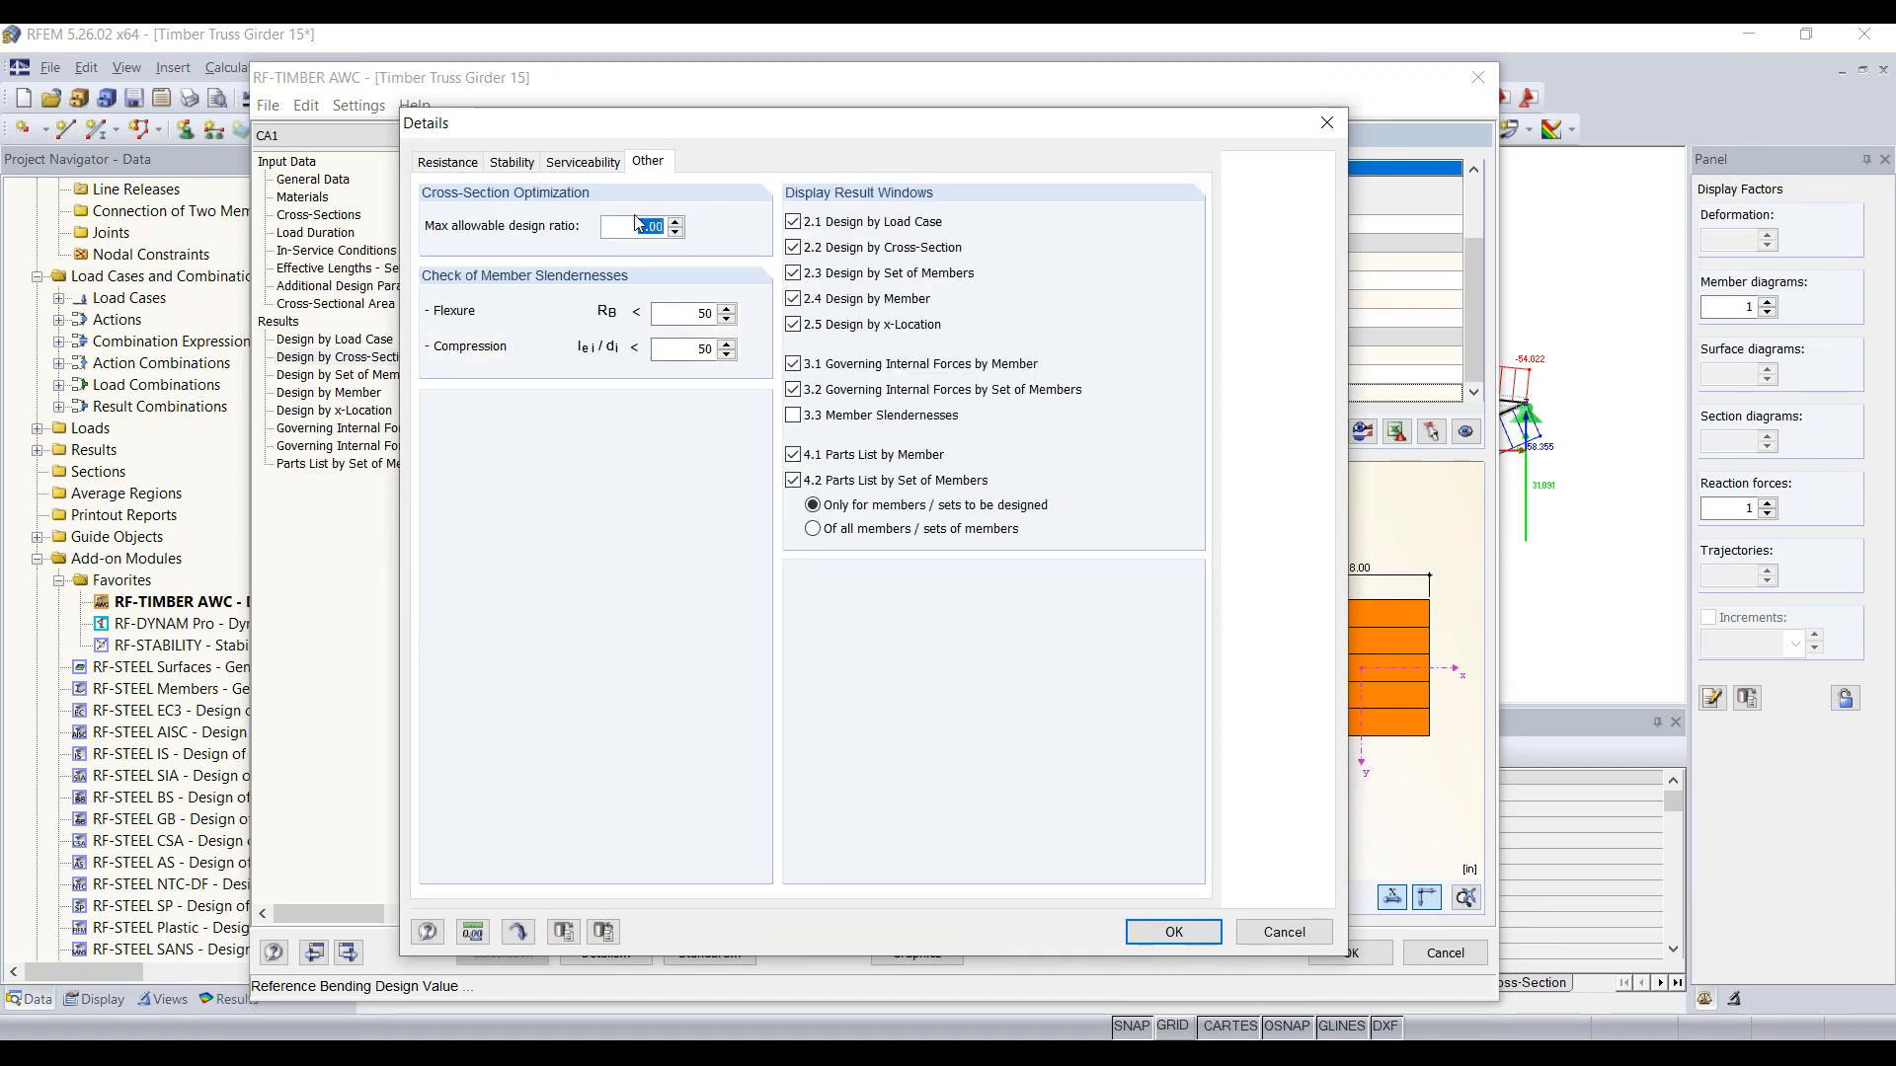
text(0.90)
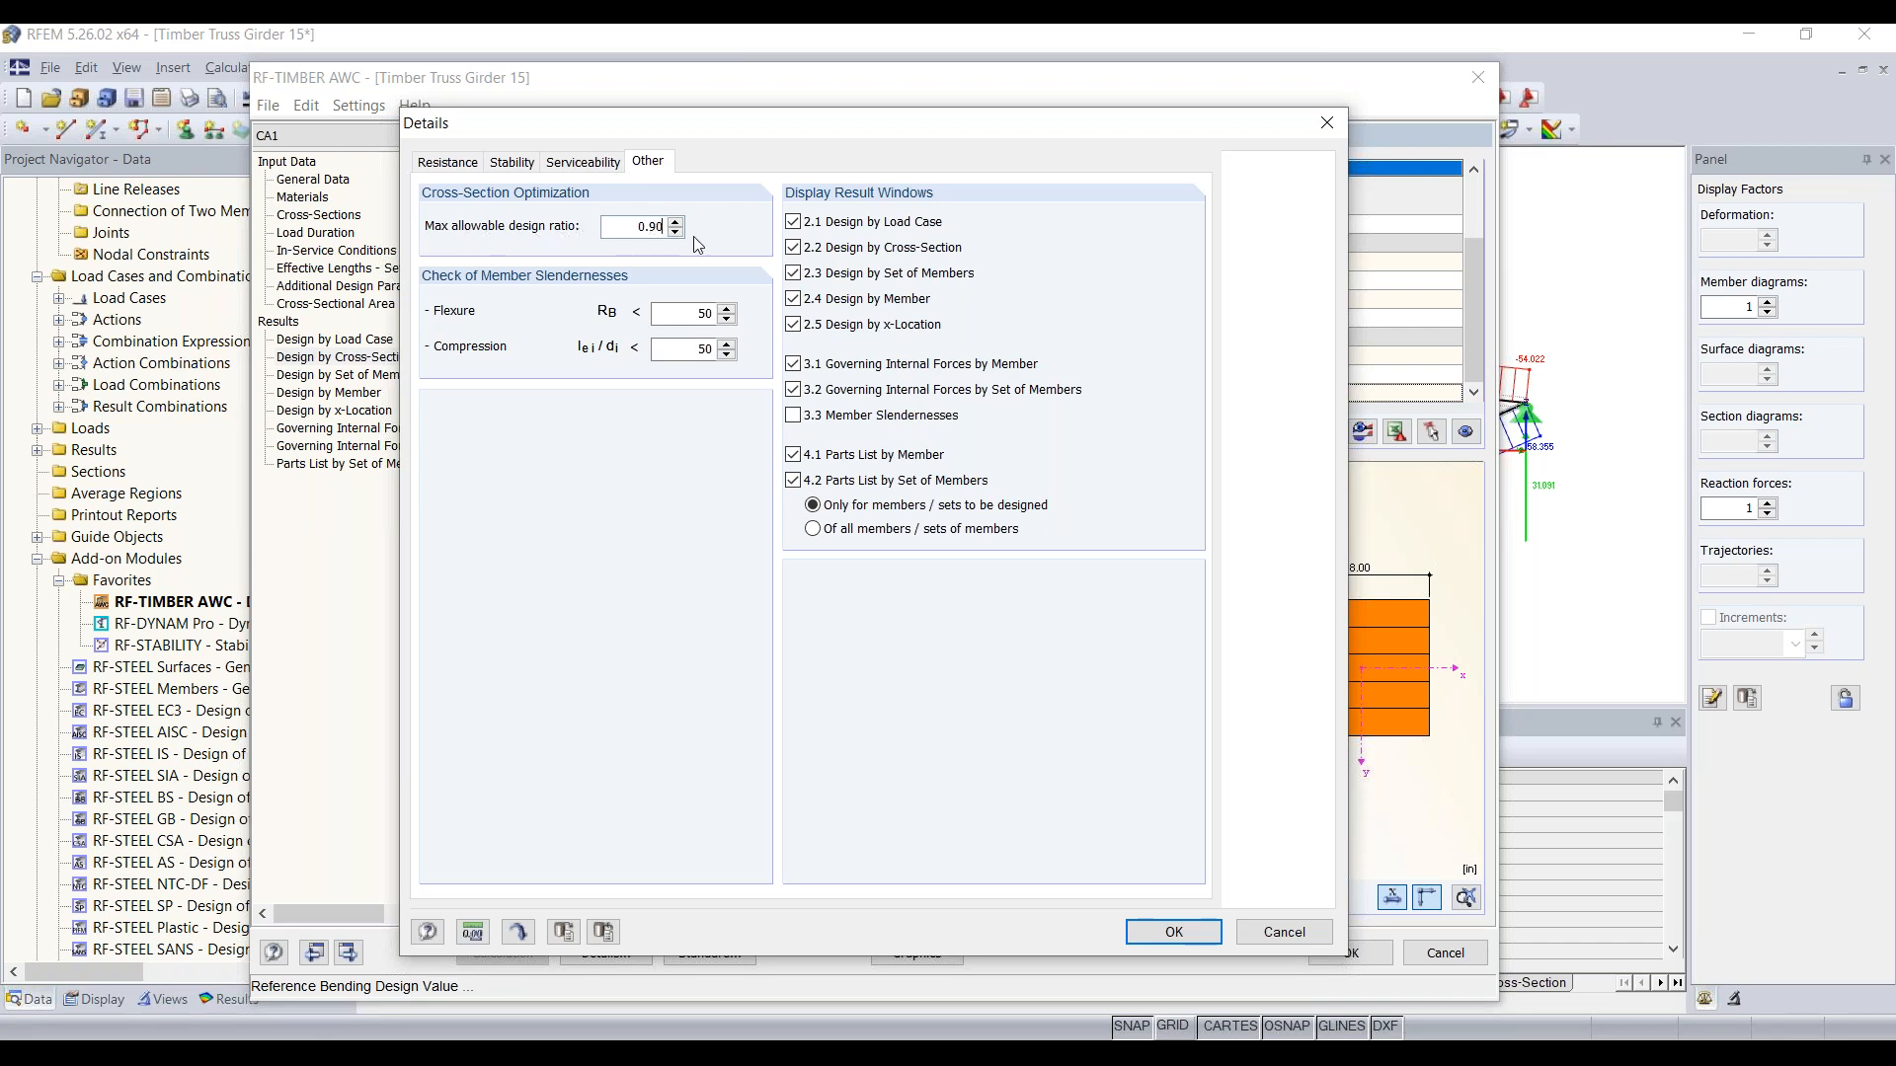
click(1174, 931)
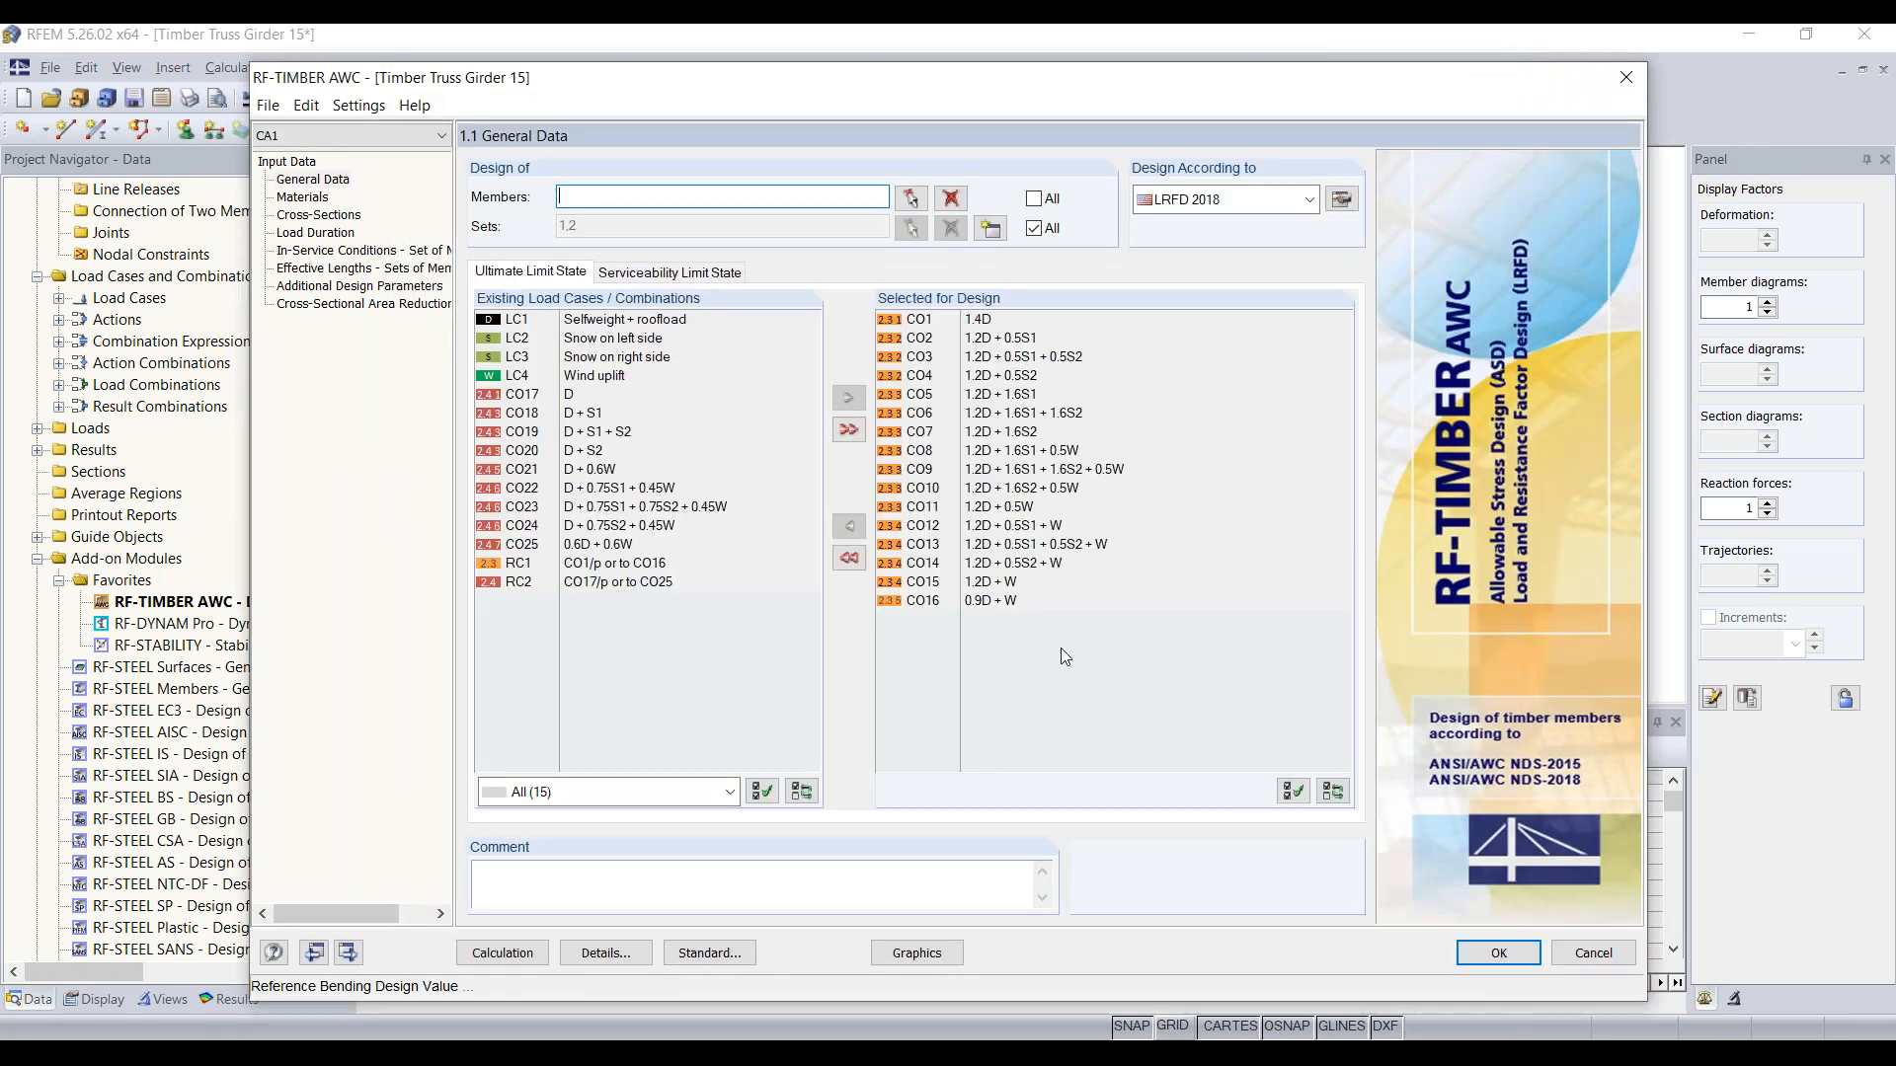
Step: Open the optimization parameters for cross-section 3, T-Rectangle 8/8, in the module's cross-section input
click(339, 215)
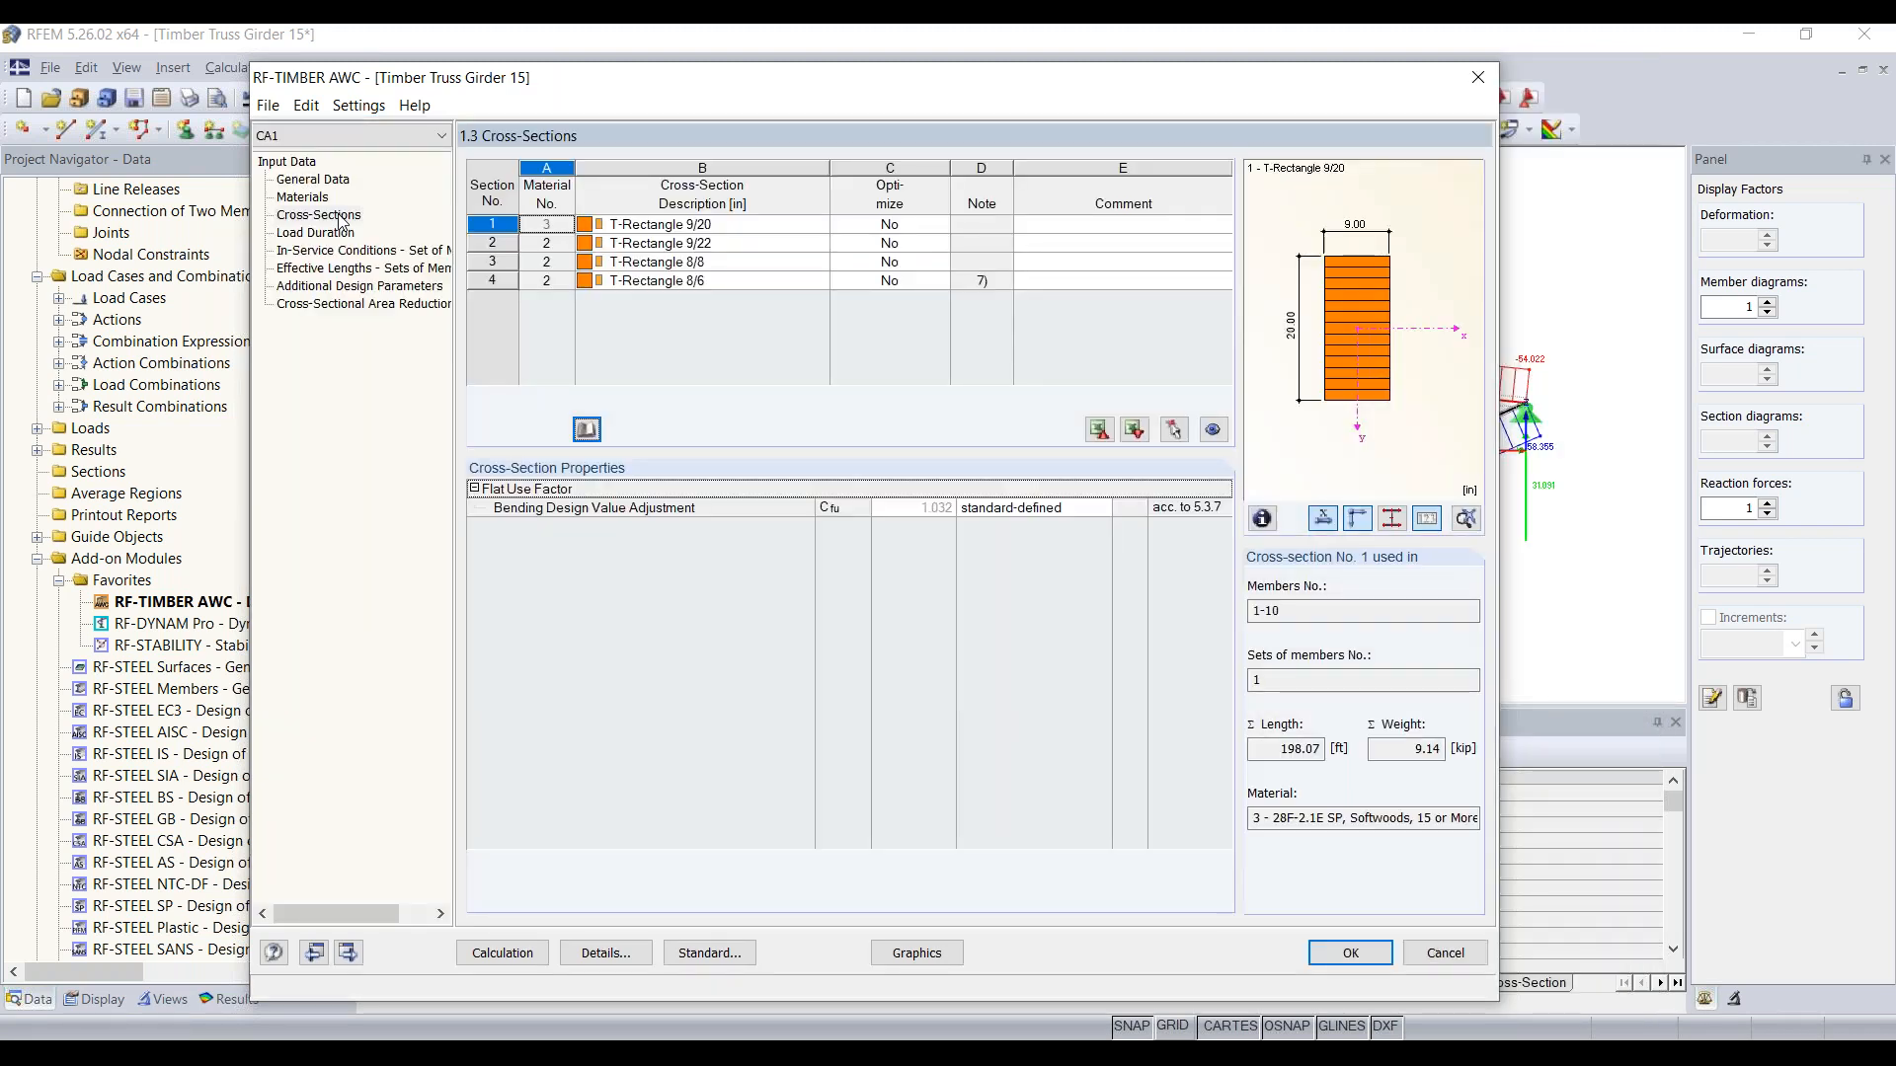
click(671, 262)
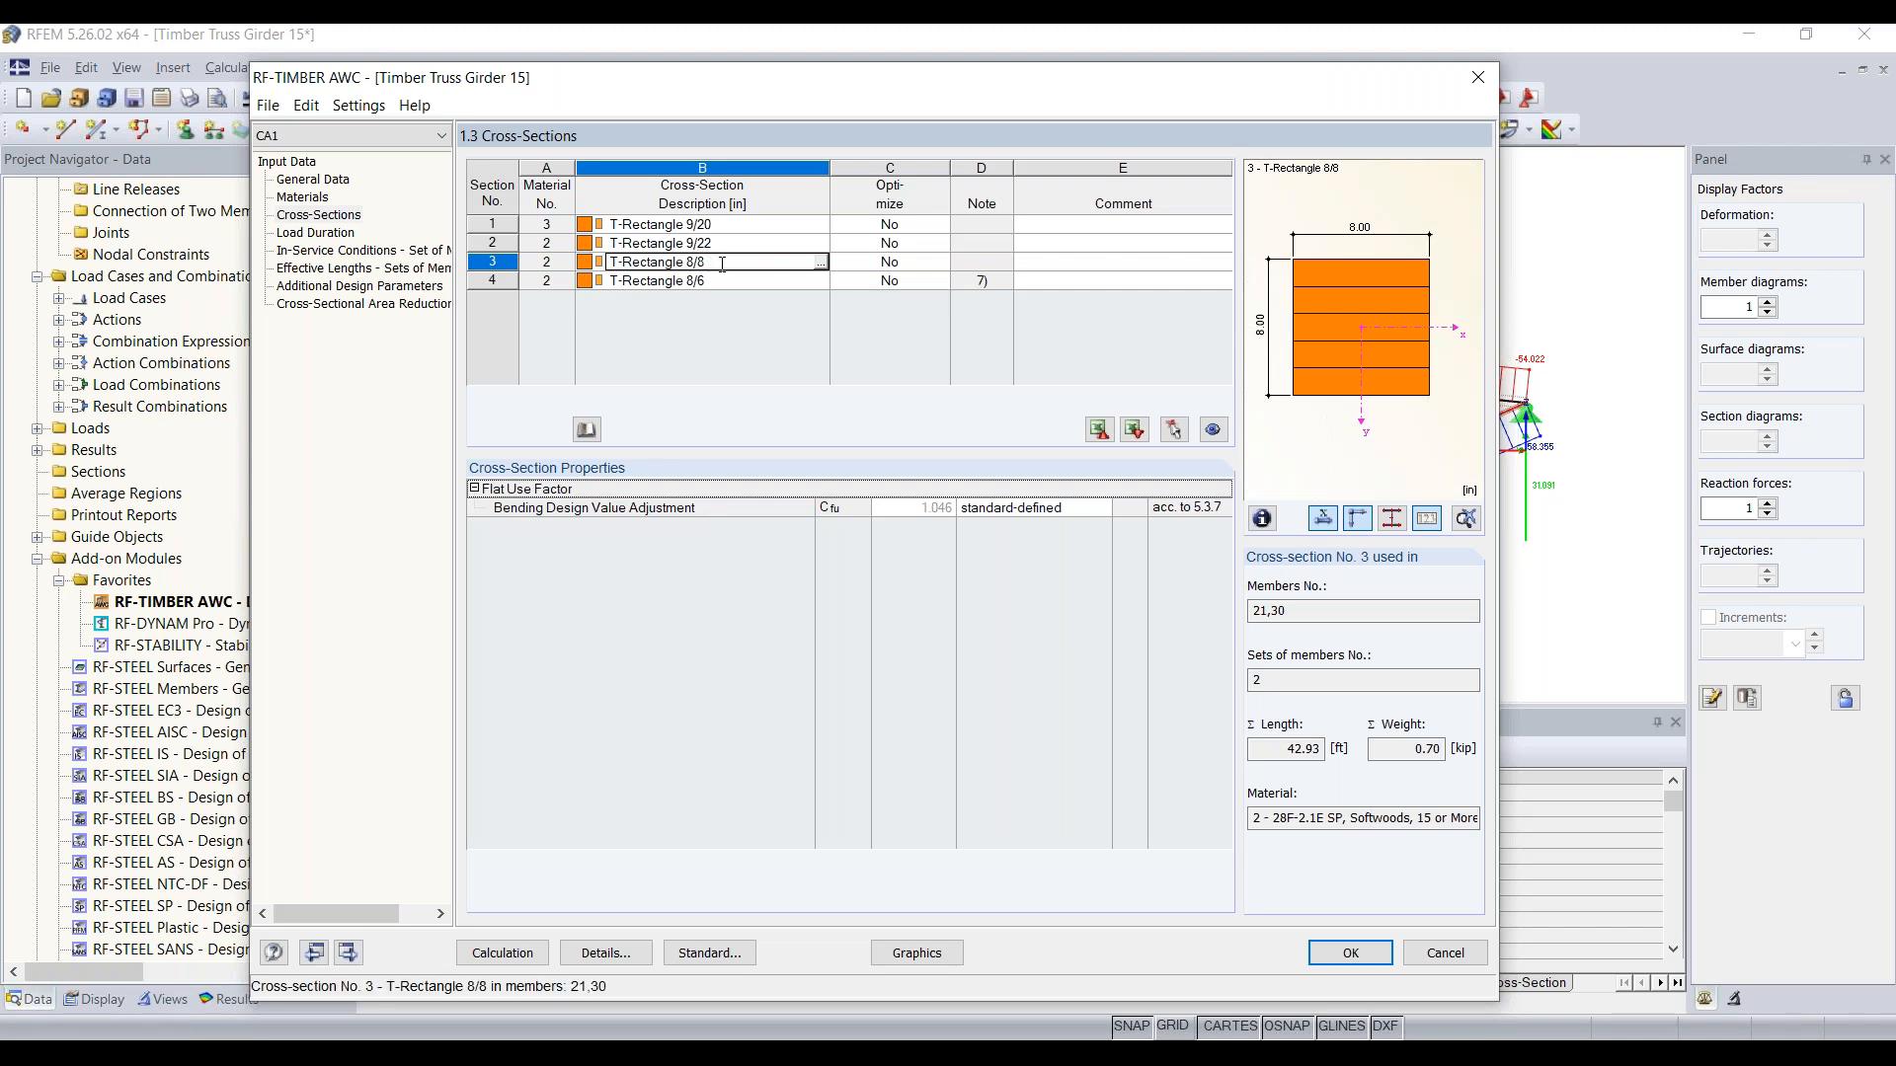
click(821, 264)
key(Tab)
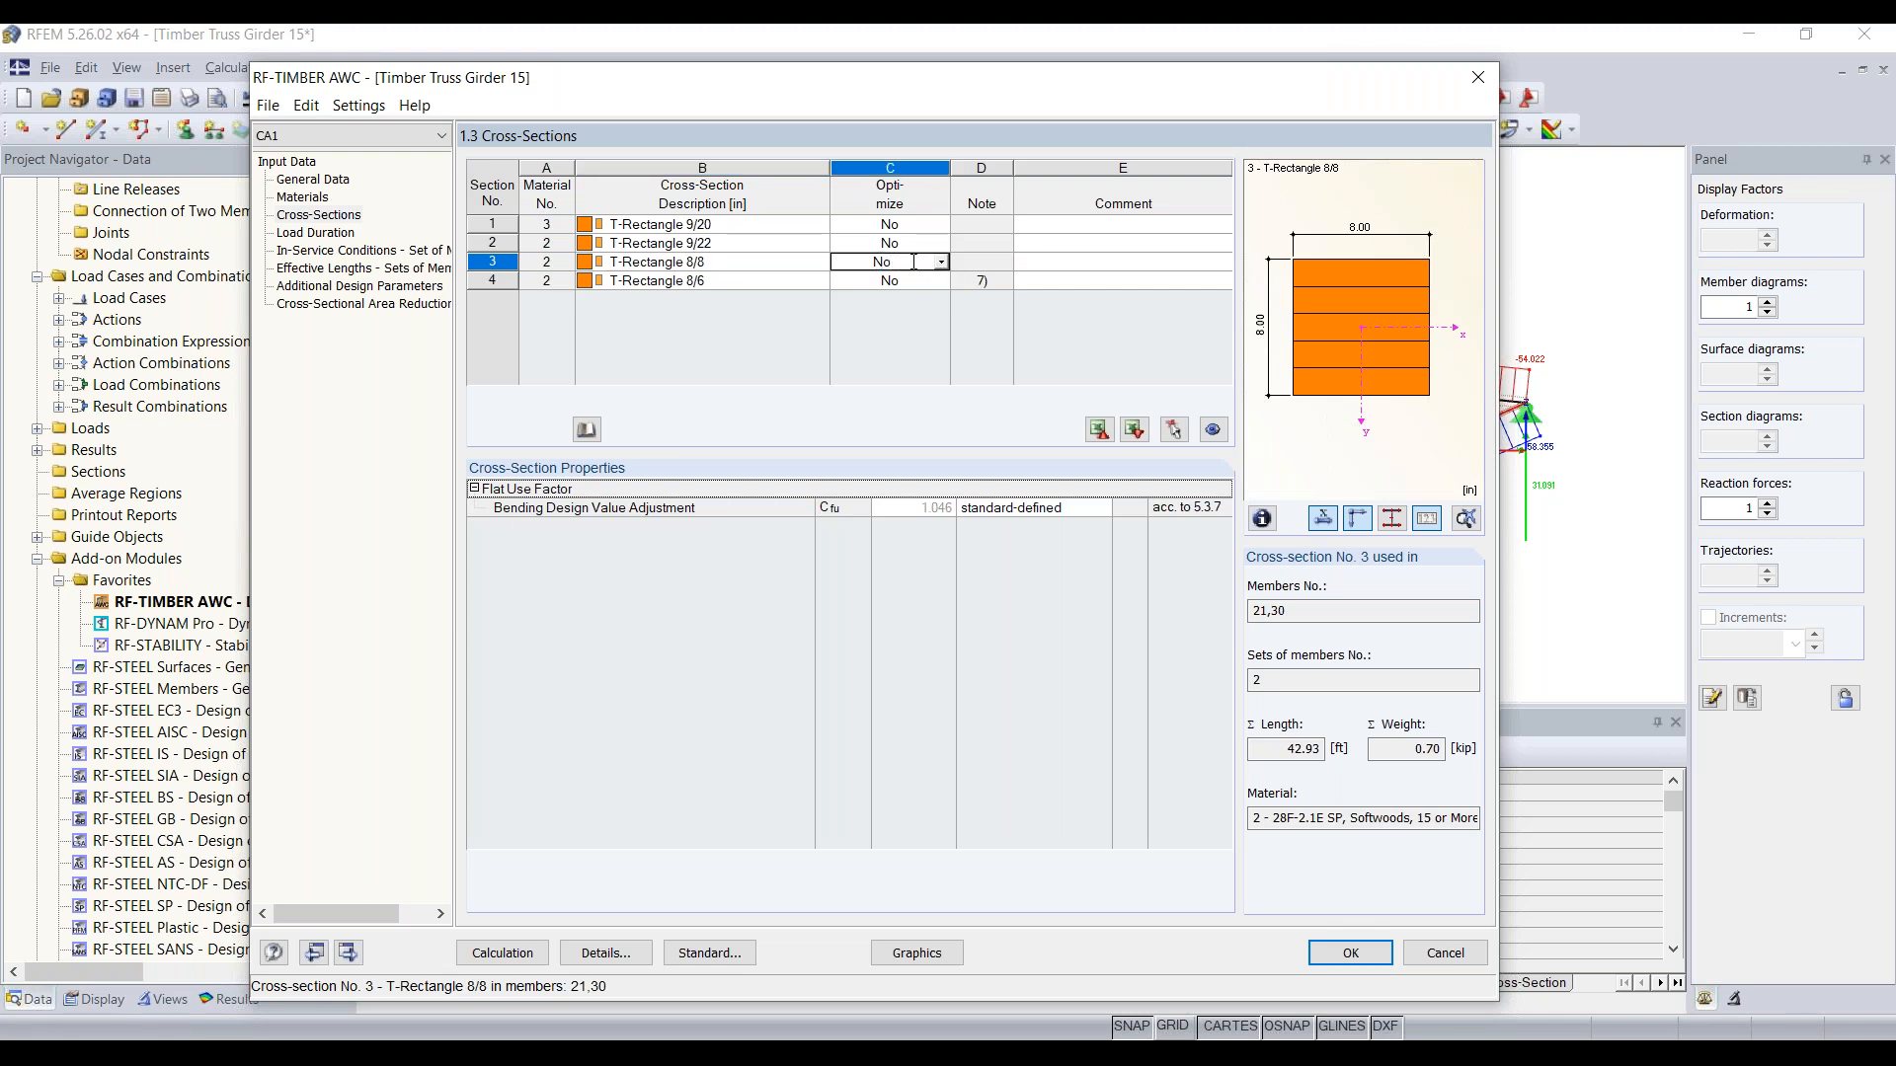
click(943, 264)
click(887, 249)
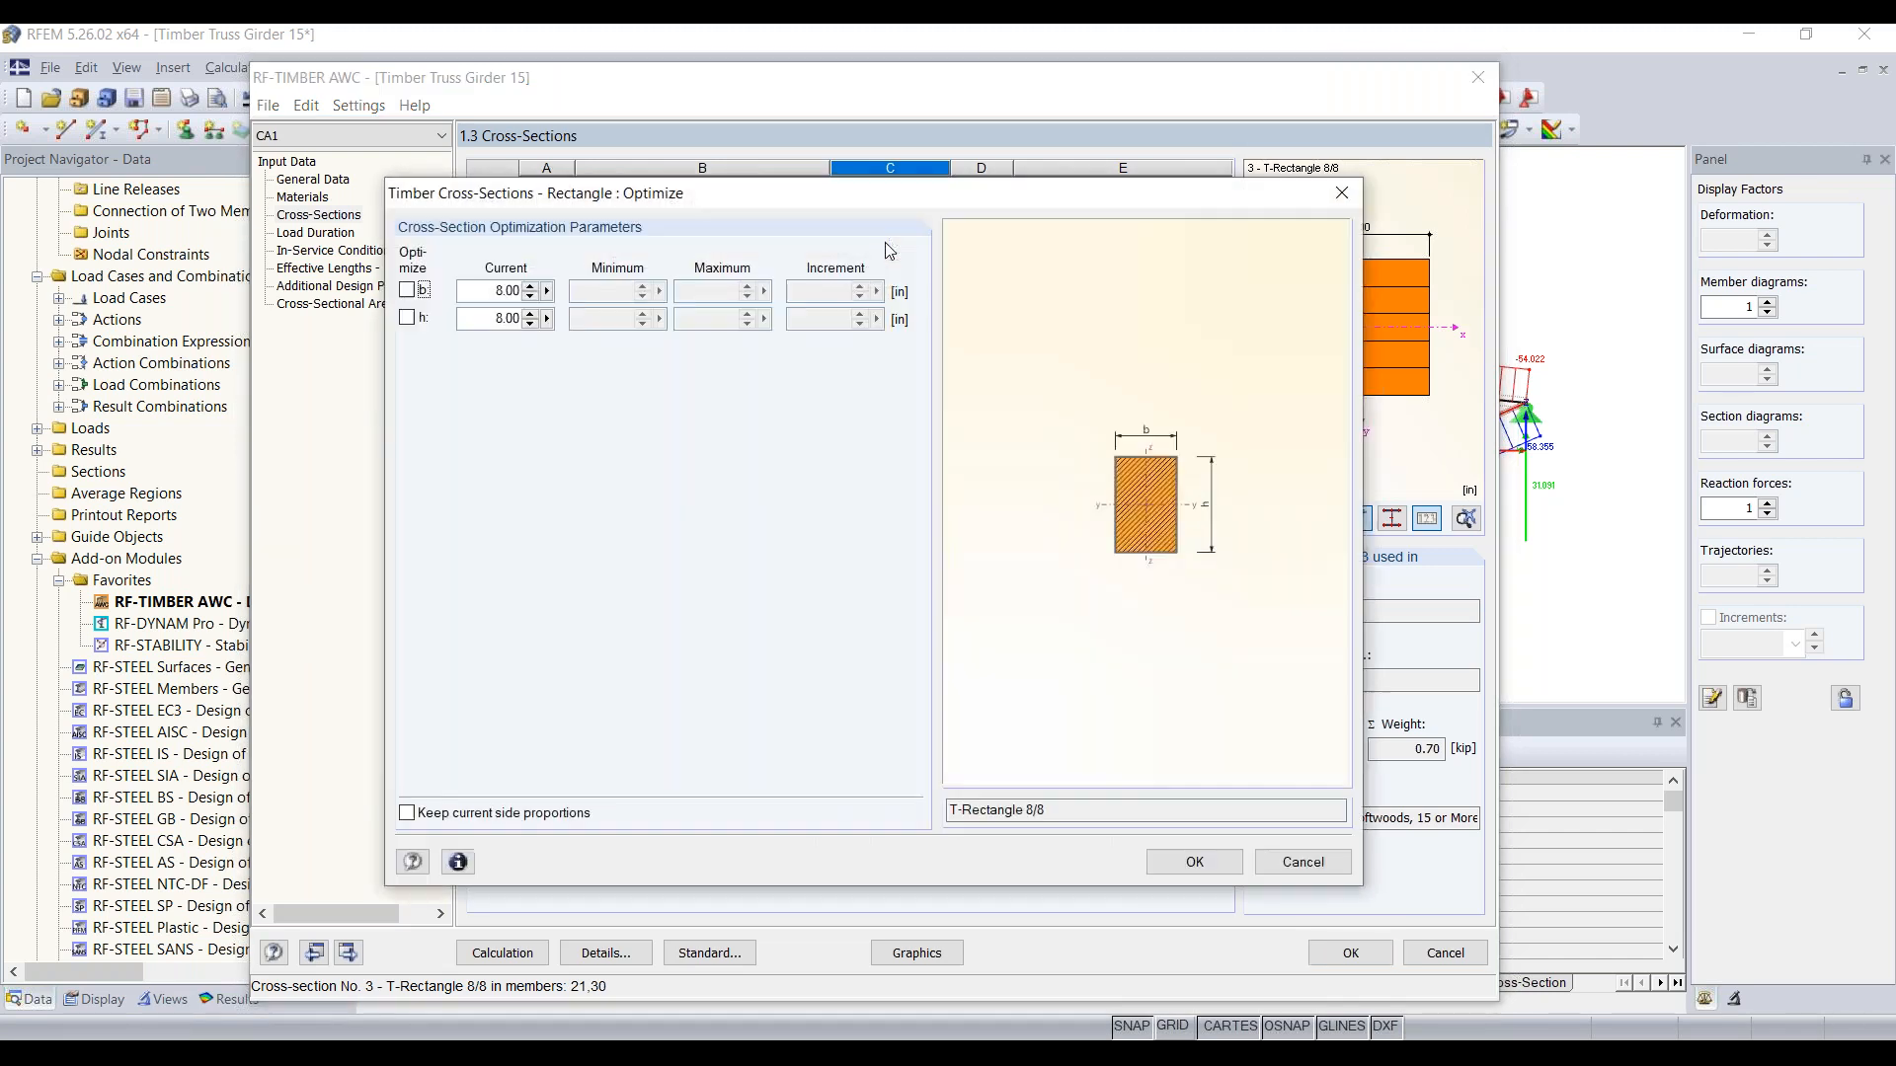
Step: Activate optimization of both width b and depth h for the rectangle while keeping the current side proportions
mouse_move(697, 207)
mouse_down()
mouse_move(709, 178)
mouse_move(688, 189)
mouse_up()
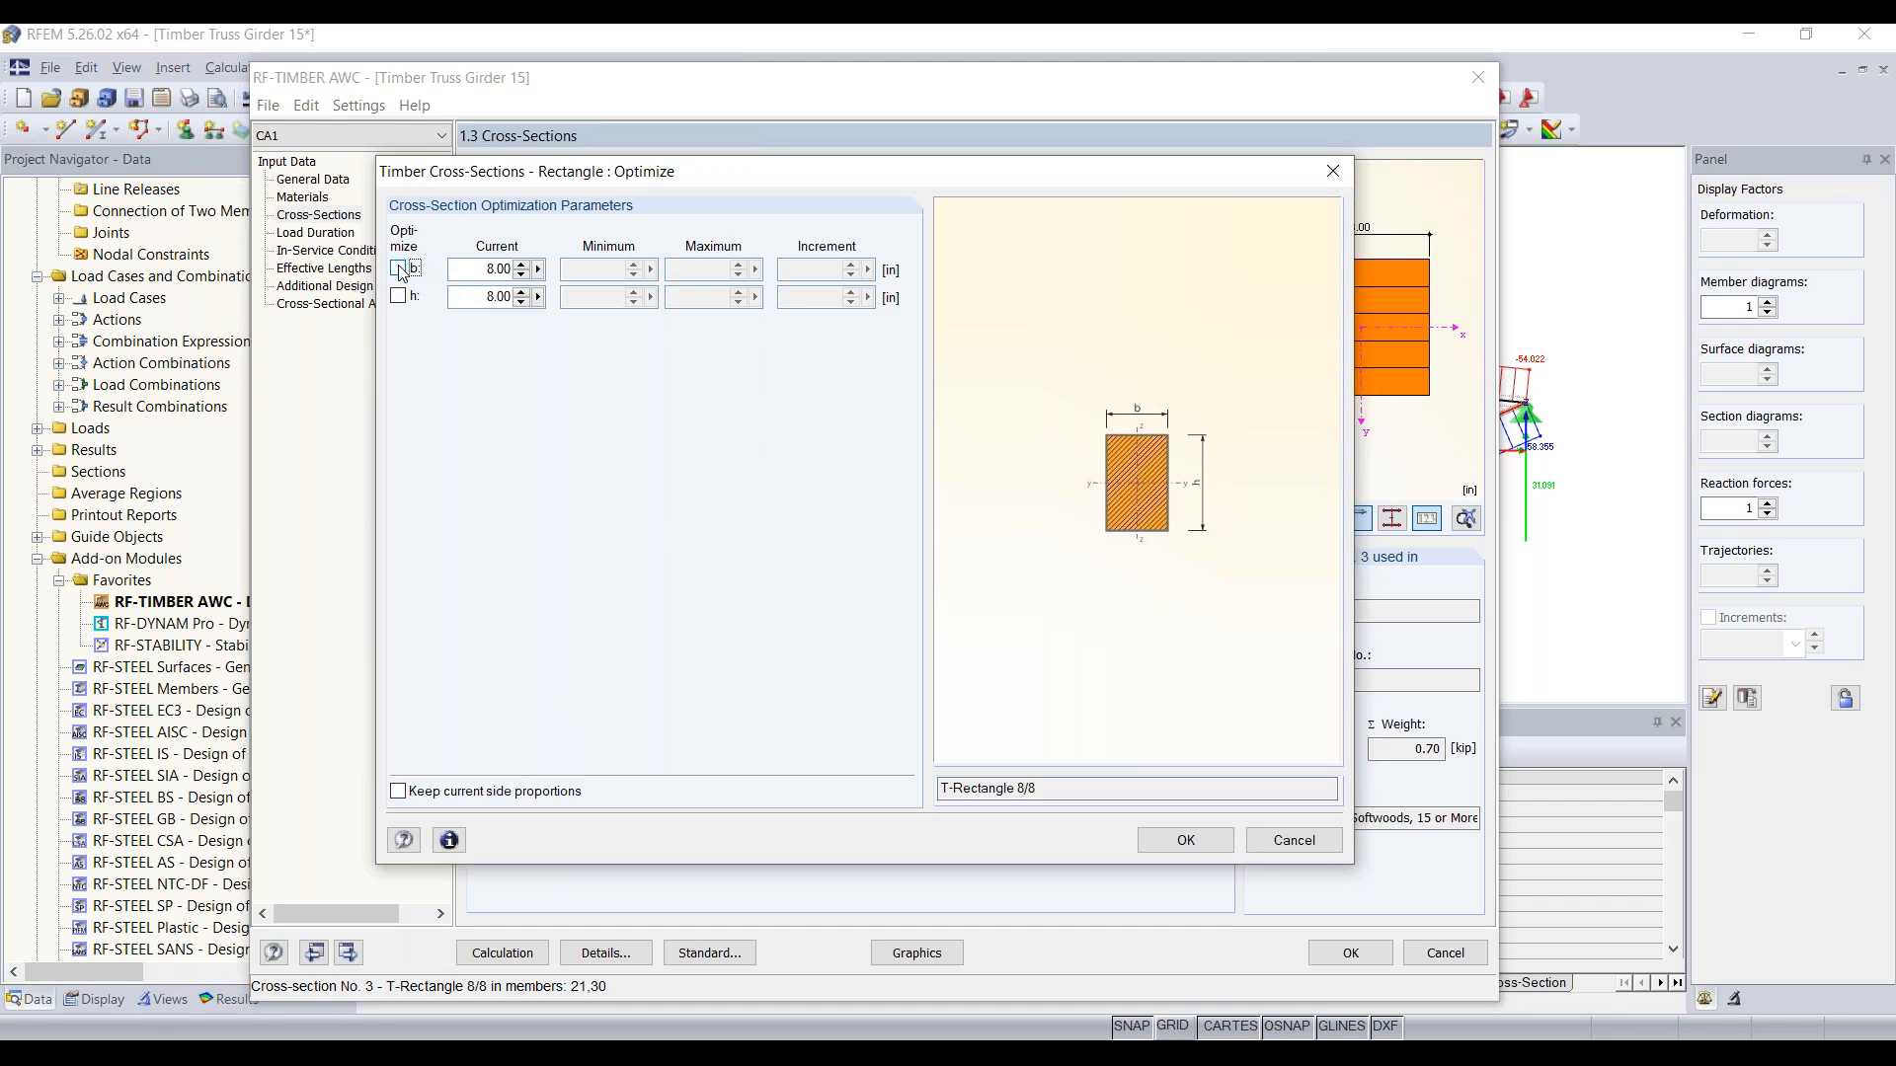
click(399, 792)
click(398, 269)
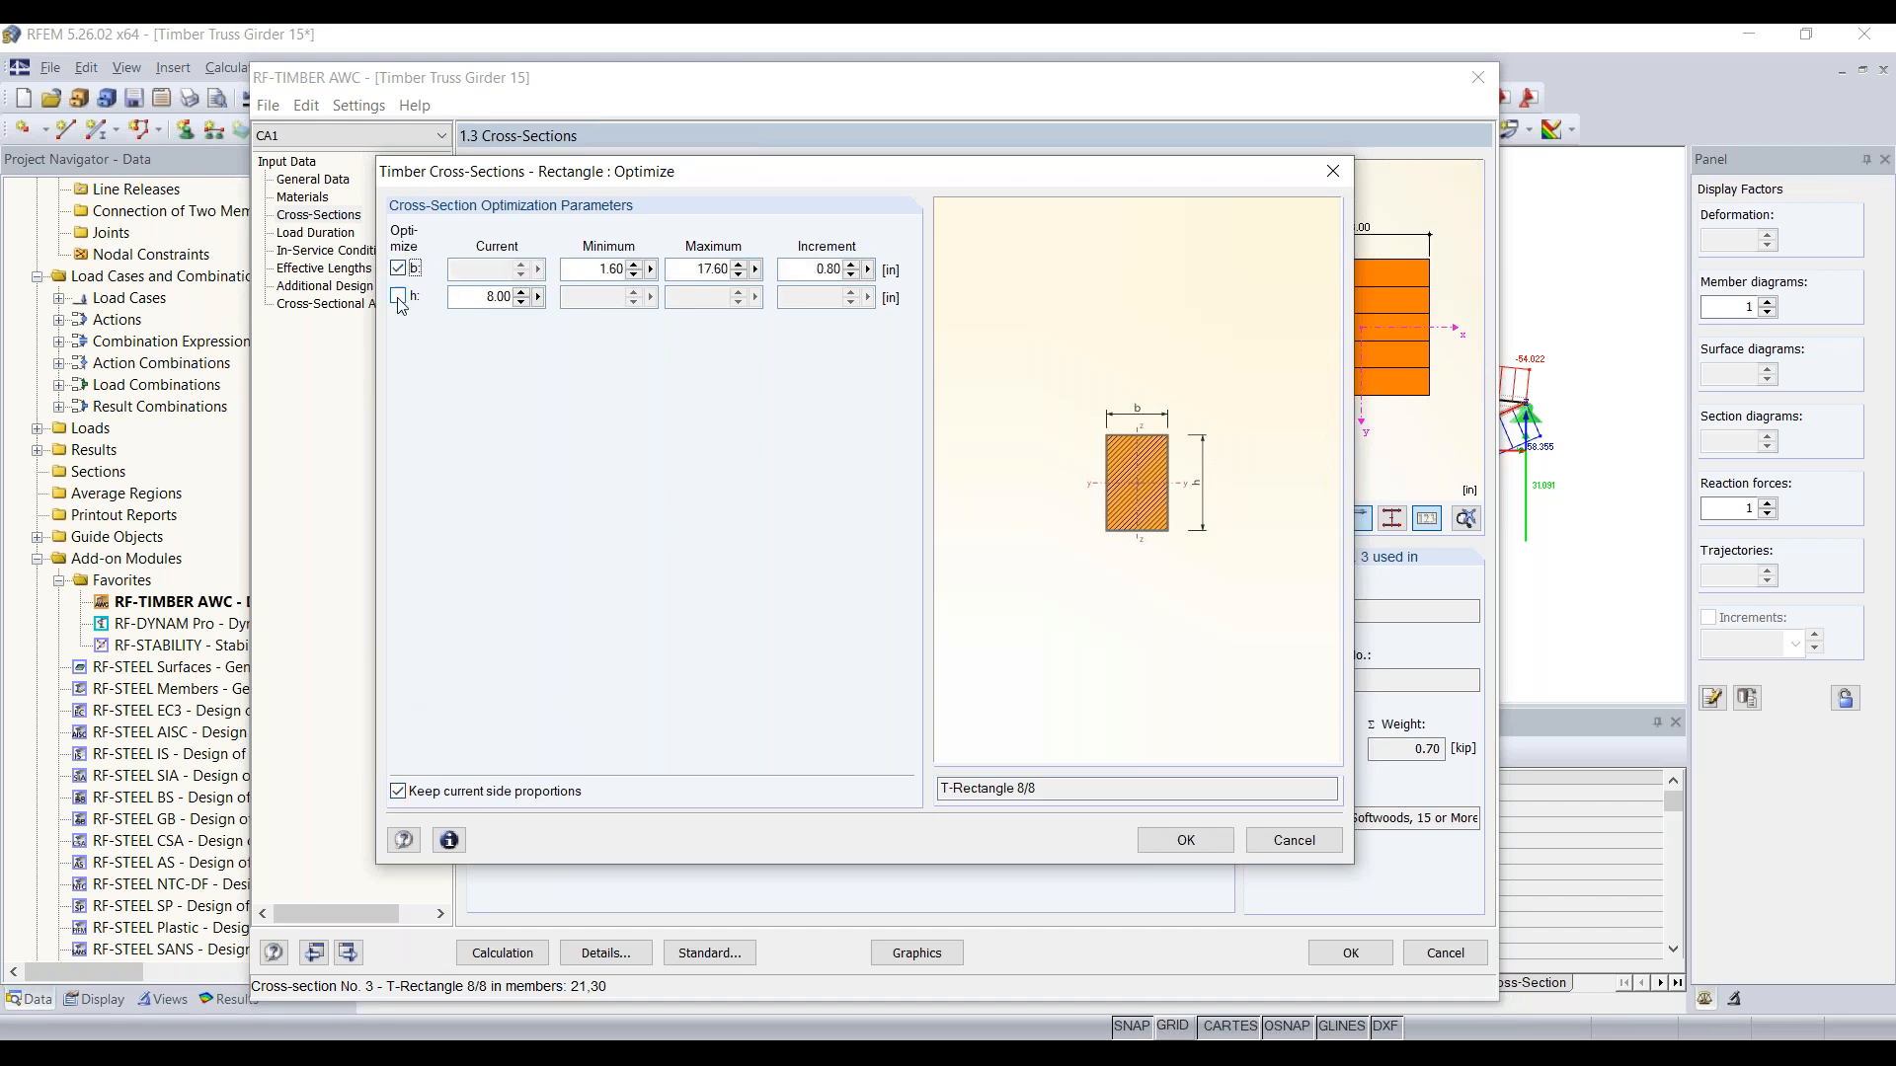
click(398, 297)
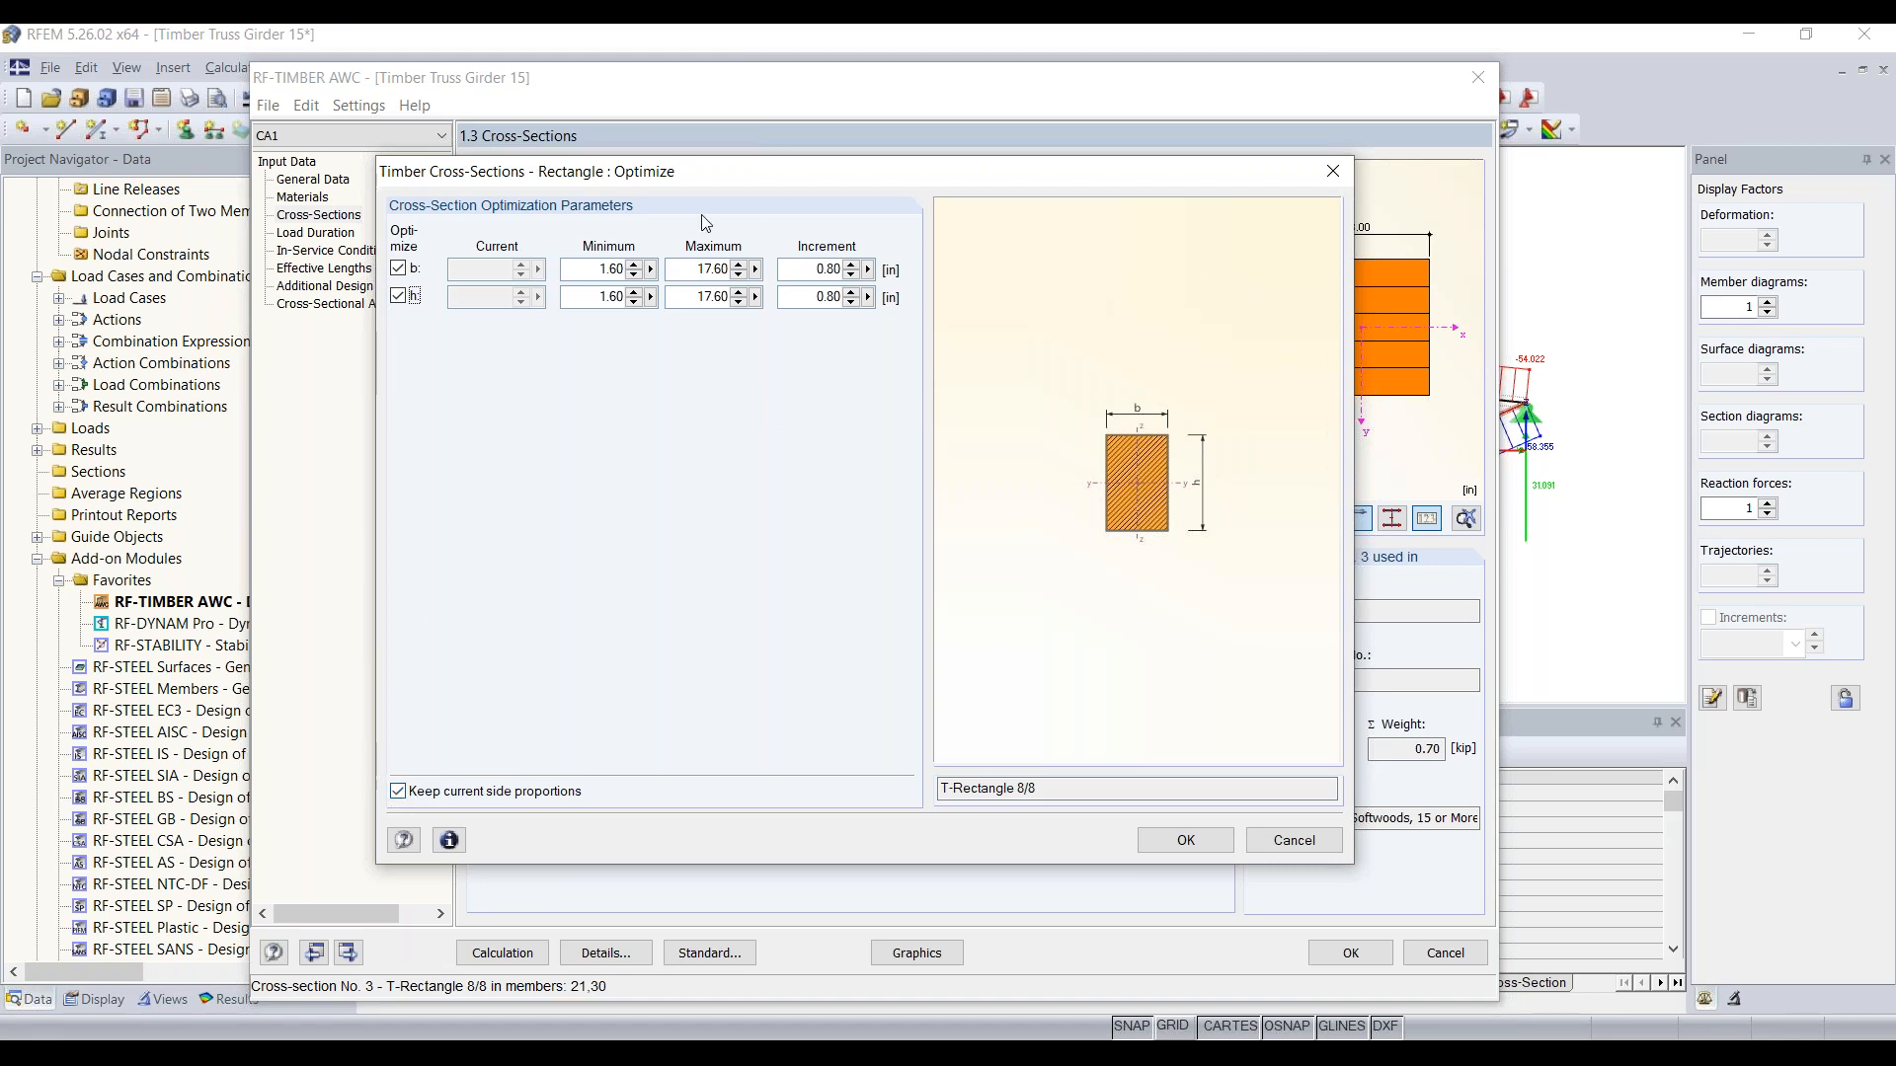
Step: Set the minimum size to 8 in for both b and h in the optimization parameters
double_click(609, 269)
text(8)
key(Tab)
text(8)
key(Tab)
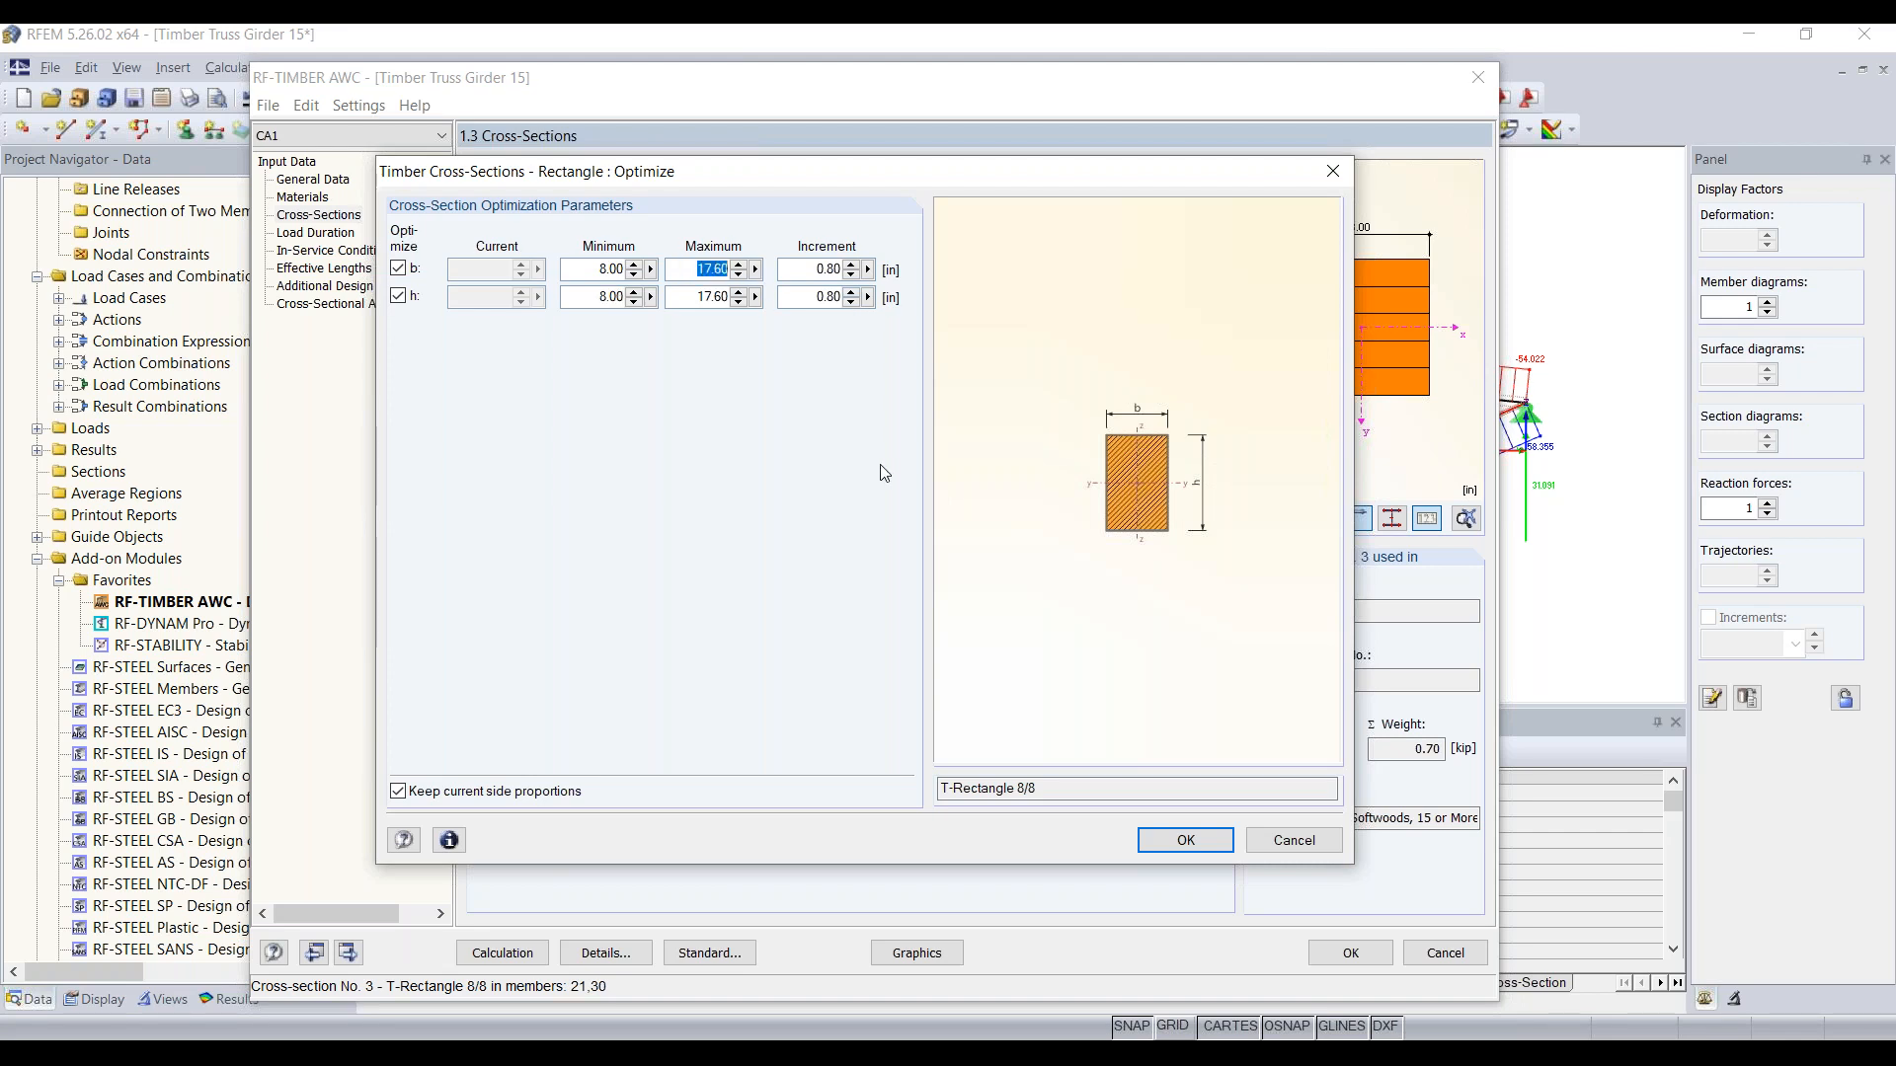
Step: Set the maximum to 17 in and the increment to 1 in for b and h, and accept the optimization parameters
text(17)
key(Tab)
text(17)
key(Tab)
text(1)
key(Tab)
text(1)
click(1185, 840)
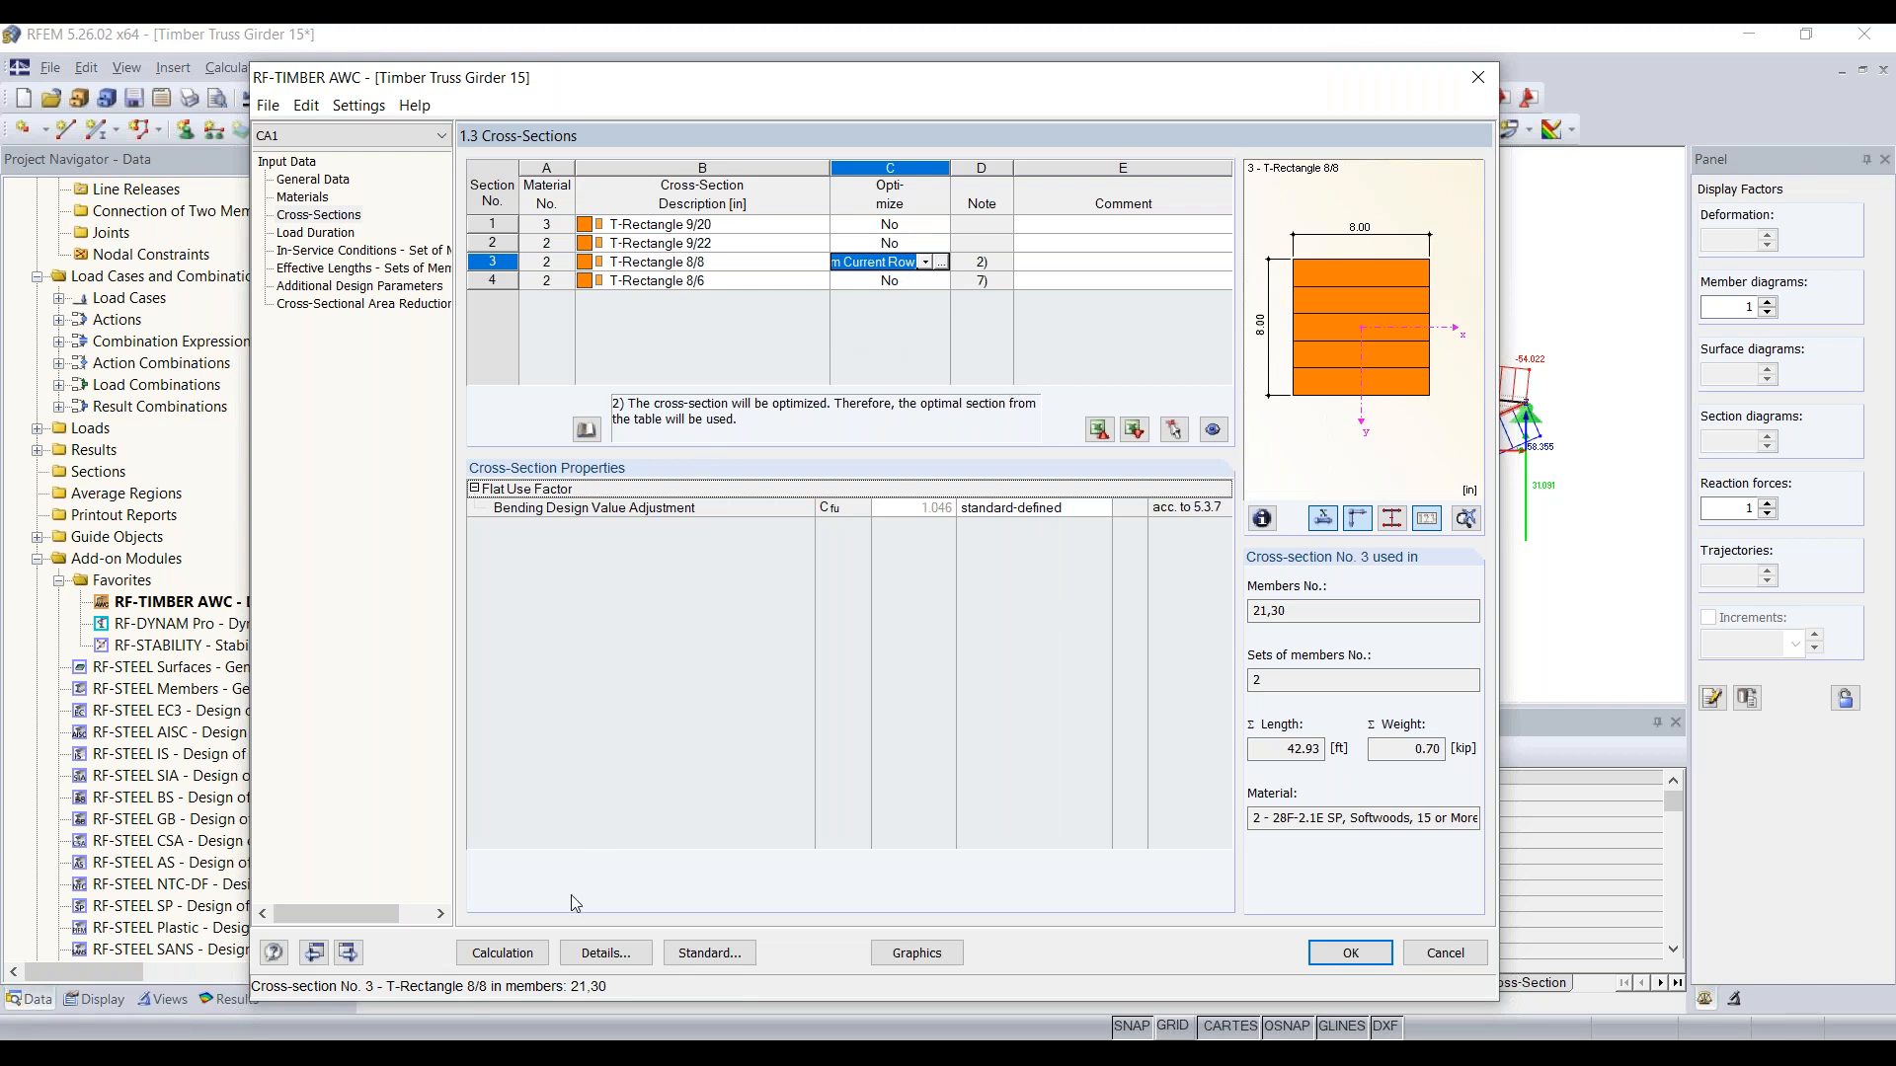
Step: Run the design calculation with the optimization and review the design ratios by load case and by cross-section
click(522, 964)
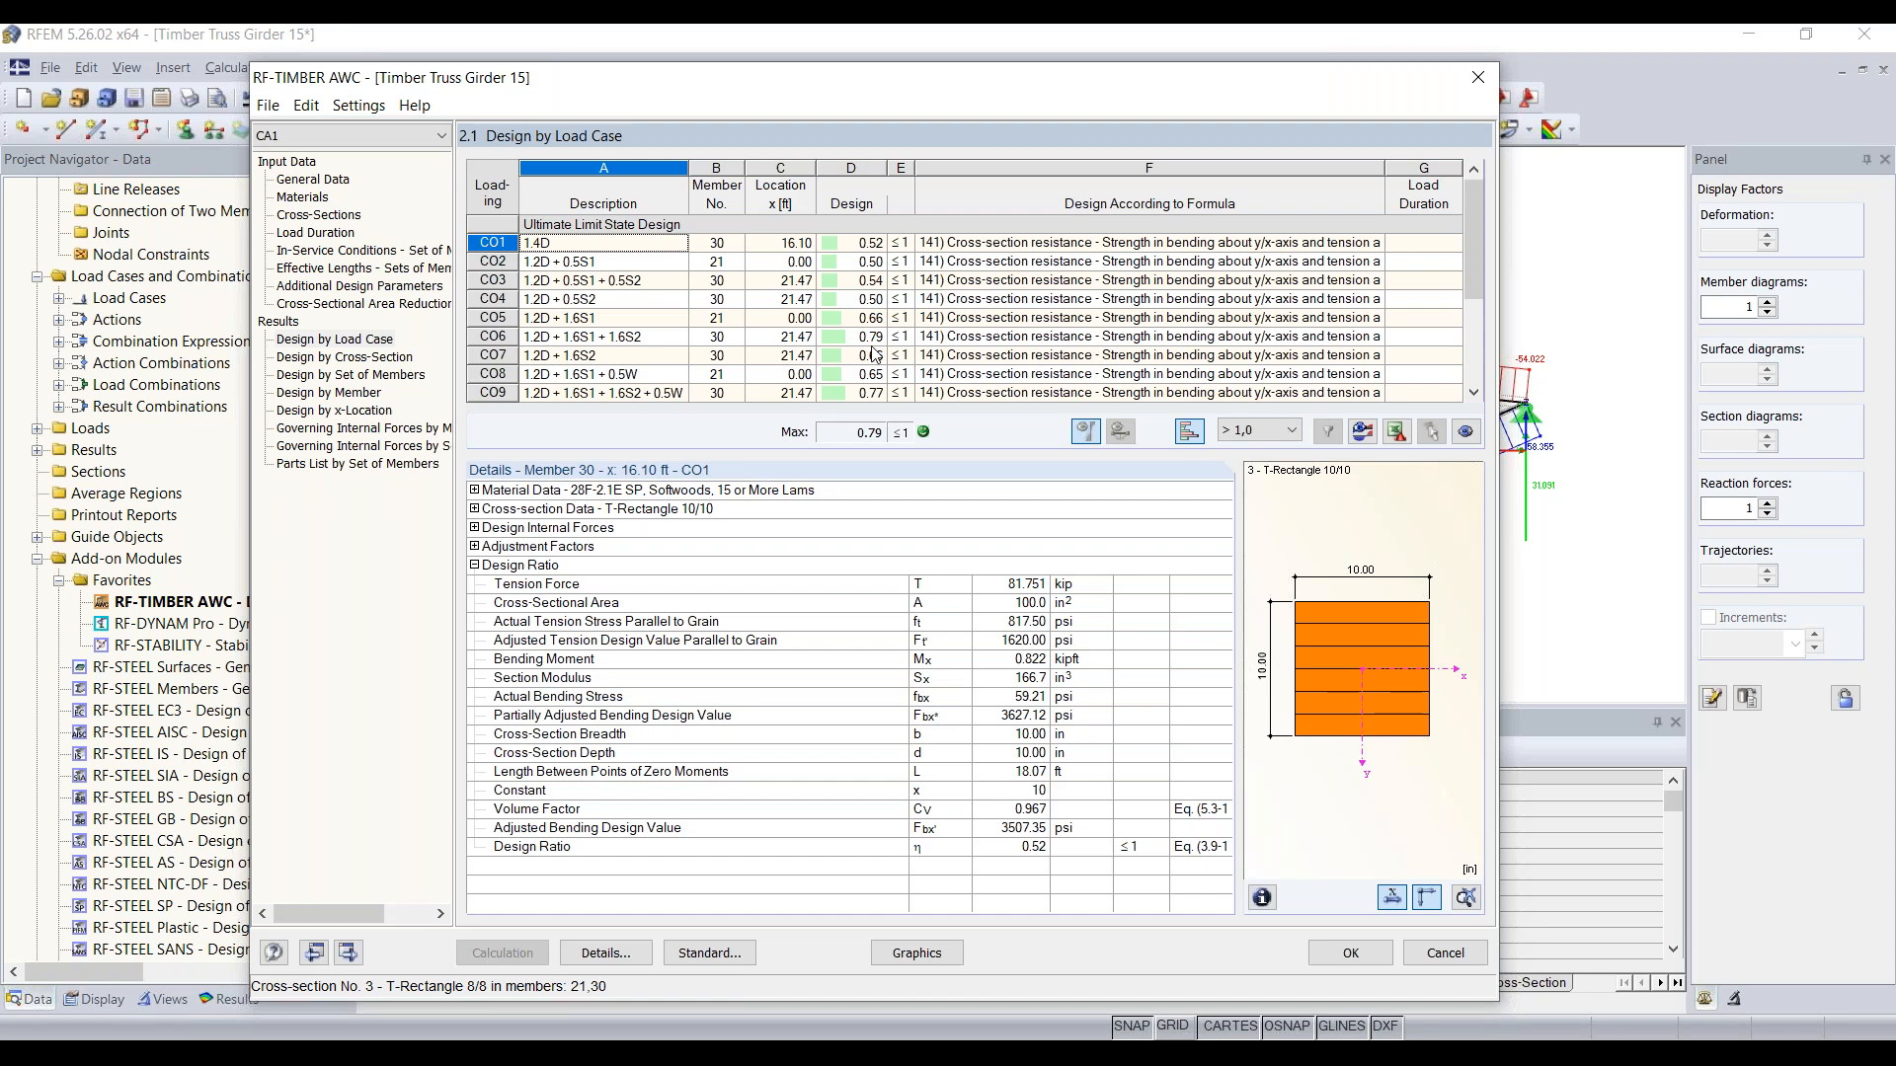
scroll(869, 347, down, 3)
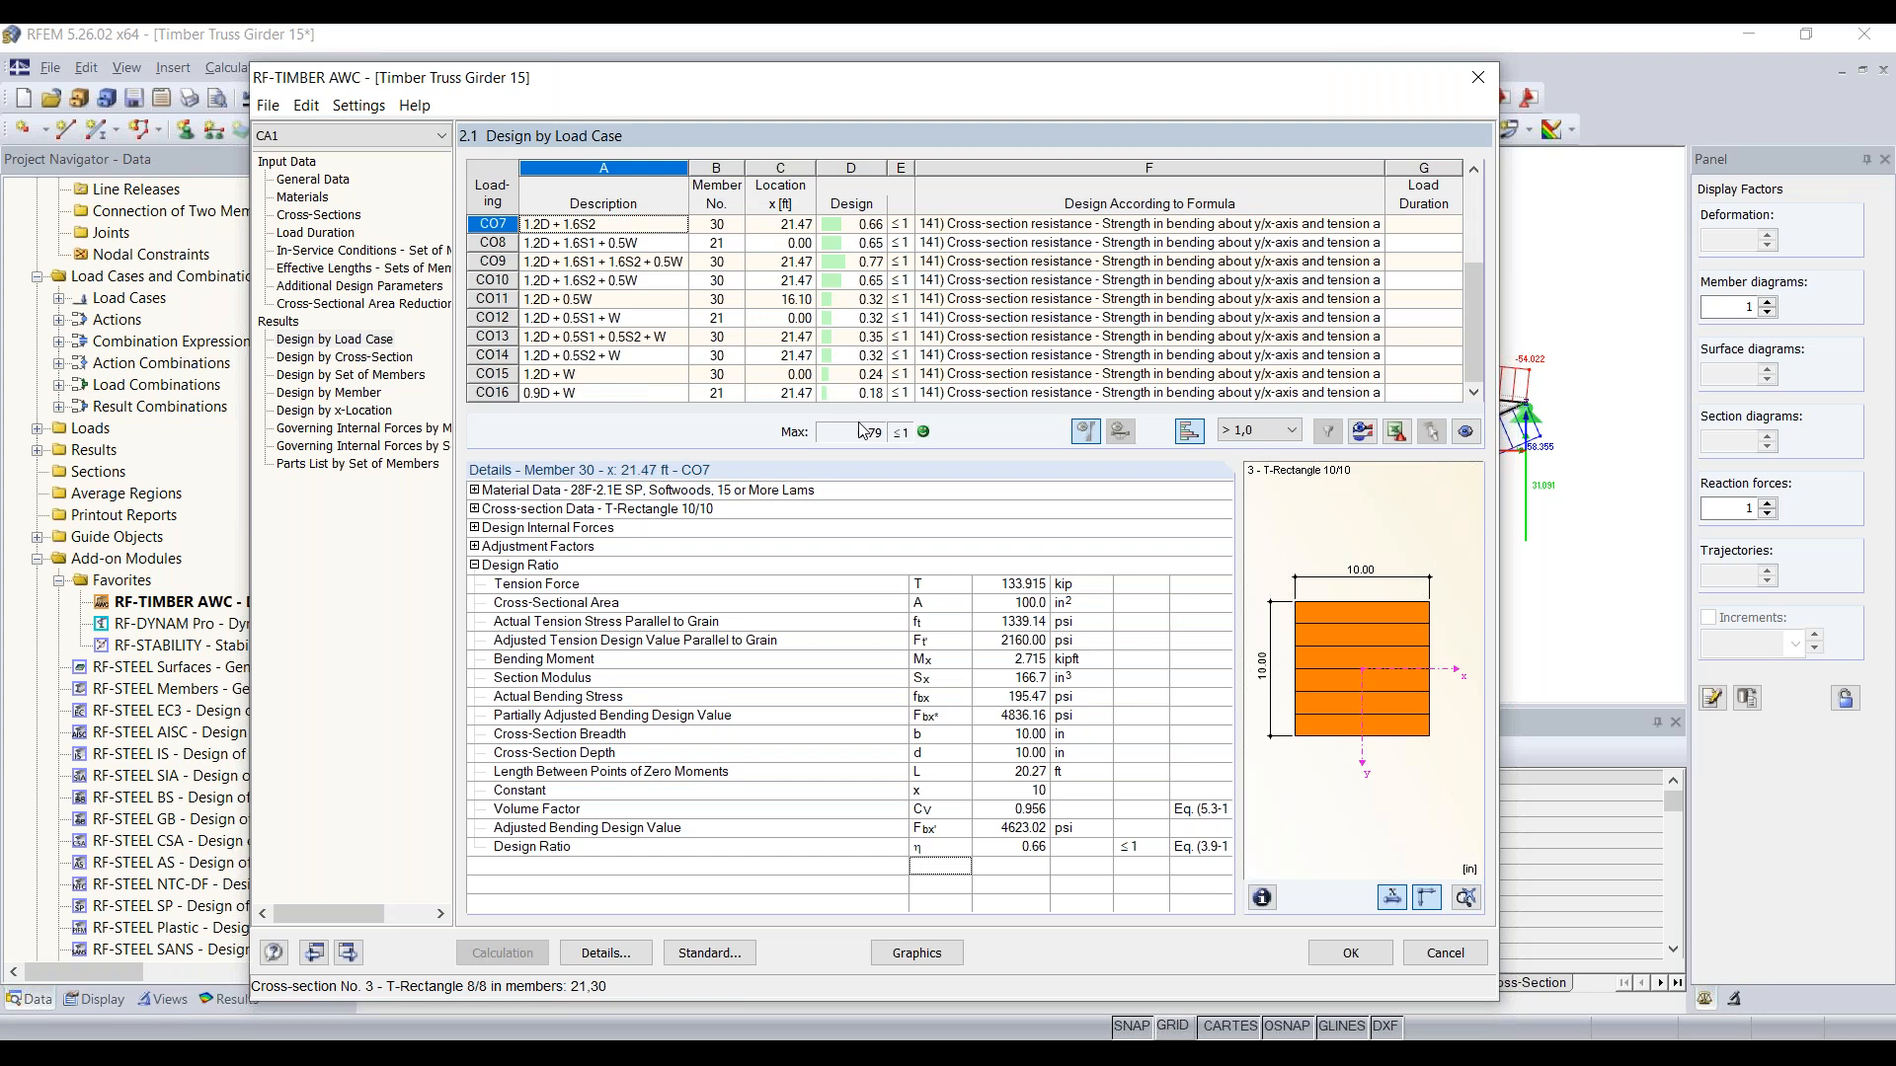
click(320, 358)
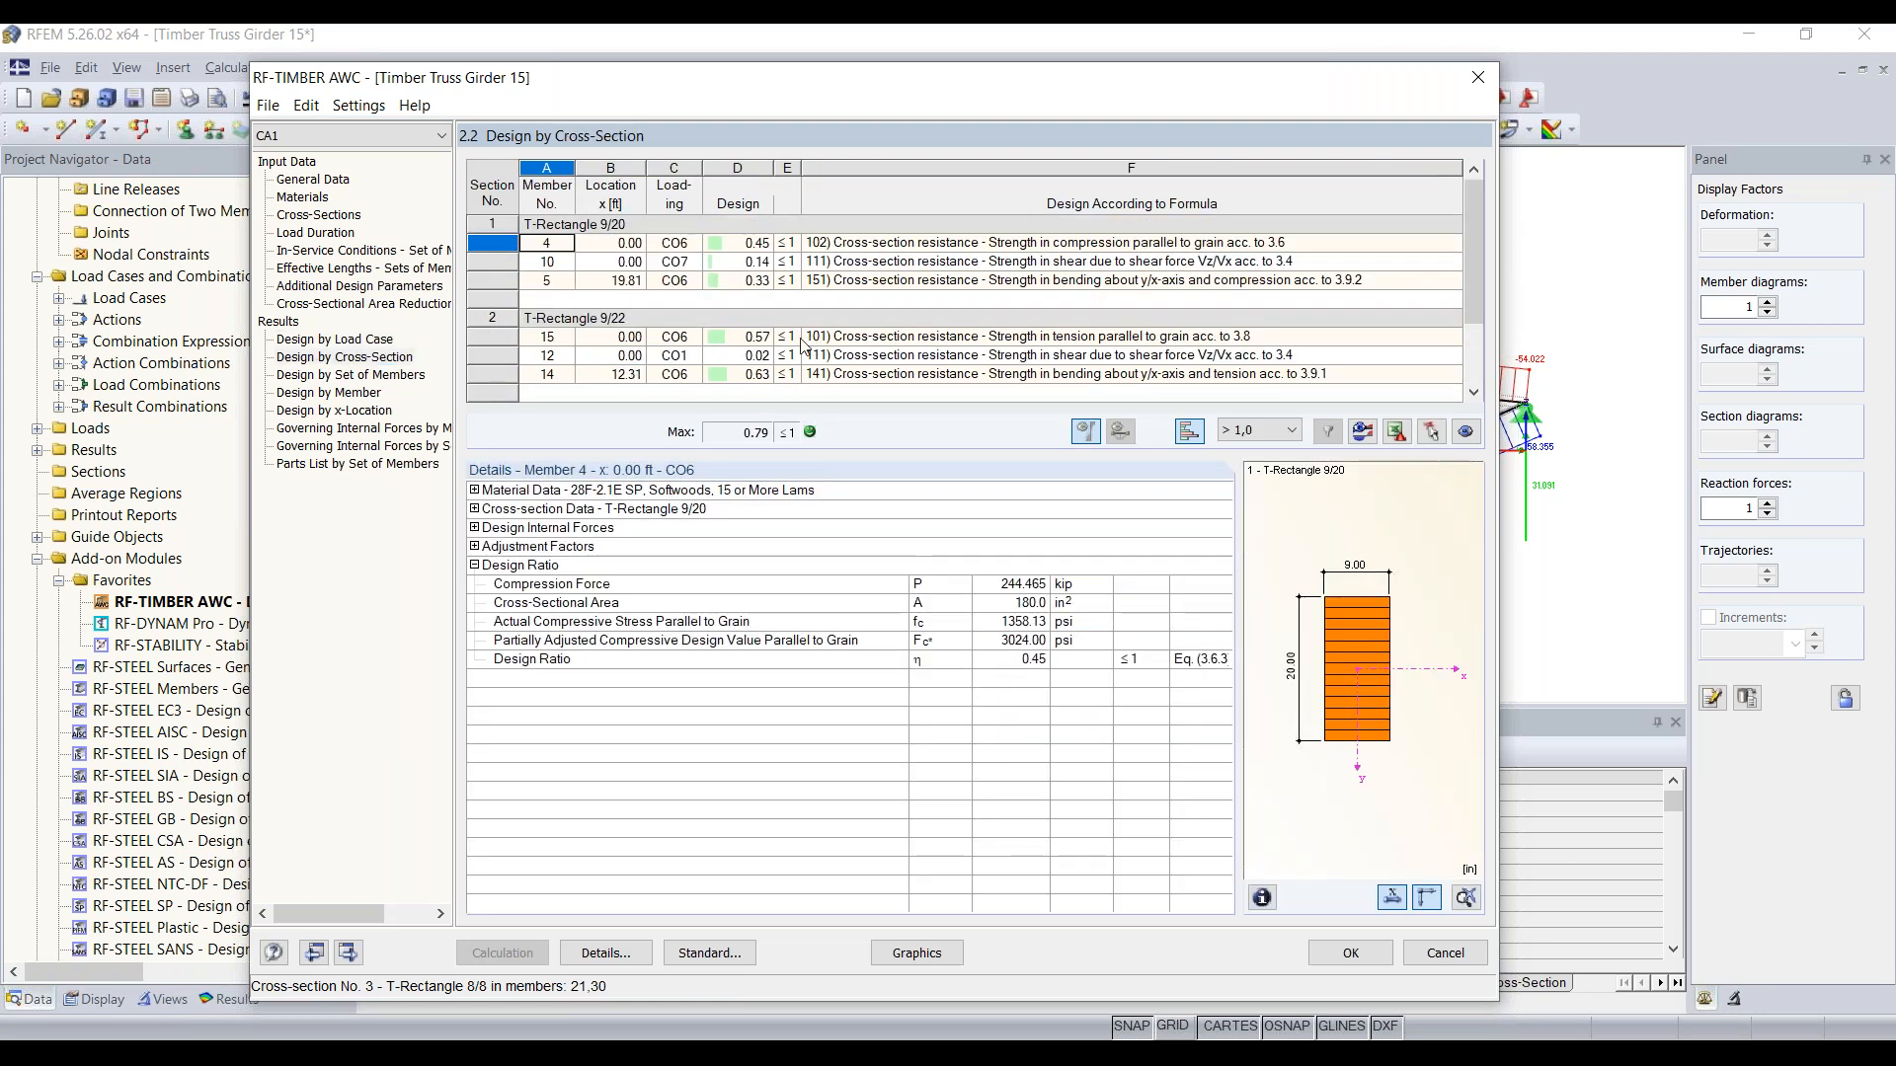
scroll(770, 341, down, 1)
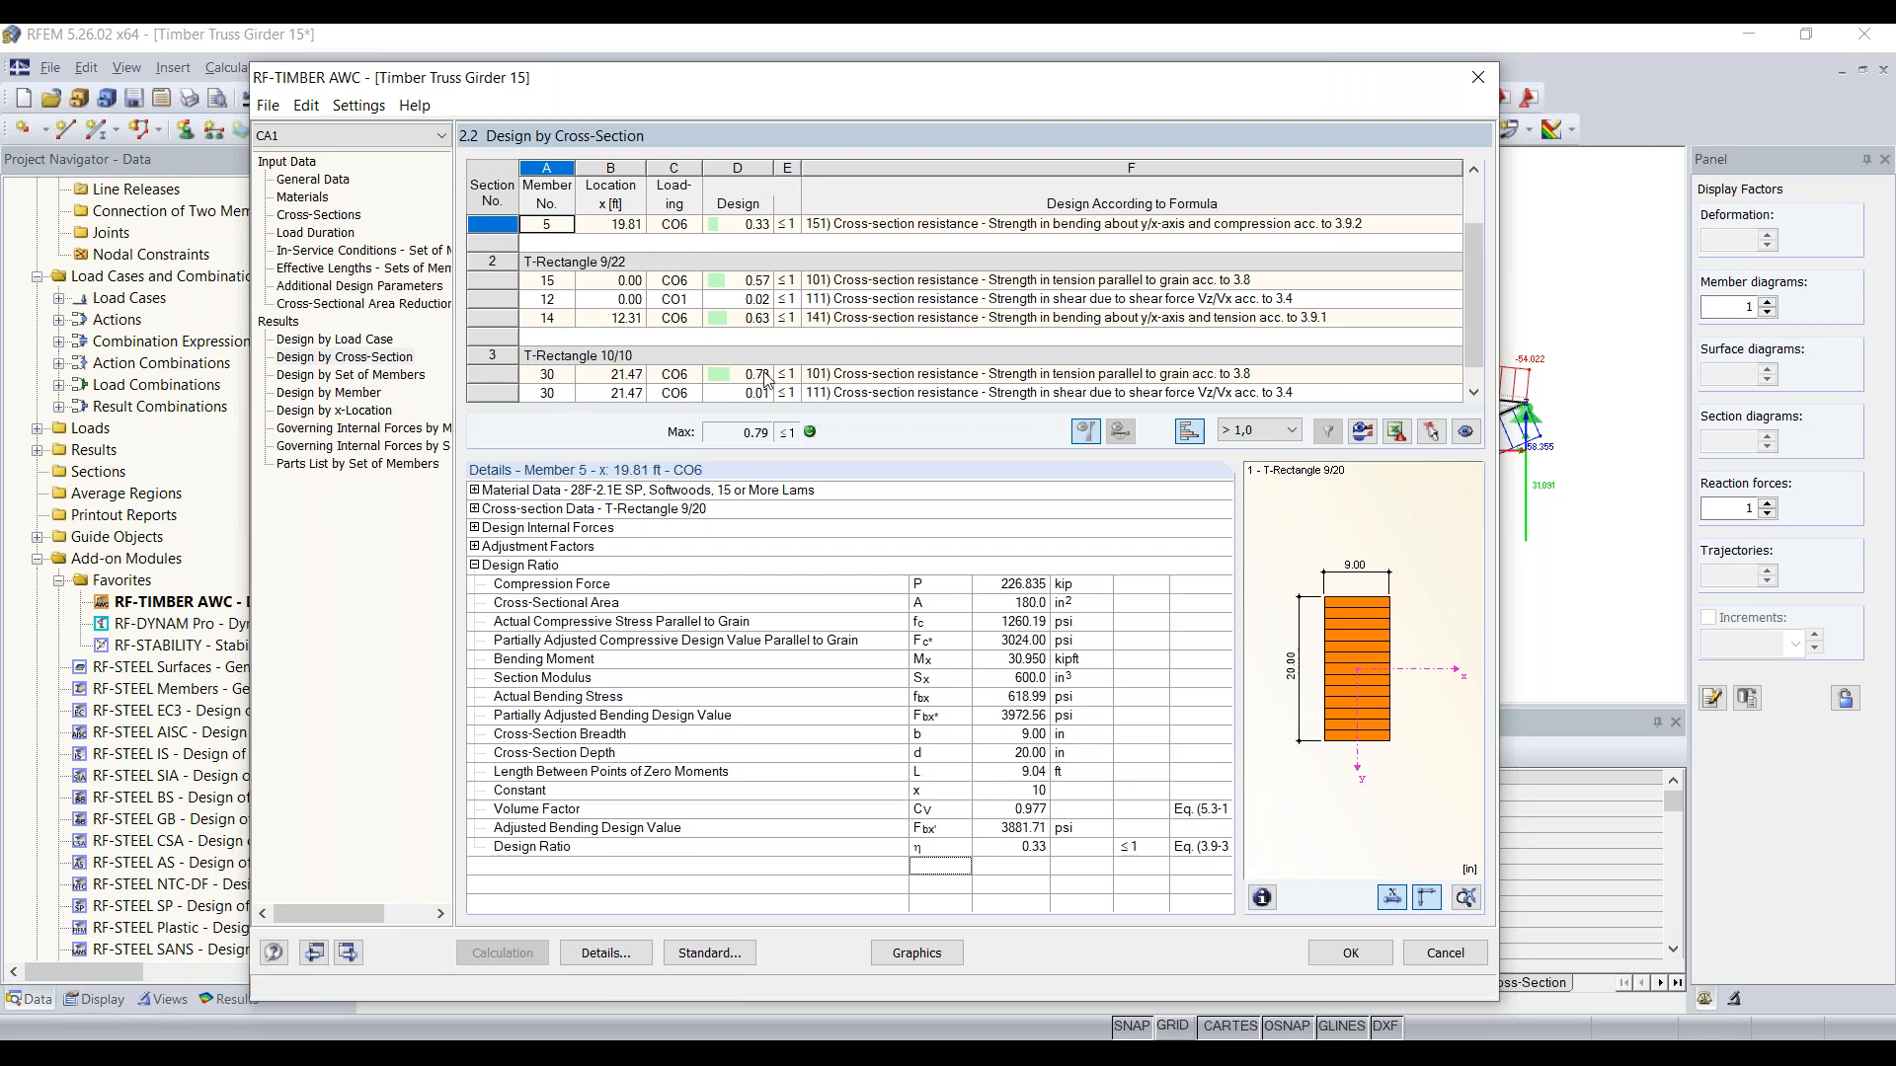
scroll(713, 353, up, 1)
Step: Return to the cross-section input and examine the notes and section graphics of cross-sections 3 and 4
click(318, 215)
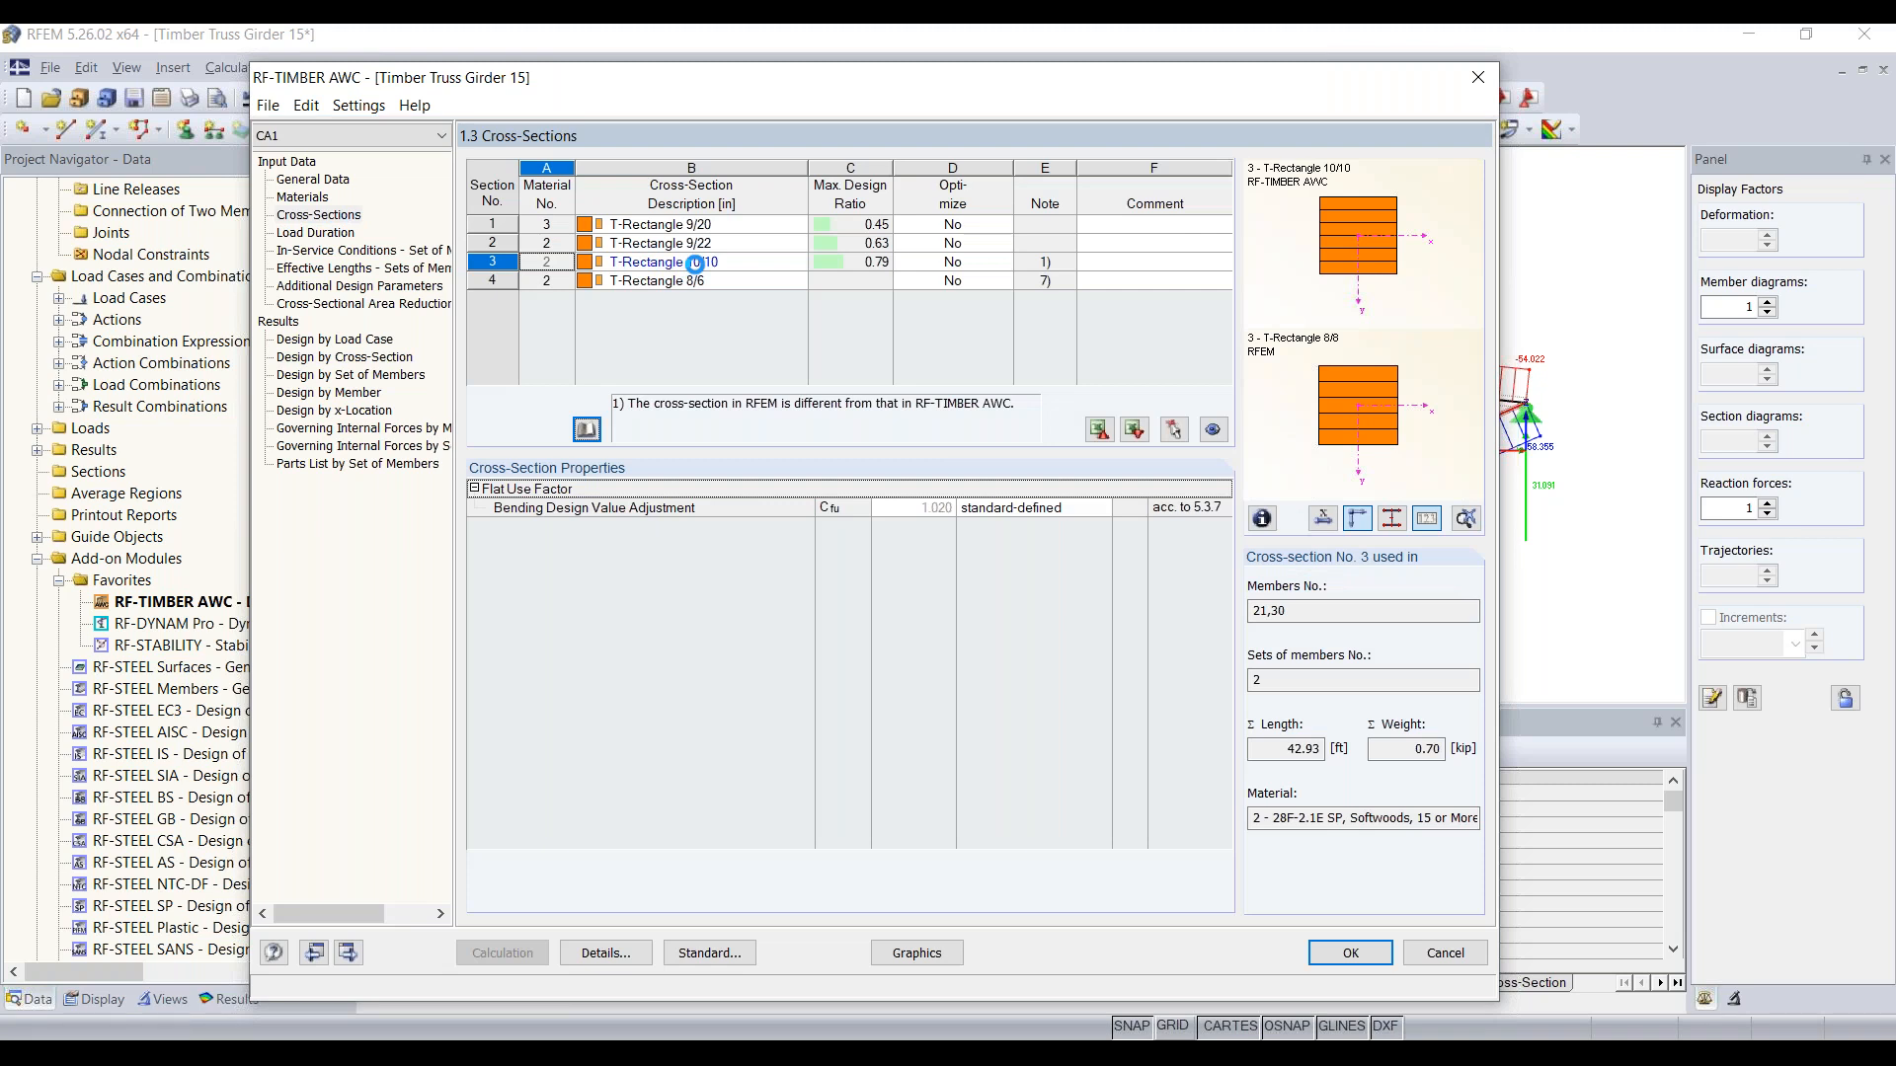
click(495, 263)
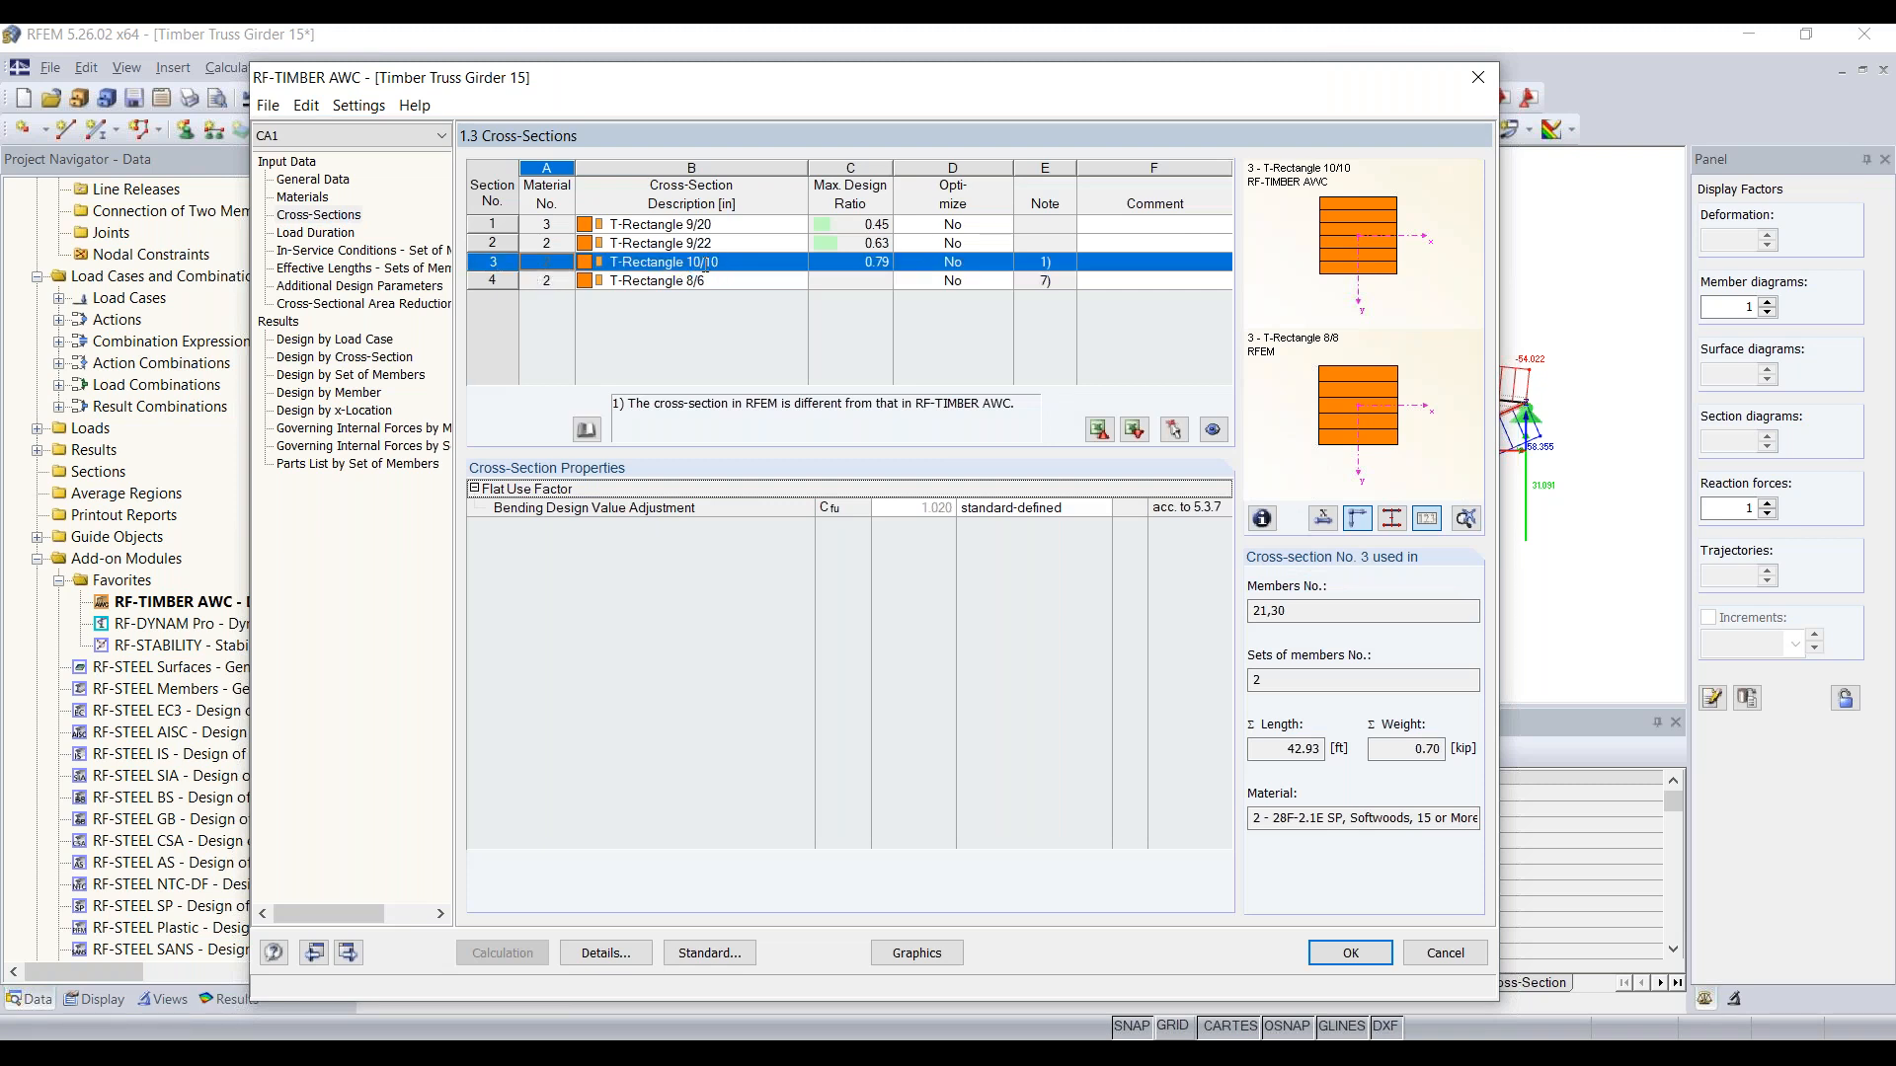
click(766, 283)
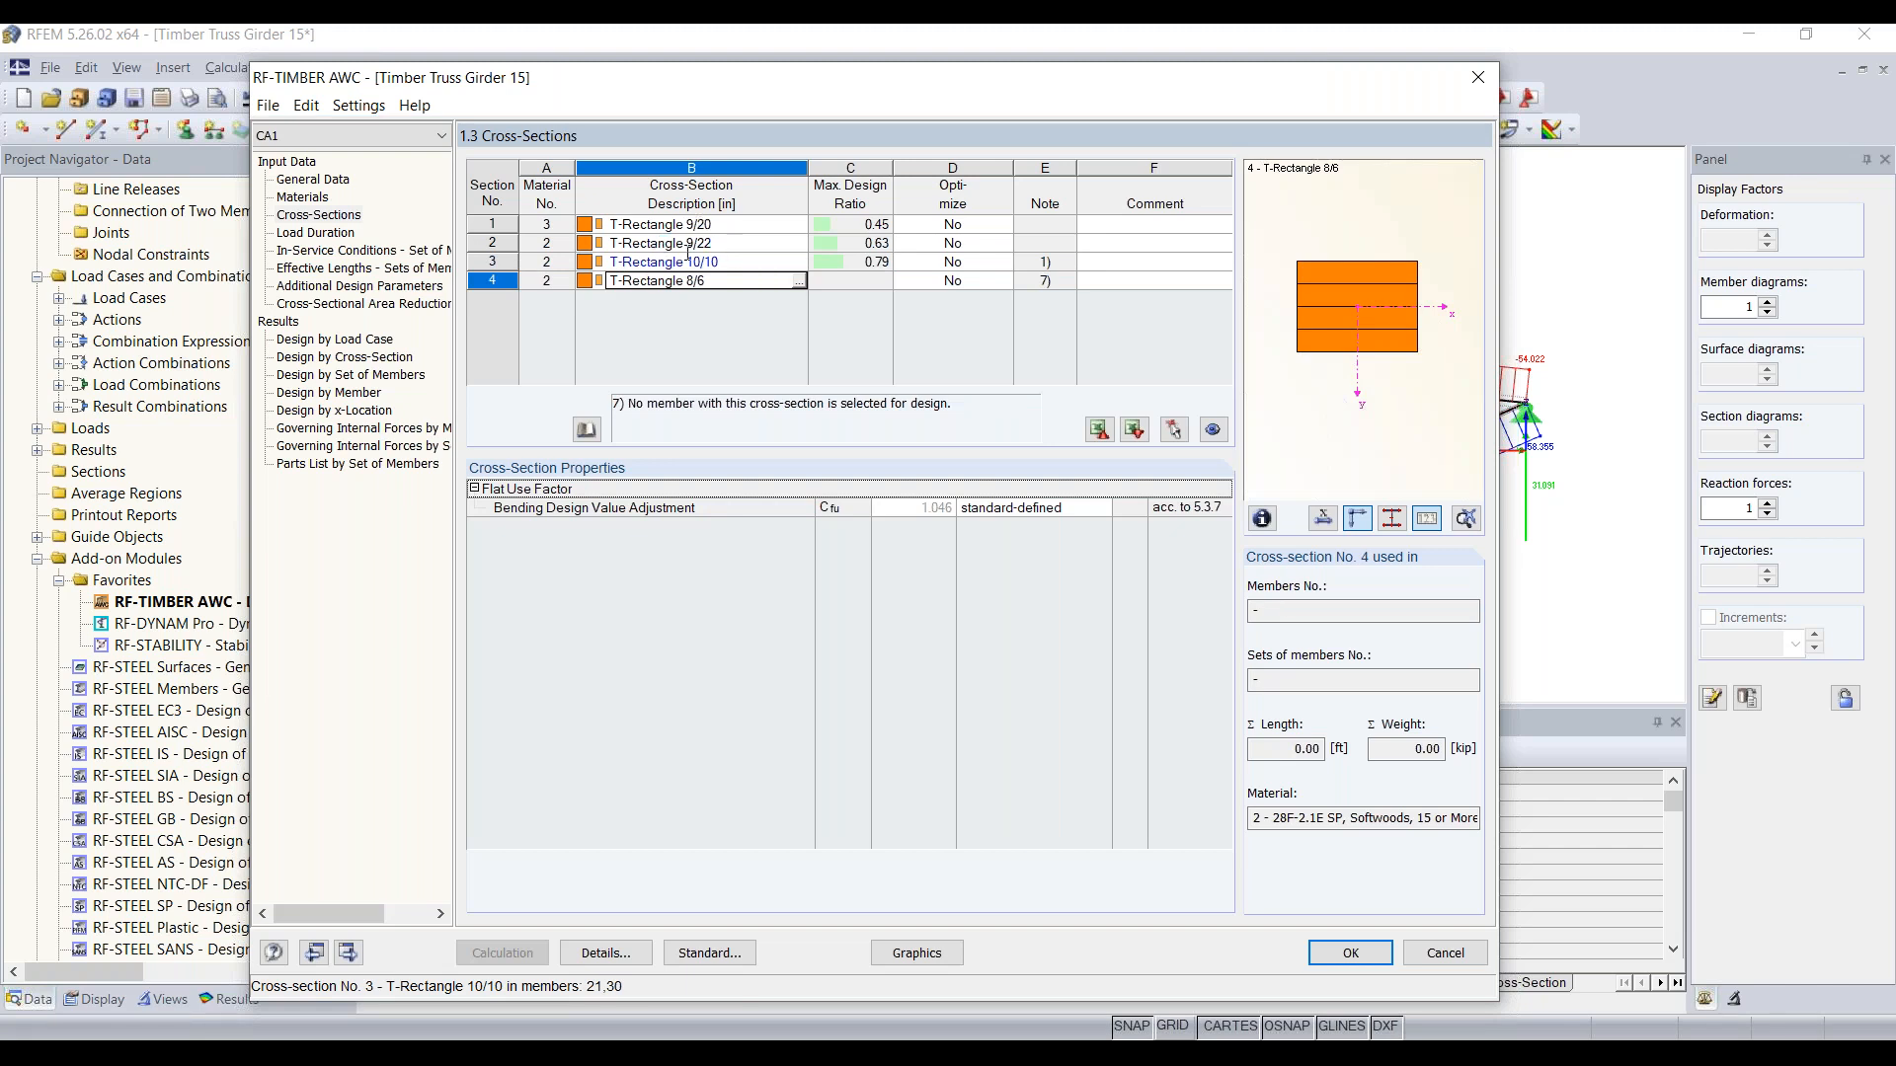
click(637, 264)
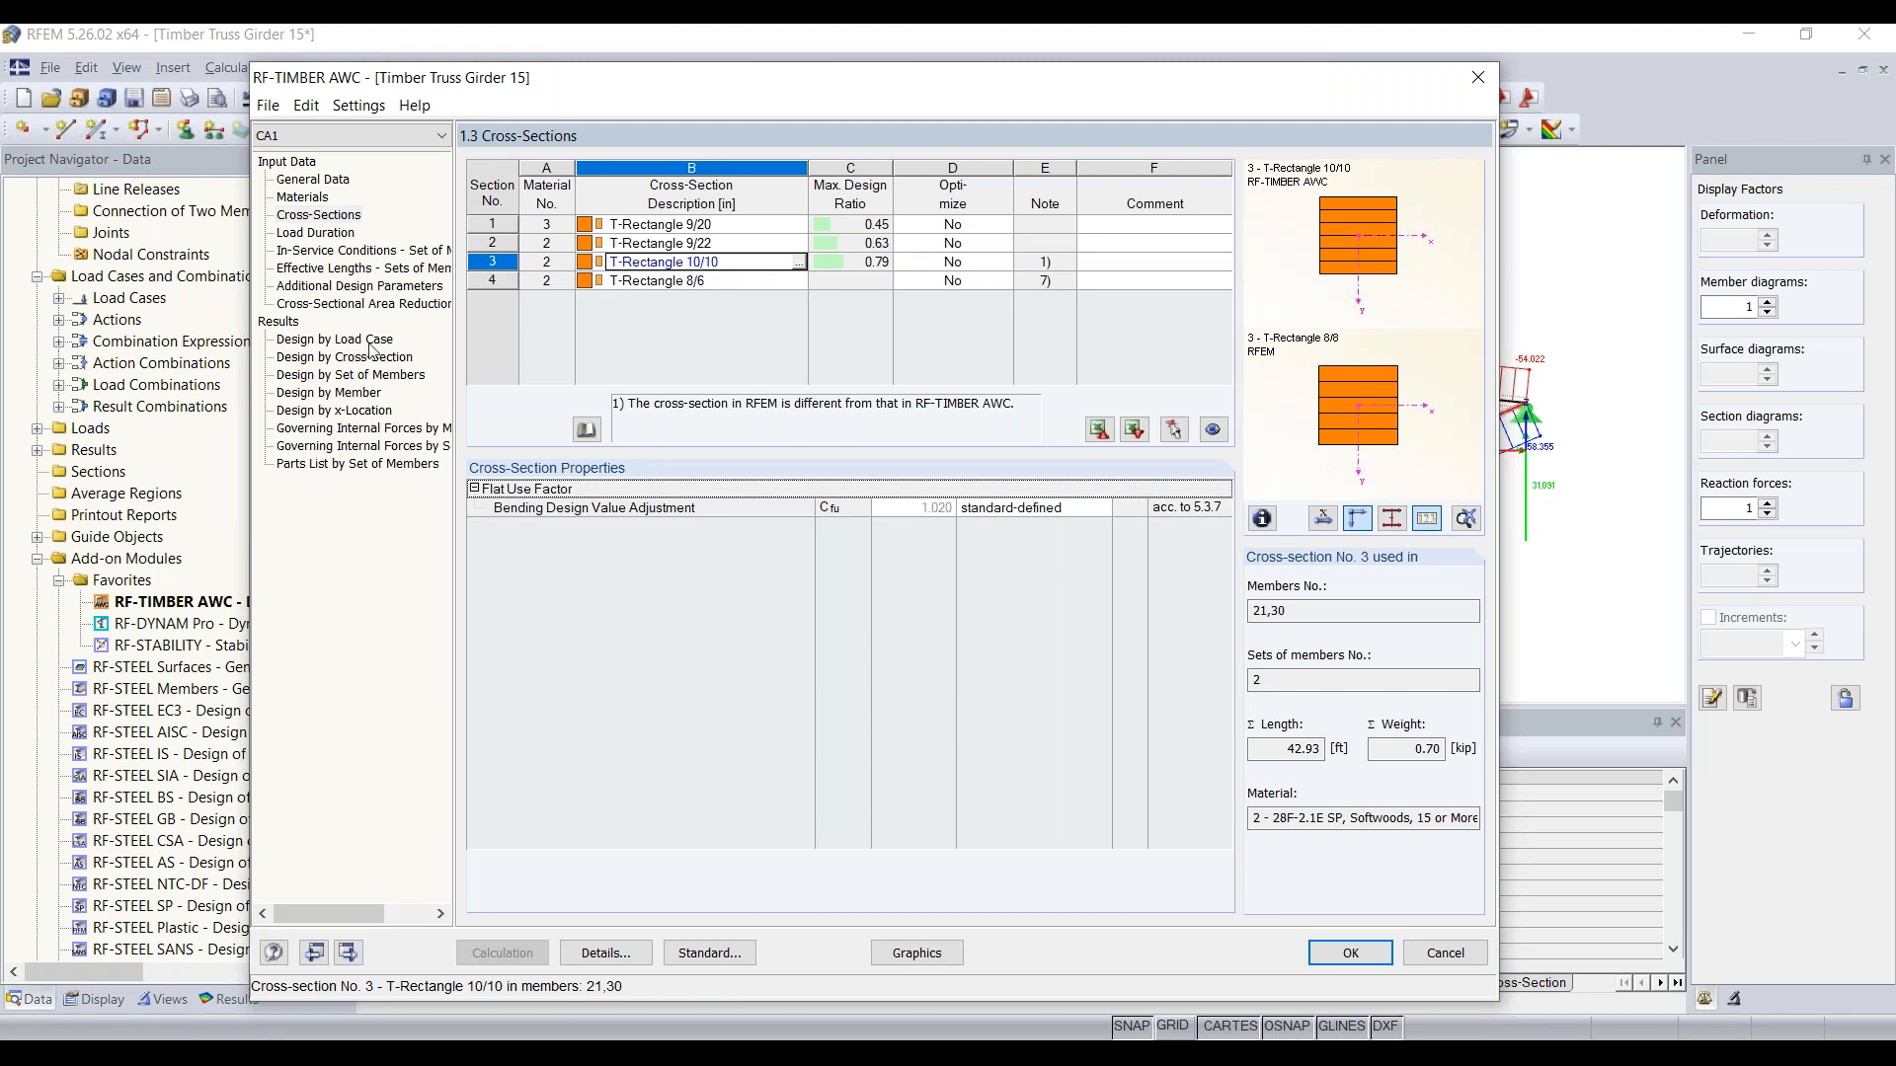
Step: Look at the truss's internal force diagram behind the module window and recheck the design results by cross-section
drag(718, 87, 729, 577)
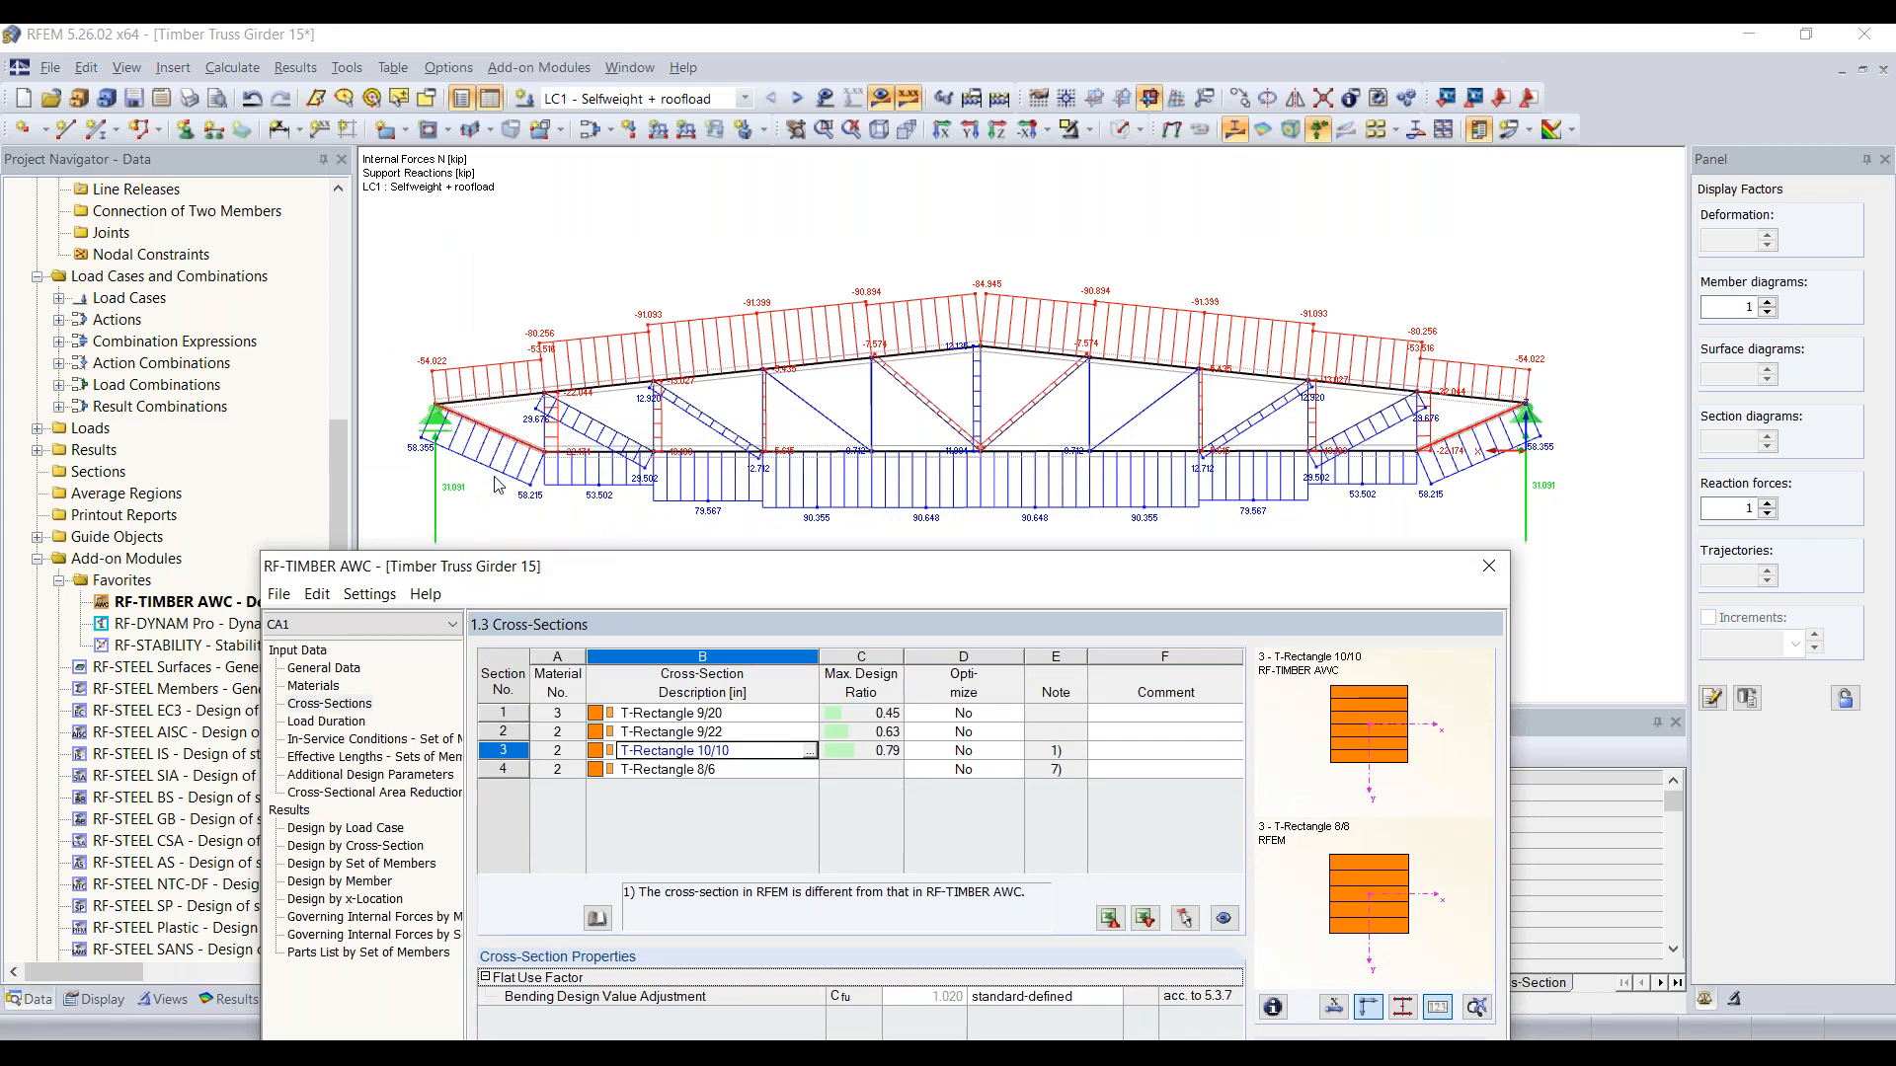
drag(707, 570, 693, 325)
drag(668, 199, 646, 114)
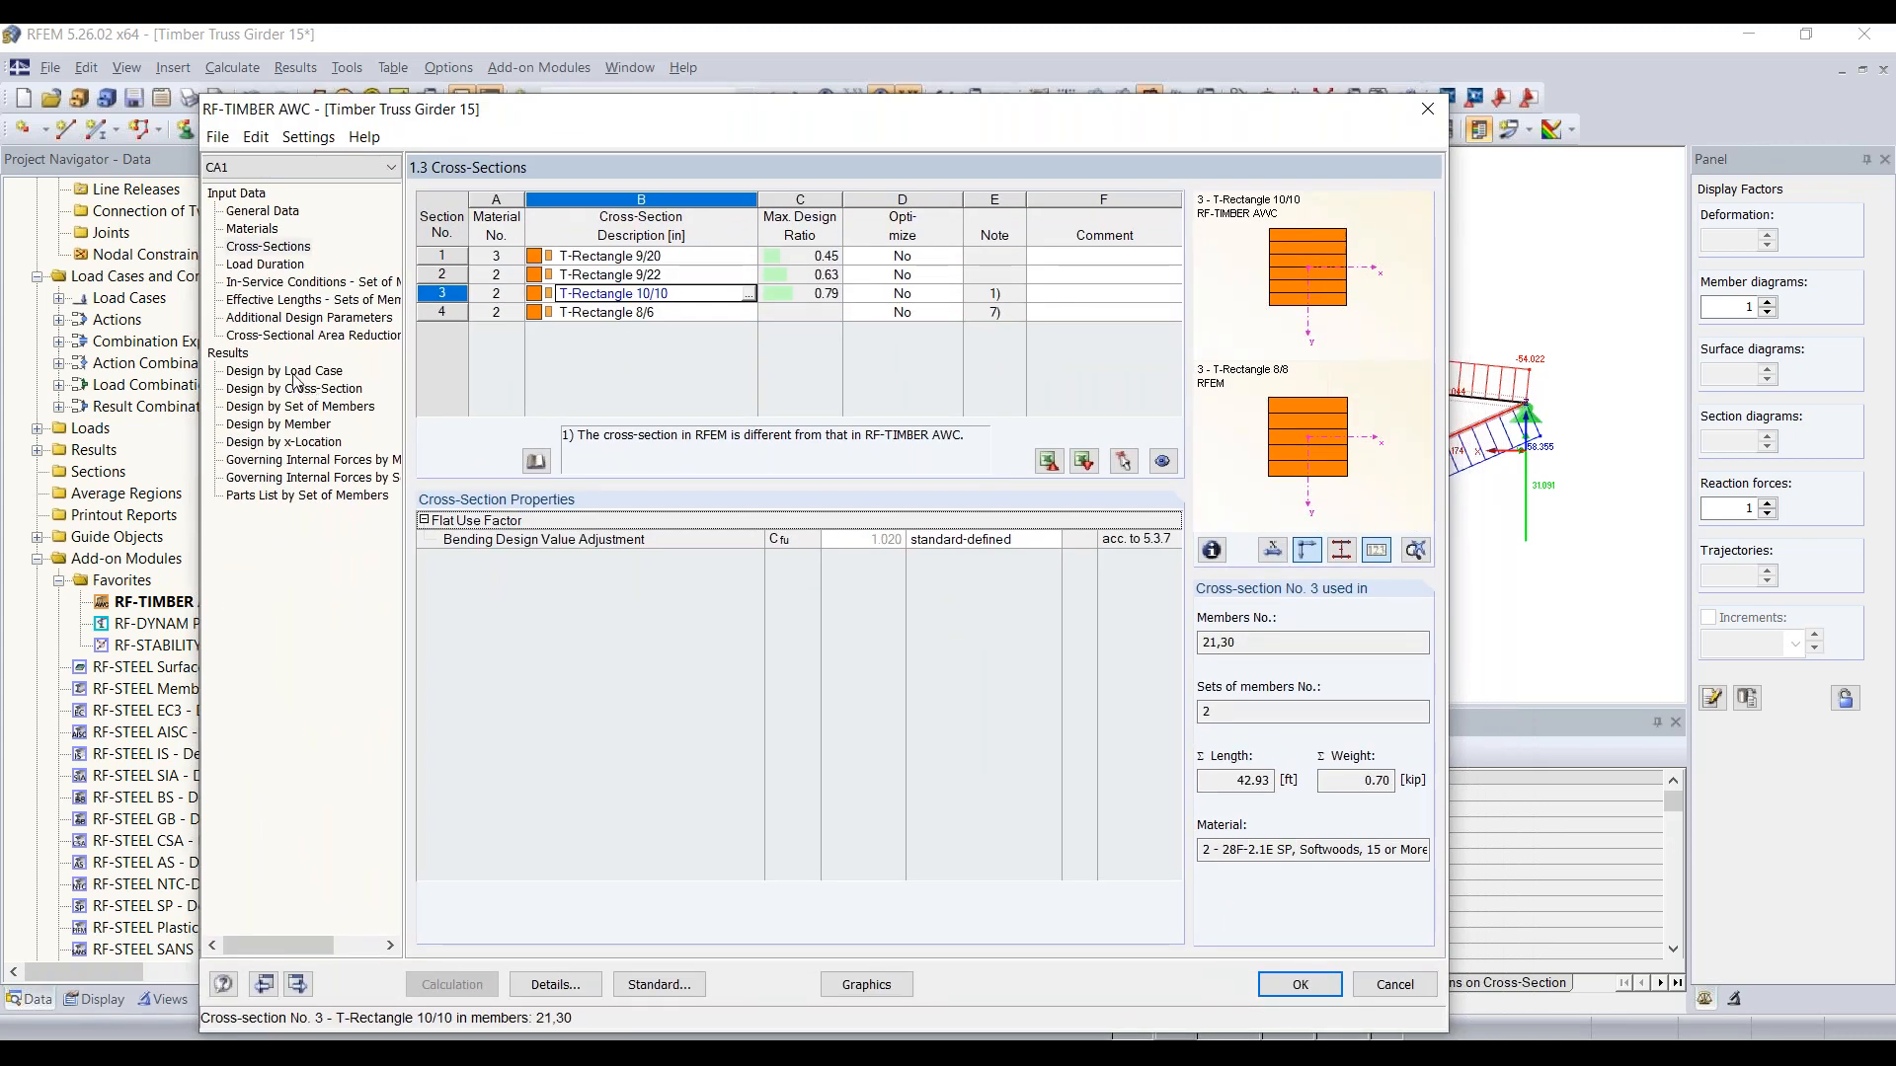
click(296, 406)
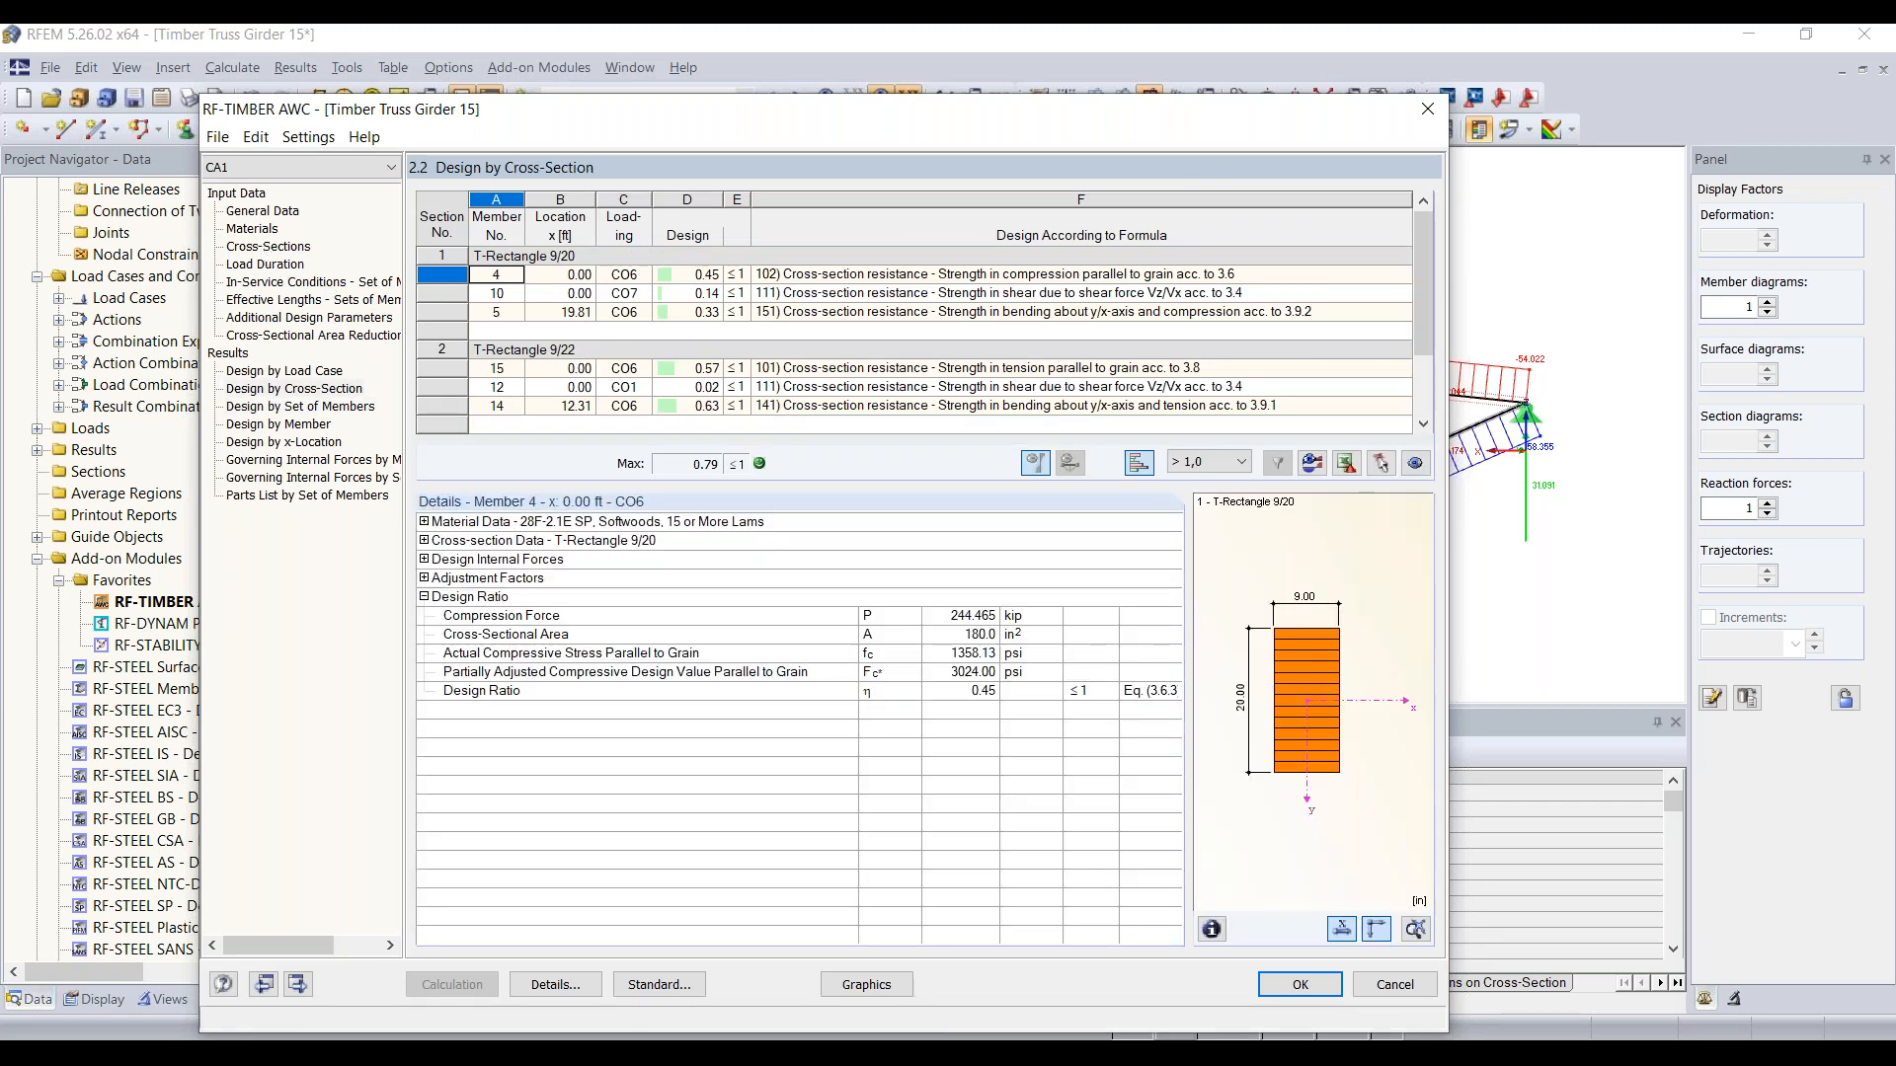
Step: Export all cross-sections from the cross-section input to RFEM, accepting deletion of the existing results, and recalculate the design
click(267, 247)
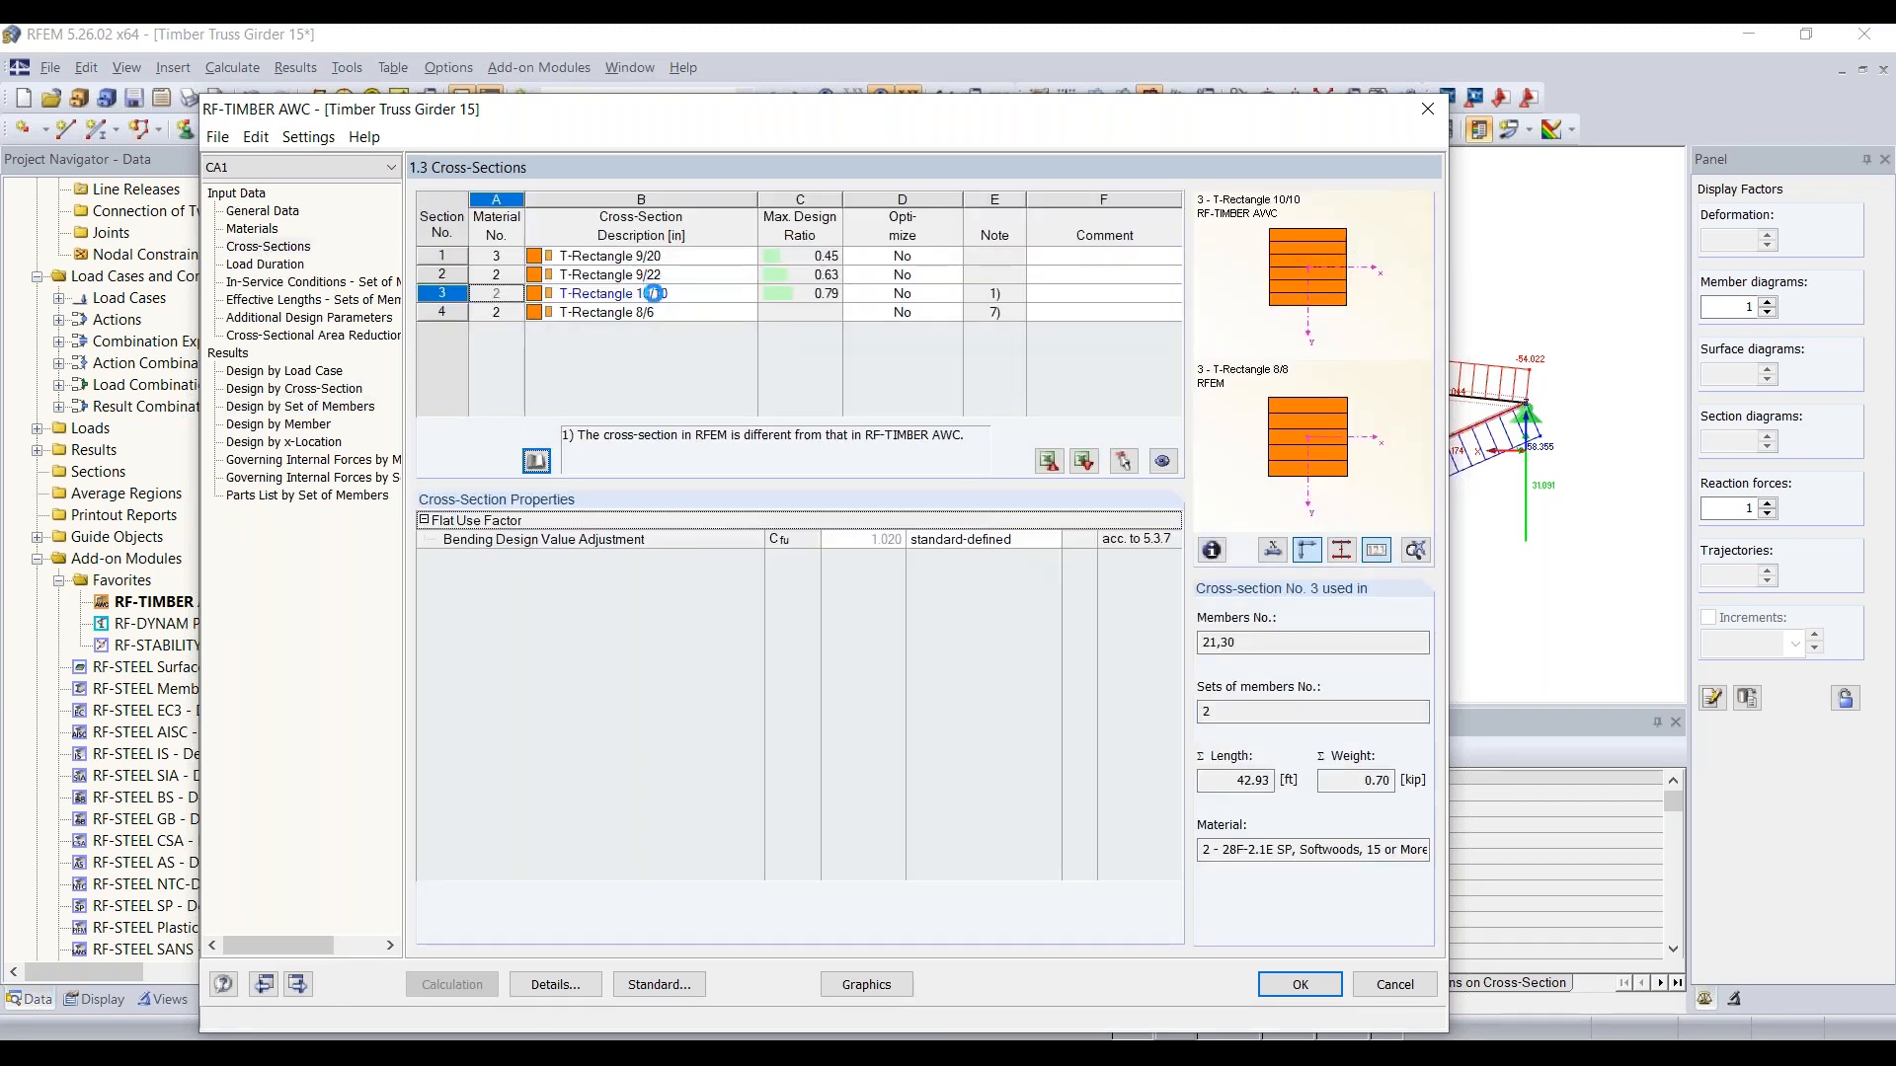
right_click(653, 293)
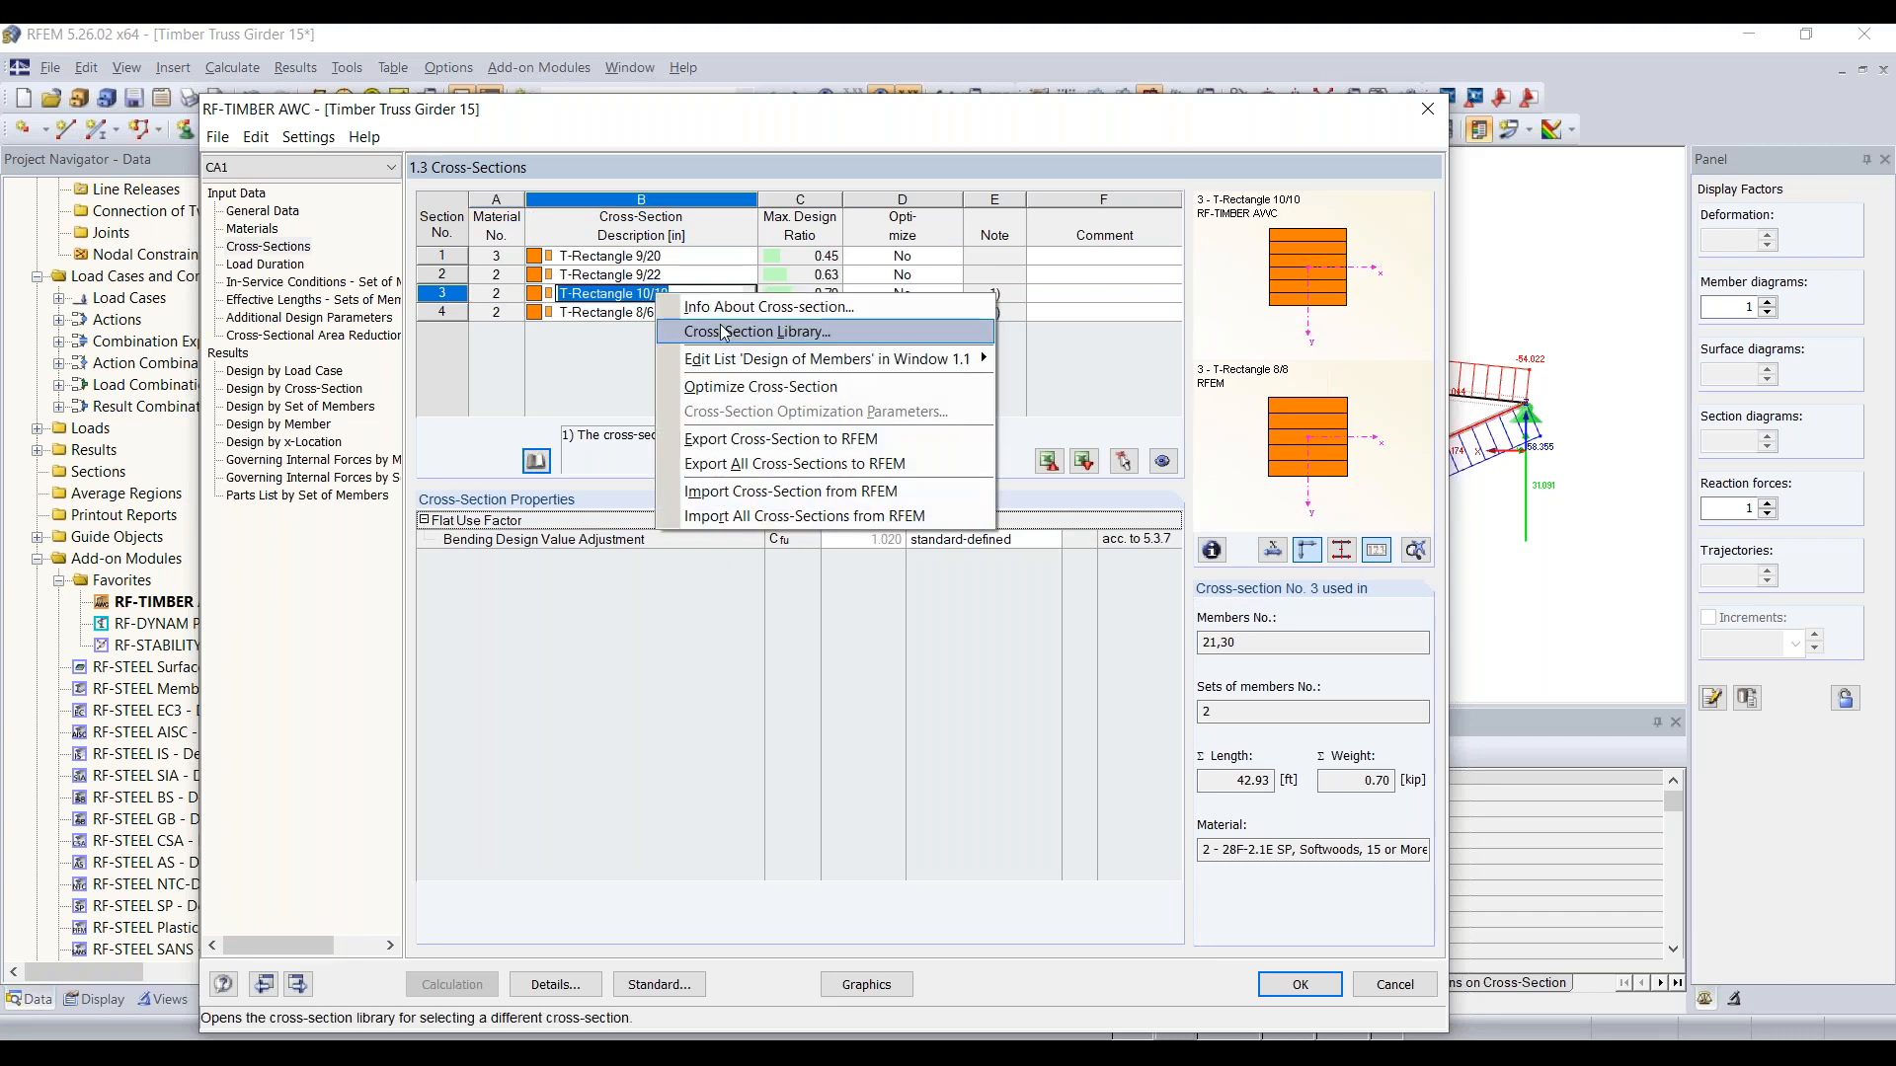
click(797, 468)
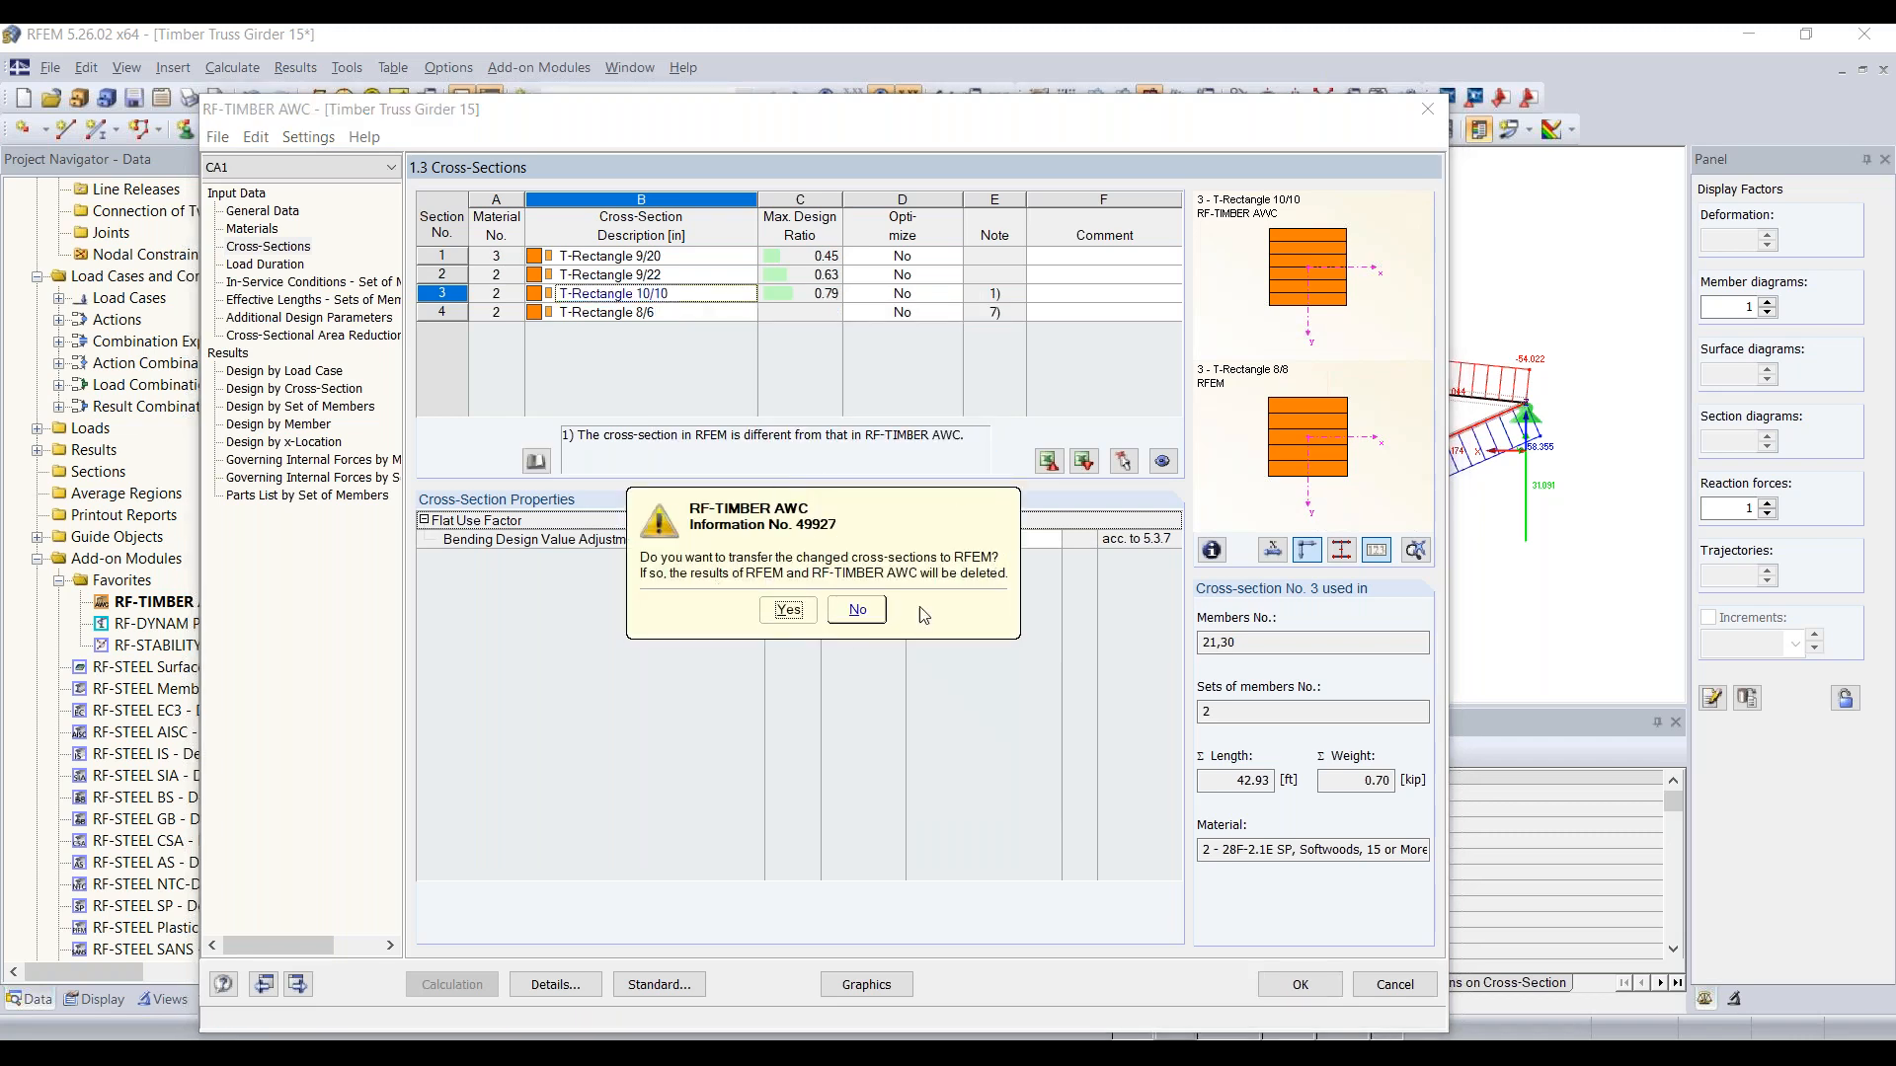
click(789, 611)
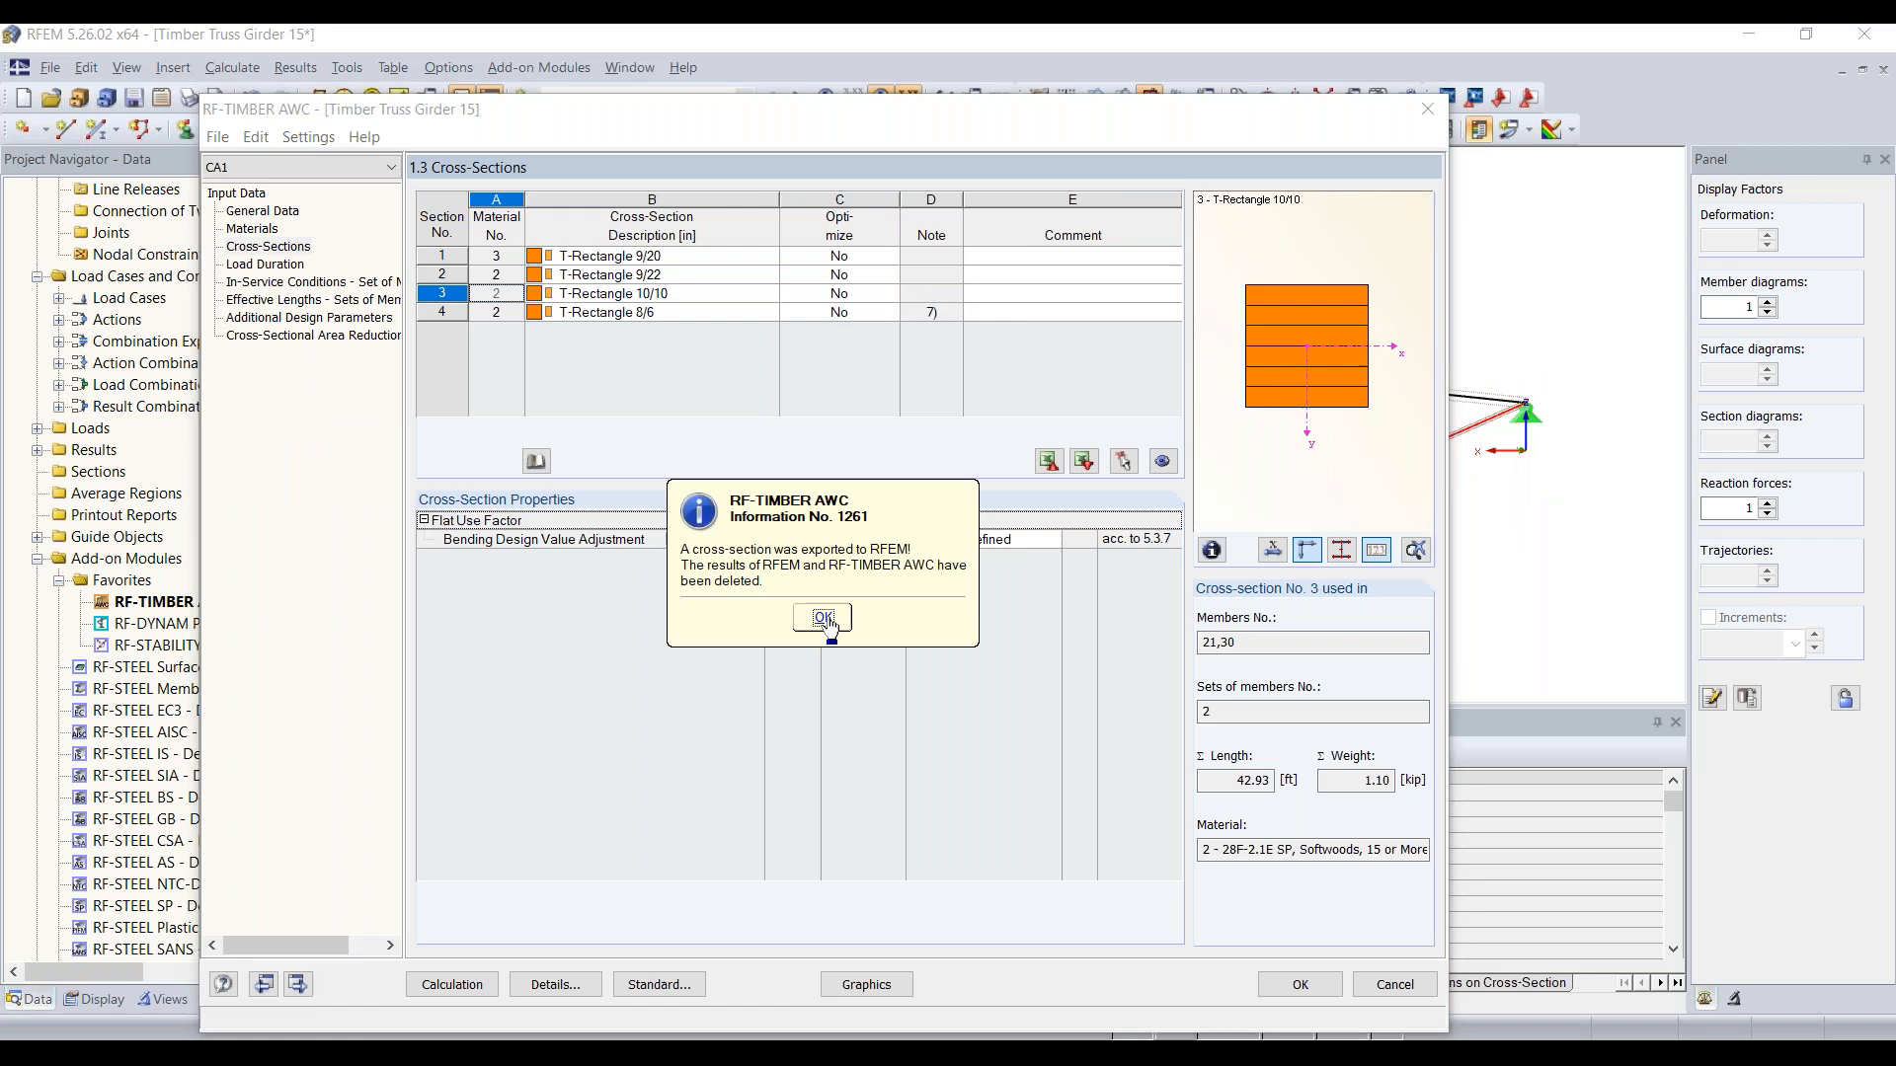
click(824, 619)
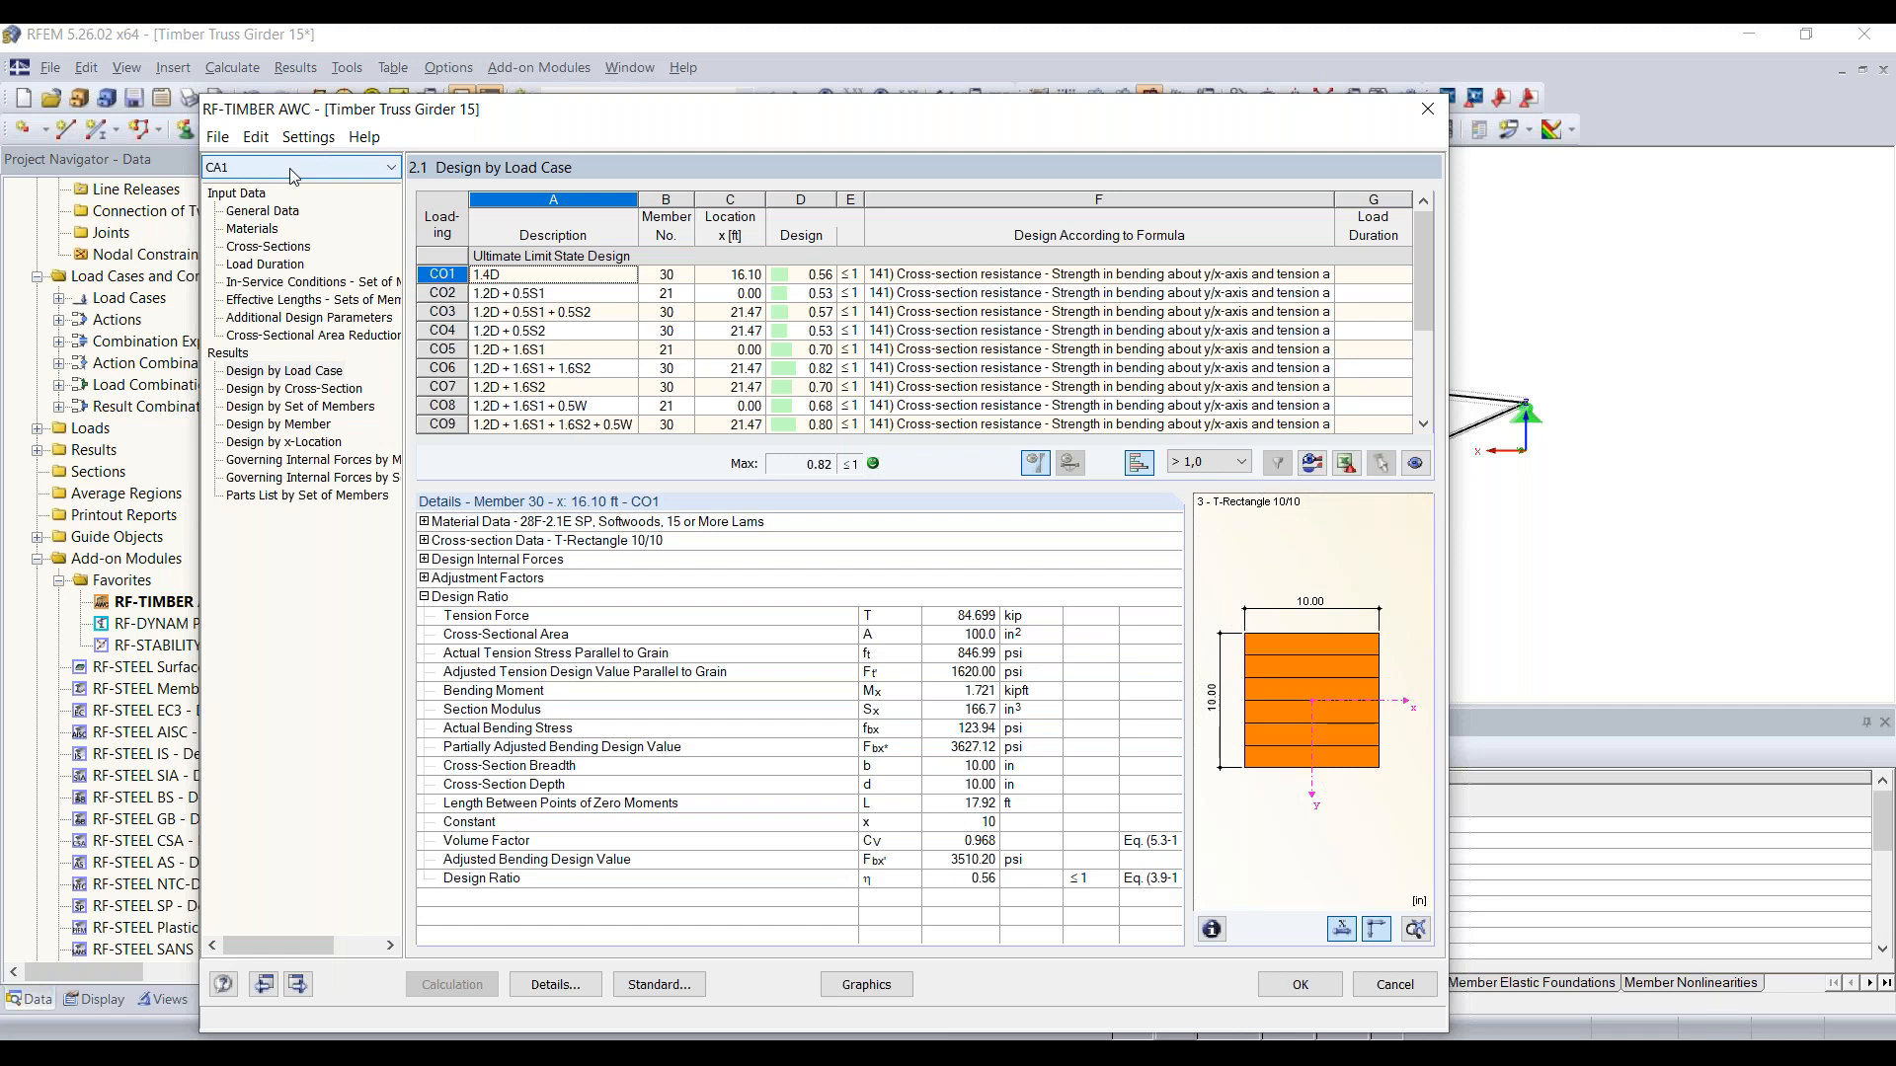
Step: Rename design case 1 with the description "Upper + lower chords"
click(218, 138)
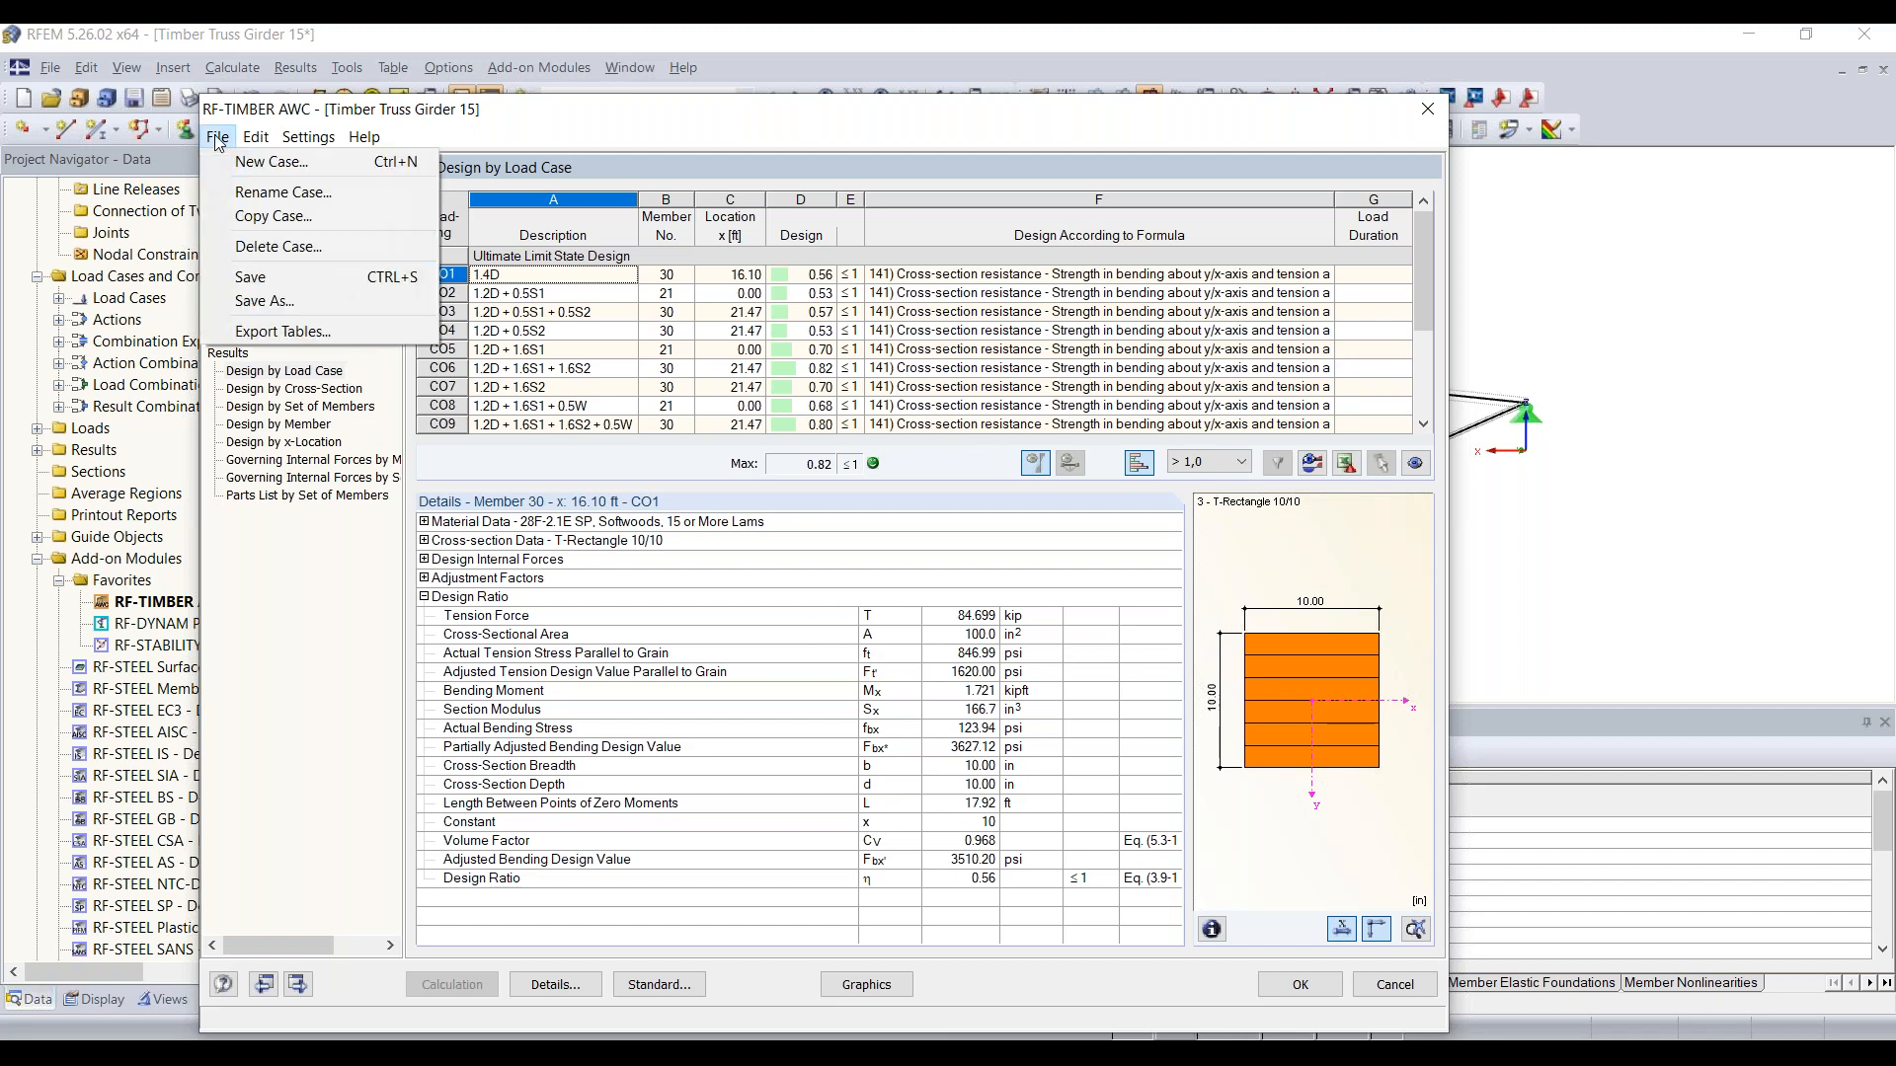
click(281, 193)
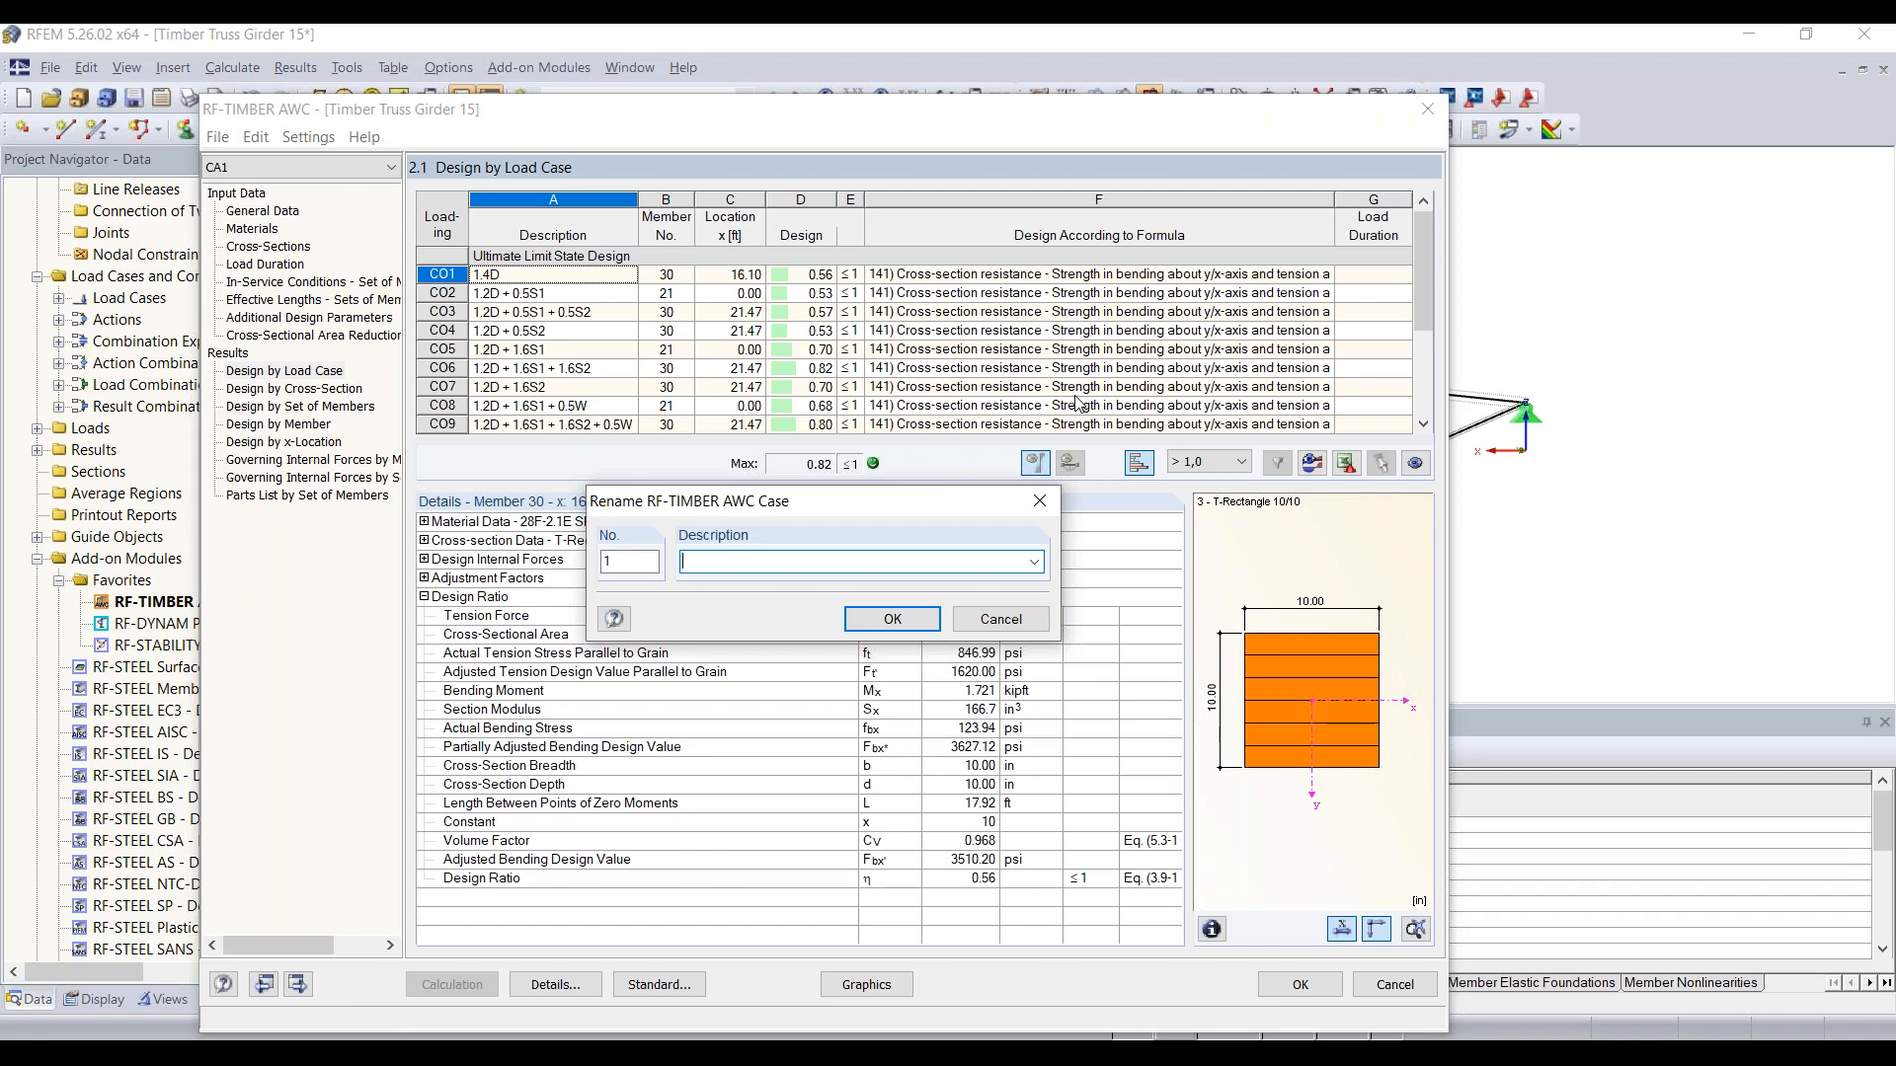
text(Upper + lower chords)
key(Return)
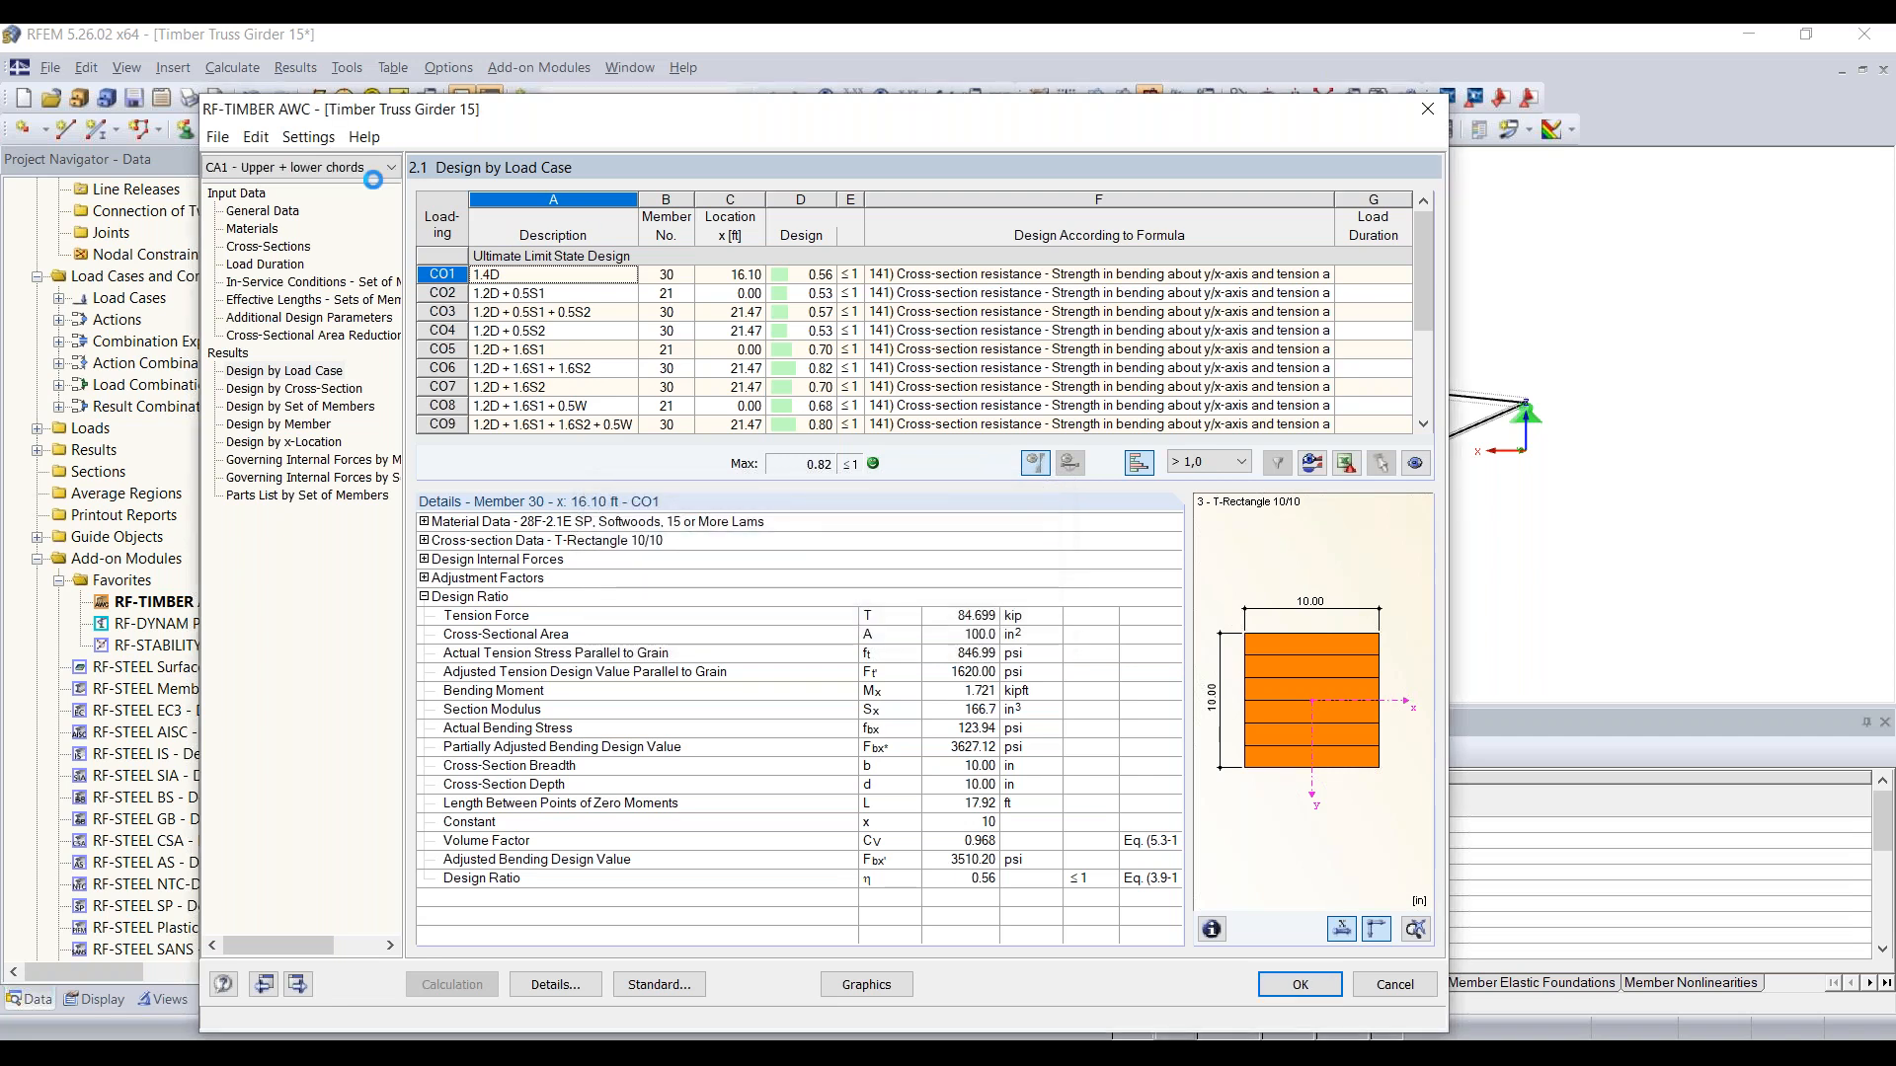
Step: Create a new design case number 2 with the description "Diagonals"
click(215, 138)
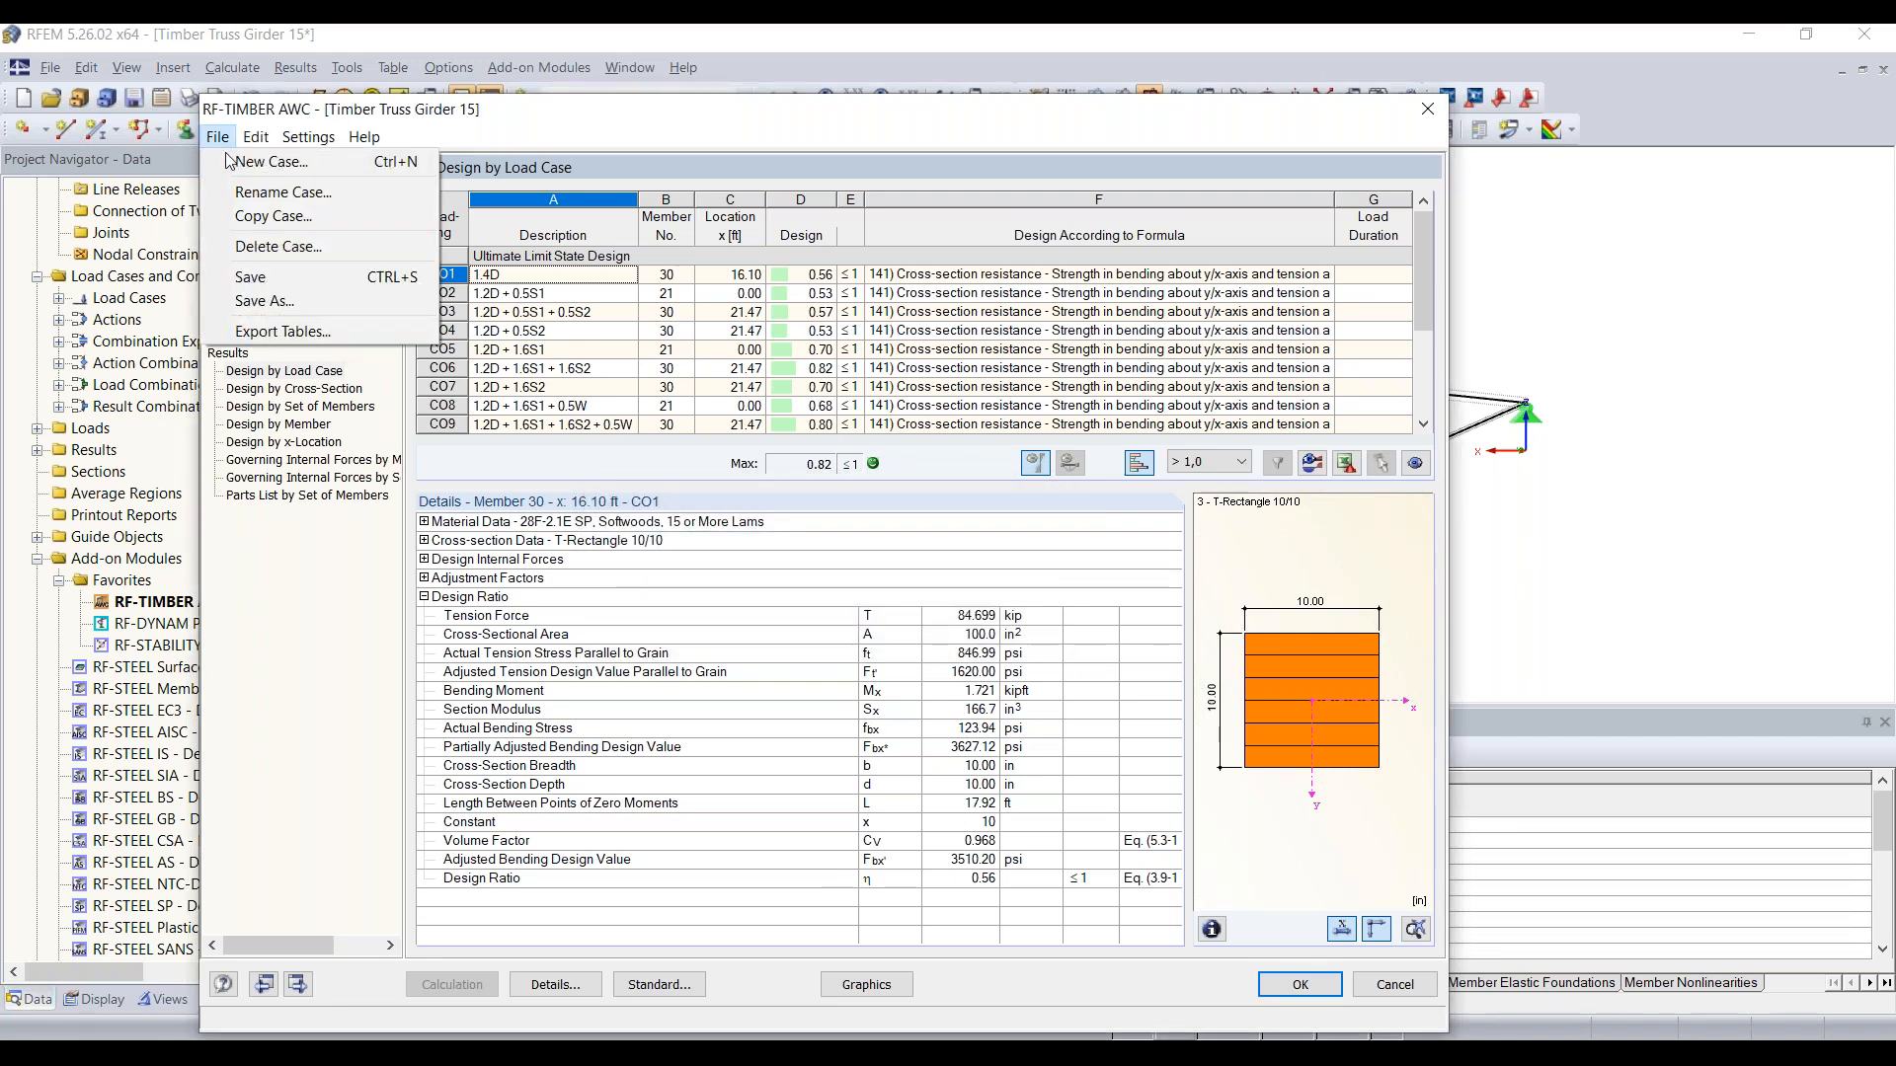
click(234, 165)
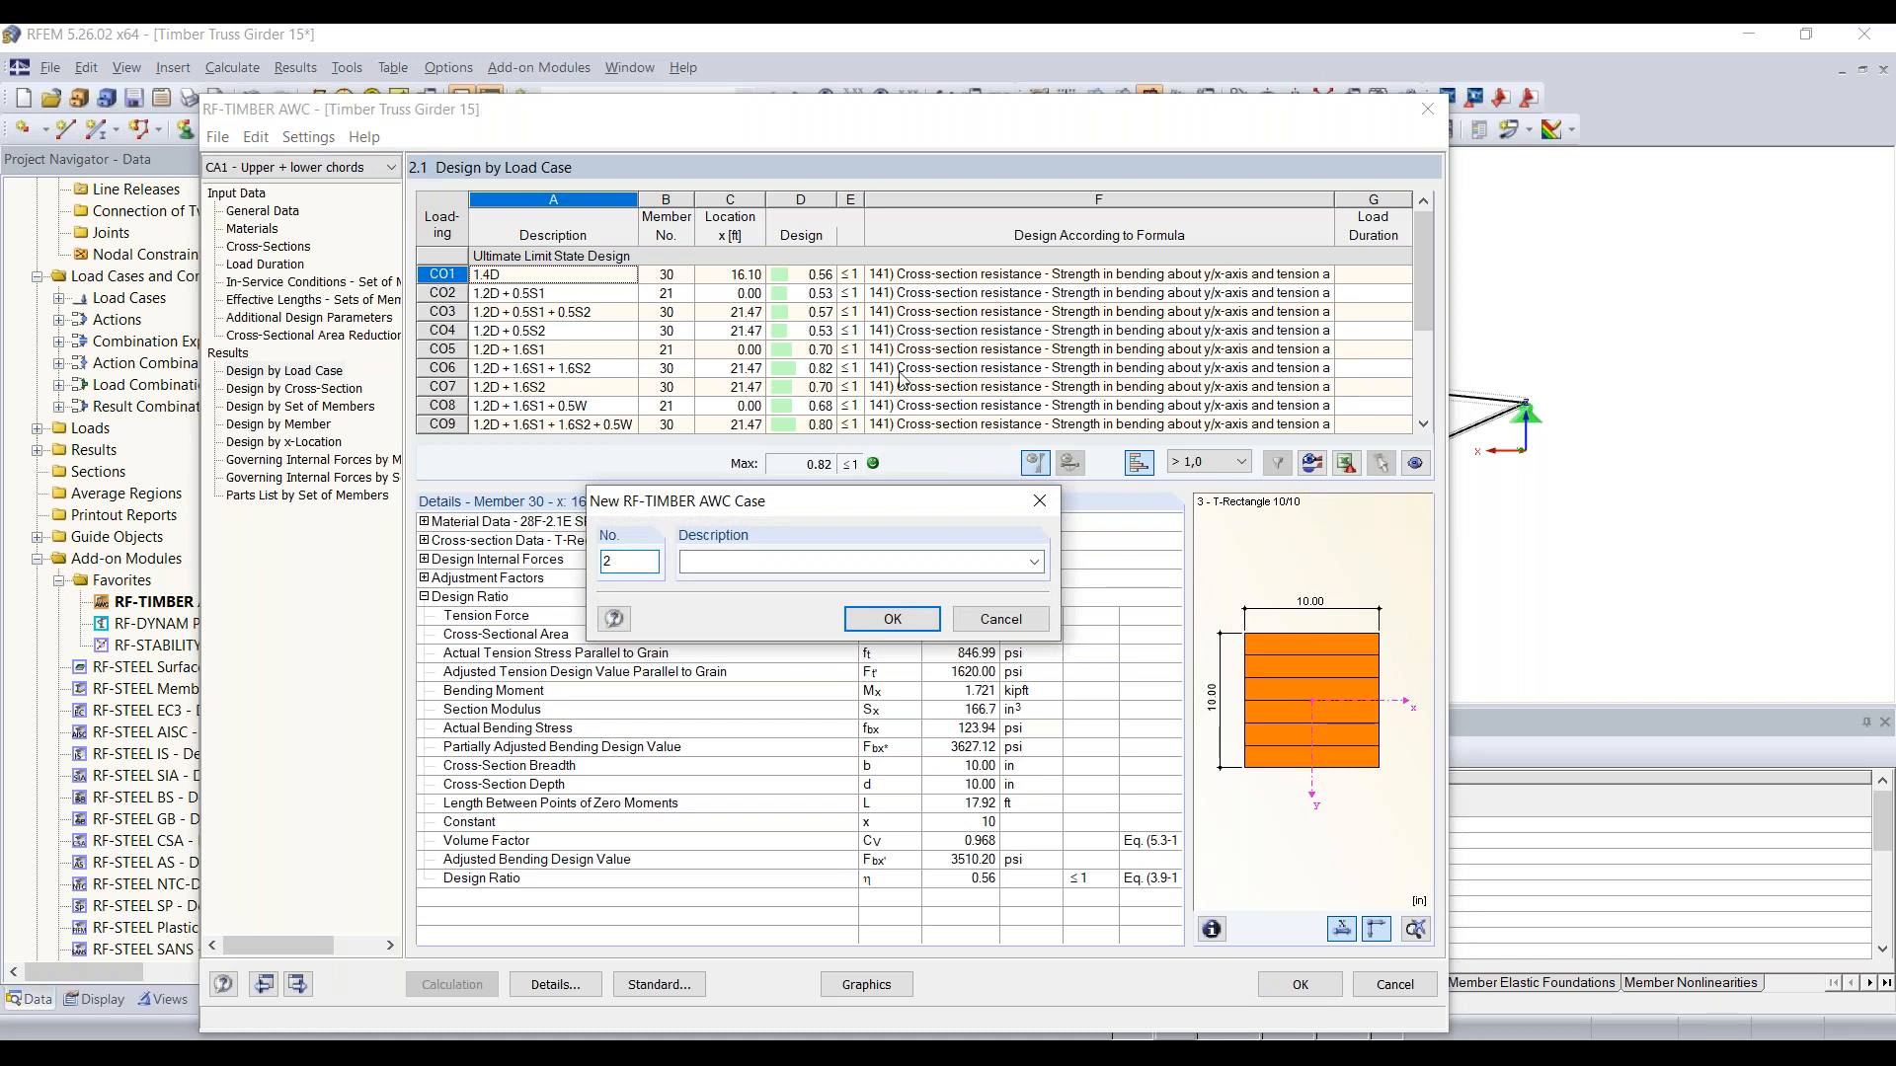
click(837, 563)
text(Diag)
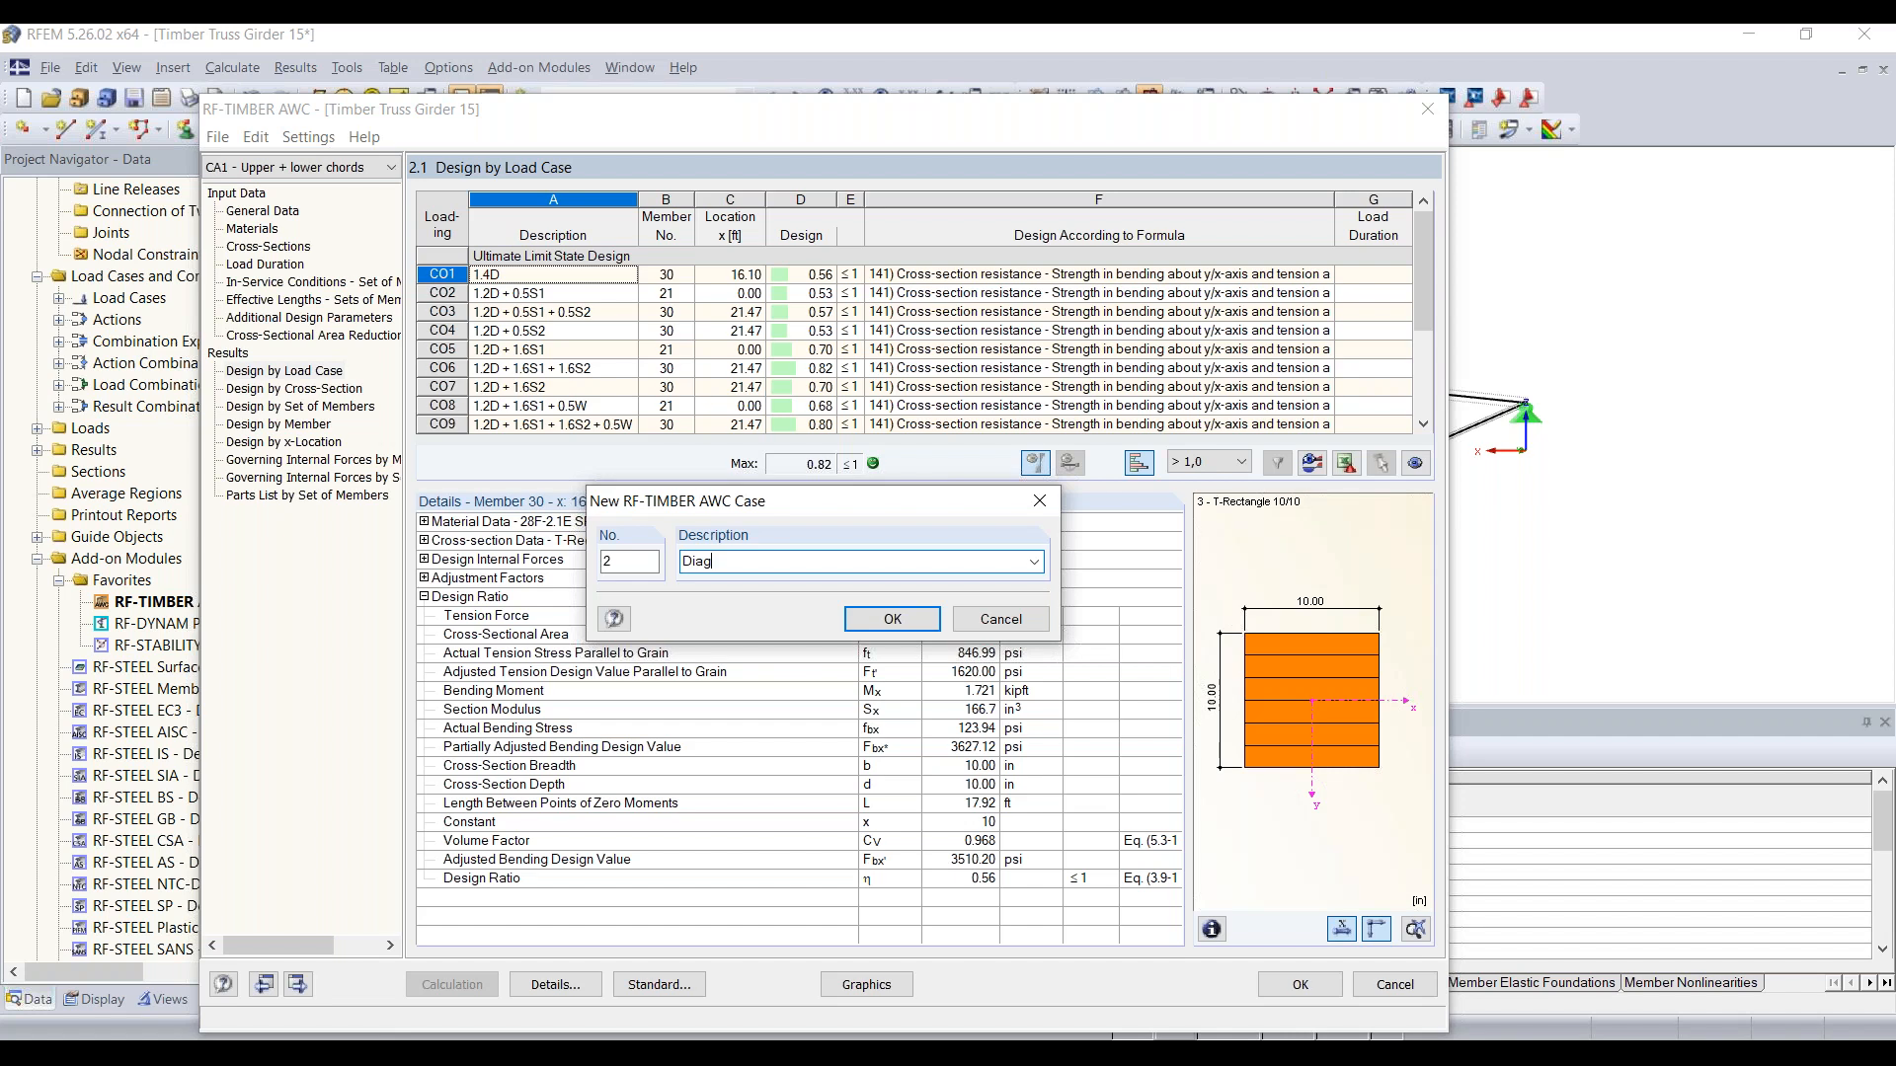
text(onals)
click(892, 619)
click(754, 604)
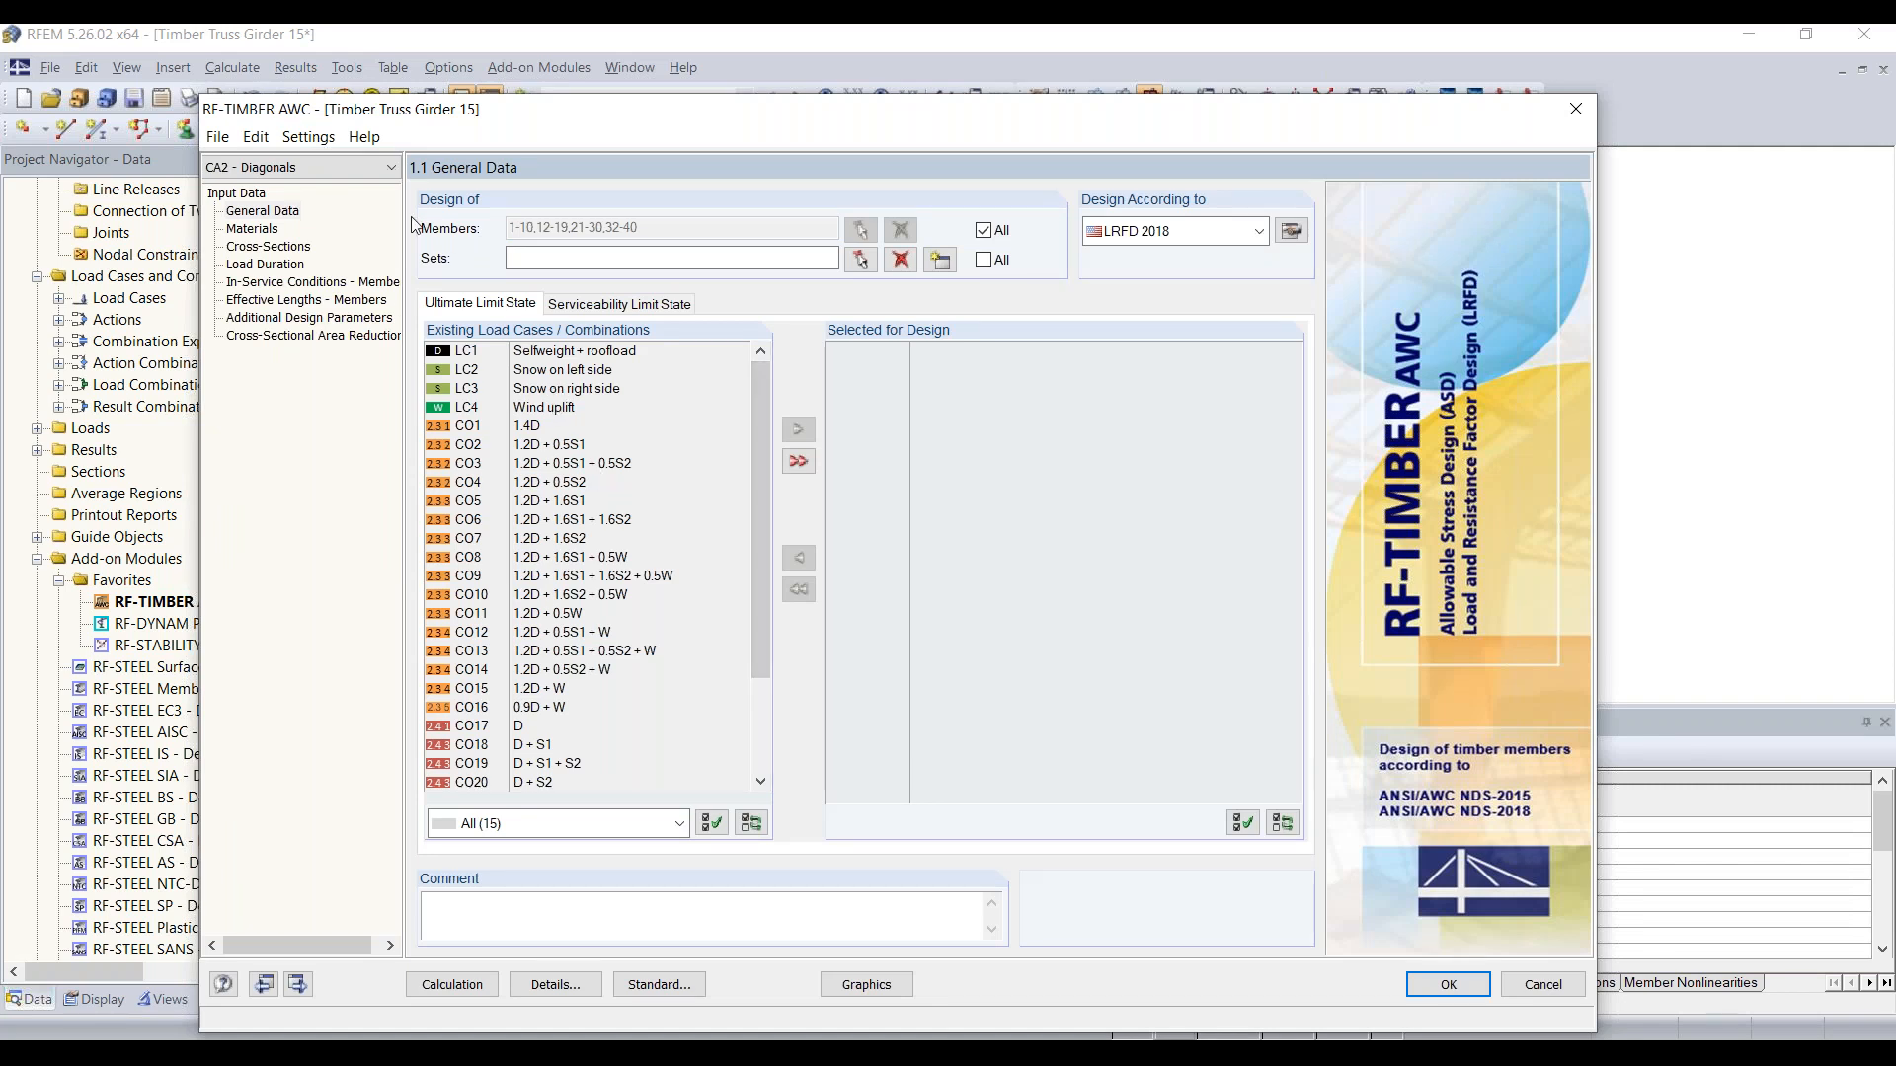
Step: Clear the preset list of all members in the Diagonals case and start picking members graphically in the model
click(983, 232)
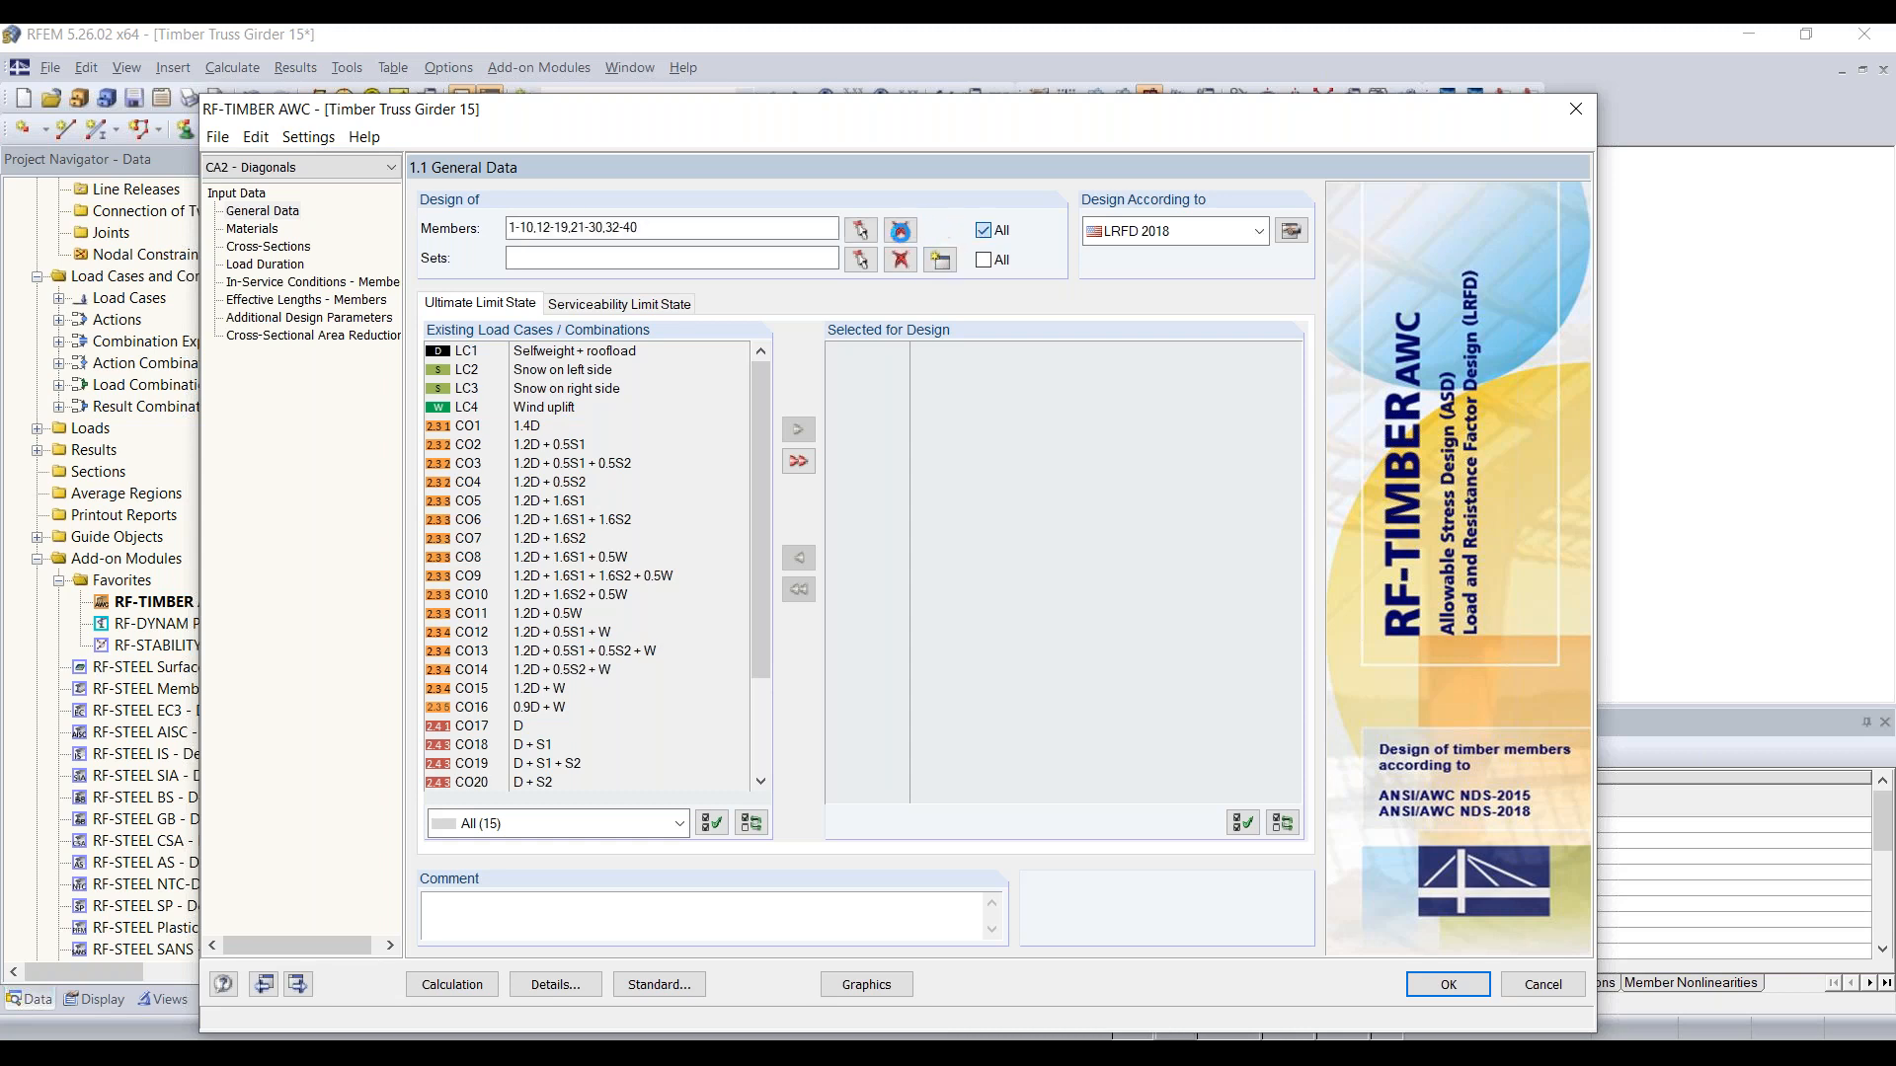
click(900, 230)
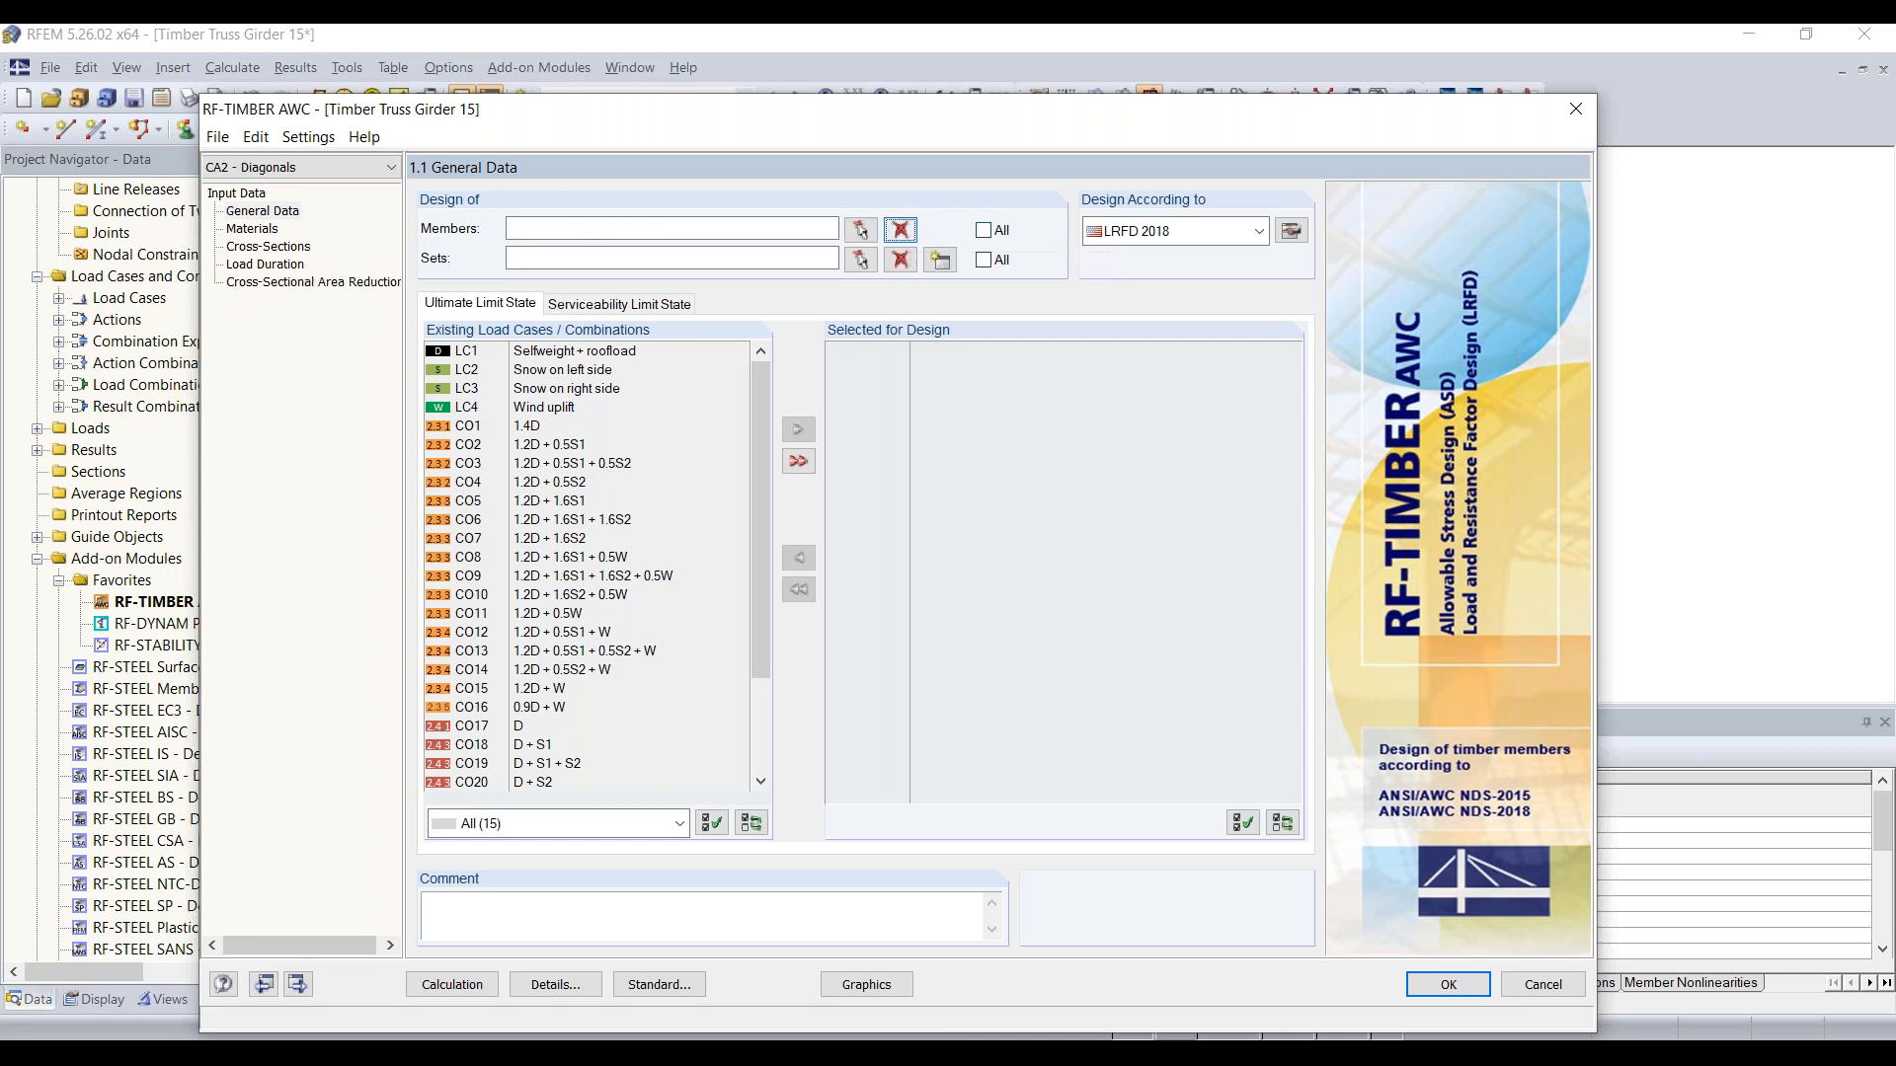
click(862, 231)
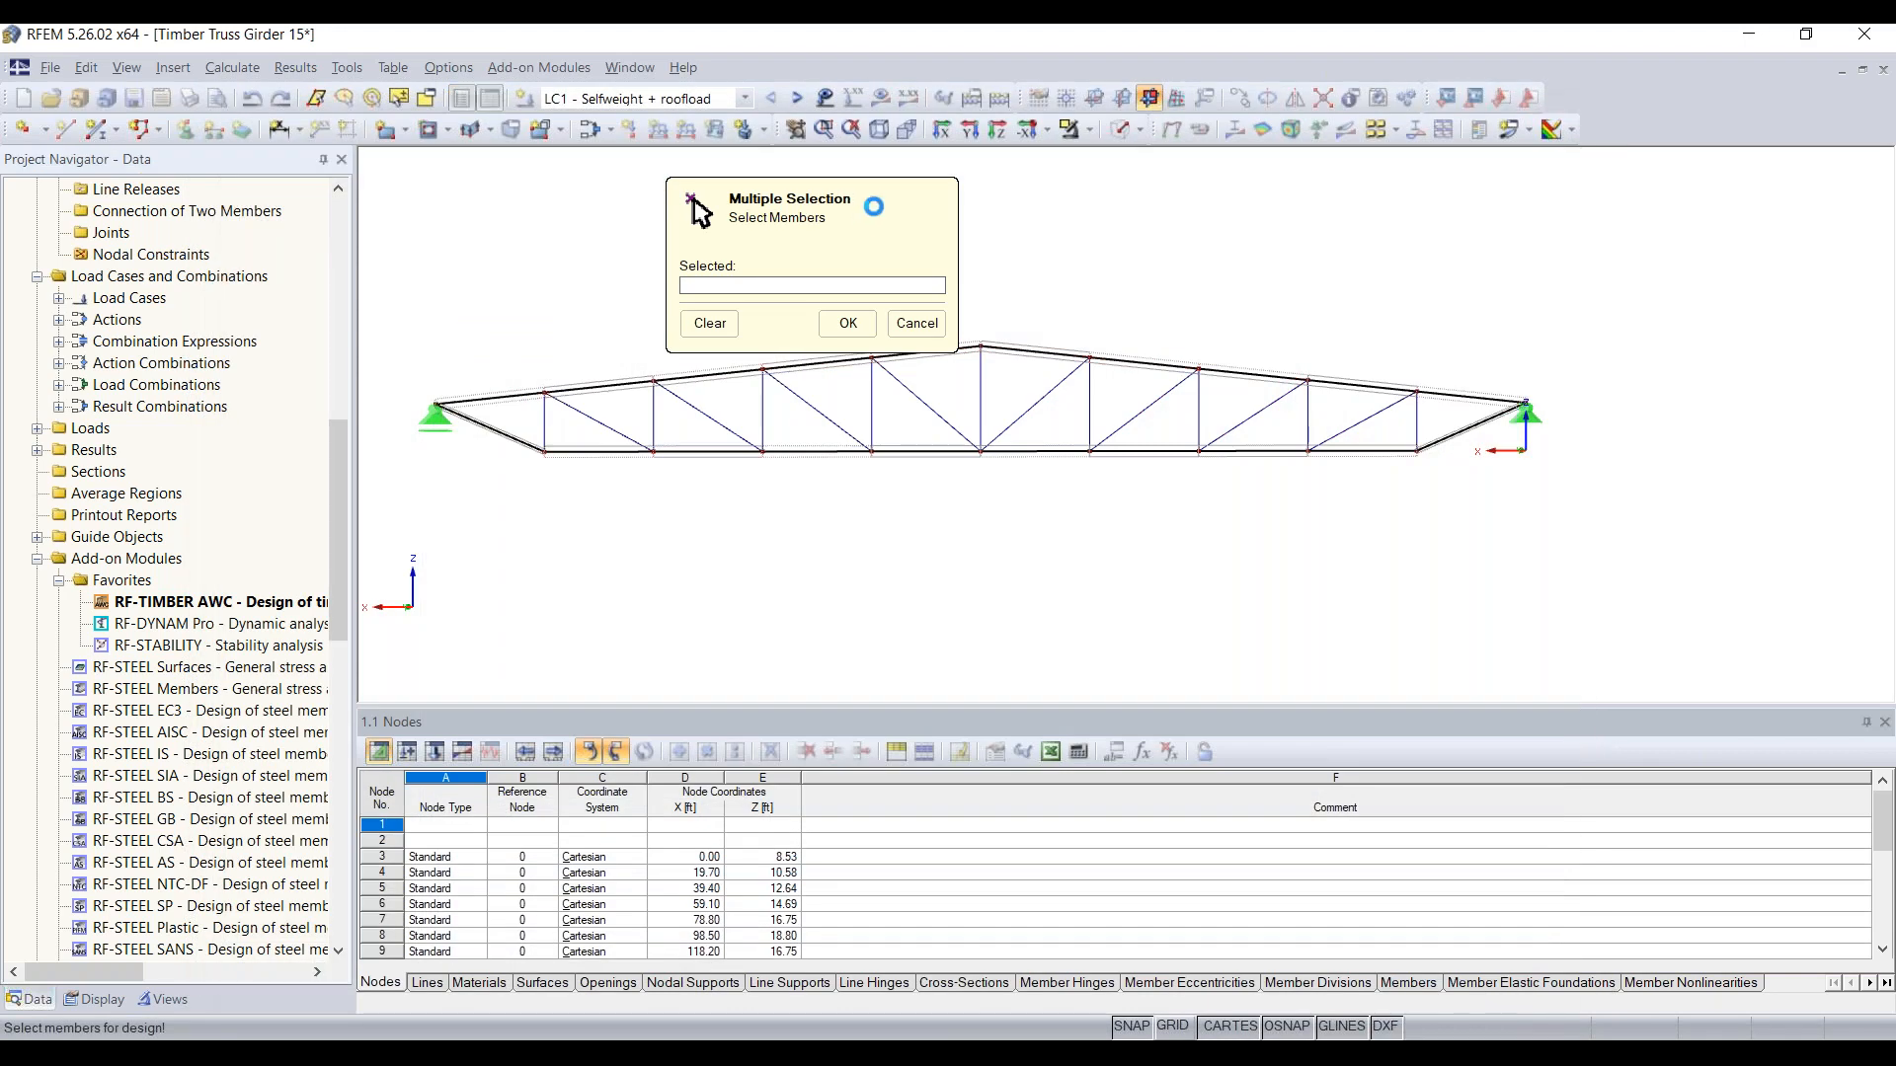
drag(880, 210, 311, 227)
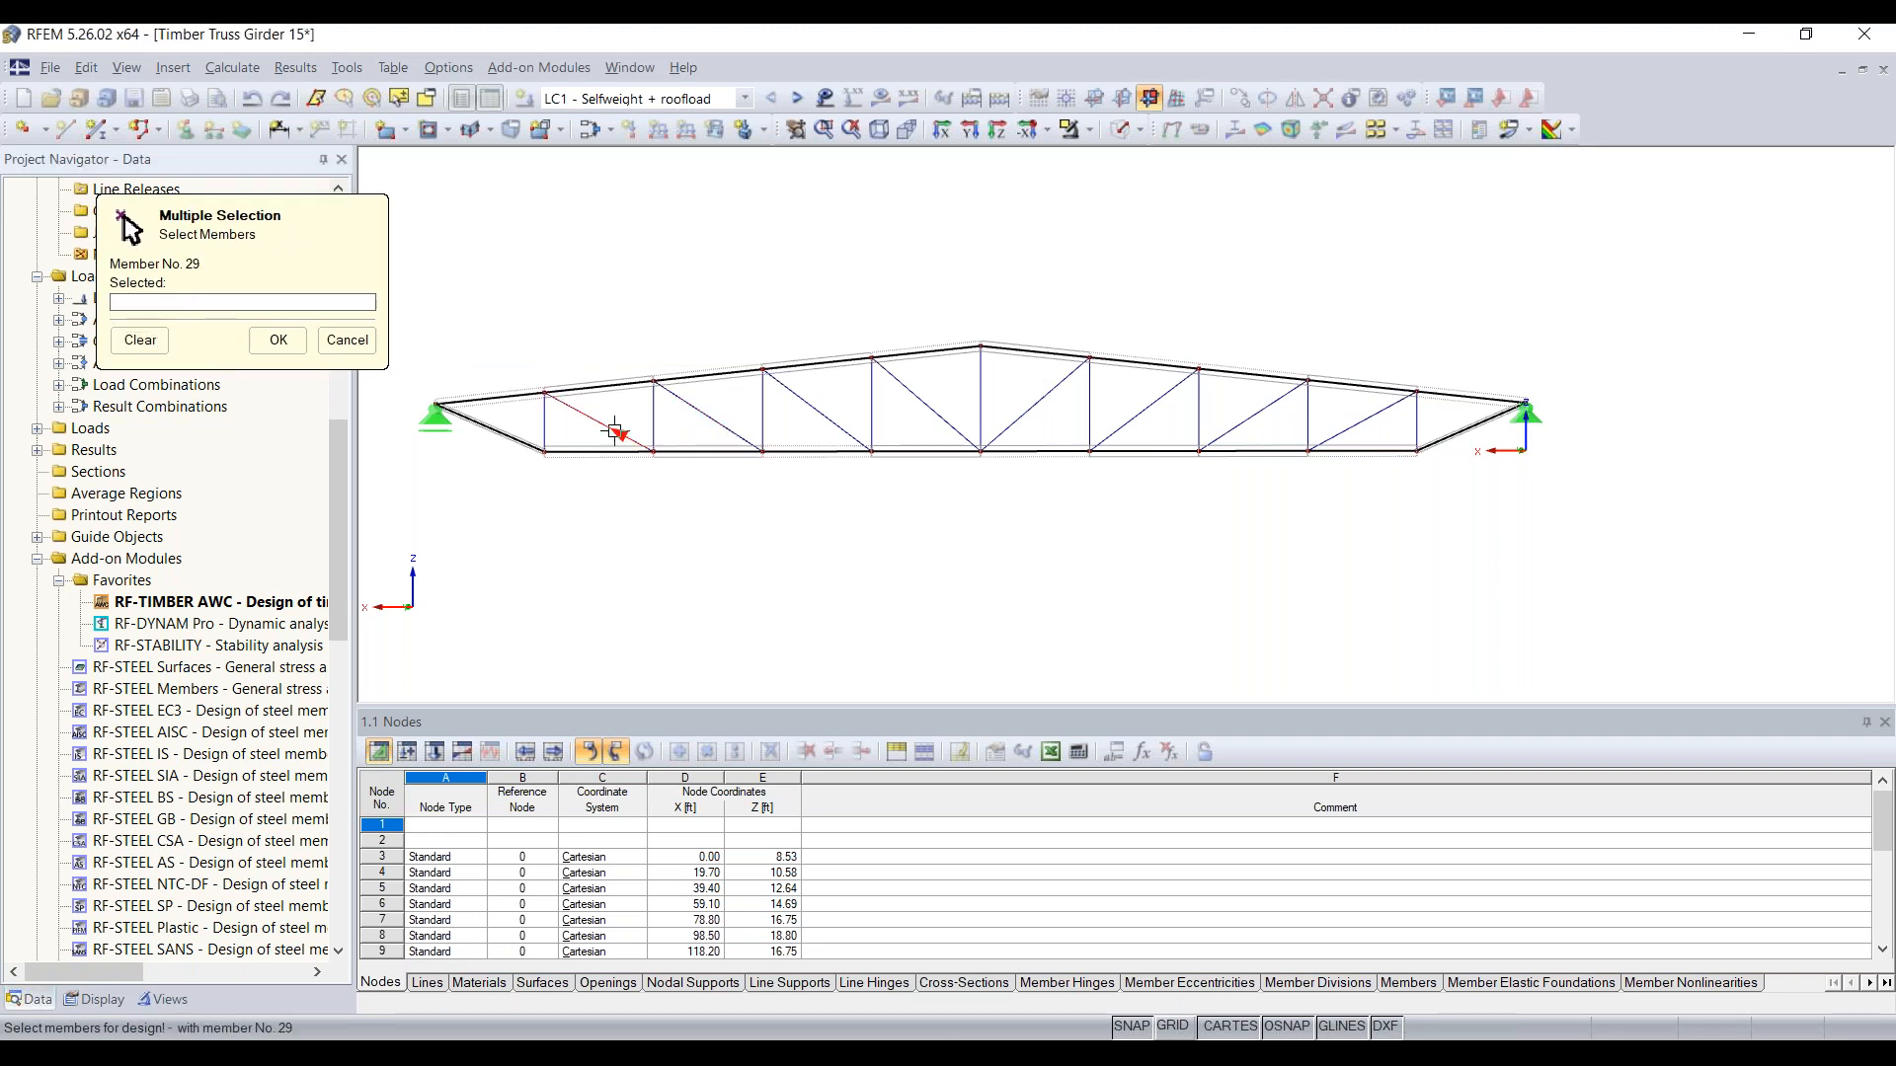
Step: Select all members with cross-section 3, T-Rectangle 10/10, through Special Selection and accept them as the Diagonals case's design members
click(427, 100)
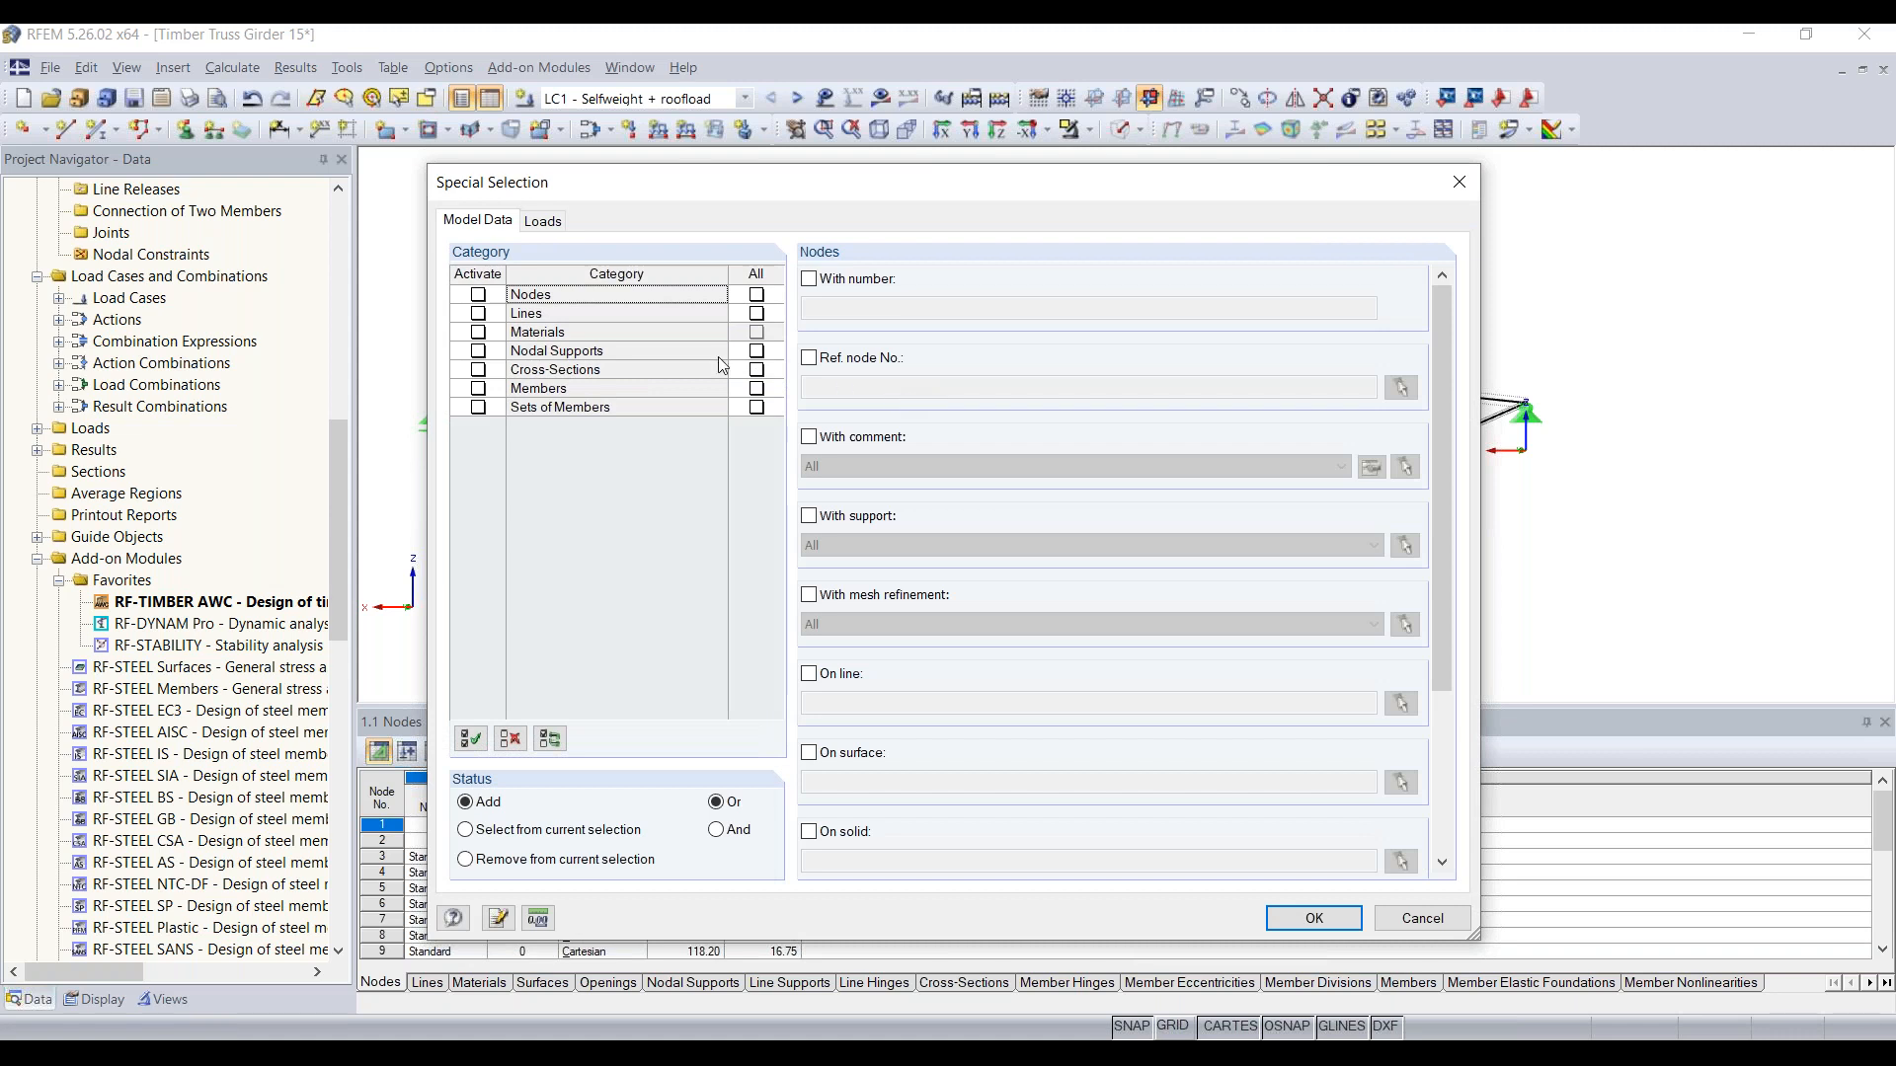
click(478, 393)
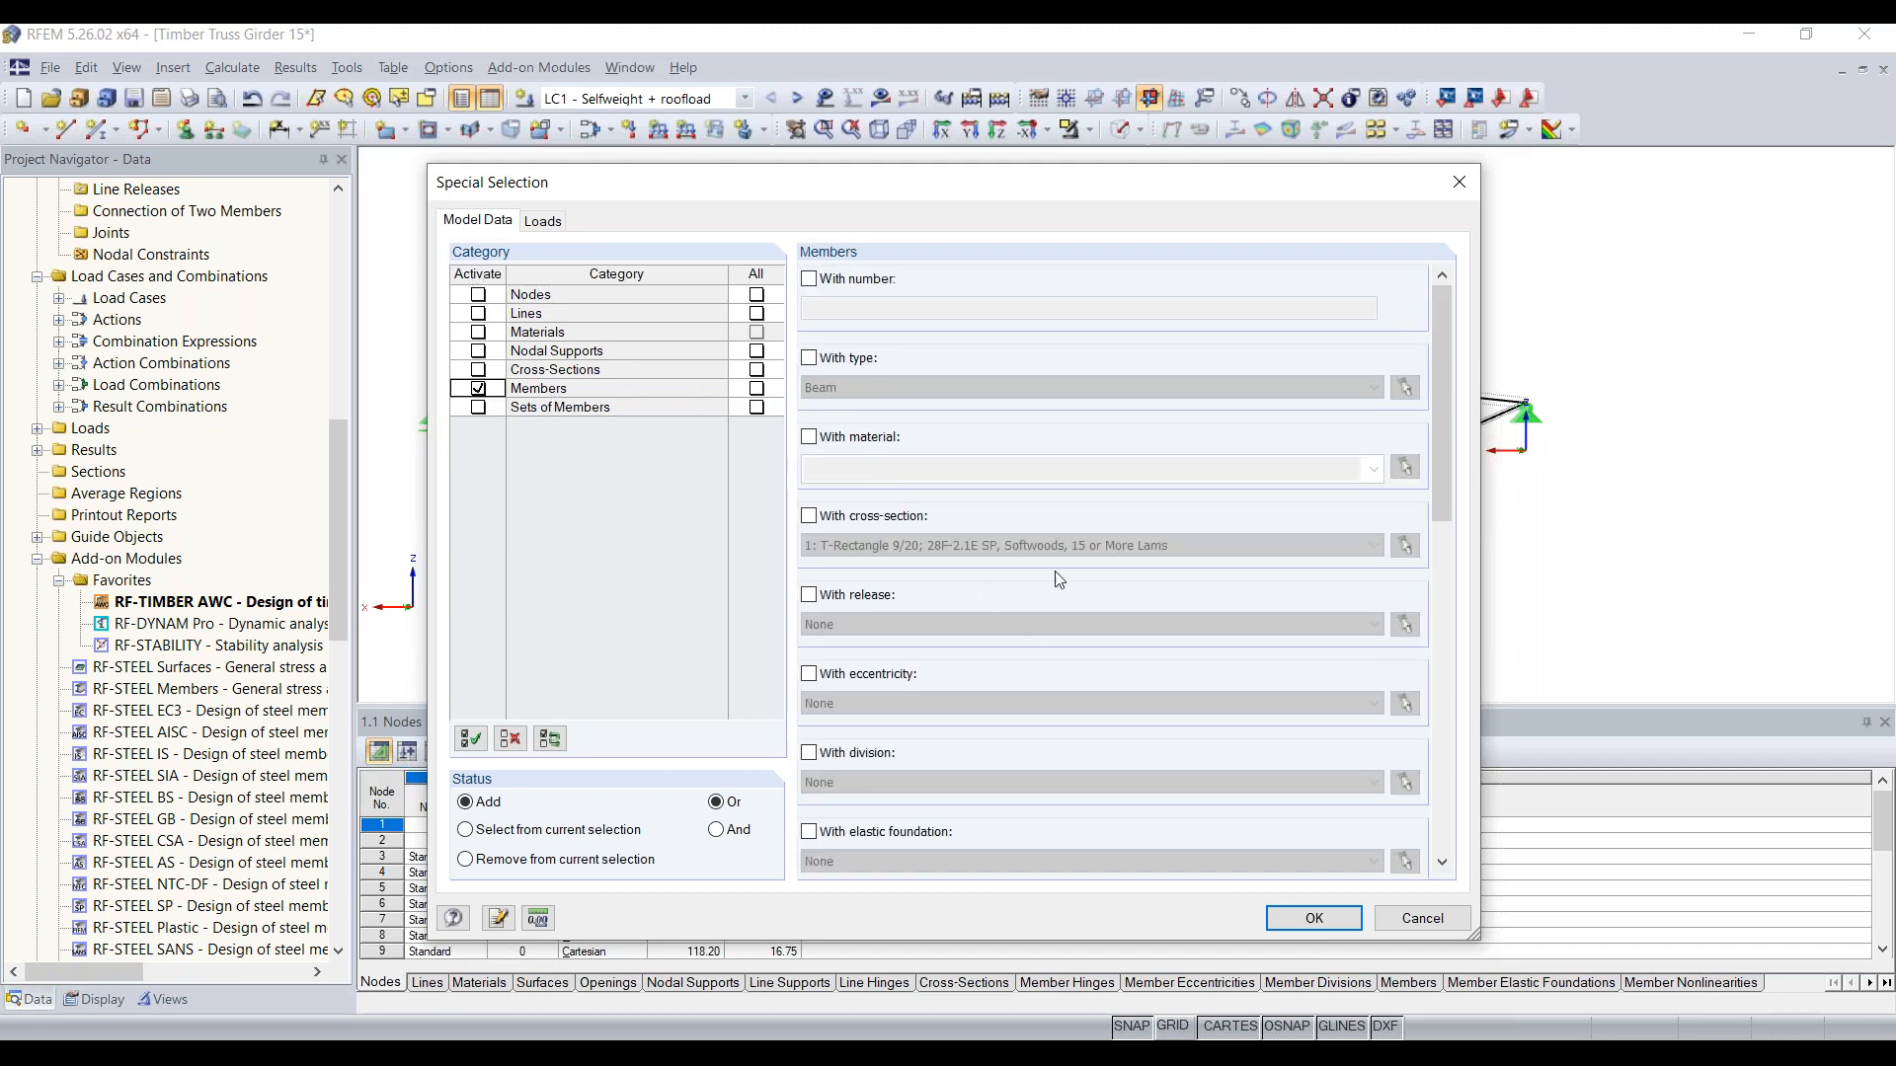
scroll(994, 575, down, 5)
scroll(995, 575, up, 5)
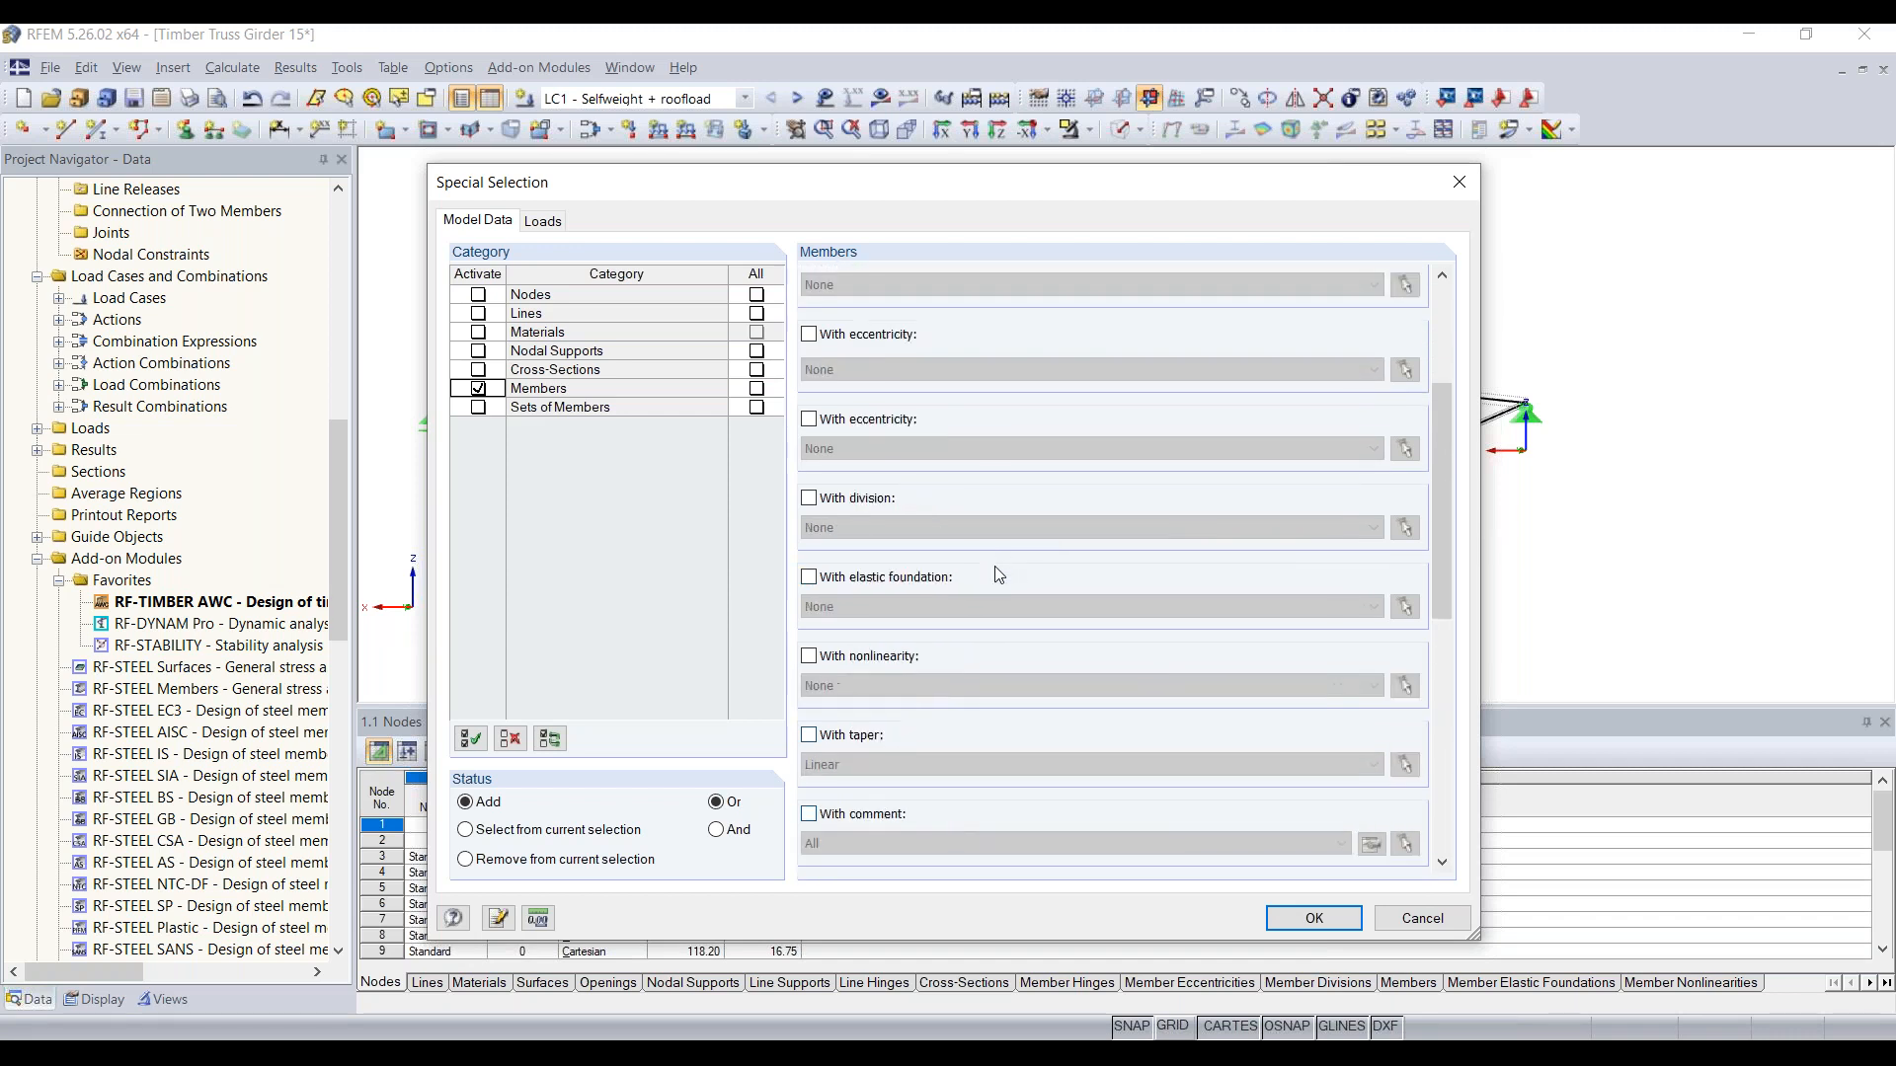
click(832, 523)
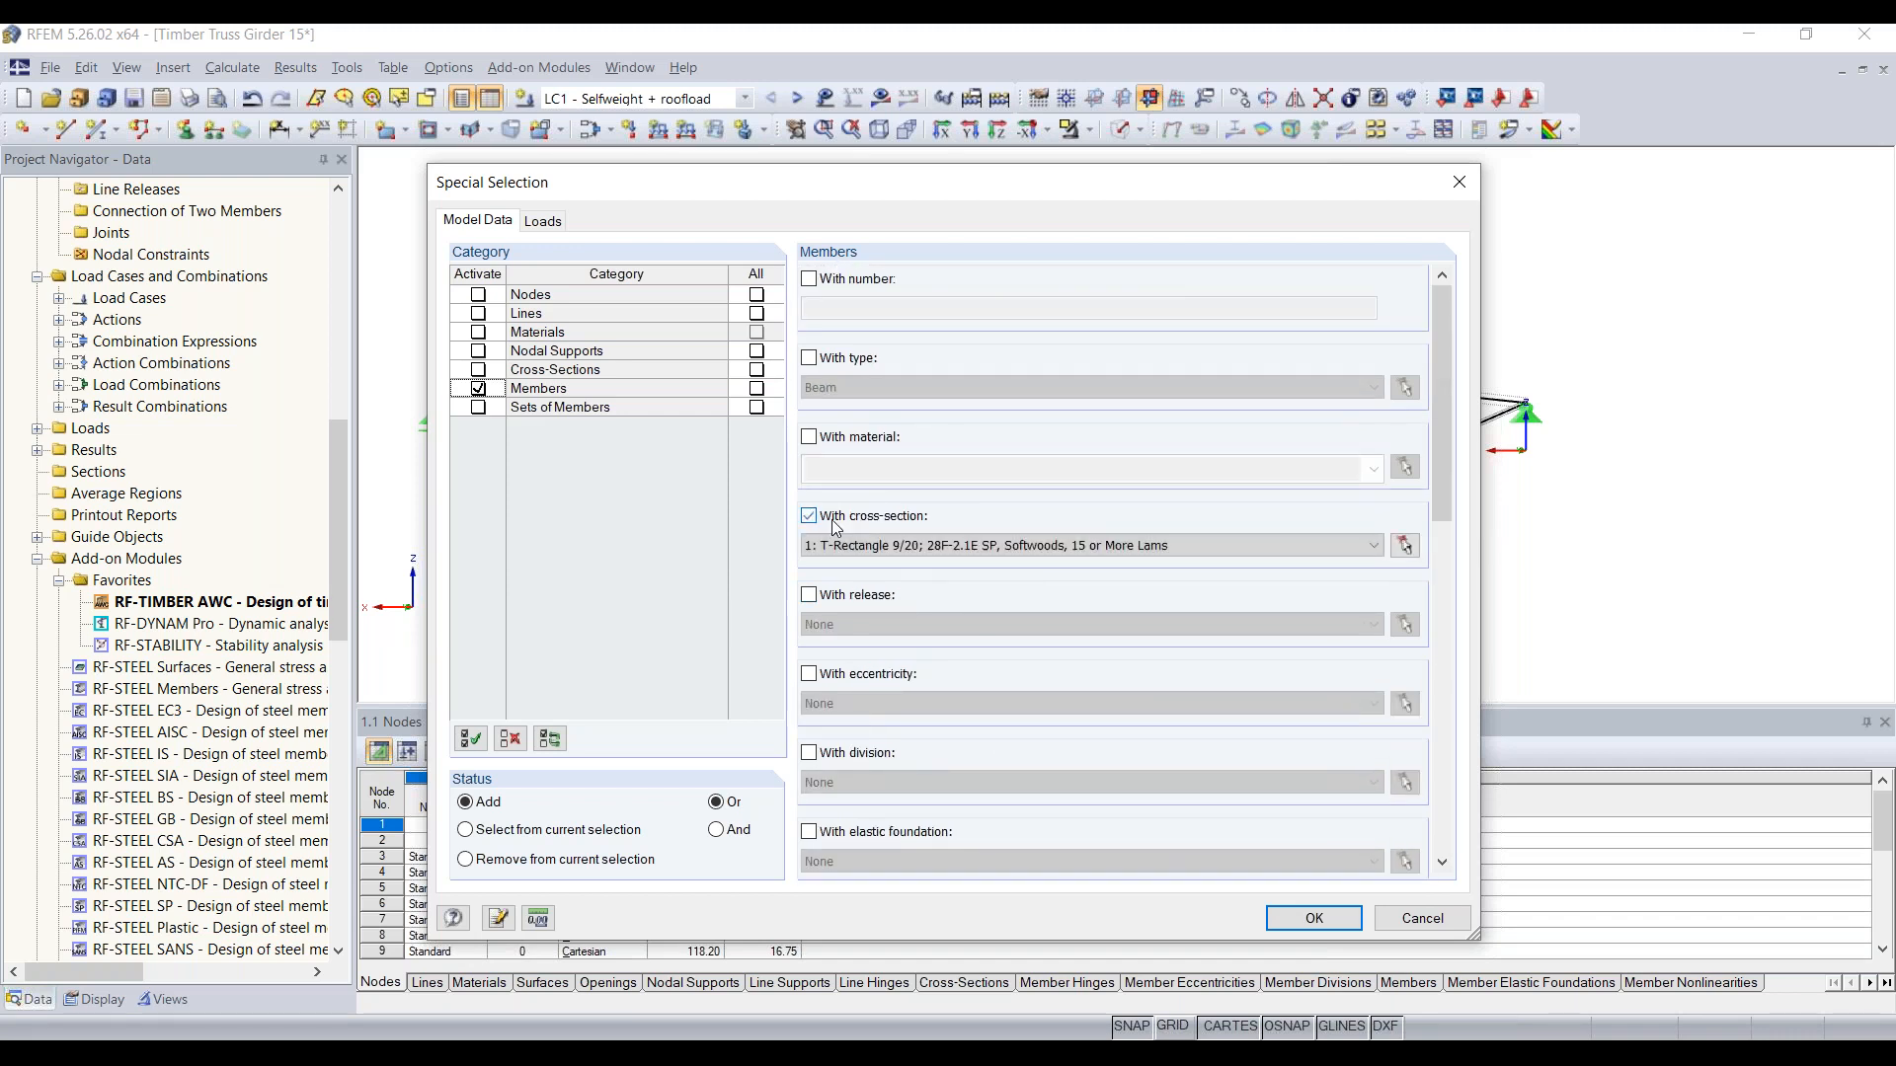
click(931, 552)
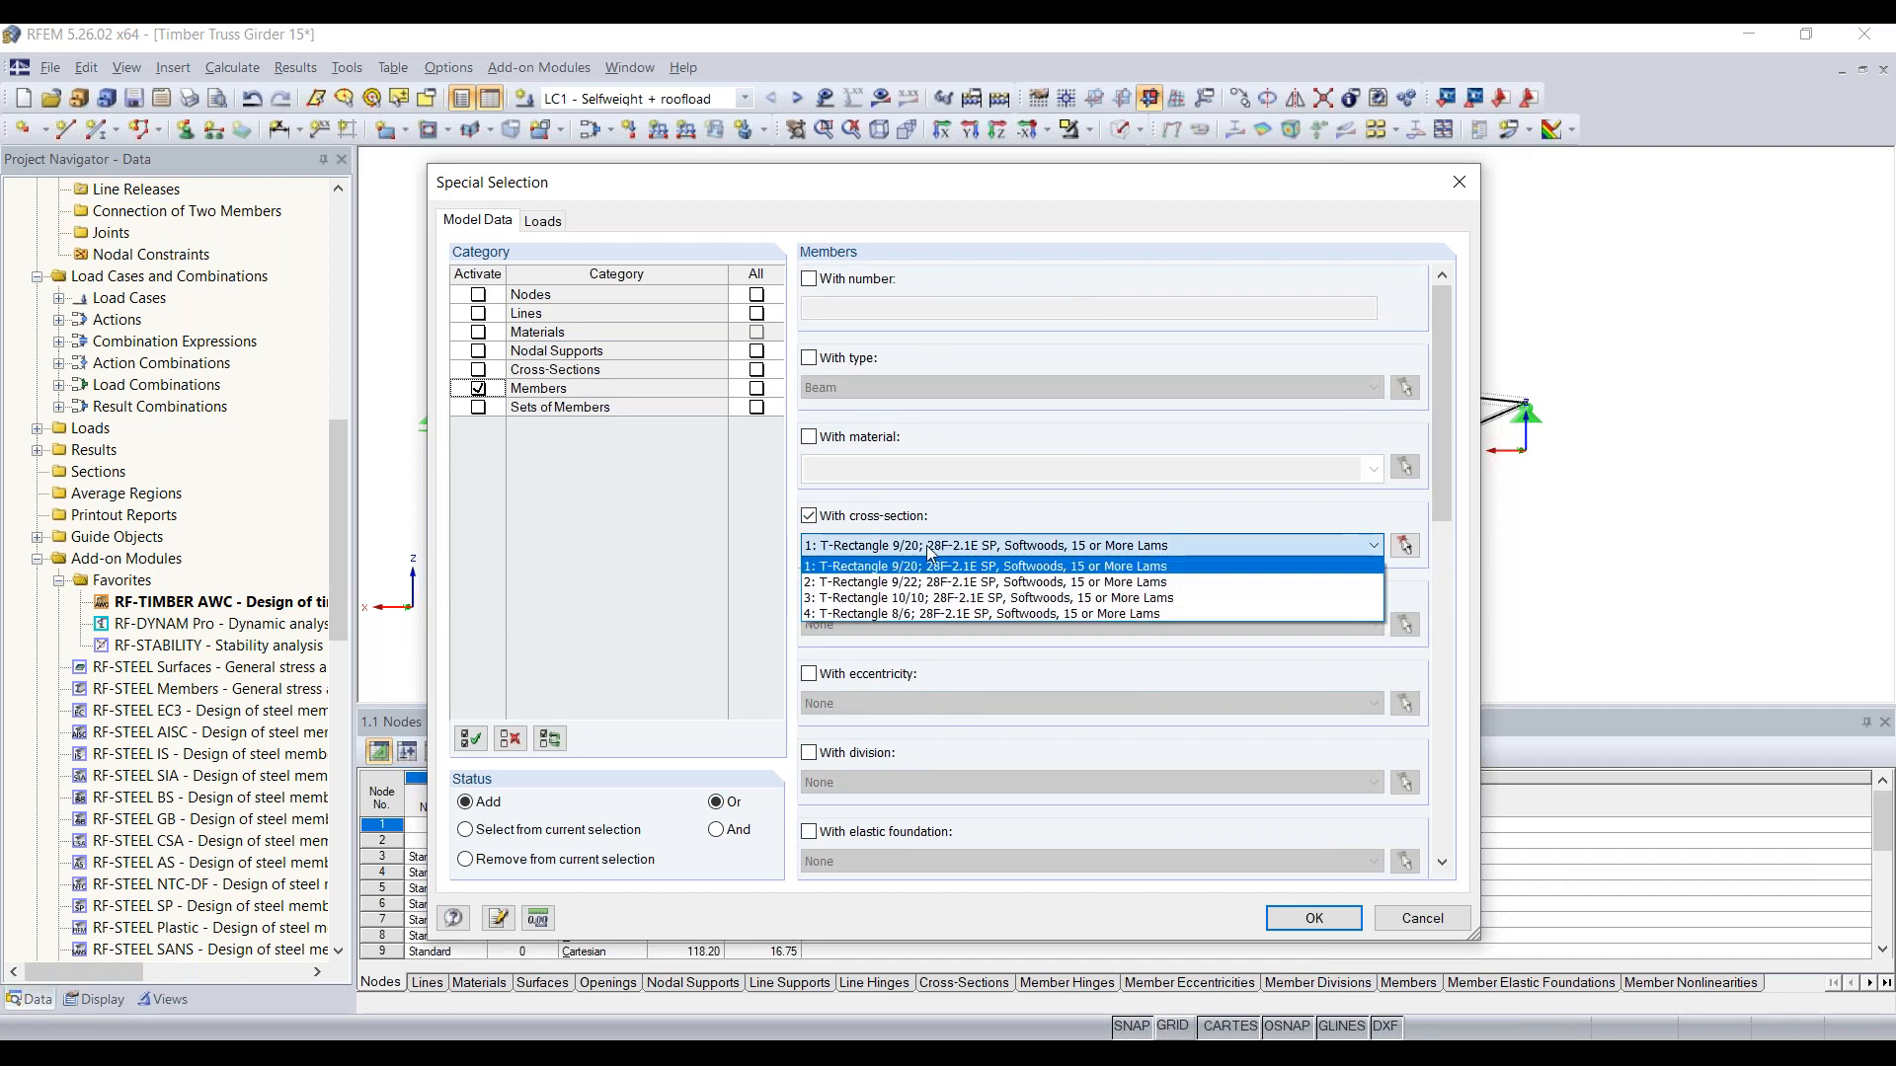
click(970, 598)
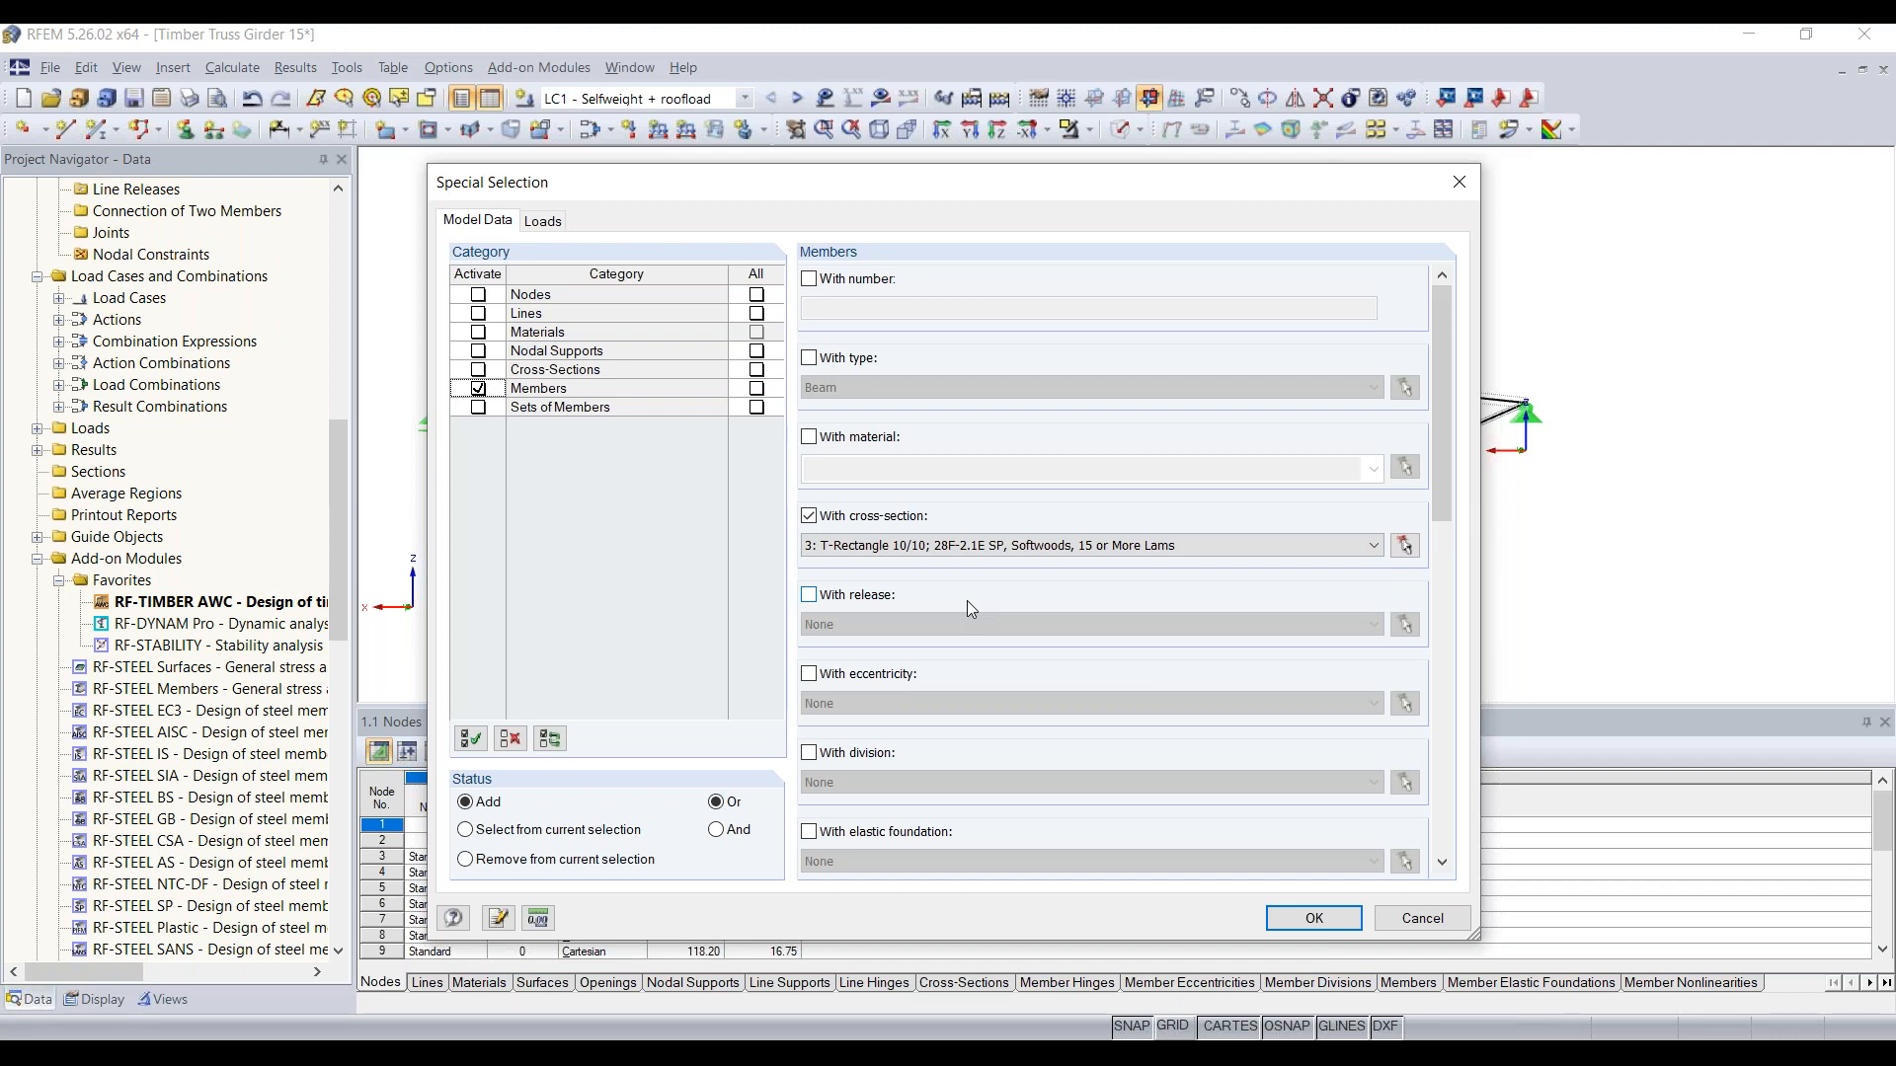
click(990, 549)
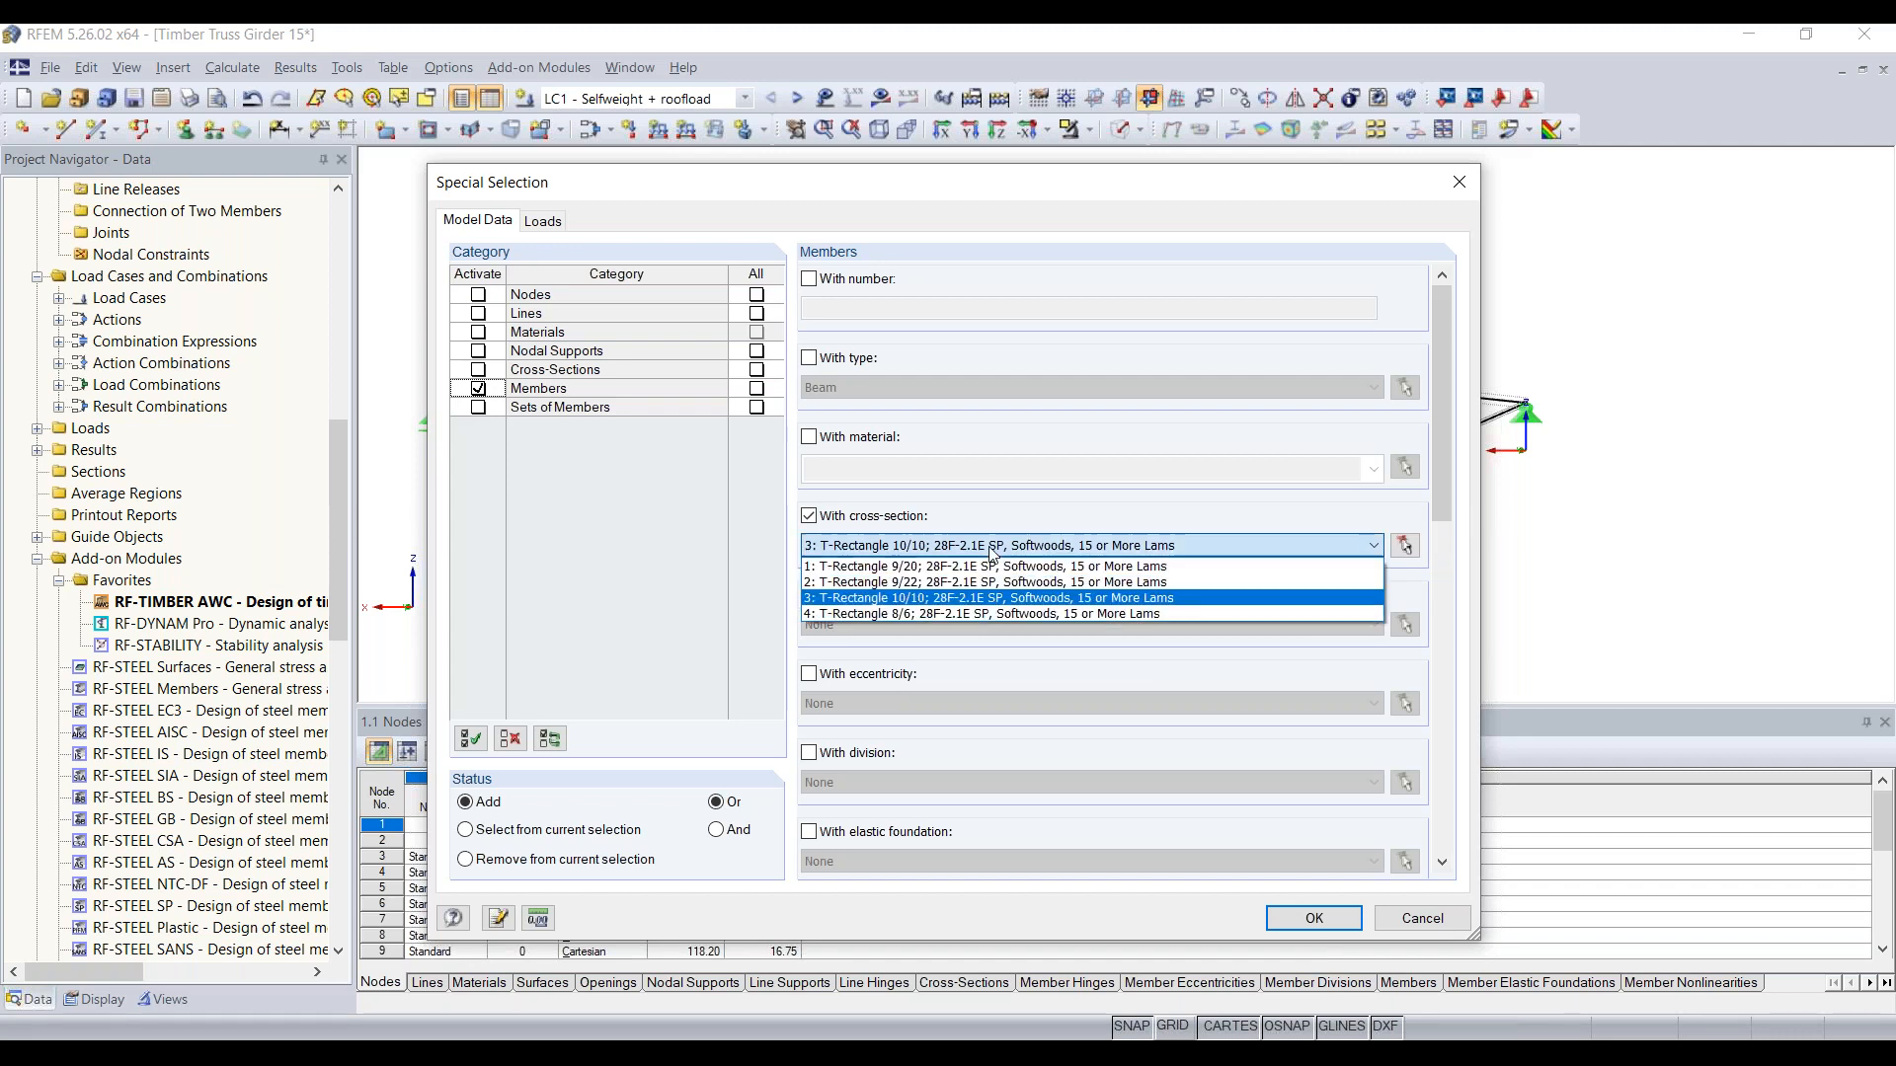
click(990, 551)
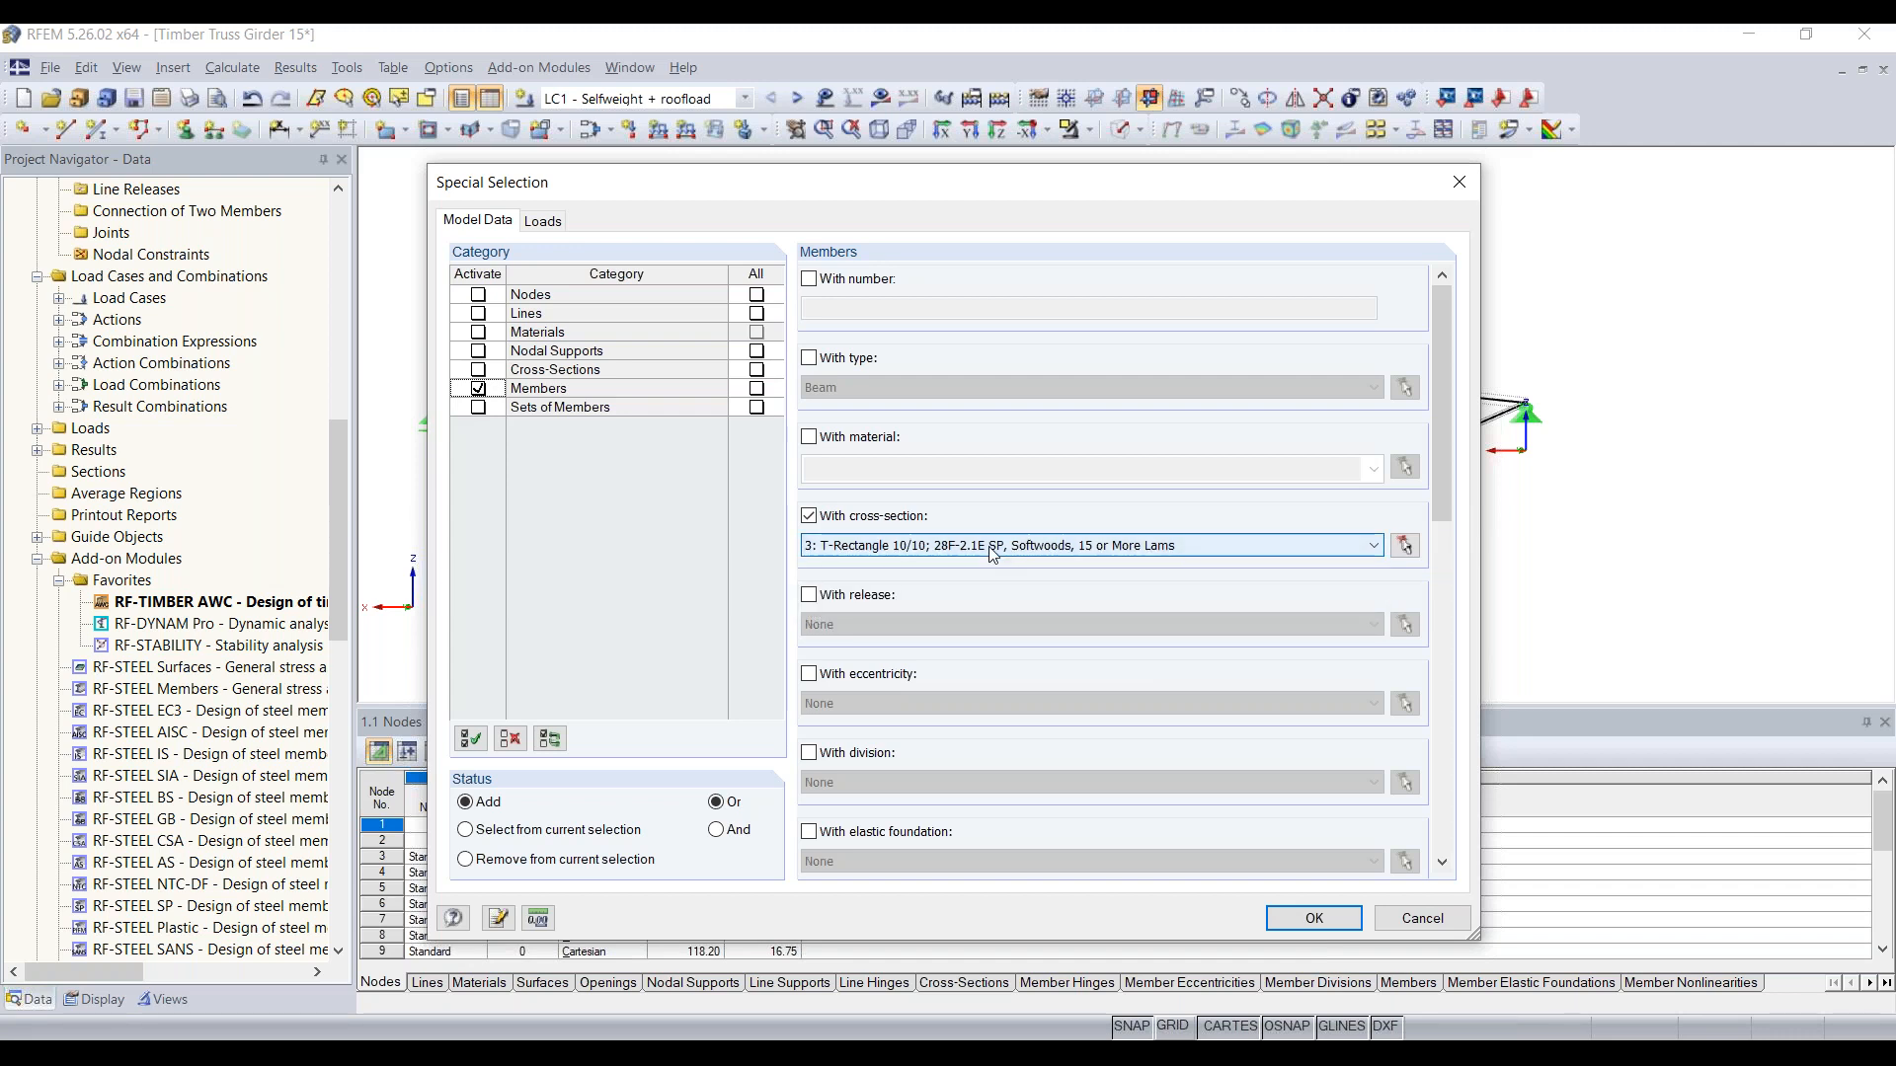
click(1335, 913)
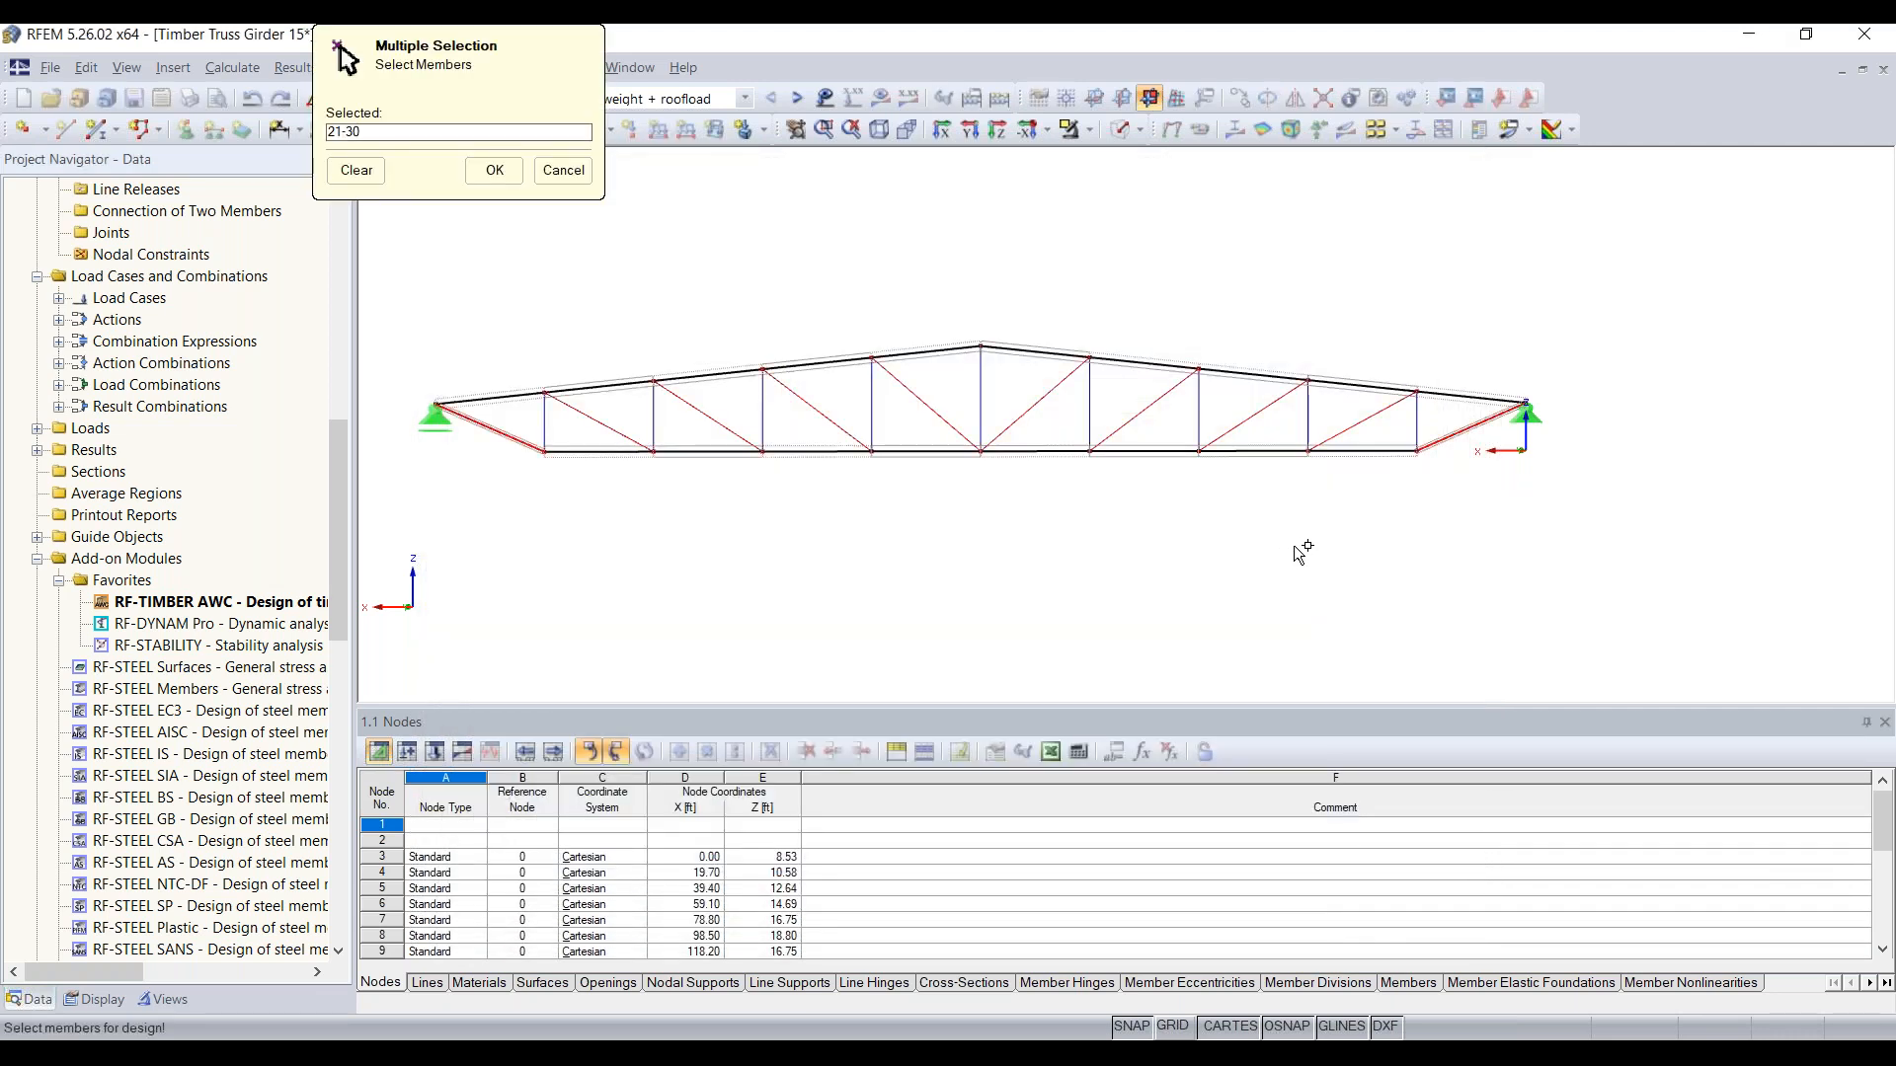
click(493, 170)
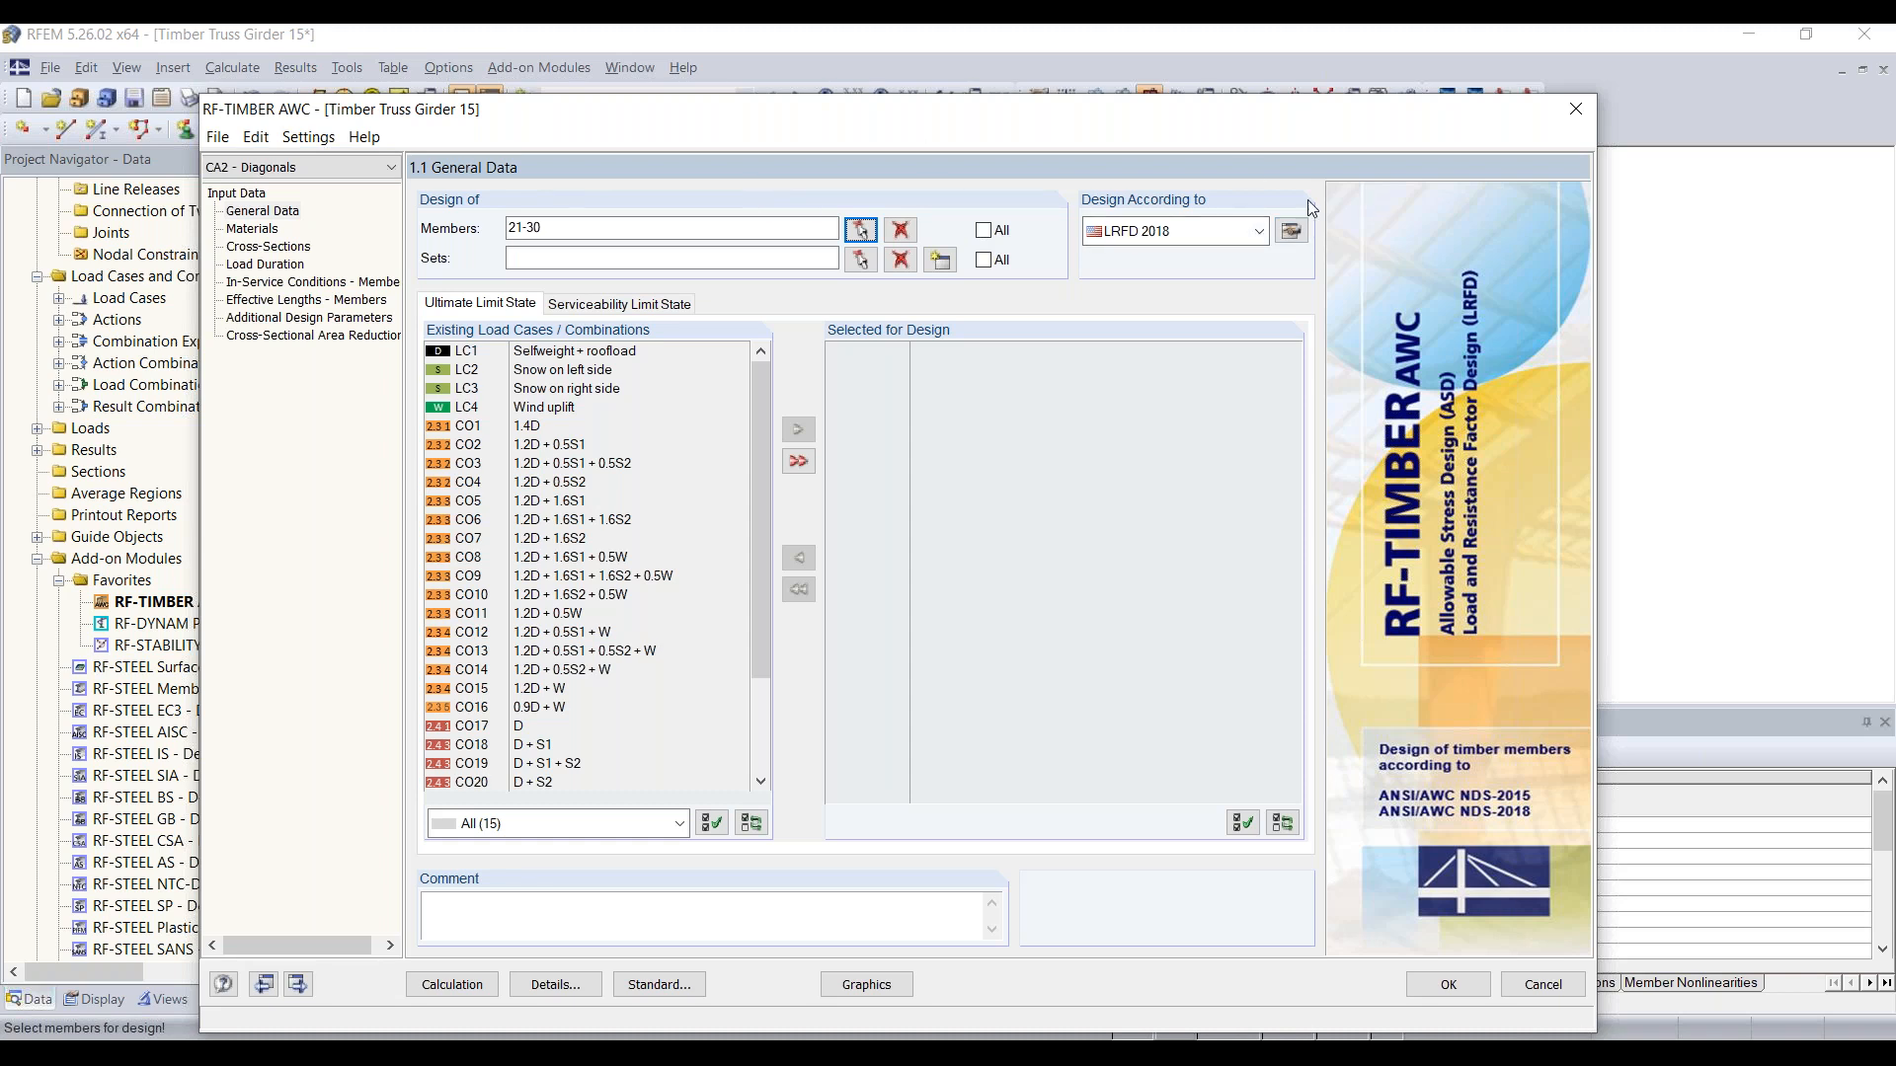
Step: Add load combinations CO1 through CO16 to the ultimate limit state design of the Diagonals case
click(547, 427)
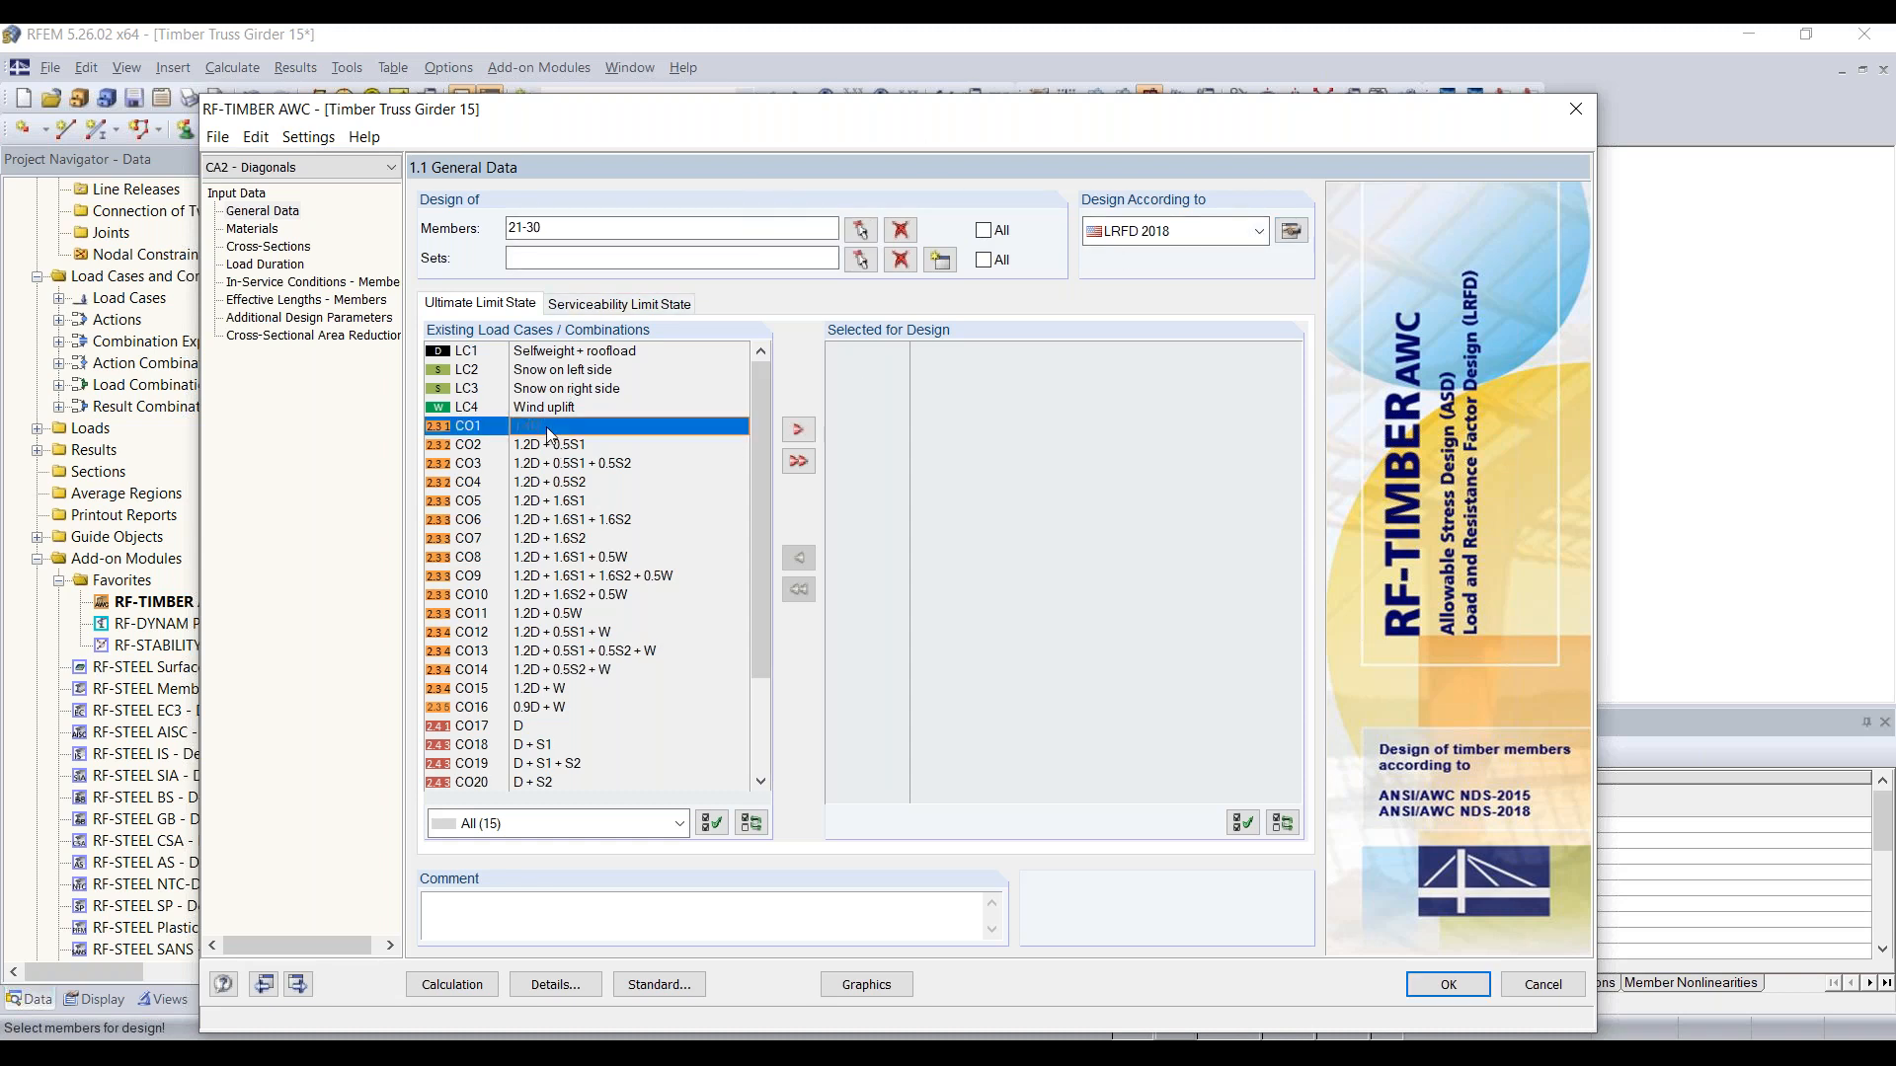
shift+click(555, 708)
click(799, 428)
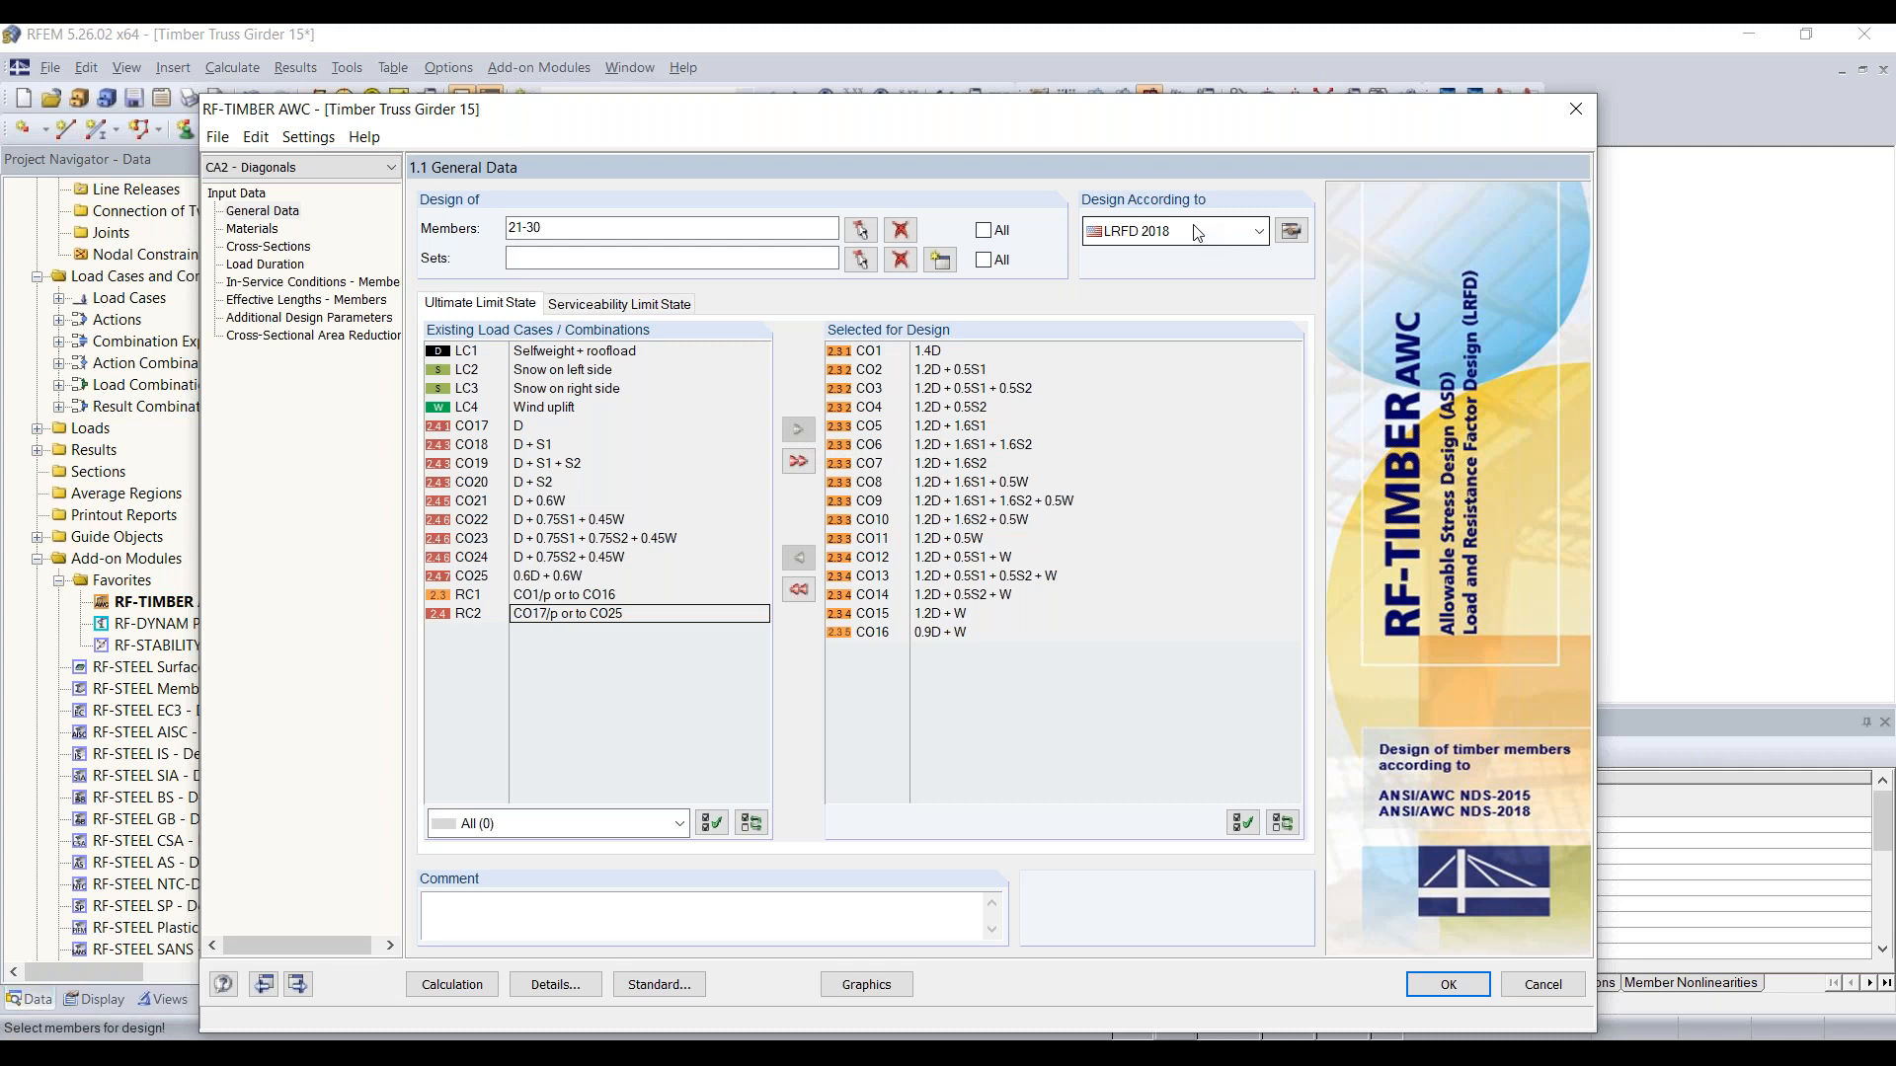
Step: Go through the Diagonals case's input tables from materials to cross-sectional area reduction, and run the design calculation
click(259, 230)
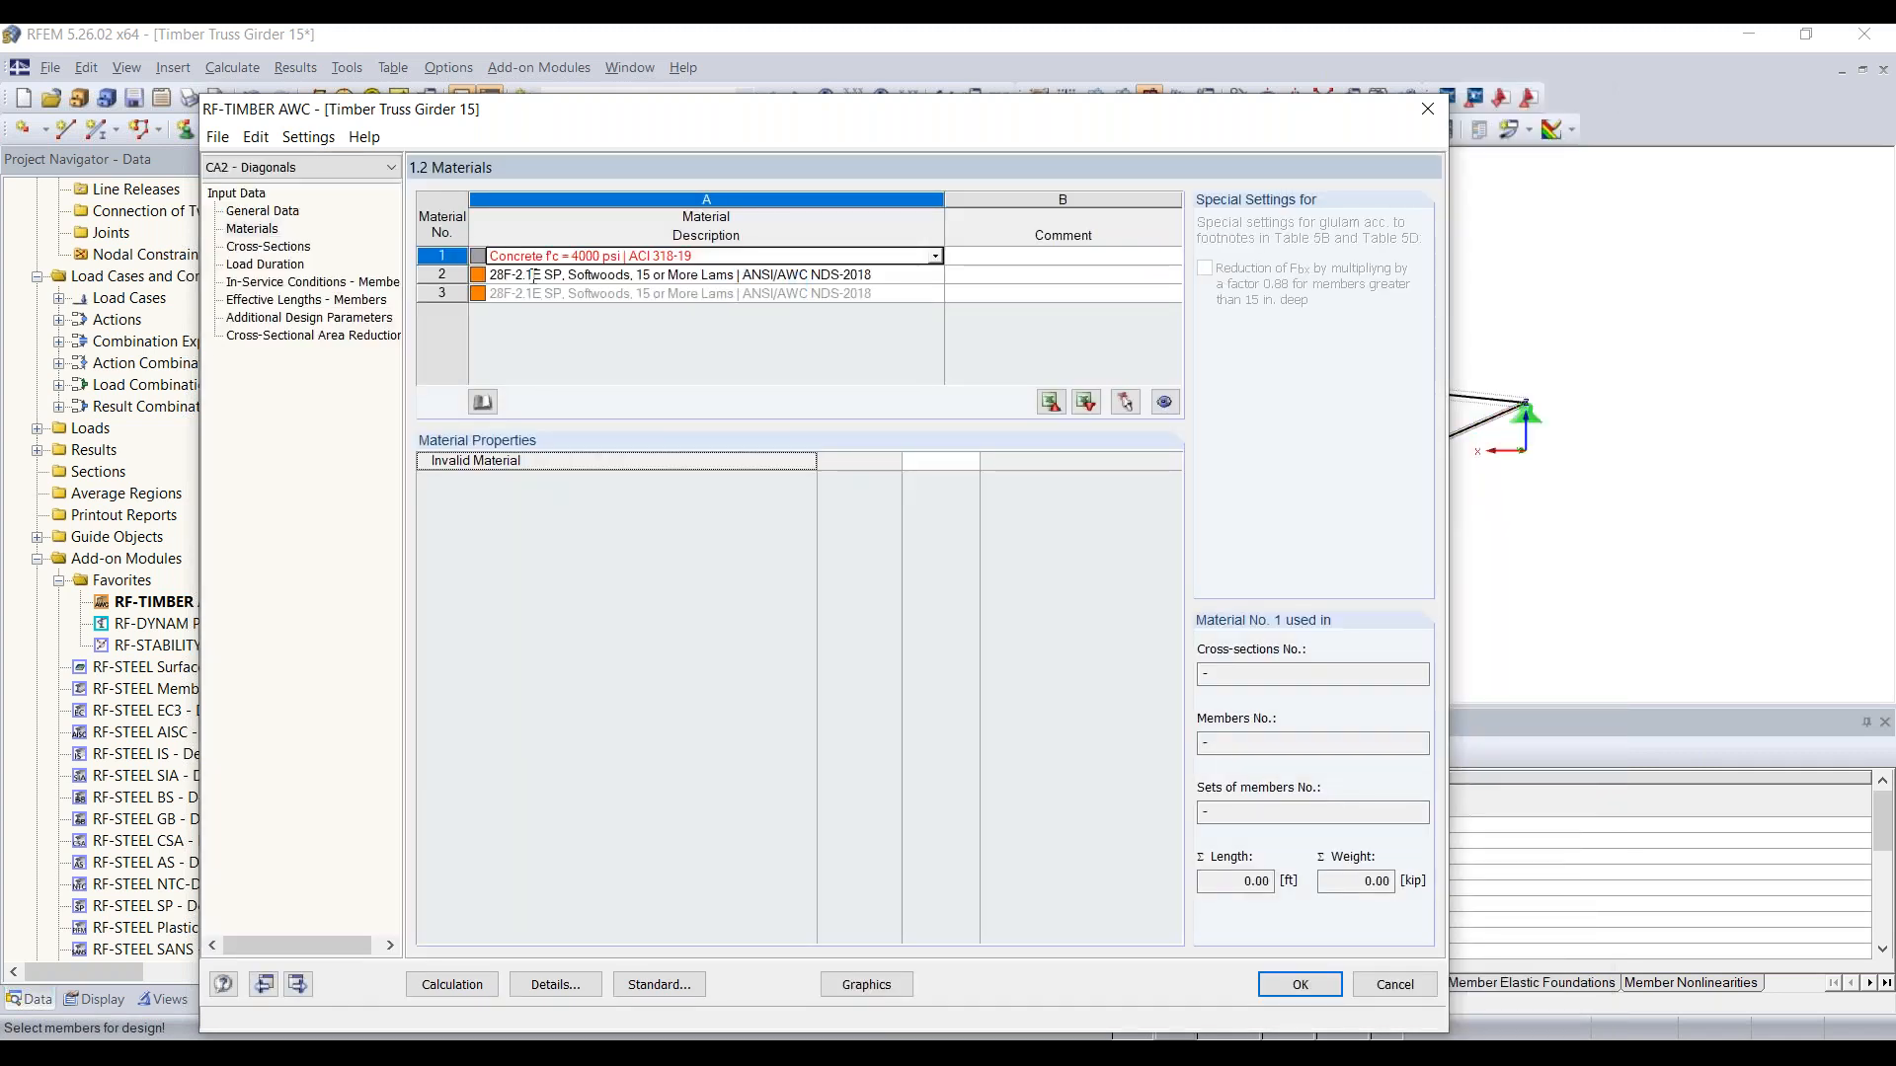
click(247, 247)
click(262, 265)
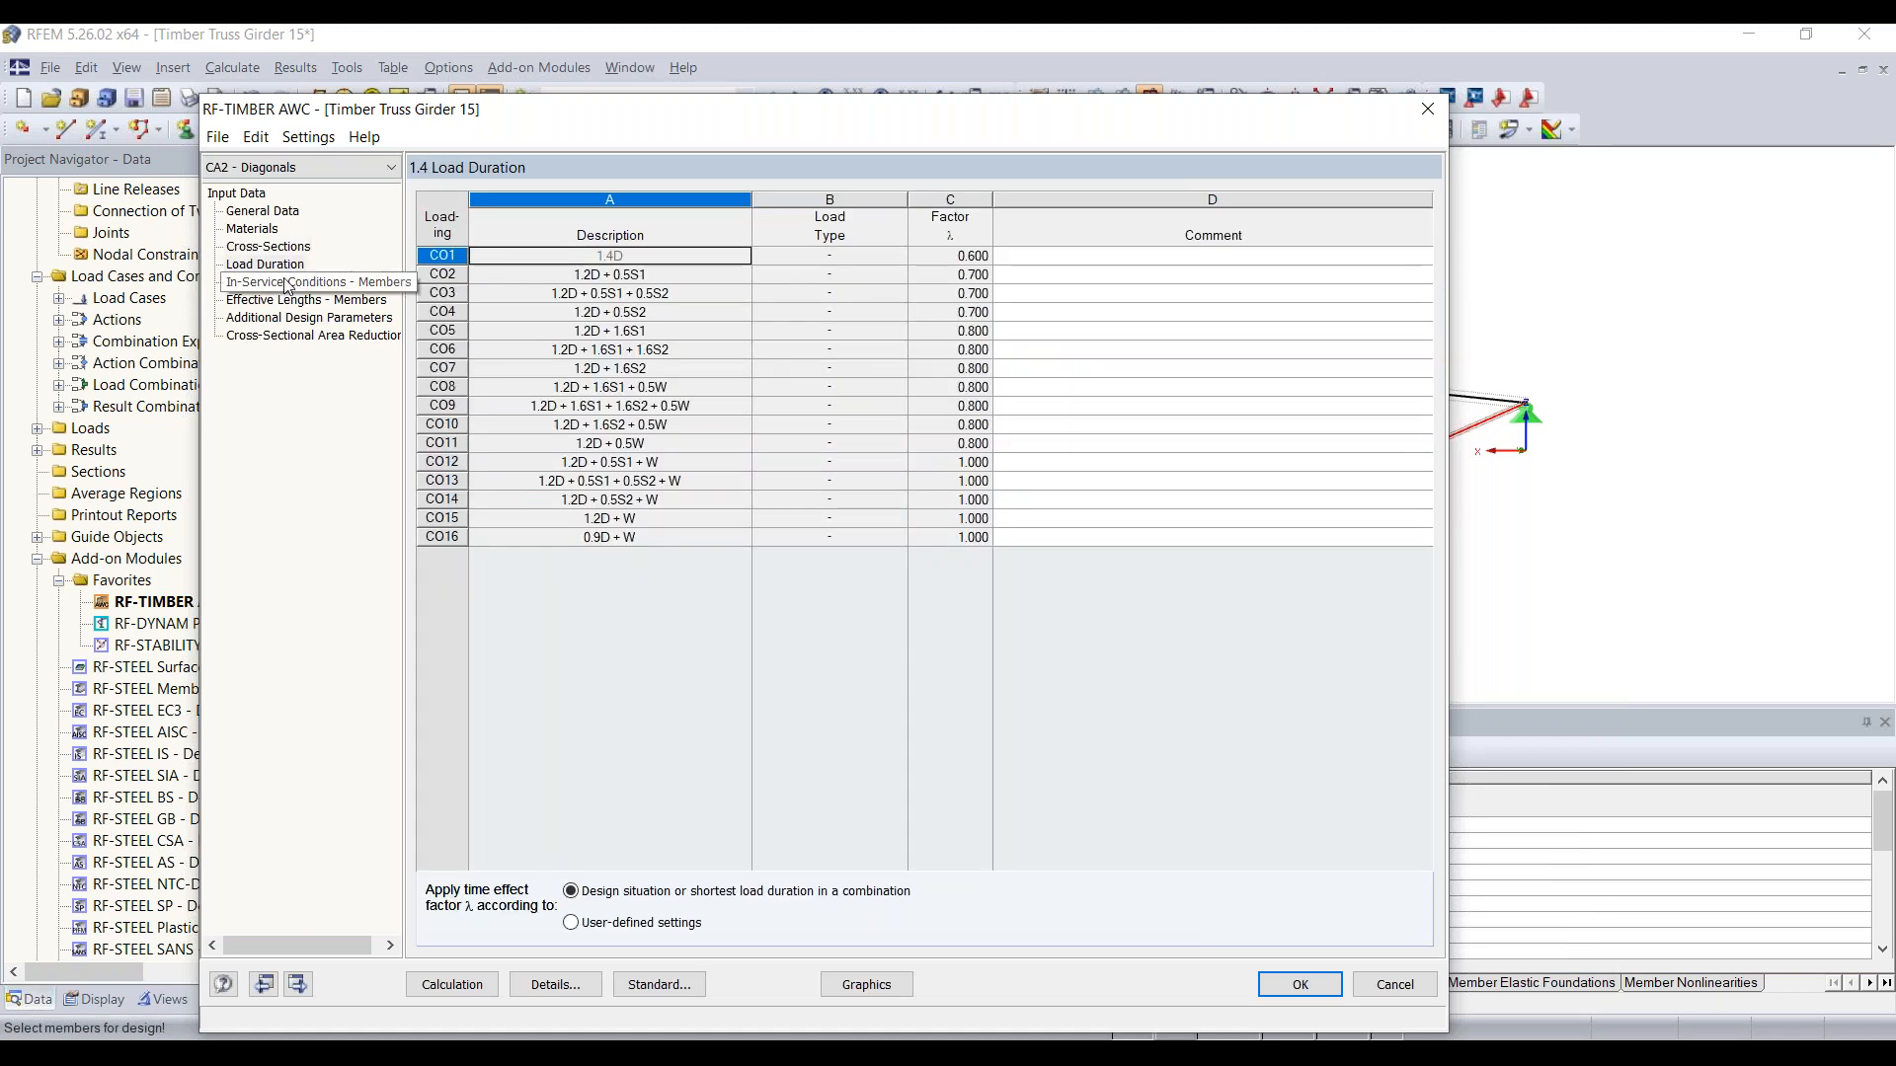
click(286, 283)
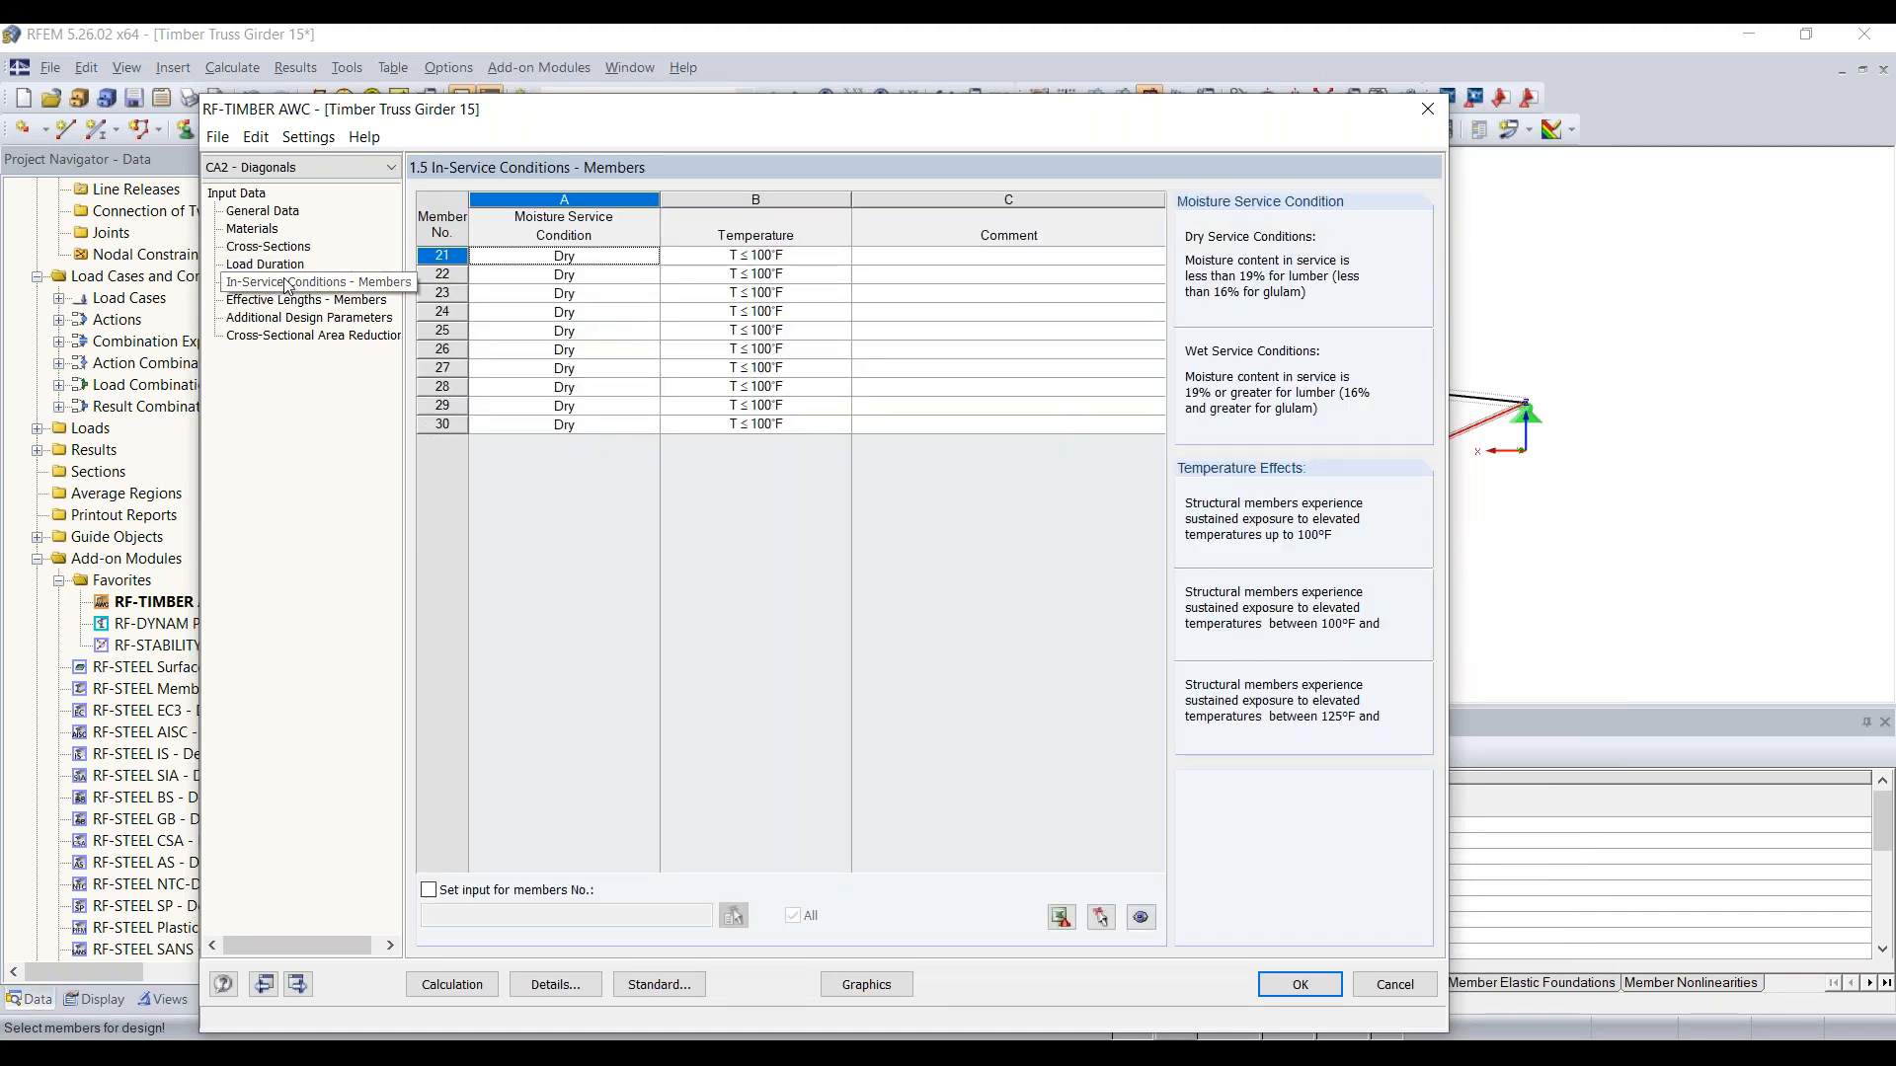
click(296, 299)
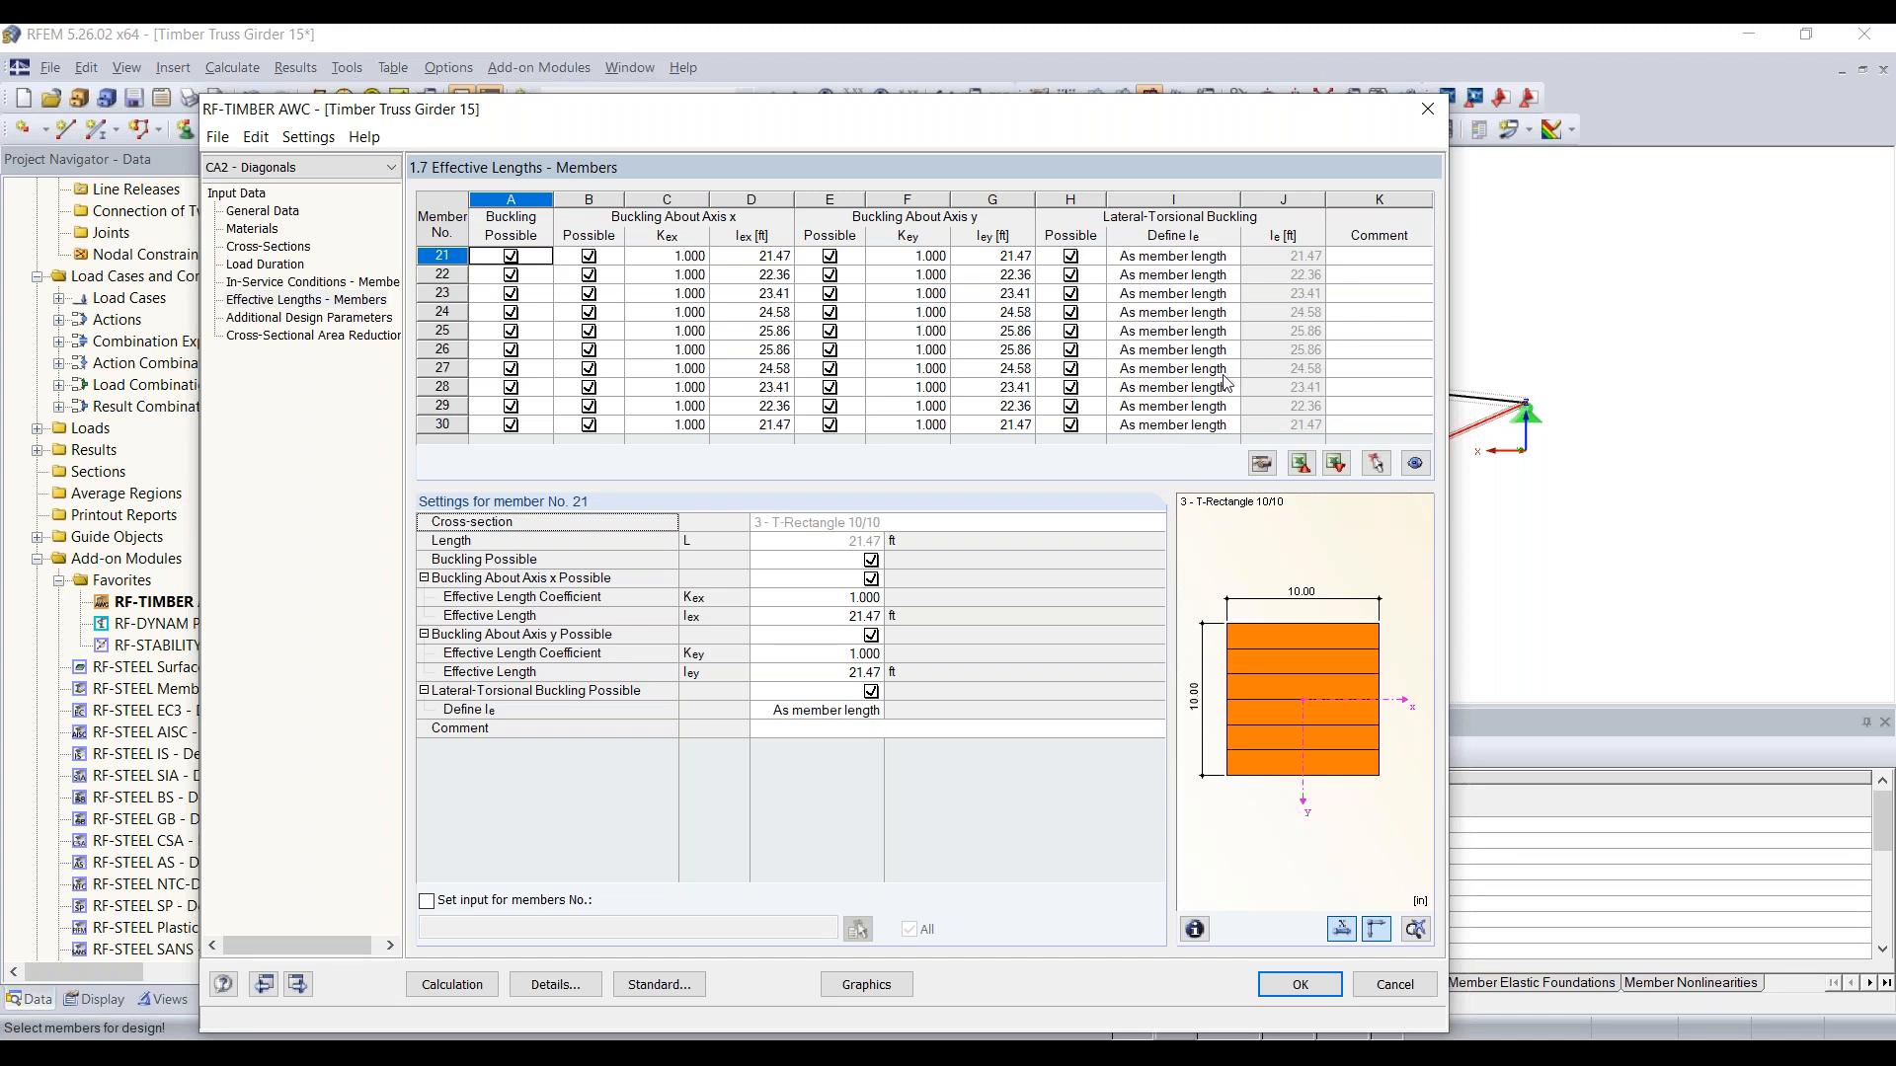
click(316, 319)
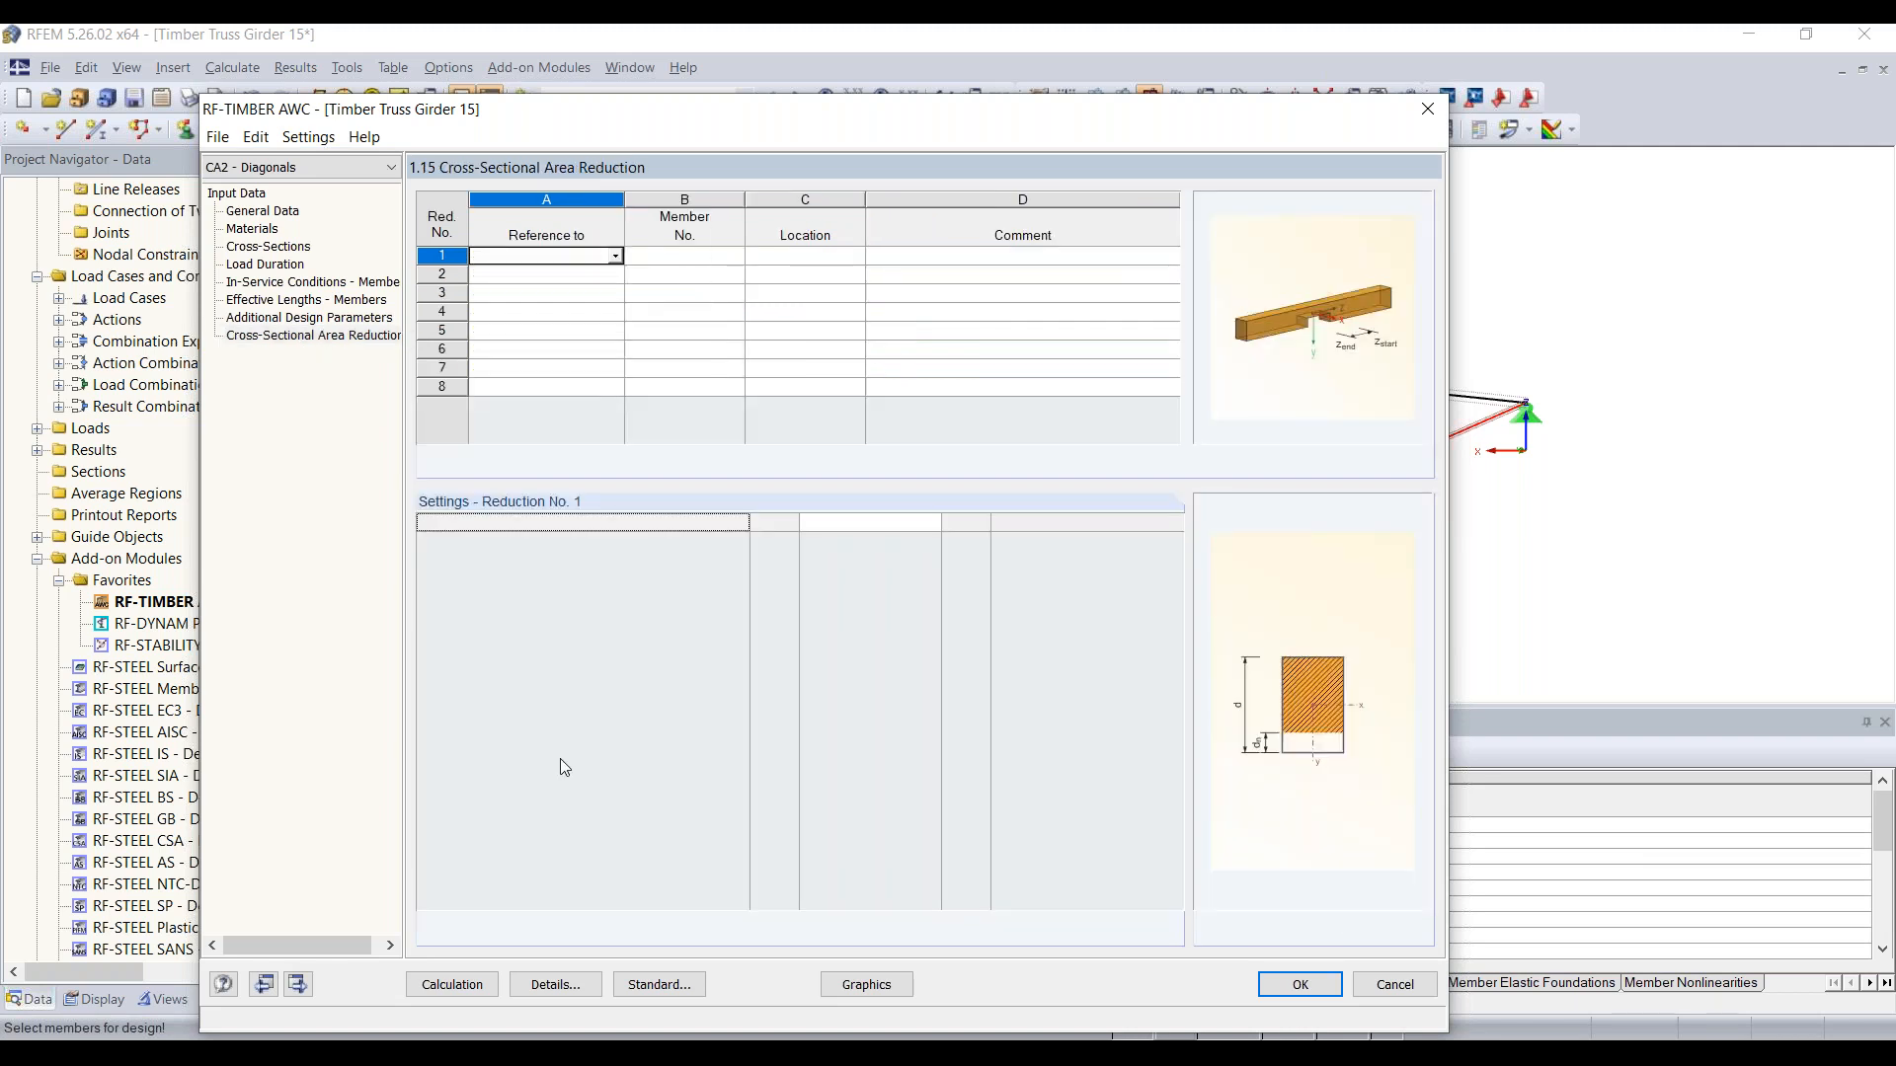
click(442, 986)
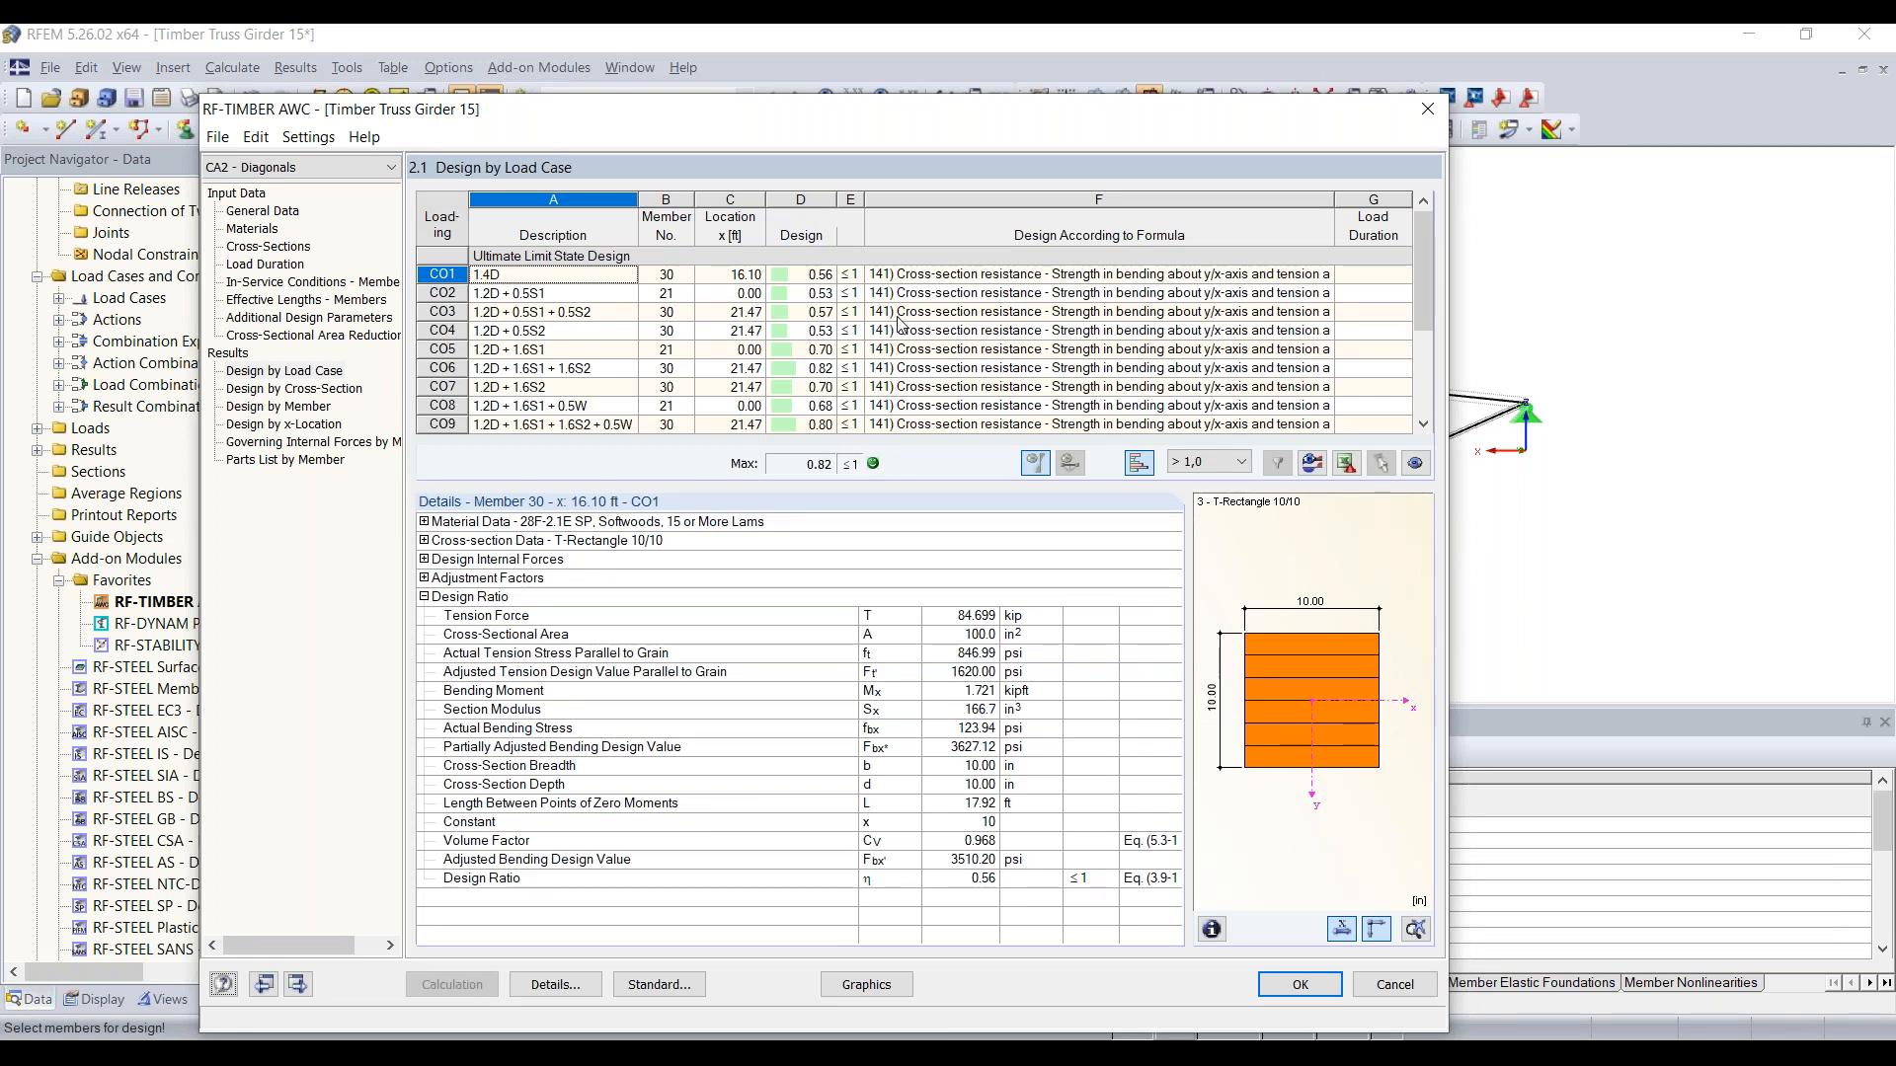
Step: Look through the design ratios by load case and filter the table to the maximum ratio only
scroll(900, 322, down, 5)
scroll(900, 322, down, 1)
scroll(901, 322, up, 7)
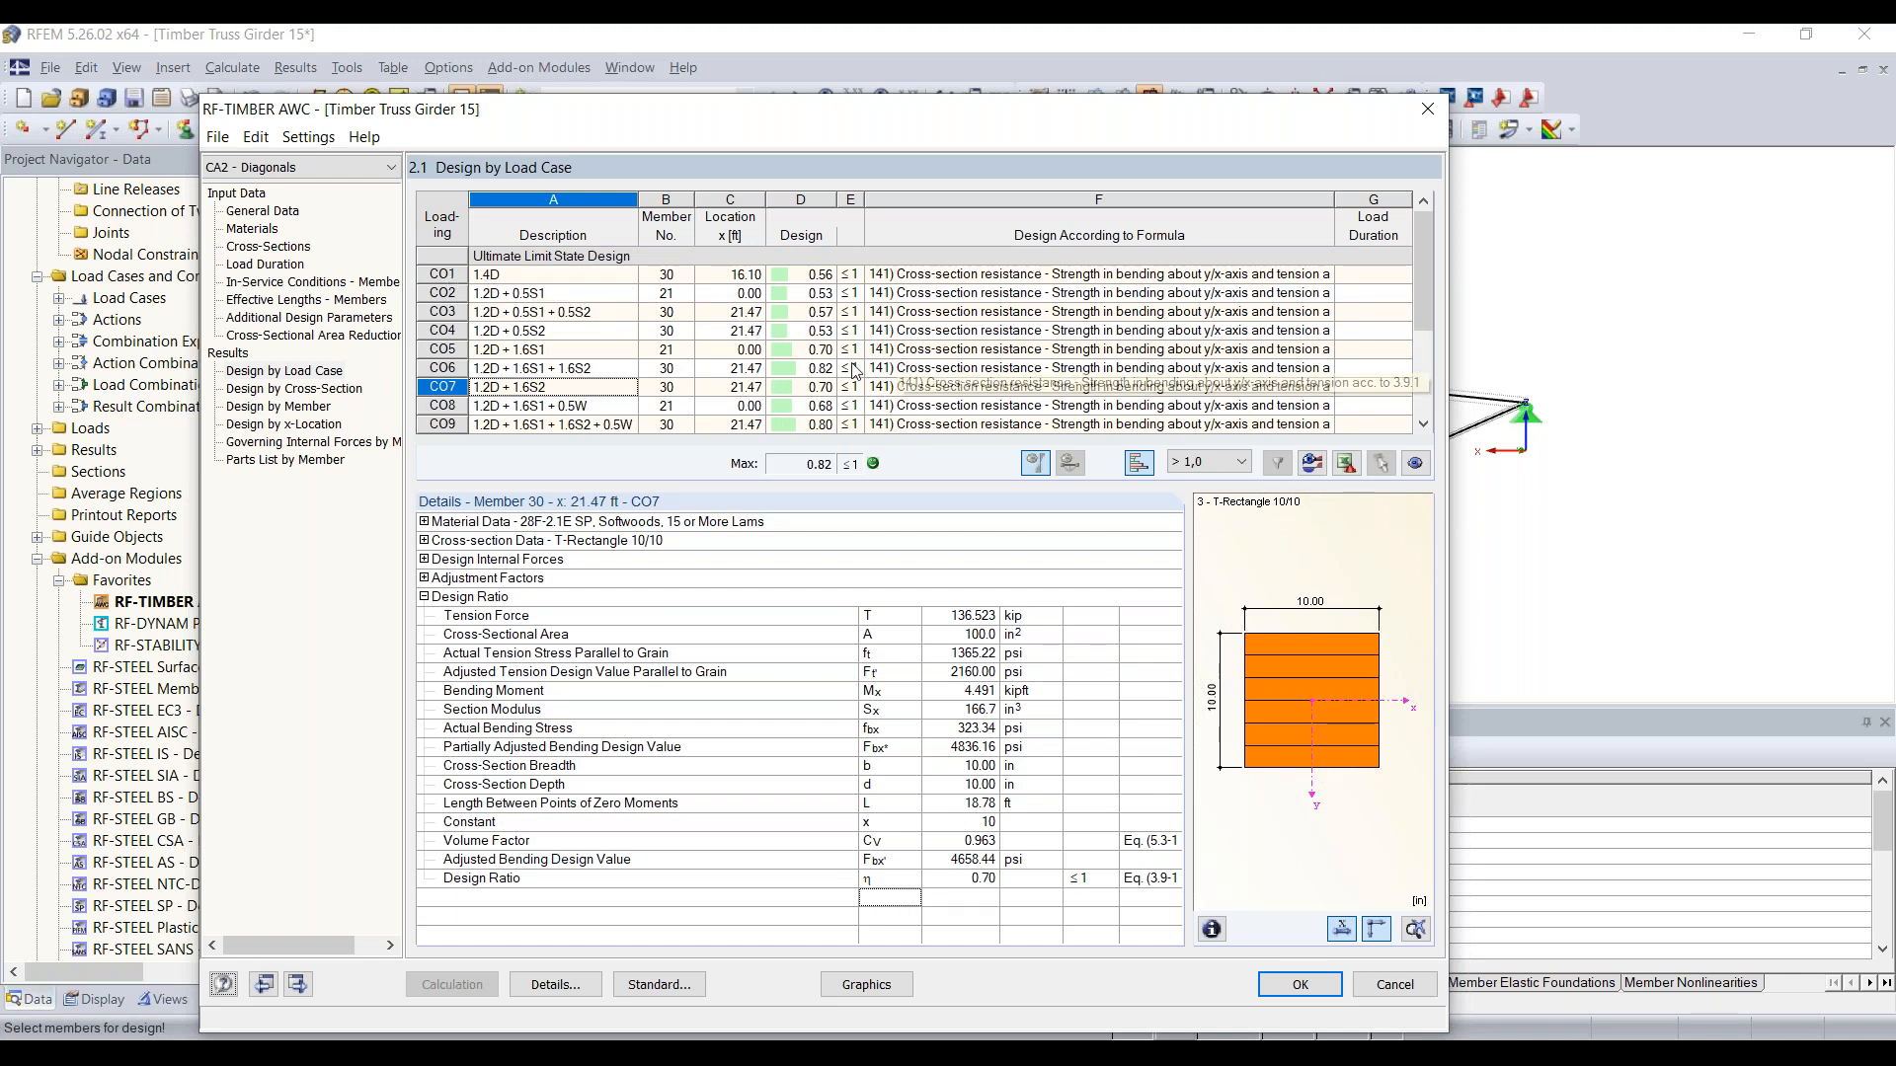
click(1228, 466)
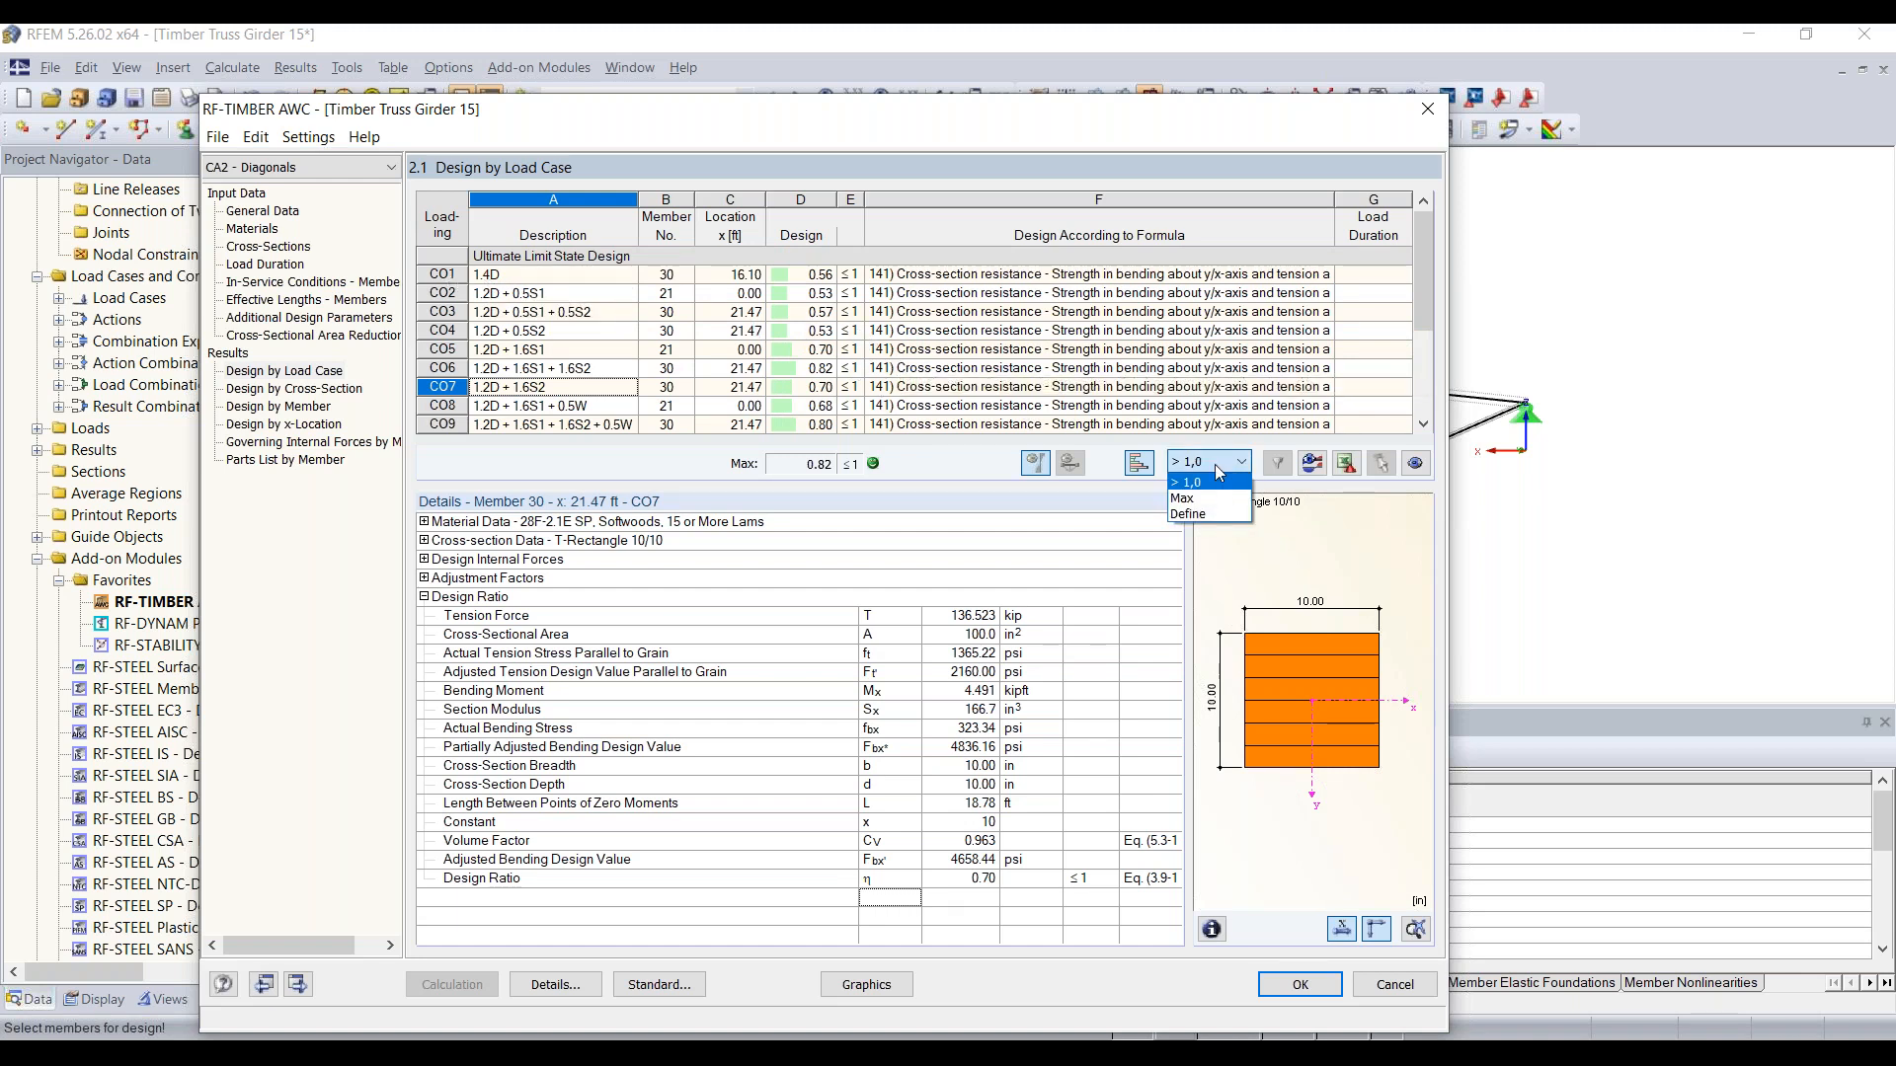
click(1209, 498)
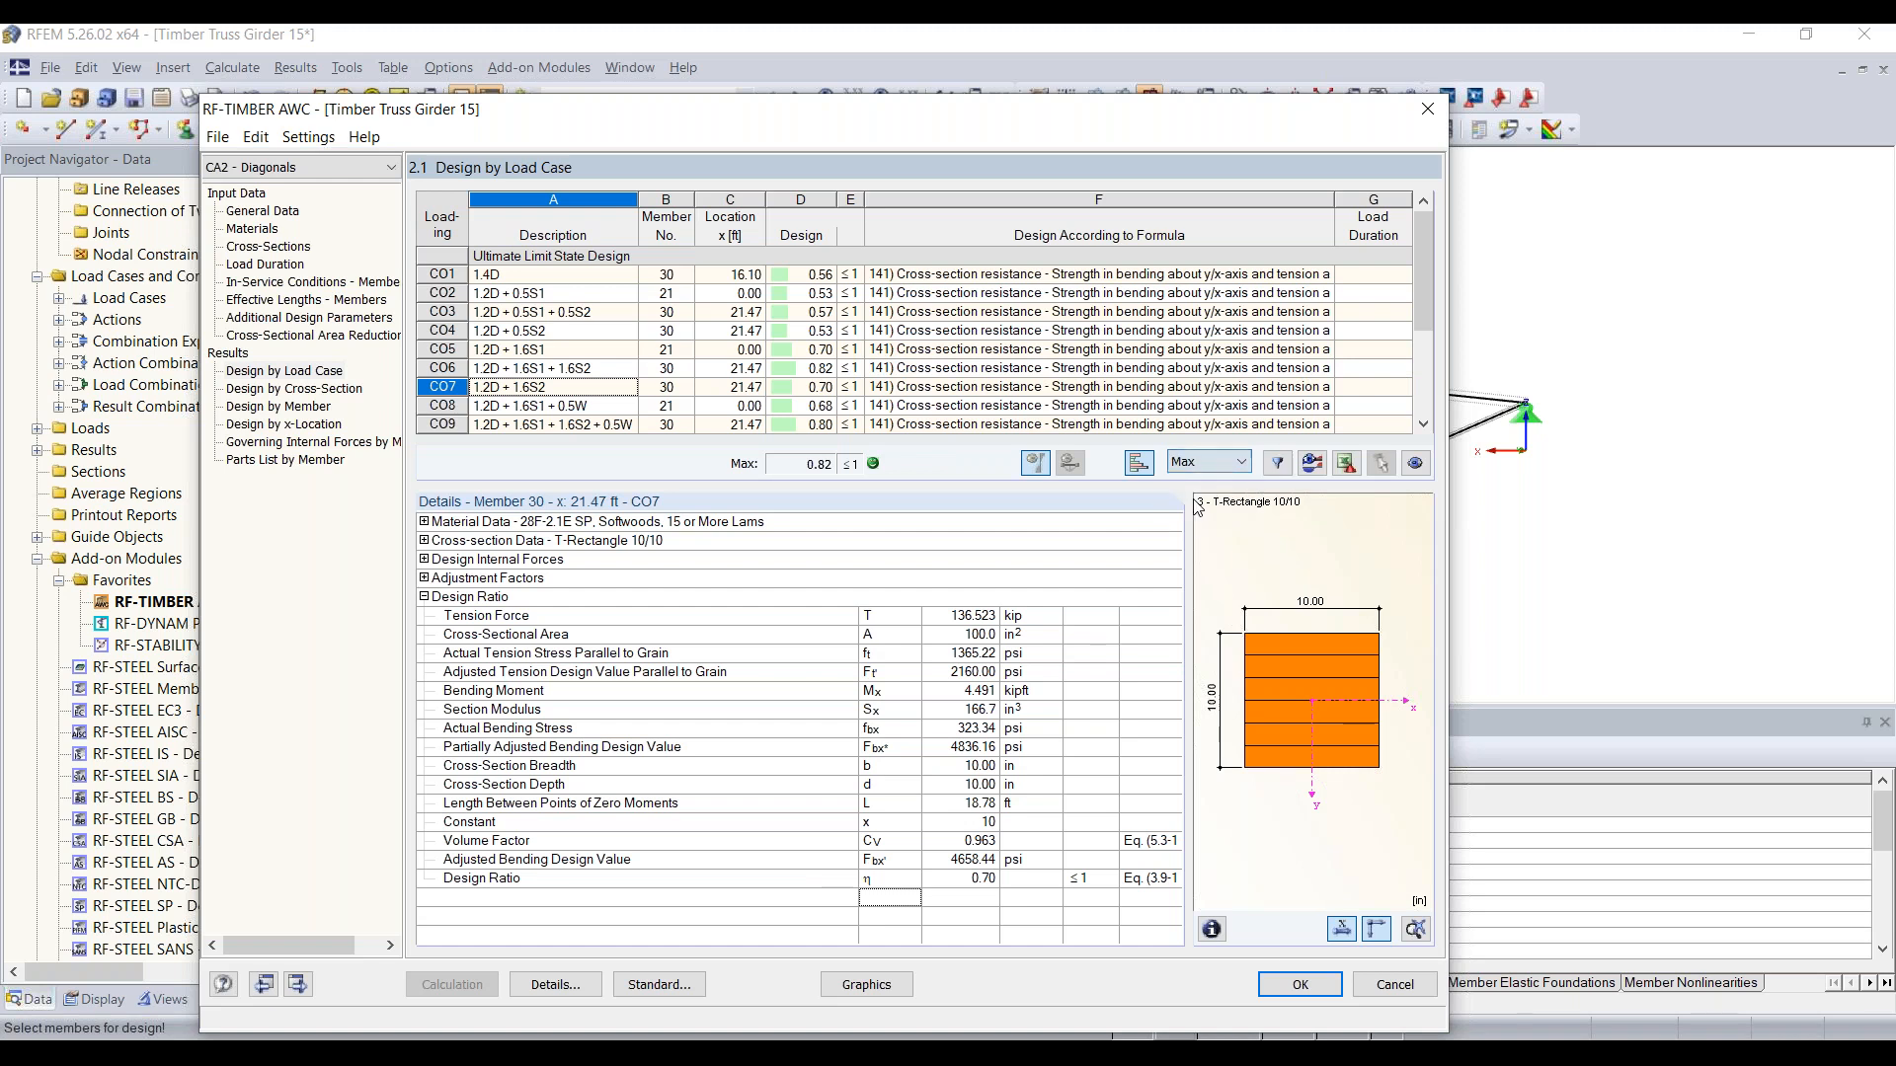
click(1277, 464)
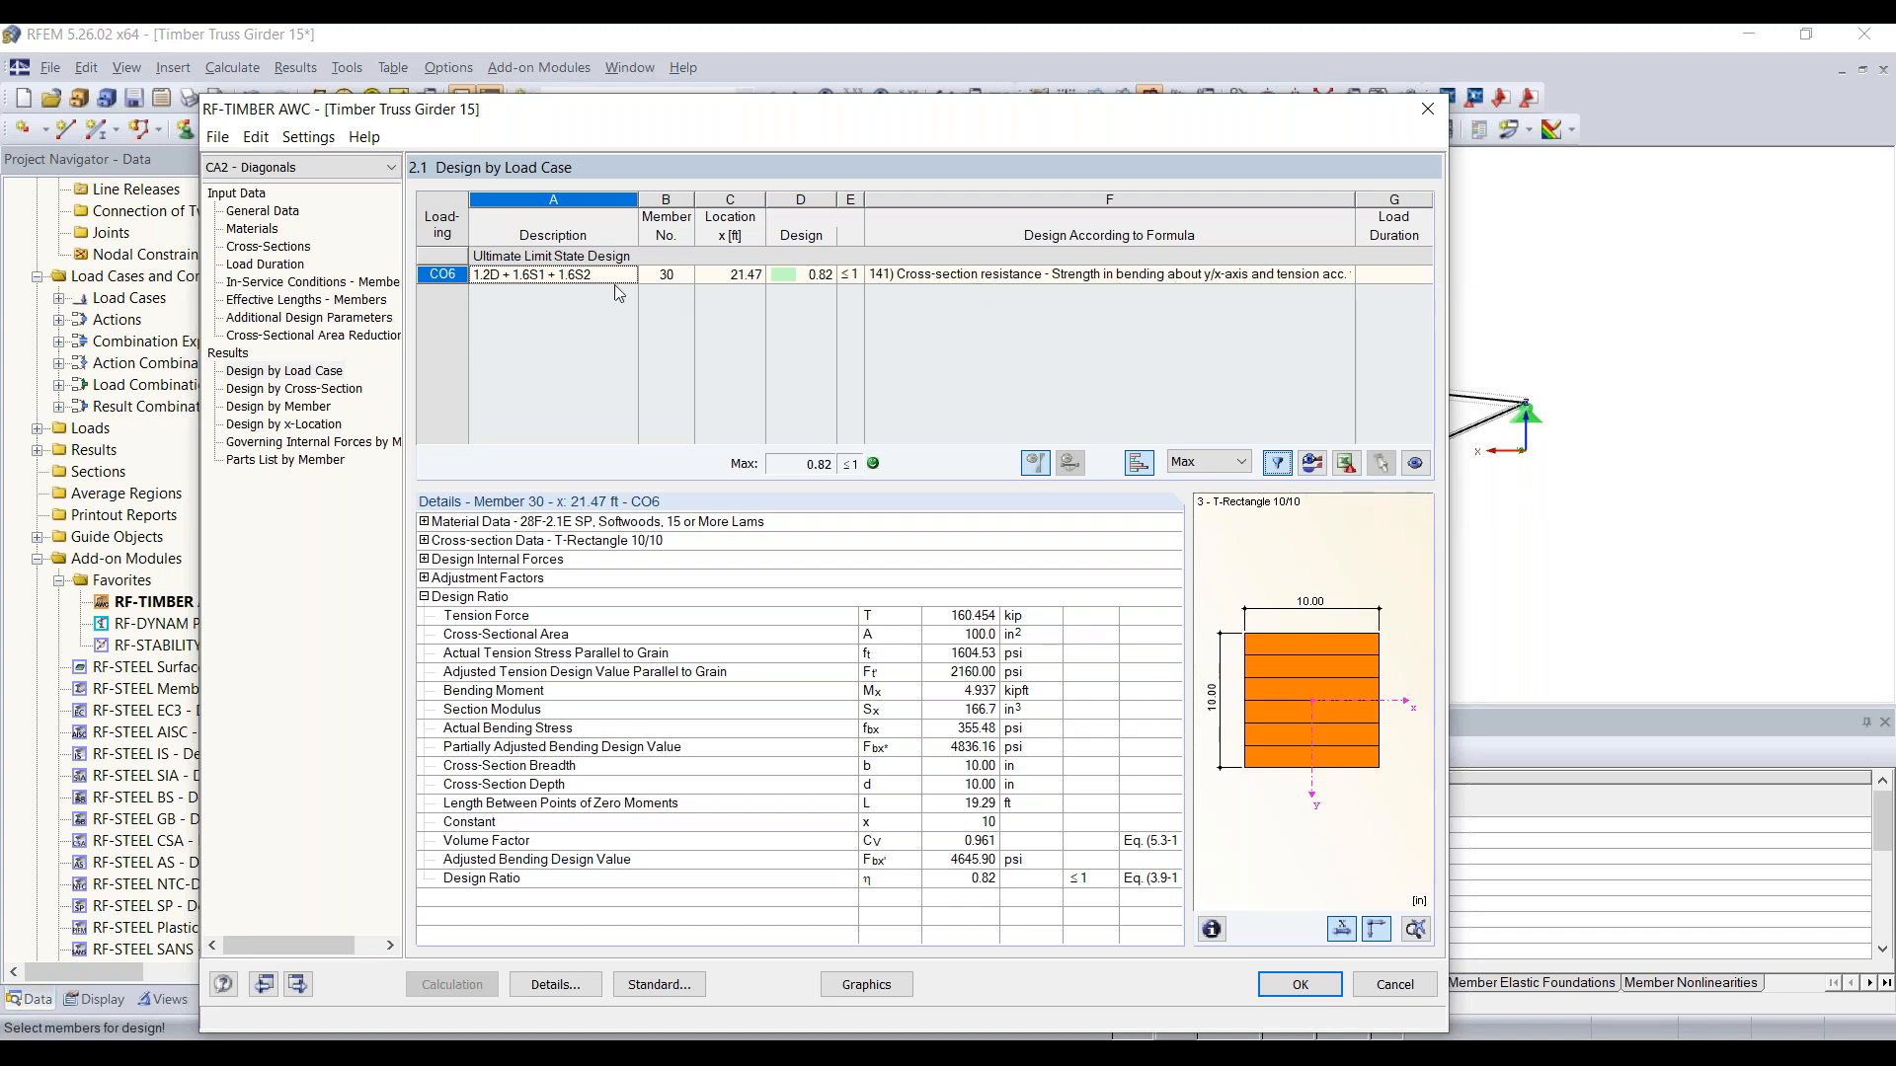
Step: Locate the governing diagonal from the filtered result row in the truss model, moving the module window out of the way
click(437, 275)
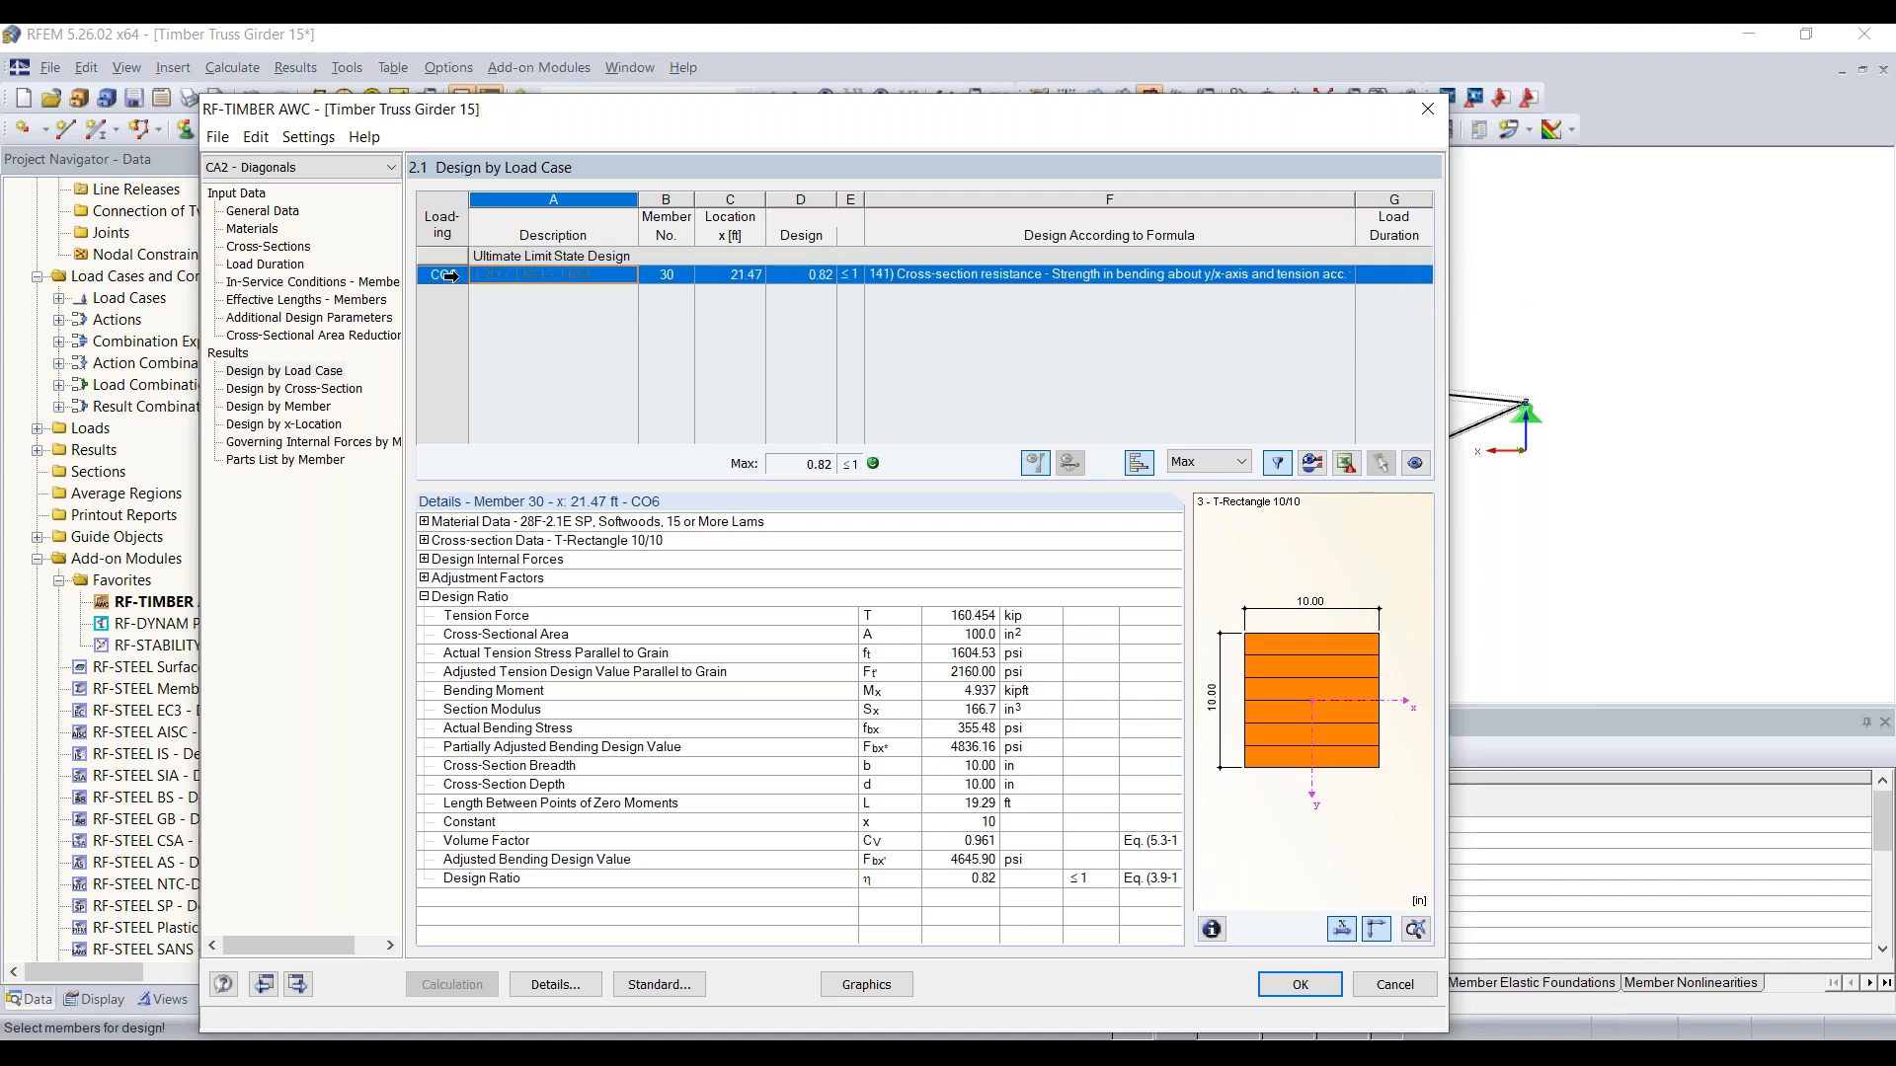
click(668, 274)
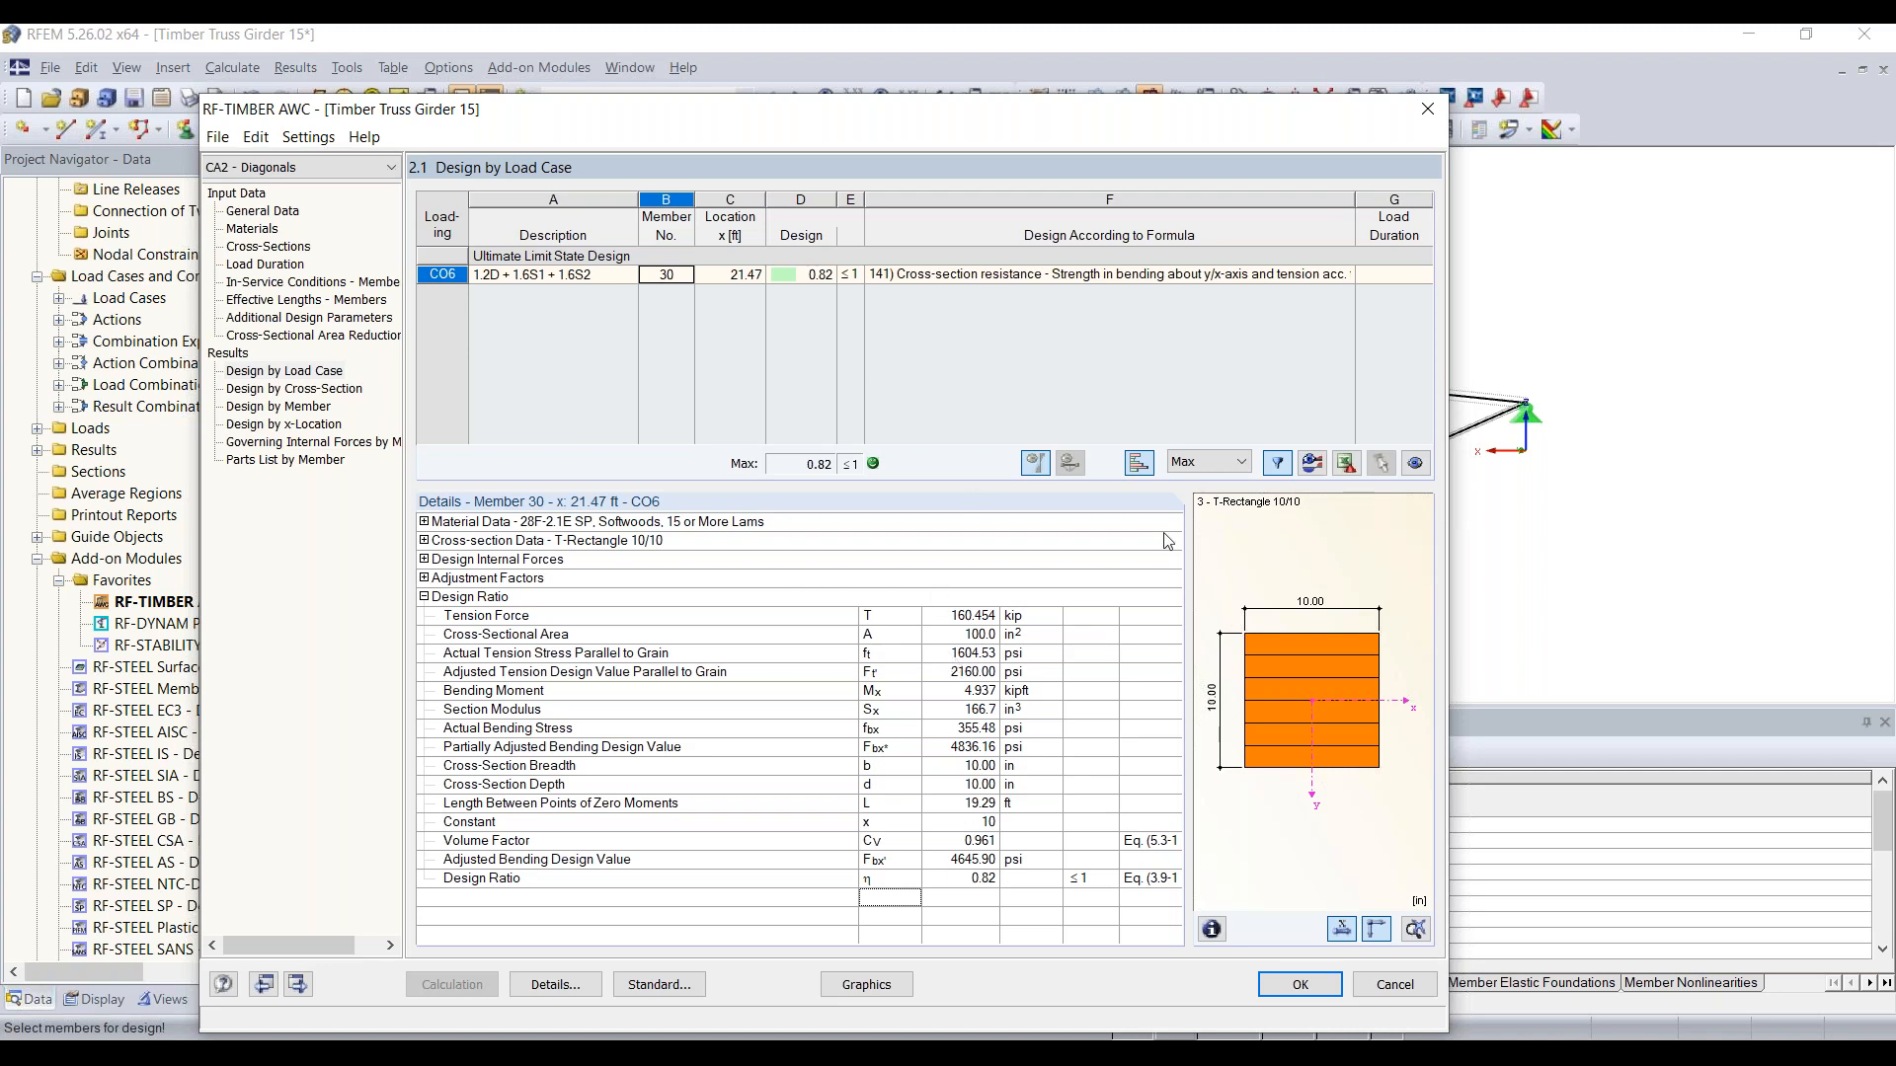
drag(996, 103, 1022, 354)
click(812, 526)
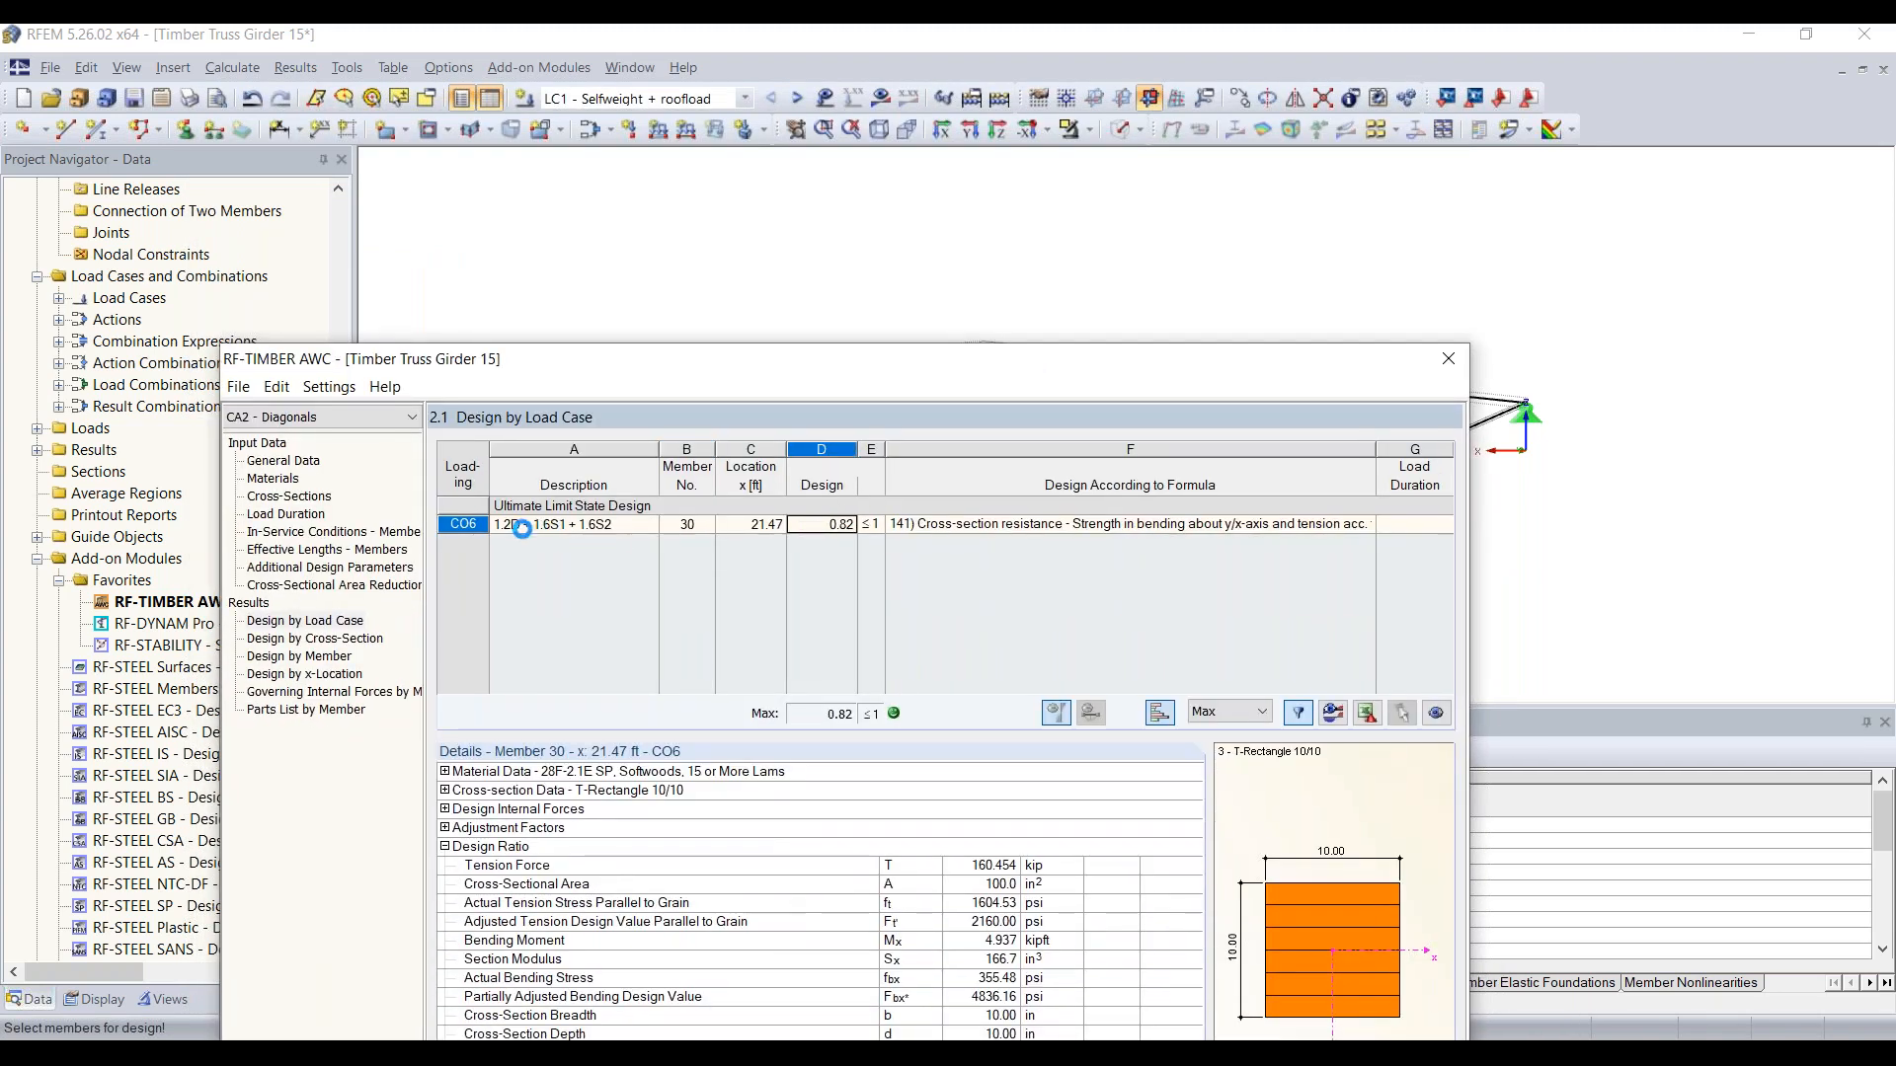
click(680, 527)
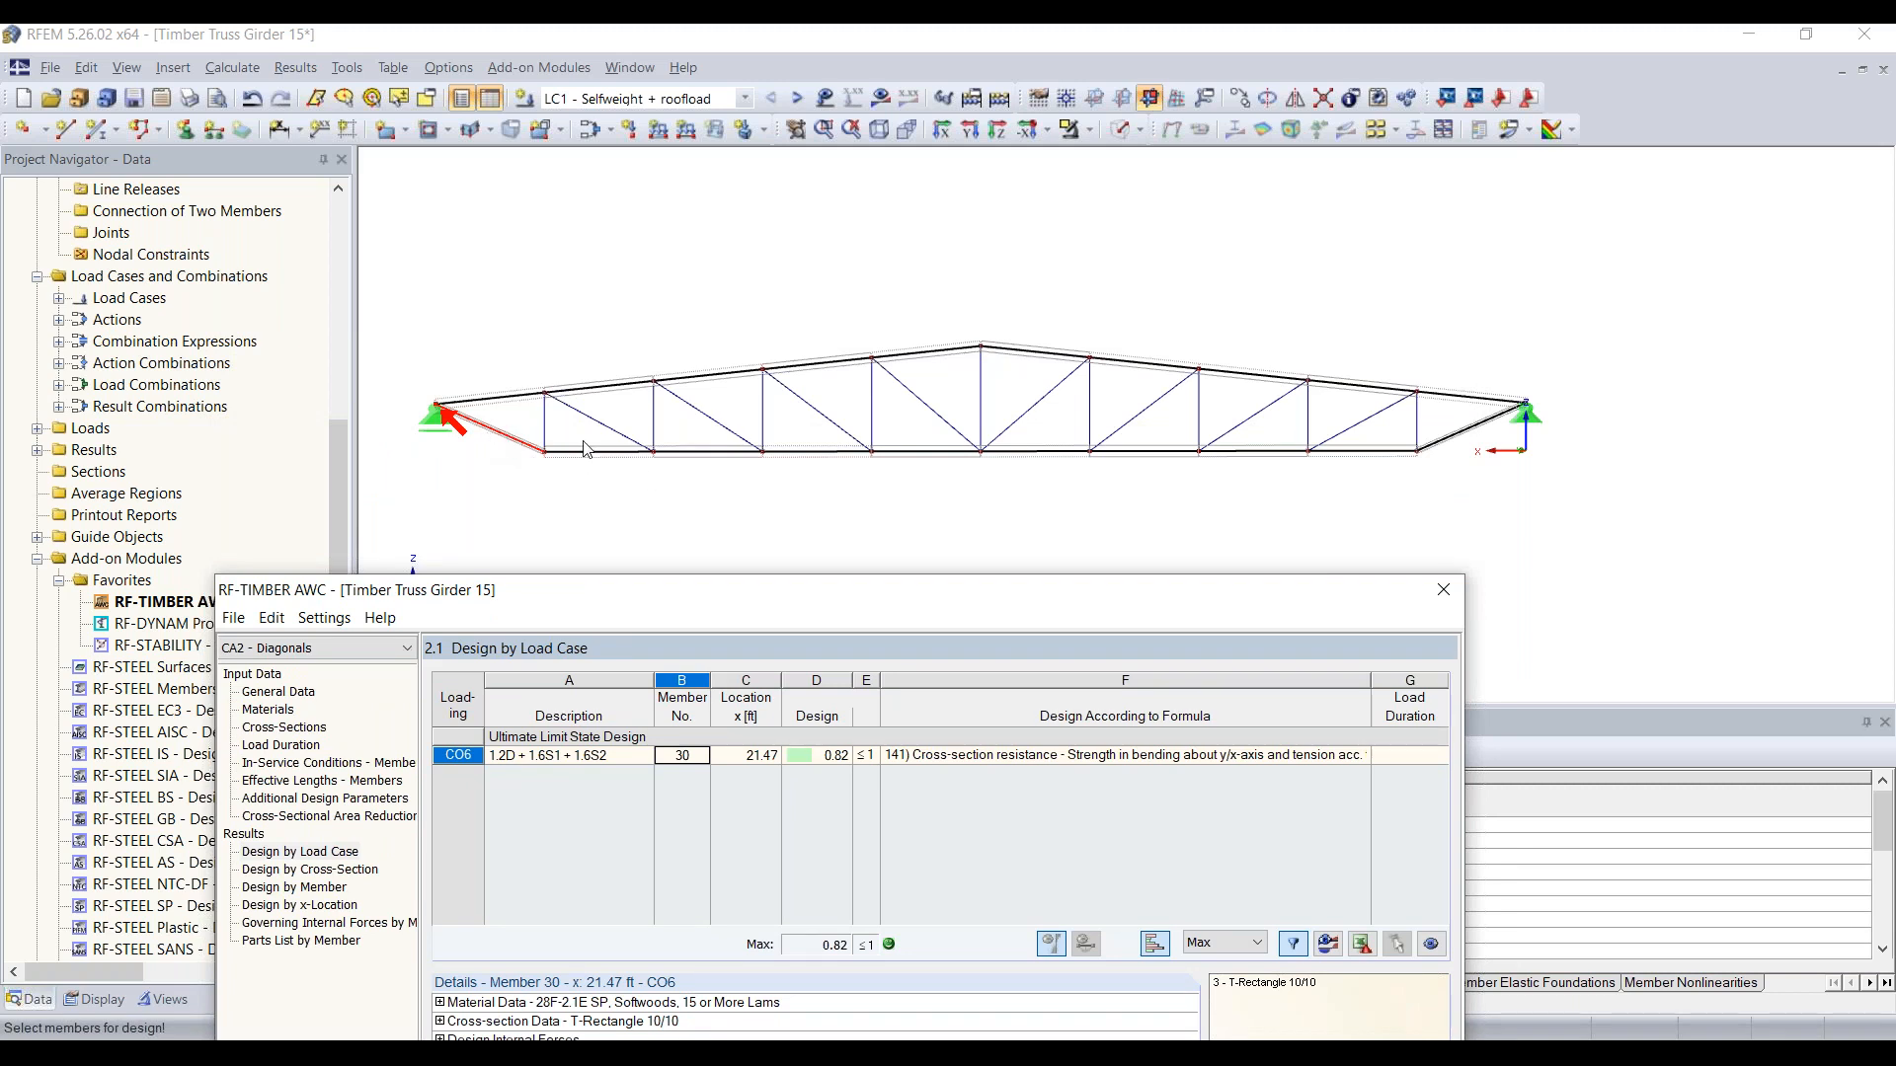
drag(744, 600, 767, 146)
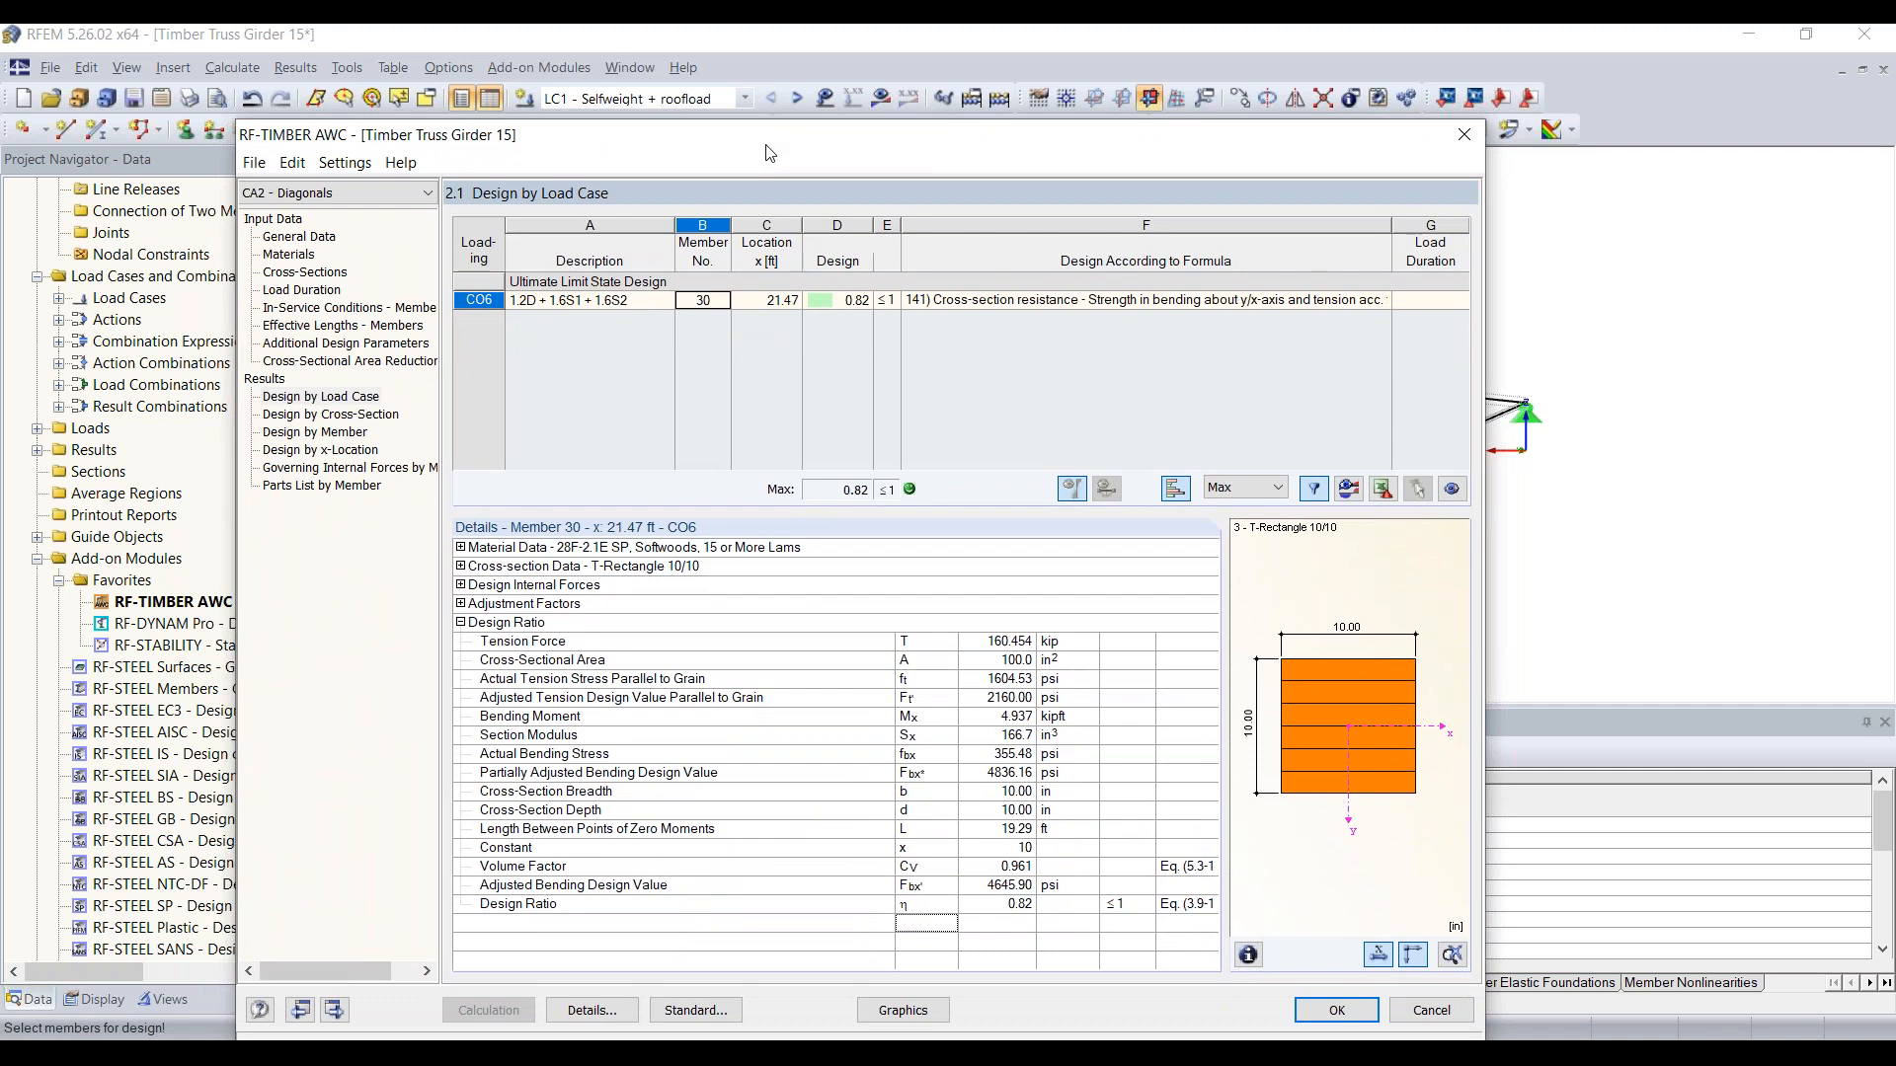
Step: View the design results by cross-section and display the Diagonals case's design ratios graphically on the truss
click(361, 416)
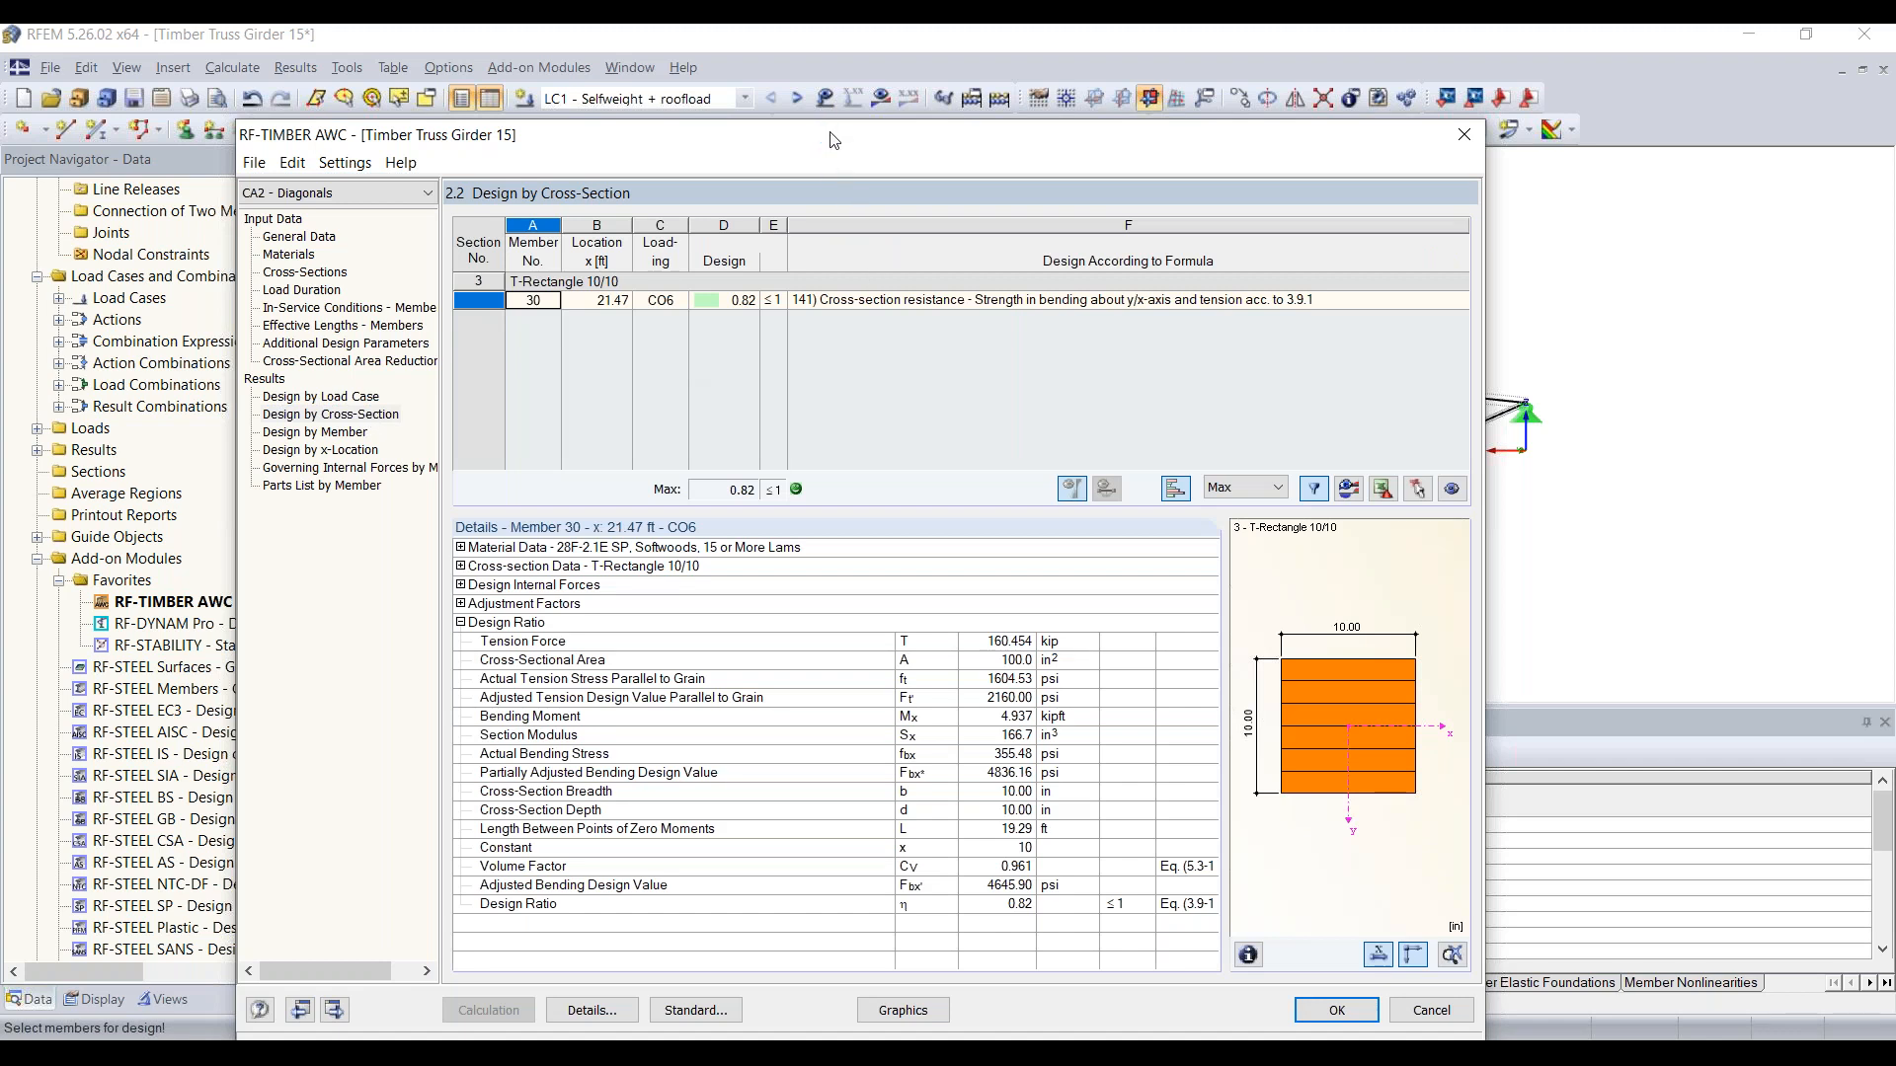
drag(823, 133, 833, 60)
click(914, 938)
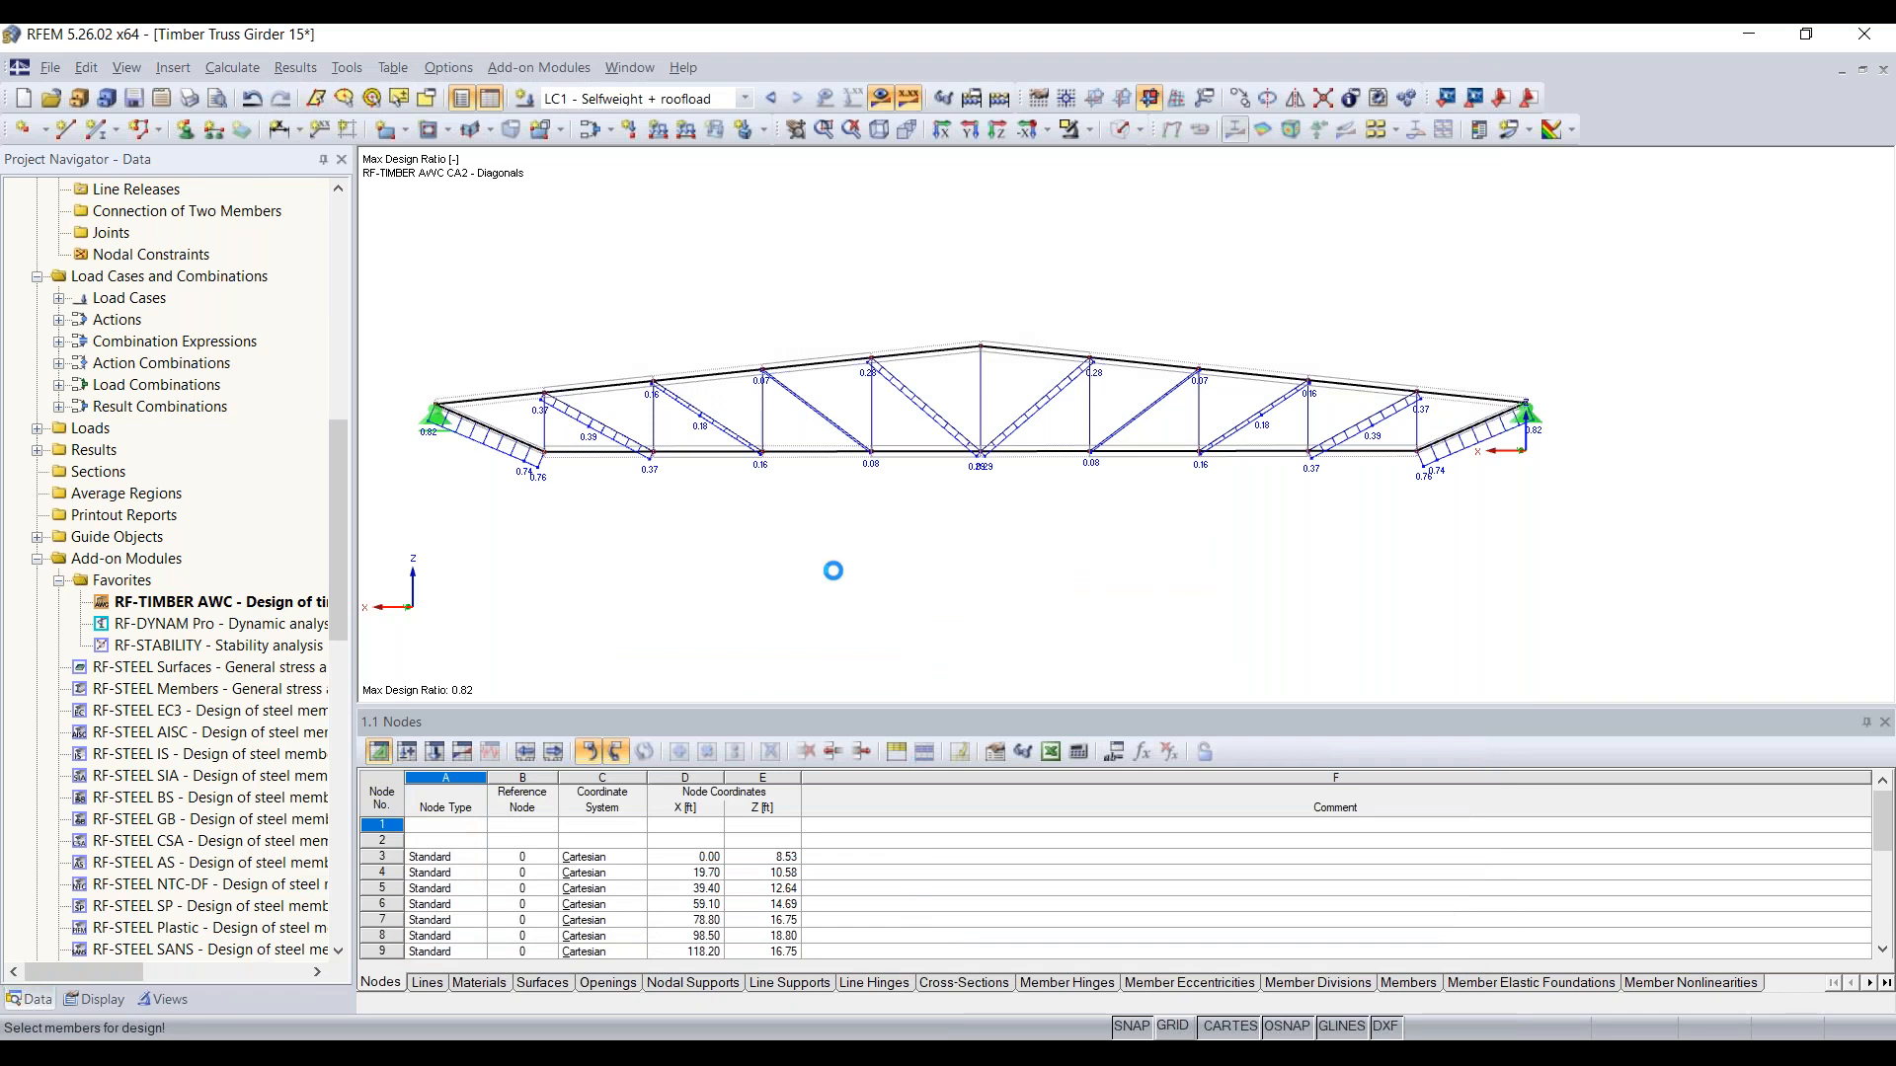
Step: Examine the maximum design ratio diagrams on the diagonals along the whole truss
middle_drag(682, 546, 734, 555)
scroll(697, 474, up, 1)
middle_drag(698, 475, 606, 478)
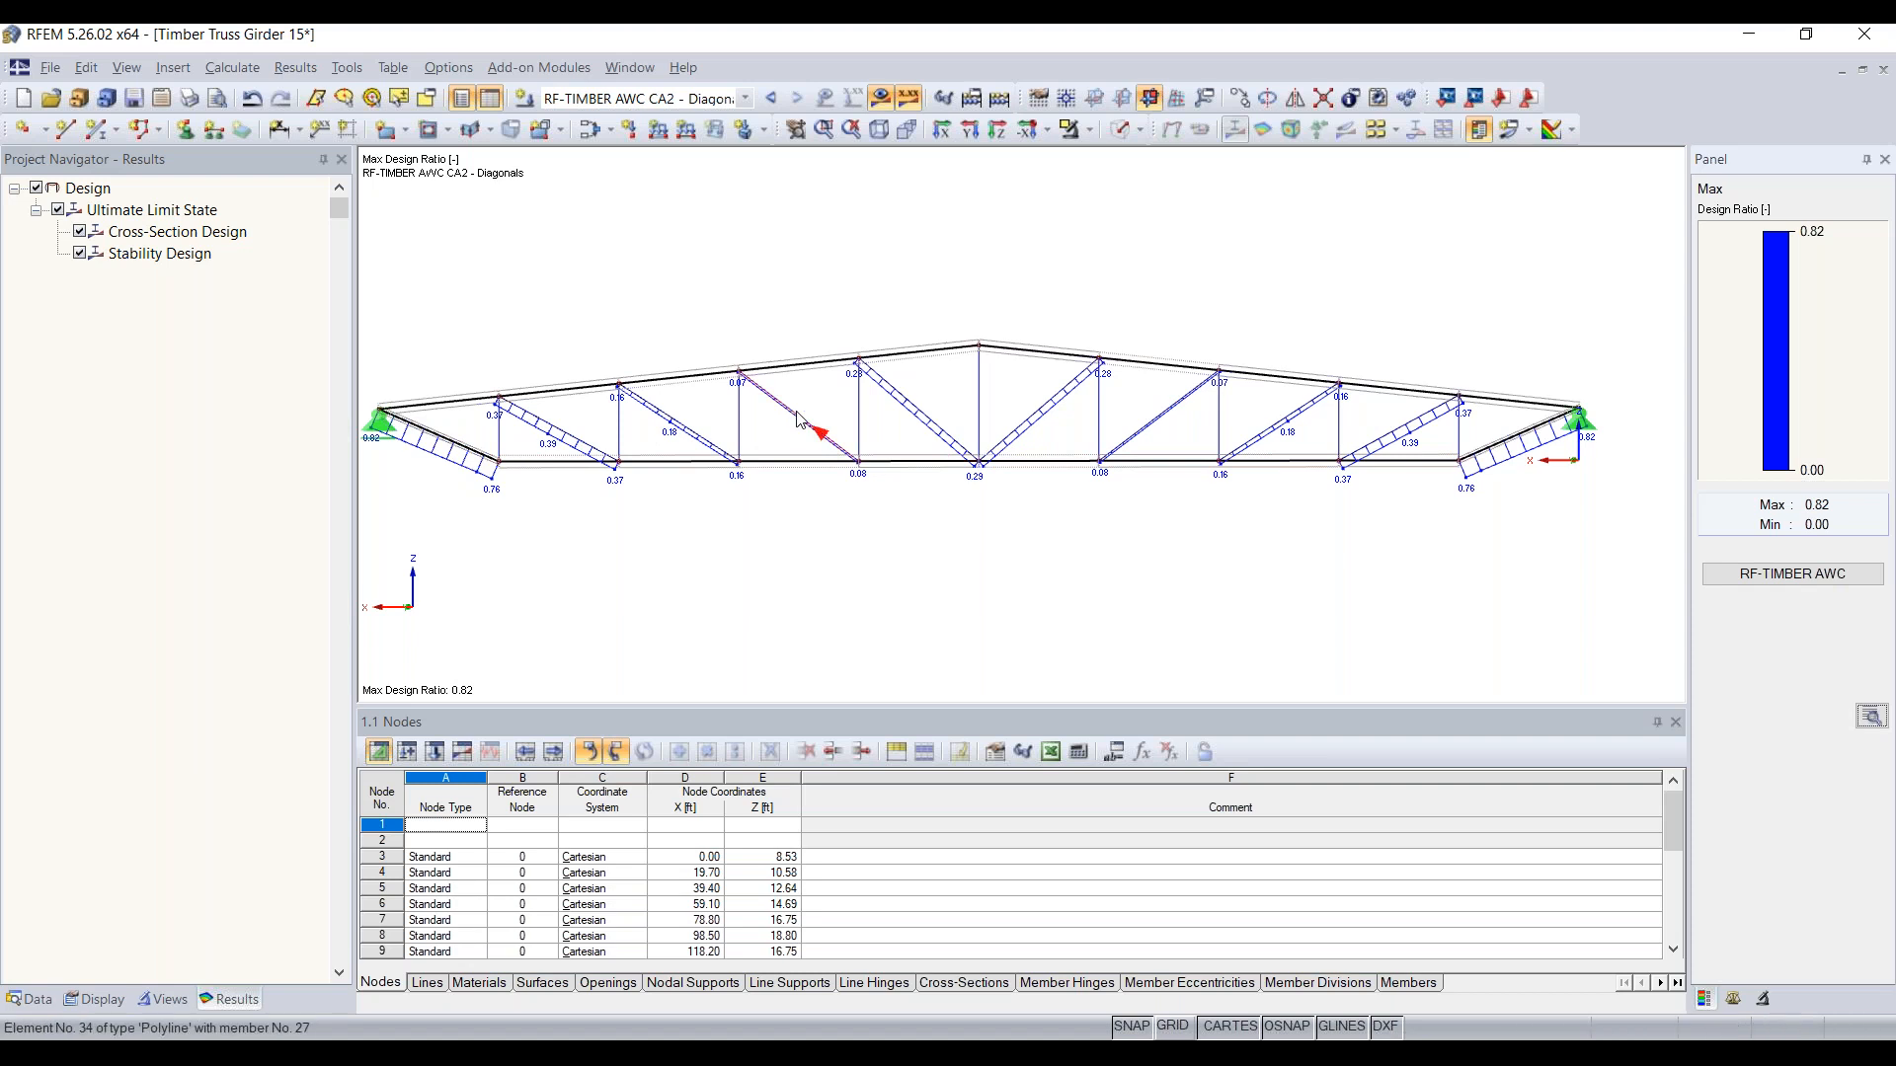
scroll(800, 420, up, 3)
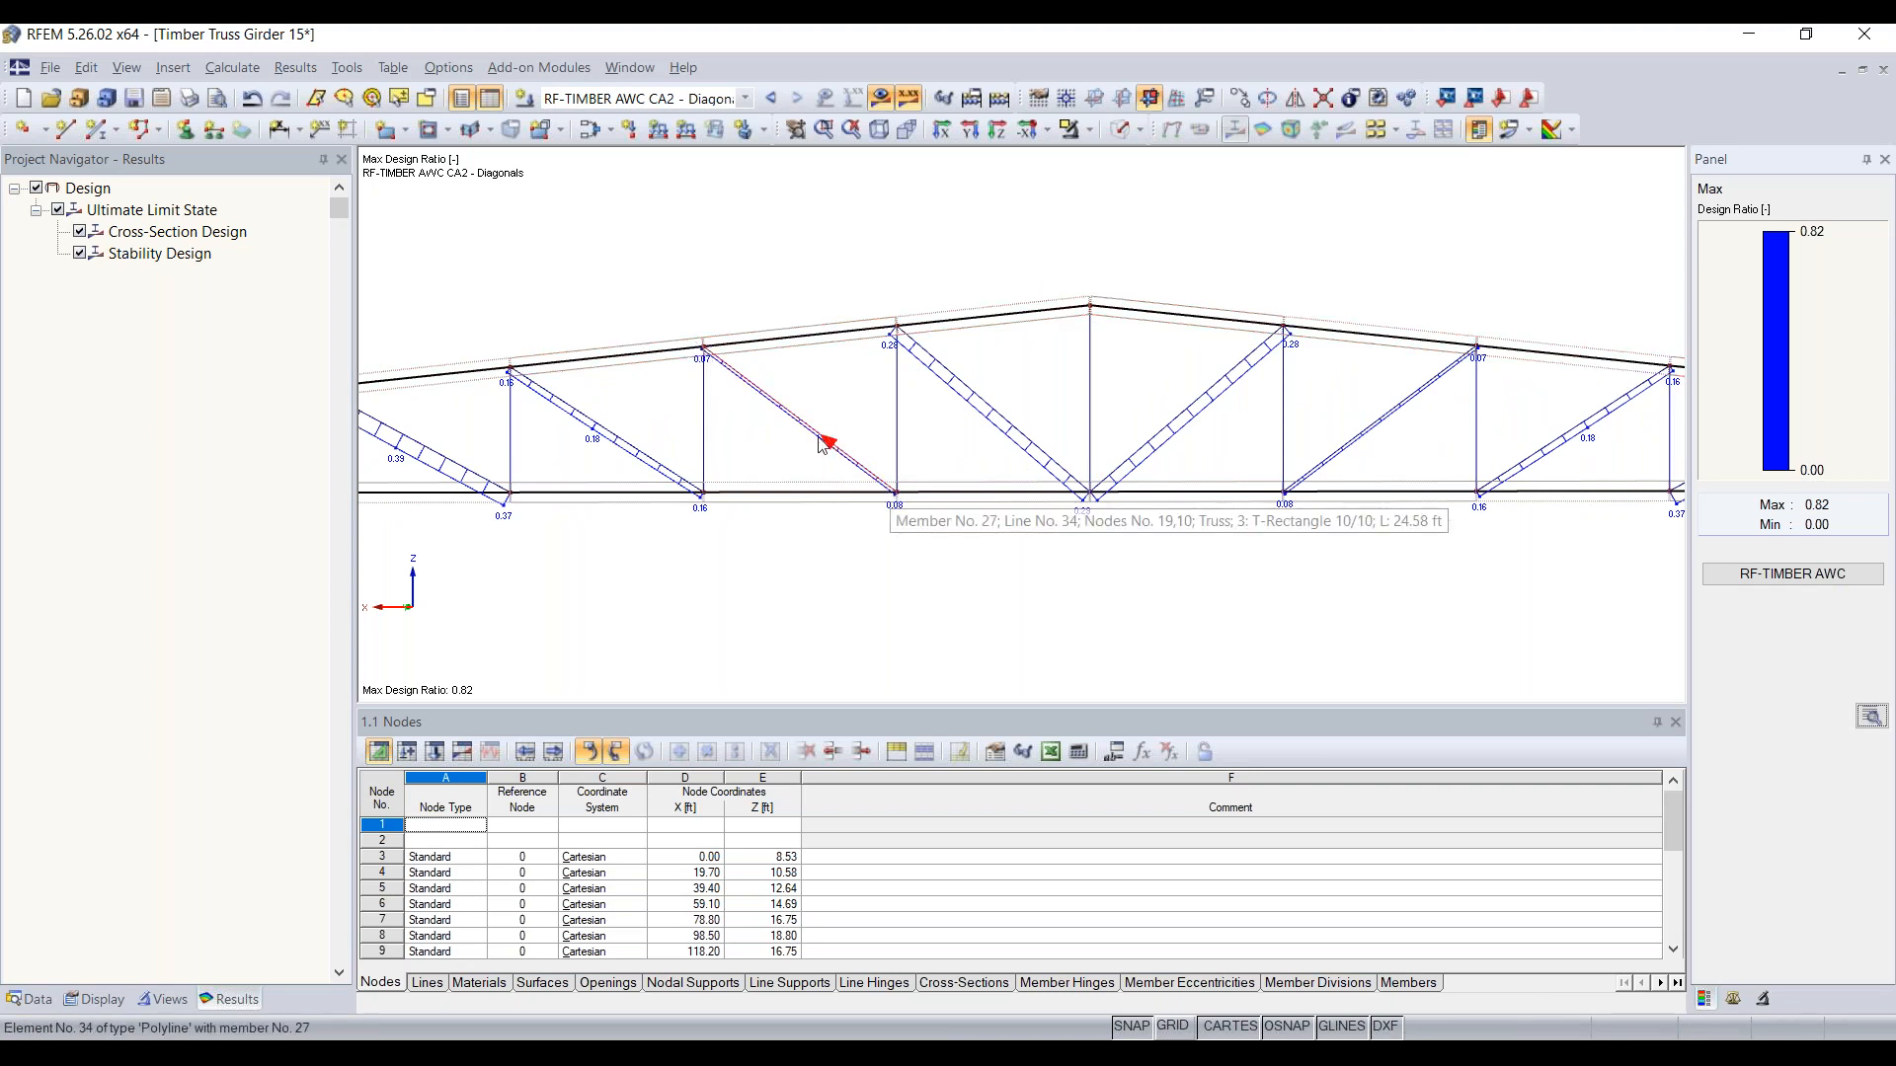
scroll(1002, 577, down, 1)
scroll(998, 569, down, 1)
middle_drag(1239, 594, 1086, 544)
scroll(1085, 544, down, 1)
Step: Return to the RF-TIMBER AWC module and create a new design case number 3 with the description "Verticals"
click(1839, 578)
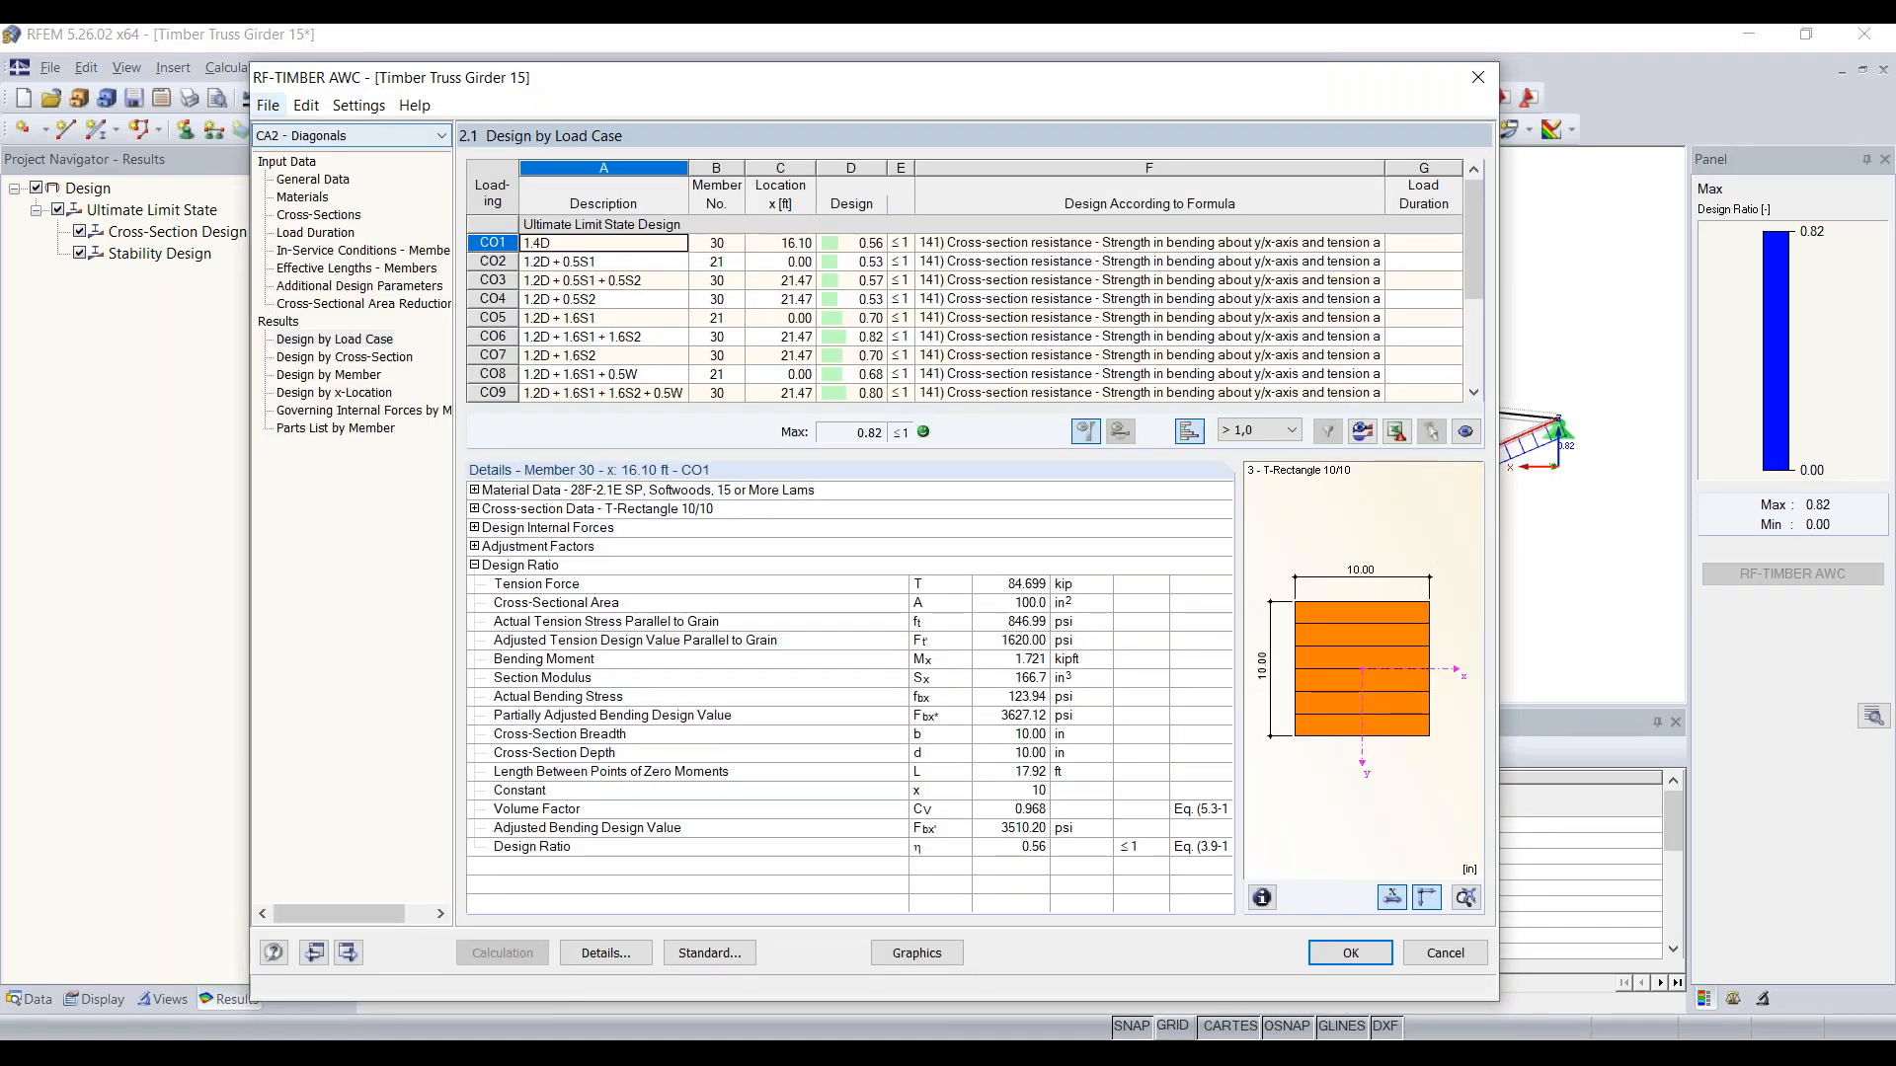
click(269, 106)
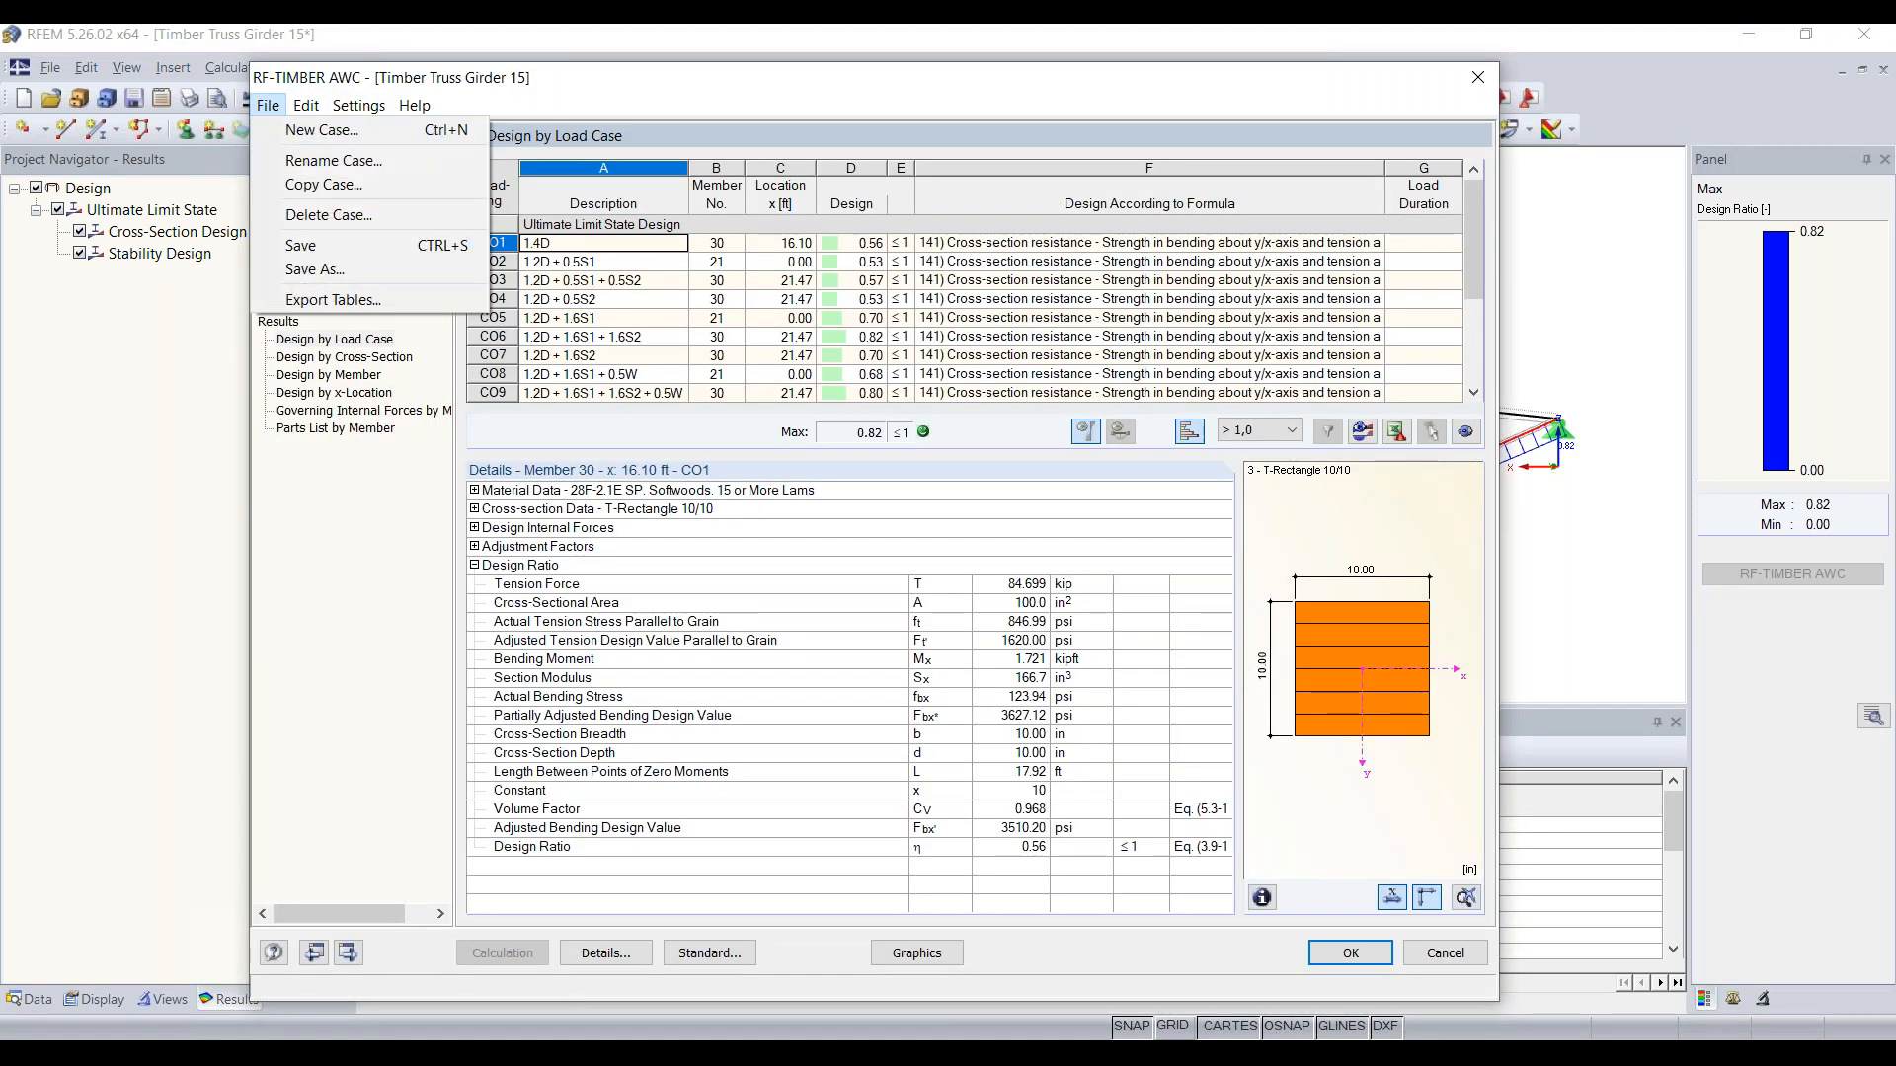
click(322, 143)
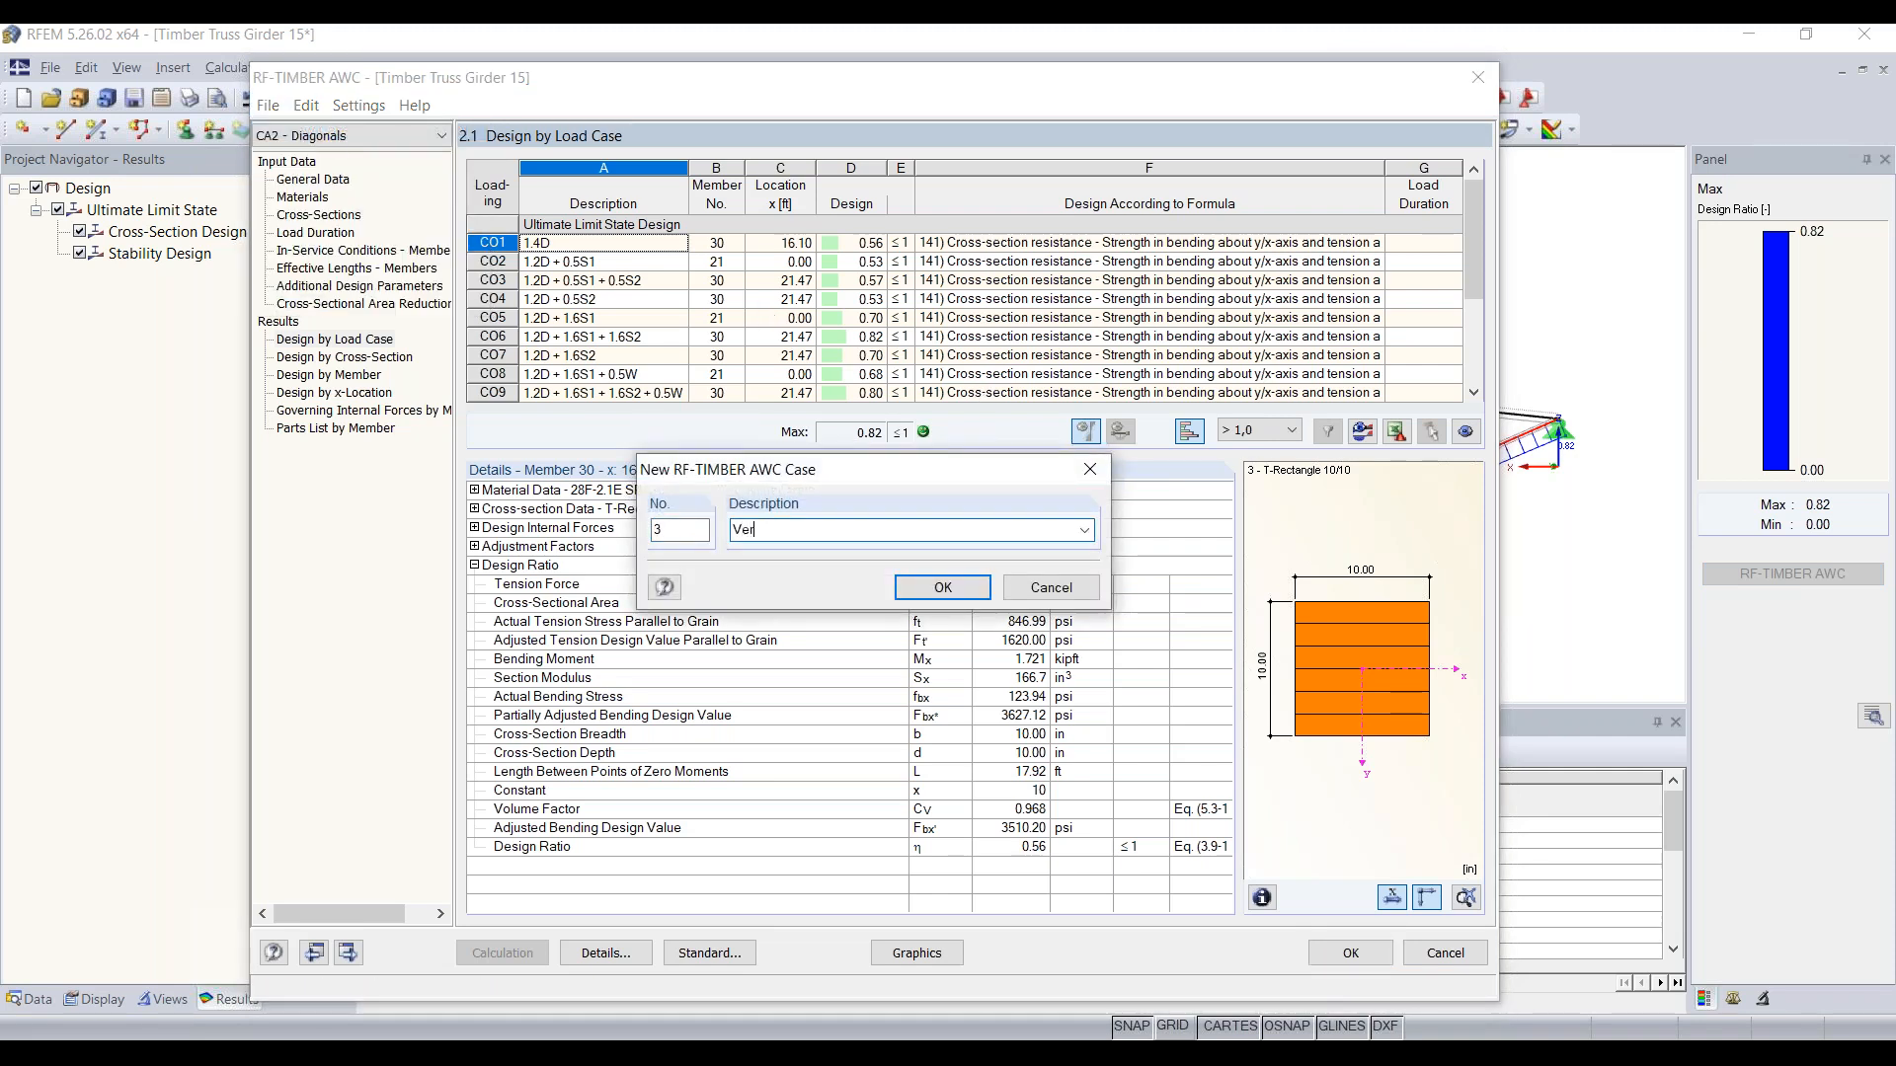
click(963, 592)
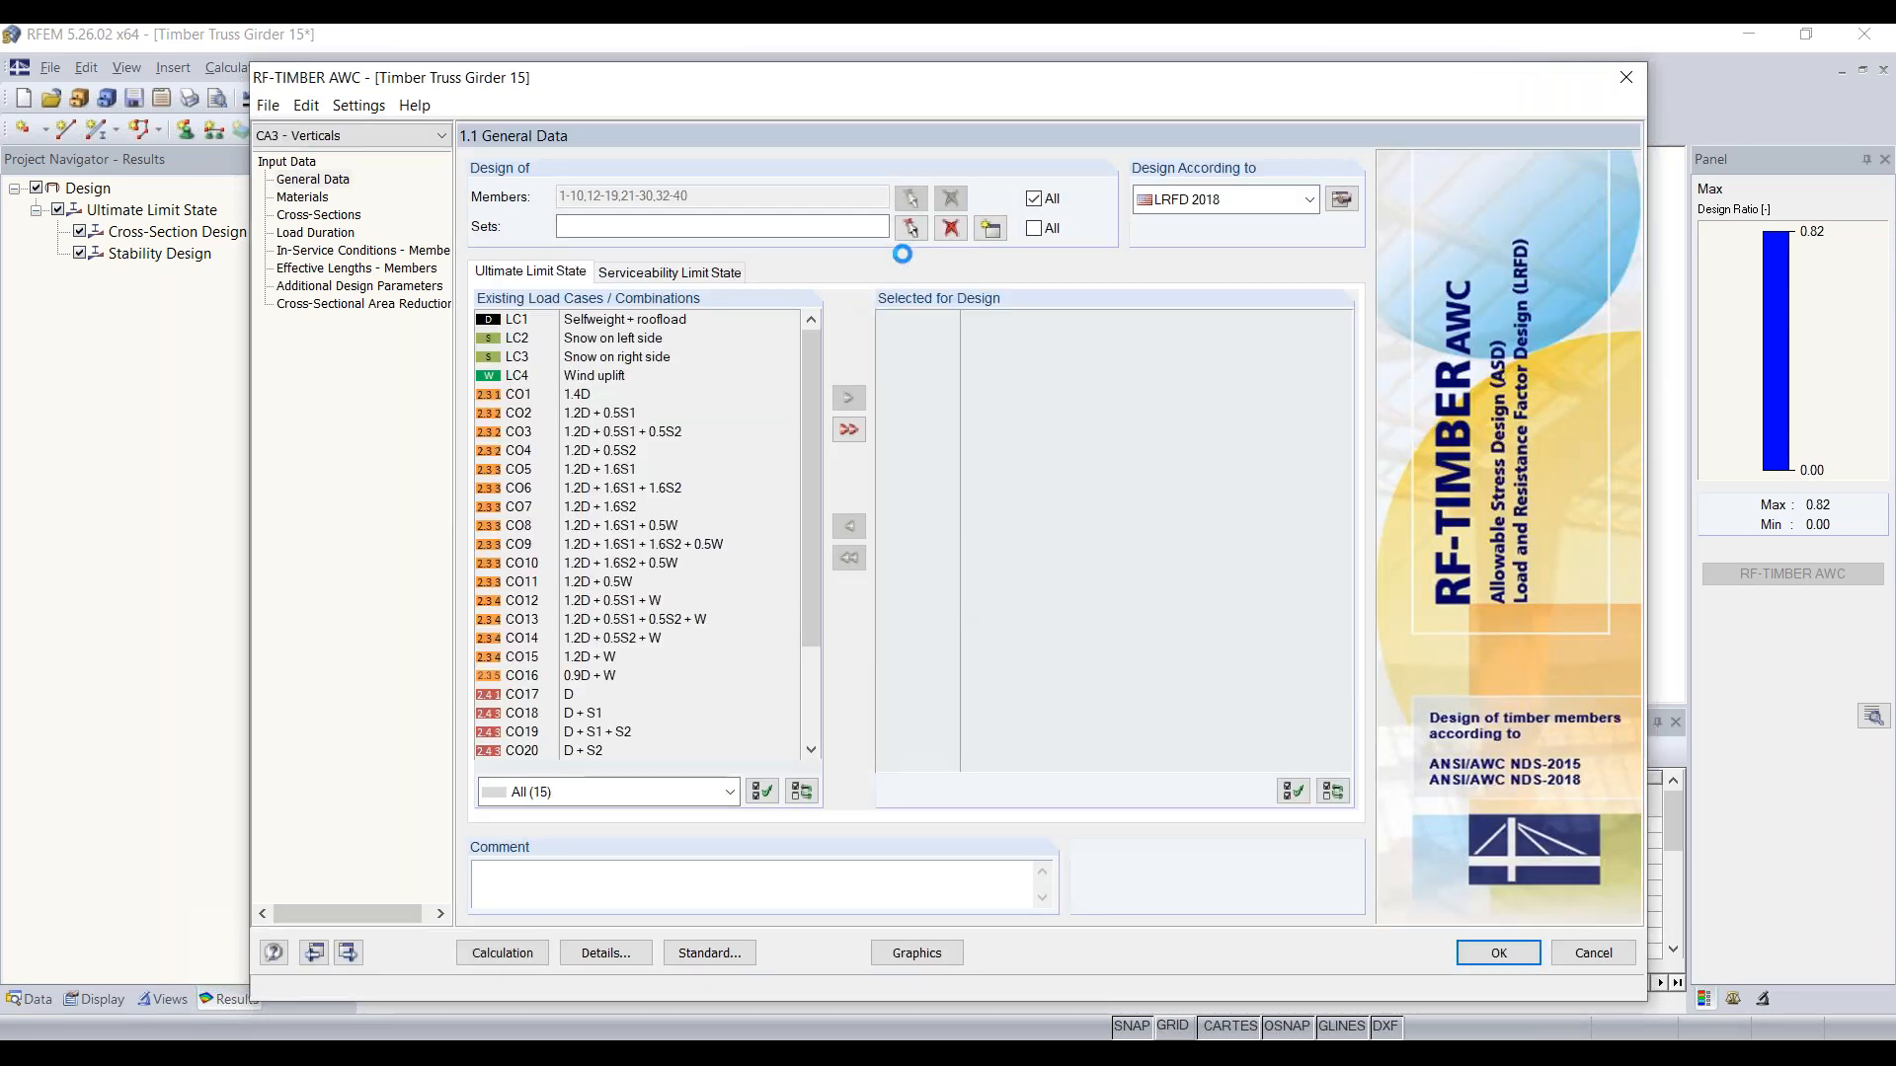
Step: Try to limit the Verticals design case to graphically selected members using the Special Selection instead of designing all members
click(1042, 200)
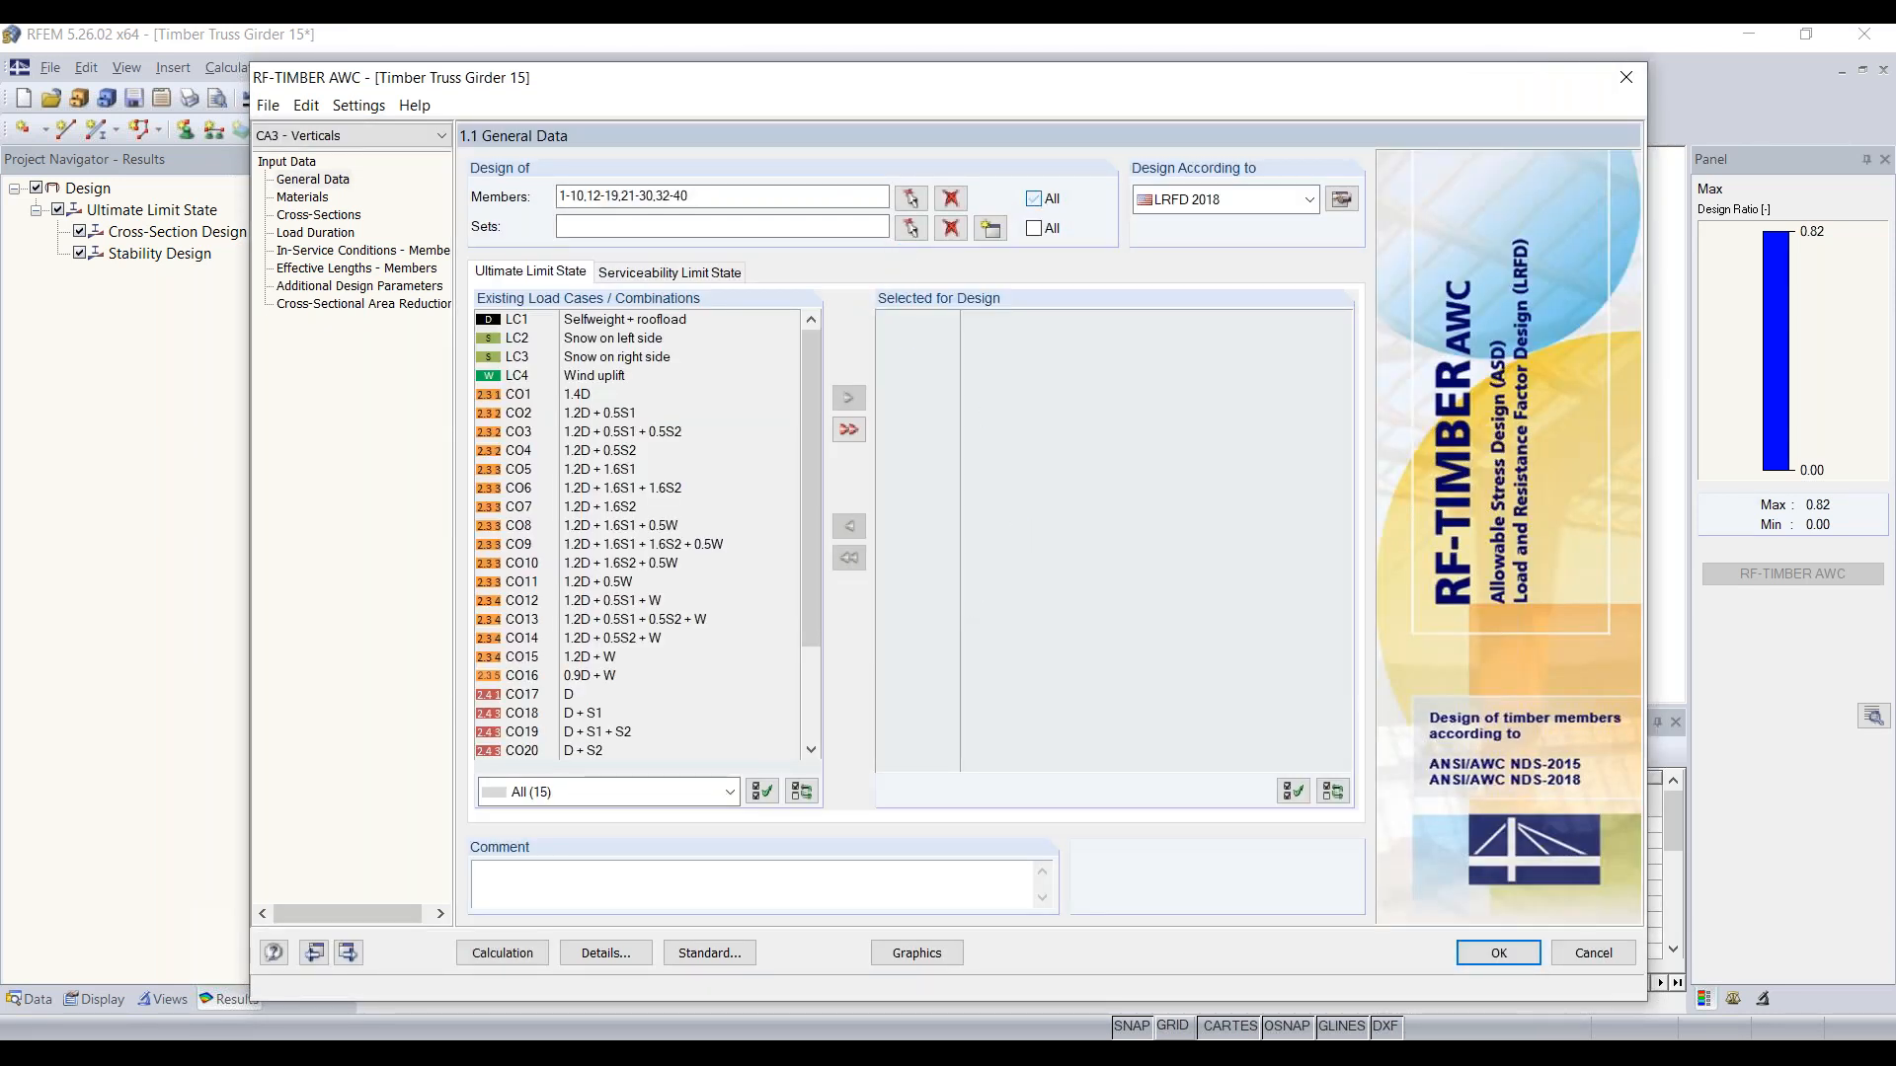
click(911, 229)
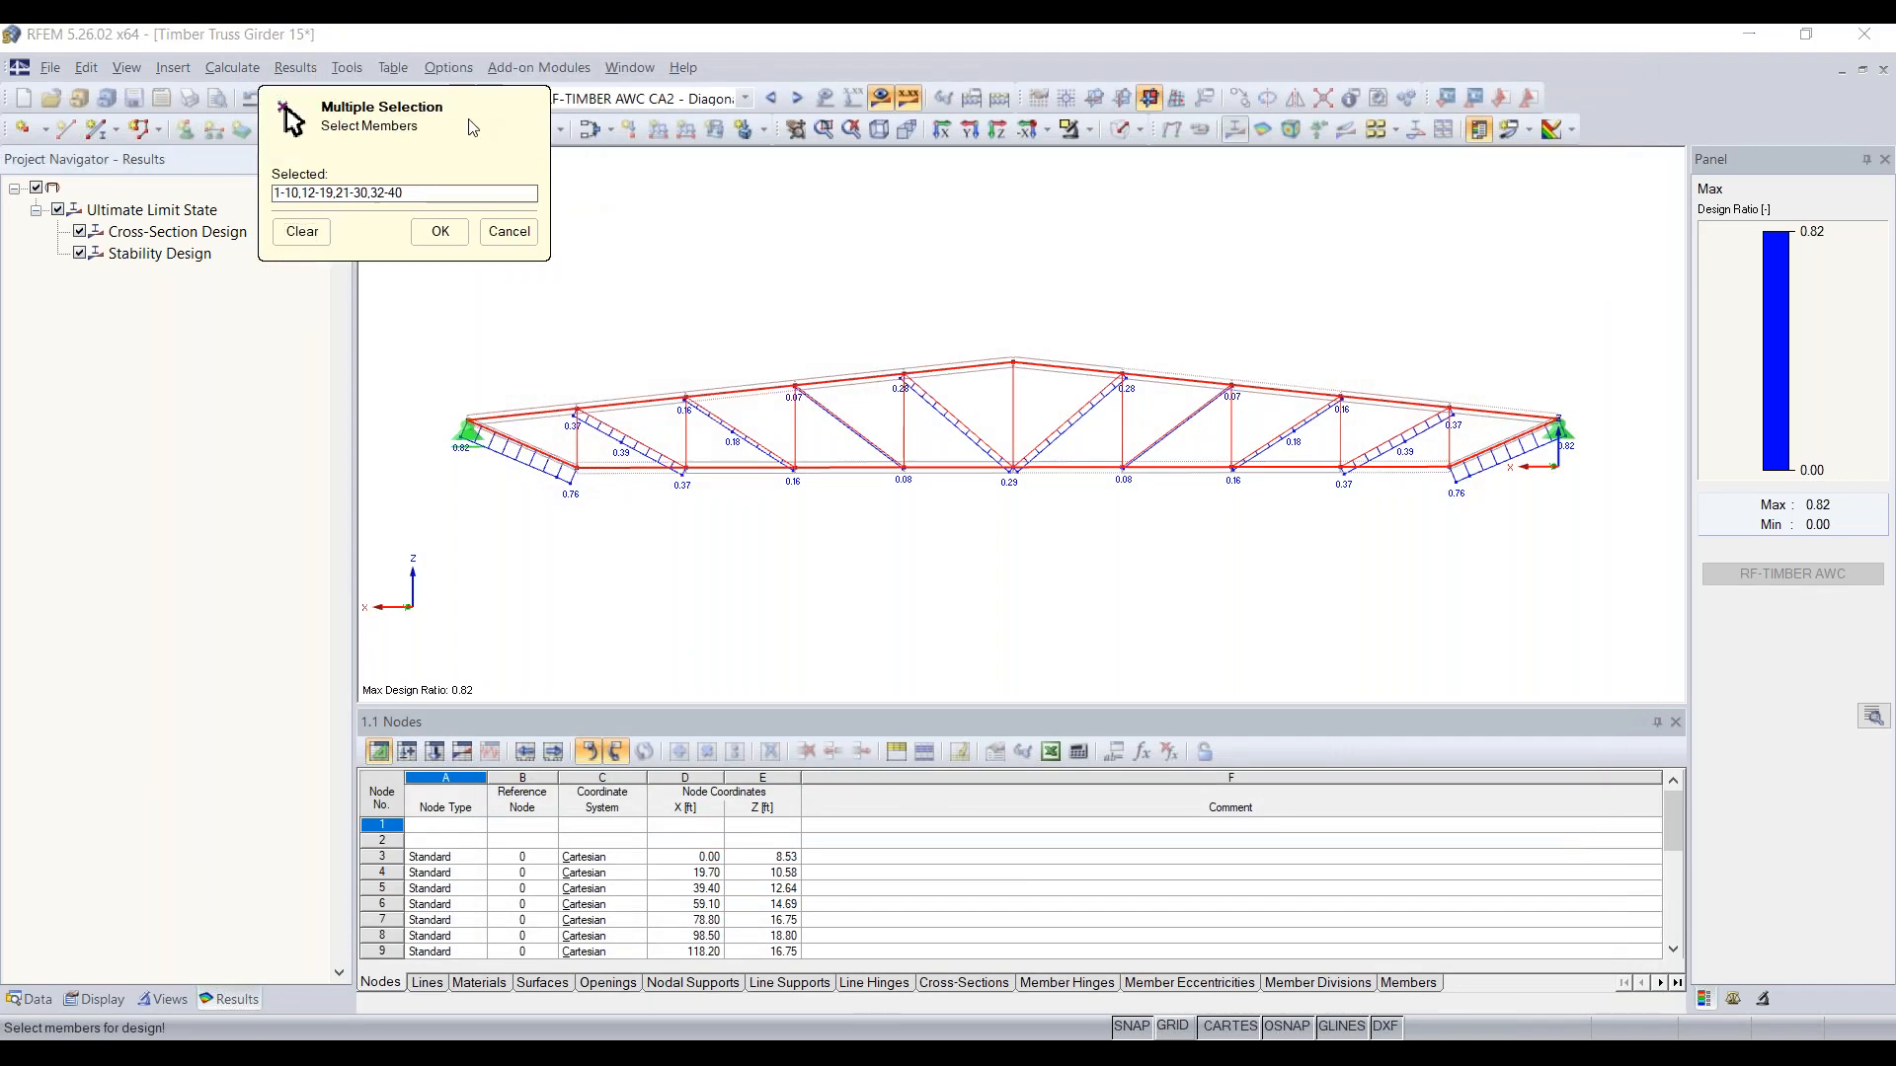
drag(485, 111, 265, 207)
key(Escape)
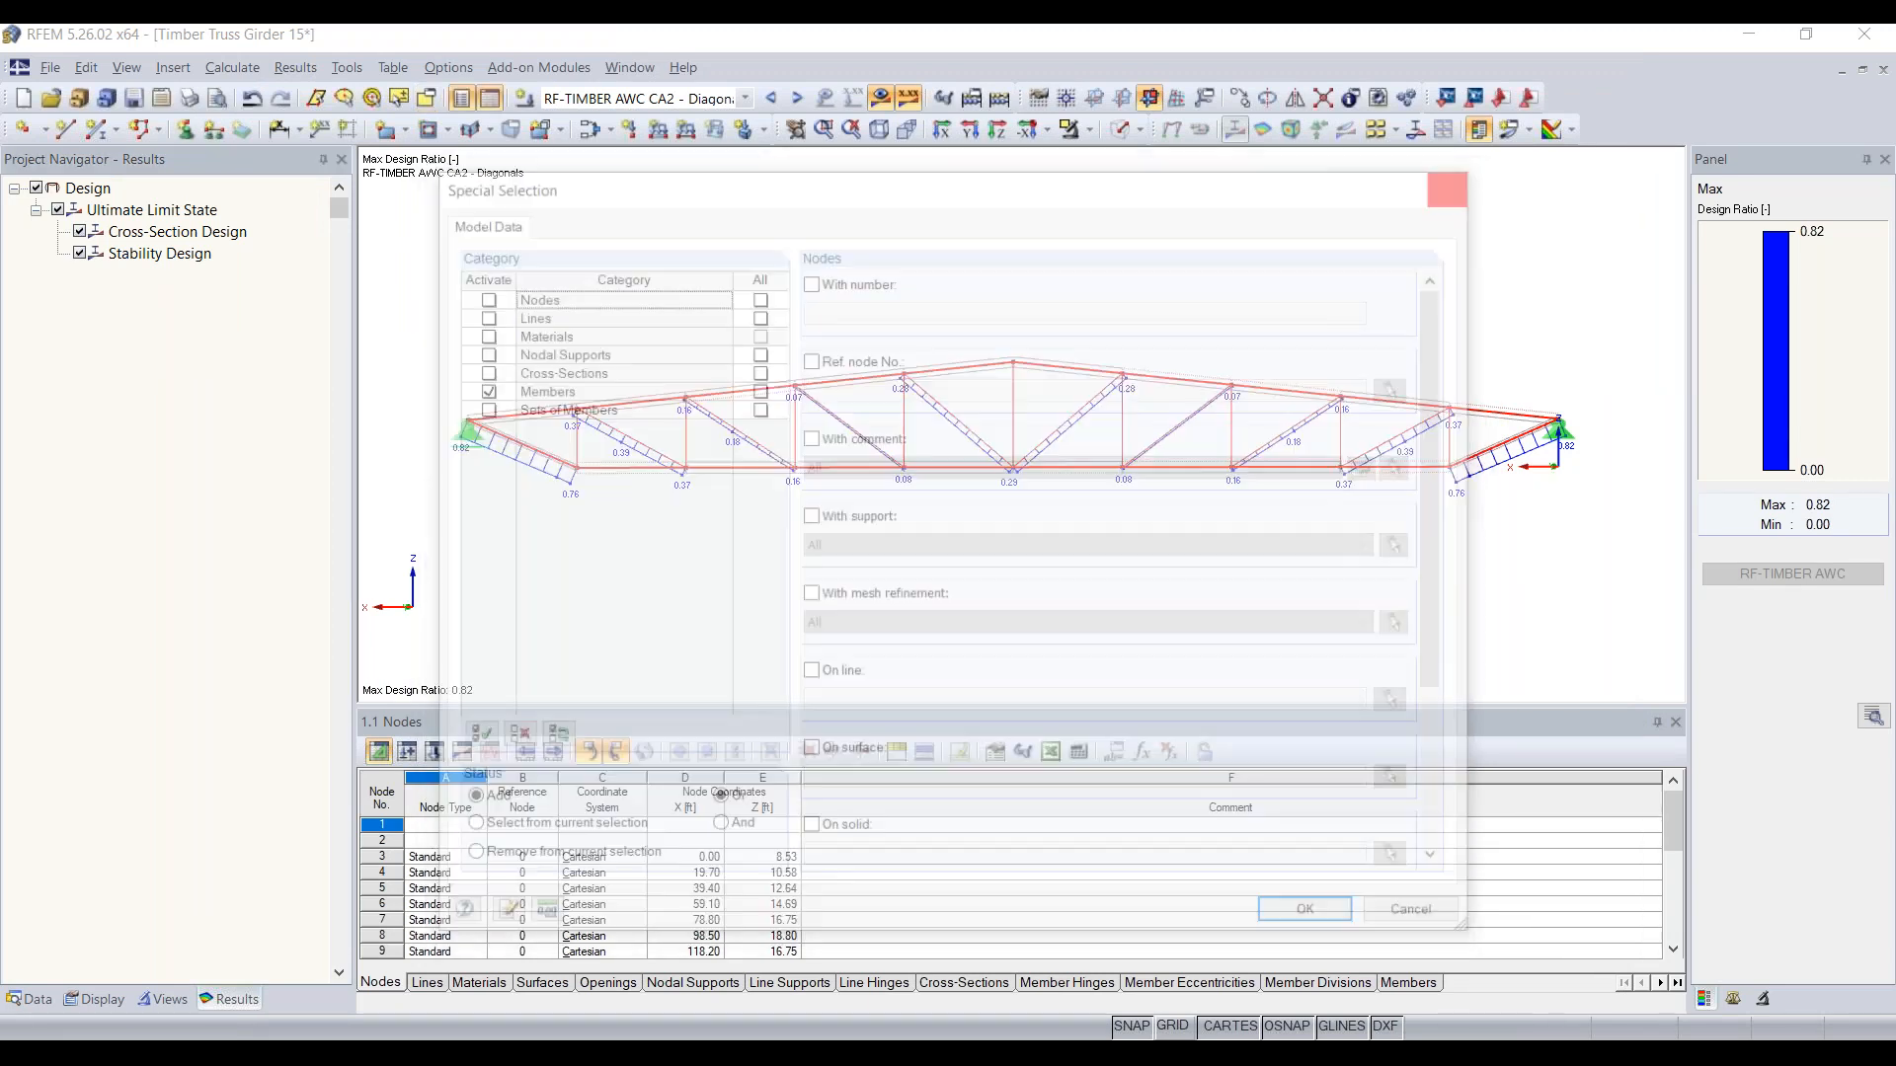
click(854, 506)
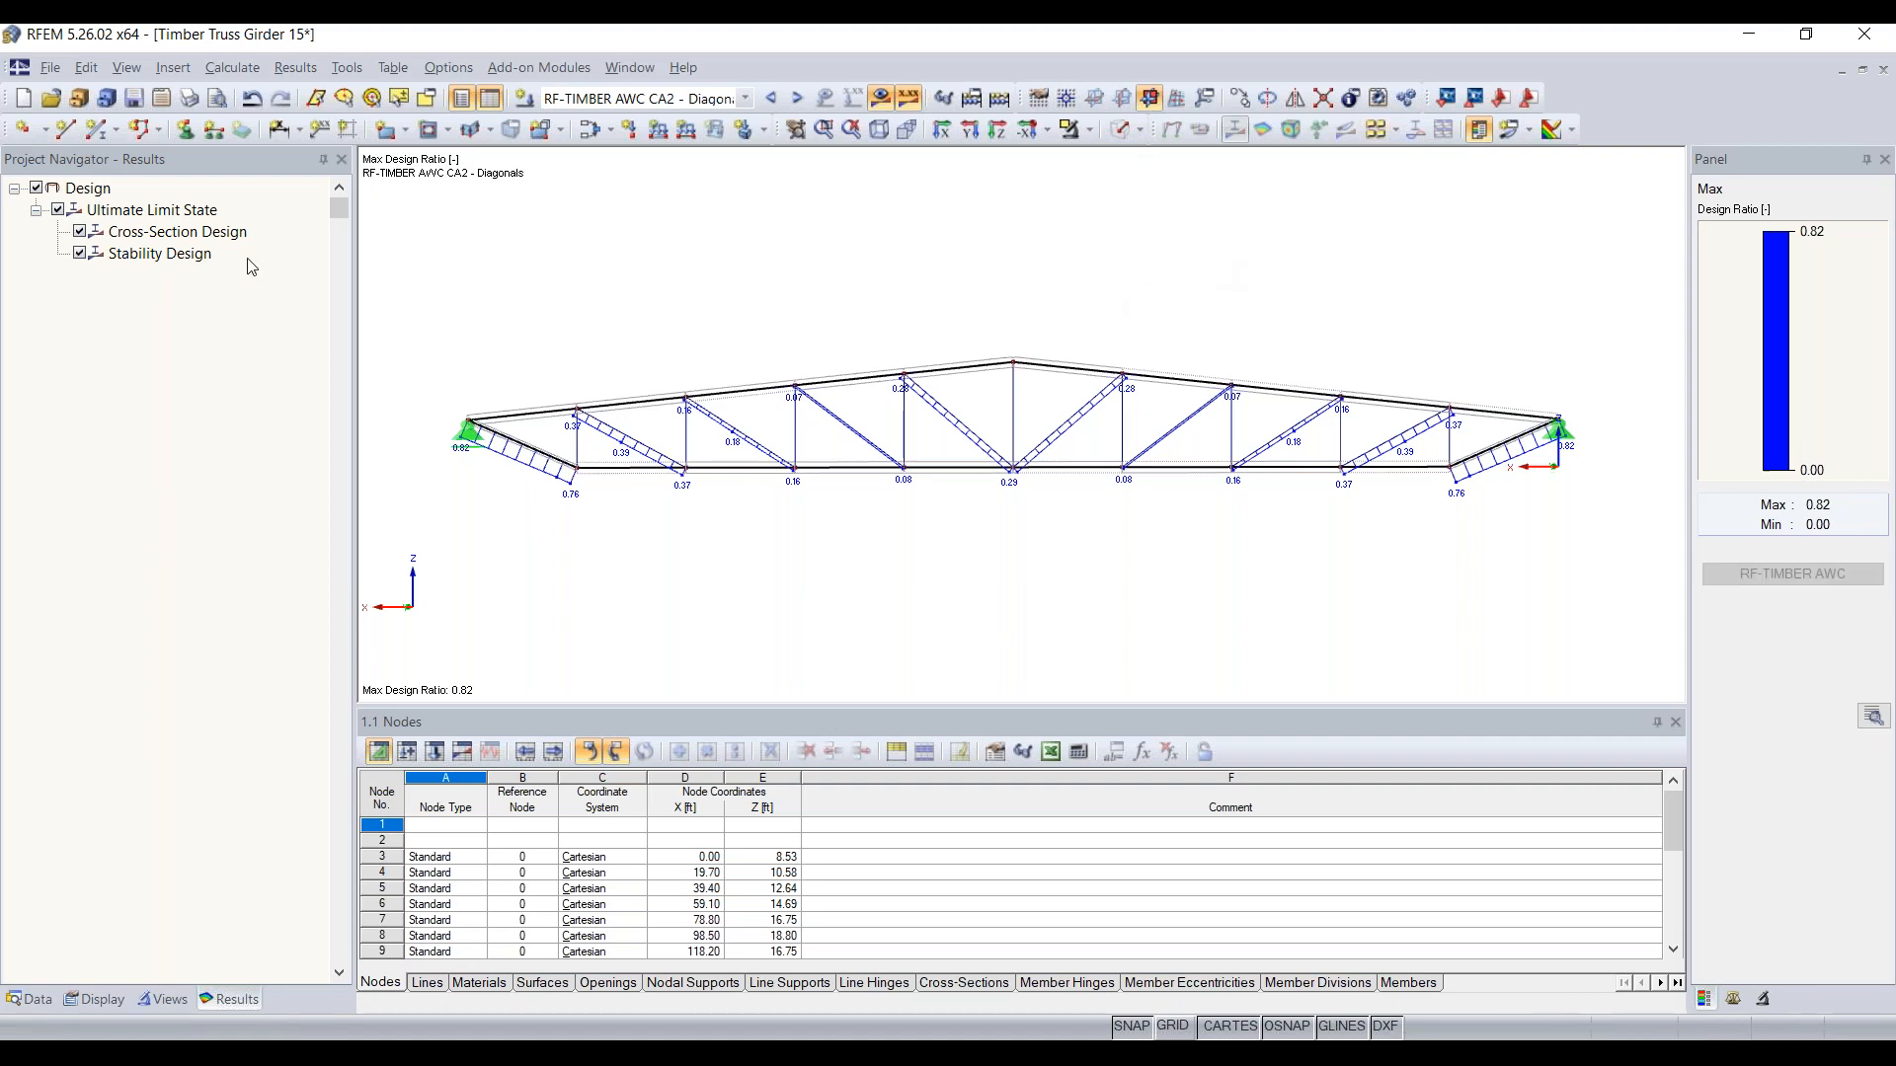
Step: Inspect the properties of truss member No. 39 in the model, including its member type and cross-section
click(30, 1000)
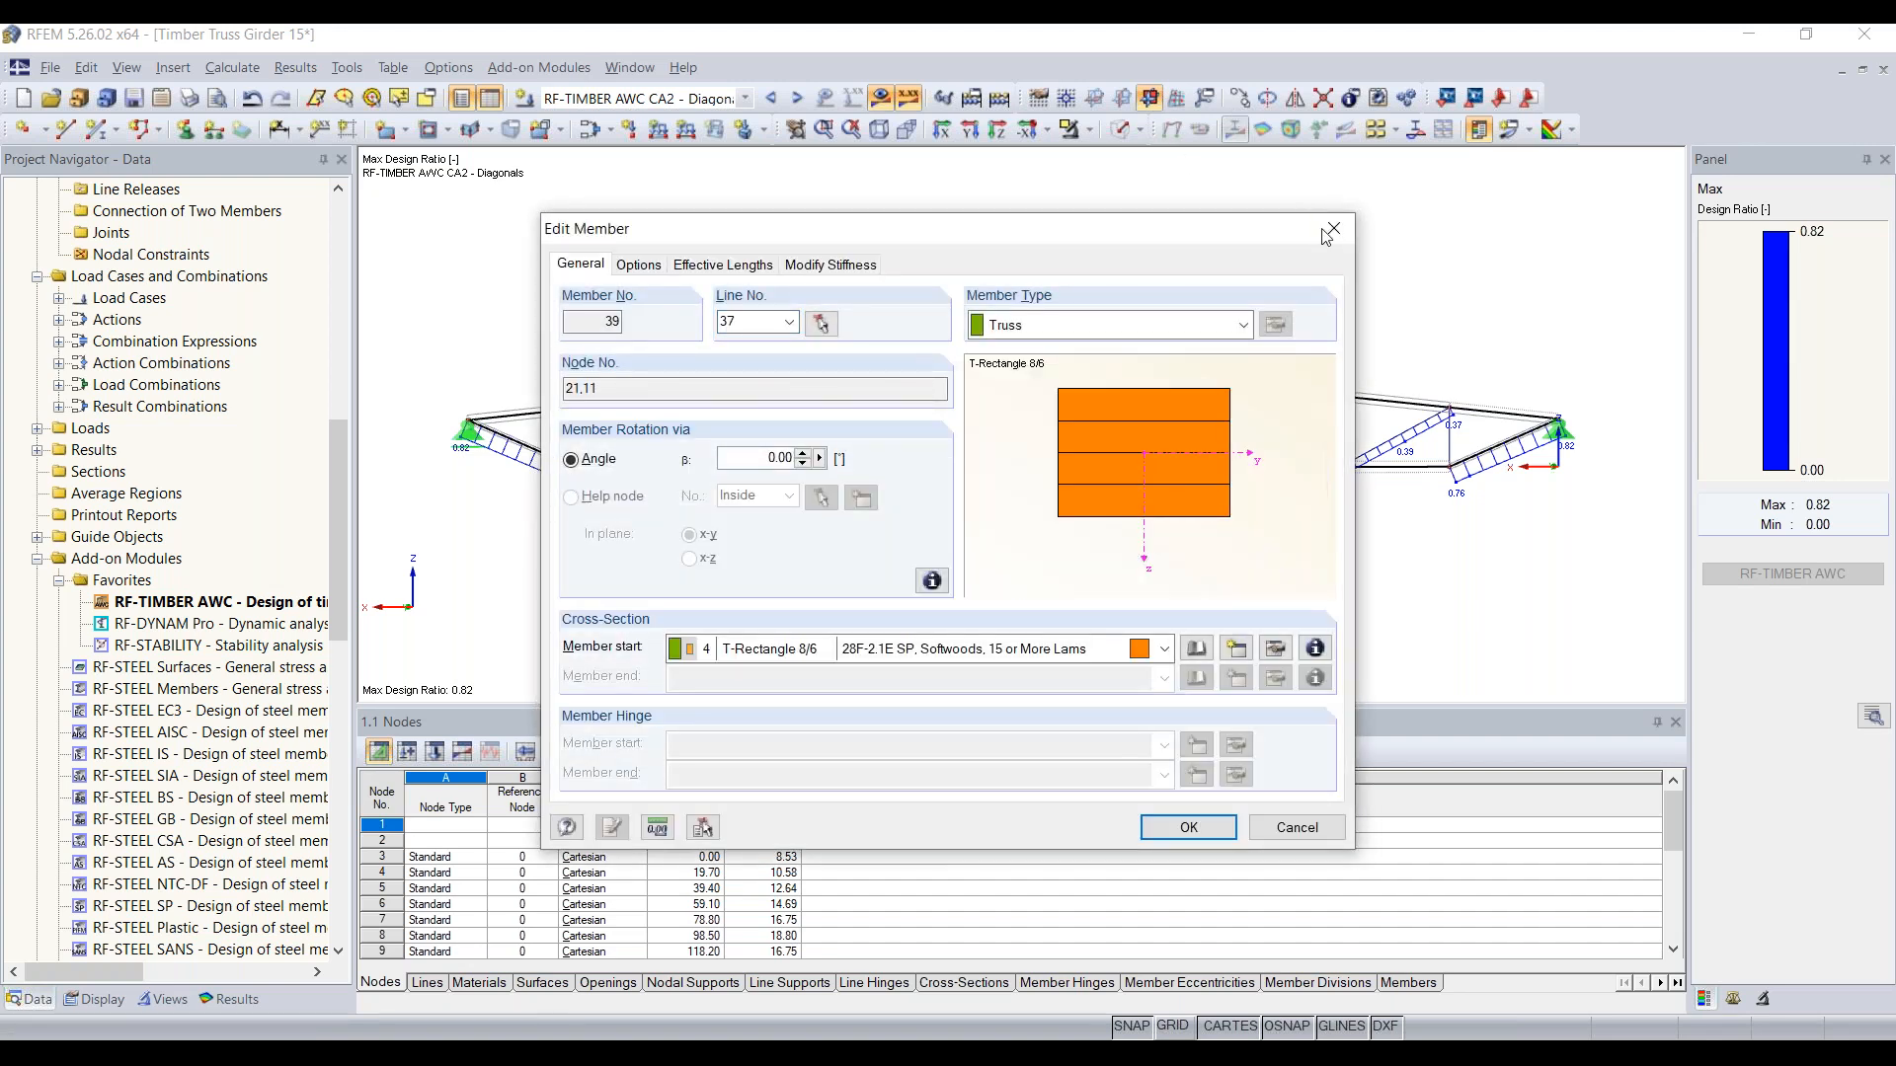
click(1331, 231)
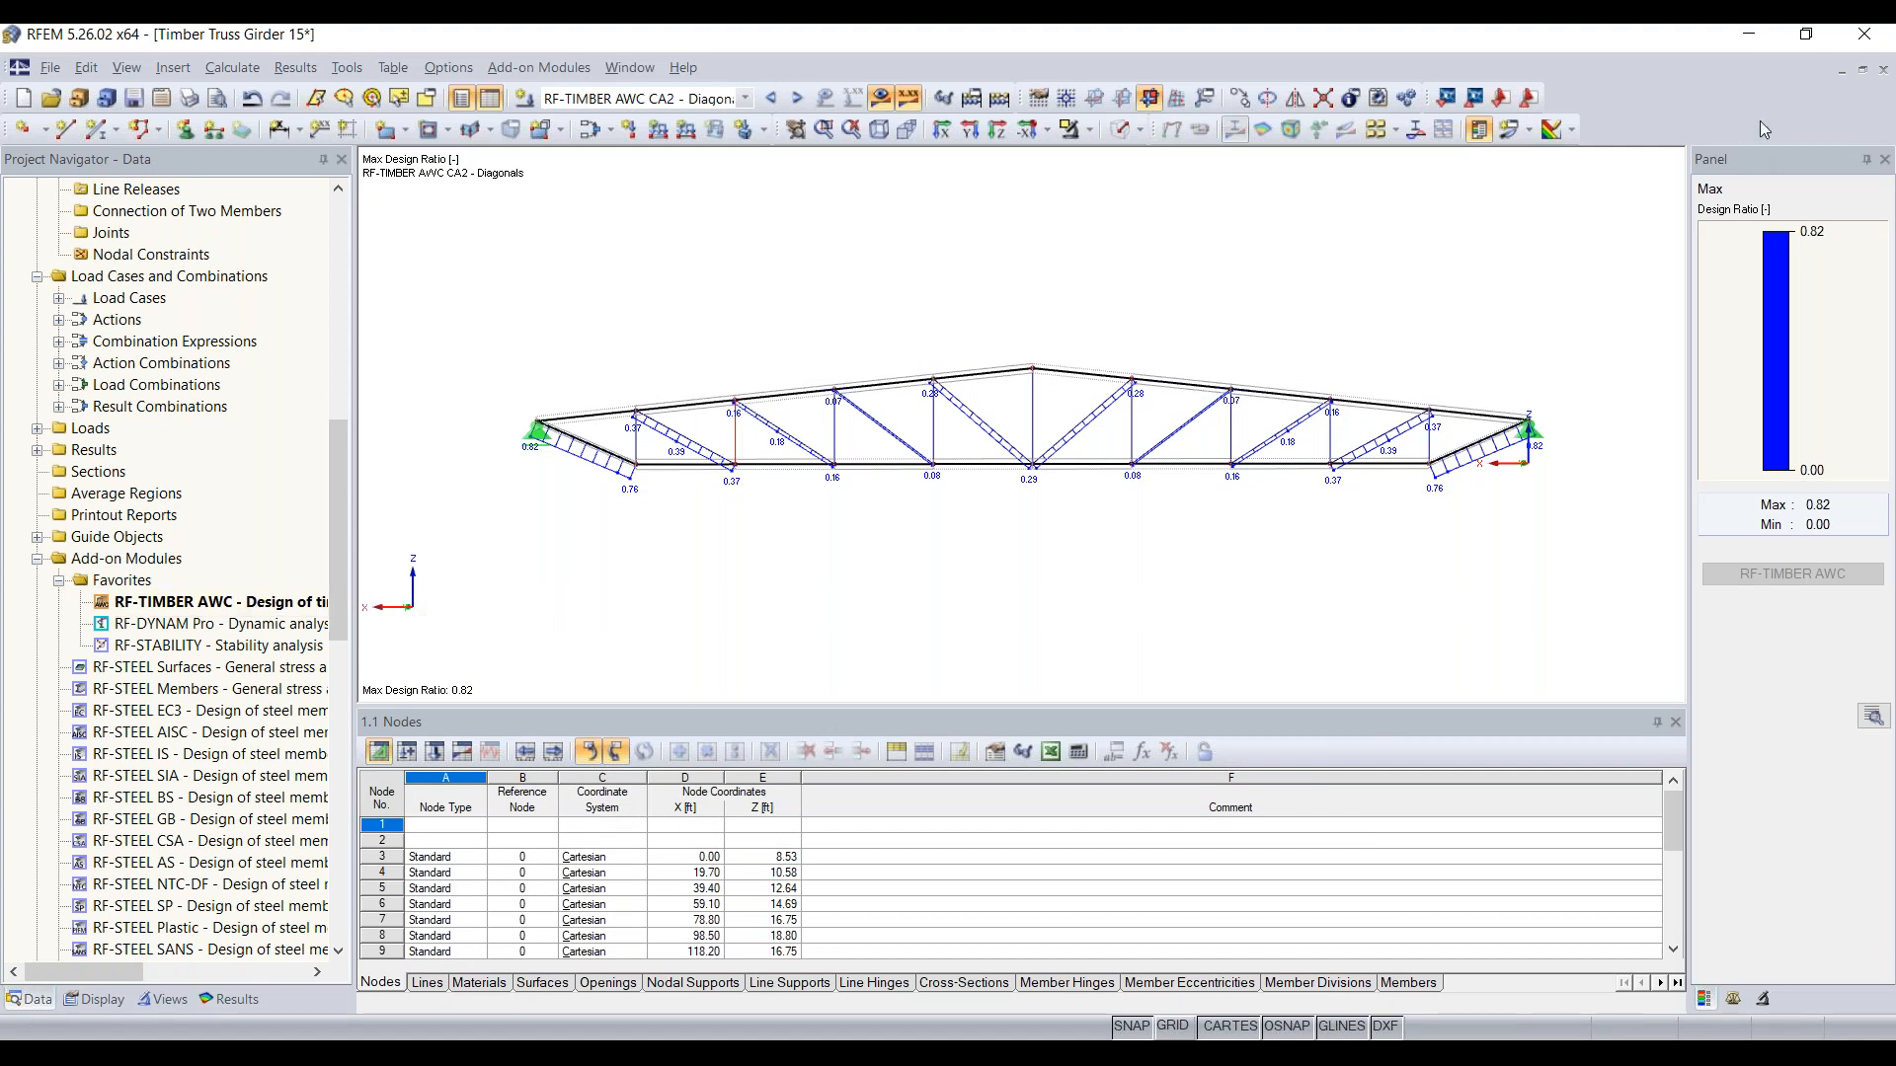
click(1754, 34)
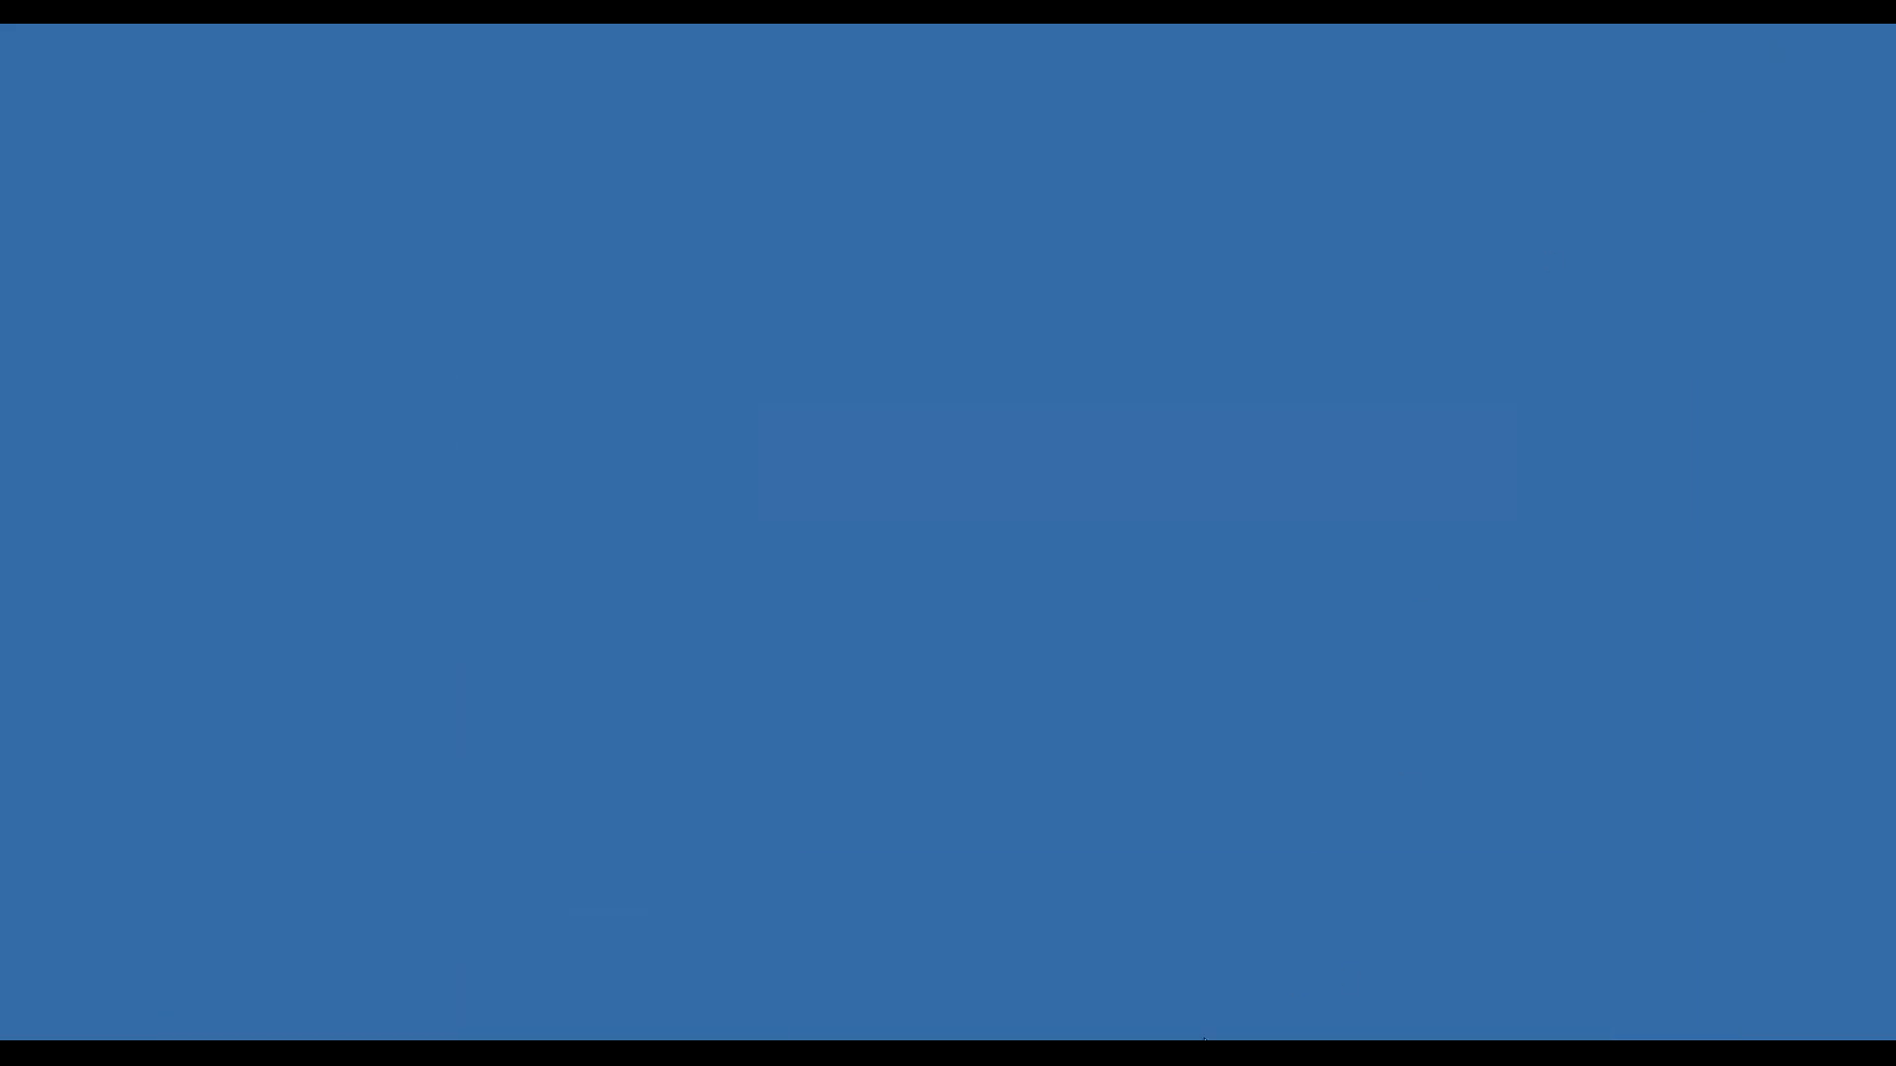
click(1210, 1053)
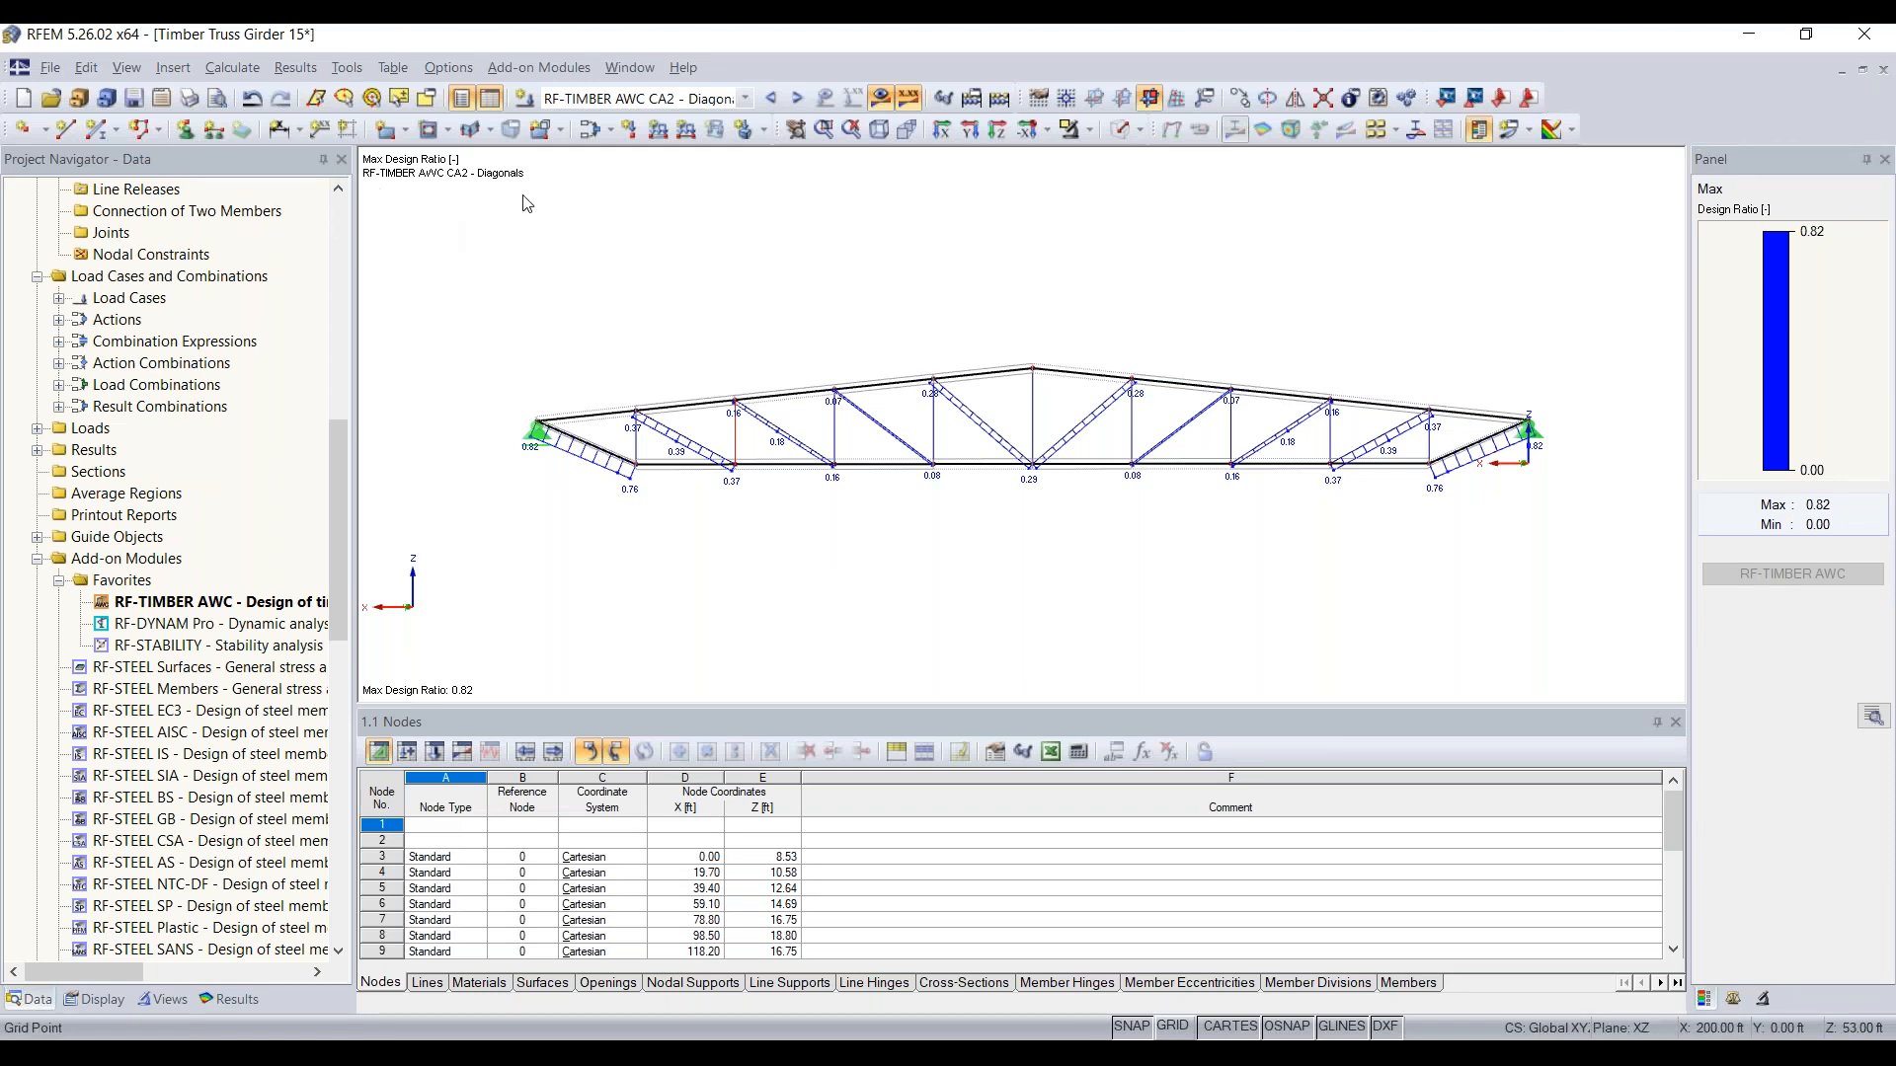
Step: Reopen the RF-TIMBER AWC add-on module for the truss girder model
double_click(237, 601)
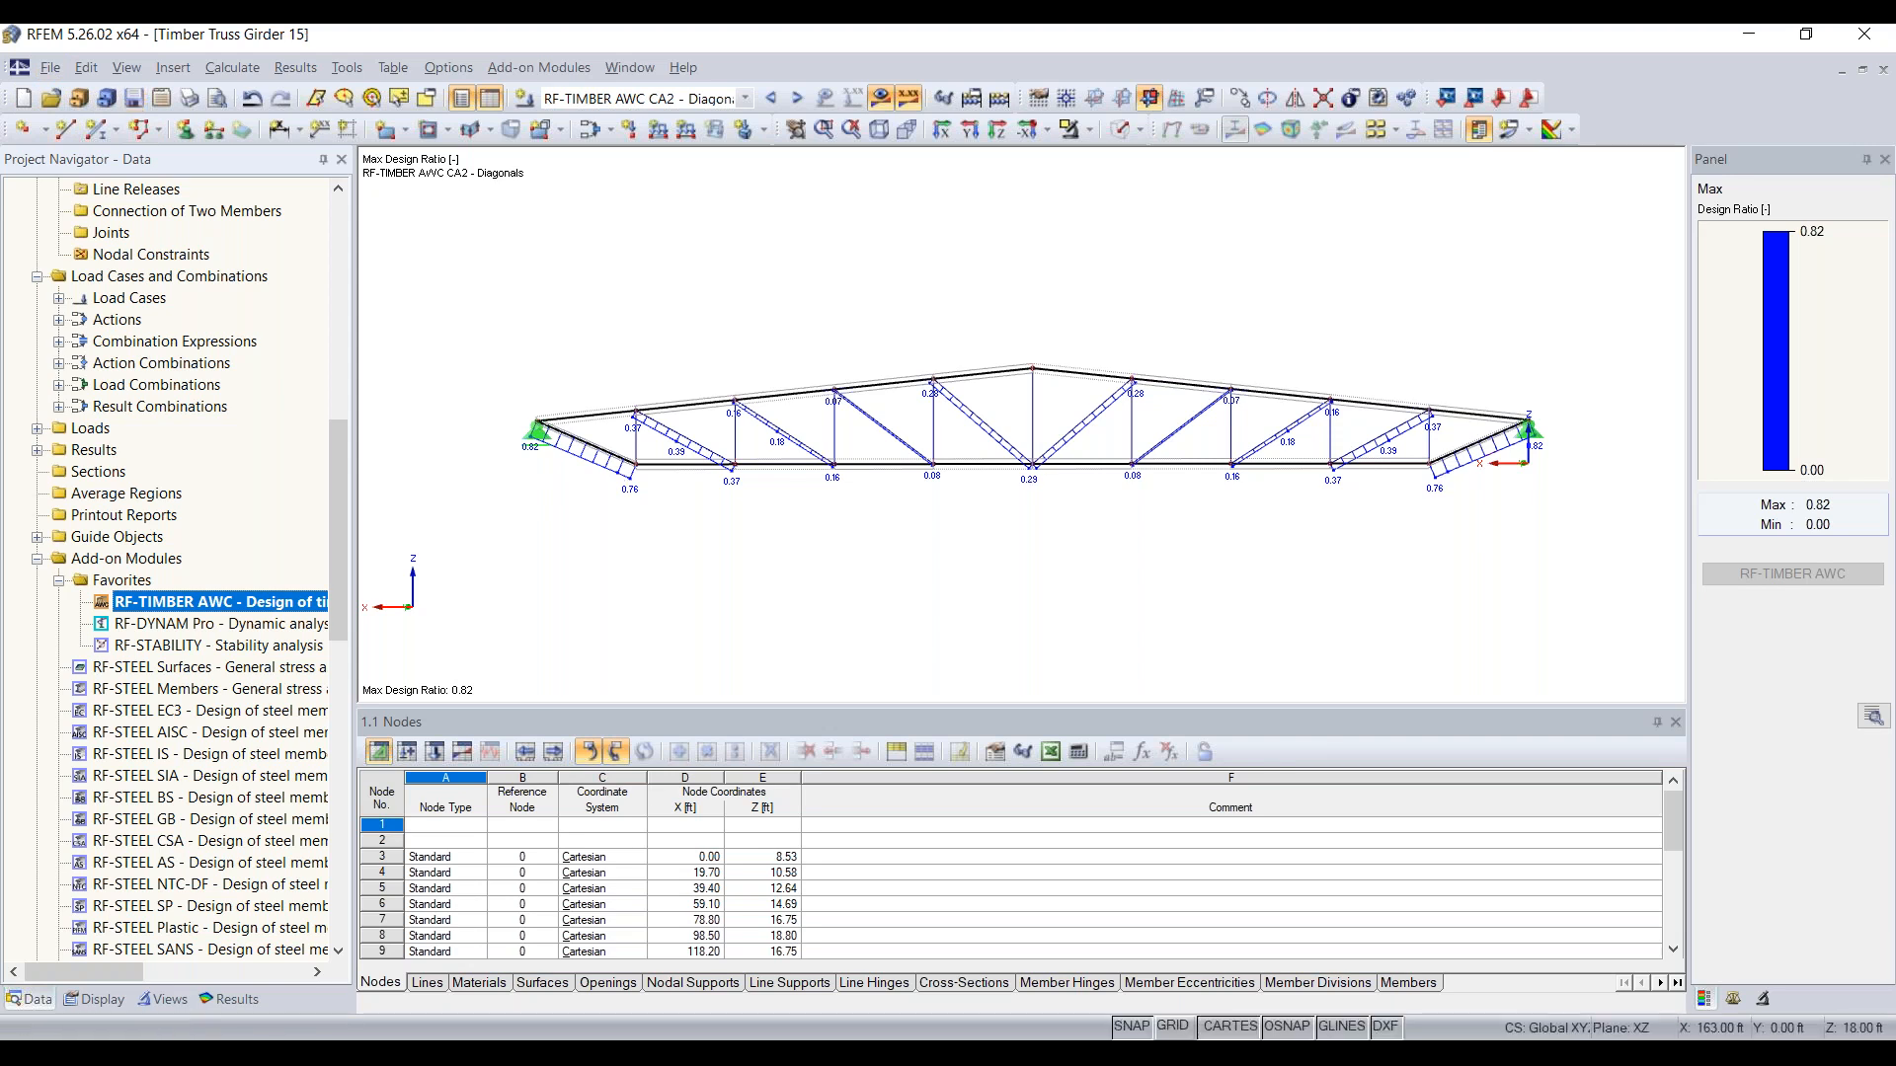
click(49, 67)
click(132, 329)
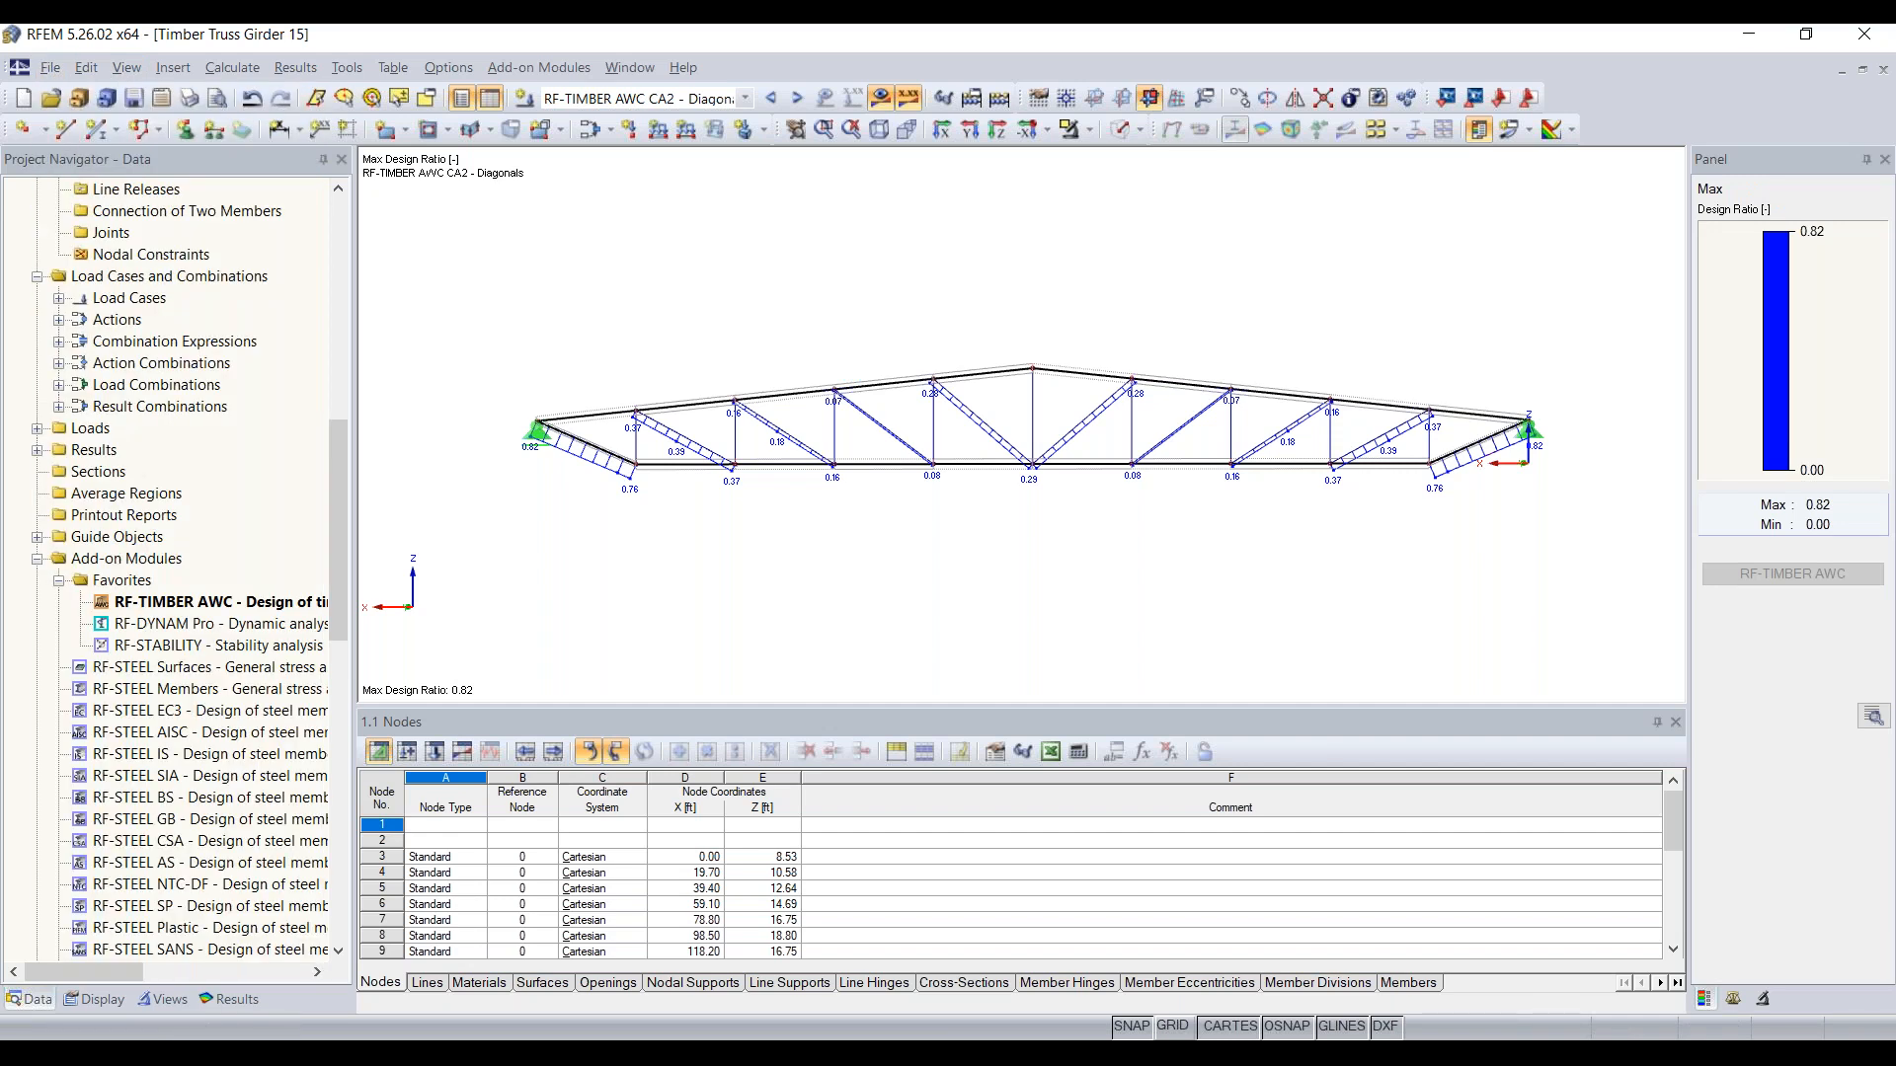